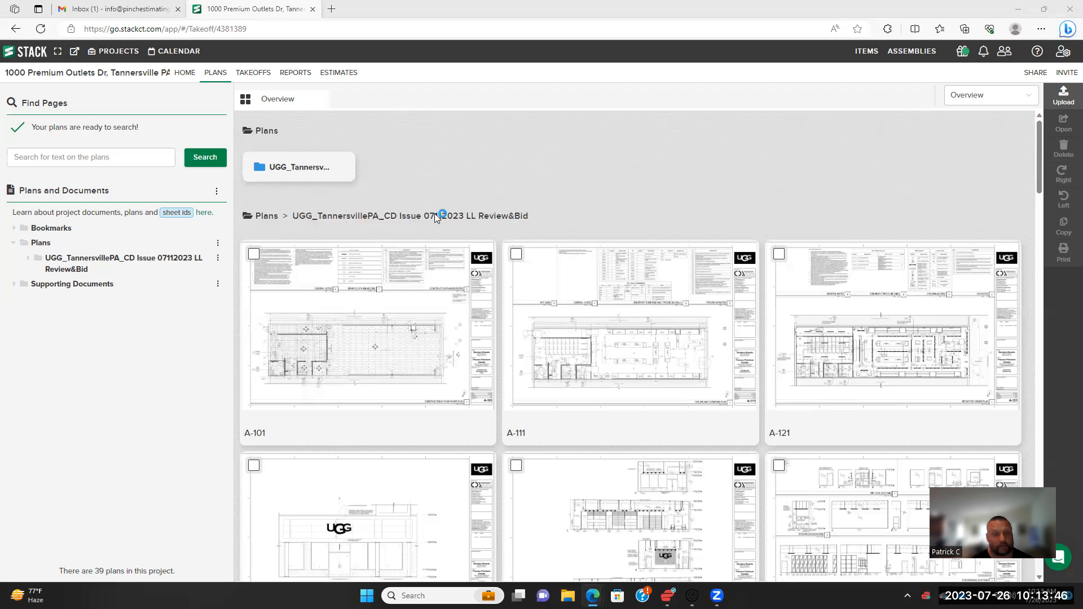
# Open a new project form and review its additional options, including the available project statuses
pyautogui.moveTo(406, 303)
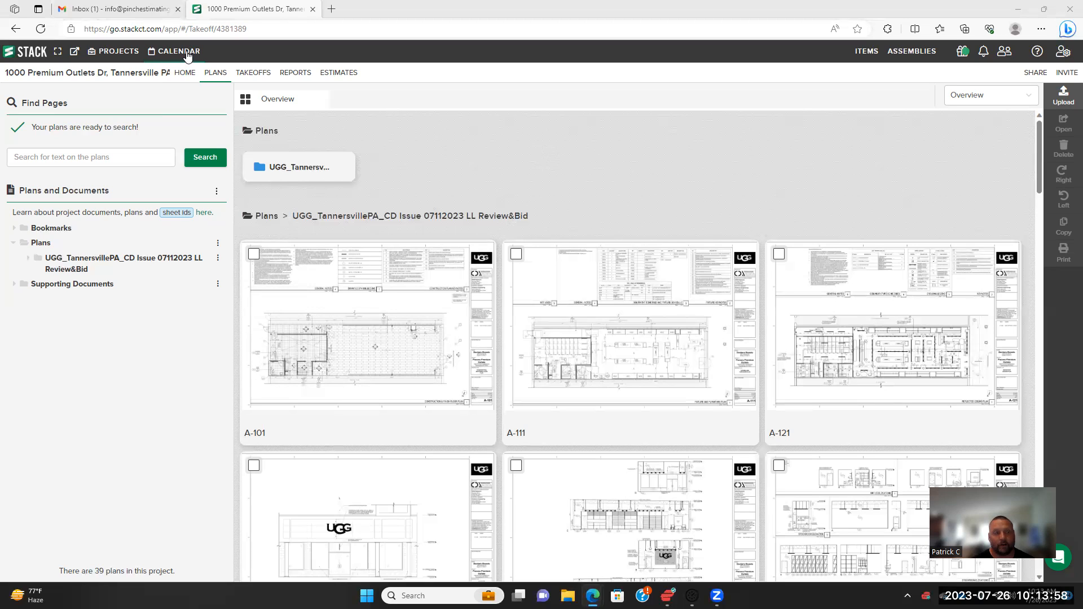
pyautogui.click(116, 52)
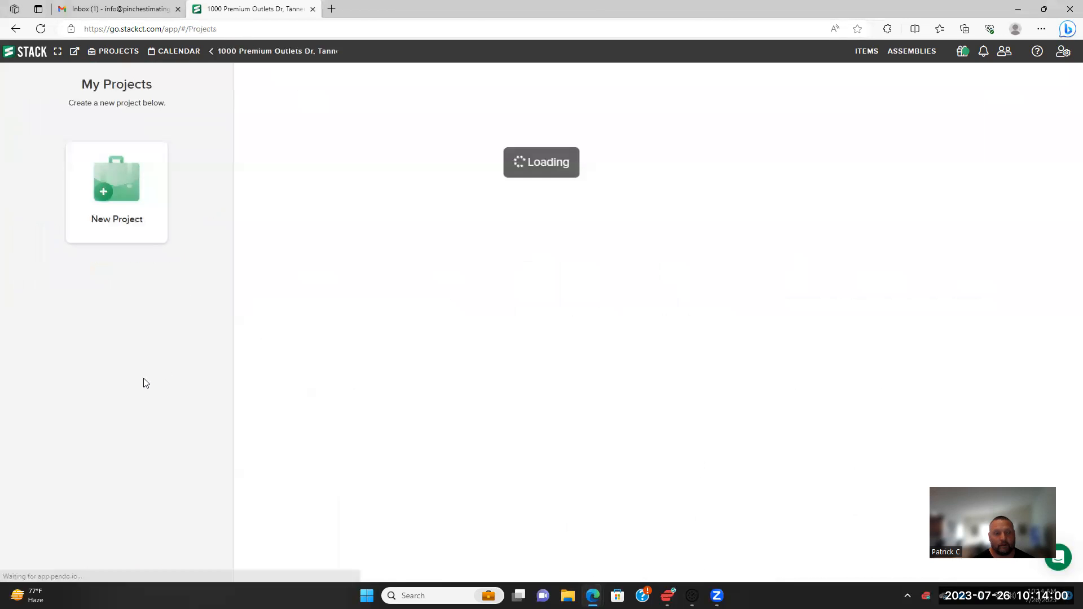
pyautogui.click(119, 199)
pyautogui.click(90, 113)
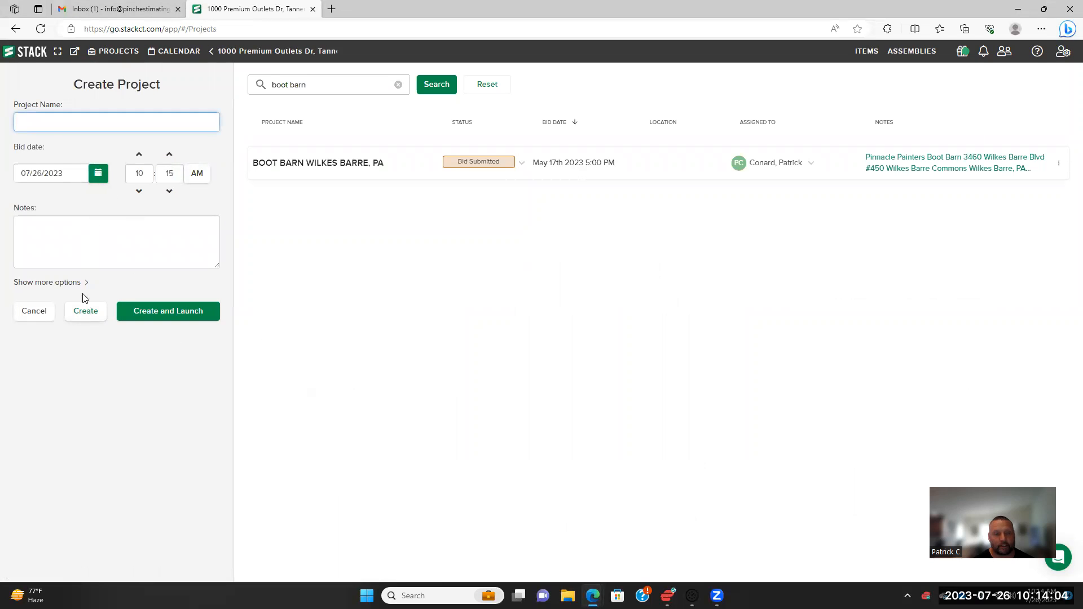
pyautogui.click(87, 284)
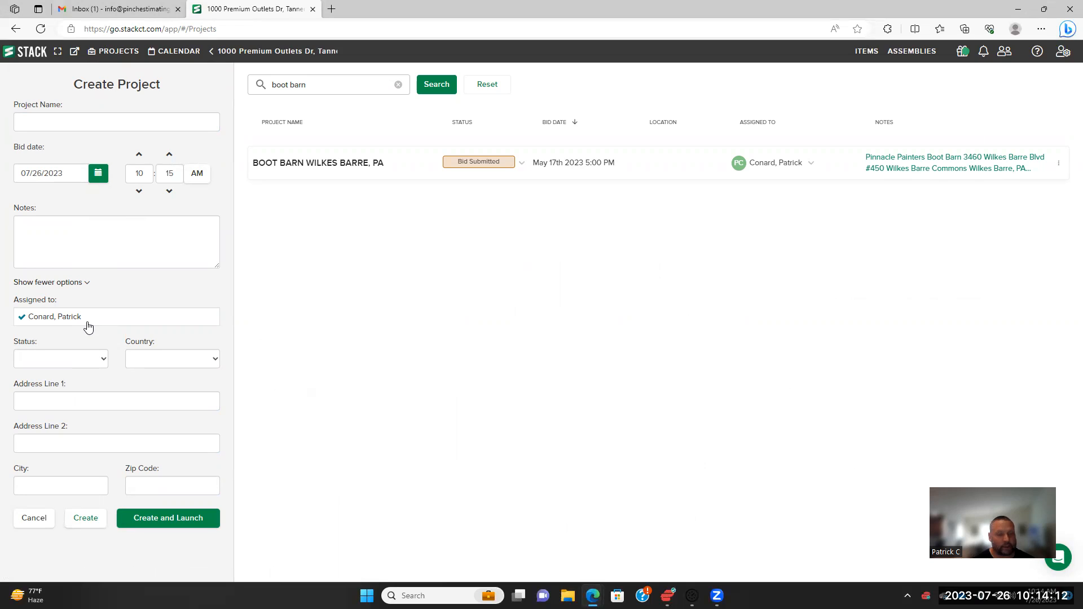
pyautogui.click(81, 360)
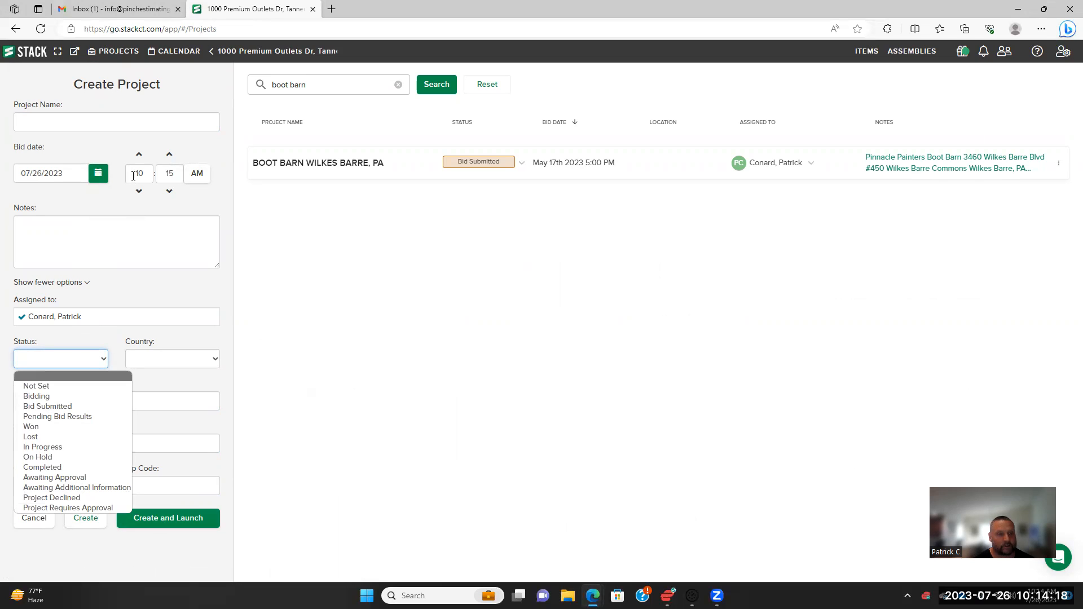
pyautogui.click(149, 121)
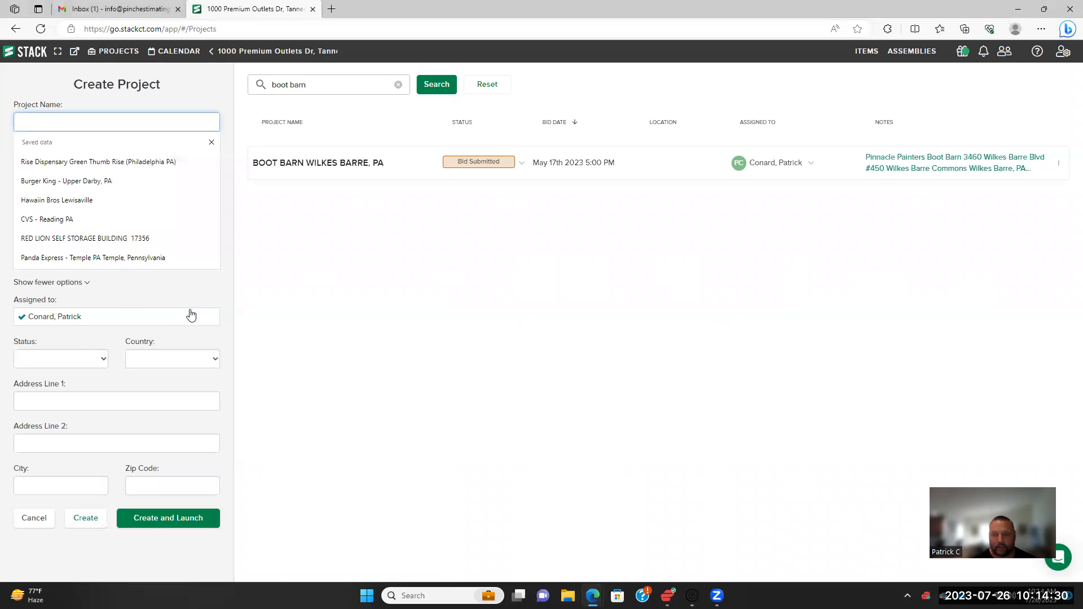
# Open the Tannersville project from the bid calendar and review its status choices, assigned users, files and location on the project home page
pyautogui.click(173, 52)
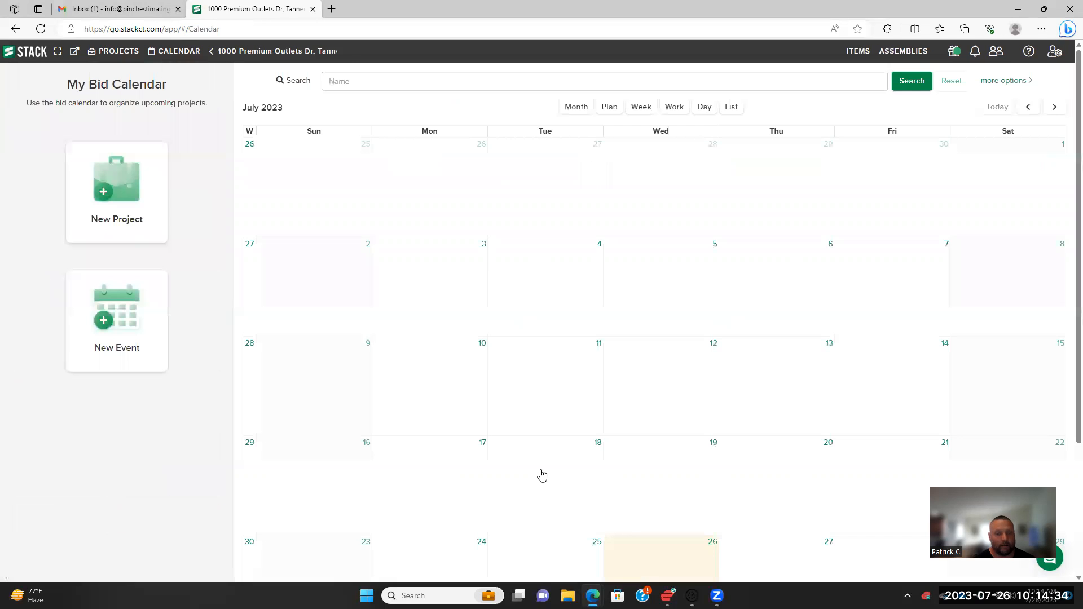
pyautogui.click(759, 560)
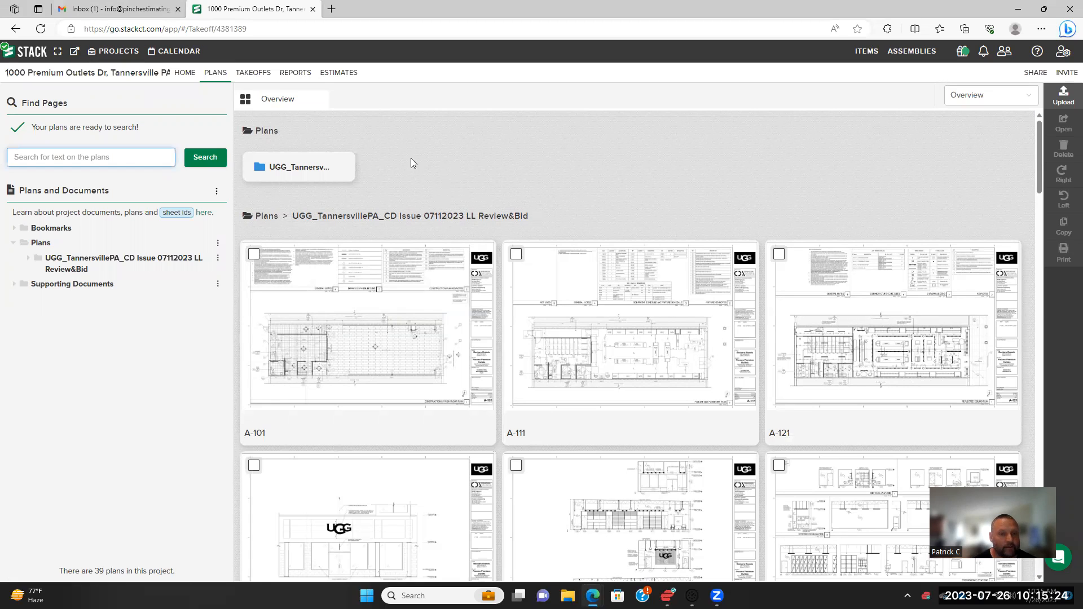
pyautogui.click(185, 75)
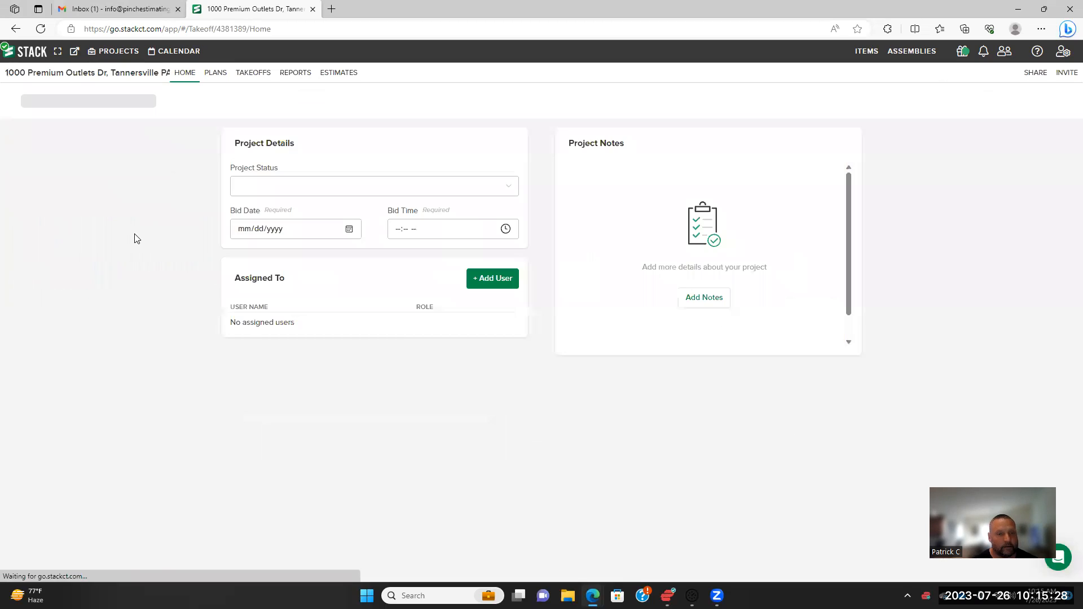
pyautogui.click(448, 189)
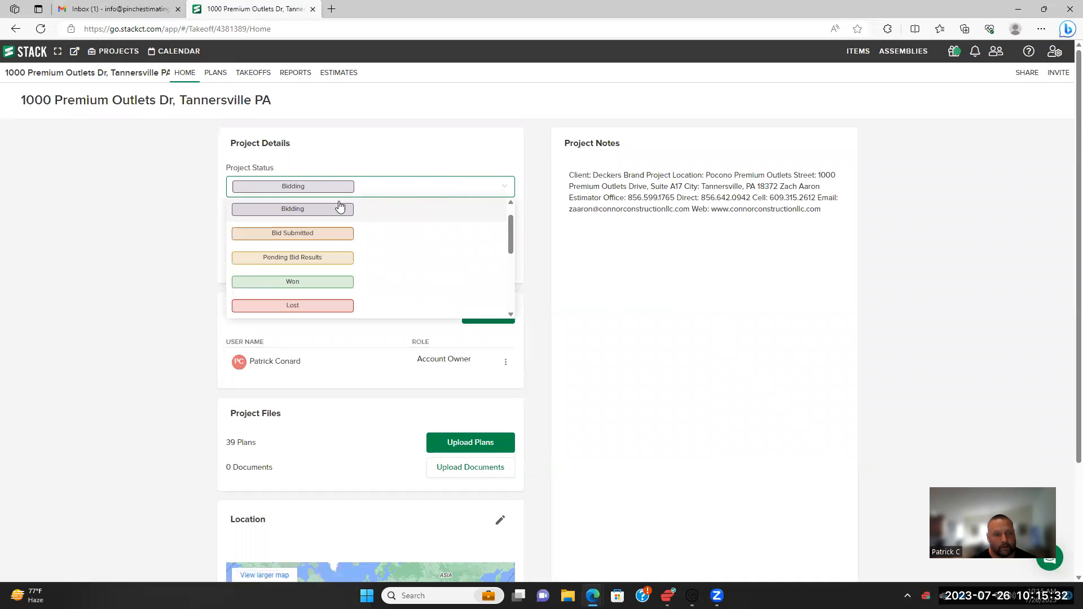
pyautogui.click(418, 151)
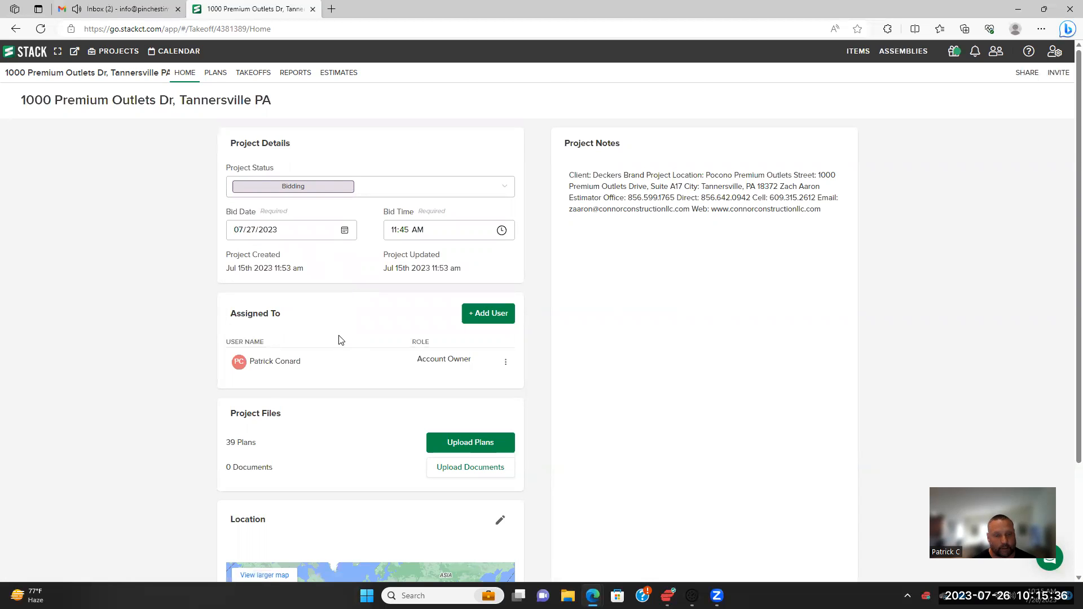
pyautogui.scroll(-3, 341, 340)
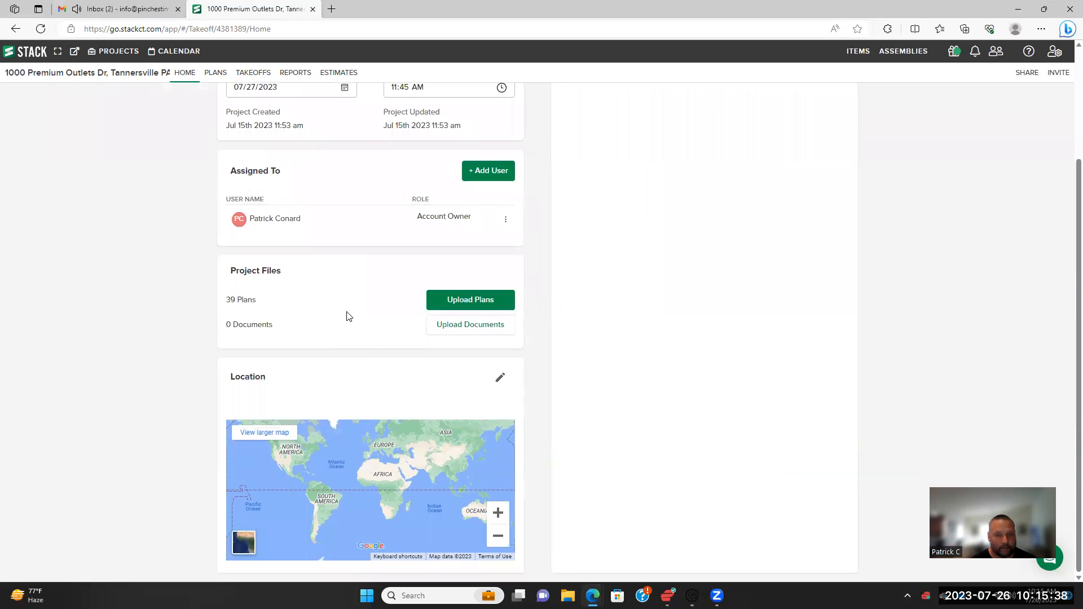
pyautogui.scroll(3, 429, 347)
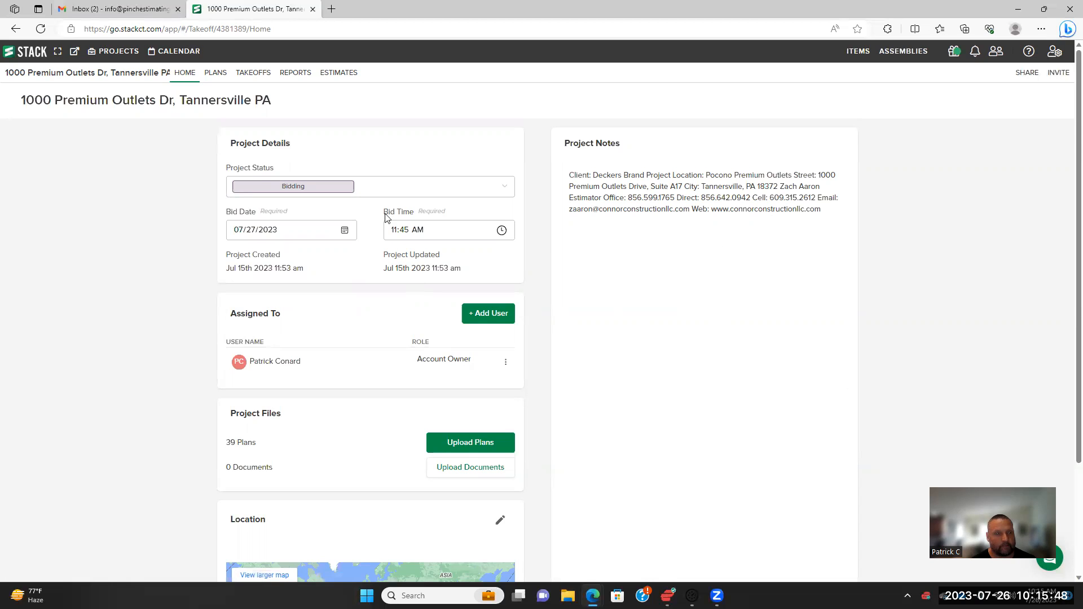
# Open sheet A-101 from the project plans, examine the drawing number in its title block, and return to the plans overview
pyautogui.click(221, 77)
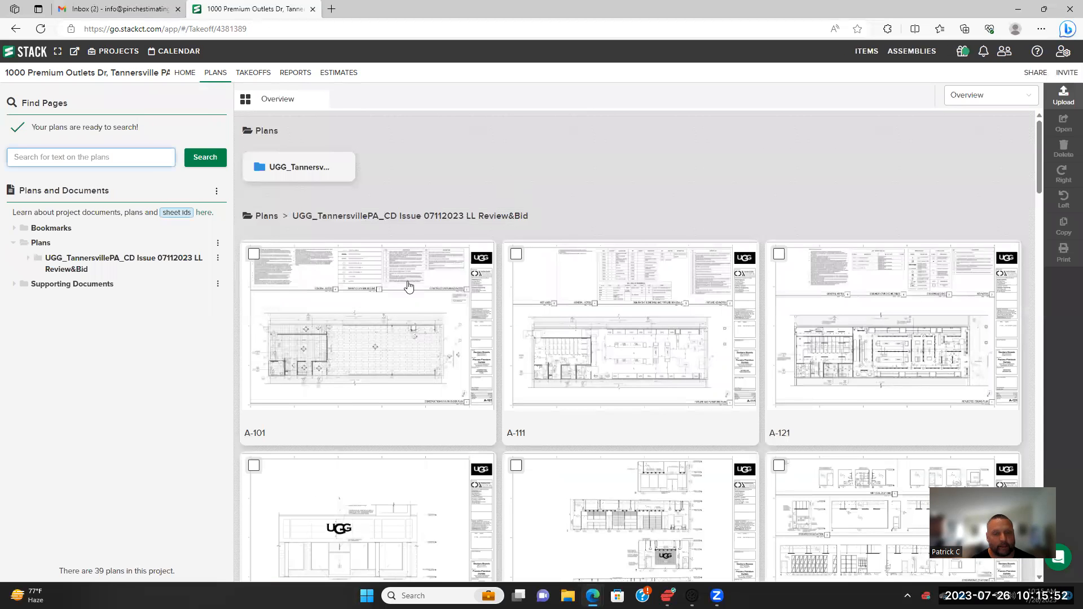
pyautogui.moveTo(361, 325)
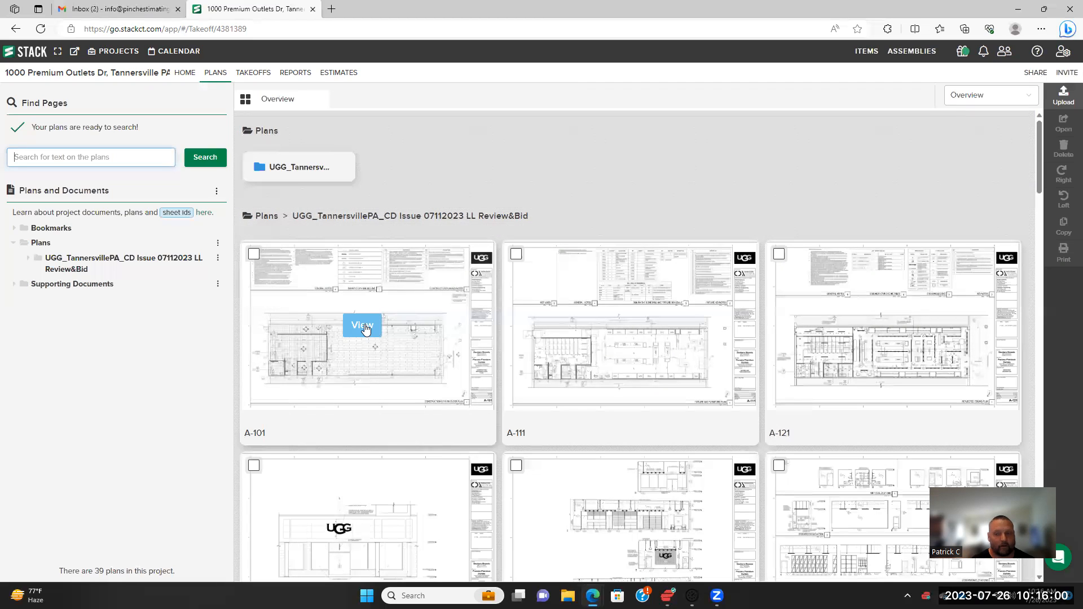
pyautogui.click(366, 330)
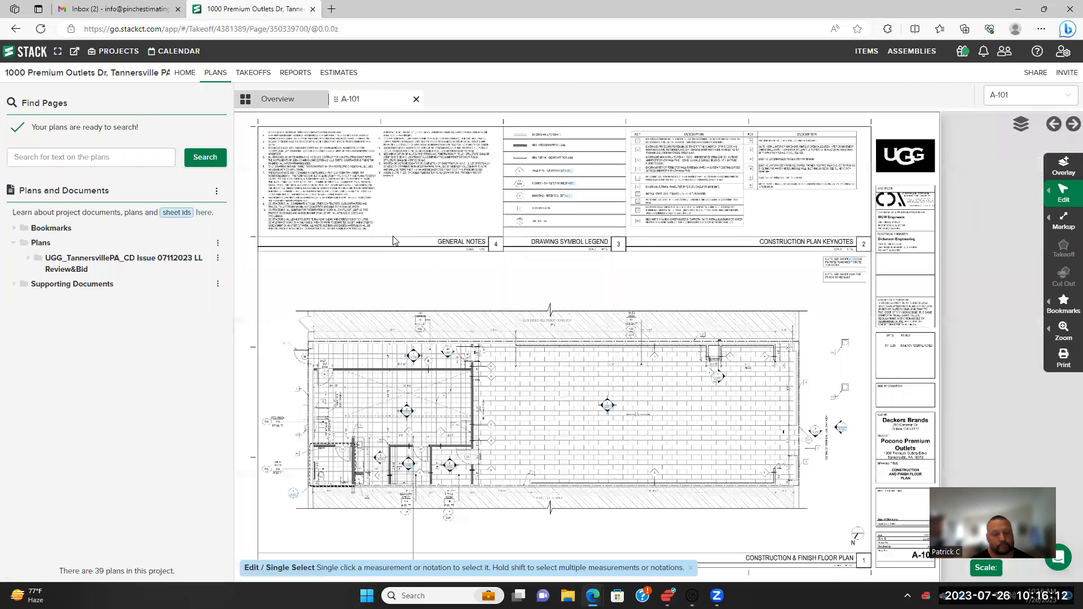
pyautogui.moveTo(624, 482); pyautogui.dragTo(434, 326)
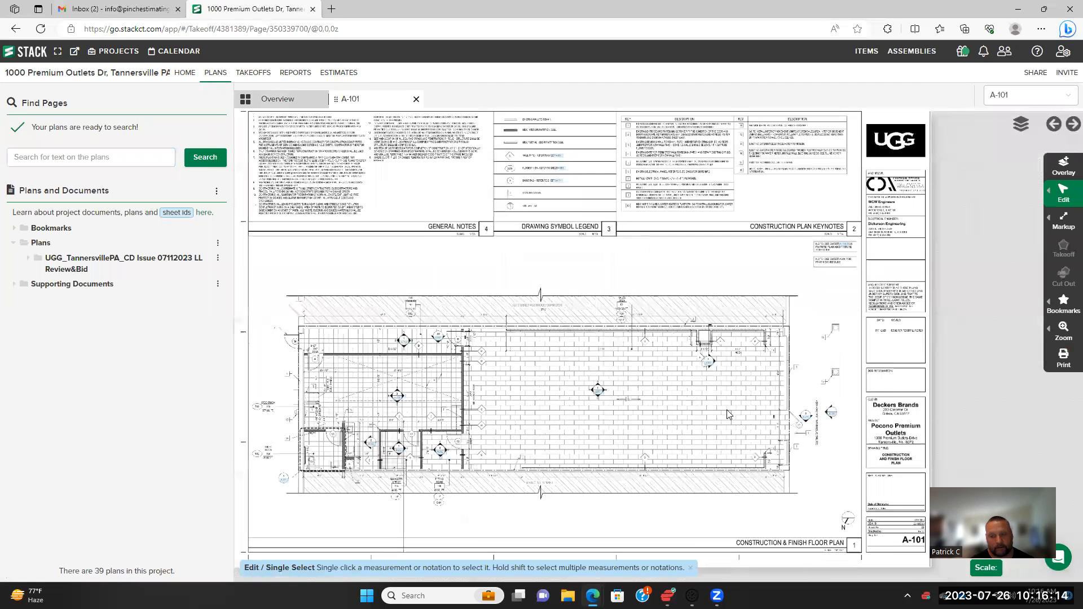
pyautogui.scroll(4, 703, 424)
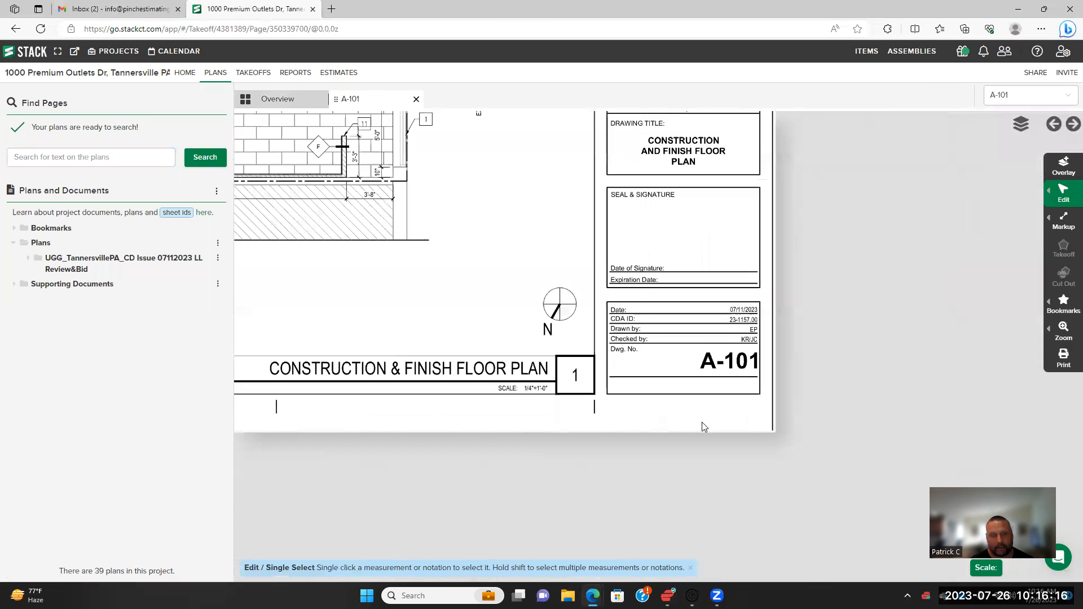
pyautogui.moveTo(694, 408); pyautogui.dragTo(703, 508)
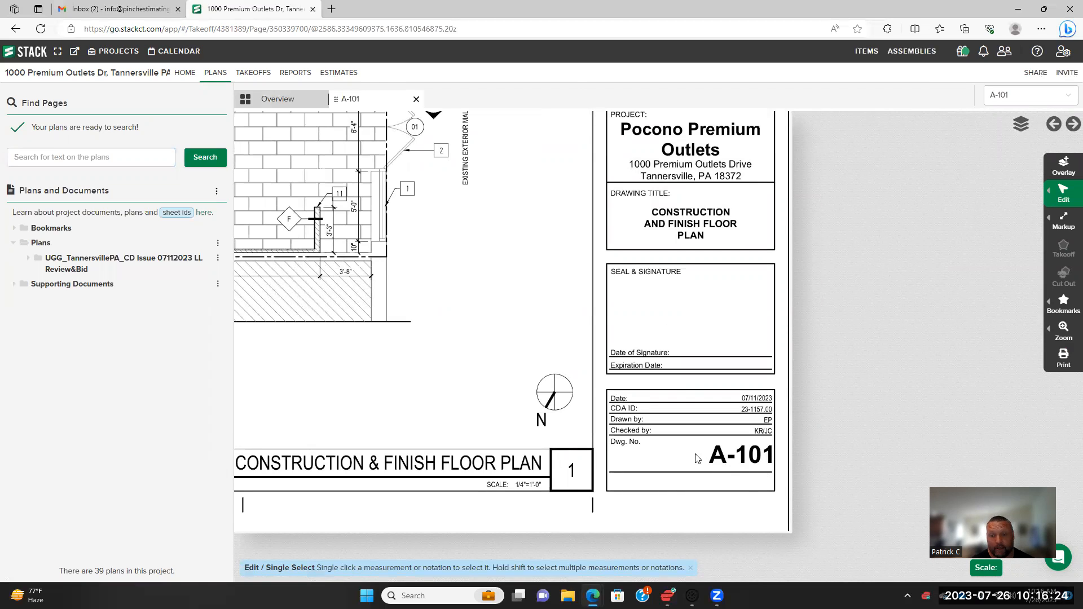
pyautogui.scroll(-3, 388, 340)
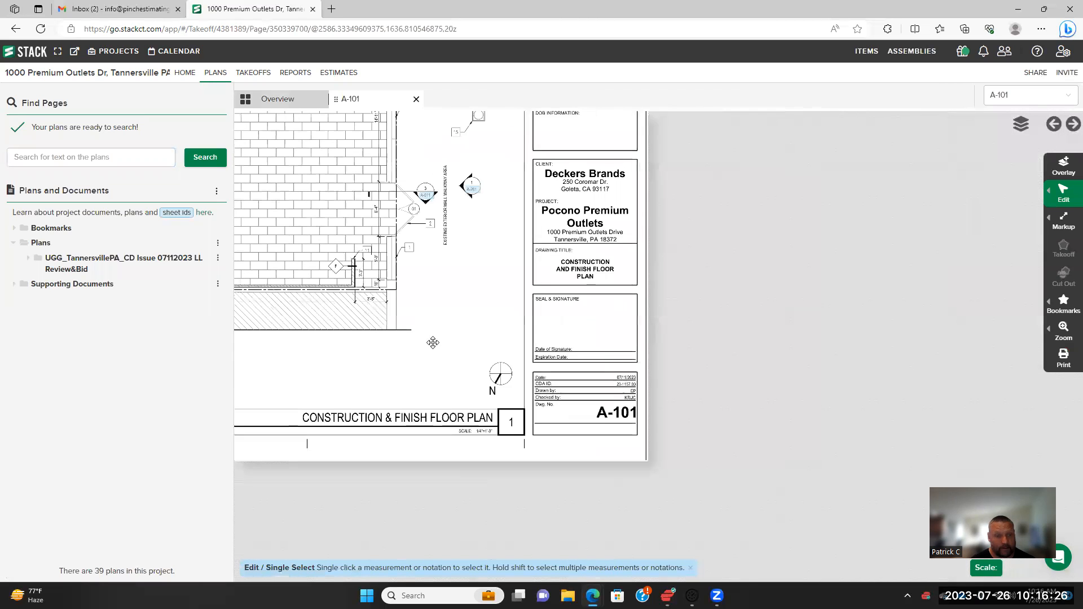
pyautogui.click(217, 197)
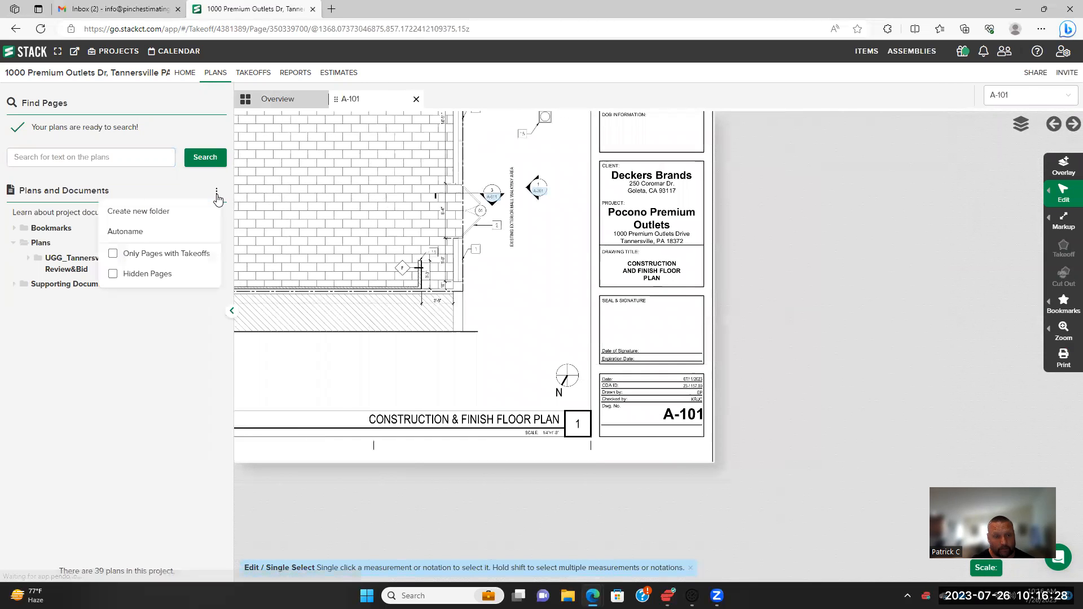
pyautogui.click(301, 99)
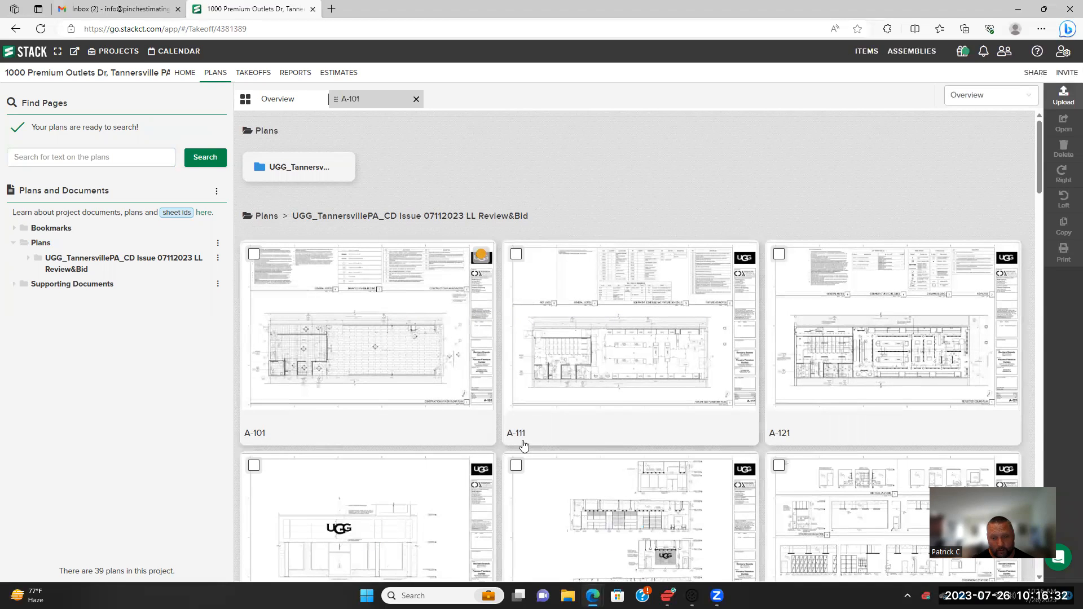
# Start Autoname for the plans and box the drawing number in sheet A-101's title block as the page number area
pyautogui.moveTo(484, 327)
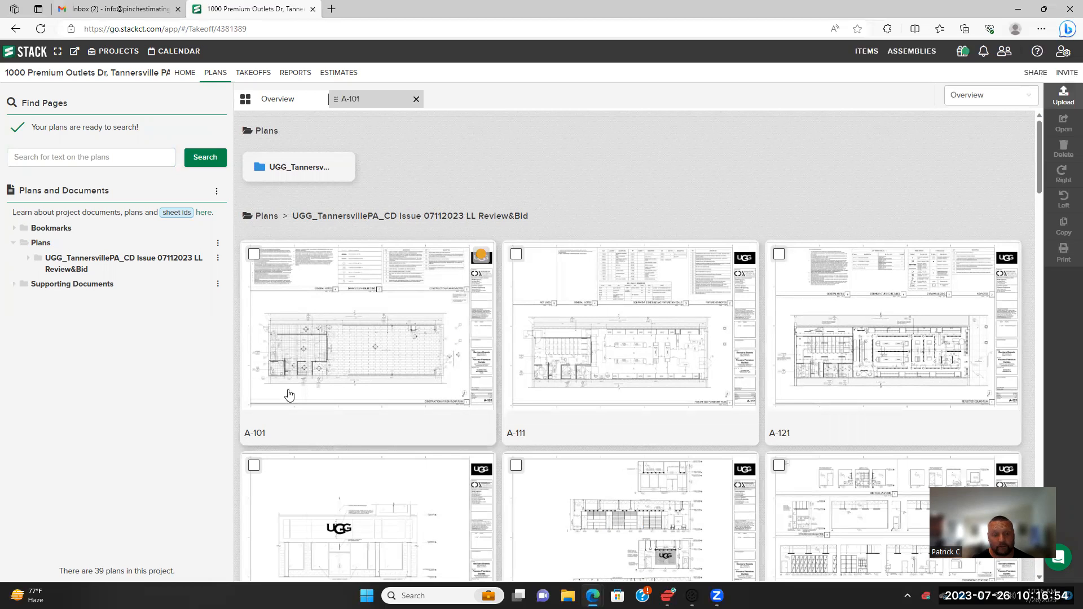
pyautogui.click(216, 192)
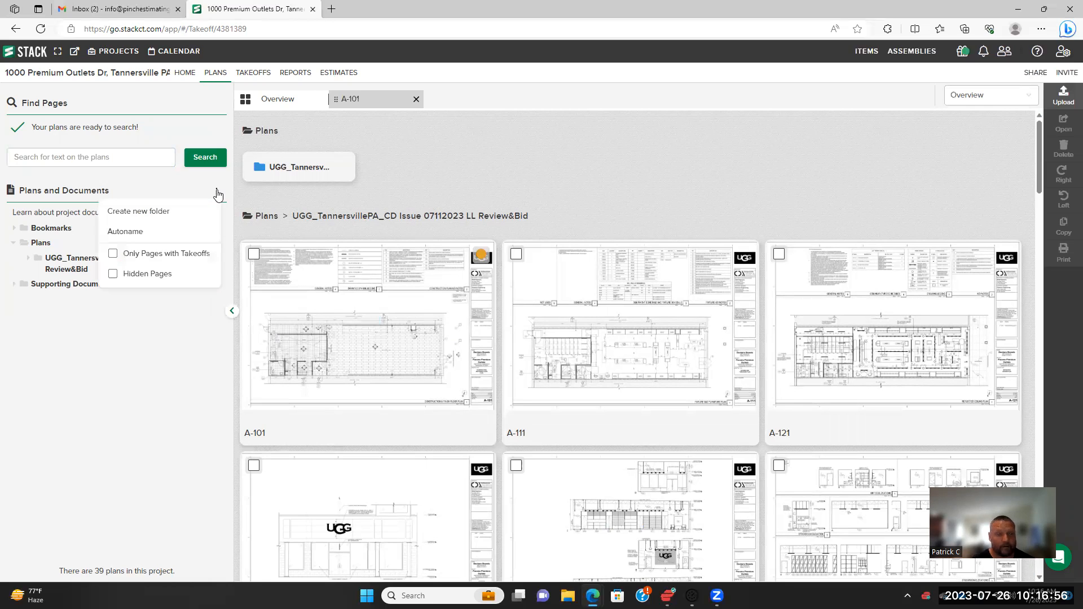
pyautogui.click(169, 232)
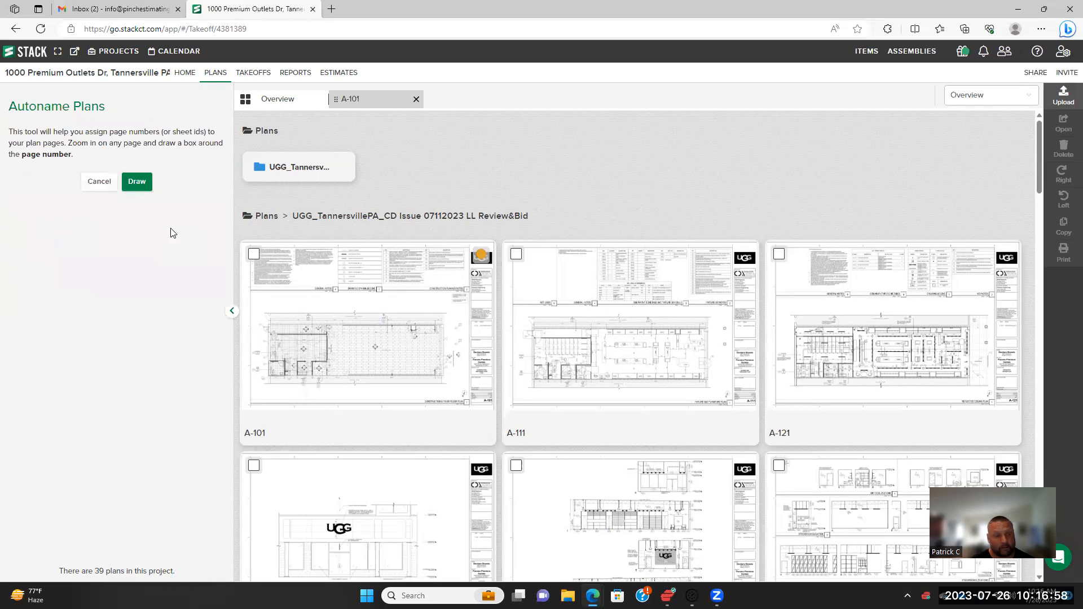
pyautogui.click(370, 340)
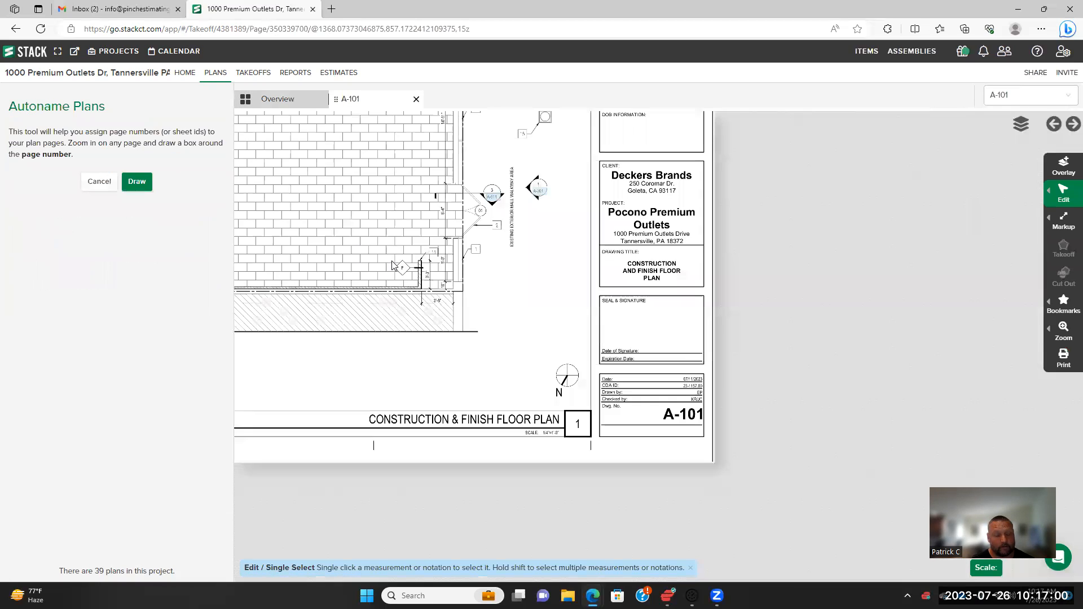
pyautogui.click(136, 181)
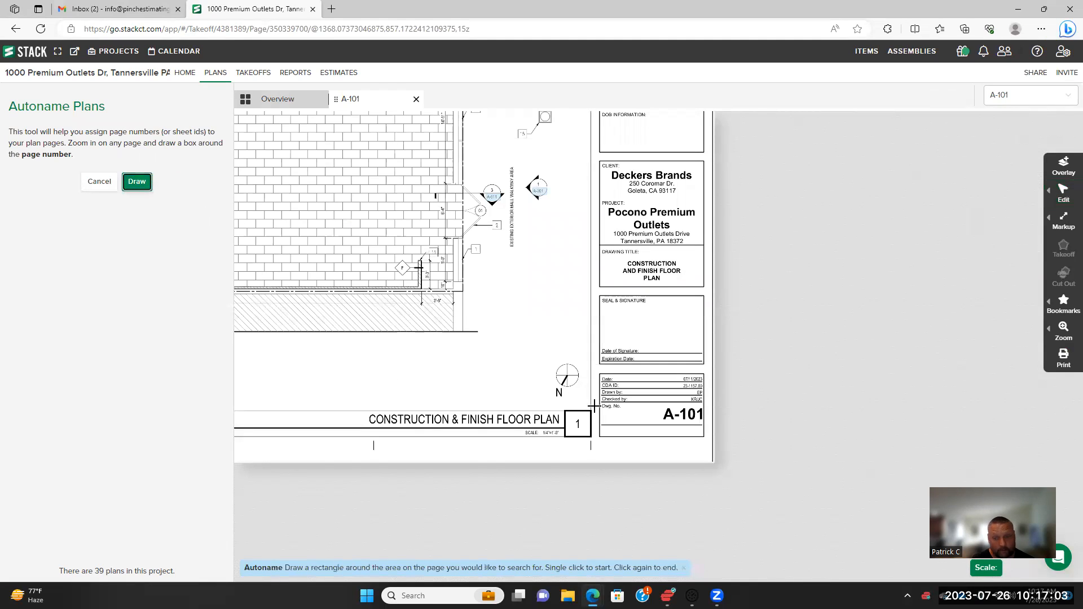
pyautogui.click(642, 403)
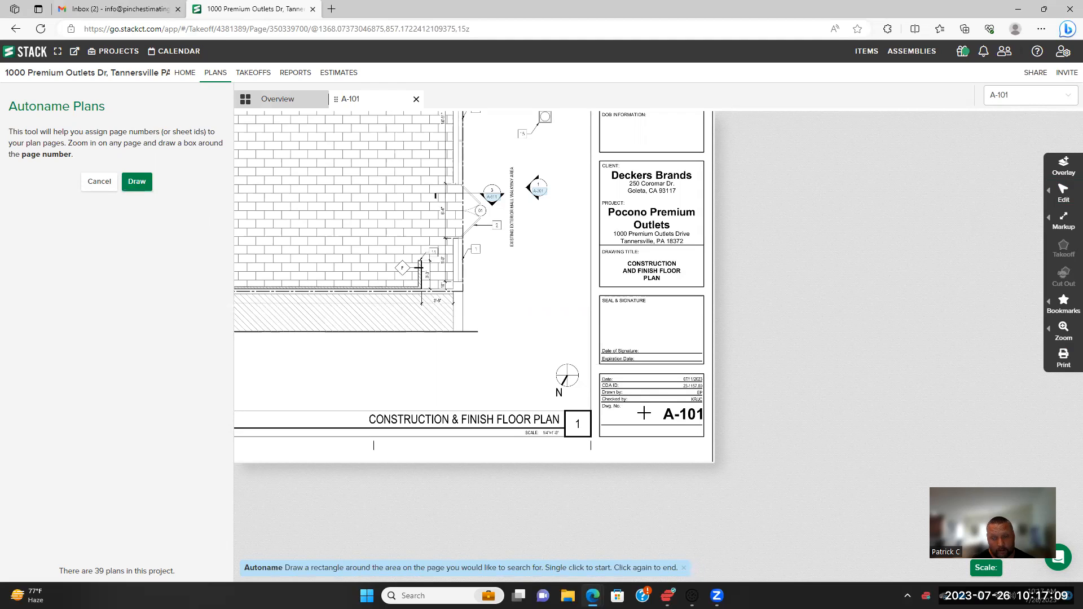
pyautogui.click(703, 424)
# Add a page title area to Autoname by boxing the drawing title text in sheet A-101's title block
pyautogui.scroll(2, 526, 399)
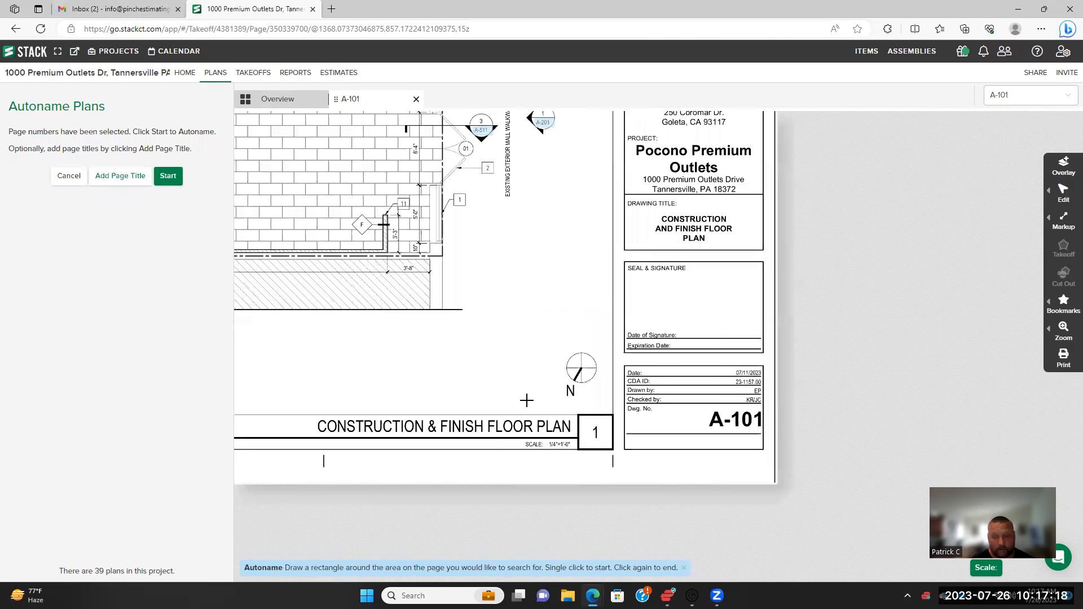
pyautogui.scroll(5, 526, 401)
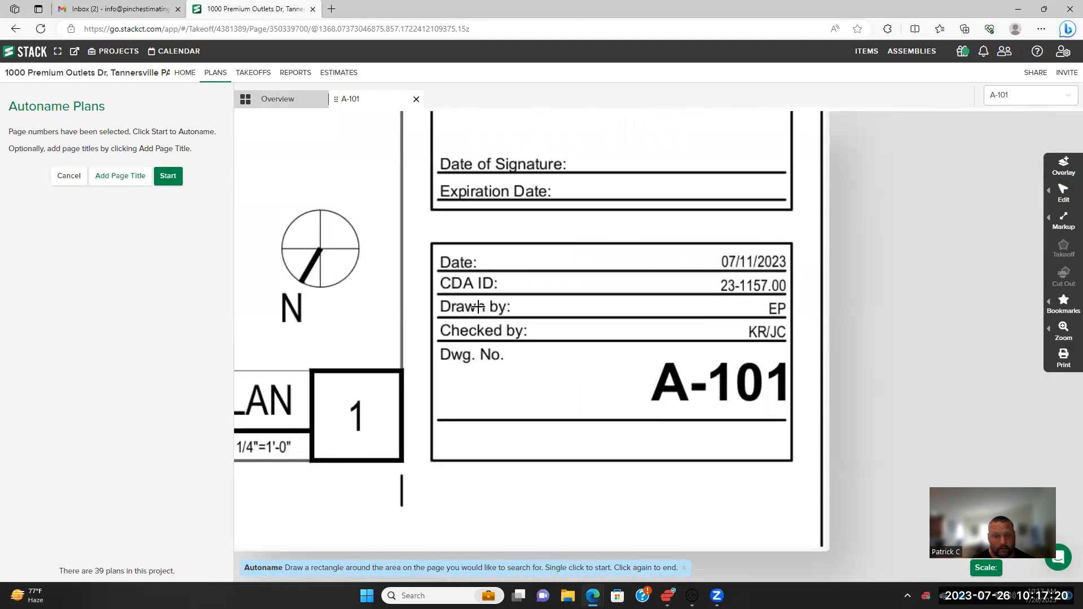
pyautogui.moveTo(597, 134); pyautogui.dragTo(622, 393)
pyautogui.click(107, 184)
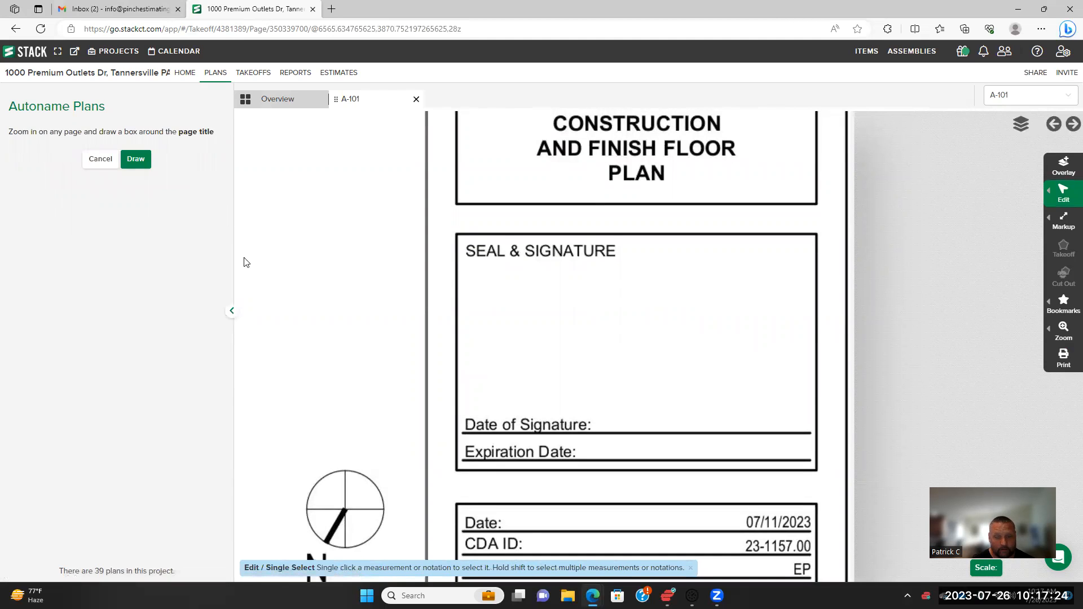
pyautogui.moveTo(619, 210); pyautogui.dragTo(565, 383)
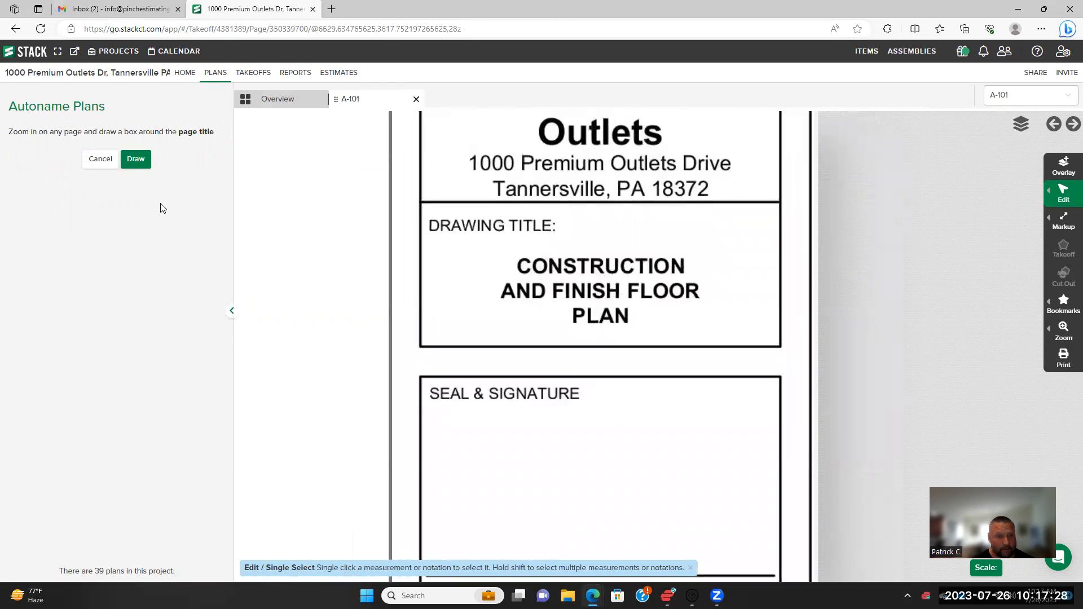
pyautogui.click(139, 161)
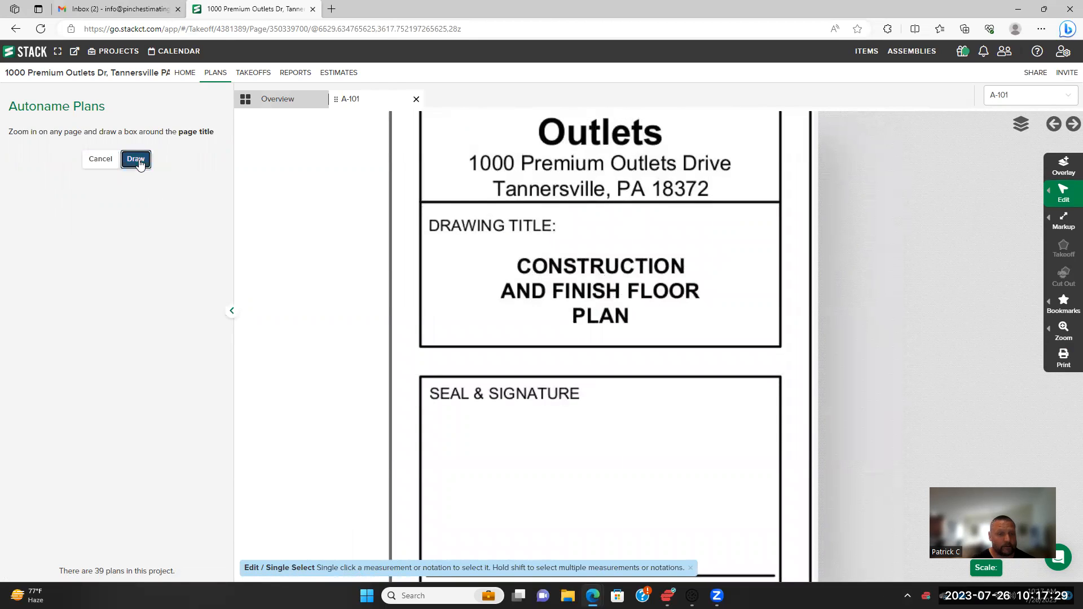
pyautogui.click(453, 241)
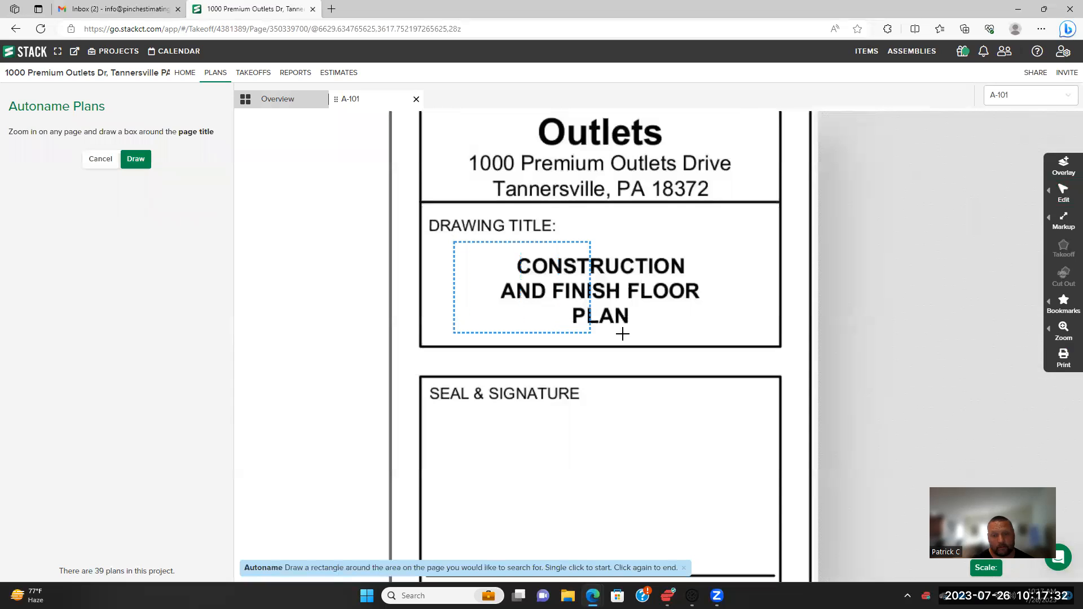
pyautogui.click(766, 336)
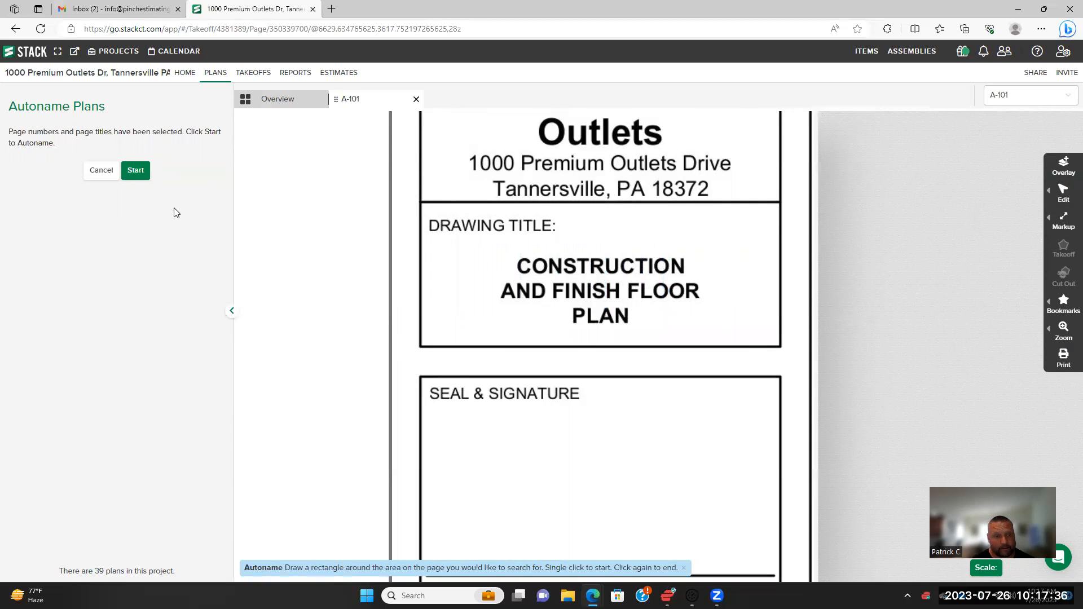
# Run Autoname with the selected page number and title areas, then review the renamed sheets in the plans overview
pyautogui.click(136, 171)
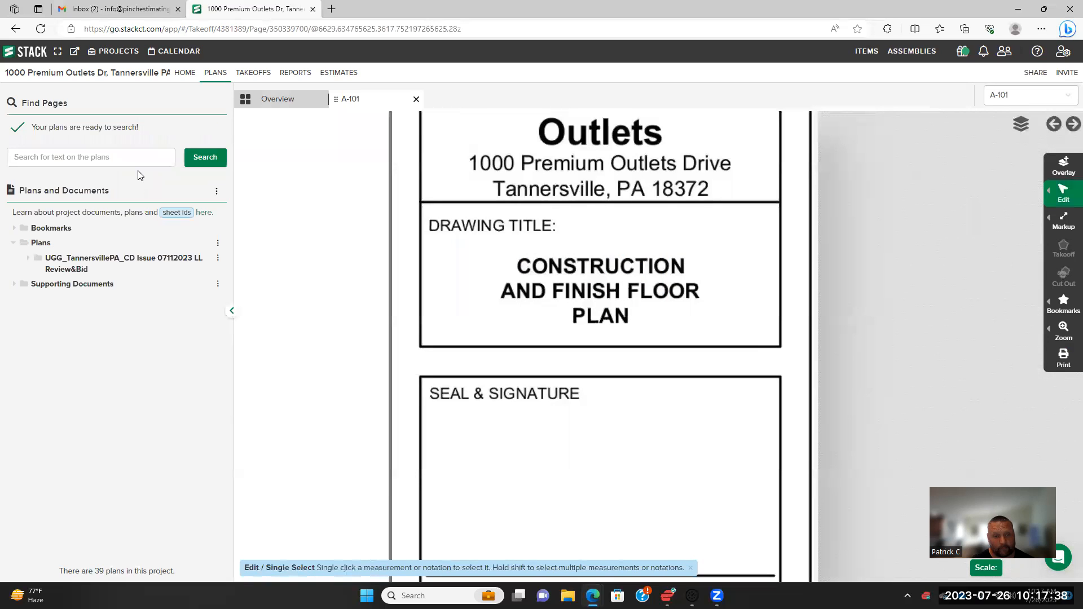
pyautogui.click(273, 99)
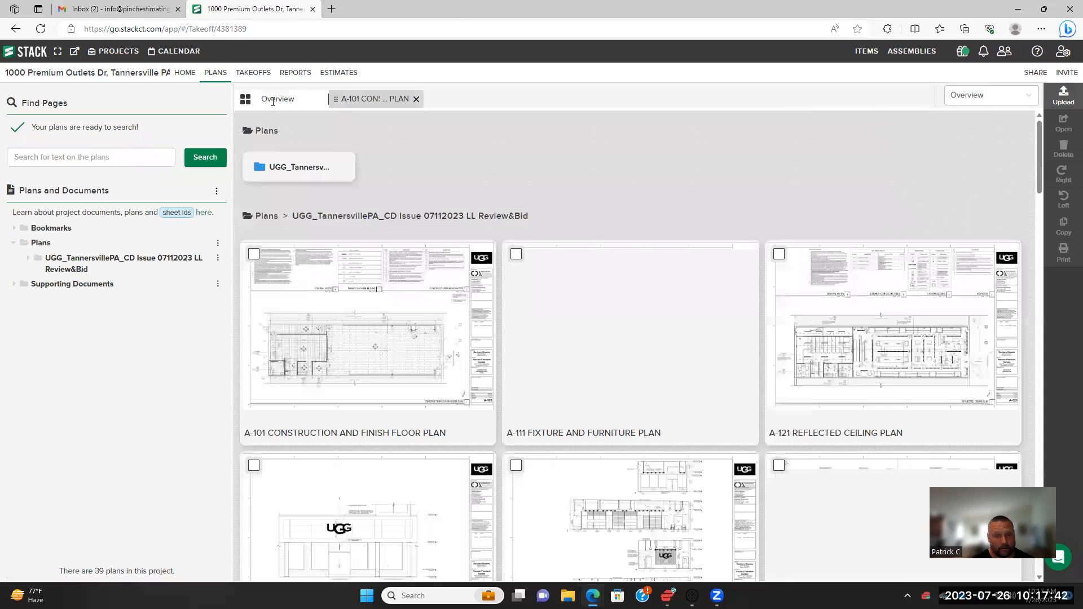
pyautogui.scroll(-2, 563, 401)
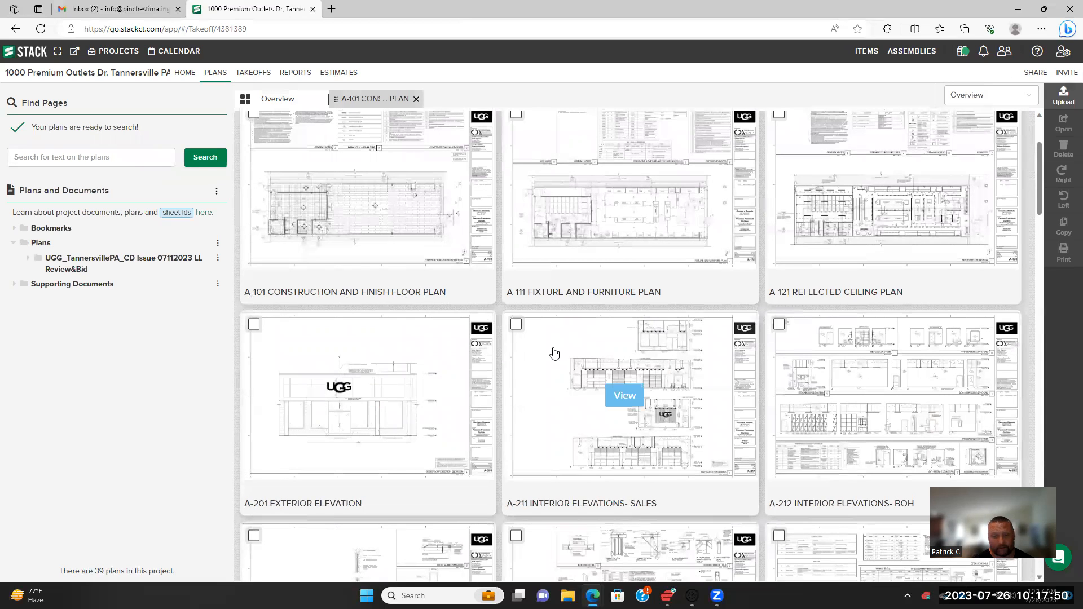
pyautogui.scroll(-4, 557, 355)
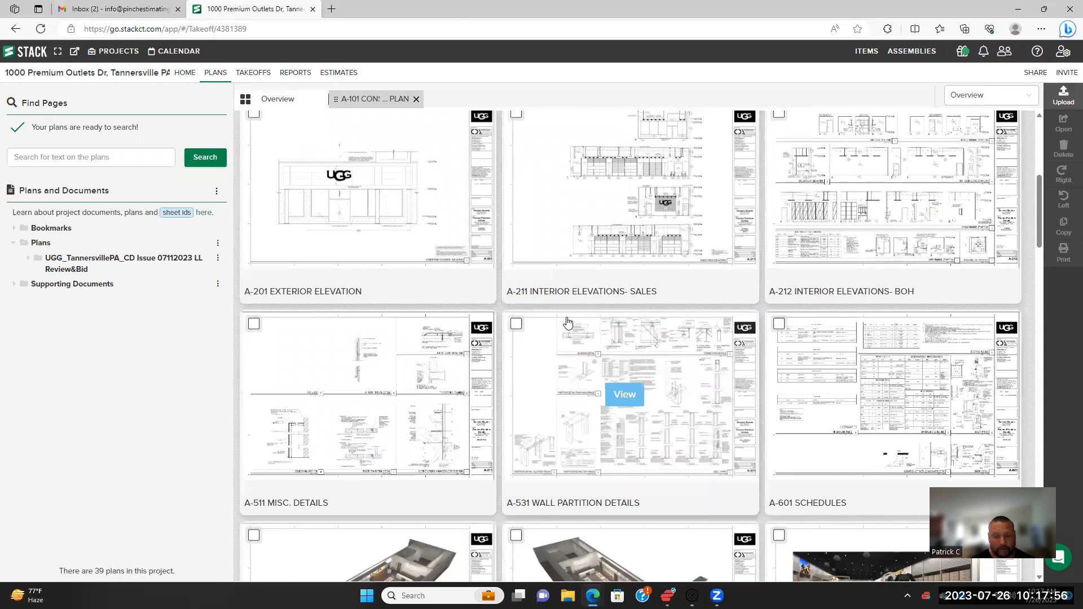
pyautogui.scroll(1, 567, 325)
pyautogui.scroll(2, 567, 325)
pyautogui.scroll(4, 566, 327)
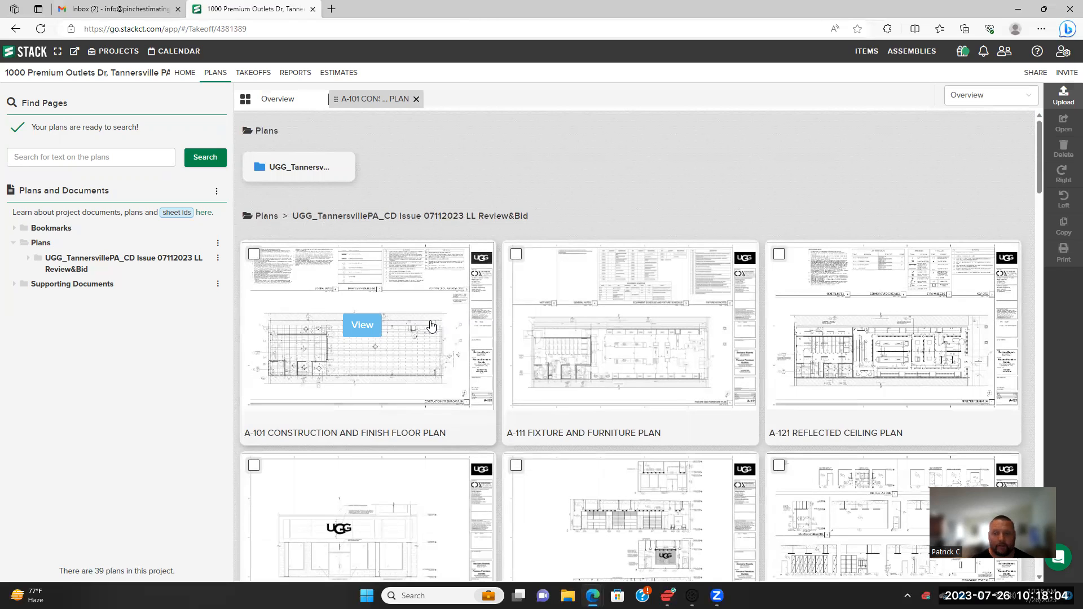
pyautogui.scroll(-2, 432, 326)
pyautogui.scroll(-1, 432, 326)
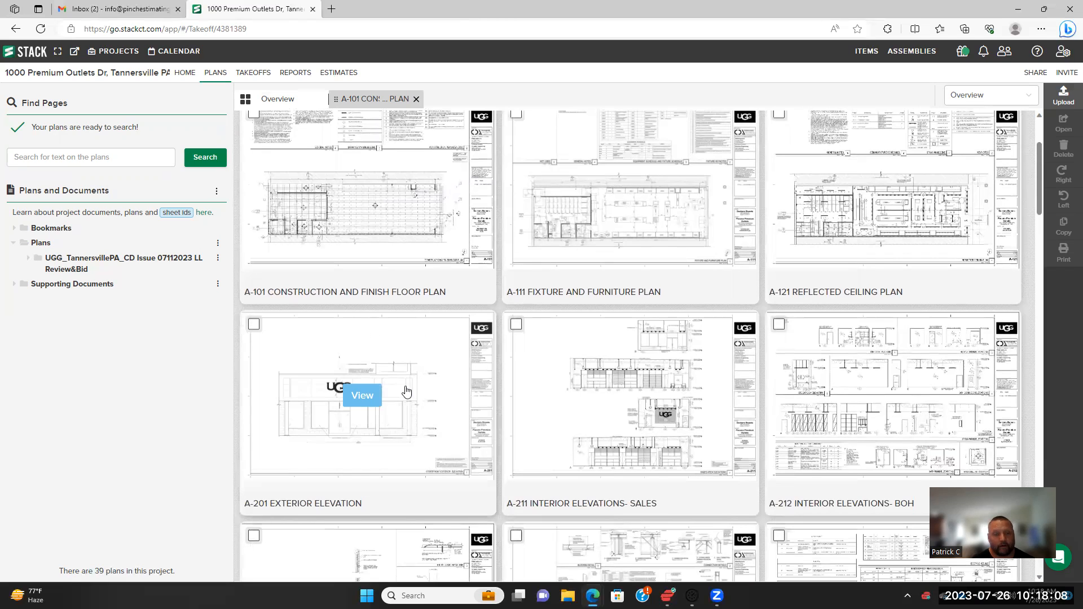
pyautogui.scroll(3, 395, 361)
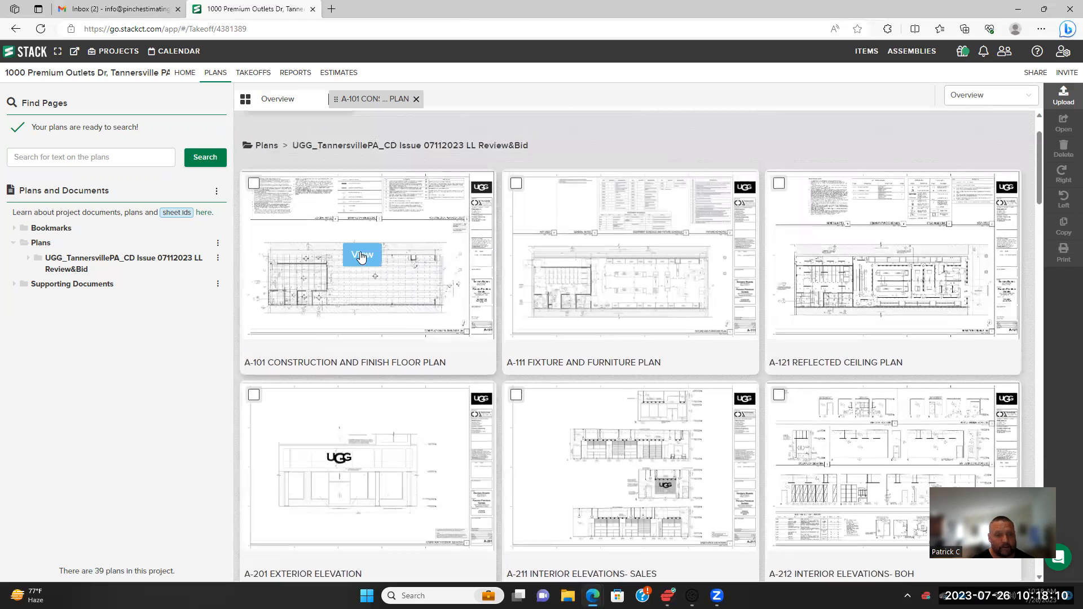
# Open sheet A-101 Construction and Finish Floor Plan and set its scale to the standard architectural 1/4" = 1'
pyautogui.click(361, 260)
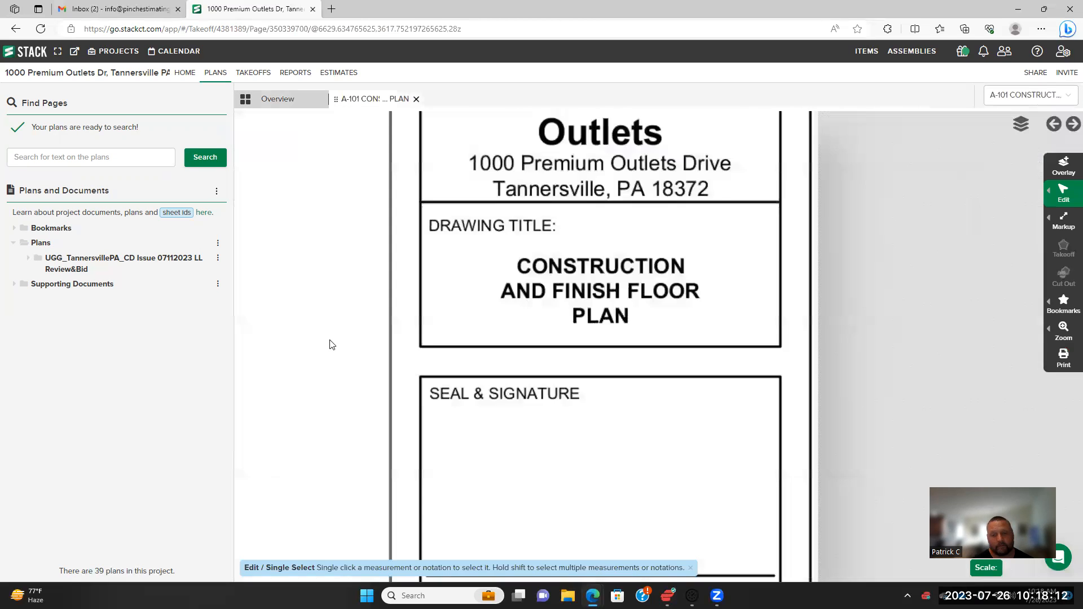
pyautogui.scroll(-5, 321, 350)
pyautogui.scroll(3, 387, 344)
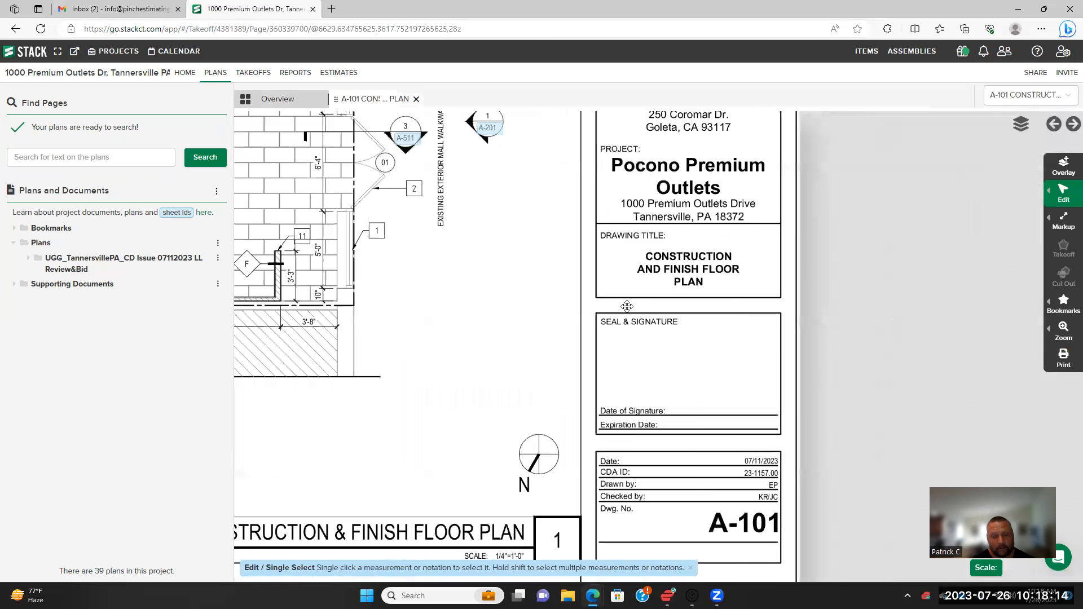
pyautogui.scroll(-3, 387, 344)
pyautogui.scroll(3, 542, 373)
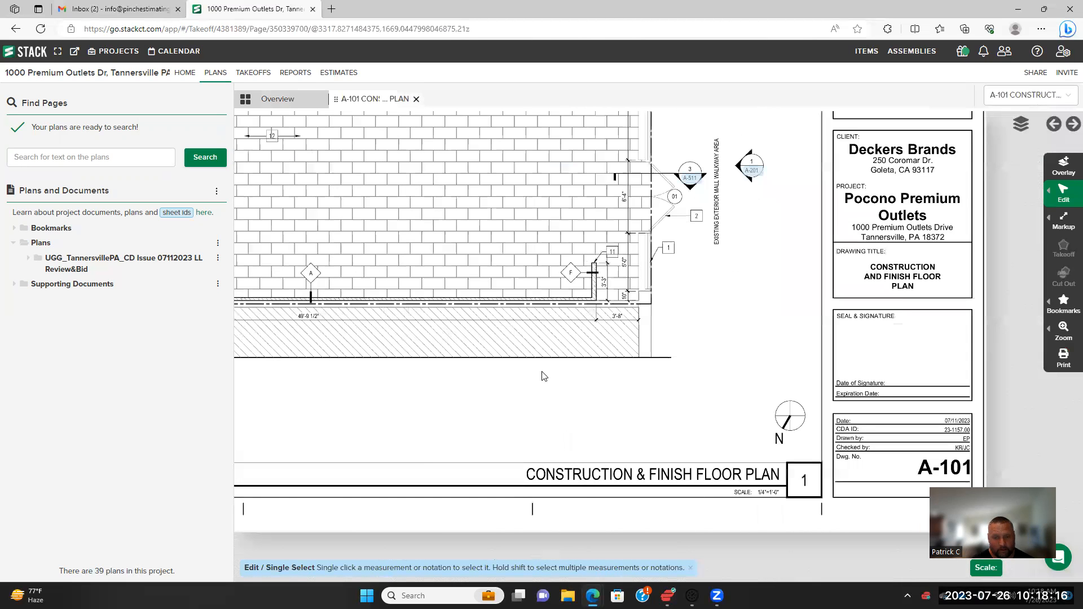
pyautogui.scroll(-1, 731, 394)
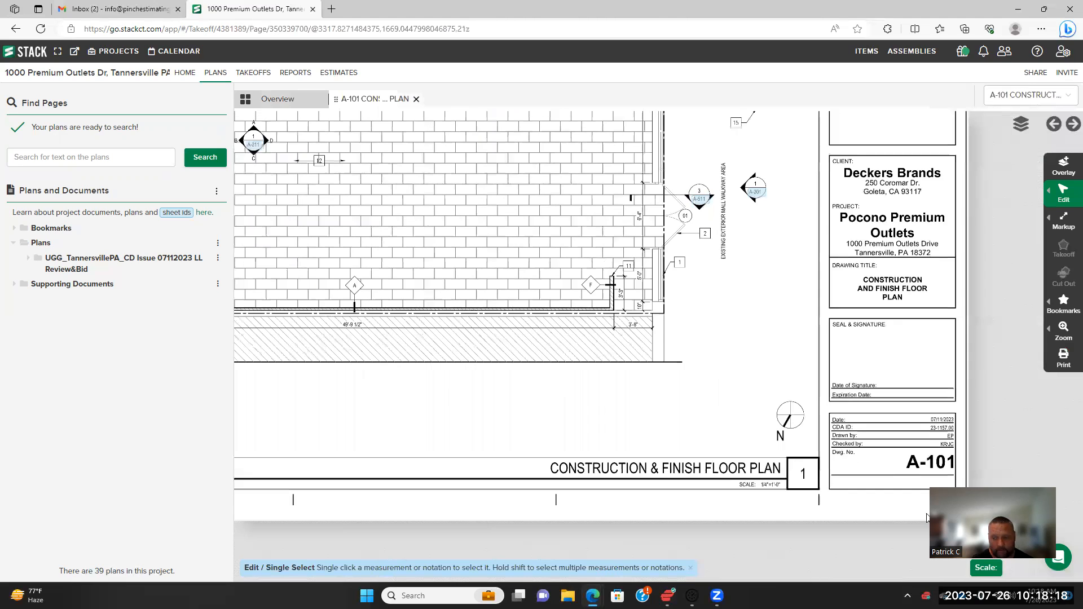
pyautogui.click(995, 574)
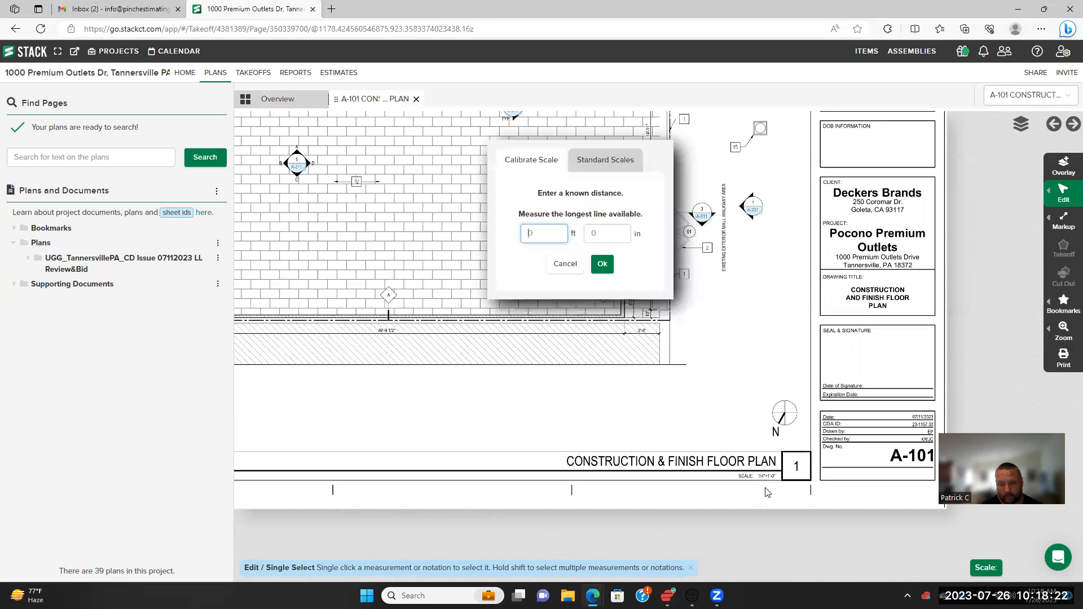
pyautogui.scroll(1, 766, 493)
pyautogui.scroll(3, 767, 493)
pyautogui.click(606, 161)
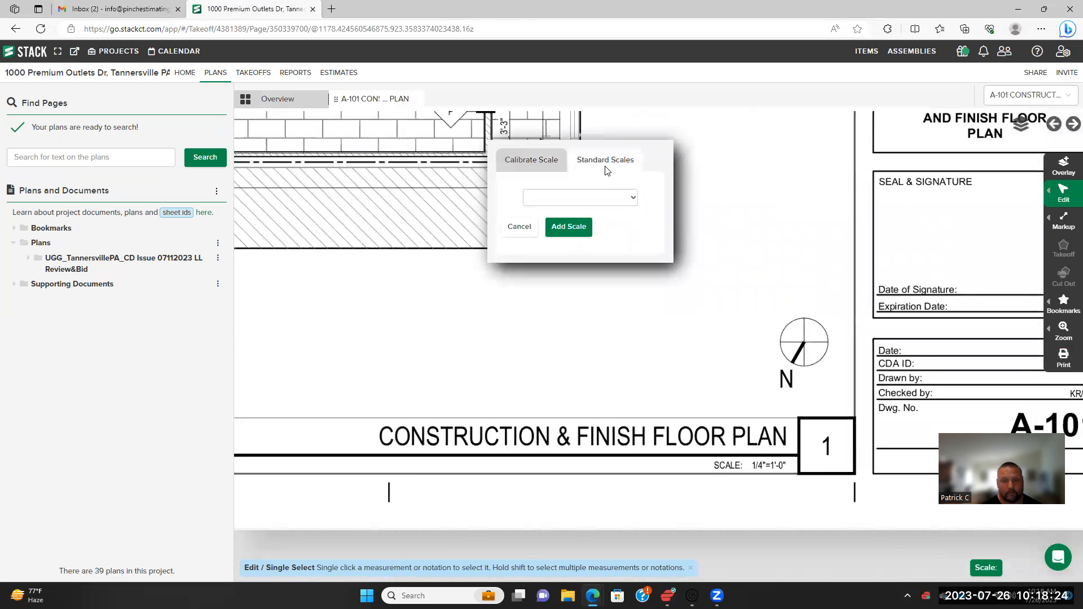
pyautogui.click(633, 199)
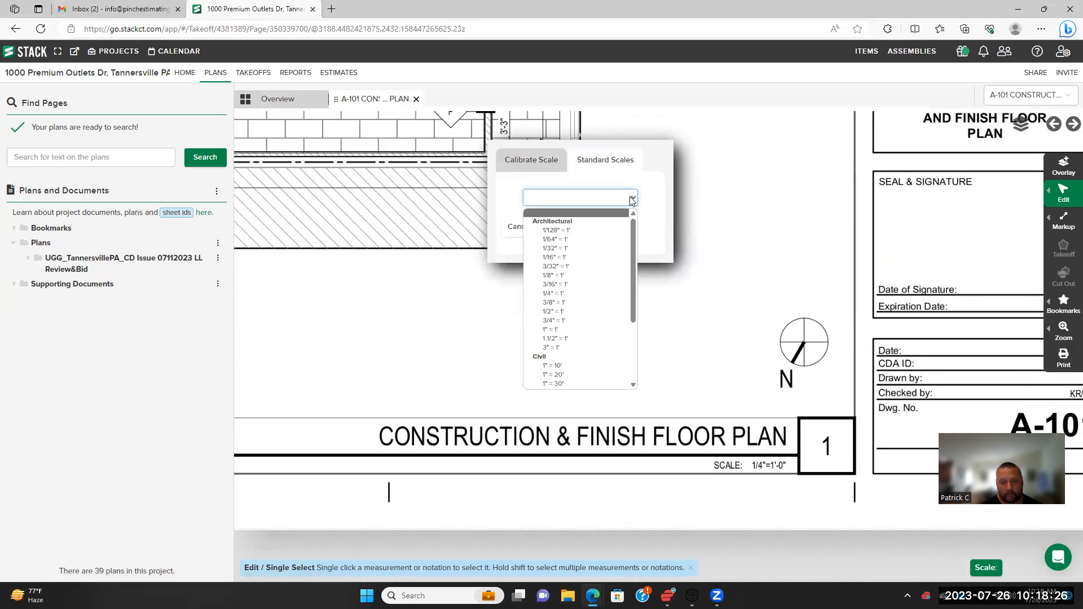
pyautogui.click(591, 300)
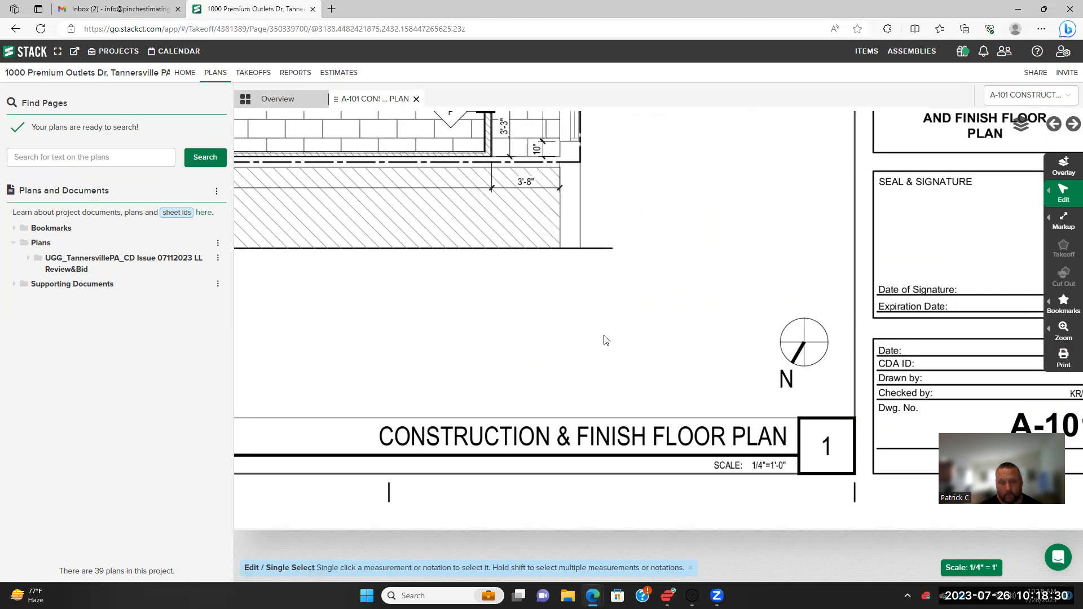
# Check sheet A-101's scale by measuring the 5'-0" dimension beside the storefront with a Dimension Line, then discard the line
pyautogui.moveTo(628, 290); pyautogui.dragTo(638, 391)
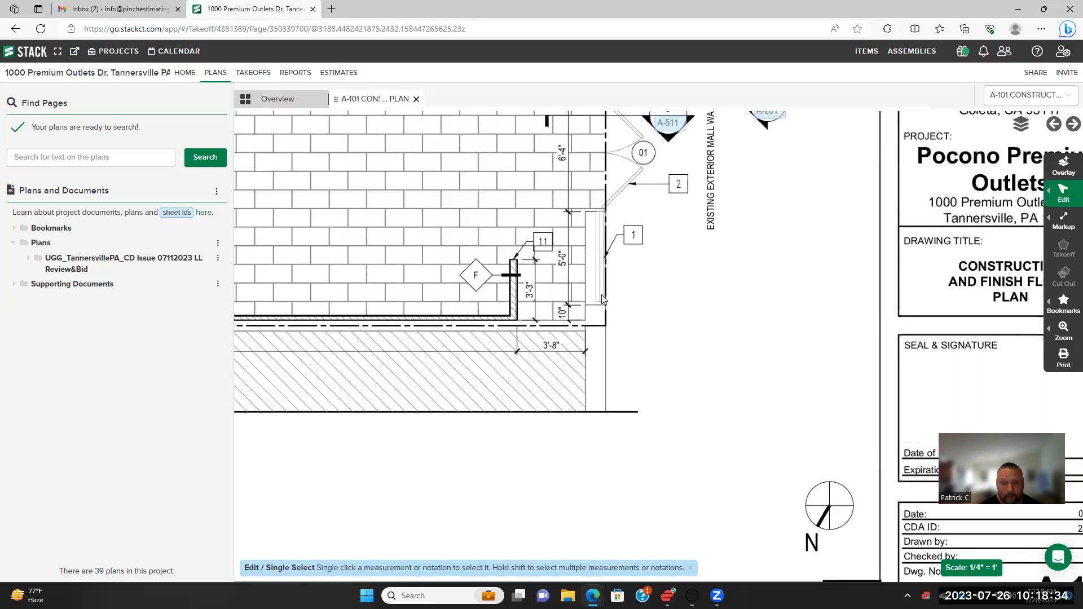
pyautogui.scroll(5, 580, 259)
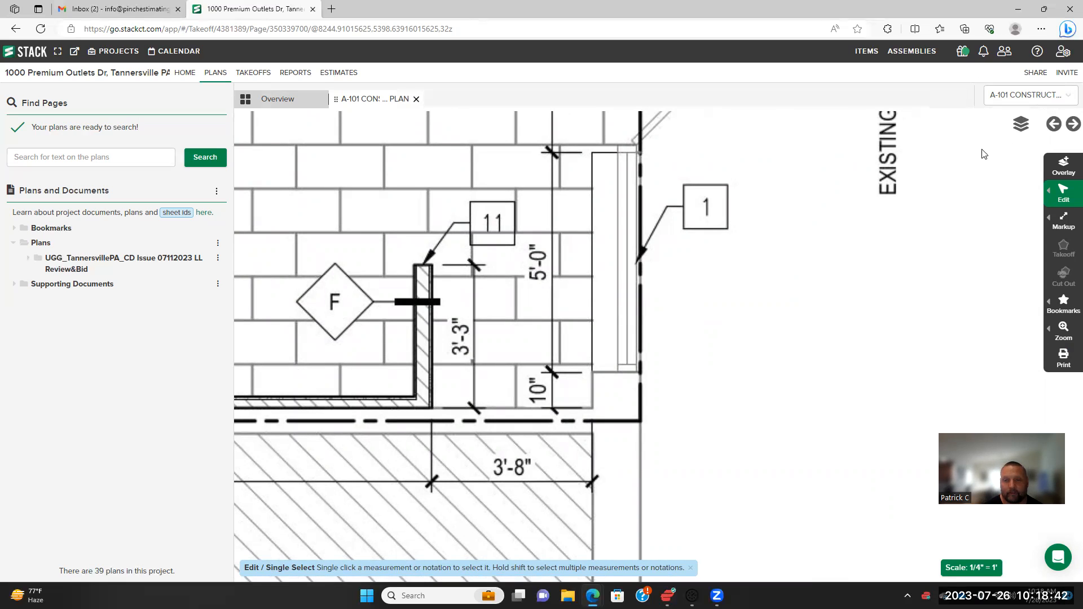
pyautogui.click(1066, 226)
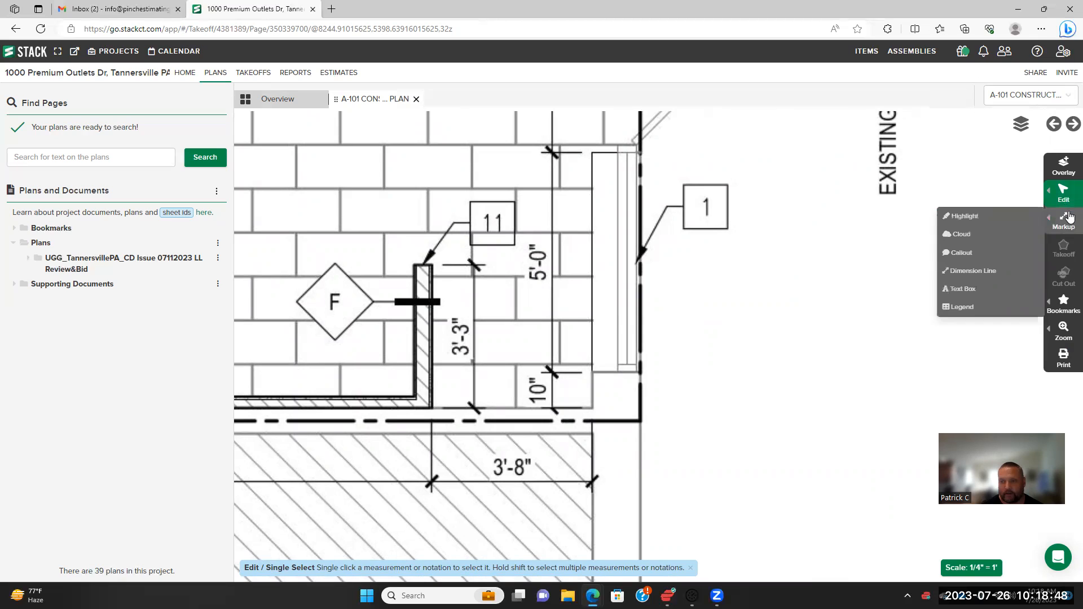
pyautogui.click(971, 271)
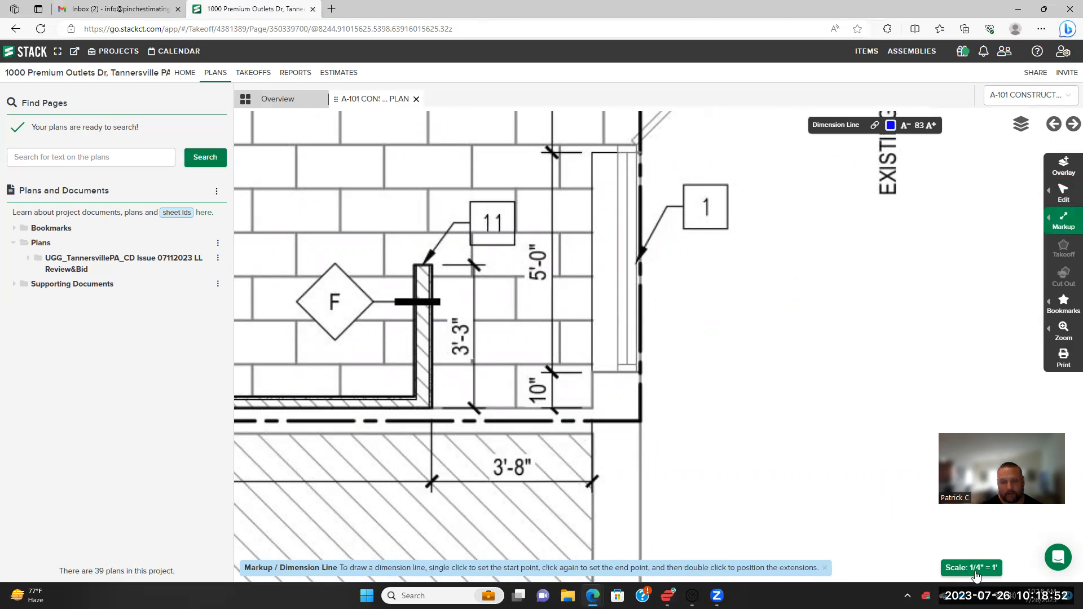
pyautogui.scroll(-2, 820, 462)
pyautogui.moveTo(584, 486); pyautogui.dragTo(759, 238)
pyautogui.moveTo(459, 443); pyautogui.dragTo(781, 370)
pyautogui.scroll(-4, 501, 408)
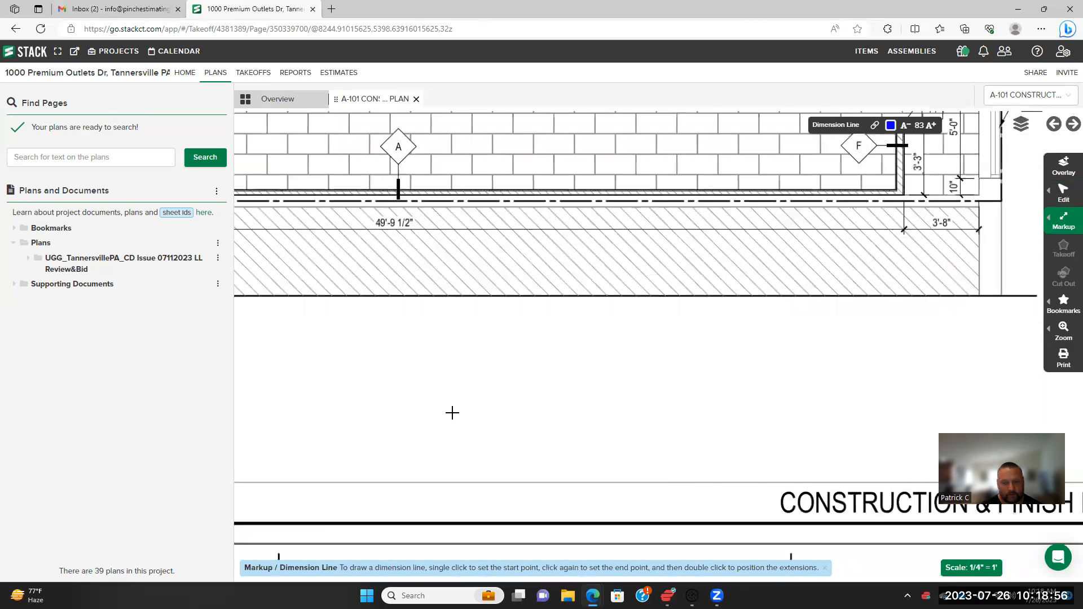
pyautogui.moveTo(422, 422); pyautogui.dragTo(684, 320)
pyautogui.moveTo(290, 325); pyautogui.dragTo(457, 336)
pyautogui.scroll(-4, 544, 309)
pyautogui.scroll(5, 790, 351)
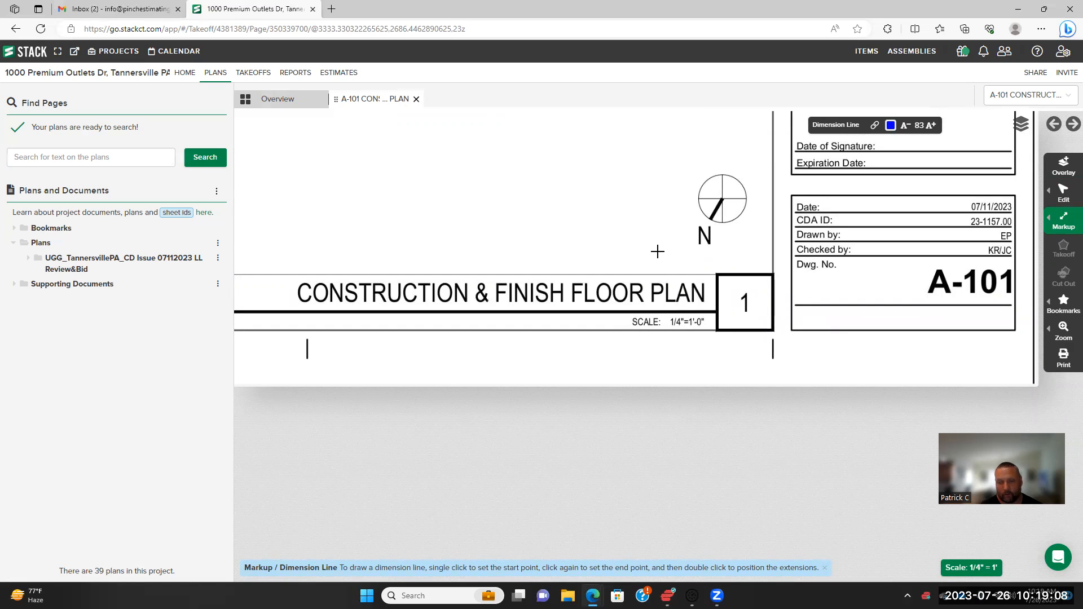
pyautogui.scroll(-2, 661, 247)
pyautogui.scroll(3, 621, 202)
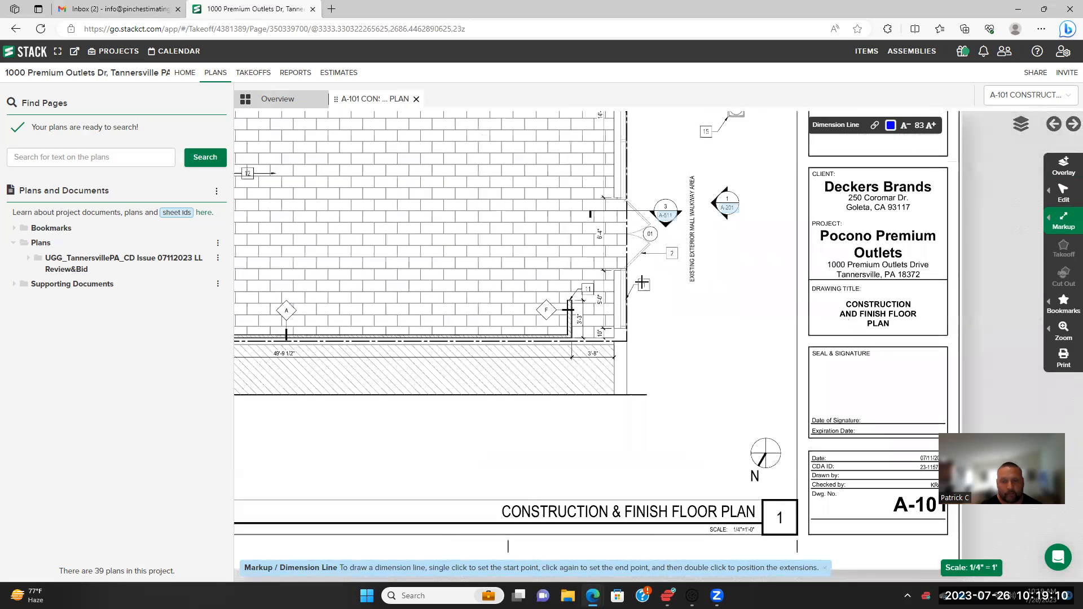
pyautogui.scroll(3, 624, 297)
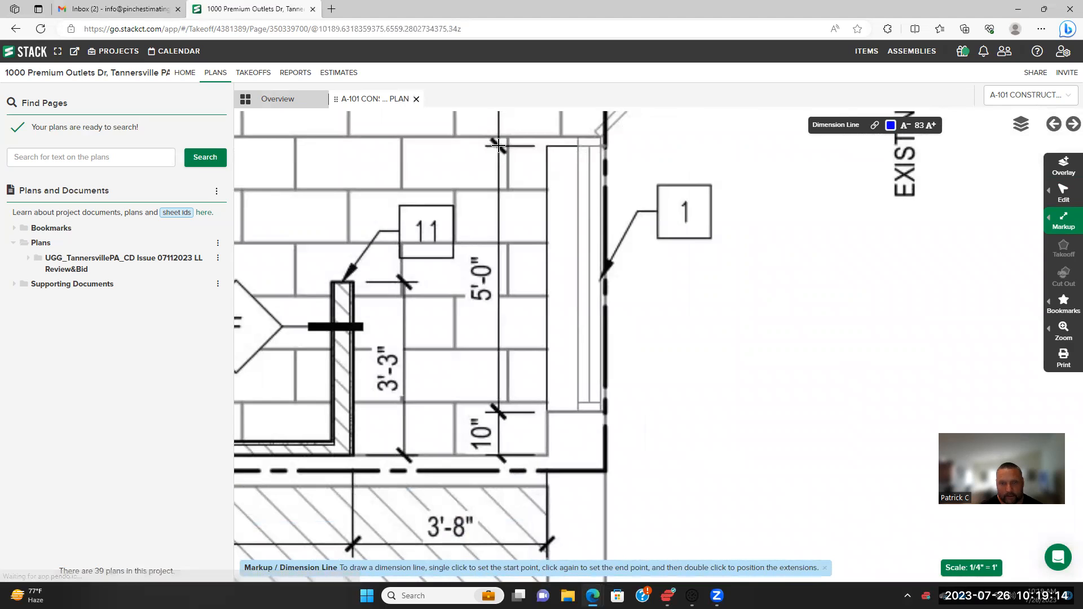
pyautogui.click(499, 146)
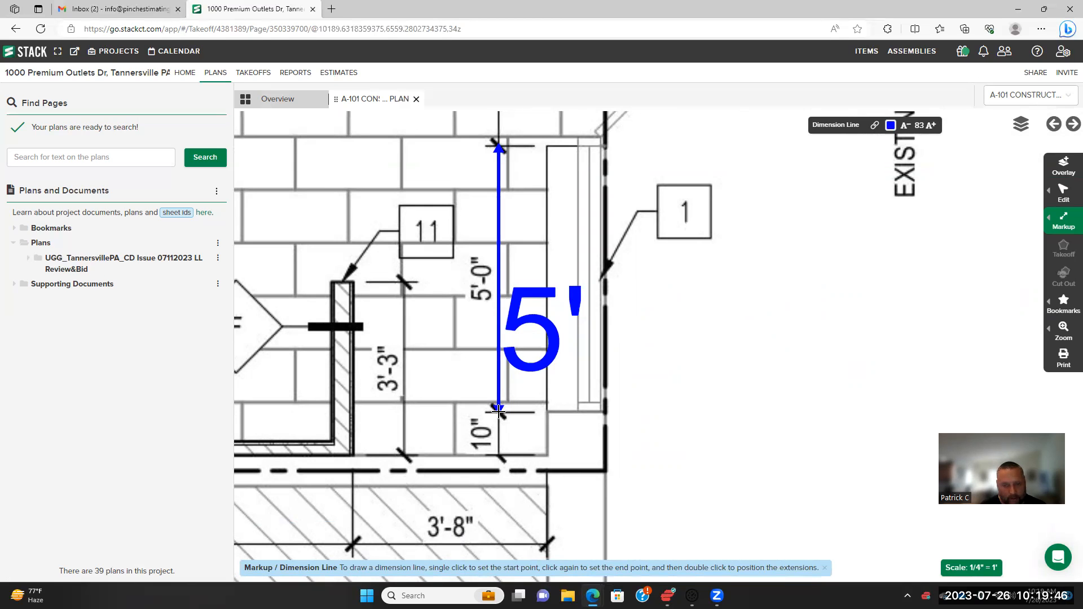
pyautogui.press('Escape')
# Examine the overall construction and finish floor plan on sheet A-101, from the sales area to the back rooms
pyautogui.scroll(-3, 576, 288)
pyautogui.moveTo(512, 315); pyautogui.dragTo(755, 357)
pyautogui.scroll(-4, 651, 344)
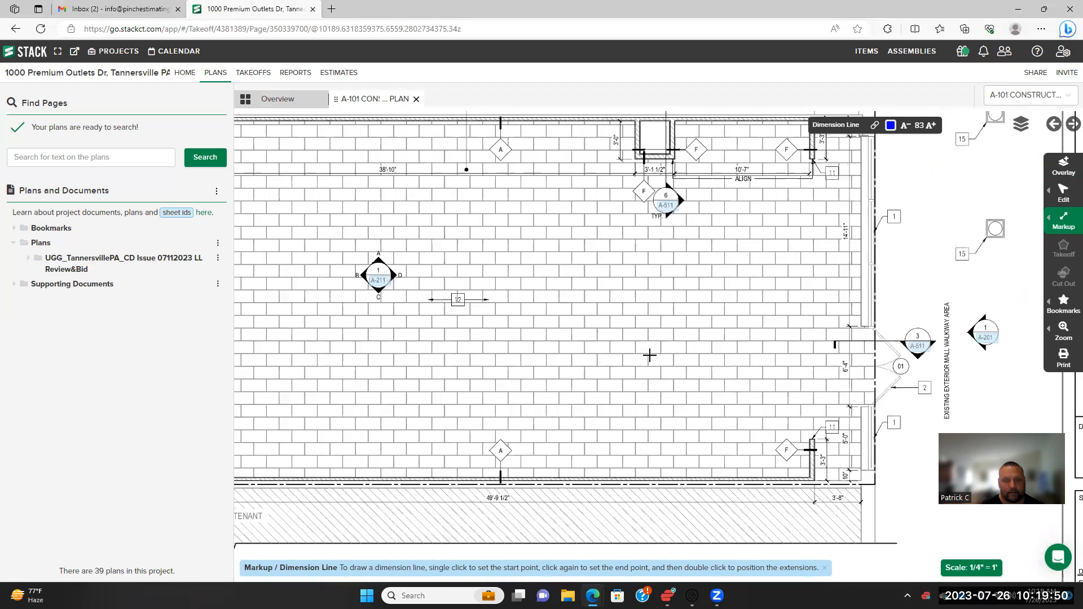
pyautogui.scroll(-3, 587, 332)
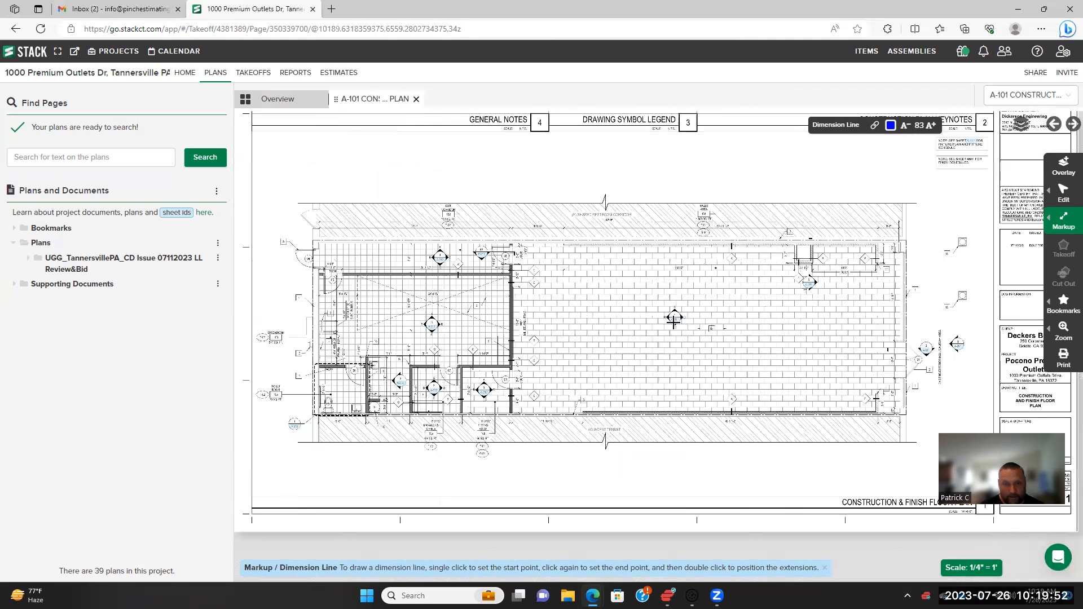
pyautogui.scroll(-1, 686, 313)
pyautogui.scroll(-1, 646, 338)
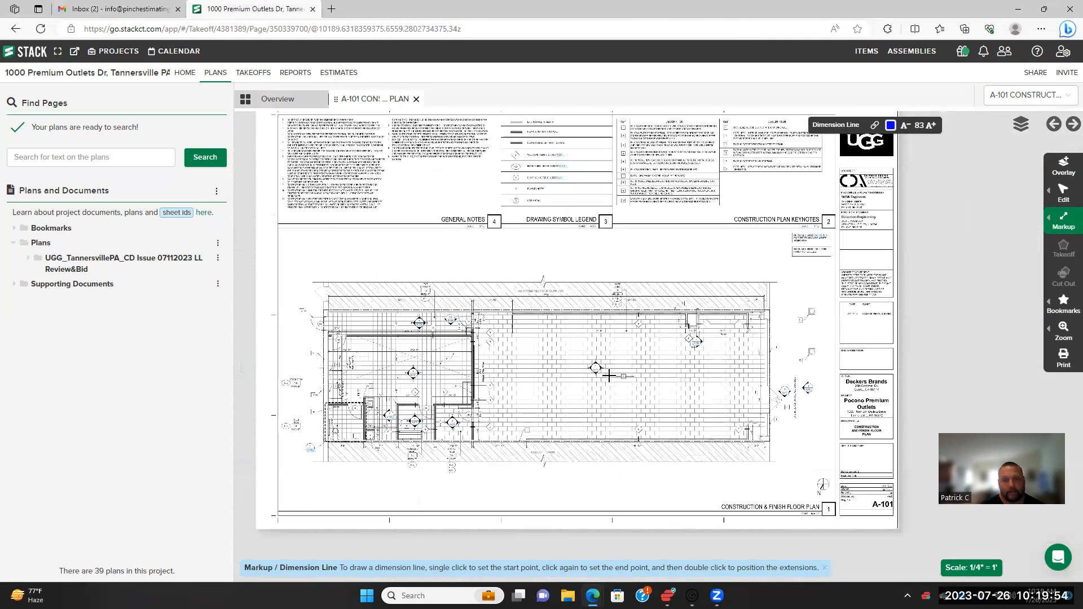
pyautogui.moveTo(609, 375); pyautogui.dragTo(605, 394)
pyautogui.scroll(1, 523, 339)
pyautogui.moveTo(532, 334); pyautogui.dragTo(569, 295)
pyautogui.scroll(2, 569, 295)
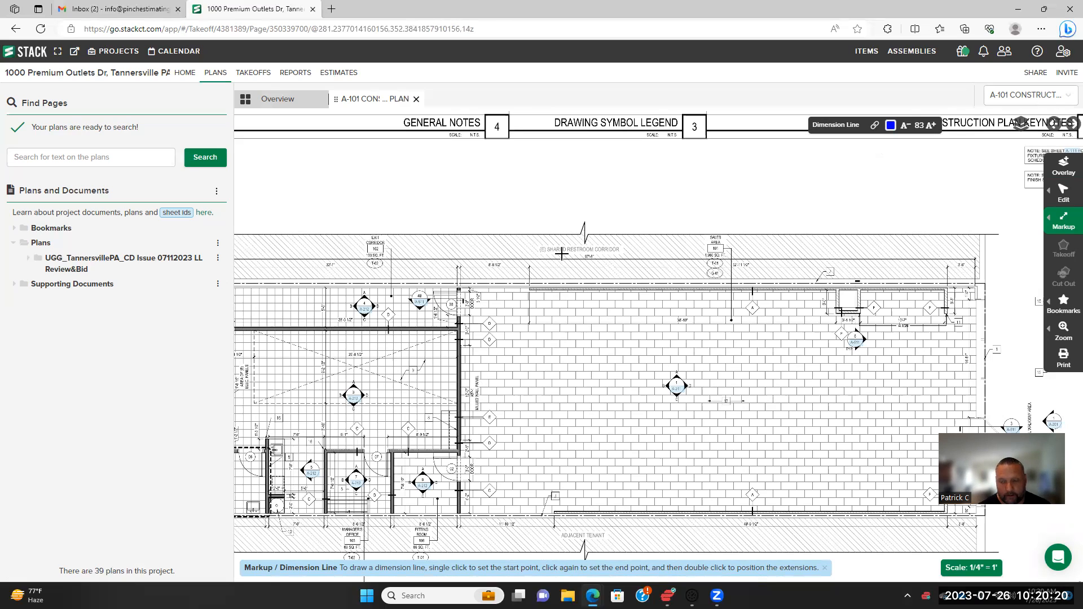
# Examine the general notes, drawing symbol legend and construction plan keynotes above the floor plan on sheet A-101
pyautogui.scroll(-5, 554, 231)
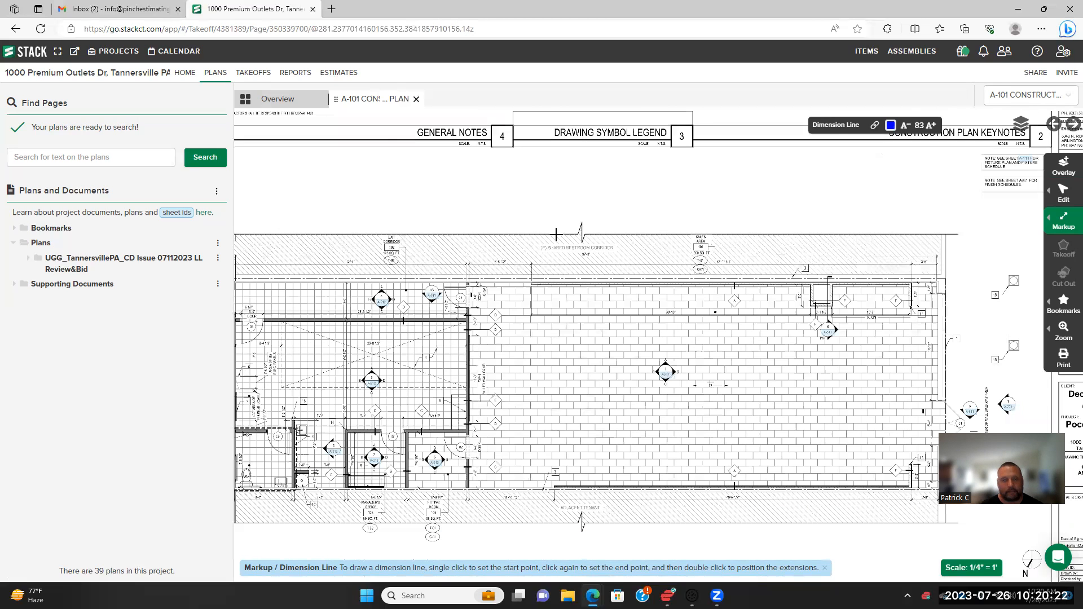
pyautogui.scroll(3, 559, 271)
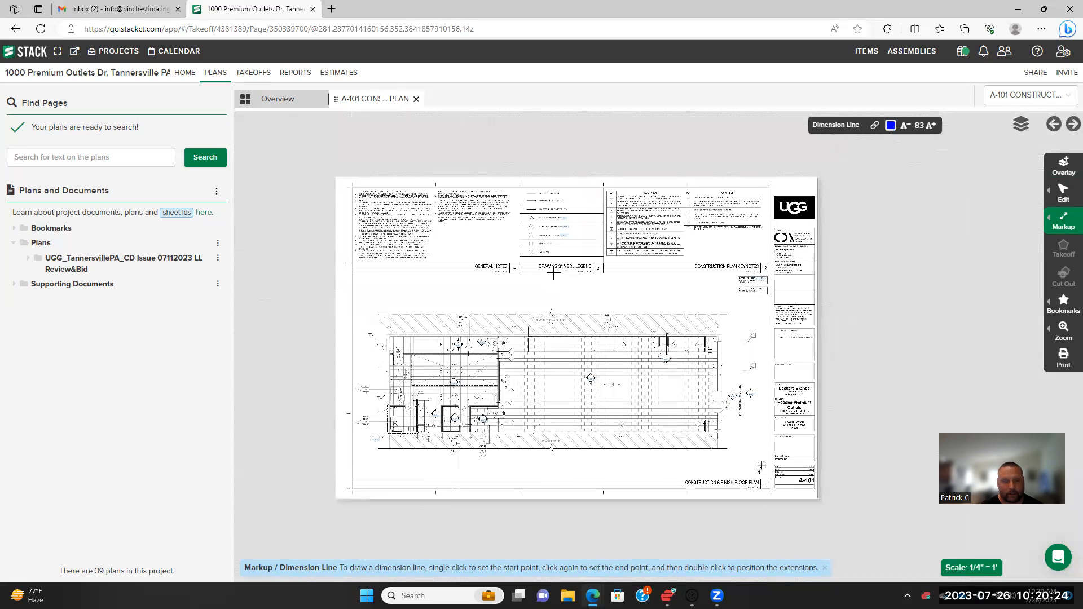
pyautogui.scroll(1, 549, 246)
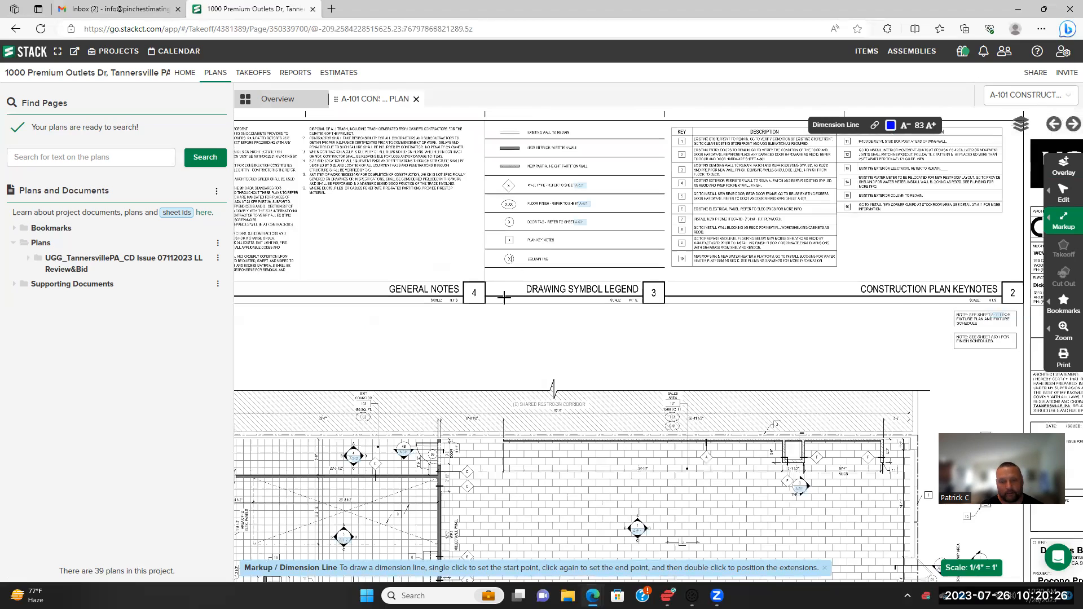
pyautogui.scroll(1, 505, 297)
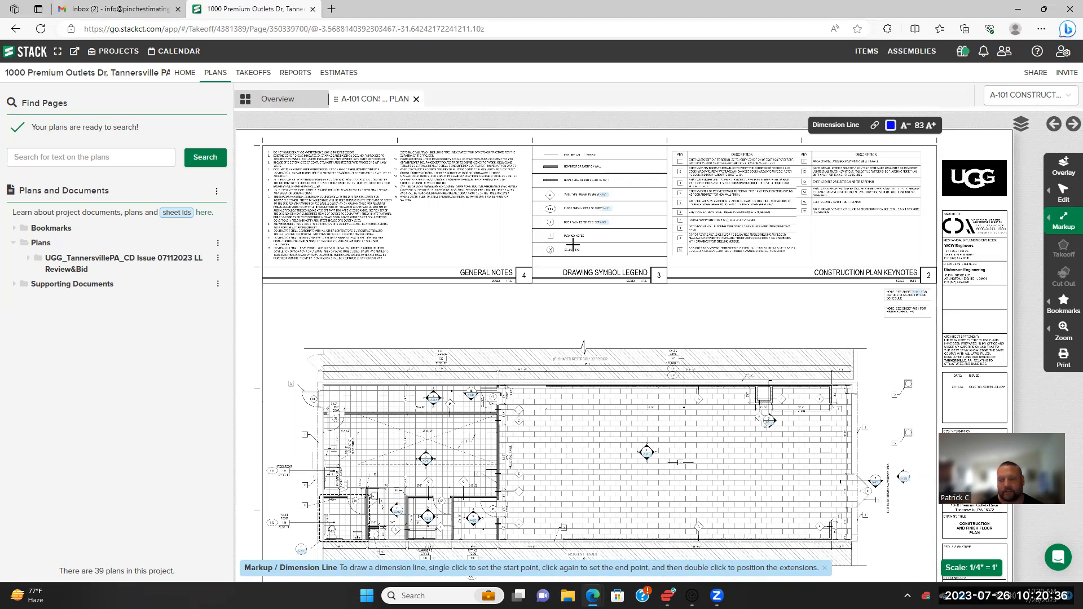
pyautogui.scroll(1, 573, 244)
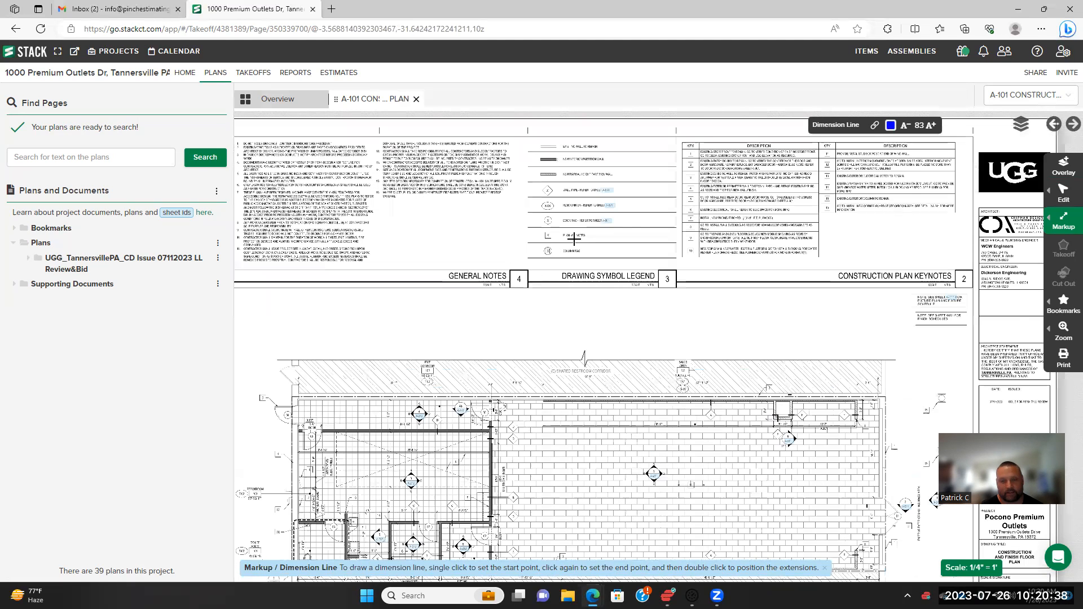
pyautogui.scroll(1, 574, 239)
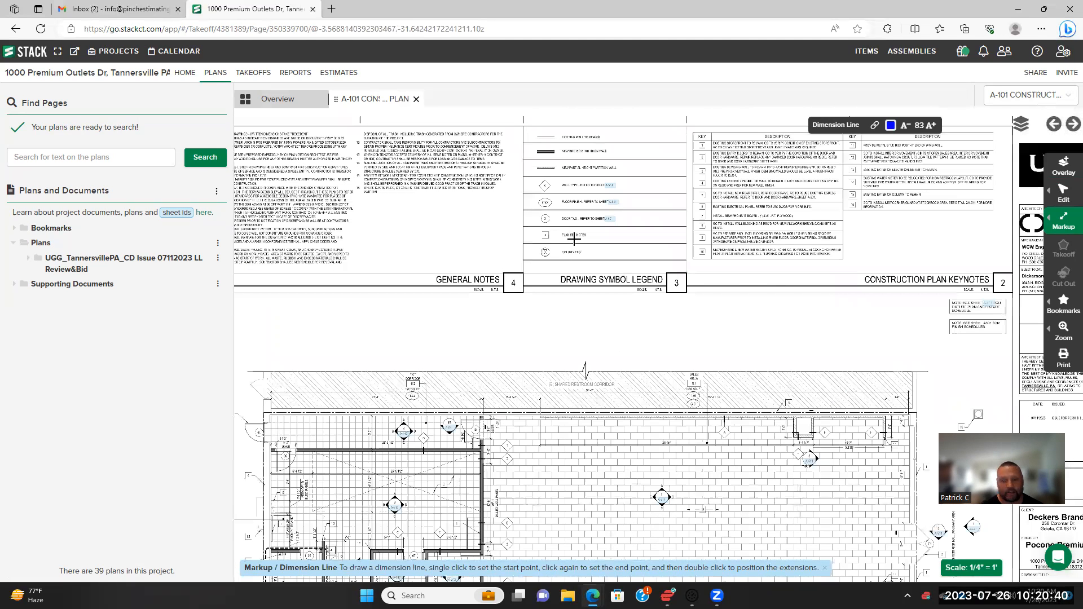
pyautogui.scroll(-1, 574, 239)
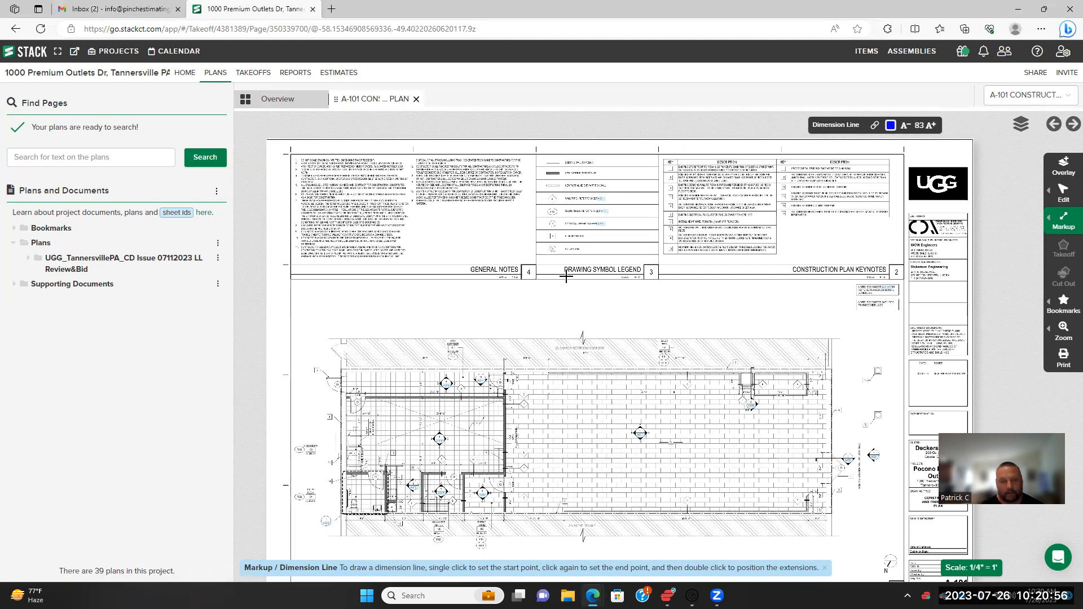
# Look over the whole of sheet A-101, from the notes and legend to the floor plan, and close the sheet
pyautogui.scroll(1, 611, 221)
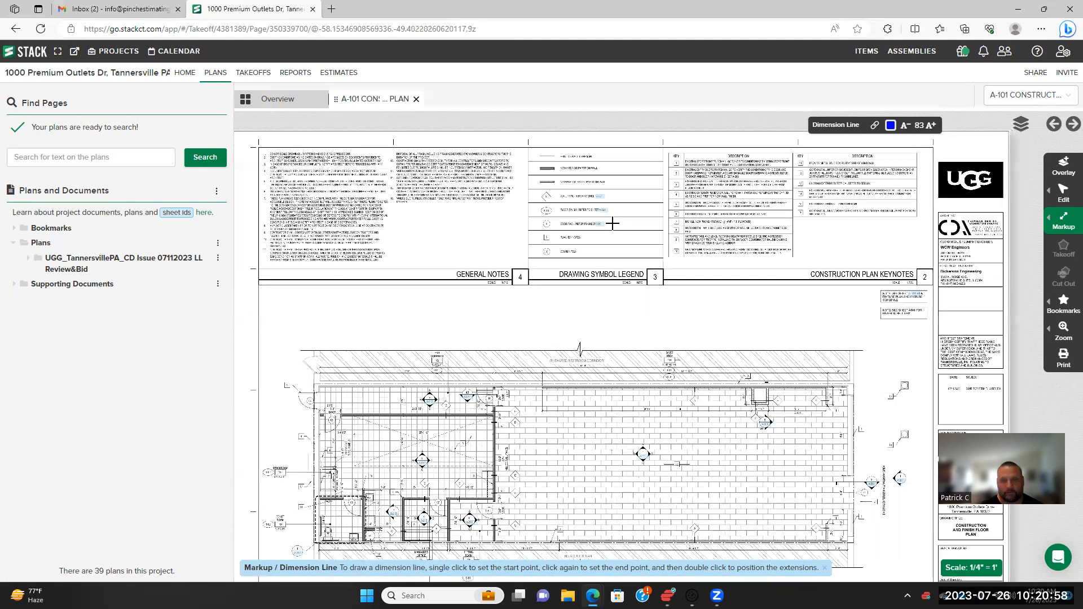
pyautogui.scroll(1, 617, 226)
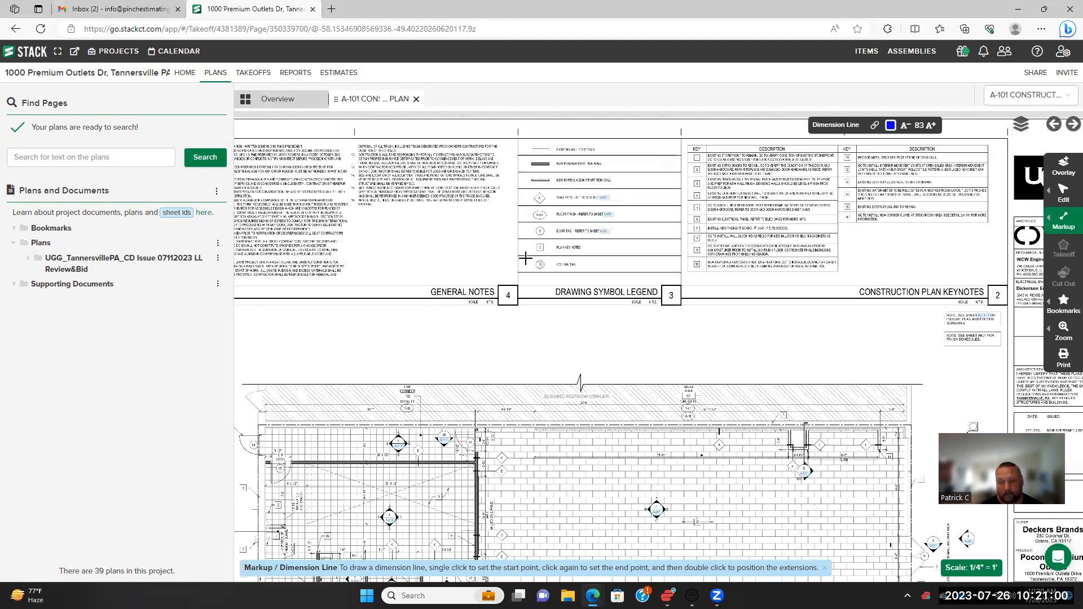
pyautogui.scroll(-1, 528, 260)
pyautogui.scroll(-1, 536, 294)
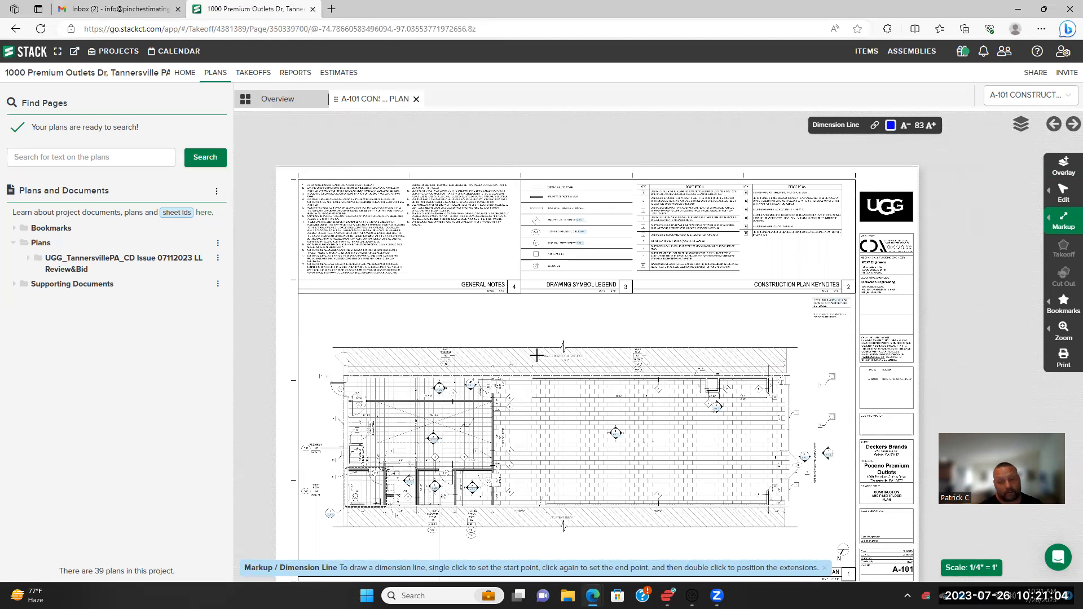
pyautogui.moveTo(565, 362); pyautogui.dragTo(588, 312)
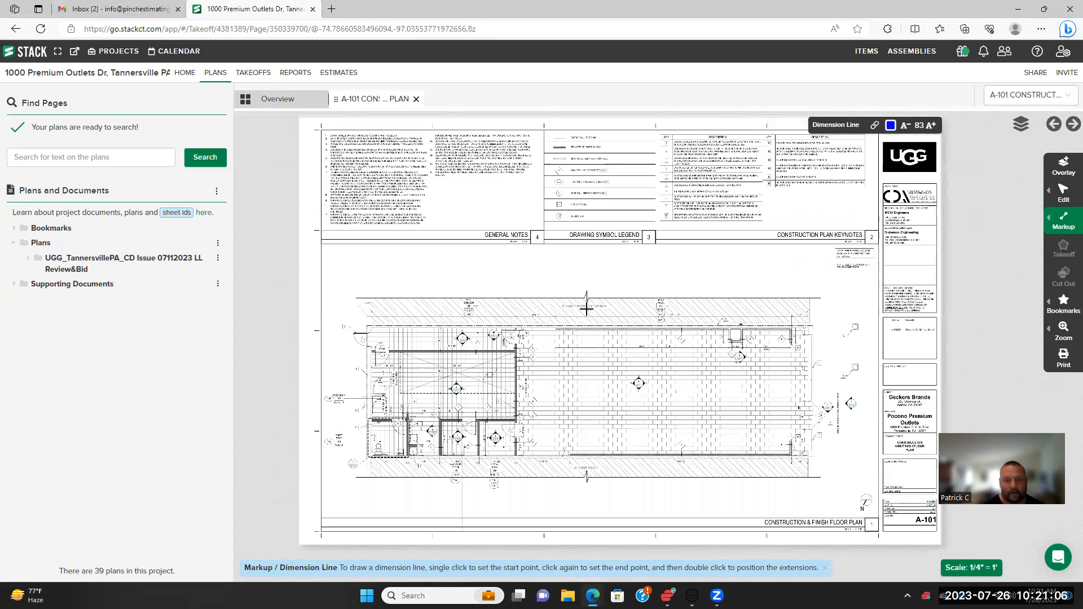
pyautogui.moveTo(572, 367); pyautogui.dragTo(572, 365)
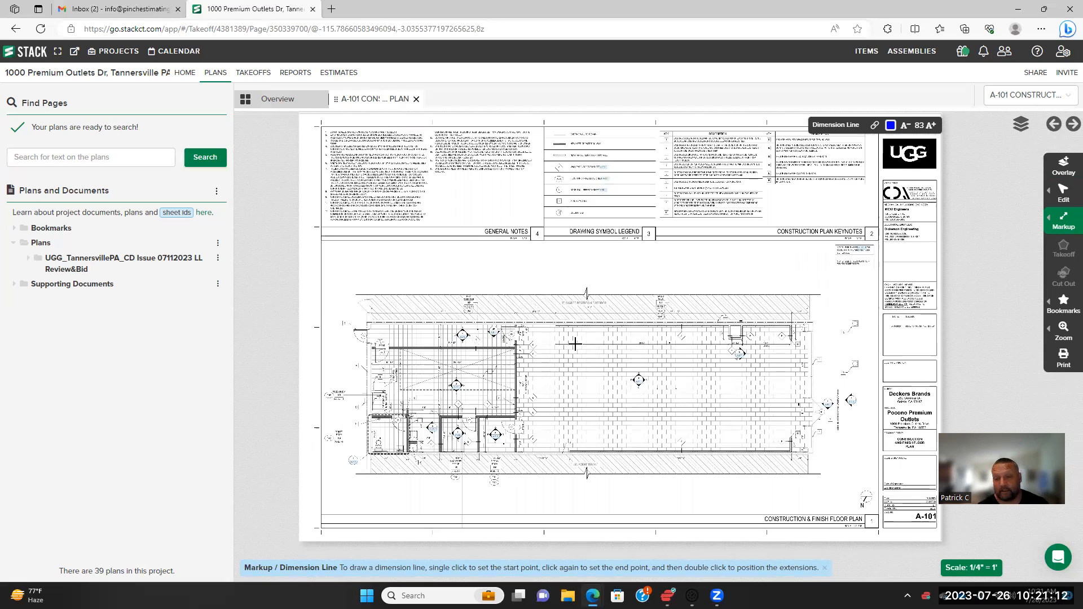
pyautogui.scroll(1, 574, 343)
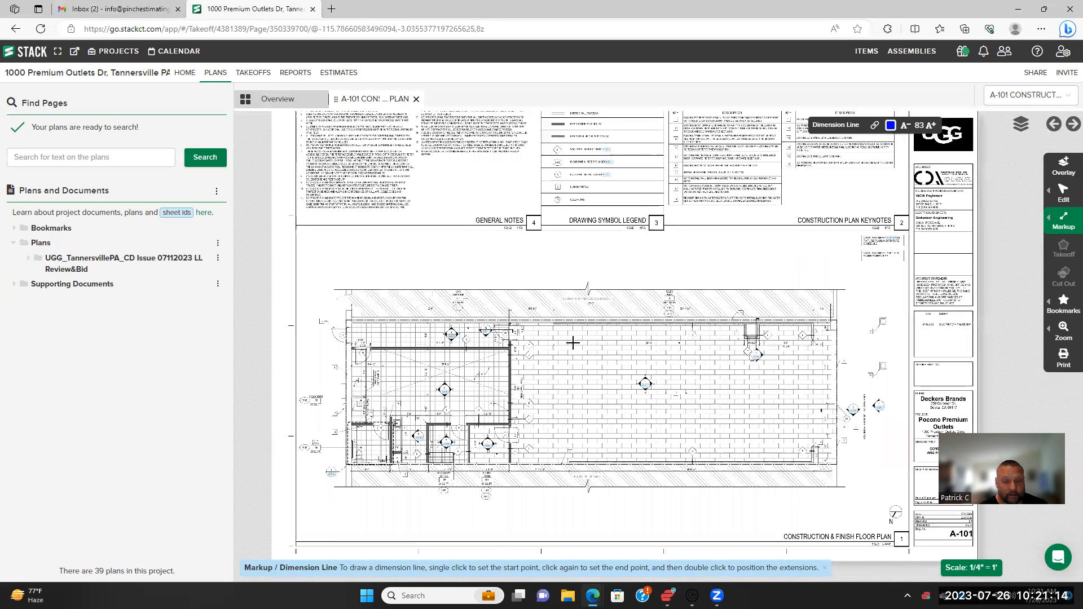
pyautogui.scroll(2, 643, 309)
pyautogui.moveTo(647, 287); pyautogui.dragTo(624, 312)
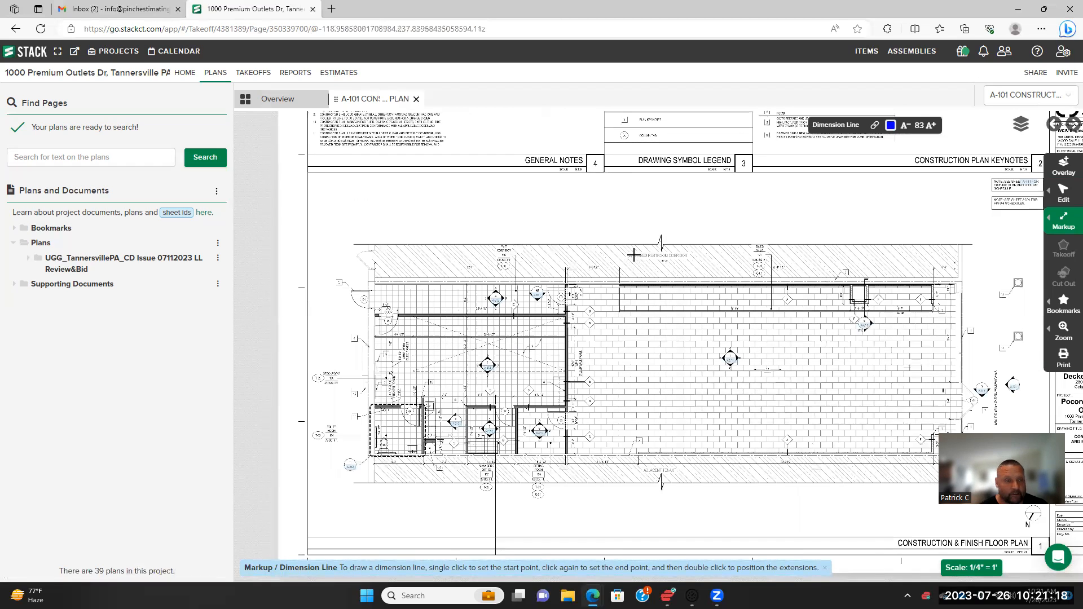
pyautogui.moveTo(633, 254); pyautogui.dragTo(597, 326)
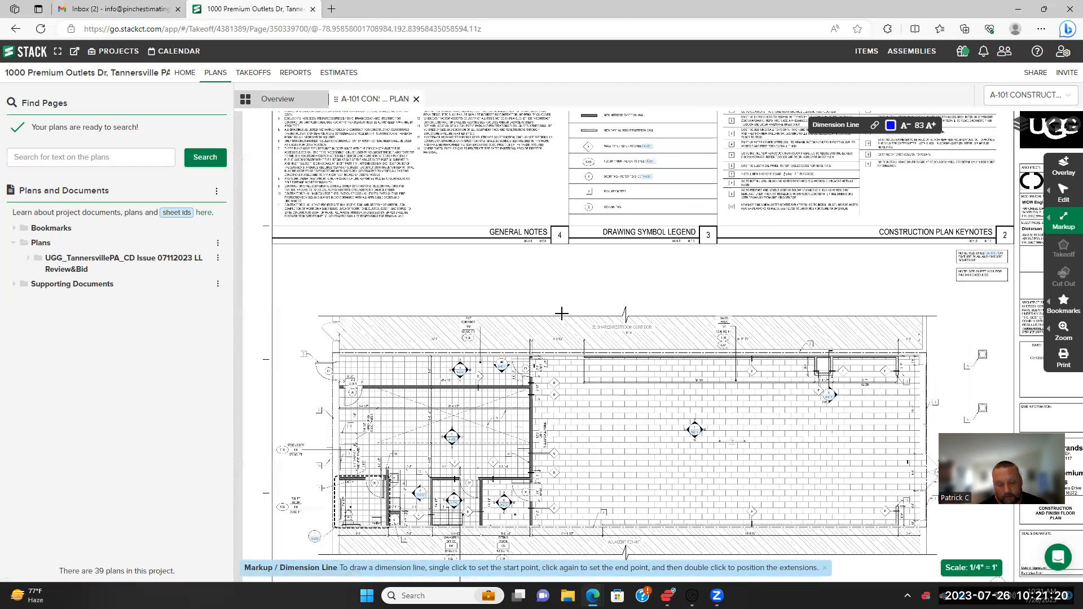
pyautogui.scroll(-2, 561, 314)
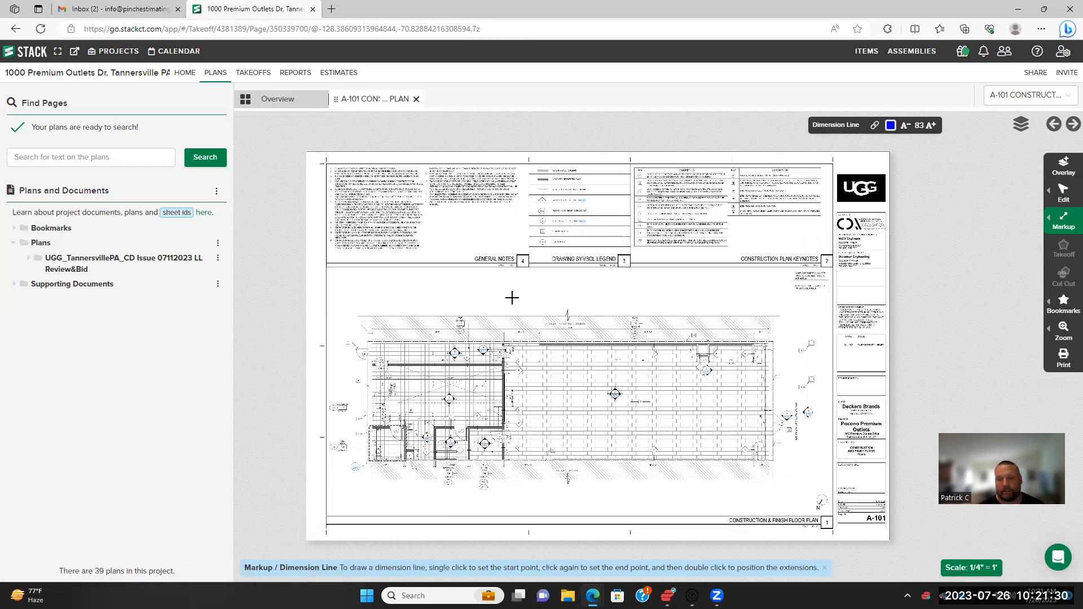
pyautogui.click(417, 99)
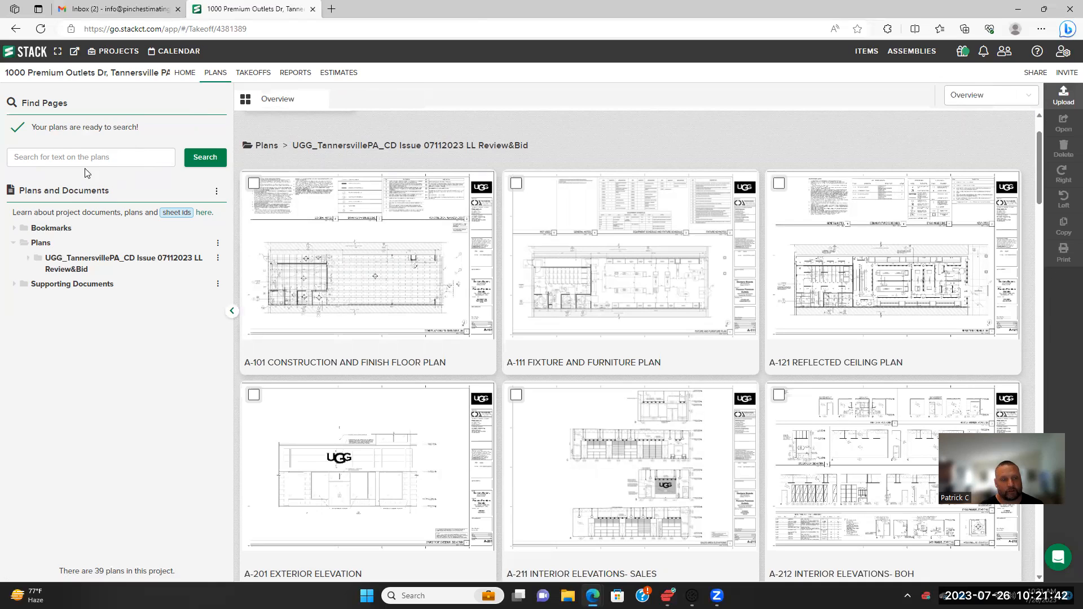
pyautogui.click(110, 160)
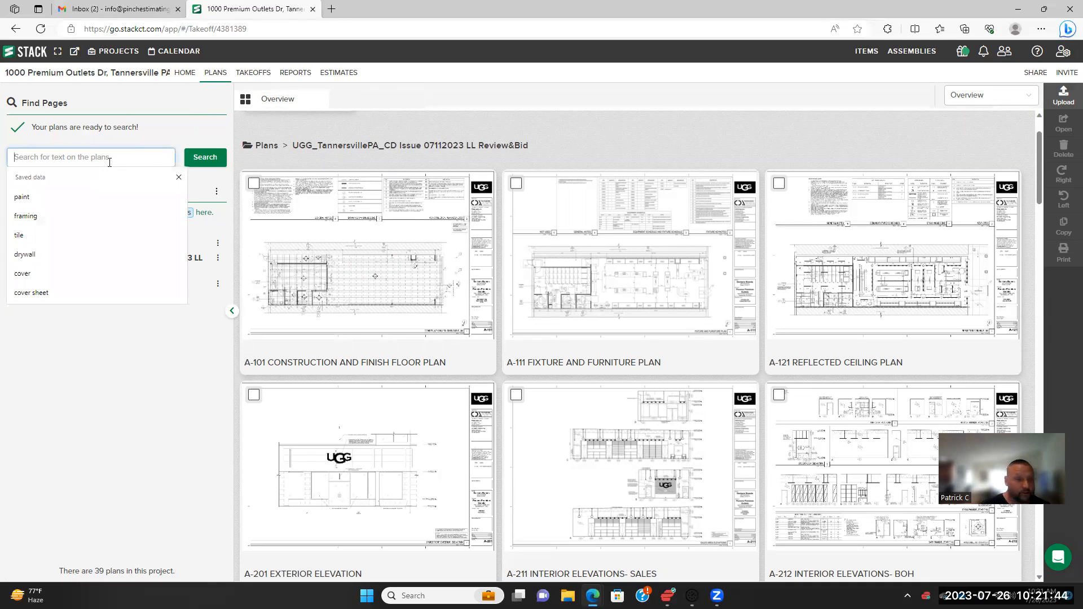
pyautogui.click(79, 198)
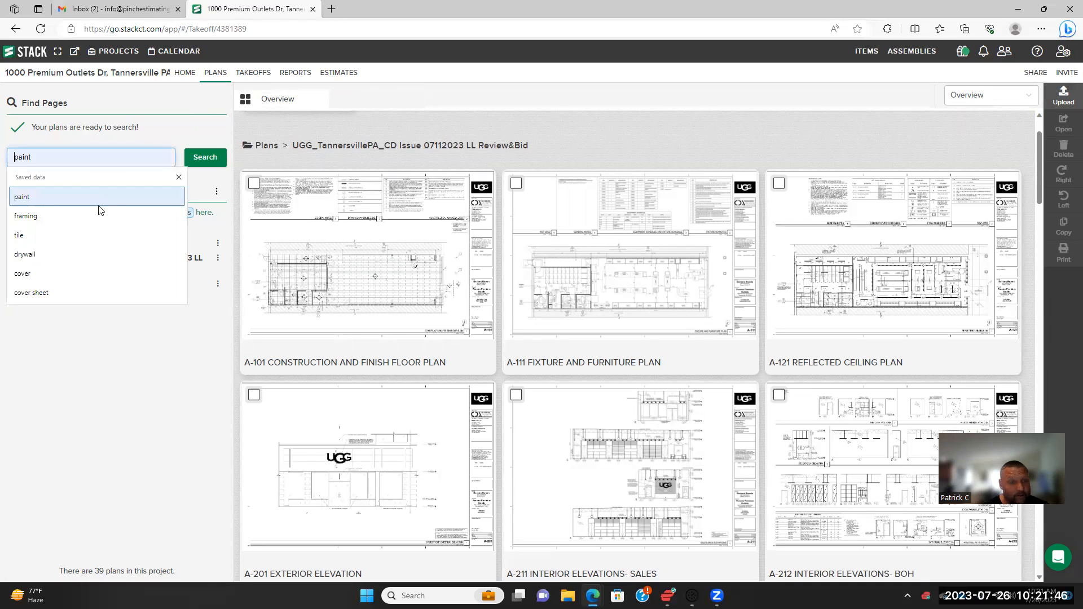
pyautogui.click(77, 202)
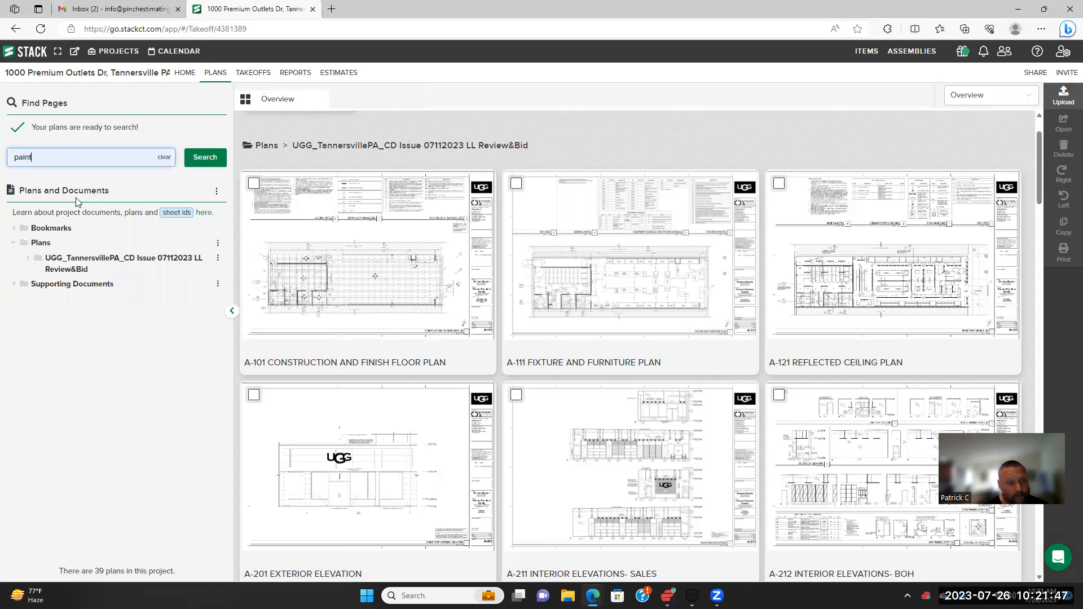
pyautogui.click(131, 160)
pyautogui.press('BackSpace')
pyautogui.press('BackSpace')
pyautogui.press('BackSpace')
pyautogui.press('BackSpace')
pyautogui.press('BackSpace')
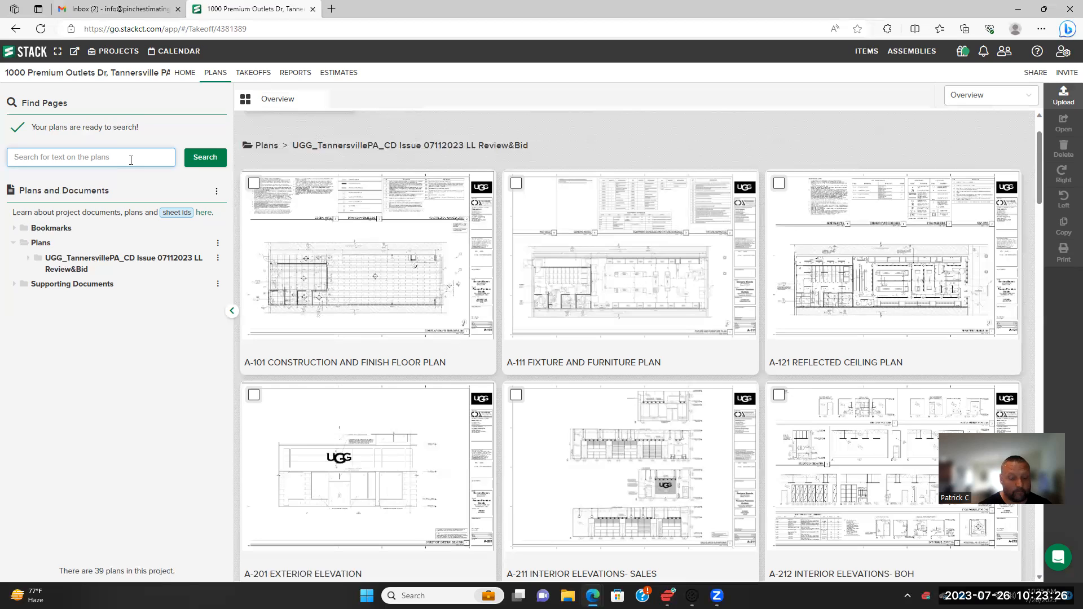
# Search the text of the project's plans for "Bid Documents"
pyautogui.write('Bid ')
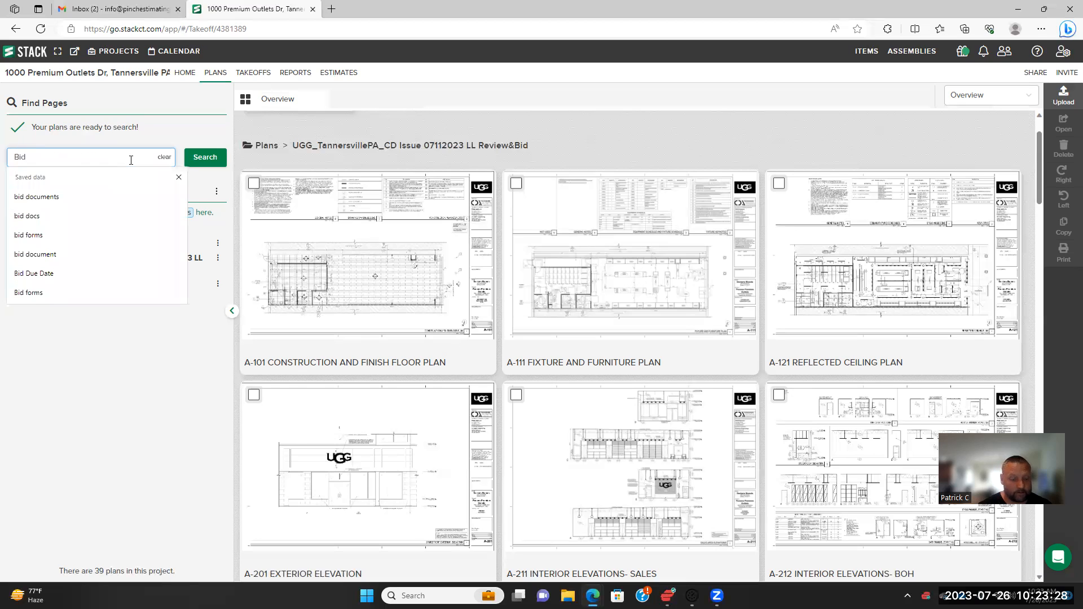
pyautogui.write('Doc')
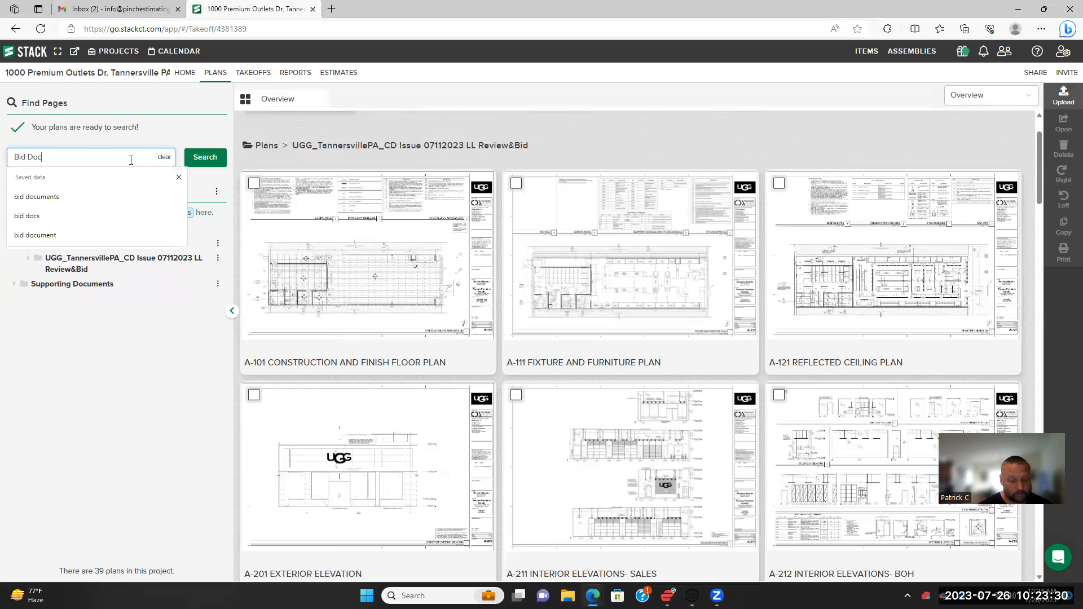
pyautogui.write('uments')
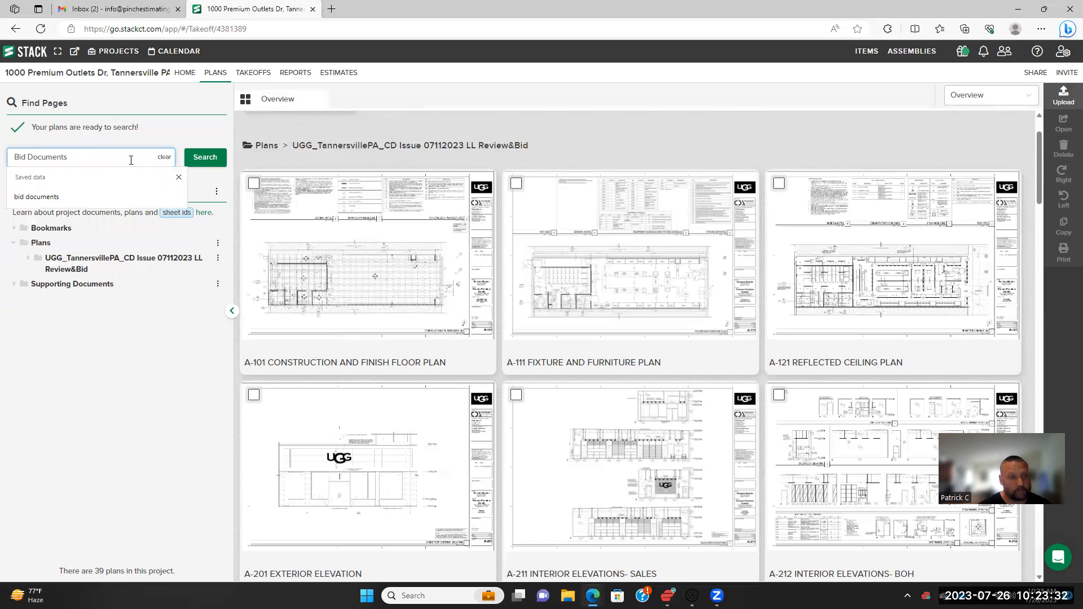
pyautogui.press('Return')
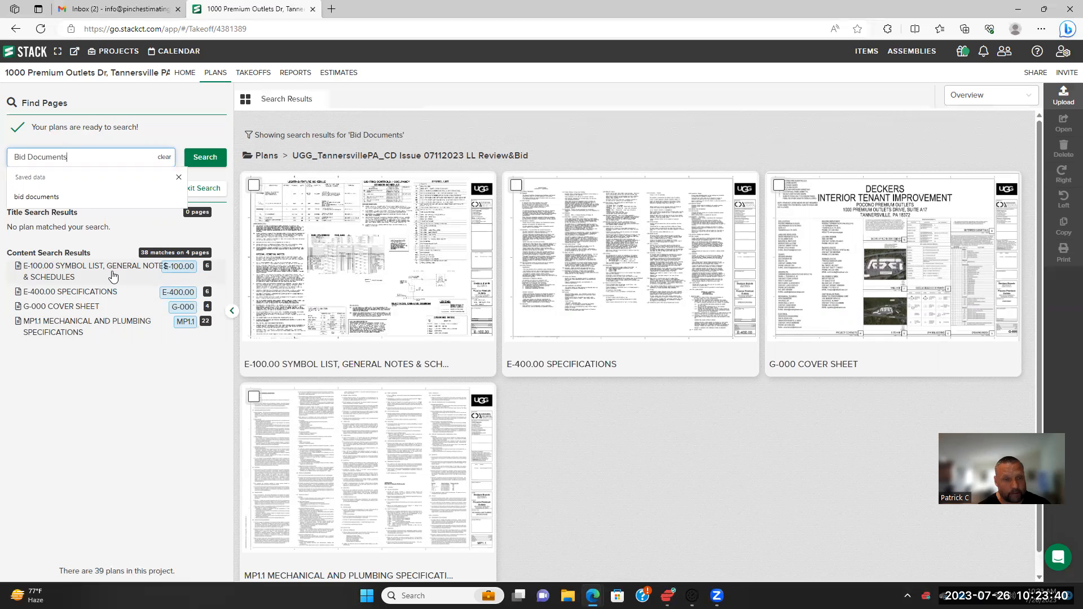
# Open sheet E-100.00 Symbol List, General Notes & Schedules from the search results and examine the highlighted matches in its notes
pyautogui.moveTo(341, 289)
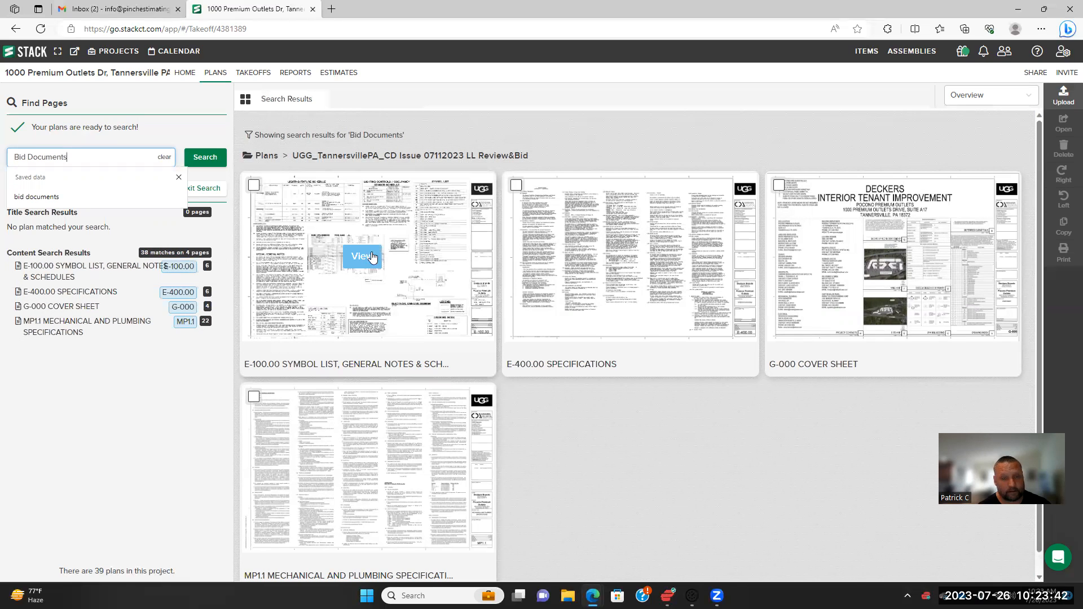
pyautogui.click(370, 257)
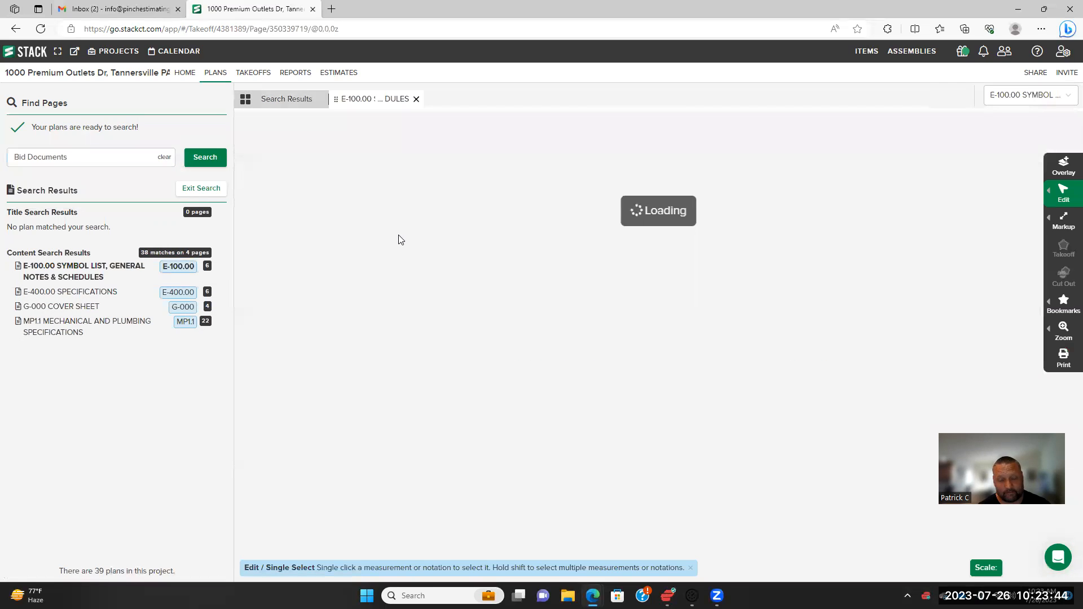
pyautogui.scroll(2, 358, 290)
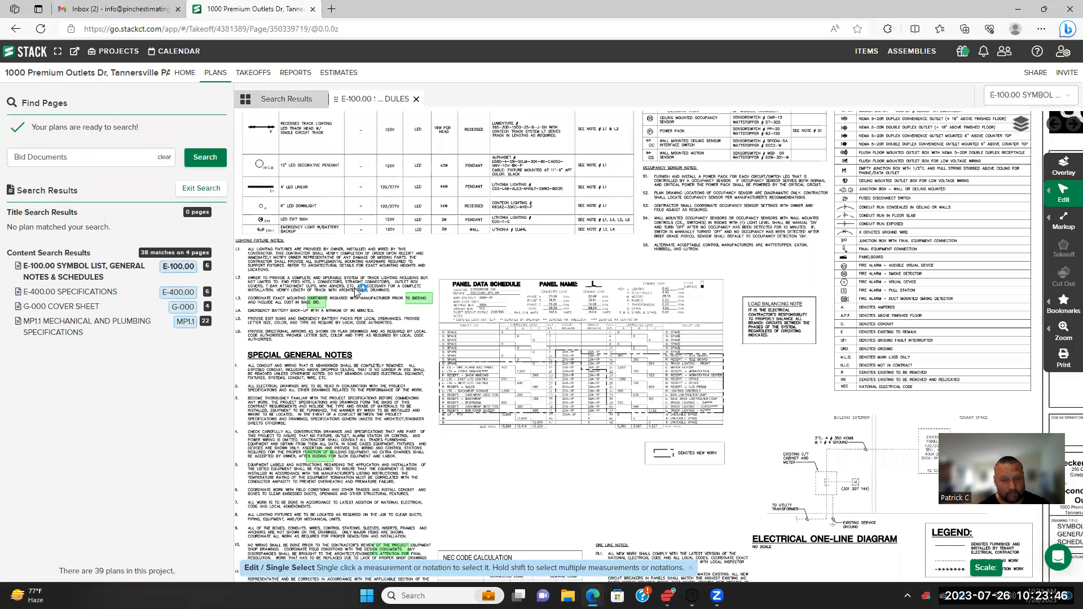
pyautogui.scroll(2, 384, 262)
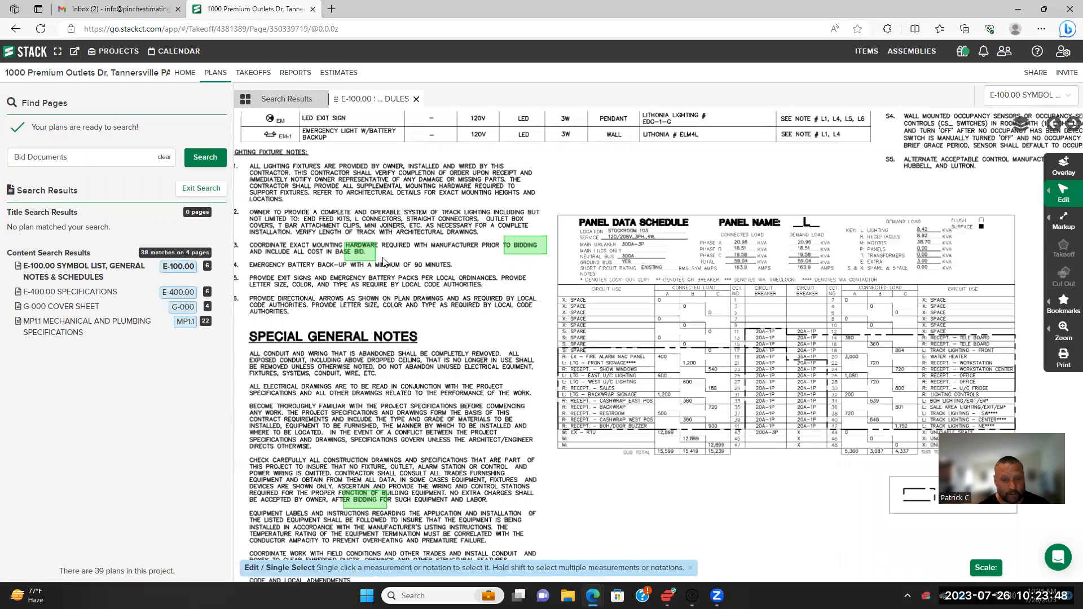
pyautogui.scroll(-2, 463, 405)
pyautogui.scroll(-3, 445, 289)
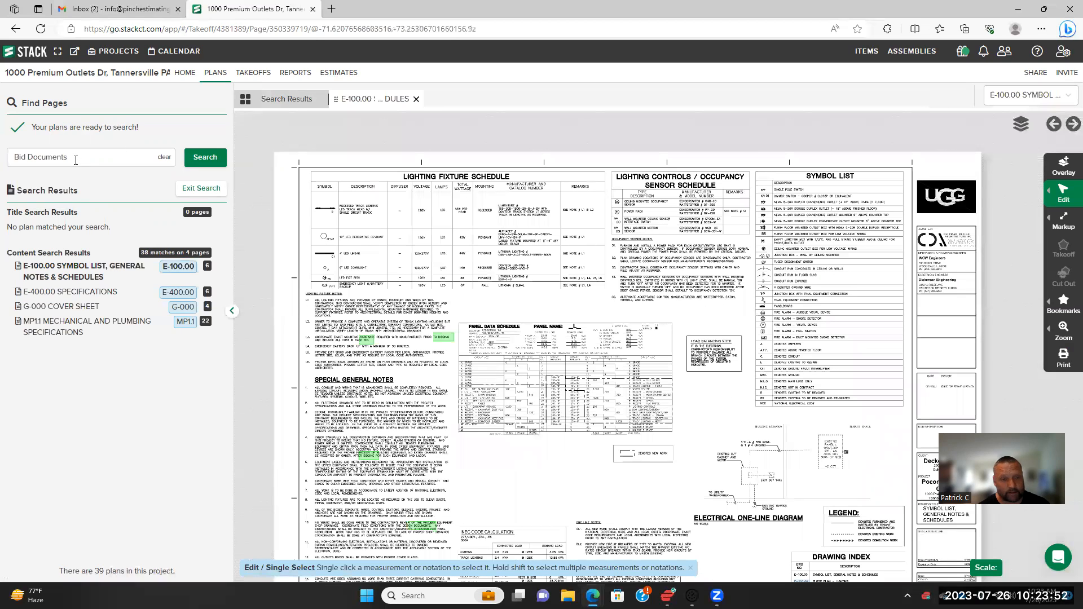
# Replace the search term with "prevailing wage" and search the plans for it
pyautogui.click(76, 158)
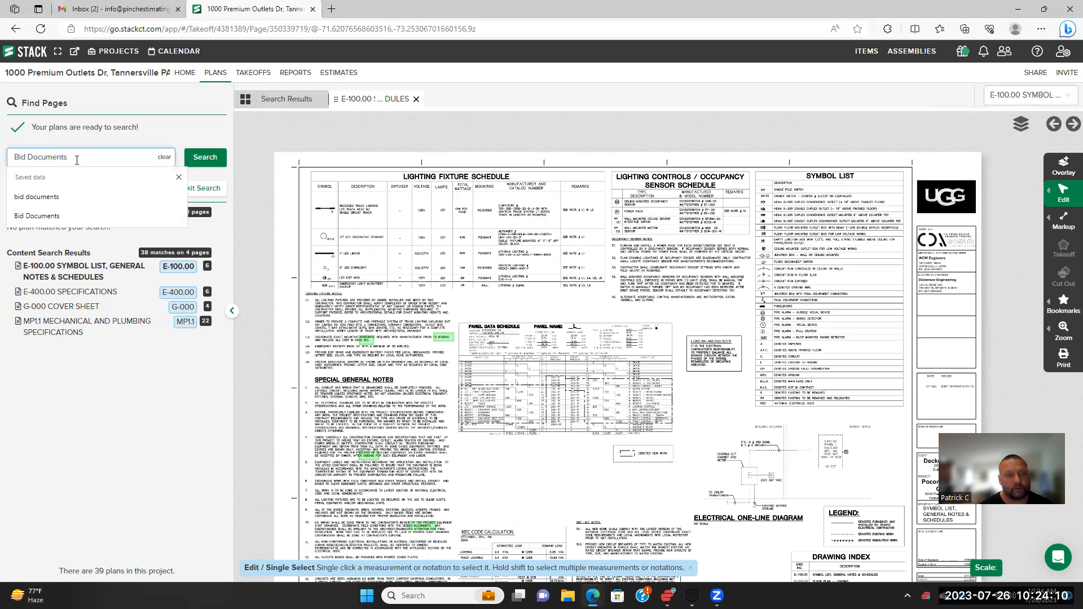
pyautogui.press('BackSpace')
pyautogui.press('BackSpace')
pyautogui.press('BackSpace')
pyautogui.press('BackSpace')
pyautogui.press('BackSpace')
pyautogui.press('BackSpace')
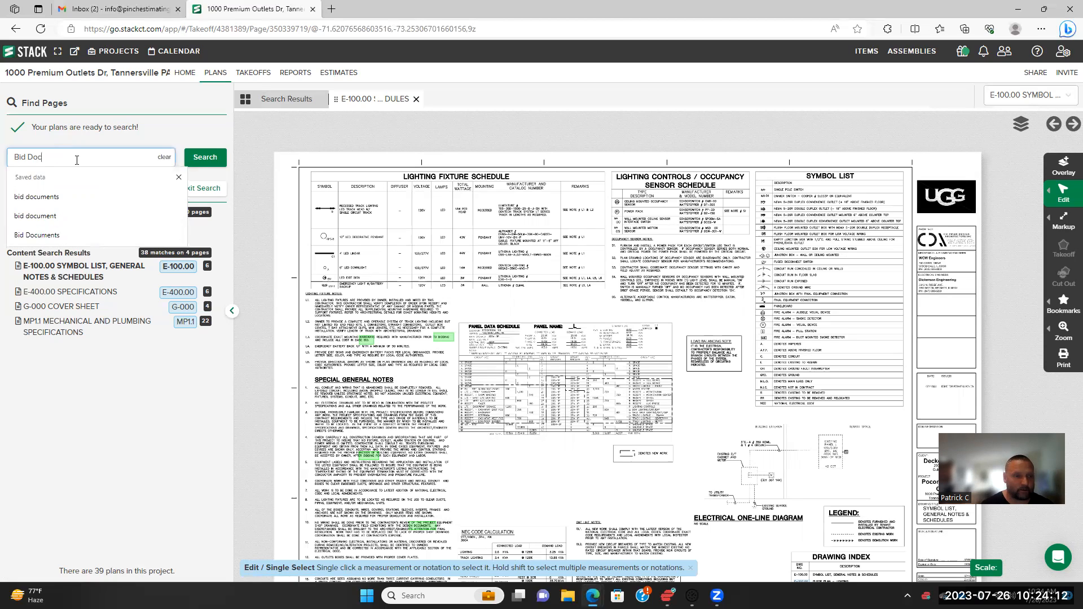
pyautogui.press('BackSpace')
pyautogui.press('BackSpace')
pyautogui.press('BackSpace')
pyautogui.press('BackSpace')
pyautogui.press('BackSpace')
pyautogui.press('BackSpace')
pyautogui.press('BackSpace')
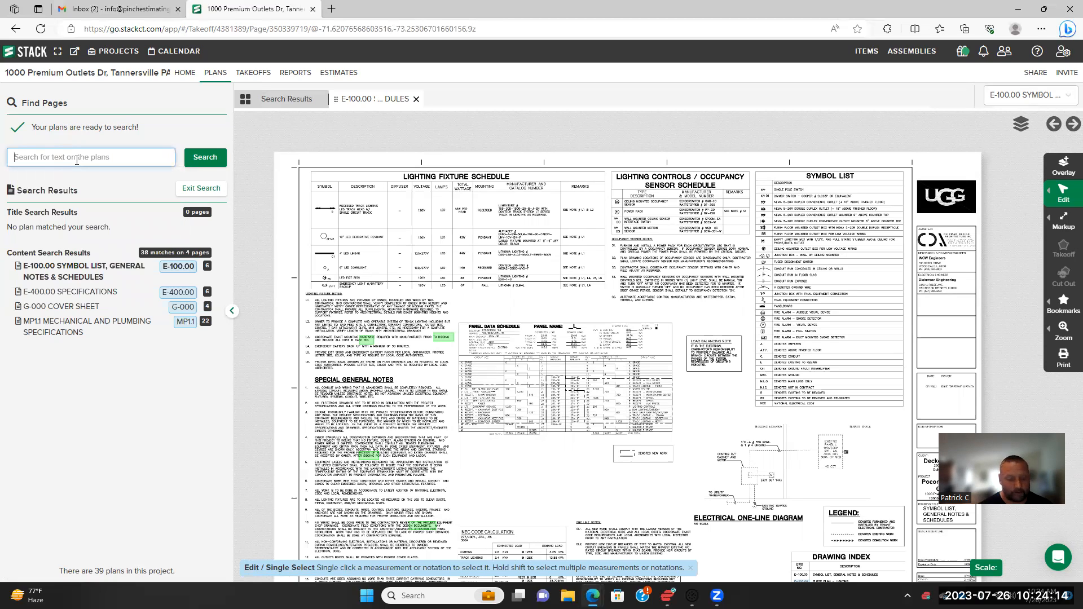
pyautogui.write('P')
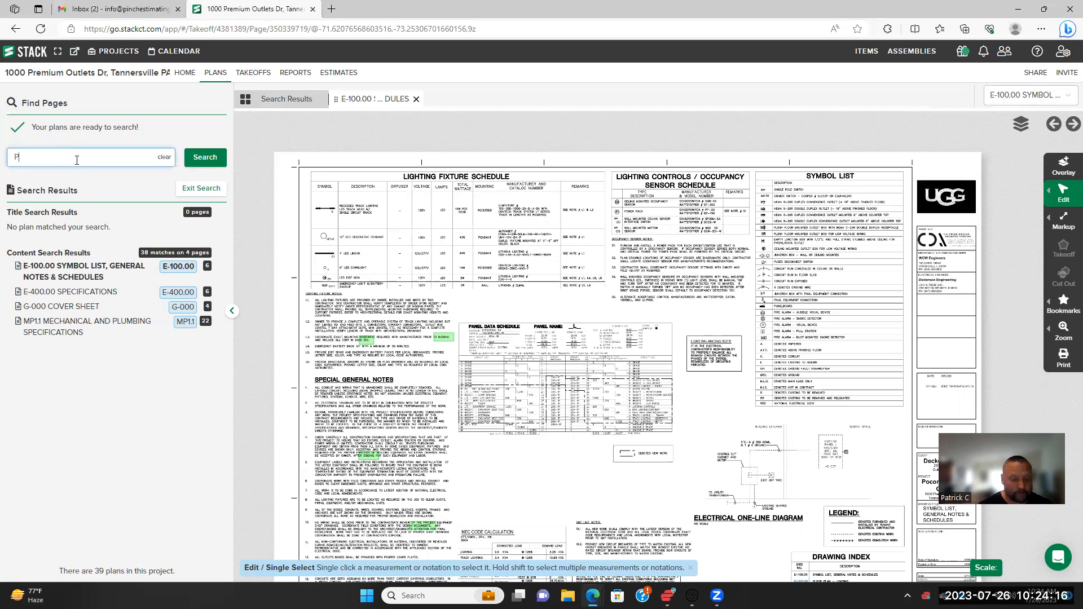
pyautogui.write('revailing Wage')
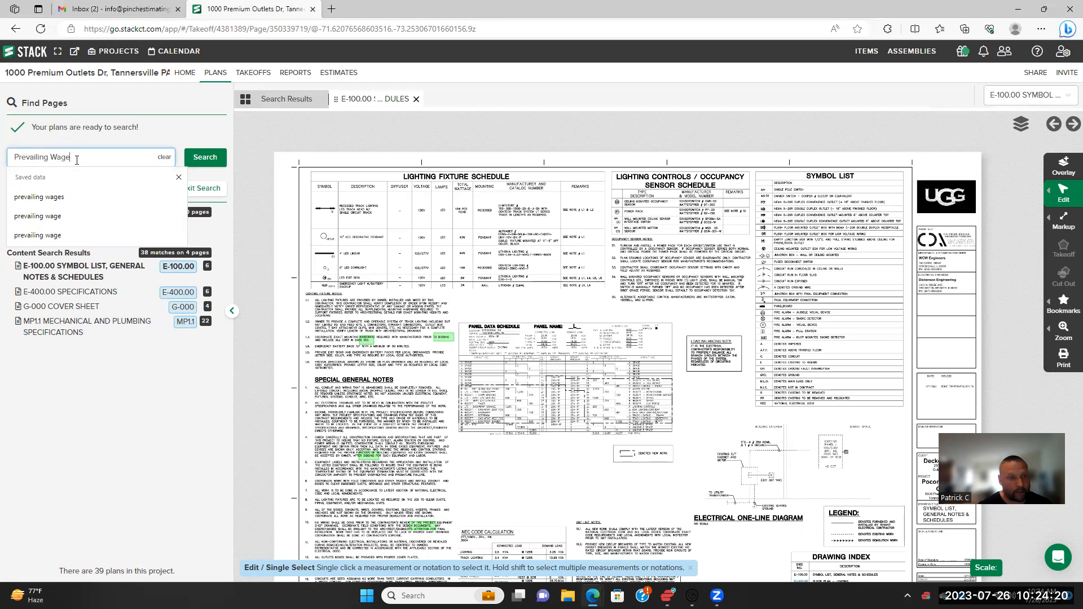
pyautogui.click(57, 220)
pyautogui.click(207, 158)
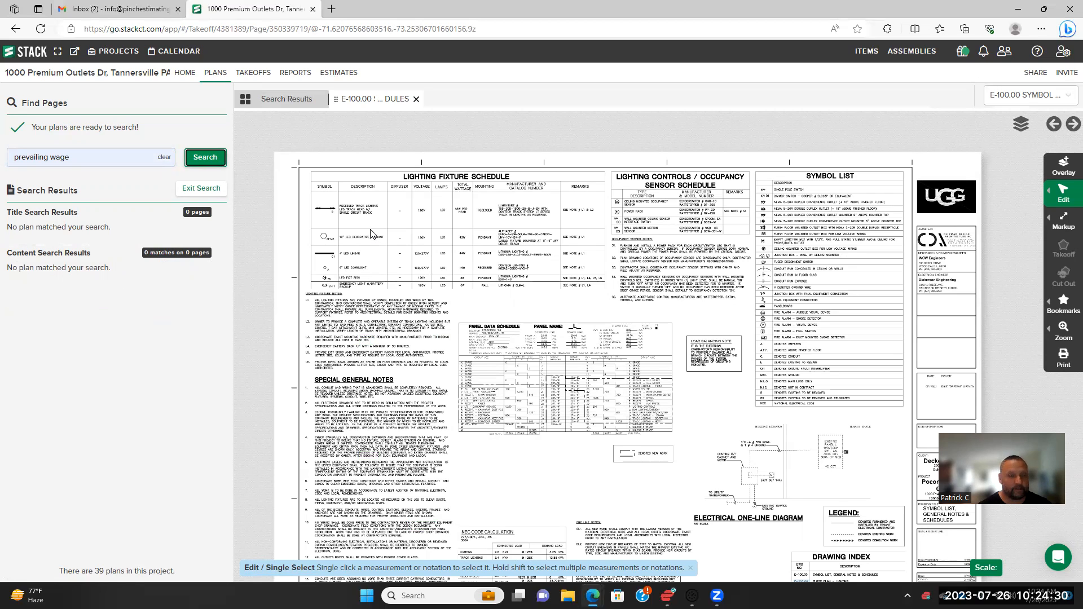
pyautogui.scroll(-3, 386, 276)
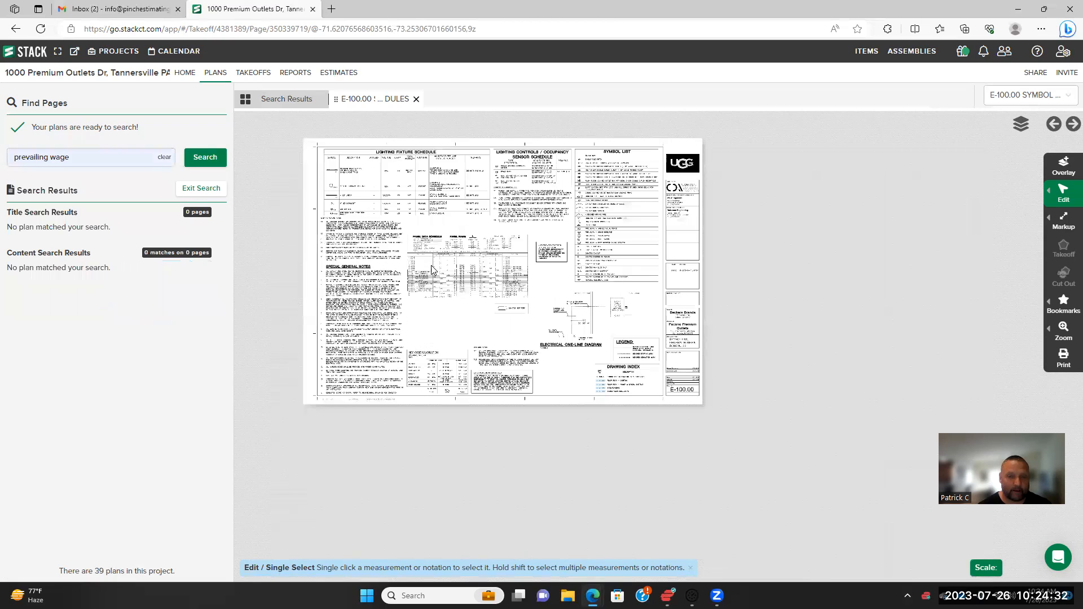
pyautogui.scroll(3, 433, 269)
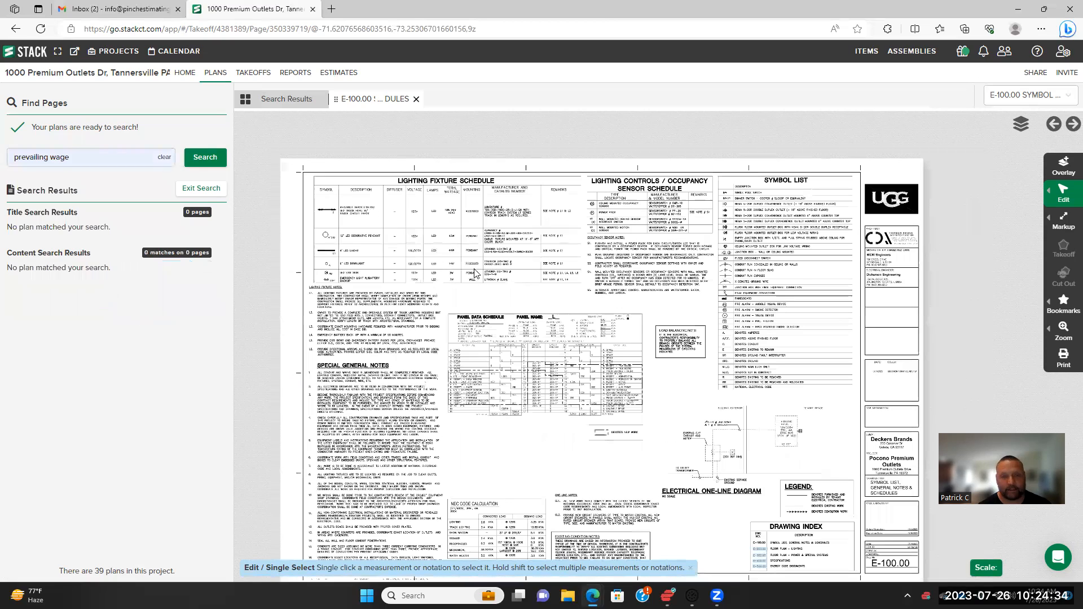
pyautogui.scroll(2, 474, 274)
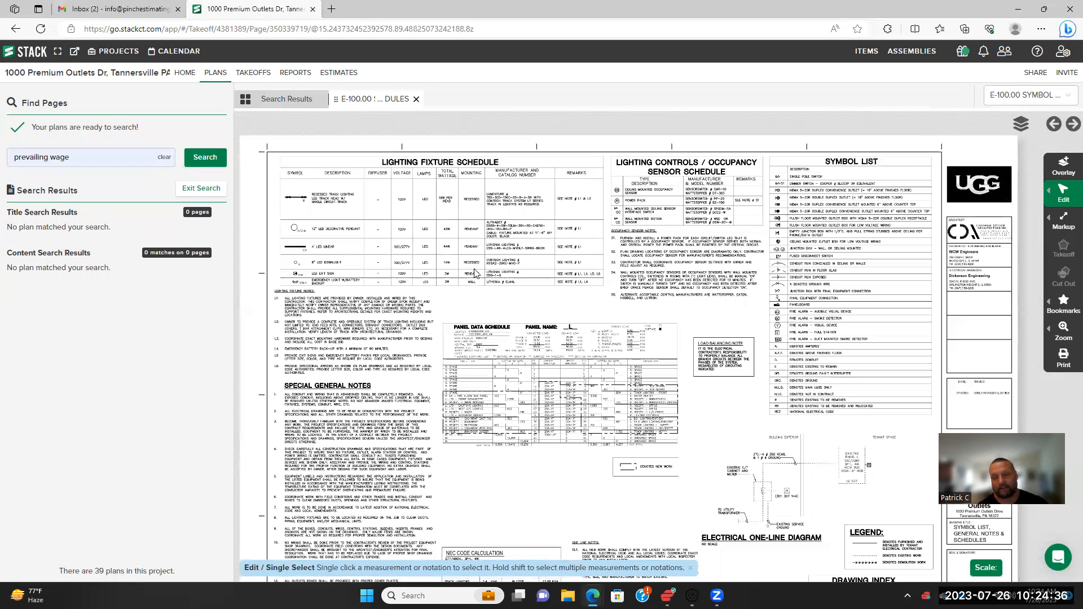
pyautogui.scroll(-1, 475, 274)
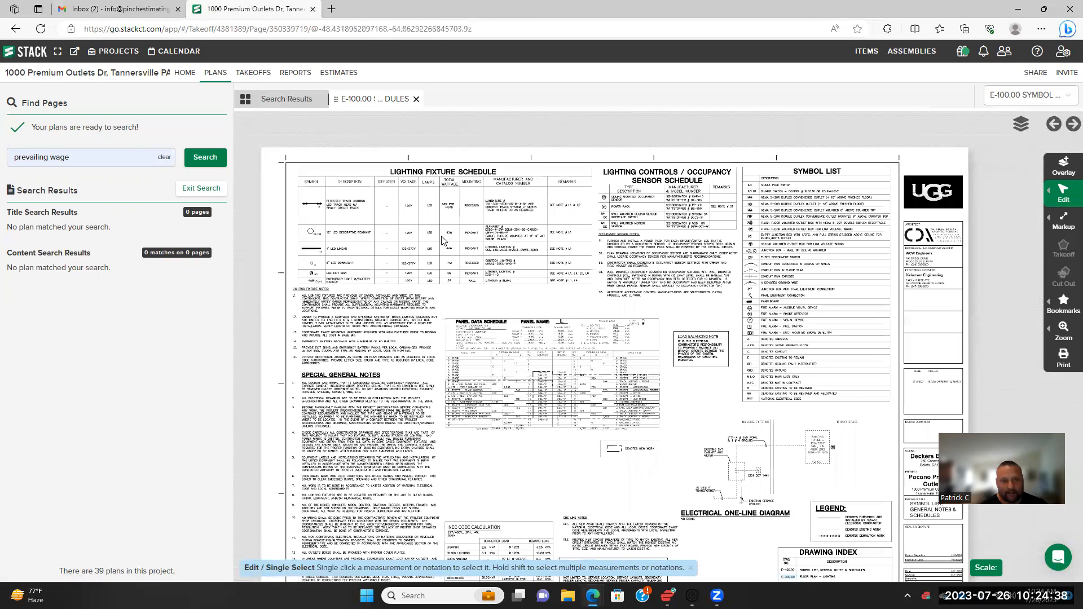
pyautogui.moveTo(492, 269); pyautogui.dragTo(485, 242)
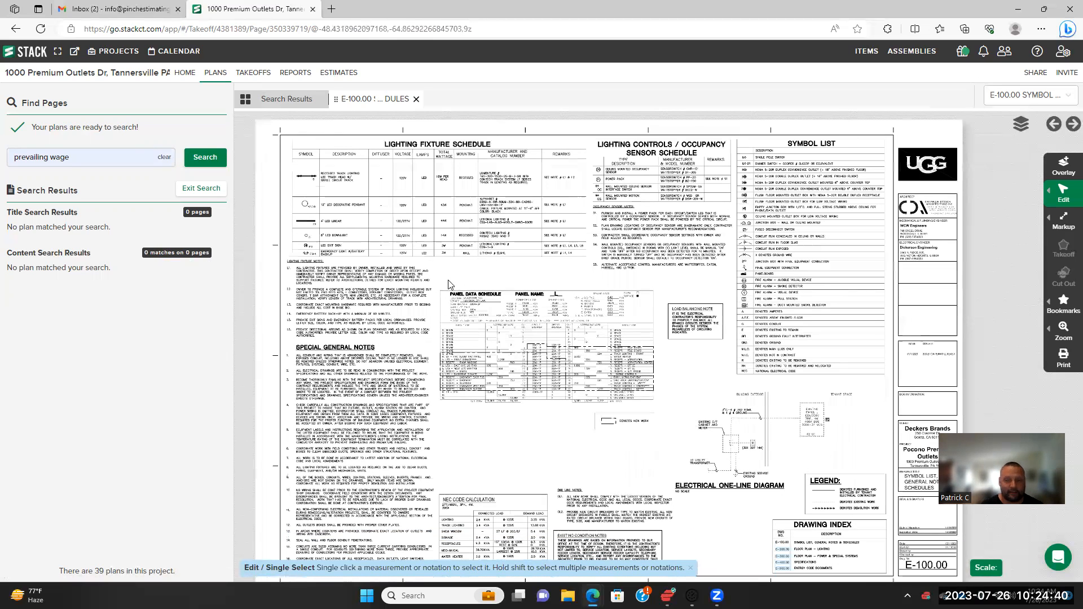
pyautogui.moveTo(437, 310); pyautogui.dragTo(430, 285)
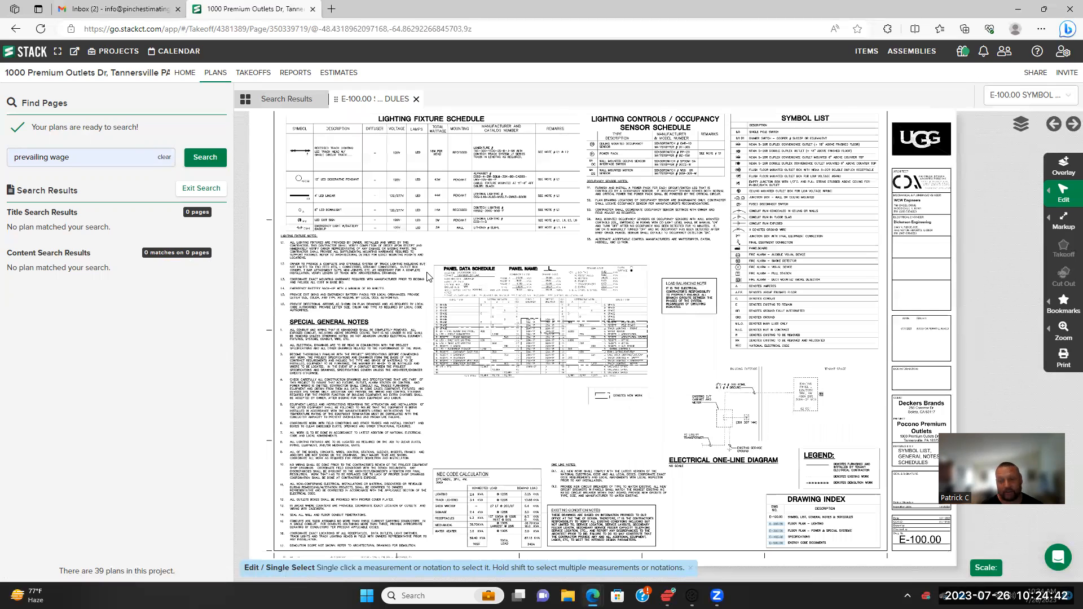
# Replace the search term with "Wage" and search the project's plans for it
pyautogui.scroll(-1, 409, 275)
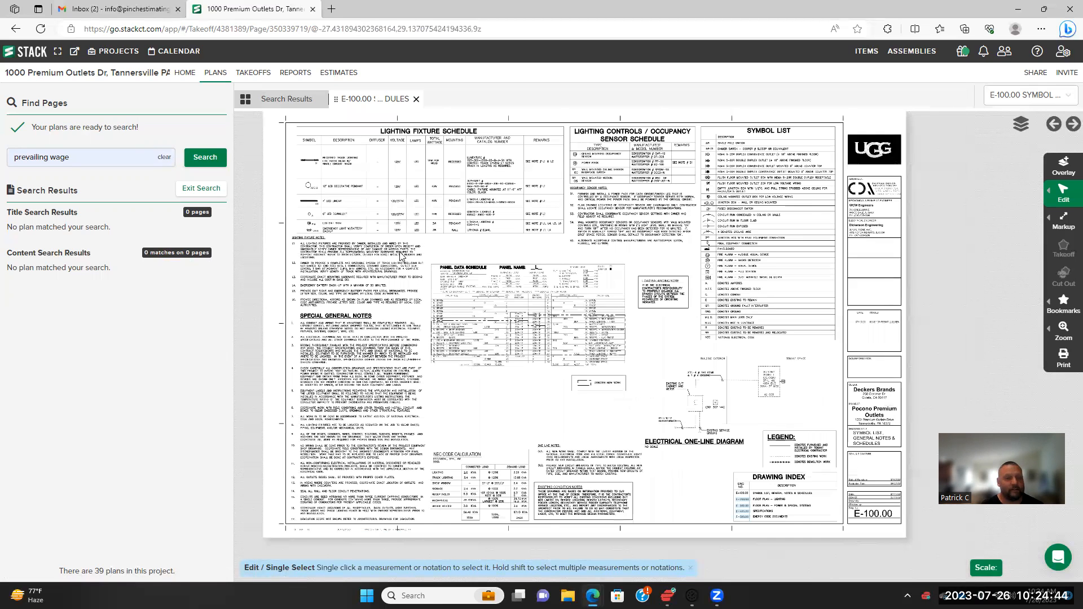
pyautogui.scroll(-1, 401, 255)
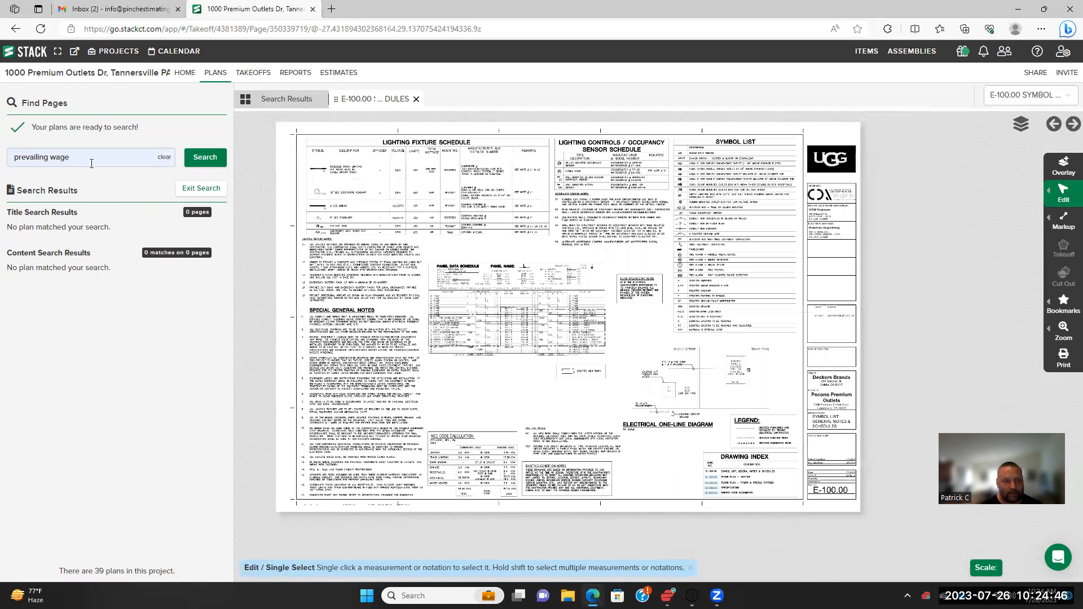
pyautogui.click(93, 162)
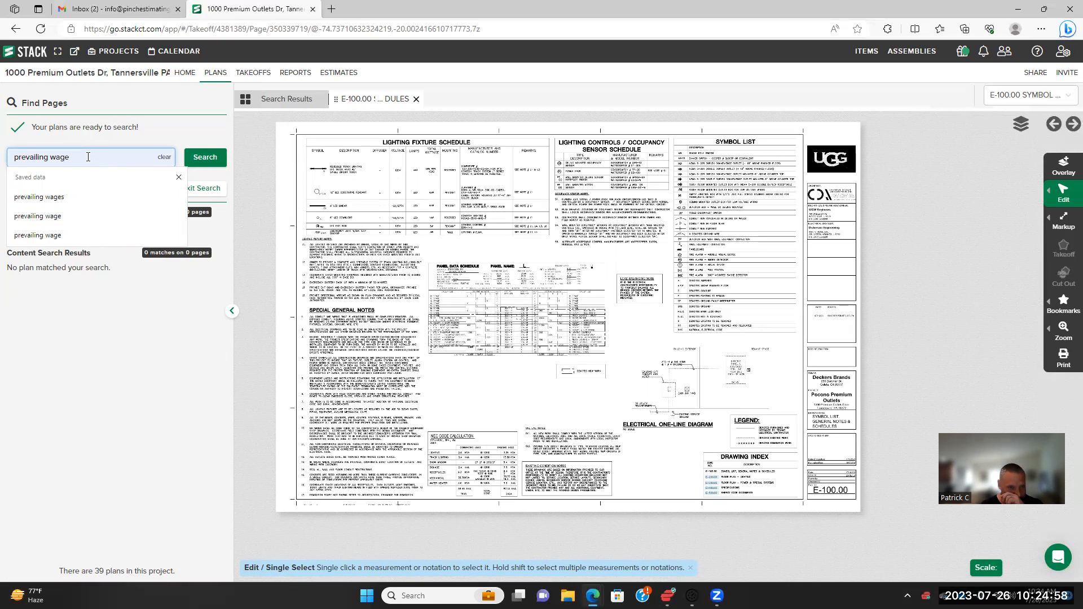
pyautogui.moveTo(77, 159); pyautogui.dragTo(15, 154)
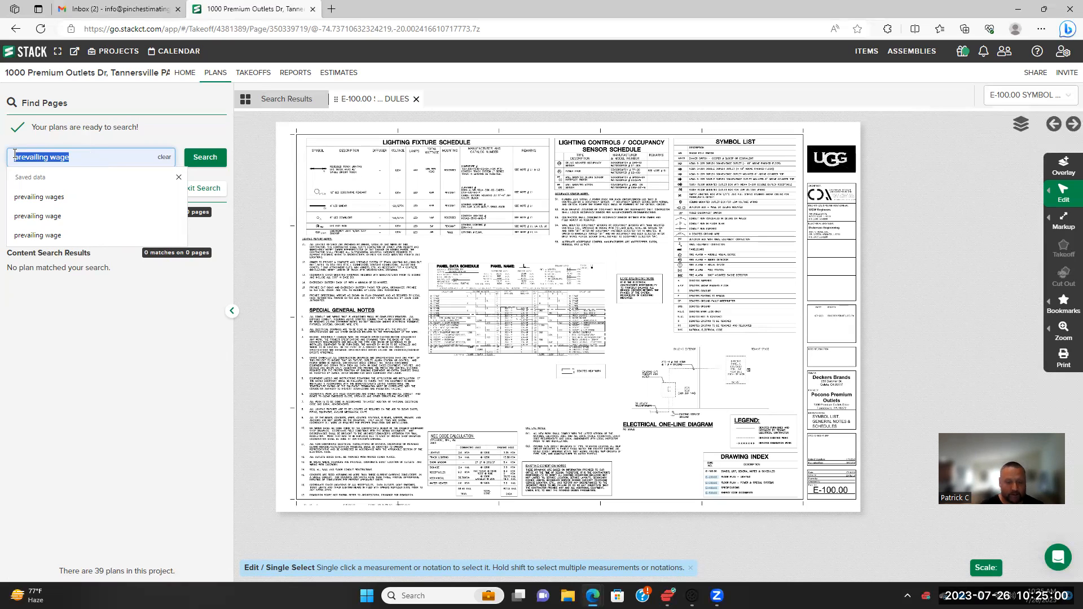
pyautogui.press('BackSpace')
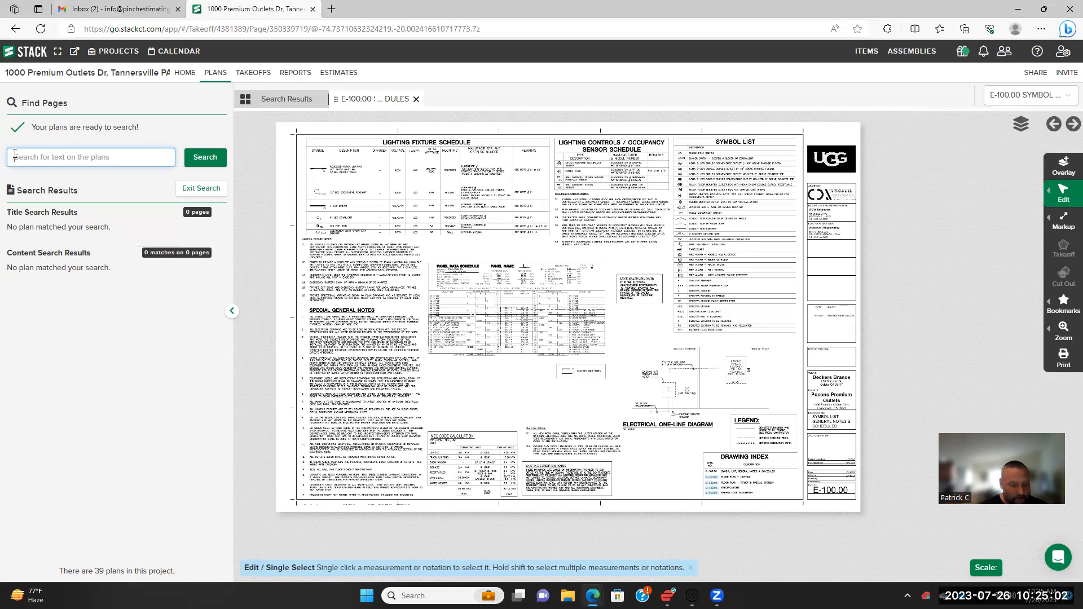
pyautogui.write('Wage')
pyautogui.press('Return')
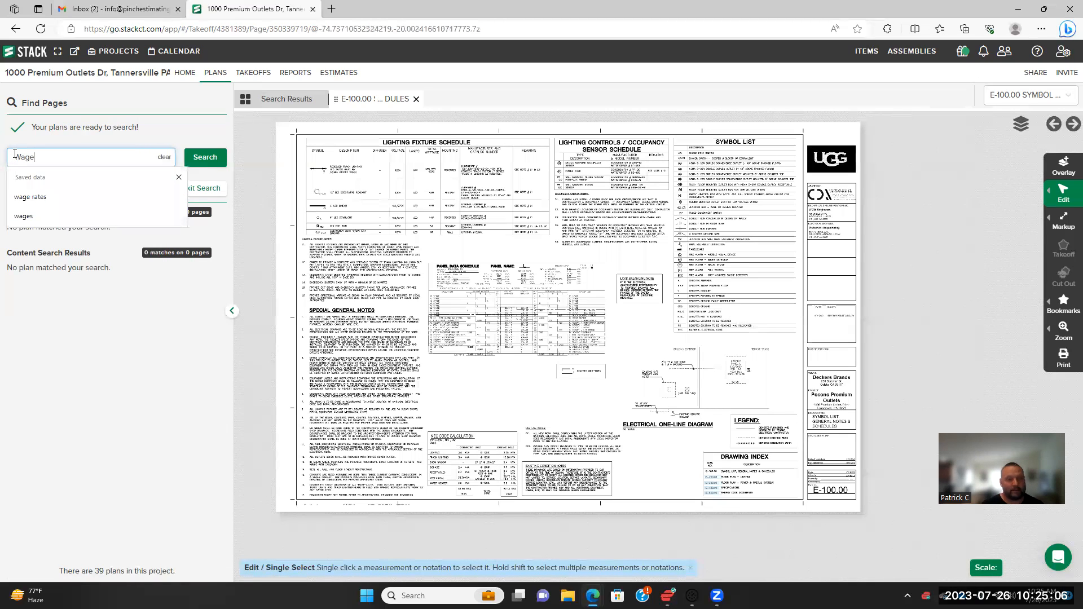
pyautogui.click(150, 364)
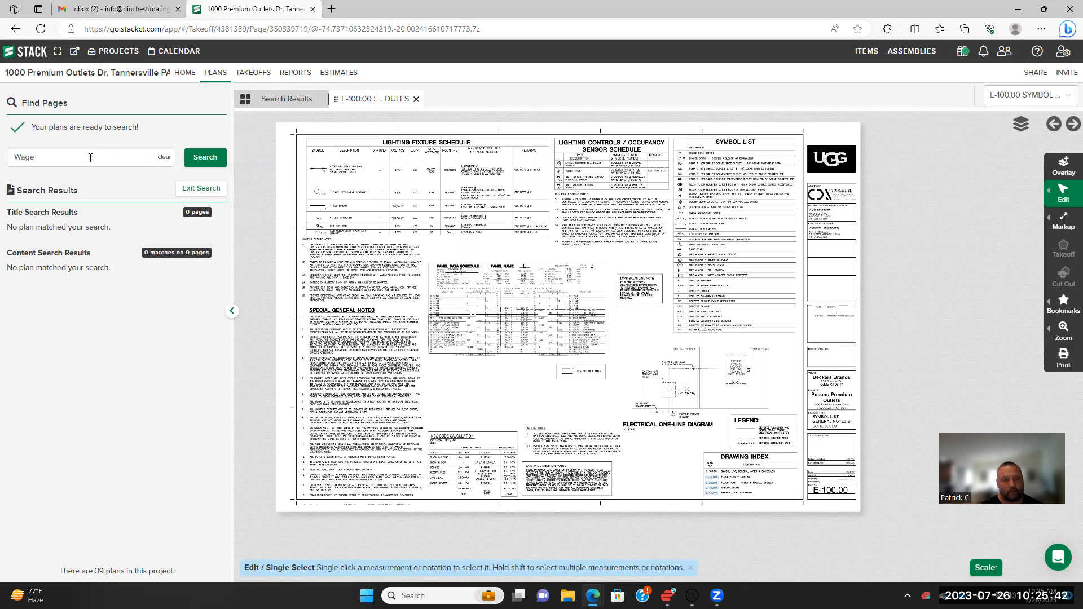
# Replace the search term with "Insurance" and search the project's plans for it
pyautogui.click(93, 159)
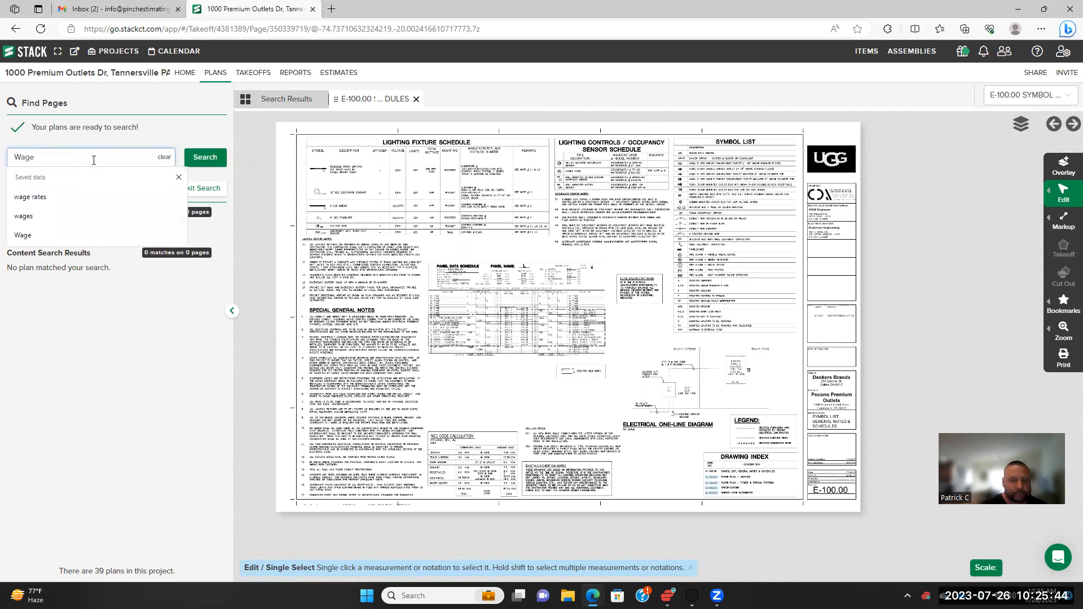
pyautogui.press('BackSpace')
pyautogui.press('BackSpace')
pyautogui.press('BackSpace')
pyautogui.press('BackSpace')
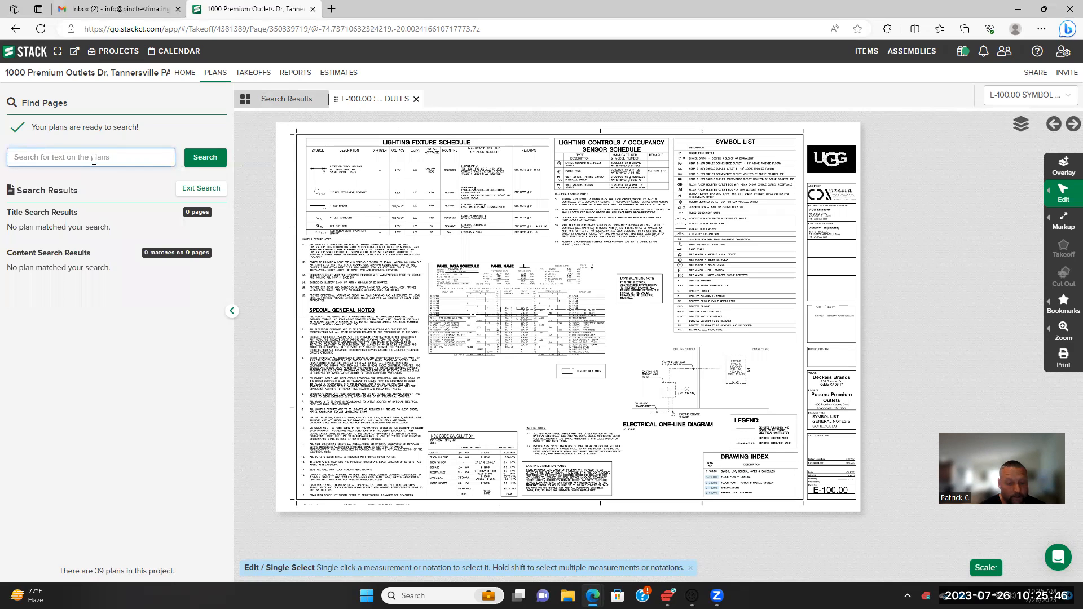
pyautogui.write('Insura')
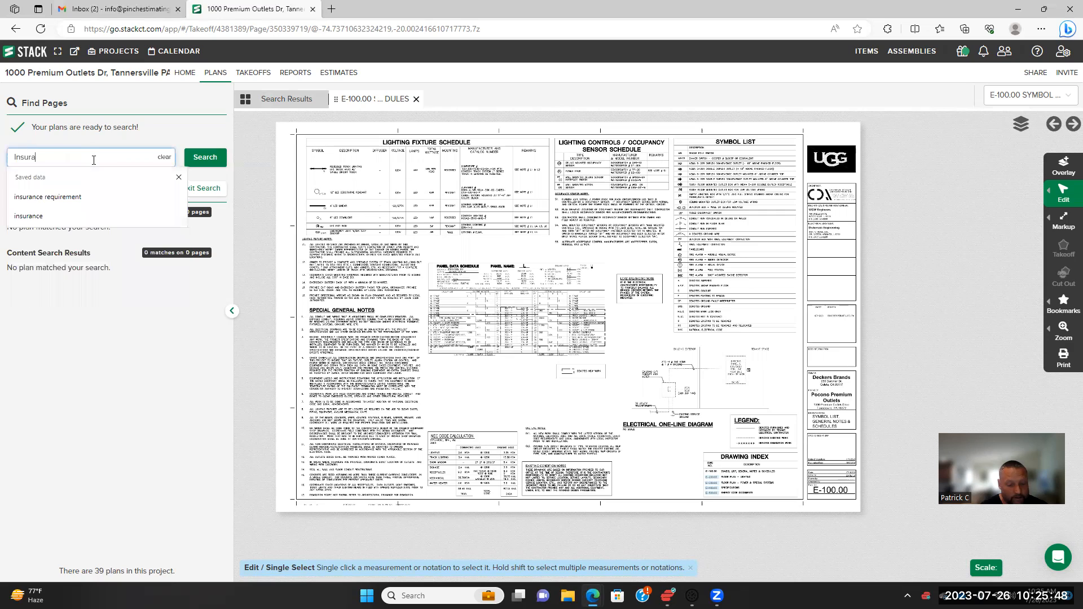
pyautogui.write('nce')
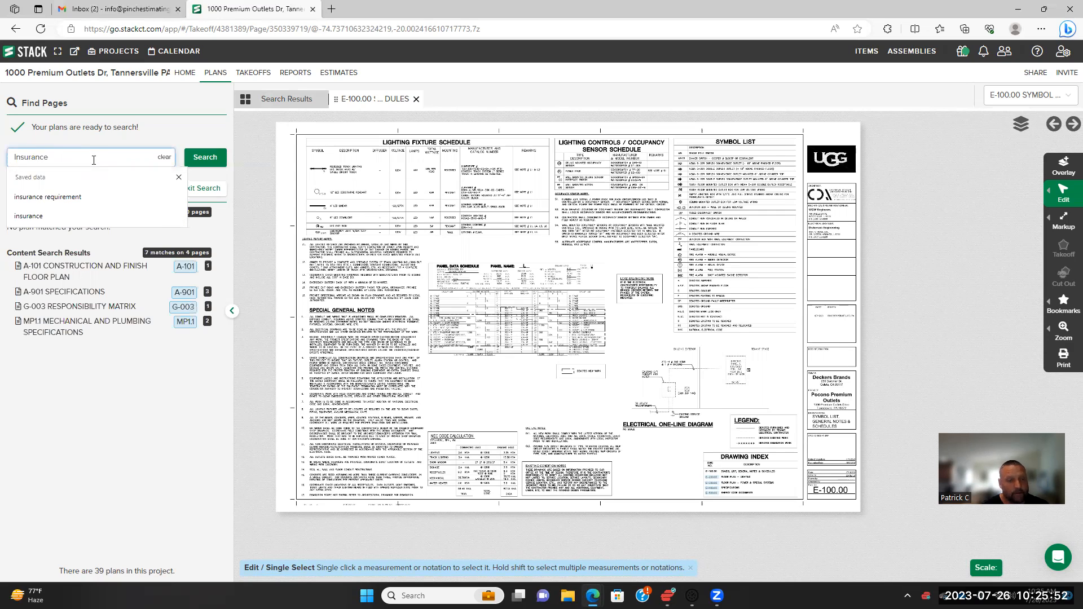
# Open sheet A-101 Construction and Finish Floor Plan from the search results and read the highlighted insurance match in its general notes
pyautogui.click(110, 269)
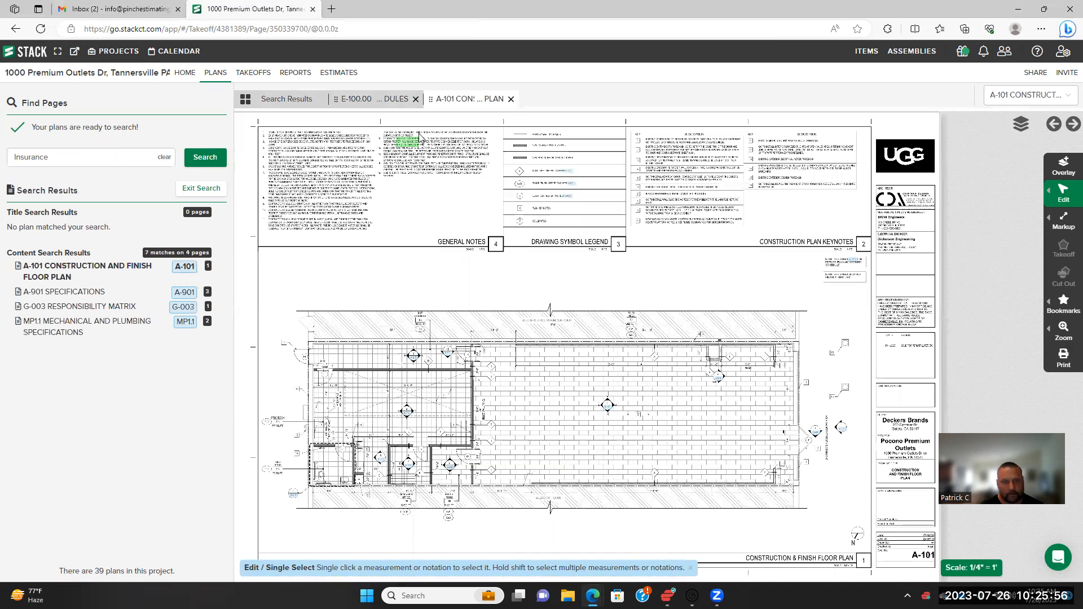
pyautogui.scroll(1, 423, 141)
pyautogui.scroll(5, 427, 151)
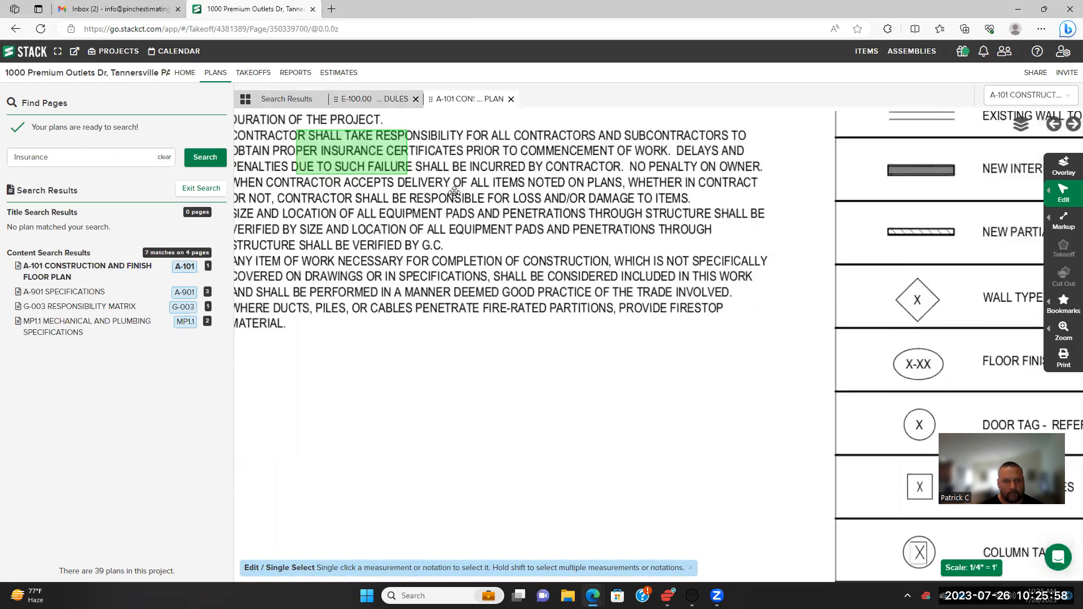
pyautogui.moveTo(425, 188); pyautogui.dragTo(477, 194)
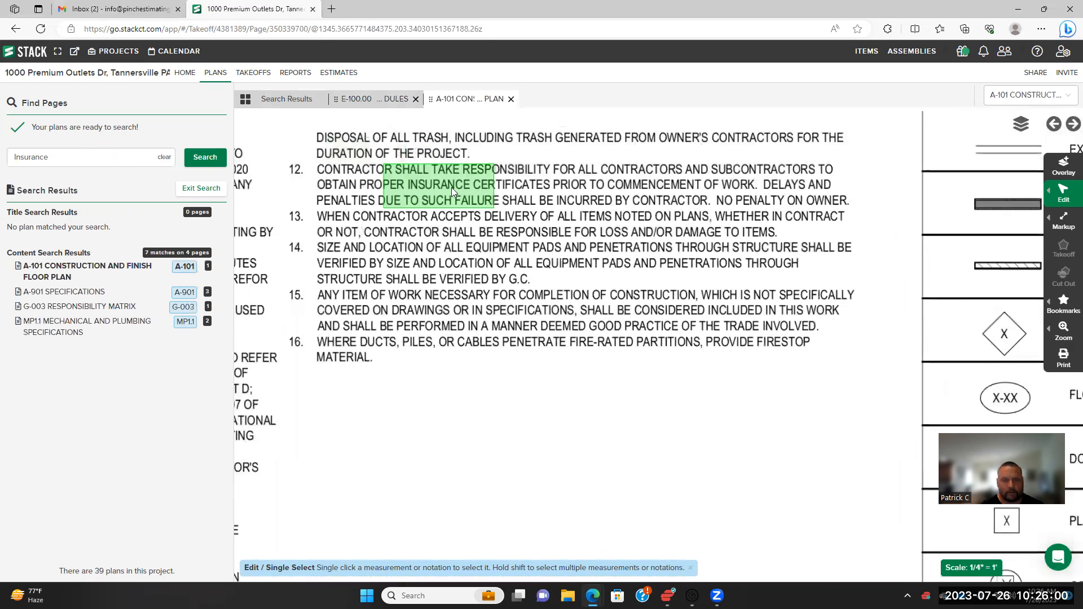
pyautogui.scroll(1, 519, 203)
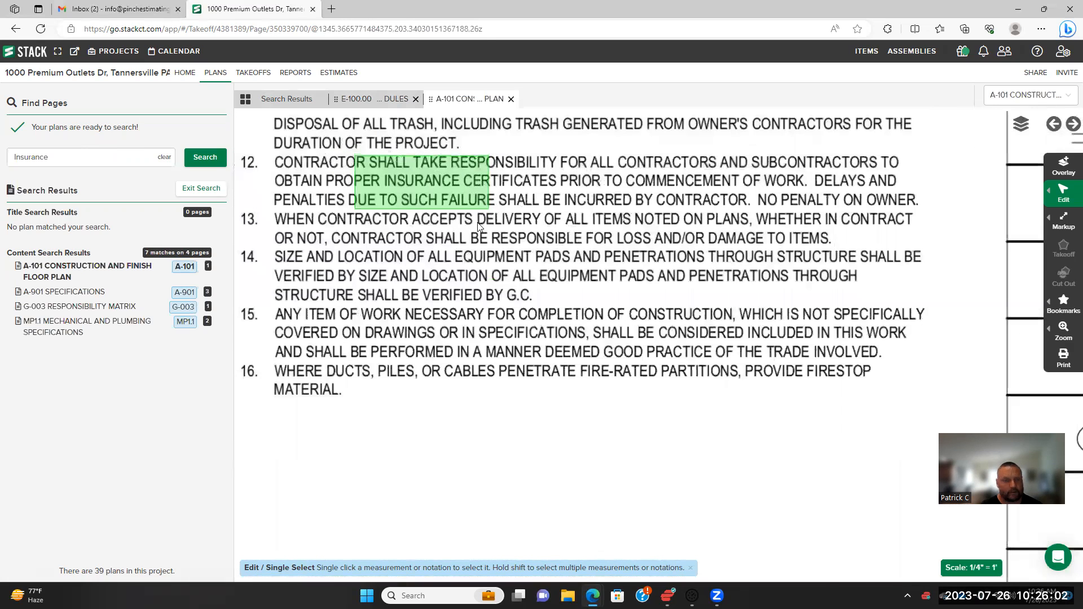
pyautogui.scroll(1, 478, 226)
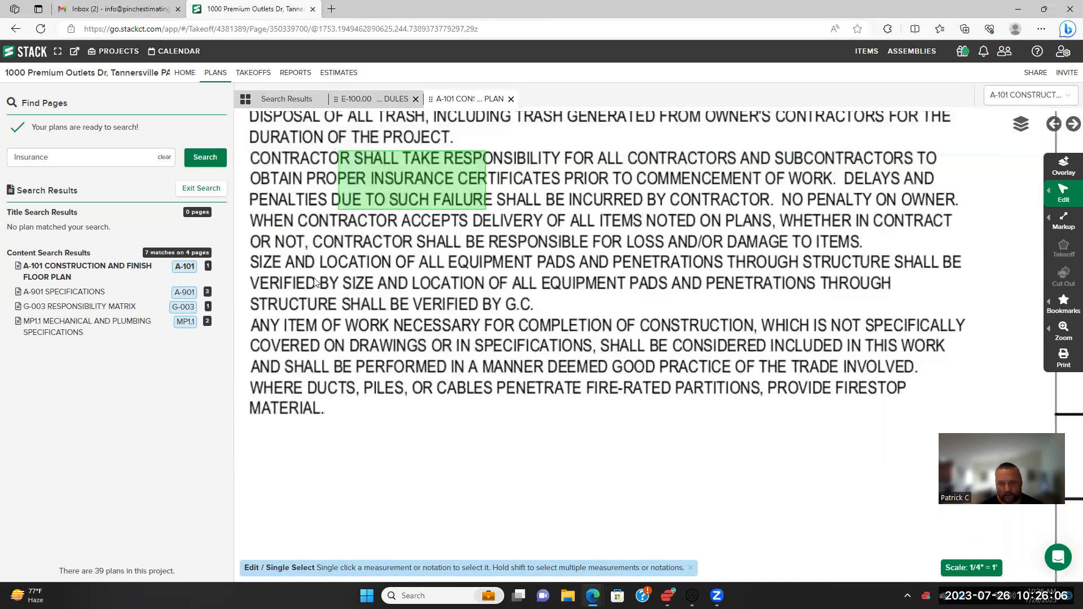
pyautogui.scroll(-2, 394, 240)
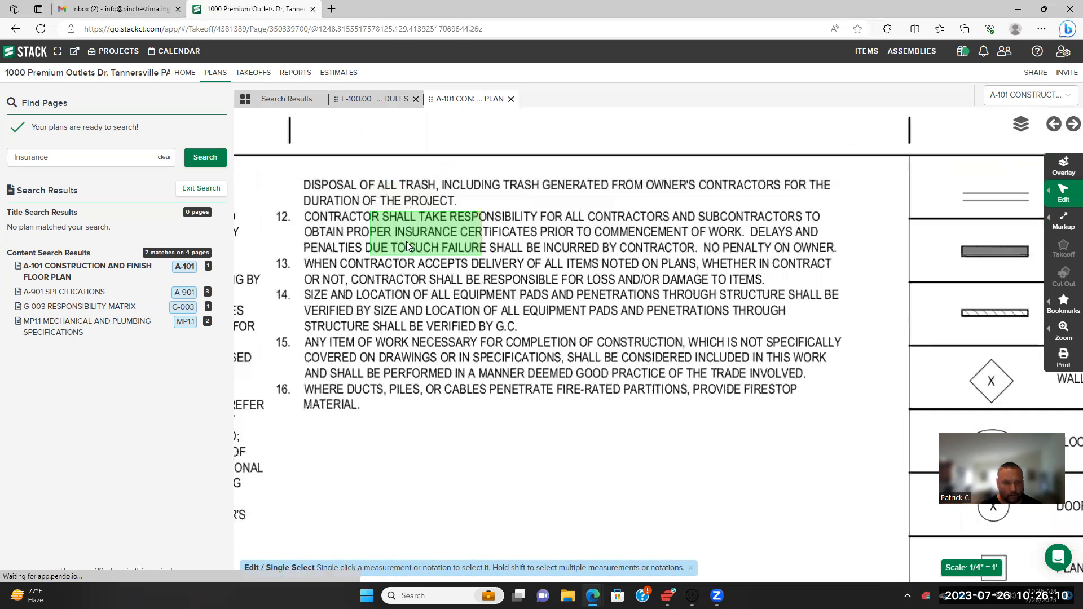
# Open sheet A-901 Specifications from the search results and read the highlighted insurance clause under Supplementary Conditions
pyautogui.click(91, 291)
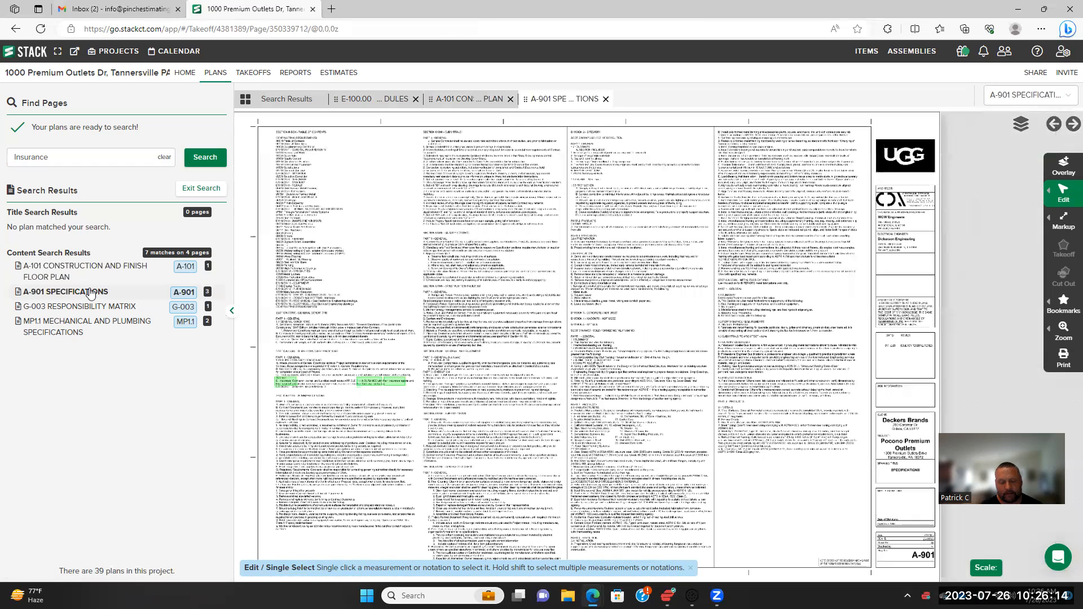
pyautogui.scroll(2, 321, 418)
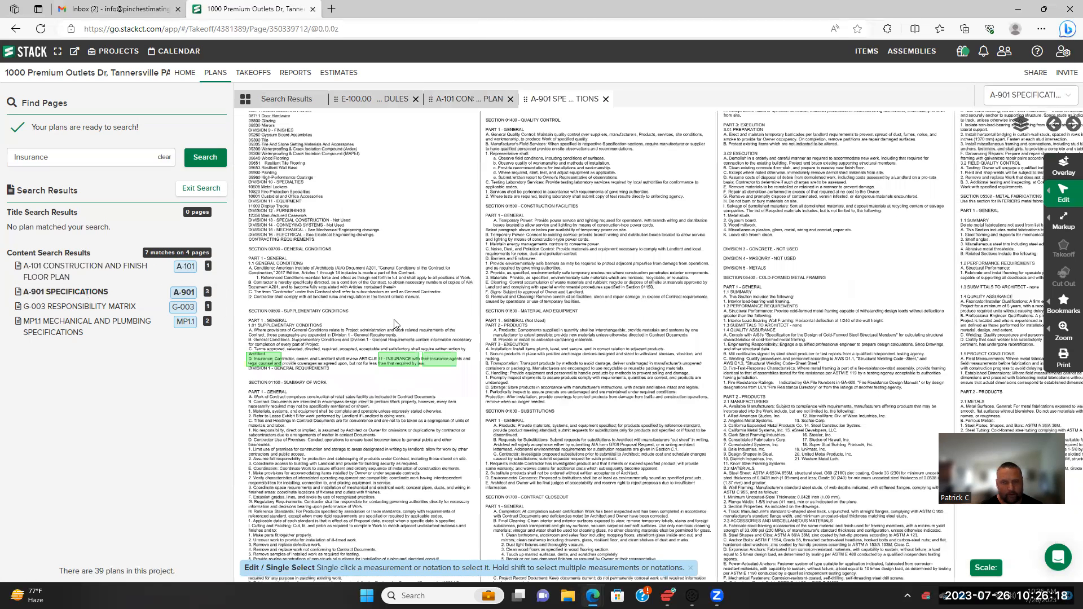
pyautogui.scroll(3, 394, 320)
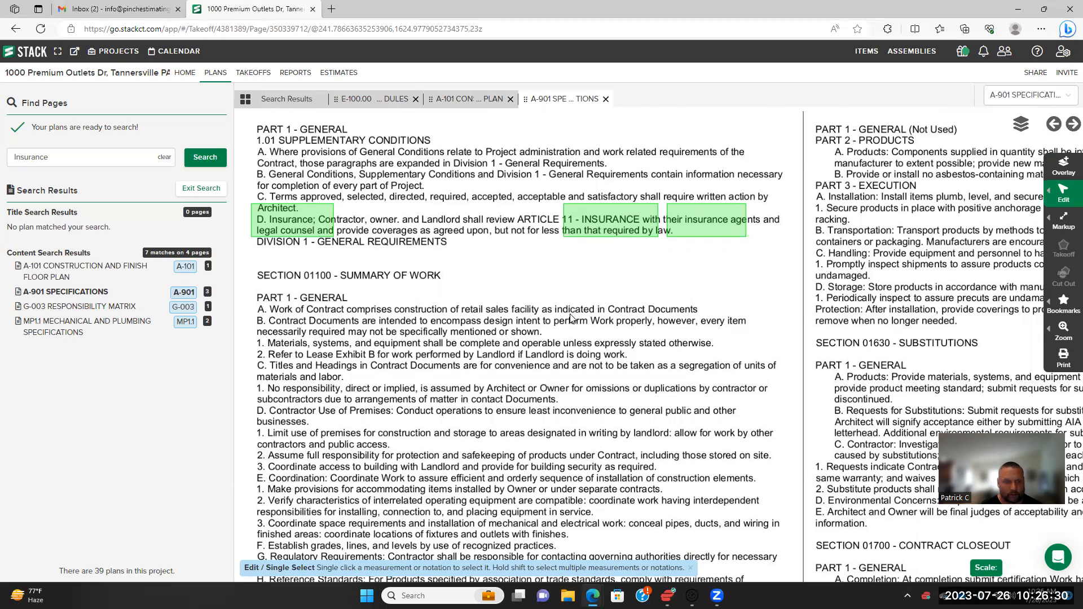
pyautogui.scroll(-1, 553, 328)
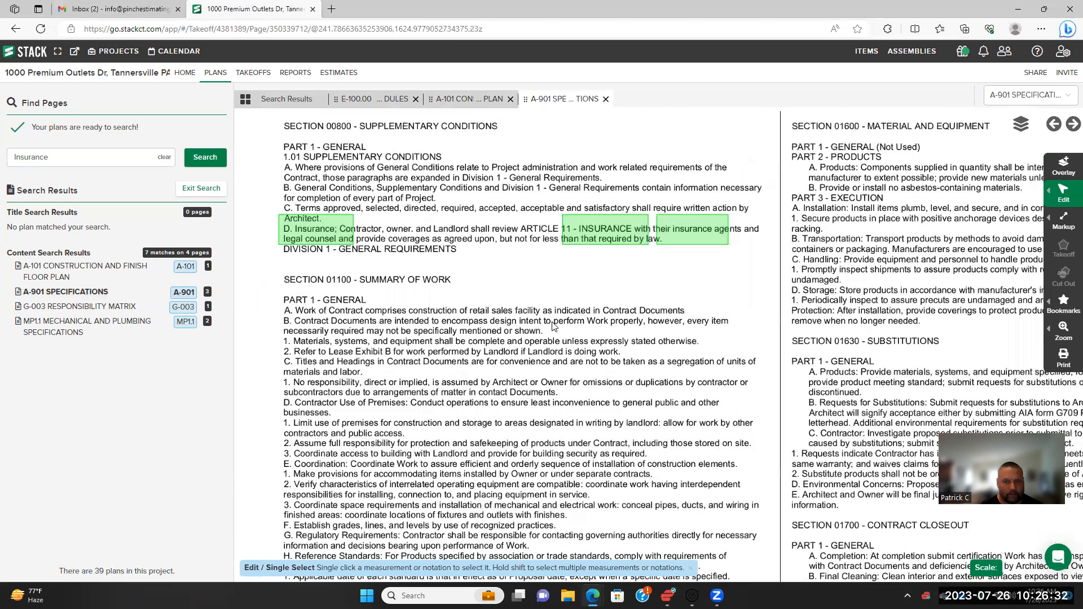
pyautogui.click(105, 291)
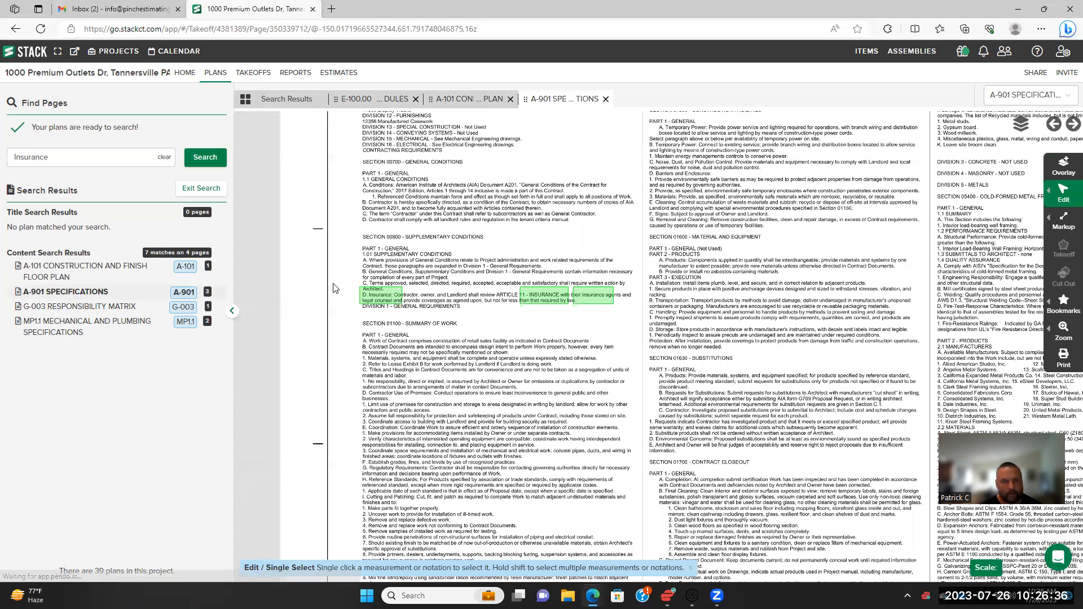
pyautogui.scroll(3, 439, 336)
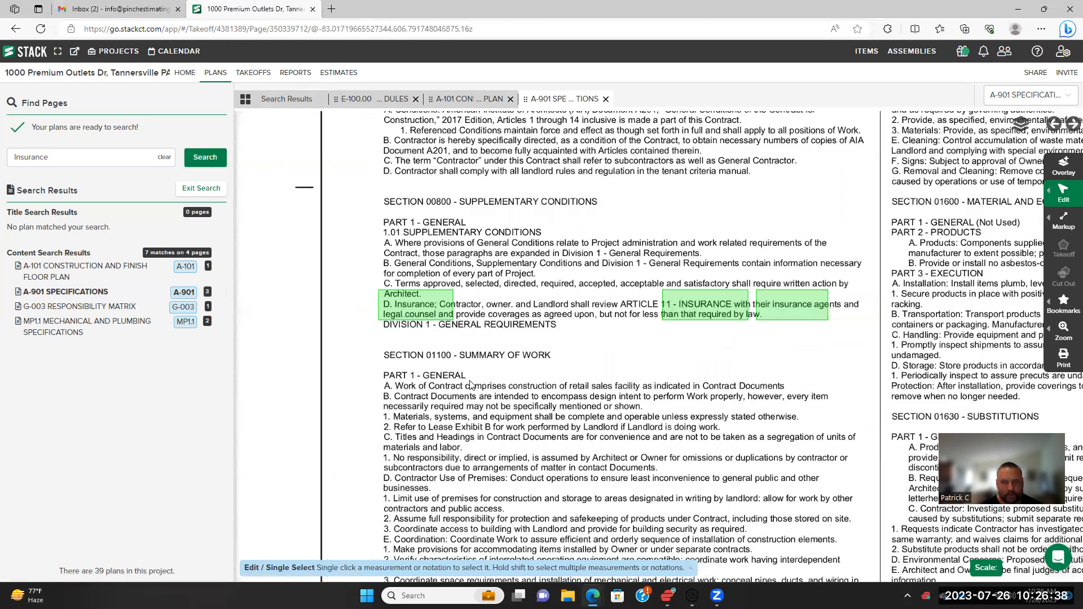
pyautogui.scroll(-1, 512, 366)
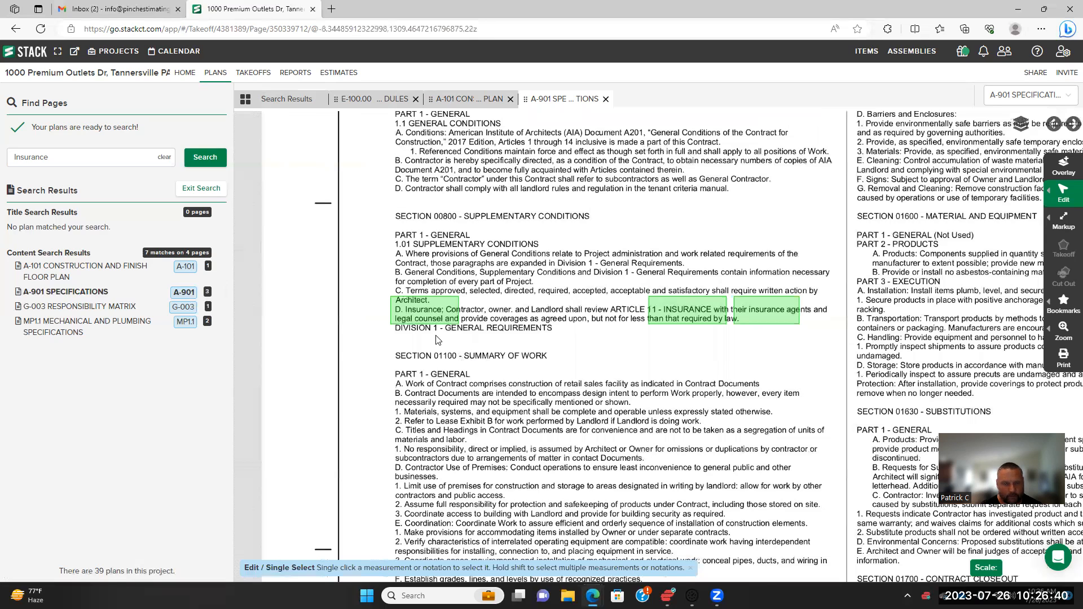
pyautogui.scroll(2, 382, 265)
# Open sheet G-003 Responsibility Matrix from the search results and examine the highlighted Insurance row under General Requirements
pyautogui.click(109, 311)
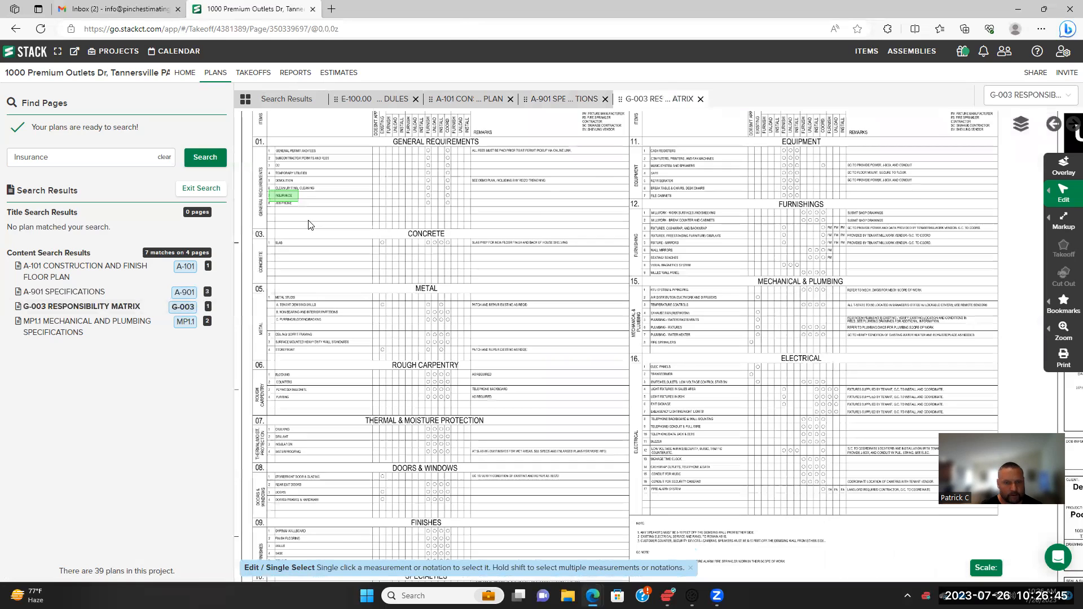
pyautogui.scroll(2, 310, 225)
pyautogui.moveTo(379, 278); pyautogui.dragTo(378, 311)
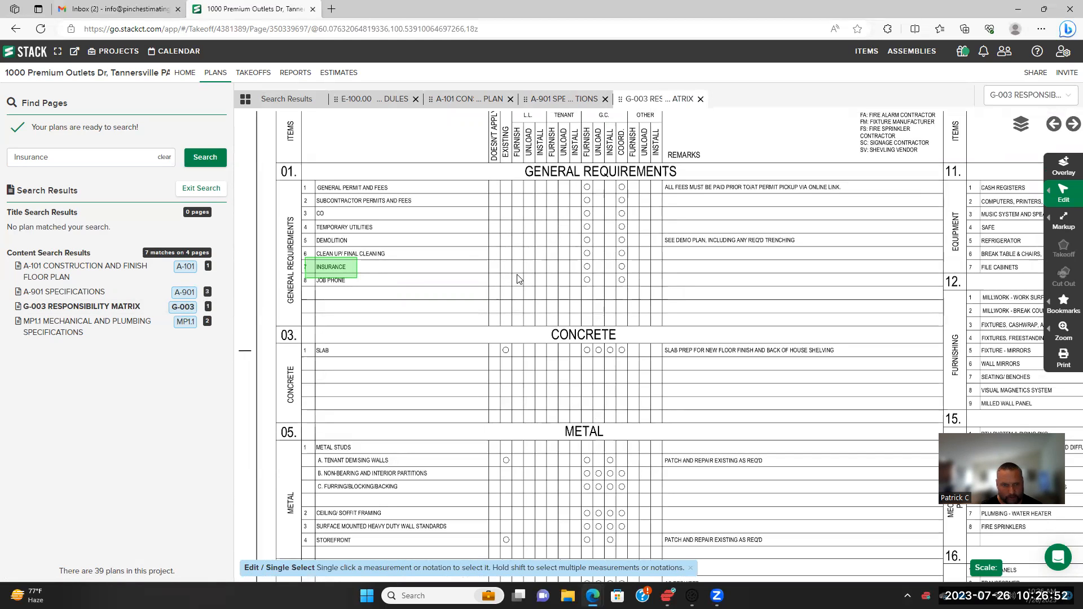
pyautogui.scroll(-2, 520, 279)
pyautogui.scroll(-1, 497, 251)
pyautogui.scroll(-1, 518, 357)
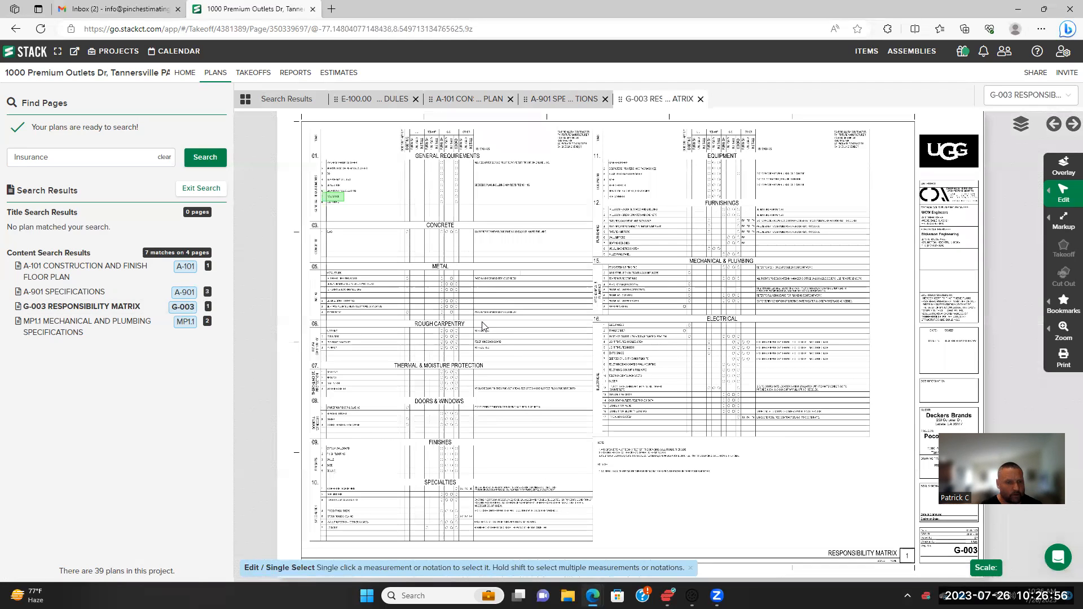
# Open sheet MP1.1 Mechanical and Plumbing Specifications from the search results and examine both highlighted insurance matches
pyautogui.click(129, 329)
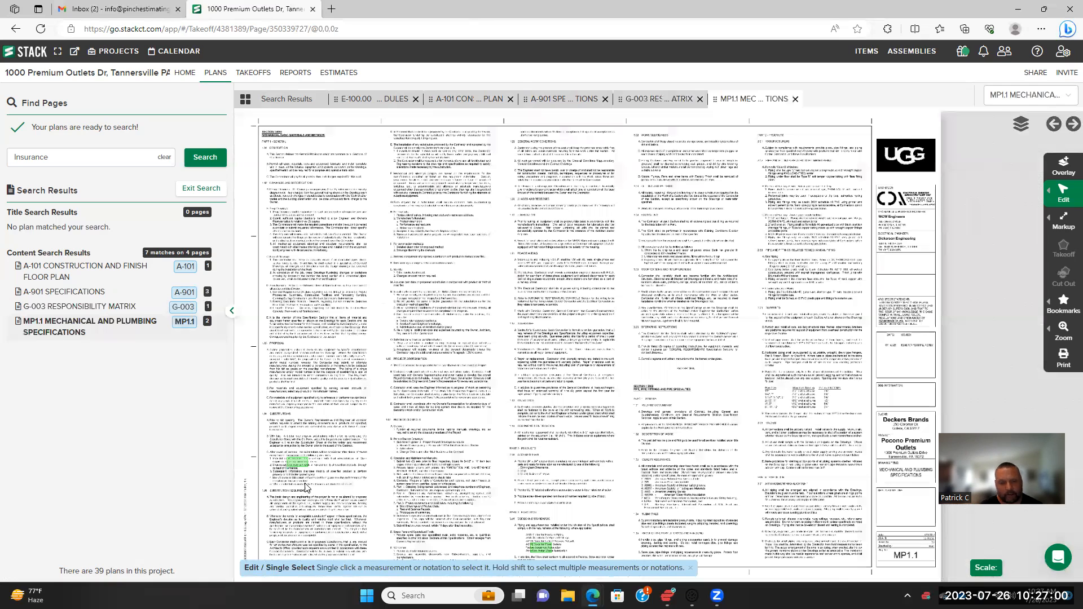
pyautogui.scroll(3, 290, 489)
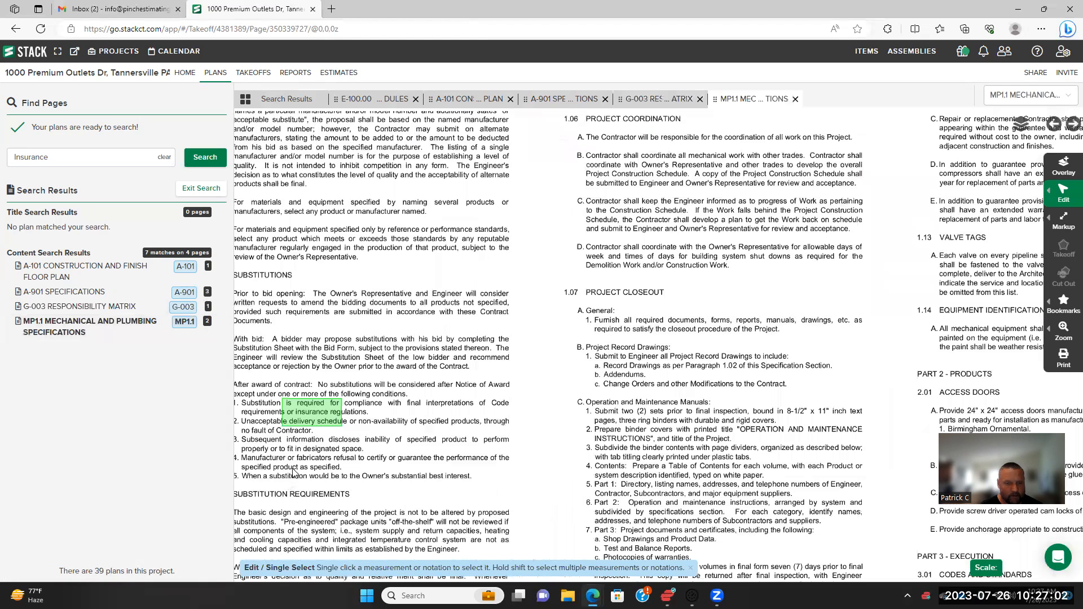
pyautogui.scroll(2, 404, 347)
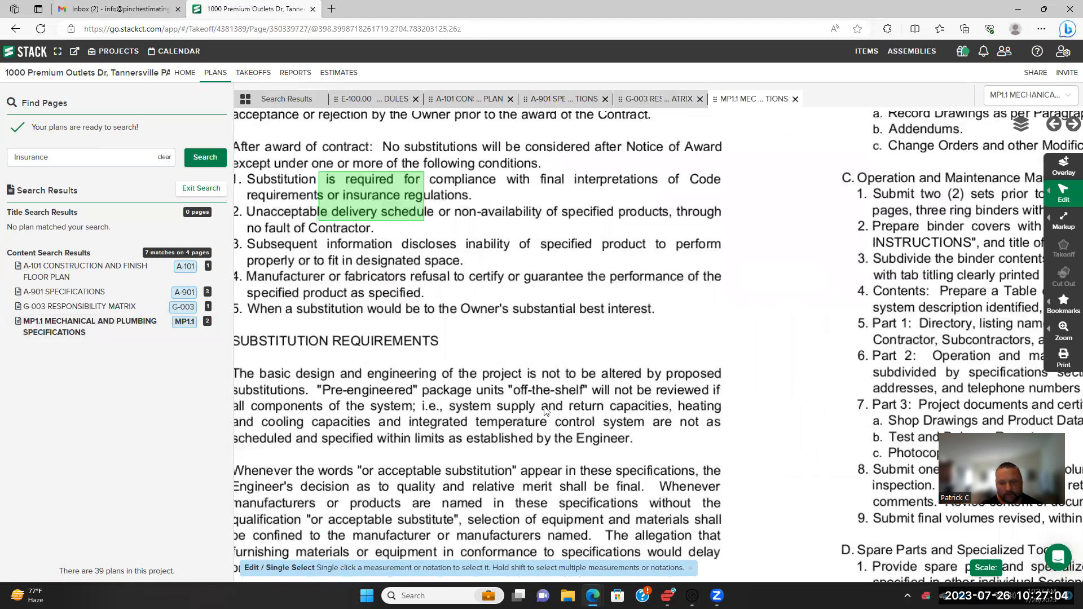
pyautogui.scroll(-3, 728, 330)
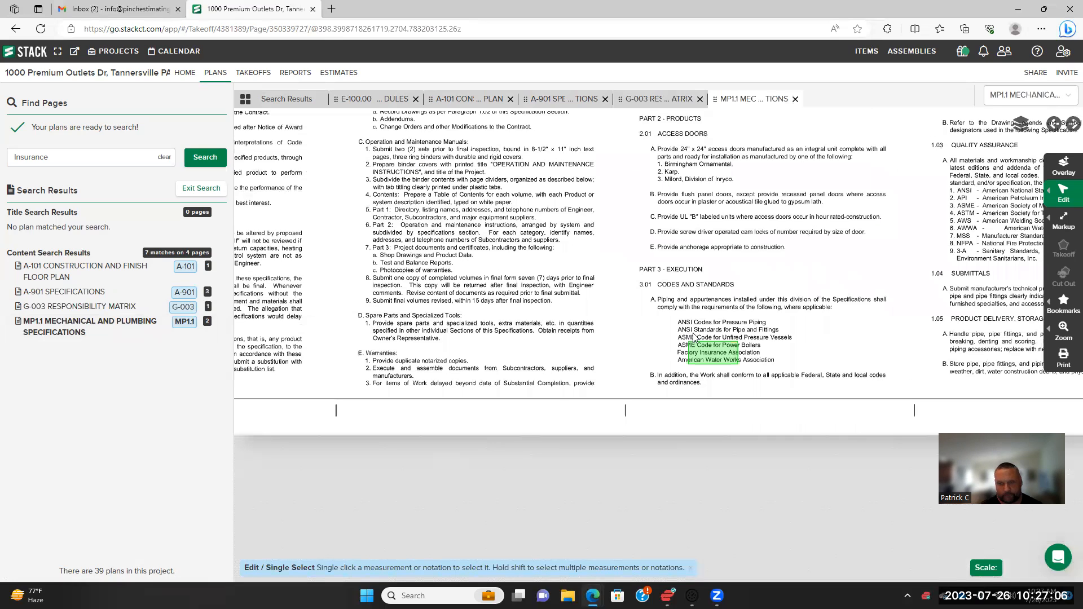
pyautogui.scroll(3, 694, 338)
pyautogui.scroll(-2, 596, 327)
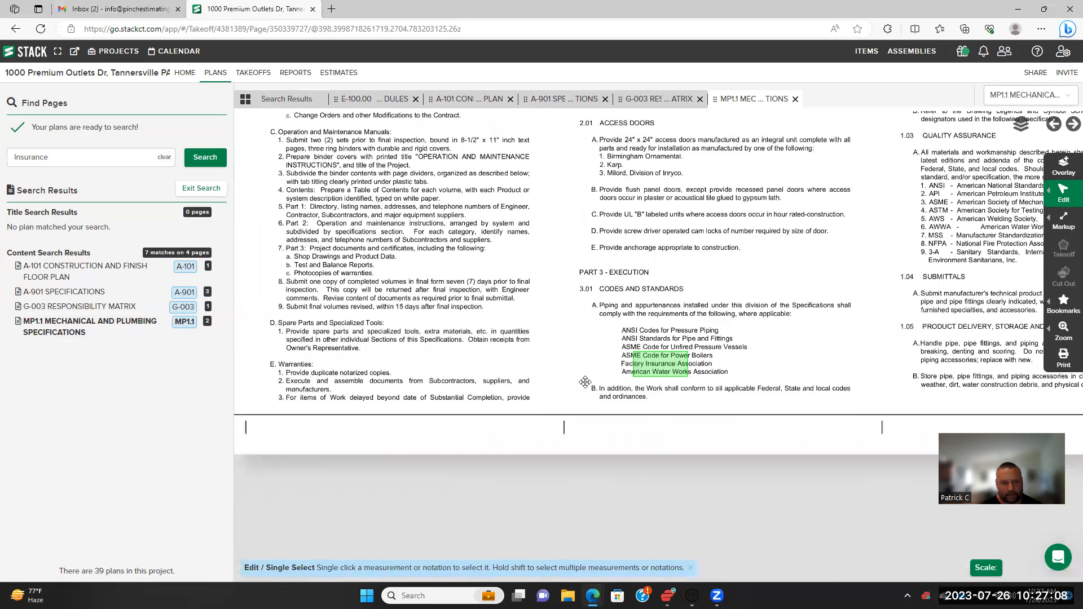
pyautogui.scroll(-1, 571, 395)
pyautogui.scroll(-1, 539, 381)
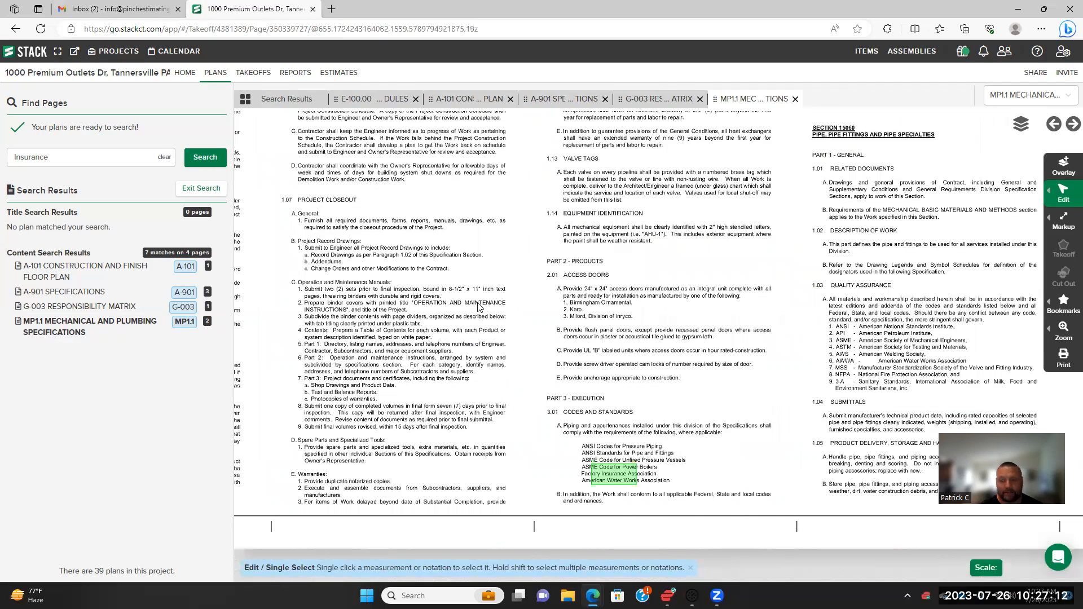
pyautogui.scroll(-2, 478, 308)
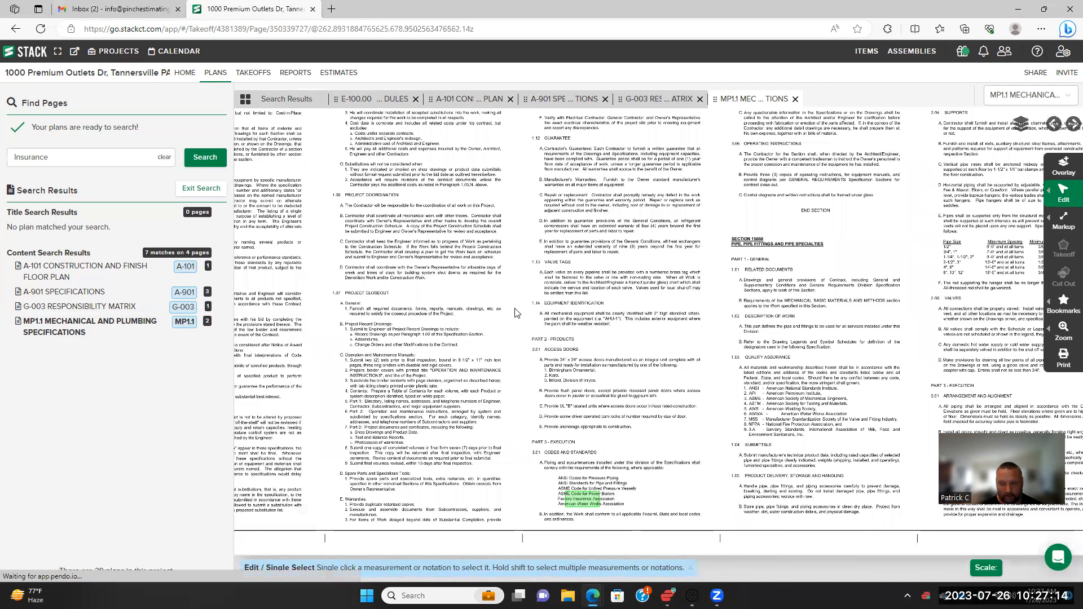
pyautogui.scroll(-3, 492, 331)
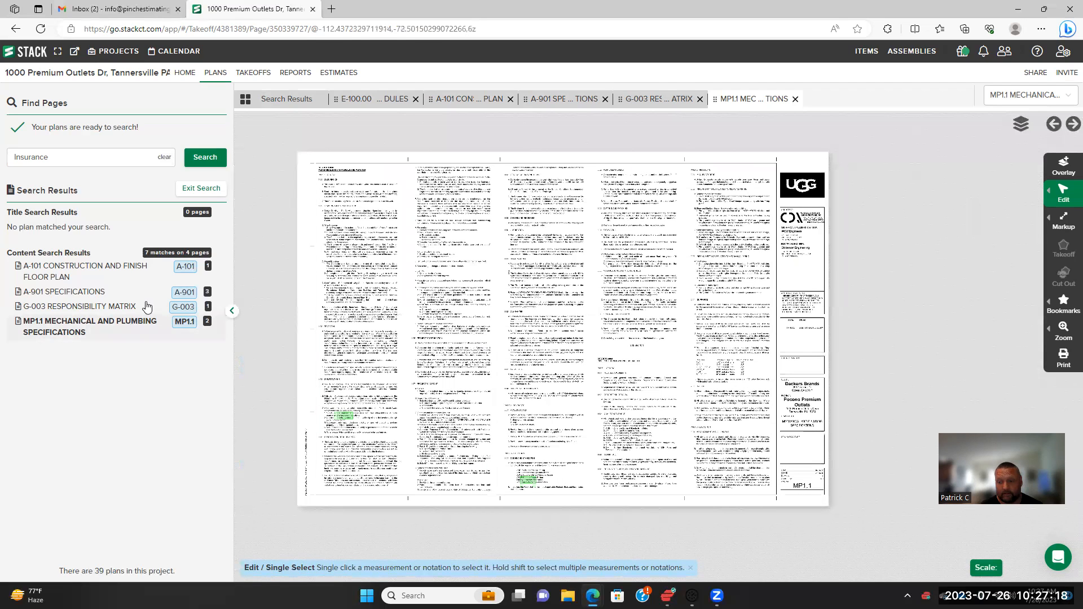
# Exit the insurance search and read the mechanical basic materials and methods section on sheet MP1.1
pyautogui.click(208, 192)
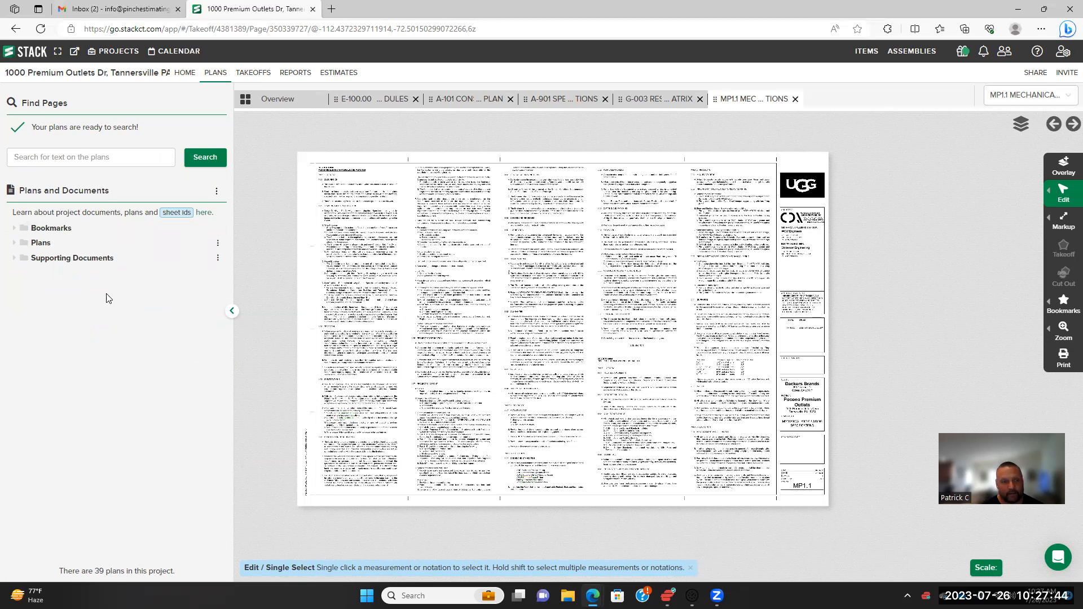
pyautogui.scroll(1, 401, 291)
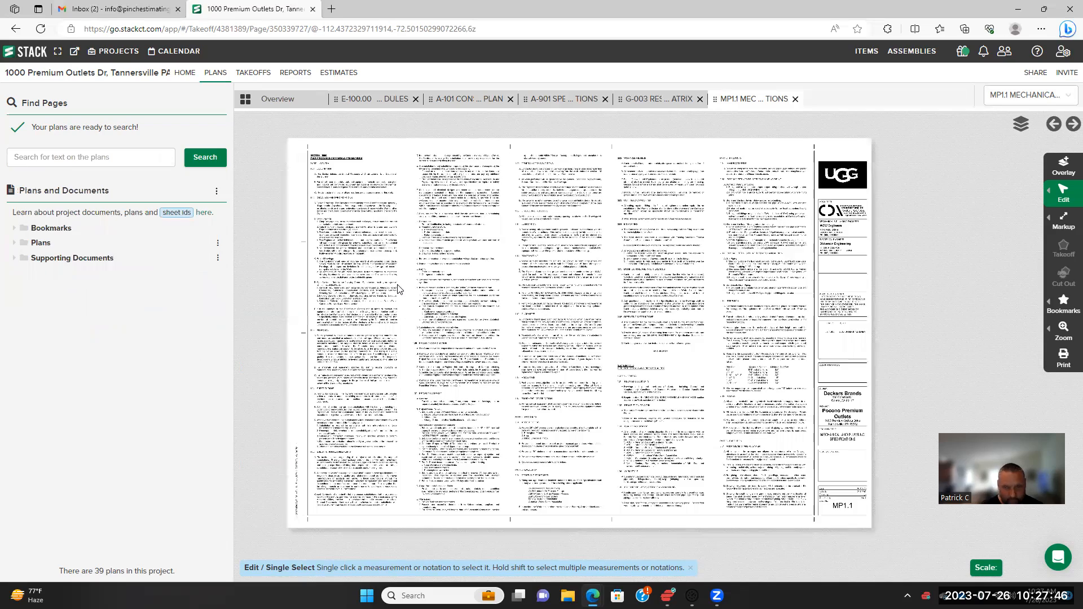
pyautogui.scroll(2, 445, 360)
pyautogui.moveTo(445, 388); pyautogui.dragTo(444, 398)
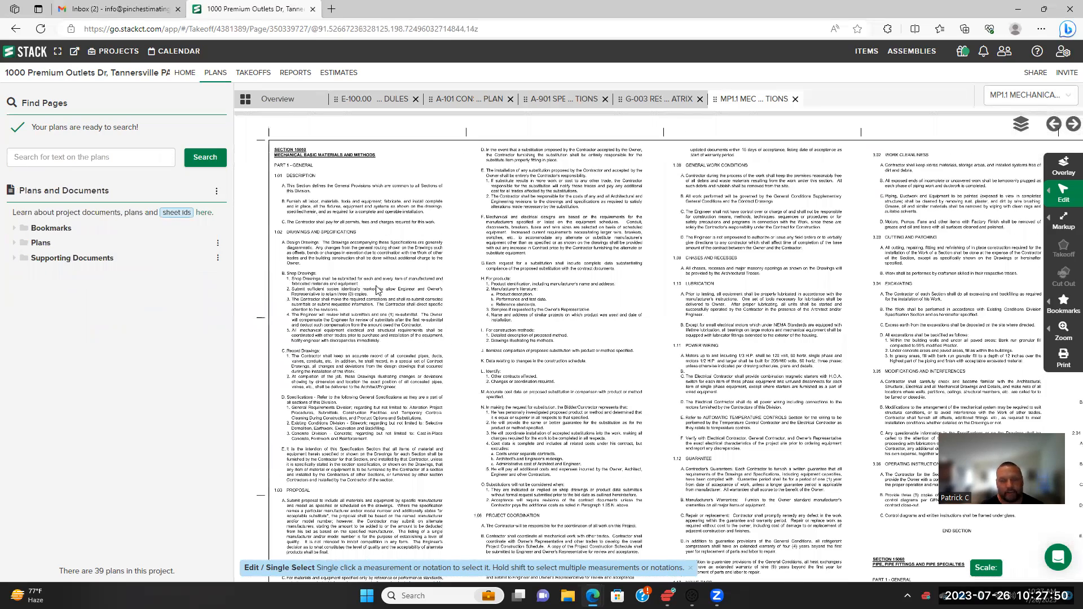
pyautogui.scroll(-1, 379, 293)
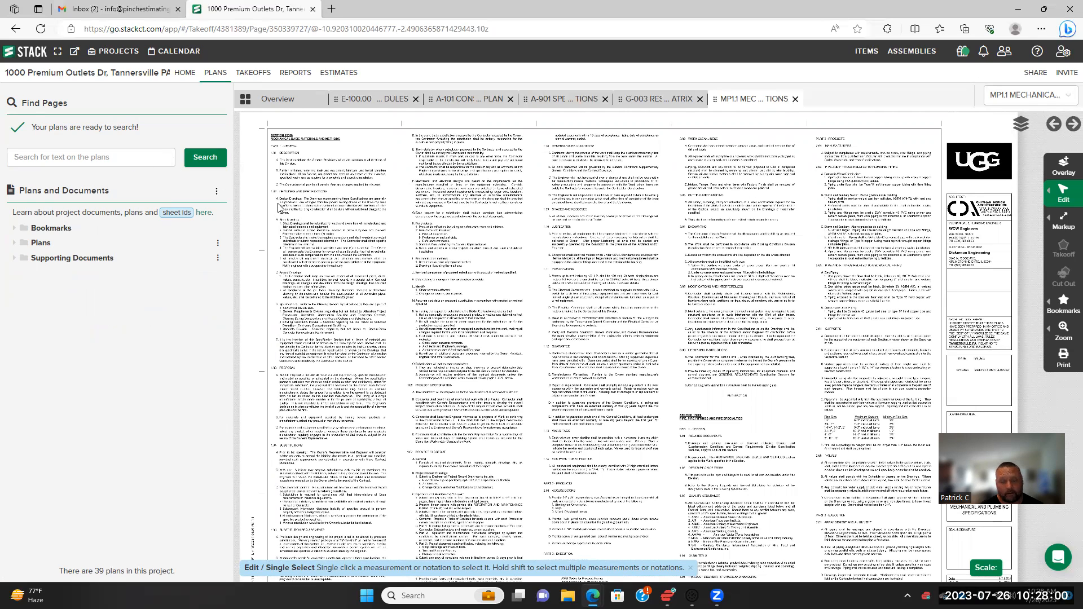
pyautogui.scroll(2, 305, 168)
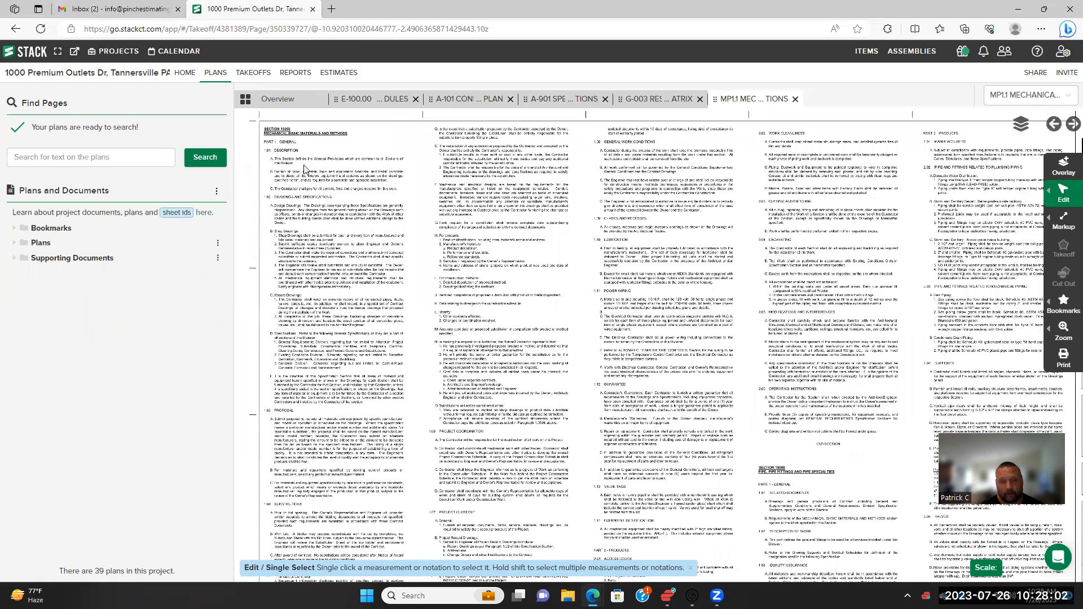
pyautogui.scroll(2, 305, 168)
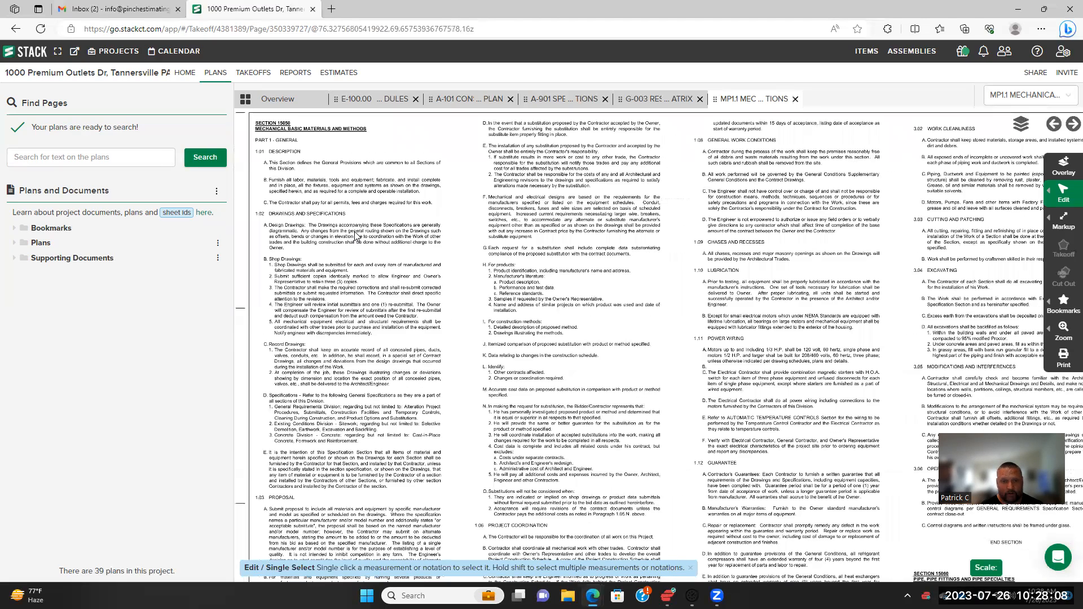
pyautogui.scroll(-2, 340, 251)
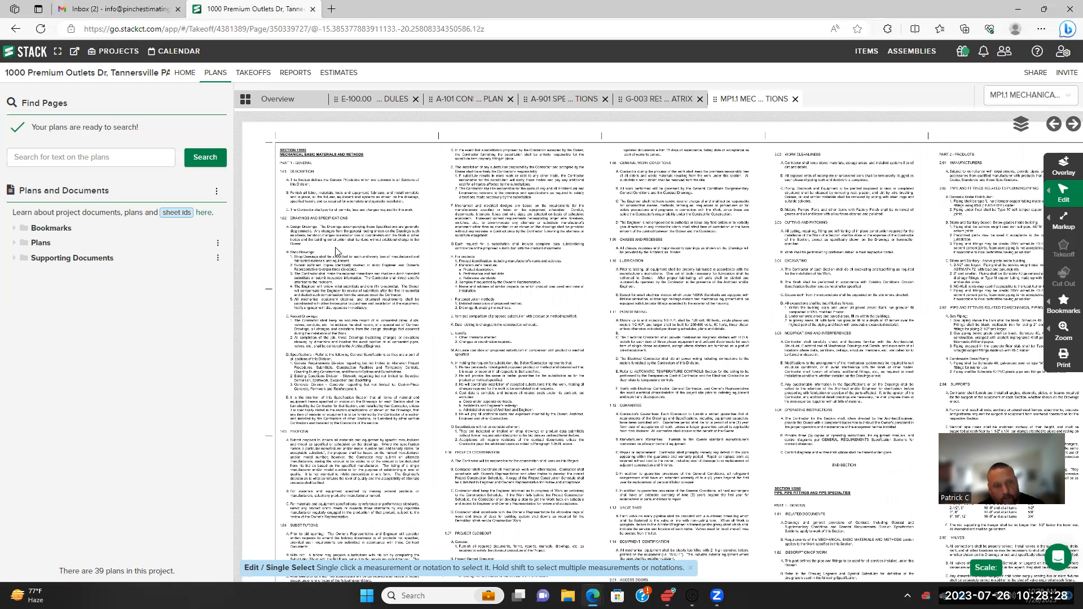
# Close all the open sheets, from E-100.00 through MP1.1, to return to the plans overview
pyautogui.click(416, 99)
pyautogui.click(416, 99)
pyautogui.click(416, 99)
pyautogui.click(416, 99)
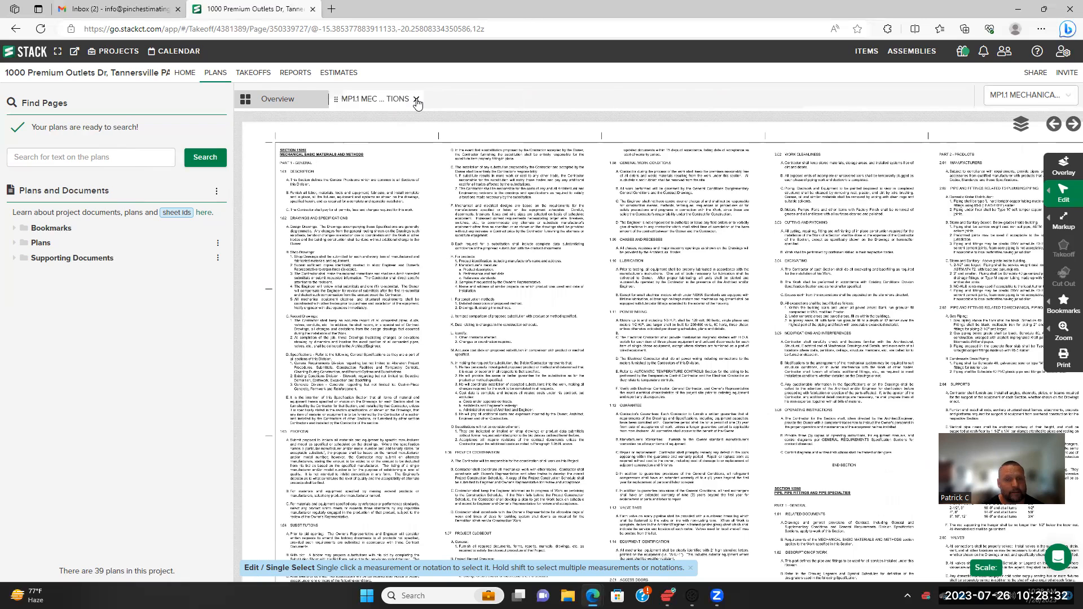
pyautogui.click(416, 99)
# Search the plans for "cover sheet" and open G-000 Cover Sheet from the title search results
pyautogui.click(119, 162)
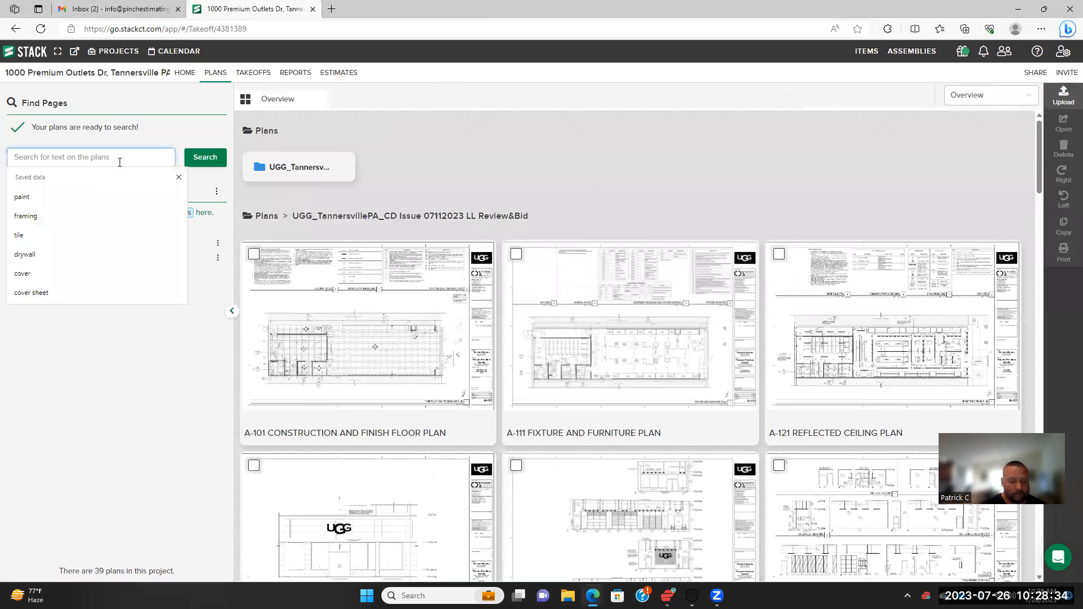
pyautogui.write('cover')
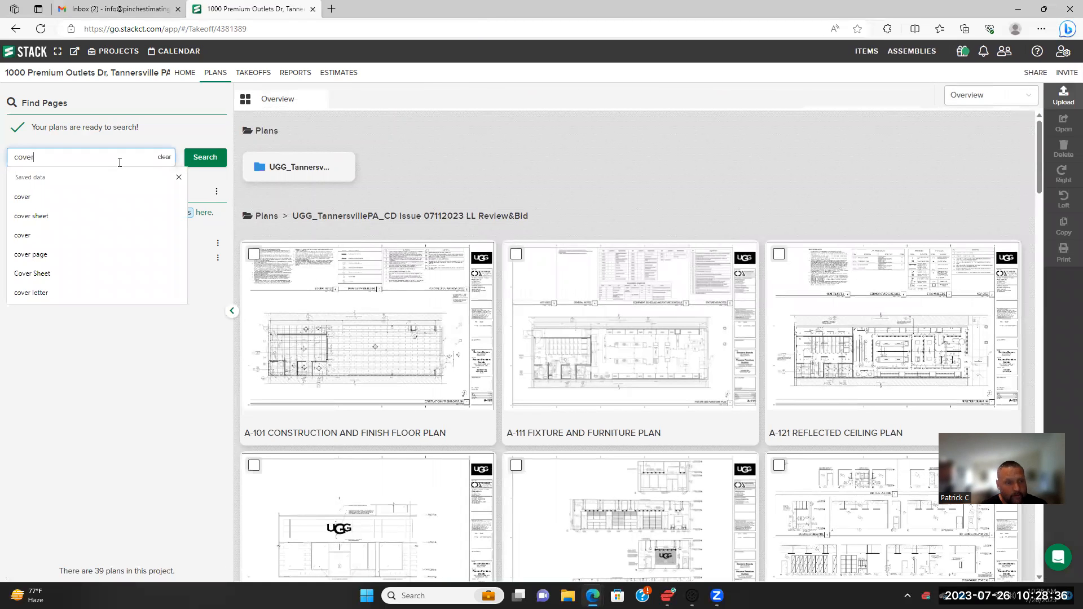
pyautogui.write(' sheet')
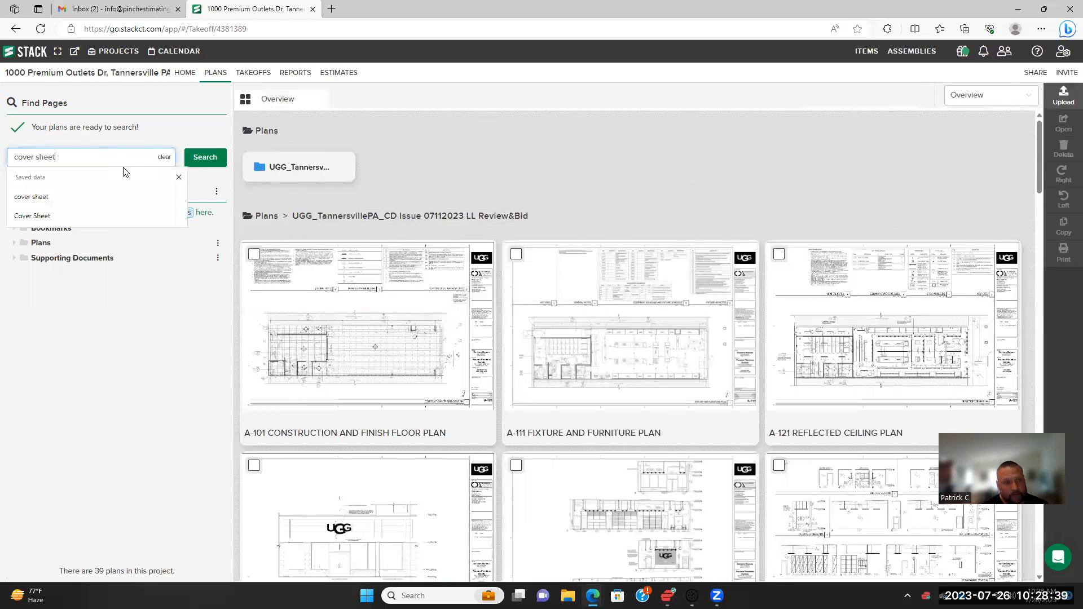
pyautogui.press('Return')
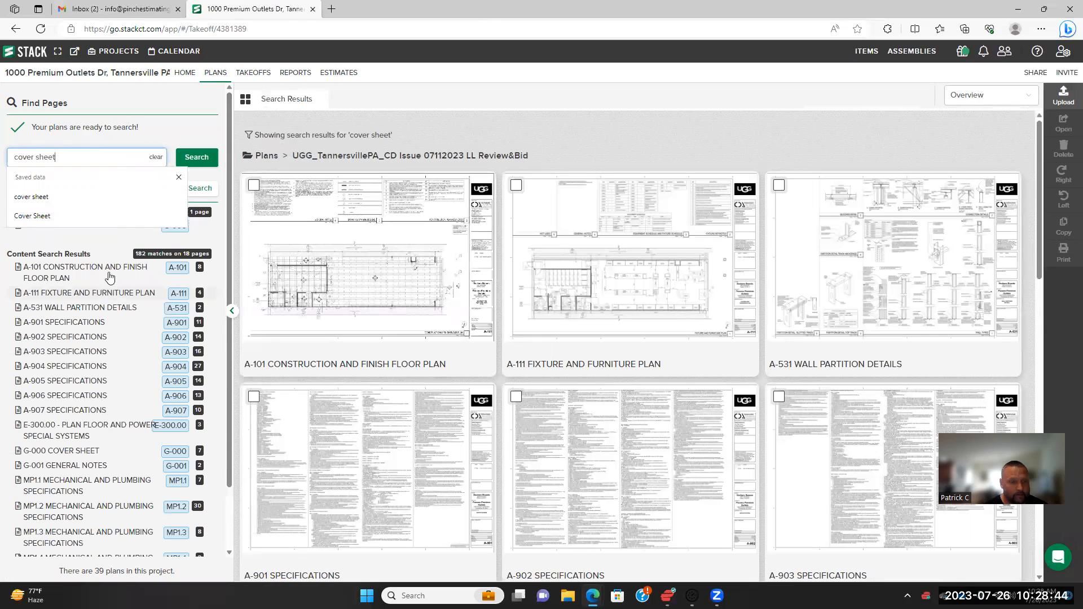
pyautogui.click(218, 243)
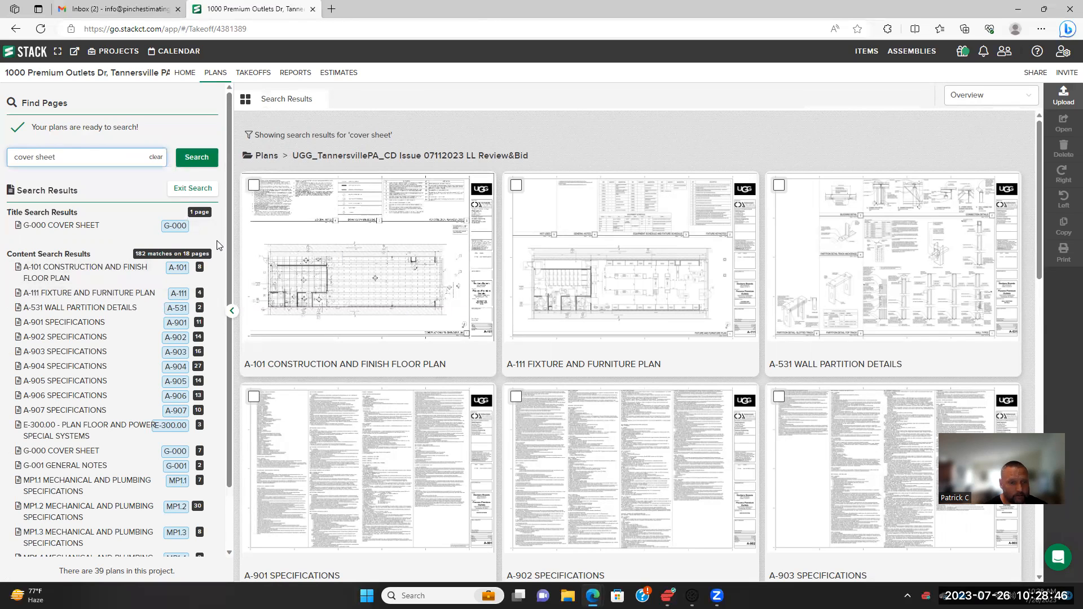
pyautogui.click(89, 231)
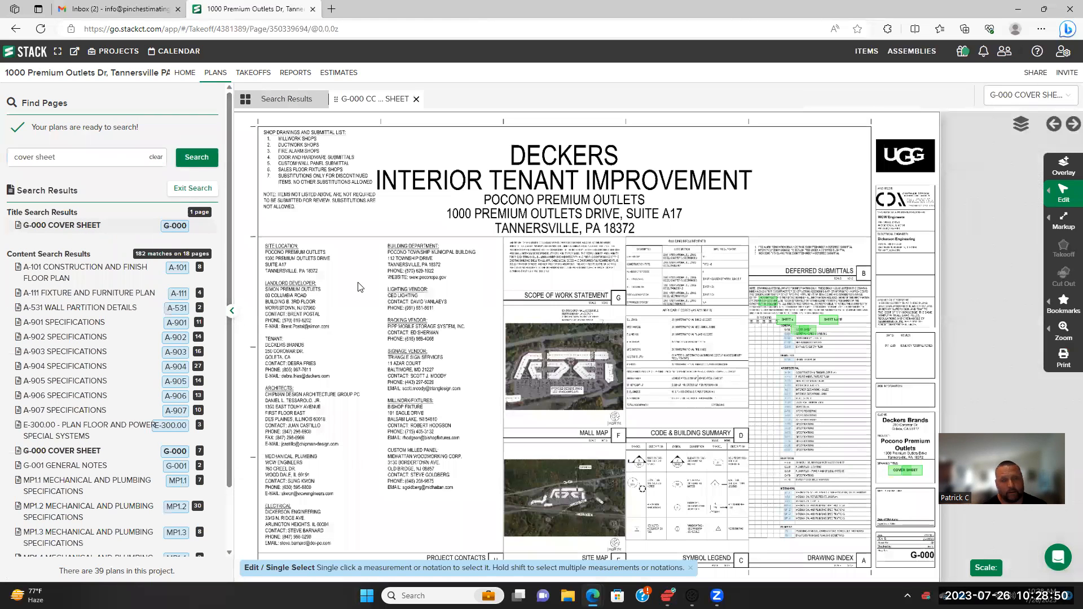
# Examine the architectural sheet list in the drawing index on the G-000 cover sheet
pyautogui.scroll(1, 824, 389)
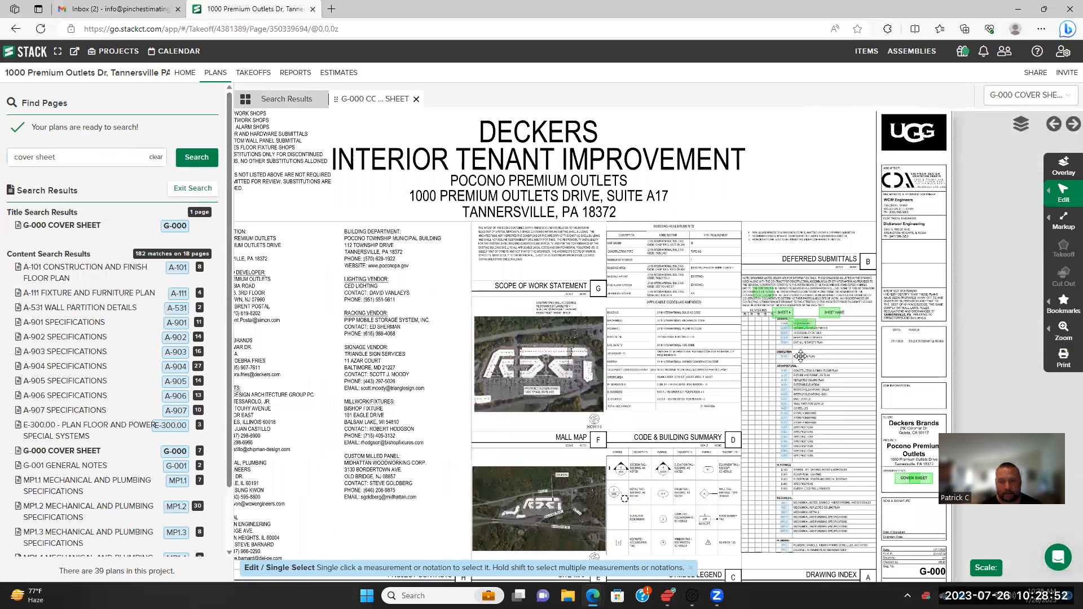
pyautogui.scroll(2, 672, 248)
pyautogui.scroll(-2, 675, 300)
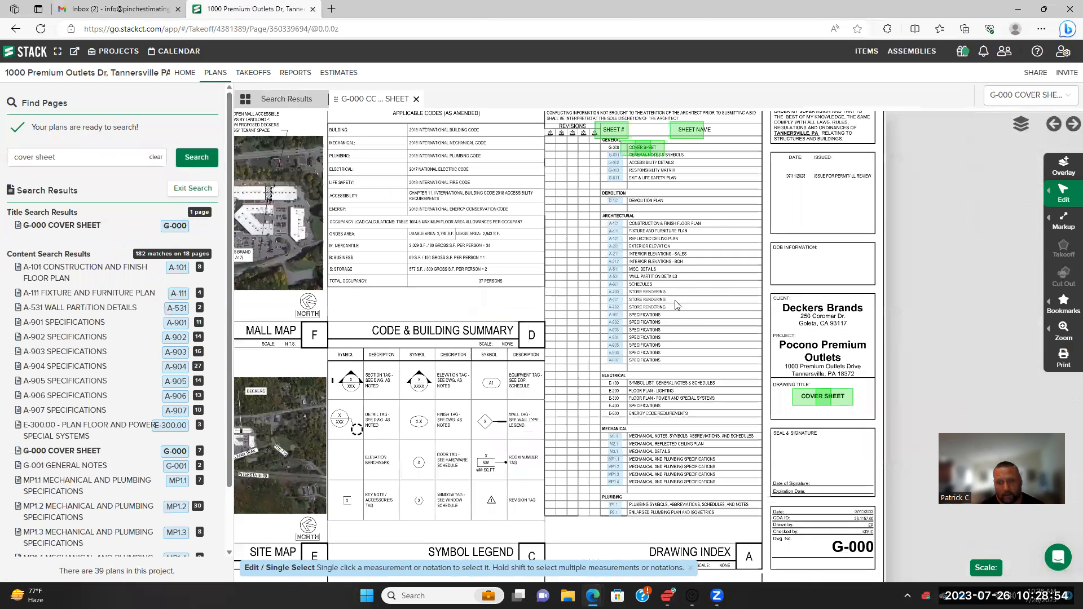
pyautogui.scroll(3, 607, 342)
pyautogui.moveTo(620, 340); pyautogui.dragTo(591, 359)
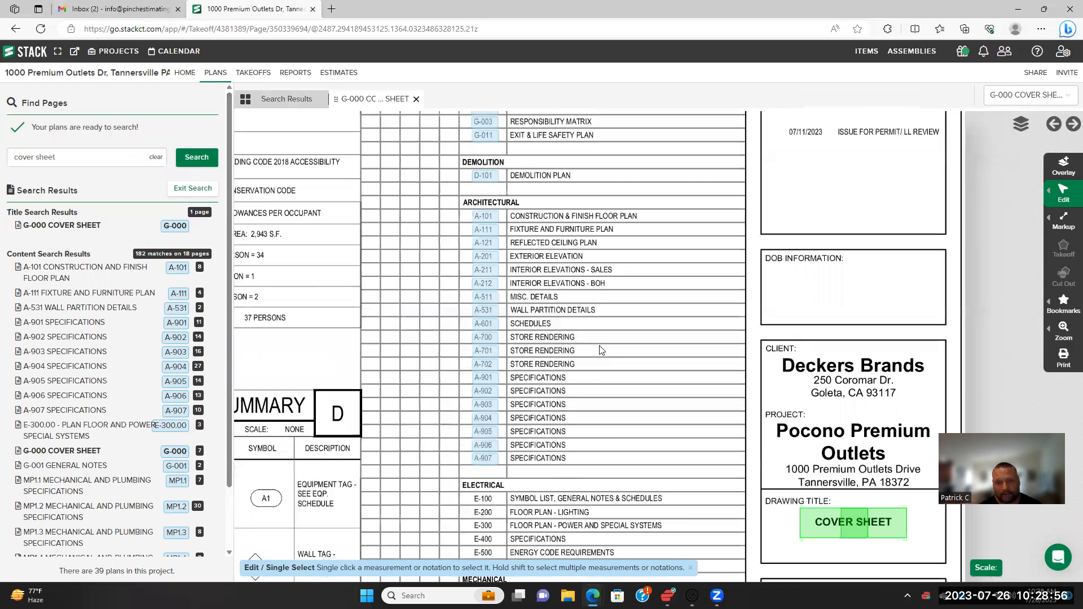
pyautogui.scroll(1, 602, 351)
pyautogui.moveTo(626, 247); pyautogui.dragTo(622, 274)
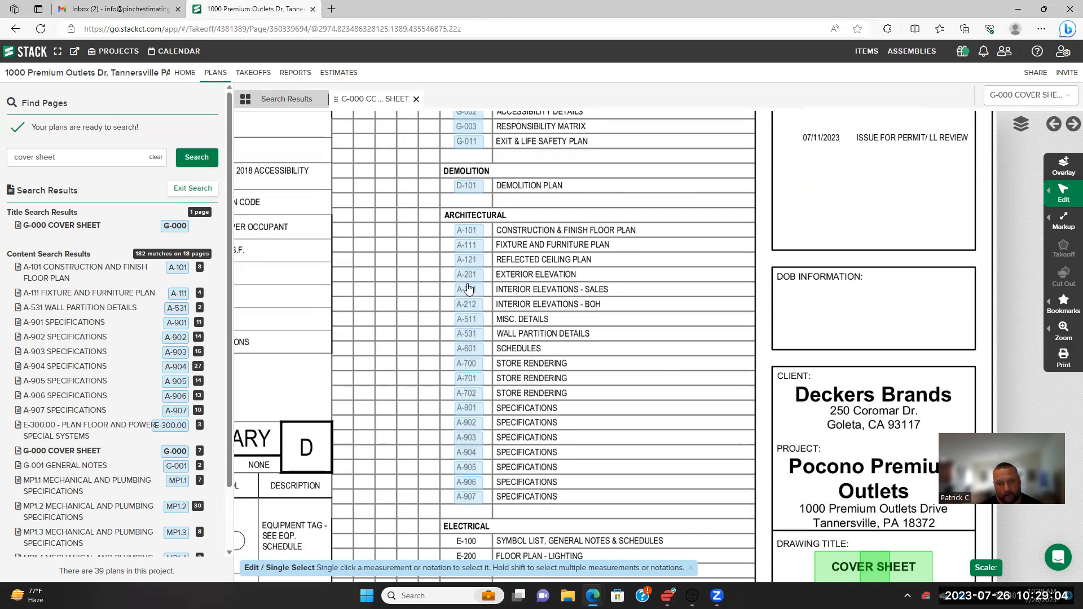
# Examine the hyperlinked sheet numbers under General, Demolition and Architectural in the drawing index
pyautogui.scroll(-3, 551, 290)
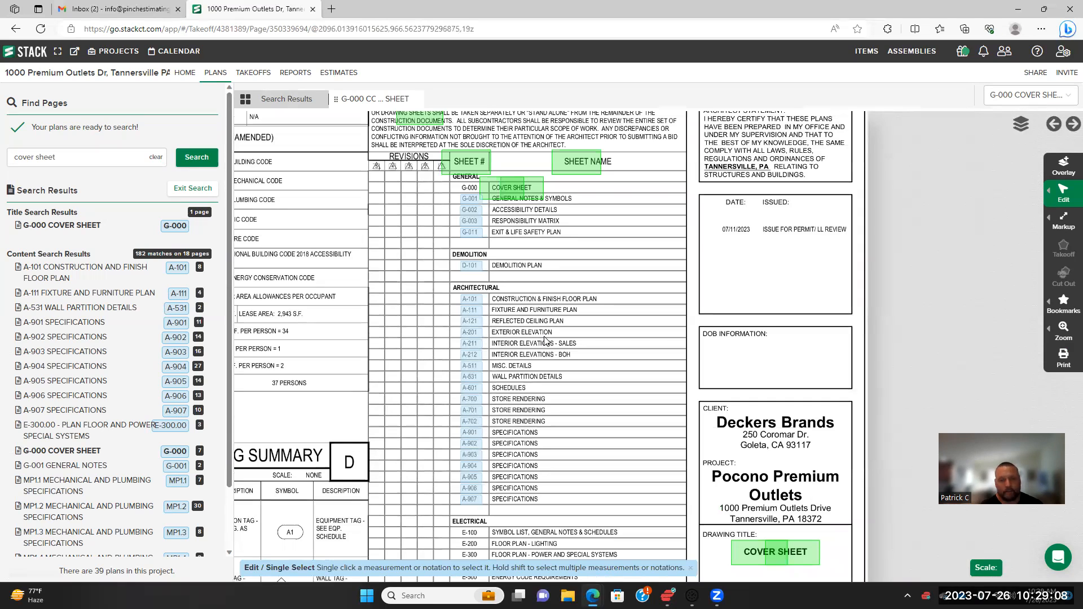
pyautogui.scroll(2, 508, 201)
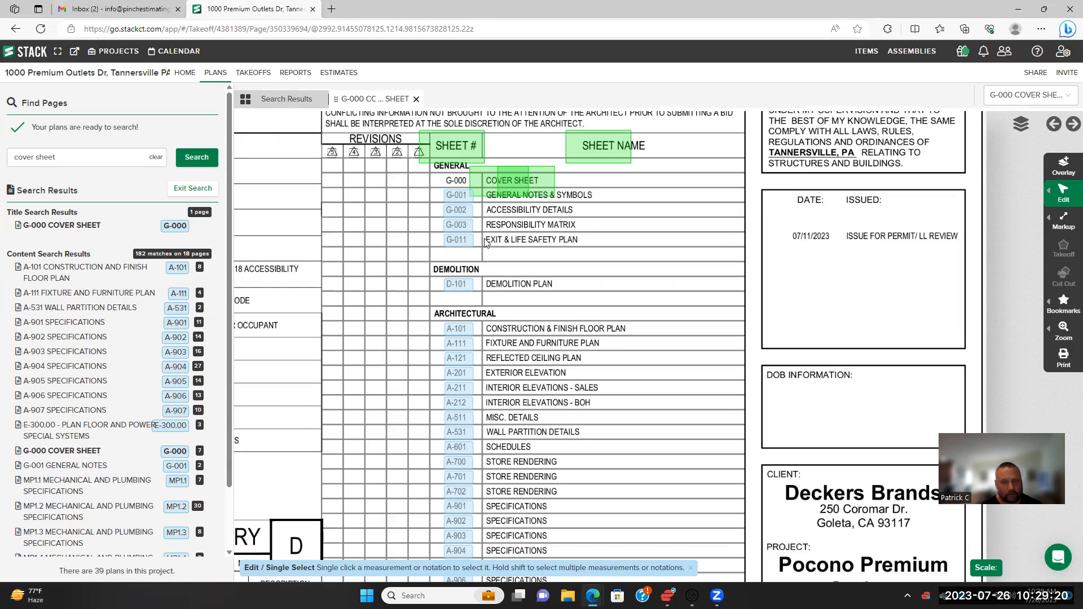
pyautogui.scroll(1, 485, 243)
pyautogui.scroll(1, 463, 237)
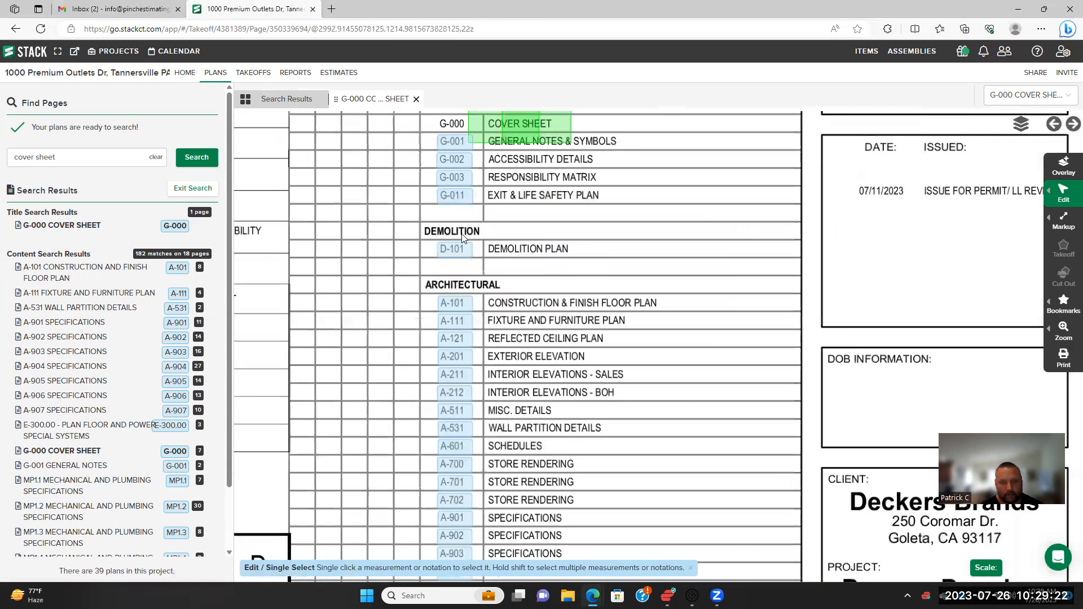
pyautogui.scroll(1, 462, 237)
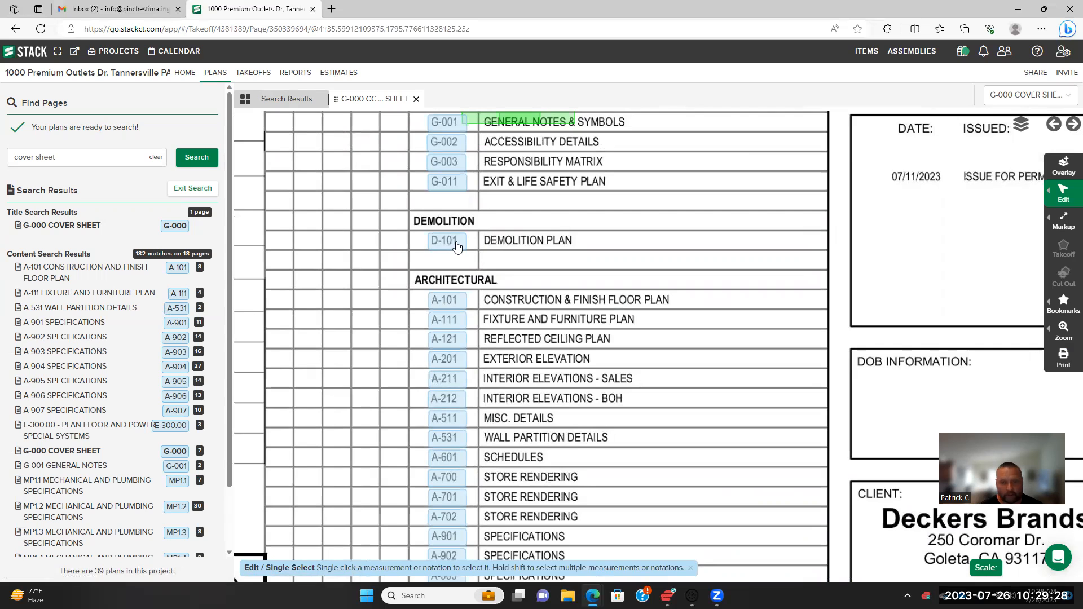
pyautogui.scroll(-3, 452, 245)
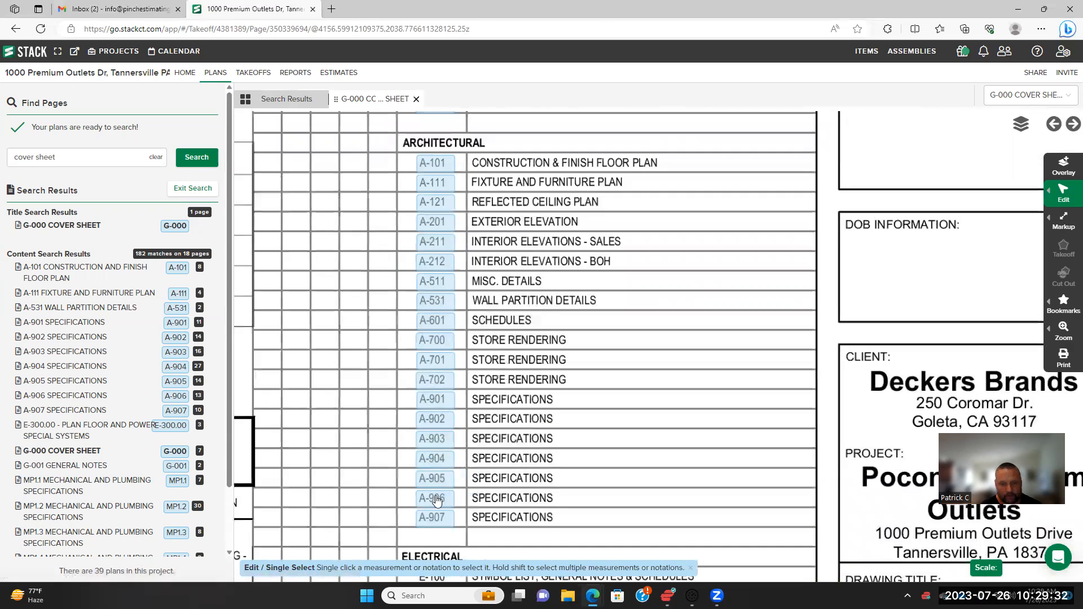
pyautogui.scroll(-2, 479, 378)
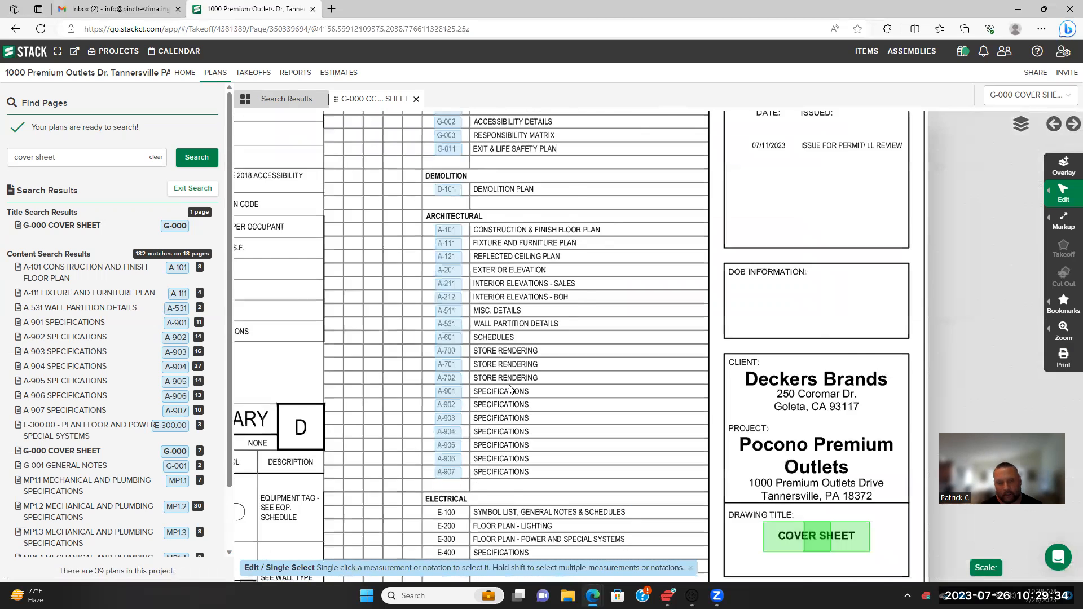
pyautogui.scroll(3, 510, 389)
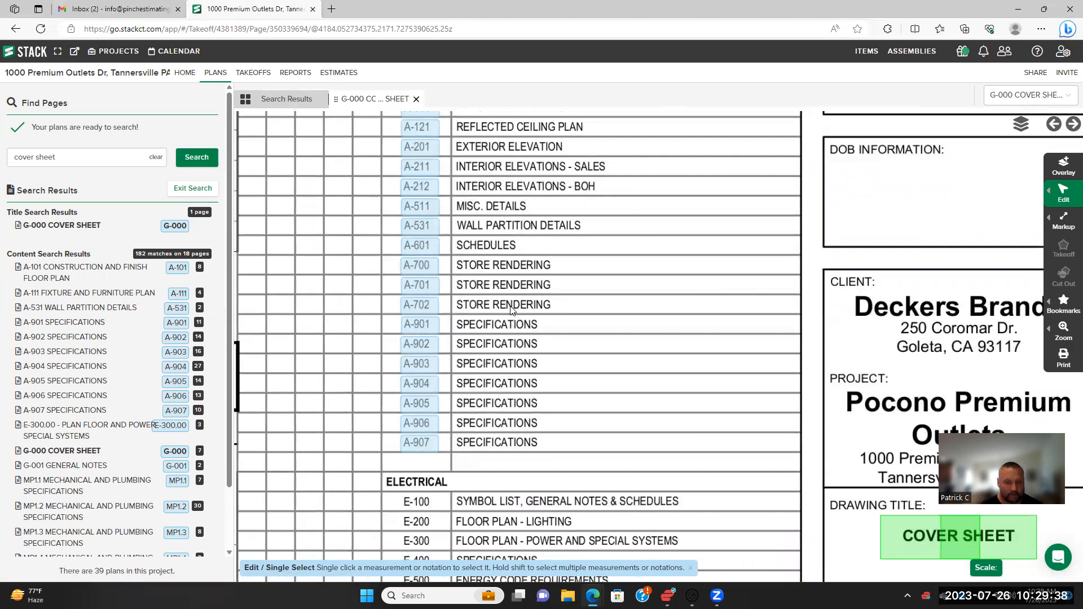
pyautogui.scroll(-2, 510, 309)
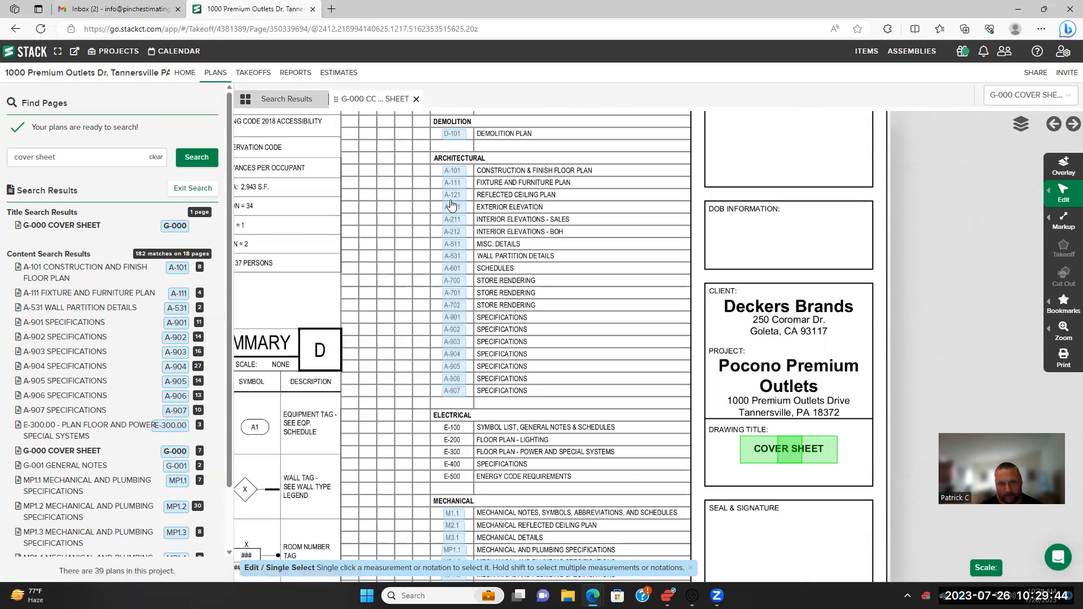
# Review the Electrical, Mechanical and Plumbing sheet listings in the cover sheet's drawing index
pyautogui.scroll(-2, 502, 373)
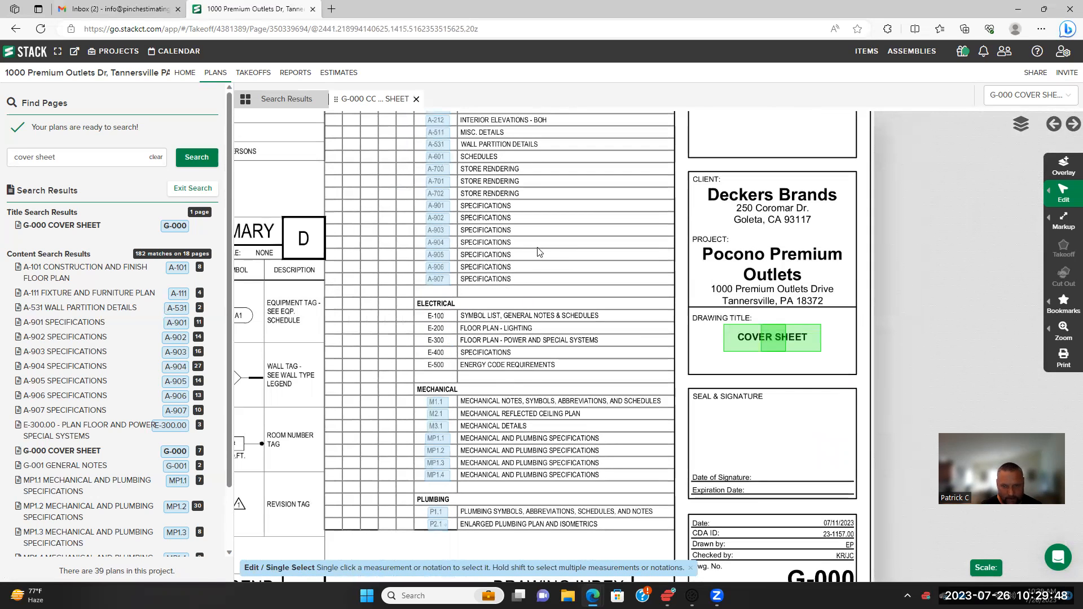
pyautogui.scroll(1, 537, 249)
pyautogui.scroll(2, 557, 378)
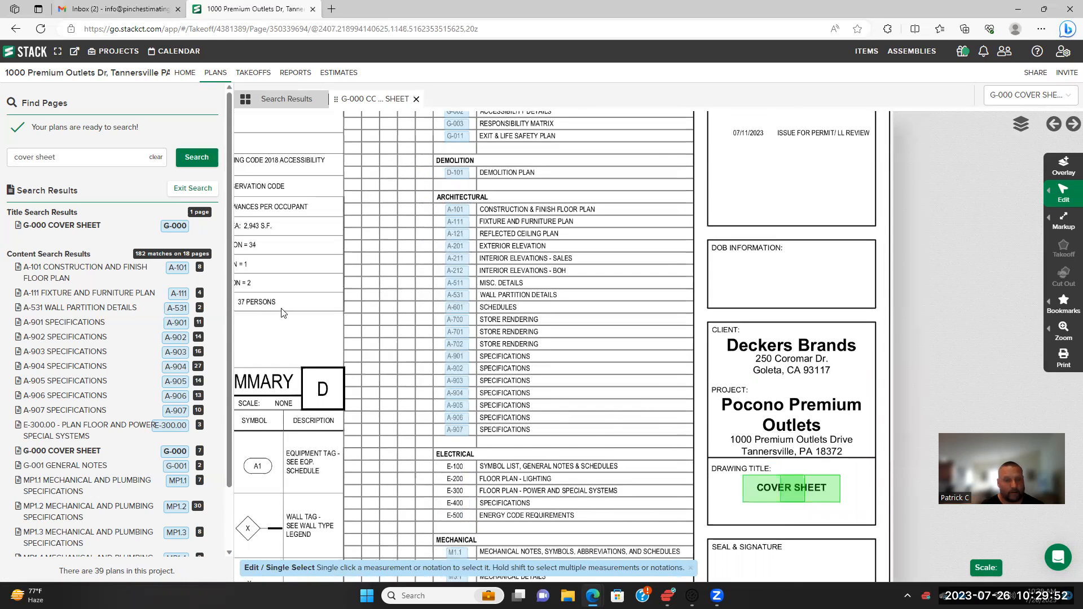
pyautogui.scroll(-1, 394, 254)
pyautogui.scroll(-3, 380, 342)
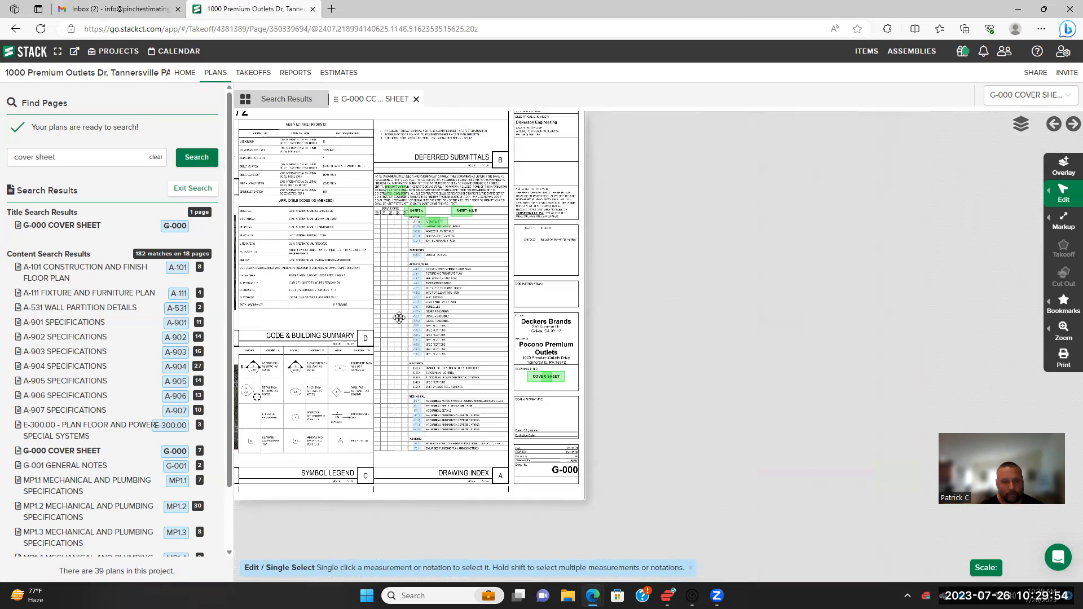
# Preview A-601 Schedules through its link in the drawing index and examine the floor tile, base and paint schedules
pyautogui.scroll(3, 454, 338)
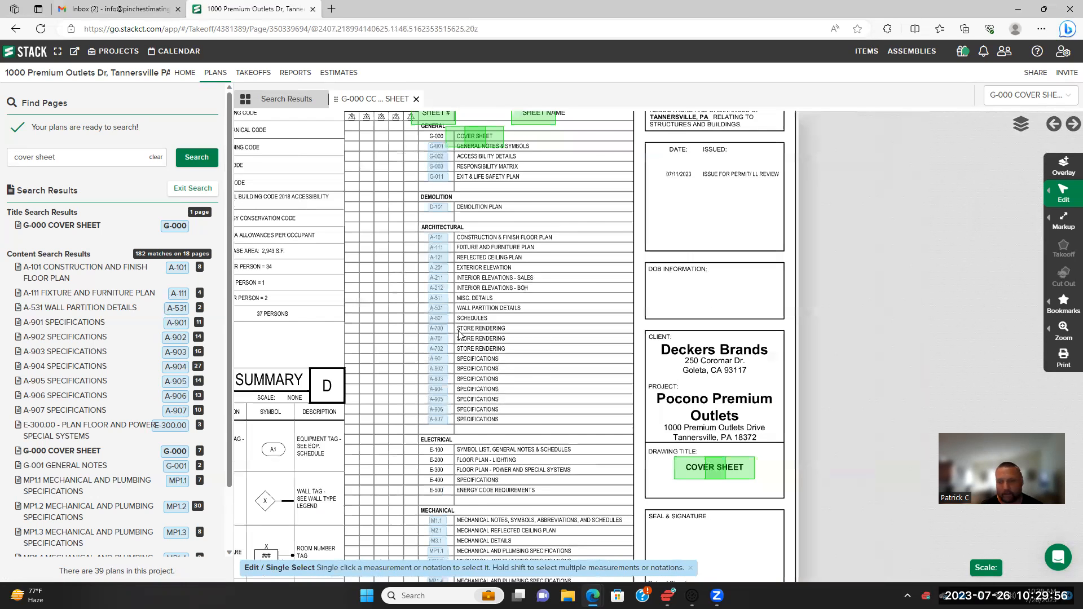
pyautogui.scroll(2, 462, 327)
pyautogui.scroll(1, 509, 271)
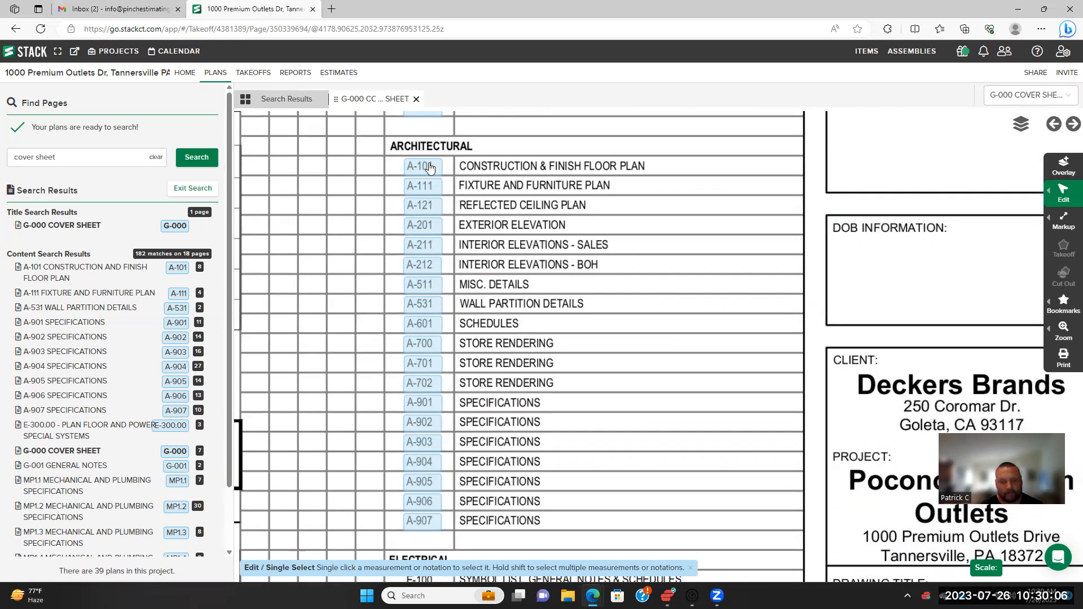
pyautogui.click(425, 324)
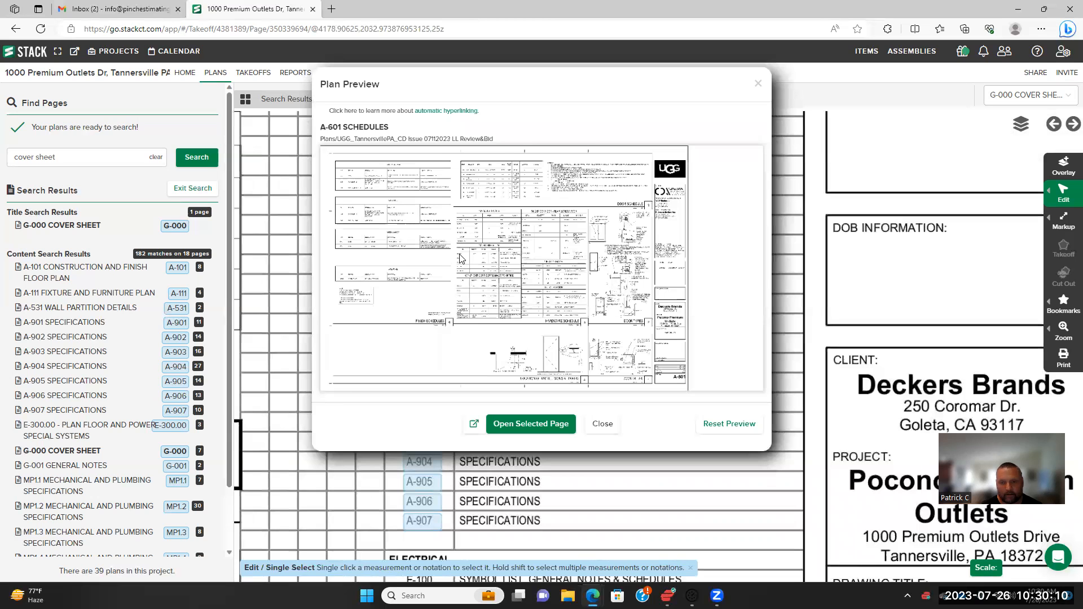
pyautogui.scroll(3, 522, 308)
pyautogui.scroll(-5, 577, 291)
pyautogui.scroll(-2, 504, 308)
pyautogui.scroll(5, 501, 308)
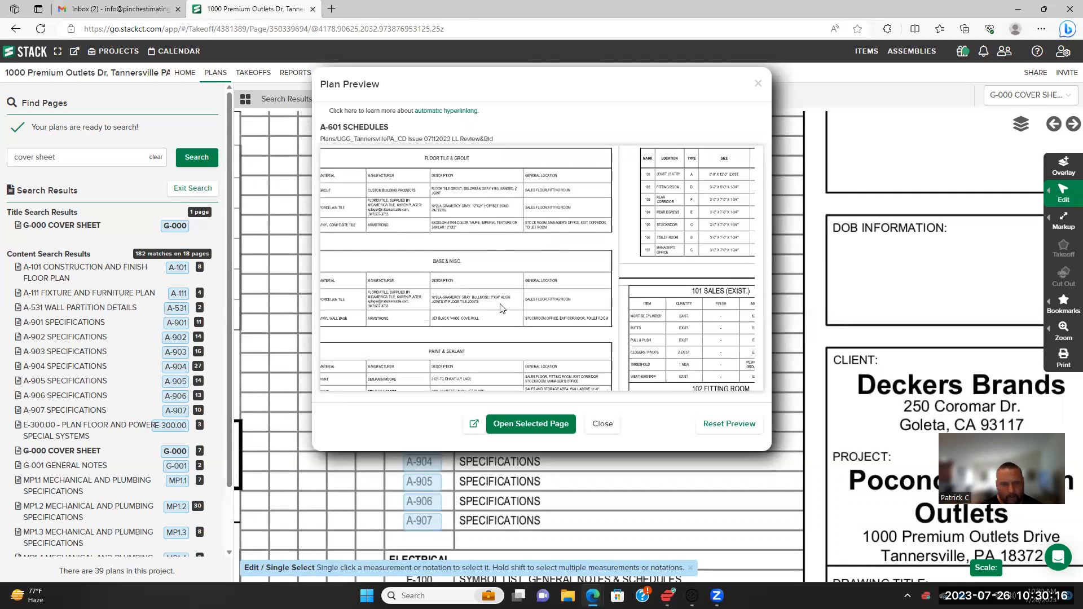
pyautogui.scroll(-3, 528, 285)
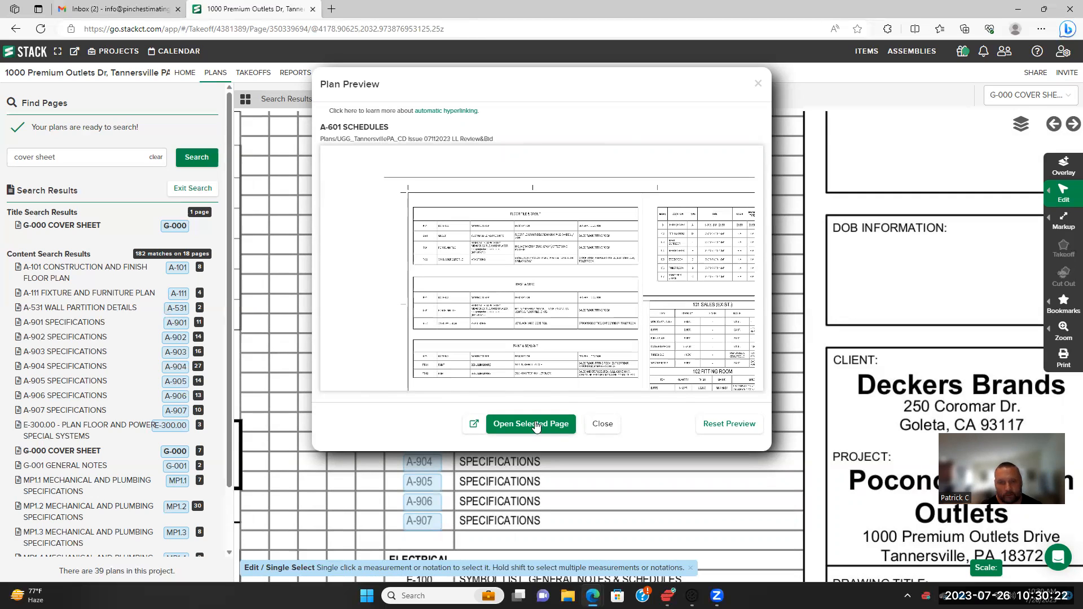
pyautogui.scroll(5, 531, 332)
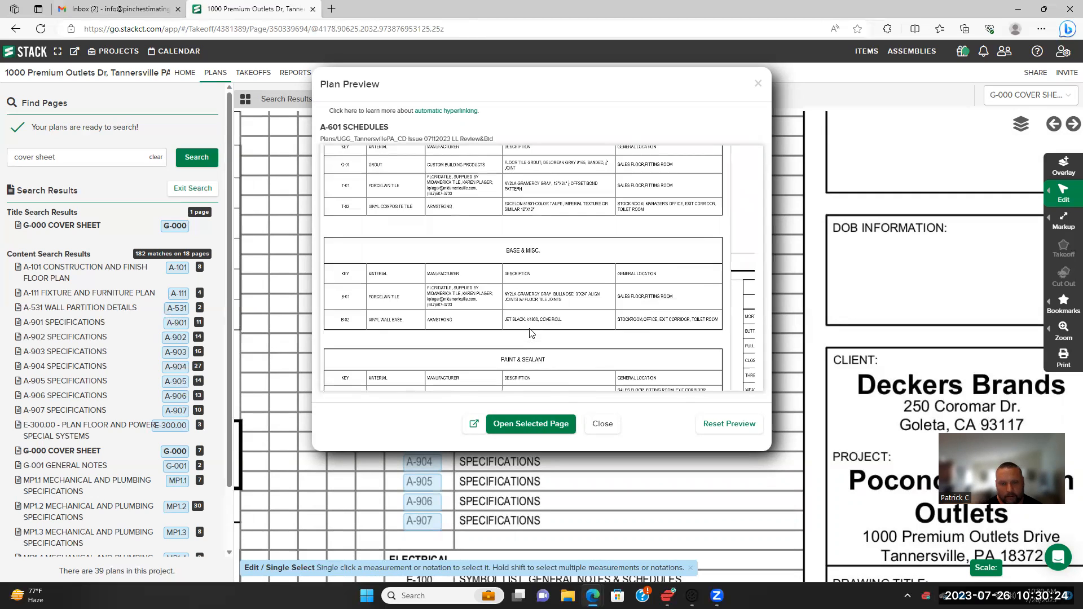
# Open the A-601 Schedules sheet from the plan preview and exit the cover sheet search
pyautogui.click(511, 425)
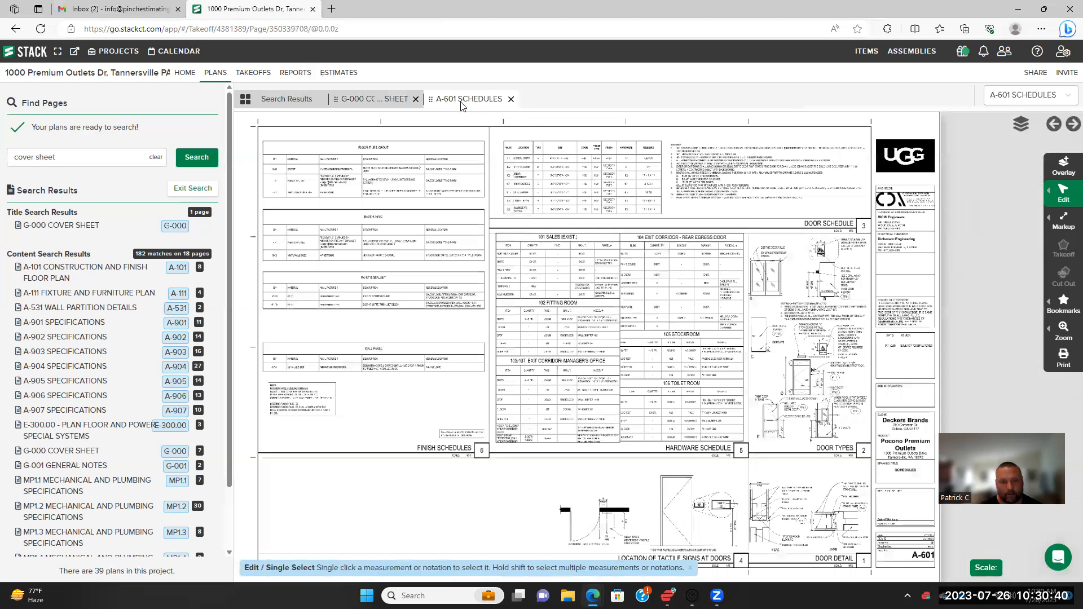
pyautogui.click(206, 191)
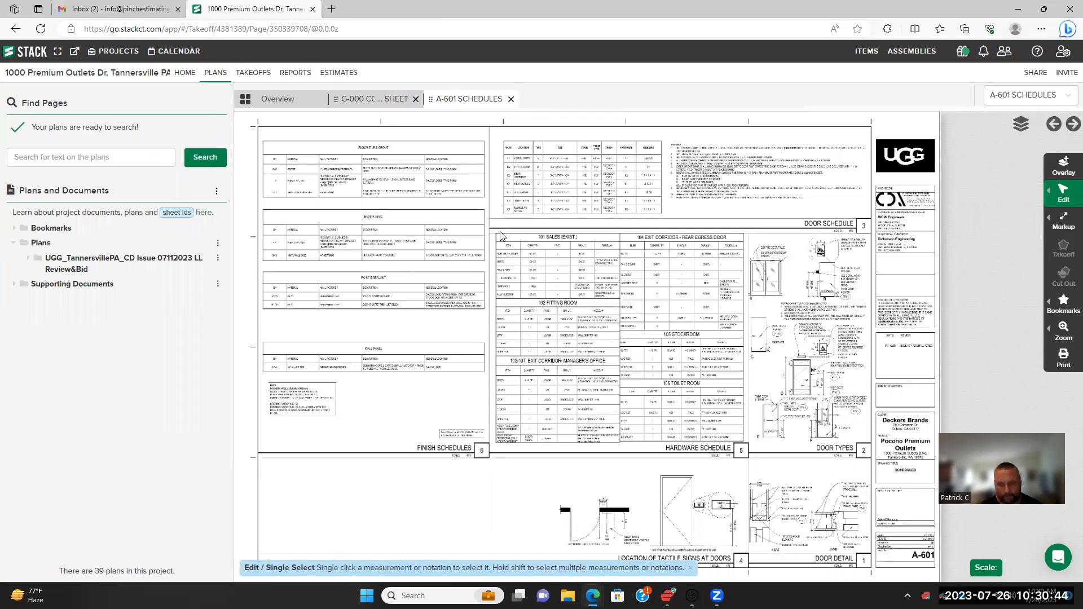
pyautogui.scroll(-1, 500, 236)
pyautogui.scroll(-1, 491, 287)
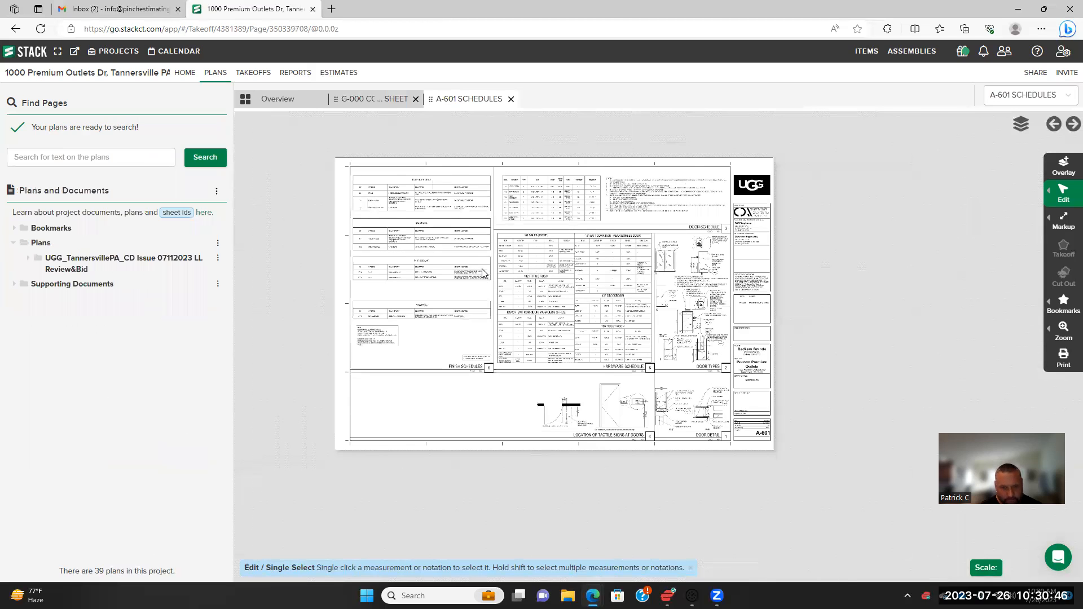
# Examine the Floor Tile & Grout and Base & Misc. tables in the A-601 finish schedules
pyautogui.scroll(3, 482, 273)
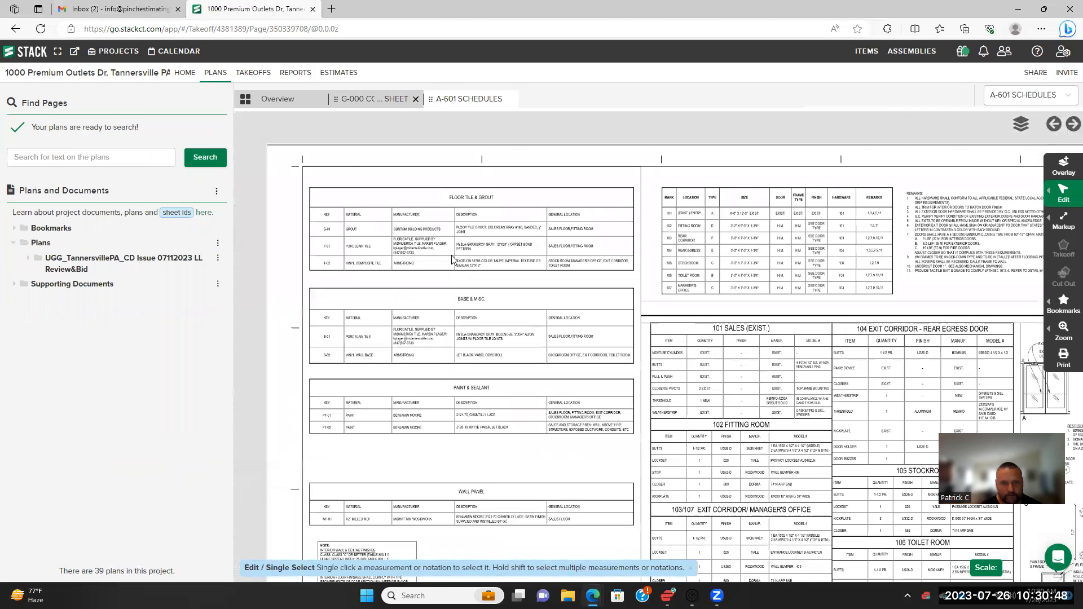
pyautogui.scroll(3, 452, 260)
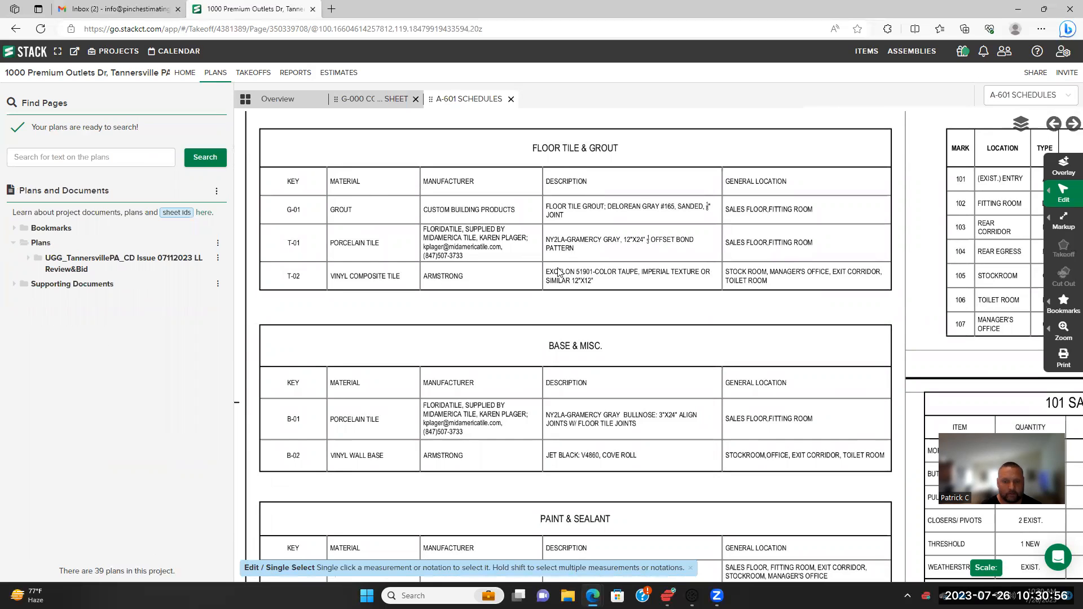
pyautogui.moveTo(542, 285); pyautogui.dragTo(522, 211)
pyautogui.scroll(-4, 522, 211)
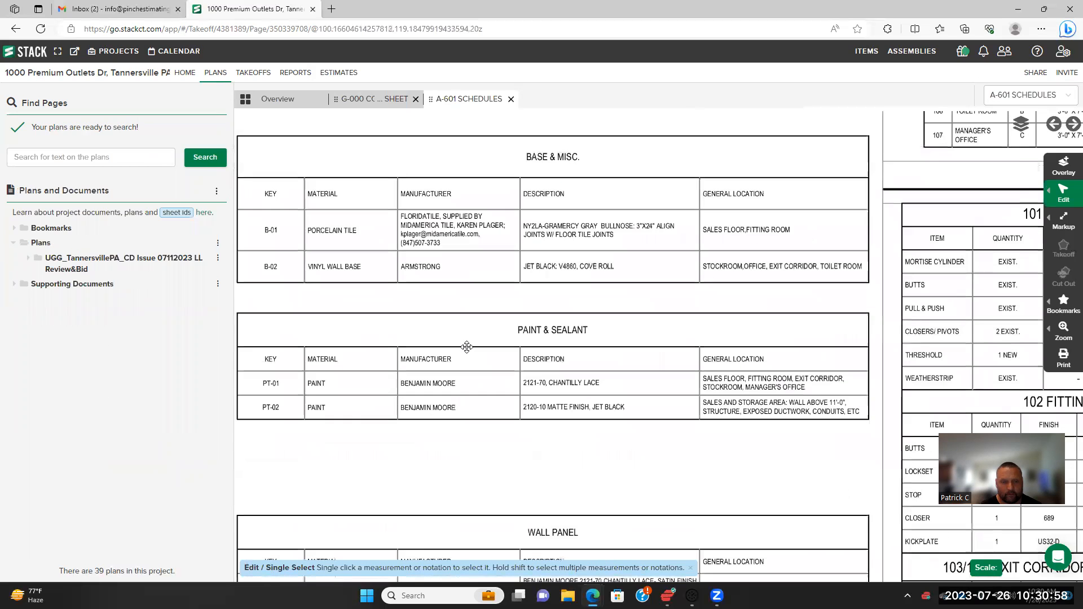
pyautogui.scroll(-2, 468, 310)
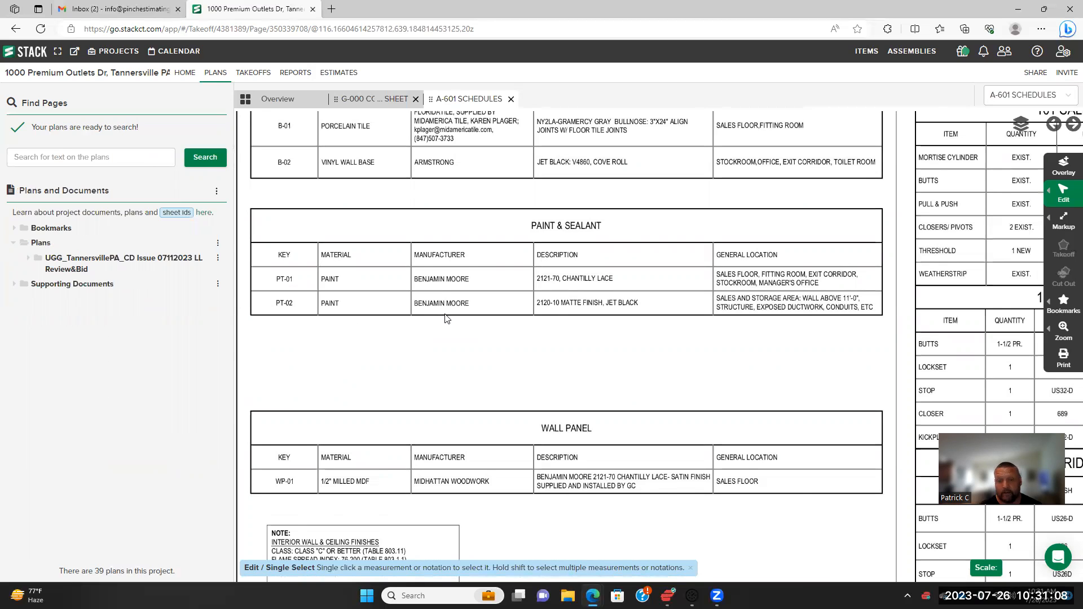
# Examine the Paint & Sealant table's PT-01 and PT-02 entries on the A-601 sheet
pyautogui.scroll(5, 450, 314)
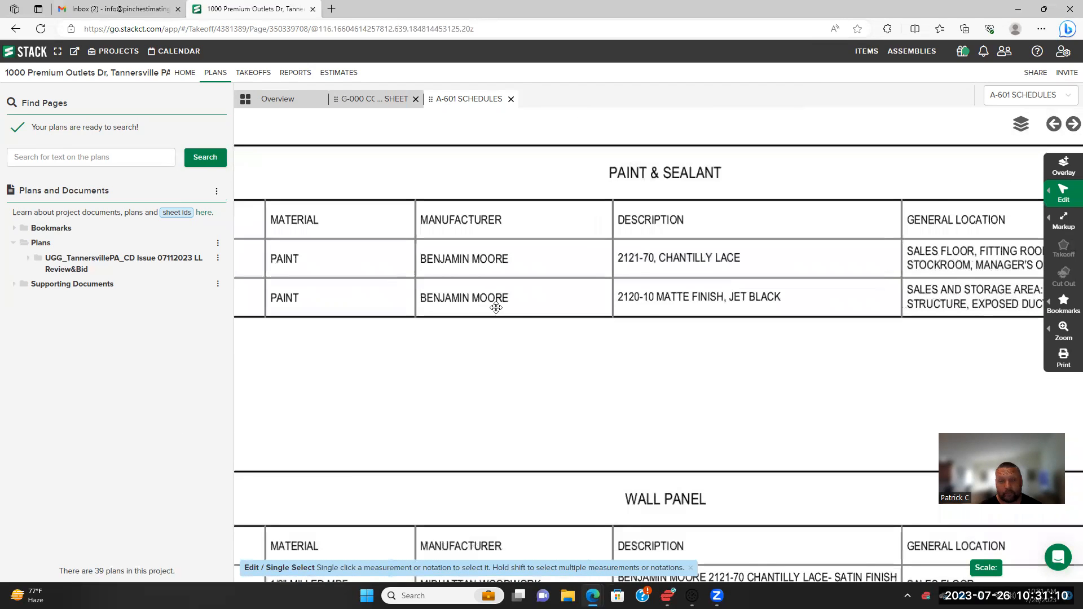
pyautogui.scroll(3, 543, 310)
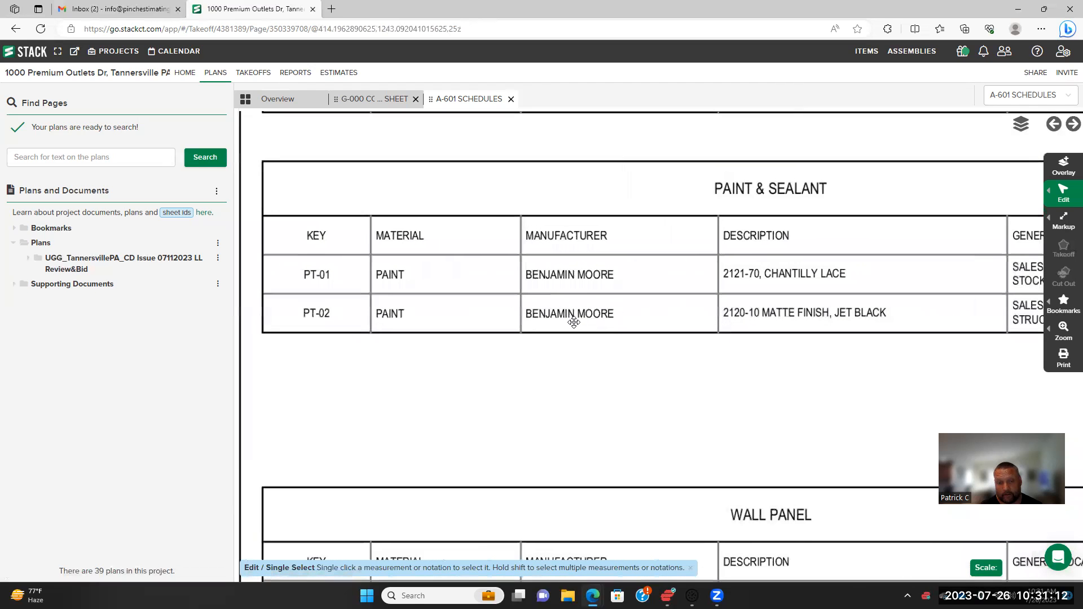
pyautogui.moveTo(558, 322); pyautogui.dragTo(557, 322)
pyautogui.scroll(-3, 557, 324)
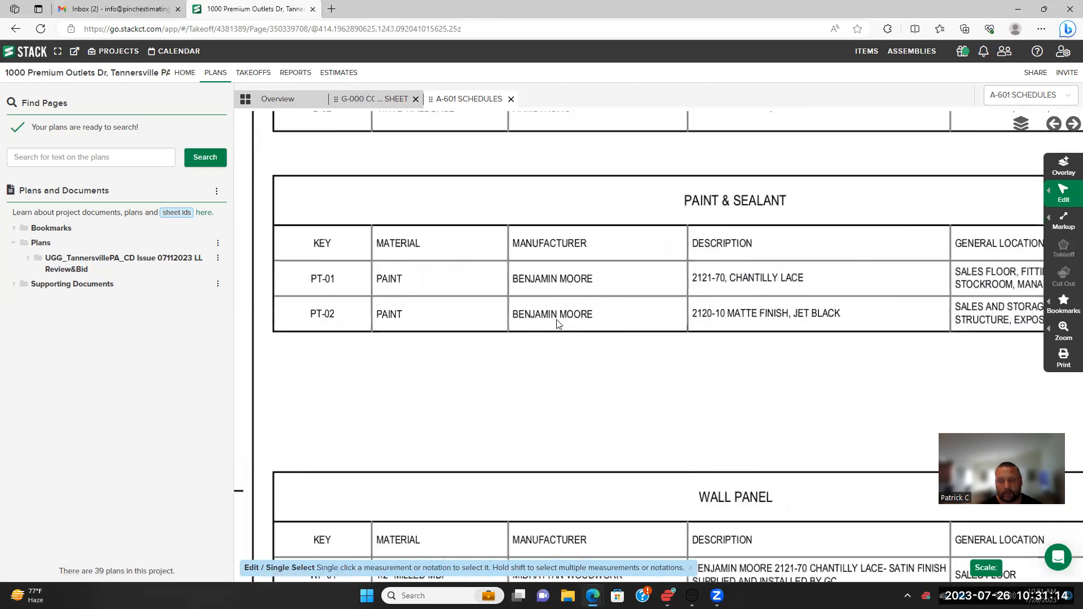
pyautogui.moveTo(568, 358); pyautogui.dragTo(511, 378)
pyautogui.scroll(2, 491, 331)
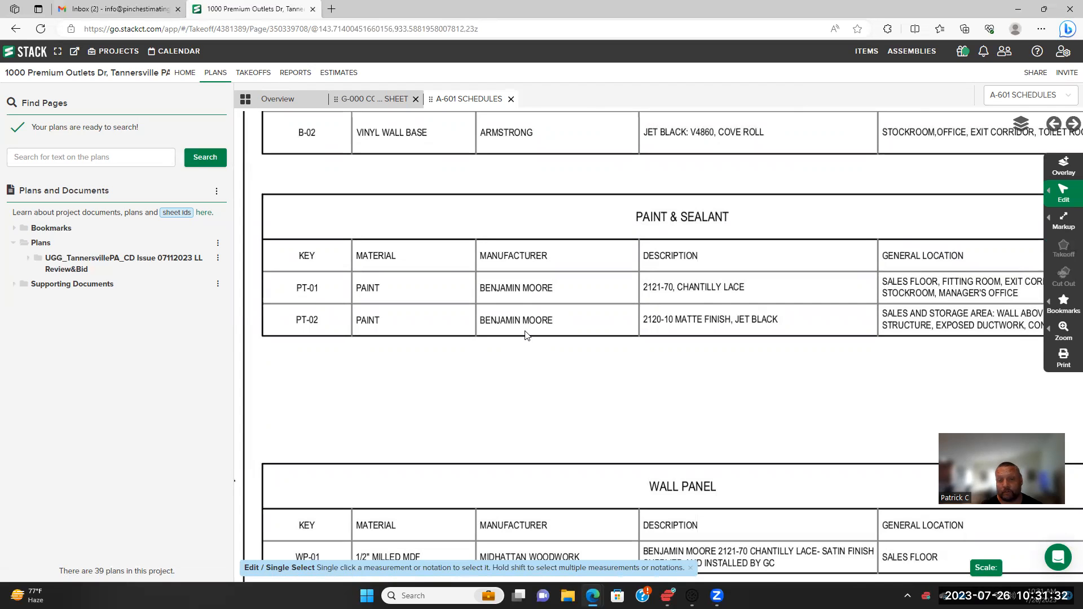
pyautogui.scroll(-5, 528, 353)
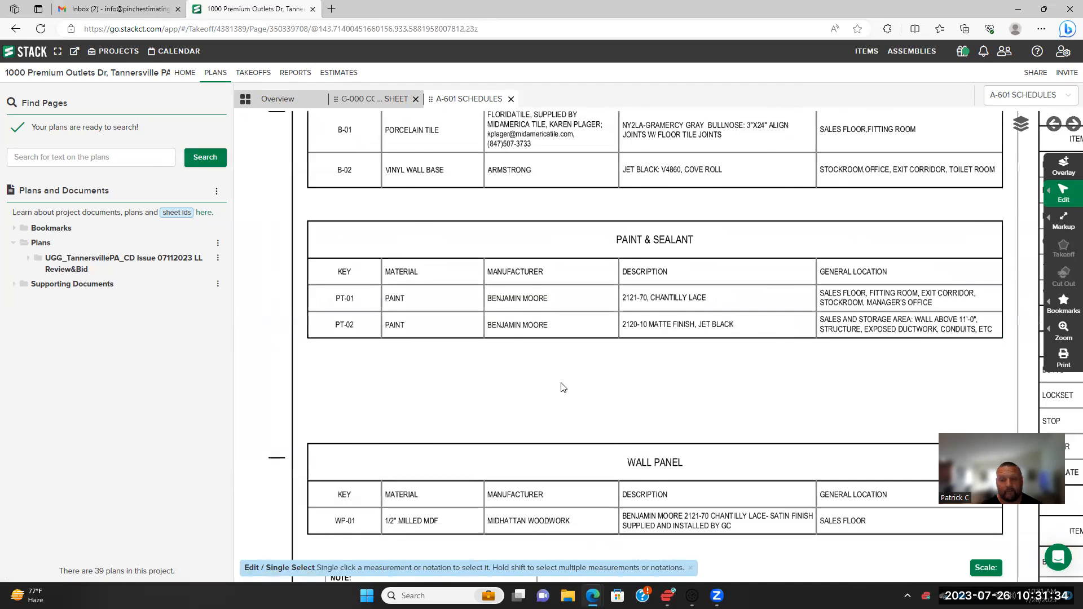
pyautogui.moveTo(525, 387); pyautogui.dragTo(474, 390)
pyautogui.scroll(3, 474, 390)
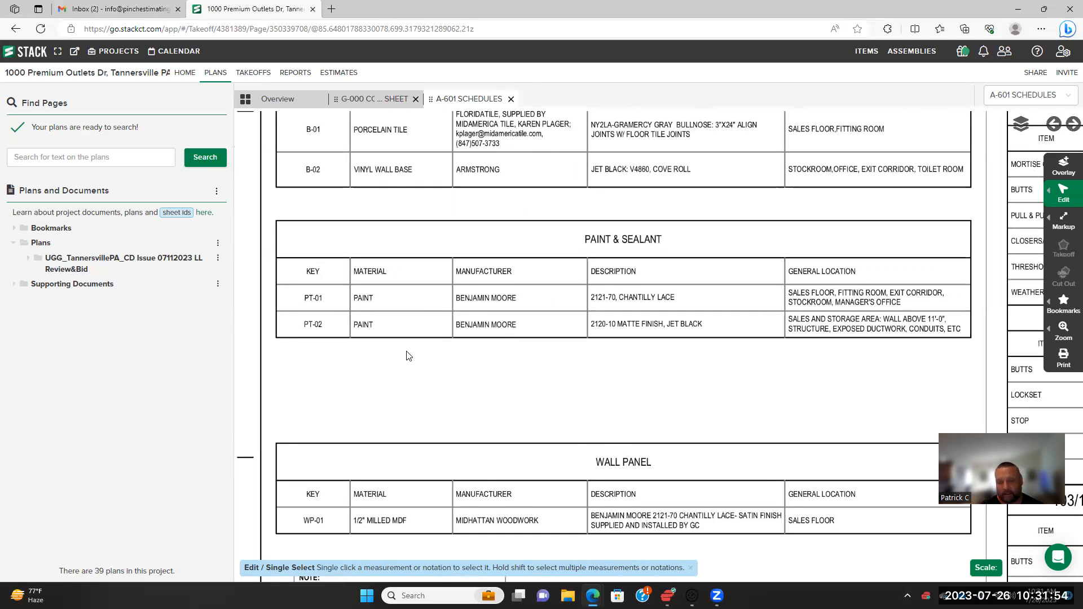
# Review the Wall Panel table, the interior finish note and the overall layout of the A-601 sheet
pyautogui.scroll(-5, 409, 356)
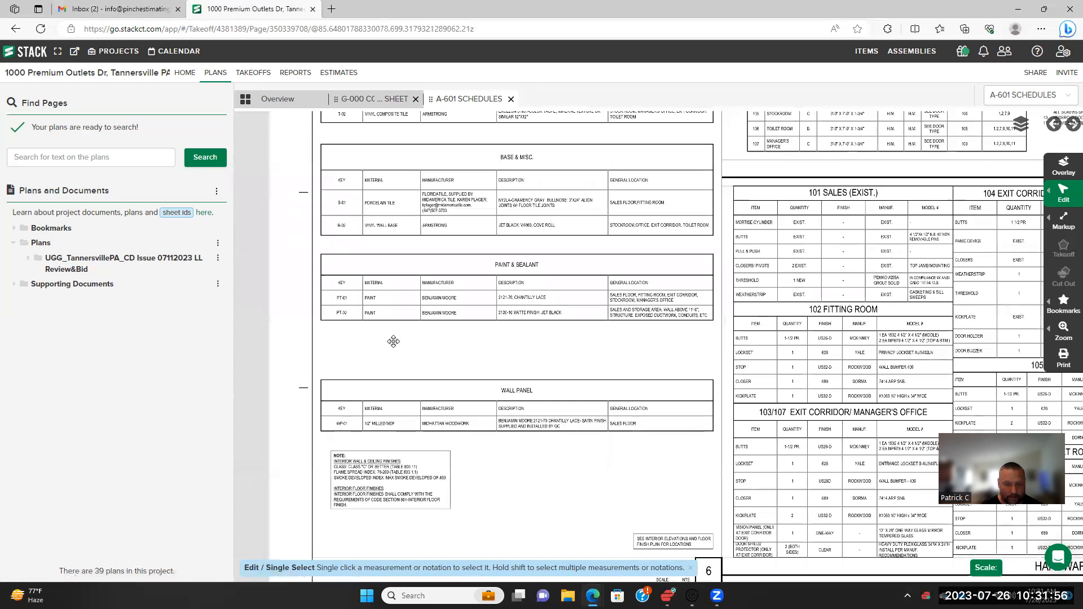
pyautogui.scroll(-2, 394, 341)
pyautogui.scroll(3, 414, 330)
pyautogui.moveTo(419, 329); pyautogui.dragTo(402, 359)
pyautogui.scroll(2, 406, 363)
pyautogui.scroll(-4, 430, 369)
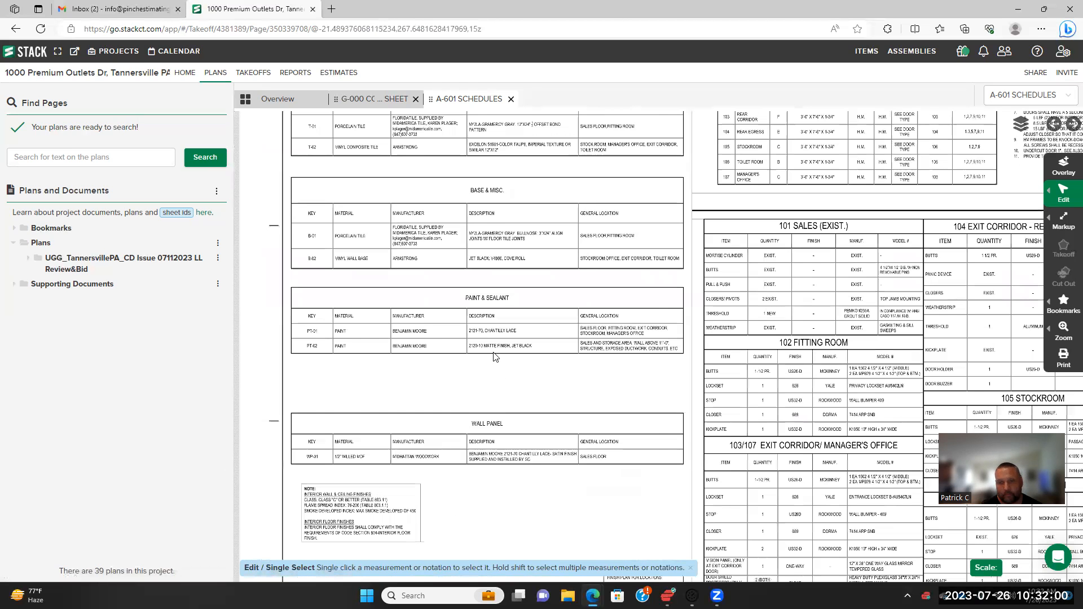
pyautogui.scroll(-2, 429, 347)
pyautogui.scroll(1, 398, 345)
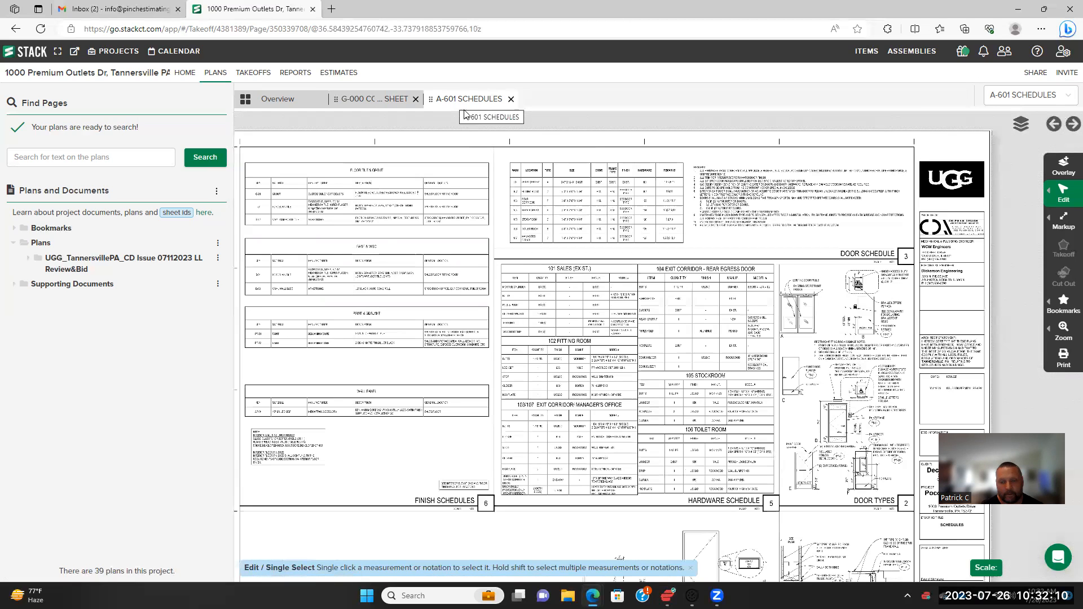
pyautogui.scroll(-1, 501, 347)
pyautogui.scroll(-1, 469, 307)
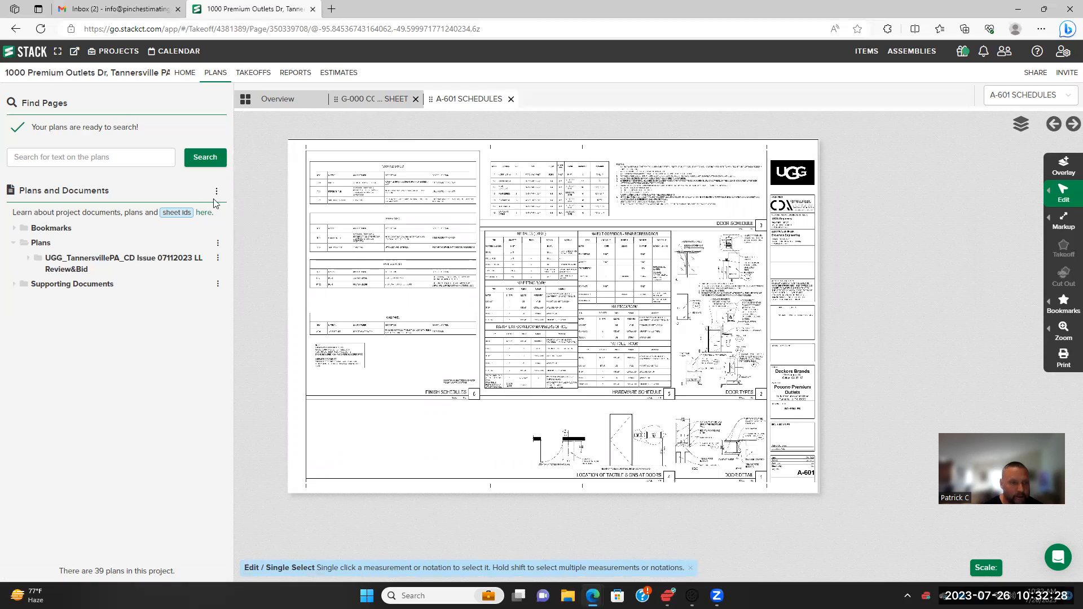
# Search the project plans for "paint" and look through the matching sheets
pyautogui.click(108, 159)
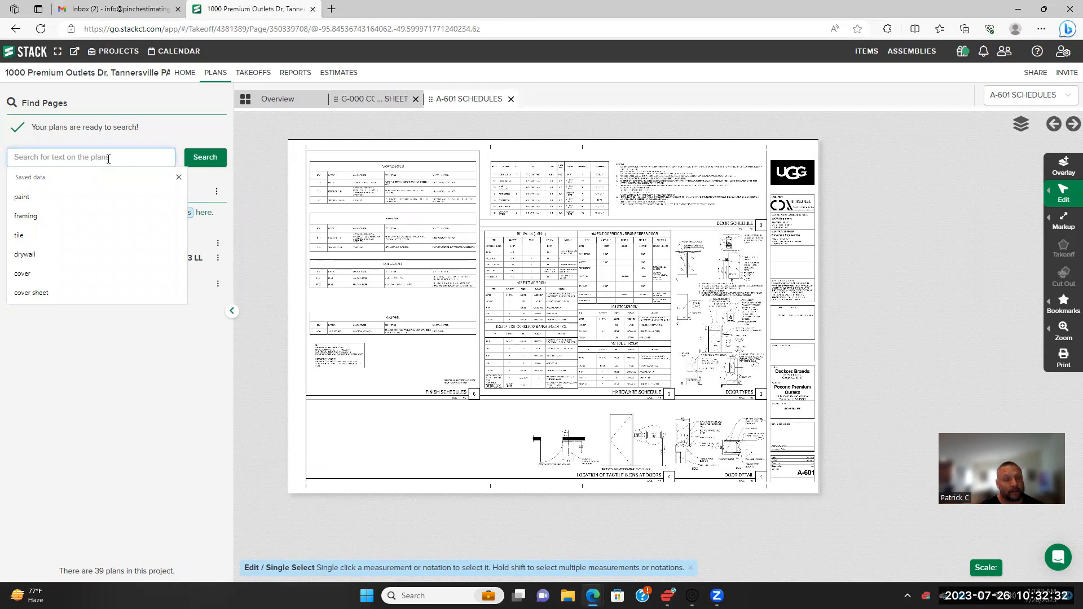
pyautogui.click(88, 196)
pyautogui.click(87, 196)
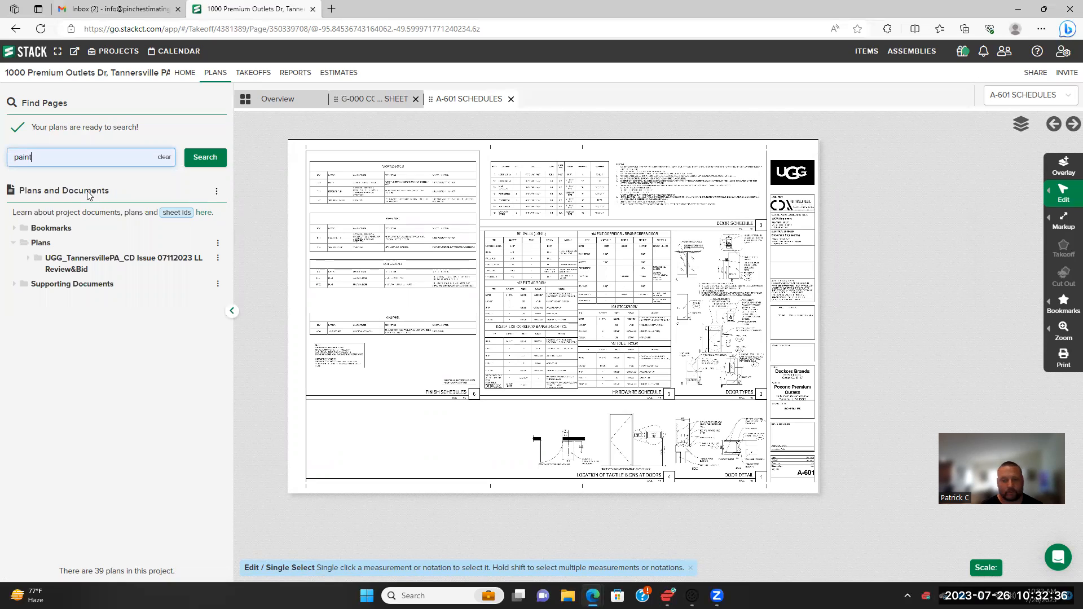
pyautogui.click(203, 158)
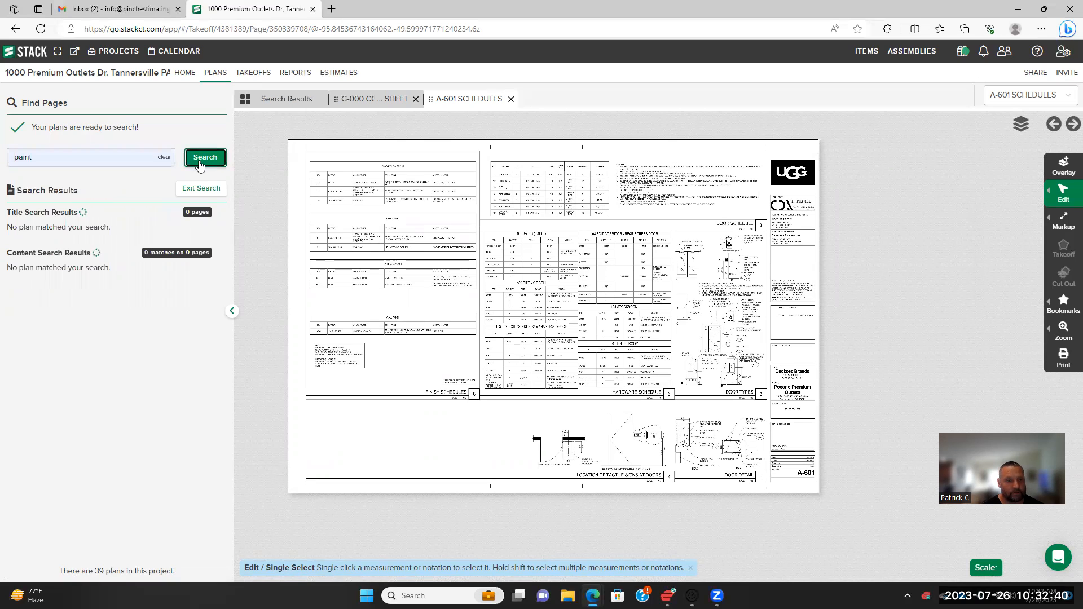
pyautogui.scroll(-1, 124, 378)
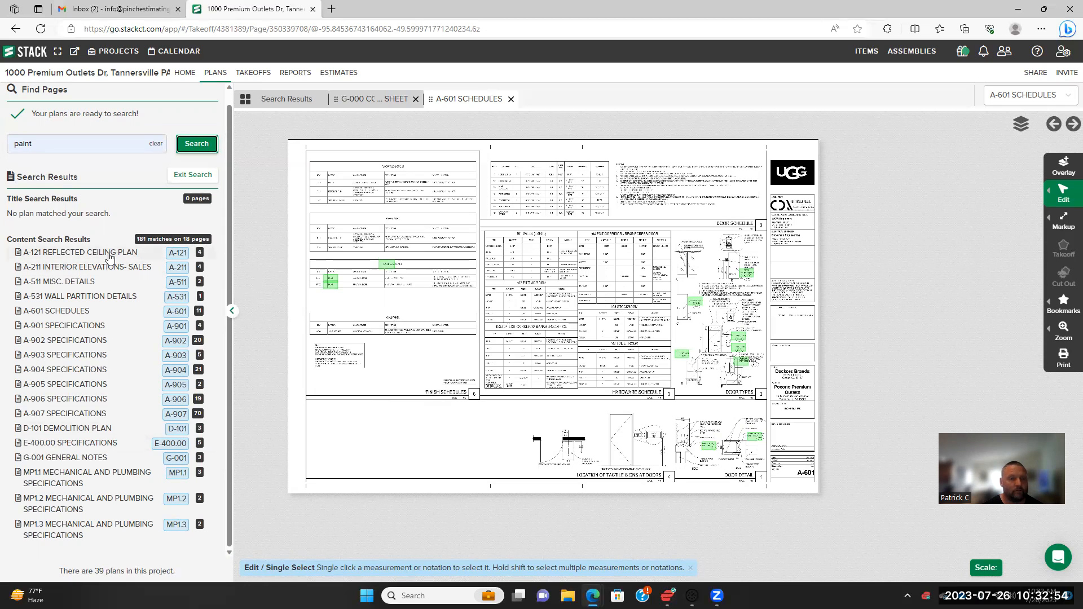
# Mark the whole Paint & Sealant table on A-601 with a yellow Highlight markup
pyautogui.scroll(3, 446, 282)
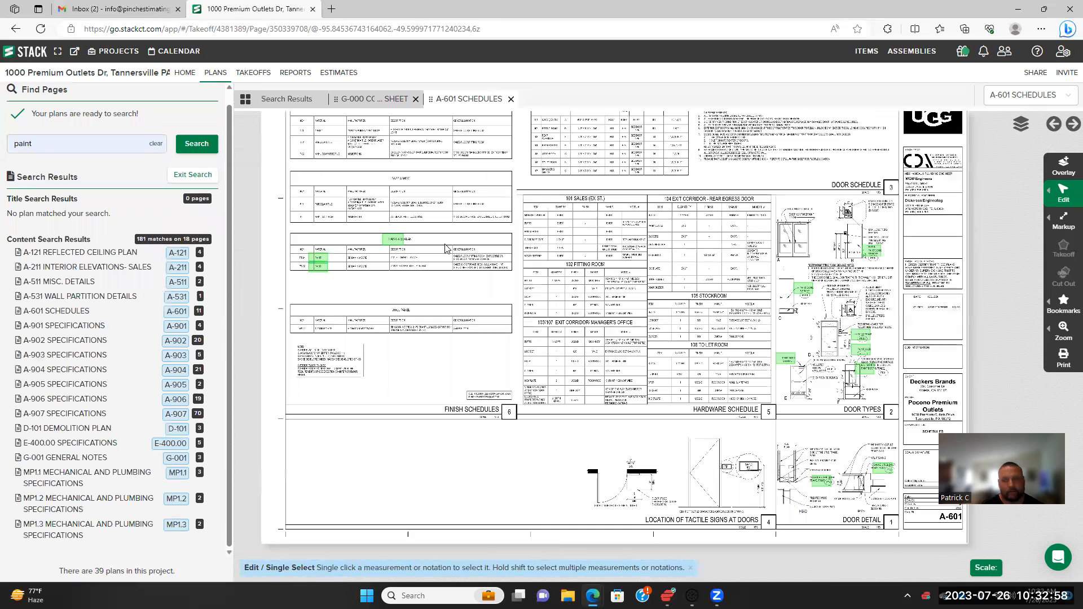
pyautogui.scroll(1, 446, 248)
pyautogui.scroll(-1, 446, 248)
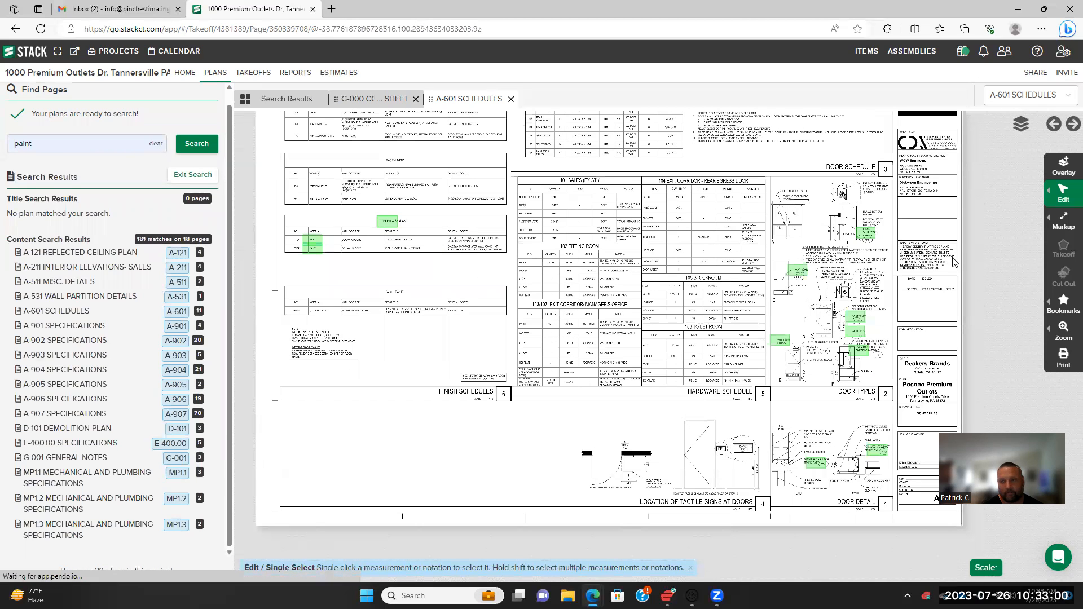
pyautogui.moveTo(1063, 226)
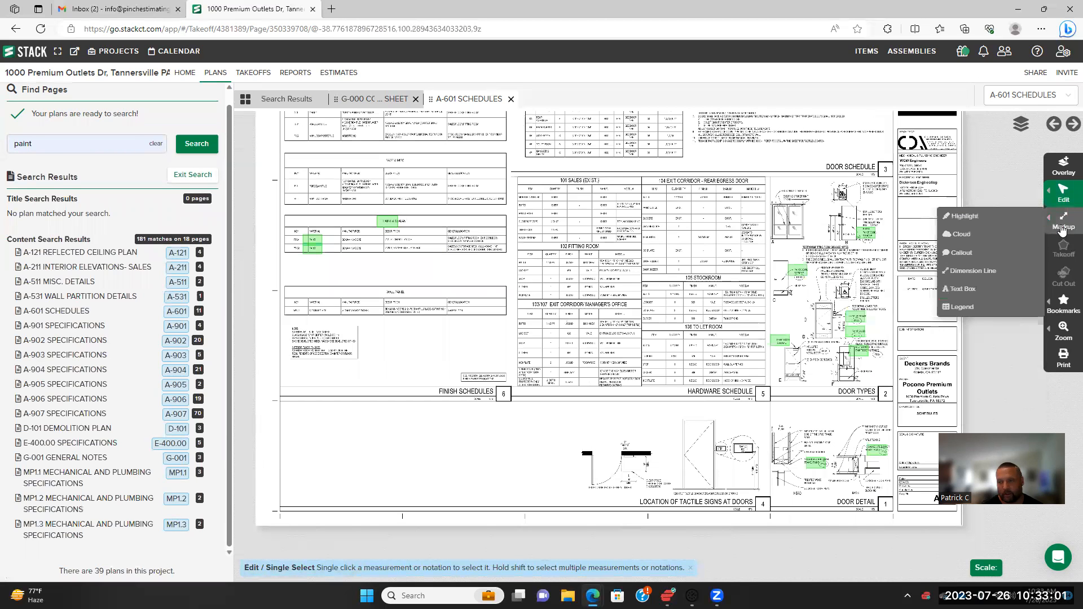
pyautogui.click(984, 218)
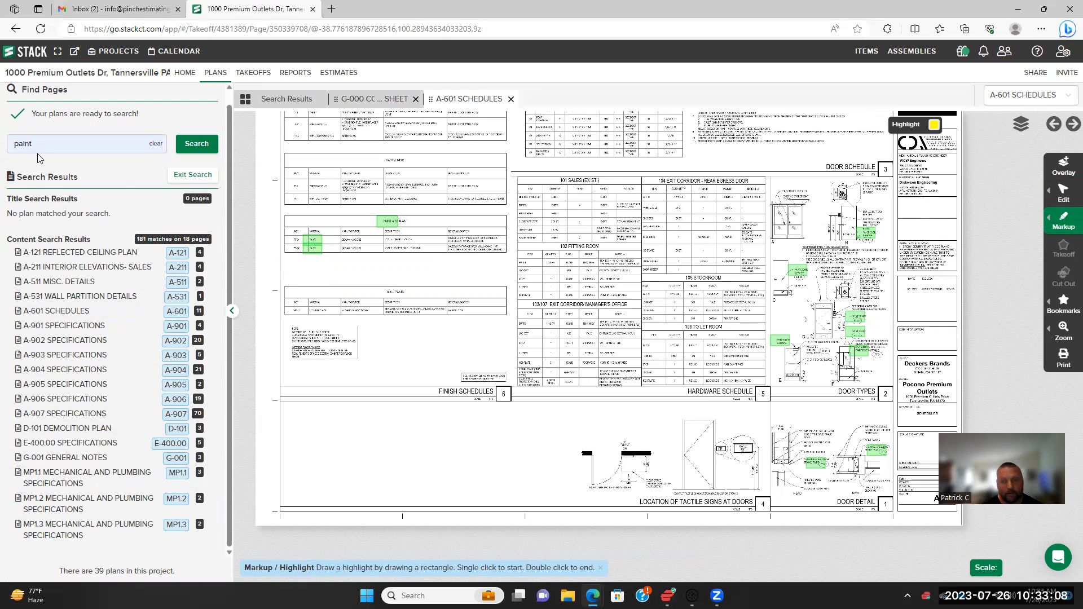
pyautogui.click(284, 213)
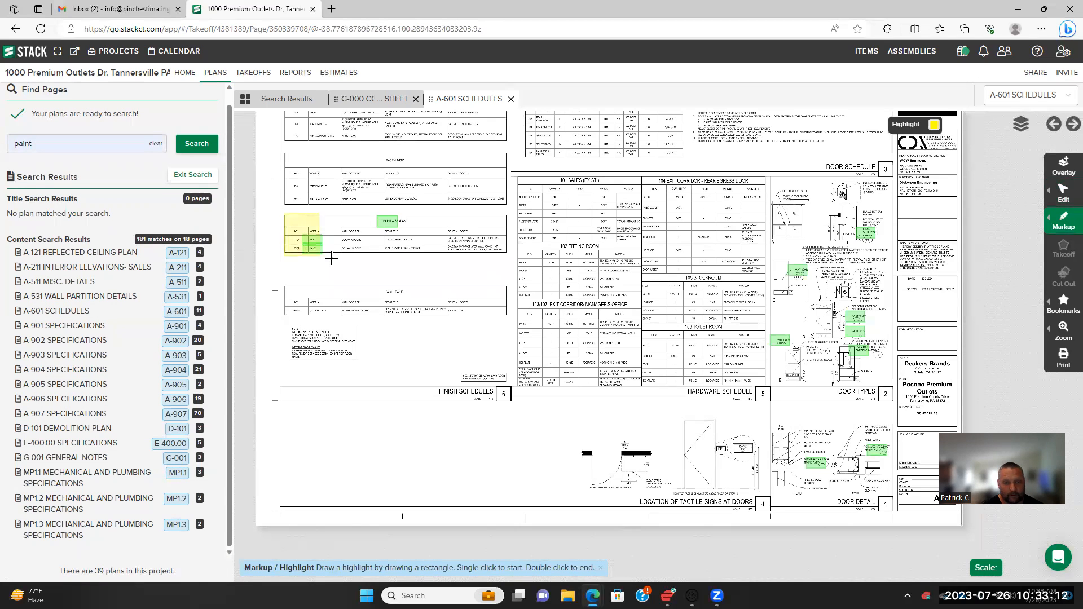
pyautogui.doubleClick(506, 255)
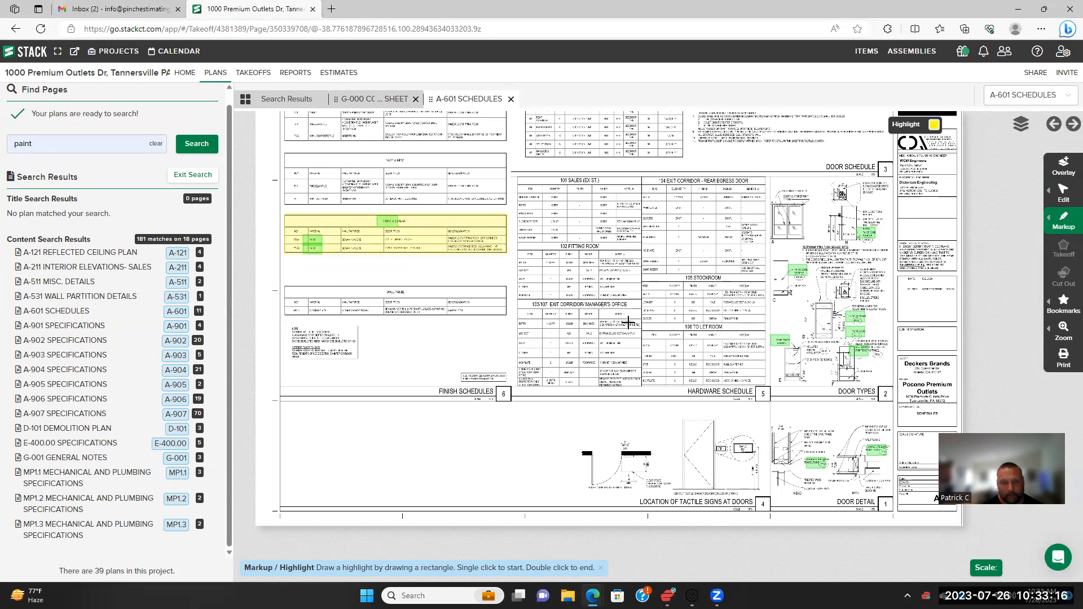
# Highlight the PT-01 "Paint door & frame" note beside door type B in yellow
pyautogui.moveTo(599, 314); pyautogui.dragTo(358, 296)
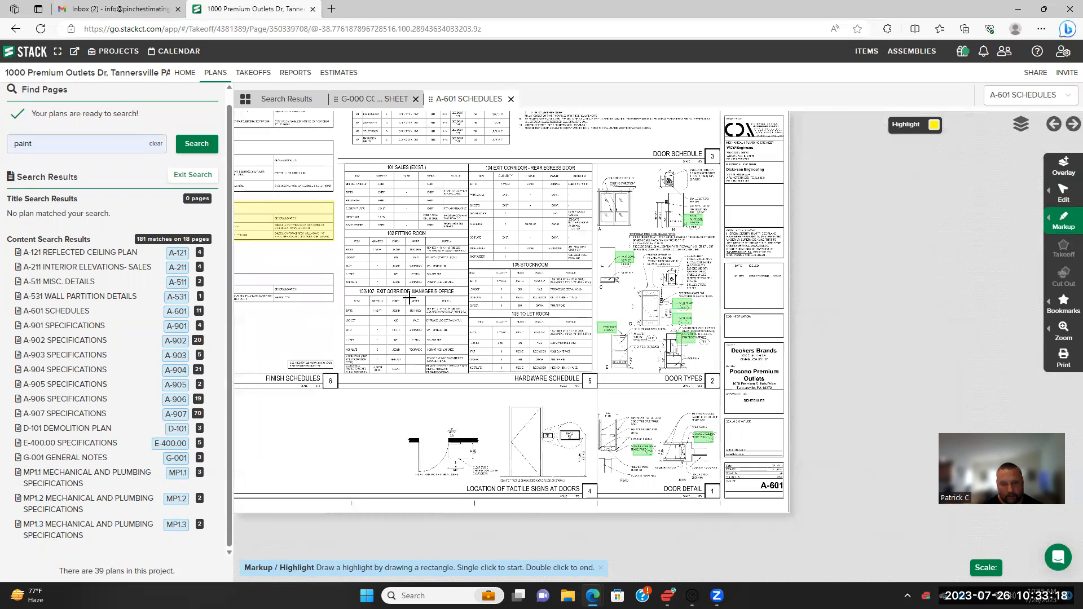
pyautogui.scroll(1, 562, 311)
pyautogui.scroll(1, 554, 274)
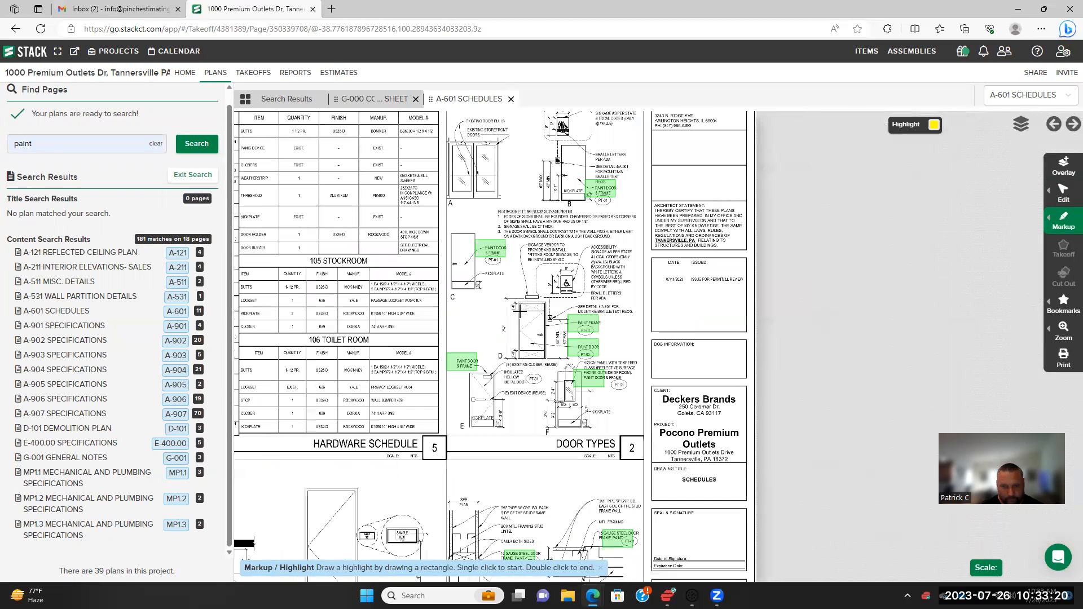
pyautogui.scroll(1, 506, 346)
pyautogui.scroll(1, 581, 263)
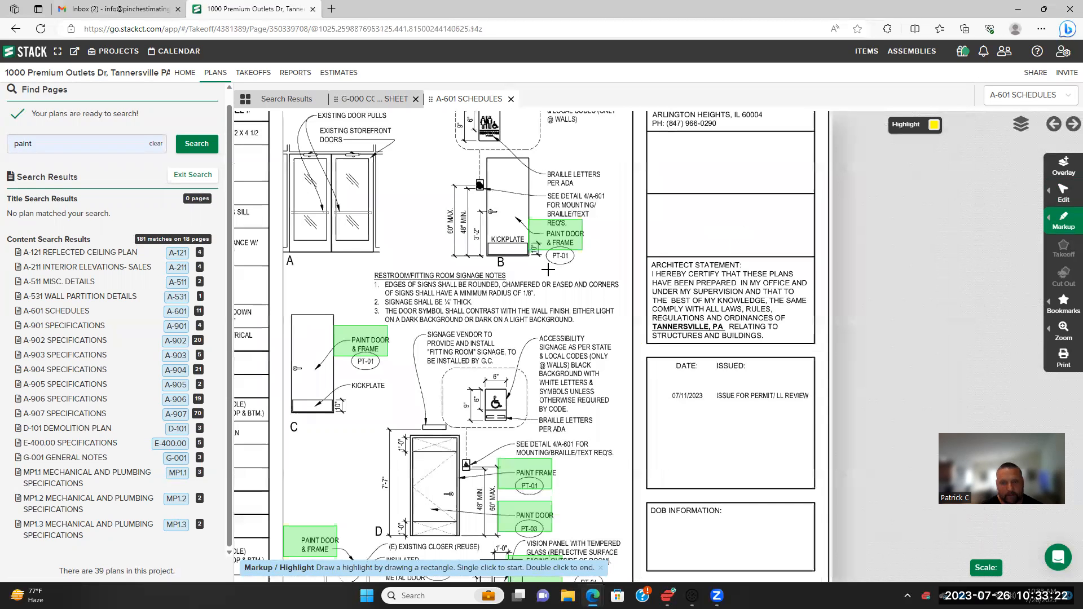
pyautogui.click(529, 214)
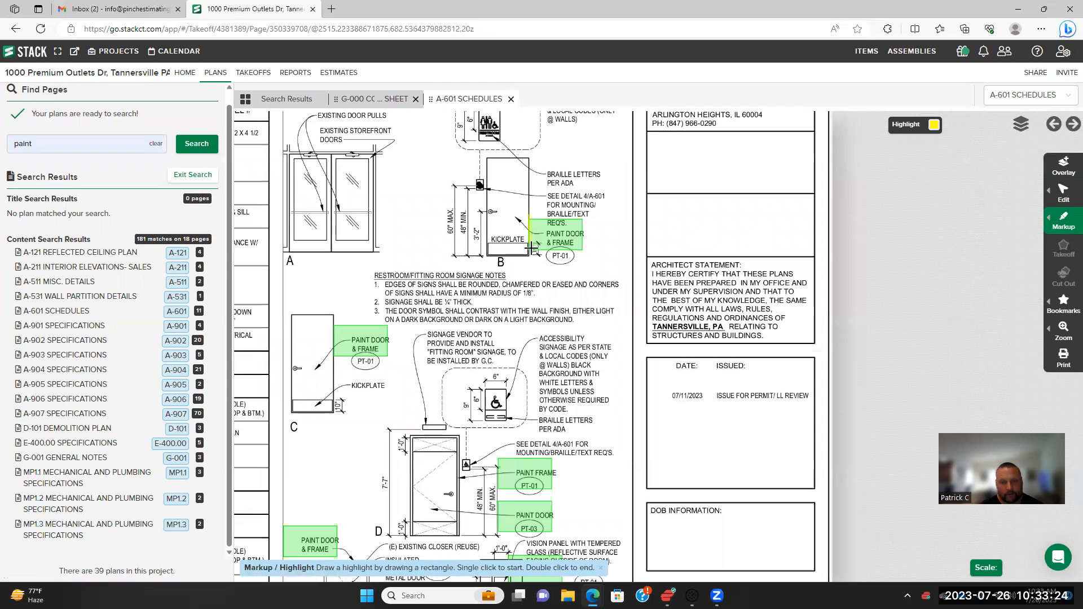
pyautogui.doubleClick(586, 259)
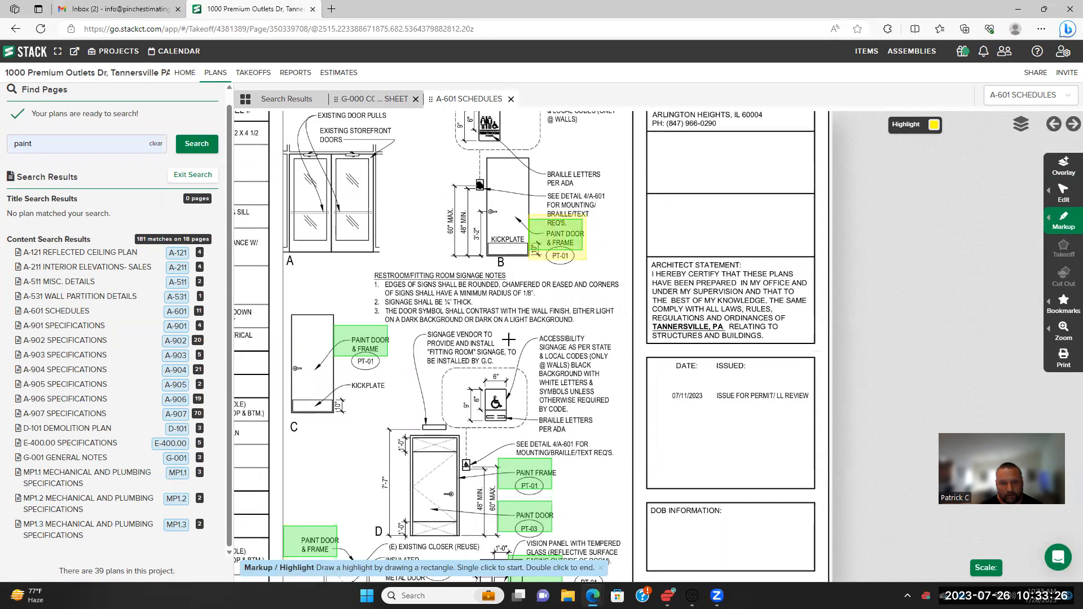
# Highlight the PT-01 note beside door type C and the PT-01 frame and PT-03 door paint notes beside door type D
pyautogui.moveTo(509, 340); pyautogui.dragTo(619, 255)
pyautogui.click(449, 234)
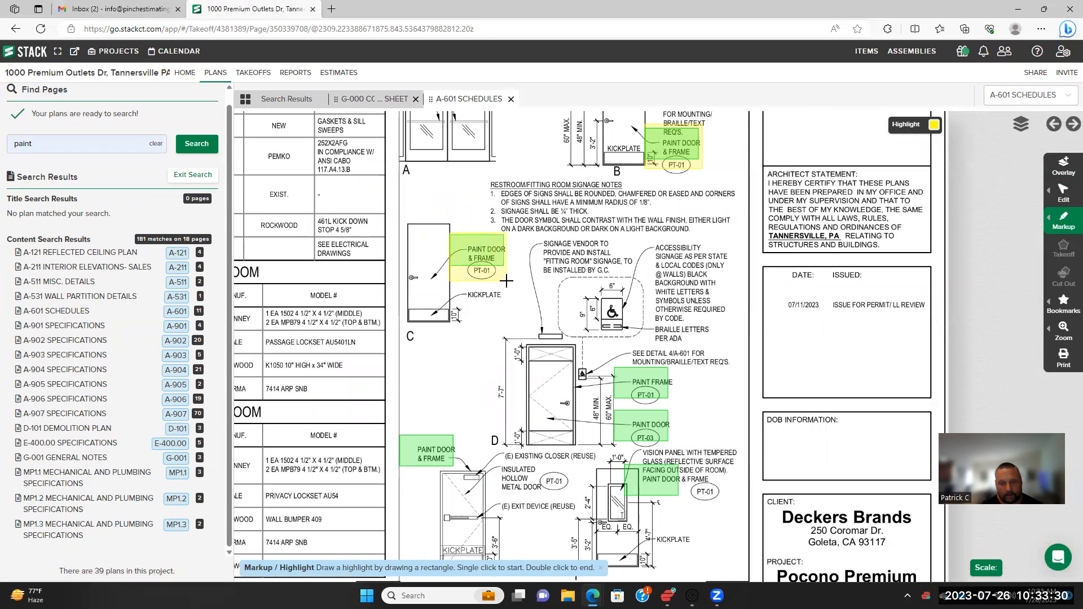
pyautogui.doubleClick(506, 280)
pyautogui.click(612, 365)
pyautogui.doubleClick(674, 400)
pyautogui.click(613, 411)
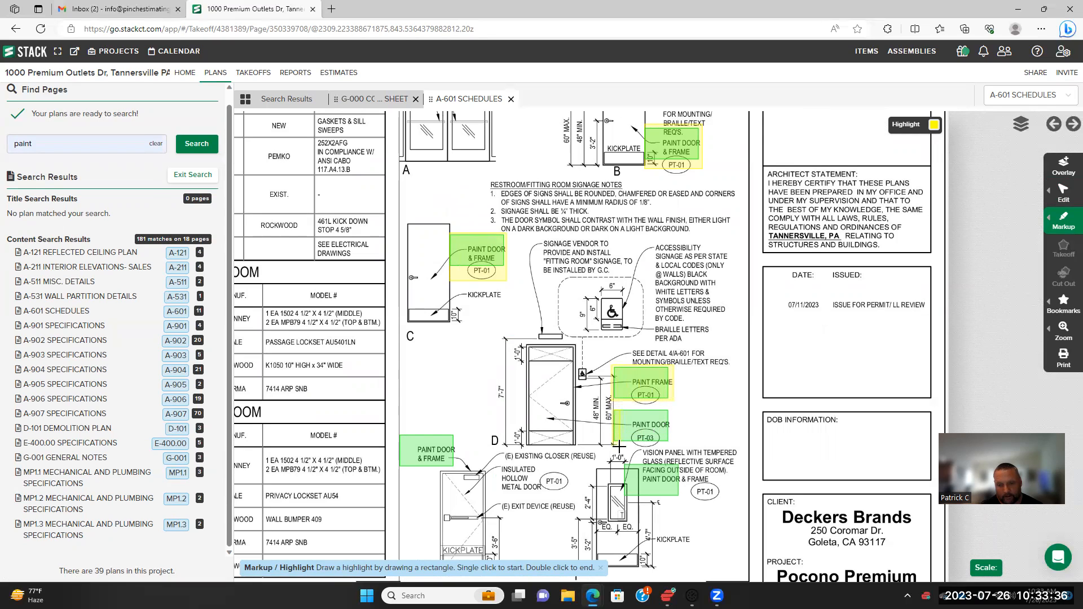
pyautogui.doubleClick(671, 445)
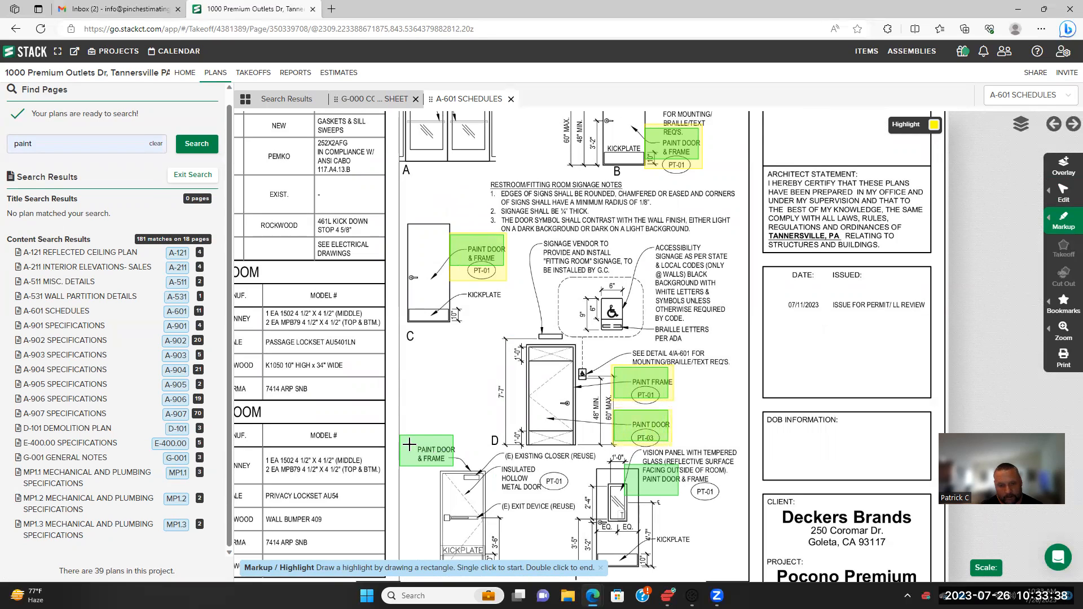
# Highlight the PT-01 "Paint door & frame" notes beside door types E and F in yellow
pyautogui.doubleClick(456, 466)
pyautogui.click(625, 466)
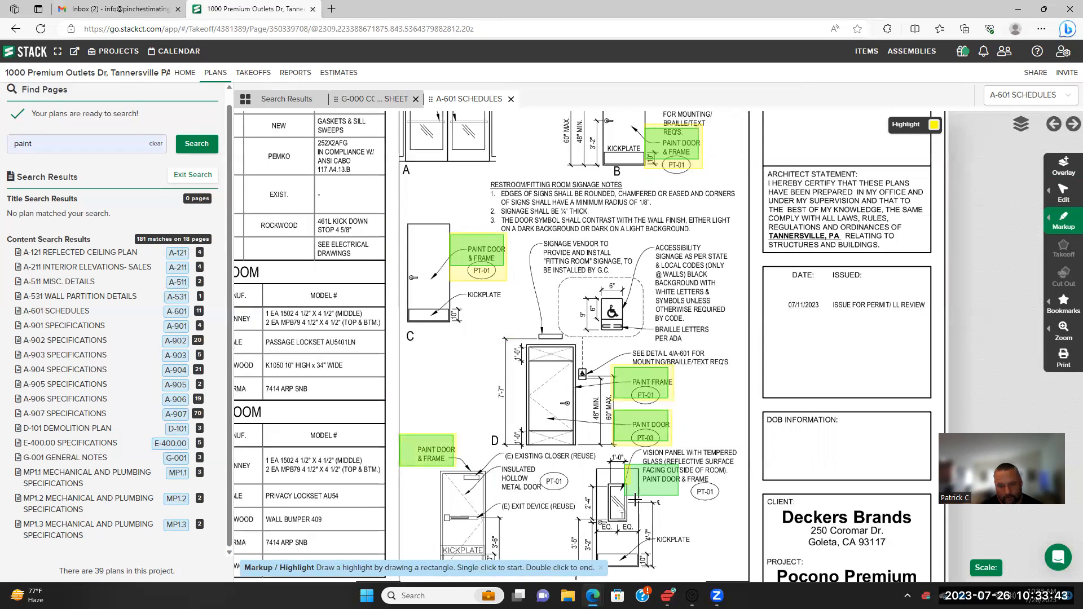
pyautogui.doubleClick(730, 502)
pyautogui.scroll(-2, 635, 470)
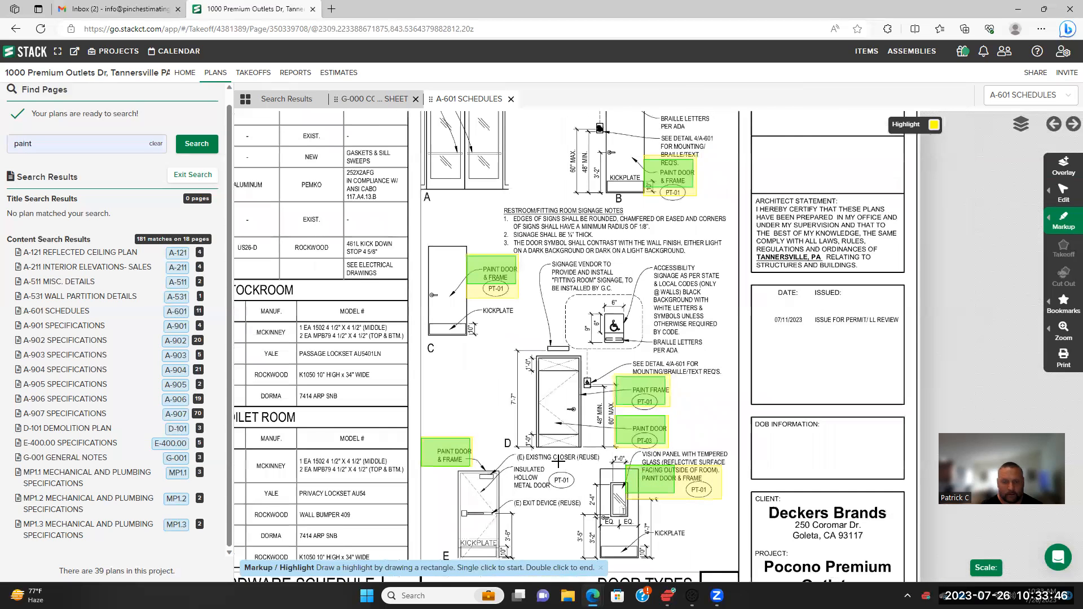
# Highlight the PT-01 "16 gauge steel door frame, paint" notes on the head and jamb door details in yellow
pyautogui.scroll(-3, 562, 368)
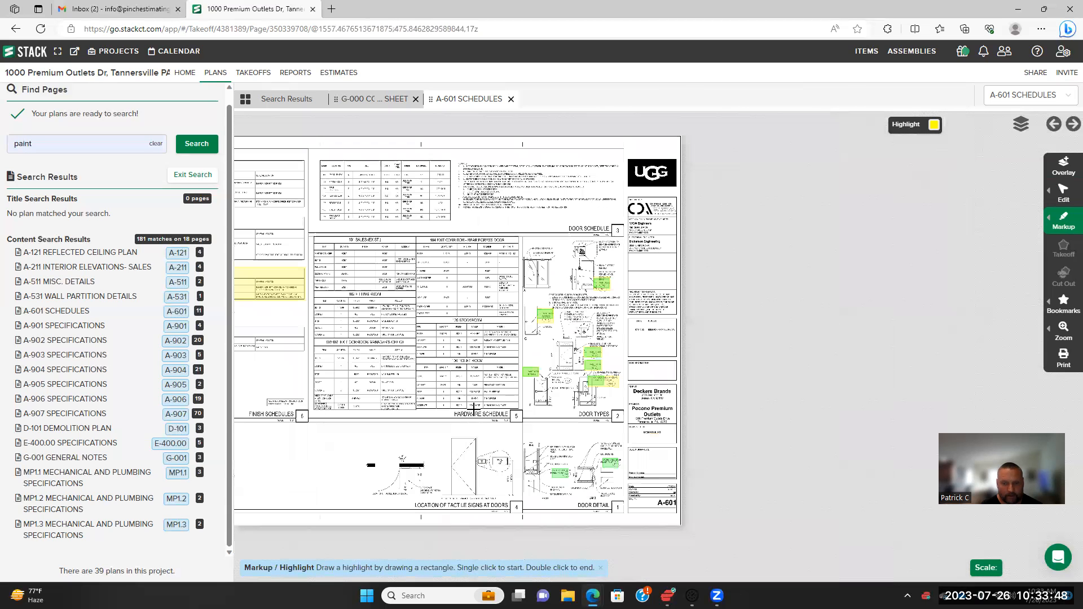
pyautogui.scroll(3, 544, 391)
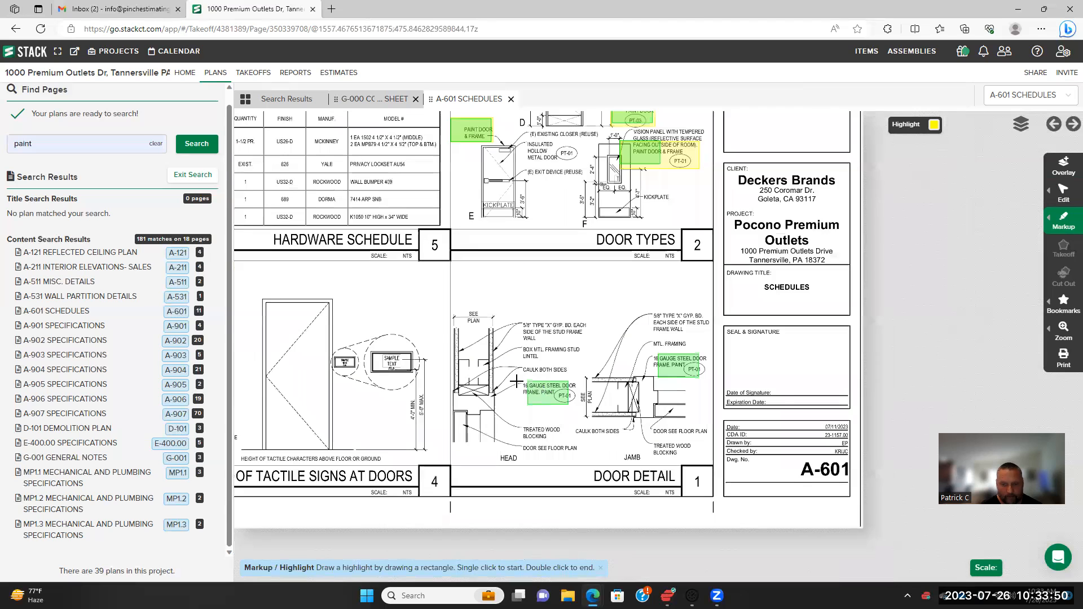
pyautogui.click(517, 376)
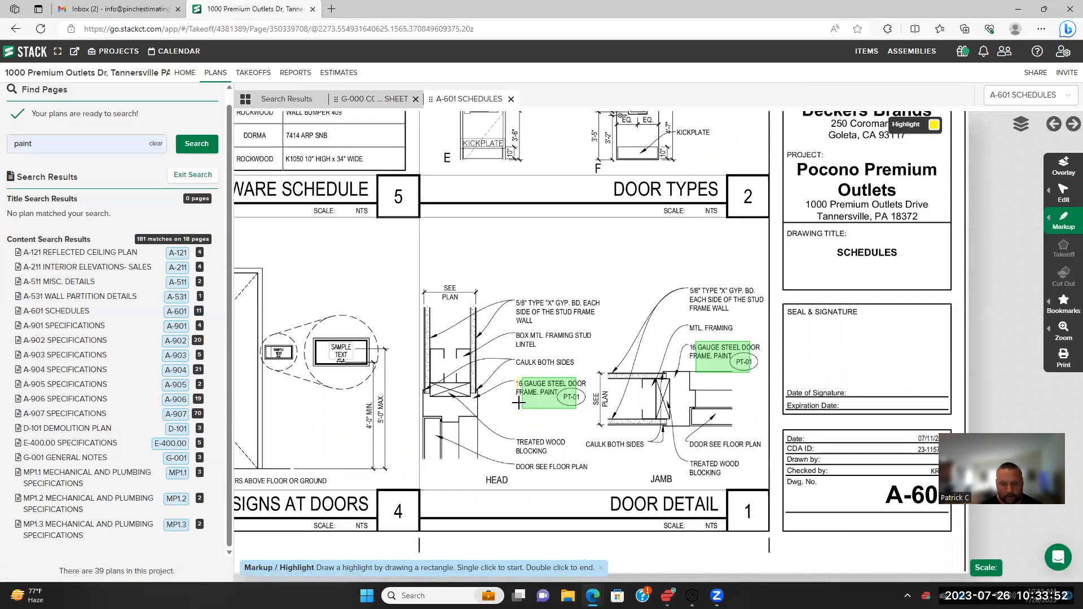
pyautogui.doubleClick(592, 410)
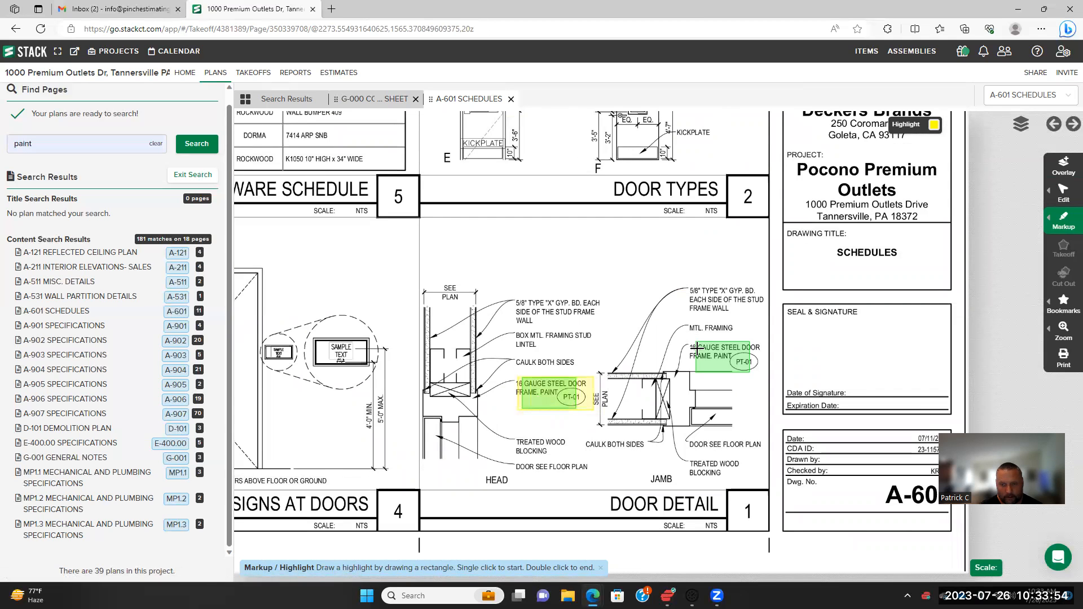
pyautogui.click(689, 342)
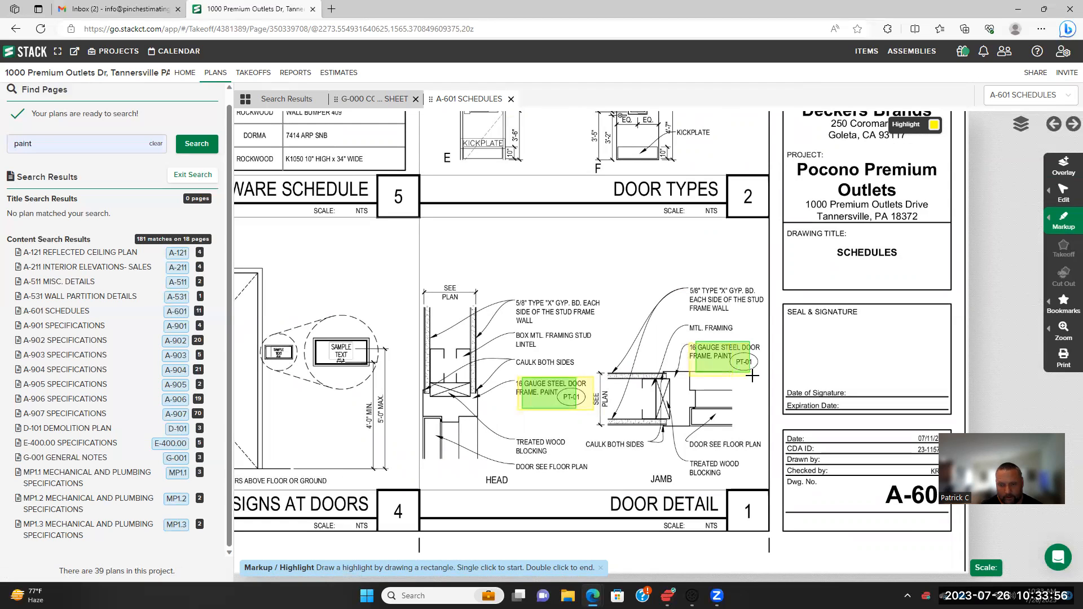
pyautogui.doubleClick(762, 376)
# Open the A-121 Reflected Ceiling Plan and highlight the Exit Corridor 102 "Paint exposed deck, structure" note in yellow
pyautogui.scroll(-5, 585, 392)
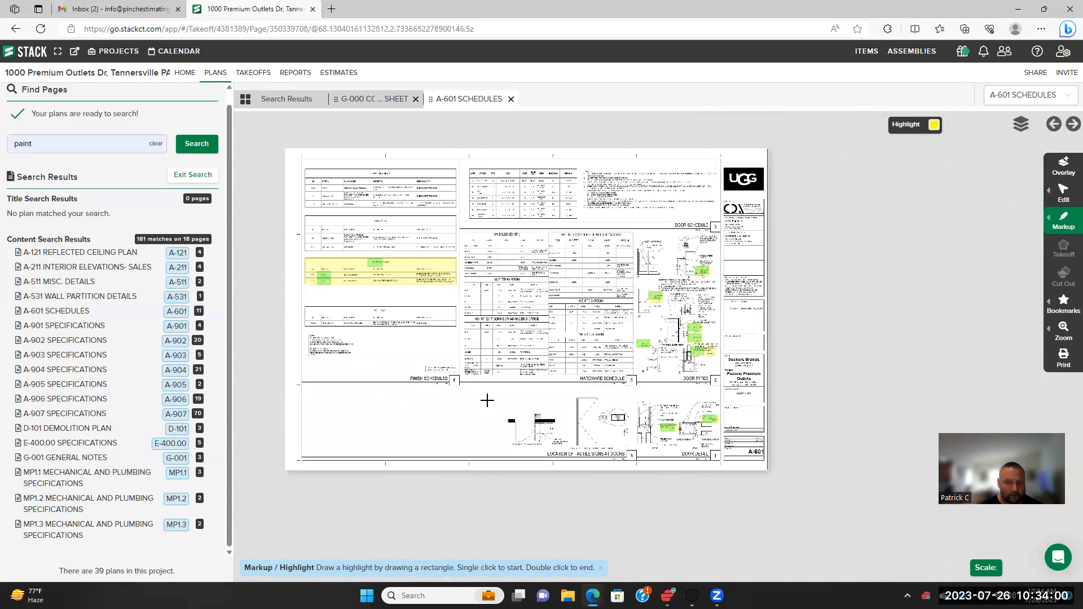
pyautogui.scroll(1, 714, 341)
pyautogui.scroll(3, 715, 327)
pyautogui.scroll(-3, 715, 327)
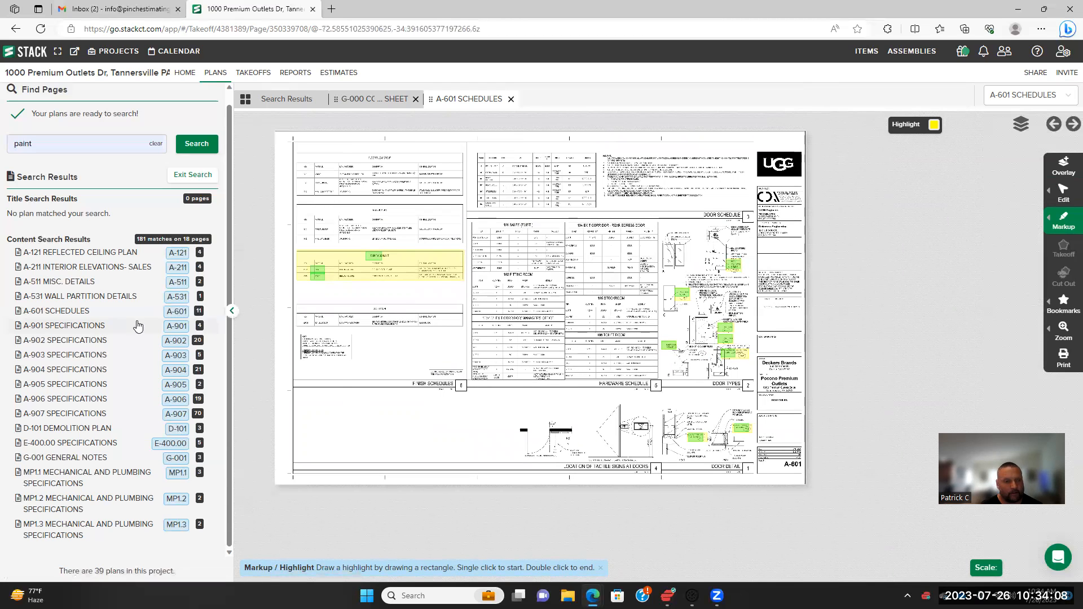
pyautogui.click(110, 254)
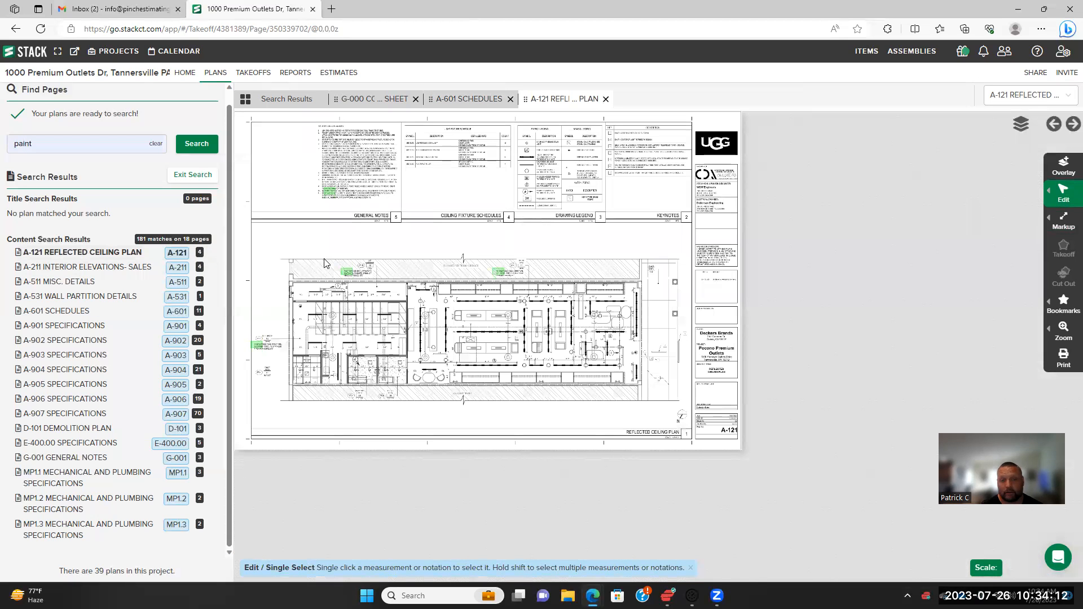
pyautogui.scroll(1, 307, 266)
pyautogui.scroll(5, 319, 279)
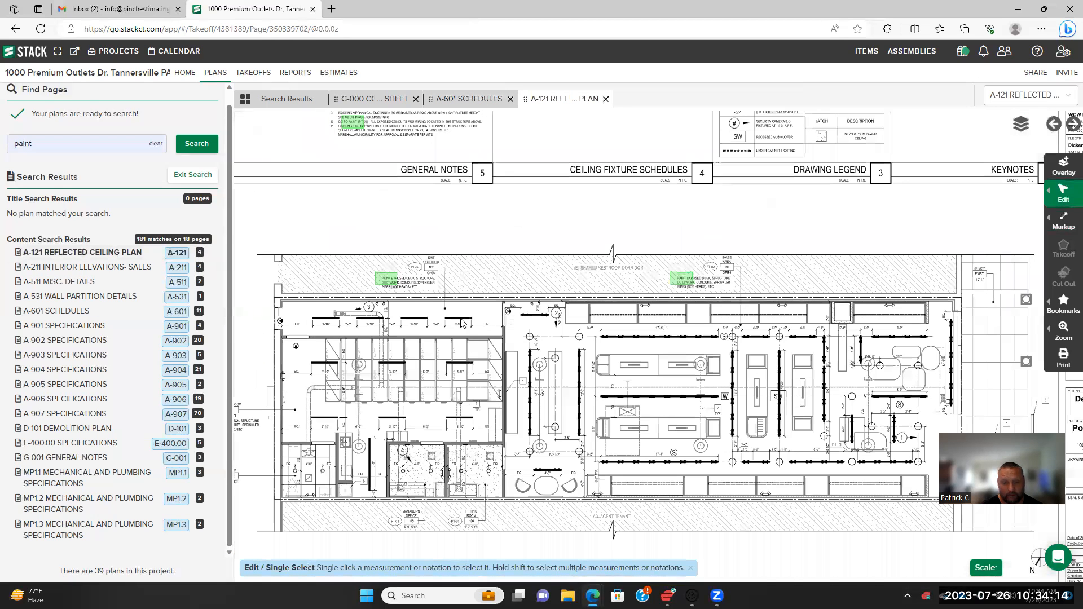
pyautogui.moveTo(532, 333); pyautogui.dragTo(550, 270)
pyautogui.click(1063, 220)
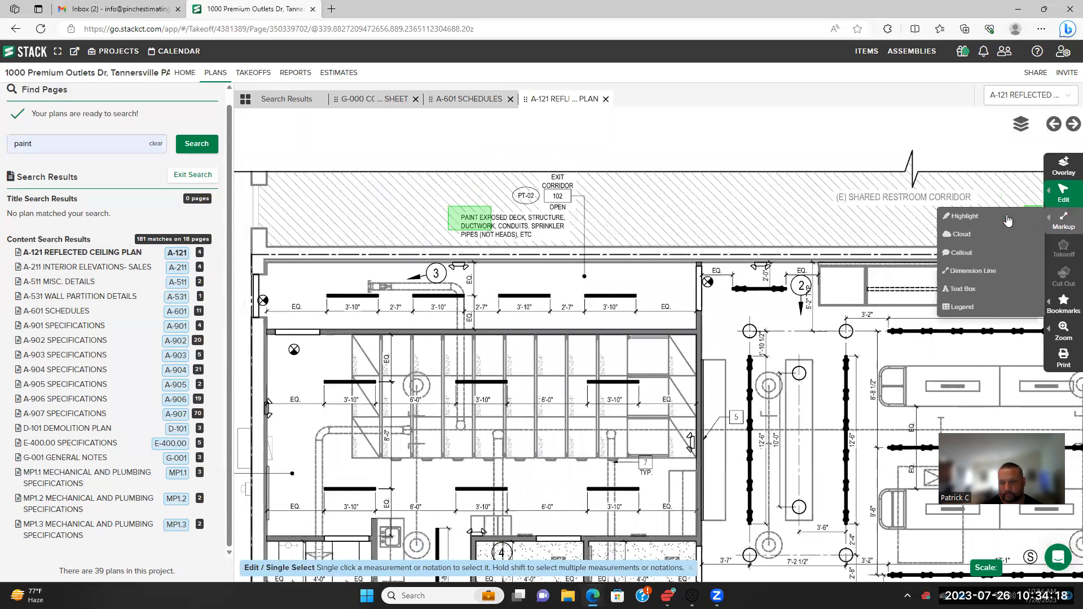
pyautogui.click(1010, 218)
pyautogui.click(450, 206)
pyautogui.doubleClick(580, 243)
# Highlight the "Paint exposed deck, structure" notes for the Stockroom and Sales Area 101 in yellow
pyautogui.scroll(-1, 632, 183)
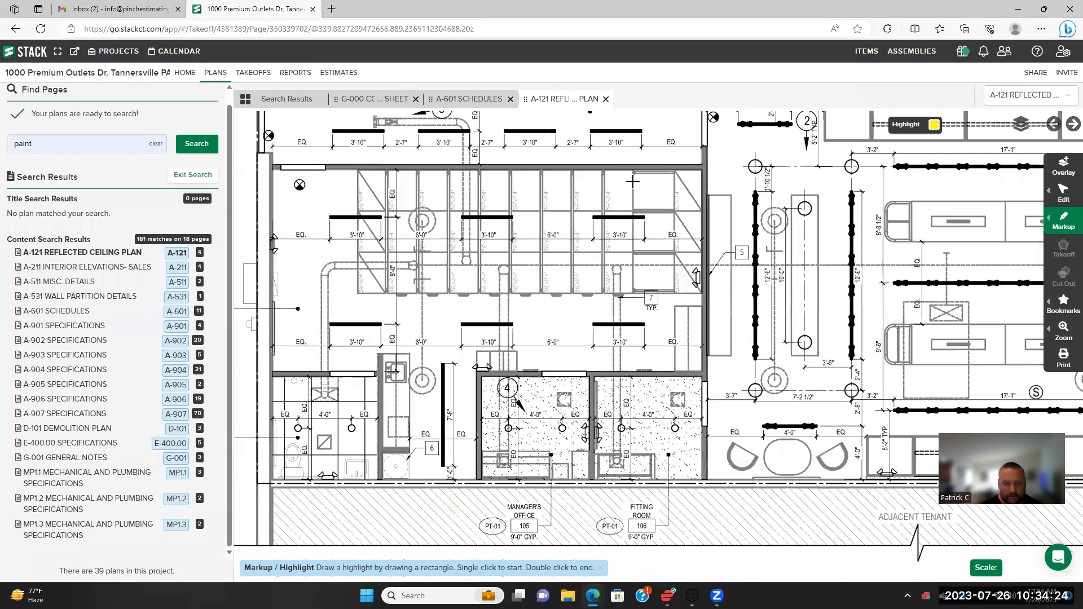
pyautogui.scroll(-1, 623, 308)
pyautogui.click(311, 267)
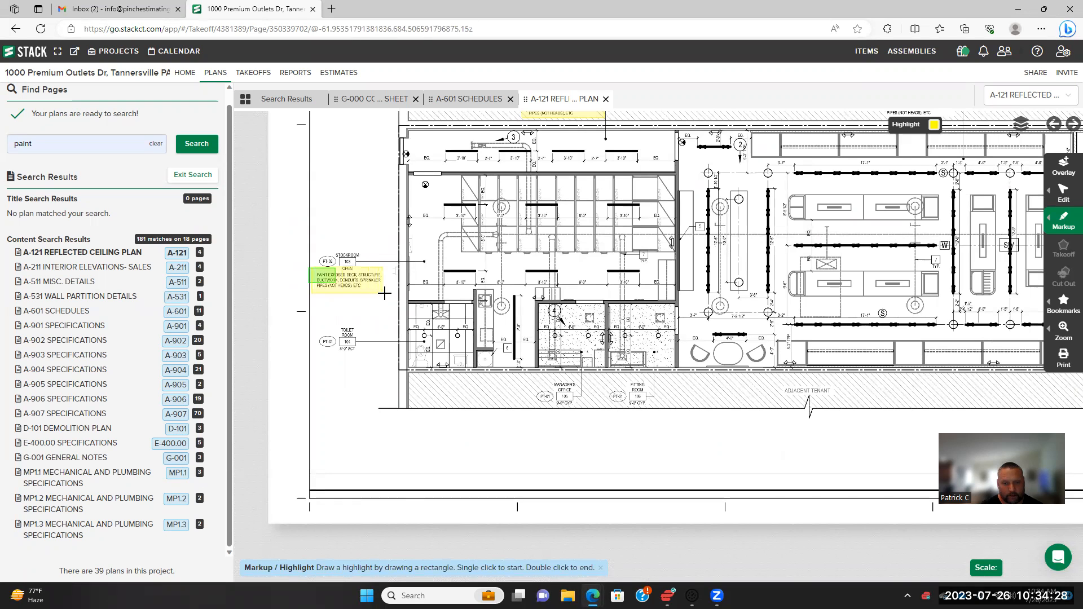
pyautogui.scroll(-3, 385, 294)
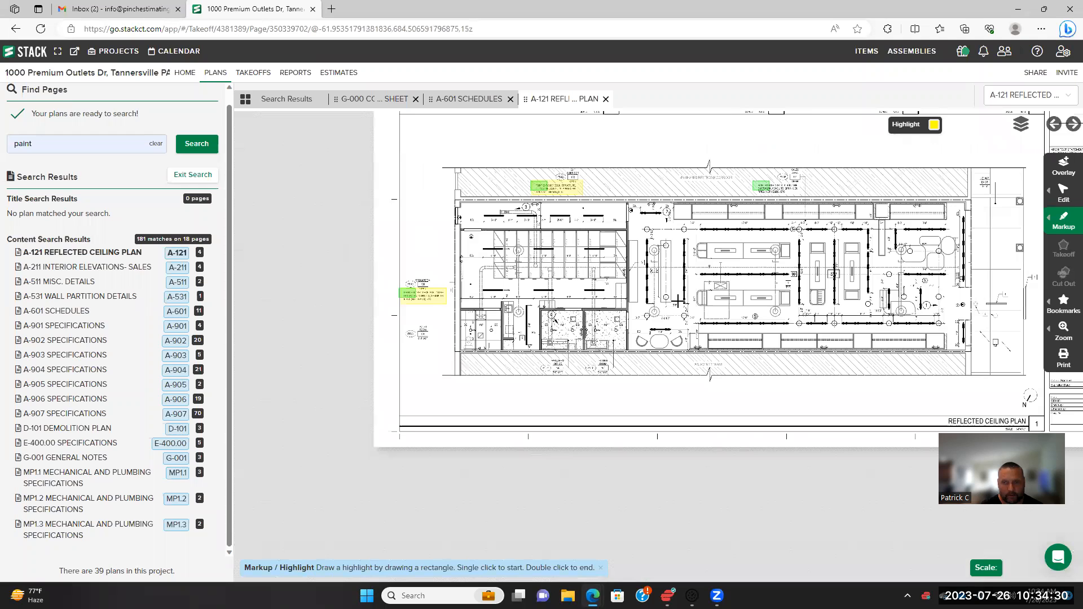
pyautogui.scroll(3, 515, 236)
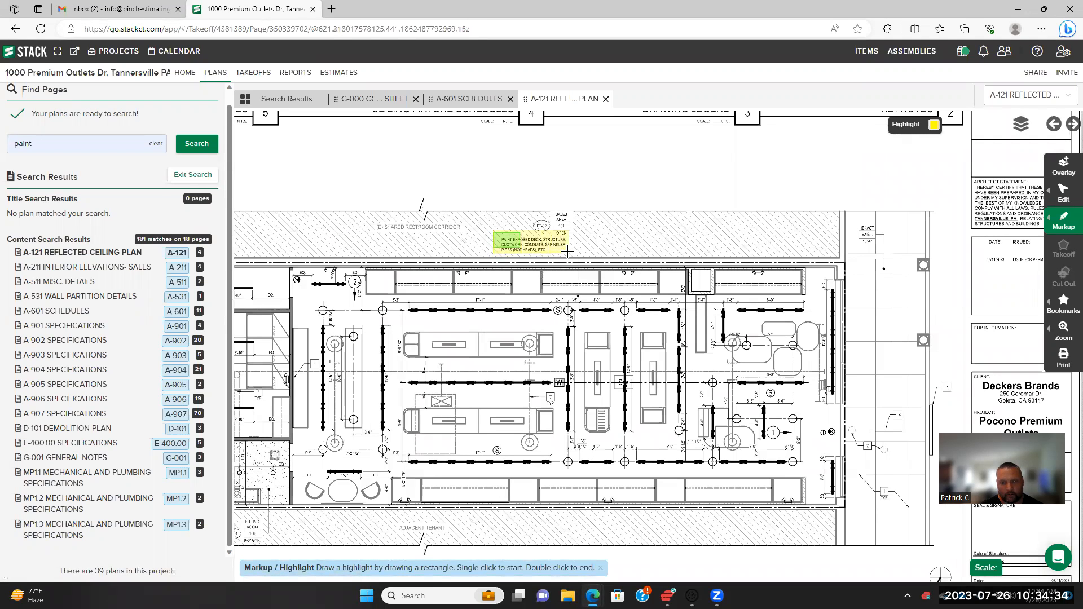
# Highlight general note 10 on A-121, about the GC painting exposed conduits and wiring PT-02, in yellow
pyautogui.scroll(-2, 535, 304)
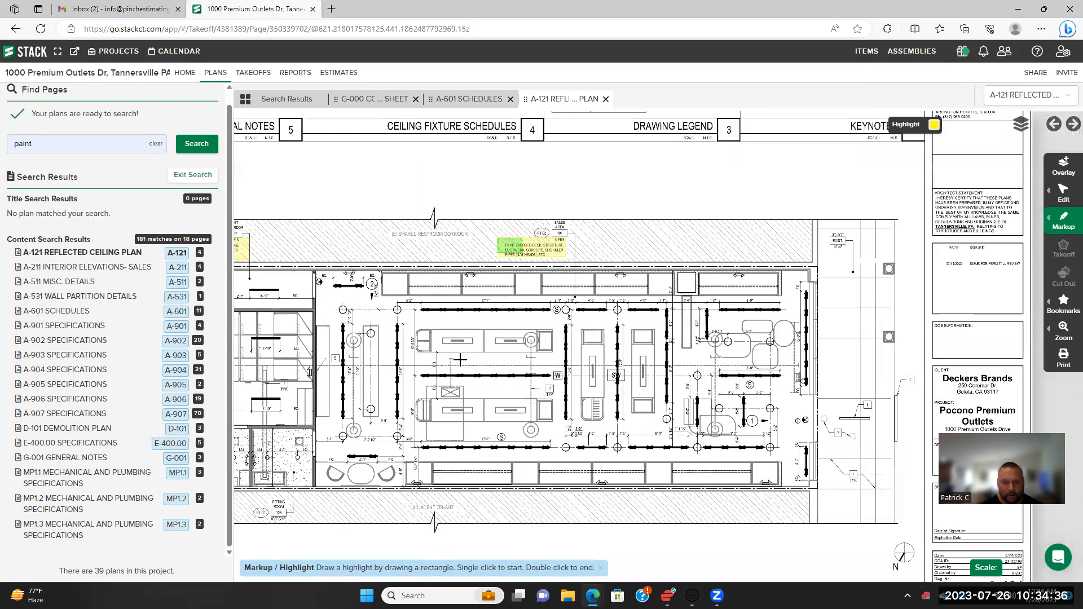
pyautogui.scroll(-2, 537, 318)
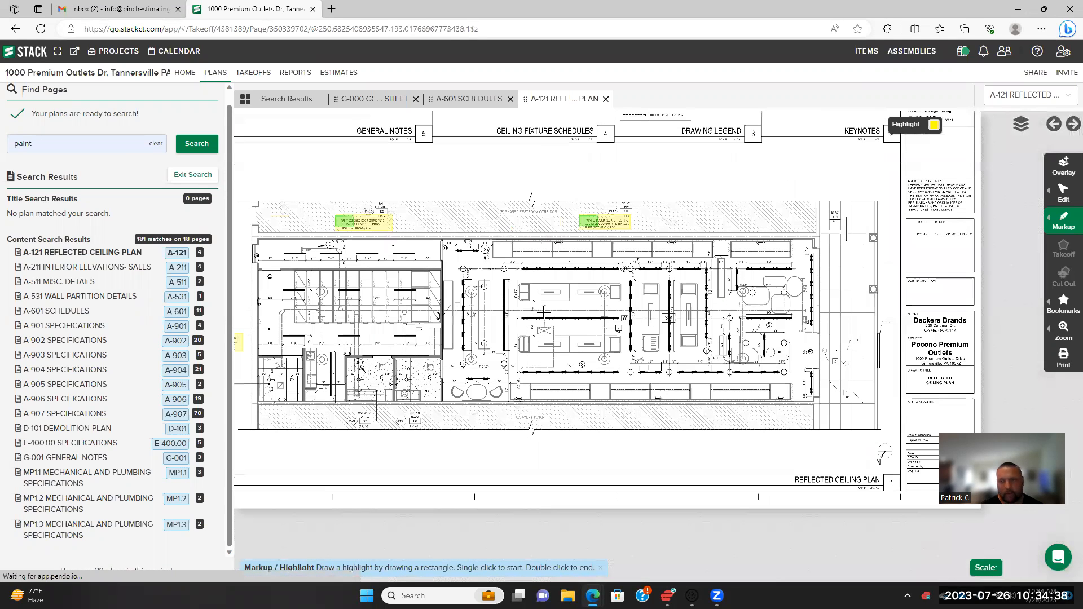
pyautogui.scroll(2, 546, 310)
pyautogui.scroll(3, 546, 311)
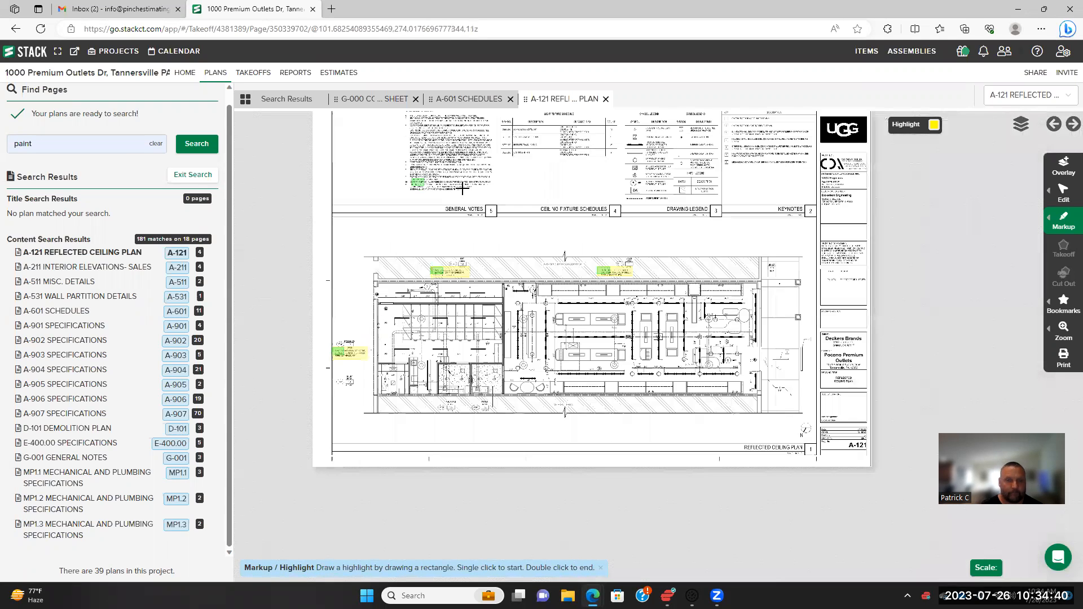
pyautogui.scroll(2, 447, 294)
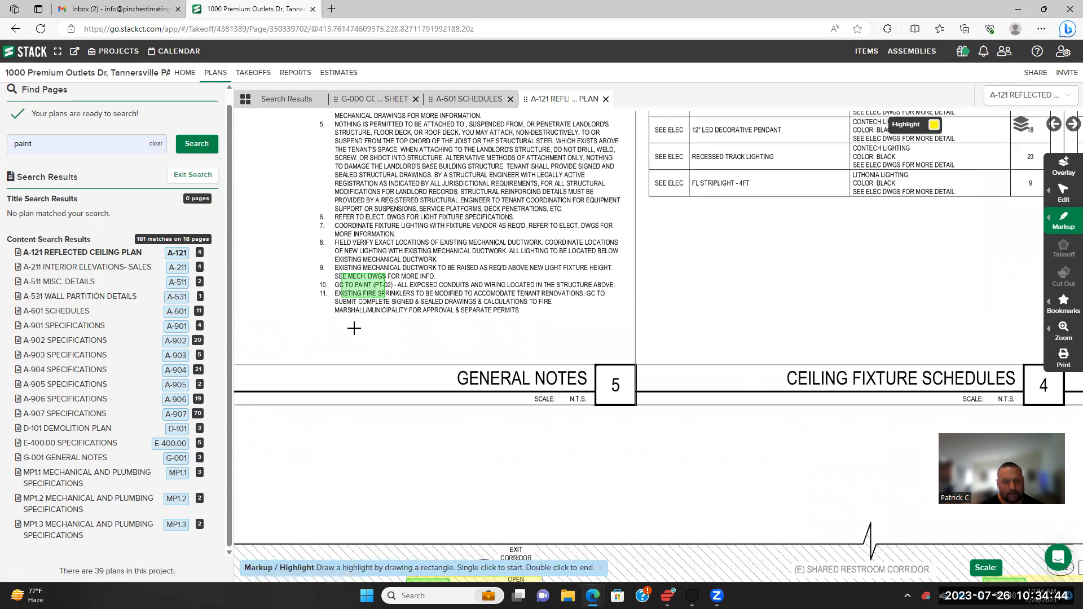
pyautogui.click(332, 281)
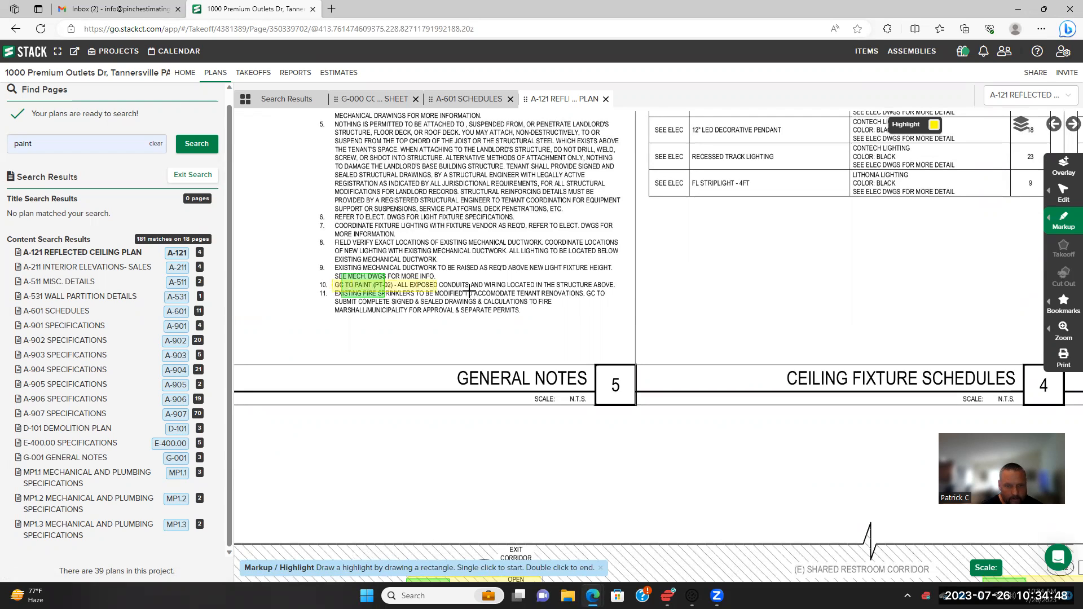
pyautogui.doubleClick(615, 288)
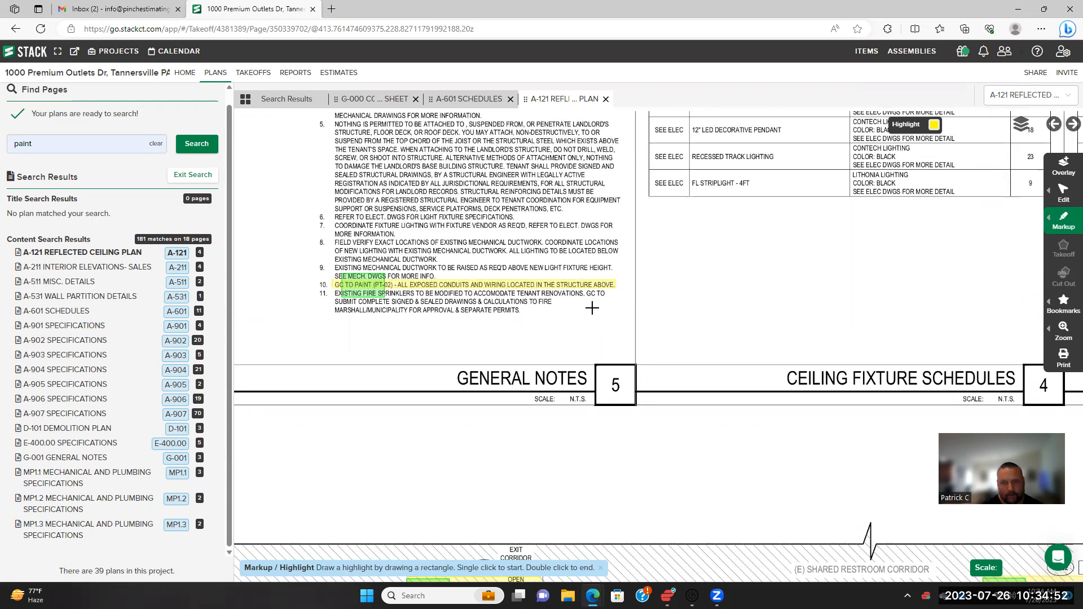
# Review the highlighted paint scope on A-121, reading general note 10 and the Exit Corridor 102 painting note closely
pyautogui.scroll(-3, 589, 306)
pyautogui.scroll(-4, 491, 262)
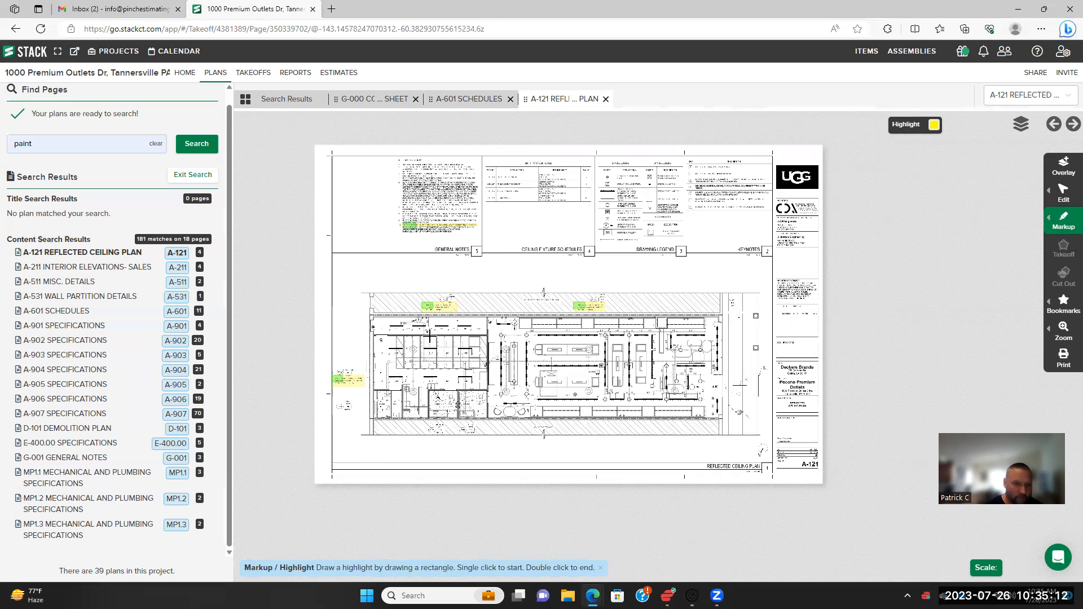
pyautogui.scroll(3, 500, 315)
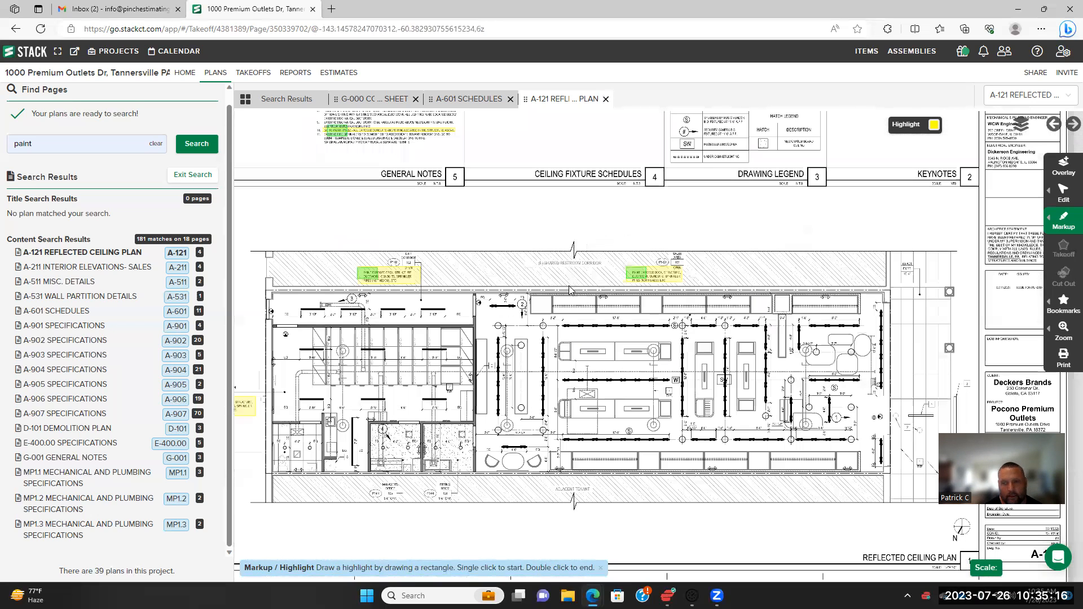
pyautogui.scroll(-3, 567, 286)
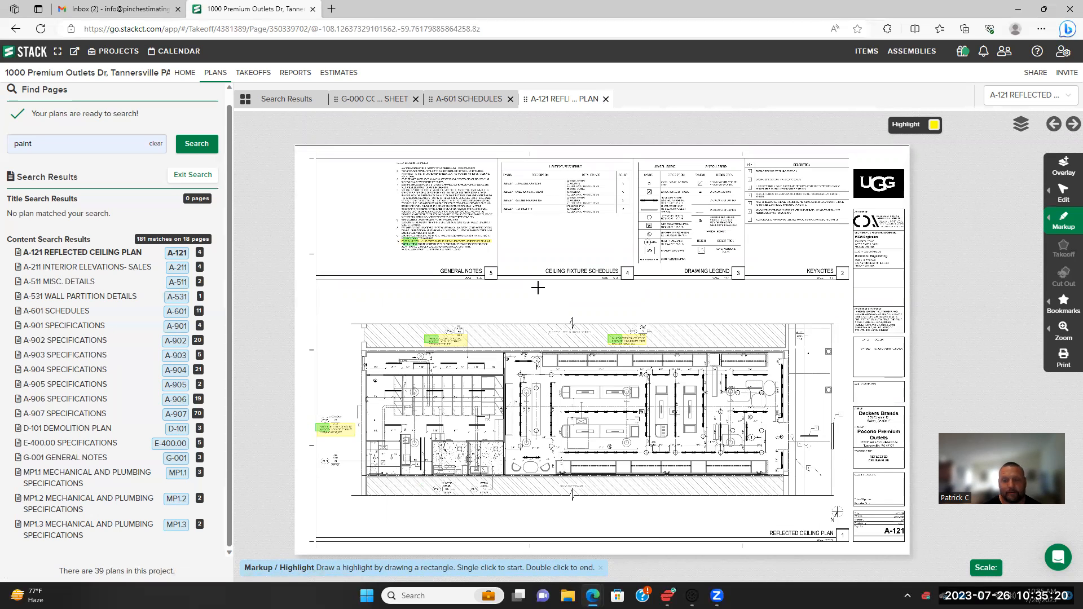
pyautogui.scroll(2, 522, 290)
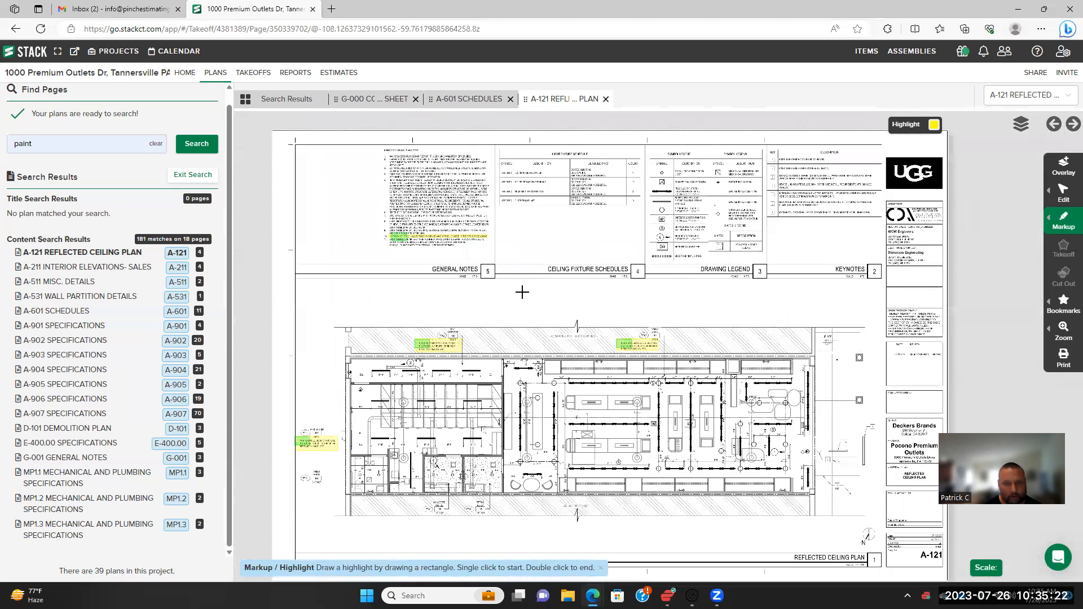
pyautogui.scroll(-3, 530, 249)
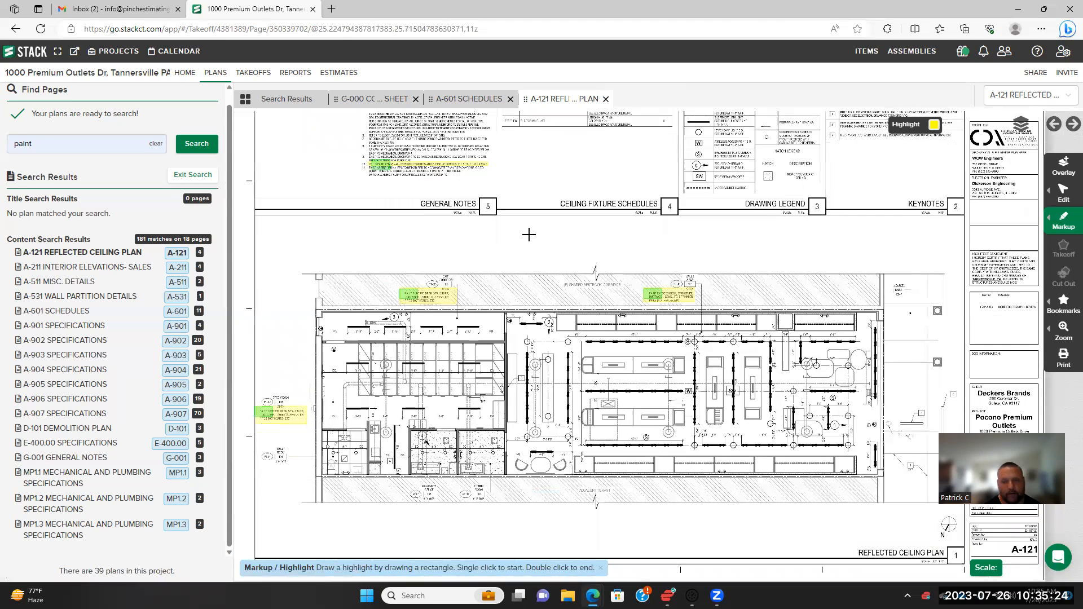
pyautogui.scroll(-1, 529, 235)
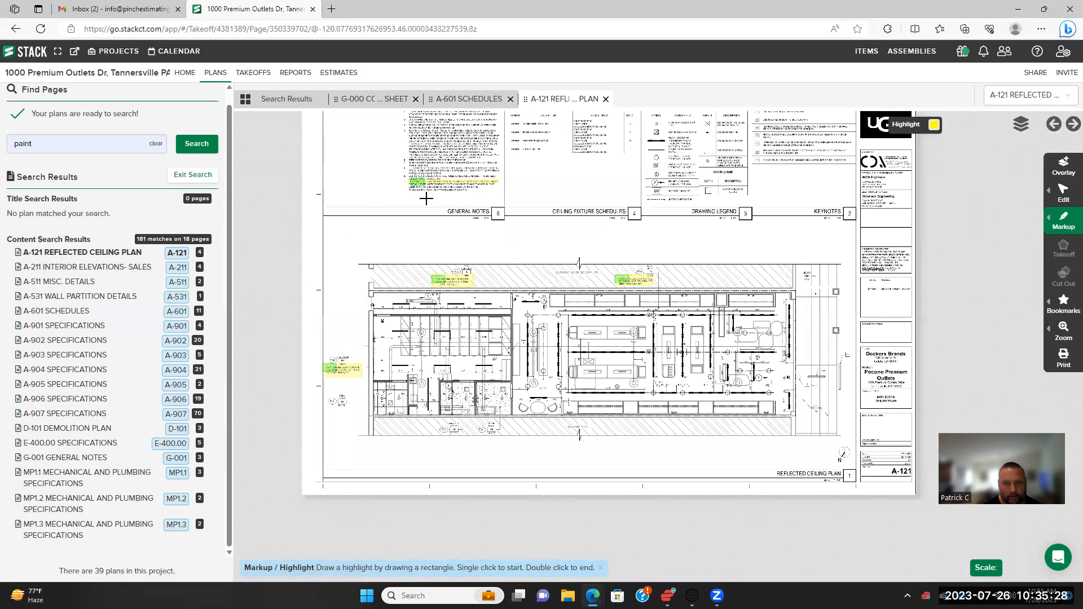
pyautogui.scroll(2, 427, 199)
pyautogui.scroll(2, 452, 195)
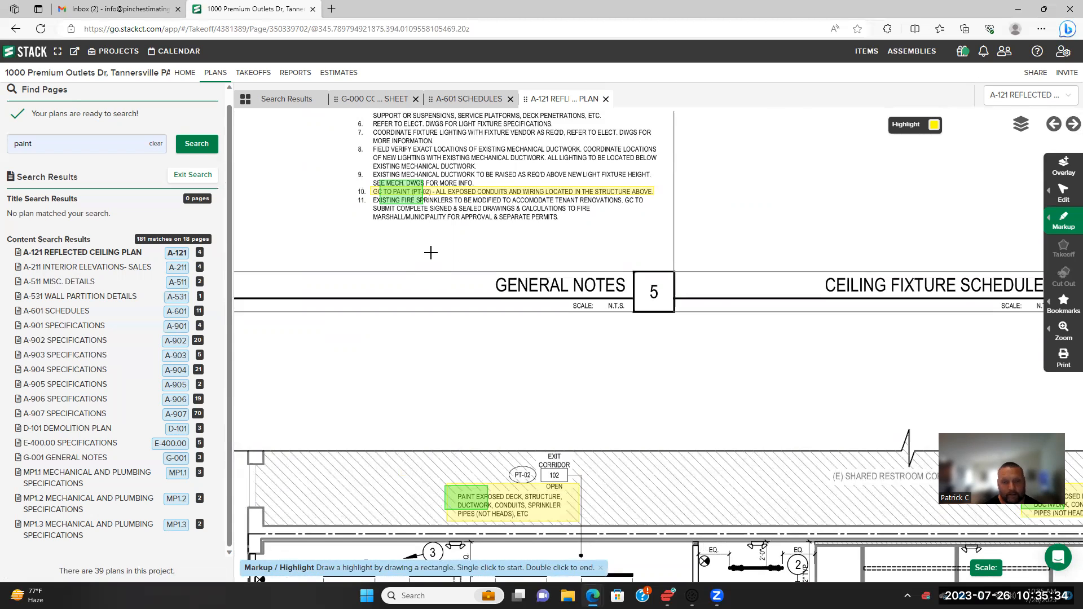
pyautogui.scroll(1, 439, 235)
pyautogui.scroll(1, 438, 236)
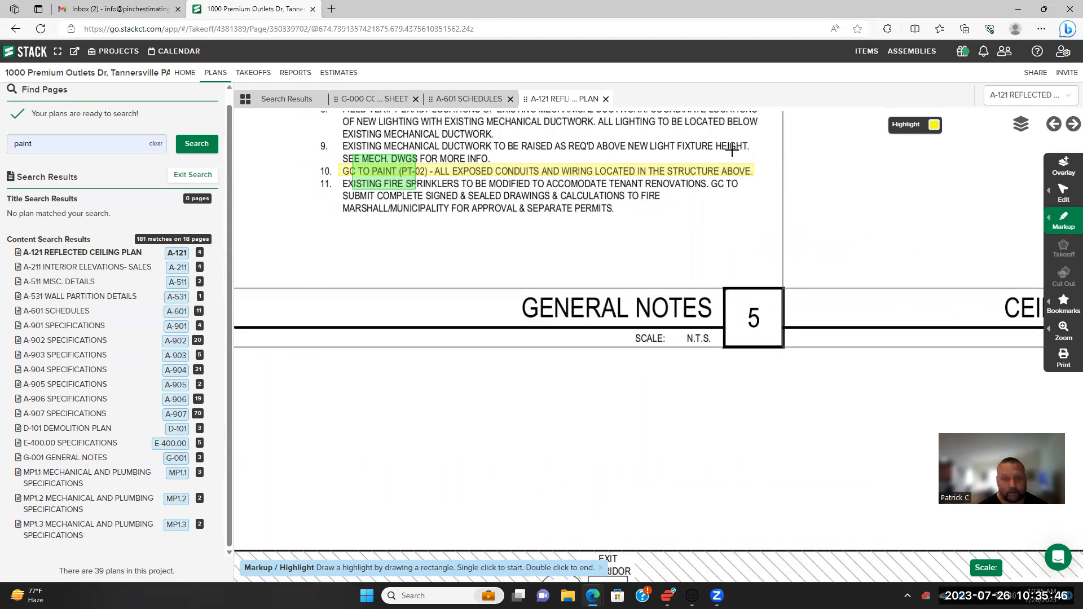
pyautogui.scroll(-3, 456, 189)
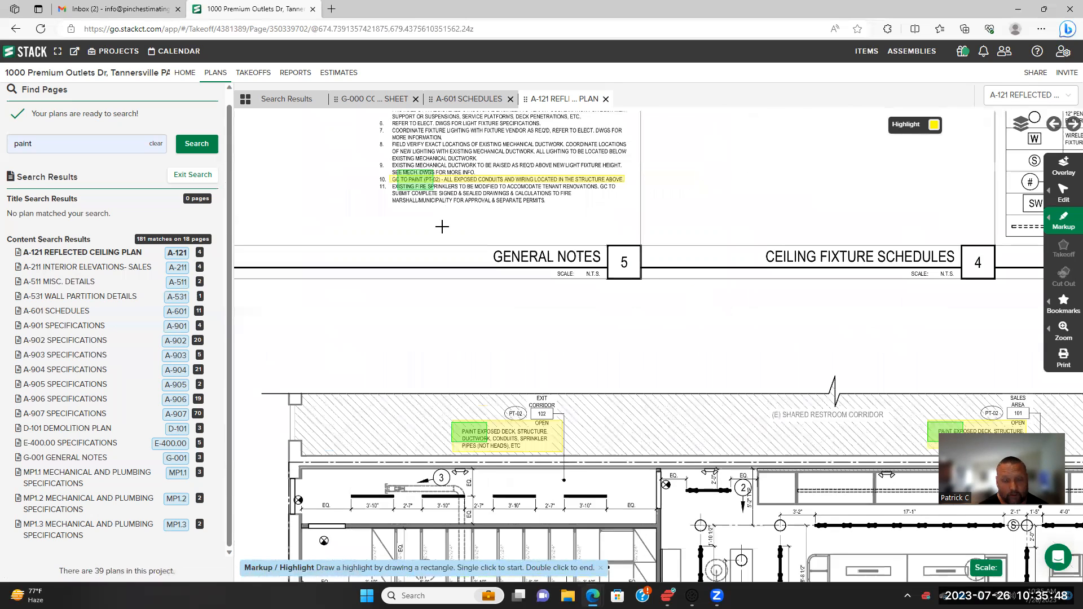
pyautogui.scroll(3, 456, 206)
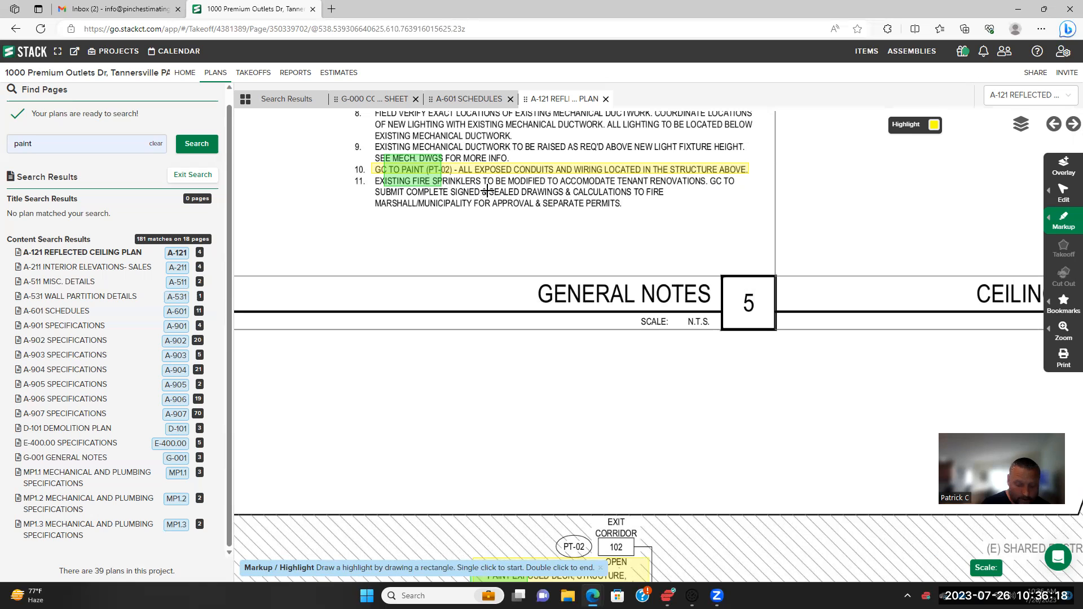
pyautogui.scroll(-3, 482, 193)
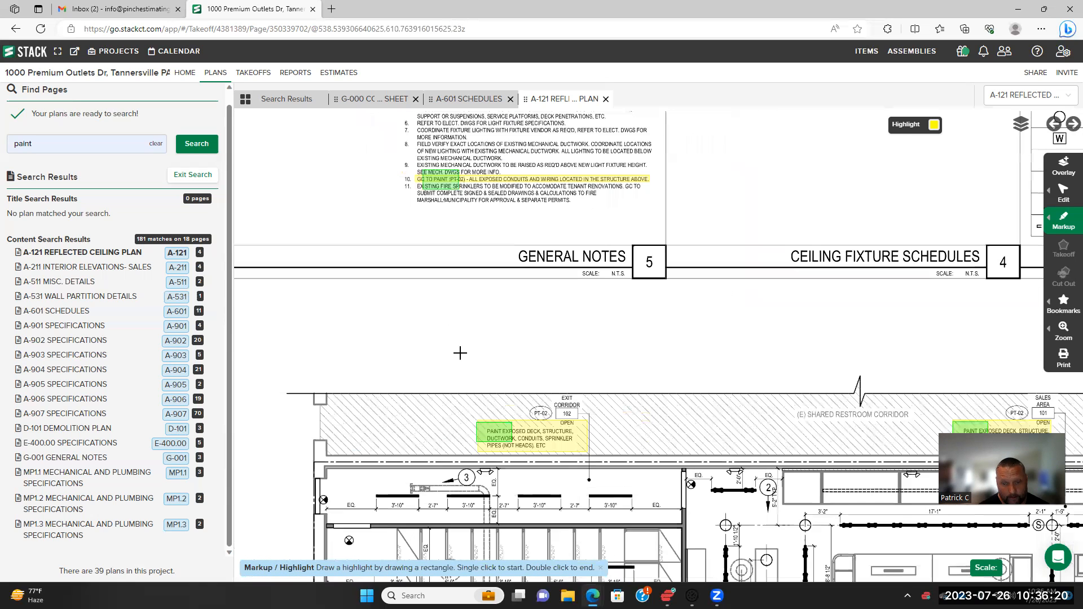
pyautogui.scroll(-4, 426, 260)
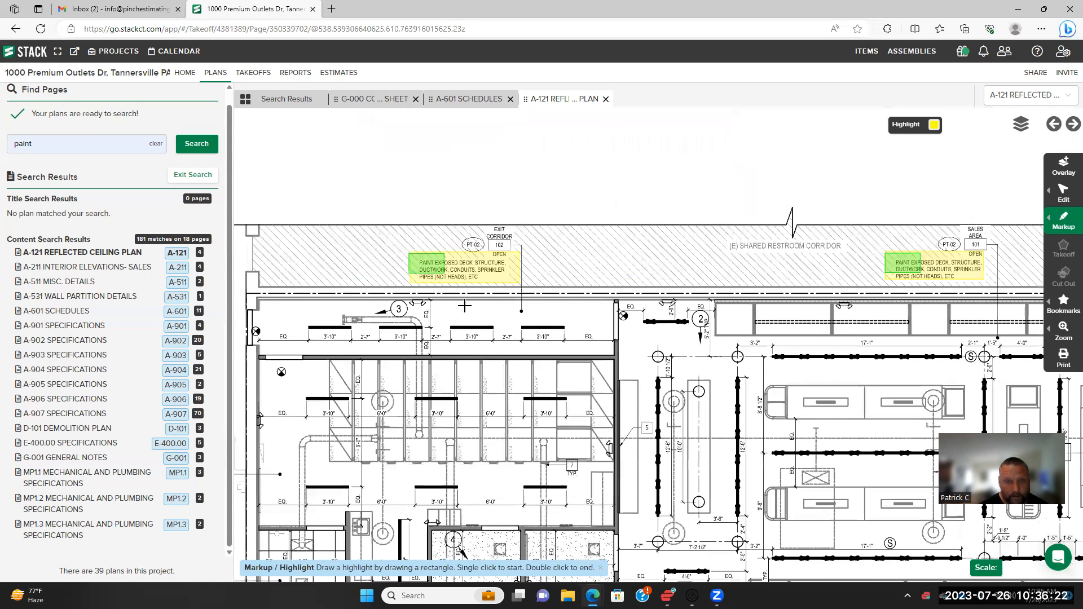
pyautogui.scroll(3, 464, 305)
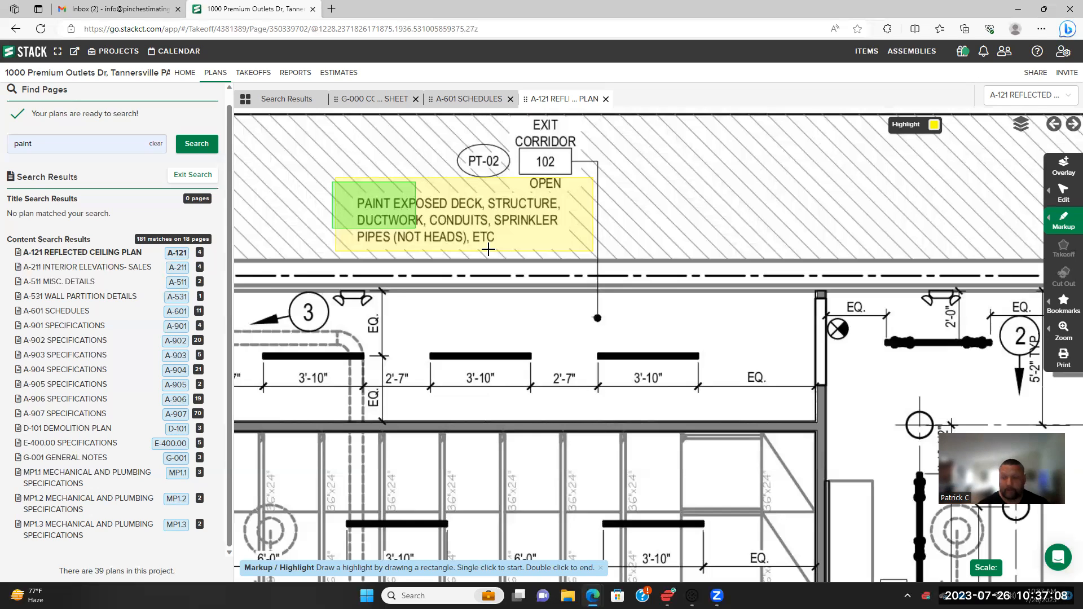
# Examine the A-121 ceiling layout and read the highlighted Sales Area 101 "Paint exposed deck, structure" note closely
pyautogui.scroll(-3, 487, 272)
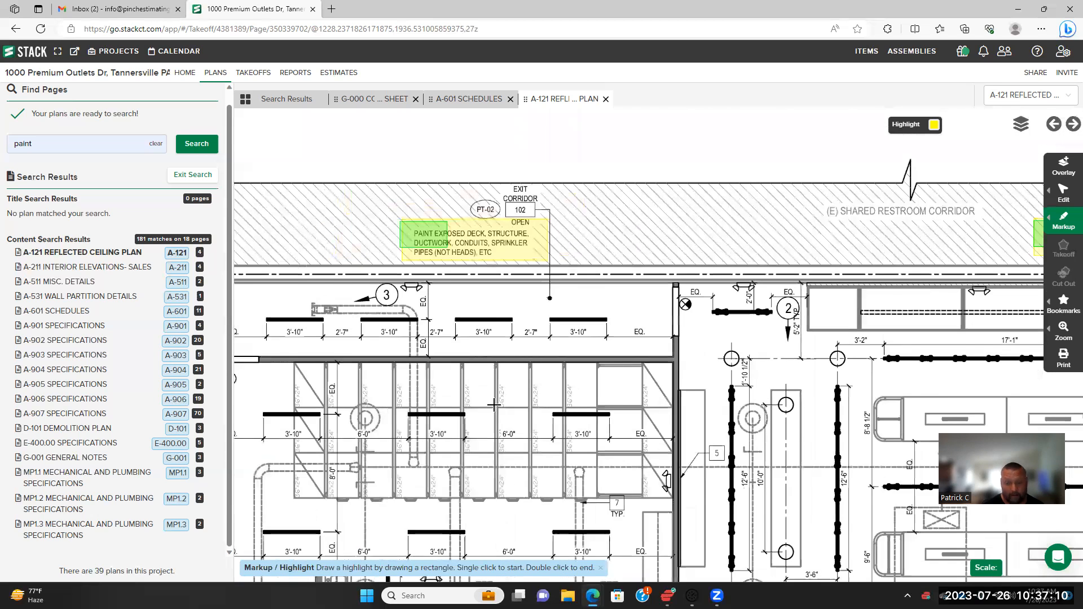
pyautogui.scroll(-1, 509, 249)
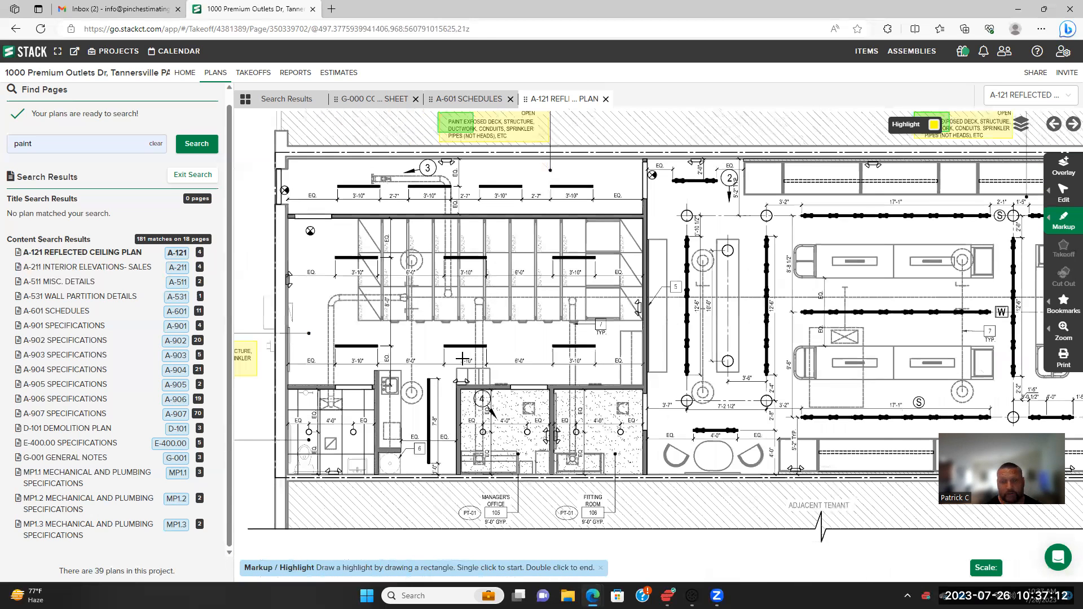
pyautogui.scroll(-1, 463, 354)
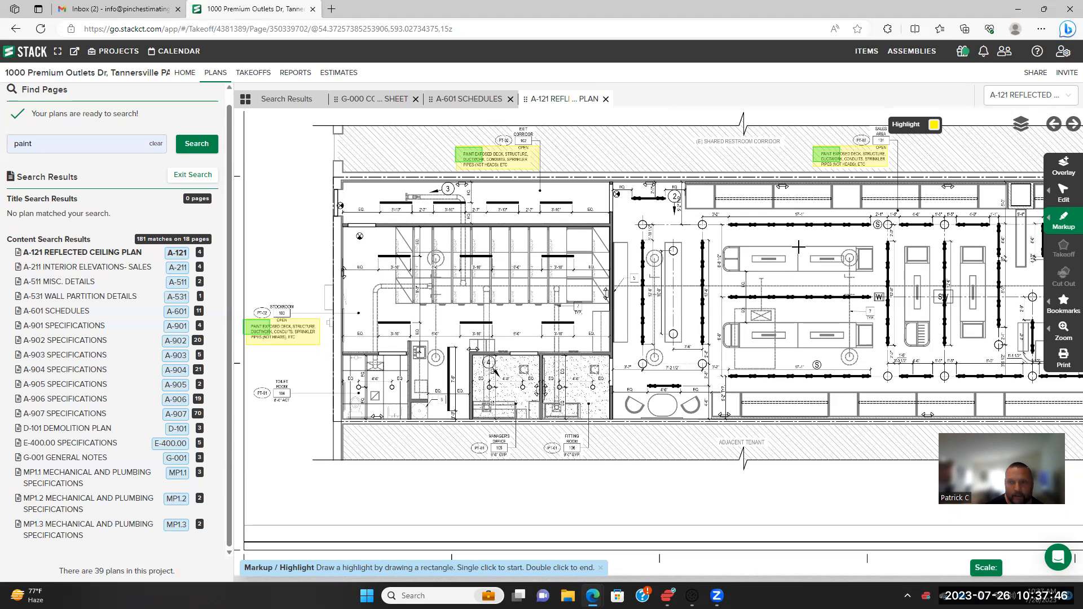
pyautogui.scroll(1, 852, 212)
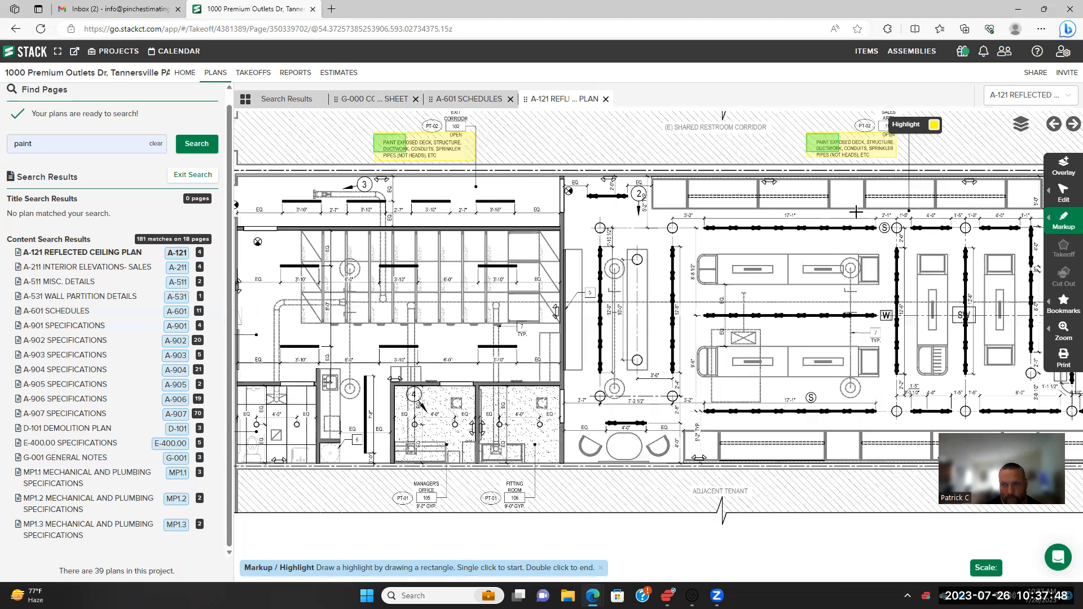
pyautogui.scroll(2, 768, 328)
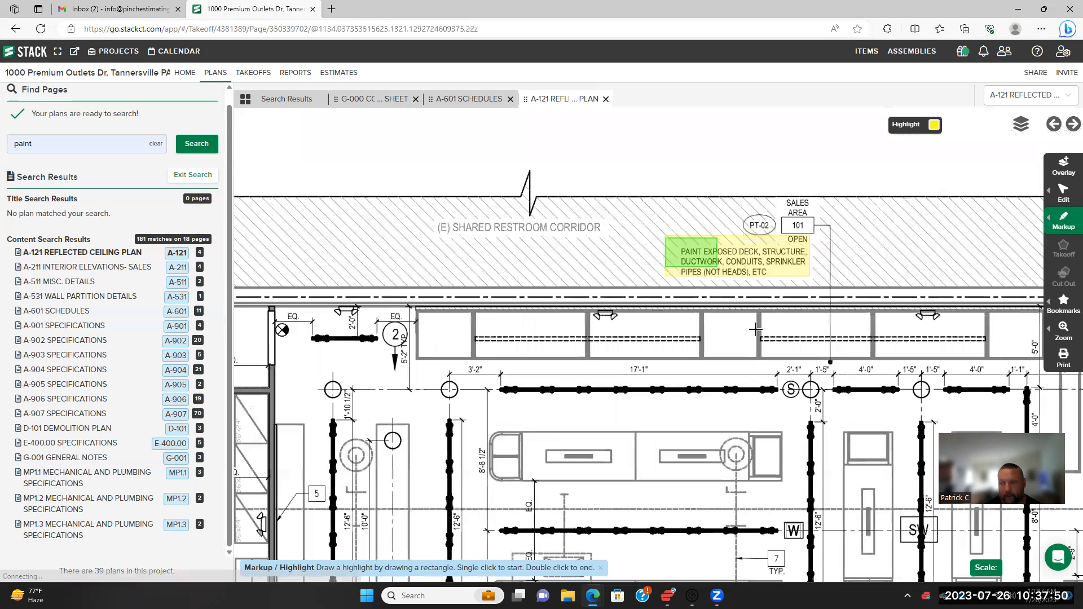
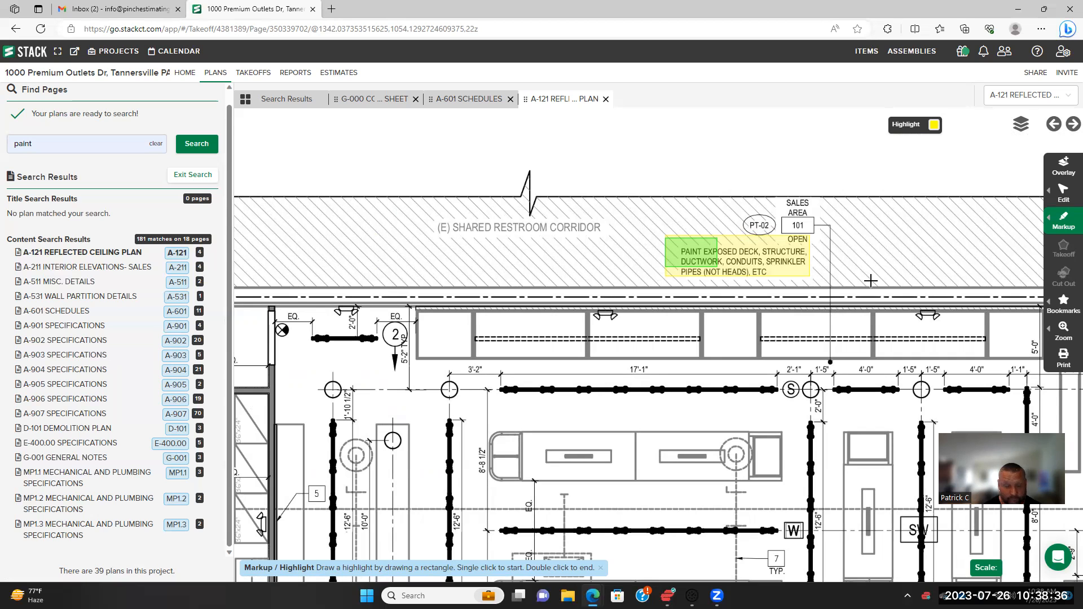
pyautogui.scroll(1, 874, 278)
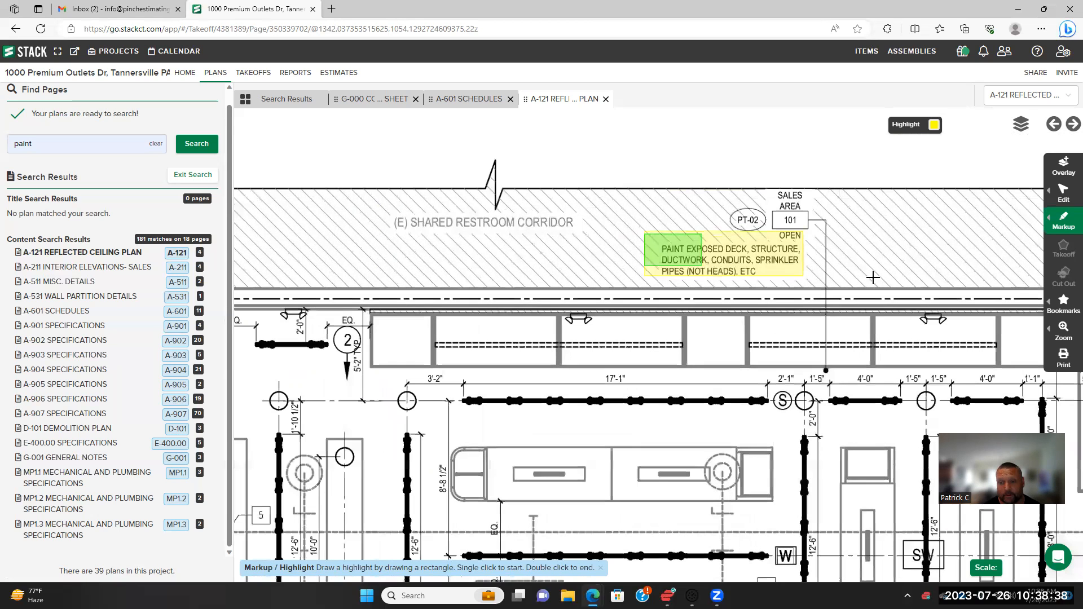
pyautogui.scroll(-6, 873, 278)
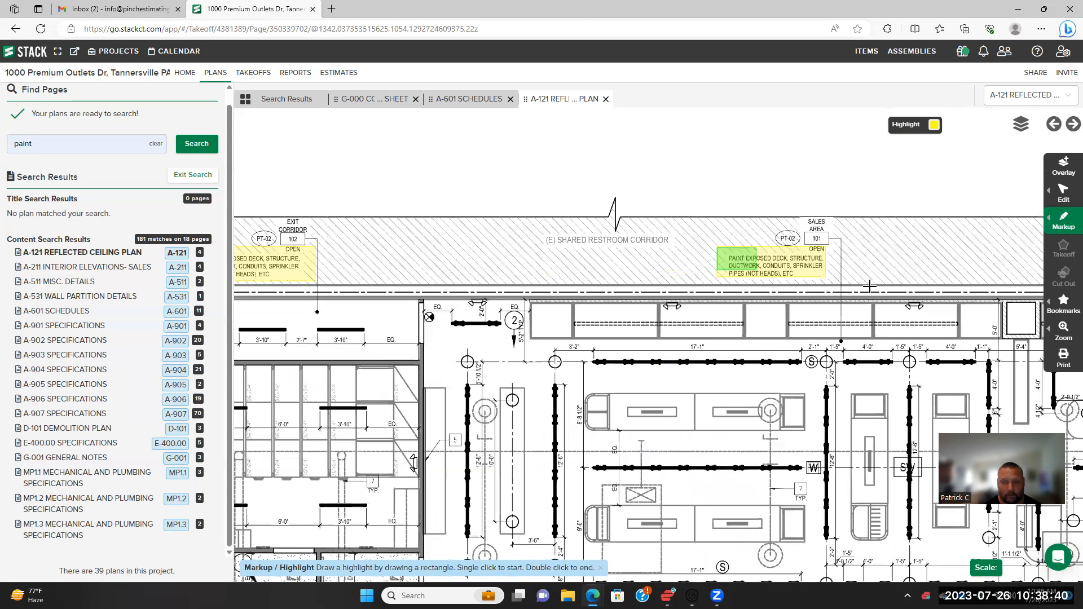
pyautogui.scroll(3, 788, 290)
pyautogui.scroll(1, 753, 390)
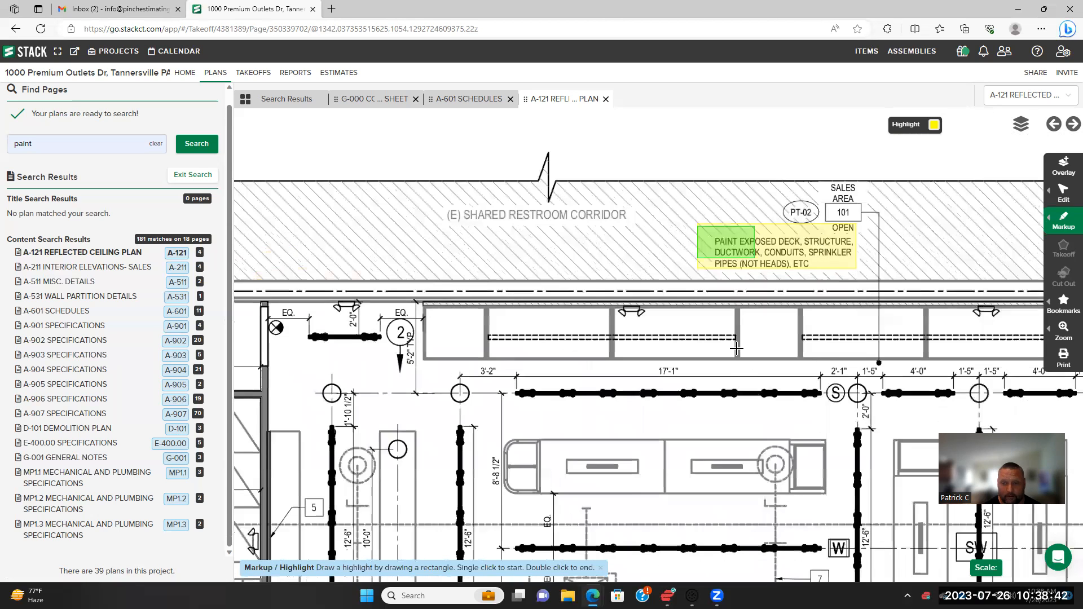
pyautogui.scroll(4, 724, 317)
pyautogui.scroll(1, 774, 204)
pyautogui.scroll(4, 734, 186)
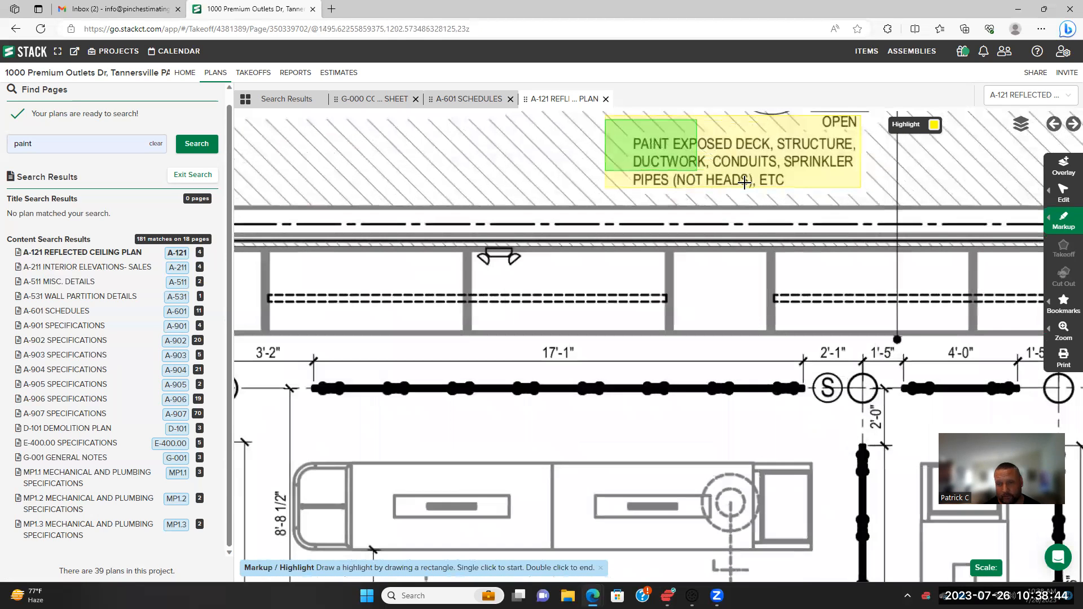
pyautogui.scroll(-5, 770, 327)
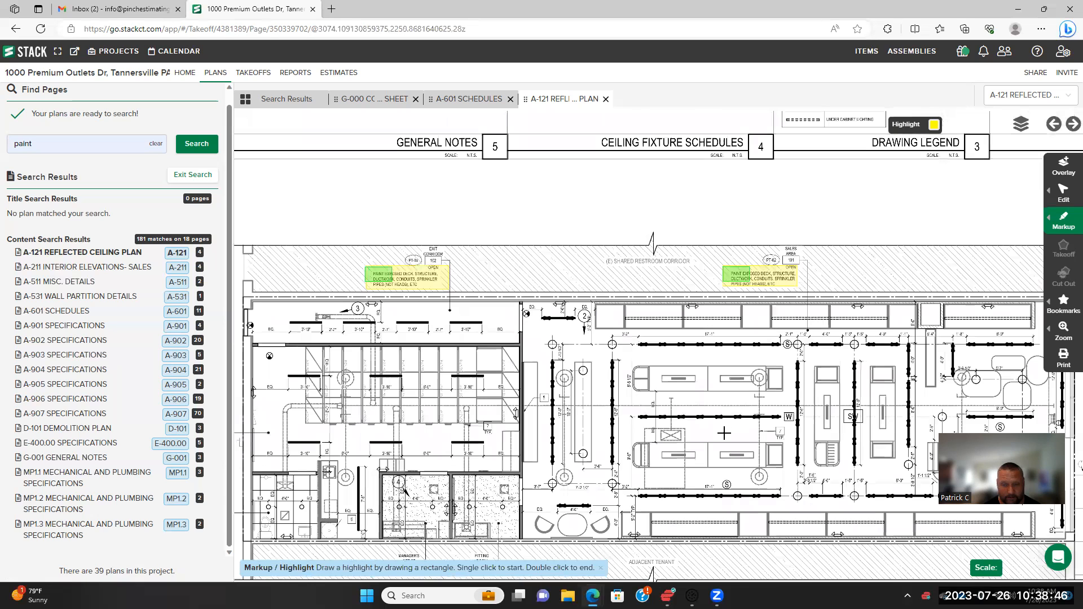
pyautogui.scroll(5, 788, 292)
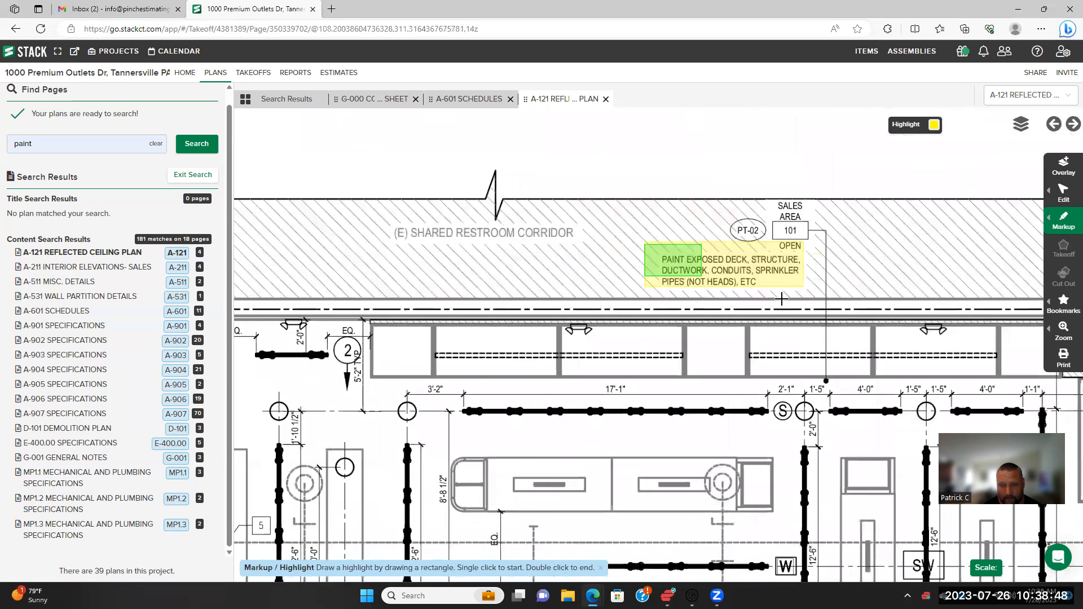
pyautogui.moveTo(702, 306); pyautogui.dragTo(675, 302)
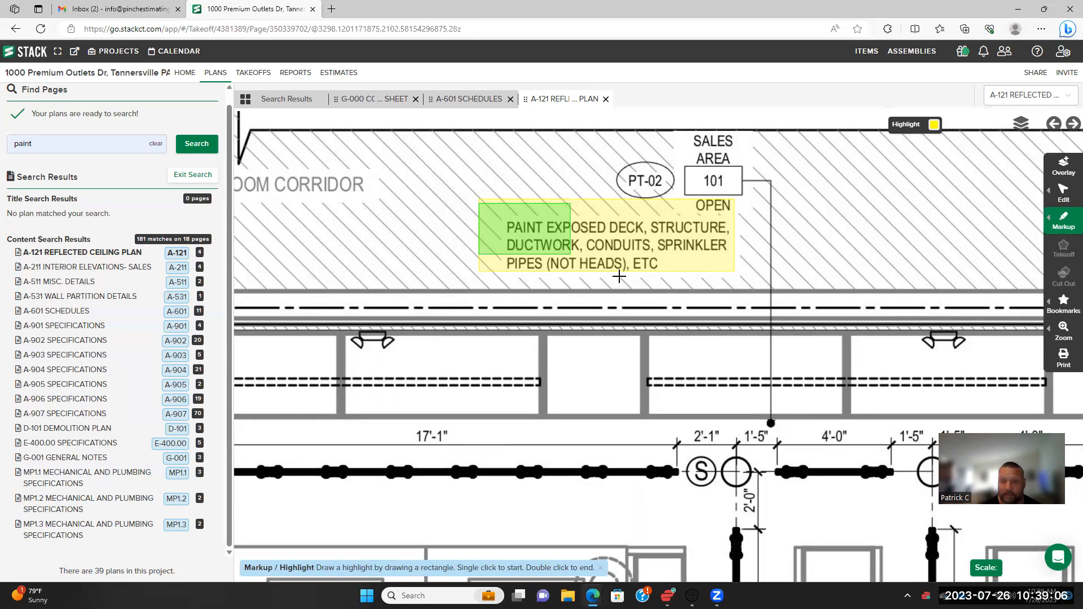
# Review the rest of the A-121 ceiling plan, including the Stockroom 103 painting note and the back-of-house room paint tags
pyautogui.scroll(-3, 615, 296)
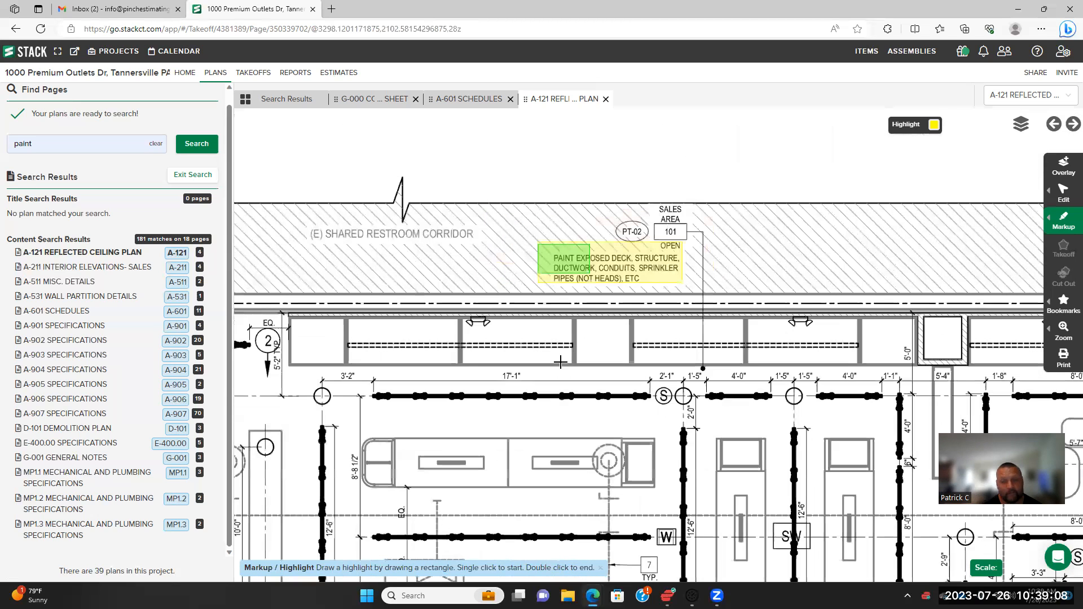
pyautogui.scroll(-2, 560, 363)
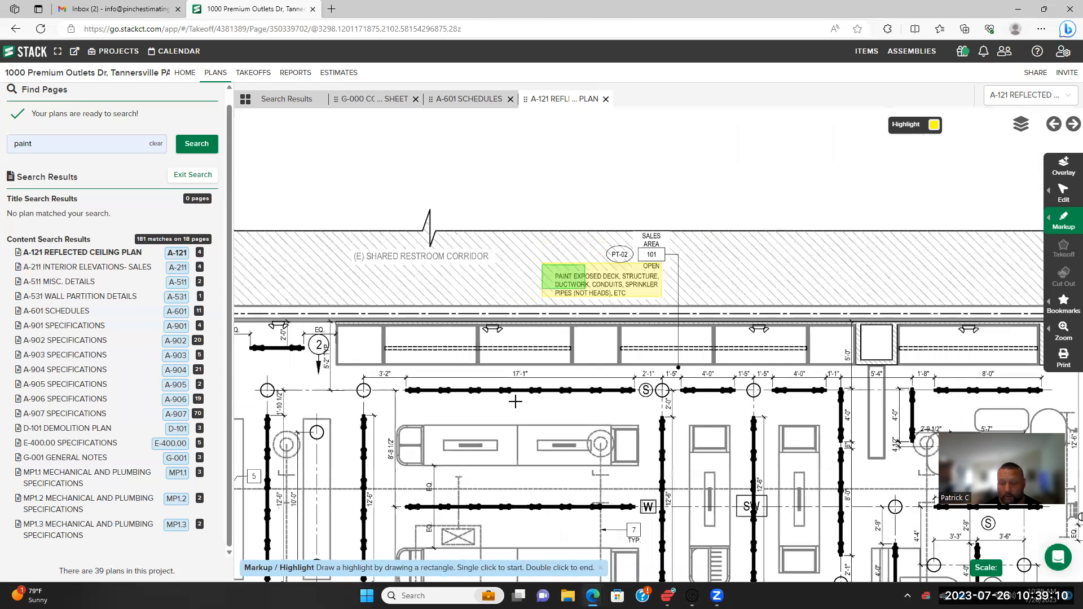
pyautogui.scroll(-2, 515, 402)
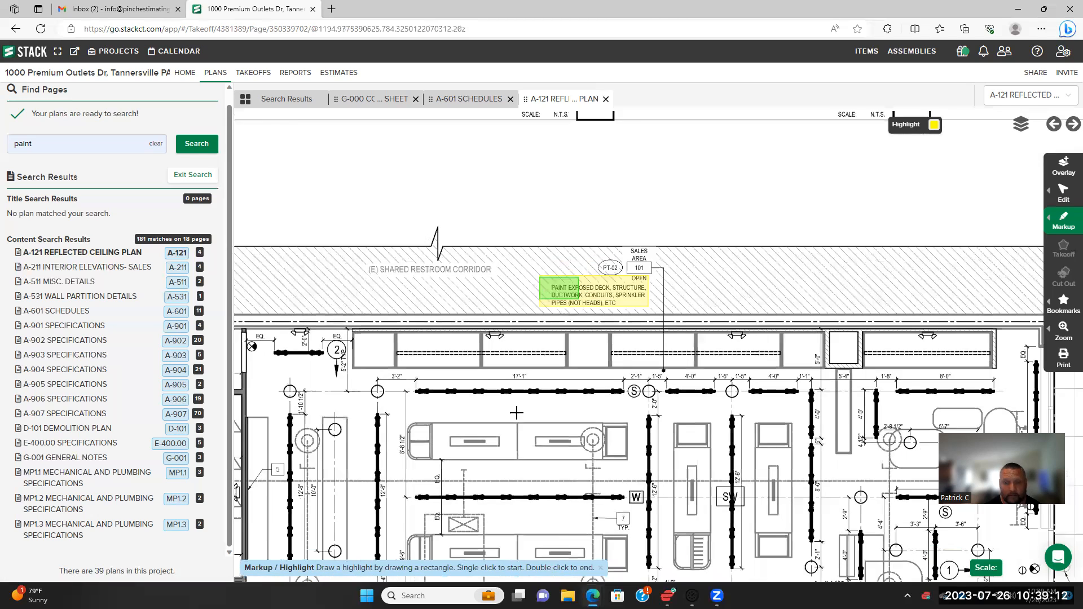
pyautogui.moveTo(501, 435); pyautogui.dragTo(554, 321)
pyautogui.moveTo(486, 340); pyautogui.dragTo(664, 339)
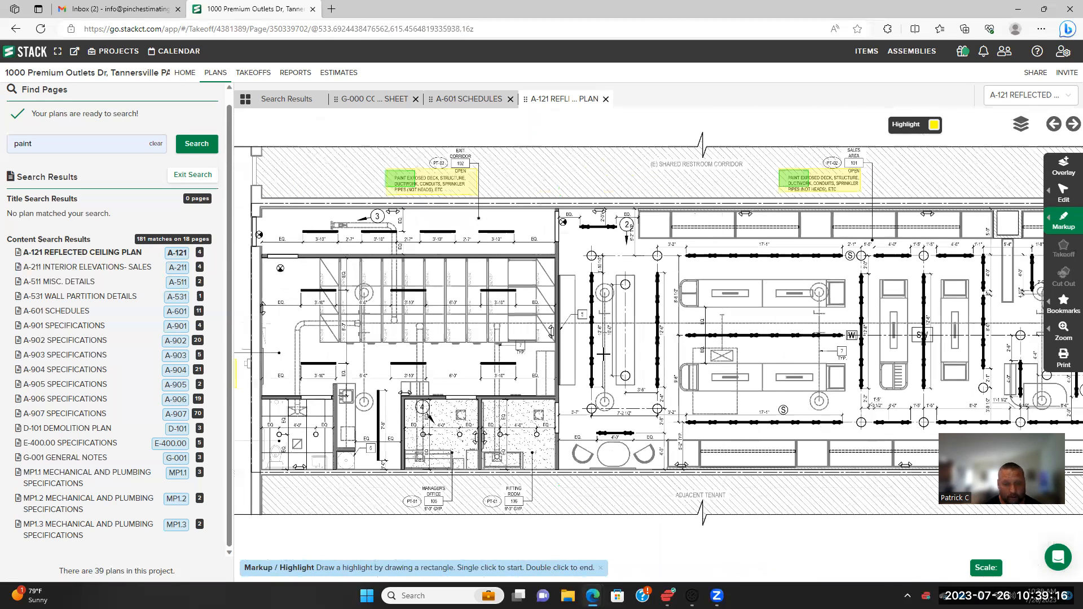
pyautogui.moveTo(530, 340); pyautogui.dragTo(601, 350)
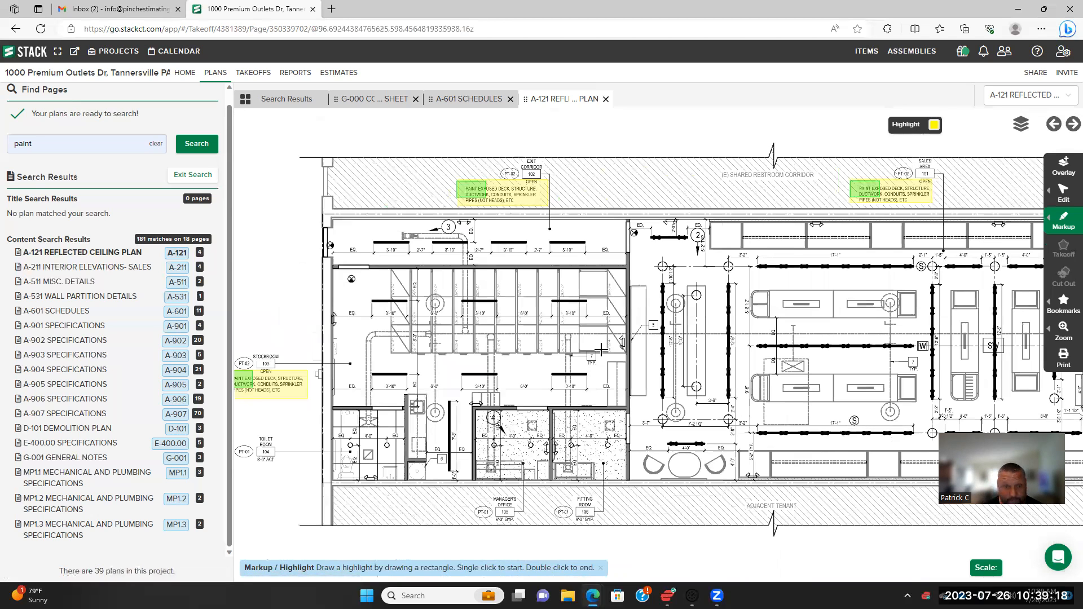
pyautogui.scroll(1, 763, 296)
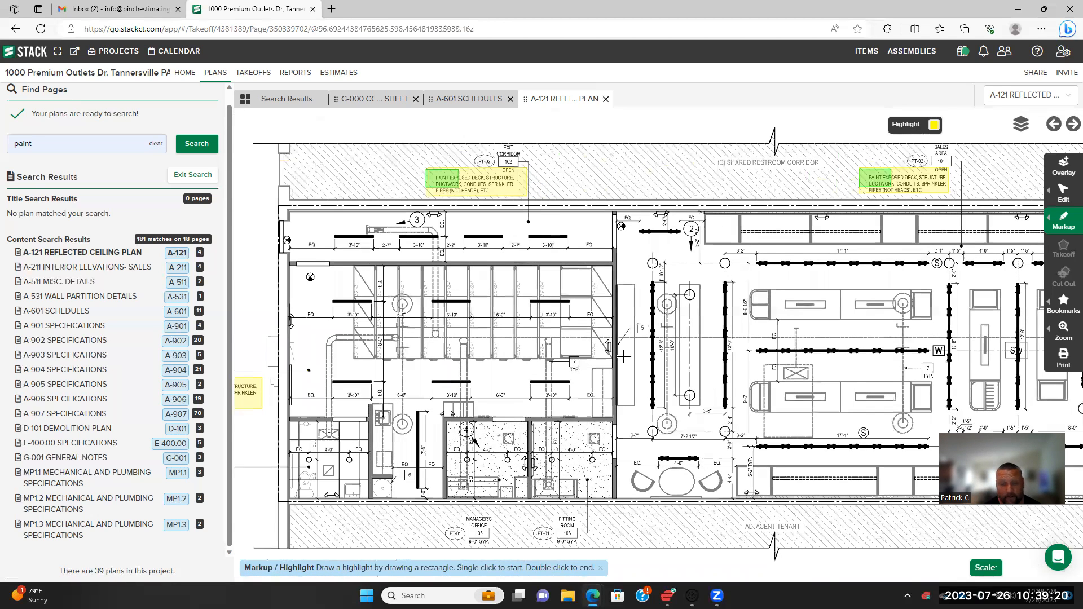
pyautogui.scroll(3, 615, 361)
pyautogui.moveTo(334, 437); pyautogui.dragTo(753, 307)
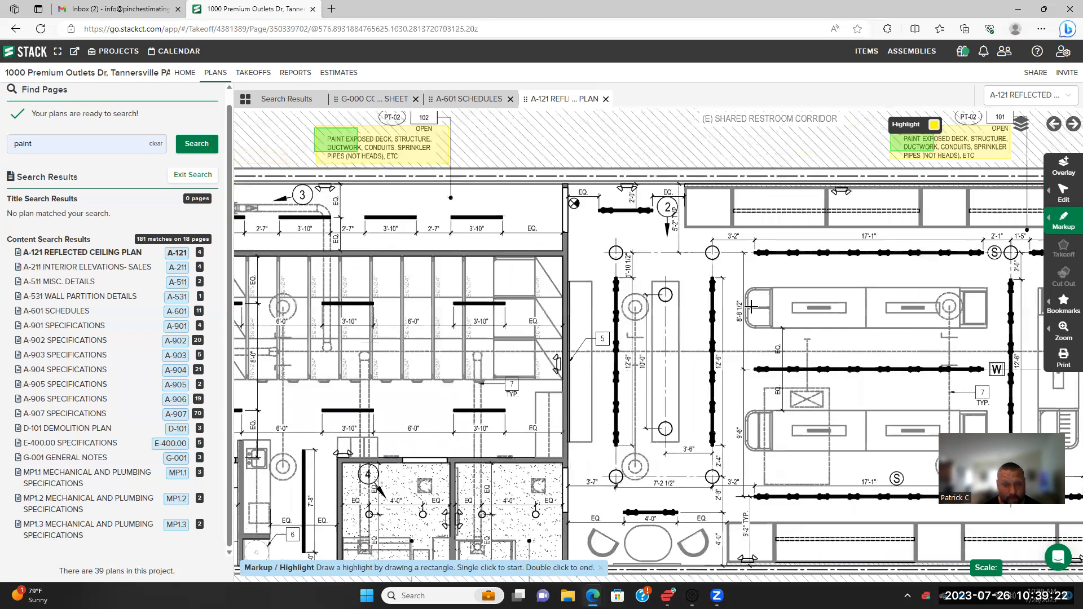
pyautogui.moveTo(400, 350); pyautogui.dragTo(619, 342)
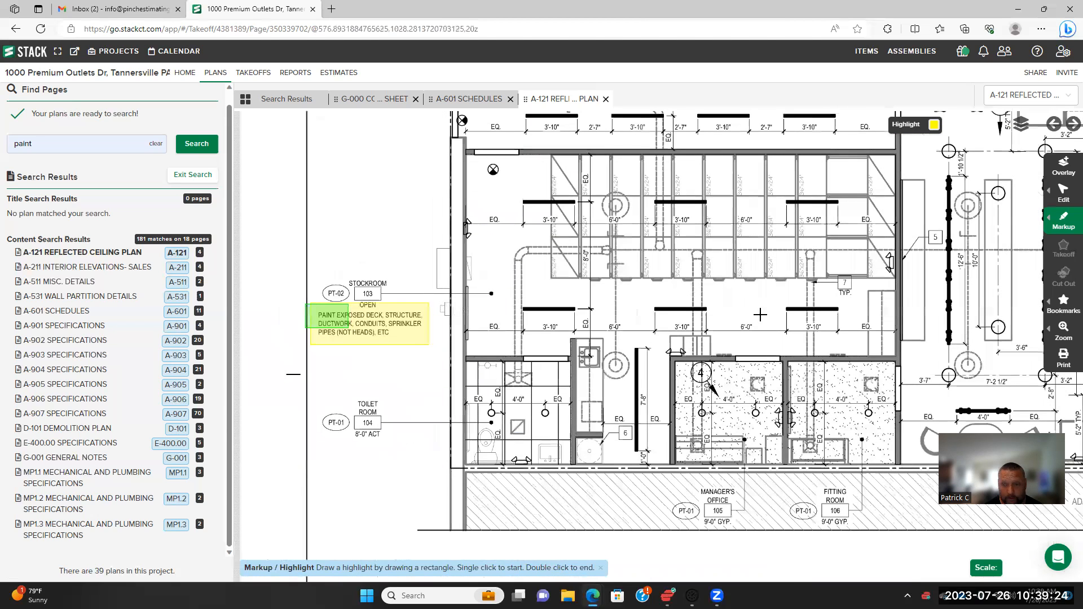
pyautogui.scroll(-2, 681, 343)
pyautogui.scroll(-2, 601, 364)
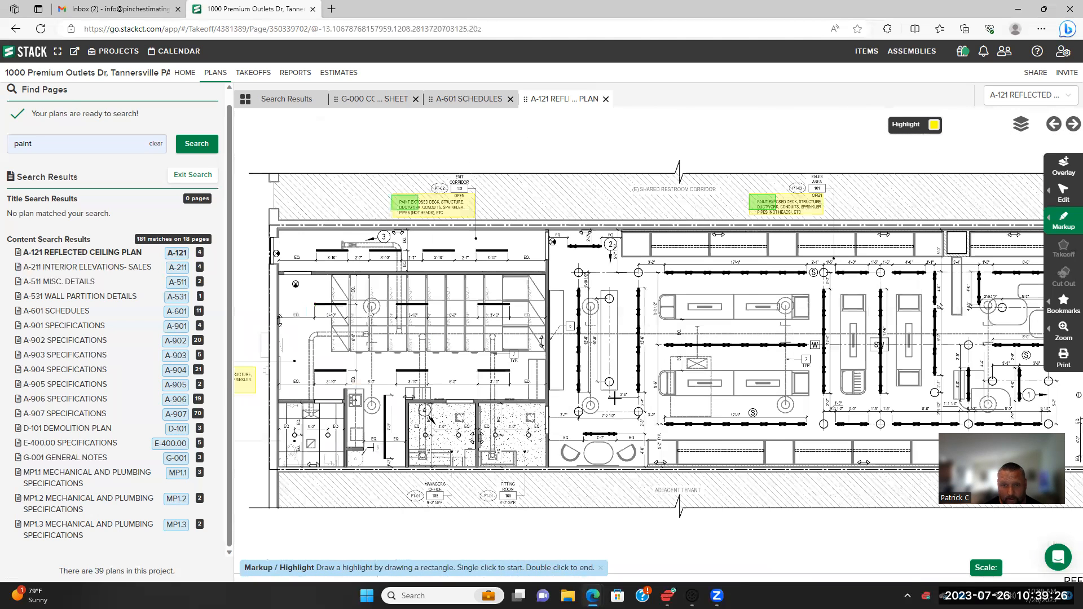
pyautogui.scroll(-2, 615, 399)
pyautogui.scroll(-2, 532, 421)
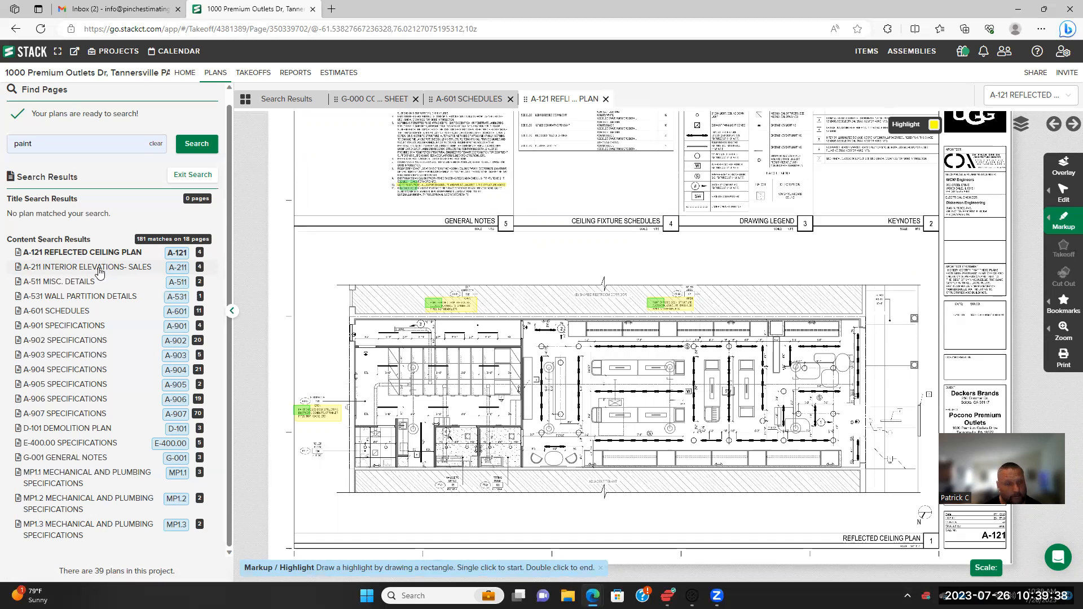
# Open the A-211 Interior Elevations - Sales sheet and highlight the "Line of paint transition" note on elevation D in yellow
pyautogui.click(100, 271)
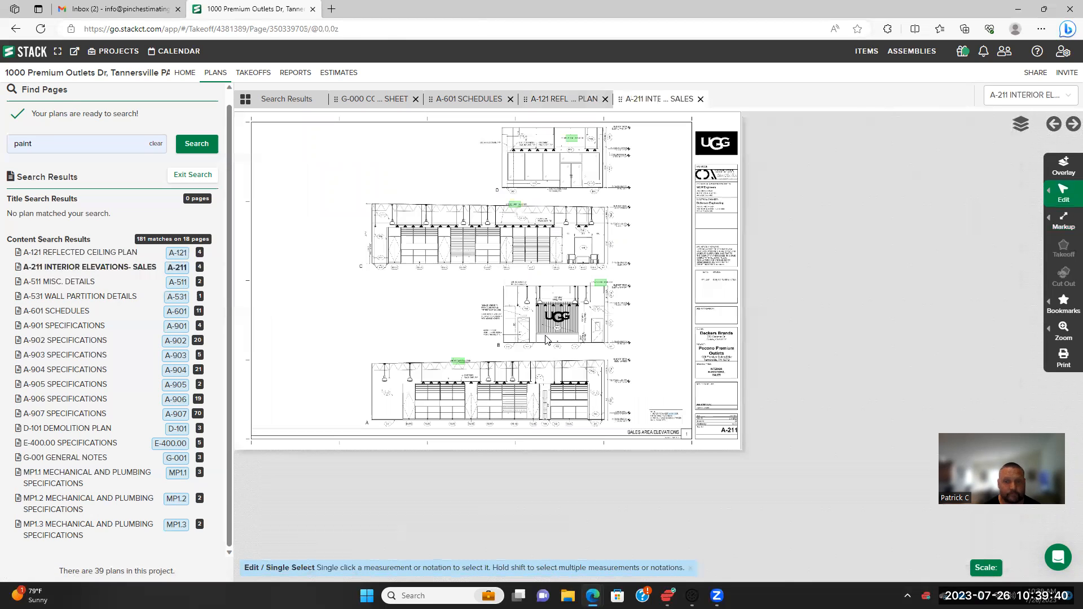
pyautogui.scroll(3, 584, 209)
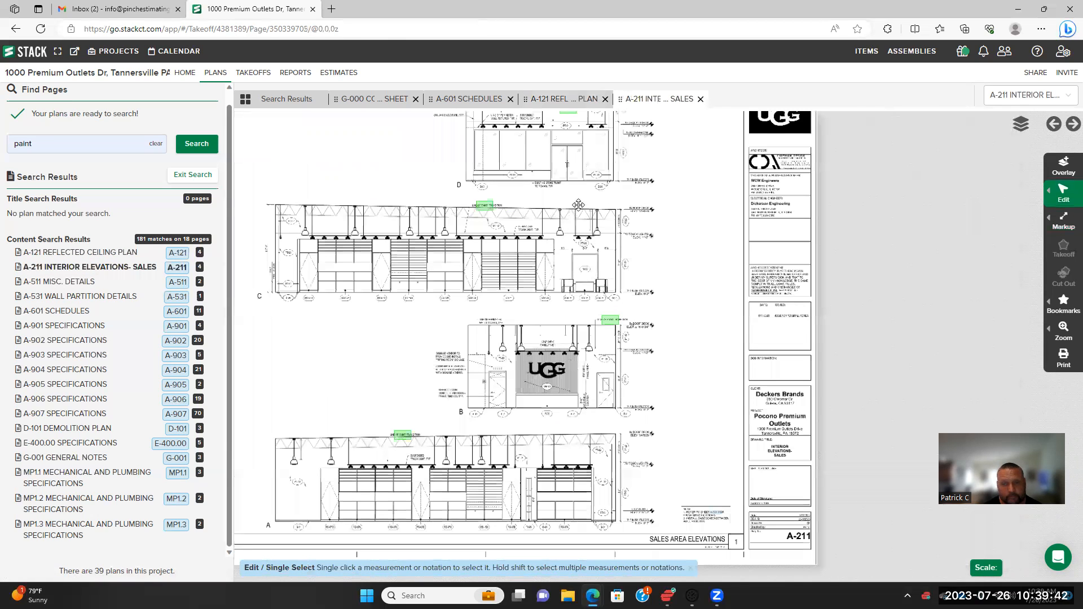
pyautogui.scroll(3, 594, 270)
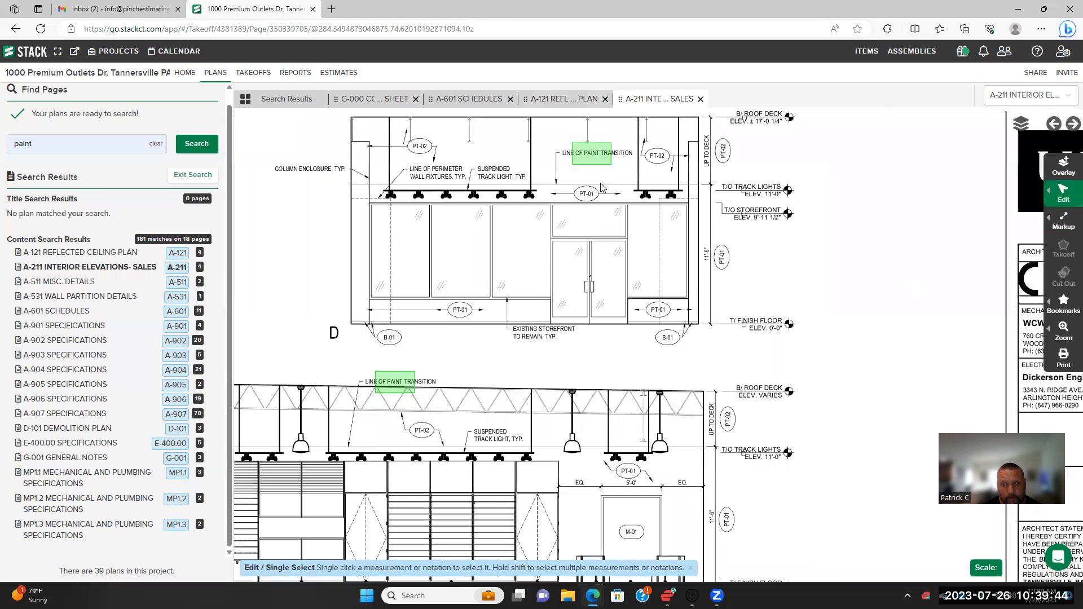
pyautogui.moveTo(604, 190); pyautogui.dragTo(608, 237)
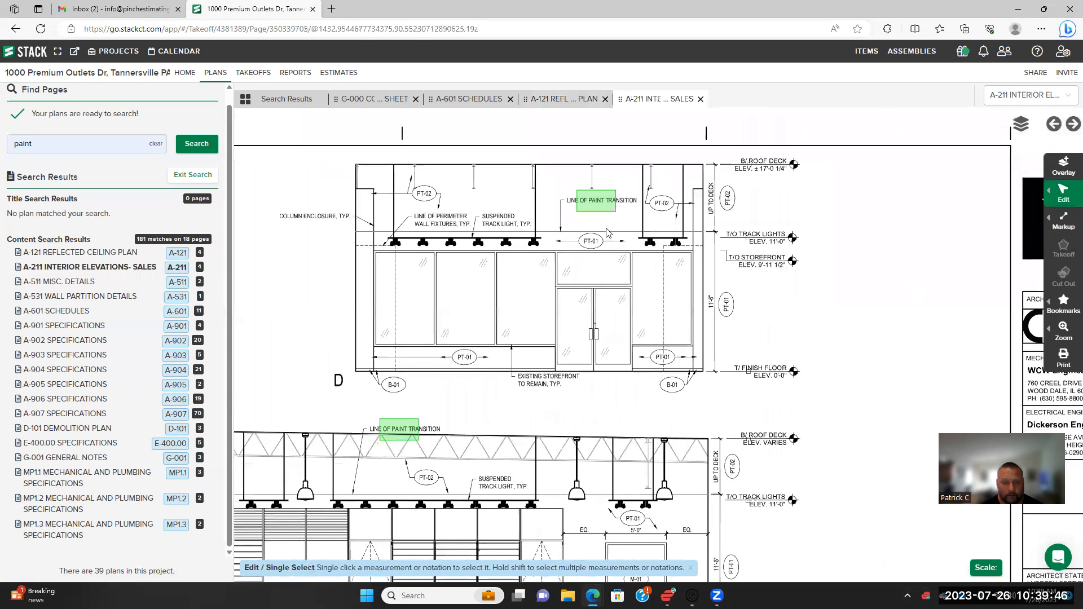
pyautogui.click(1064, 221)
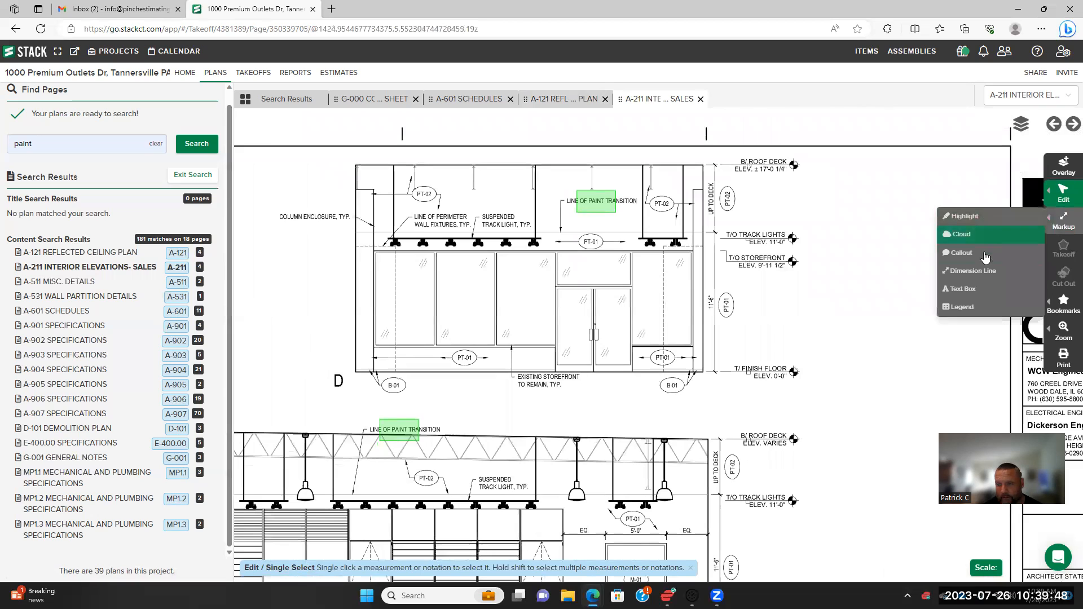
pyautogui.click(968, 216)
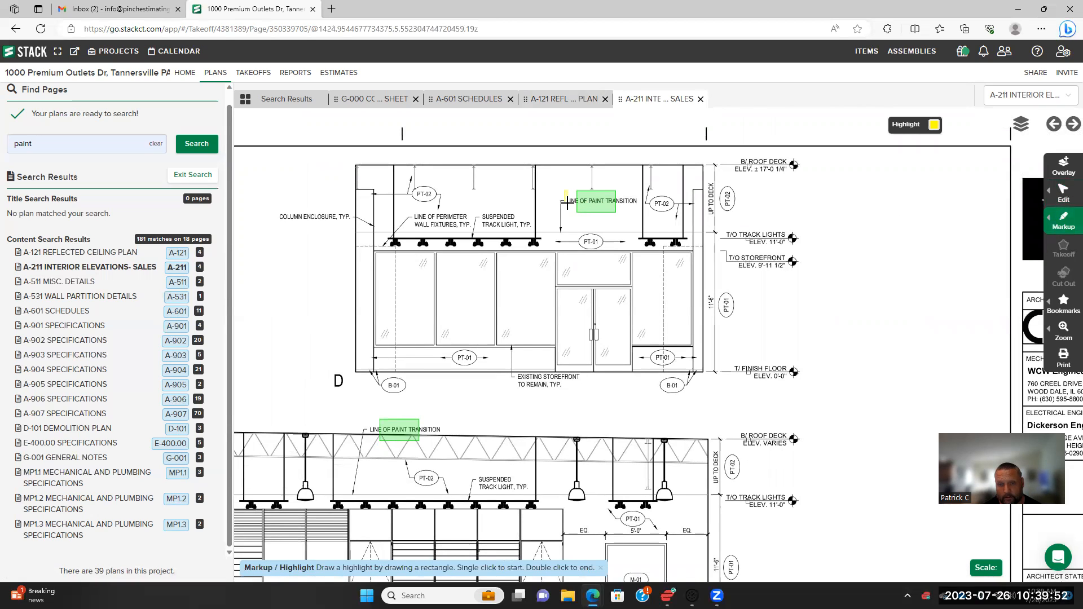
pyautogui.doubleClick(641, 213)
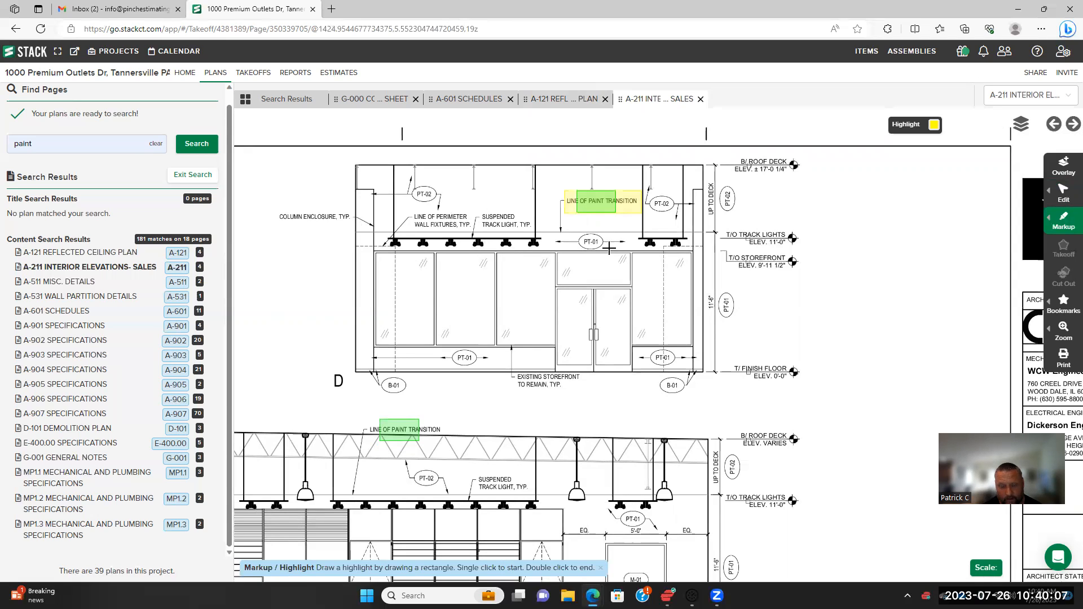
# Review elevation D's paint tags and highlight the "Line of paint transition" note on elevation C in yellow
pyautogui.scroll(3, 610, 249)
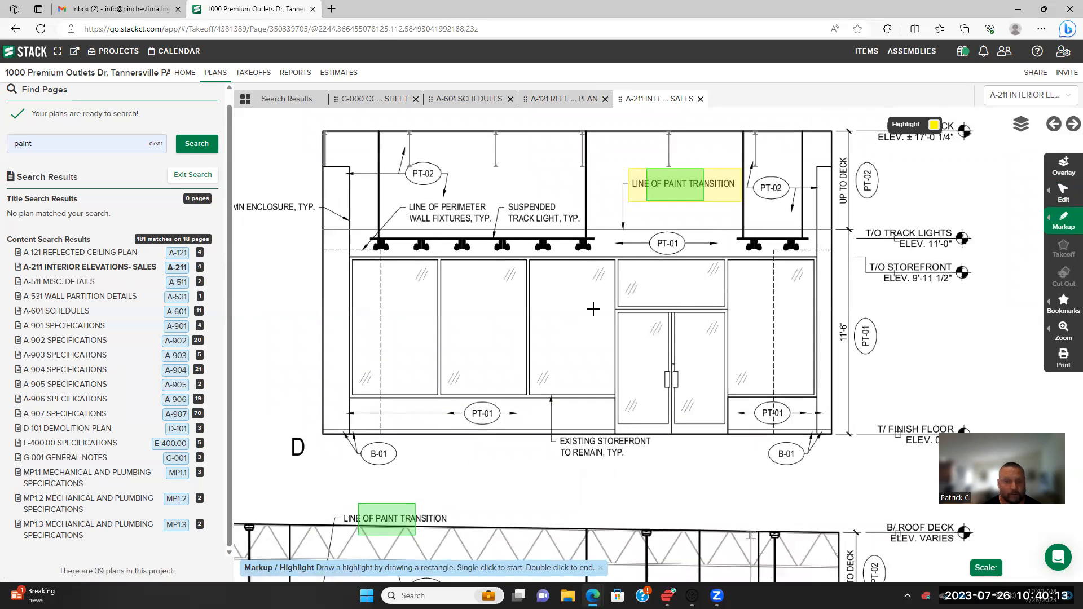
pyautogui.moveTo(594, 287); pyautogui.dragTo(570, 302)
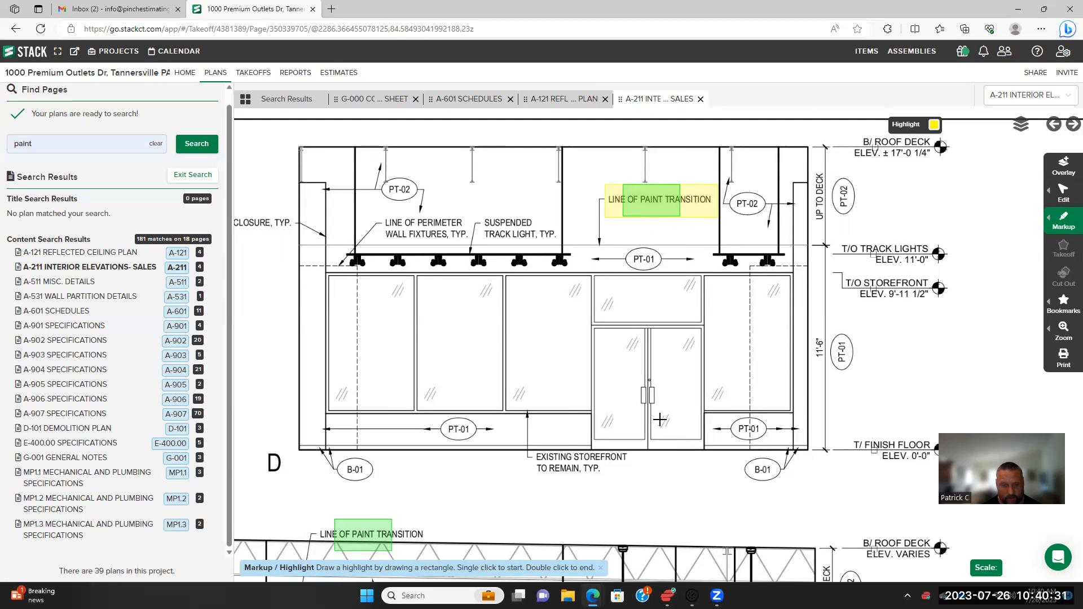
pyautogui.scroll(-2, 660, 420)
pyautogui.scroll(-3, 609, 429)
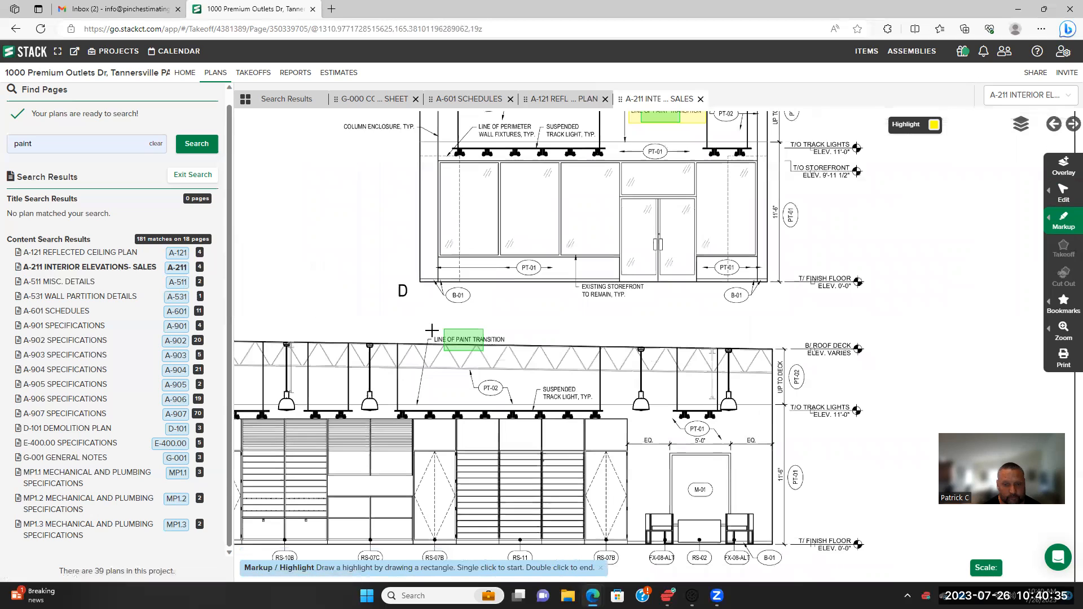
pyautogui.click(432, 328)
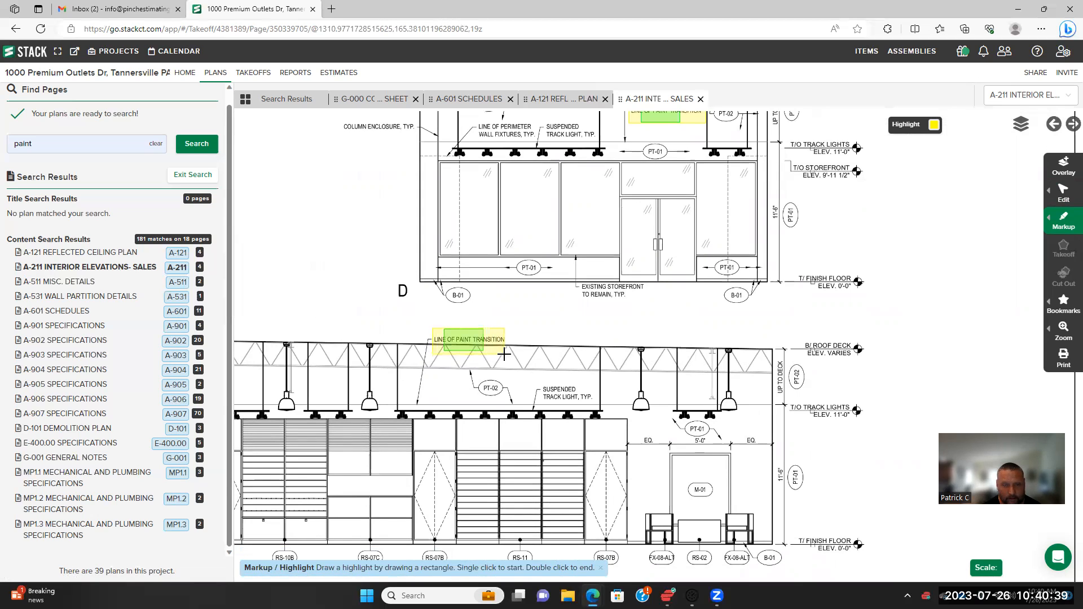
pyautogui.scroll(-4, 504, 354)
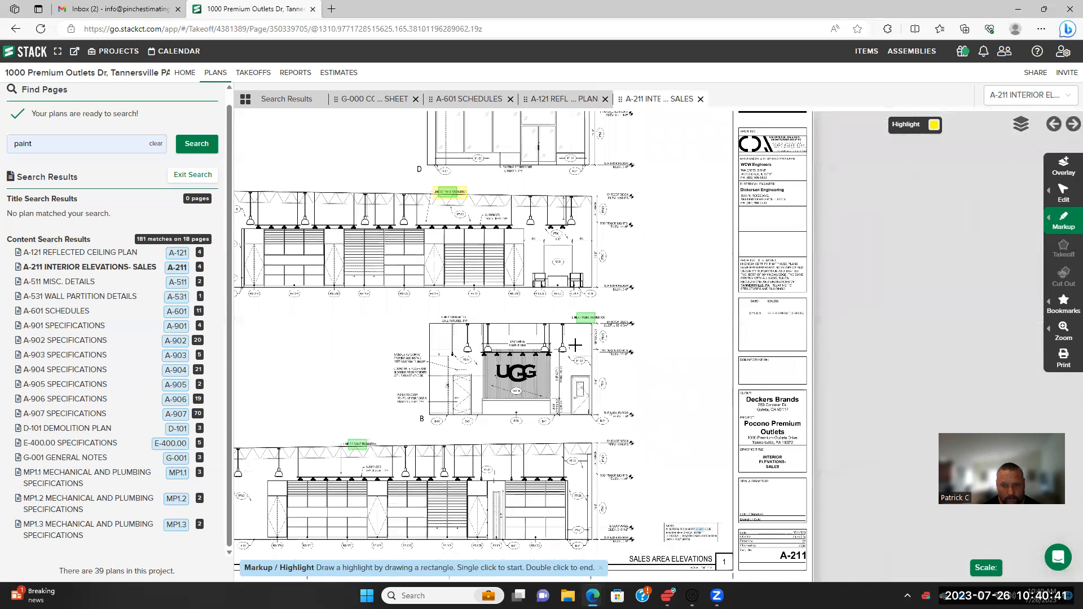
# Highlight the "Line of paint transition" notes on elevation B and on the sales elevation below it in yellow
pyautogui.scroll(2, 579, 339)
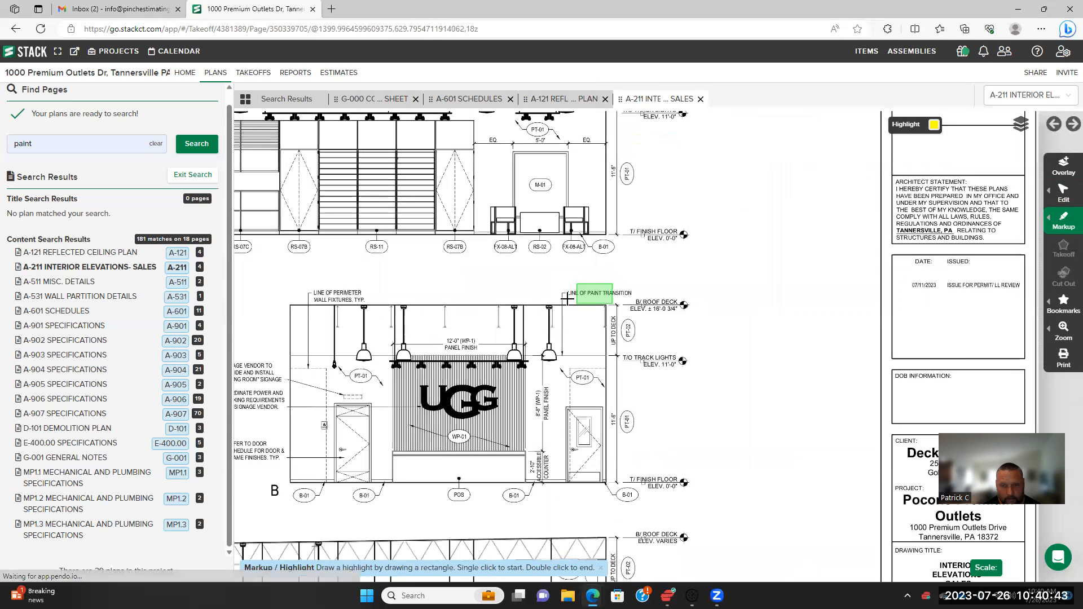
pyautogui.doubleClick(631, 304)
pyautogui.moveTo(461, 441)
pyautogui.mouseDown()
pyautogui.moveTo(597, 346)
pyautogui.moveTo(683, 268)
pyautogui.moveTo(741, 246)
pyautogui.mouseUp()
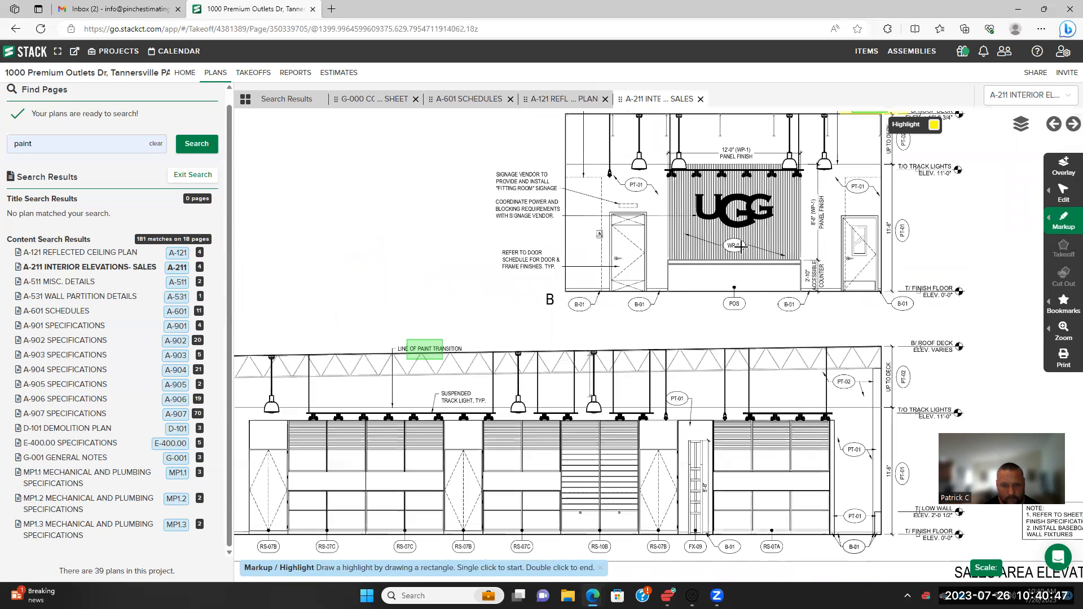
pyautogui.scroll(2, 418, 366)
pyautogui.click(395, 327)
pyautogui.doubleClick(464, 354)
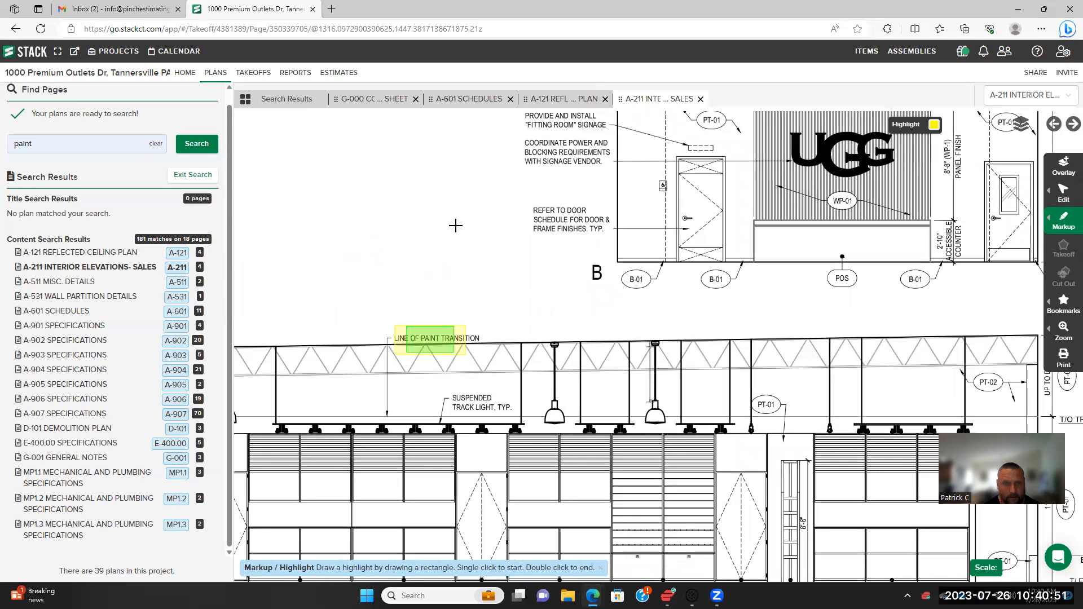
# Return to the A-601 Schedules sheet and review the highlighted door and frame paint notes in the Door Types detail
pyautogui.click(468, 100)
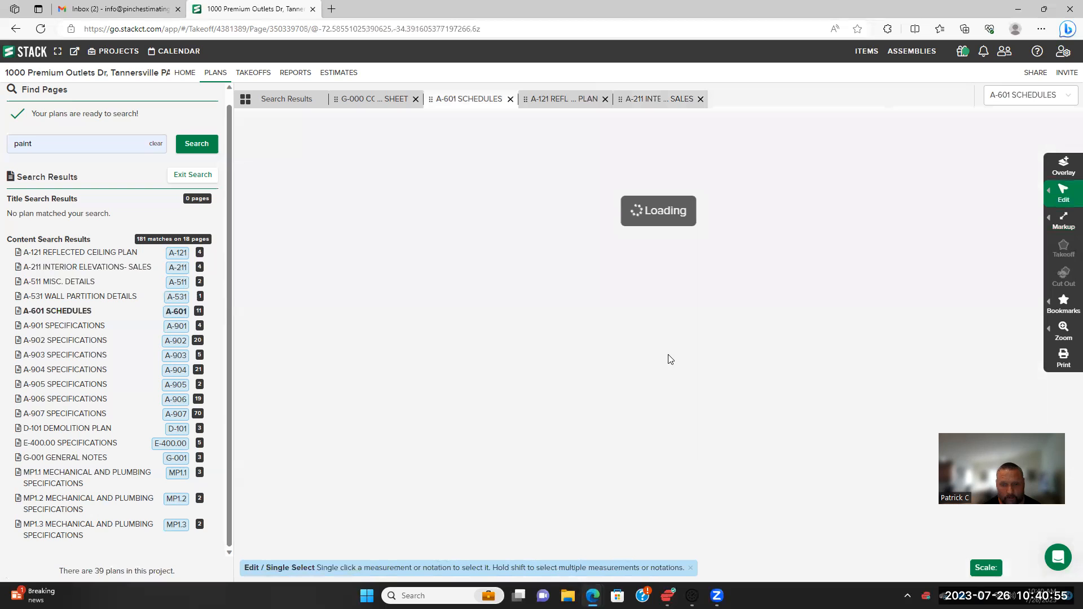
pyautogui.scroll(3, 717, 354)
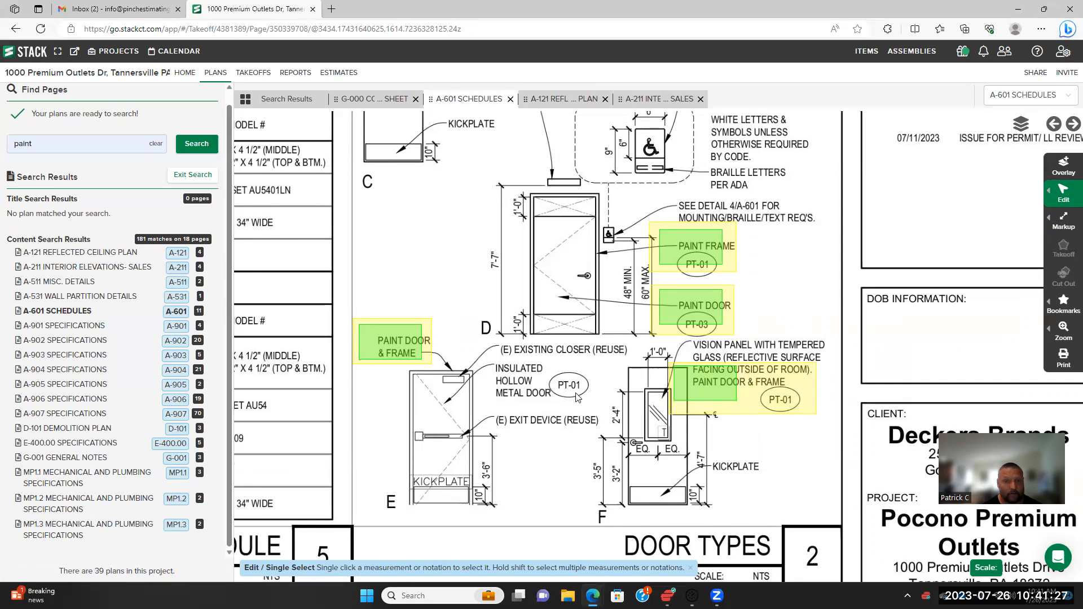
pyautogui.scroll(-3, 576, 398)
pyautogui.scroll(-1, 568, 399)
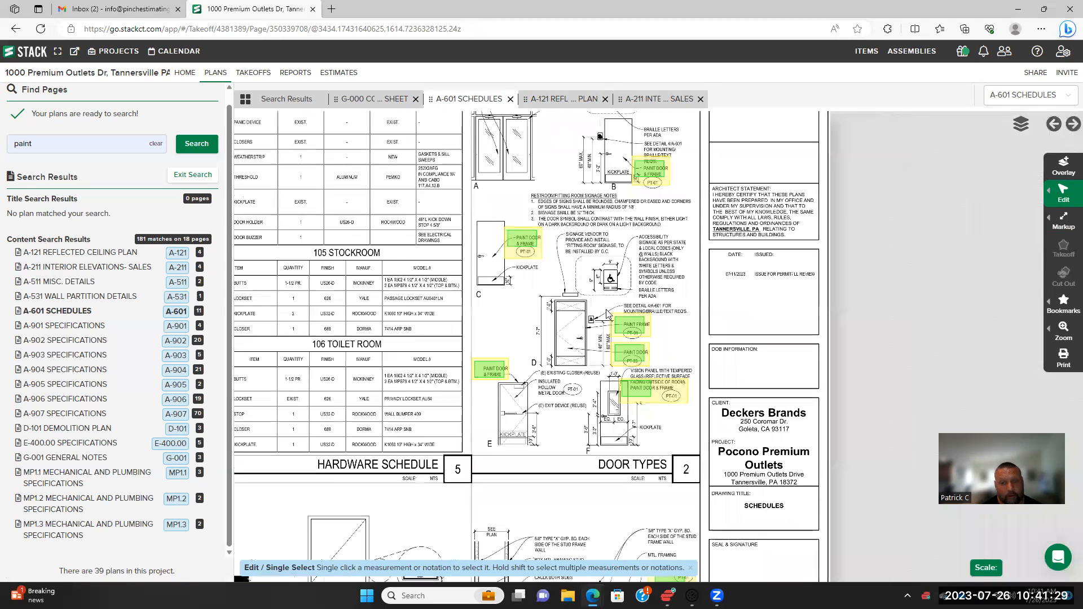
pyautogui.scroll(-1, 589, 260)
pyautogui.scroll(-3, 566, 287)
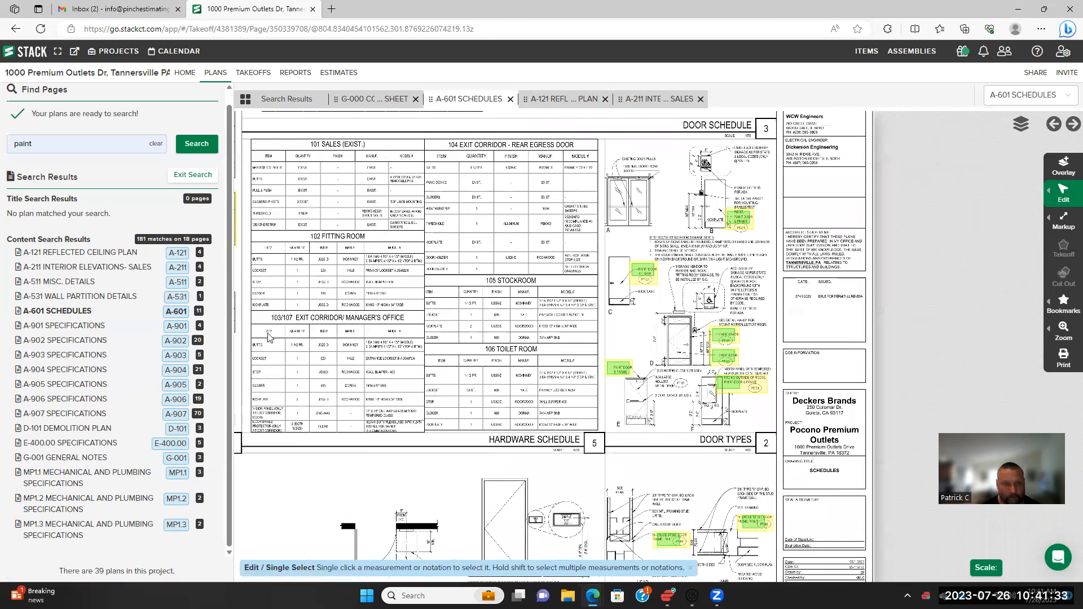
# Read the Paint & Sealant schedule closely, checking the manufacturer, color description and general location for PT-01 and PT-02
pyautogui.moveTo(272, 337); pyautogui.dragTo(383, 342)
pyautogui.moveTo(313, 314); pyautogui.dragTo(410, 322)
pyautogui.scroll(1, 460, 322)
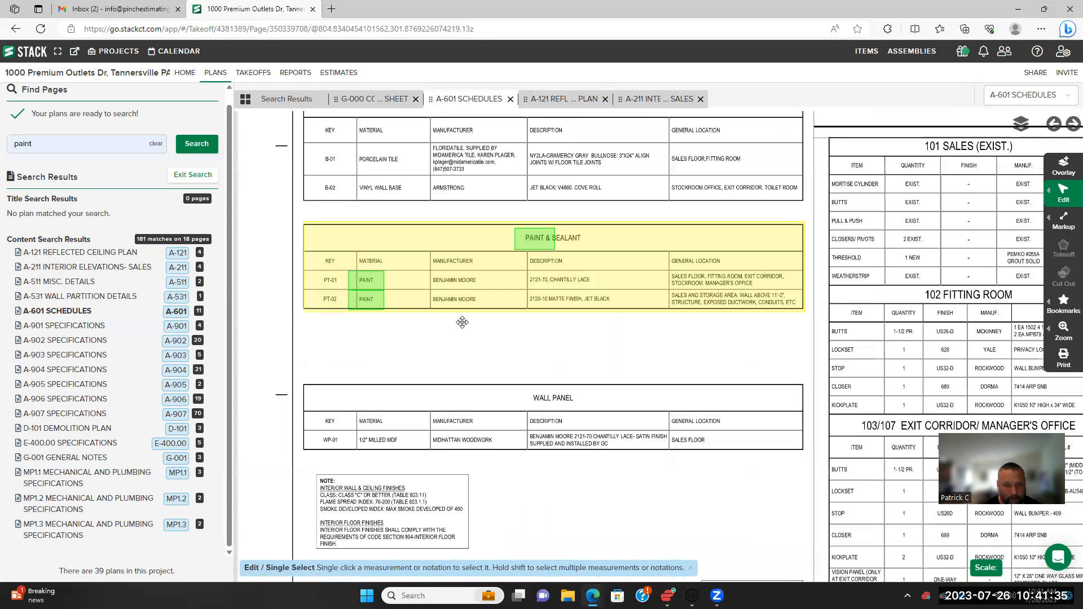
pyautogui.scroll(1, 335, 316)
pyautogui.scroll(1, 335, 302)
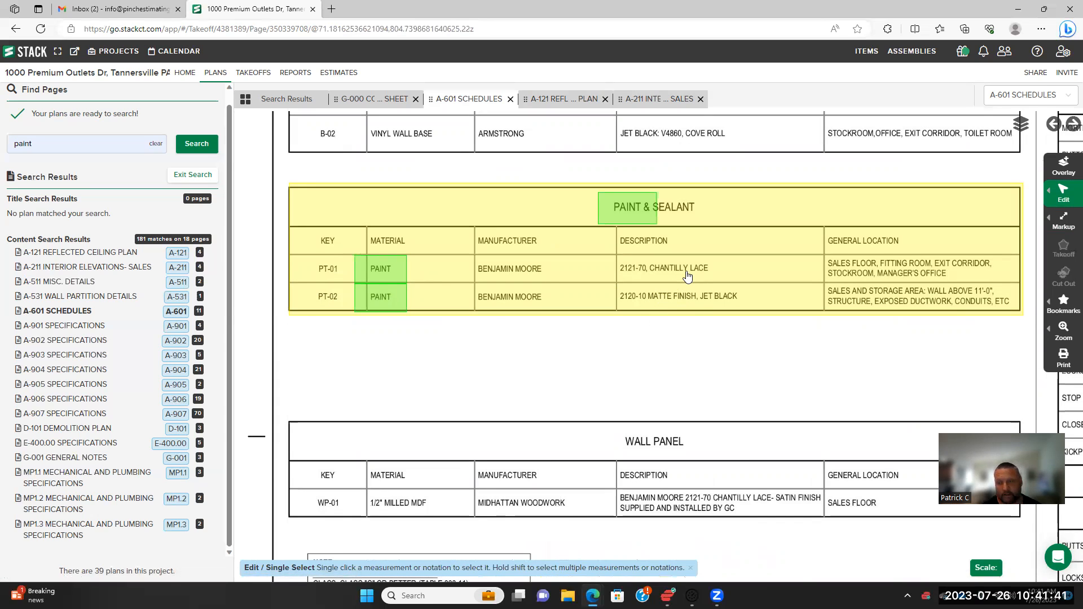
pyautogui.scroll(-3, 687, 275)
pyautogui.scroll(5, 677, 293)
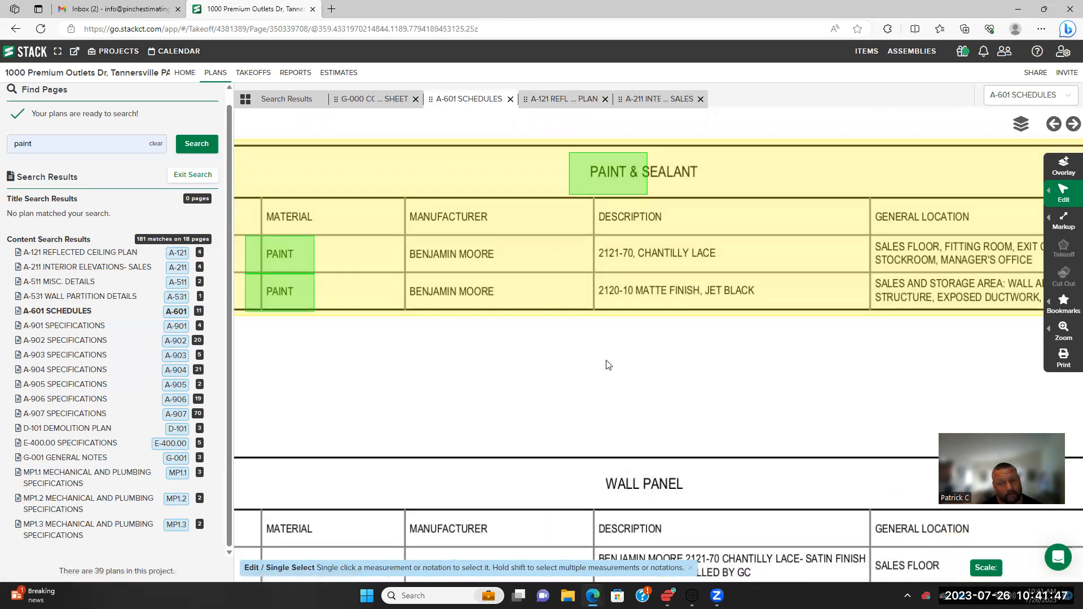
pyautogui.scroll(-3, 702, 283)
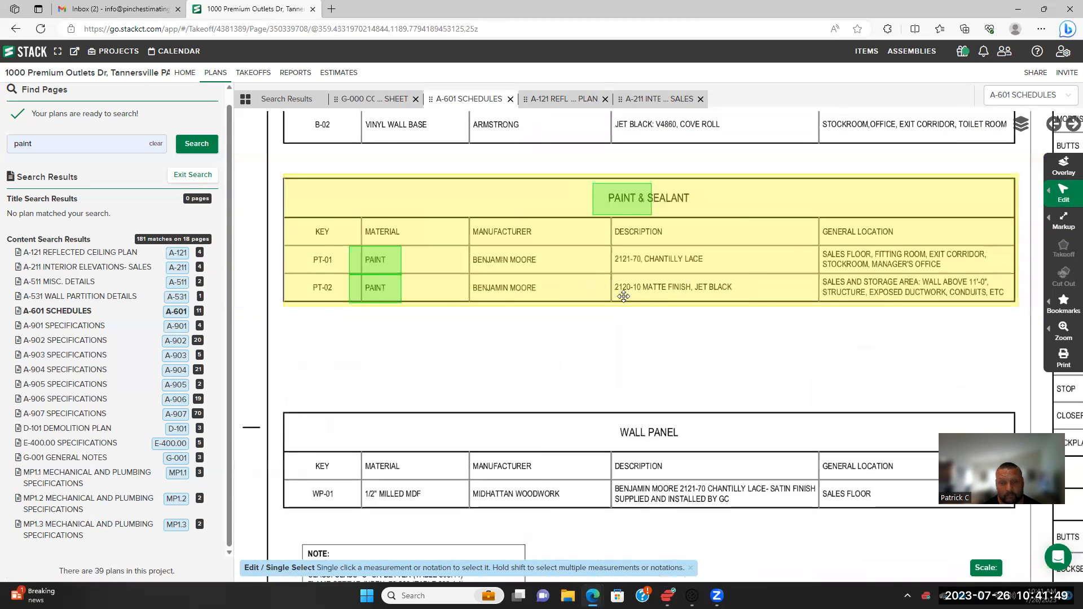
pyautogui.scroll(3, 604, 294)
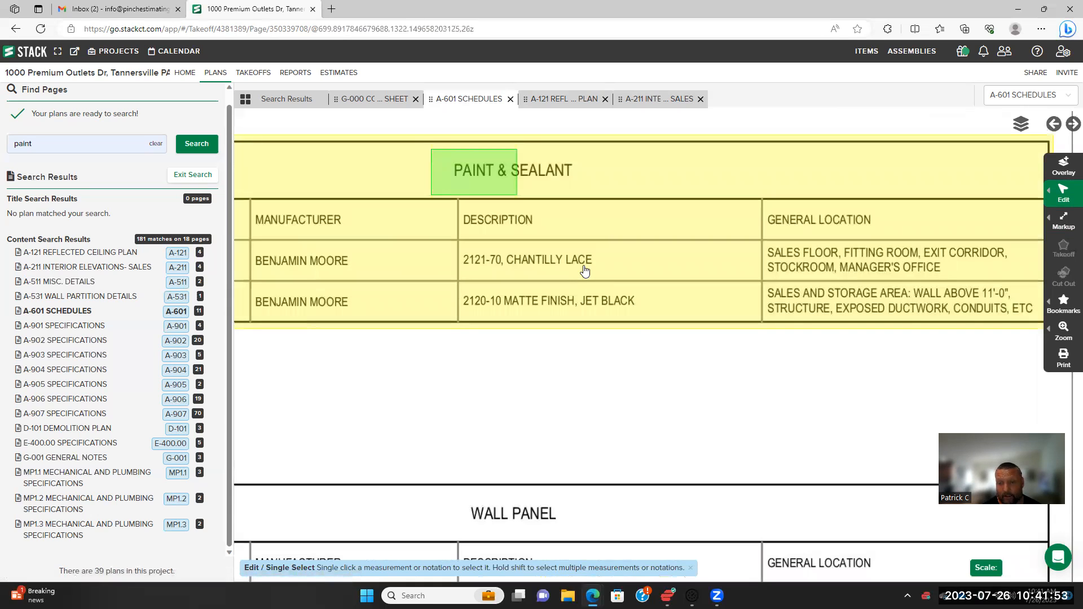
pyautogui.scroll(-2, 585, 271)
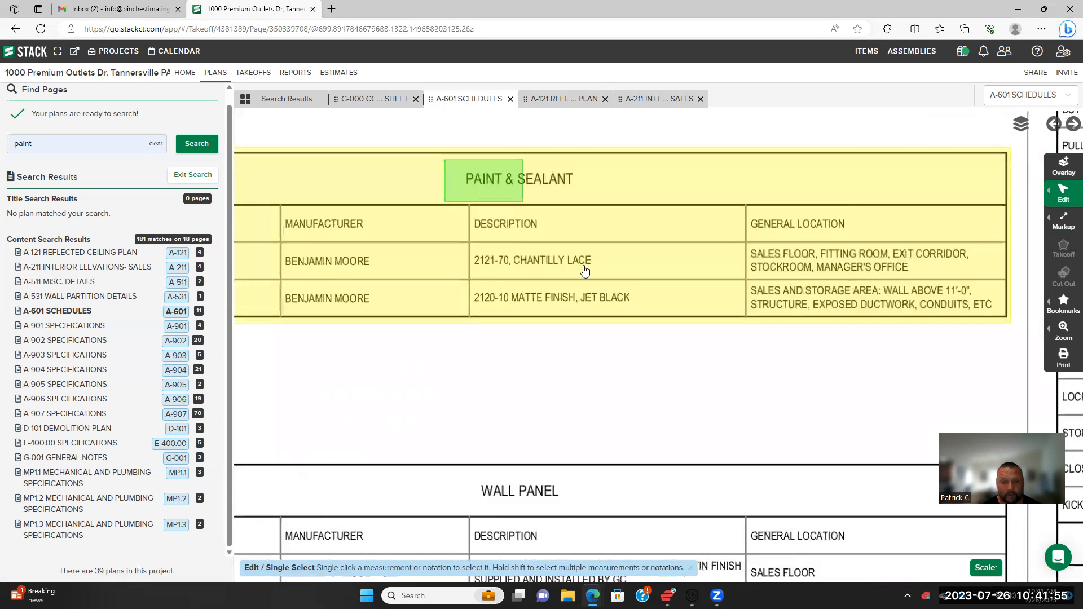
pyautogui.scroll(-1, 557, 313)
pyautogui.scroll(-1, 557, 313)
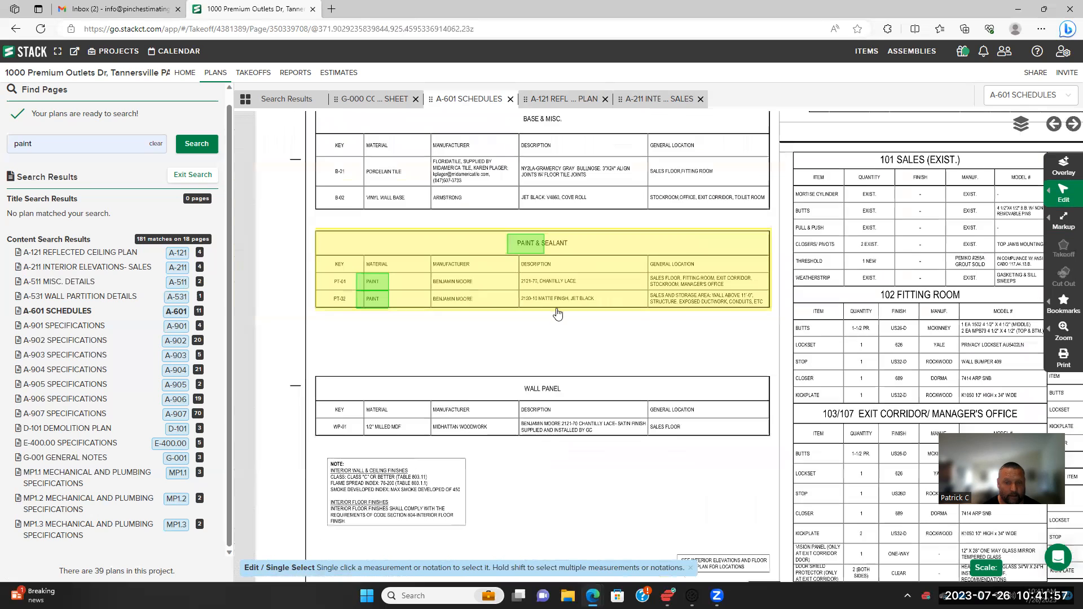
pyautogui.scroll(1, 556, 308)
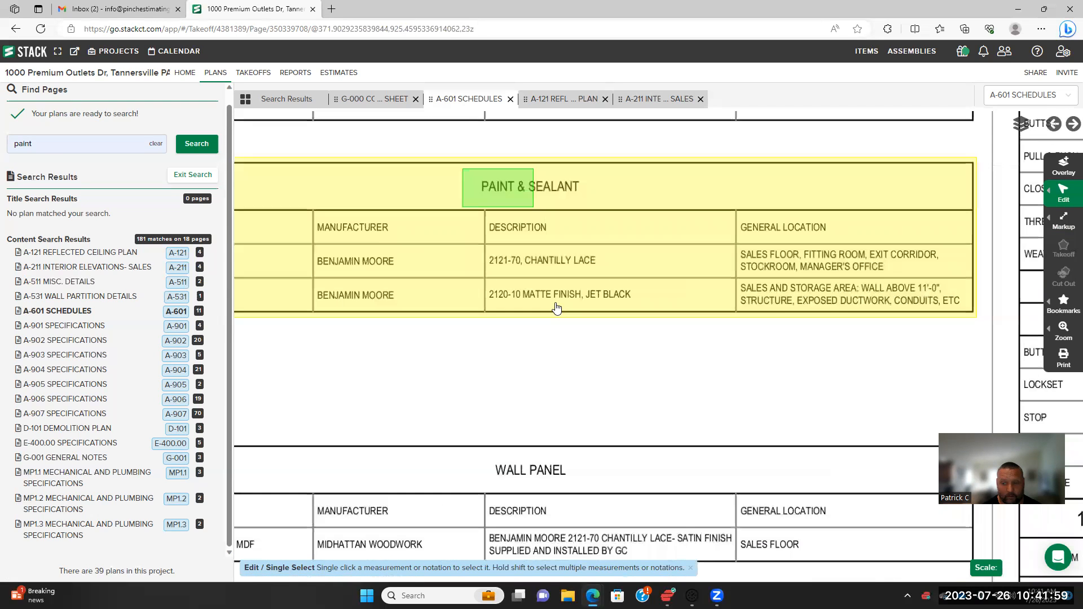
# Review the neighboring Base & Misc. and Wall Panel tables in the A-601 finish schedules
pyautogui.scroll(-2, 548, 283)
pyautogui.moveTo(539, 298); pyautogui.dragTo(478, 195)
pyautogui.scroll(1, 495, 293)
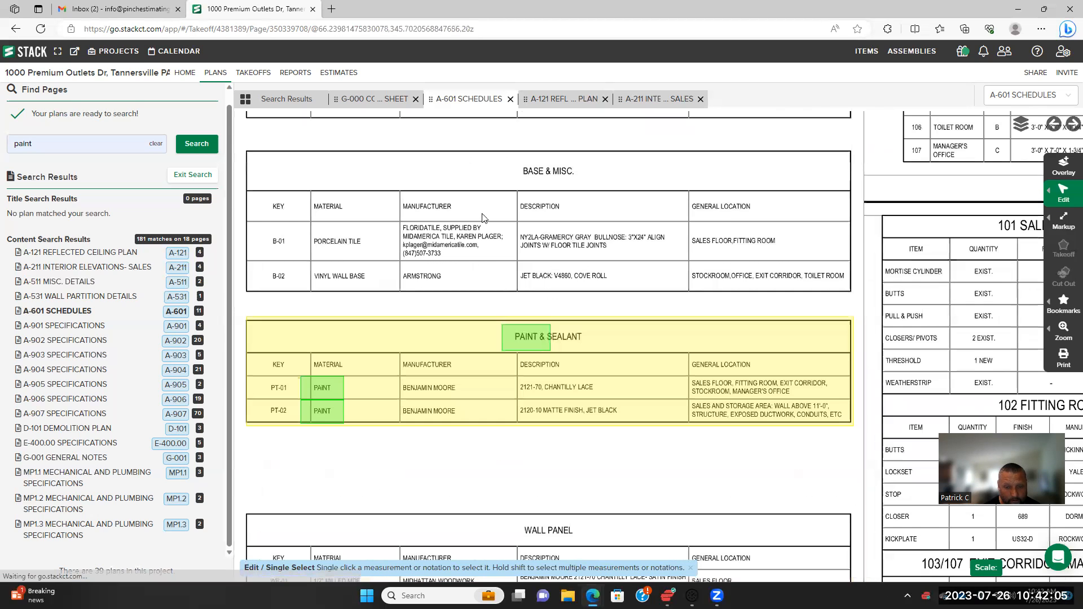
pyautogui.scroll(-4, 481, 214)
pyautogui.moveTo(480, 423); pyautogui.dragTo(475, 299)
pyautogui.scroll(3, 475, 299)
pyautogui.scroll(-3, 475, 298)
pyautogui.moveTo(616, 299); pyautogui.dragTo(562, 330)
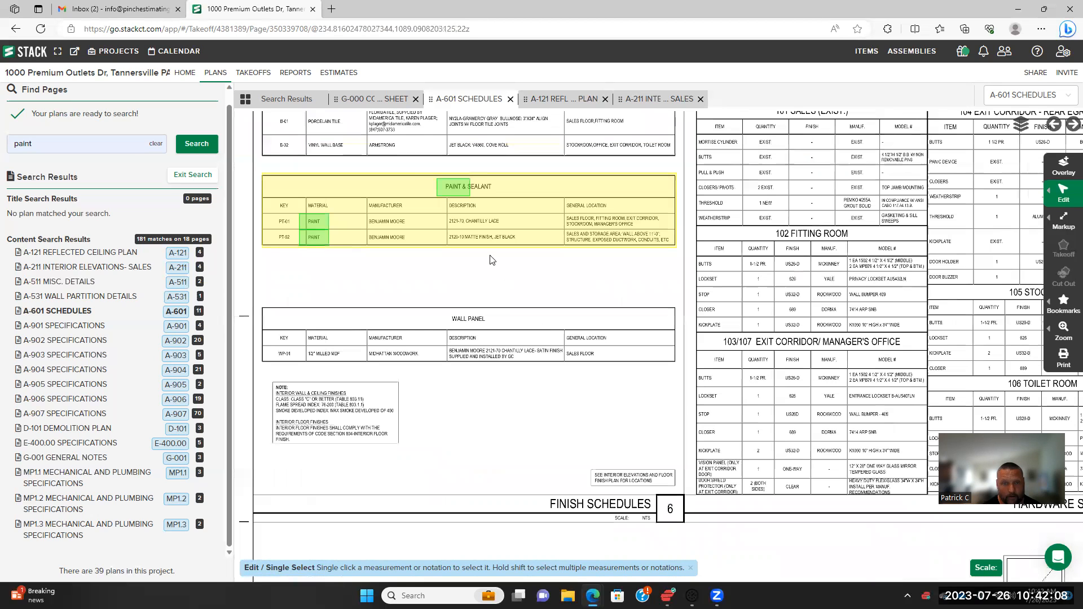
# Check the architectural sheet list on the G-000 cover sheet and look over the whole cover sheet
pyautogui.click(360, 105)
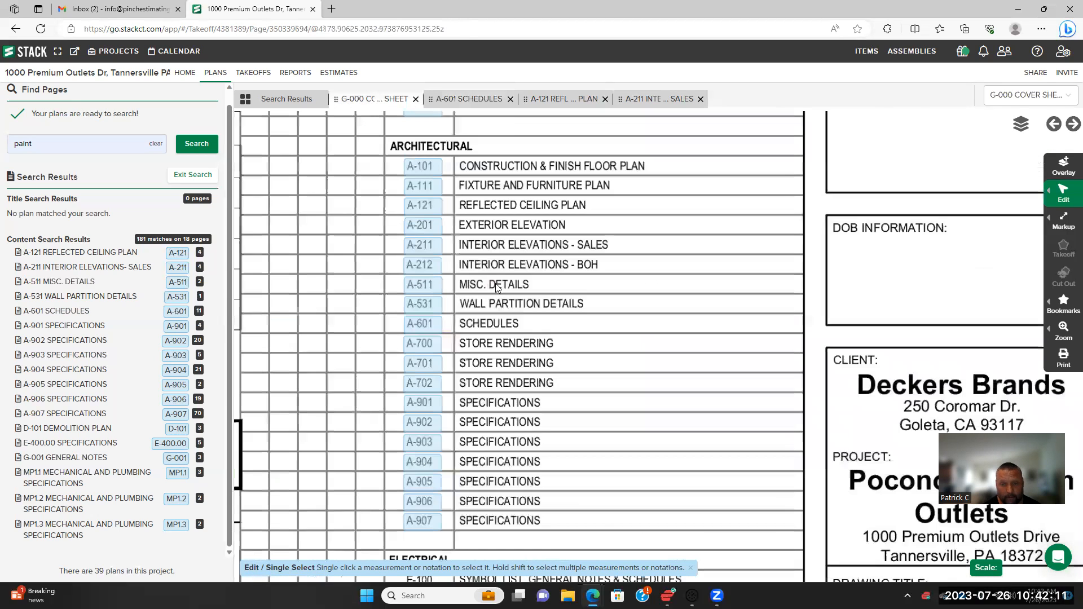
pyautogui.scroll(-5, 452, 337)
pyautogui.moveTo(402, 325); pyautogui.dragTo(654, 320)
pyautogui.moveTo(625, 274); pyautogui.dragTo(553, 268)
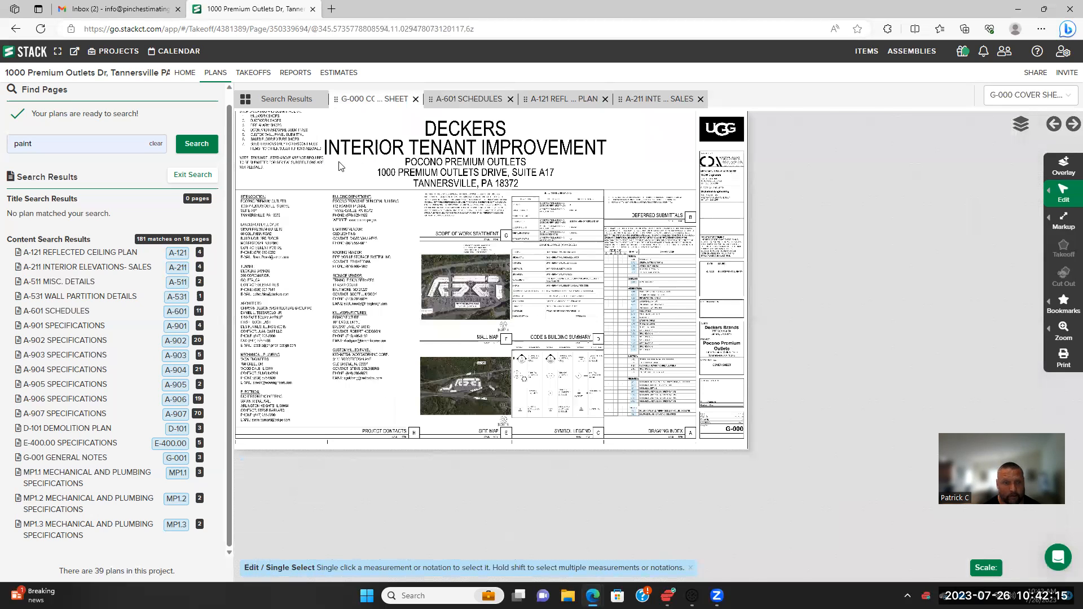
# Open the A-511 Misc. Details sheet and highlight the Knape & Vogt shelf standards and brackets paint note in yellow
pyautogui.click(97, 284)
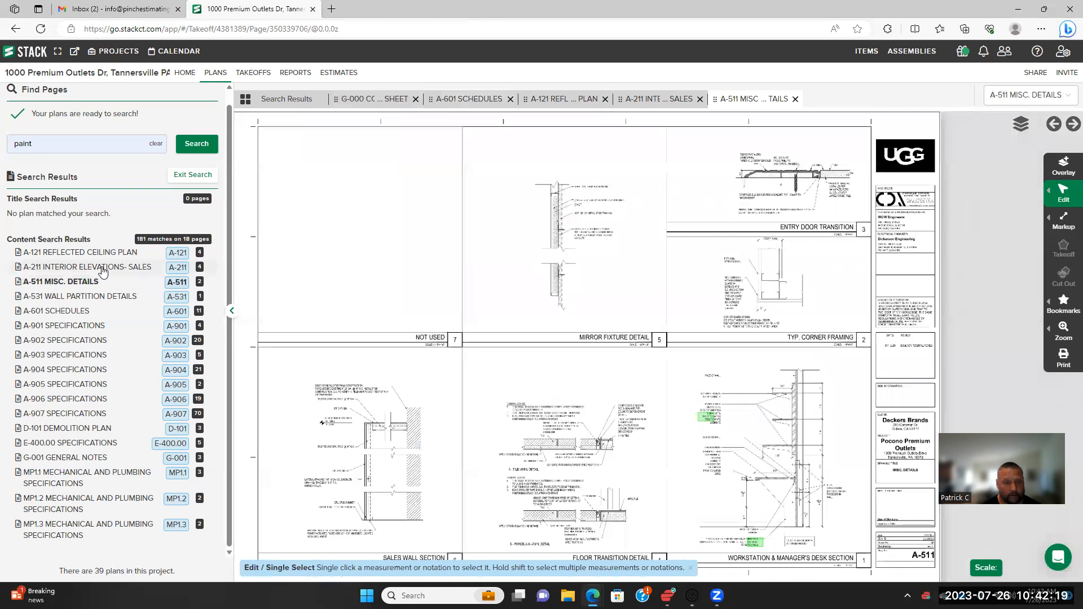
pyautogui.scroll(1, 734, 446)
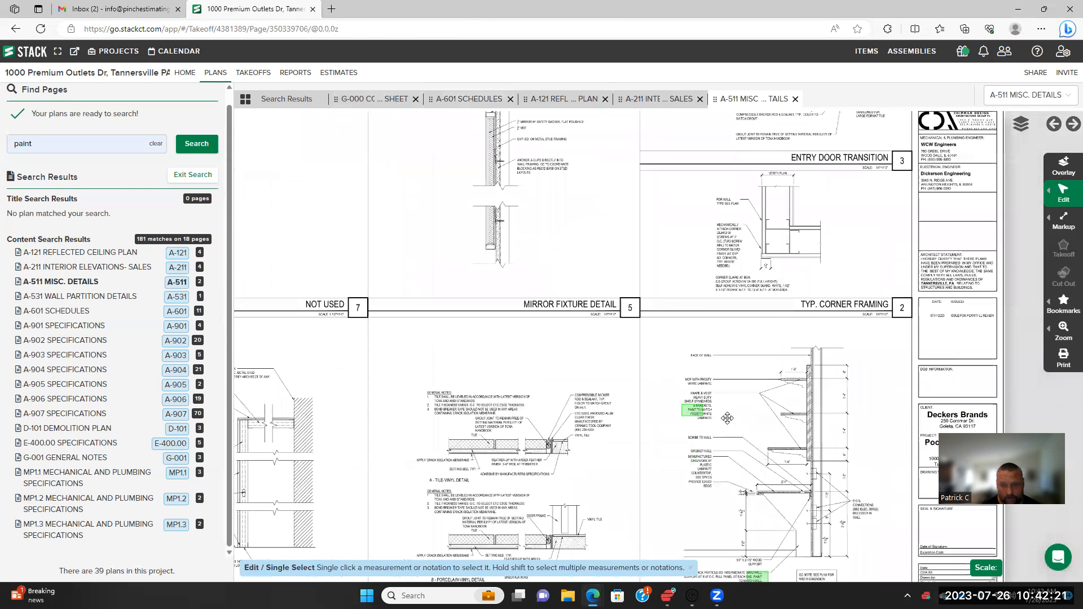
pyautogui.scroll(1, 728, 418)
pyautogui.scroll(1, 612, 285)
pyautogui.scroll(1, 591, 275)
pyautogui.scroll(1, 591, 275)
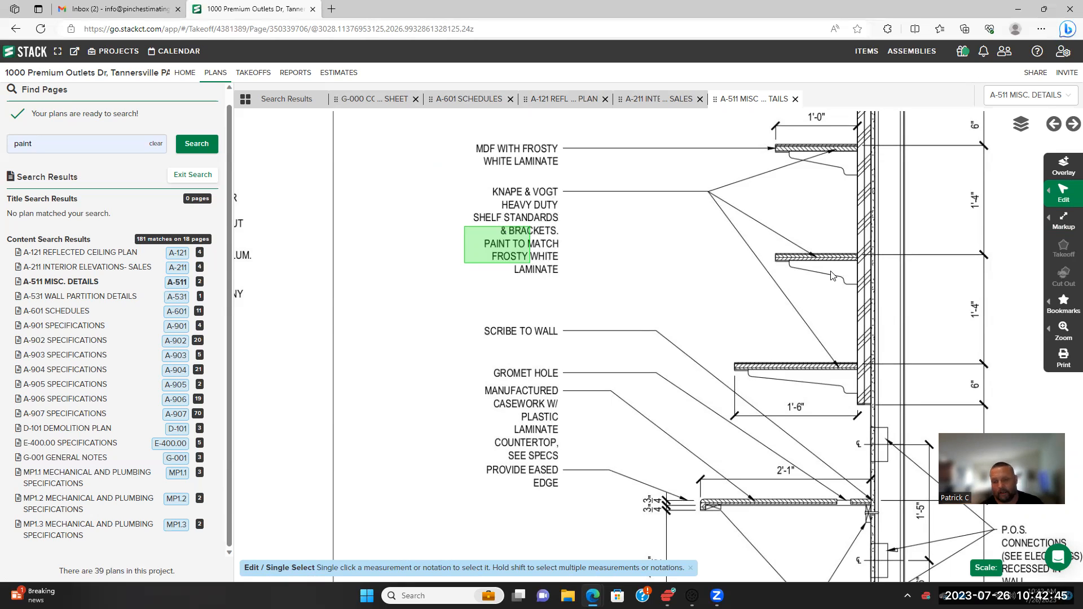
pyautogui.moveTo(1063, 221)
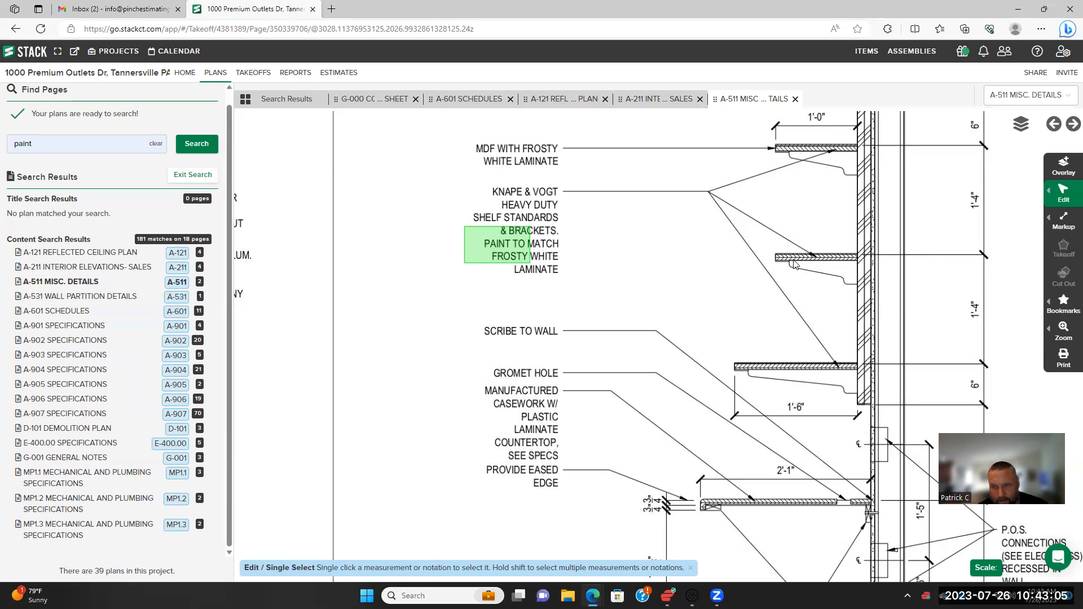
pyautogui.click(1059, 220)
pyautogui.click(966, 216)
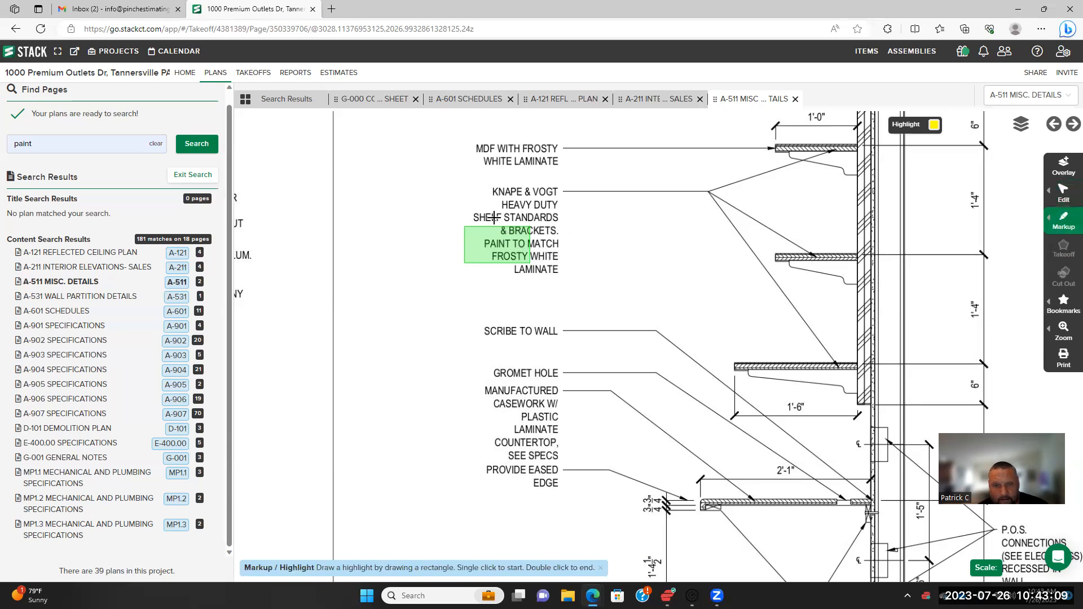
pyautogui.click(470, 188)
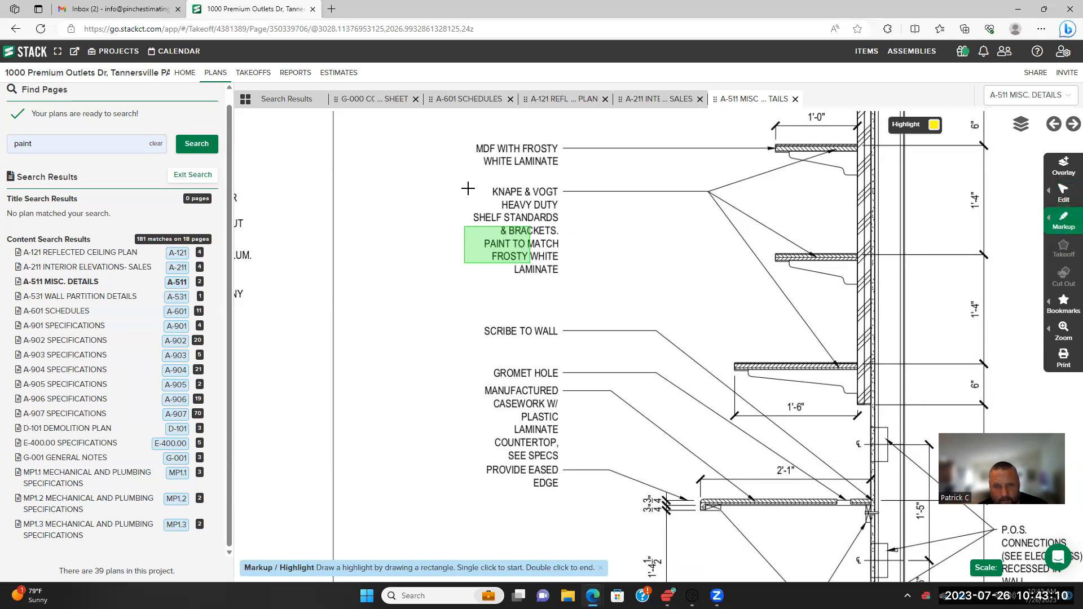
pyautogui.doubleClick(578, 280)
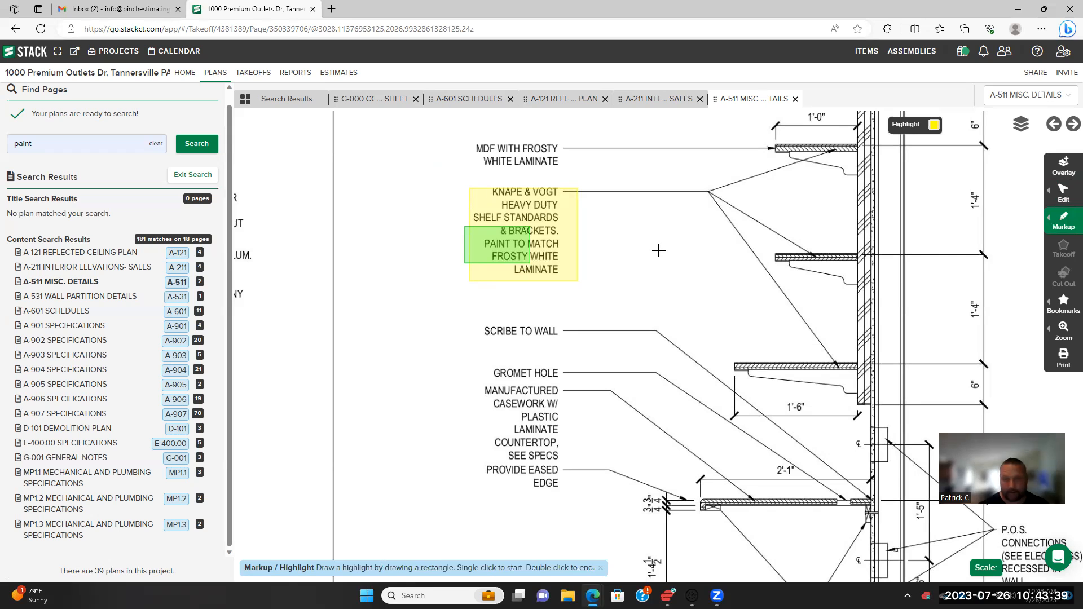
# Highlight the particle board wing wall support "Paint to match wall" note in the Workstation & Manager's Desk Section in yellow
pyautogui.scroll(-3, 652, 249)
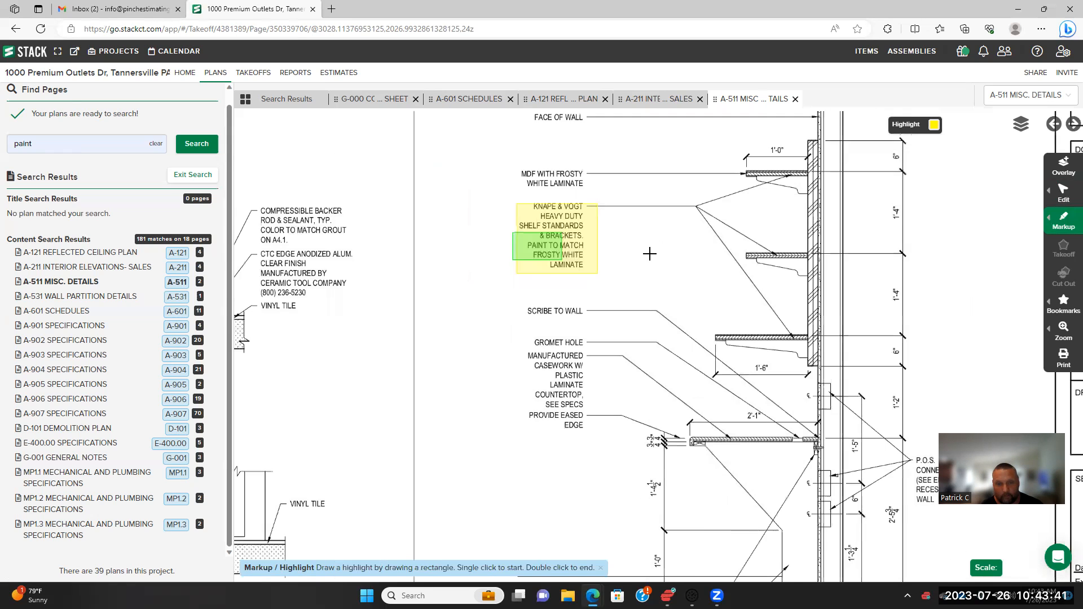
pyautogui.scroll(4, 566, 247)
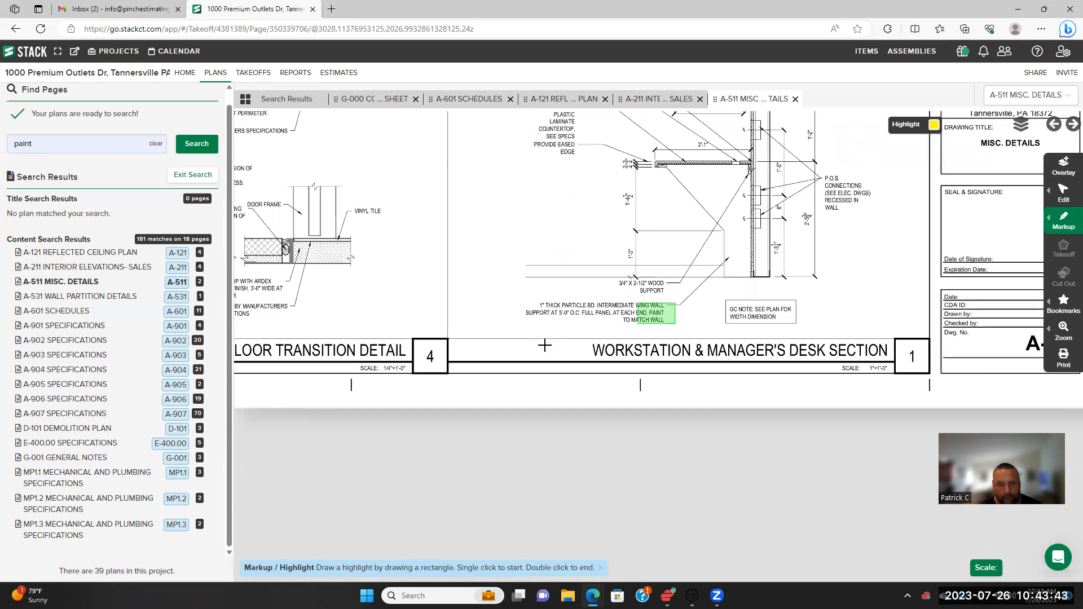
pyautogui.scroll(-3, 476, 297)
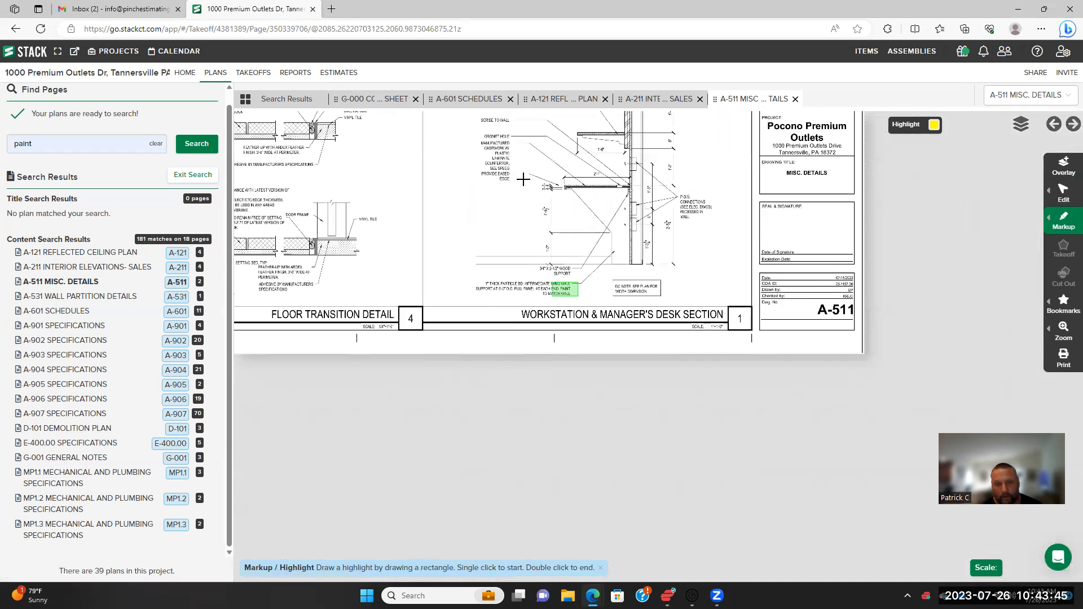
pyautogui.scroll(1, 493, 240)
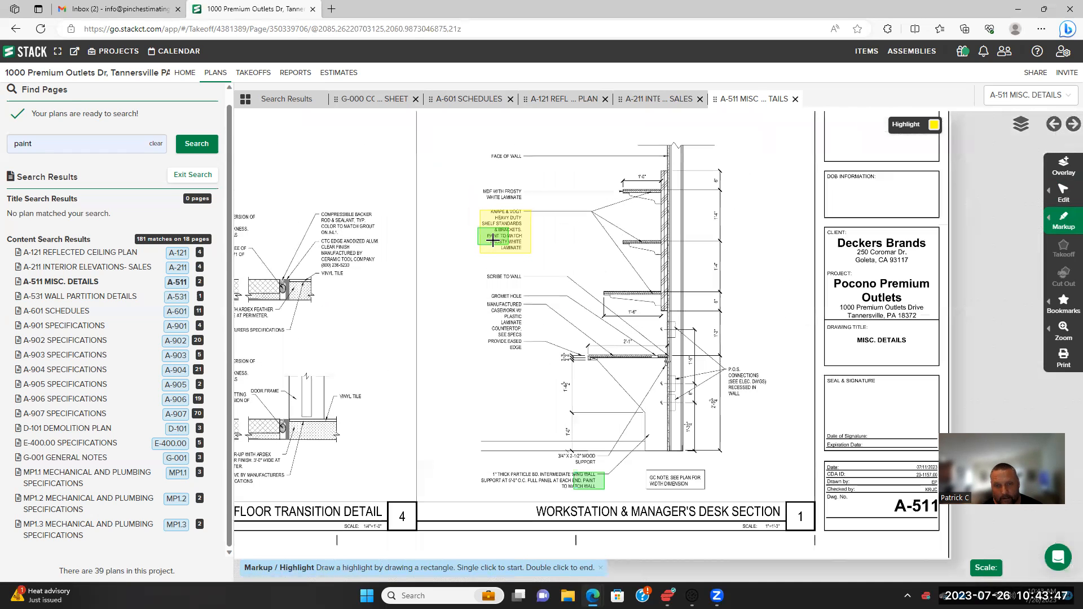
pyautogui.scroll(1, 492, 240)
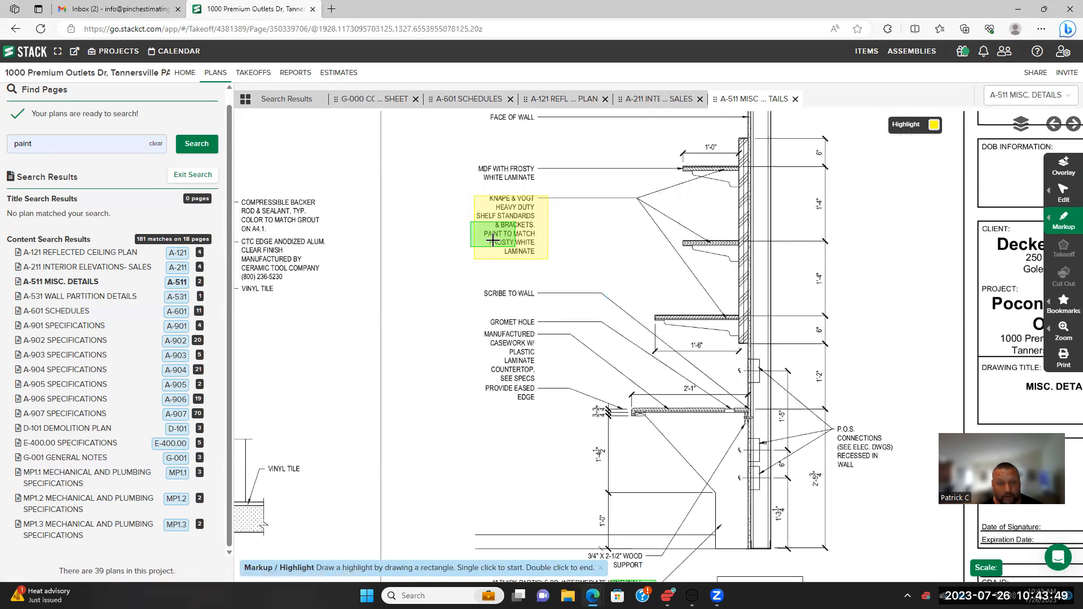
pyautogui.scroll(-2, 493, 245)
pyautogui.moveTo(498, 382); pyautogui.dragTo(504, 263)
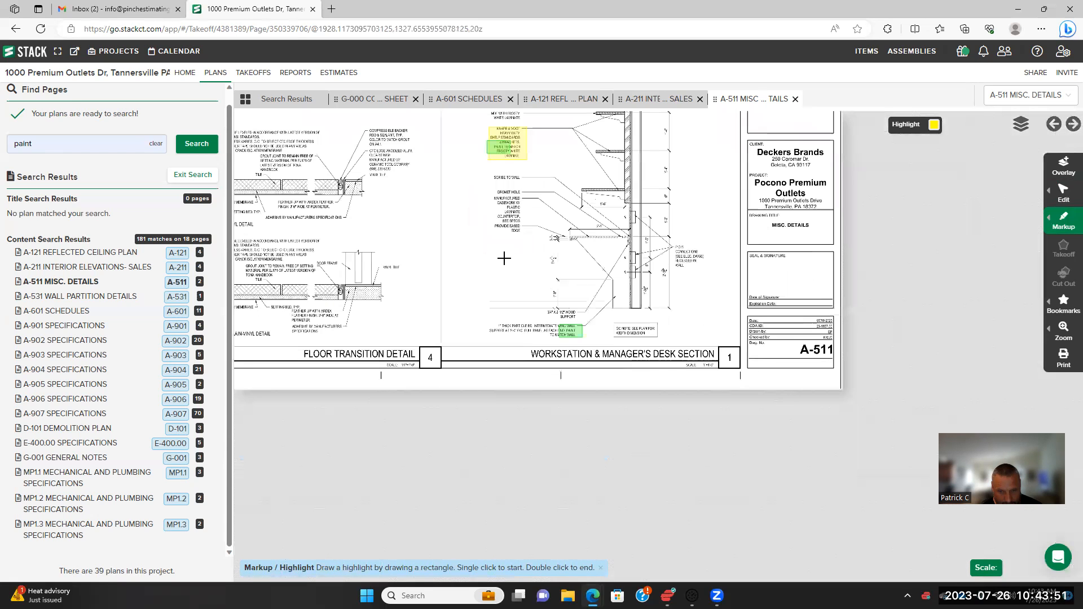
pyautogui.scroll(2, 527, 301)
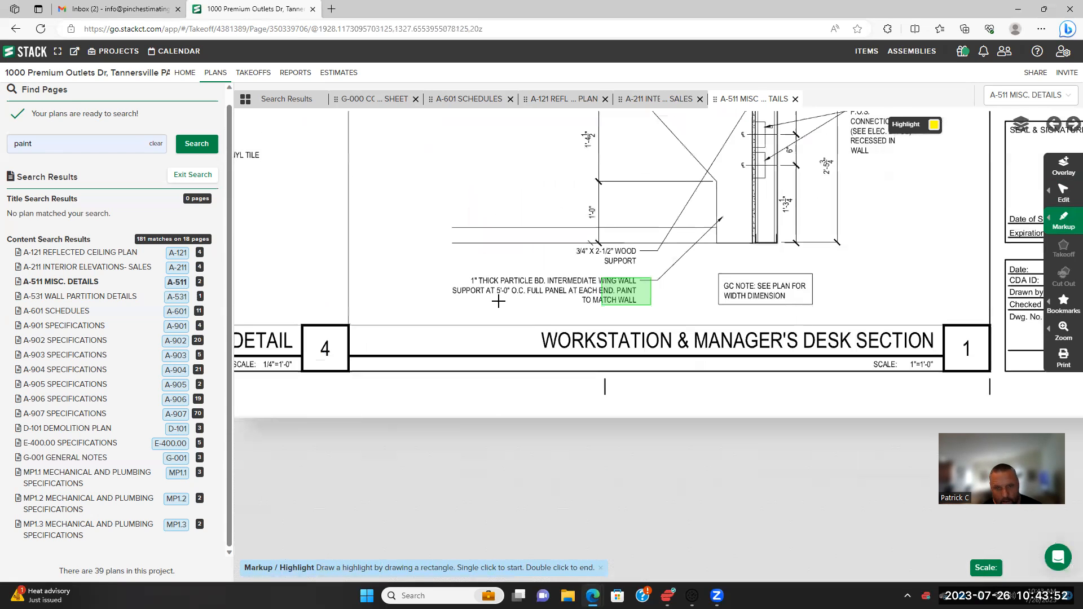
pyautogui.click(458, 275)
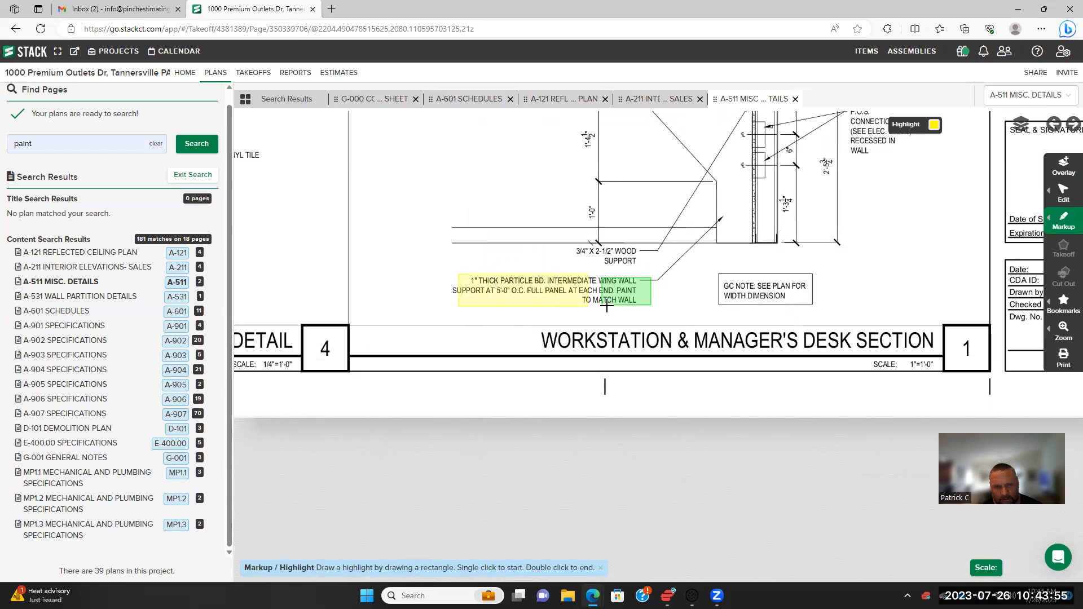
pyautogui.doubleClick(655, 307)
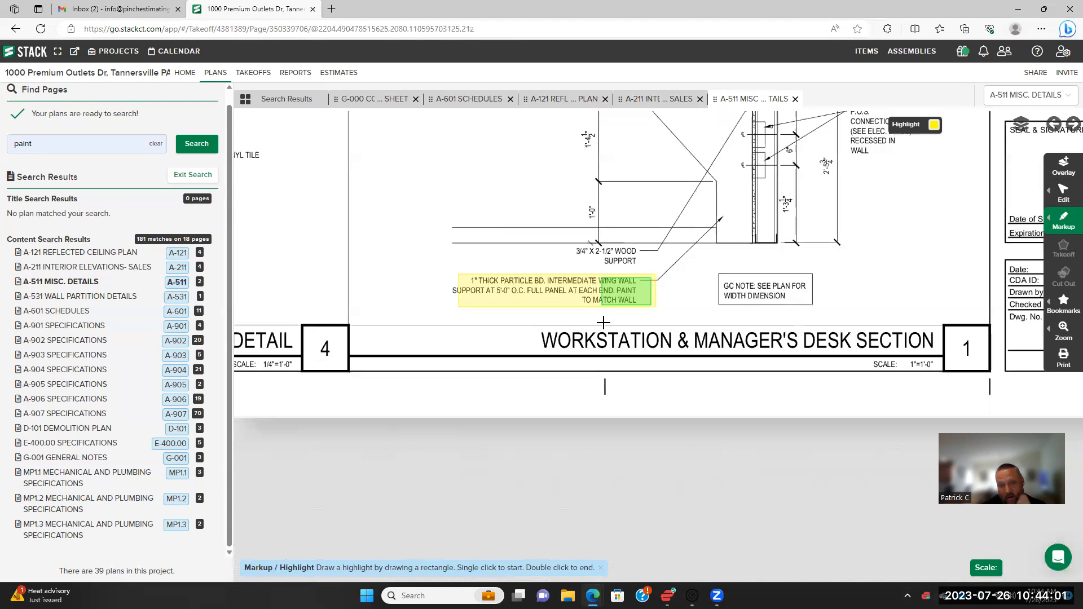
# Examine the wing wall support paint note against the Workstation & Manager's Desk Section drawing on A-511
pyautogui.scroll(2, 566, 319)
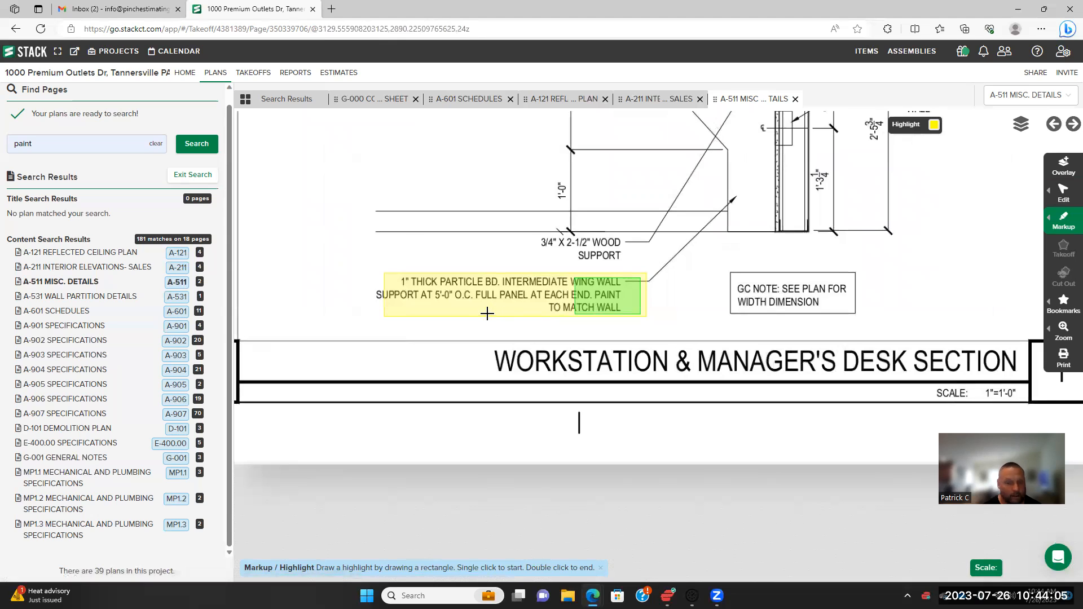
pyautogui.scroll(3, 487, 312)
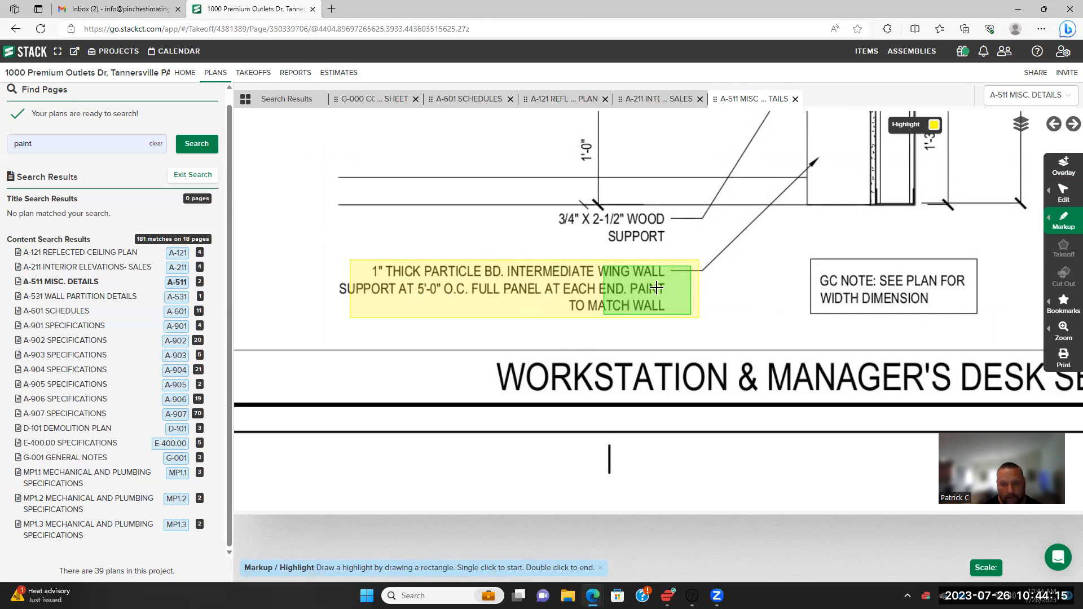
pyautogui.scroll(-3, 706, 253)
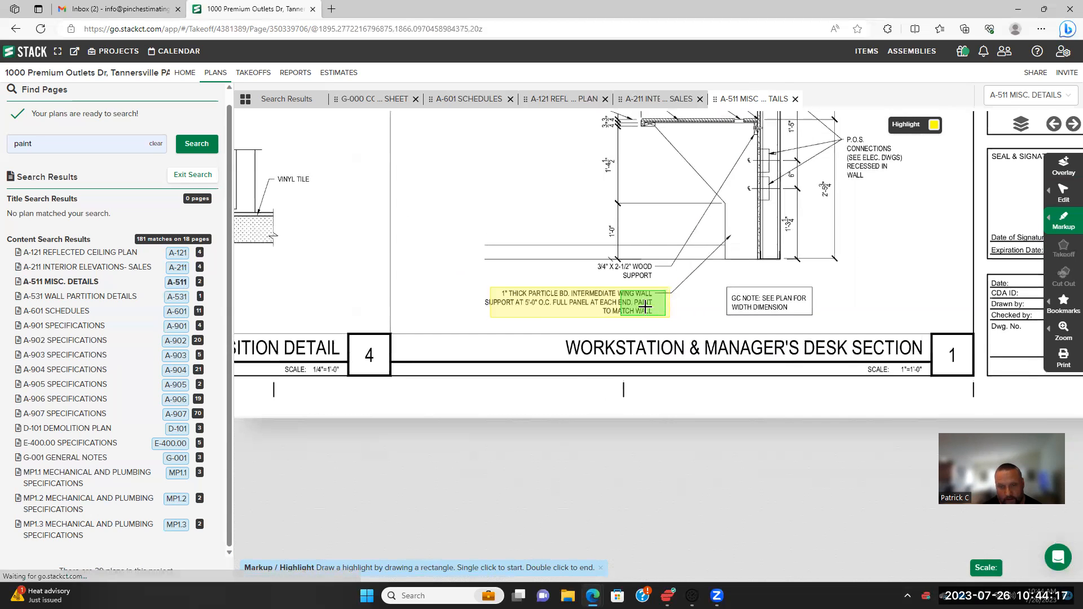
pyautogui.scroll(1, 682, 233)
pyautogui.scroll(3, 681, 233)
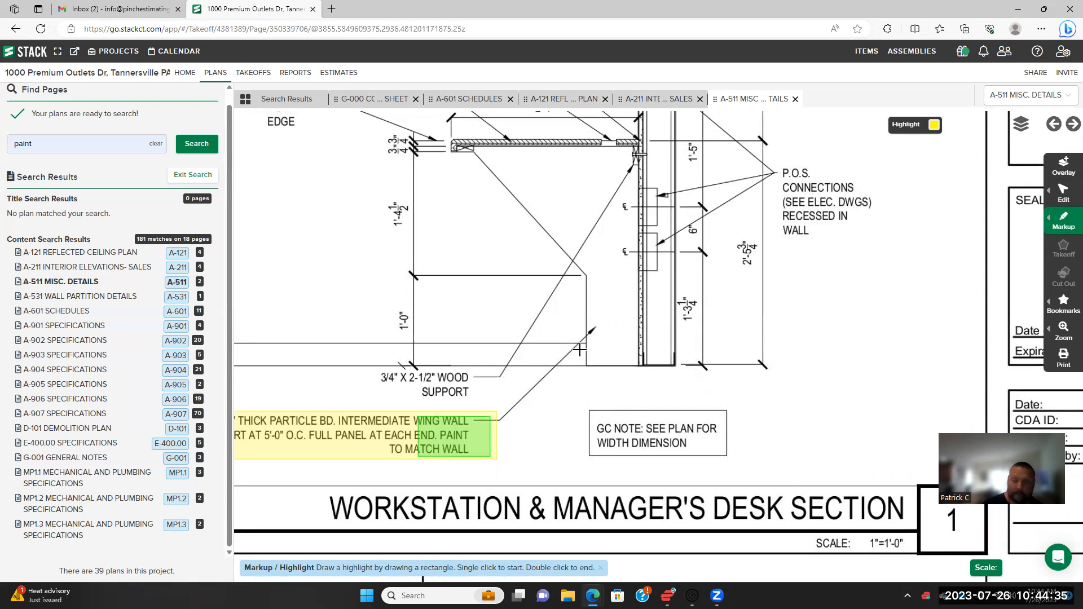
pyautogui.scroll(-5, 603, 321)
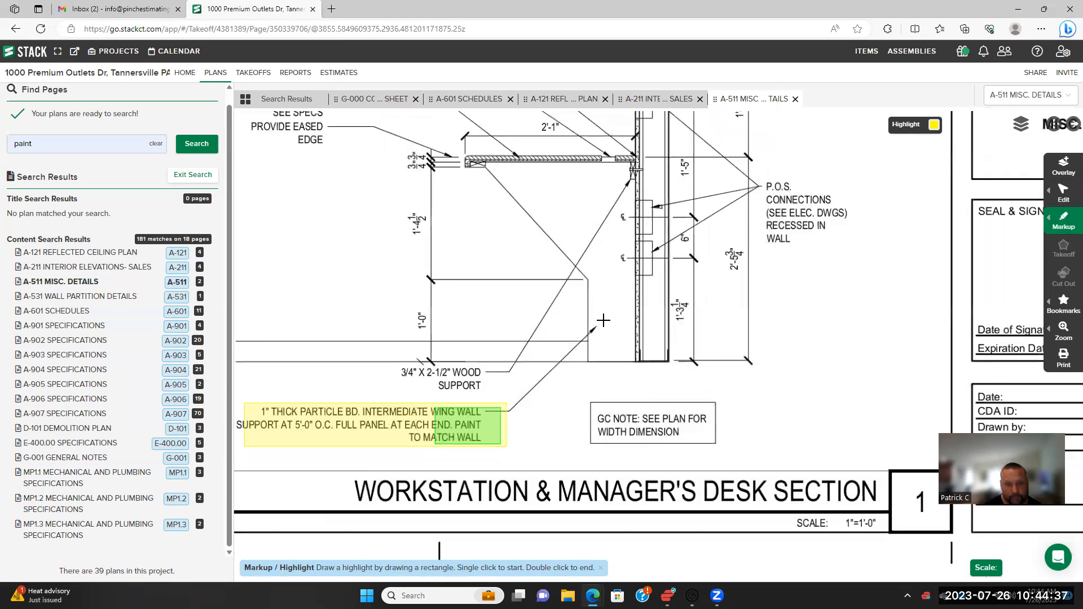
pyautogui.scroll(-4, 767, 361)
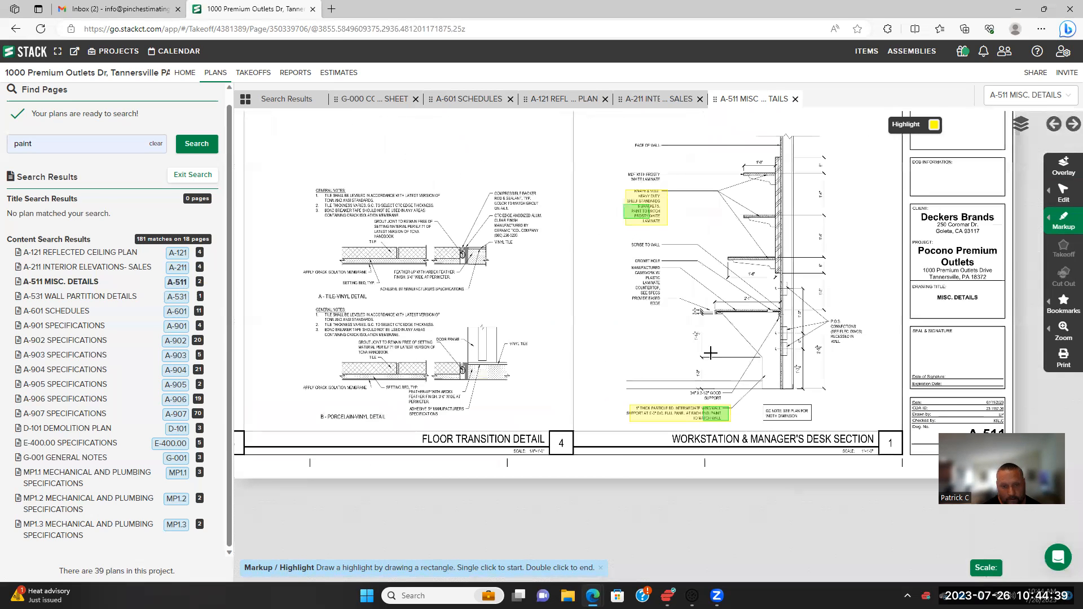
pyautogui.moveTo(625, 355); pyautogui.dragTo(501, 269)
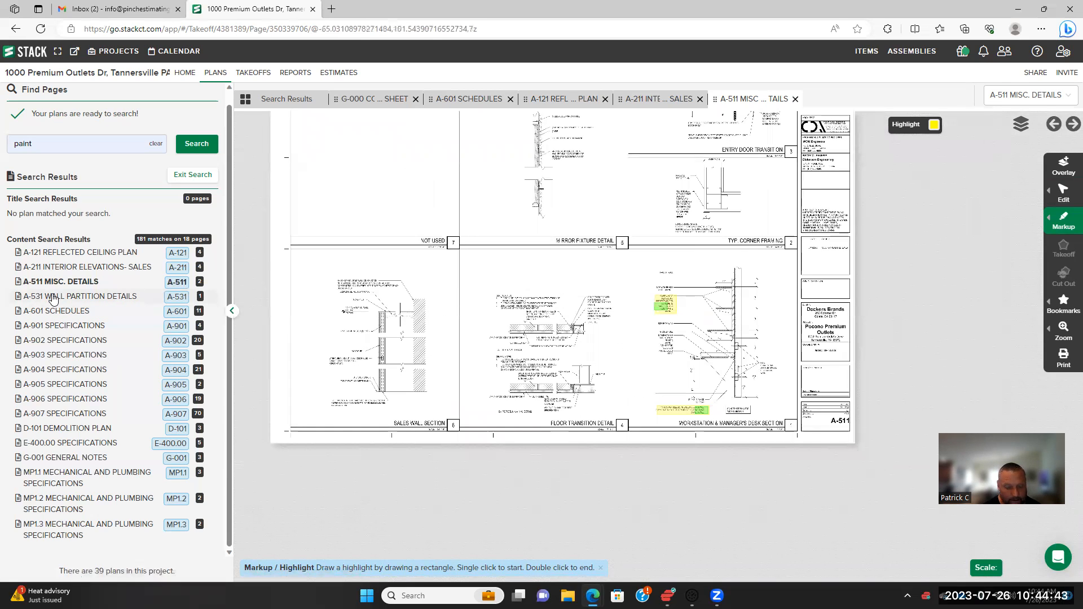
# Open the A-531 Wall Partition Details sheet and read the steel angle "Paint to match milled panel" note at wall type E
pyautogui.click(54, 298)
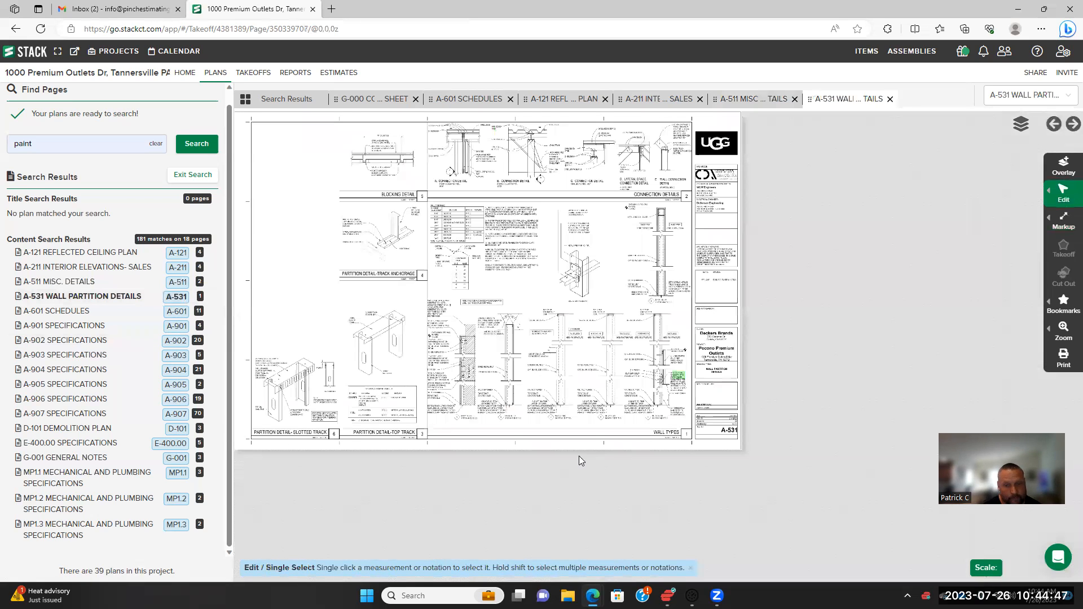
pyautogui.scroll(3, 596, 404)
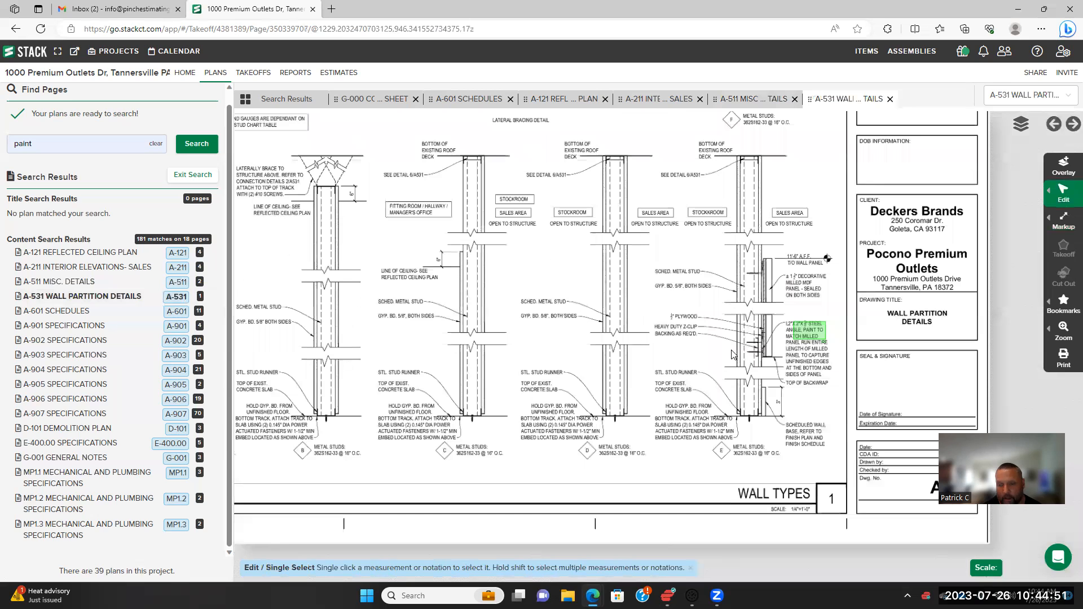
pyautogui.moveTo(730, 353); pyautogui.dragTo(596, 359)
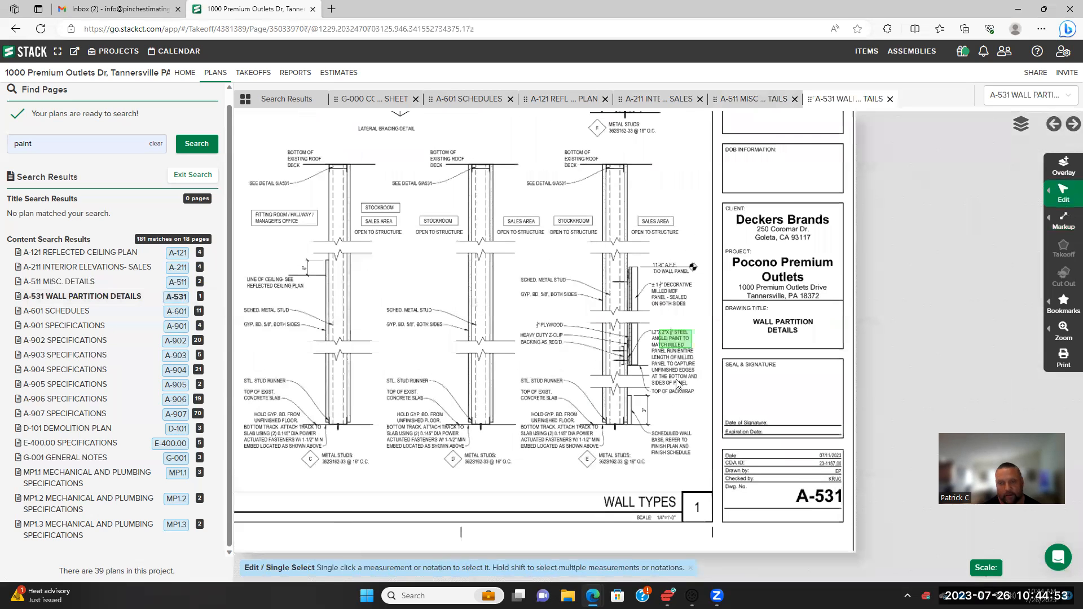
pyautogui.scroll(1, 690, 380)
pyautogui.scroll(1, 691, 379)
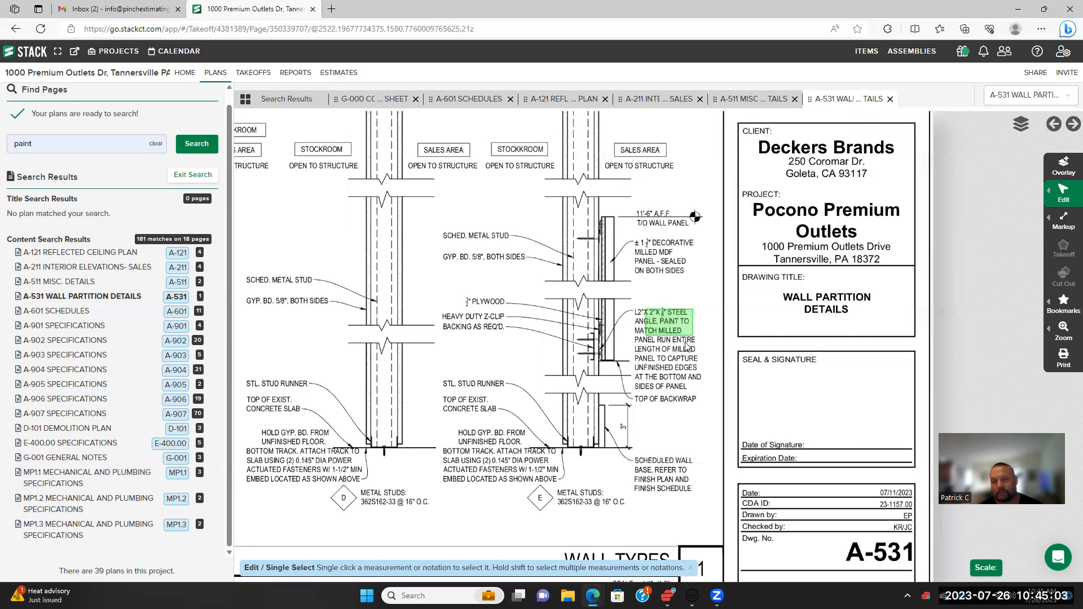
pyautogui.scroll(1, 695, 347)
pyautogui.scroll(2, 695, 348)
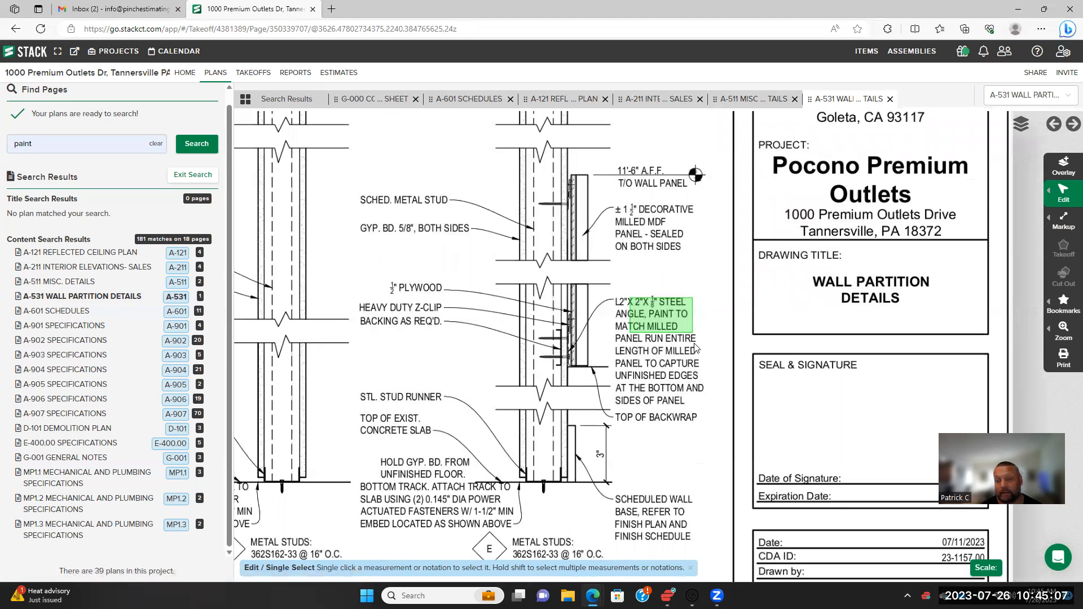
pyautogui.scroll(2, 694, 352)
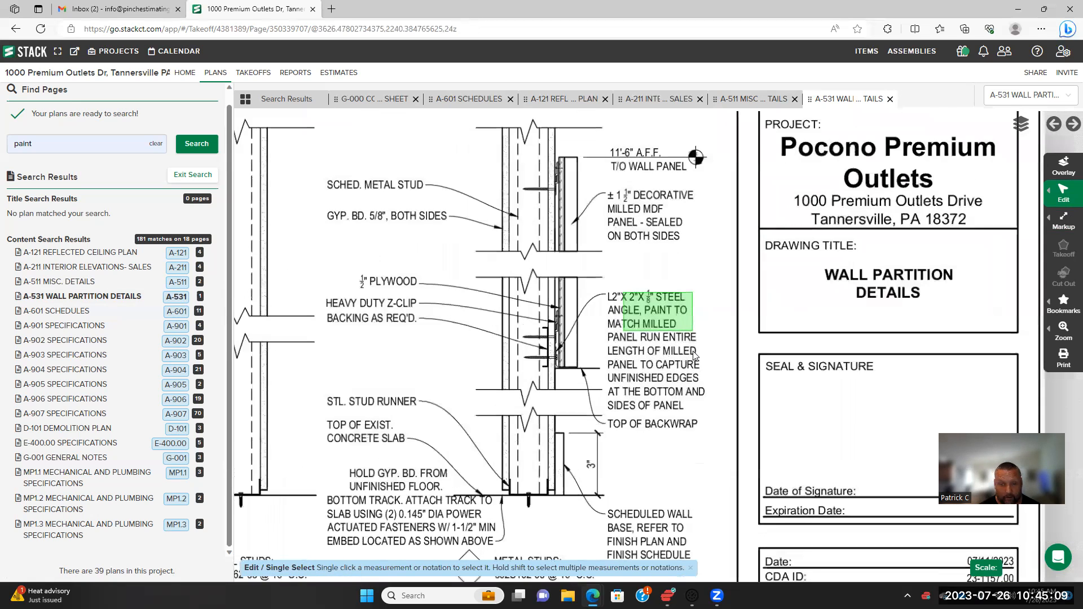
pyautogui.scroll(1, 638, 342)
pyautogui.scroll(1, 650, 376)
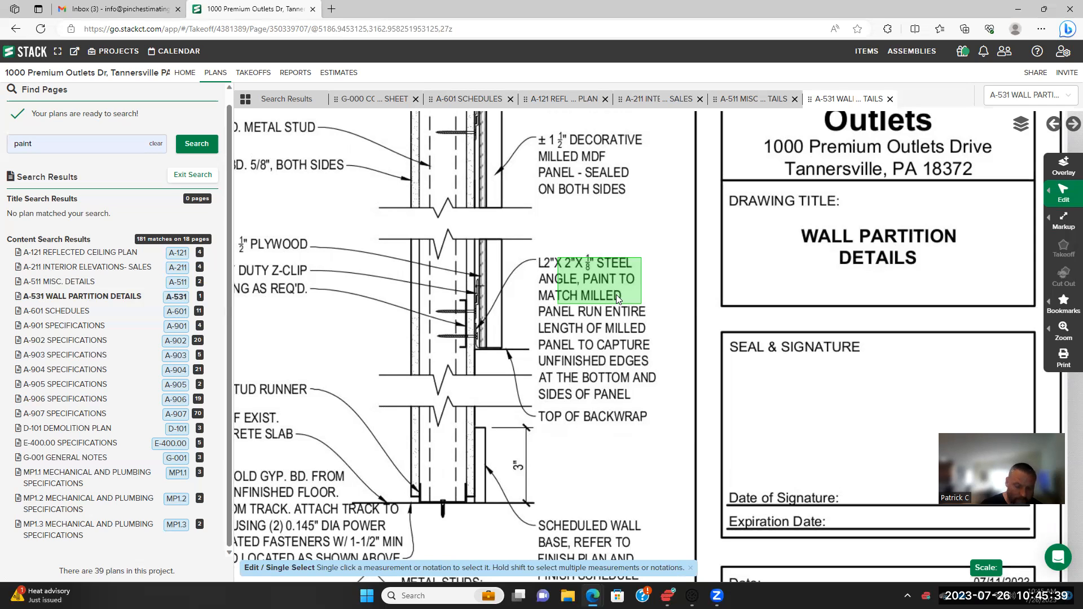
pyautogui.scroll(-1, 616, 295)
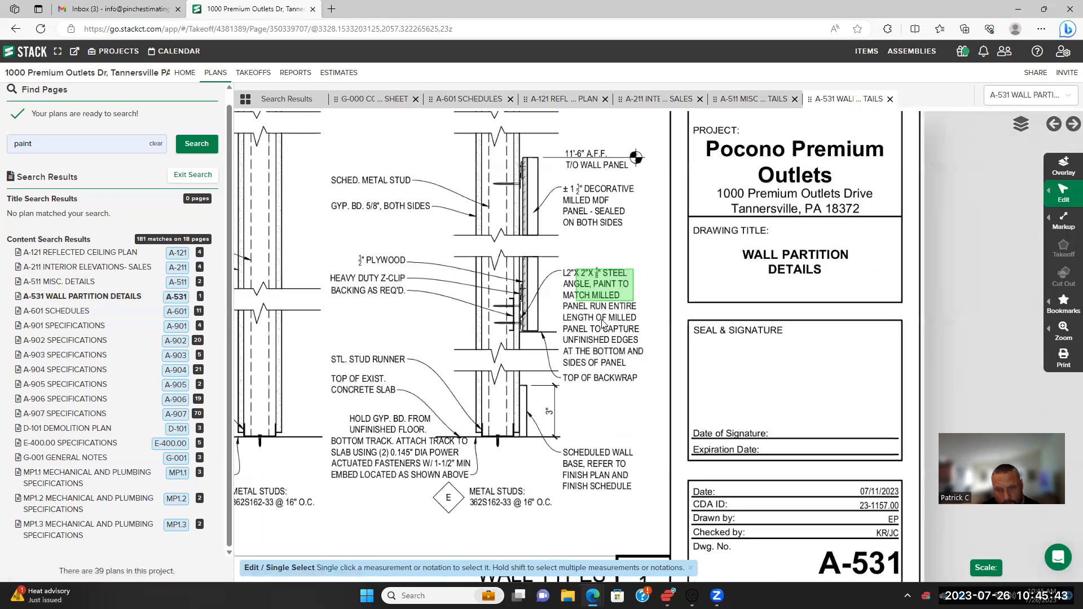
pyautogui.moveTo(619, 350); pyautogui.dragTo(589, 316)
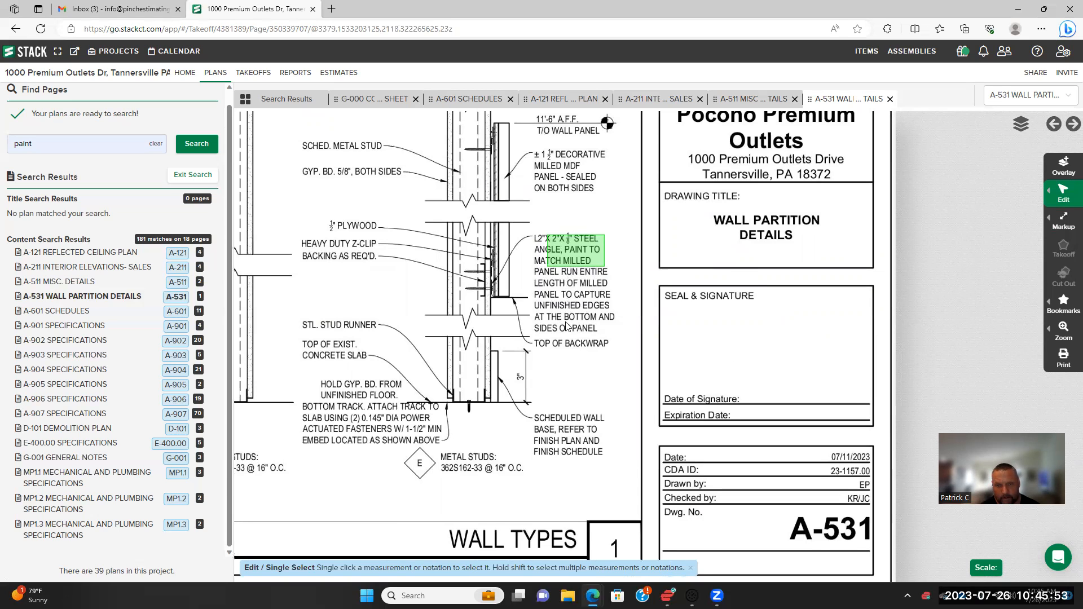
# Look over the remaining wall types and the whole A-531 sheet
pyautogui.scroll(-4, 575, 359)
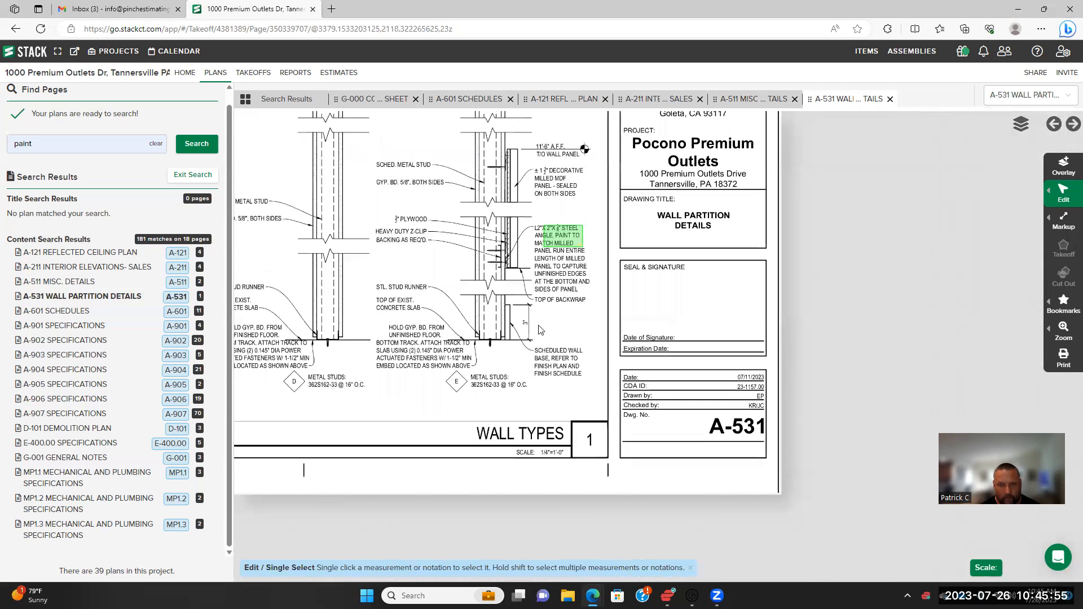
pyautogui.moveTo(441, 334); pyautogui.dragTo(723, 435)
pyautogui.scroll(-3, 446, 338)
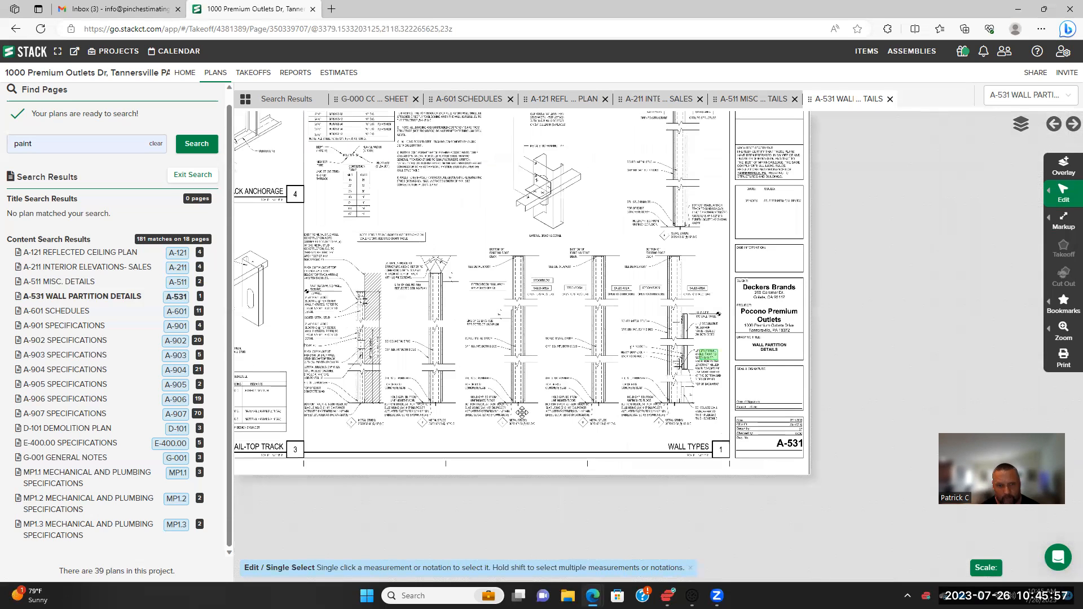
pyautogui.moveTo(645, 427); pyautogui.dragTo(550, 403)
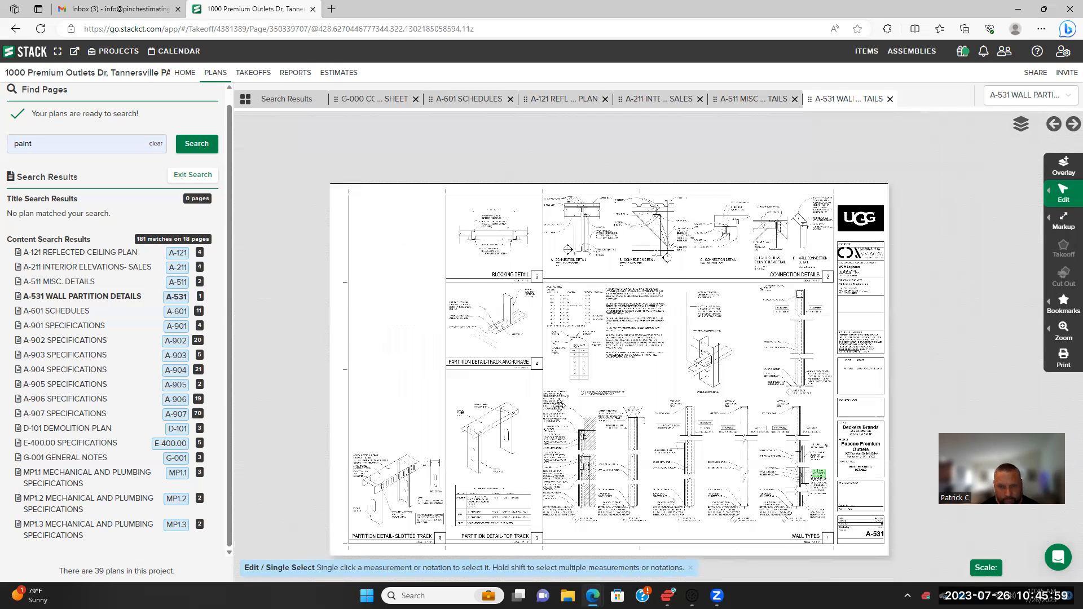
# Revisit the A-601 schedules, then open the A-901 Specifications sheet and highlight the 09900 Painting entry in the table of contents in yellow
pyautogui.click(70, 315)
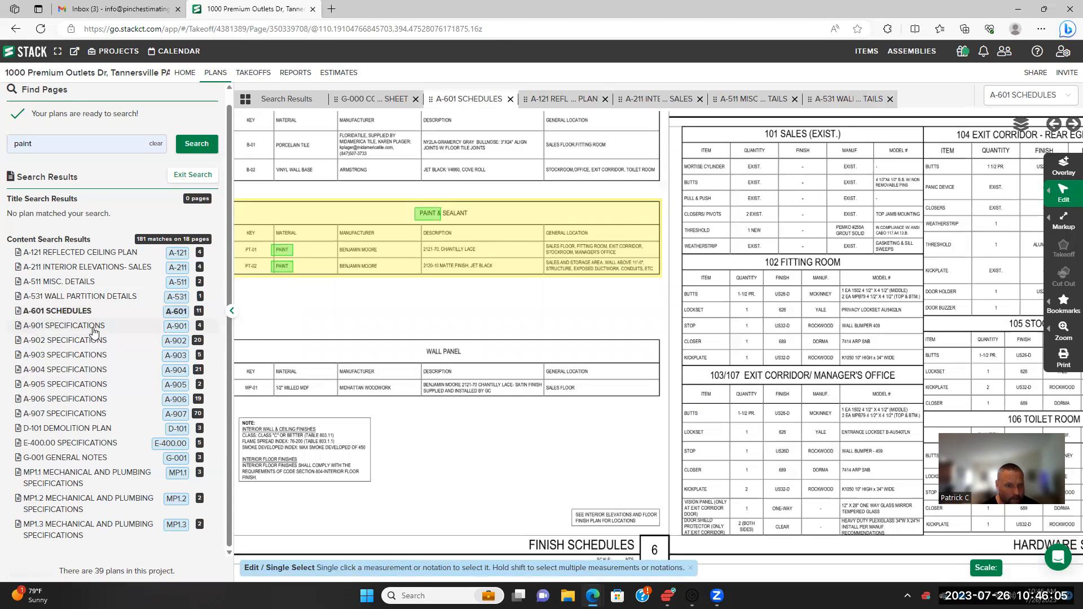
pyautogui.click(94, 327)
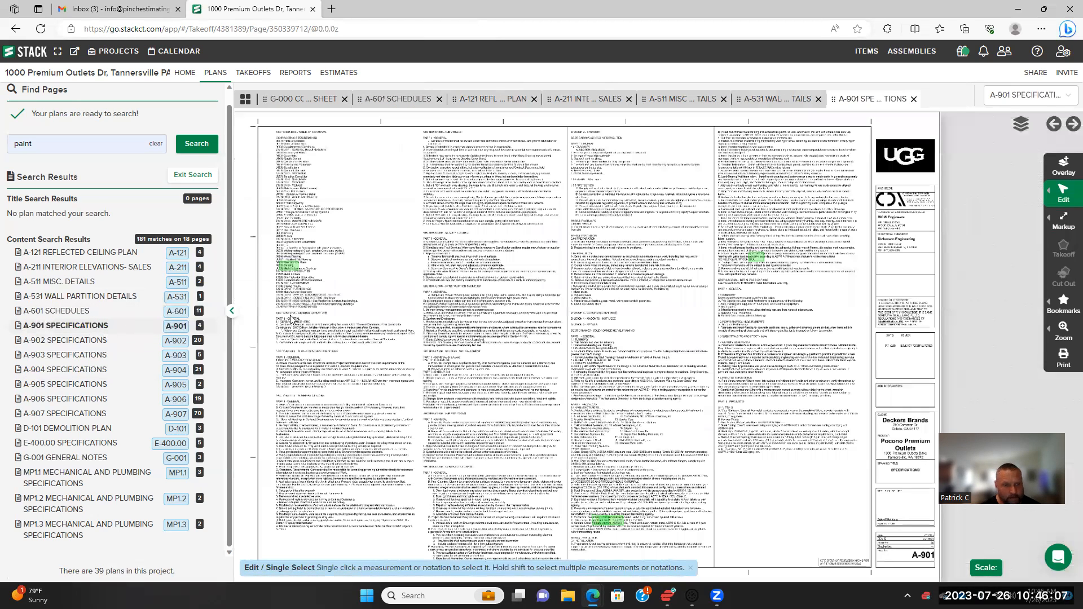
pyautogui.scroll(1, 330, 334)
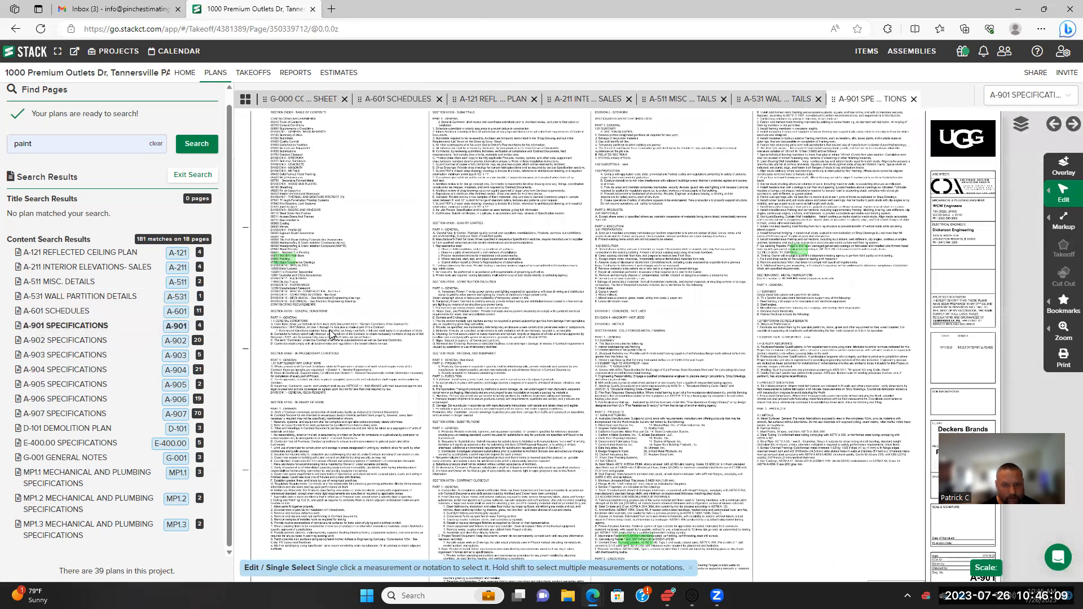
pyautogui.scroll(3, 474, 296)
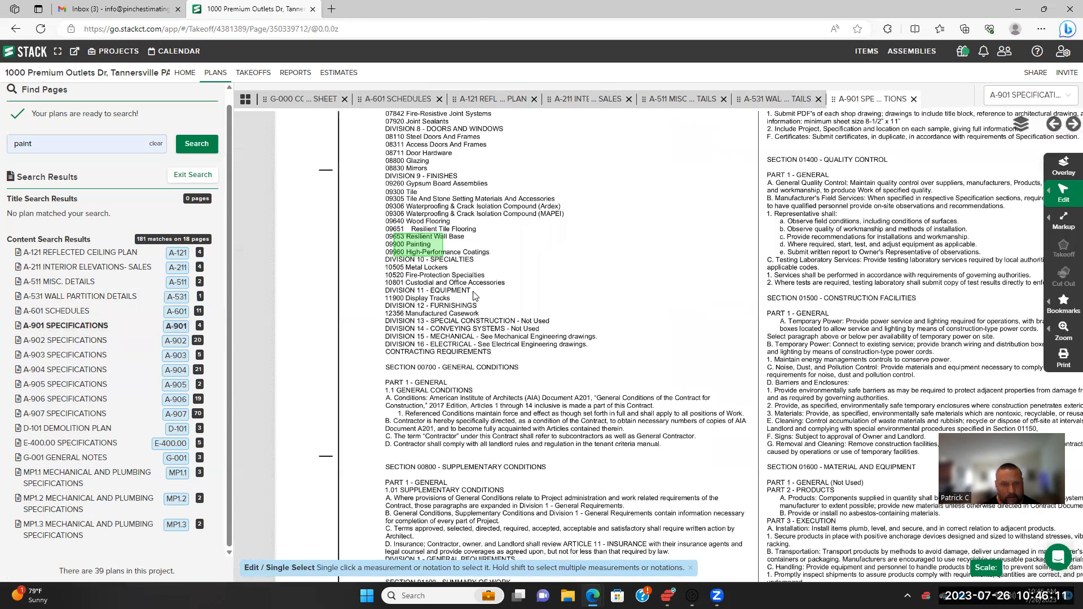
pyautogui.scroll(1, 1007, 223)
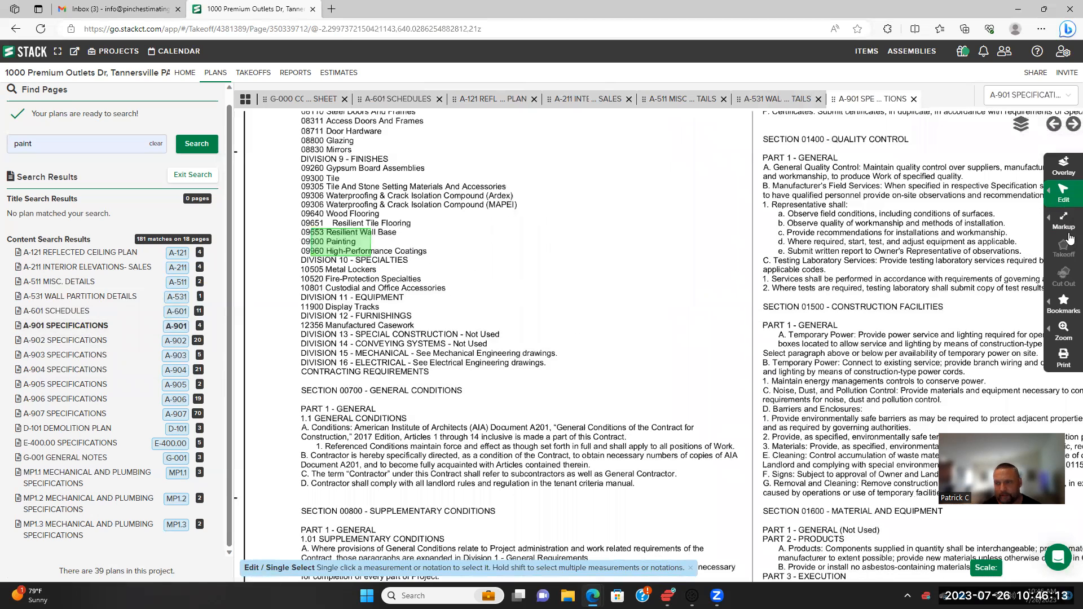
pyautogui.press('h')
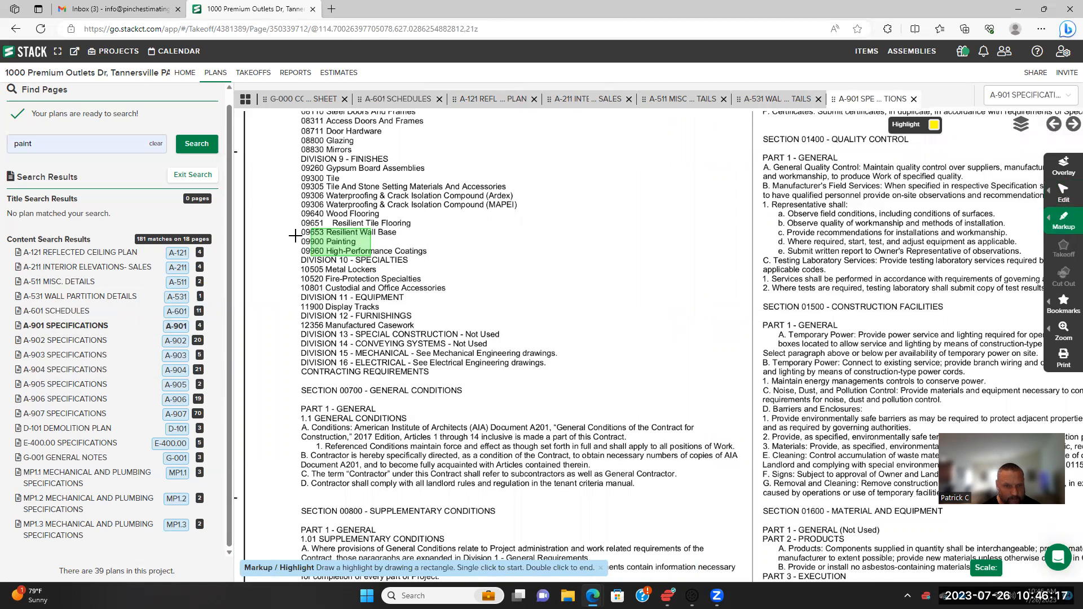
pyautogui.click(295, 236)
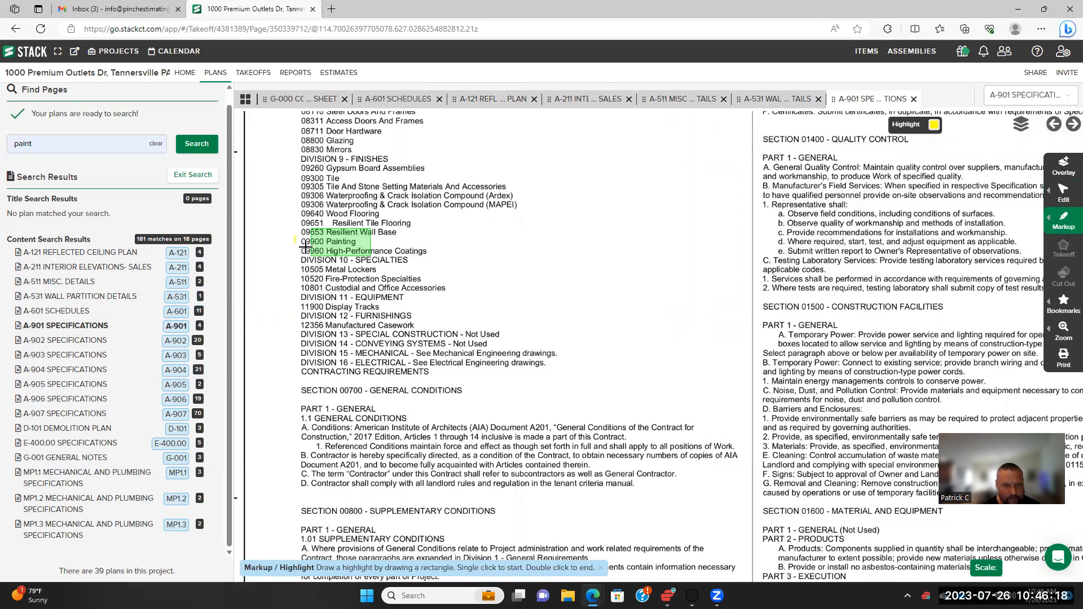
pyautogui.doubleClick(364, 247)
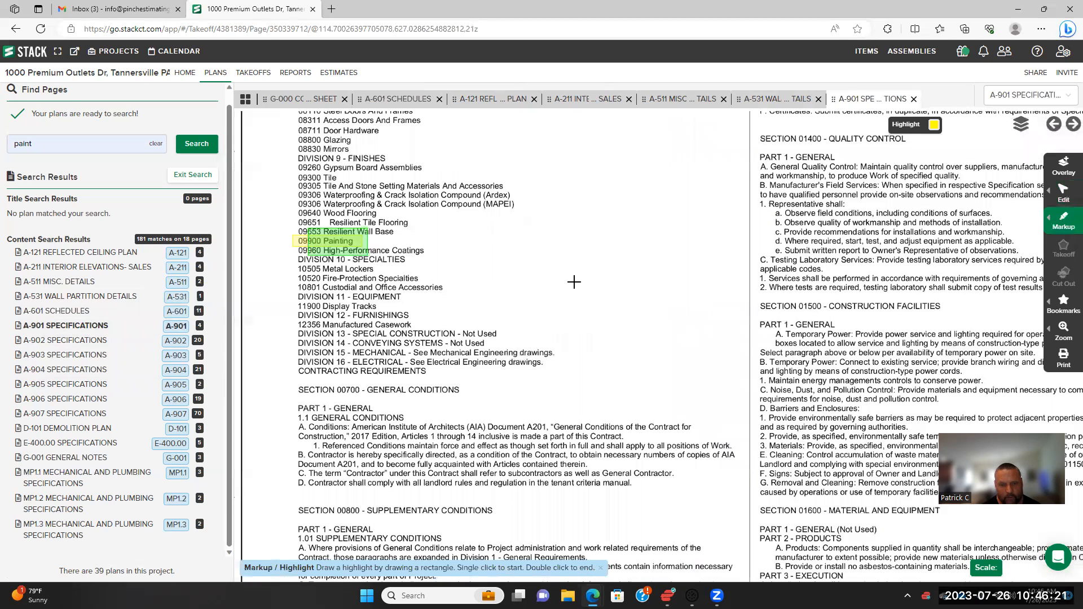
# Highlight item G, Galvanizing Repair Paint: SSPC-Paint 20 or DOD-P-21035, in the A-901 accessories and miscellaneous materials section in yellow
pyautogui.scroll(-3, 449, 267)
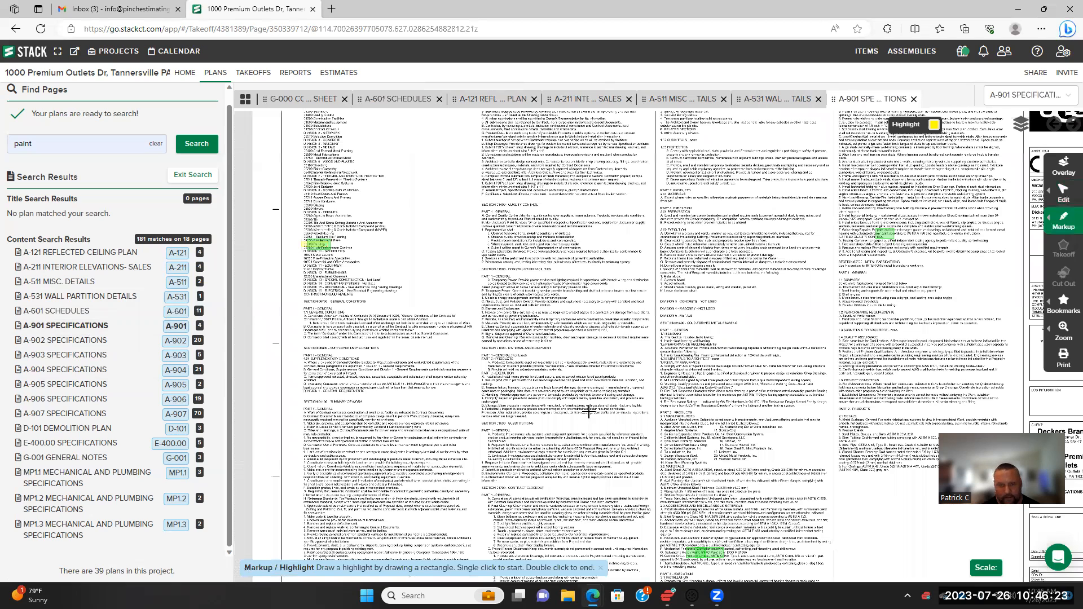
pyautogui.scroll(5, 585, 426)
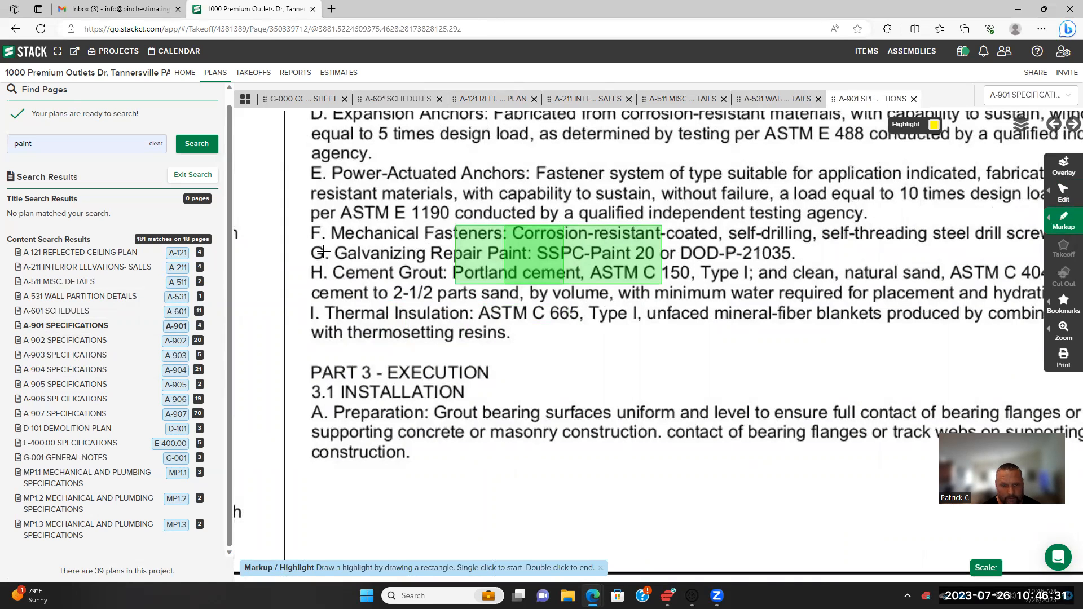
pyautogui.scroll(-1, 323, 253)
pyautogui.scroll(-1, 323, 254)
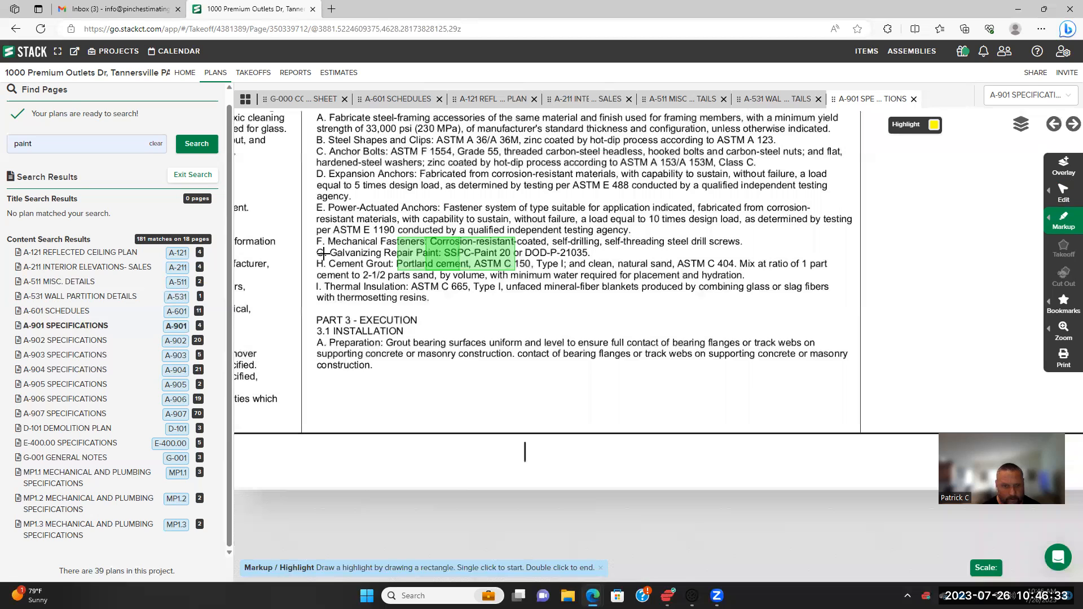
pyautogui.scroll(2, 322, 253)
pyautogui.click(311, 245)
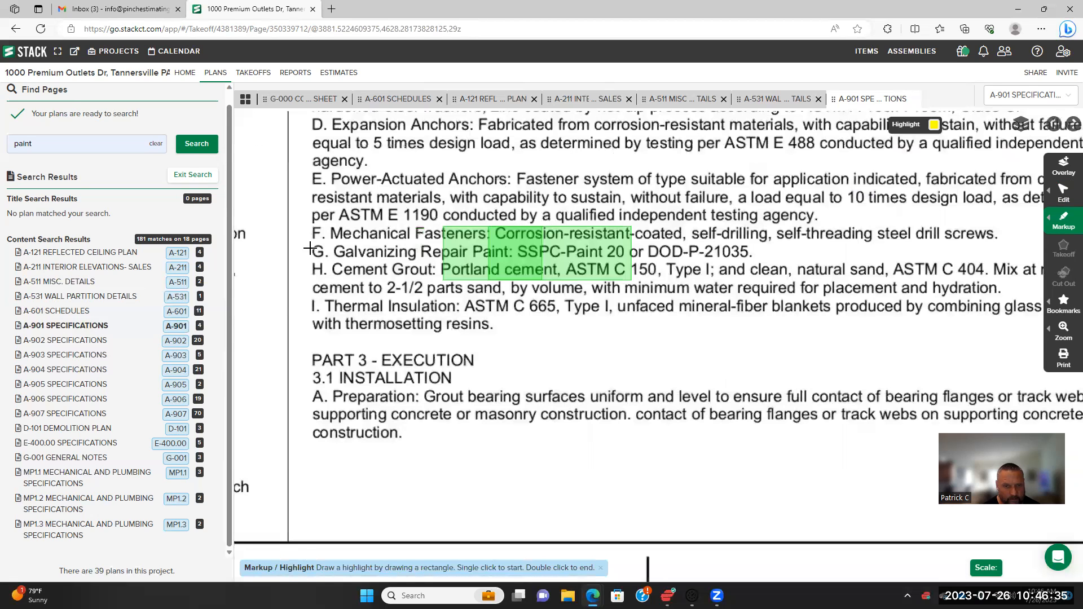
pyautogui.doubleClick(759, 257)
# Highlight the item F Galvanizing Repairs line about galvanized repair paint according to ASTM A 780 on the A-901 sheet in yellow
pyautogui.scroll(-1, 778, 321)
pyautogui.scroll(-1, 954, 260)
pyautogui.scroll(-2, 865, 288)
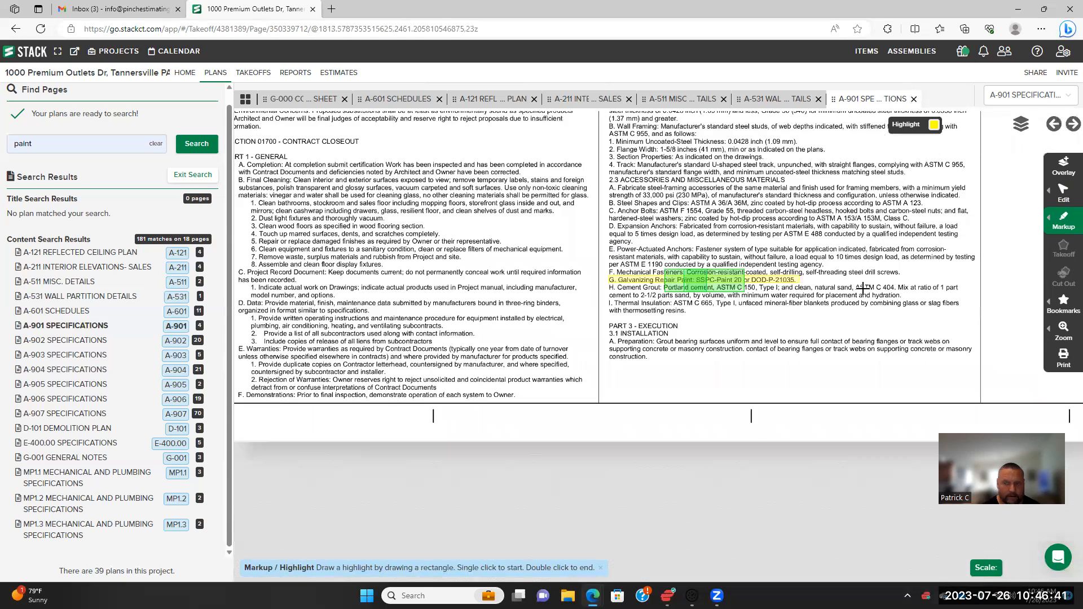
pyautogui.scroll(-2, 728, 327)
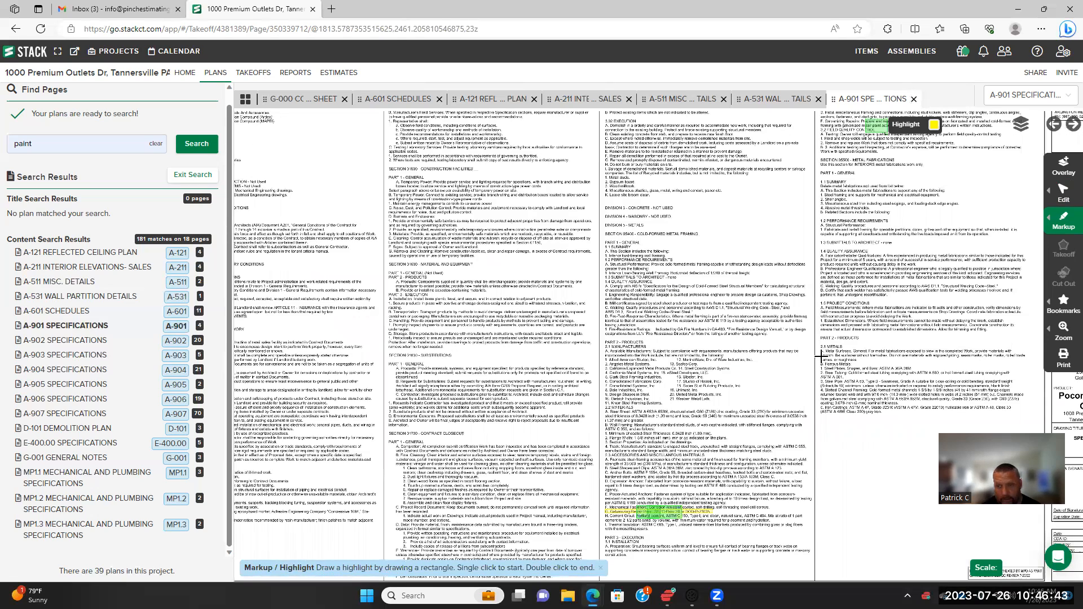
pyautogui.scroll(3, 656, 375)
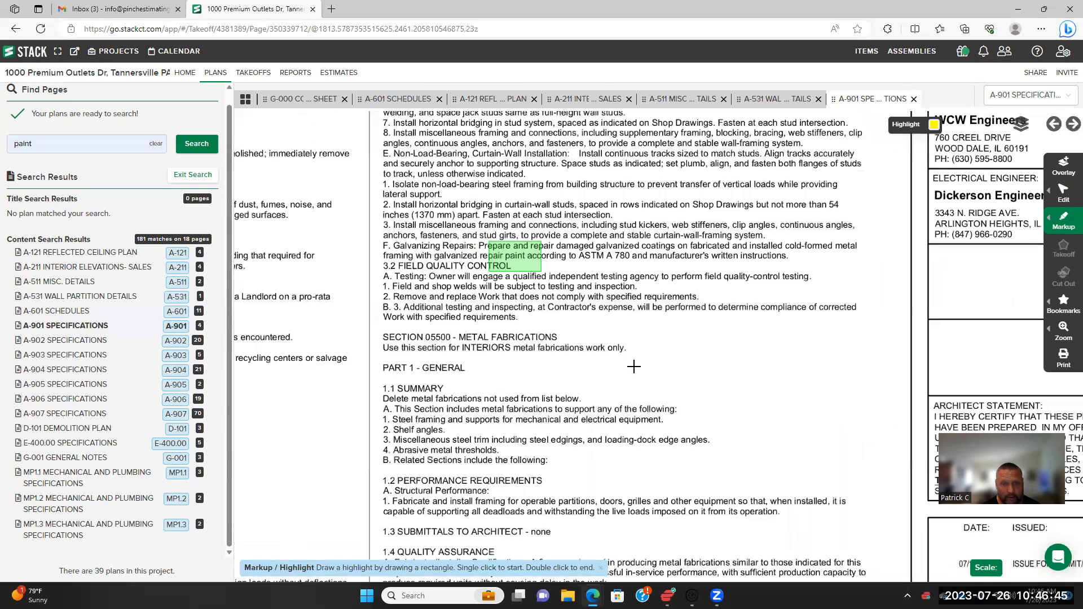
pyautogui.scroll(2, 629, 375)
pyautogui.scroll(-2, 620, 377)
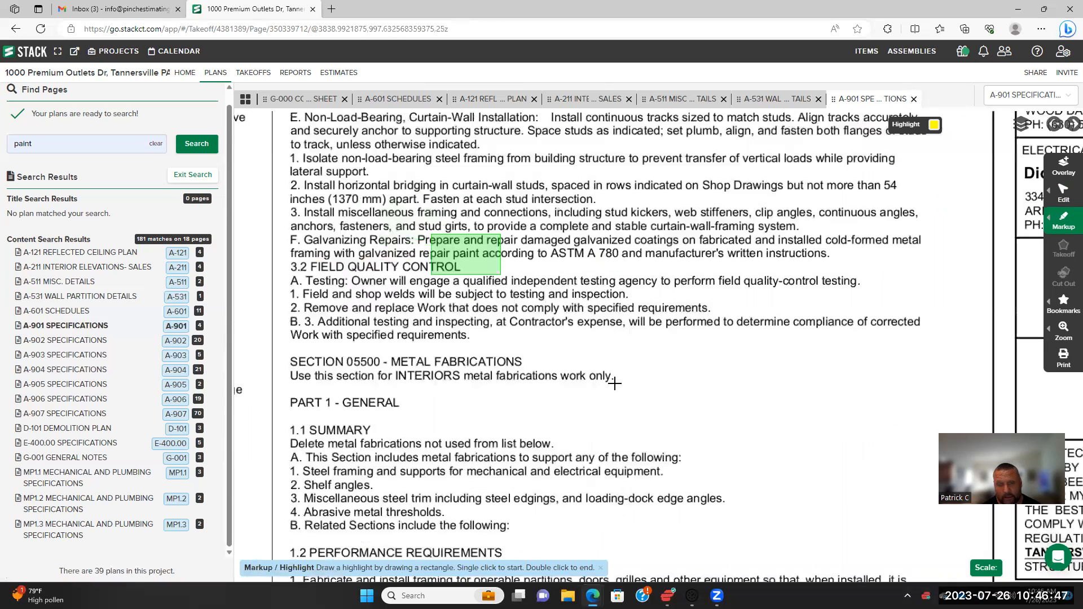
pyautogui.click(1064, 226)
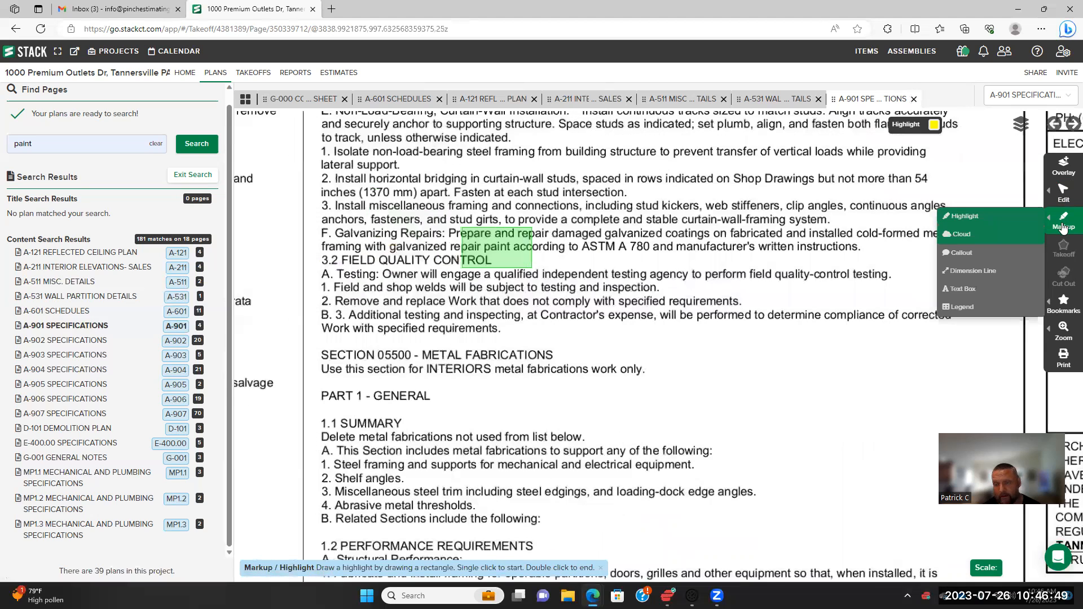
pyautogui.click(995, 220)
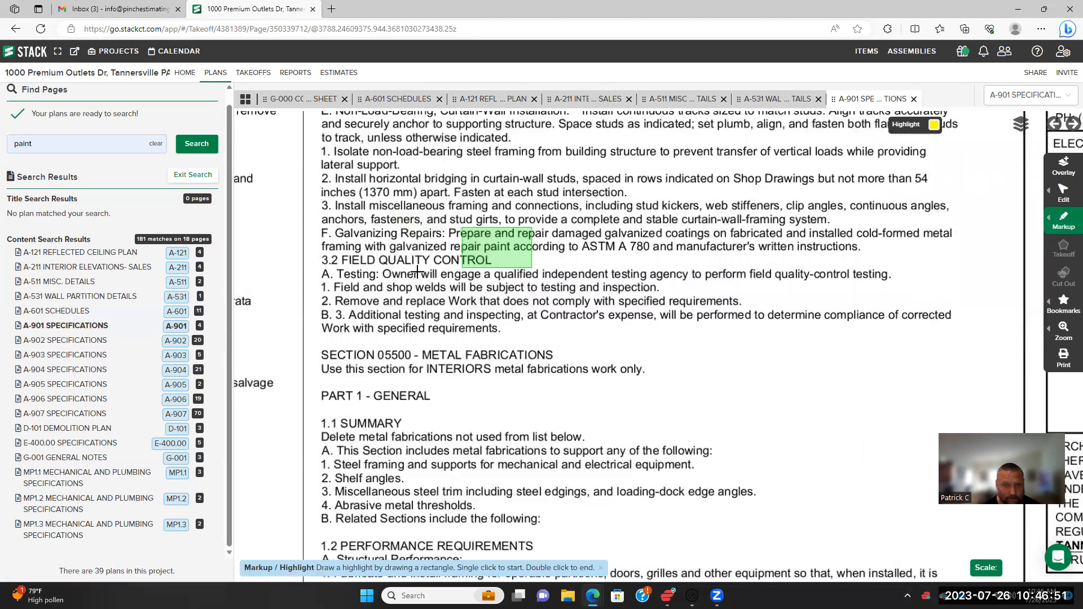
pyautogui.click(319, 241)
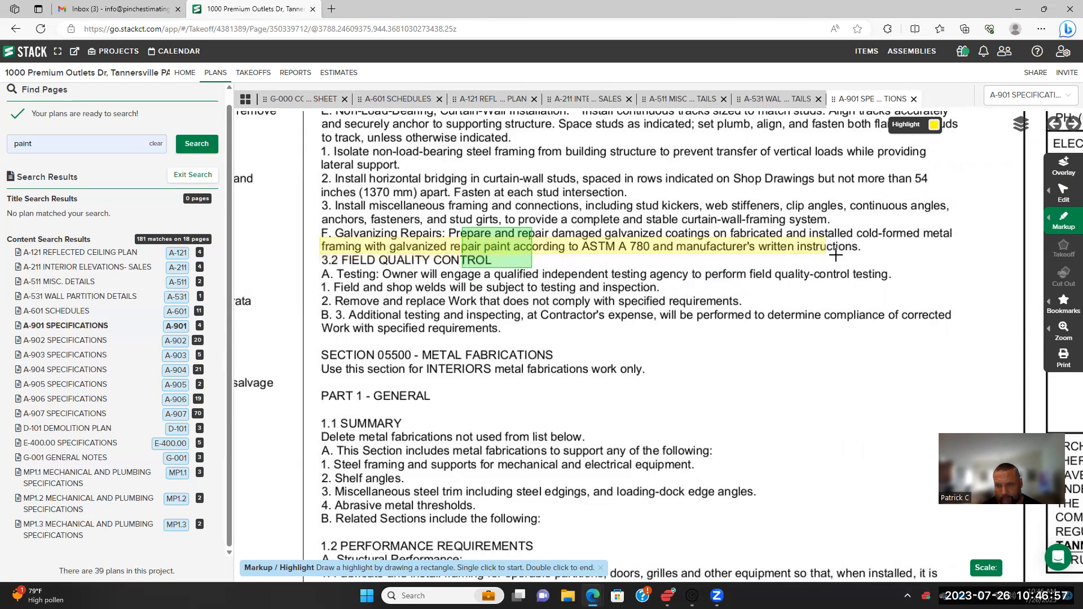
pyautogui.doubleClick(864, 253)
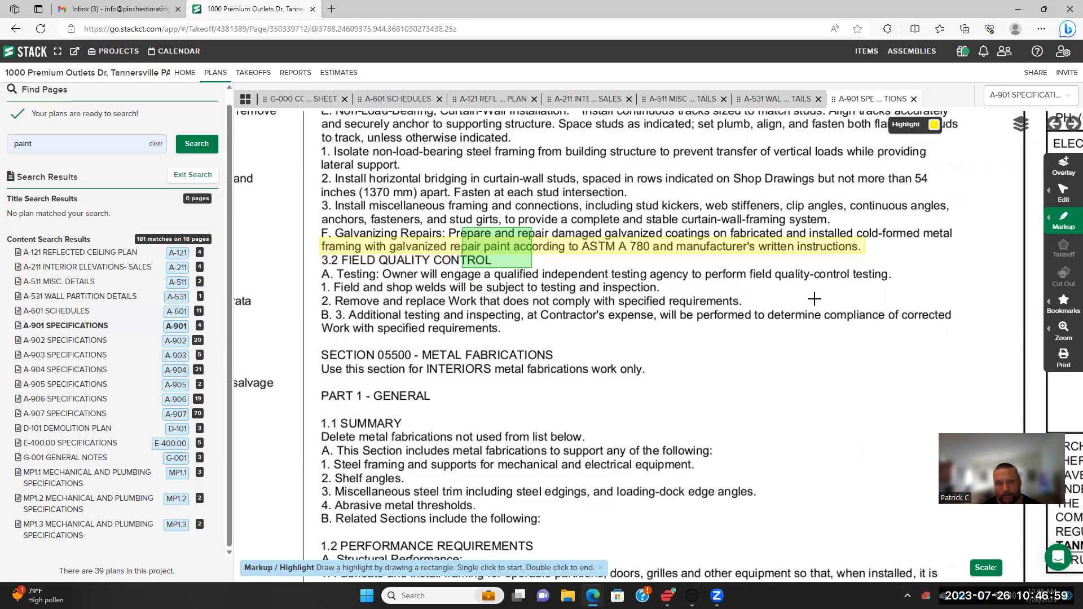
# Open the A-902 Specifications sheet and highlight the 2.3 PAINT heading in yellow
pyautogui.scroll(-1, 817, 300)
pyautogui.scroll(-2, 809, 299)
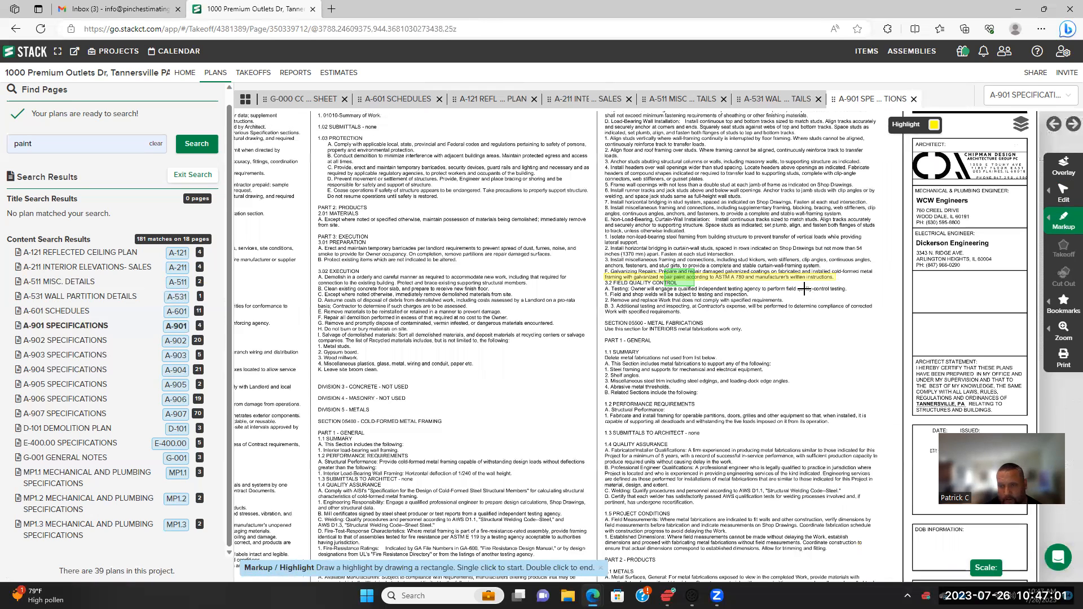
pyautogui.scroll(-3, 802, 289)
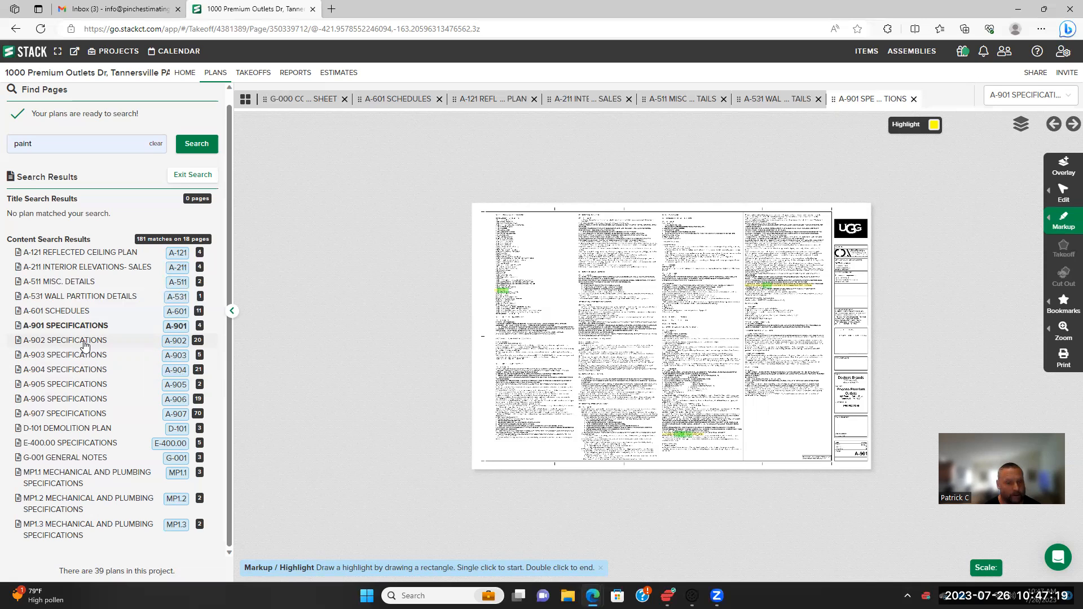
pyautogui.click(84, 342)
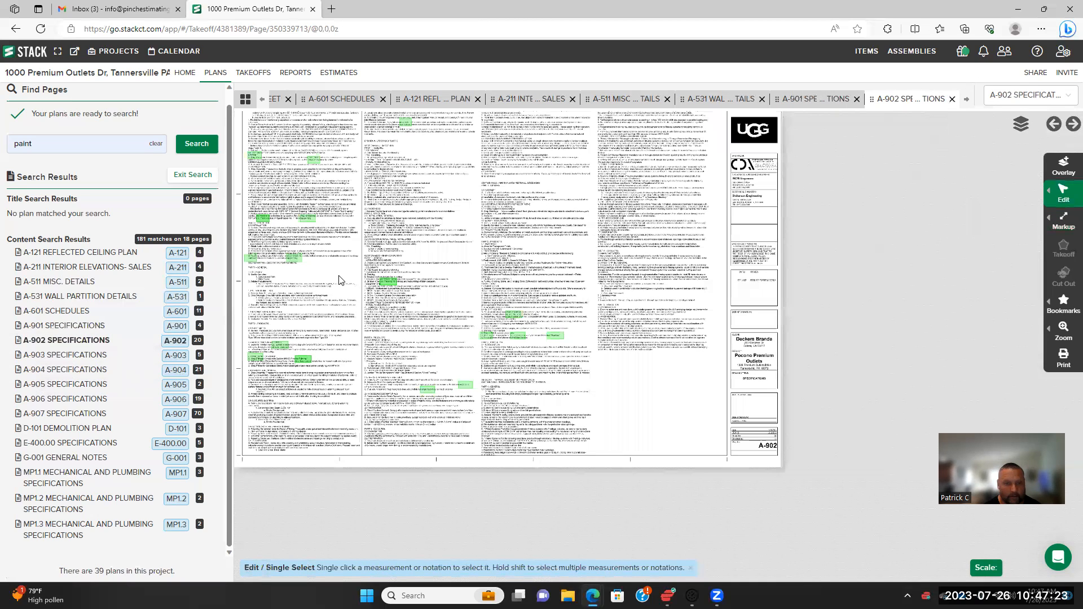
pyautogui.scroll(2, 530, 259)
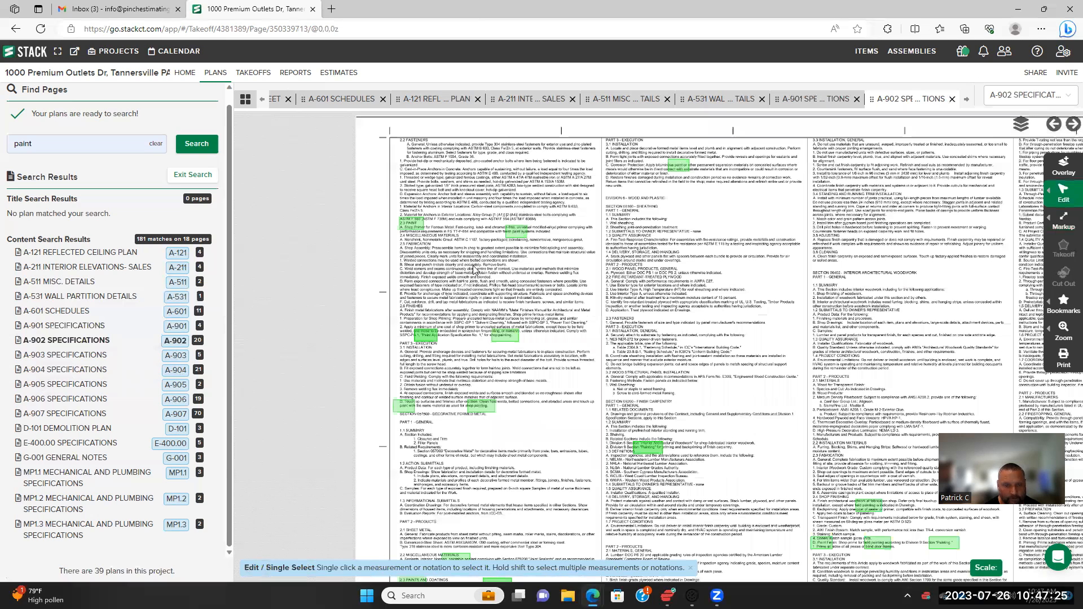
pyautogui.scroll(3, 558, 260)
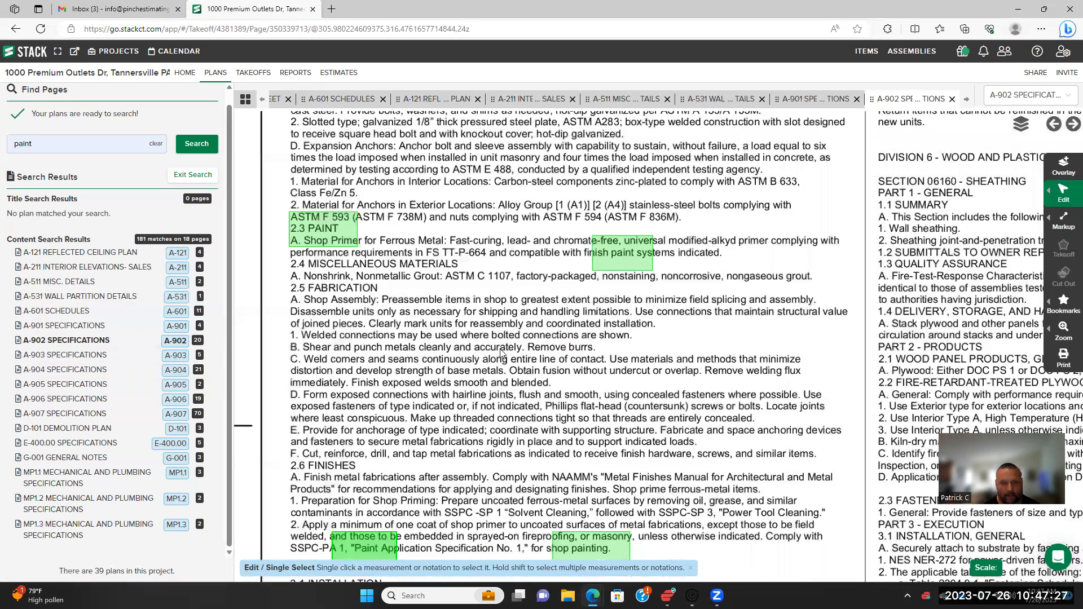
pyautogui.click(1069, 226)
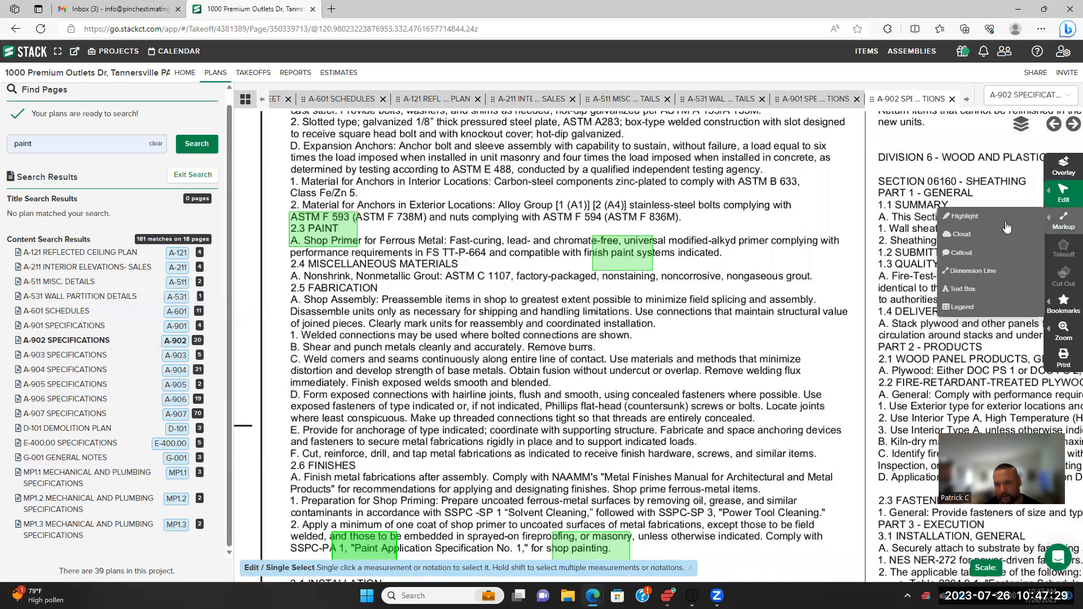
pyautogui.click(1009, 229)
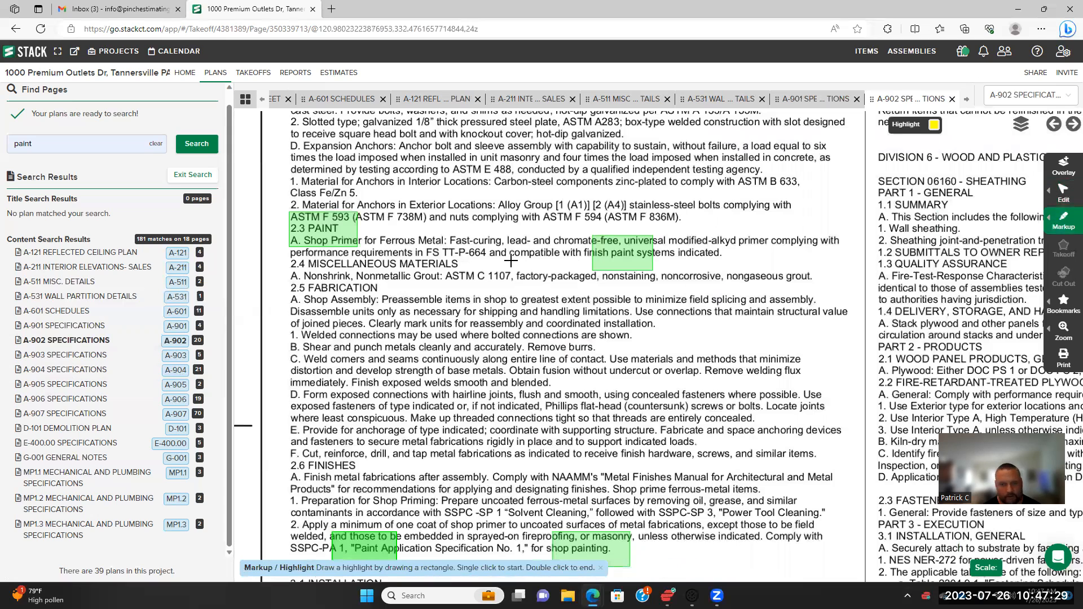
pyautogui.click(284, 224)
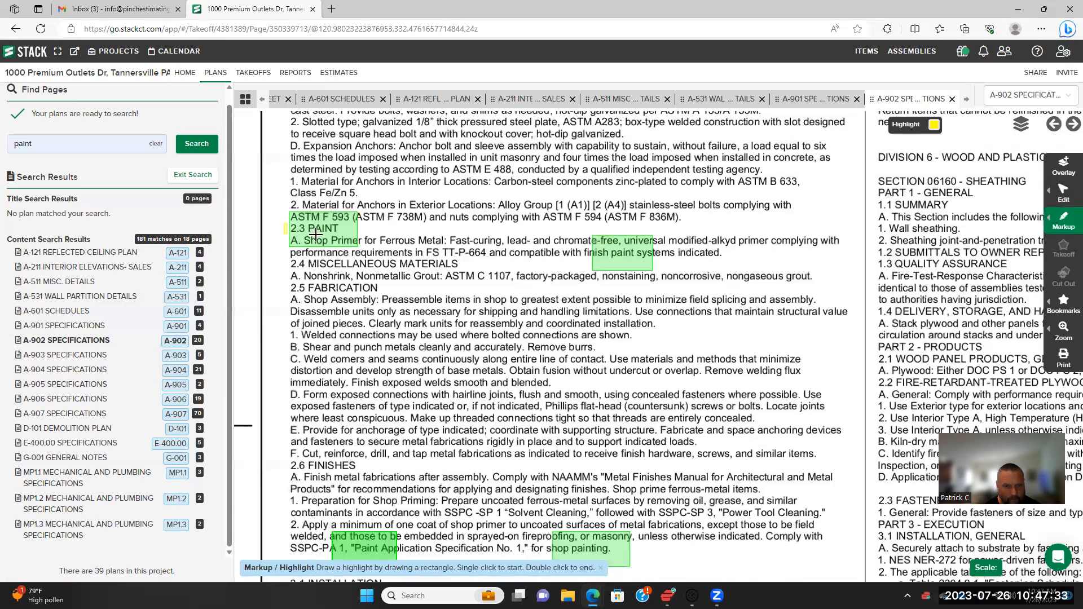
pyautogui.doubleClick(351, 233)
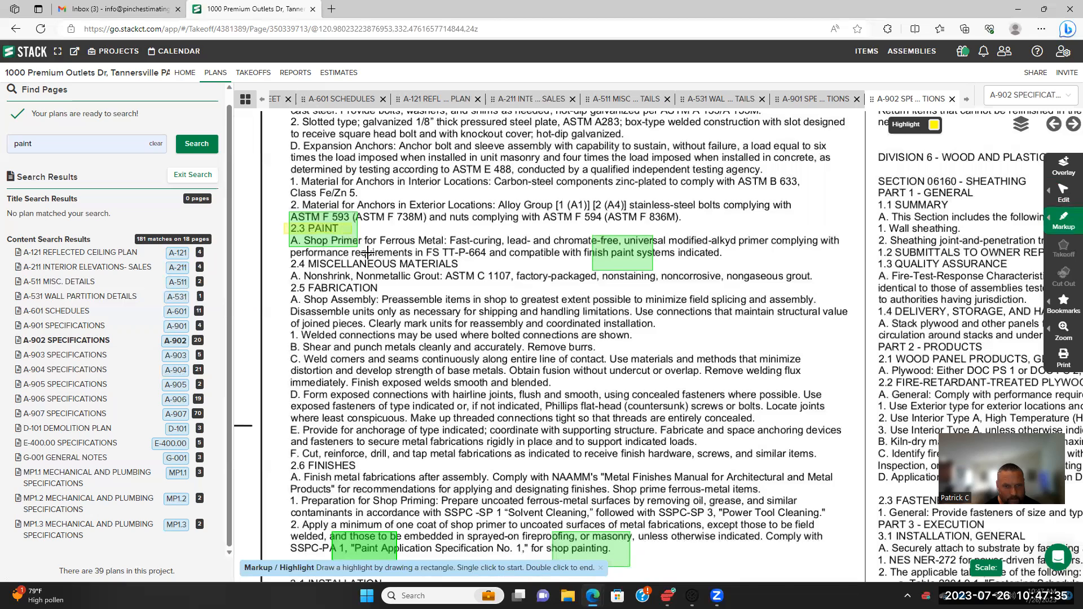
# Highlight "painting" in 2.6 Finishes, plus "paint" and "painting" in touch-up item D of 3.1 Installation, in yellow
pyautogui.scroll(-1, 414, 288)
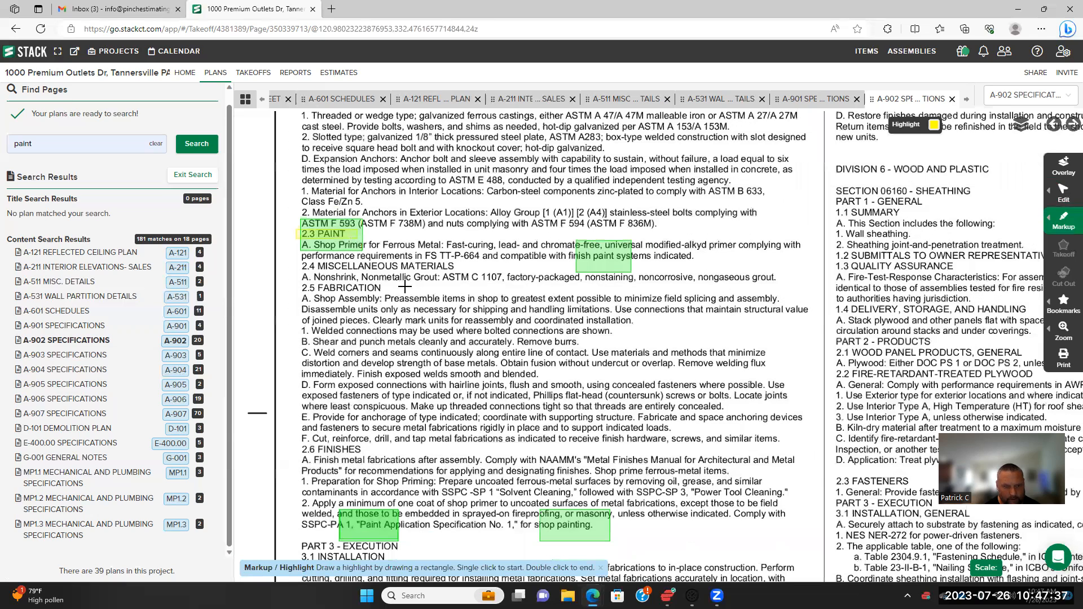
pyautogui.scroll(-2, 410, 352)
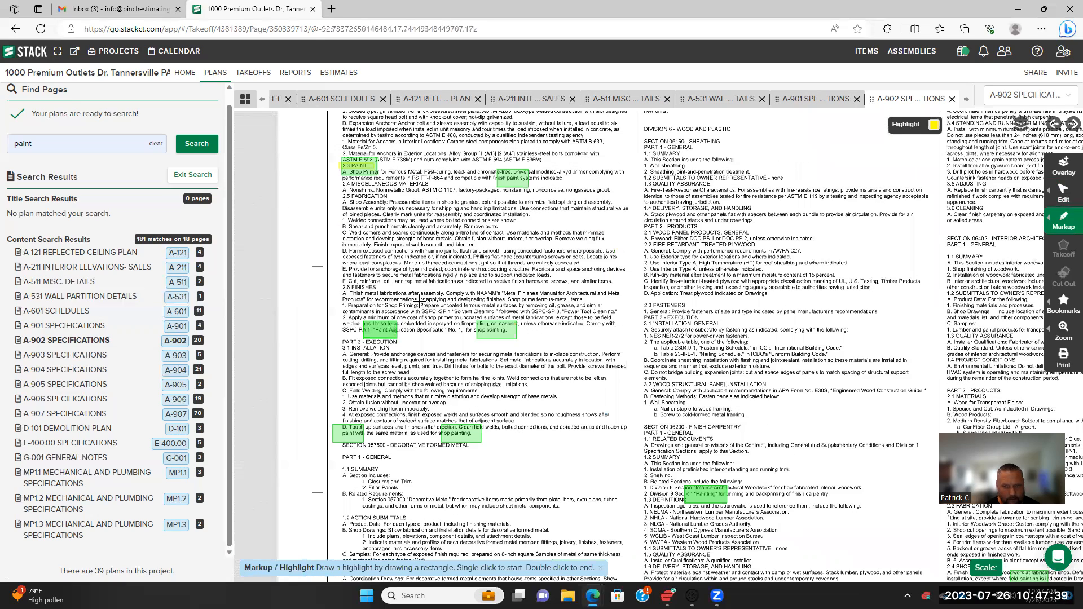
pyautogui.scroll(2, 423, 302)
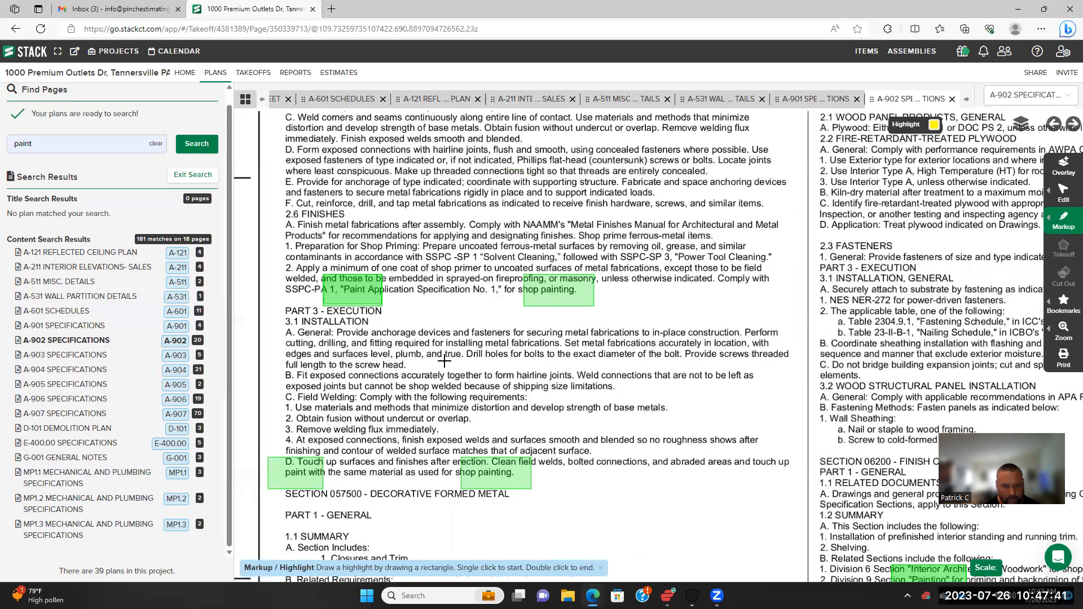
pyautogui.moveTo(1063, 221)
pyautogui.click(1002, 225)
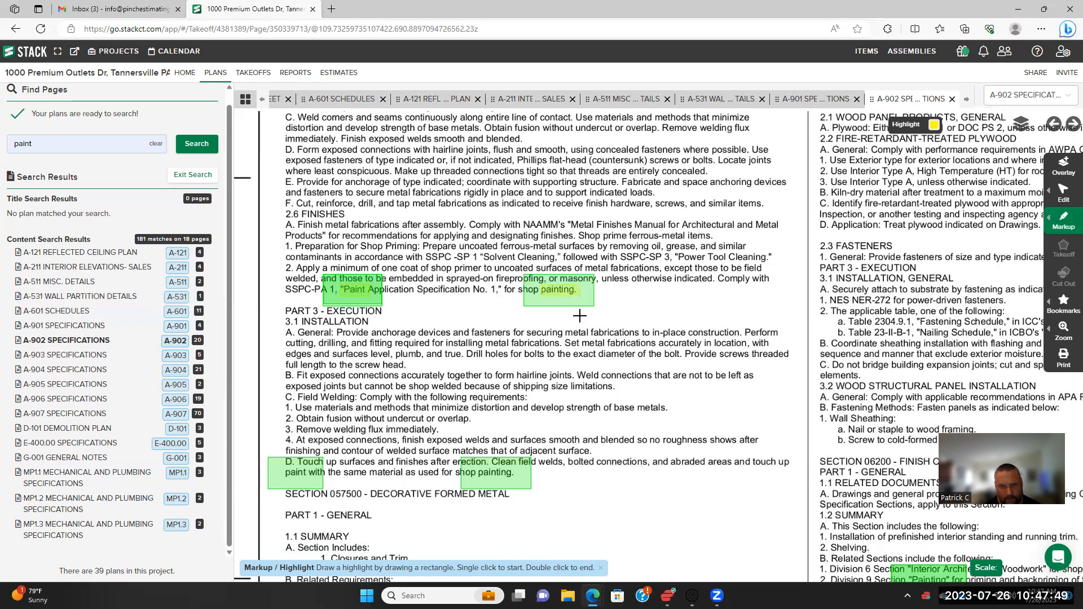
pyautogui.moveTo(435, 412); pyautogui.dragTo(509, 276)
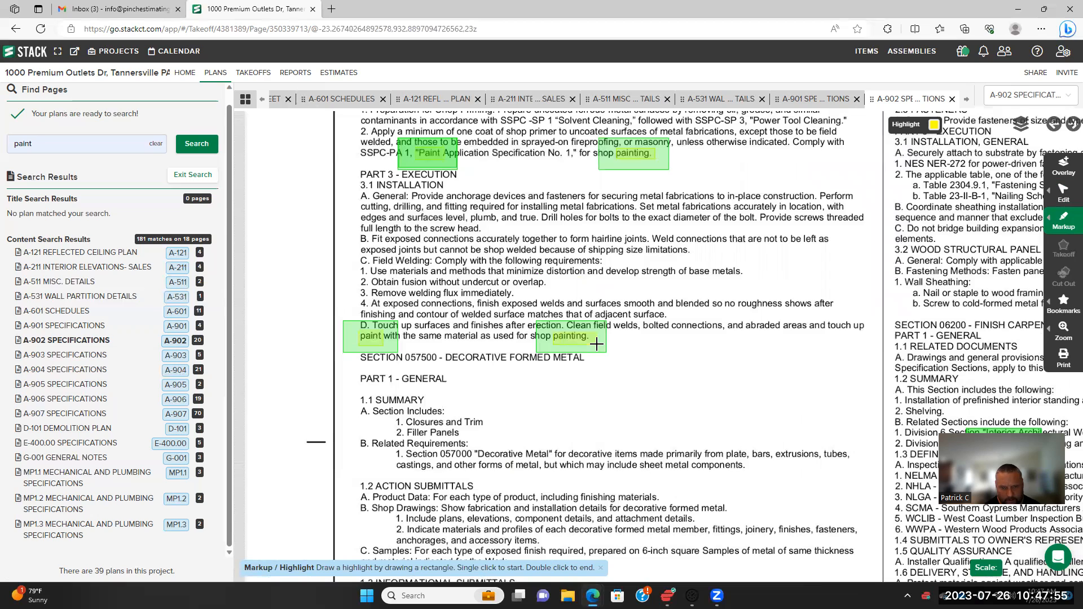
# Highlight the Division 9 Section "Painting" line on priming and backpriming in Section 06200 Finish Carpentry in yellow
pyautogui.scroll(-1, 609, 389)
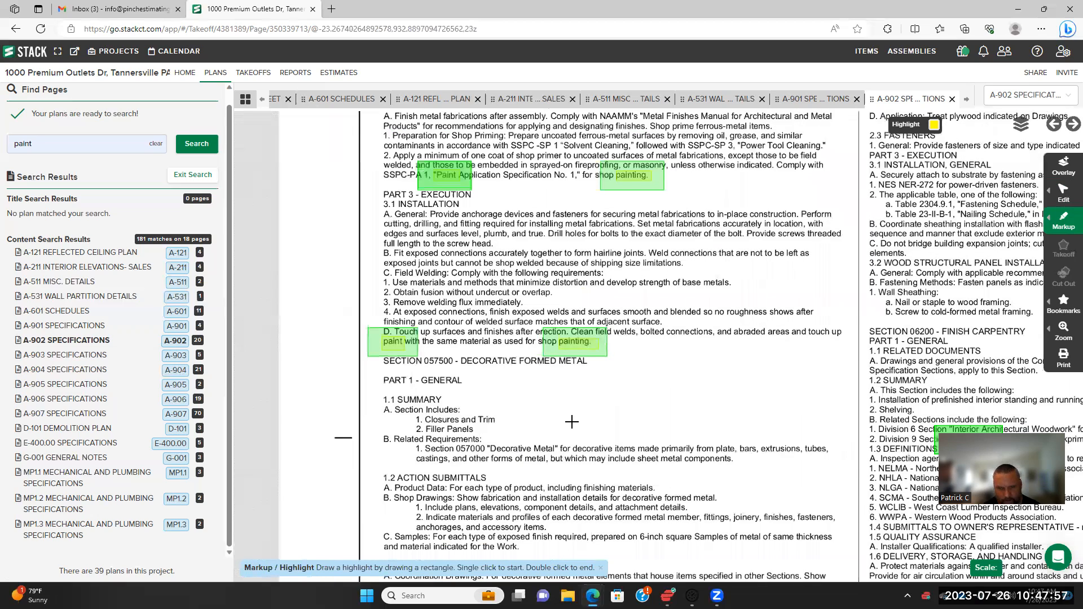
pyautogui.scroll(-1, 571, 421)
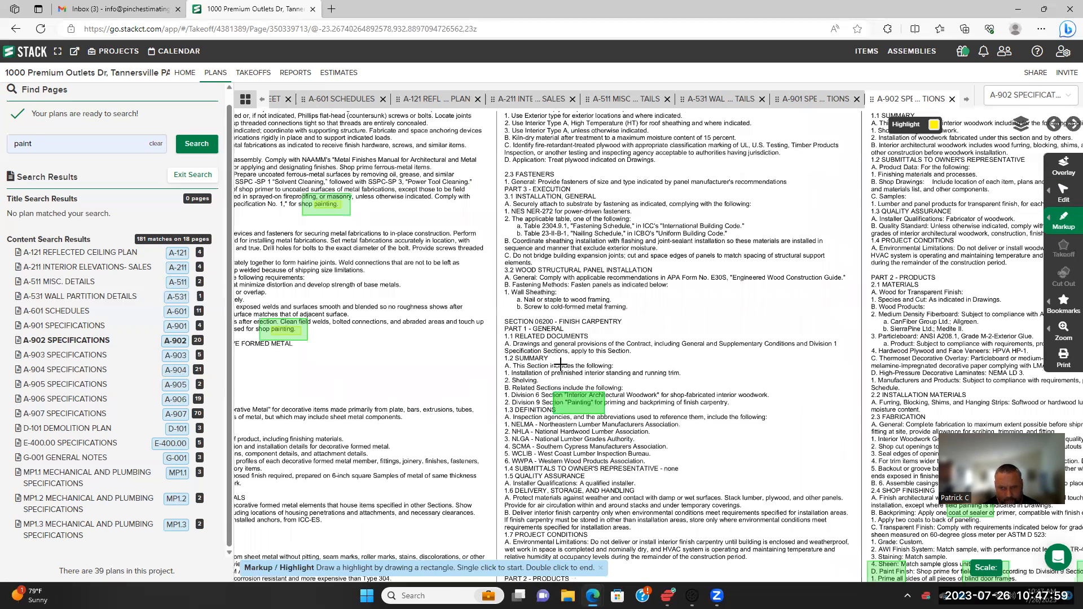
pyautogui.scroll(4, 561, 365)
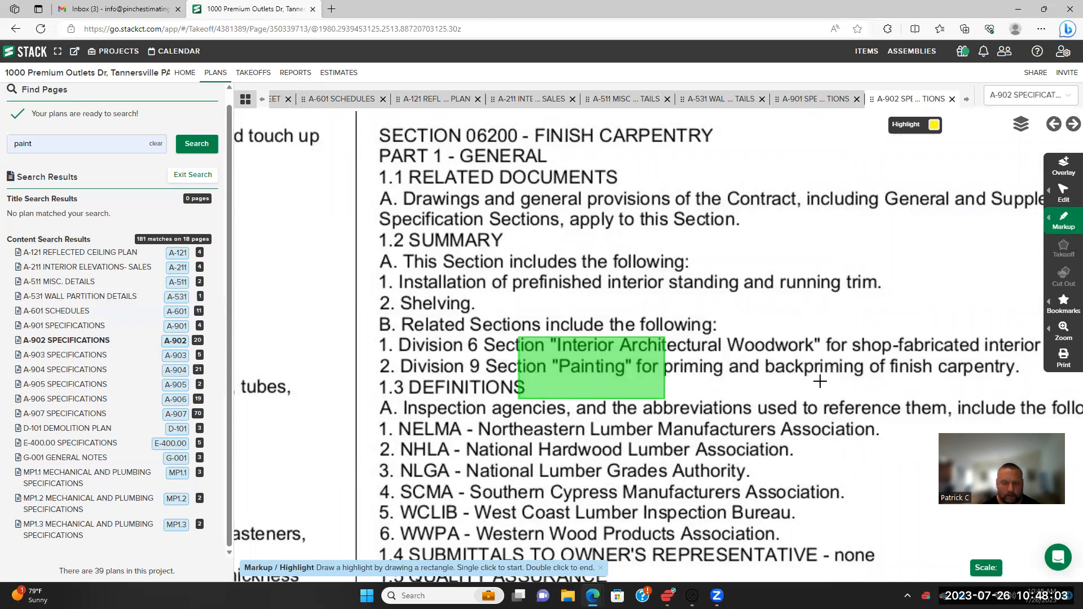
pyautogui.click(384, 357)
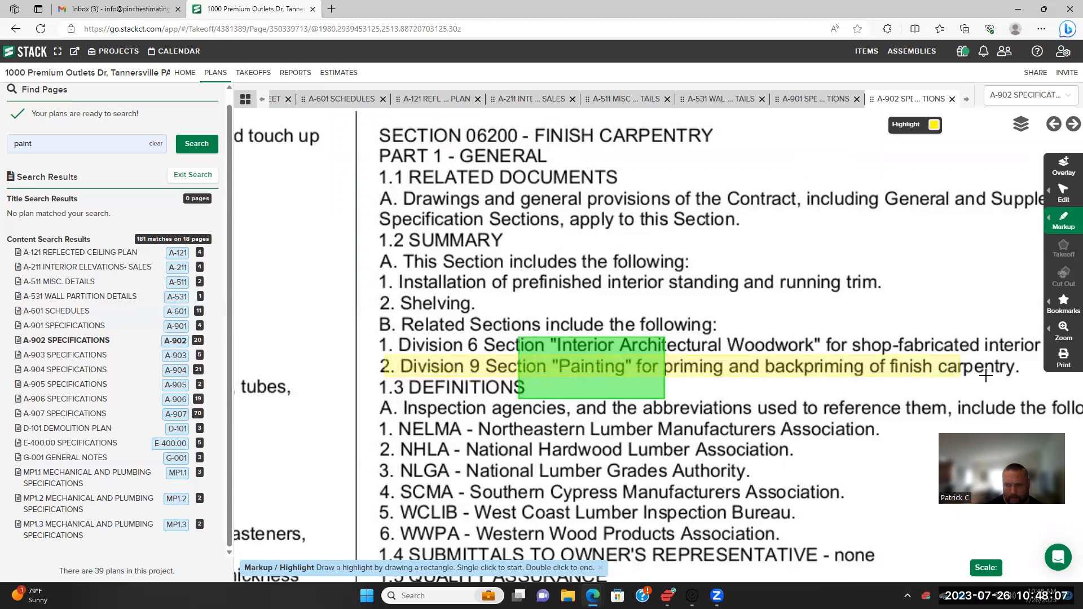
pyautogui.doubleClick(1020, 375)
# In Section 057500, highlight "paintable" in the interior sealants item, "PAINTS" in heading 2.3 and "Painting" in the Shop Primers item in yellow
pyautogui.scroll(-2, 761, 317)
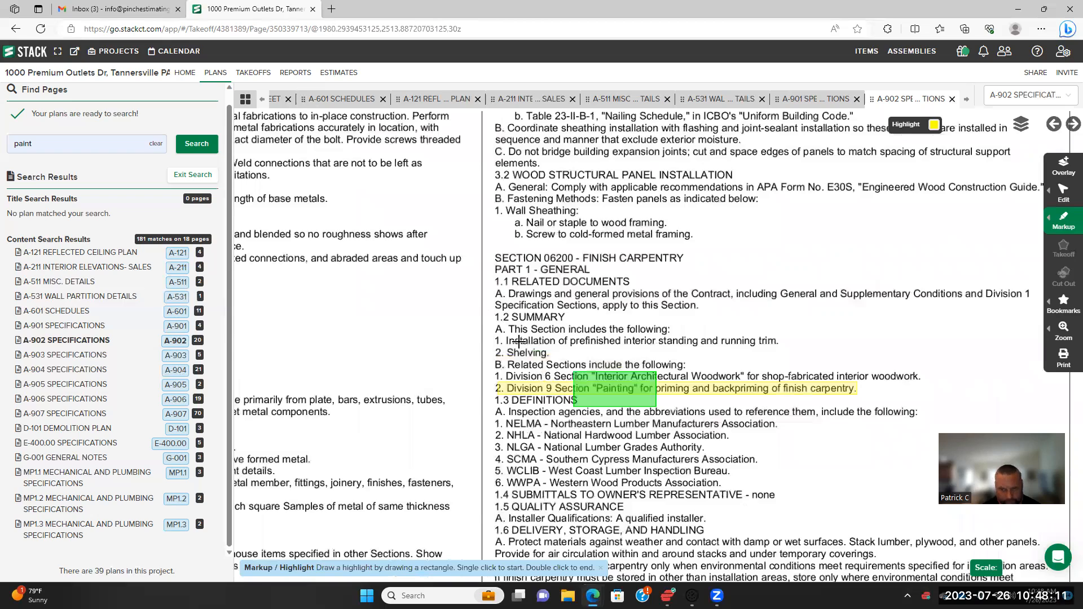
pyautogui.scroll(-3, 520, 342)
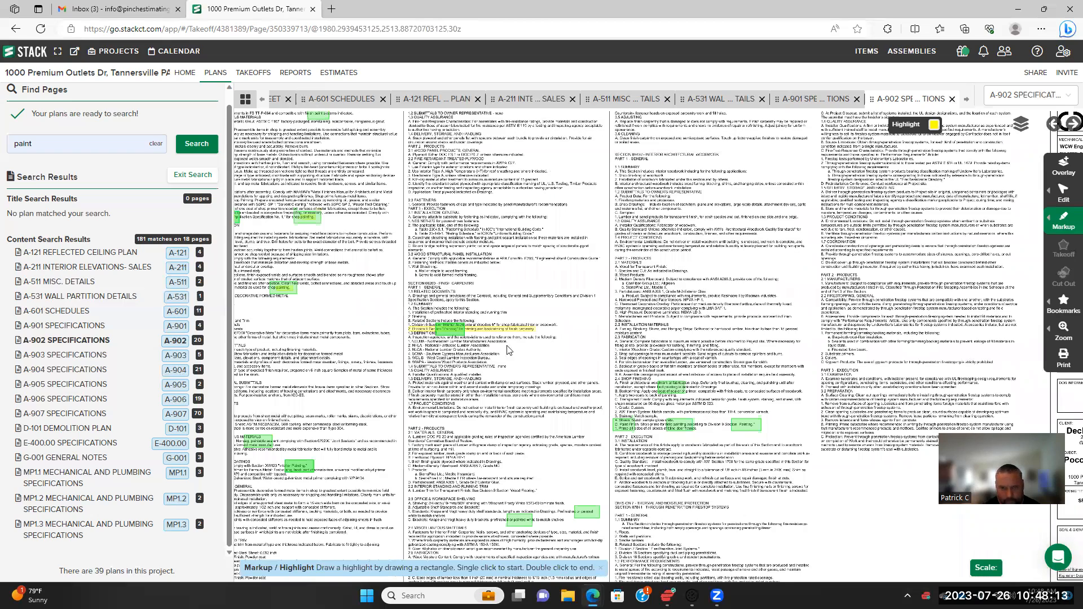
pyautogui.scroll(2, 507, 343)
pyautogui.scroll(2, 506, 342)
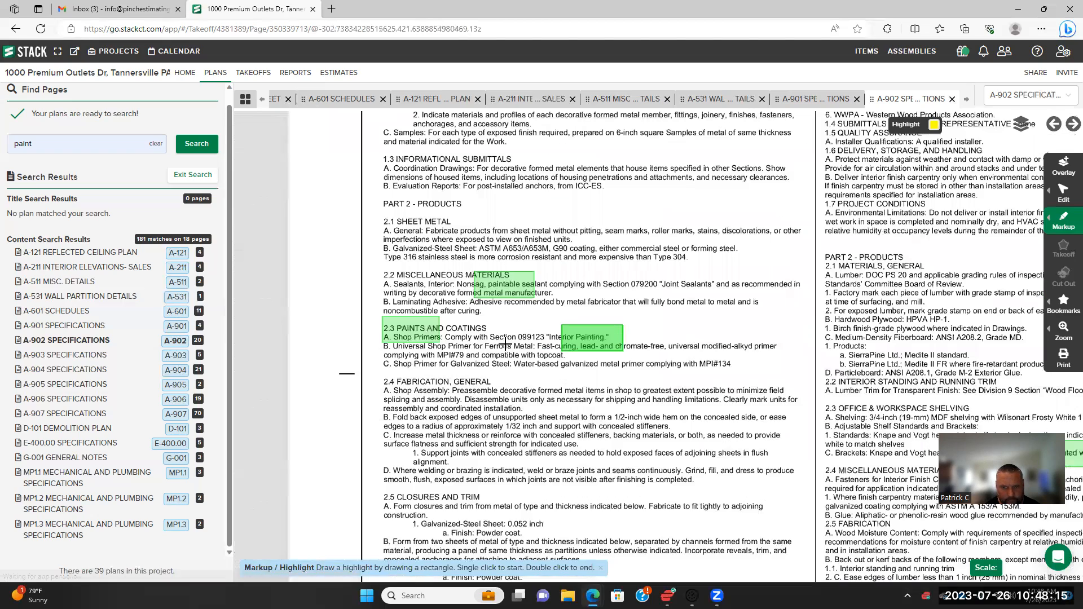
pyautogui.scroll(-2, 505, 344)
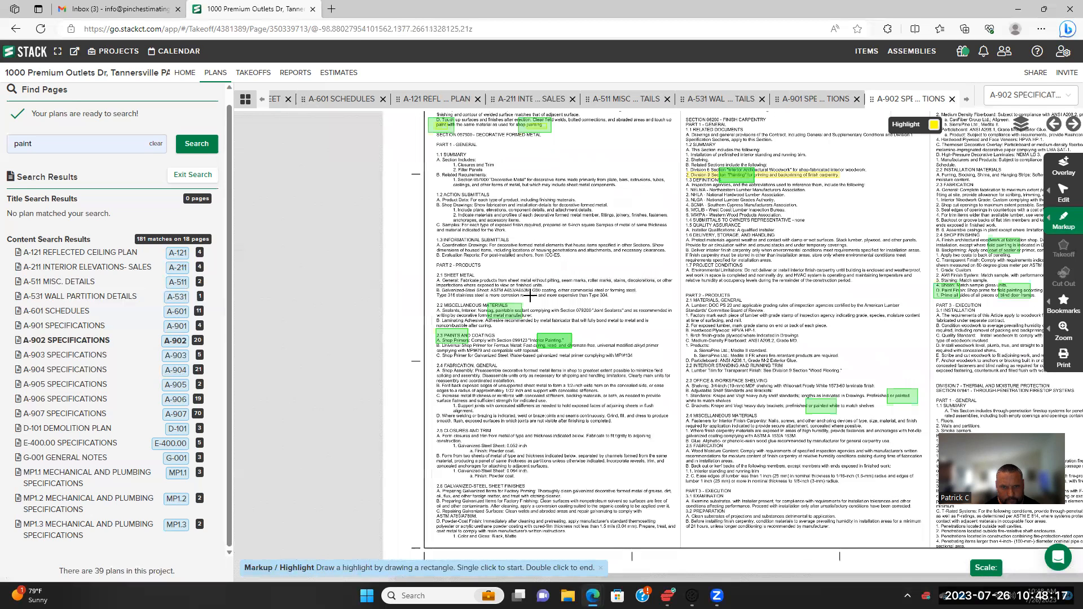
pyautogui.scroll(3, 492, 426)
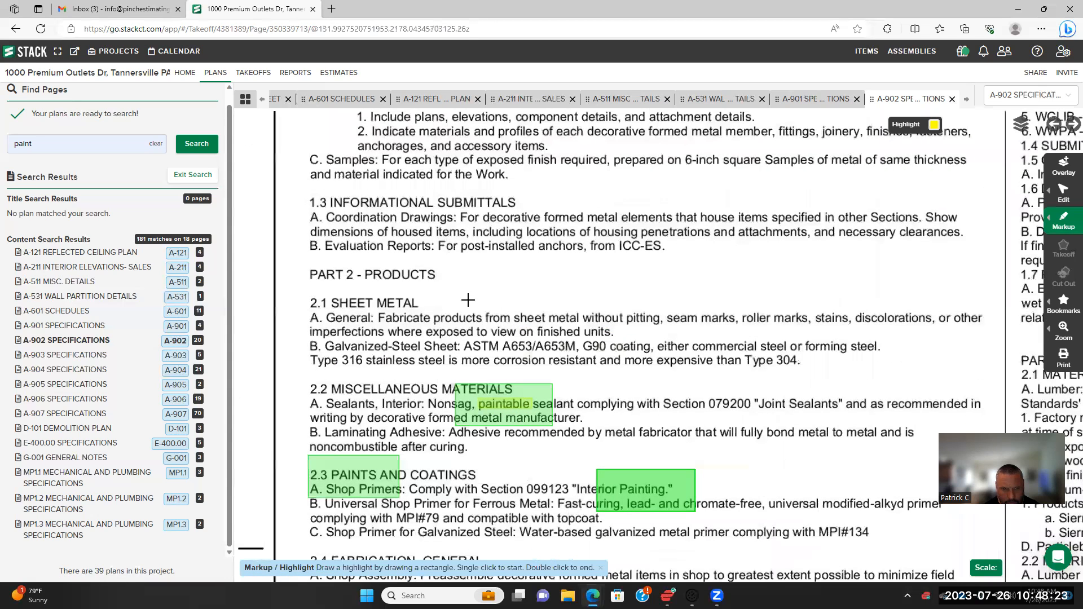
pyautogui.scroll(-3, 327, 284)
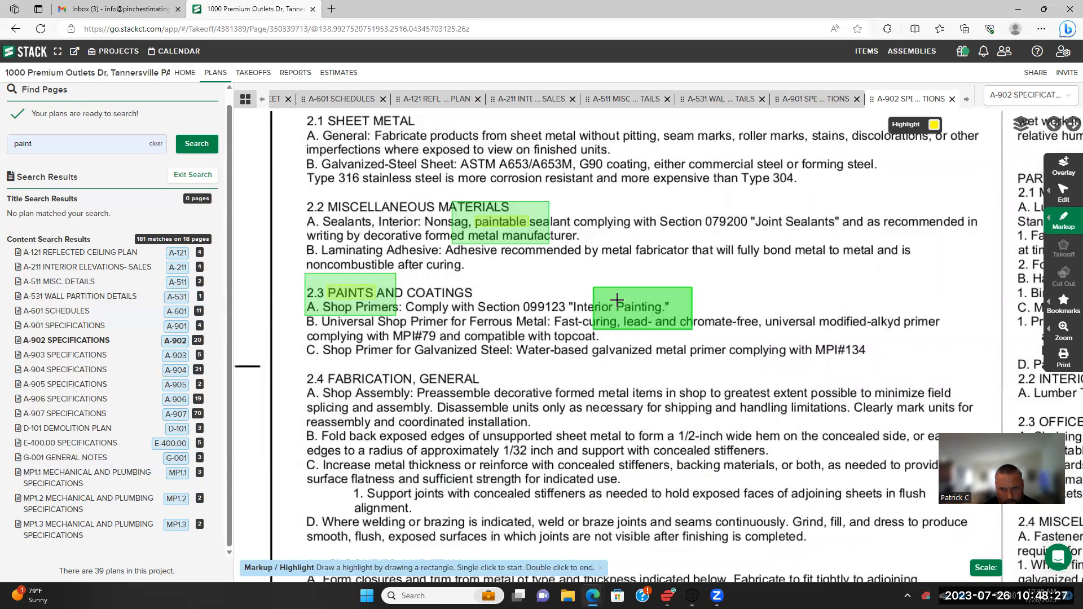
pyautogui.doubleClick(676, 318)
# In 2.3 Office & Workspace Shelving, highlight "painted" in the shelf standards and brackets items in yellow
pyautogui.moveTo(774, 320); pyautogui.dragTo(609, 280)
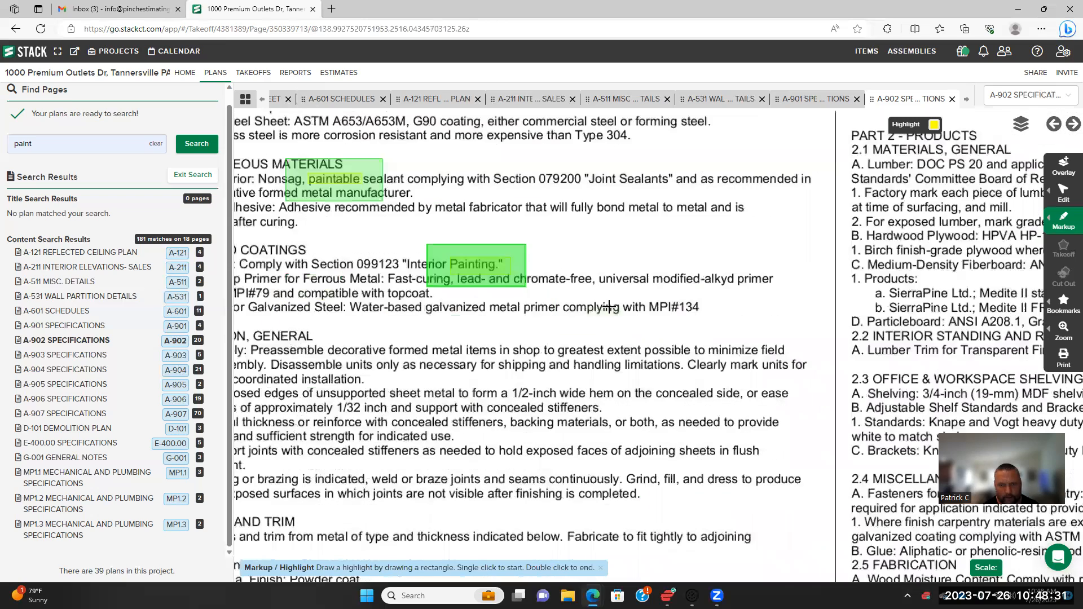
pyautogui.scroll(-5, 695, 311)
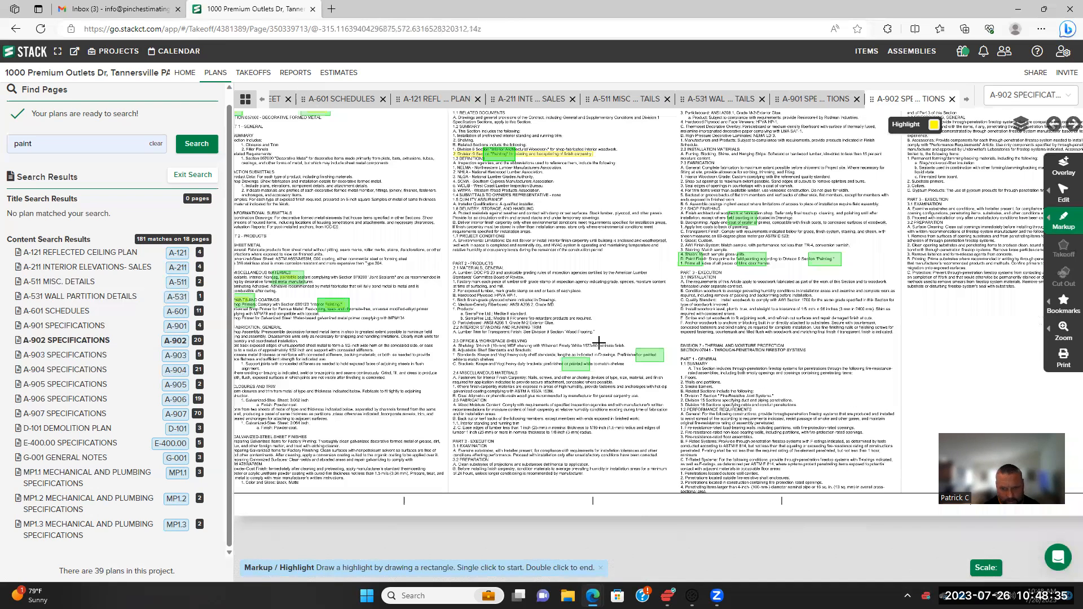
pyautogui.scroll(3, 485, 396)
pyautogui.click(492, 399)
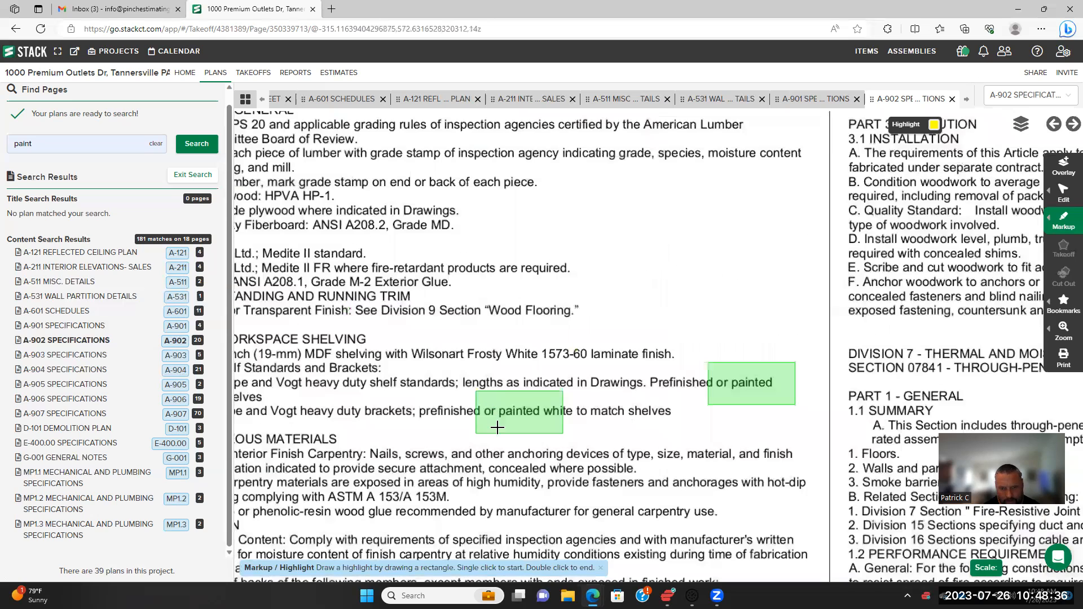
pyautogui.doubleClick(543, 423)
pyautogui.click(732, 375)
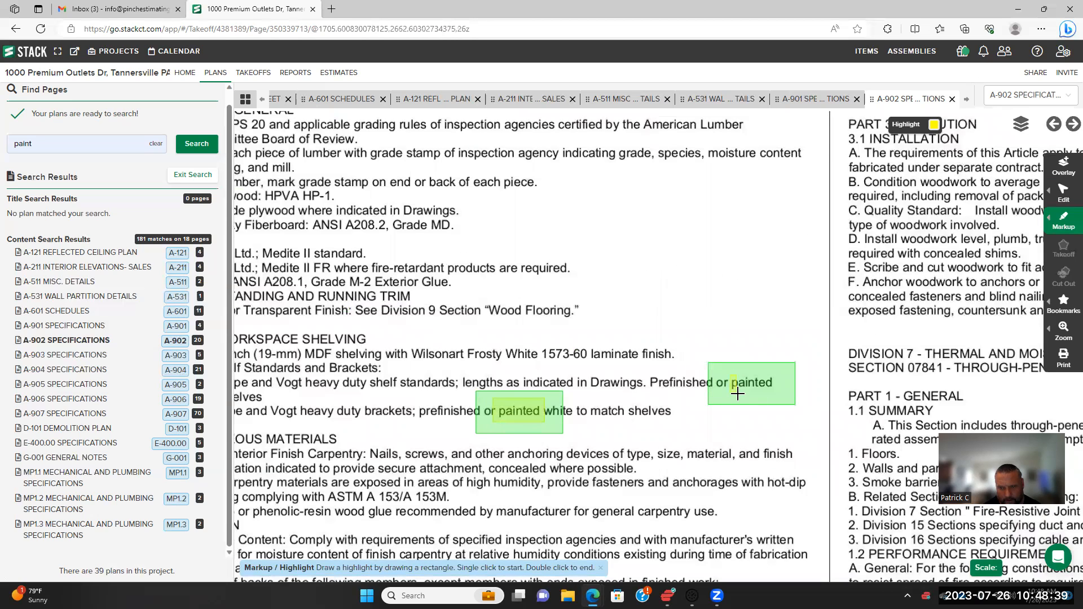
pyautogui.doubleClick(785, 388)
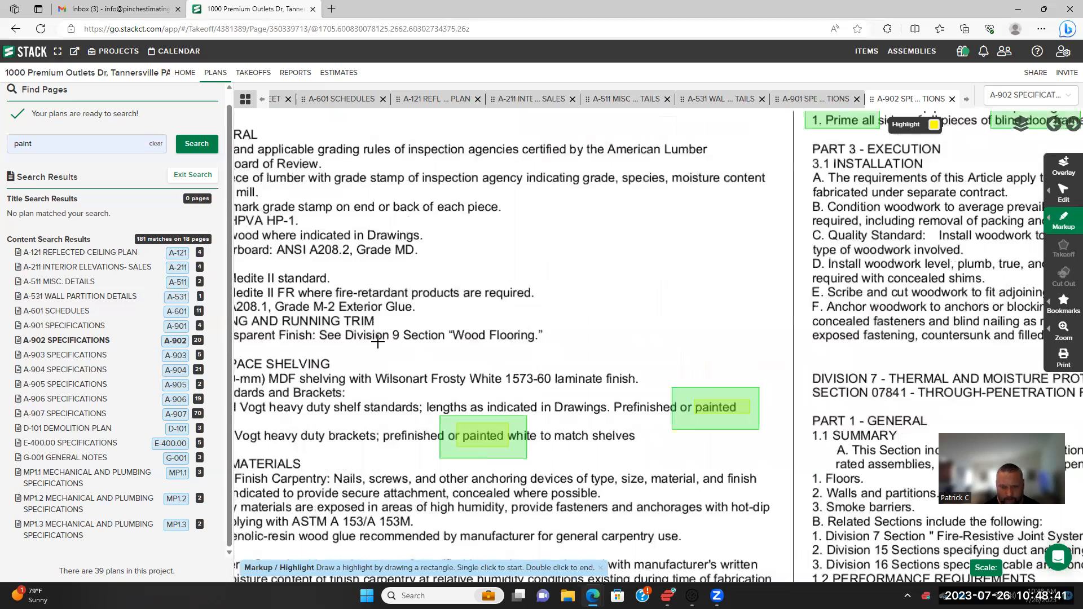
# In 2.4 Shop Finishing, highlight "painting" in item A and "Paint Finish", "painting" and "Painting" in item D in yellow
pyautogui.scroll(-3, 441, 354)
pyautogui.moveTo(470, 155); pyautogui.dragTo(506, 261)
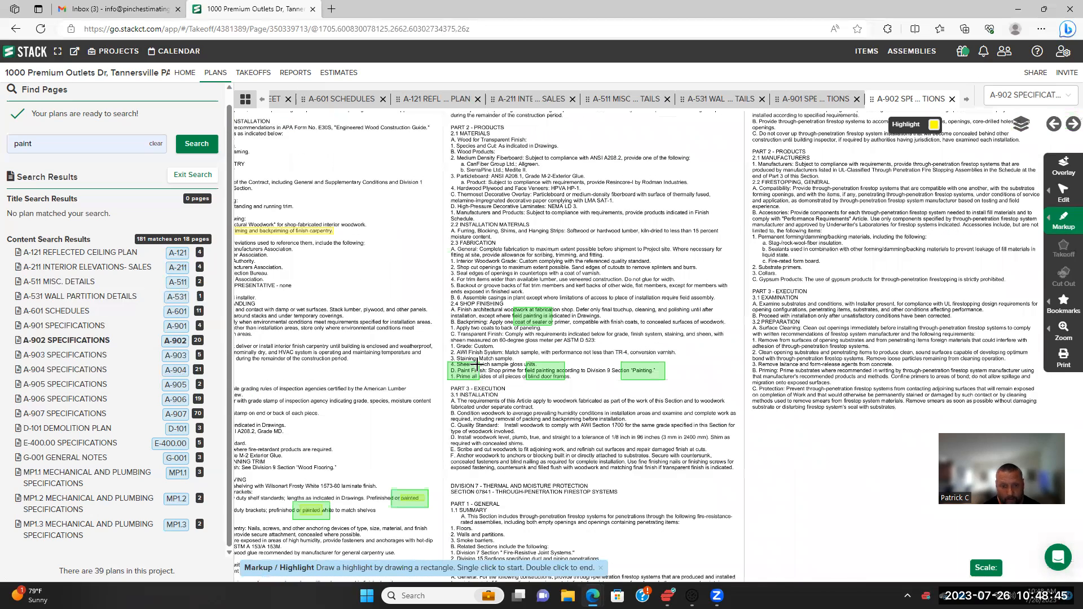
pyautogui.scroll(3, 477, 368)
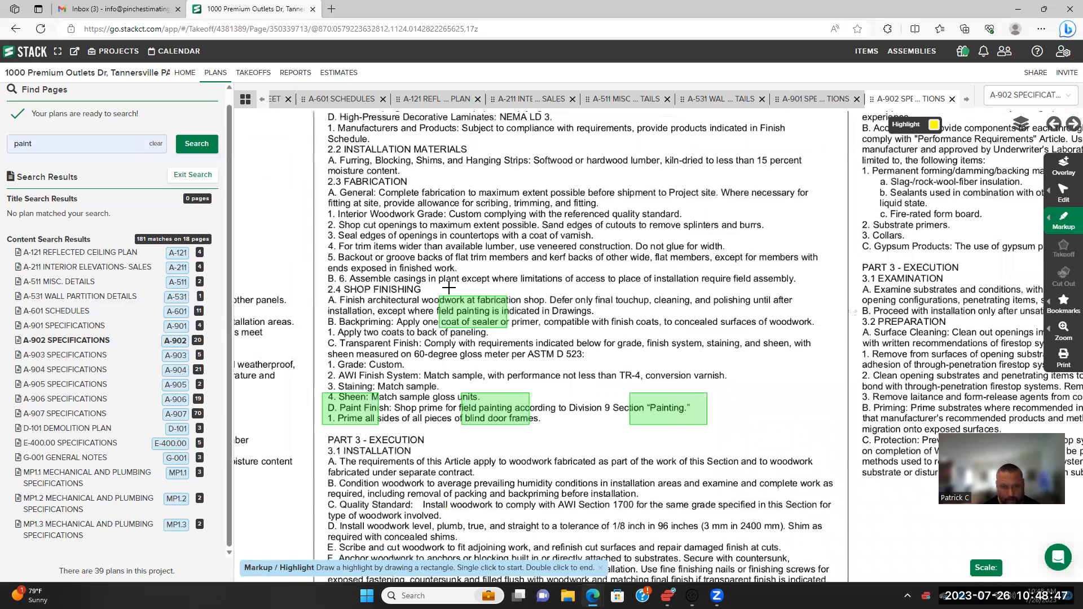
pyautogui.scroll(2, 468, 279)
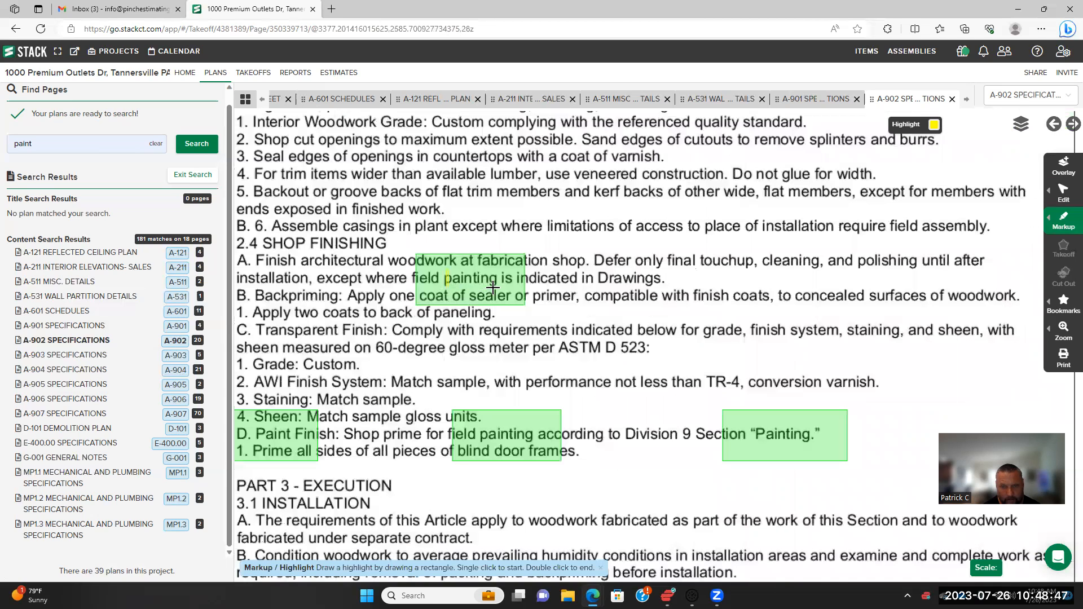
pyautogui.click(253, 436)
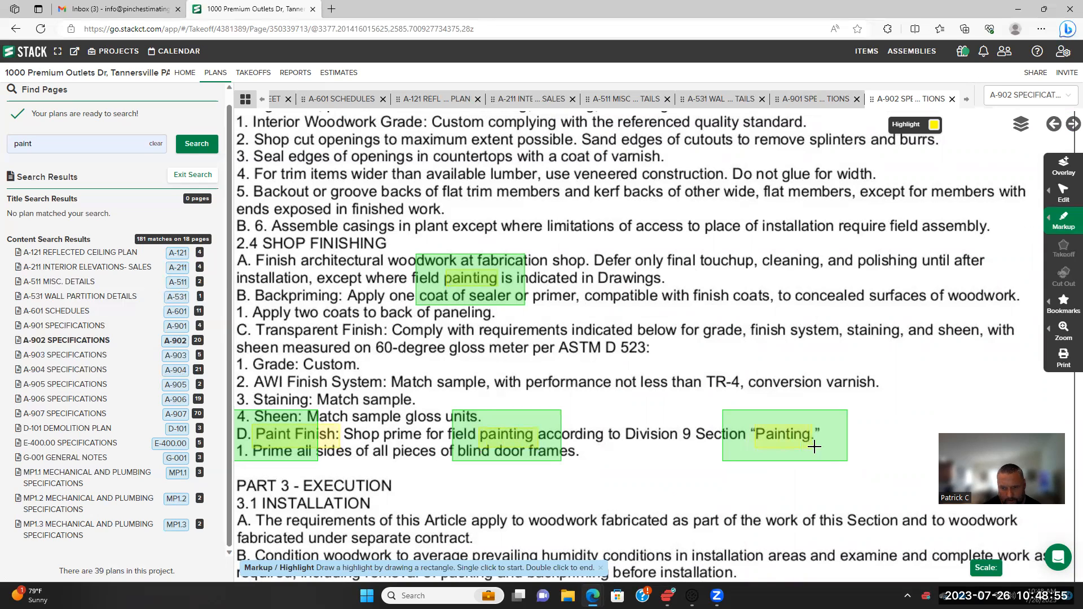
# Highlight "paint" in the Corrosion Protection item of the decorative formed metal 3.1 Installation article in yellow
pyautogui.moveTo(661, 491); pyautogui.dragTo(657, 226)
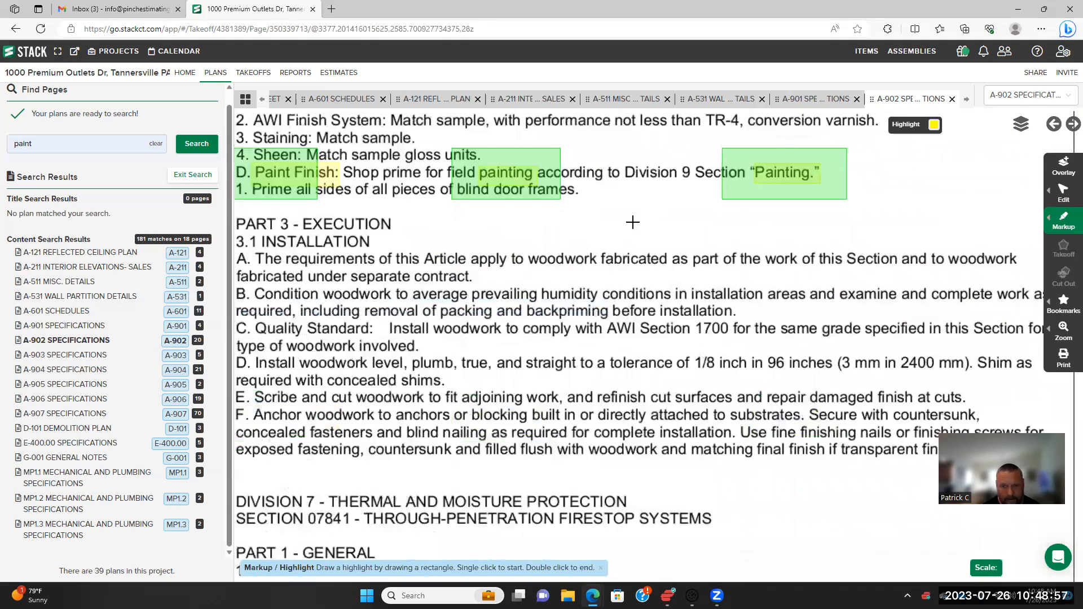
pyautogui.scroll(-2, 629, 226)
pyautogui.scroll(-1, 609, 211)
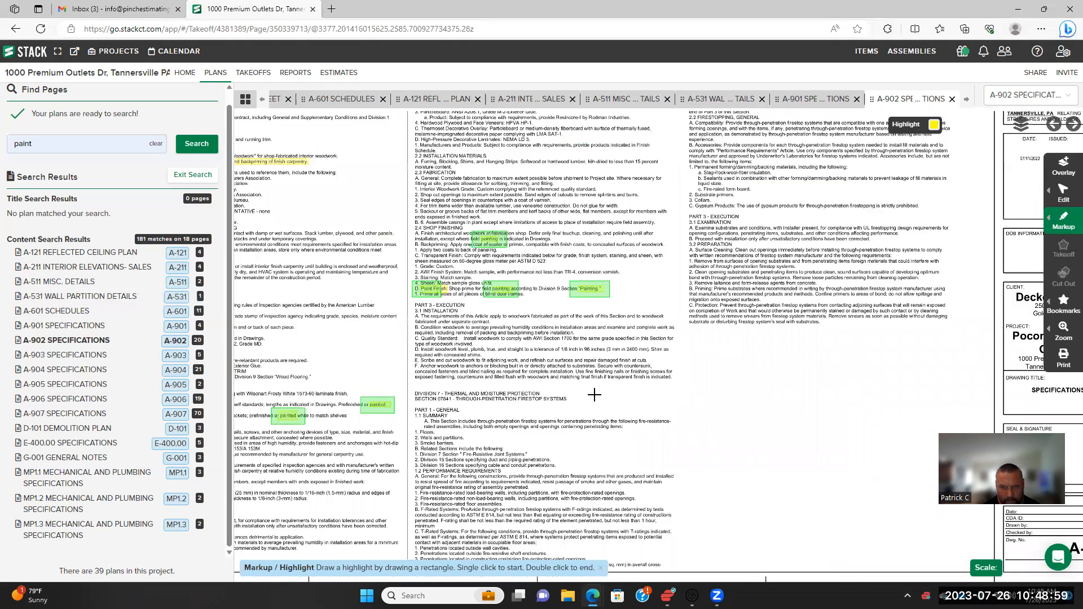
pyautogui.moveTo(602, 255); pyautogui.dragTo(525, 457)
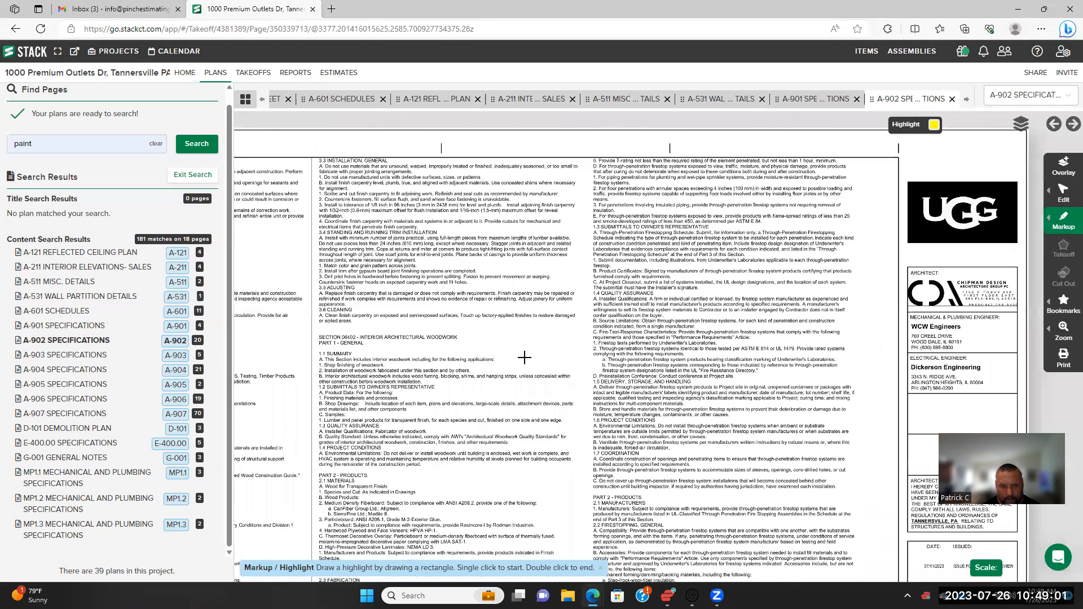
pyautogui.scroll(-1, 381, 303)
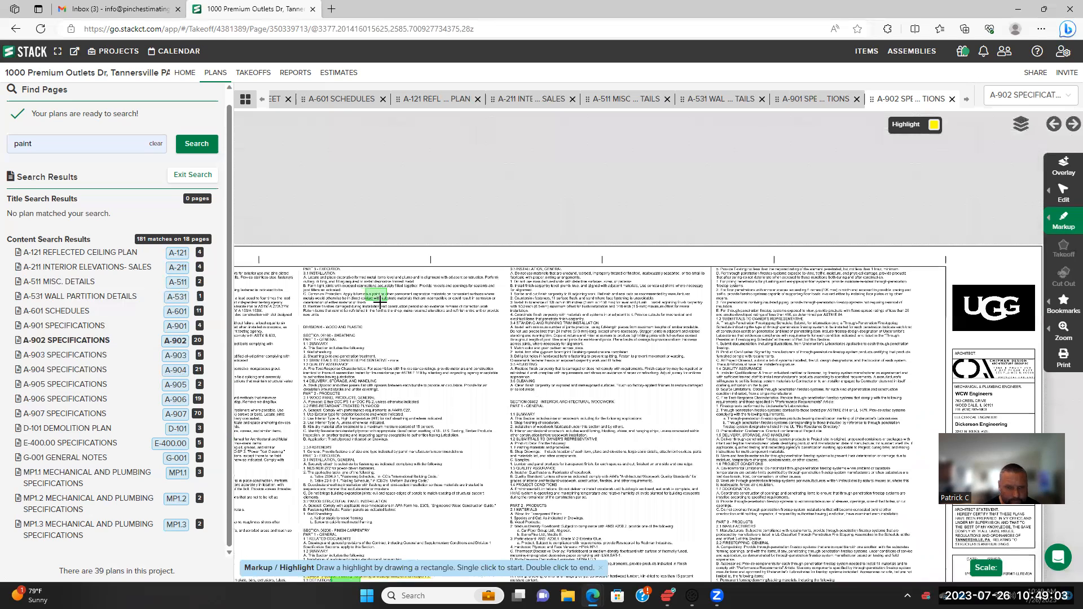
pyautogui.scroll(4, 380, 302)
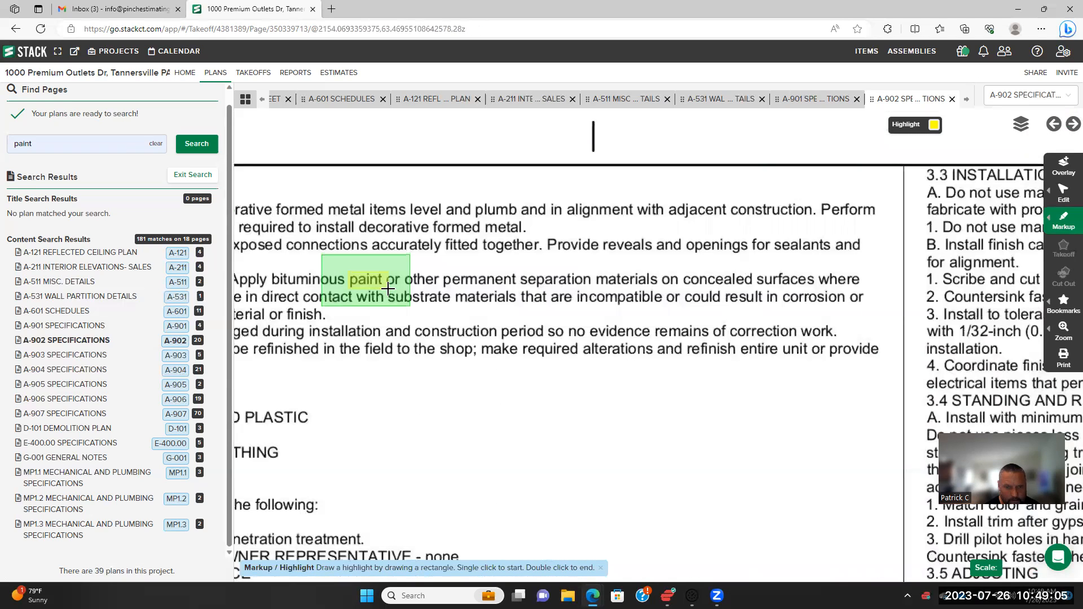
# Open the A-903 Specifications sheet from the "paint" search results and examine its matches in the joint sealant and steel door sections
pyautogui.scroll(-1, 511, 374)
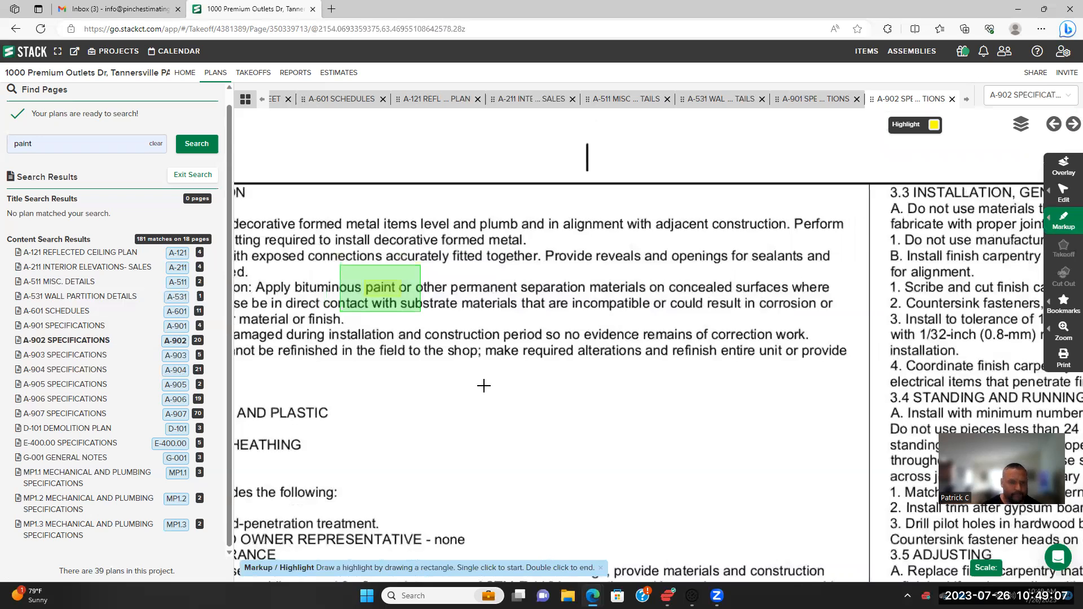
pyautogui.scroll(-1, 485, 384)
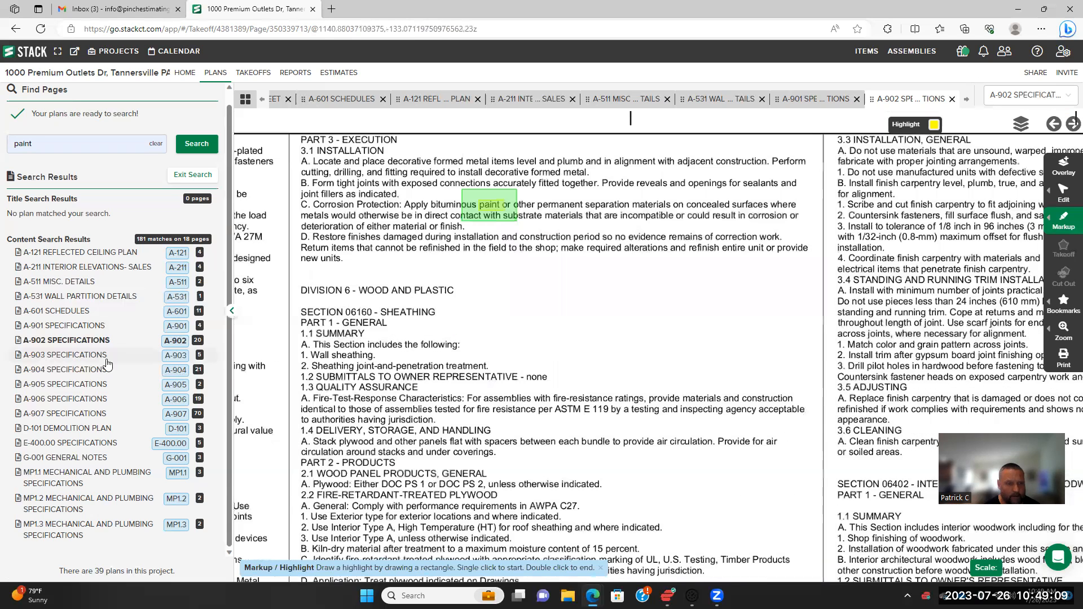
pyautogui.click(107, 359)
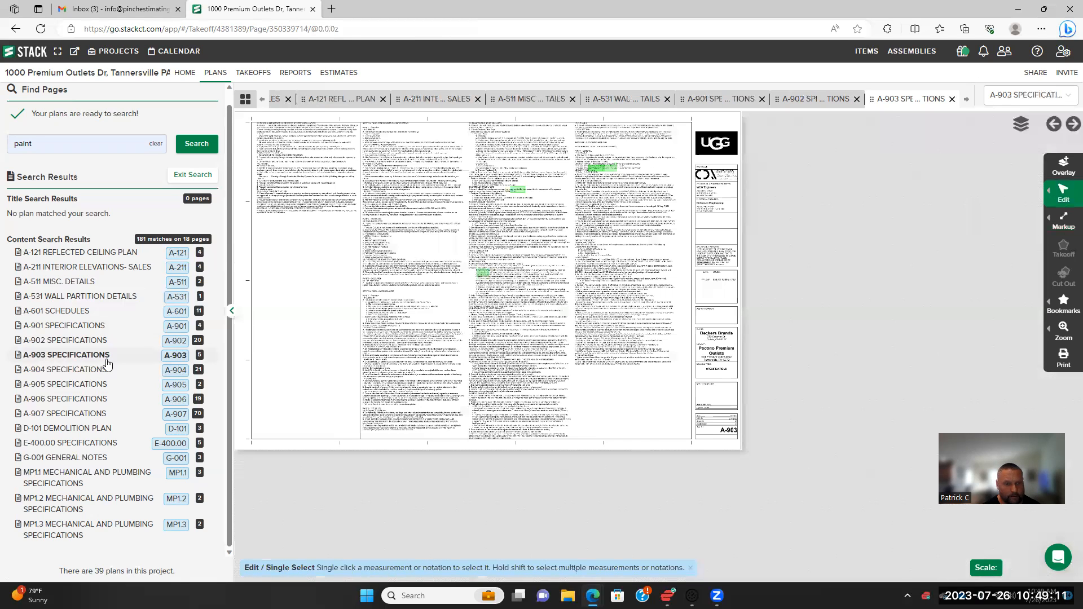
pyautogui.scroll(1, 494, 240)
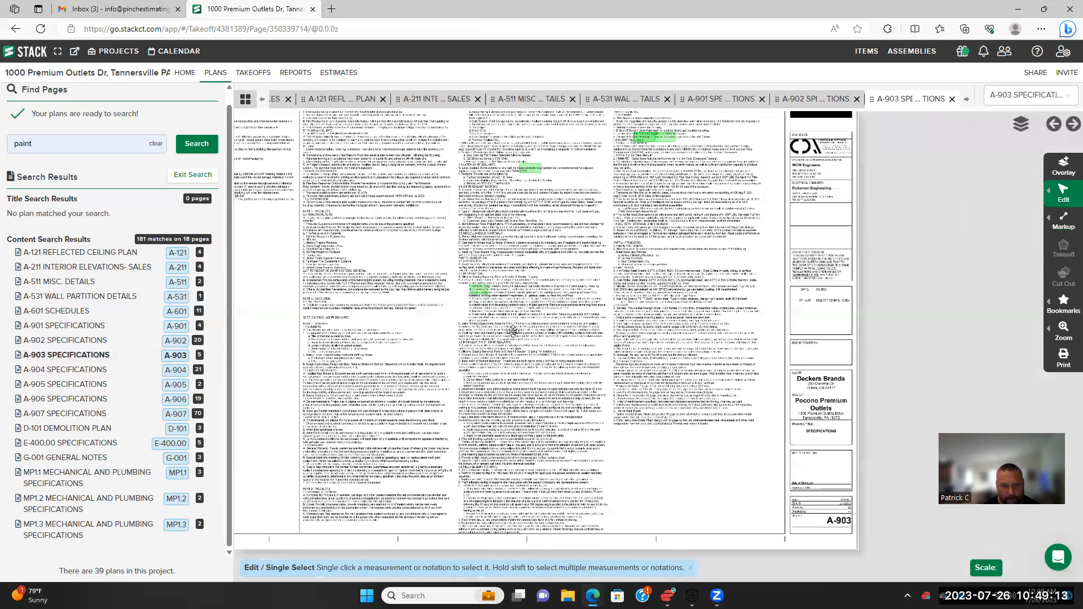
pyautogui.scroll(1, 489, 338)
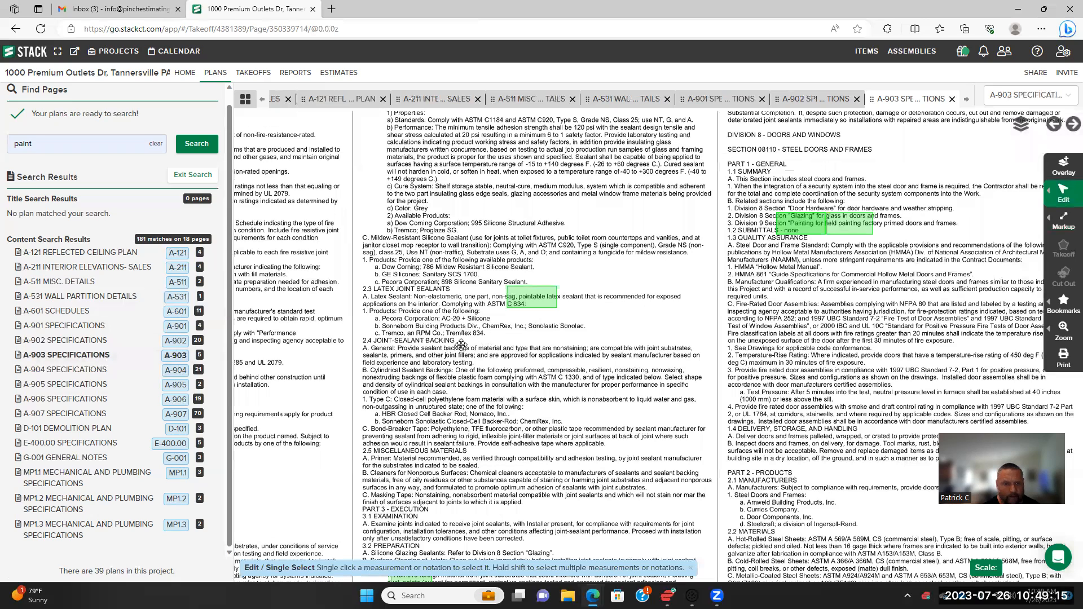
# Highlight the word "paintable" in section 2.3 LATEX JOINT SEALANTS on sheet A-903
pyautogui.moveTo(1065, 219)
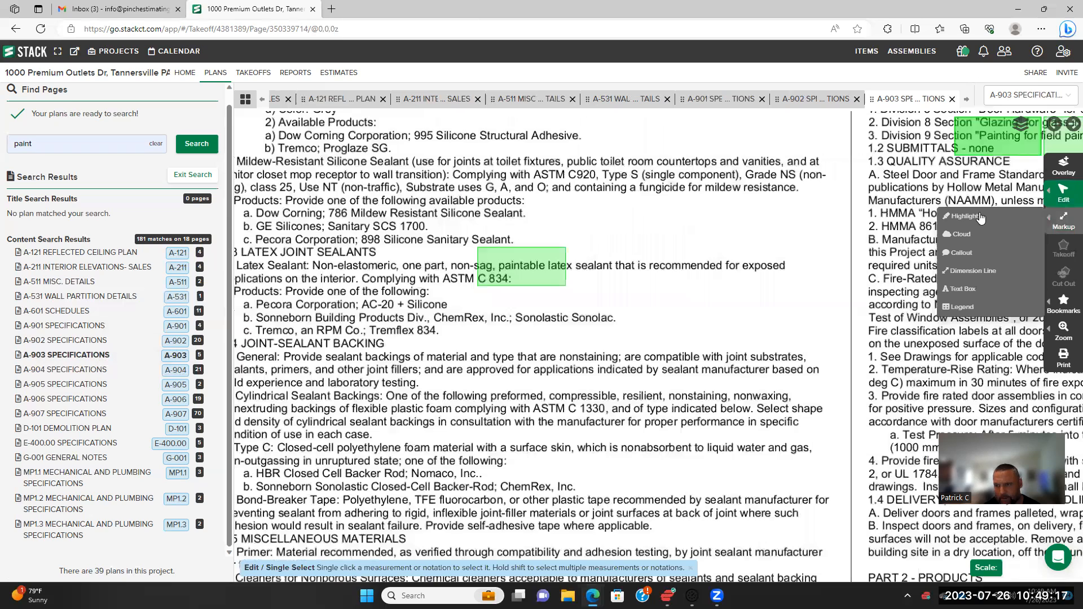
pyautogui.click(497, 258)
pyautogui.doubleClick(550, 274)
pyautogui.scroll(-2, 512, 325)
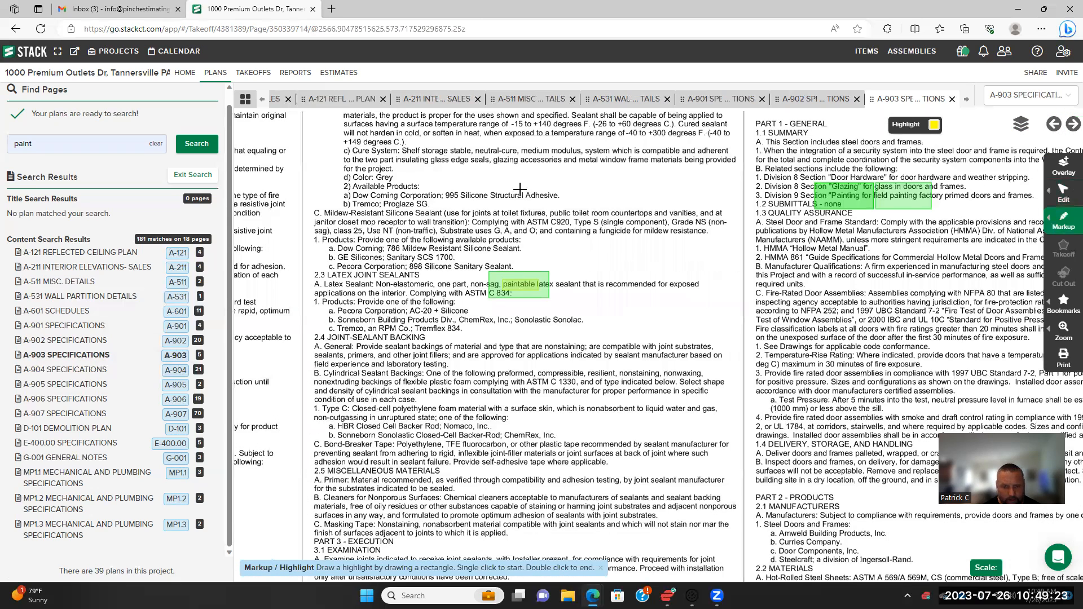
# Highlight the word "paints" in item 1 of the Surface Cleaning of Joints paragraph, section 3.2 PREPARATION
pyautogui.scroll(-3, 521, 322)
pyautogui.scroll(5, 478, 334)
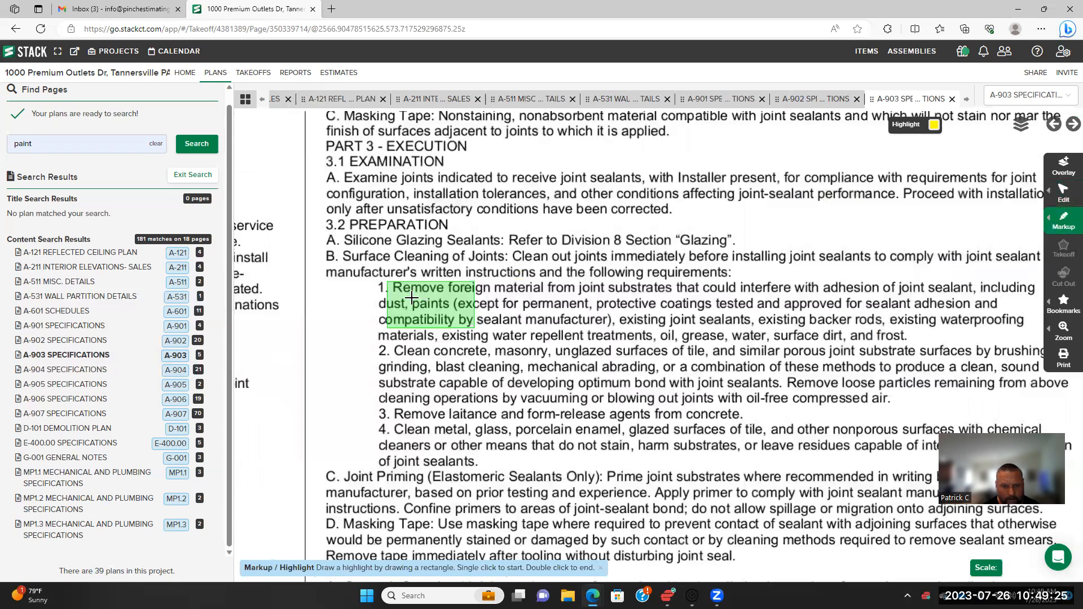
pyautogui.click(411, 297)
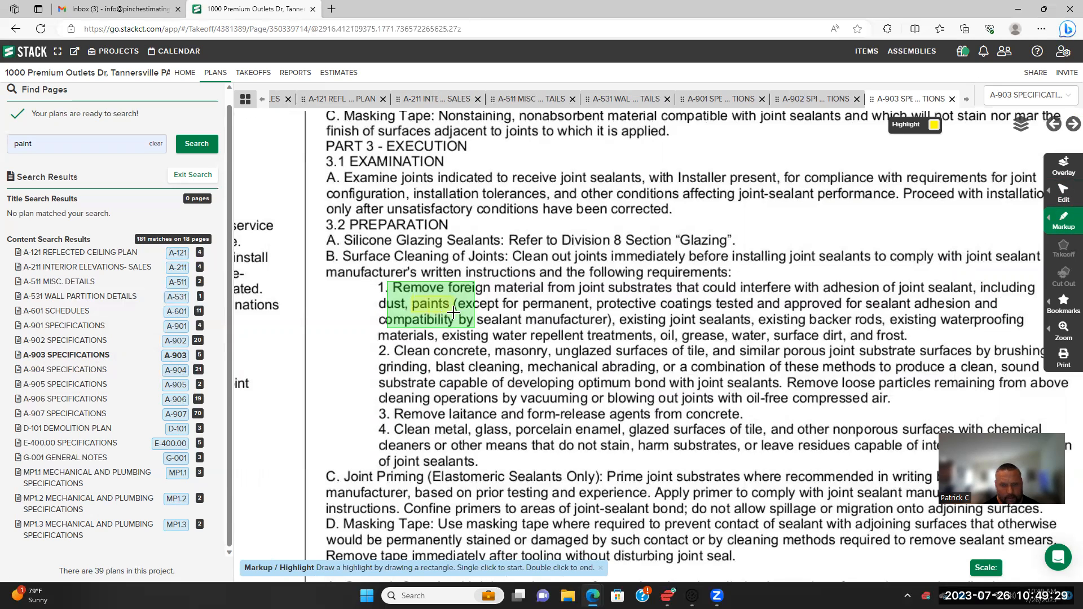
pyautogui.scroll(-1, 515, 347)
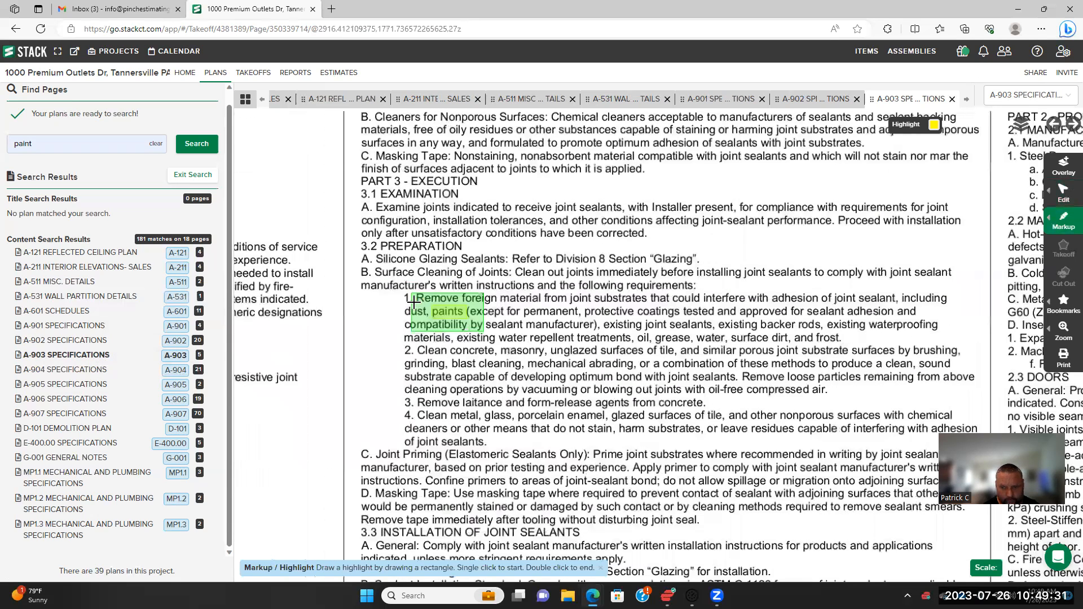
pyautogui.scroll(-5, 420, 281)
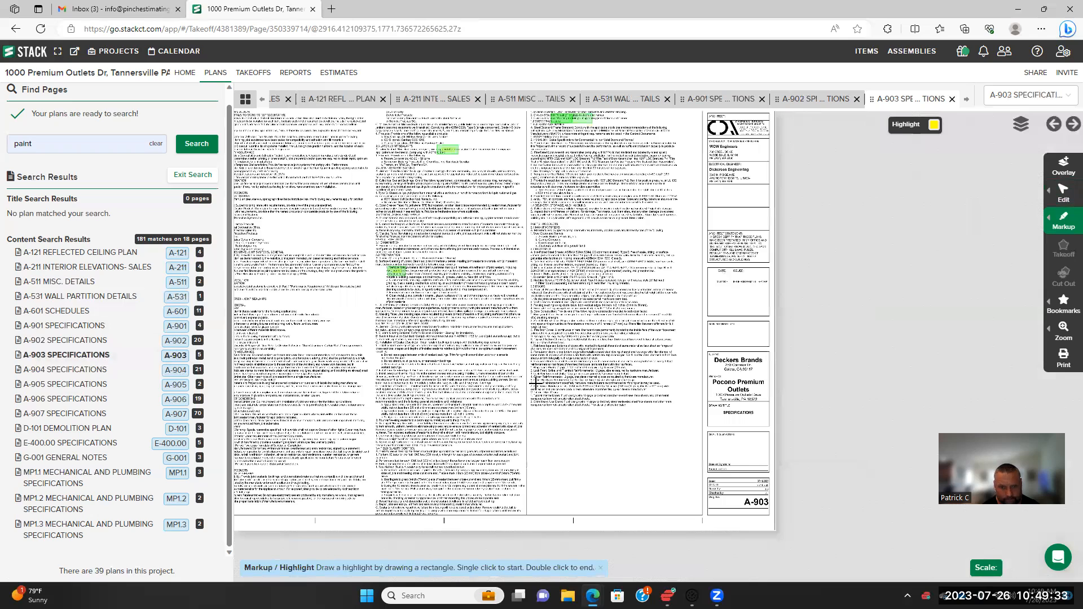
# Highlight "Painting" and "field painting" in the Division 9 related-section line of Section 08110, Steel Doors and Frames
pyautogui.moveTo(549, 155); pyautogui.dragTo(660, 281)
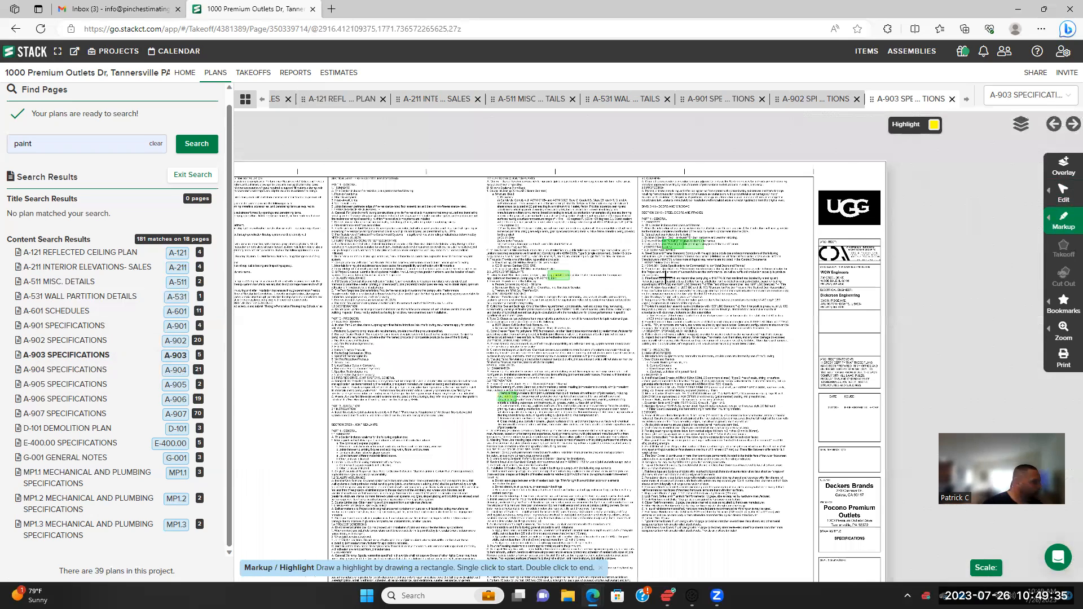
pyautogui.scroll(5, 665, 277)
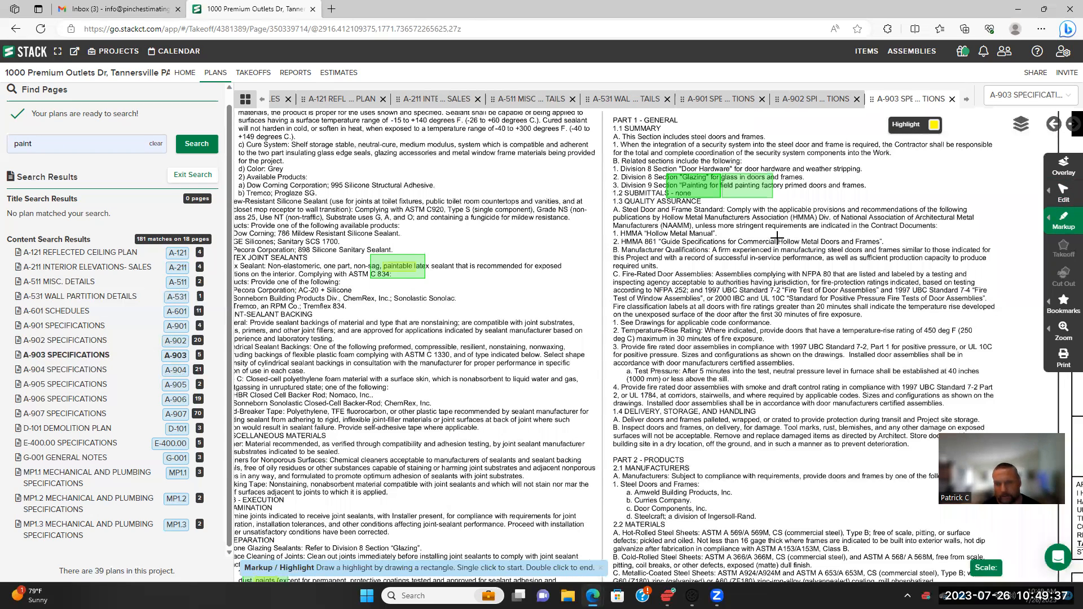
pyautogui.moveTo(694, 318); pyautogui.dragTo(687, 324)
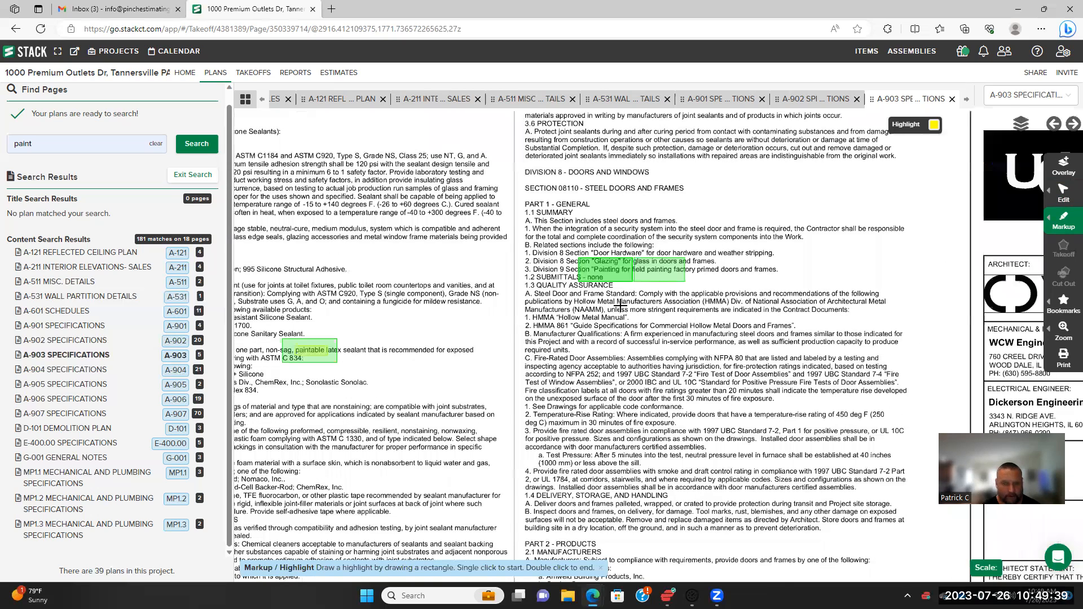
pyautogui.scroll(3, 509, 239)
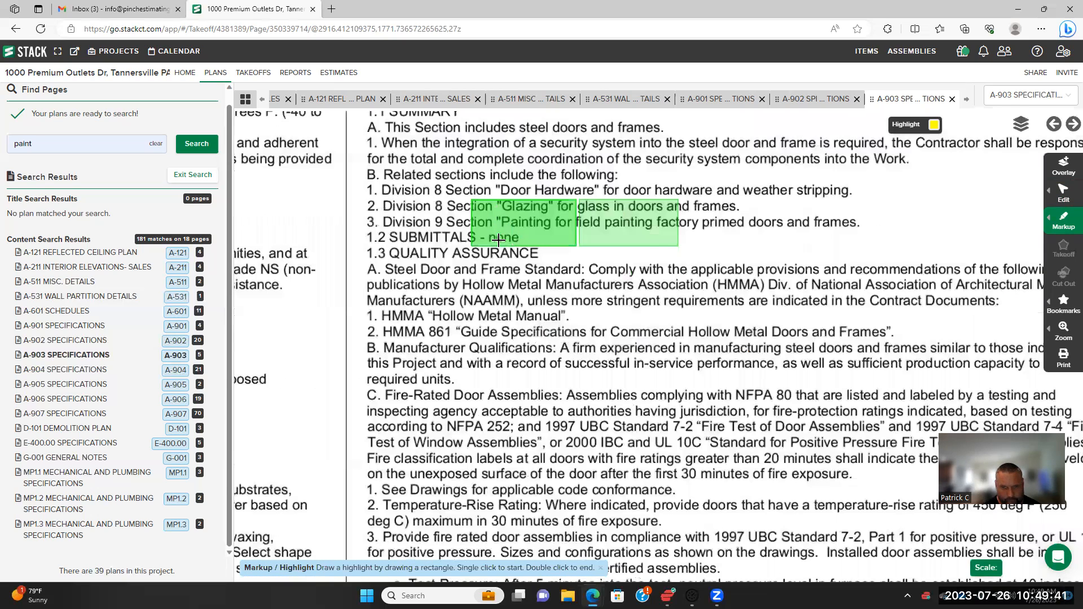
pyautogui.click(496, 212)
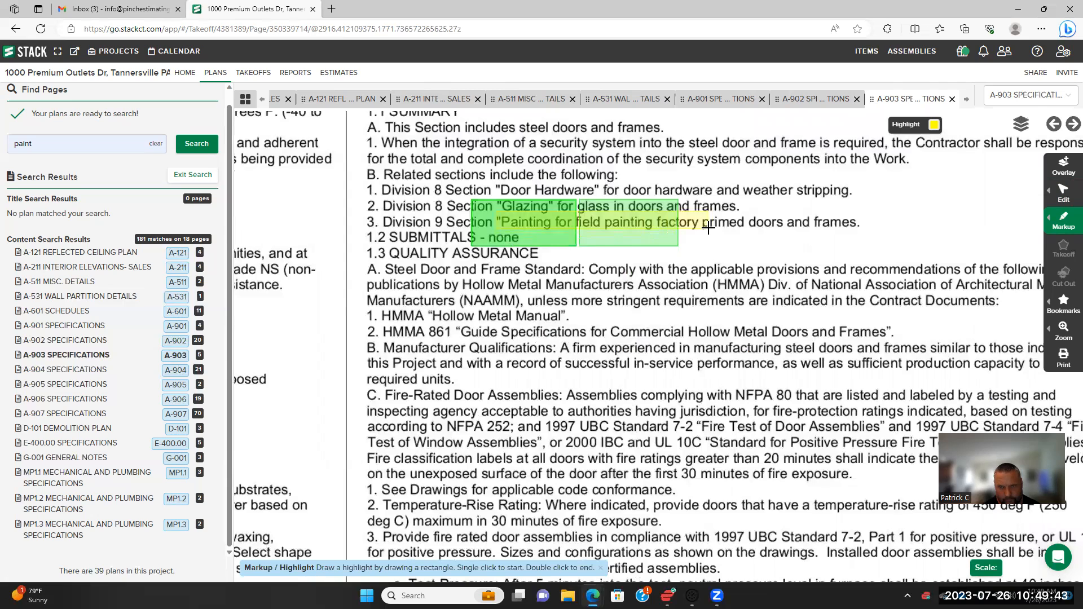
pyautogui.doubleClick(831, 232)
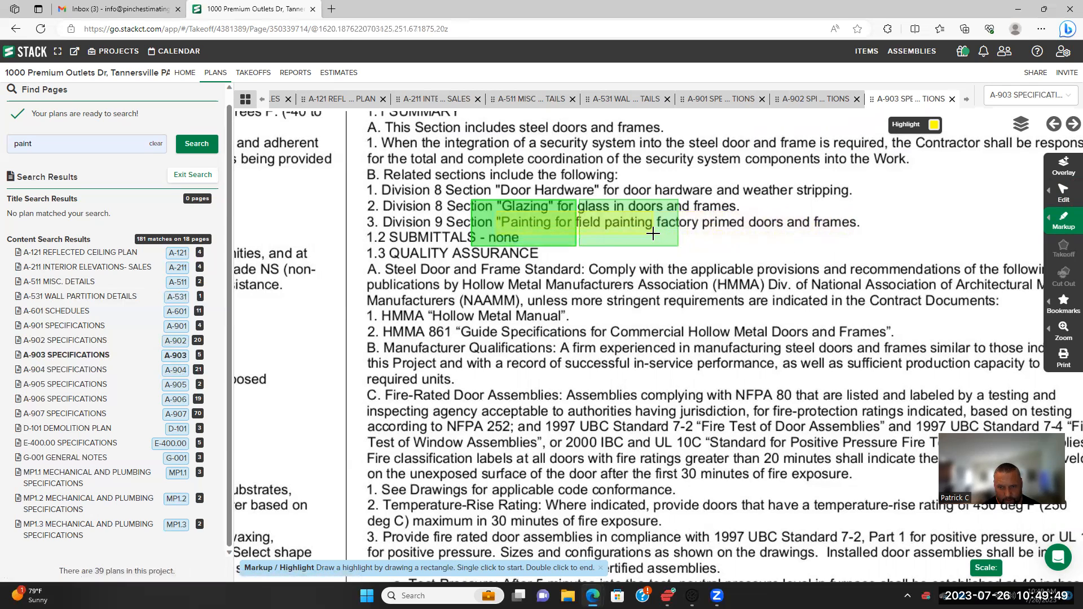
pyautogui.scroll(-2, 605, 285)
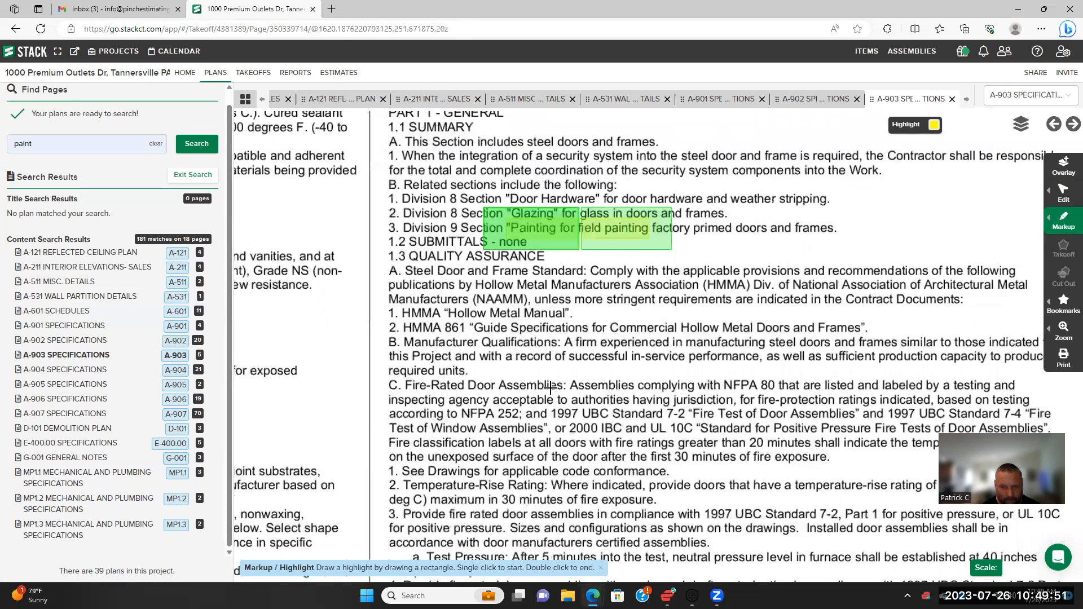
# Open the A-904 SPECIFICATIONS sheet from the "paint" search results and bring its access-door paint matches into view
pyautogui.scroll(-5, 597, 286)
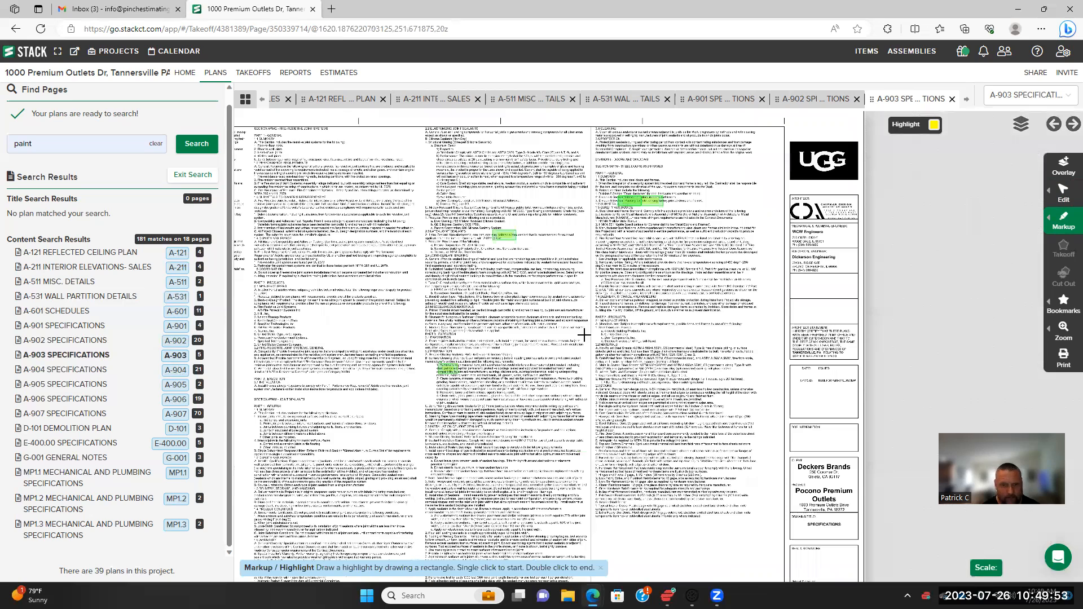
pyautogui.scroll(-2, 579, 361)
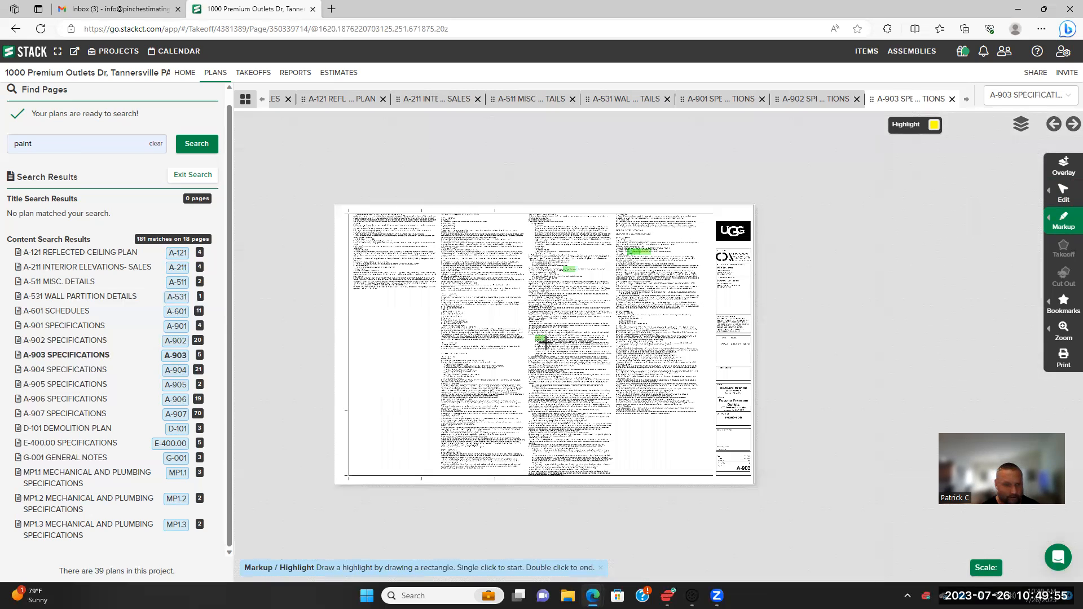
pyautogui.click(82, 371)
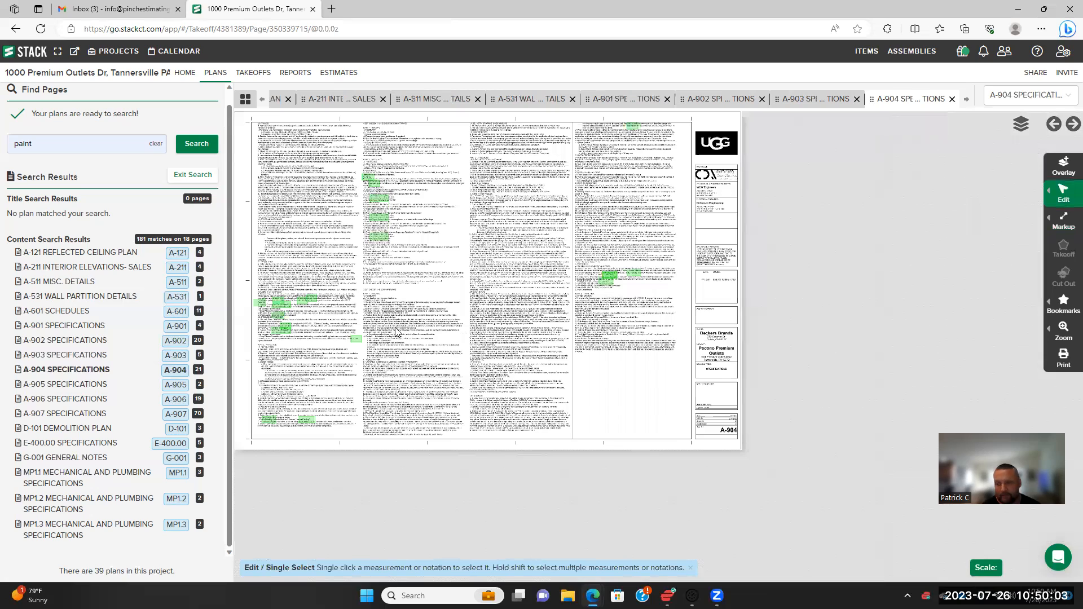
pyautogui.scroll(2, 398, 331)
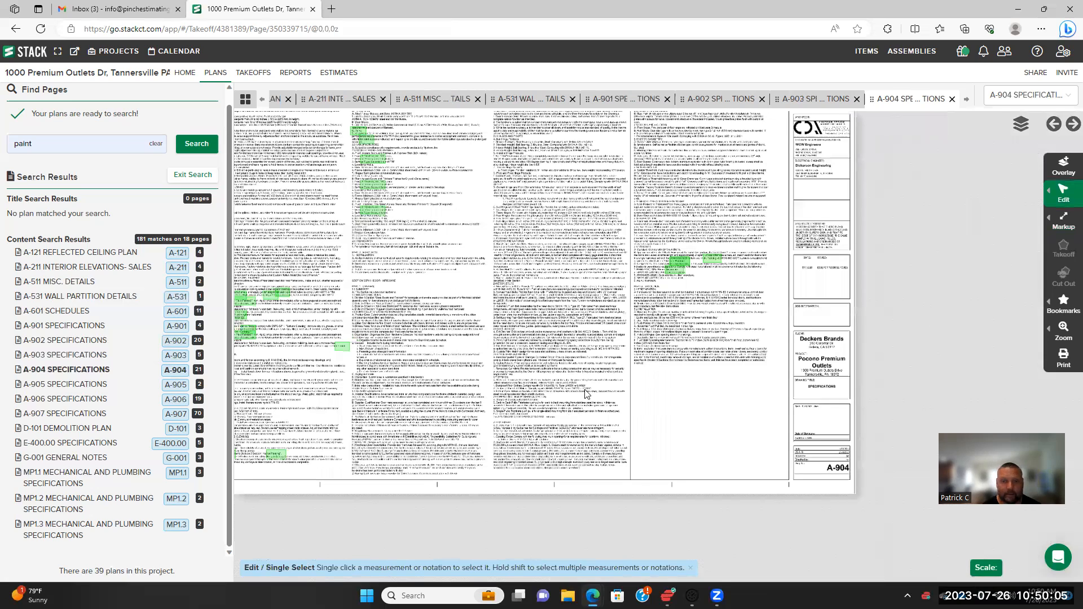
pyautogui.scroll(3, 587, 393)
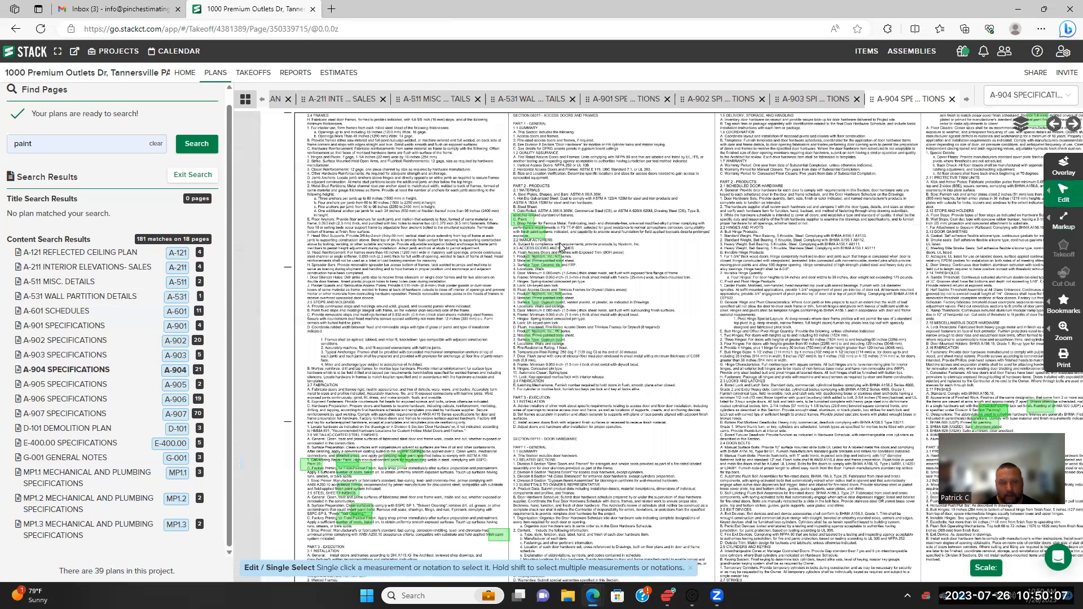
pyautogui.scroll(4, 561, 247)
# Highlight the "Paint:" heading and the word "paint" in "finish paint systems" under section 2.1 MATERIALS on sheet A-904
pyautogui.click(1061, 224)
pyautogui.scroll(-1, 560, 243)
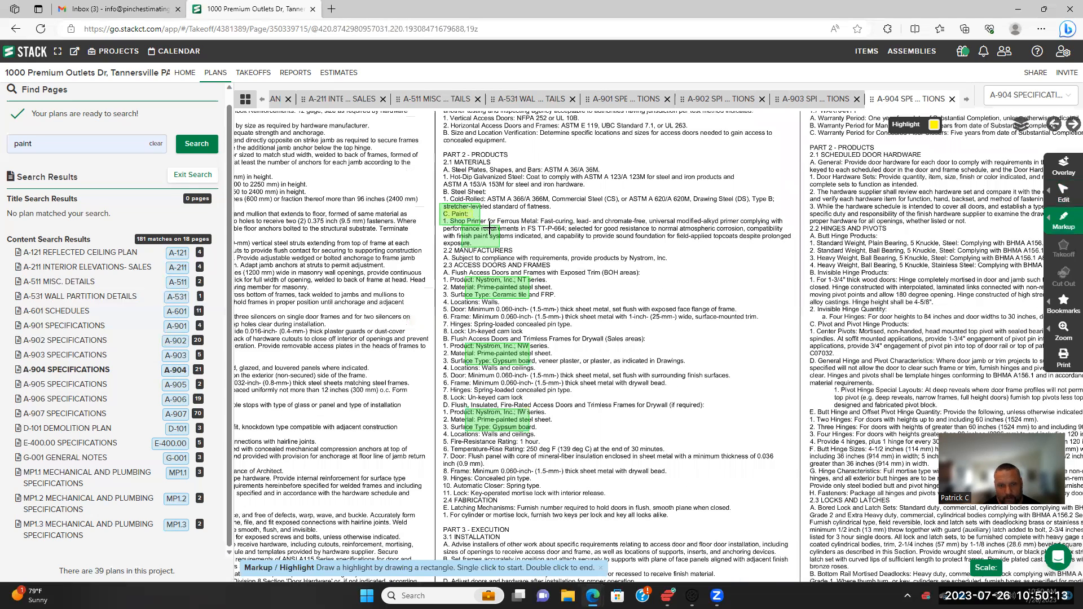
pyautogui.scroll(1, 504, 272)
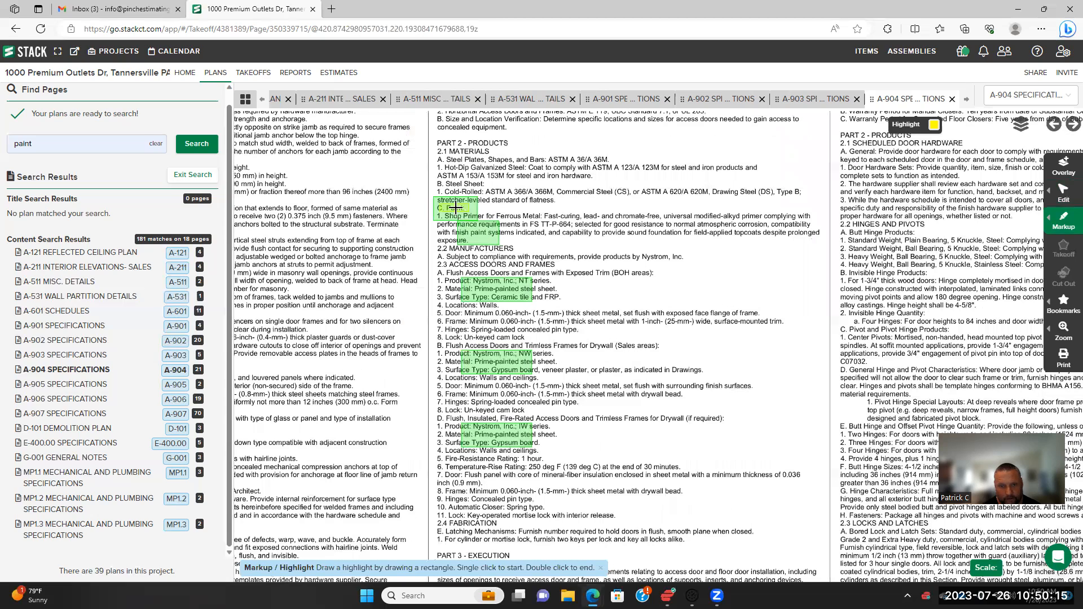
pyautogui.scroll(3, 482, 220)
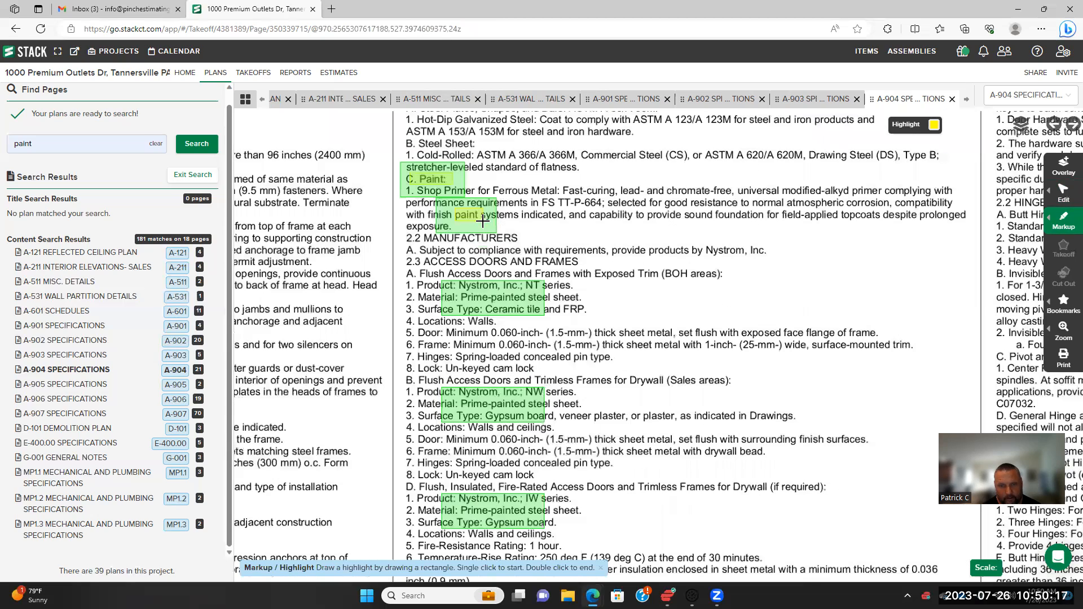
# Highlight "Prime-painted" in the material line of the fire-rated Nystrom IW series access doors in section 2.3
pyautogui.scroll(-1, 480, 299)
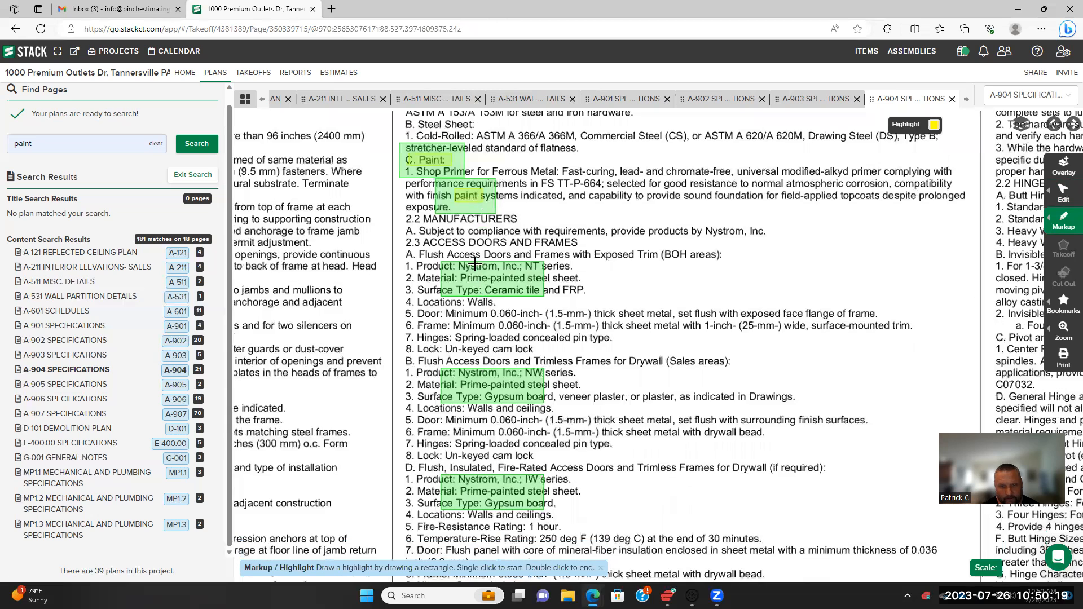
pyautogui.scroll(-5, 472, 208)
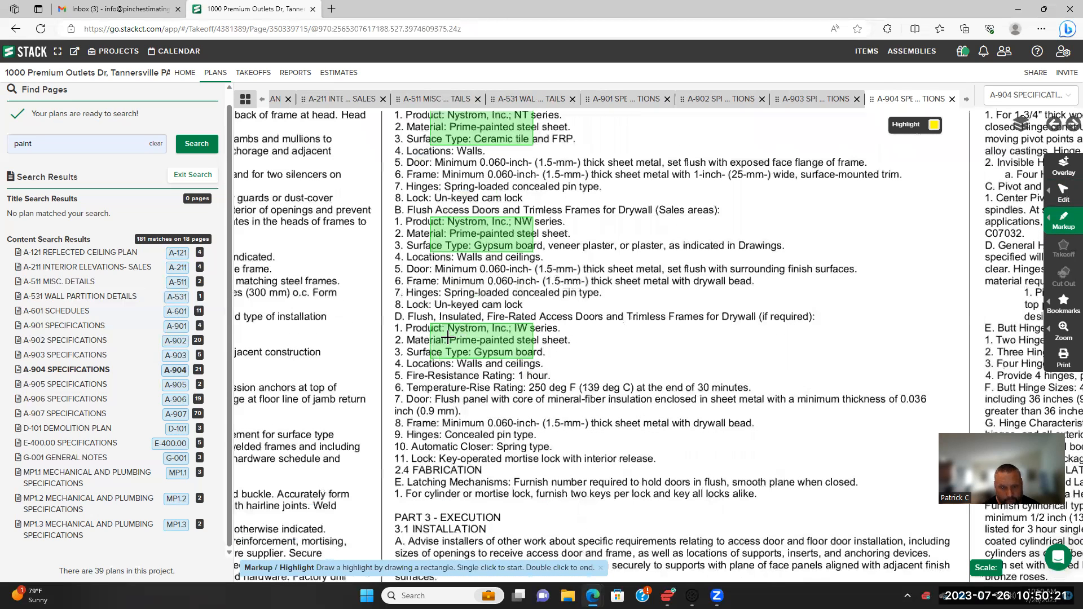
pyautogui.scroll(-3, 528, 252)
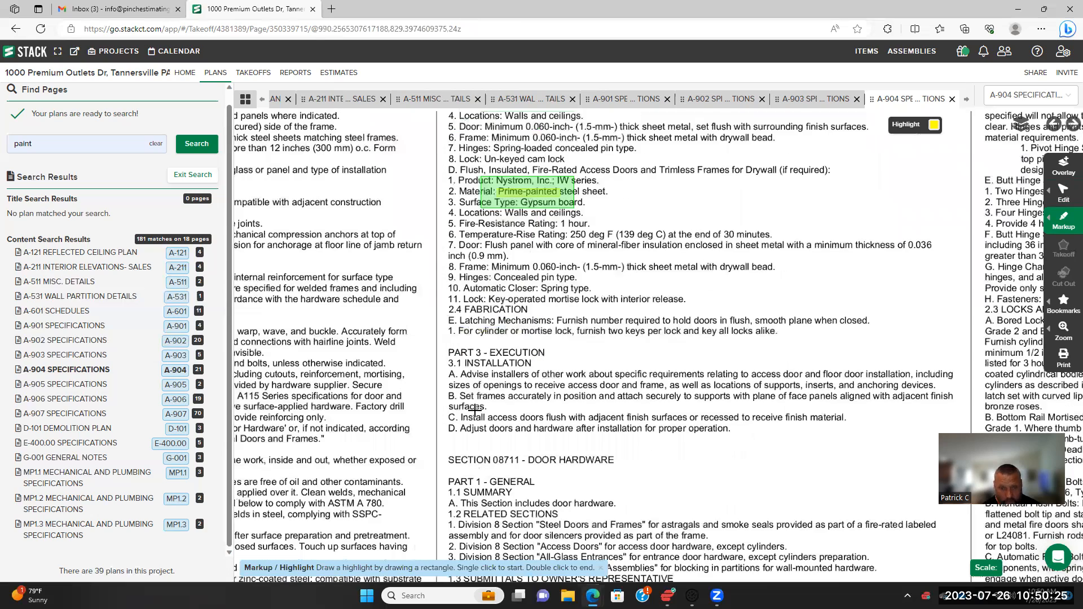
# Highlight the paint mentions in section 2.8 METALLIC-COATED STEEL FINISHES, including "Paint 20.", the Galvanizing Repair Paint item and "finish paint system"
pyautogui.scroll(-5, 443, 290)
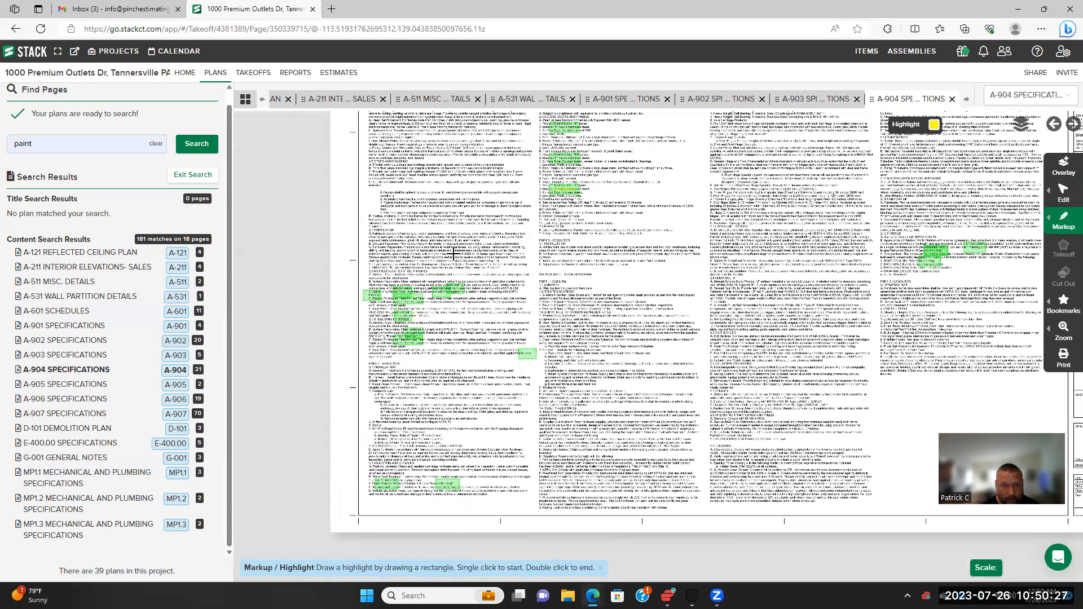
pyautogui.scroll(5, 513, 312)
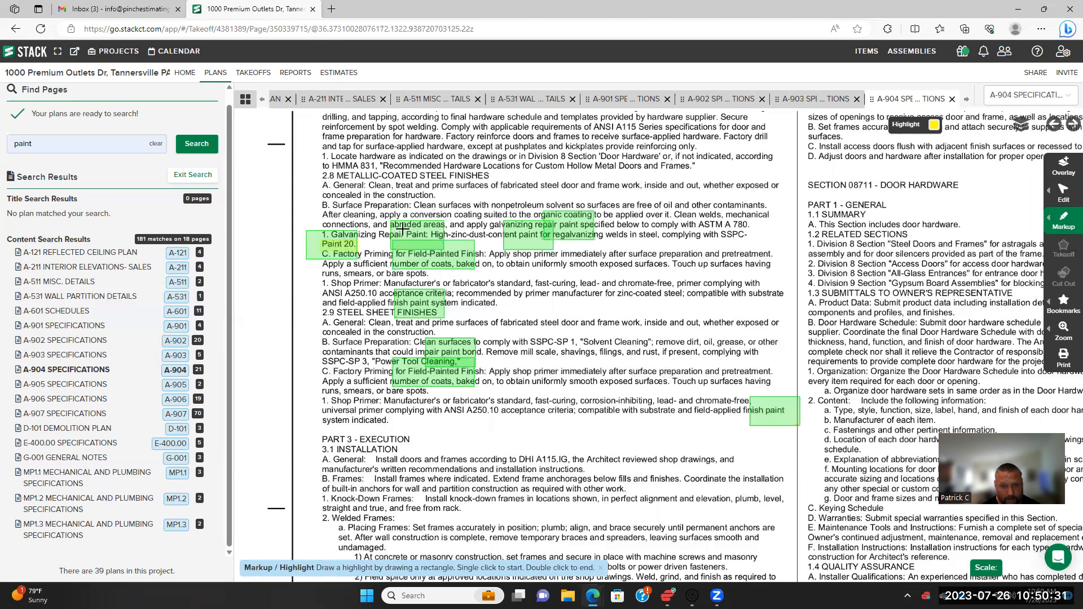
pyautogui.click(405, 229)
pyautogui.doubleClick(428, 240)
pyautogui.click(517, 230)
pyautogui.doubleClick(539, 241)
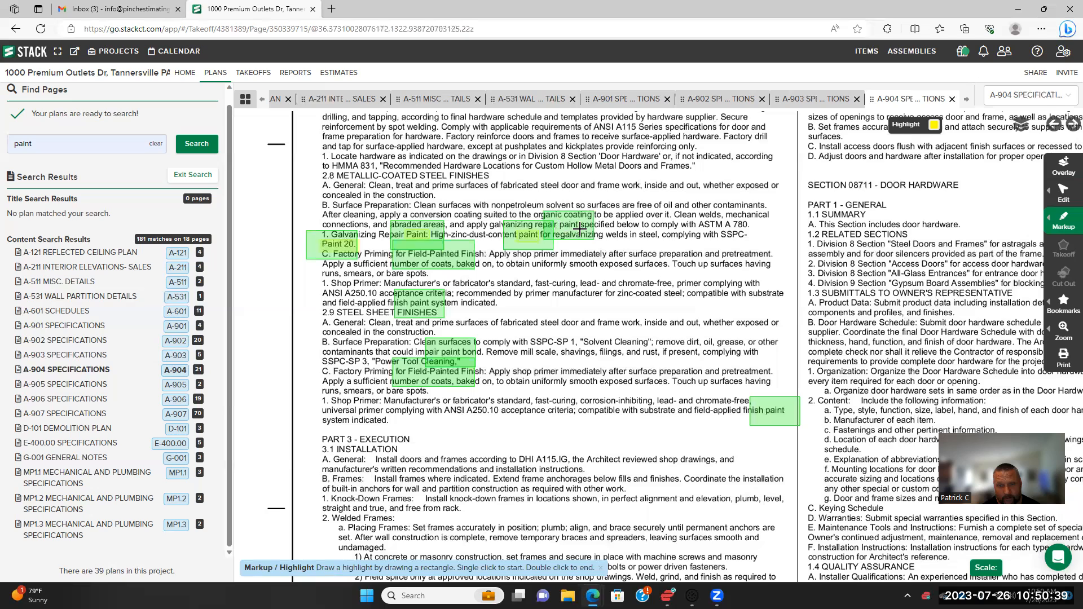
pyautogui.click(410, 303)
pyautogui.doubleClick(429, 309)
# Highlight "paint" in "finish paint" and "paint bond", and "Painted" in "Field-Painted Finish", within section 2.9 STEEL SHEET FINISHES
pyautogui.moveTo(496, 355); pyautogui.dragTo(488, 321)
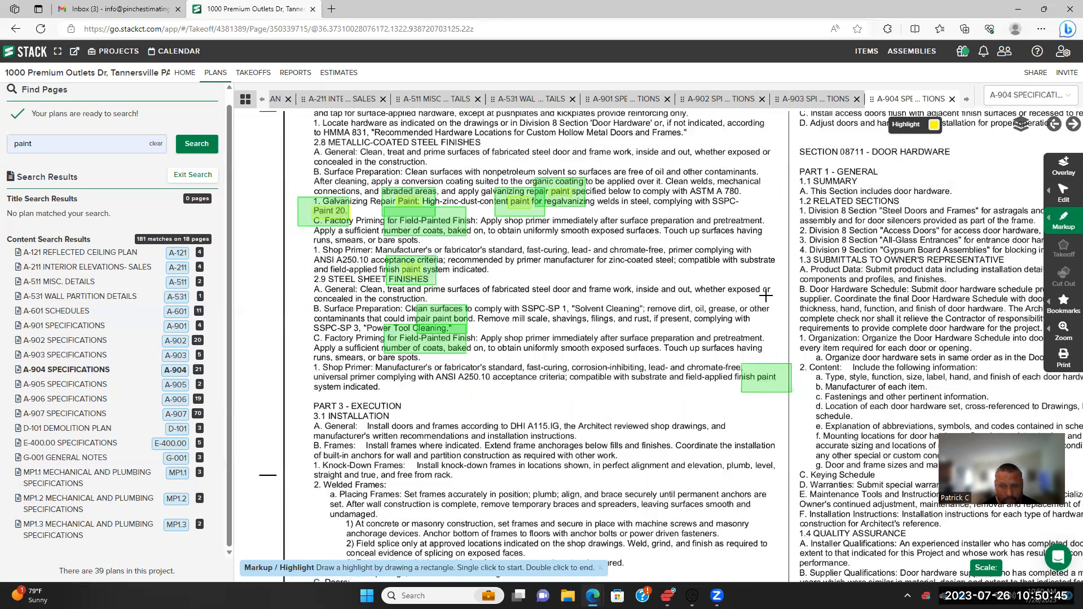
pyautogui.moveTo(756, 375); pyautogui.dragTo(745, 290)
pyautogui.click(745, 290)
pyautogui.doubleClick(766, 297)
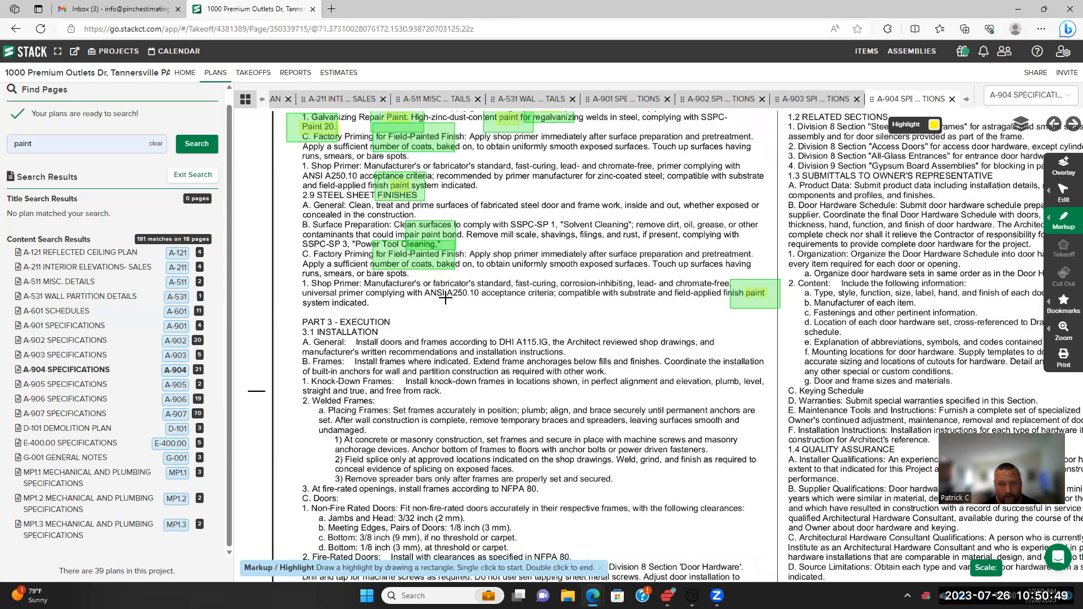
pyautogui.click(408, 250)
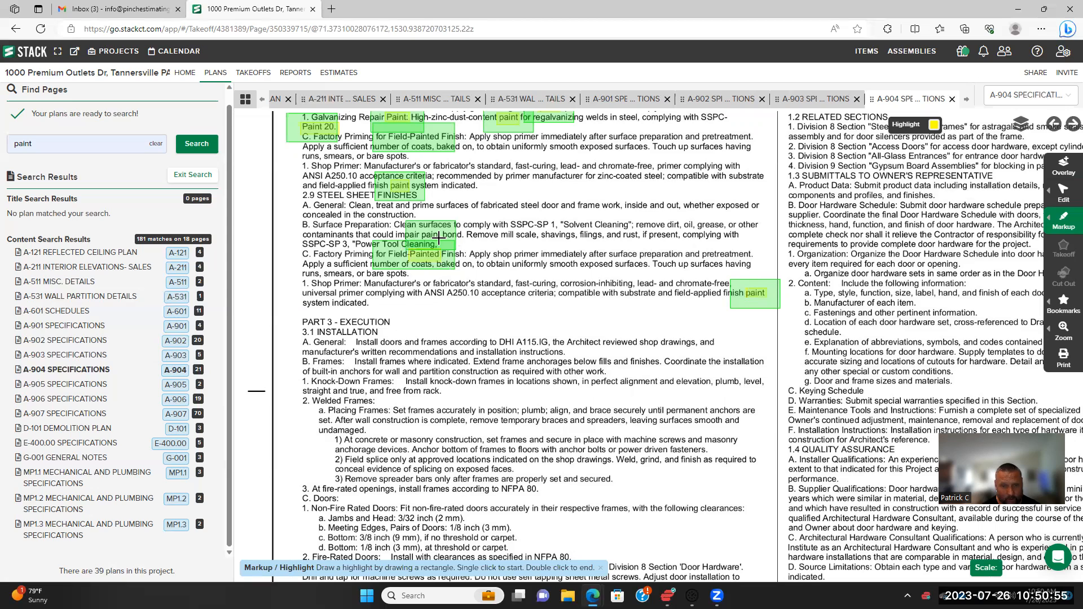
pyautogui.click(422, 232)
pyautogui.doubleClick(444, 240)
# Highlight "Painting" in both "Finish Painting" and "Interior Painting" under section 3.2 ADJUSTING AND CLEANING
pyautogui.moveTo(573, 373); pyautogui.dragTo(500, 263)
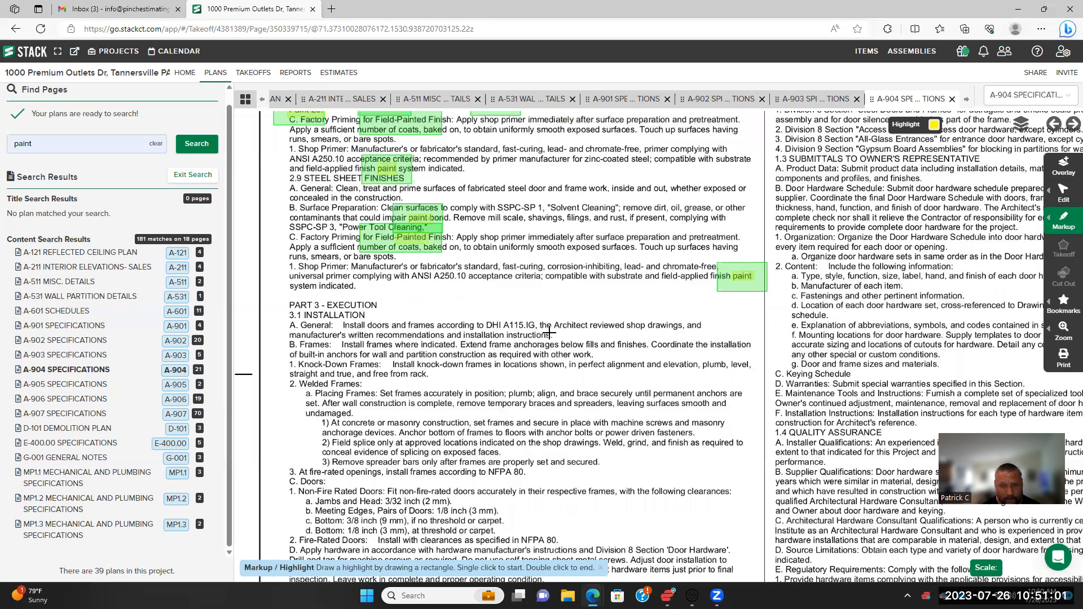
pyautogui.scroll(-3, 549, 333)
pyautogui.scroll(4, 483, 407)
pyautogui.click(447, 317)
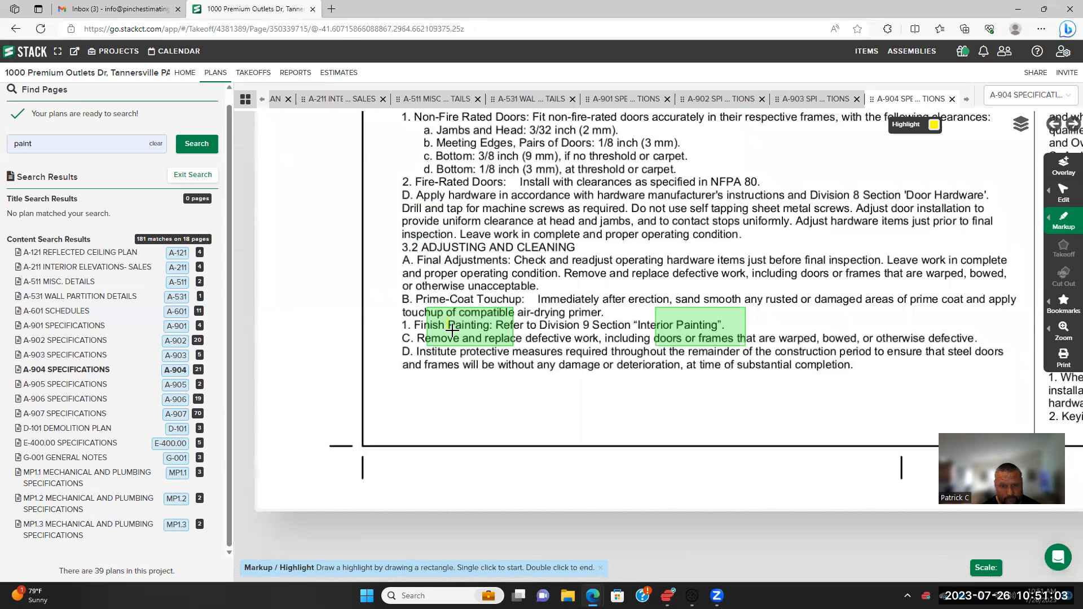
pyautogui.doubleClick(489, 332)
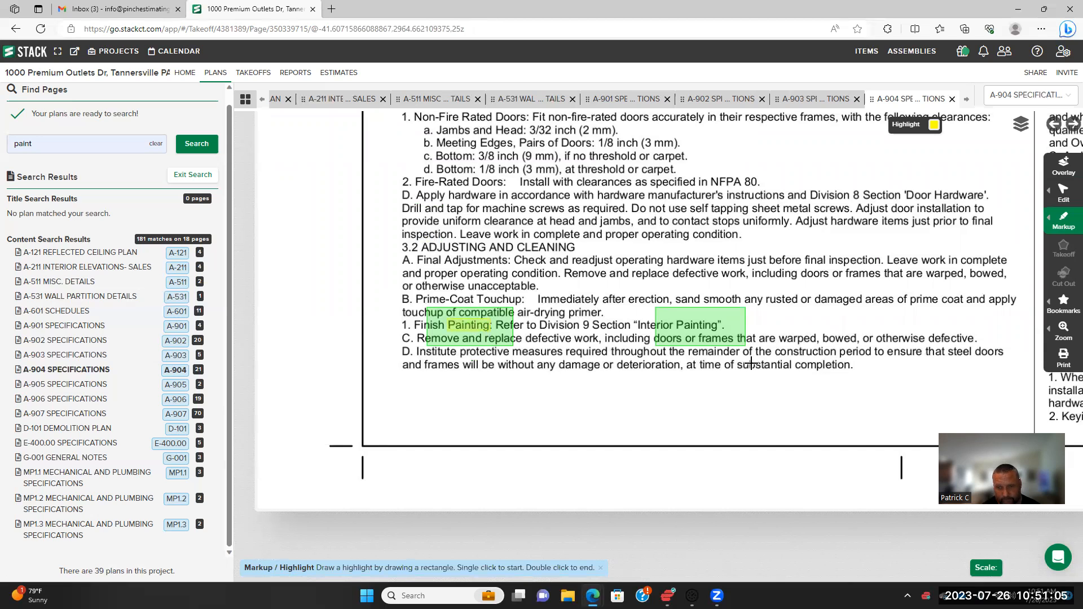
pyautogui.click(676, 320)
pyautogui.doubleClick(721, 334)
pyautogui.scroll(-1, 912, 264)
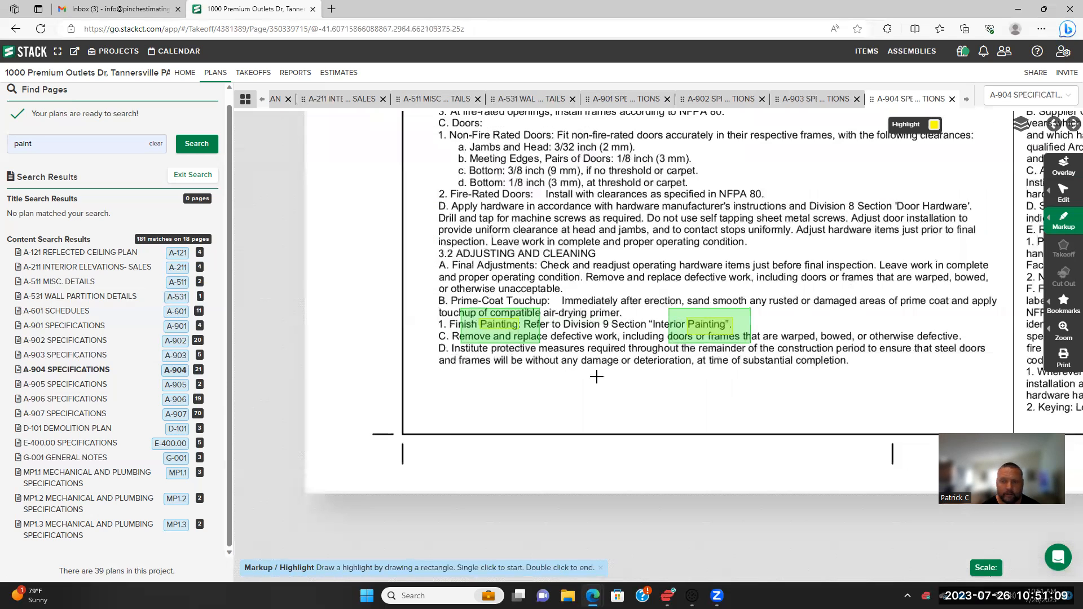
pyautogui.scroll(-3, 597, 377)
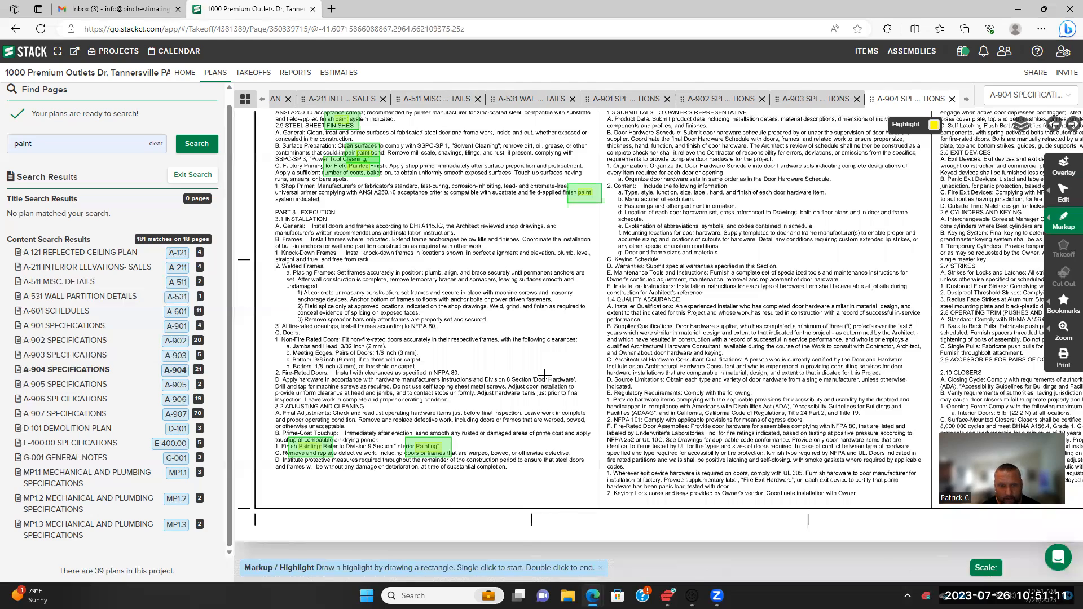
# Highlight "Prime-painted" in the material line of the Nystrom NW series drywall access doors in section 2.3
pyautogui.scroll(-3, 503, 298)
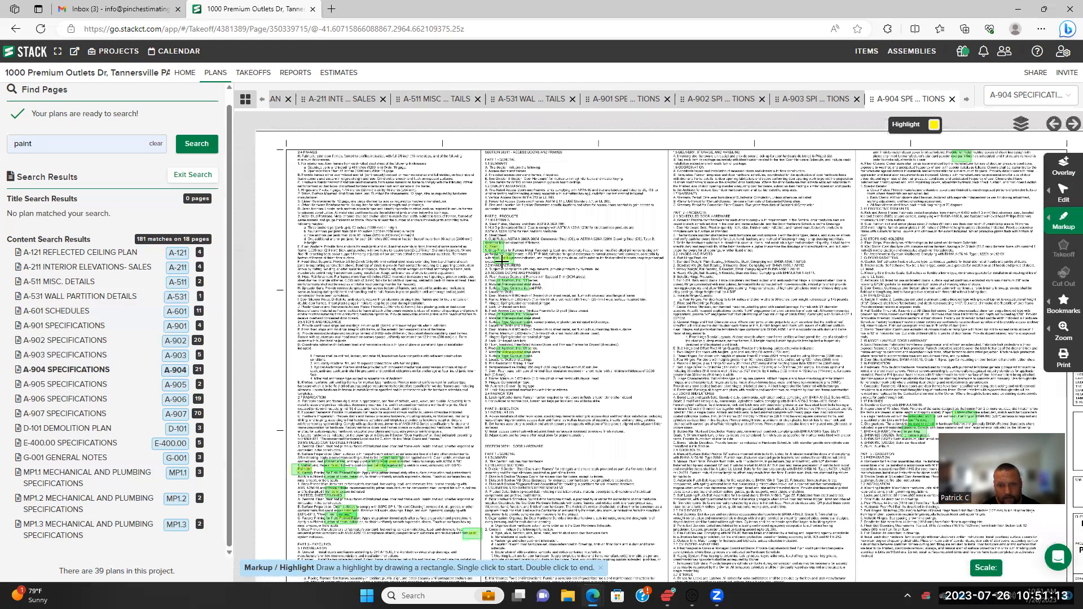
pyautogui.scroll(3, 505, 270)
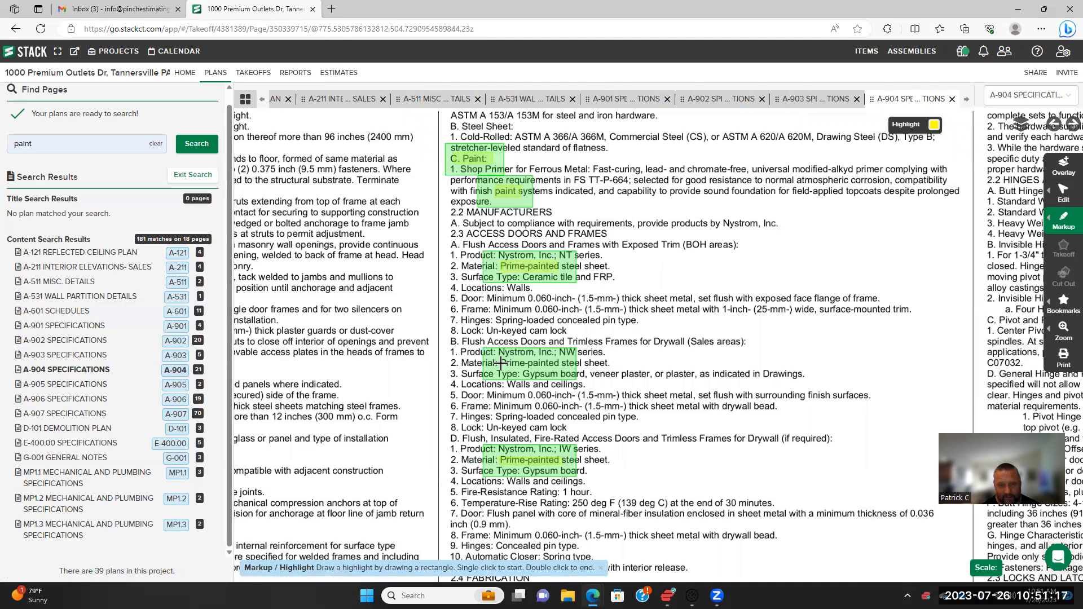
pyautogui.doubleClick(582, 369)
pyautogui.moveTo(587, 415); pyautogui.dragTo(584, 395)
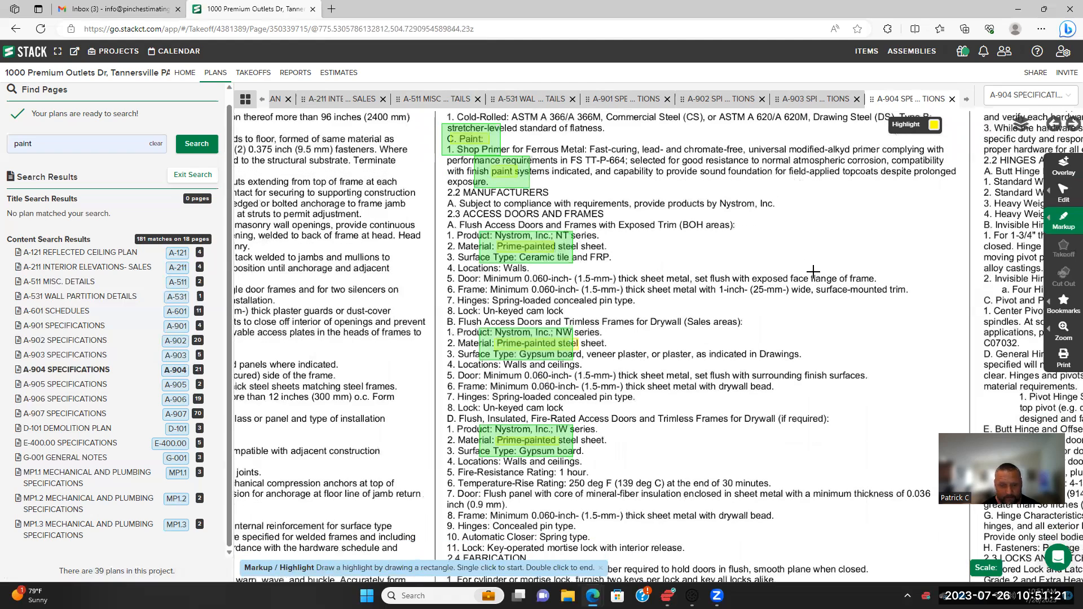
# Highlight "paint" in "powder coat paint finish" within the door closer cover paragraph at the start of the last text column
pyautogui.scroll(-2, 569, 395)
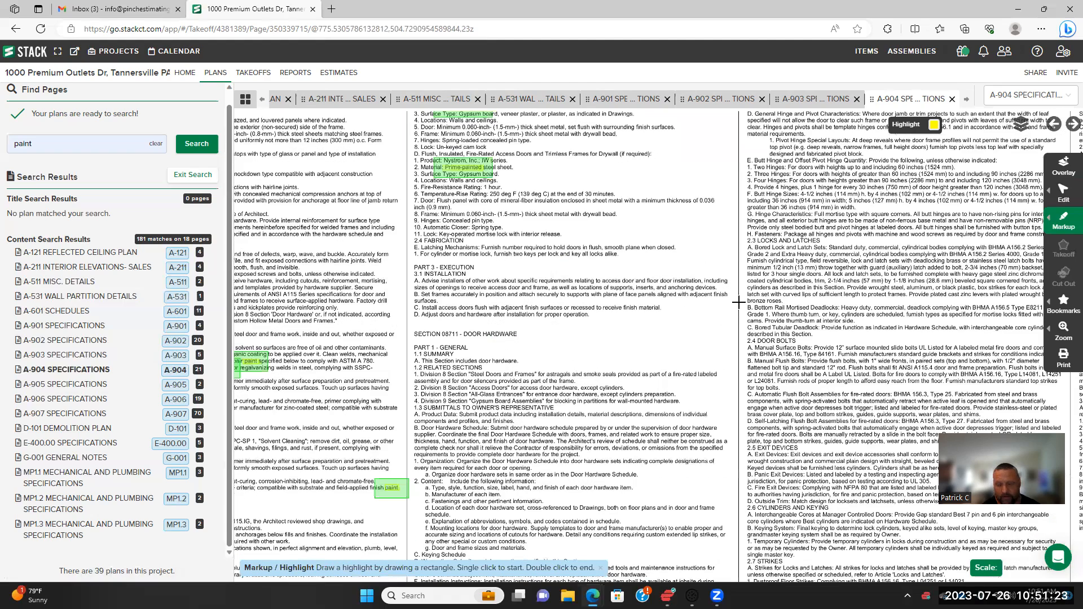
pyautogui.scroll(-3, 643, 257)
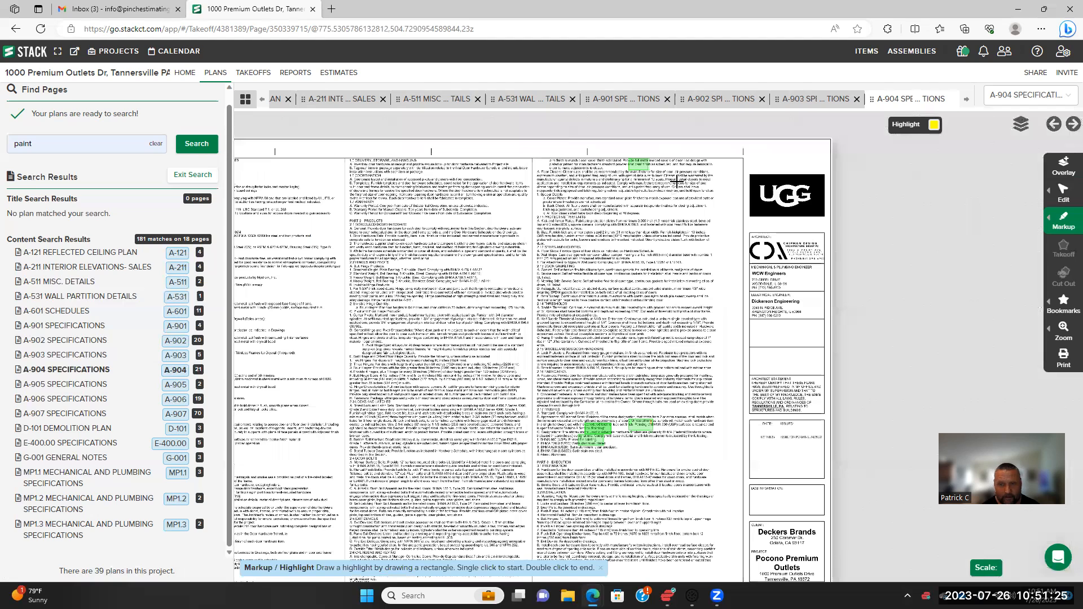
pyautogui.scroll(5, 609, 285)
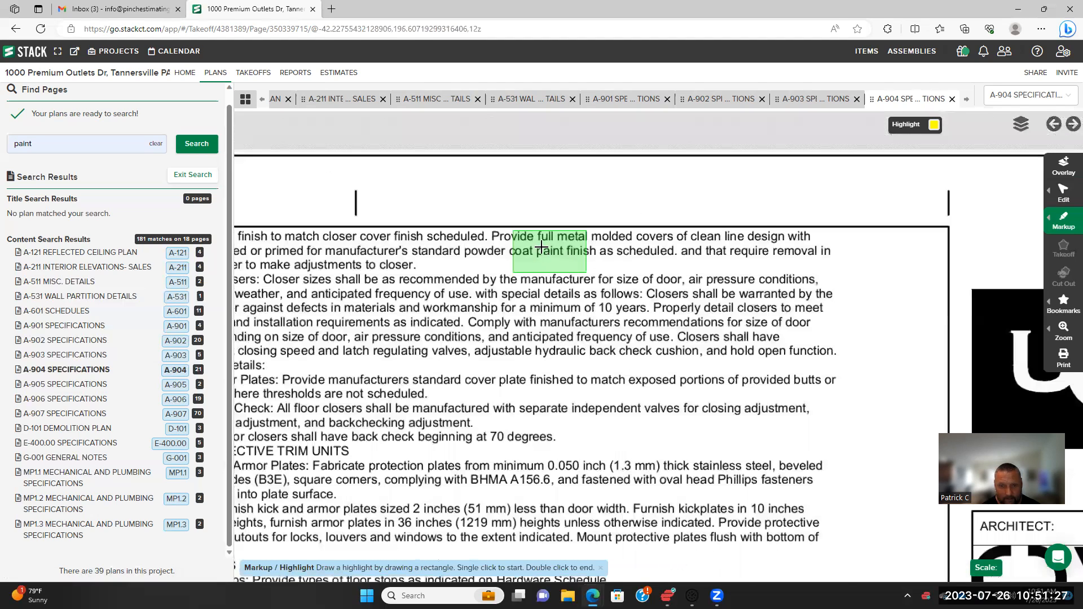
pyautogui.scroll(2, 500, 230)
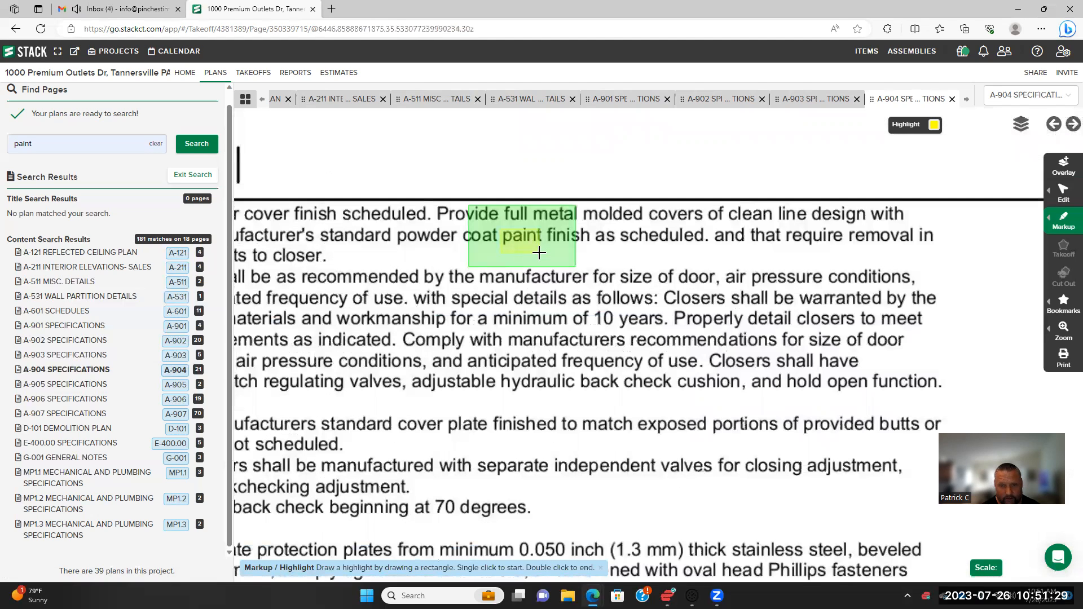
# Highlight the painting mentions in section 2.17 FINISHES: "Painting of BHMA 600", "Division 9 Section 'Painting'" and "Primed for painting"
pyautogui.scroll(-5, 580, 299)
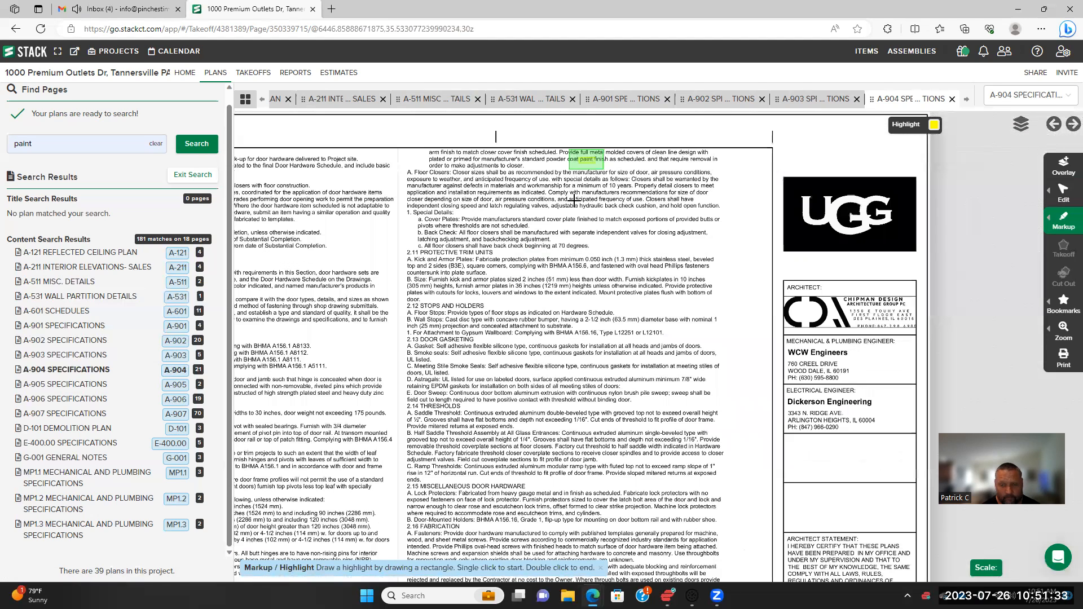
pyautogui.scroll(5, 633, 382)
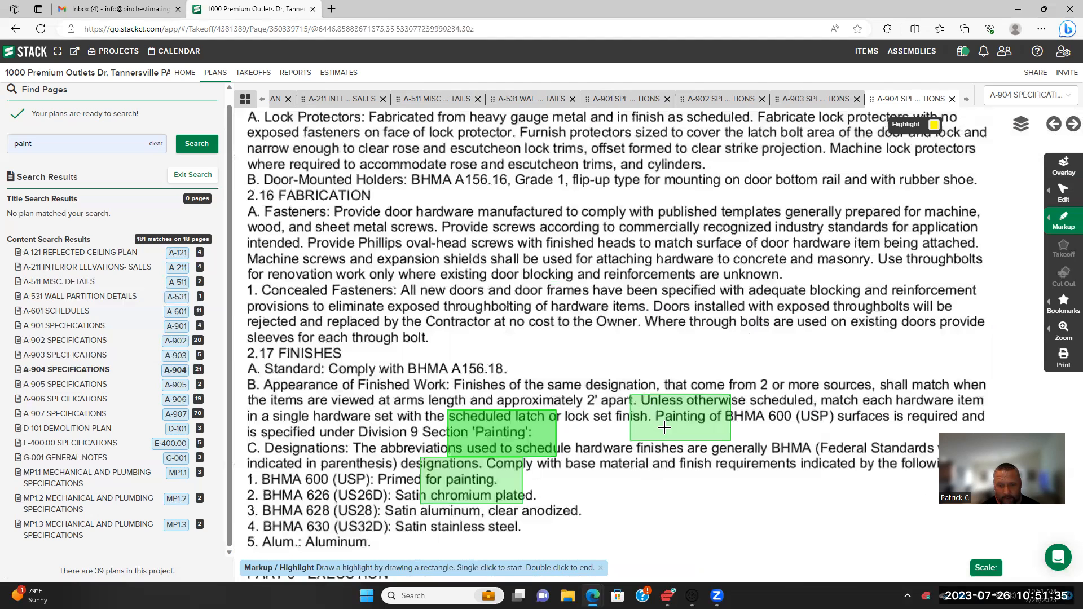
pyautogui.doubleClick(712, 424)
pyautogui.moveTo(624, 457); pyautogui.dragTo(610, 236)
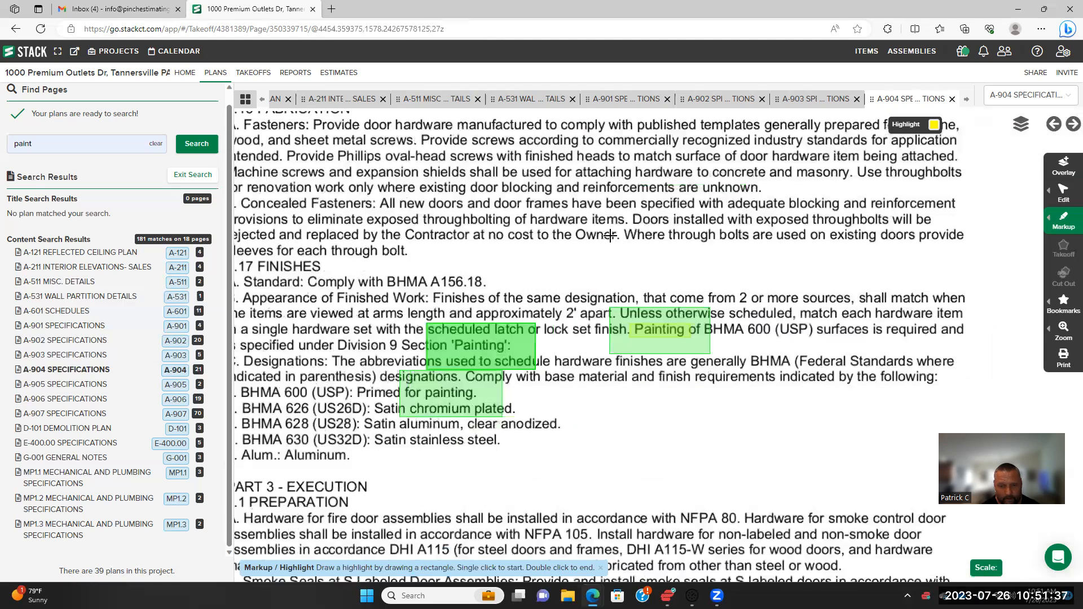
pyautogui.click(460, 203)
pyautogui.doubleClick(522, 225)
pyautogui.click(433, 252)
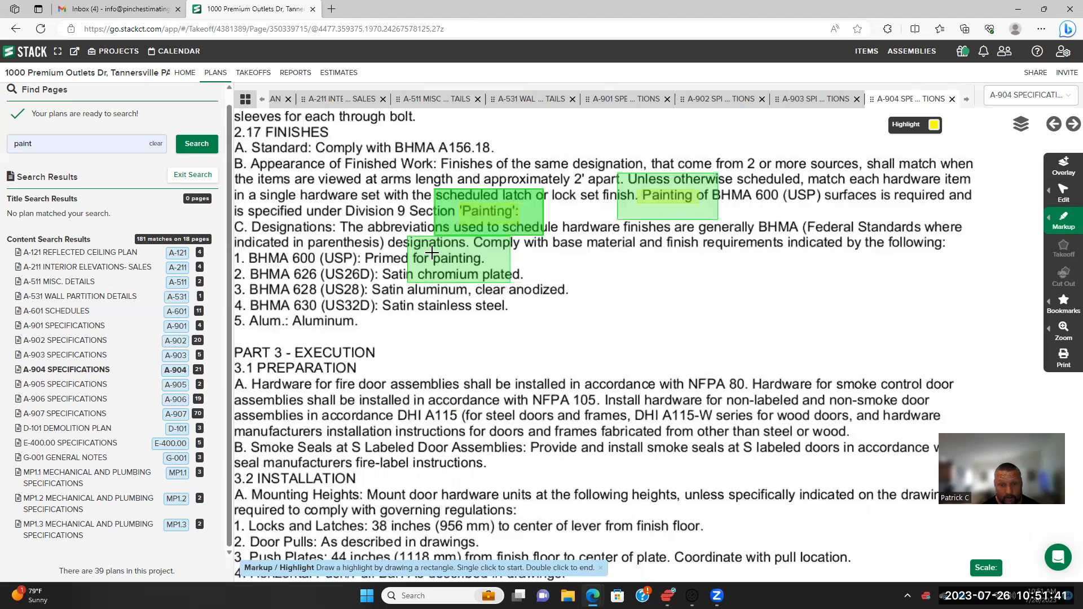
pyautogui.doubleClick(483, 266)
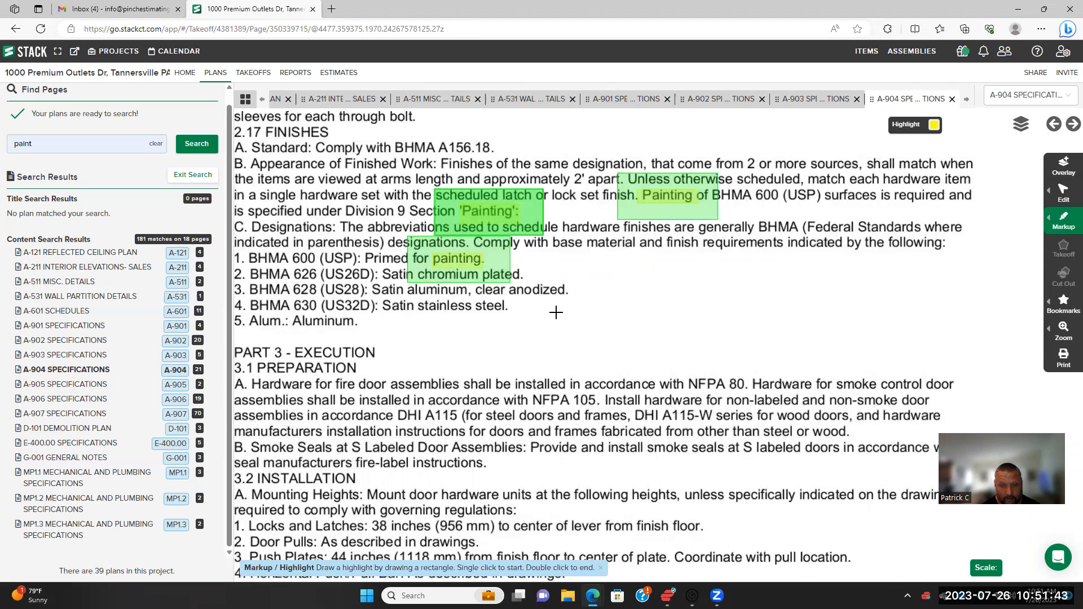
# Open sheet A-905 SPECIFICATIONS and highlight "paintable" in the acoustical sealant paragraph under AUXILIARY MATERIALS
pyautogui.scroll(-2, 556, 313)
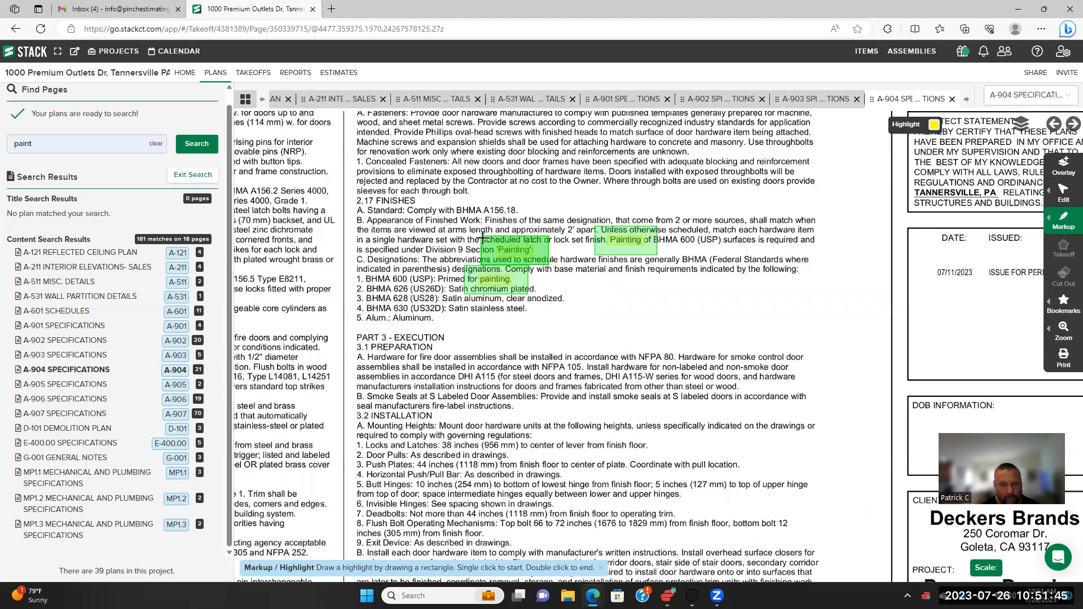
pyautogui.scroll(-3, 483, 238)
pyautogui.scroll(2, 665, 271)
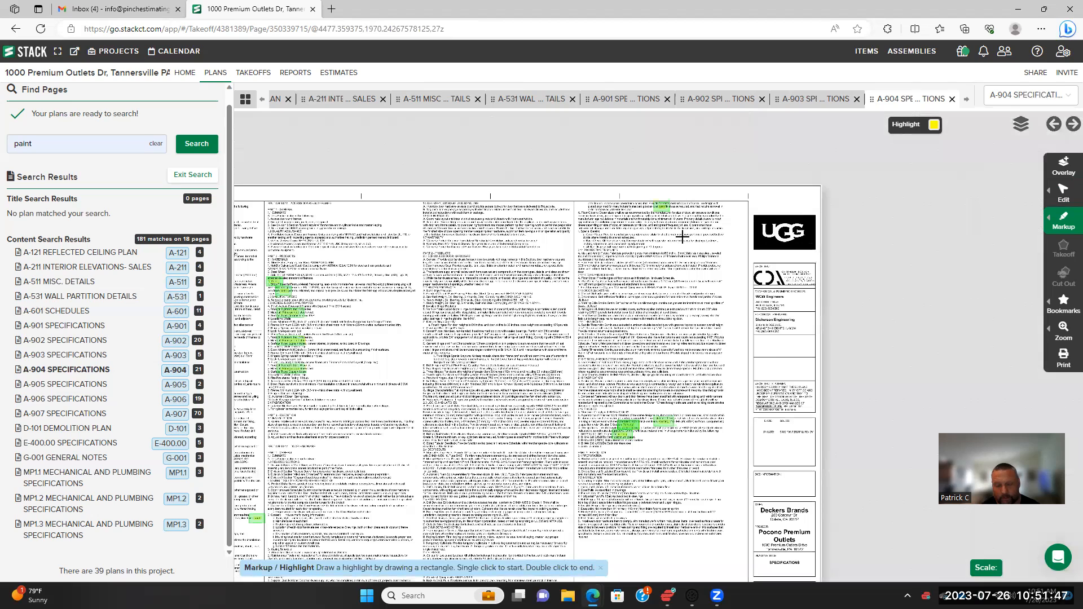
pyautogui.scroll(1, 551, 318)
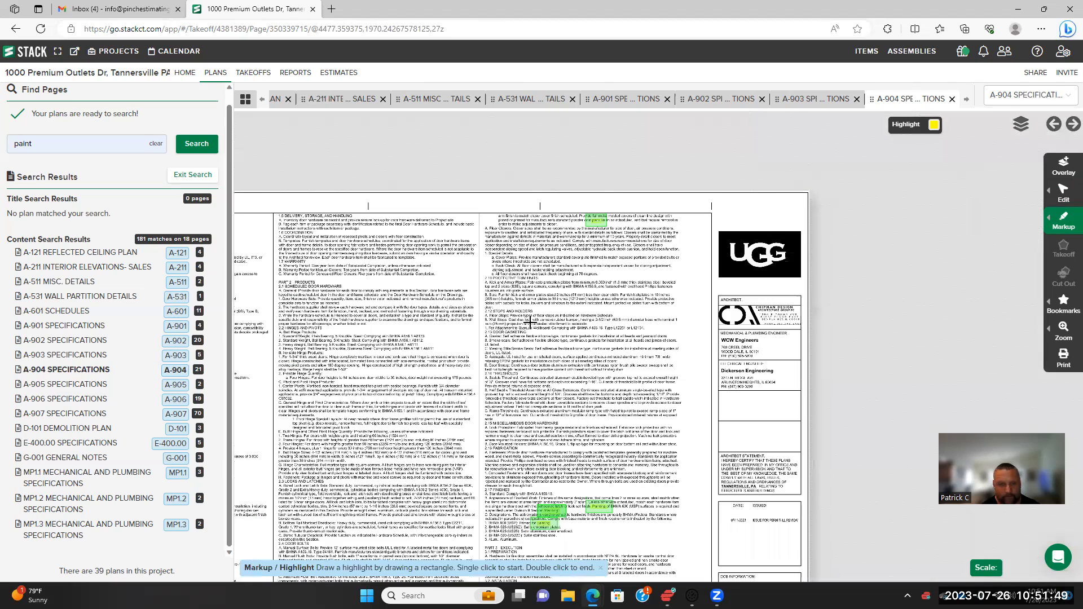
pyautogui.scroll(-2, 703, 254)
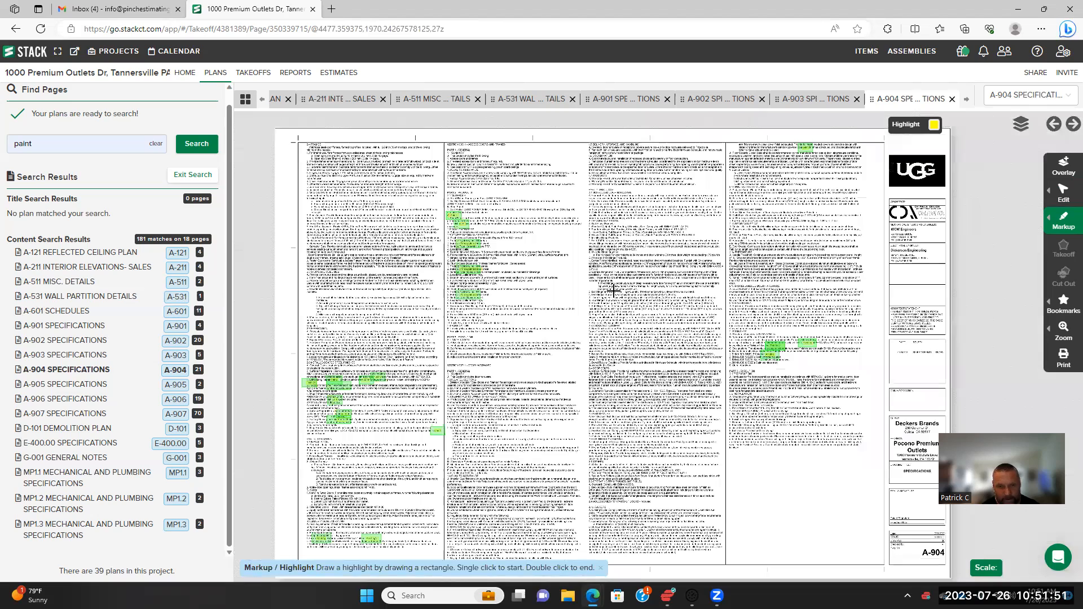
pyautogui.scroll(1, 612, 289)
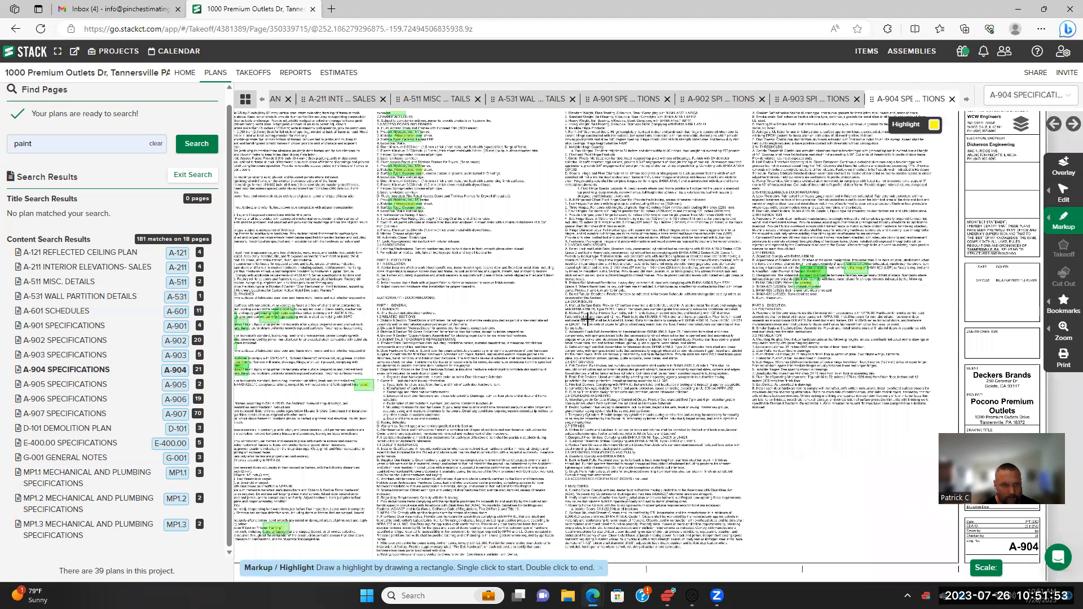
pyautogui.click(93, 387)
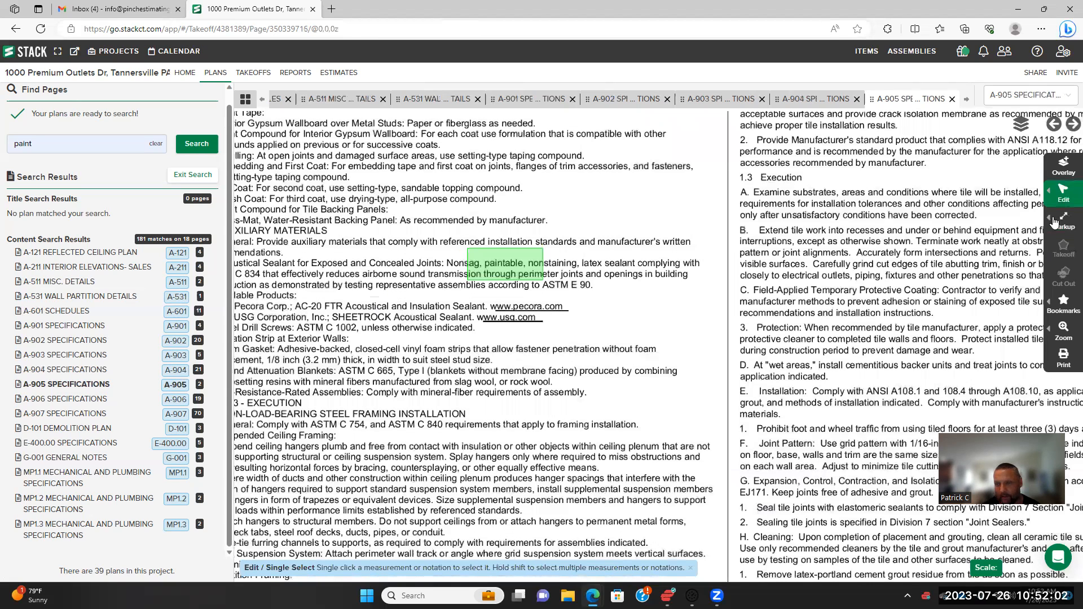
pyautogui.click(1055, 223)
pyautogui.click(483, 255)
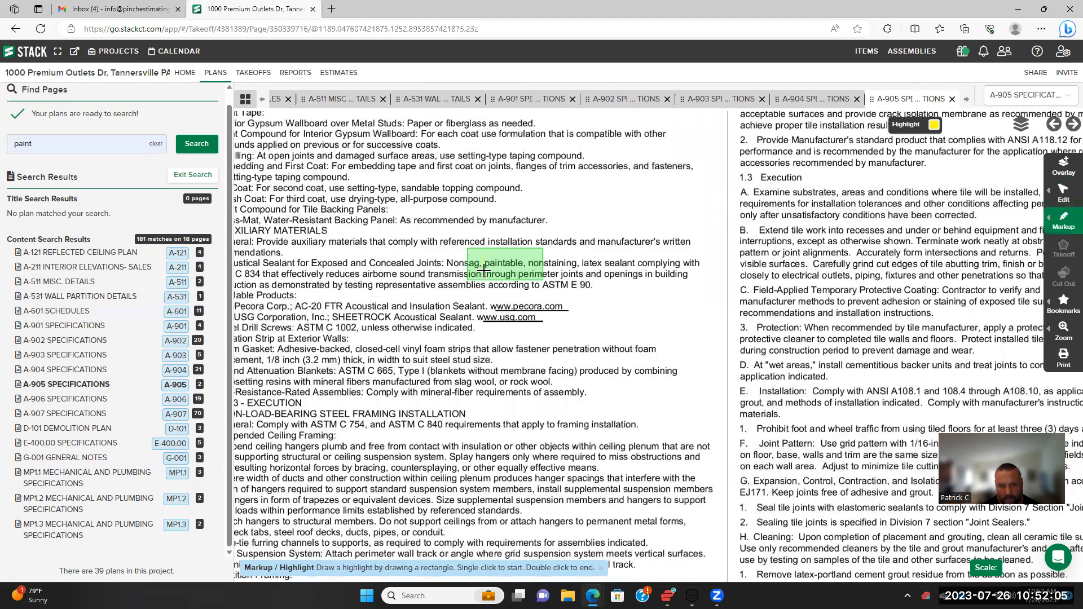
pyautogui.doubleClick(529, 273)
# Highlight "painting" in the Level 3 gypsum board finish paragraph of section 3.3 FINISHING
pyautogui.moveTo(514, 409); pyautogui.dragTo(594, 303)
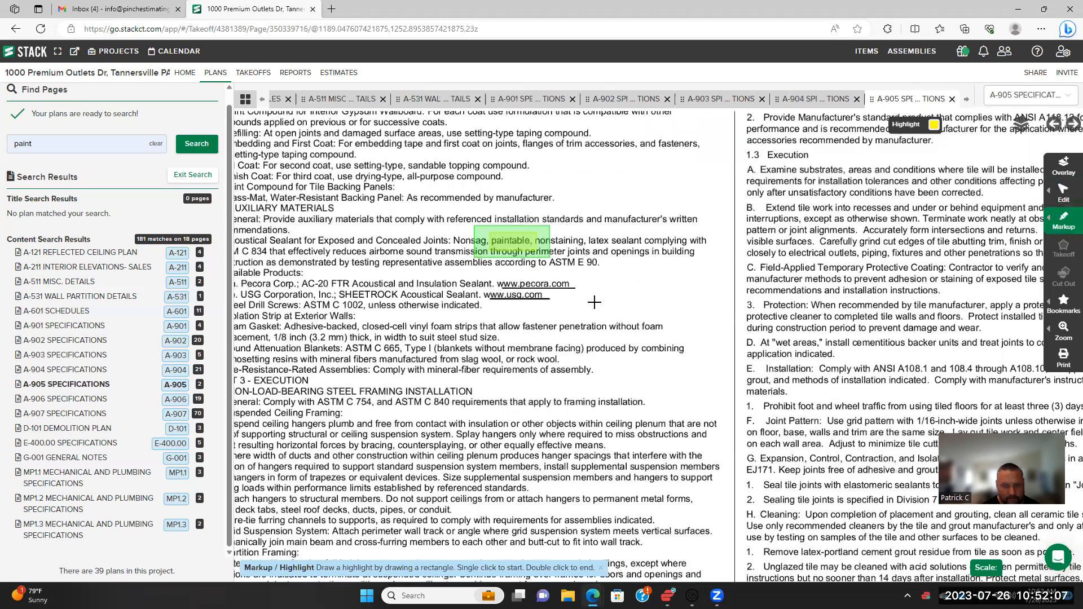
pyautogui.moveTo(593, 407); pyautogui.dragTo(542, 231)
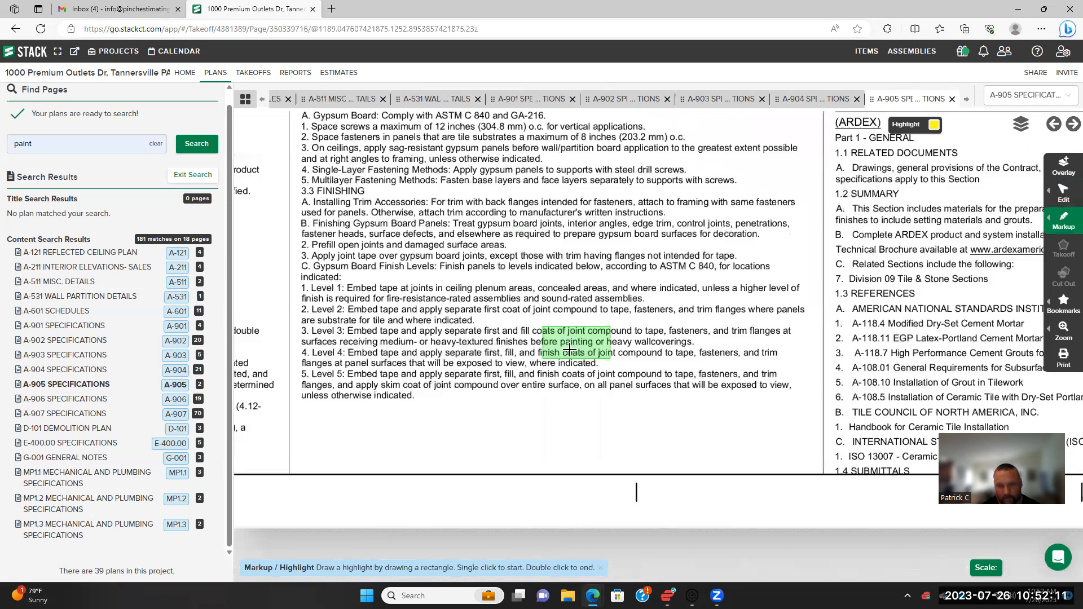
pyautogui.scroll(2, 564, 341)
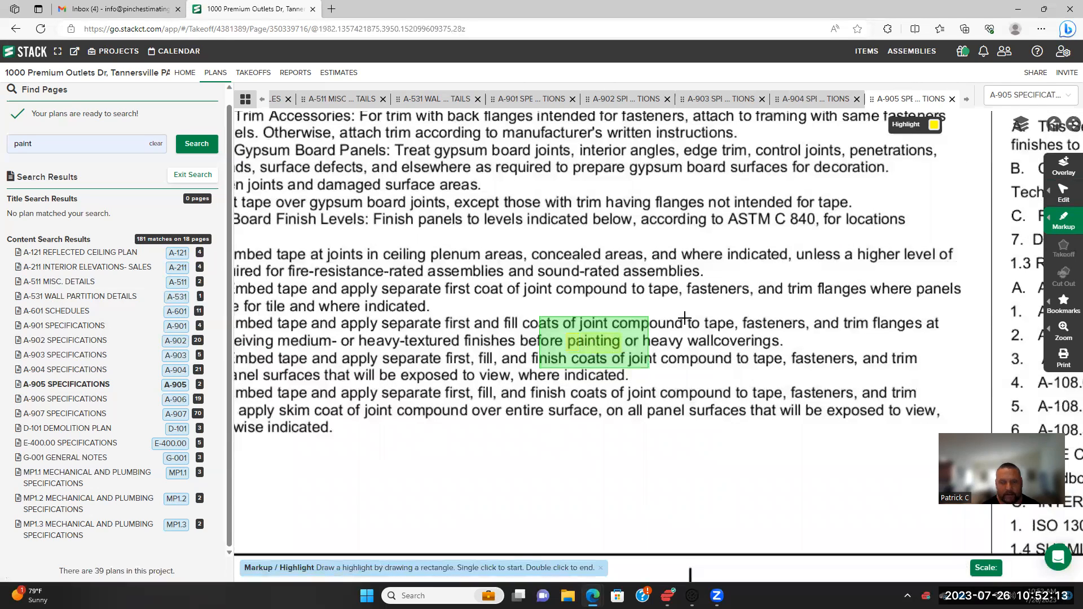
# Open sheet A-906 SPECIFICATIONS and highlight "paint" in the subfloor contaminants line under 3.1 PREPARATION
pyautogui.scroll(-1, 684, 317)
pyautogui.scroll(-4, 684, 245)
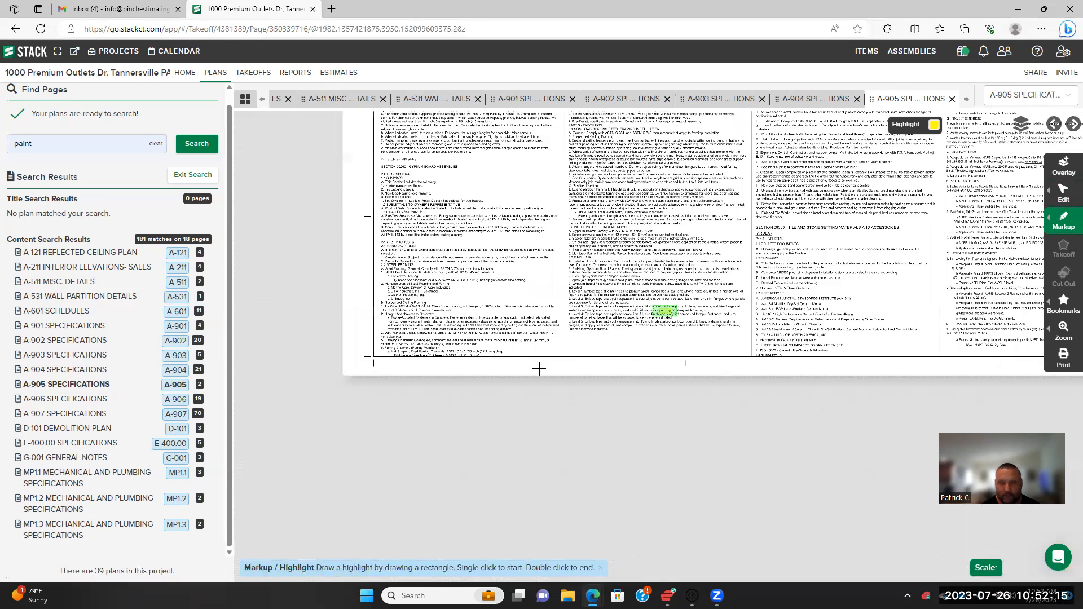
pyautogui.scroll(-3, 531, 390)
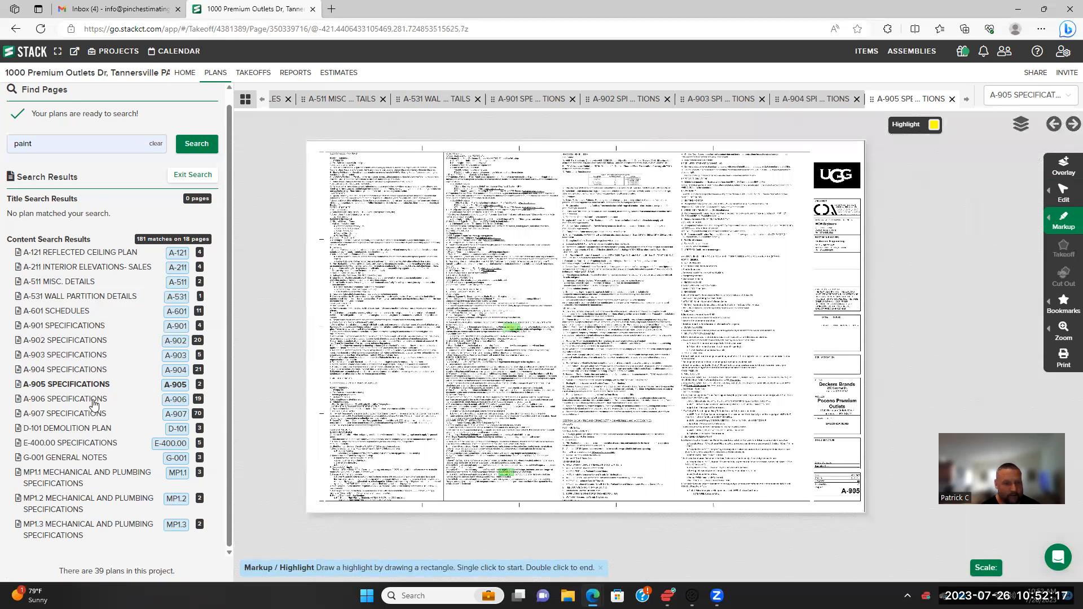
pyautogui.click(93, 402)
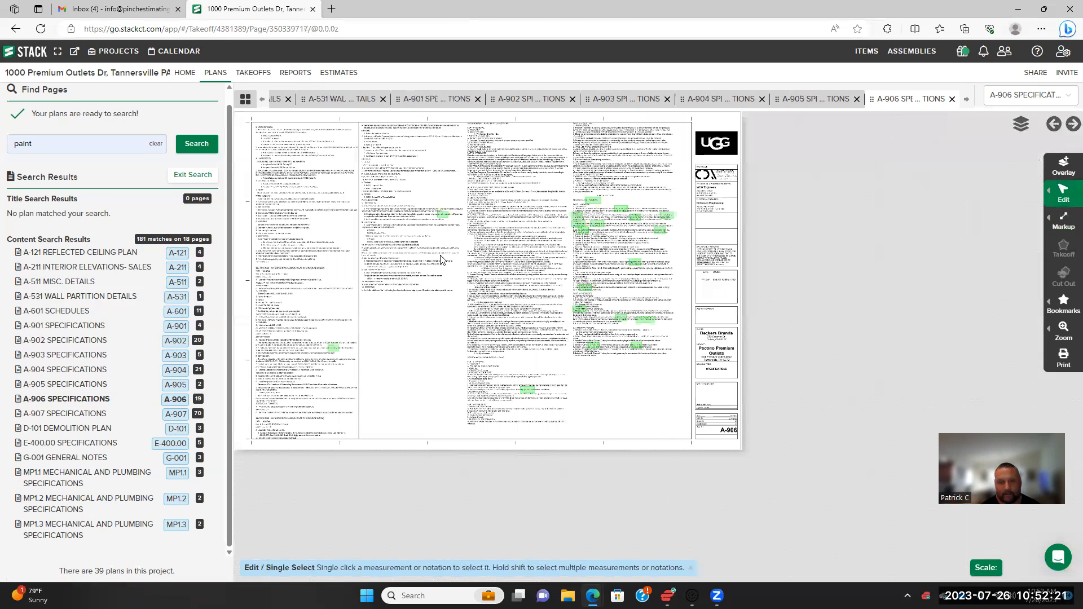
pyautogui.scroll(2, 442, 252)
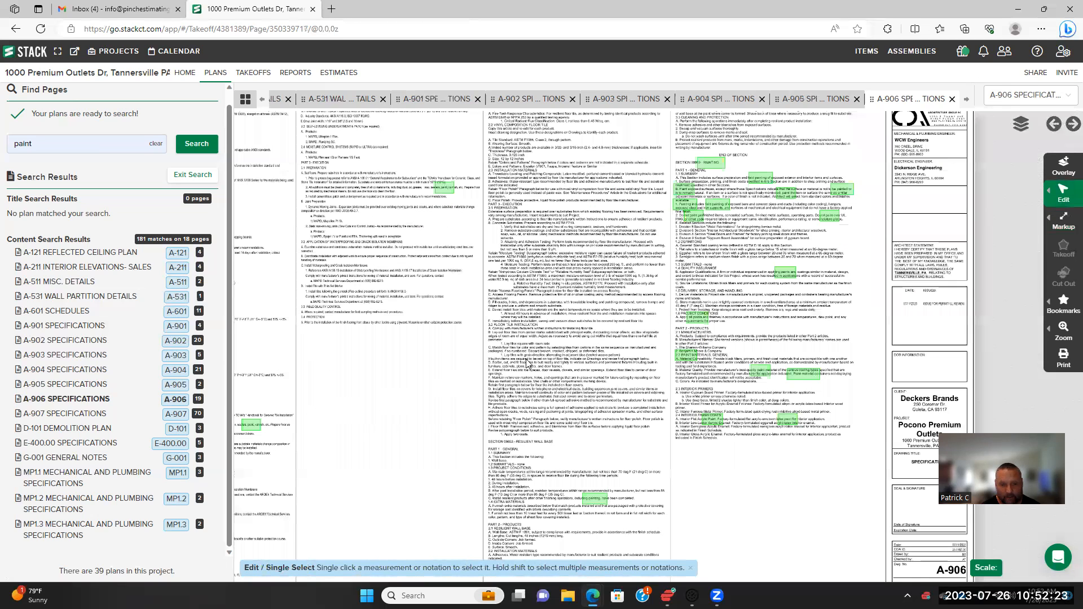
pyautogui.scroll(2, 599, 342)
pyautogui.scroll(3, 536, 319)
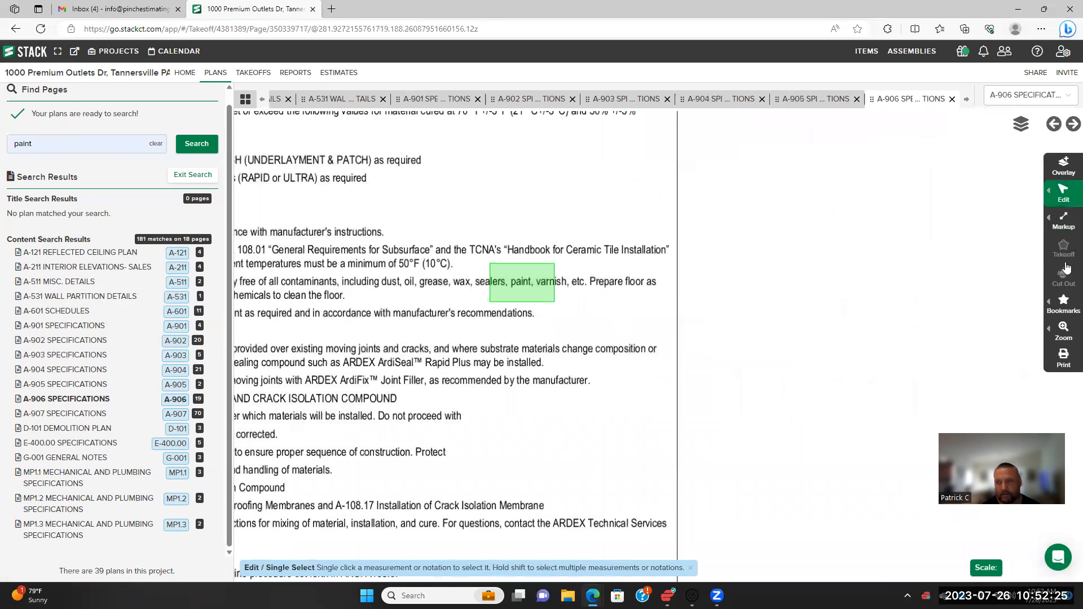
pyautogui.click(1054, 226)
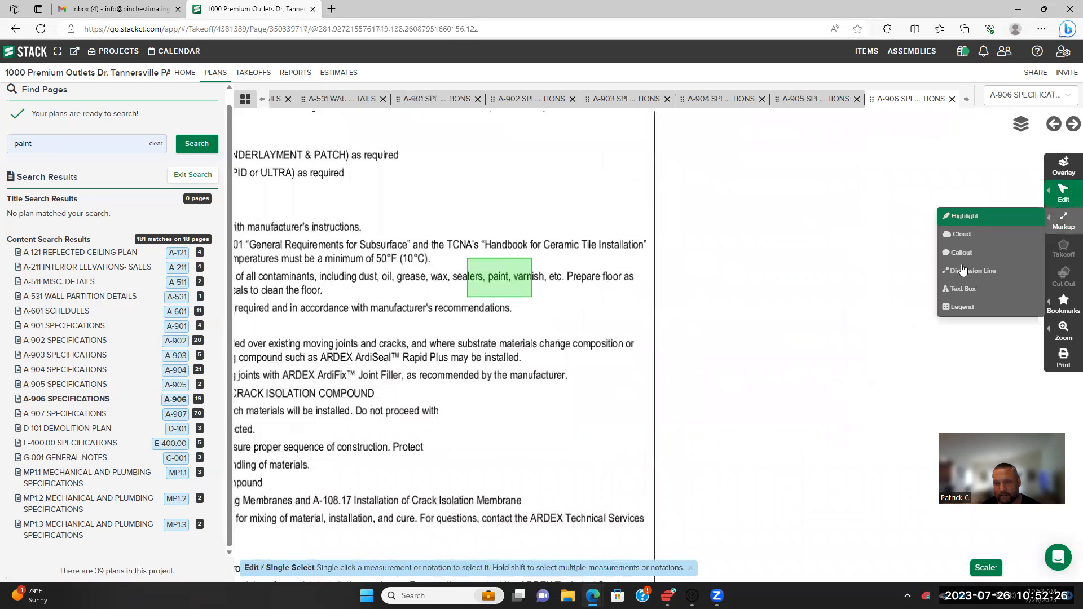
pyautogui.click(963, 227)
pyautogui.click(481, 272)
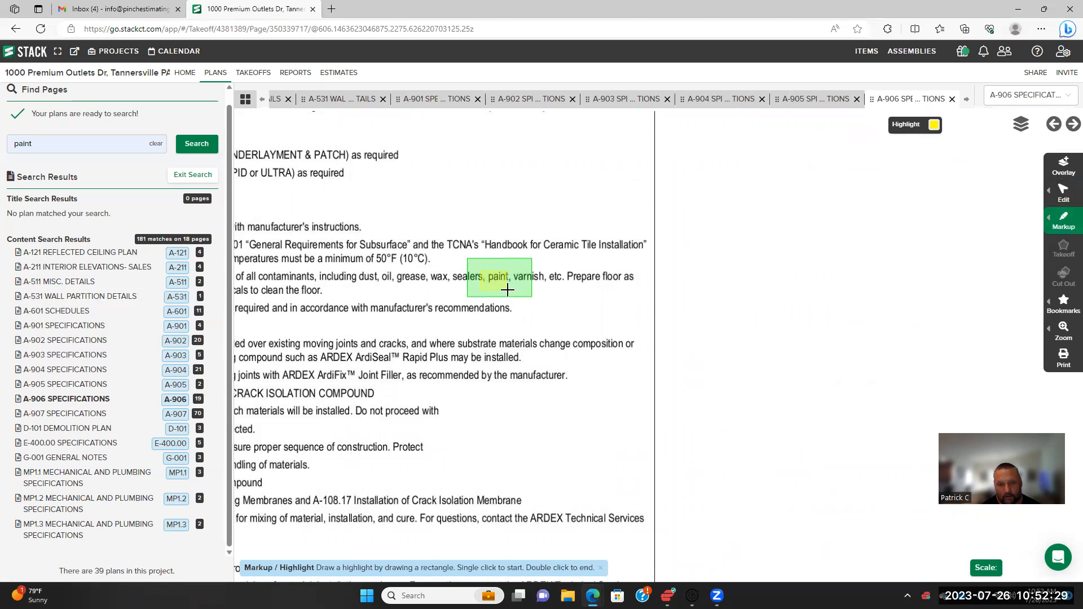
# Highlight "painting" in project conditions item C of SECTION 09653 - RESILIENT WALL BASE
pyautogui.scroll(-3, 544, 307)
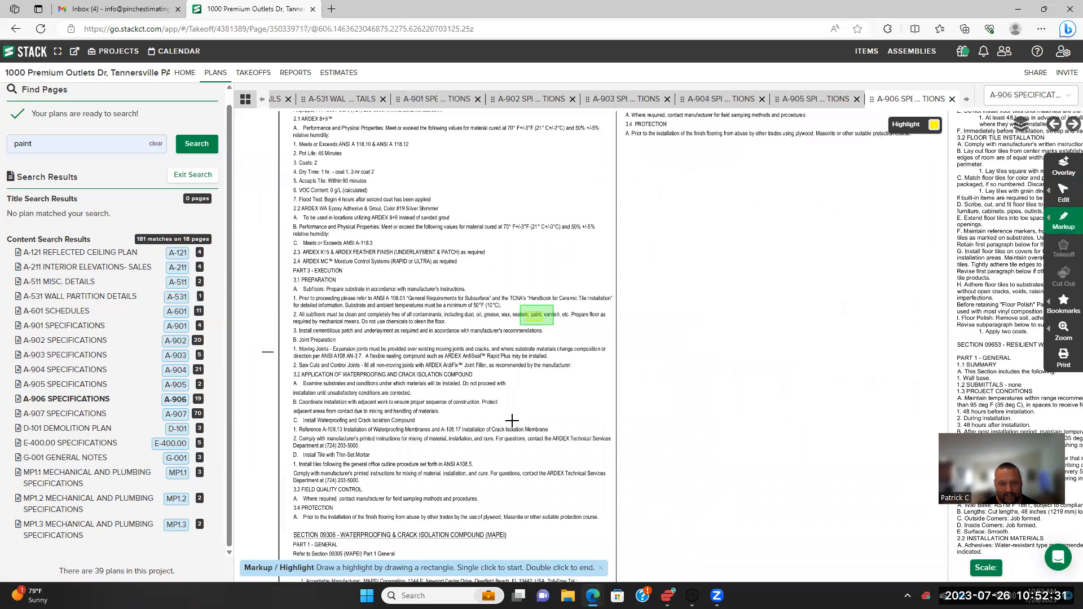
pyautogui.scroll(-1, 434, 215)
pyautogui.moveTo(953, 259); pyautogui.dragTo(738, 322)
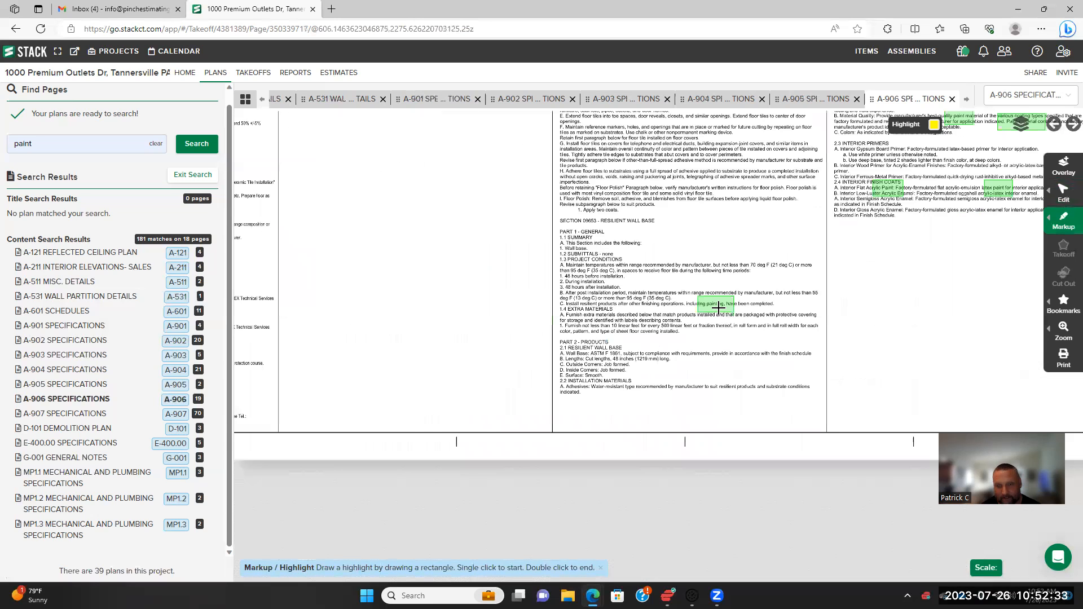
pyautogui.scroll(3, 719, 307)
pyautogui.click(681, 285)
pyautogui.doubleClick(727, 305)
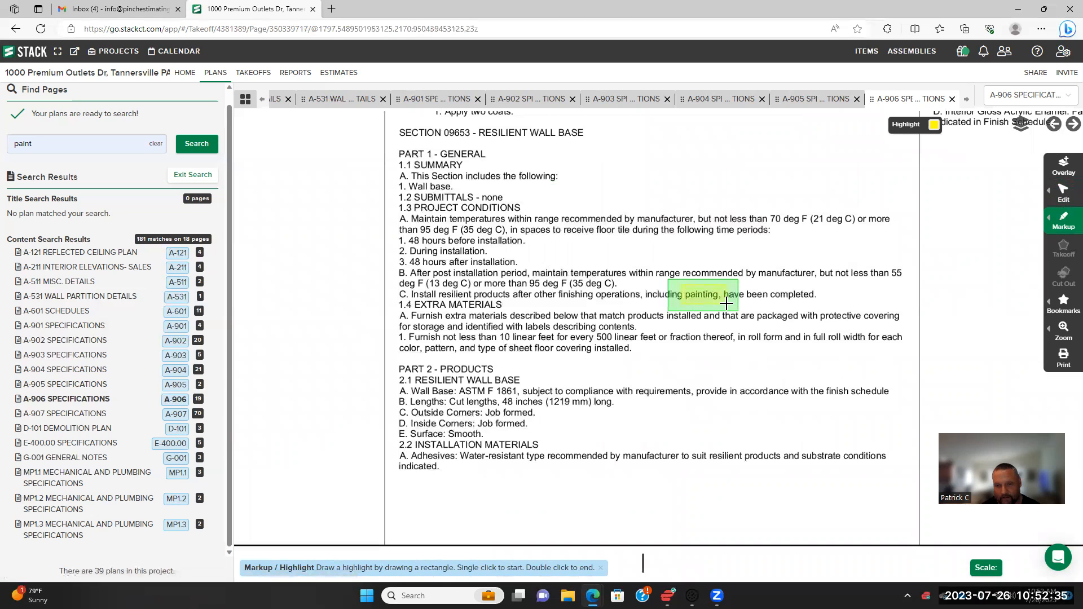
# Highlight "Paint" in the "Interior Flat Acrylic Paint" item of section 2.4 INTERIOR FINISH COATS
pyautogui.moveTo(842, 244); pyautogui.dragTo(549, 431)
pyautogui.scroll(2, 744, 329)
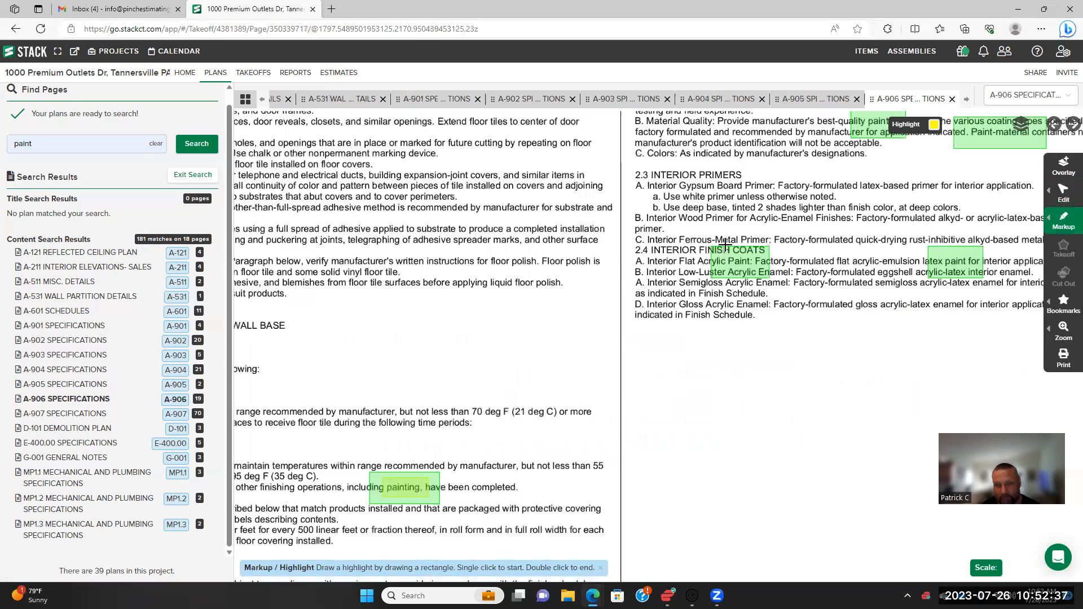
pyautogui.click(720, 222)
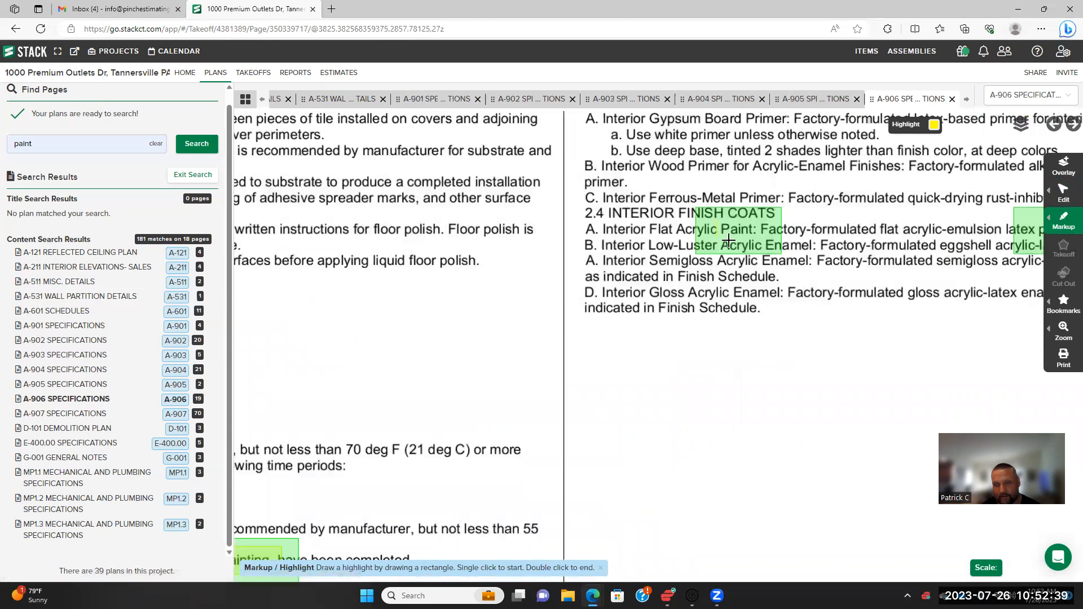
pyautogui.moveTo(822, 256); pyautogui.dragTo(486, 332)
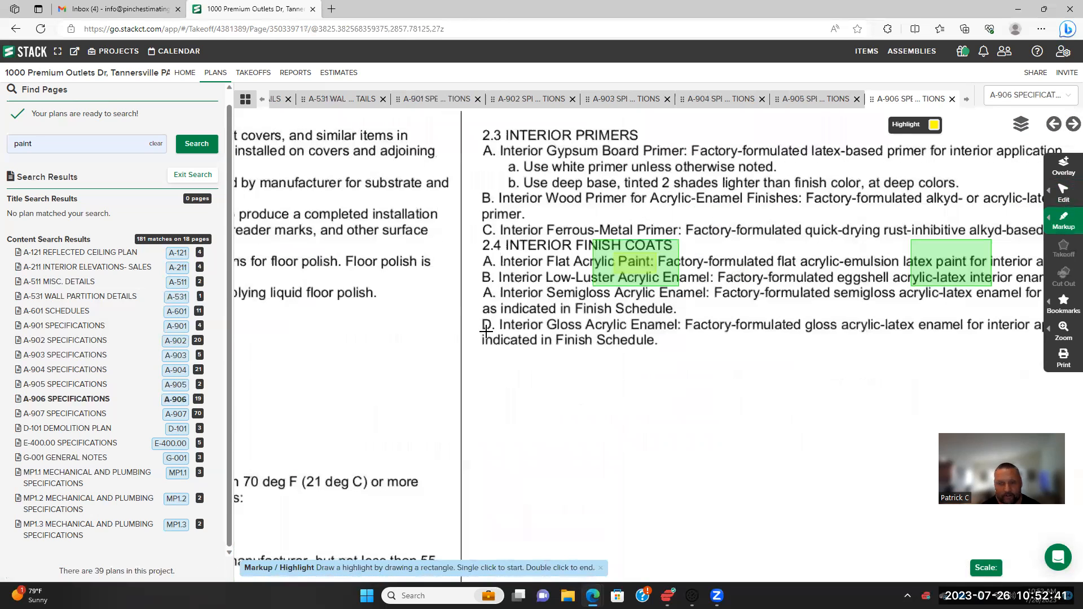
# Highlight "paint" in the phrase "latex paint for interior application" under 2.4 INTERIOR FINISH COATS
pyautogui.click(702, 300)
pyautogui.doubleClick(736, 319)
pyautogui.scroll(-1, 802, 283)
pyautogui.scroll(-1, 725, 367)
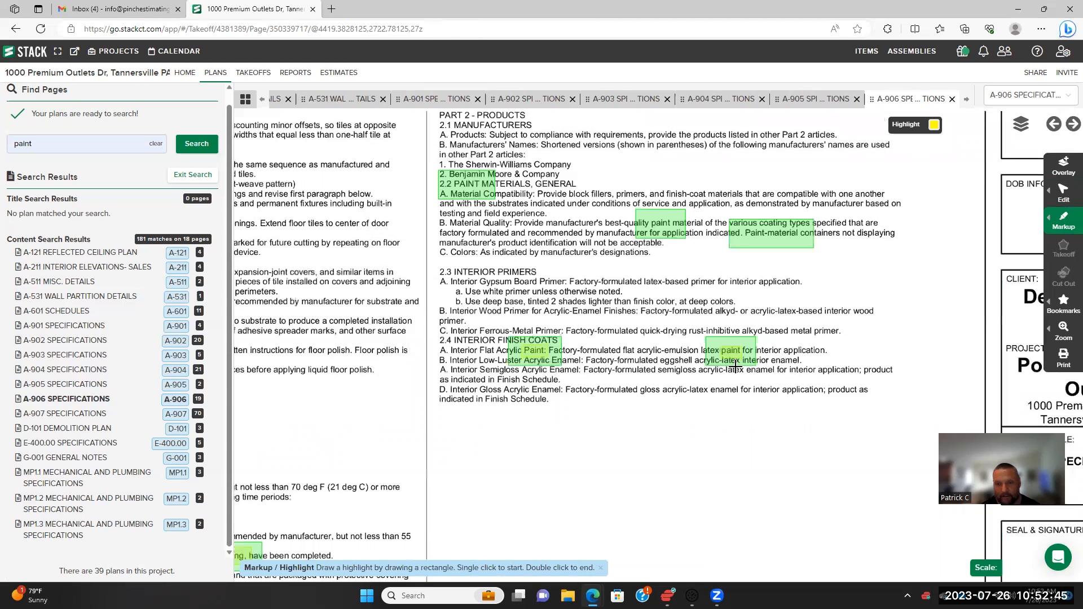
# Highlight "Paint" in "Paint-material containers" and "paint" in "best-quality paint material" in the Material Quality item of section 2.2
pyautogui.scroll(3, 654, 264)
pyautogui.click(651, 259)
pyautogui.doubleClick(694, 280)
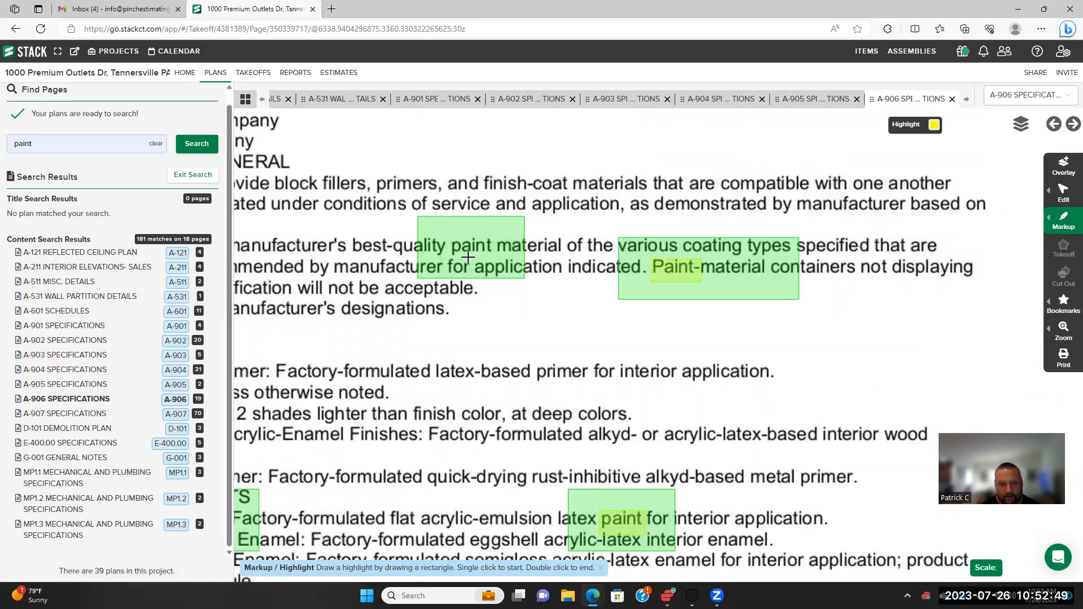
pyautogui.click(449, 234)
pyautogui.doubleClick(500, 256)
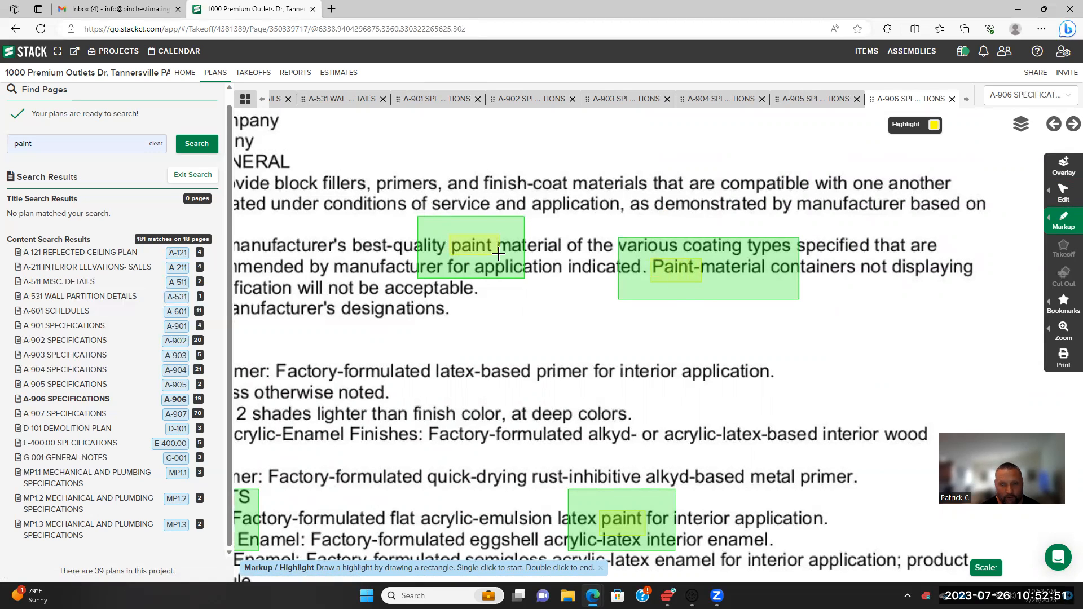
# Highlight "PAINT MATERIALS" in the heading of section 2.2
pyautogui.moveTo(734, 341); pyautogui.dragTo(854, 367)
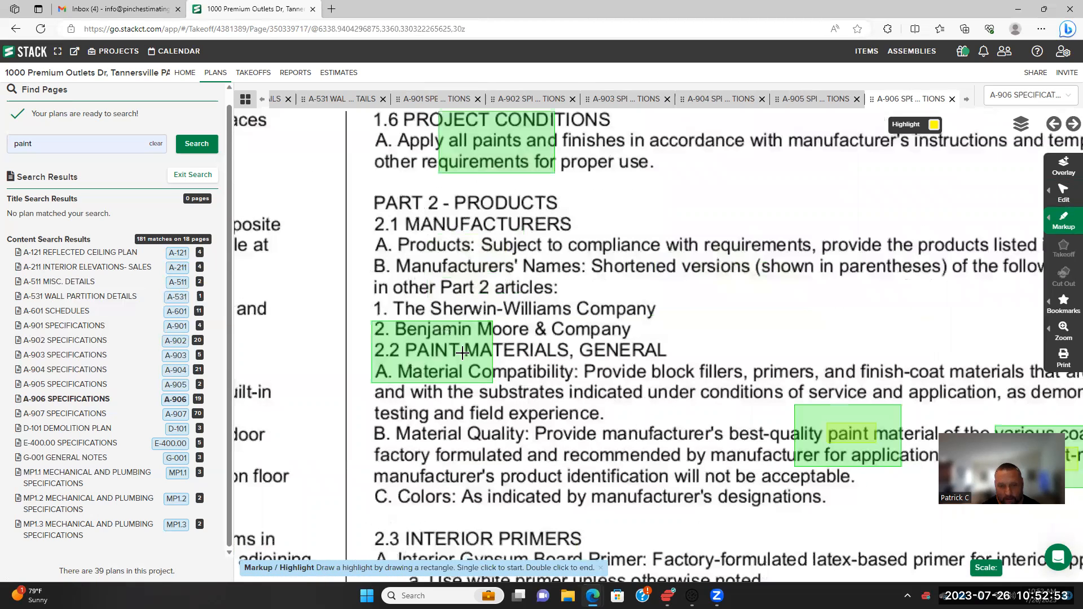
pyautogui.click(403, 341)
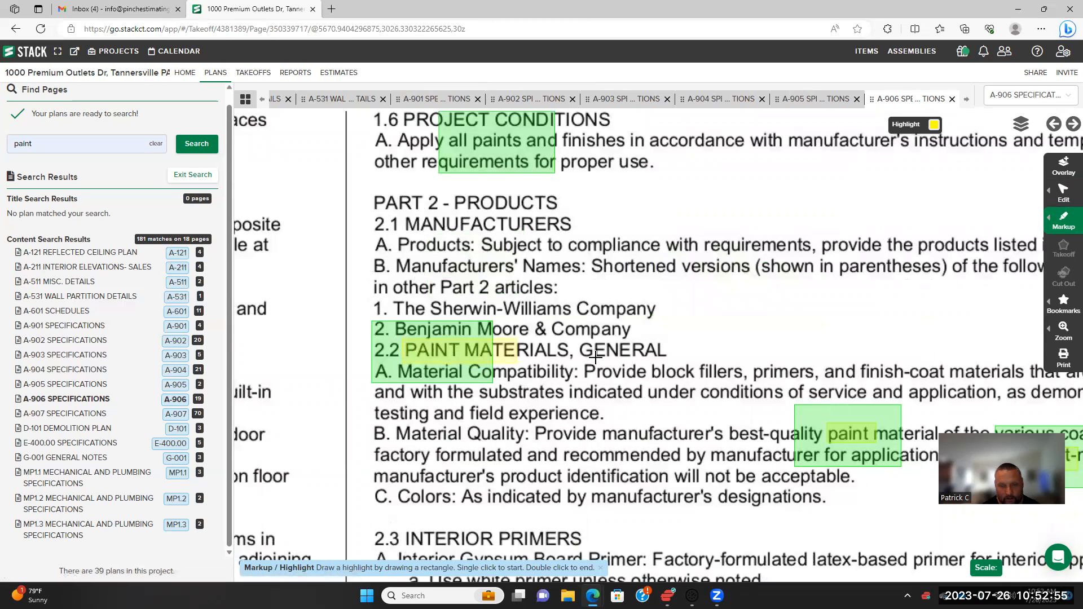
pyautogui.doubleClick(566, 359)
# Highlight "paints" in item A of 1.6 PROJECT CONDITIONS and in the Applicator Qualifications item of 1.4 QUALITY ASSURANCE
pyautogui.moveTo(615, 269); pyautogui.dragTo(596, 397)
pyautogui.moveTo(451, 261); pyautogui.dragTo(445, 287)
pyautogui.click(445, 286)
pyautogui.doubleClick(499, 307)
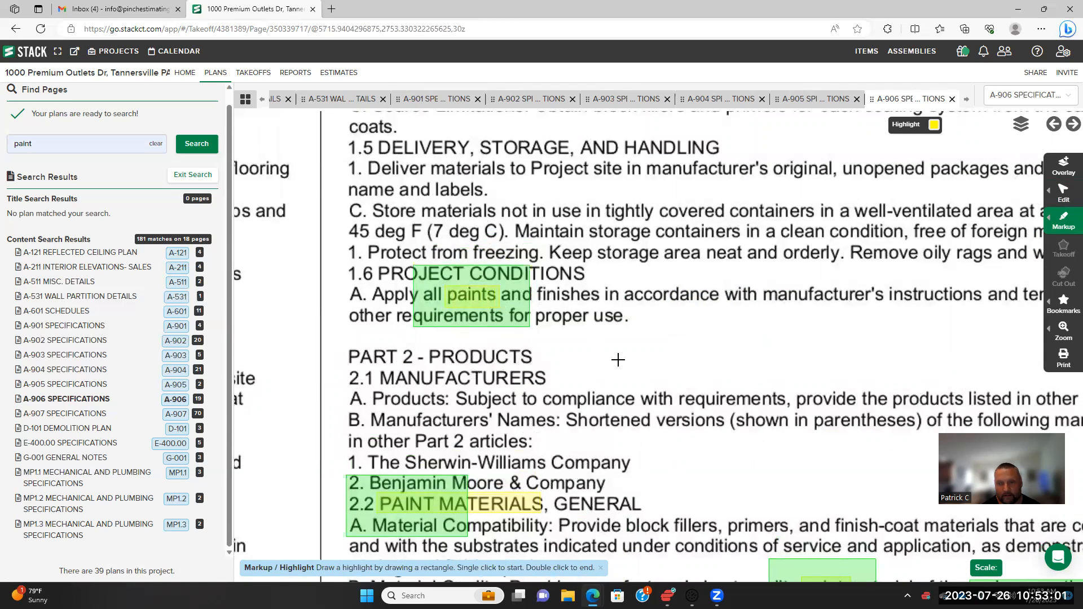
pyautogui.scroll(-2, 621, 353)
pyautogui.click(636, 349)
pyautogui.doubleClick(652, 364)
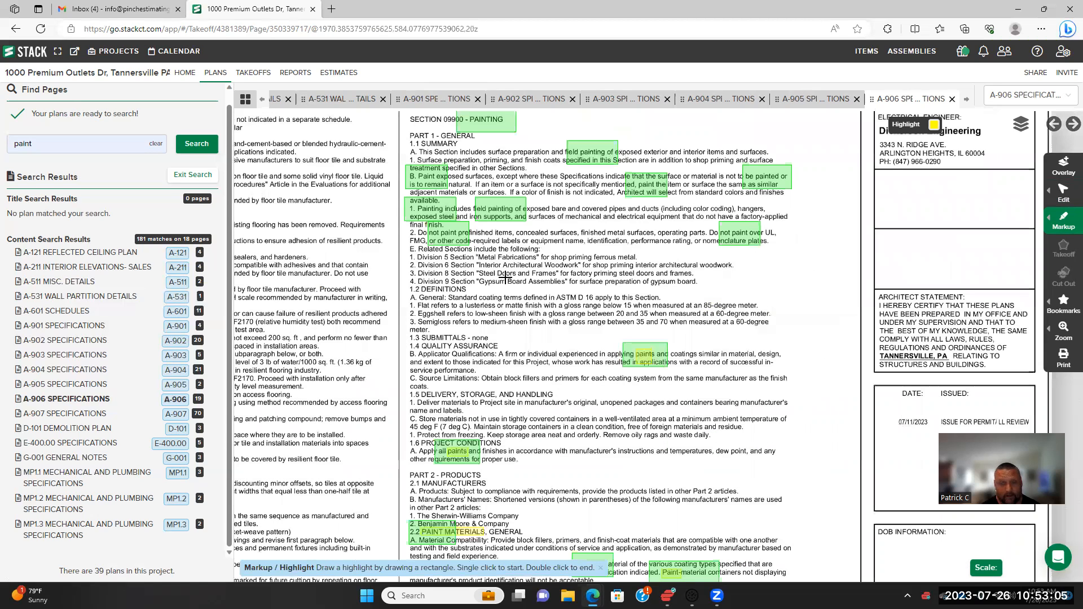
# In 1.1 SUMMARY, highlight "paint" in "Do not paint prefinished items", both painting mentions in item 1, and the opening "Paint" of item B
pyautogui.click(441, 228)
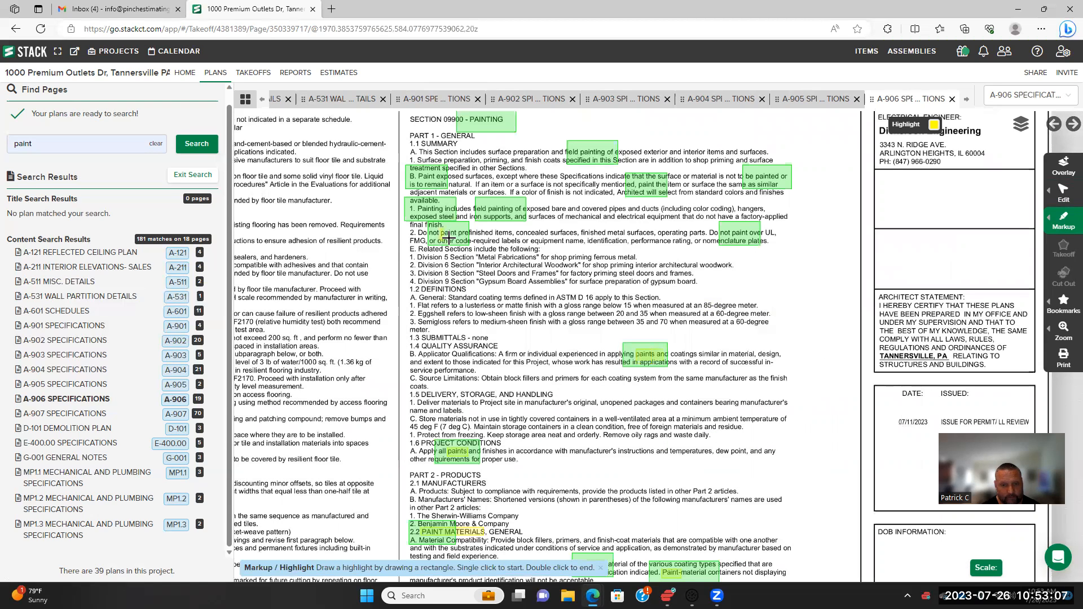
pyautogui.doubleClick(457, 237)
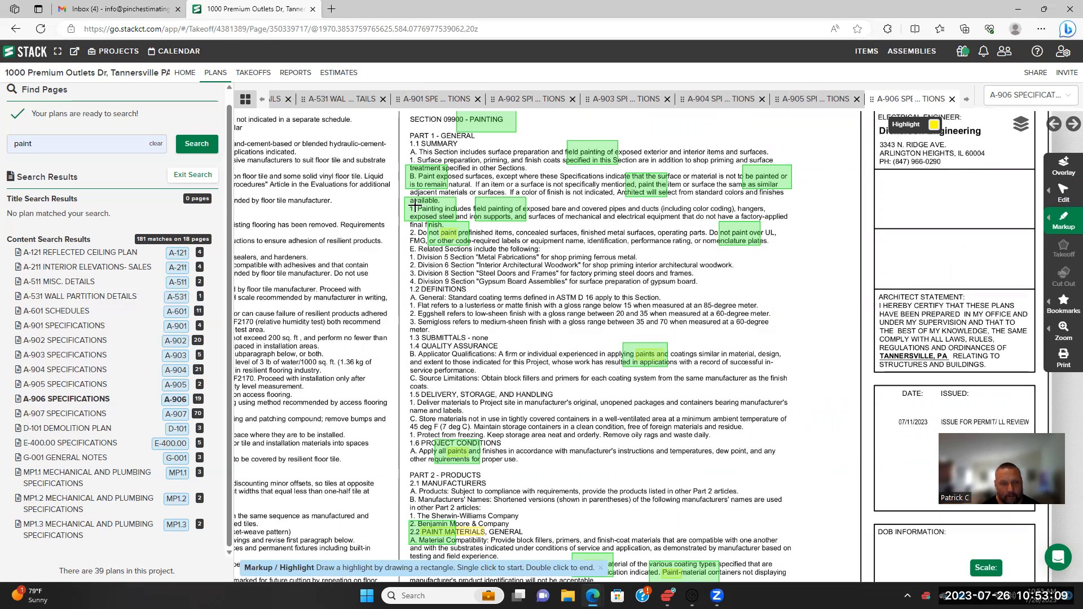
pyautogui.click(416, 206)
pyautogui.doubleClick(442, 213)
pyautogui.click(418, 173)
pyautogui.doubleClick(436, 178)
pyautogui.click(489, 205)
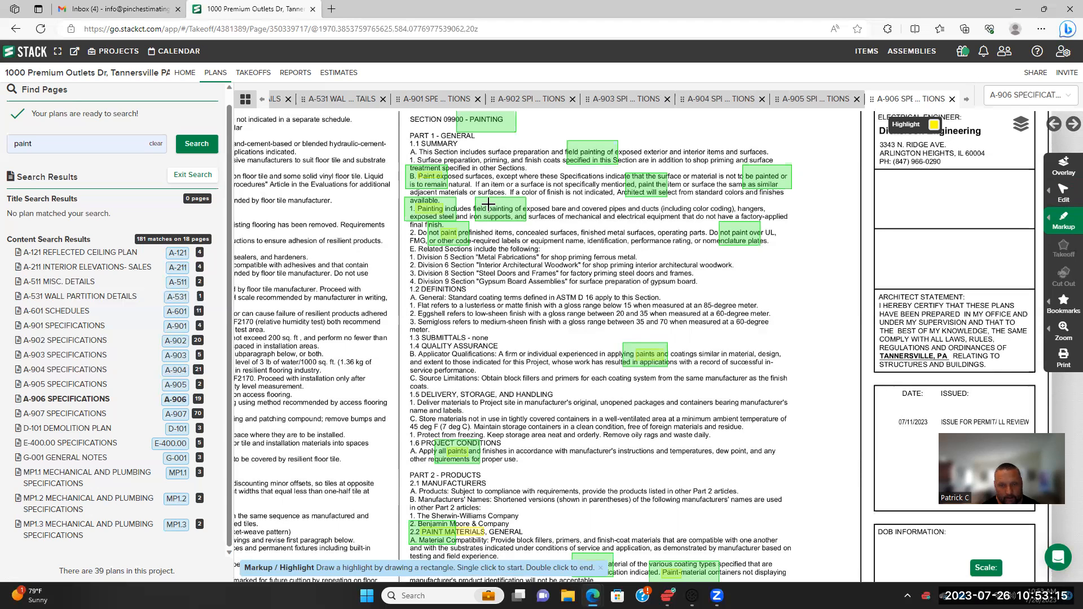
pyautogui.doubleClick(515, 211)
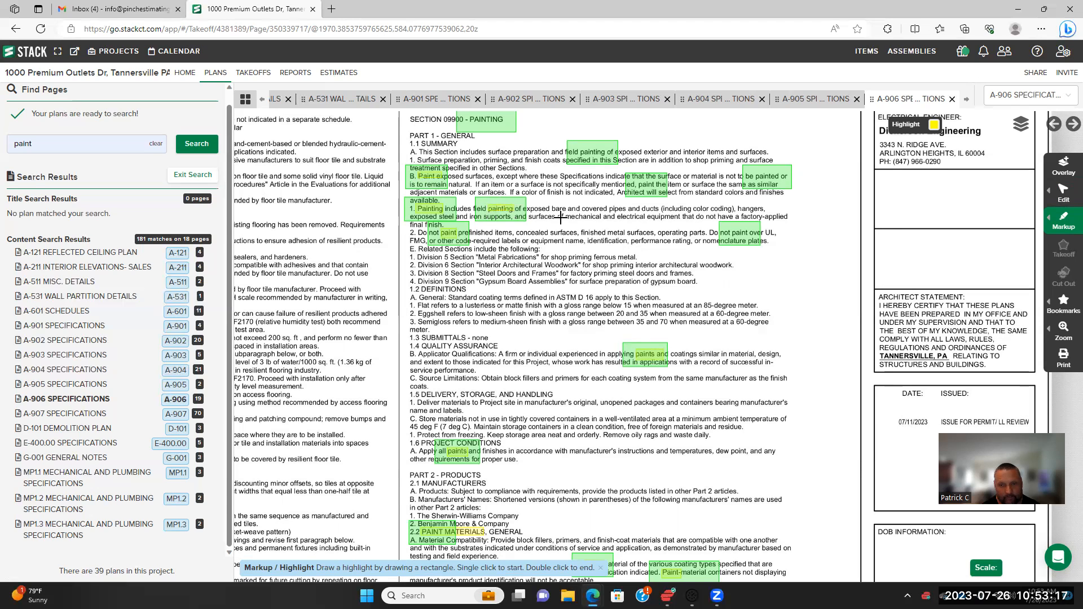
# Highlight "paint" in "paint the item or surface" and "painted" in "not to be painted" in item B of 1.1 SUMMARY
pyautogui.click(639, 179)
pyautogui.doubleClick(656, 192)
pyautogui.click(755, 172)
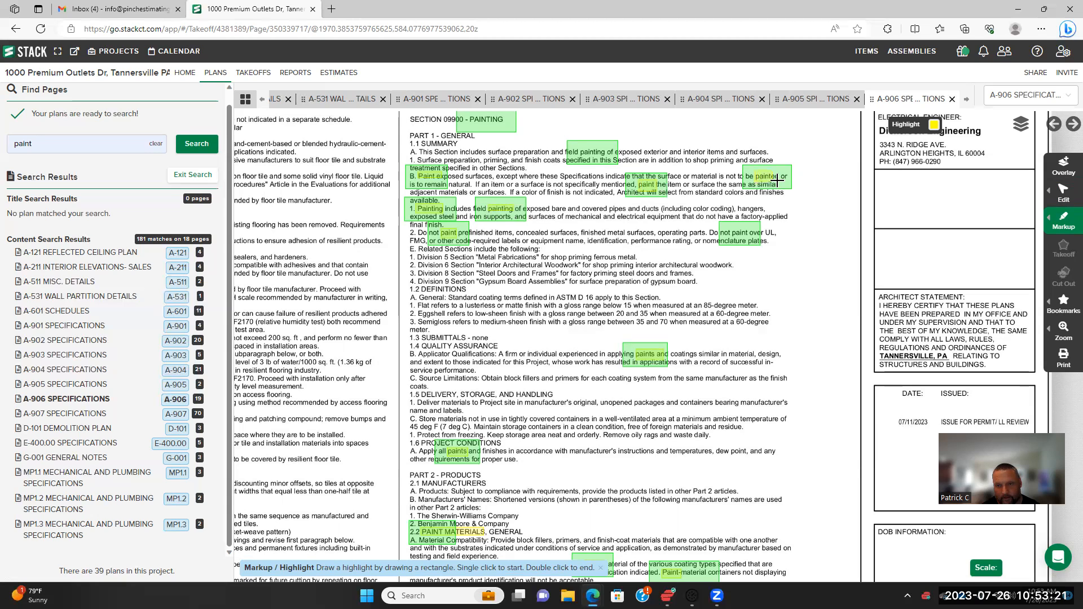
pyautogui.doubleClick(782, 180)
# Highlight "painting" in item A of 1.1 SUMMARY and "PAINTING" in the SECTION 09900 title
pyautogui.click(580, 150)
pyautogui.moveTo(562, 148); pyautogui.dragTo(575, 255)
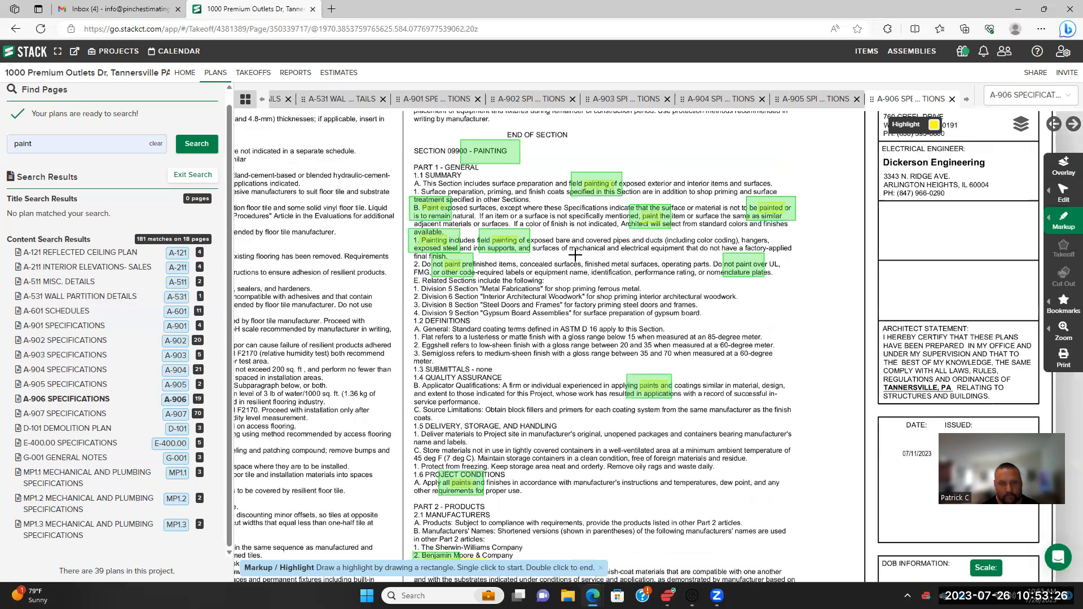
pyautogui.click(486, 234)
pyautogui.doubleClick(526, 242)
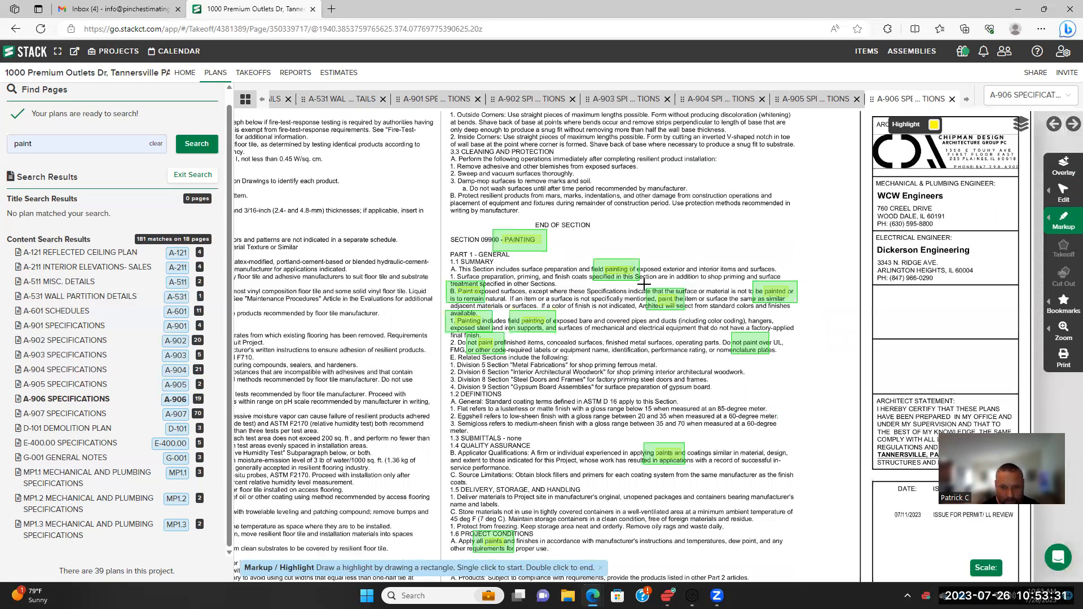
# Check the whole of sheet A-906 for paint matches that are not yet highlighted
pyautogui.scroll(-3, 646, 285)
pyautogui.scroll(3, 549, 204)
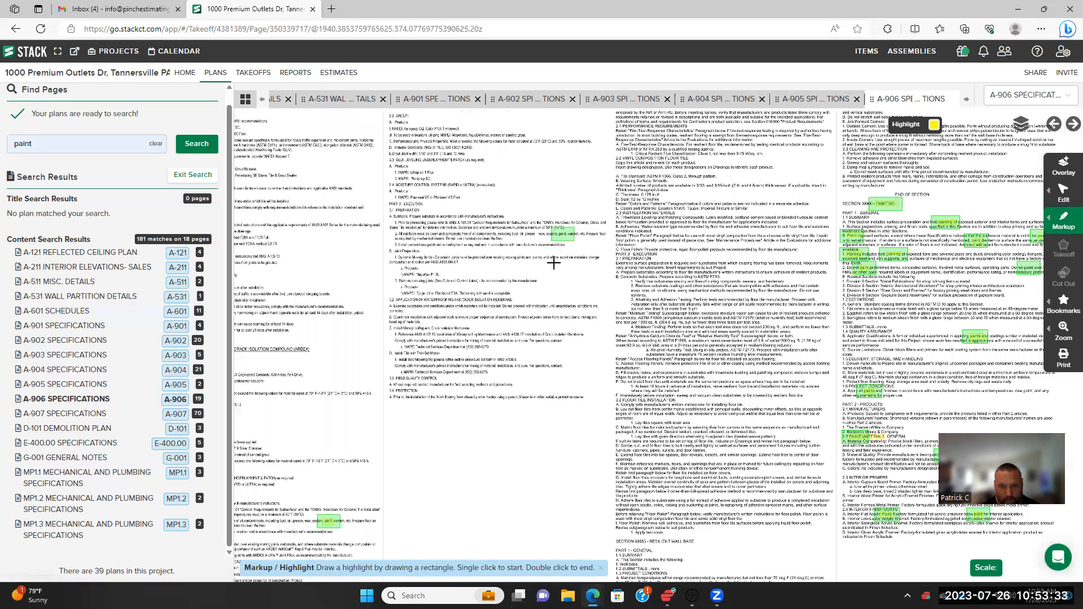
pyautogui.scroll(3, 573, 228)
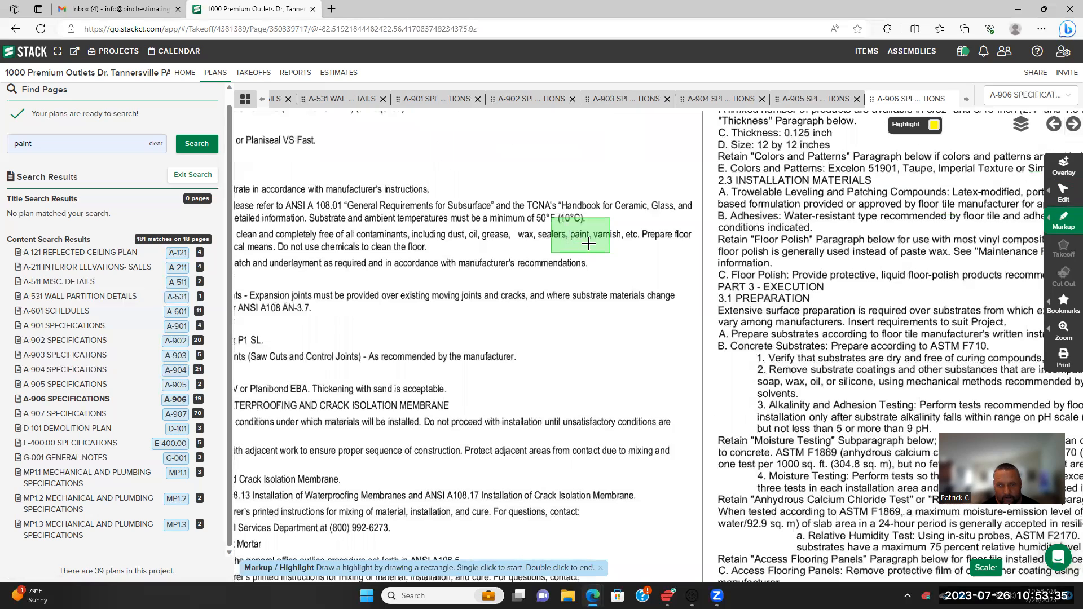
pyautogui.scroll(-3, 543, 328)
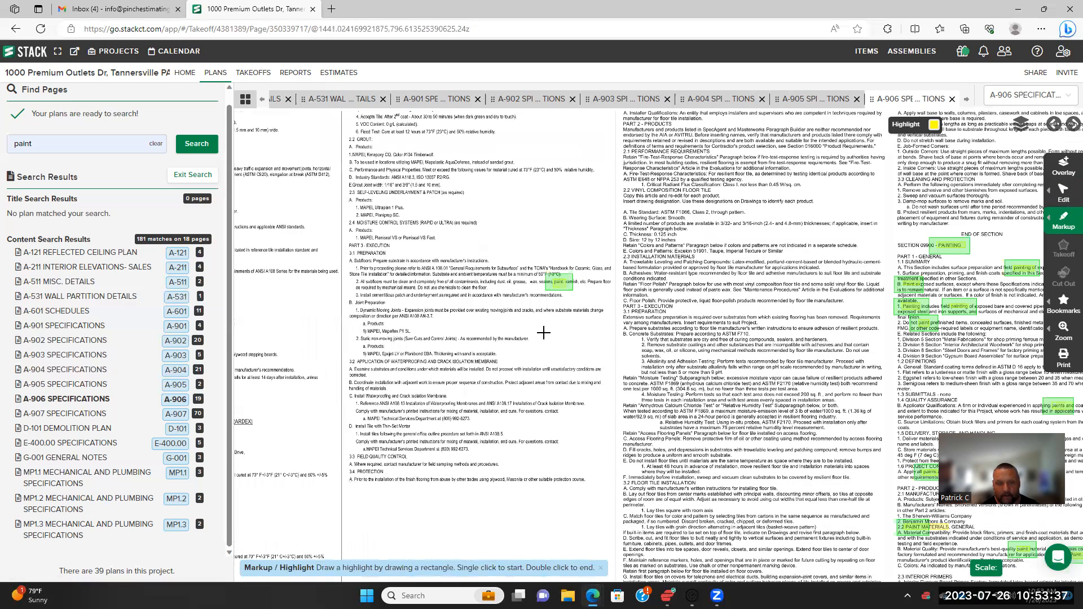
pyautogui.scroll(-5, 721, 319)
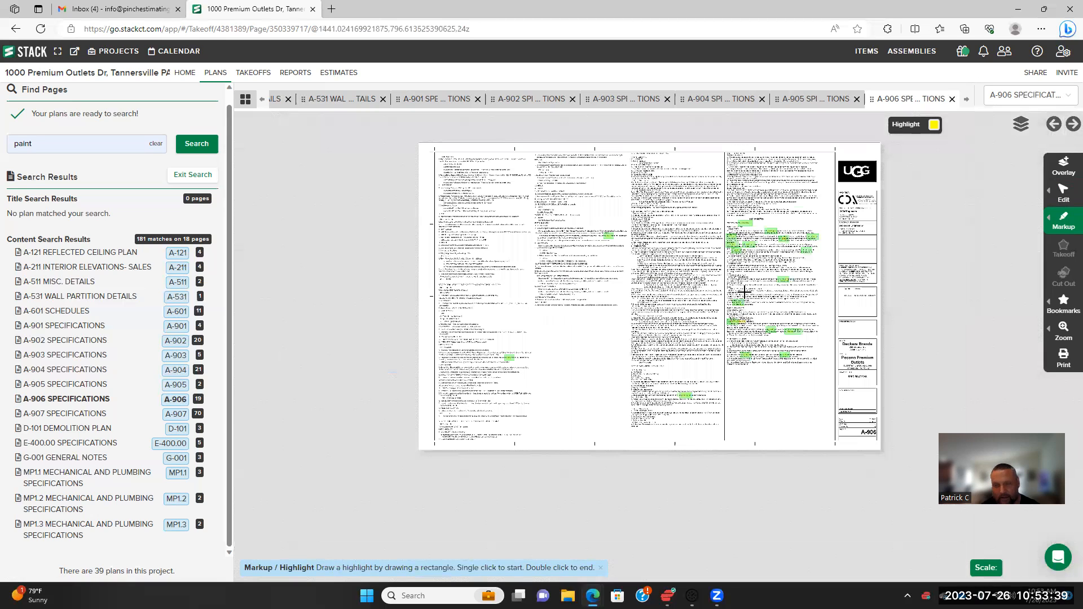
pyautogui.moveTo(722, 243); pyautogui.dragTo(643, 278)
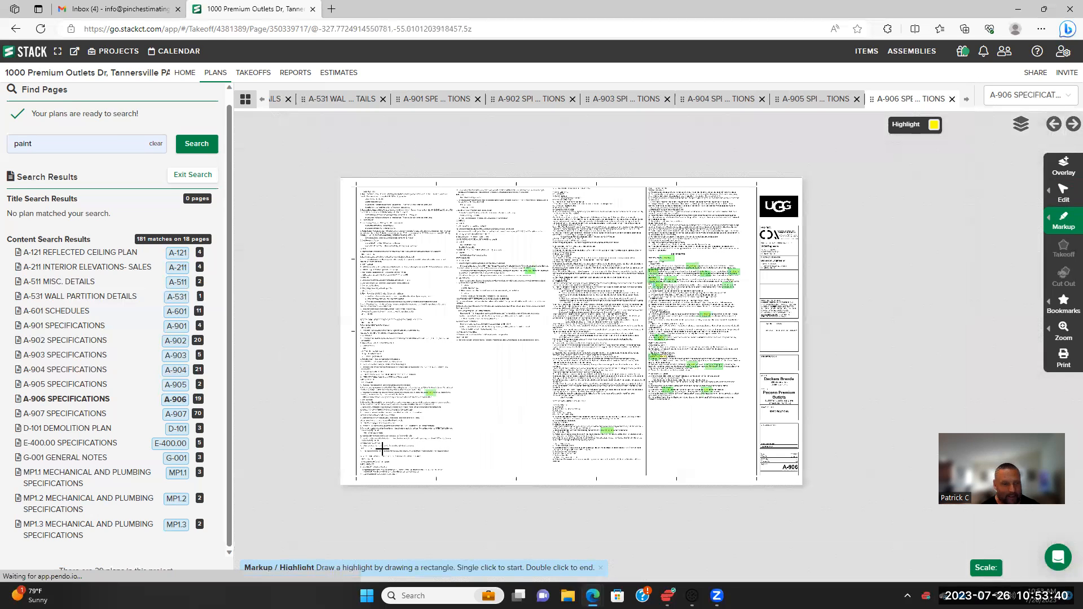
# Open sheet A-907 SPECIFICATIONS and highlight "paint" in "Proceed with paint application" under 3.1 EXAMINATION
pyautogui.click(104, 414)
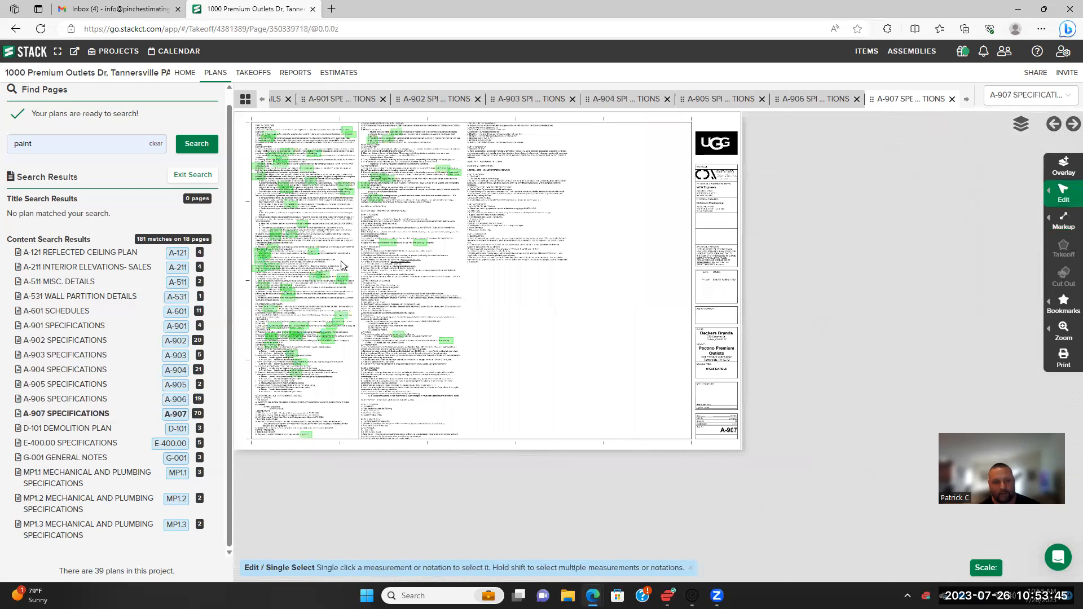
pyautogui.scroll(3, 319, 263)
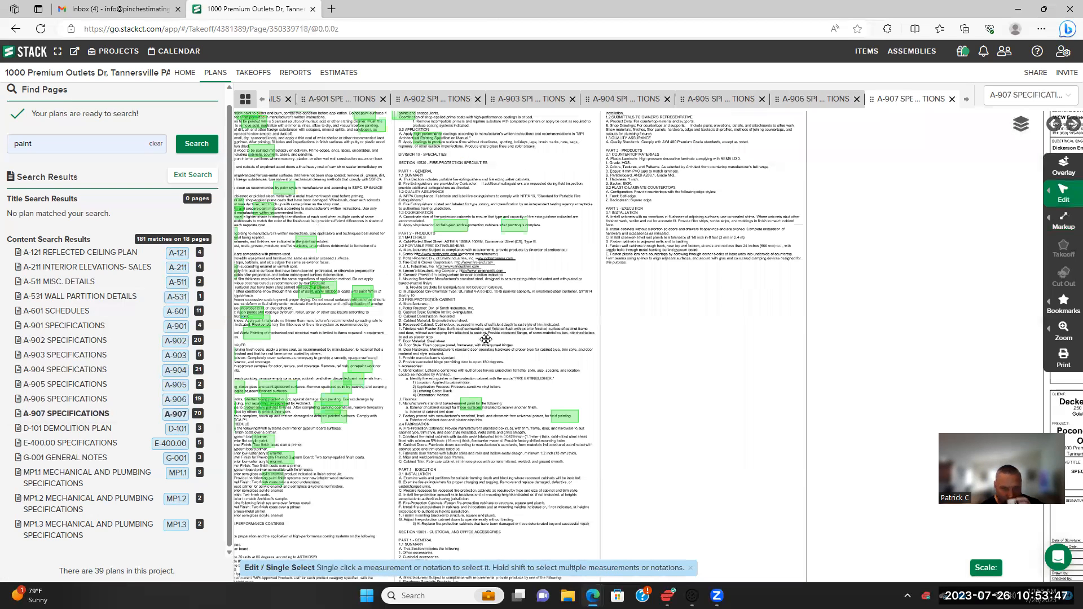
pyautogui.scroll(-3, 548, 430)
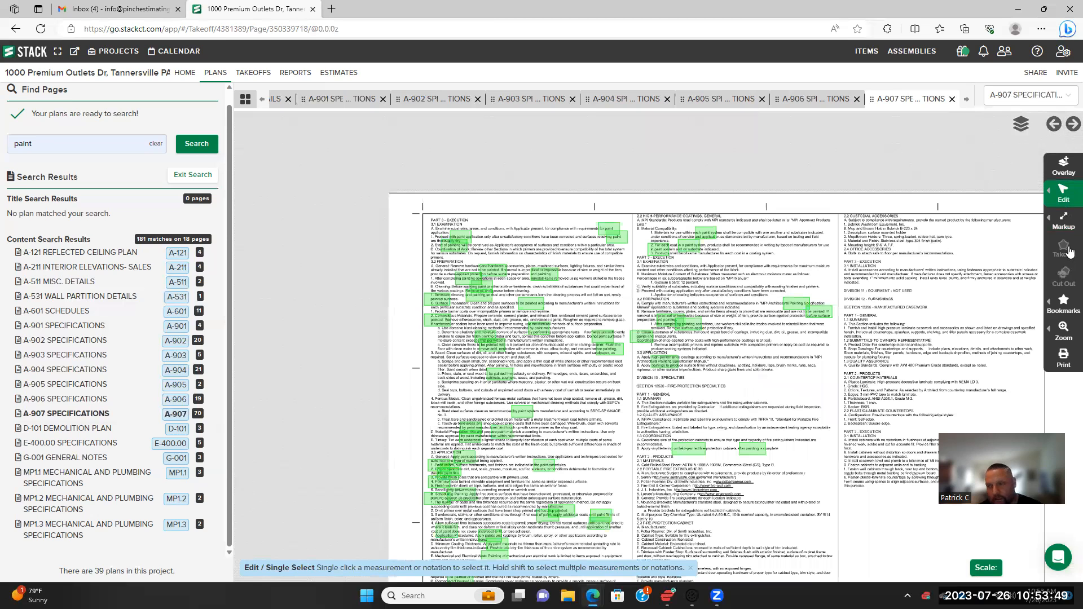
pyautogui.click(1068, 226)
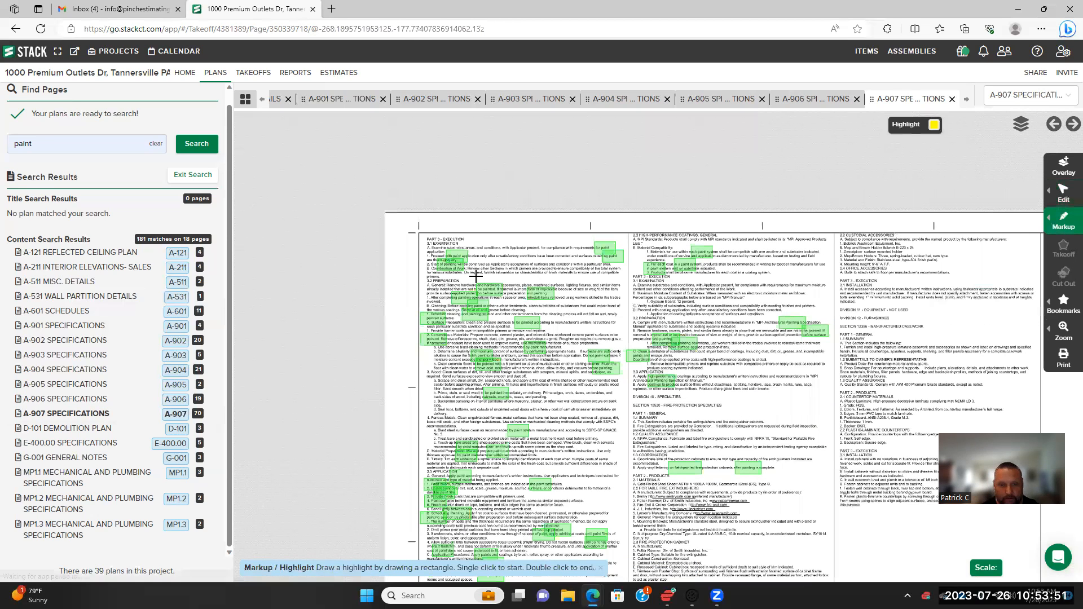
pyautogui.scroll(3, 397, 217)
pyautogui.doubleClick(412, 226)
# Highlight "paint" in item A, "paint" in "surfaces receiving paint", and "painting" in "Start of painting" under 3.1 EXAMINATION
pyautogui.click(657, 205)
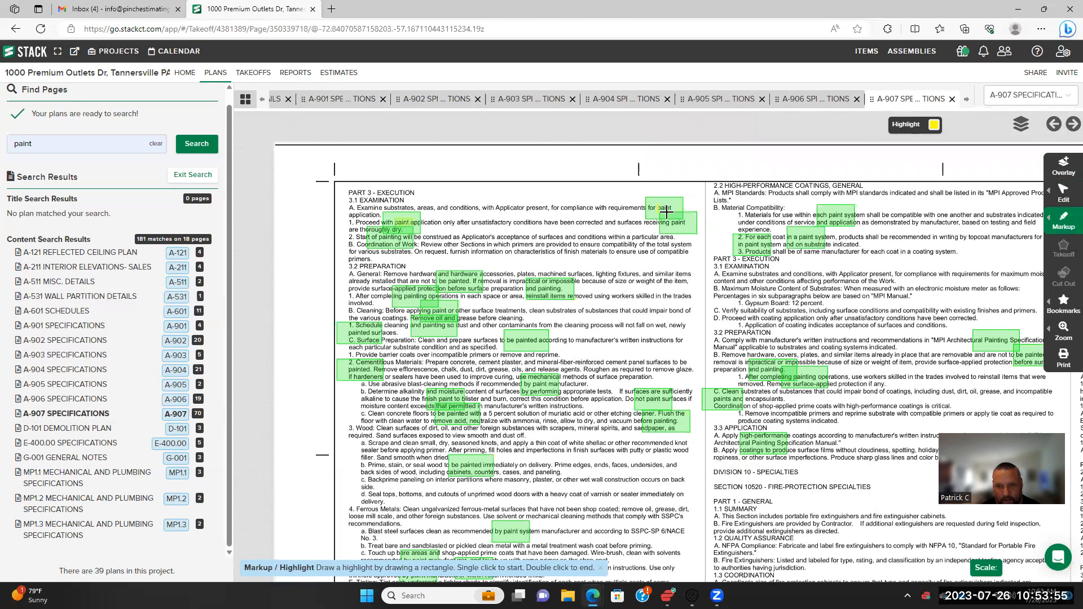
pyautogui.doubleClick(678, 214)
pyautogui.click(671, 219)
pyautogui.doubleClick(691, 226)
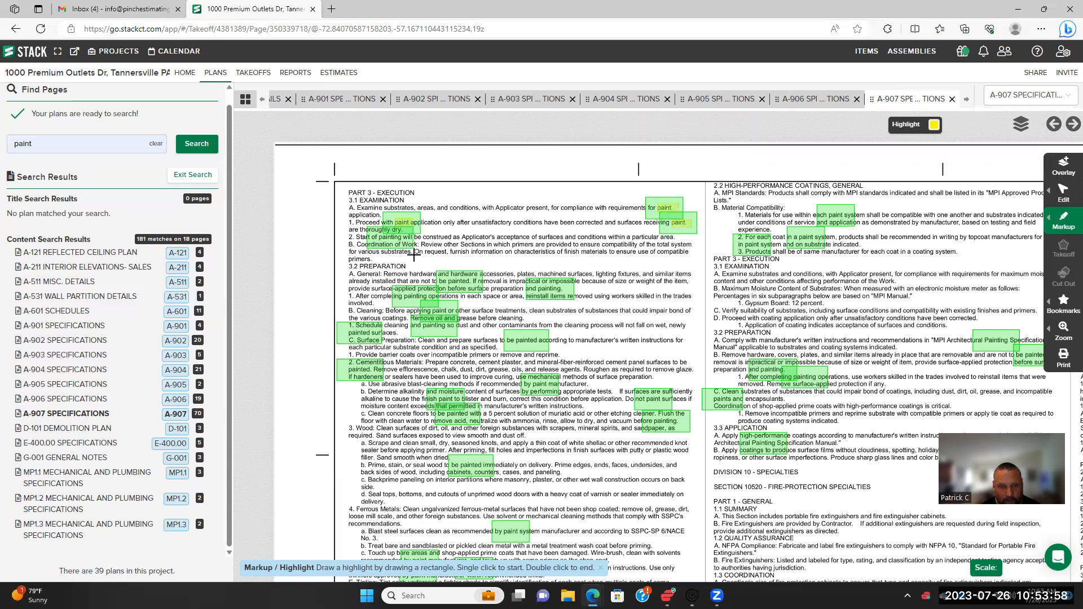
pyautogui.click(379, 234)
pyautogui.doubleClick(406, 243)
# Highlight "painting" and "painted" in item A and "painting" in "After completing painting operations" under 3.2 PREPARATION
pyautogui.scroll(1, 509, 312)
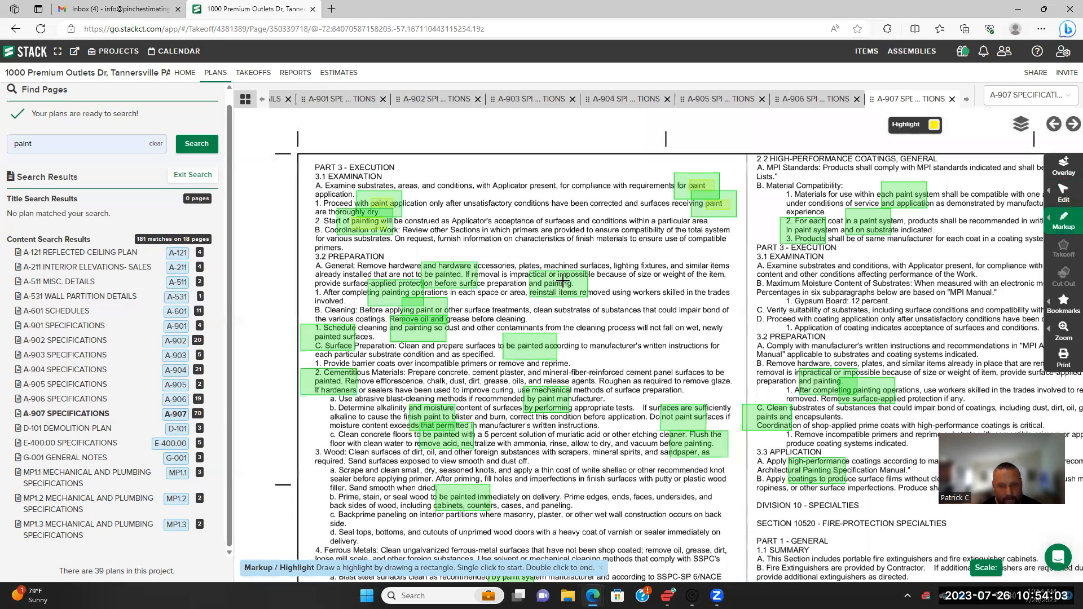
pyautogui.scroll(2, 558, 275)
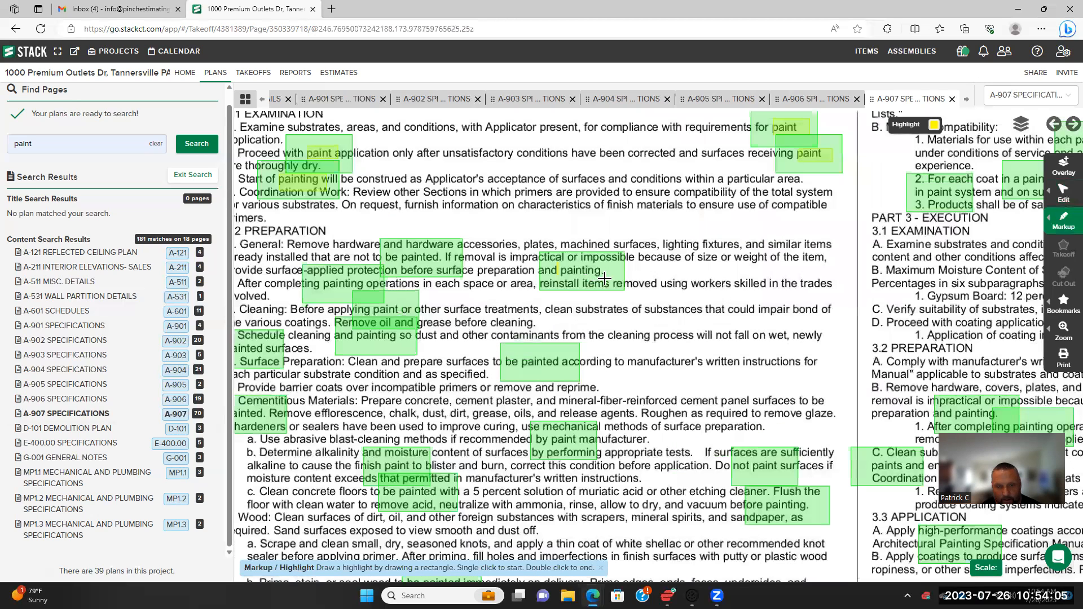
pyautogui.click(401, 253)
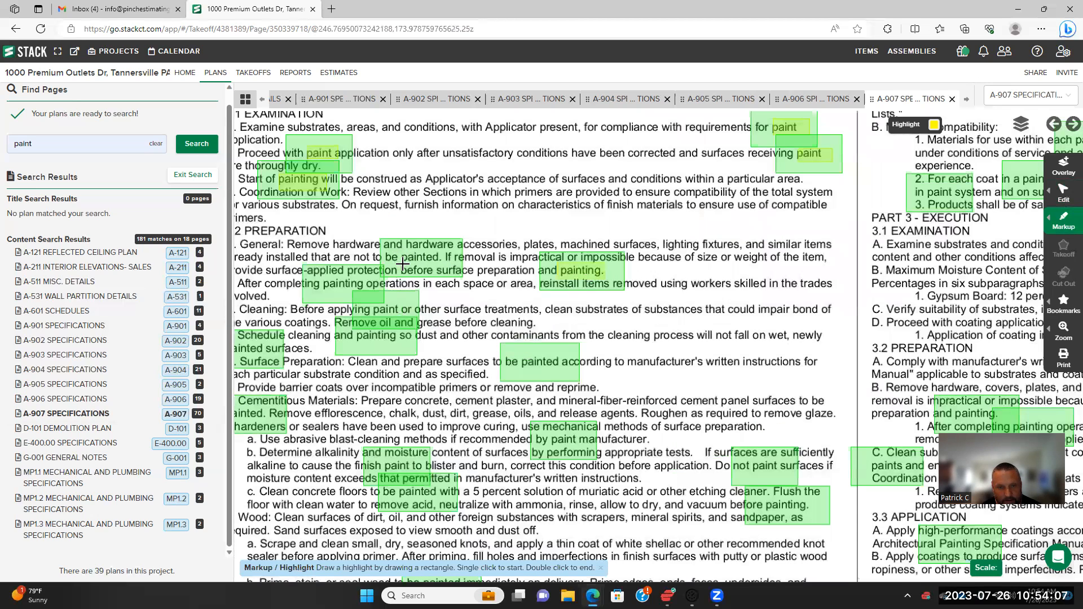
pyautogui.doubleClick(441, 264)
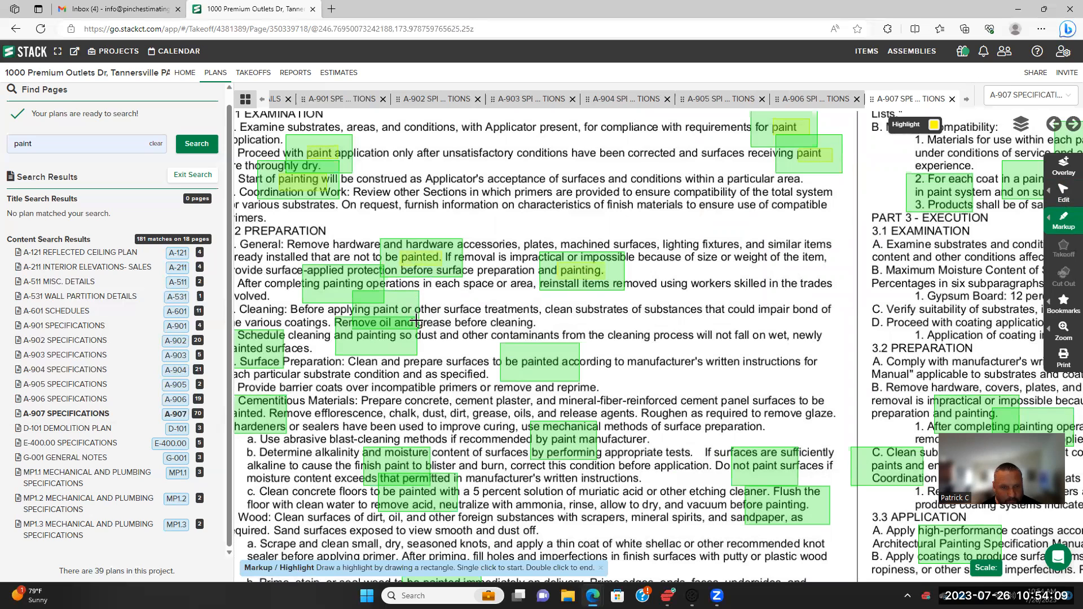
pyautogui.click(322, 289)
pyautogui.doubleClick(368, 280)
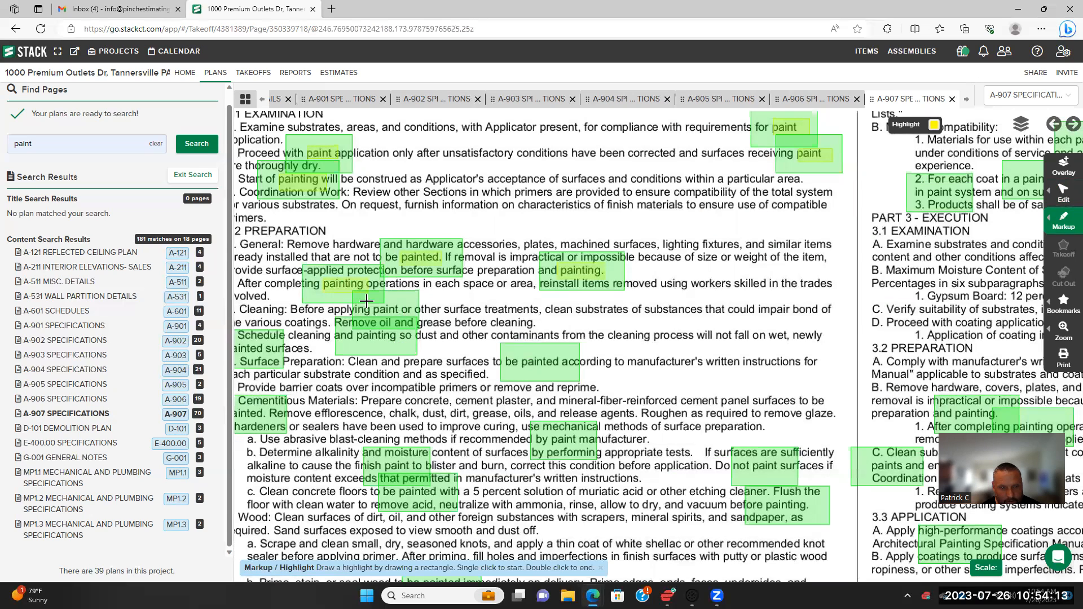
# Highlight "painting" and "painted" in the cleaning schedule item, and "painted" in the Surface Preparation and Cementitious Materials items of section 3.2
pyautogui.click(357, 331)
pyautogui.doubleClick(397, 341)
pyautogui.click(521, 357)
pyautogui.doubleClick(560, 367)
pyautogui.moveTo(495, 400); pyautogui.dragTo(596, 335)
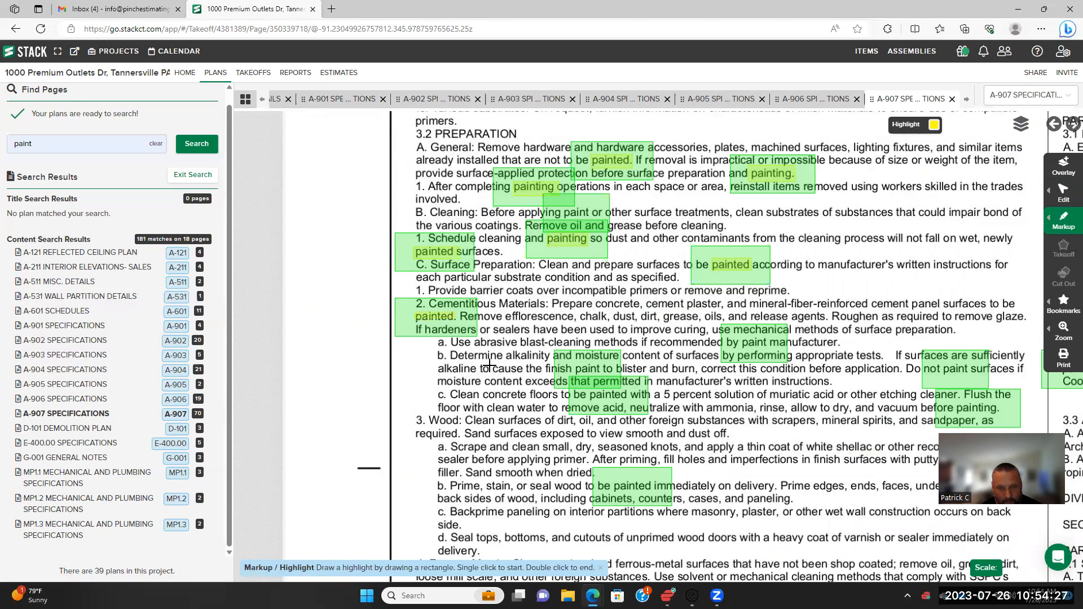
# Highlight "paint" and "painted" in Cementitious Materials sub-items a to c, and "painted" in sub-item b under Wood
pyautogui.moveTo(489, 363); pyautogui.dragTo(470, 332)
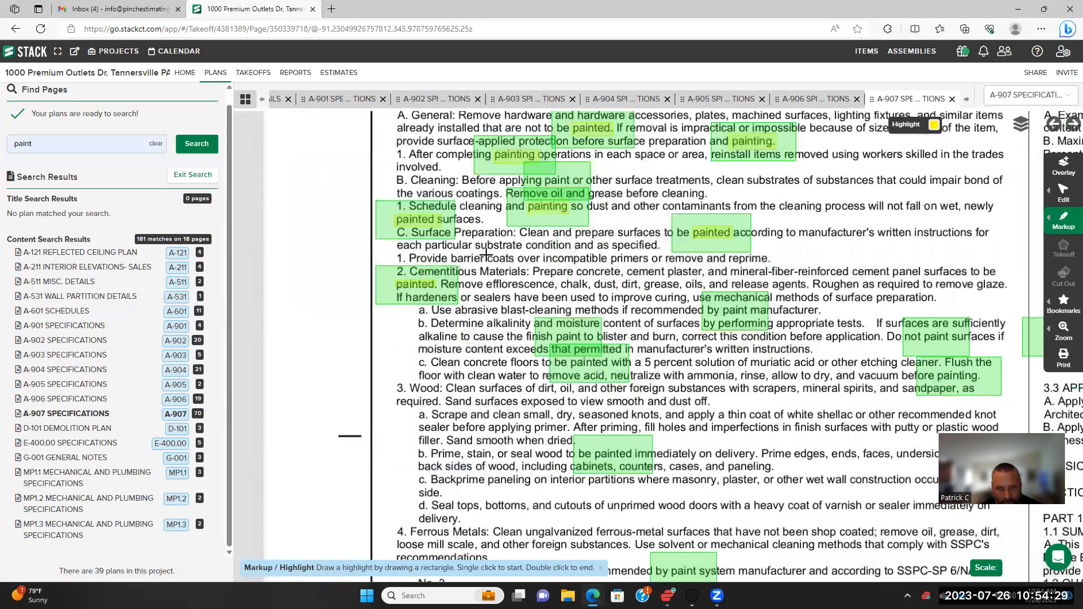
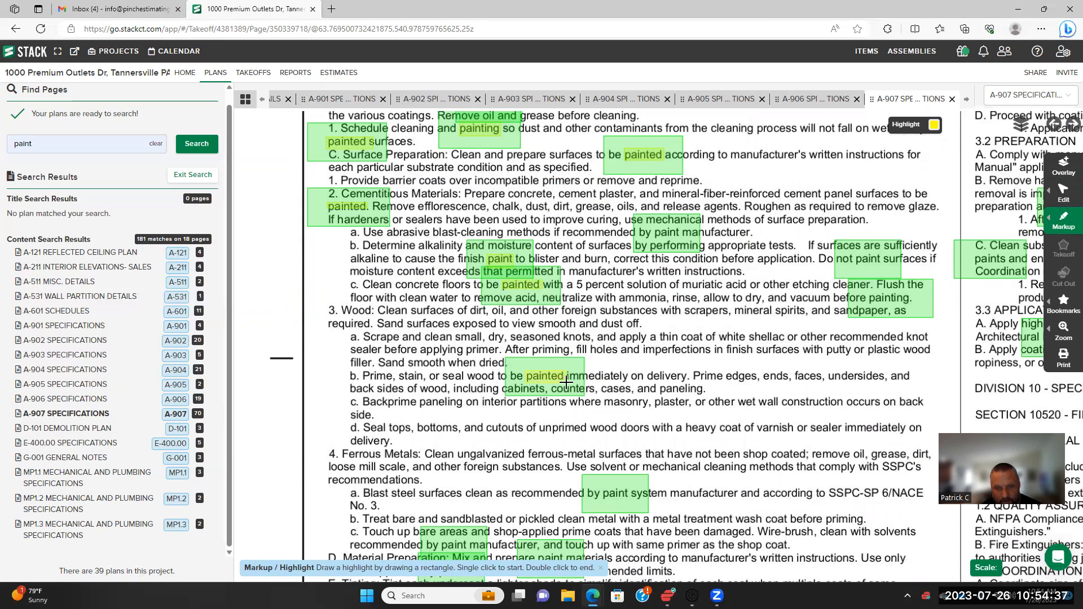
pyautogui.moveTo(628, 349); pyautogui.dragTo(605, 363)
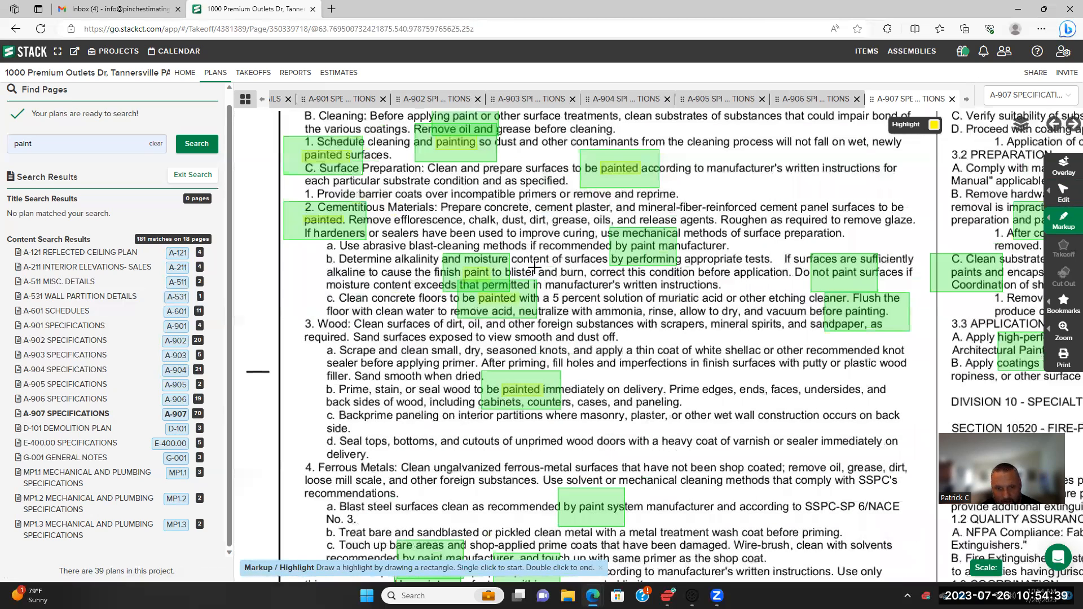
pyautogui.moveTo(630, 243); pyautogui.dragTo(533, 267)
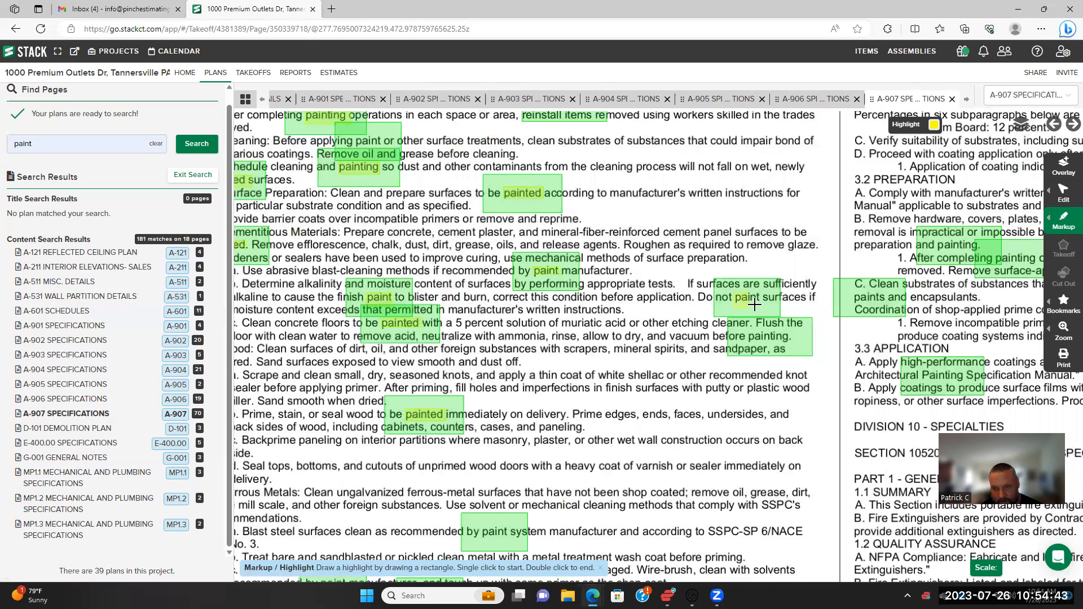
# Highlight "painting" in the concrete floors item, and "paint" in Ferrous Metals item a, Material Preparation, and item A under 3.3 APPLICATION
pyautogui.click(747, 334)
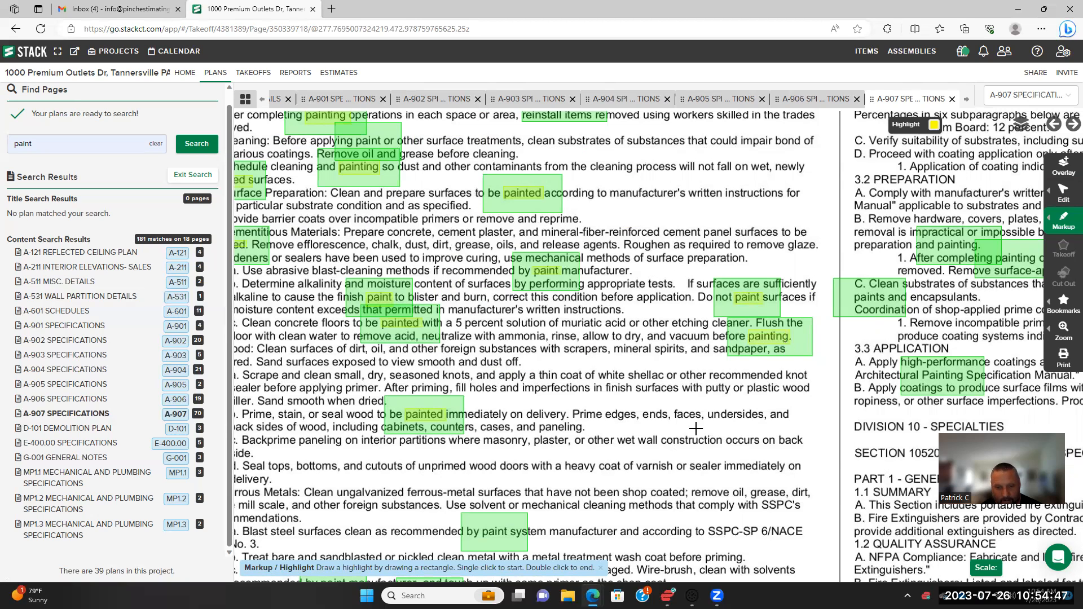
pyautogui.scroll(-3, 677, 348)
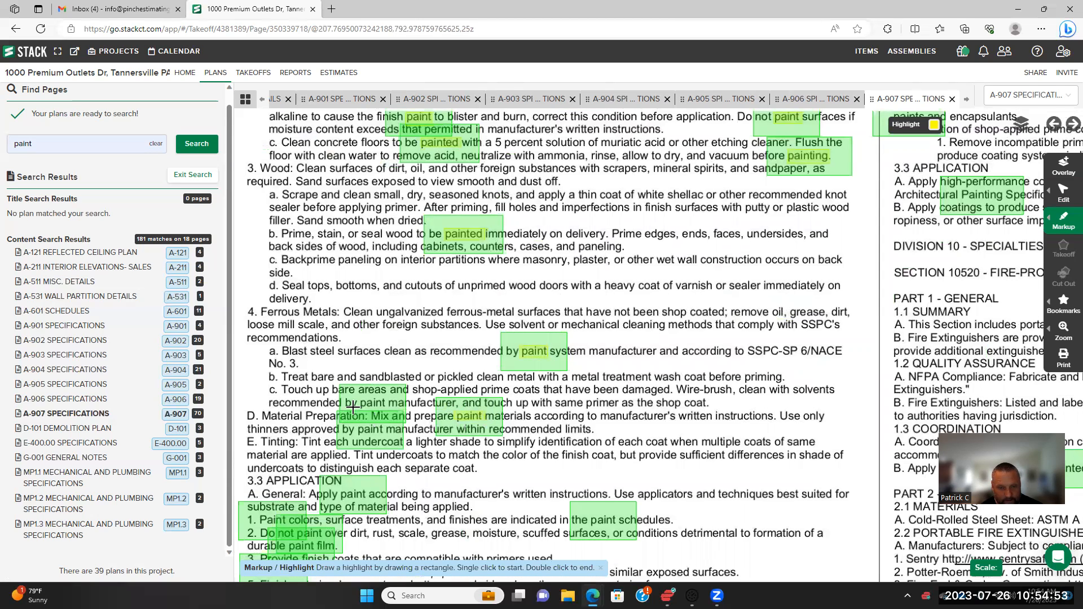
pyautogui.scroll(-3, 363, 423)
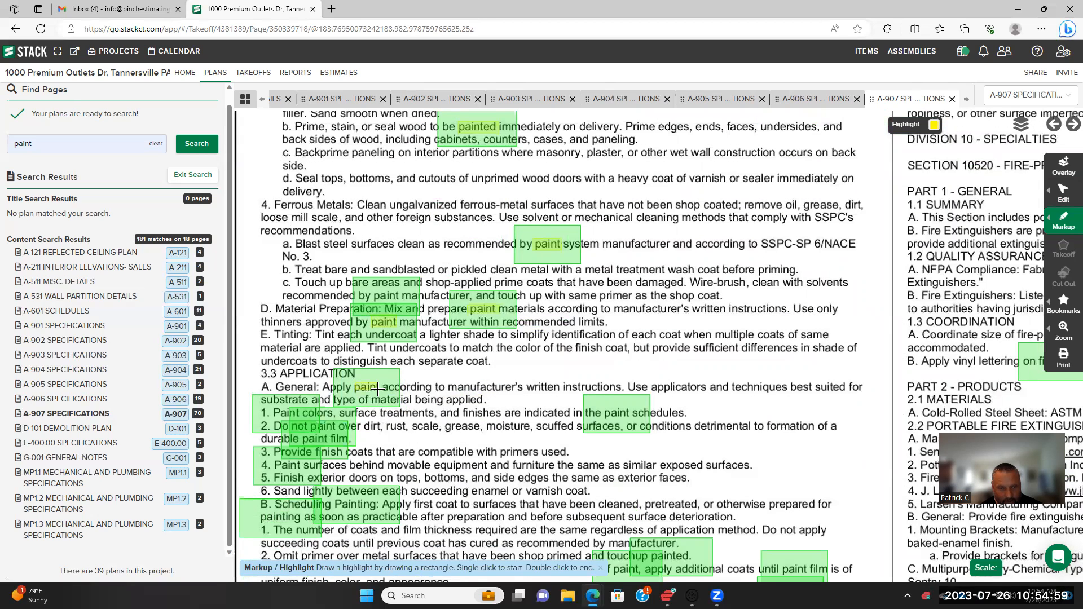
pyautogui.scroll(-1, 438, 350)
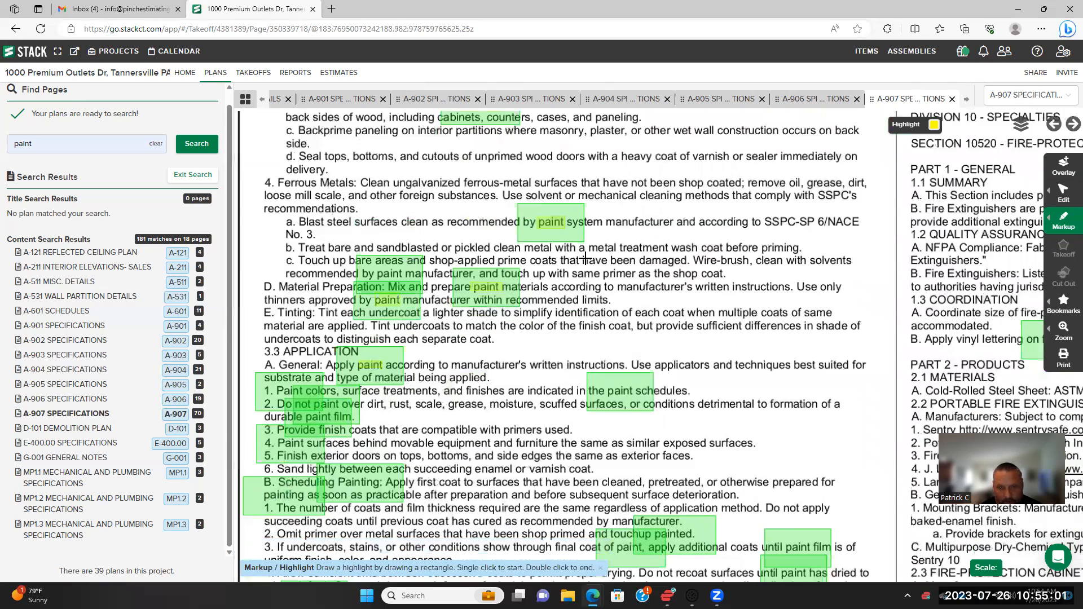
pyautogui.scroll(-6, 574, 256)
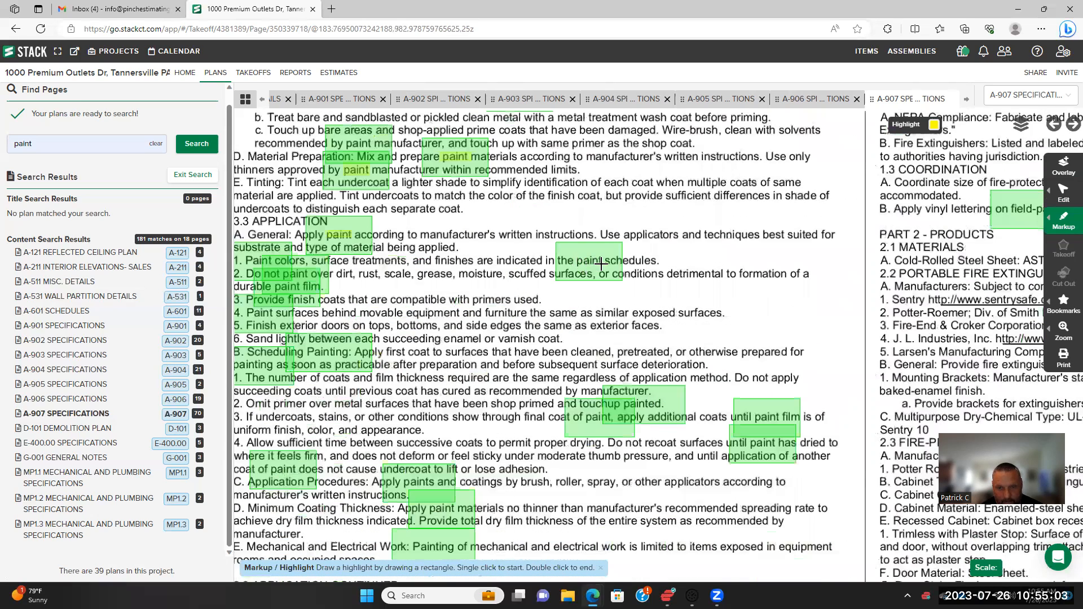
# Highlight "paint" in items 1, 2 and 4 under 3.3 APPLICATION item A, and both "painting" words in item B, Scheduling Painting
pyautogui.hscroll(-6, 472, 276)
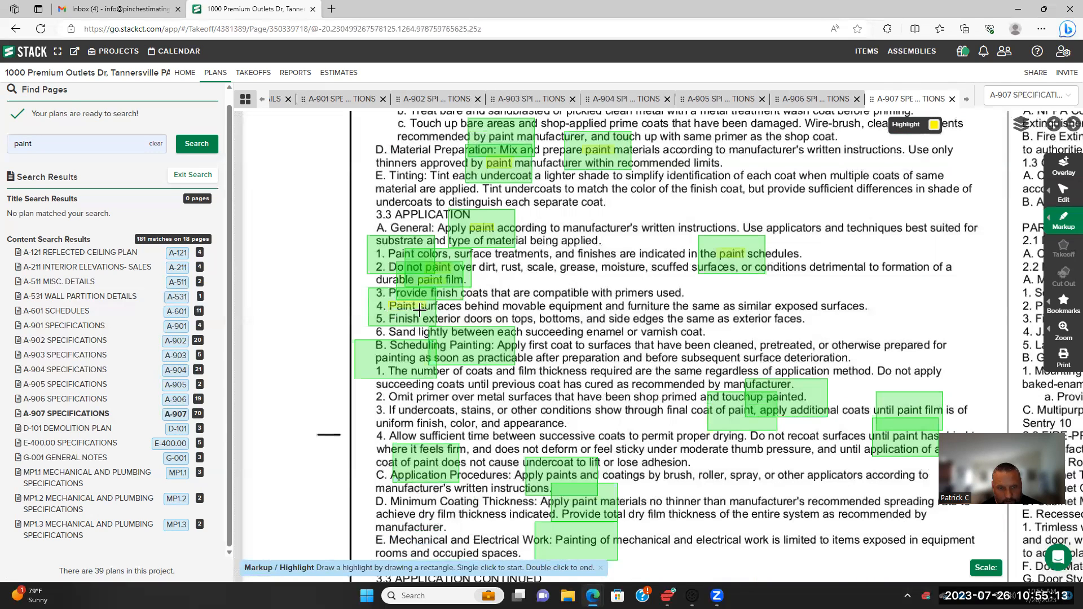
pyautogui.click(449, 341)
pyautogui.doubleClick(493, 352)
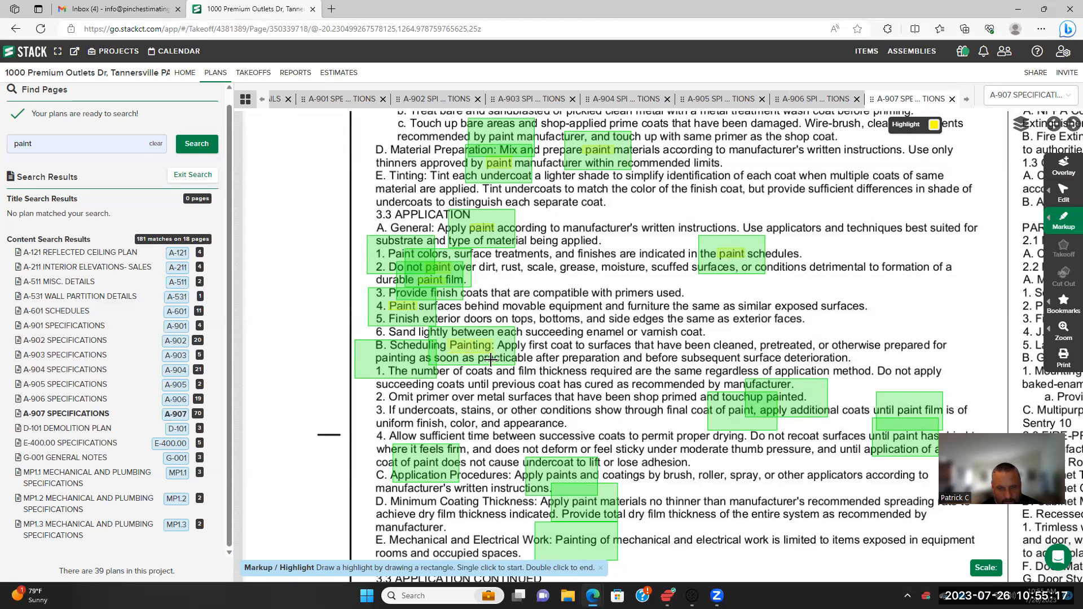
pyautogui.click(377, 361)
pyautogui.scroll(-1, 449, 388)
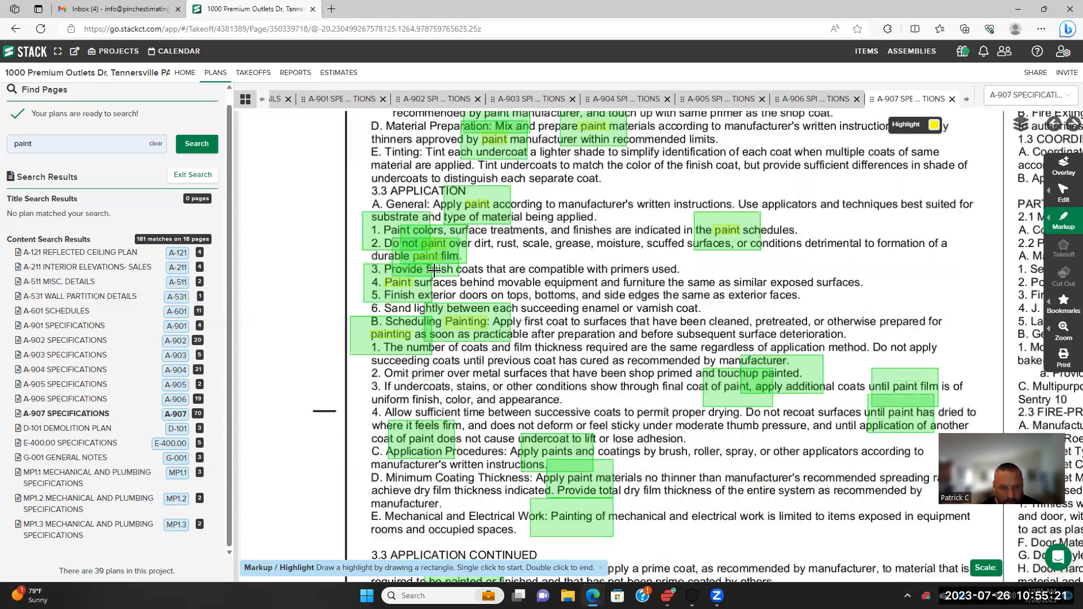
# Highlight "paint" in "coat of paint", "paints" in Application Procedures, "paint" in Minimum Coating Thickness, and "Painting" in Mechanical and Electrical Work
pyautogui.scroll(-4, 393, 329)
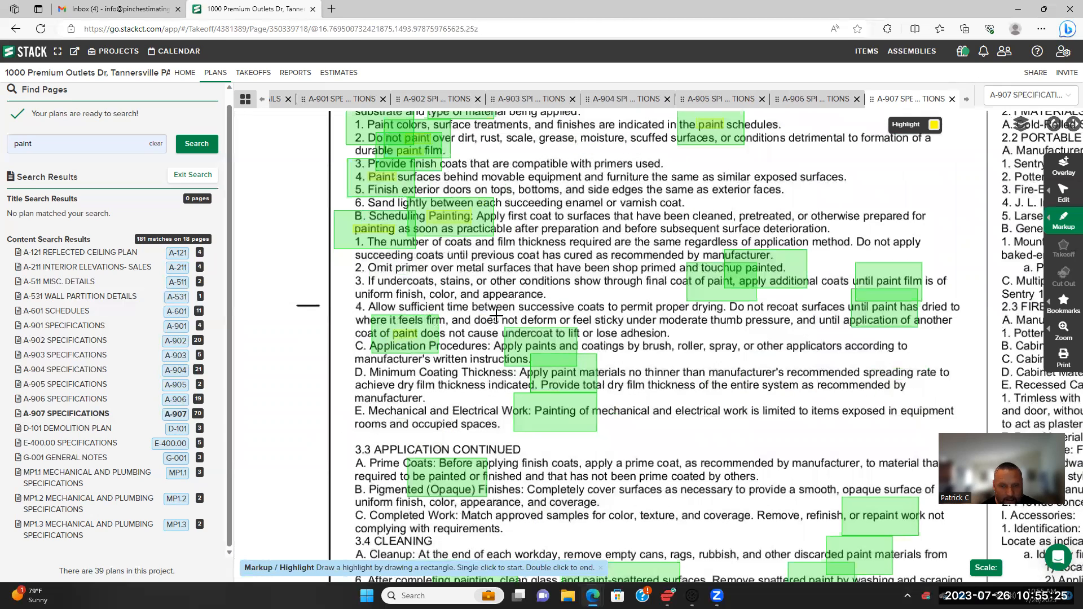
pyautogui.scroll(-1, 479, 305)
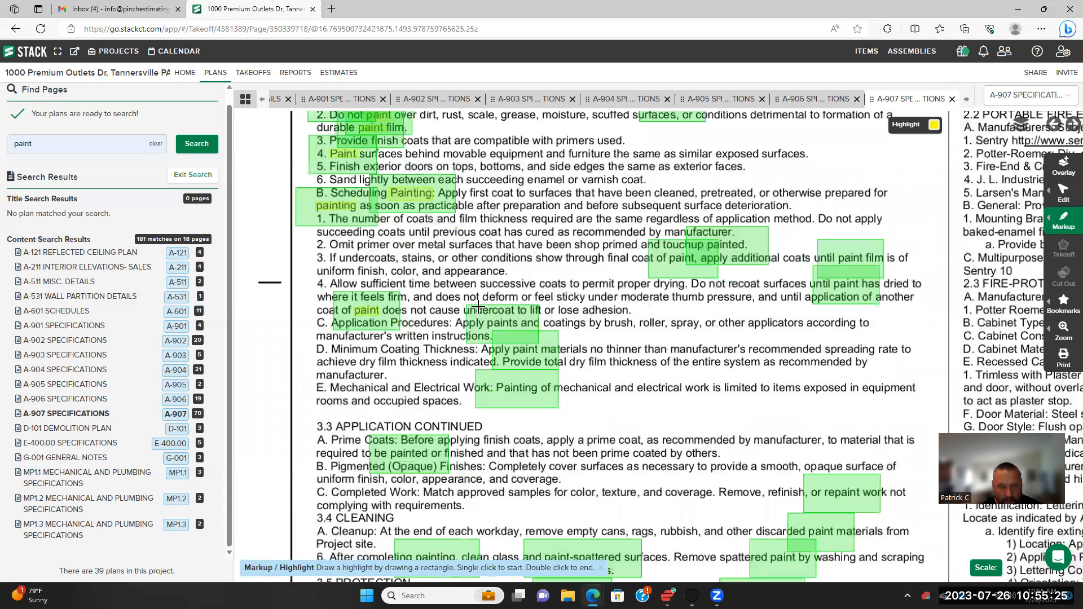
pyautogui.scroll(-1, 500, 320)
pyautogui.click(501, 334)
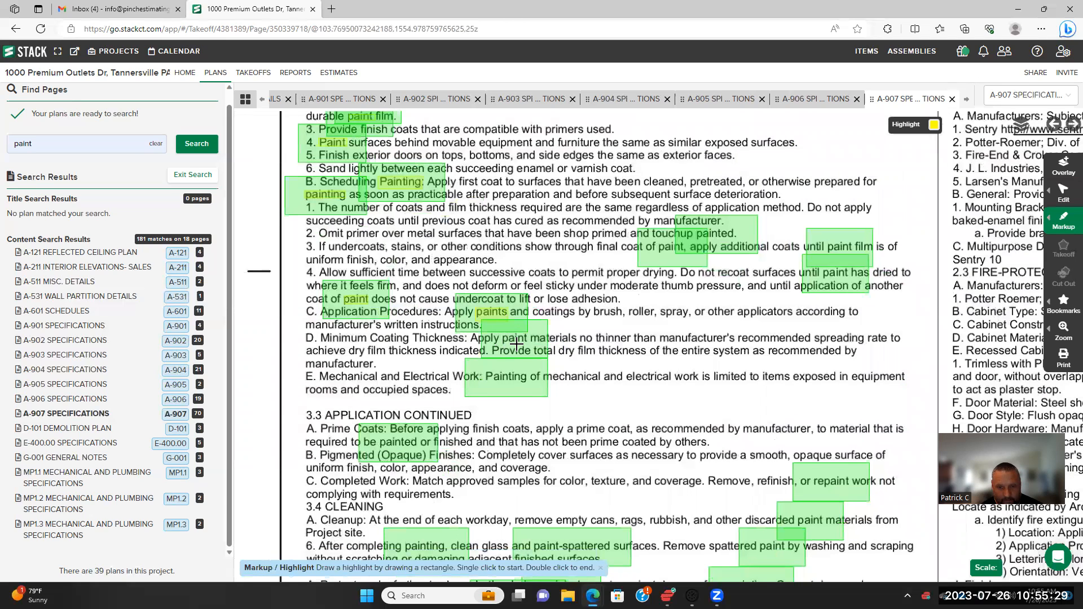
pyautogui.click(485, 370)
pyautogui.doubleClick(527, 382)
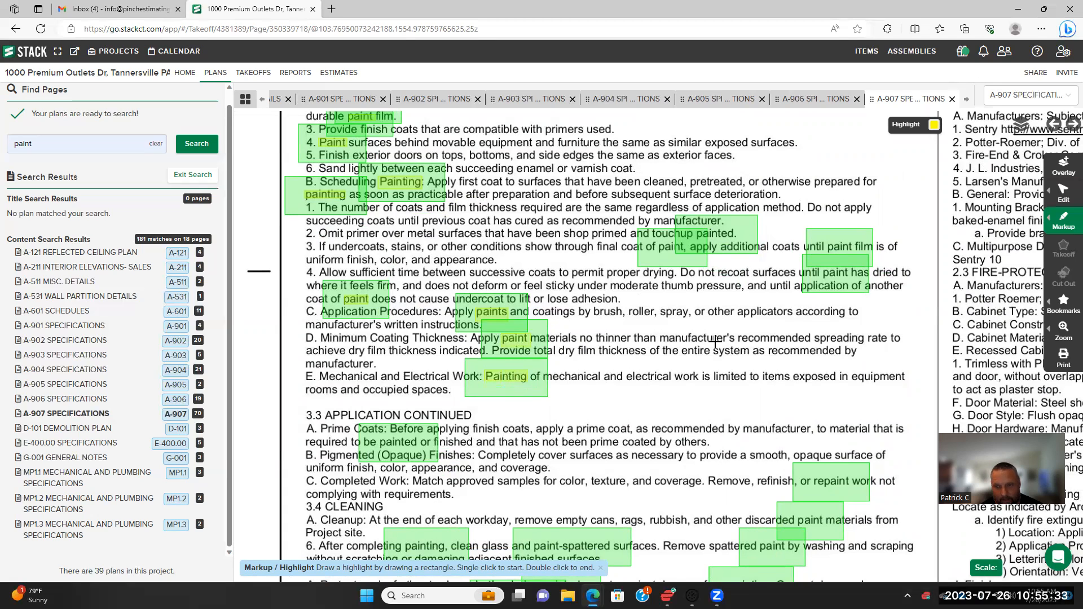
# Highlight "until paint" item 4's "paint", both "paint" words in item 3, and "painted" in "touchup painted" under Scheduling Painting
pyautogui.click(822, 271)
pyautogui.doubleClick(849, 282)
pyautogui.click(826, 243)
pyautogui.doubleClick(854, 253)
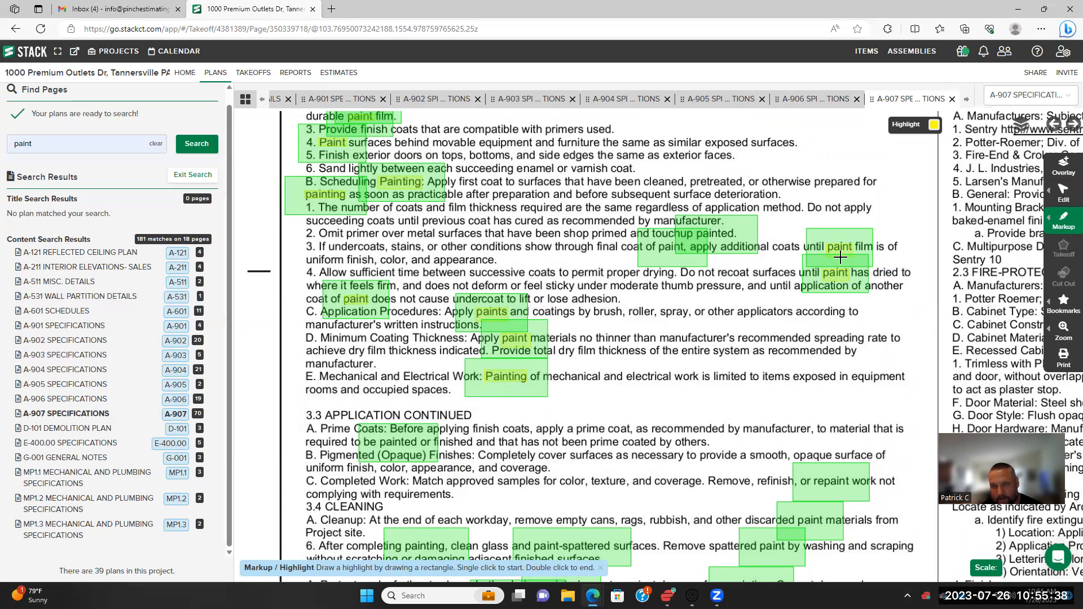
pyautogui.click(695, 228)
pyautogui.doubleClick(738, 240)
pyautogui.click(658, 243)
pyautogui.doubleClick(687, 252)
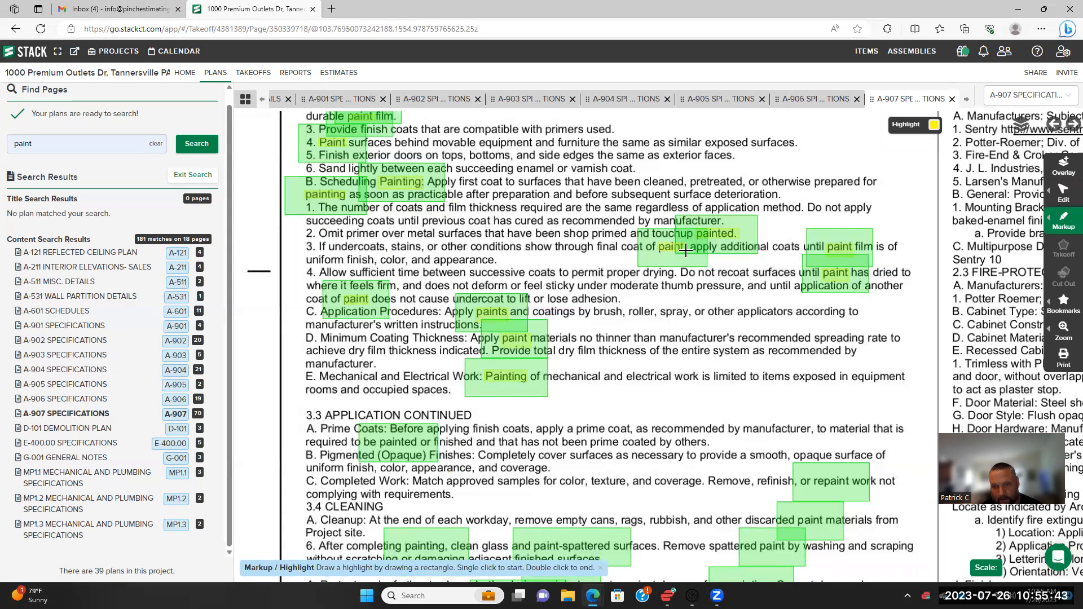
# Highlight "painted" in the Prime Coats item, and "painting" and "paint" in "paint-spattered" in item 6 under 3.4 CLEANING
pyautogui.scroll(-1, 627, 358)
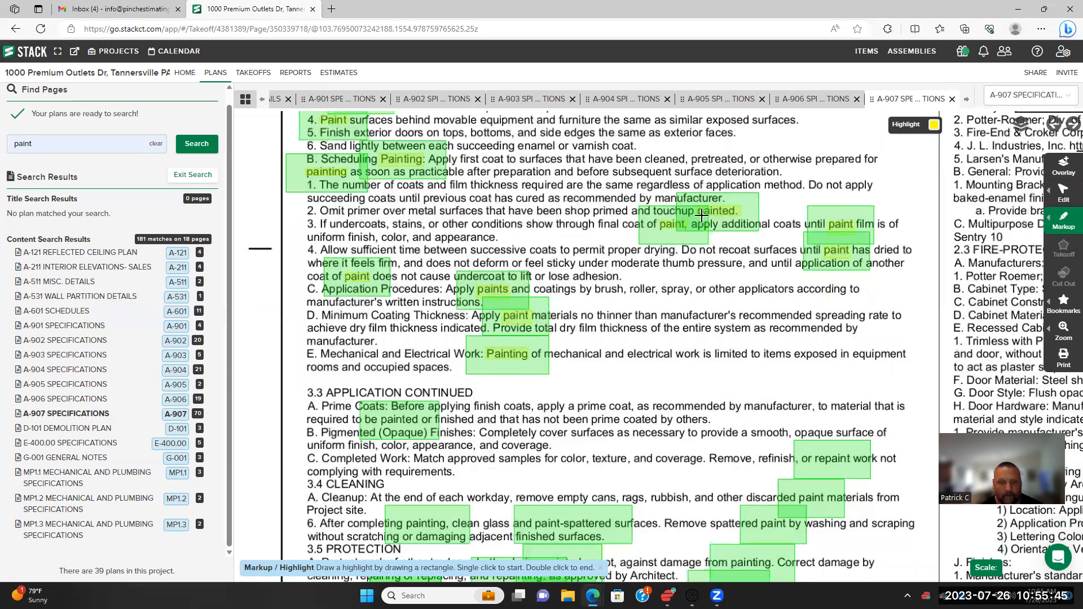
pyautogui.scroll(-5, 479, 304)
pyautogui.click(457, 295)
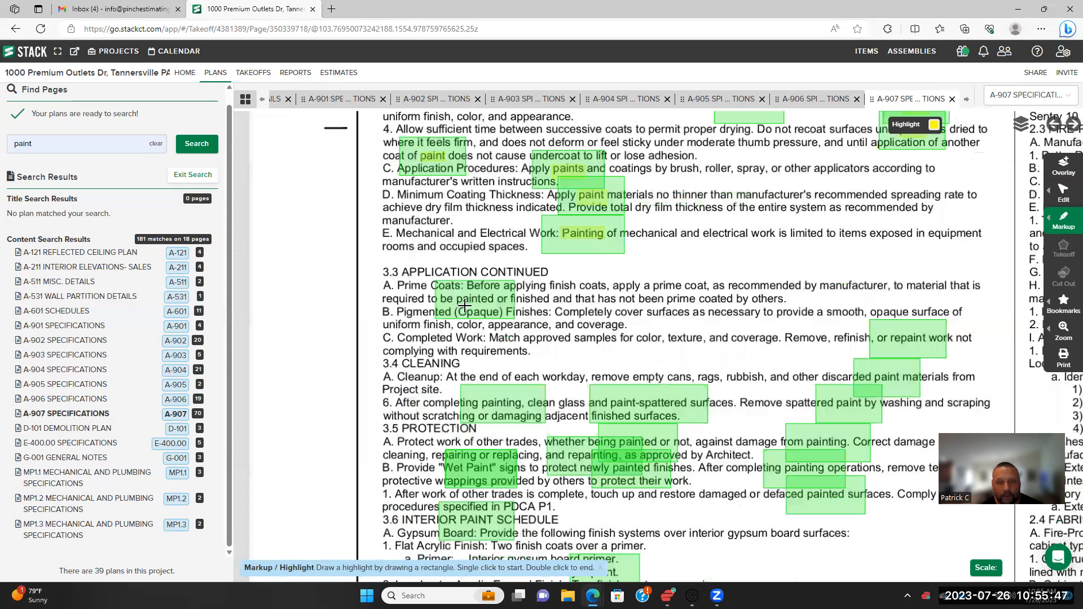
pyautogui.doubleClick(495, 304)
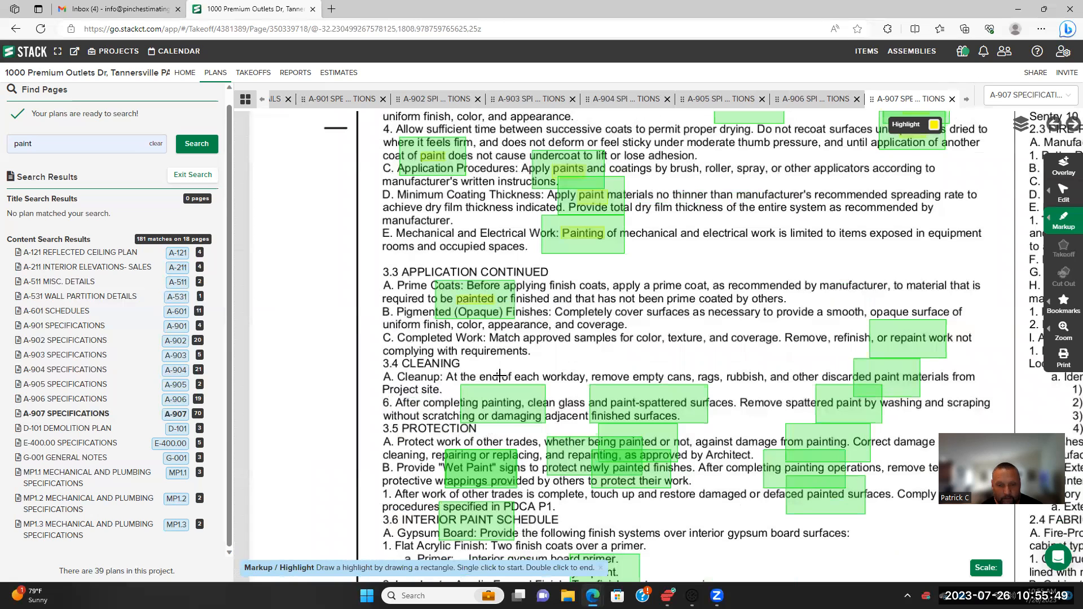
pyautogui.click(482, 401)
pyautogui.doubleClick(518, 408)
pyautogui.scroll(-1, 496, 251)
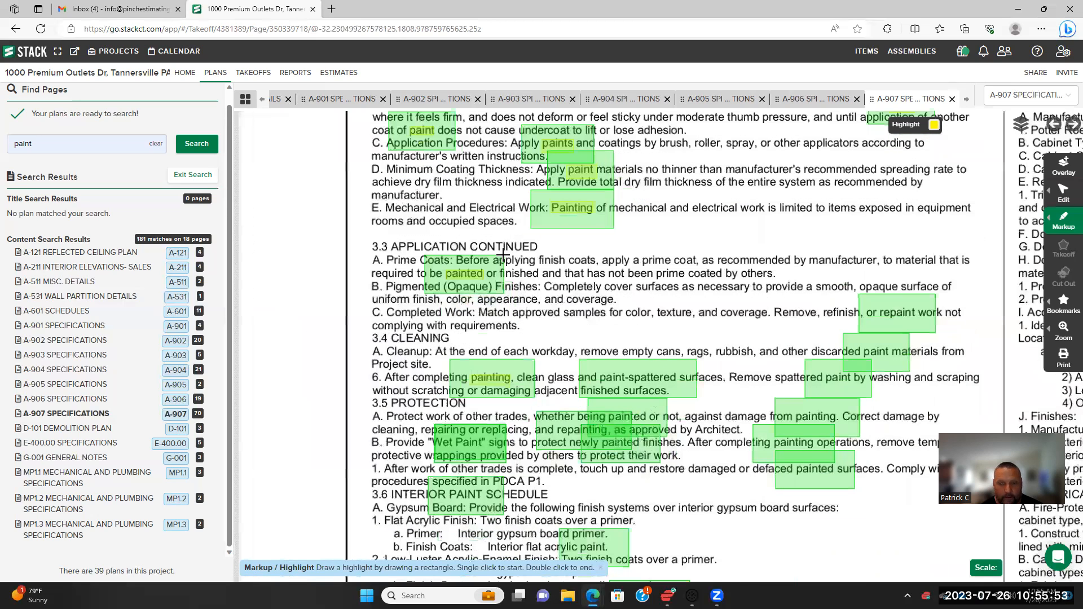
pyautogui.scroll(-4, 496, 251)
pyautogui.doubleClick(518, 260)
# Highlight "painted" in "being painted", "painted" in "newly painted finishes", and "Paint" in "Wet Paint" under 3.5 PROTECTION
pyautogui.click(503, 289)
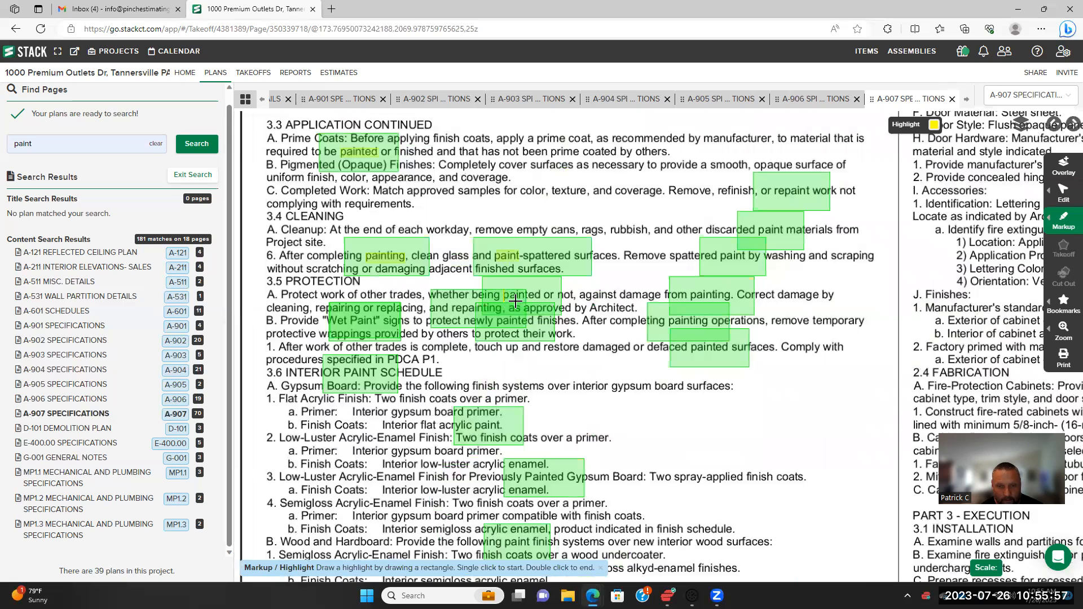
pyautogui.doubleClick(540, 306)
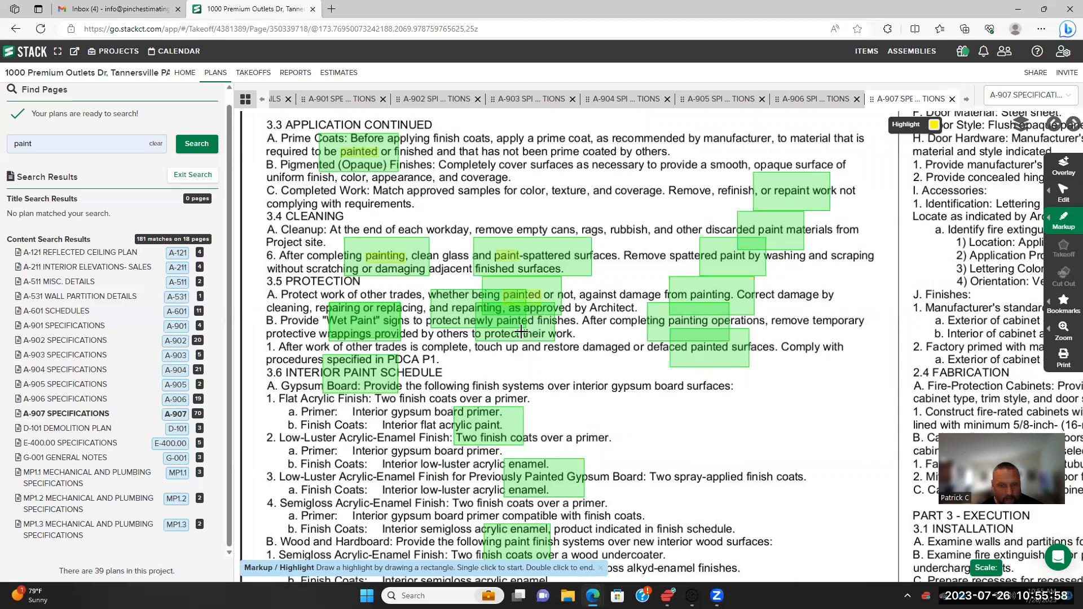
pyautogui.click(495, 316)
pyautogui.doubleClick(534, 327)
pyautogui.click(350, 316)
pyautogui.doubleClick(379, 325)
# Highlight "PAINT" in the 3.6 heading, "paint" in Flat Acrylic Finish, "Painted" in item 3, and "paint" in the Wood and Hardboard item
pyautogui.click(343, 368)
pyautogui.doubleClick(374, 378)
pyautogui.click(476, 423)
pyautogui.doubleClick(573, 433)
pyautogui.scroll(-1, 481, 398)
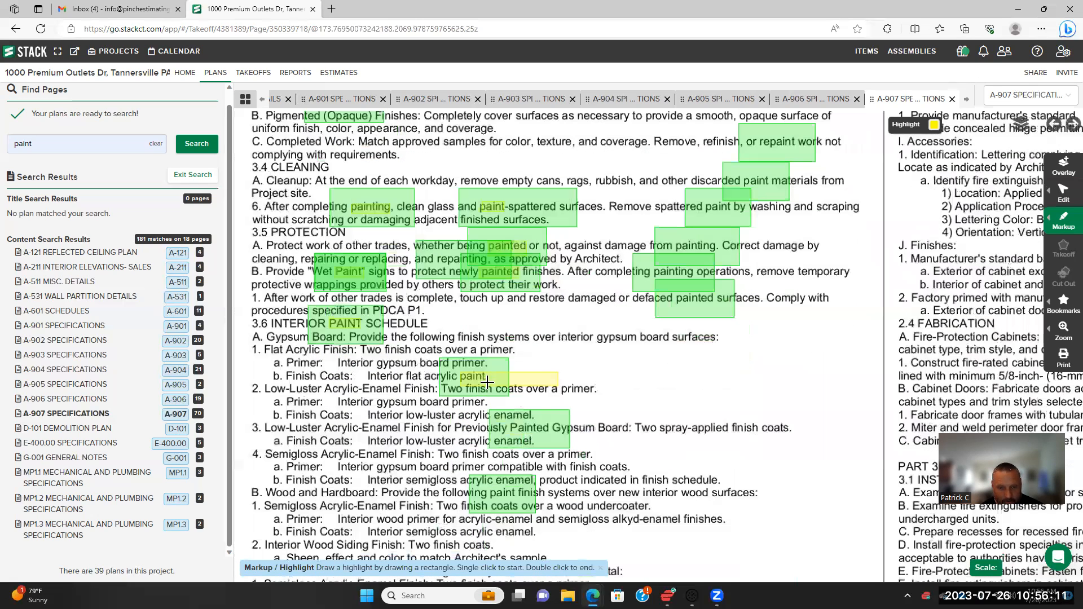
pyautogui.moveTo(487, 383); pyautogui.dragTo(484, 385)
pyautogui.click(504, 424)
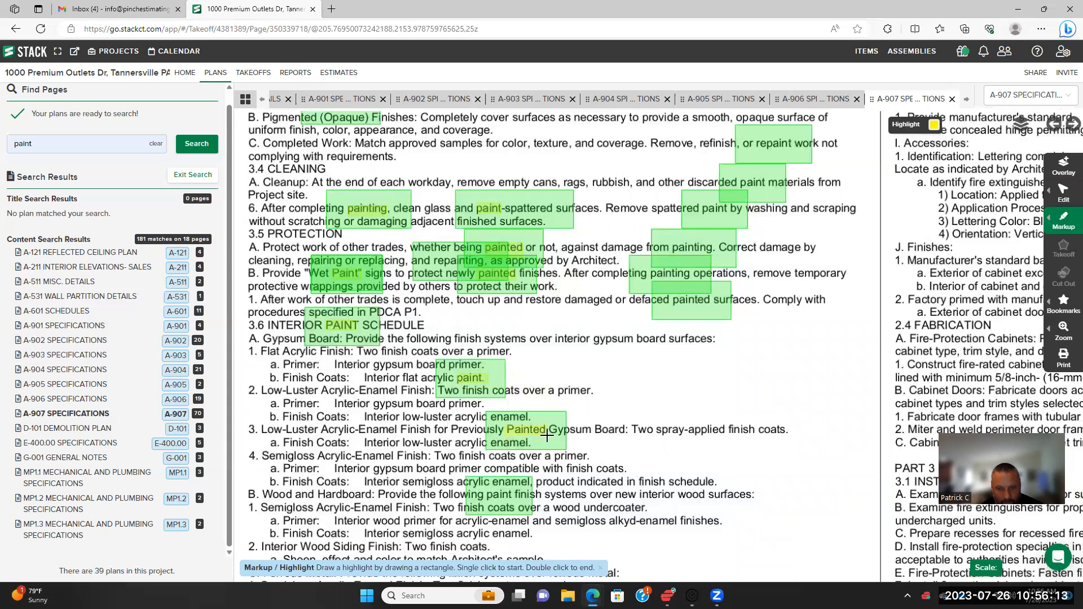
pyautogui.scroll(-4, 572, 407)
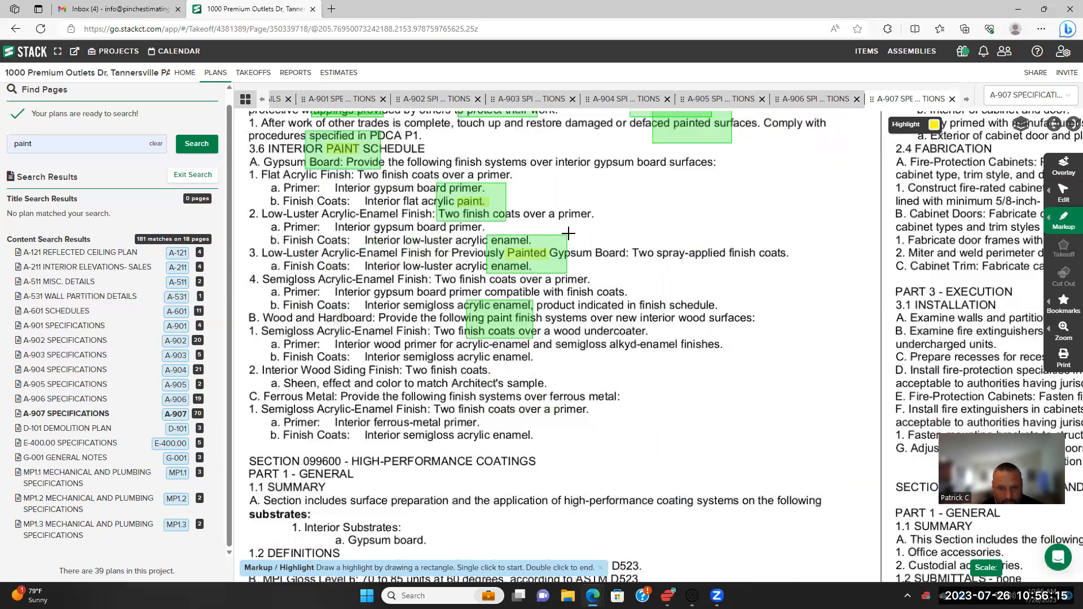
pyautogui.scroll(2, 530, 335)
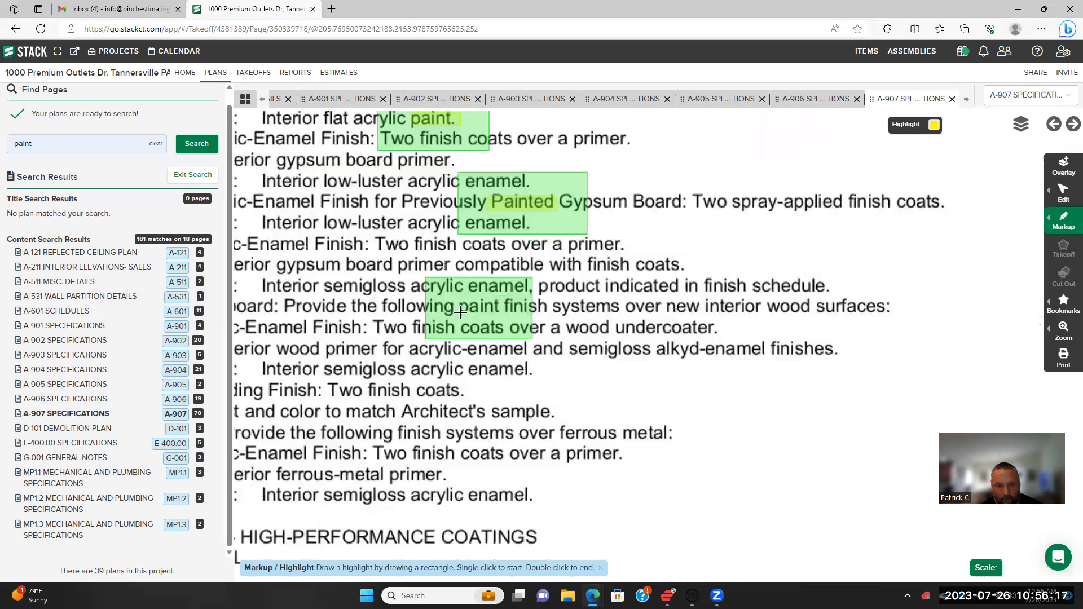
# Highlight "painted" in "defaced painted surfaces", "painting" in "painting operations", and "painting" in "damage from painting" under 3.5 PROTECTION
pyautogui.moveTo(738, 247); pyautogui.dragTo(539, 423)
pyautogui.click(510, 289)
pyautogui.doubleClick(571, 307)
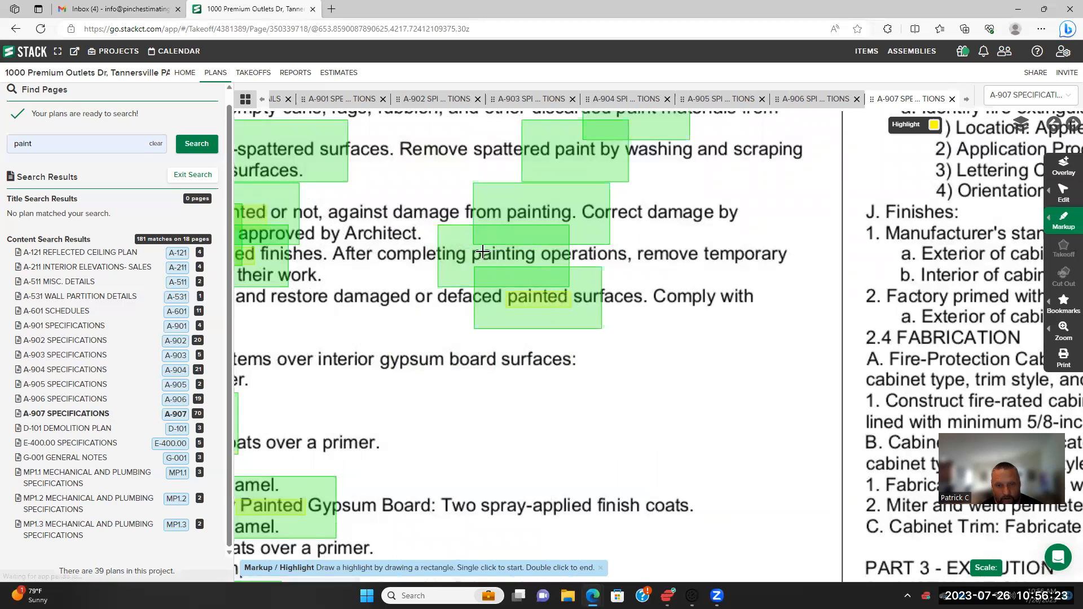
pyautogui.click(471, 248)
pyautogui.doubleClick(535, 263)
pyautogui.click(506, 215)
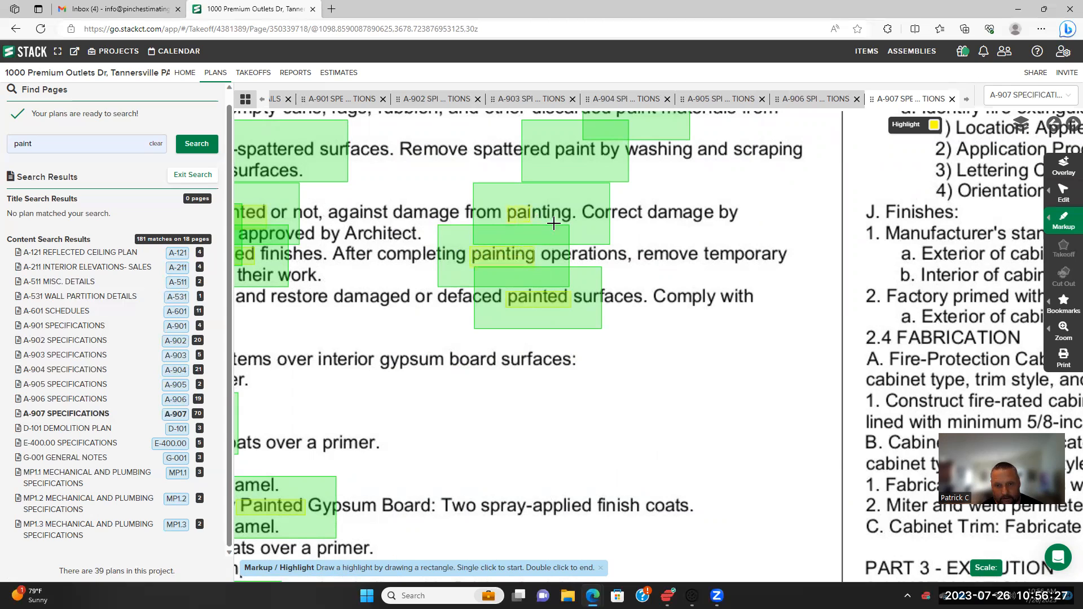
pyautogui.doubleClick(570, 225)
# Highlight "paint" in "spattered paint" and "discarded paint materials" under 3.4 CLEANING, and "repaint" in the Completed Work item
pyautogui.click(555, 144)
pyautogui.doubleClick(595, 157)
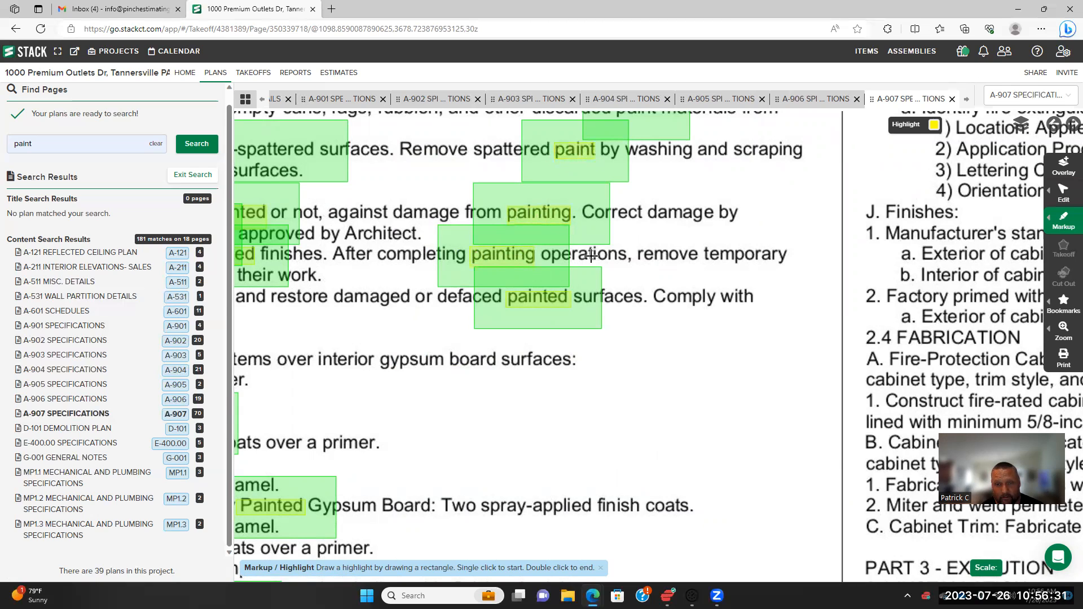
pyautogui.scroll(4, 590, 257)
pyautogui.click(573, 310)
pyautogui.doubleClick(610, 305)
pyautogui.click(596, 227)
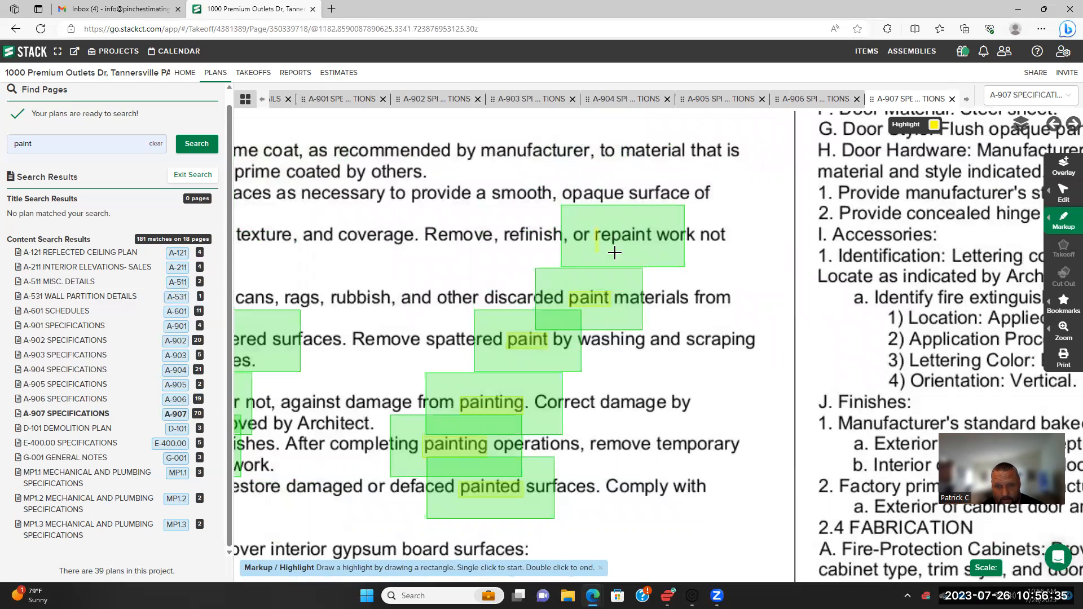
pyautogui.doubleClick(652, 254)
# Highlight "paint" in "baked-enamel paint" and "painting" in "field painting" under J. Finishes of the fire-protection cabinet section
pyautogui.scroll(-1, 583, 285)
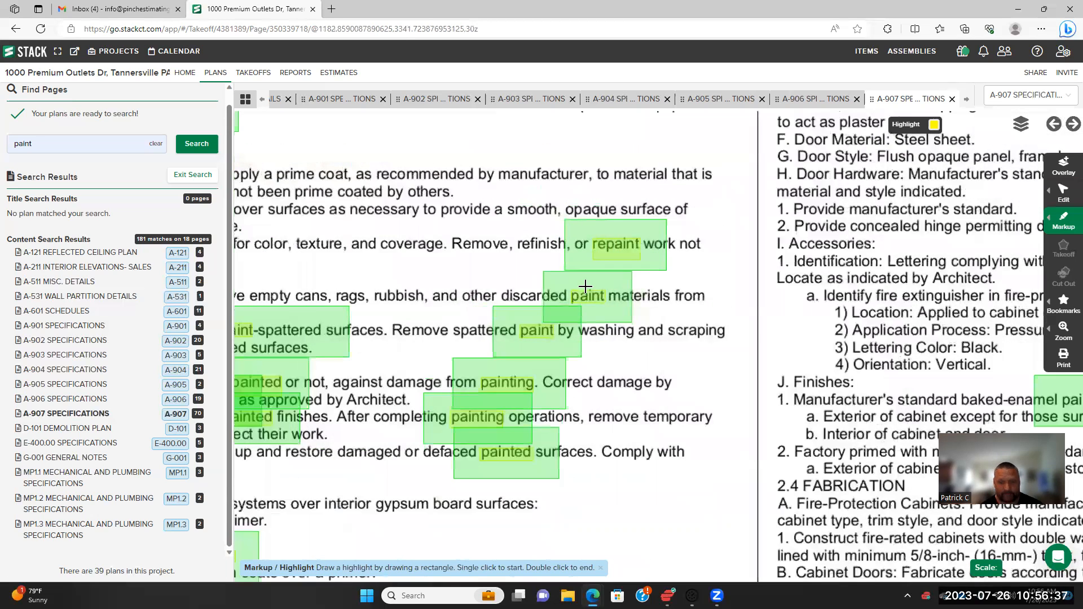
pyautogui.scroll(-2, 757, 356)
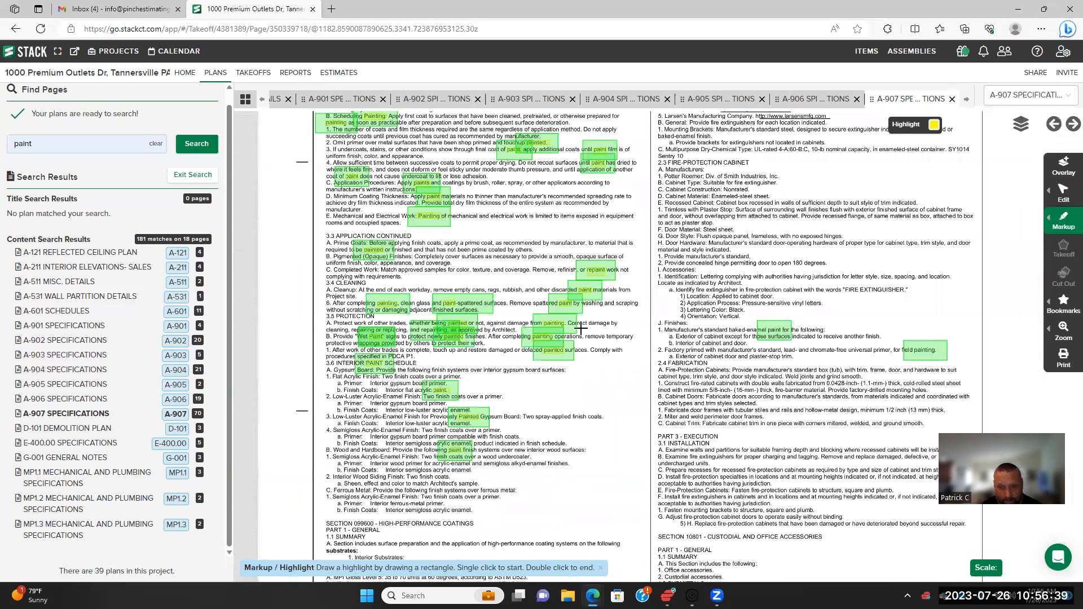
pyautogui.moveTo(770, 325); pyautogui.dragTo(585, 329)
pyautogui.scroll(-1, 583, 332)
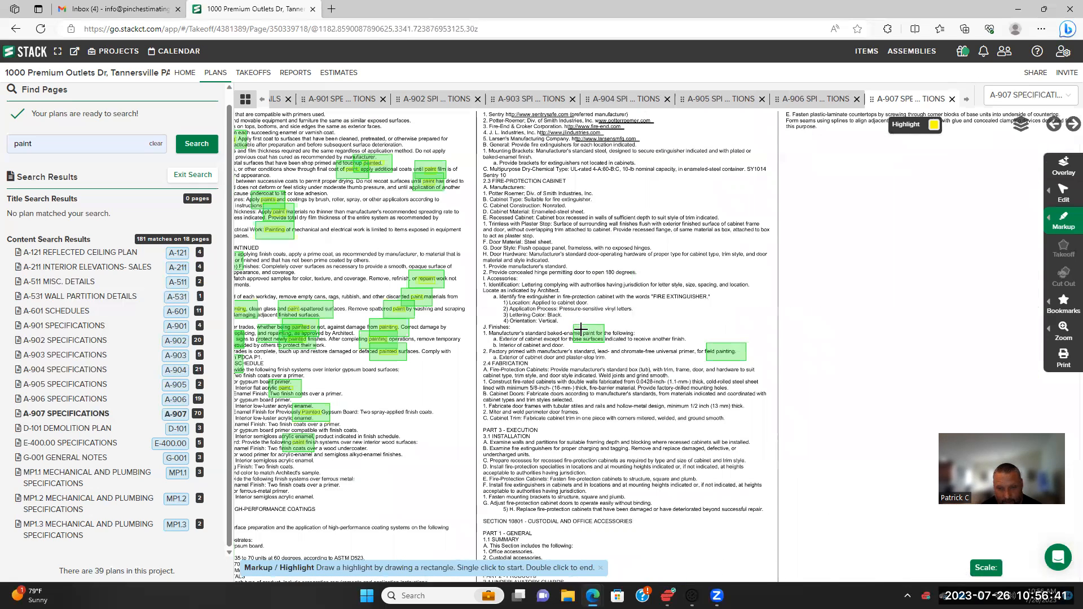
pyautogui.scroll(5, 582, 331)
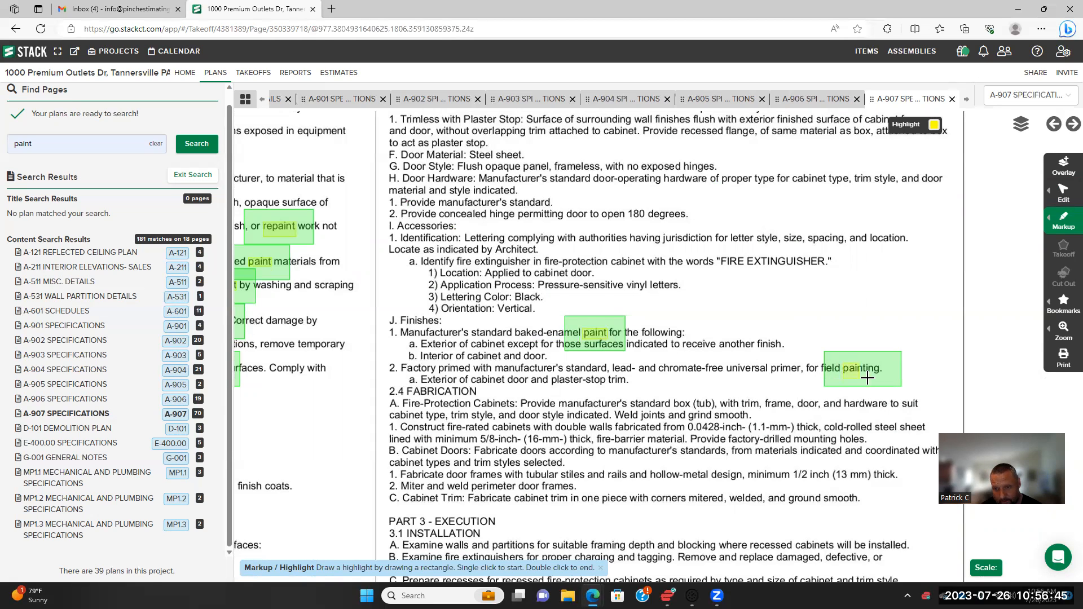
# Highlight "Paint" in the Y-Shield High Frequency Shielding Paint product under 2.1 MANUFACTURERS of Section 099600
pyautogui.scroll(-1, 718, 416)
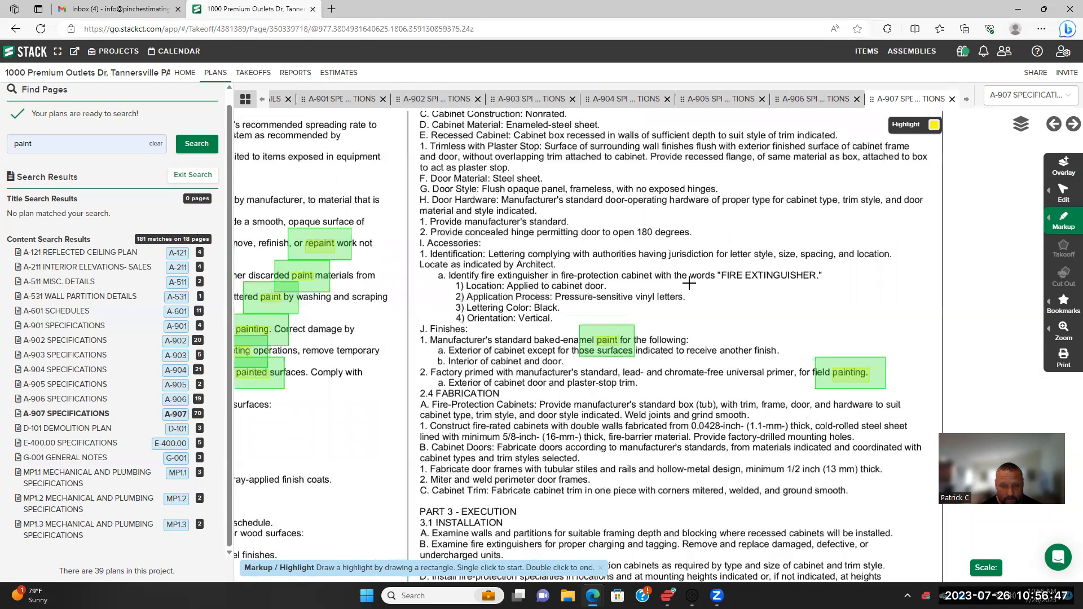
pyautogui.scroll(-3, 687, 276)
pyautogui.scroll(2, 487, 443)
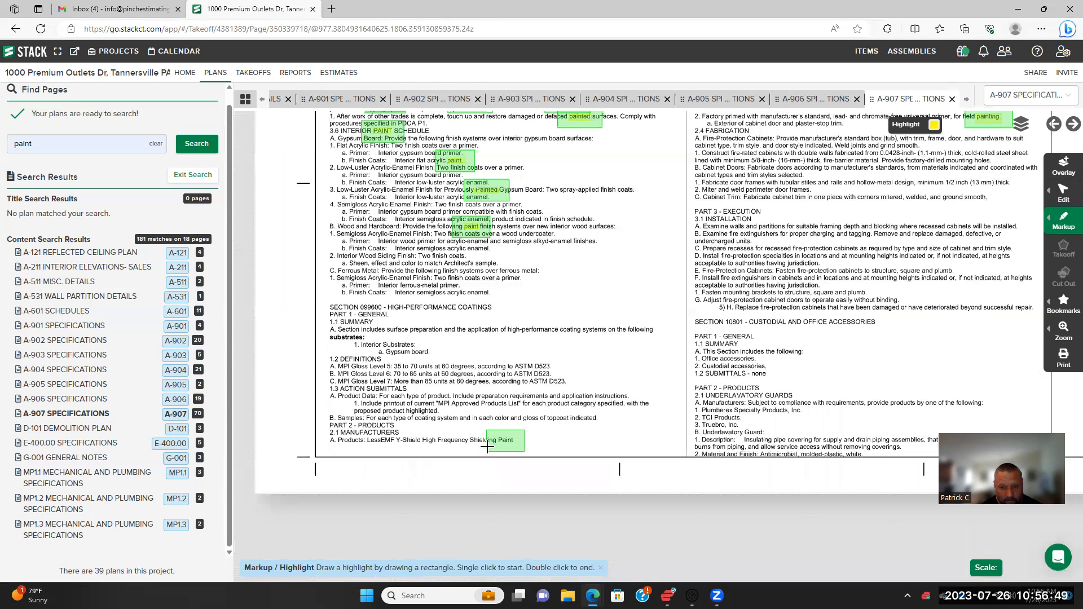
pyautogui.scroll(3, 507, 423)
pyautogui.click(508, 424)
pyautogui.doubleClick(545, 443)
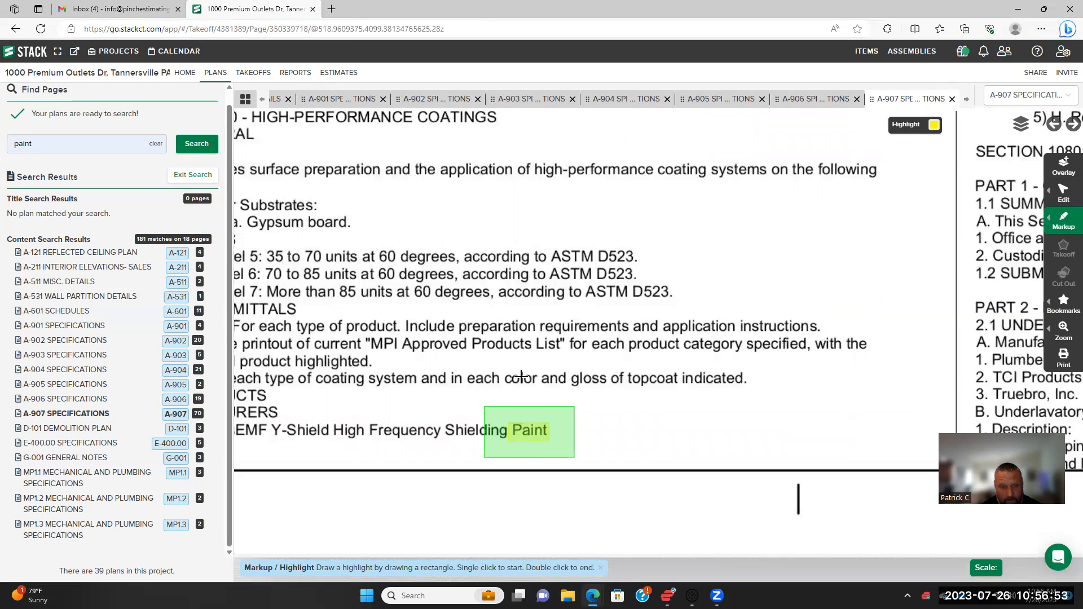
# Highlight "painted" in "field-painted" and "painting" in "after painting is complete" under 1.3 COORDINATION of the fire-protection specialties section
pyautogui.scroll(-3, 521, 376)
pyautogui.scroll(-2, 520, 400)
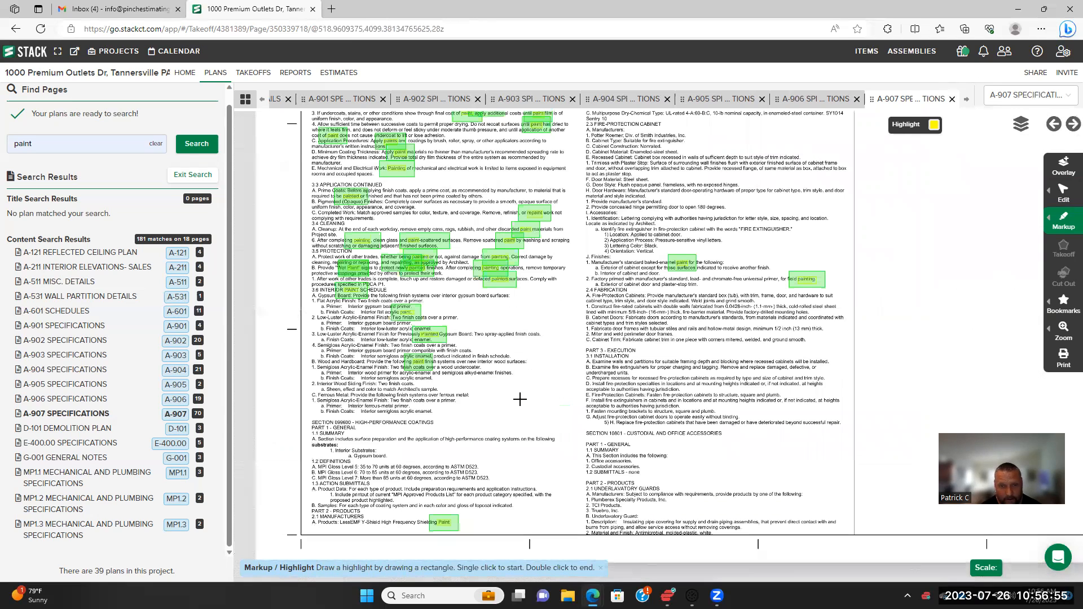
pyautogui.moveTo(490, 303); pyautogui.dragTo(482, 404)
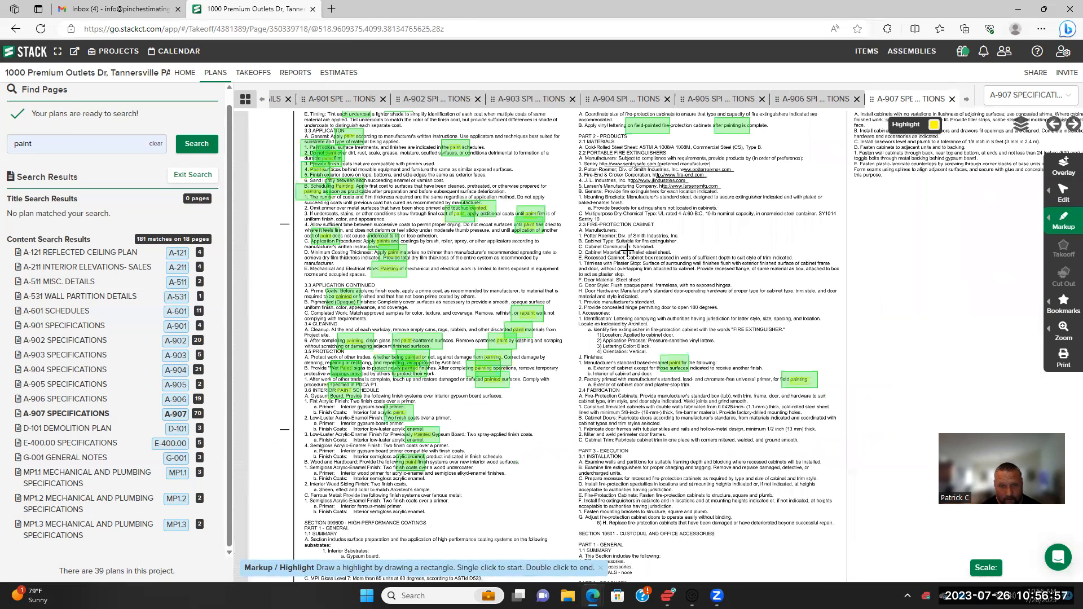
pyautogui.scroll(5, 676, 224)
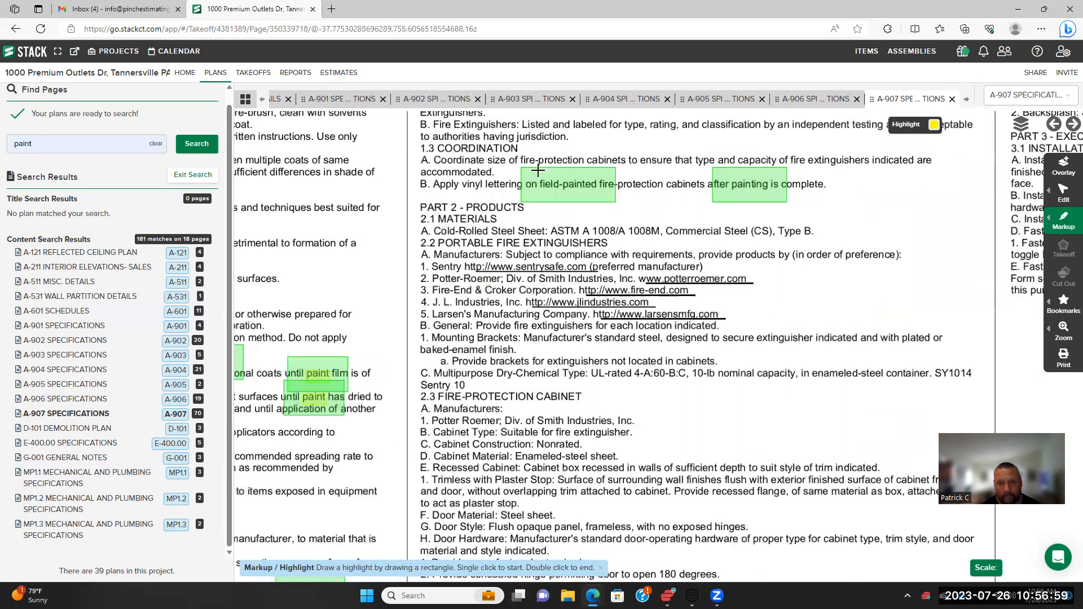
pyautogui.scroll(-1, 540, 186)
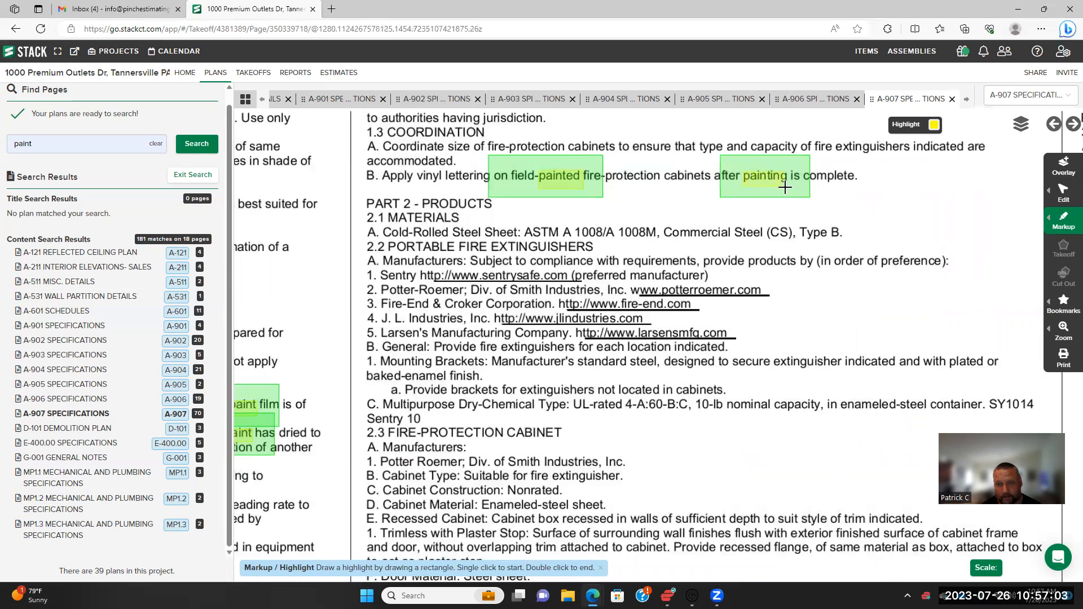
# Highlight every "Painting", "painted" and "paints" reference under 3.2 PREPARATION and 3.3 APPLICATION of the high-performance coatings section
pyautogui.scroll(-3, 736, 223)
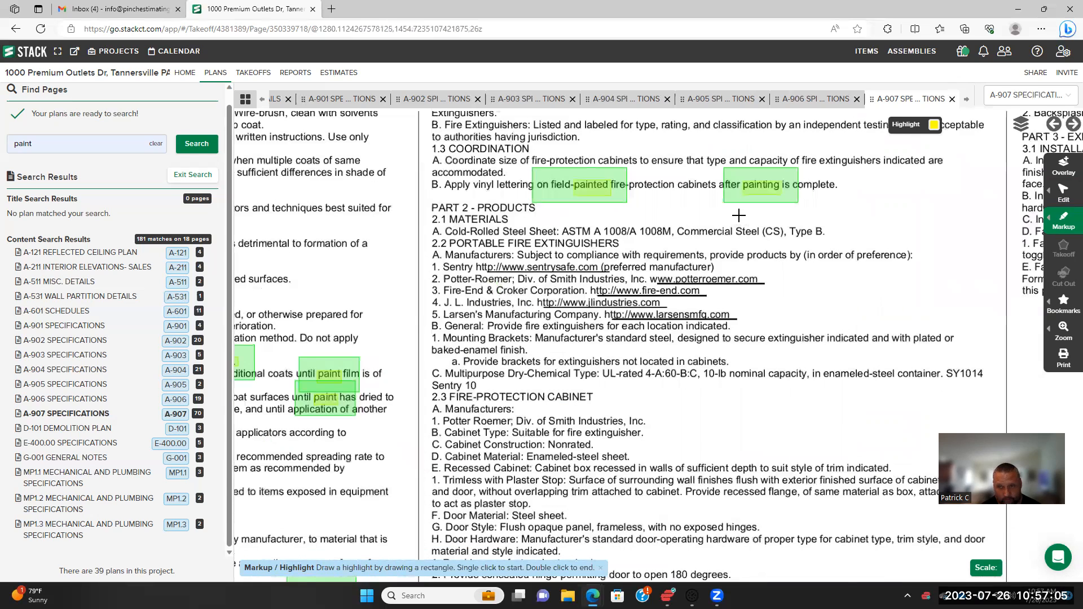
pyautogui.scroll(-2, 673, 283)
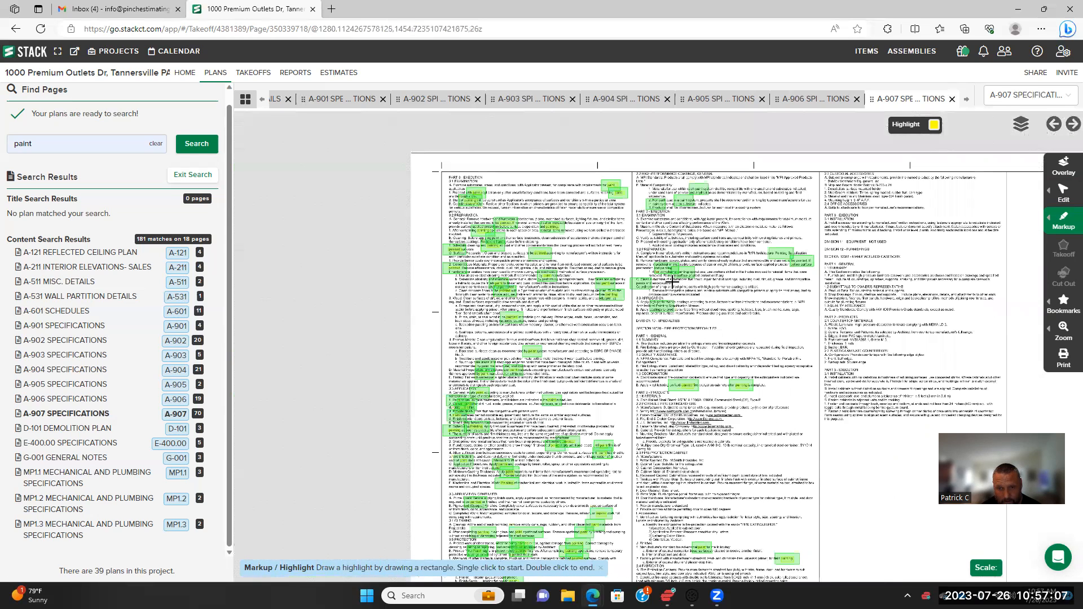
pyautogui.scroll(5, 628, 339)
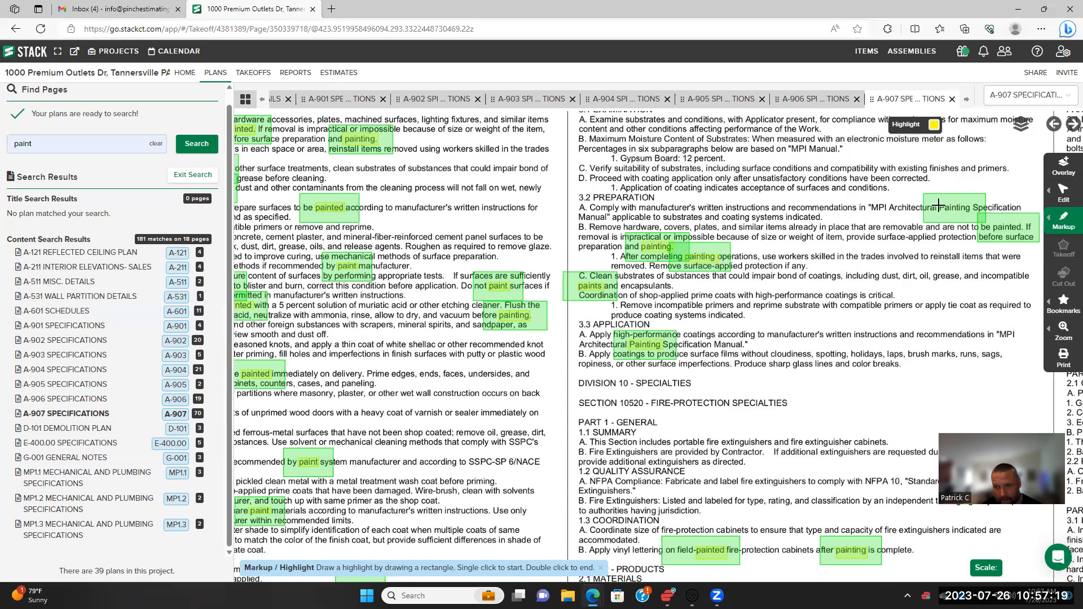
pyautogui.moveTo(668, 242); pyautogui.dragTo(644, 243)
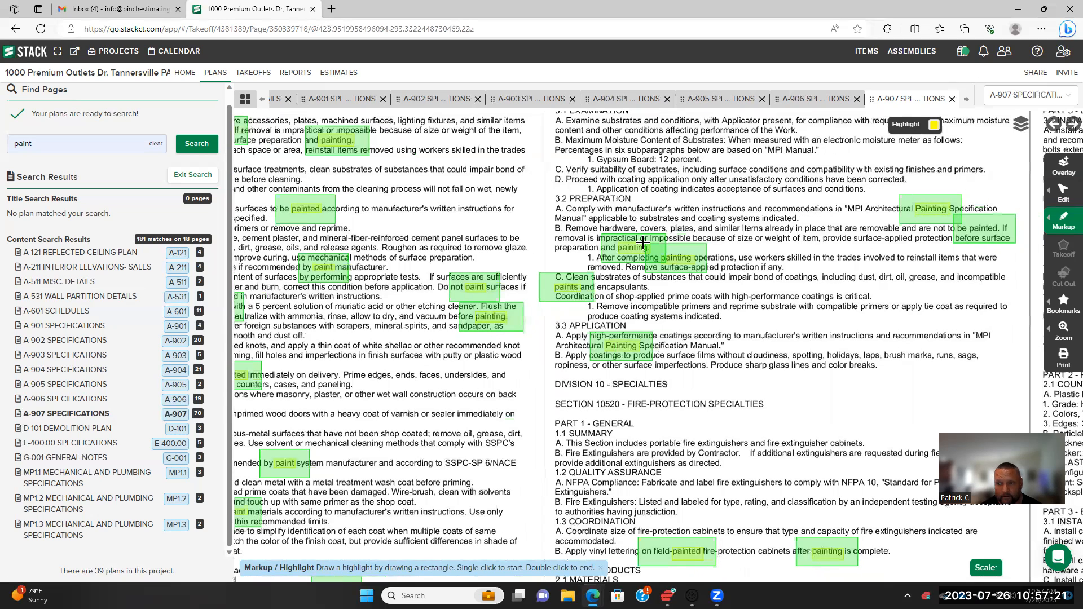
pyautogui.moveTo(998, 232); pyautogui.dragTo(686, 215)
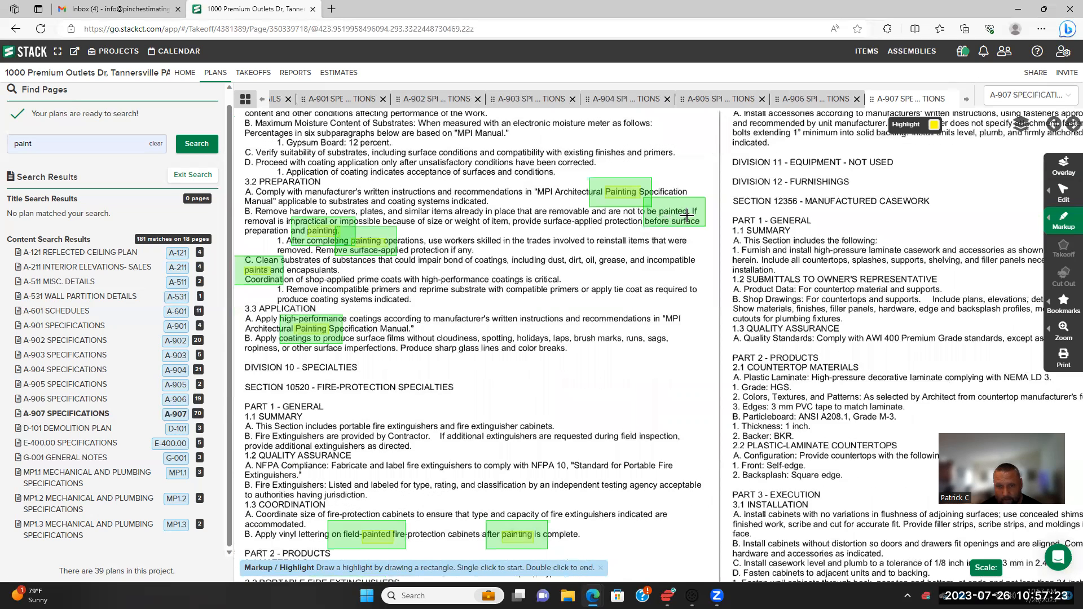
# Highlight "paint" in each "paint system" reference under B. Material Compatibility of 2.2 HIGH-PERFORMANCE COATINGS, GENERAL
pyautogui.scroll(-2, 624, 252)
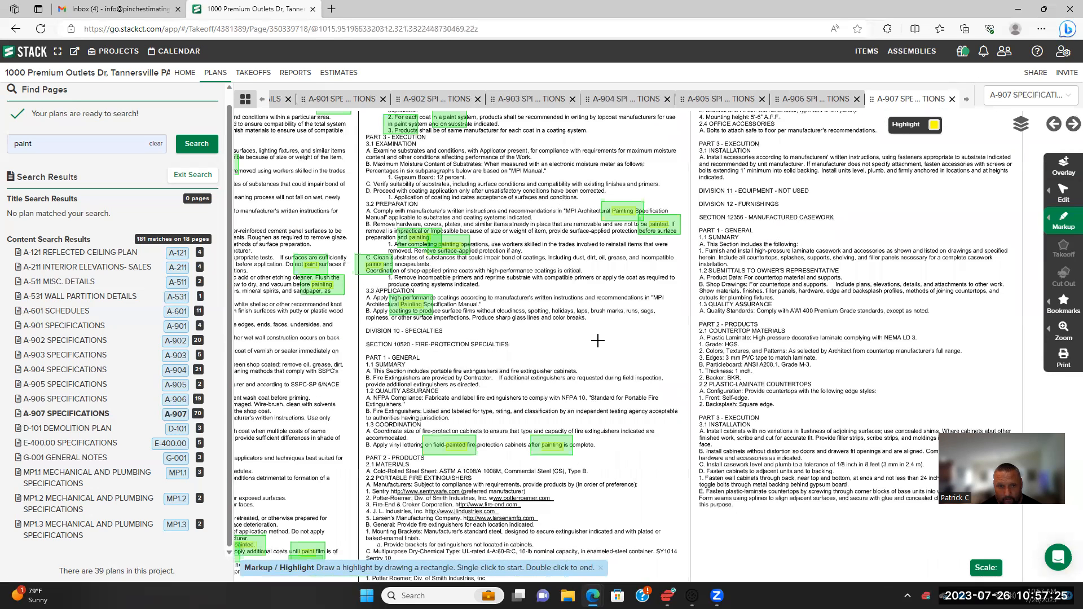
pyautogui.scroll(2, 430, 237)
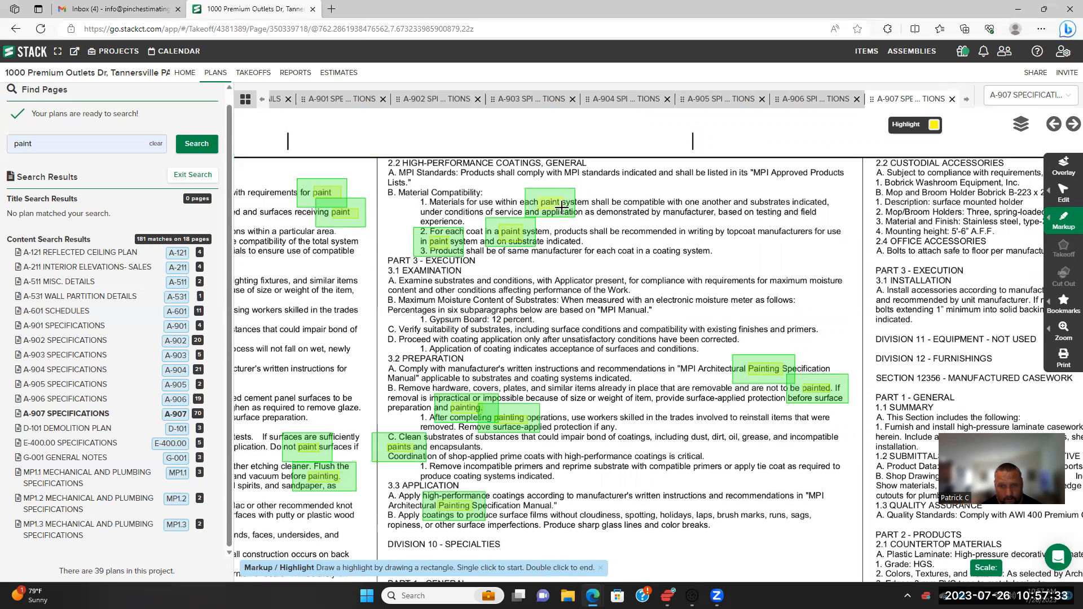
pyautogui.scroll(-1, 570, 282)
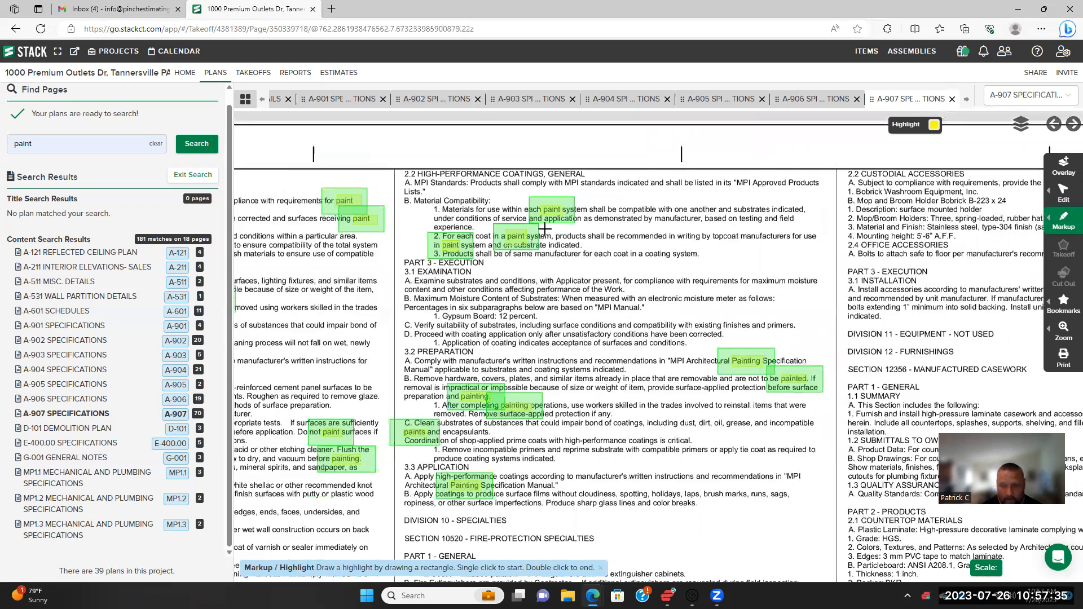
# Check all columns of sheet A-907 for paint matches that have not been highlighted
pyautogui.scroll(-3, 545, 229)
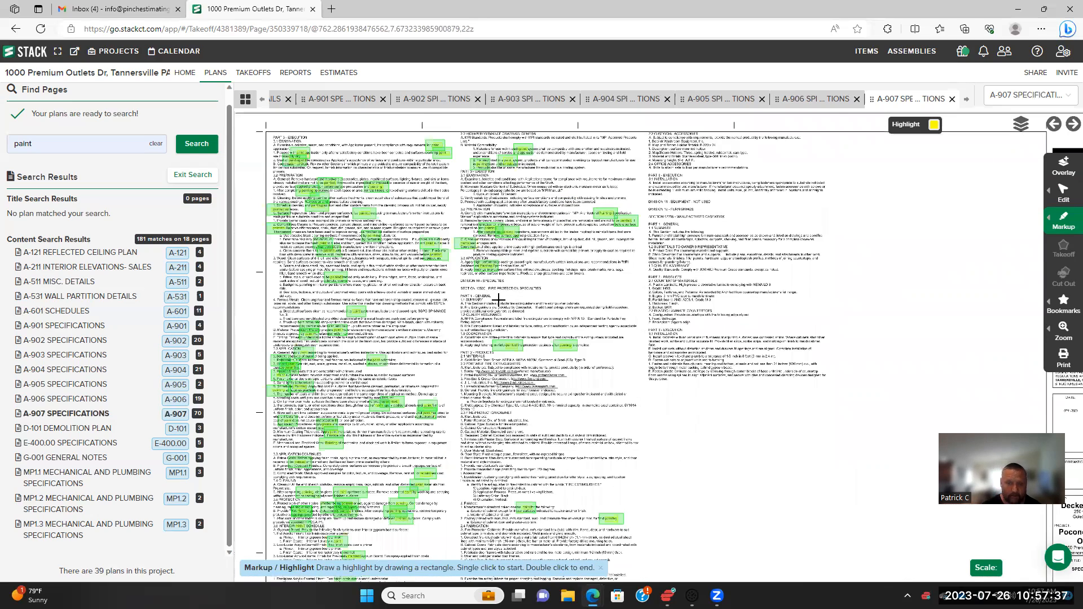
pyautogui.scroll(1, 561, 324)
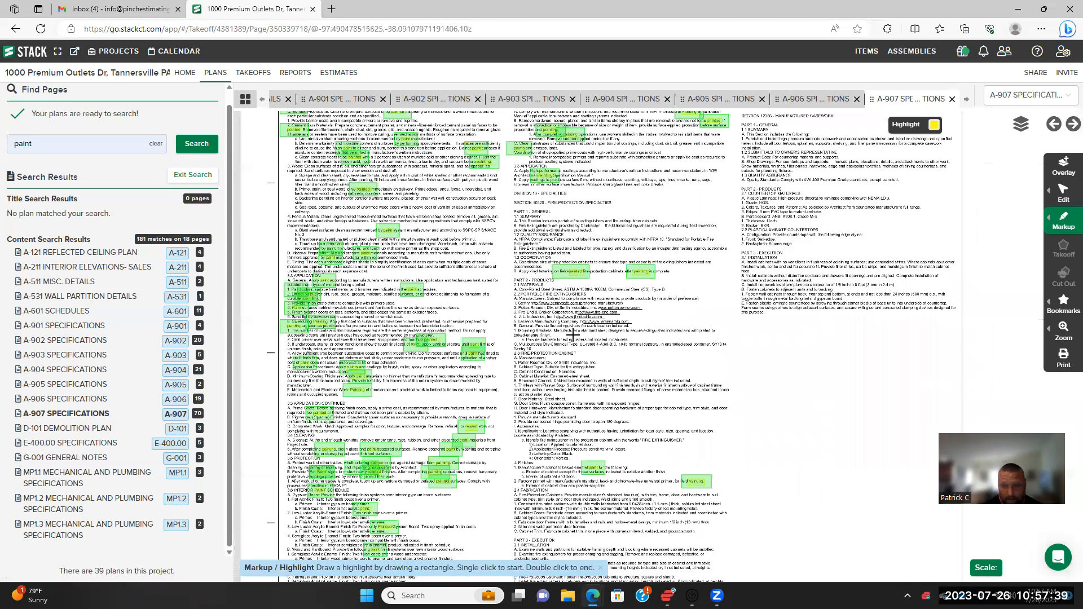
pyautogui.scroll(-3, 550, 374)
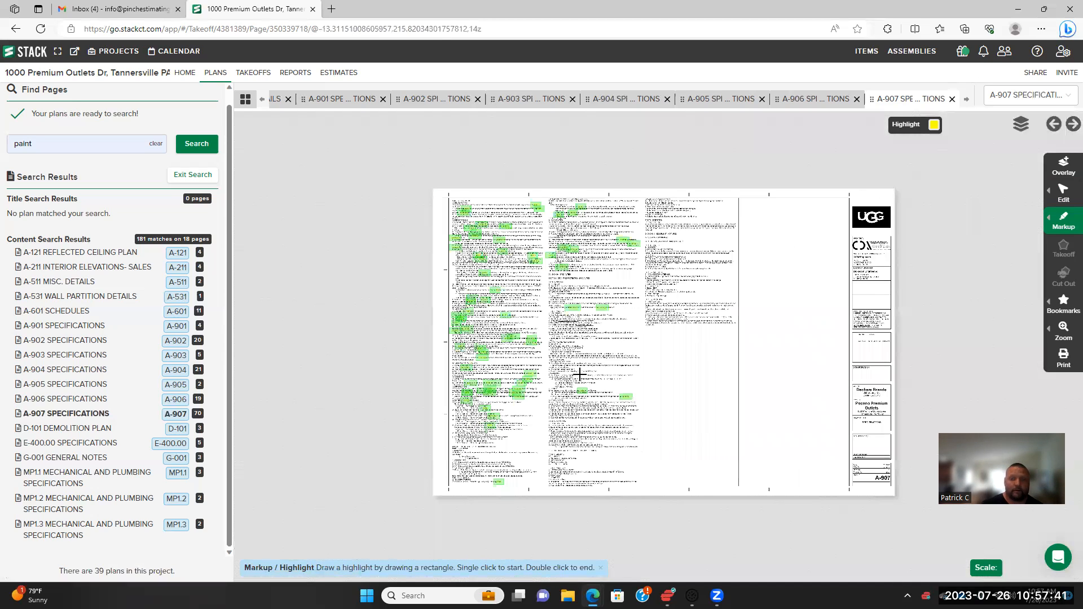
pyautogui.scroll(1, 580, 374)
pyautogui.scroll(2, 581, 354)
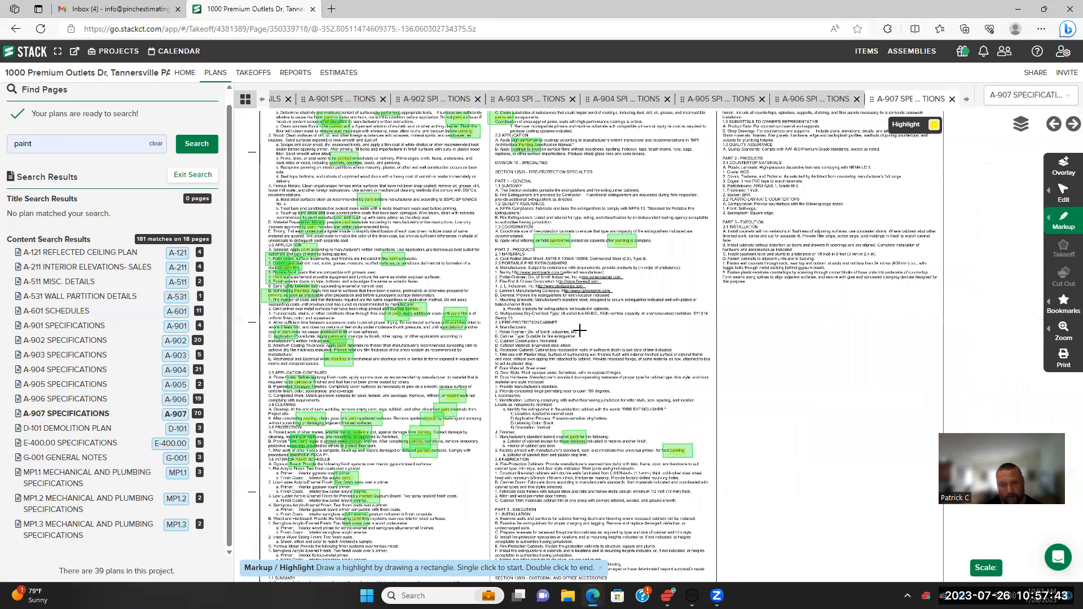
pyautogui.scroll(-3, 477, 363)
pyautogui.scroll(-1, 500, 463)
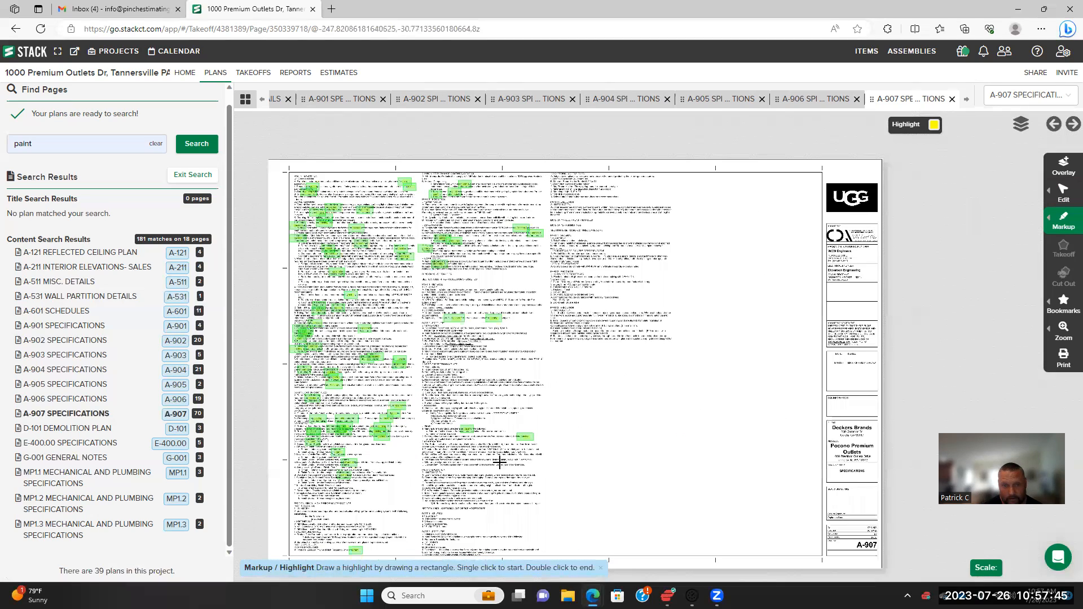
pyautogui.scroll(1, 339, 299)
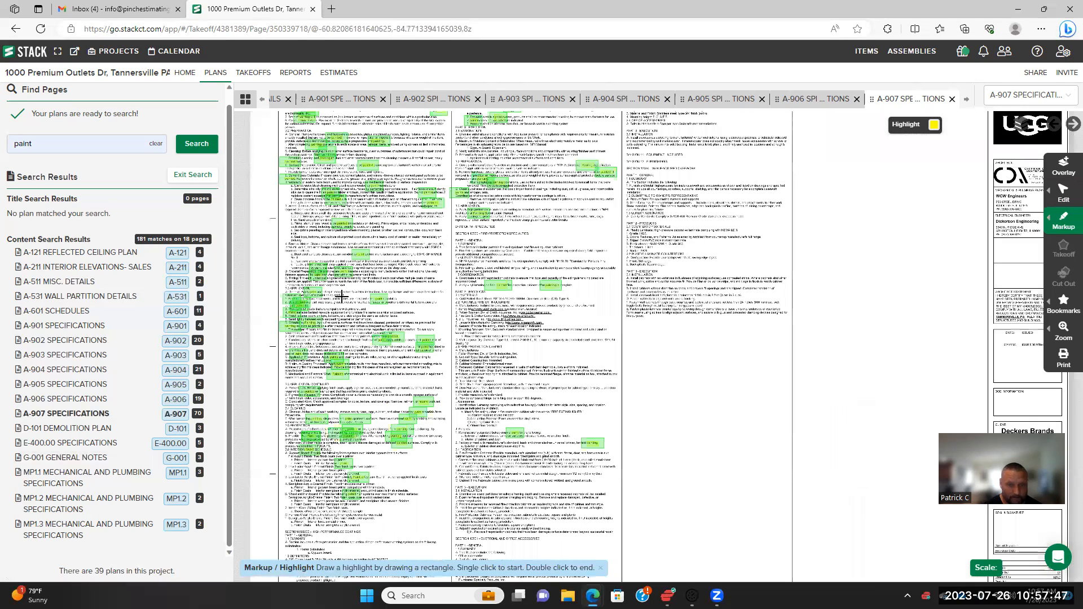
pyautogui.moveTo(516, 389); pyautogui.dragTo(549, 384)
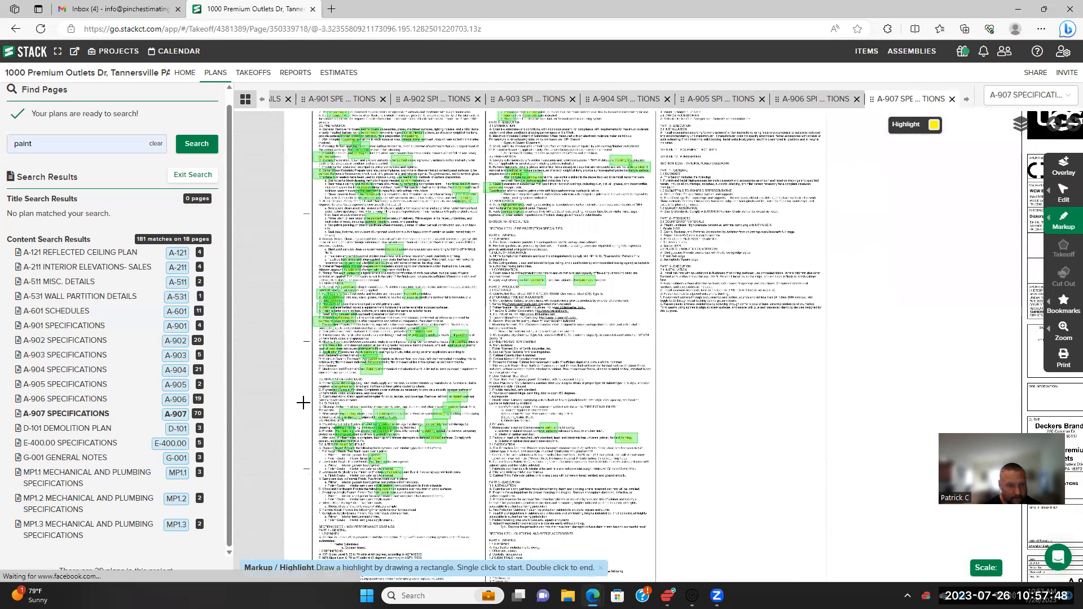
# Open sheet D-101 DEMOLITION PLAN and highlight "PAINTS" and "PAINT" in general note 20 about cleaning the floor
pyautogui.click(88, 433)
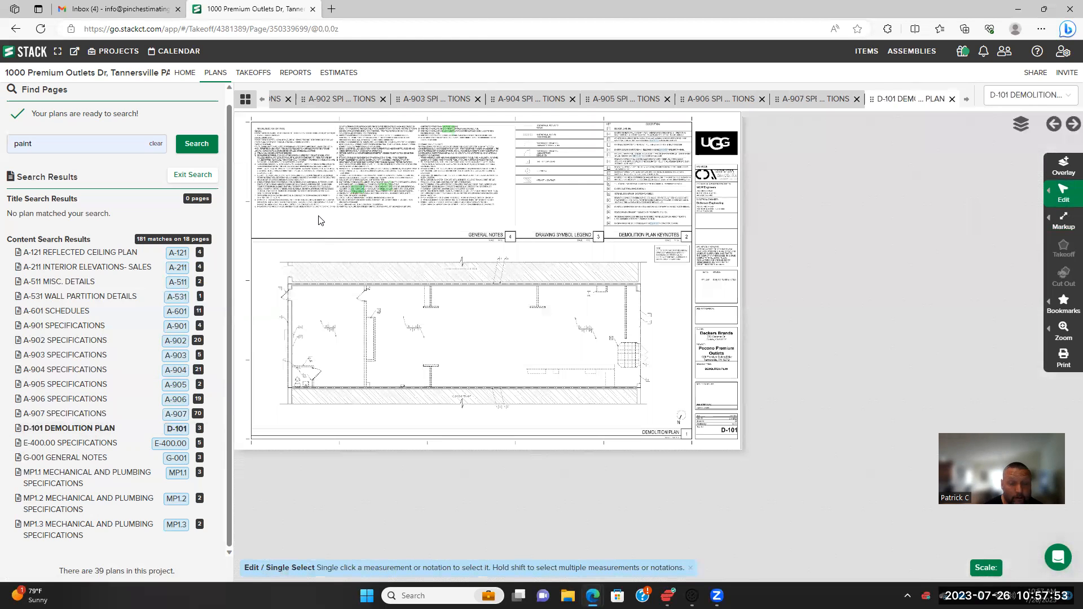
pyautogui.scroll(2, 320, 219)
pyautogui.moveTo(457, 338); pyautogui.dragTo(483, 397)
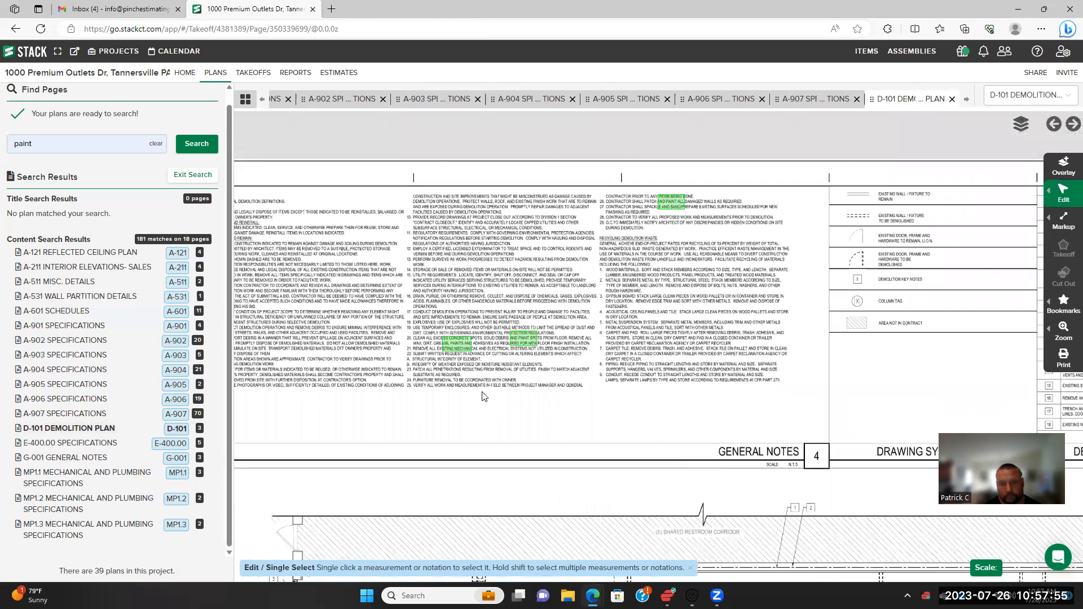
pyautogui.scroll(3, 480, 388)
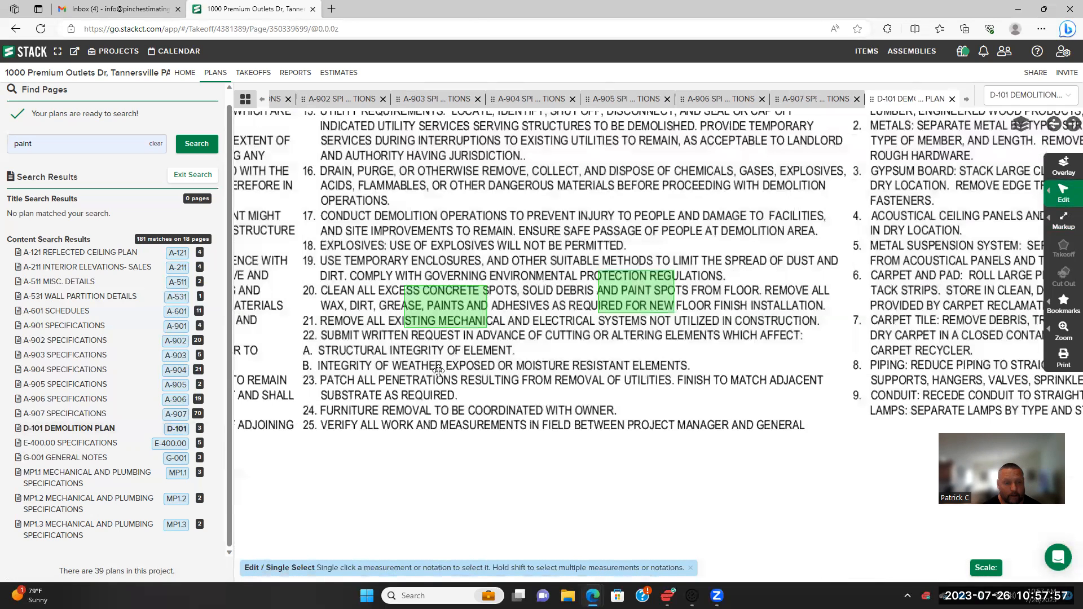
pyautogui.click(1063, 224)
pyautogui.click(974, 222)
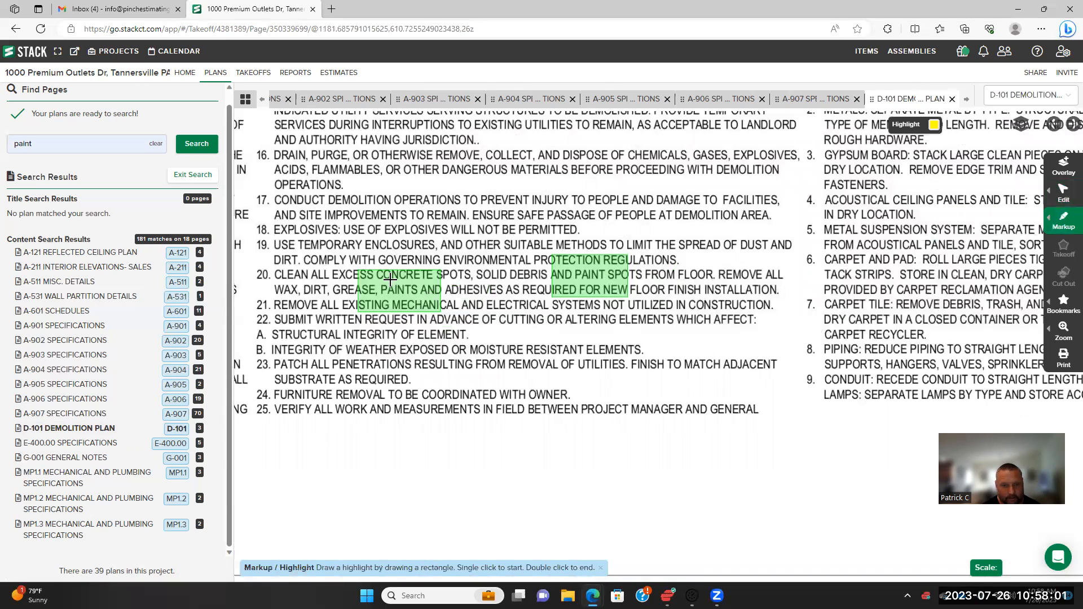
pyautogui.click(419, 298)
pyautogui.moveTo(490, 341); pyautogui.dragTo(460, 339)
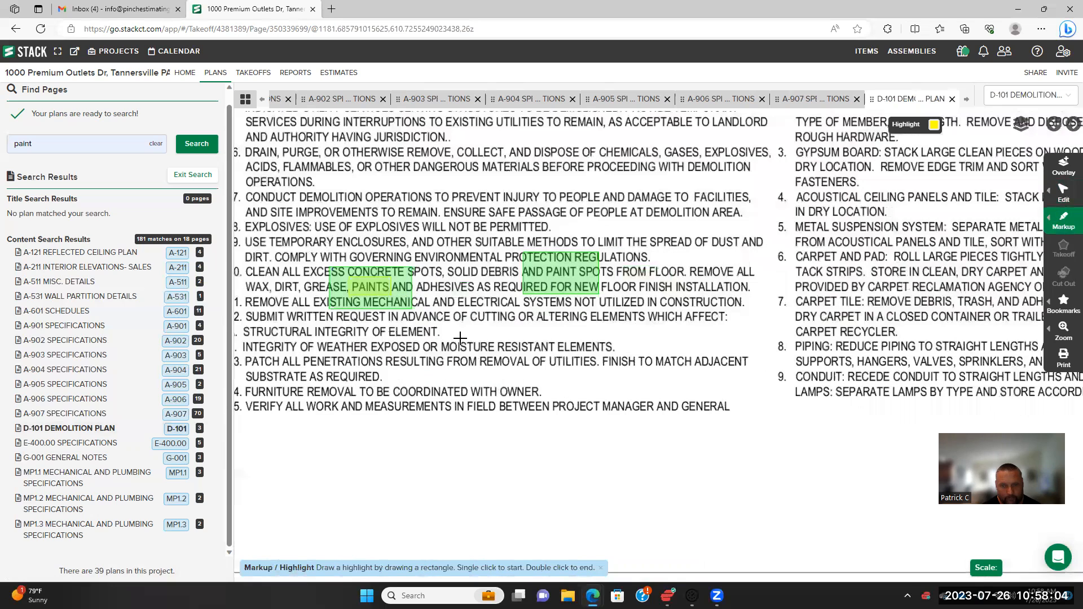
pyautogui.moveTo(548, 264); pyautogui.dragTo(461, 258)
pyautogui.click(456, 258)
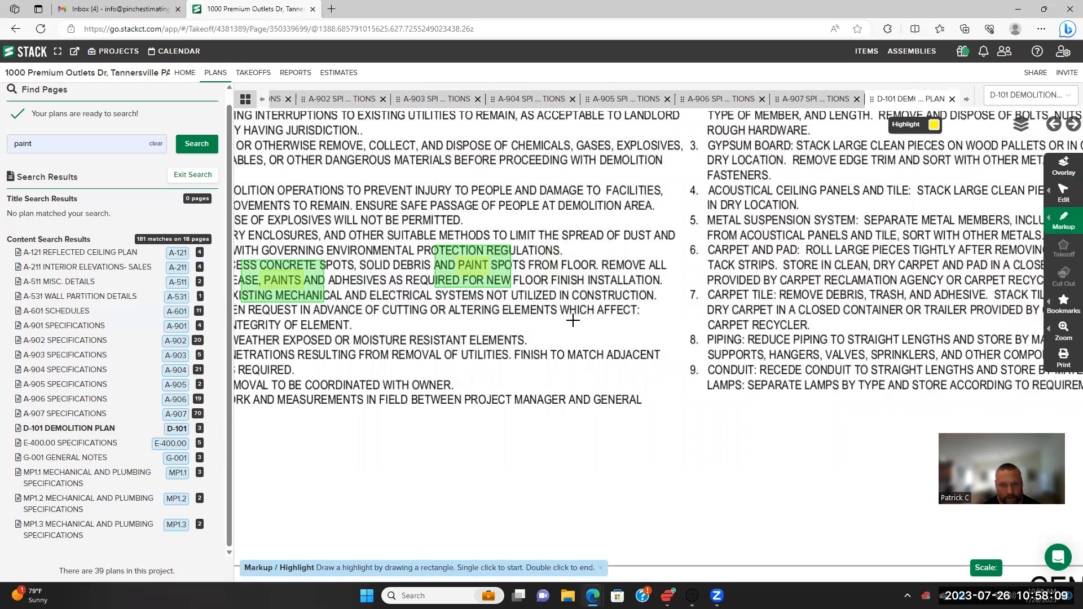
# Highlight "PAINT" in general note 26, "Contractor shall patch and paint all damaged walls as required"
pyautogui.scroll(-2, 571, 322)
pyautogui.scroll(-2, 703, 263)
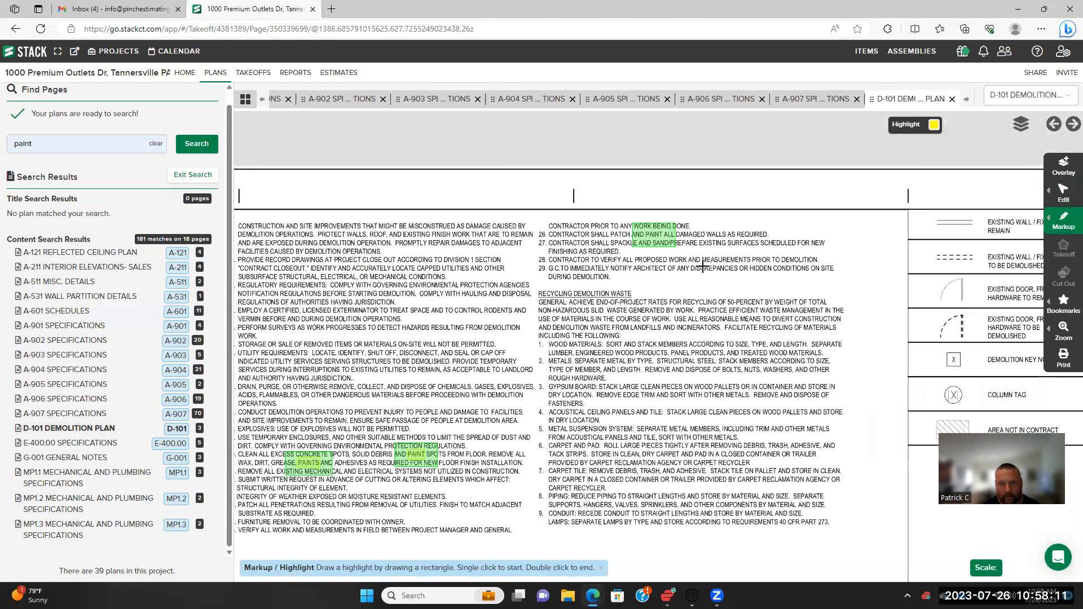
pyautogui.scroll(5, 548, 184)
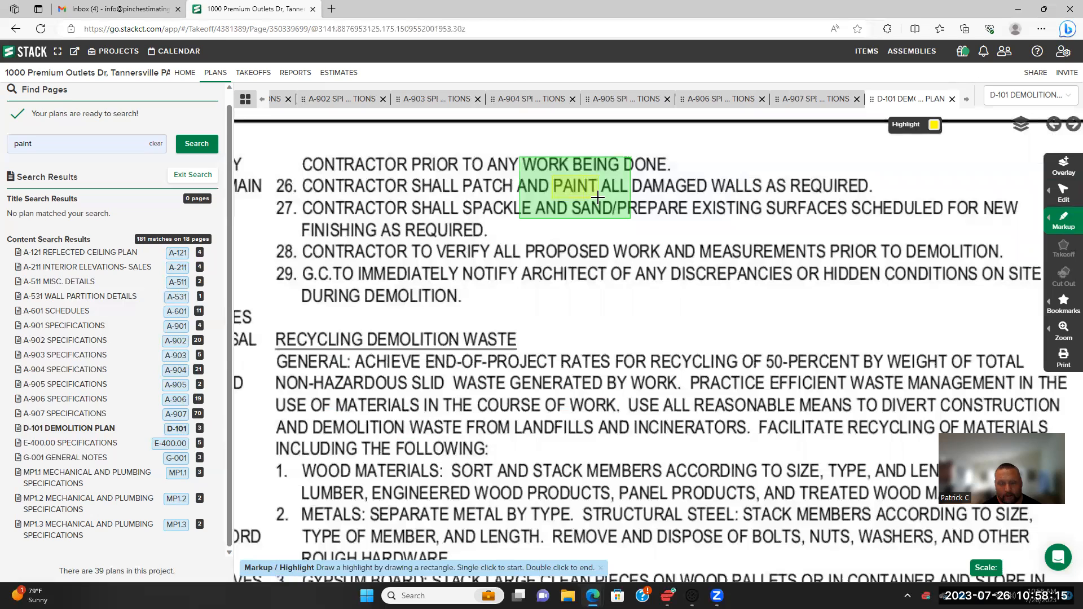
# Examine the general notes and demolition plan on sheet D-101 for further painting-related scope
pyautogui.scroll(-2, 575, 274)
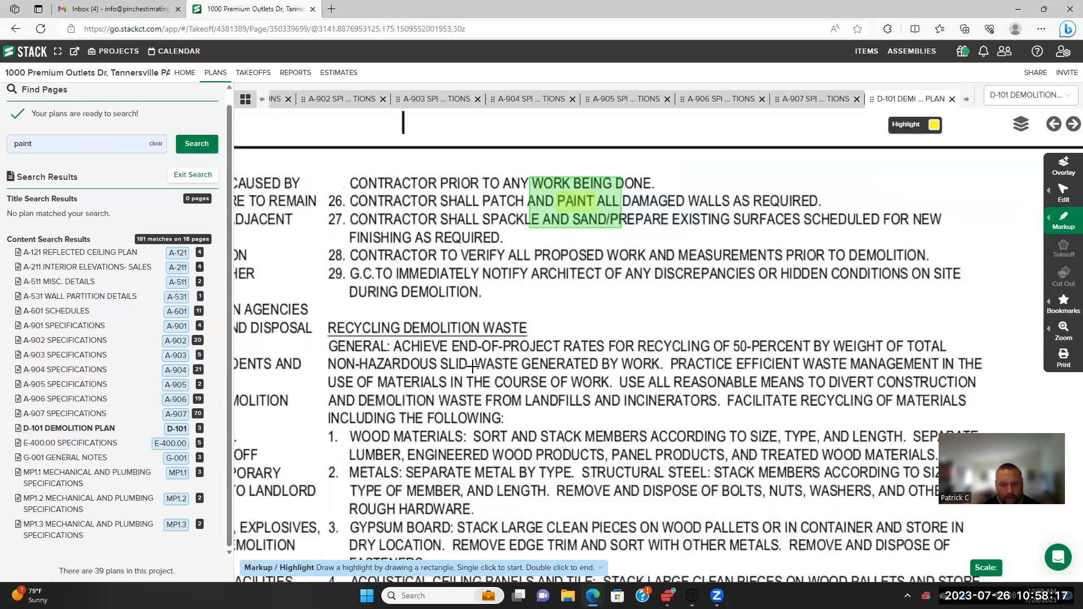
pyautogui.scroll(-6, 574, 275)
pyautogui.scroll(-2, 569, 309)
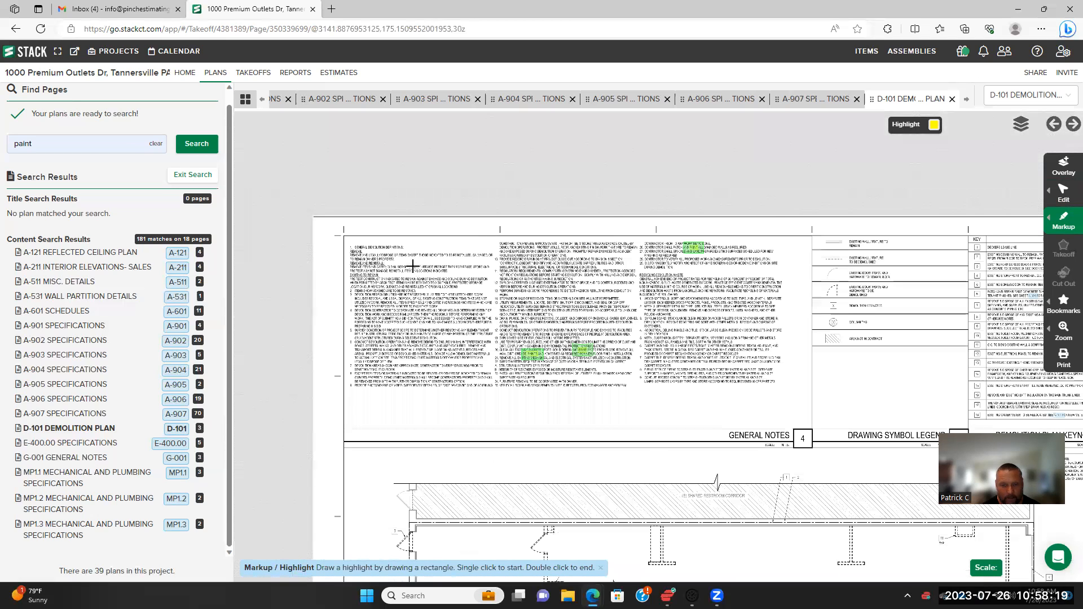
pyautogui.scroll(-2, 410, 263)
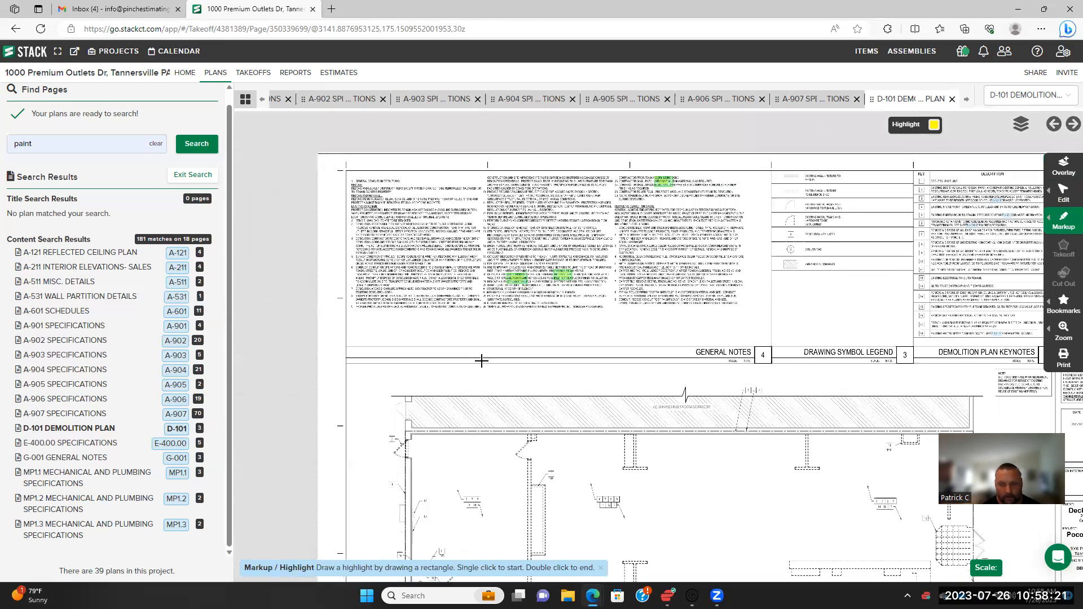
pyautogui.scroll(-3, 479, 361)
pyautogui.scroll(3, 494, 332)
pyautogui.scroll(1, 559, 314)
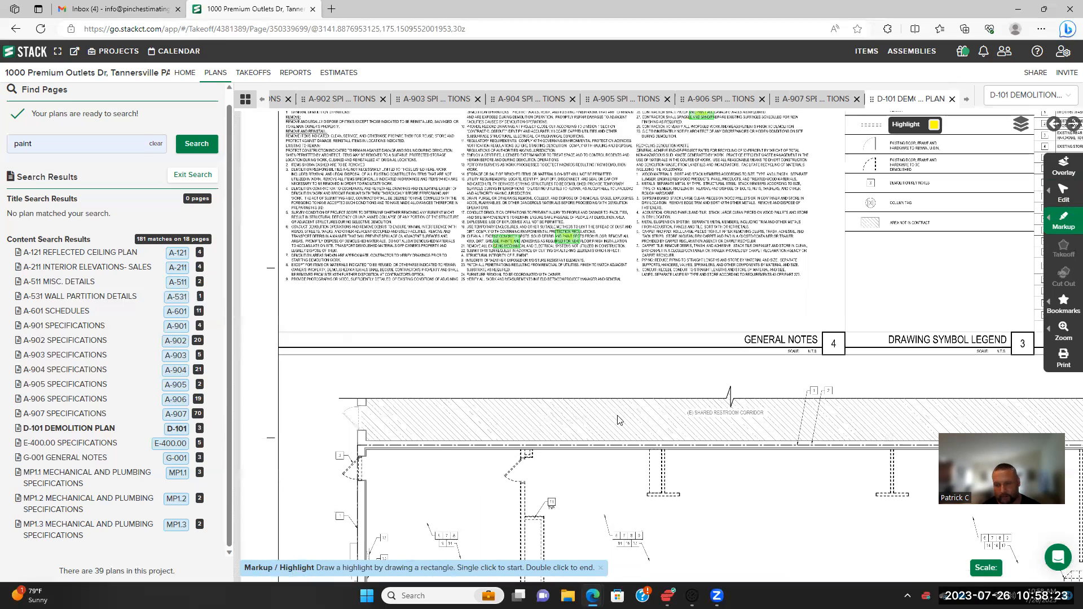
pyautogui.moveTo(385, 188); pyautogui.dragTo(426, 288)
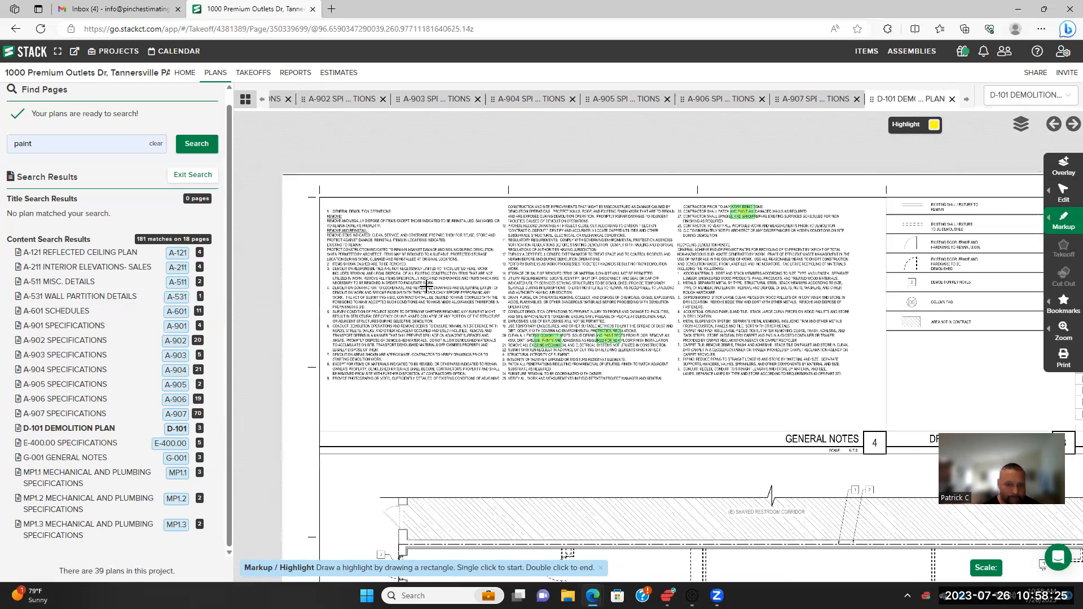
pyautogui.scroll(2, 426, 287)
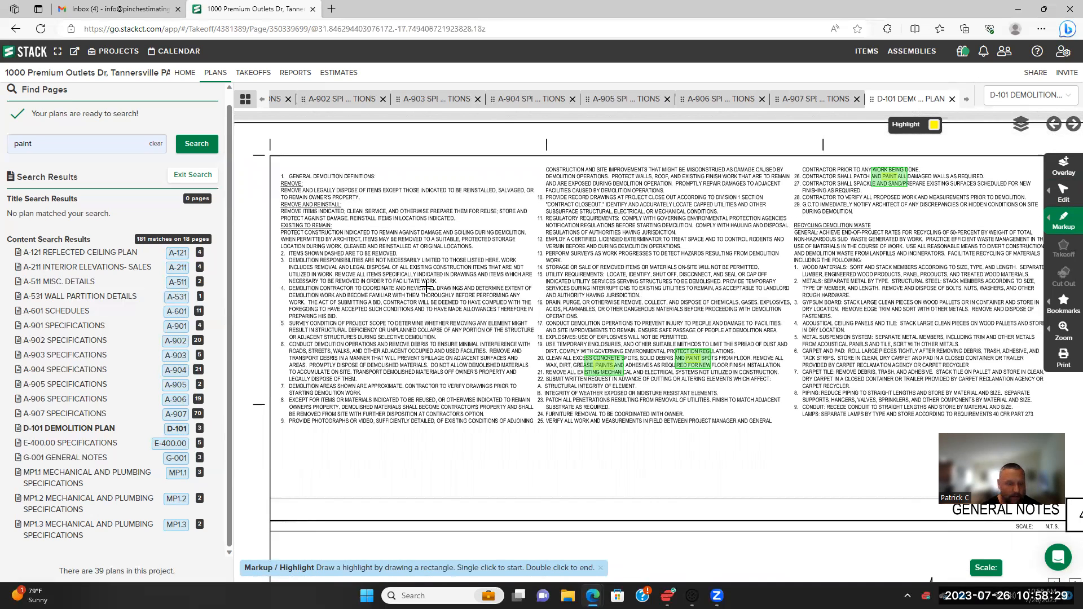
pyautogui.scroll(-1, 426, 288)
pyautogui.scroll(-1, 509, 250)
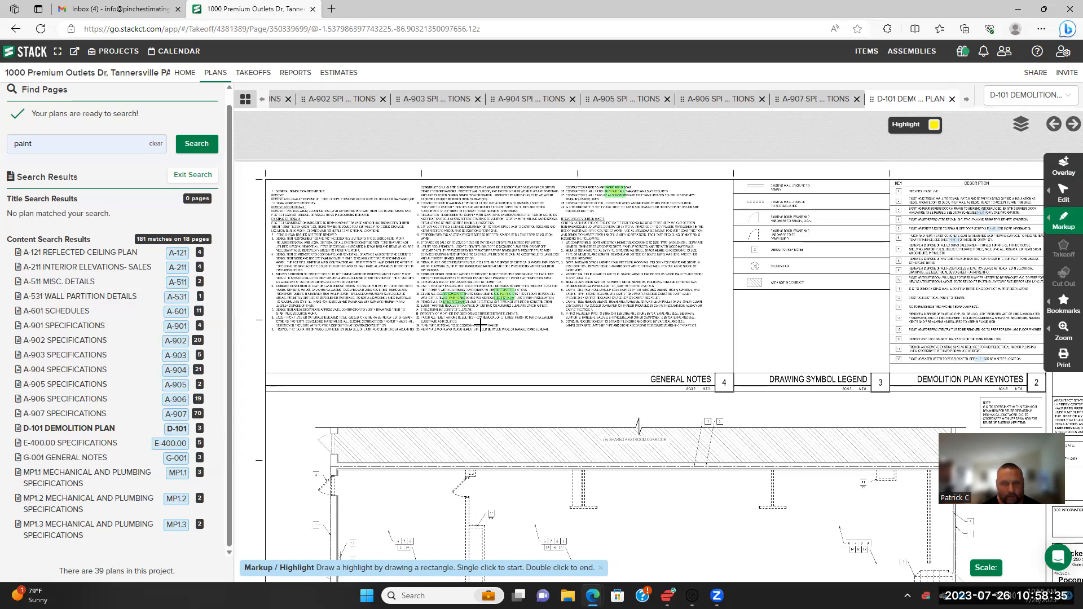
pyautogui.scroll(2, 458, 333)
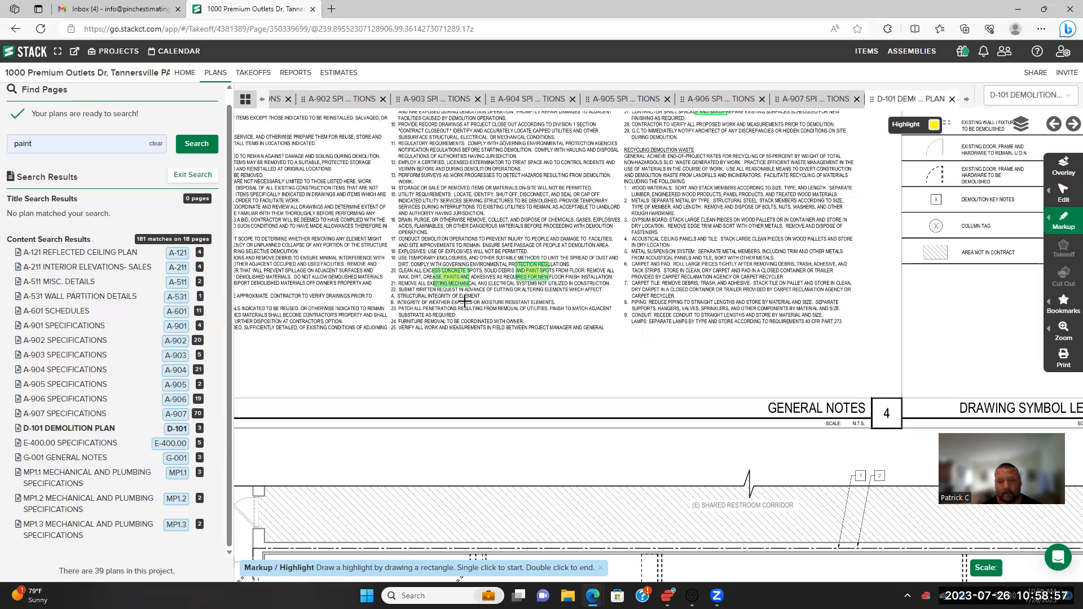
# Review the highlighted paint references in general notes 20 and 26 on sheet D-101 together with their surrounding notes
pyautogui.scroll(1, 465, 302)
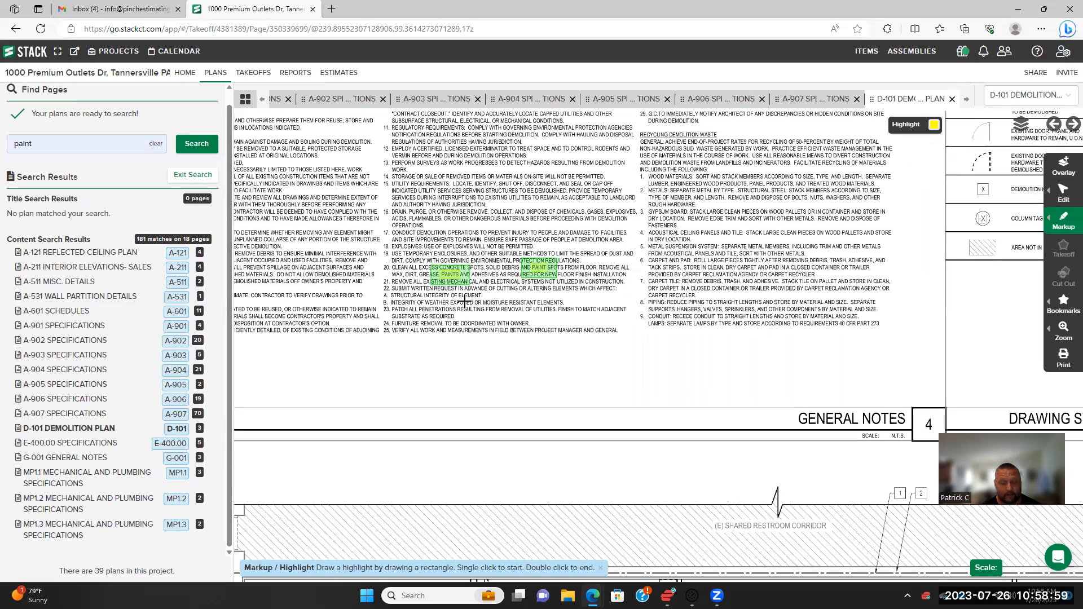
pyautogui.scroll(1, 465, 302)
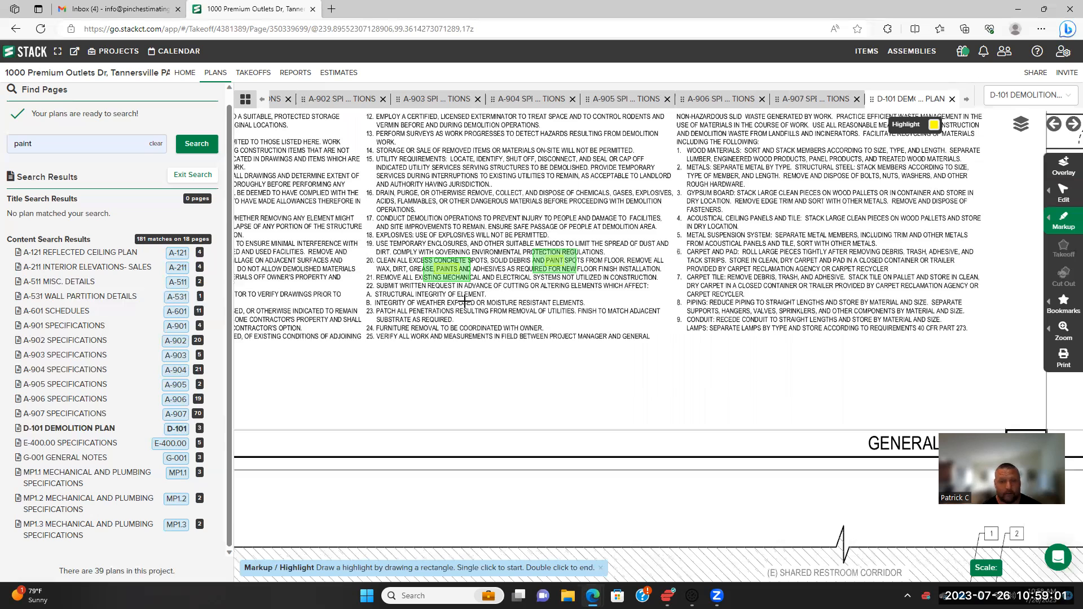
pyautogui.scroll(-2, 465, 302)
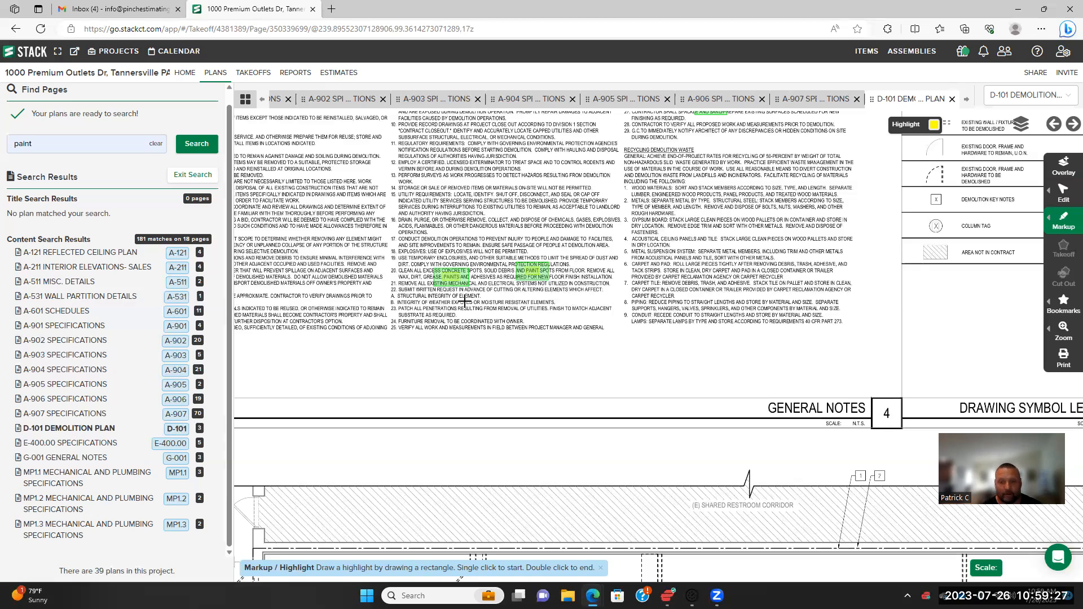
pyautogui.scroll(-3, 464, 303)
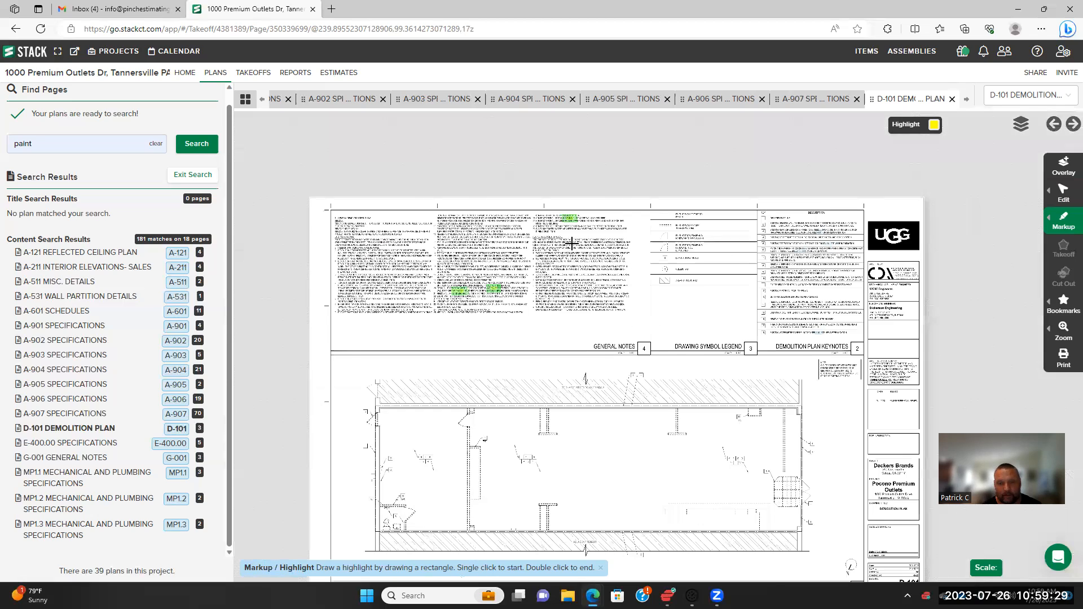
pyautogui.scroll(2, 571, 244)
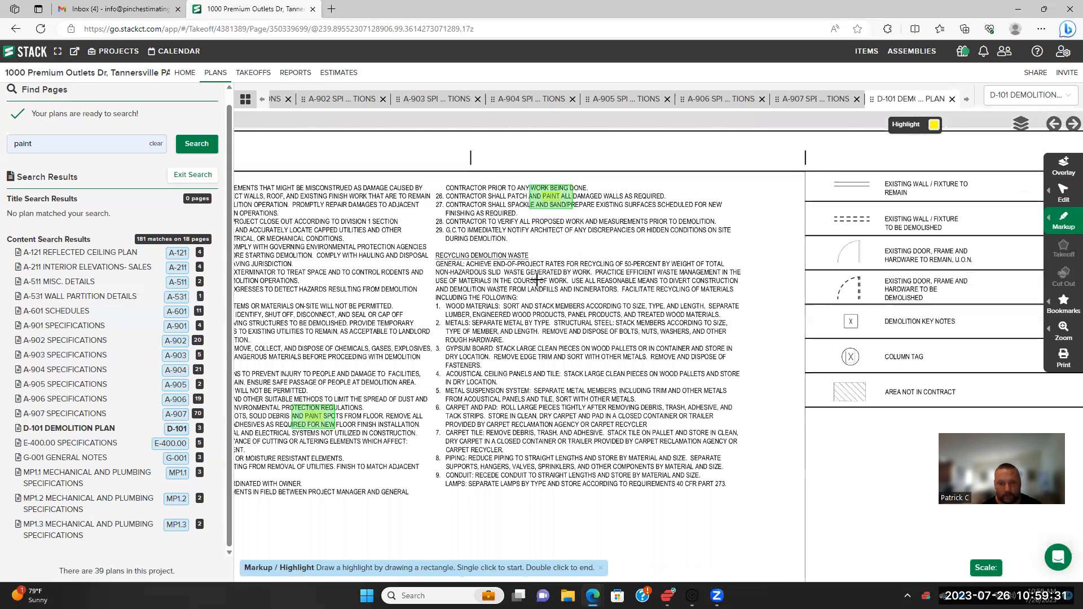
pyautogui.scroll(1, 537, 250)
pyautogui.scroll(1, 537, 251)
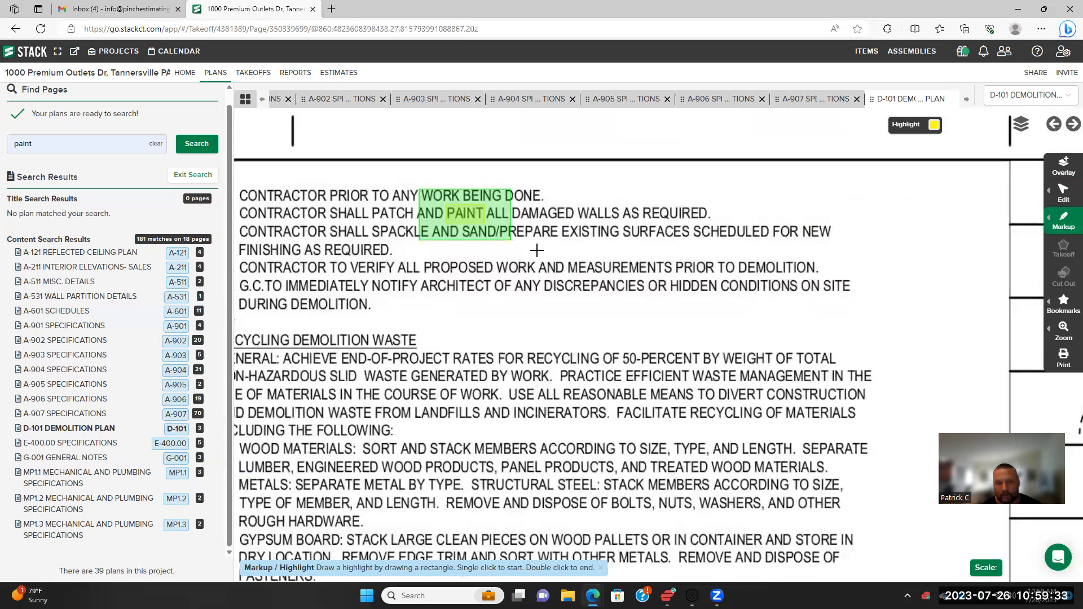
pyautogui.scroll(-3, 441, 319)
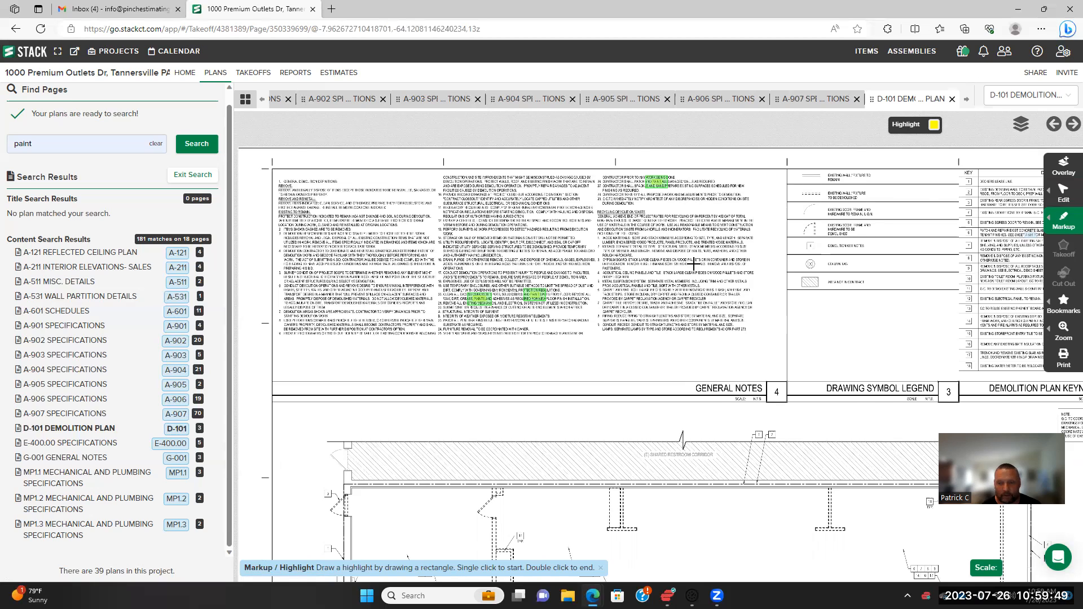
# Read through the demolition definitions, remaining general notes and overall layout of sheet D-101 for anything affecting the painting scope
pyautogui.scroll(1, 694, 263)
pyautogui.scroll(1, 663, 247)
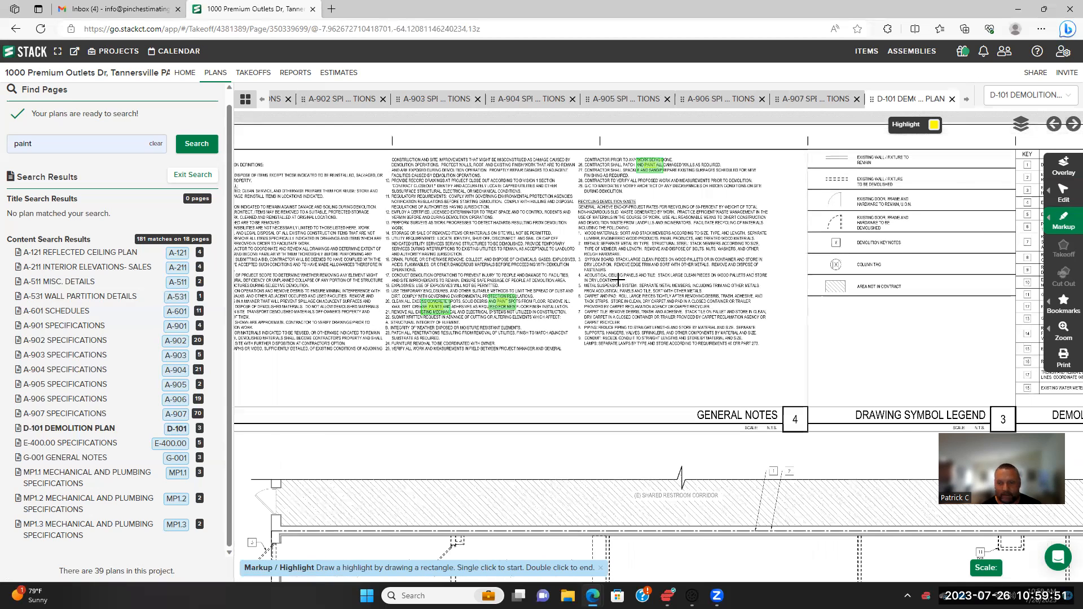
pyautogui.scroll(2, 617, 278)
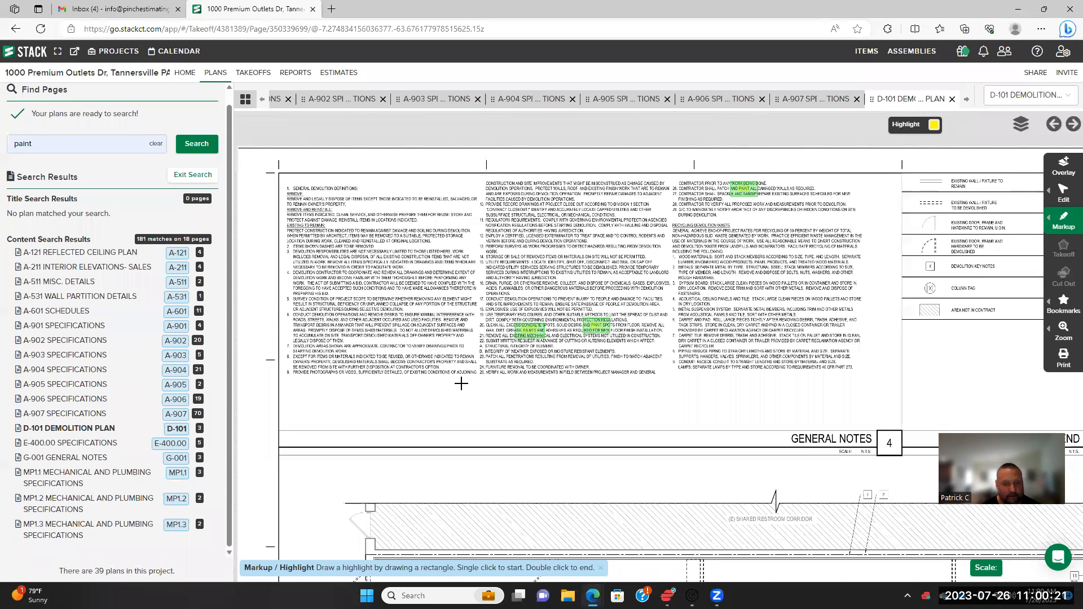
pyautogui.scroll(1, 486, 387)
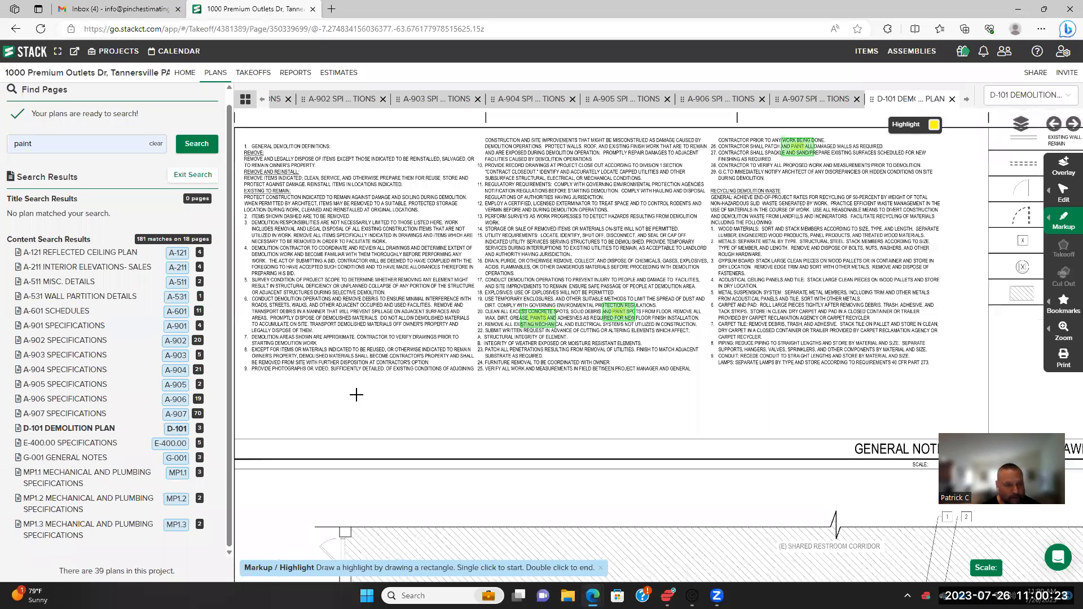
pyautogui.scroll(1, 462, 375)
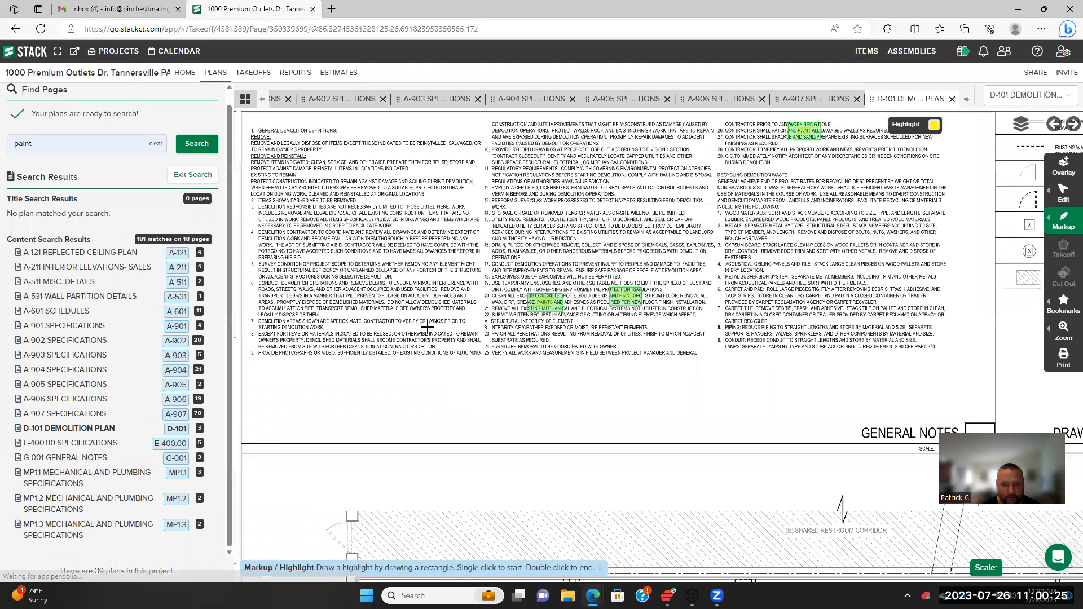
pyautogui.scroll(1, 399, 372)
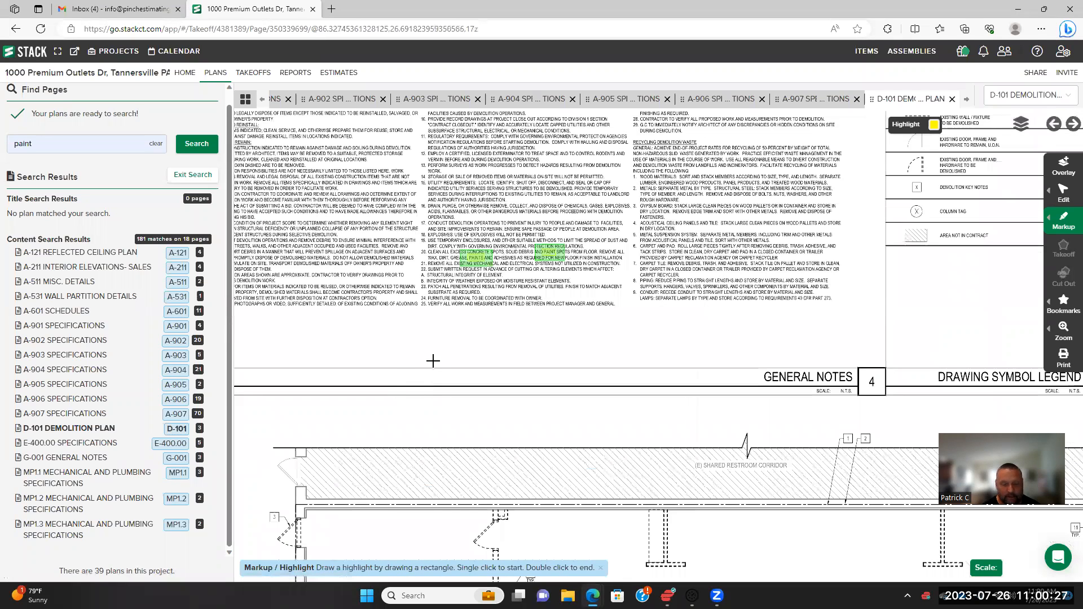
pyautogui.scroll(-3, 410, 340)
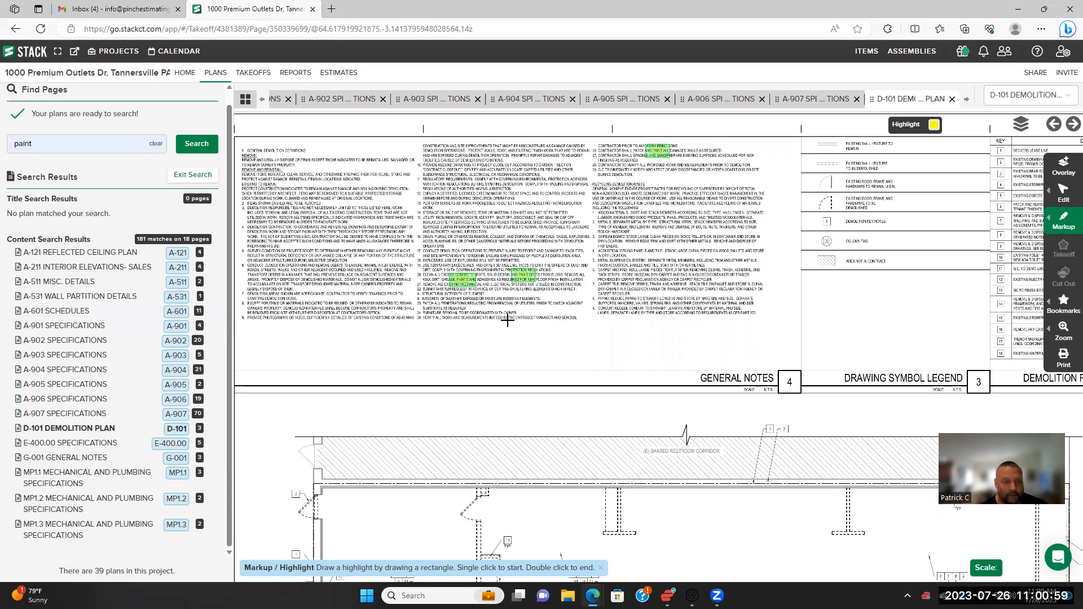
pyautogui.scroll(-1, 508, 320)
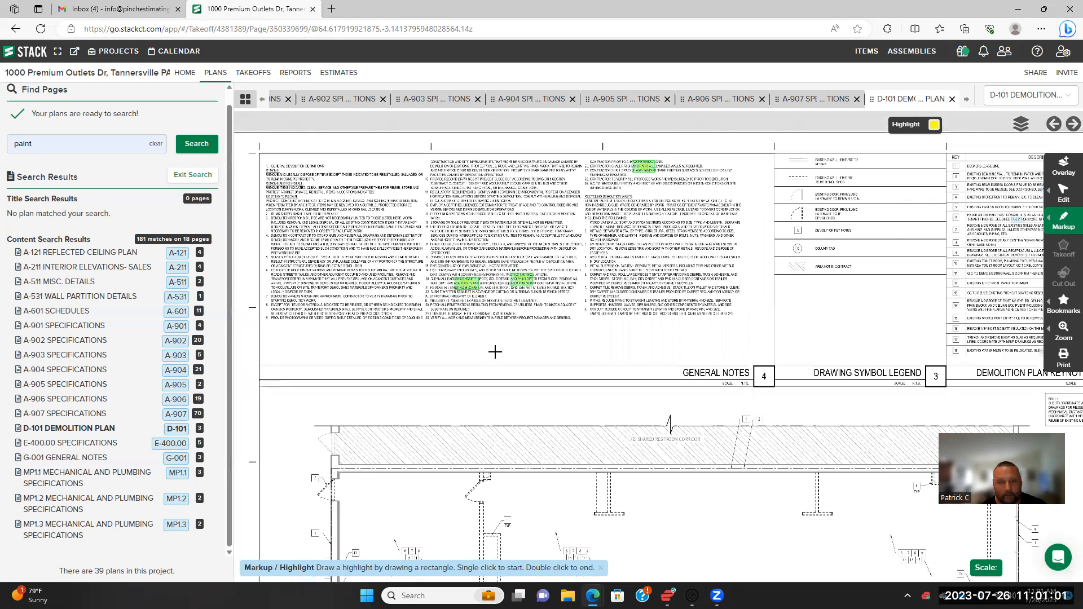
pyautogui.scroll(-1, 491, 350)
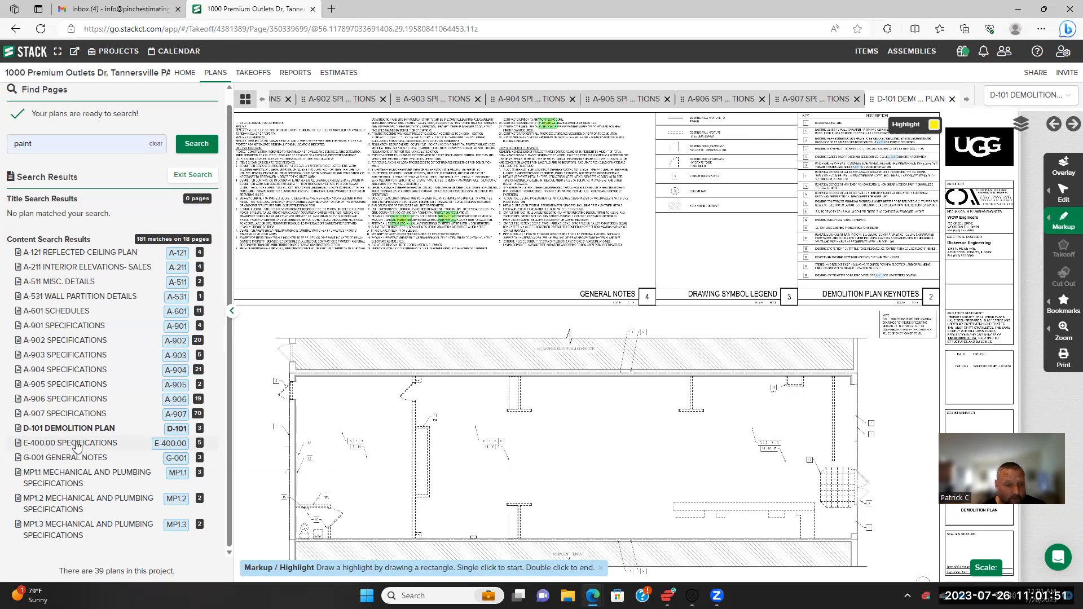
# Open sheet E-400.00 SPECIFICATIONS and highlight both occurrences of "paint" in section 1.15 Adjust and Clean
pyautogui.click(78, 445)
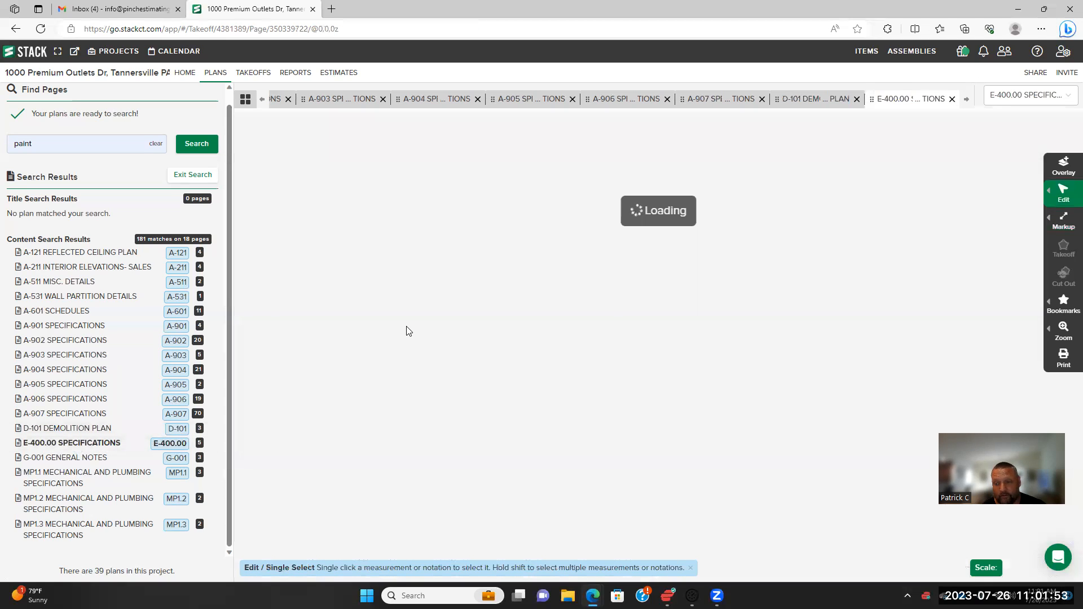
pyautogui.scroll(2, 379, 291)
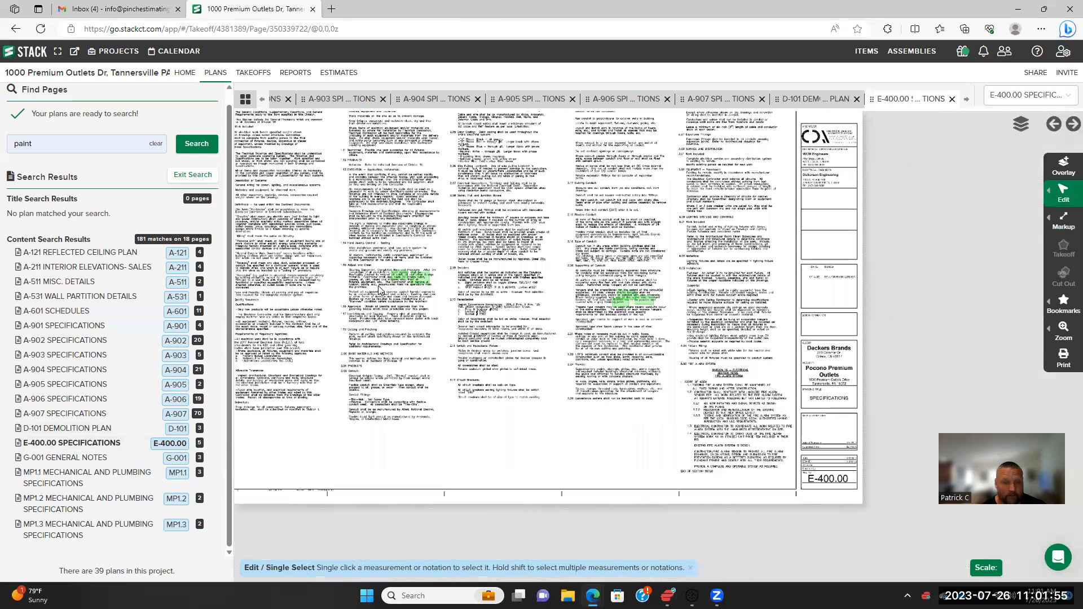
pyautogui.scroll(4, 387, 292)
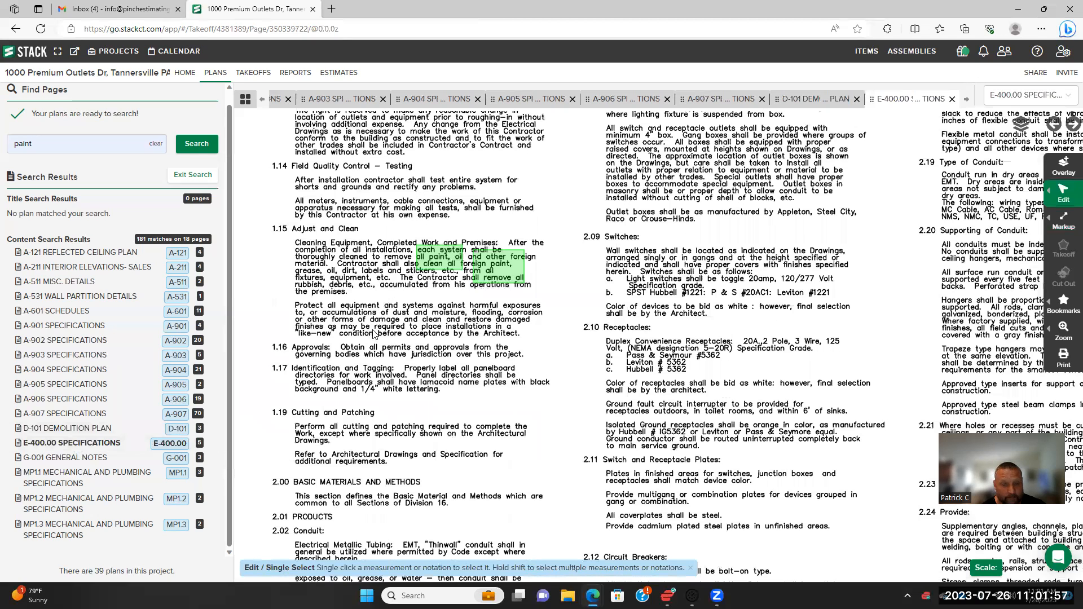
pyautogui.scroll(3, 442, 313)
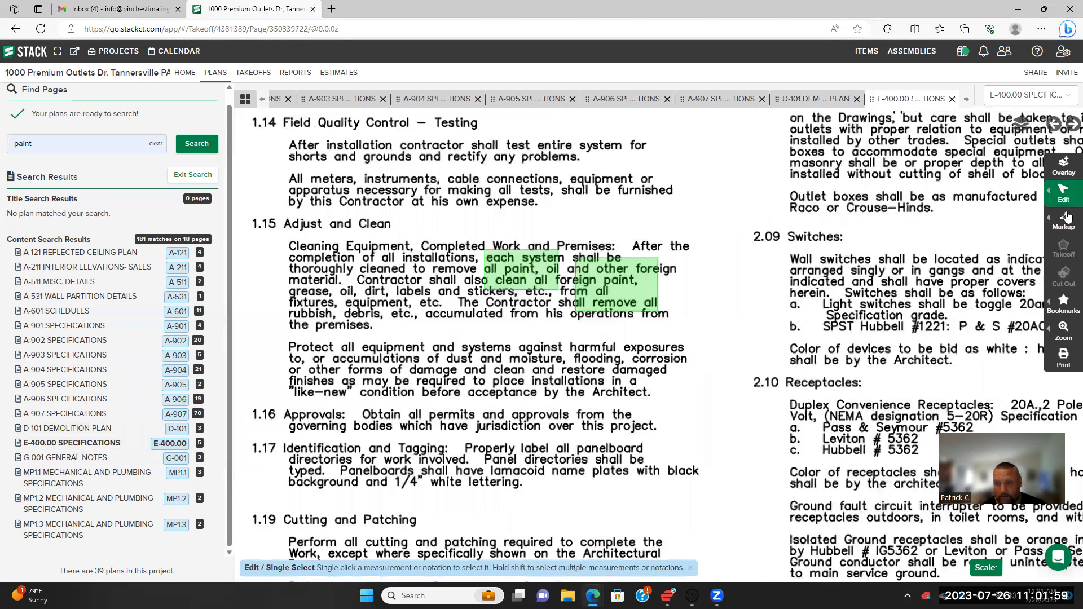
pyautogui.click(981, 220)
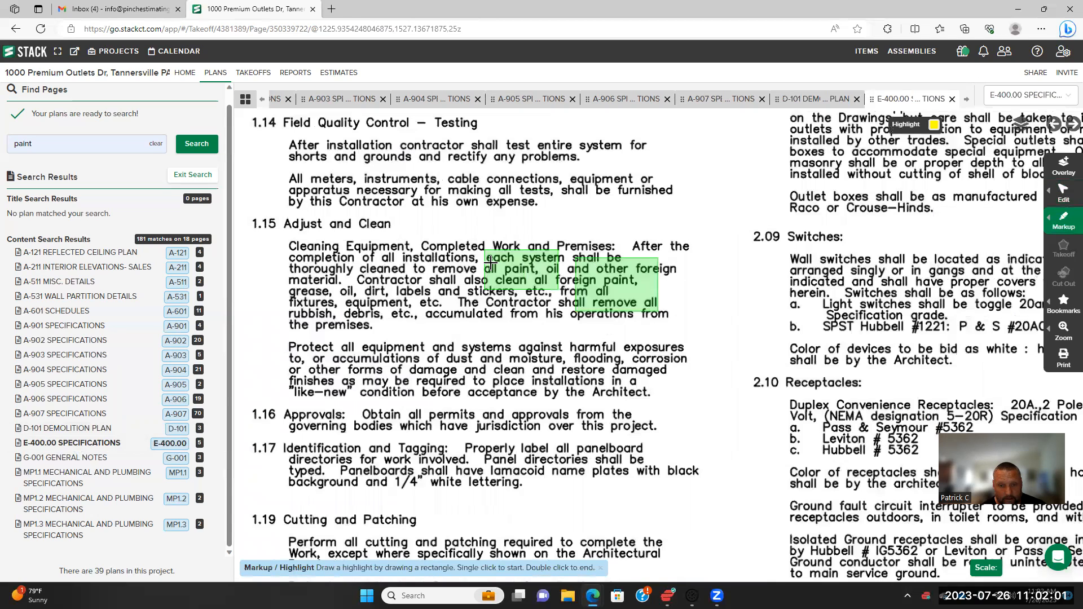
pyautogui.click(504, 264)
pyautogui.doubleClick(538, 275)
pyautogui.click(599, 274)
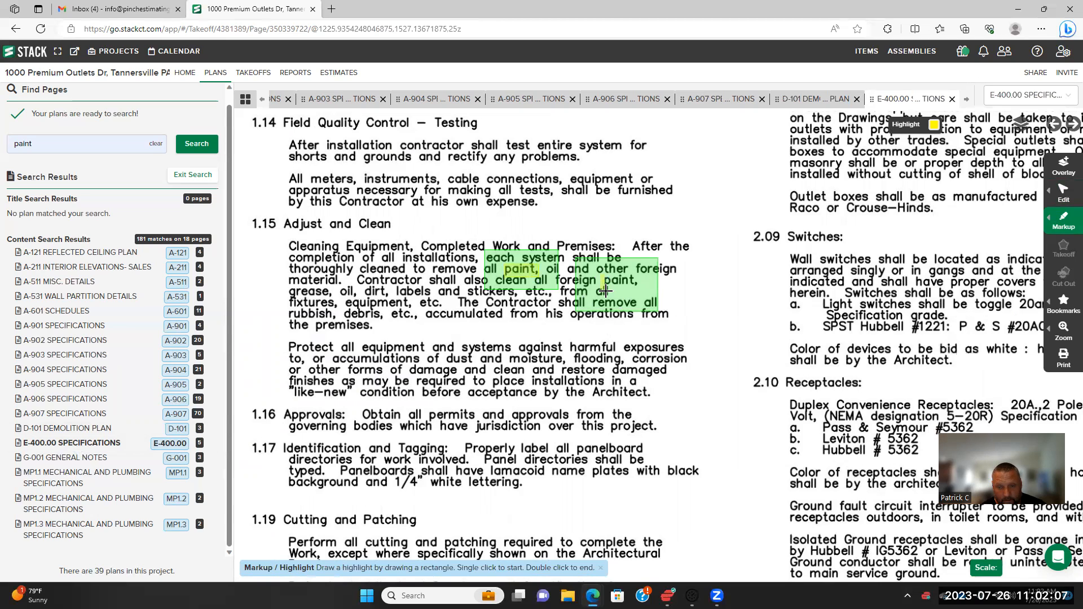
pyautogui.doubleClick(639, 287)
# Highlight "painted" twice and "paint" once in the hangers paragraph of section 2.20 Supporting of Conduit
pyautogui.scroll(-1, 630, 379)
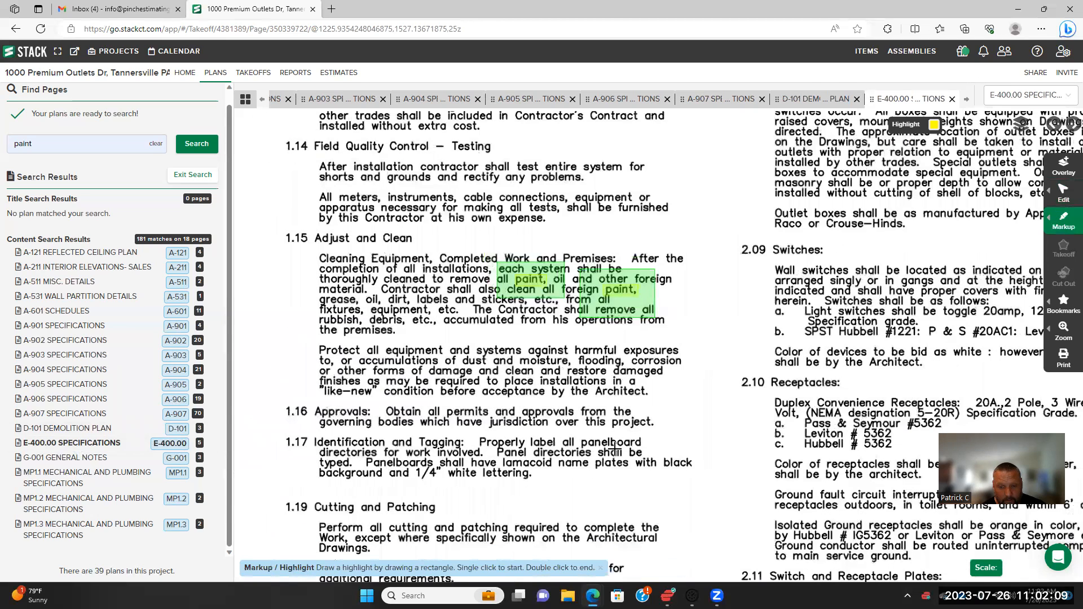
pyautogui.scroll(-3, 531, 334)
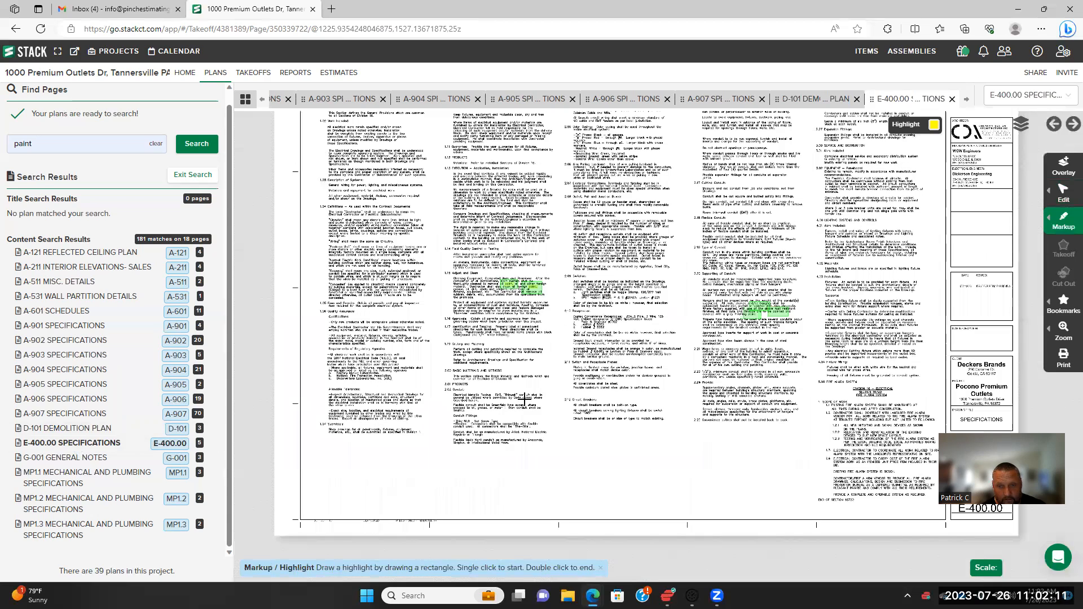
pyautogui.scroll(3, 553, 386)
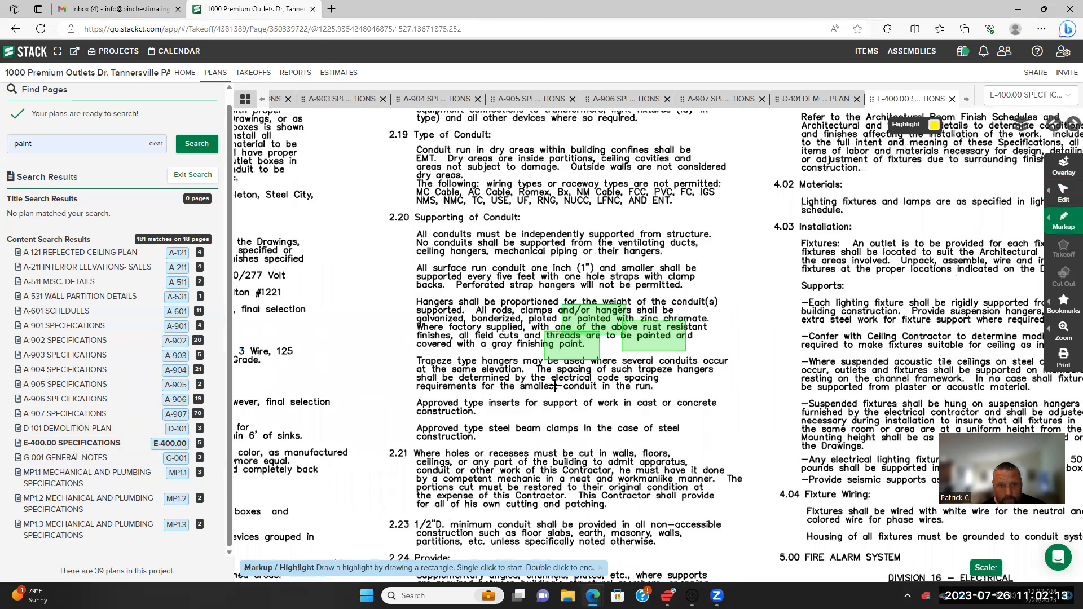
pyautogui.scroll(1, 523, 293)
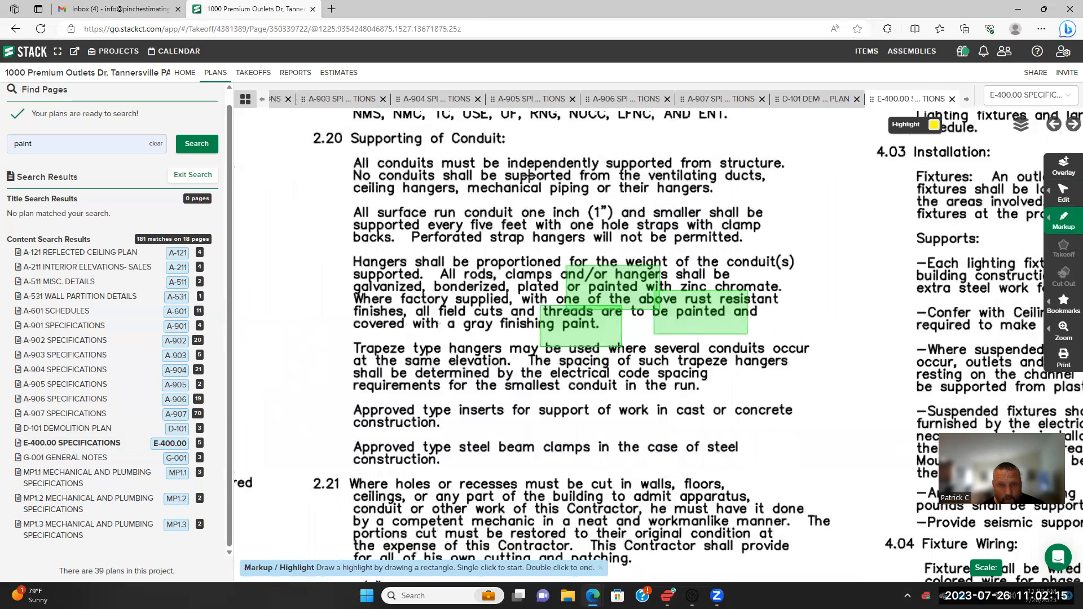
pyautogui.click(588, 280)
pyautogui.doubleClick(640, 305)
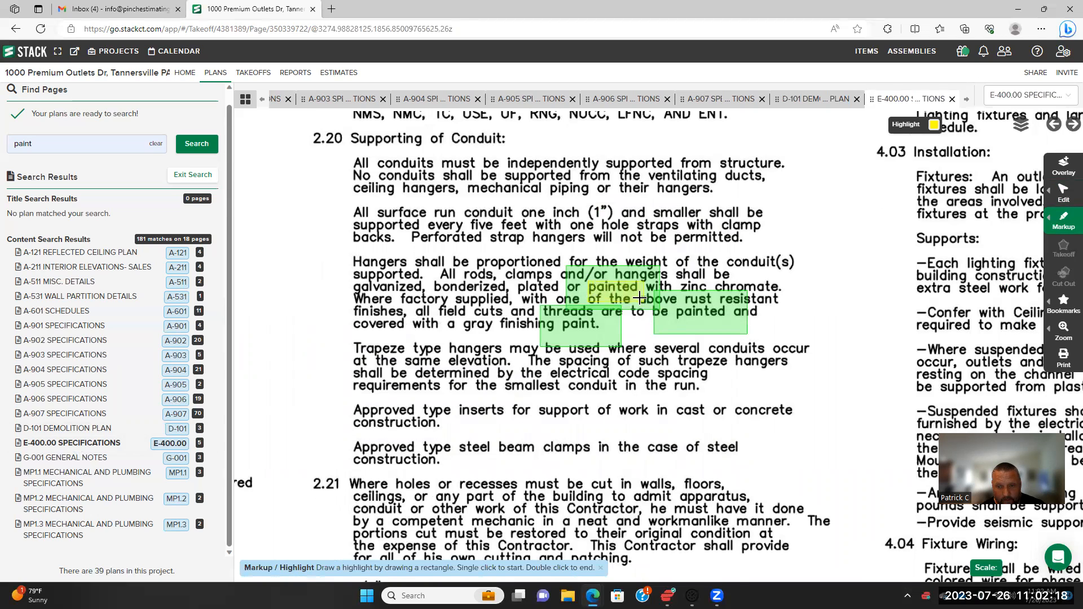
pyautogui.click(675, 308)
pyautogui.doubleClick(731, 324)
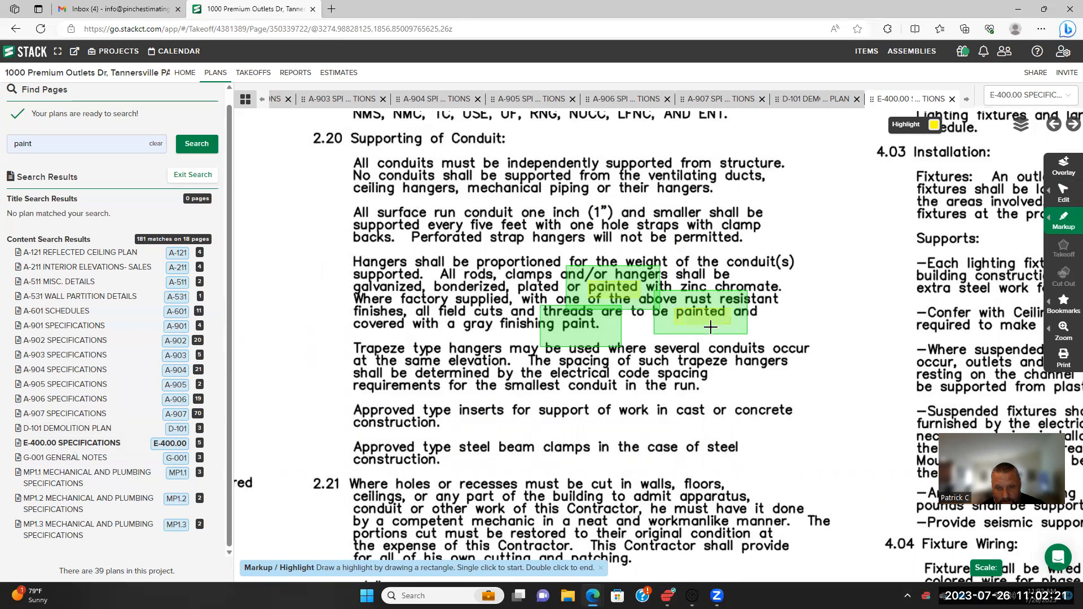
pyautogui.click(560, 318)
pyautogui.doubleClick(600, 337)
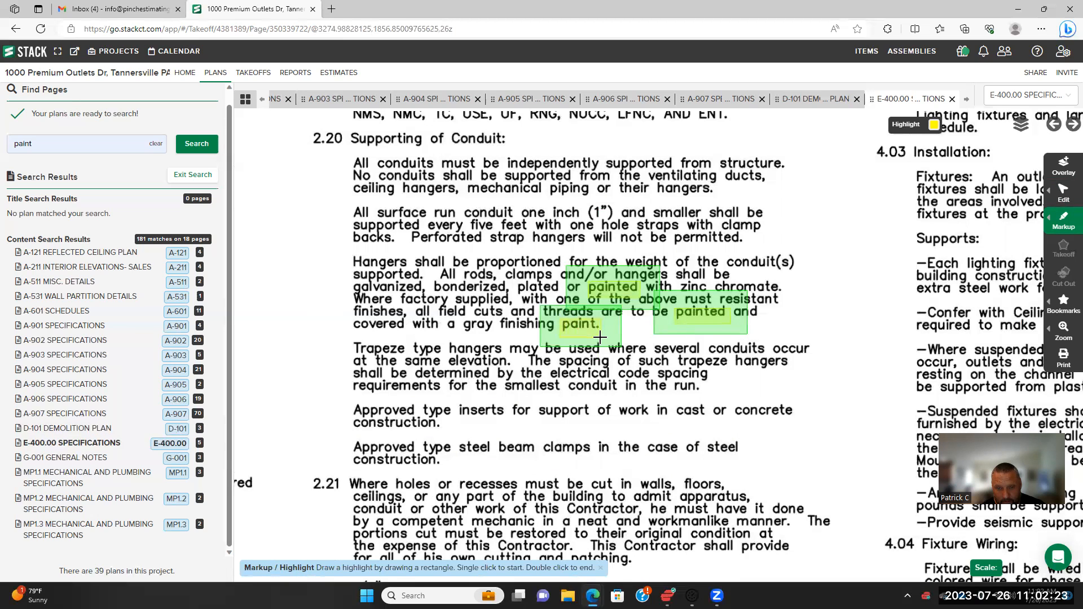
# Open sheet G-001 GENERAL NOTES from the "paint" content search results
pyautogui.scroll(-2, 599, 383)
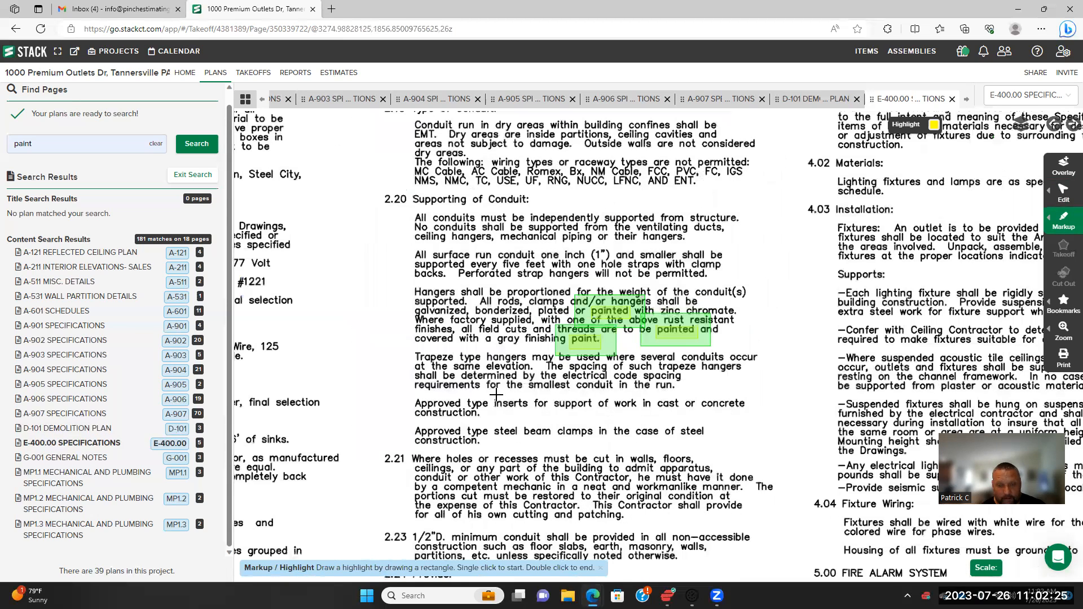
pyautogui.scroll(-3, 463, 423)
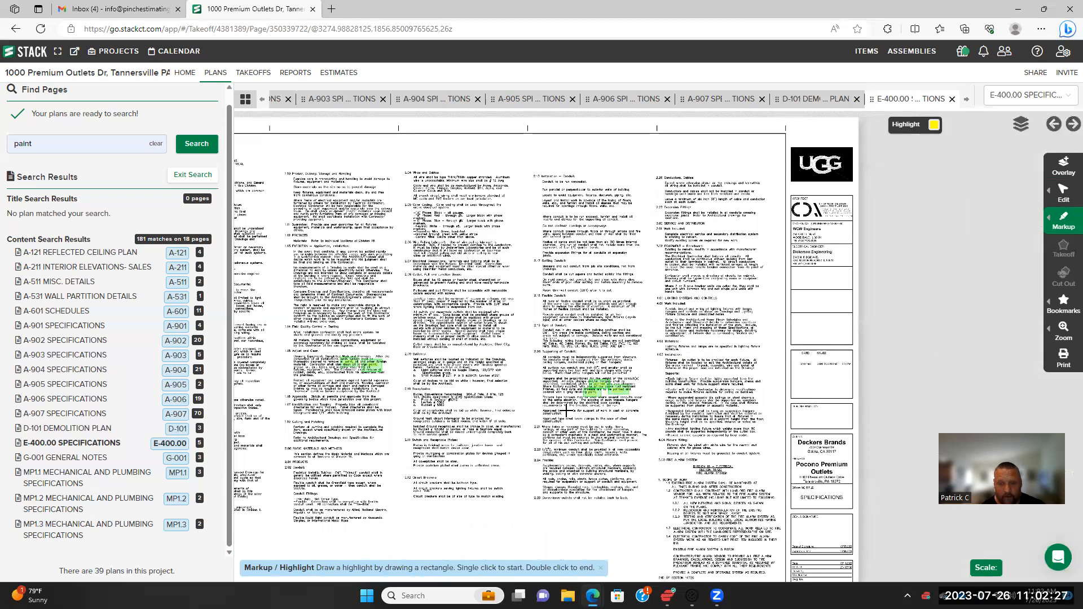
pyautogui.moveTo(457, 410); pyautogui.dragTo(566, 411)
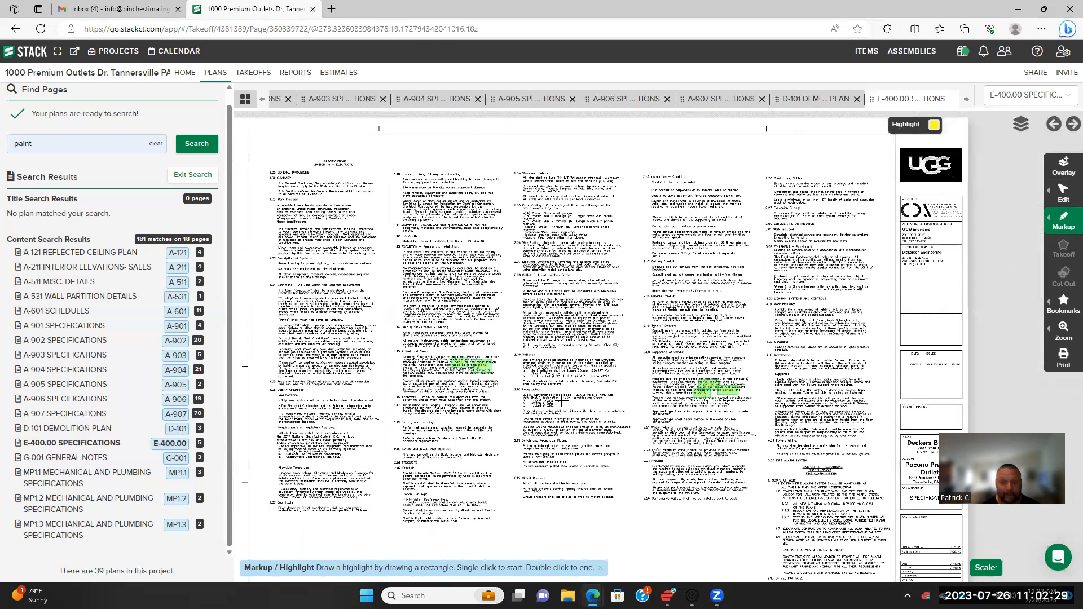
pyautogui.scroll(-6, 561, 401)
pyautogui.scroll(3, 557, 403)
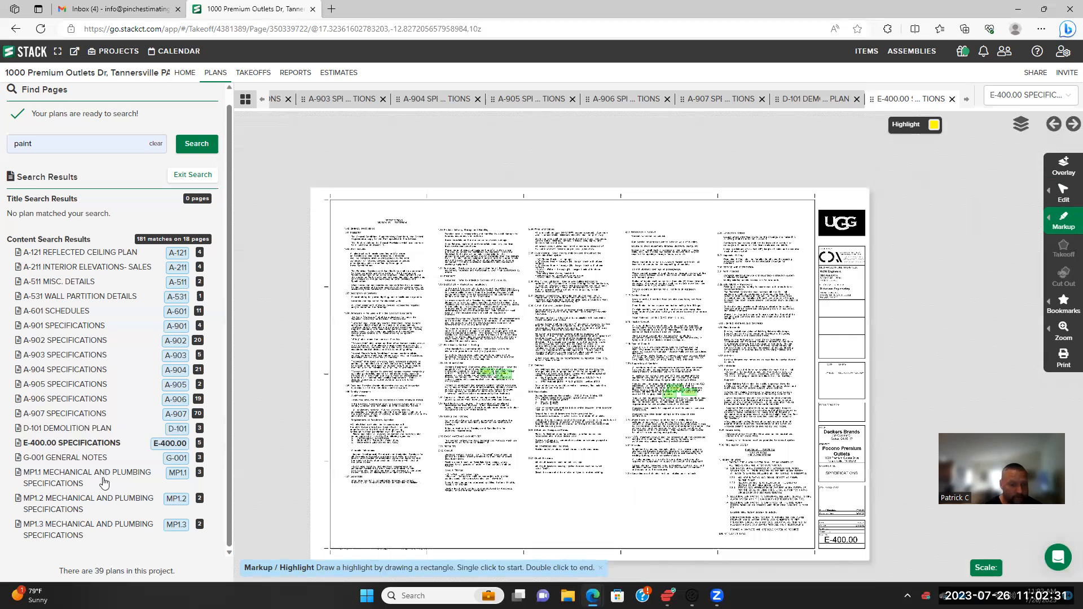
pyautogui.click(84, 460)
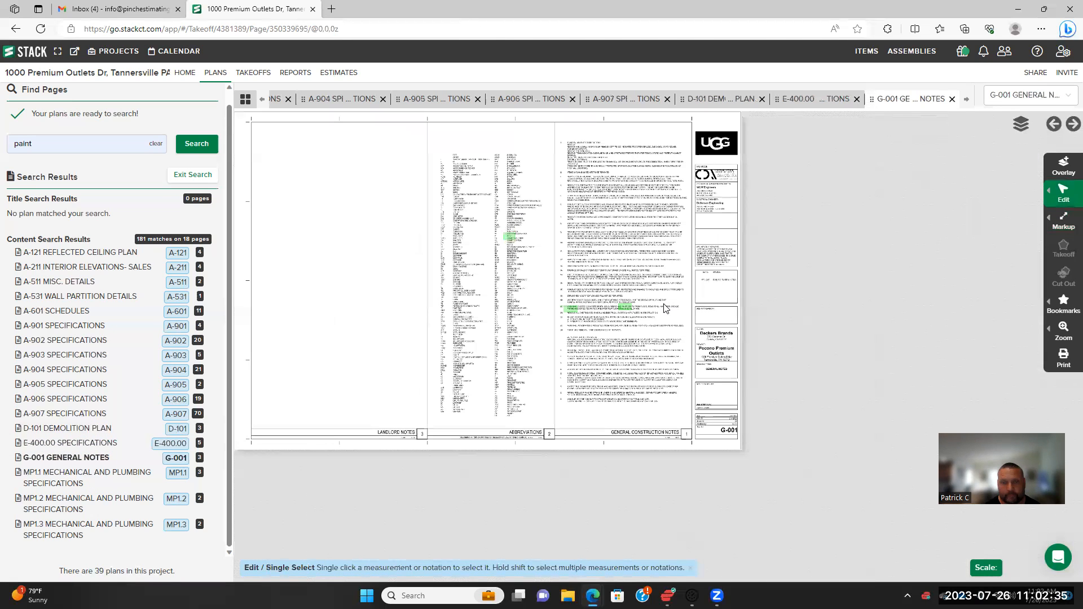
# Highlight "PAINT" beside the abbreviation PT in the abbreviations list of sheet G-001
pyautogui.scroll(5, 519, 253)
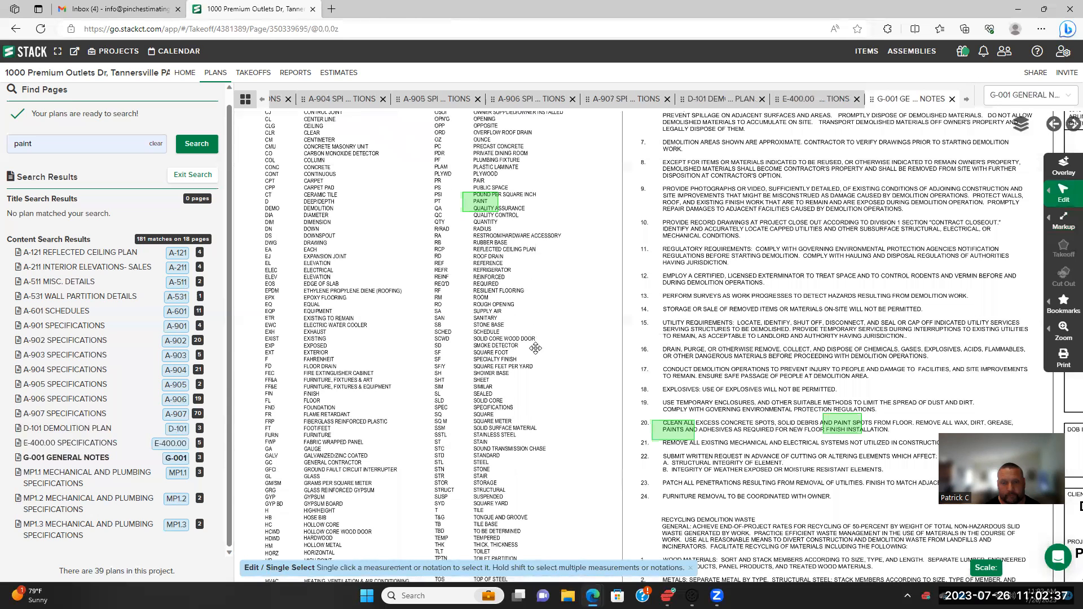
pyautogui.click(1064, 220)
pyautogui.click(954, 233)
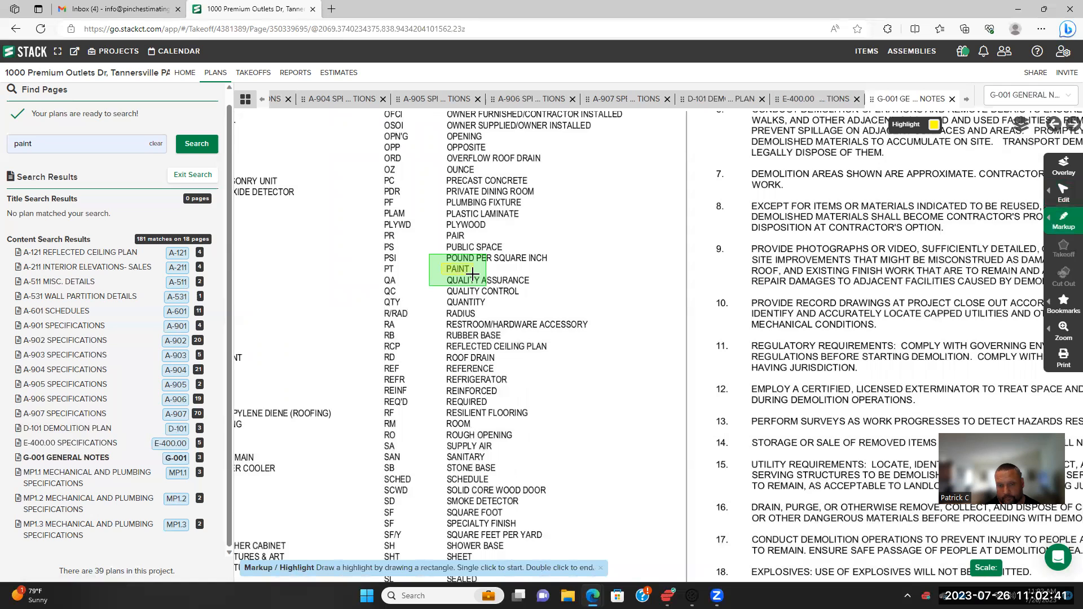
# Highlight "PAINT" and "PAINTS" in note 20 of the general construction notes
pyautogui.moveTo(589, 389); pyautogui.dragTo(548, 333)
pyautogui.moveTo(636, 457); pyautogui.dragTo(554, 344)
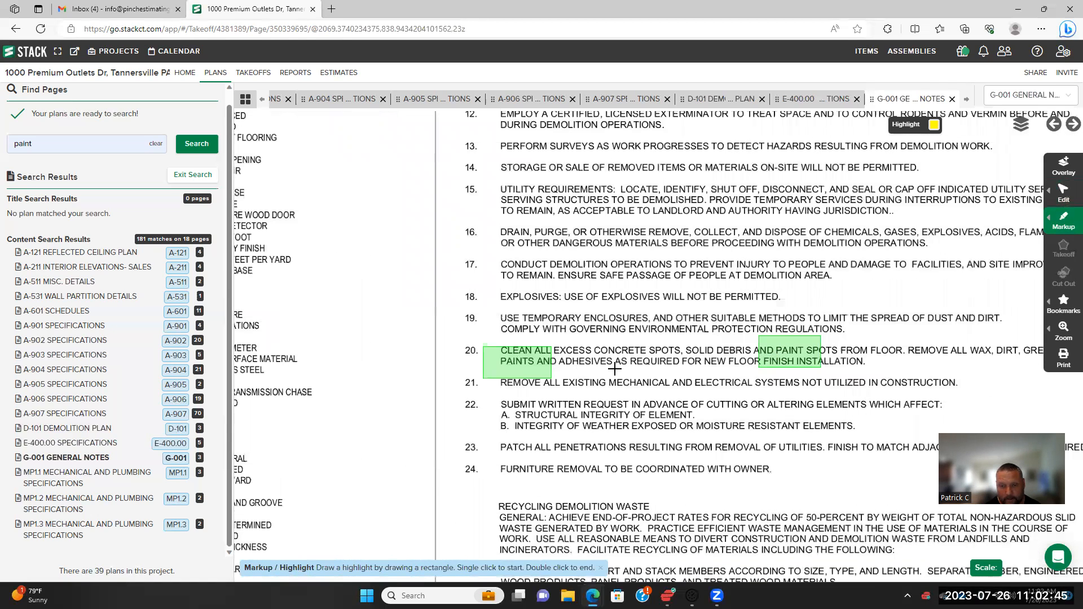
pyautogui.click(777, 347)
pyautogui.doubleClick(805, 354)
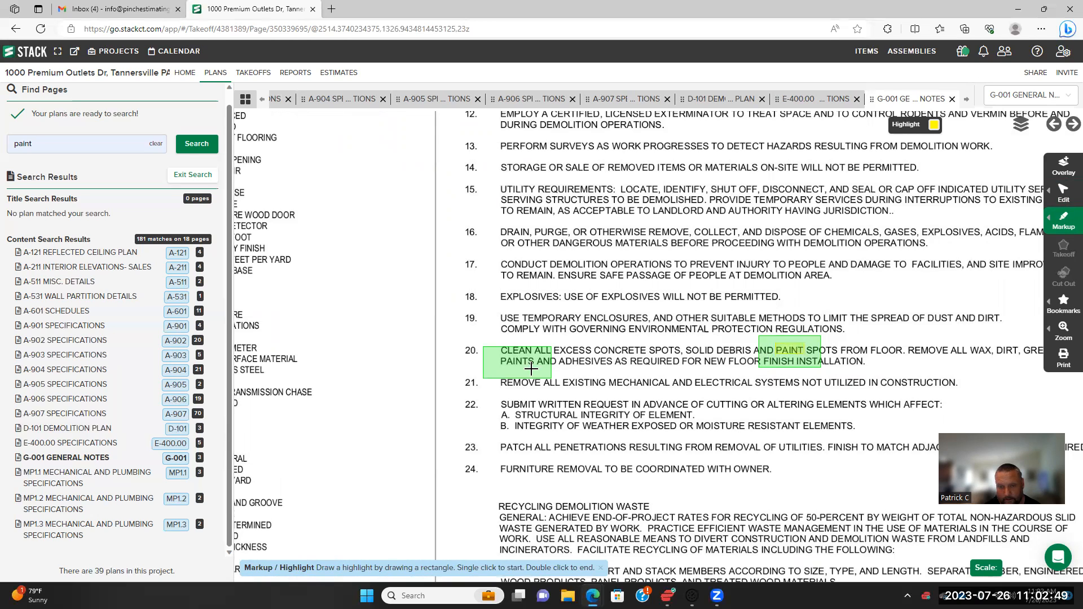
pyautogui.click(500, 358)
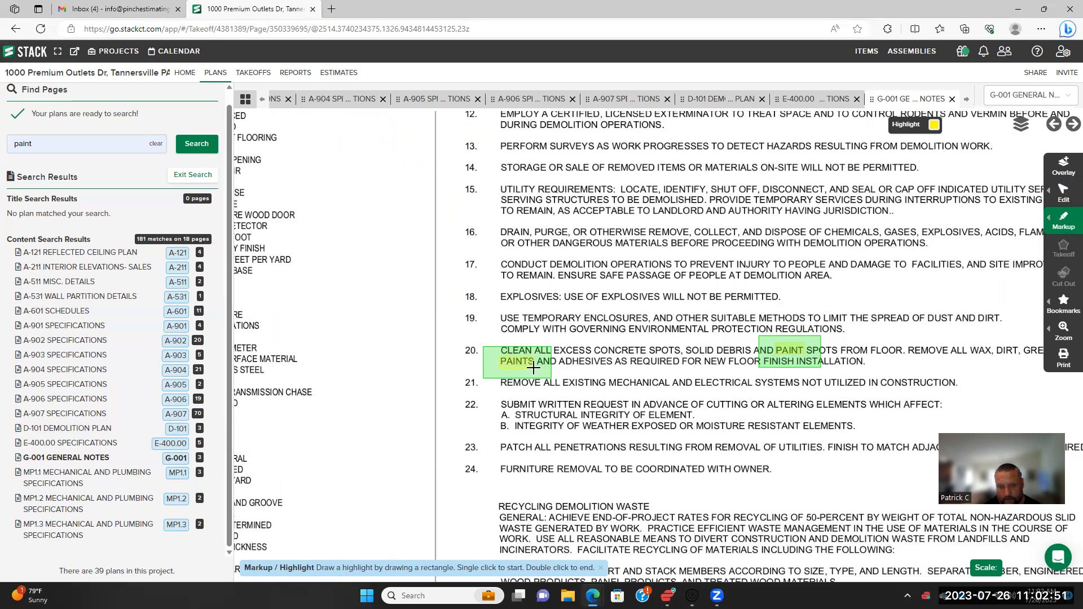
pyautogui.doubleClick(551, 377)
# Look over the rest of sheet G-001, then open sheet MP1.1 MECHANICAL AND PLUMBING SPECIFICATIONS from the search results
pyautogui.scroll(-3, 598, 407)
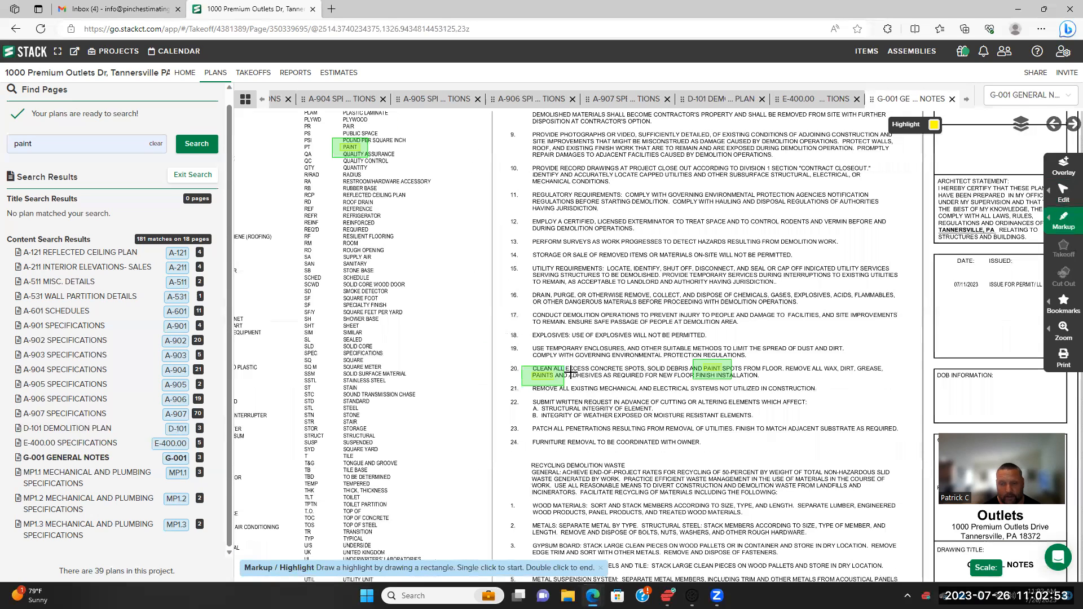
pyautogui.moveTo(608, 418); pyautogui.dragTo(542, 356)
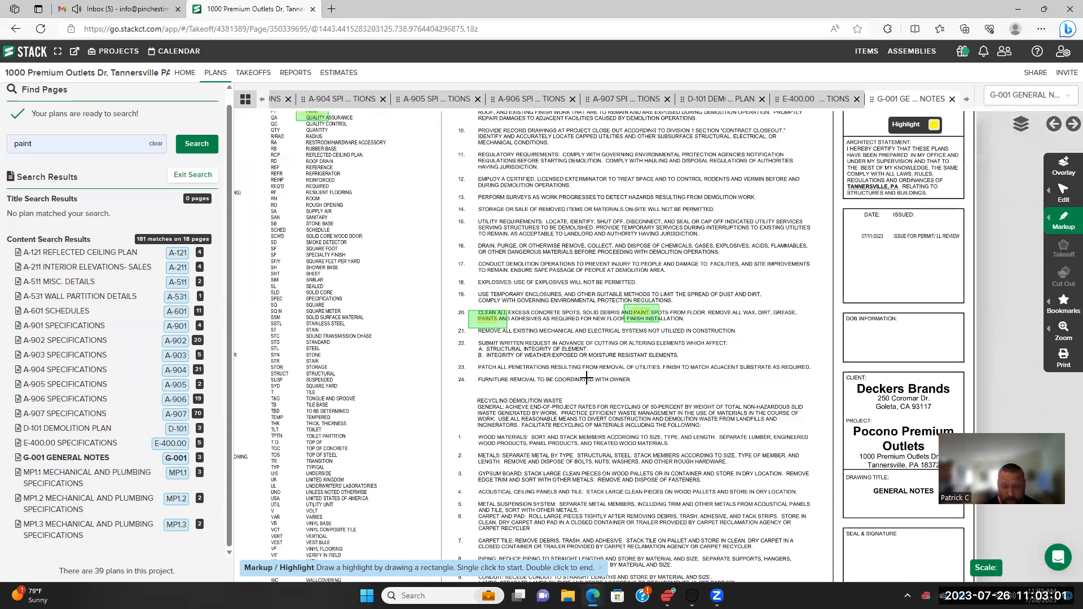
pyautogui.scroll(-3, 570, 385)
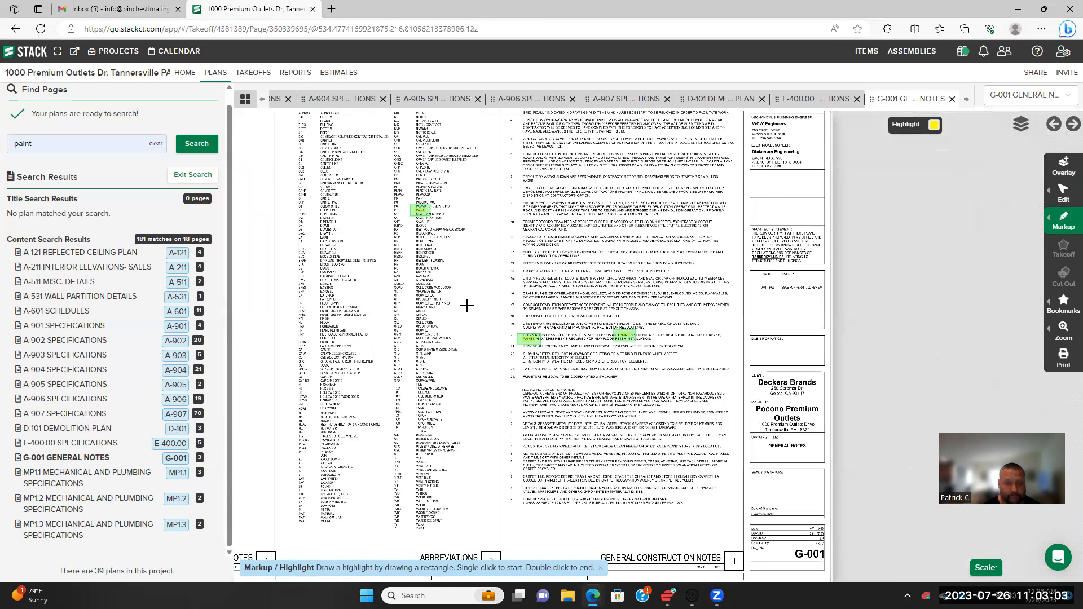
pyautogui.scroll(2, 475, 307)
pyautogui.scroll(1, 485, 310)
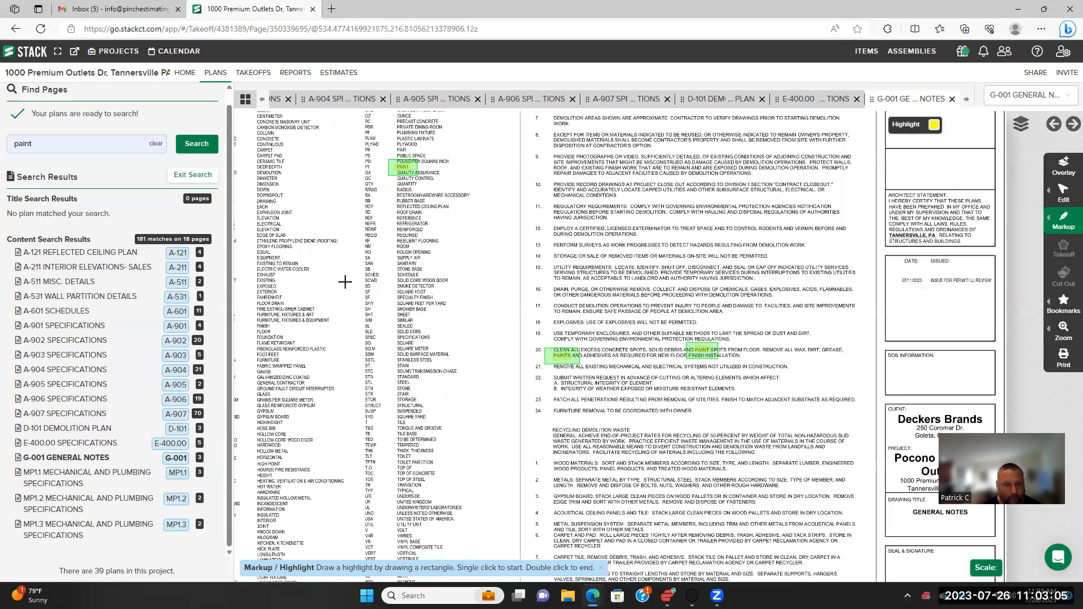
pyautogui.scroll(-2, 323, 300)
pyautogui.scroll(-2, 468, 352)
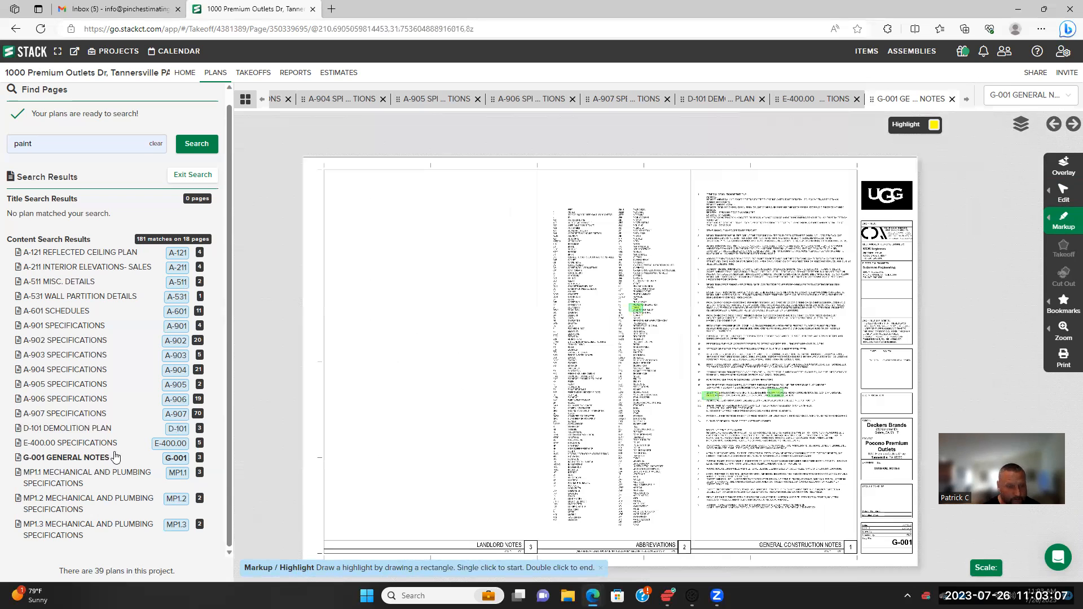
pyautogui.click(102, 487)
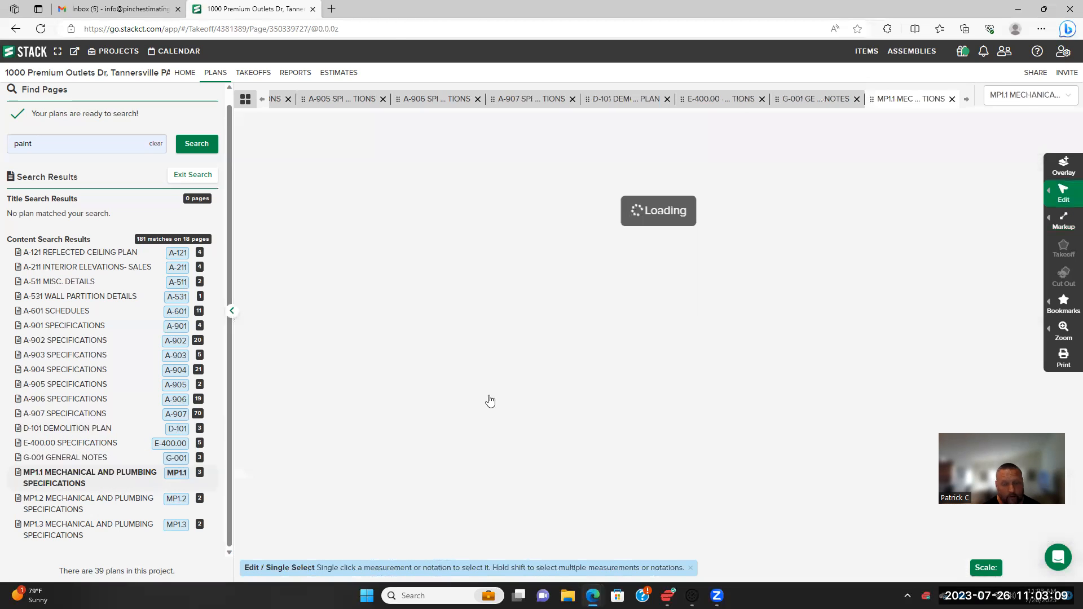
# Highlight "painted" in paragraph A of section 1.14 Equipment Identification on sheet MP1.1
pyautogui.scroll(2, 447, 344)
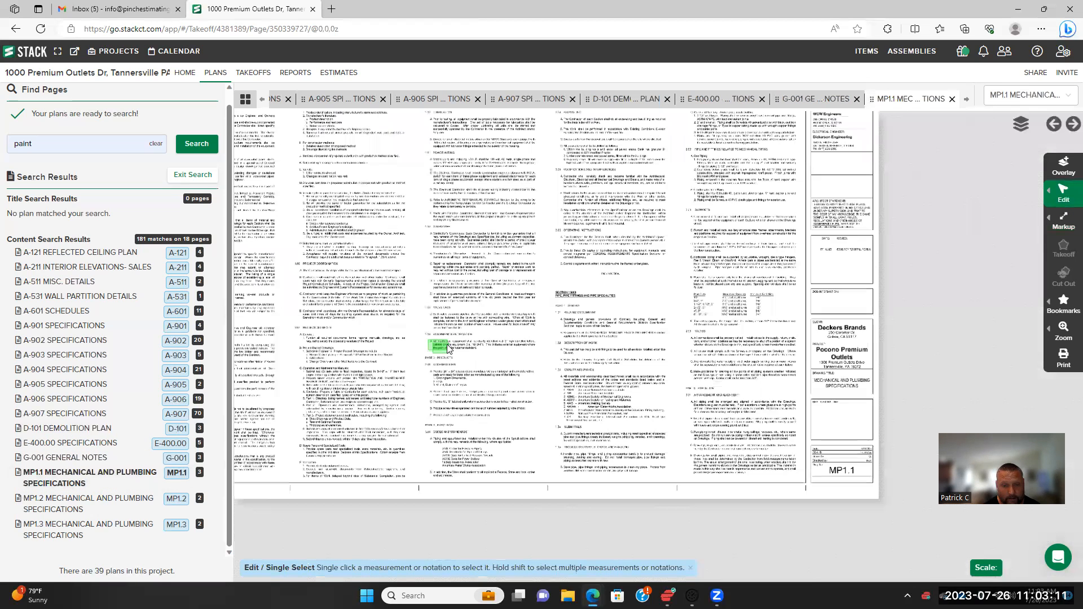
pyautogui.scroll(3, 442, 363)
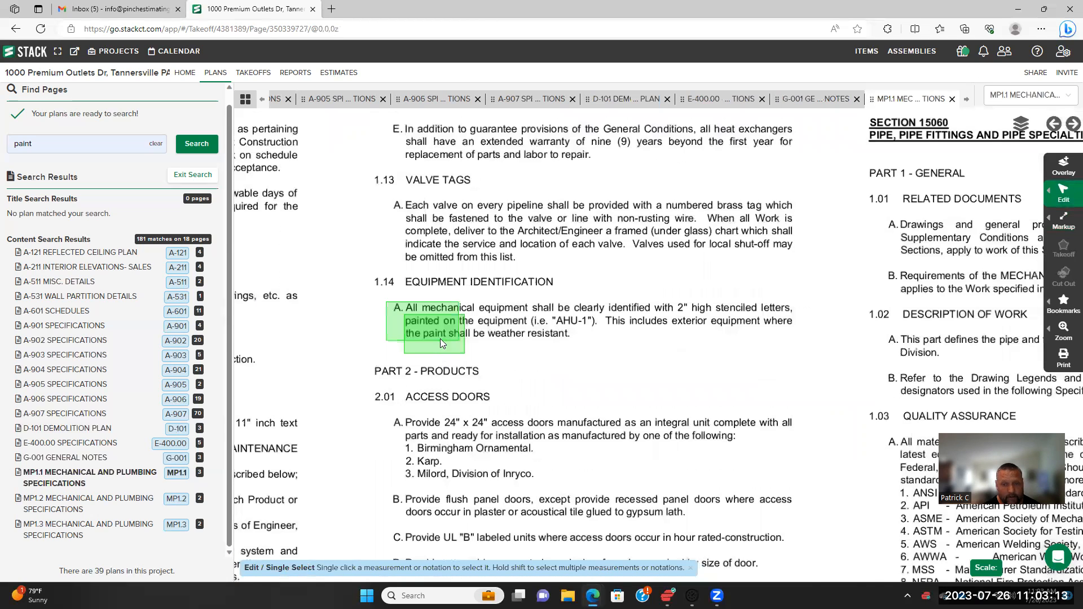
pyautogui.scroll(1, 444, 316)
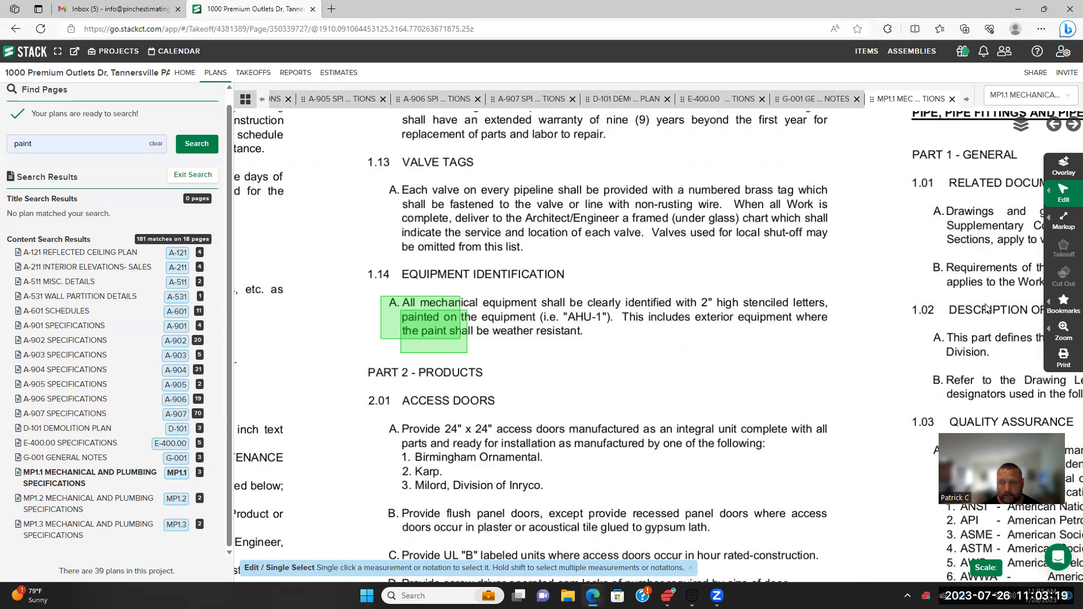
pyautogui.click(1063, 221)
pyautogui.click(977, 216)
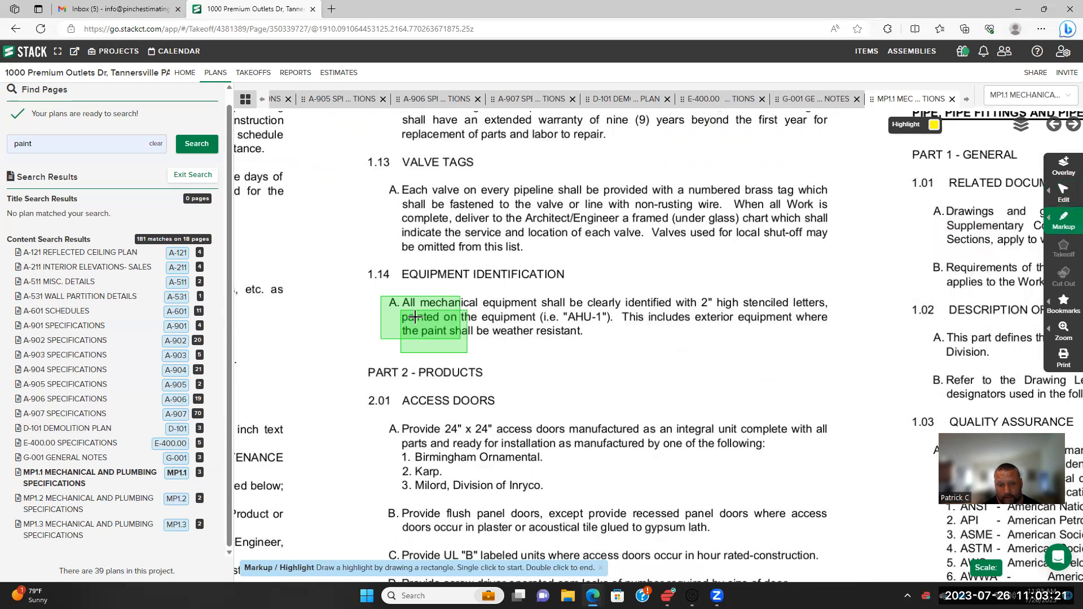
pyautogui.doubleClick(447, 327)
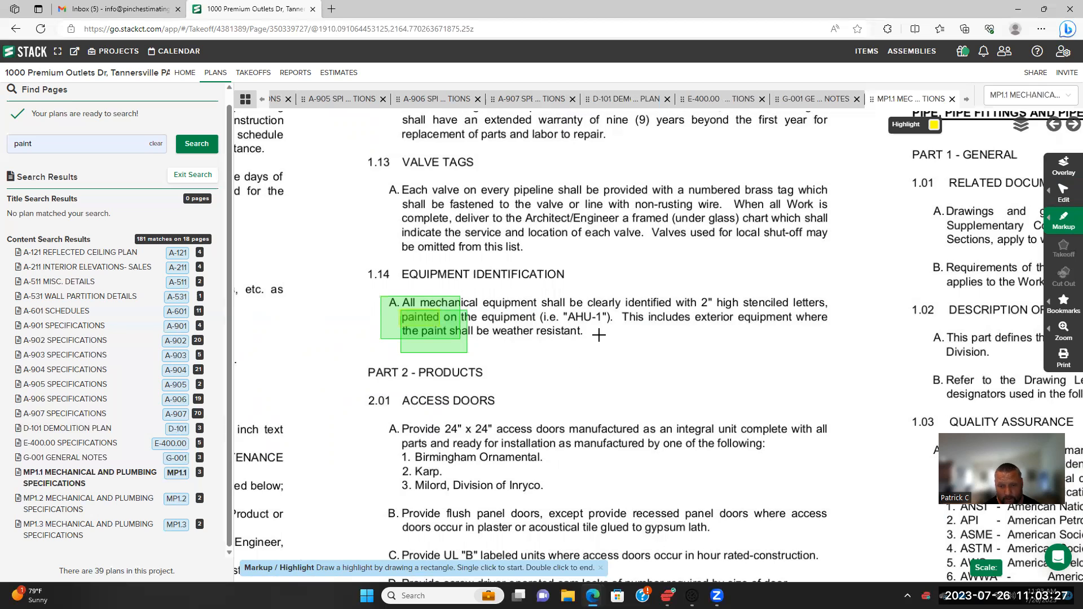
# Highlight "painted" in paragraph C of section 3.02 Work Cleanliness, covering piping, ductwork and equipment
pyautogui.scroll(-1, 617, 350)
pyautogui.scroll(-2, 545, 316)
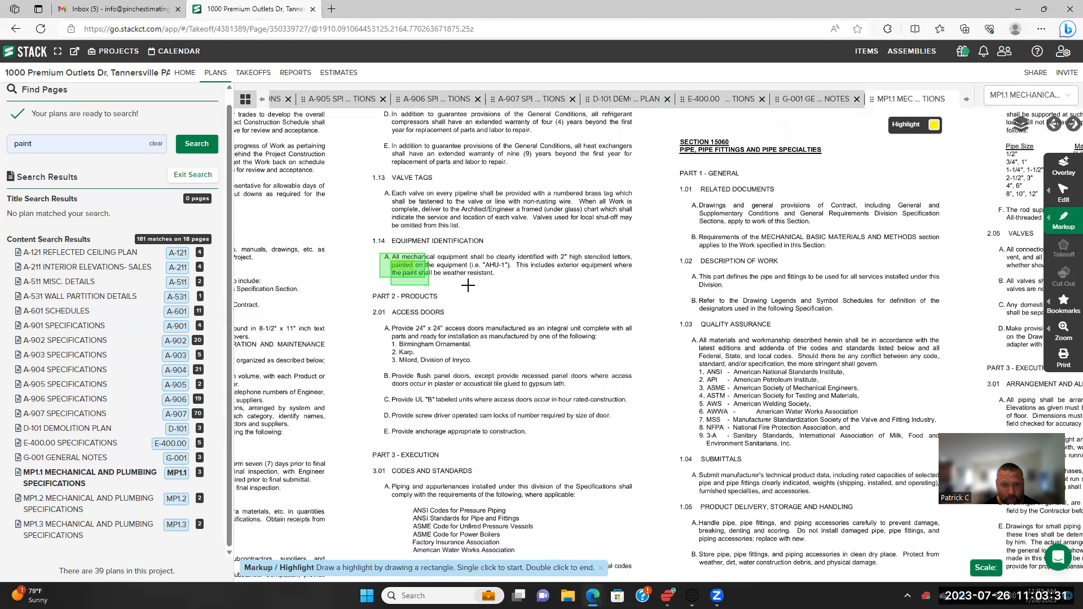
pyautogui.scroll(-2, 471, 296)
pyautogui.scroll(-2, 536, 469)
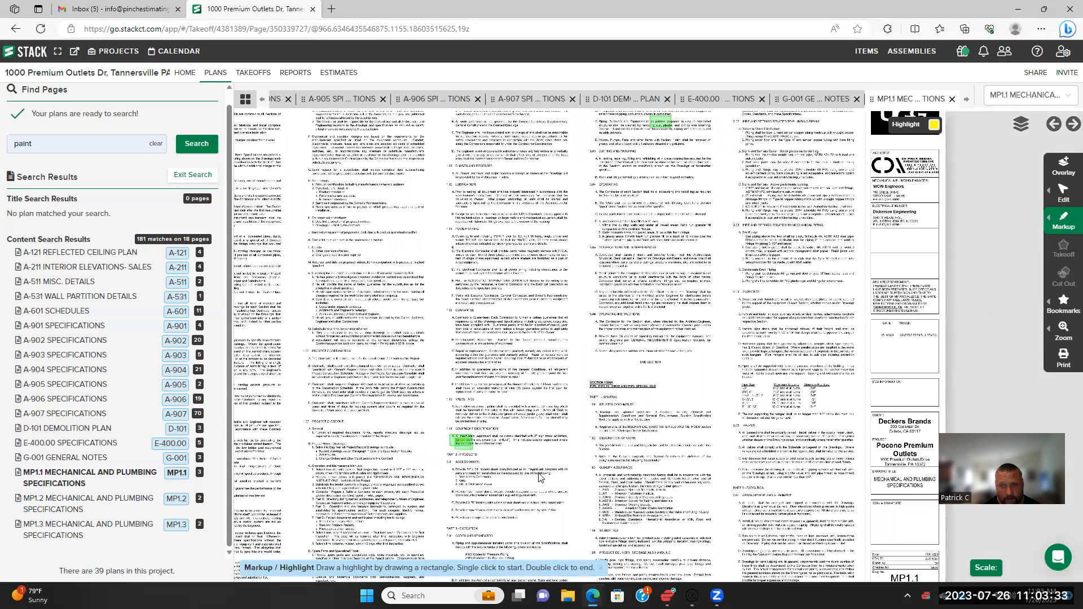
pyautogui.scroll(5, 683, 180)
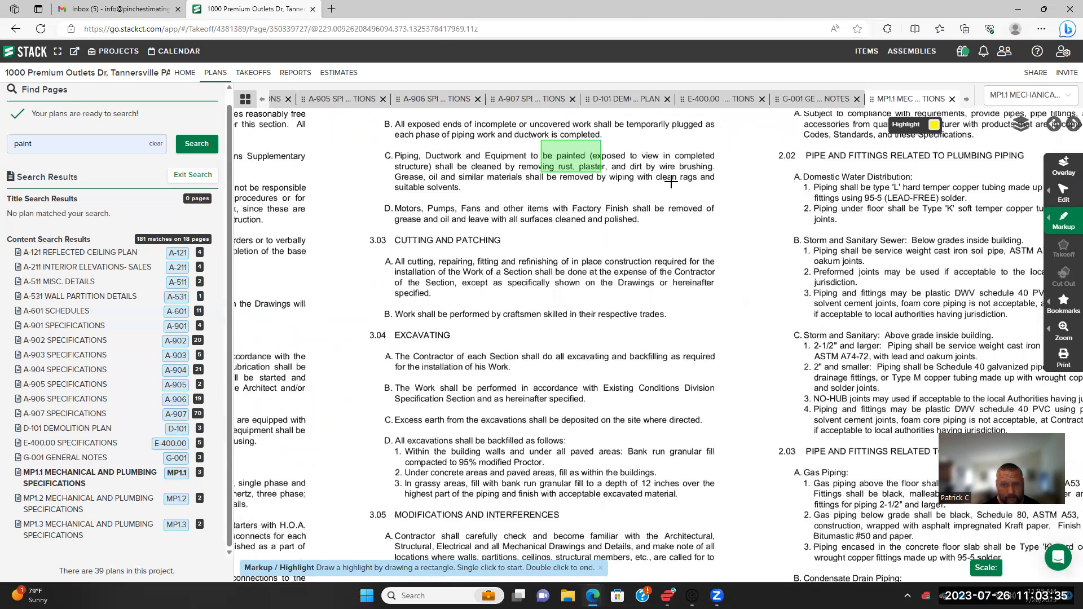
pyautogui.scroll(2, 494, 245)
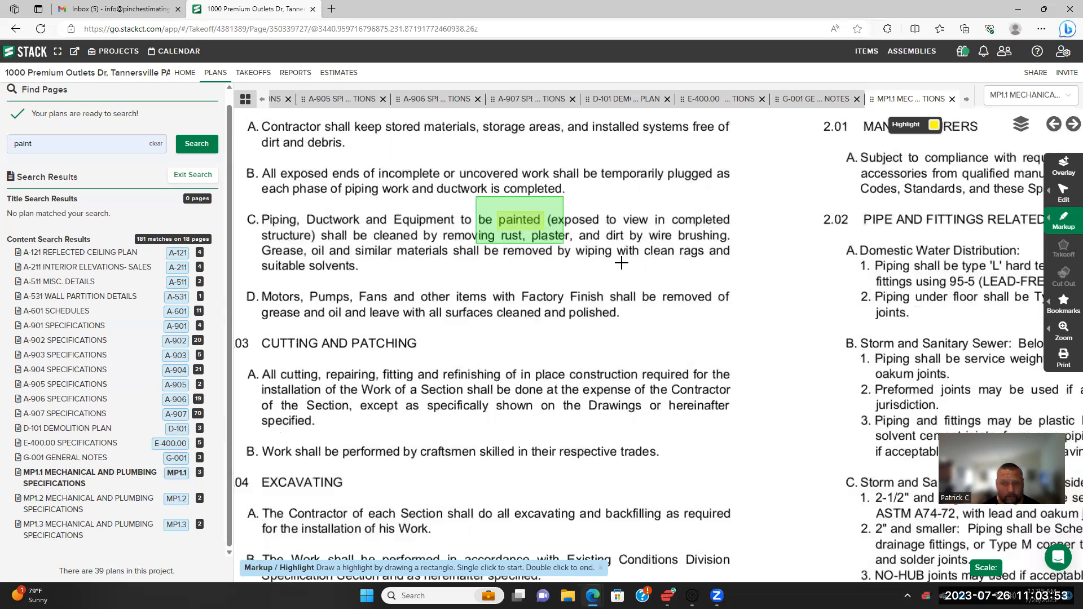
# Open sheet MP1.2 MECHANICAL AND PLUMBING SPECIFICATIONS from the search results
pyautogui.scroll(-1, 457, 273)
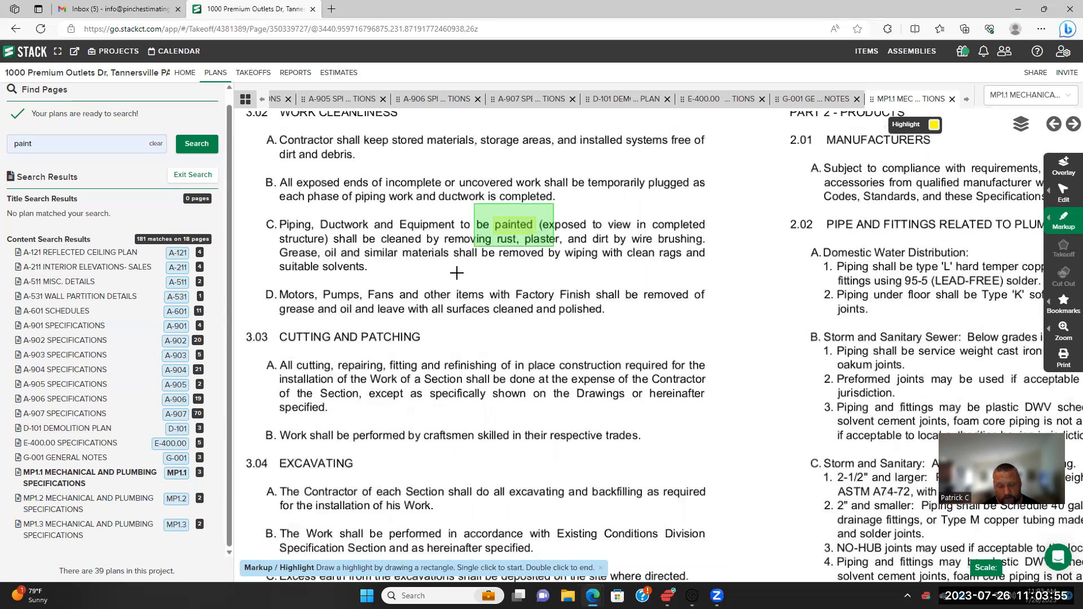
pyautogui.scroll(-2, 455, 274)
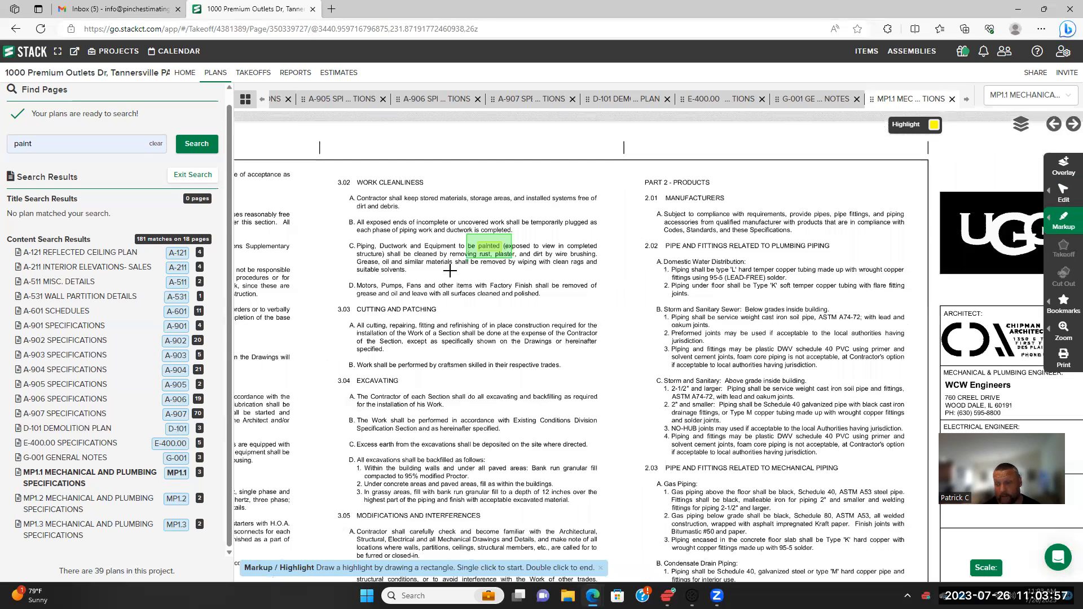
pyautogui.scroll(-1, 456, 269)
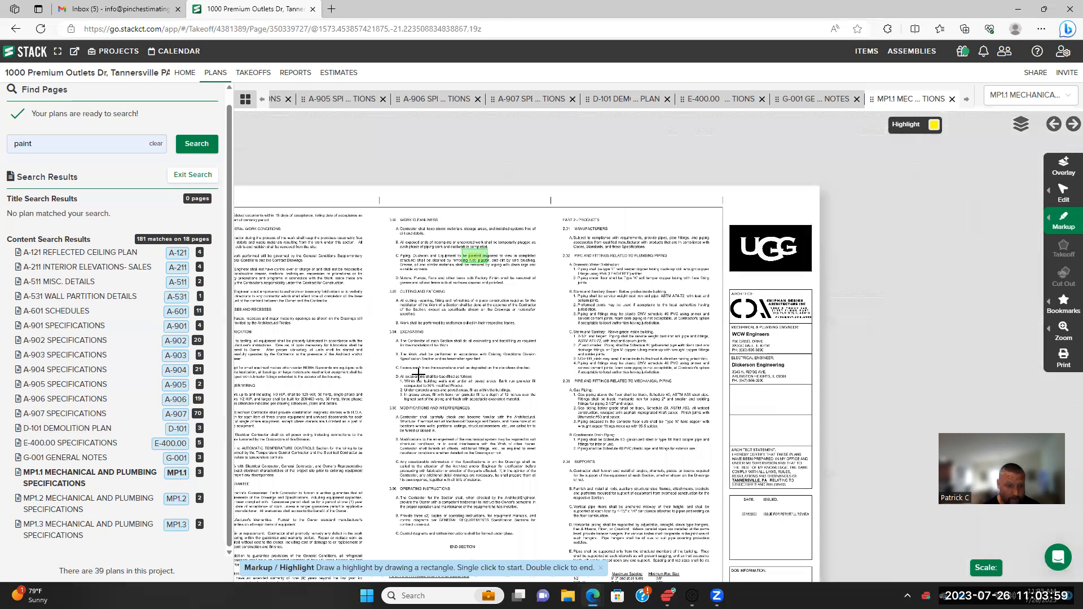
pyautogui.scroll(-1, 361, 463)
pyautogui.scroll(-1, 466, 378)
pyautogui.moveTo(553, 295); pyautogui.dragTo(575, 284)
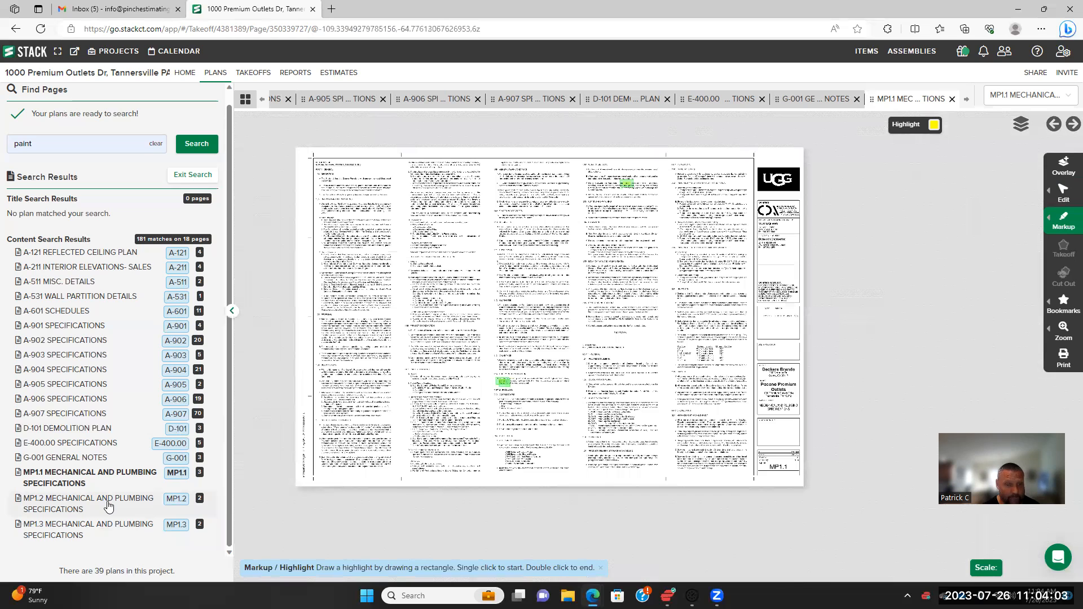
pyautogui.click(109, 506)
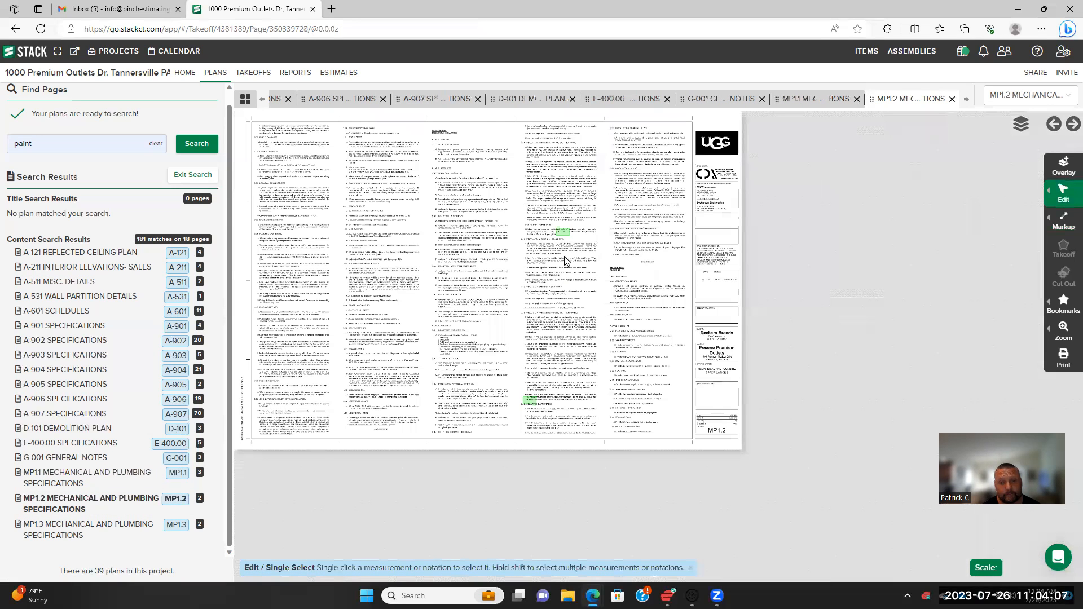
# Highlight "painted" in paragraph H on fittings, valves and strainers, just above section 3.06, and review the surrounding text
pyautogui.scroll(3, 564, 260)
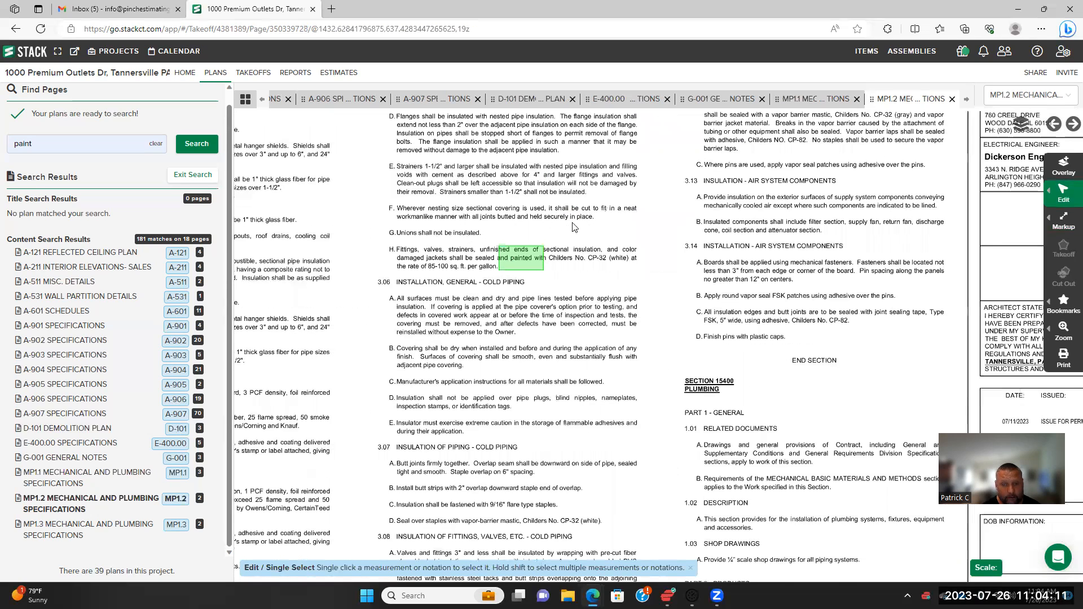
pyautogui.scroll(2, 573, 226)
pyautogui.click(1064, 220)
pyautogui.click(999, 217)
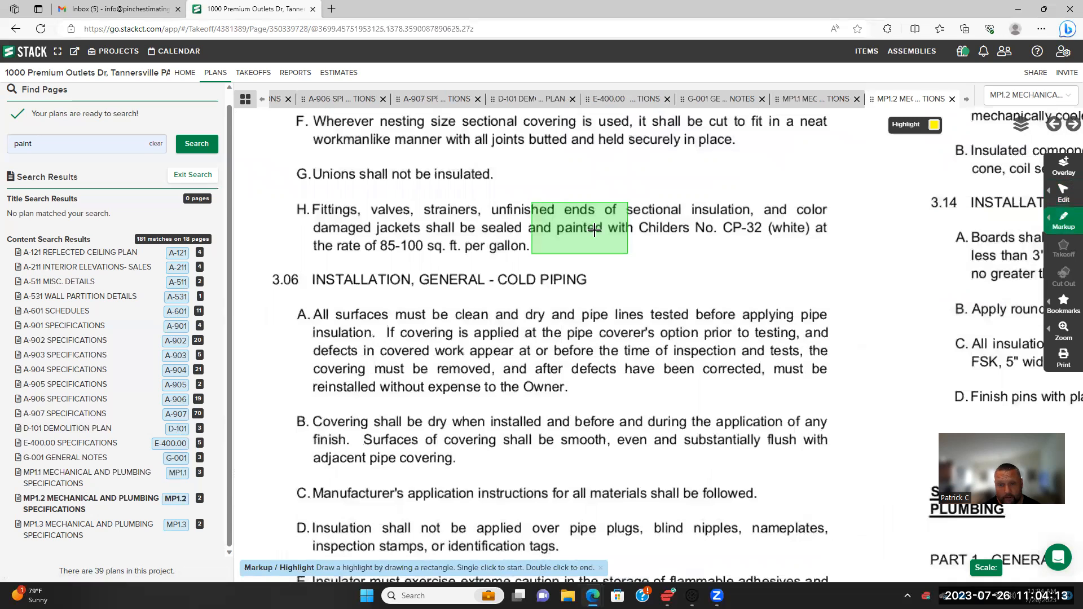
pyautogui.click(554, 220)
pyautogui.doubleClick(604, 240)
pyautogui.scroll(-3, 551, 314)
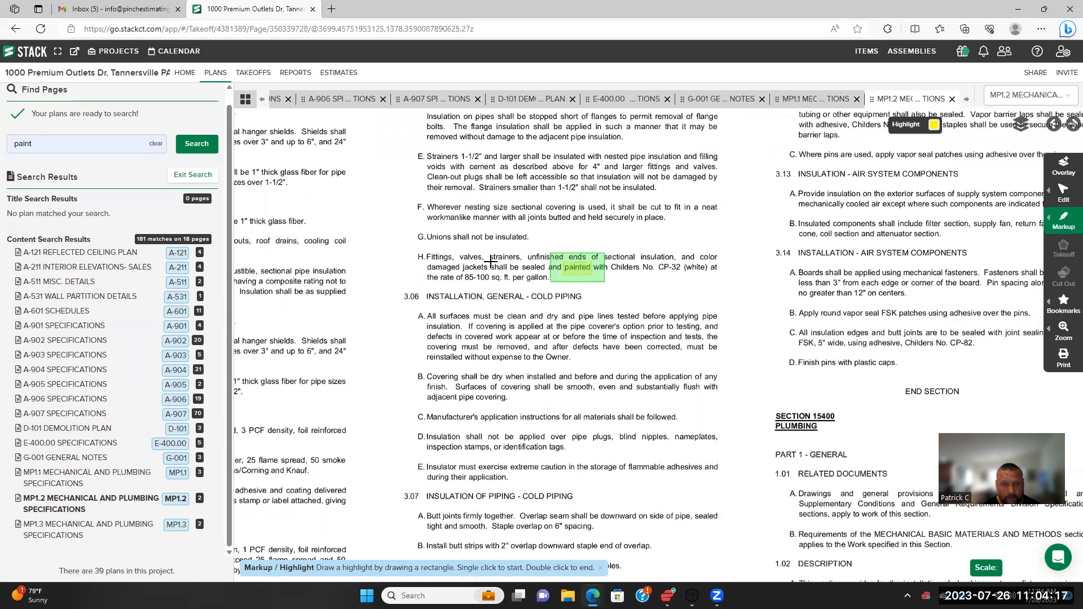
pyautogui.scroll(2, 581, 242)
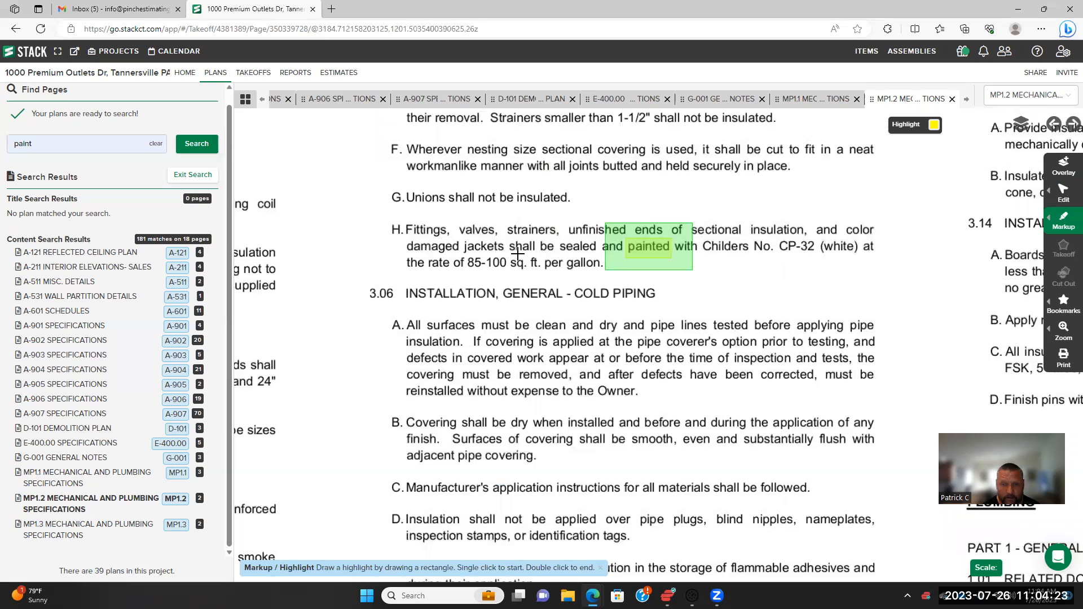
pyautogui.scroll(-1, 720, 274)
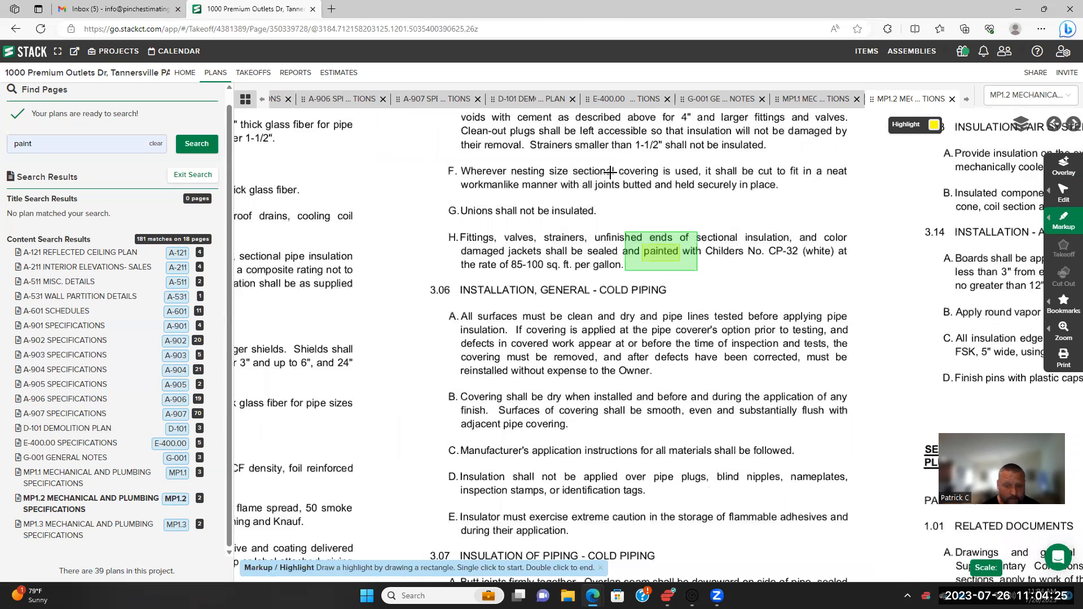
# Highlight "painted" in paragraph H on fittings, valves and strainers, just above section 3.10 Insulated Duct Systems on sheet MP1.2
pyautogui.scroll(-2, 604, 186)
pyautogui.scroll(-2, 550, 389)
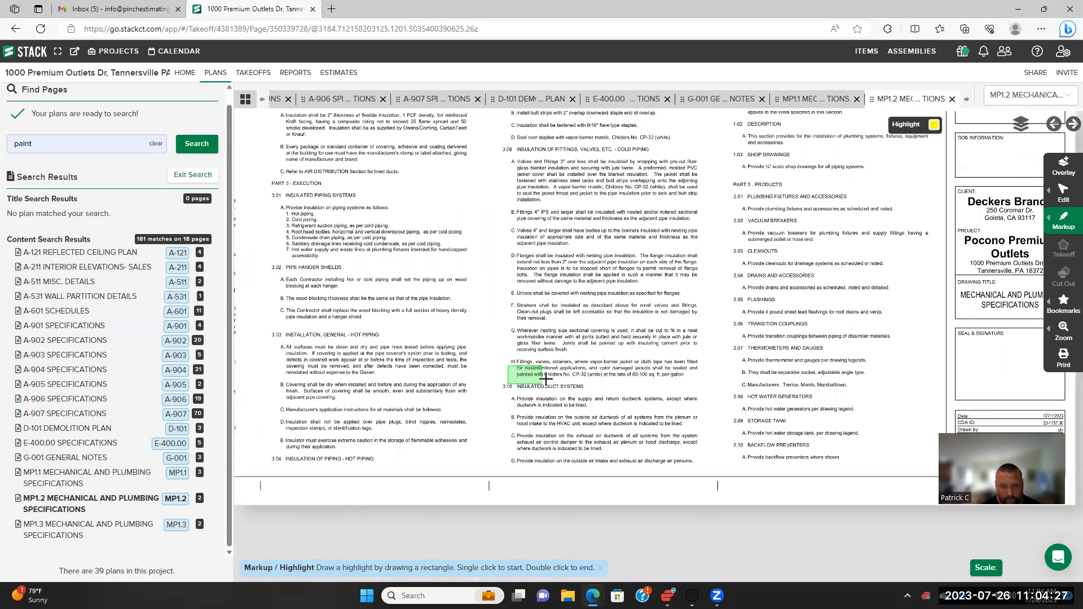
pyautogui.scroll(5, 544, 379)
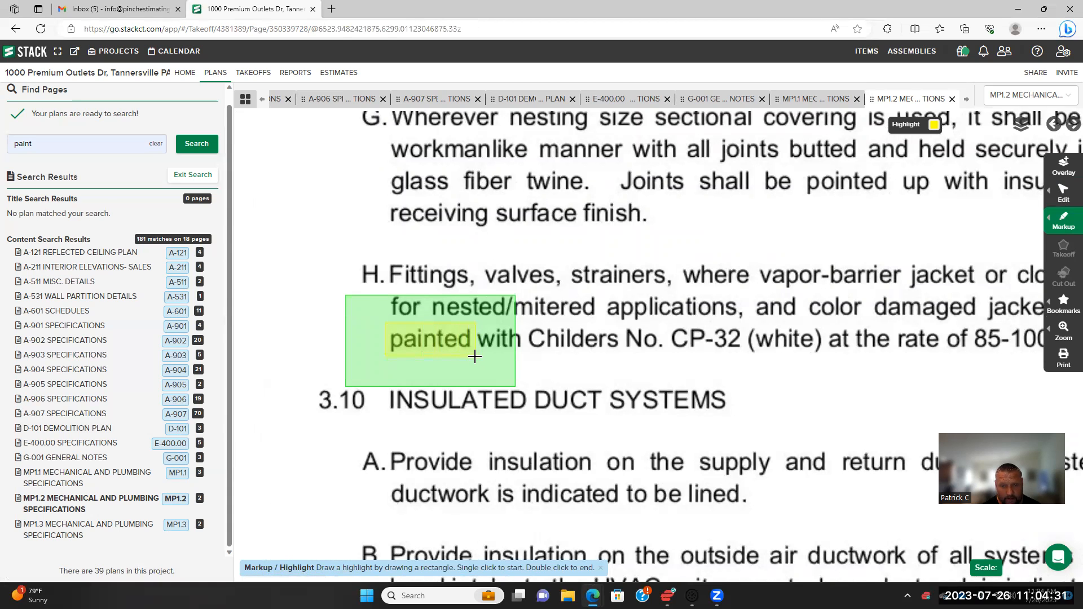
pyautogui.scroll(-2, 572, 347)
pyautogui.scroll(-2, 573, 344)
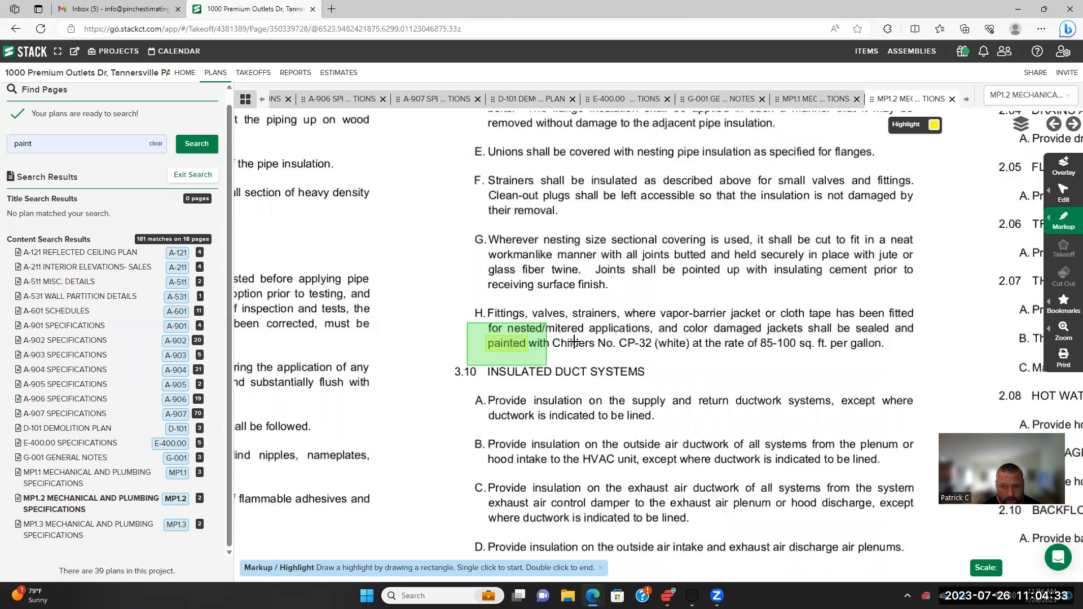
pyautogui.scroll(-3, 574, 342)
pyautogui.scroll(-2, 527, 339)
pyautogui.scroll(-2, 503, 295)
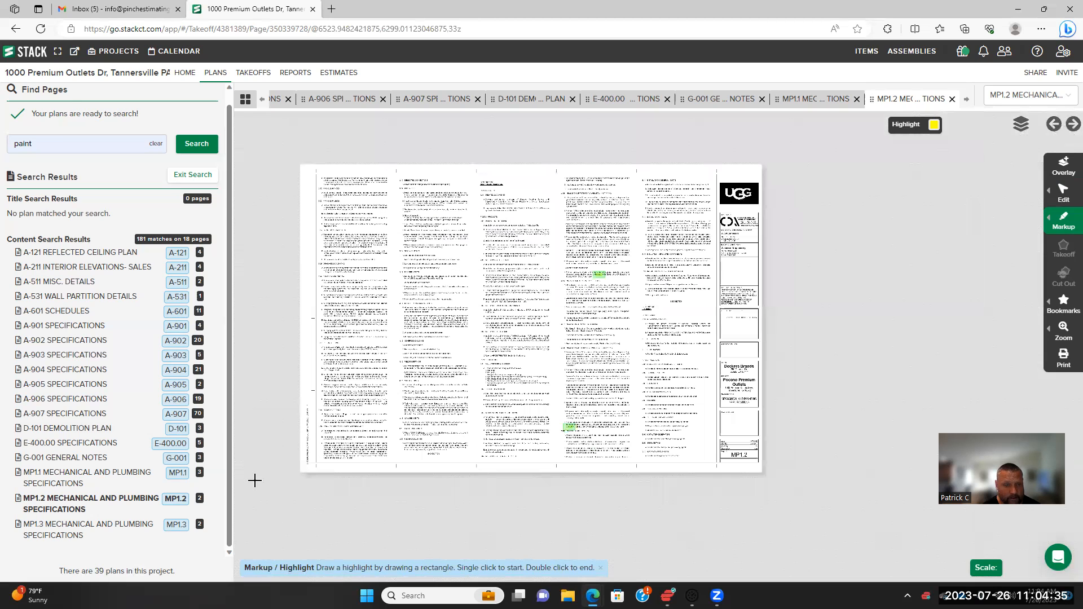
# Open sheet MP1.3 MECHANICAL AND PLUMBING SPECIFICATIONS from the search results and read item 14 on painting inside ductwork, above section 3.17
pyautogui.click(138, 529)
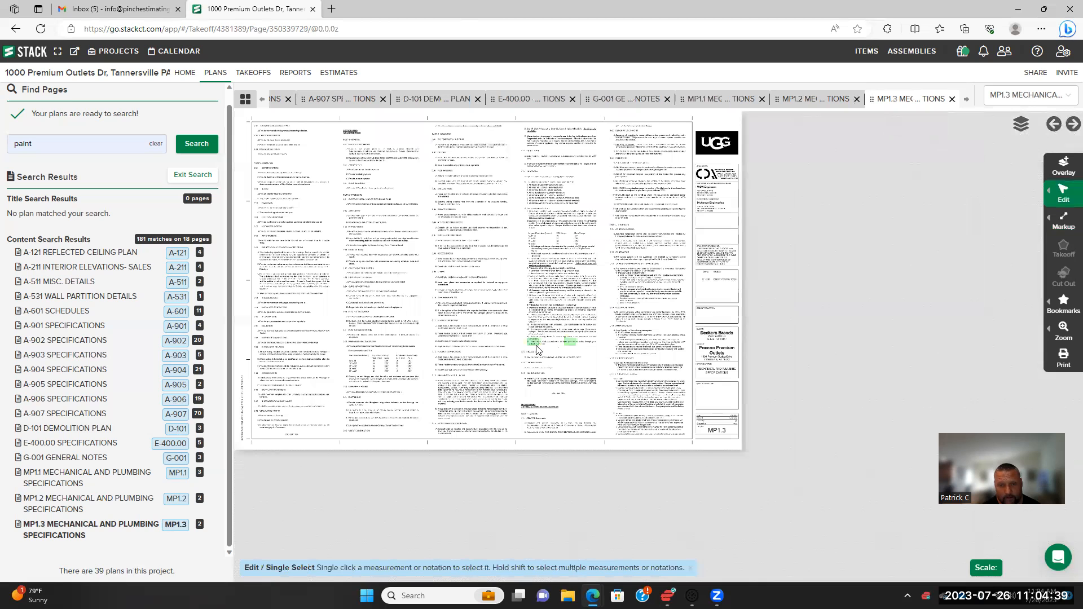
pyautogui.scroll(3, 537, 350)
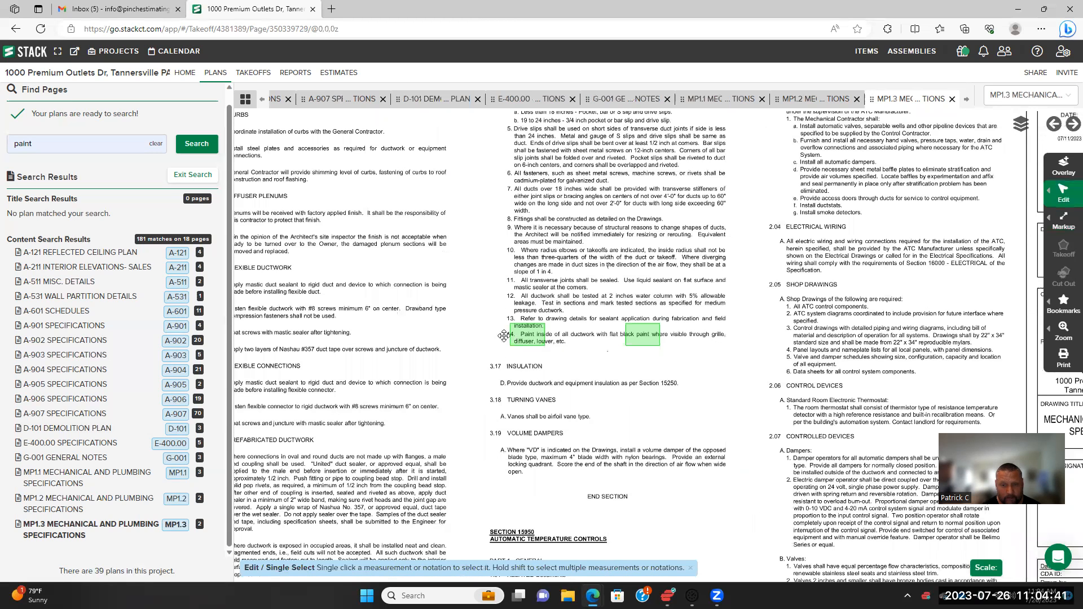
pyautogui.scroll(5, 567, 353)
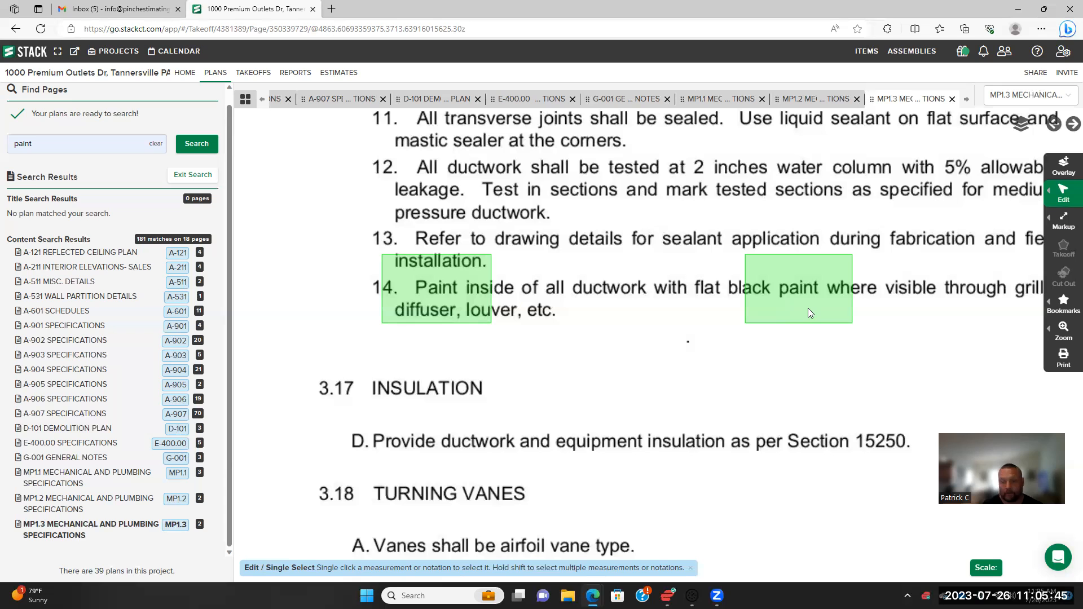
pyautogui.scroll(-3, 702, 336)
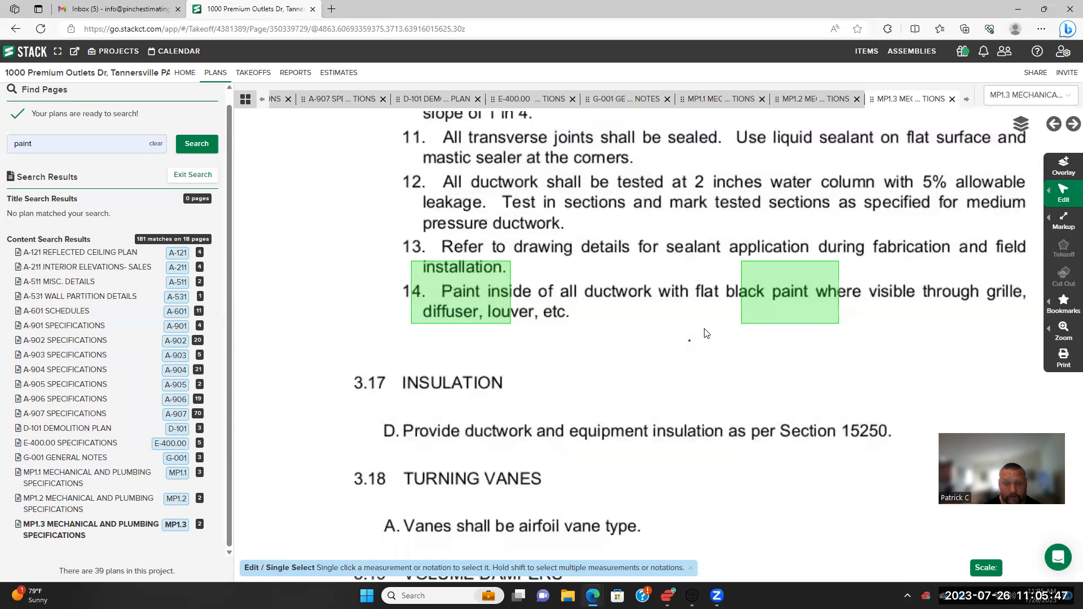
pyautogui.scroll(-2, 699, 338)
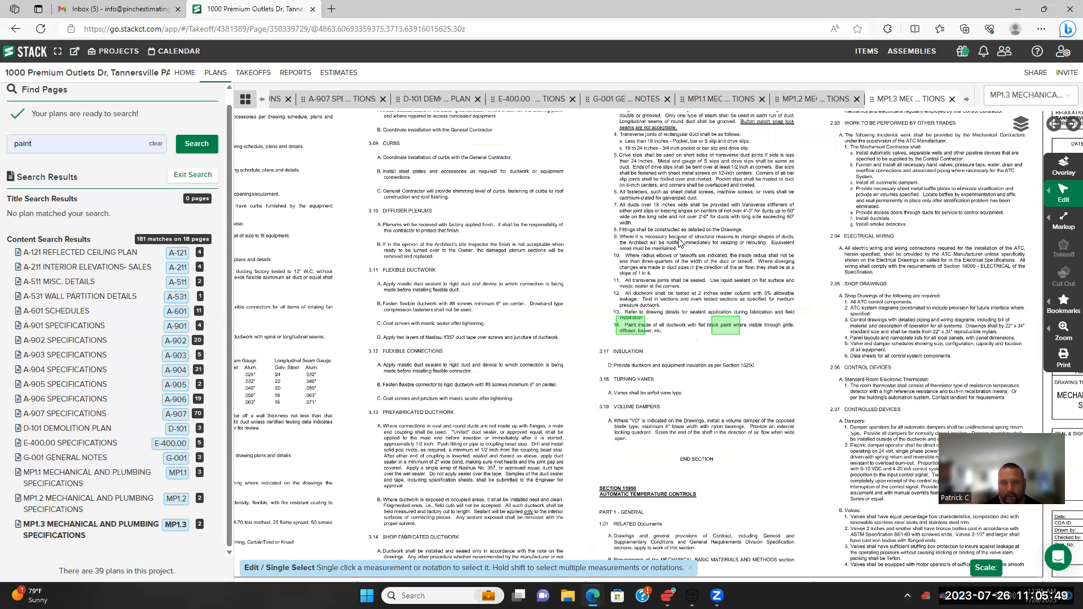
pyautogui.scroll(-3, 555, 220)
pyautogui.moveTo(533, 288); pyautogui.dragTo(532, 295)
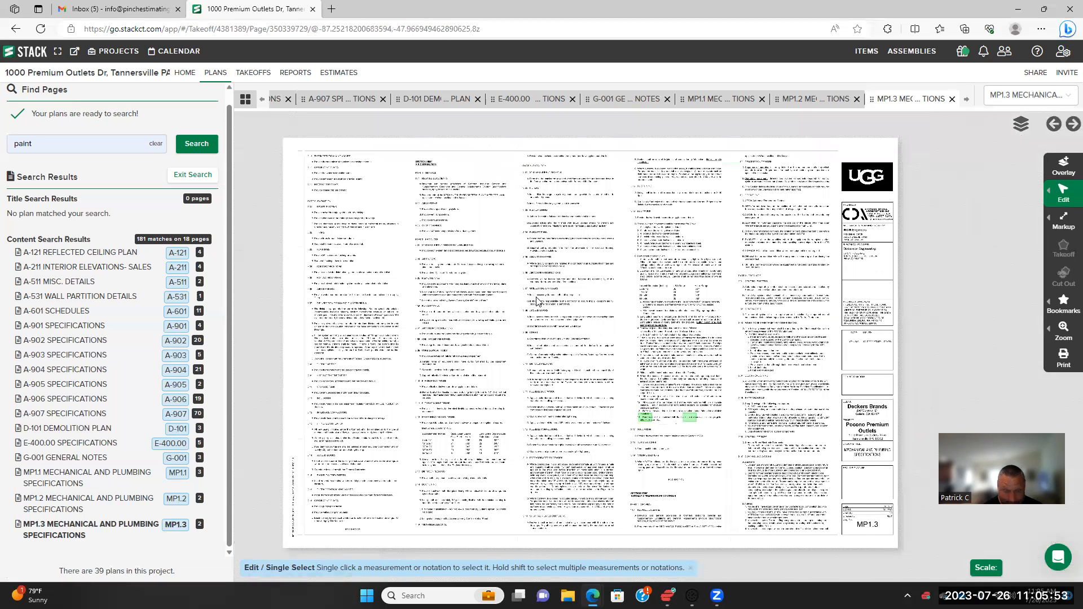
pyautogui.scroll(-1, 535, 299)
pyautogui.scroll(-1, 536, 299)
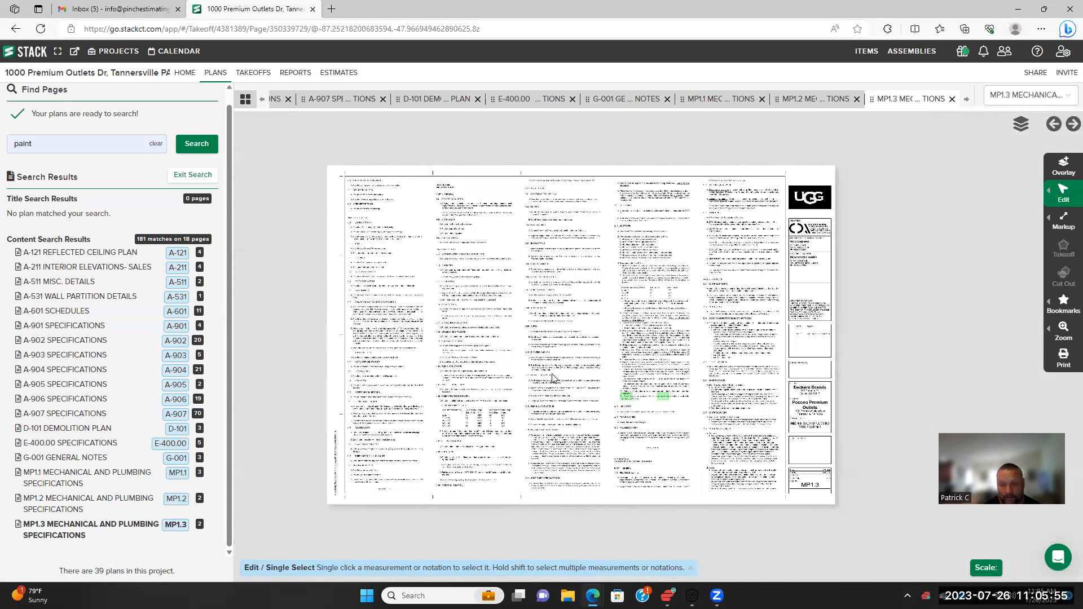
# Highlight "Paint" and "paint" in item 14 about ductwork visible through grilles, diffusers and louvers, above section 3.17 Insulation
pyautogui.scroll(5, 553, 378)
pyautogui.scroll(4, 745, 454)
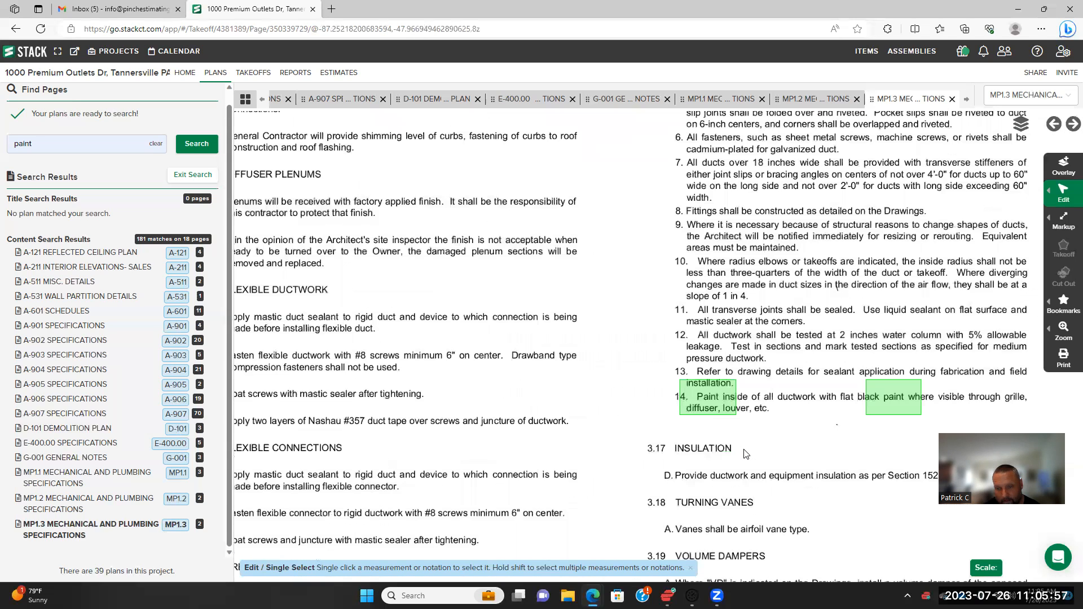
pyautogui.moveTo(1064, 220)
pyautogui.click(991, 219)
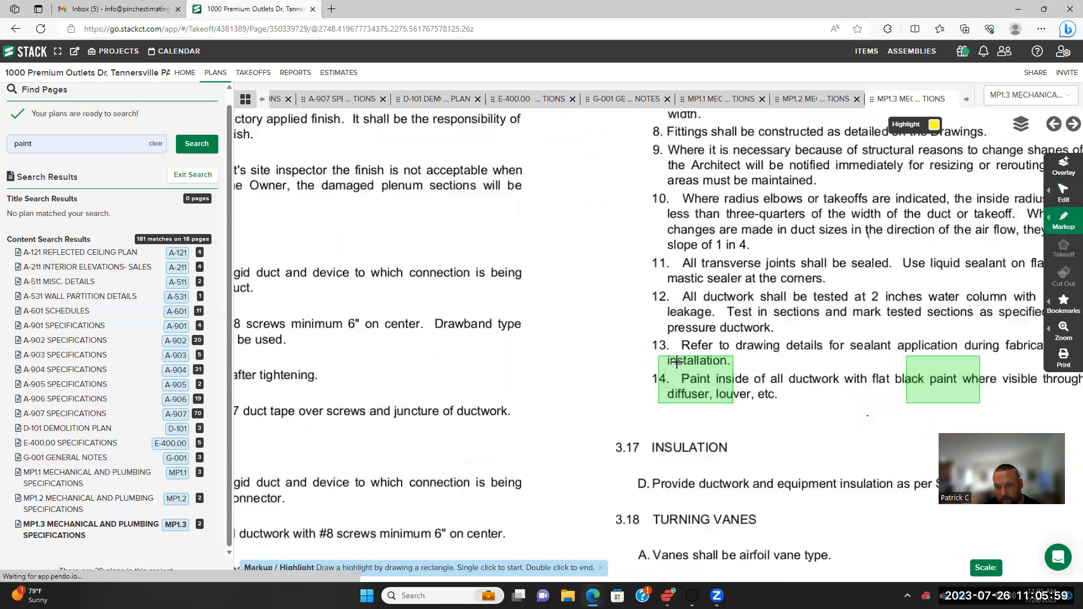
pyautogui.click(677, 367)
pyautogui.doubleClick(715, 386)
pyautogui.click(928, 369)
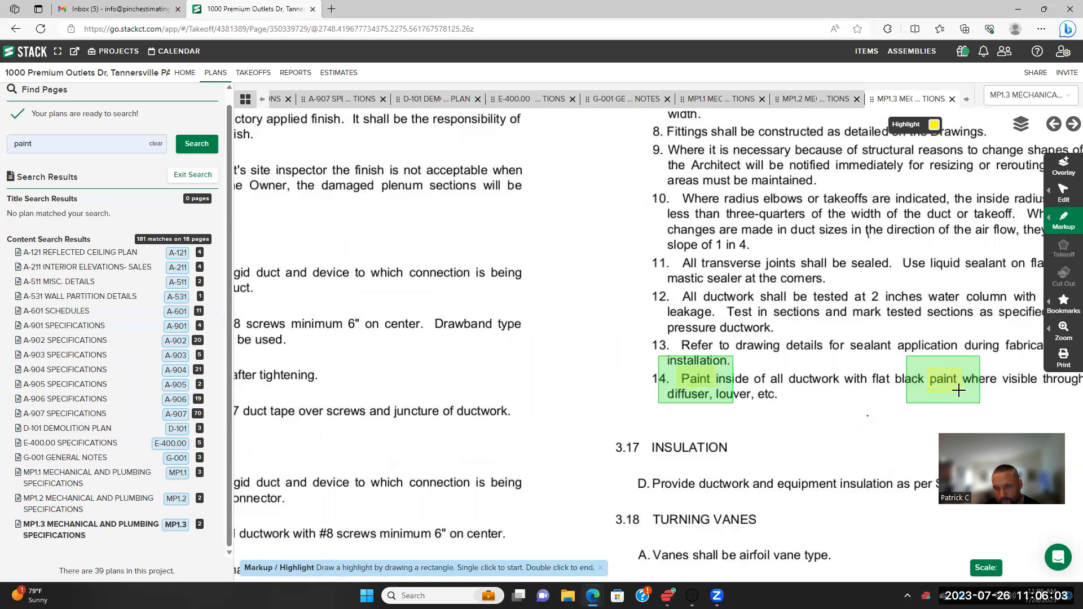
pyautogui.scroll(-1, 821, 362)
pyautogui.doubleClick(943, 382)
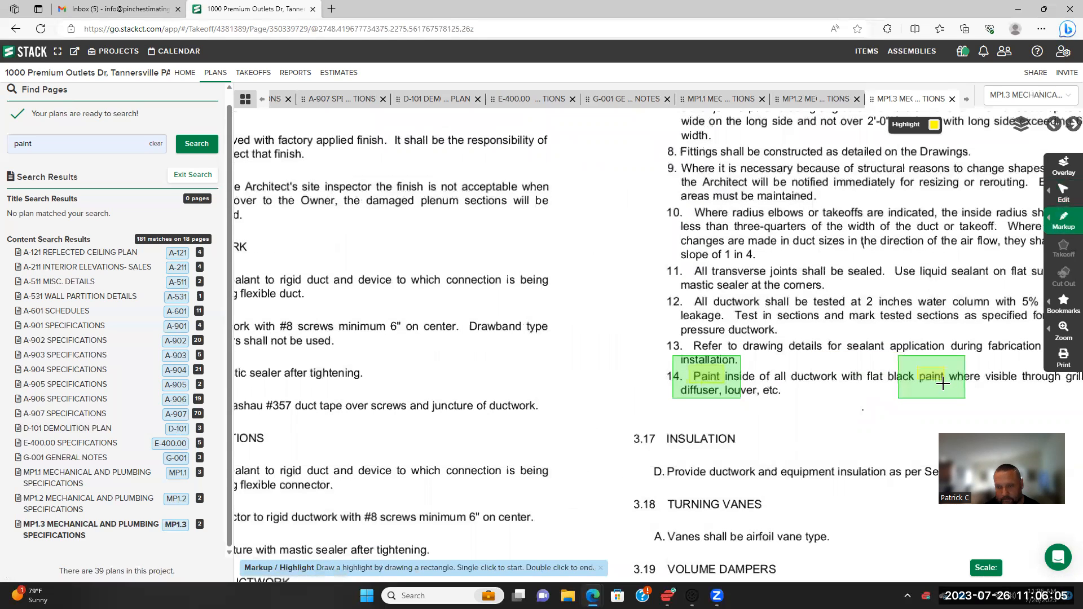
pyautogui.scroll(-1, 824, 342)
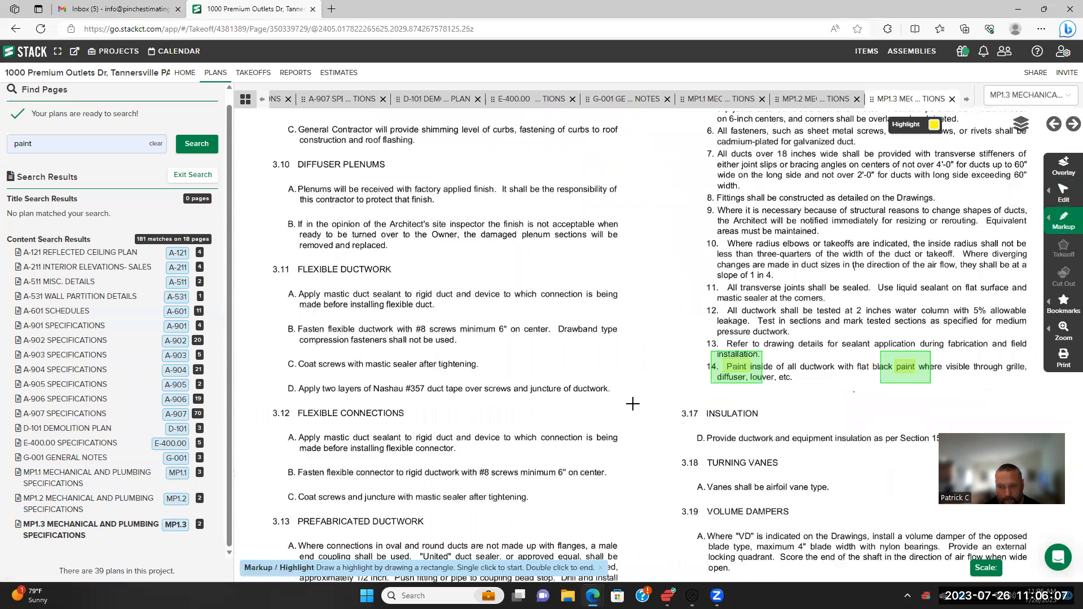
pyautogui.scroll(-3, 579, 416)
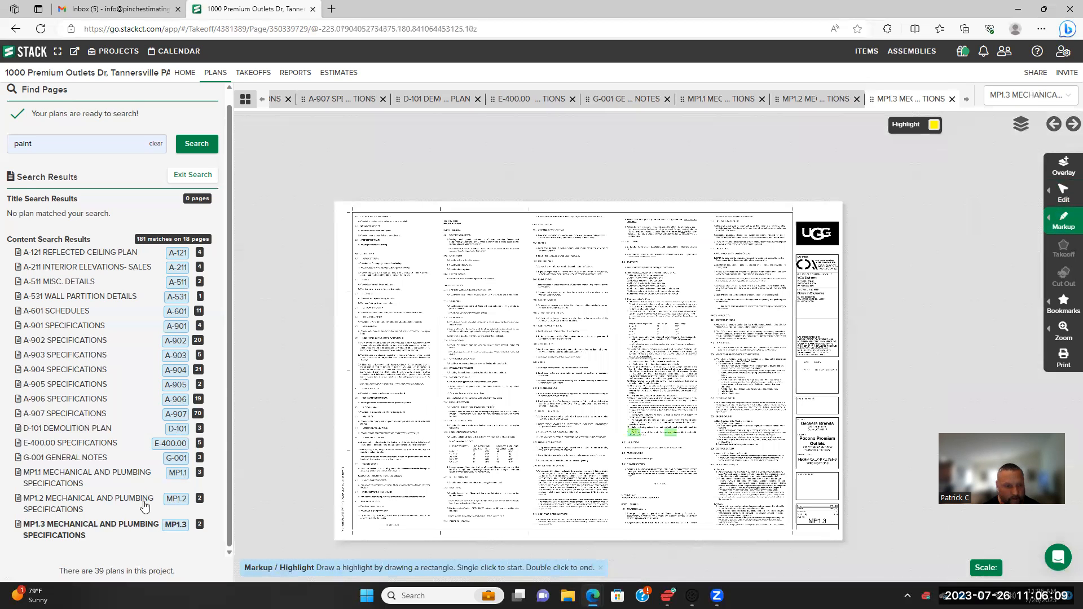
pyautogui.scroll(1, 86, 386)
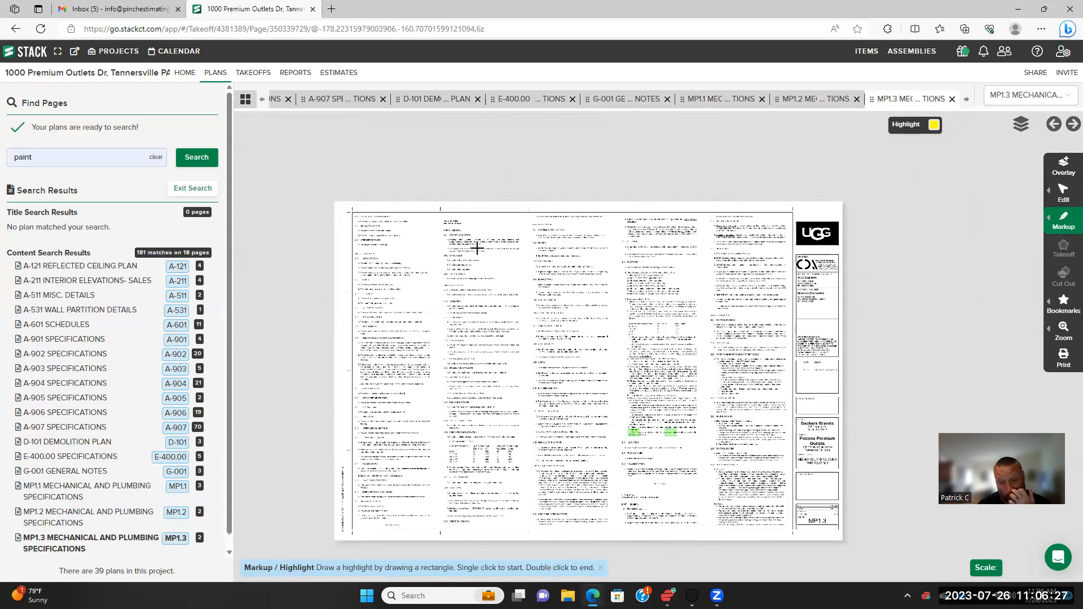
# Close all open plan sheets from A-121 through MP1.3, keeping only G-000 COVER SHEET and A-601 SCHEDULES open
pyautogui.click(263, 100)
pyautogui.click(262, 100)
pyautogui.click(263, 100)
pyautogui.click(262, 100)
pyautogui.click(262, 100)
pyautogui.click(263, 100)
pyautogui.click(262, 100)
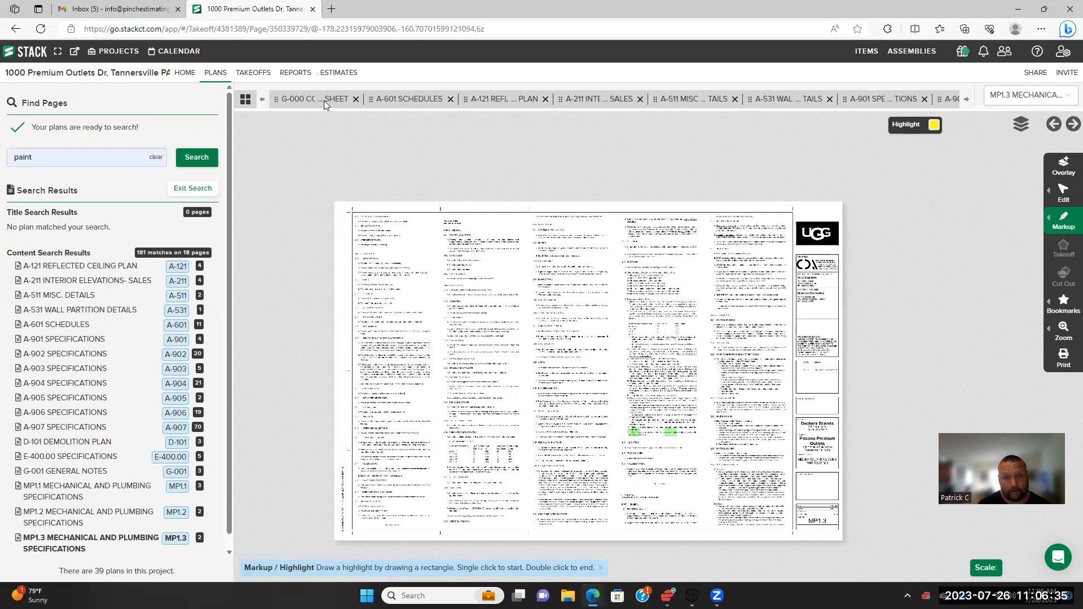
pyautogui.click(546, 101)
pyautogui.click(545, 100)
pyautogui.click(545, 100)
pyautogui.click(546, 100)
pyautogui.click(545, 100)
pyautogui.click(546, 100)
pyautogui.click(545, 100)
pyautogui.click(546, 99)
pyautogui.click(545, 100)
pyautogui.click(546, 100)
pyautogui.click(546, 100)
pyautogui.click(545, 100)
pyautogui.click(545, 100)
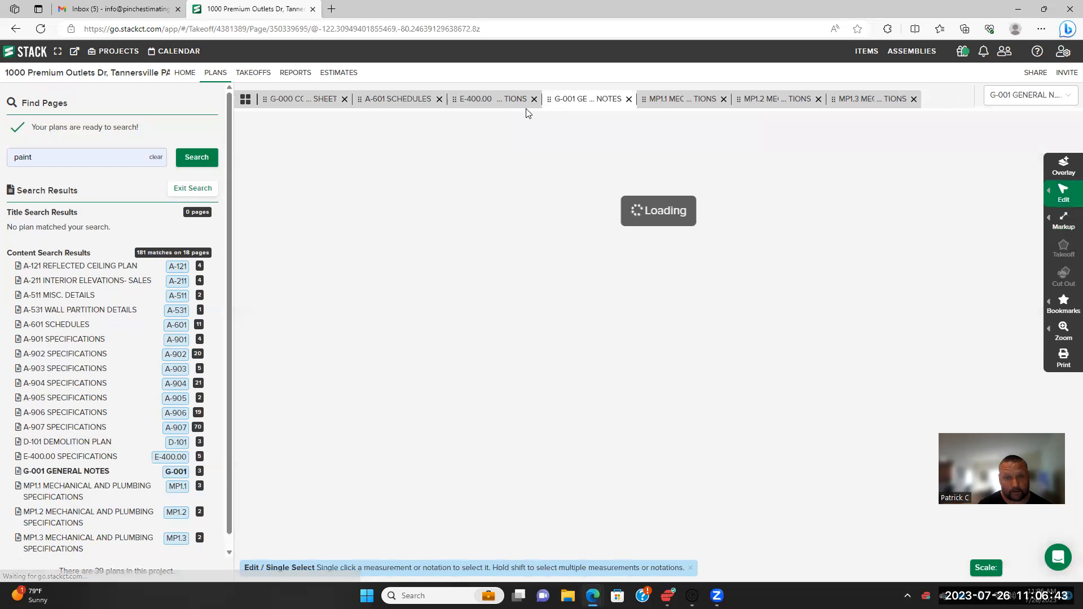
pyautogui.click(534, 99)
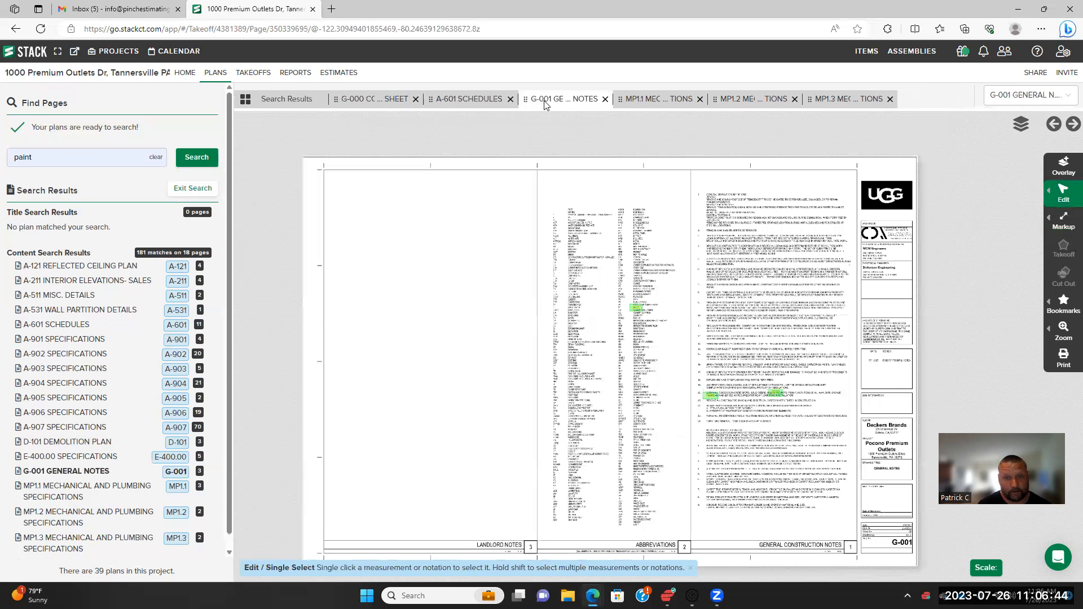
pyautogui.click(605, 99)
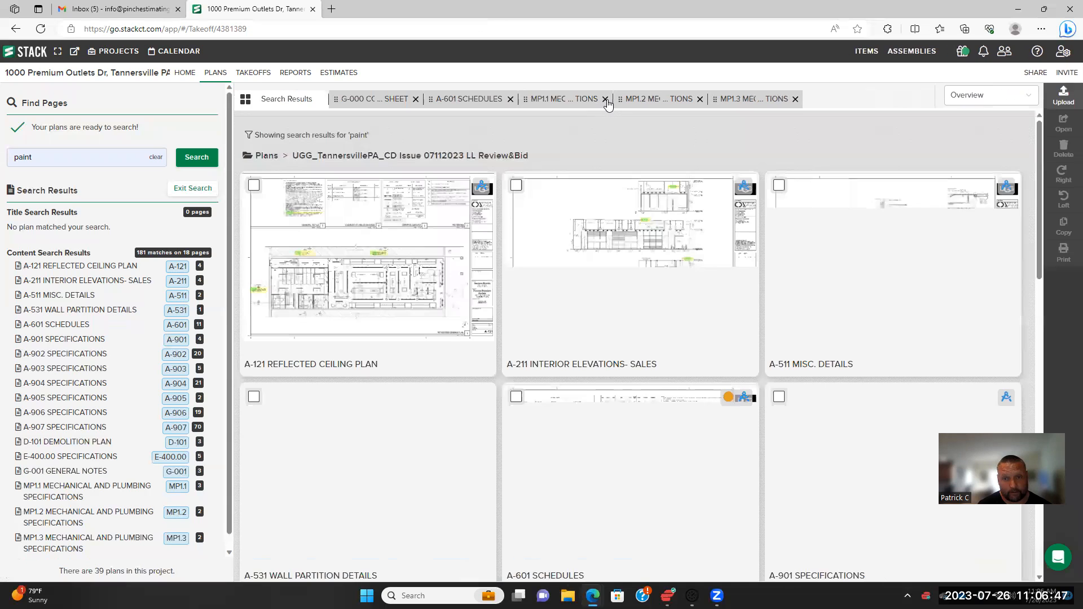
pyautogui.click(606, 99)
pyautogui.click(605, 100)
pyautogui.click(605, 99)
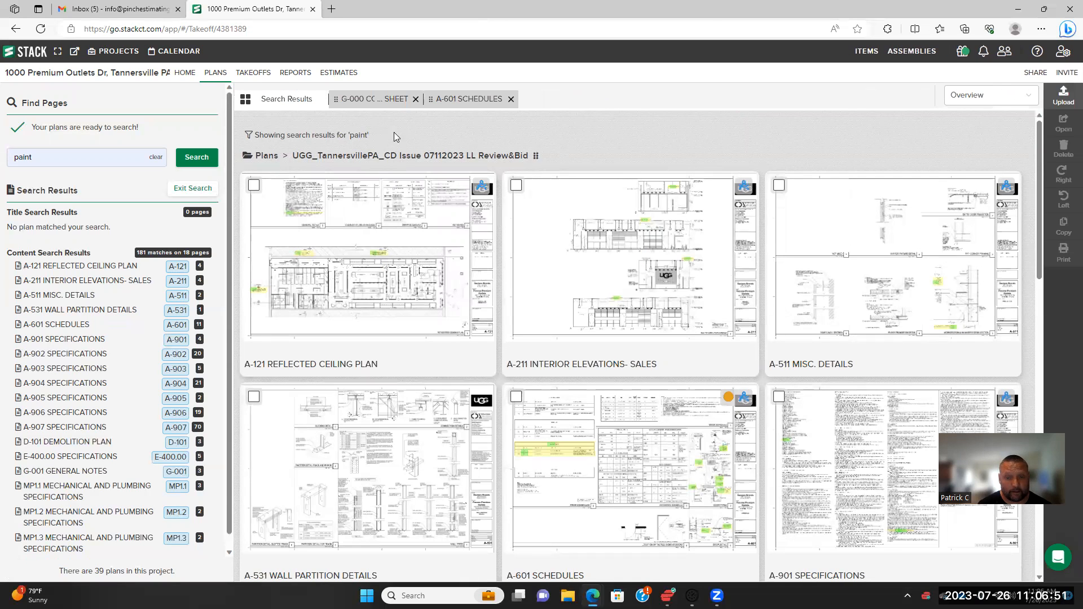
# Open the A-101 Construction and Finish Floor Plan through its link in the drawing index on the G-000 cover sheet
pyautogui.click(372, 99)
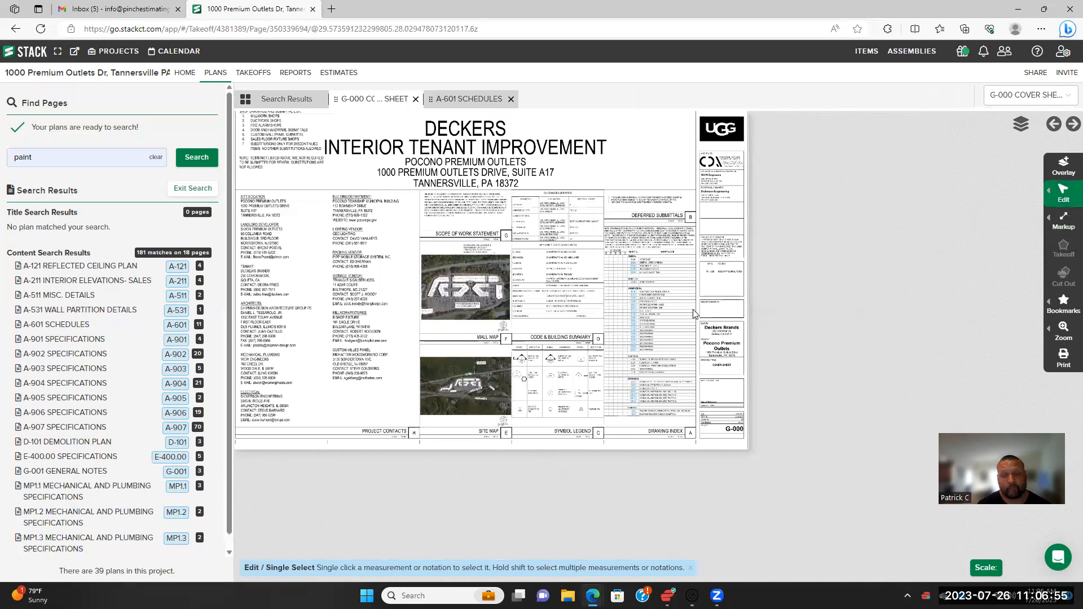
pyautogui.scroll(4, 691, 314)
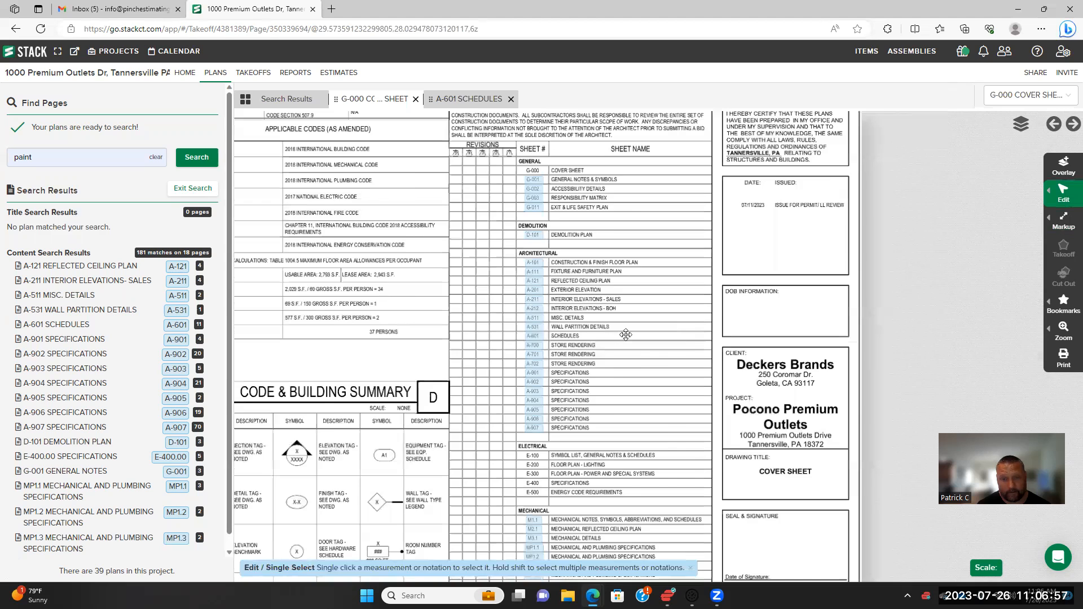
pyautogui.scroll(4, 627, 336)
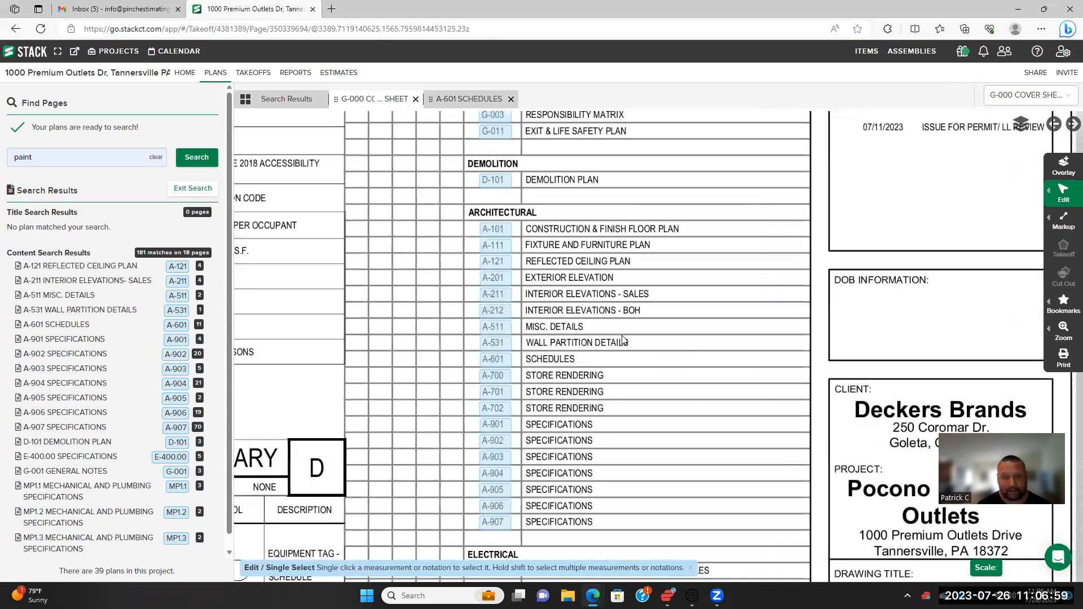
pyautogui.scroll(1, 623, 341)
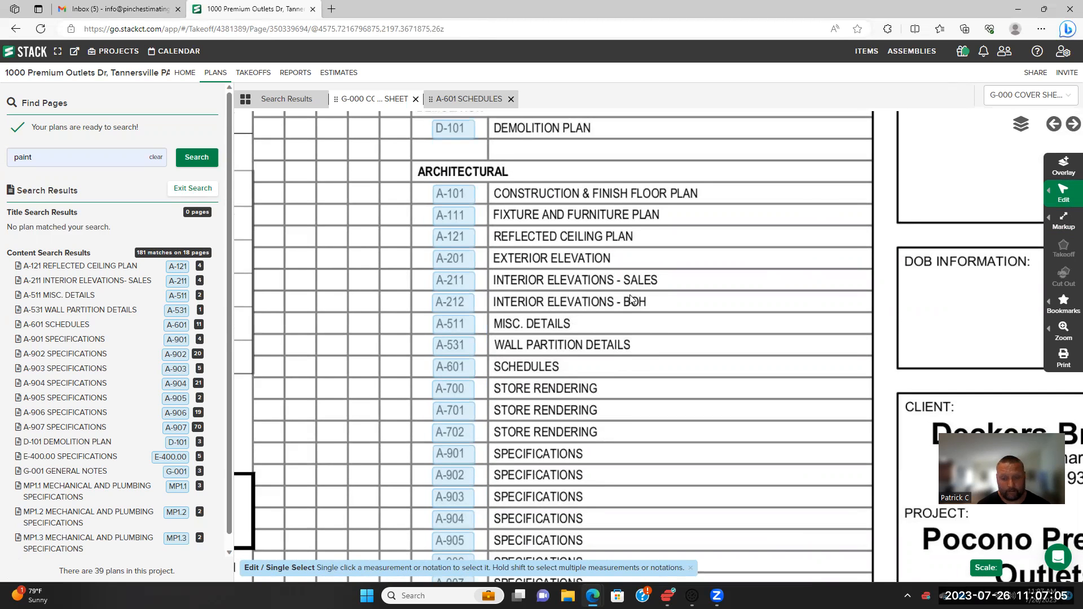
pyautogui.scroll(-2, 630, 301)
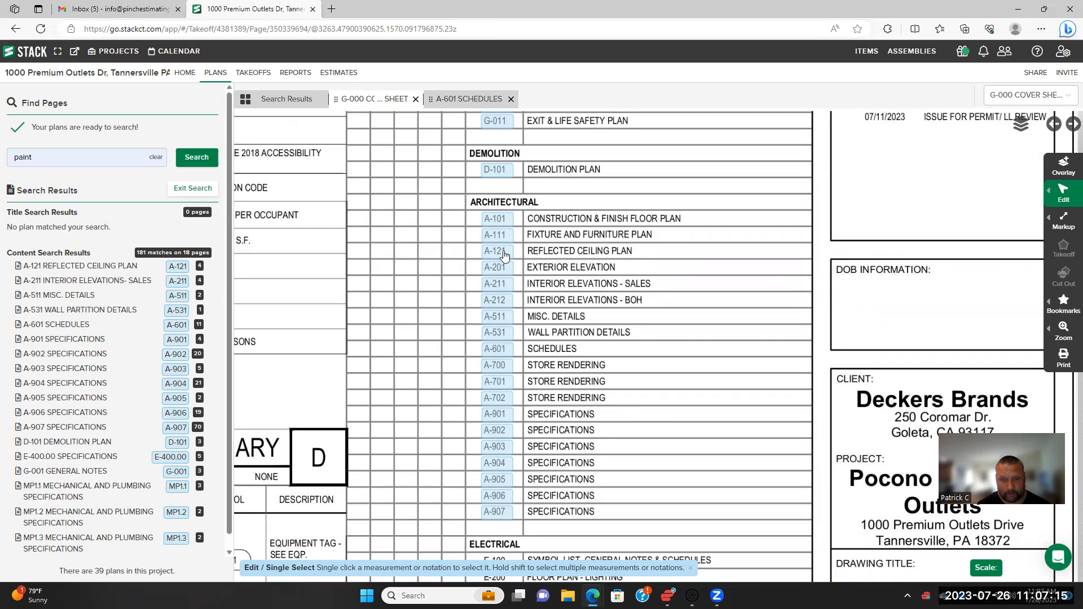
pyautogui.click(504, 220)
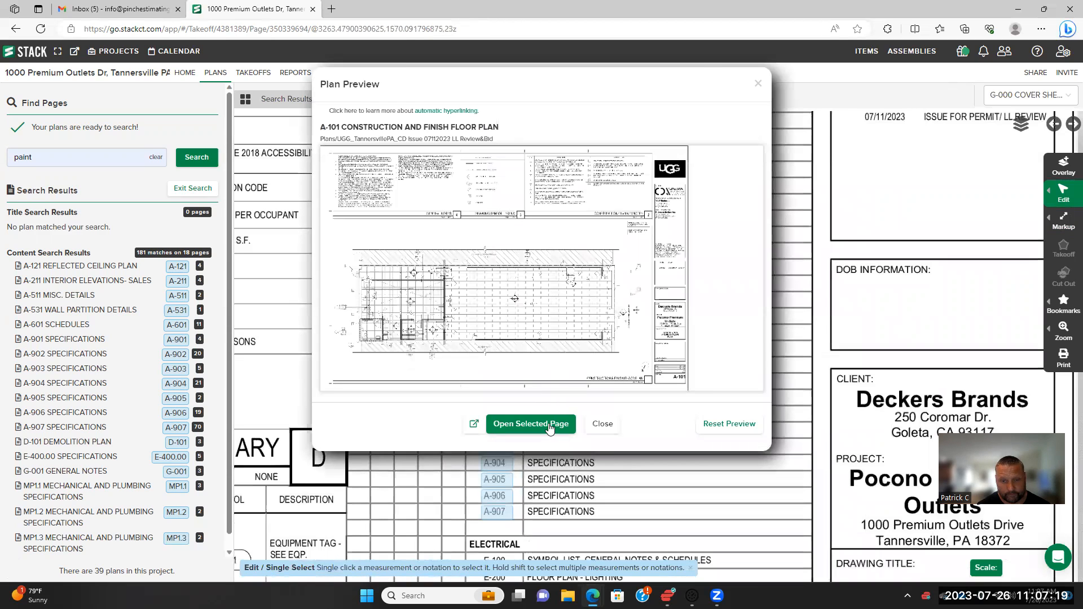
pyautogui.click(550, 427)
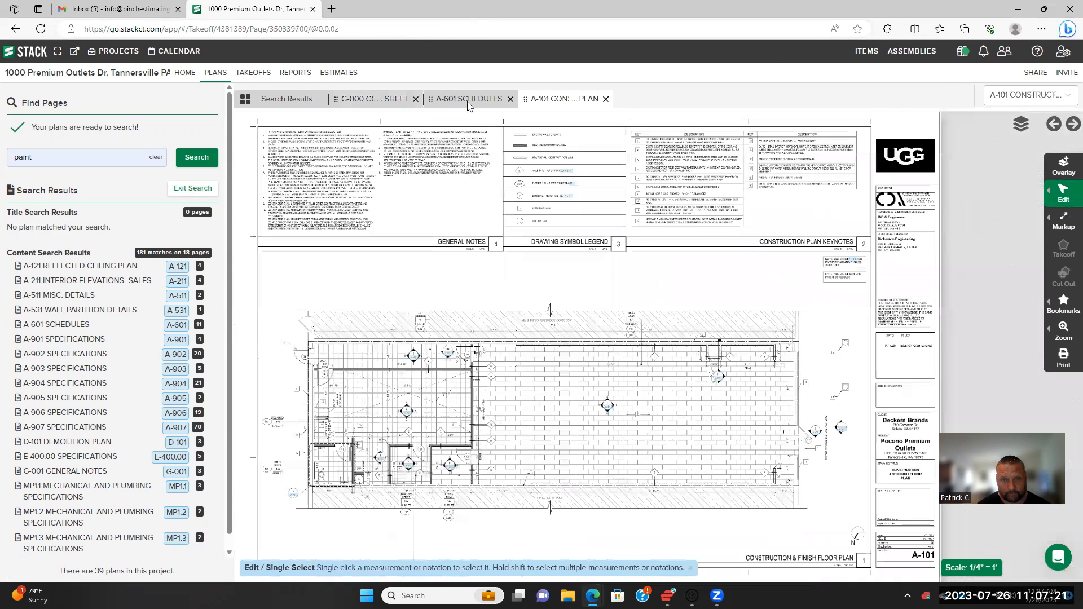
# Check the A-601 finish schedules, and open the A-121 Reflected Ceiling Plan from the drawing index on the G-000 cover sheet
pyautogui.click(467, 100)
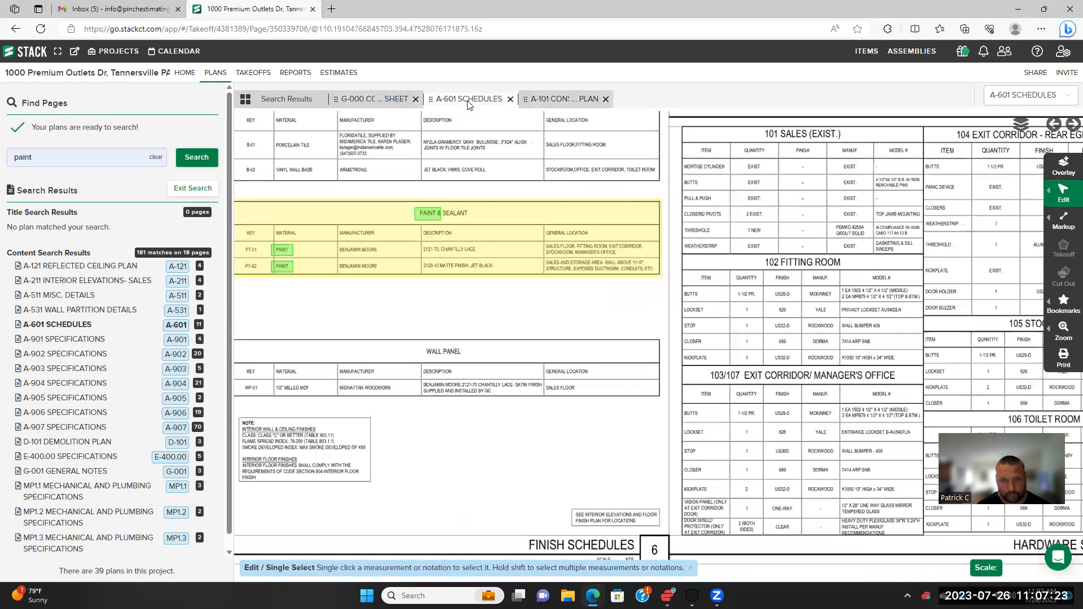
pyautogui.click(392, 99)
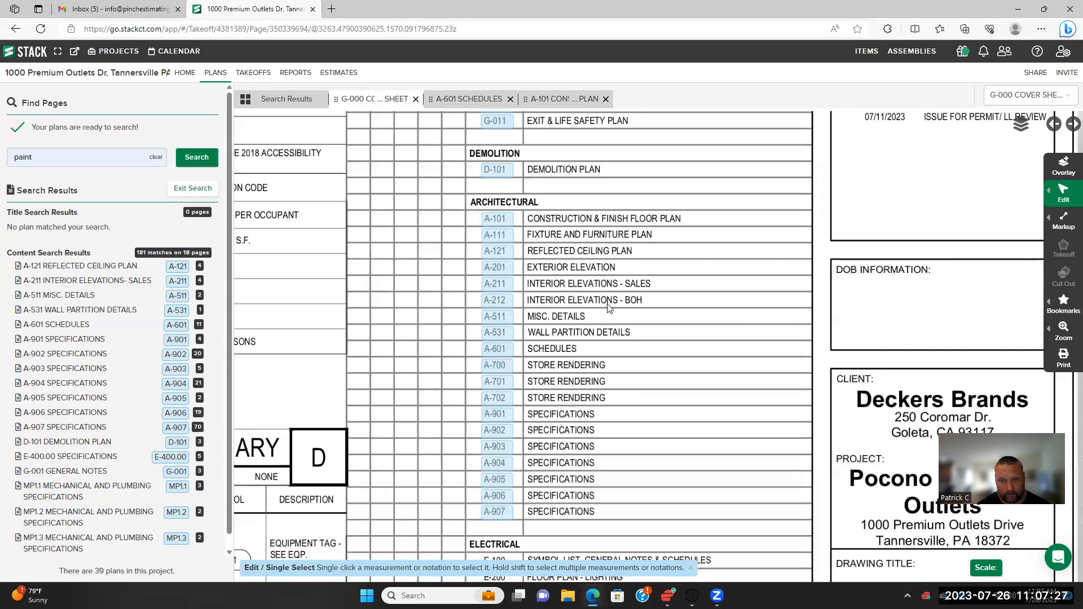
pyautogui.click(502, 254)
pyautogui.click(541, 425)
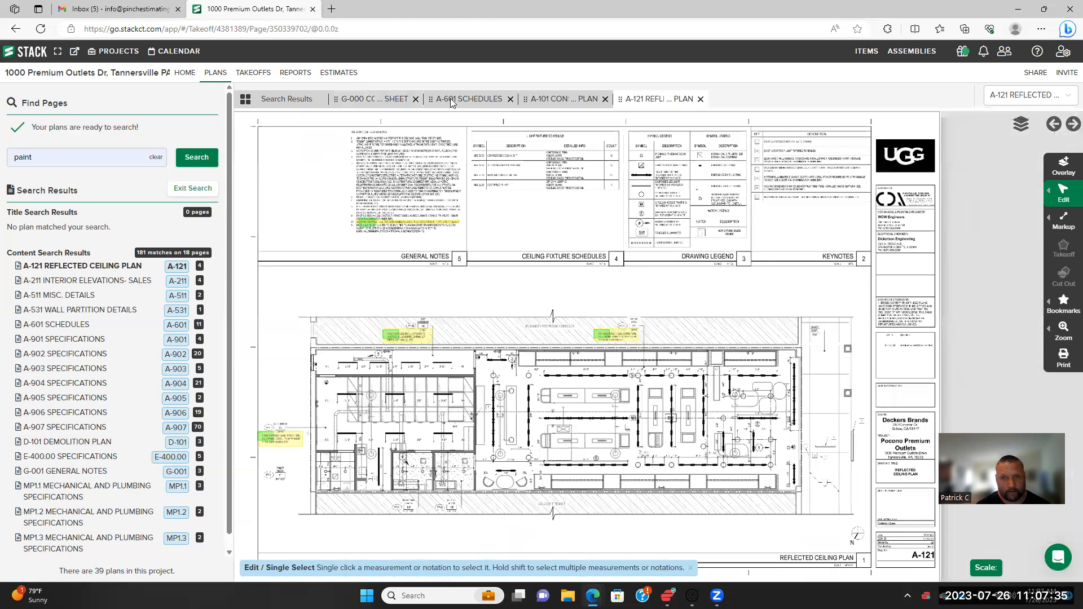
# Check the paint entries in the A-601 finish schedules and return to the A-101 Construction and Finish Floor Plan
pyautogui.click(451, 100)
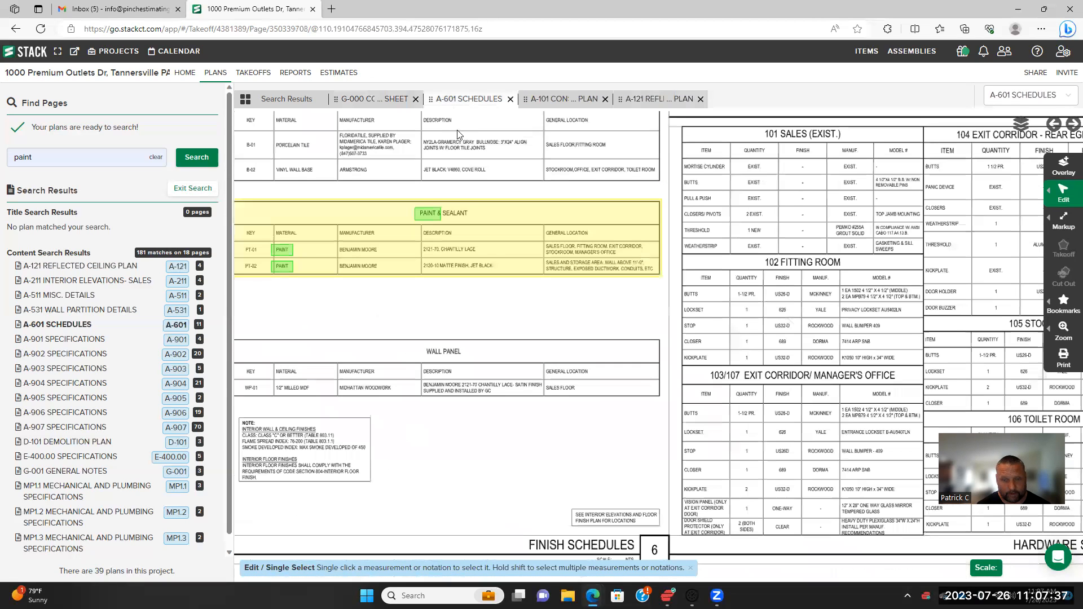
pyautogui.click(569, 99)
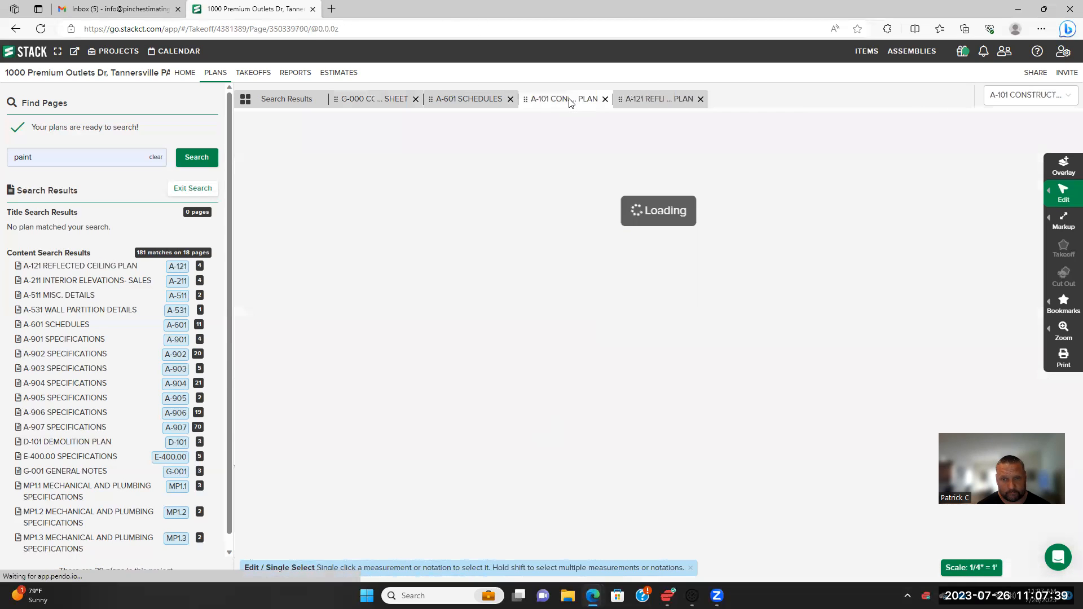
# Preview the A-201 Exterior Elevation from the drawing index on the G-000 cover sheet and open it as a full page
pyautogui.click(390, 104)
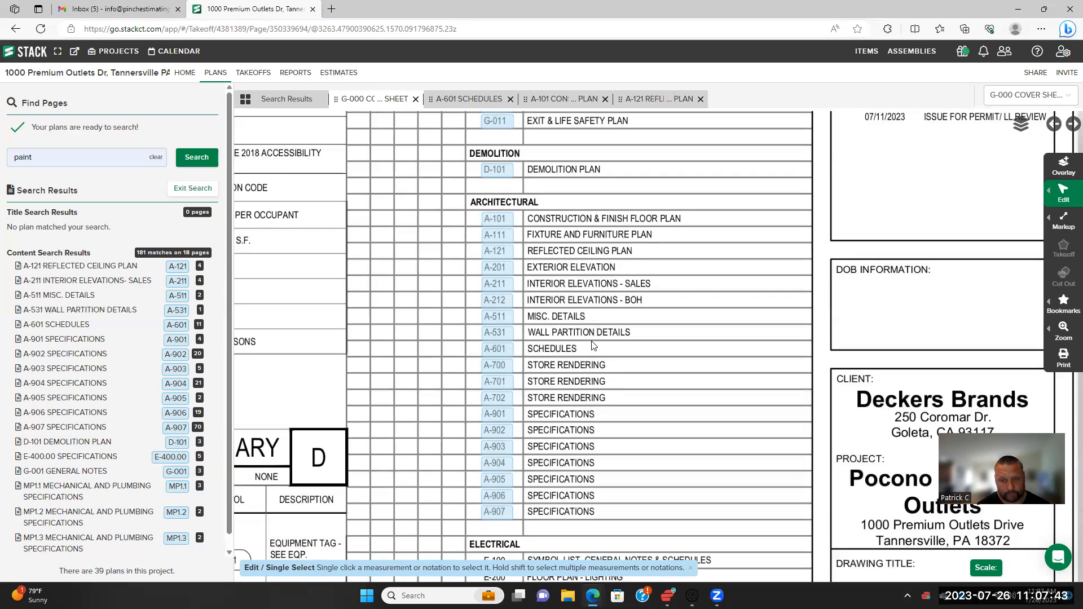
pyautogui.scroll(-1, 592, 345)
pyautogui.scroll(-1, 573, 406)
pyautogui.scroll(3, 552, 377)
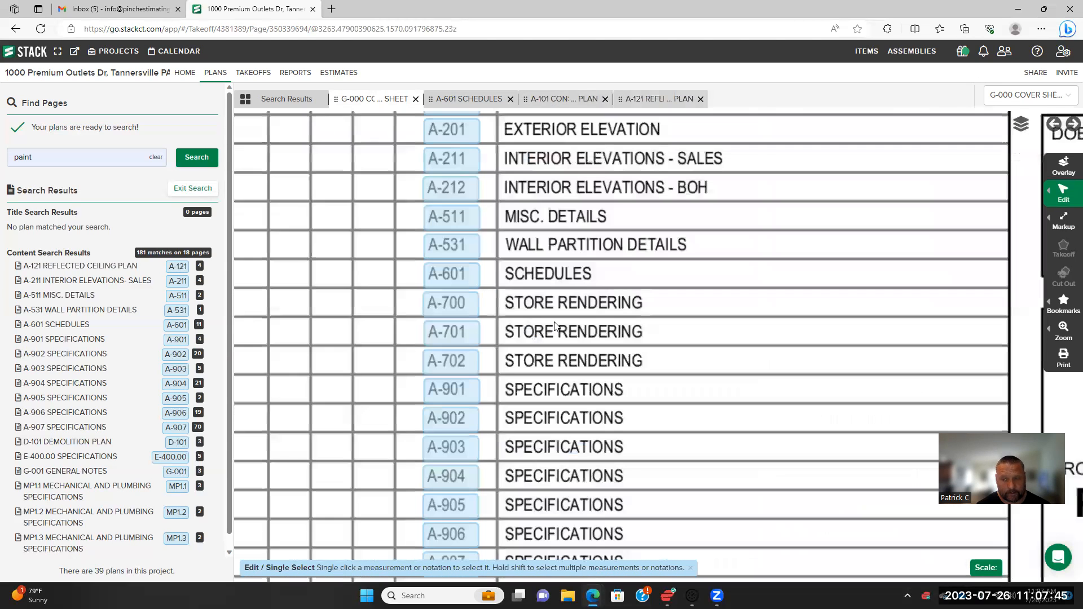
pyautogui.moveTo(546, 336); pyautogui.dragTo(540, 388)
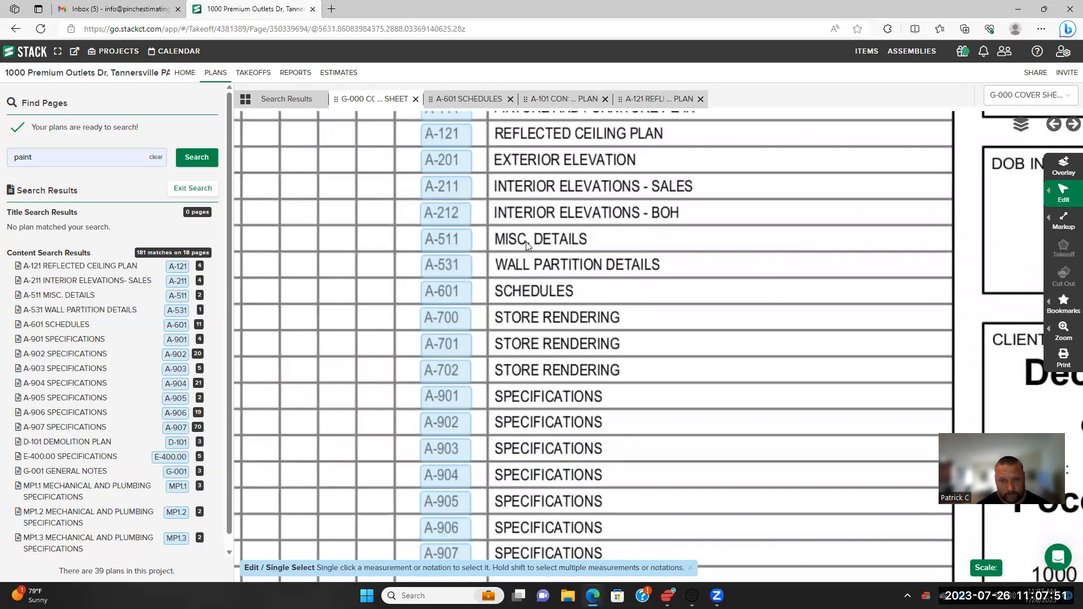
pyautogui.moveTo(527, 208); pyautogui.dragTo(548, 270)
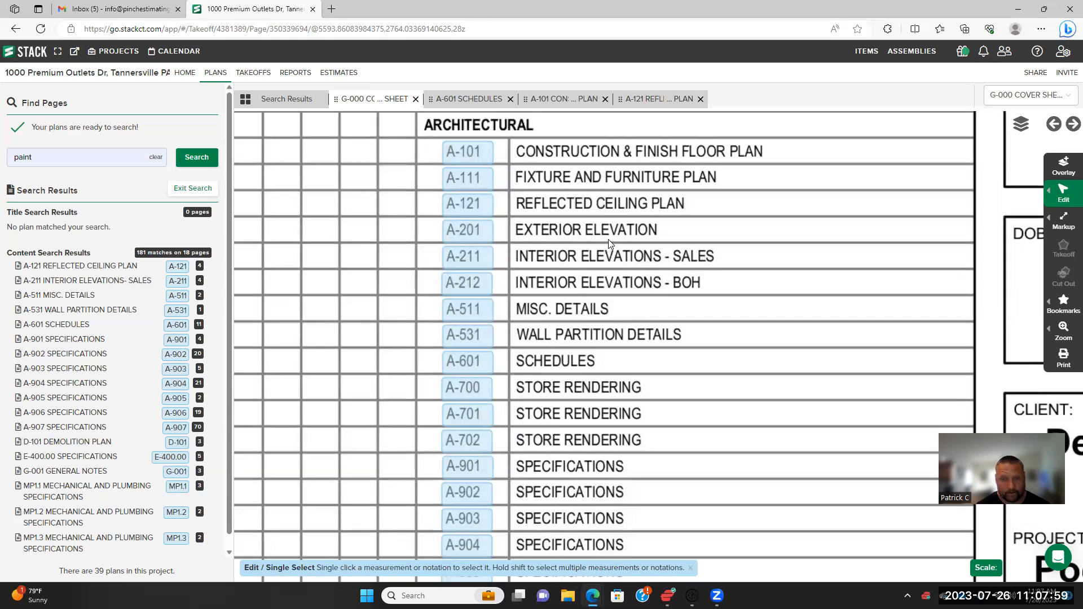
pyautogui.click(452, 232)
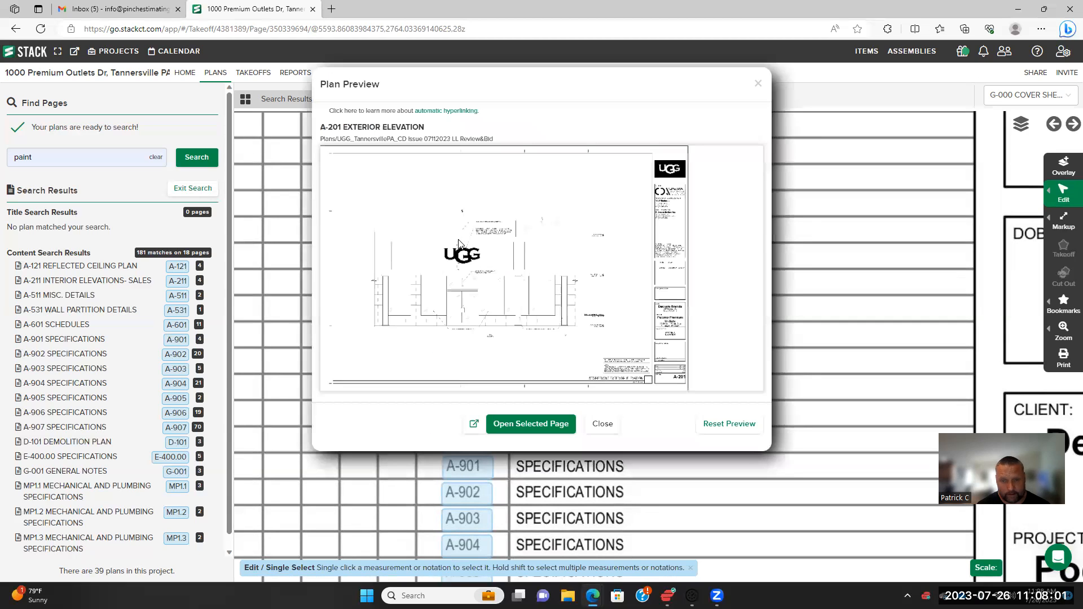
pyautogui.scroll(3, 434, 306)
pyautogui.scroll(1, 462, 306)
pyautogui.moveTo(651, 245); pyautogui.dragTo(399, 320)
pyautogui.scroll(-3, 470, 306)
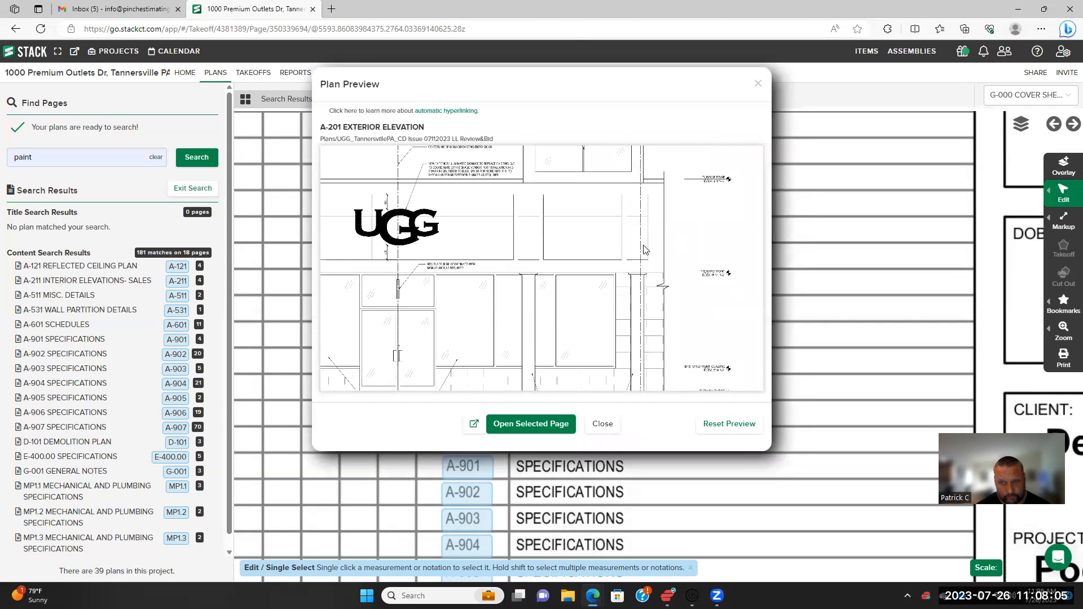
pyautogui.click(540, 427)
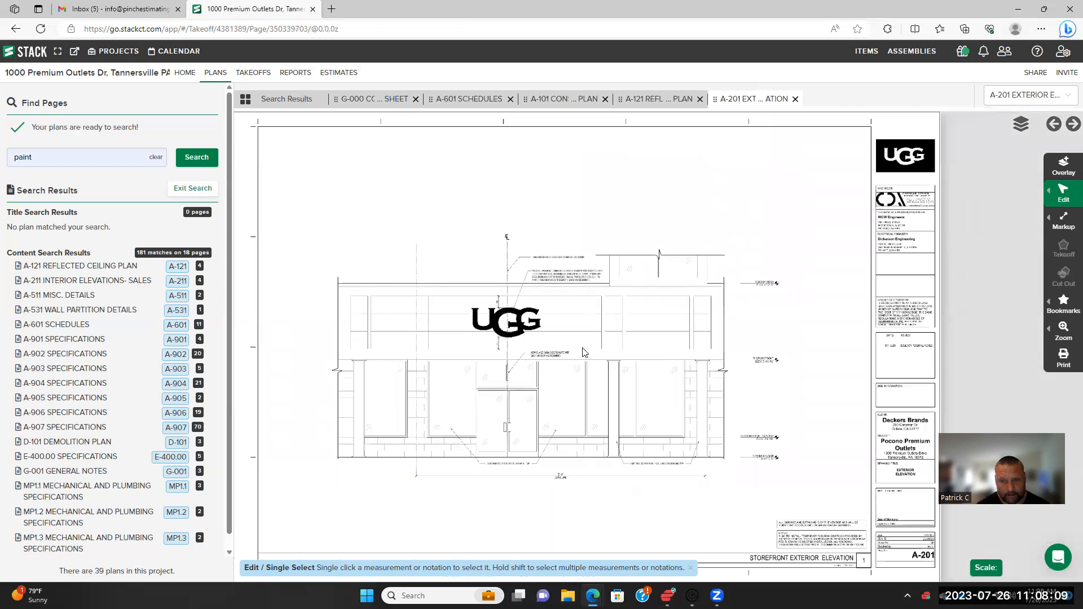
# Examine the storefront elevation and its signage and finish notes on A-201, and close the sheet
pyautogui.scroll(5, 583, 352)
pyautogui.scroll(-5, 698, 227)
pyautogui.scroll(1, 464, 342)
pyautogui.scroll(1, 464, 342)
pyautogui.moveTo(433, 289)
pyautogui.mouseDown()
pyautogui.moveTo(384, 394)
pyautogui.moveTo(384, 430)
pyautogui.mouseUp()
pyautogui.moveTo(540, 275); pyautogui.dragTo(504, 409)
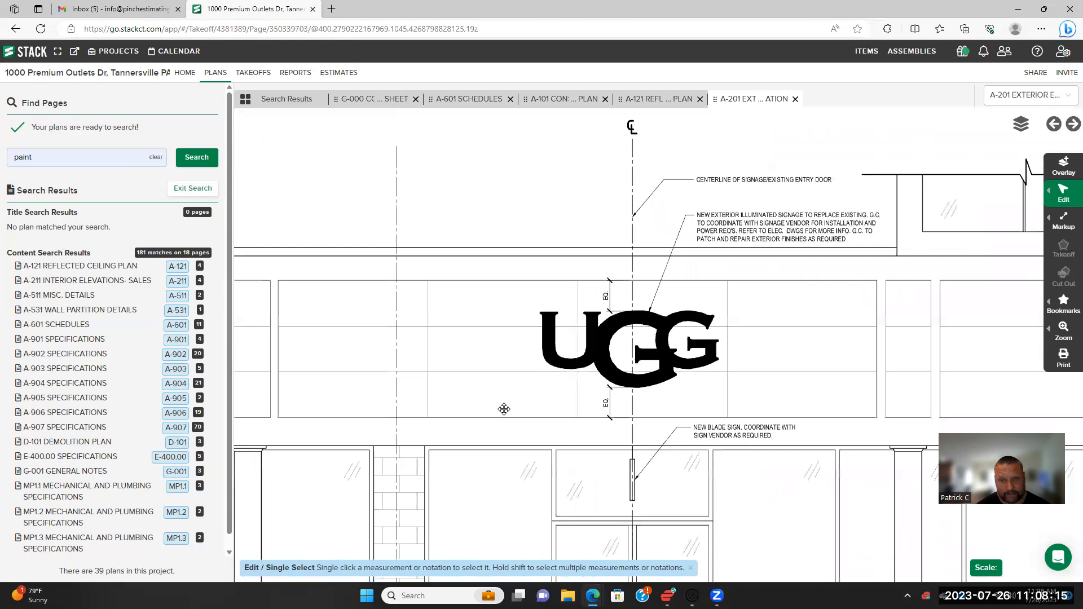
pyautogui.scroll(1, 838, 279)
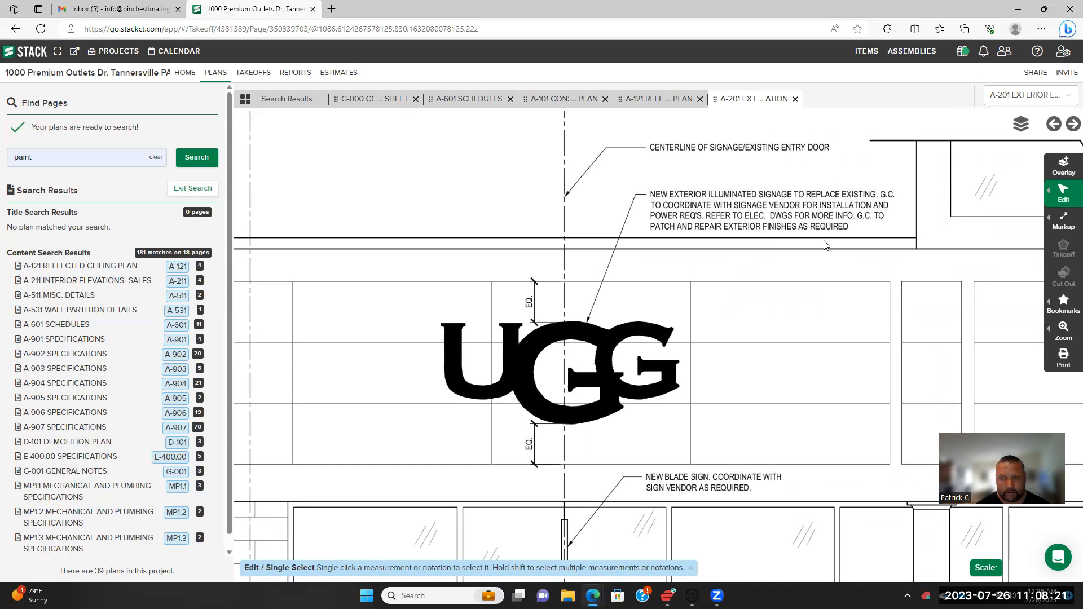
pyautogui.scroll(-4, 825, 244)
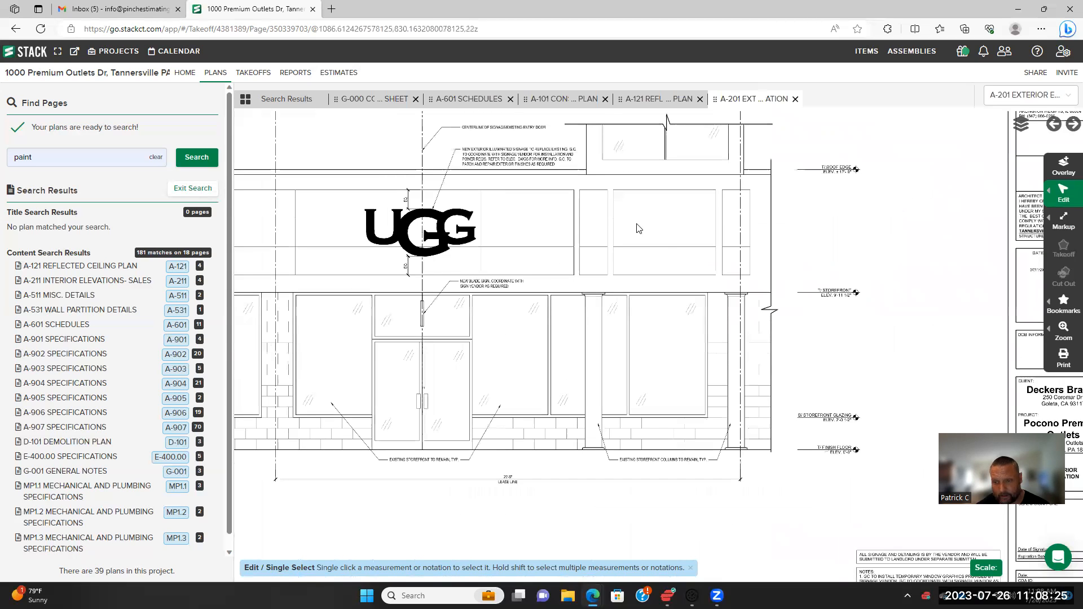
pyautogui.scroll(-2, 637, 228)
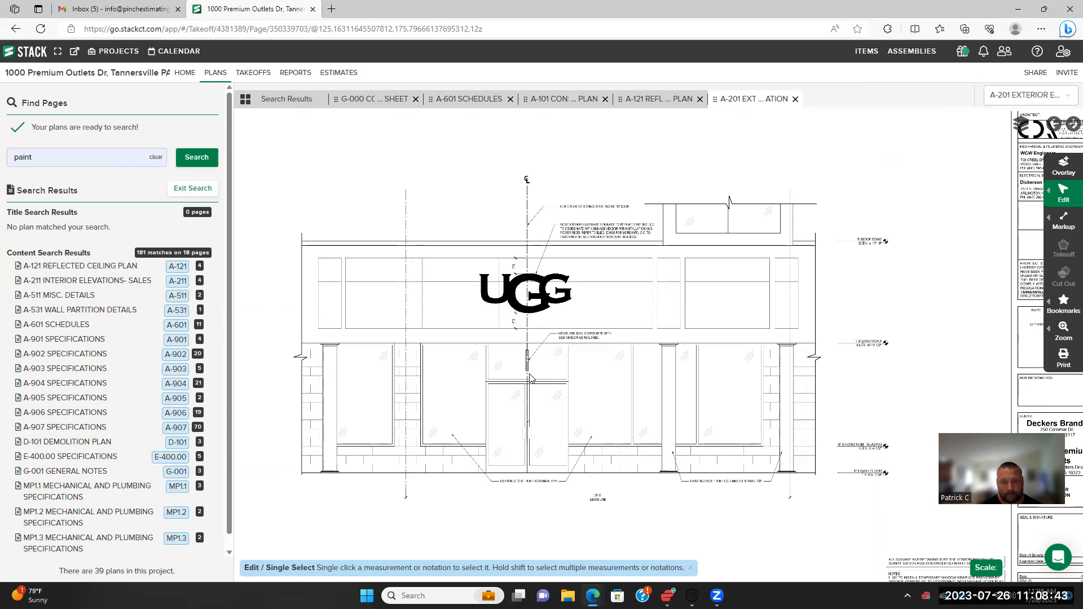
pyautogui.scroll(-3, 578, 457)
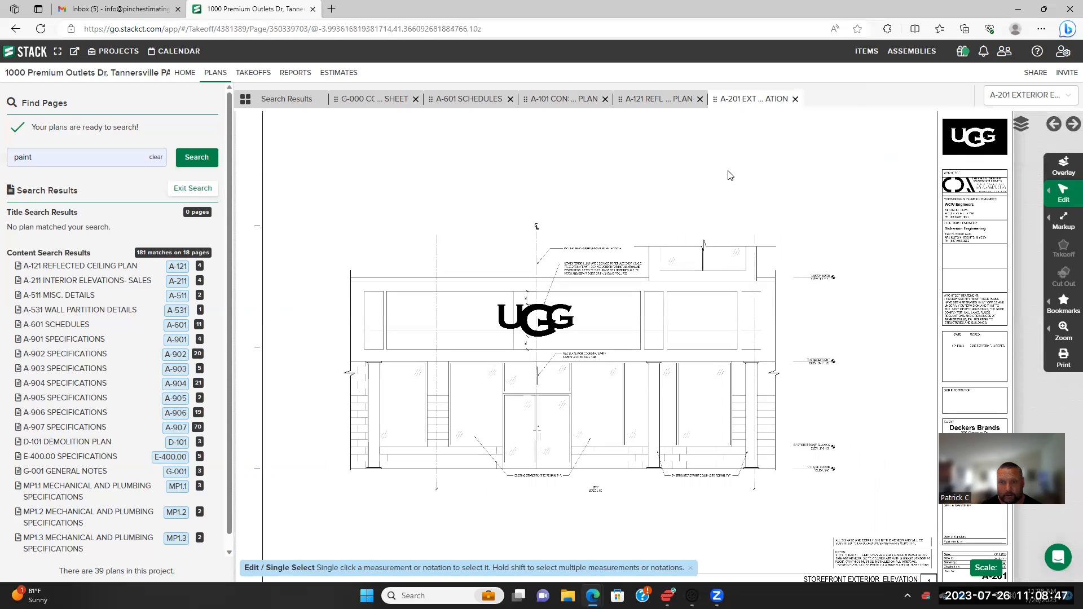
pyautogui.click(795, 100)
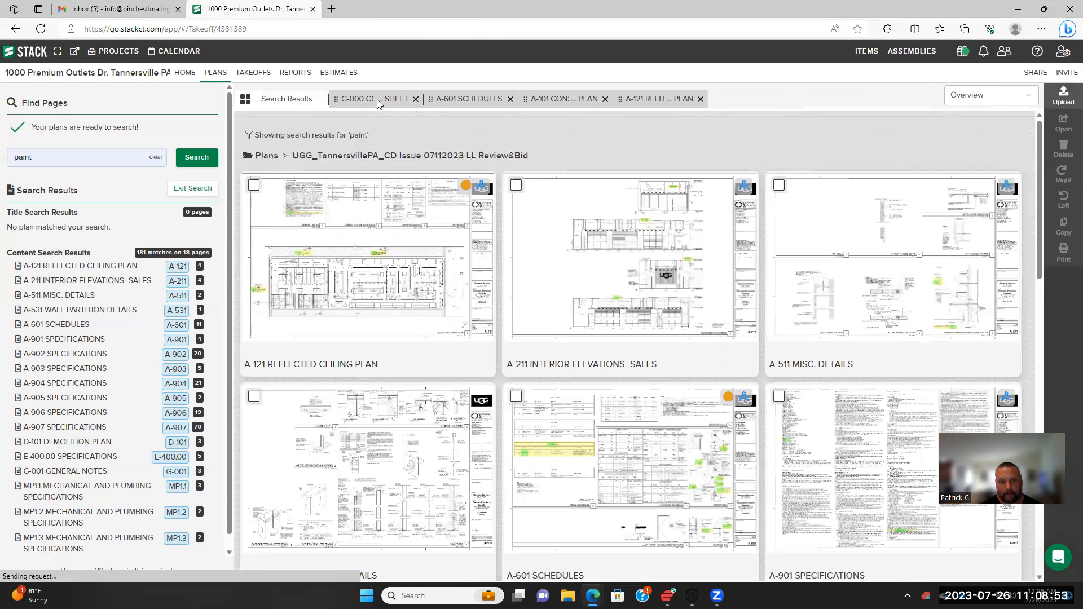
# Open the A-211 Interior Elevations - Sales sheet through its link in the drawing index on the G-000 cover sheet
pyautogui.click(377, 99)
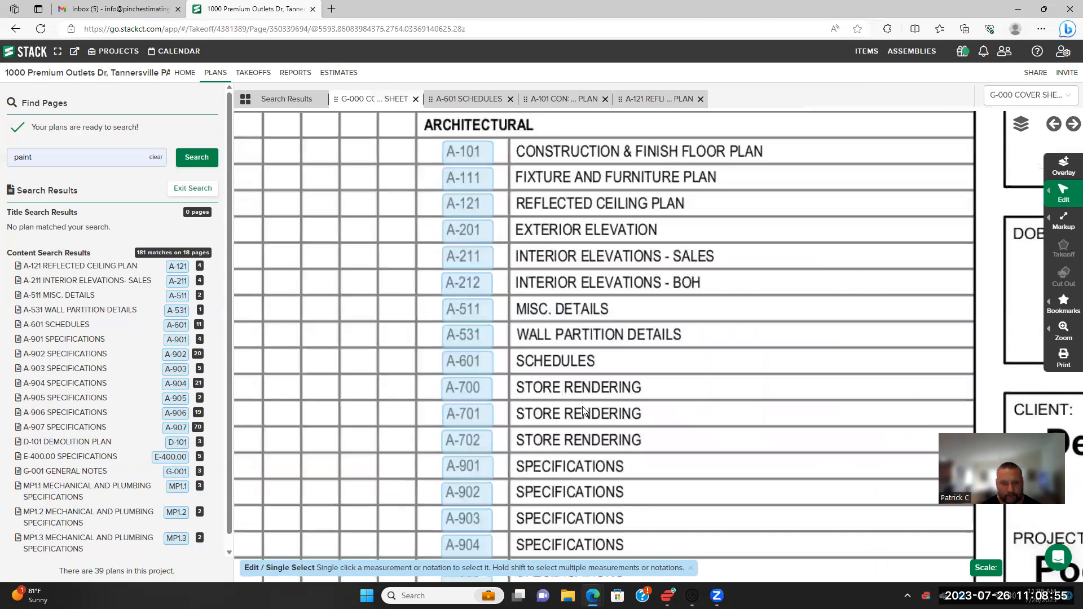
pyautogui.click(469, 260)
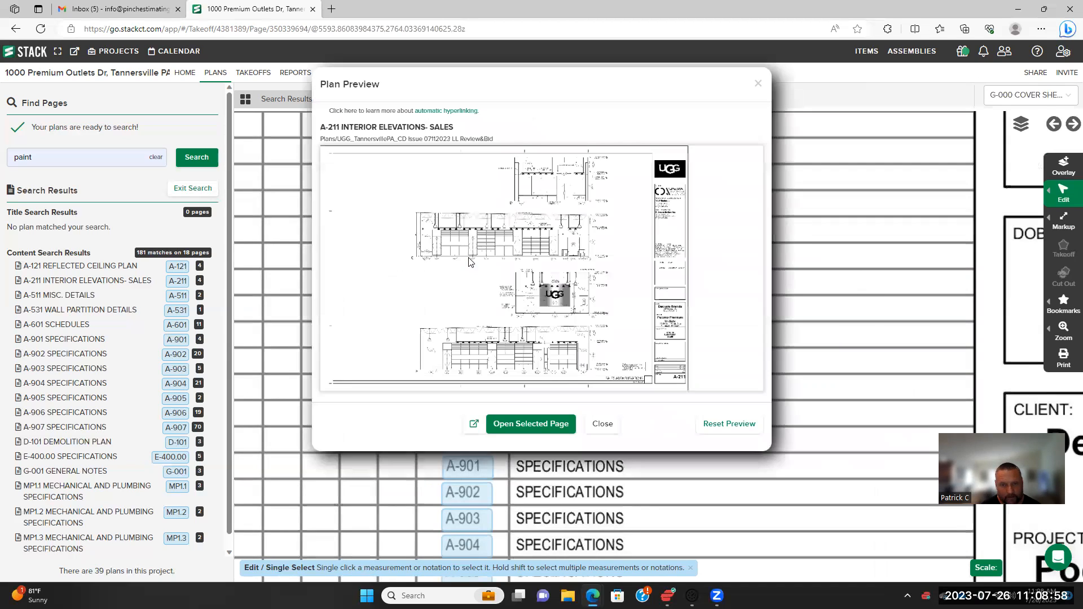
pyautogui.click(529, 430)
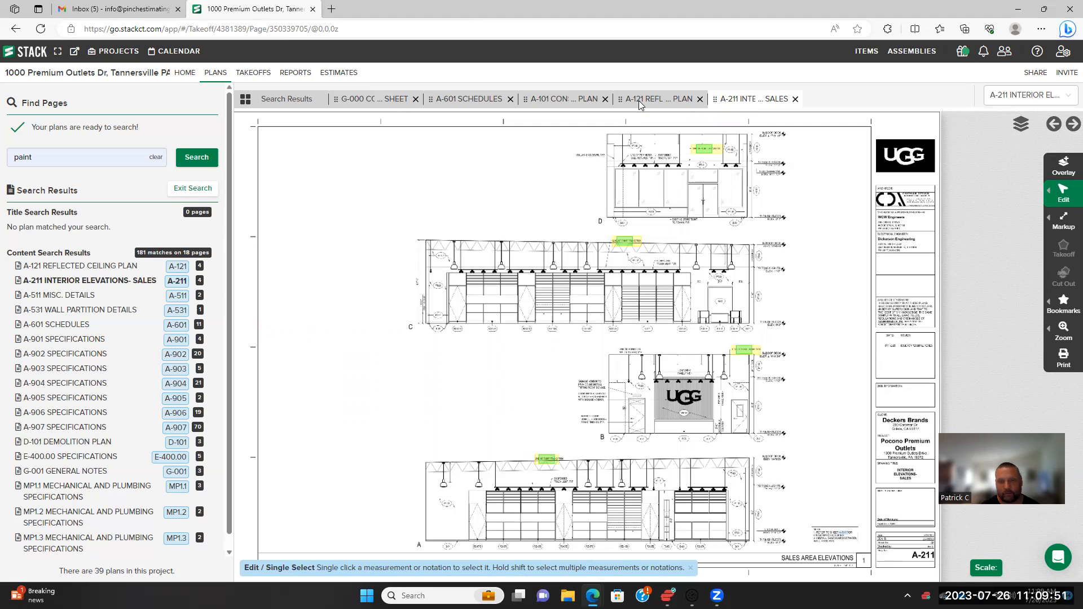
# Check the A-121 Reflected Ceiling Plan, and open A-212 Interior Elevations - BOH from the G-000 drawing index
pyautogui.click(639, 101)
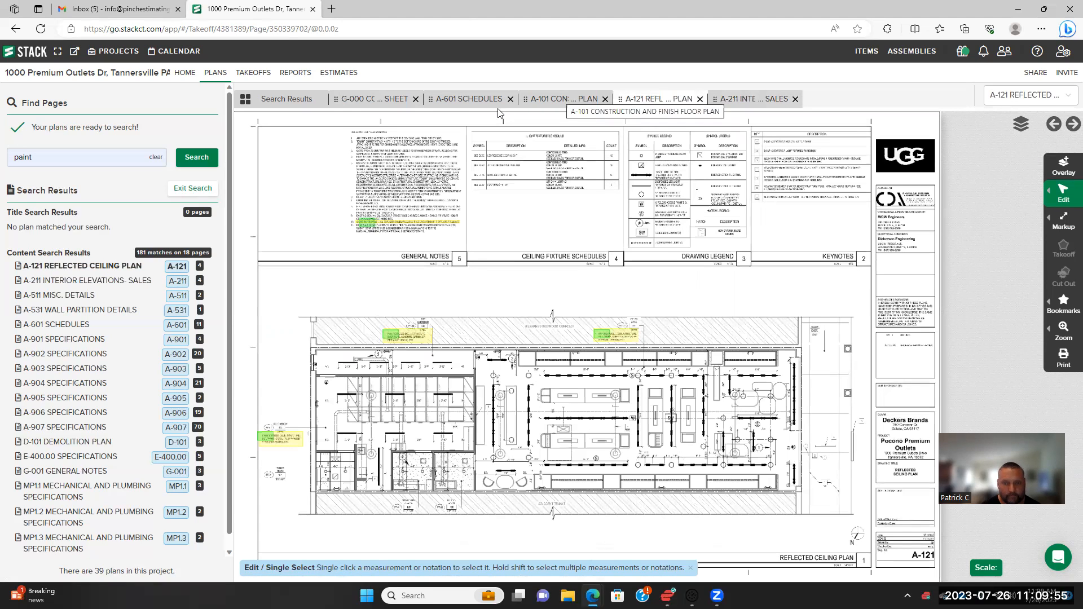
pyautogui.click(386, 103)
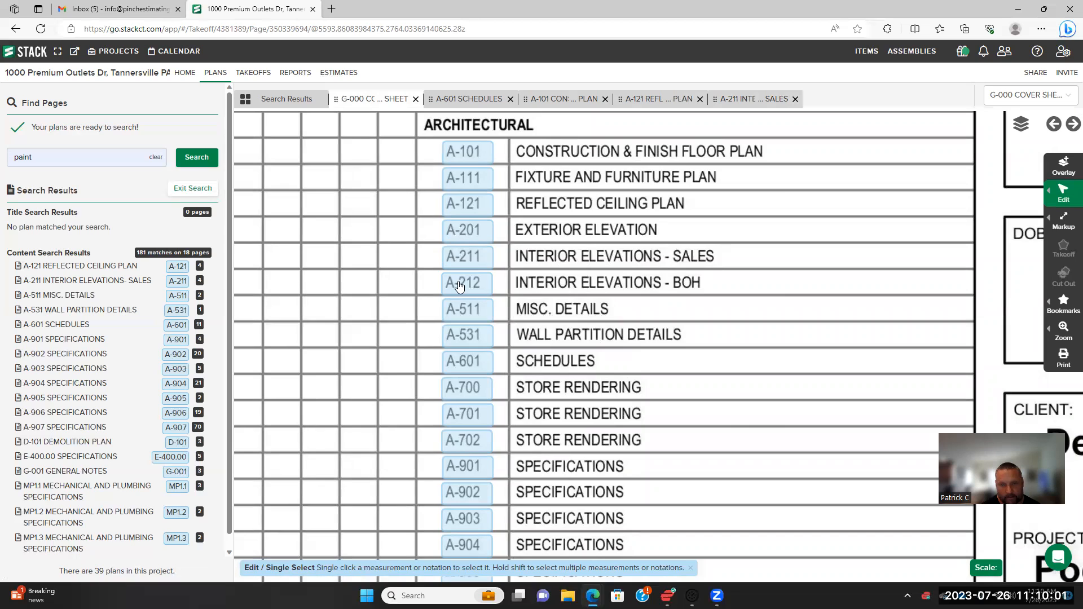
pyautogui.click(460, 285)
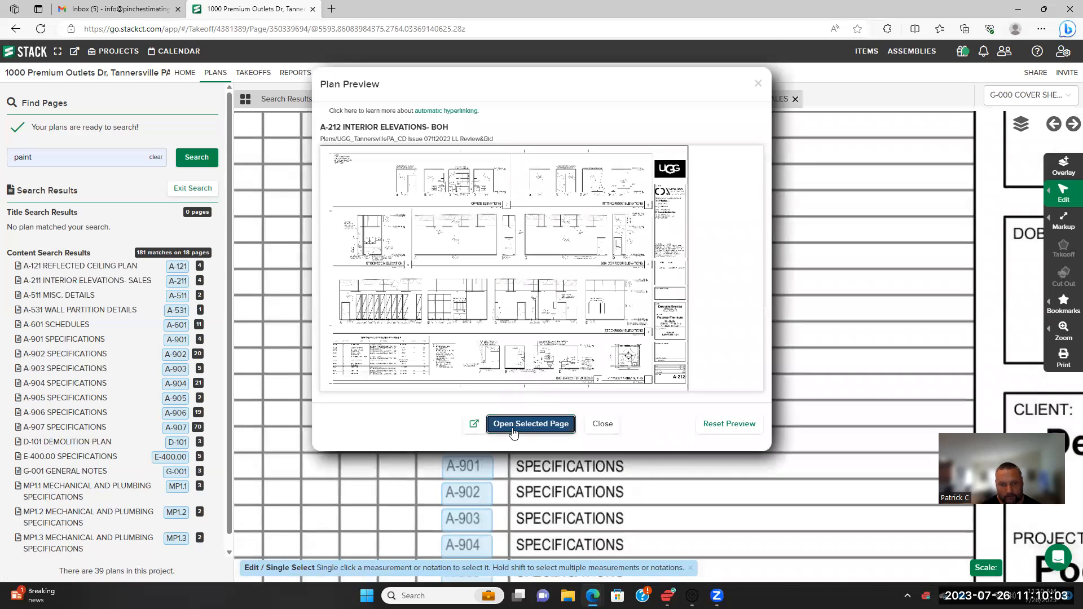
pyautogui.click(539, 424)
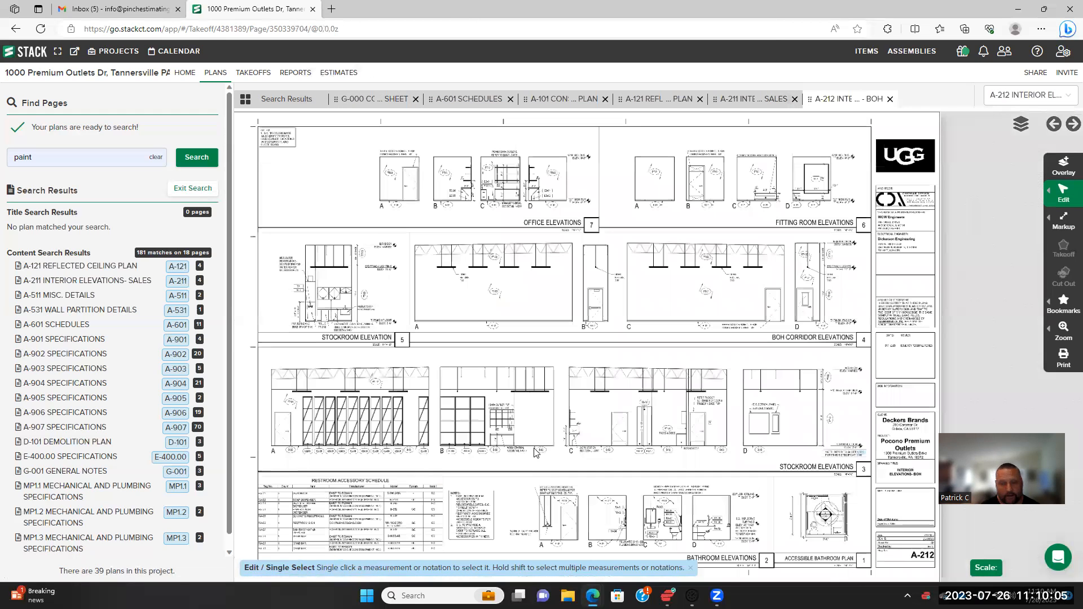
# Preview the A-700 Store Rendering from the drawing index on the G-000 cover sheet and open it as a full page
pyautogui.click(370, 101)
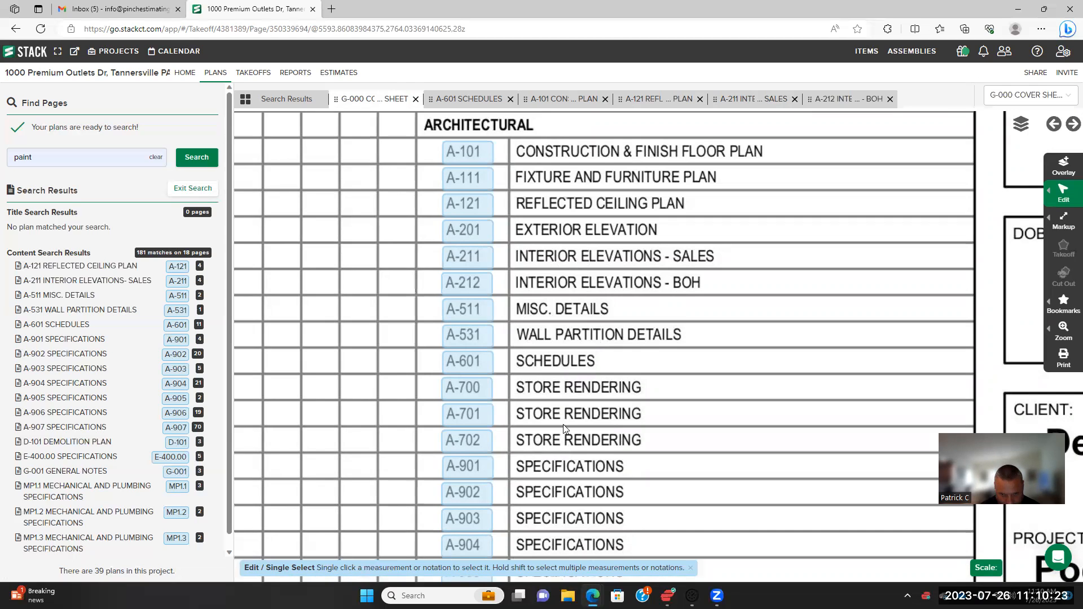
pyautogui.scroll(-2, 561, 449)
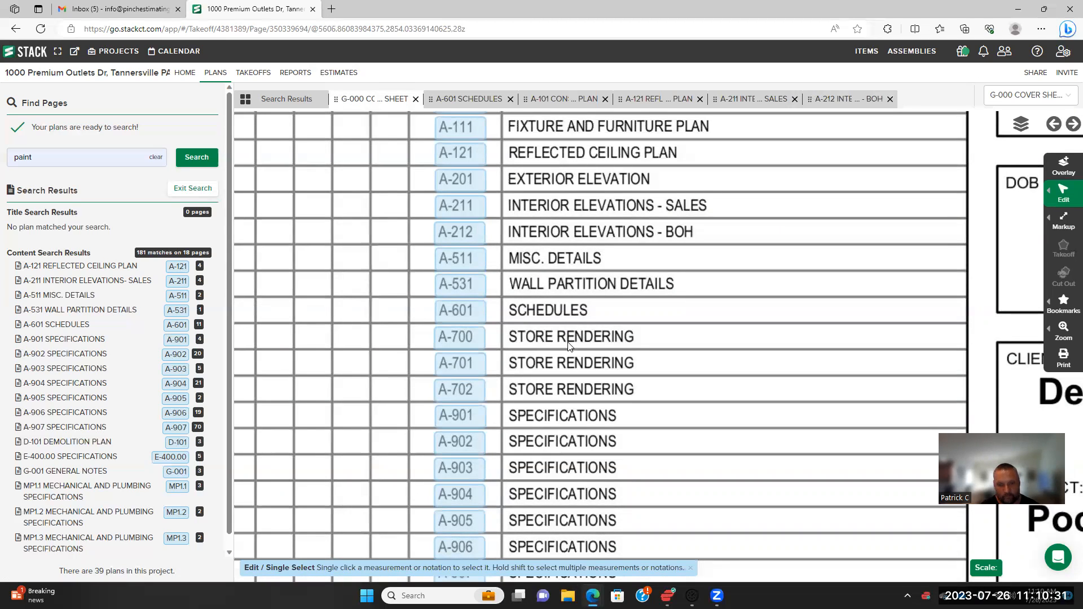
pyautogui.click(469, 338)
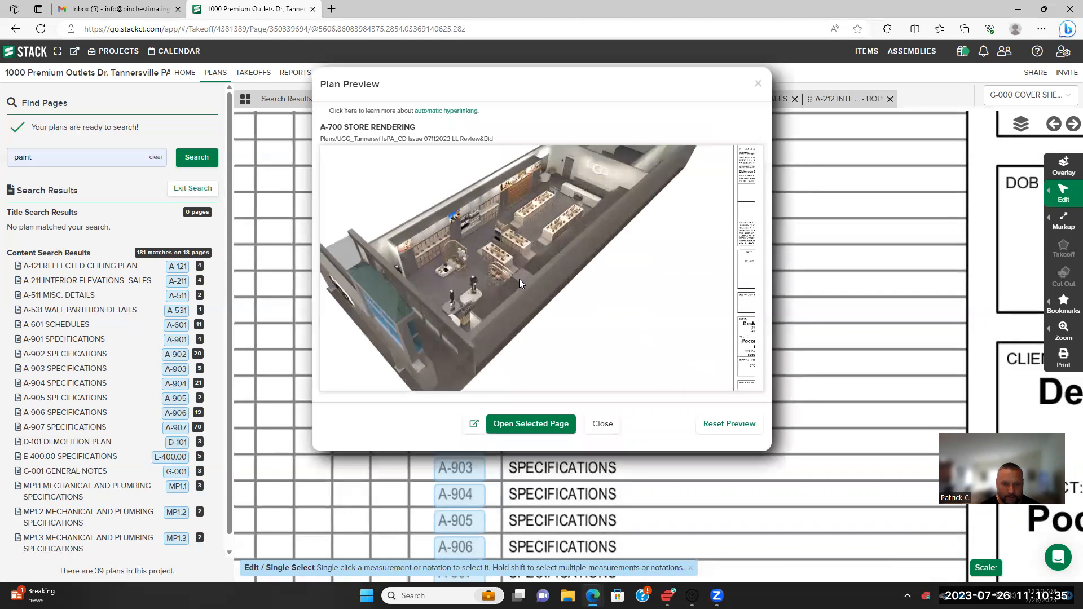
pyautogui.scroll(-2, 519, 278)
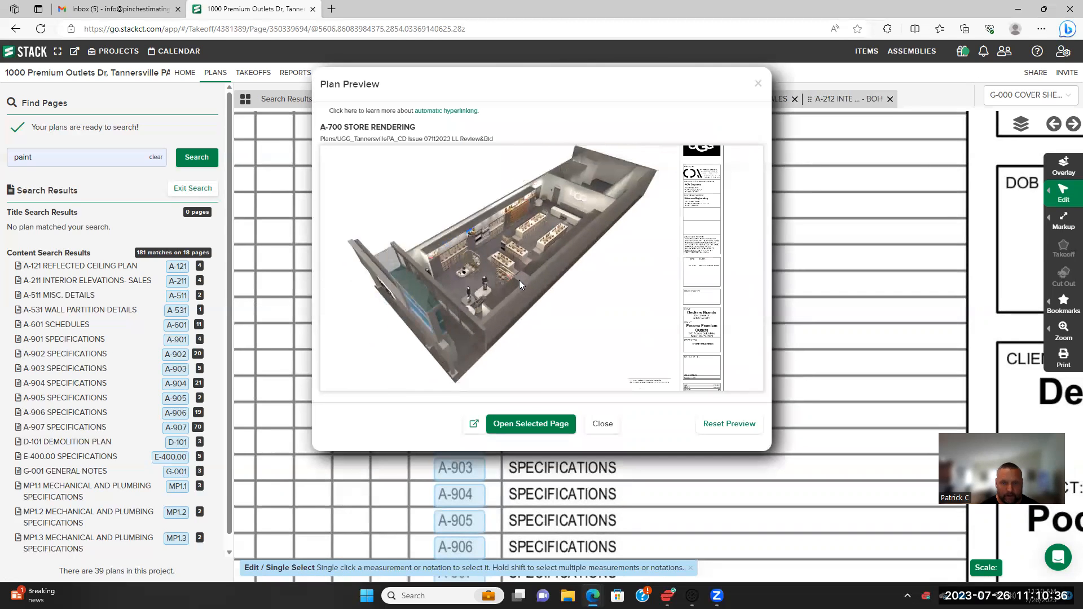
pyautogui.click(537, 429)
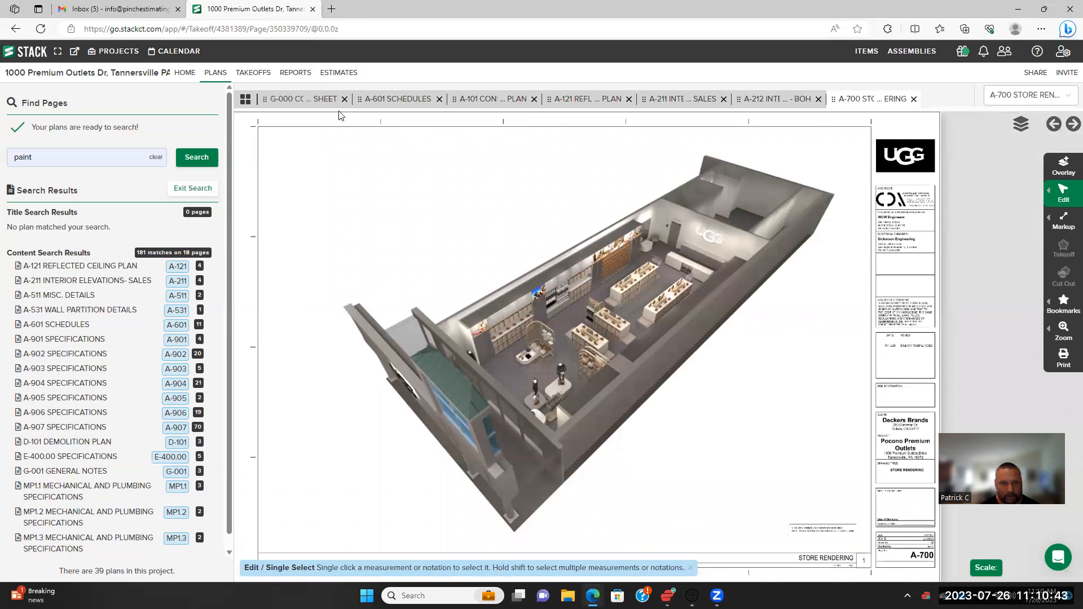
# Preview the A-111 Fixture and Furniture Plan from the G-000 drawing index, check its schedules and fixture keynotes, and return to the index
pyautogui.click(314, 104)
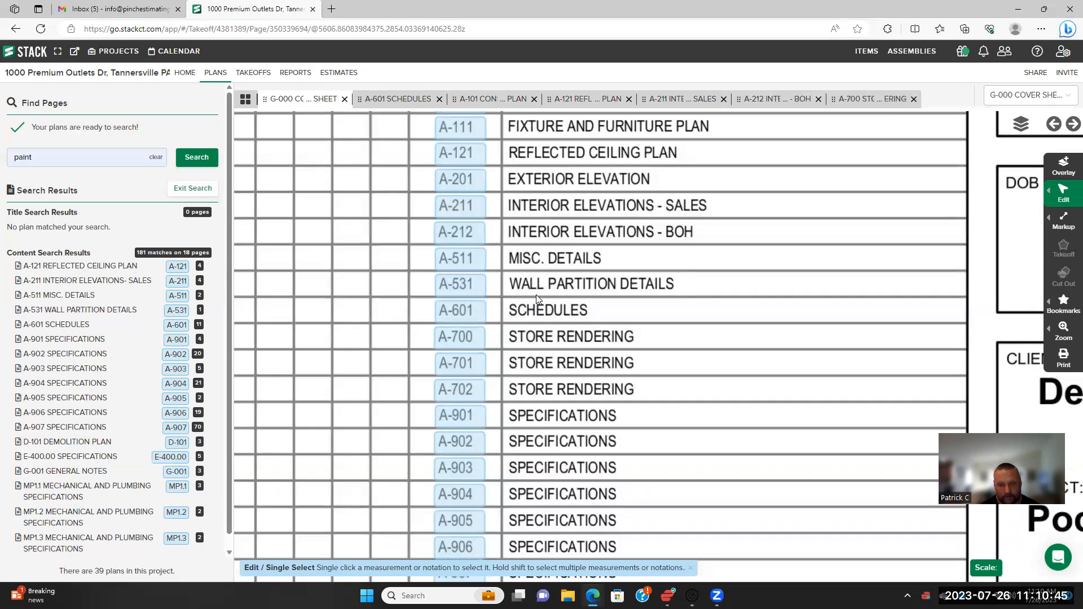
pyautogui.scroll(-2, 556, 346)
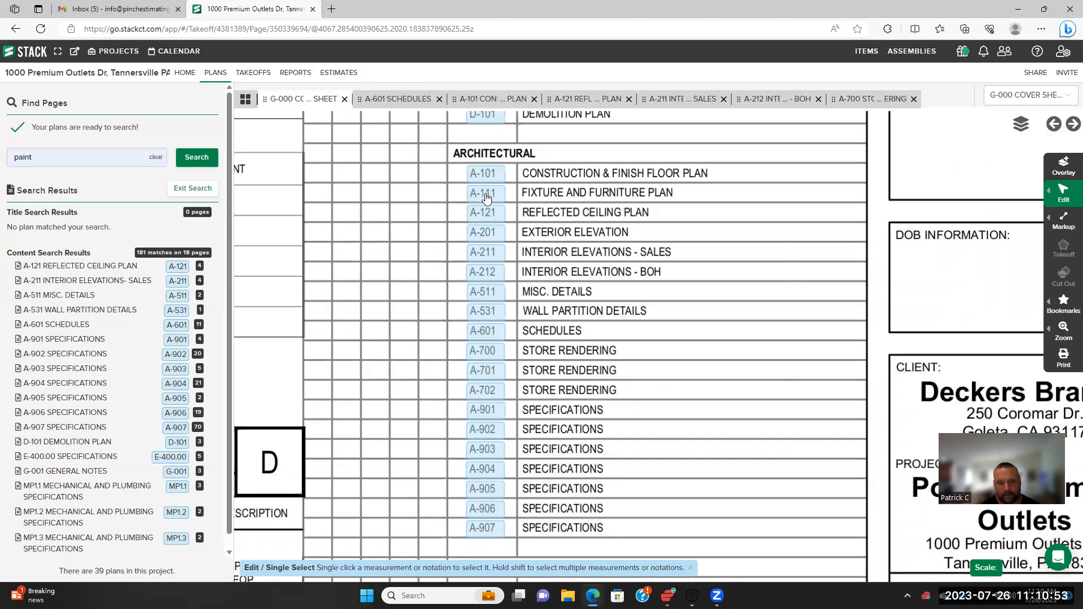
pyautogui.click(483, 194)
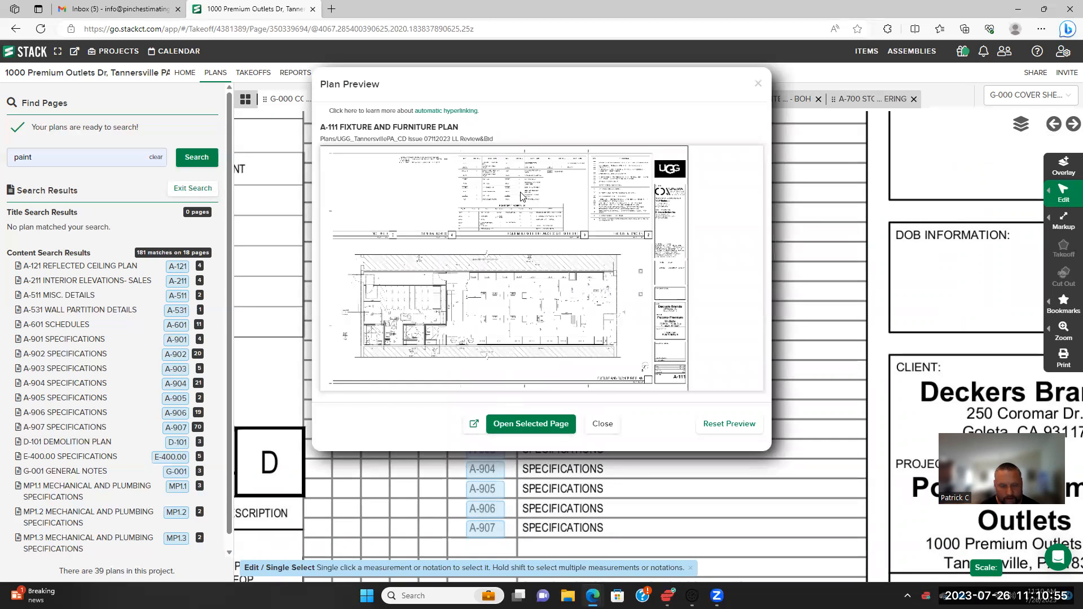
pyautogui.scroll(5, 525, 204)
pyautogui.scroll(4, 525, 204)
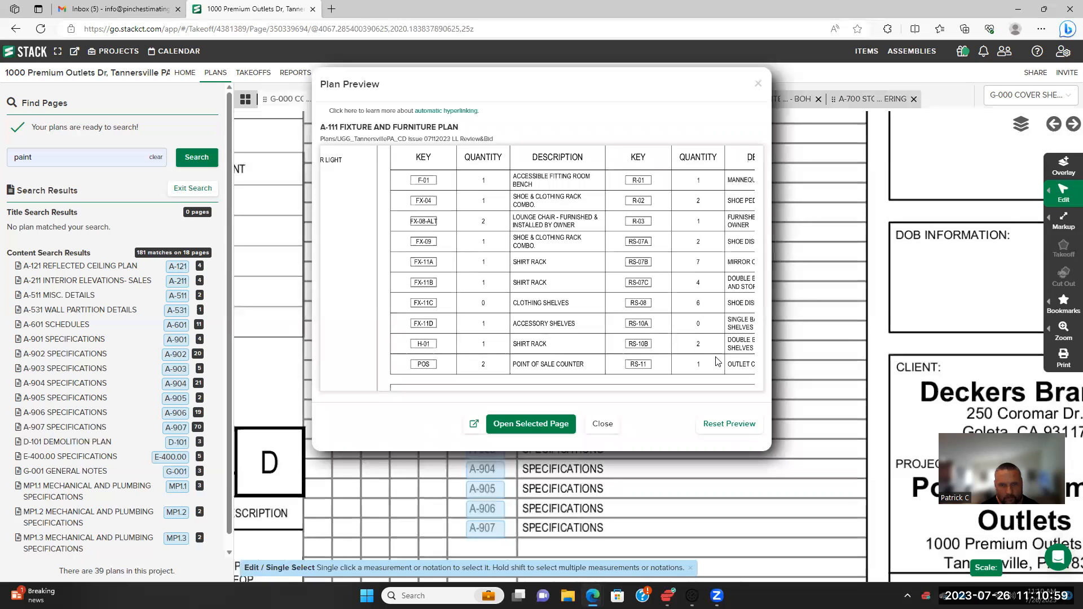
pyautogui.moveTo(717, 361); pyautogui.dragTo(672, 167)
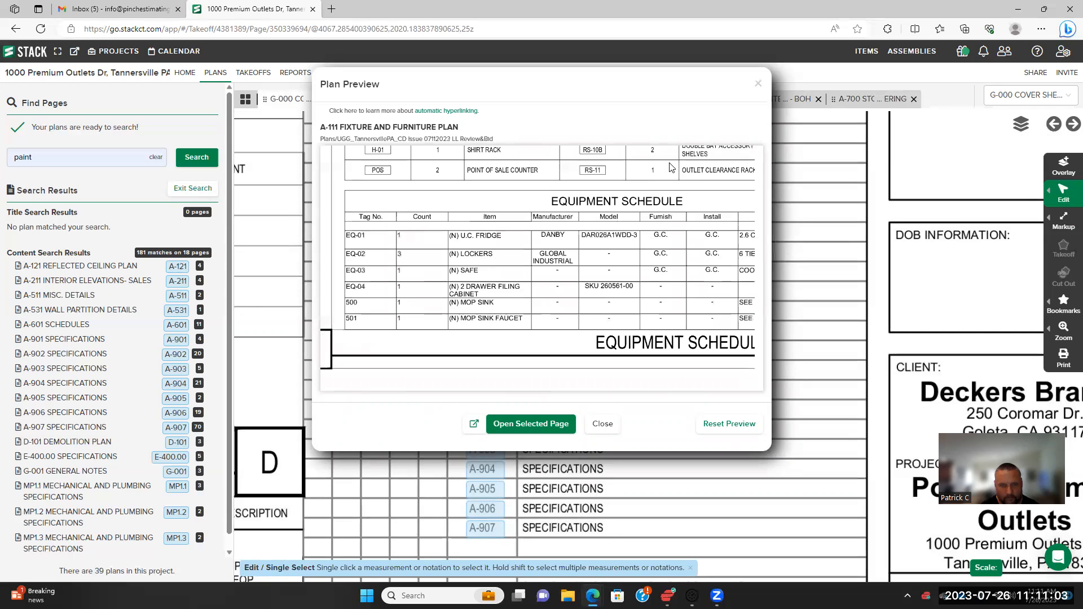
pyautogui.scroll(-5, 508, 178)
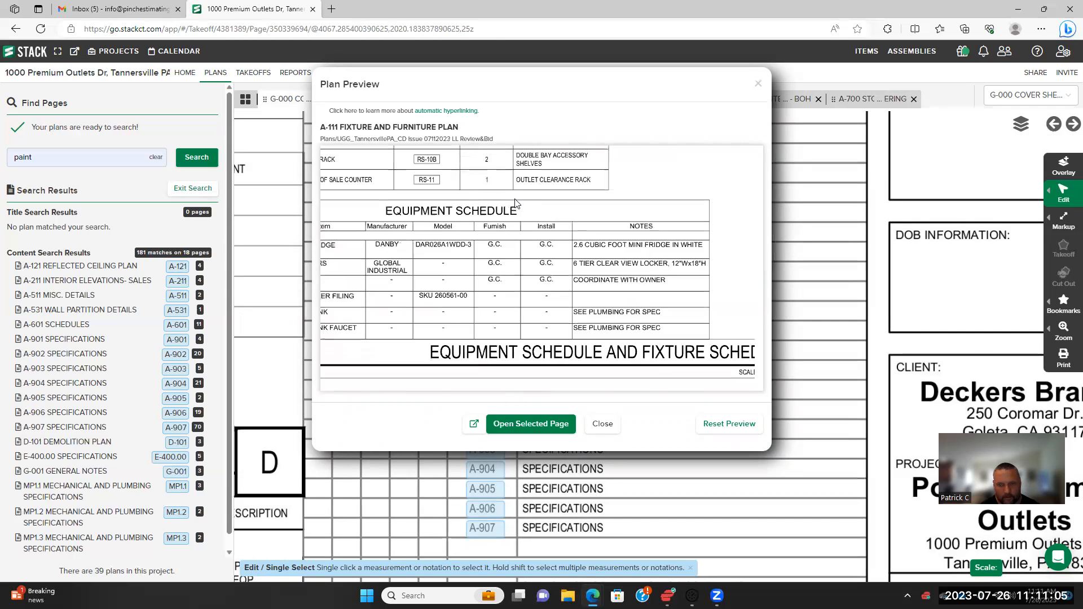
pyautogui.scroll(-3, 516, 206)
pyautogui.scroll(8, 607, 273)
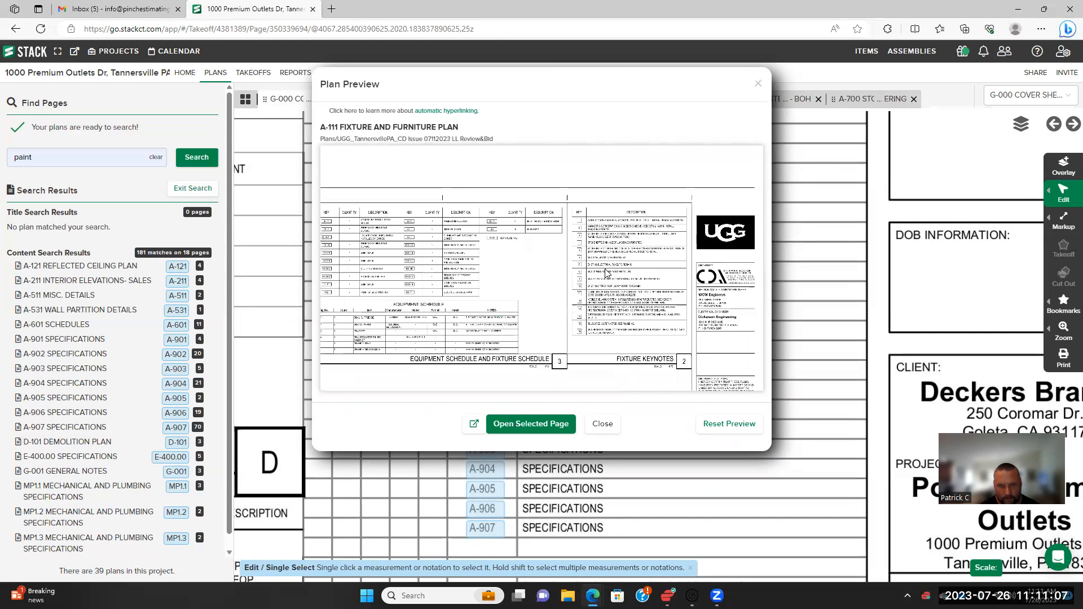
pyautogui.scroll(-4, 607, 274)
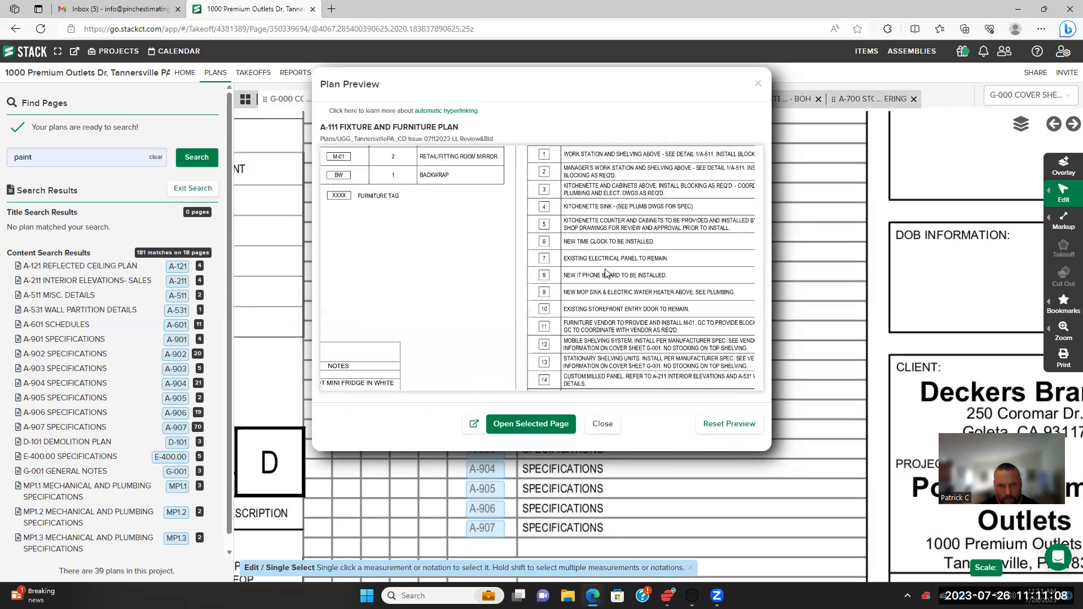
pyautogui.click(759, 85)
pyautogui.scroll(2, 626, 338)
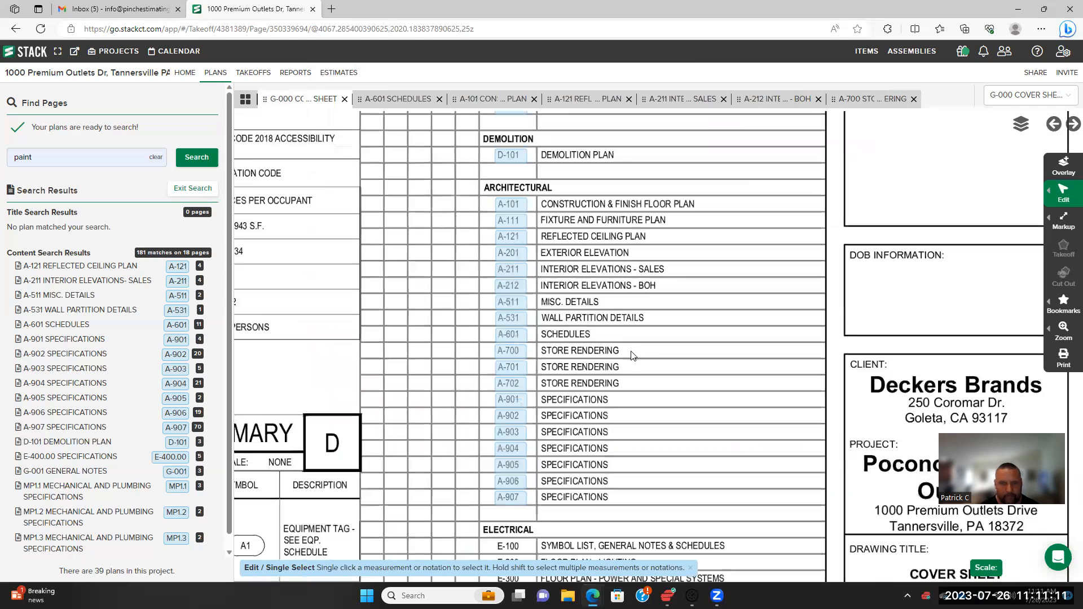
pyautogui.scroll(1, 606, 232)
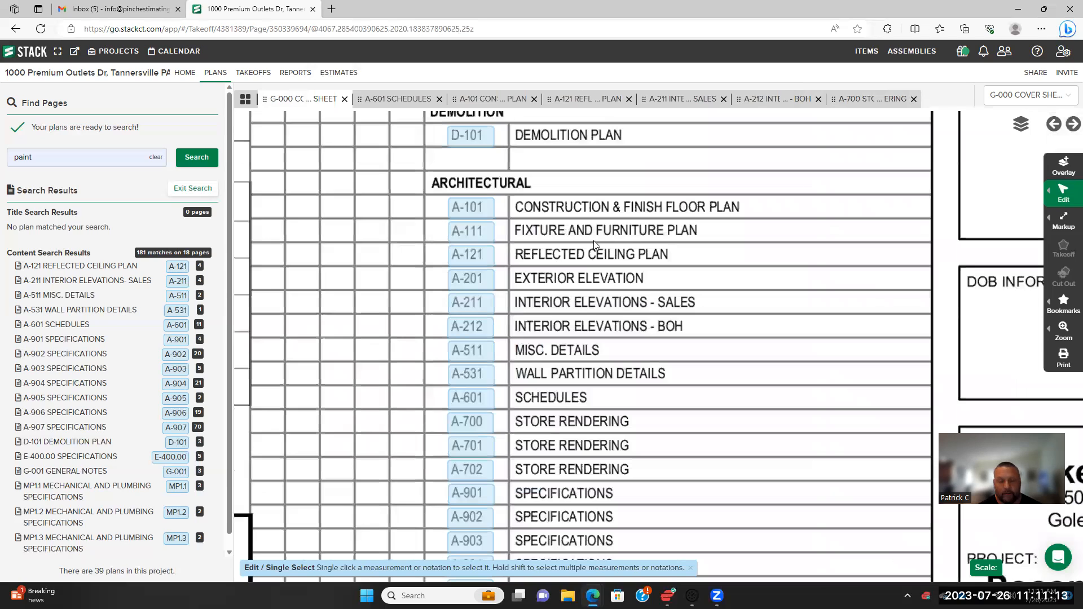
# Preview the A-511 Misc. Details sheet from the G-000 drawing index, close the preview and review the remaining architectural sheets listed
pyautogui.click(476, 353)
pyautogui.scroll(-2, 584, 289)
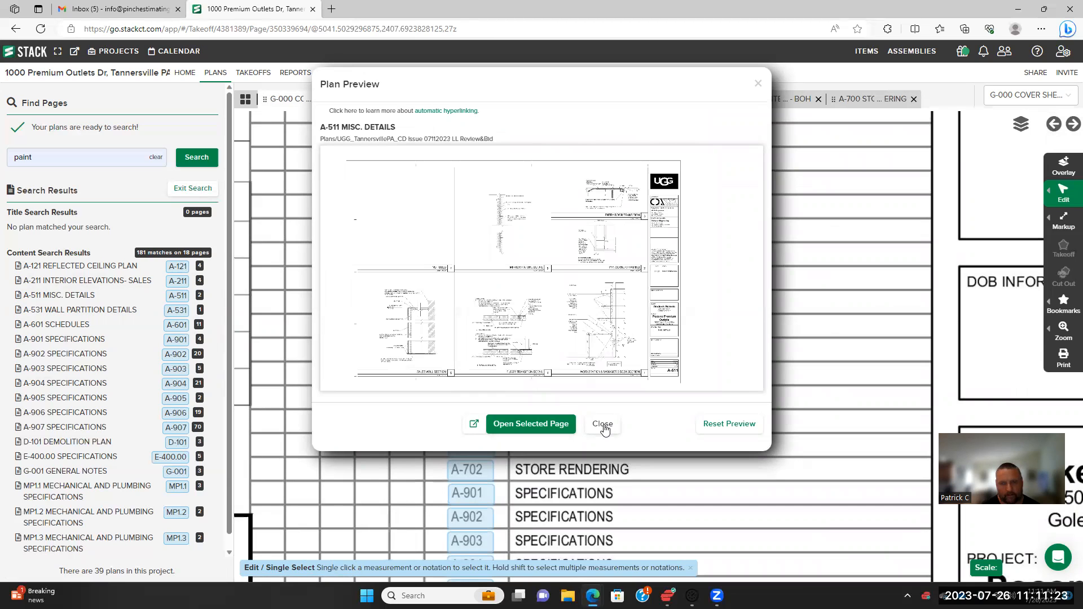
pyautogui.click(759, 84)
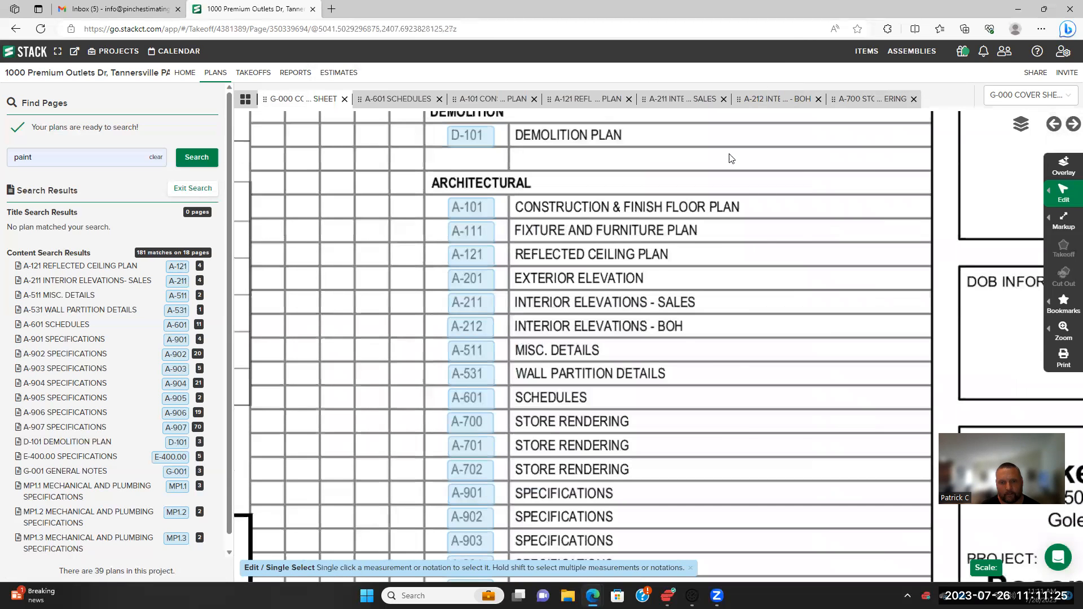
pyautogui.scroll(-3, 630, 273)
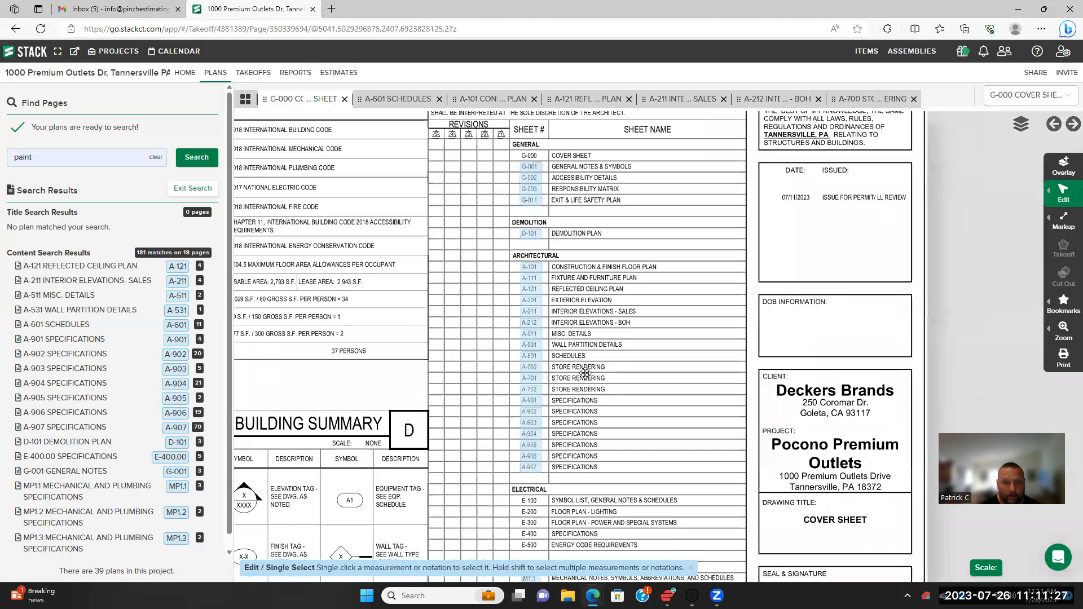
pyautogui.scroll(3, 601, 212)
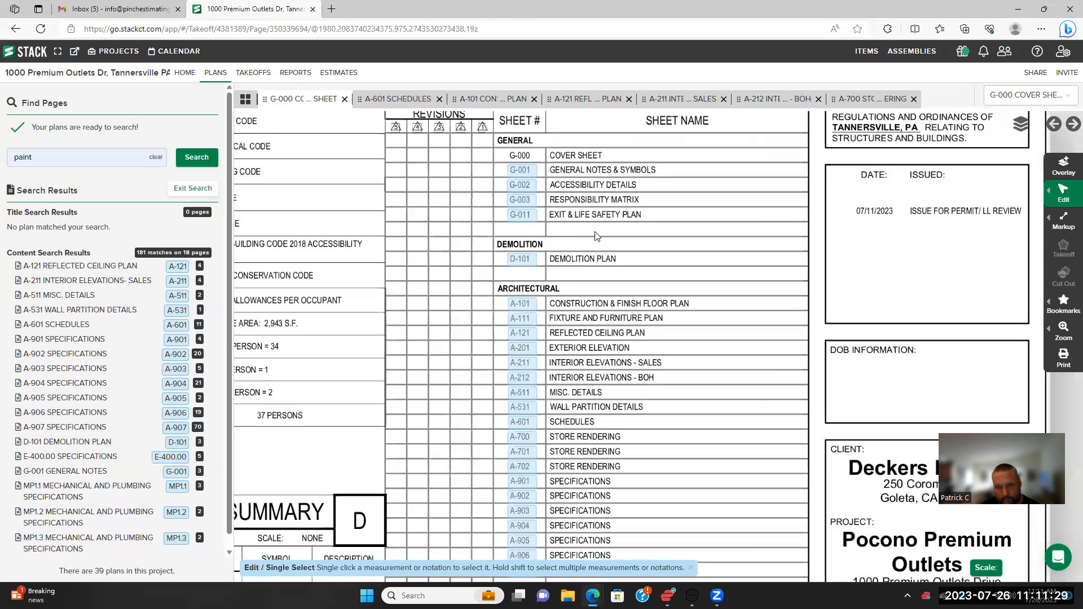
pyautogui.moveTo(596, 381); pyautogui.dragTo(582, 242)
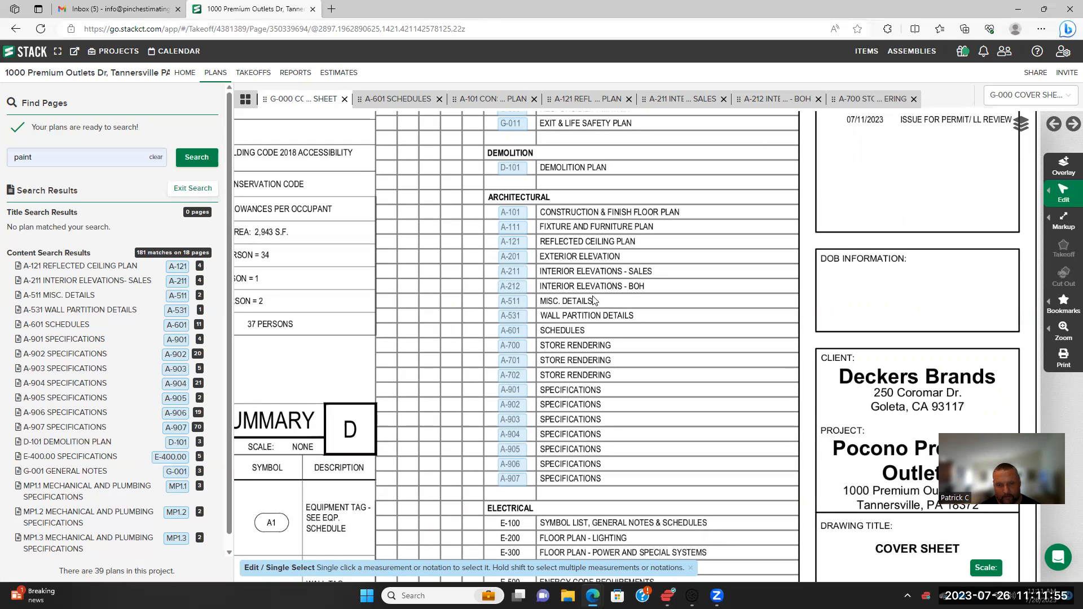
# Switch to the A-101 Construction & Finish Floor Plan and examine its overall store layout
pyautogui.click(502, 100)
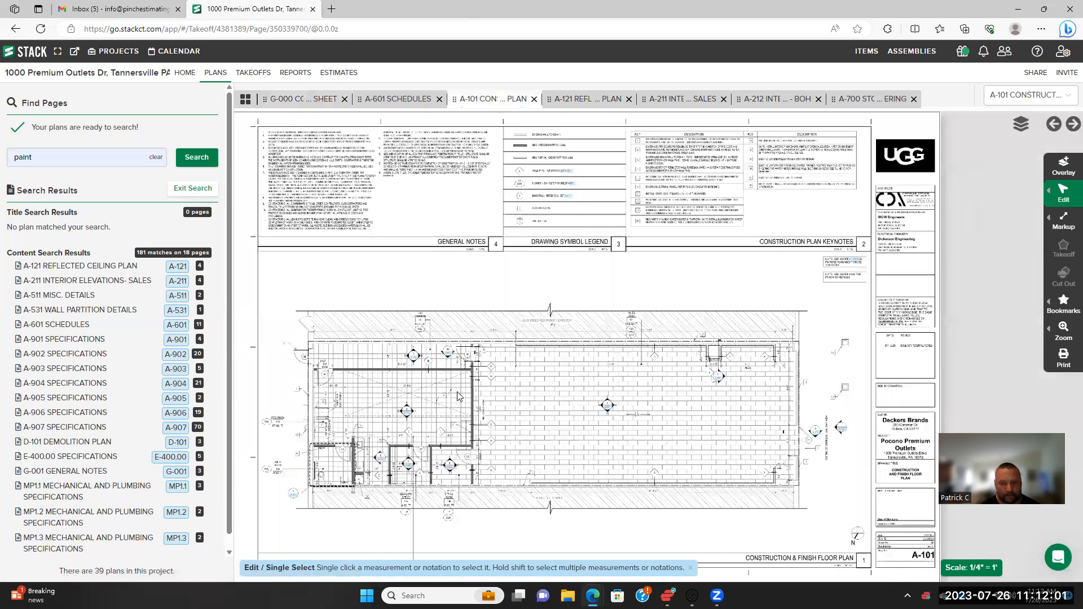
pyautogui.scroll(1, 458, 395)
pyautogui.scroll(5, 574, 301)
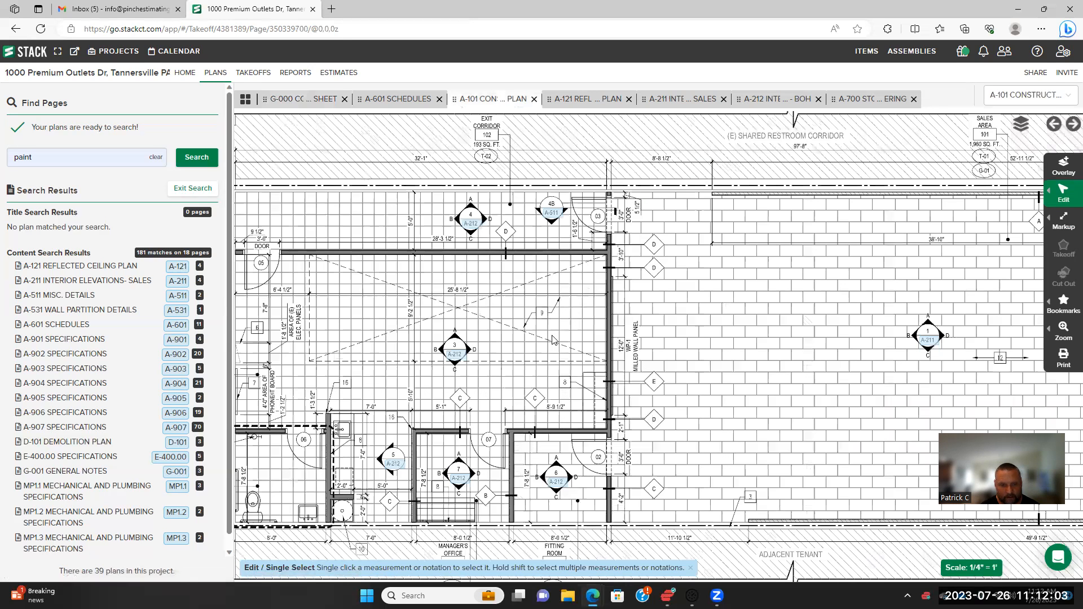
pyautogui.scroll(-1, 525, 341)
pyautogui.scroll(-1, 491, 328)
pyautogui.scroll(-1, 450, 325)
pyautogui.scroll(-2, 452, 325)
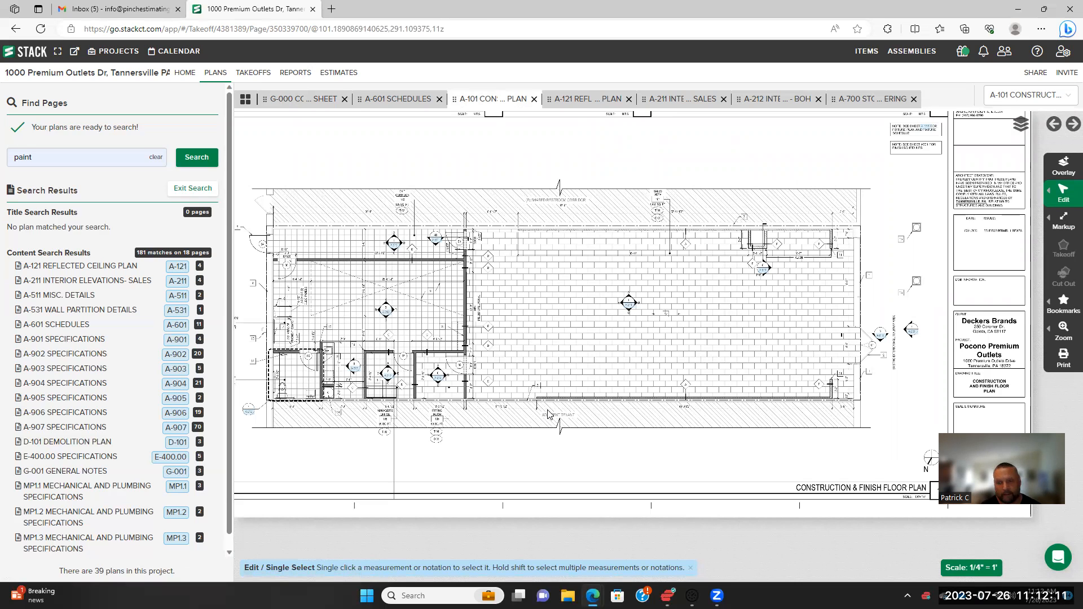
pyautogui.scroll(-1, 539, 387)
pyautogui.scroll(-1, 558, 365)
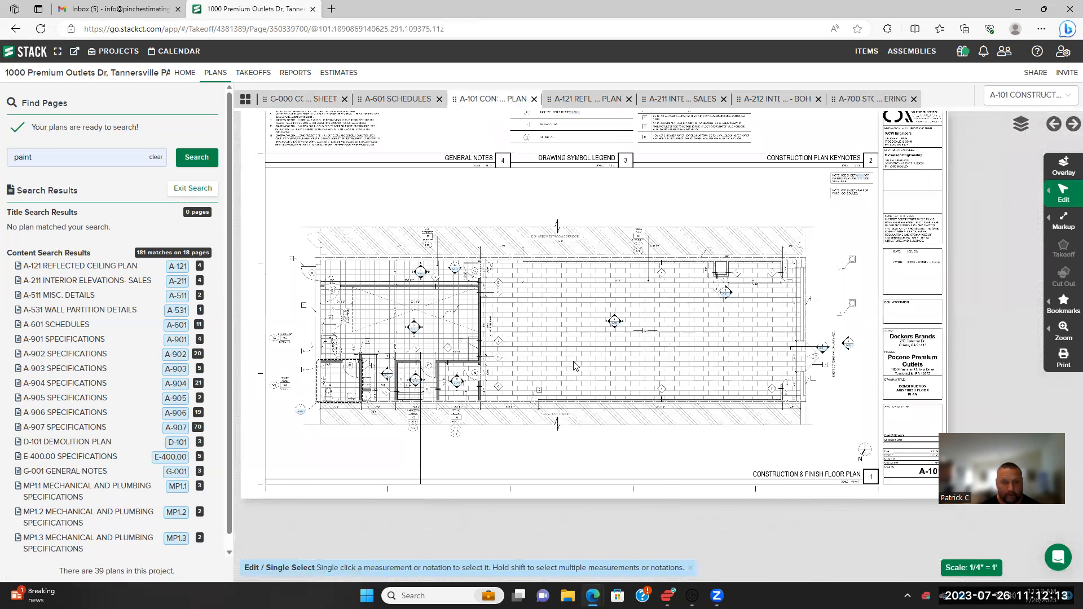
pyautogui.moveTo(575, 362); pyautogui.dragTo(608, 360)
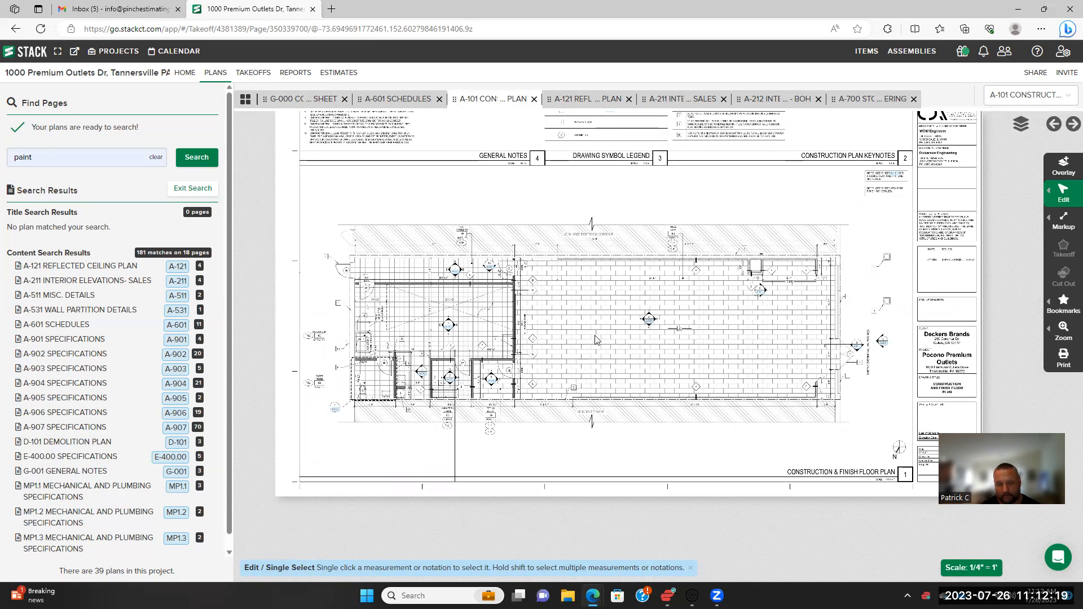
# Examine the stockroom, toilet room, manager's office and fitting room areas on the A-101 plan, ending on the full sheet
pyautogui.scroll(2, 594, 338)
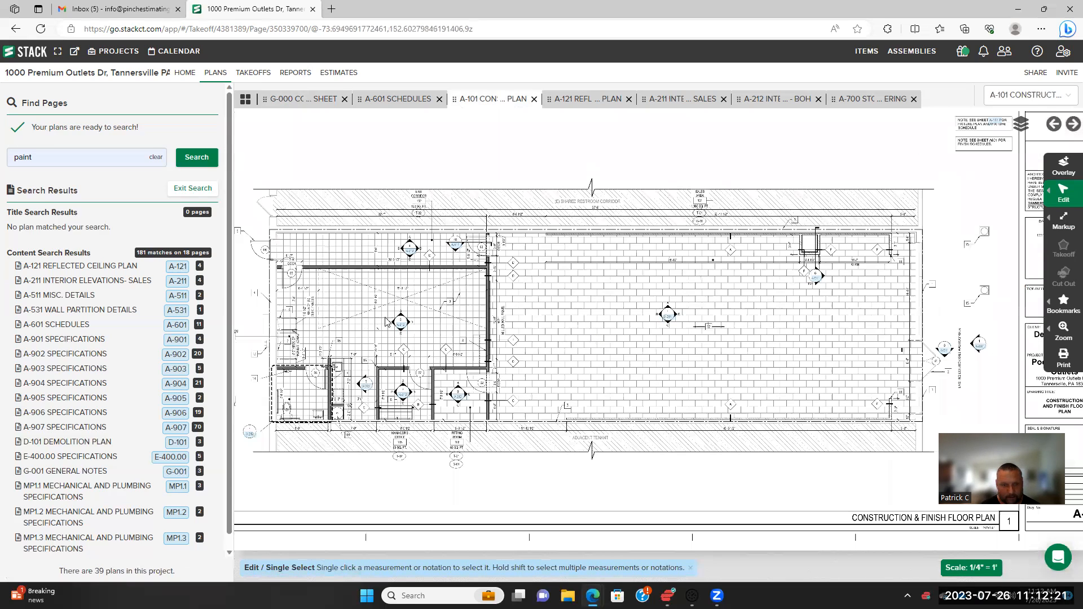
pyautogui.scroll(-2, 385, 265)
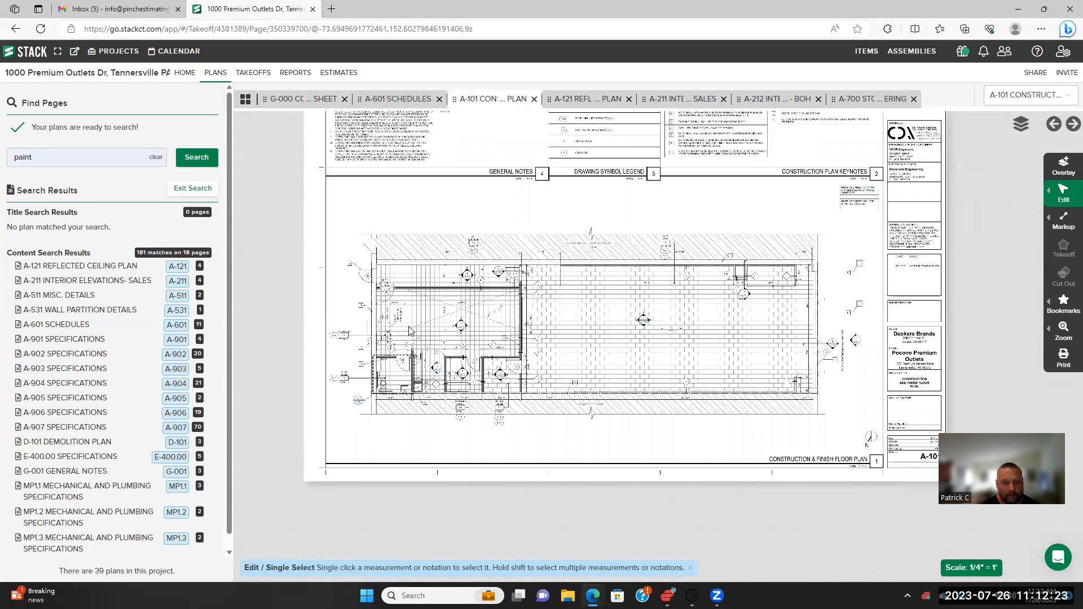
pyautogui.scroll(2, 365, 235)
pyautogui.scroll(5, 325, 226)
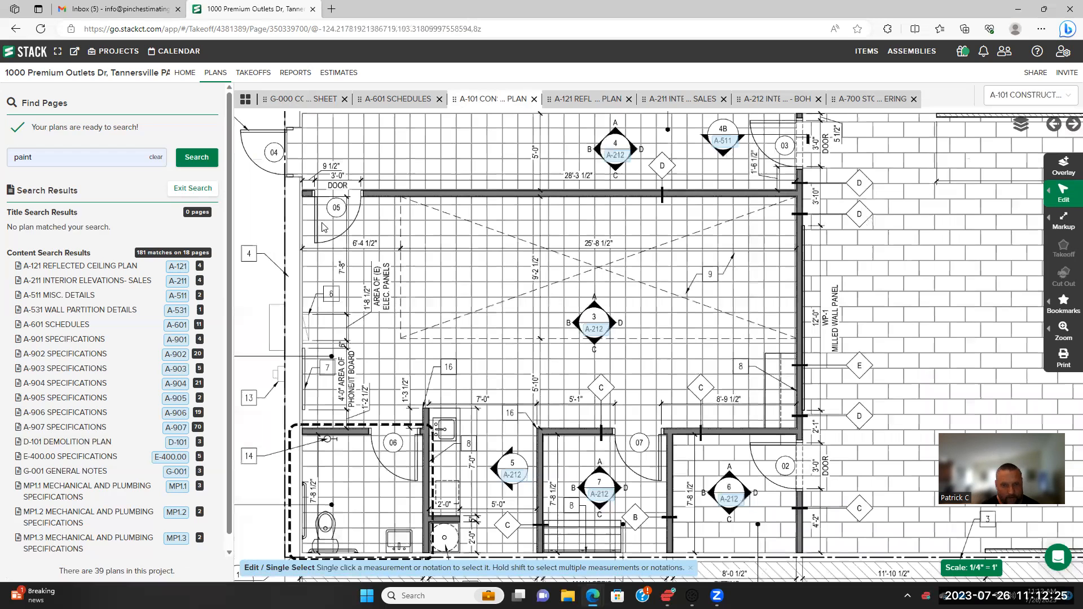
pyautogui.scroll(-1, 378, 290)
pyautogui.moveTo(430, 279); pyautogui.dragTo(435, 225)
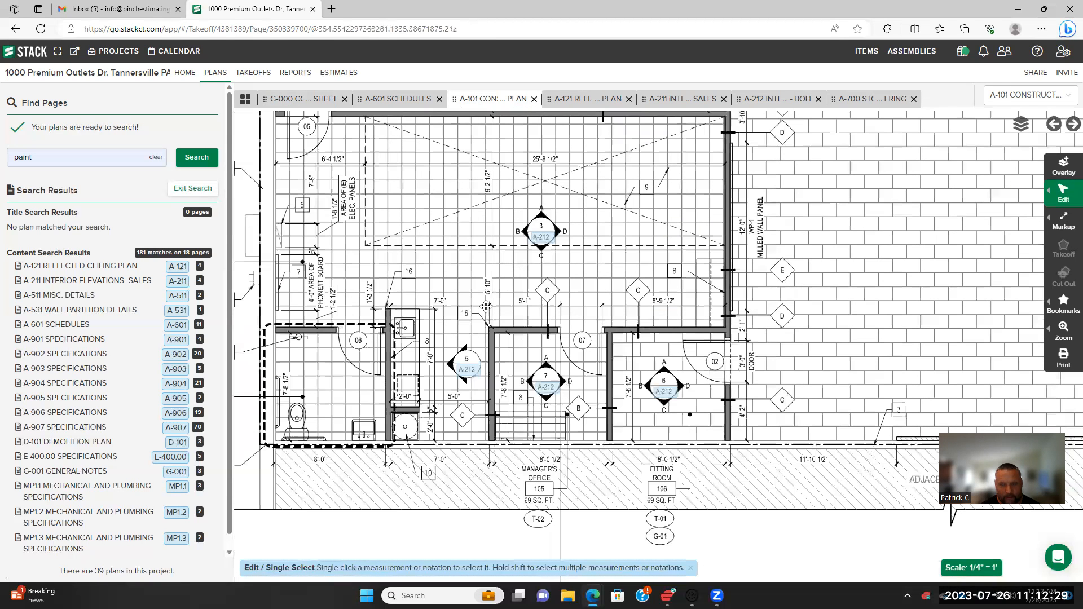
pyautogui.scroll(-2, 473, 355)
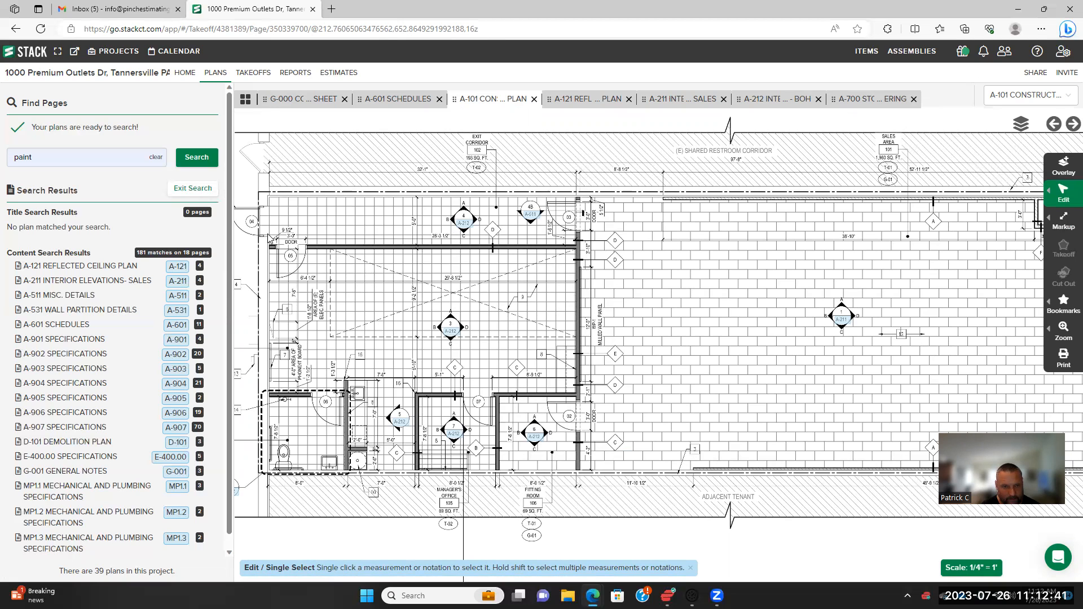
pyautogui.scroll(-3, 432, 301)
pyautogui.scroll(-5, 387, 238)
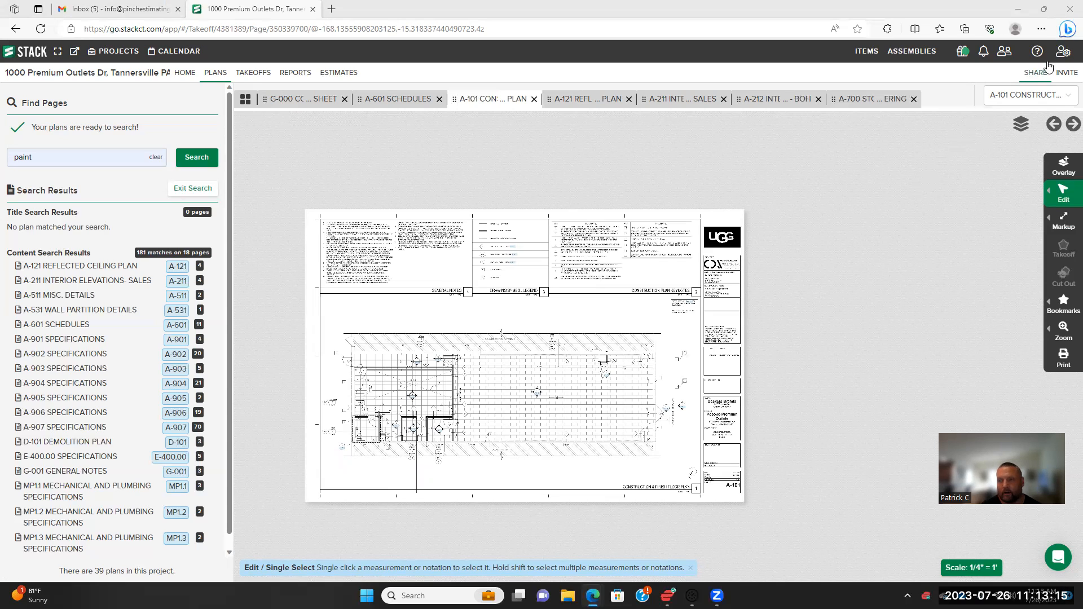
# Check the Items library, return to the project, and review the Paint & Sealant finish schedule on A-601 Schedules
pyautogui.click(863, 51)
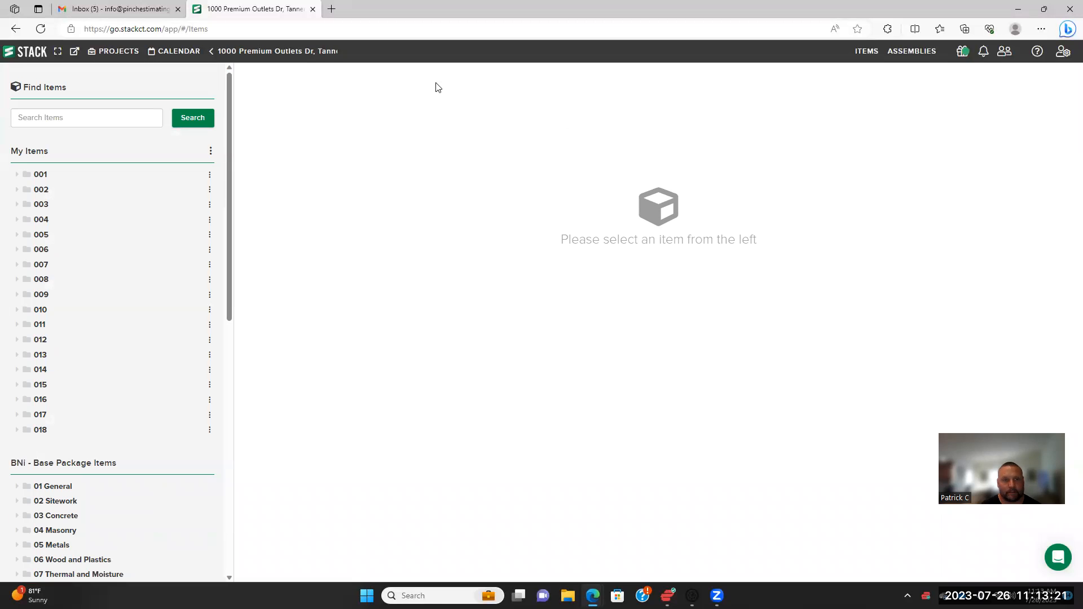
pyautogui.click(315, 53)
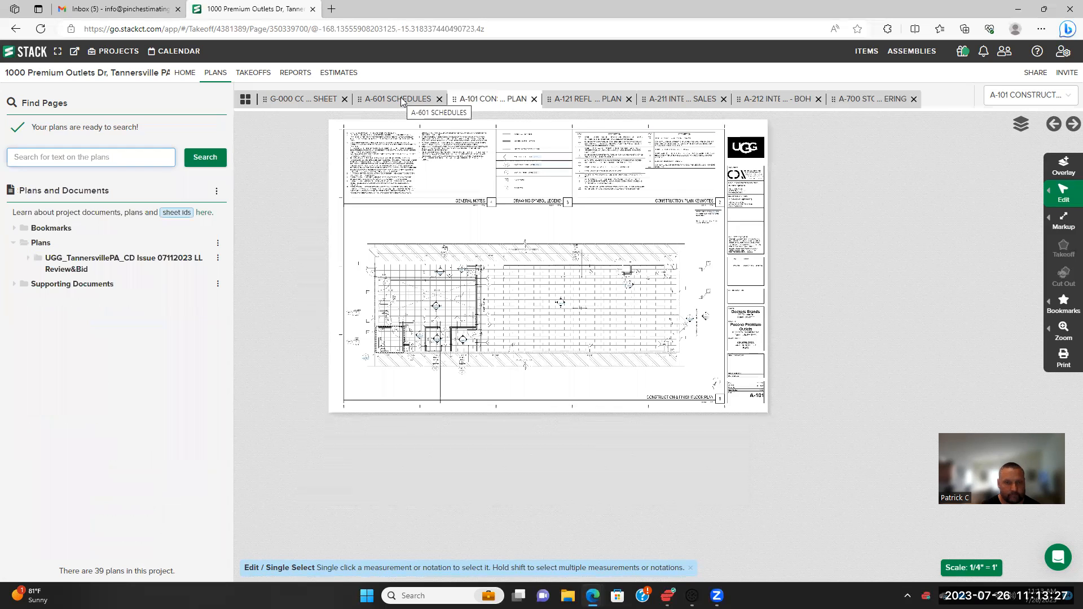
pyautogui.click(399, 99)
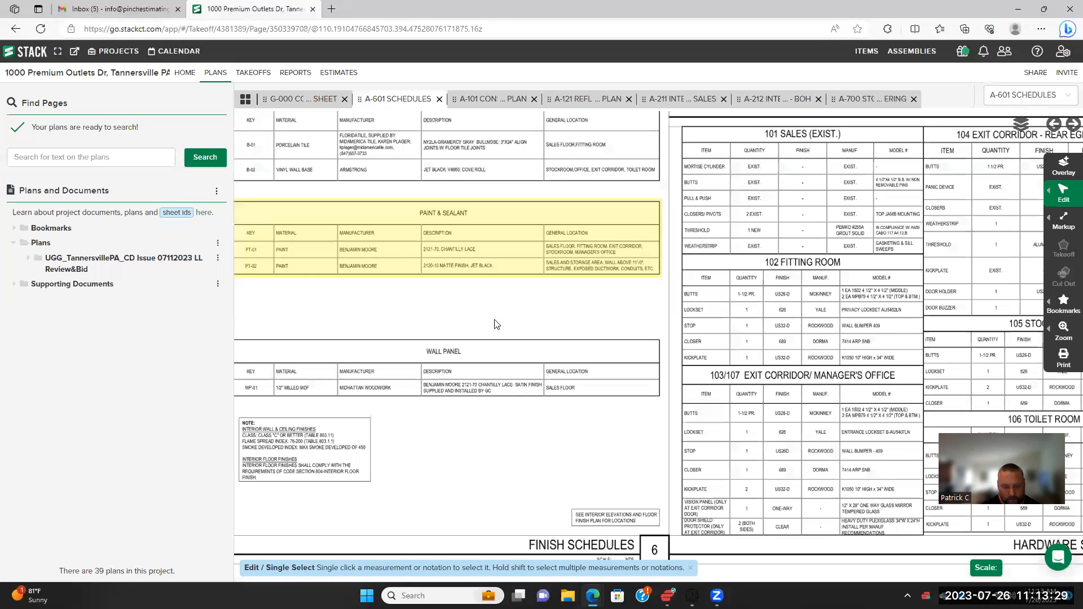
pyautogui.scroll(3, 338, 256)
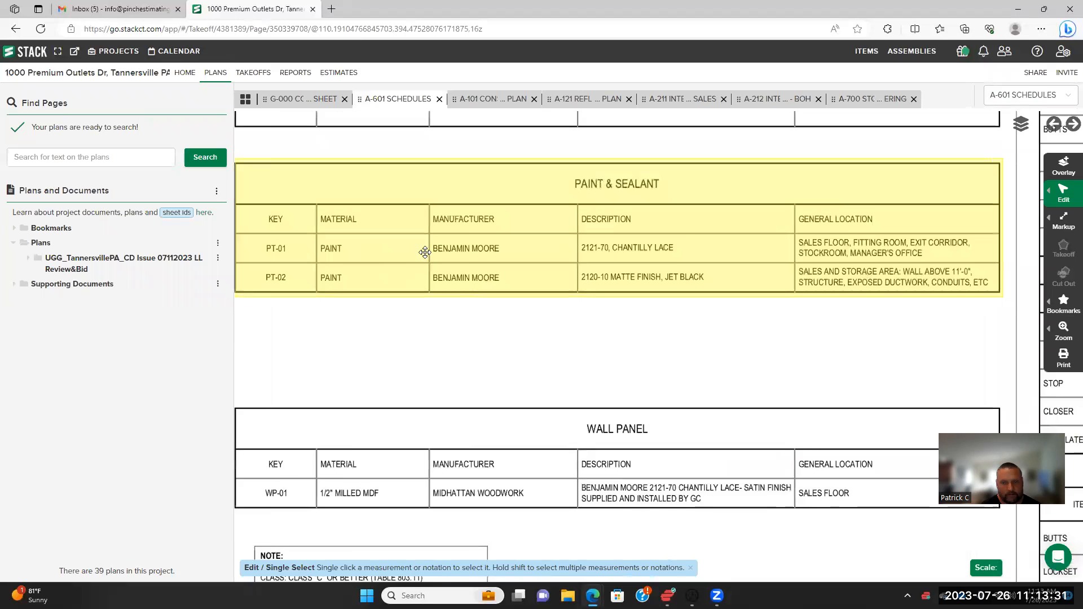
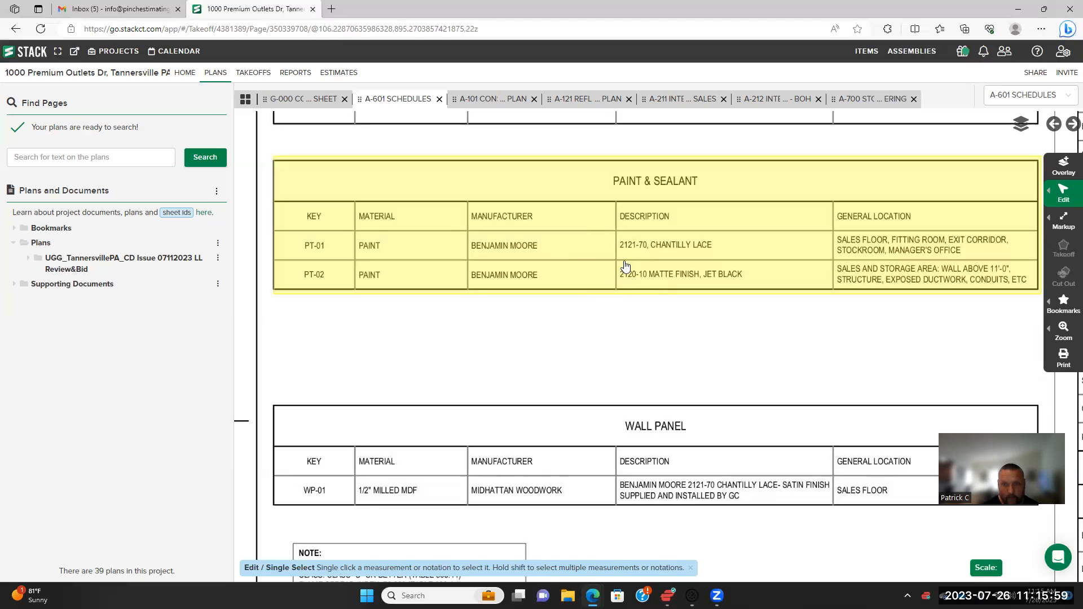
pyautogui.scroll(-3, 630, 263)
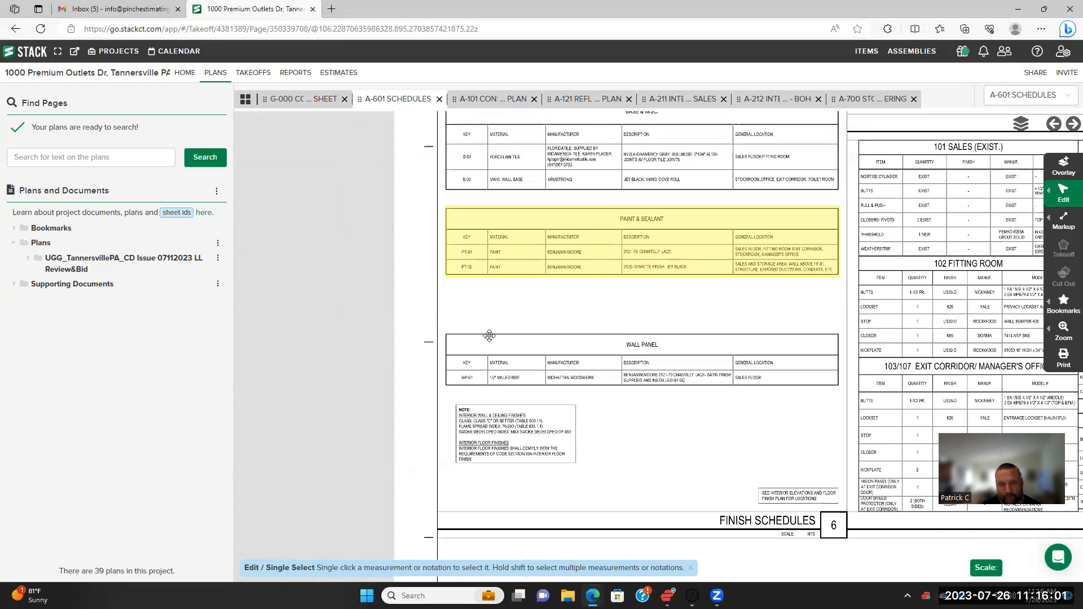
pyautogui.scroll(-1, 519, 285)
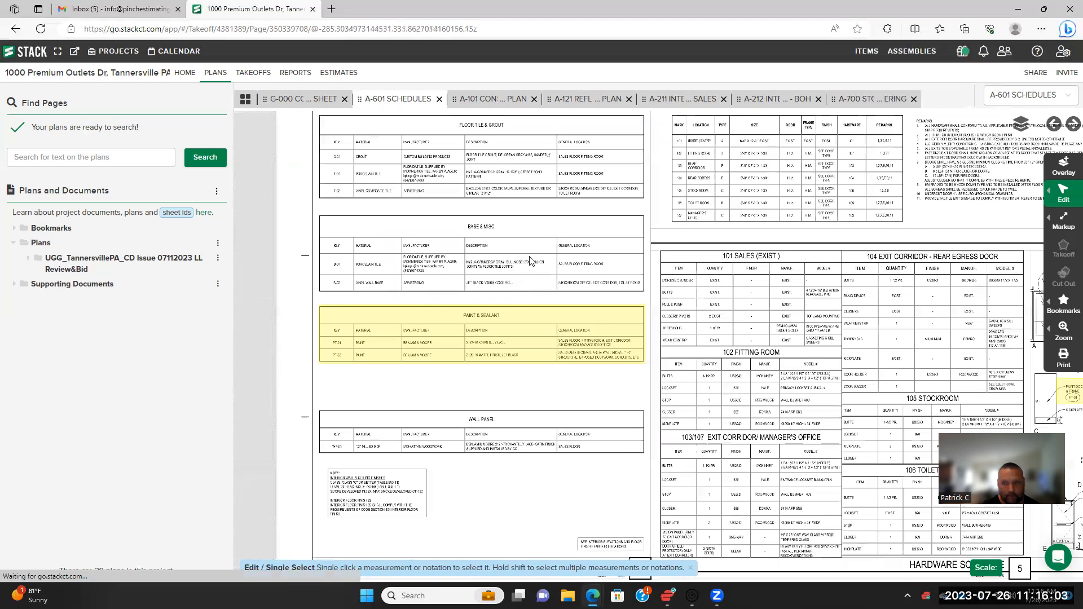
pyautogui.scroll(-1, 516, 277)
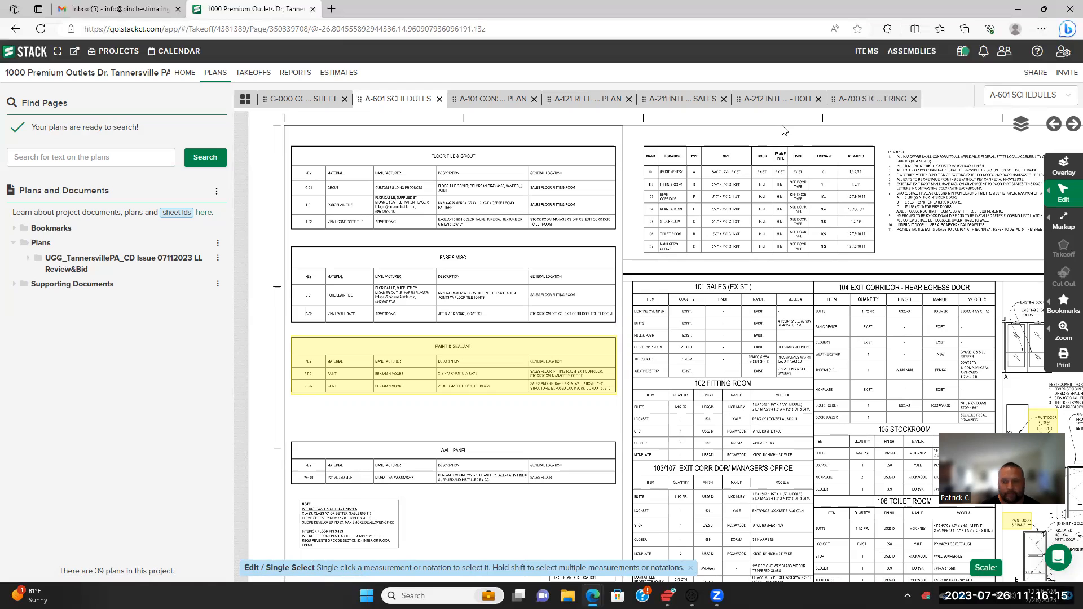
# Open the Items library and start a new folder under My Items with the name "Stckt Training Painters"
pyautogui.click(866, 51)
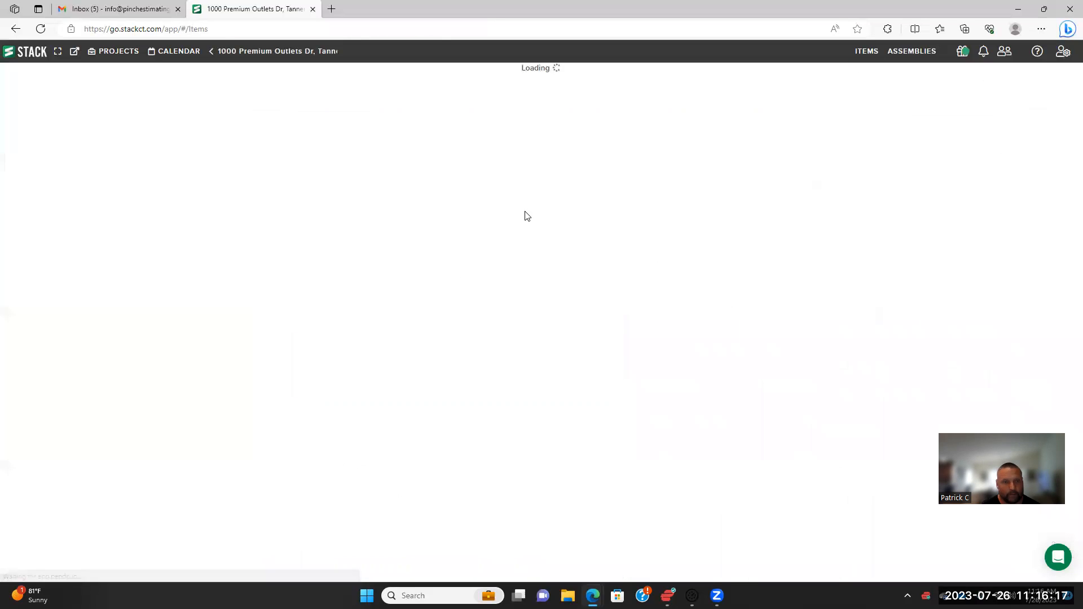
pyautogui.click(211, 151)
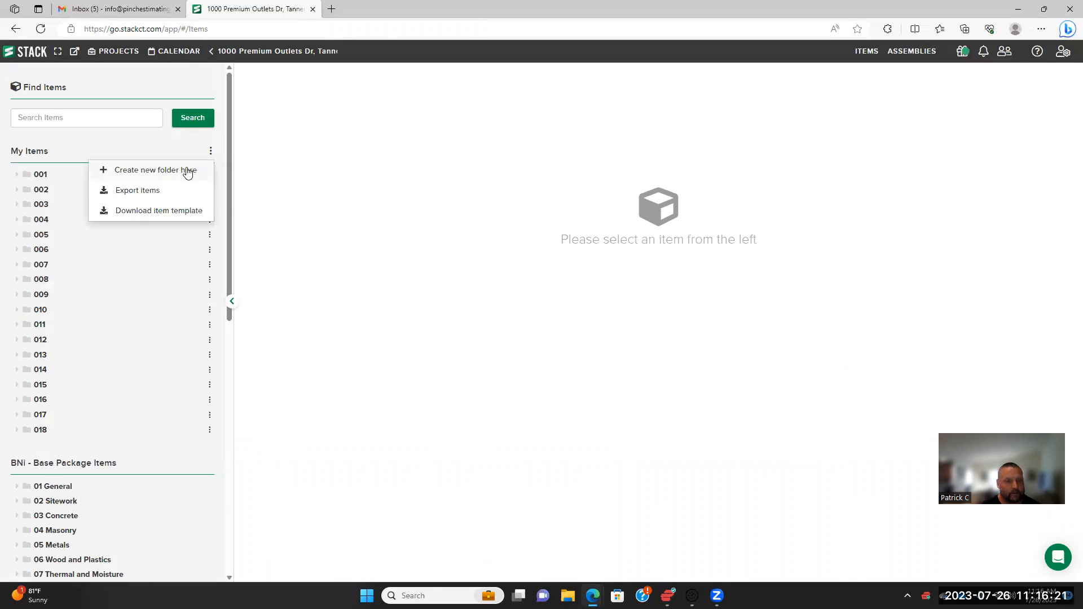
pyautogui.click(188, 171)
pyautogui.write('Sto')
pyautogui.write('k')
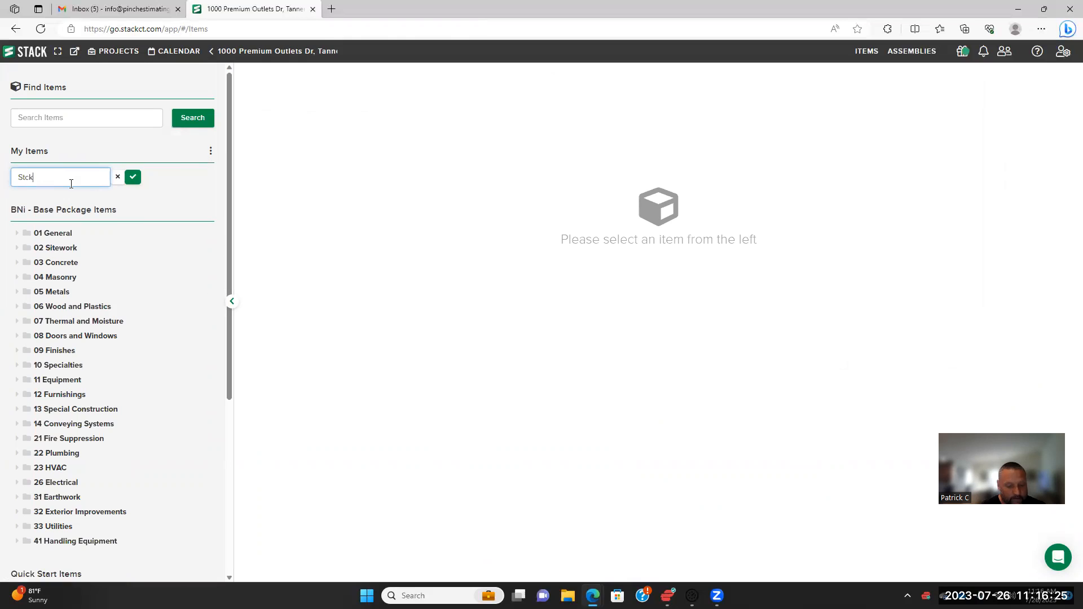
pyautogui.write('t T')
pyautogui.write('raining ')
pyautogui.write('Paint')
pyautogui.write('i')
pyautogui.write('nters')
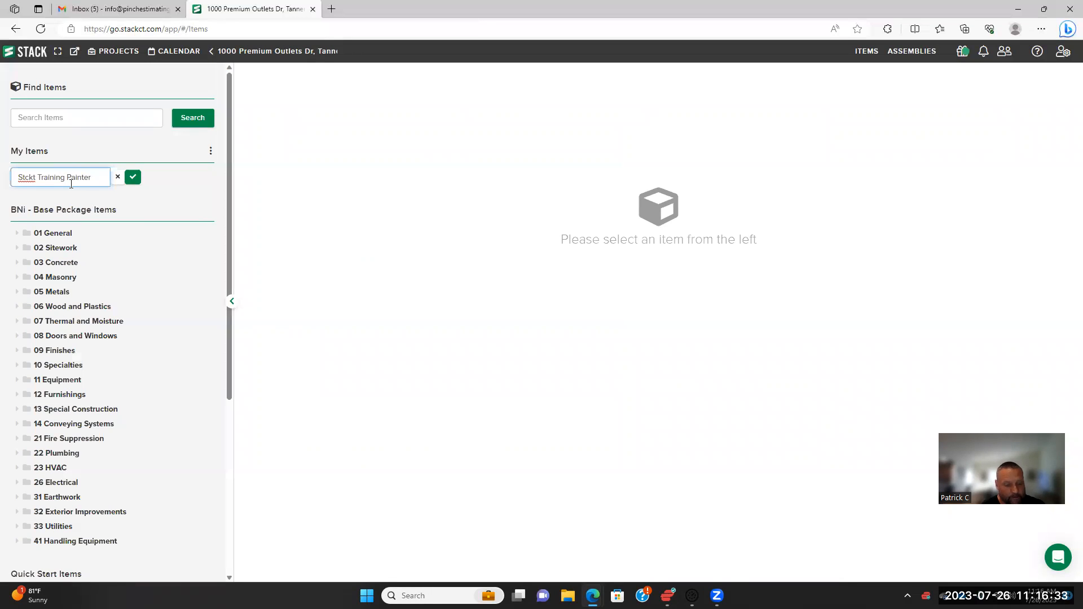
# Correct the new folder's name to "Stackct Training Painters" and save the folder
pyautogui.rightClick(30, 181)
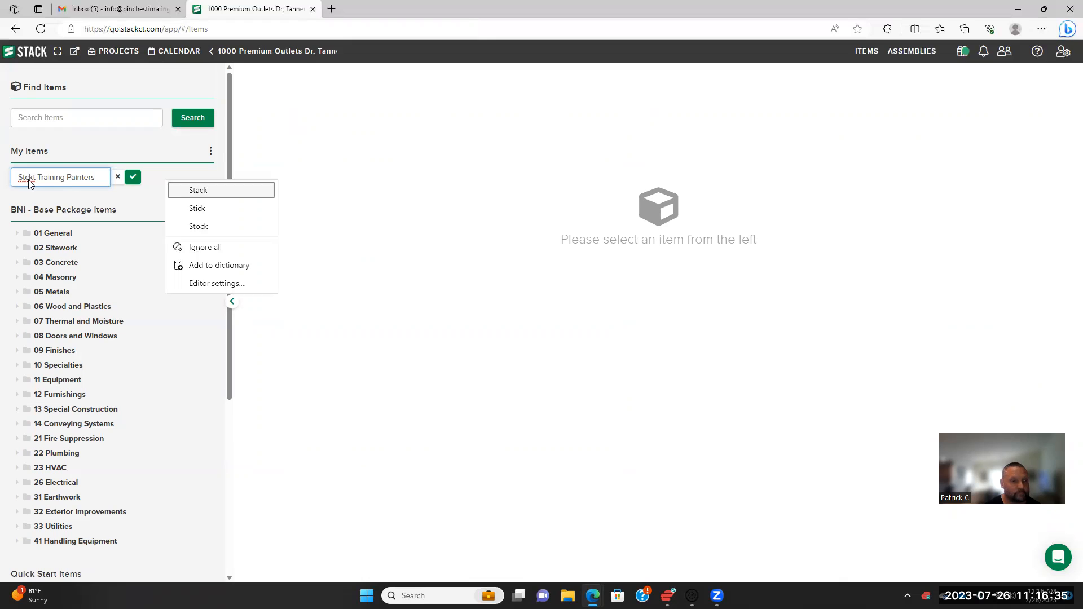
pyautogui.click(192, 192)
pyautogui.write('ct')
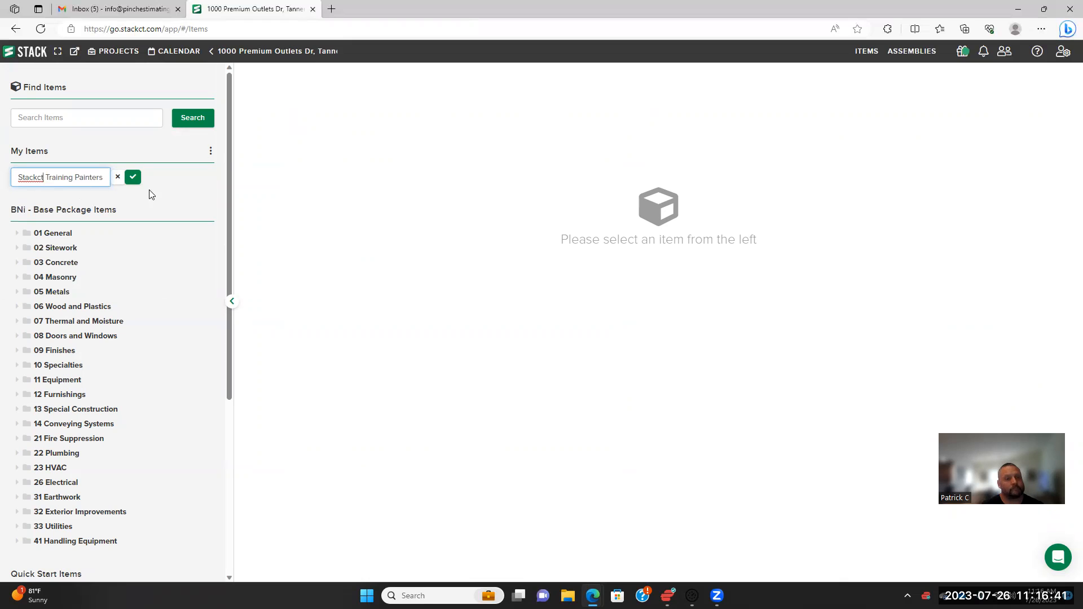
pyautogui.click(32, 180)
pyautogui.rightClick(32, 179)
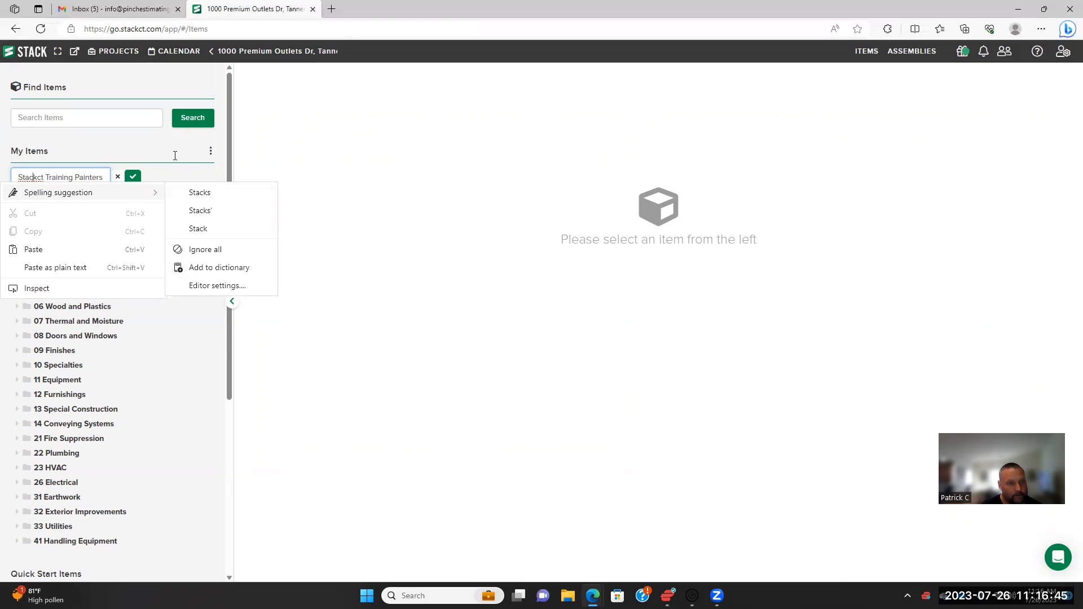
pyautogui.click(133, 176)
pyautogui.click(133, 177)
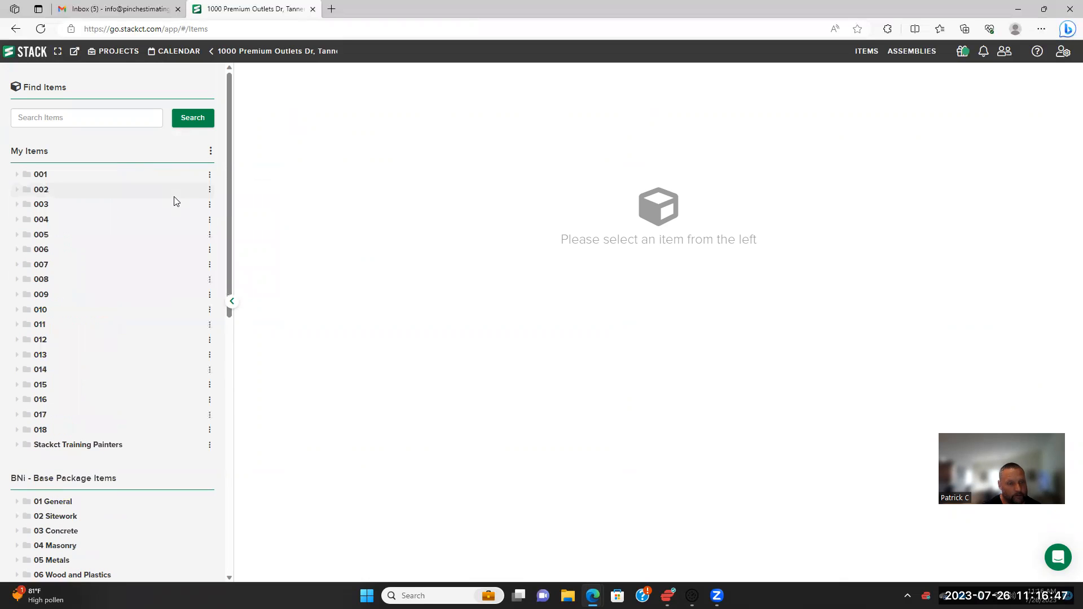
# Create a new item in the Stackct Training Painters folder, naming it "PT-01 BEN MOORE 2121-70 Chantilly Lace"
pyautogui.click(25, 449)
pyautogui.click(209, 446)
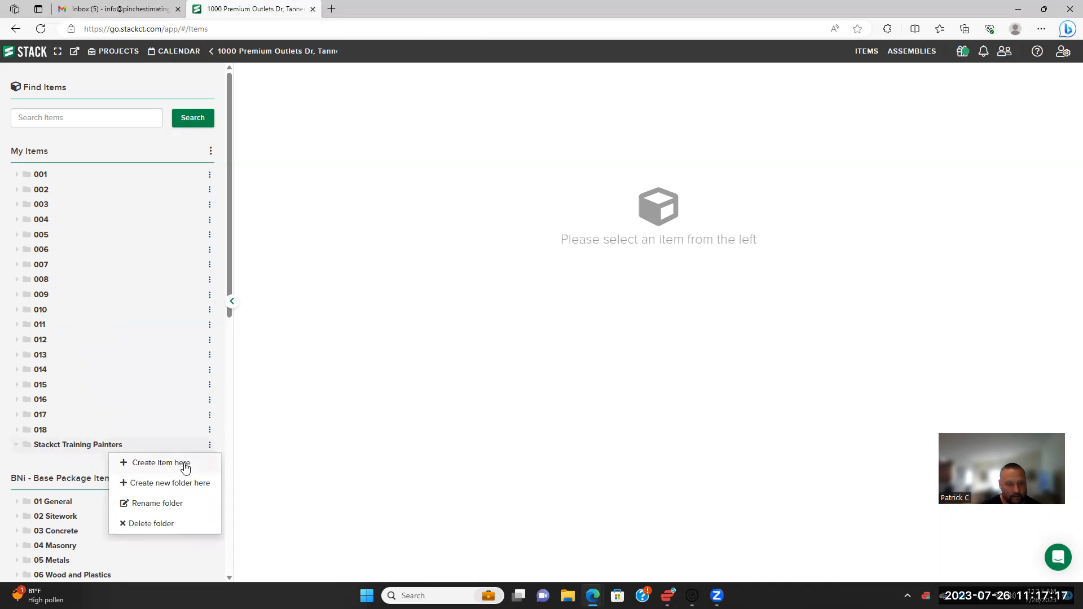
pyautogui.click(183, 465)
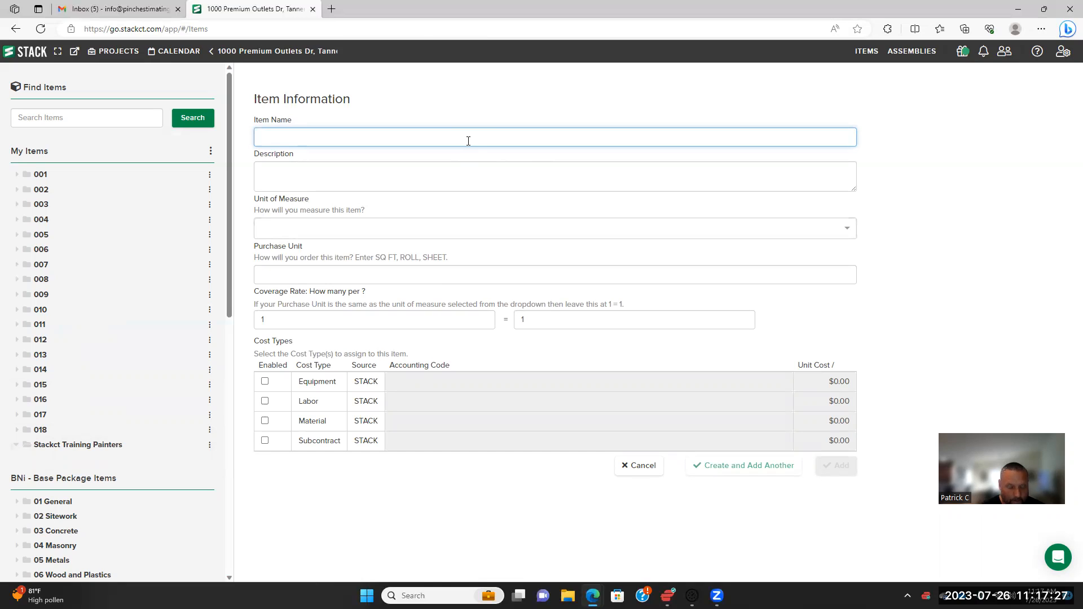
pyautogui.write('PT-01')
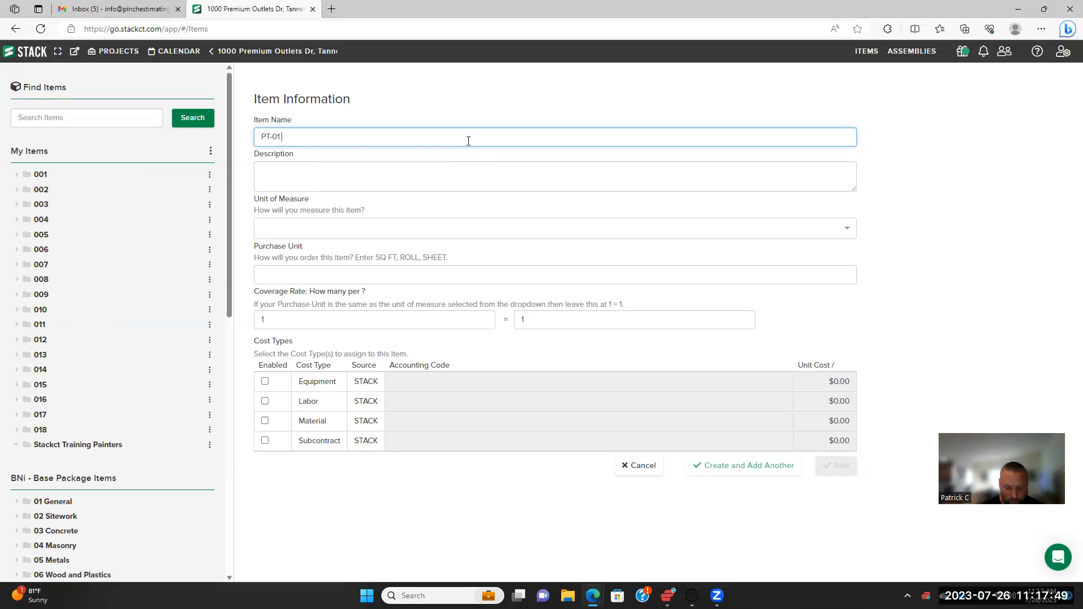
pyautogui.write('B')
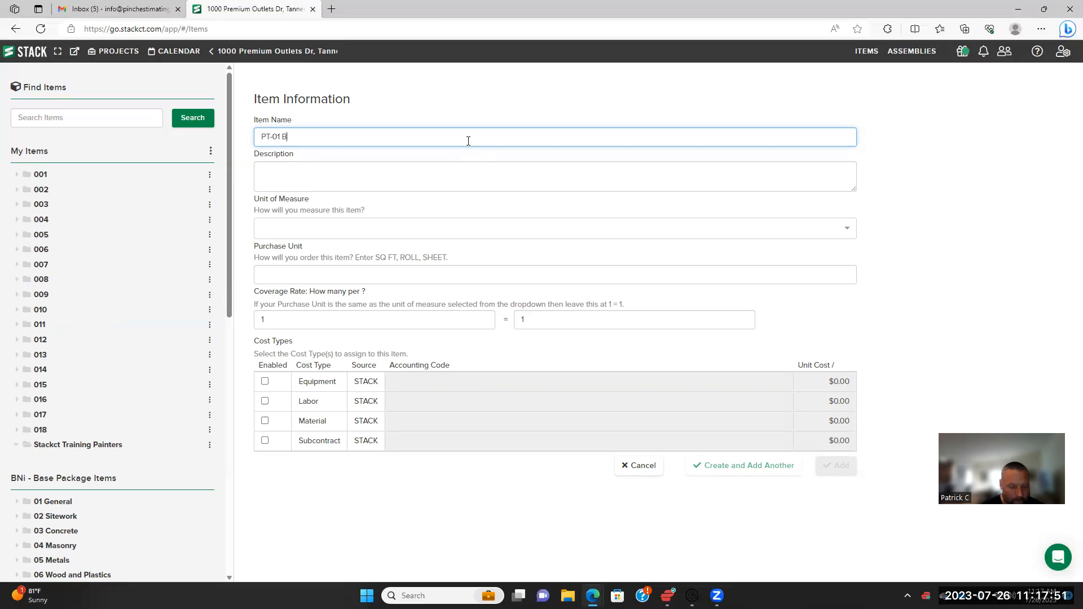
pyautogui.write('EN M')
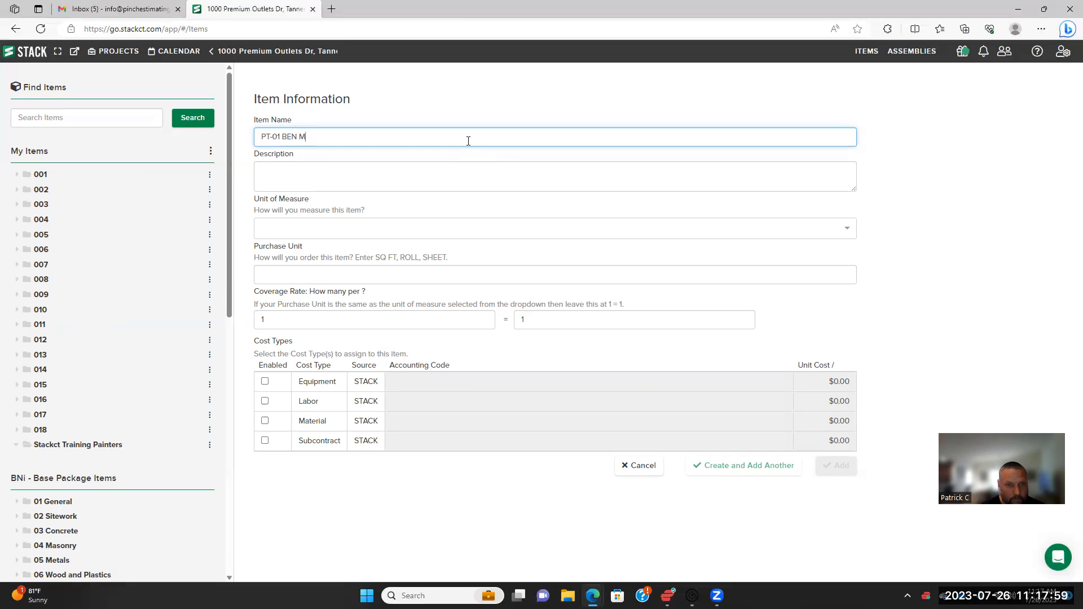
pyautogui.write('OORE ')
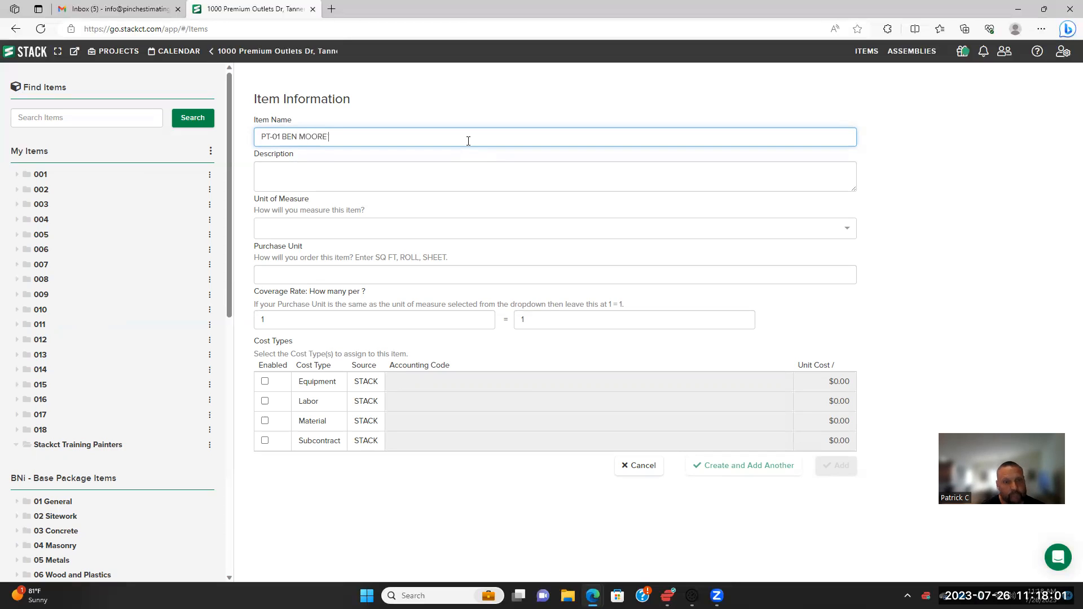
pyautogui.write('2121-70')
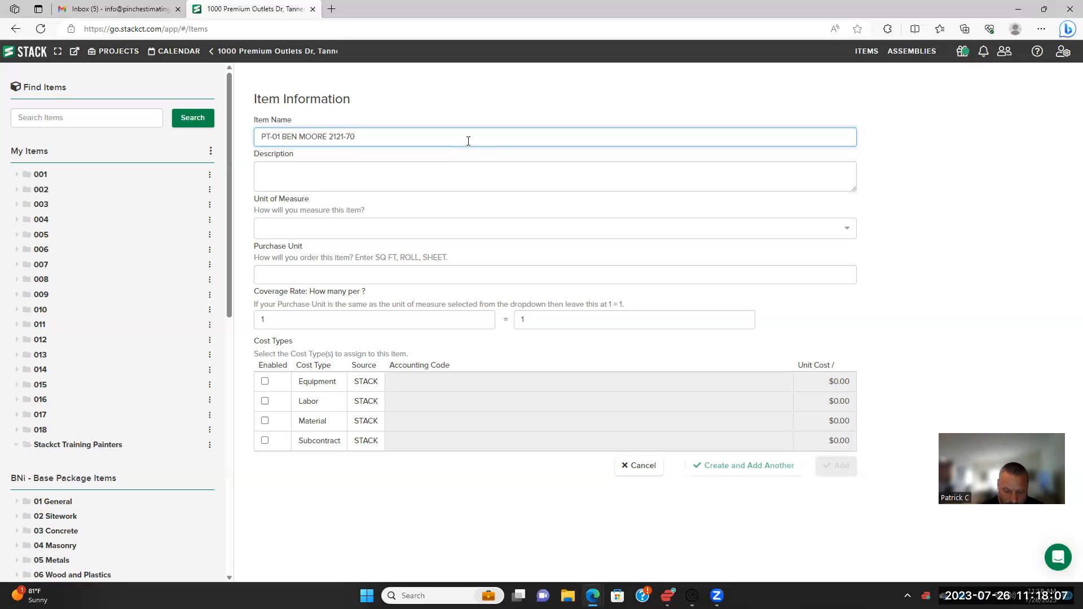
pyautogui.write(' Chantill')
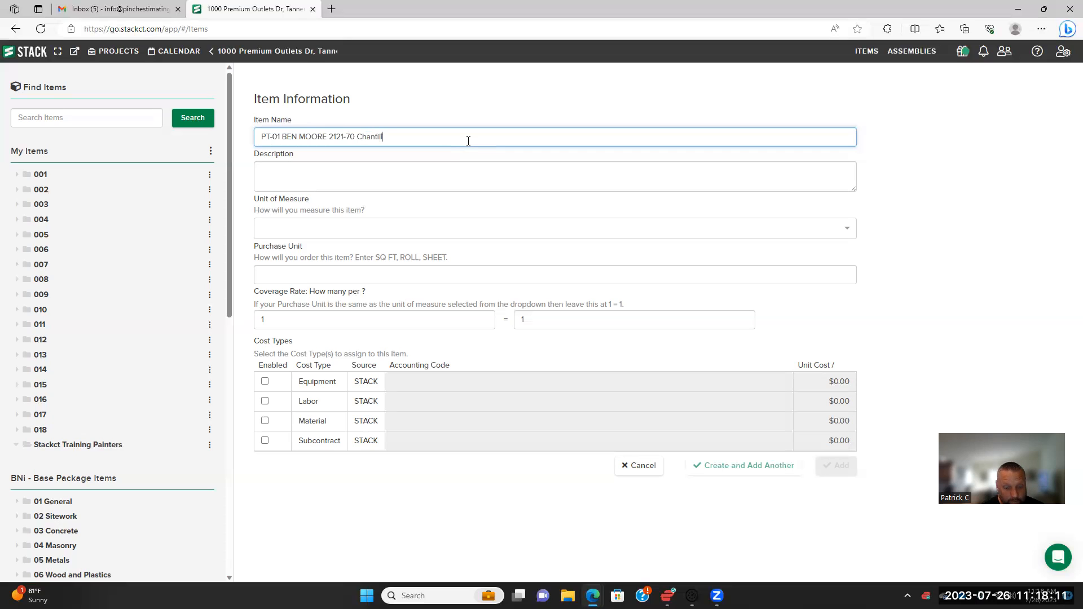
pyautogui.write('y Lace')
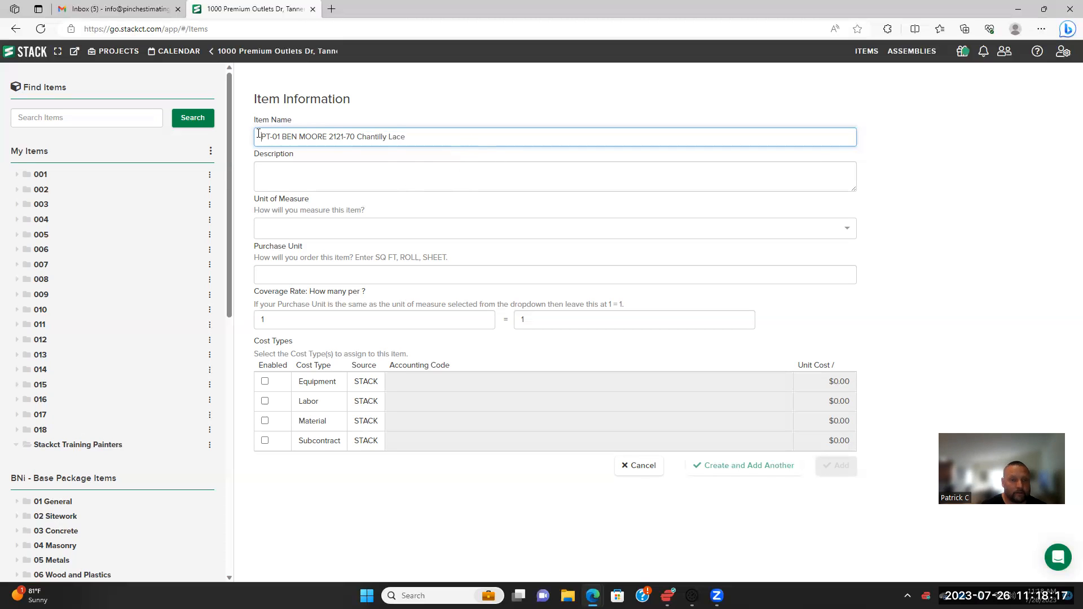
# Add "1st Finish Coat" in front of the paint code in the item name
pyautogui.press('Home')
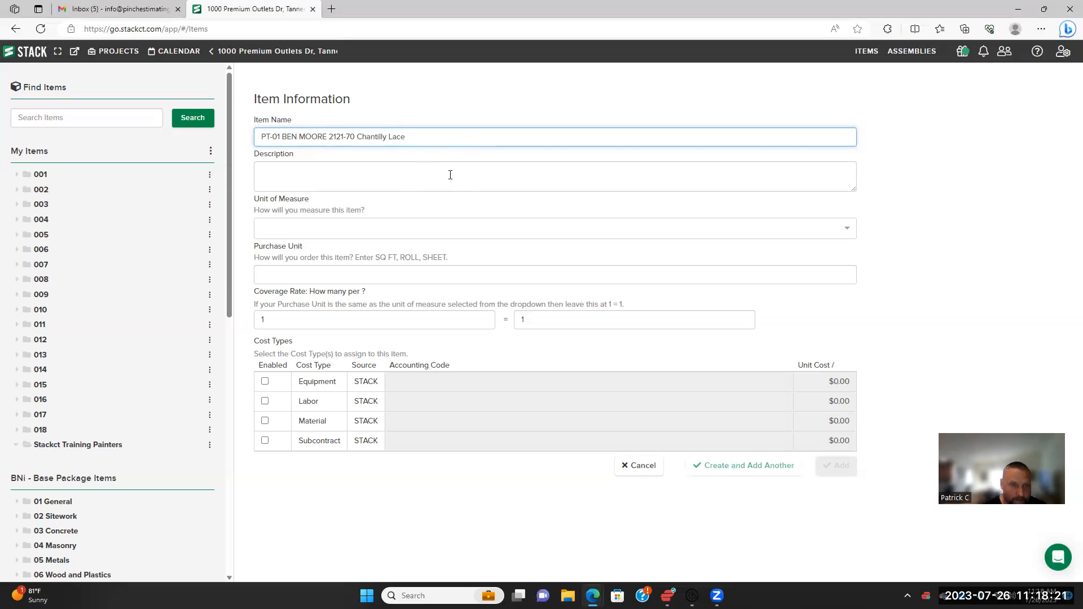
pyautogui.write('1st')
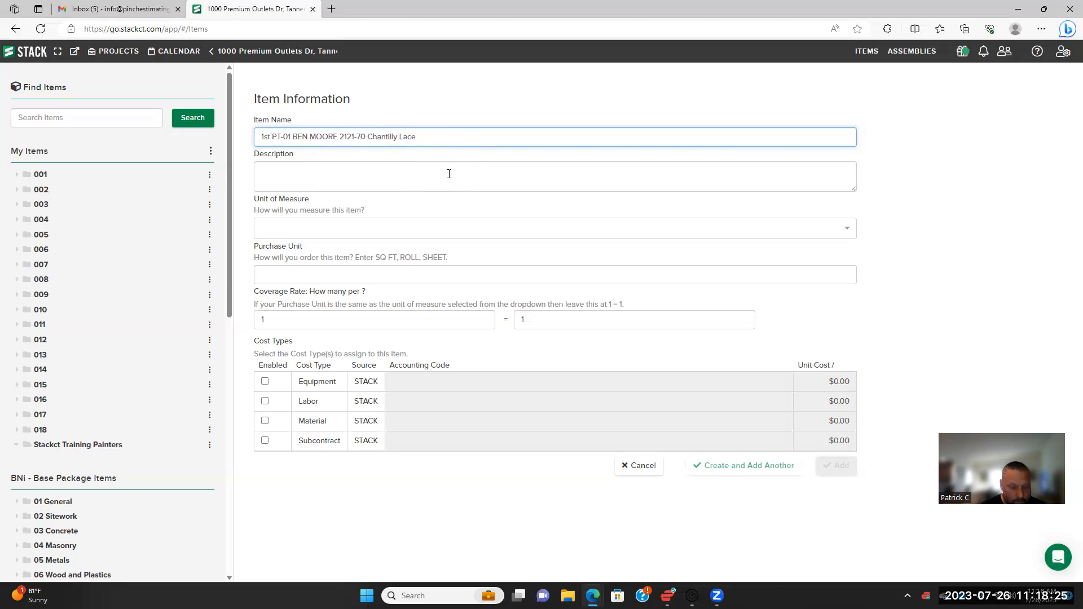
pyautogui.write(' Finis')
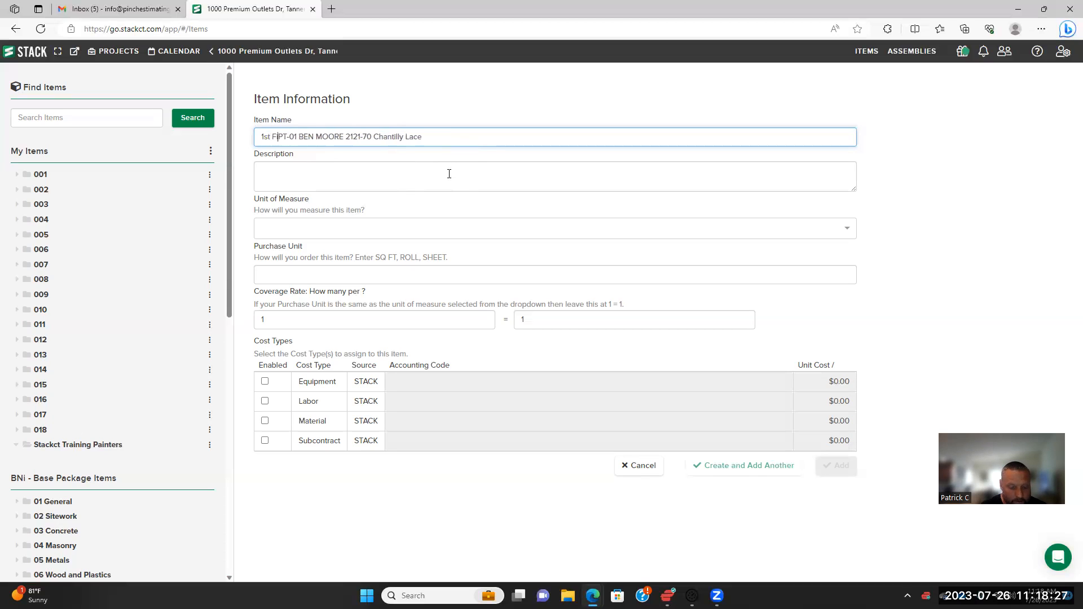
pyautogui.write('h C')
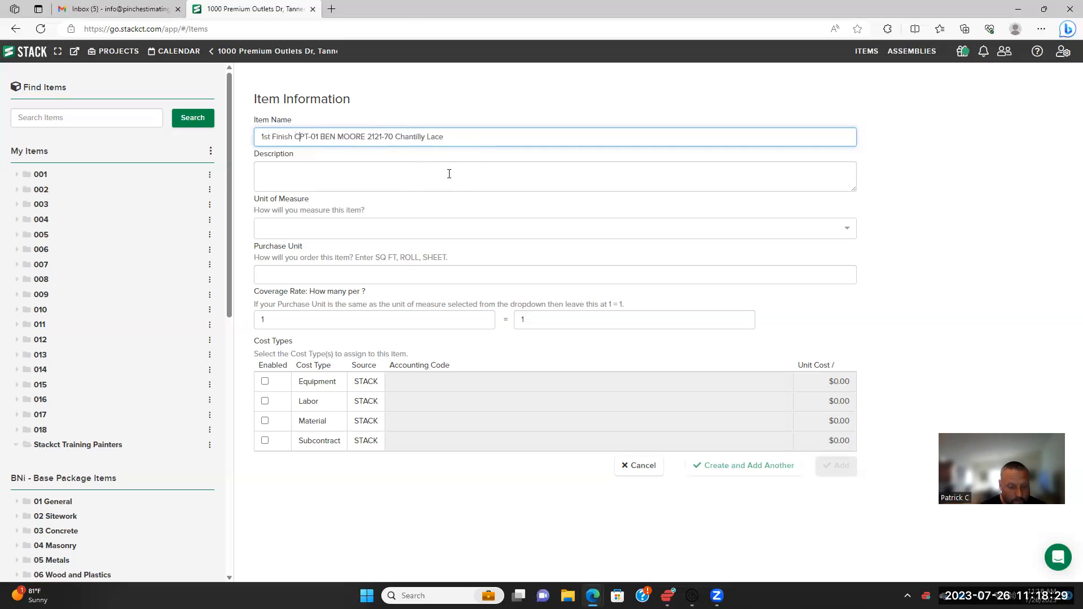
pyautogui.write('oat')
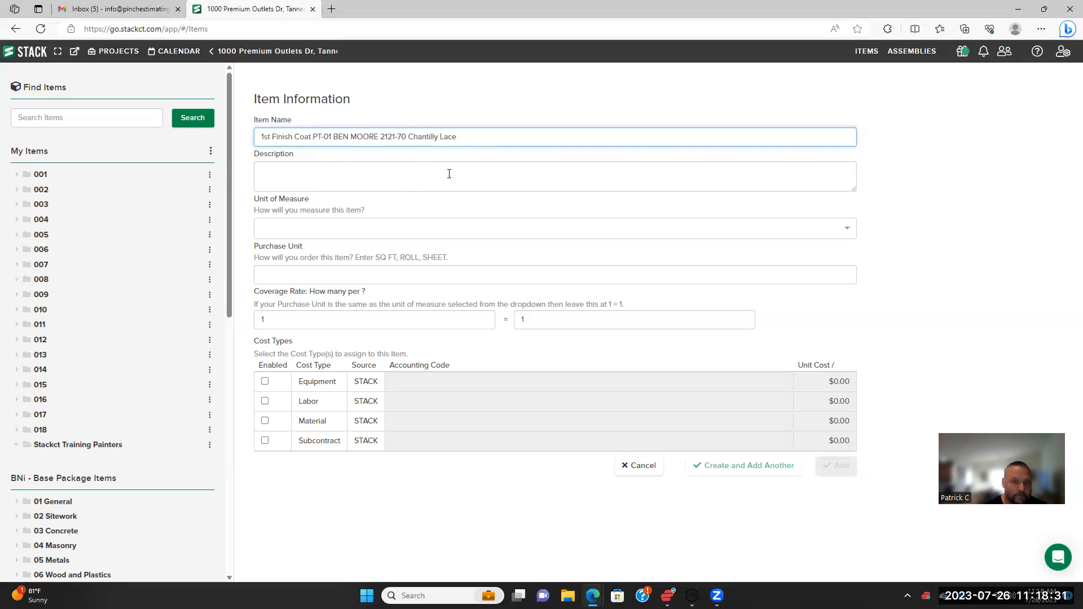
# Move "PT-01 BEN MOORE 2121-70 Chantilly Lace" from the item name to the description, leaving the name as "1st Finish Coat"
pyautogui.moveTo(458, 136); pyautogui.dragTo(315, 137)
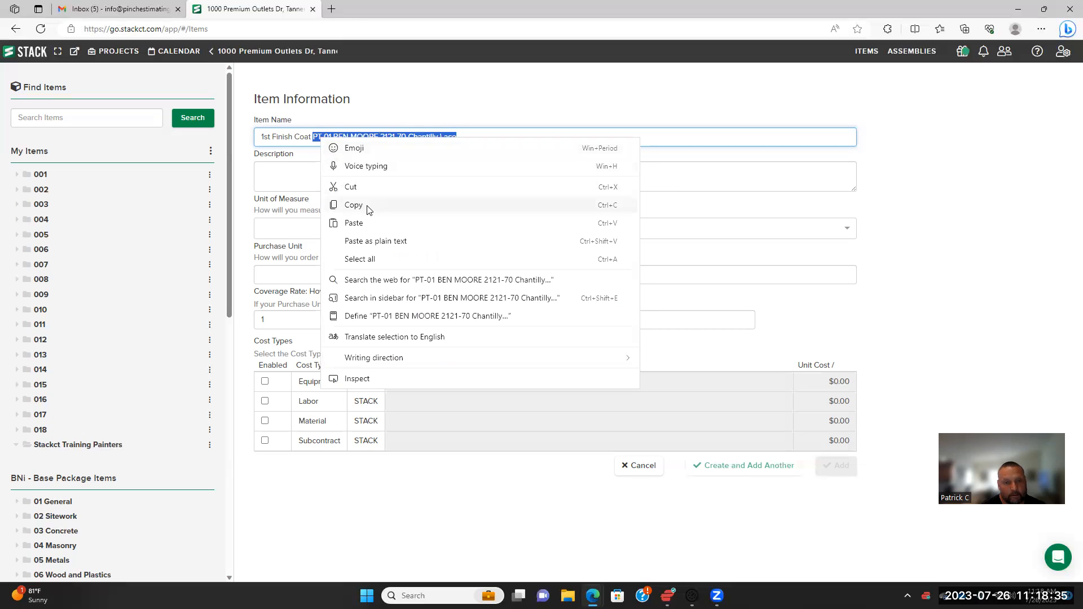
pyautogui.click(353, 205)
pyautogui.rightClick(351, 168)
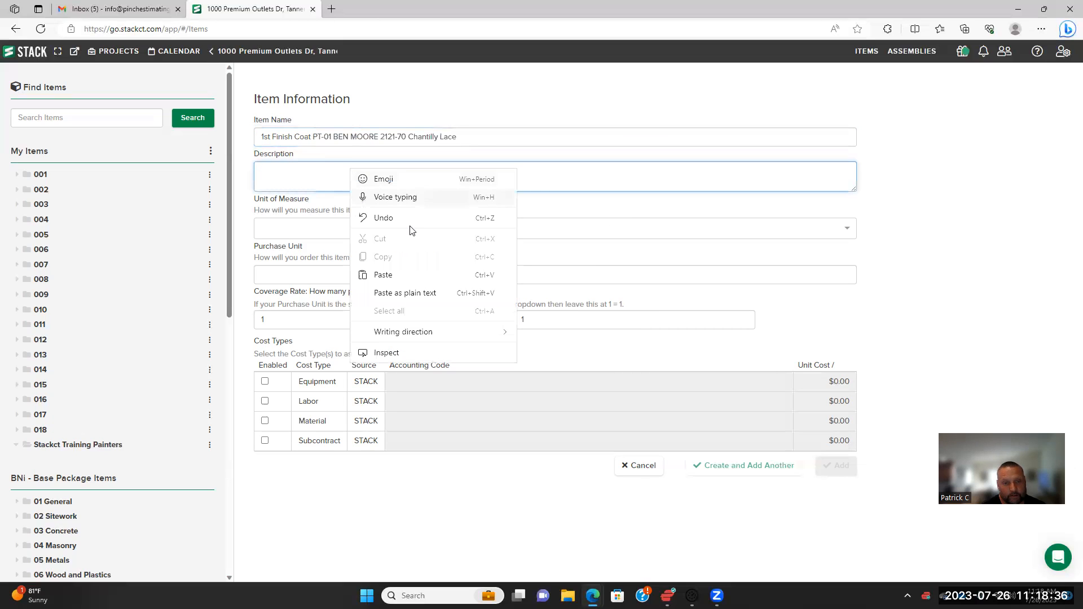
pyautogui.click(412, 275)
pyautogui.moveTo(458, 136); pyautogui.dragTo(314, 137)
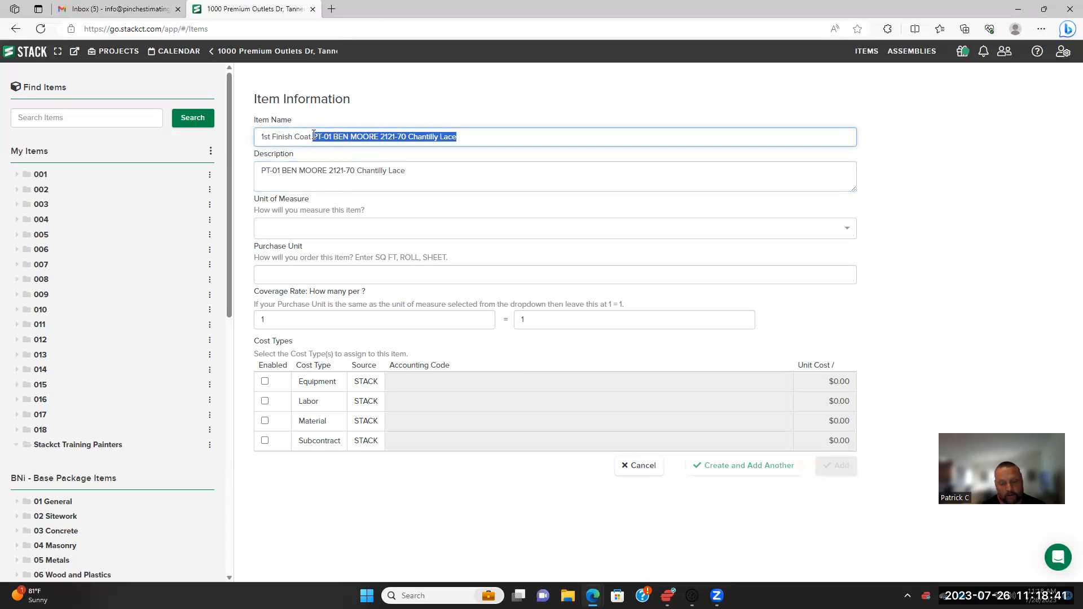
pyautogui.press('BackSpace')
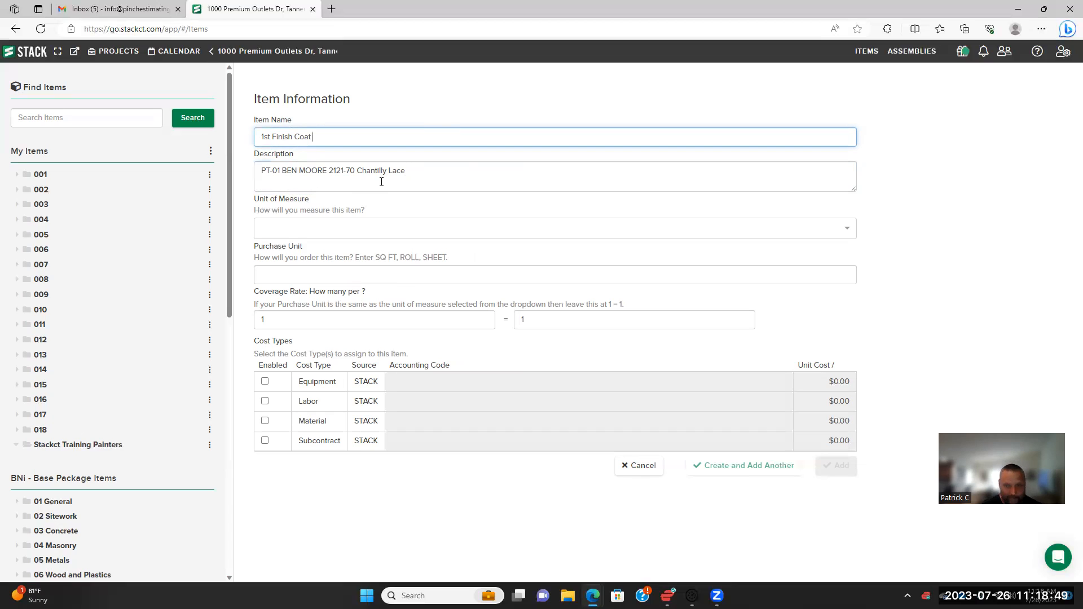
# Set the item's unit of measure to sq ft and check the other available units
pyautogui.click(427, 236)
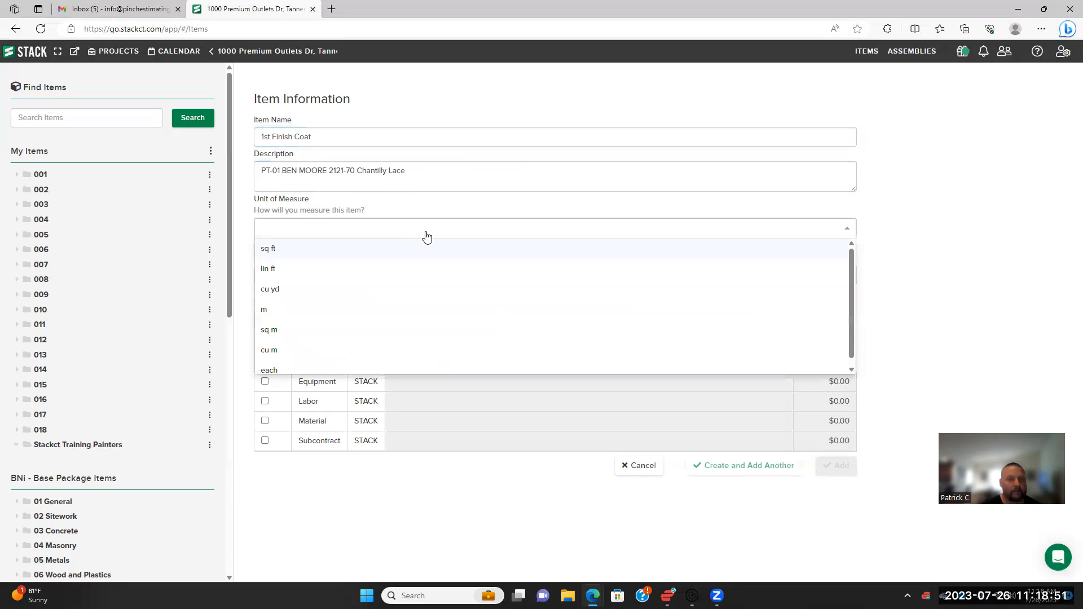
pyautogui.click(410, 248)
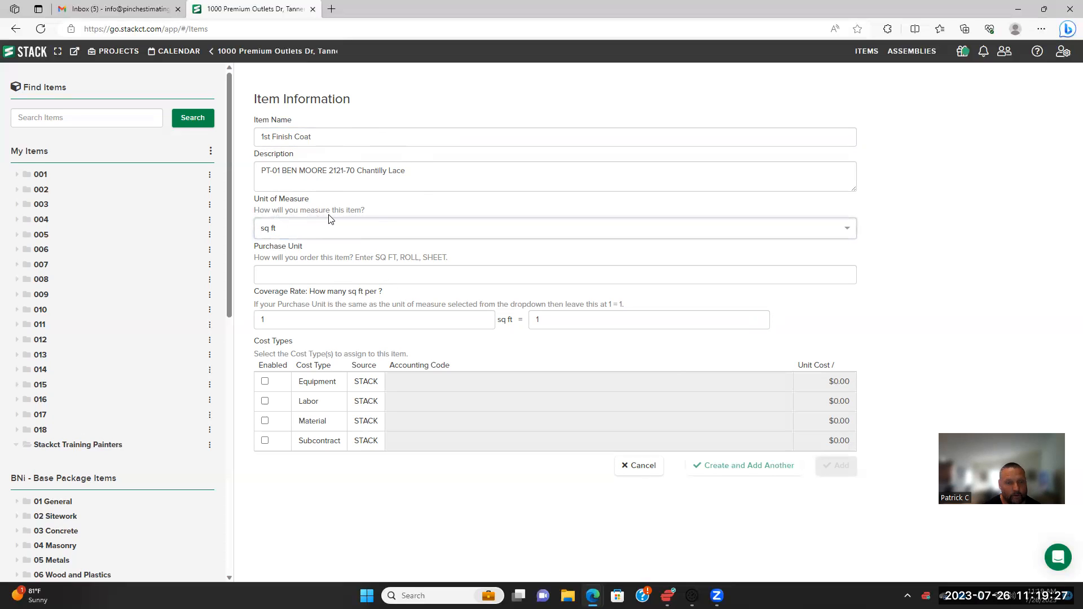
pyautogui.click(338, 233)
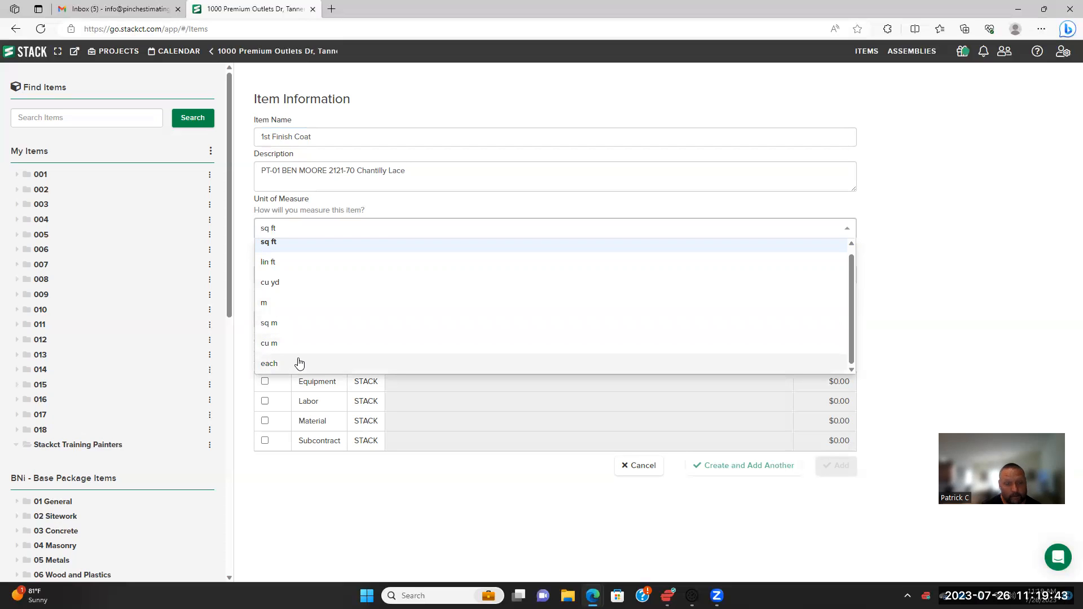
pyautogui.click(299, 227)
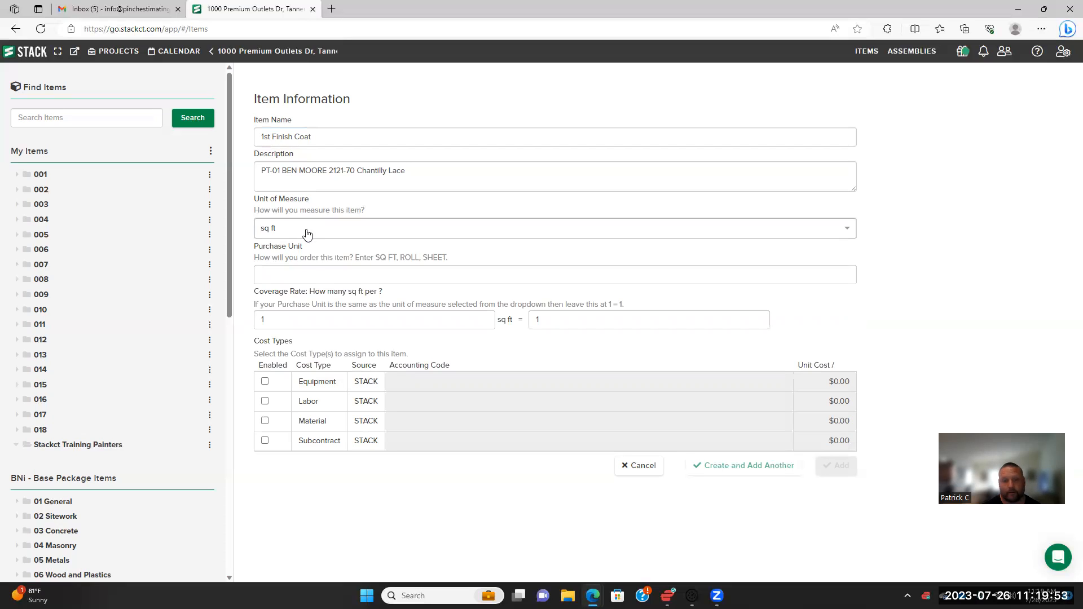
# Enter "5 Gallon Pail" as the purchase unit of the 1st Finish Coat item
pyautogui.click(318, 272)
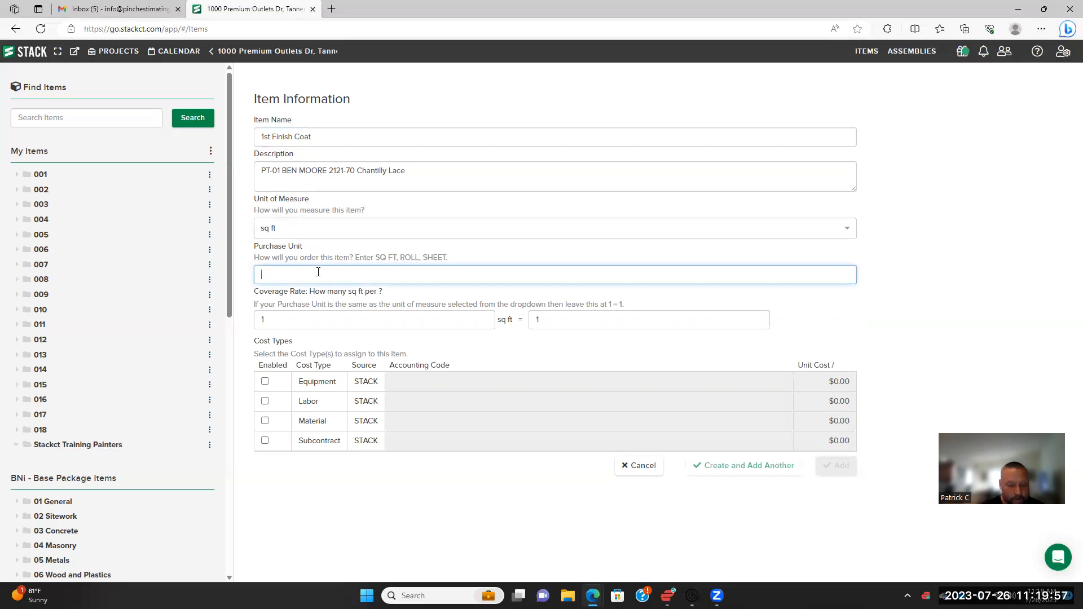
pyautogui.write('5')
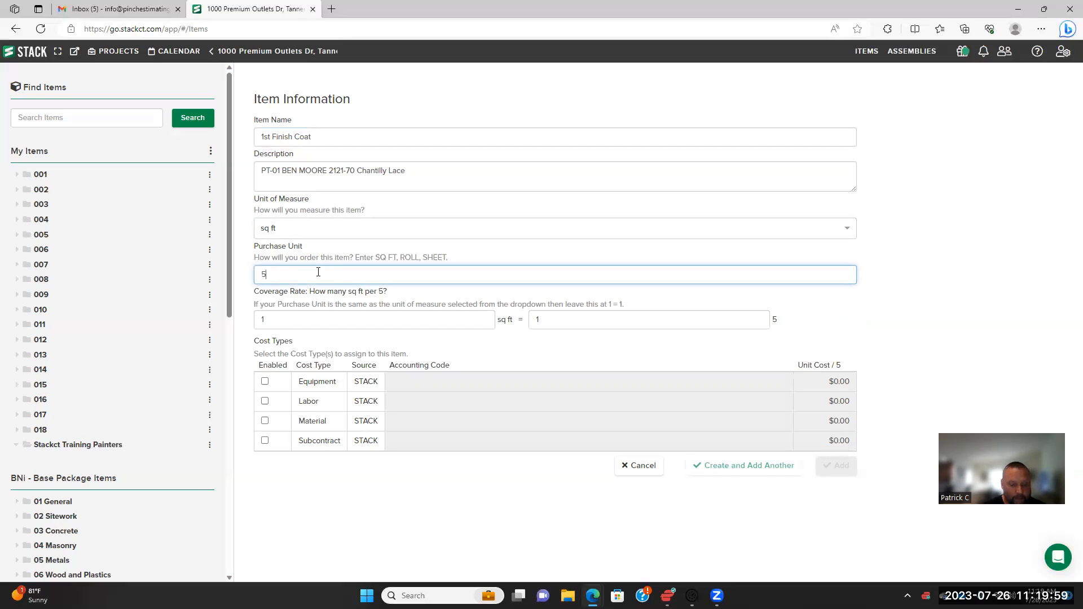
pyautogui.write(' Gallon')
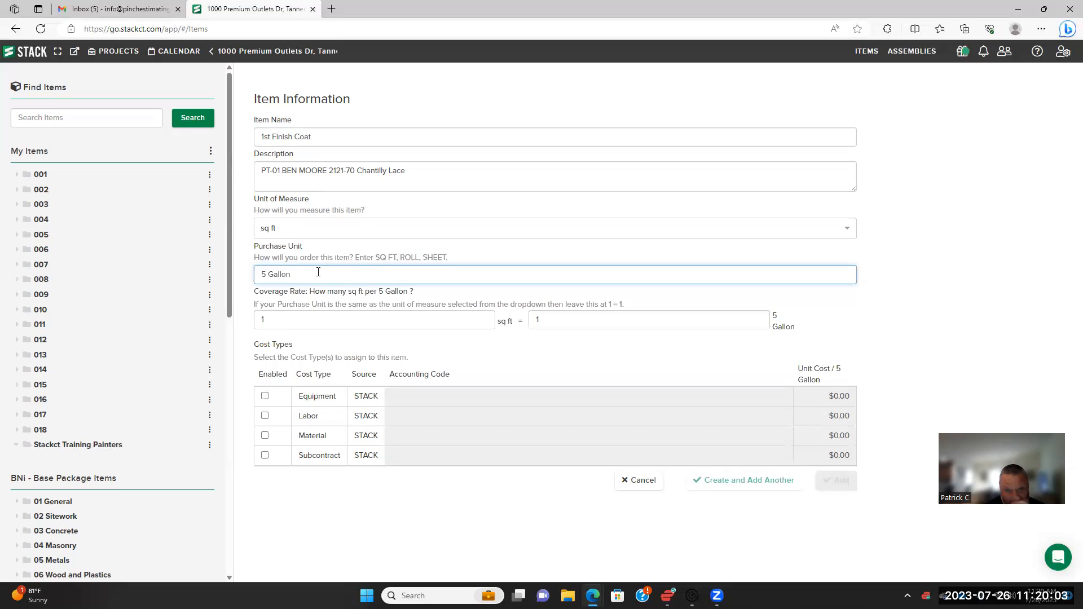
pyautogui.click(301, 323)
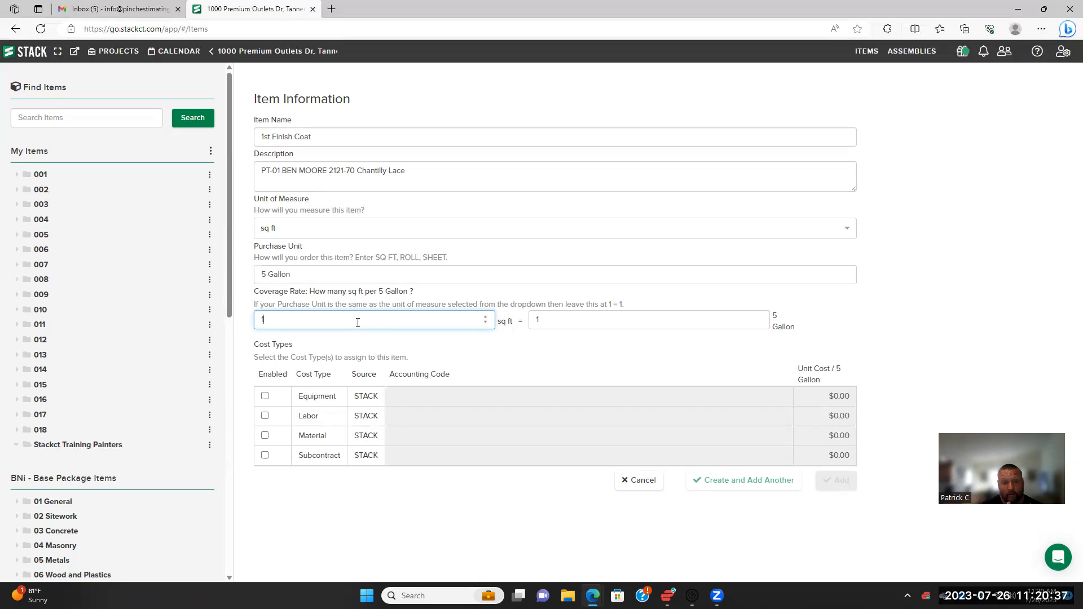
pyautogui.click(323, 277)
pyautogui.write('Pail')
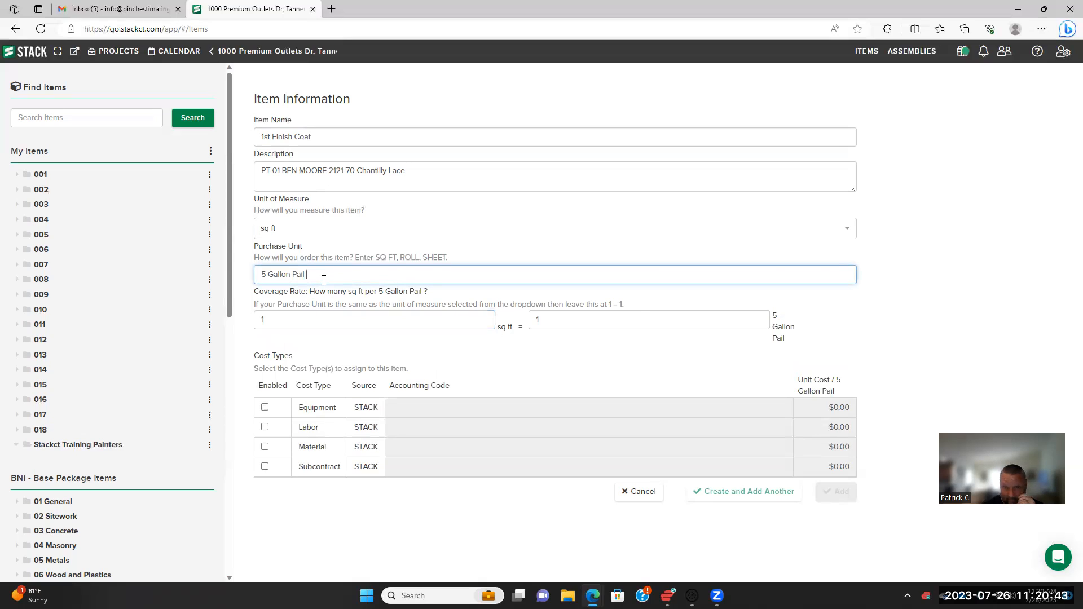
# Set the coverage rate to 1250 sq ft per 5 Gallon Pail
pyautogui.click(296, 321)
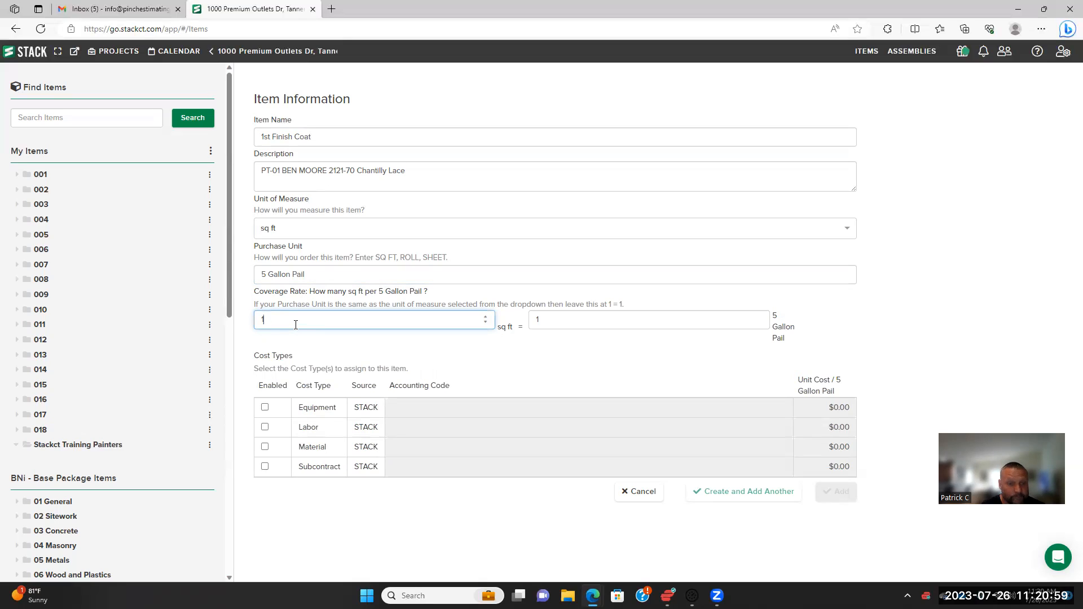
pyautogui.press('BackSpace')
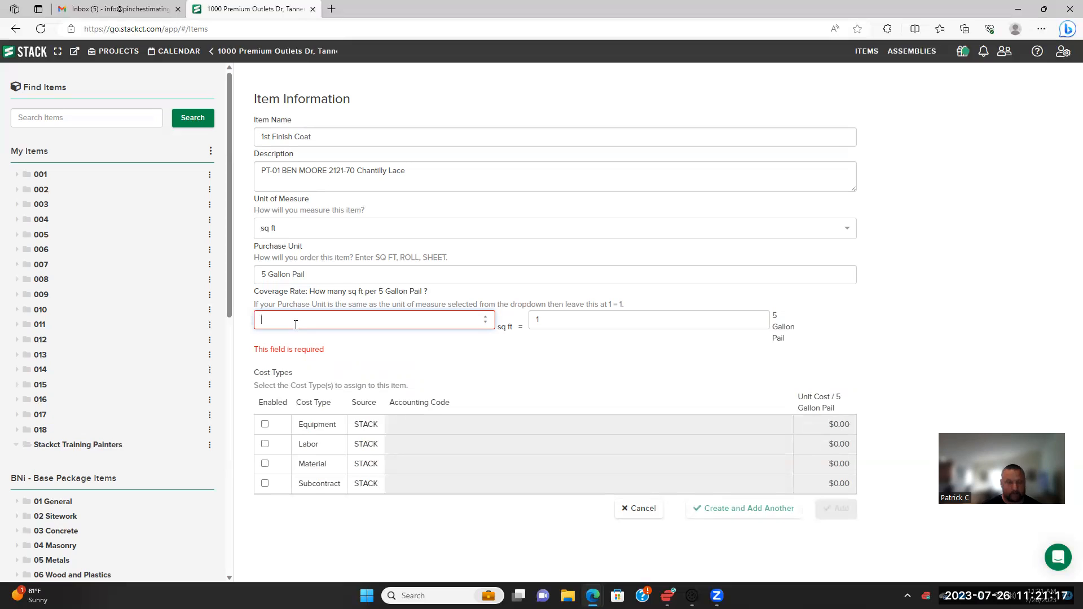
pyautogui.write('1250')
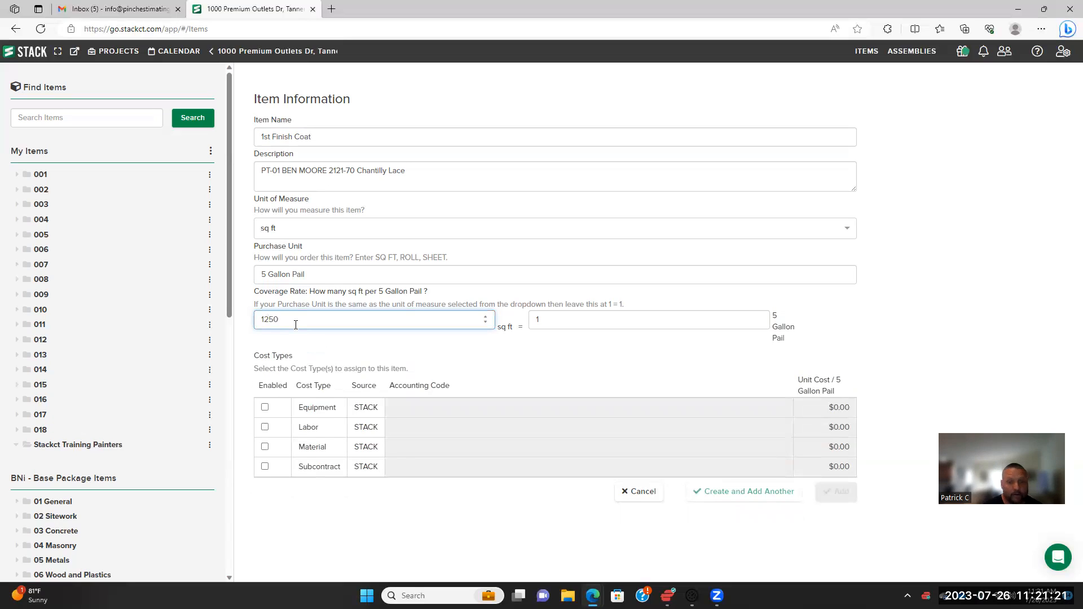
pyautogui.click(560, 349)
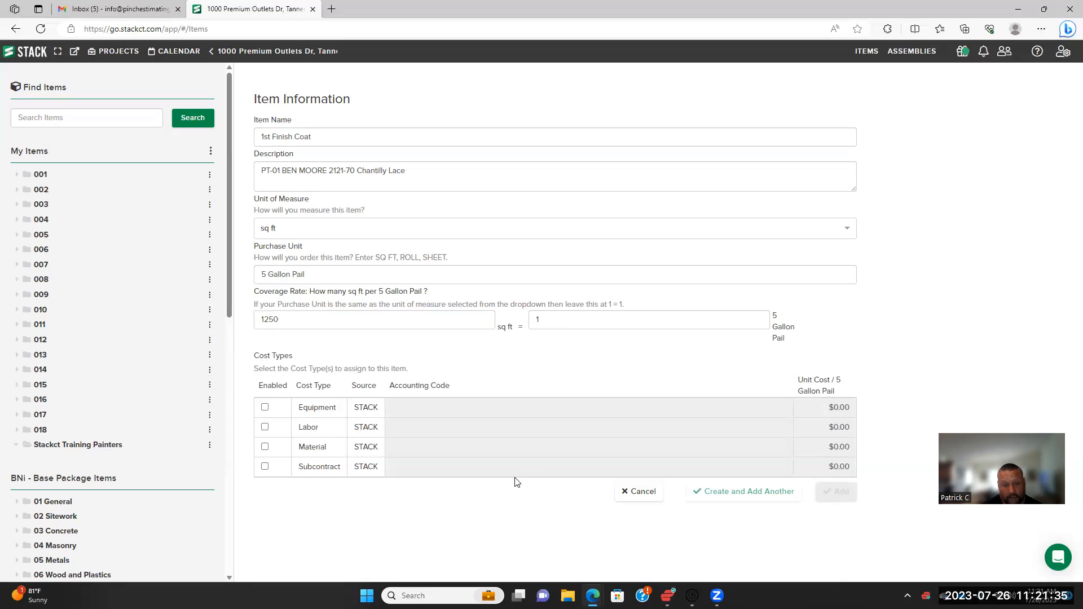
# Enable the Material cost type with a unit cost of $300.00 and add the item to the folder
pyautogui.click(264, 447)
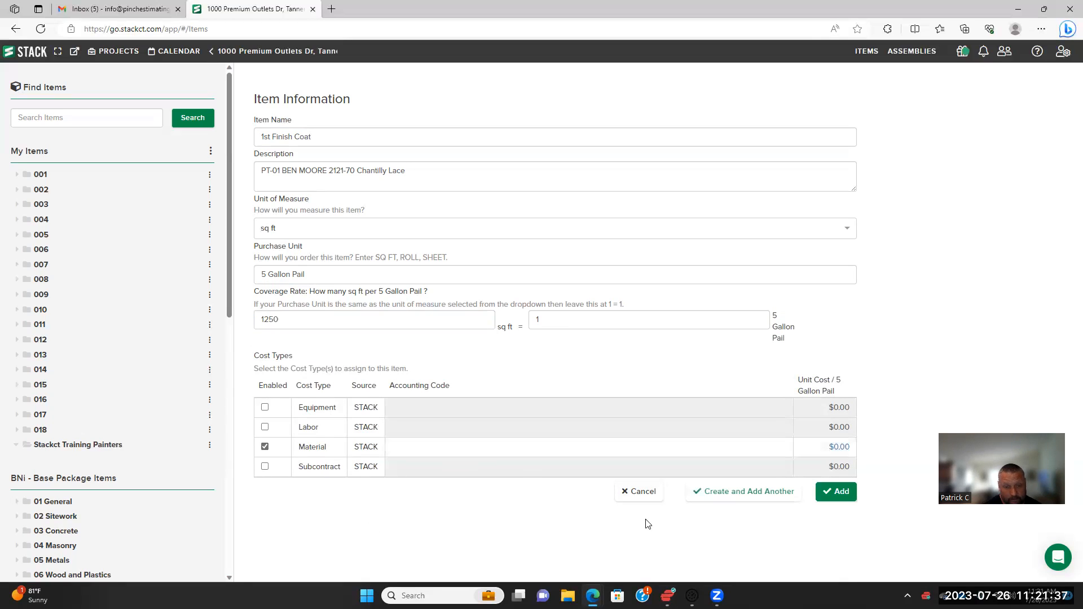
pyautogui.click(835, 449)
pyautogui.write('300')
pyautogui.click(916, 458)
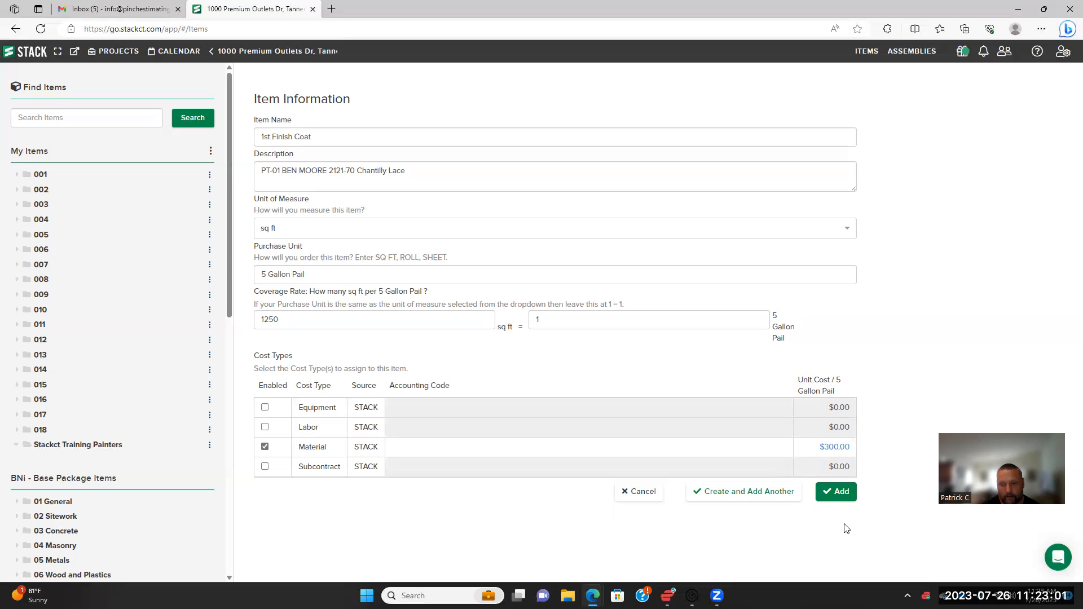
pyautogui.click(840, 492)
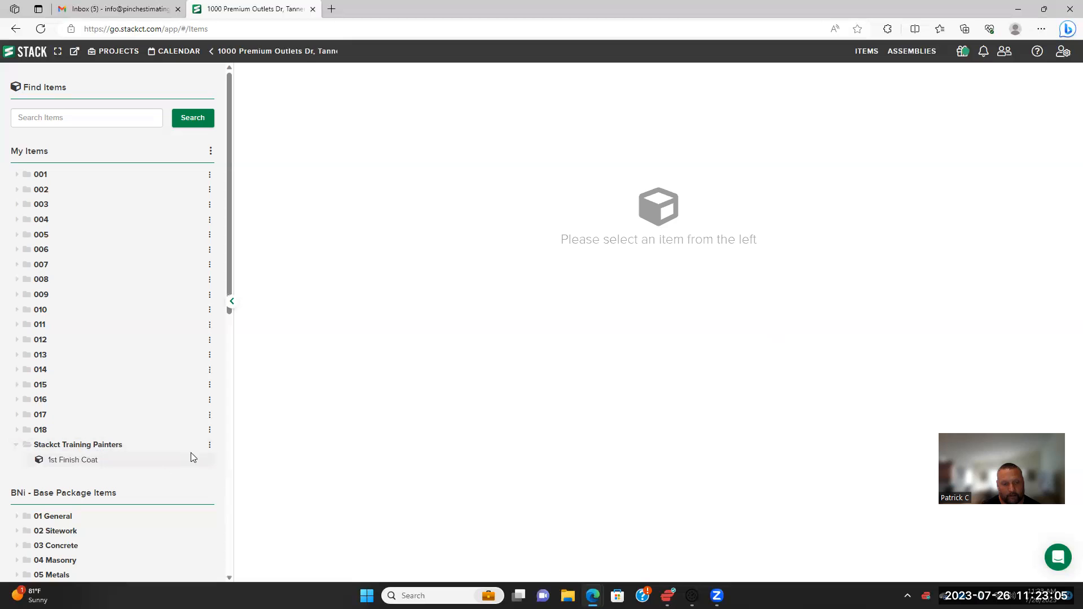
# Open the 1st Finish Coat item in the Stackct Training Painters folder and copy its full description text
pyautogui.click(210, 446)
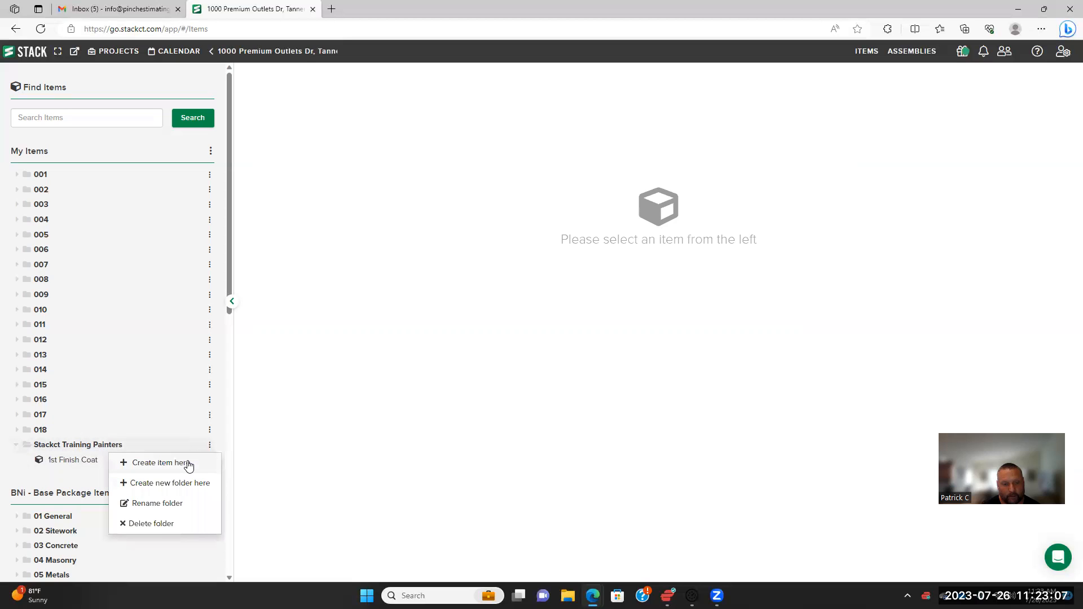
pyautogui.click(189, 464)
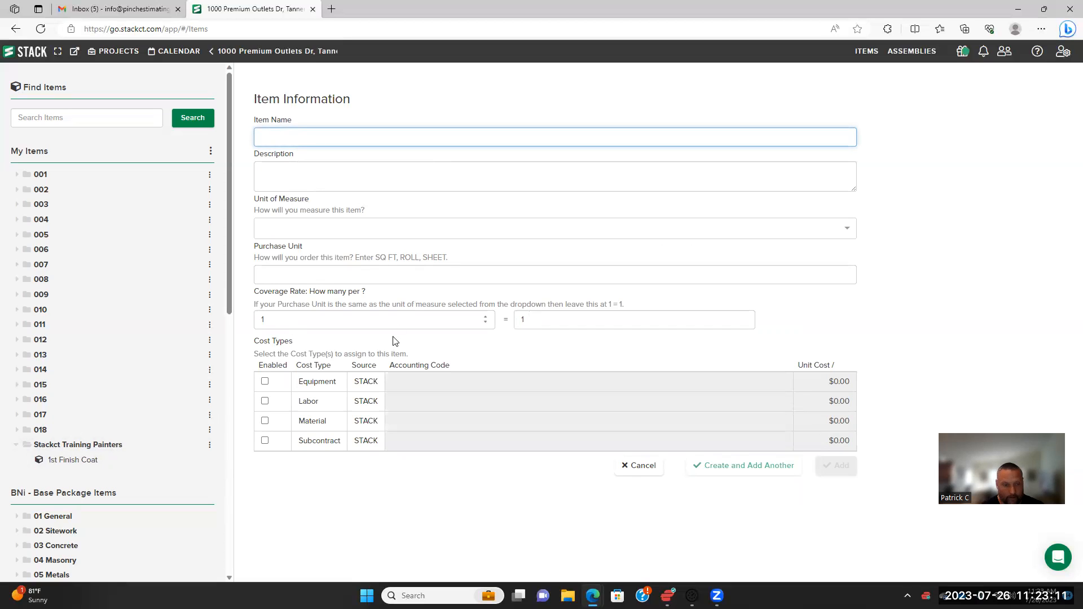
pyautogui.click(79, 461)
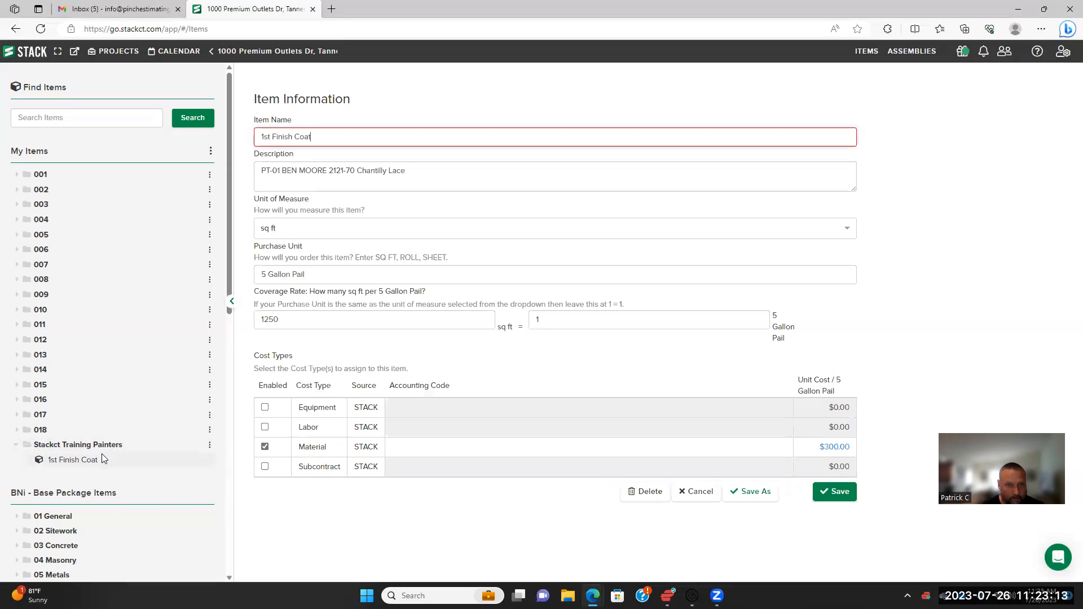
pyautogui.moveTo(423, 170); pyautogui.dragTo(255, 173)
pyautogui.rightClick(297, 178)
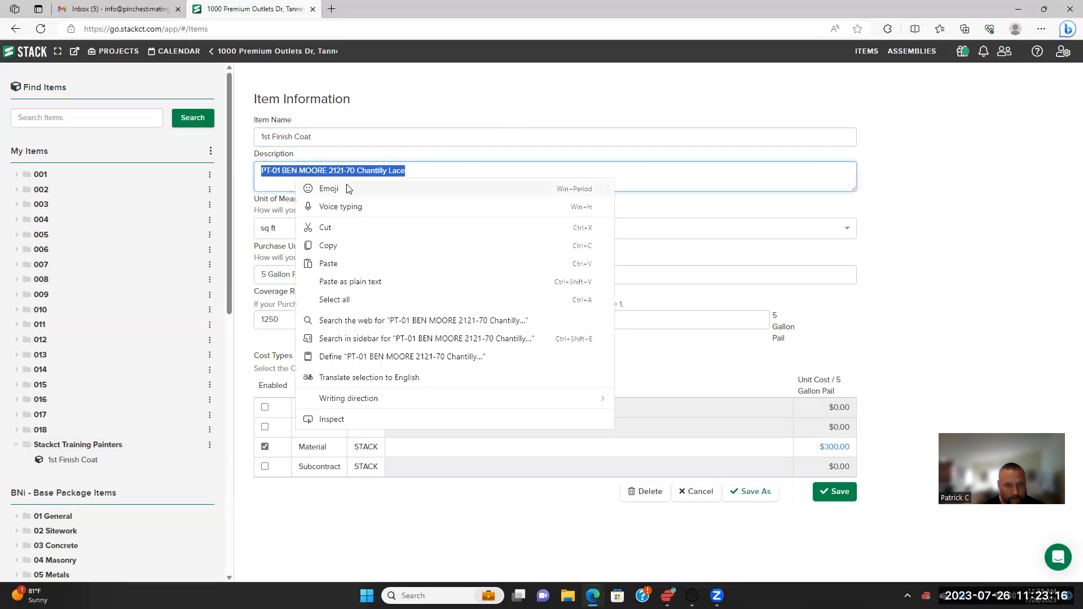
pyautogui.click(356, 247)
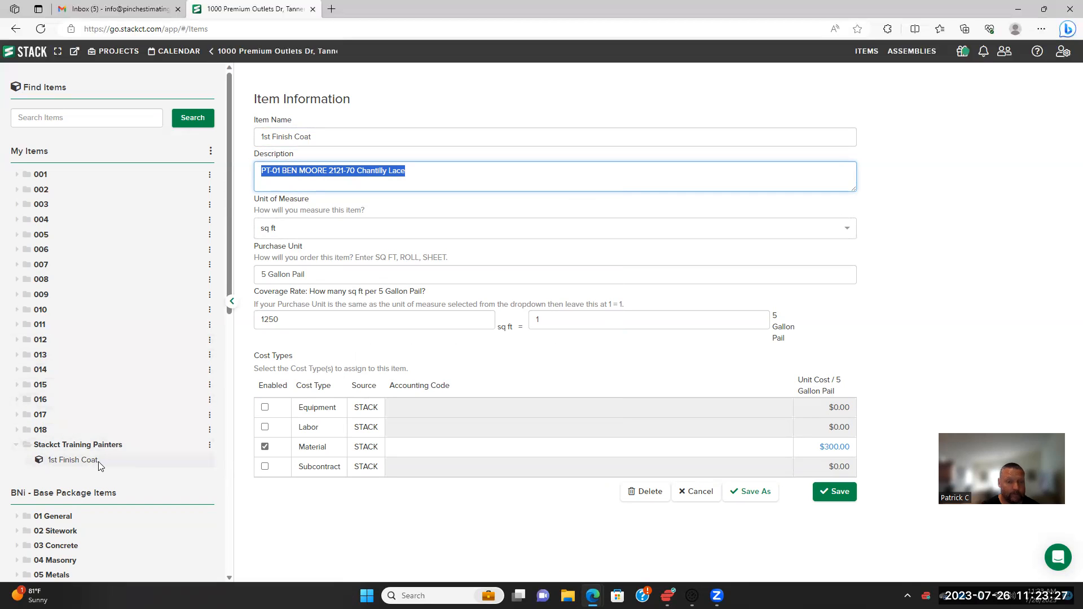
# Append "PT-01 BEN MOORE 2121-70 Chantilly Lace" to the 1st Finish Coat item's name and save the item
pyautogui.click(332, 137)
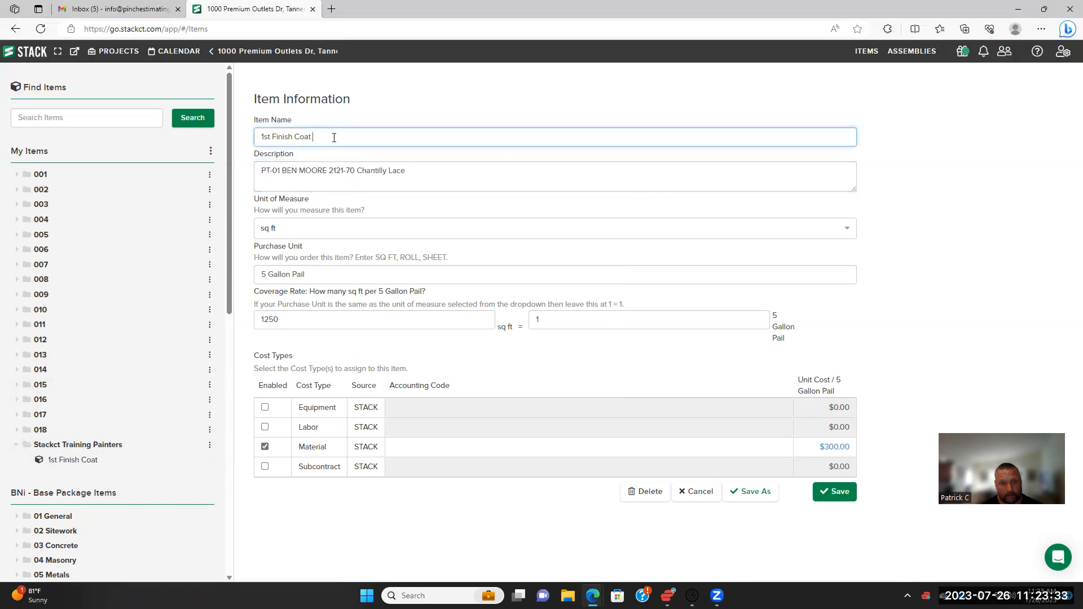
pyautogui.rightClick(334, 137)
pyautogui.click(385, 242)
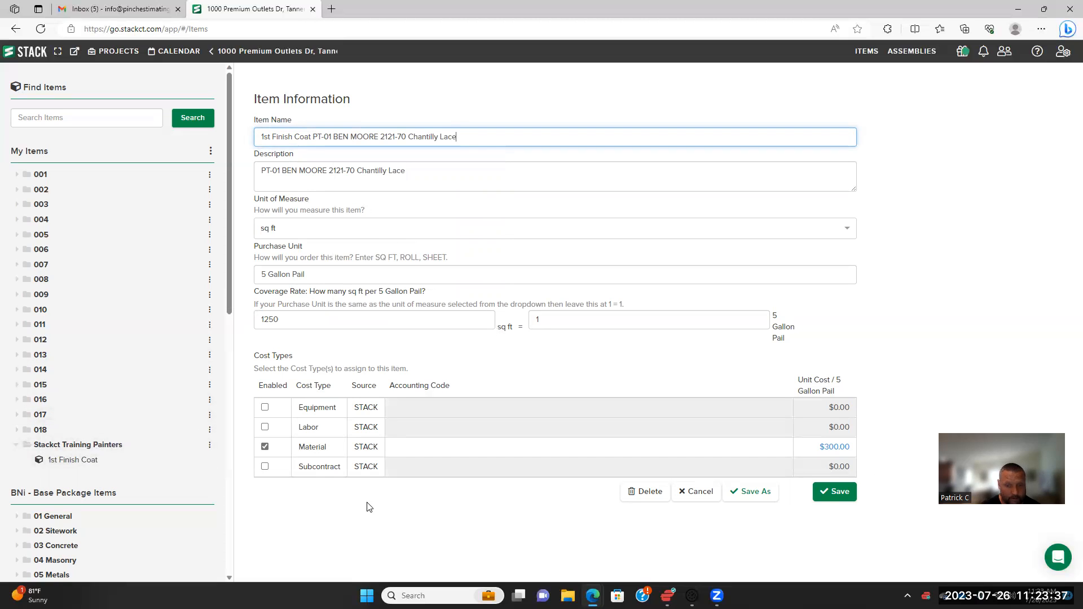
pyautogui.click(834, 497)
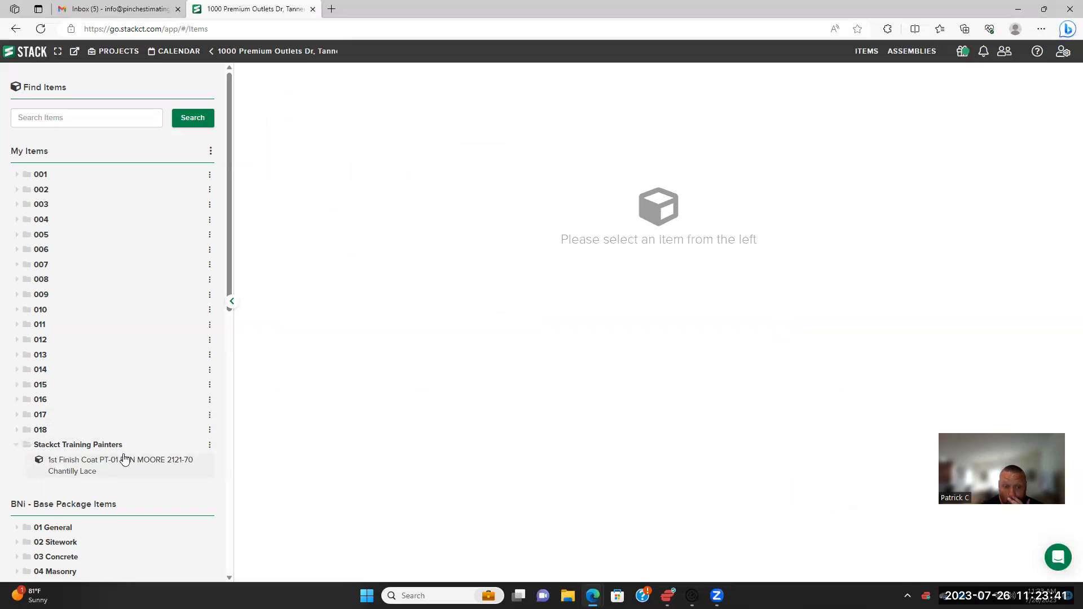
# Create another item in the Stackct Training Painters folder named "2nd Finish Coat PT-01 BEN MOORE 2121-70 Chantilly Lace"
pyautogui.click(209, 444)
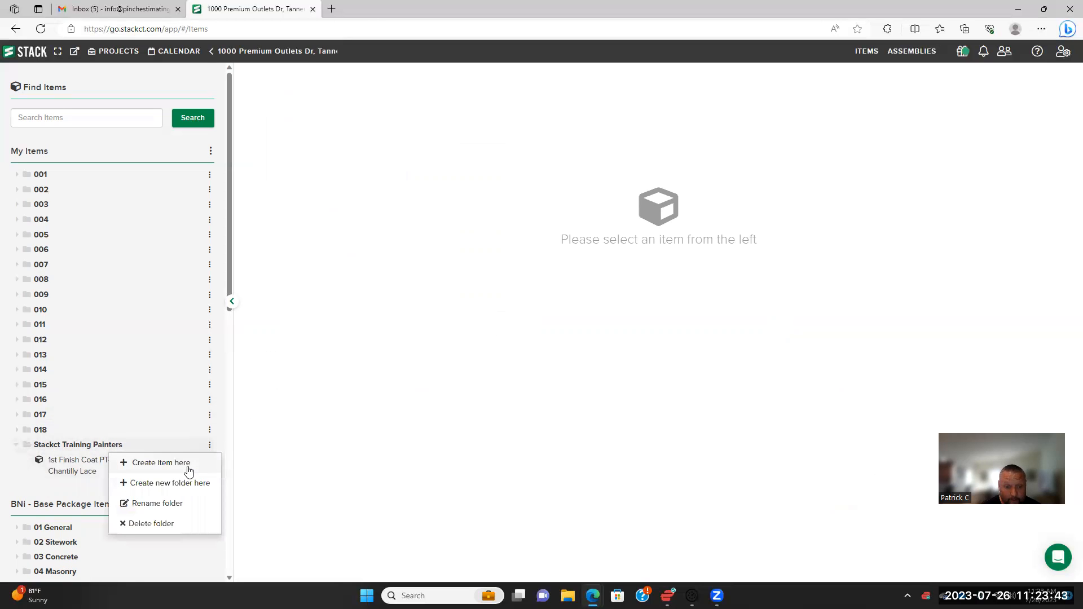
pyautogui.click(188, 470)
pyautogui.write('2nd')
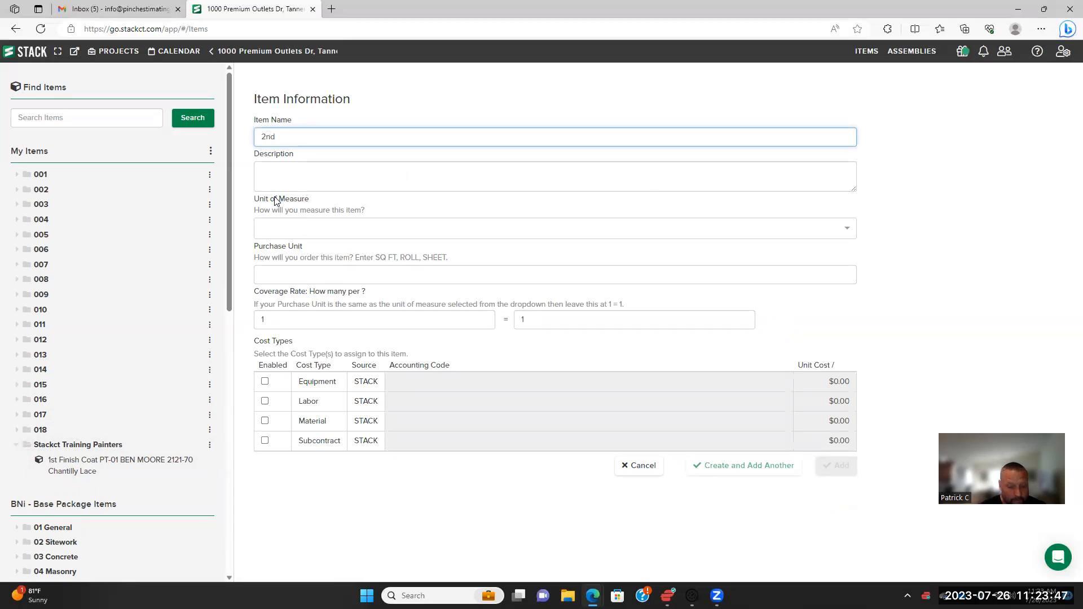
pyautogui.write(' Flnish Coat')
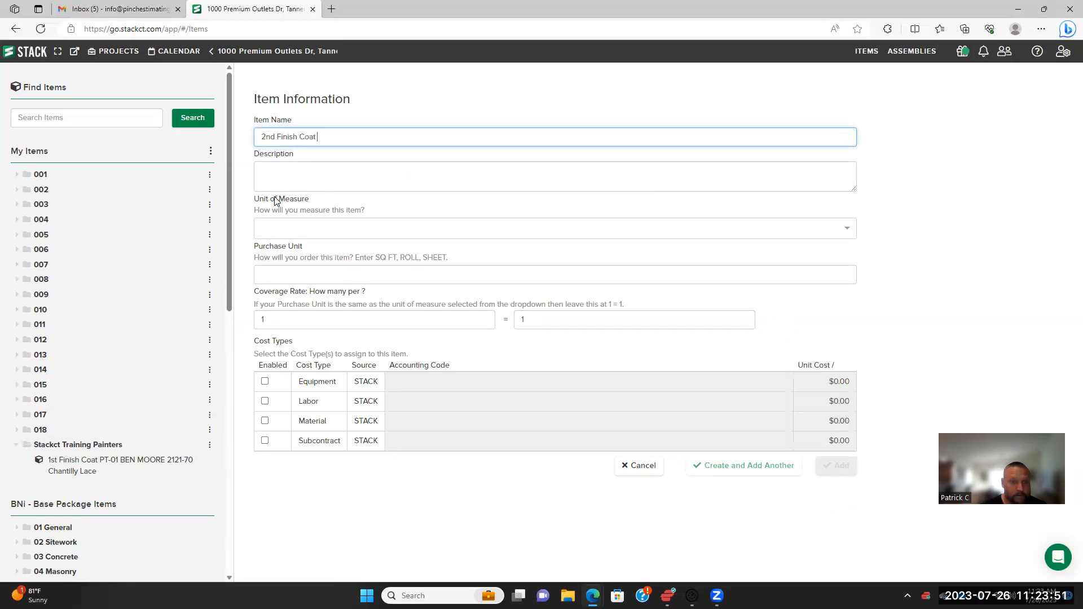
pyautogui.rightClick(356, 134)
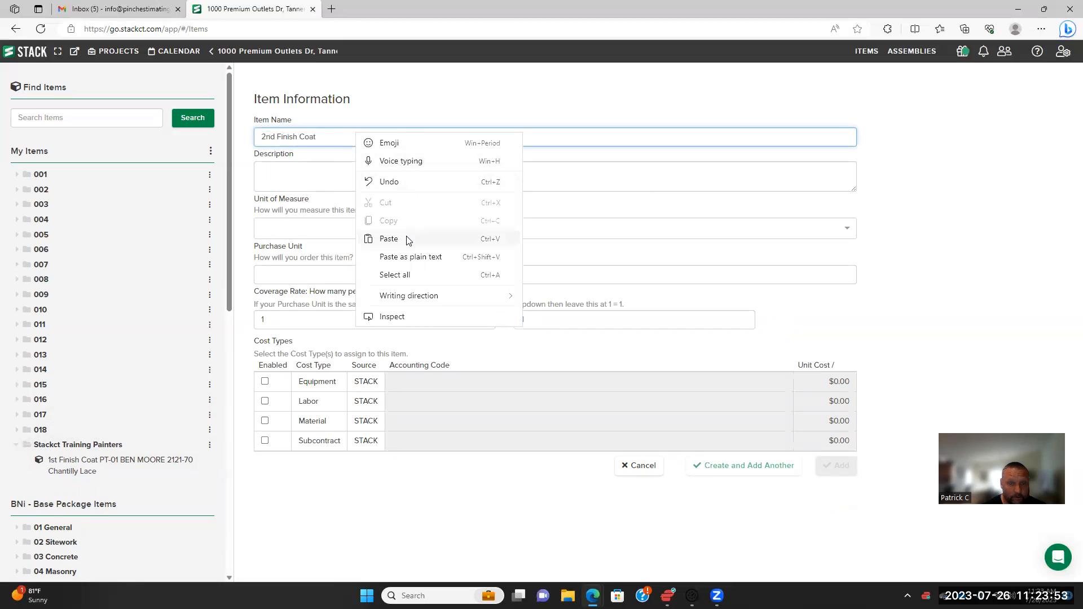
pyautogui.click(389, 239)
# Enter "PT-01 BEN MOORE 2121-70 Chantilly Lace" as the new item's description and set its unit of measure to sq ft
pyautogui.click(306, 180)
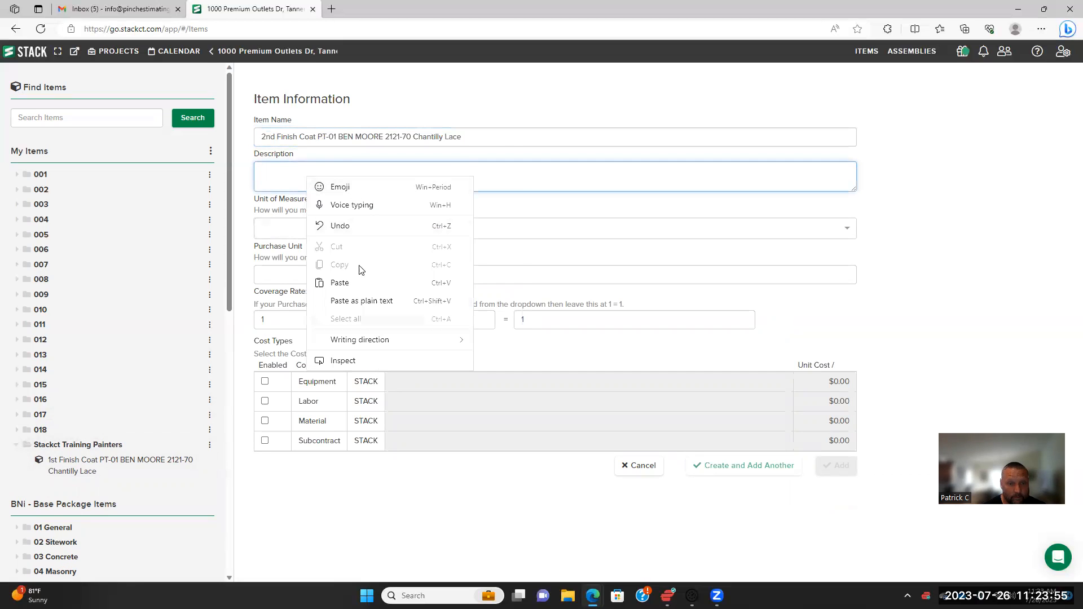
pyautogui.click(355, 282)
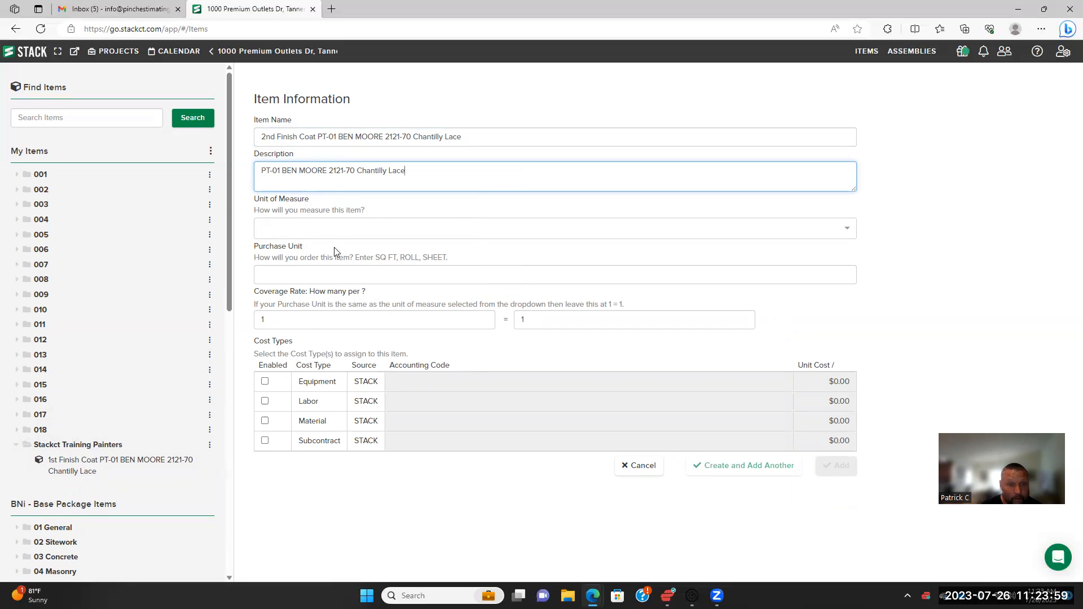
pyautogui.click(341, 235)
pyautogui.click(323, 259)
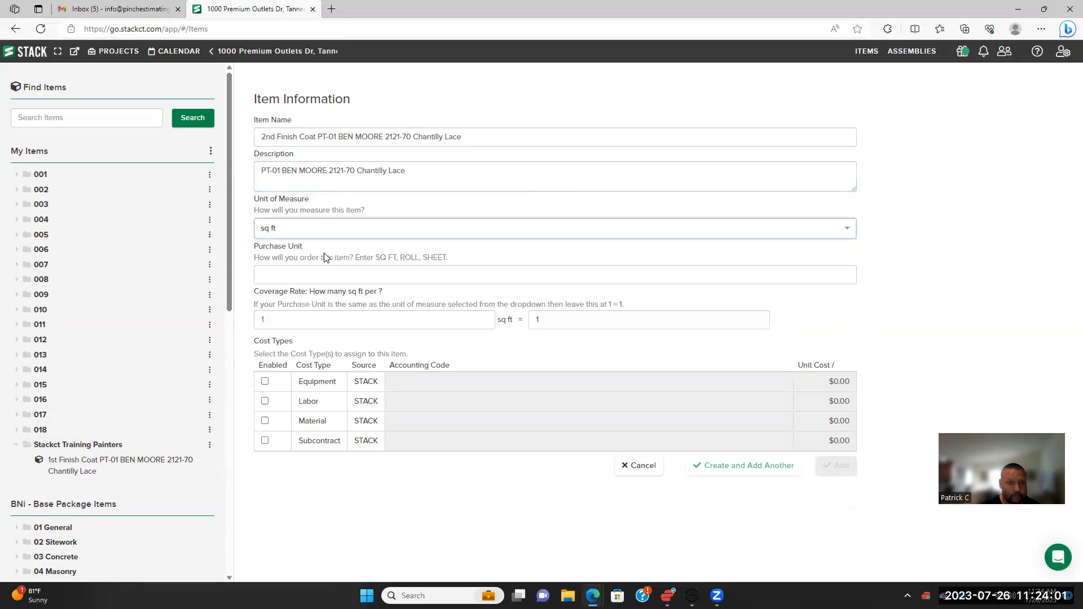
# Enter "5 Gallon Pail" as the purchase unit of the 2nd Finish Coat item
pyautogui.click(330, 280)
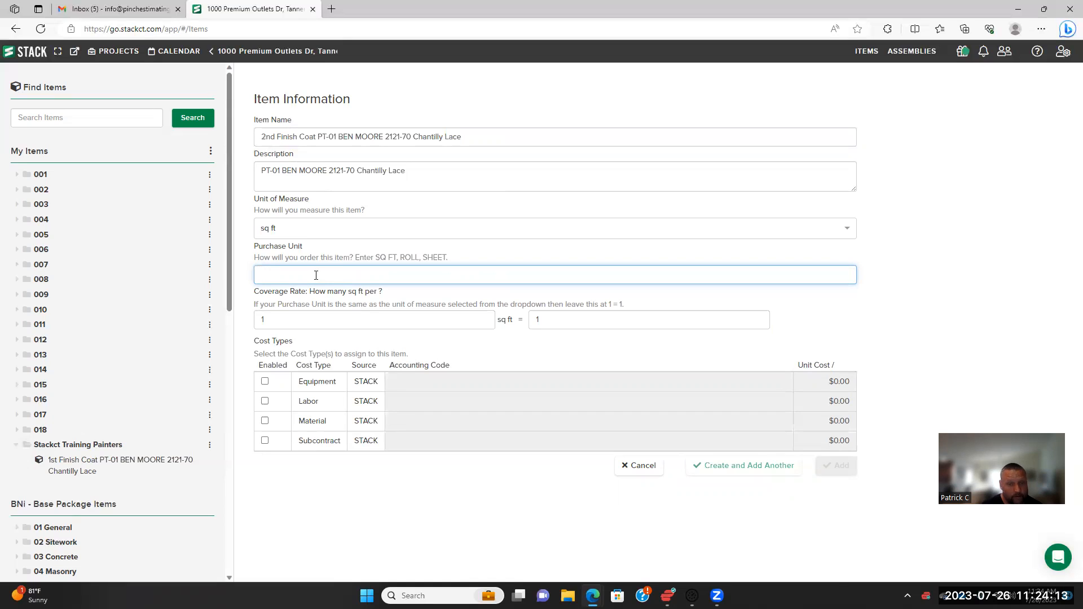
pyautogui.write('5')
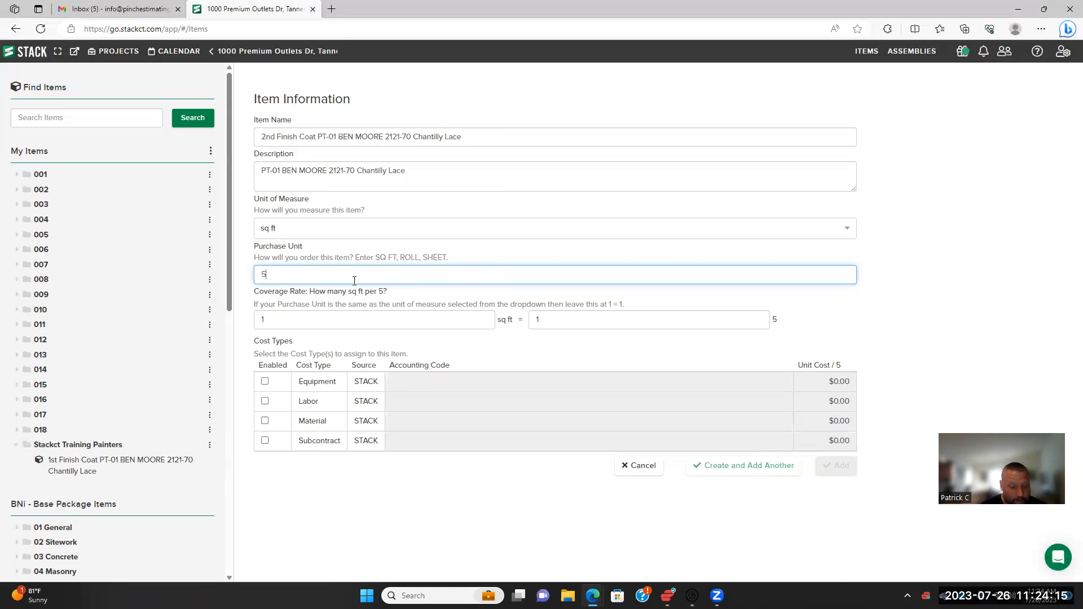
pyautogui.write(' Ga')
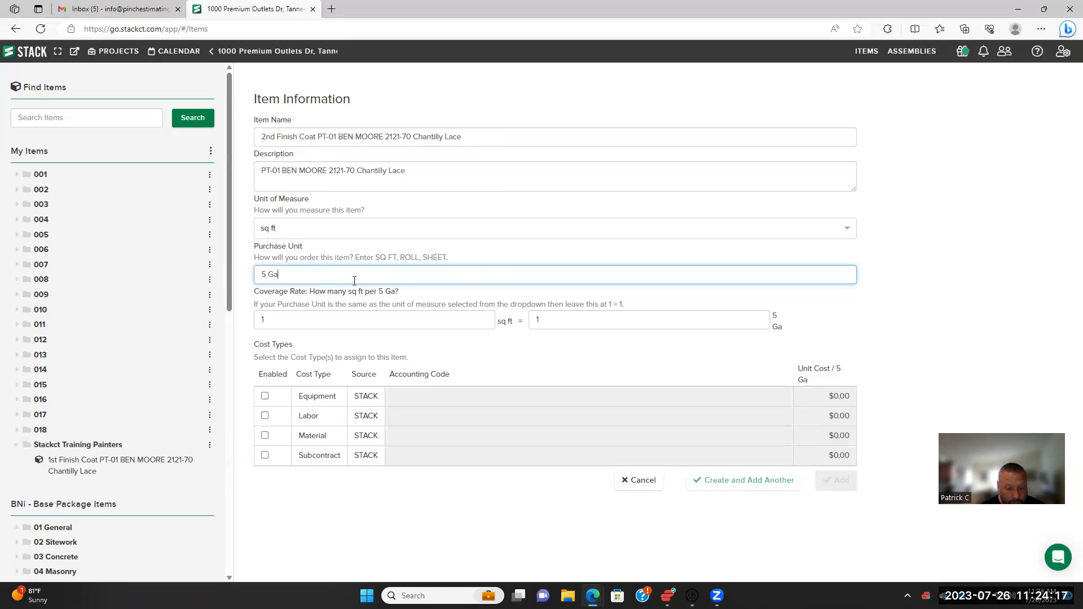
pyautogui.write('llon')
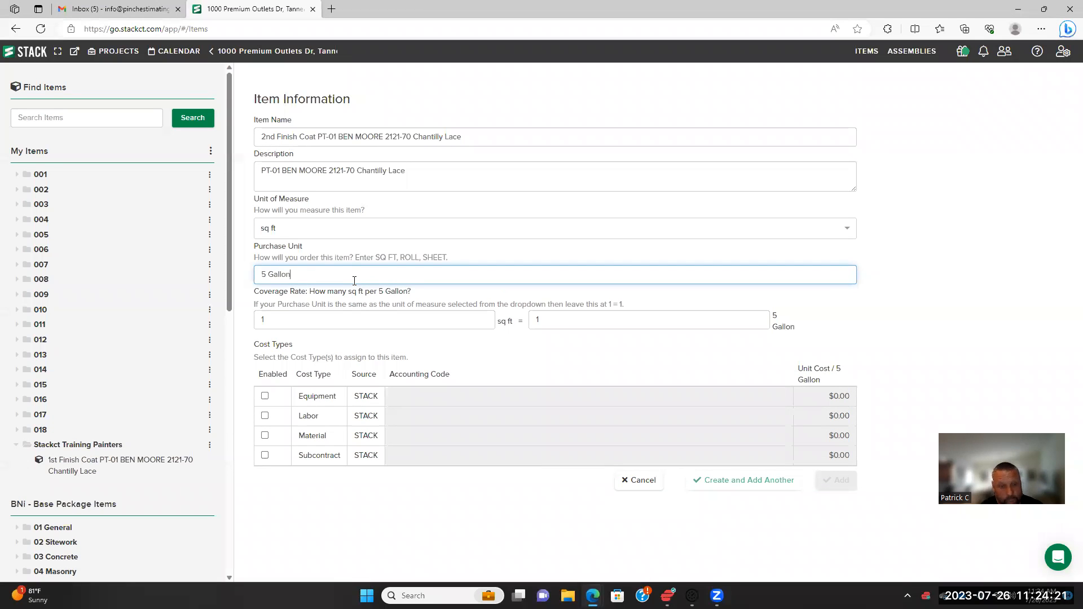
pyautogui.write(' Pail')
# Set the 2nd Finish Coat item's coverage rate to 1500 sq ft per 5 Gallon Pail
pyautogui.click(304, 318)
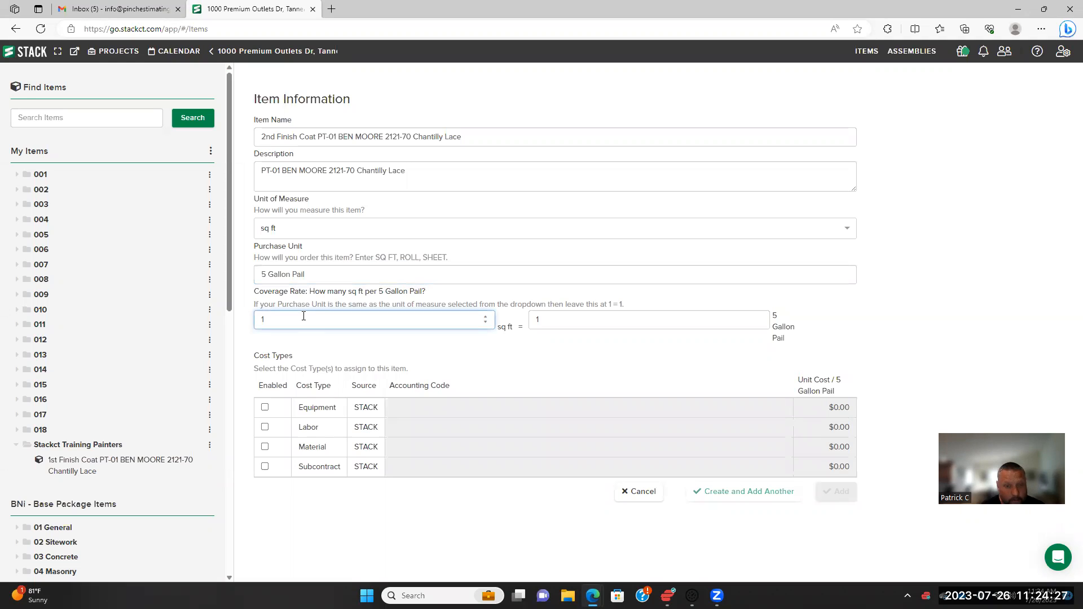
pyautogui.press('BackSpace')
pyautogui.write('1500')
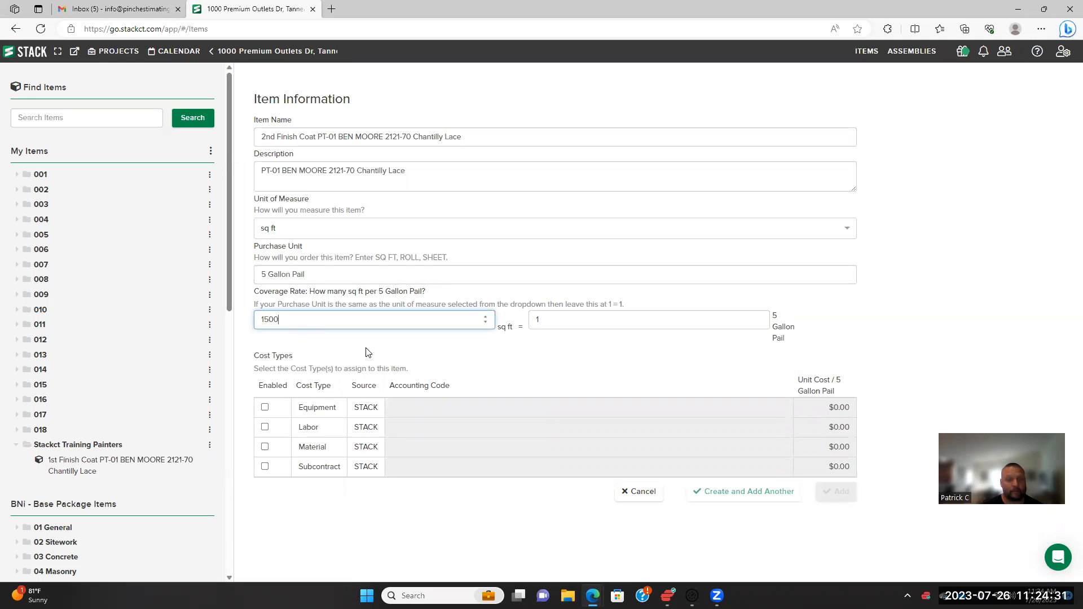
pyautogui.click(457, 358)
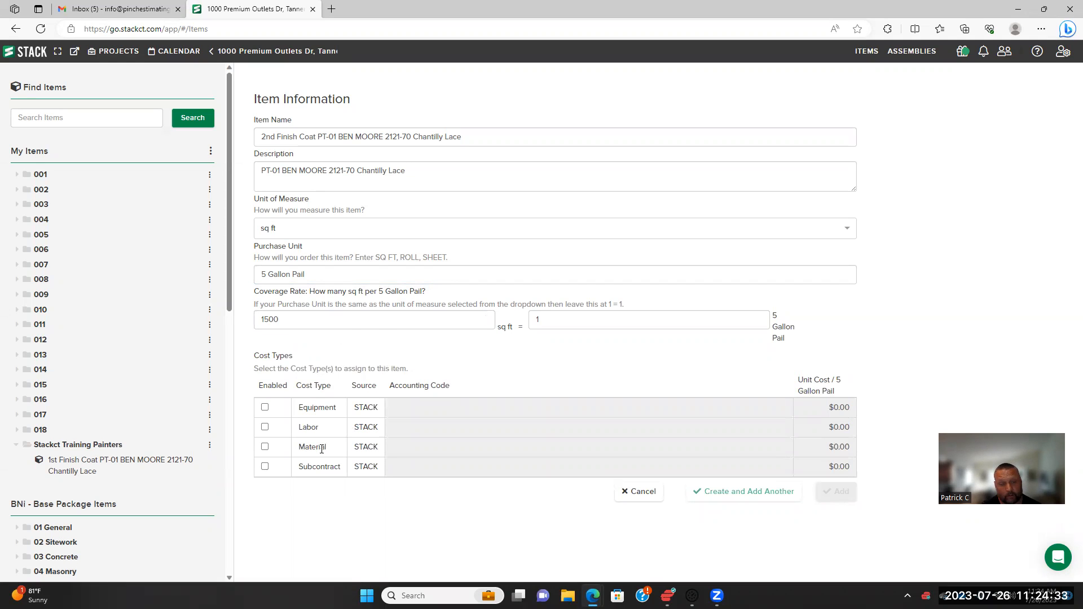
# Enable the Material cost type for the 2nd Finish Coat item
pyautogui.click(265, 446)
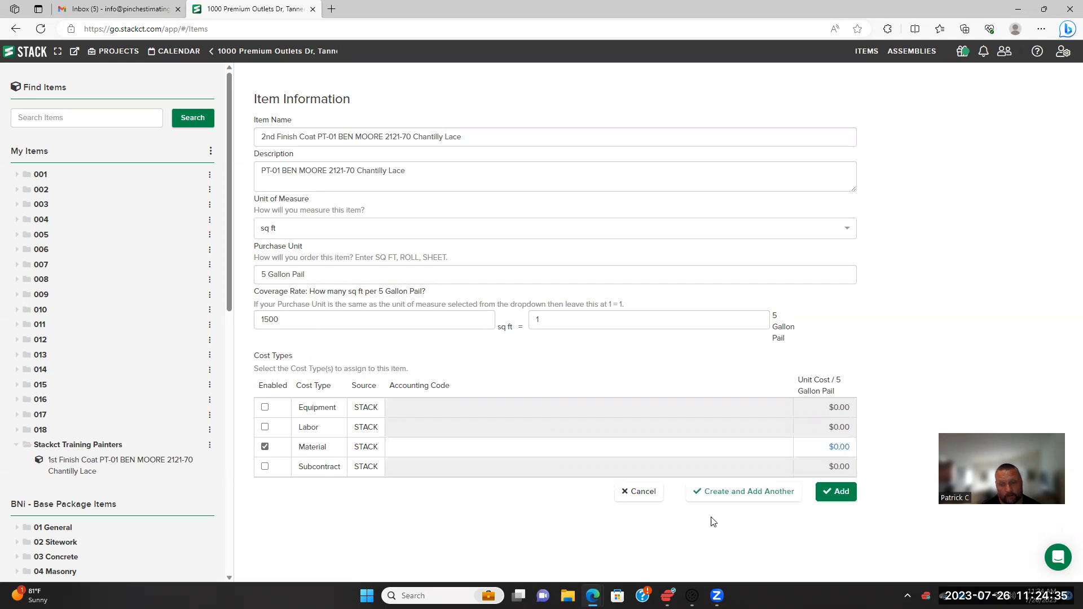
# Set the material unit cost of the 2nd Finish Coat item to $300 and add the item
pyautogui.click(838, 446)
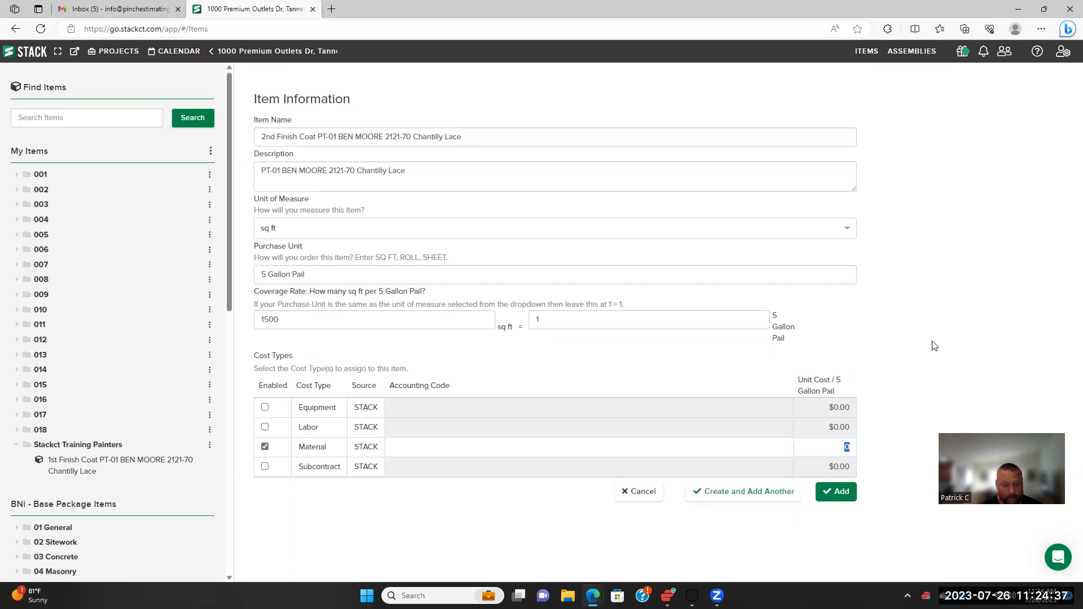
pyautogui.write('300')
pyautogui.press('Return')
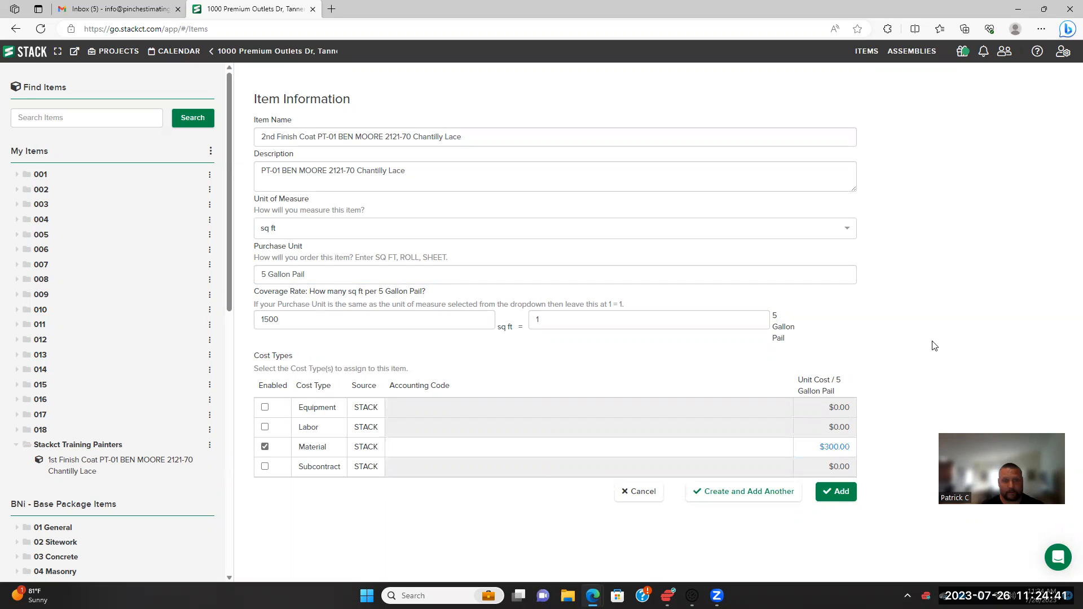
pyautogui.click(847, 499)
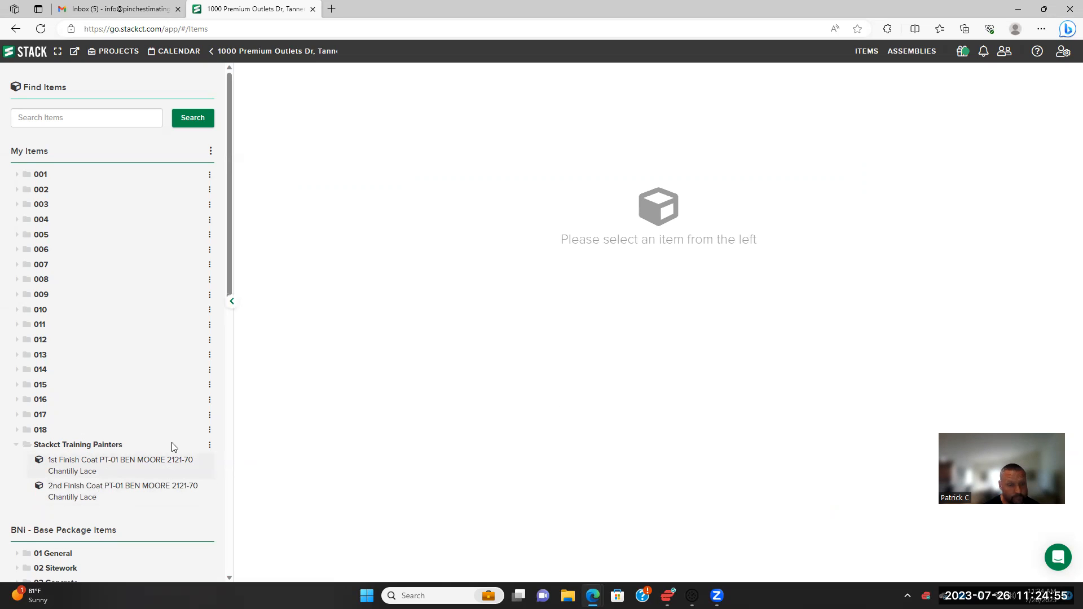
# Start a new item in the Stackct Training Painters folder and name it Primer Coat Drywall Primer
pyautogui.click(210, 446)
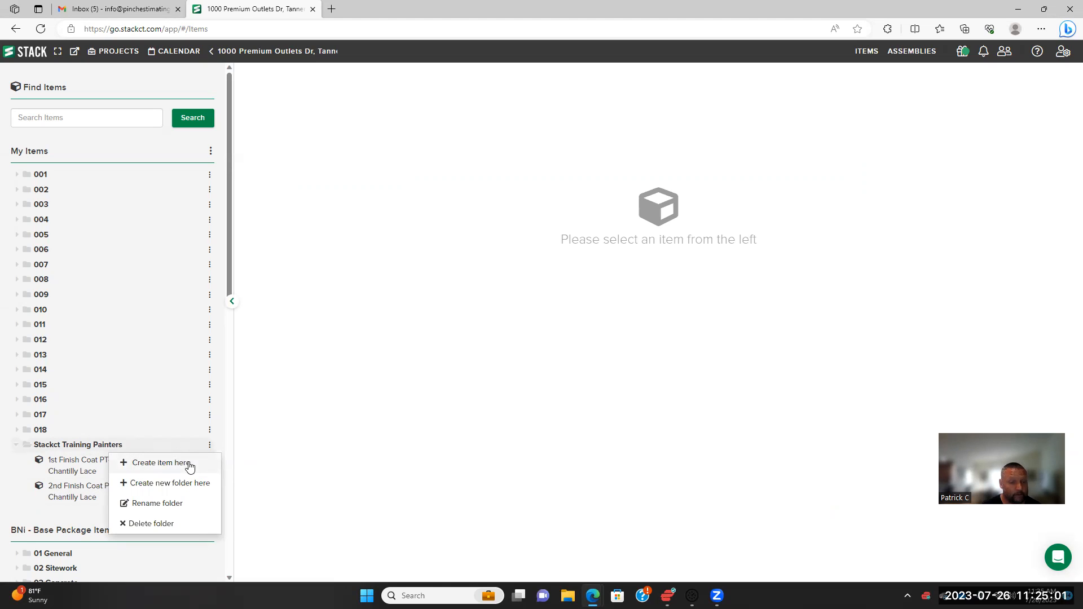
pyautogui.click(189, 468)
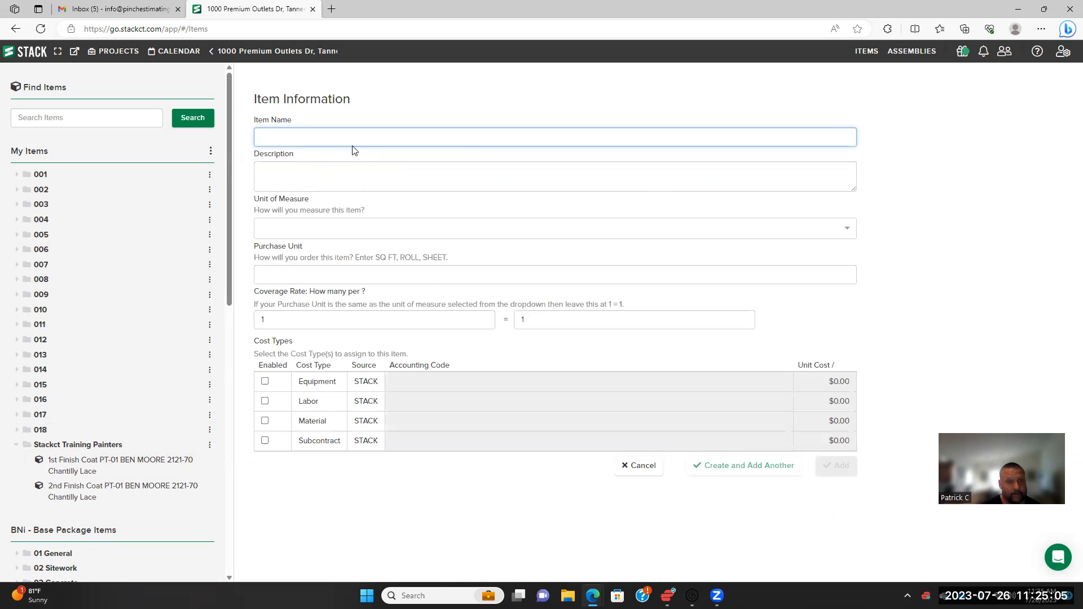
pyautogui.write('Pr')
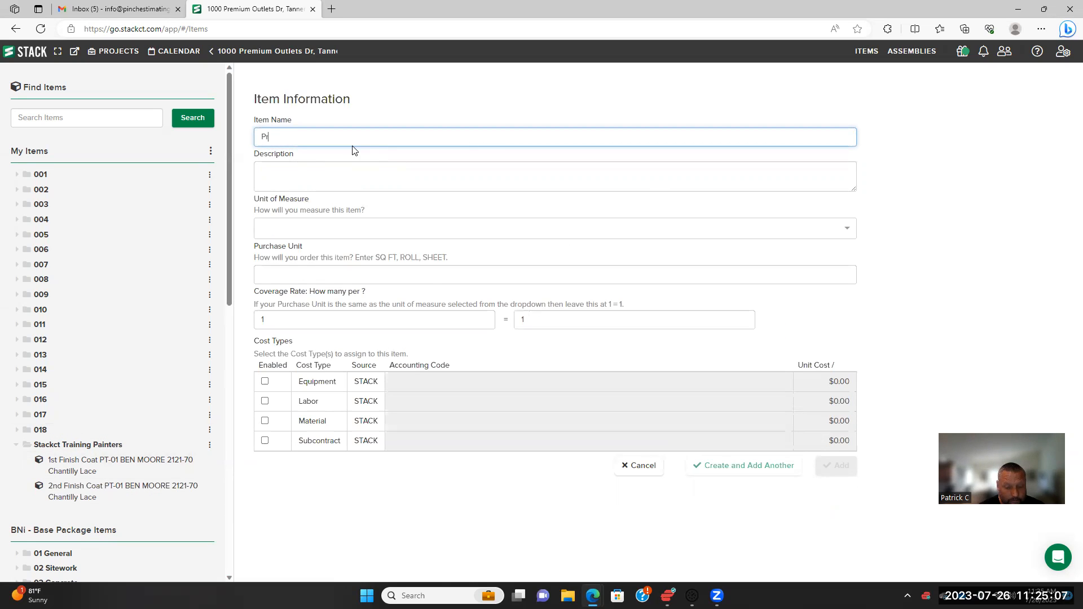
pyautogui.write('imer Coat')
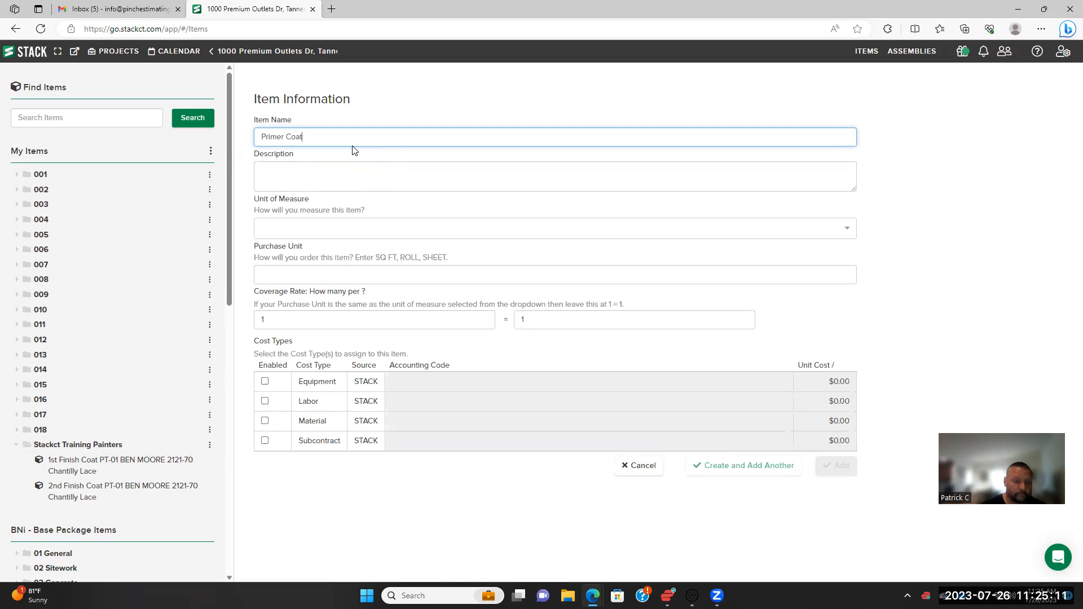
pyautogui.click(360, 181)
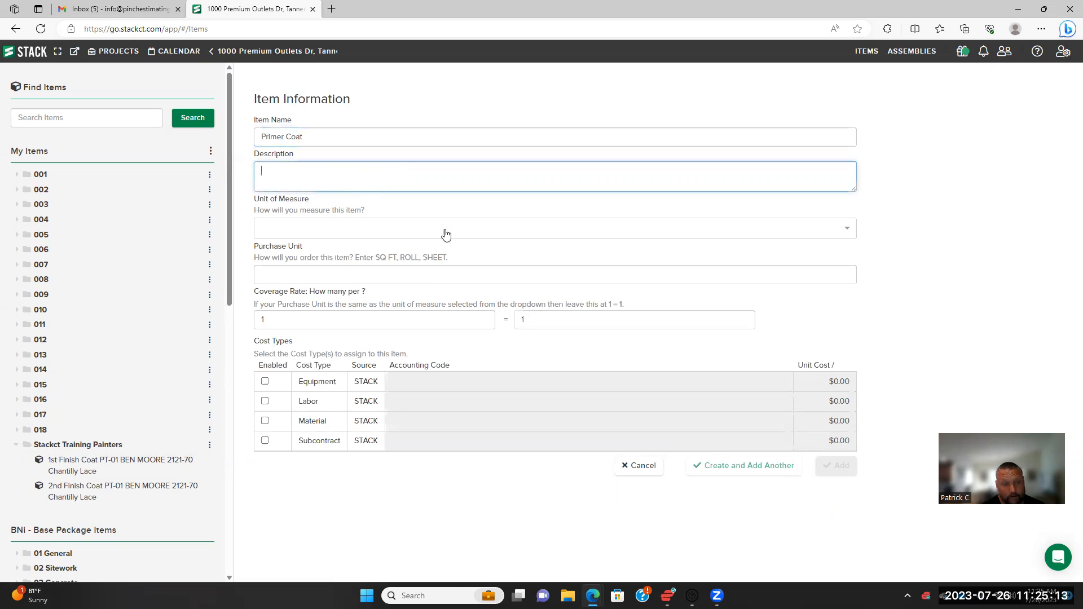
pyautogui.click(351, 138)
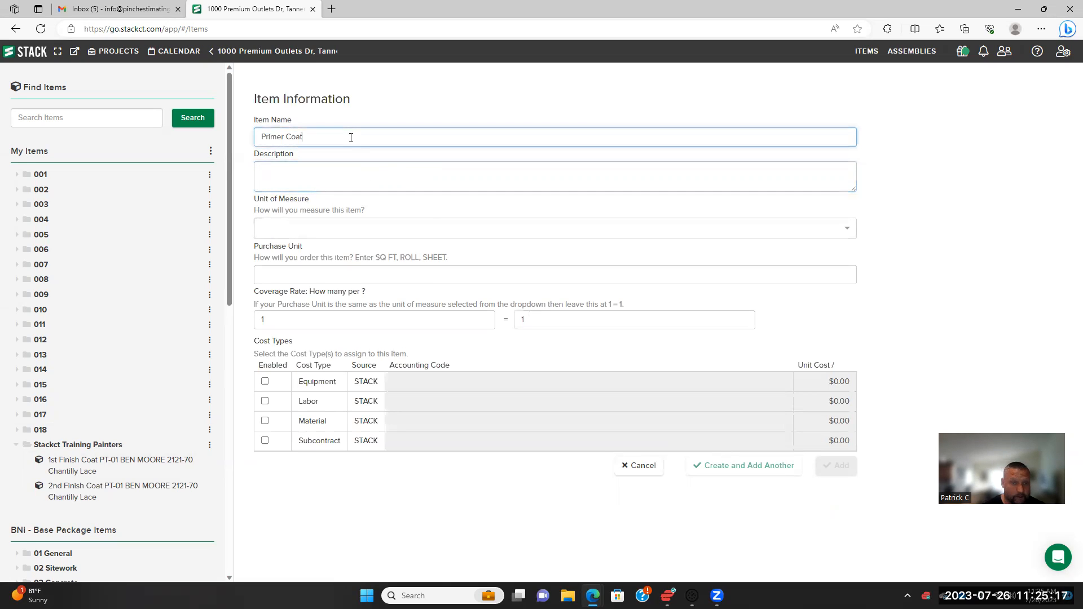
pyautogui.write('rywall Primer')
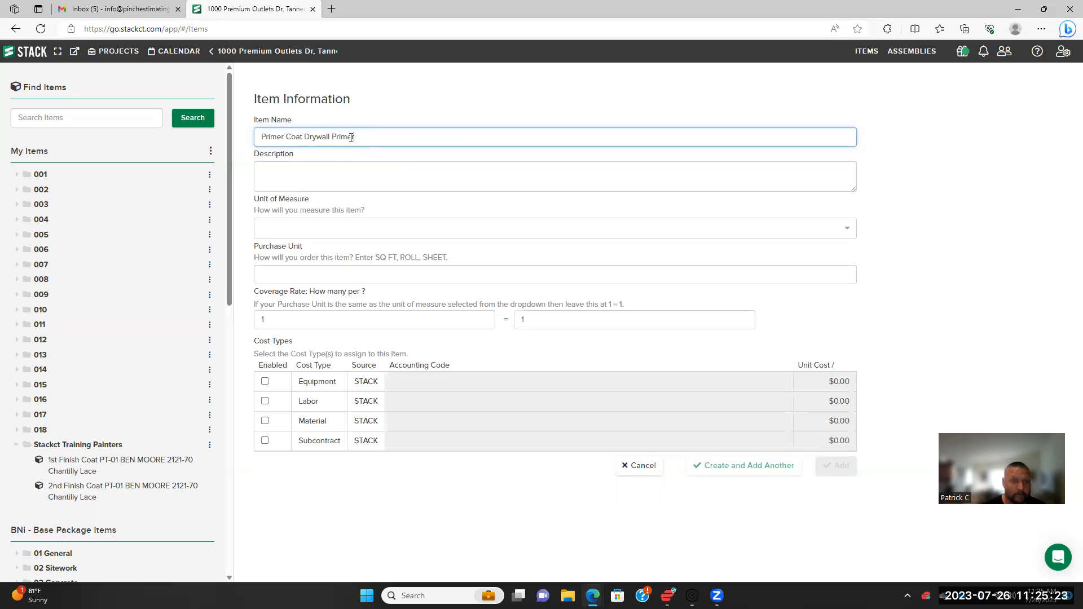
# Set the primer item's unit of measure to sq ft and its purchase unit to 5 Gallon Pail
pyautogui.click(368, 174)
pyautogui.click(342, 225)
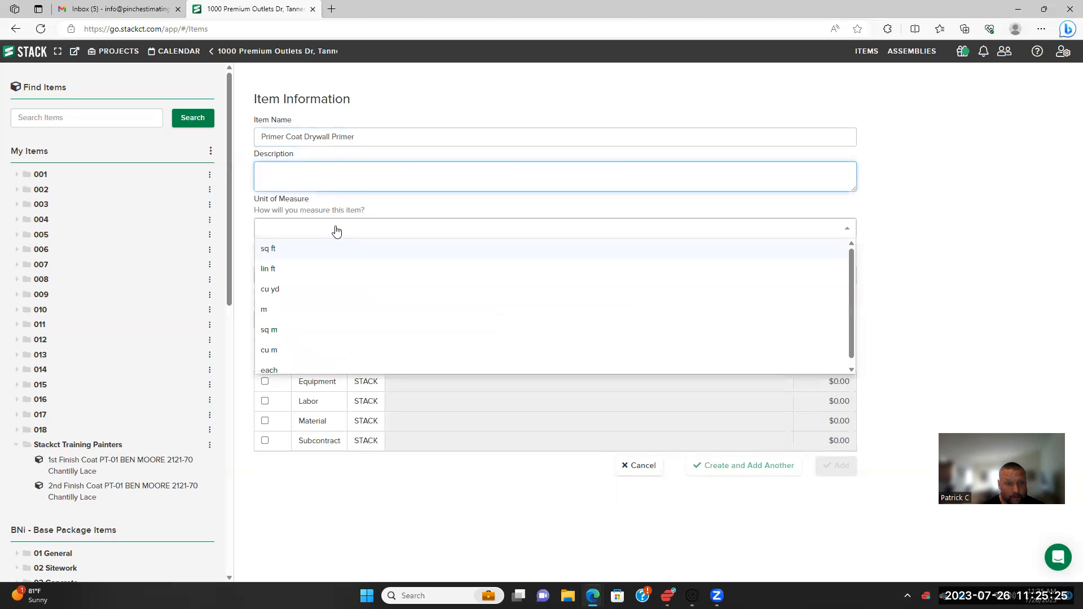
pyautogui.click(329, 248)
pyautogui.click(358, 280)
pyautogui.write('5 G')
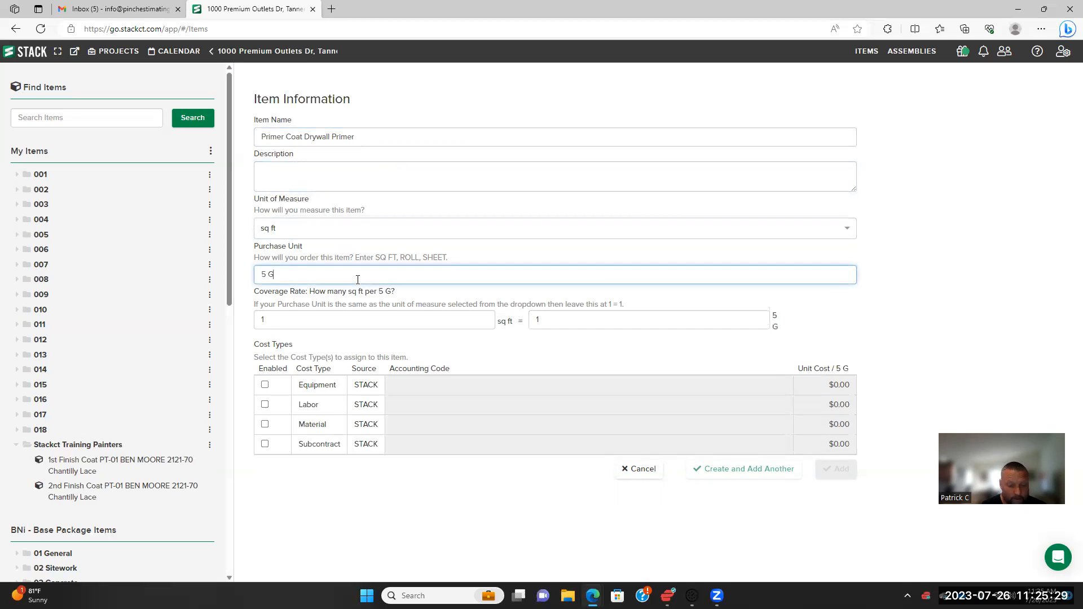
pyautogui.write('allon ')
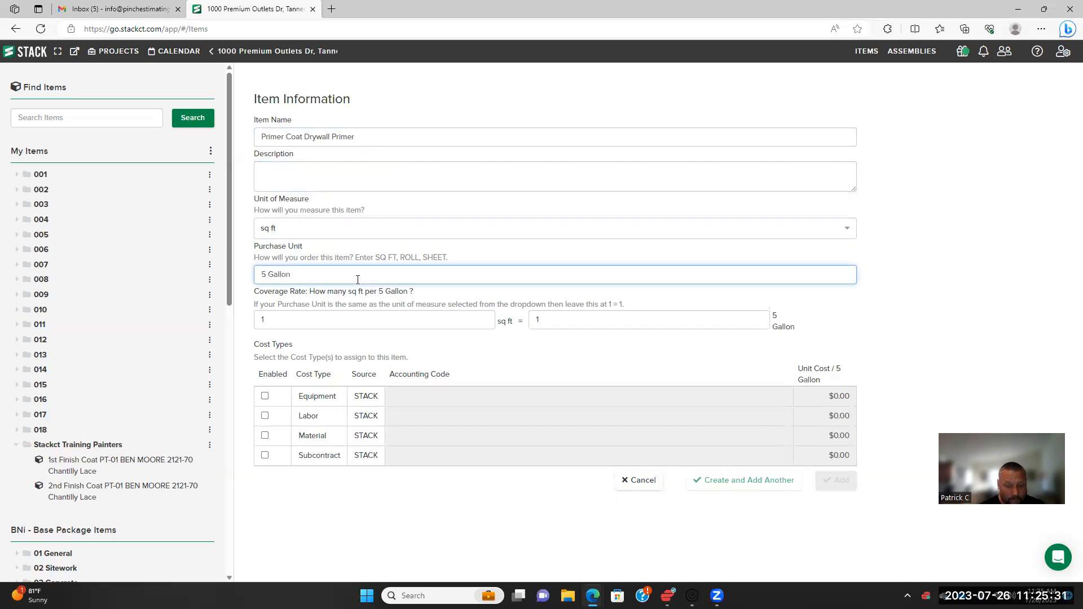
pyautogui.write('Pail')
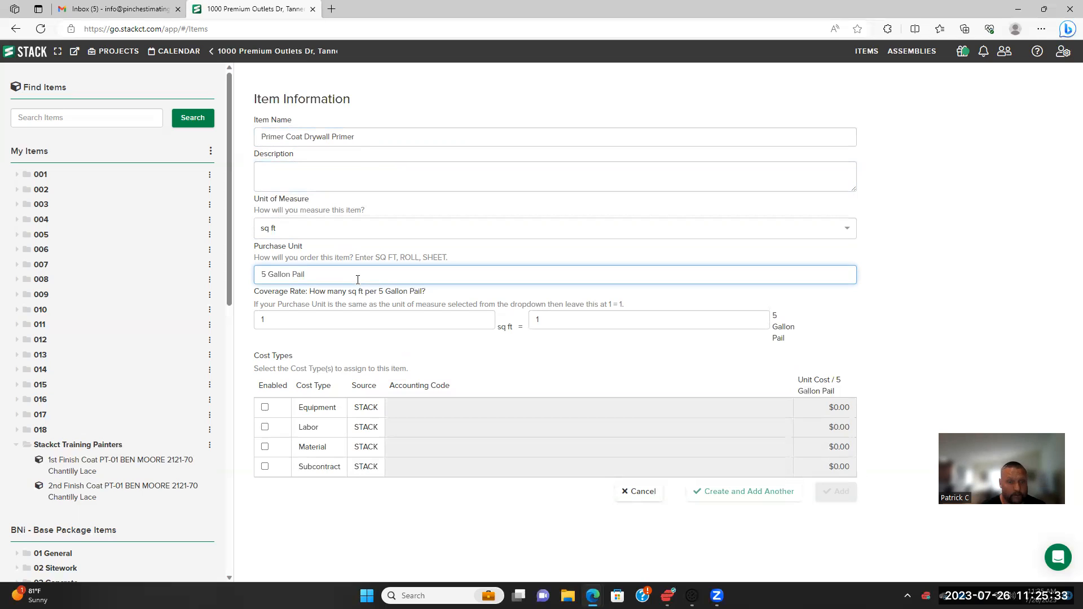
# Set the primer's coverage rate to 500 sq ft per 5 Gallon Pail
pyautogui.click(392, 324)
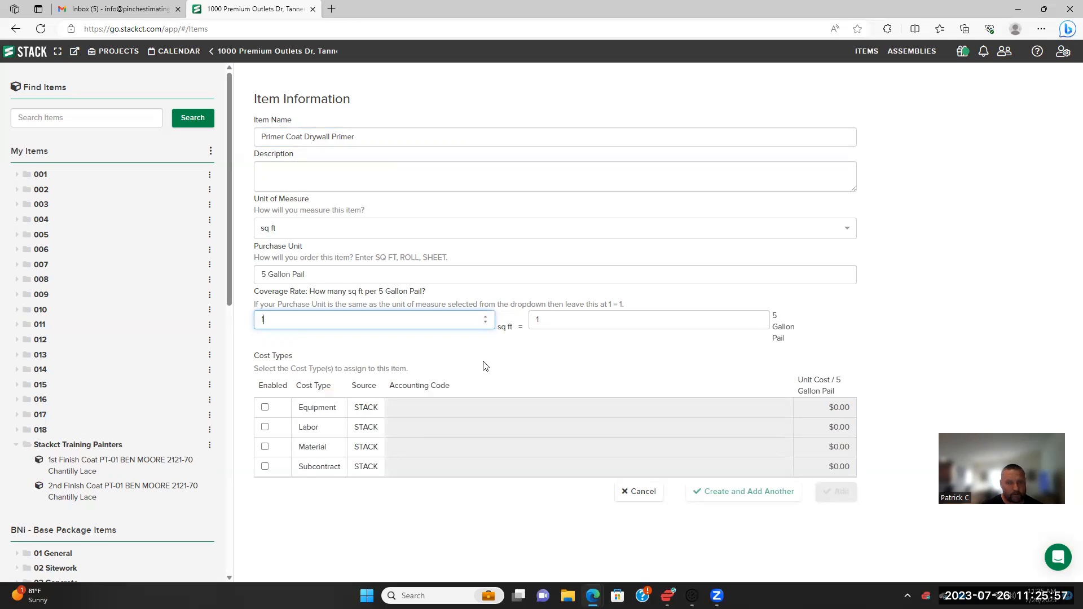
pyautogui.press('BackSpace')
pyautogui.write('500')
pyautogui.click(515, 352)
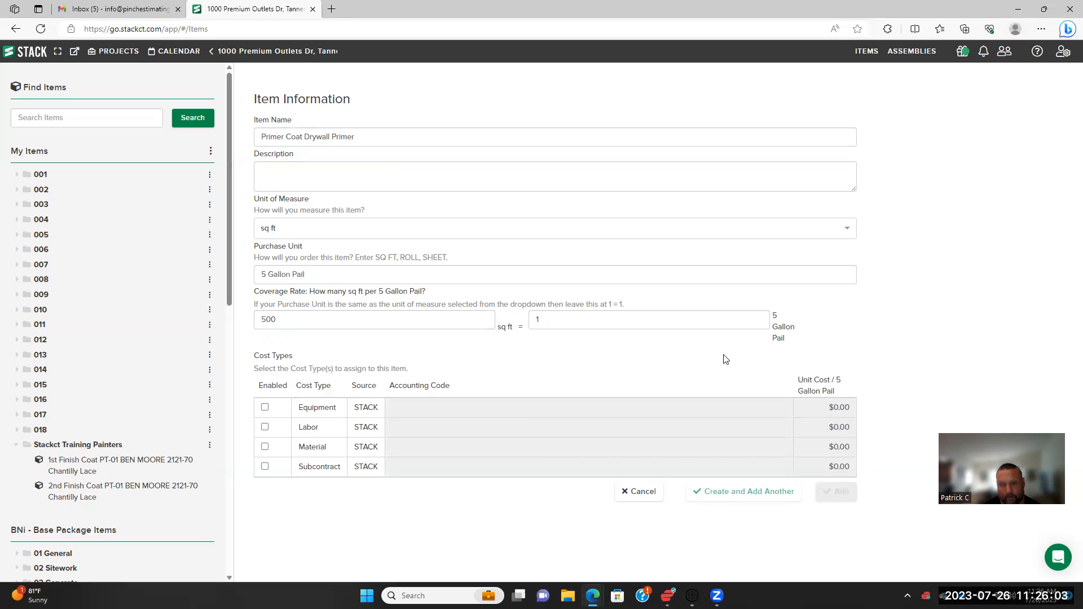
# Enable the Material cost type for the primer at $75 per pail and add the item
pyautogui.click(265, 447)
pyautogui.click(843, 451)
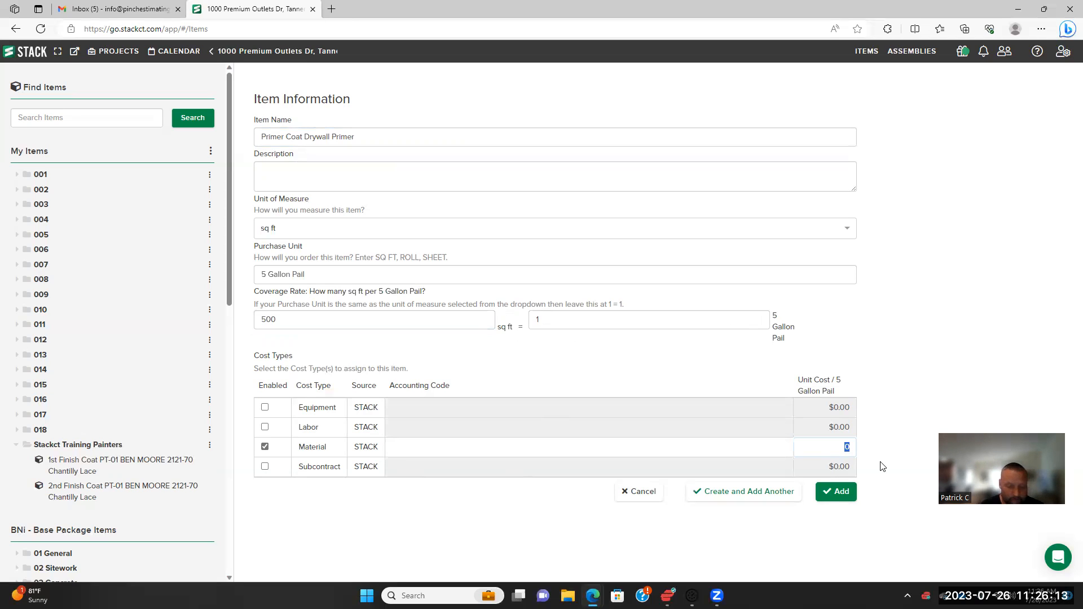
pyautogui.write('75')
pyautogui.press('Tab')
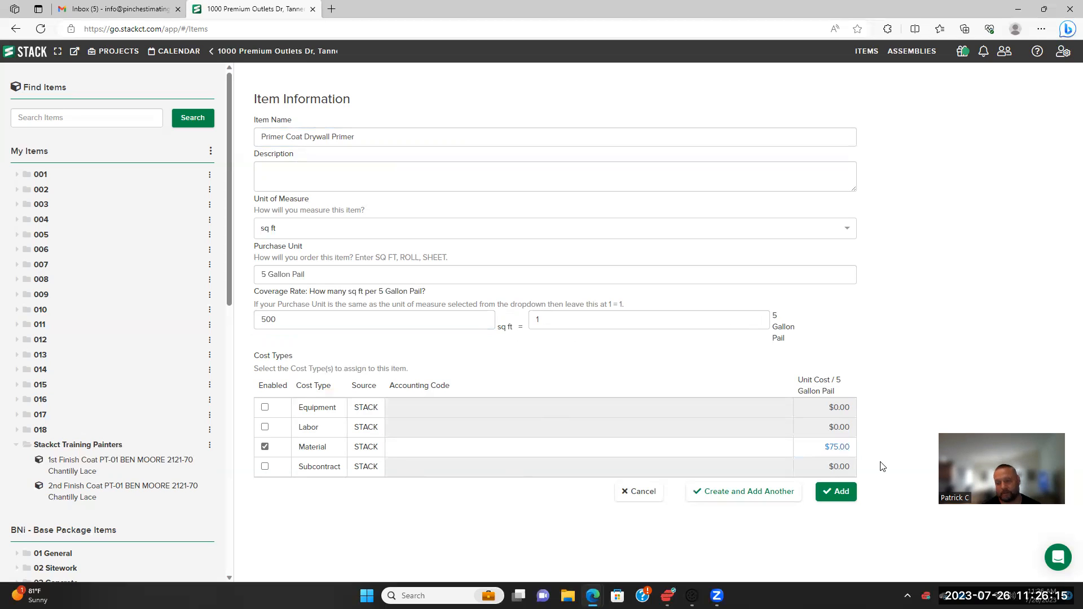
pyautogui.click(841, 494)
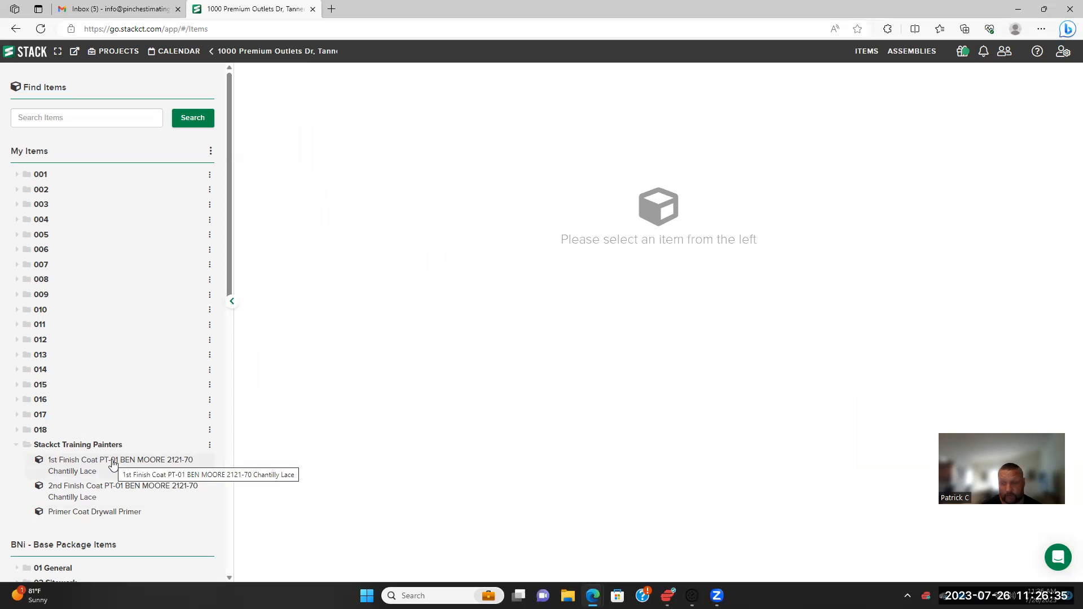
# Start another new item in the Stackct Training Painters folder and name it Dryfall Ceilings
pyautogui.click(210, 446)
pyautogui.click(187, 463)
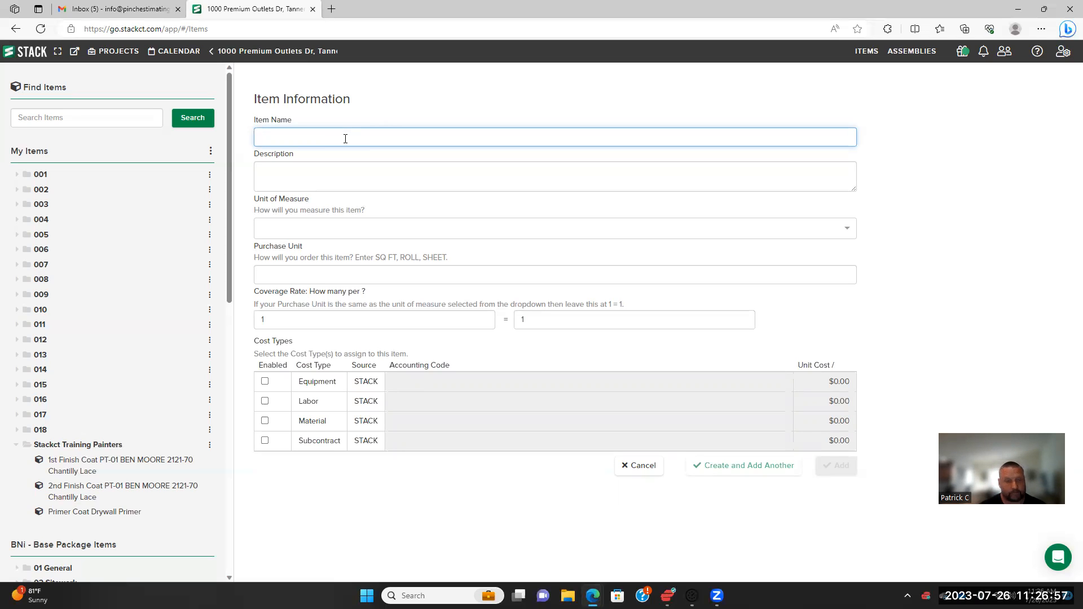
pyautogui.write('ryfall')
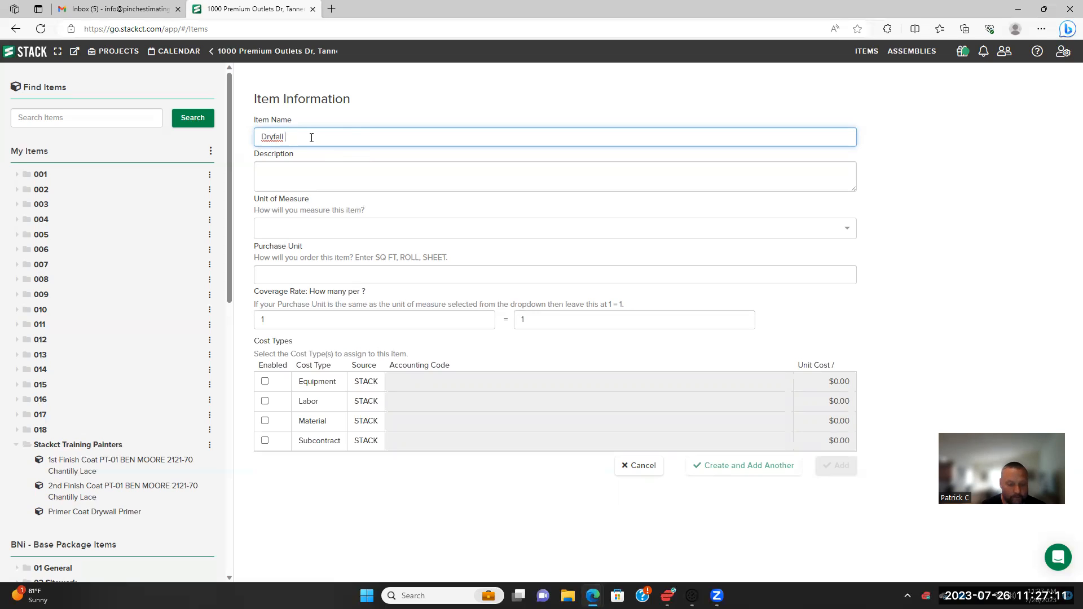
pyautogui.write('Ceilings')
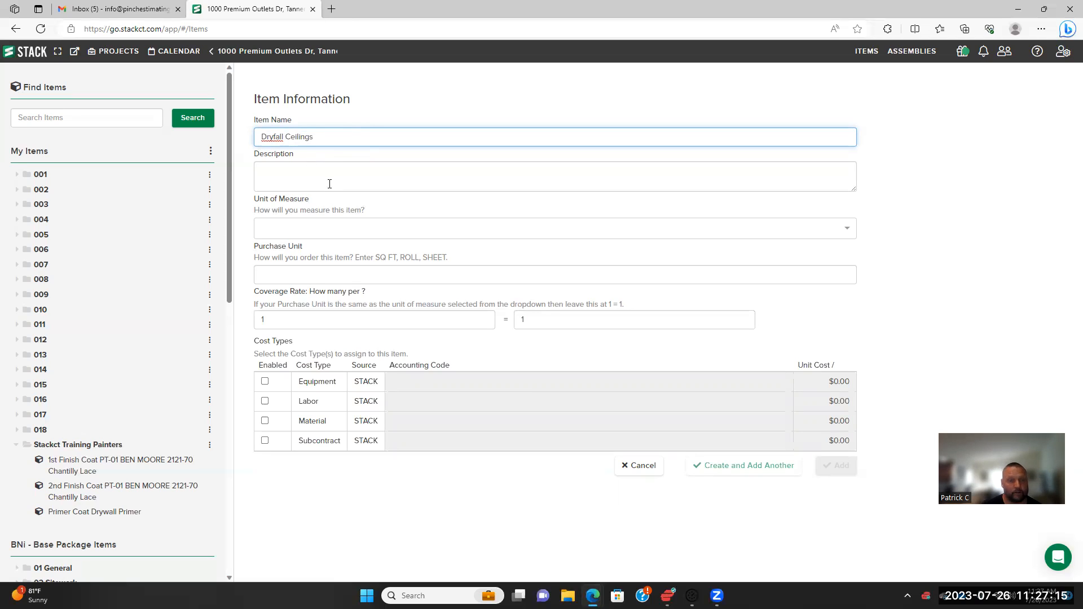
pyautogui.click(328, 180)
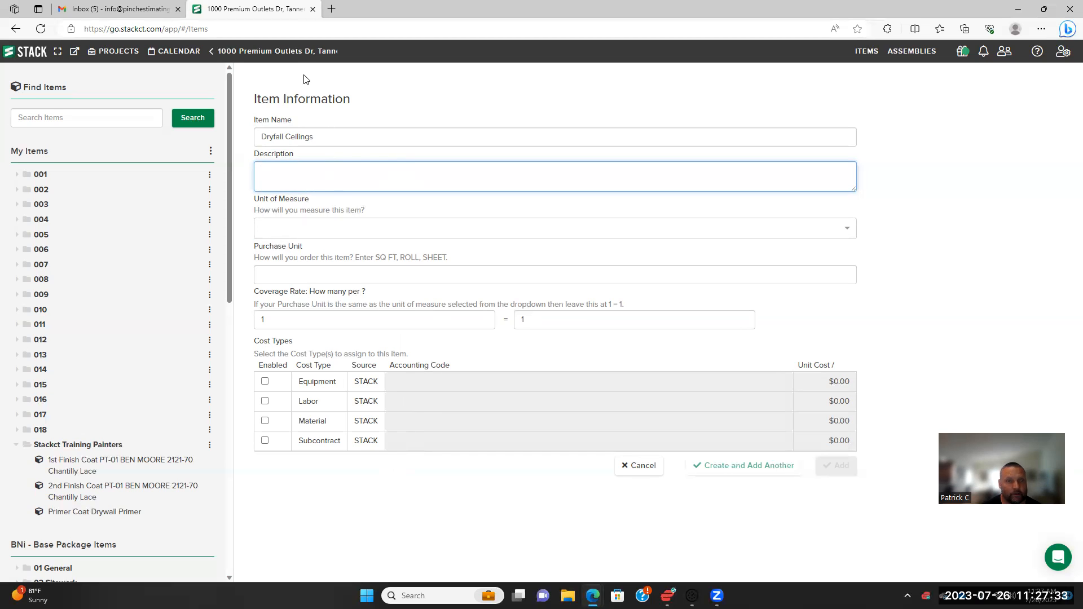
# Return to the project plans, open sheet A-212 and examine the paint tags and heights on the BOH corridor and stockroom elevations
pyautogui.click(292, 52)
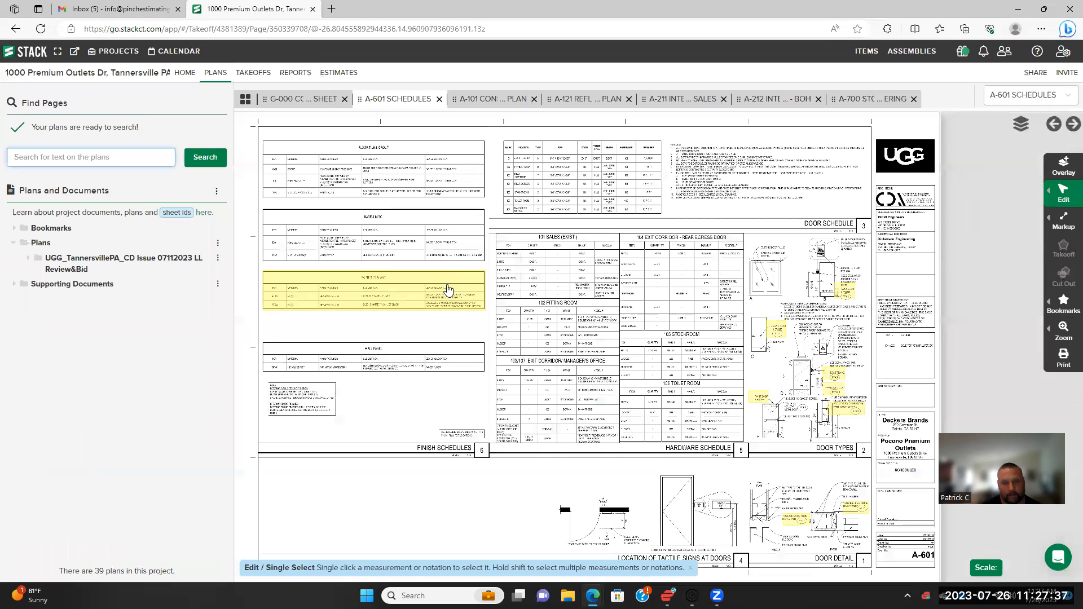
pyautogui.click(778, 103)
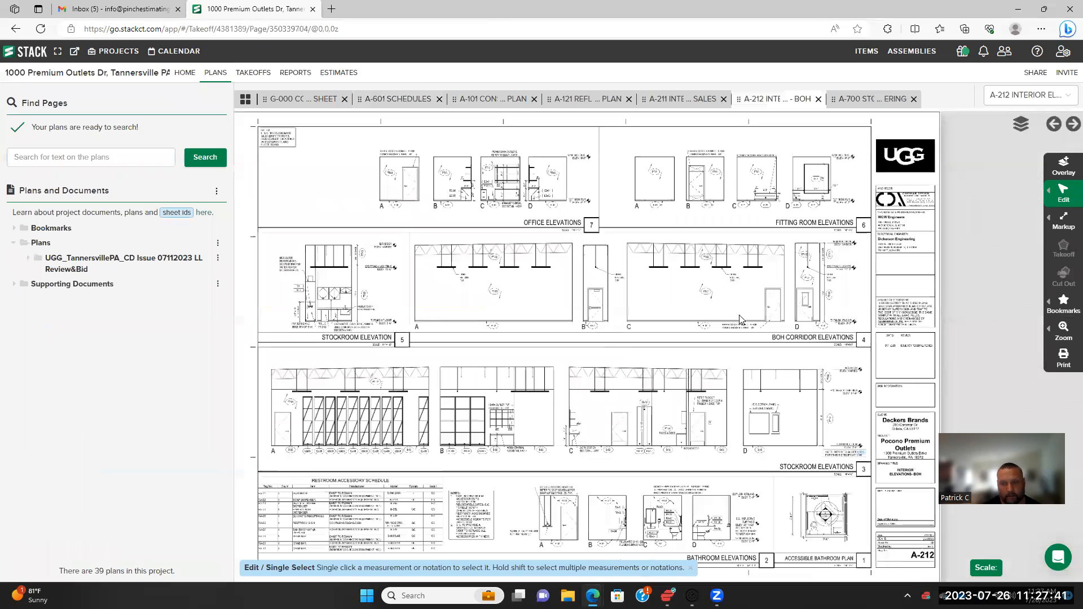
pyautogui.scroll(2, 350, 307)
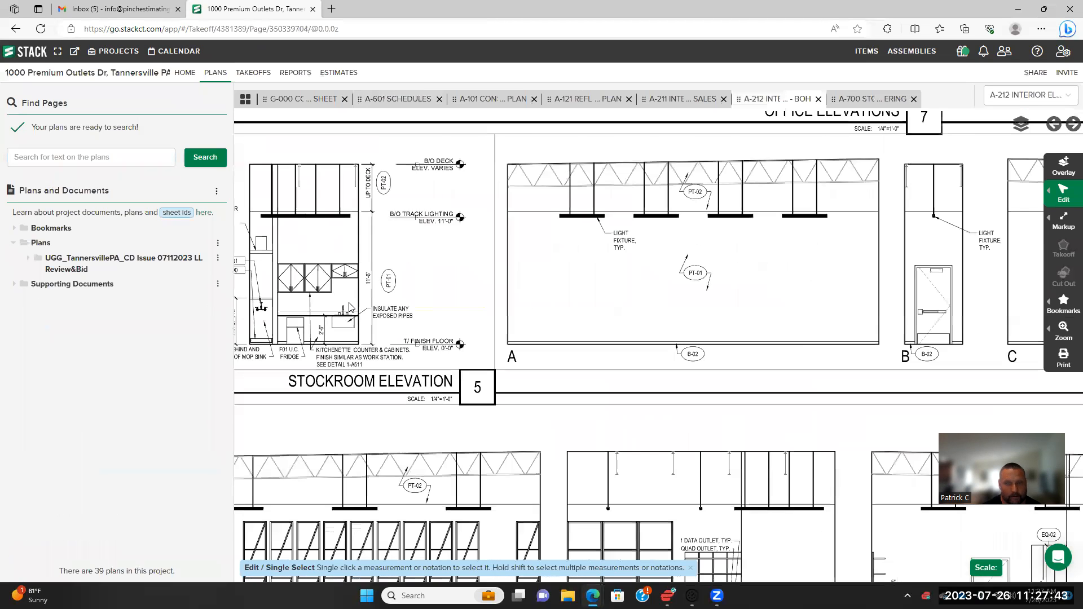
pyautogui.scroll(-2, 350, 307)
pyautogui.scroll(4, 703, 249)
pyautogui.scroll(-3, 491, 235)
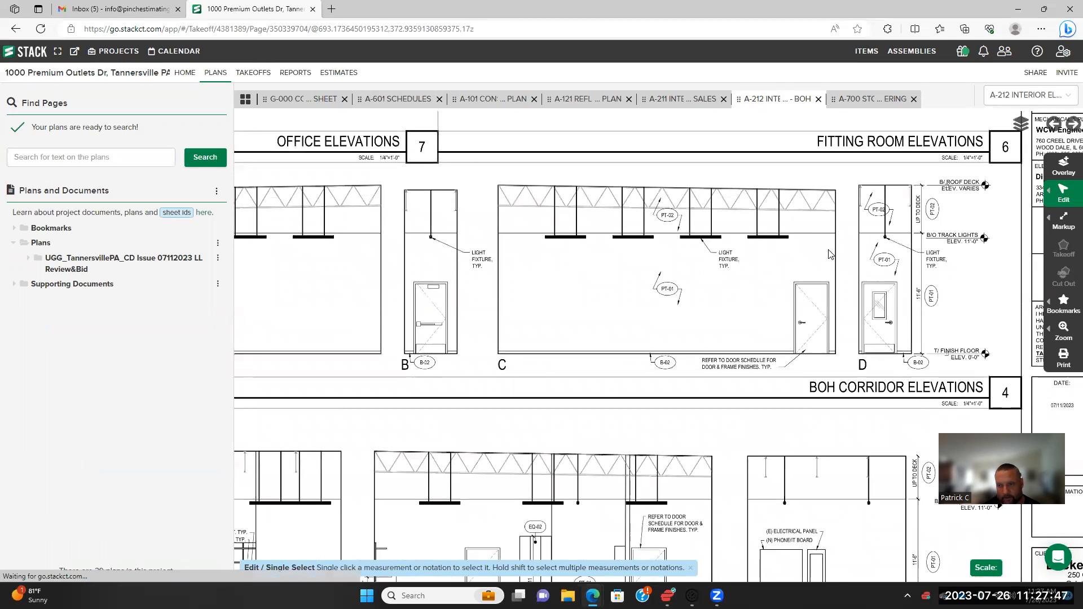
pyautogui.scroll(1, 565, 301)
pyautogui.moveTo(564, 301); pyautogui.dragTo(628, 312)
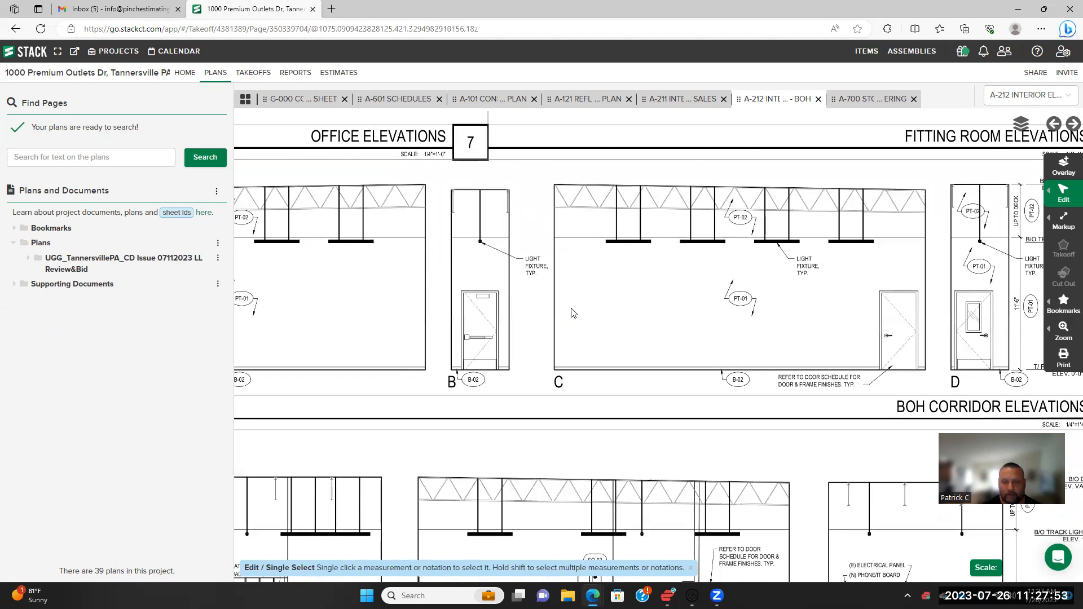
pyautogui.scroll(-3, 574, 313)
pyautogui.moveTo(441, 341); pyautogui.dragTo(633, 306)
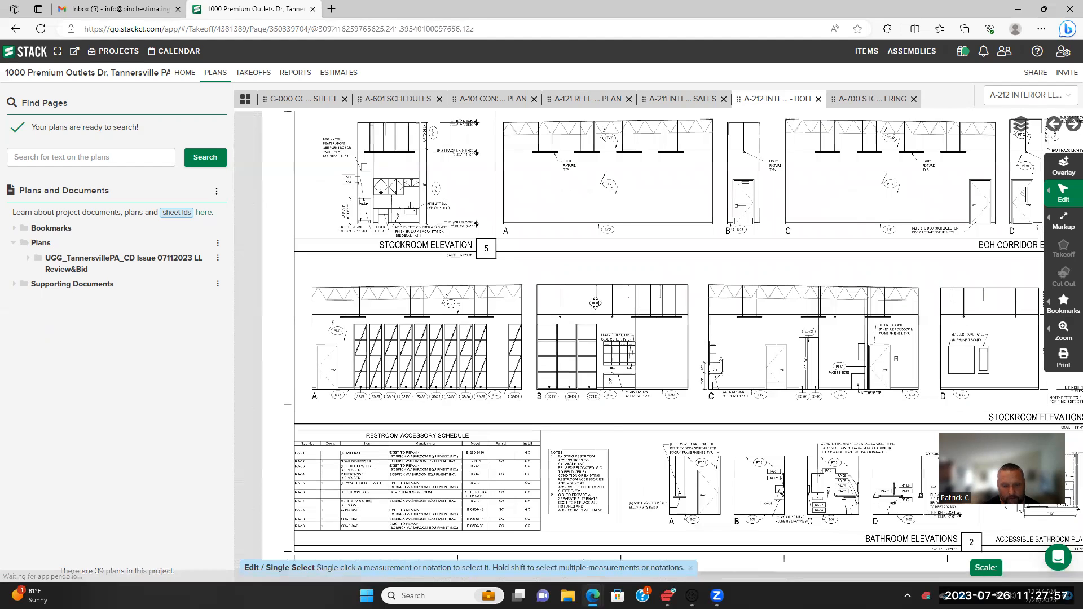
pyautogui.scroll(3, 596, 303)
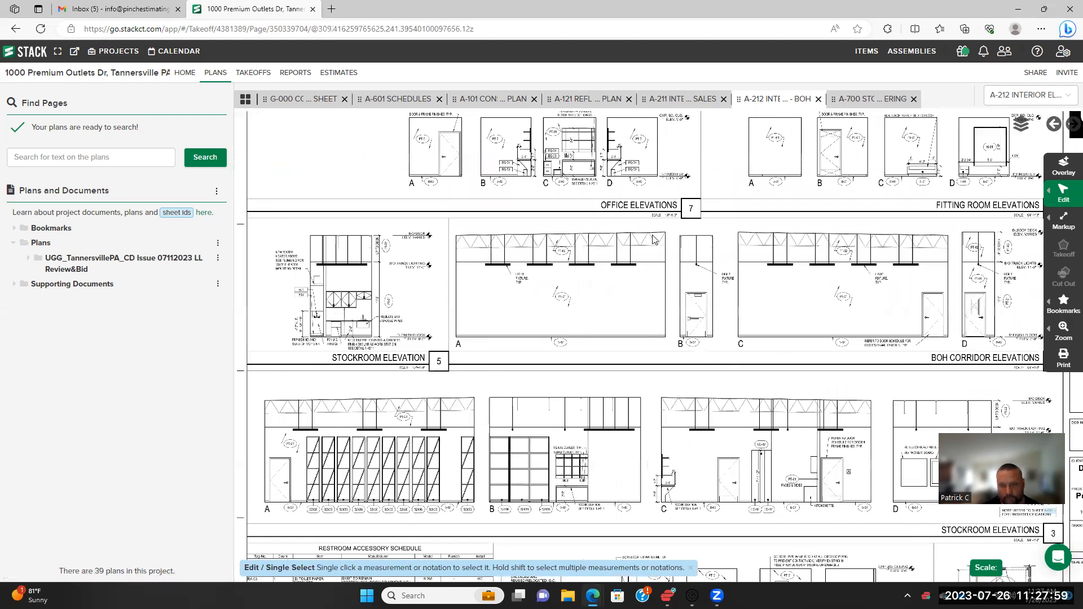
pyautogui.moveTo(652, 240); pyautogui.dragTo(608, 235)
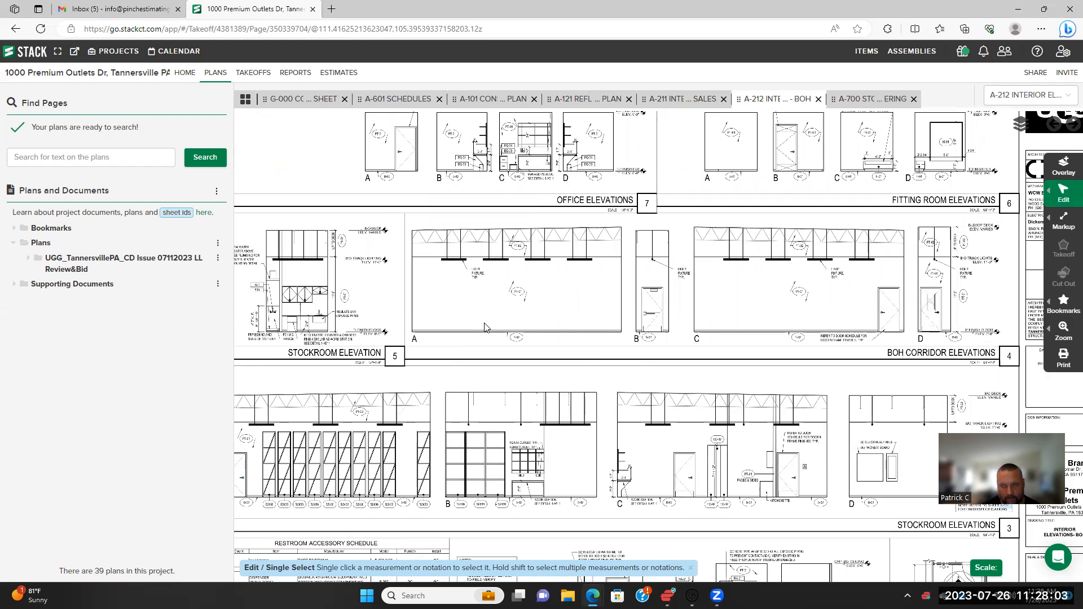
pyautogui.scroll(1, 981, 376)
pyautogui.scroll(1, 982, 376)
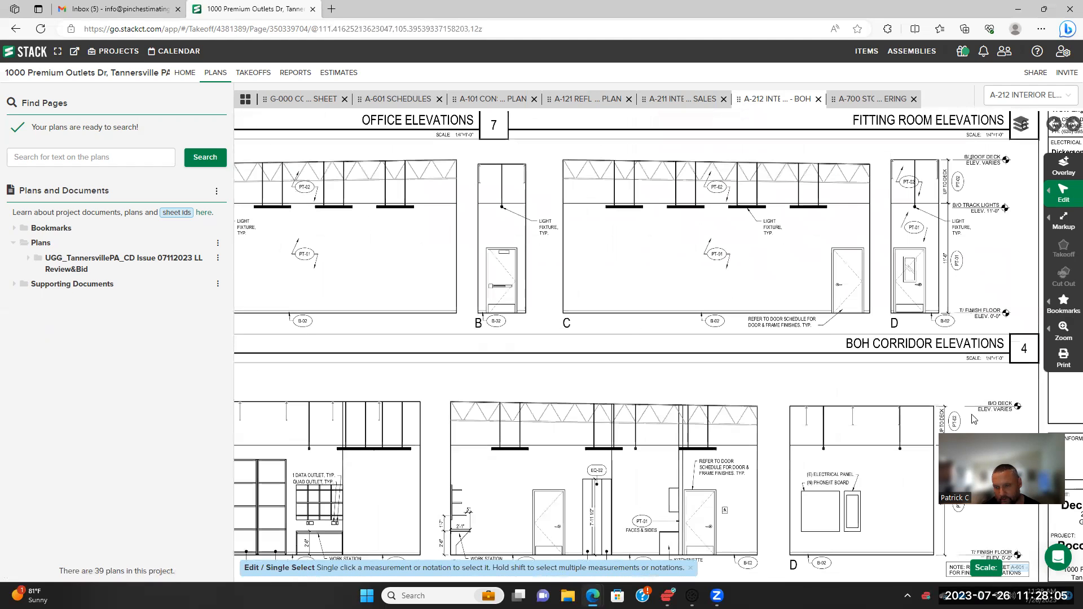
# Set the scale of sheet A-212 to the standard architectural scale 1/4" = 1'
pyautogui.click(986, 568)
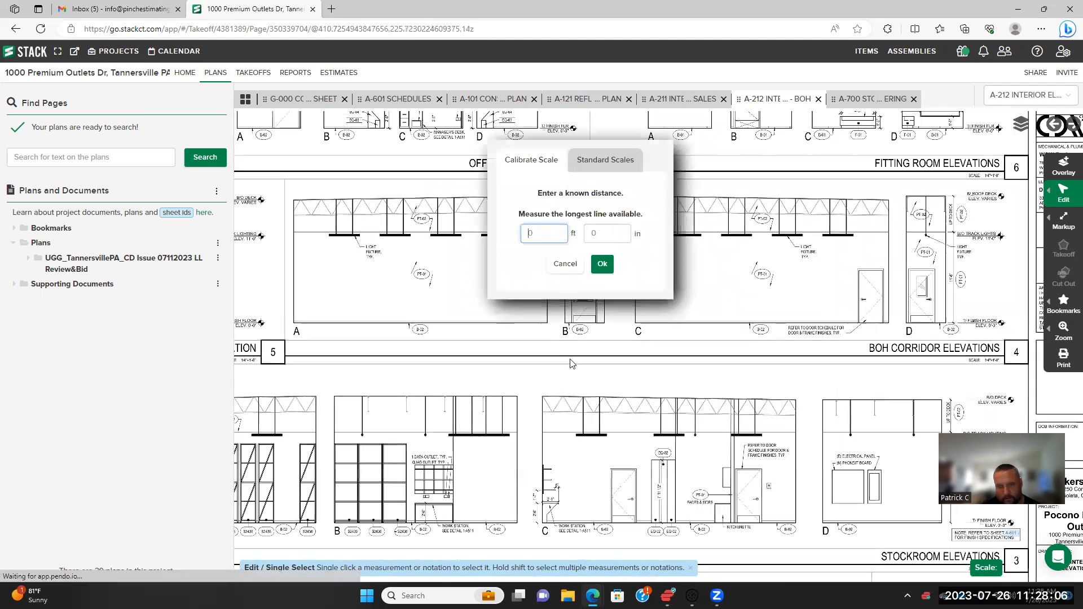
pyautogui.click(605, 160)
pyautogui.click(632, 196)
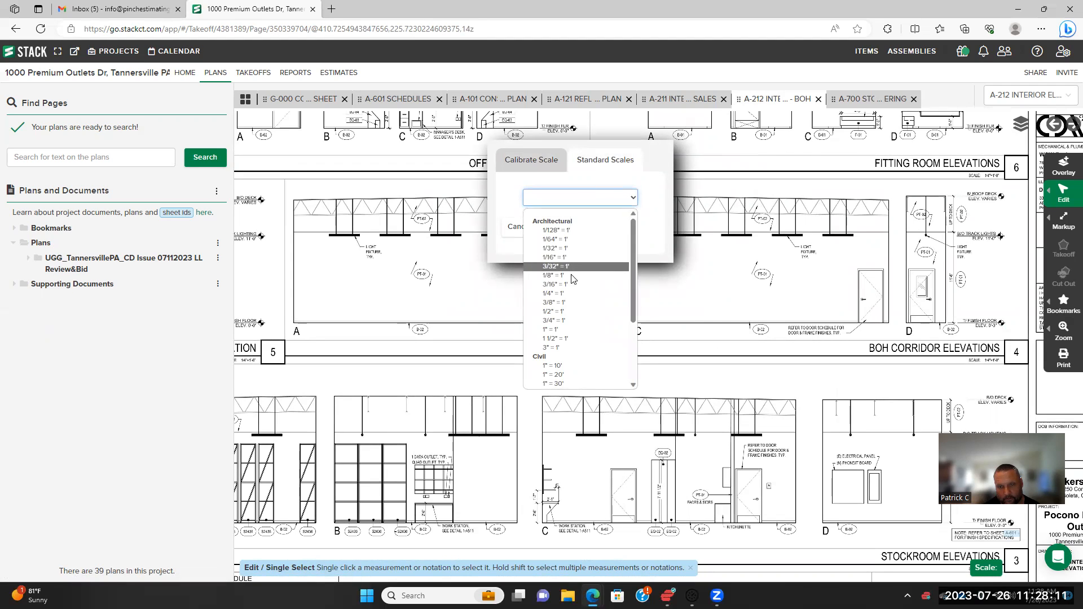
pyautogui.click(570, 290)
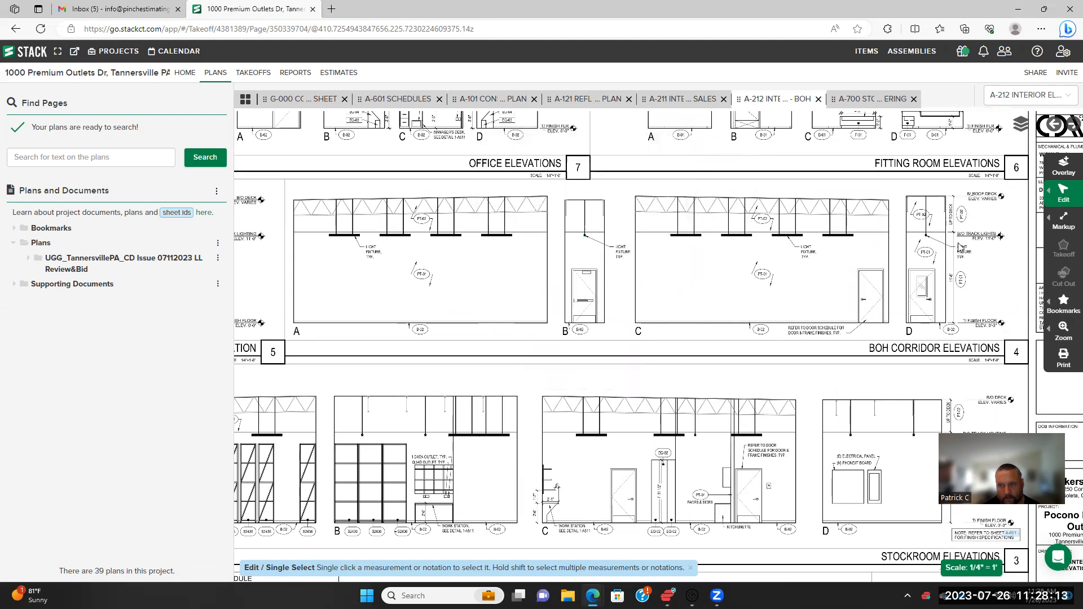
# Measure the full floor-to-deck height of BOH corridor elevation A with a dimension line, without keeping the markup
pyautogui.moveTo(1065, 223)
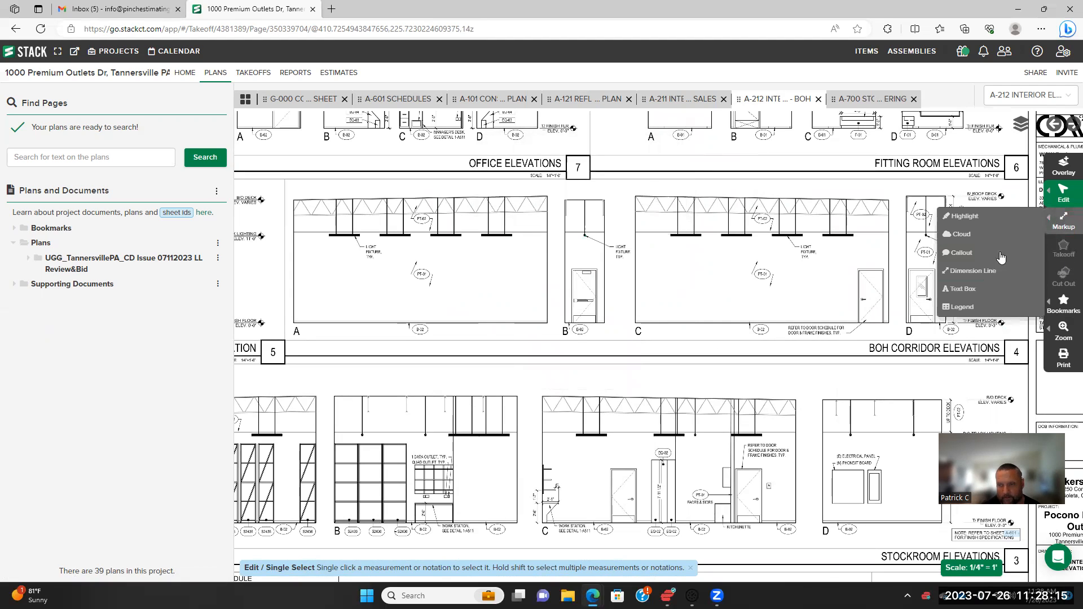
pyautogui.click(966, 272)
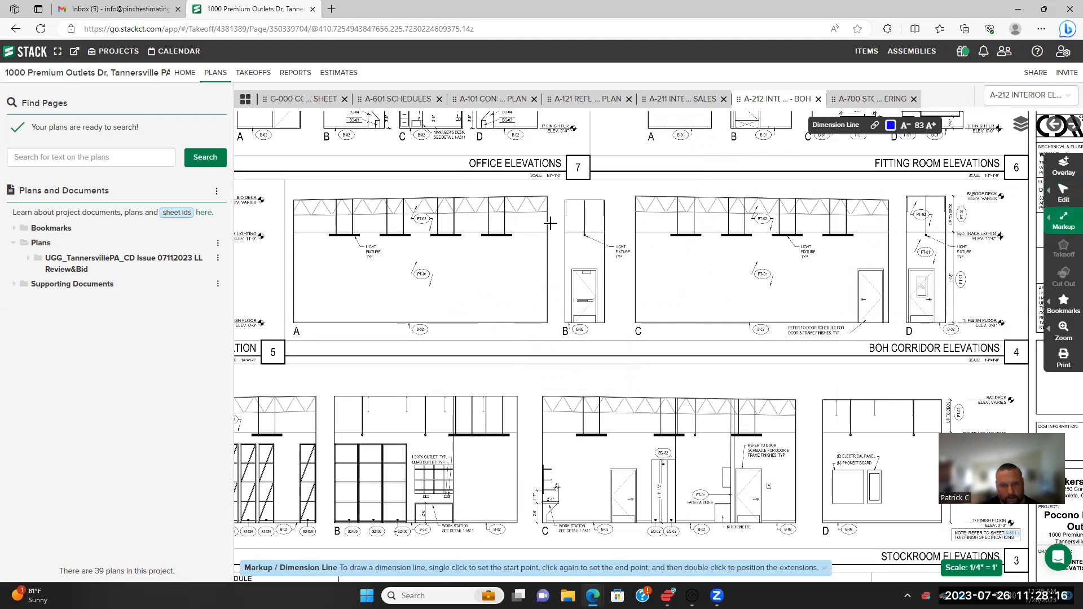
pyautogui.click(547, 195)
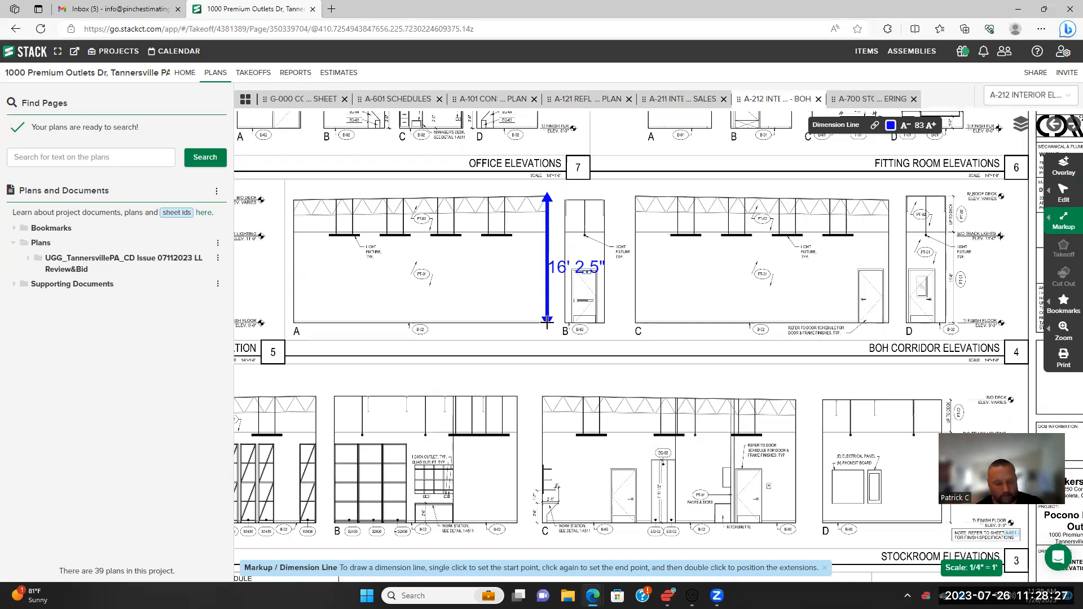
pyautogui.press('Escape')
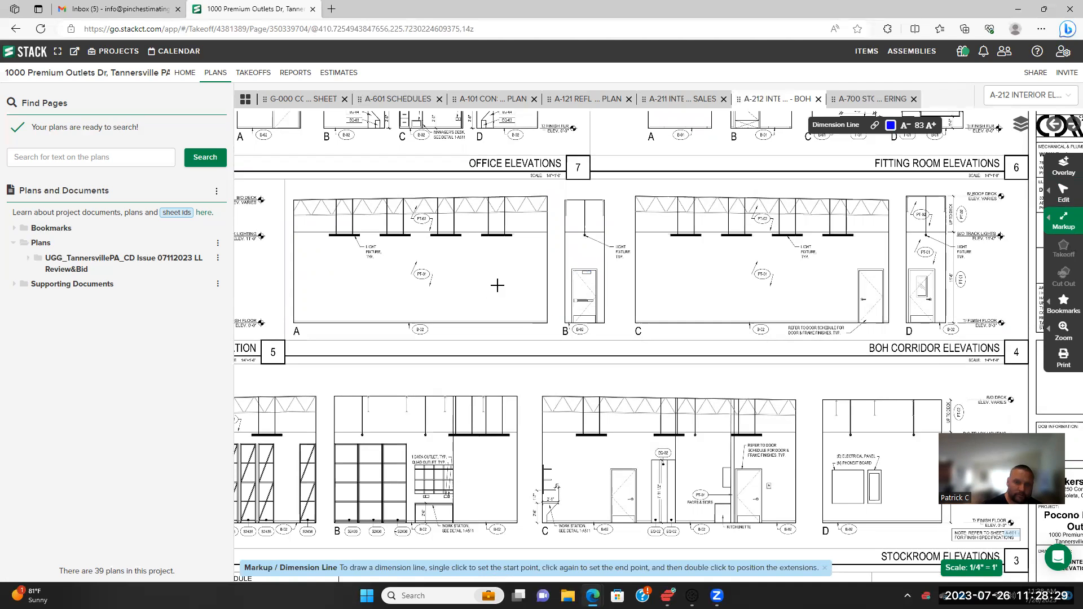
pyautogui.scroll(-1, 505, 277)
pyautogui.scroll(-3, 509, 274)
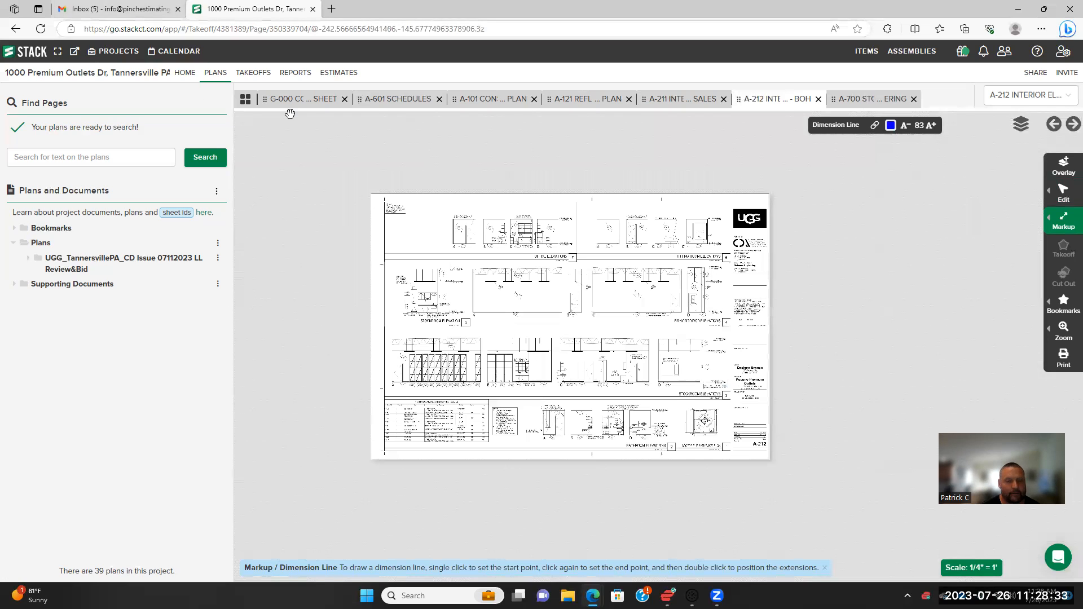
pyautogui.scroll(1, 559, 265)
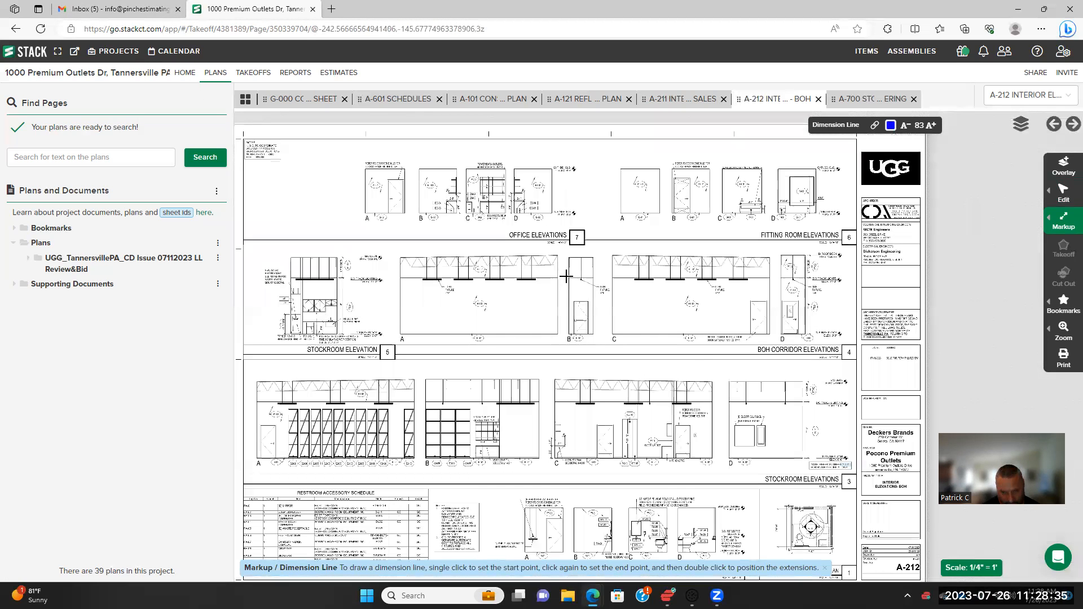
pyautogui.scroll(-1, 568, 278)
pyautogui.scroll(1, 529, 233)
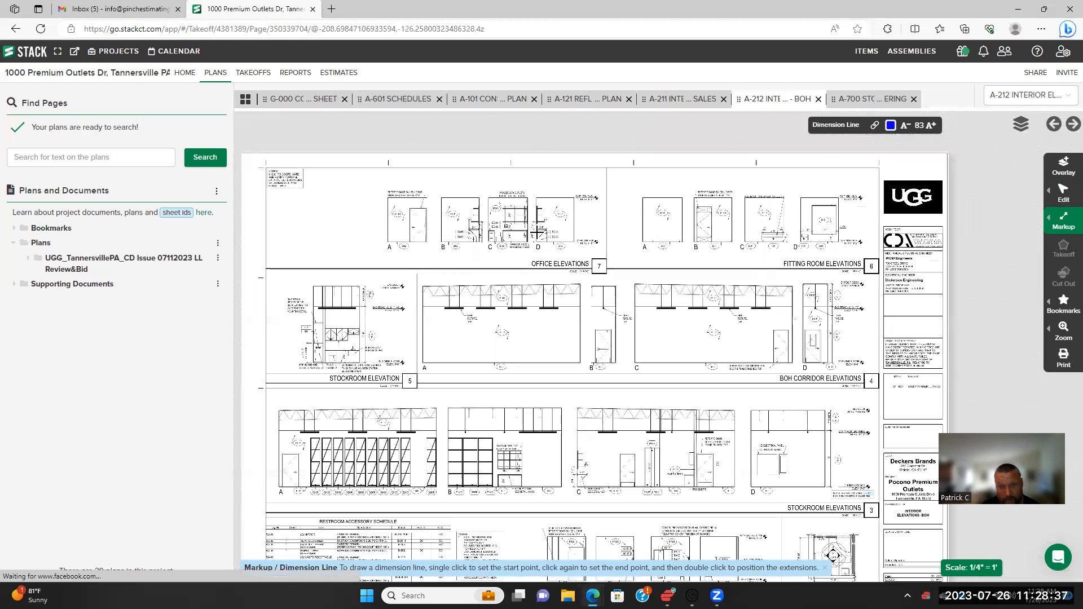
pyautogui.scroll(-1, 538, 231)
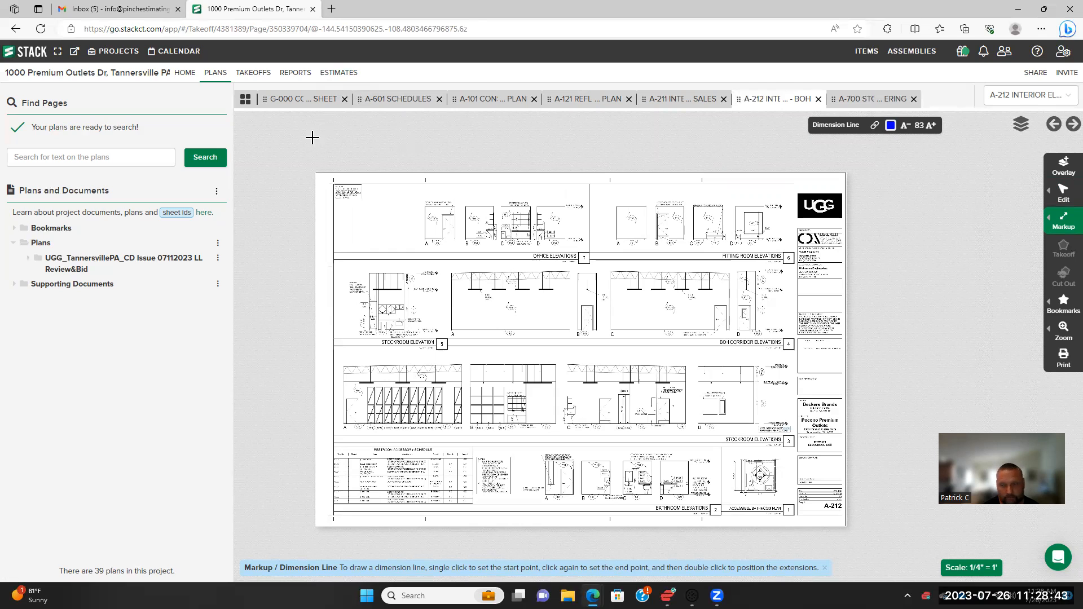
pyautogui.click(346, 74)
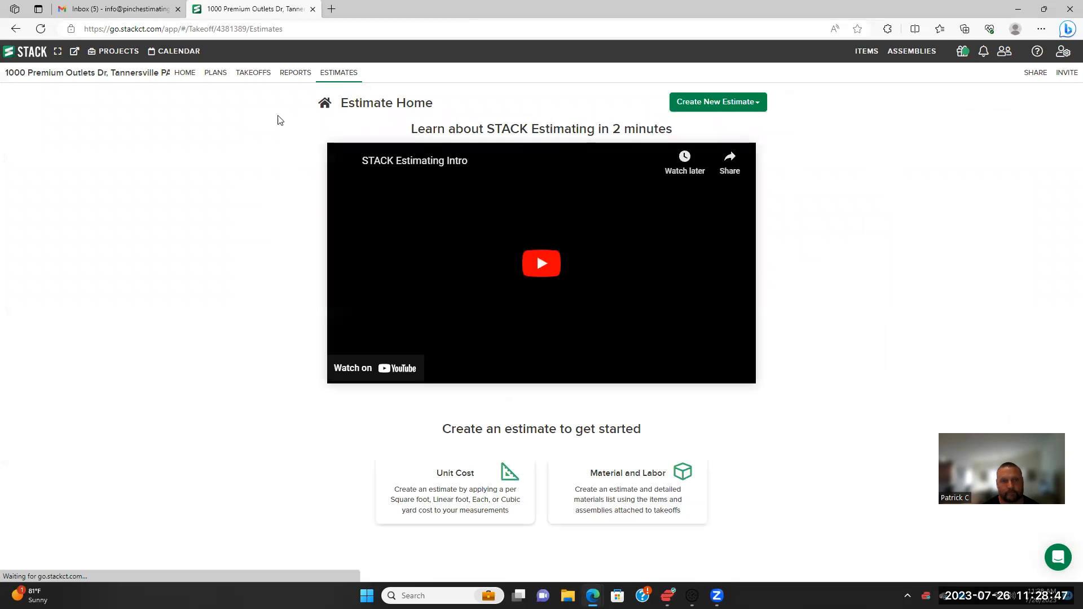
pyautogui.click(293, 74)
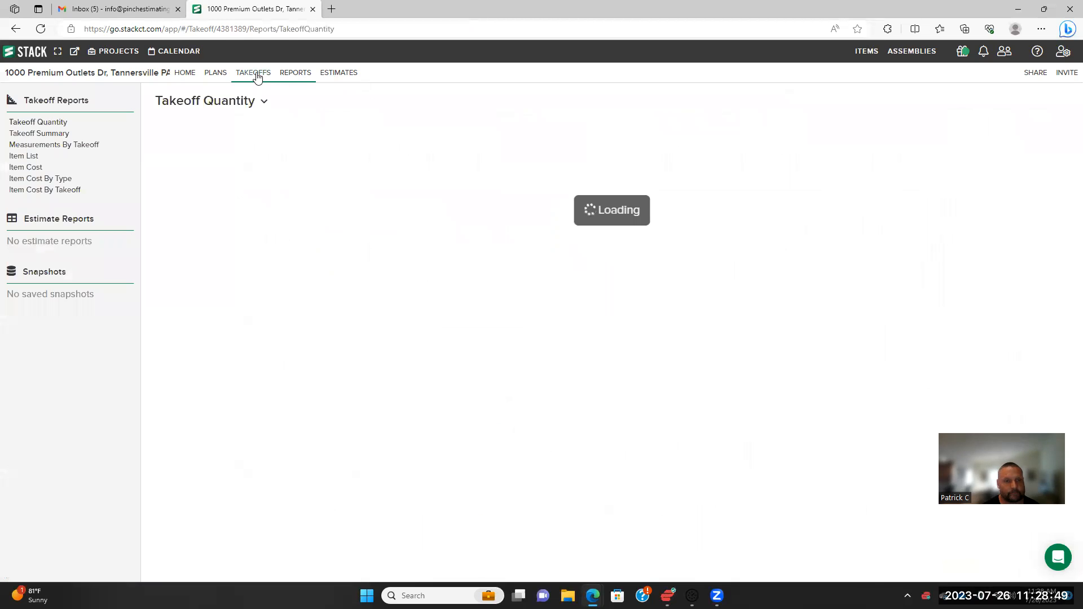
pyautogui.click(257, 76)
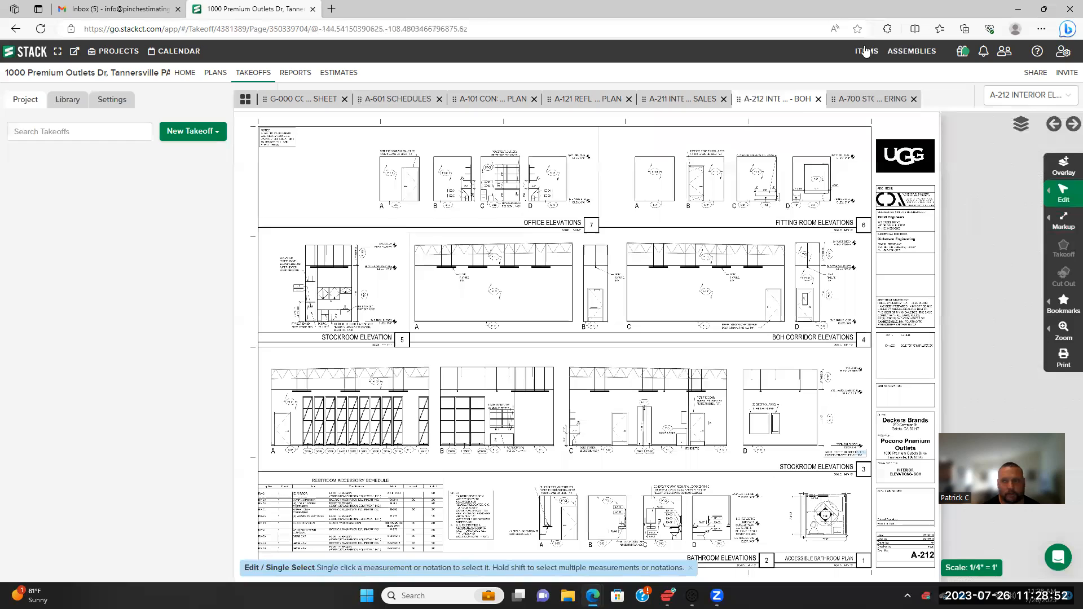
pyautogui.click(867, 52)
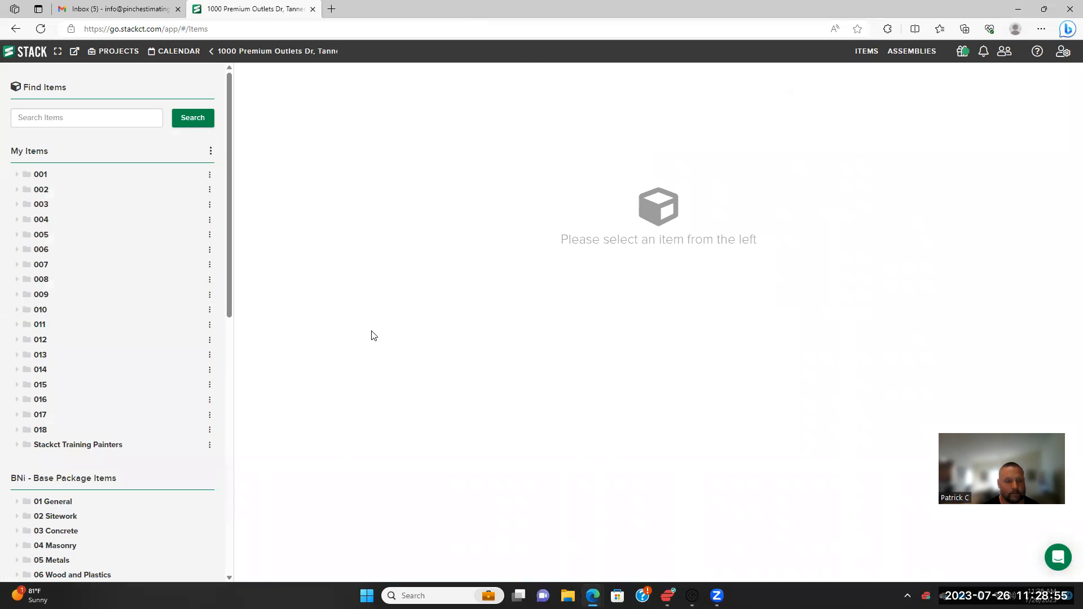
pyautogui.click(210, 446)
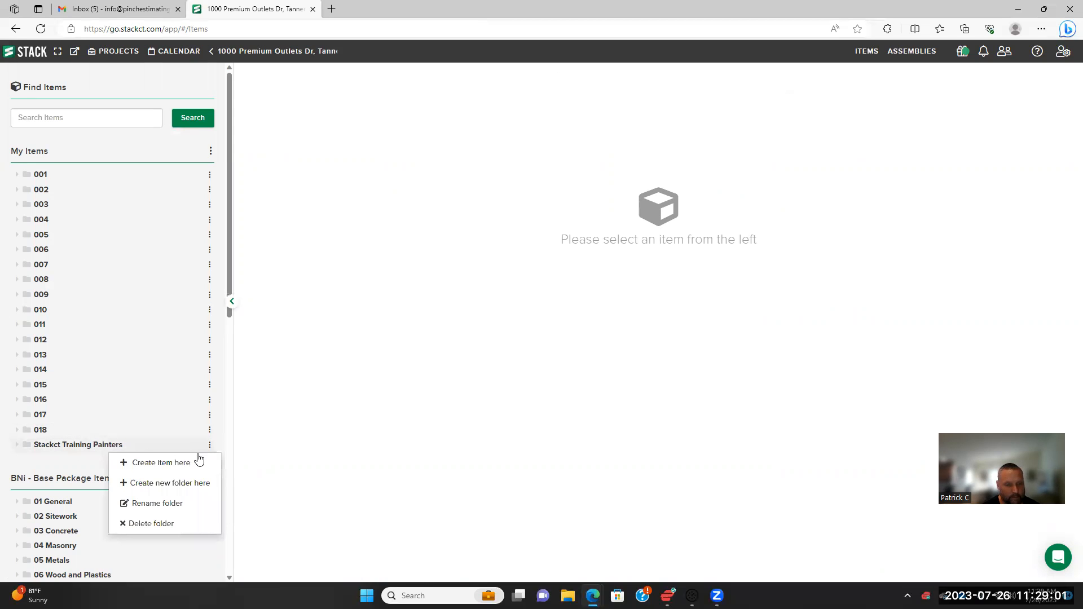
pyautogui.click(193, 464)
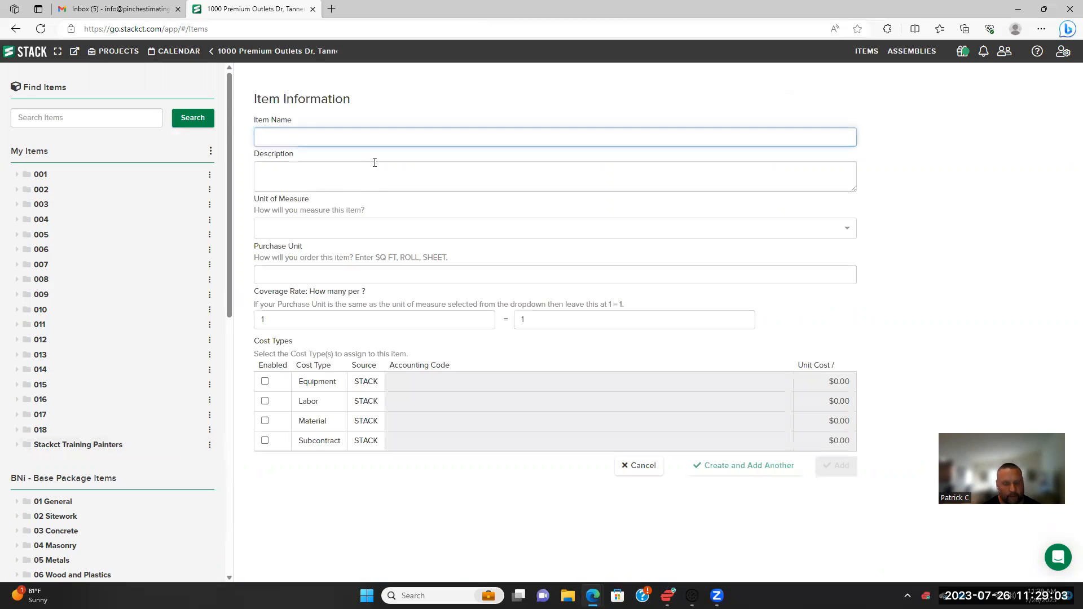
pyautogui.write('Dry')
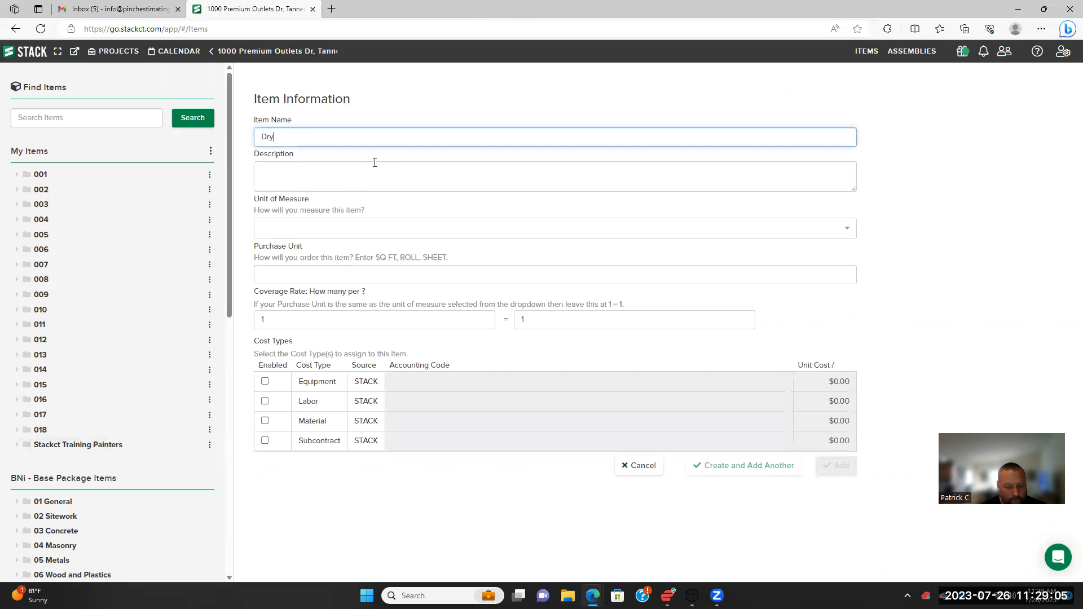
pyautogui.write('fall ')
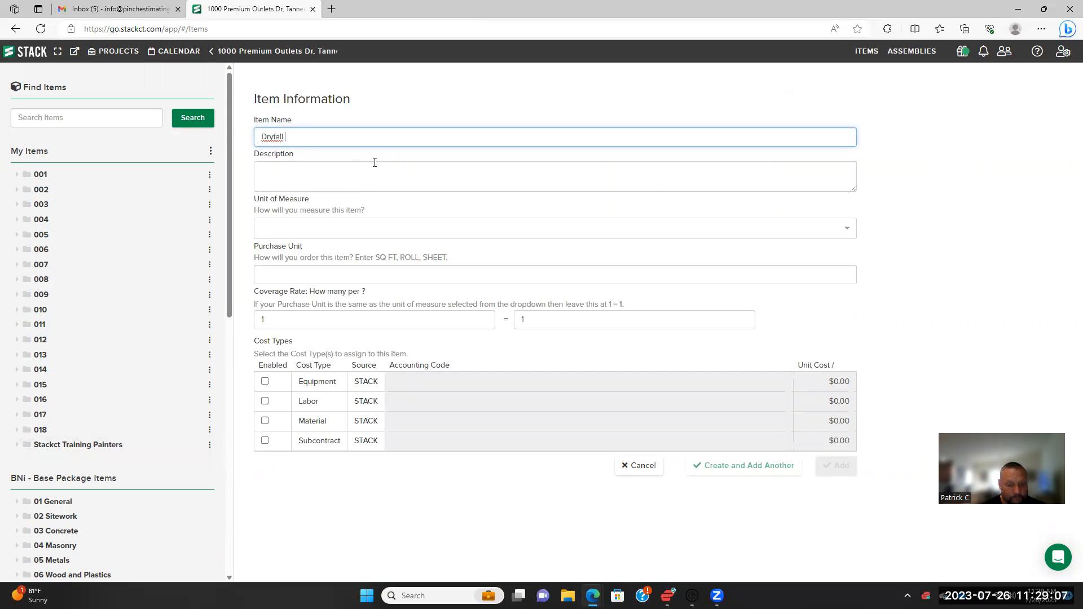
pyautogui.write('Ceilings')
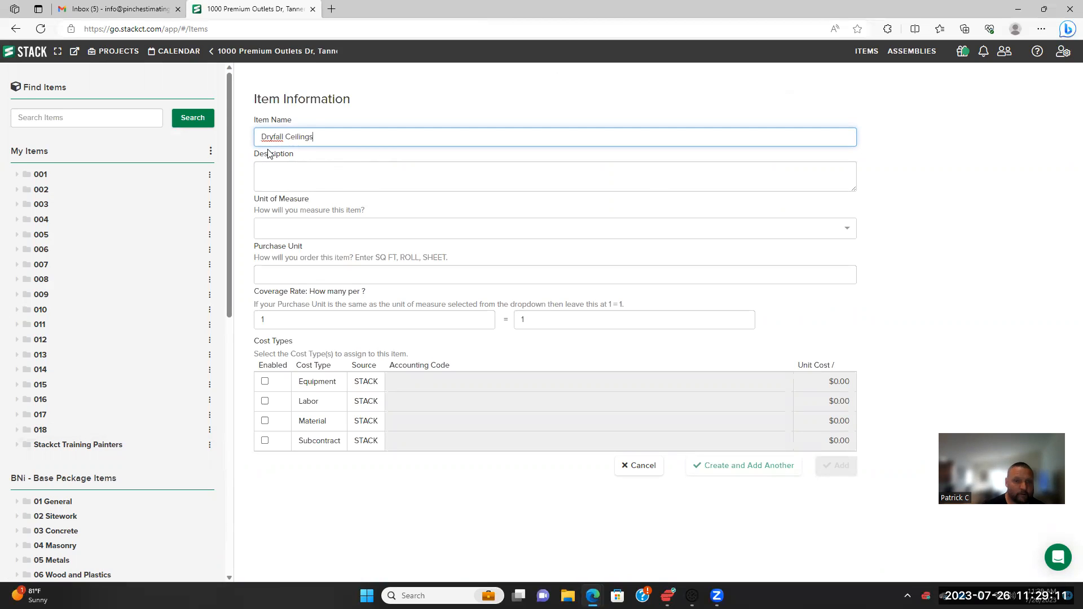
pyautogui.click(291, 167)
pyautogui.write('Exposed Ceilings')
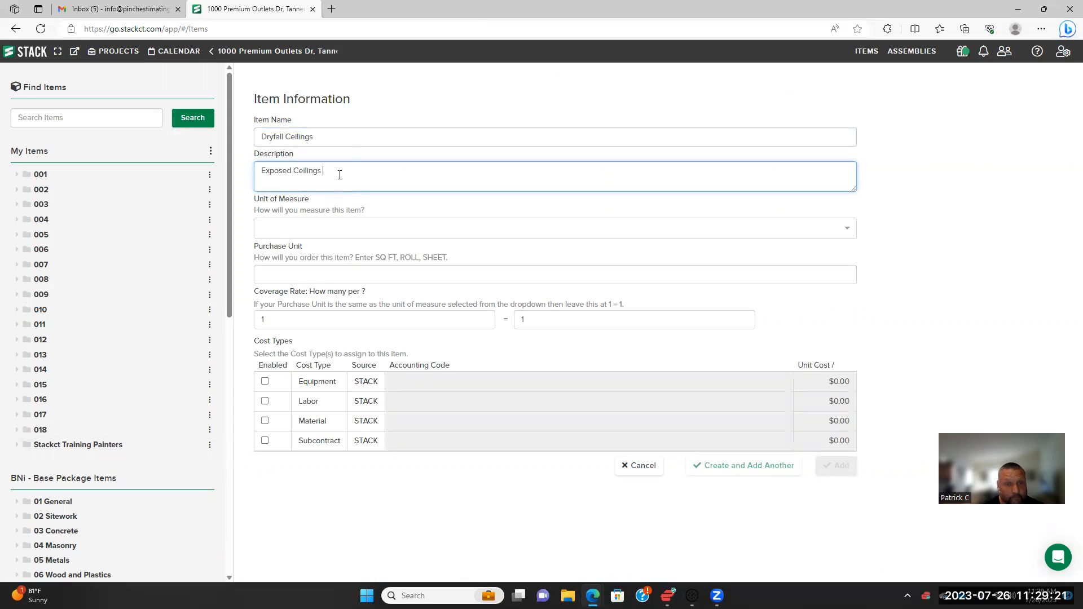
pyautogui.click(355, 140)
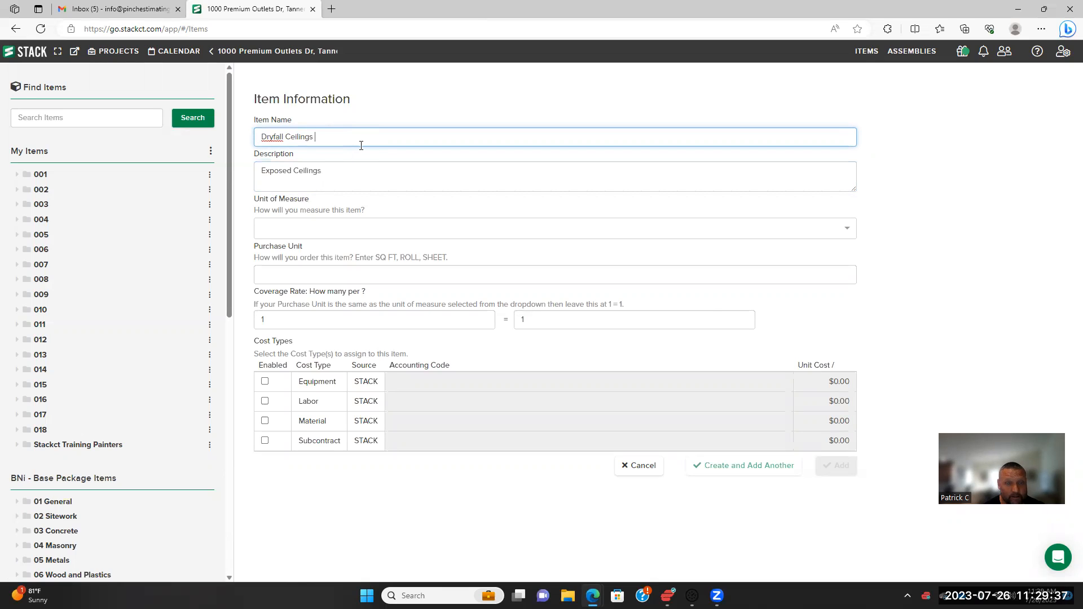
pyautogui.moveTo(323, 137); pyautogui.dragTo(257, 140)
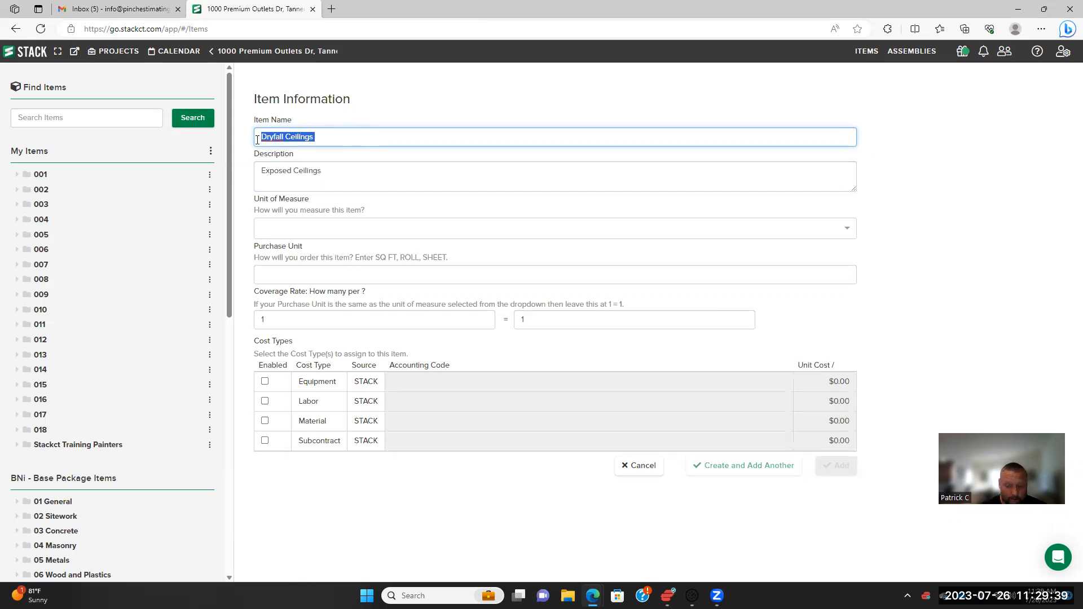
pyautogui.press('BackSpace')
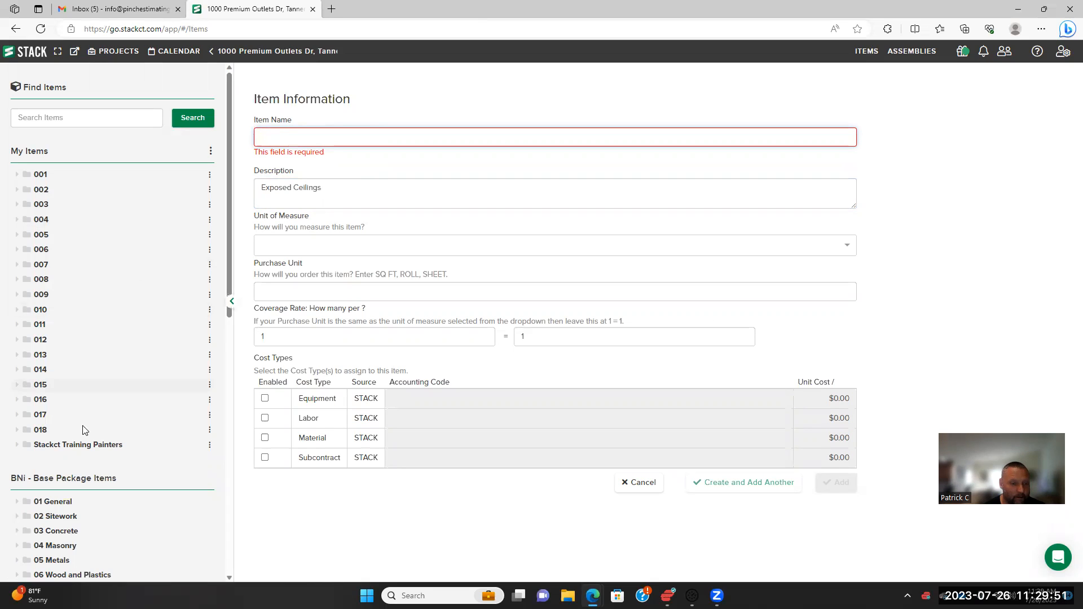
# Check the existing items in the Stackct Training Painters folder and examine the Paint & Sealant schedule on sheet A-601
pyautogui.click(25, 447)
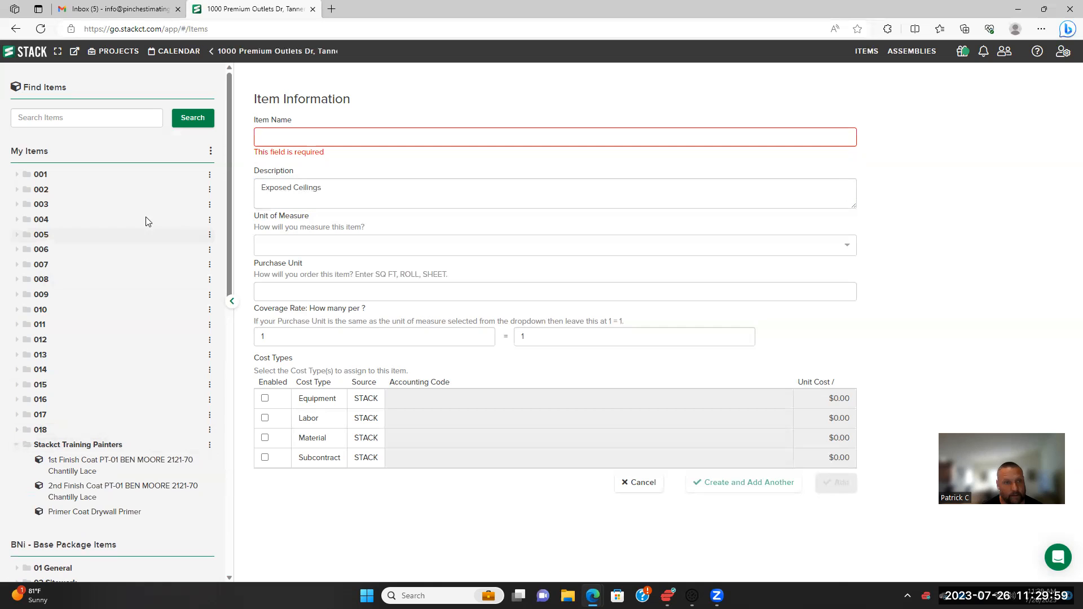
pyautogui.click(307, 52)
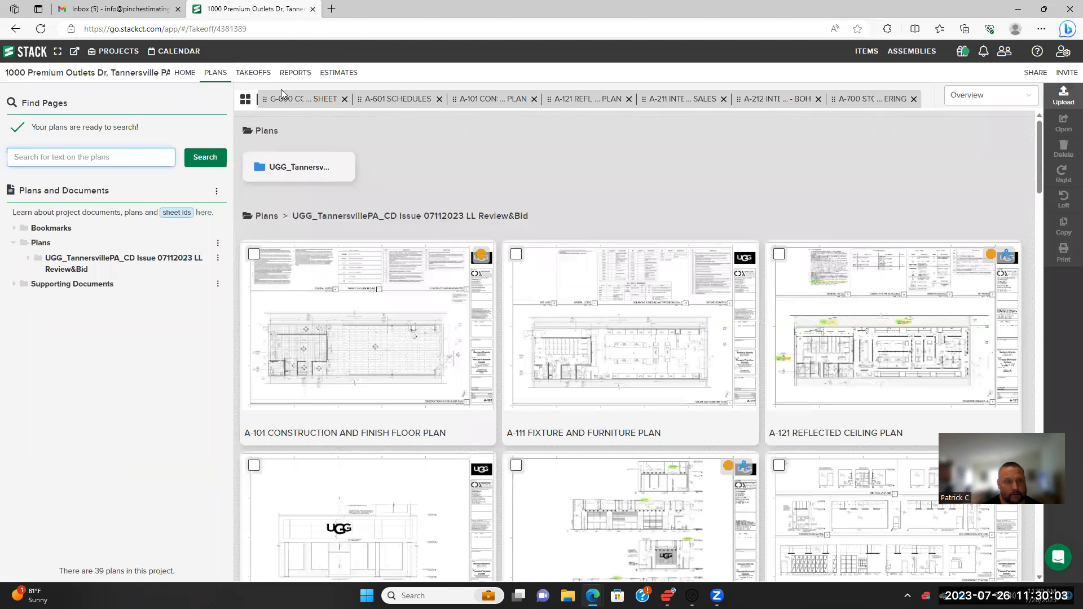
pyautogui.click(400, 99)
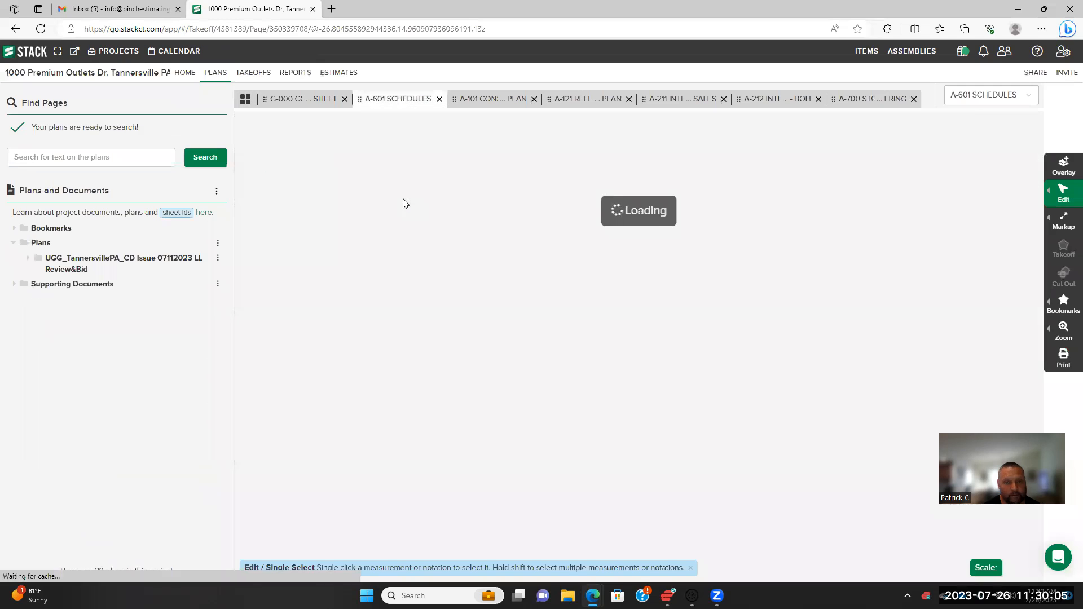
pyautogui.scroll(3, 362, 386)
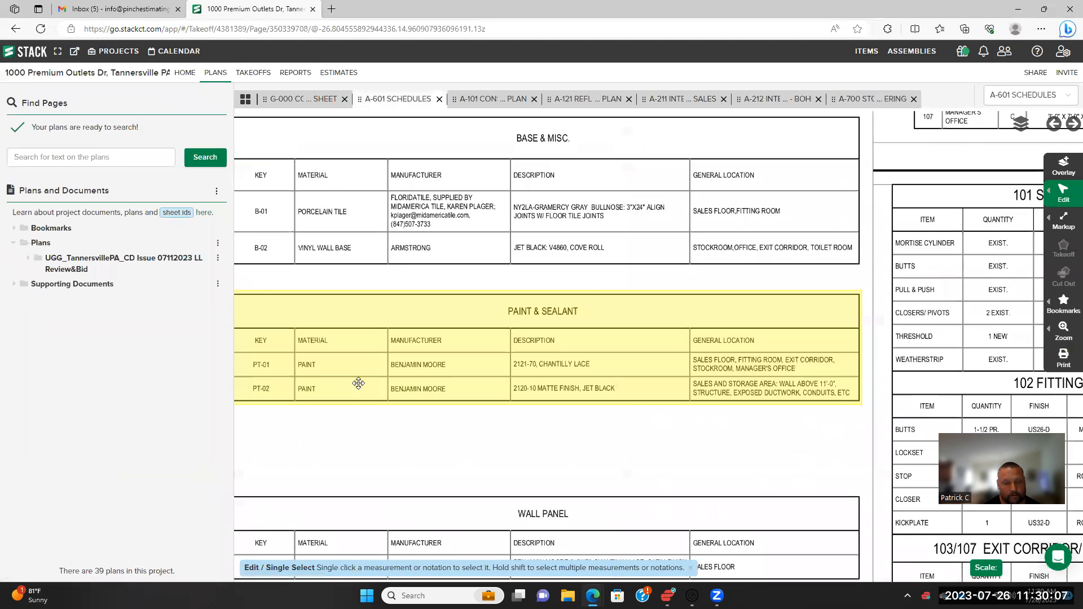
pyautogui.moveTo(396, 350); pyautogui.dragTo(370, 311)
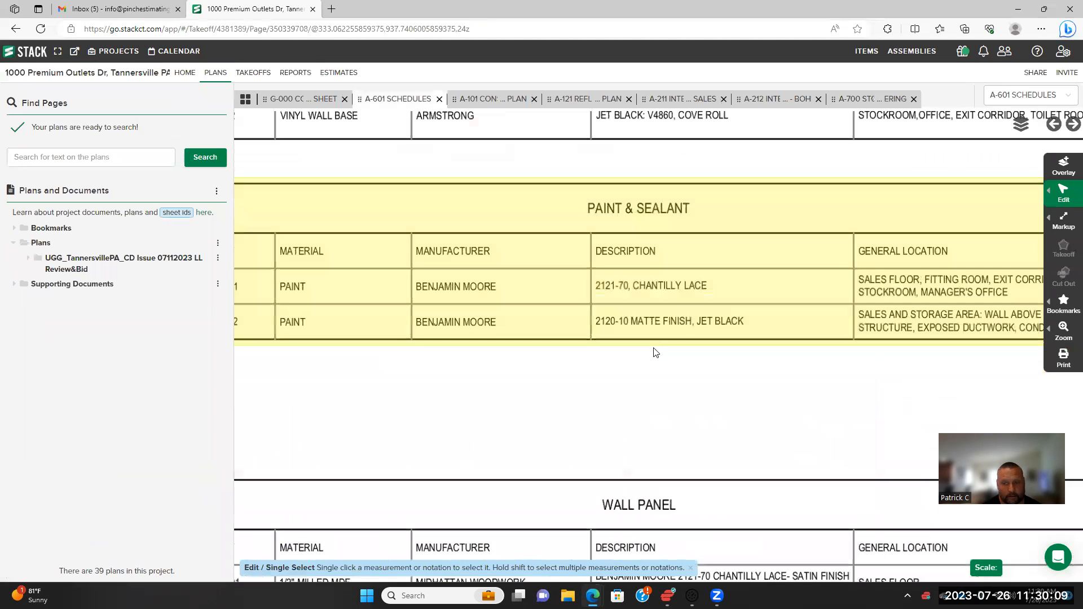
pyautogui.scroll(-3, 666, 333)
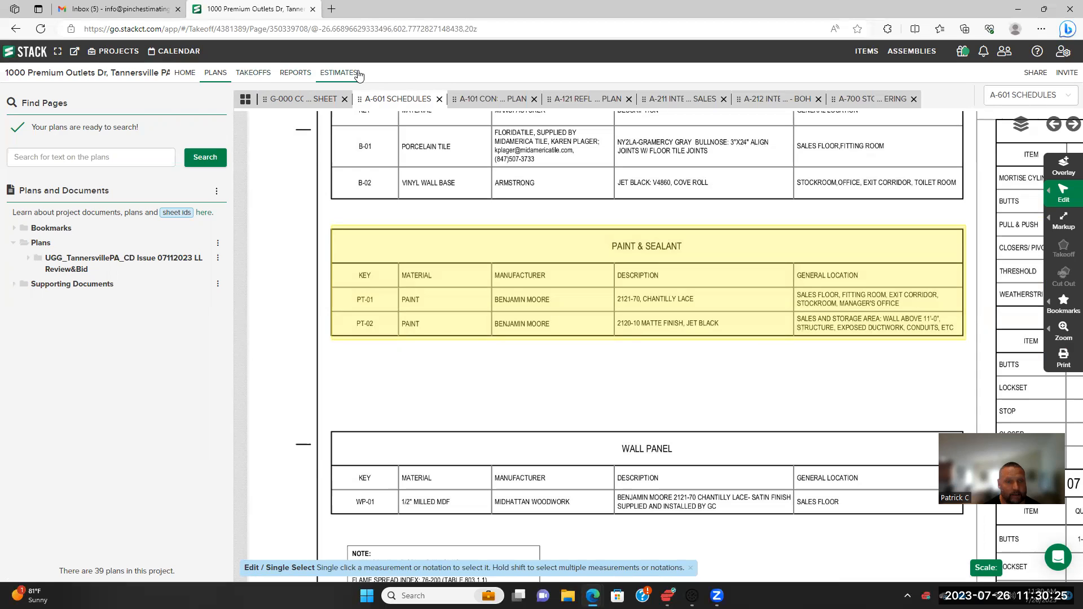
# Go to the items library and start a new item in the Stackct Training Painters folder
pyautogui.click(254, 73)
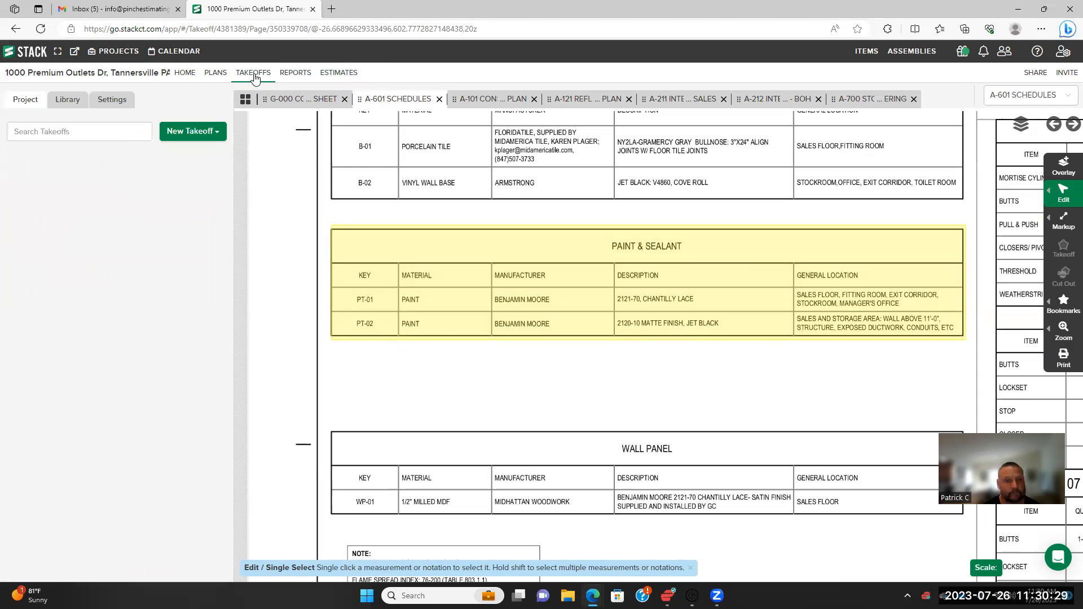
pyautogui.click(860, 55)
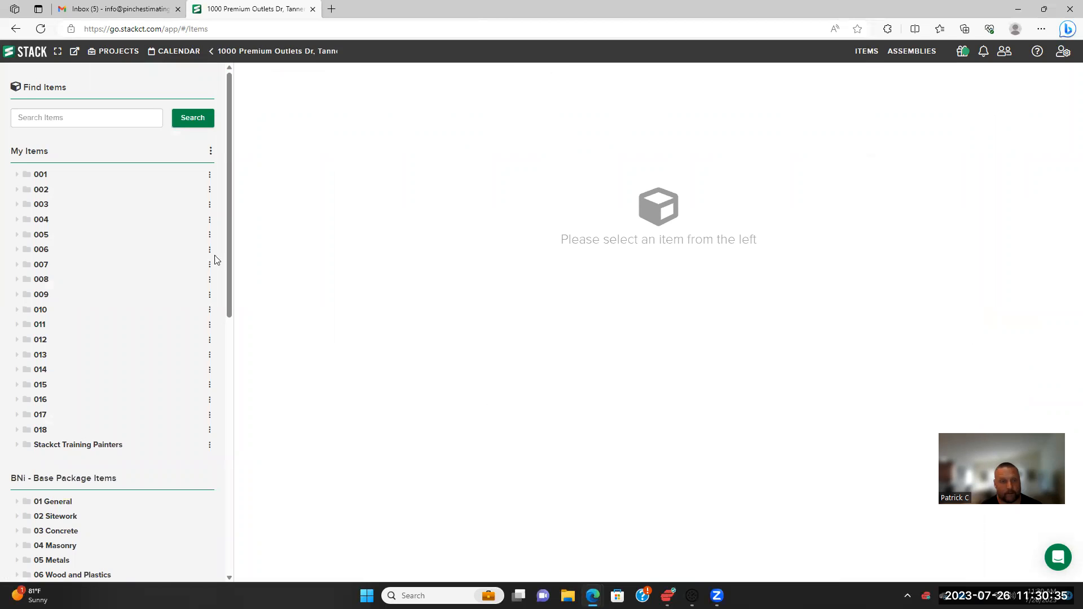
pyautogui.click(209, 449)
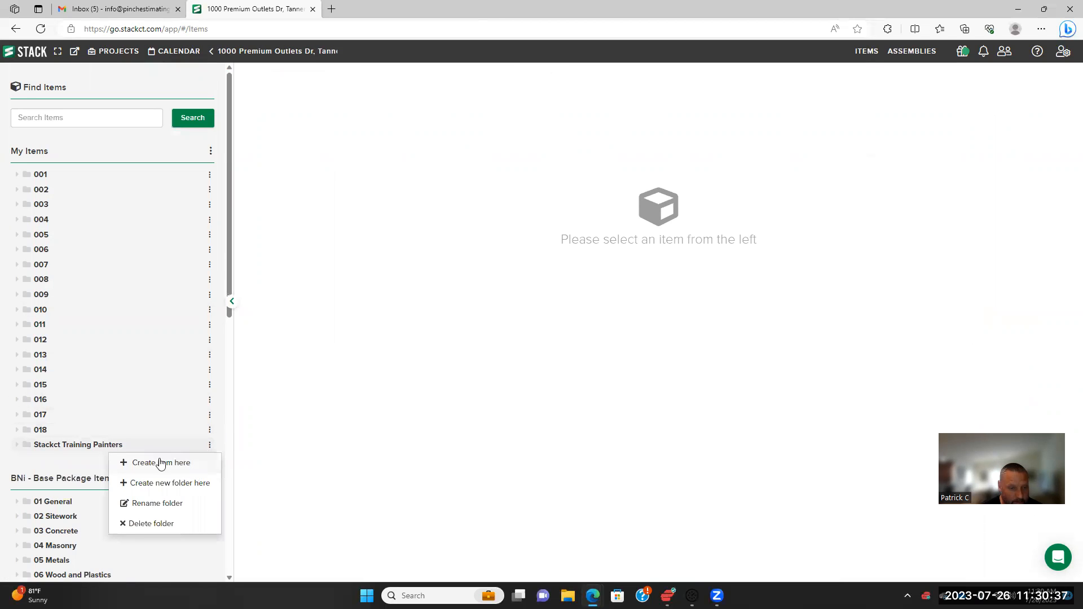
pyautogui.click(27, 445)
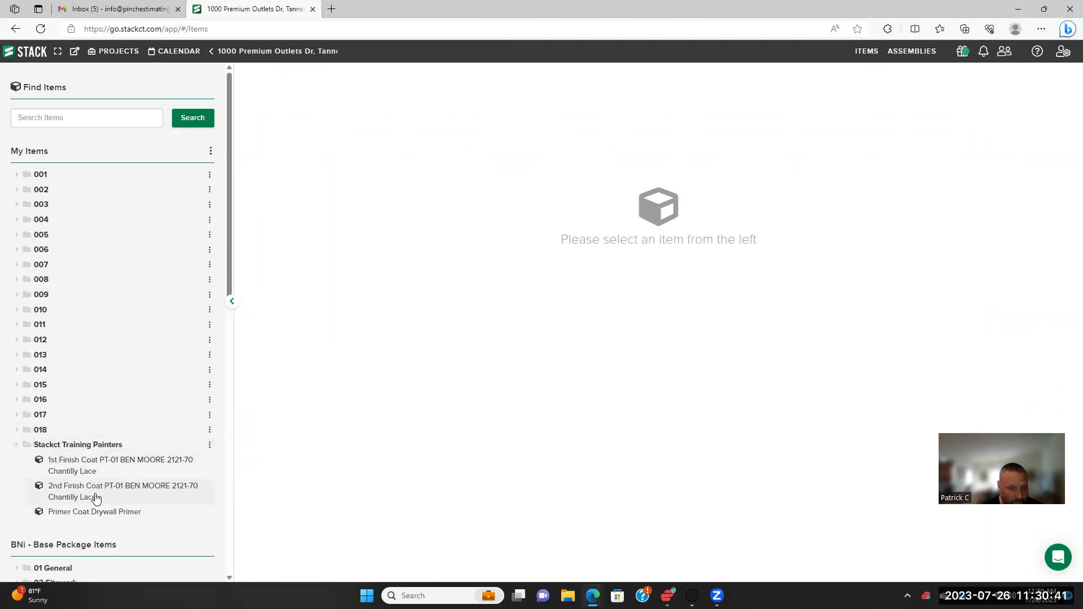
pyautogui.click(209, 446)
pyautogui.click(191, 464)
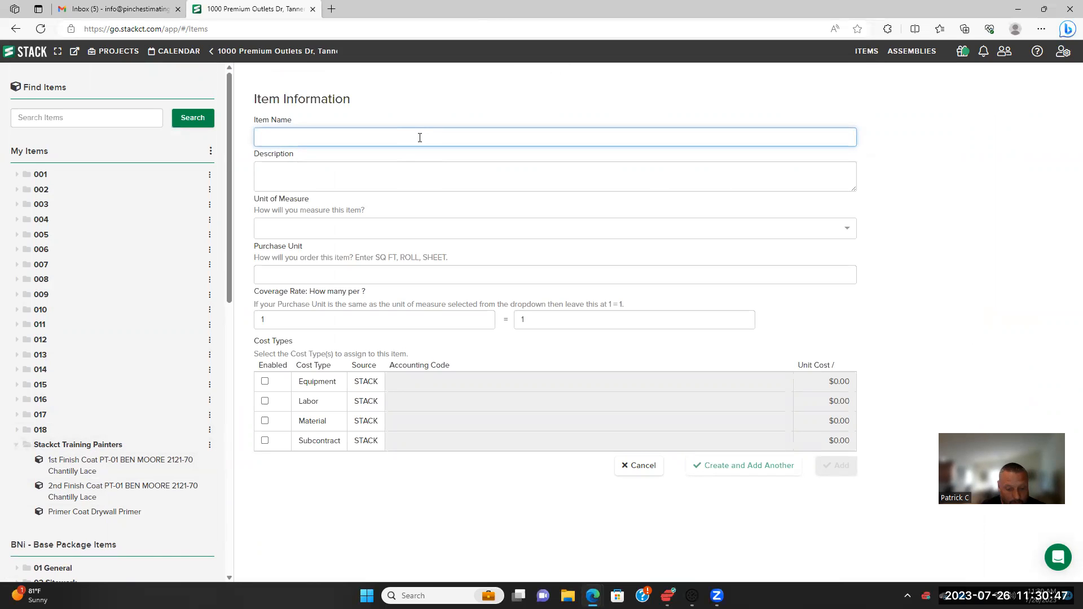
# Name the new item "1st Finish Coat PT-02 BEN MOORE 2120-10 Matt Finish Jet Black"
pyautogui.write('1st Finish Coat PT')
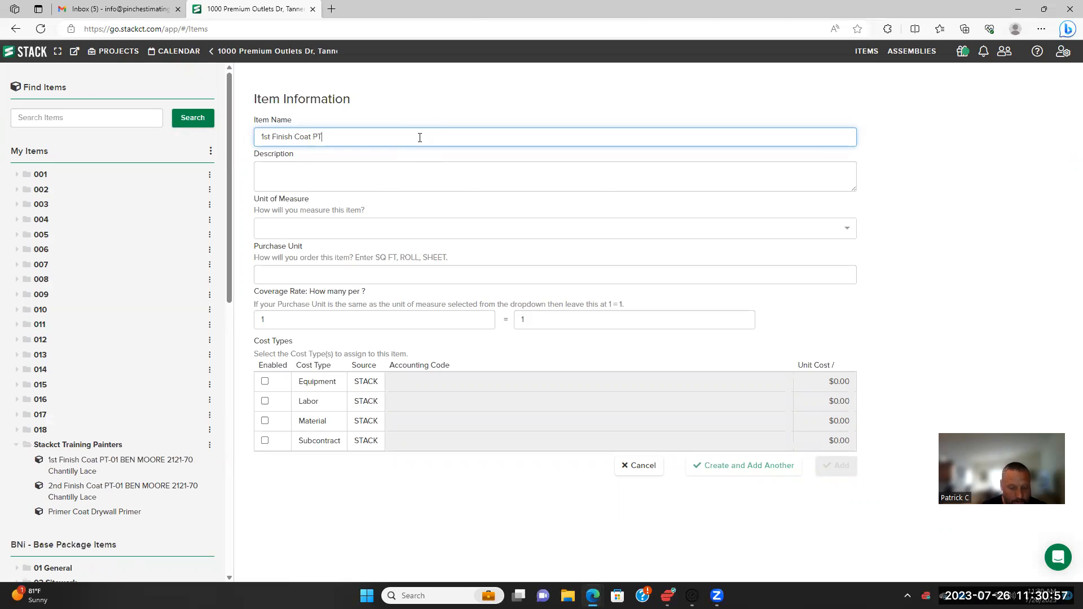
pyautogui.write('-02')
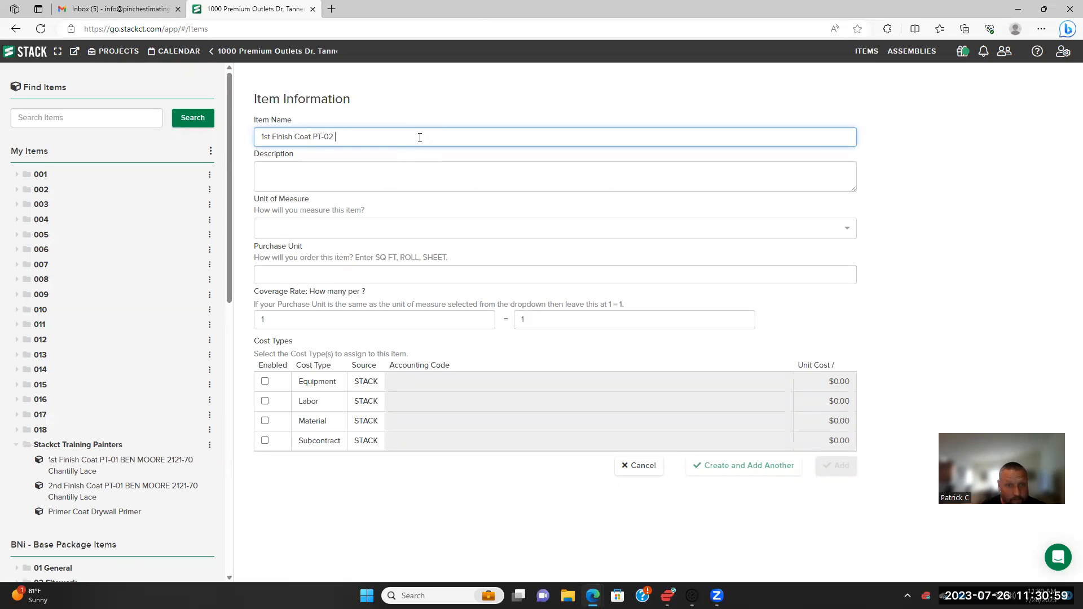
pyautogui.write(' BEN MOORE')
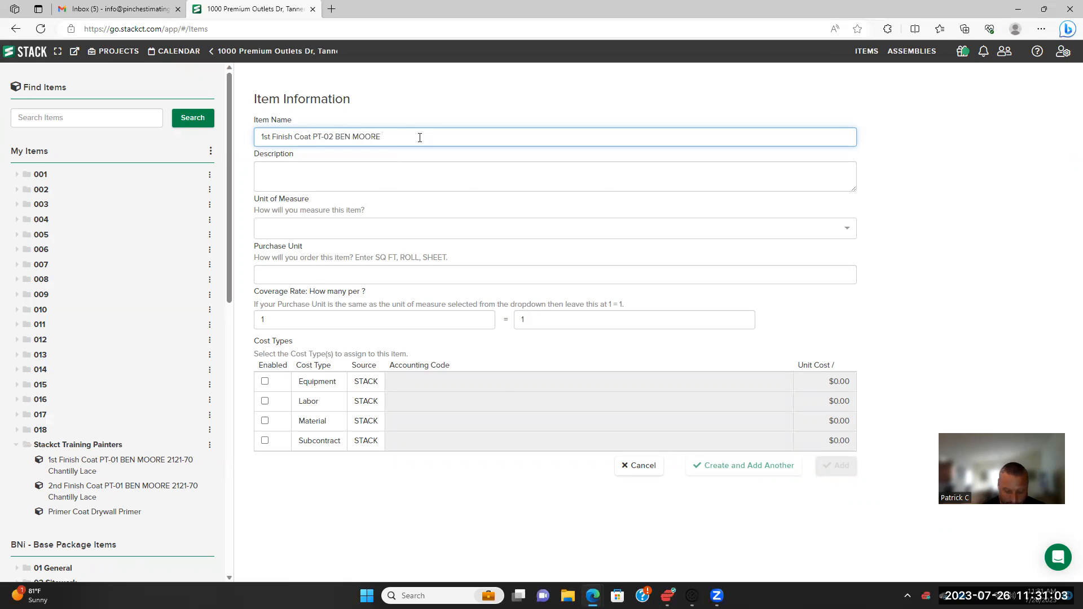
pyautogui.write(' 212')
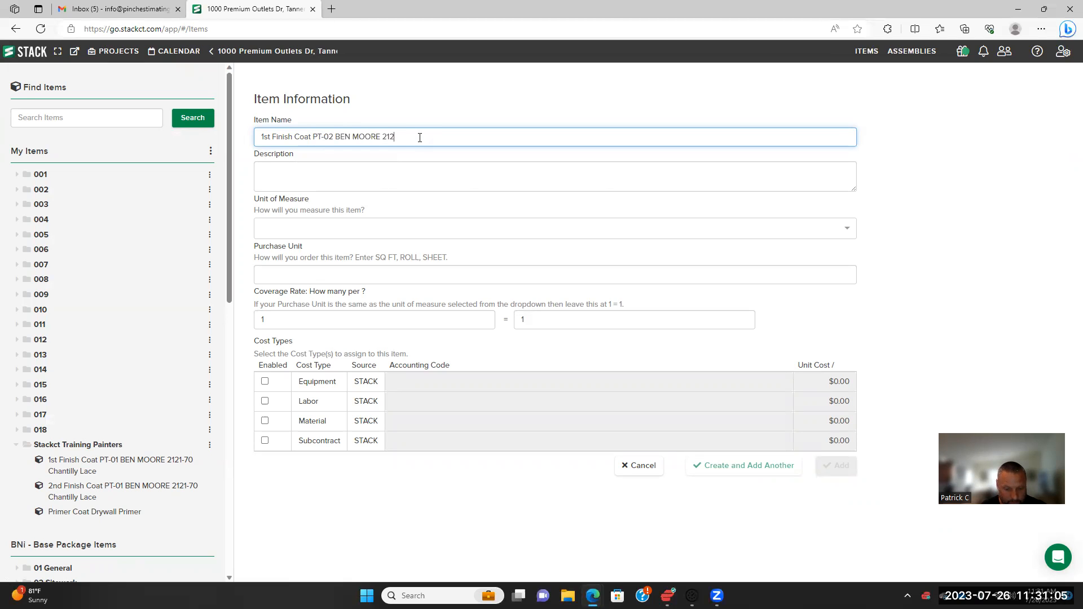
pyautogui.write('0-10 Matt Finish ')
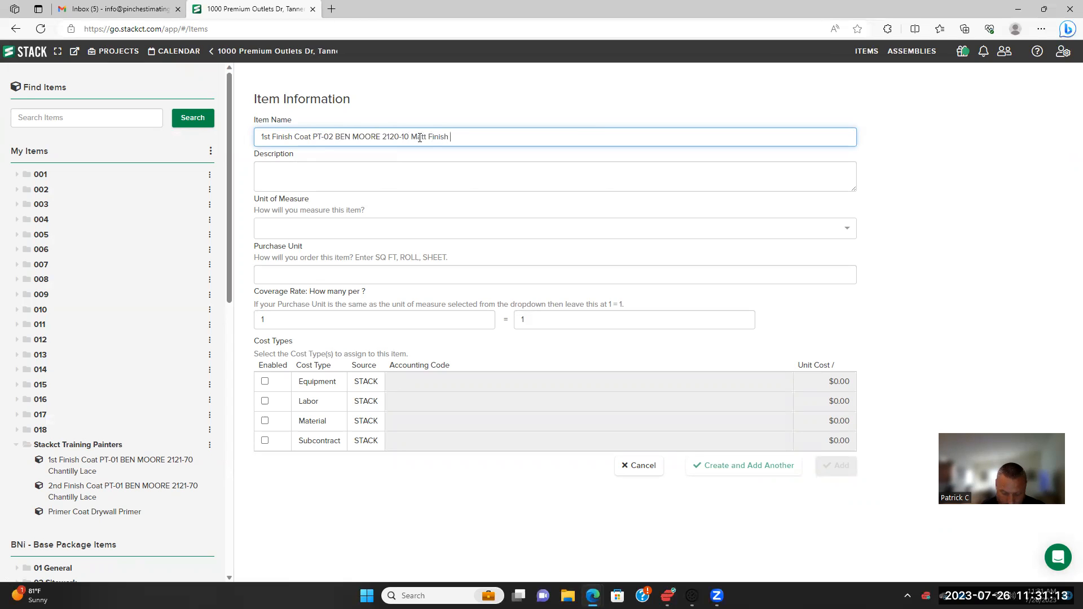
pyautogui.write('J')
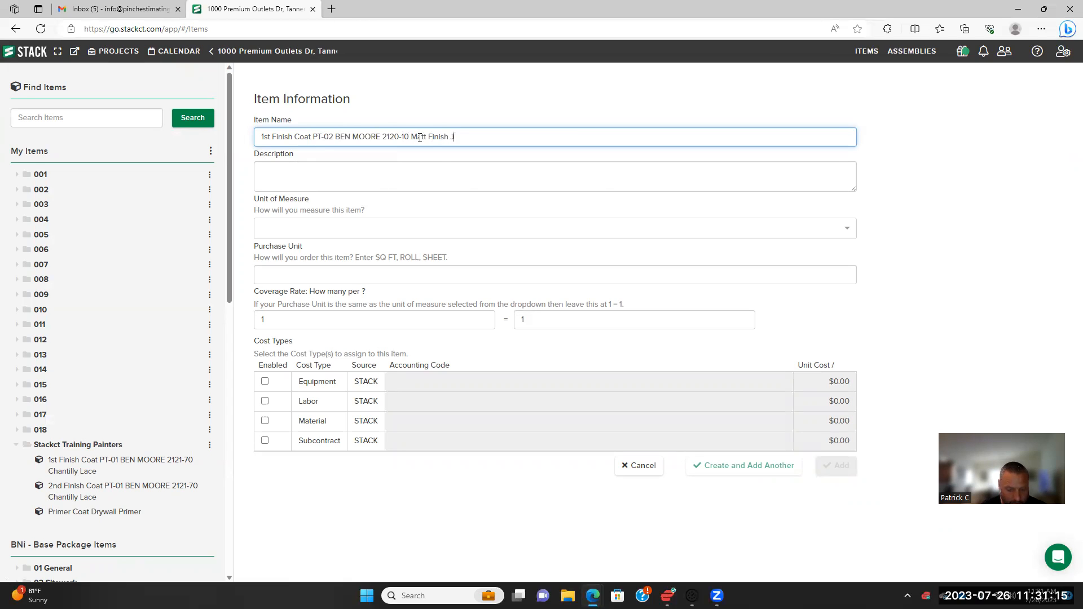
pyautogui.write('et Black')
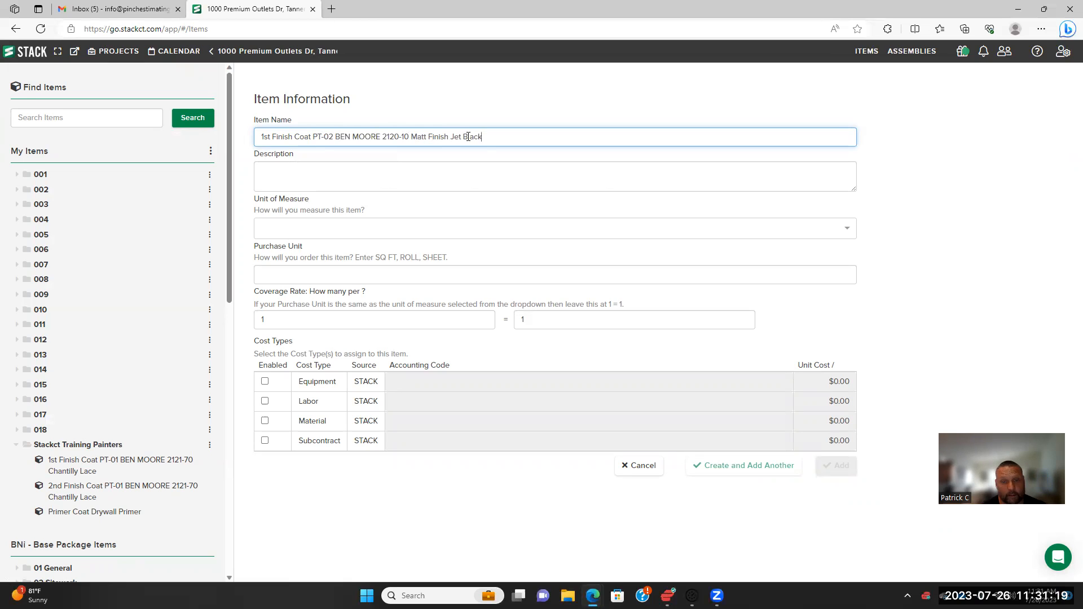
# Copy "PT-02 BEN MOORE 2120-10 Matt Finish Jet Black" from the item name into the description
pyautogui.moveTo(485, 137); pyautogui.dragTo(312, 136)
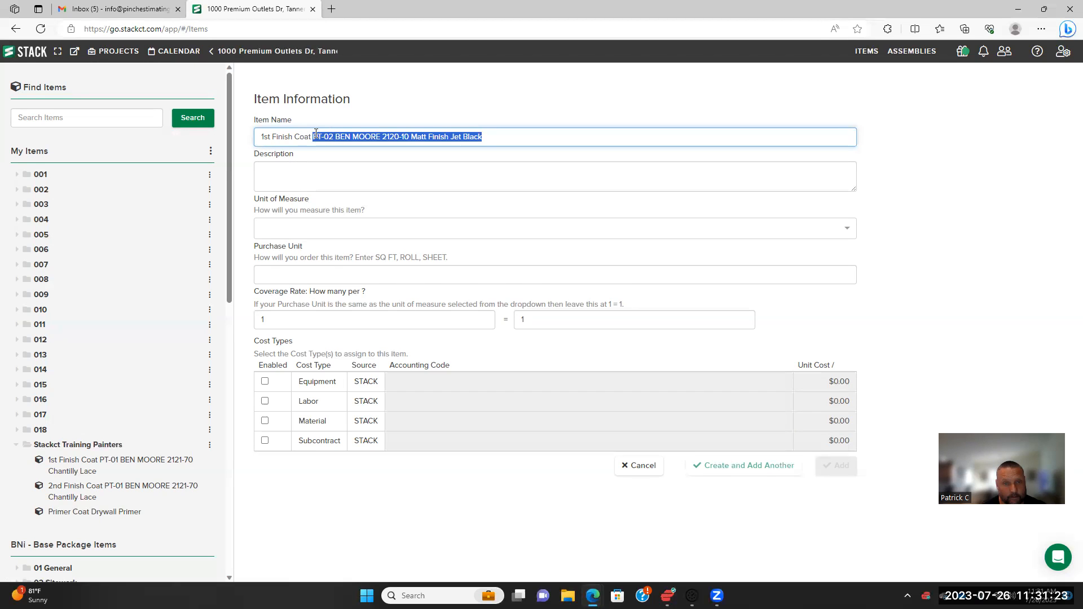
pyautogui.rightClick(326, 140)
pyautogui.click(369, 206)
pyautogui.click(331, 173)
pyautogui.rightClick(331, 173)
pyautogui.click(377, 277)
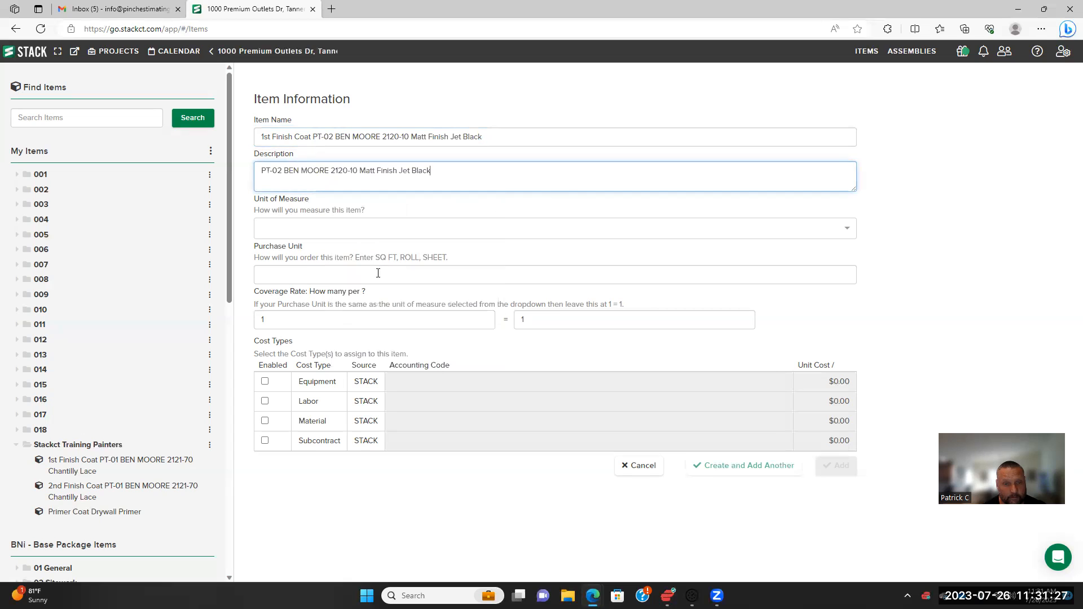
# Measure the item in sq ft, with a purchase unit of 5 Gallon Pail and a coverage rate of 1250 sq ft per pail
pyautogui.click(378, 228)
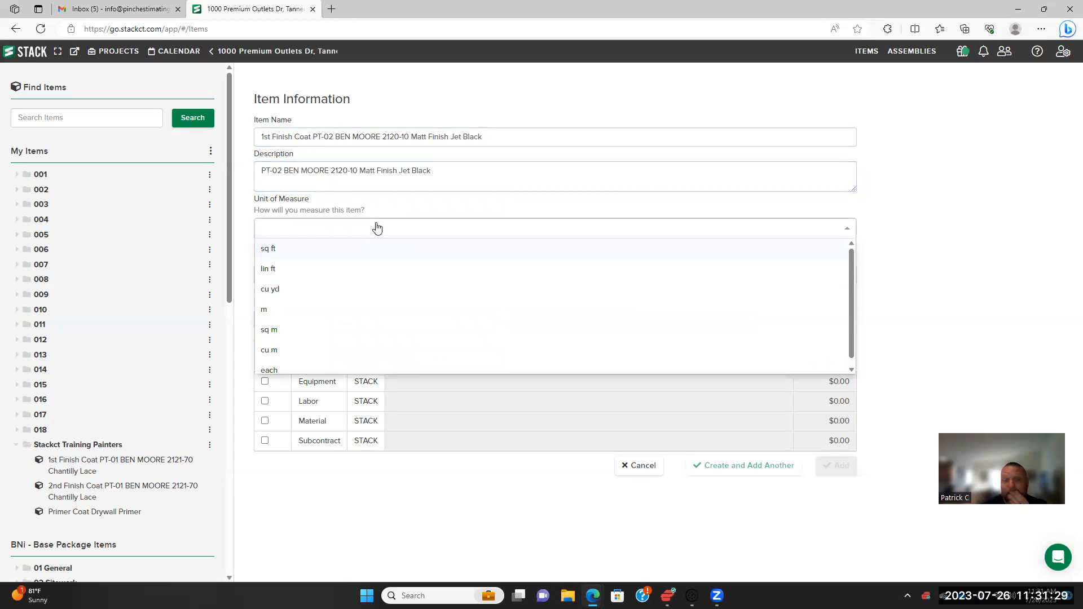
pyautogui.click(367, 252)
pyautogui.click(370, 279)
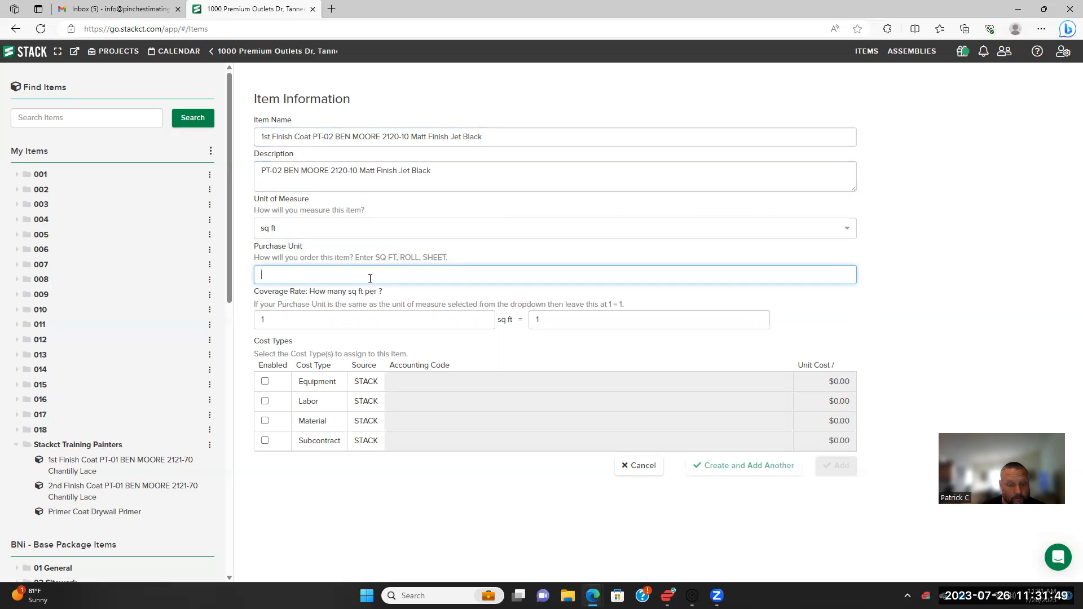
pyautogui.write('5')
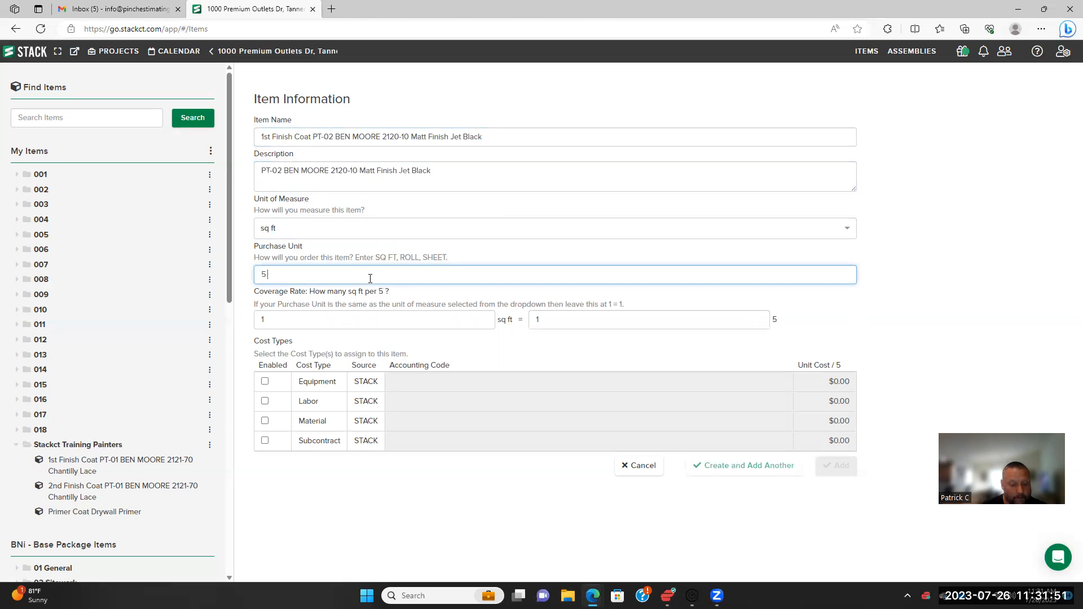
pyautogui.write(' Gallon ')
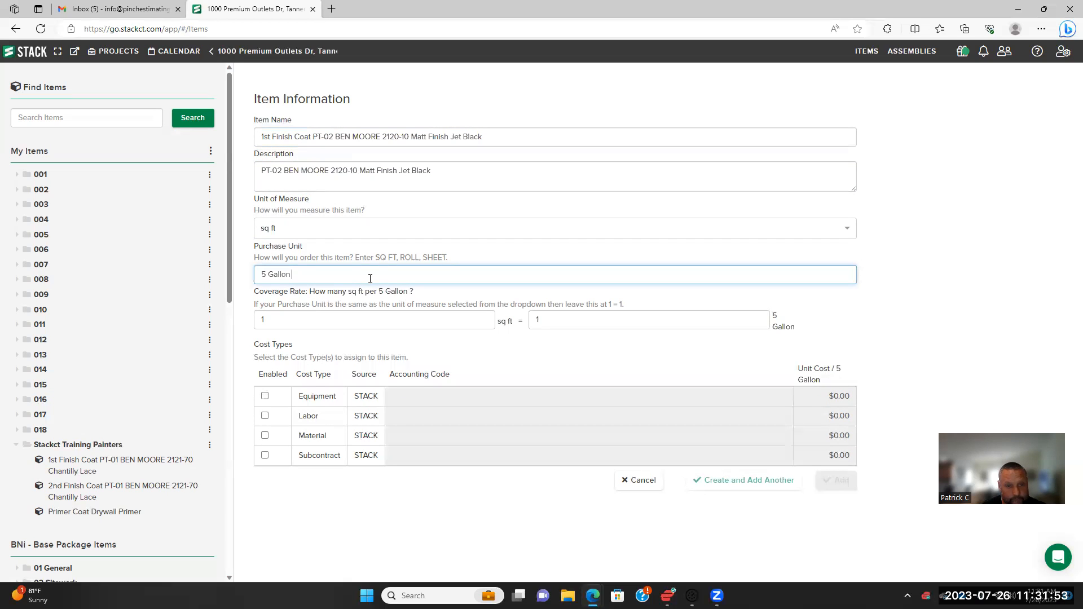
pyautogui.write('O')
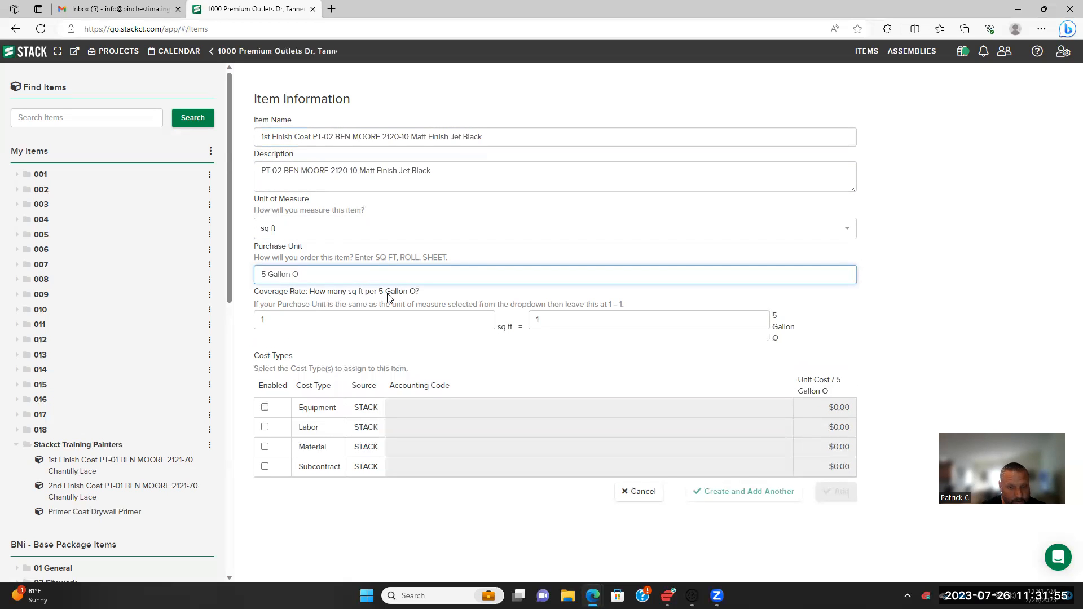
pyautogui.press('BackSpace')
pyautogui.write('Pail')
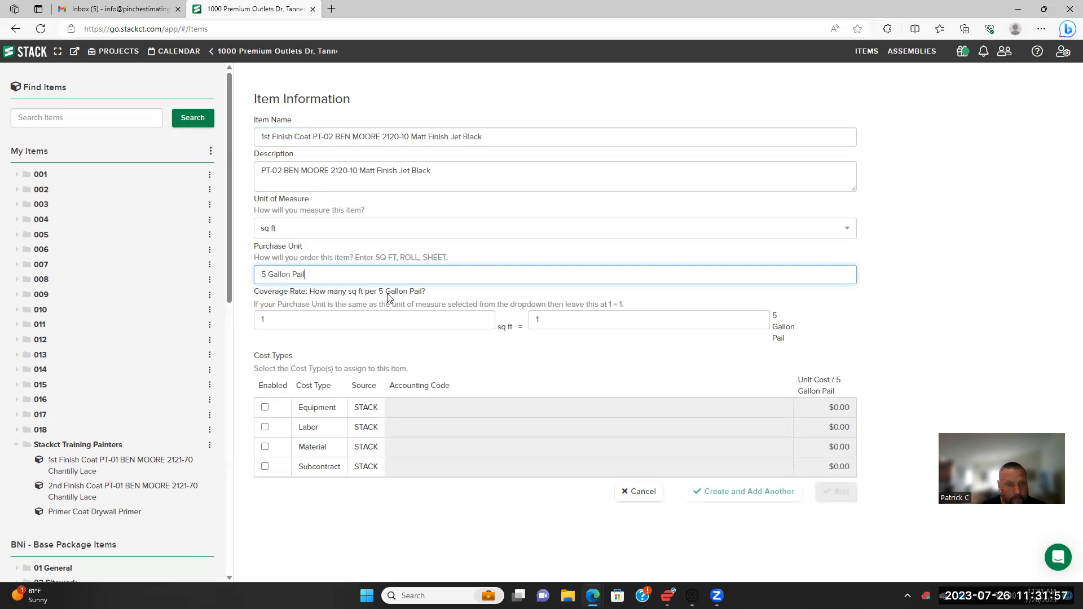
pyautogui.click(321, 323)
pyautogui.write('250')
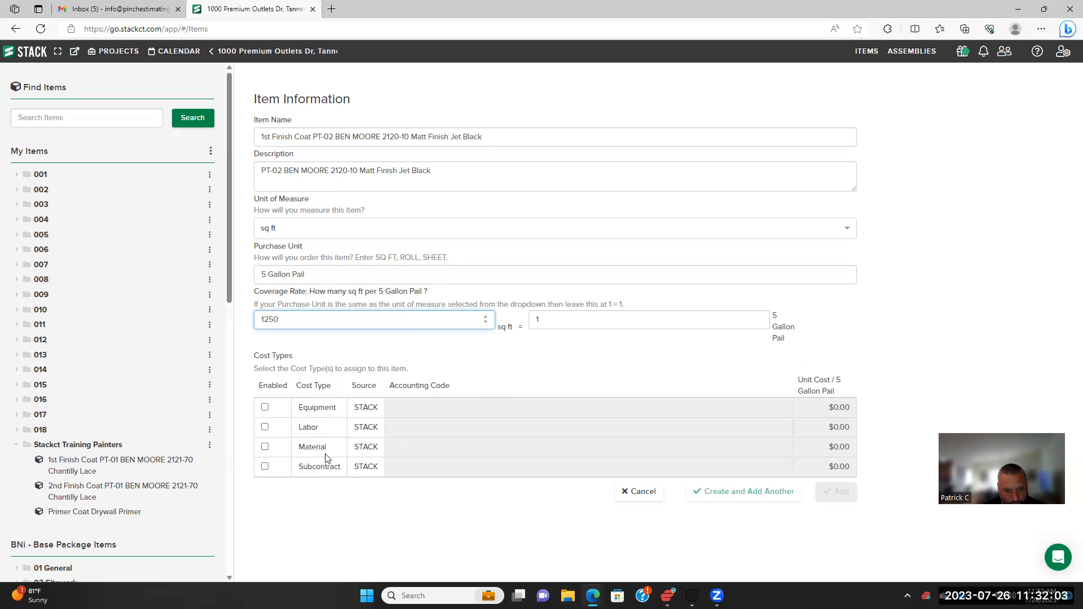
# Enable the material cost type at 300 per 5 Gallon Pail and add the item to the folder
pyautogui.click(264, 447)
pyautogui.click(809, 451)
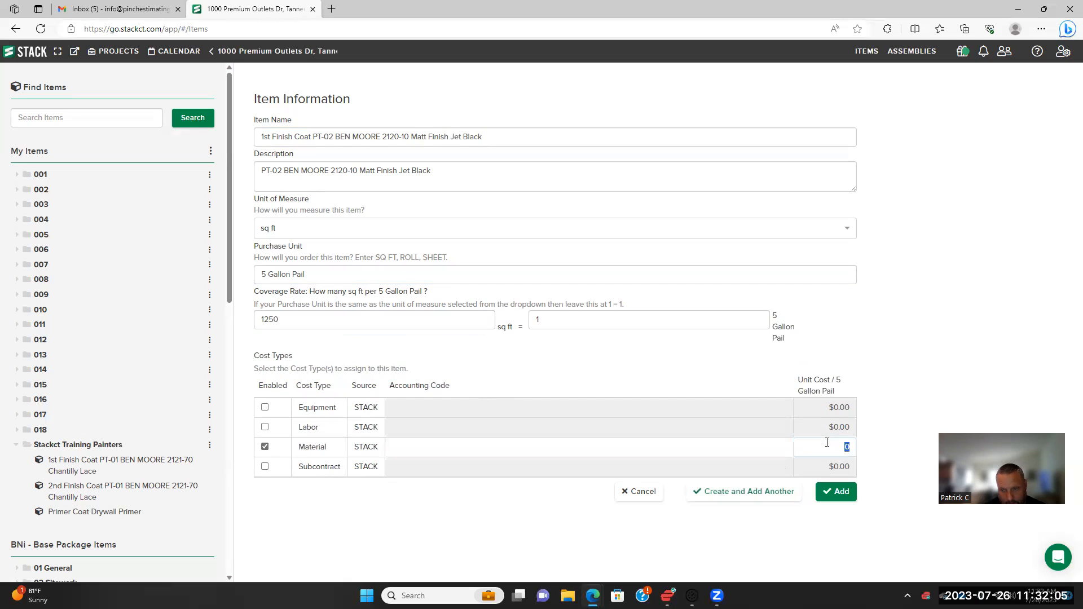
pyautogui.write('300')
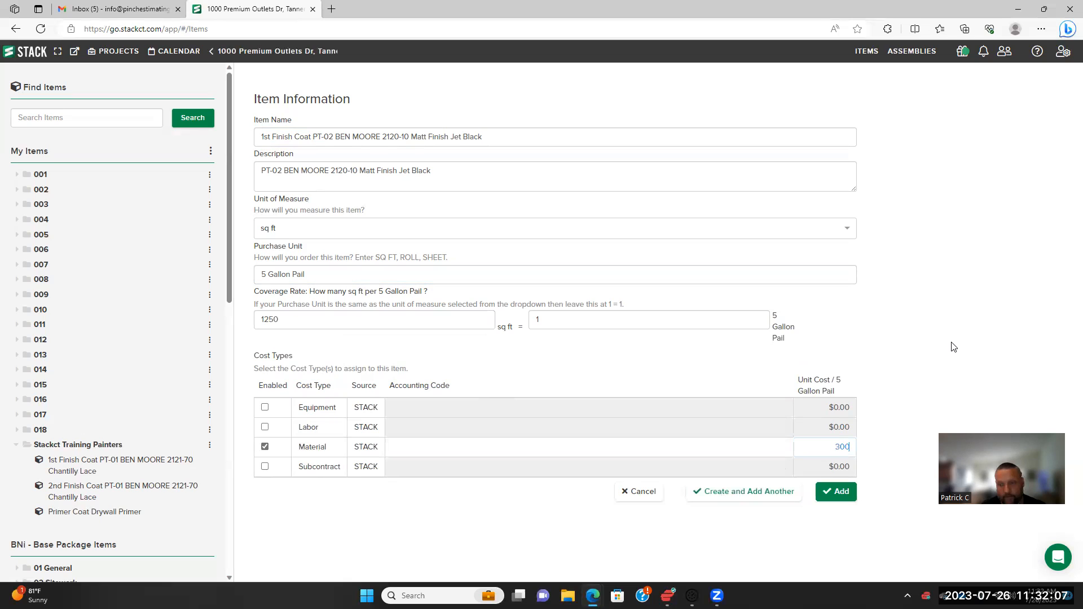
pyautogui.click(953, 347)
pyautogui.click(844, 500)
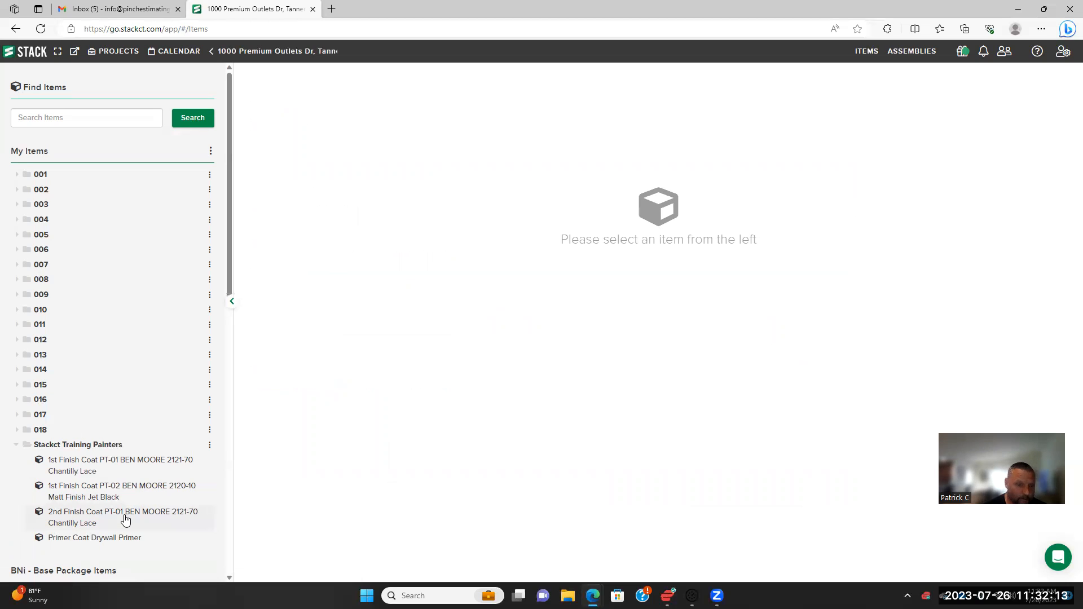
# Start another item in the Stackct Training Painters folder, named "2nd Finish Coat PT-02 BEN MOORE 2120-10 Matt Finish Jet Black"
pyautogui.click(209, 446)
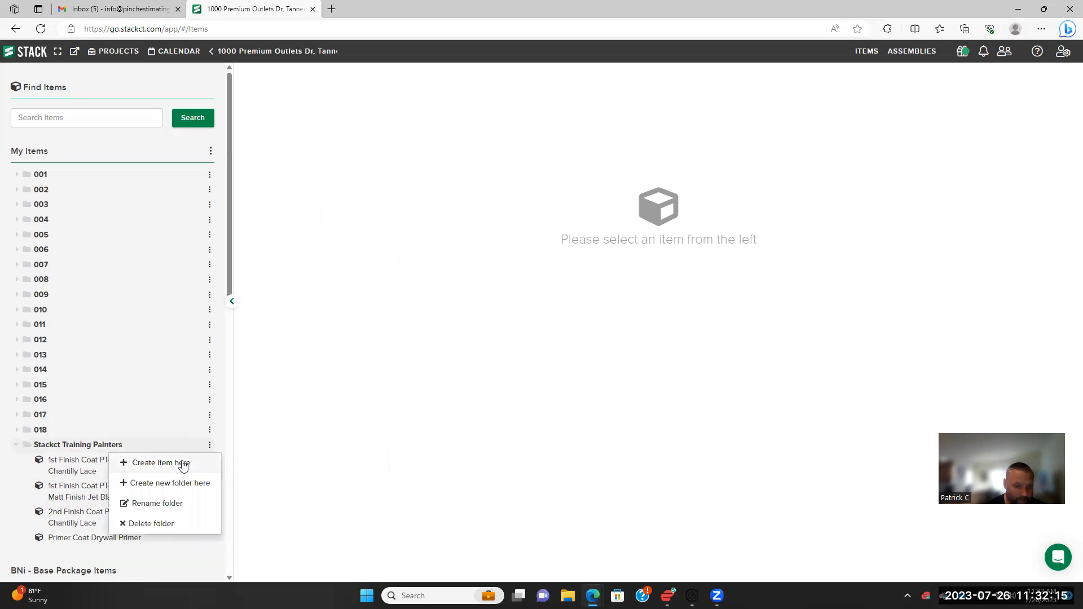
pyautogui.click(181, 460)
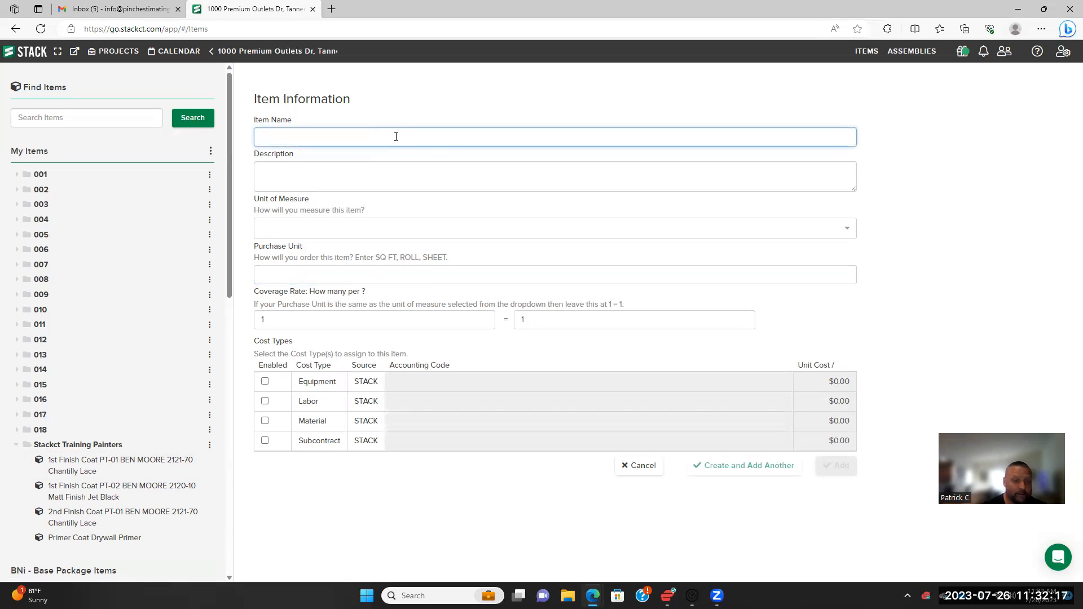
pyautogui.write('2nd ')
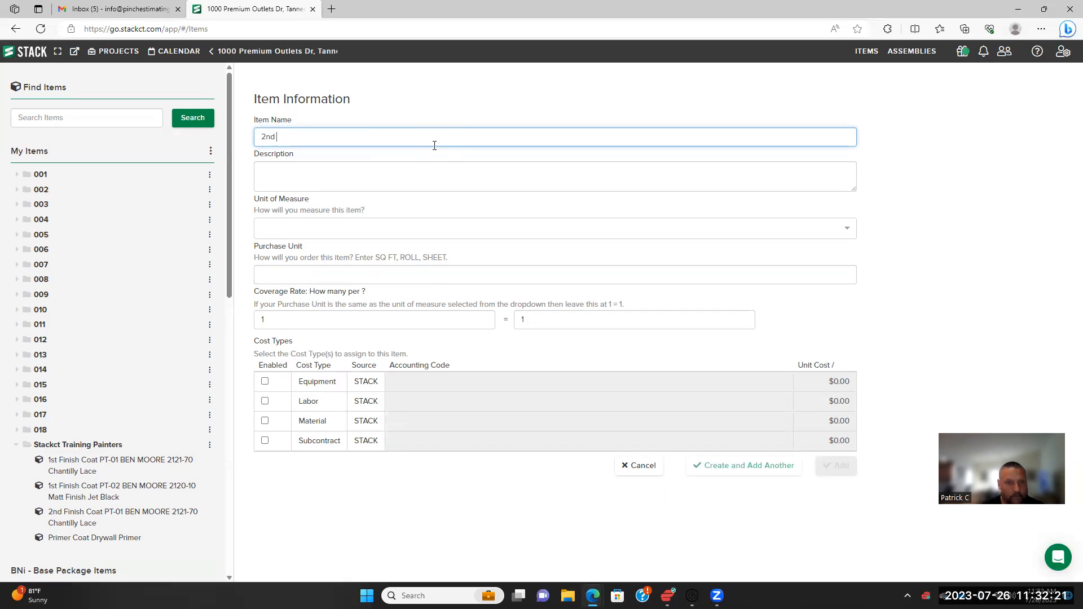
pyautogui.write('Finish Coat')
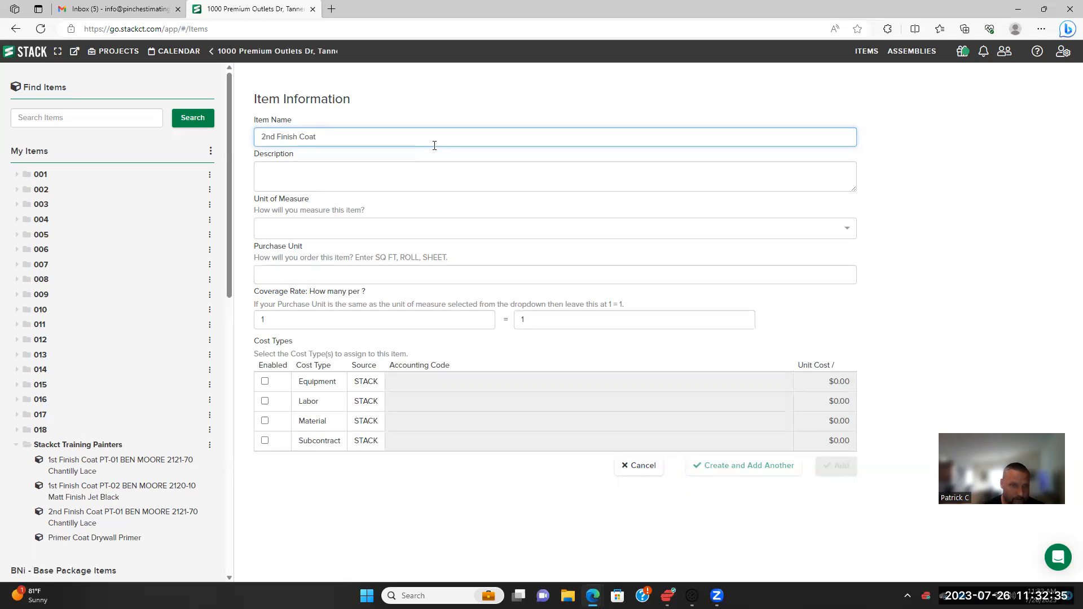
pyautogui.rightClick(370, 135)
pyautogui.click(410, 242)
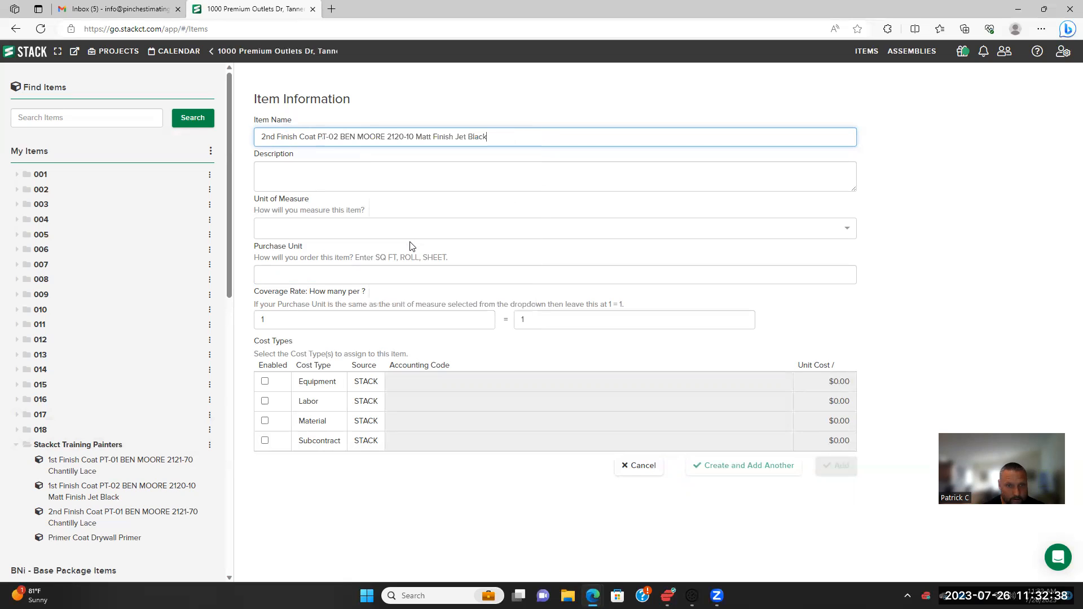
# Paste "PT-02 BEN MOORE 2120-10 Matt Finish Jet Black" as the description of the second finish coat item
pyautogui.click(351, 177)
pyautogui.rightClick(351, 178)
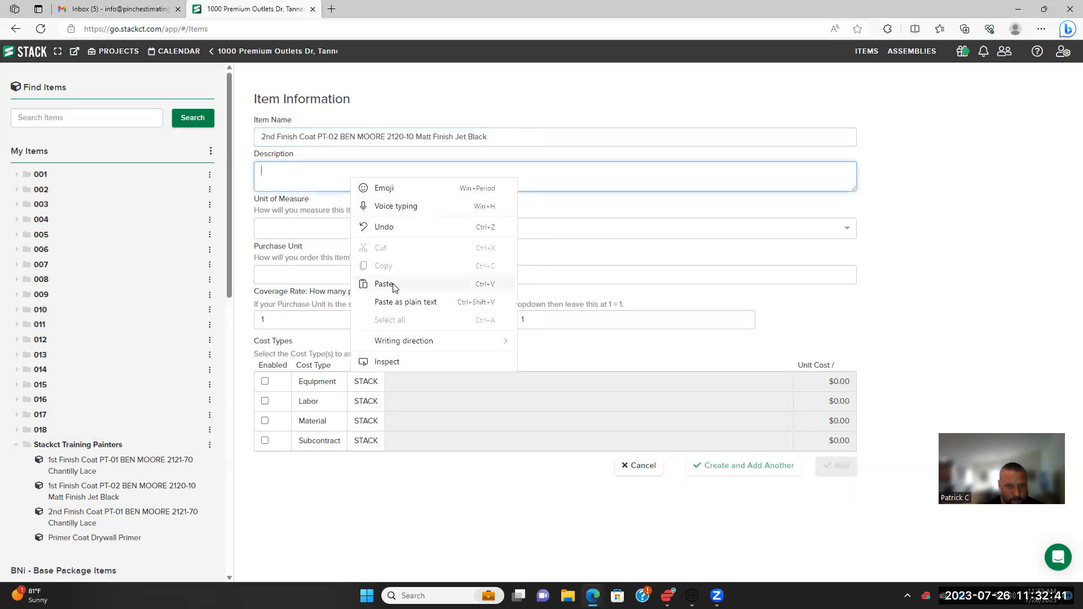
pyautogui.click(429, 284)
# Set the second coat's unit of measure to sq ft, purchase unit to 5 Gallon Pail and coverage rate to 1500 sq ft per pail
pyautogui.click(371, 227)
pyautogui.click(345, 248)
pyautogui.click(354, 277)
pyautogui.write('5 ')
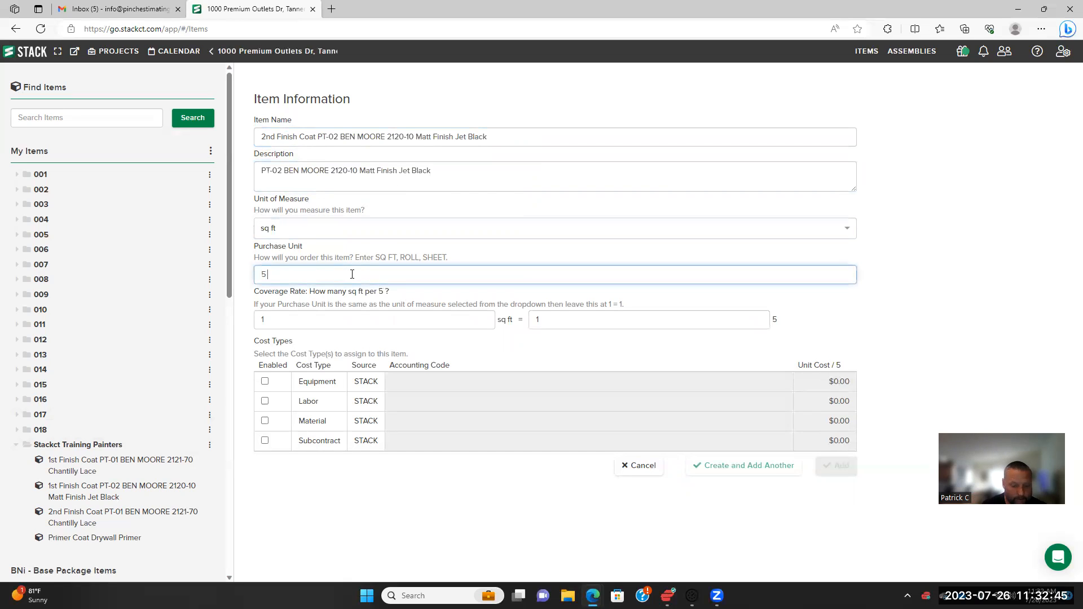
pyautogui.write('Gallon ')
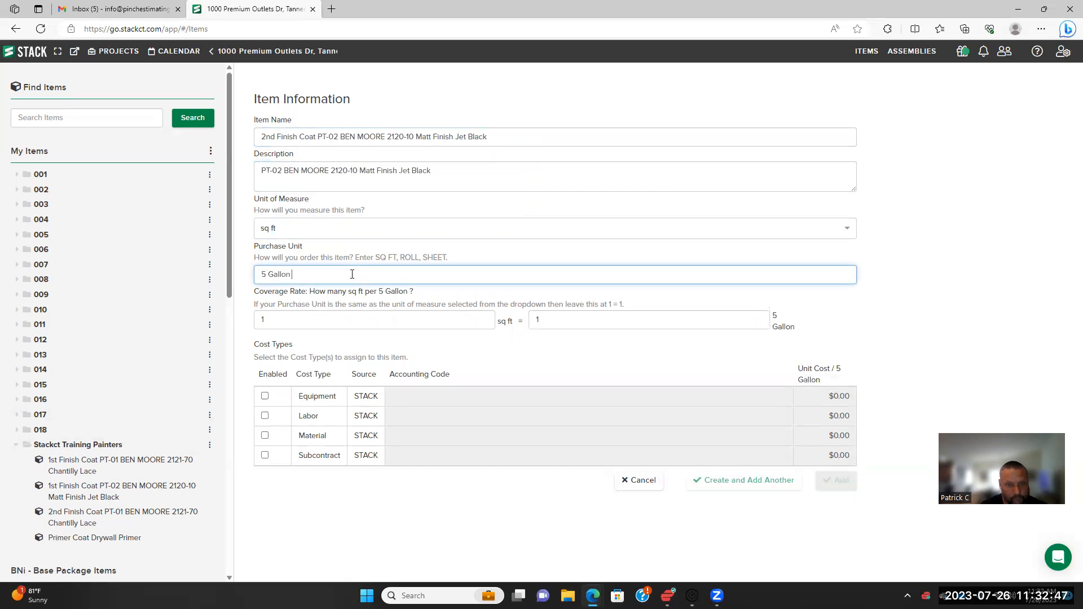
pyautogui.write('Pail')
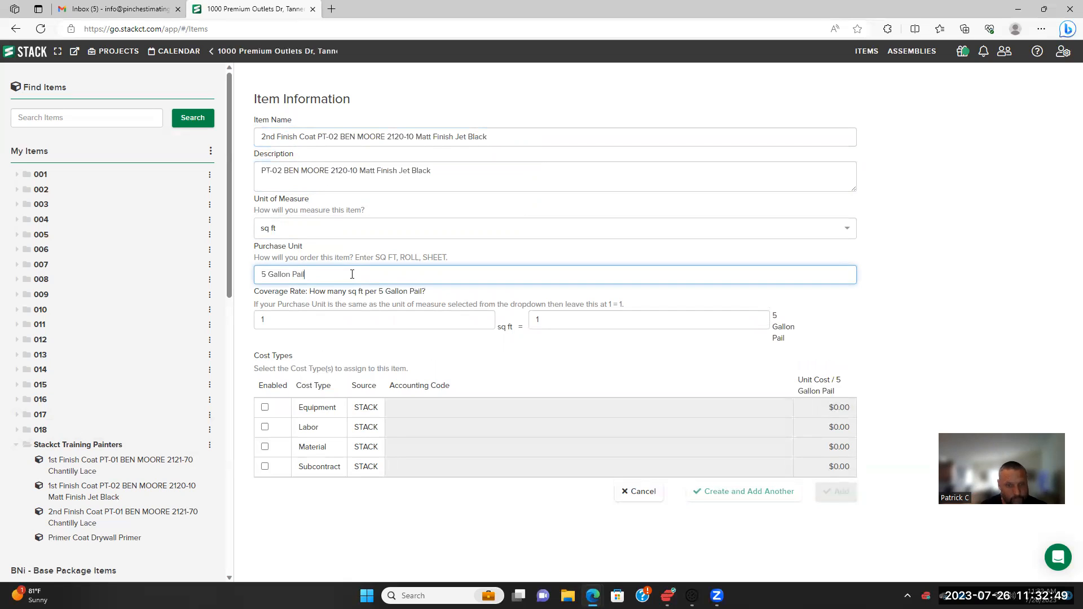
pyautogui.click(342, 319)
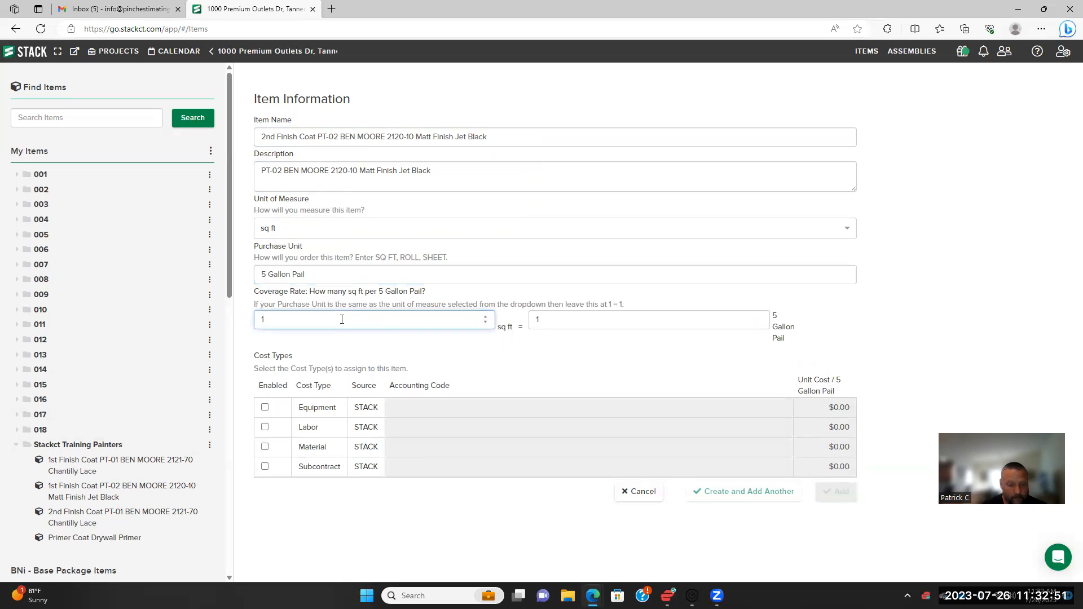
pyautogui.write('500')
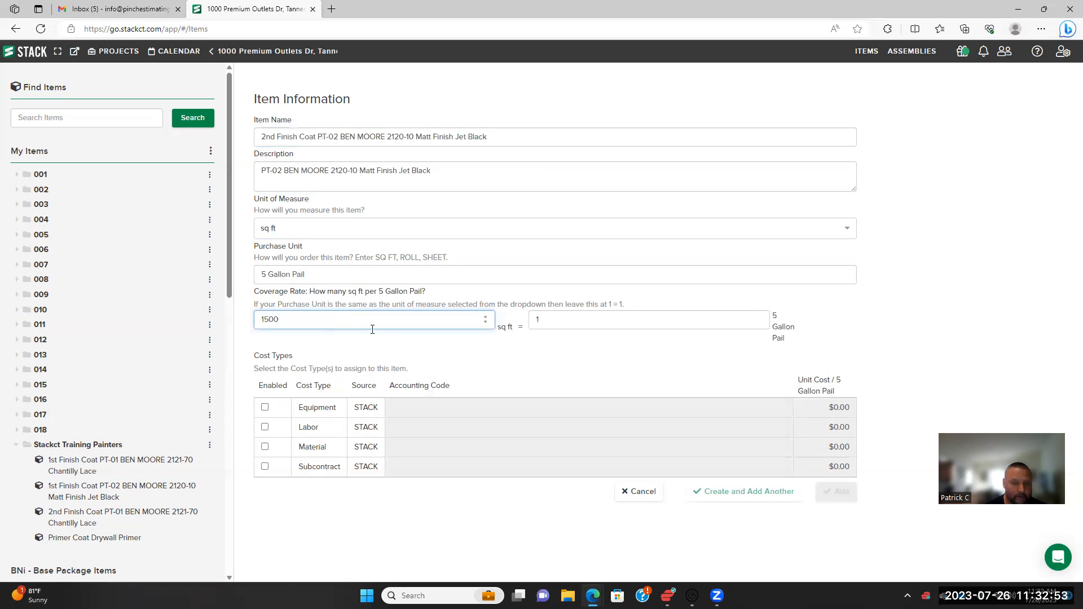
# Enable the material cost type at 300 per 5 Gallon Pail for the second PT-02 finish coat and add the item
pyautogui.click(463, 341)
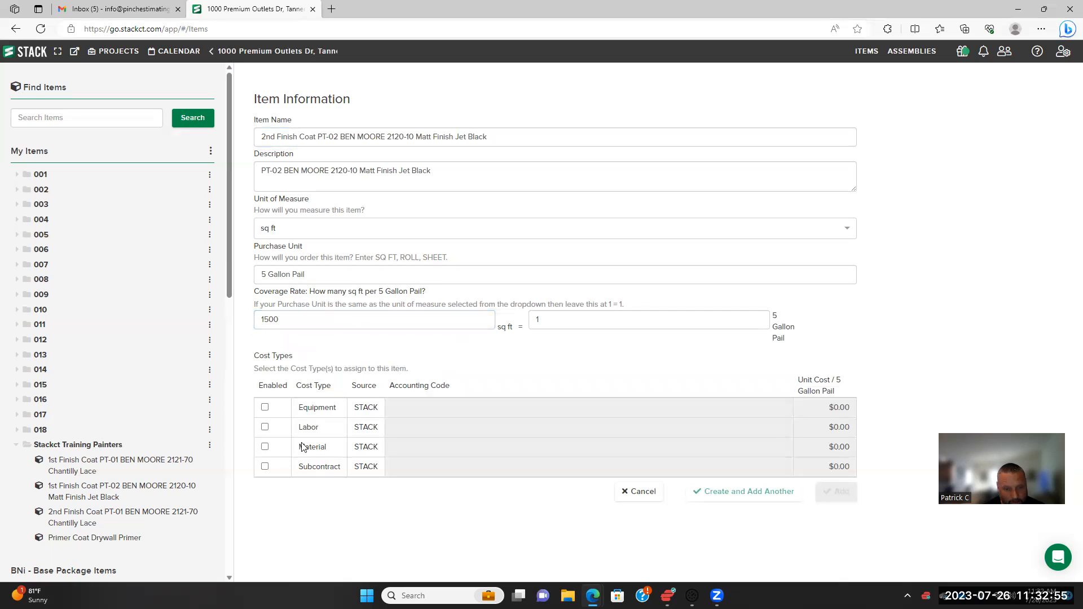
pyautogui.click(265, 447)
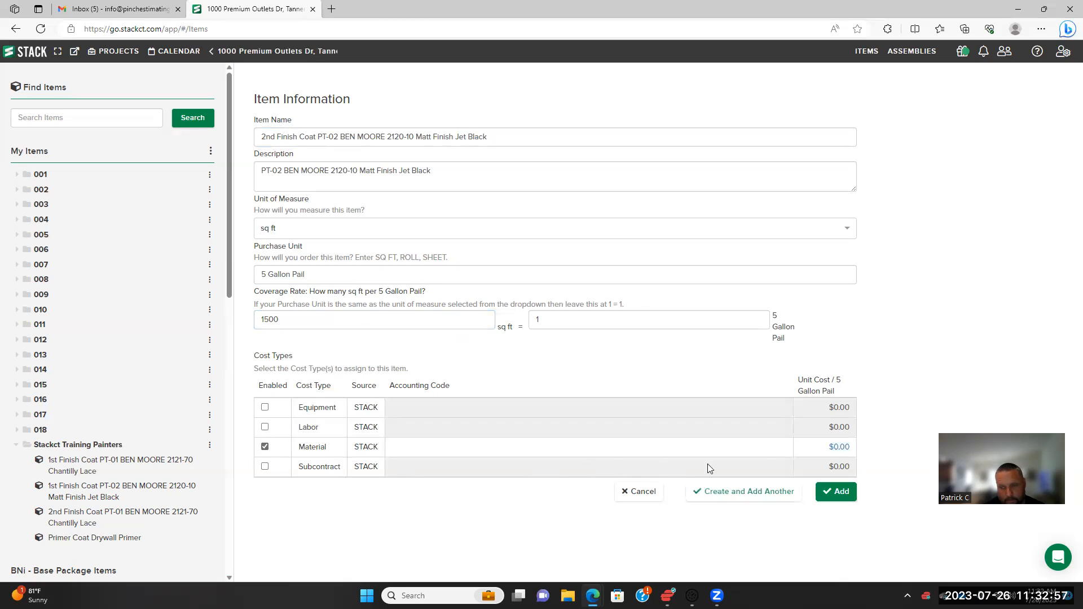
pyautogui.click(824, 449)
pyautogui.write('30')
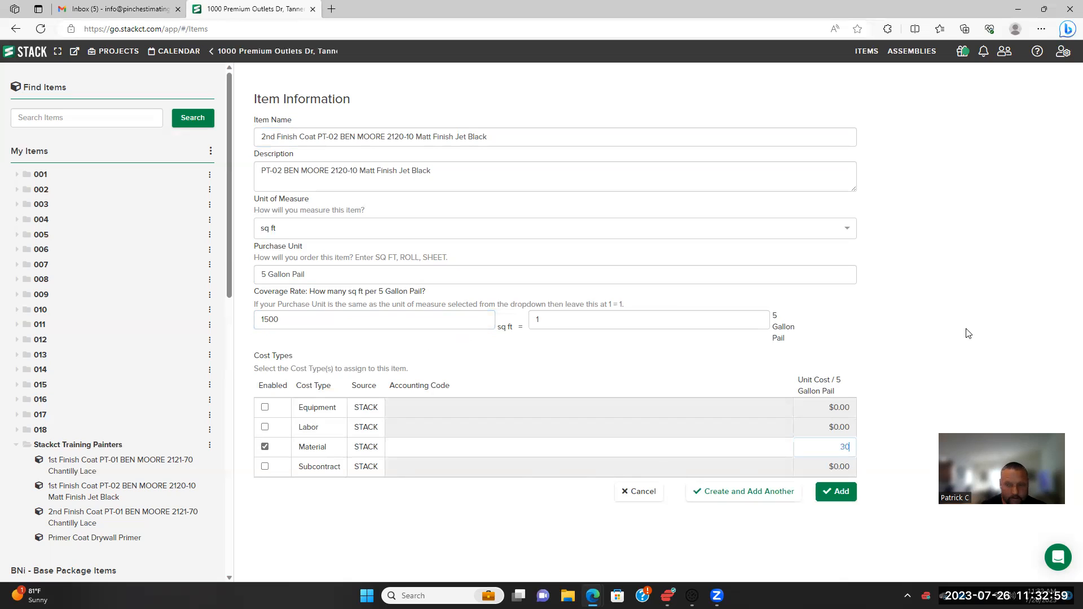
pyautogui.write('0')
pyautogui.click(968, 334)
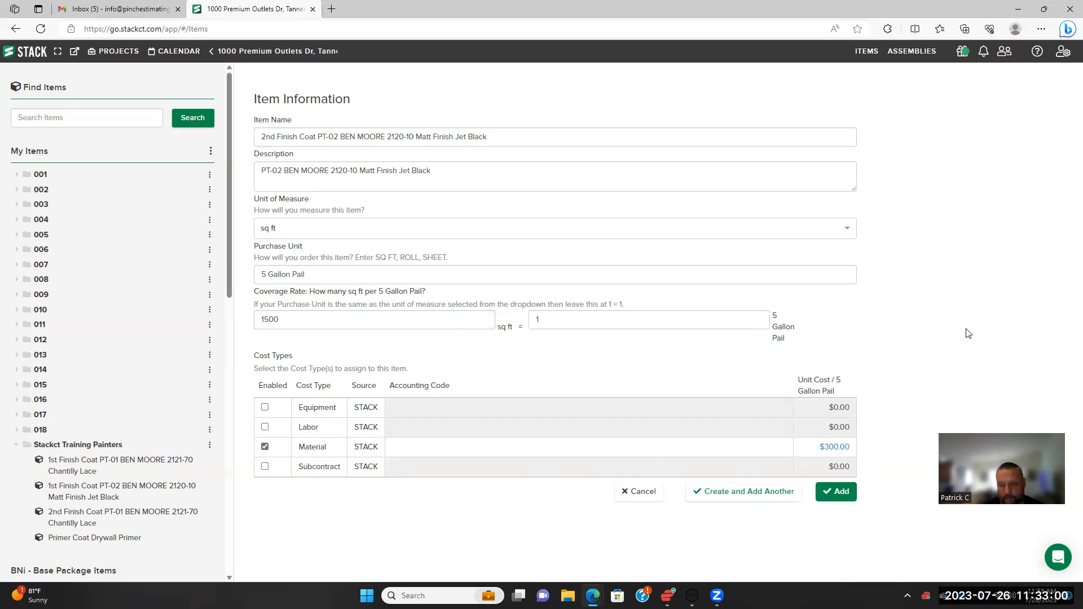
pyautogui.click(841, 494)
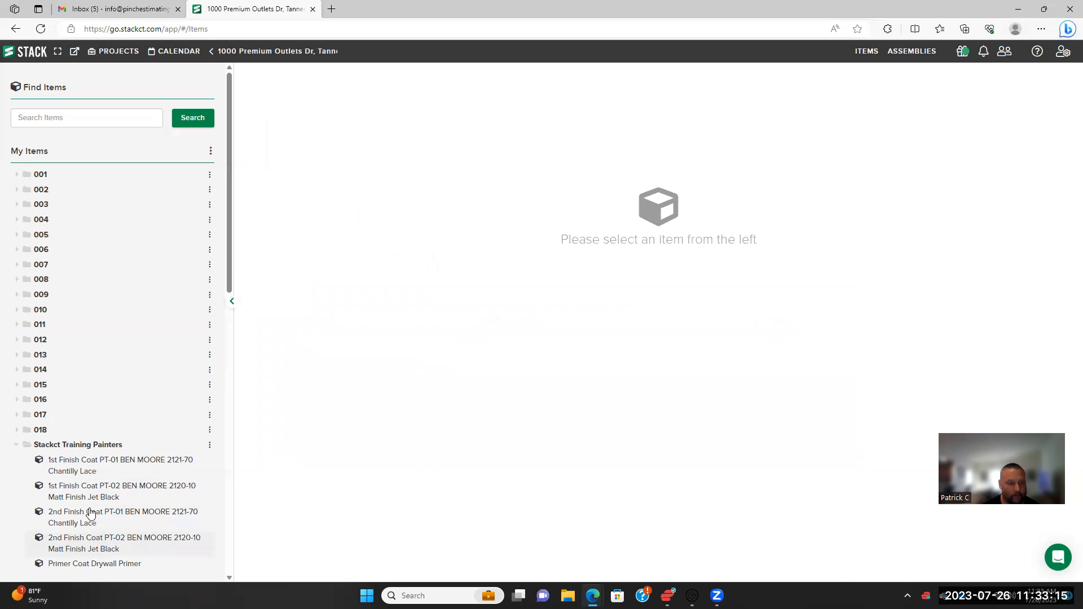
# Rename the drywall primer item as "Primer Coat GYP Drywall Primer" and save it
pyautogui.click(113, 565)
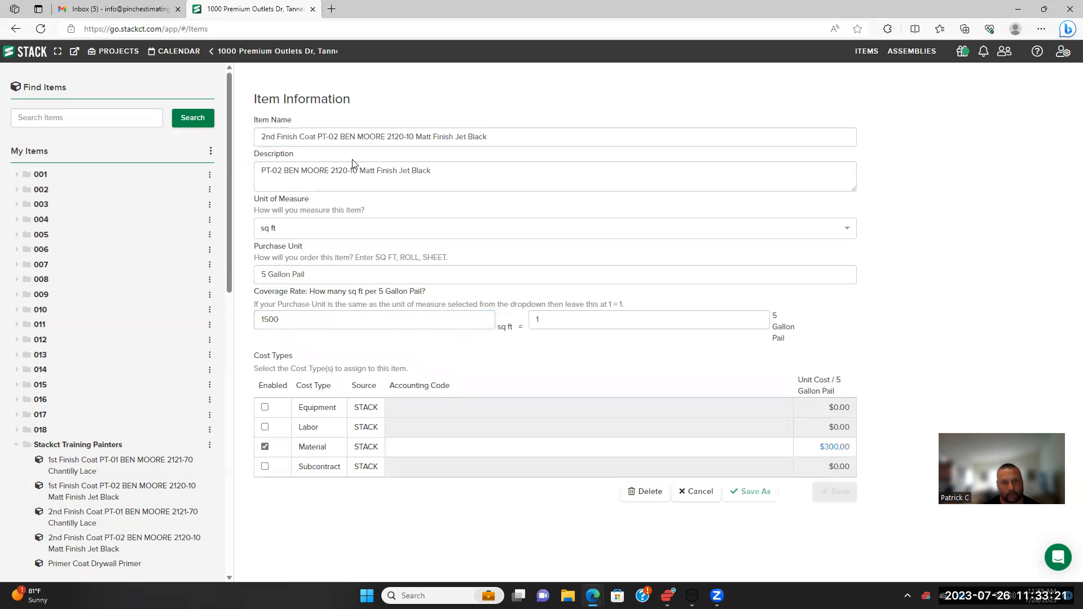
pyautogui.click(299, 136)
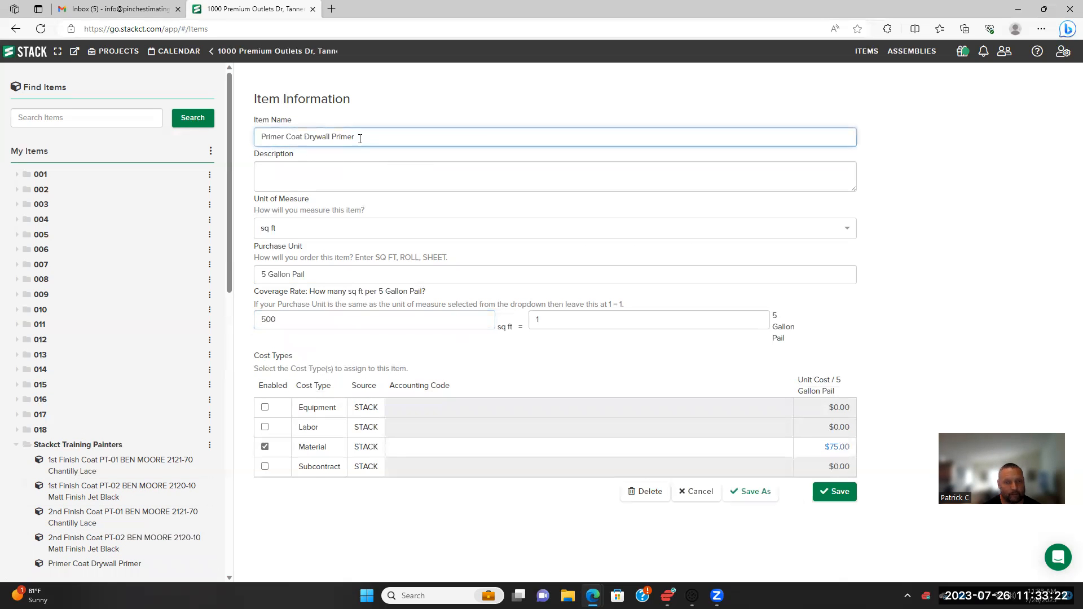
pyautogui.click(306, 137)
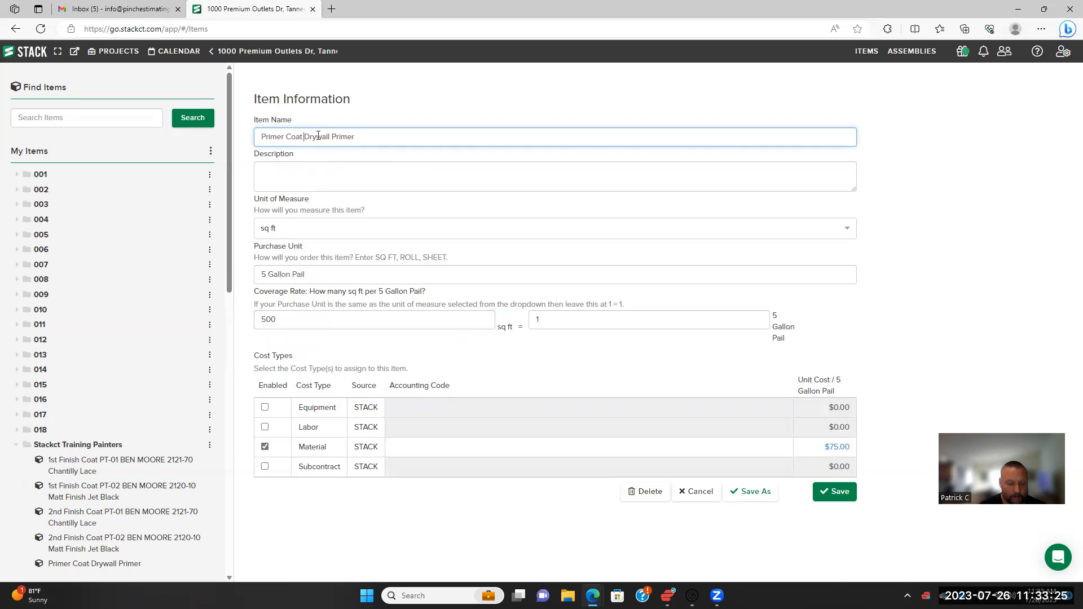
pyautogui.write('GYP')
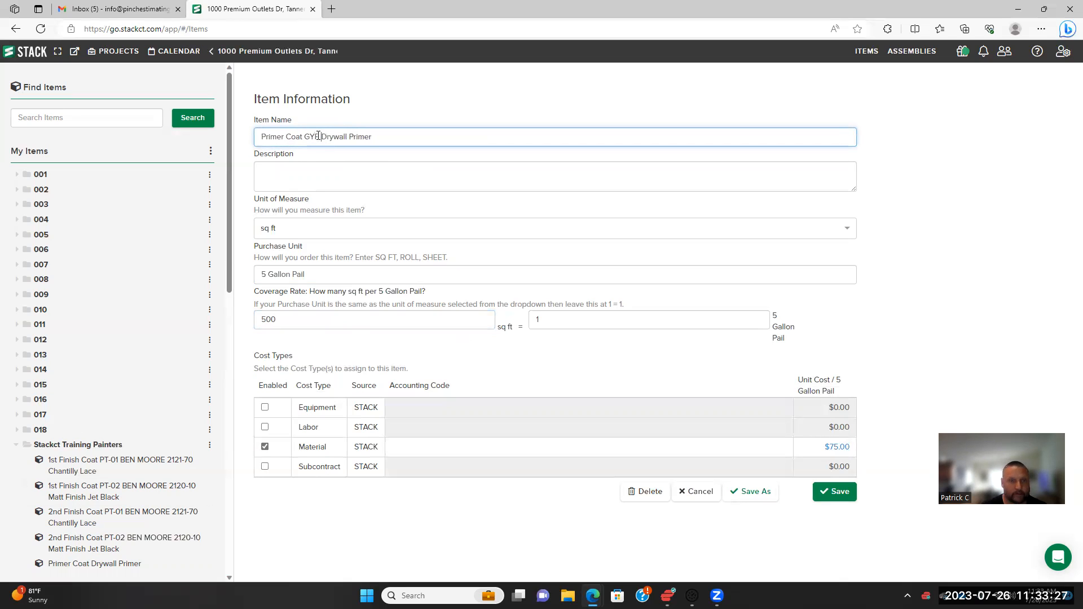
pyautogui.click(844, 496)
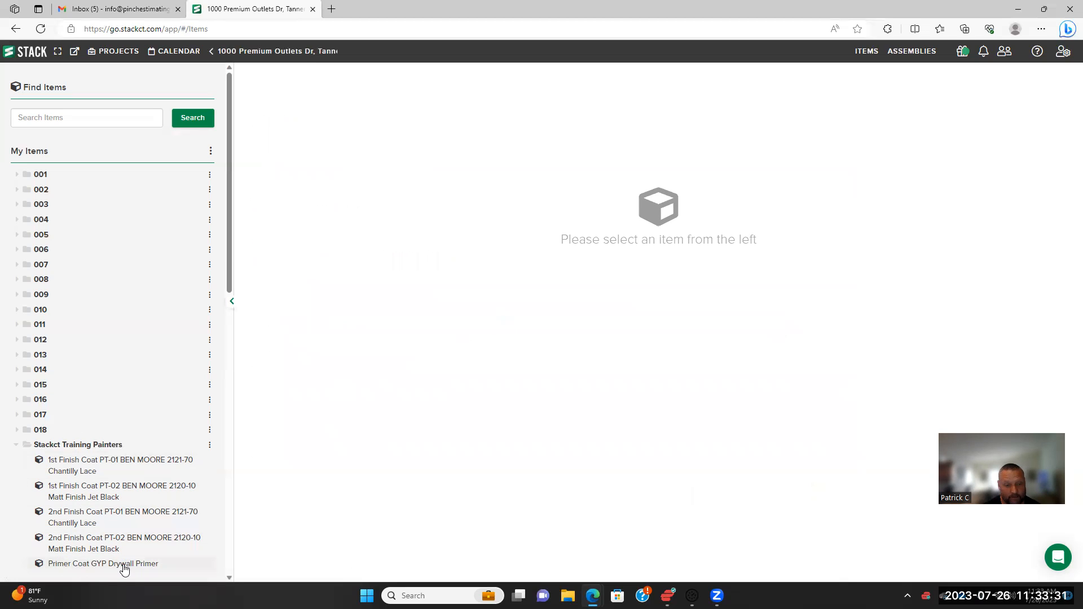
# Start another item in the Stackct Training Painters folder, named "Primer Coat Exposed Ceilings"
pyautogui.click(209, 445)
pyautogui.click(189, 462)
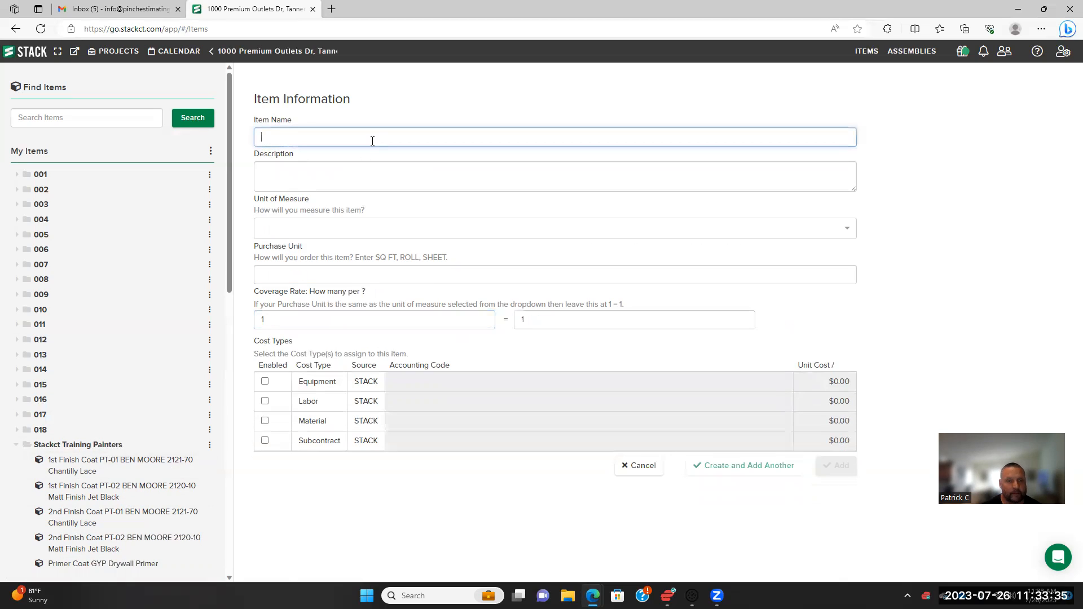
pyautogui.write('Pr')
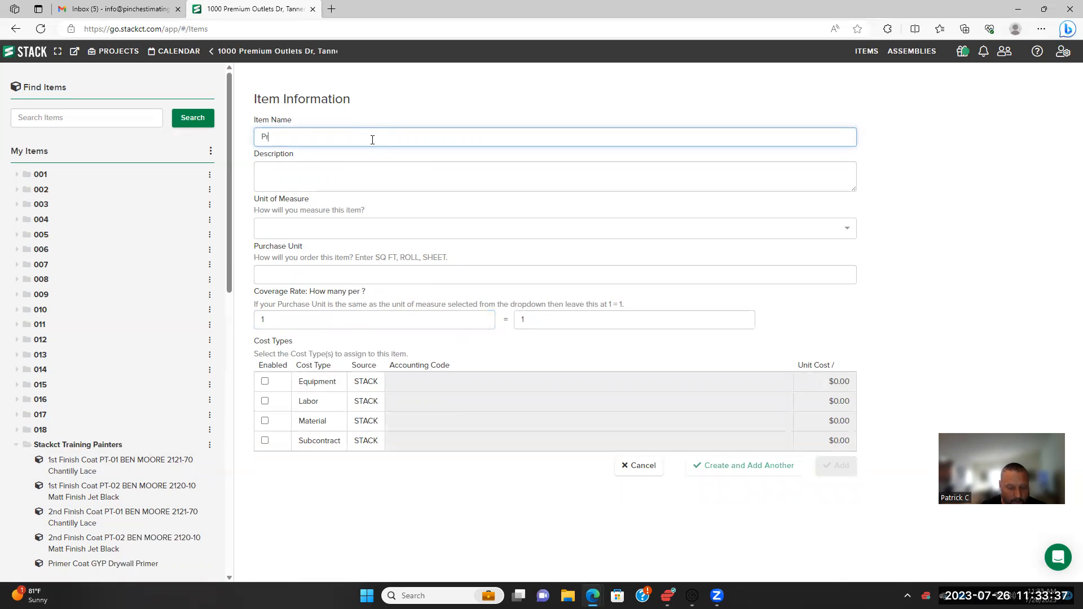
pyautogui.write('imer Coat ')
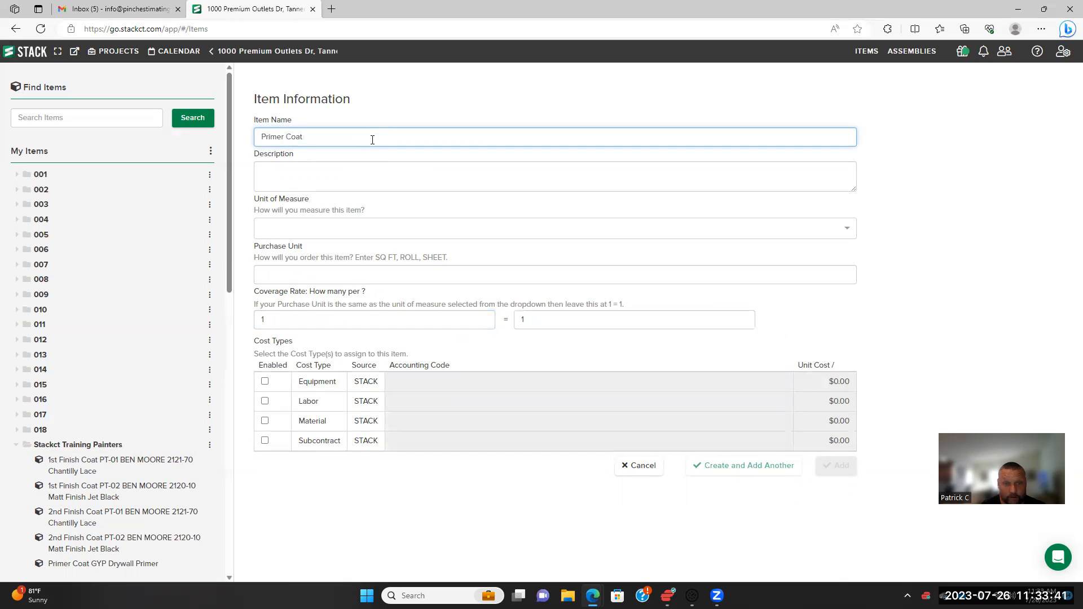
pyautogui.write('E')
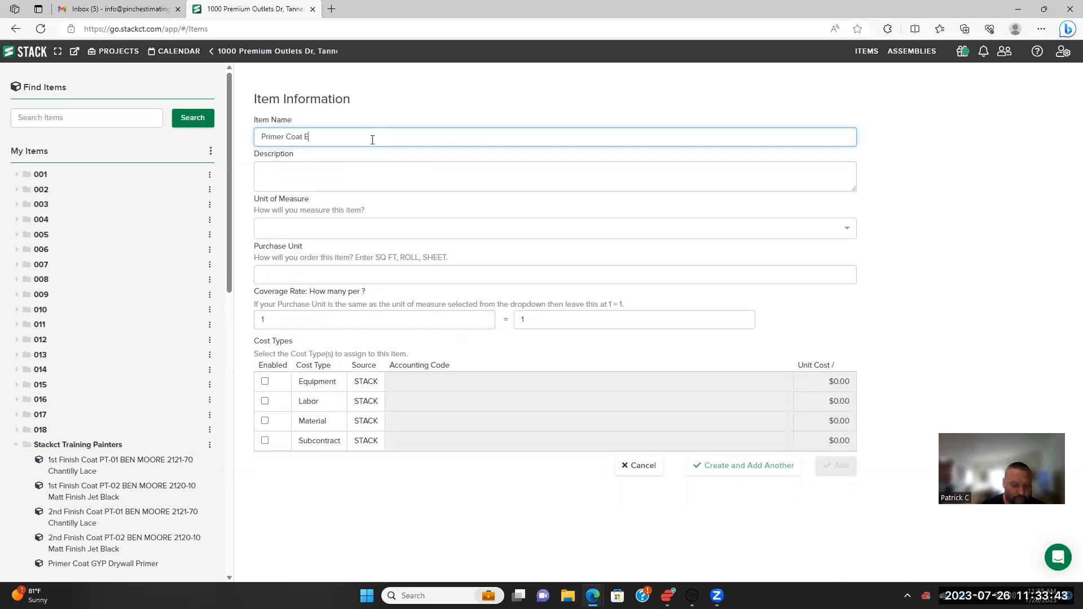
pyautogui.write('xposed Ceilings')
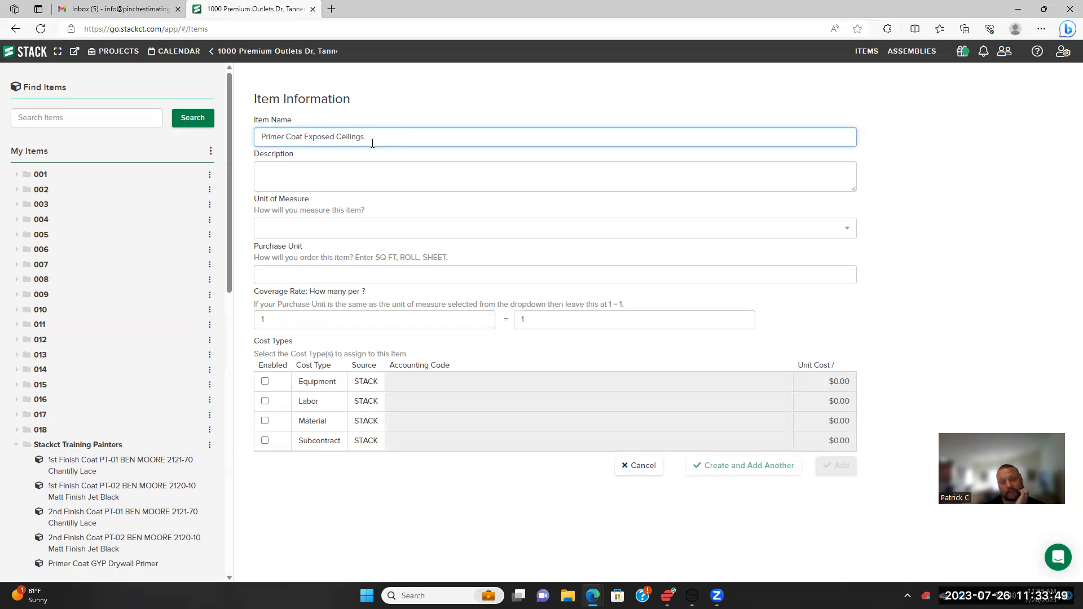
# Describe the exposed ceilings primer as "Precatilized Epoxy Primer ProIndustrial" and check the spelling suggestions for the first word
pyautogui.click(366, 165)
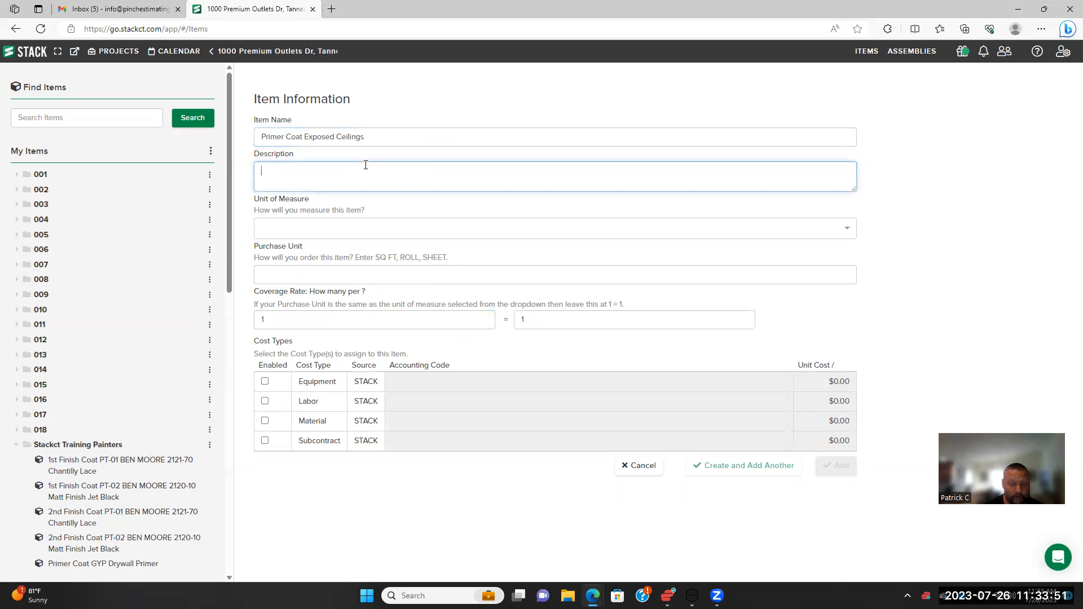
pyautogui.write('Precatilized')
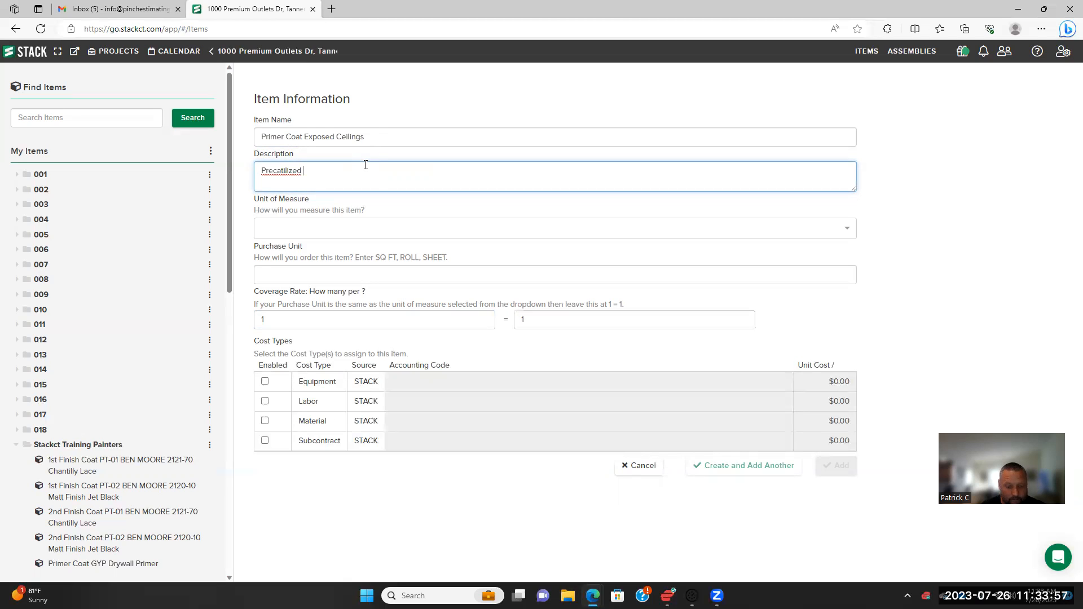
pyautogui.rightClick(285, 175)
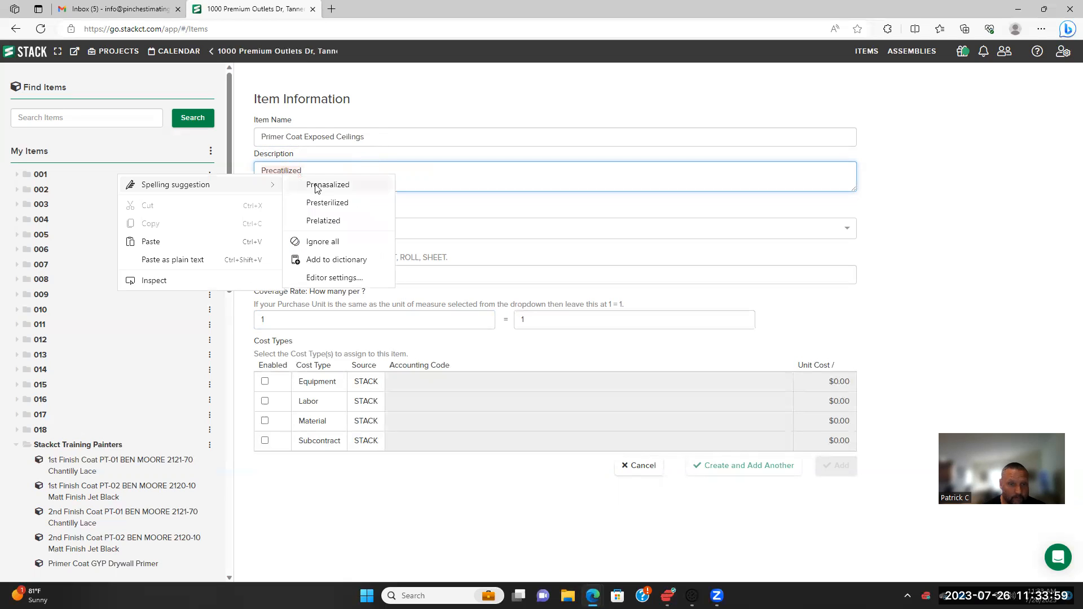
pyautogui.click(435, 177)
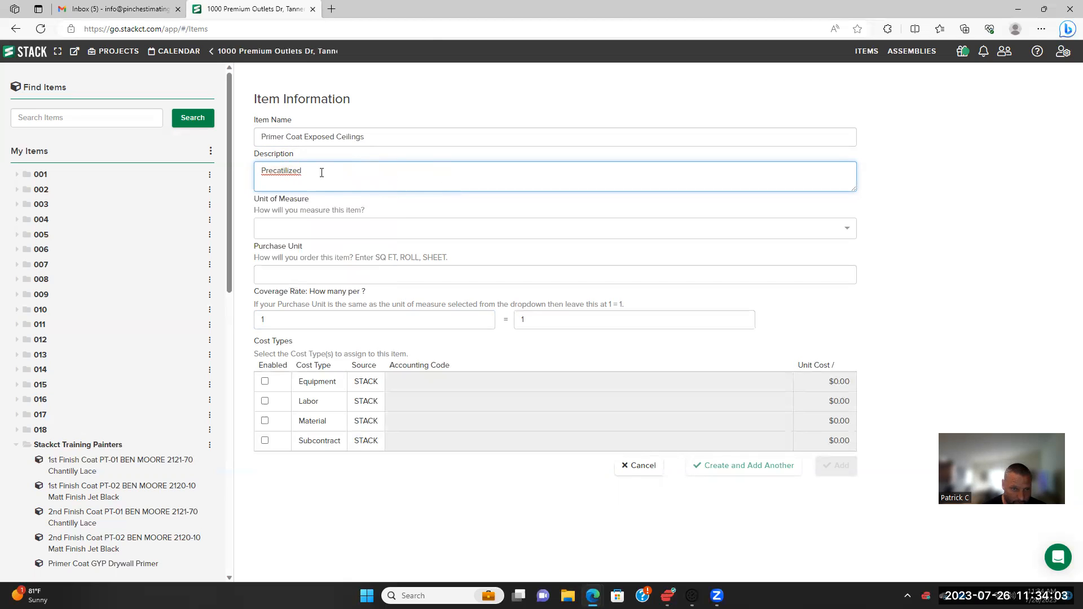
pyautogui.rightClick(286, 172)
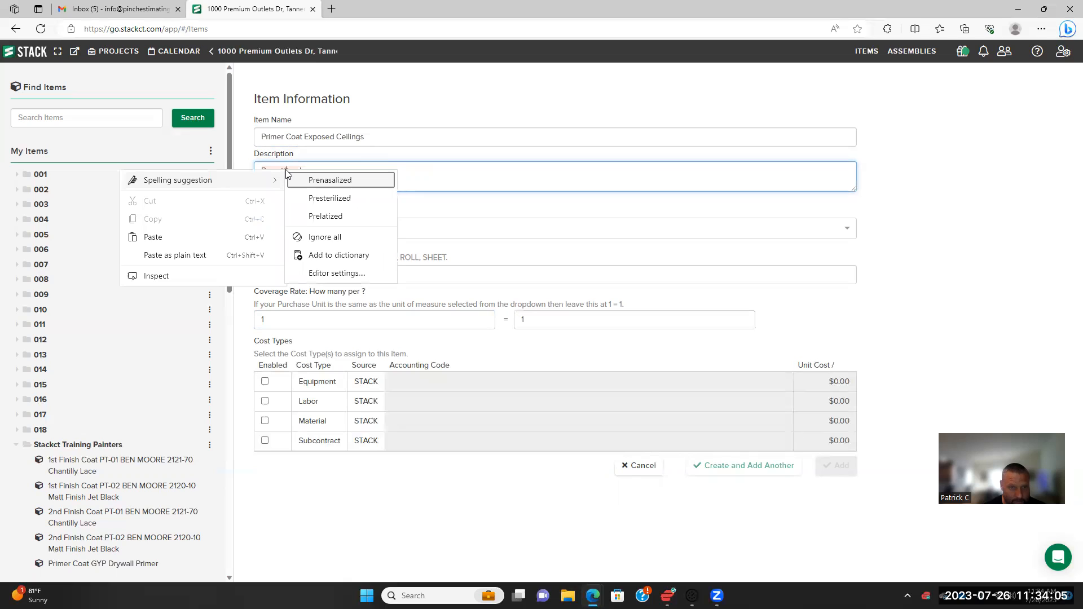
pyautogui.click(434, 175)
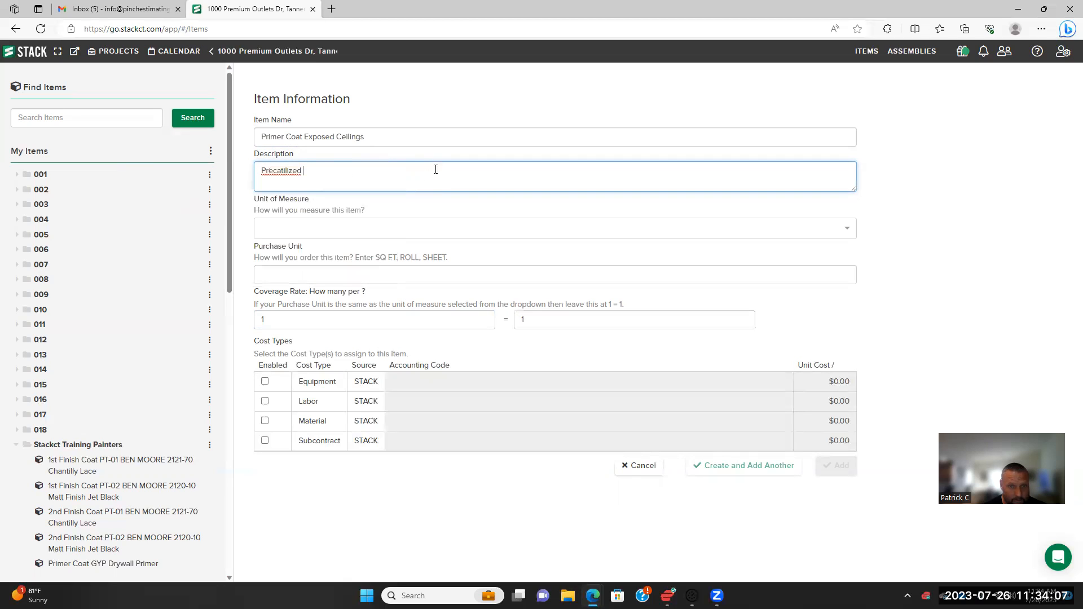
pyautogui.write('Epoxy ')
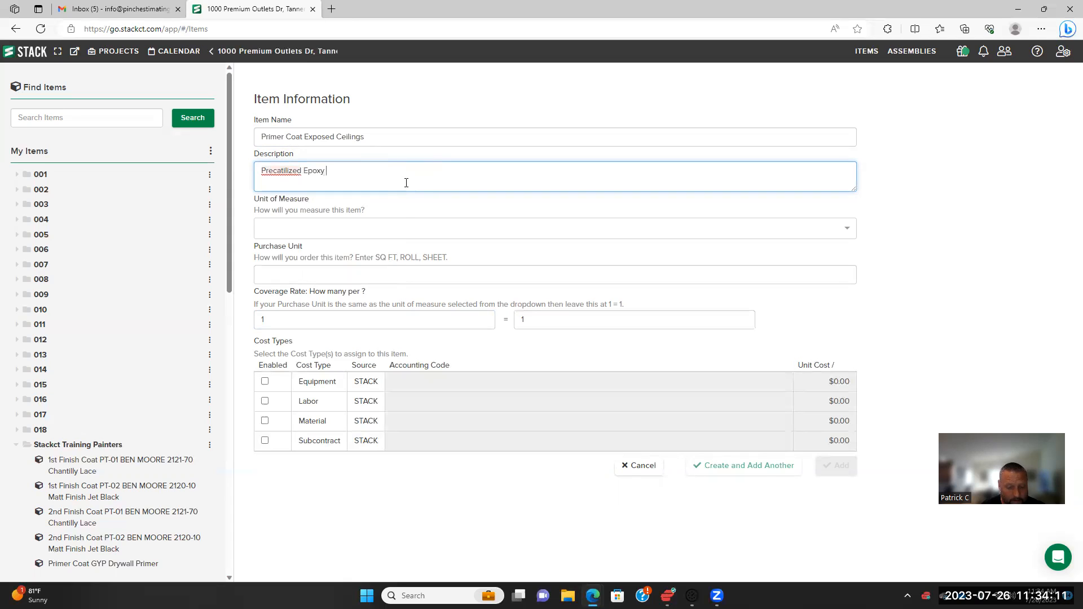
pyautogui.write('Primer ')
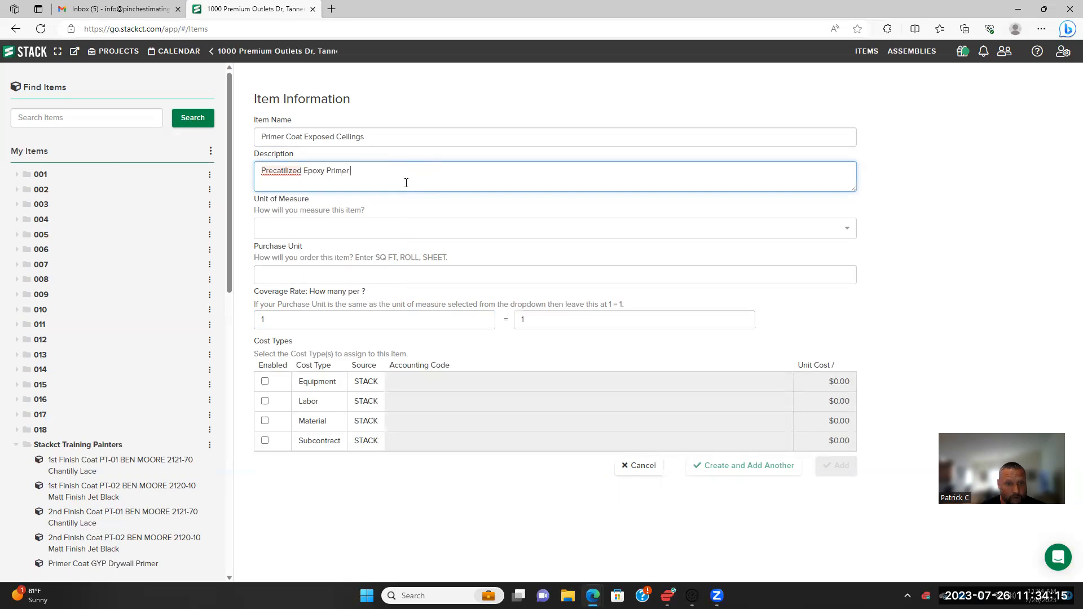
pyautogui.write('ProIndustr')
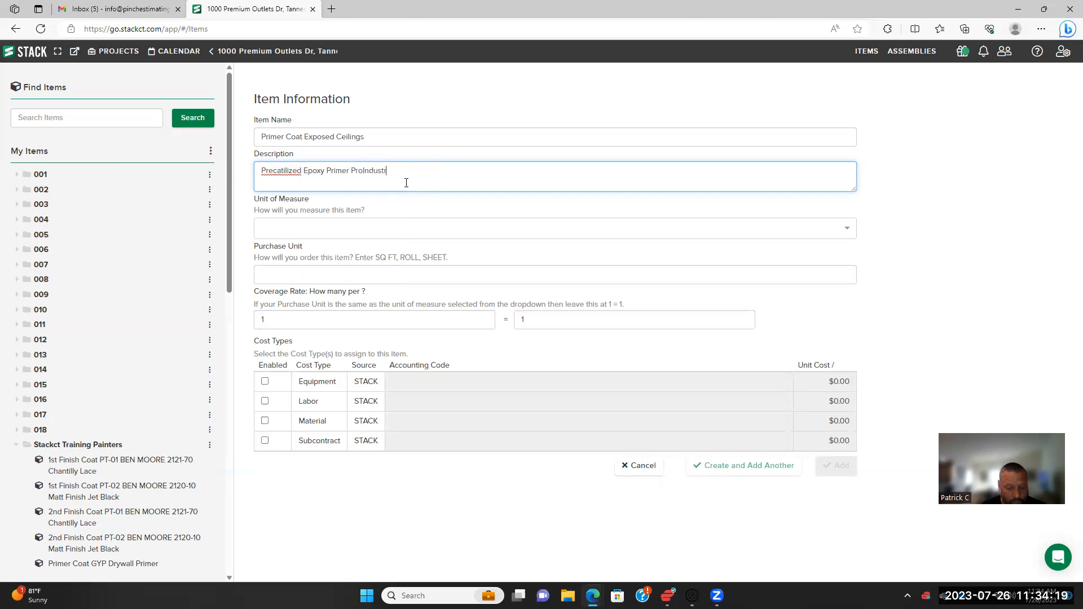
pyautogui.write('ial')
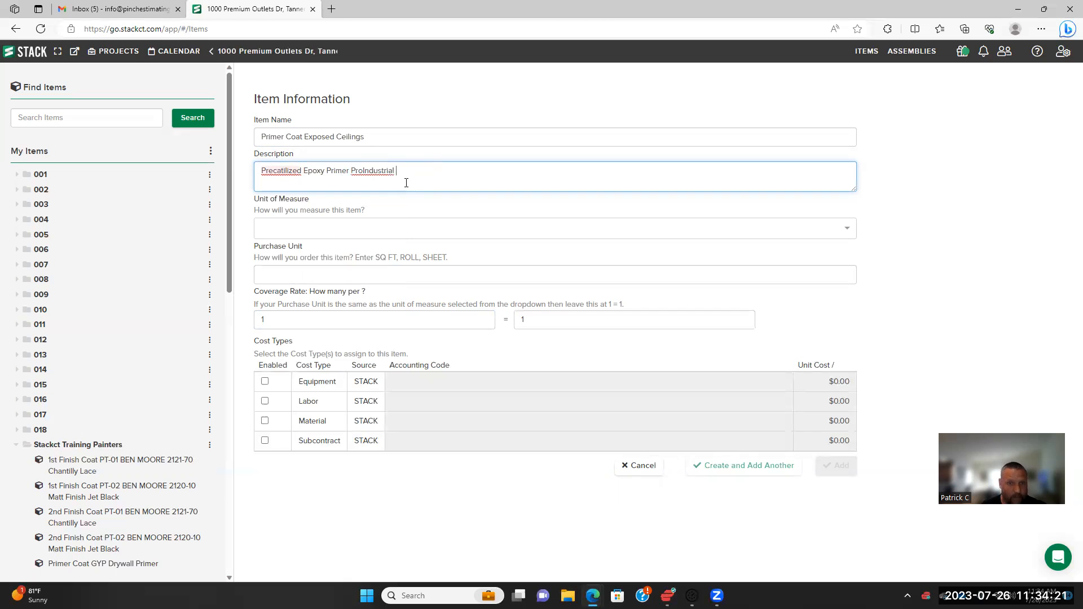
pyautogui.rightClick(290, 173)
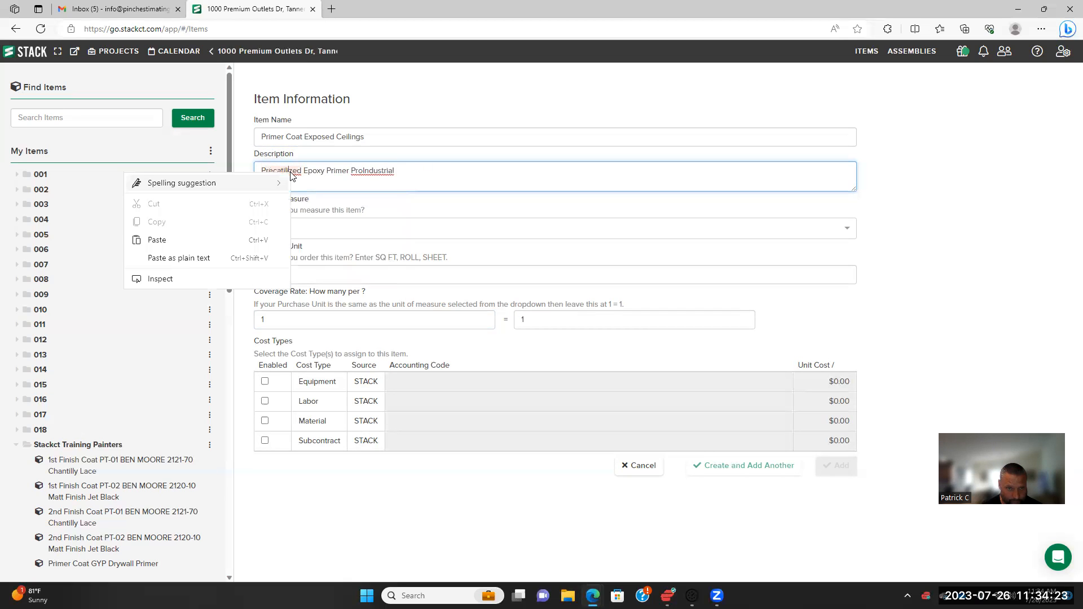
pyautogui.moveTo(282, 183)
pyautogui.click(450, 174)
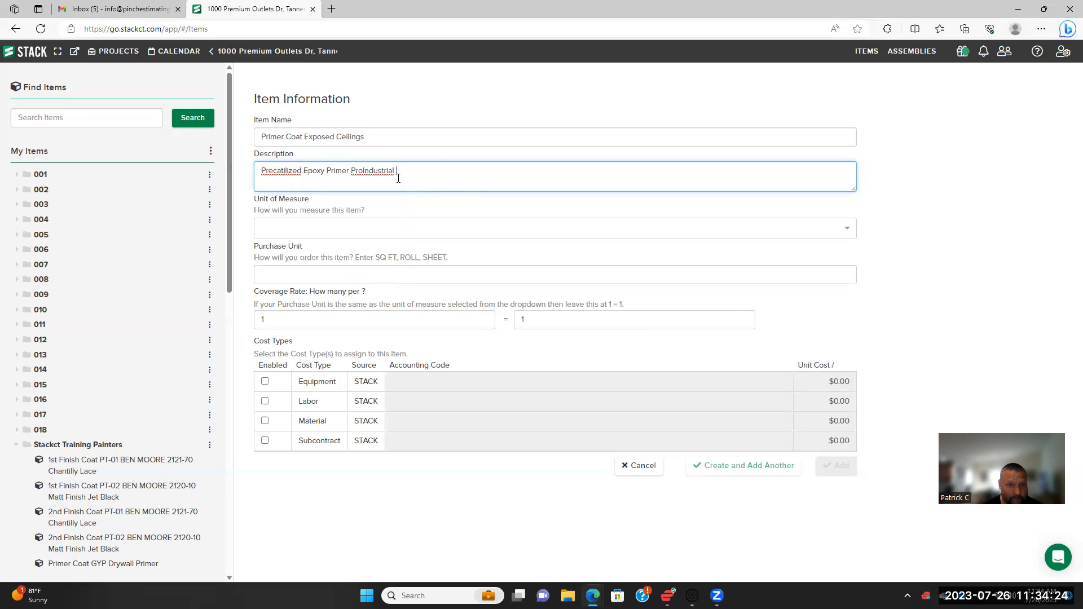
# Add hyphens inside the words "ProIndustrial" and "Precatilized" in the description
pyautogui.click(365, 173)
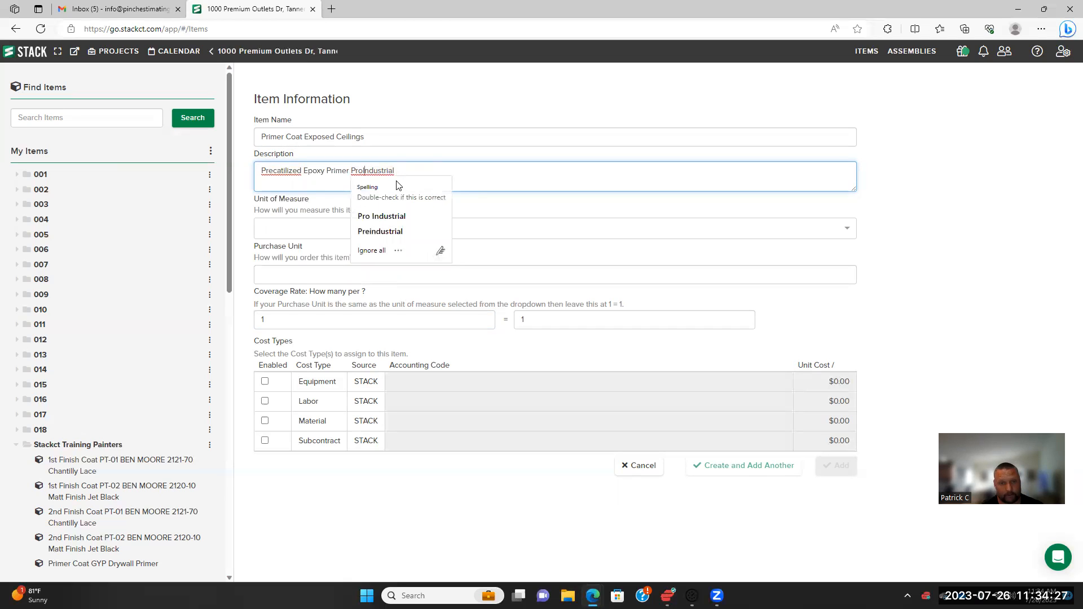
pyautogui.press('BackSpace')
pyautogui.write('-')
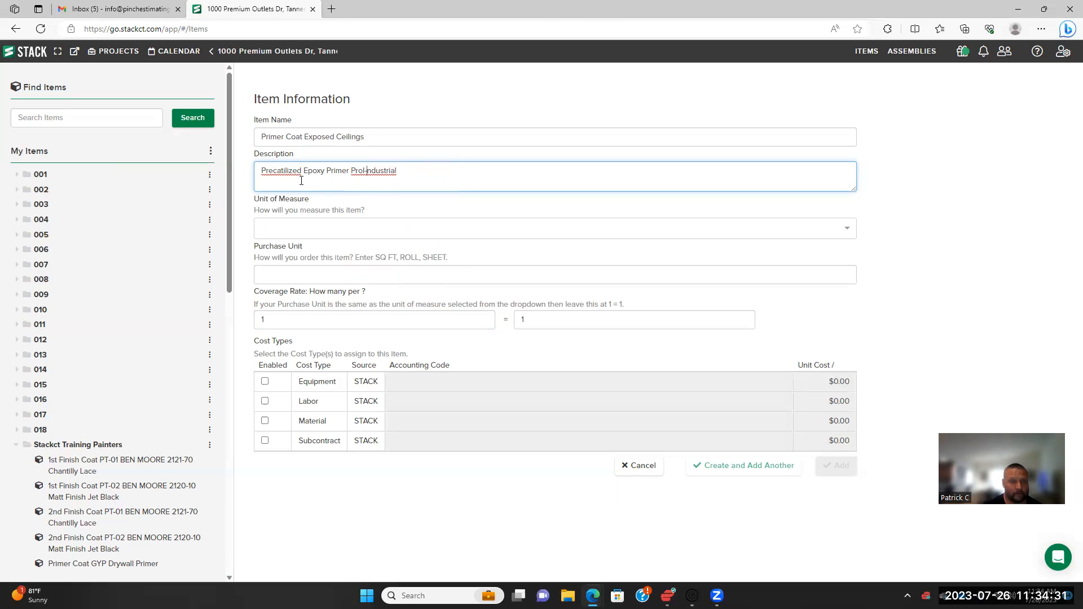
pyautogui.click(283, 174)
pyautogui.write('i')
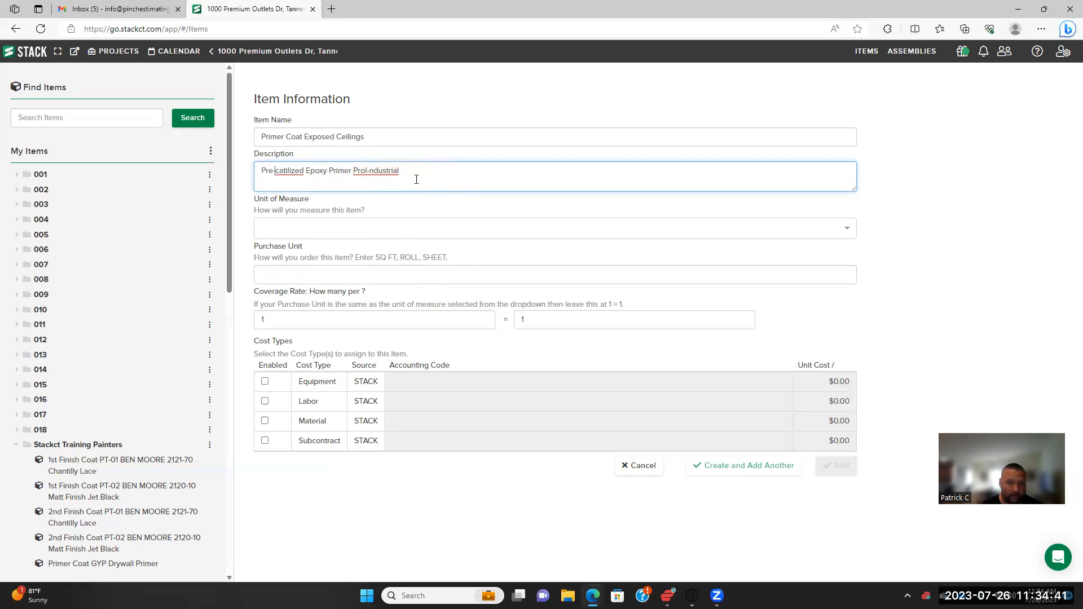
# Set the exposed ceilings primer's unit of measure to sq ft
pyautogui.click(394, 236)
pyautogui.click(351, 247)
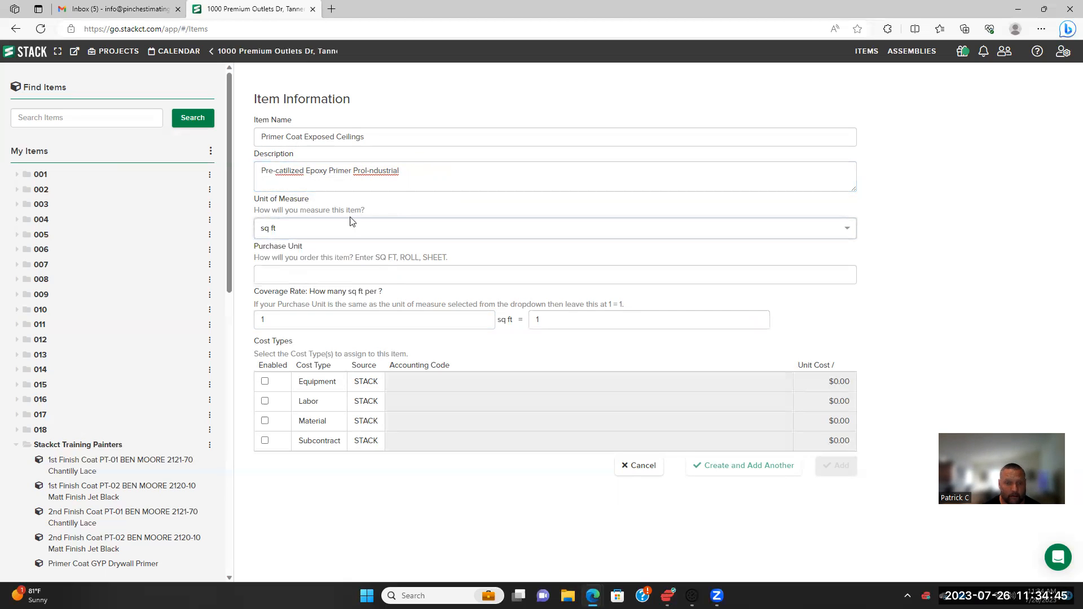
pyautogui.click(352, 276)
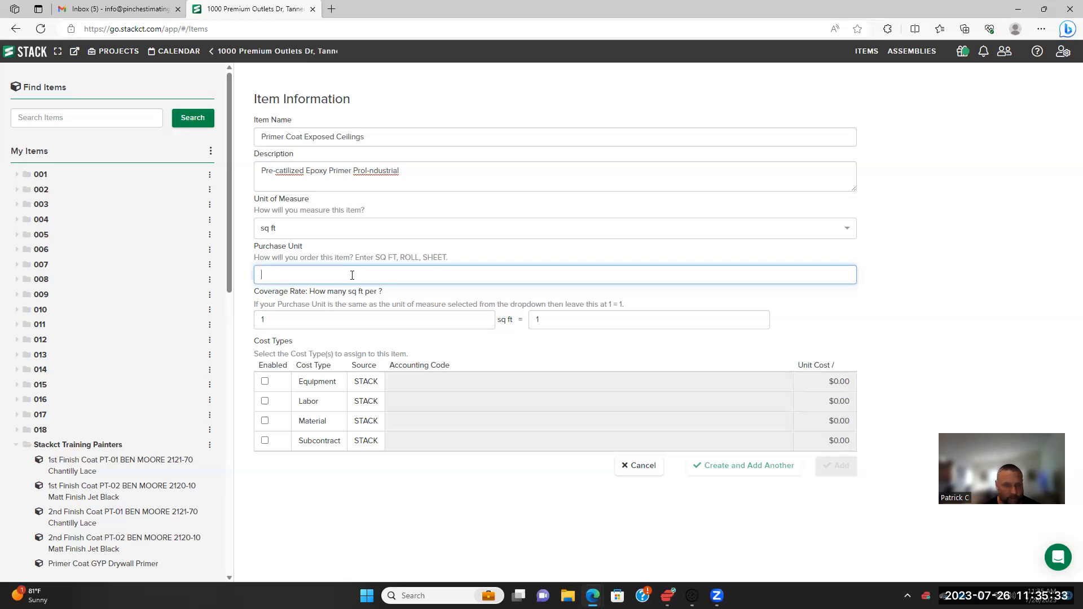
# Correct the capitalization and hyphenation of the description to read "Pre-Catilized Epoxy Primer Pro-Industrial"
pyautogui.click(274, 172)
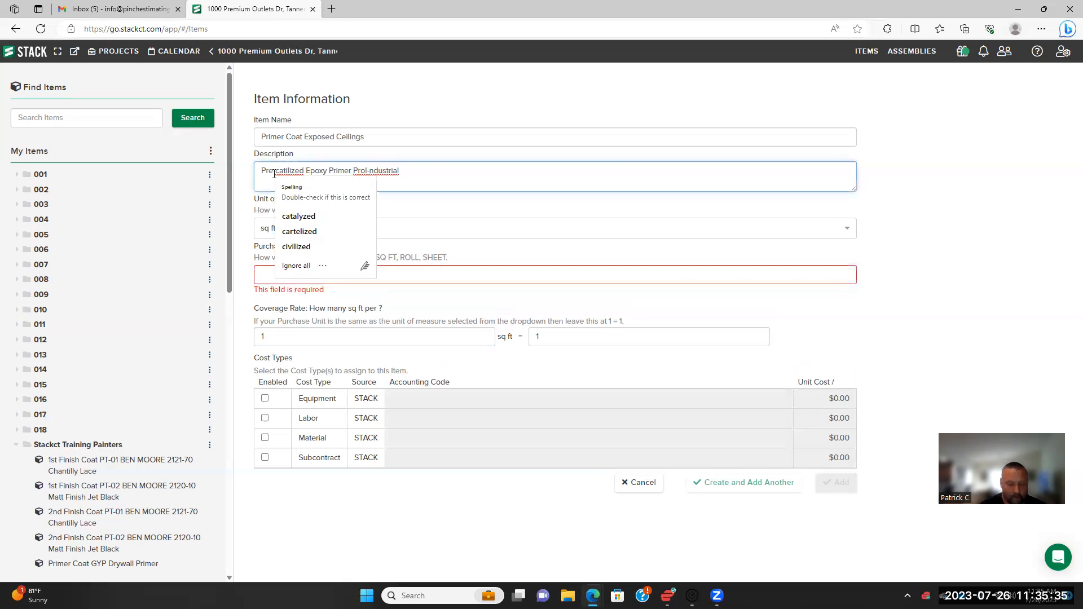
pyautogui.press('Delete')
pyautogui.write('-C')
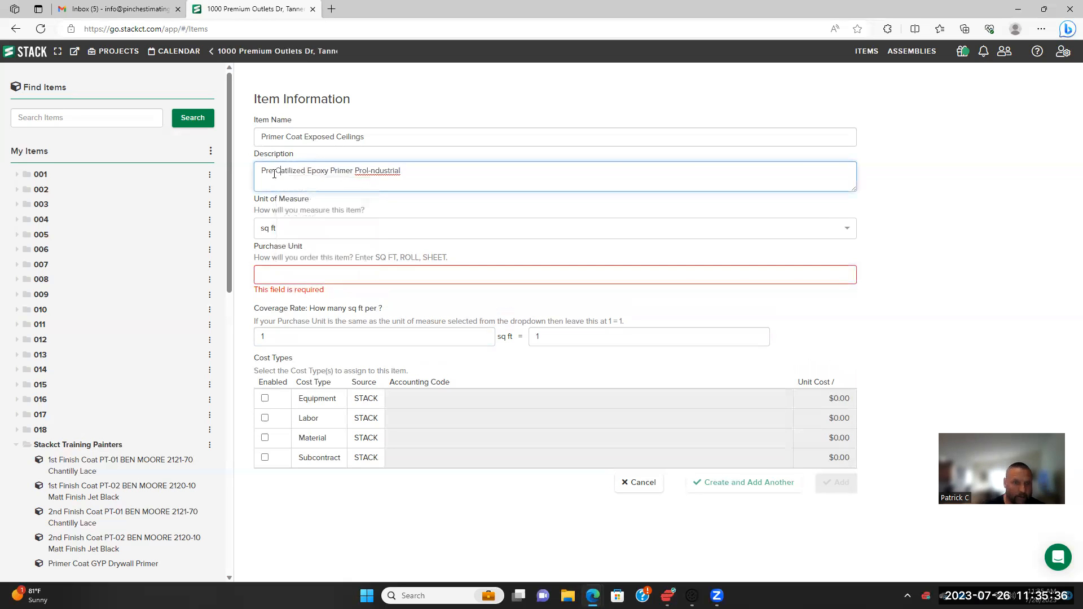
pyautogui.click(371, 169)
pyautogui.click(372, 169)
pyautogui.write('-')
pyautogui.click(375, 169)
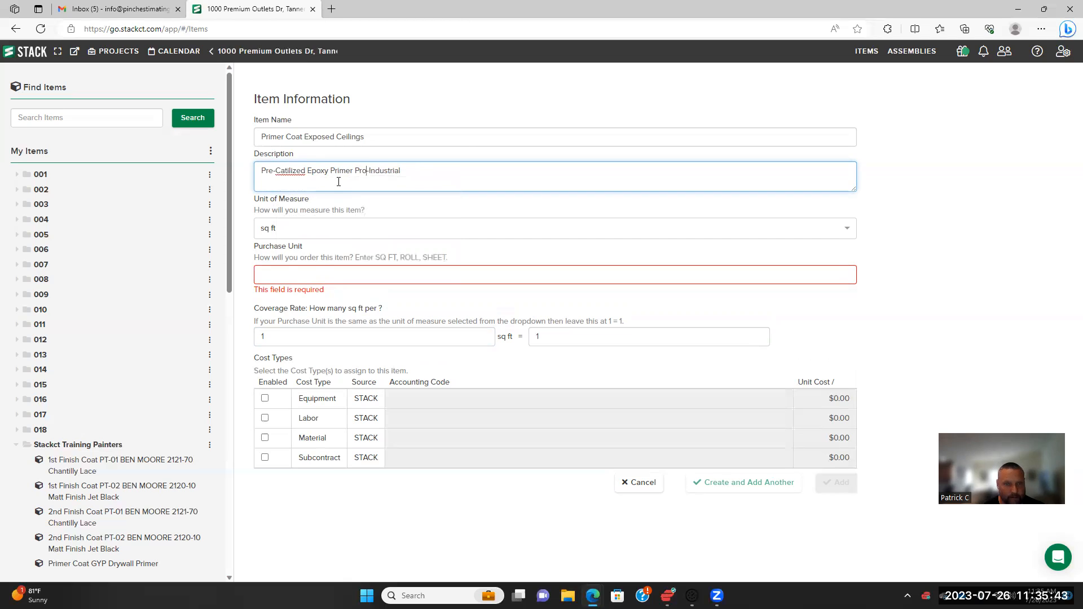
# Correct "Catilized" to "Catalyzed" in the exposed ceilings primer's description and set its purchase unit to "5 Gallon Pail"
pyautogui.rightClick(291, 171)
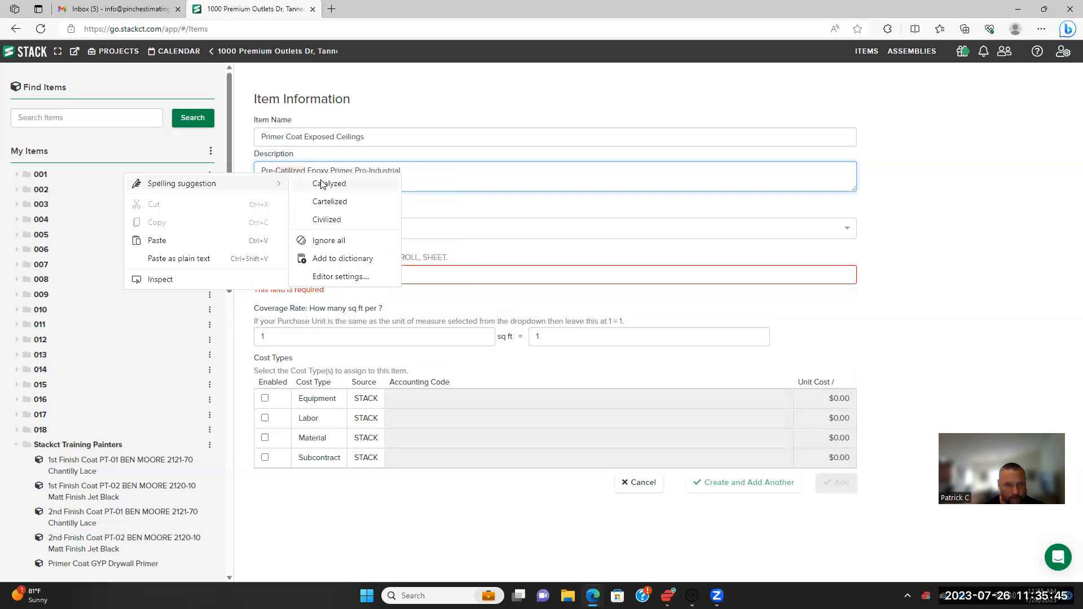
pyautogui.click(328, 183)
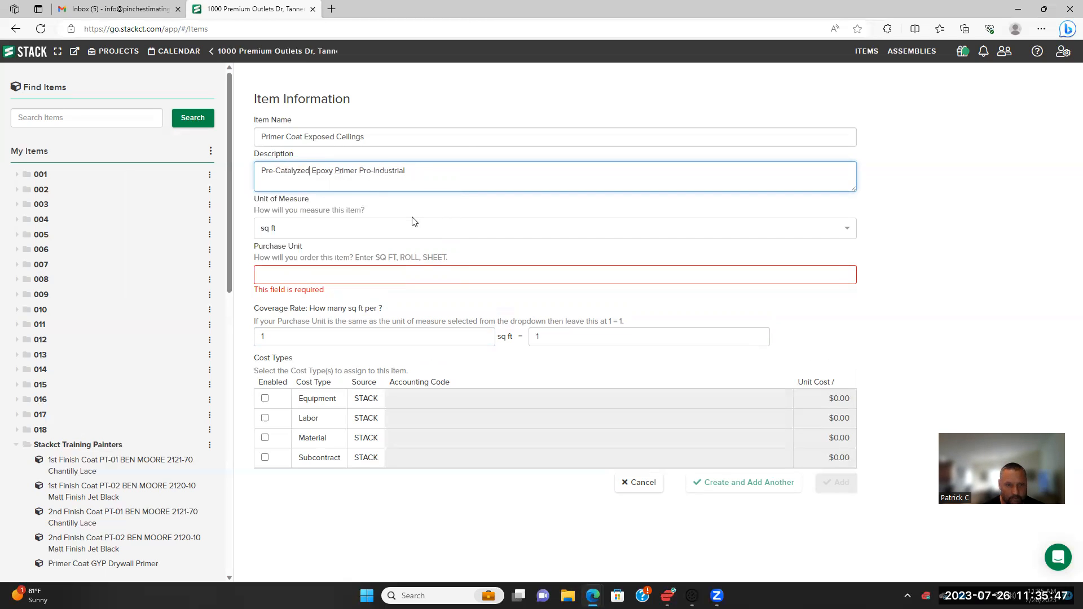
pyautogui.click(372, 278)
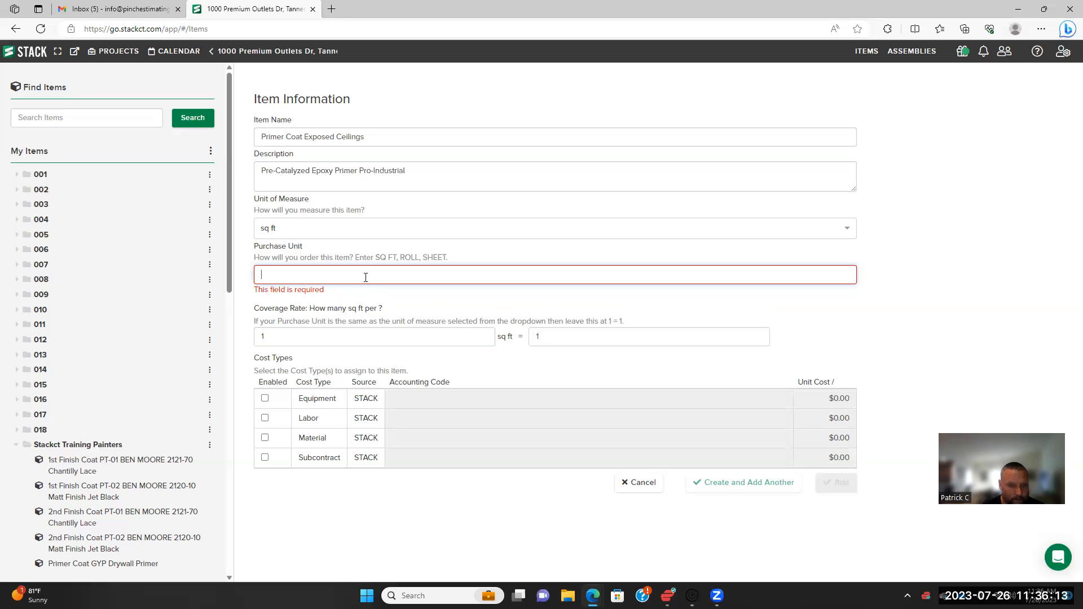
pyautogui.write('5 Ga')
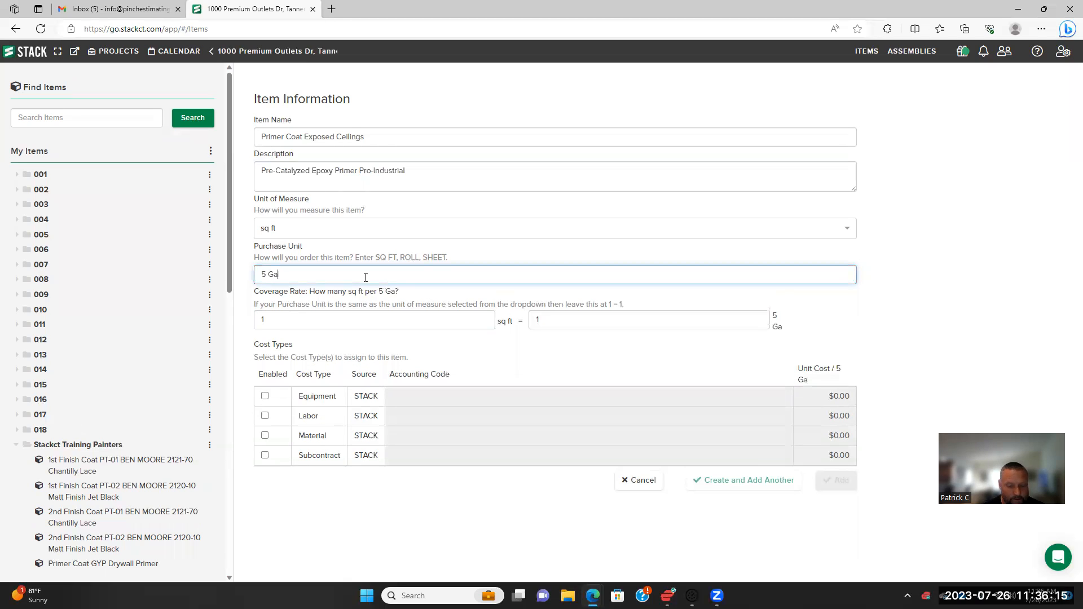
pyautogui.write('llon Pail')
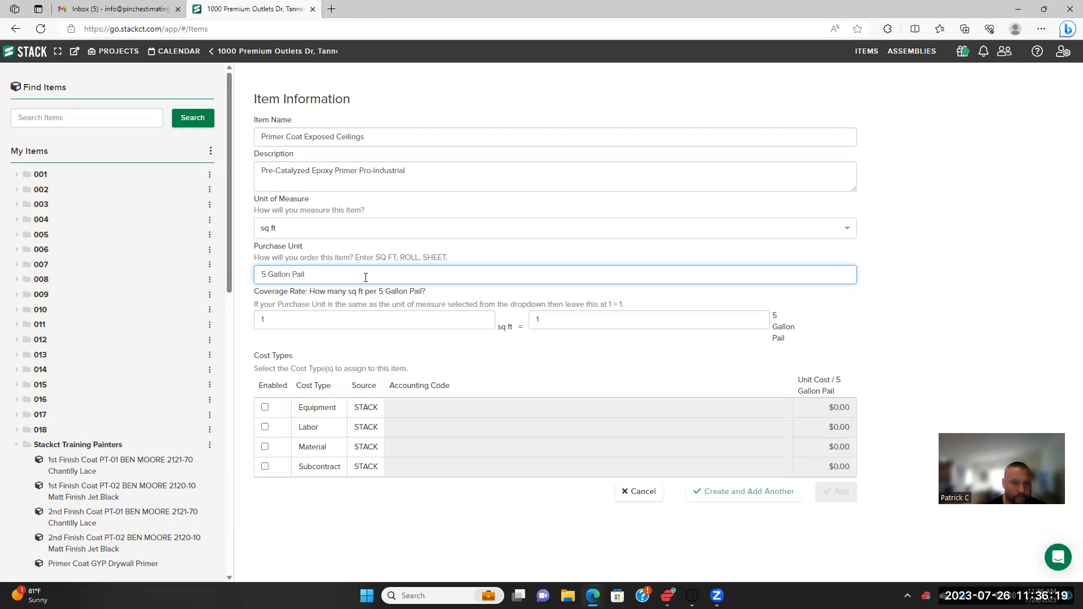
# Set the exposed ceilings primer's coverage rate to 1250 sq ft per 5 gallon pail
pyautogui.click(338, 320)
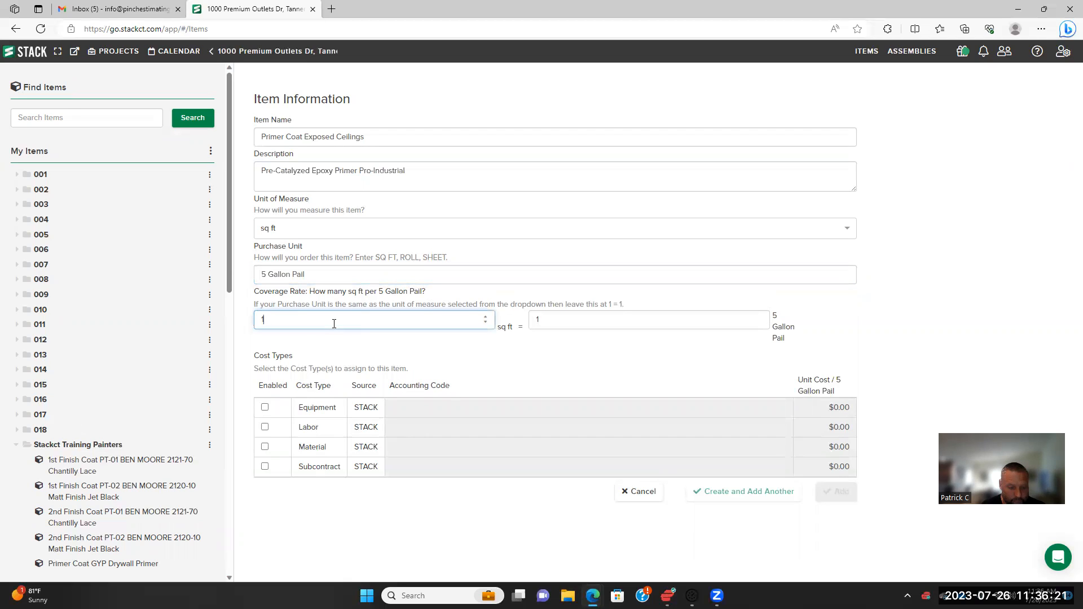
pyautogui.press('BackSpace')
pyautogui.write('1250')
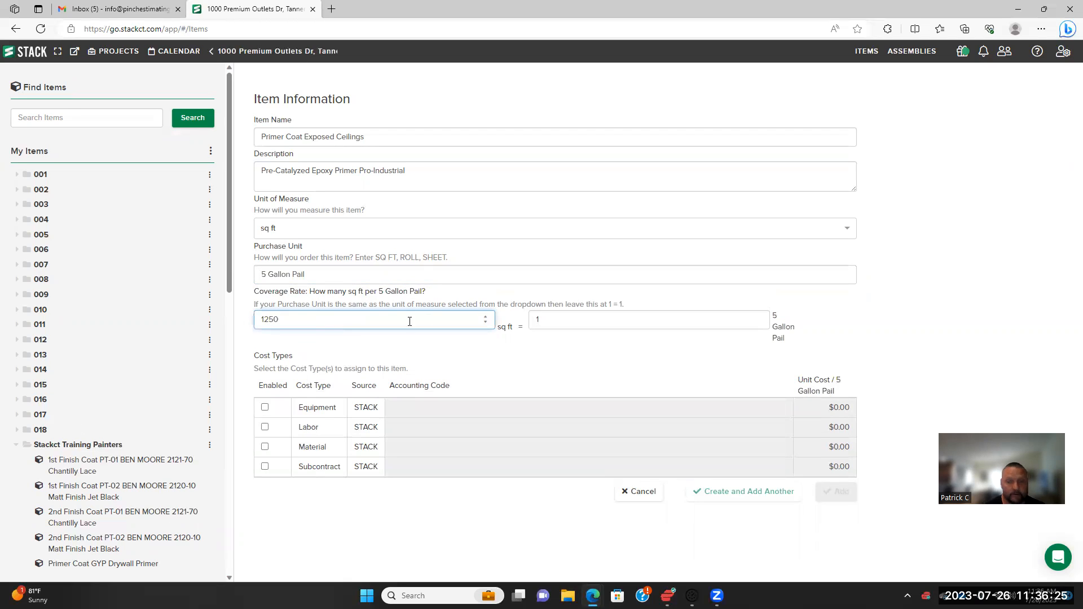
# Enable the material cost at $300.00 per pail and add the exposed ceilings primer to the library
pyautogui.click(265, 447)
pyautogui.click(838, 447)
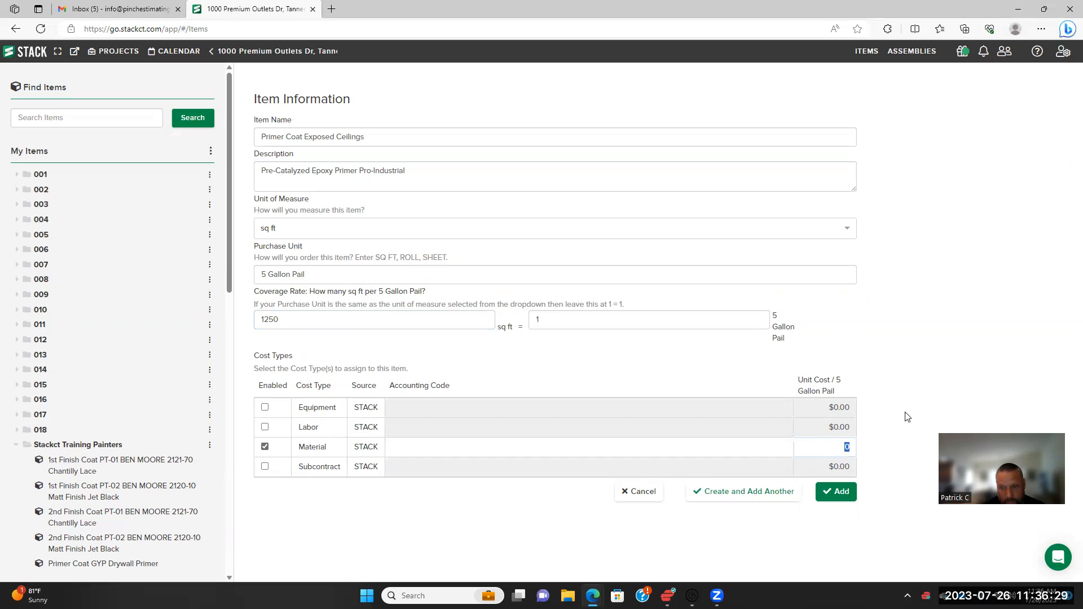
pyautogui.write('3')
pyautogui.click(966, 339)
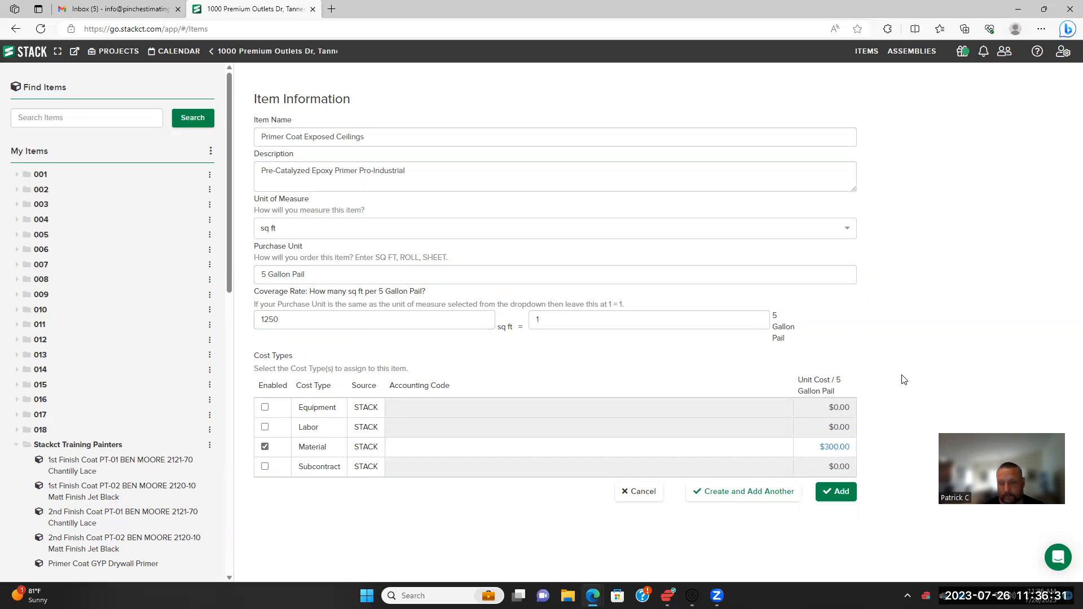
pyautogui.click(841, 492)
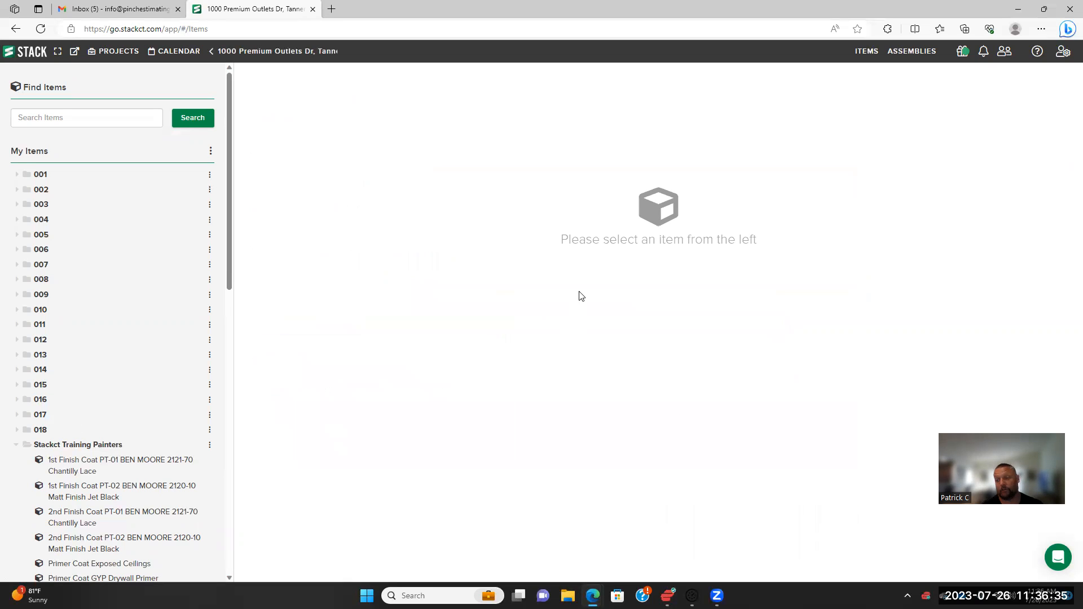
# Create a new item named "Drop Cloth Work & Wall Prep" in the Stackct Training Painters folder
pyautogui.scroll(-4, 68, 460)
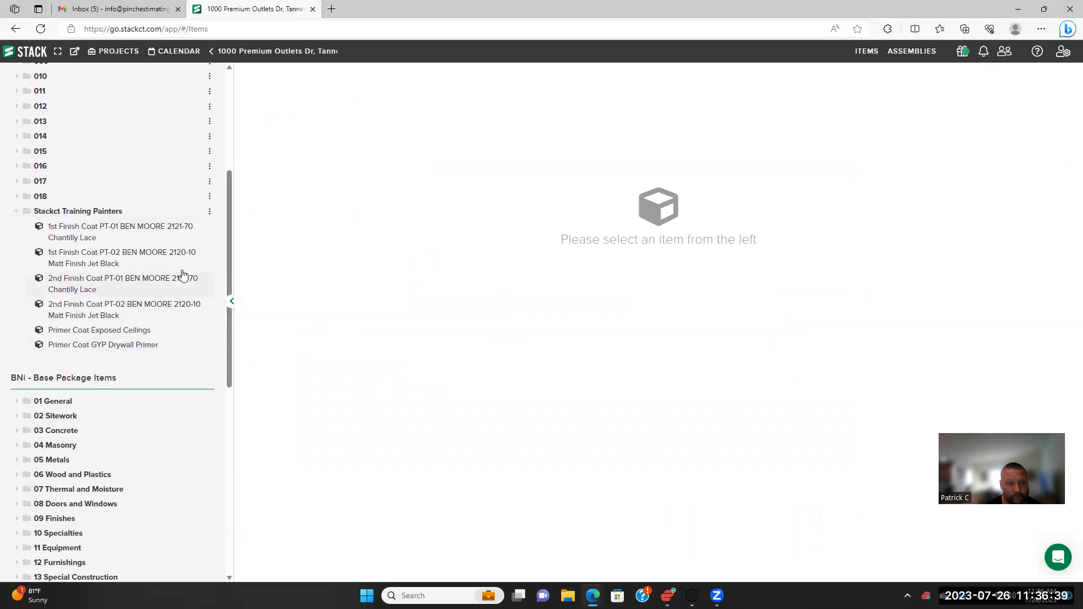
pyautogui.scroll(4, 182, 273)
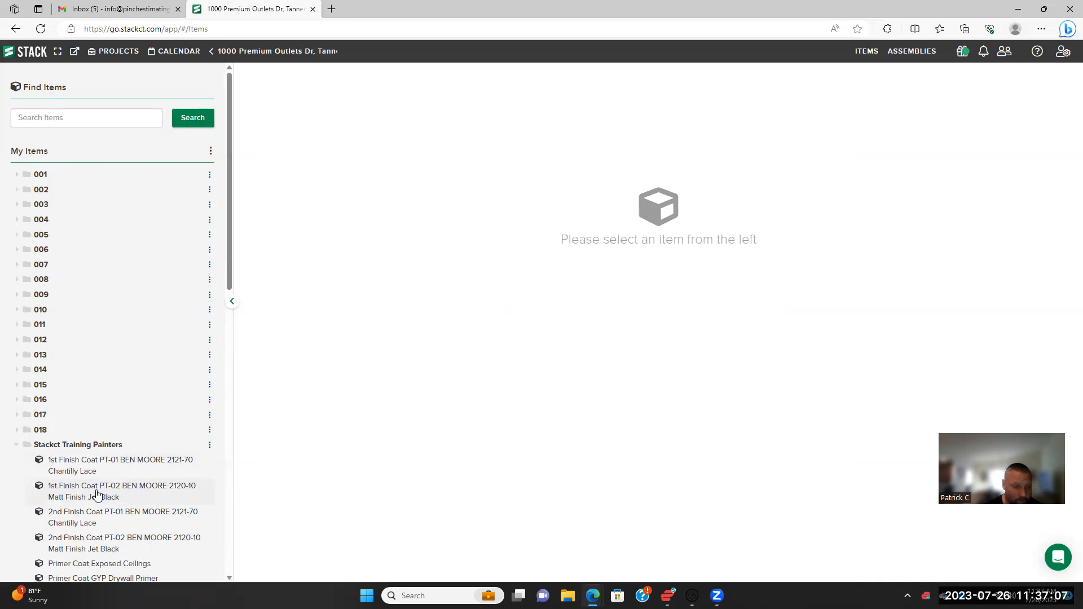
pyautogui.scroll(-3, 128, 474)
pyautogui.scroll(-3, 126, 395)
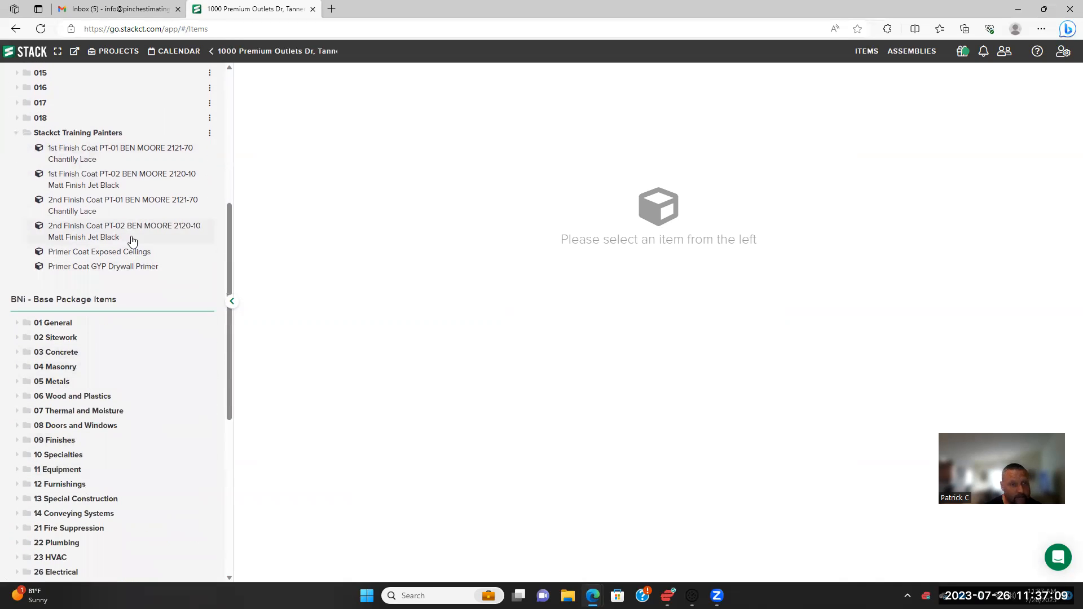
pyautogui.scroll(3, 134, 249)
pyautogui.click(209, 290)
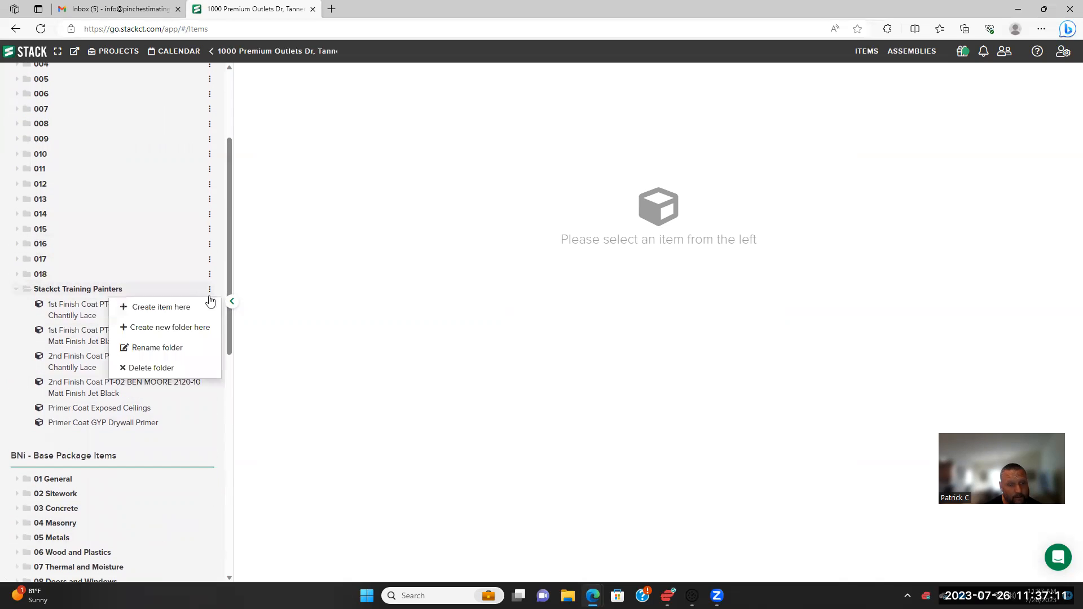
pyautogui.click(165, 308)
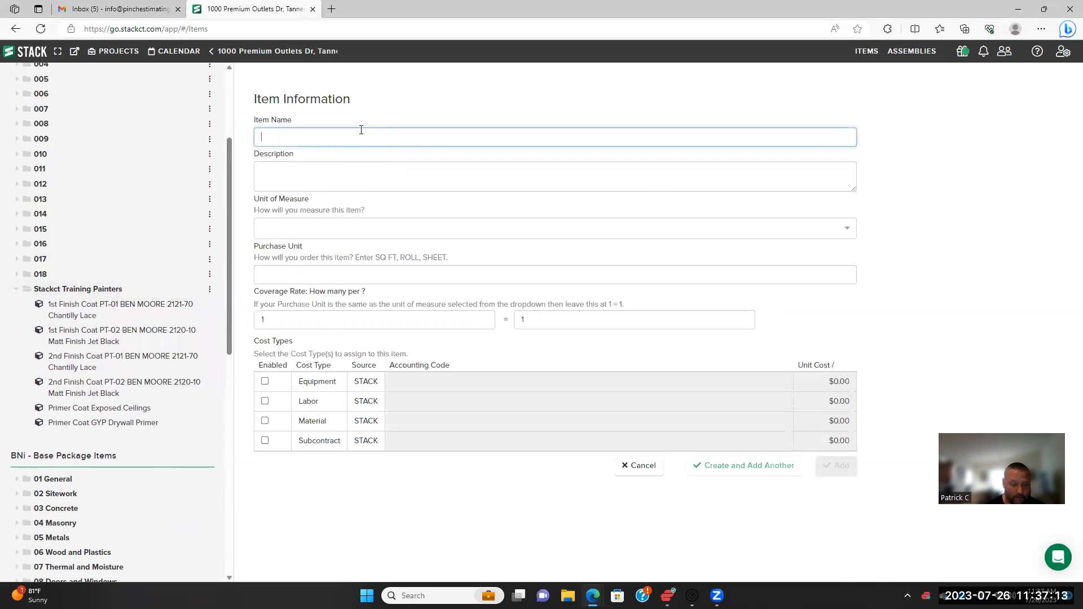
pyautogui.write('Dro')
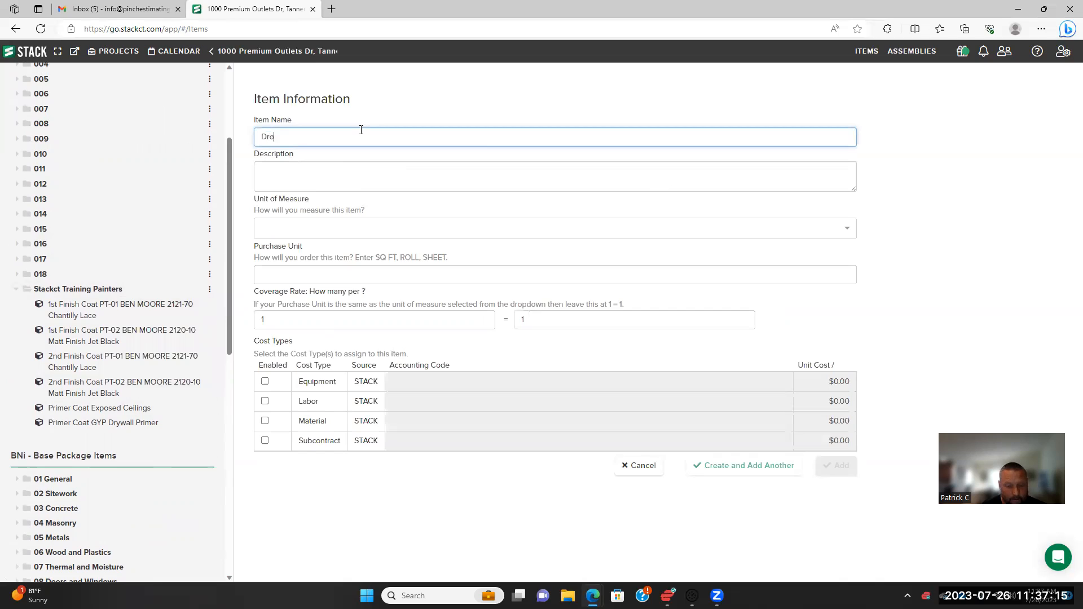
pyautogui.write('p Cl')
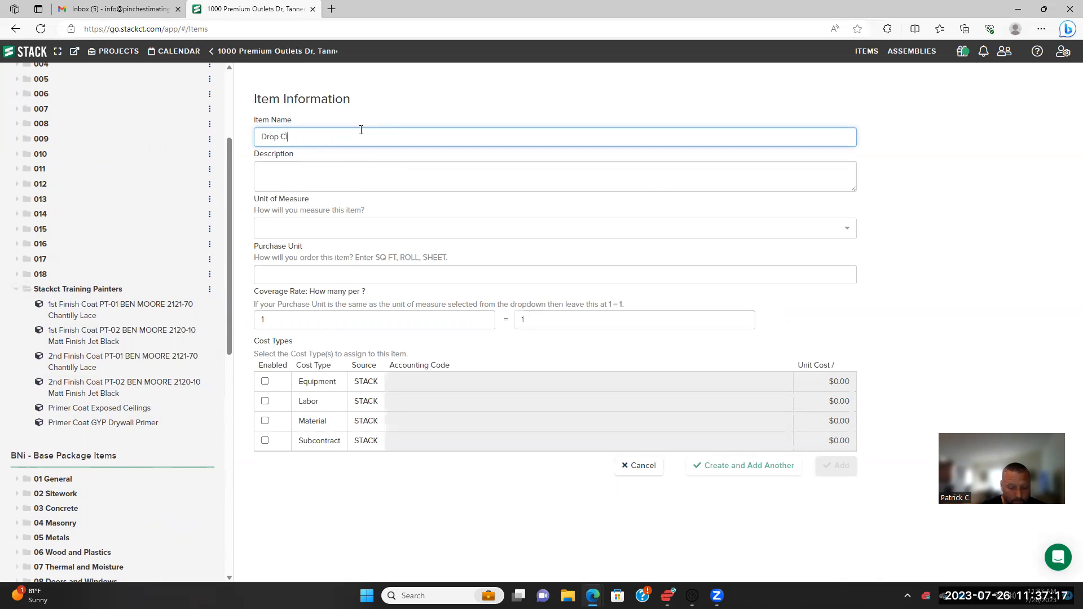
pyautogui.write('oth Work & Wall Prep')
# Describe the item as "This is for instances where you might have to use a dropcloth or sand inbetween paint coats"
pyautogui.click(342, 173)
pyautogui.write('This is f')
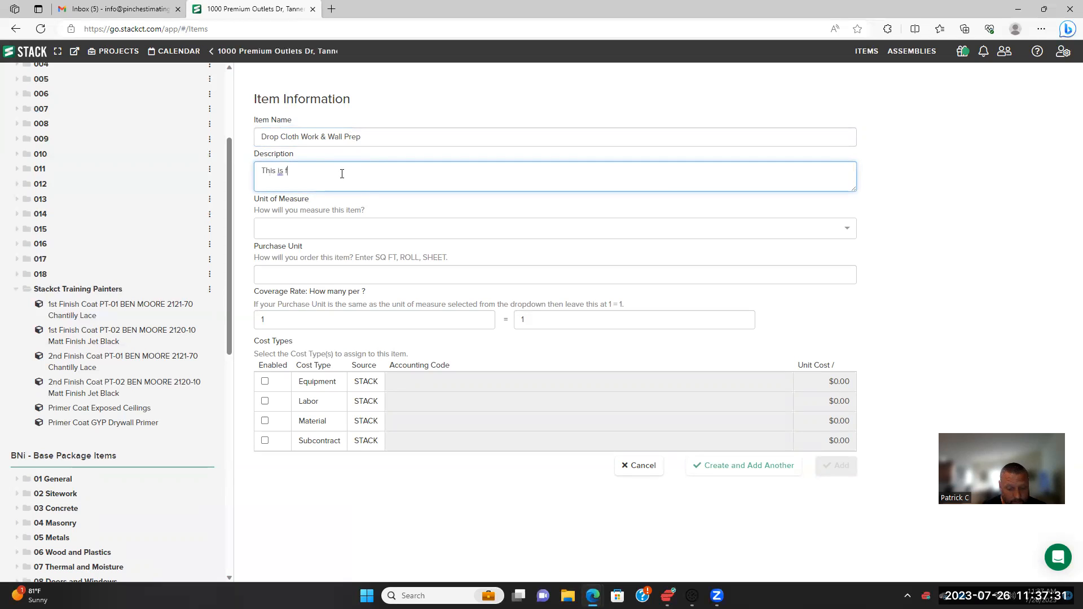
pyautogui.write('or instances where y')
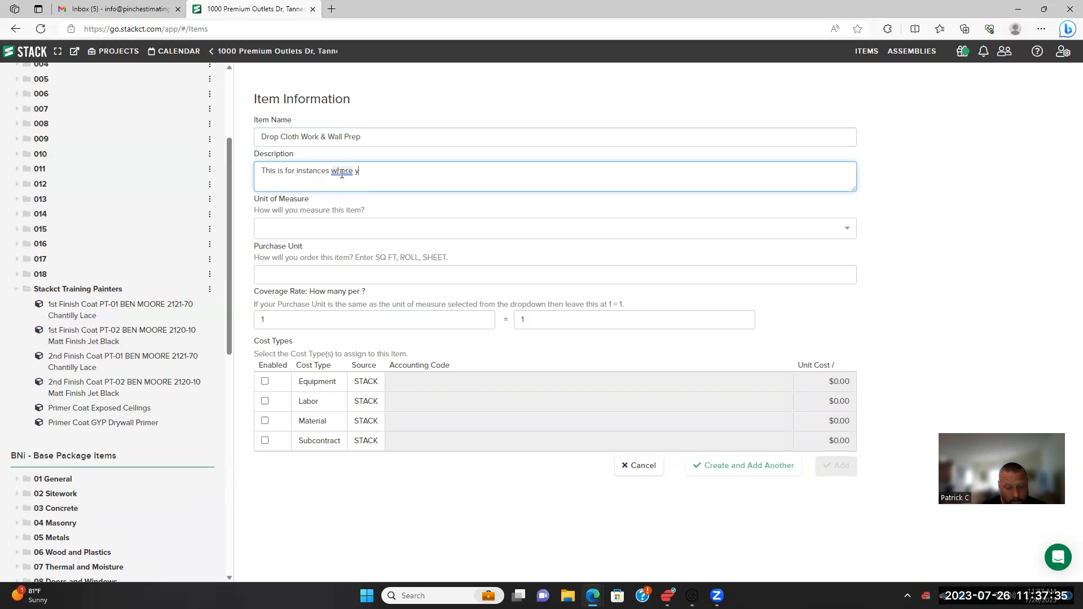
pyautogui.write('ou might ')
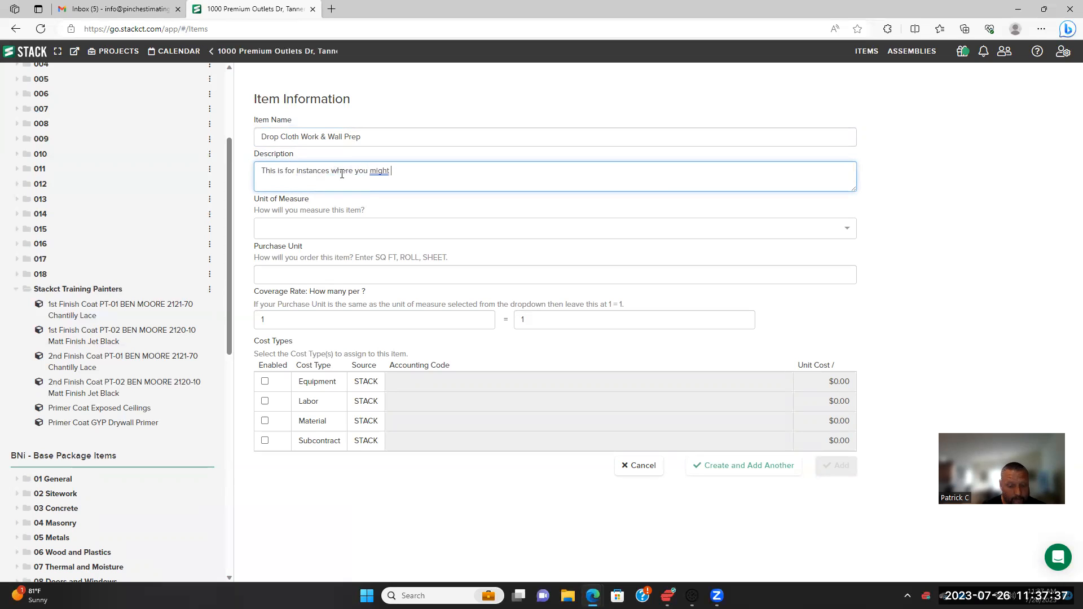
pyautogui.write('have to use a dropcloth ')
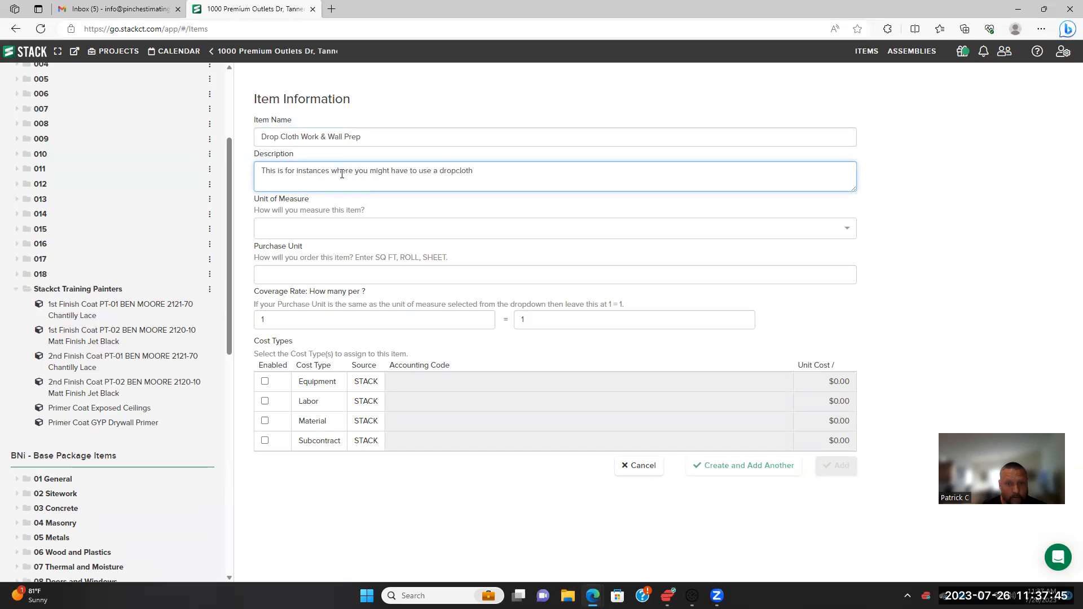
pyautogui.write('or sand ')
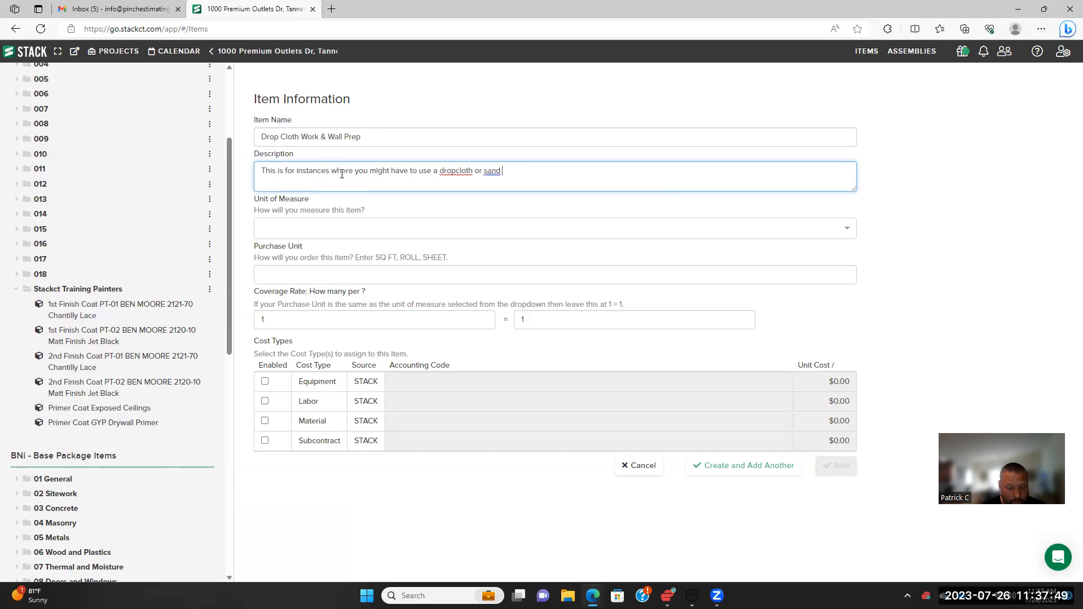
pyautogui.write('in')
pyautogui.write('between ')
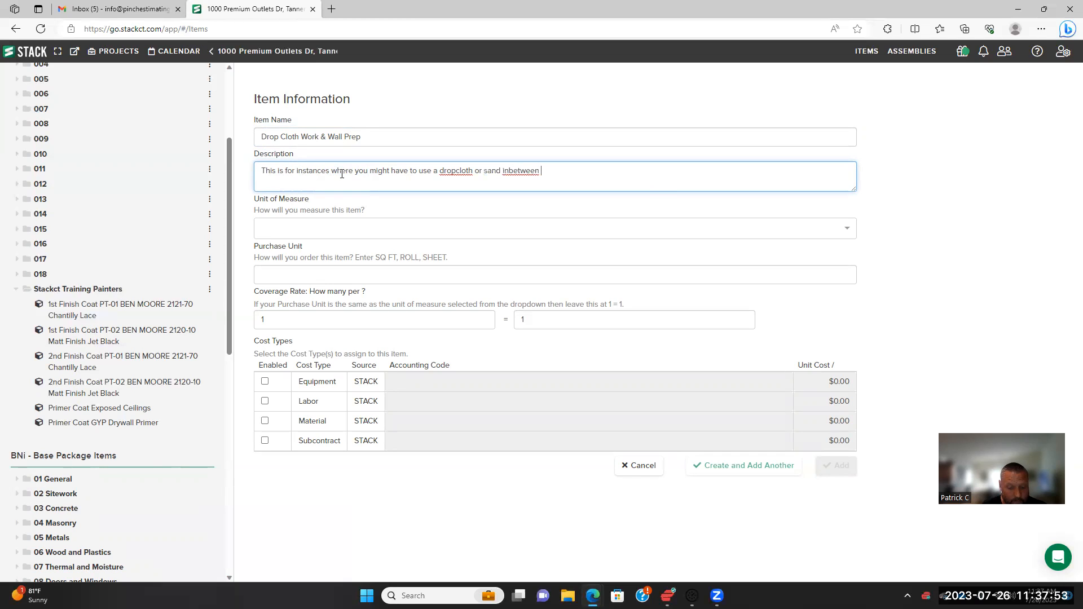
pyautogui.write('paint coats')
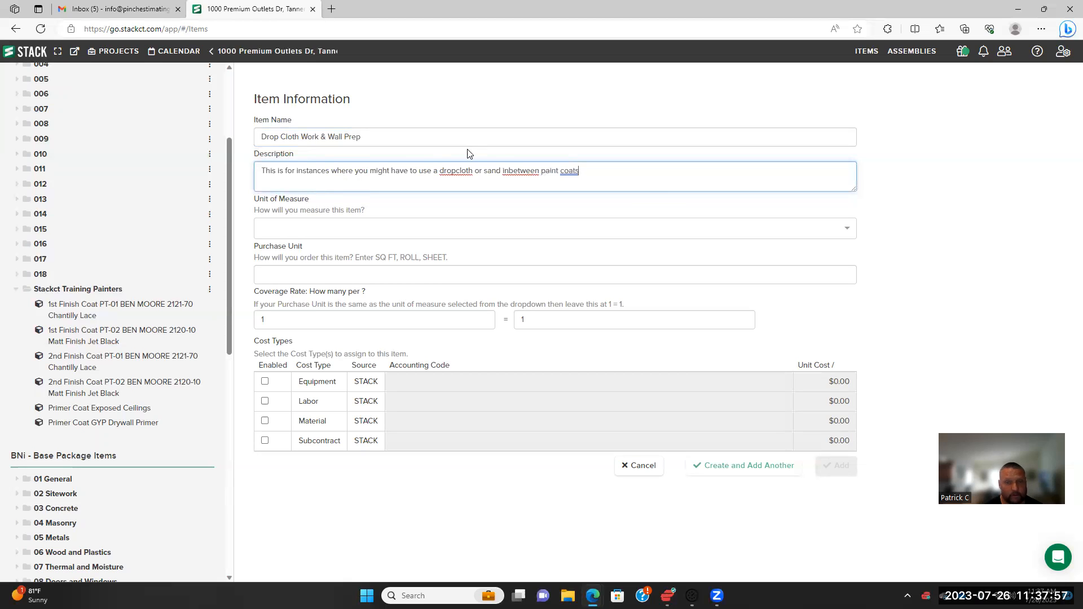
# Apply the suggested corrections "Drop cloth", "in-between" and "coats." to the flagged words in the description
pyautogui.rightClick(461, 173)
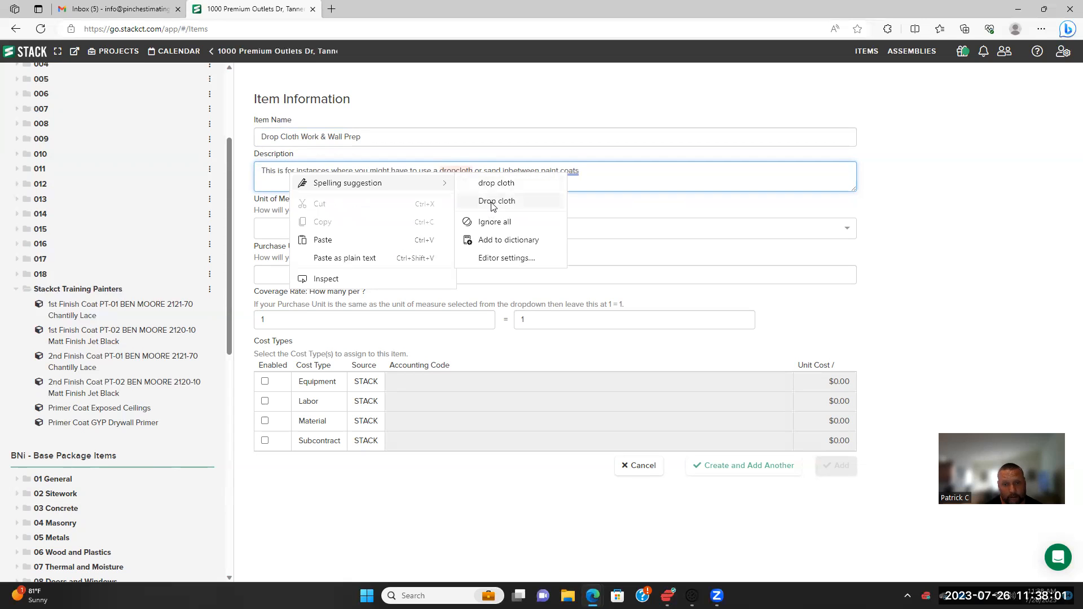
pyautogui.click(496, 202)
pyautogui.rightClick(522, 172)
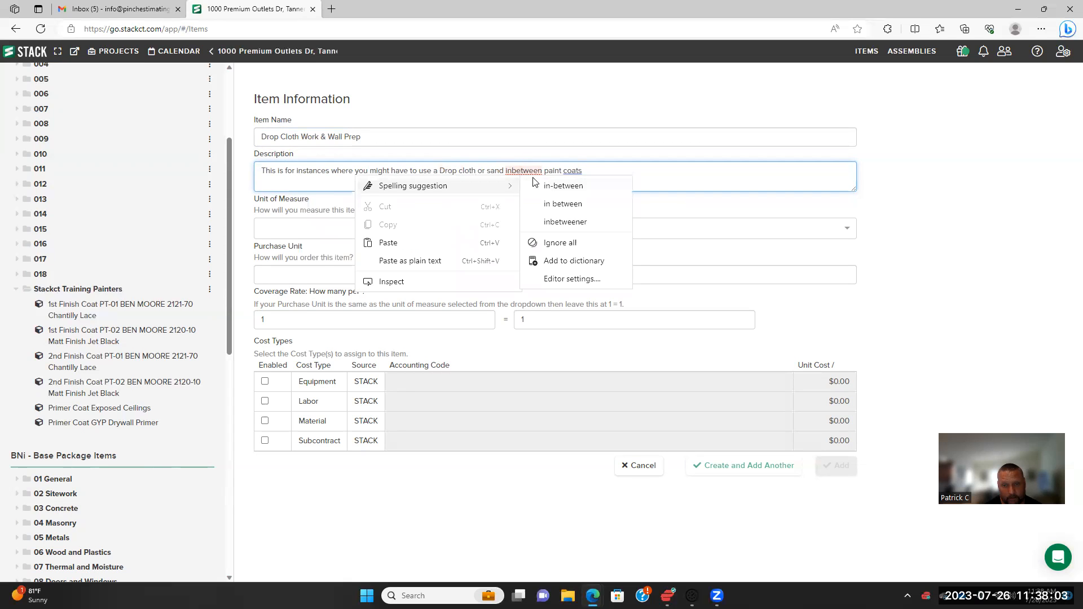
pyautogui.click(558, 192)
pyautogui.rightClick(579, 171)
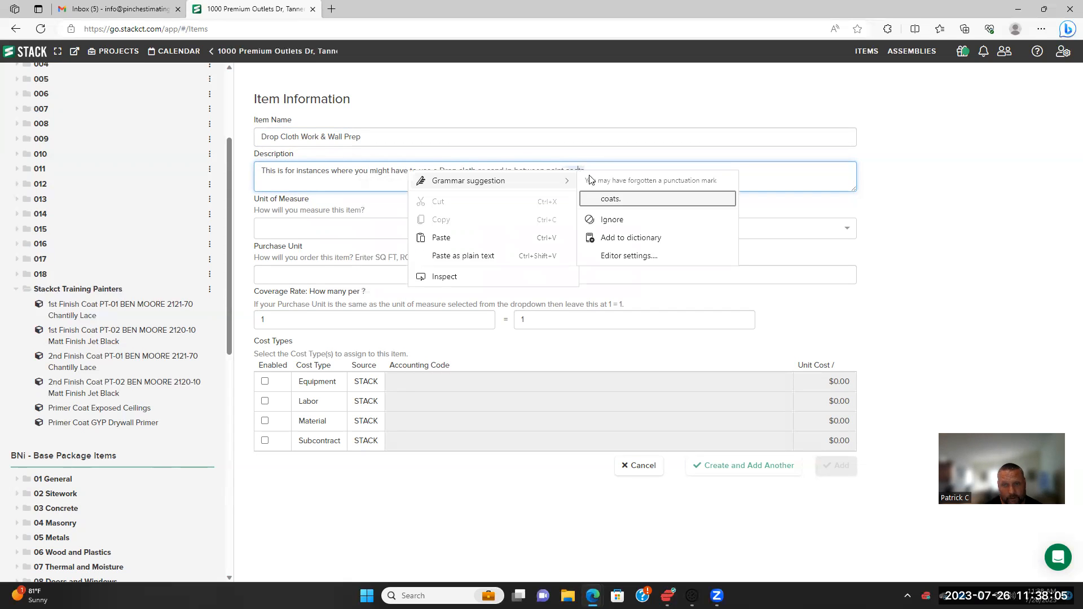
pyautogui.click(608, 201)
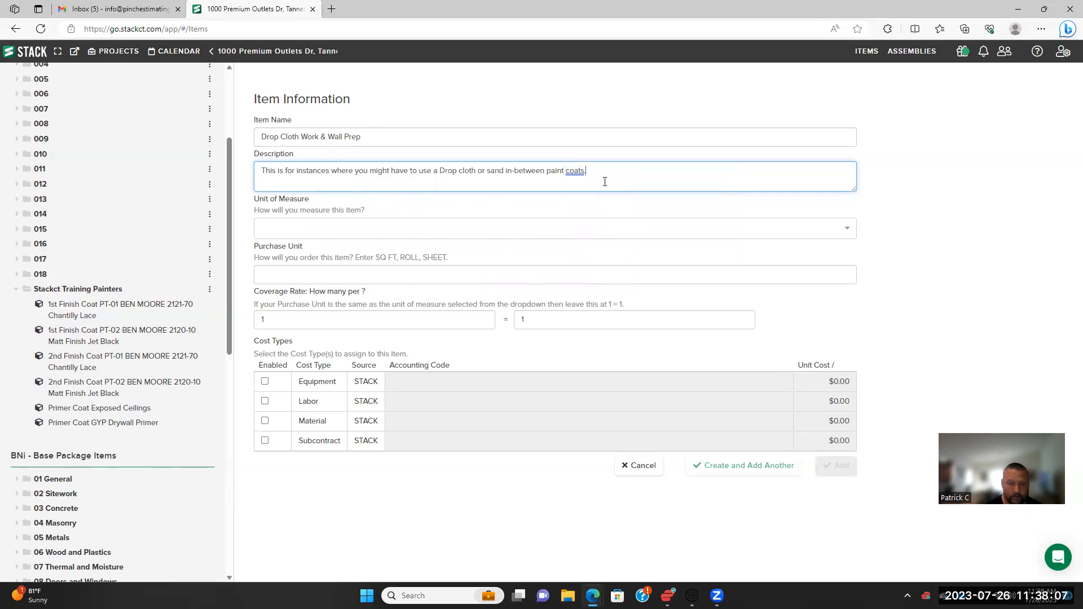
# Set the drop cloth and wall prep item's unit of measure to sq ft and its purchase unit to "SQFT Labor"
pyautogui.click(368, 231)
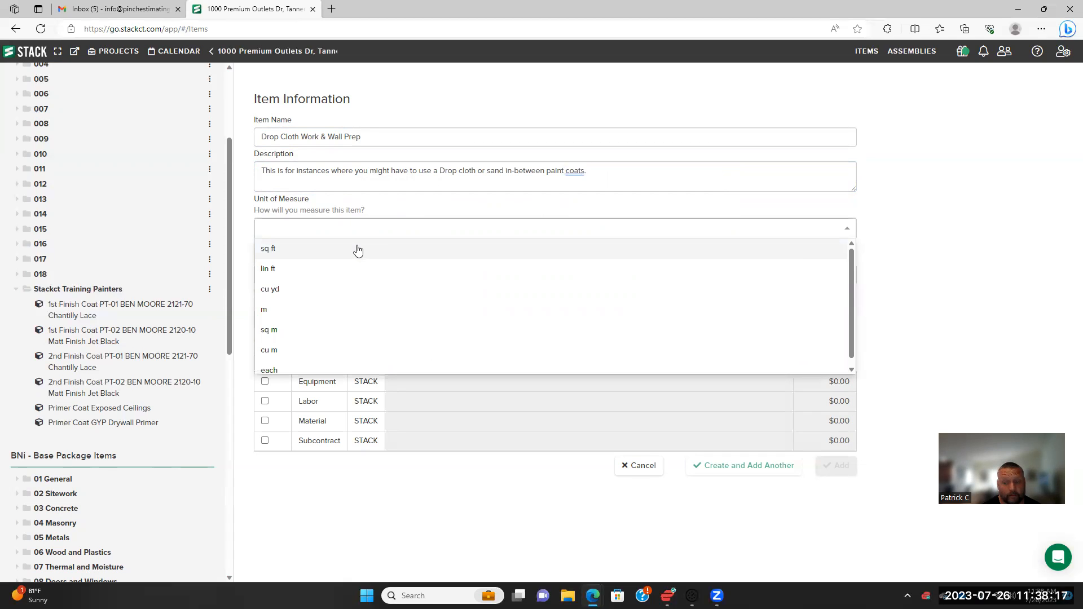
pyautogui.click(358, 251)
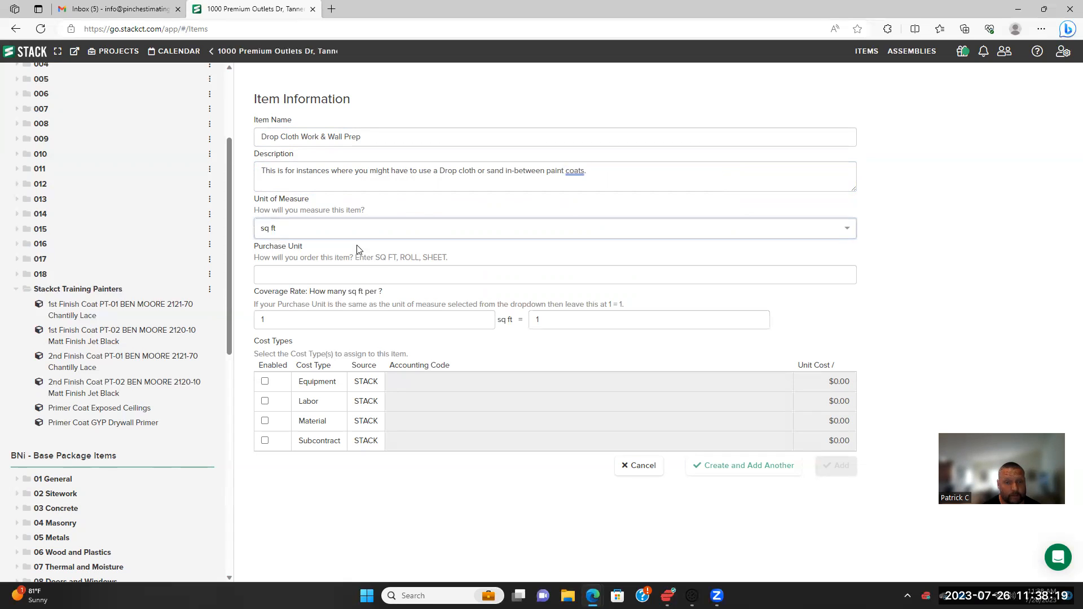
pyautogui.click(383, 274)
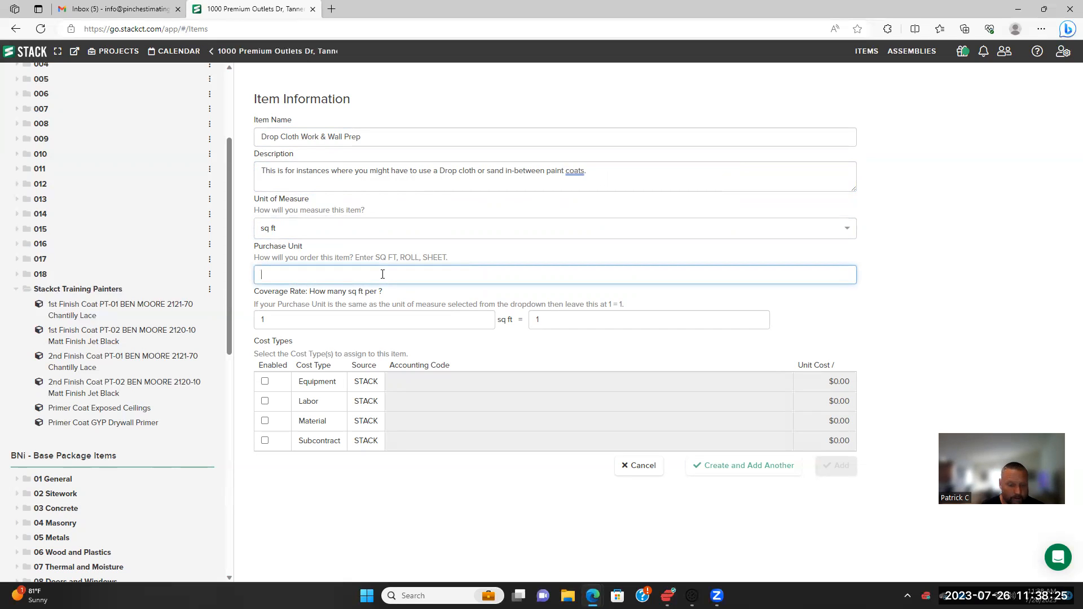
pyautogui.write('SQFT')
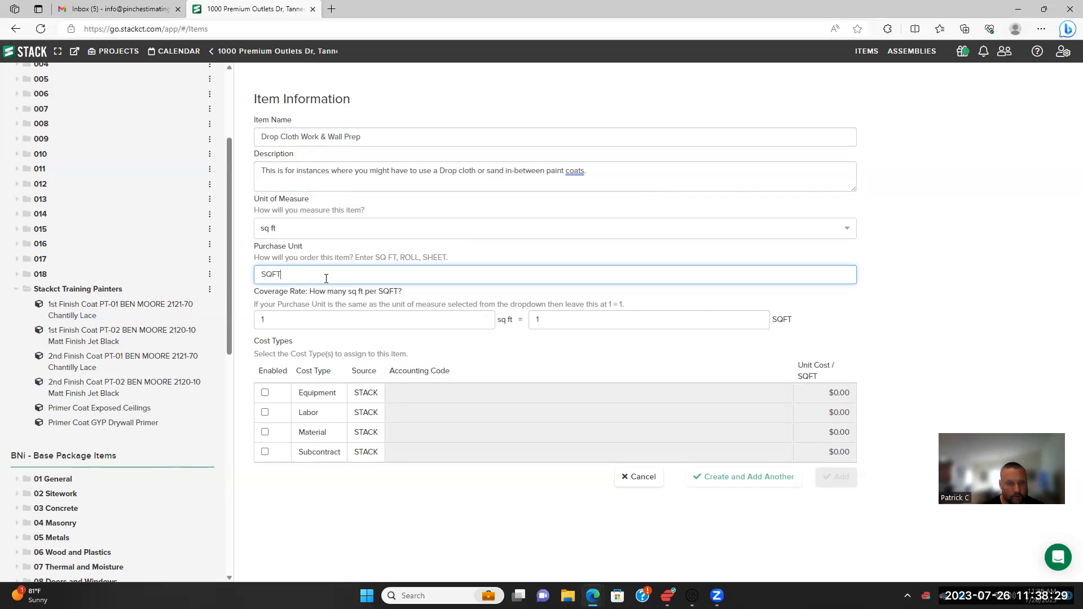
pyautogui.write(' Labor')
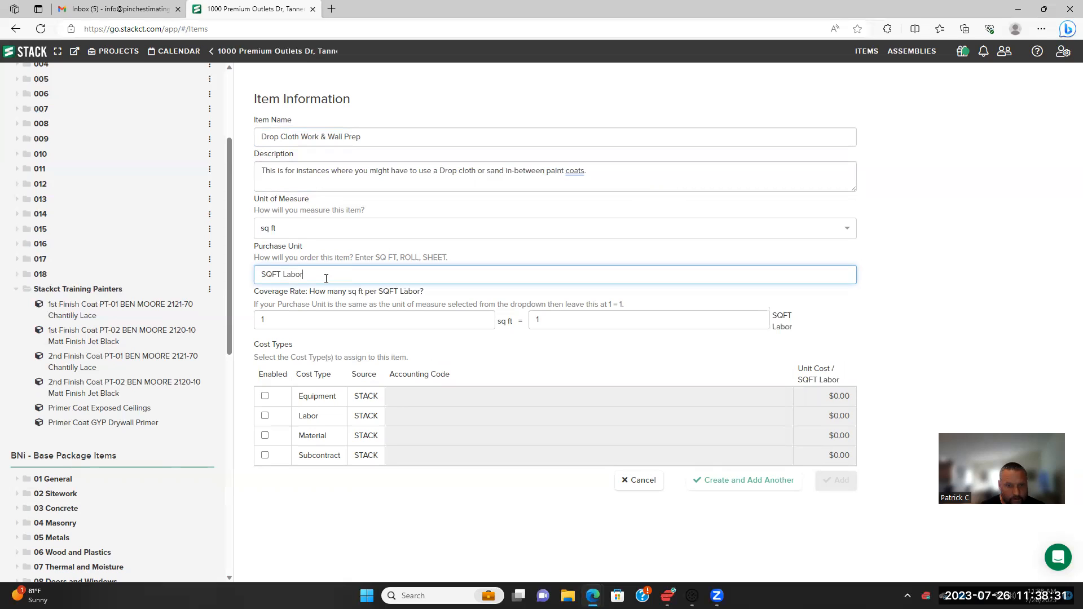
# Enable the Labor cost type at a unit cost of $0.05 and add the drop cloth and wall prep item to the library
pyautogui.click(307, 314)
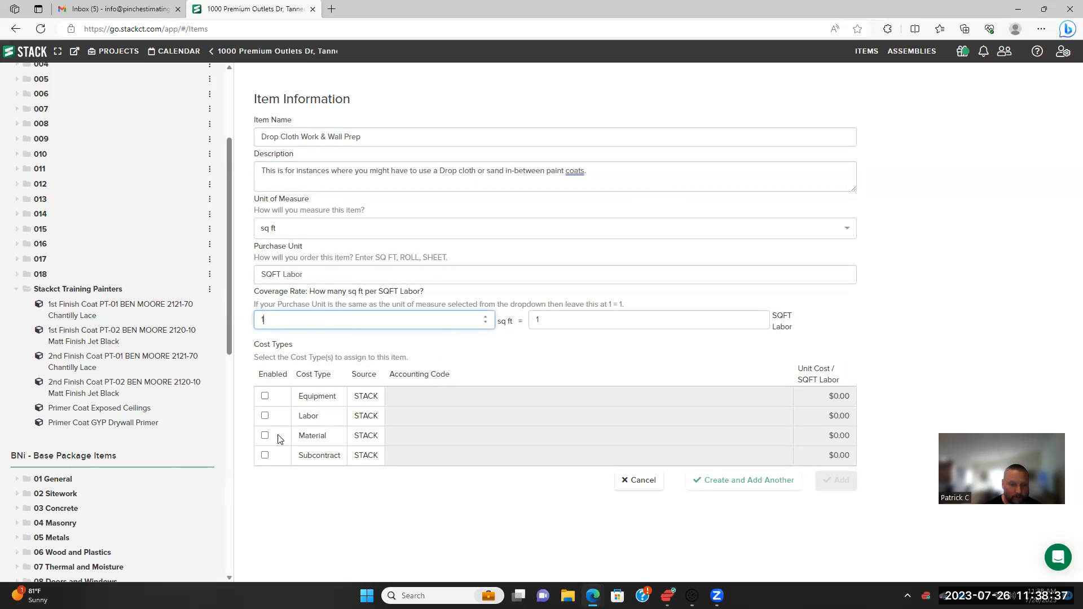
pyautogui.click(265, 416)
pyautogui.click(840, 423)
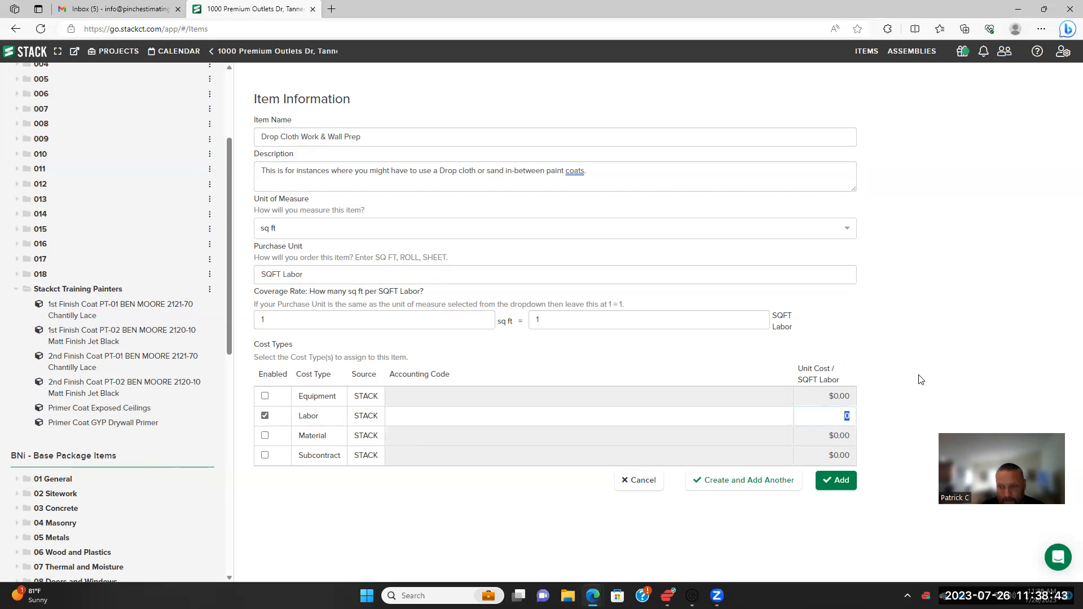
pyautogui.write('0')
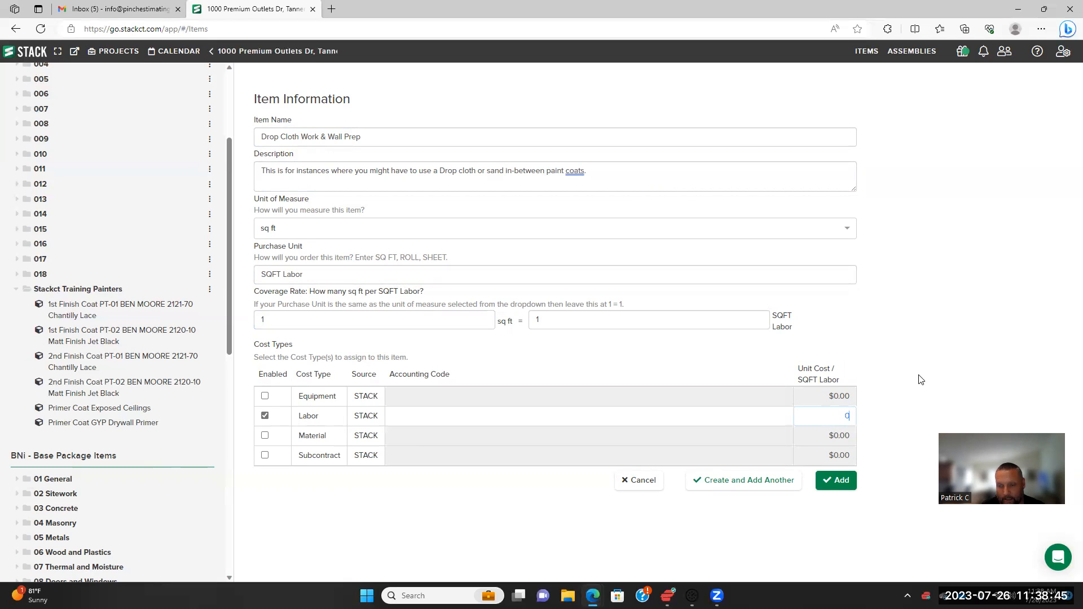
pyautogui.press('BackSpace')
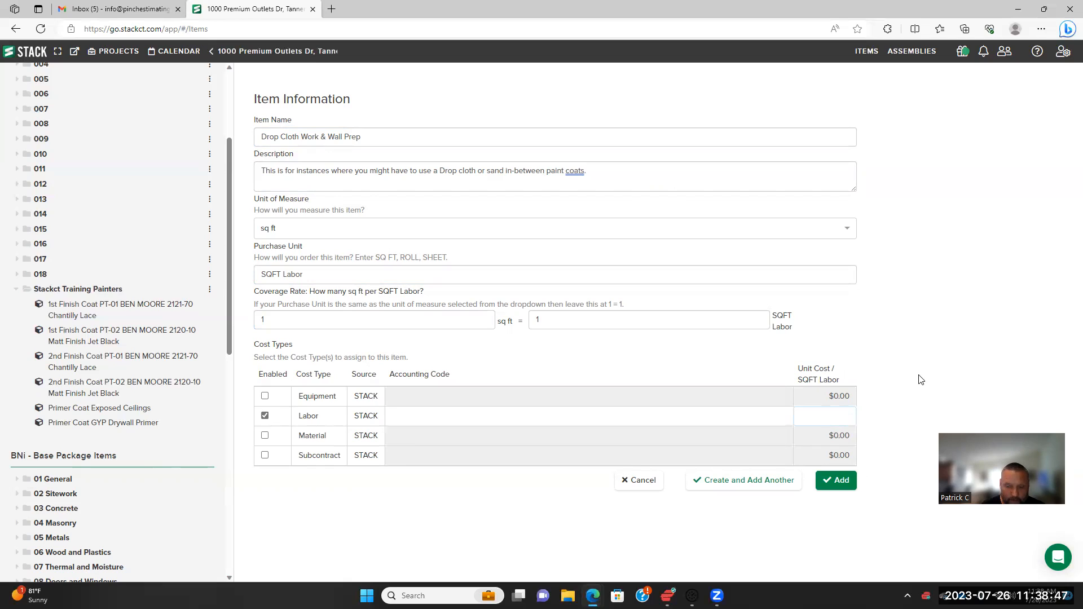
pyautogui.write('00')
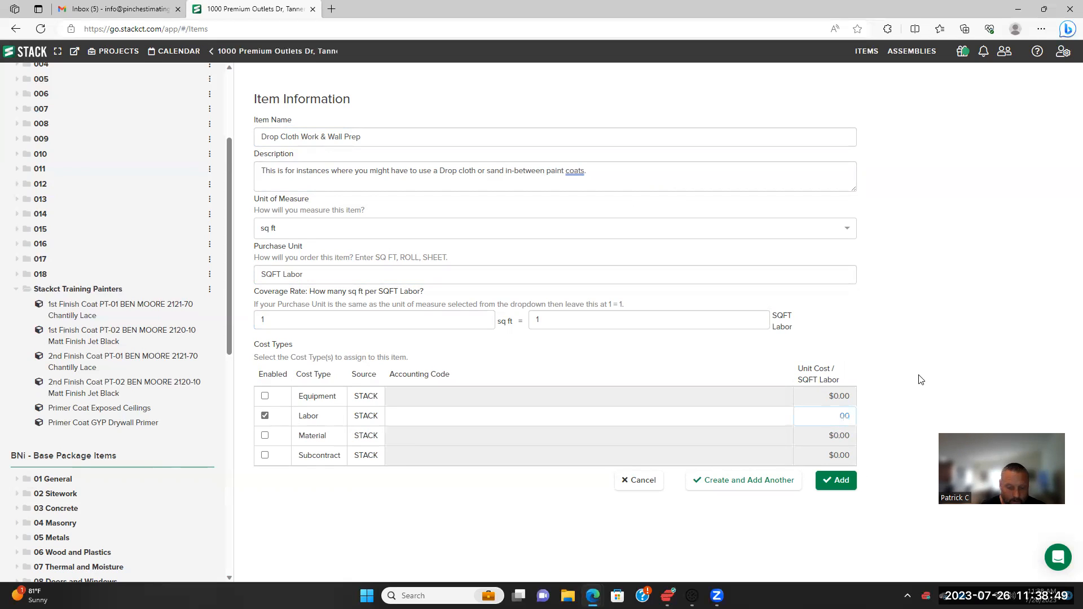
pyautogui.press('BackSpace')
pyautogui.press('BackSpace')
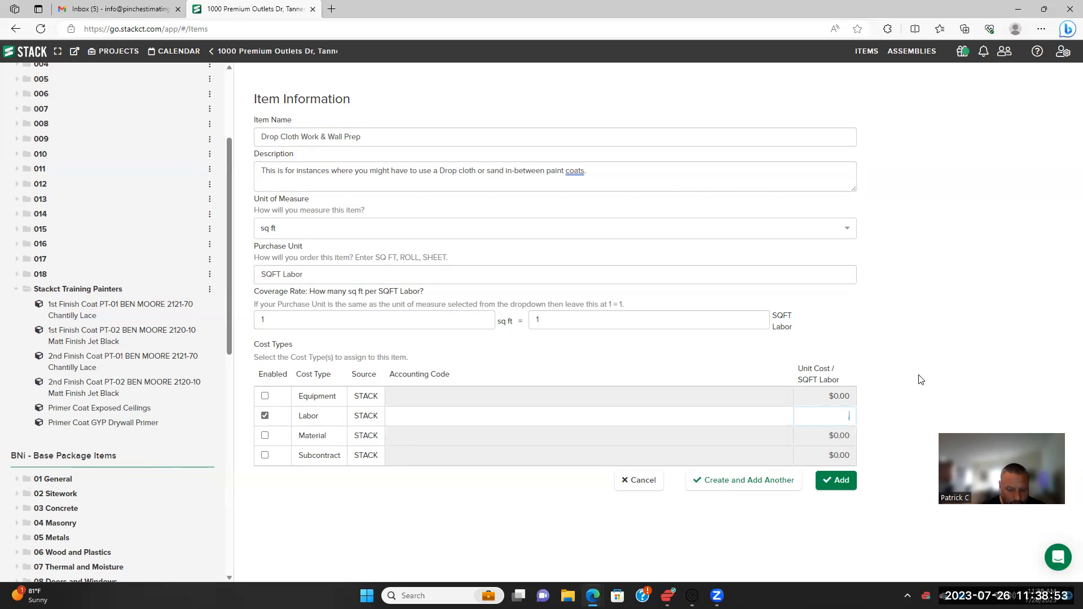
pyautogui.write('.05')
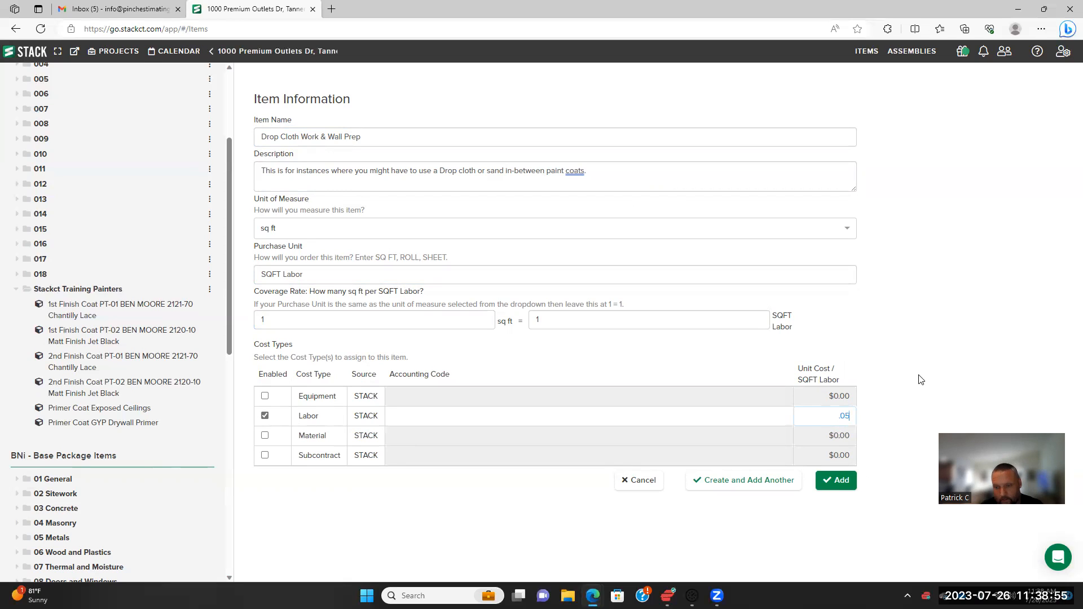
pyautogui.click(921, 380)
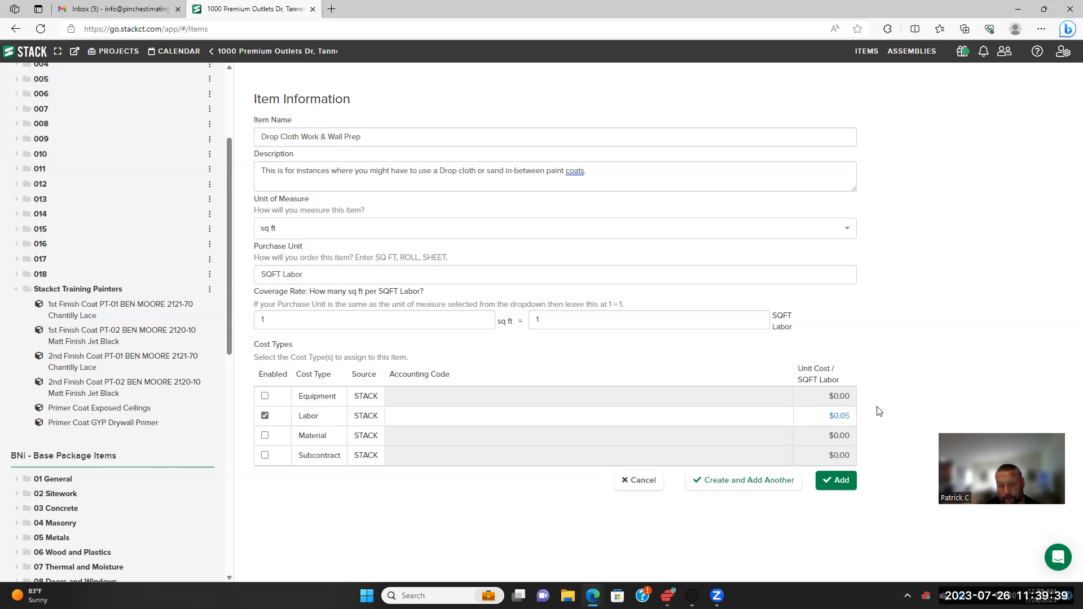
pyautogui.click(840, 483)
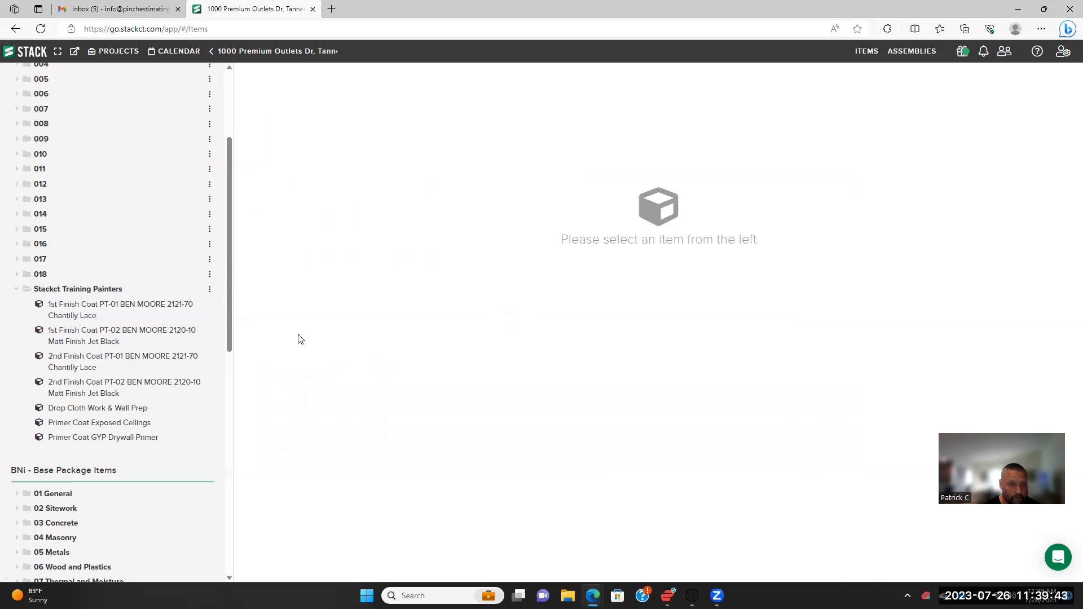
# Create a new item named "Masking & Tape" in the Stackct Training Painters folder
pyautogui.click(210, 289)
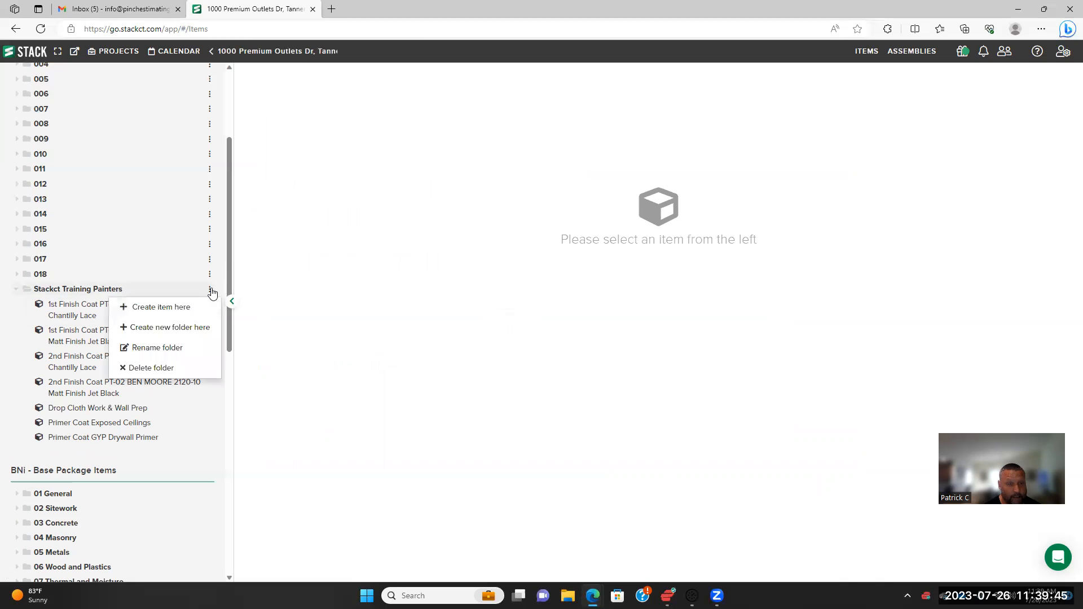
pyautogui.click(185, 310)
pyautogui.write('Masking ')
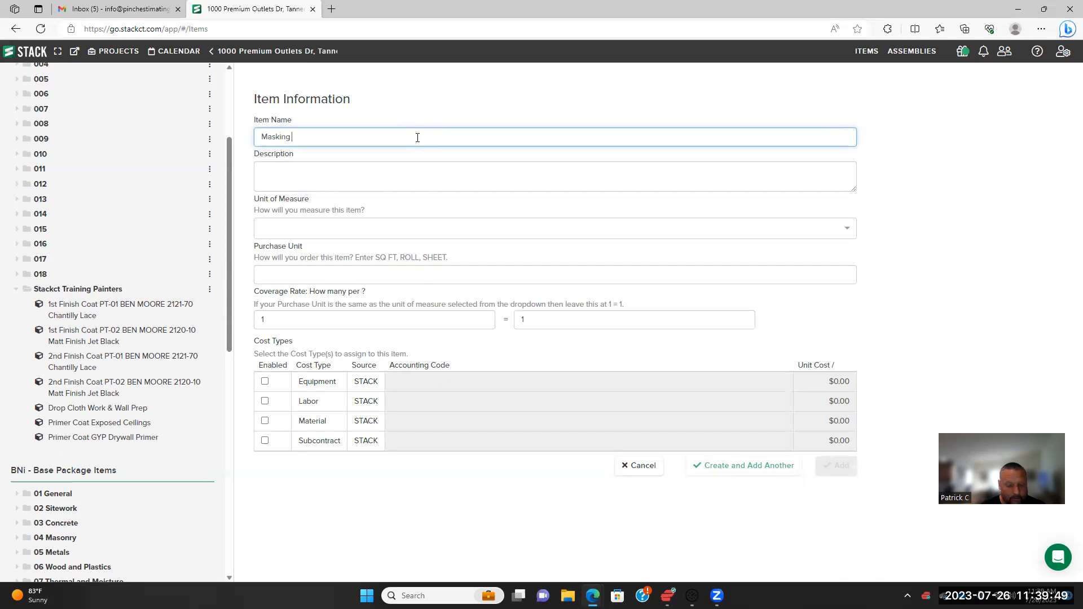
pyautogui.write('& Tape')
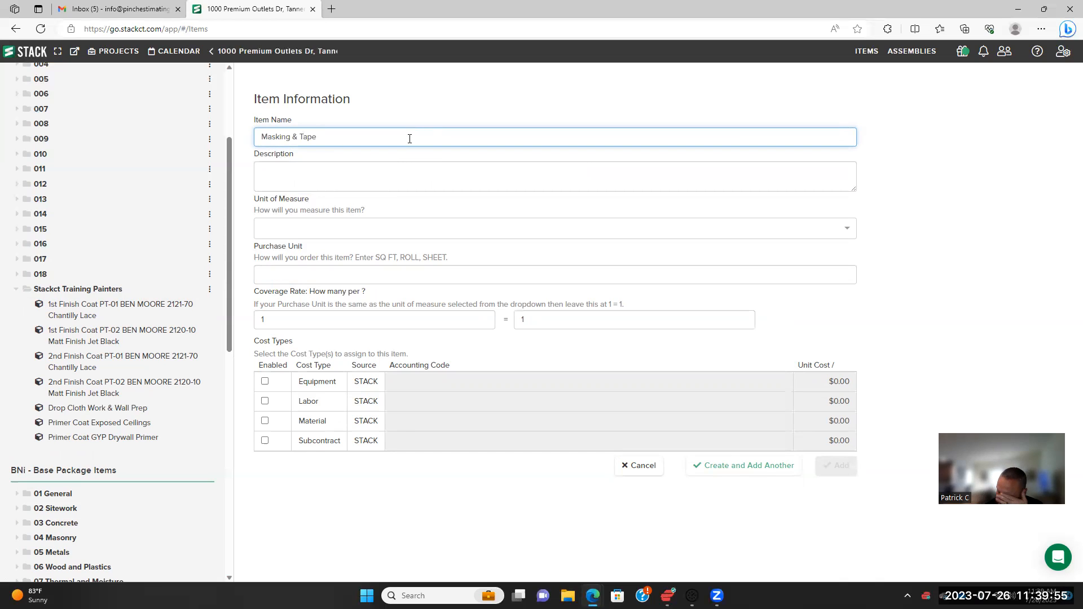
# Describe the masking item as "Prep to cover windows and other structures before spraying.", applying the suggested corrections to flagged words
pyautogui.click(372, 174)
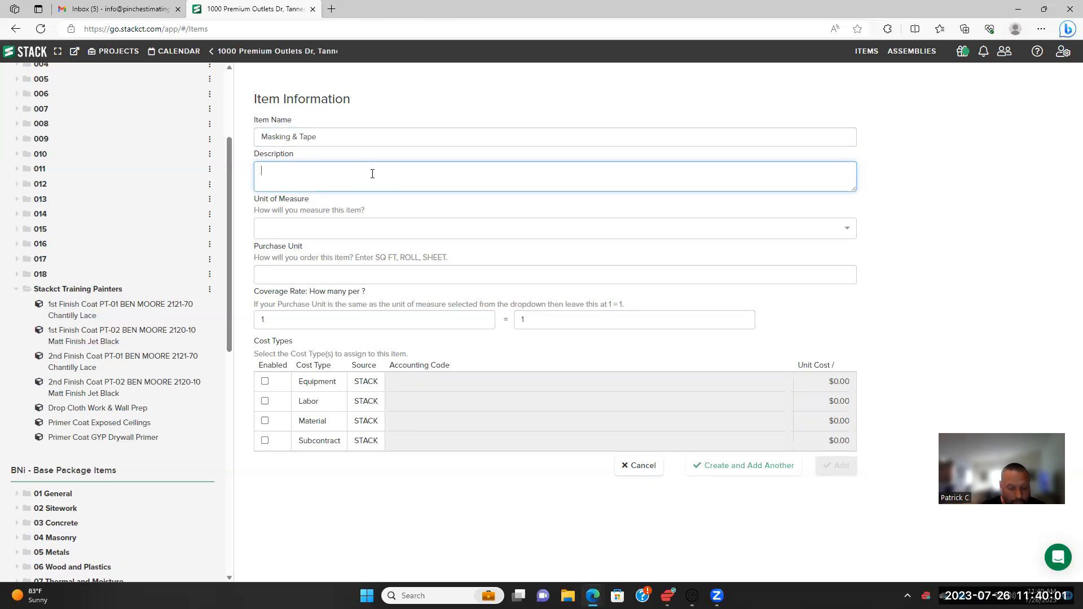
pyautogui.write('Prep')
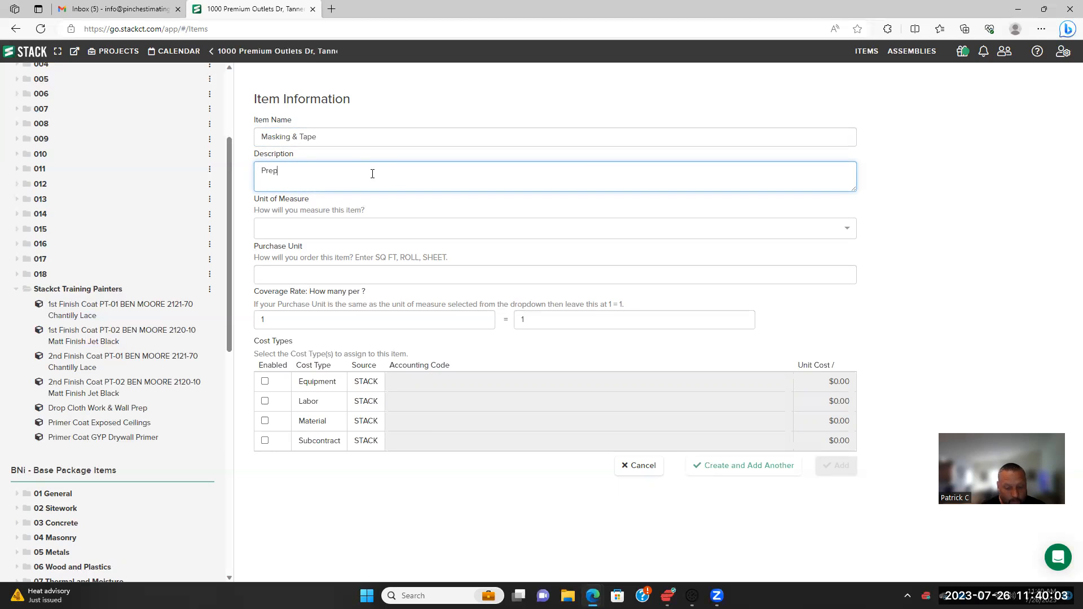
pyautogui.write(' to cover with')
pyautogui.press('BackSpace')
pyautogui.press('BackSpace')
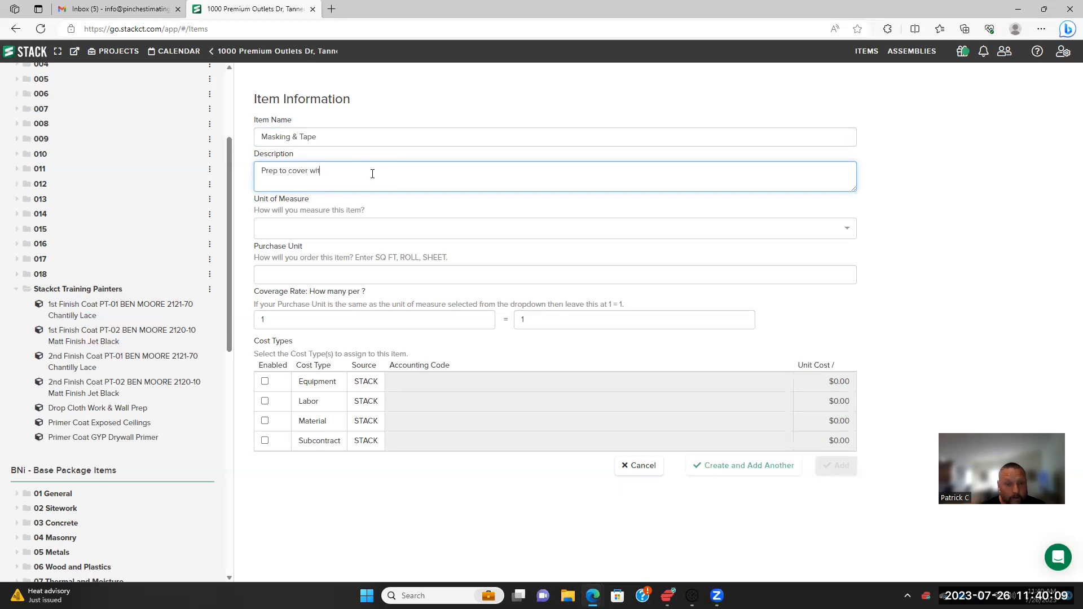
pyautogui.write('n')
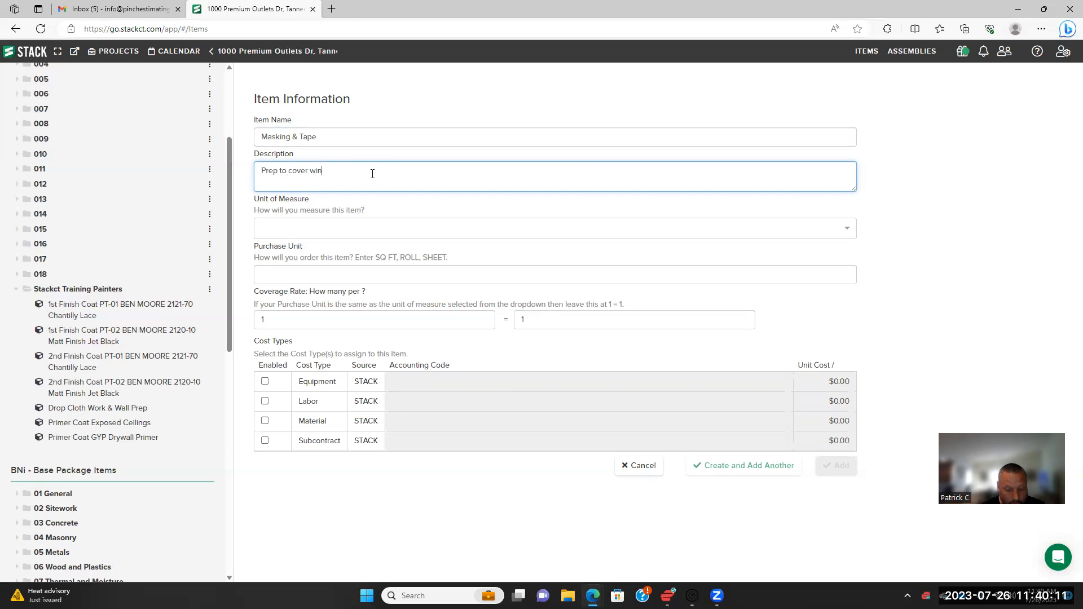
pyautogui.write('dows and other structures befoore spr')
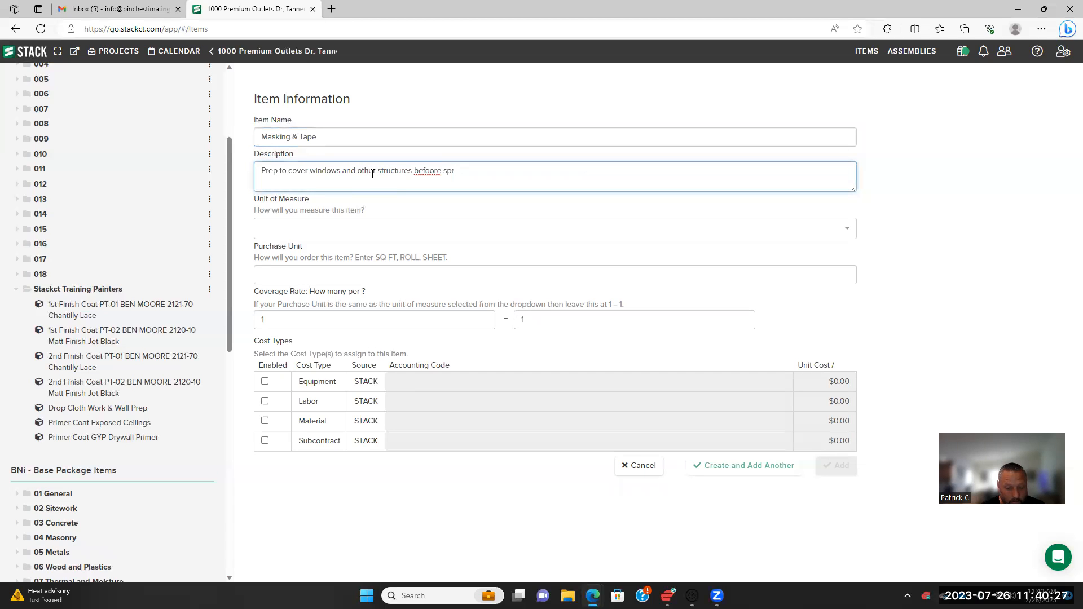
pyautogui.write('aying')
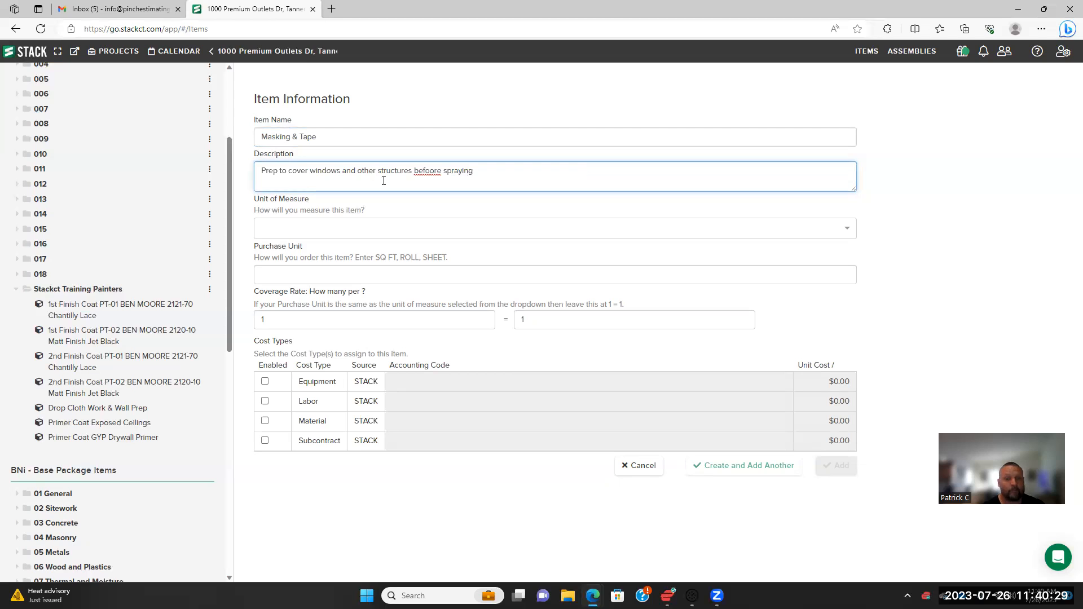
pyautogui.rightClick(427, 171)
pyautogui.click(308, 181)
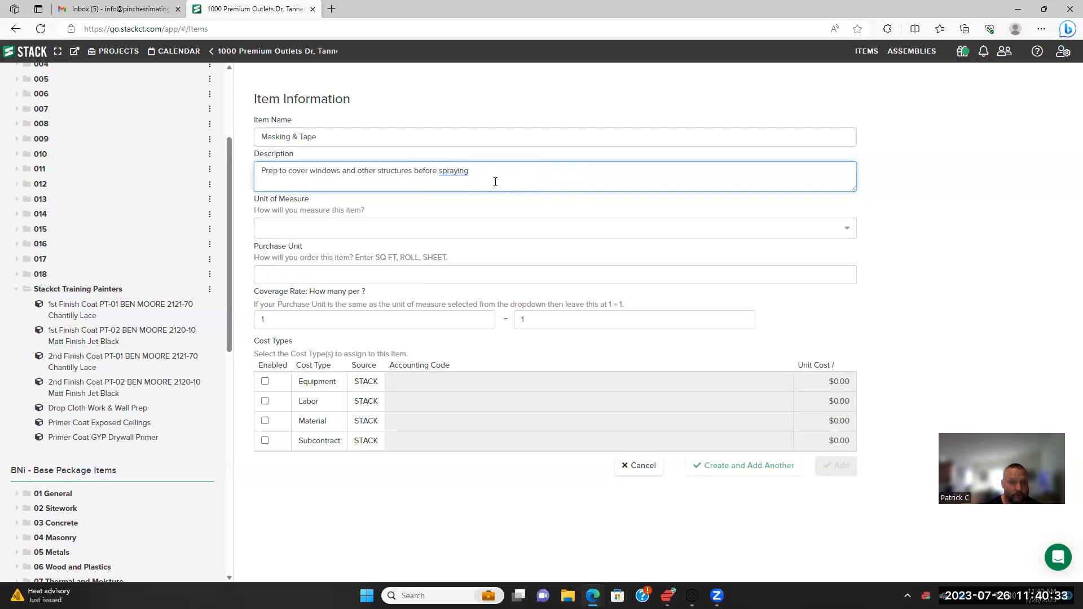
pyautogui.rightClick(457, 171)
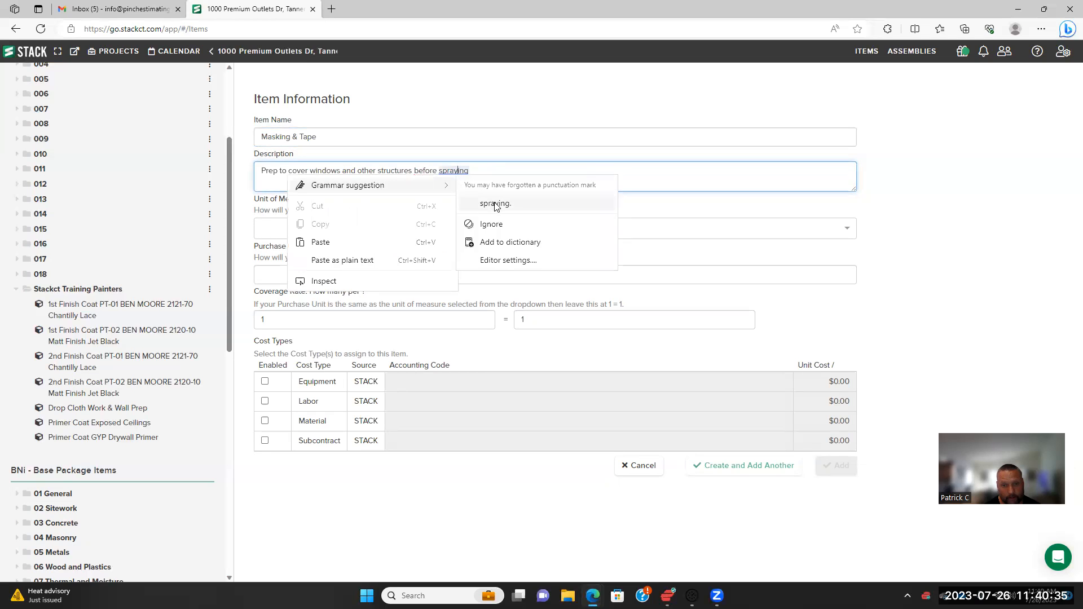
pyautogui.click(495, 205)
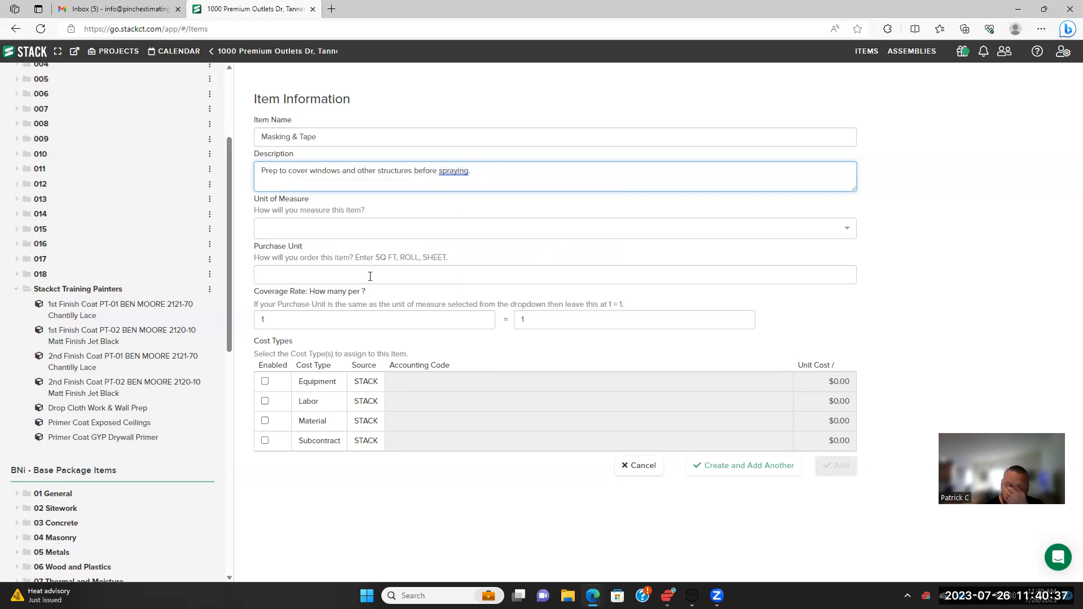
# Set the masking item's unit of measure to each and its purchase unit to "Window"
pyautogui.click(355, 236)
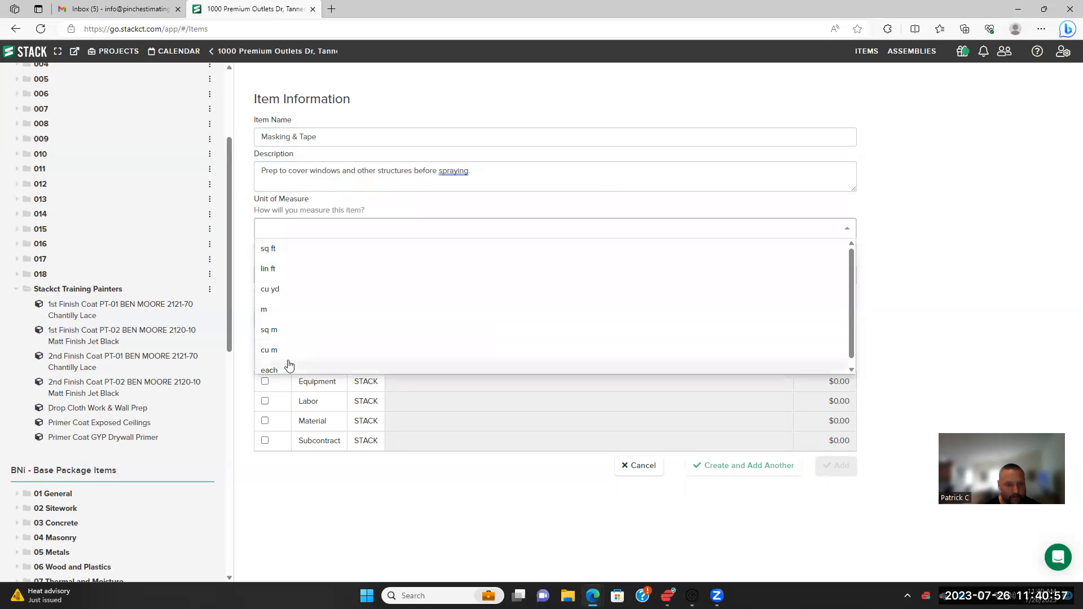
pyautogui.click(286, 370)
pyautogui.click(370, 278)
pyautogui.write('Wi')
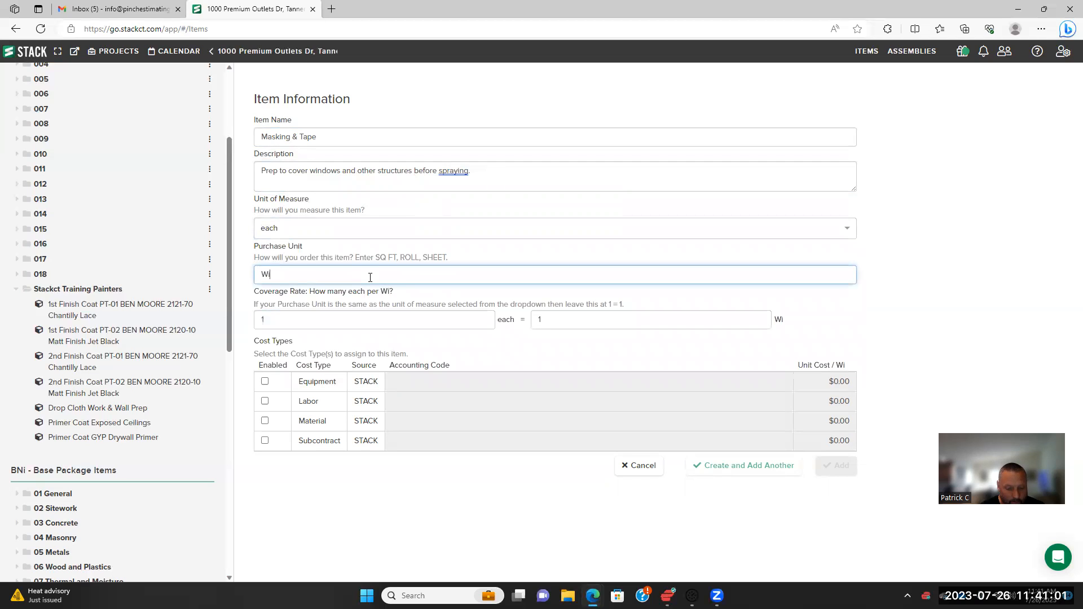
pyautogui.write('ndow')
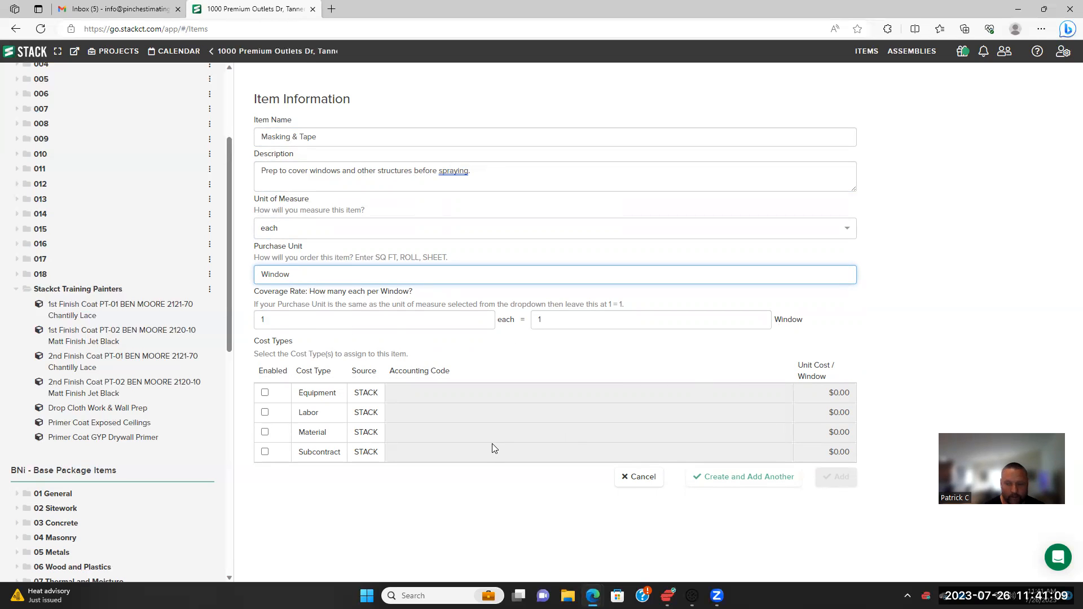
# Enable the Material and Labor cost types at $5.00 per window each and add the masking item to the library
pyautogui.click(264, 432)
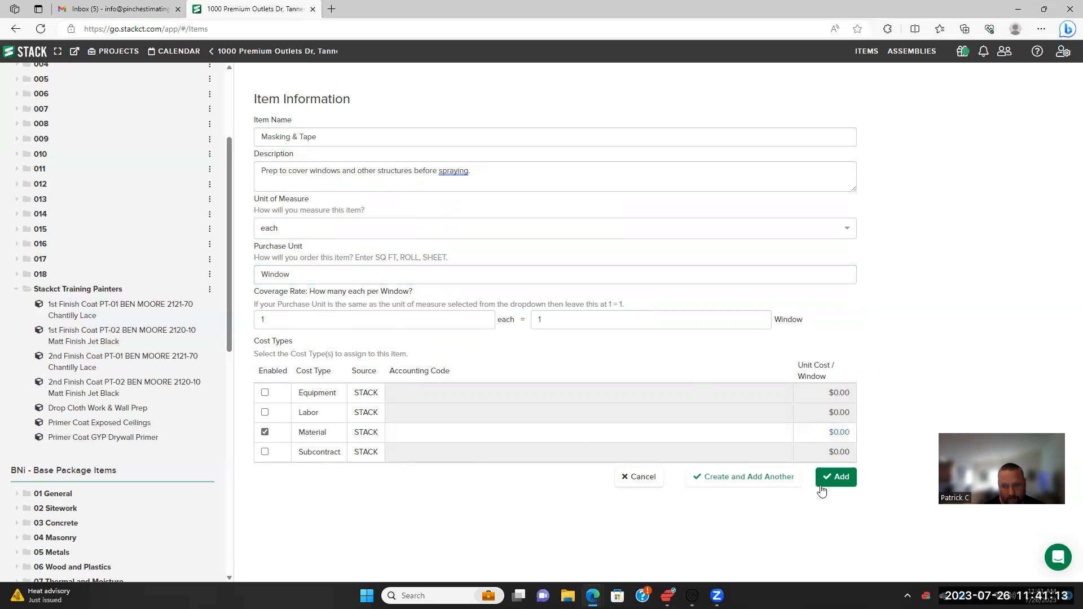
pyautogui.click(840, 433)
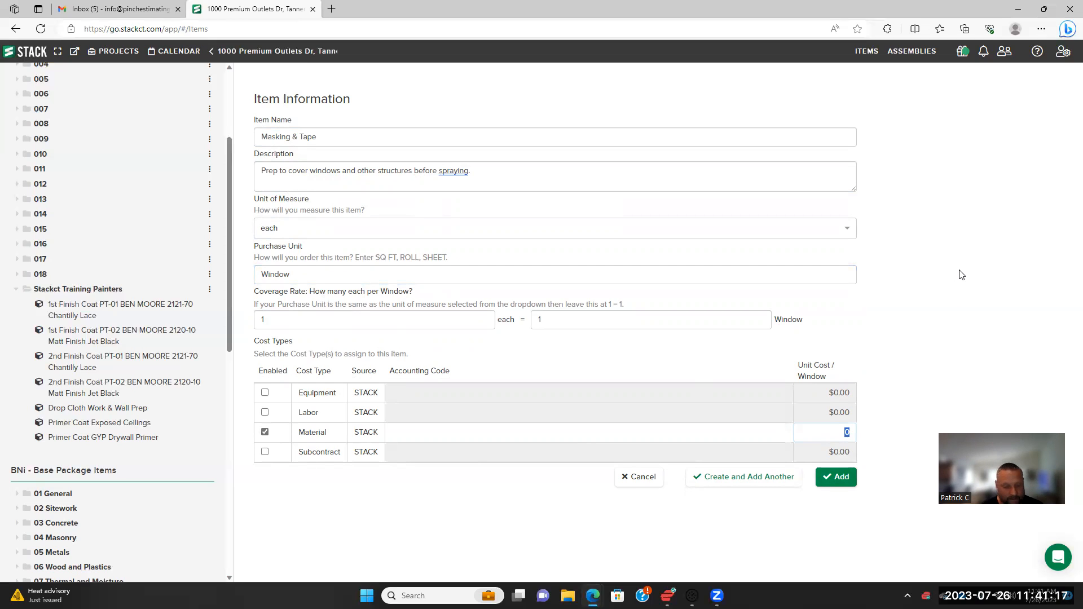
pyautogui.write('5')
pyautogui.press('Return')
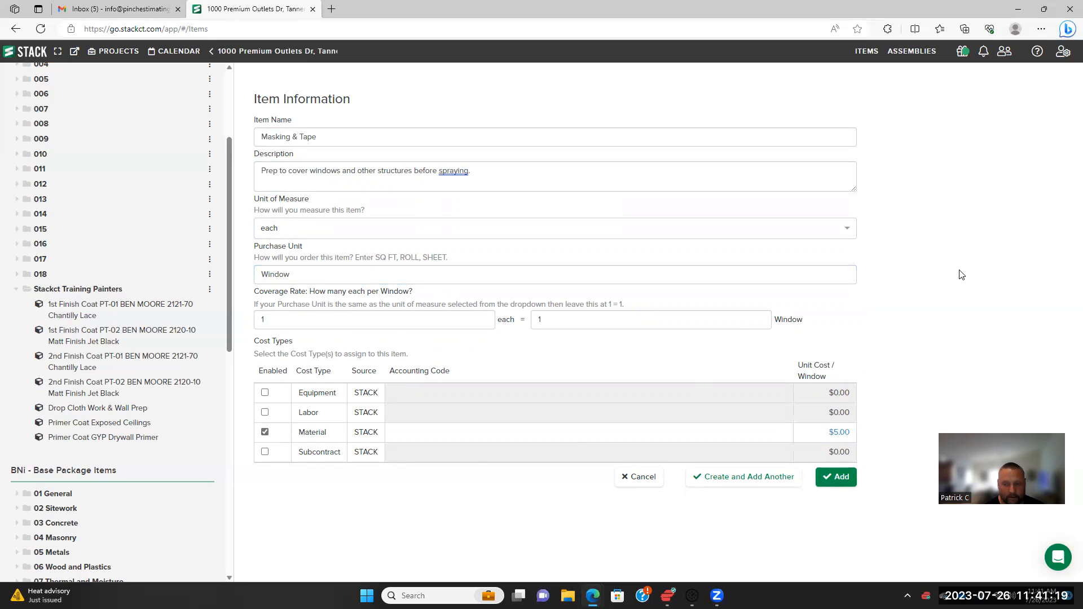
pyautogui.click(265, 413)
pyautogui.click(844, 415)
pyautogui.write('5')
pyautogui.click(975, 359)
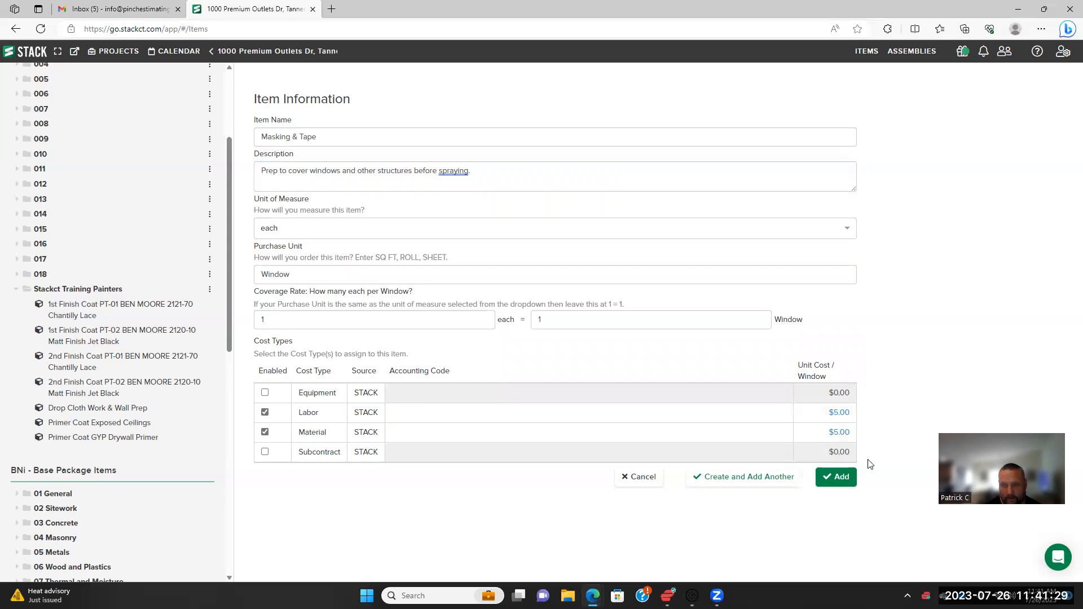
pyautogui.click(841, 478)
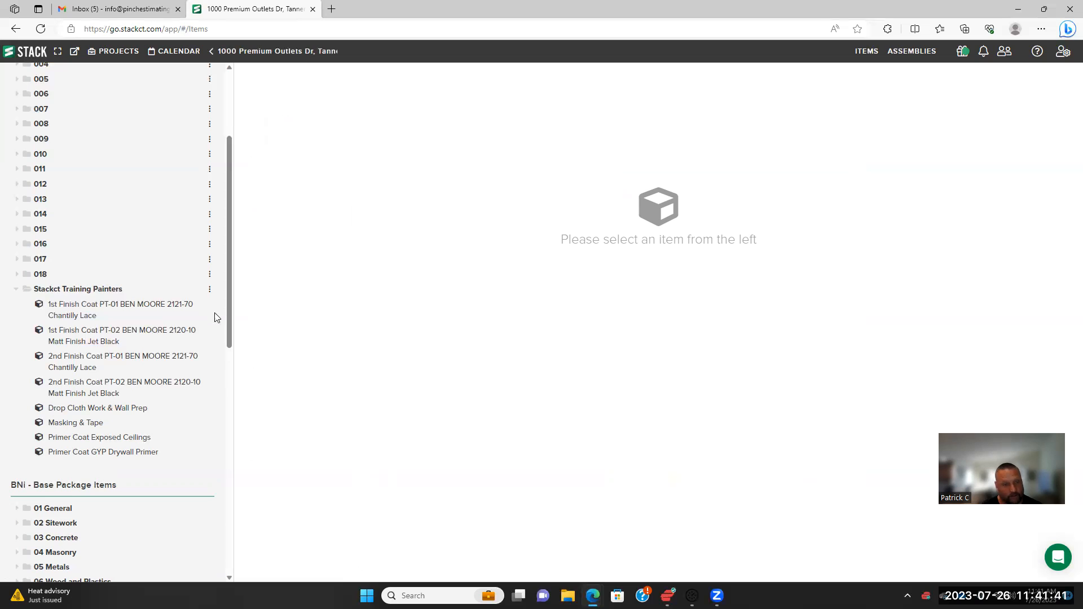
# Create a new item named "1st Coat Door Primer Precatilized Epoxy" in the Stackct Training Painters folder
pyautogui.click(210, 290)
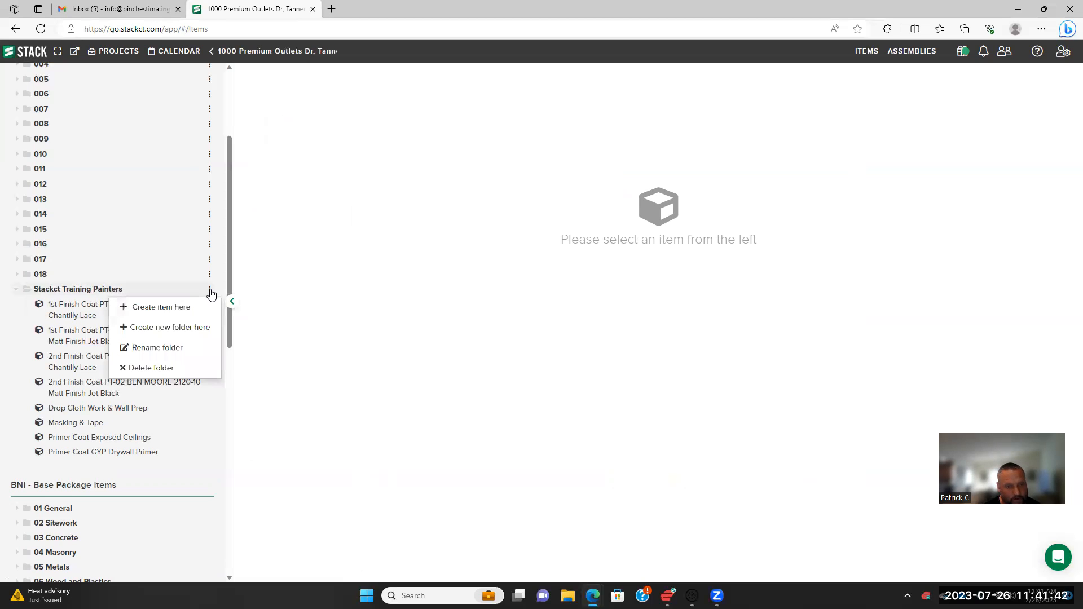
pyautogui.click(177, 309)
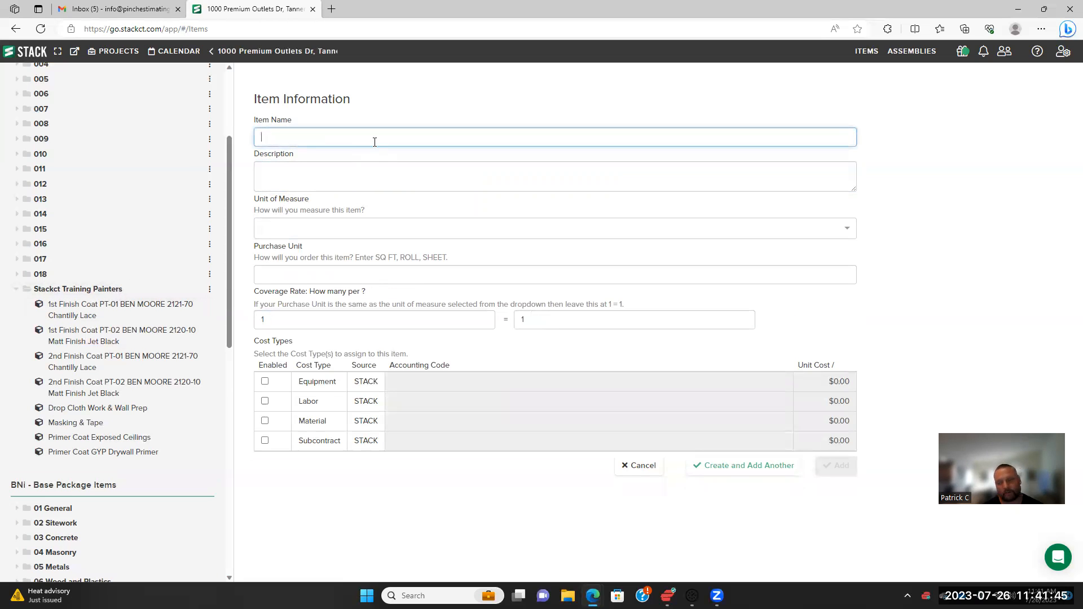
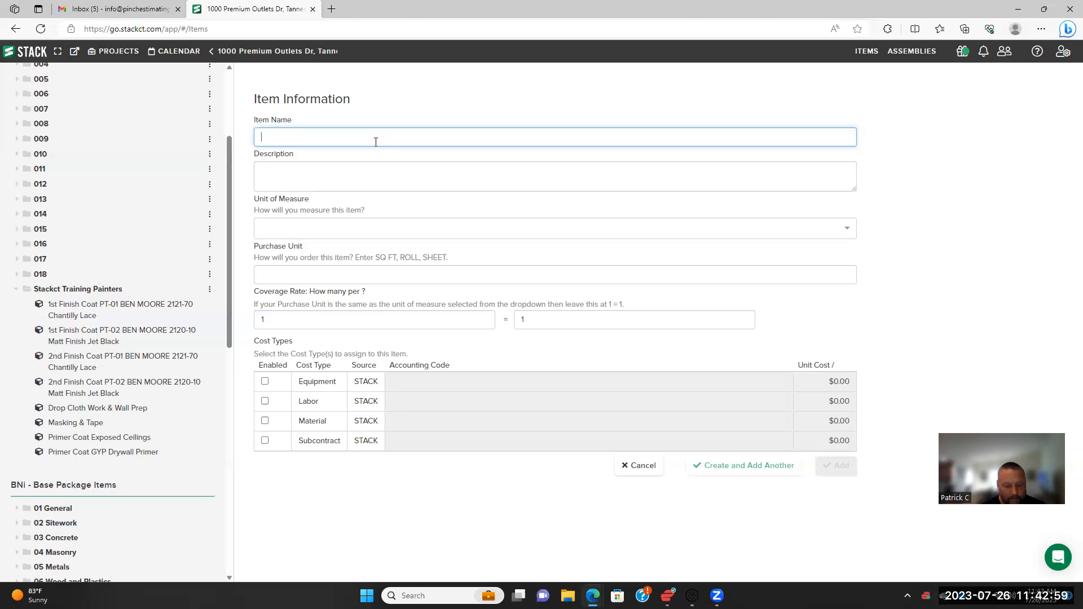
pyautogui.write('1st C')
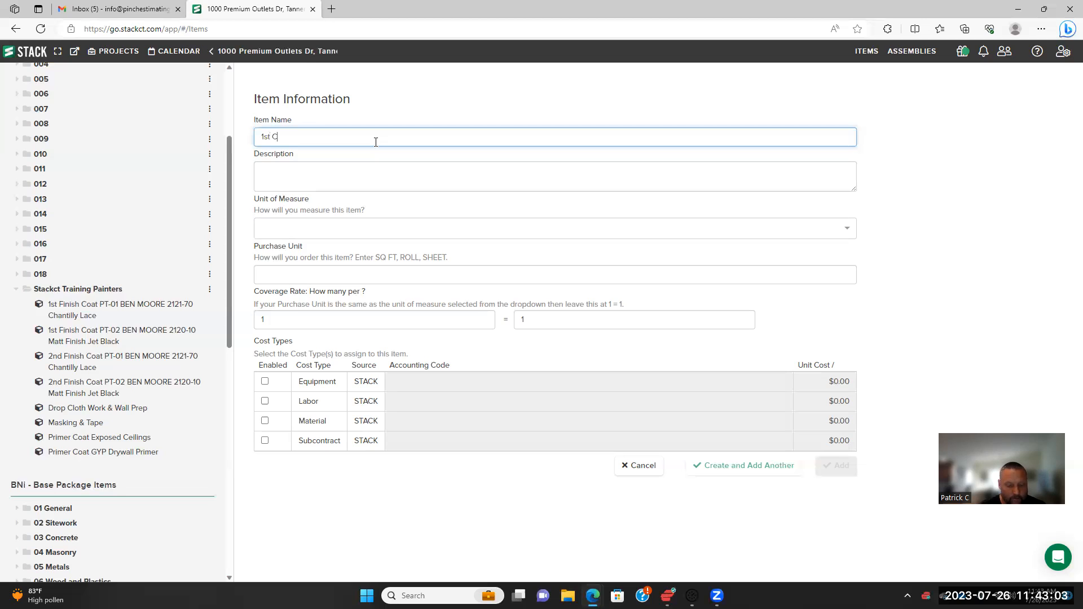
pyautogui.write('oat Door Primer')
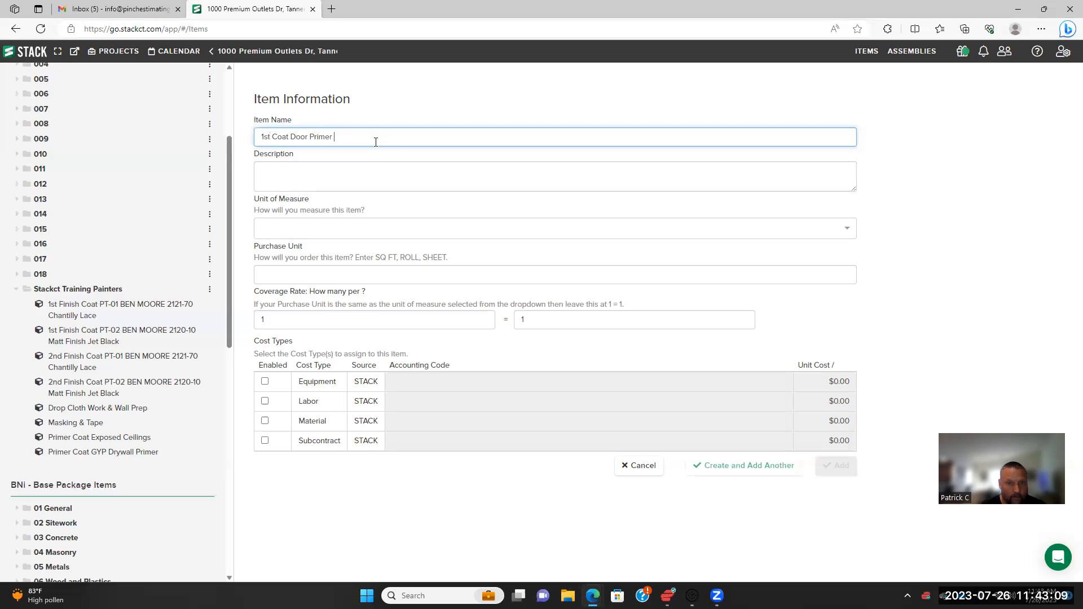
pyautogui.write(' Precatilized Epoxy')
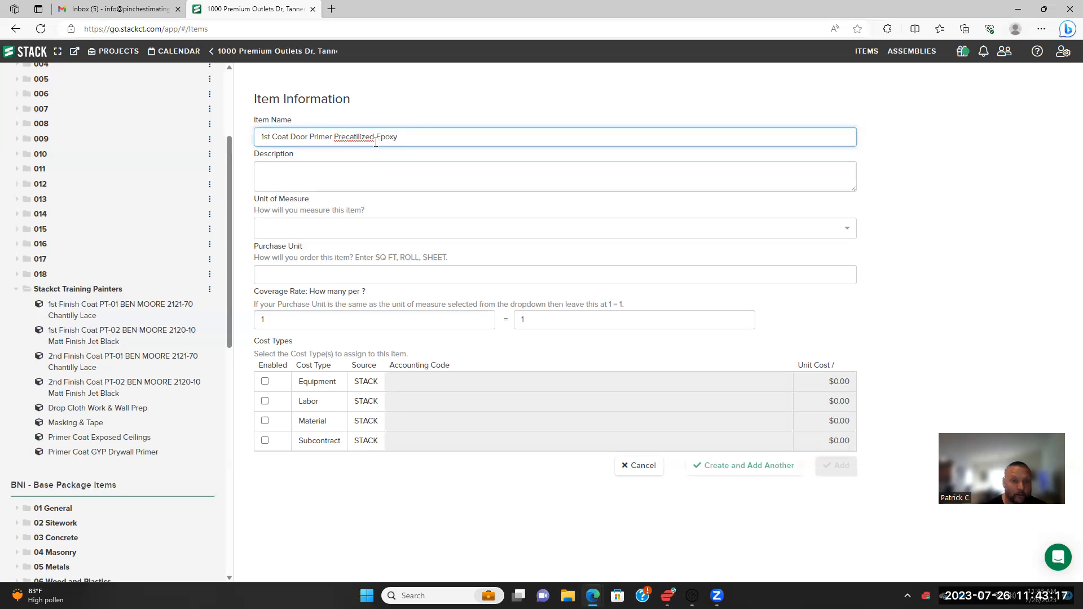
pyautogui.click(352, 137)
pyautogui.press('BackSpace')
pyautogui.write('C')
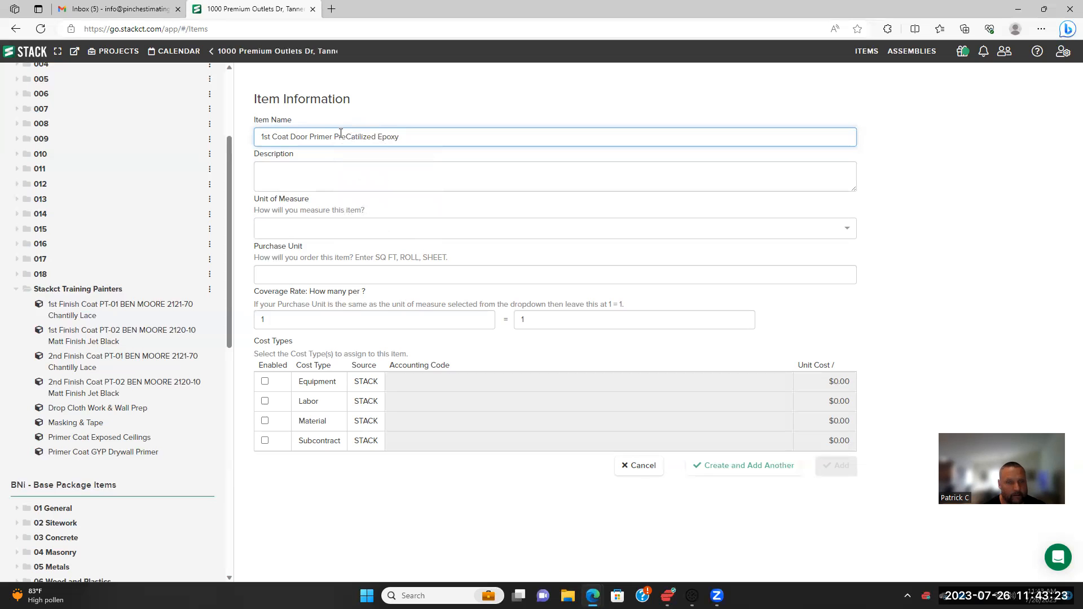
# Return to the project plans and examine the door and frame paint notes in the door types drawings on sheet A-601
pyautogui.click(272, 52)
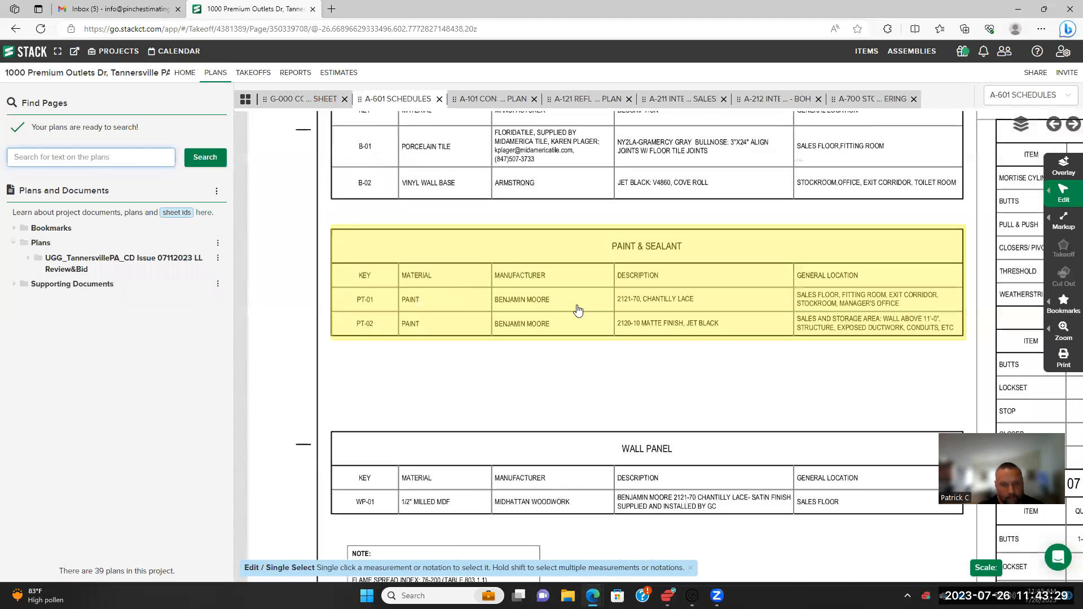
pyautogui.scroll(-1, 580, 311)
pyautogui.scroll(1, 610, 343)
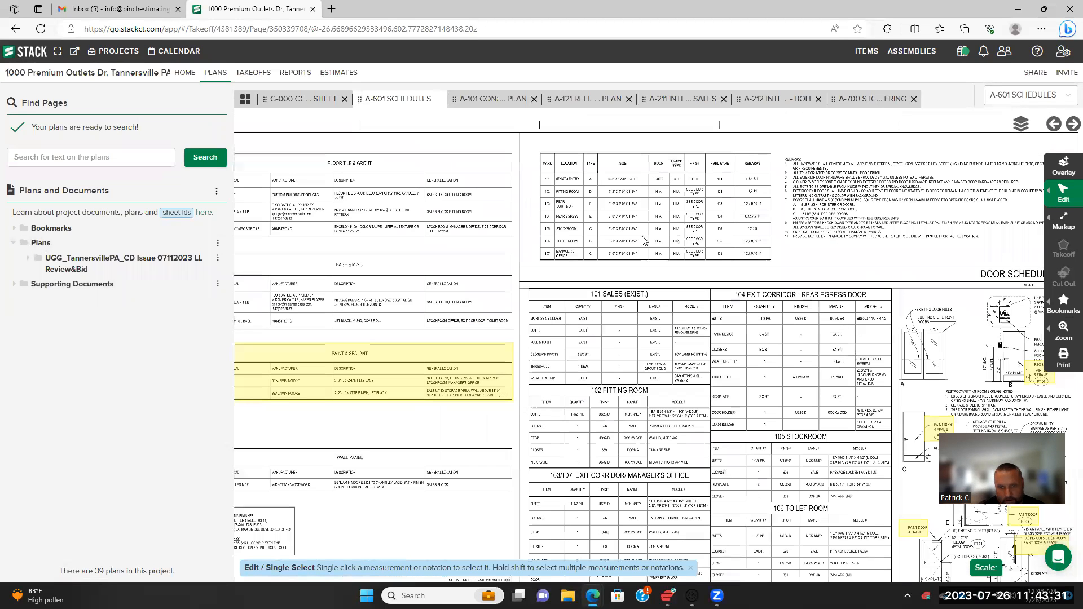
pyautogui.scroll(1, 644, 240)
pyautogui.scroll(1, 584, 276)
pyautogui.scroll(1, 576, 256)
pyautogui.scroll(1, 593, 420)
pyautogui.moveTo(591, 416); pyautogui.dragTo(514, 247)
pyautogui.moveTo(735, 356); pyautogui.dragTo(415, 331)
pyautogui.scroll(1, 657, 314)
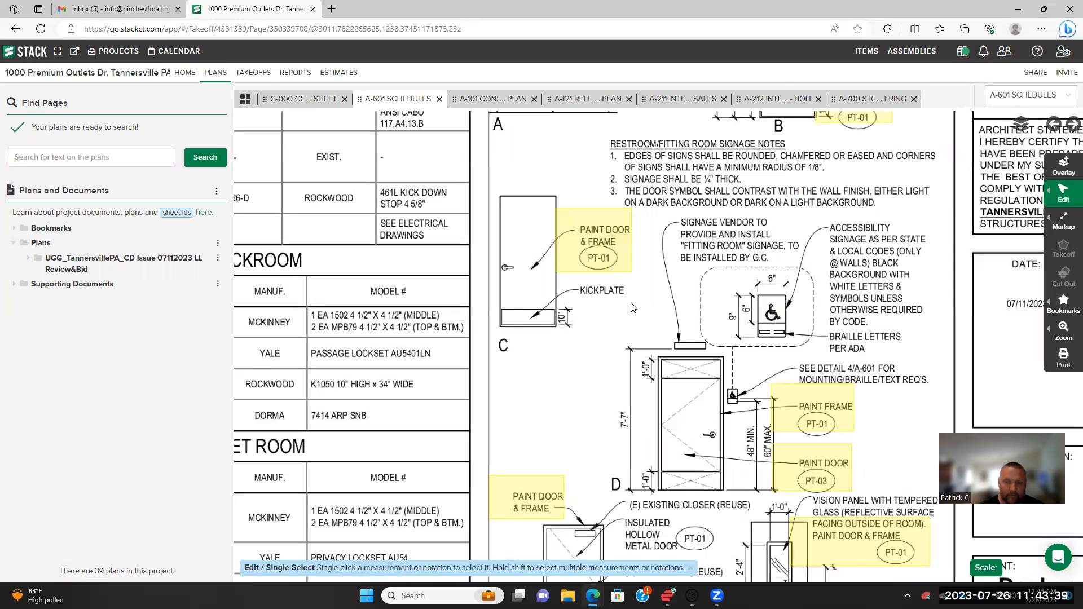
pyautogui.scroll(-1, 634, 305)
pyautogui.scroll(-1, 565, 361)
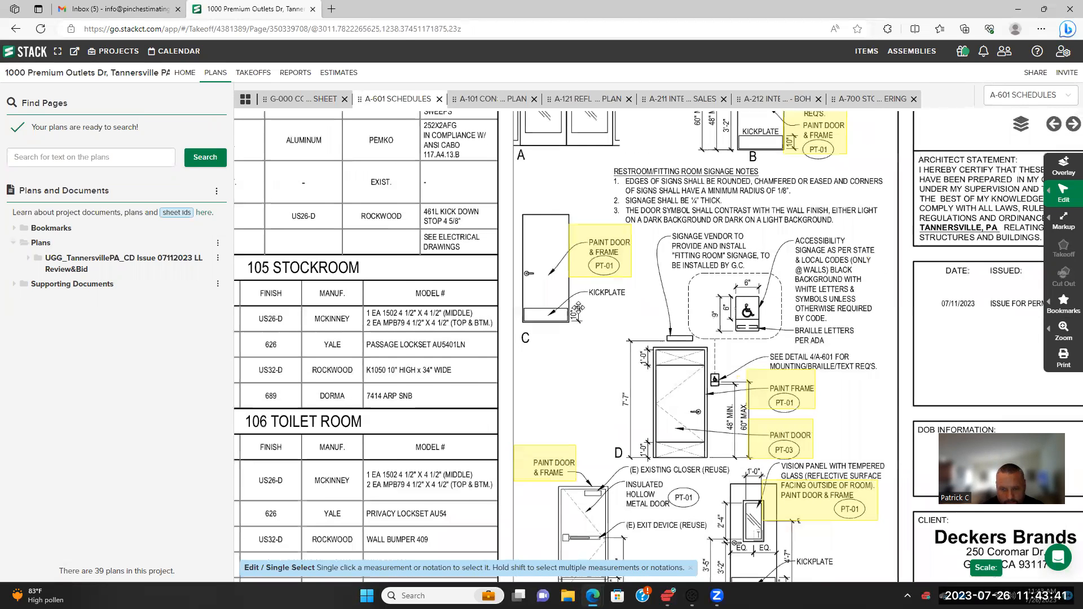
pyautogui.scroll(-1, 578, 308)
pyautogui.moveTo(578, 308); pyautogui.dragTo(684, 327)
pyautogui.scroll(-1, 496, 327)
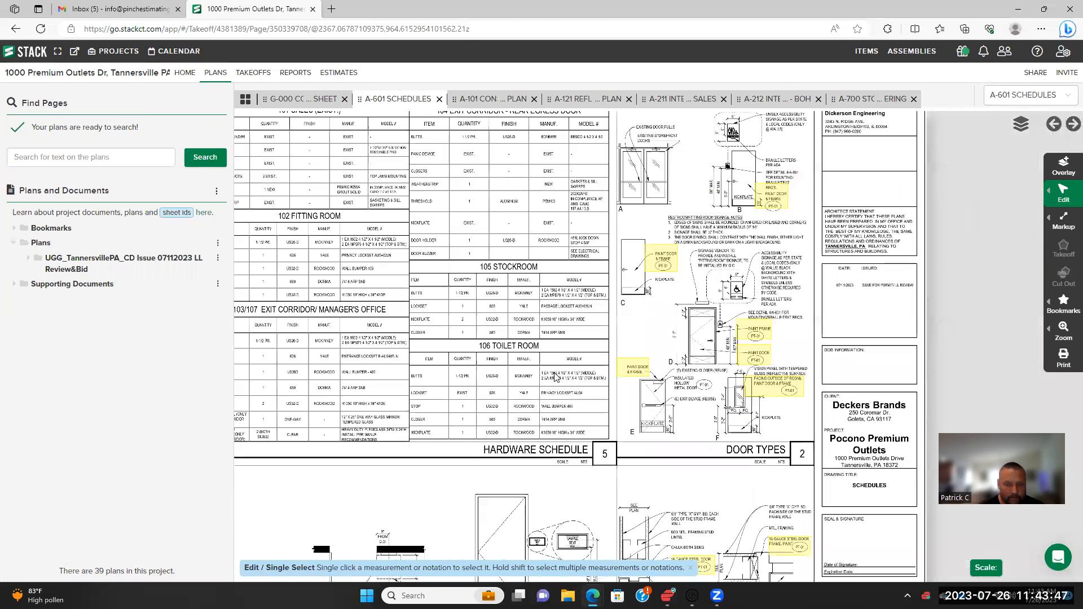
# Examine the steel door frame paint notes in the head and jamb door details on sheet A-601
pyautogui.scroll(1, 647, 440)
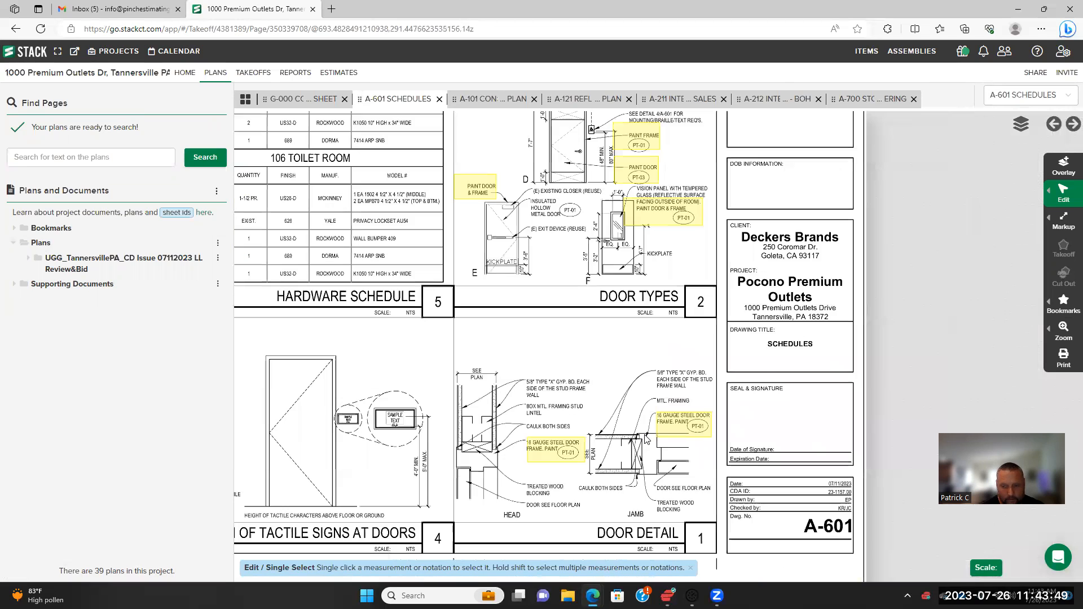
pyautogui.scroll(1, 647, 440)
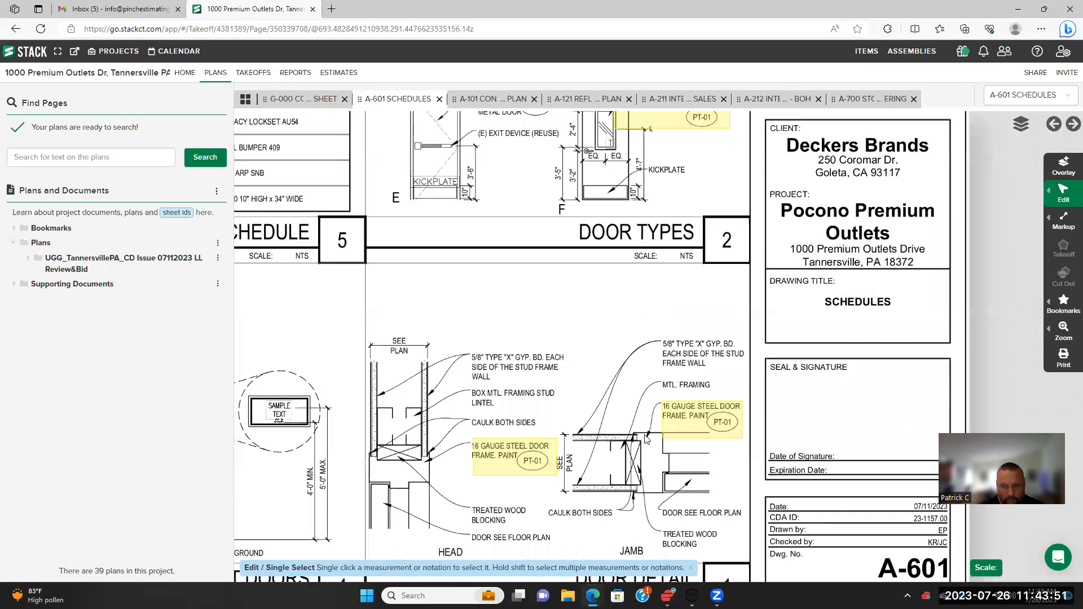
pyautogui.scroll(-3, 646, 440)
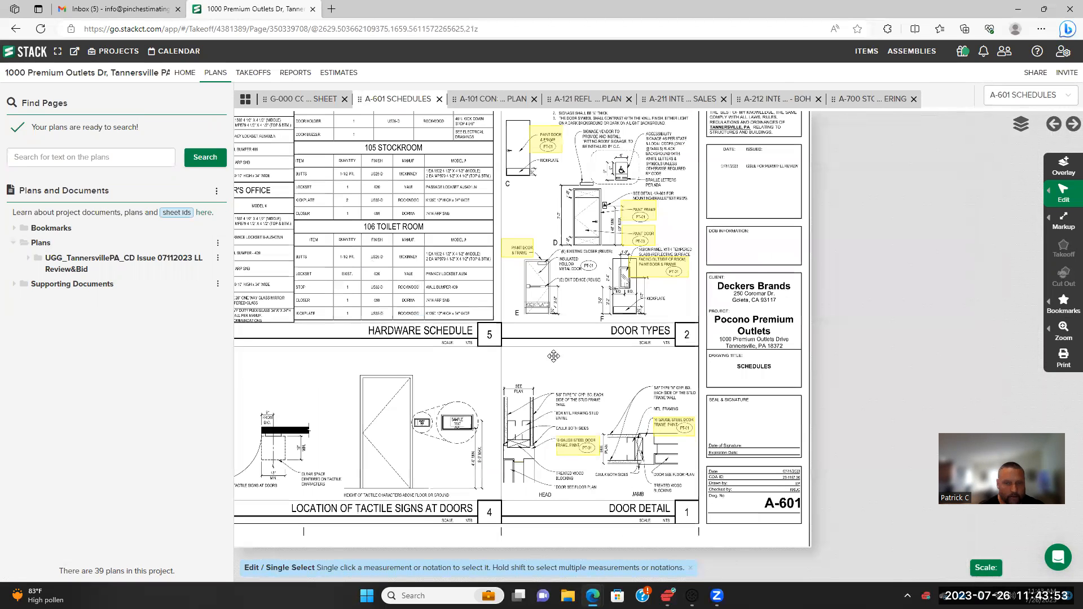
pyautogui.scroll(-1, 361, 186)
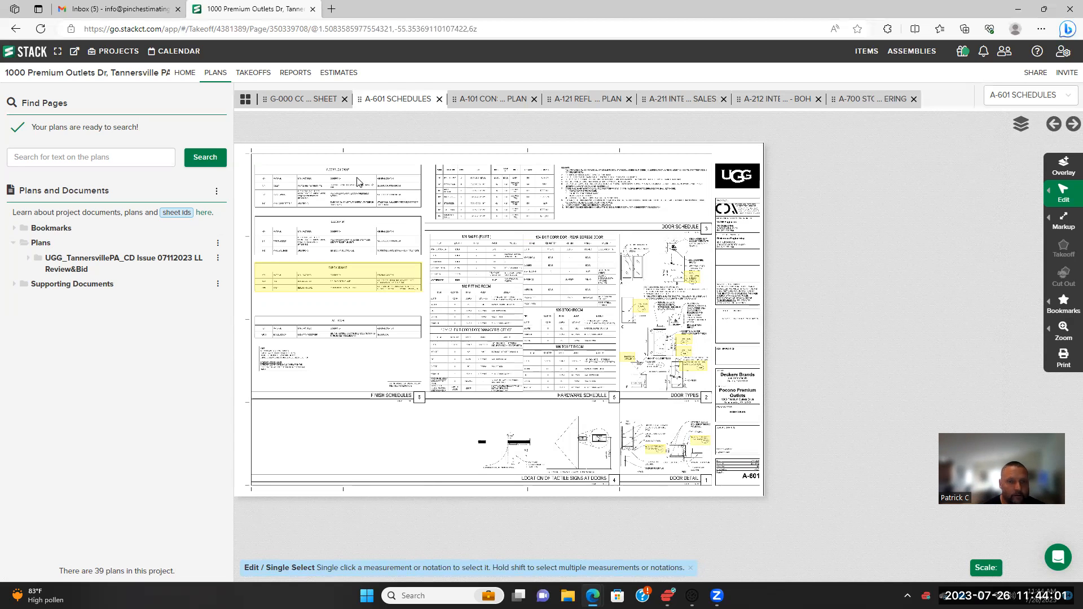
# Open the G-000 cover sheet and look over its drawing index
pyautogui.click(298, 101)
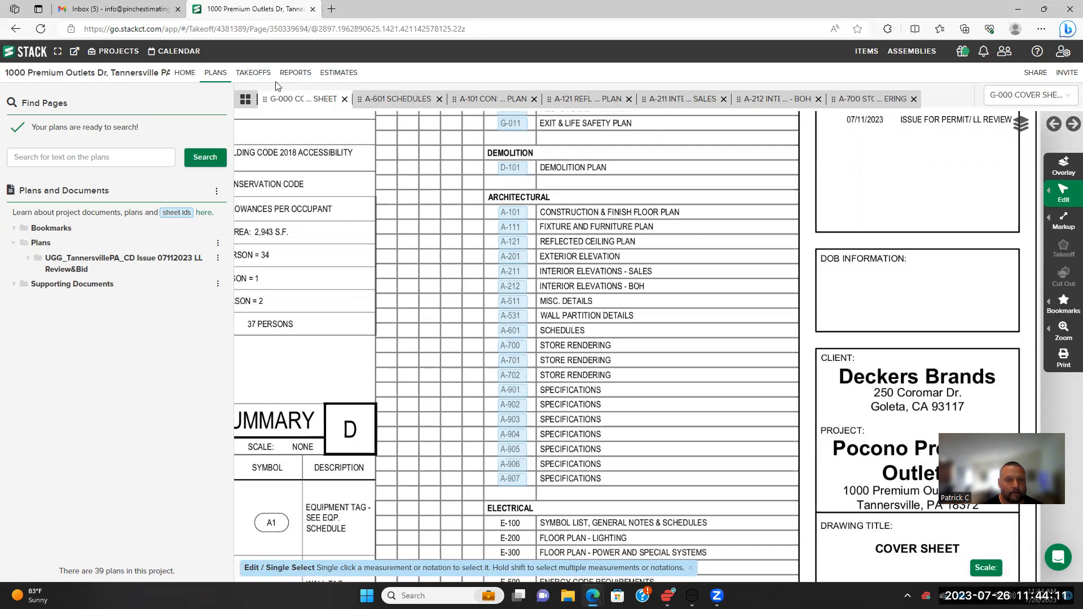
pyautogui.scroll(-5, 380, 215)
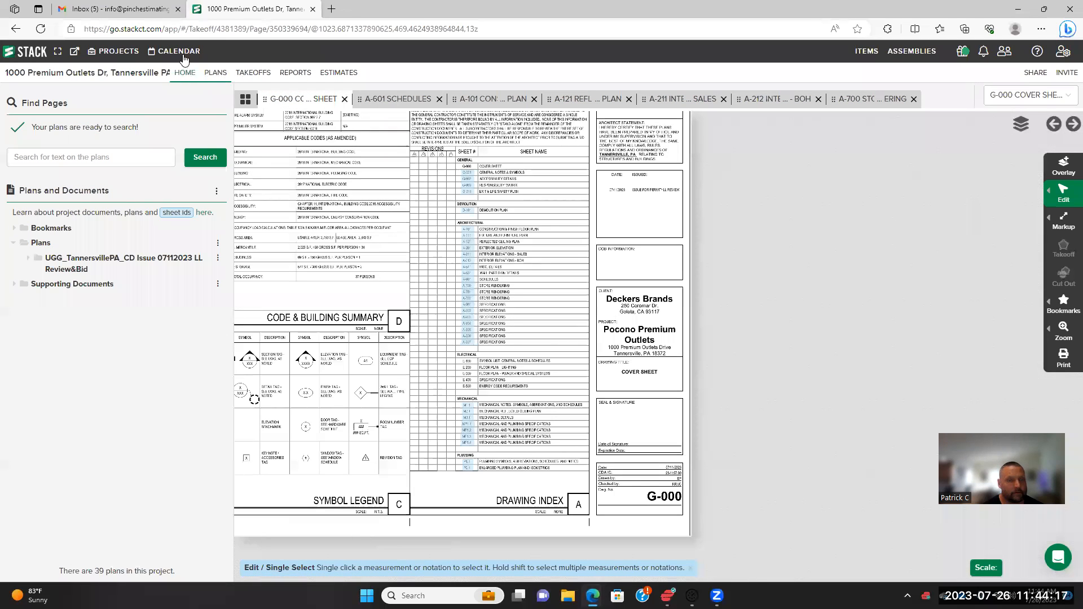
pyautogui.click(216, 73)
# Start a new item in the item library's Stackct Training Painters folder and expand that folder to review its existing items
pyautogui.click(858, 52)
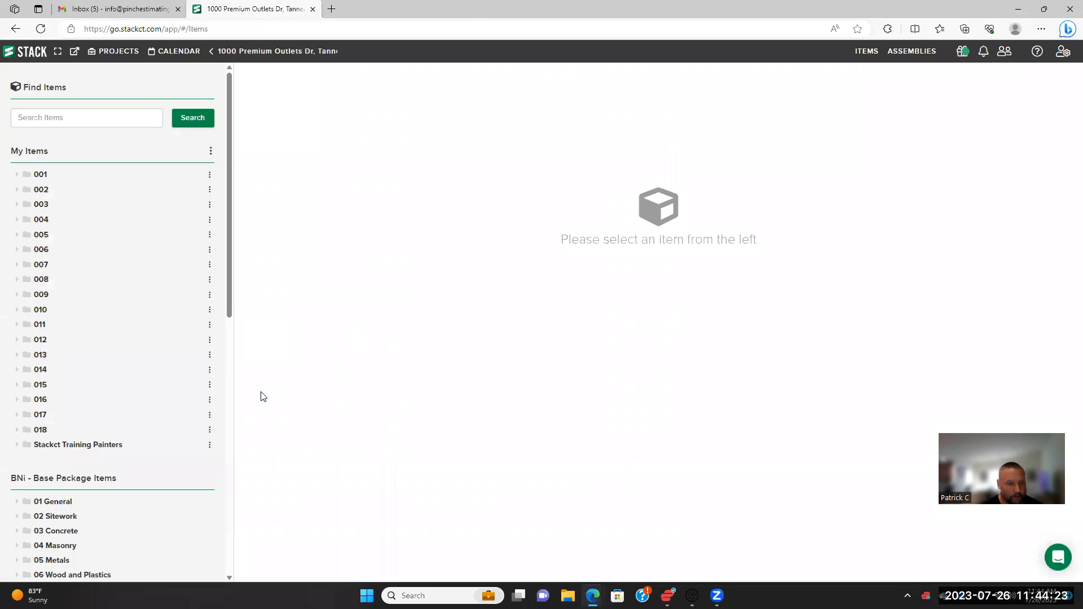
pyautogui.click(209, 444)
pyautogui.click(185, 463)
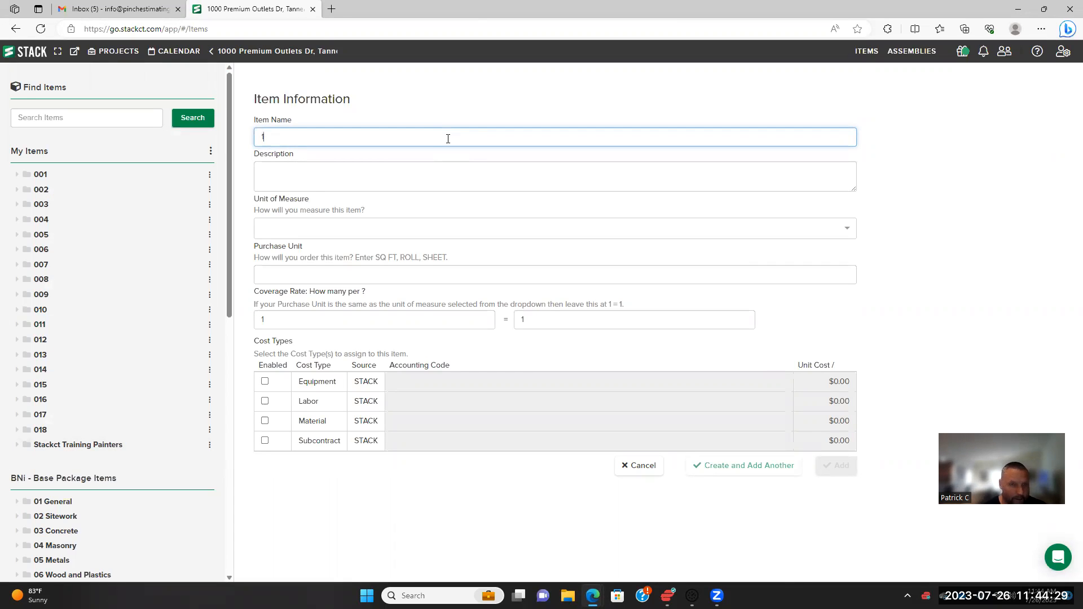
pyautogui.press('BackSpace')
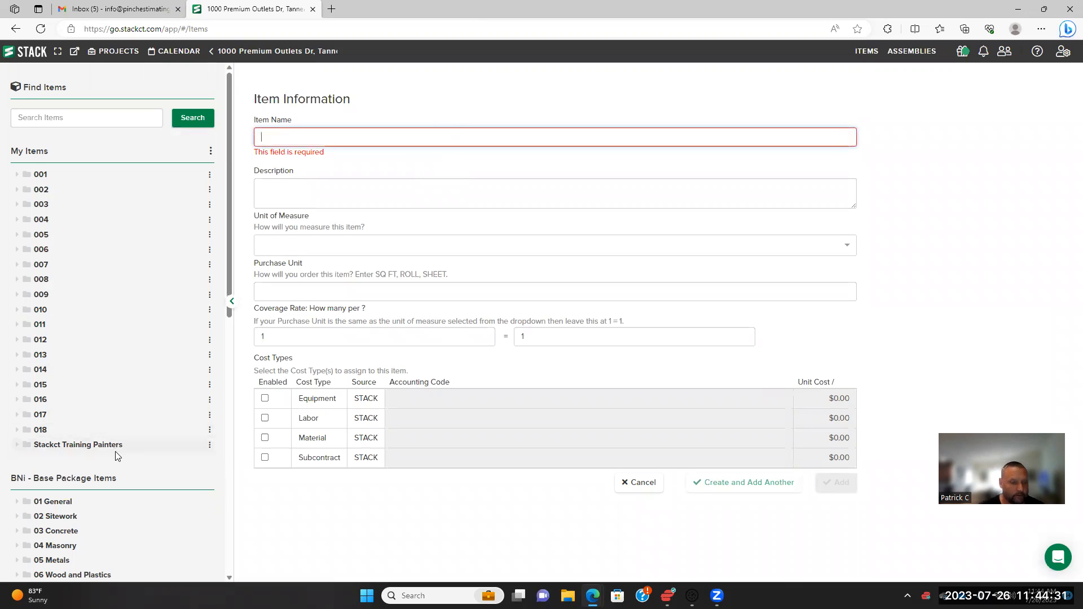
pyautogui.click(210, 447)
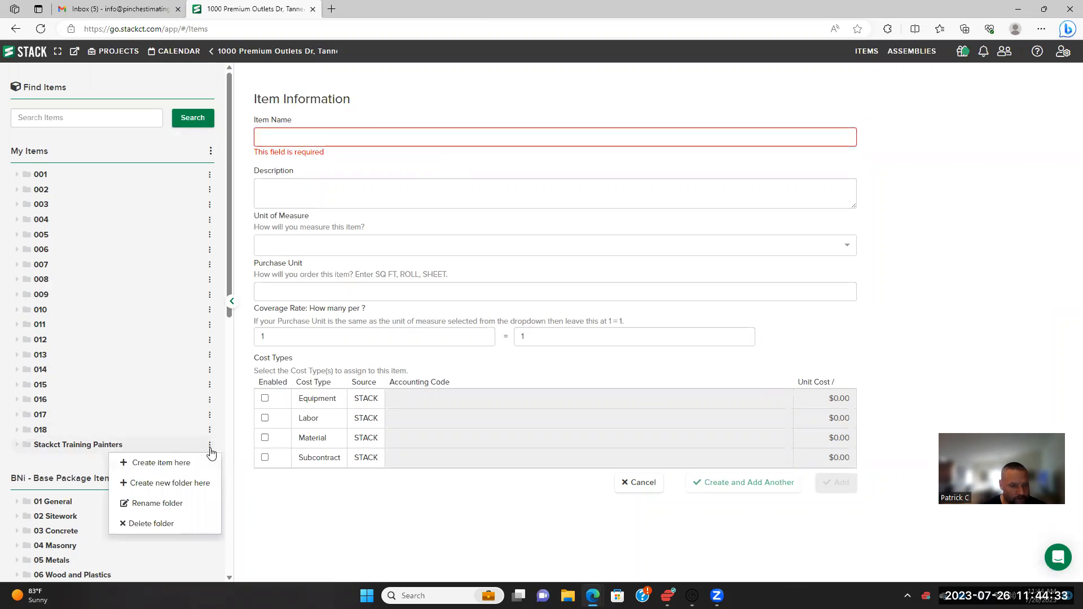
pyautogui.click(17, 448)
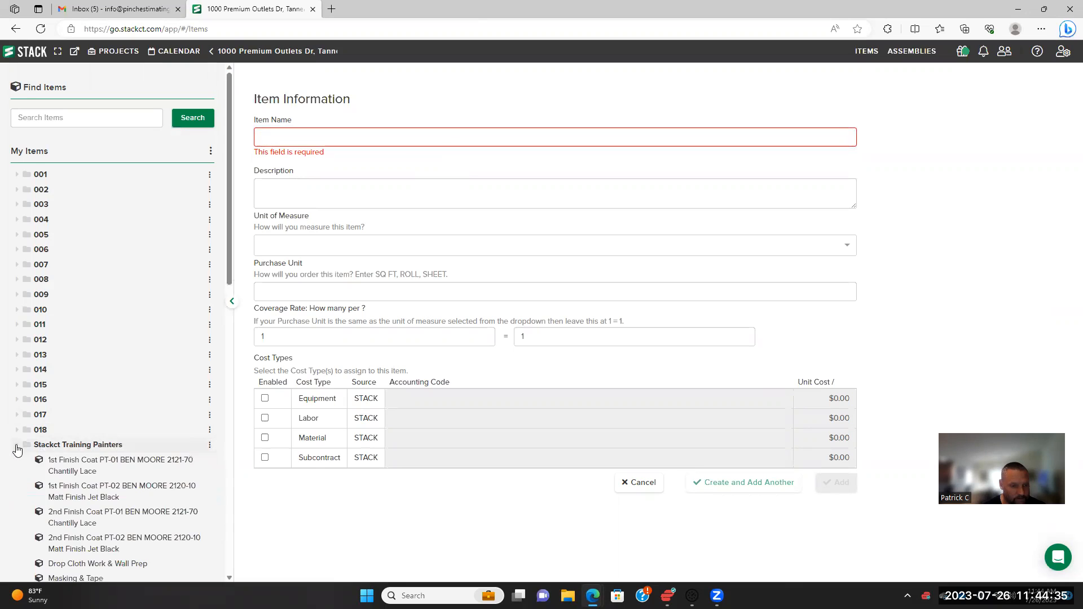
pyautogui.scroll(-5, 121, 452)
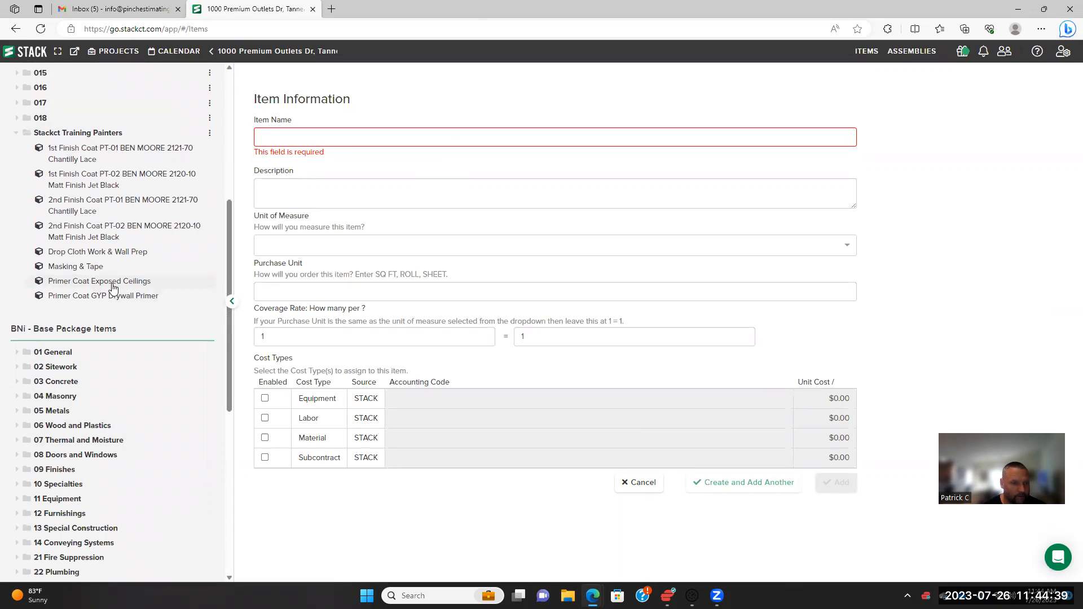
pyautogui.scroll(3, 137, 312)
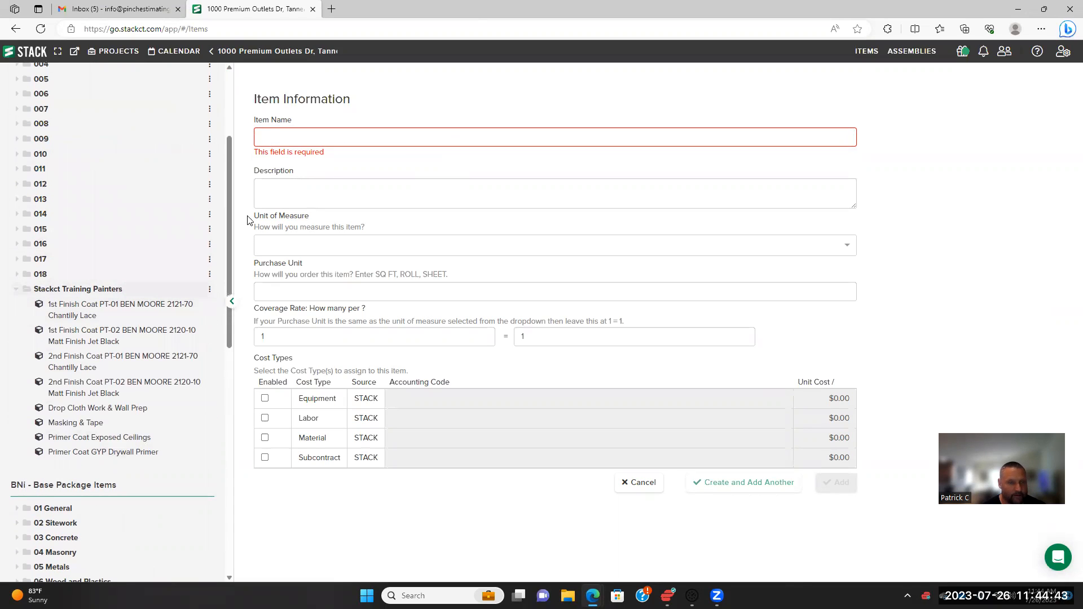
# Name the new item "Primer Coat HM Doors & Frames"
pyautogui.click(320, 139)
pyautogui.write('Pr')
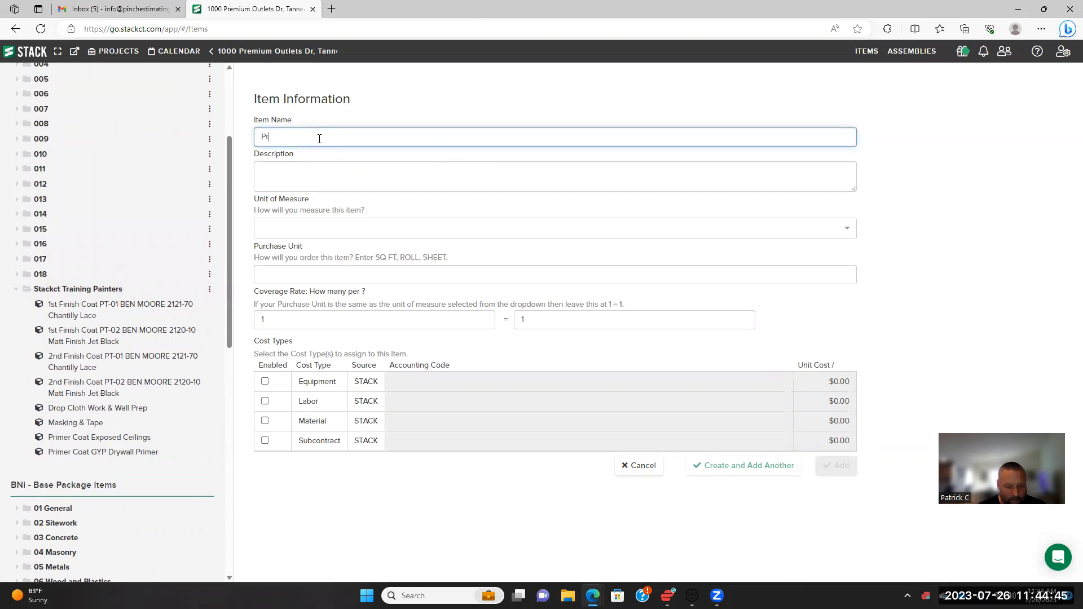
pyautogui.write('imer Coat HM Doors & F')
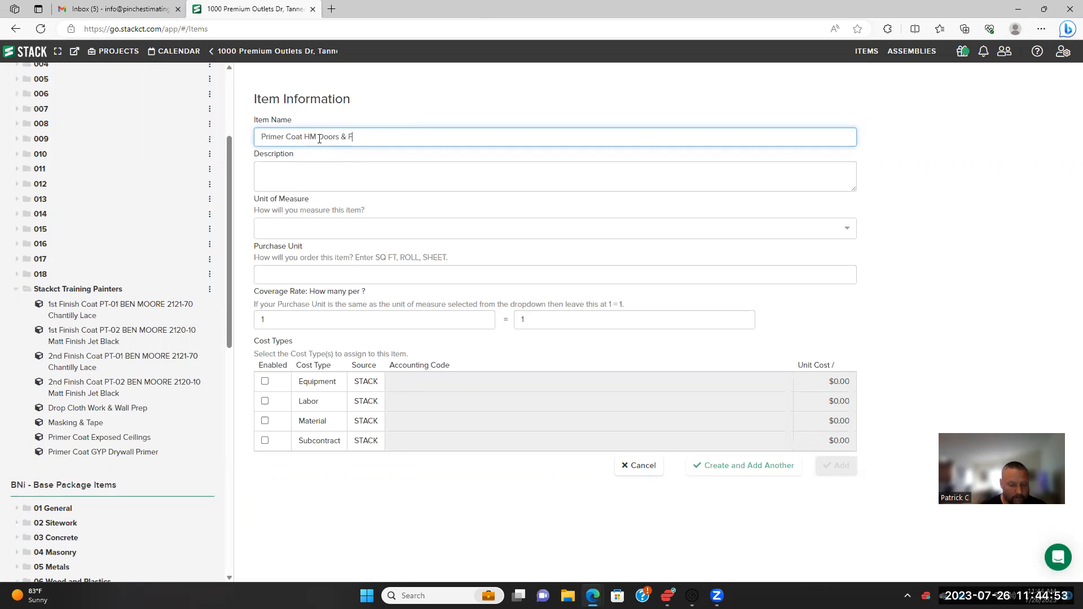
pyautogui.write('rames')
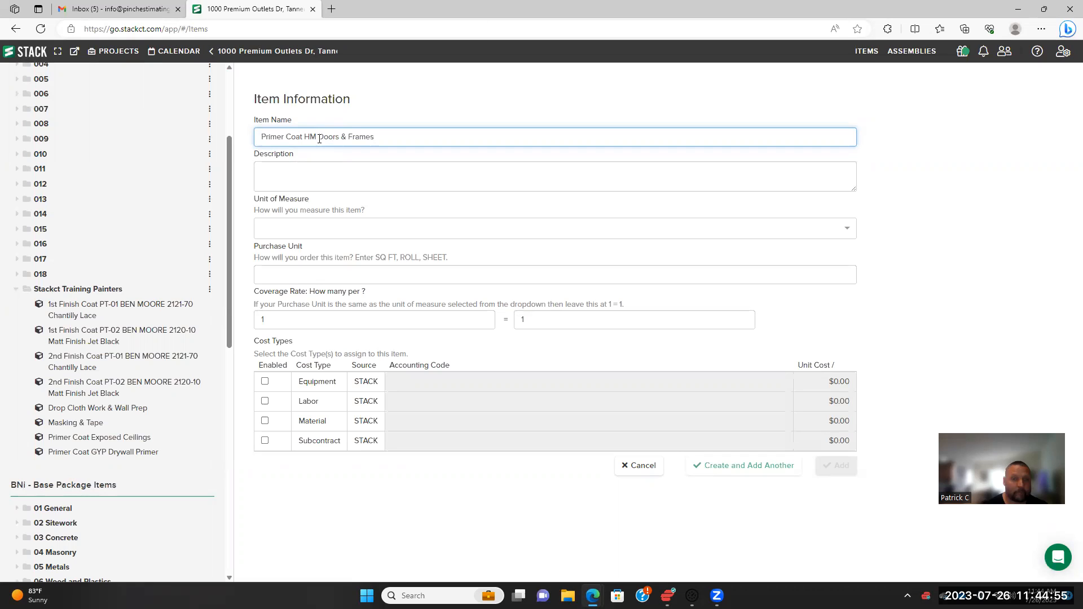
# Describe the door and frame primer item as "Pre-Catalyzed epoxy", applying the suggested correction to the flagged word
pyautogui.click(372, 177)
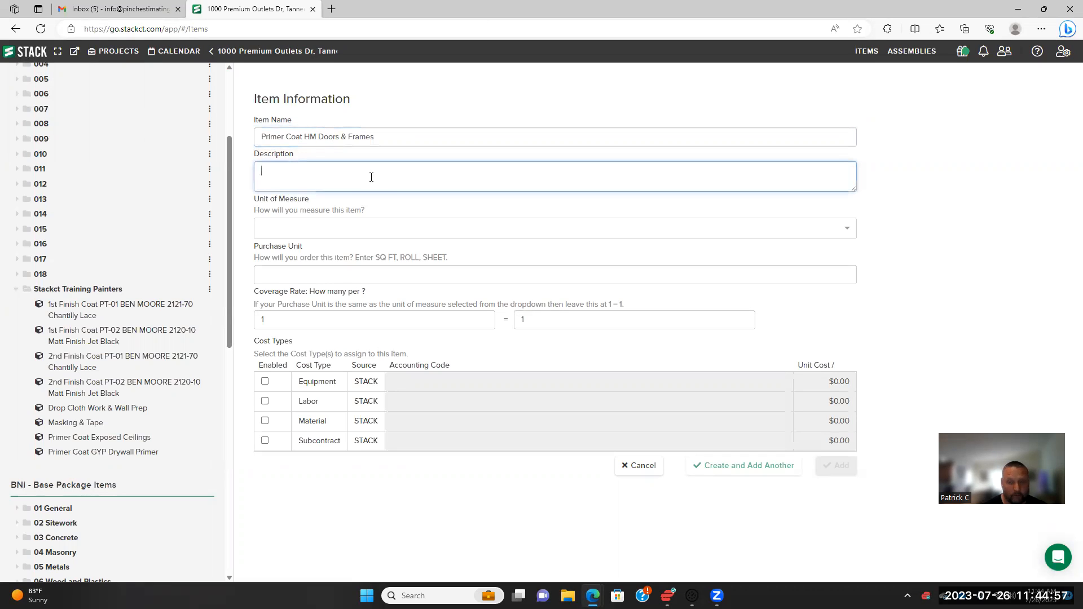
pyautogui.write('Pre-Cat')
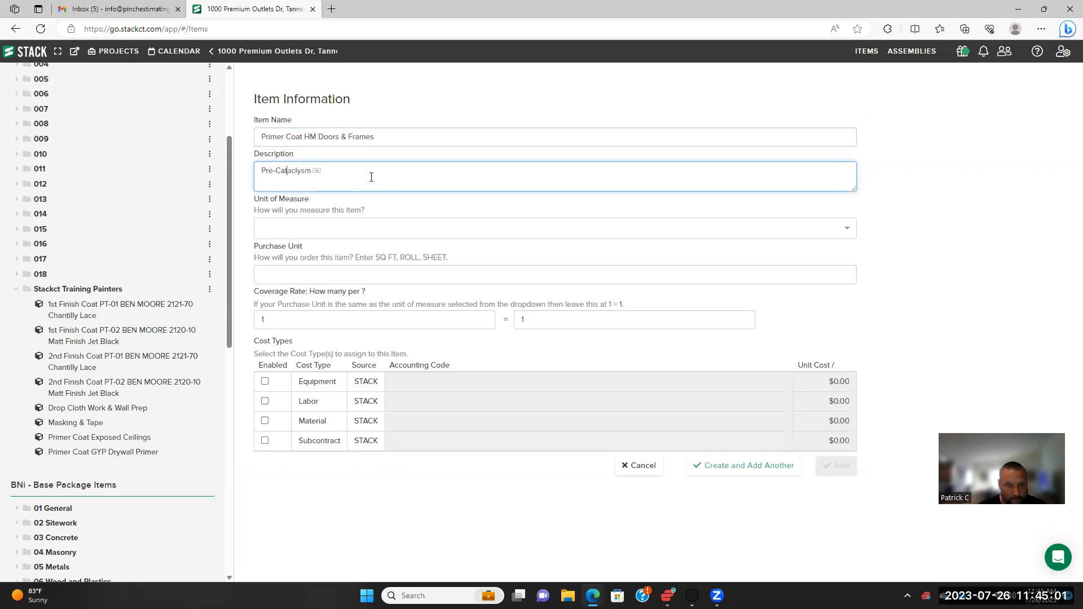
pyautogui.write('ily')
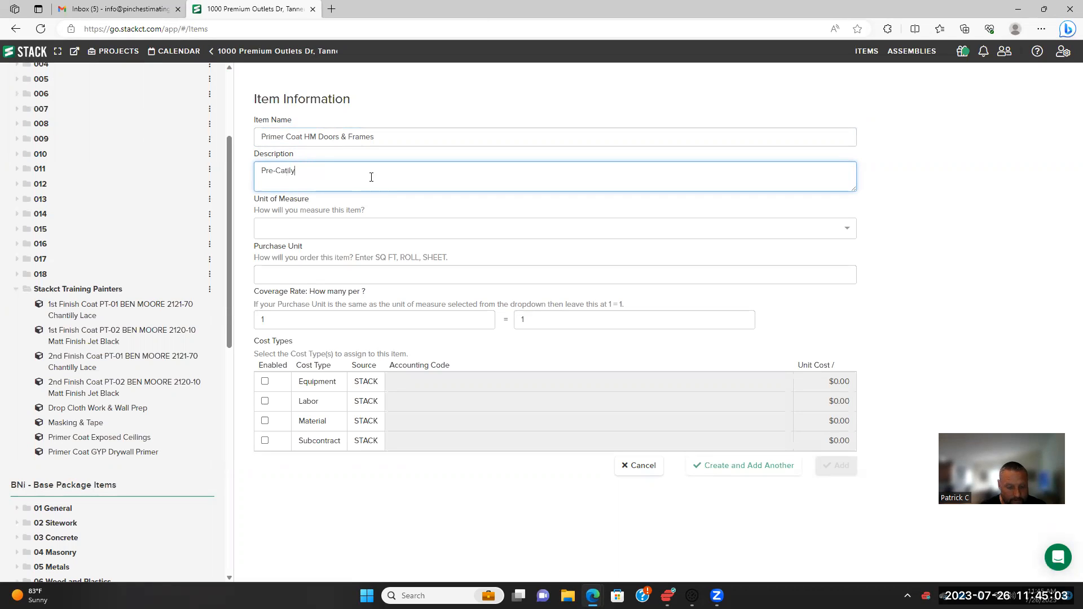
pyautogui.write('zed epoxy')
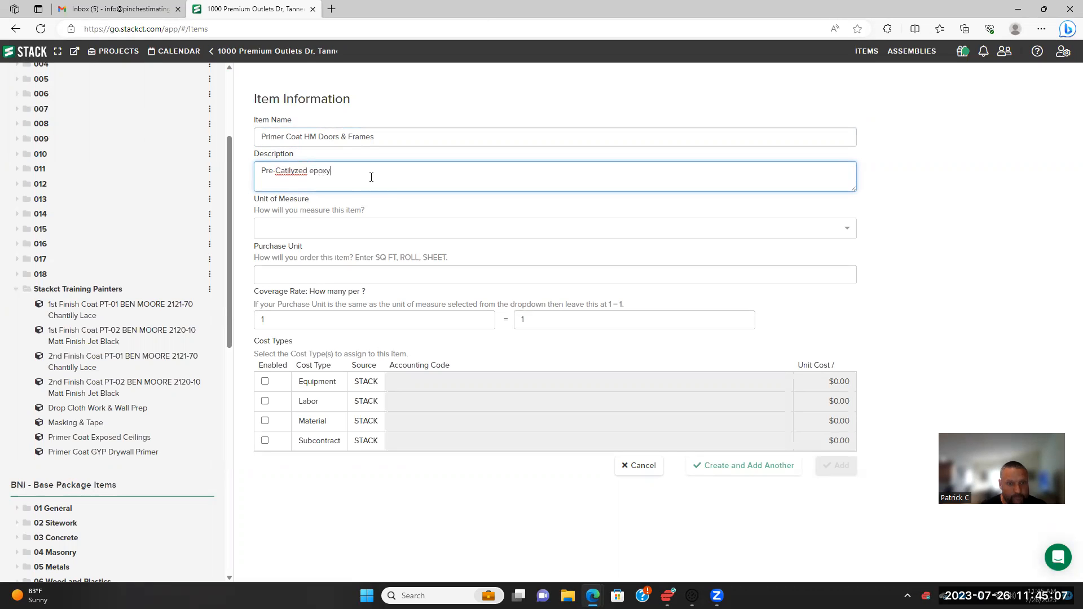
pyautogui.rightClick(281, 173)
pyautogui.click(320, 180)
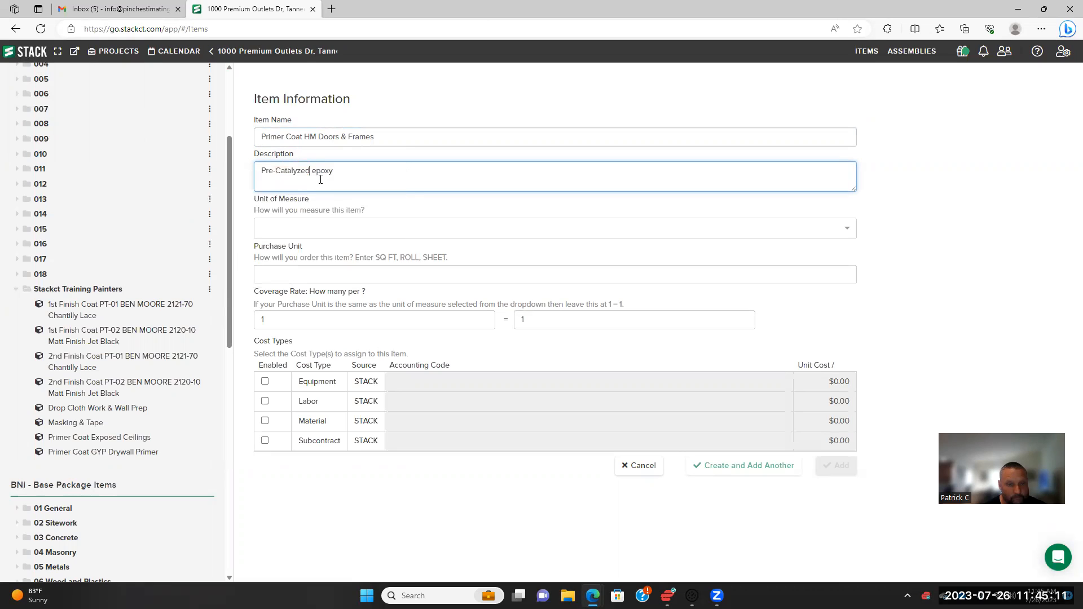
# Set the primer item's unit of measure to sq ft and its purchase unit to "Gallon"
pyautogui.click(355, 231)
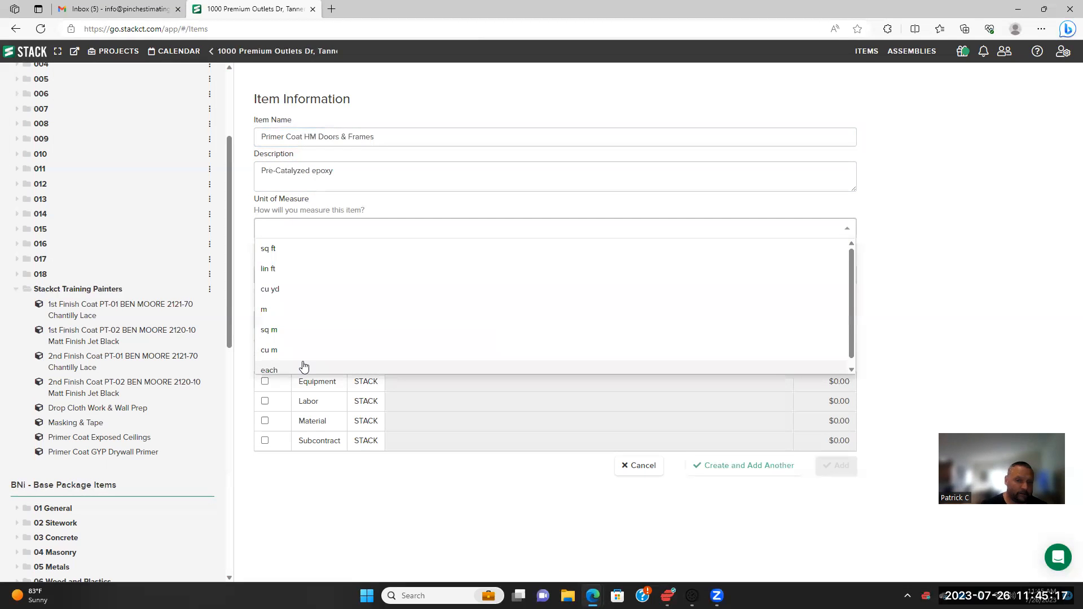
pyautogui.click(302, 253)
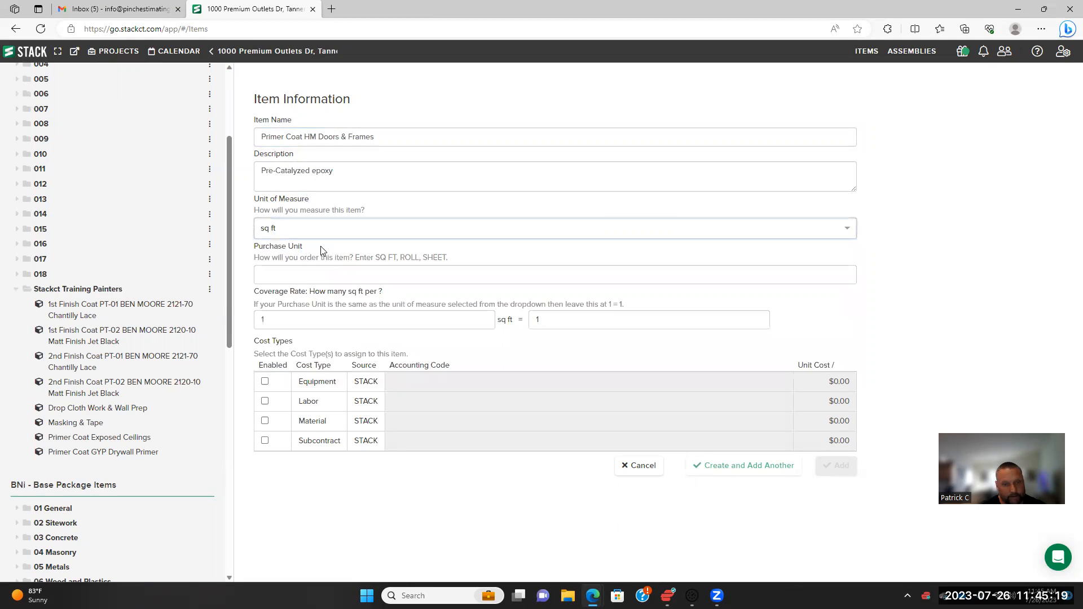
pyautogui.click(370, 276)
pyautogui.write('G')
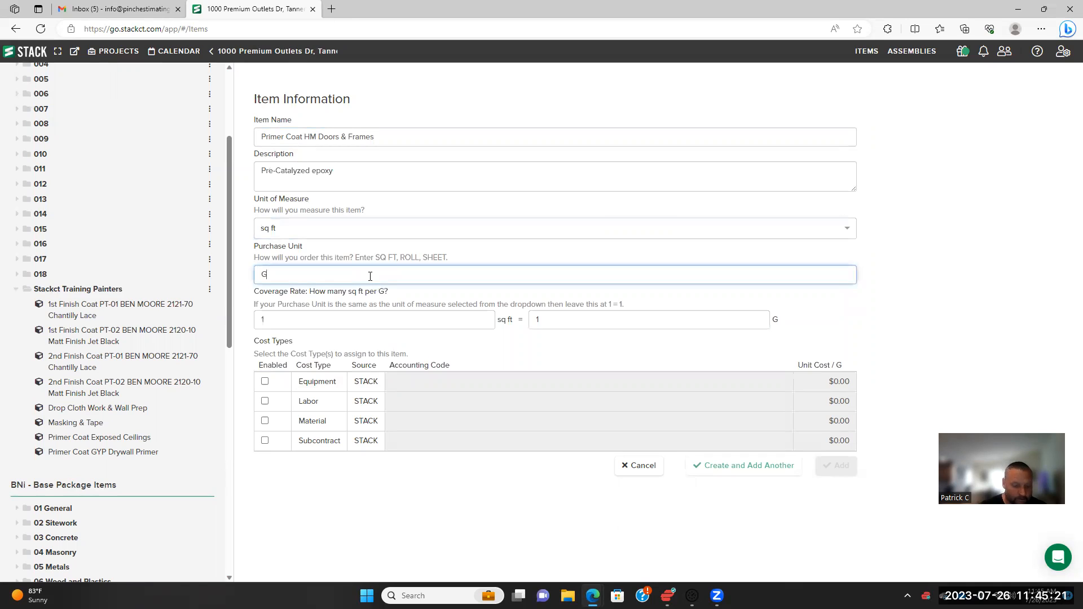
pyautogui.write('allon')
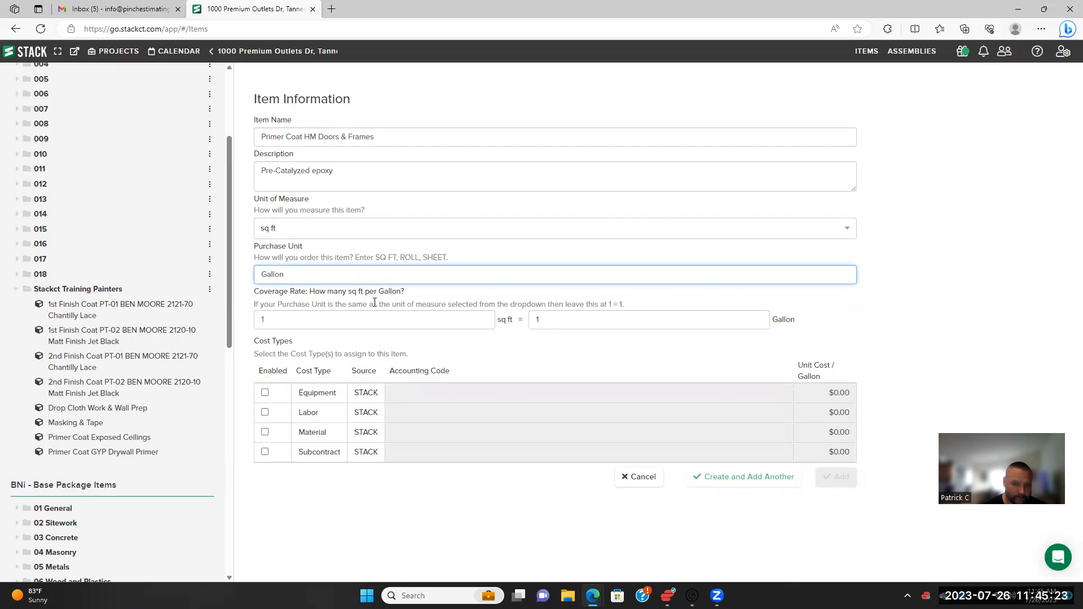
# Set the primer item's coverage rate to 250 sq ft per gallon
pyautogui.click(331, 323)
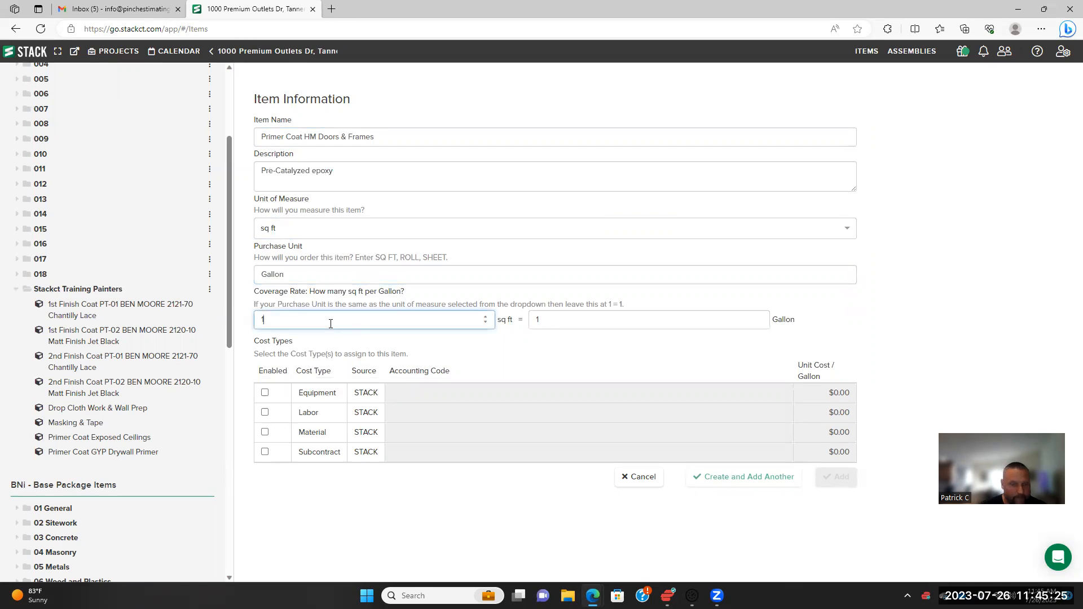
pyautogui.press('BackSpace')
pyautogui.write('250')
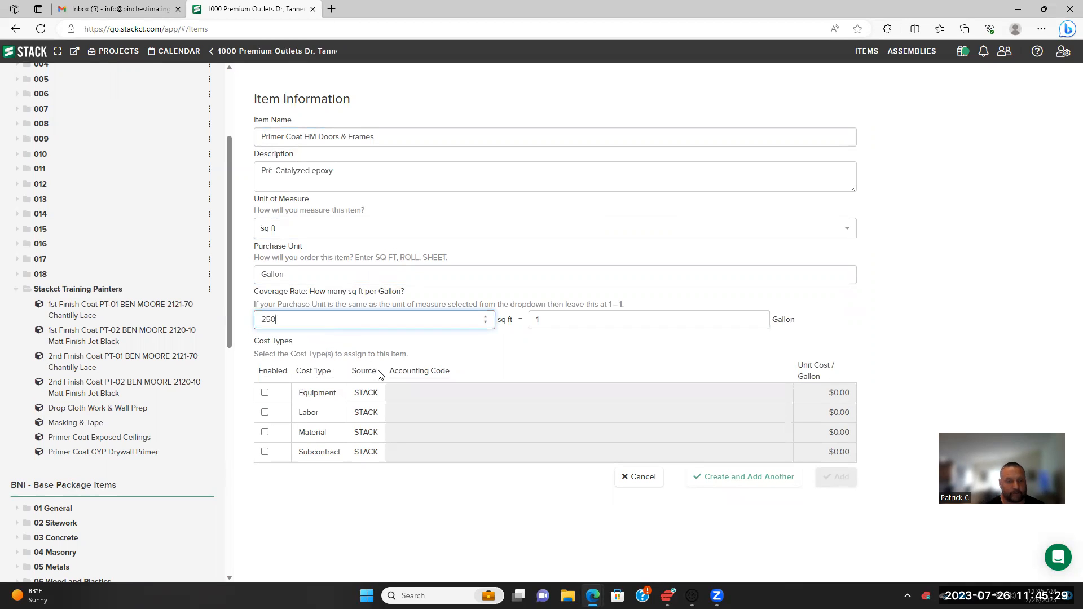
# Enable the Material cost type at $60.00 per gallon and add the door and frame primer item to the library
pyautogui.click(265, 433)
pyautogui.click(844, 433)
pyautogui.write('60')
pyautogui.click(908, 387)
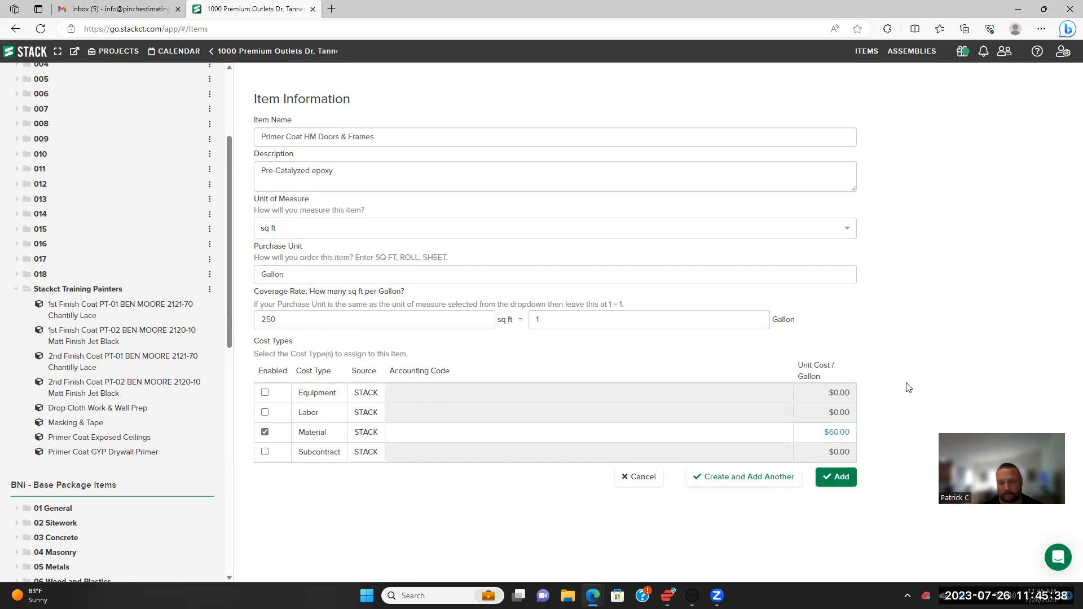
pyautogui.click(841, 478)
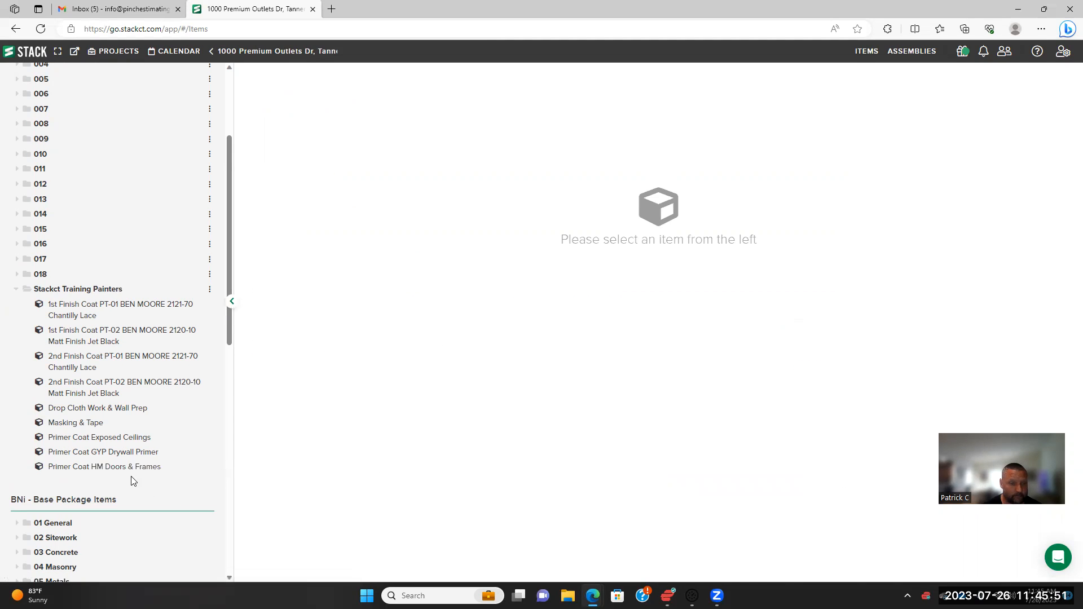
# Create a new item in the Stackct Training Painters folder named "1st Finish Coat HM Doors & Frames"
pyautogui.click(214, 292)
pyautogui.click(177, 308)
pyautogui.click(355, 140)
pyautogui.write('1st Coat ')
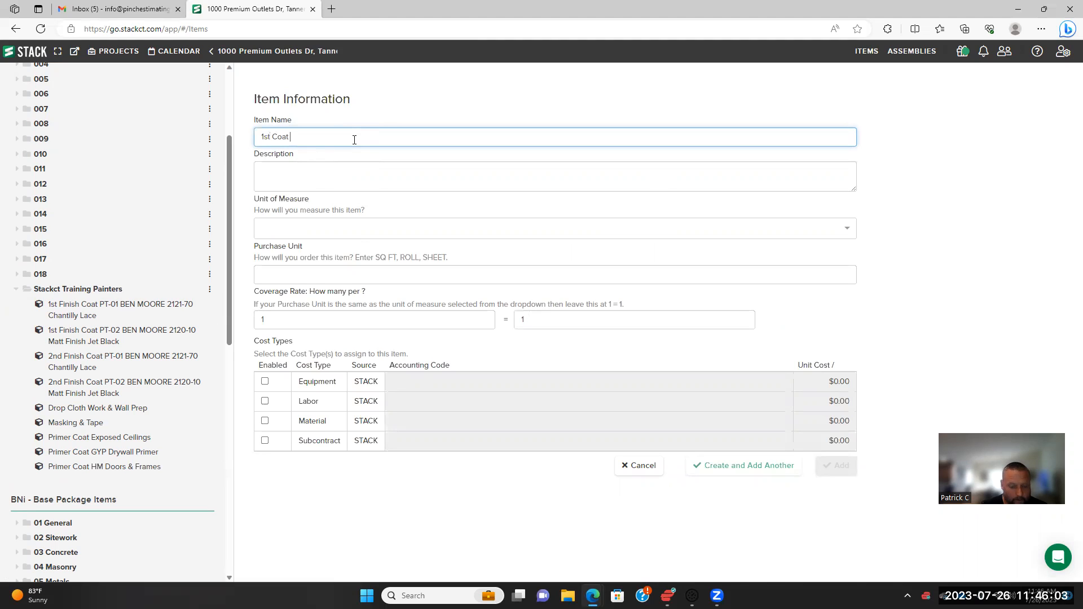
pyautogui.write('HM Doors & Frames')
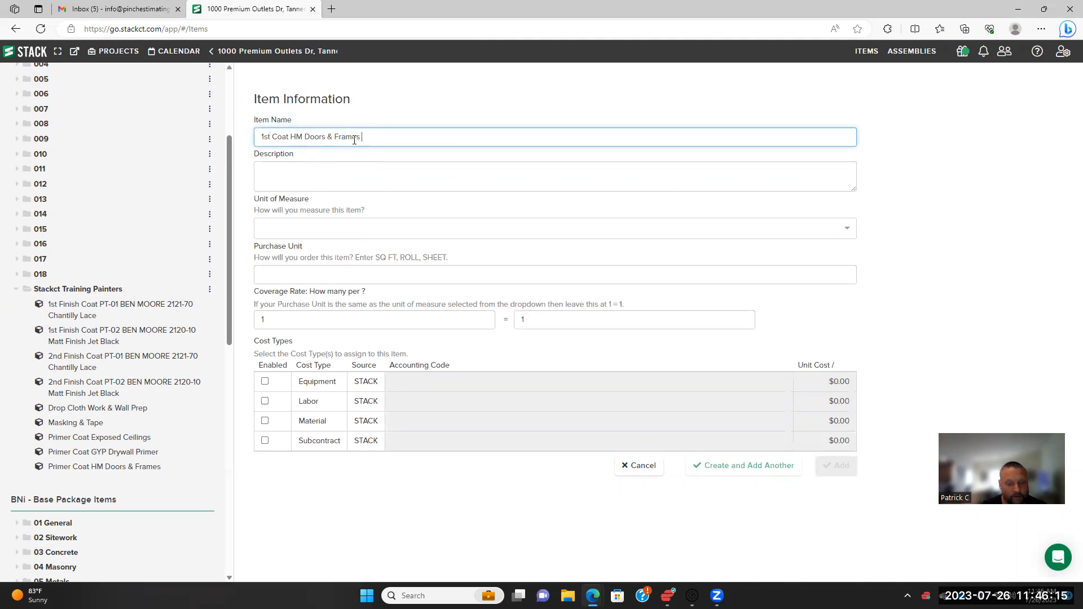
pyautogui.click(272, 138)
pyautogui.write('Finish')
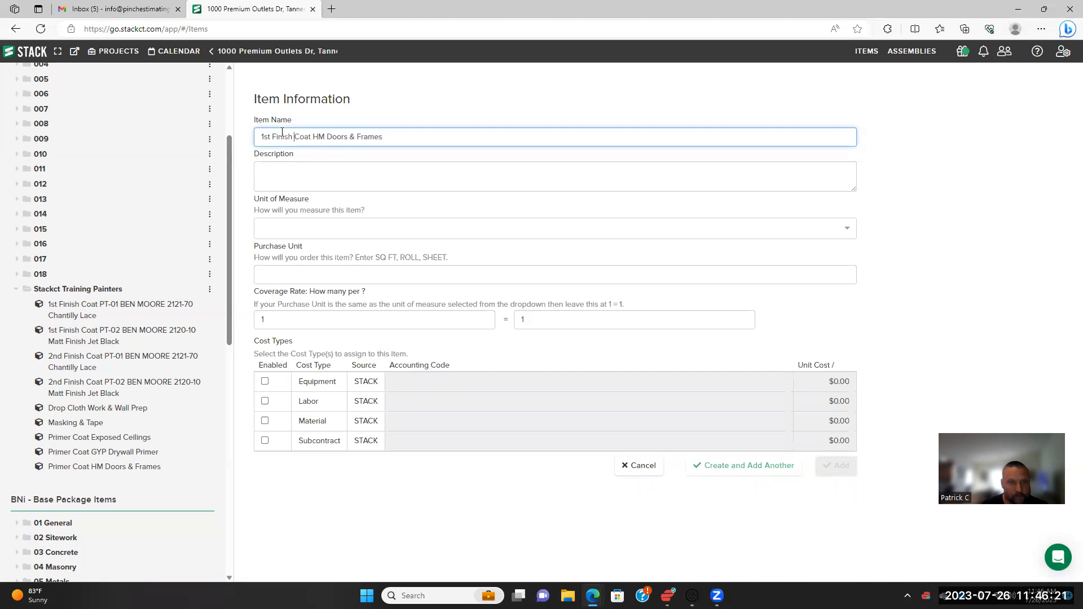
# Set the unit of measure of the first door and frame finish coat to sq ft
pyautogui.click(343, 170)
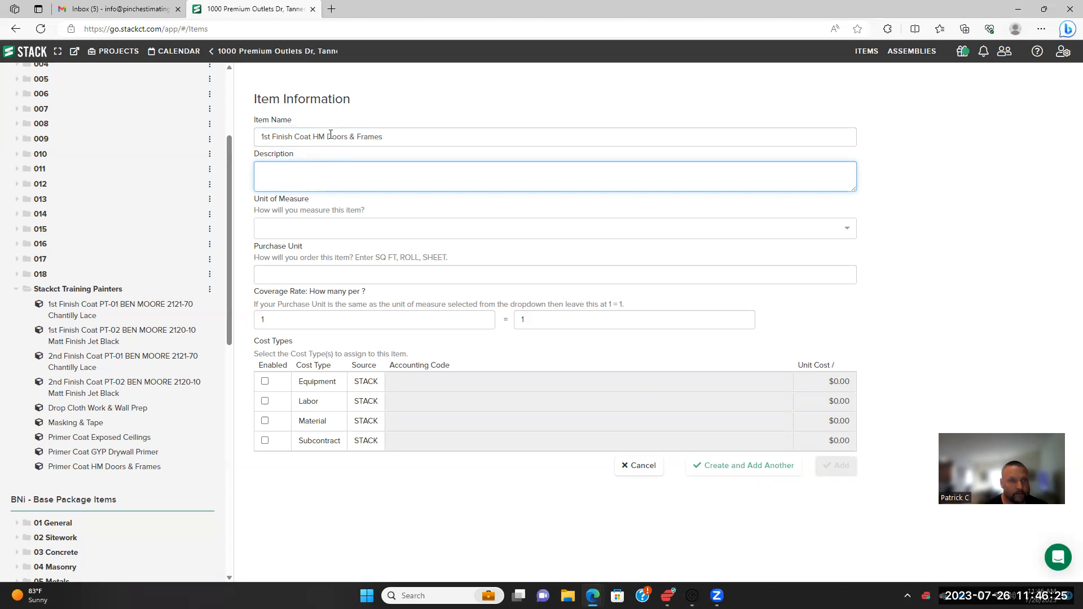
pyautogui.click(291, 230)
pyautogui.click(300, 252)
pyautogui.click(355, 277)
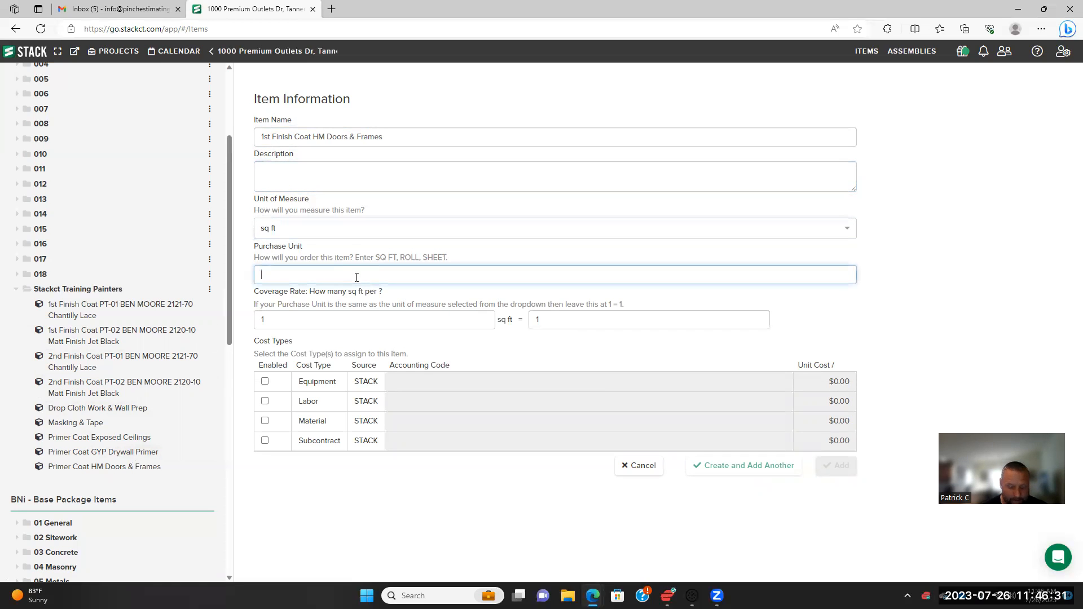
# Describe the first door and frame finish coat as "PT-01 BM 2121-70 Chantilly Lace"
pyautogui.click(374, 172)
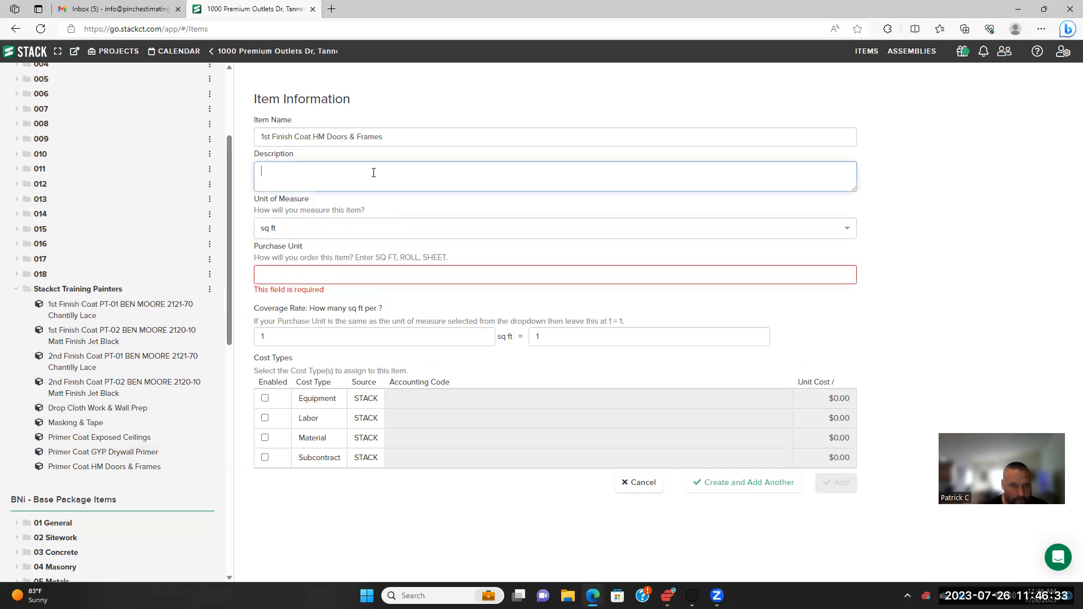
pyautogui.write('PT-01')
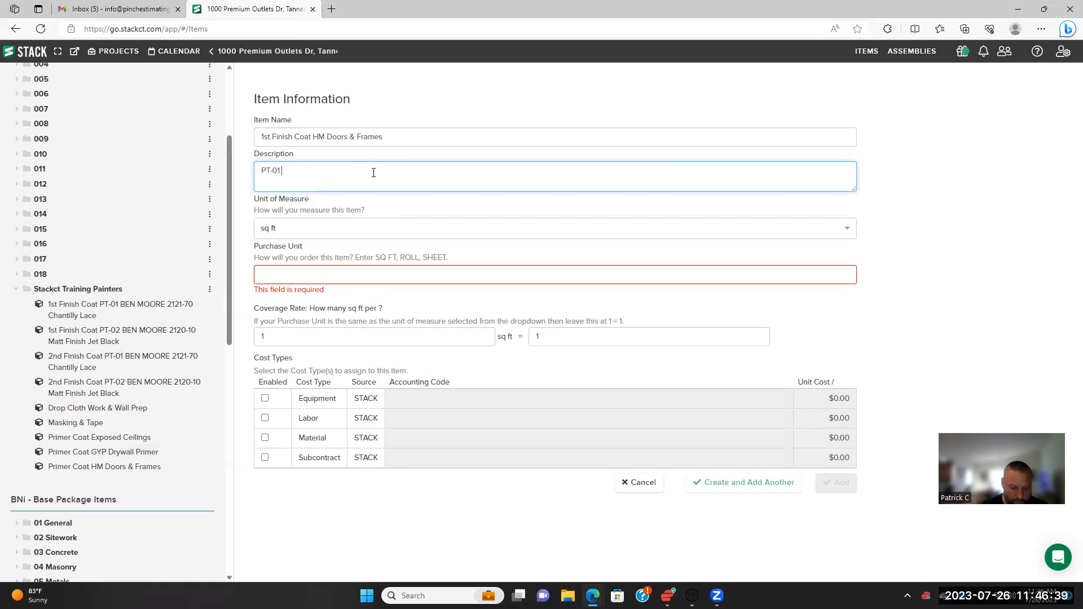
pyautogui.write(' BM ')
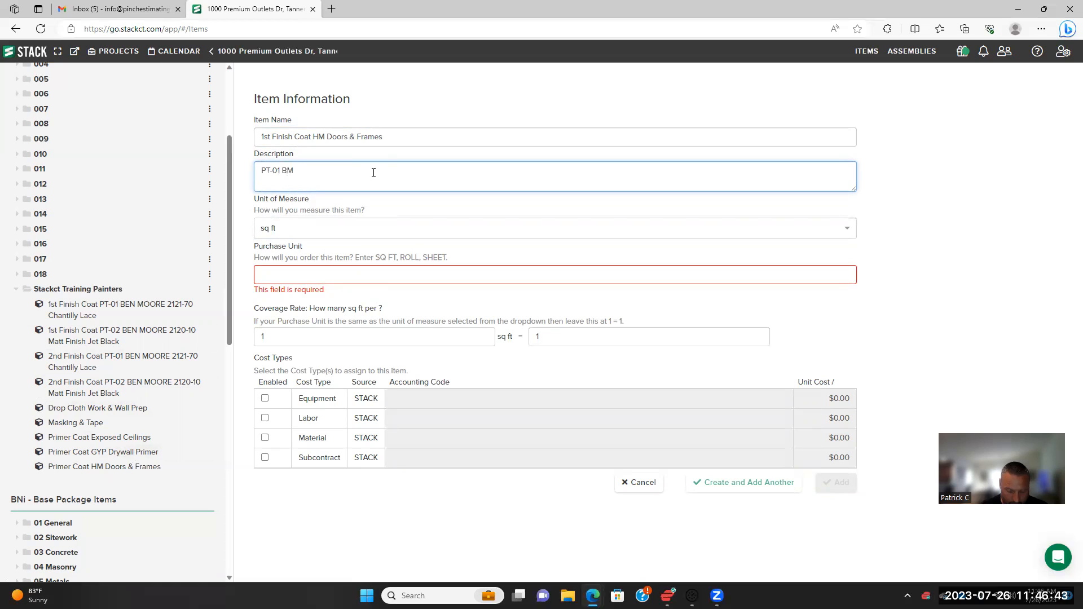
pyautogui.write('21')
pyautogui.write('21-')
pyautogui.write('70 ')
pyautogui.write('Chantil')
pyautogui.write('lit')
pyautogui.press('BackSpace')
pyautogui.press('BackSpace')
pyautogui.write('y')
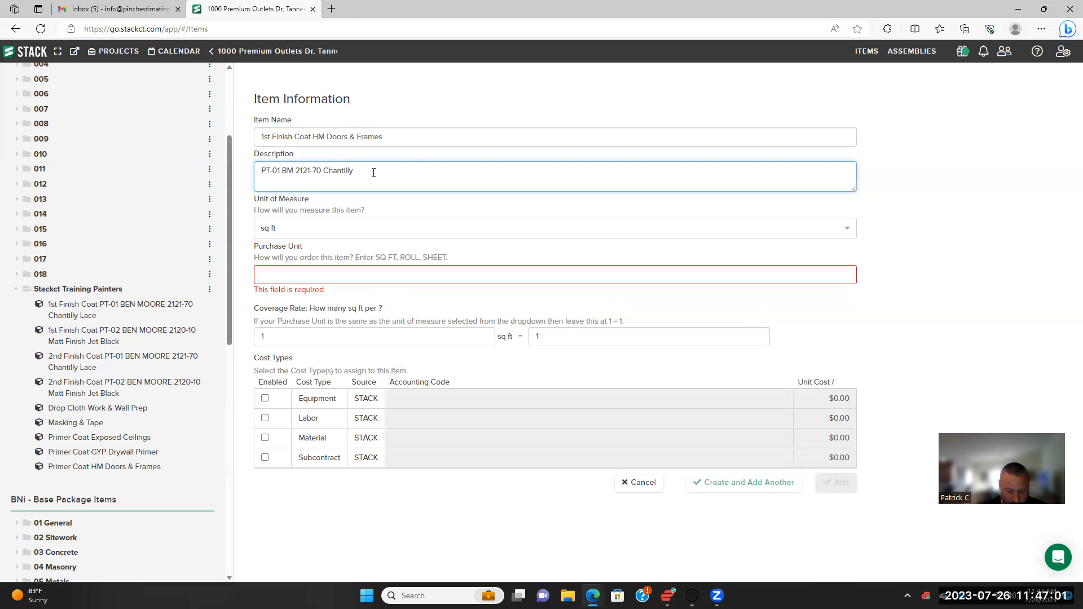
pyautogui.write('e')
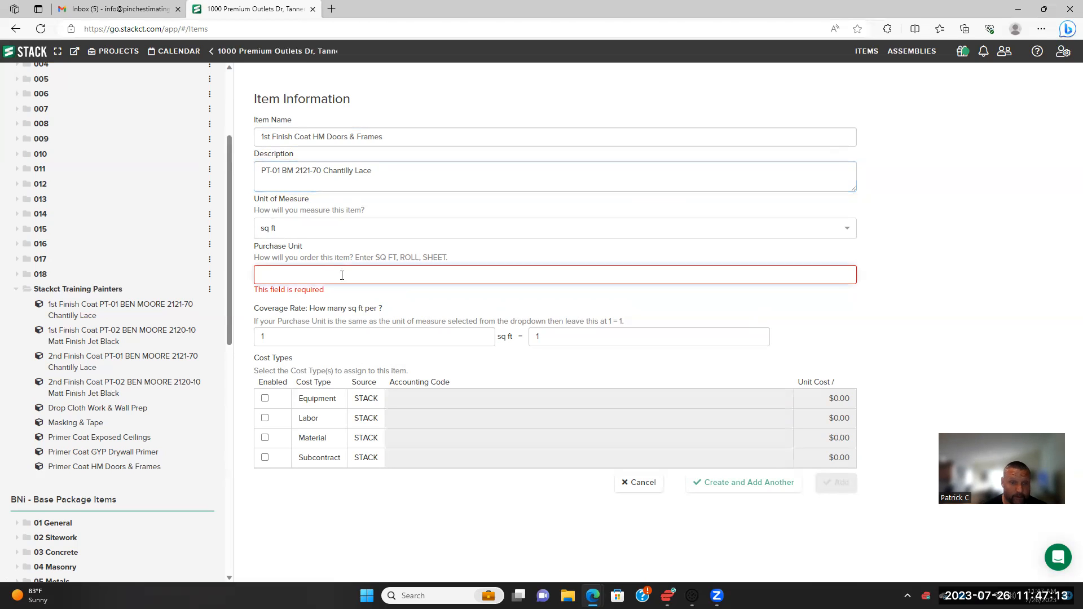
# Set the first finish coat's purchase unit to "Gallon" and its coverage rate to 250 sq ft per gallon
pyautogui.write('Gallon')
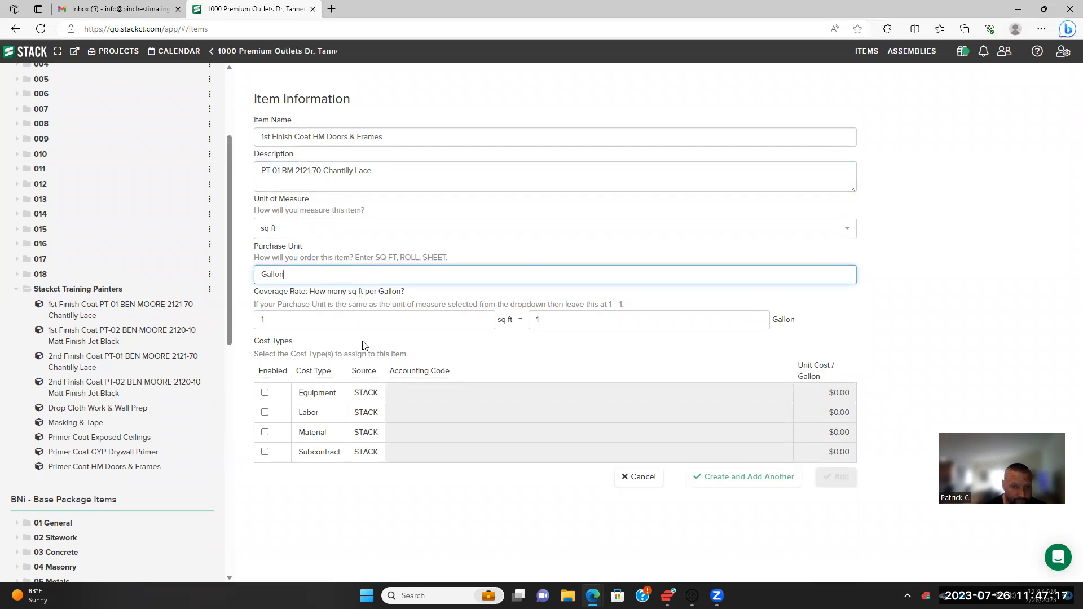
pyautogui.click(361, 325)
pyautogui.press('BackSpace')
pyautogui.write('250')
# Enable the Material cost type for the first door and frame finish coat at $60.00 per gallon
pyautogui.click(265, 432)
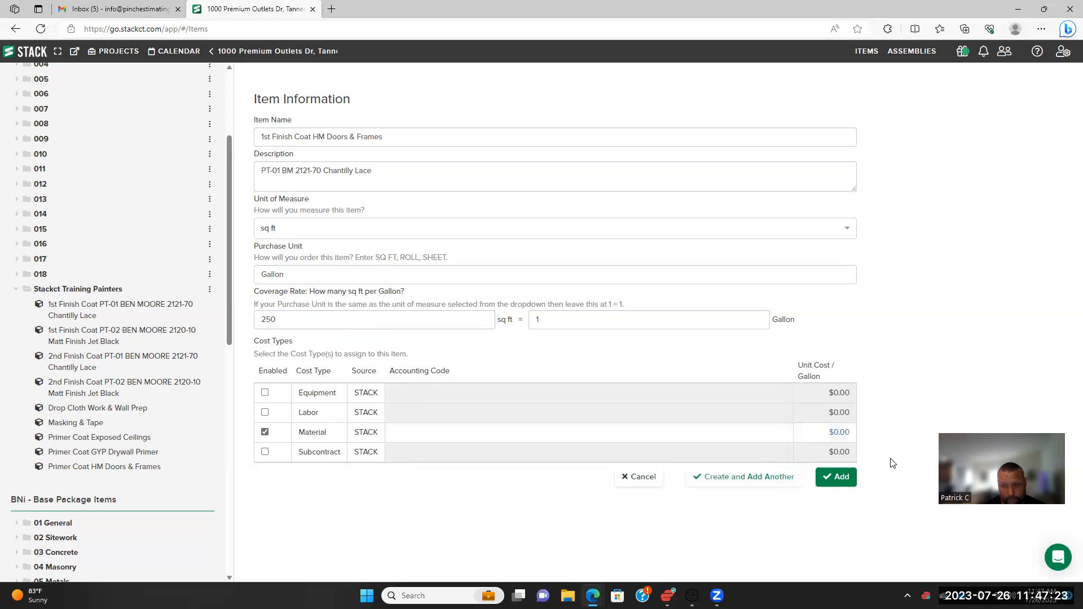
pyautogui.click(841, 432)
pyautogui.write('60')
pyautogui.click(932, 341)
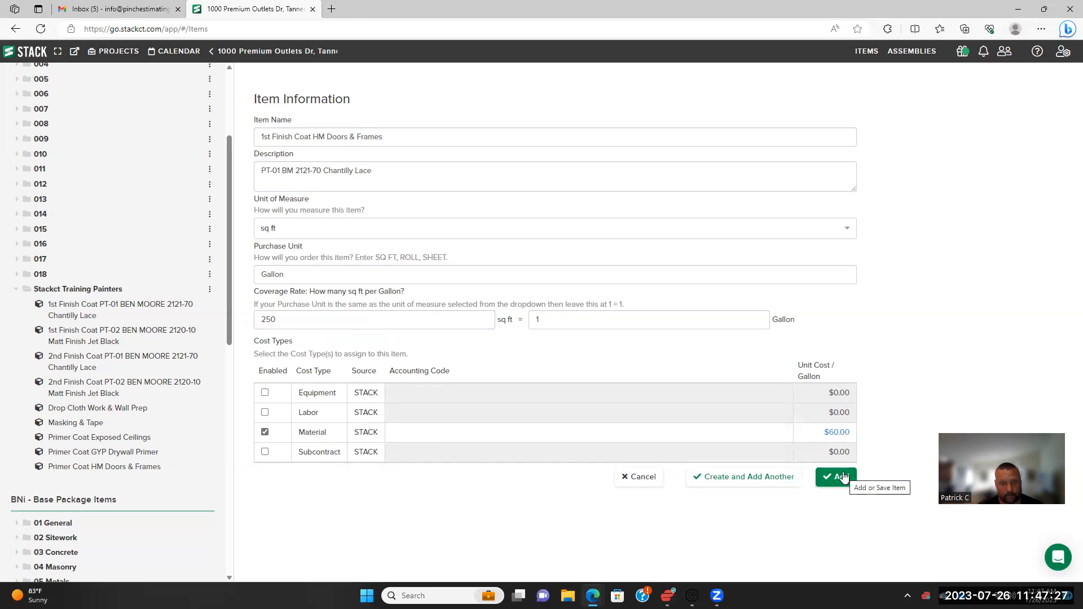
# Copy the description text "PT-01 BM 2121-70 Chantilly Lace" and add the first finish coat item to the library
pyautogui.moveTo(387, 171); pyautogui.dragTo(256, 170)
pyautogui.rightClick(283, 170)
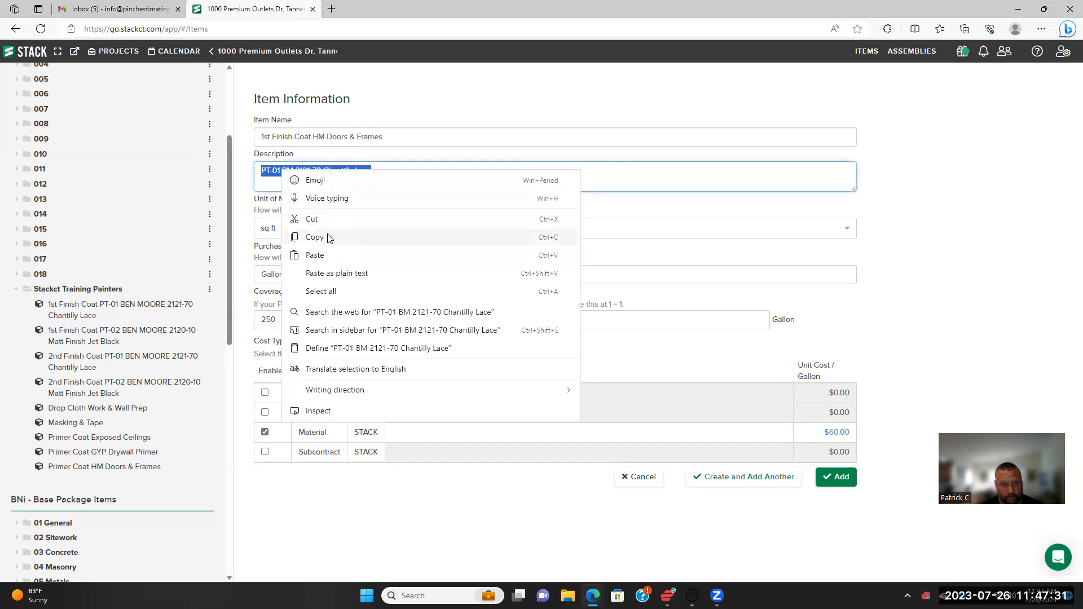
pyautogui.click(329, 237)
pyautogui.click(840, 478)
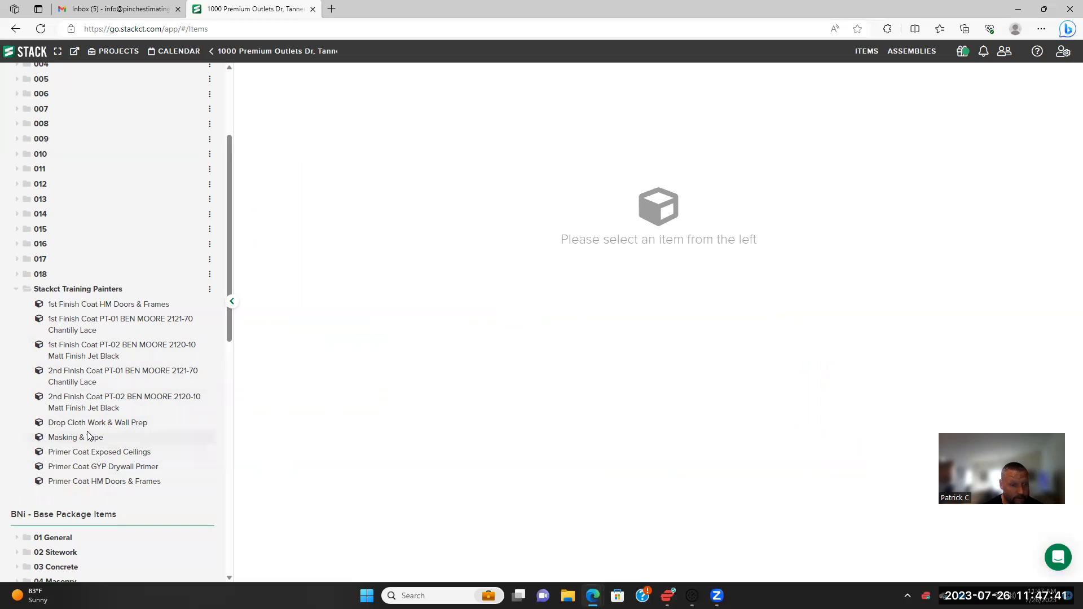
# Create another item in the Stackct Training Painters folder named "2nd Finish Coat HM Doors & Frames"
pyautogui.click(209, 291)
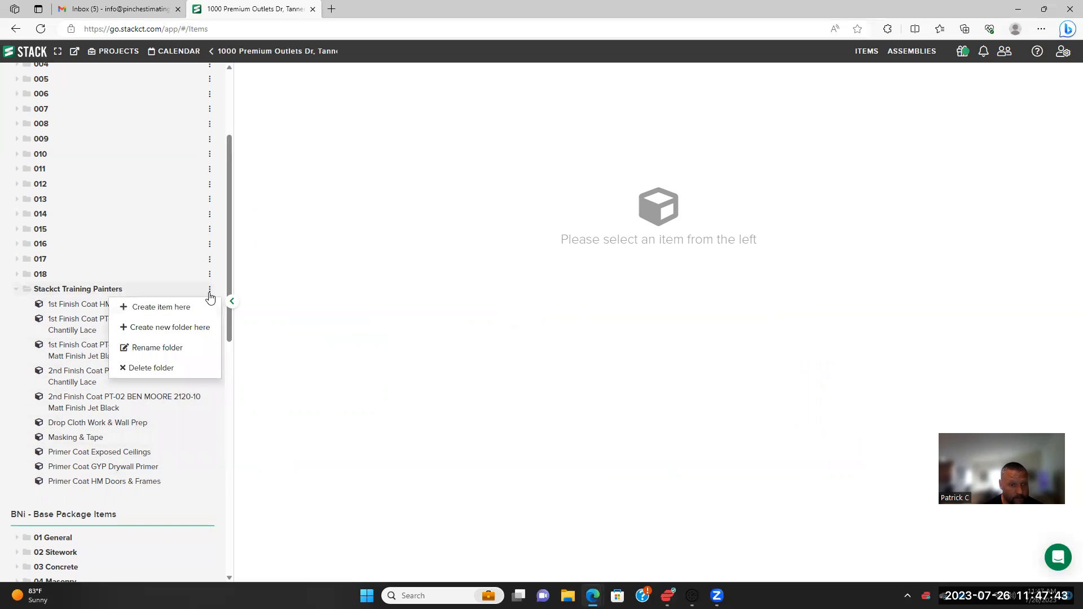
pyautogui.click(172, 309)
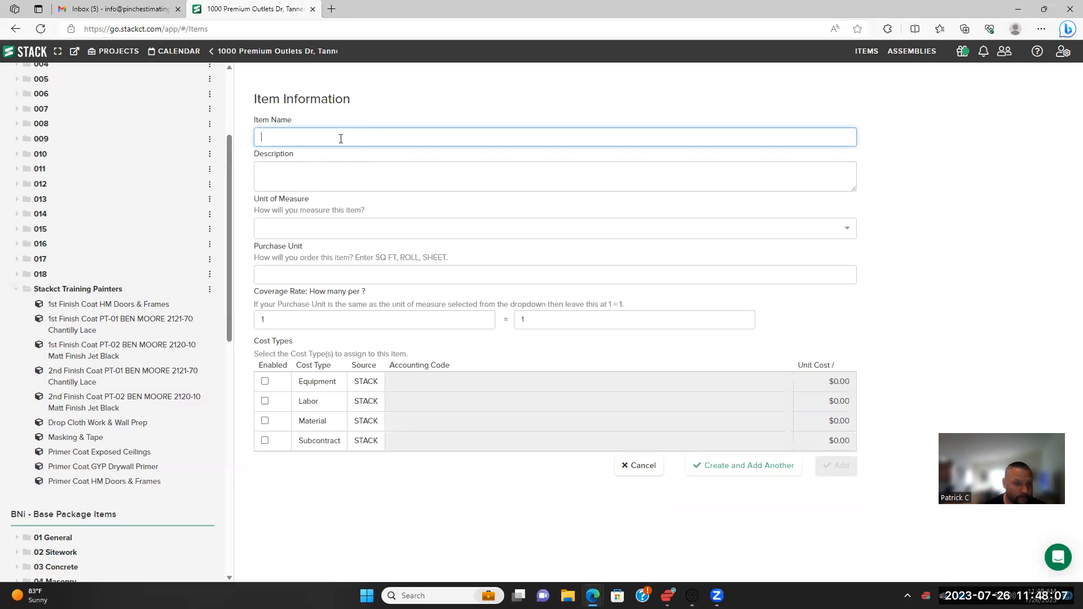
pyautogui.write('nd Finish Co')
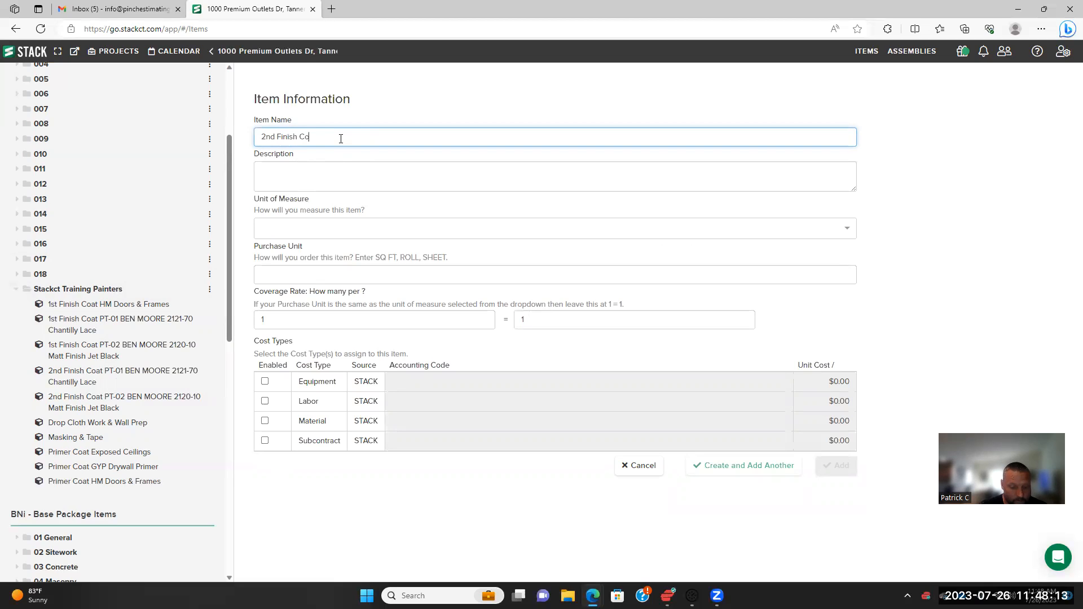
pyautogui.write('at HM Doors & Frames')
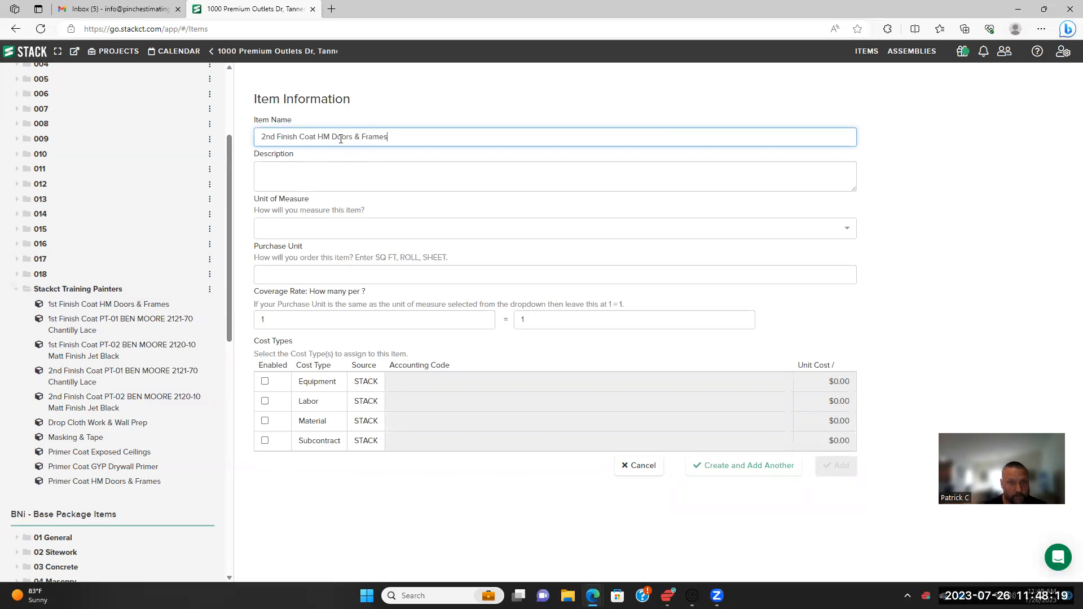
# Paste the copied "PT-01 BM 2121-70 Chantilly Lace" text as the second door and frame finish coat's description
pyautogui.click(337, 176)
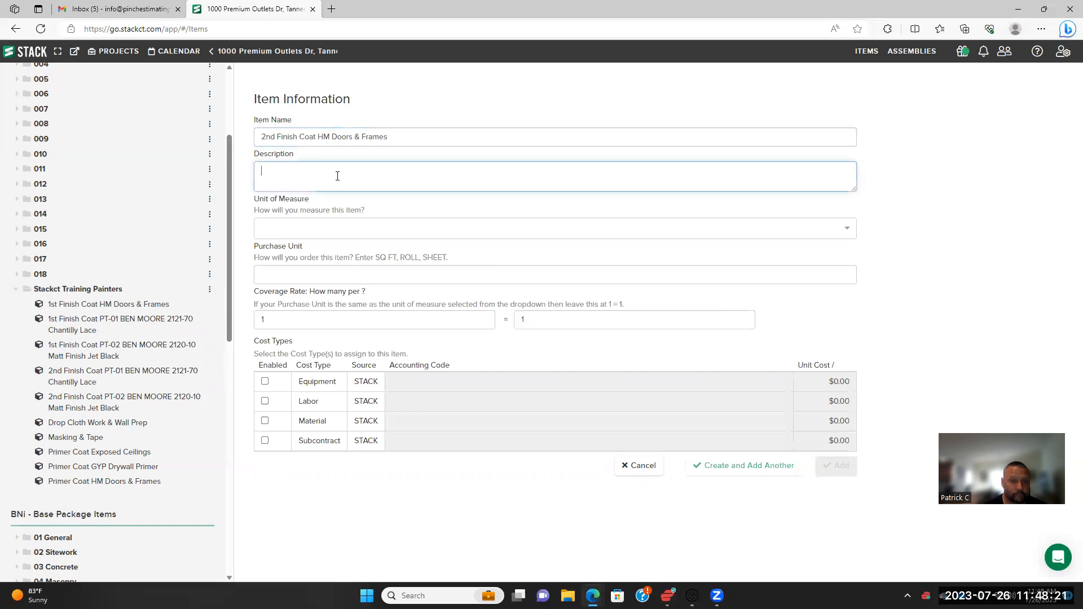
pyautogui.rightClick(338, 176)
pyautogui.click(390, 277)
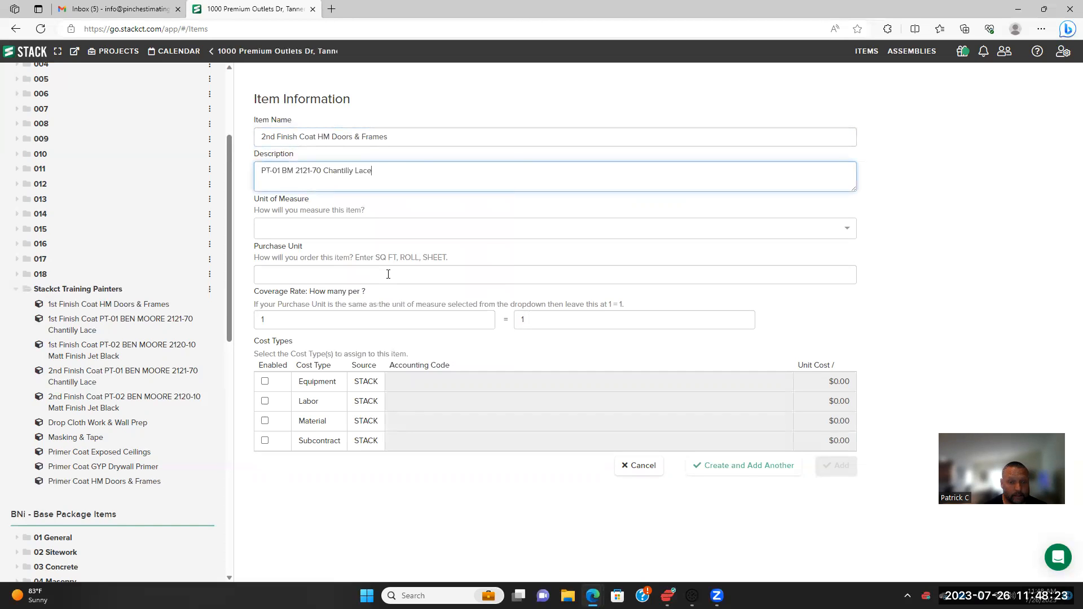
# Set the second finish coat's unit of measure to sq ft and its purchase unit to "Gallon"
pyautogui.click(378, 228)
pyautogui.click(346, 250)
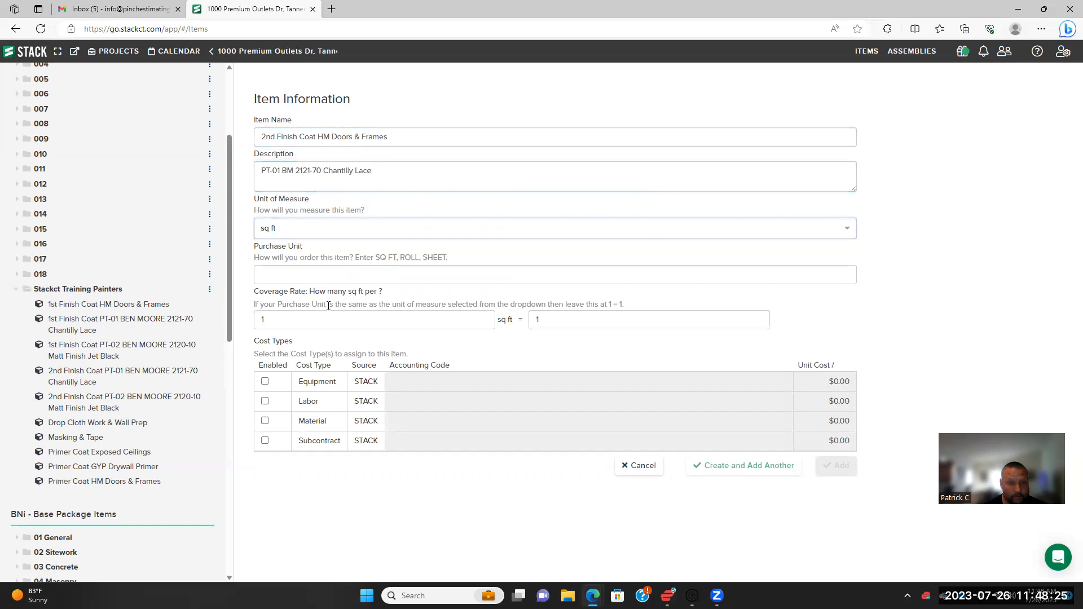
pyautogui.click(338, 278)
pyautogui.write('Gal')
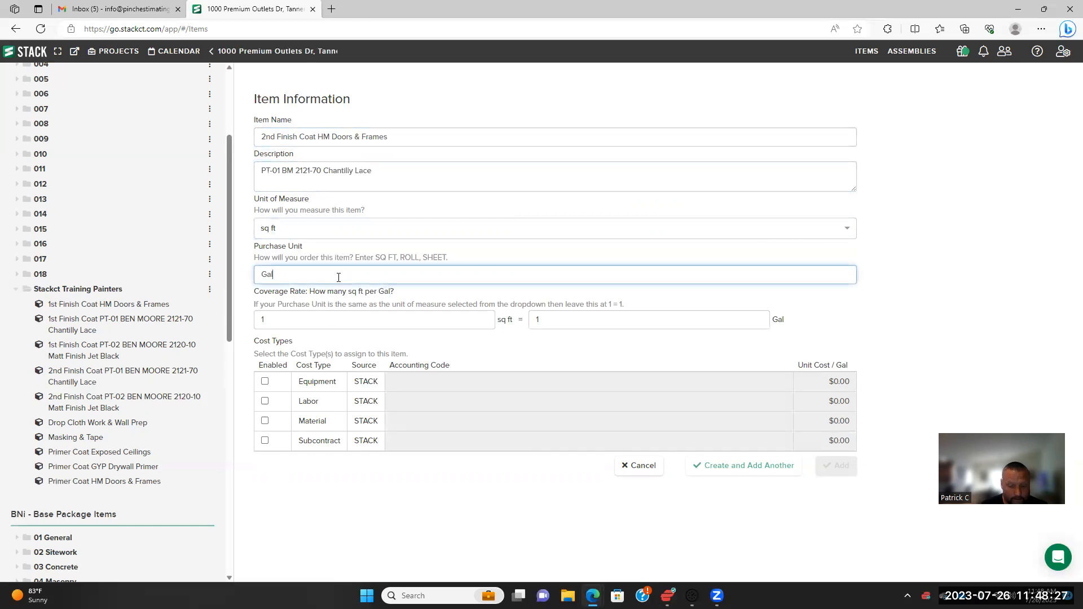
pyautogui.write('lon')
# Set the second finish coat's coverage rate to 300 sq ft per gallon
pyautogui.click(301, 324)
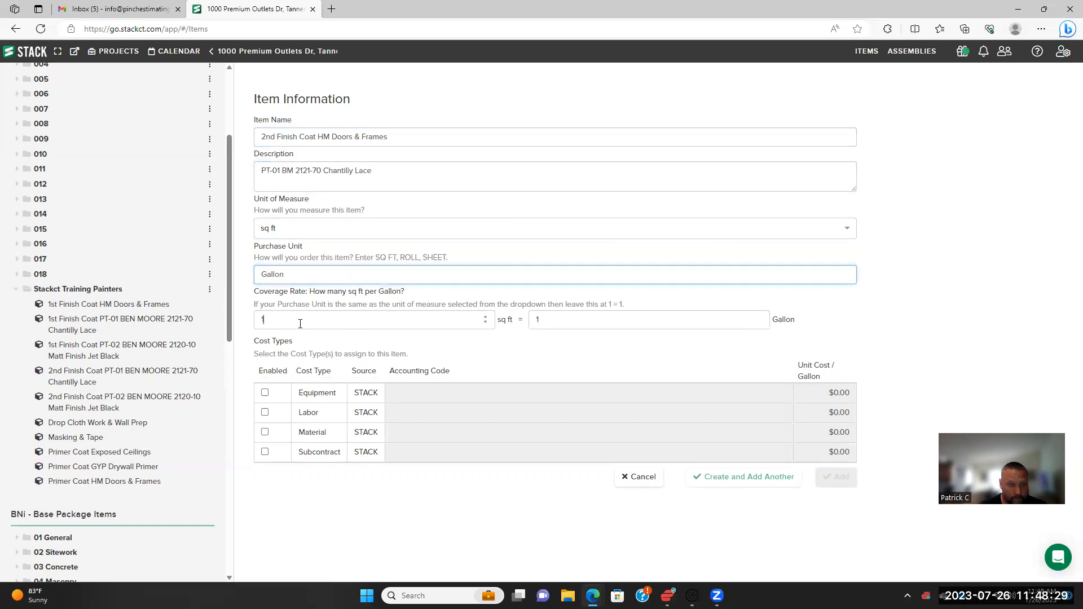
pyautogui.press('BackSpace')
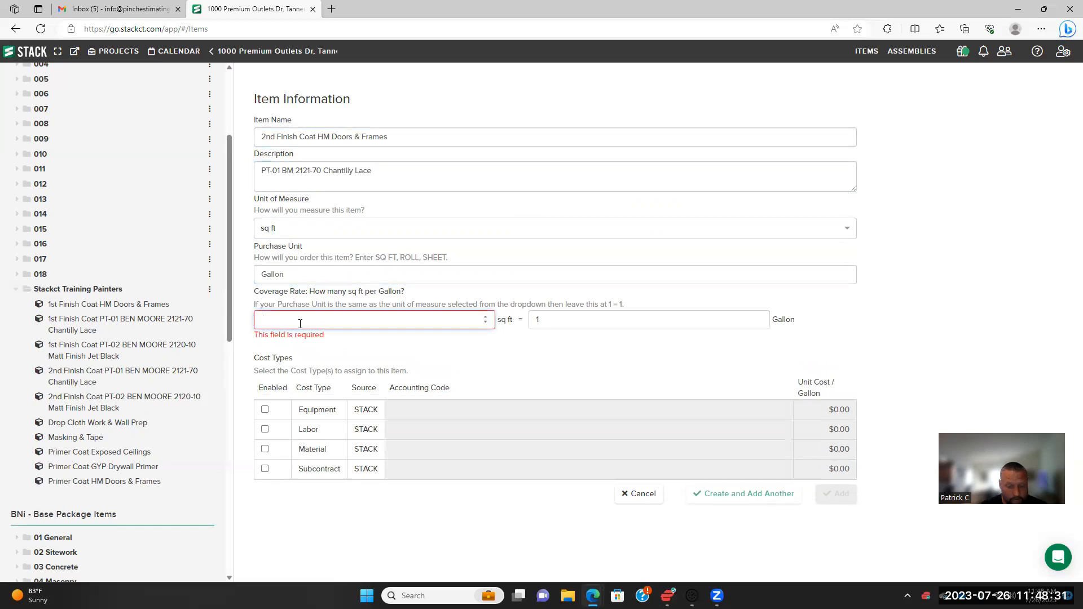
pyautogui.write('300')
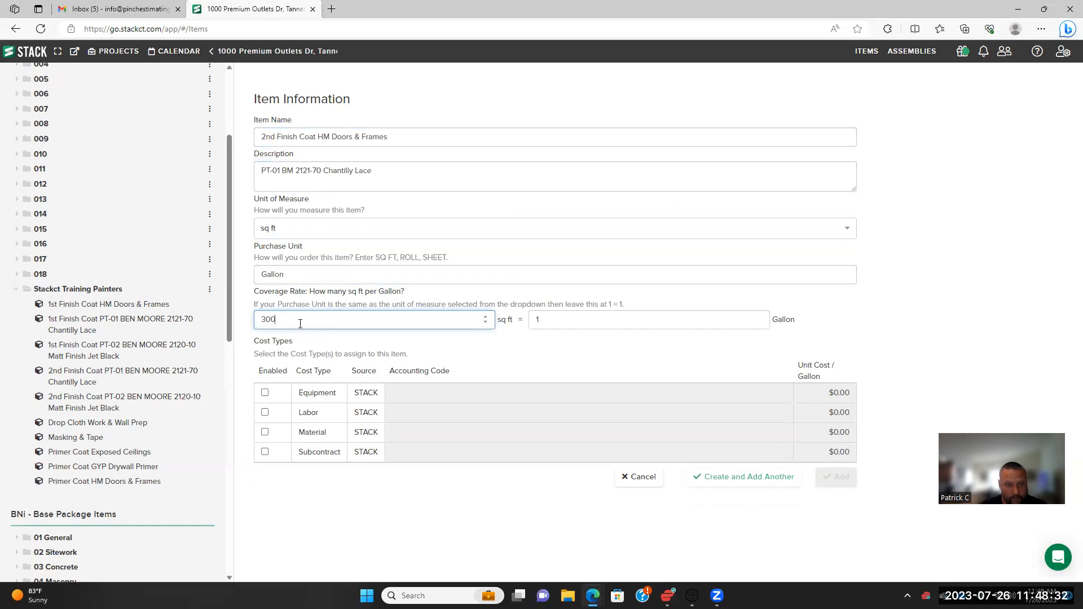
# Enable the Material cost type at $60.00 per gallon and add the second door and frame finish coat to the library
pyautogui.click(265, 433)
pyautogui.write('60')
pyautogui.click(913, 358)
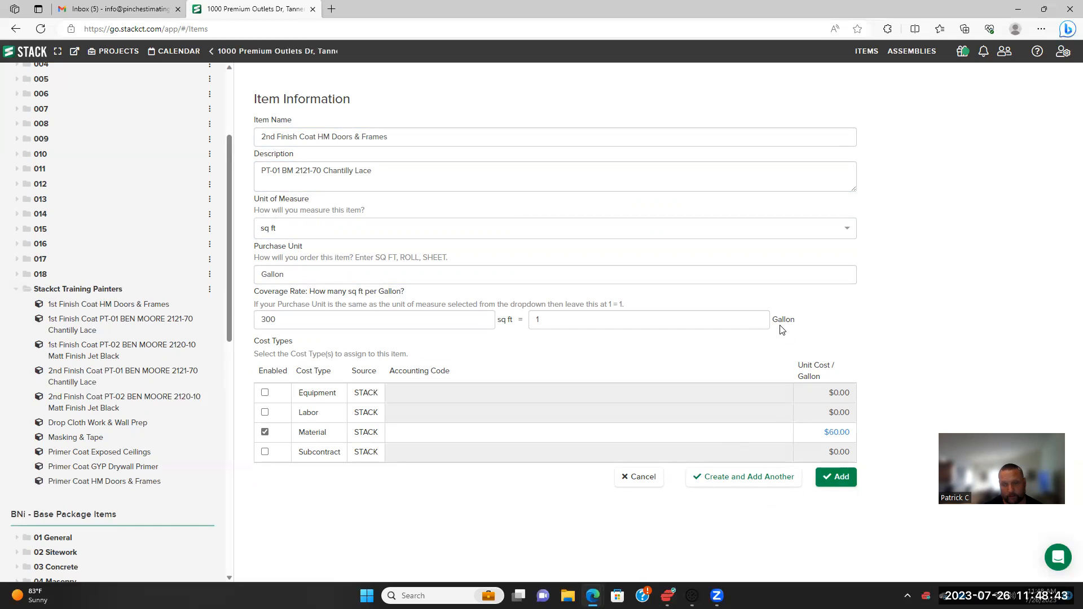
pyautogui.click(839, 481)
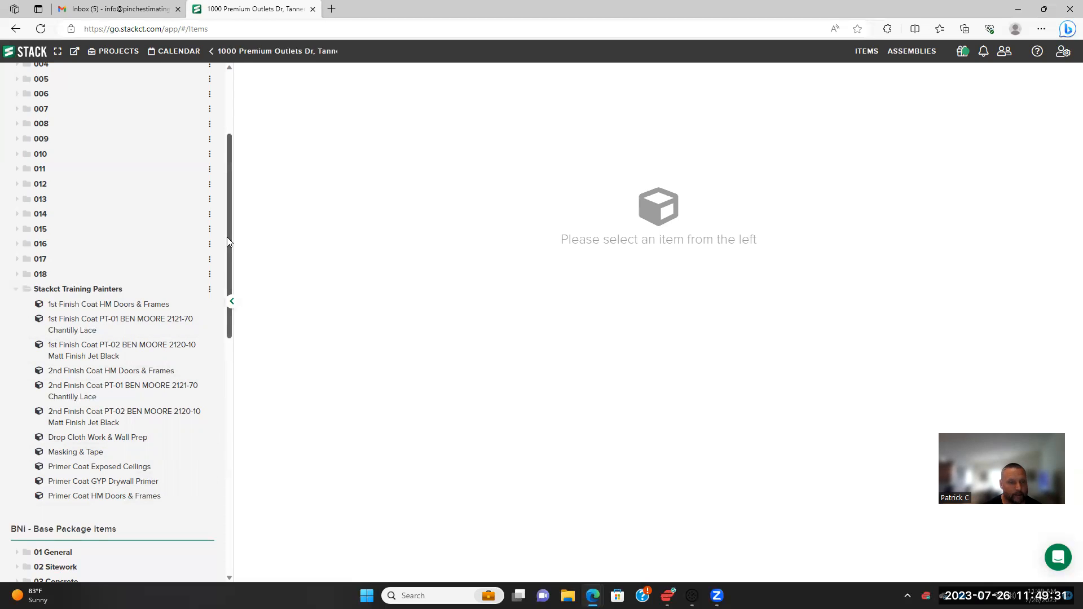
pyautogui.moveTo(228, 236); pyautogui.dragTo(235, 150)
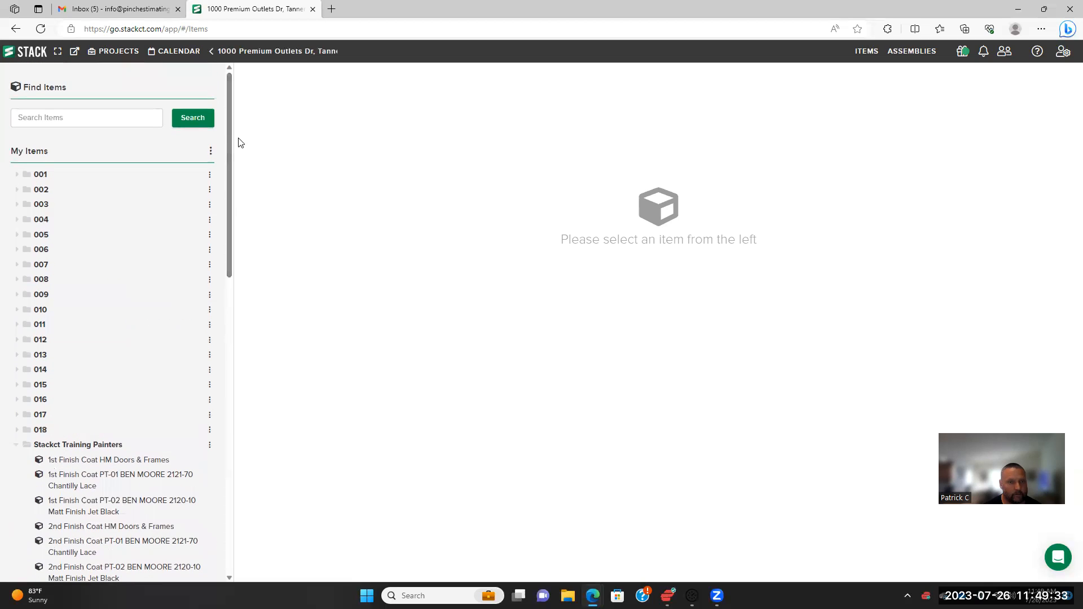
pyautogui.scroll(-10, 146, 441)
pyautogui.scroll(5, 137, 451)
pyautogui.scroll(4, 140, 445)
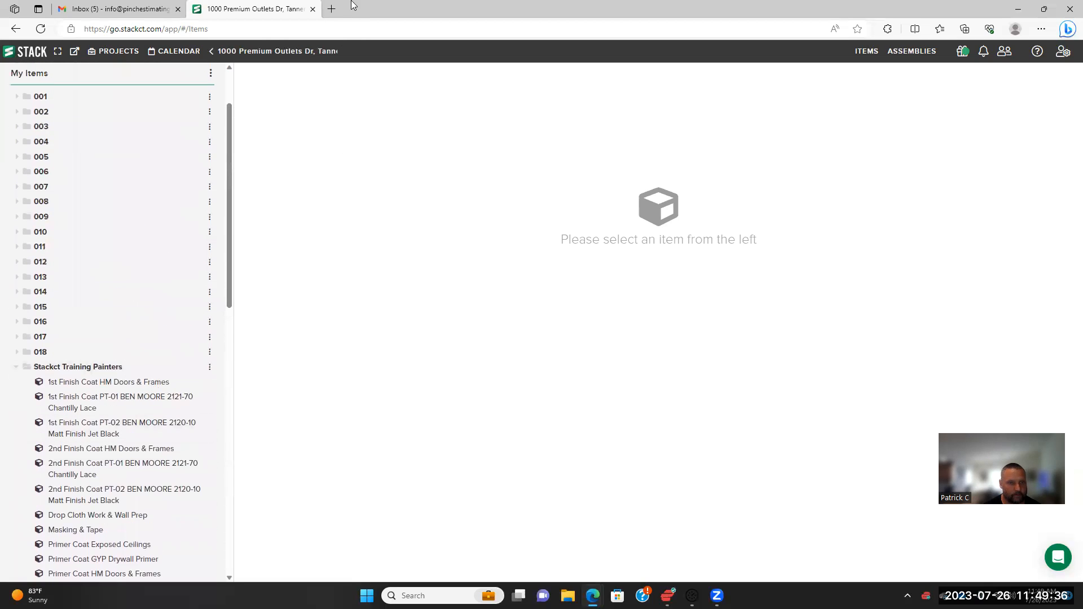
# Return to the project plans and examine the exit corridor's ceiling paint notes on the A-121 reflected ceiling plan
pyautogui.click(257, 52)
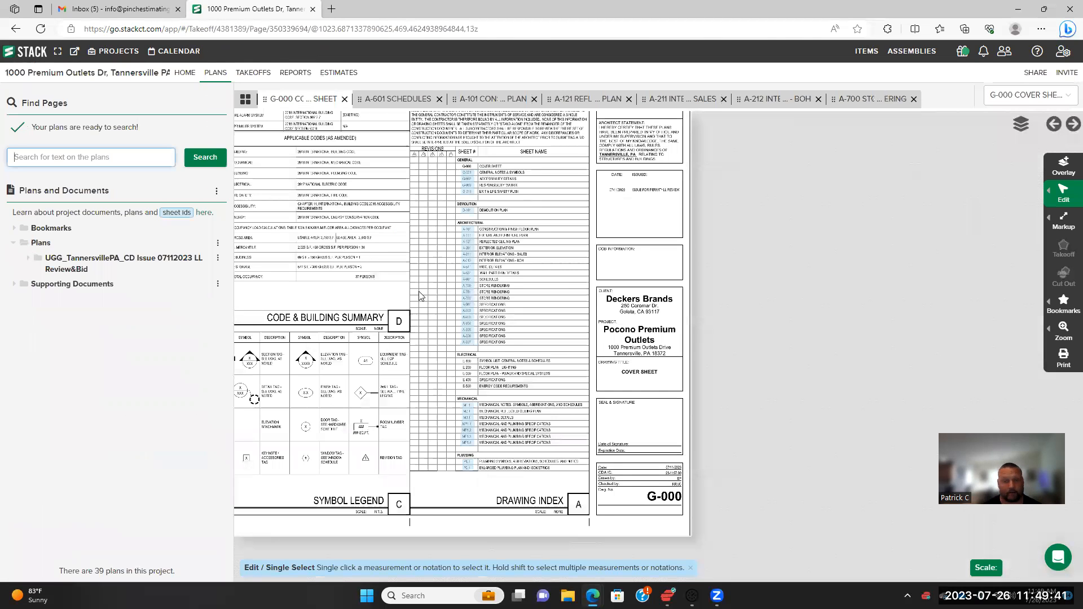
pyautogui.scroll(-3, 421, 297)
pyautogui.click(483, 99)
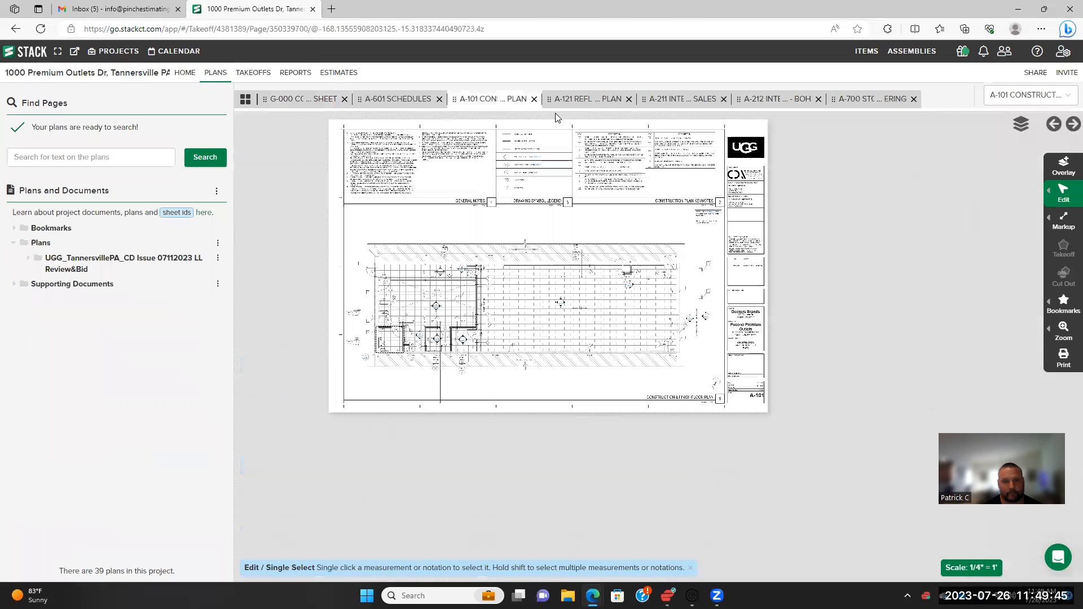
pyautogui.click(572, 100)
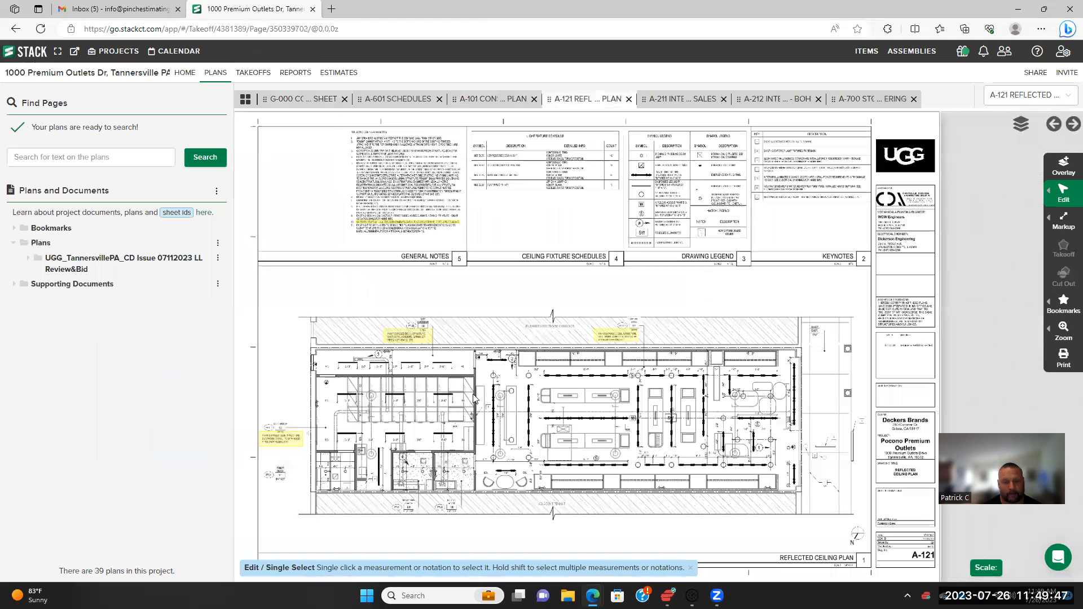
pyautogui.scroll(1, 477, 402)
pyautogui.scroll(1, 447, 299)
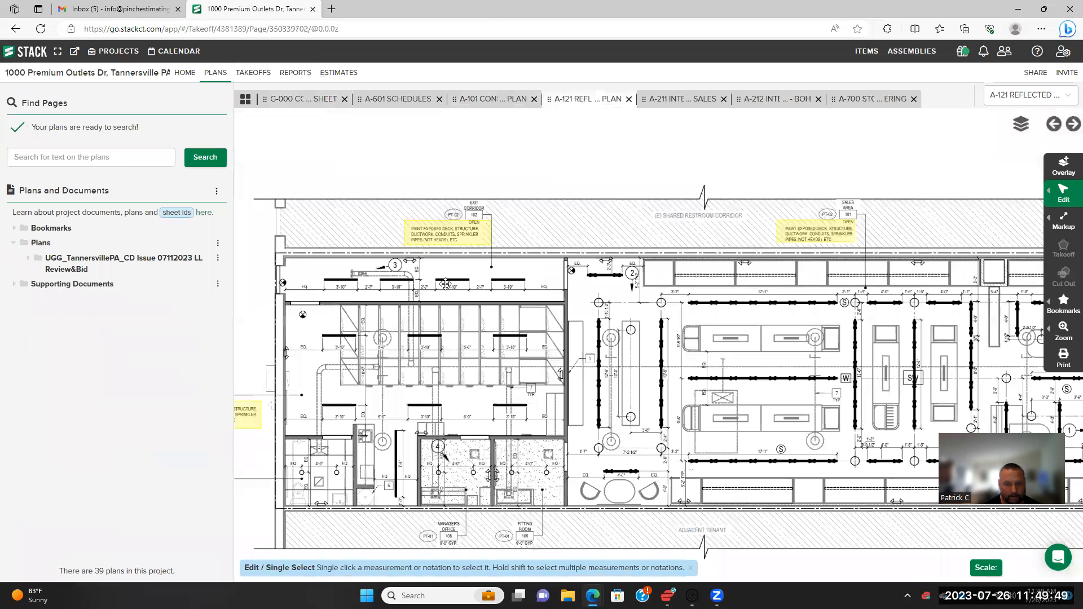
pyautogui.scroll(1, 429, 228)
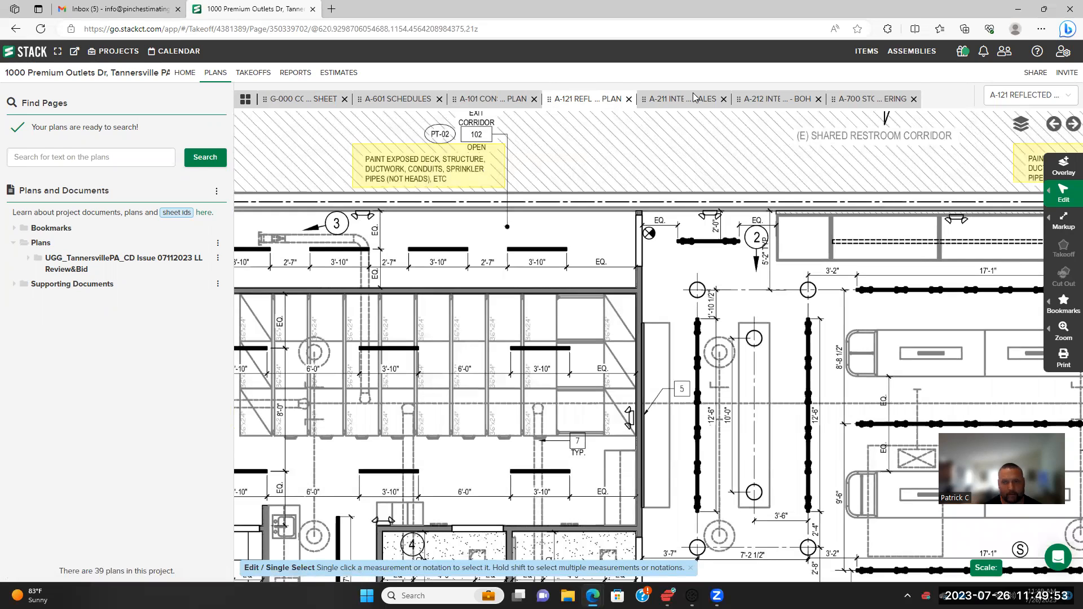
# Review the A-700 store rendering and examine the fitting room and BOH corridor elevations on sheet A-212
pyautogui.click(854, 101)
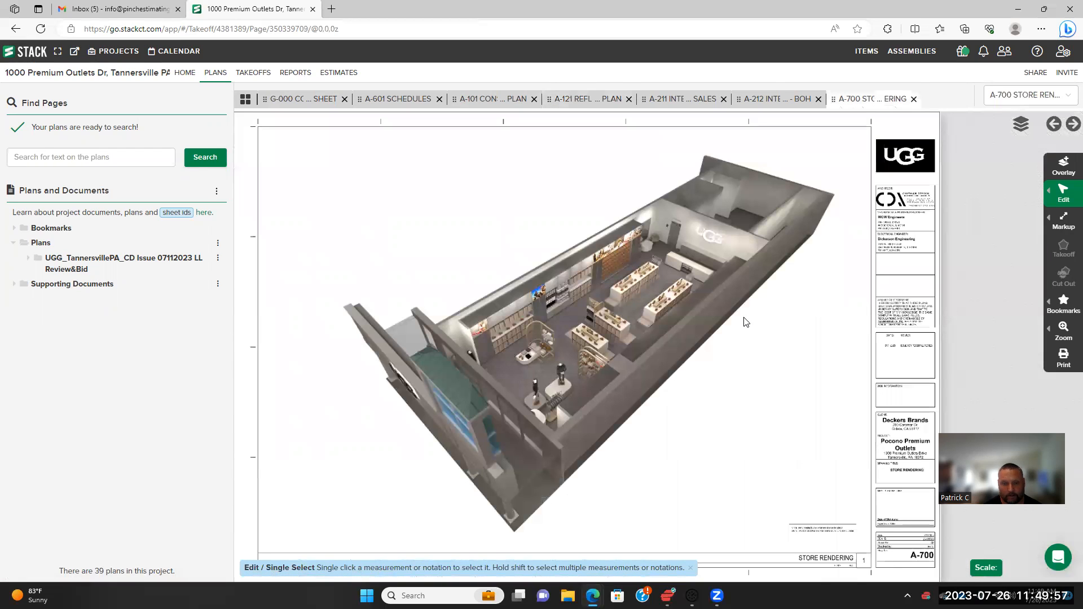
pyautogui.click(767, 100)
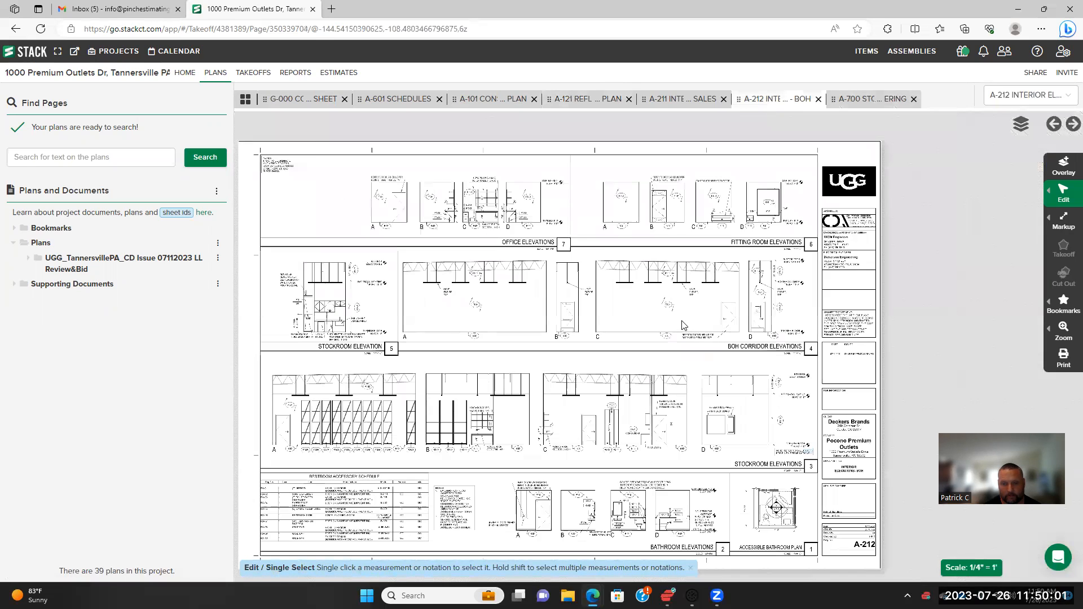
pyautogui.scroll(3, 684, 328)
pyautogui.scroll(2, 679, 308)
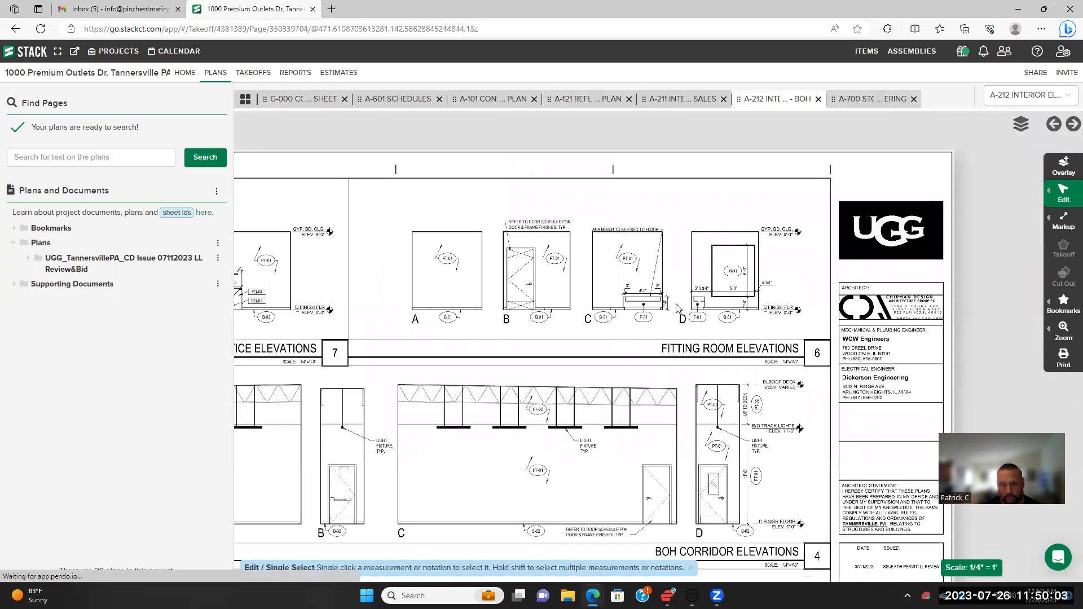
pyautogui.scroll(2, 679, 309)
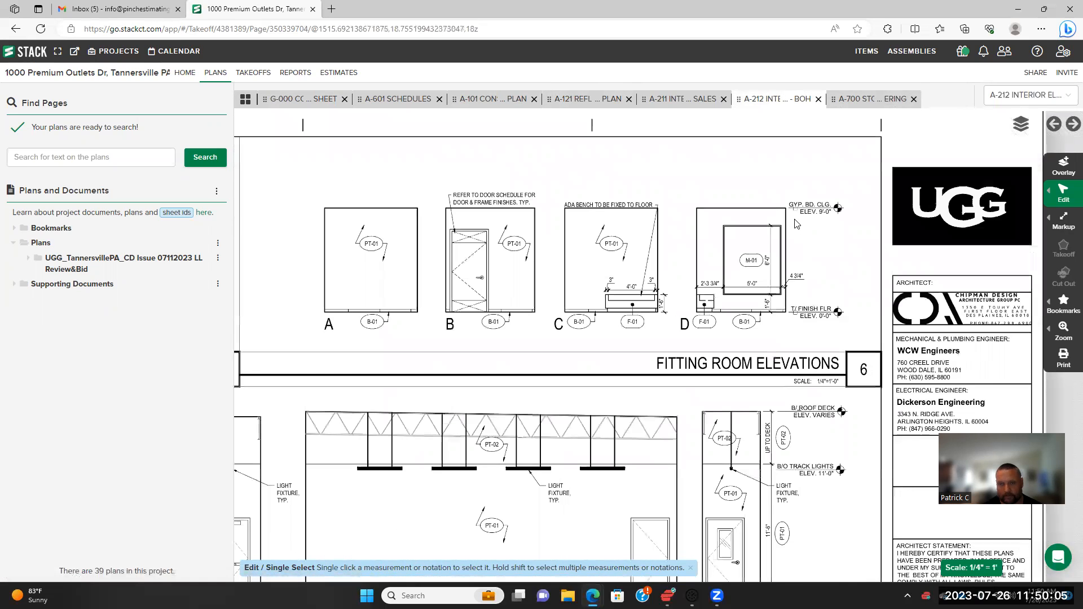
pyautogui.scroll(-3, 740, 264)
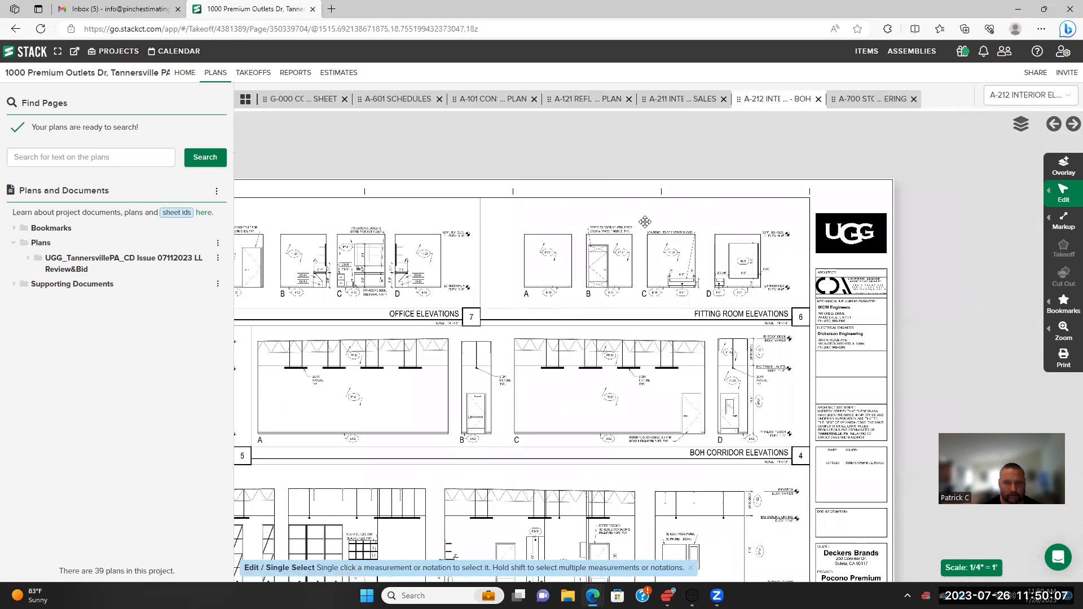
pyautogui.moveTo(645, 221); pyautogui.dragTo(719, 203)
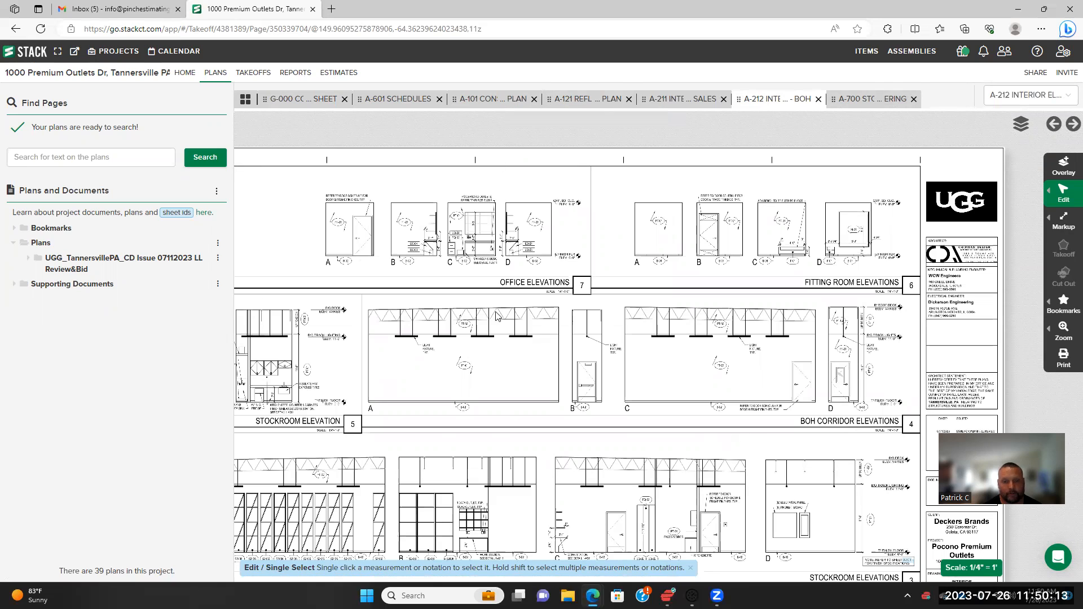
# Examine the back-of-house ceilings and the manager's office and fitting room finish tags on the A-121 reflected ceiling plan
pyautogui.click(492, 98)
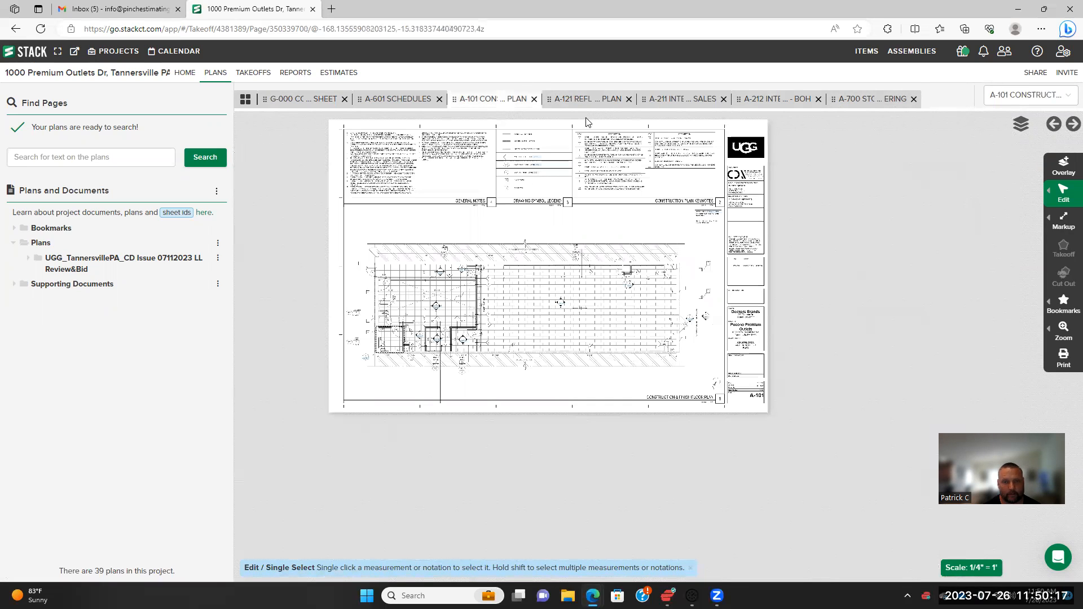
pyautogui.click(587, 100)
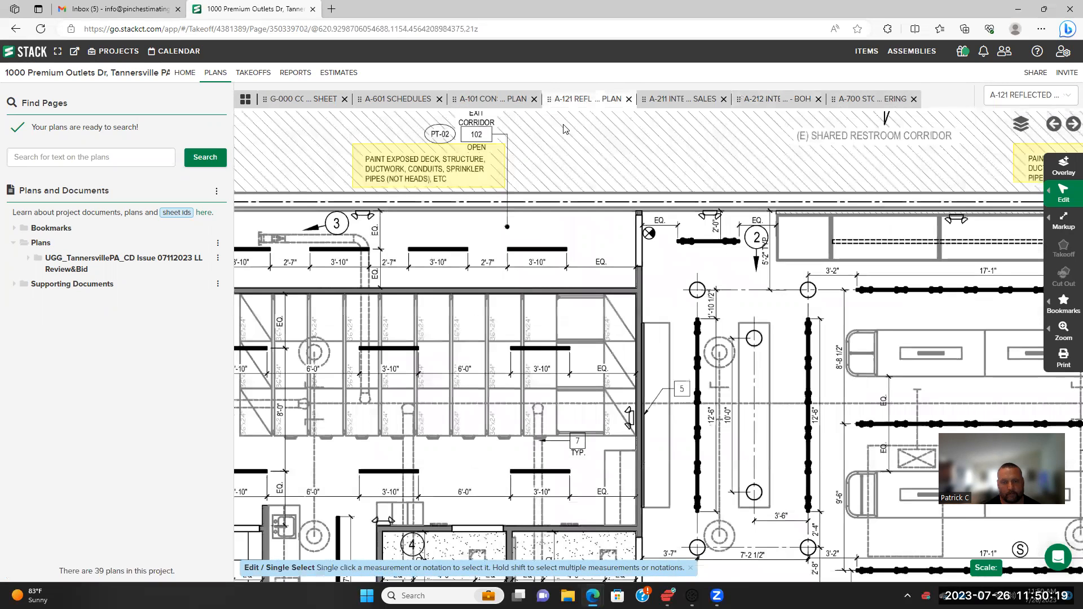
pyautogui.scroll(-2, 474, 310)
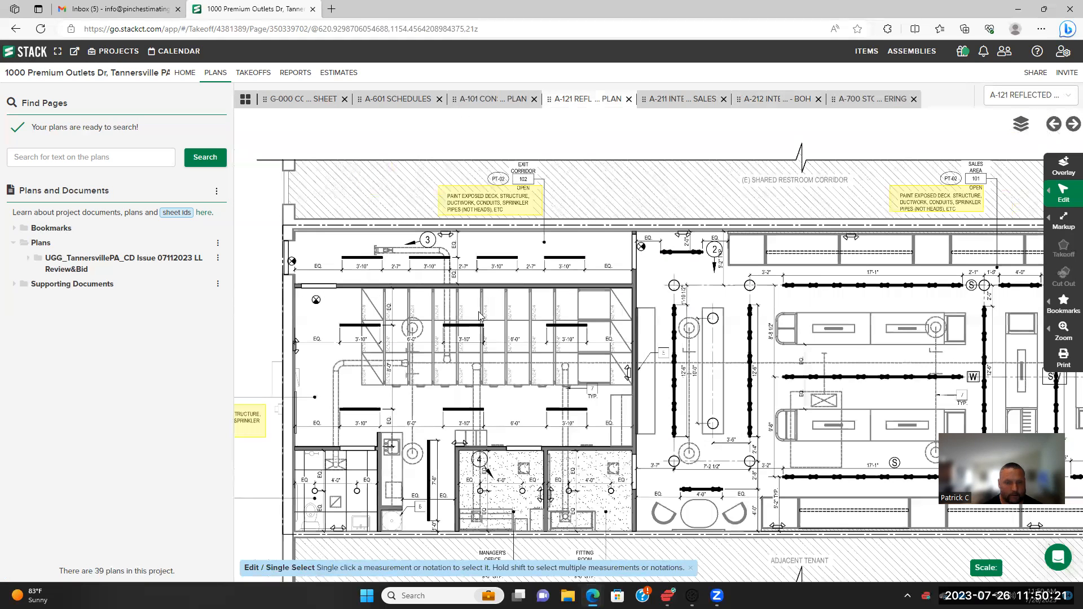
pyautogui.scroll(1, 503, 327)
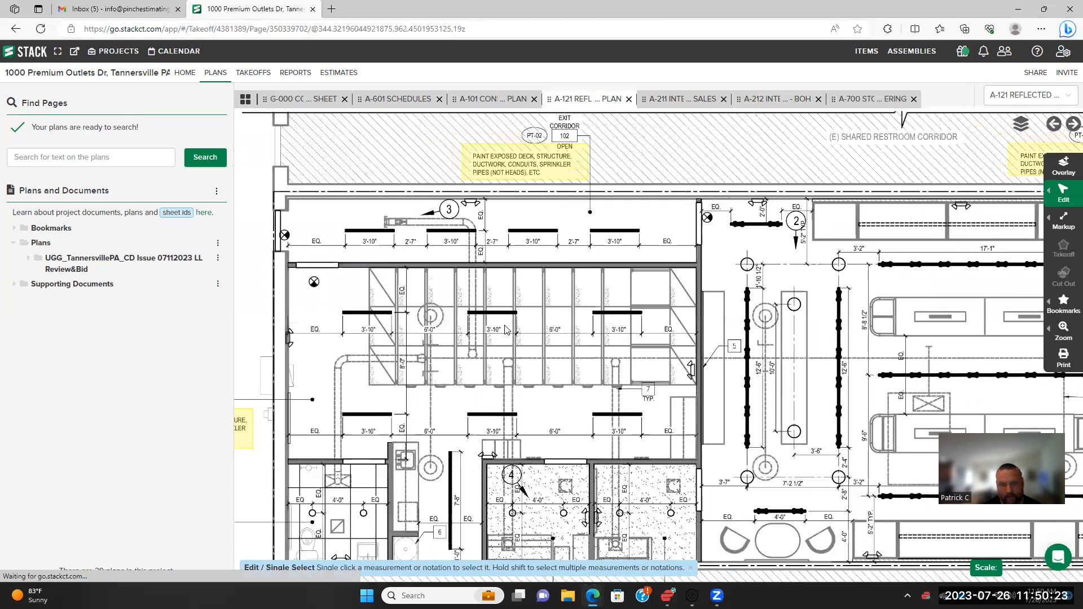
pyautogui.scroll(-2, 506, 330)
pyautogui.scroll(1, 488, 330)
pyautogui.moveTo(489, 327); pyautogui.dragTo(484, 322)
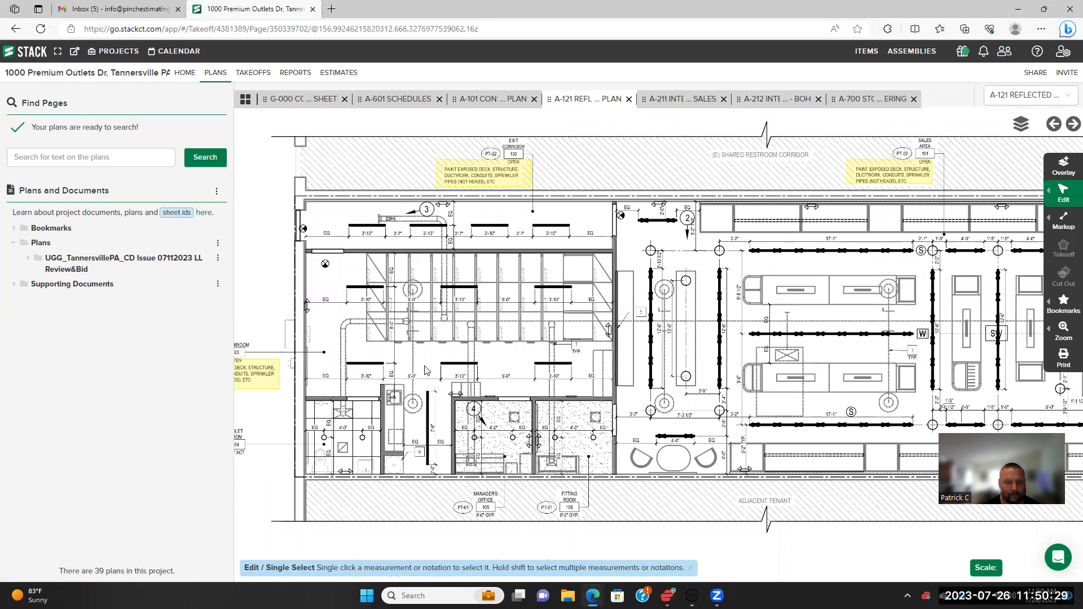
pyautogui.scroll(1, 426, 369)
pyautogui.scroll(1, 429, 368)
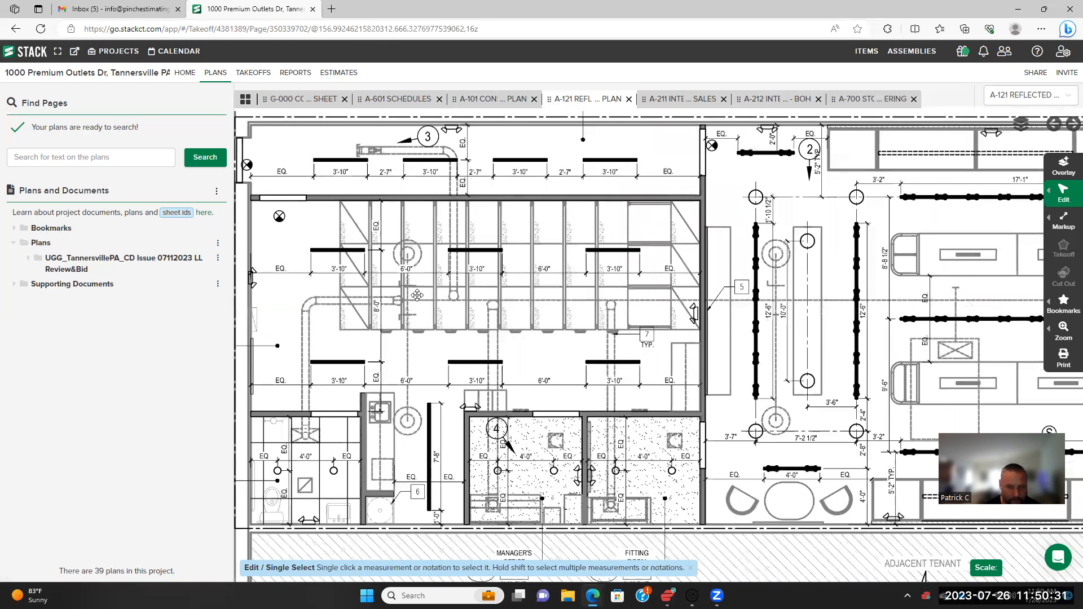
pyautogui.scroll(1, 417, 294)
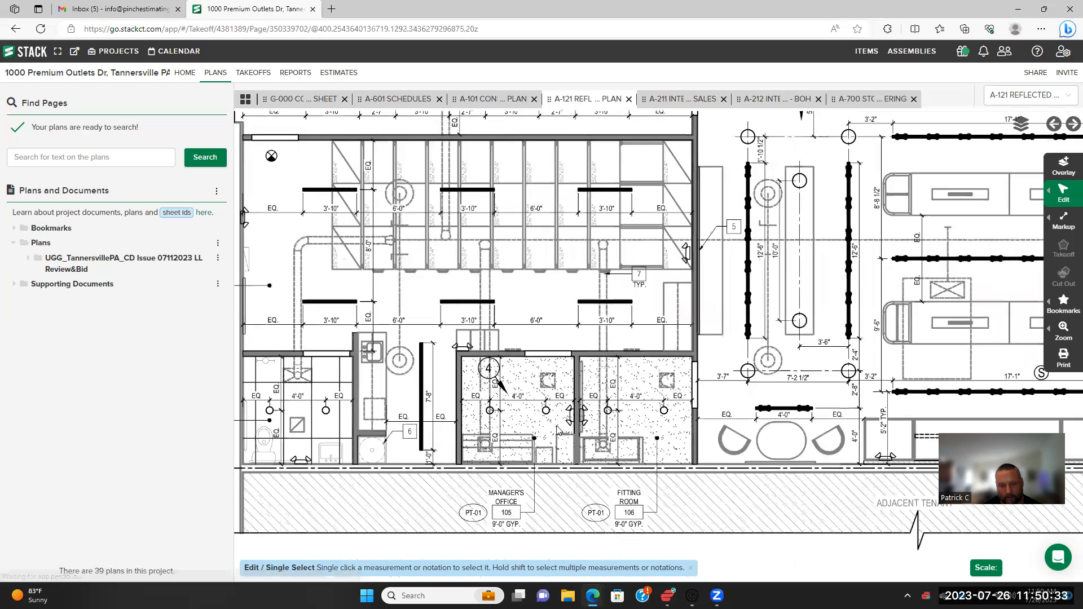
pyautogui.scroll(1, 534, 411)
pyautogui.scroll(-5, 534, 411)
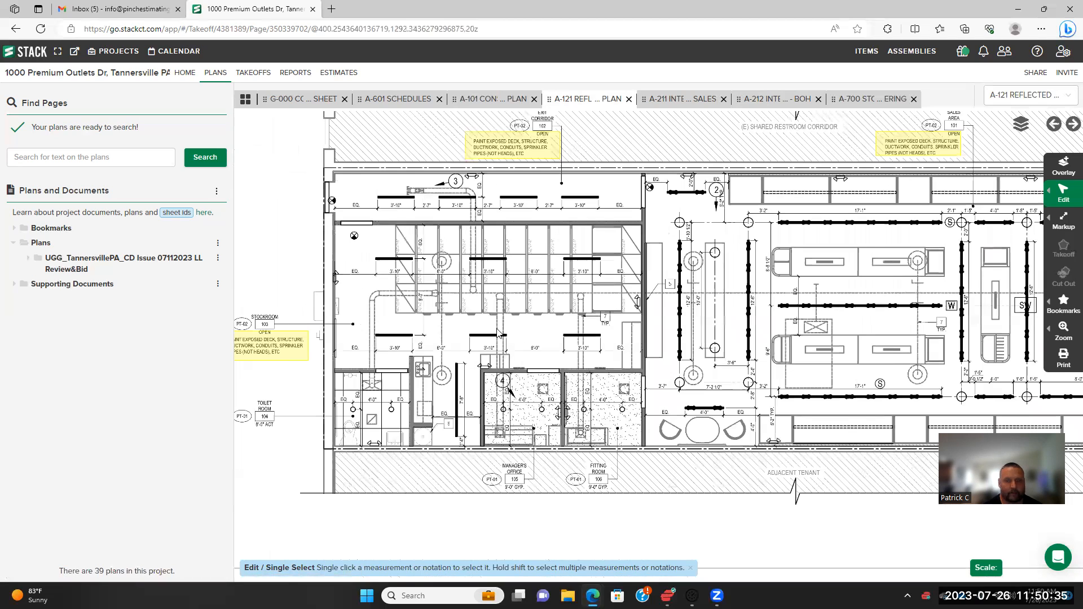
# Examine the stockroom and toilet room ceiling paint notes on the A-121 reflected ceiling plan
pyautogui.scroll(-3, 648, 348)
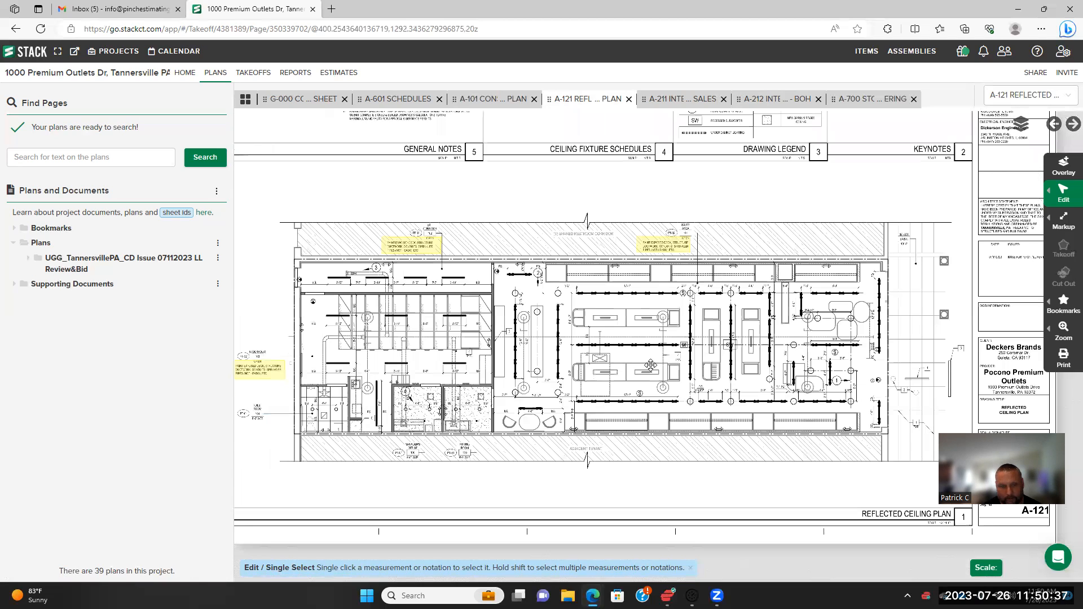
pyautogui.scroll(3, 429, 350)
pyautogui.scroll(2, 389, 395)
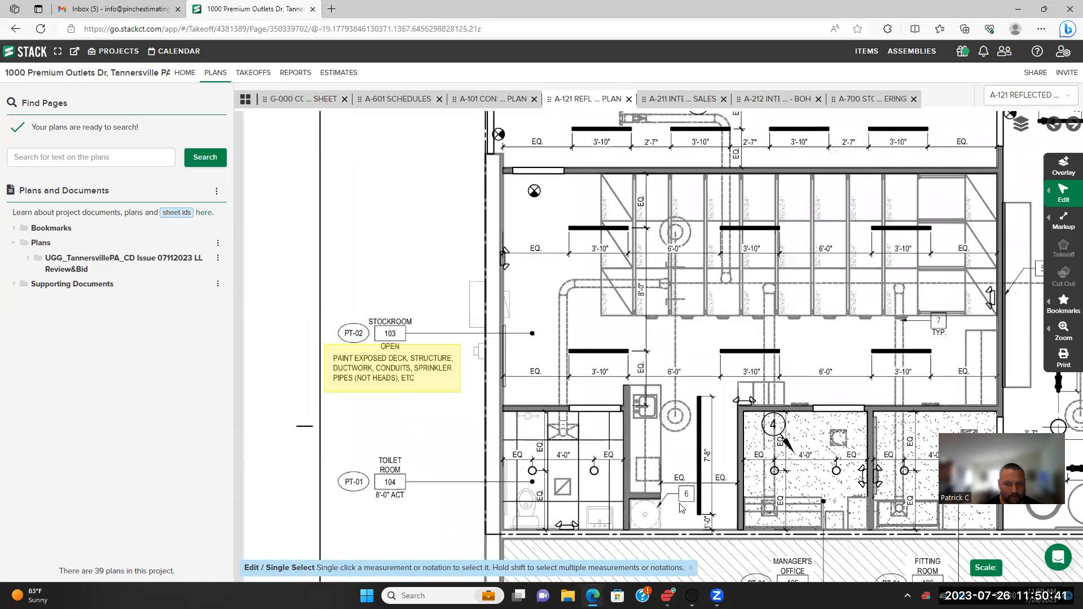
pyautogui.scroll(1, 401, 383)
pyautogui.scroll(-1, 401, 383)
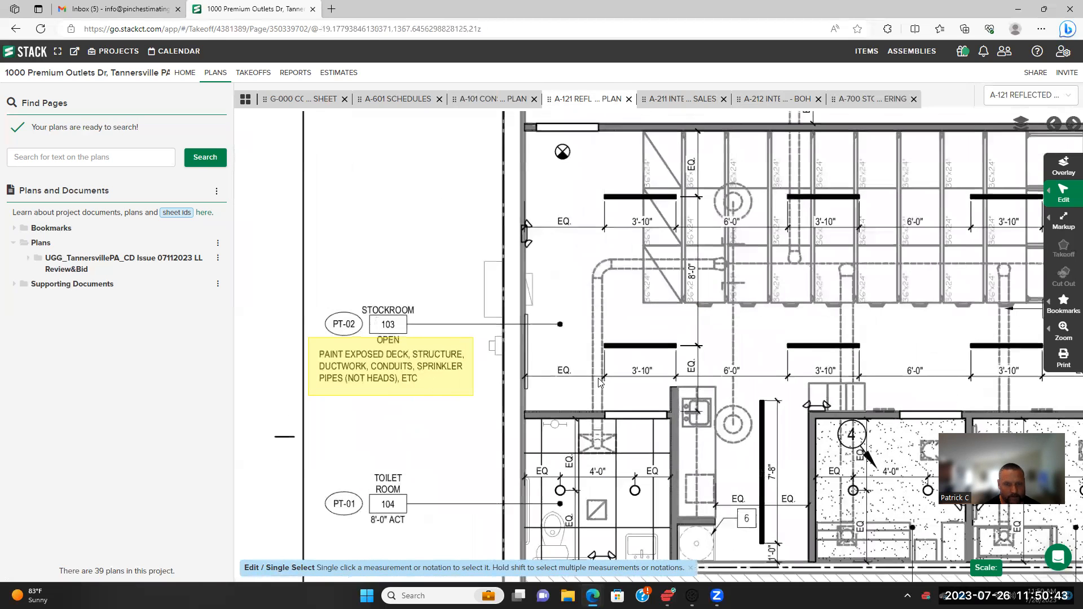
pyautogui.scroll(-1, 649, 339)
pyautogui.scroll(-2, 558, 316)
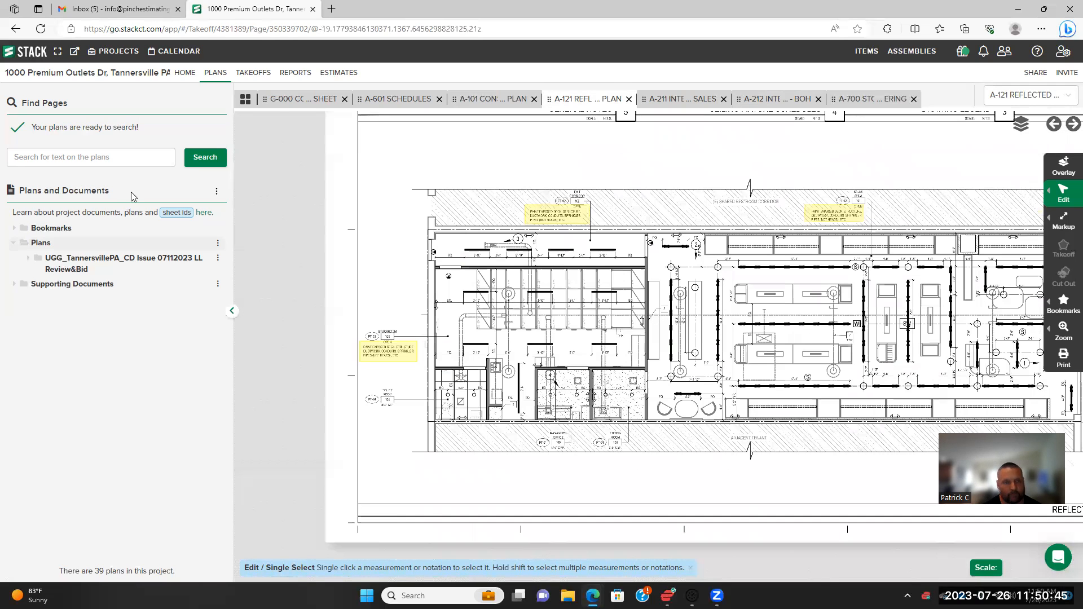
pyautogui.click(128, 161)
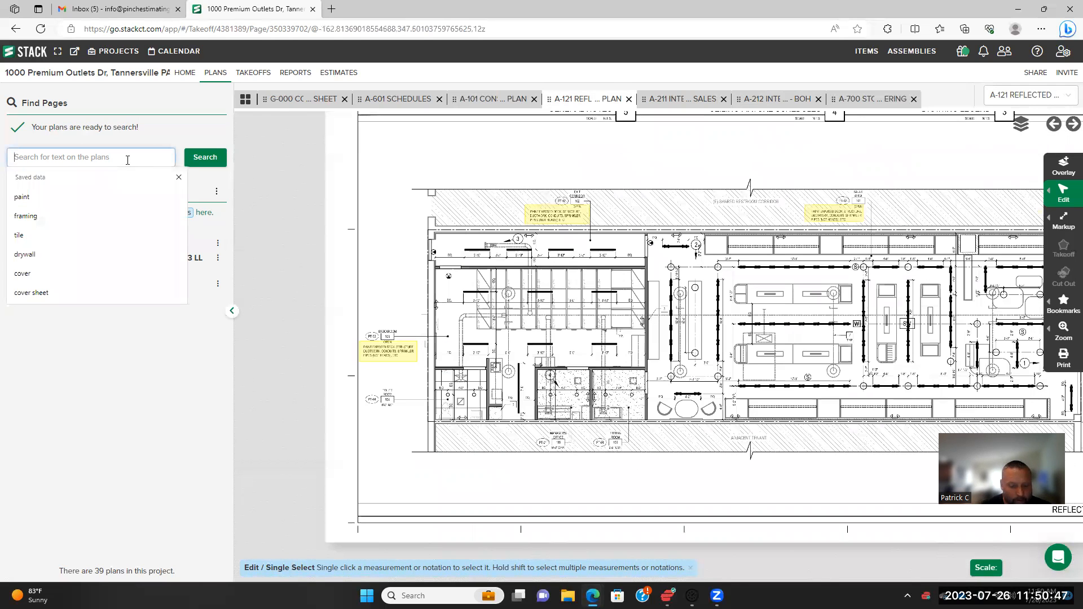
pyautogui.write('Gyp ')
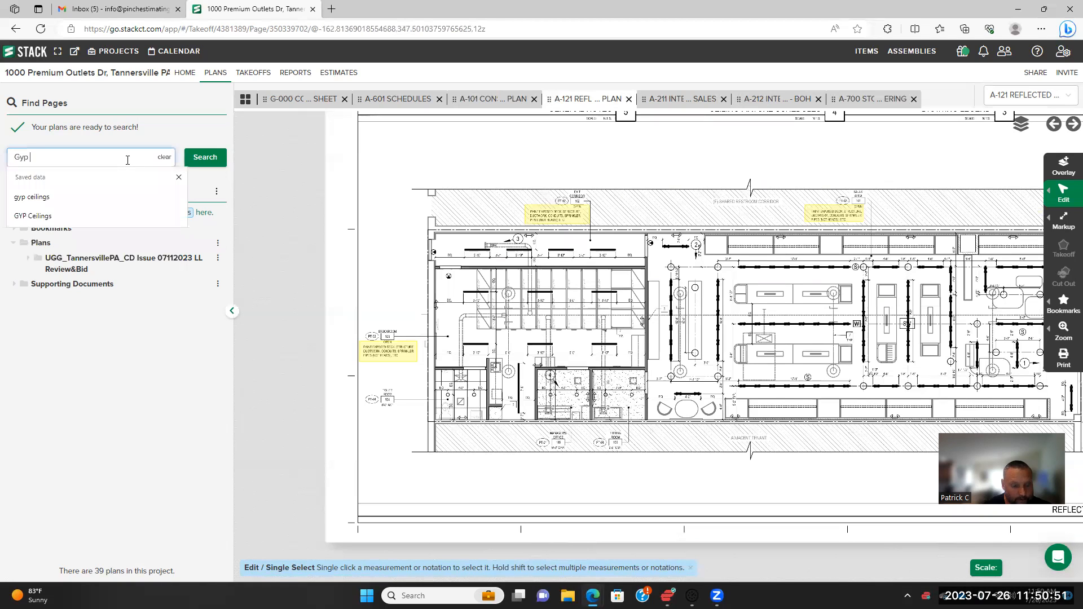
pyautogui.write('Ceilings')
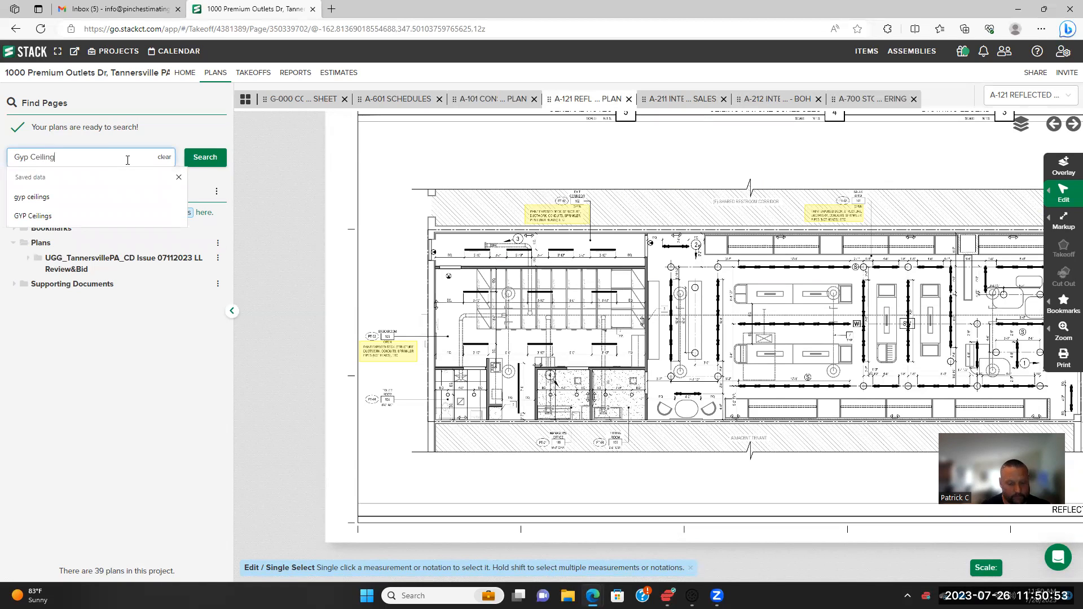
pyautogui.click(197, 159)
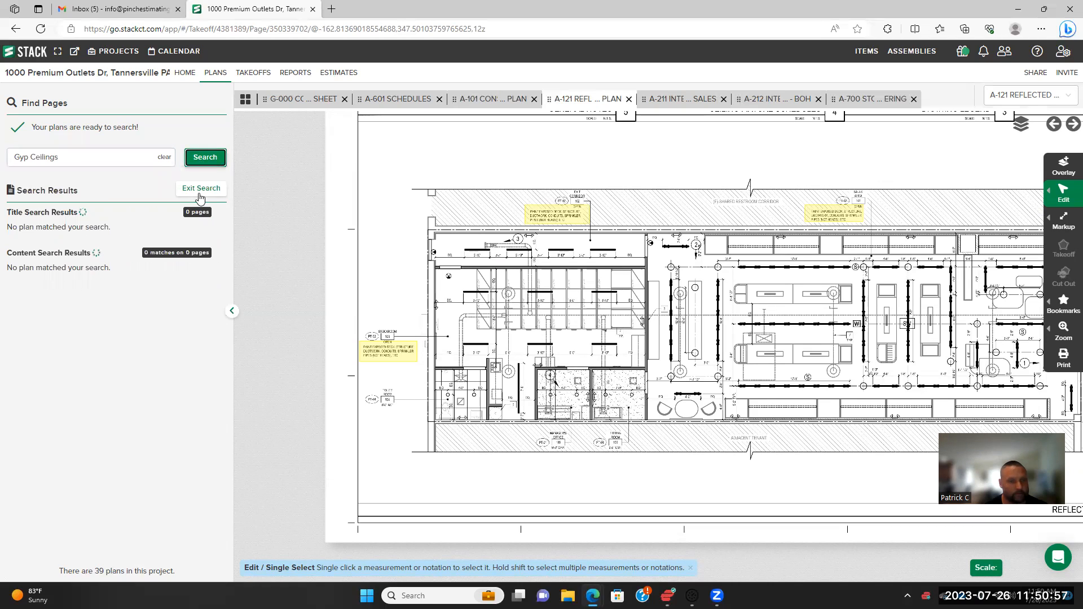
pyautogui.click(201, 188)
# Create a new area takeoff named "GYP CEILINGS PT-02" in the project
pyautogui.click(249, 74)
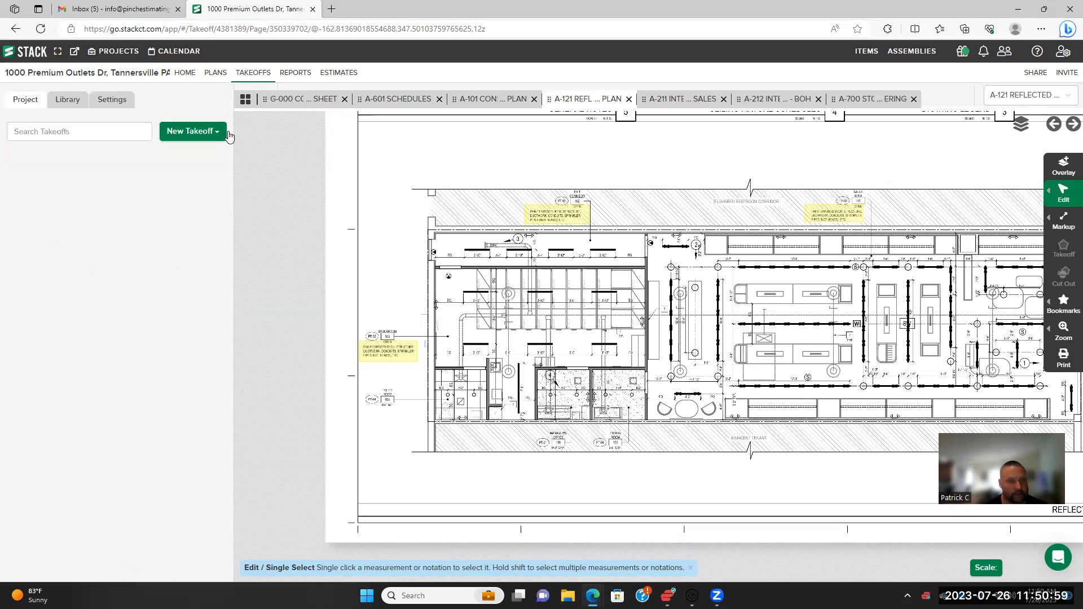
pyautogui.click(108, 132)
pyautogui.write('G')
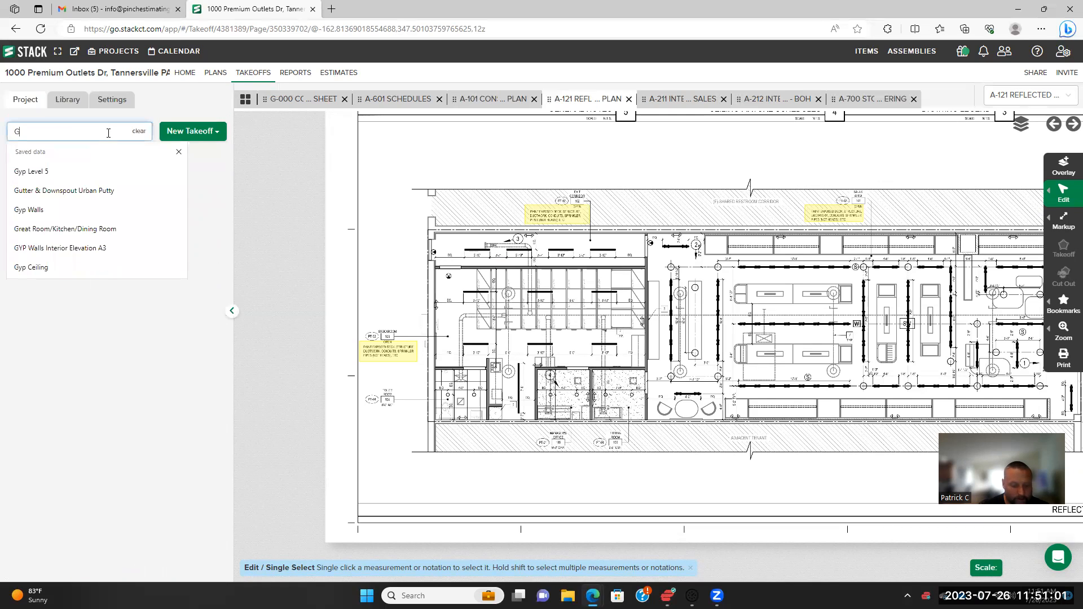
pyautogui.write('YP CEILINGS P')
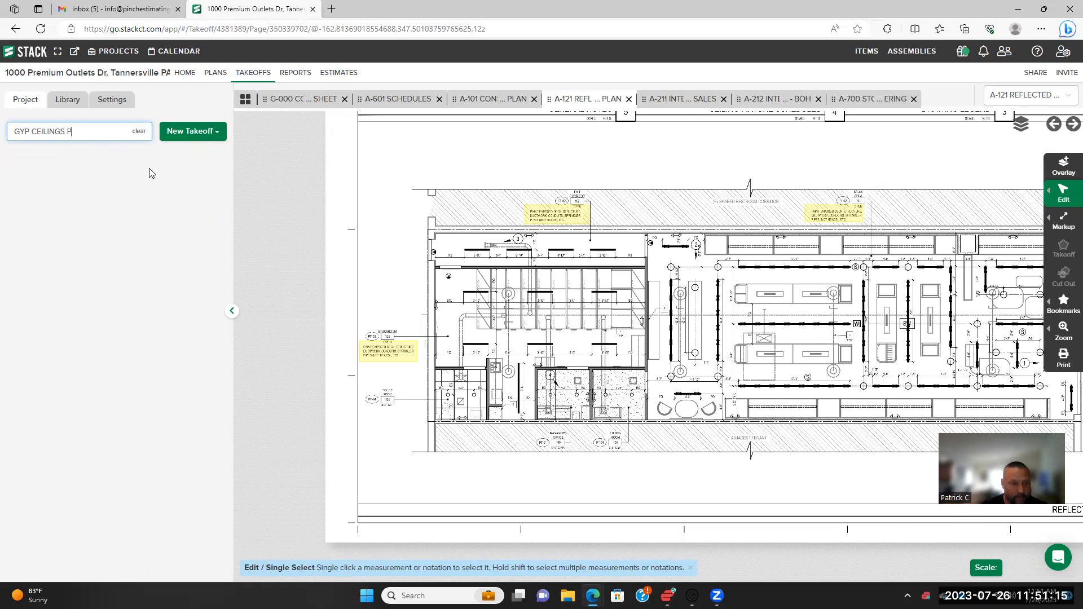
pyautogui.write('2')
pyautogui.click(198, 131)
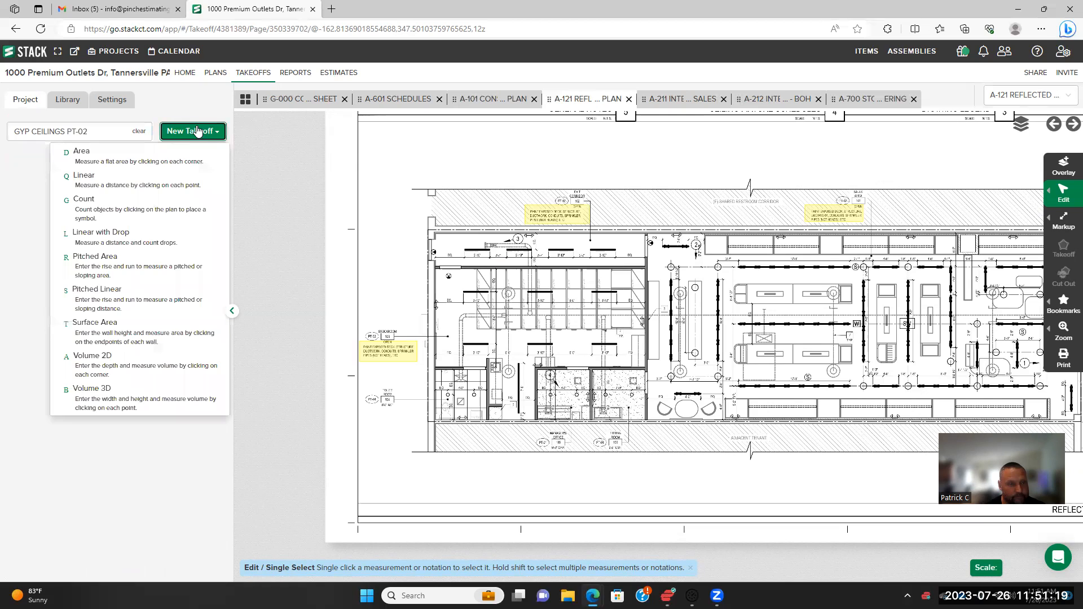
pyautogui.click(161, 161)
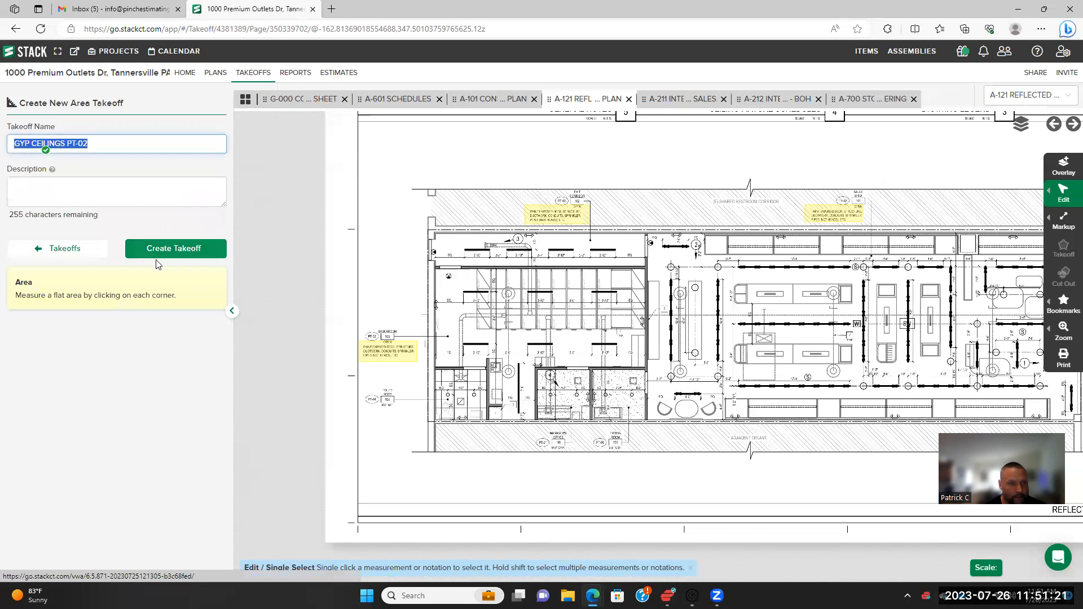
pyautogui.click(160, 251)
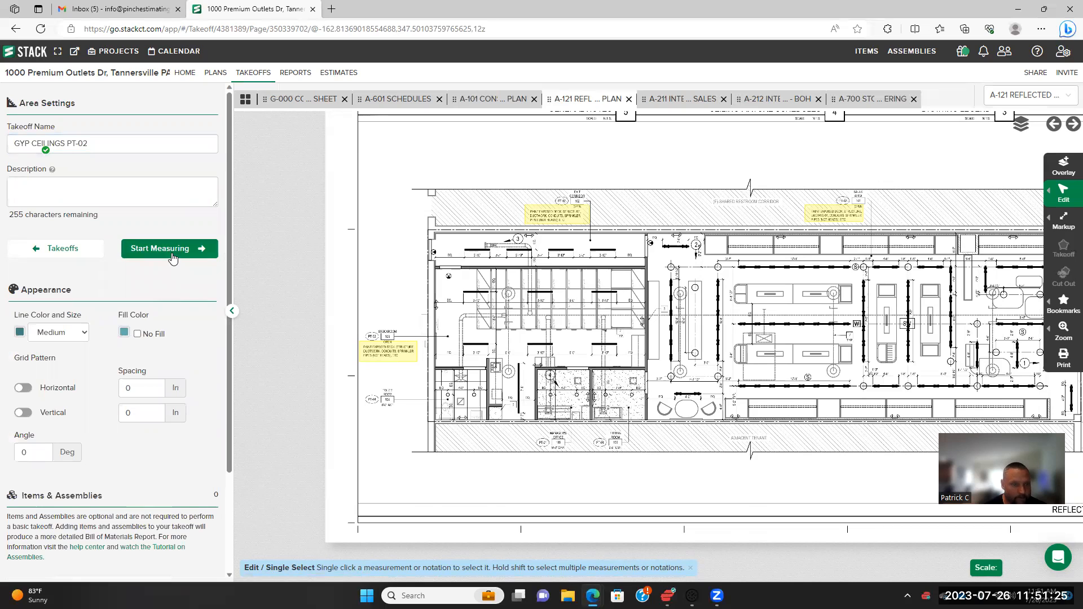
pyautogui.scroll(-3, 177, 276)
pyautogui.scroll(3, 178, 275)
# Create a folder named "Stack Training Paint" under My Assemblies in the assemblies library
pyautogui.click(913, 54)
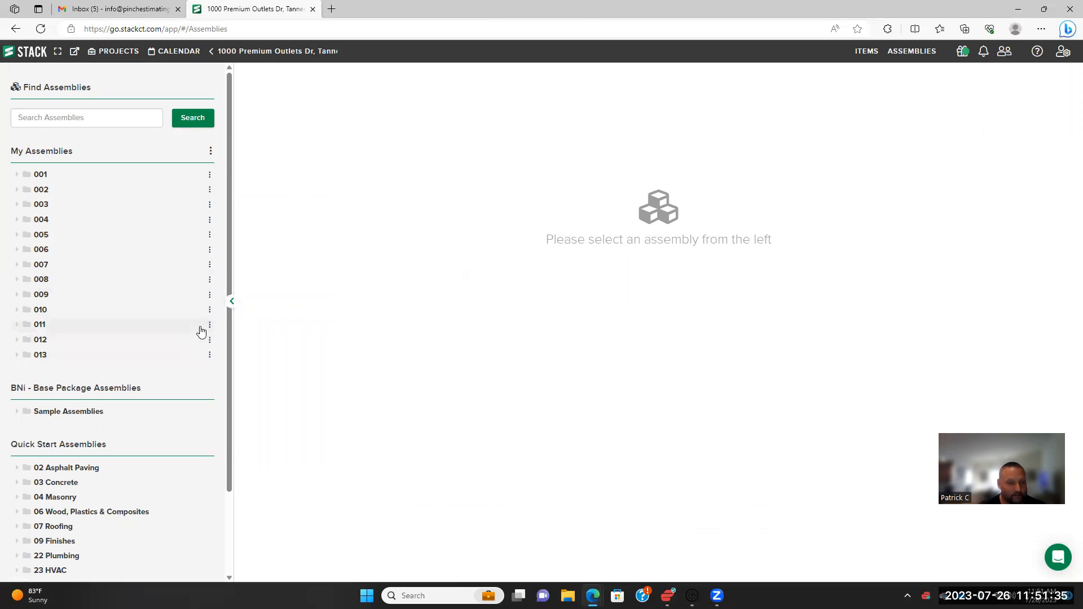
pyautogui.scroll(-2, 194, 330)
pyautogui.scroll(2, 145, 369)
pyautogui.click(211, 151)
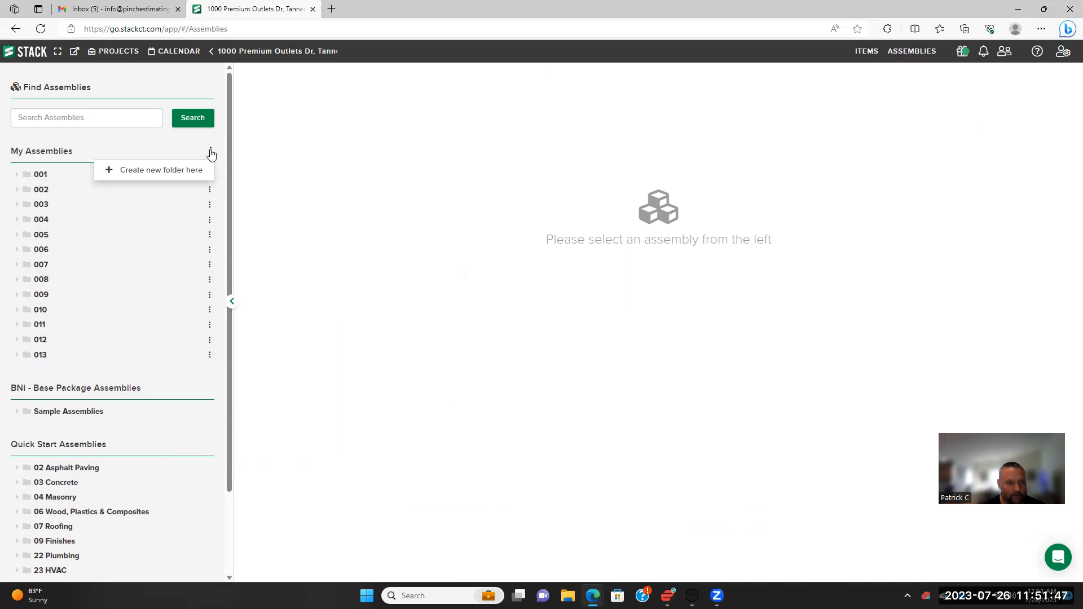
pyautogui.click(170, 170)
pyautogui.write('Stck Train')
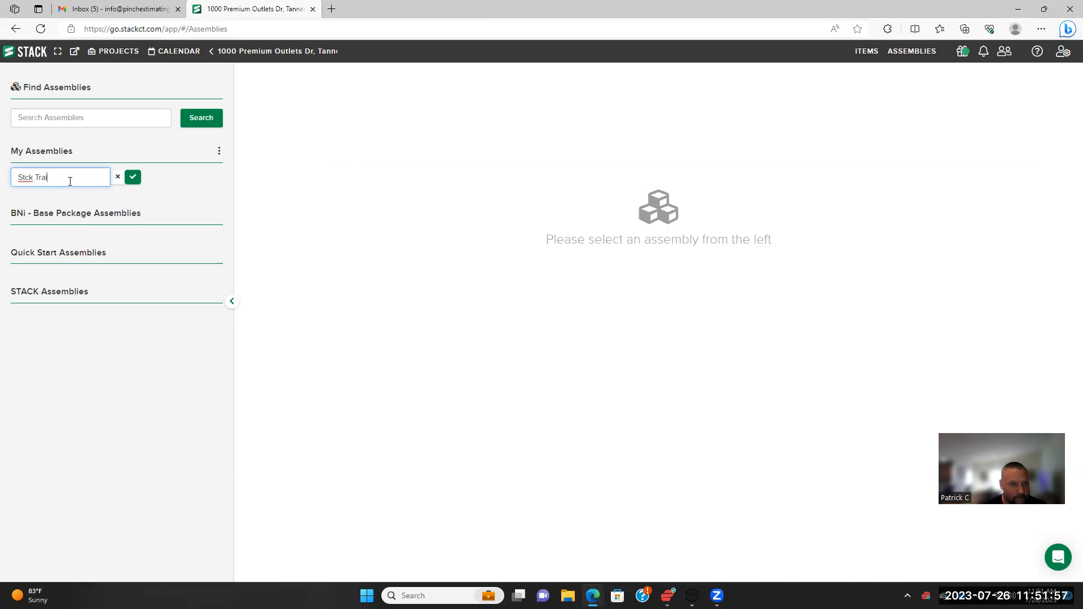
pyautogui.write('ng Paint')
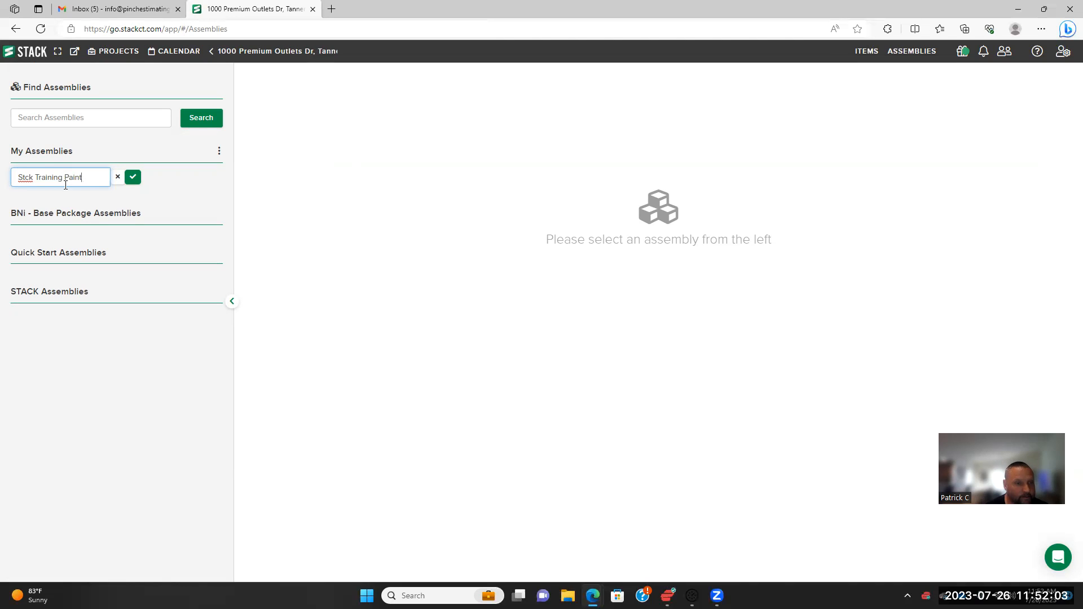
pyautogui.click(33, 179)
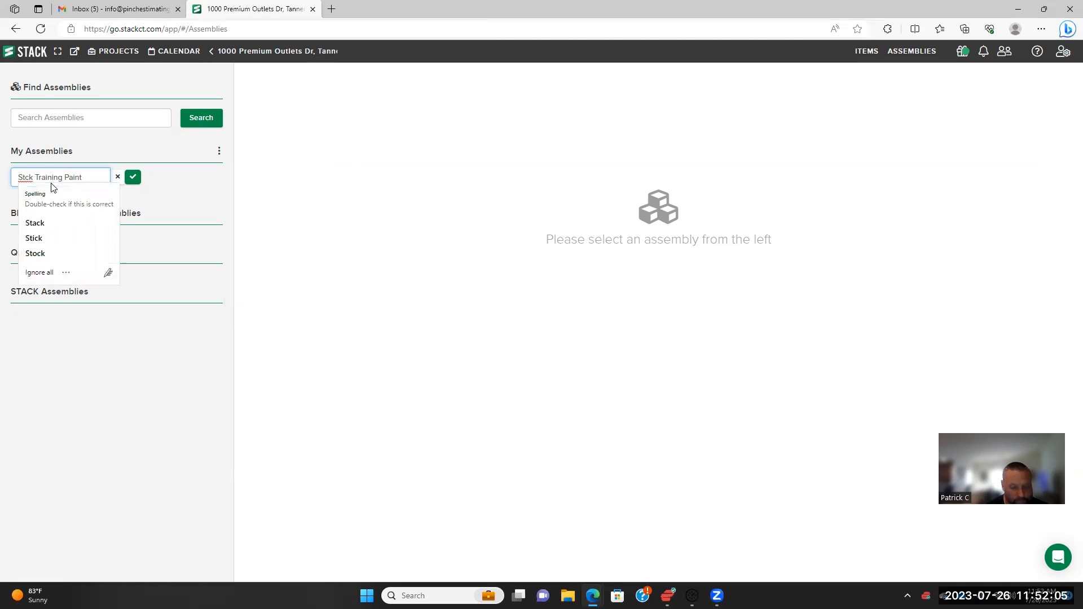
pyautogui.click(35, 223)
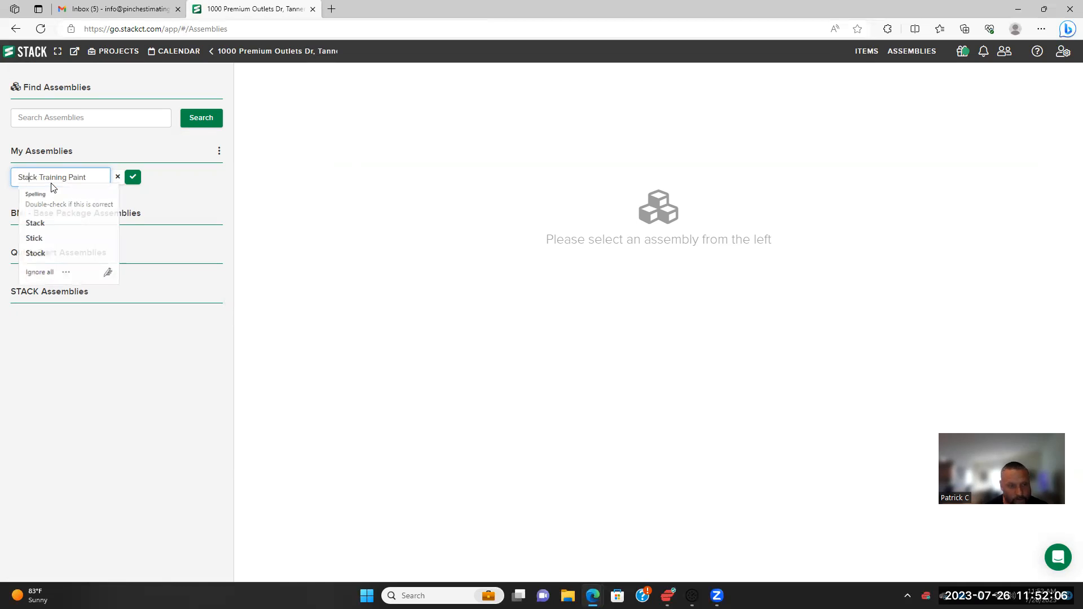
pyautogui.click(133, 178)
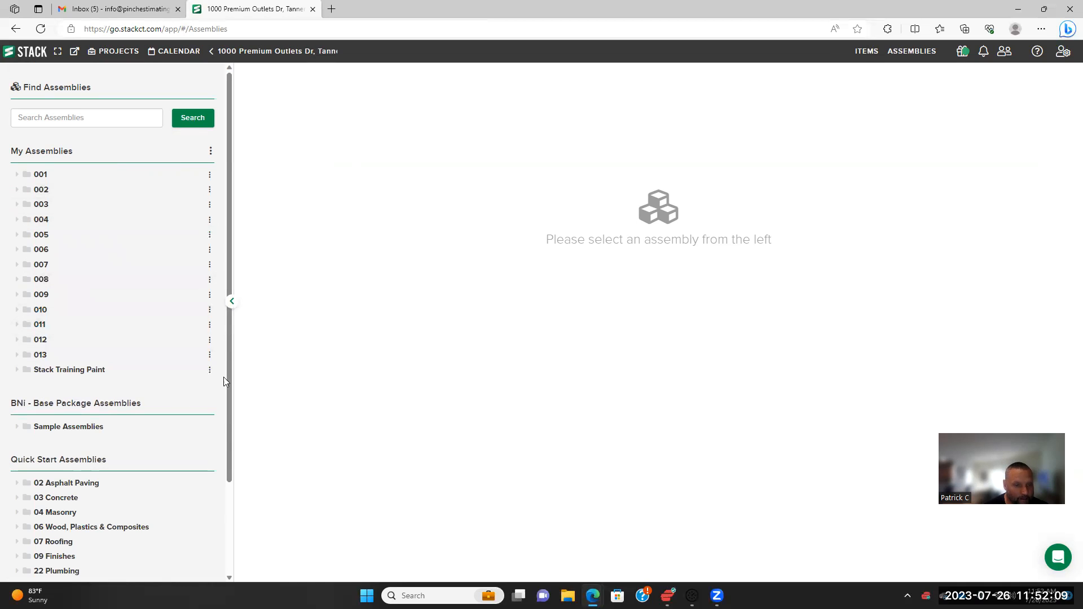
# Start a new assembly in the Stack Training Paint folder and name it "GYP Ceilings"
pyautogui.click(209, 372)
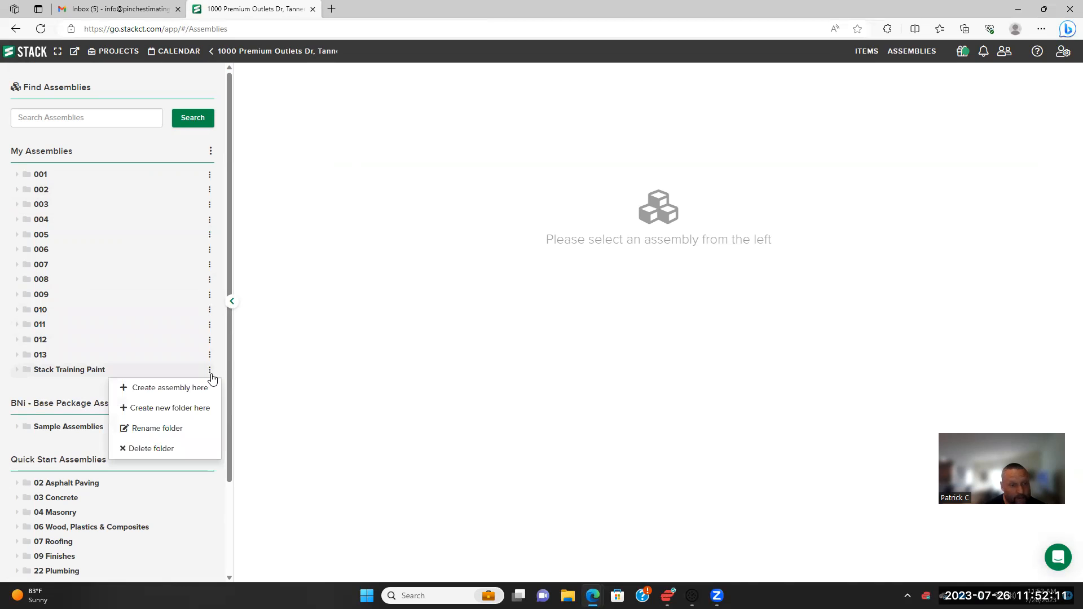
pyautogui.click(172, 389)
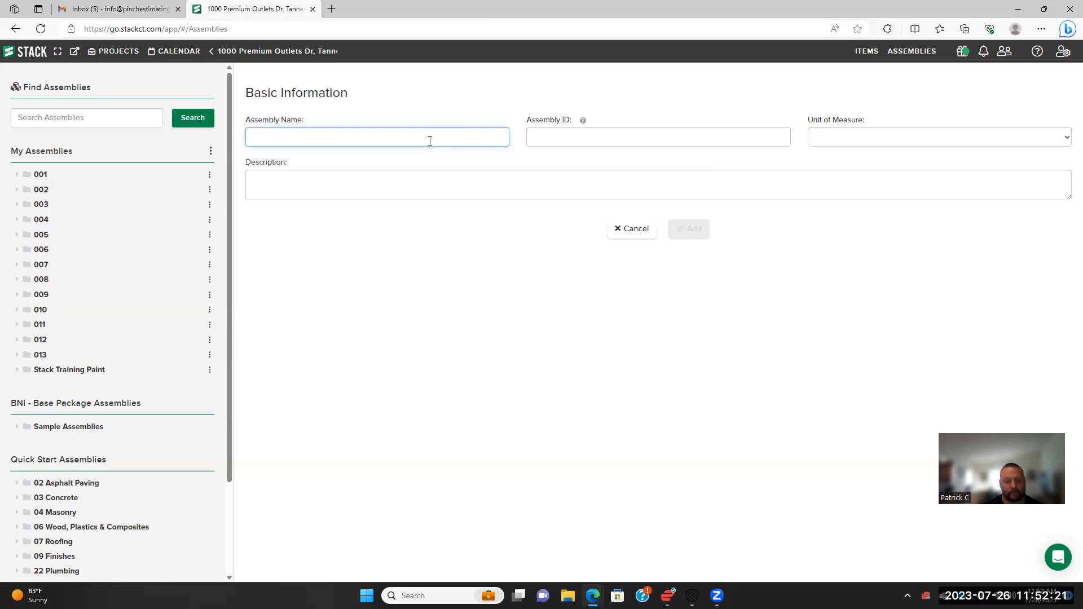
pyautogui.write('G')
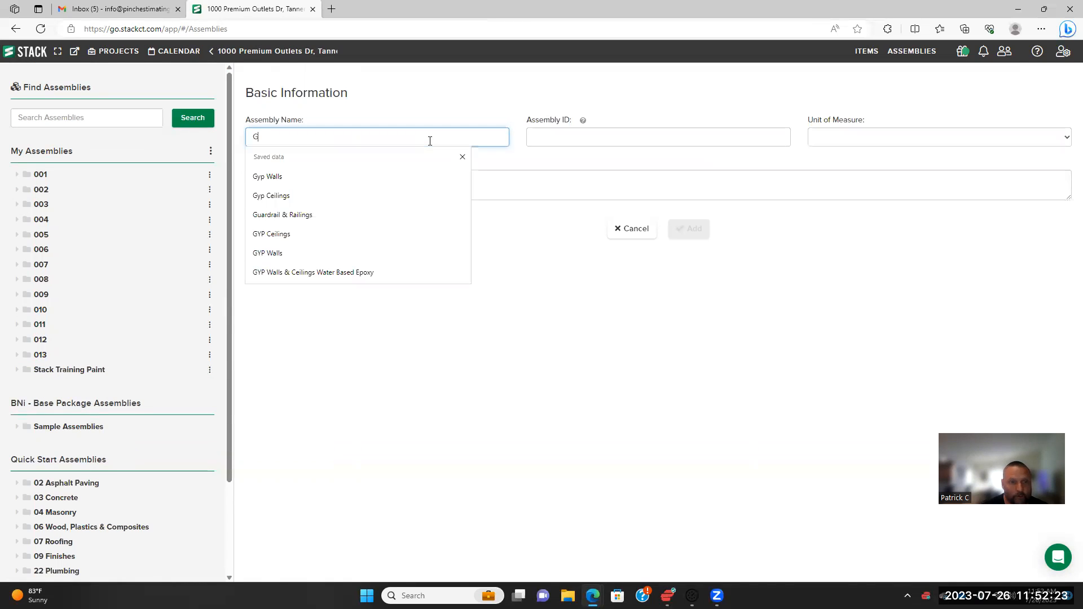
pyautogui.write('yp')
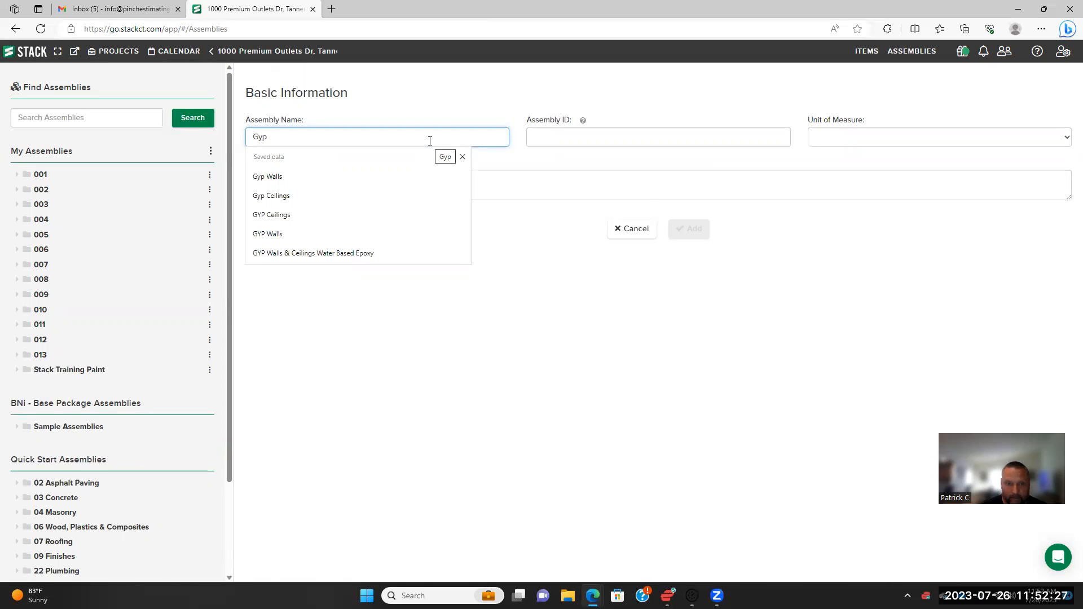
pyautogui.press('BackSpace')
pyautogui.press('BackSpace')
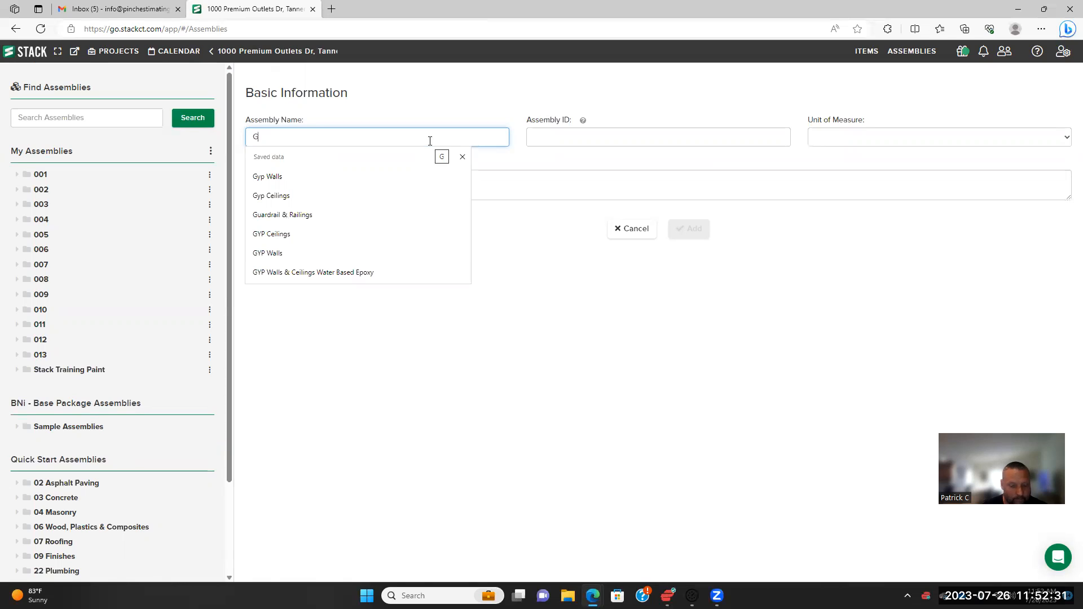
pyautogui.write('YP')
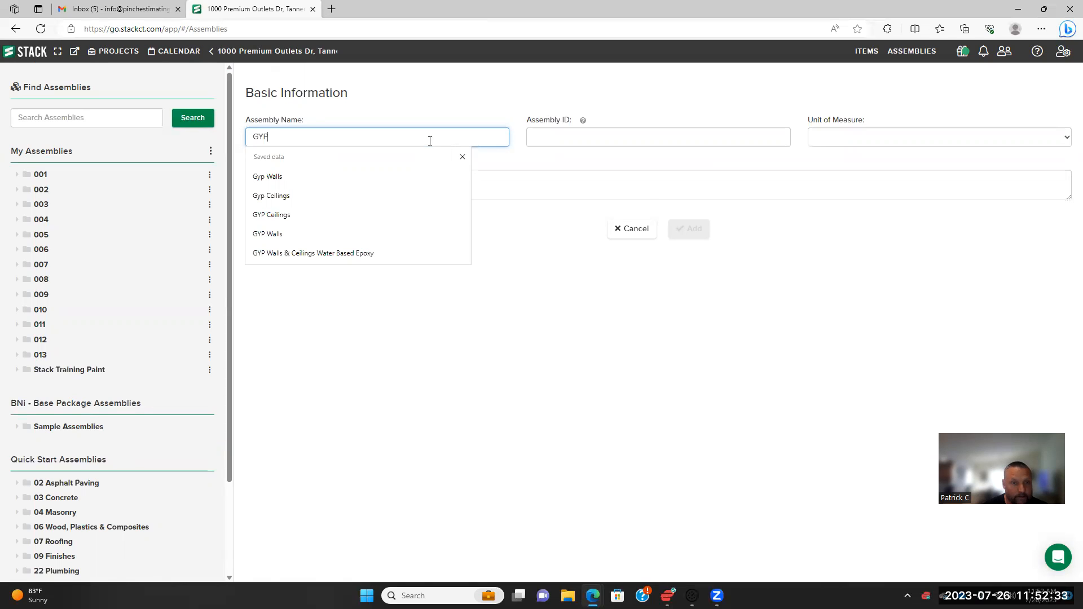
pyautogui.write(' Cielings')
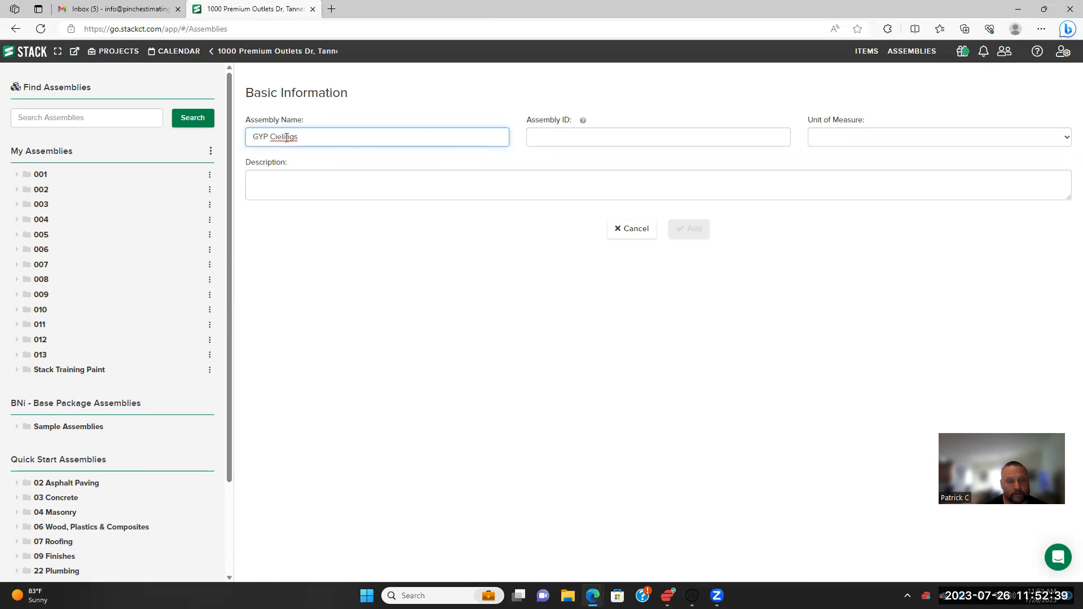
pyautogui.rightClick(288, 137)
pyautogui.click(323, 149)
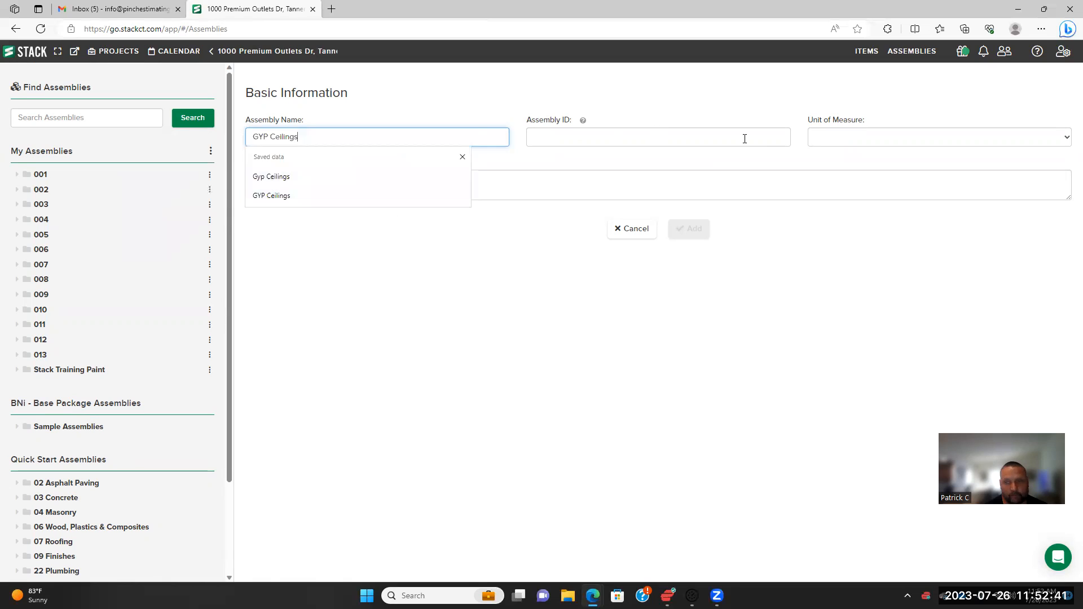
# Set the GYP Ceilings assembly's unit of measure to sq ft and add the assembly
pyautogui.click(833, 138)
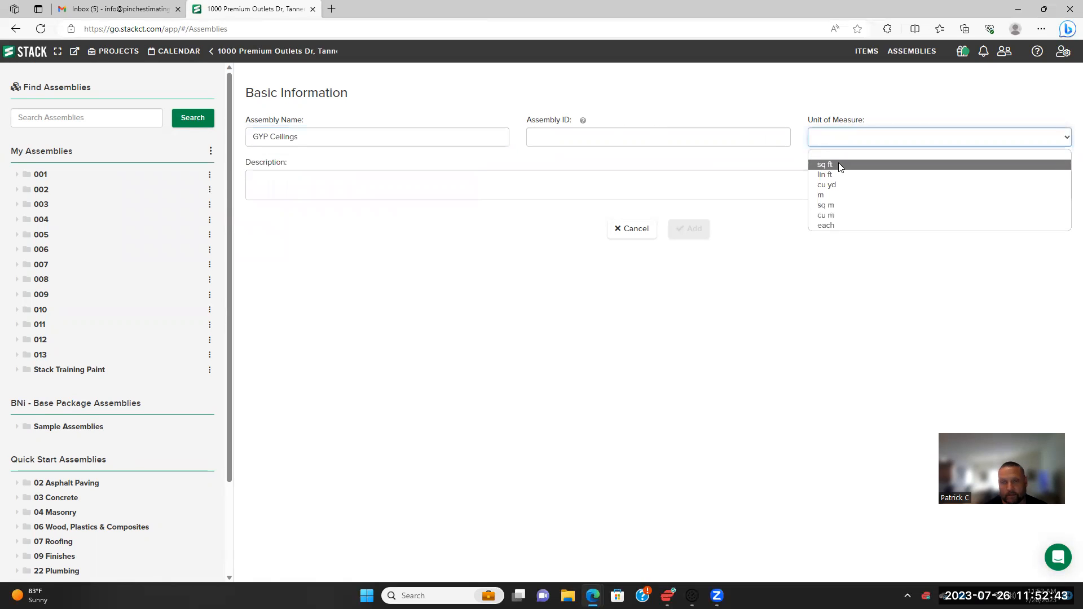
pyautogui.click(839, 164)
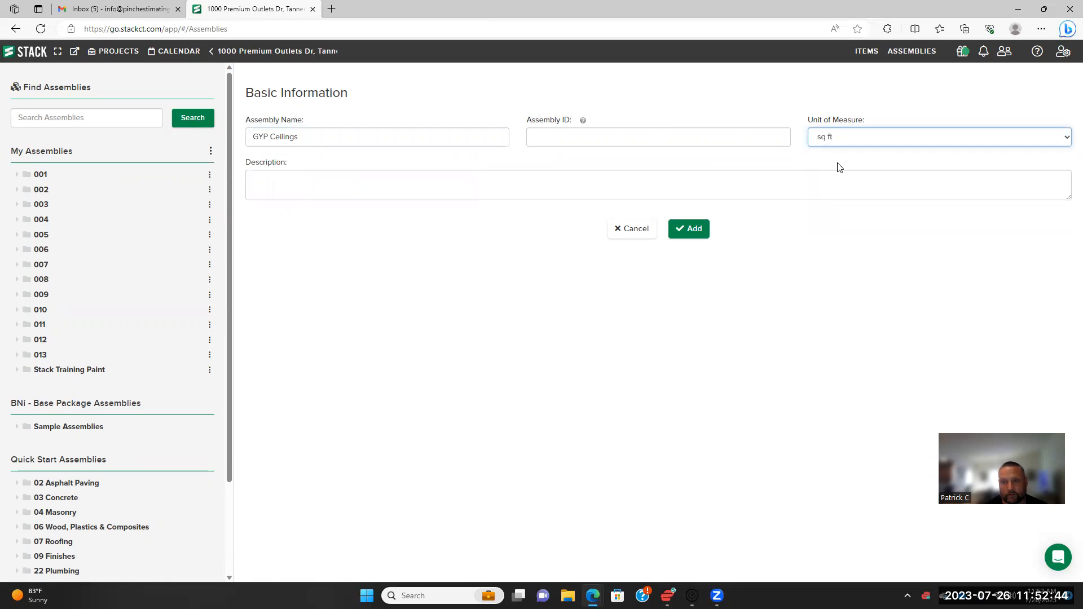
pyautogui.click(563, 185)
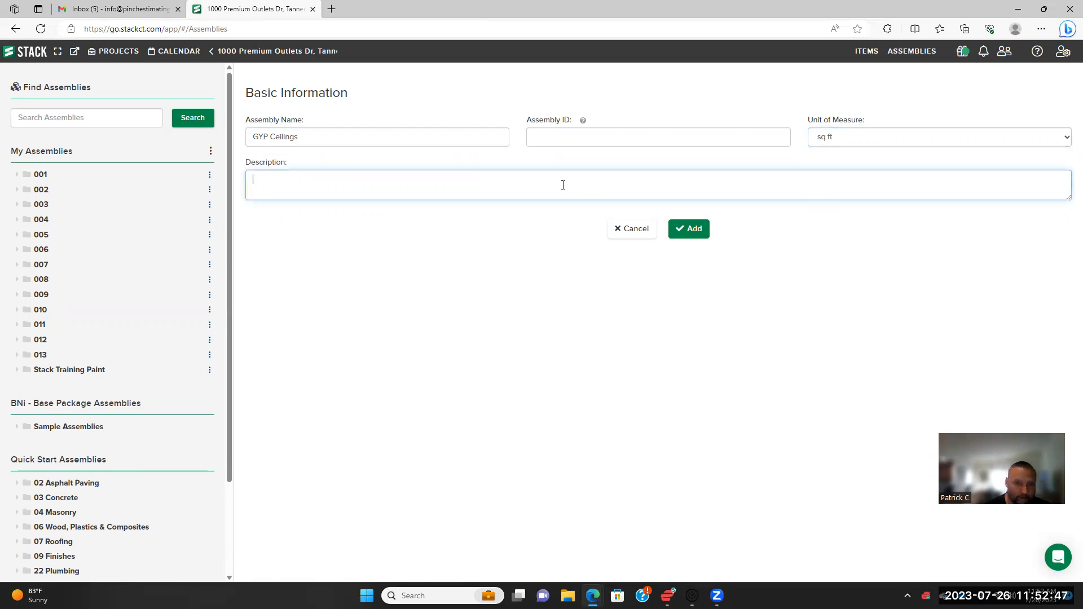
pyautogui.click(695, 231)
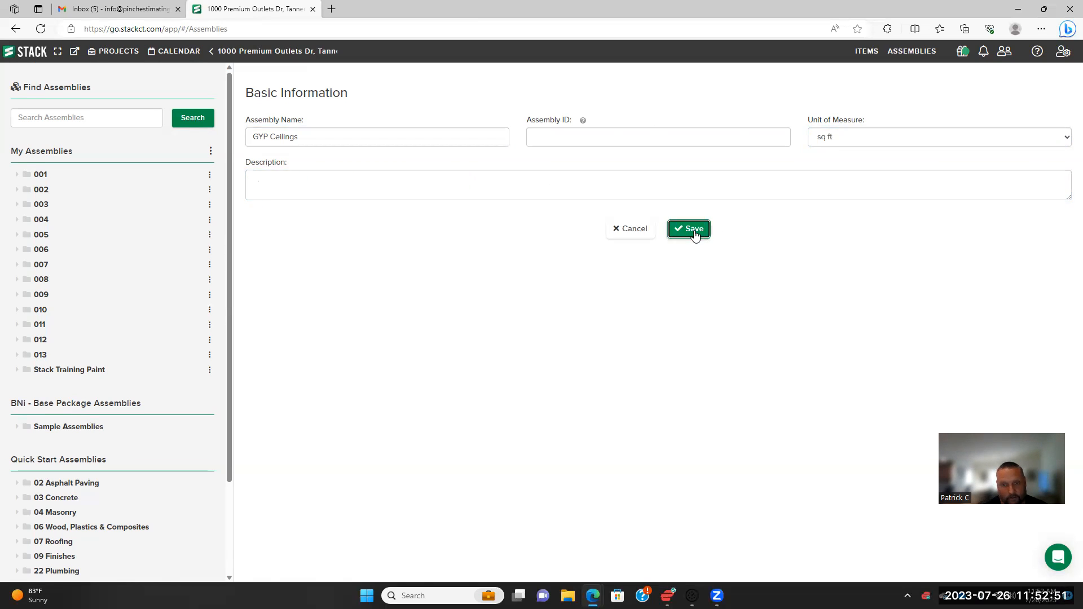
# Add the GYP drywall primer, both PT-02 finish coats and Drop Cloth Work & Wall Prep to GYP Ceilings as required items and save
pyautogui.click(1043, 263)
pyautogui.scroll(-8, 529, 392)
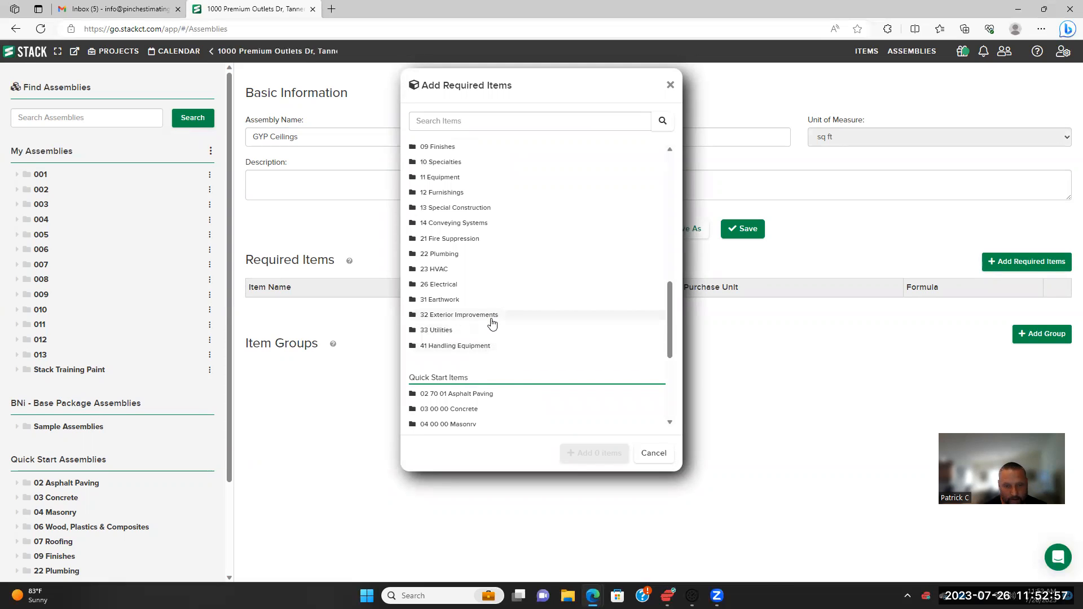
pyautogui.scroll(5, 491, 320)
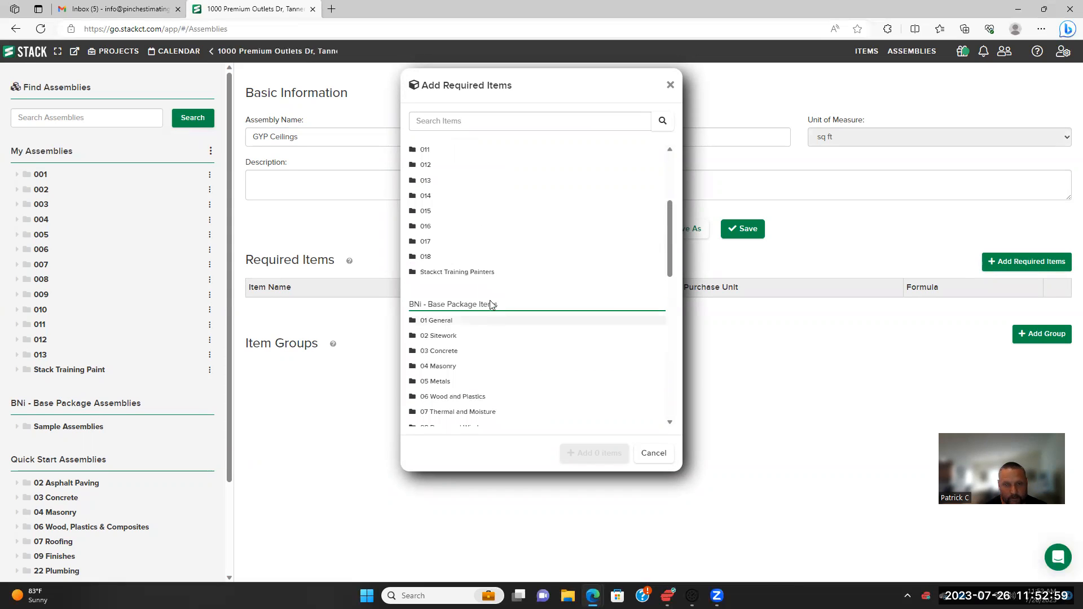
pyautogui.click(480, 273)
pyautogui.scroll(-3, 488, 339)
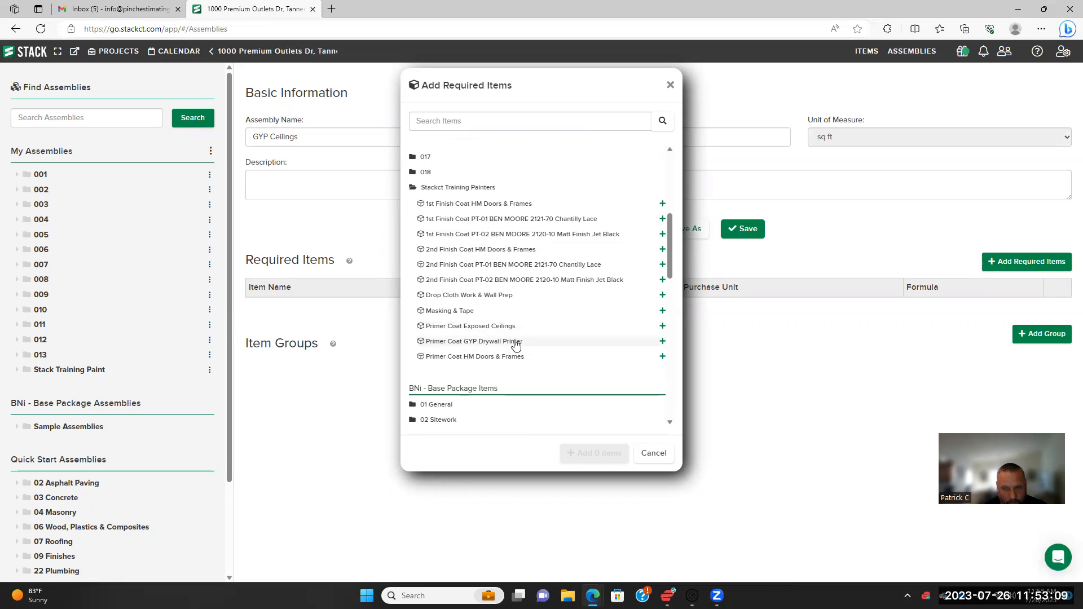
pyautogui.click(515, 343)
pyautogui.click(501, 300)
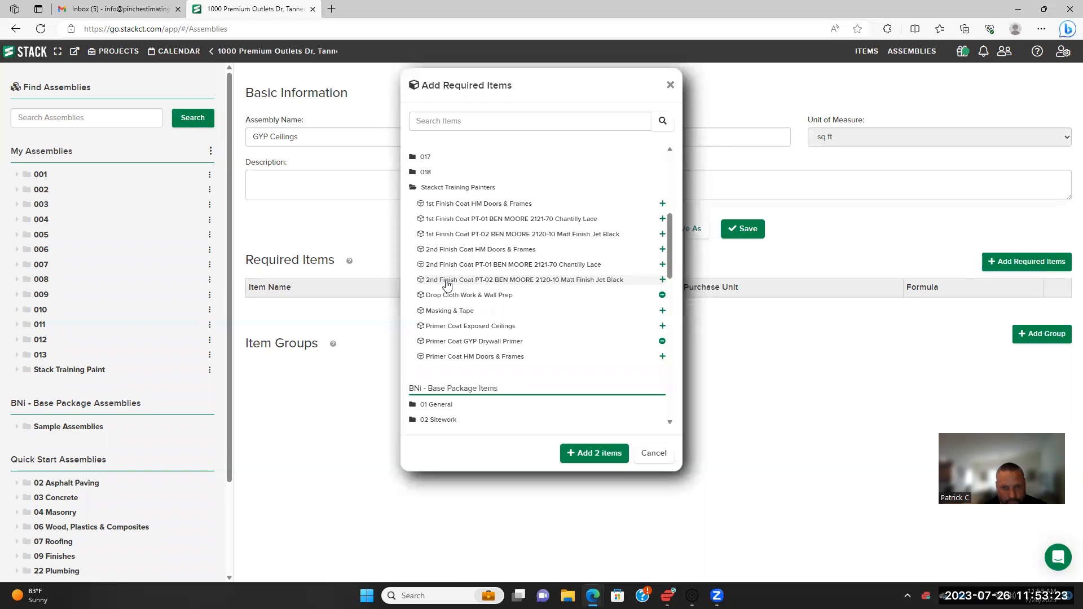
pyautogui.click(452, 235)
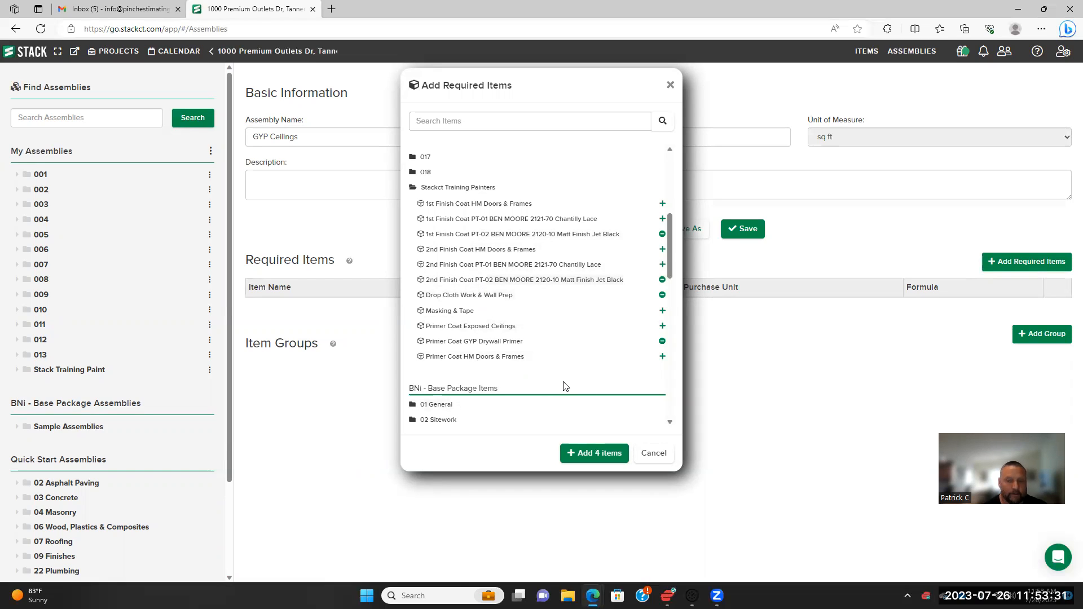
pyautogui.click(597, 455)
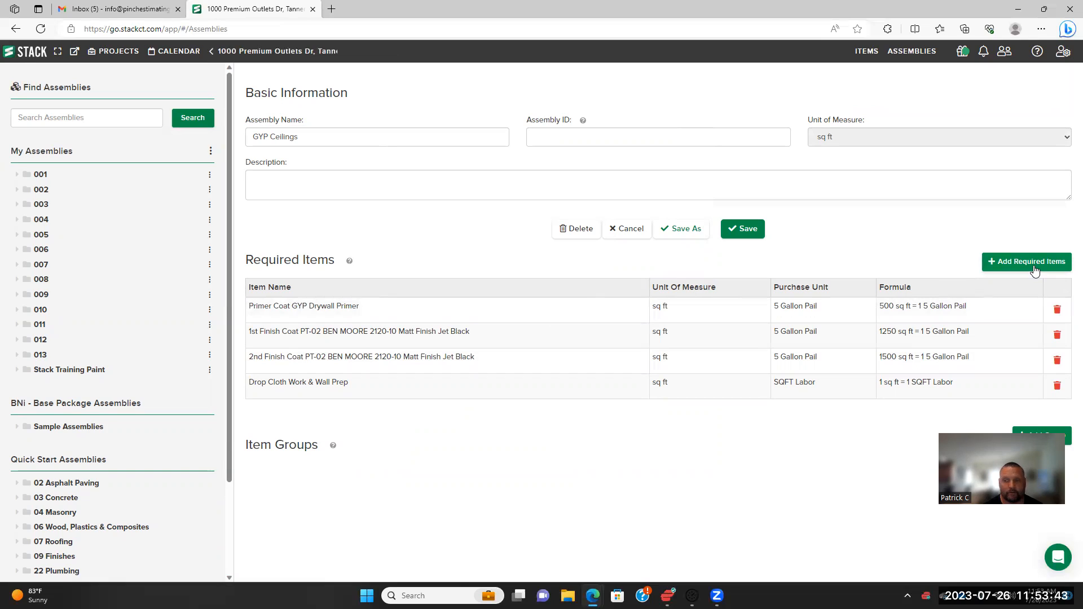
pyautogui.click(749, 230)
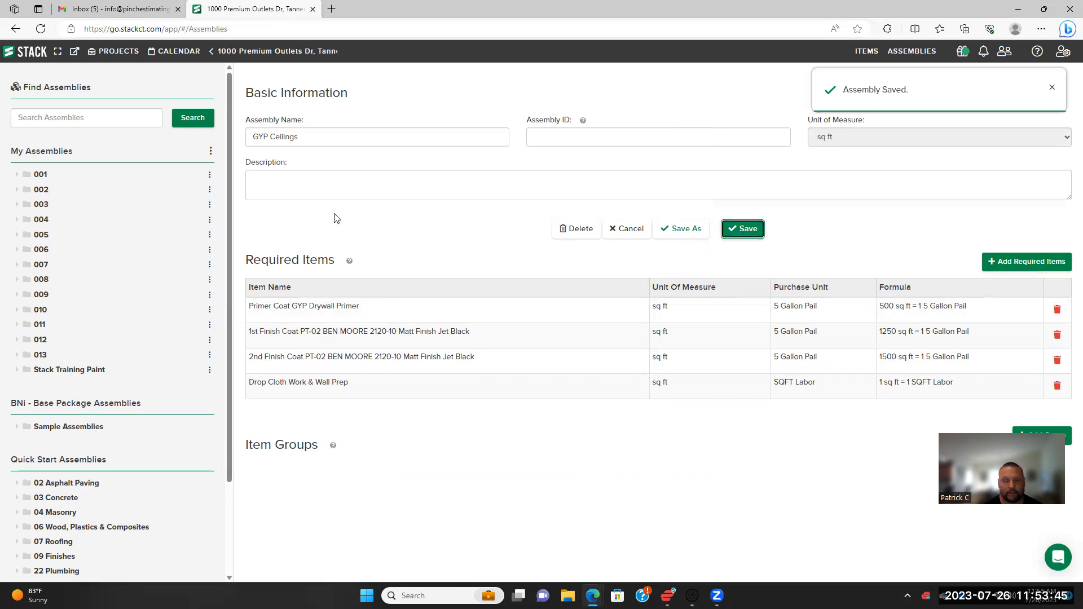
# Start a new item named "Labor 4 Guys" in the Stackct Training Painters items folder, measured in sq ft
pyautogui.click(866, 52)
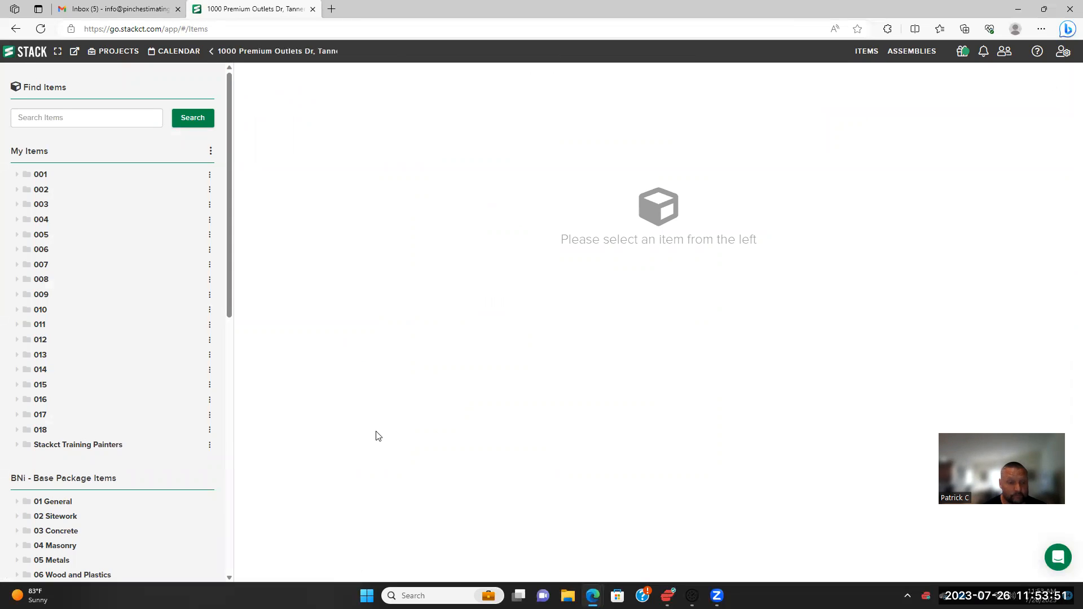
pyautogui.click(209, 446)
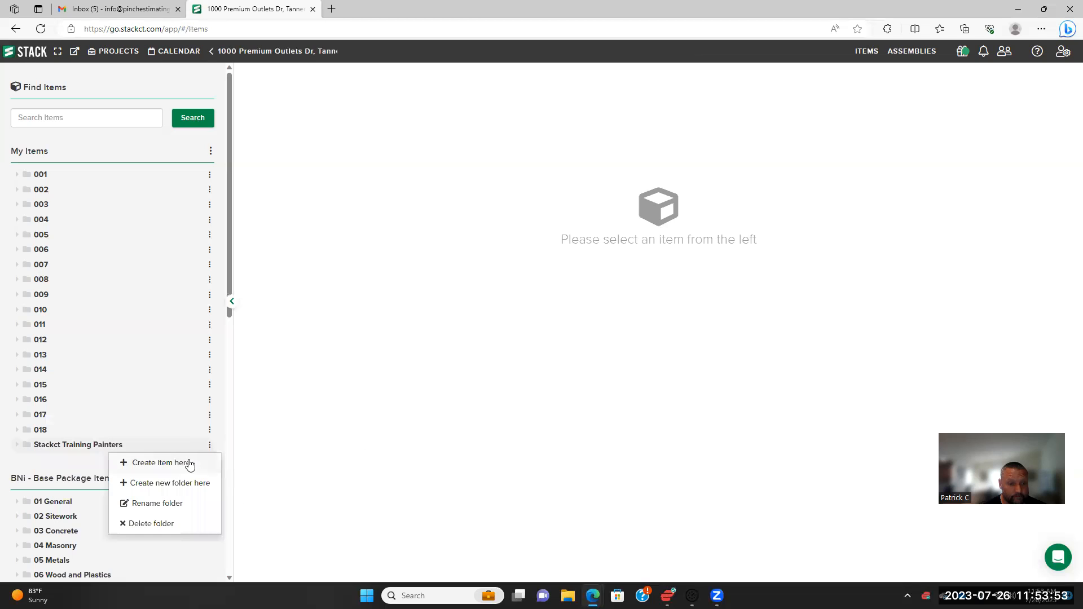
pyautogui.click(188, 464)
pyautogui.click(408, 139)
pyautogui.write('Labor')
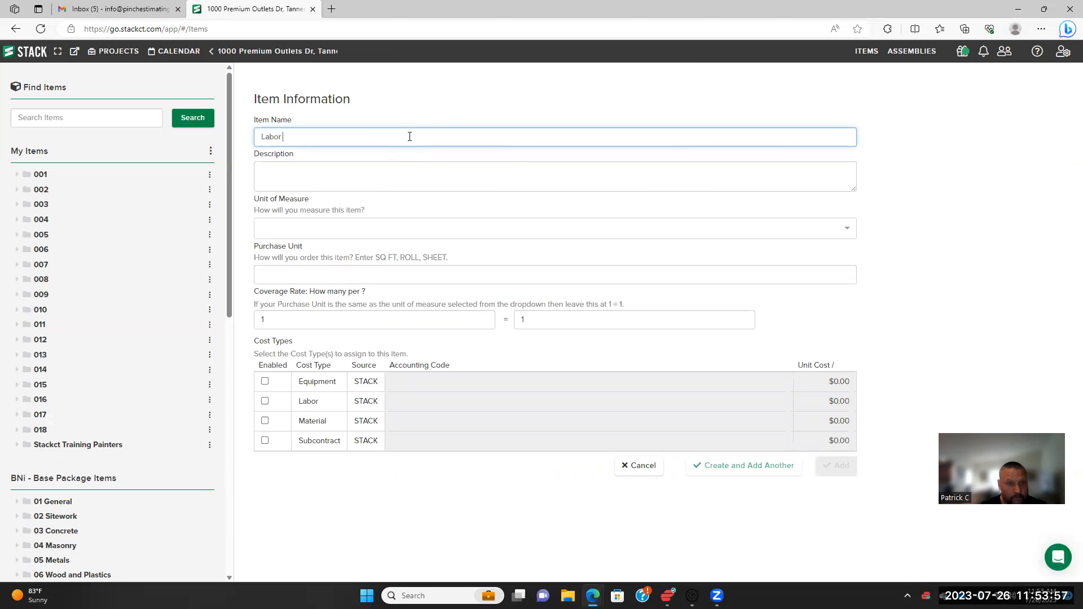
pyautogui.write(' 4 Guys')
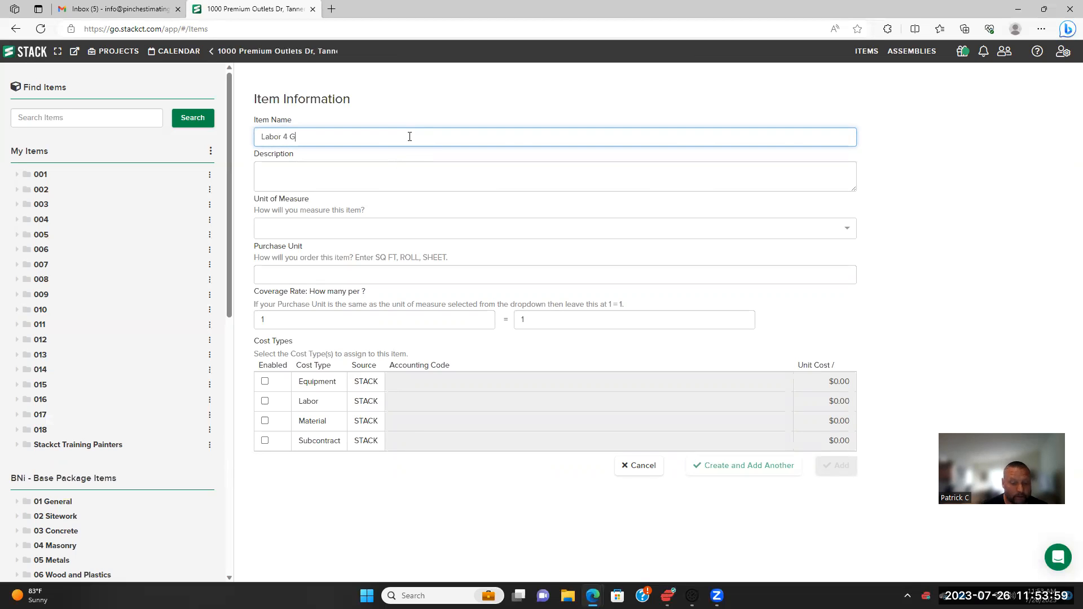
pyautogui.click(406, 237)
pyautogui.click(383, 252)
# Set the labor item's purchase unit to Hour and its coverage rate to 450 sq ft per 1 Hour
pyautogui.click(393, 276)
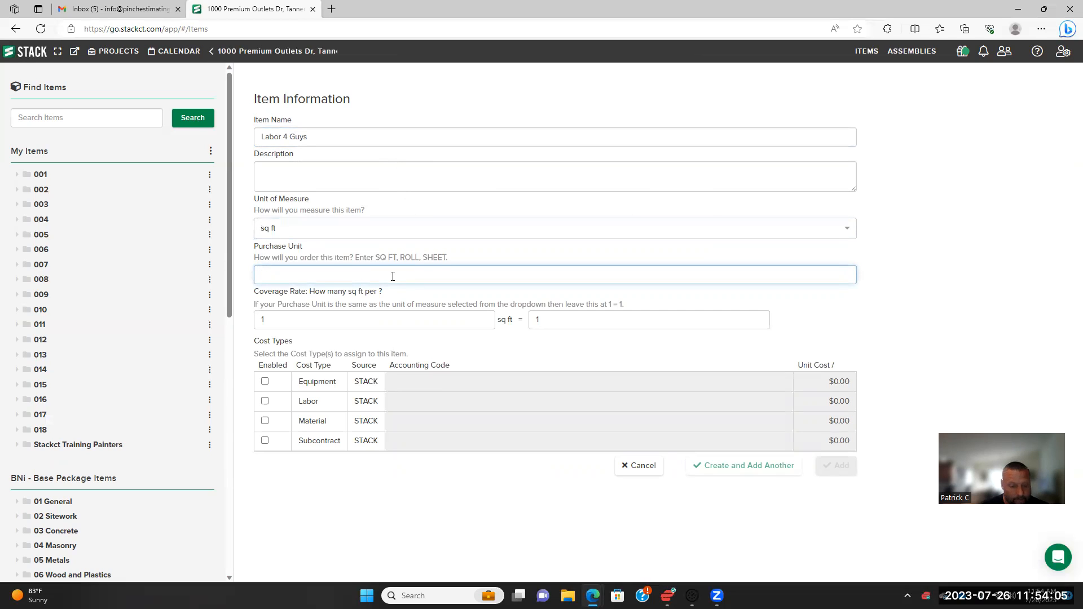
pyautogui.write('SQFT')
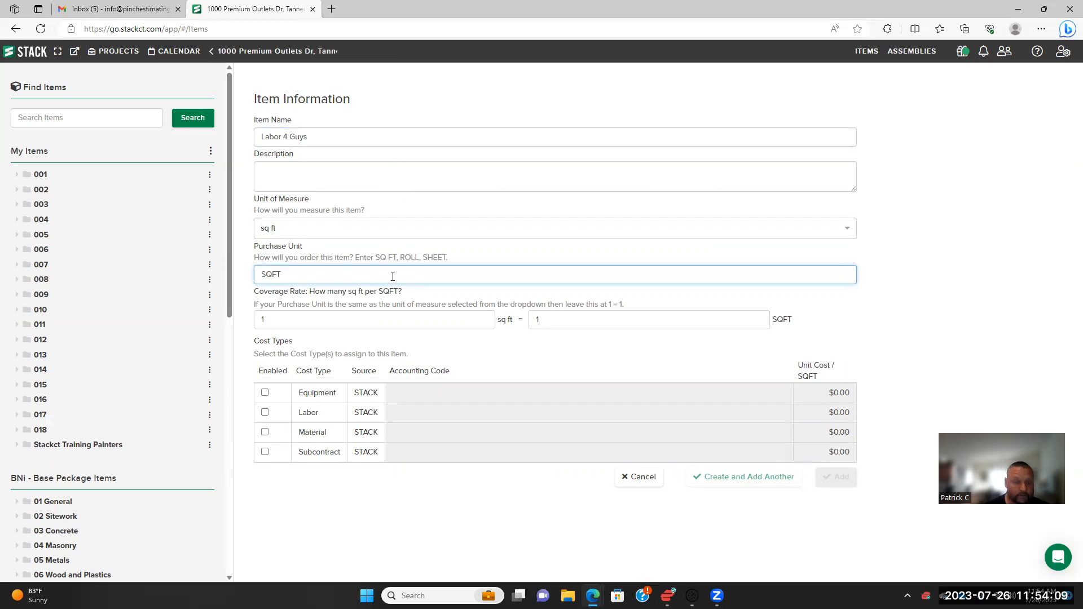
pyautogui.press('BackSpace')
pyautogui.press('BackSpace')
pyautogui.press('BackSpace')
pyautogui.press('BackSpace')
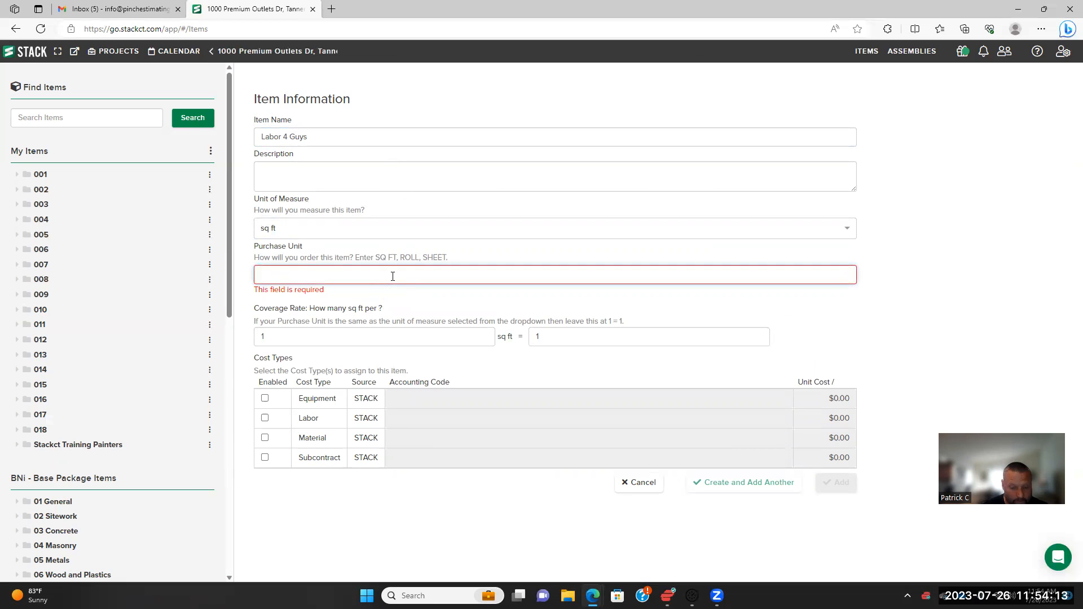
pyautogui.write('Hour')
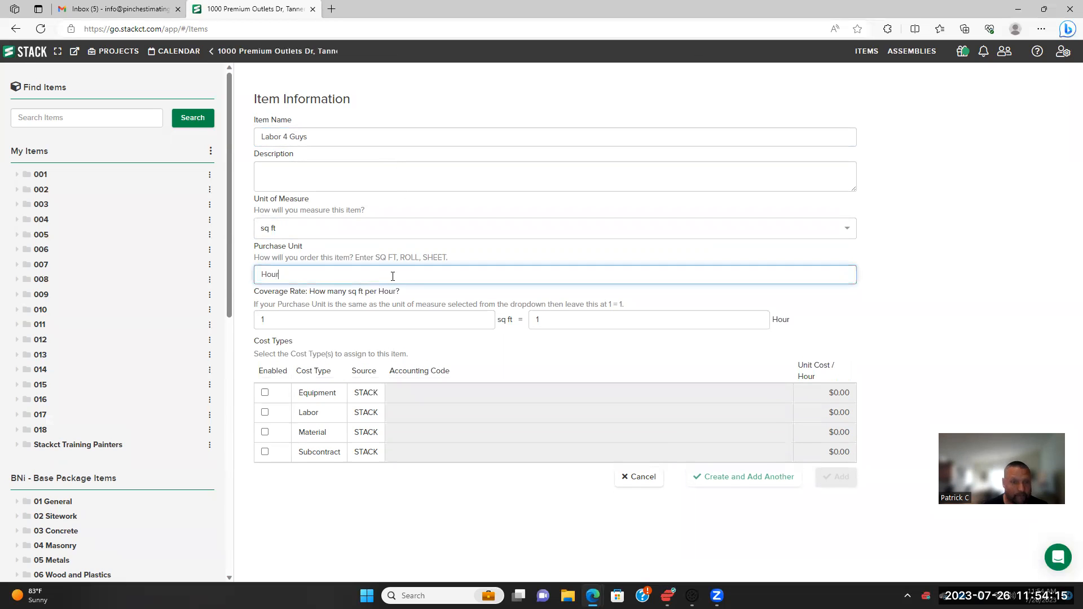
pyautogui.click(377, 321)
pyautogui.press('BackSpace')
pyautogui.write('450')
pyautogui.click(481, 364)
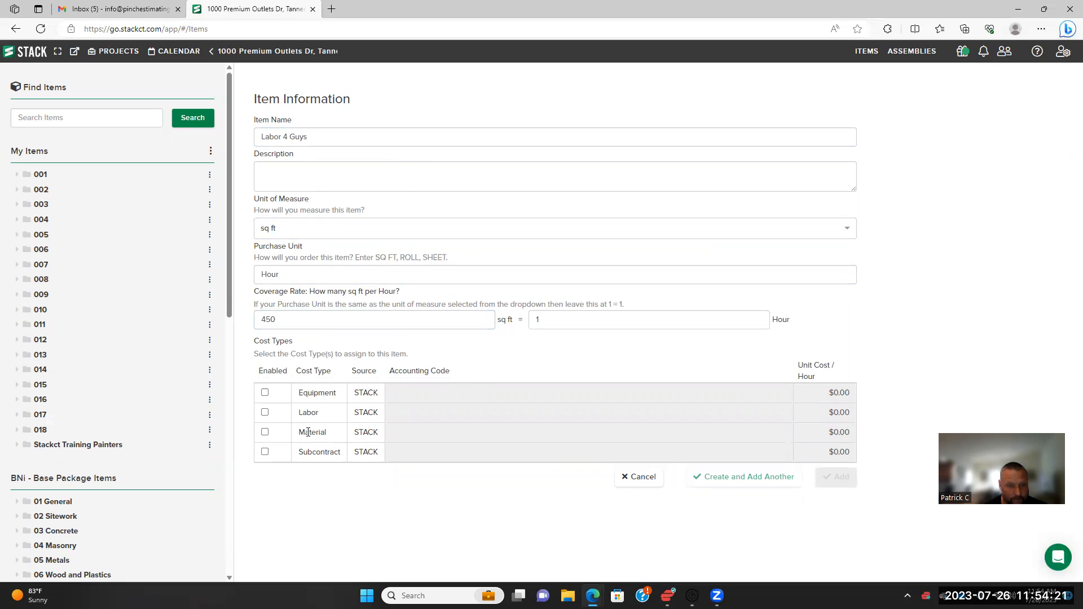
# Enable the Labor cost type with a unit cost of $80.00 per hour and add the item
pyautogui.click(265, 414)
pyautogui.click(850, 411)
pyautogui.write('80')
pyautogui.click(957, 330)
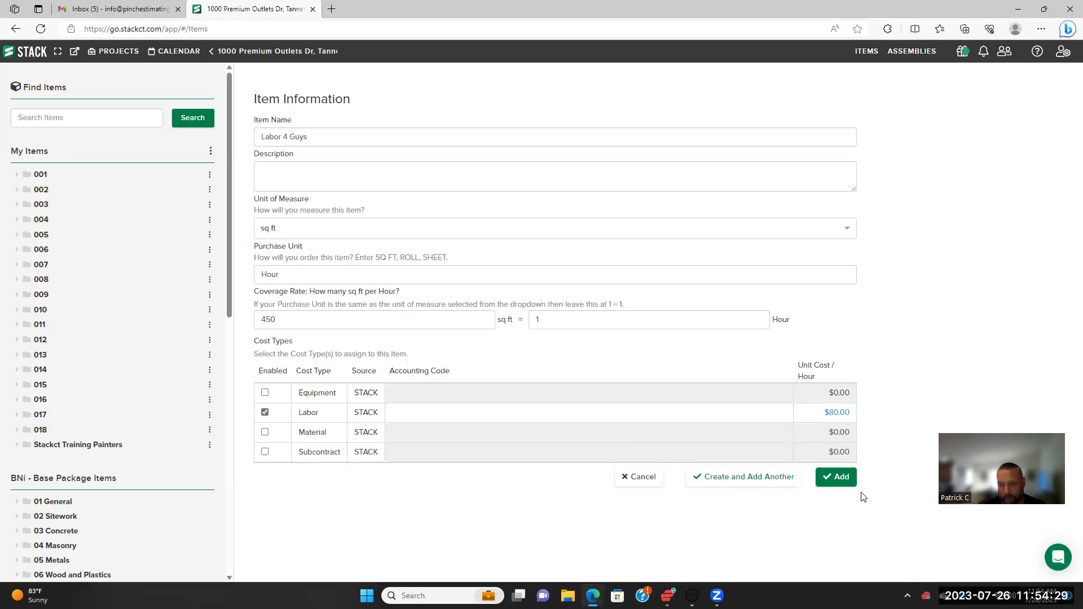
pyautogui.click(839, 478)
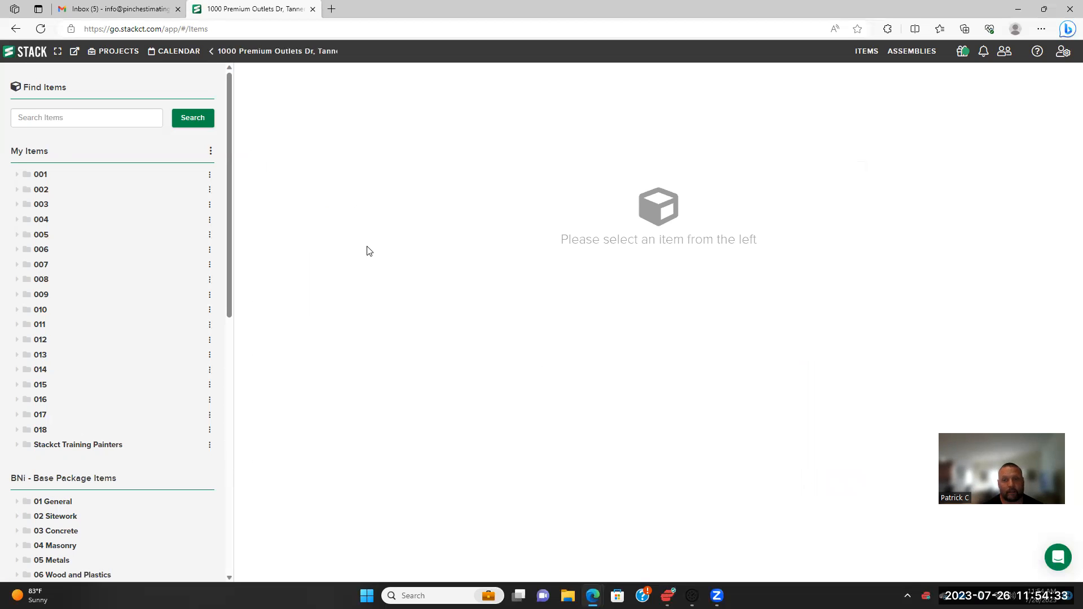
# Add the Labor 4 Guys item to the GYP Ceilings assembly as a required item and save the assembly
pyautogui.click(934, 57)
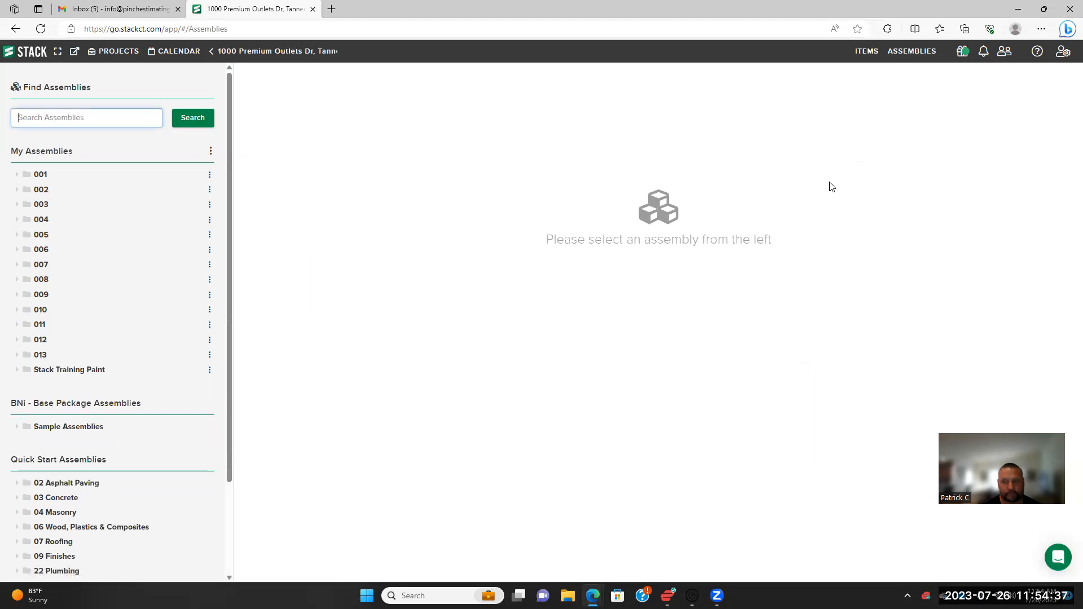
pyautogui.click(907, 57)
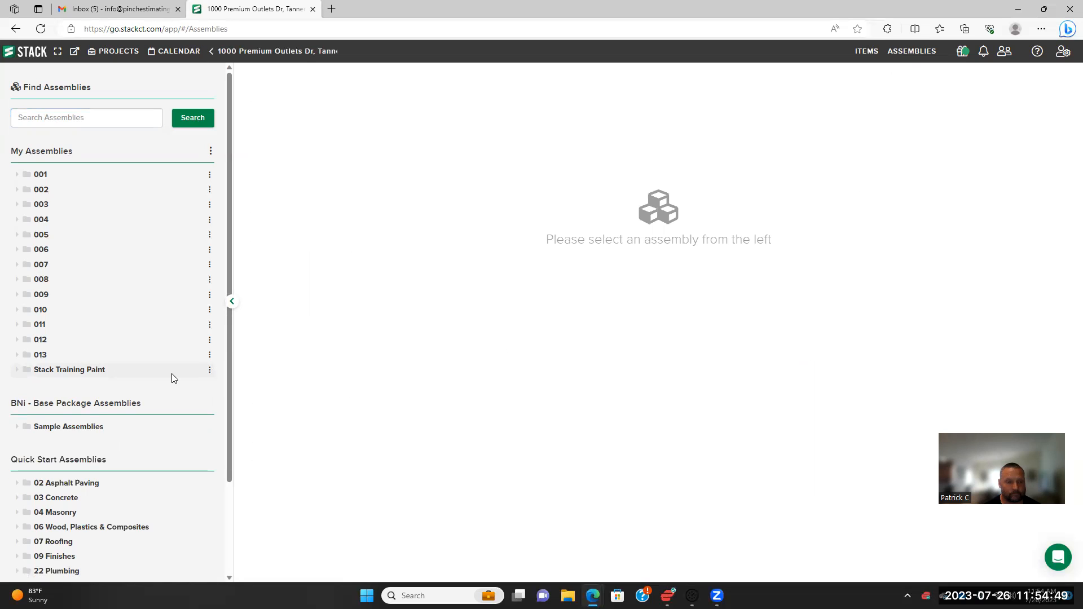
pyautogui.click(29, 371)
pyautogui.click(77, 389)
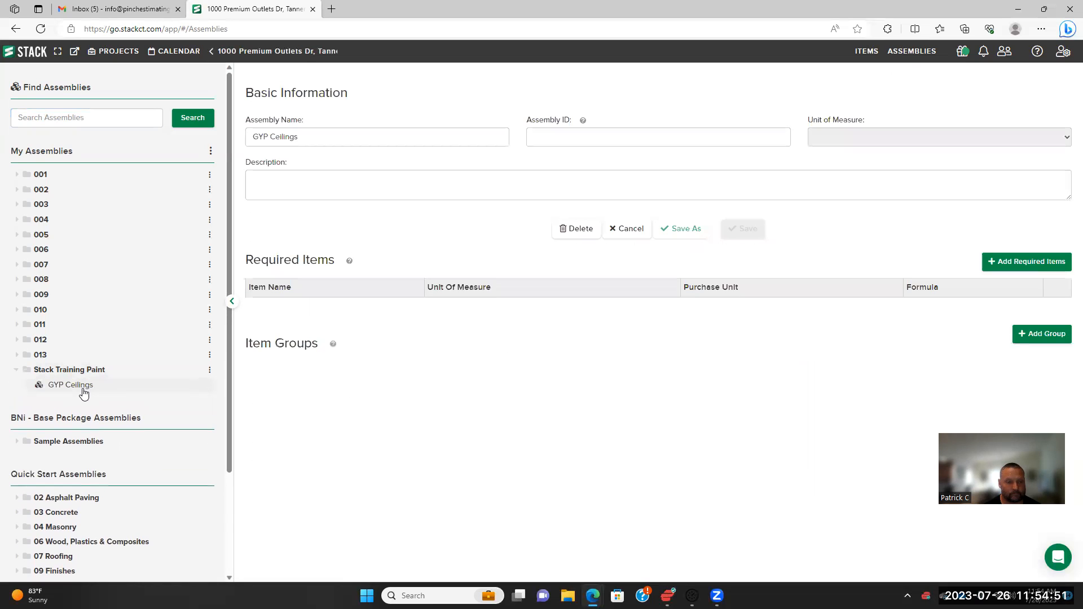
pyautogui.click(1026, 265)
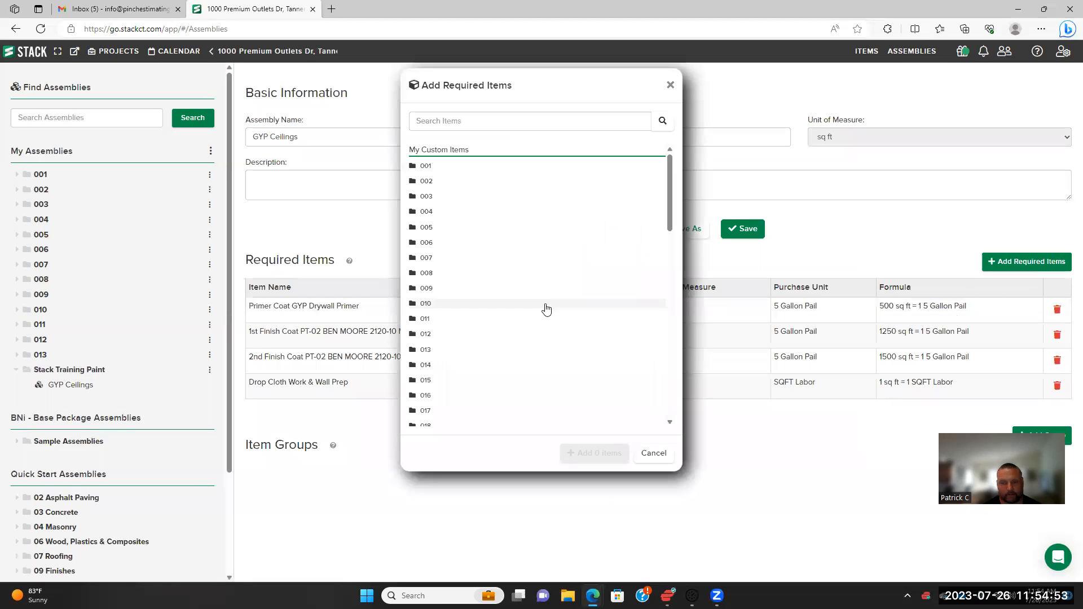
pyautogui.scroll(-3, 491, 320)
pyautogui.click(483, 273)
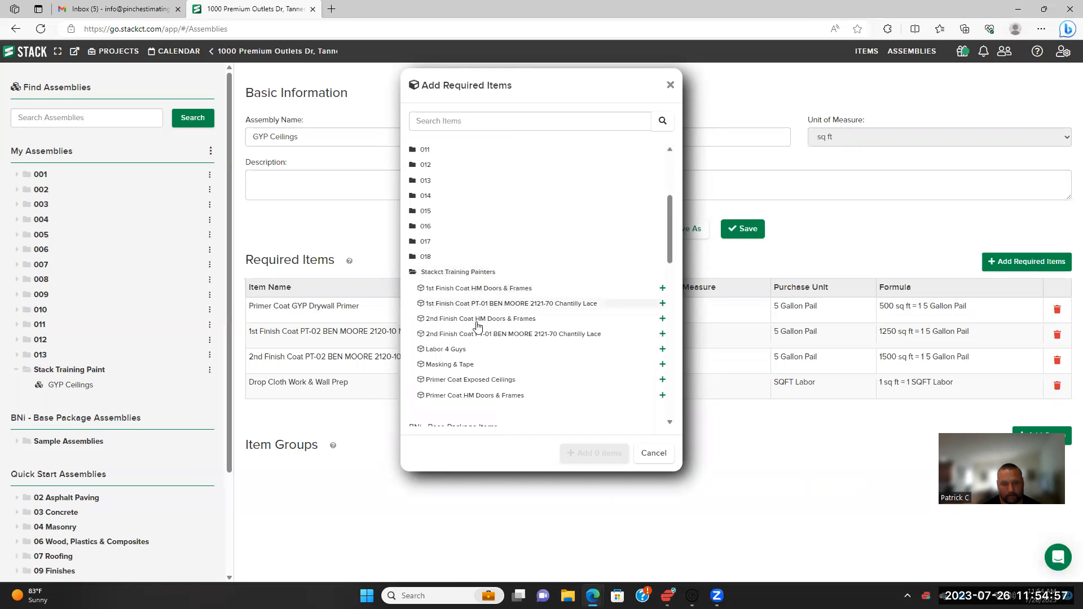
pyautogui.click(458, 350)
pyautogui.click(606, 459)
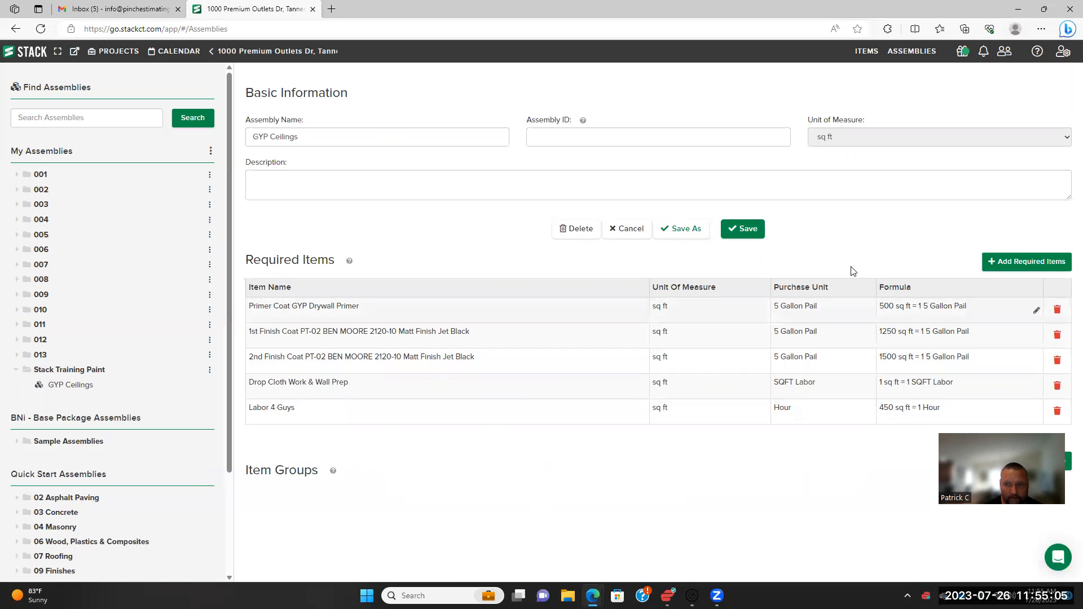
pyautogui.click(757, 234)
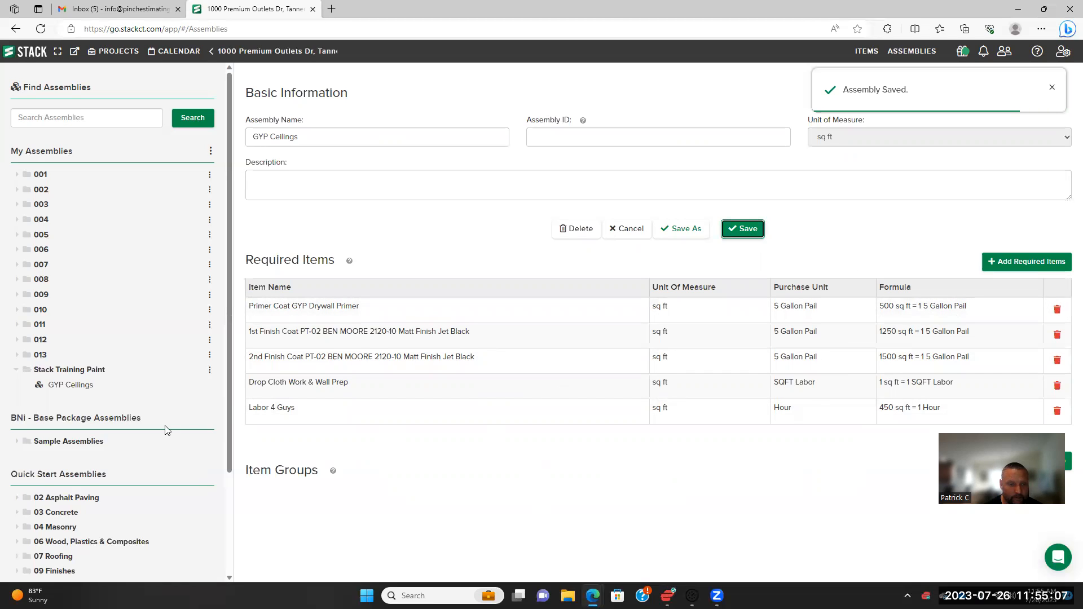
pyautogui.click(208, 373)
pyautogui.click(179, 385)
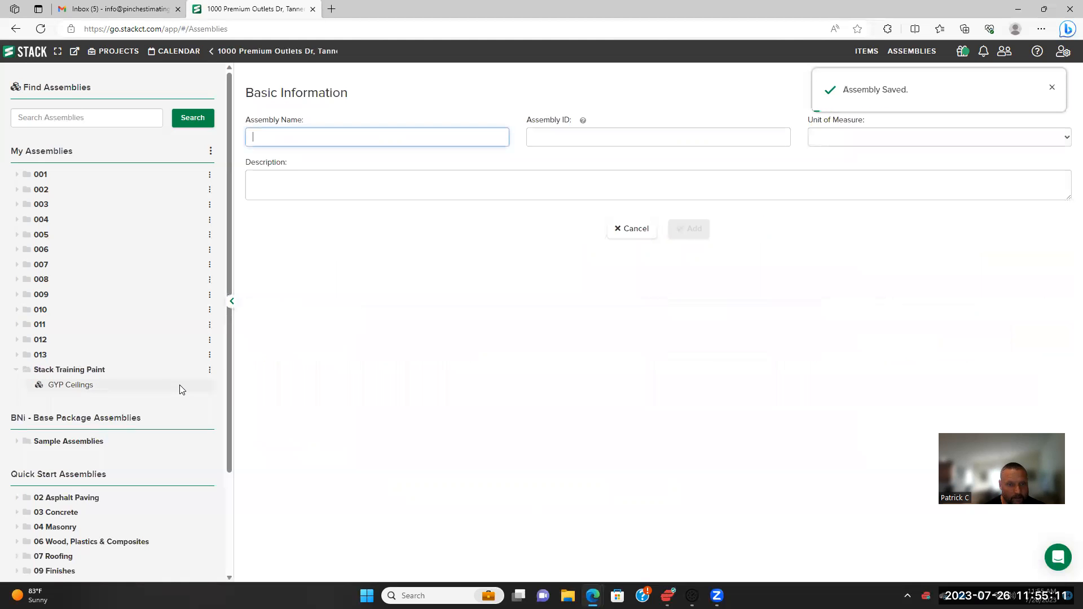
pyautogui.click(81, 387)
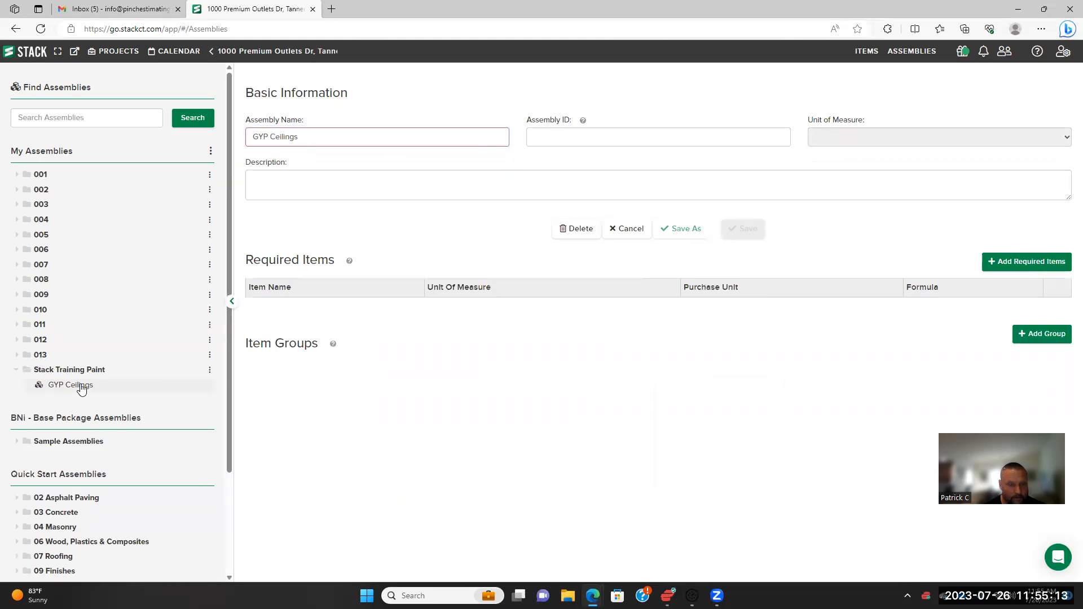
# Create a new assembly named "GYP Walls" in the Stack Training Paint folder, measured in sq ft
pyautogui.click(209, 370)
pyautogui.click(174, 382)
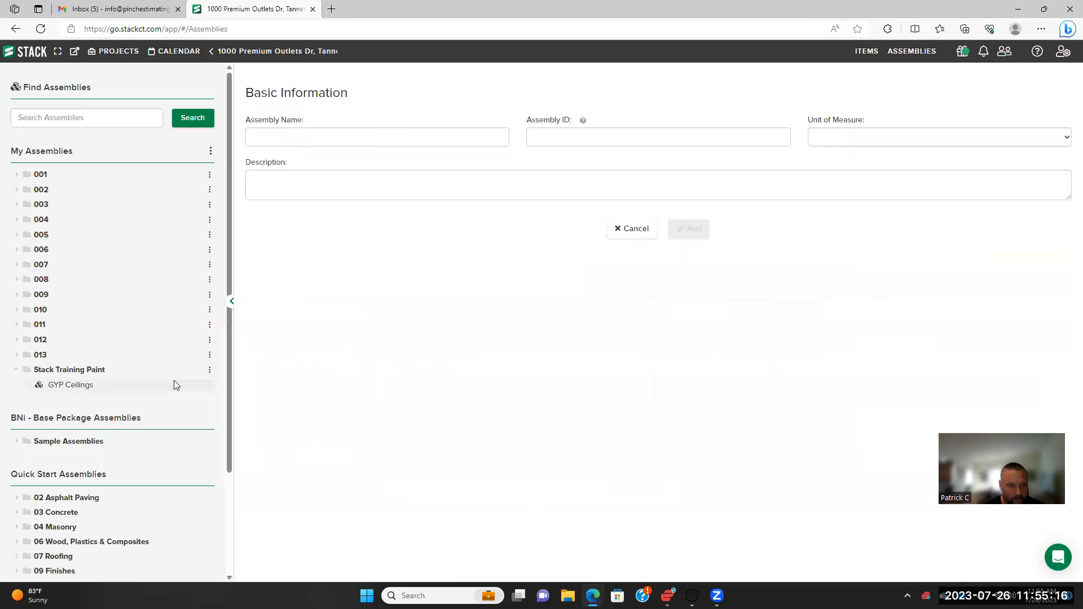
pyautogui.click(369, 136)
pyautogui.write('GYP Walls')
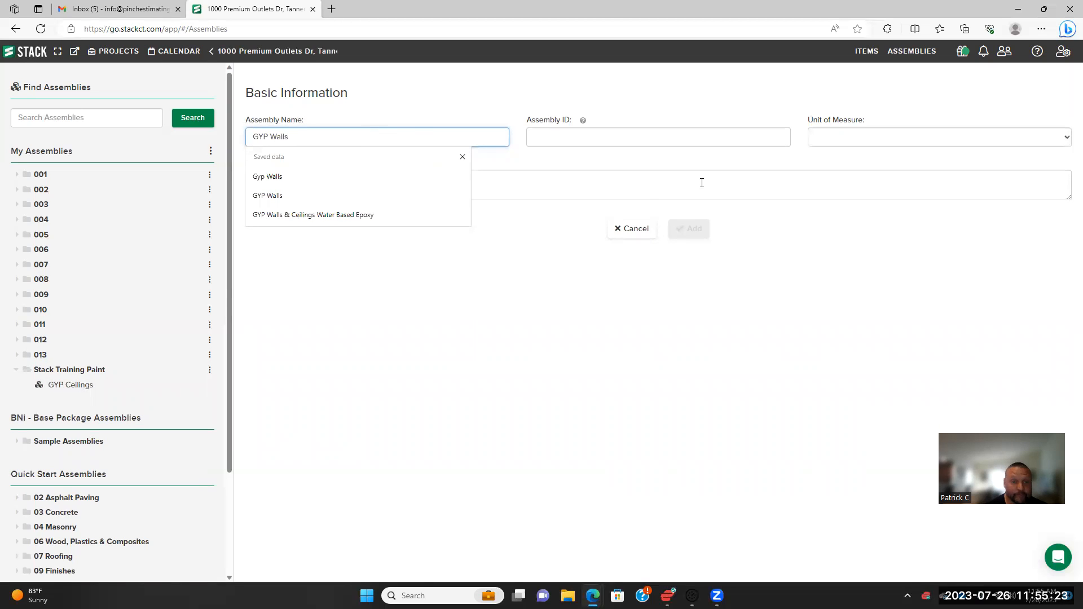
pyautogui.click(866, 138)
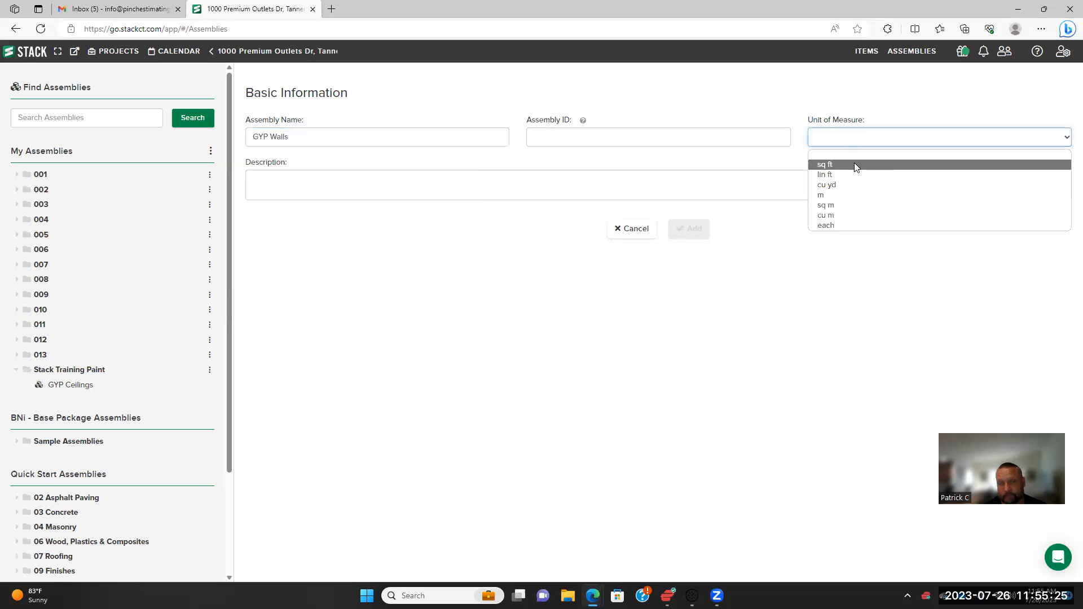
pyautogui.click(854, 162)
pyautogui.click(690, 228)
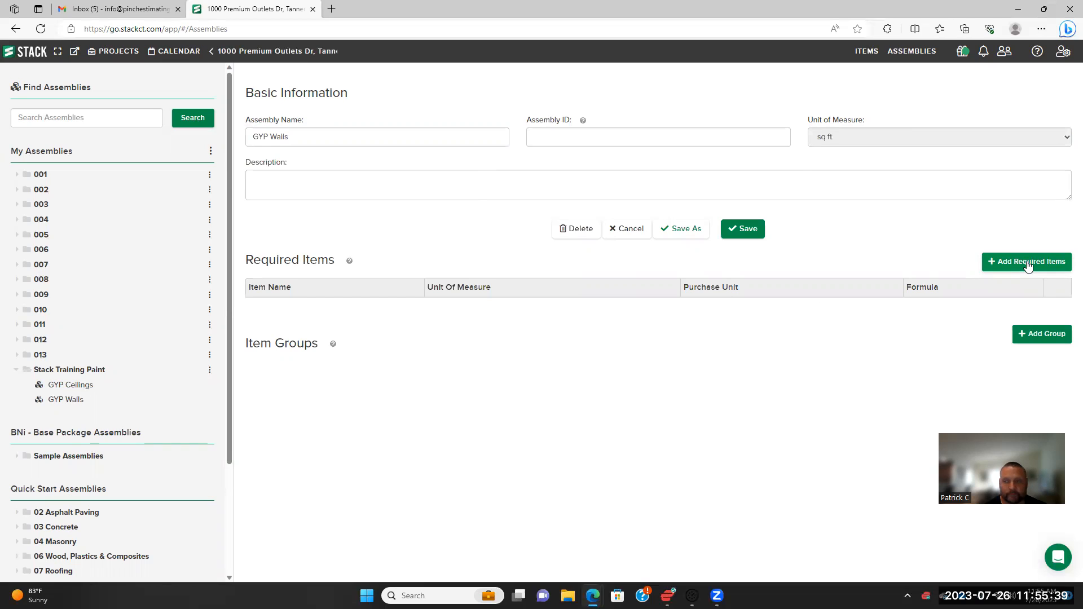
# Add the GYP drywall primer, both PT-01 finish coats, Drop Cloth Work & Wall Prep and Labor 4 Guys to GYP Walls as required items and save
pyautogui.click(1028, 265)
pyautogui.scroll(-5, 514, 293)
pyautogui.scroll(2, 486, 232)
pyautogui.click(474, 232)
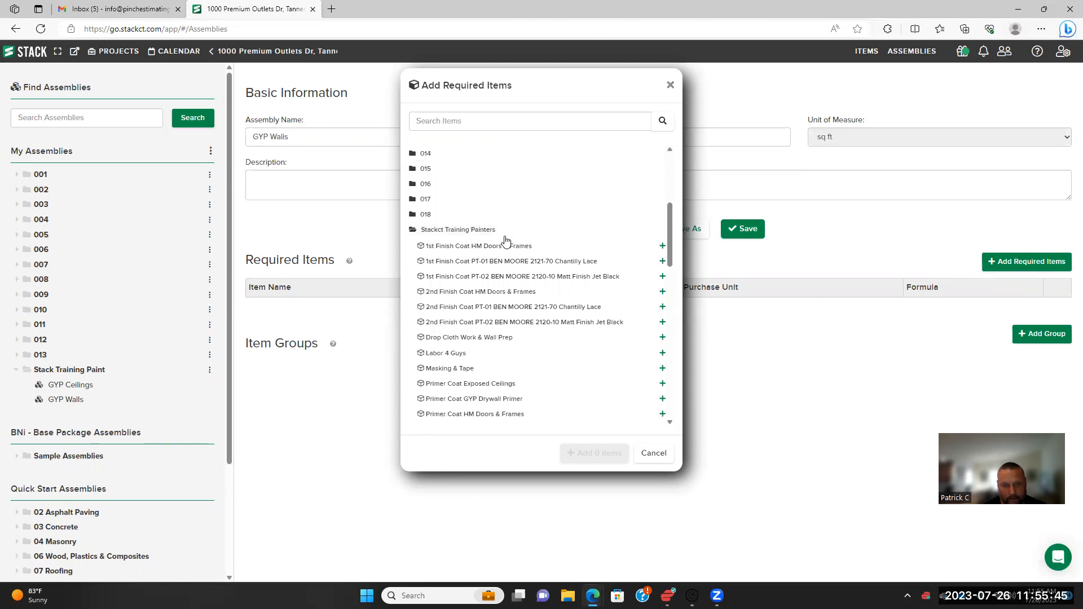
pyautogui.click(483, 356)
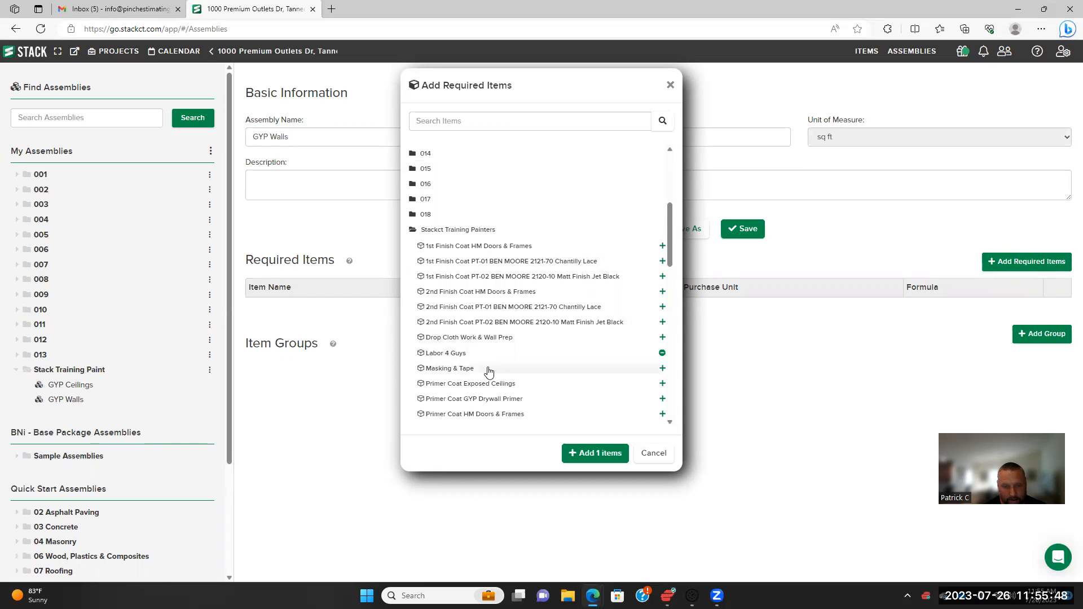
pyautogui.click(481, 402)
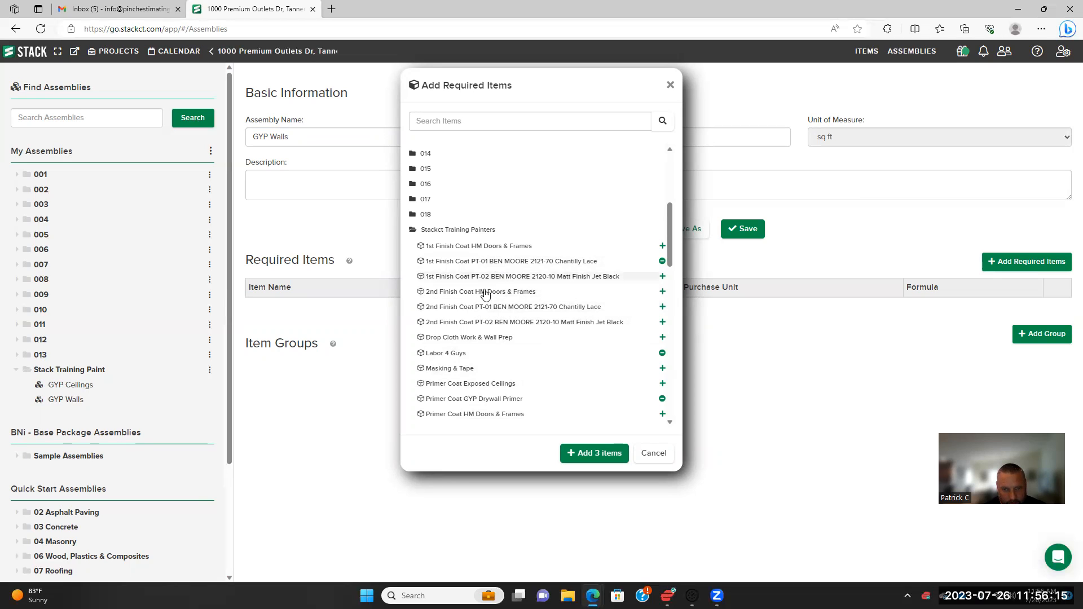
pyautogui.click(491, 310)
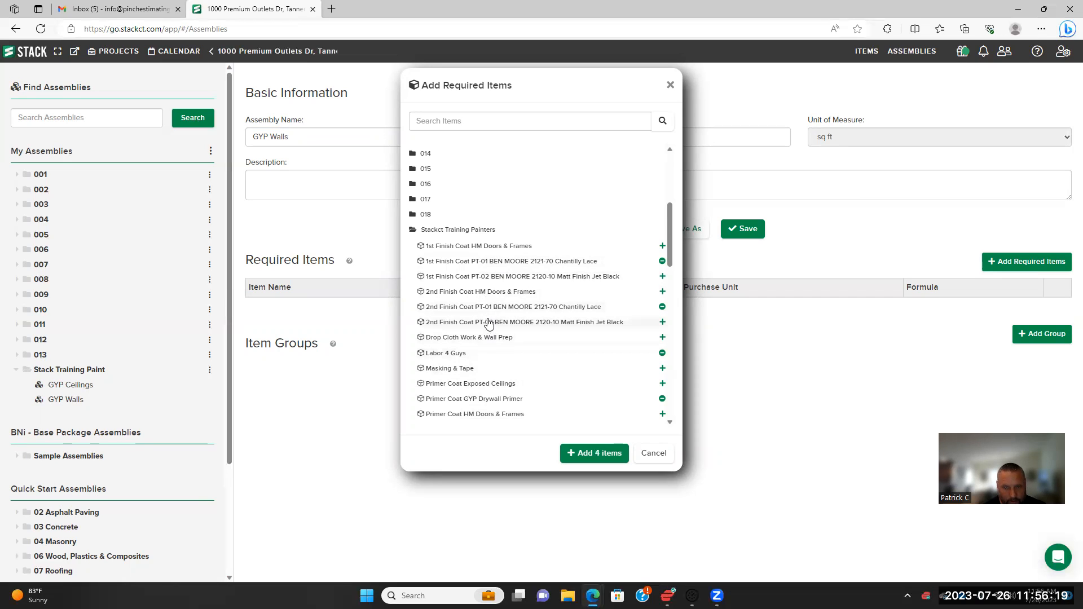
pyautogui.click(477, 339)
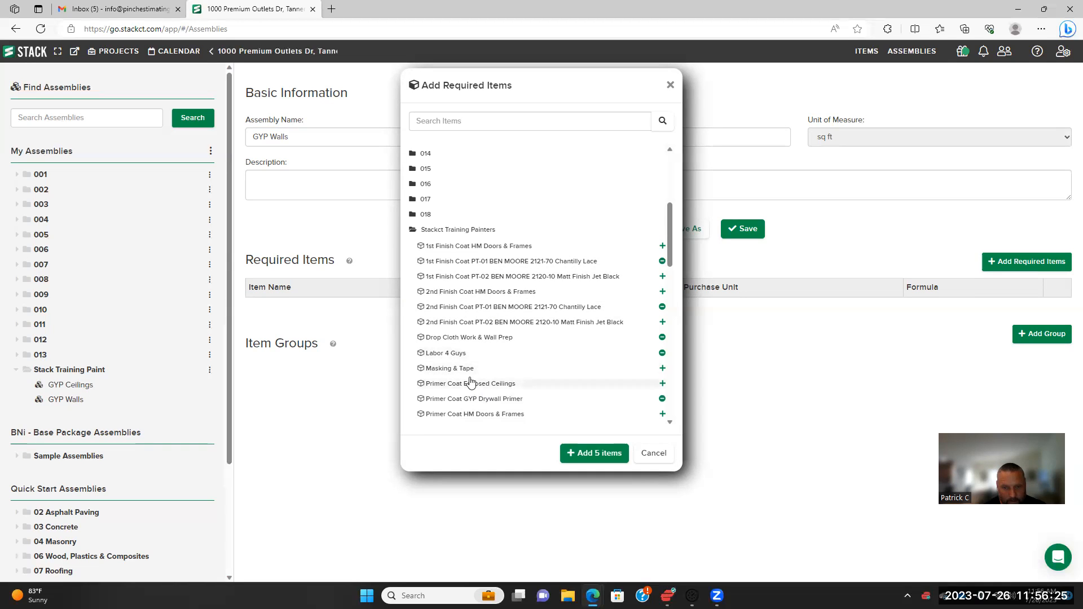
pyautogui.click(591, 458)
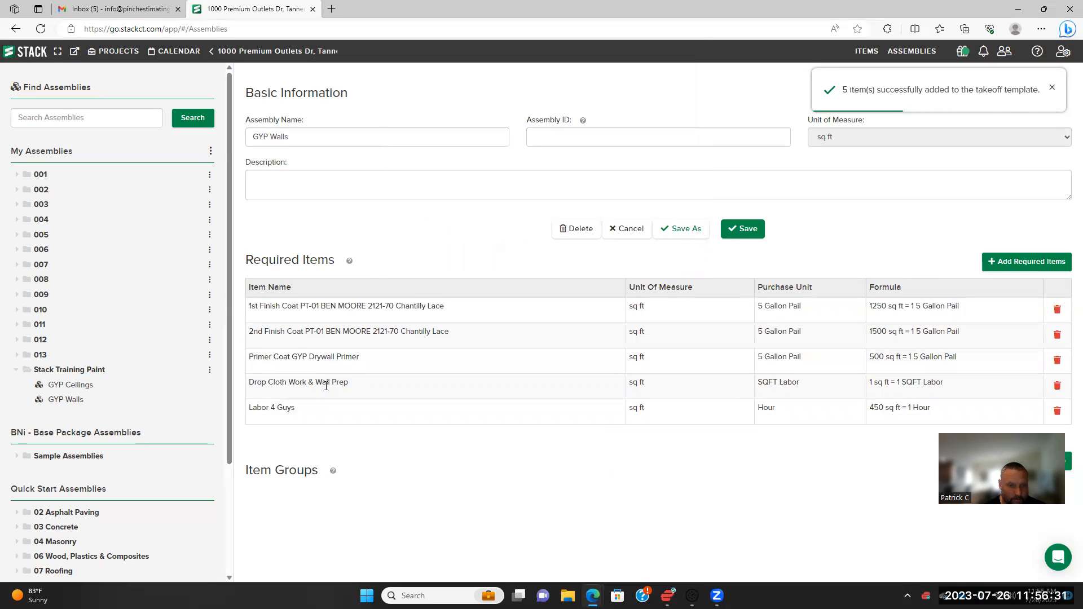
pyautogui.click(756, 231)
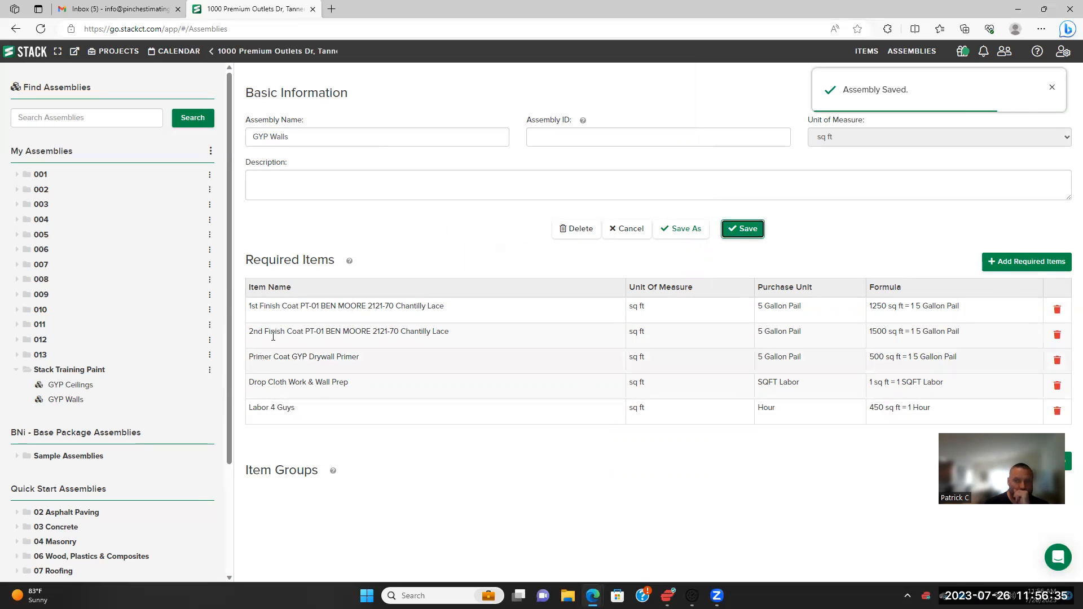
# Create another assembly named "GYP Walls PT-02" in the Stack Training Paint folder, measured in sq ft
pyautogui.click(210, 371)
pyautogui.click(170, 387)
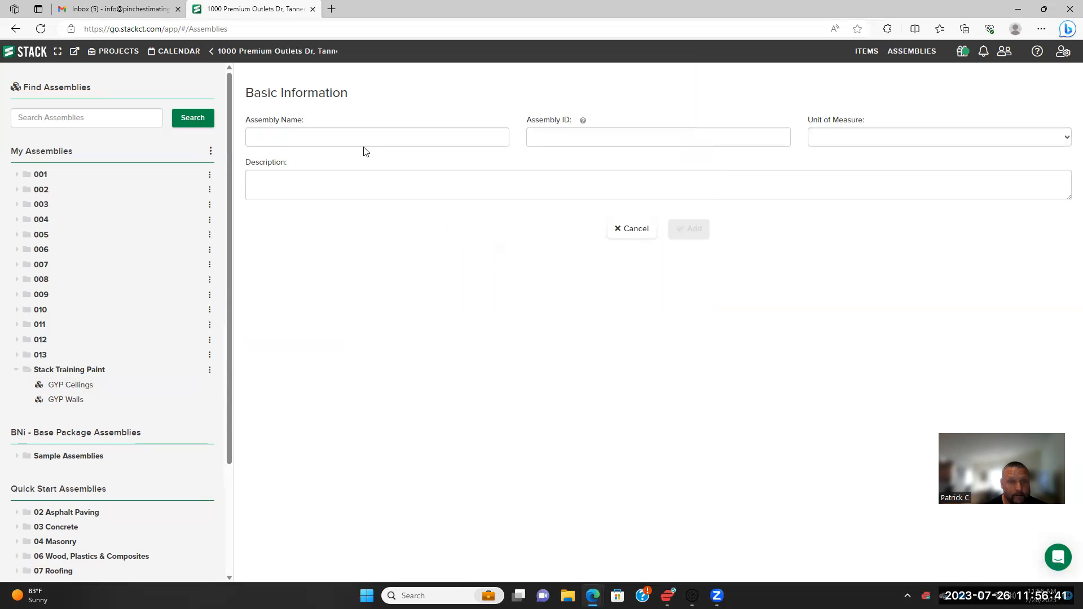
pyautogui.click(376, 135)
pyautogui.write('GY')
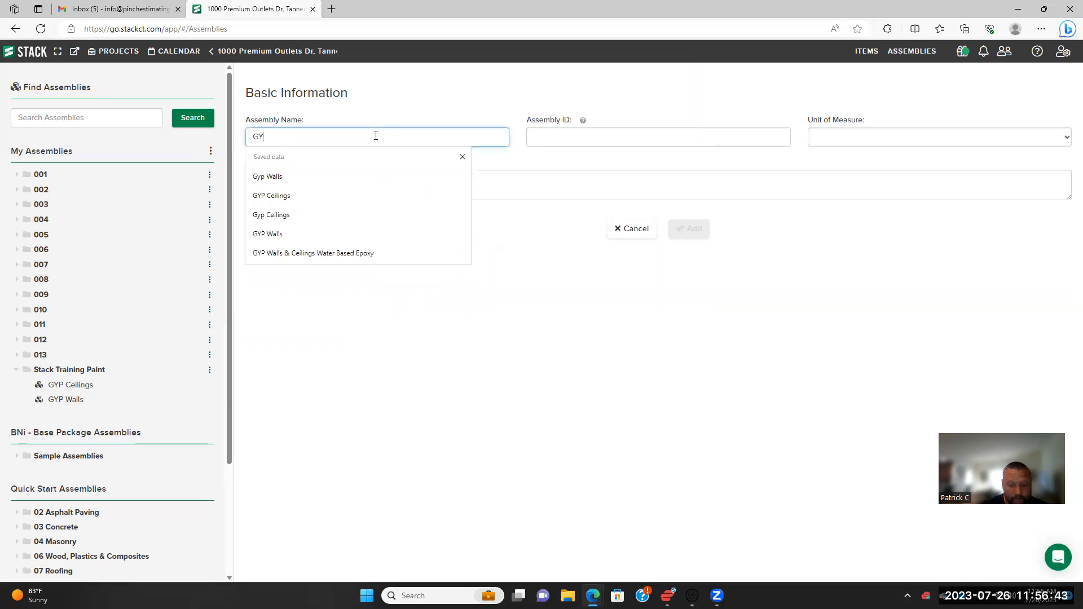
pyautogui.write('P W')
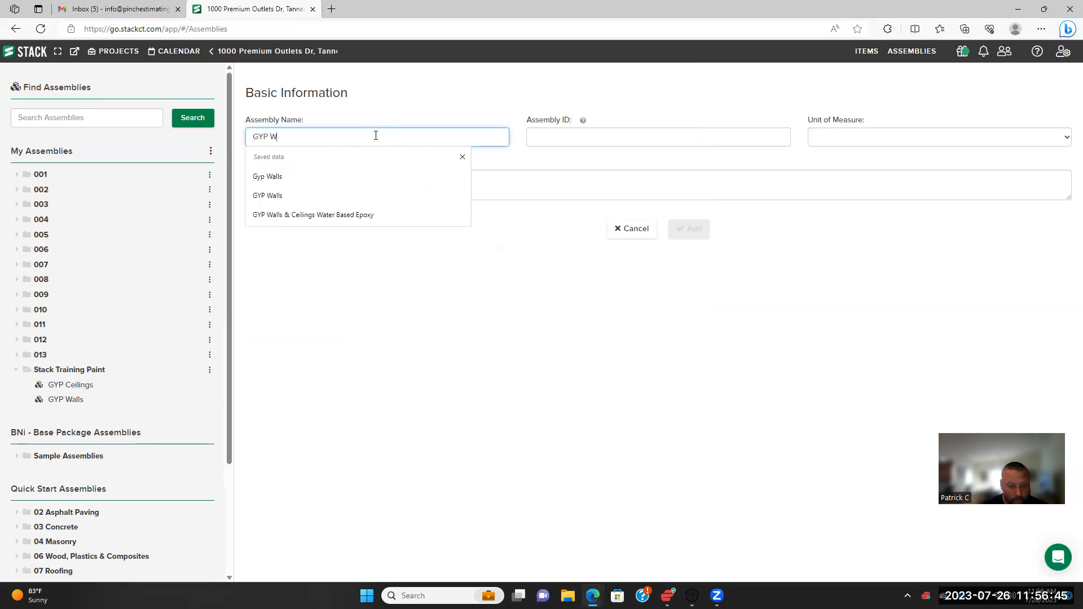
pyautogui.write('alls PT')
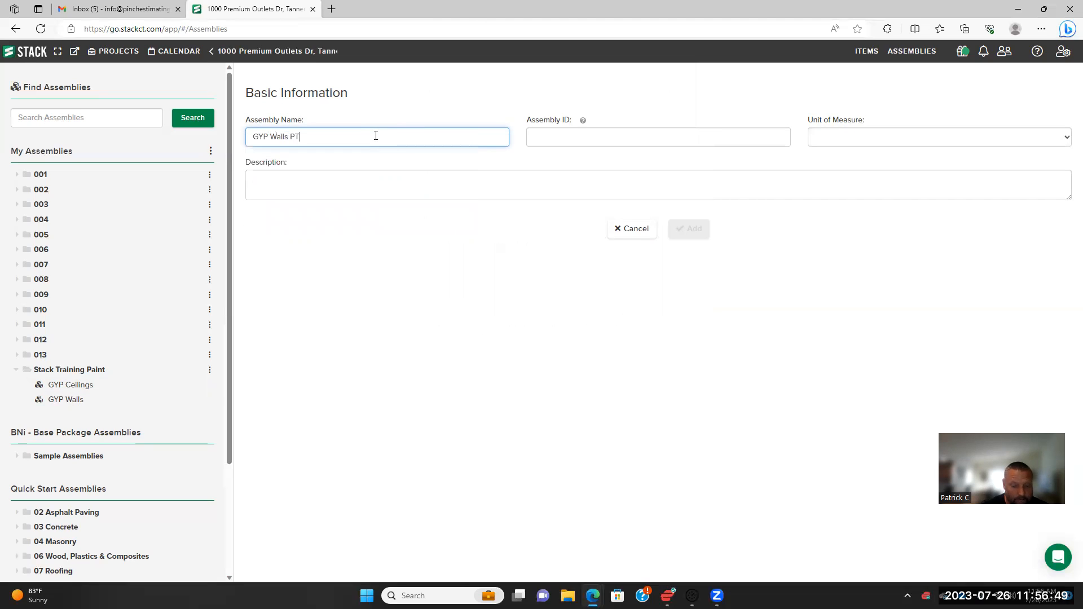
pyautogui.write('-02')
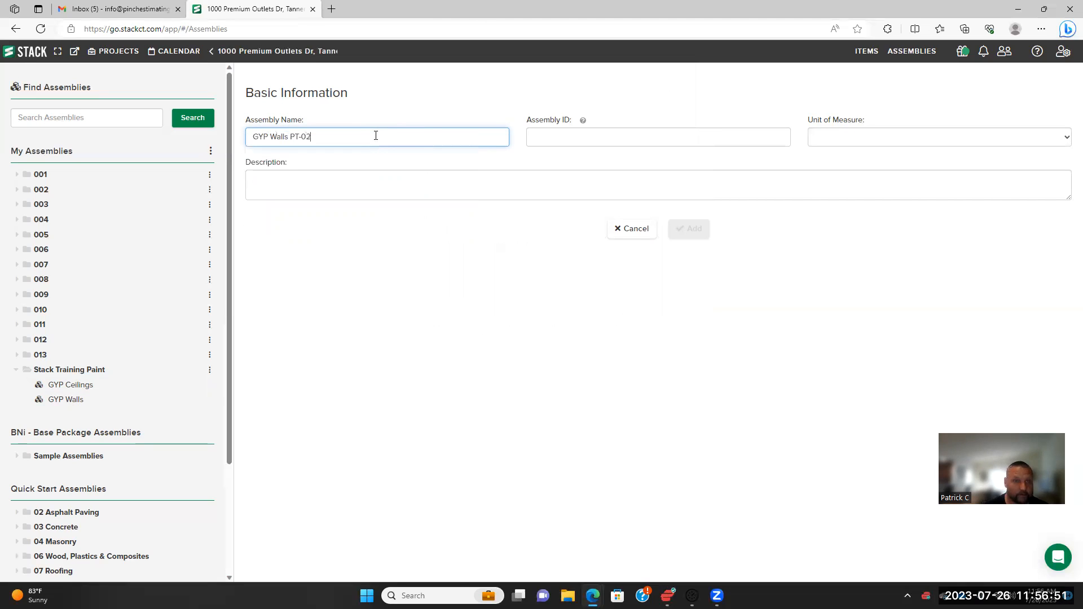
pyautogui.click(849, 136)
pyautogui.click(847, 173)
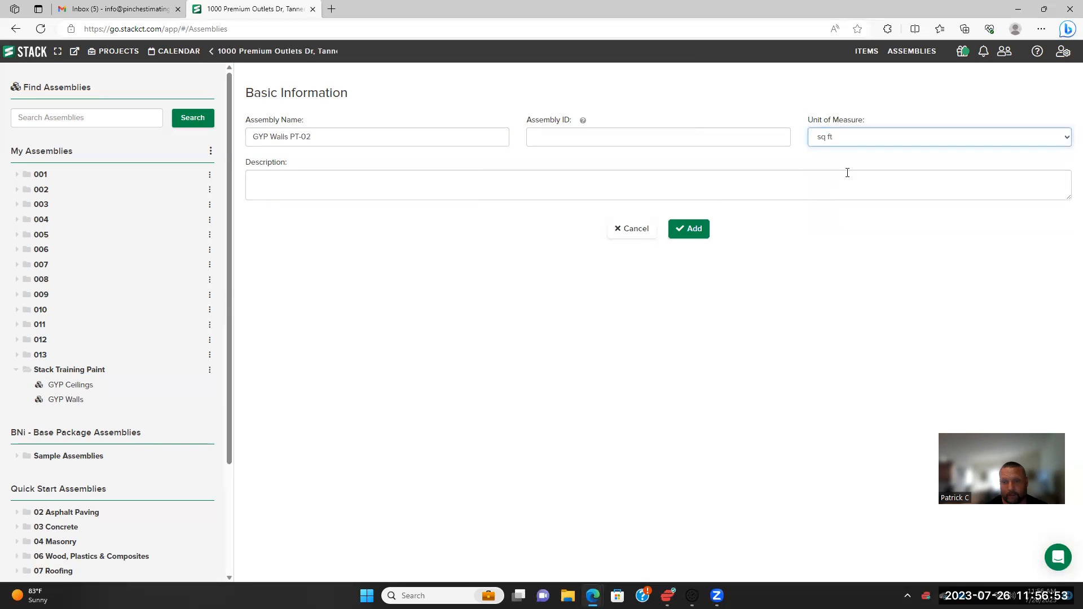
pyautogui.click(689, 229)
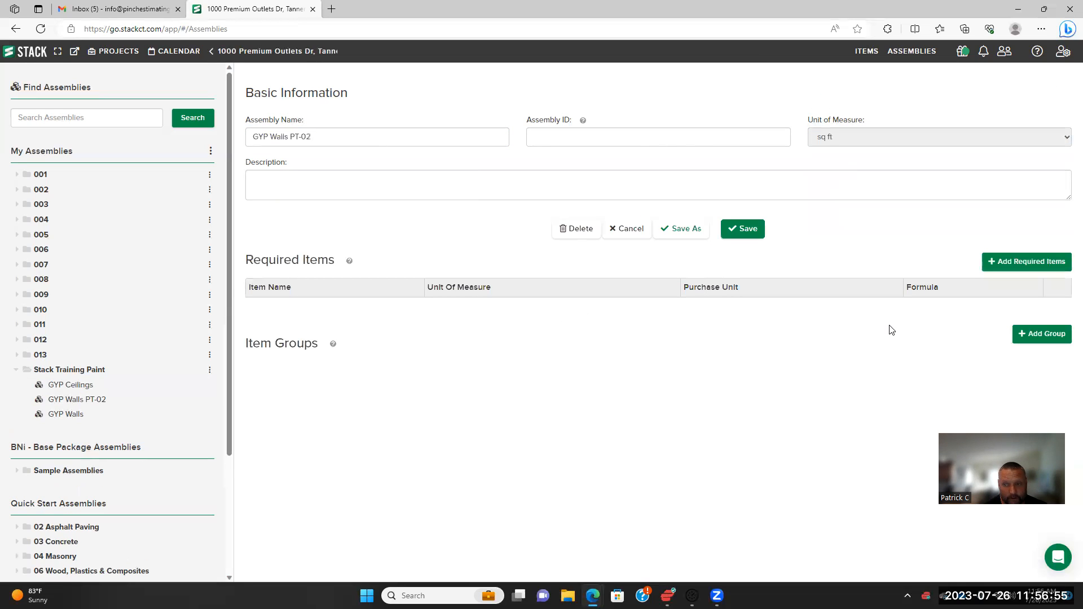
# Give GYP Walls PT-02 the GYP drywall primer, both PT-02 finish coats, Drop Cloth Work & Wall Prep and Labor 4 Guys as required items and save
pyautogui.click(1019, 265)
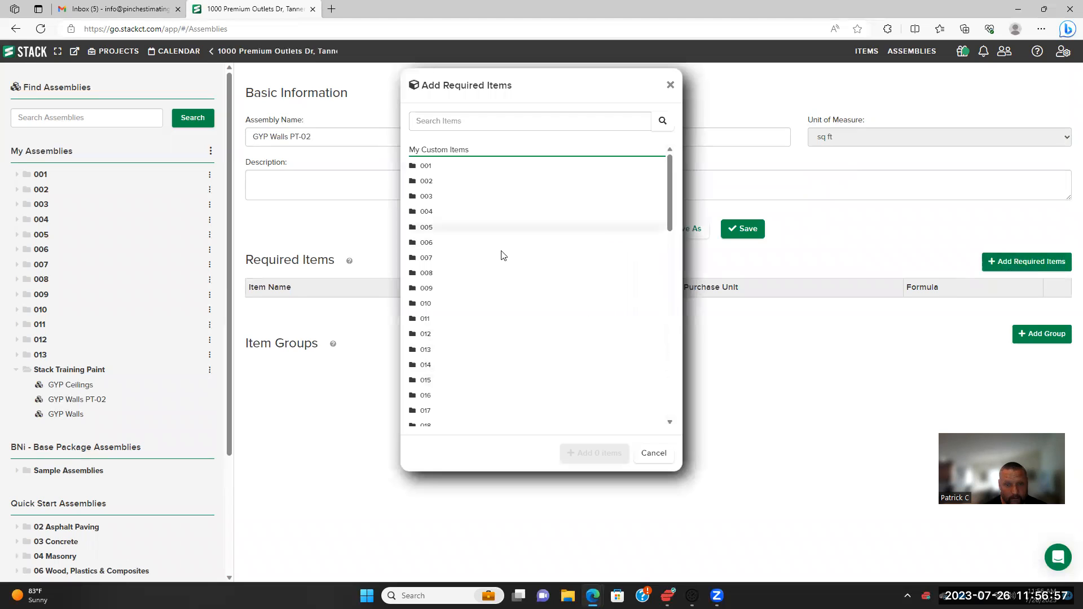
pyautogui.scroll(-2, 533, 309)
pyautogui.click(479, 315)
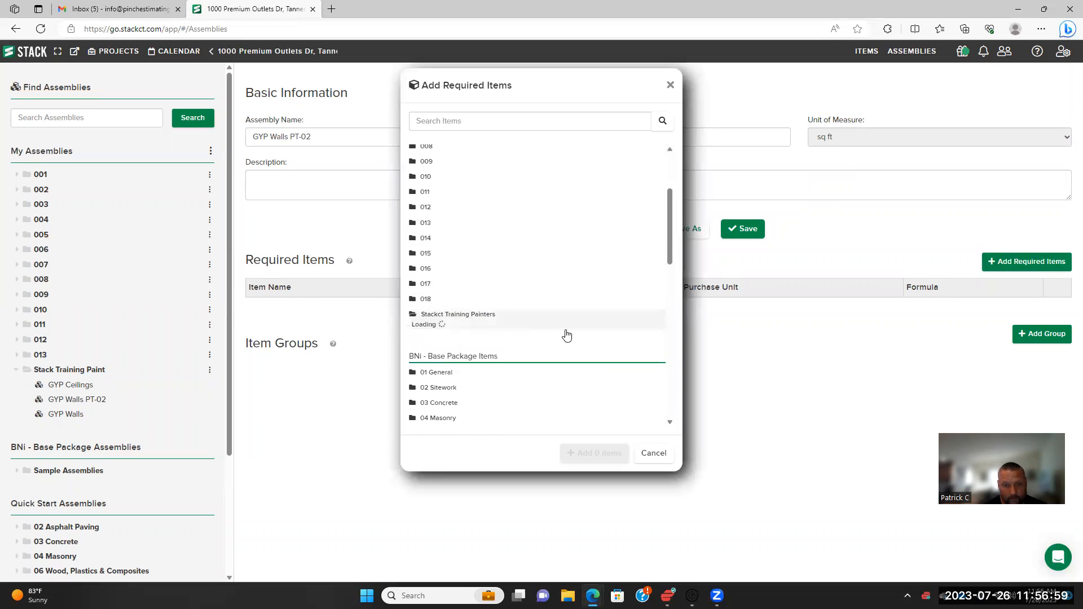
pyautogui.scroll(-3, 571, 335)
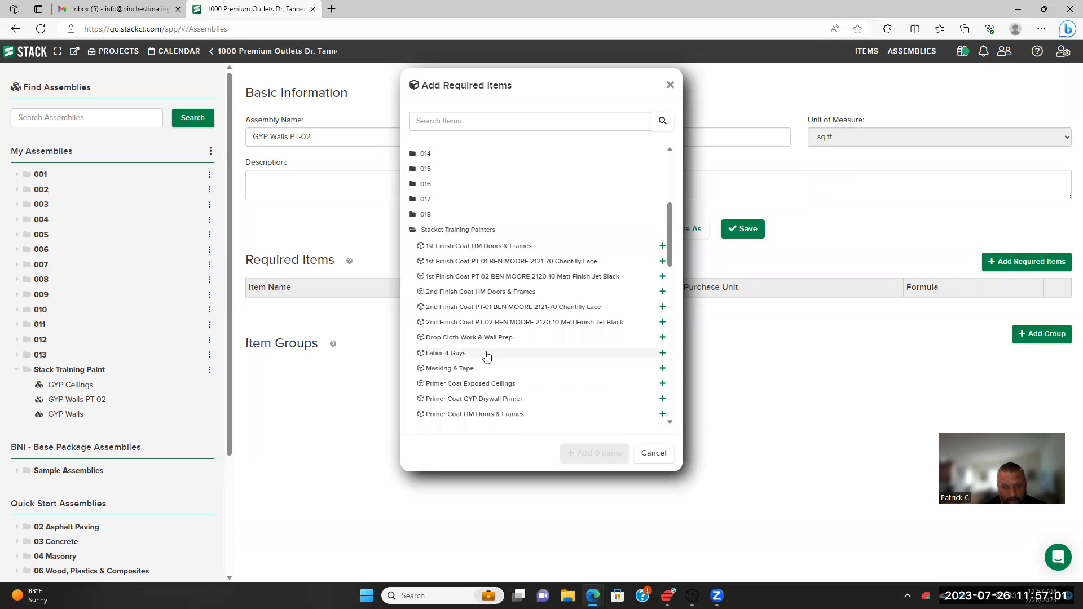
pyautogui.click(476, 352)
pyautogui.click(477, 338)
pyautogui.scroll(-3, 514, 378)
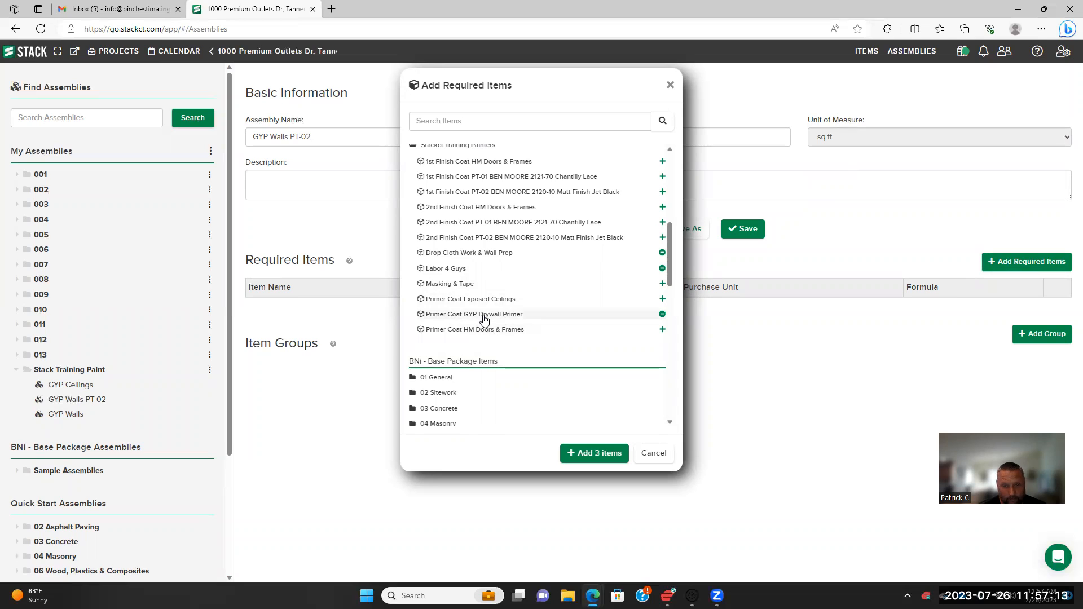
pyautogui.scroll(2, 484, 305)
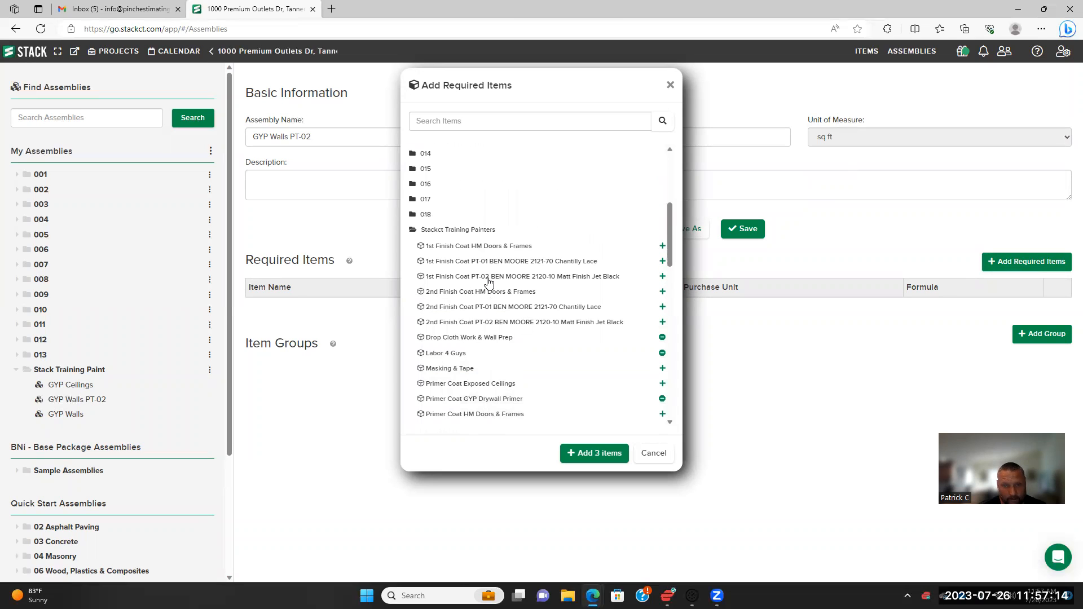
pyautogui.click(440, 280)
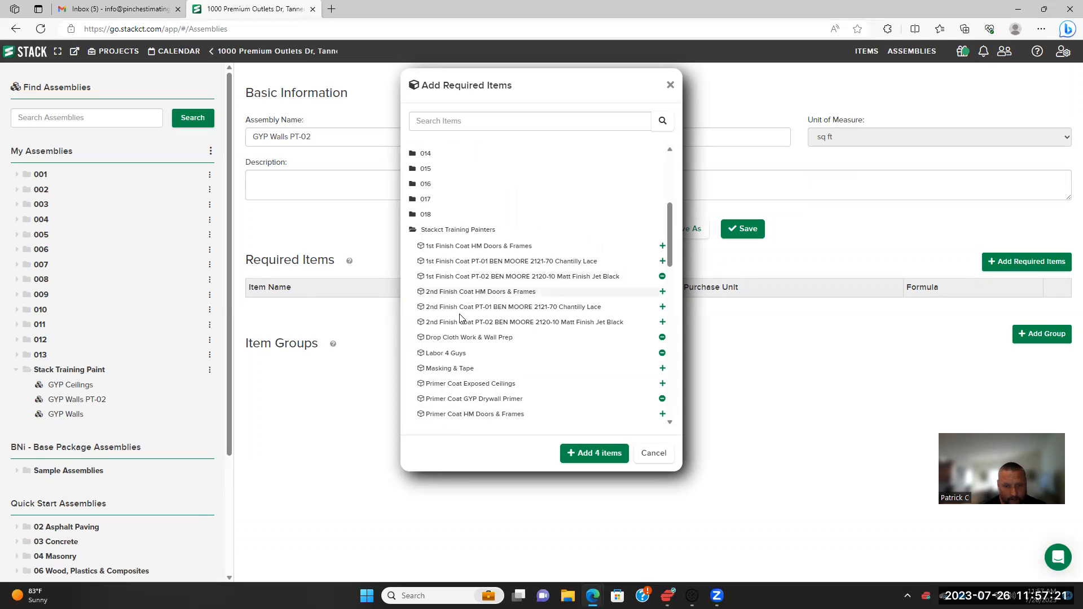
pyautogui.click(598, 455)
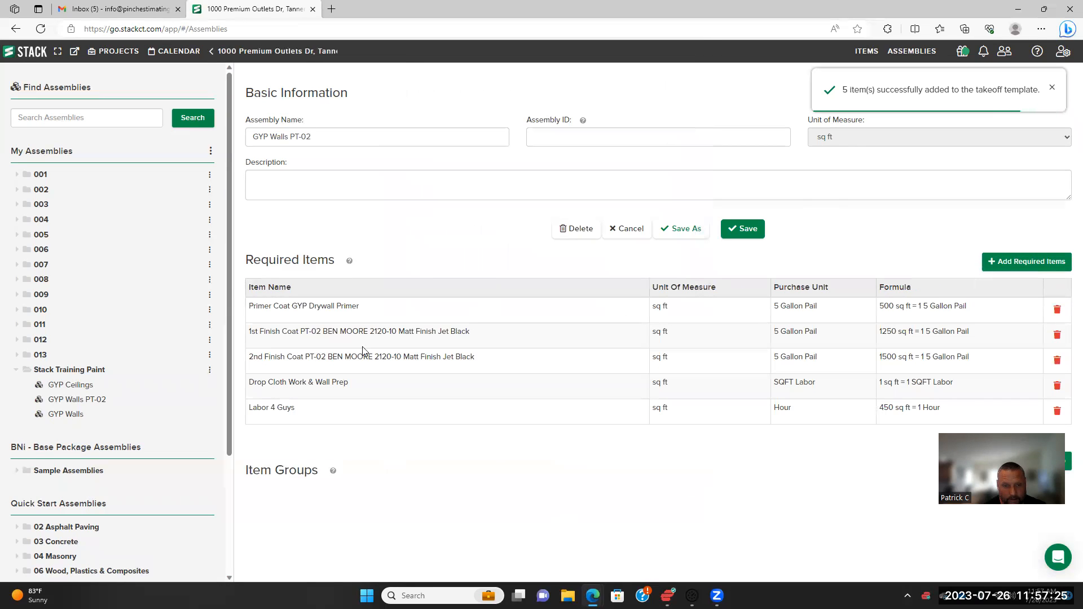
pyautogui.click(751, 230)
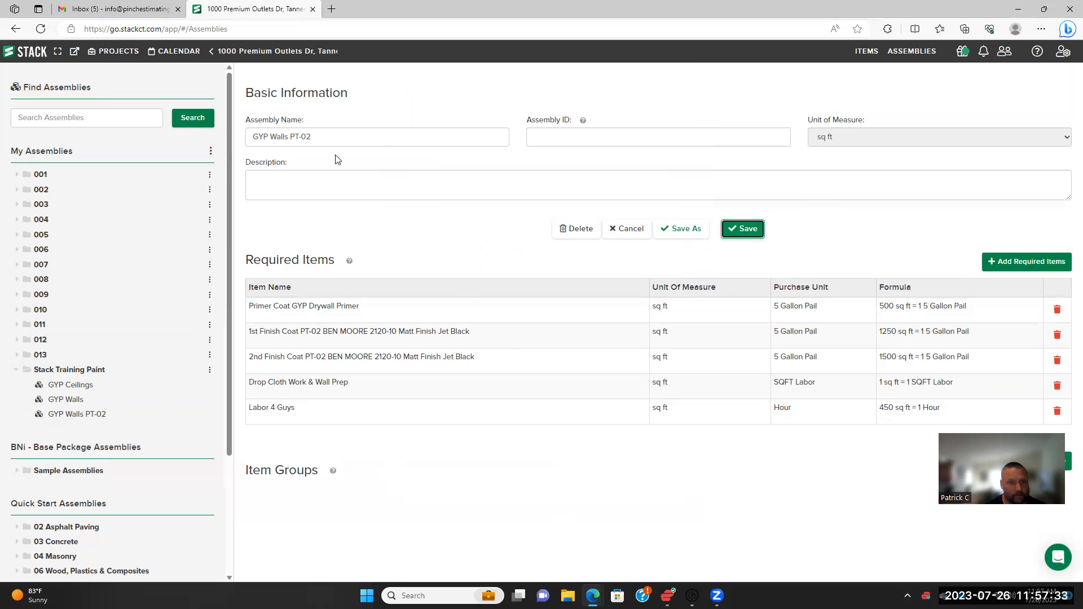
# Examine the paint, base and hardware schedules on sheet A-601 SCHEDULES for the remaining surfaces to paint
pyautogui.click(305, 51)
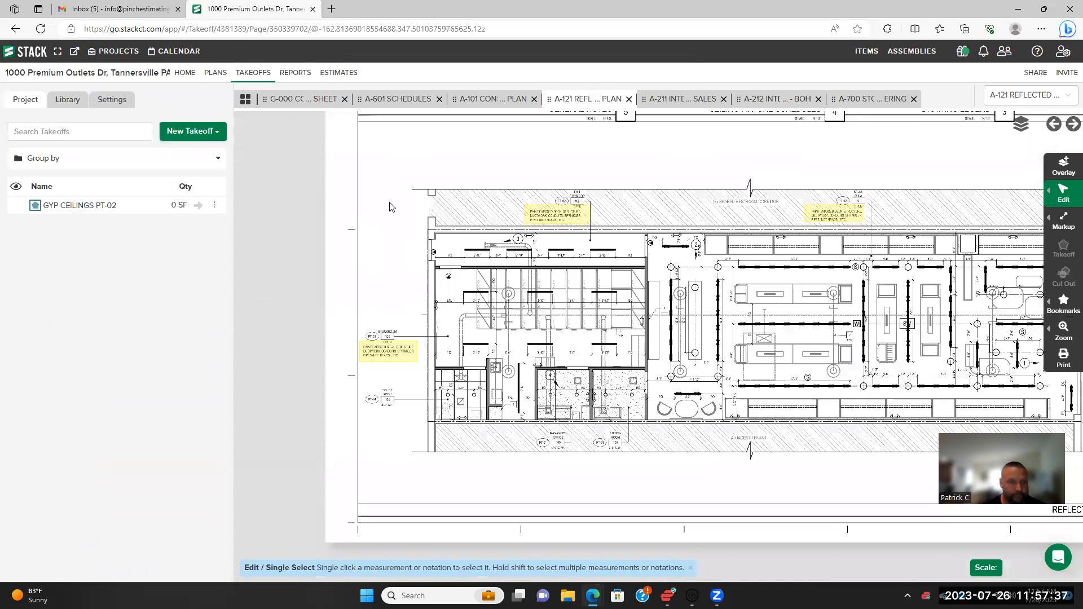
pyautogui.click(404, 98)
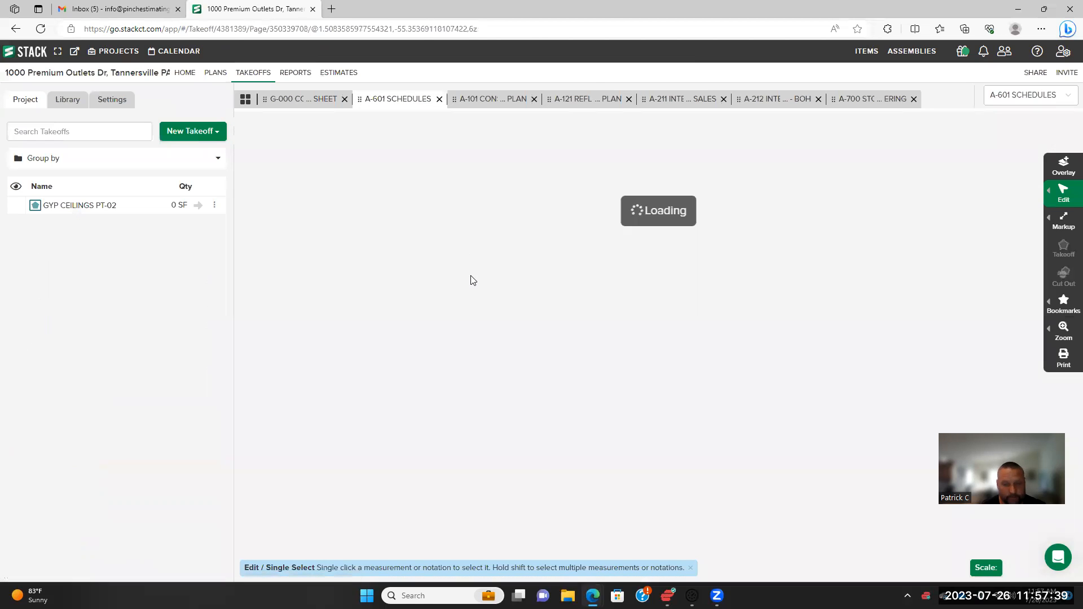
pyautogui.scroll(3, 375, 290)
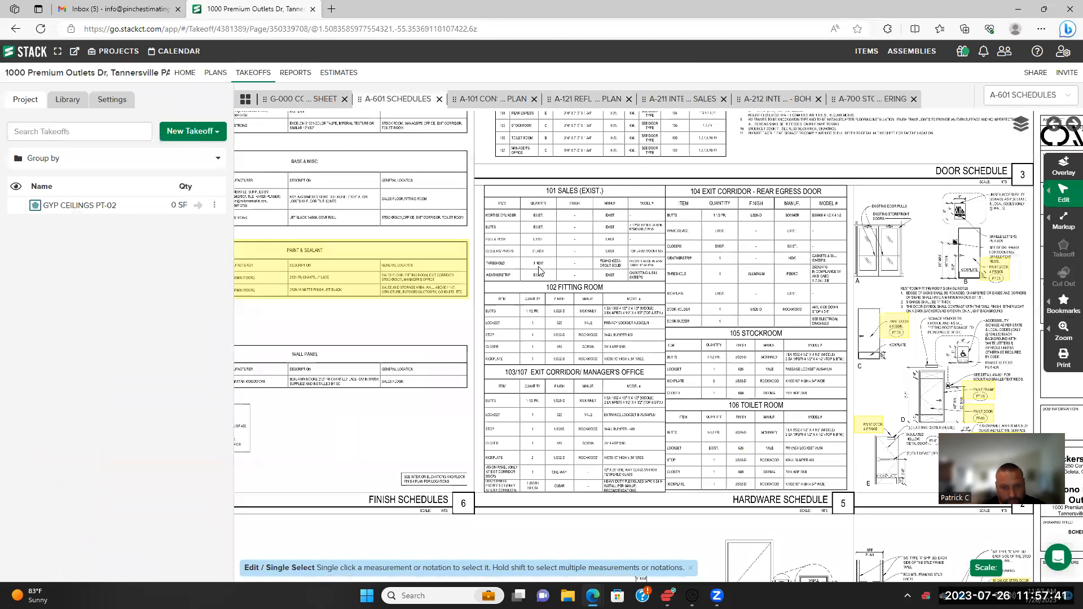
pyautogui.scroll(1, 502, 316)
pyautogui.scroll(1, 480, 340)
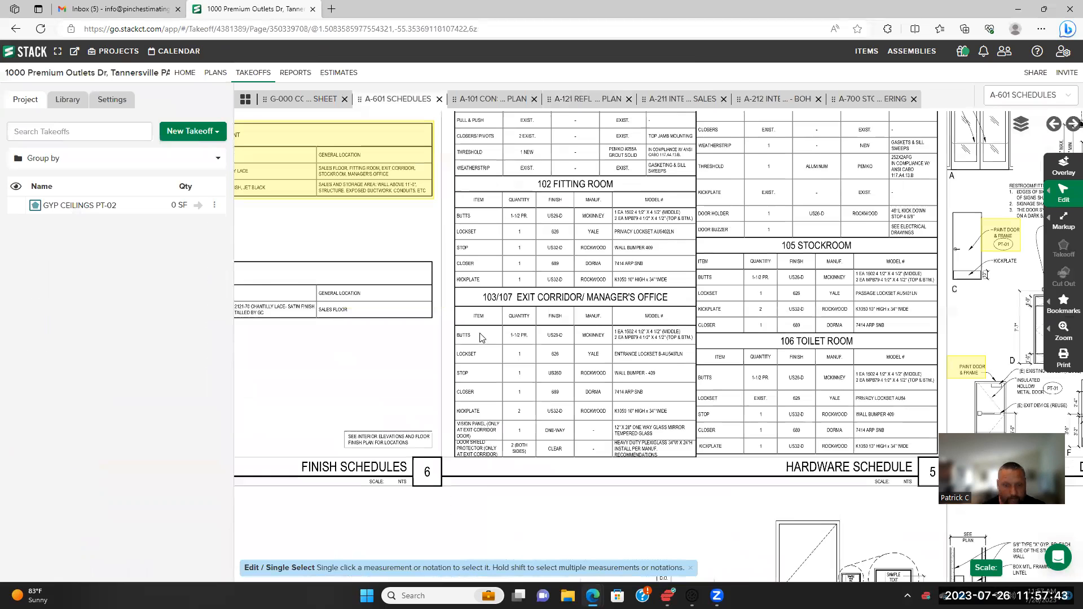
pyautogui.scroll(3, 480, 336)
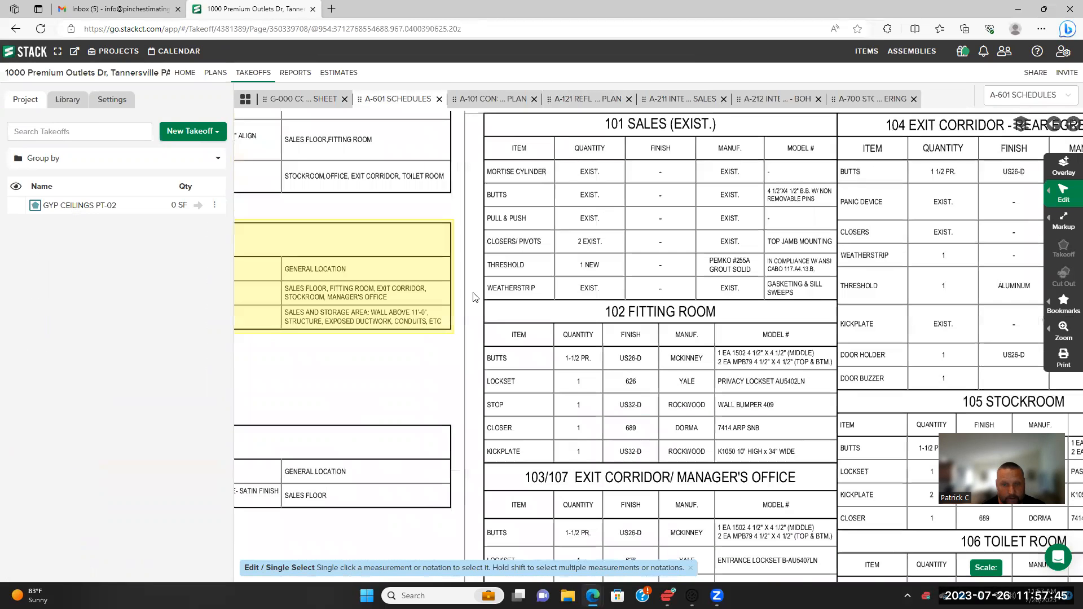
pyautogui.scroll(-2, 415, 350)
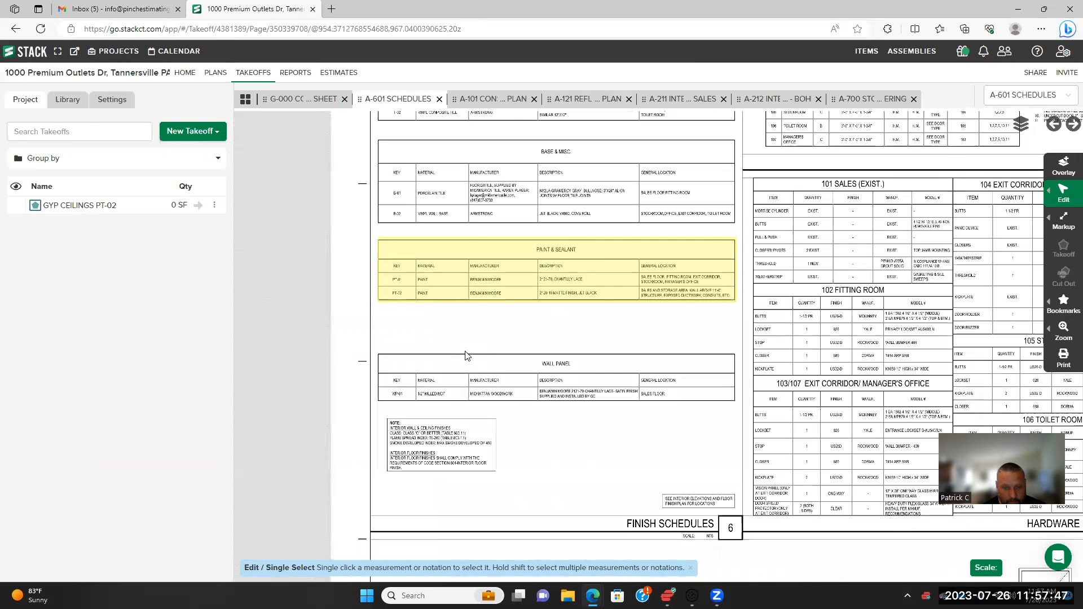
pyautogui.scroll(3, 468, 350)
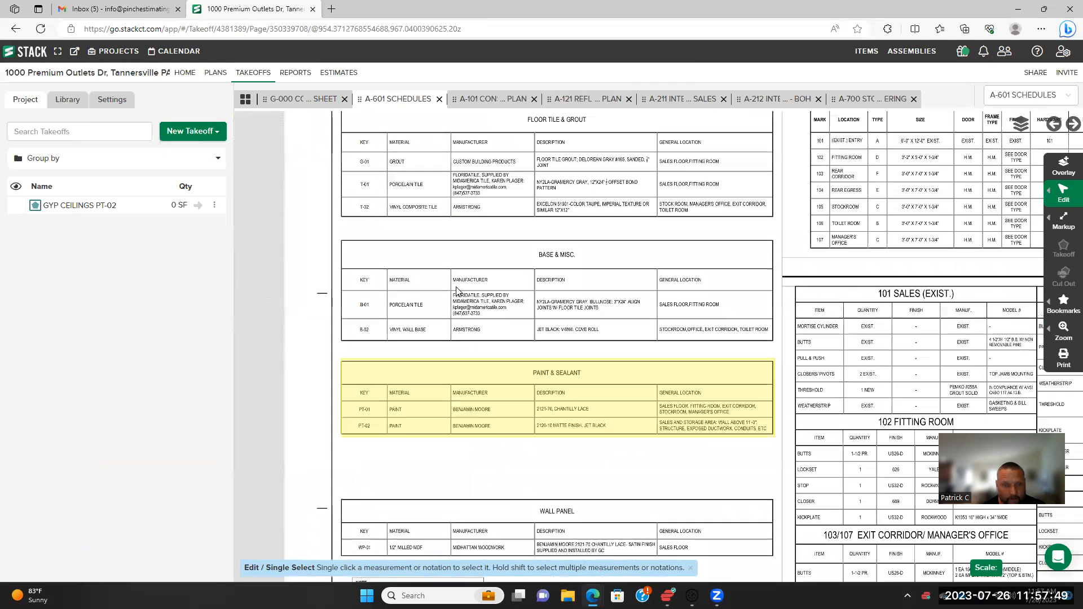
pyautogui.scroll(1, 457, 290)
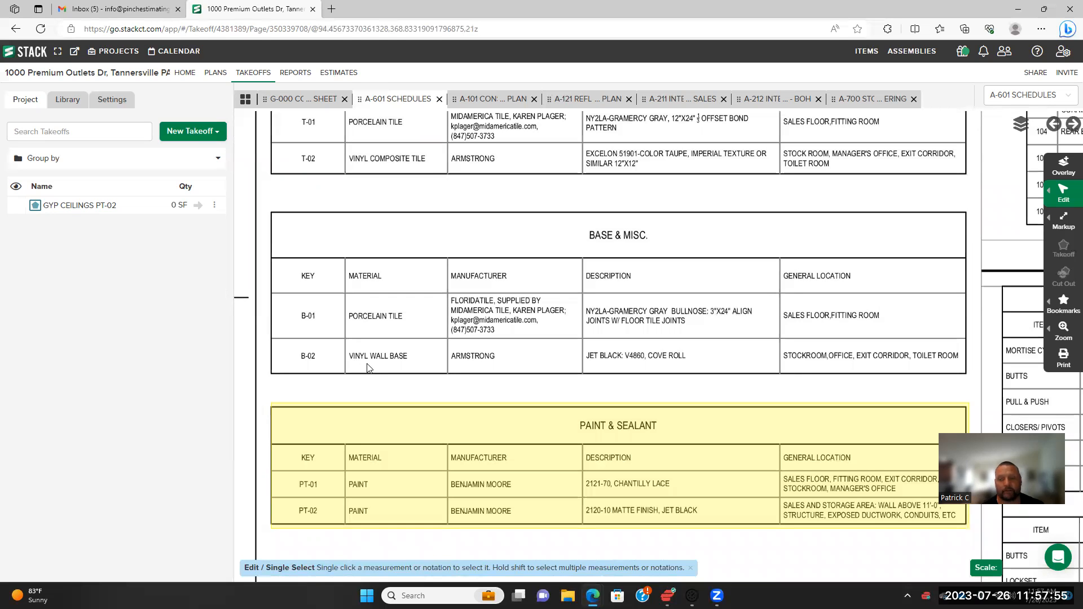
pyautogui.scroll(-1, 398, 310)
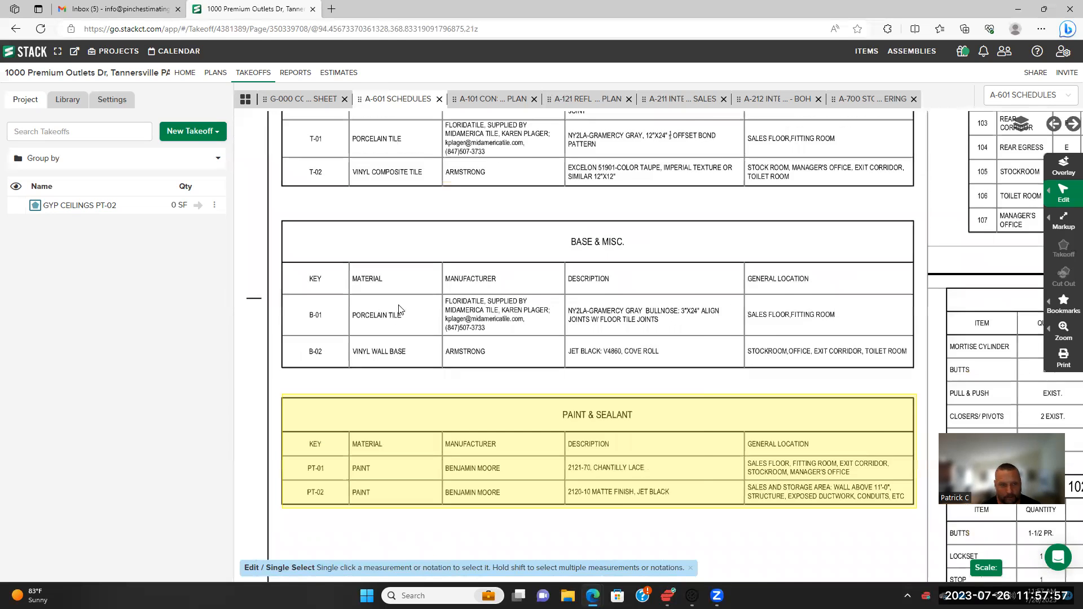
pyautogui.scroll(-2, 398, 310)
pyautogui.scroll(-2, 398, 311)
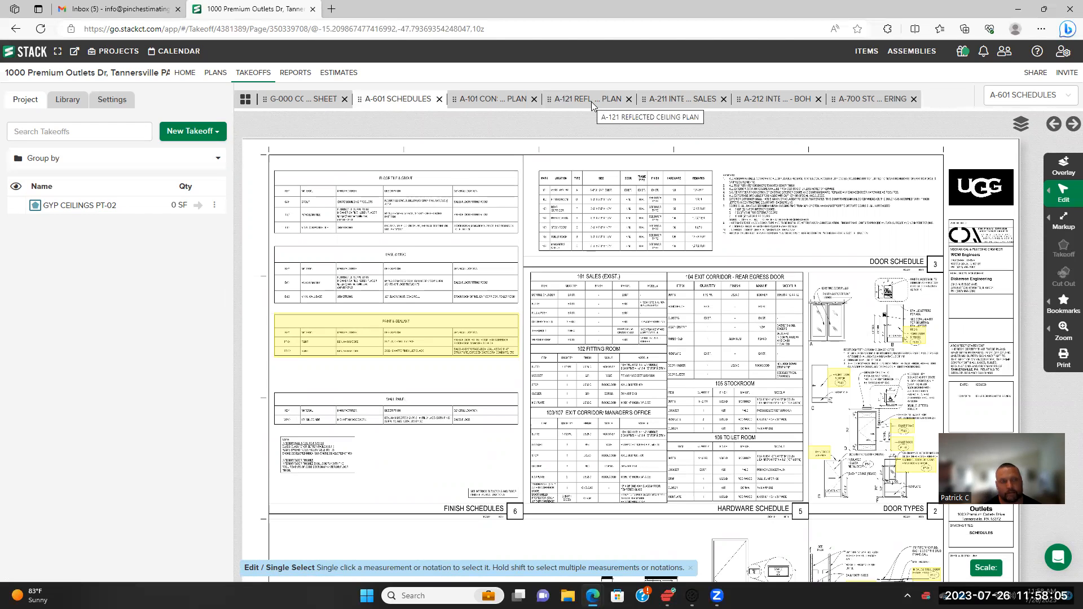
# Create a new assembly named "HM DOORS & FRAMES" in the Stack Training Paint folder, measured in sq ft
pyautogui.click(911, 52)
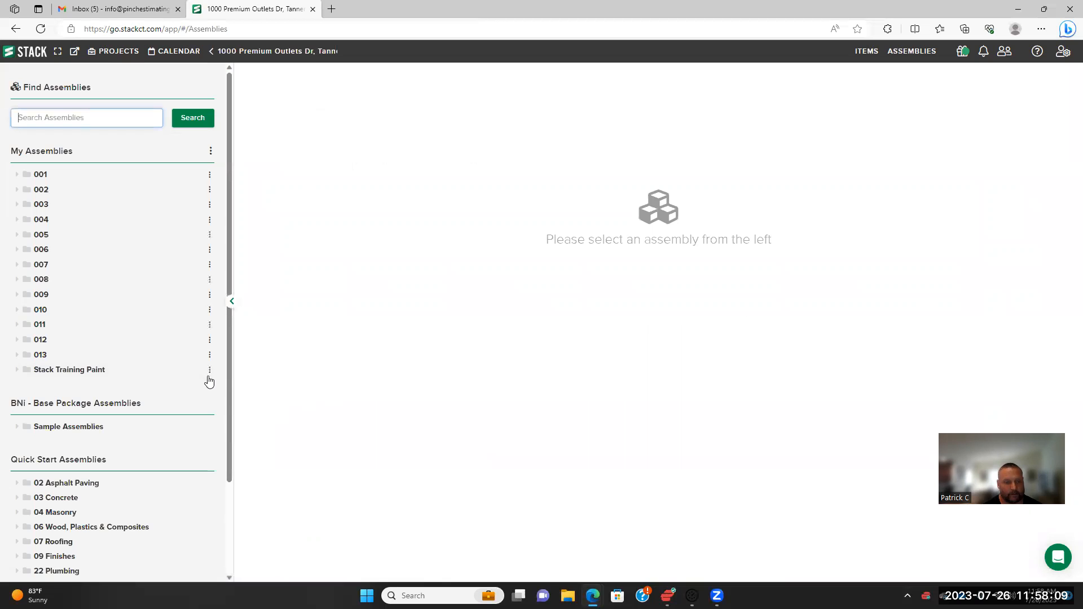
pyautogui.click(209, 370)
pyautogui.click(192, 389)
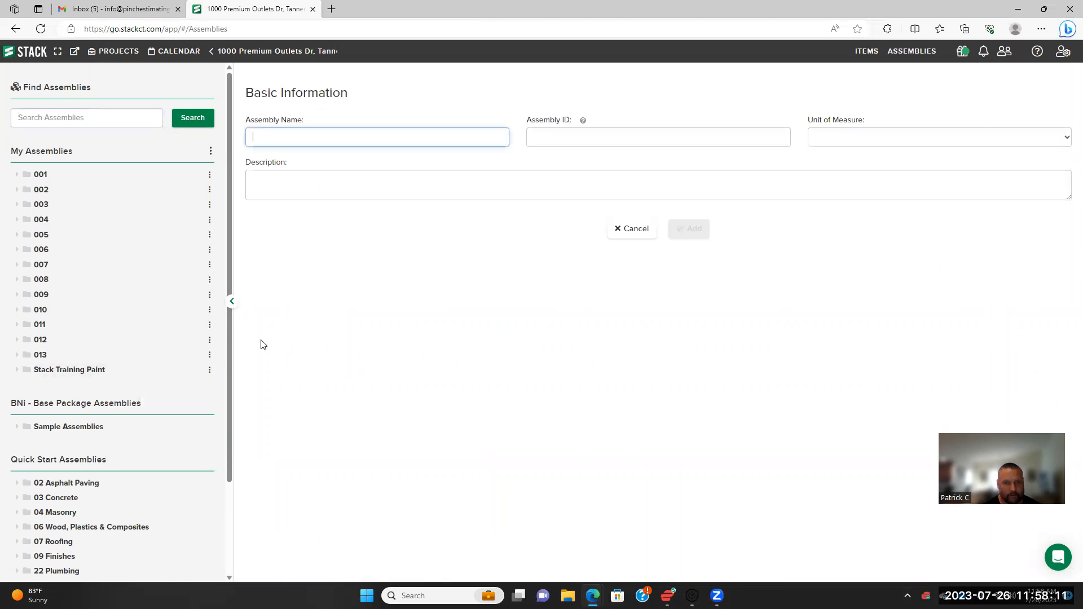
pyautogui.write('H')
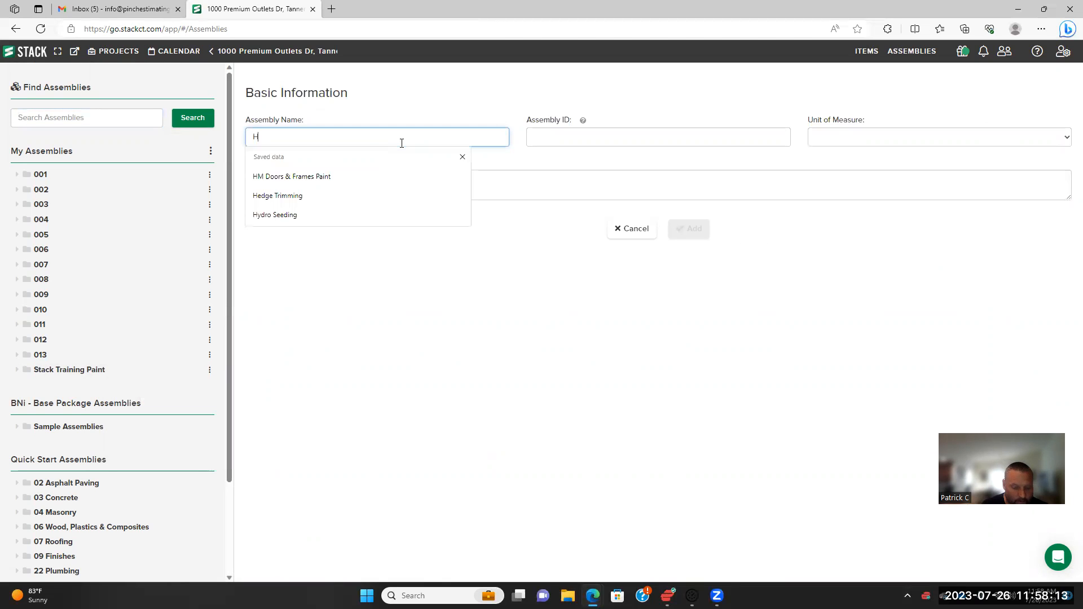
pyautogui.write('M DOORS')
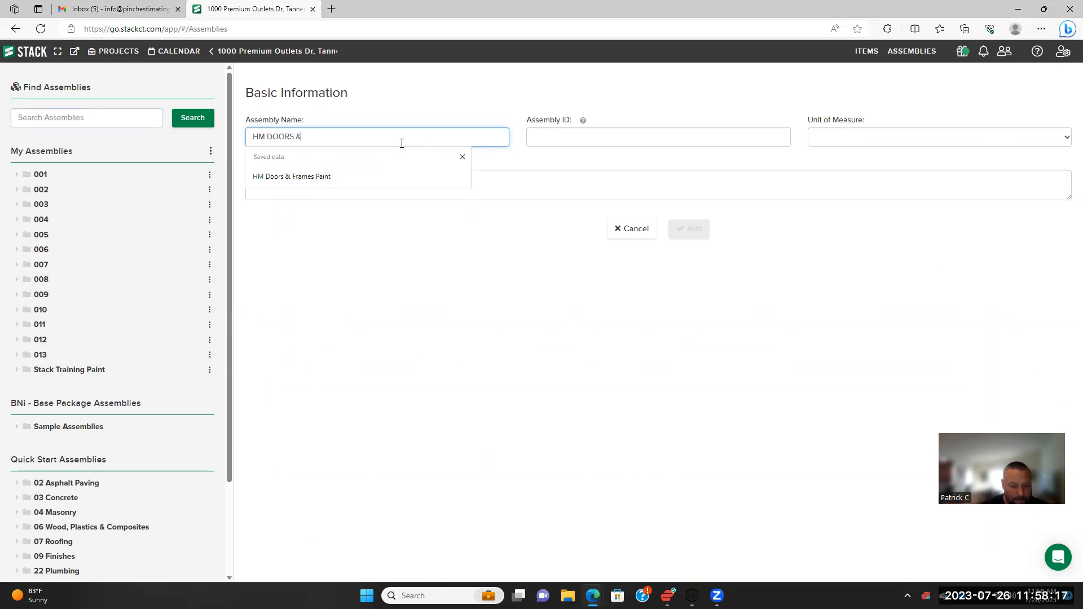
pyautogui.write(' & FRAMES')
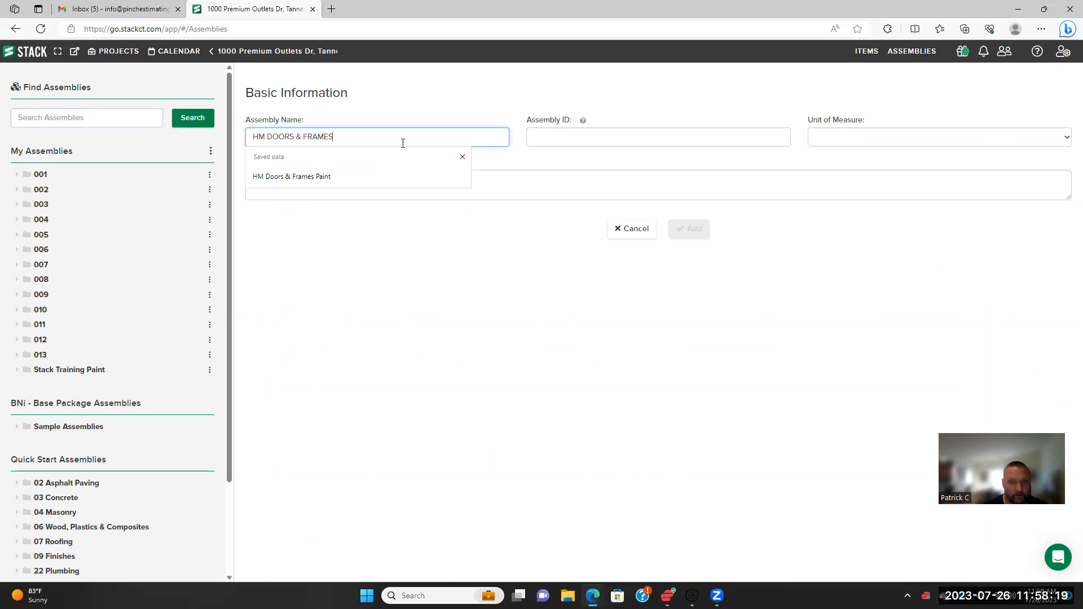
pyautogui.click(867, 141)
pyautogui.click(858, 162)
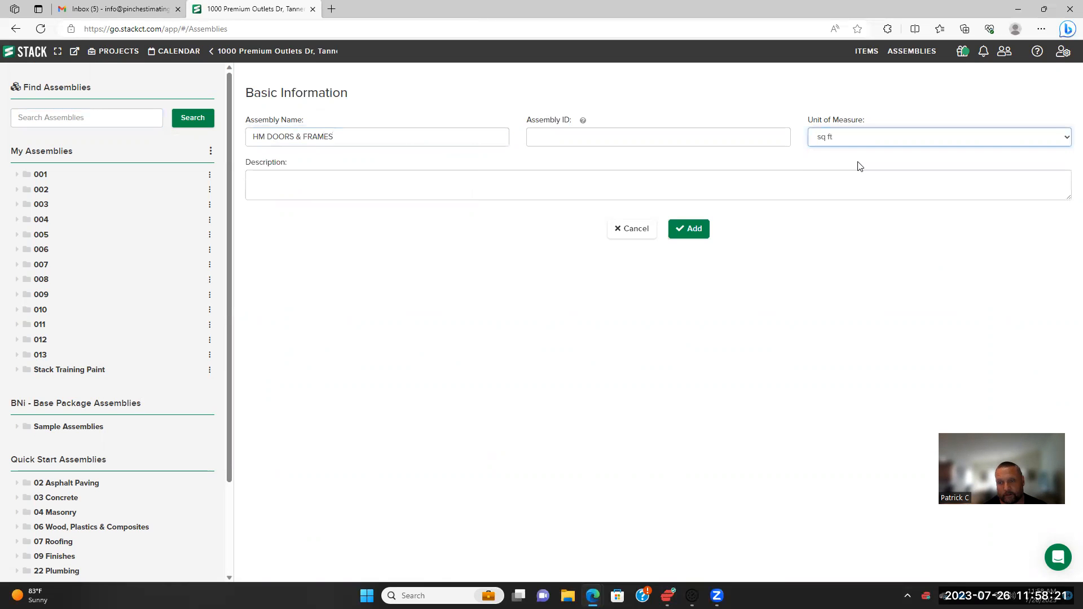
pyautogui.click(693, 235)
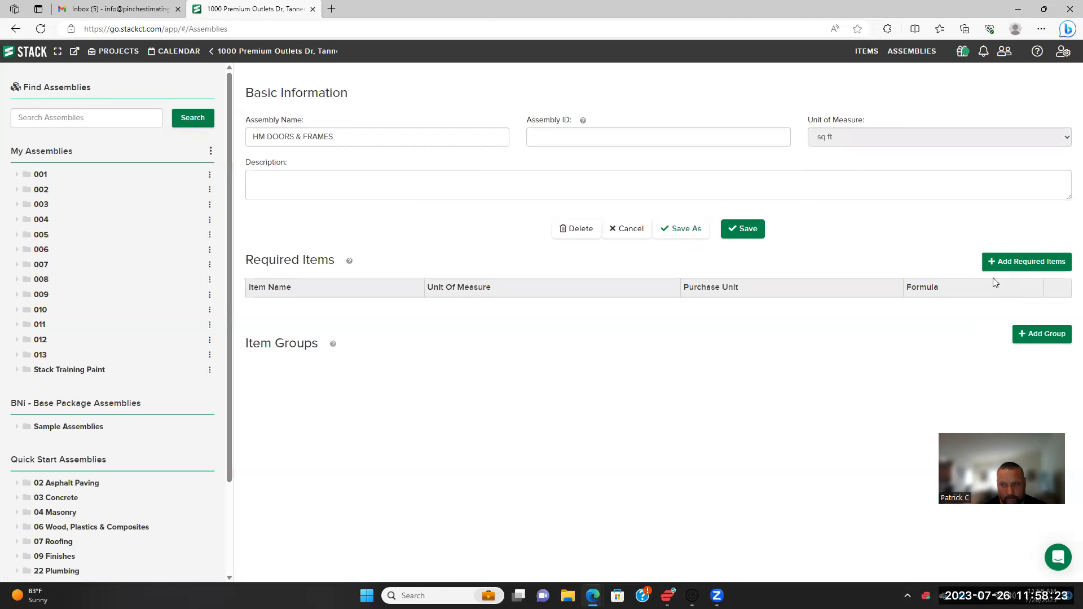
# Give HM DOORS & FRAMES its HM primer, both HM finish coats, Drop Cloth Work & Wall Prep and Labor 4 Guys as required items and save
pyautogui.click(1007, 263)
pyautogui.scroll(-4, 564, 337)
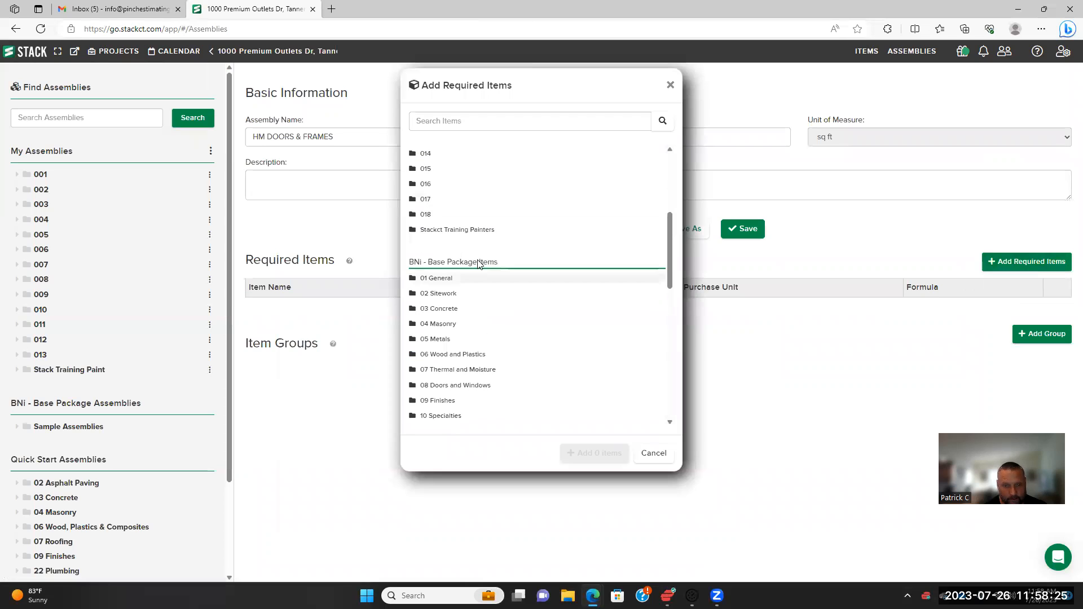
pyautogui.click(473, 232)
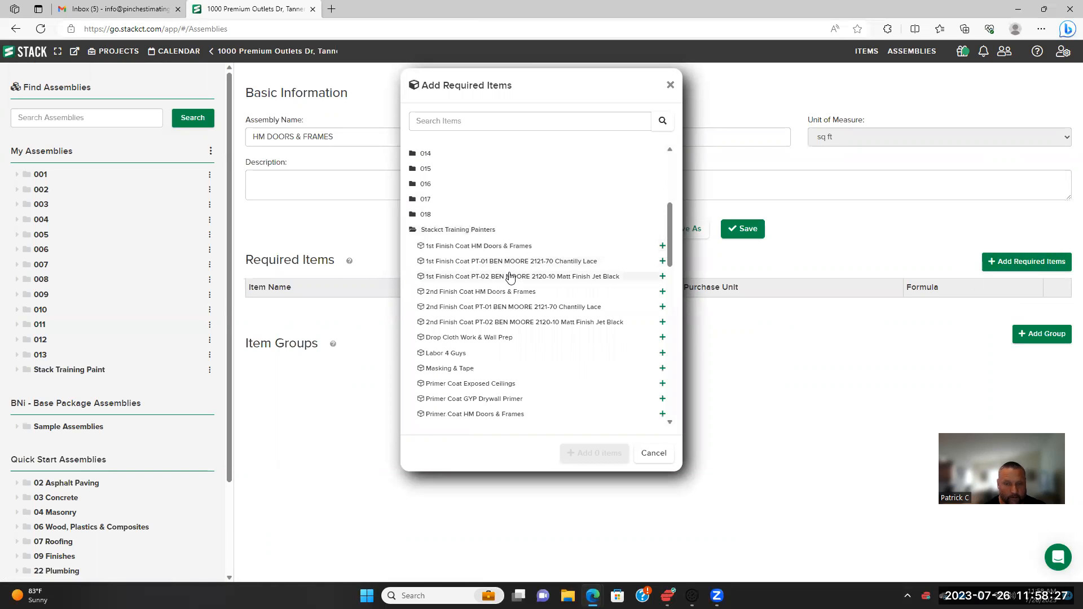
pyautogui.click(507, 247)
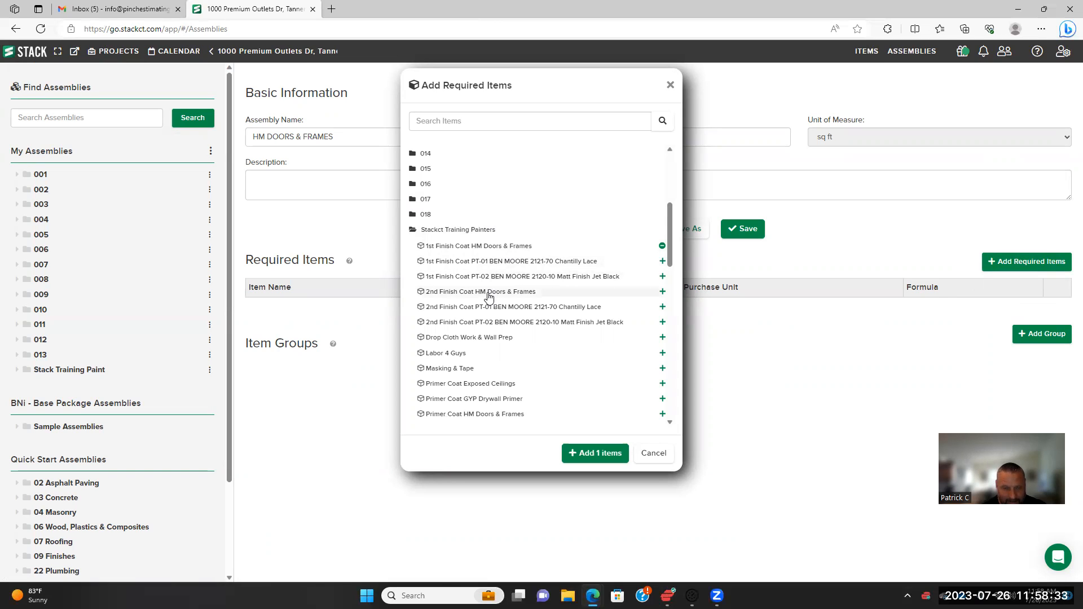
pyautogui.click(488, 297)
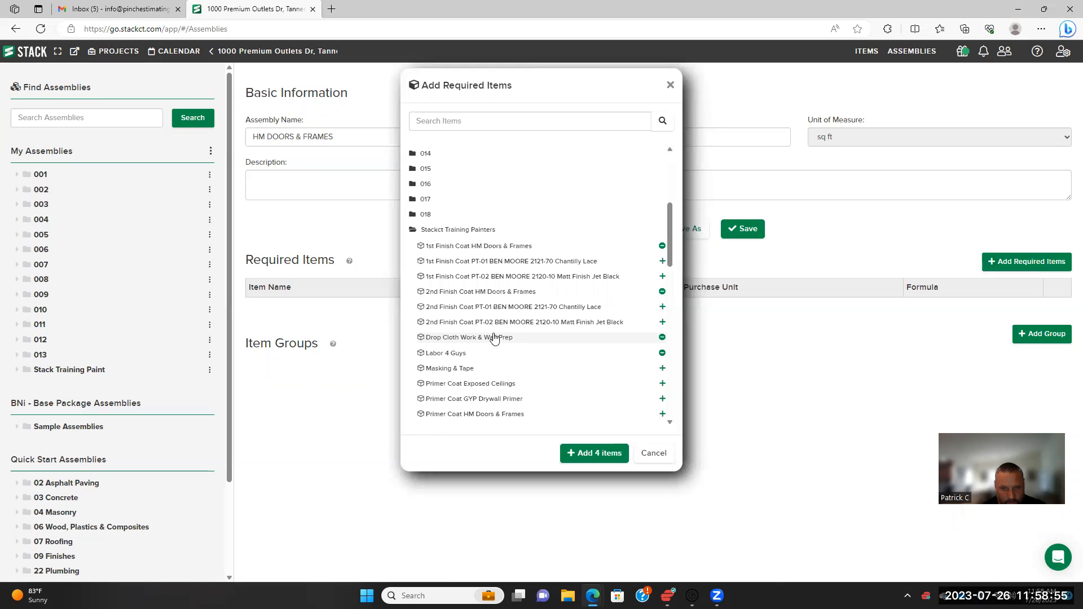
pyautogui.click(479, 292)
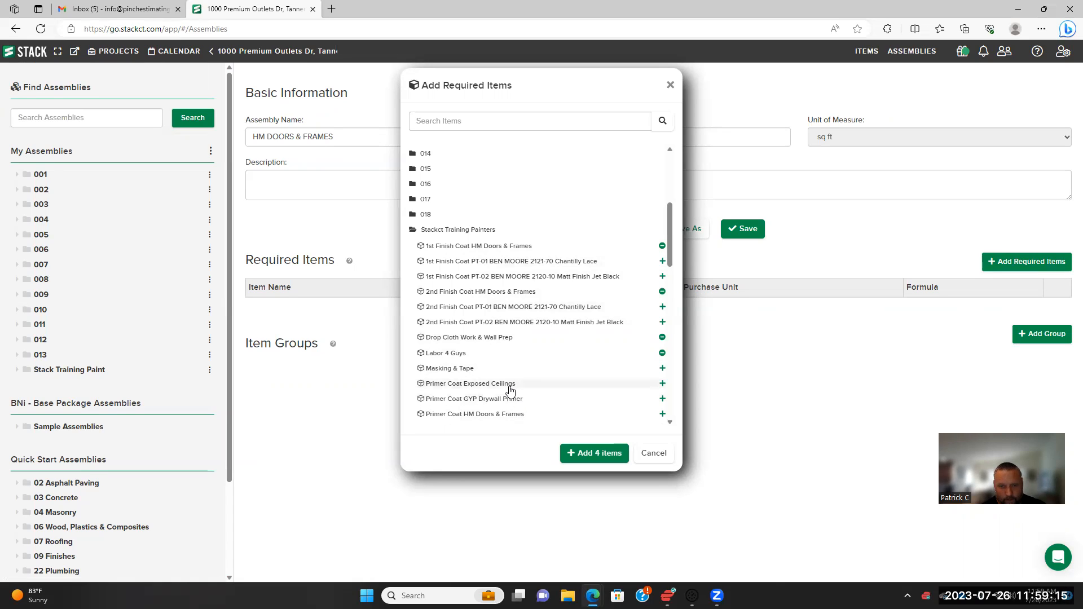
pyautogui.click(510, 414)
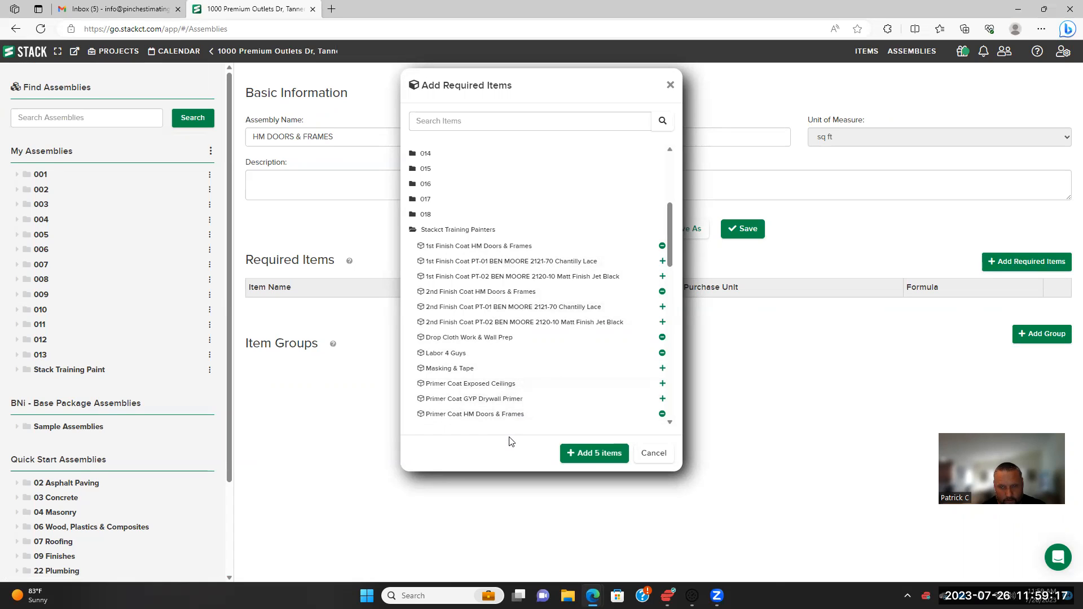
pyautogui.click(597, 456)
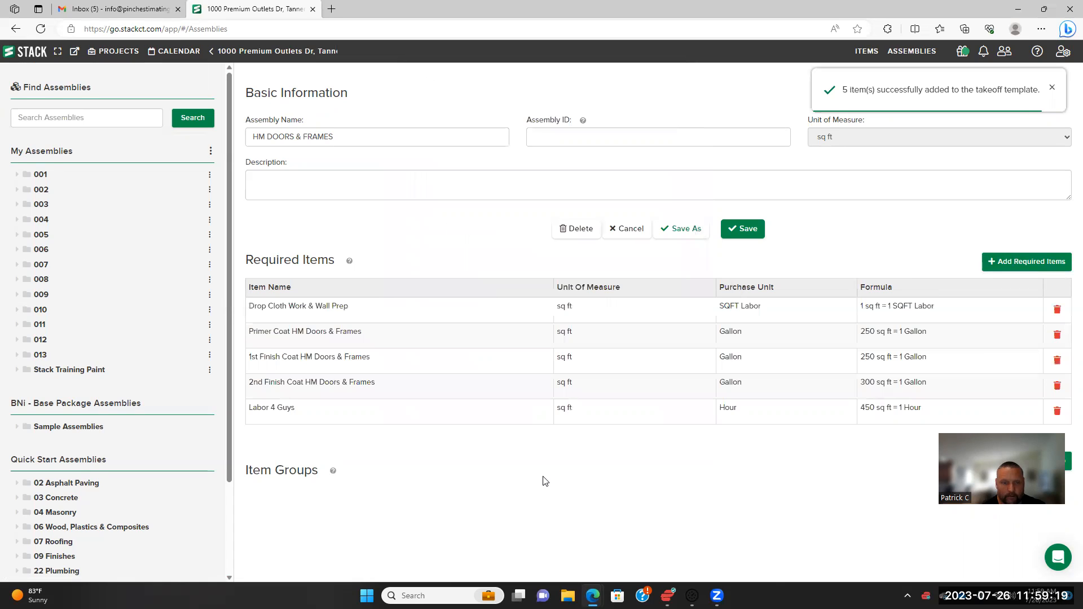
pyautogui.click(1046, 265)
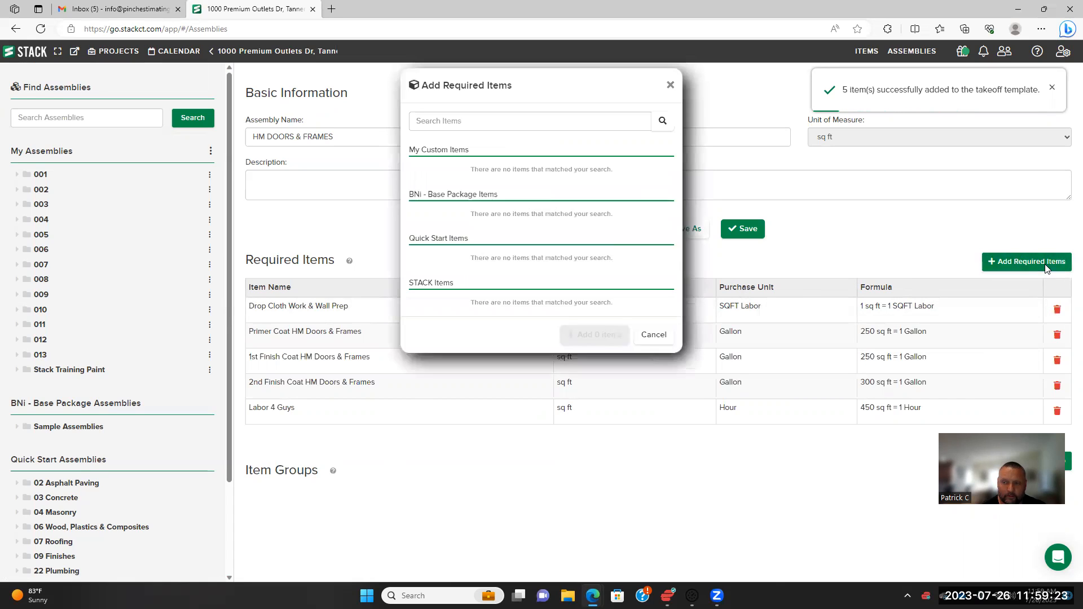
pyautogui.click(671, 88)
pyautogui.click(742, 229)
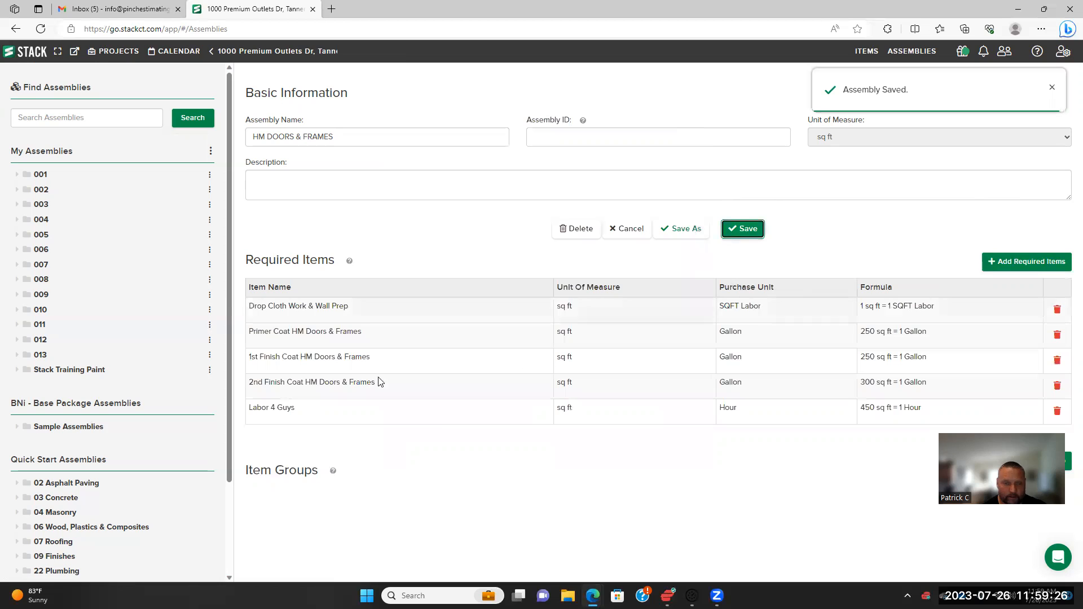
pyautogui.click(210, 371)
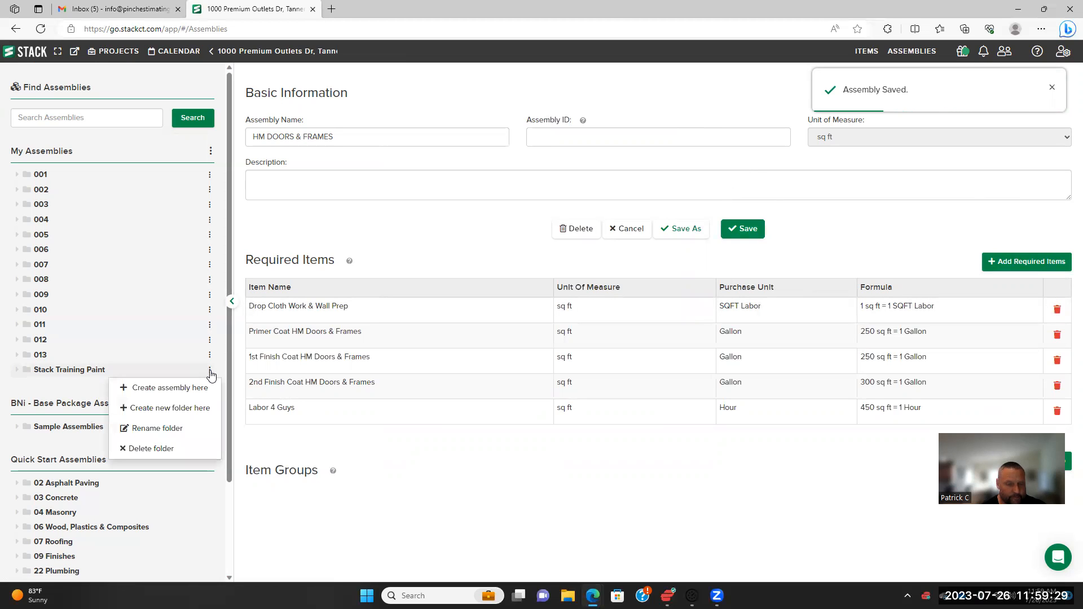
pyautogui.click(210, 373)
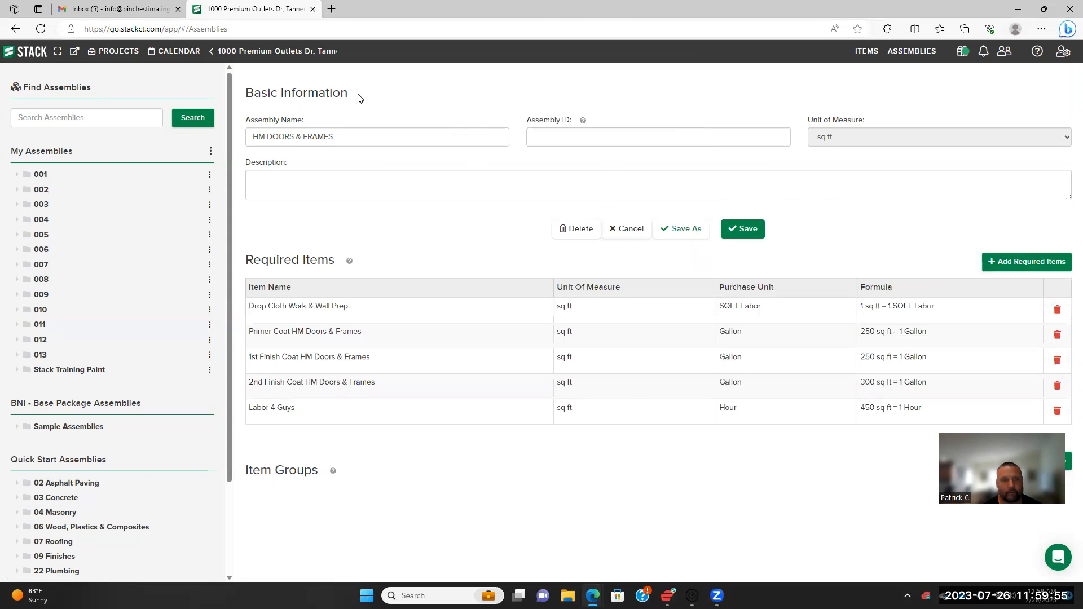
# Return to the project's takeoffs and delete the GYP CEILINGS PT-02 takeoff from the A-601 schedules sheet, dismissing the scale calibration
pyautogui.click(297, 50)
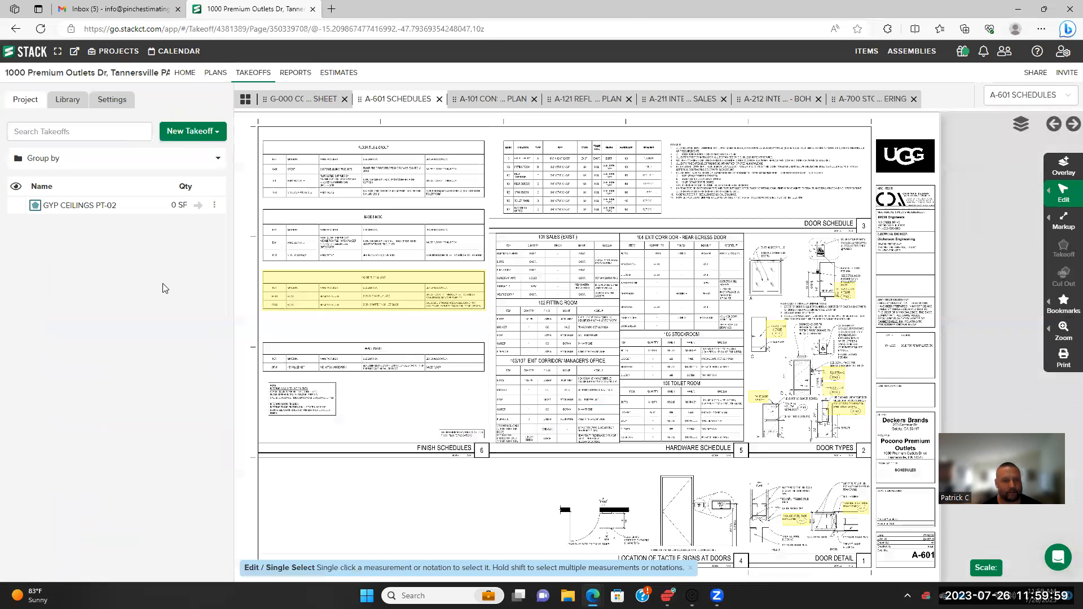
pyautogui.click(147, 208)
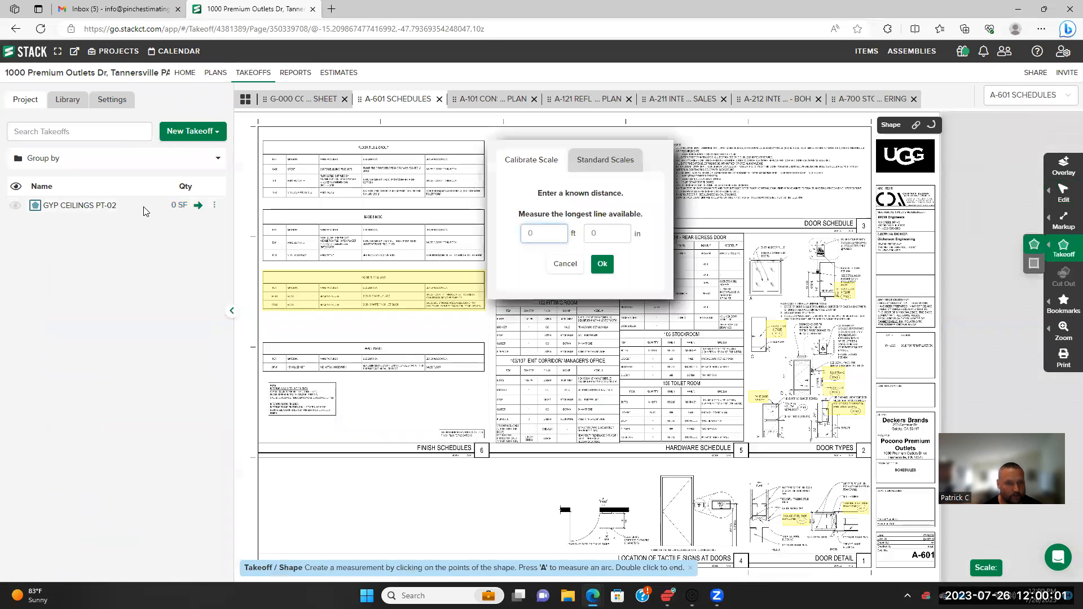
pyautogui.click(214, 206)
pyautogui.click(182, 262)
pyautogui.click(139, 287)
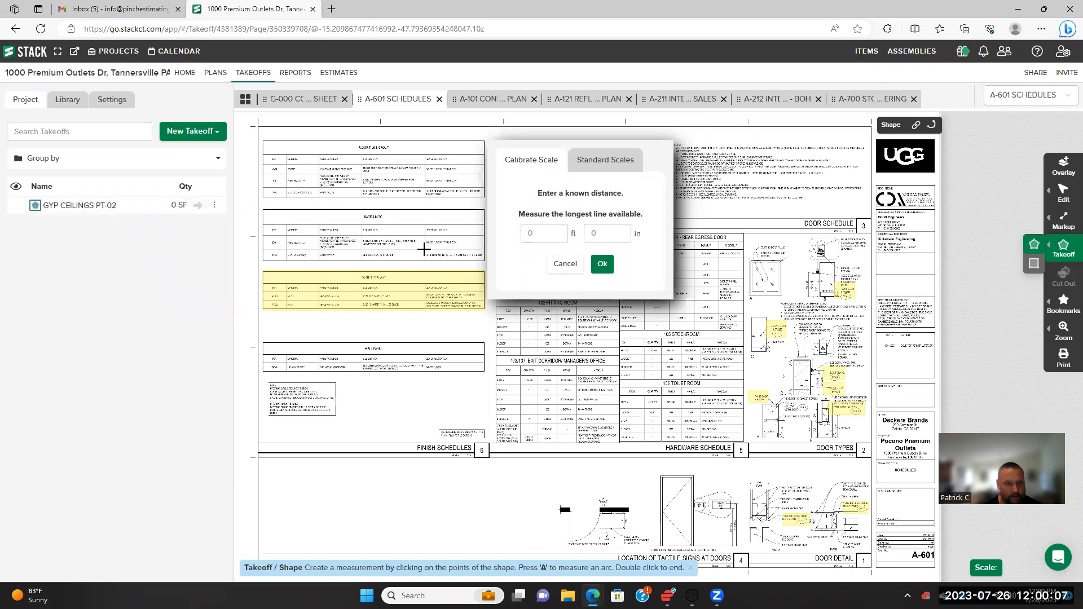
pyautogui.click(594, 271)
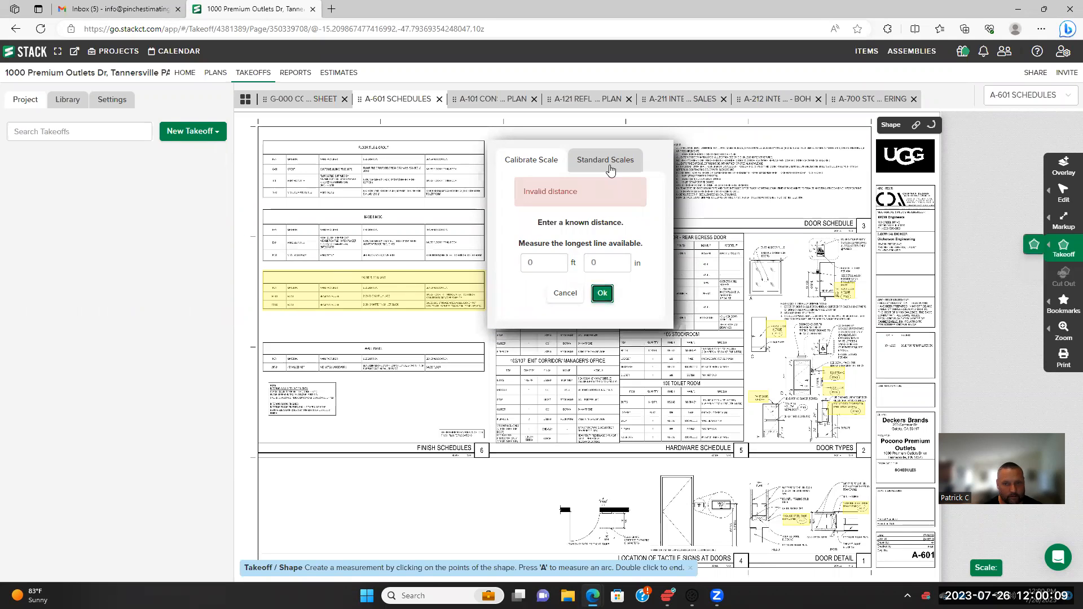
pyautogui.click(557, 294)
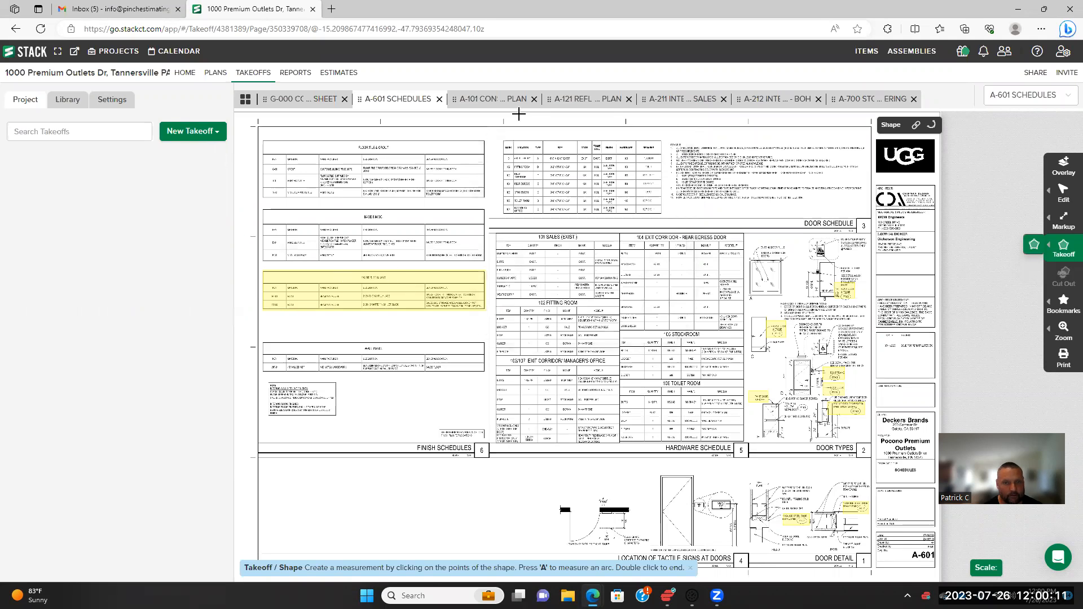
# Open the A-121 reflected ceiling plan and bring the whole store floor into view
pyautogui.click(609, 107)
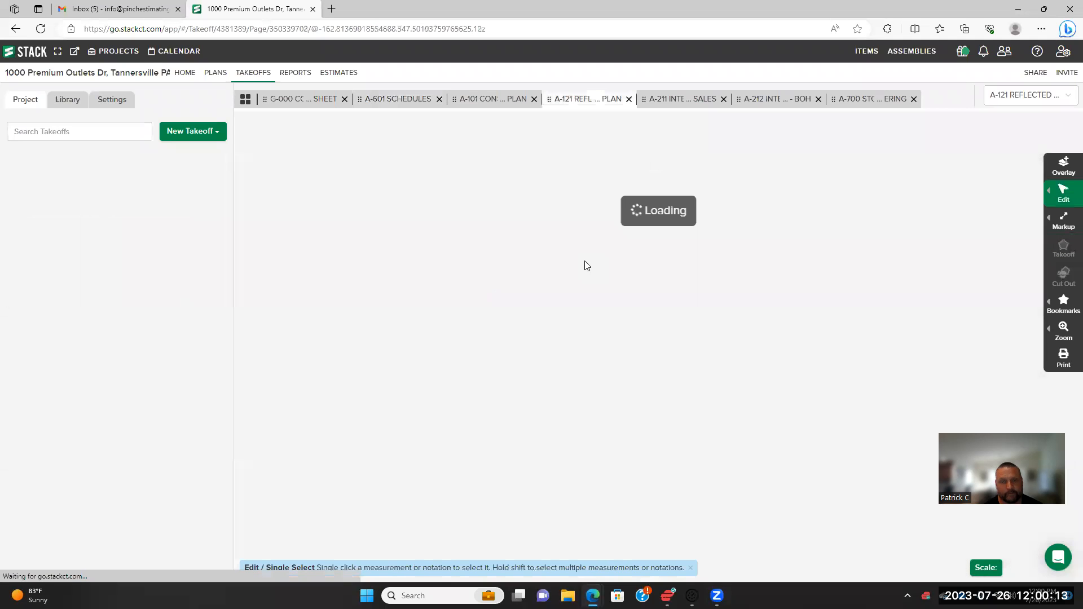
pyautogui.scroll(2, 624, 356)
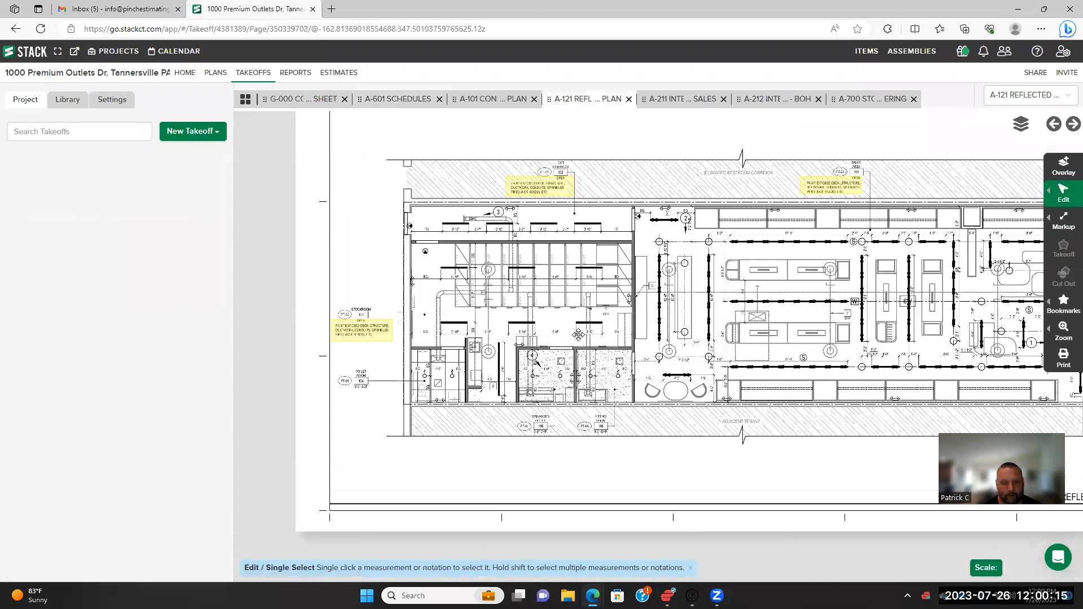
pyautogui.scroll(2, 546, 327)
pyautogui.scroll(-4, 527, 345)
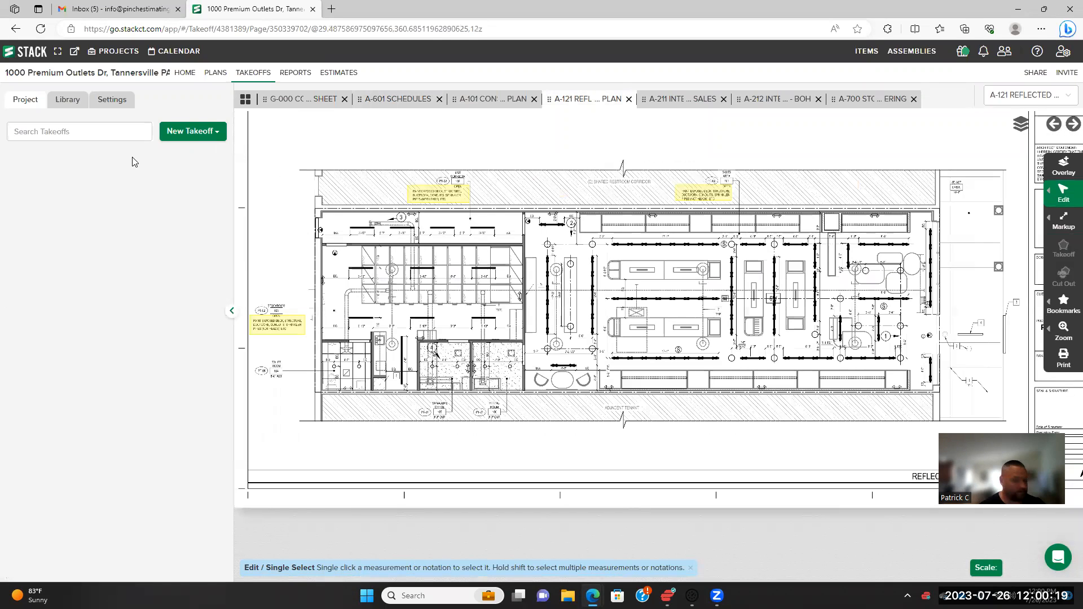
# Create a new area takeoff named GYP CEILINGS PT-01
pyautogui.click(136, 131)
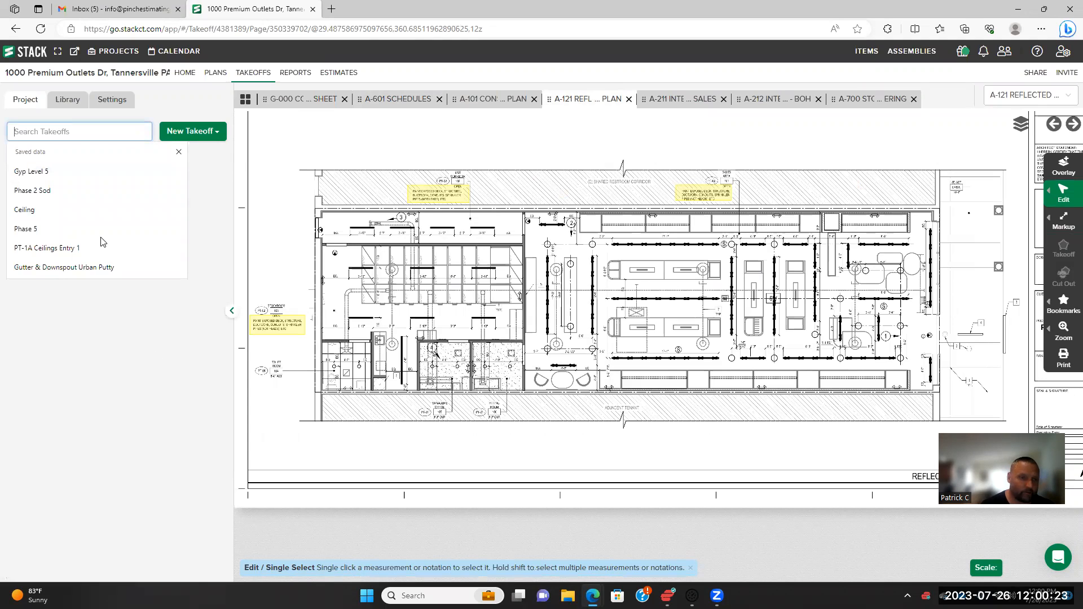
pyautogui.write('GYP CEILINGS PT-02')
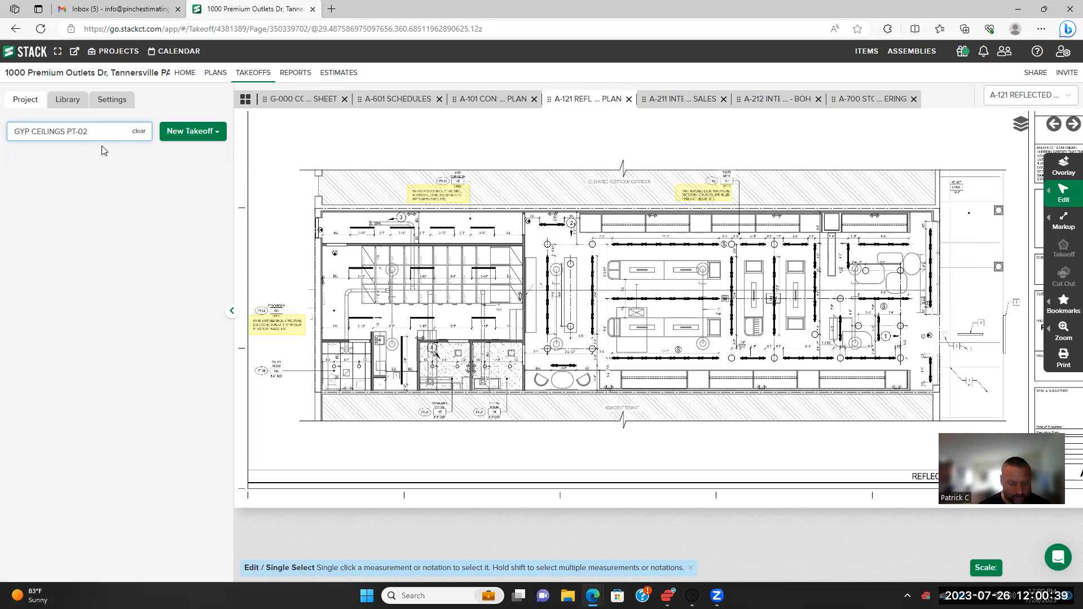
pyautogui.press('BackSpace')
pyautogui.write('1')
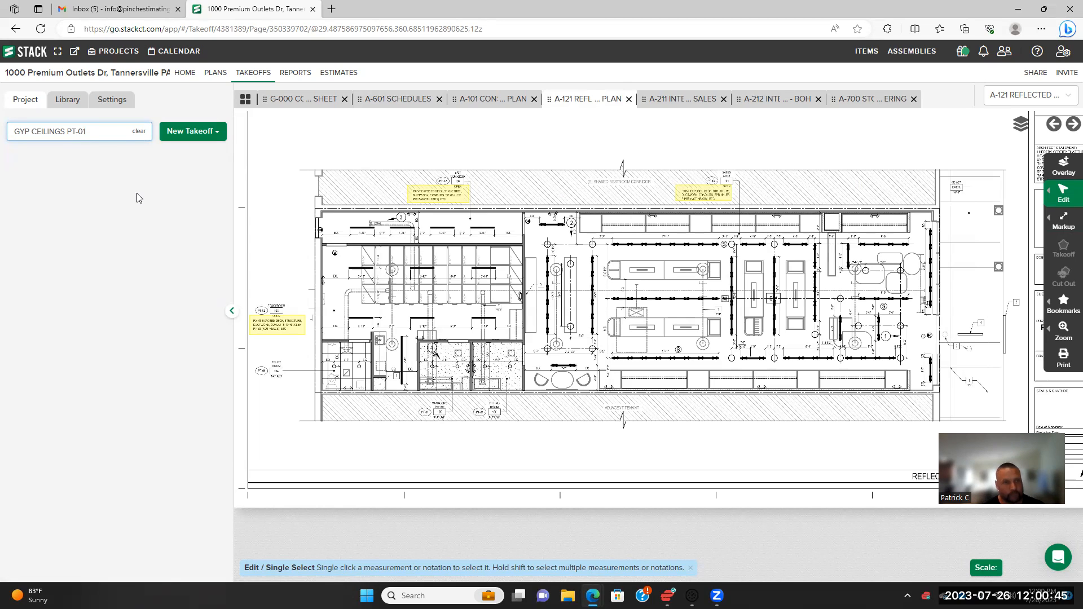
pyautogui.click(196, 138)
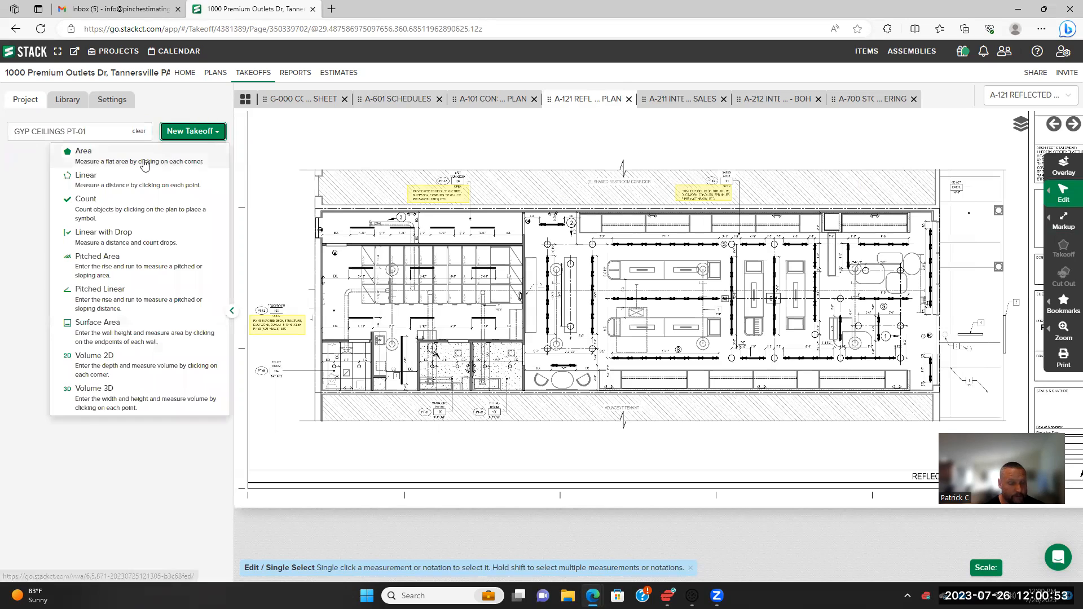
pyautogui.click(195, 151)
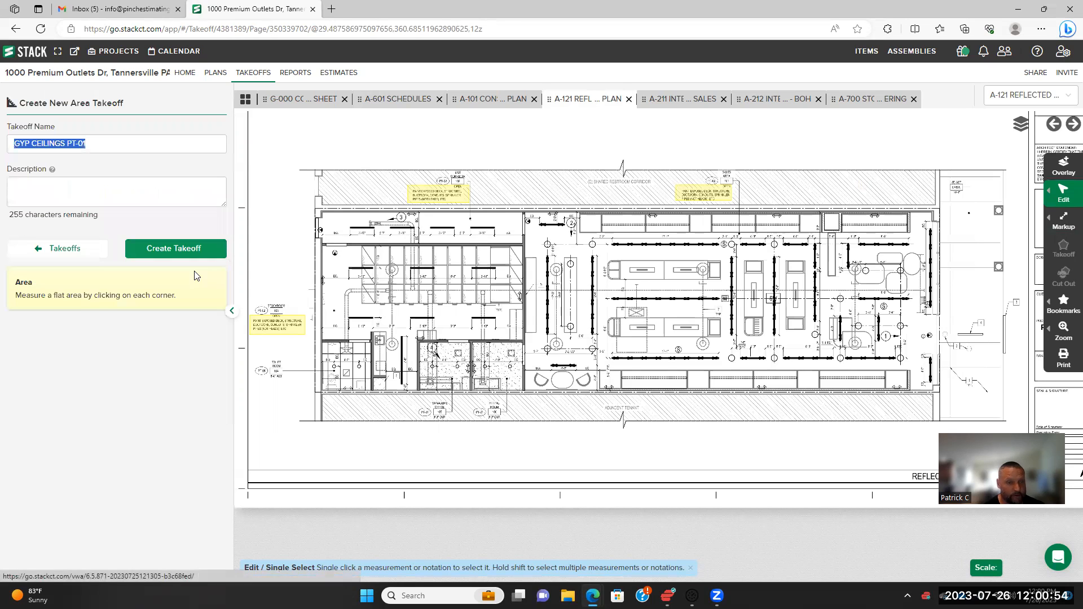
pyautogui.click(168, 254)
# Add the GYP Ceilings assembly from the Stack Training Paint folder to the GYP CEILINGS PT-01 takeoff
pyautogui.scroll(-2, 157, 382)
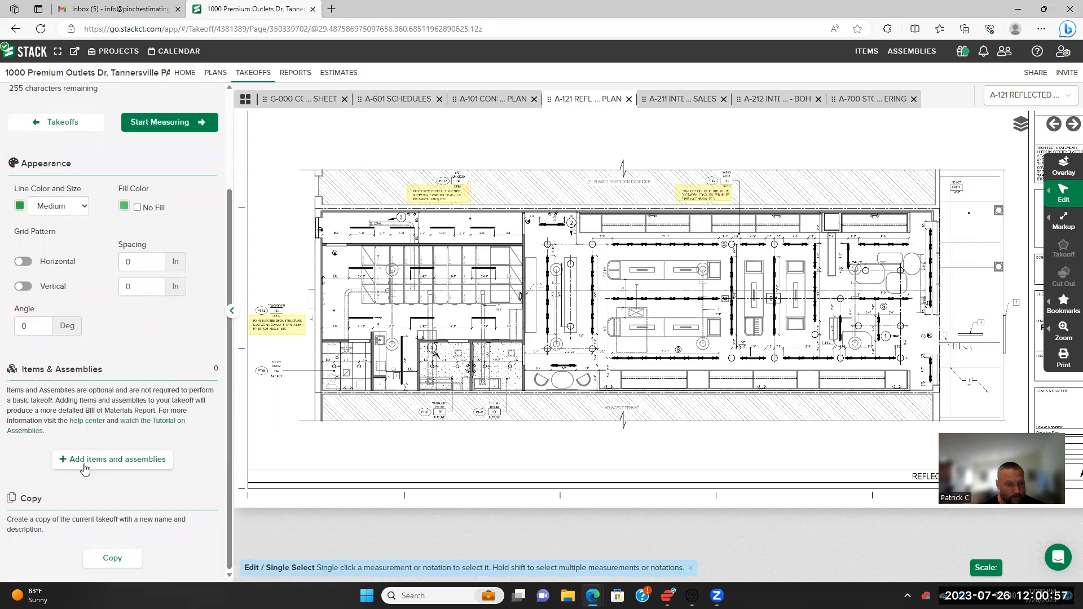
pyautogui.click(113, 463)
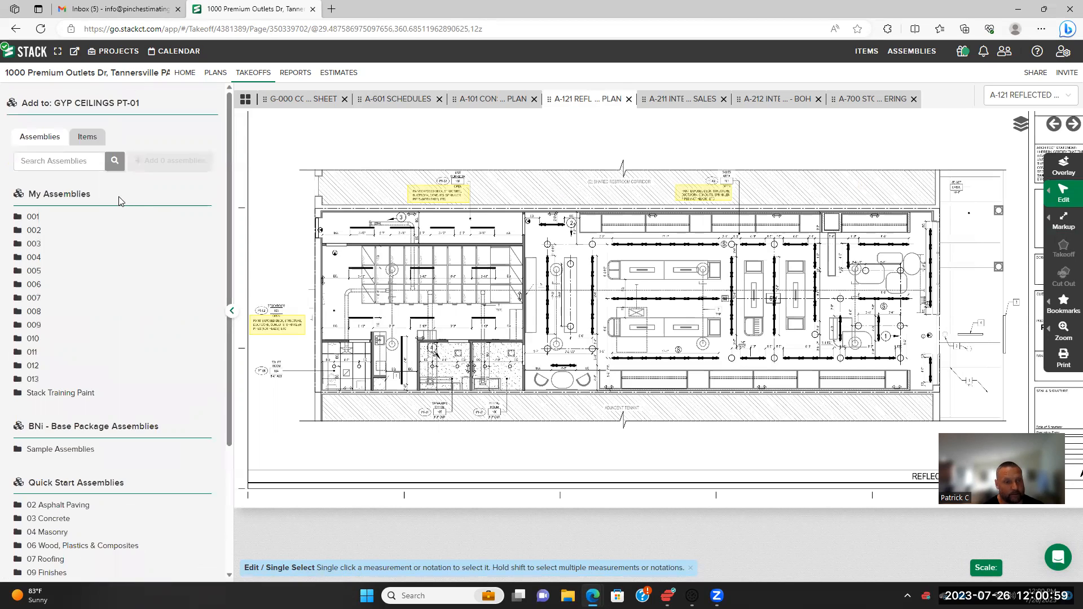
pyautogui.click(82, 394)
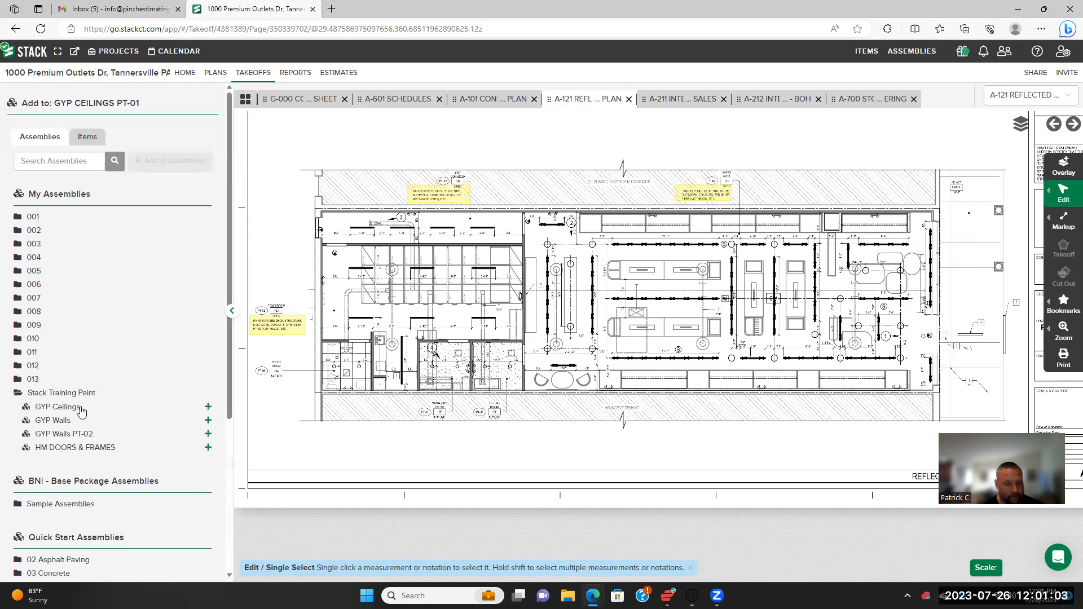
pyautogui.click(80, 407)
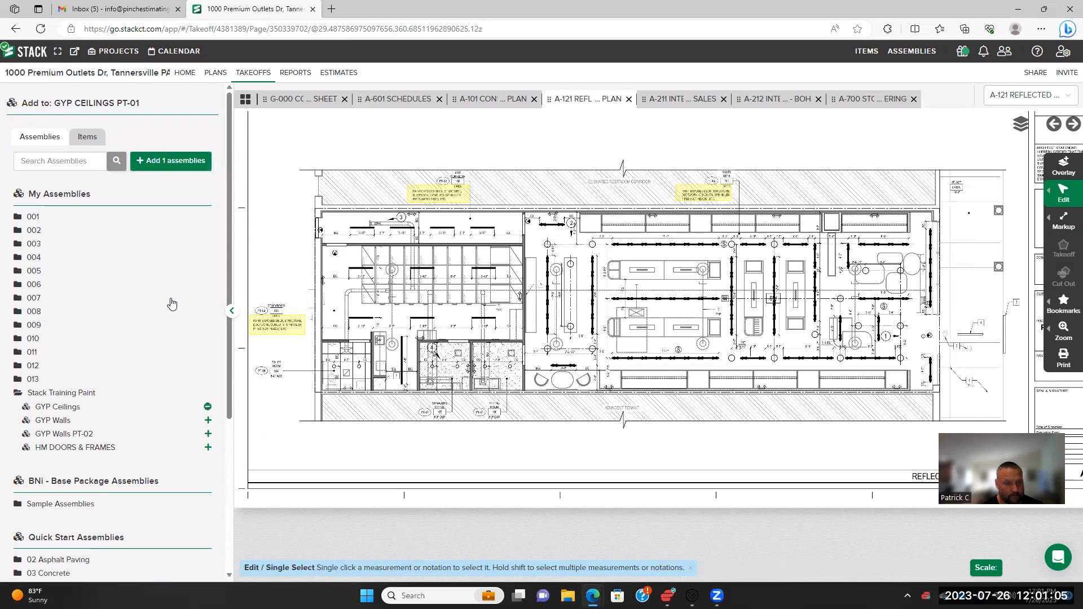
pyautogui.click(188, 162)
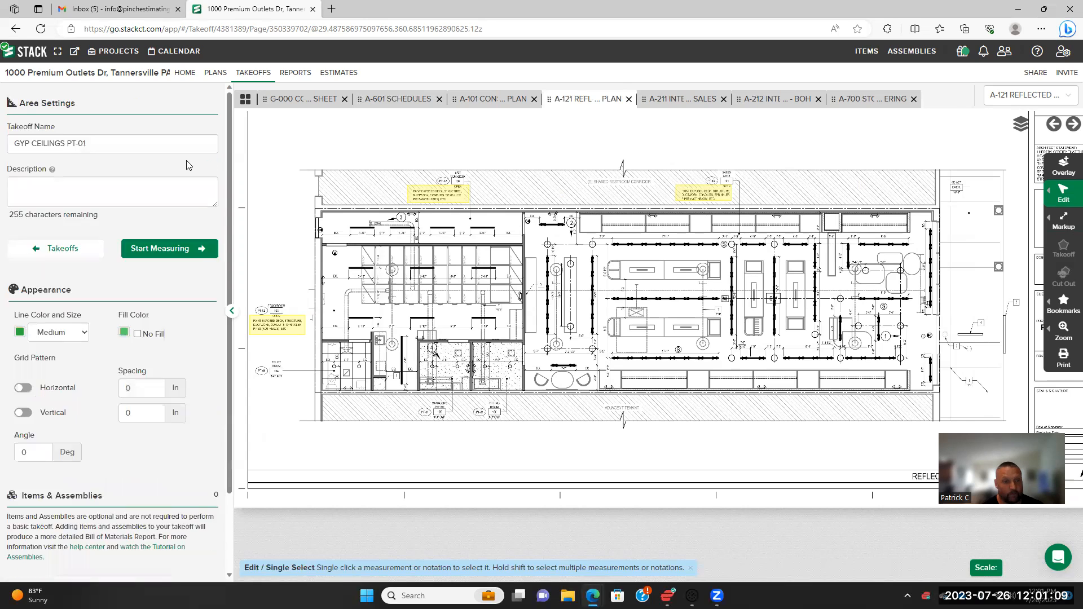
pyautogui.click(160, 198)
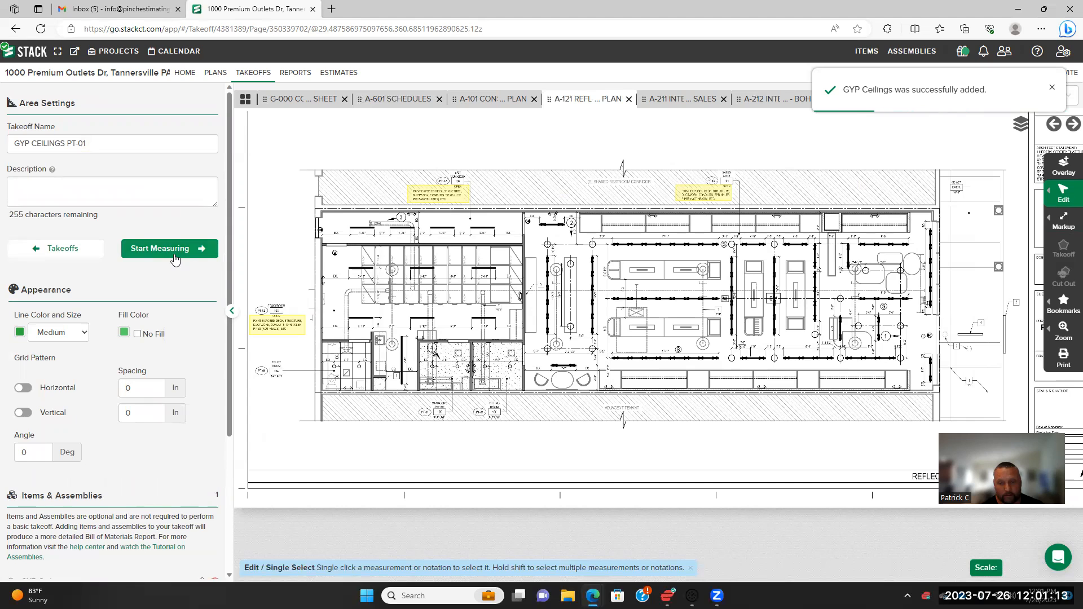
# Examine the ceiling hatch in manager's office 105 and fitting room 106 and check its meaning in the drawing's hatch legend
pyautogui.scroll(5, 484, 398)
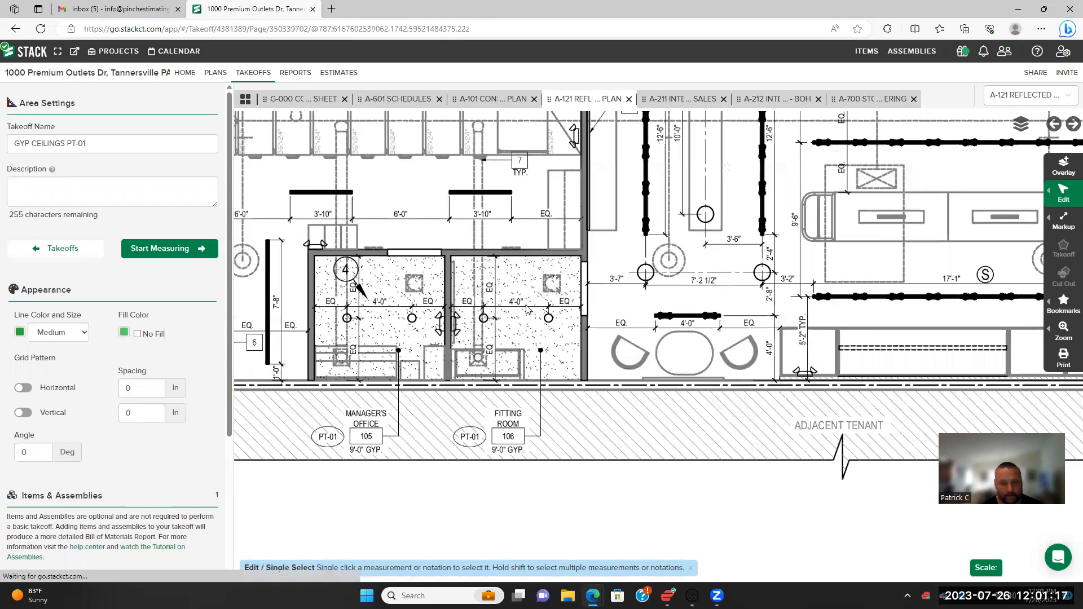
pyautogui.scroll(-4, 709, 417)
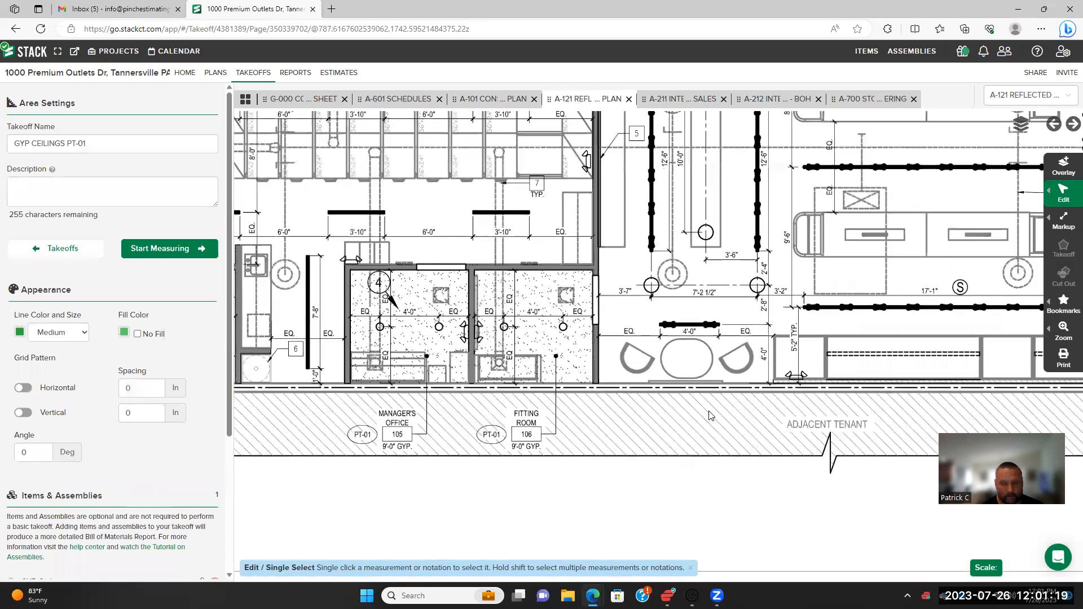
pyautogui.scroll(2, 658, 364)
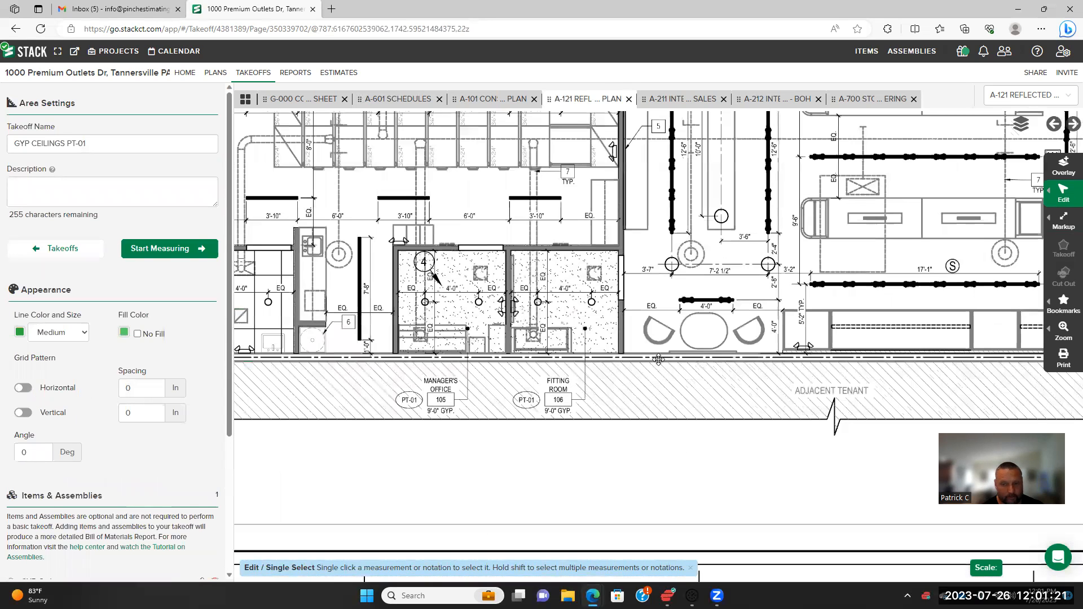
pyautogui.moveTo(610, 365); pyautogui.dragTo(434, 384)
pyautogui.moveTo(802, 328); pyautogui.dragTo(497, 356)
pyautogui.moveTo(887, 315); pyautogui.dragTo(656, 330)
pyautogui.scroll(-1, 670, 364)
pyautogui.scroll(-3, 670, 364)
pyautogui.moveTo(667, 276); pyautogui.dragTo(741, 485)
pyautogui.scroll(2, 465, 257)
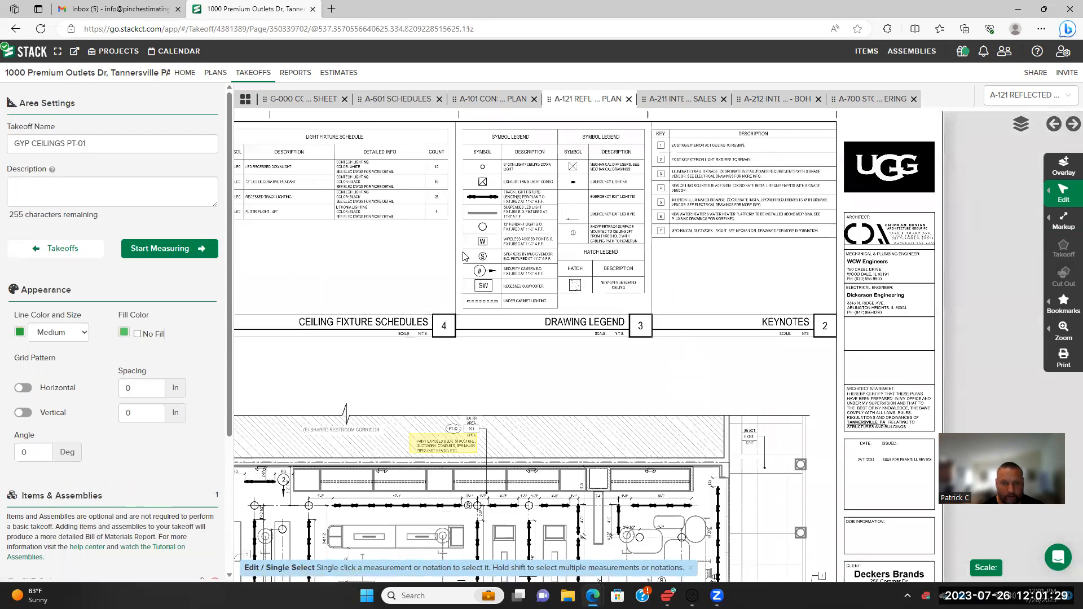
pyautogui.scroll(1, 508, 185)
pyautogui.scroll(2, 661, 304)
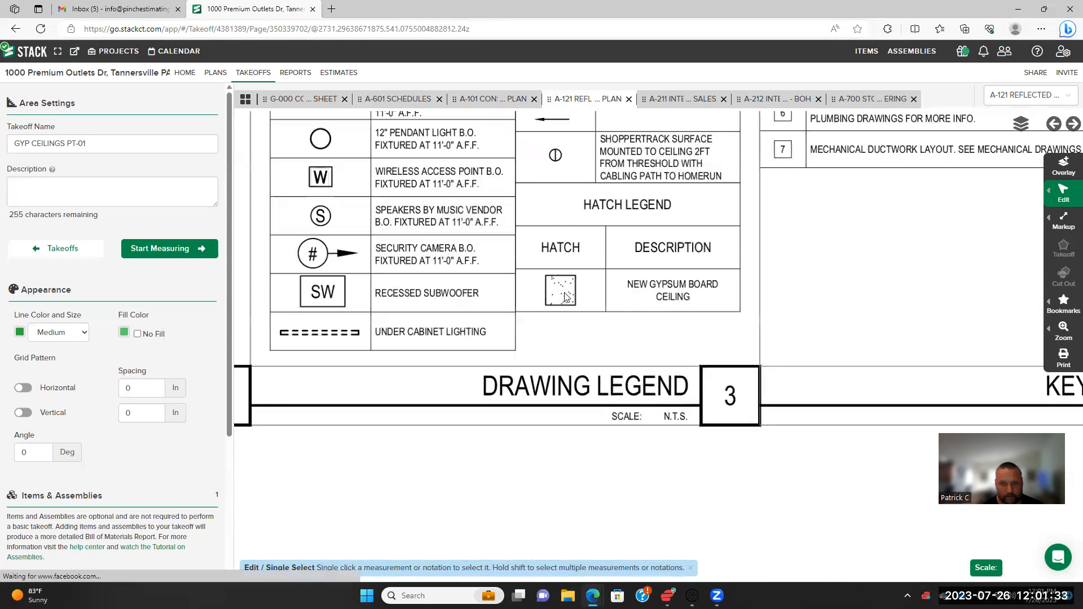
pyautogui.scroll(-2, 553, 302)
pyautogui.scroll(-3, 423, 384)
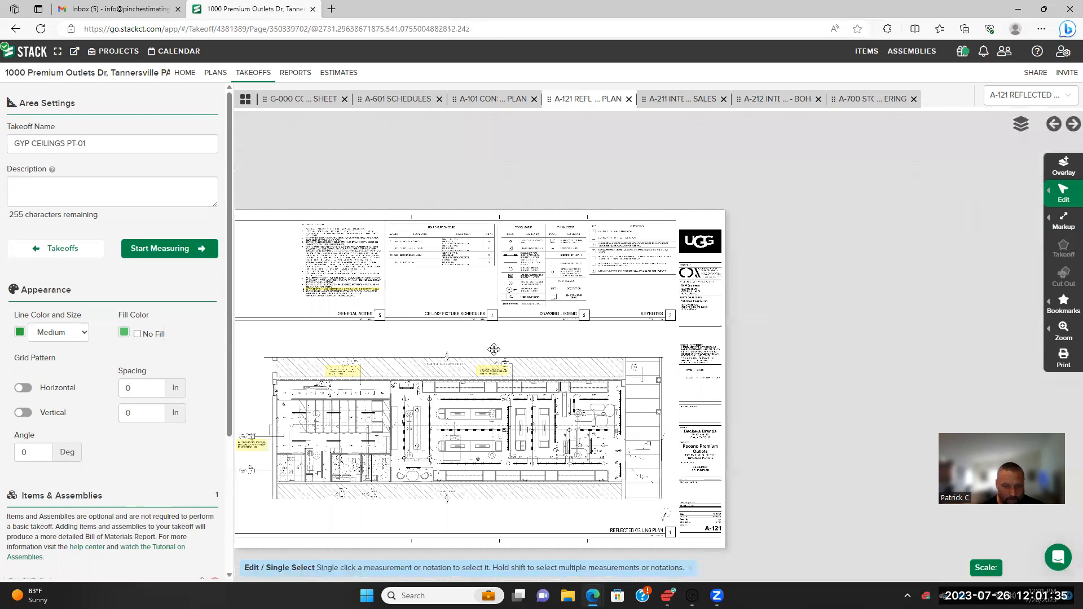
pyautogui.scroll(-1, 413, 388)
pyautogui.scroll(3, 422, 384)
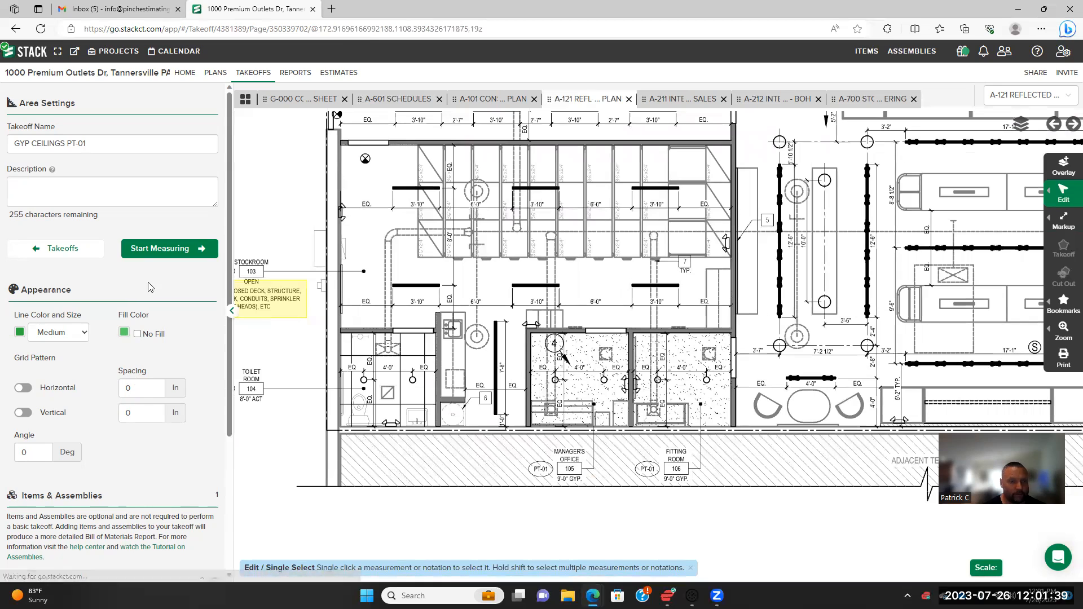
# Start measuring GYP CEILINGS PT-01 and set the sheet's scale to the standard architectural 1/4" = 1', matching the plan's title block
pyautogui.click(169, 254)
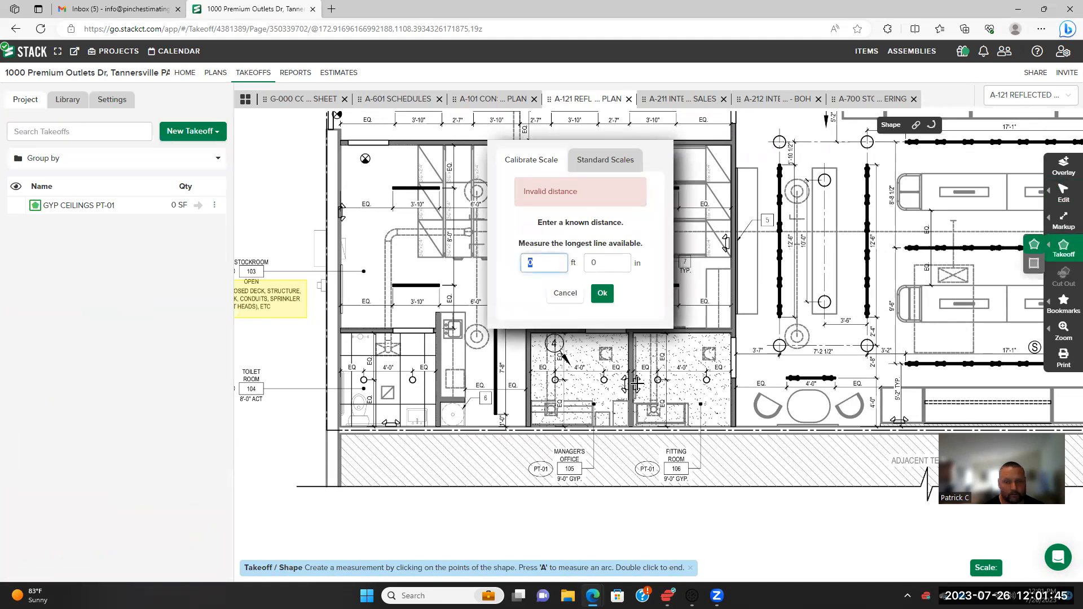
pyautogui.moveTo(813, 405); pyautogui.dragTo(714, 371)
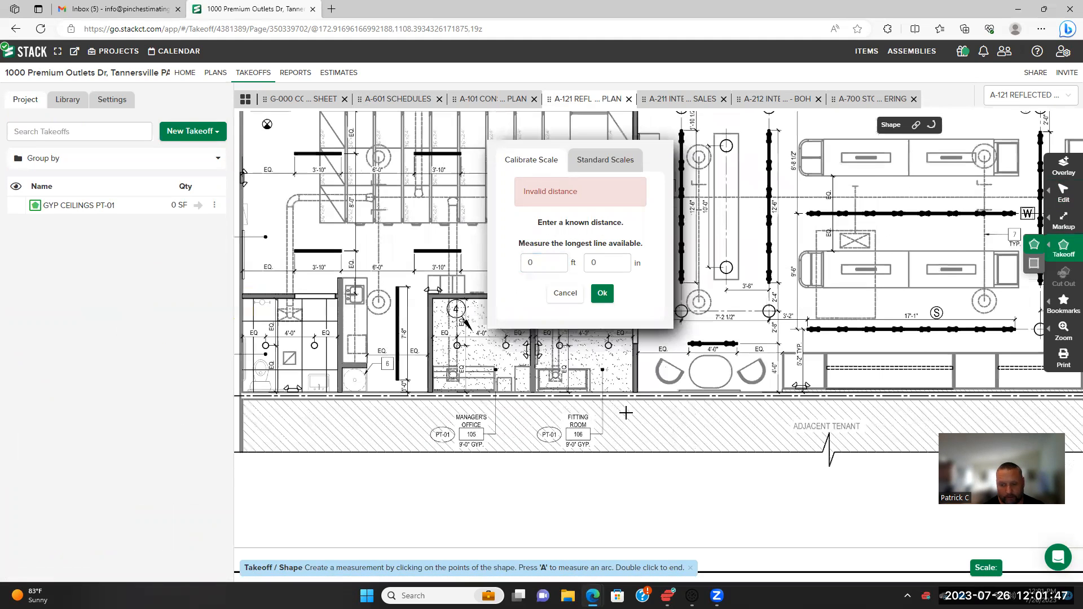
pyautogui.scroll(-1, 626, 413)
pyautogui.moveTo(774, 417); pyautogui.dragTo(483, 424)
pyautogui.scroll(-1, 483, 424)
pyautogui.scroll(2, 661, 525)
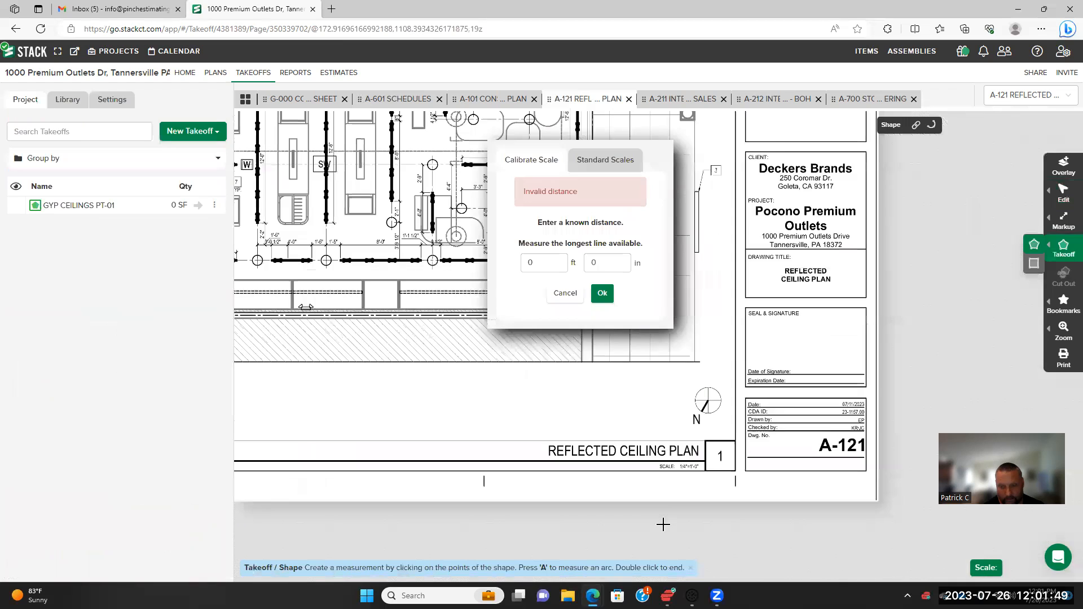
pyautogui.scroll(2, 663, 525)
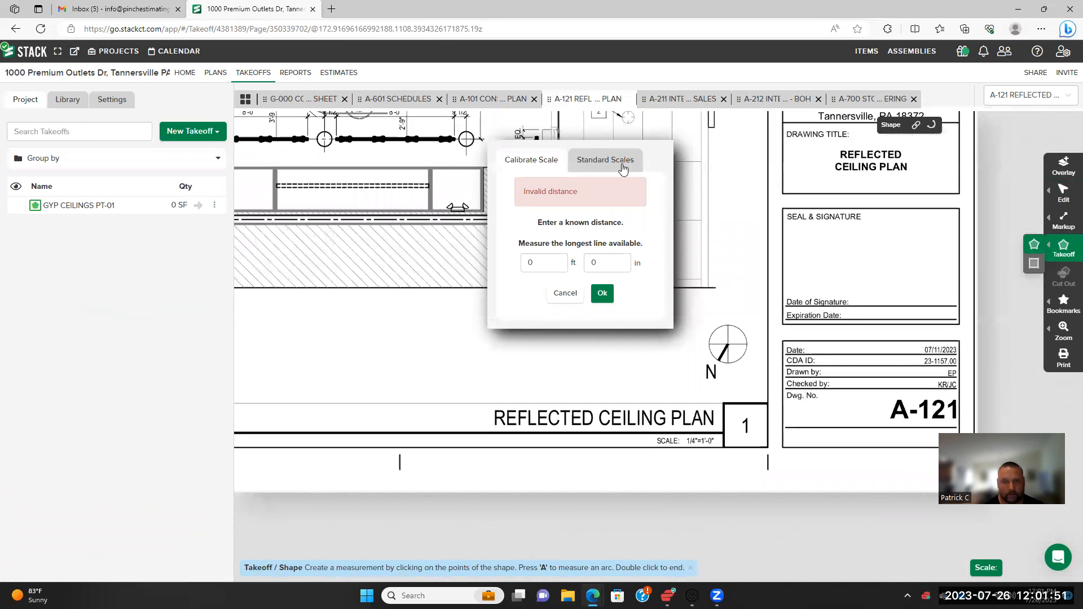
pyautogui.click(623, 164)
pyautogui.click(632, 197)
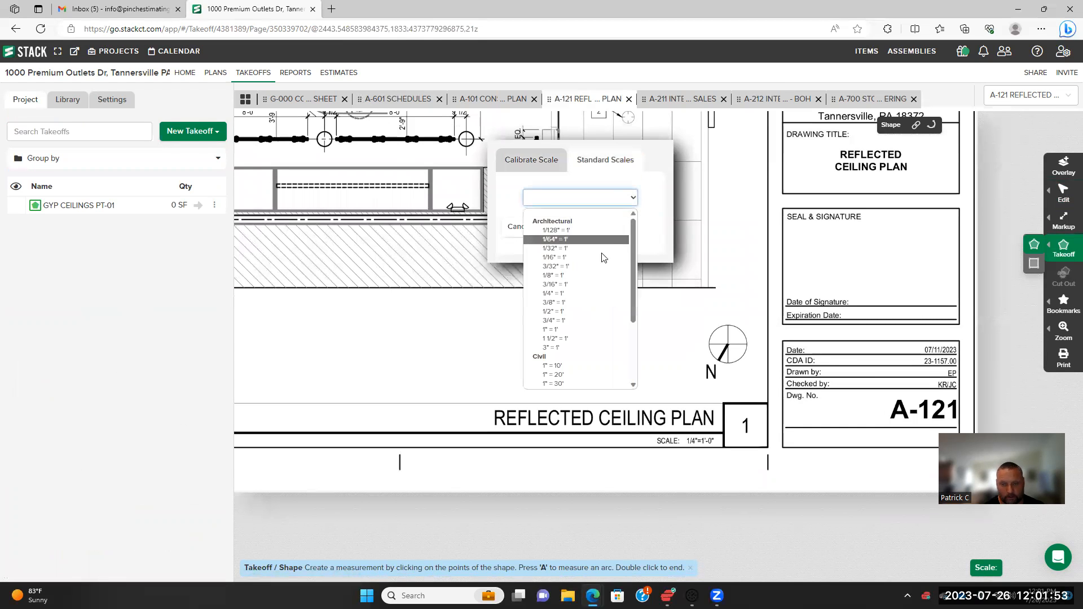
pyautogui.click(589, 294)
# Measure the gypsum ceilings of manager's office 105 and fitting room 106 as one rectangular area under GYP CEILINGS PT-01 and finish measuring
pyautogui.scroll(-3, 367, 371)
pyautogui.moveTo(359, 261); pyautogui.dragTo(684, 401)
pyautogui.moveTo(368, 303); pyautogui.dragTo(607, 241)
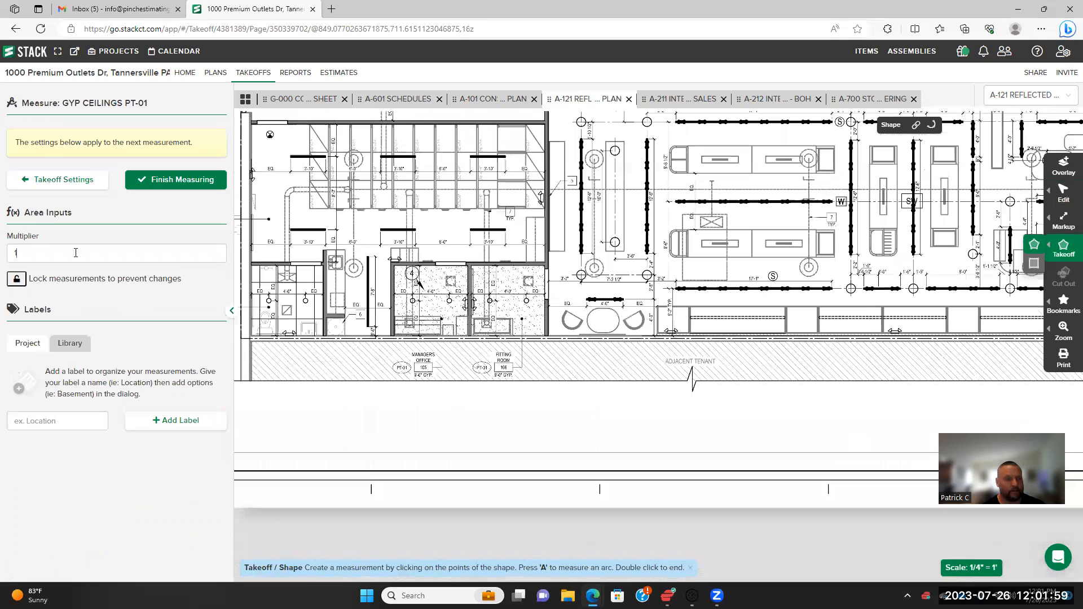
pyautogui.click(76, 253)
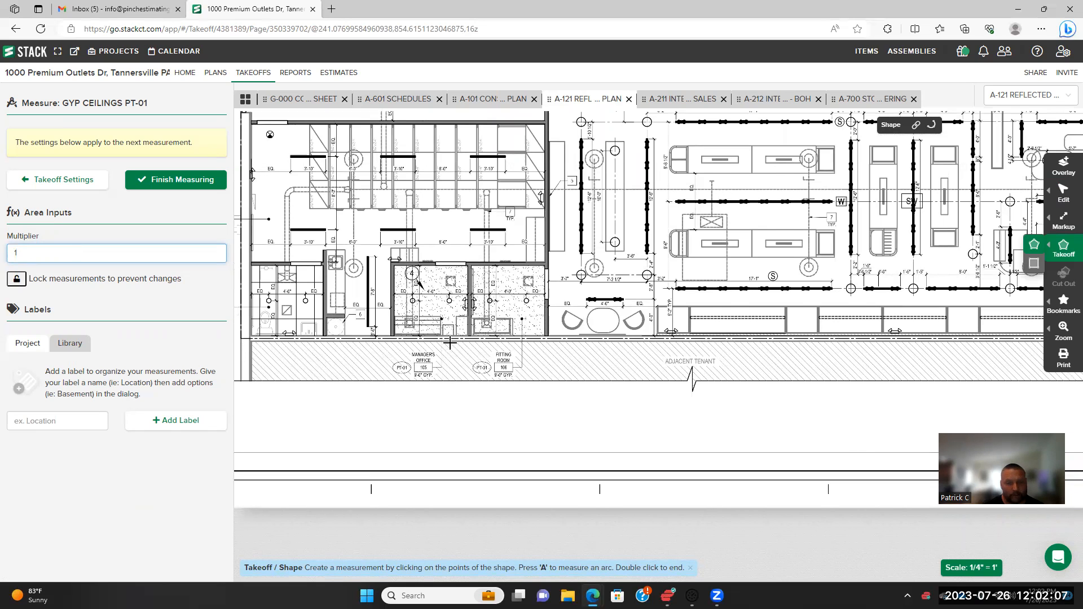
pyautogui.scroll(1, 450, 337)
pyautogui.scroll(1, 449, 337)
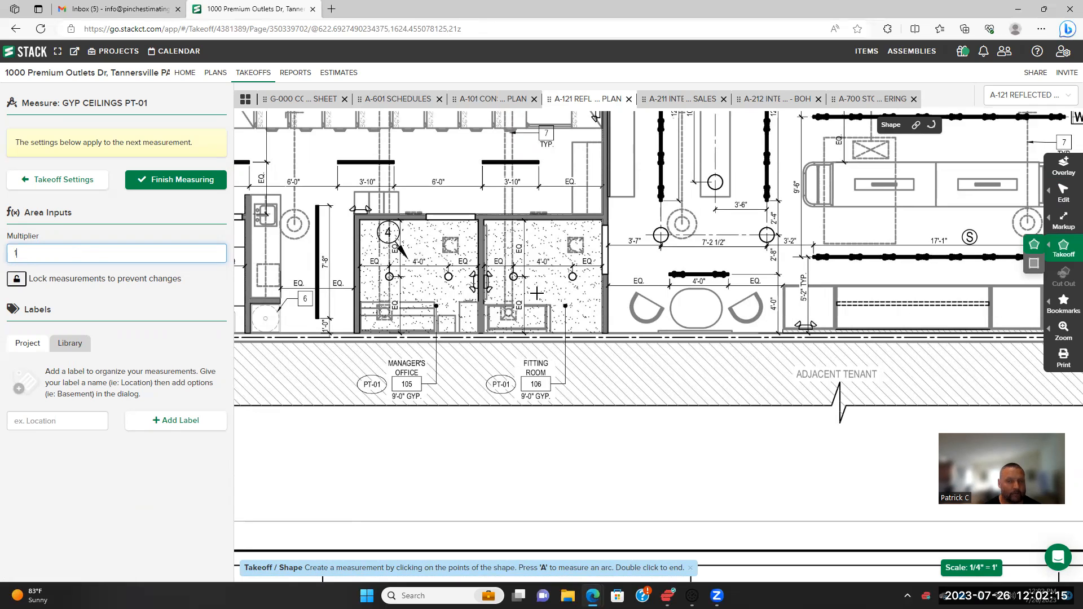
pyautogui.scroll(-1, 537, 293)
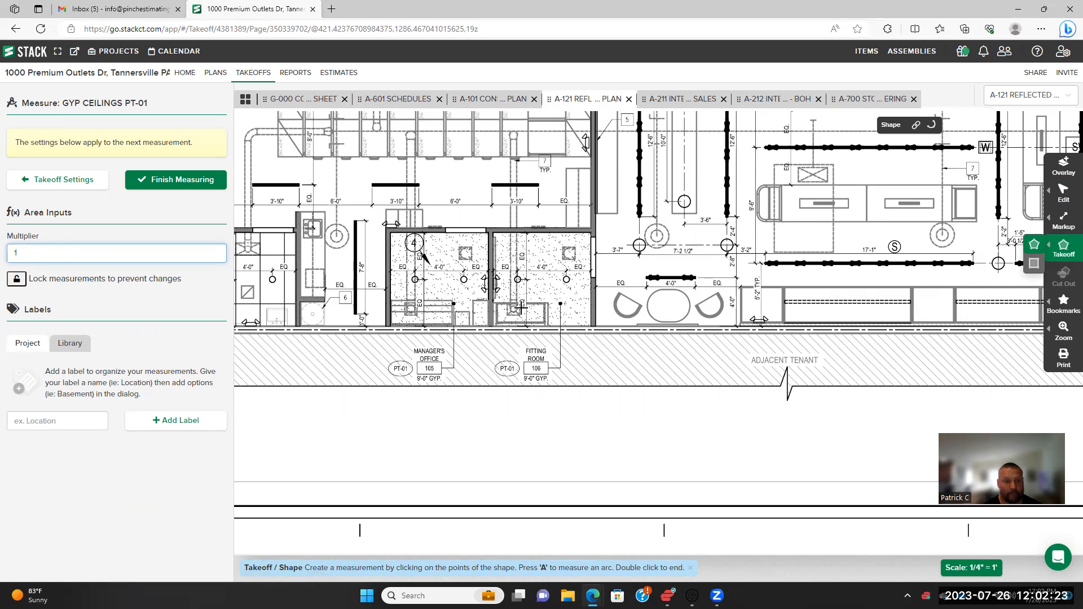
pyautogui.click(388, 226)
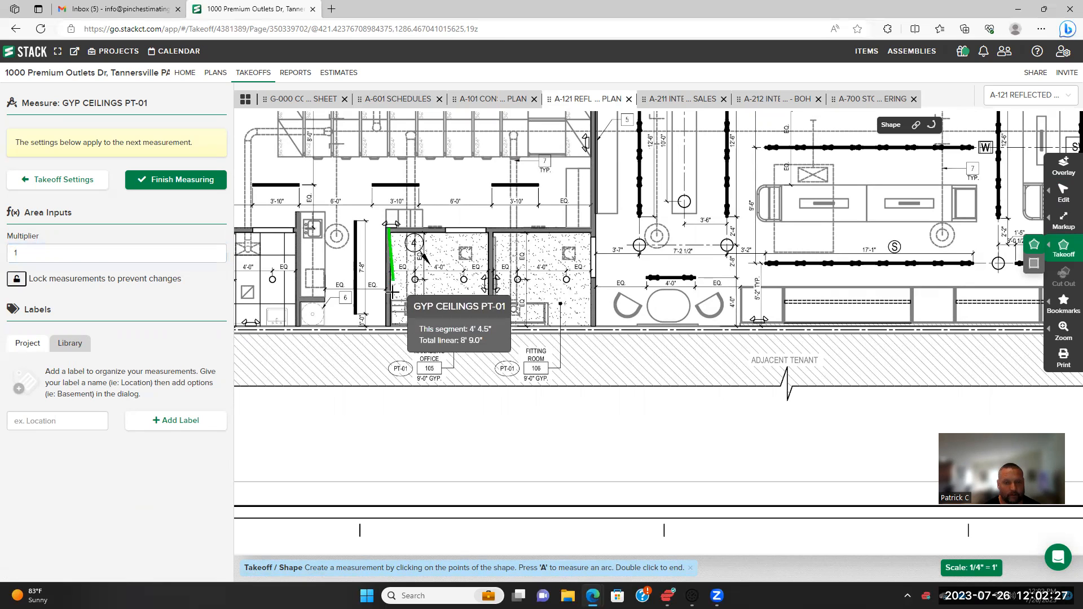
pyautogui.click(389, 327)
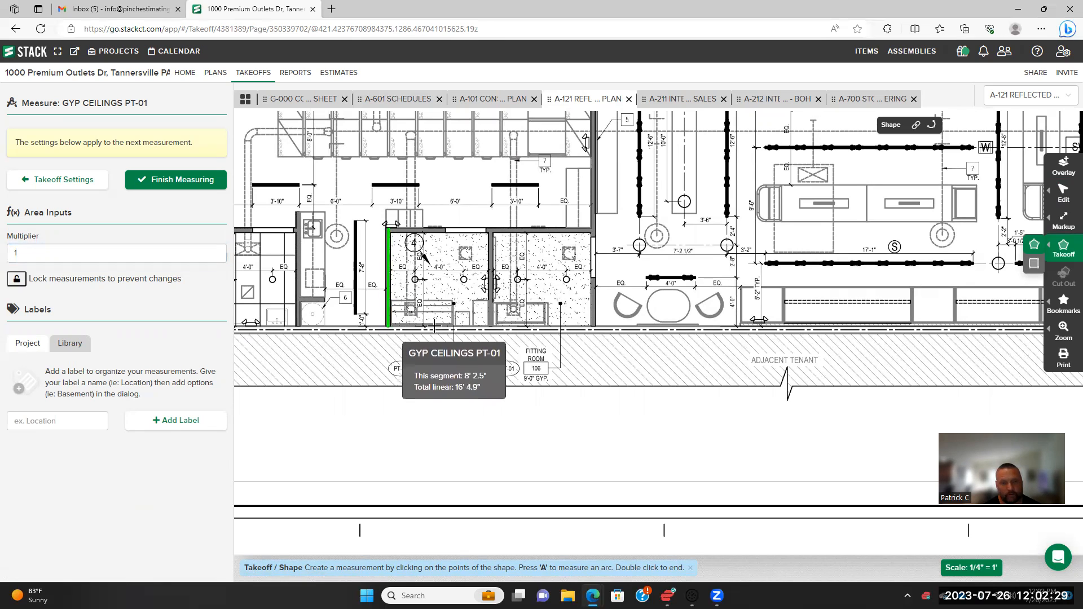
pyautogui.click(595, 327)
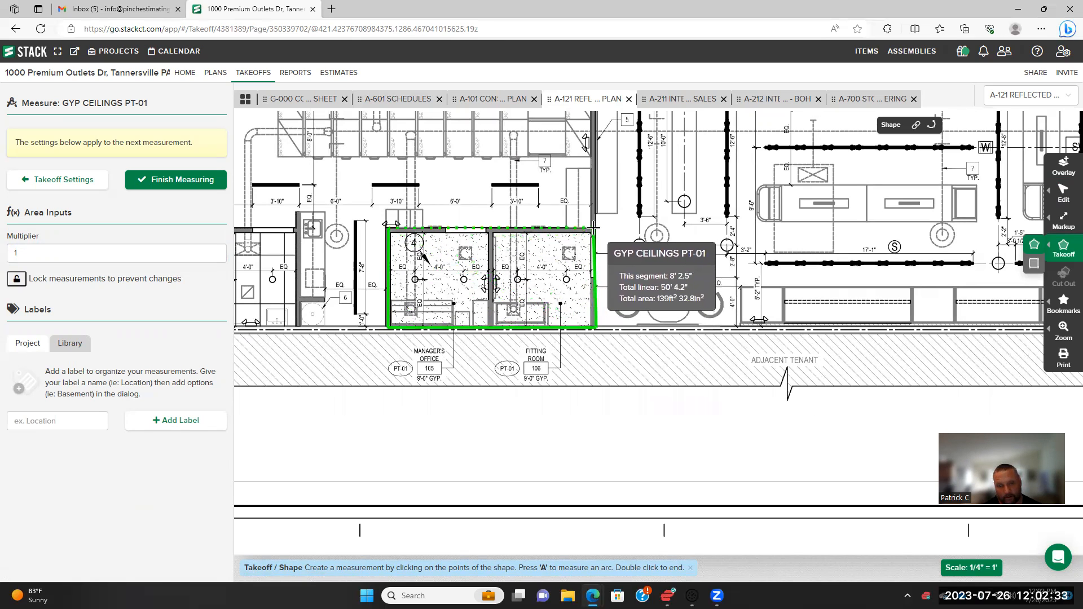
pyautogui.doubleClick(593, 228)
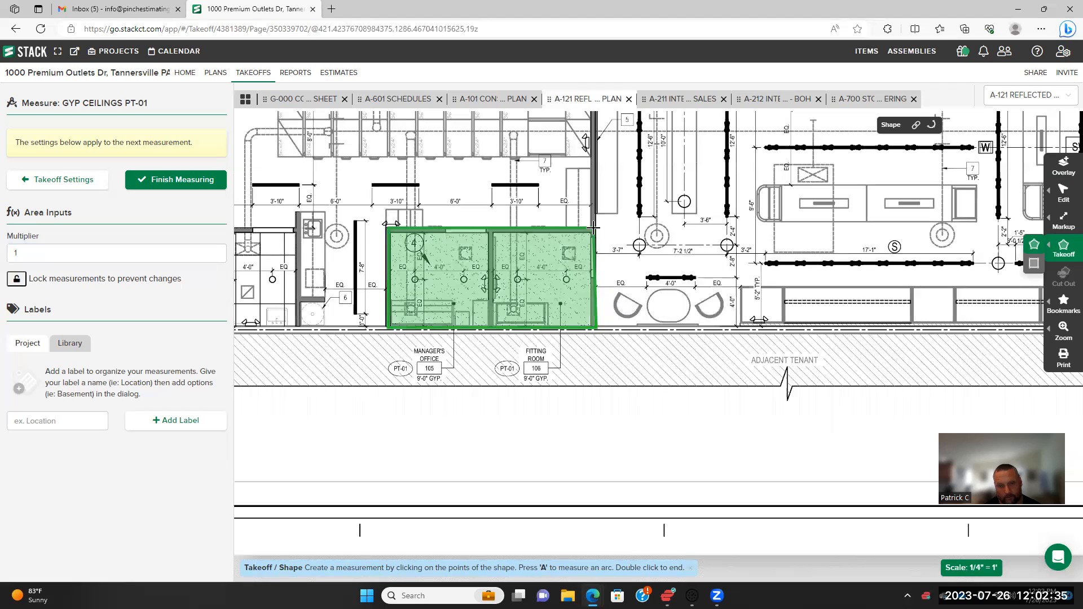
pyautogui.click(165, 181)
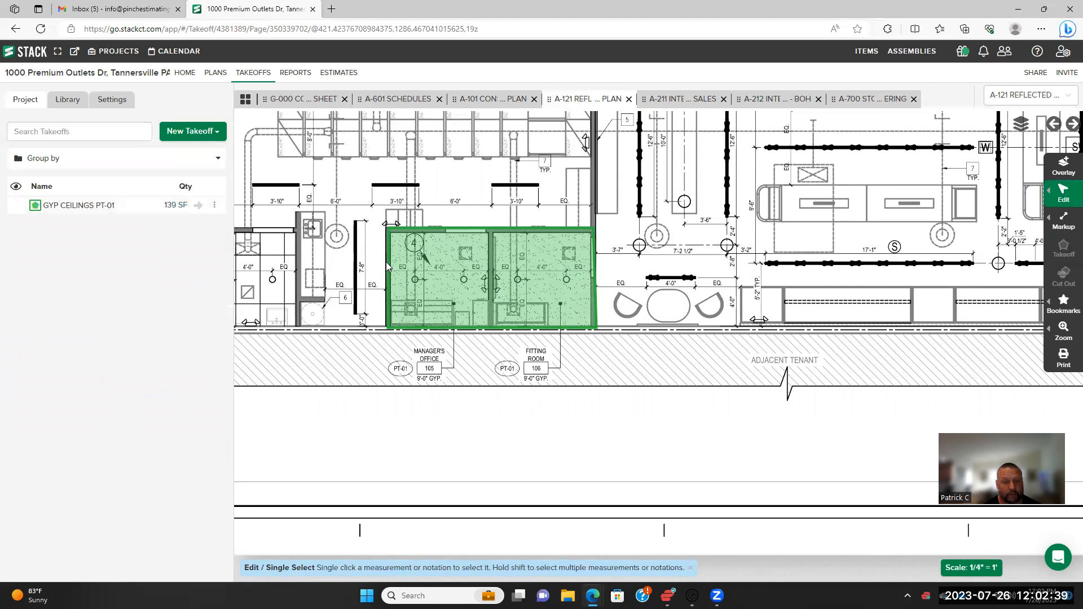
# Examine the rest of the reflected ceiling plan, from the storefront and sales area back to the stockroom, for remaining ceiling types and paint notes
pyautogui.moveTo(413, 291)
pyautogui.scroll(-3, 413, 290)
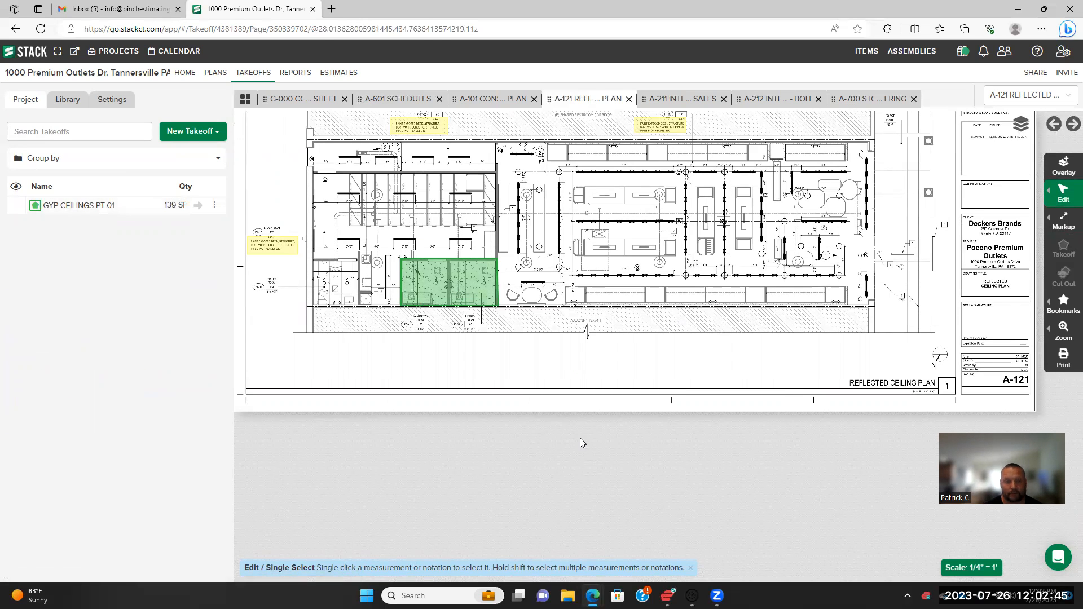
pyautogui.scroll(-3, 580, 442)
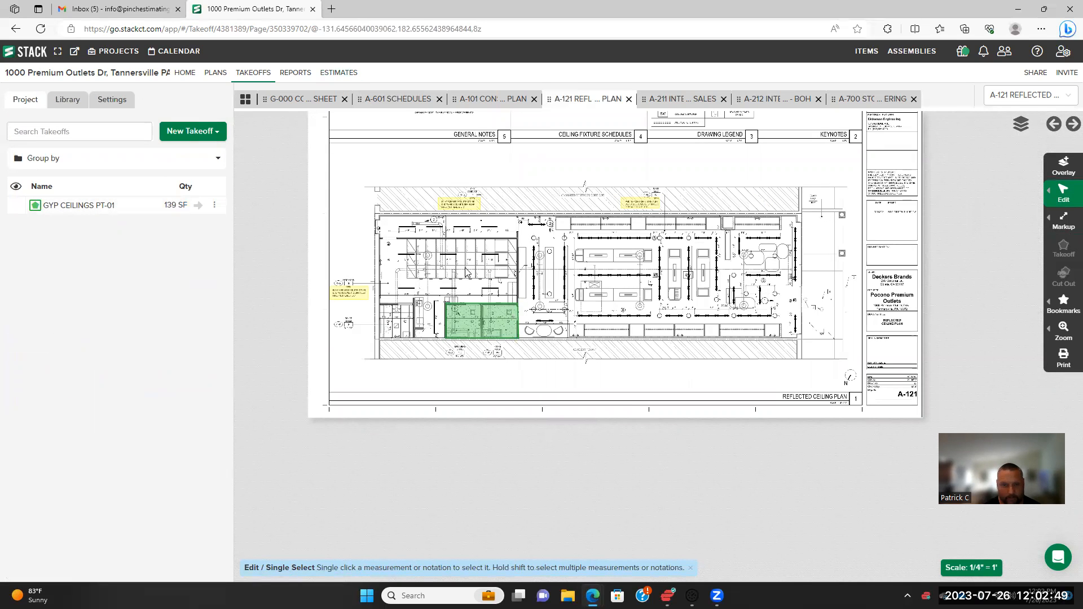
pyautogui.scroll(2, 511, 302)
pyautogui.scroll(2, 500, 292)
pyautogui.moveTo(722, 290); pyautogui.dragTo(423, 347)
pyautogui.scroll(-3, 698, 310)
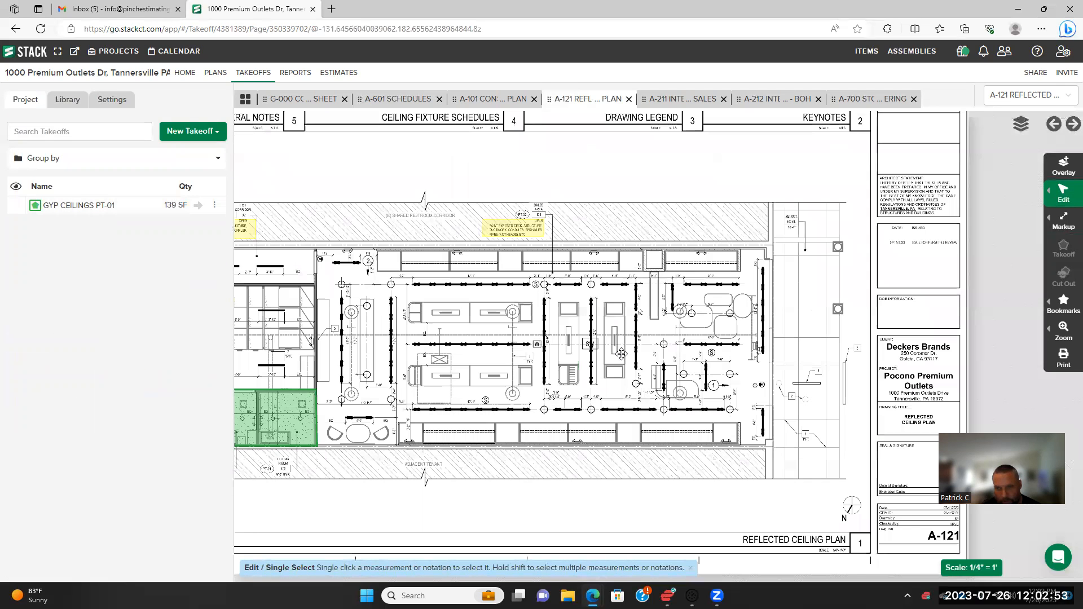
pyautogui.scroll(3, 857, 312)
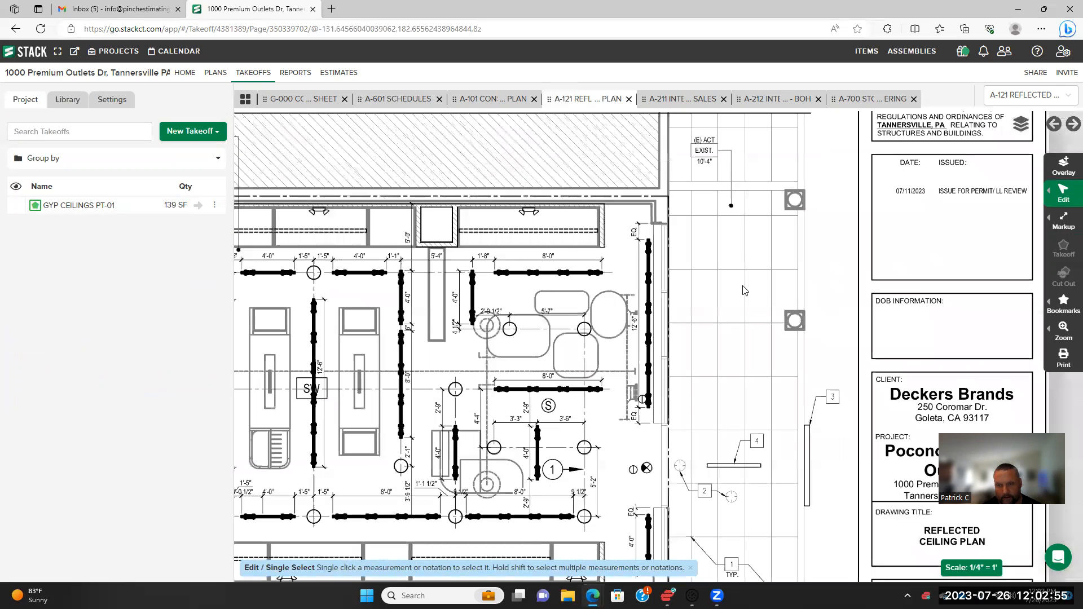
pyautogui.scroll(-2, 451, 317)
pyautogui.moveTo(452, 355); pyautogui.dragTo(725, 304)
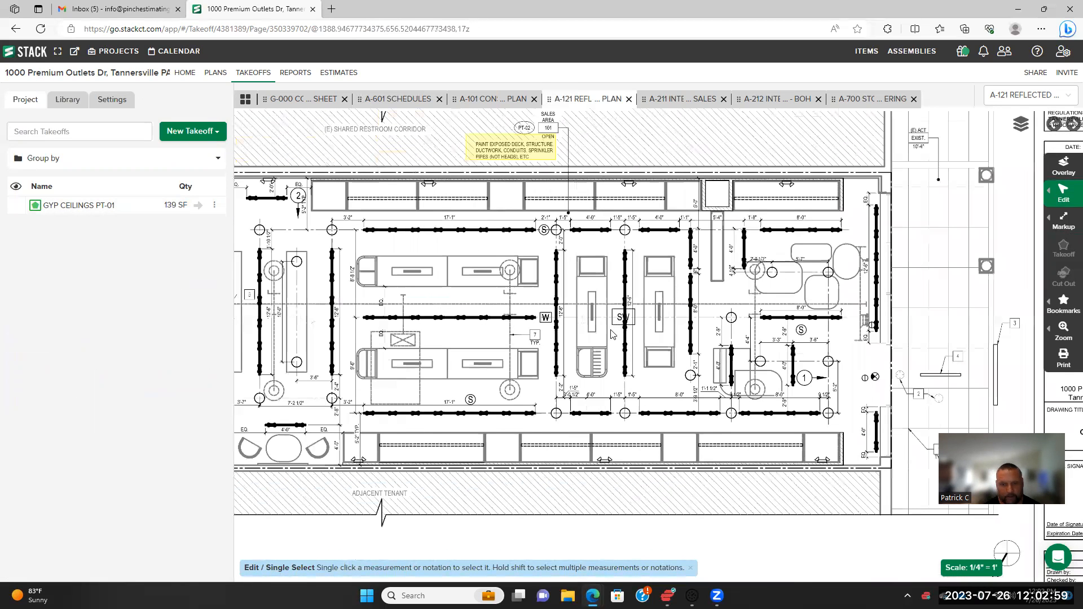
pyautogui.moveTo(571, 279); pyautogui.dragTo(726, 292)
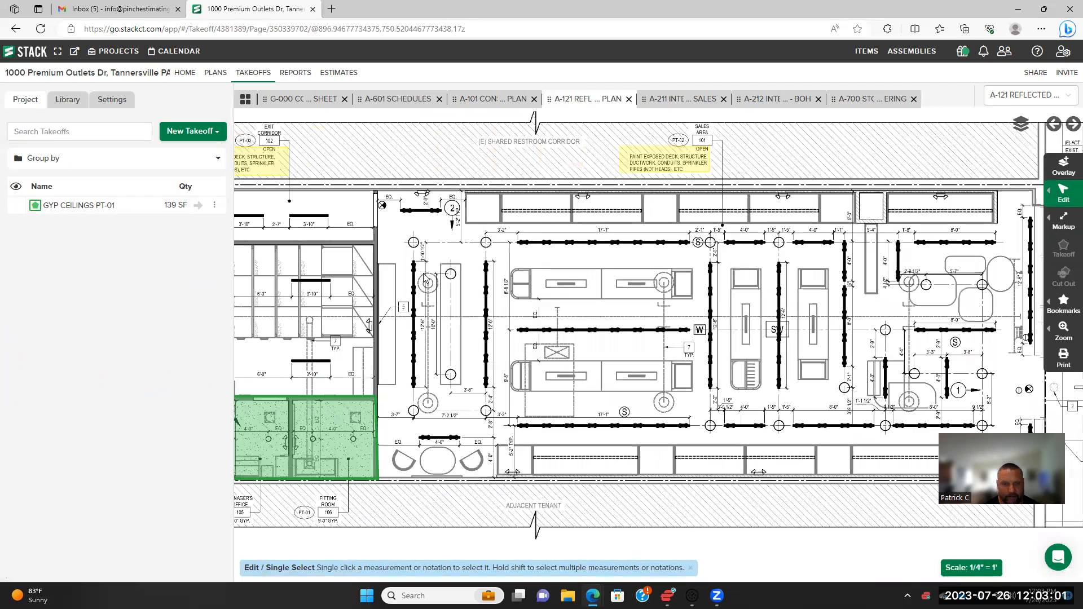
pyautogui.scroll(-2, 389, 285)
pyautogui.moveTo(388, 285); pyautogui.dragTo(515, 288)
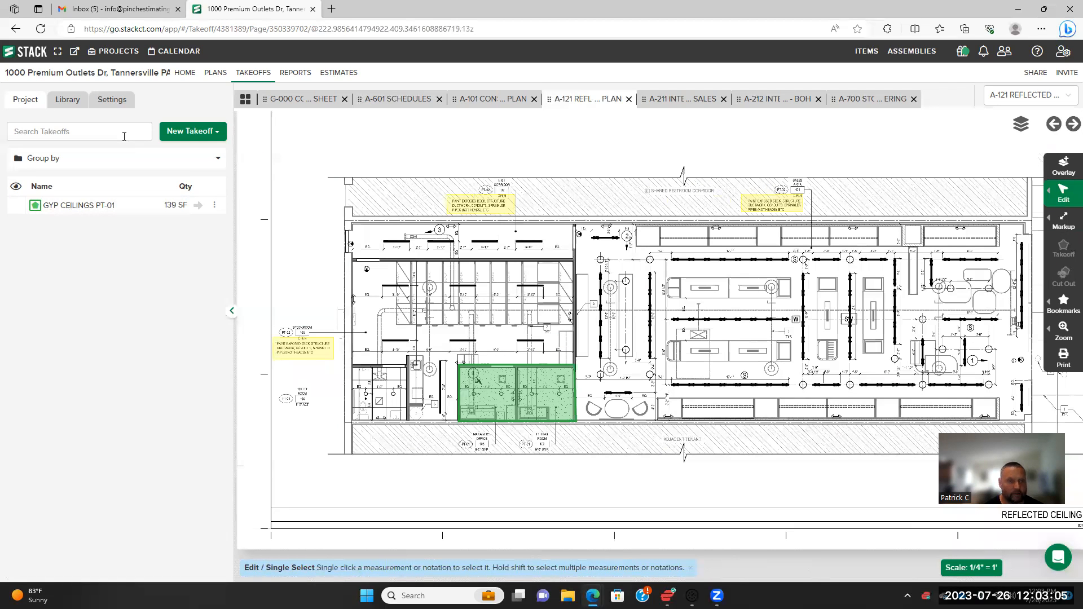
# Create a new area takeoff named Exposed Ceilings 15ft PT-02
pyautogui.click(124, 137)
pyautogui.write('Ex')
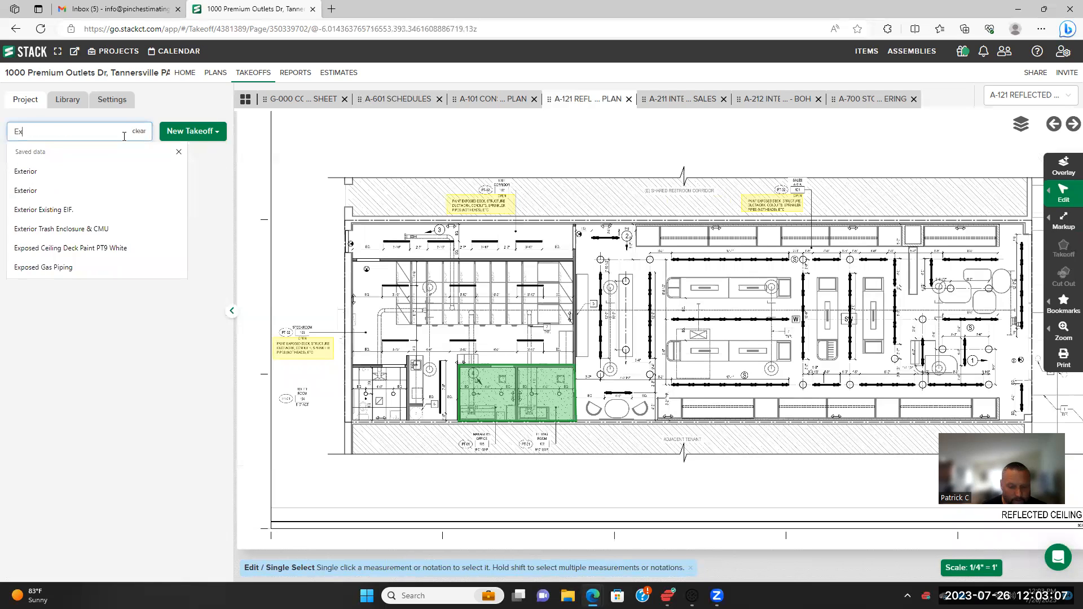
pyautogui.write('posed Ce')
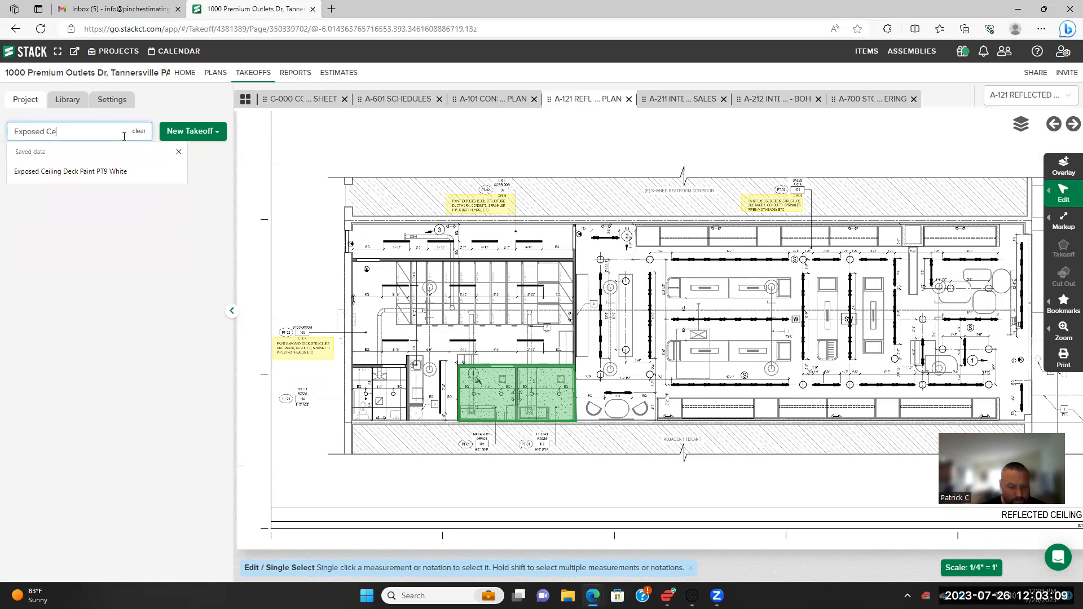
pyautogui.write('ilings 15ft P')
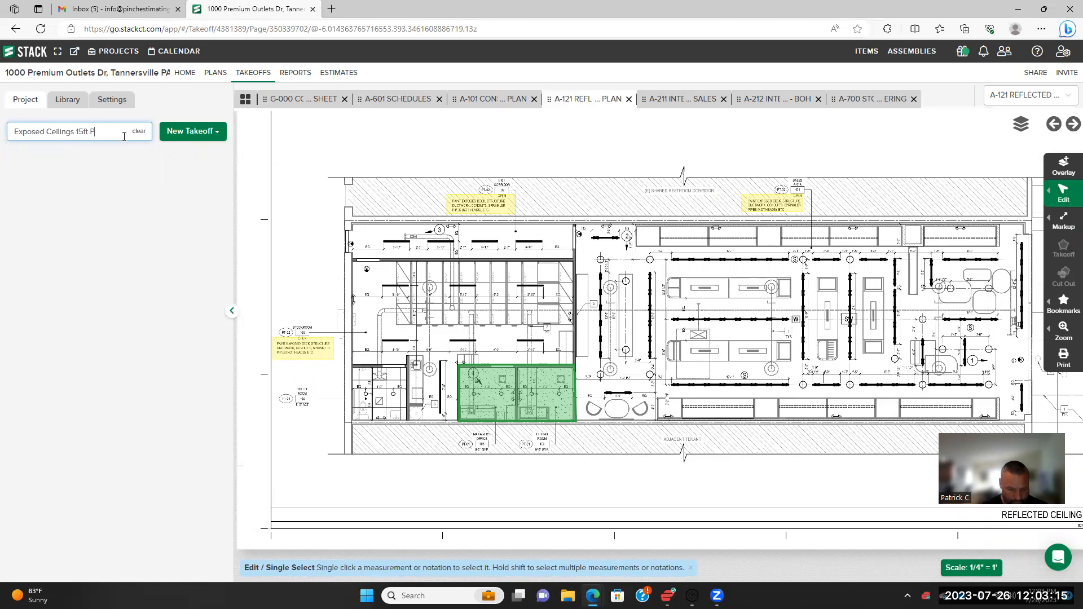
pyautogui.write('T-02')
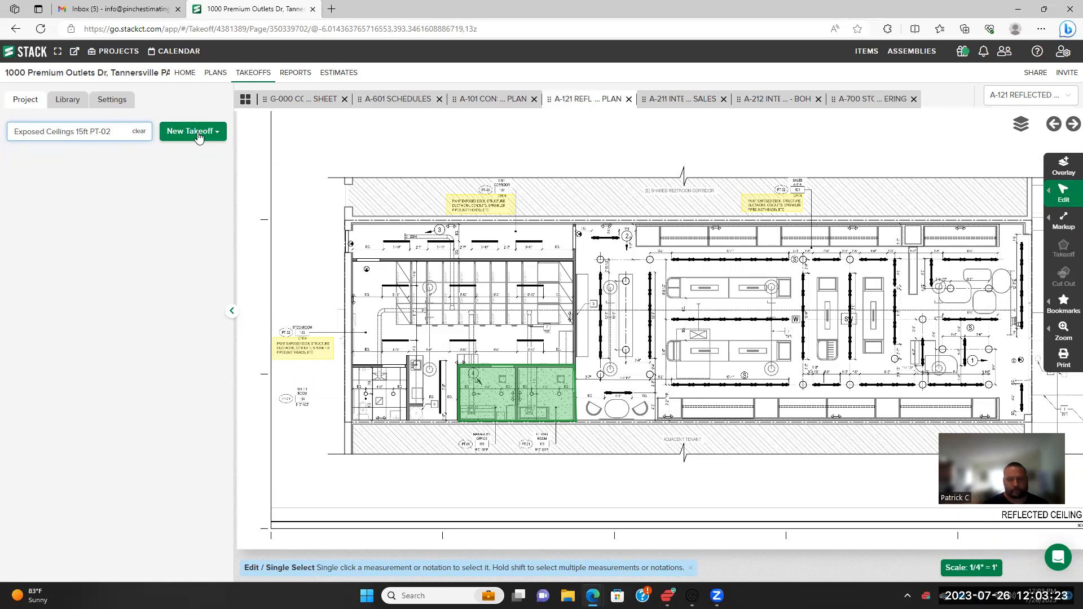
pyautogui.click(199, 134)
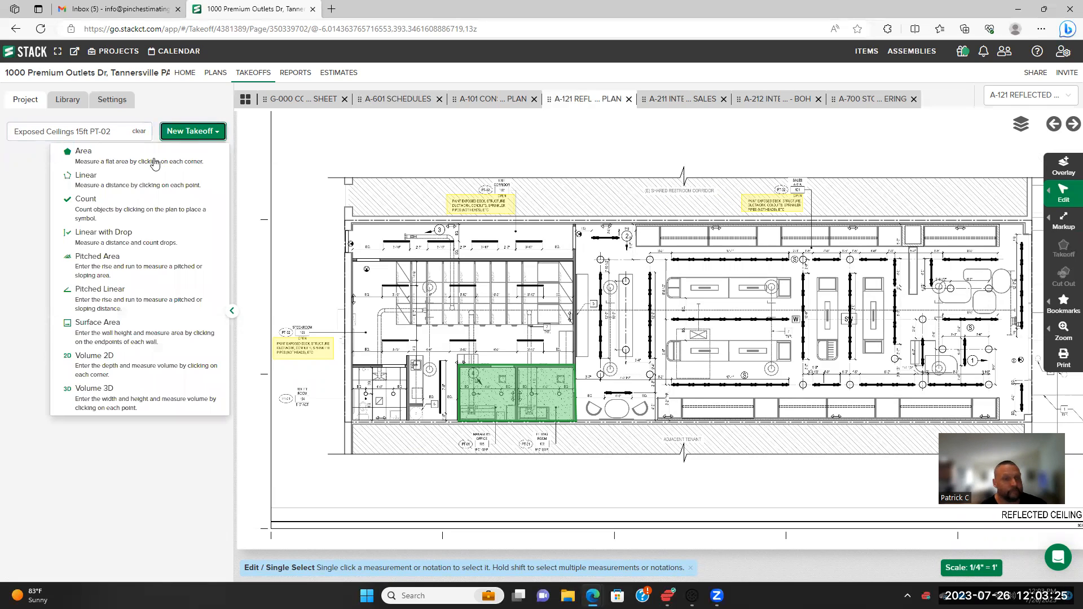
pyautogui.click(155, 163)
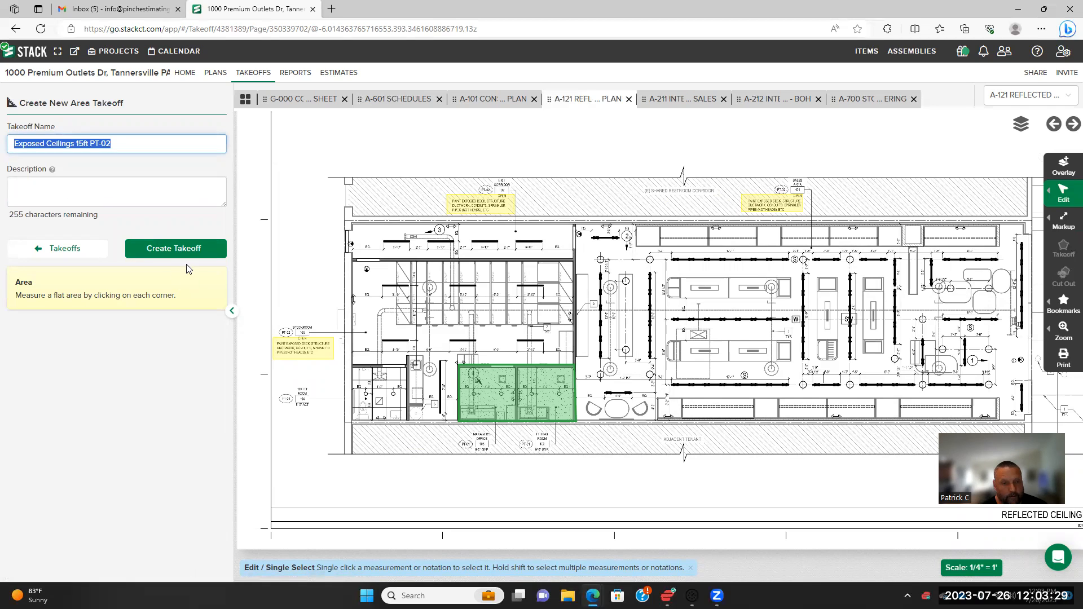
pyautogui.click(179, 252)
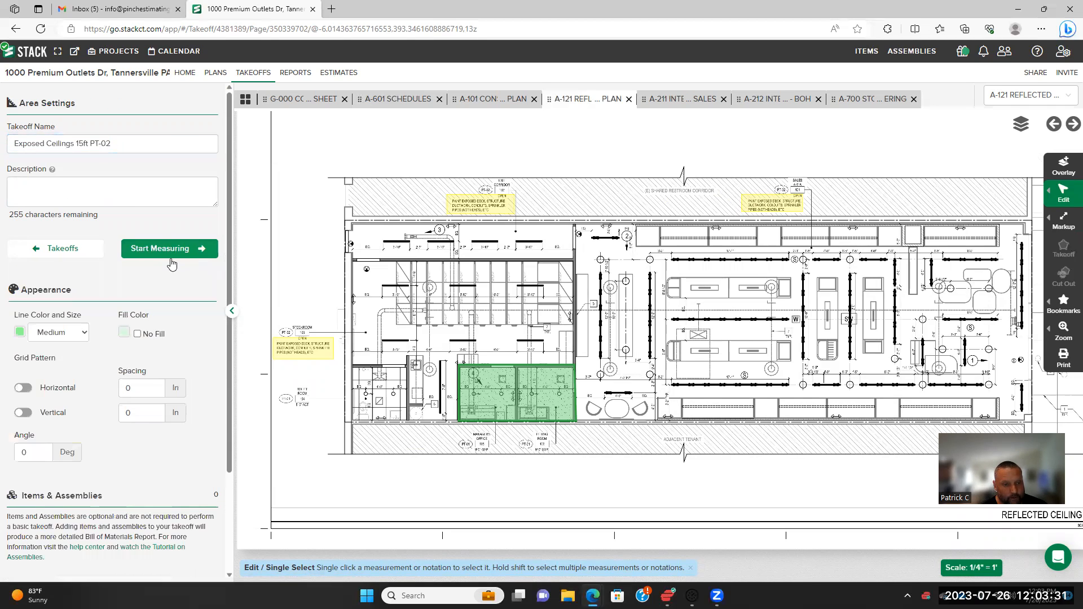
# Select the Primer Coat Exposed Ceilings and Labor 4 Guys items from the Stackct Training Painters folder for the Exposed Ceilings 15ft PT-02 takeoff
pyautogui.scroll(-2, 187, 345)
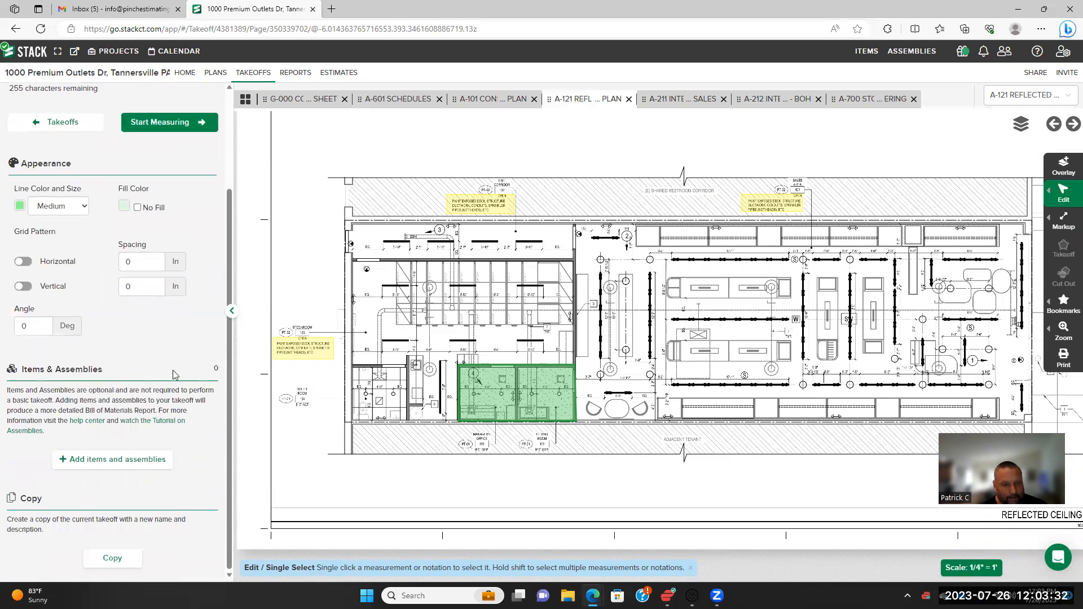
pyautogui.click(128, 466)
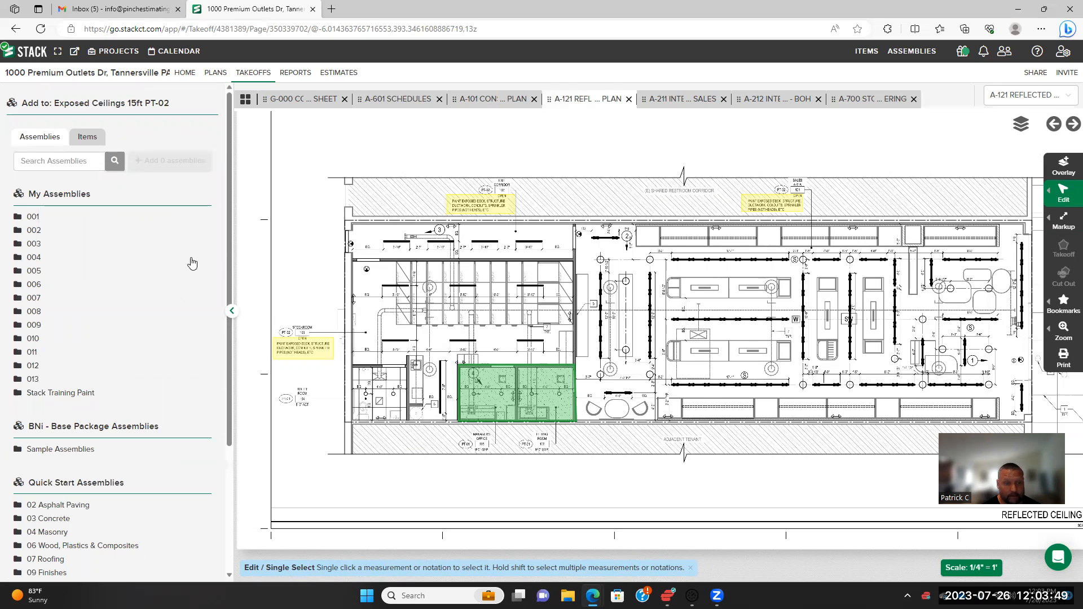
pyautogui.click(92, 395)
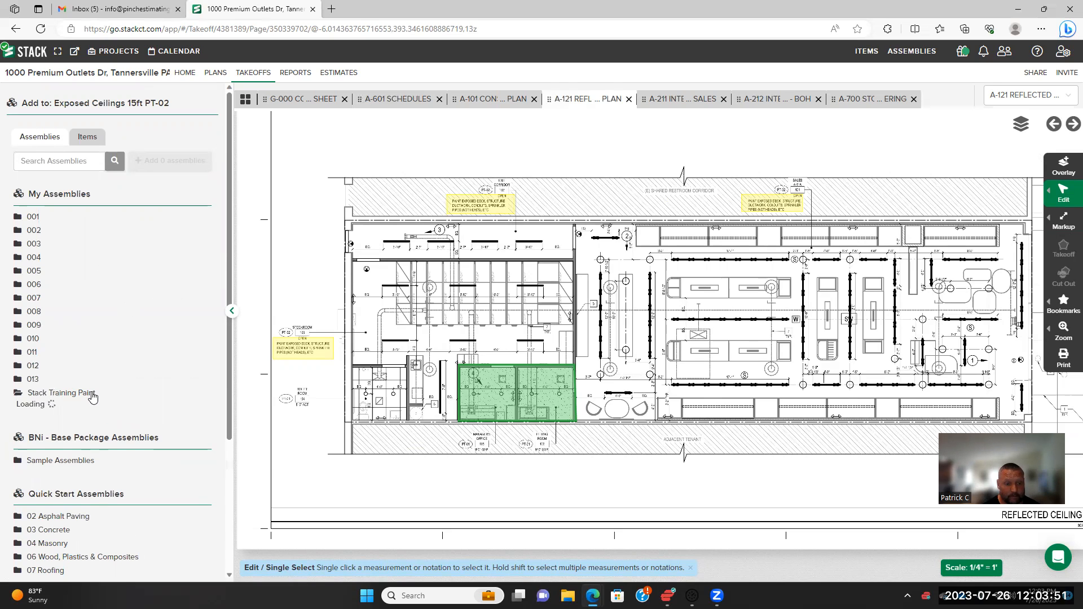
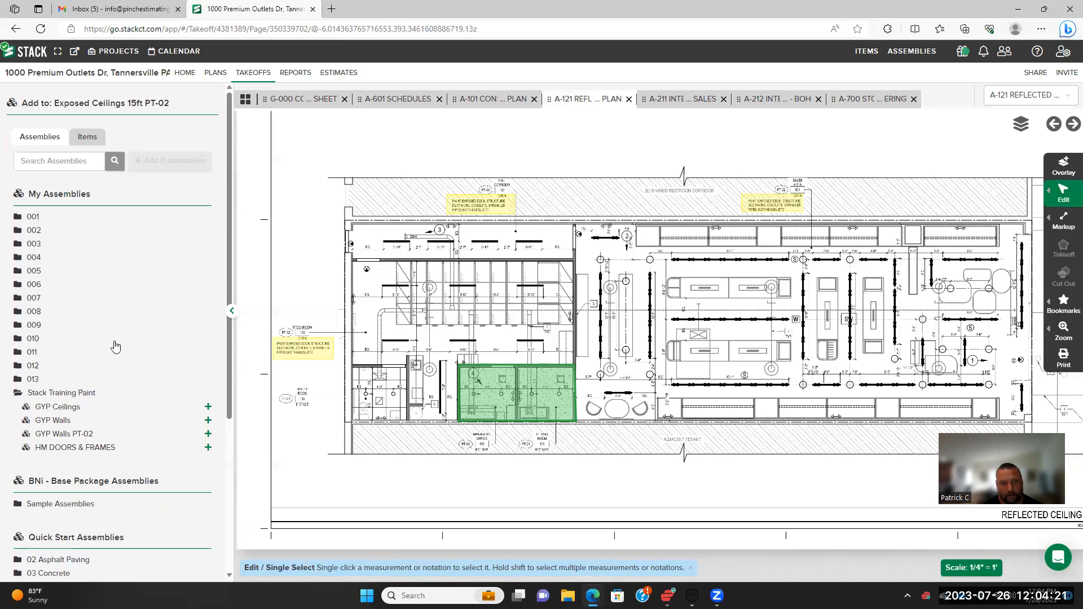
pyautogui.click(91, 139)
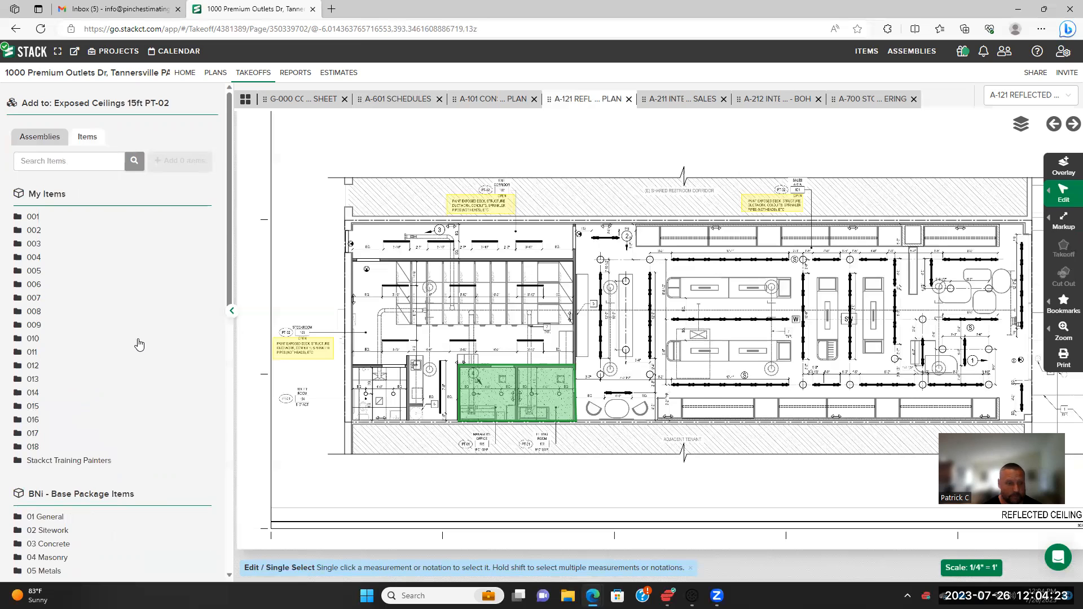
pyautogui.click(90, 460)
pyautogui.scroll(-5, 135, 364)
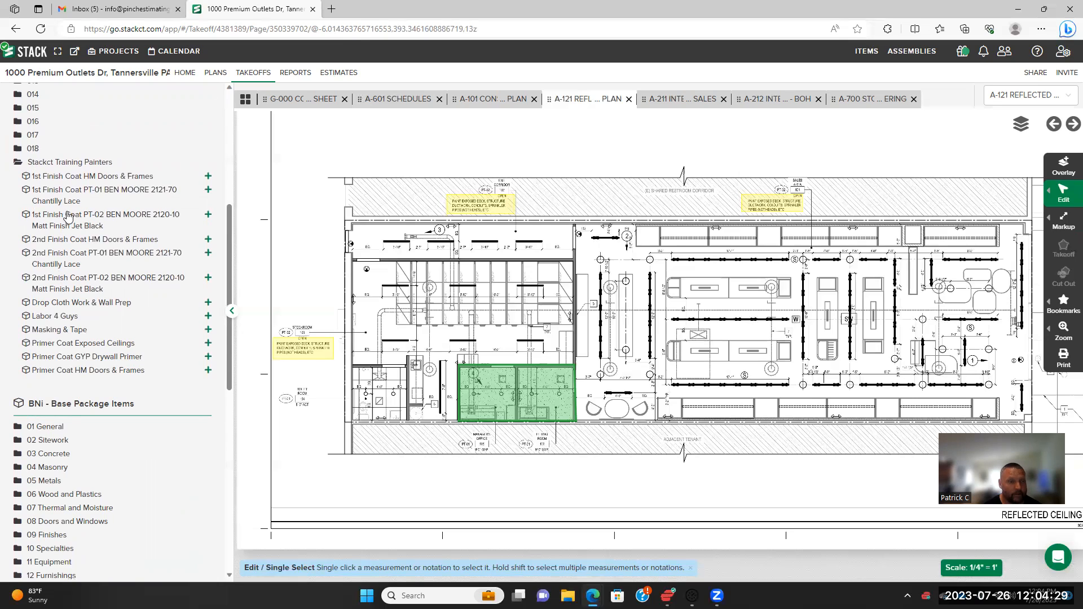
pyautogui.click(127, 345)
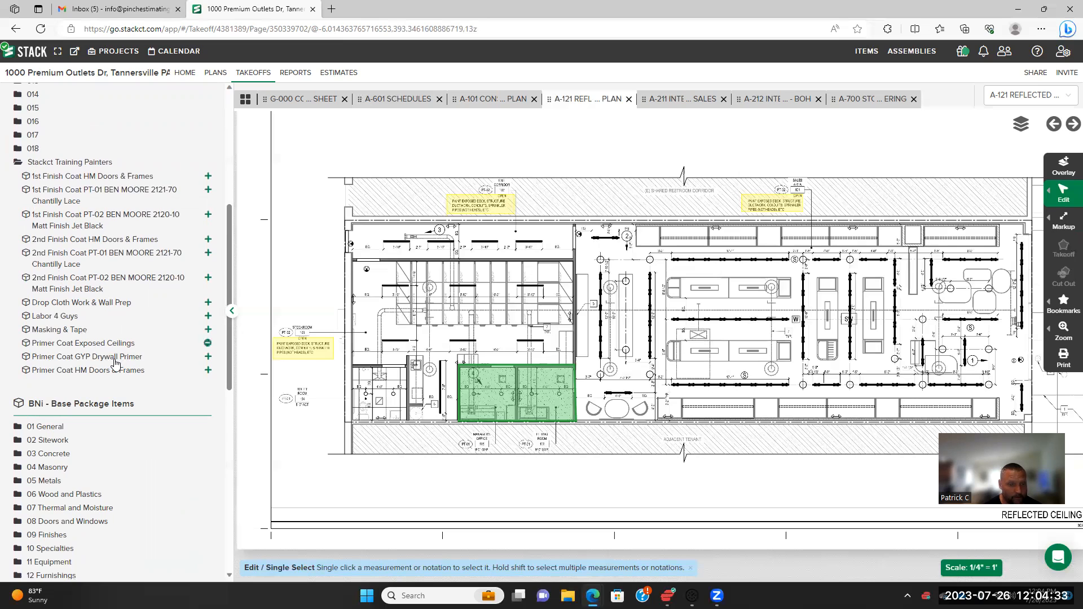
pyautogui.click(72, 317)
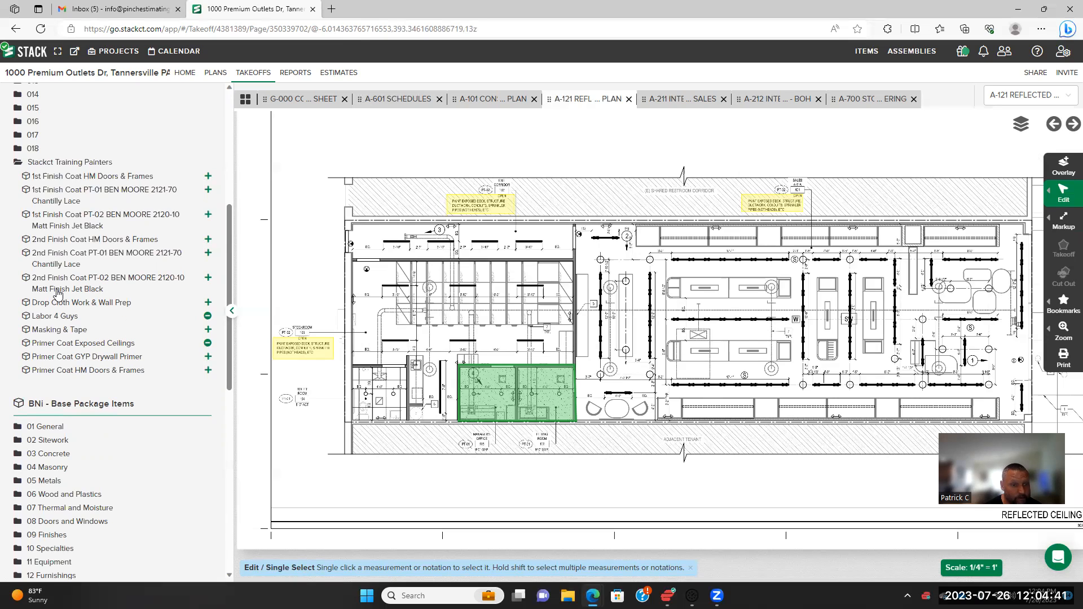
# Select the 1st and 2nd Finish Coat PT-02 Matt Finish Jet Black and Drop Cloth Work & Wall Prep items, and add the selection to the takeoff
pyautogui.click(72, 221)
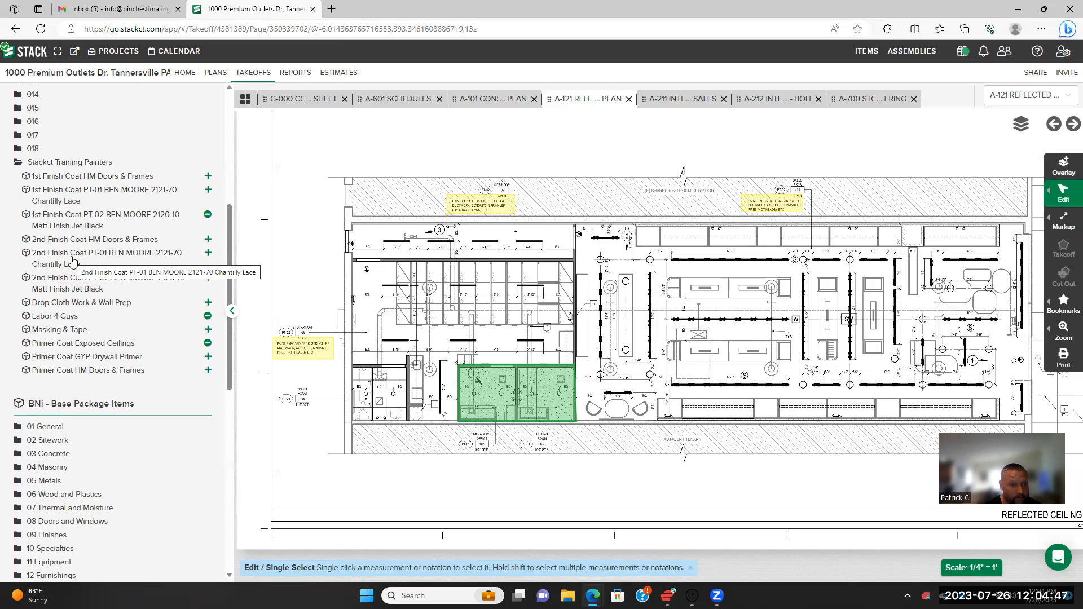
pyautogui.click(87, 293)
pyautogui.click(91, 302)
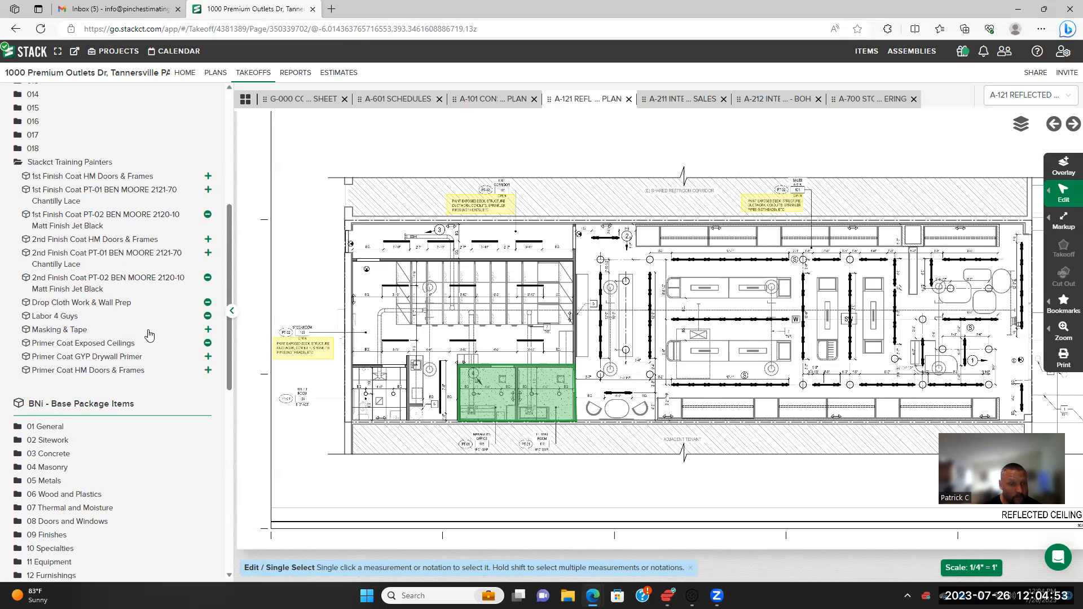
pyautogui.scroll(5, 151, 335)
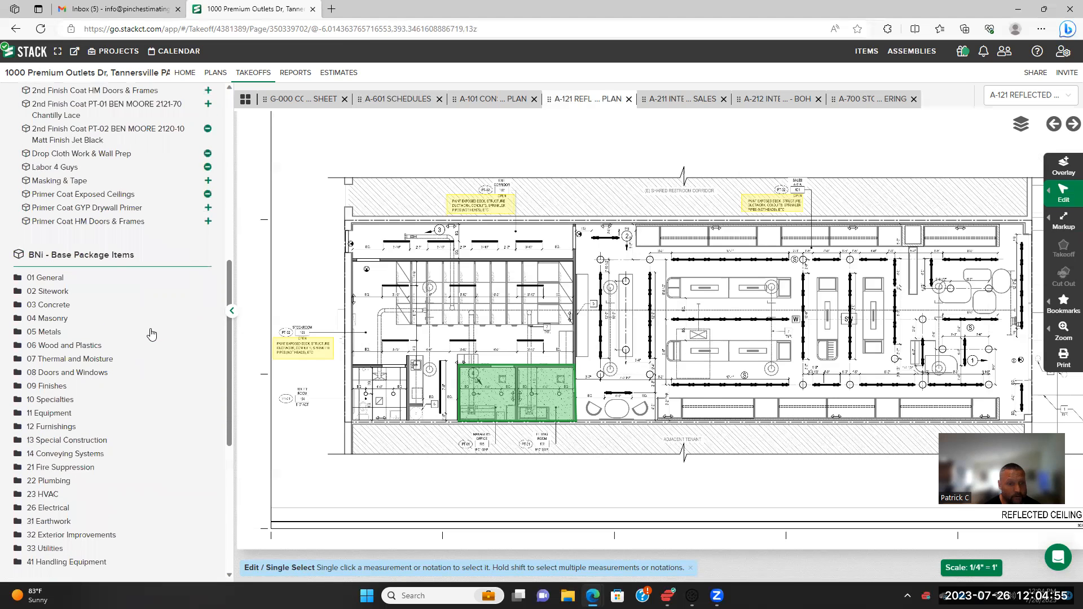
pyautogui.scroll(-4, 150, 335)
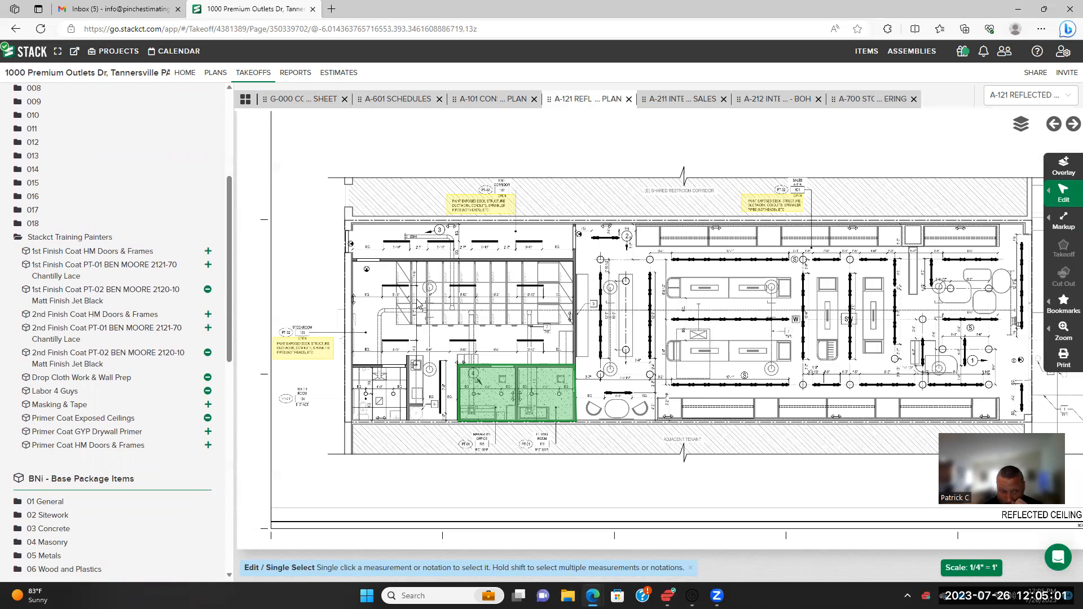
pyautogui.scroll(-2, 152, 338)
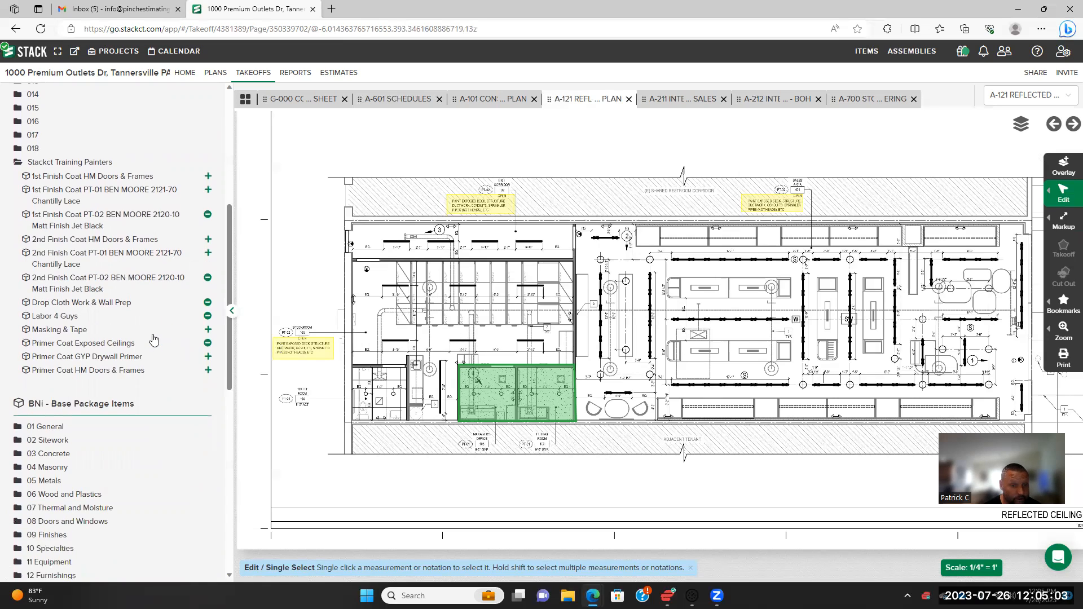
pyautogui.scroll(2, 85, 298)
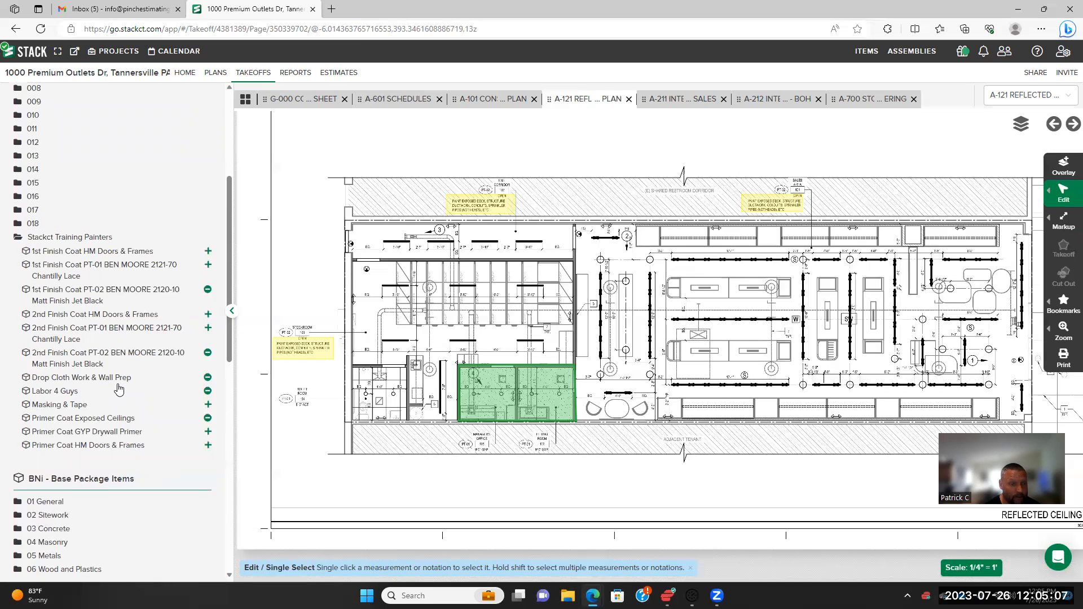
pyautogui.scroll(6, 127, 376)
pyautogui.click(181, 162)
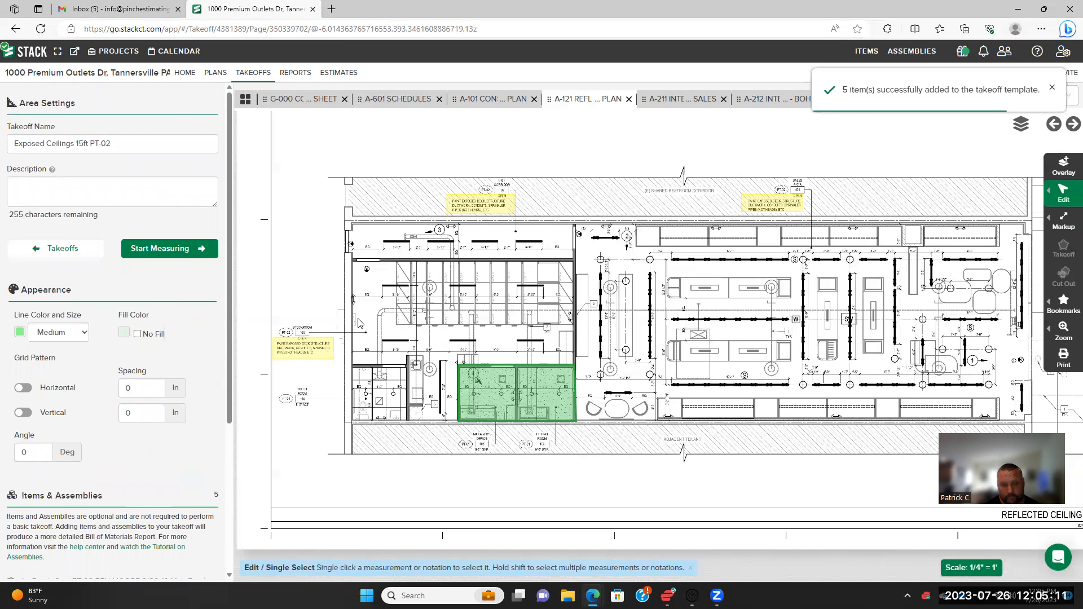
# Trace the store interior as one Exposed Ceilings 15ft PT-02 area of about 2,759 SF, going around the gypsum ceilings of the office and fitting room
pyautogui.scroll(-2, 359, 323)
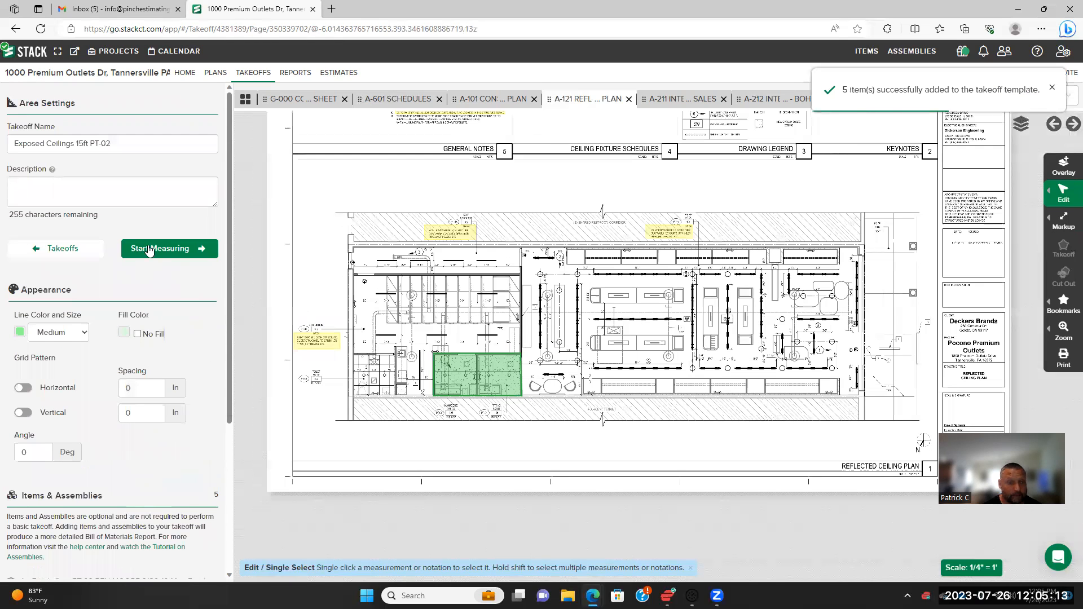
pyautogui.click(152, 248)
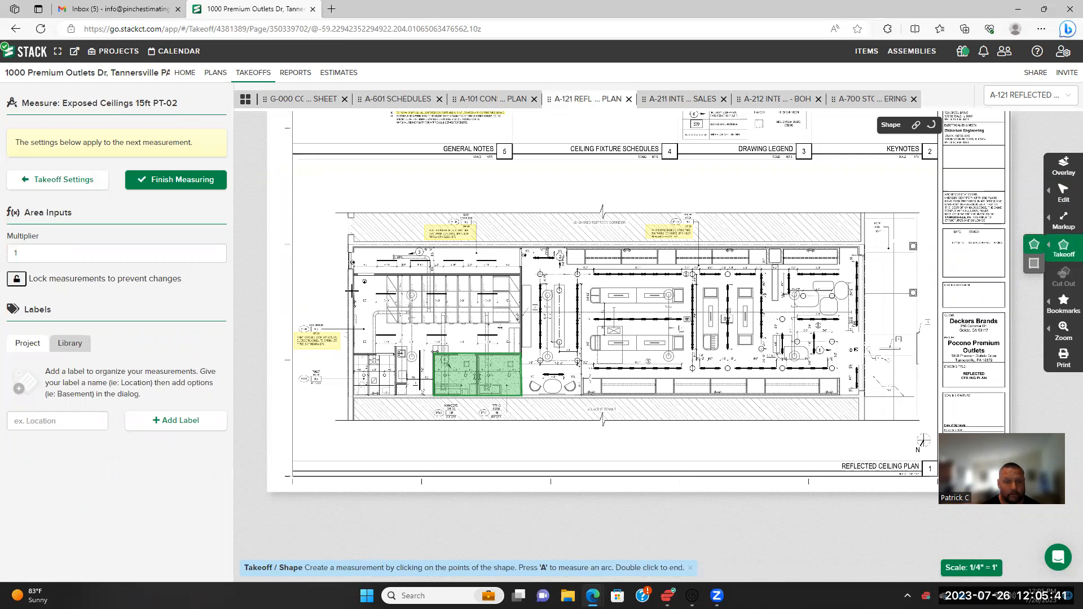
pyautogui.click(351, 244)
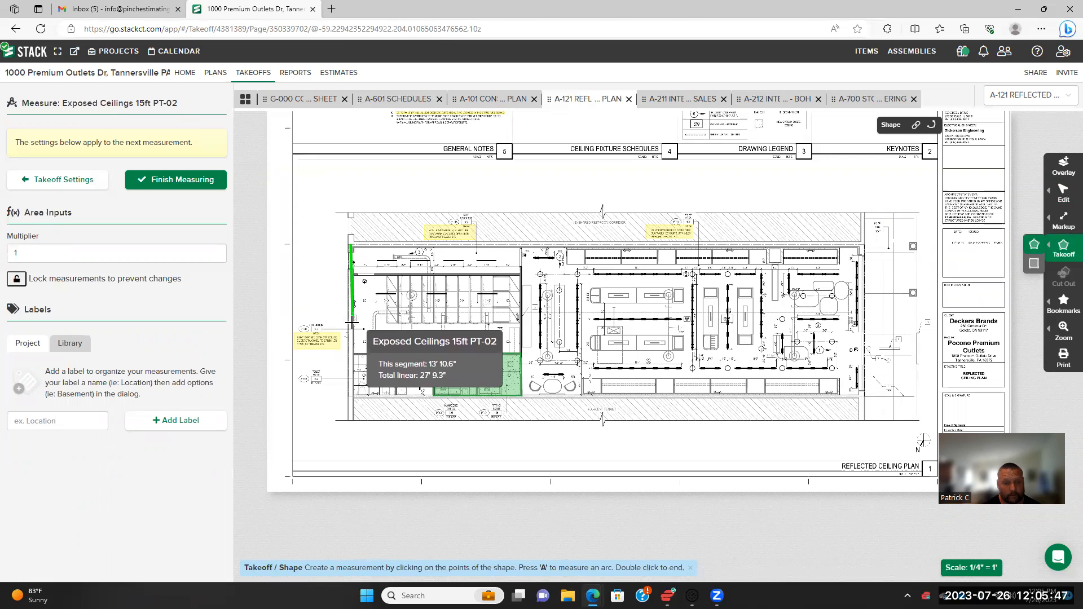
pyautogui.click(351, 397)
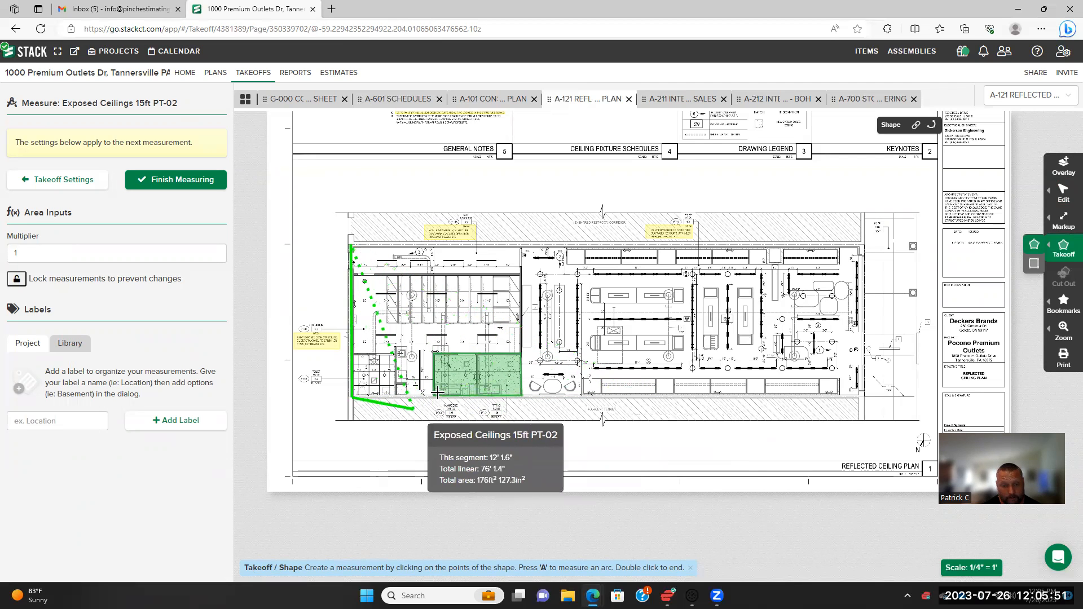
pyautogui.click(434, 397)
pyautogui.click(433, 354)
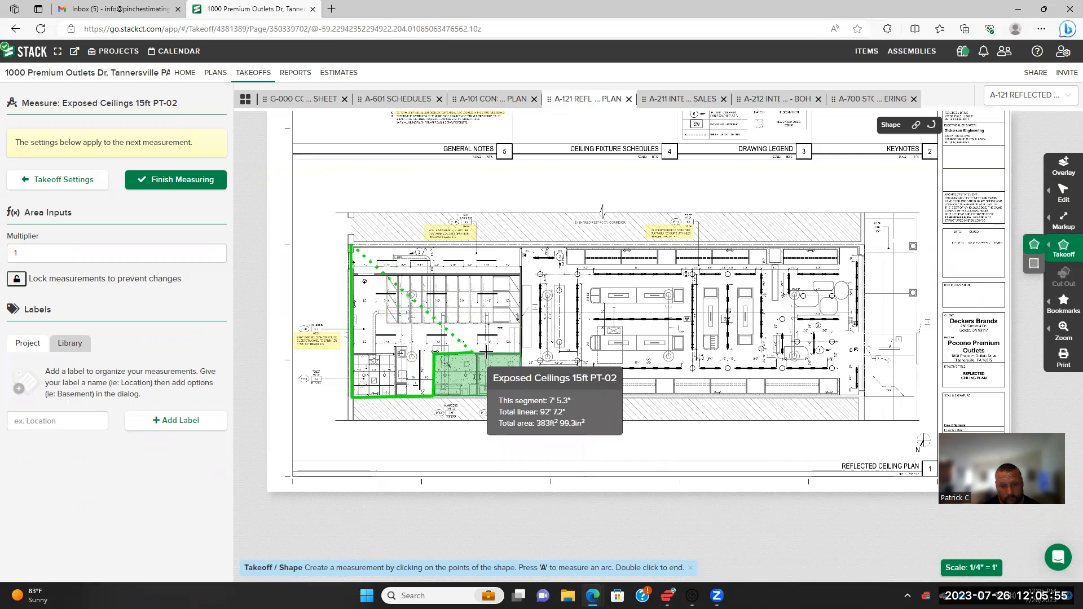
pyautogui.click(521, 354)
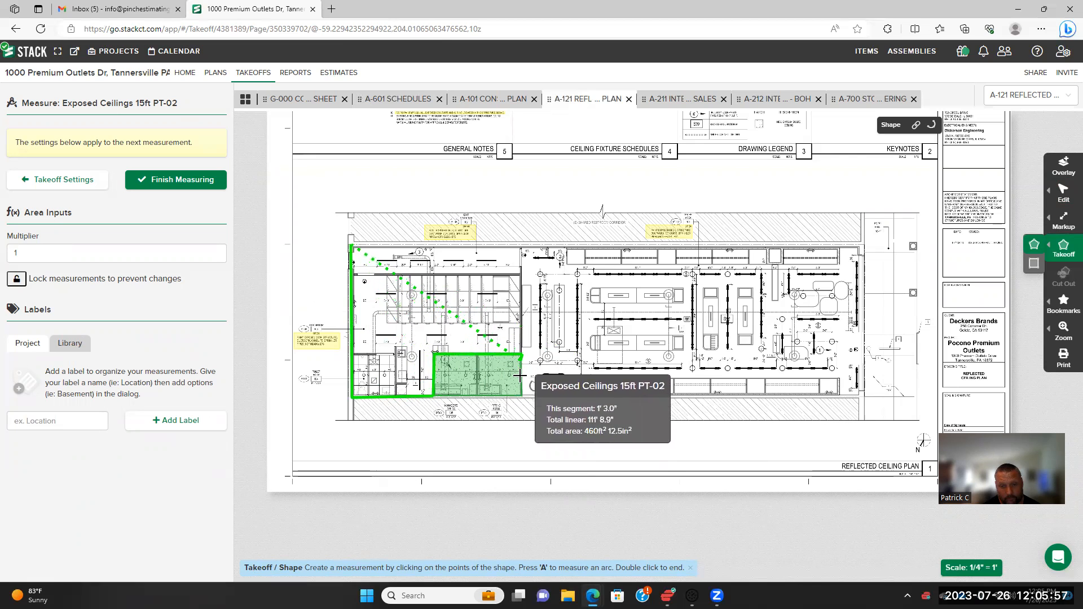
pyautogui.click(522, 397)
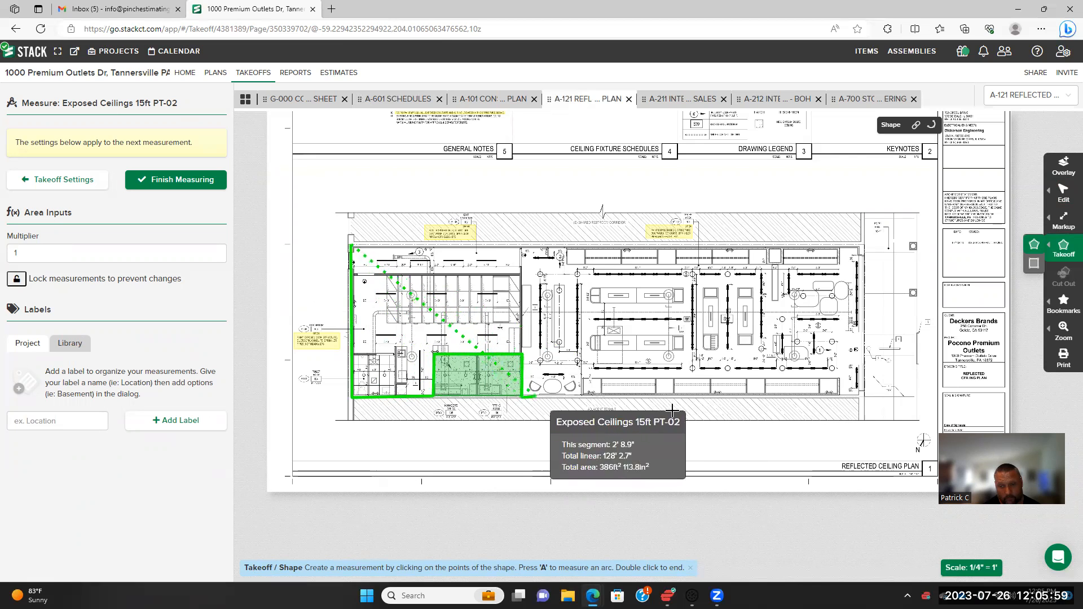
pyautogui.click(859, 397)
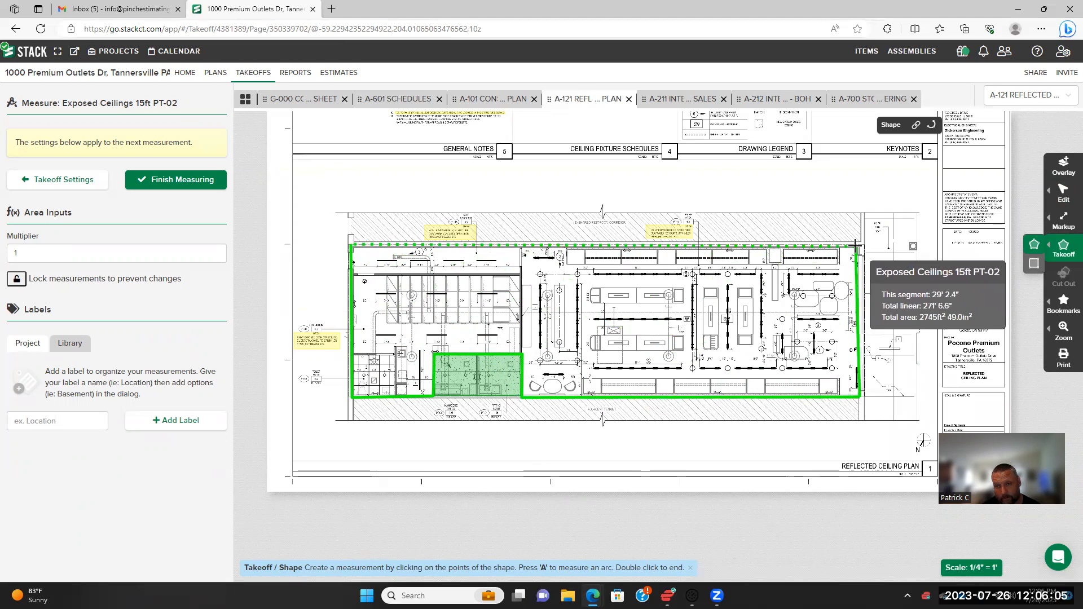
pyautogui.doubleClick(859, 247)
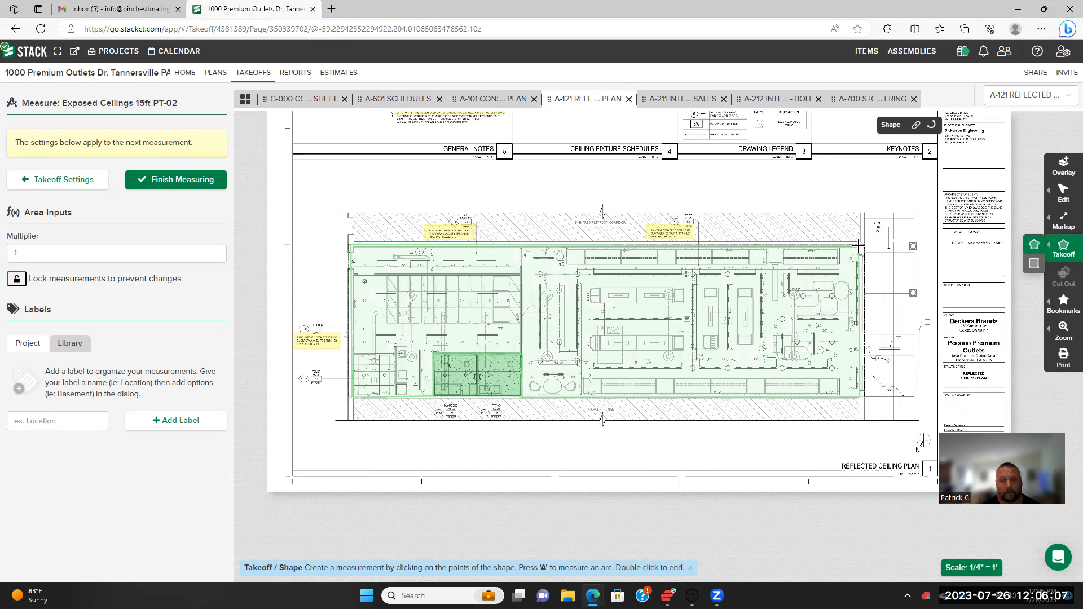
# Check the traced exposed ceiling area across the whole reflected ceiling plan and finish measuring it
pyautogui.scroll(-1, 696, 356)
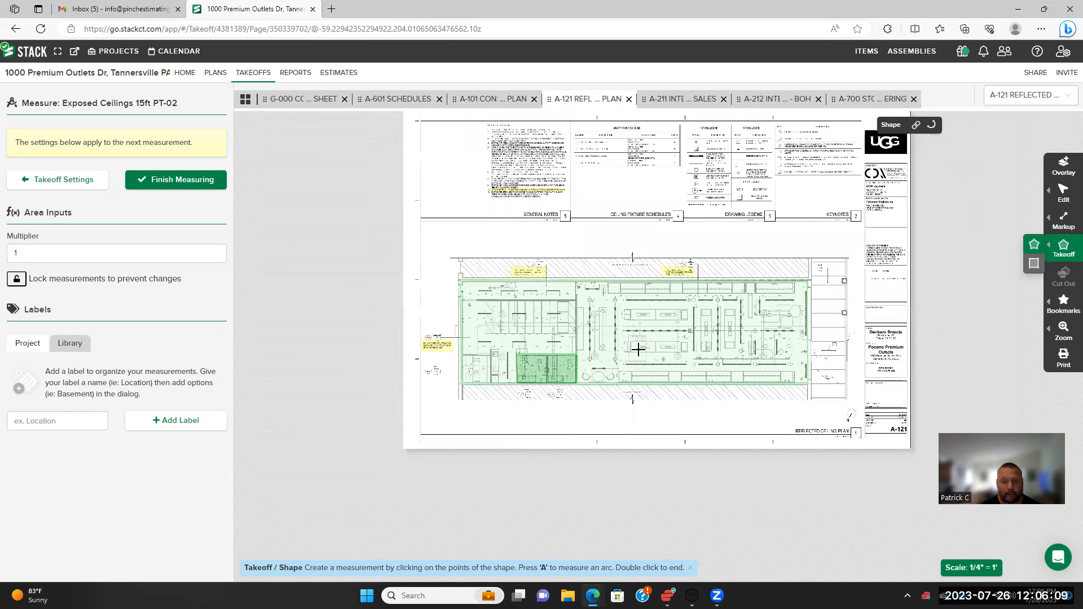
pyautogui.scroll(2, 640, 347)
pyautogui.scroll(1, 550, 323)
pyautogui.scroll(-1, 516, 299)
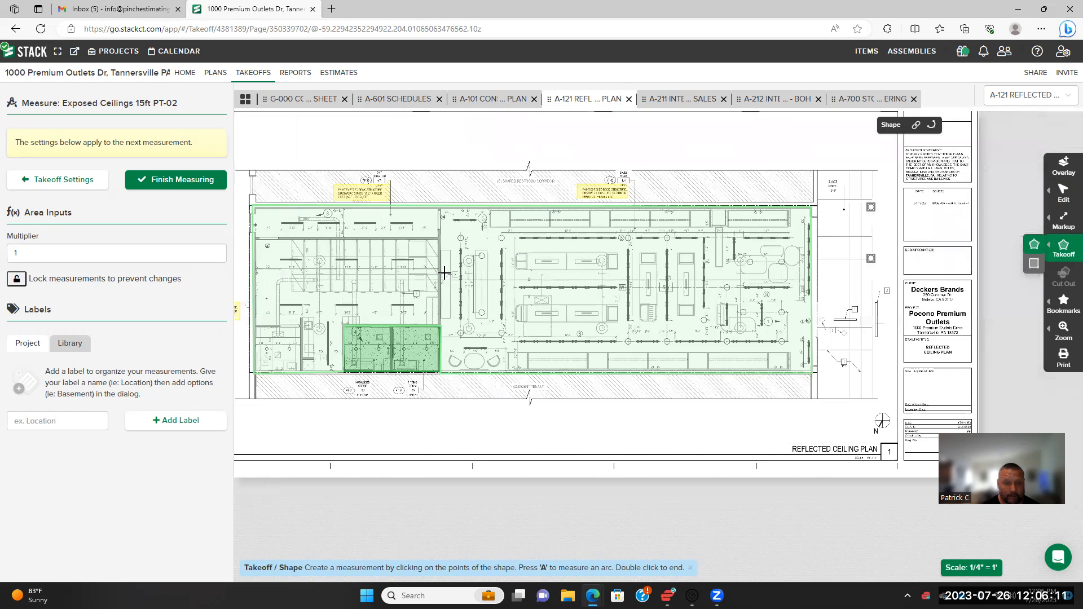
pyautogui.scroll(-1, 367, 294)
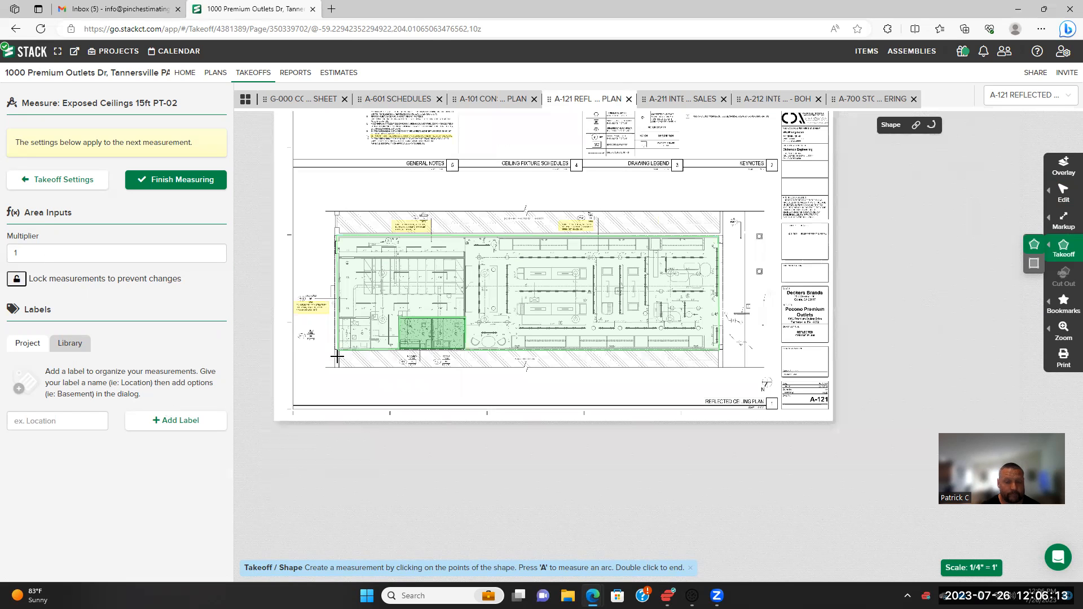
pyautogui.click(34, 259)
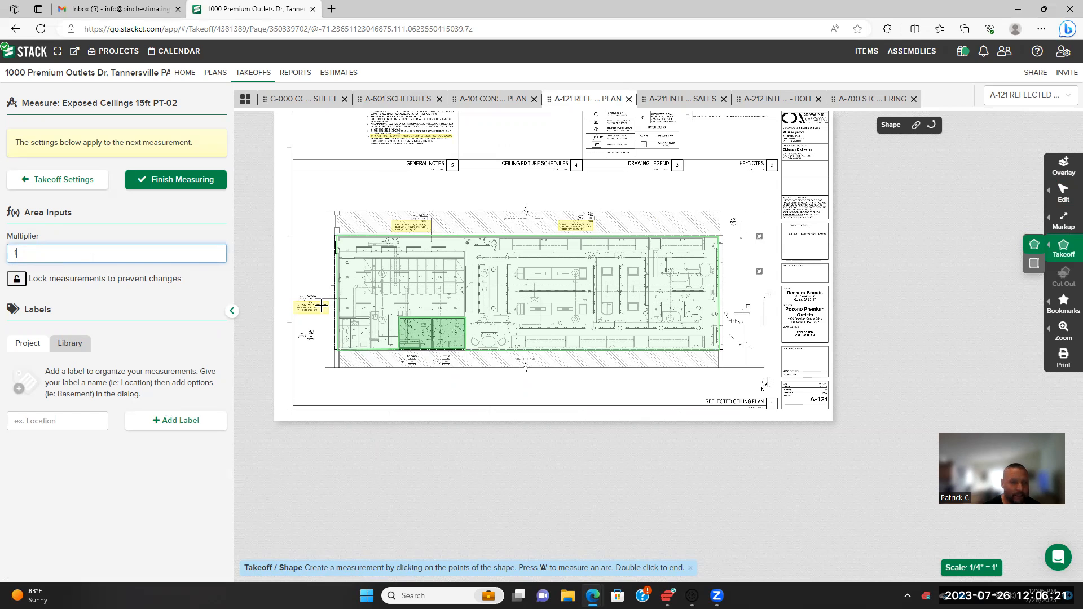
pyautogui.scroll(-1, 321, 306)
pyautogui.scroll(-1, 460, 225)
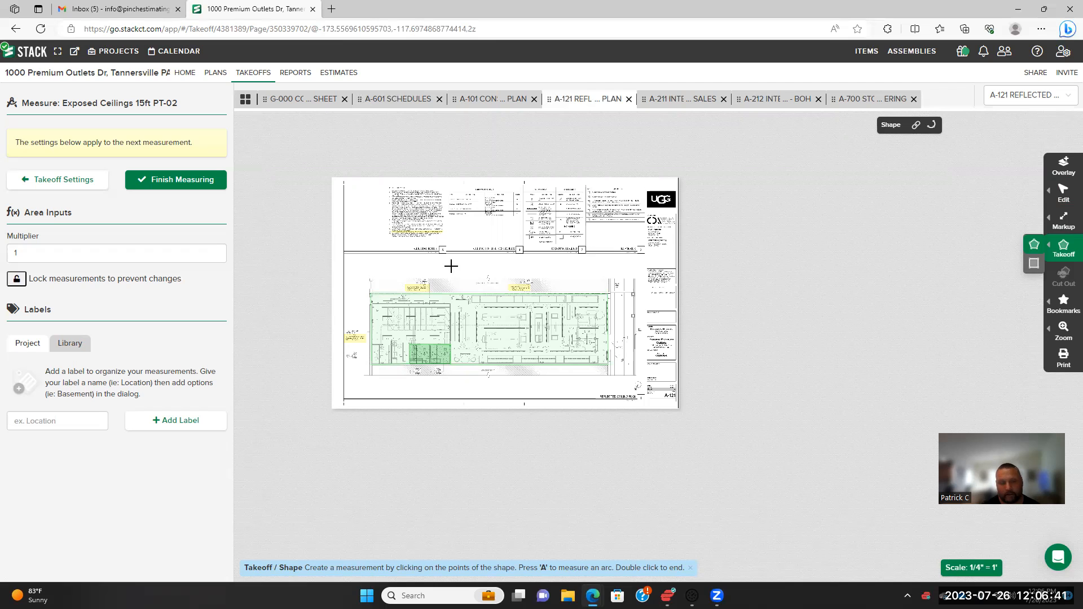
pyautogui.scroll(1, 494, 277)
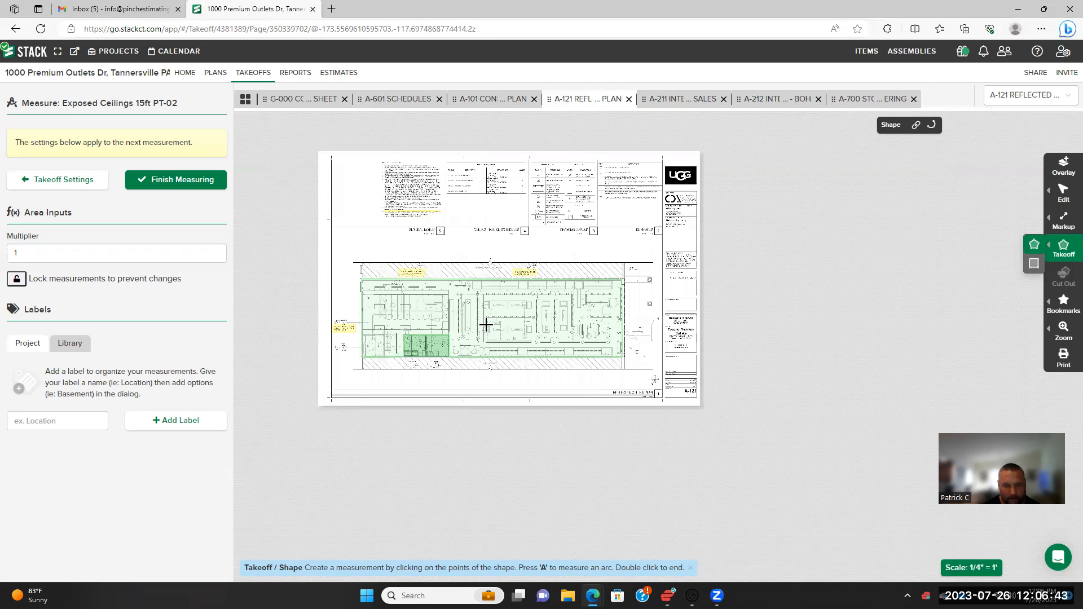
pyautogui.scroll(3, 486, 324)
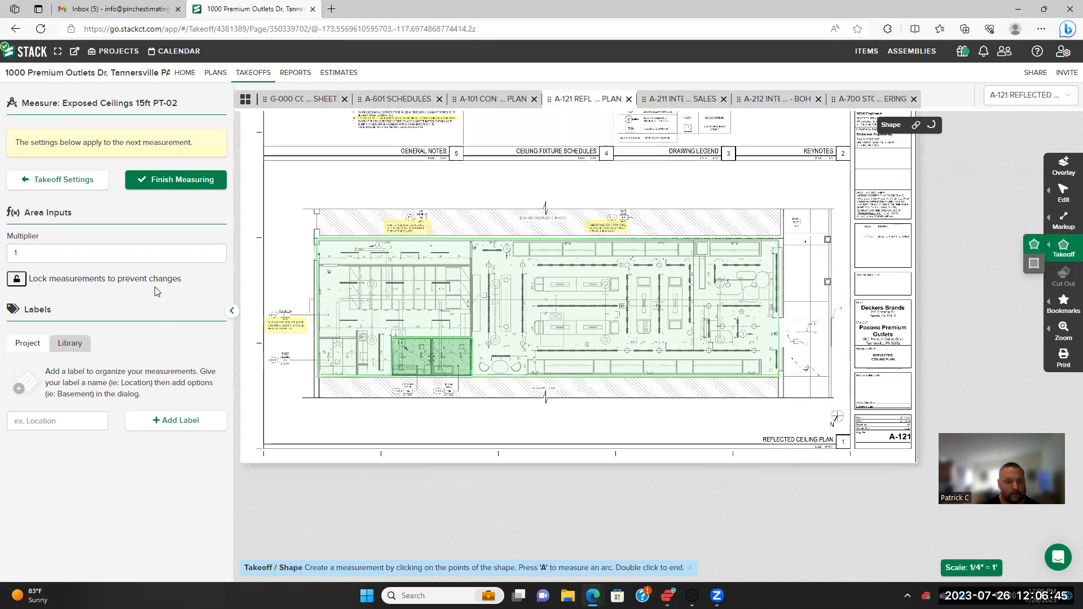
pyautogui.click(177, 181)
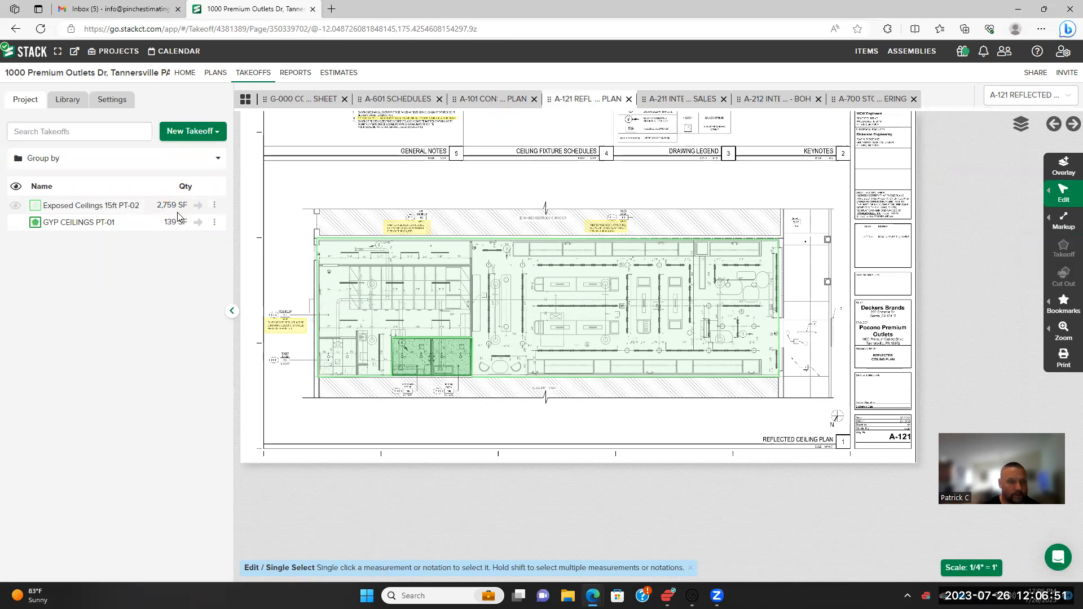
pyautogui.moveTo(471, 247)
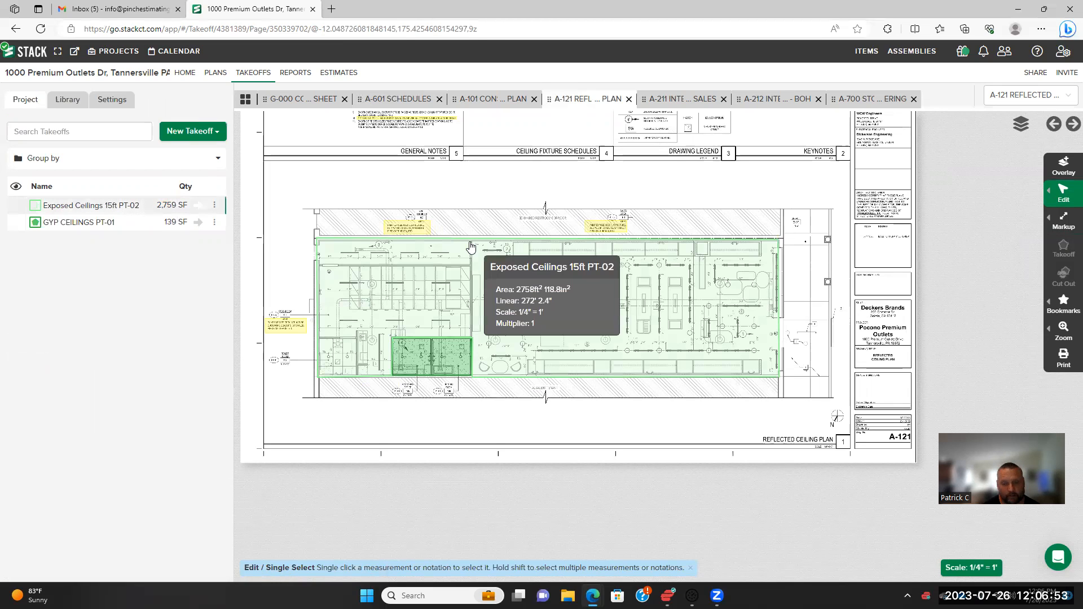
pyautogui.scroll(-2, 471, 248)
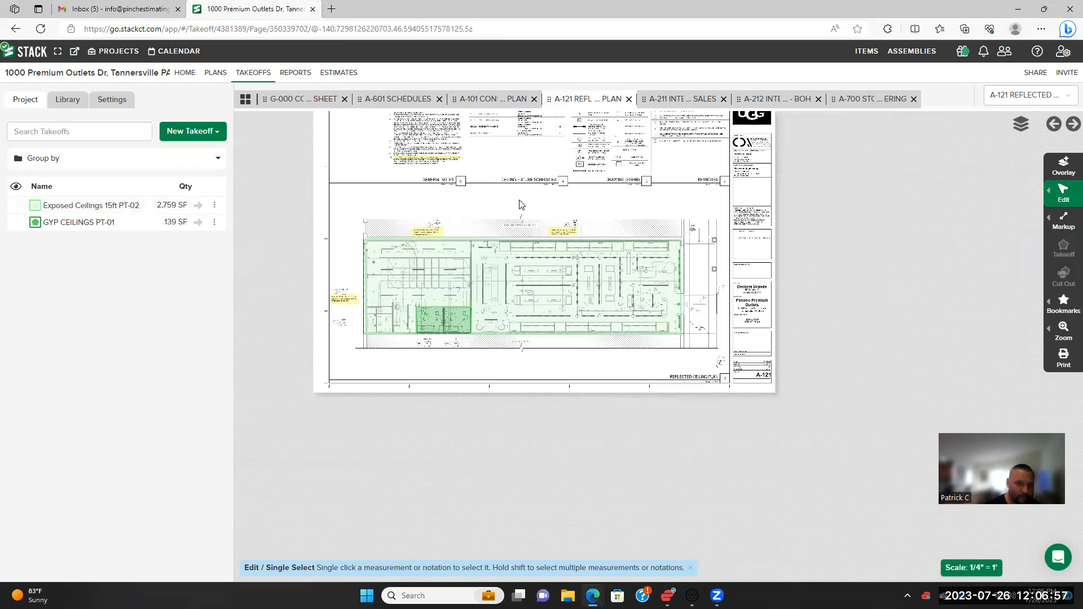
pyautogui.moveTo(523, 211); pyautogui.dragTo(512, 256)
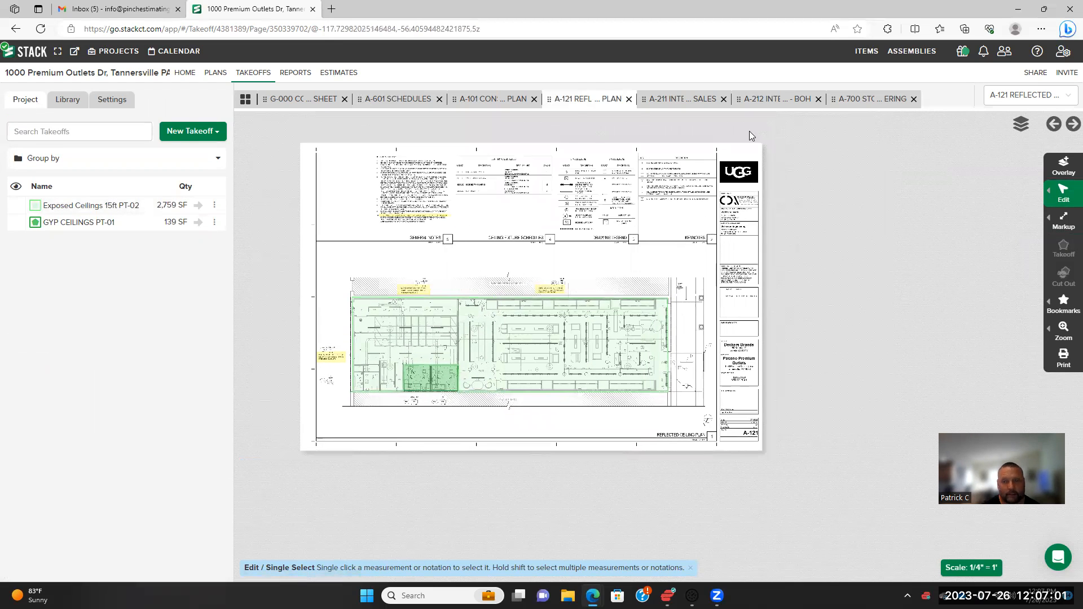
# Look through the A-212 interior elevations, A-101 construction plan and A-601 schedules for the remaining painting scope
pyautogui.click(777, 99)
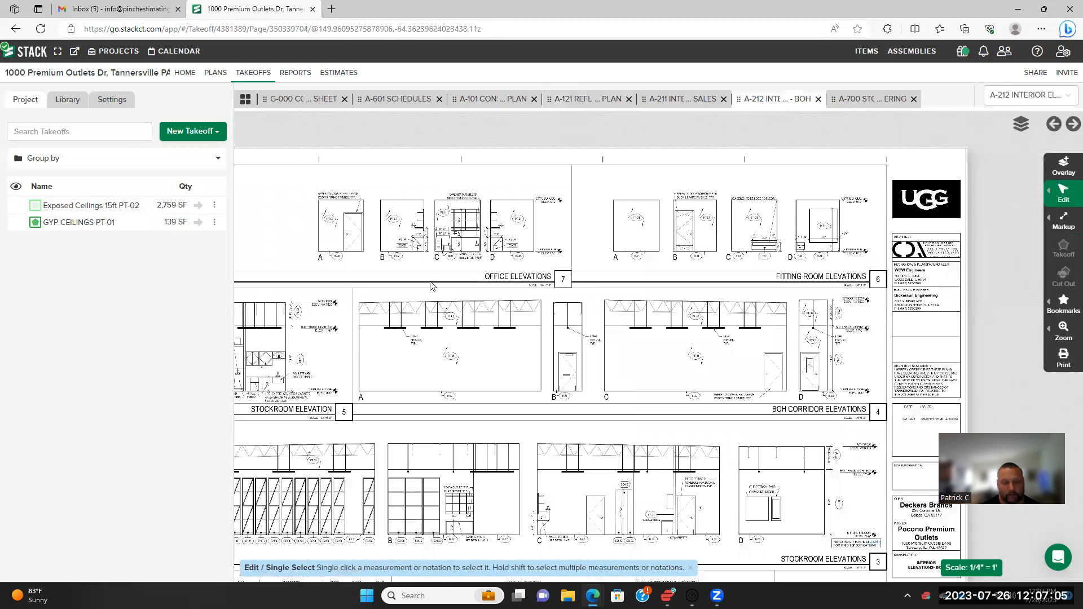
pyautogui.scroll(-2, 431, 285)
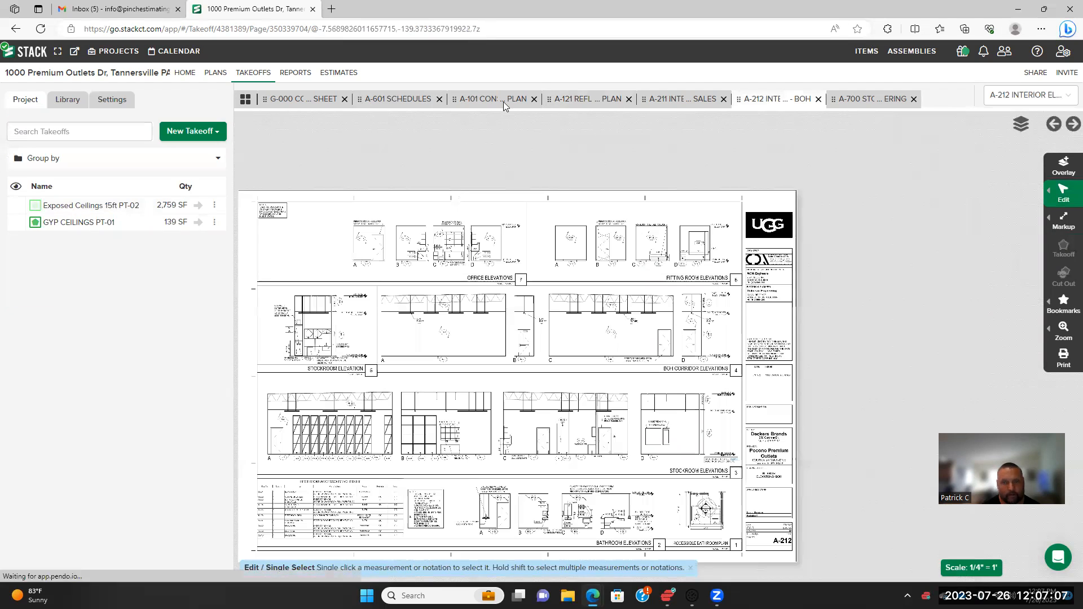
pyautogui.click(486, 103)
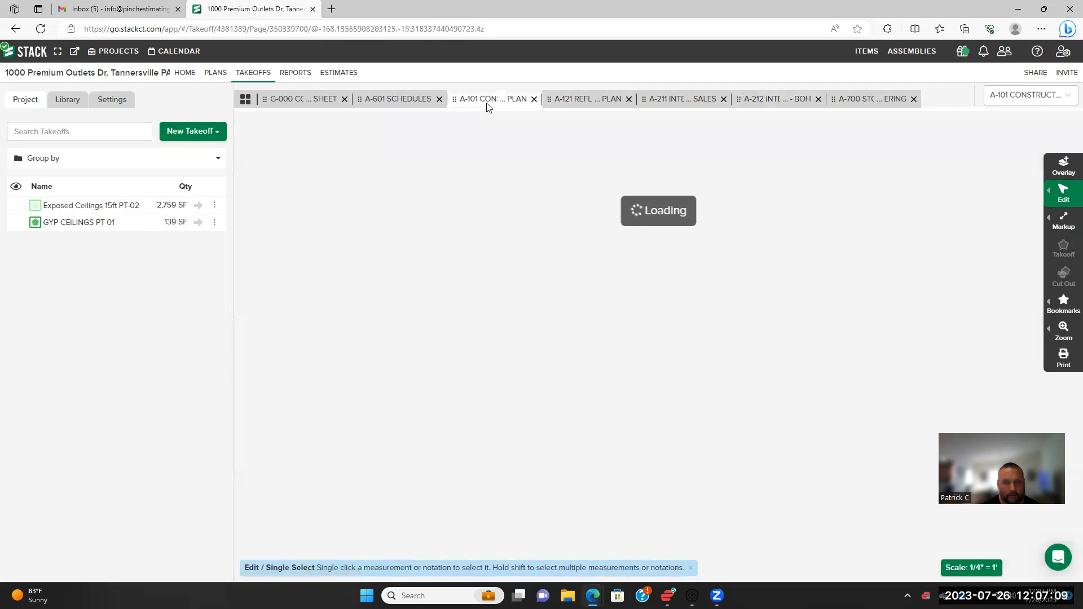
pyautogui.click(406, 100)
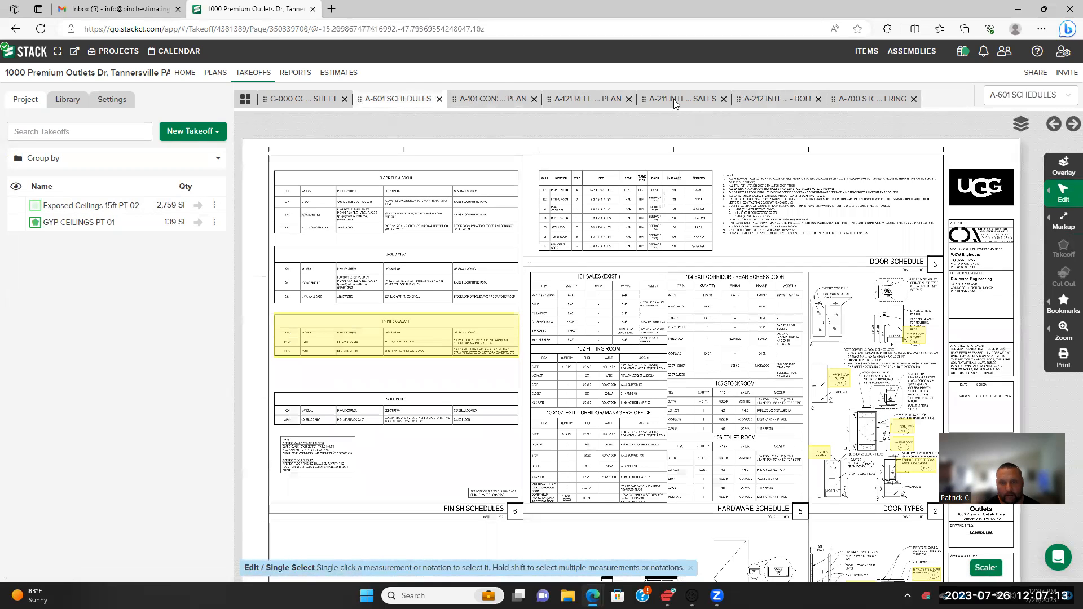
pyautogui.click(496, 99)
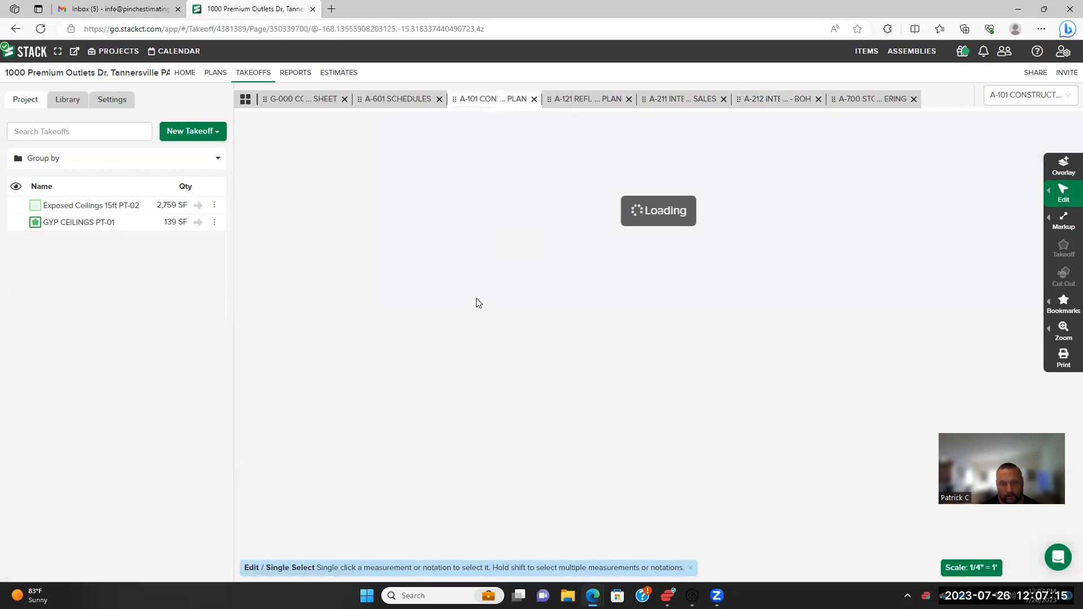
pyautogui.scroll(3, 456, 308)
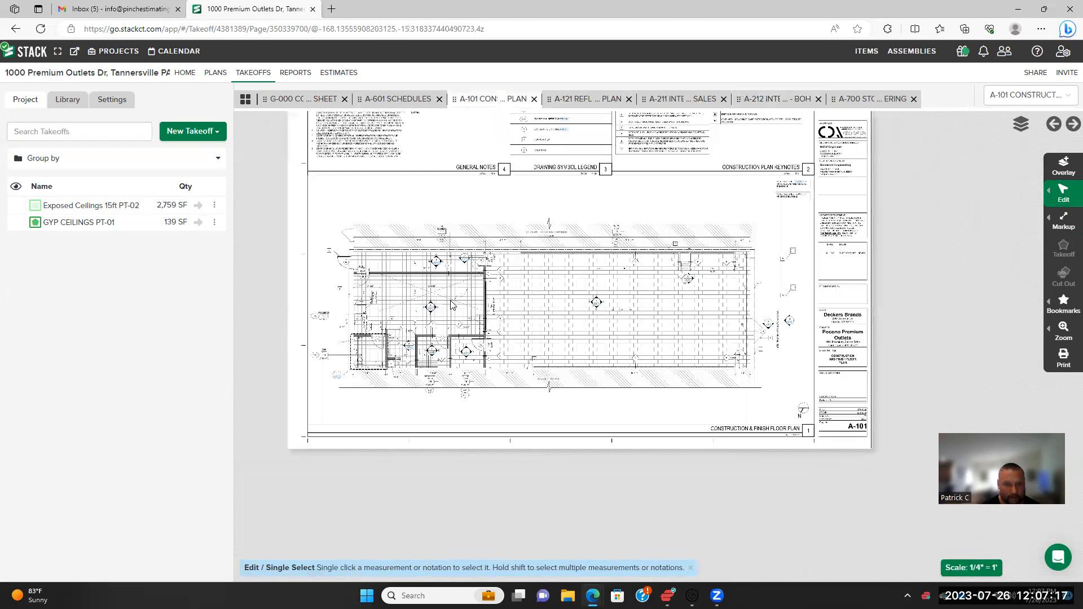
pyautogui.scroll(-1, 446, 292)
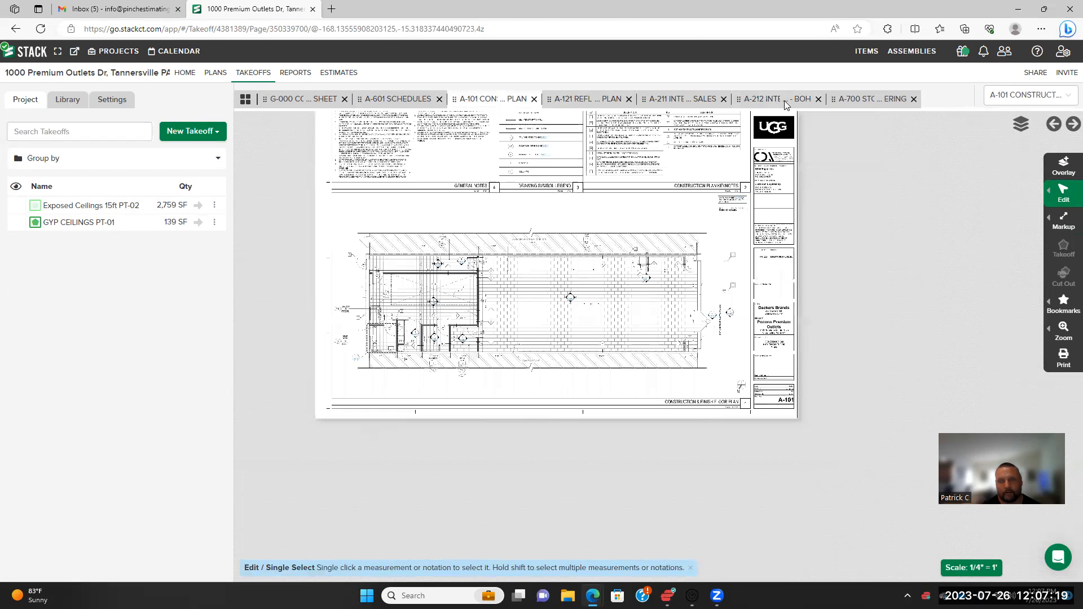
pyautogui.click(786, 101)
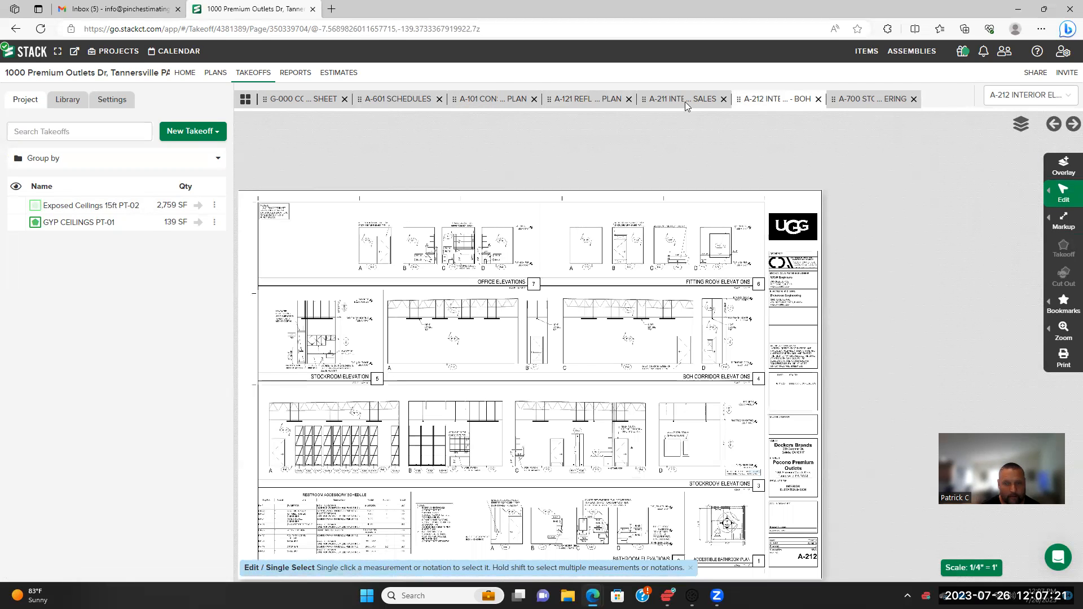
# Open the A-211 sales interior elevations and examine the PT-01 and PT-02 paint transition on elevation C
pyautogui.click(683, 101)
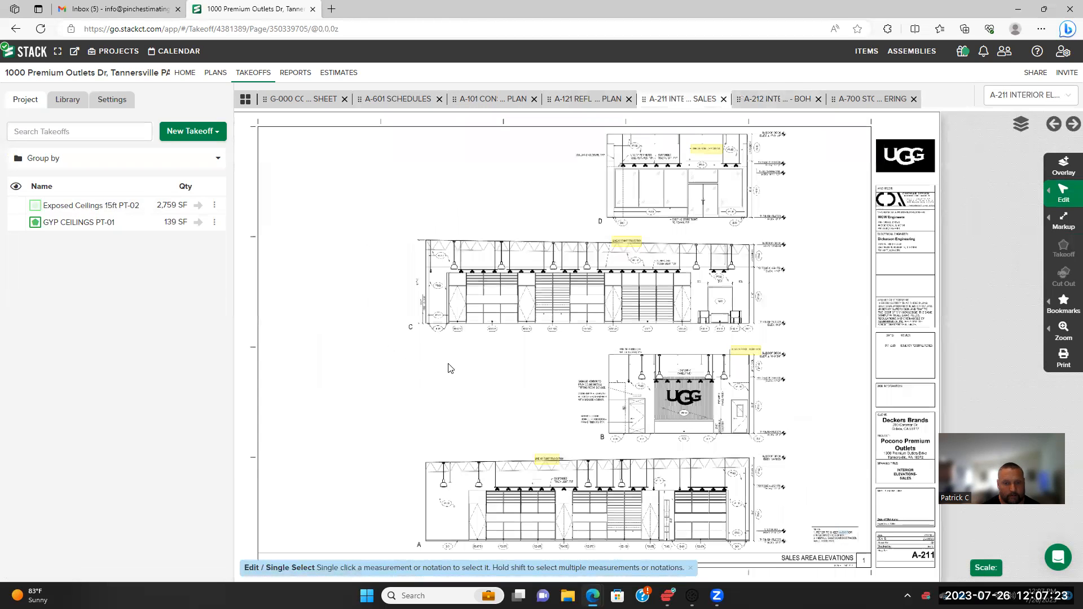
pyautogui.scroll(3, 566, 289)
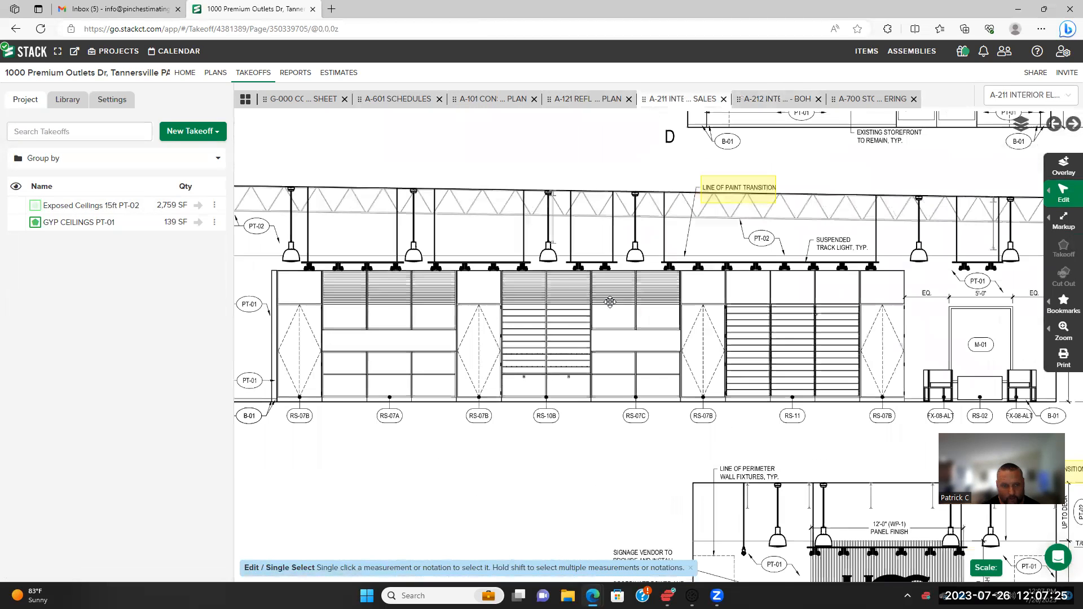
pyautogui.scroll(-4, 508, 319)
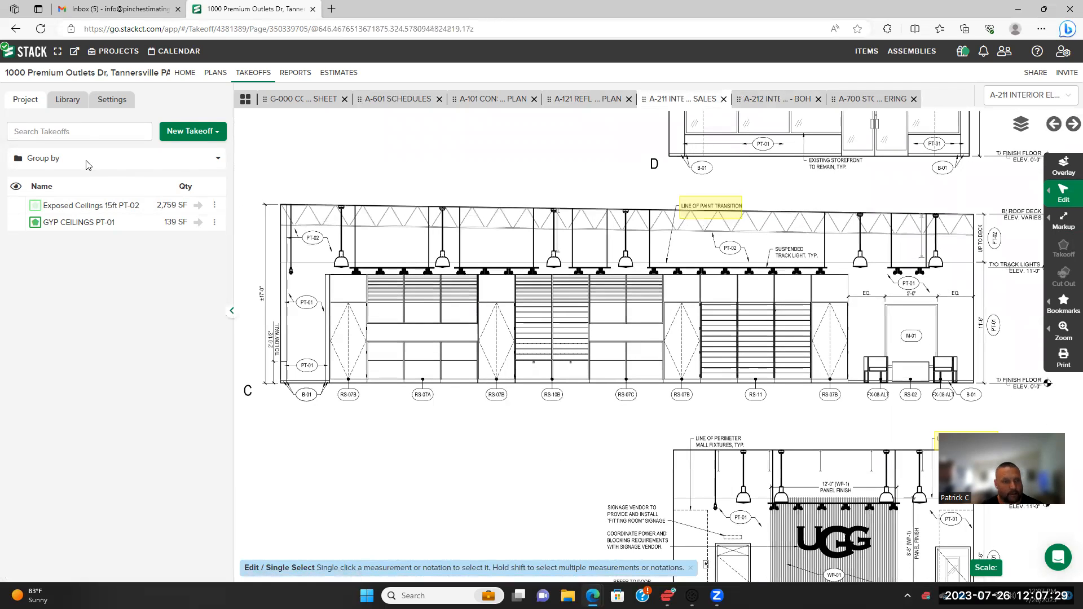
# Create a new area takeoff named "Gyp PT-02 Walls"
pyautogui.click(91, 134)
pyautogui.write('Gy')
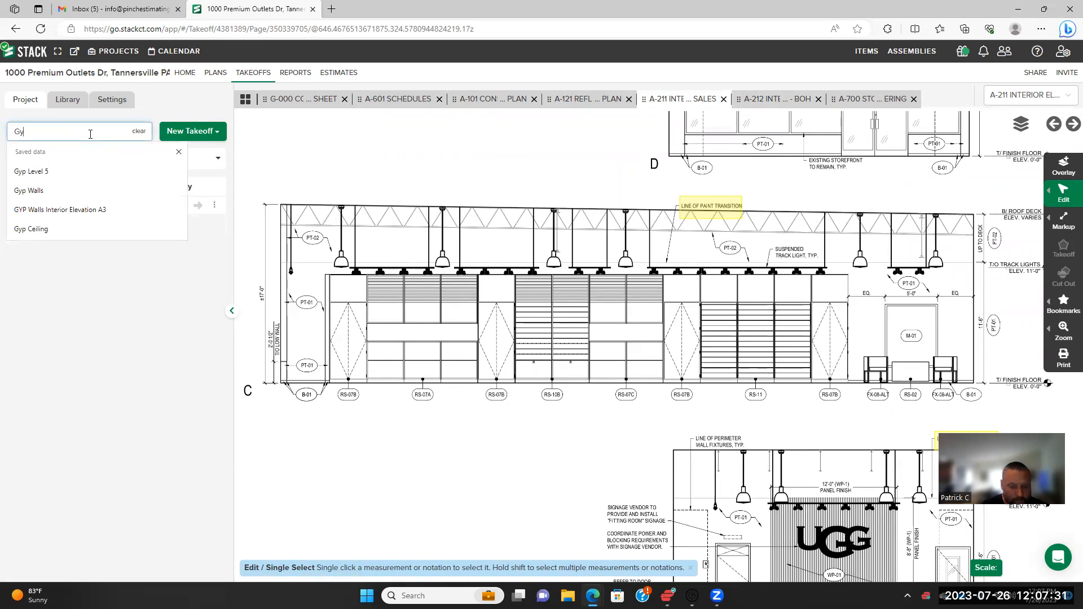
pyautogui.write('p ')
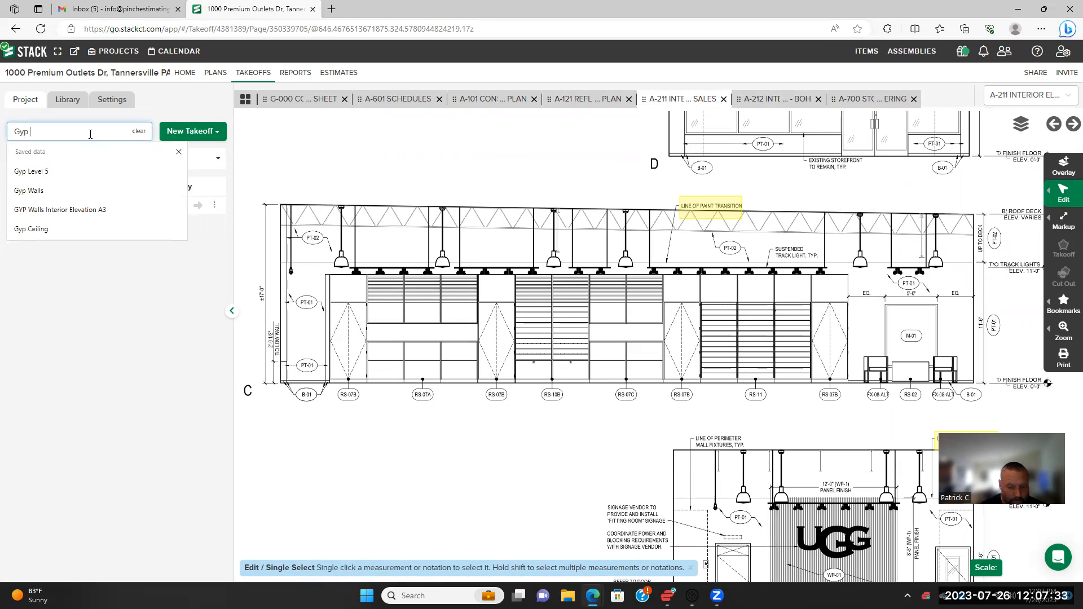
pyautogui.write('PT-')
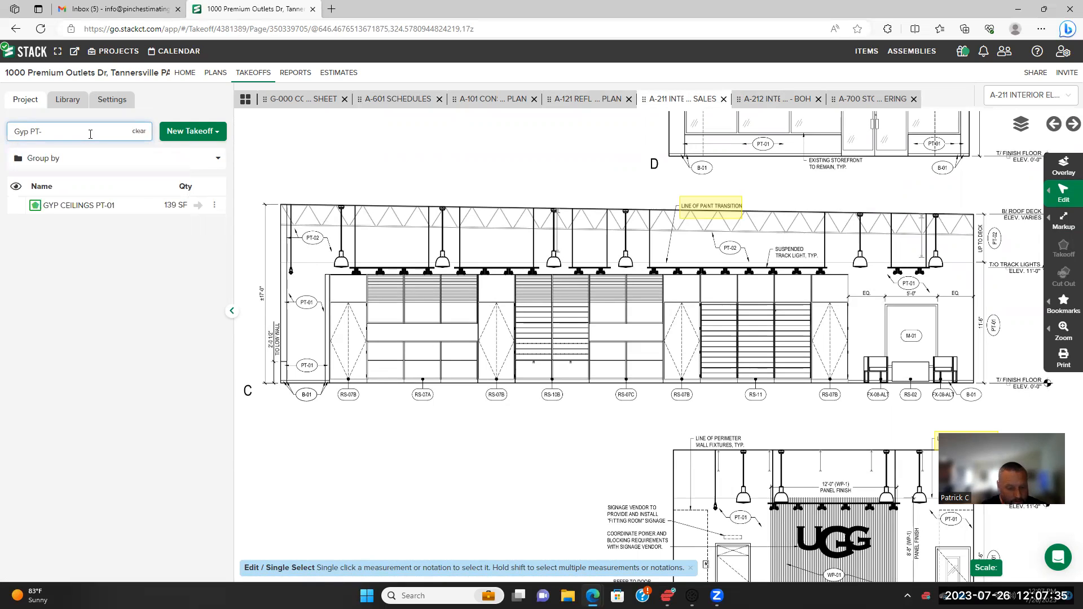
pyautogui.write('02 Walls')
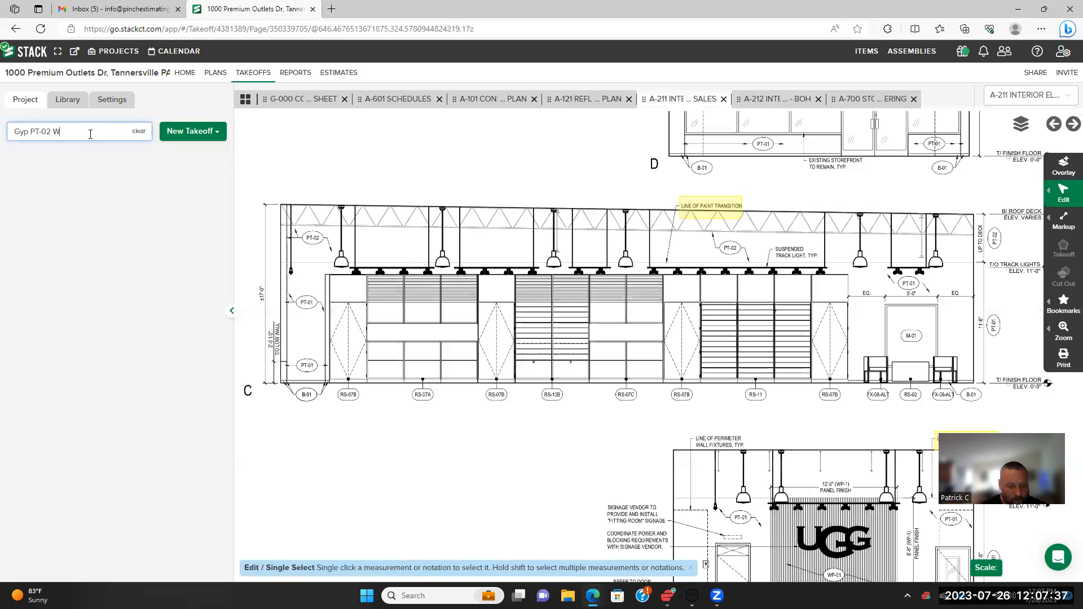
pyautogui.click(196, 135)
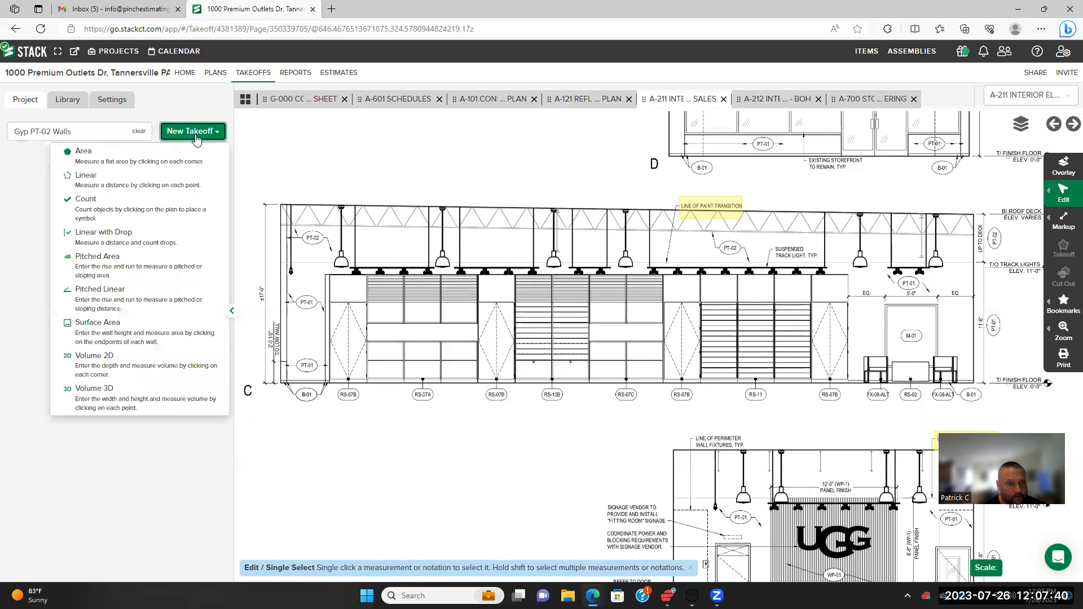
pyautogui.click(136, 166)
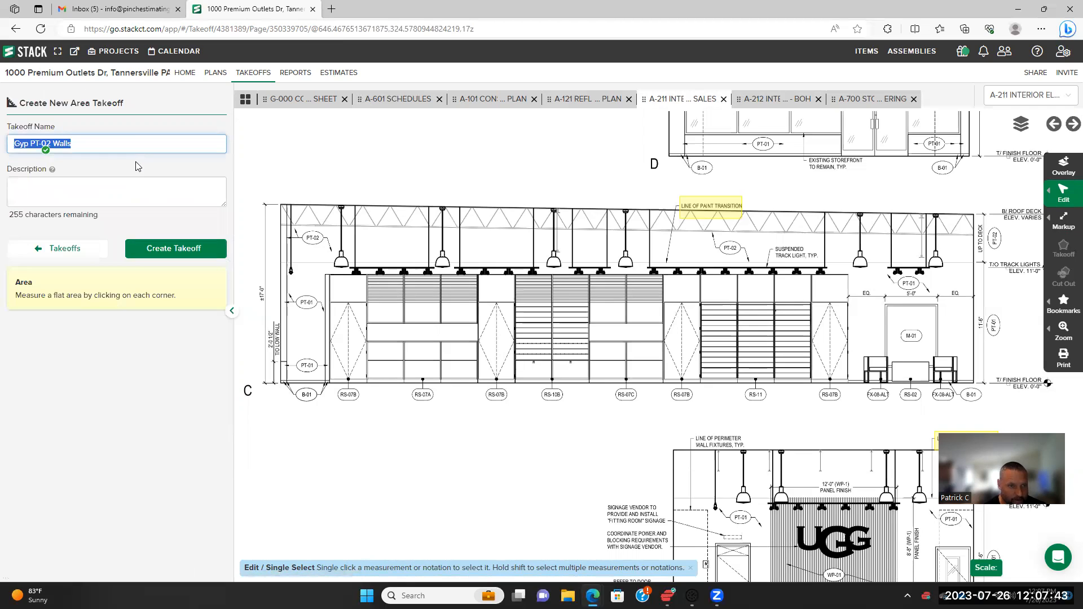
pyautogui.click(174, 254)
# Add the GYP Walls assembly from the Stack Training Paint folder to the takeoff and remove it again
pyautogui.scroll(-1, 186, 351)
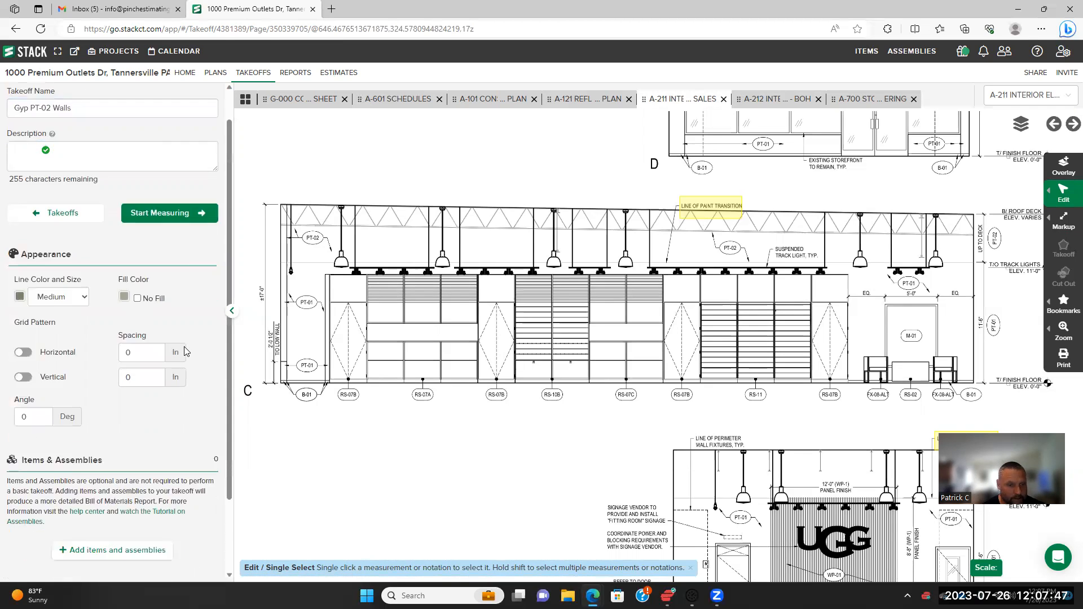
pyautogui.scroll(-3, 186, 351)
pyautogui.click(134, 460)
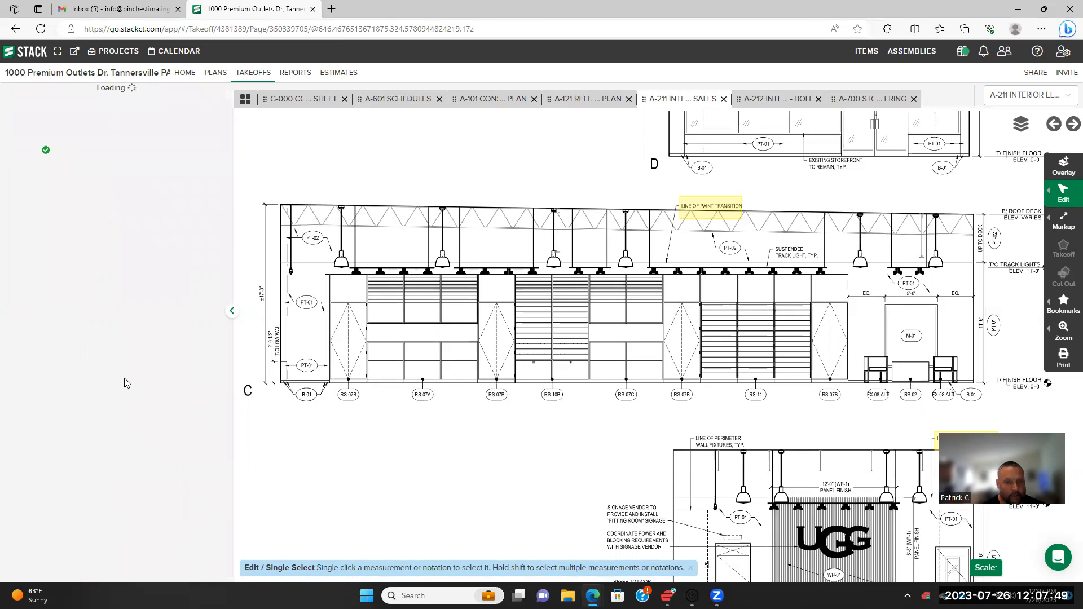
pyautogui.click(79, 395)
pyautogui.scroll(-3, 148, 350)
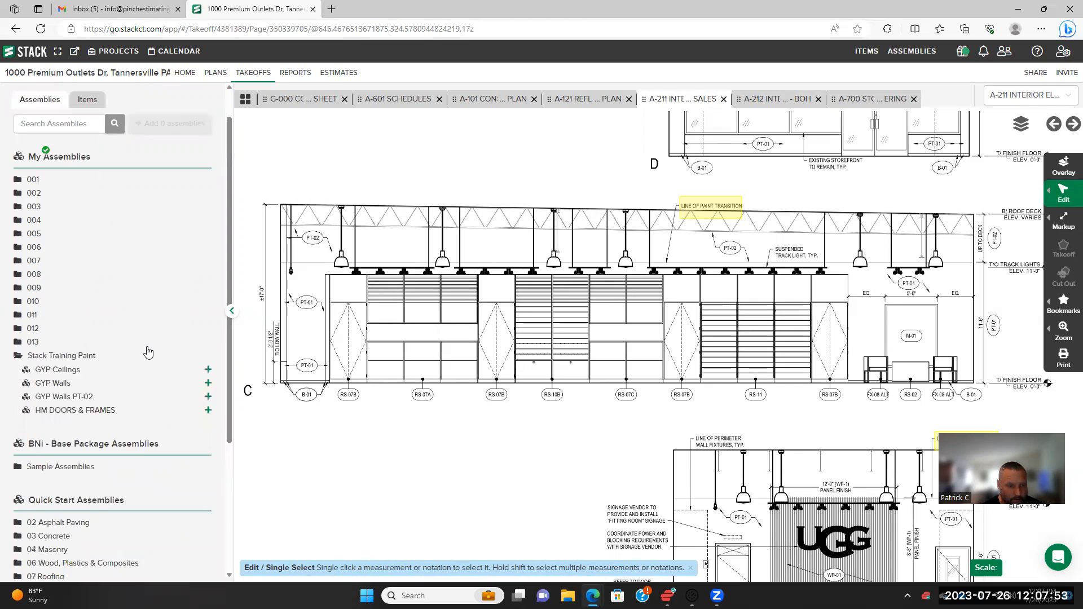
pyautogui.click(62, 274)
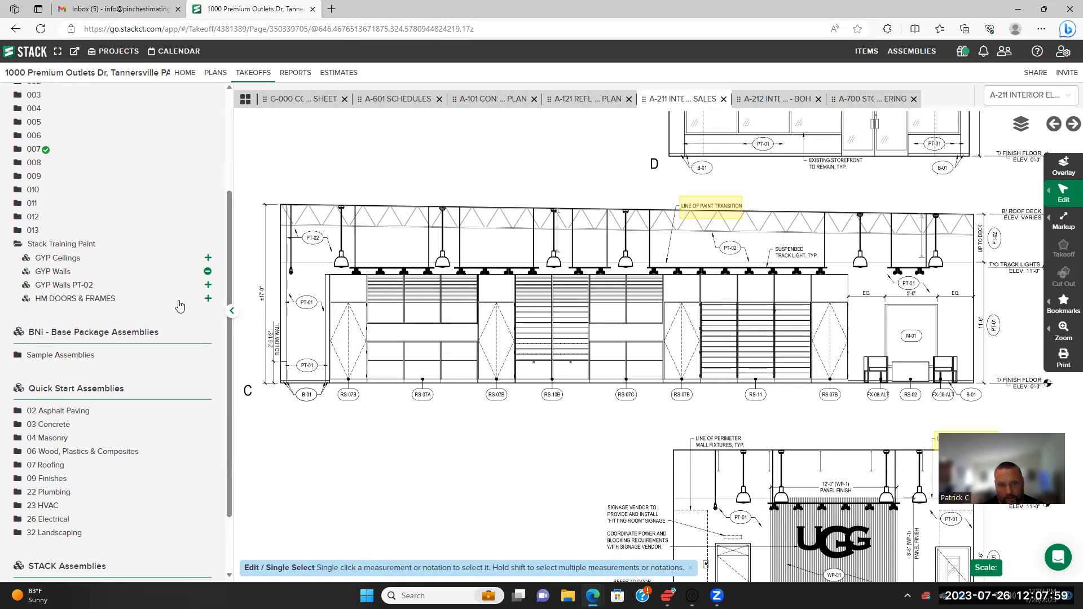
pyautogui.scroll(3, 191, 438)
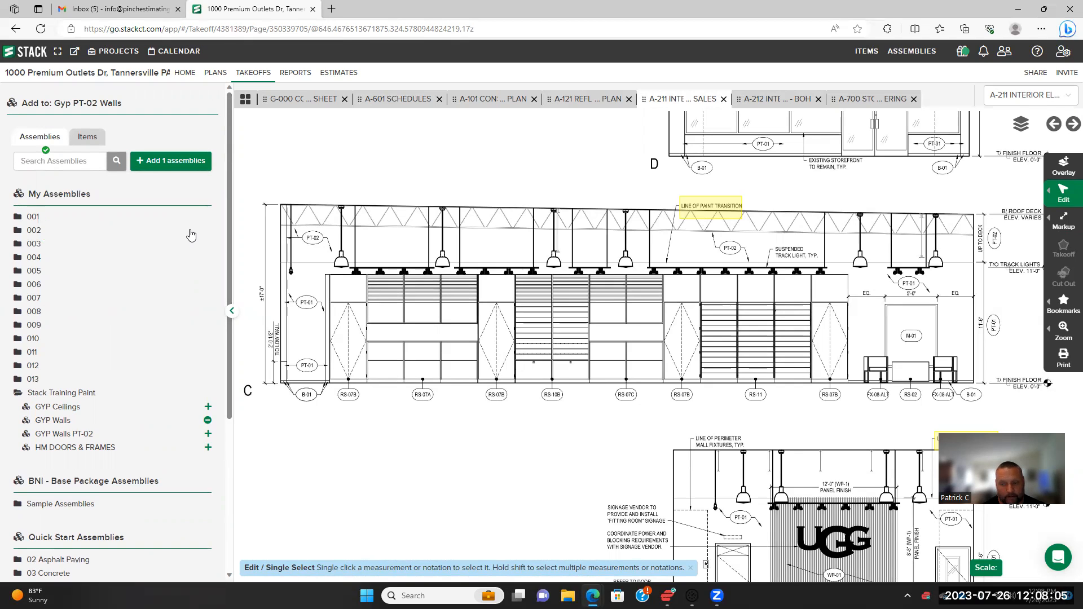
pyautogui.click(179, 168)
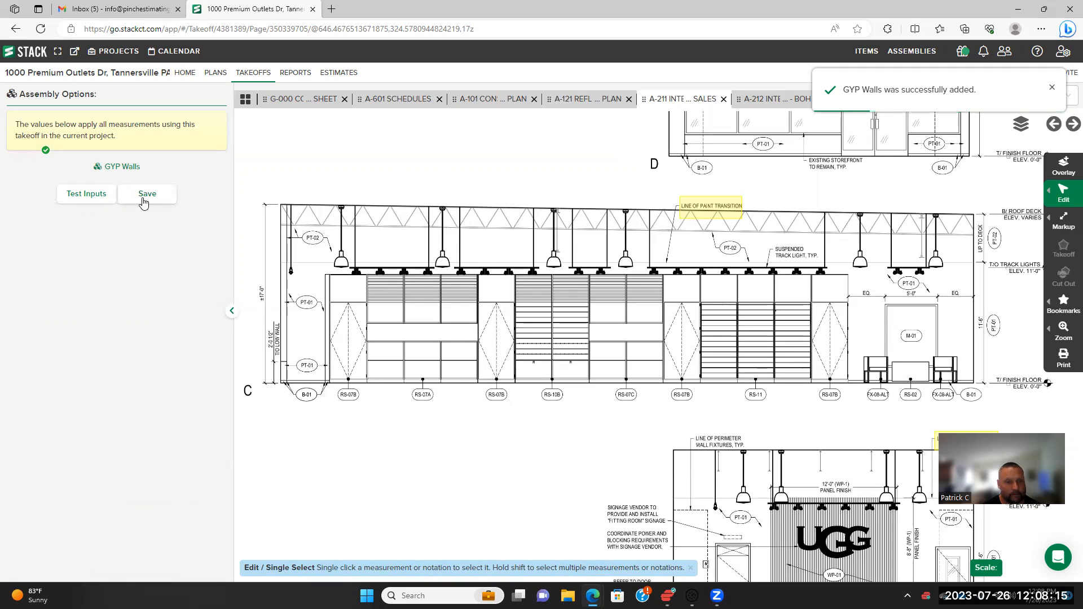
pyautogui.click(147, 193)
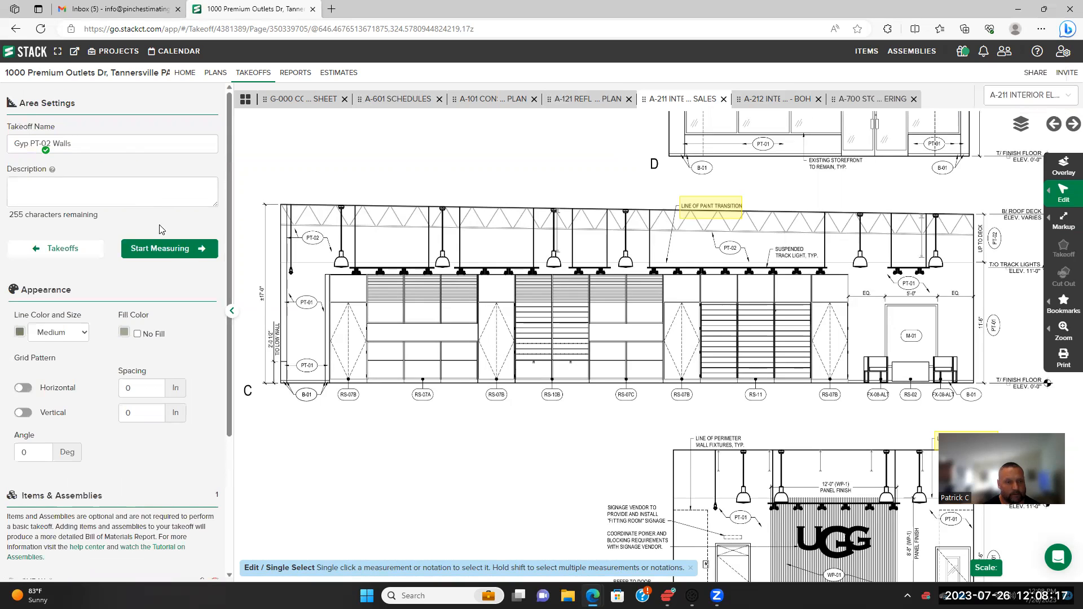
pyautogui.scroll(-3, 200, 378)
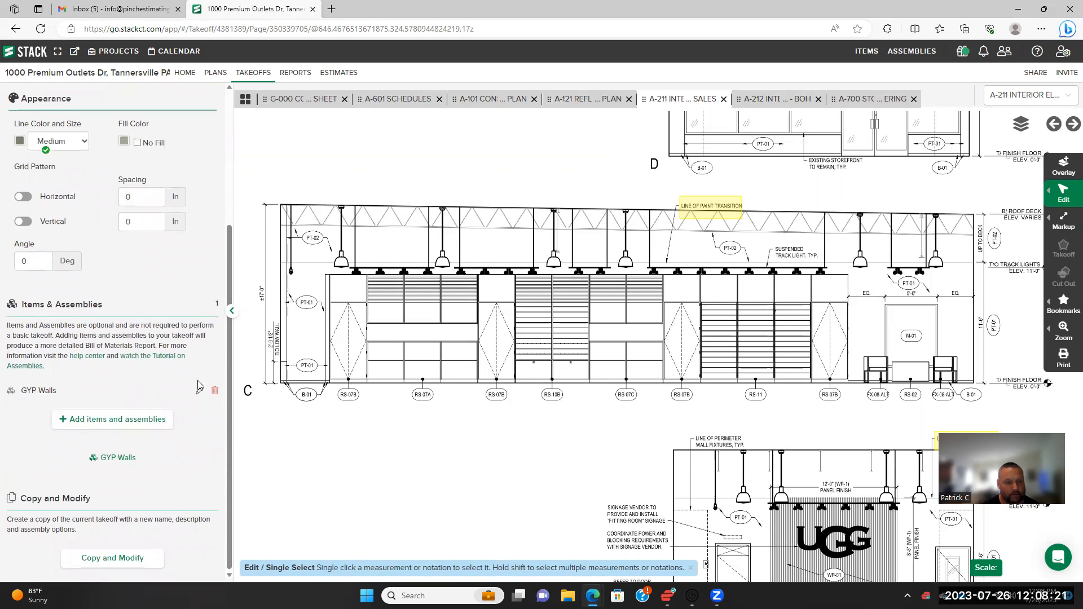
pyautogui.click(215, 391)
# Add the GYP Walls PT-02 assembly from the Stack Training Paint folder to the Gyp PT-02 Walls takeoff and save its options
pyautogui.click(136, 456)
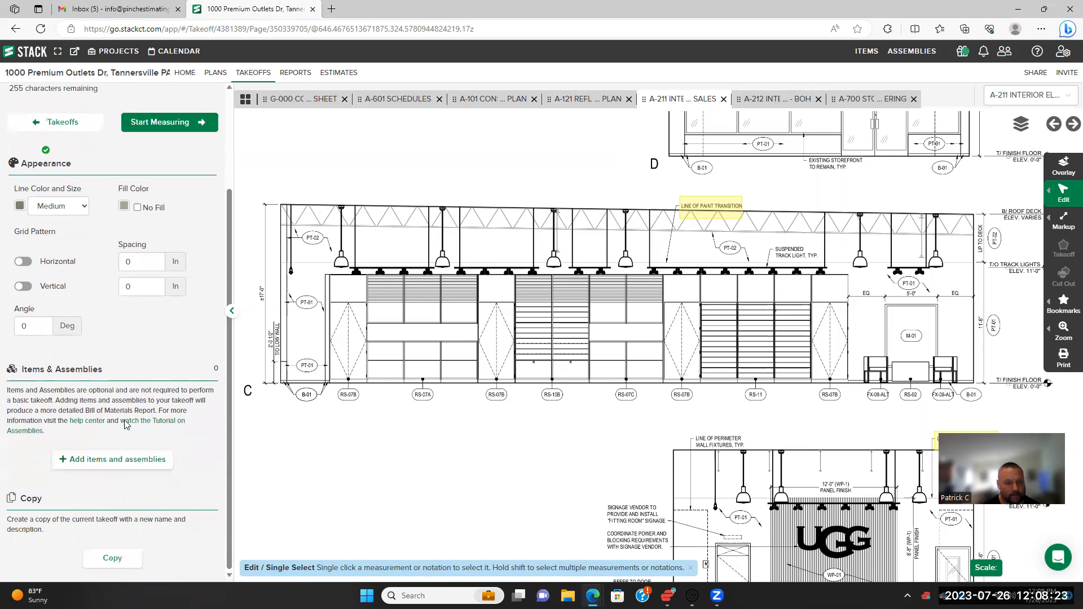
pyautogui.click(79, 393)
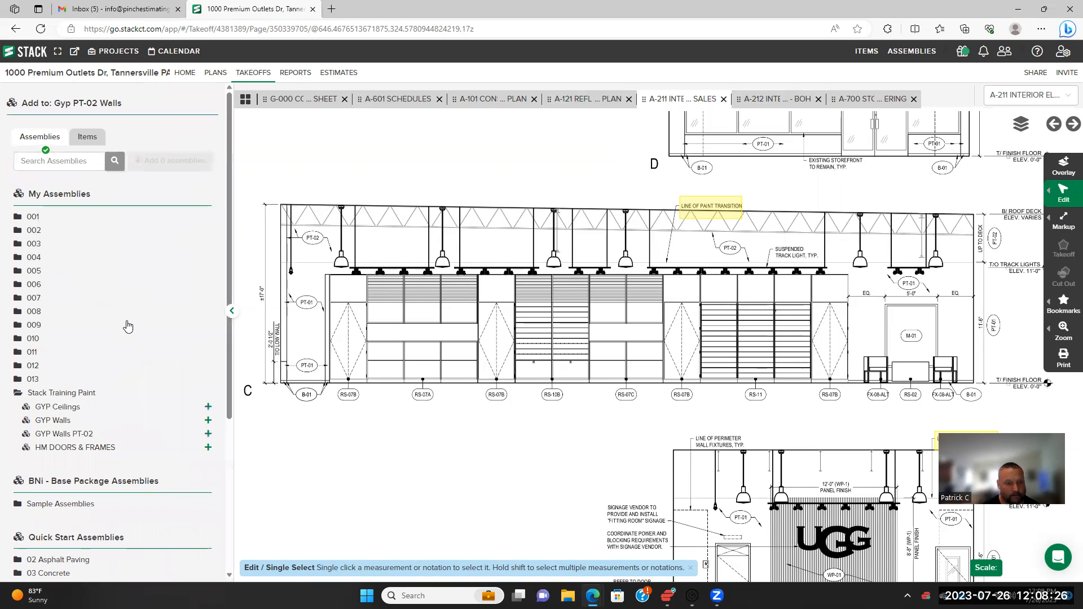
pyautogui.click(92, 435)
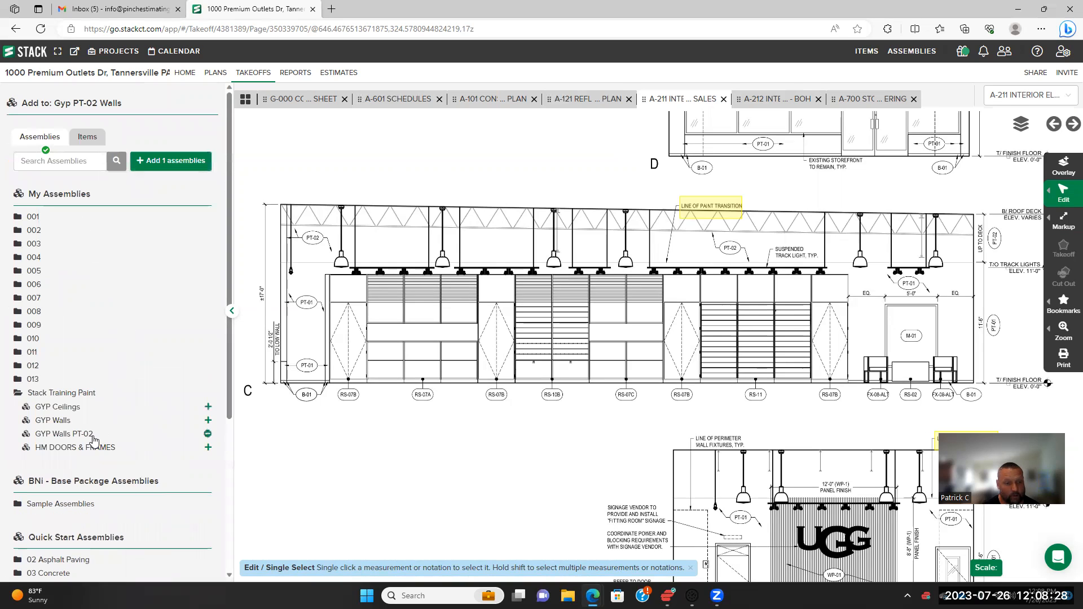
pyautogui.click(175, 163)
pyautogui.click(153, 194)
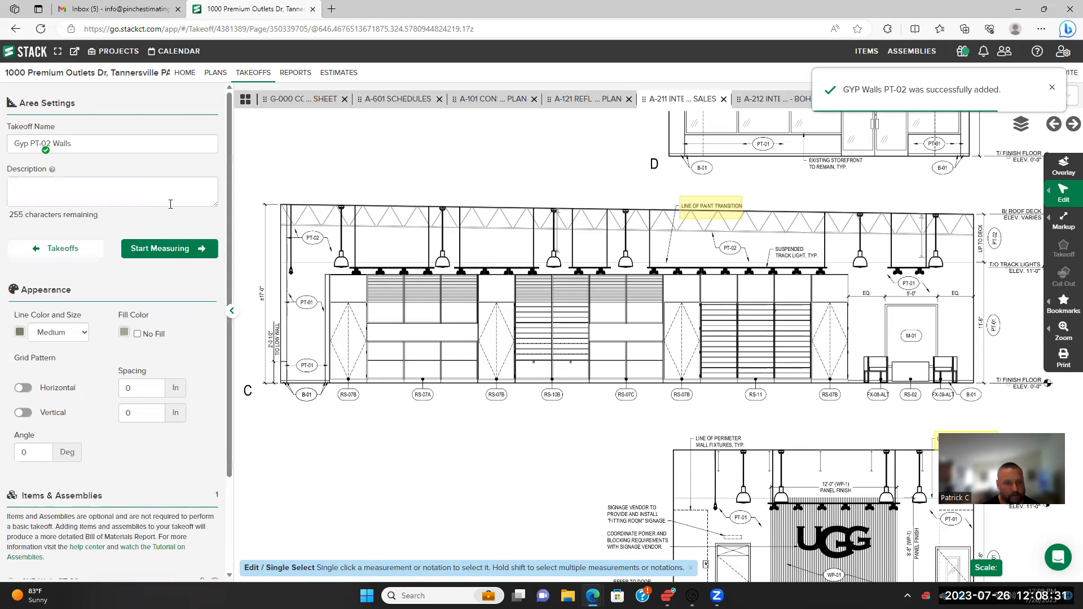
# Start measuring the Gyp PT-02 Walls takeoff and set the A-211 sheet to the standard architectural scale 1/4" = 1'
pyautogui.click(178, 258)
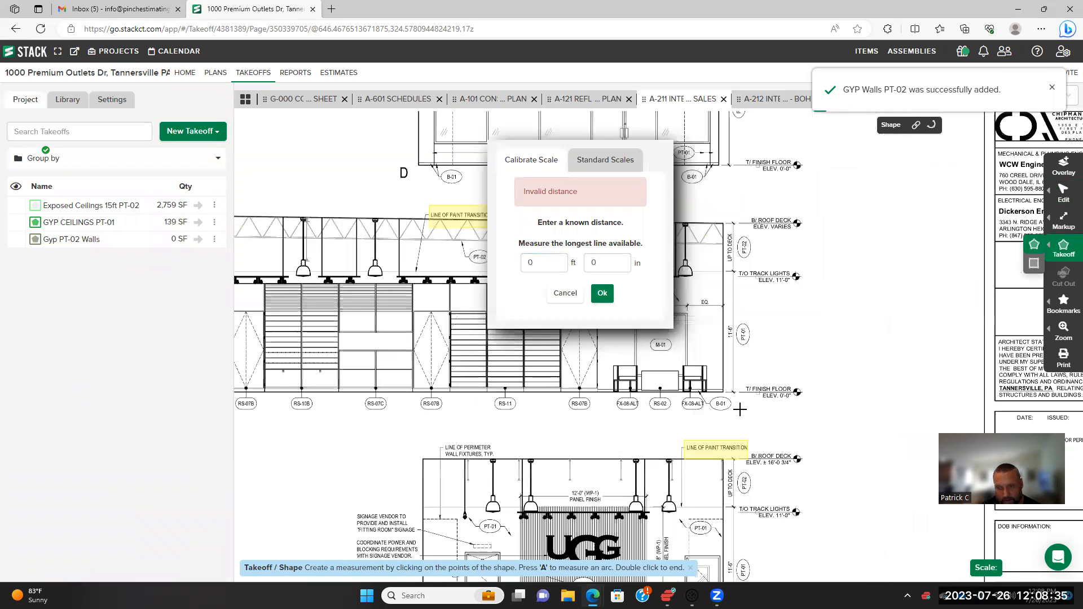
pyautogui.scroll(-5, 740, 409)
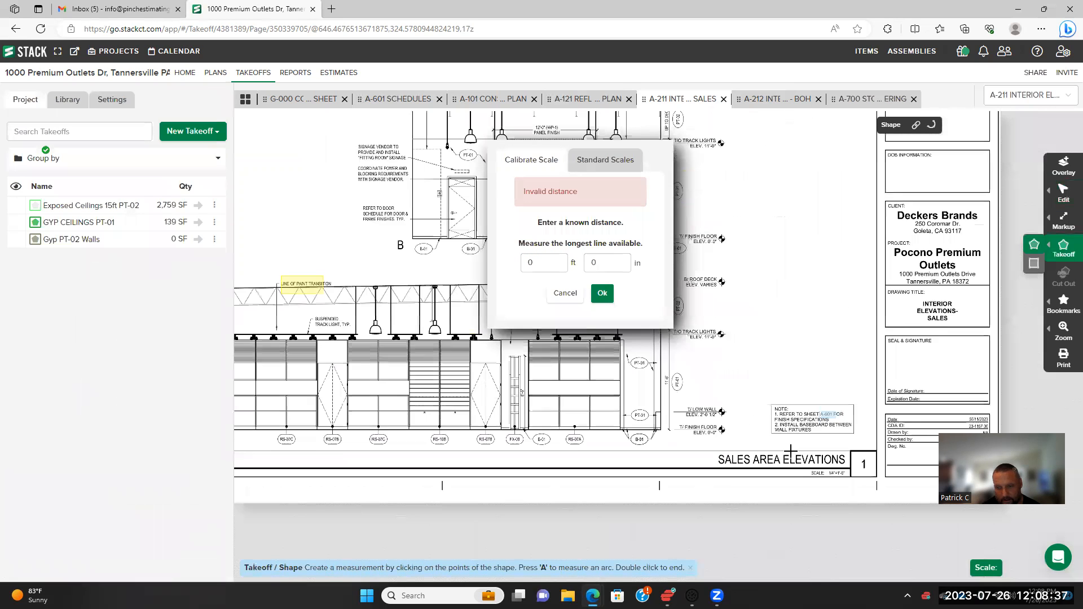
pyautogui.scroll(3, 791, 450)
pyautogui.click(609, 164)
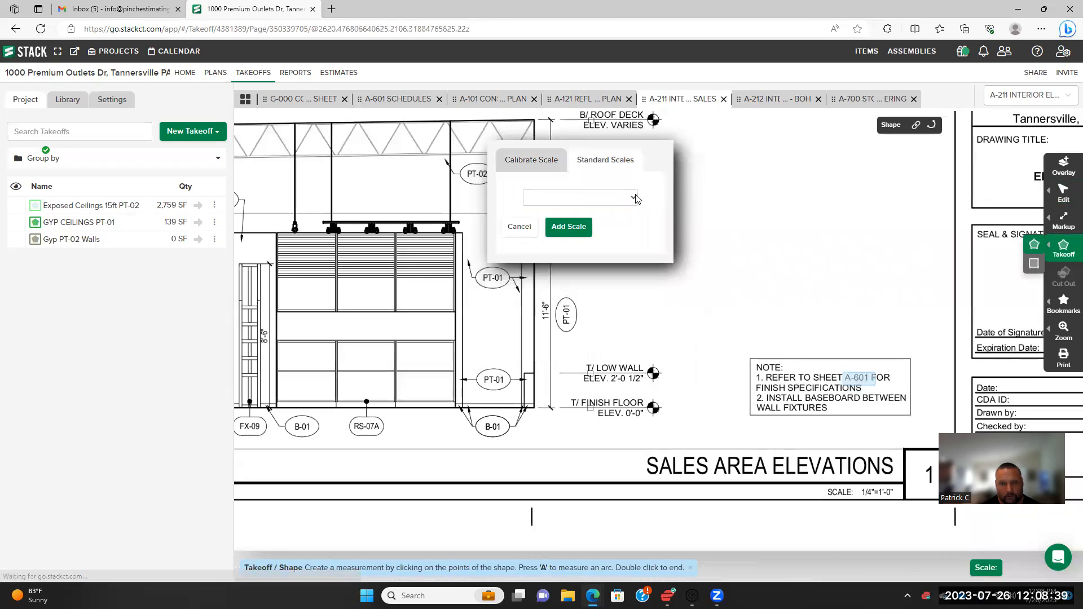
pyautogui.click(587, 197)
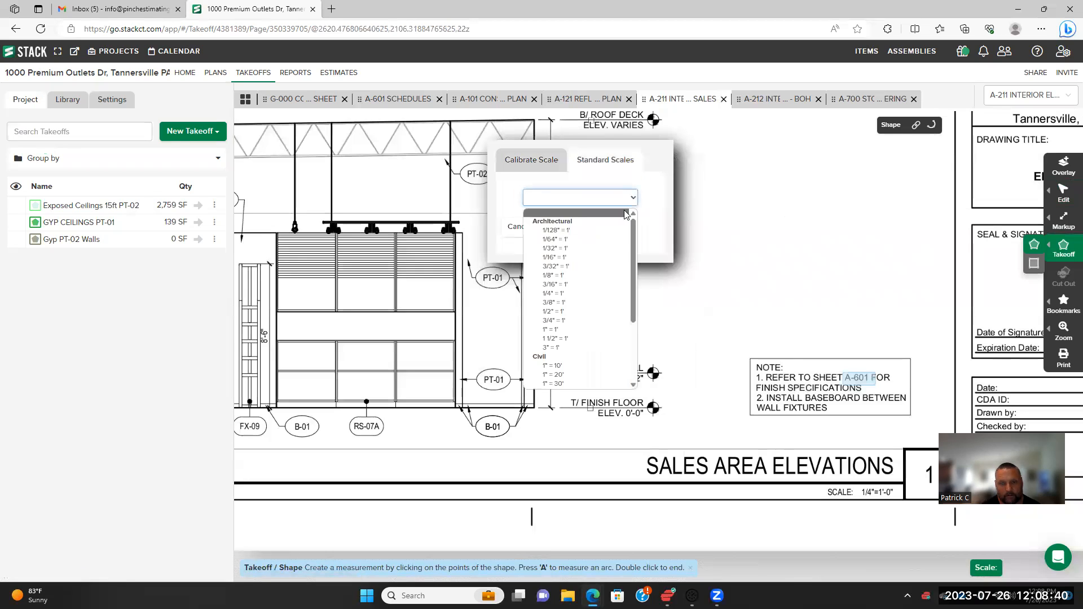
pyautogui.click(588, 297)
pyautogui.click(578, 231)
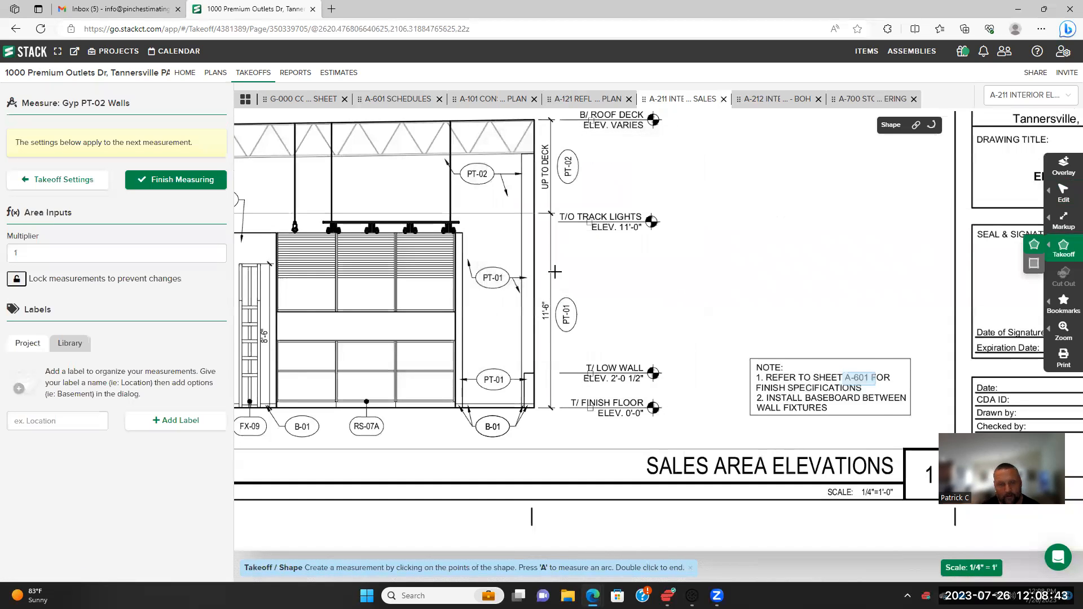
# Trace the PT-02 wall band on elevation C, from the paint transition line up to the roof deck, as an area of about 326 SF
pyautogui.scroll(-3, 555, 272)
pyautogui.scroll(2, 696, 459)
pyautogui.scroll(1, 567, 211)
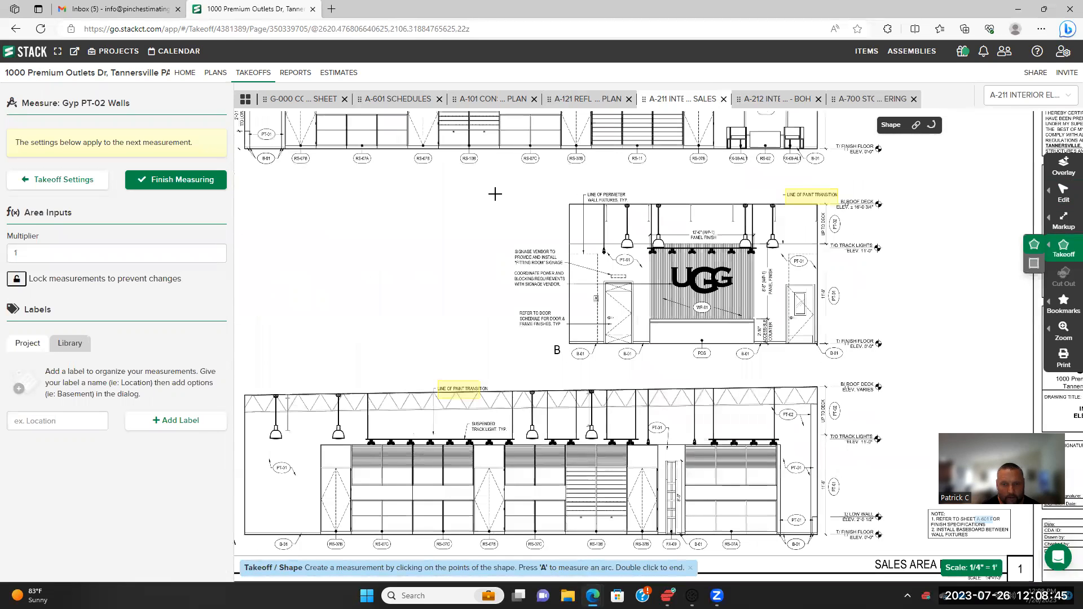
pyautogui.scroll(-2, 495, 194)
pyautogui.scroll(1, 501, 369)
pyautogui.scroll(3, 430, 289)
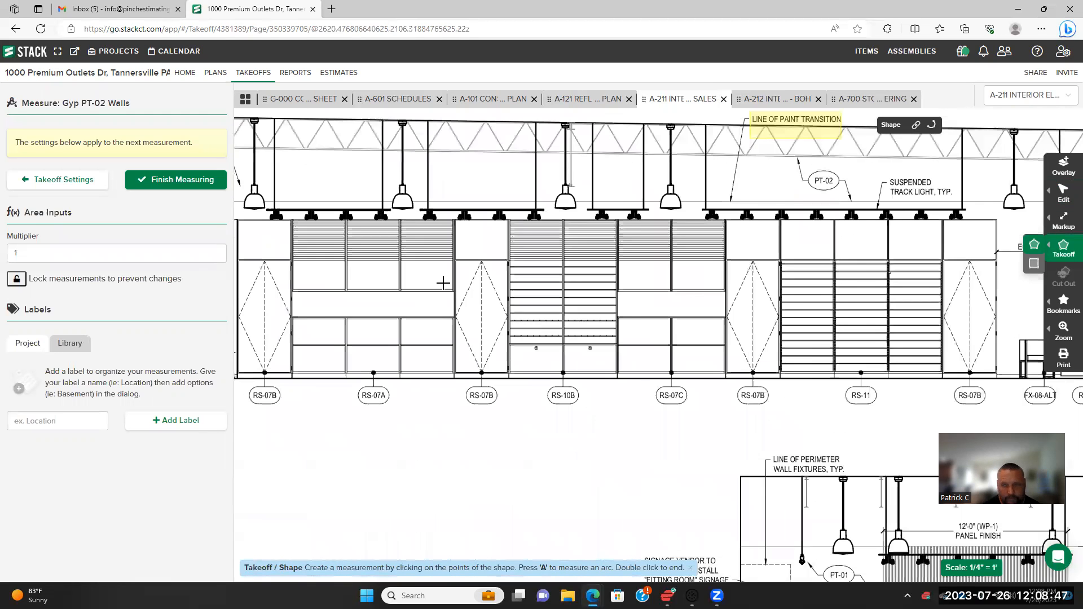
pyautogui.scroll(-1, 443, 283)
pyautogui.scroll(1, 810, 225)
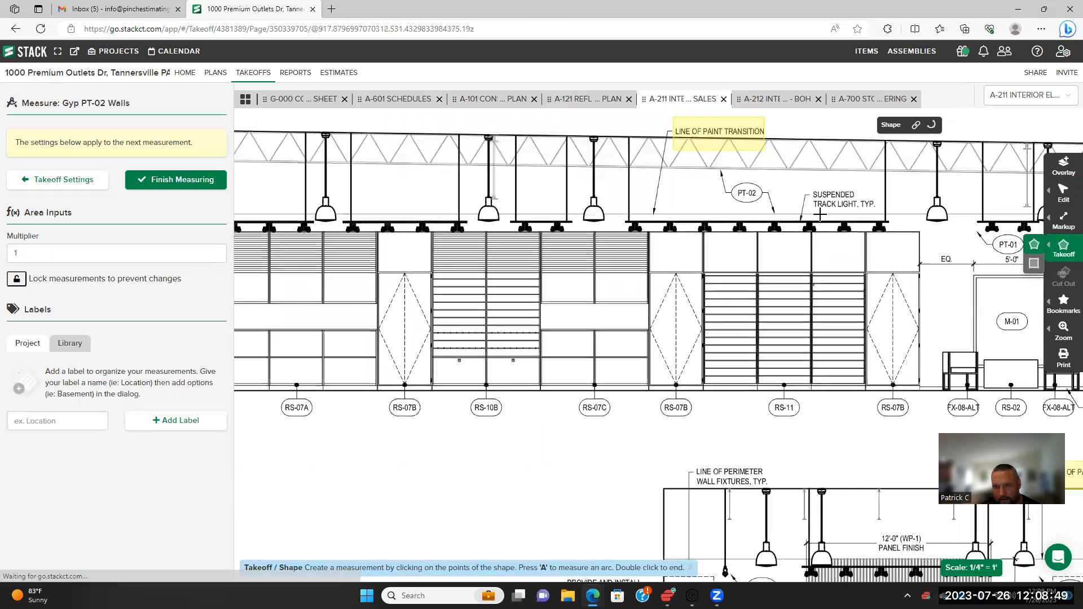
pyautogui.scroll(2, 505, 261)
pyautogui.moveTo(513, 263)
pyautogui.mouseDown()
pyautogui.moveTo(757, 315)
pyautogui.moveTo(727, 314)
pyautogui.mouseUp()
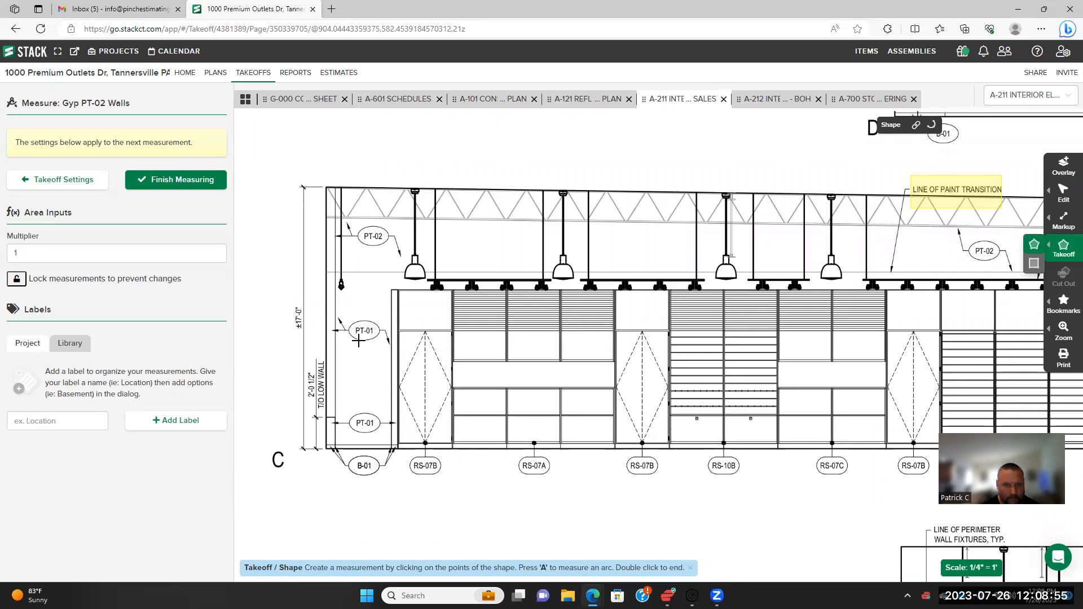
pyautogui.click(327, 187)
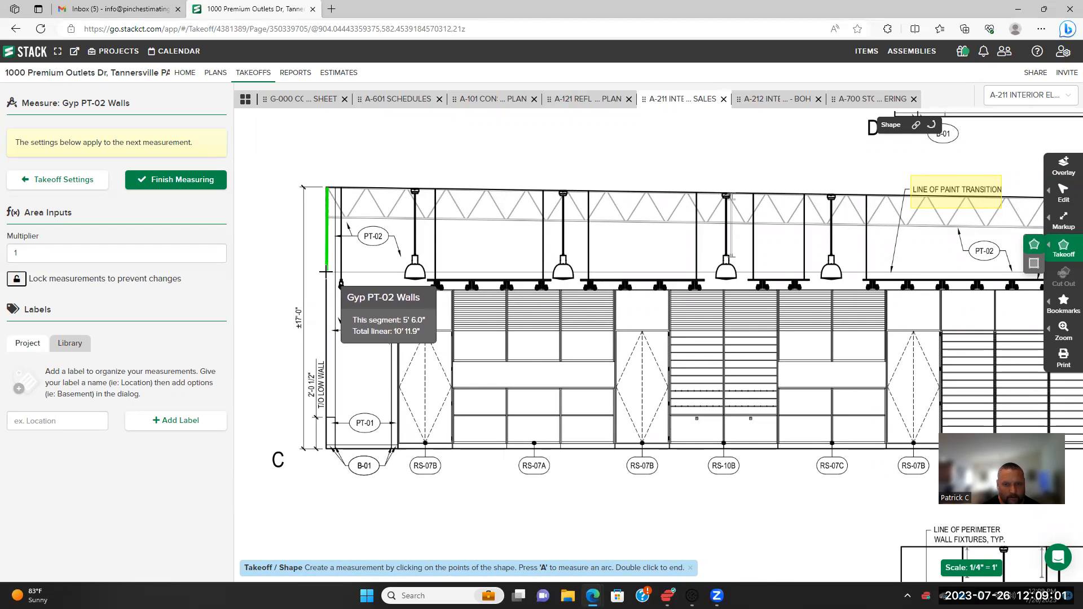
pyautogui.click(328, 272)
pyautogui.moveTo(854, 293); pyautogui.dragTo(516, 310)
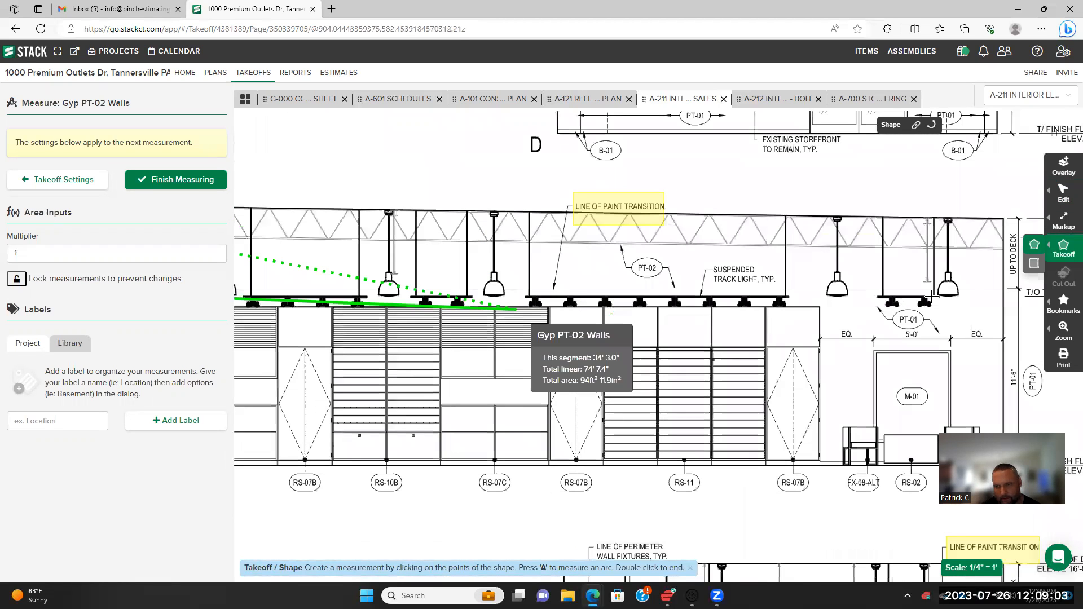
pyautogui.click(1004, 288)
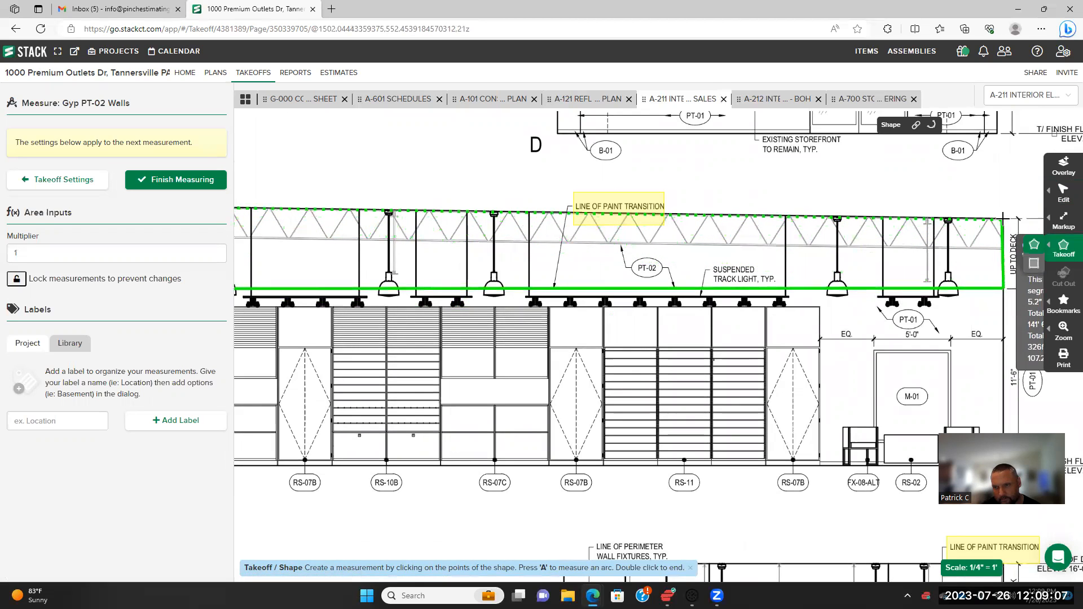
pyautogui.doubleClick(937, 249)
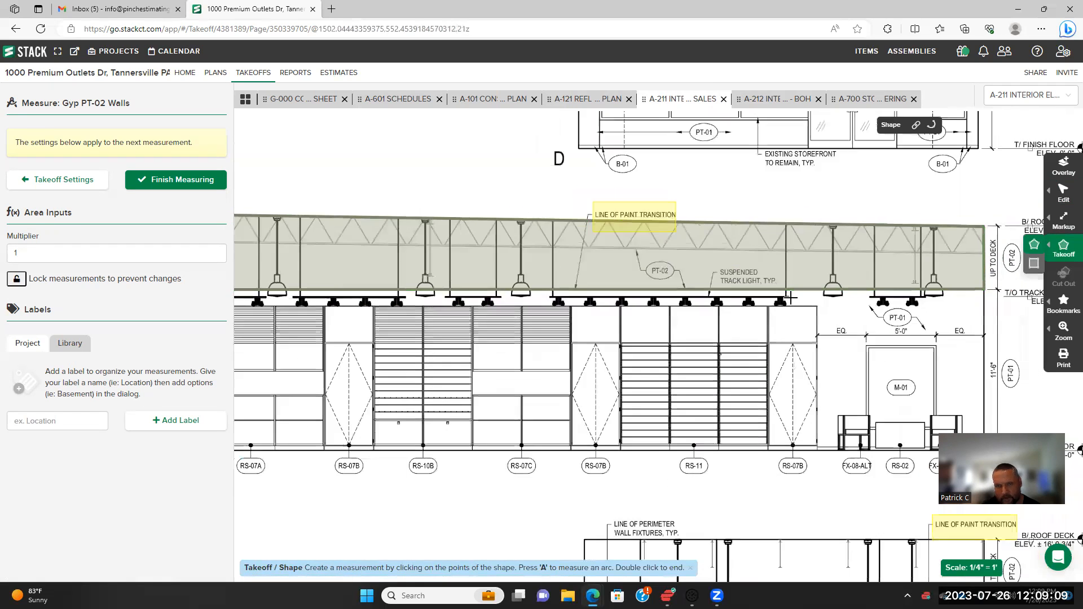
pyautogui.scroll(-3, 789, 311)
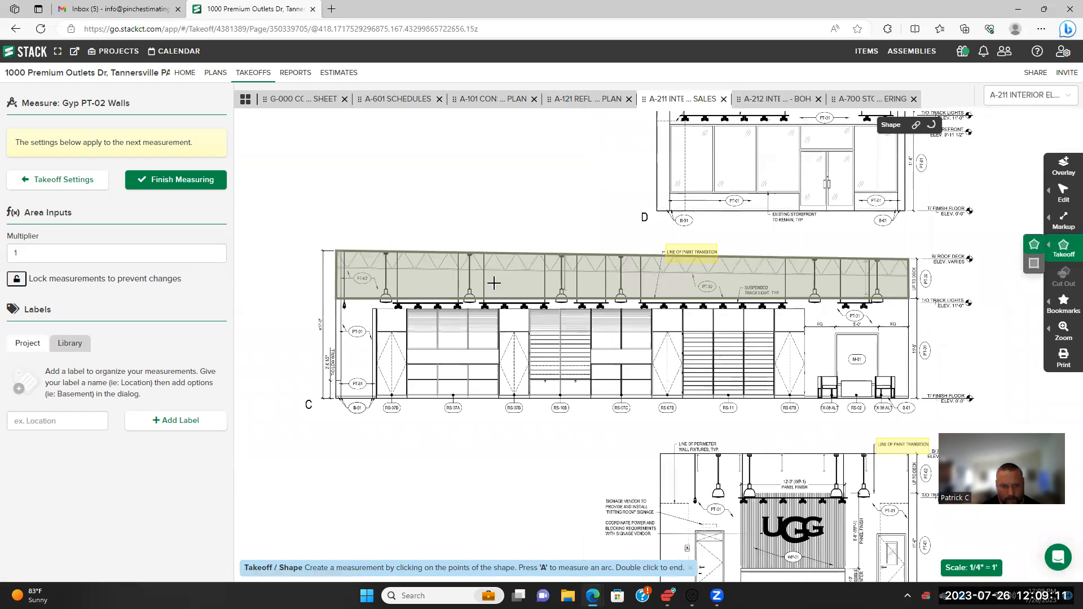
# Trace the PT-02 wall band on elevation D, from the paint transition line up to the roof deck, as an area
pyautogui.scroll(3, 574, 267)
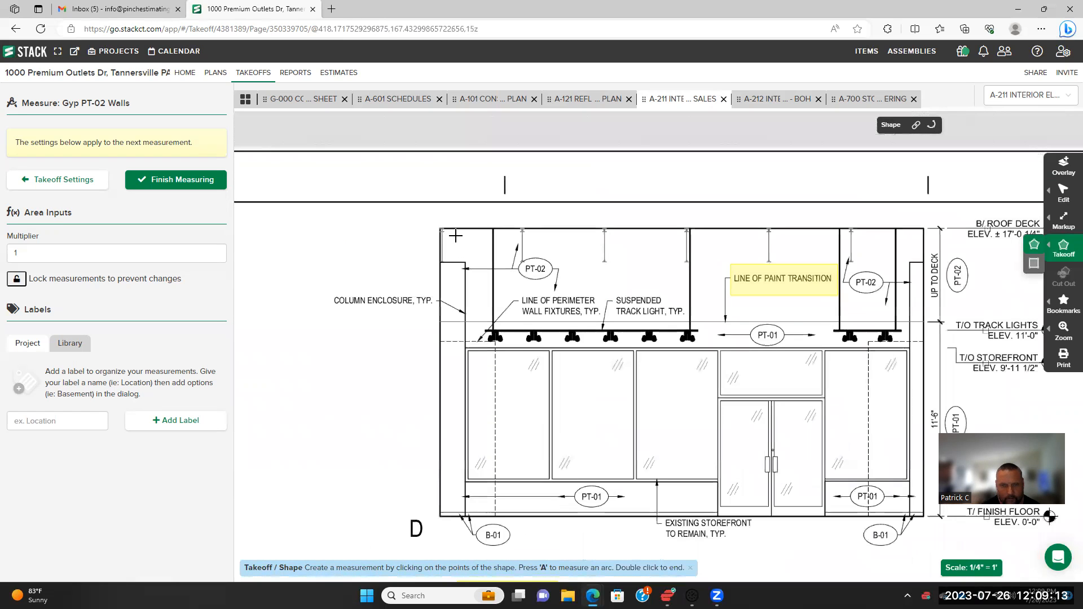
pyautogui.click(442, 229)
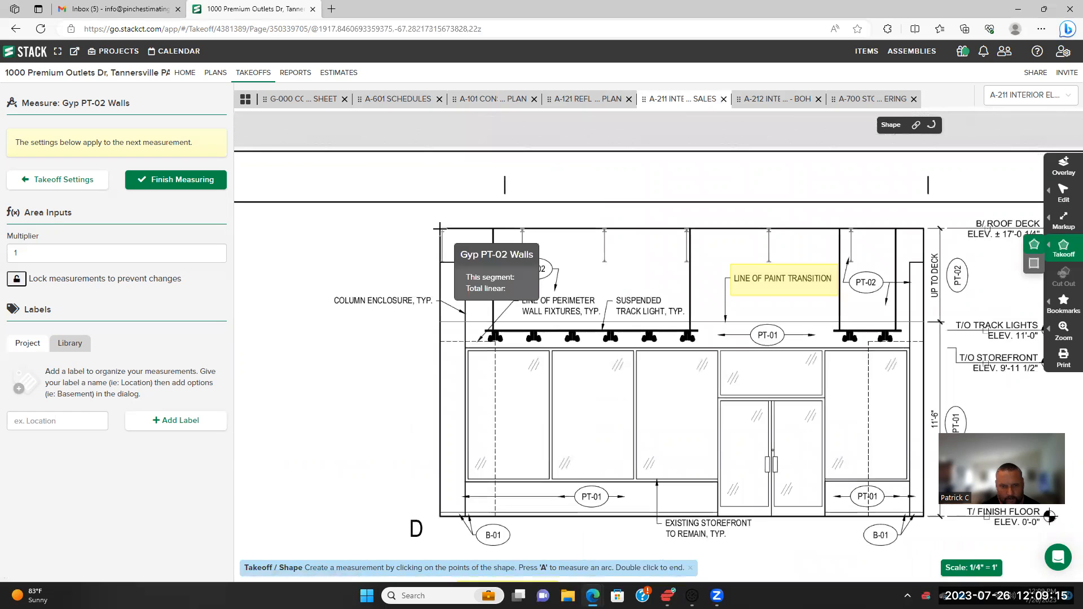
pyautogui.click(440, 320)
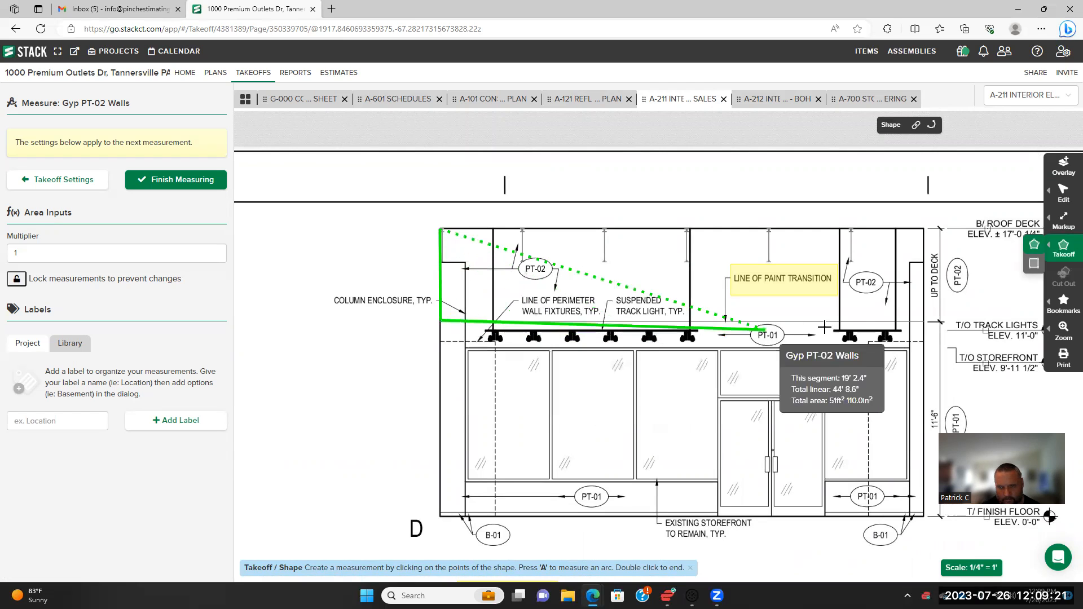
pyautogui.click(924, 321)
pyautogui.doubleClick(924, 229)
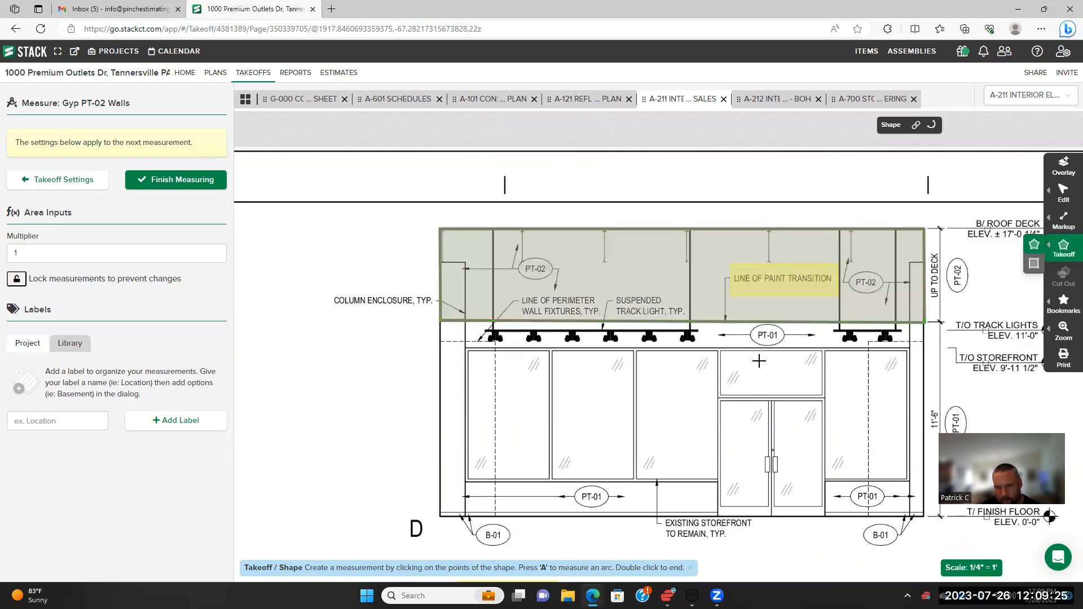
# Examine elevation B's paint tags, paint transition line and roof deck height, and compare them with the elevations above
pyautogui.scroll(-2, 760, 361)
pyautogui.moveTo(739, 403); pyautogui.dragTo(640, 309)
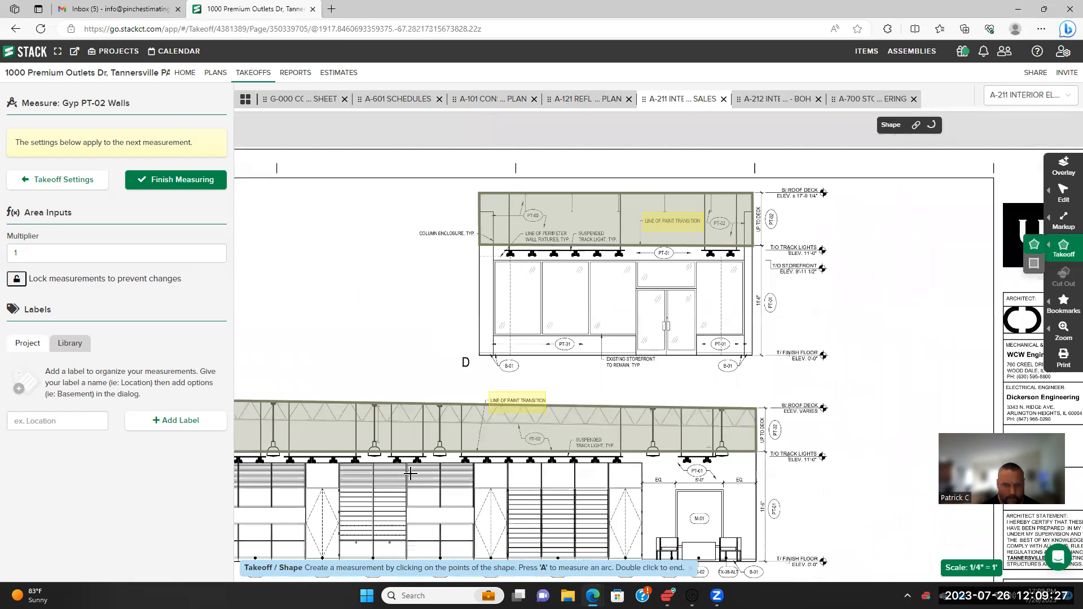
pyautogui.scroll(-2, 339, 442)
pyautogui.moveTo(340, 442); pyautogui.dragTo(450, 248)
pyautogui.scroll(3, 612, 338)
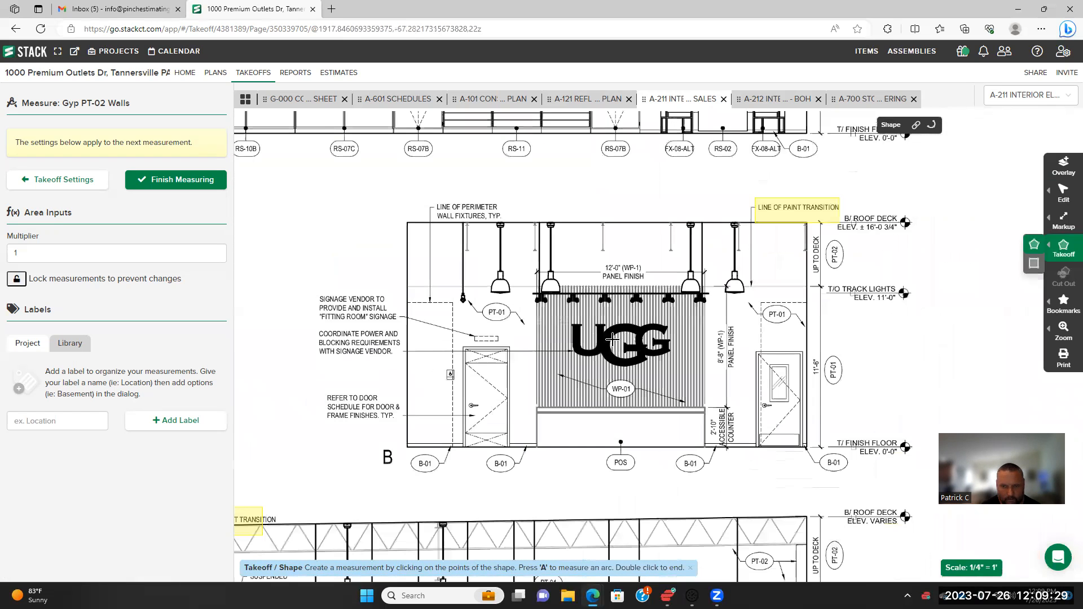
pyautogui.scroll(1, 560, 338)
pyautogui.moveTo(560, 338); pyautogui.dragTo(535, 341)
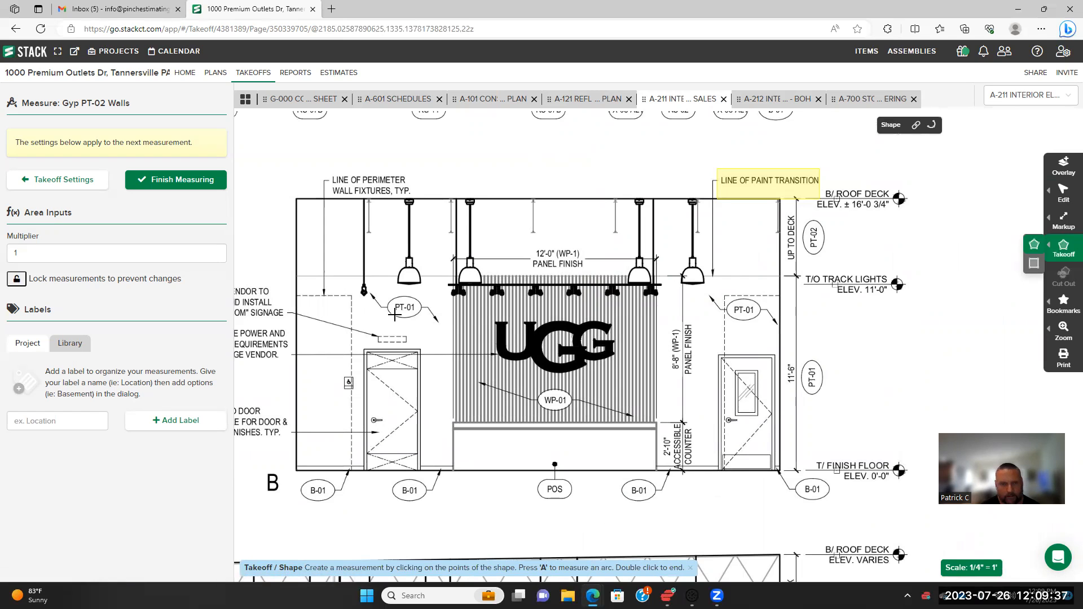
pyautogui.scroll(1, 391, 297)
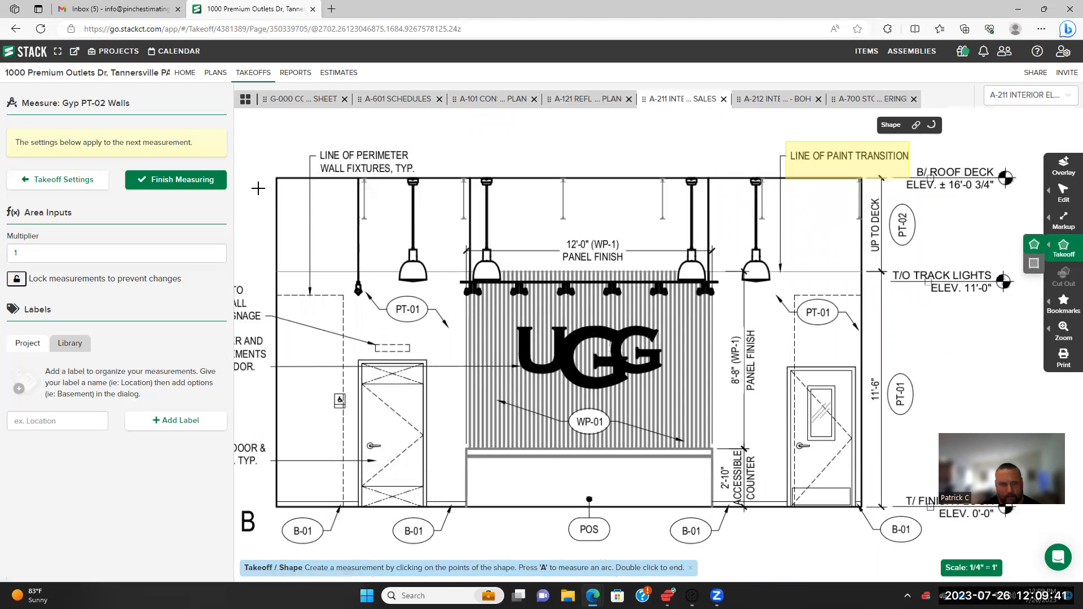
pyautogui.scroll(-3, 316, 254)
pyautogui.moveTo(362, 332); pyautogui.dragTo(574, 513)
pyautogui.scroll(-4, 493, 463)
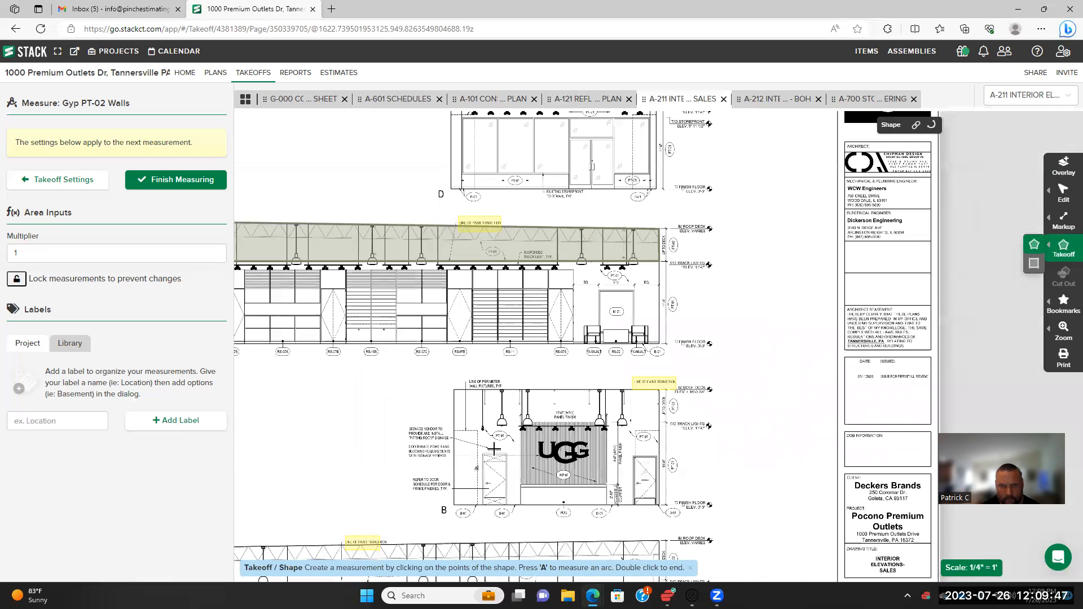
pyautogui.scroll(-1, 537, 249)
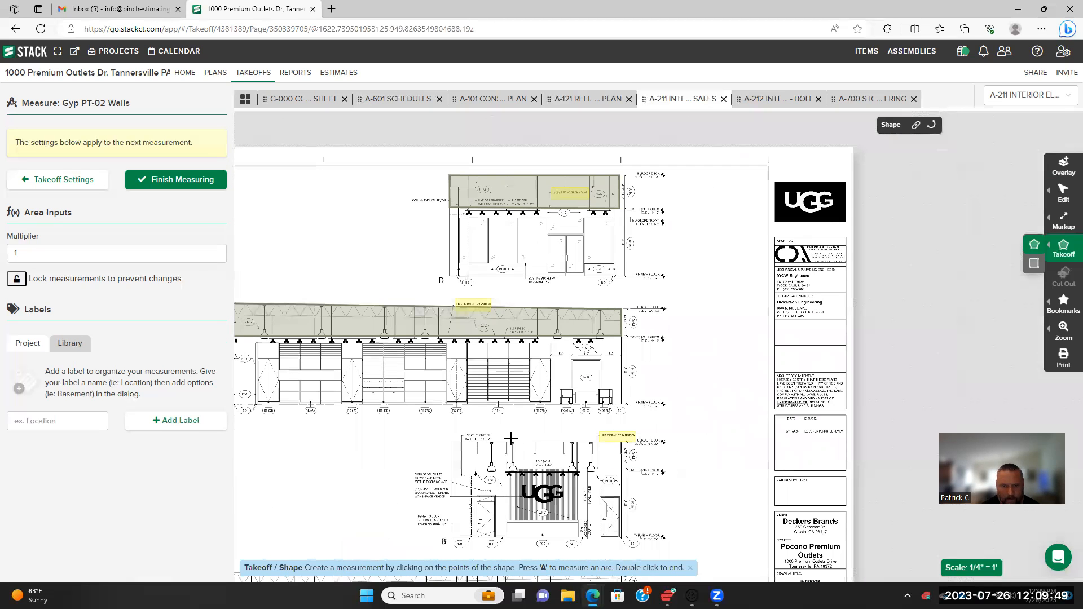
# Trace the full-width PT-02 wall band on elevation B, from the paint transition line up to the roof deck
pyautogui.scroll(4, 510, 439)
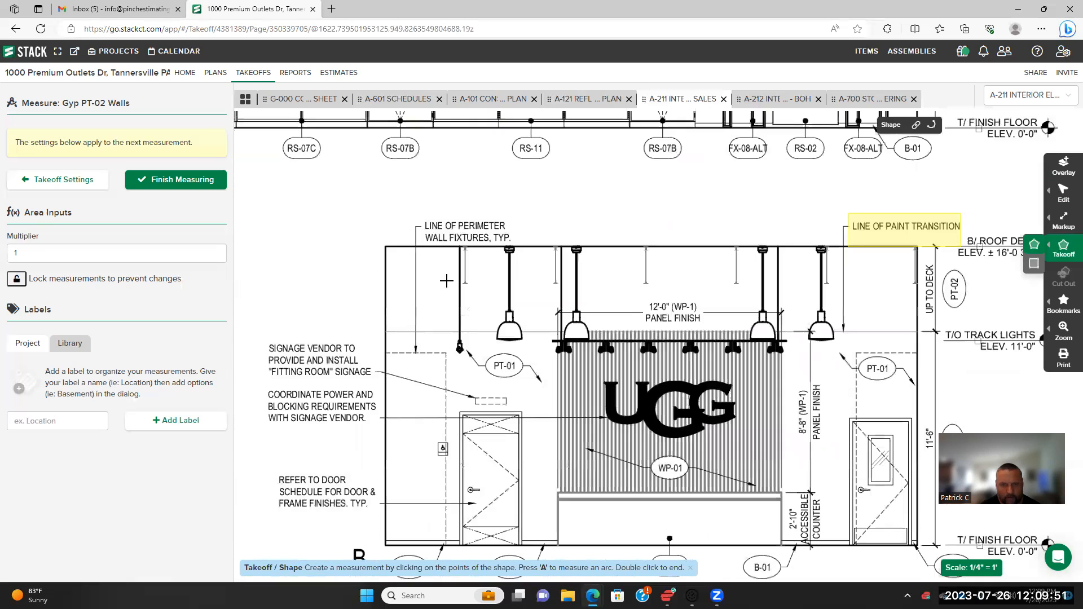
pyautogui.click(385, 246)
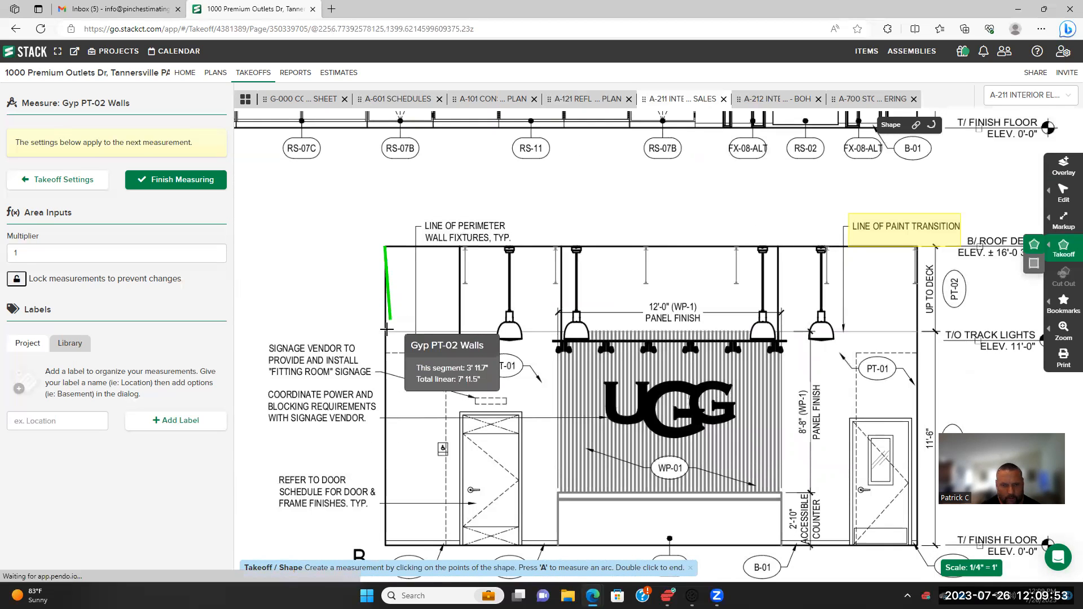
pyautogui.click(385, 331)
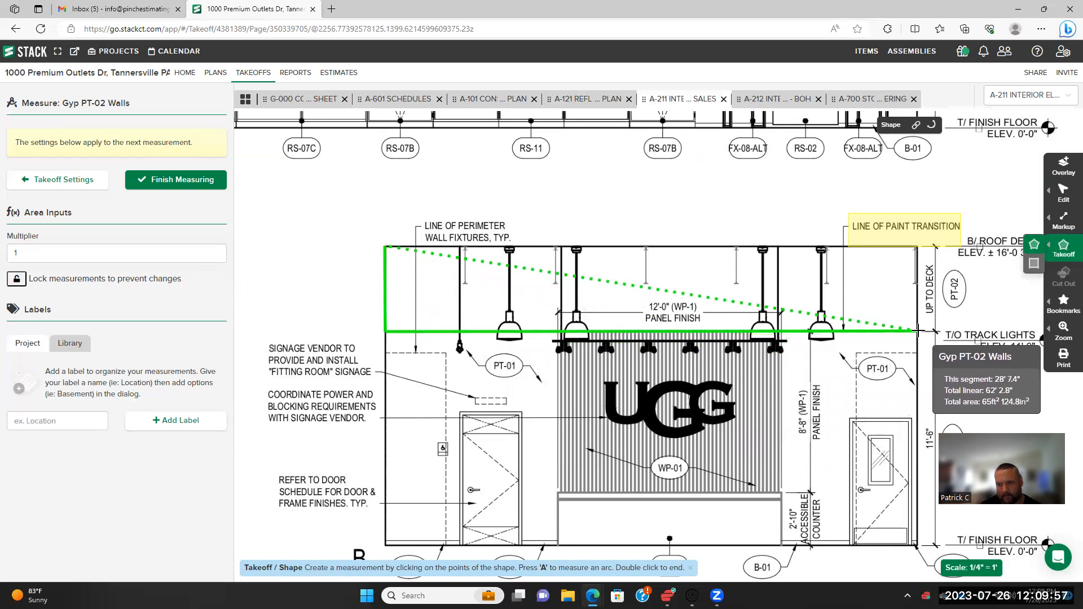
pyautogui.click(917, 331)
pyautogui.doubleClick(919, 246)
# Trace the PT-02 wall band on elevation A, between the paint transition line and the sloping roof deck
pyautogui.scroll(-3, 765, 298)
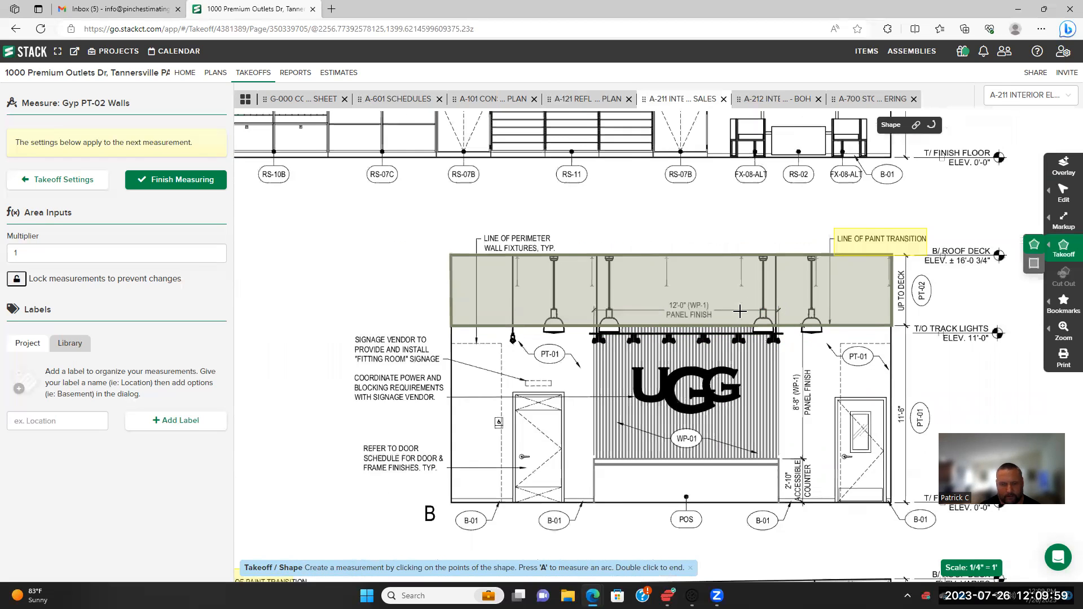
pyautogui.moveTo(455, 404); pyautogui.dragTo(498, 239)
pyautogui.scroll(-2, 467, 270)
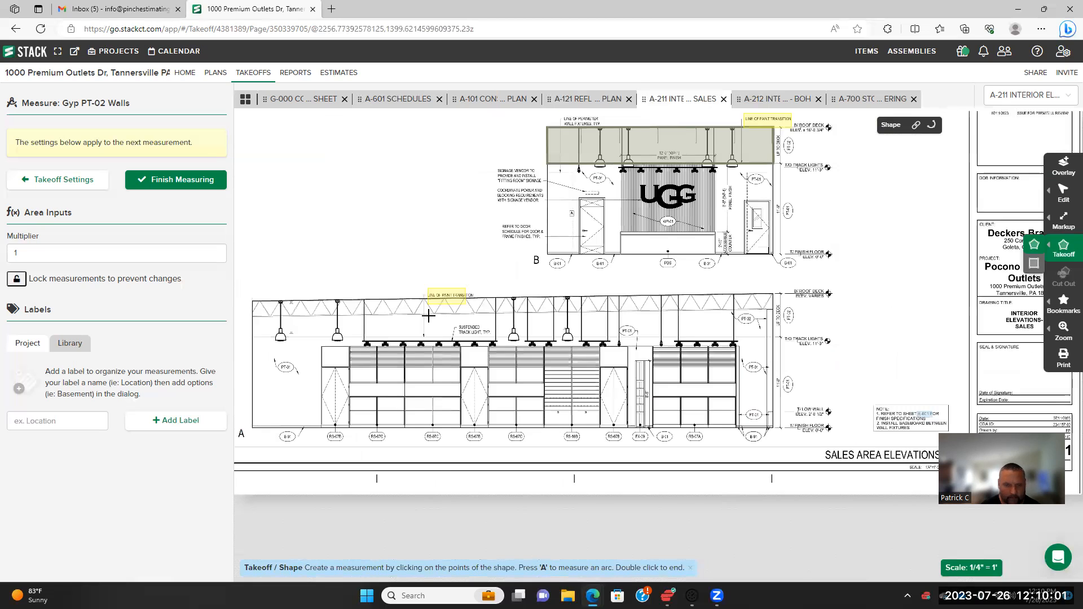
pyautogui.scroll(4, 325, 327)
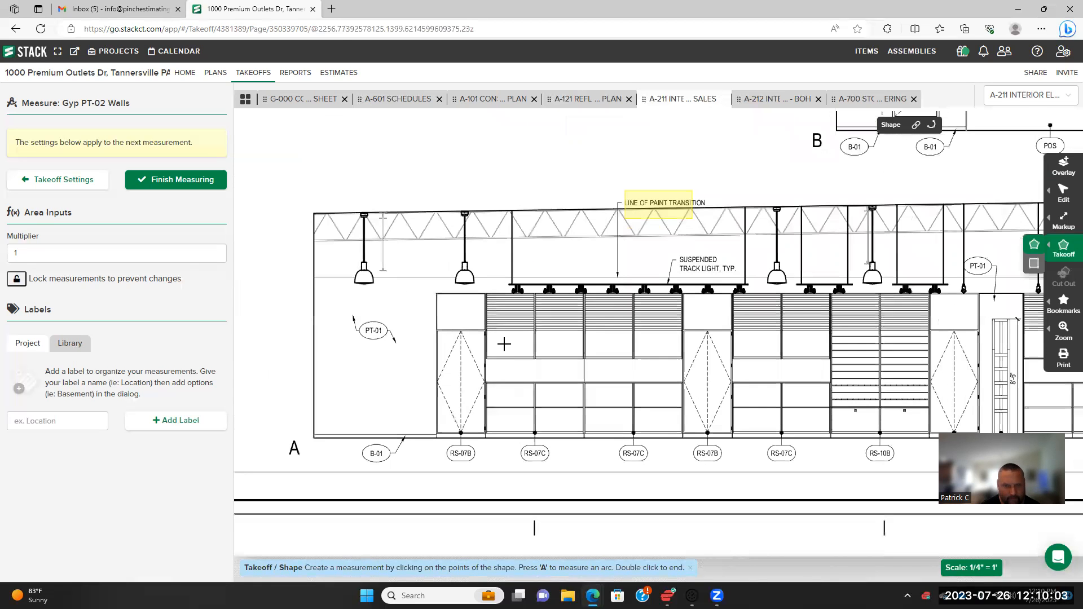
pyautogui.moveTo(450, 350)
pyautogui.mouseDown()
pyautogui.moveTo(335, 361)
pyautogui.moveTo(480, 385)
pyautogui.mouseUp()
pyautogui.click(342, 258)
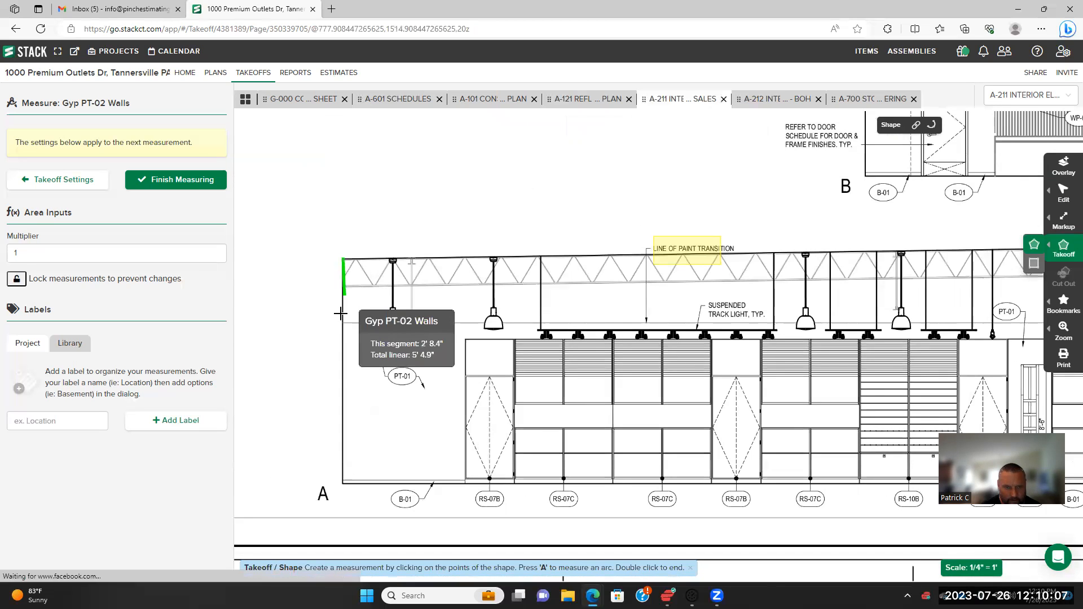
pyautogui.click(343, 323)
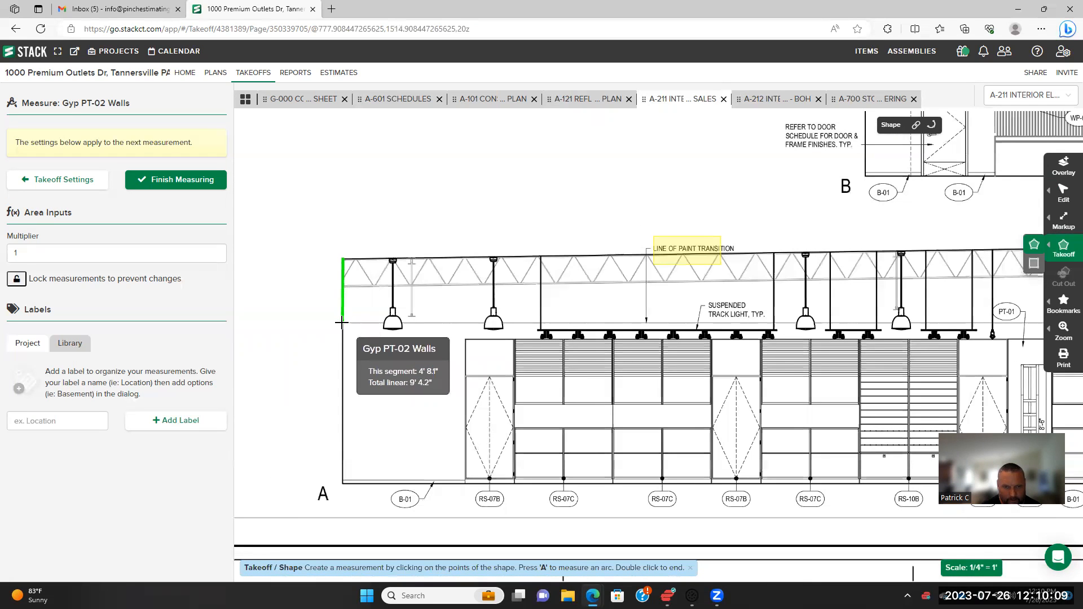
pyautogui.moveTo(748, 331); pyautogui.dragTo(486, 309)
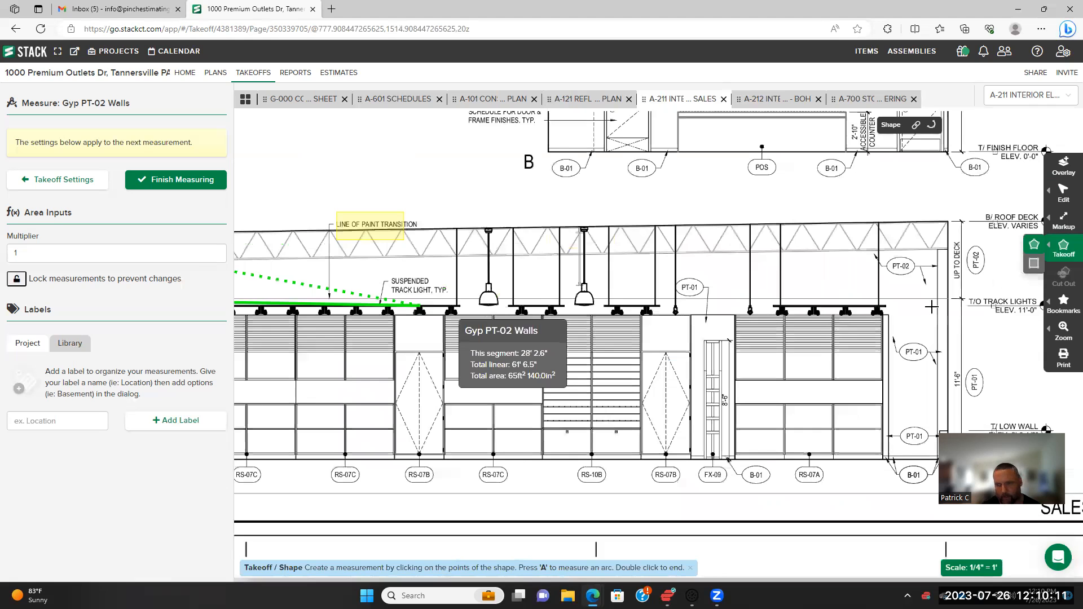
pyautogui.click(948, 299)
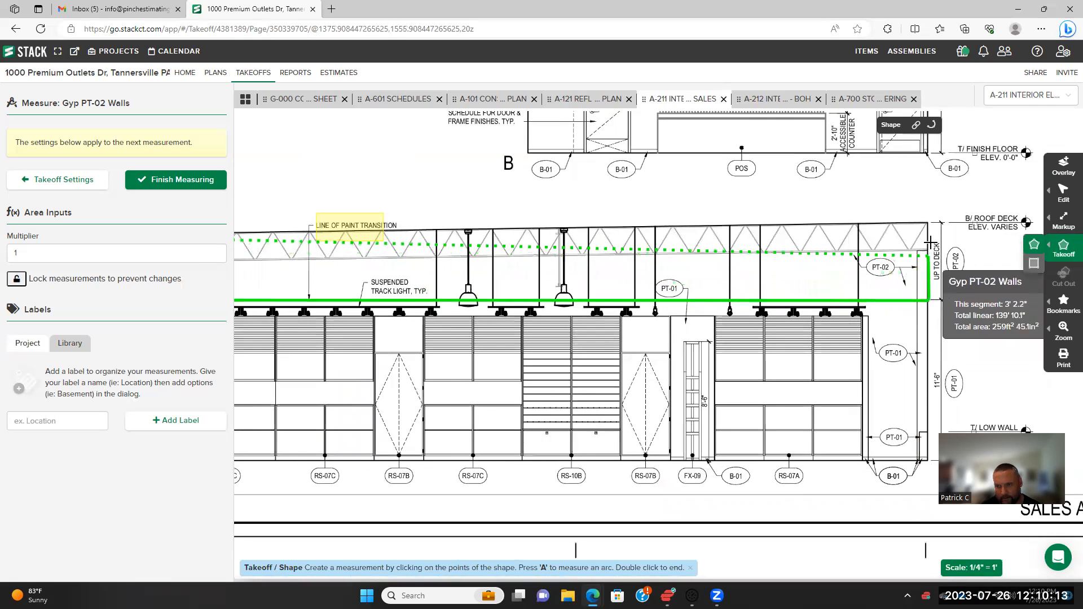
pyautogui.doubleClick(924, 227)
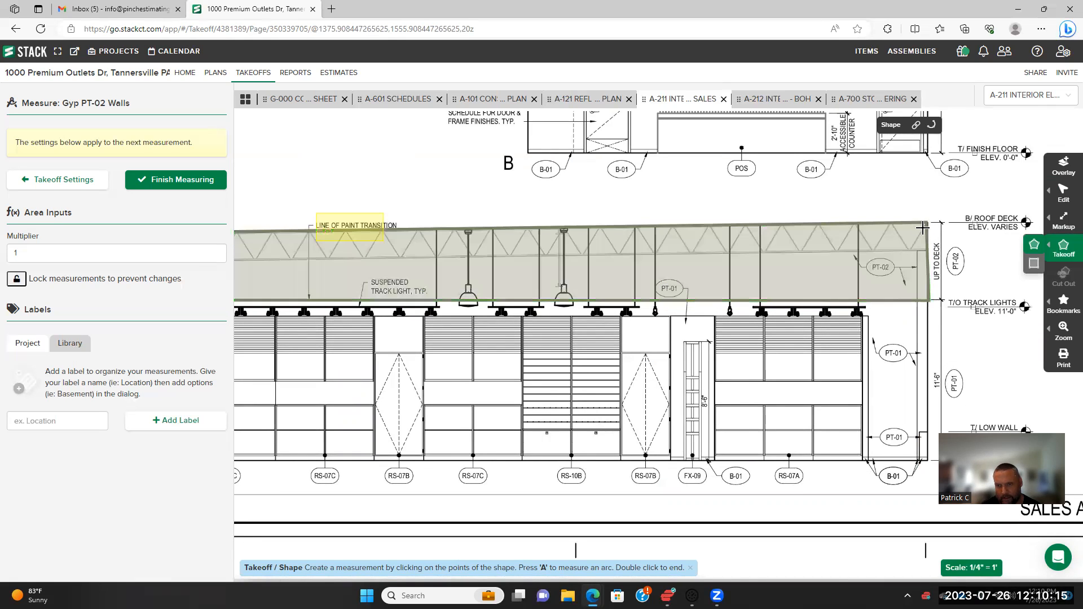
# Check the traced bands on all four sales area elevations and finish measuring the Gyp PT-02 Walls takeoff
pyautogui.scroll(-3, 705, 350)
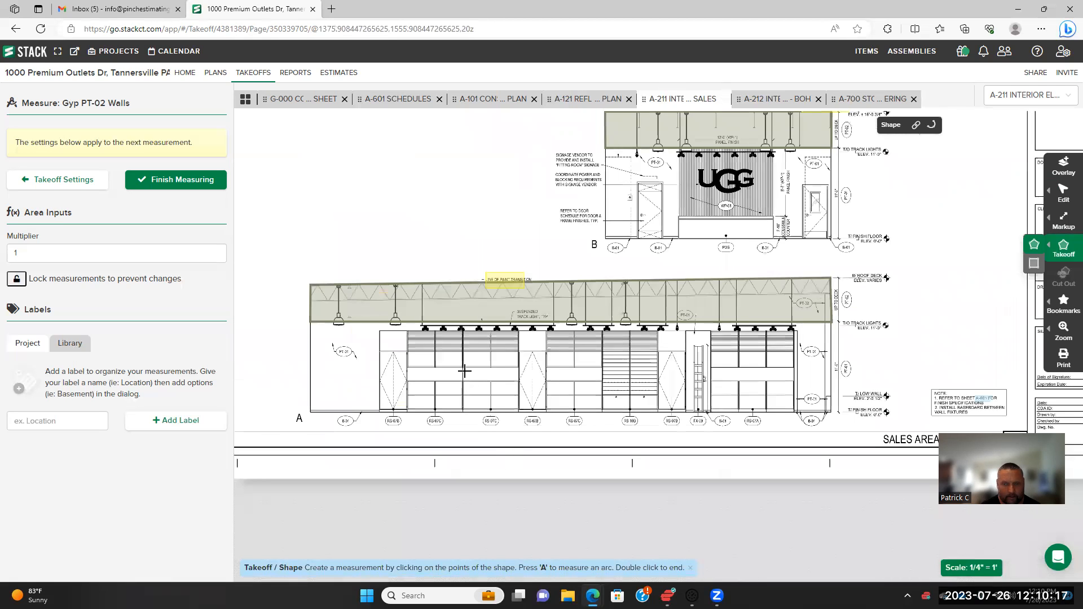
pyautogui.scroll(-2, 465, 371)
pyautogui.moveTo(476, 280); pyautogui.dragTo(499, 371)
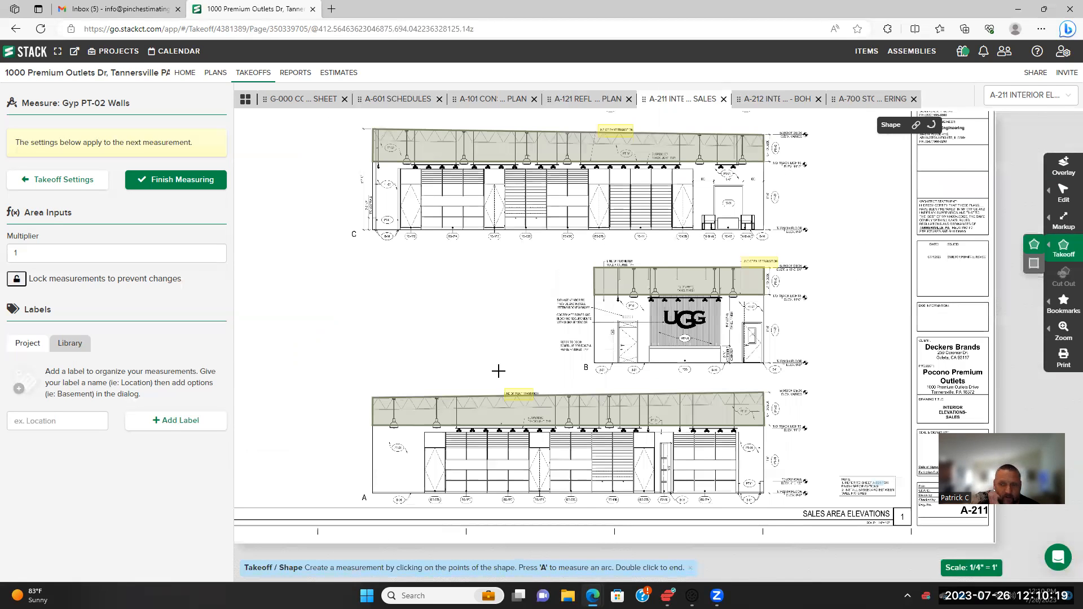
pyautogui.scroll(1, 507, 285)
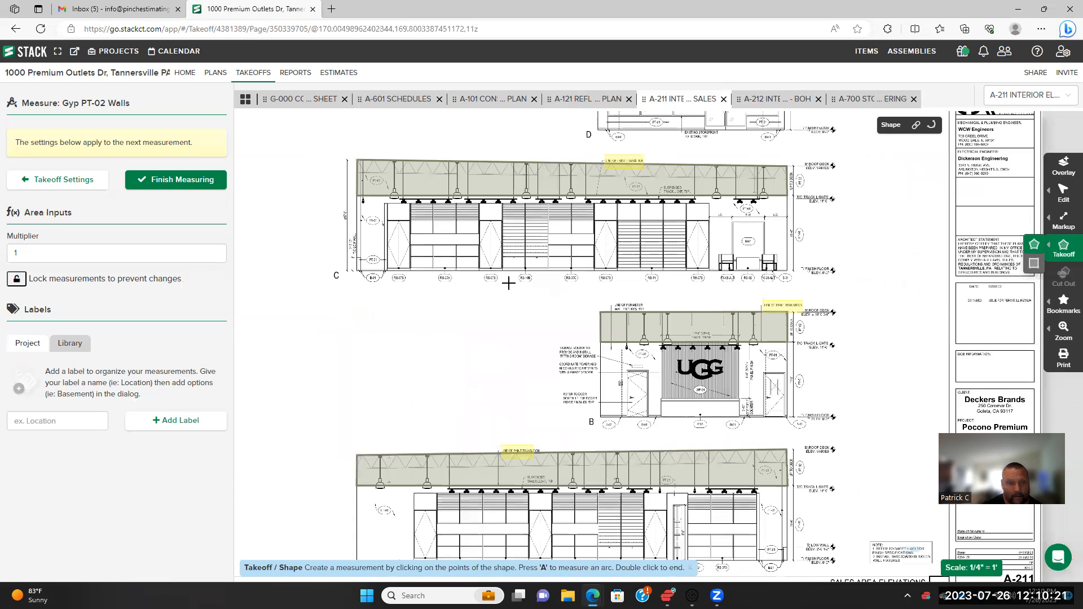
pyautogui.scroll(-5, 553, 275)
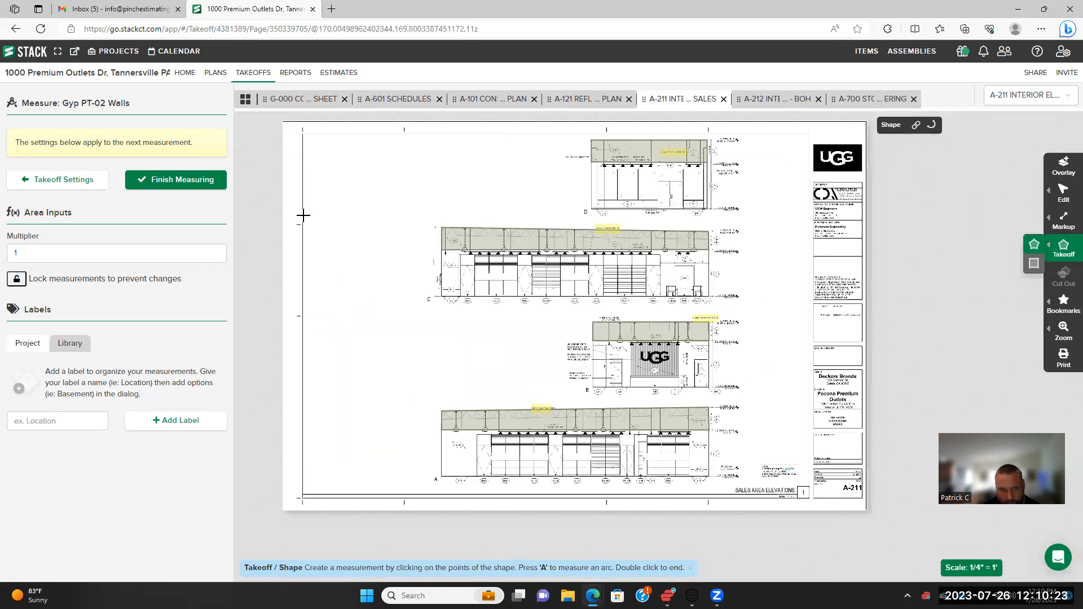
pyautogui.click(179, 184)
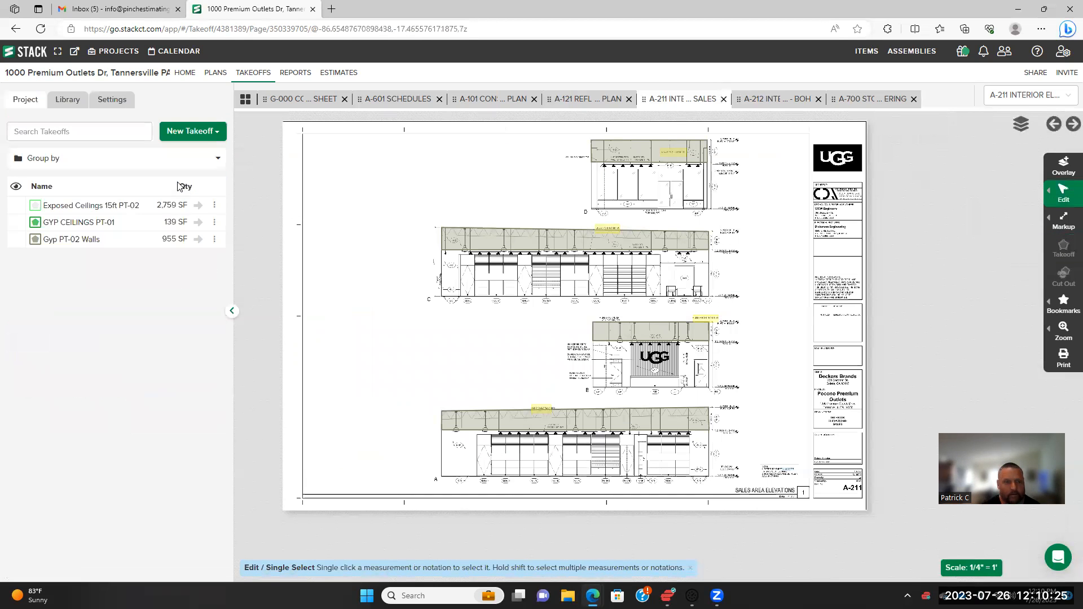
# Open the A-212 interior elevations BOH sheet and start measuring the Gyp PT-02 Walls takeoff on it
pyautogui.click(788, 101)
pyautogui.scroll(4, 477, 446)
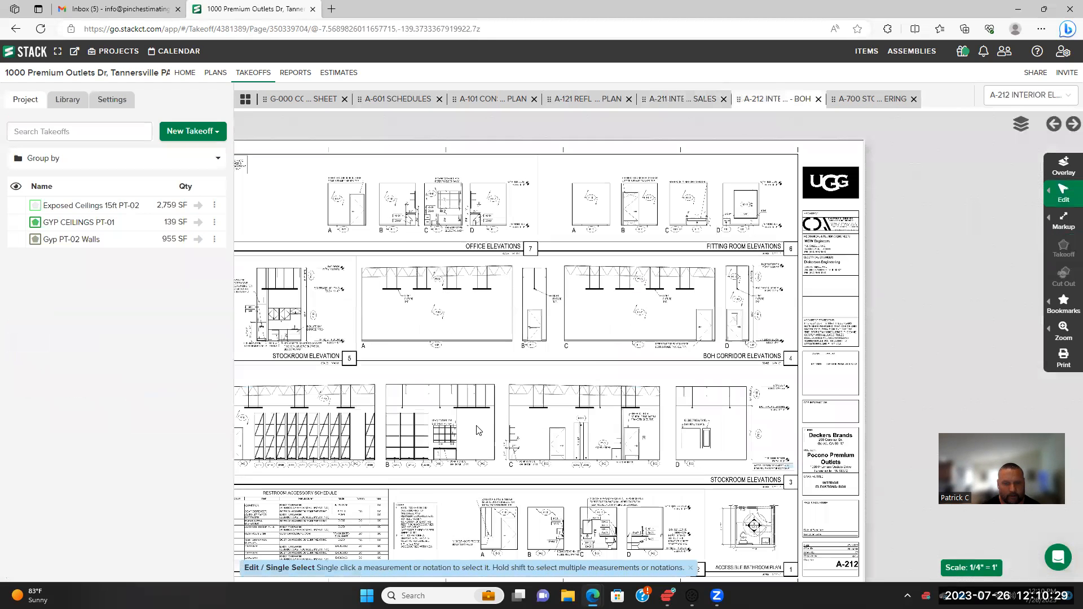
pyautogui.moveTo(488, 331); pyautogui.dragTo(608, 425)
pyautogui.scroll(3, 571, 315)
pyautogui.moveTo(531, 299); pyautogui.dragTo(552, 376)
pyautogui.click(104, 247)
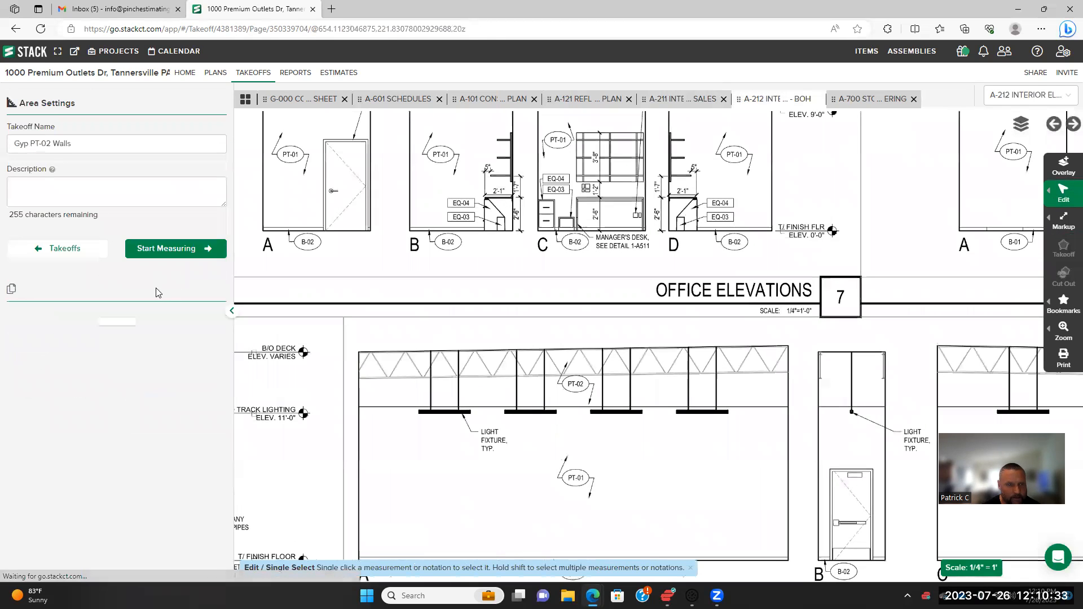
pyautogui.click(175, 249)
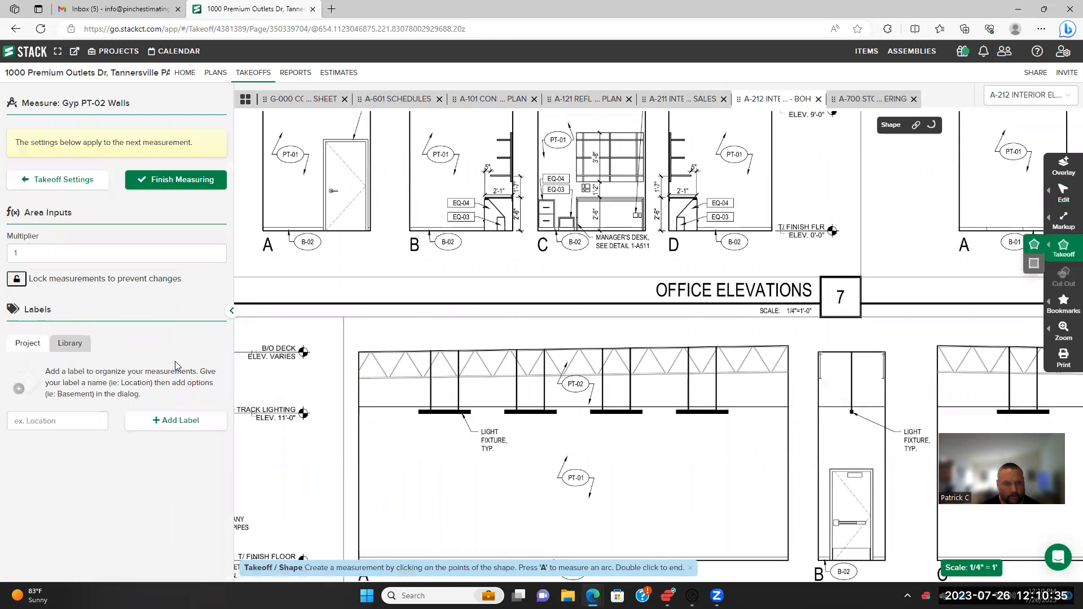
# Examine the stockroom, bathroom, office and BOH corridor elevations on A-212 for walls marked PT-02 and the sheet's drawing scale
pyautogui.scroll(-3, 427, 356)
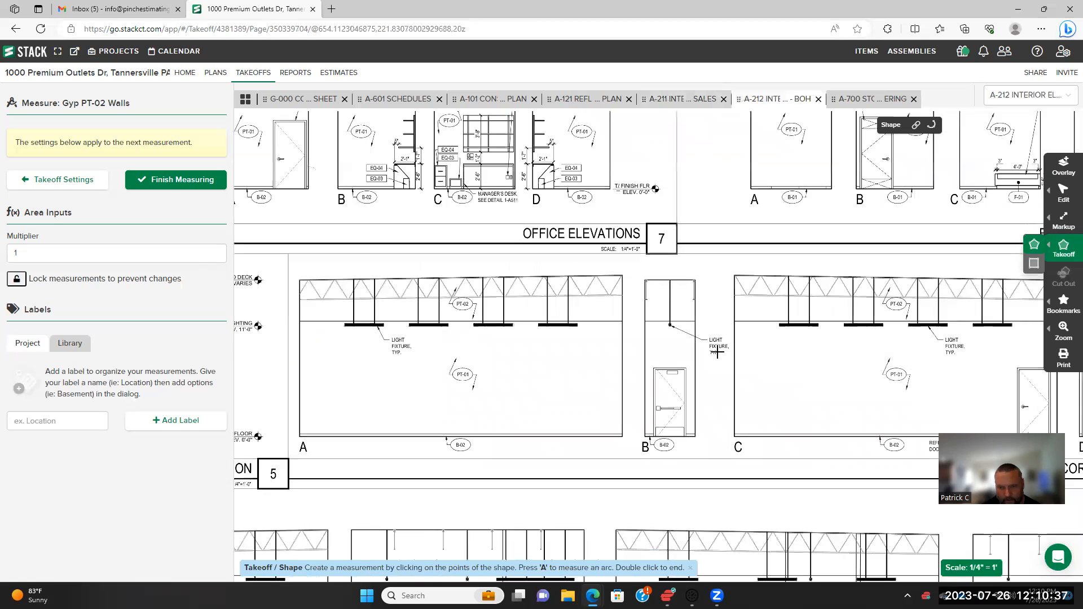
pyautogui.scroll(-5, 717, 358)
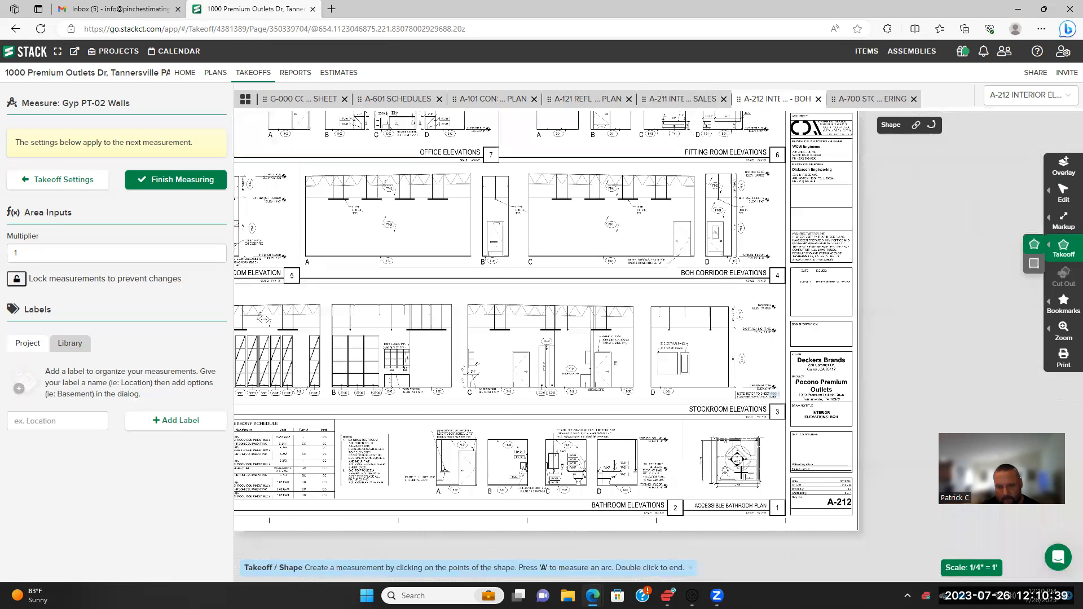
pyautogui.scroll(5, 741, 473)
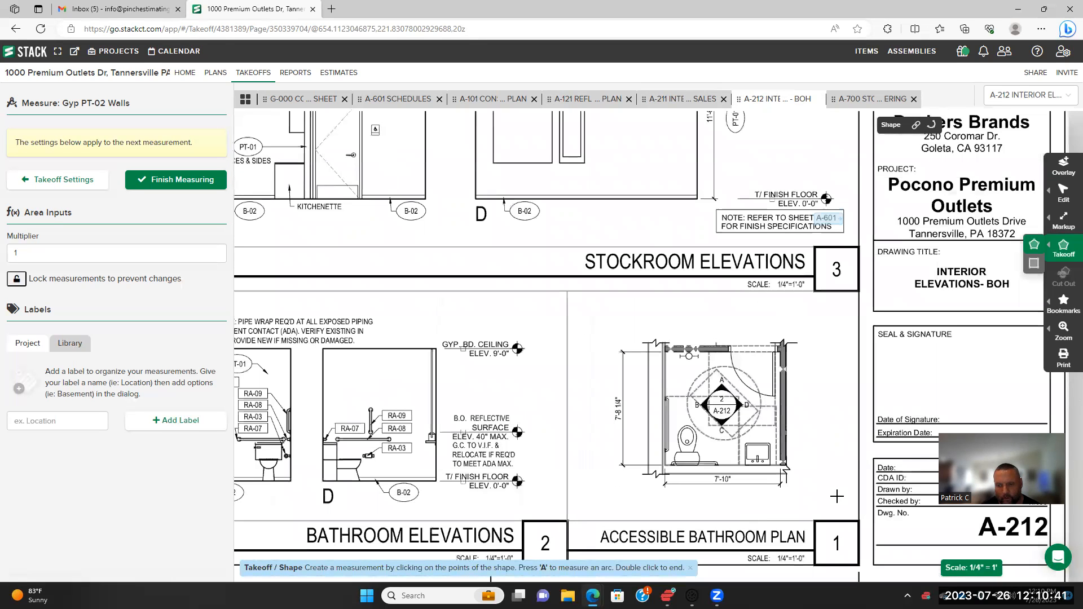
pyautogui.scroll(-3, 694, 314)
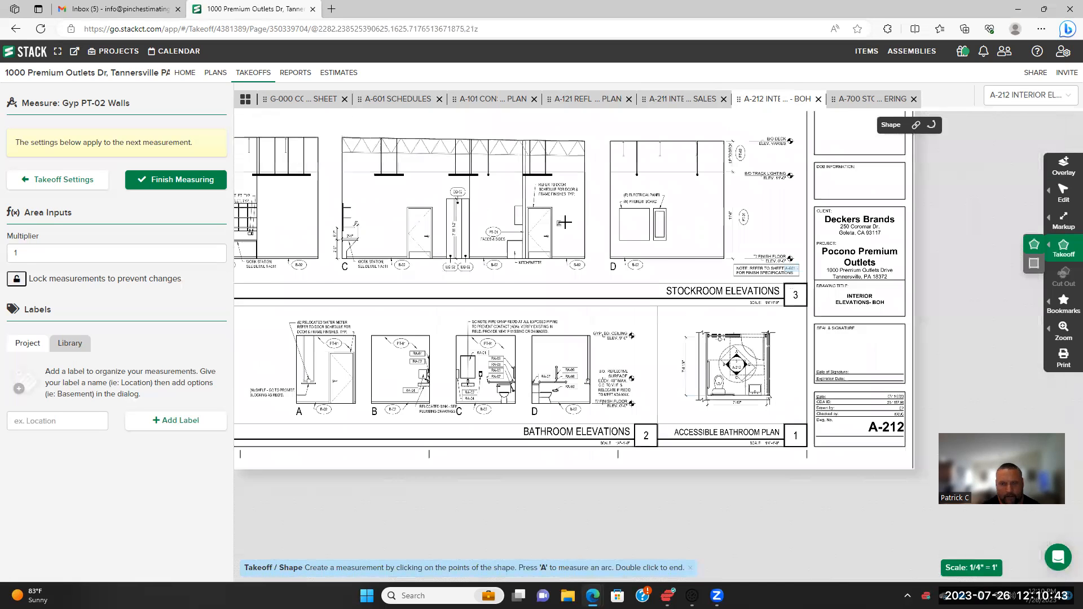
pyautogui.scroll(-2, 733, 386)
pyautogui.moveTo(668, 268); pyautogui.dragTo(686, 331)
pyautogui.moveTo(542, 274); pyautogui.dragTo(531, 316)
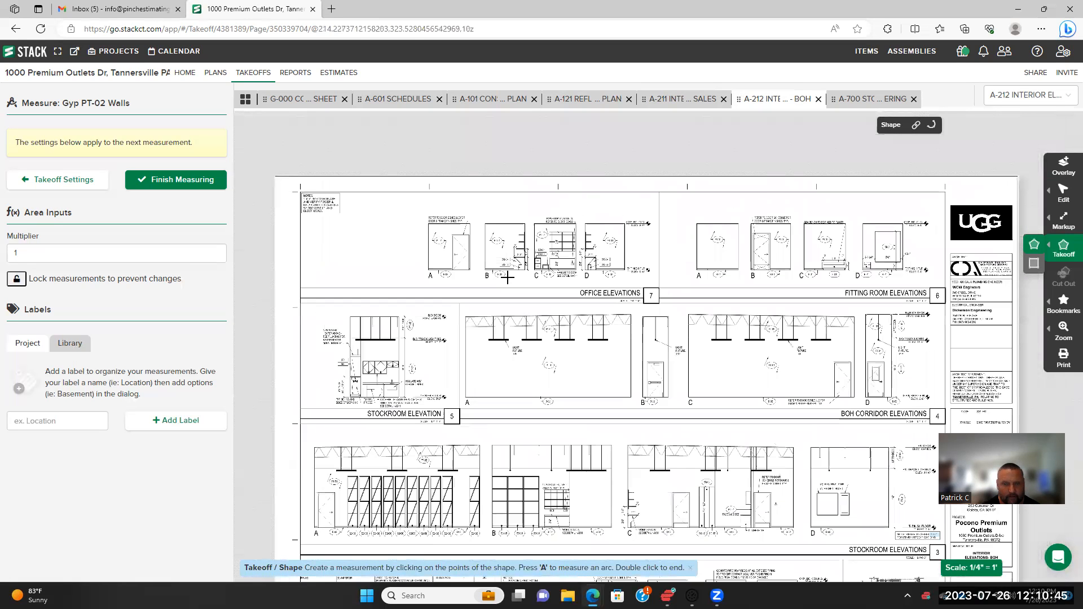
pyautogui.scroll(3, 510, 279)
pyautogui.scroll(-4, 512, 280)
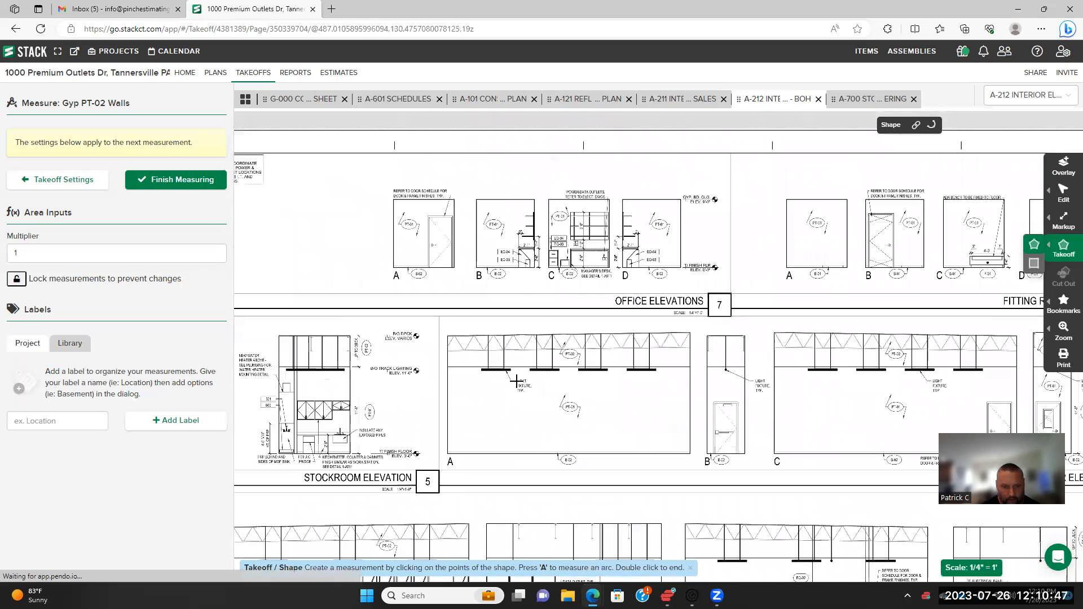
# Trace the PT-02 wall band on the single stockroom elevation of detail 5, from the track lighting line up to the deck
pyautogui.scroll(2, 519, 361)
pyautogui.scroll(4, 440, 327)
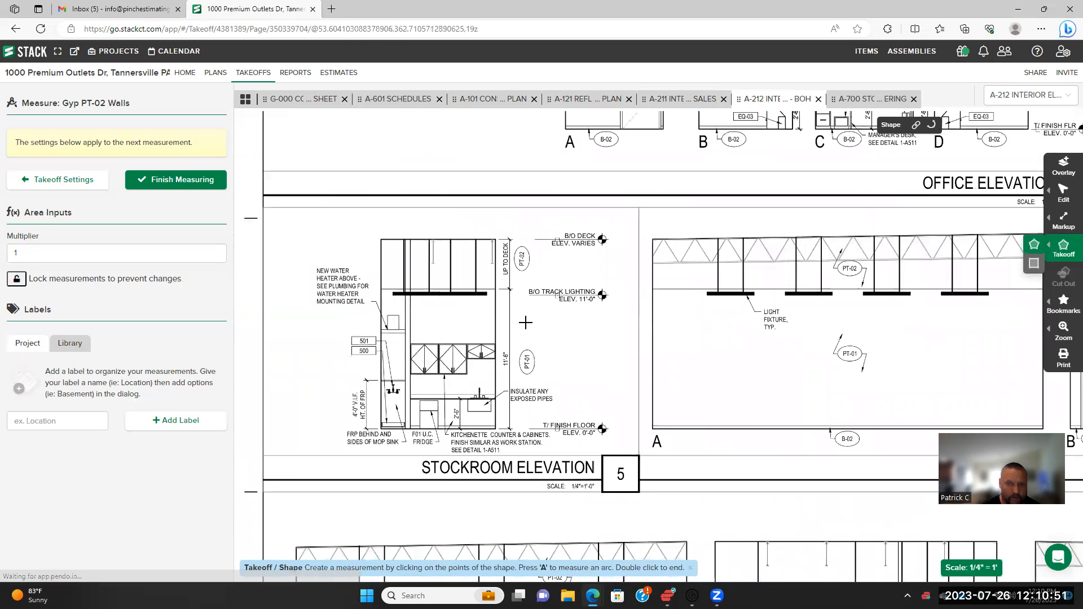
pyautogui.scroll(2, 535, 304)
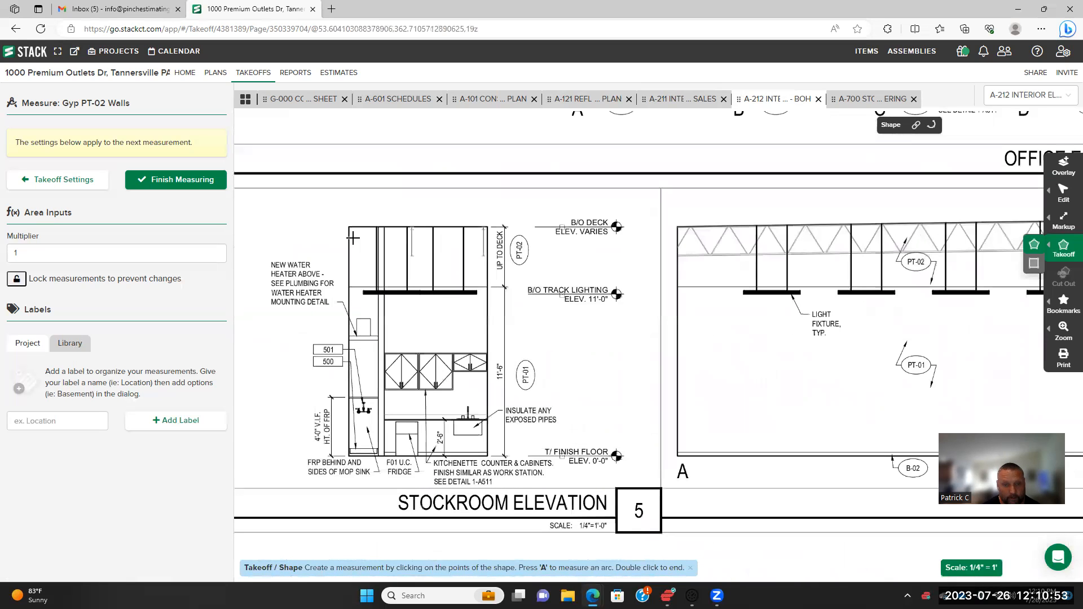
pyautogui.click(349, 227)
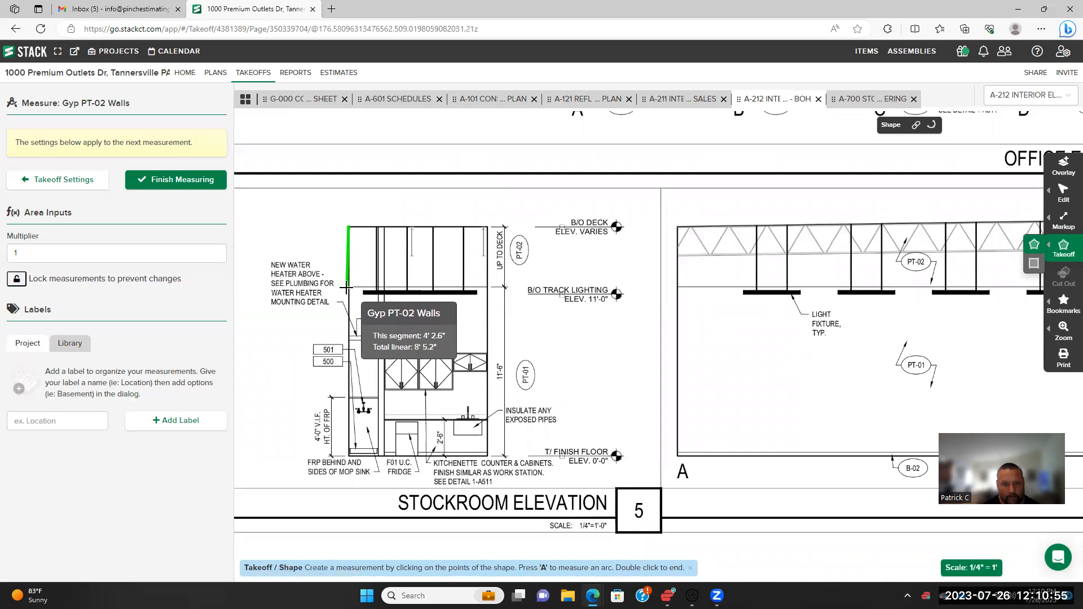
pyautogui.click(349, 286)
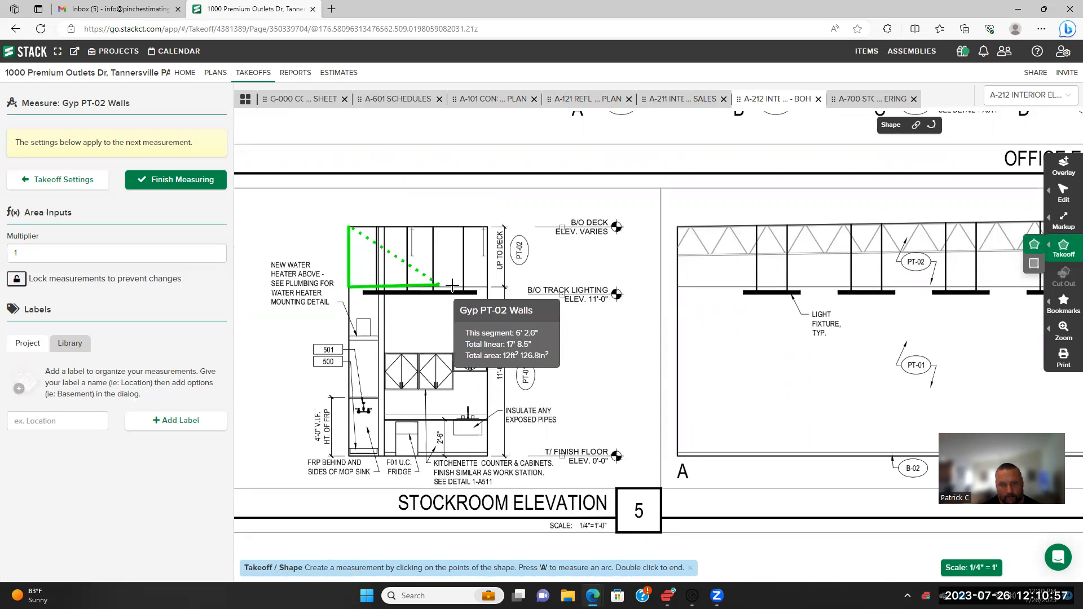
pyautogui.click(487, 287)
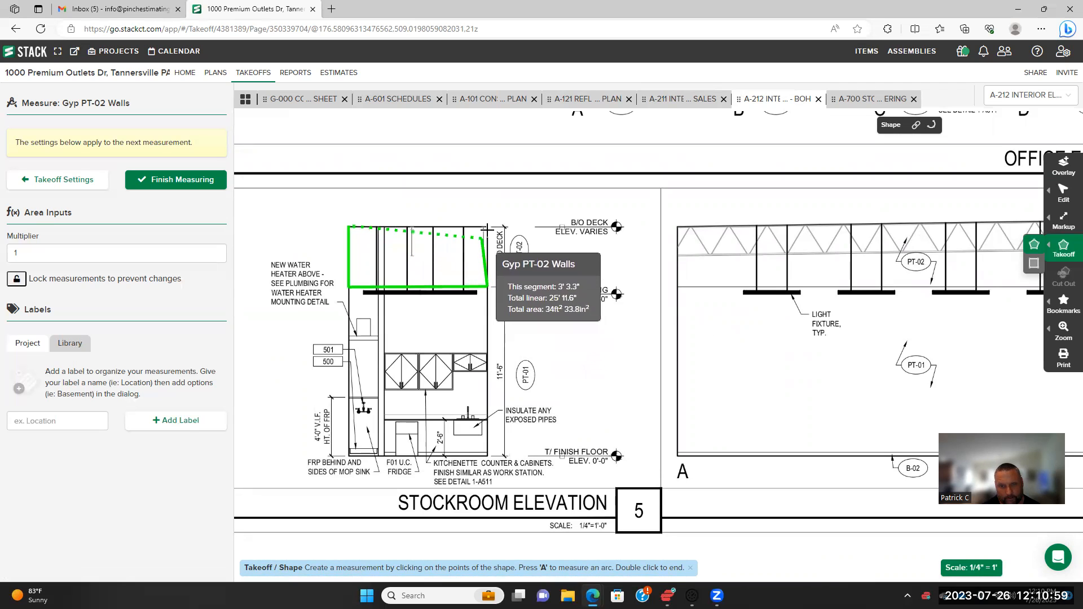
pyautogui.doubleClick(490, 228)
# Trace the PT-02 wall band on BOH corridor elevation A, from the track lighting line up to the sloping deck
pyautogui.moveTo(678, 296); pyautogui.dragTo(449, 265)
pyautogui.click(446, 198)
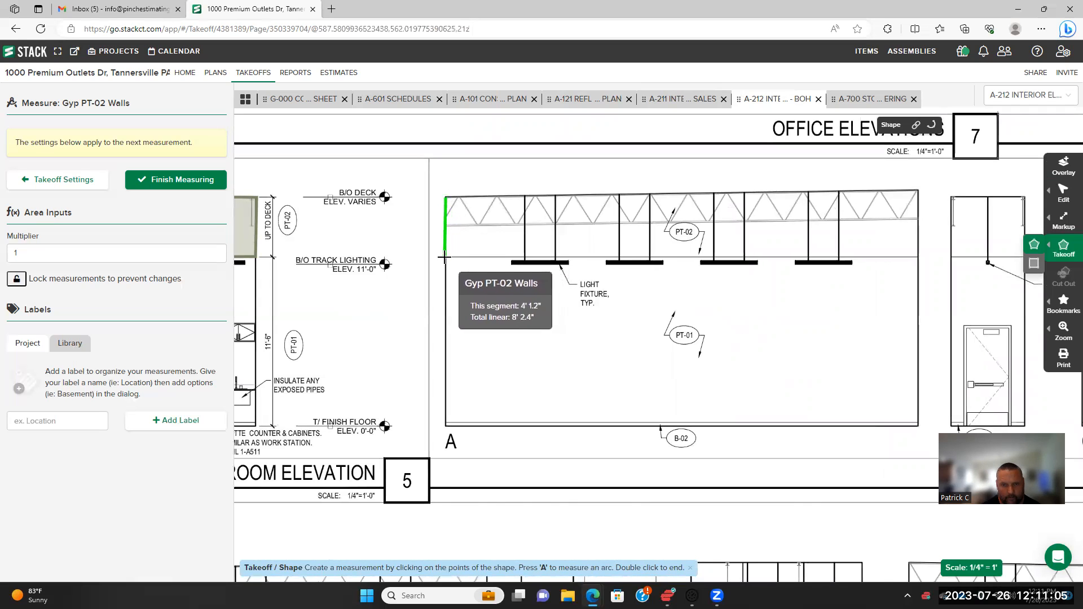
pyautogui.click(444, 257)
pyautogui.click(918, 257)
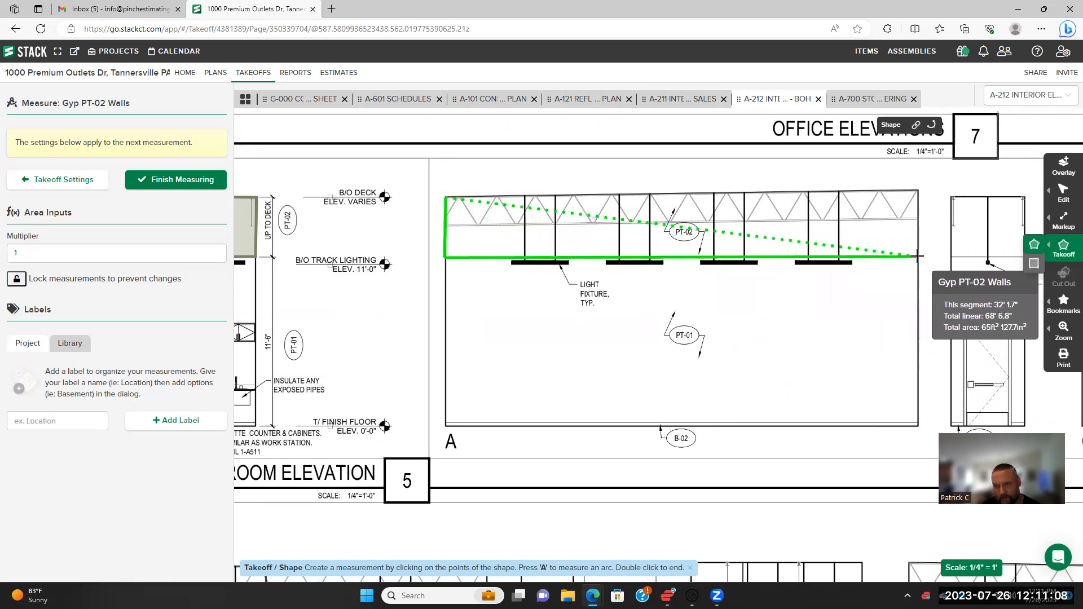
pyautogui.doubleClick(918, 191)
# Trace the PT-02 wall band on BOH corridor elevation C, between the track lights line and the sloping roof deck
pyautogui.hscroll(5, 532, 310)
pyautogui.scroll(-2, 806, 307)
pyautogui.moveTo(806, 307); pyautogui.dragTo(562, 329)
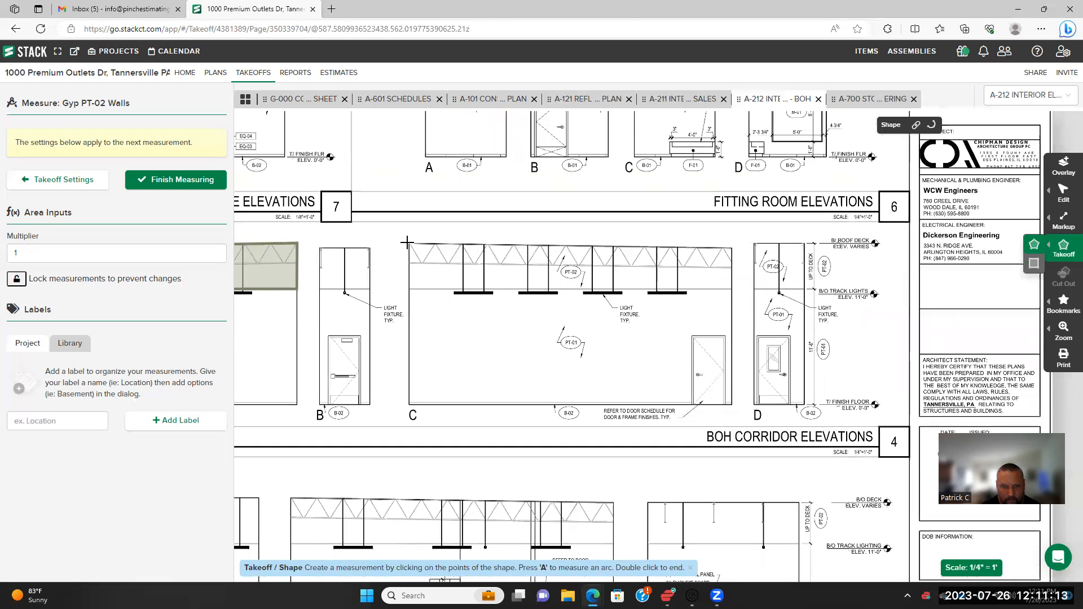
pyautogui.click(408, 243)
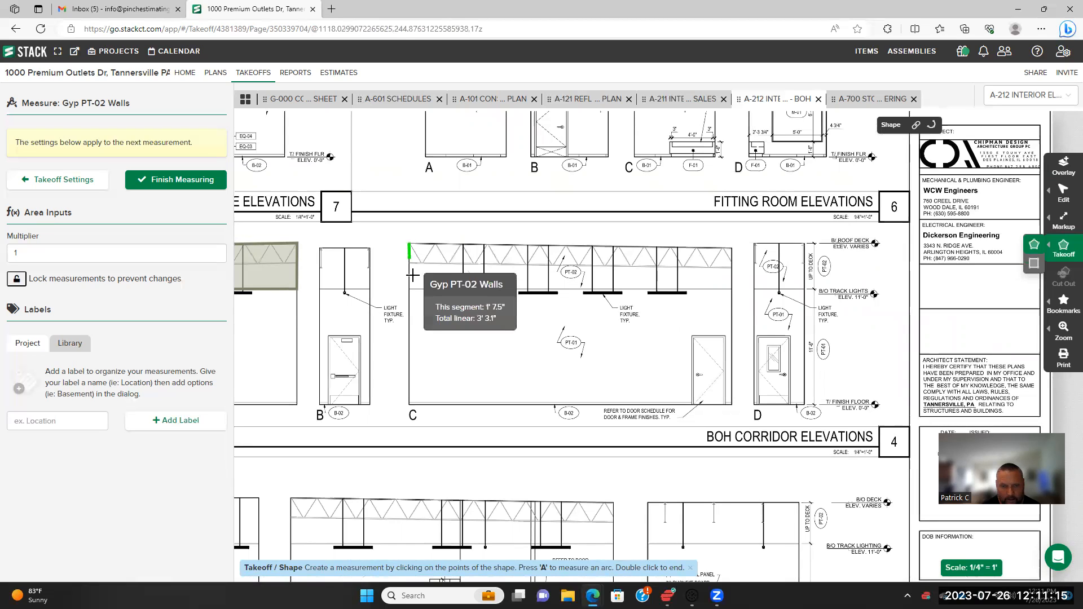
pyautogui.click(407, 288)
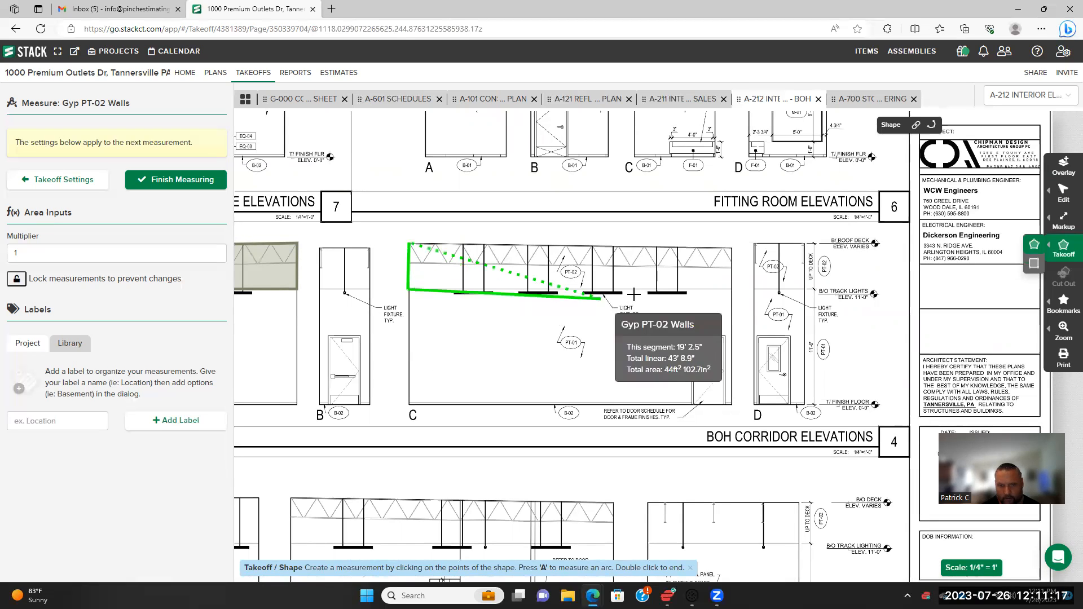
pyautogui.click(731, 289)
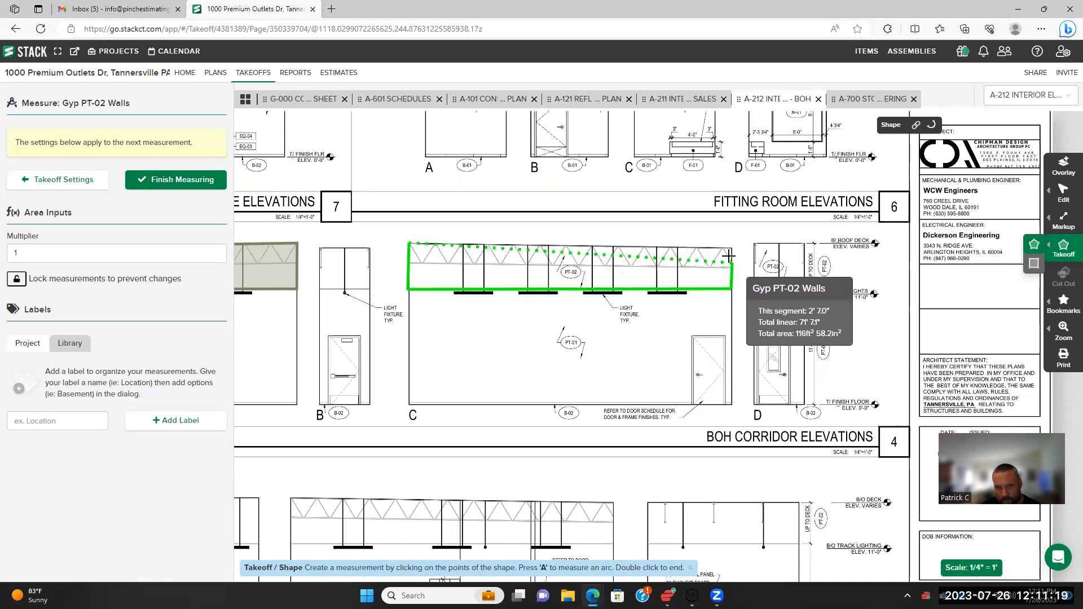
pyautogui.doubleClick(734, 246)
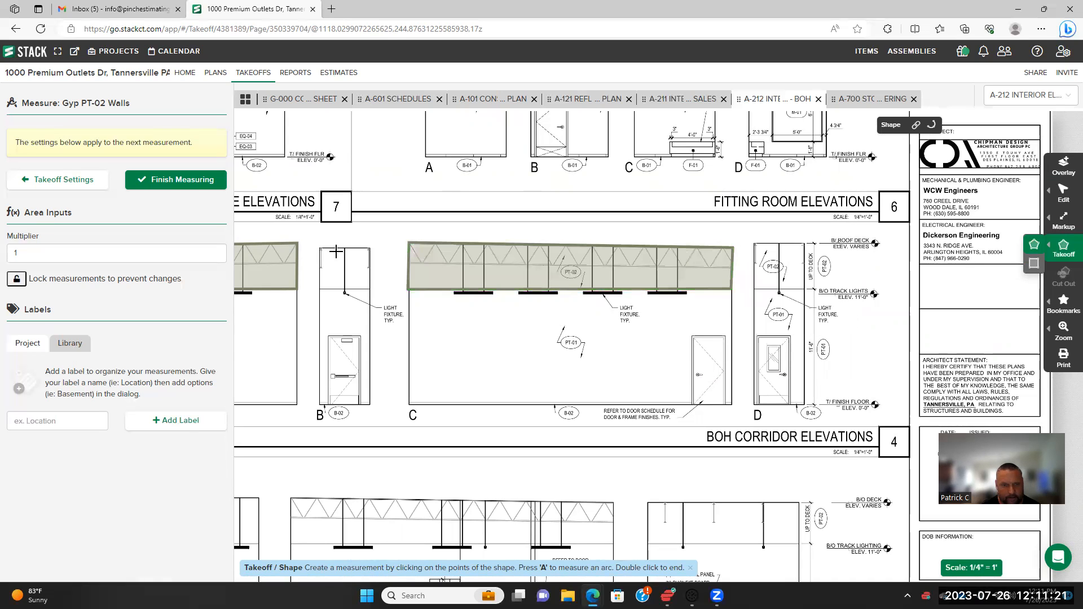
# Trace the PT-02 wall band above the door on the narrow BOH corridor elevation B, up to the roof deck
pyautogui.click(319, 249)
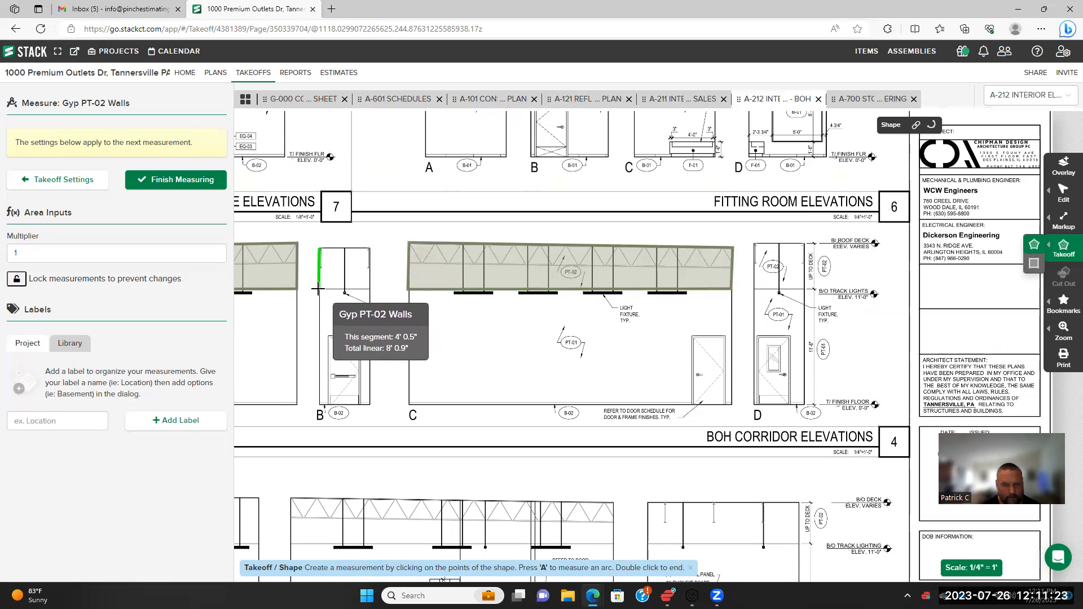
pyautogui.click(319, 289)
pyautogui.click(346, 286)
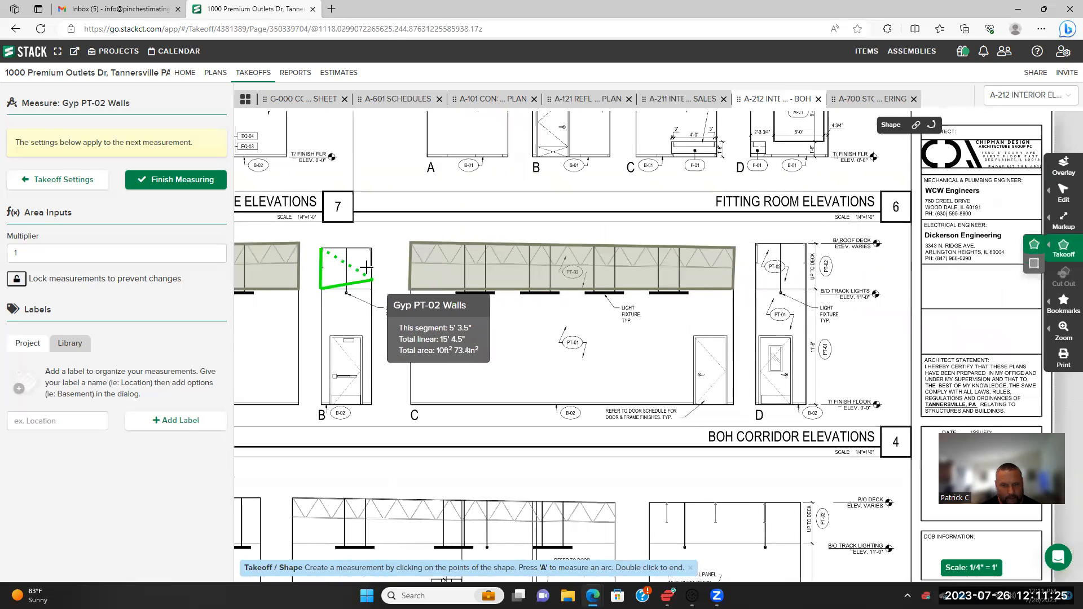
pyautogui.click(372, 288)
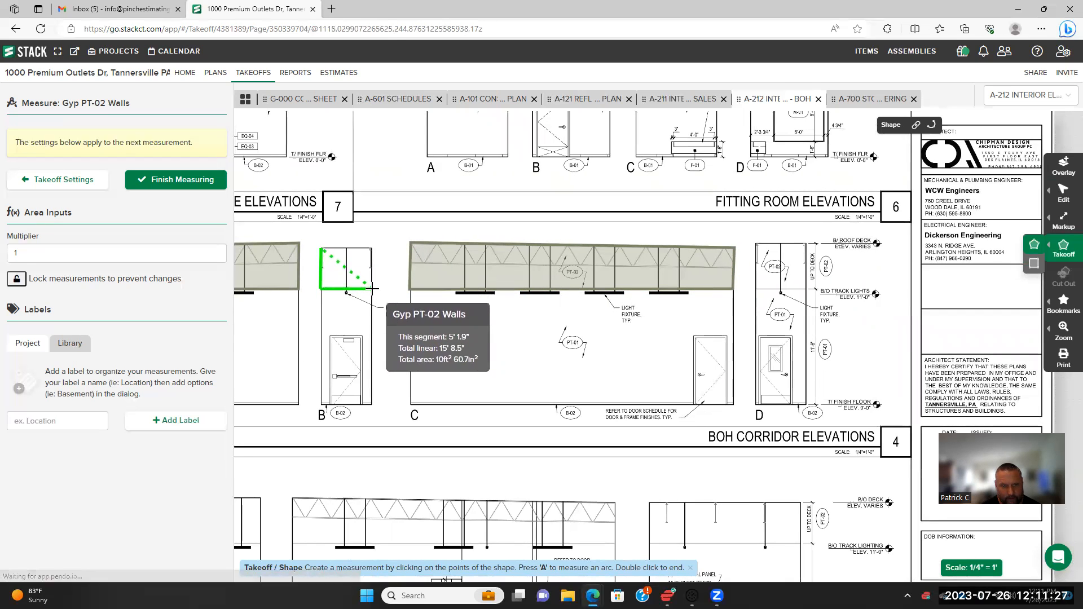
pyautogui.doubleClick(372, 247)
# Trace the PT-02 wall band on the narrow BOH corridor elevation D, from the track lights line up to the roof deck
pyautogui.moveTo(695, 305); pyautogui.dragTo(522, 299)
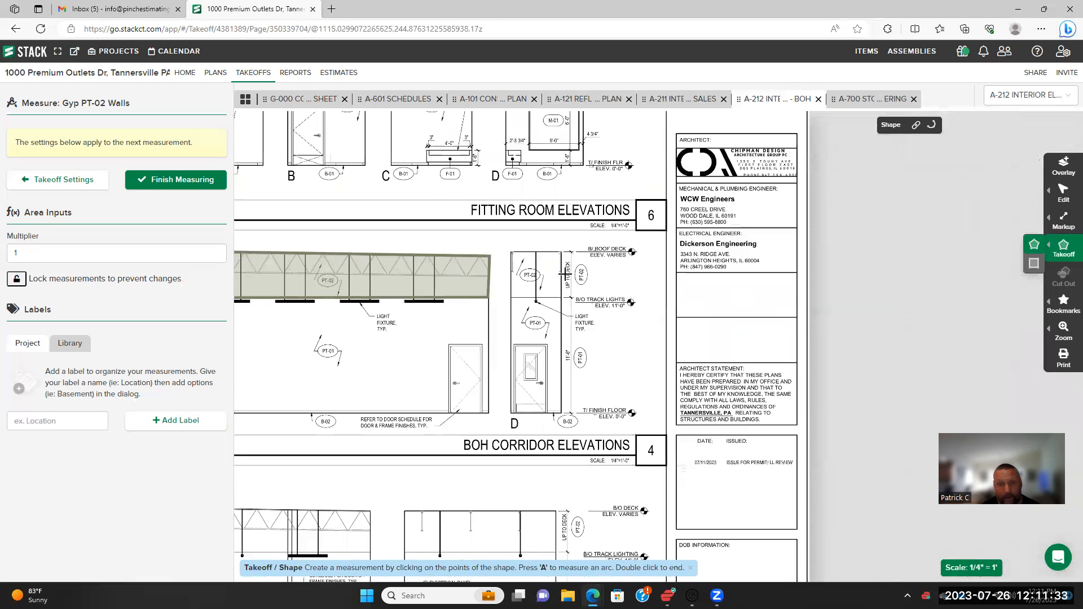
pyautogui.click(511, 252)
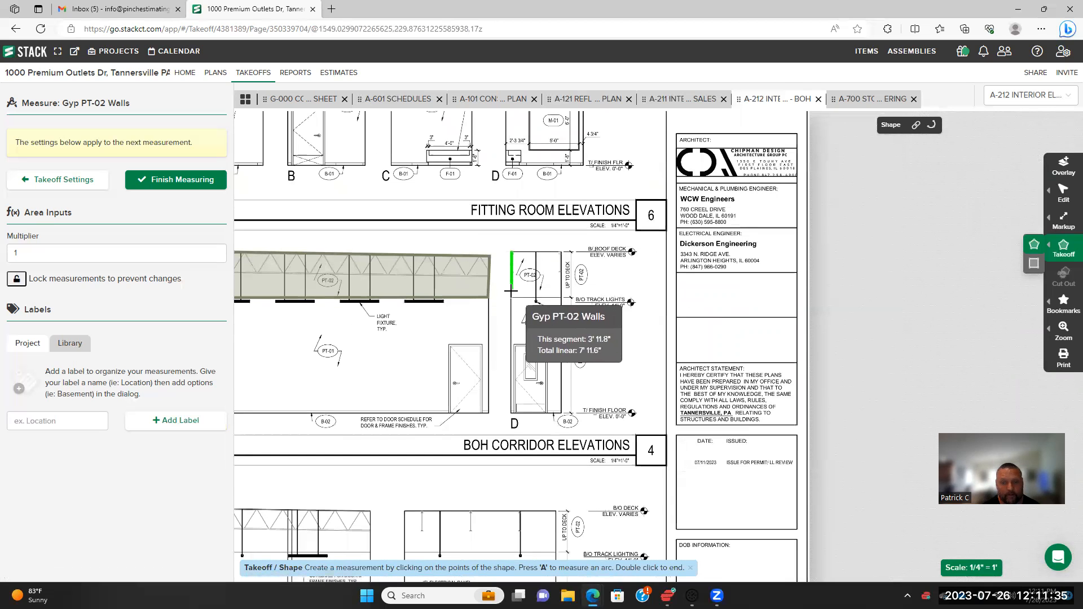
pyautogui.click(511, 298)
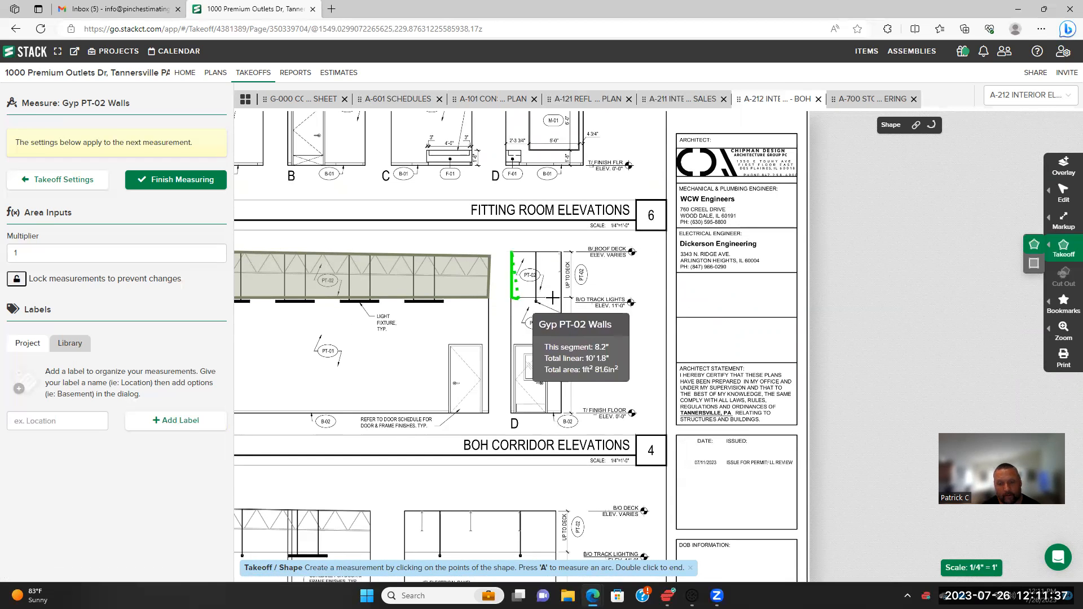
pyautogui.click(561, 298)
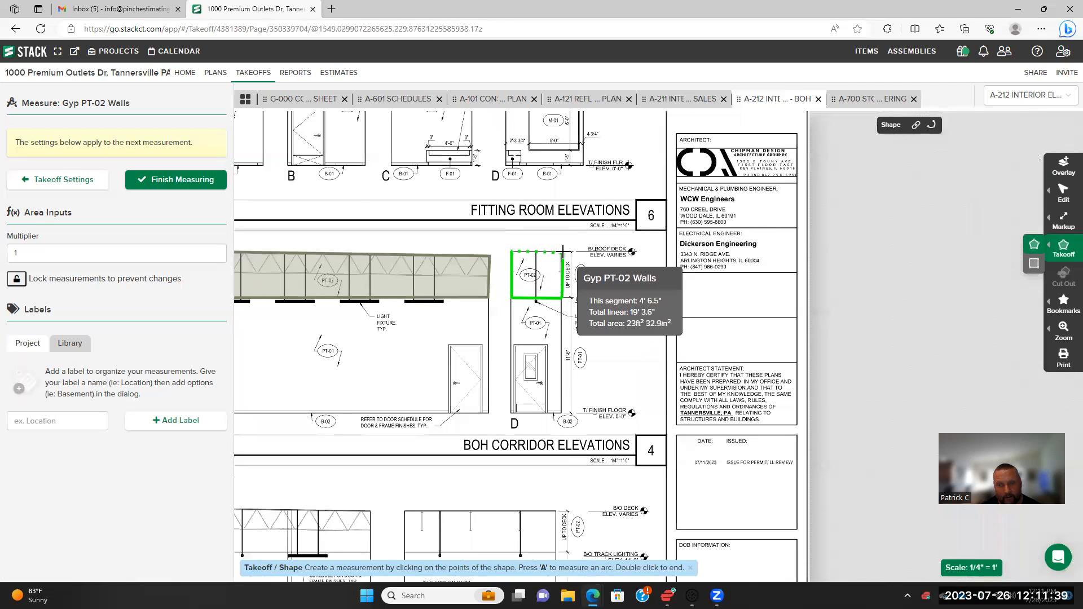
pyautogui.doubleClick(563, 250)
# Trace the PT-02 wall band on stockroom elevation A of detail 3, above the shelving between the track lighting line and the sloping deck
pyautogui.scroll(-3, 493, 353)
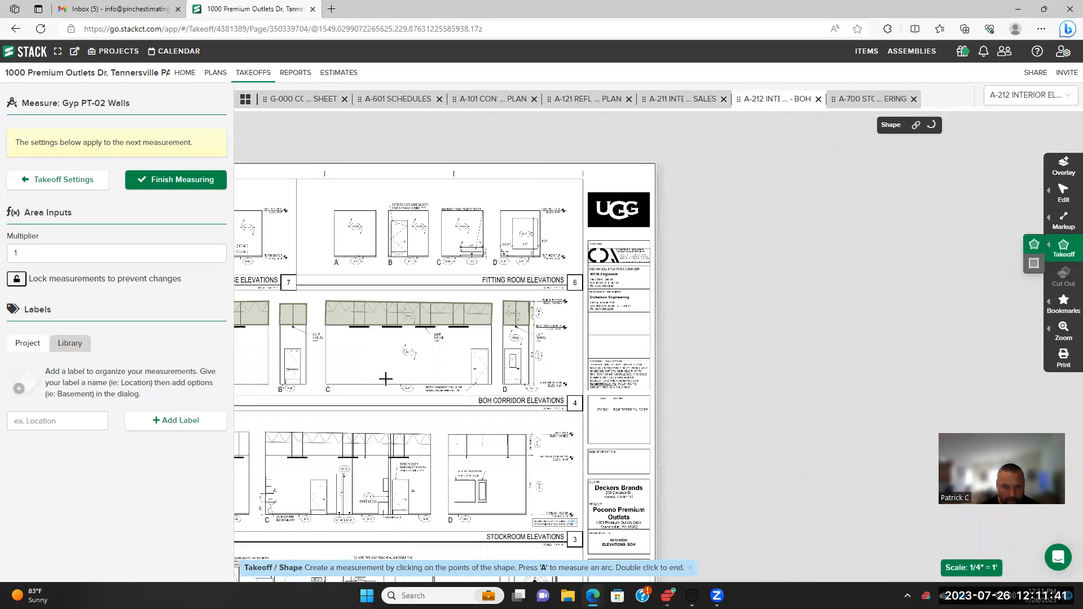
pyautogui.scroll(4, 579, 419)
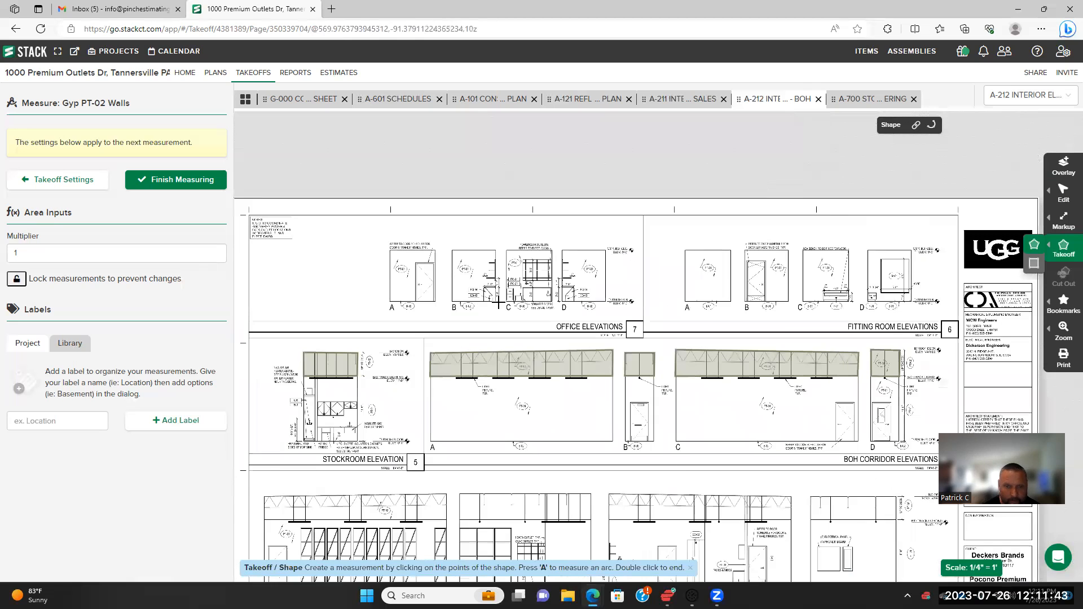
pyautogui.scroll(-4, 542, 414)
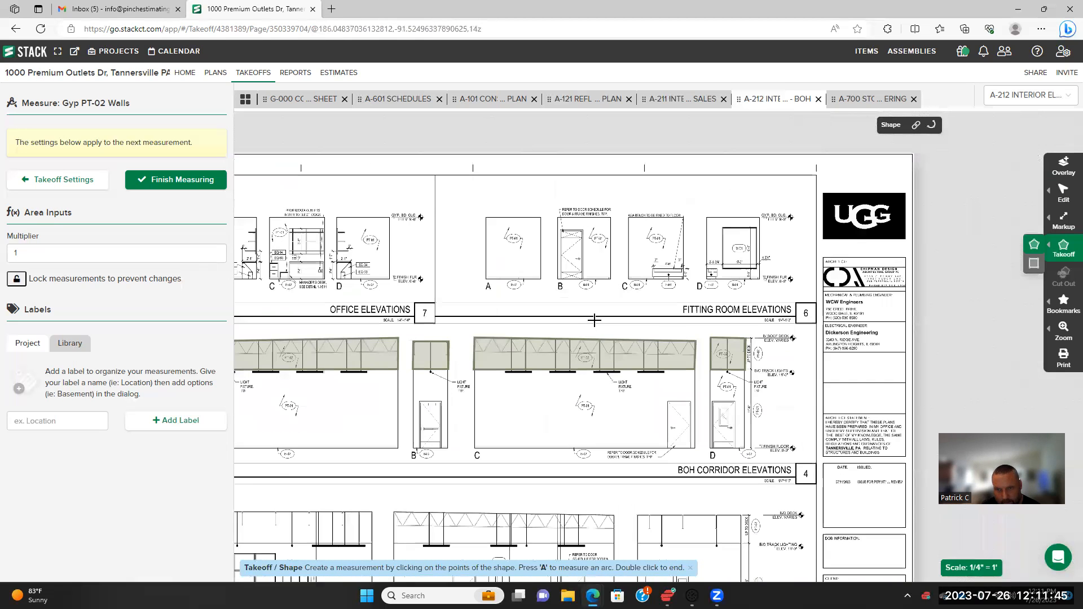
pyautogui.moveTo(536, 415); pyautogui.dragTo(717, 255)
pyautogui.moveTo(465, 392); pyautogui.dragTo(546, 359)
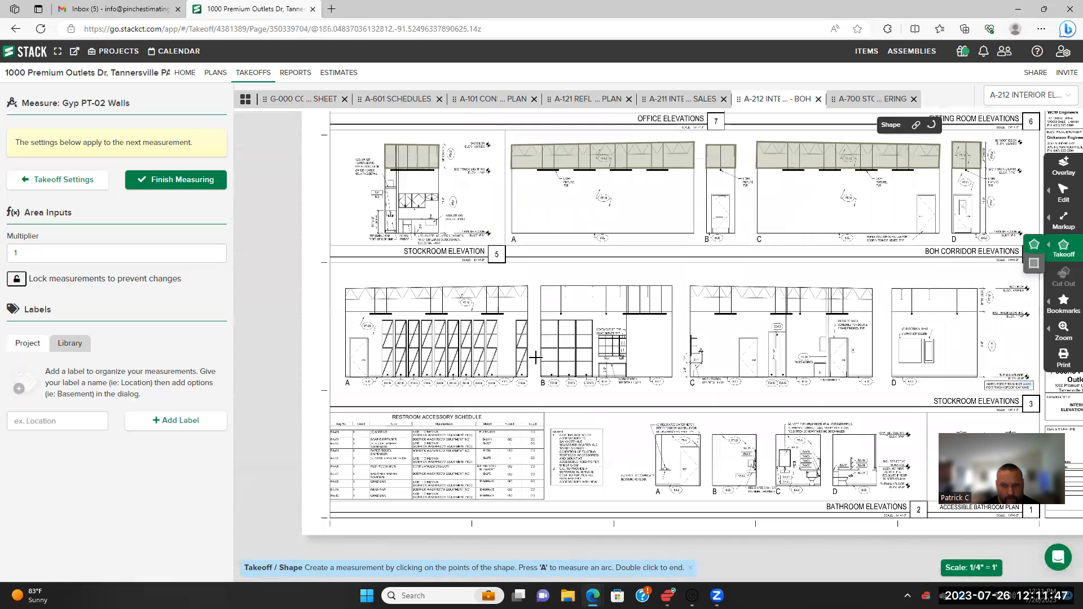
pyautogui.scroll(3, 442, 348)
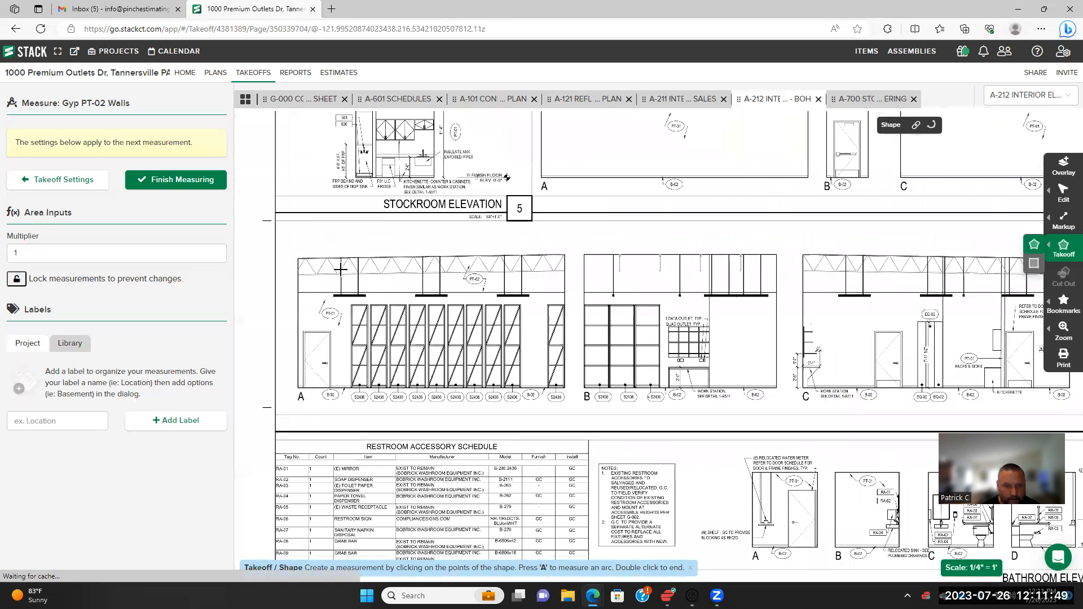
pyautogui.click(298, 258)
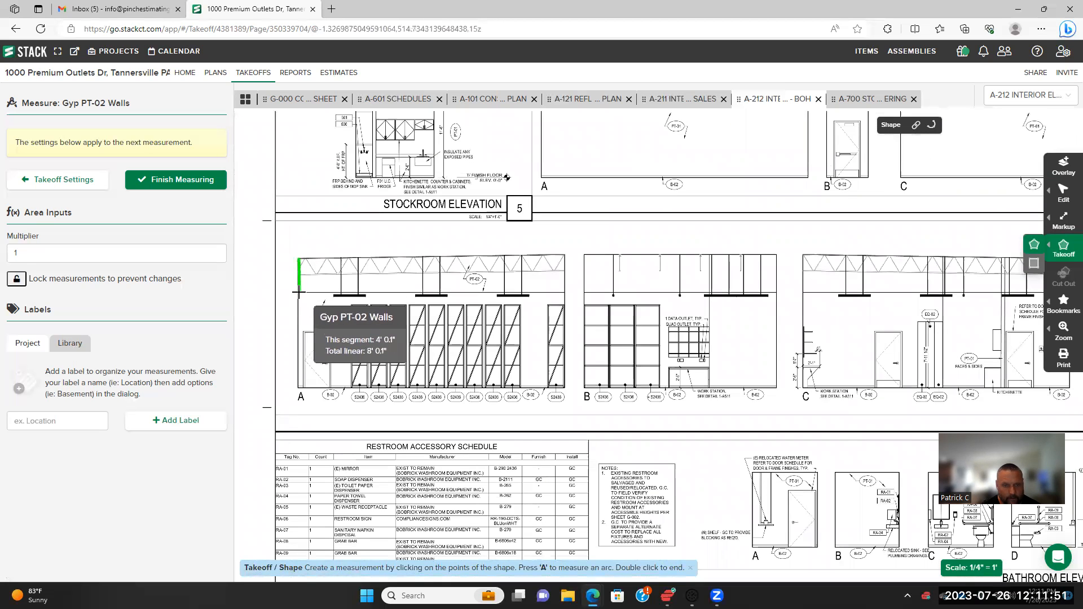
pyautogui.click(298, 292)
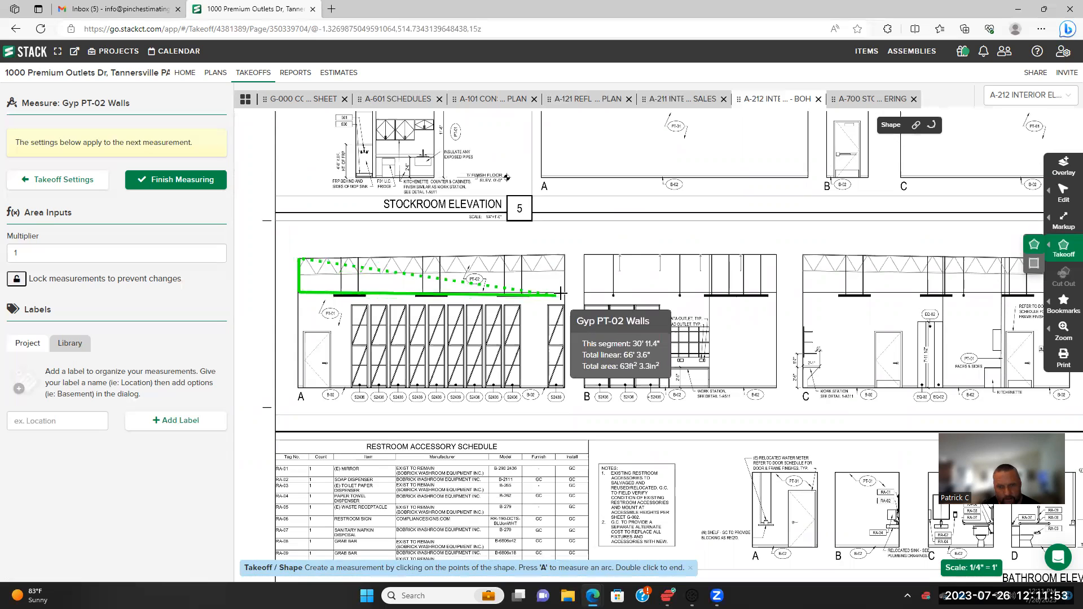
pyautogui.doubleClick(566, 261)
# Trace the PT-02 wall band on stockroom elevation B of detail 3, from the track lighting line up to the deck
pyautogui.hscroll(1, 511, 278)
pyautogui.hscroll(3, 511, 278)
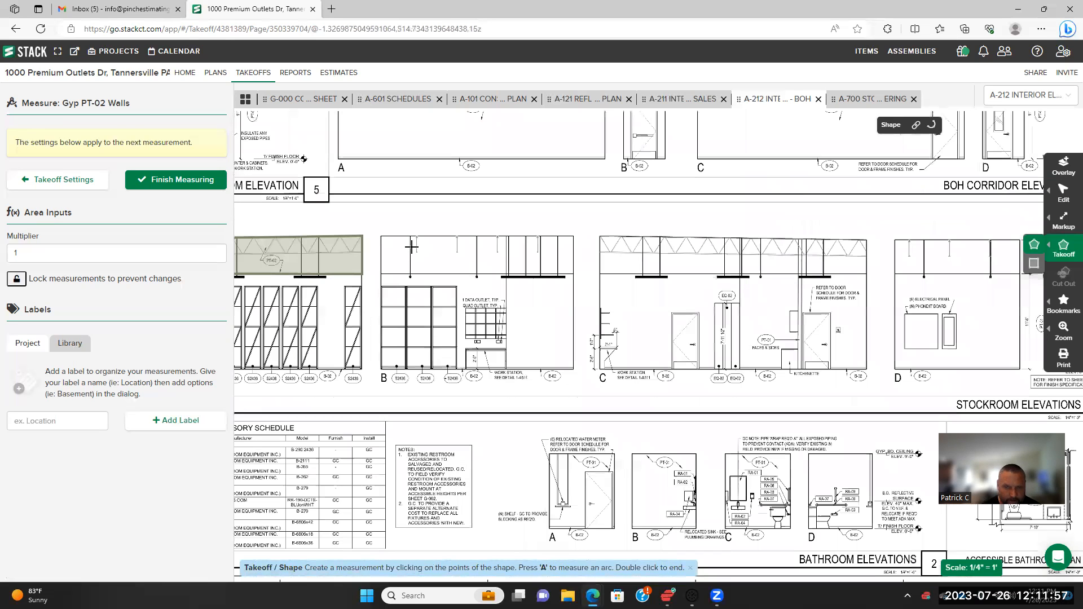
pyautogui.click(375, 236)
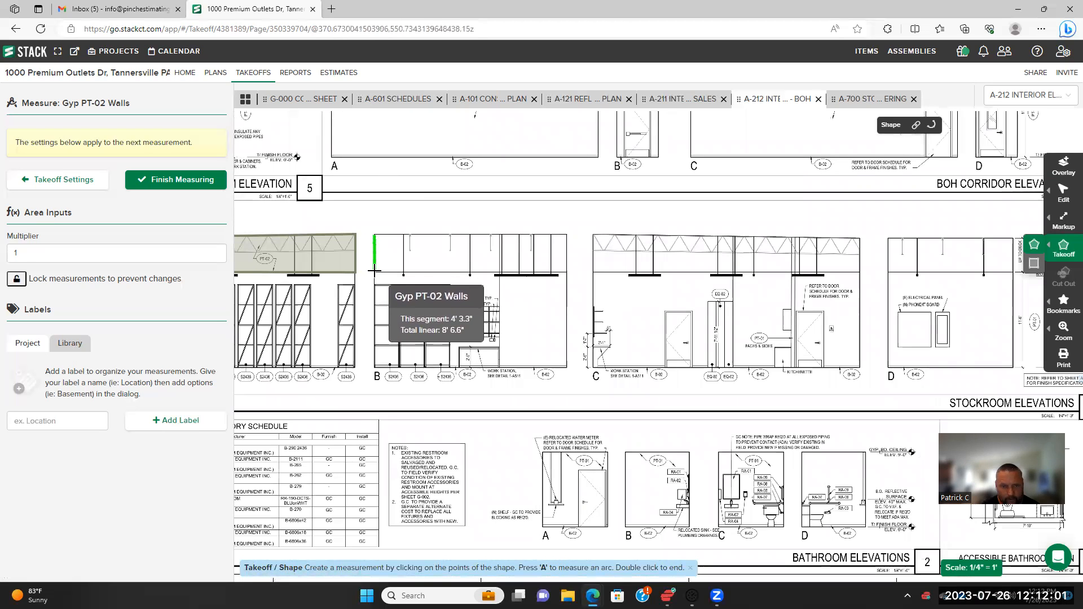
pyautogui.click(375, 271)
pyautogui.click(568, 273)
pyautogui.doubleClick(568, 234)
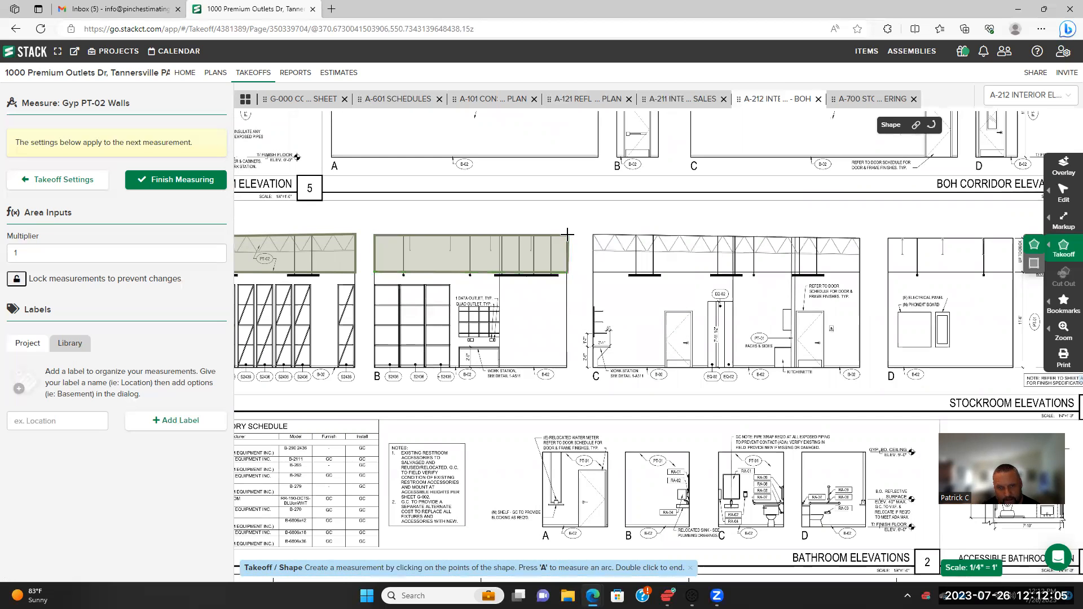
# Trace the PT-02 wall band on stockroom elevation C of detail 3, between the track lighting line and the sloping deck
pyautogui.moveTo(609, 263); pyautogui.dragTo(443, 242)
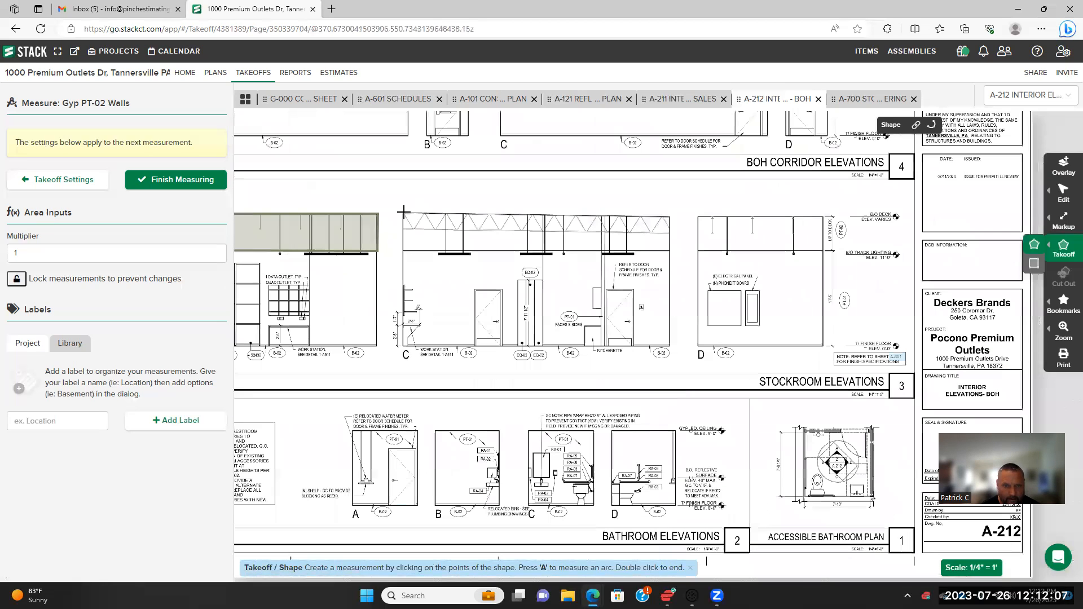
pyautogui.click(404, 213)
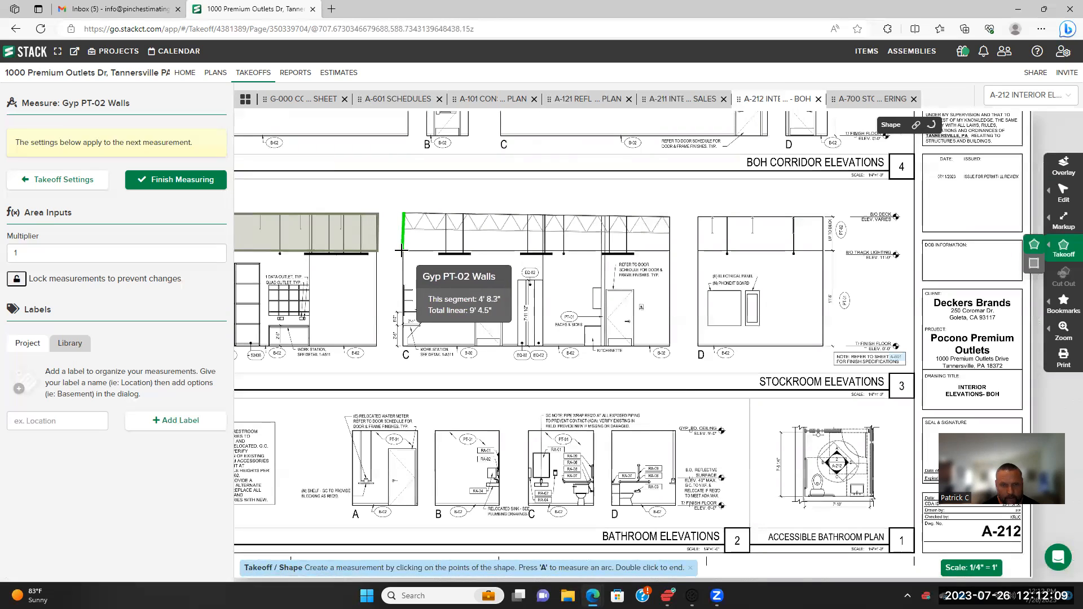
pyautogui.click(402, 250)
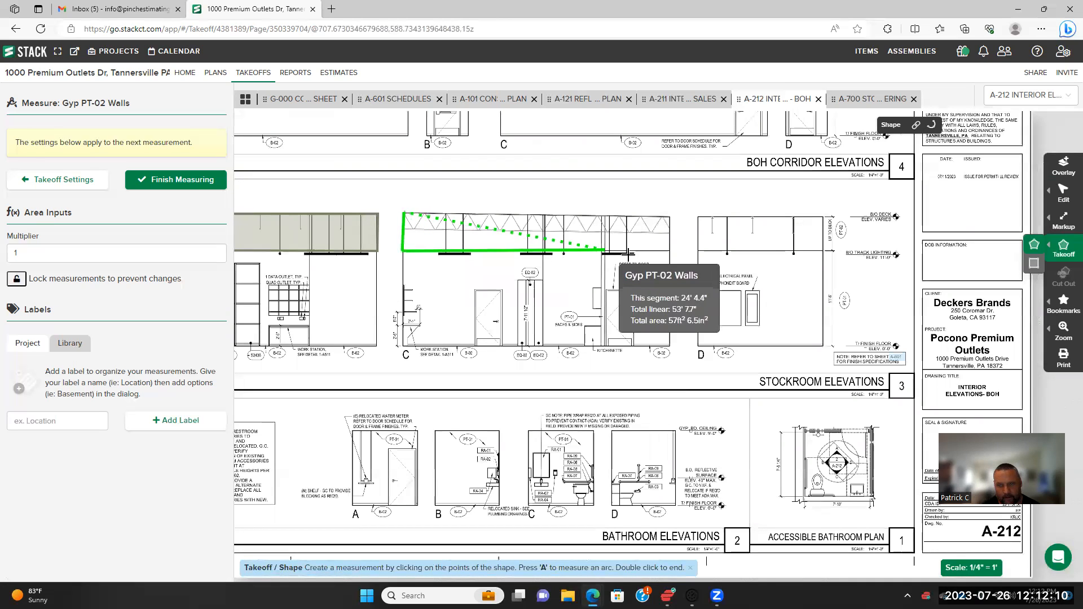
pyautogui.click(670, 248)
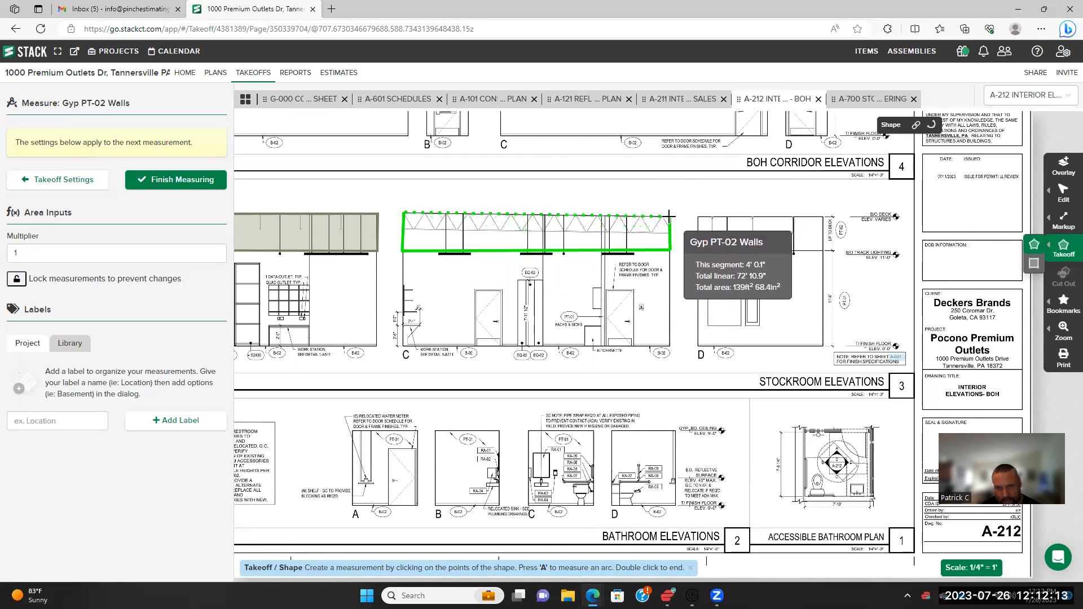
pyautogui.doubleClick(669, 217)
# Trace the PT-02 wall band on stockroom elevation D of detail 3, from the track lighting line up to the deck
pyautogui.moveTo(750, 235); pyautogui.dragTo(582, 238)
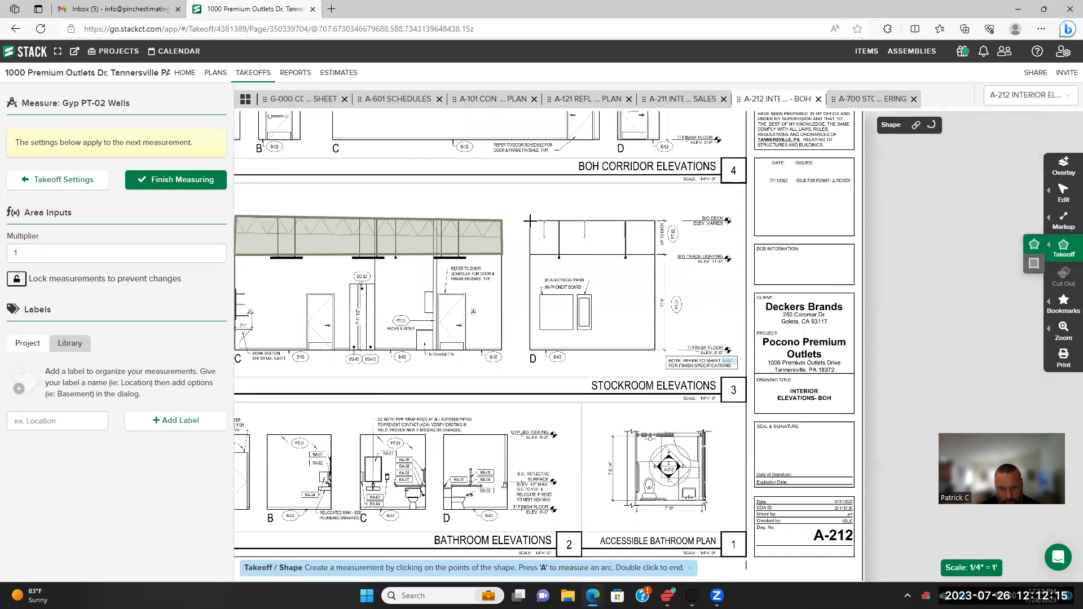
pyautogui.click(530, 221)
pyautogui.click(530, 255)
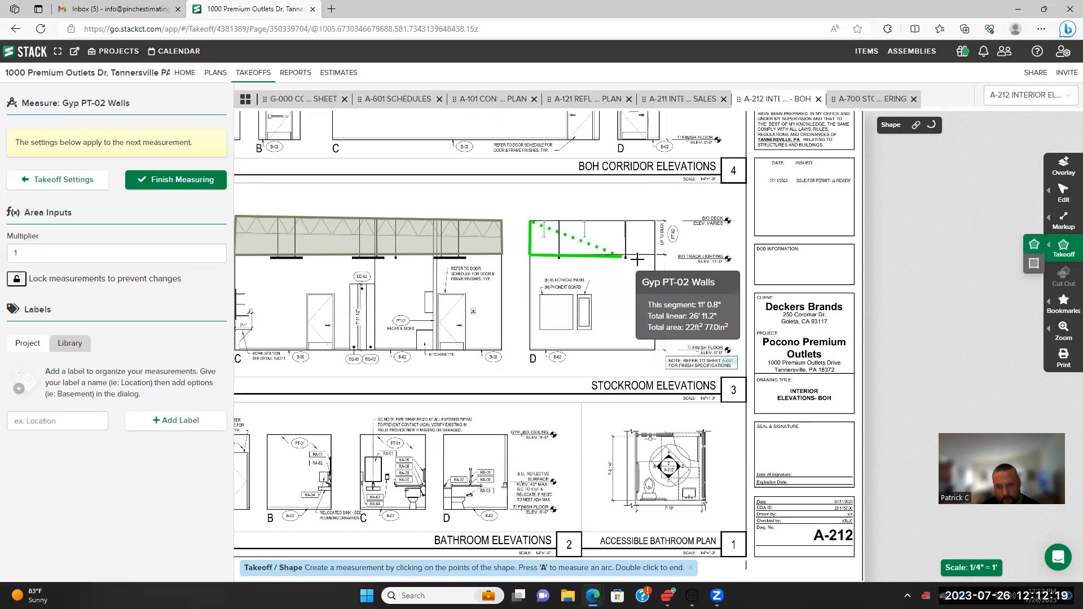
pyautogui.click(654, 255)
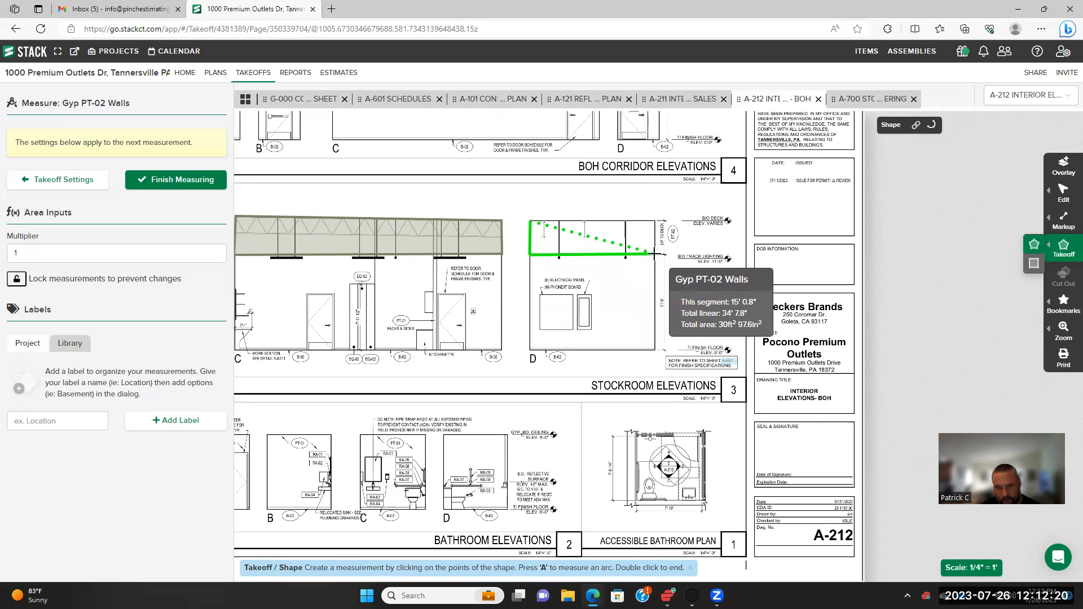
pyautogui.doubleClick(655, 220)
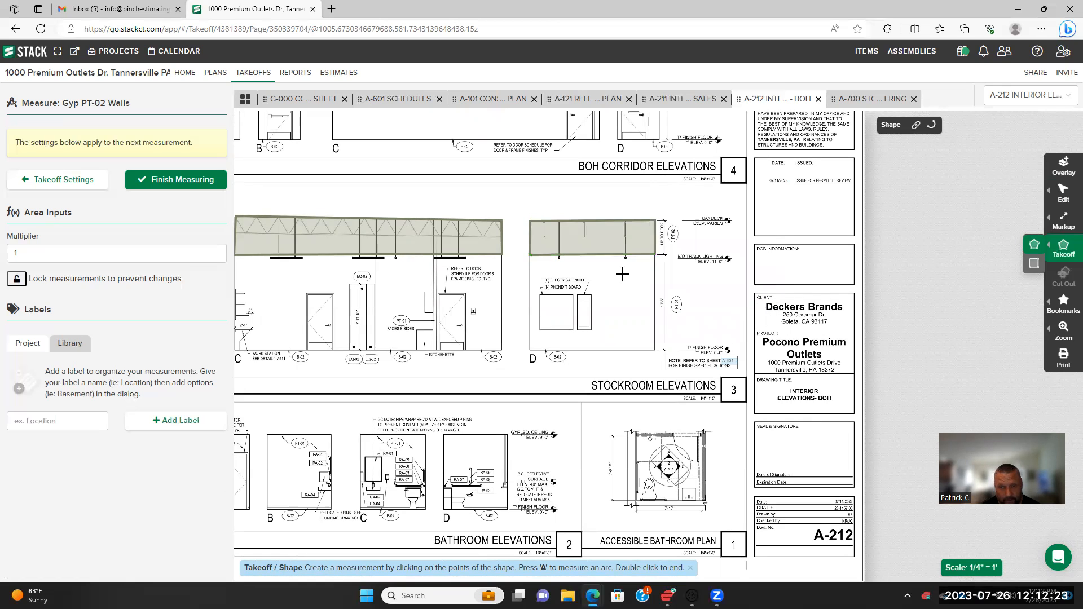
# Check the office, fitting room and bathroom elevations for remaining PT-02 walls, and finish measuring the Gyp PT-02 Walls takeoff
pyautogui.scroll(-5, 620, 280)
pyautogui.moveTo(548, 369); pyautogui.dragTo(585, 476)
pyautogui.scroll(5, 598, 202)
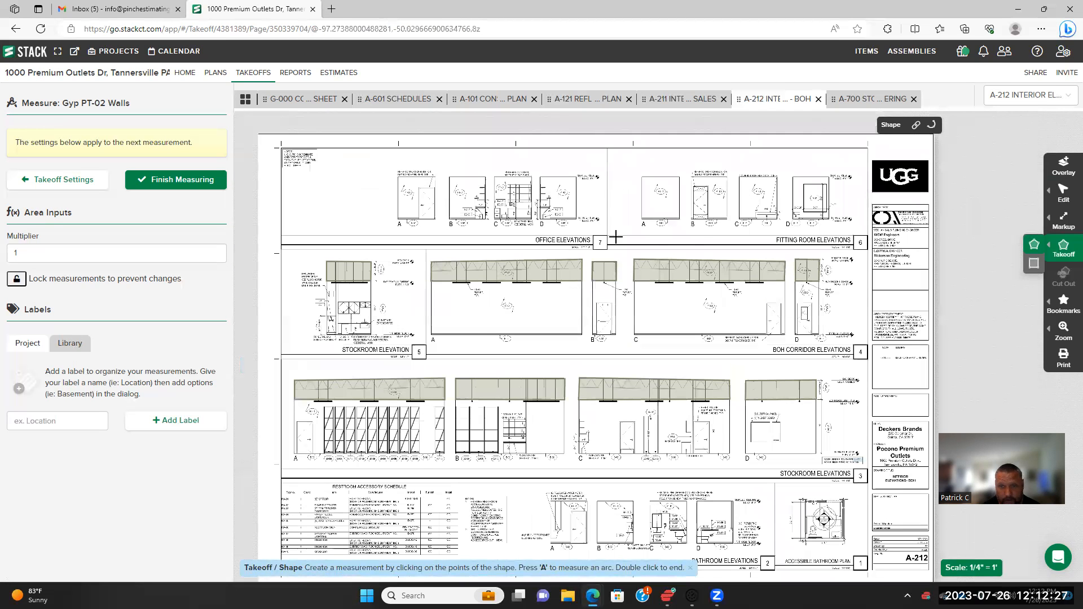
pyautogui.scroll(3, 401, 236)
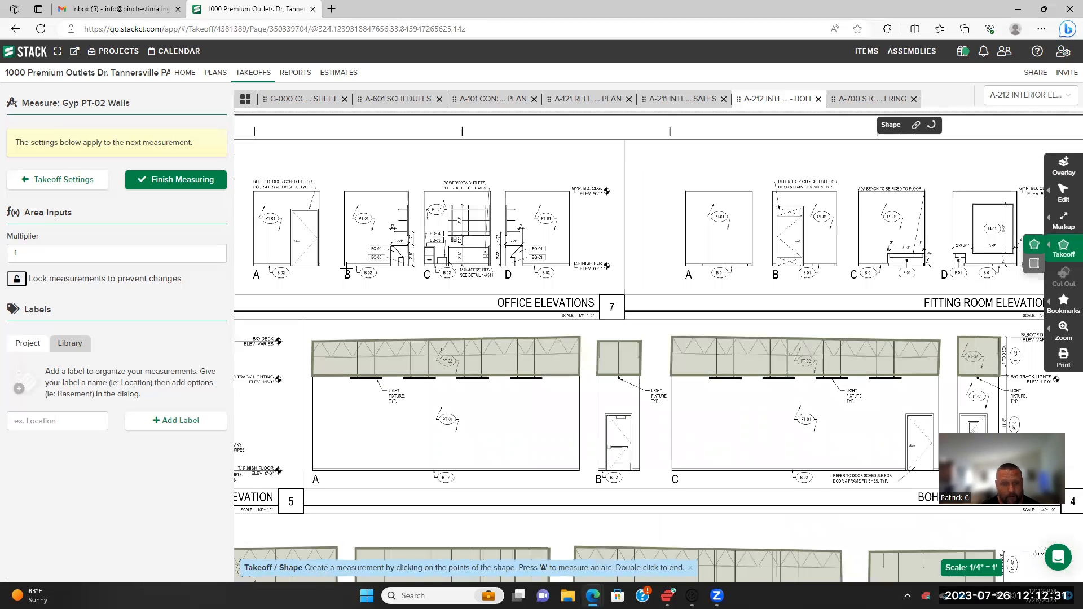
pyautogui.scroll(-3, 361, 264)
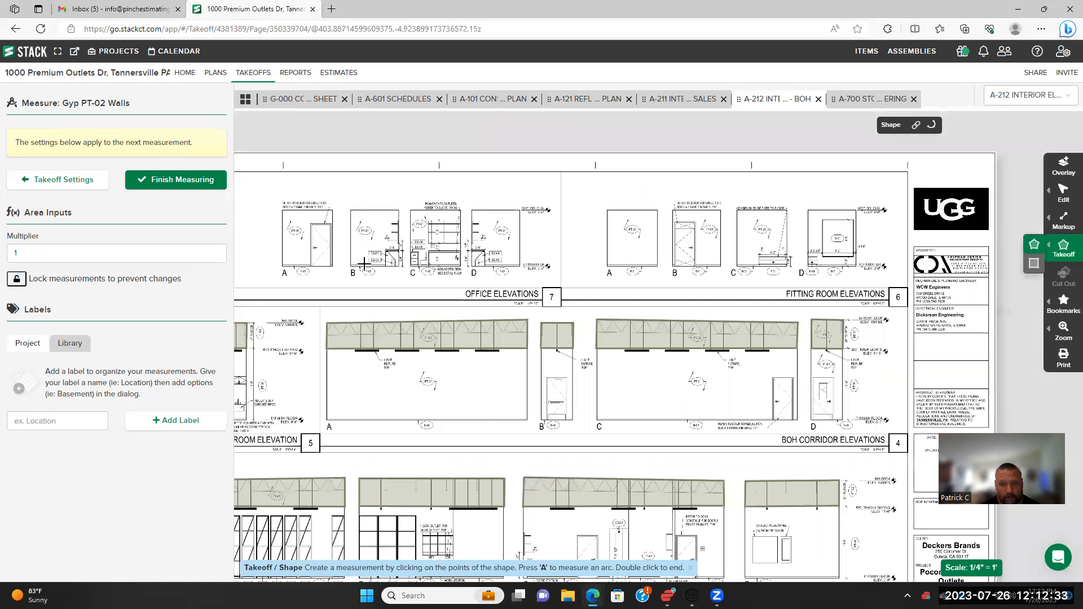
pyautogui.scroll(-3, 420, 287)
pyautogui.moveTo(400, 336); pyautogui.dragTo(476, 196)
pyautogui.scroll(5, 476, 344)
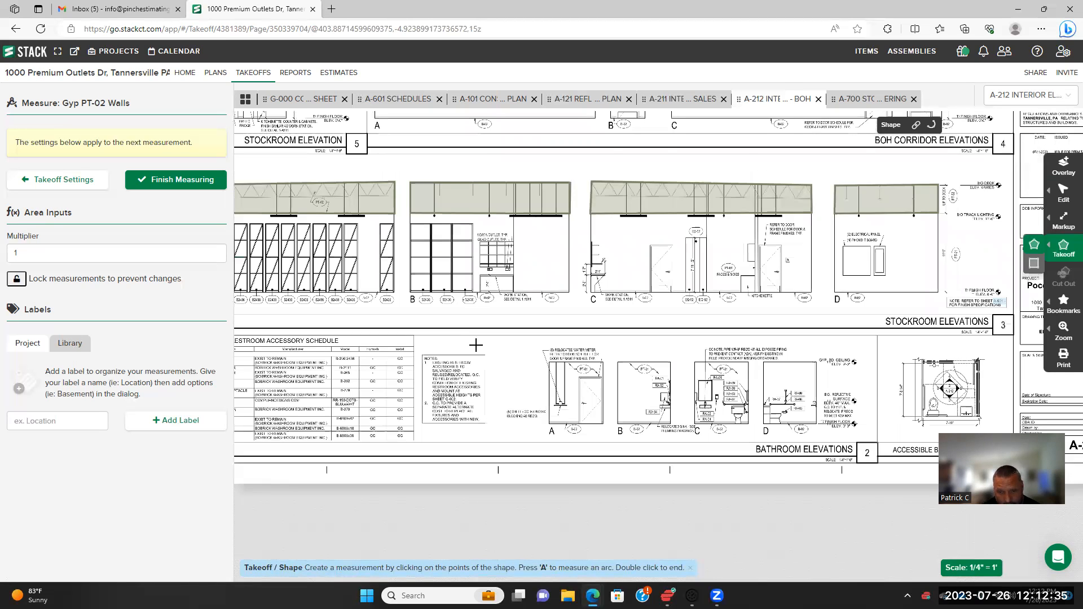
pyautogui.scroll(-5, 434, 289)
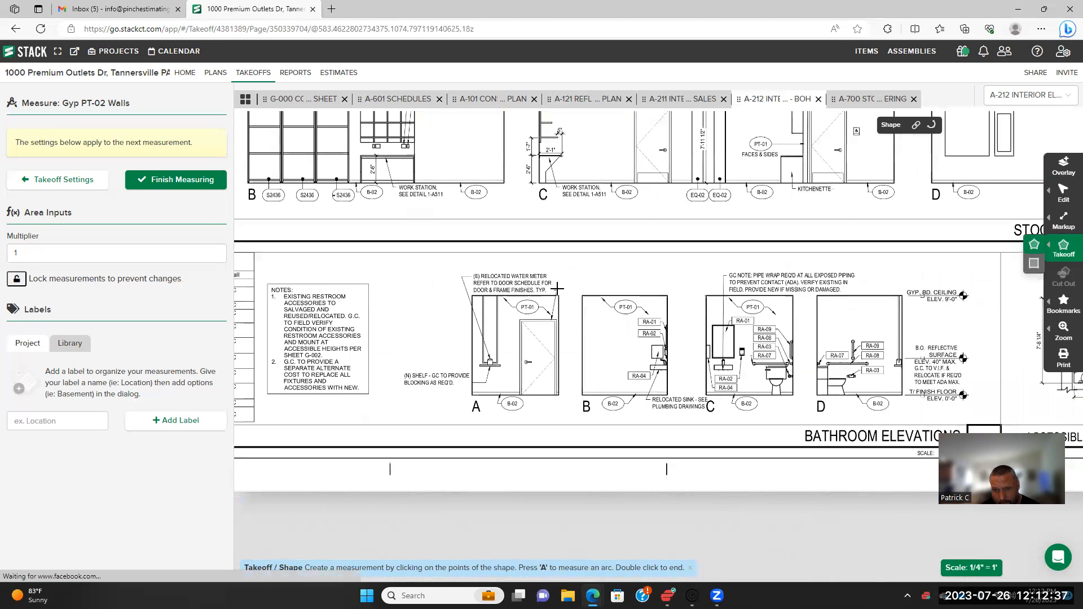
pyautogui.scroll(-4, 539, 246)
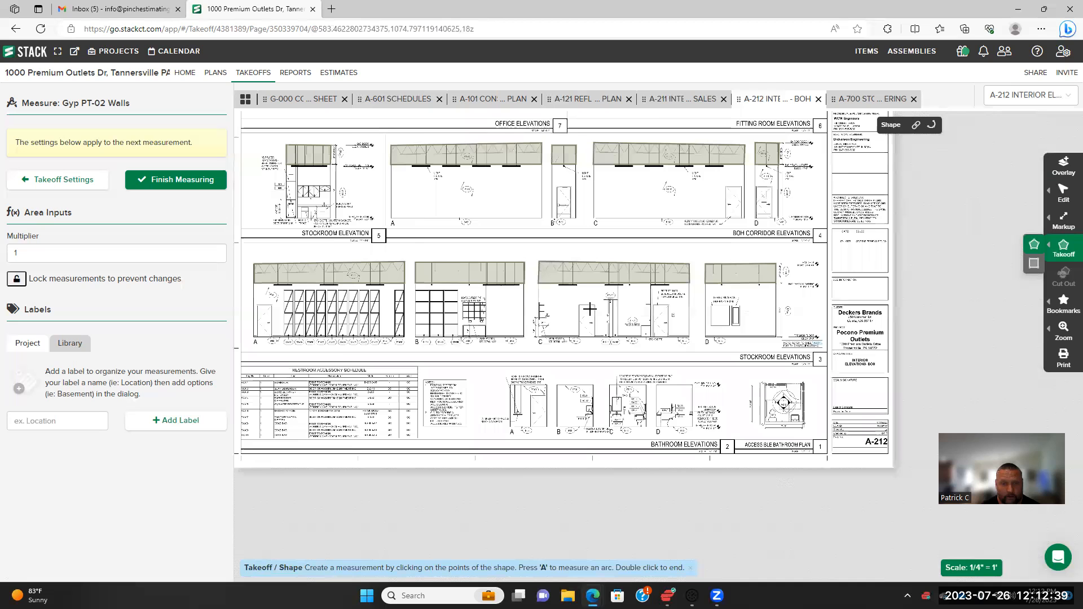
pyautogui.scroll(2, 551, 253)
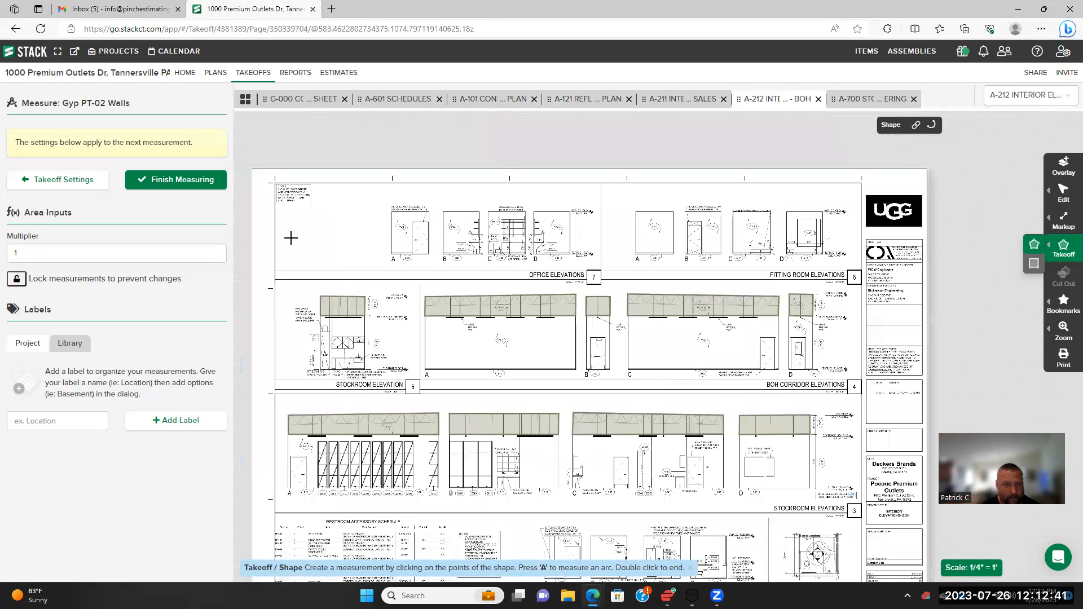
pyautogui.click(169, 183)
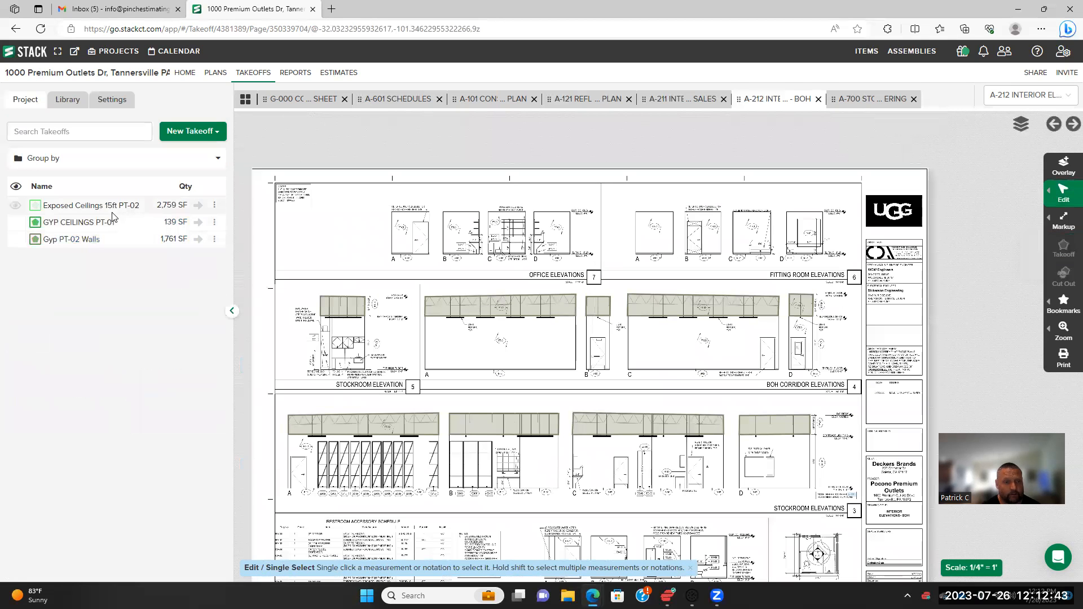
# Review the traced PT-02 bands on the A-212 elevations and the PT-01 wall areas below them
pyautogui.scroll(-1, 571, 247)
pyautogui.scroll(-2, 572, 318)
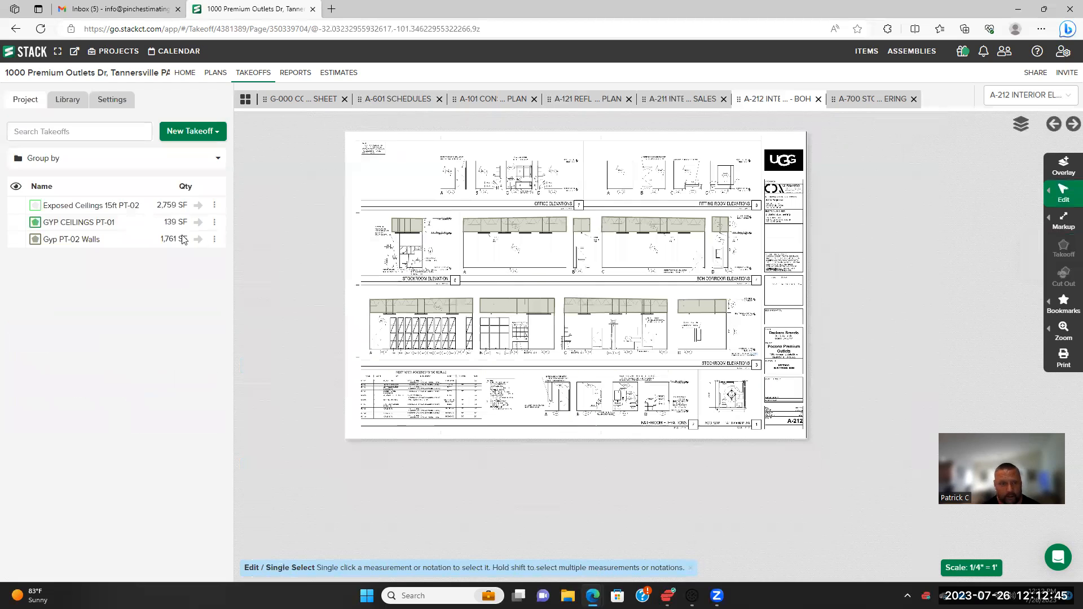
pyautogui.scroll(3, 473, 299)
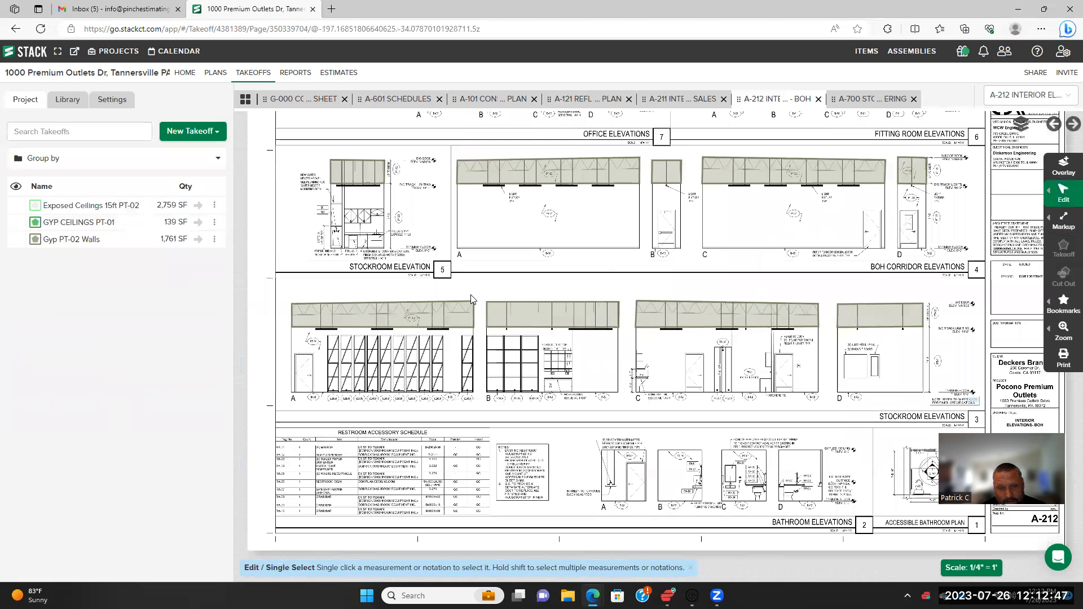
pyautogui.scroll(2, 384, 328)
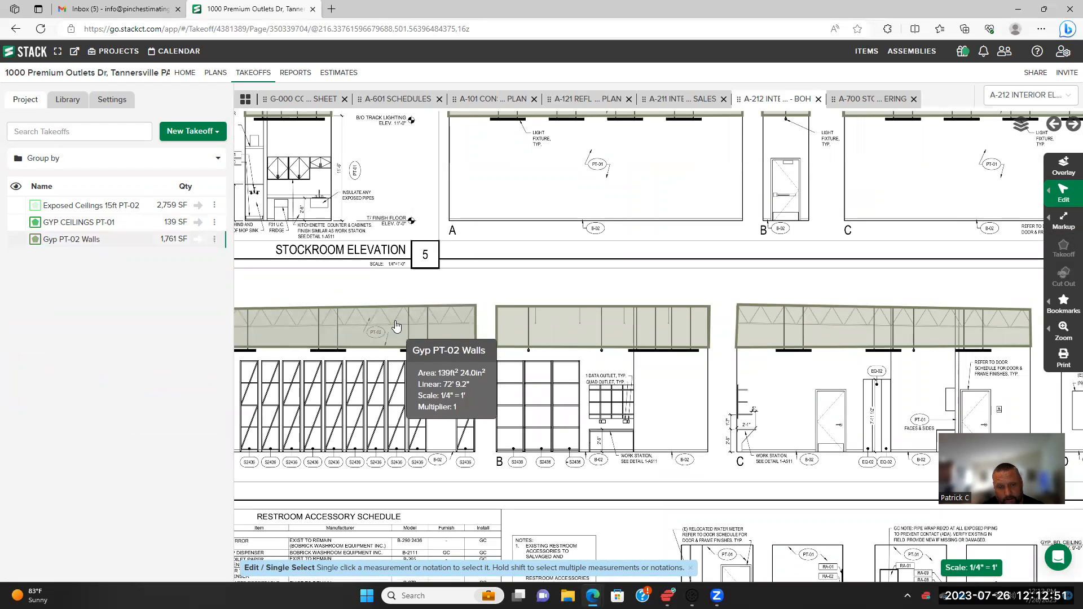
pyautogui.scroll(3, 414, 361)
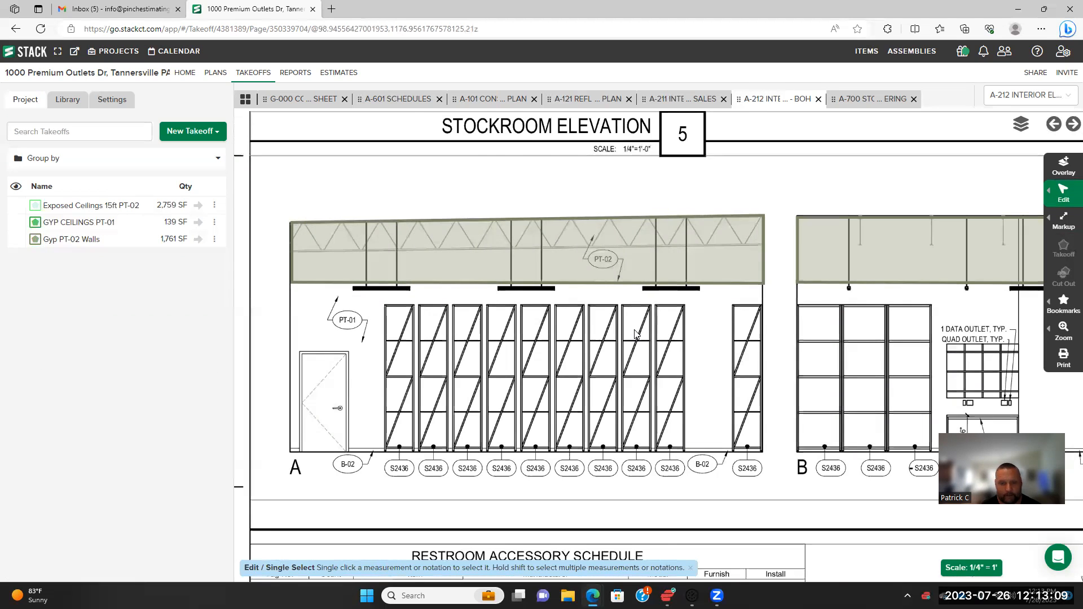
pyautogui.scroll(-2, 636, 333)
pyautogui.scroll(-3, 558, 342)
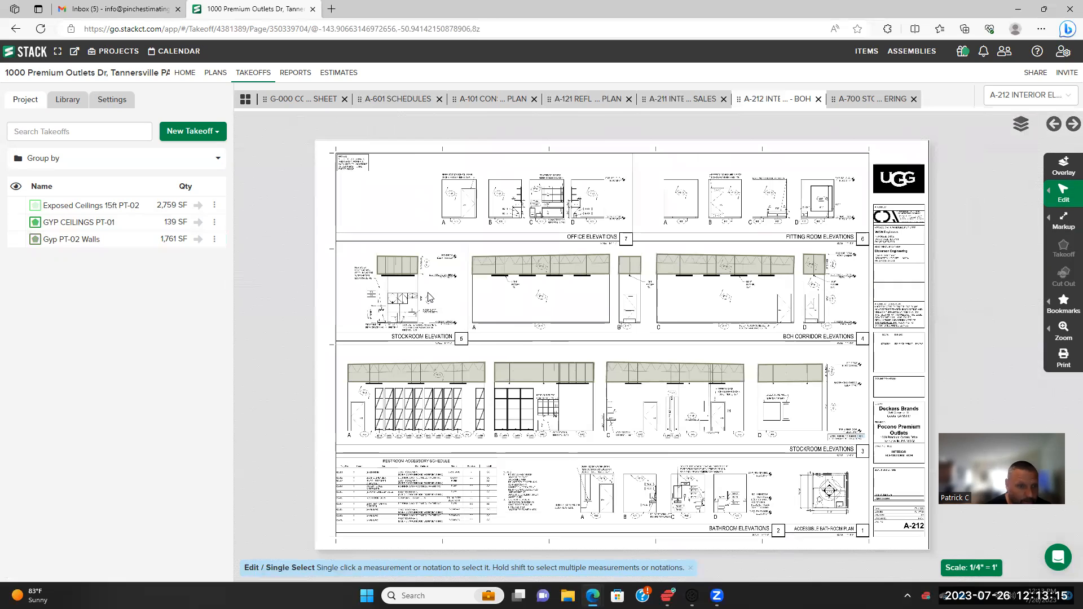
# Create a new area takeoff named GYP WALLS PT-01
pyautogui.click(88, 136)
pyautogui.write('GY')
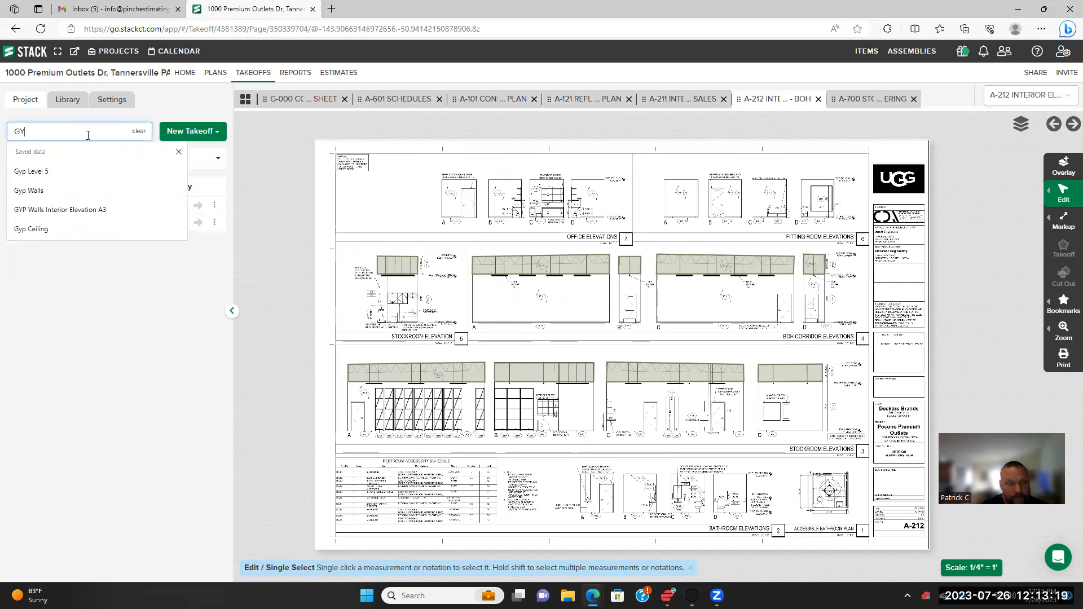
pyautogui.write('P WALL')
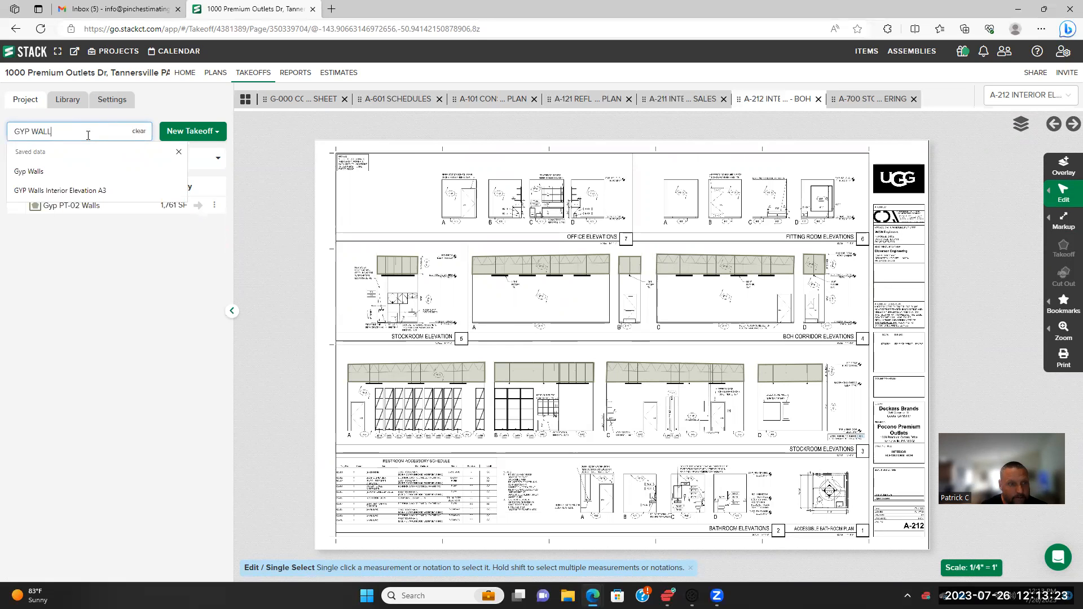
pyautogui.write('S ')
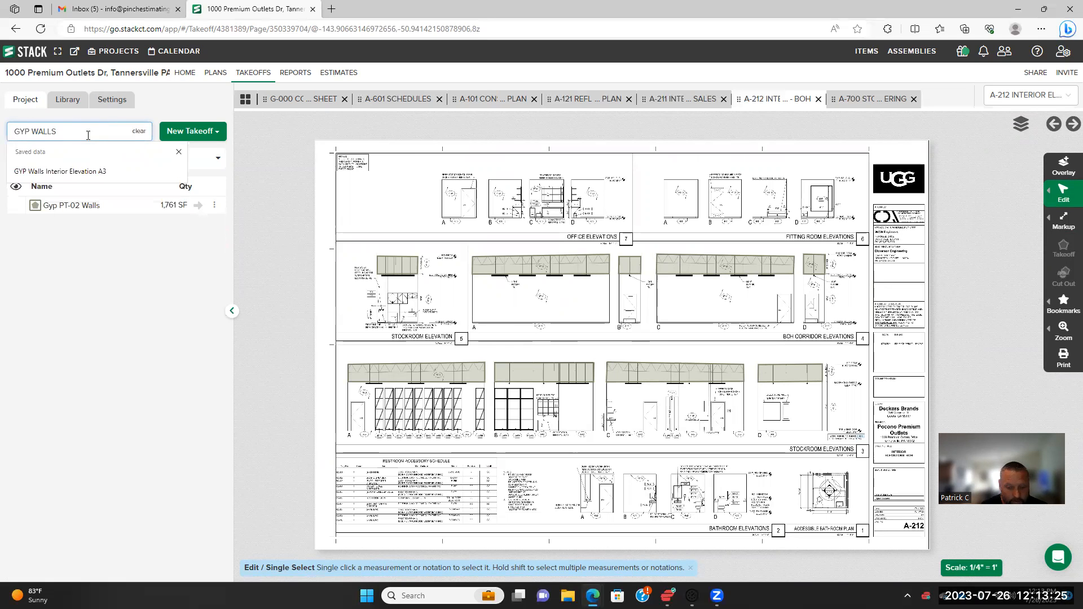
pyautogui.write('PT')
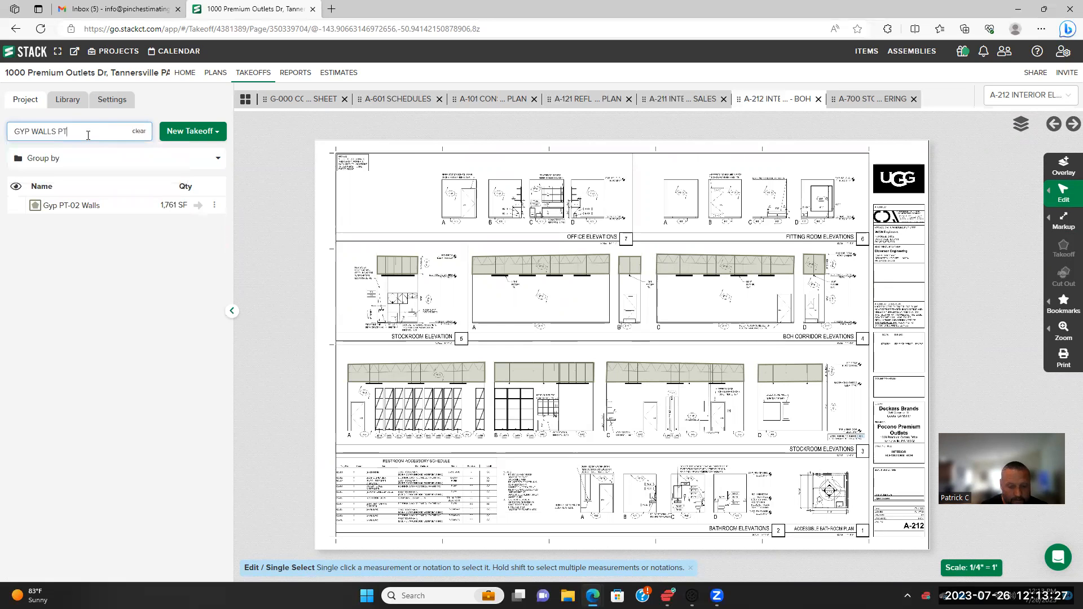
pyautogui.write('-01')
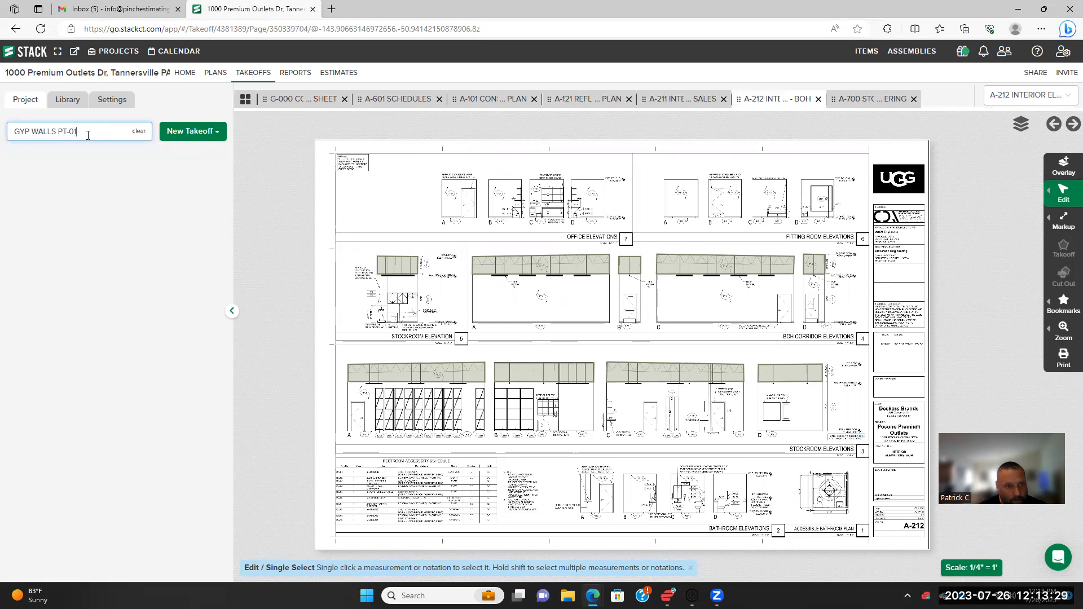
pyautogui.click(179, 141)
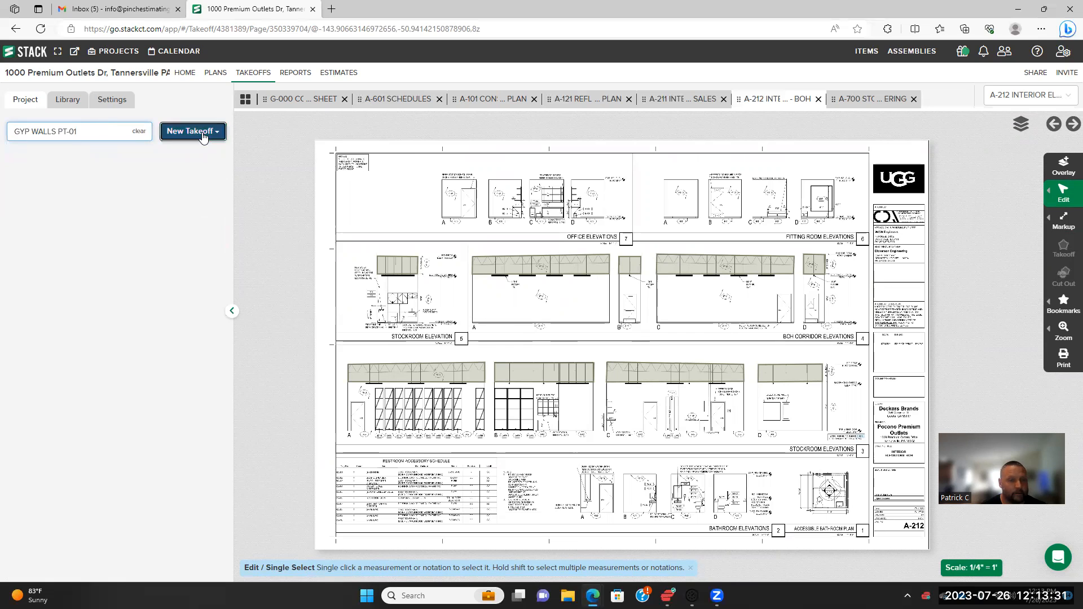
pyautogui.click(157, 156)
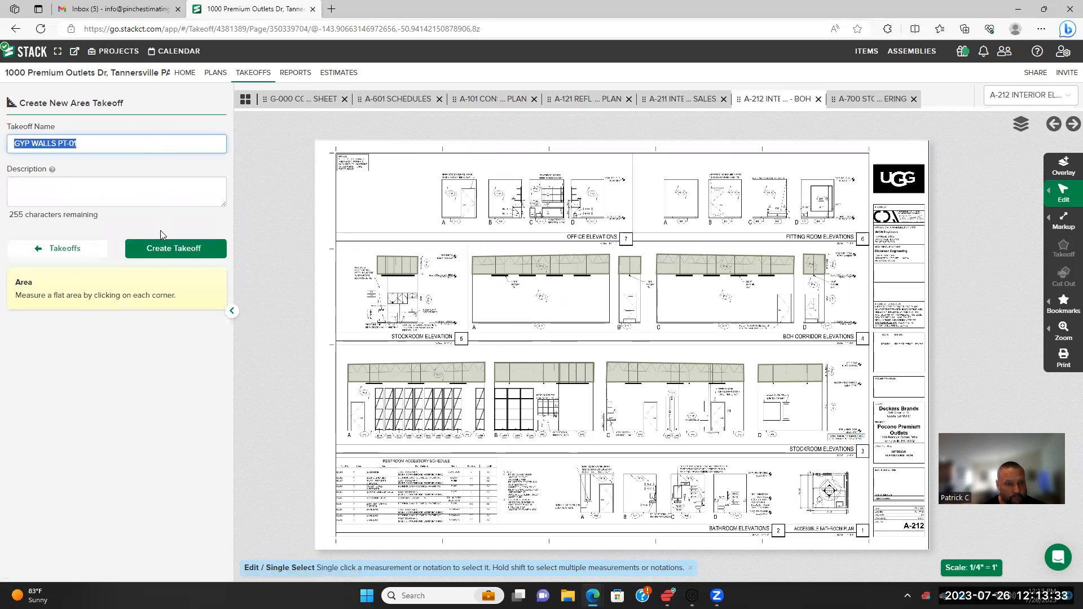
pyautogui.click(171, 250)
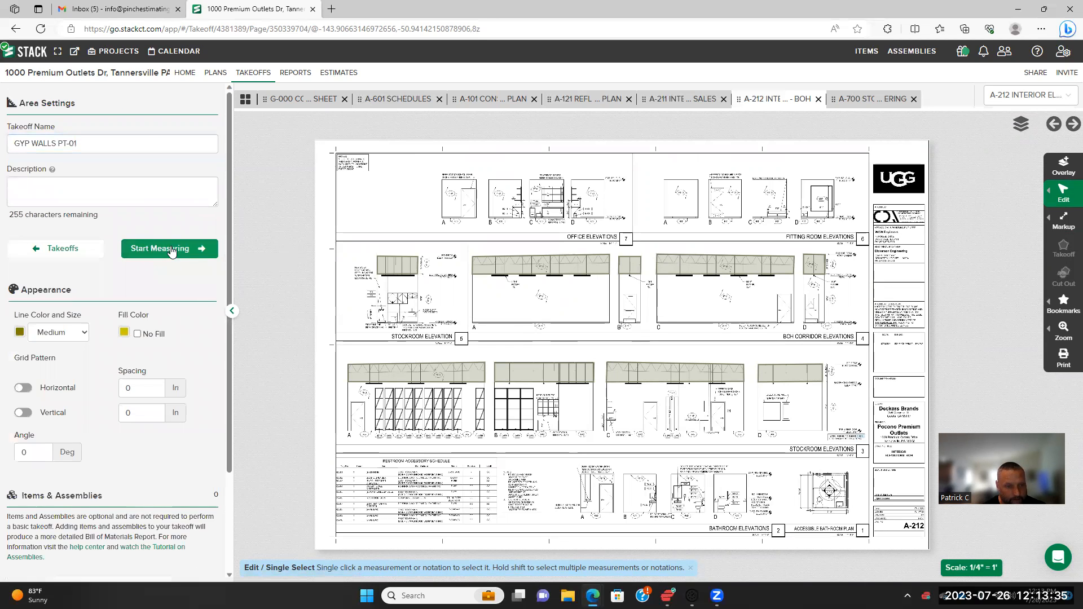
# Add the GYP Walls assembly from the Stack Training Paint folder to the GYP WALLS PT-01 takeoff and save its options
pyautogui.scroll(-3, 127, 395)
pyautogui.click(127, 460)
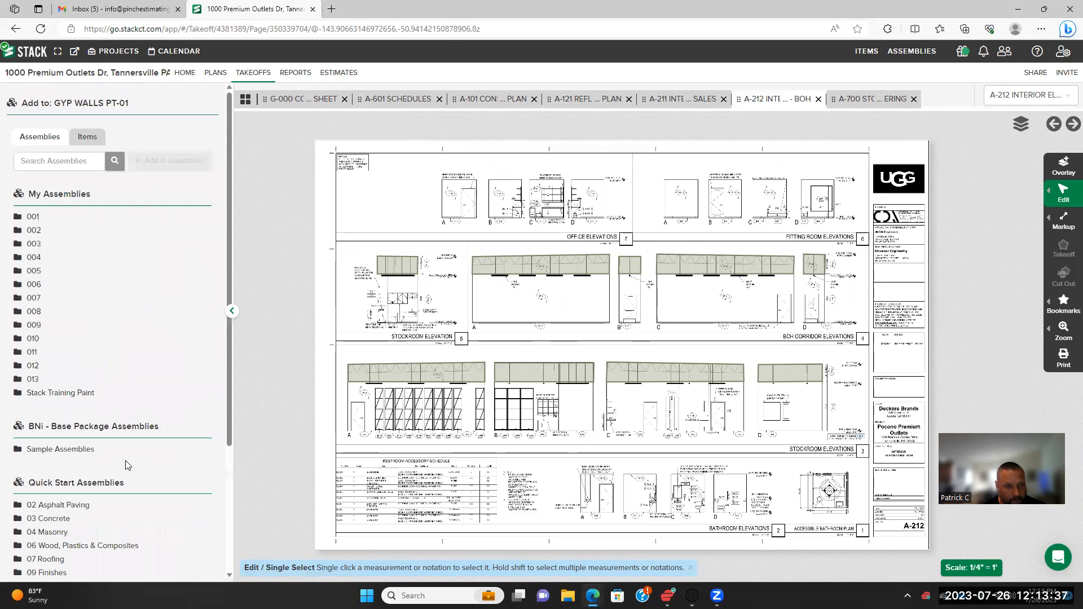
pyautogui.scroll(-3, 144, 231)
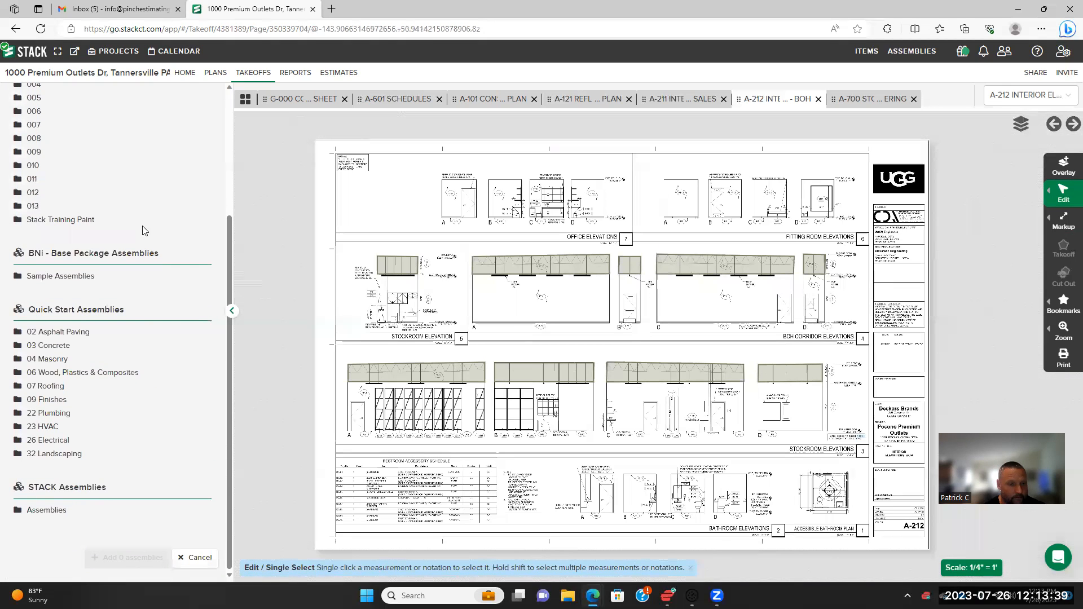
pyautogui.scroll(3, 128, 276)
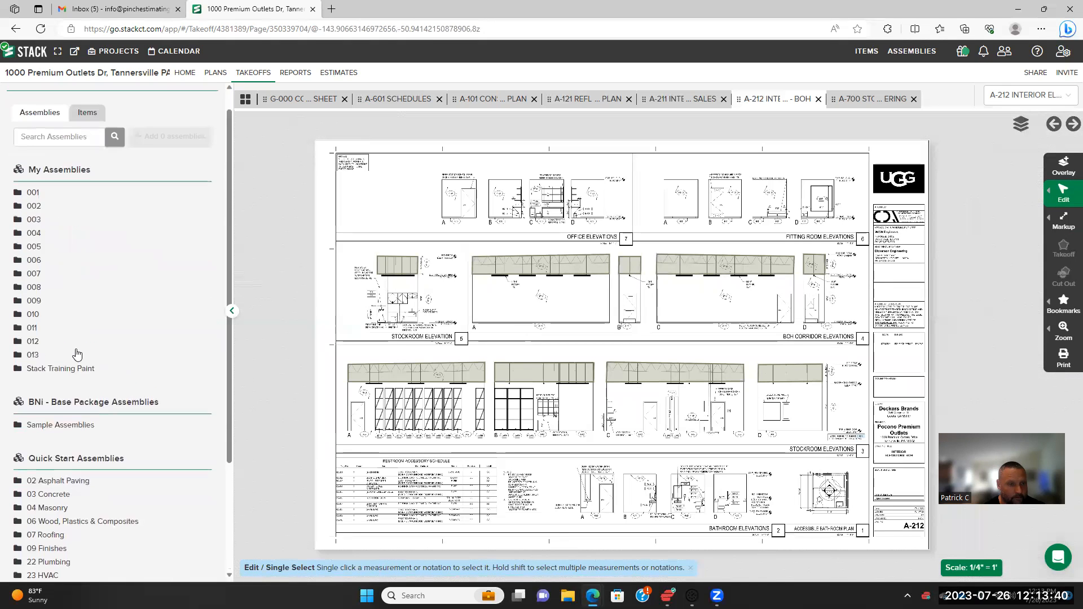
pyautogui.click(18, 370)
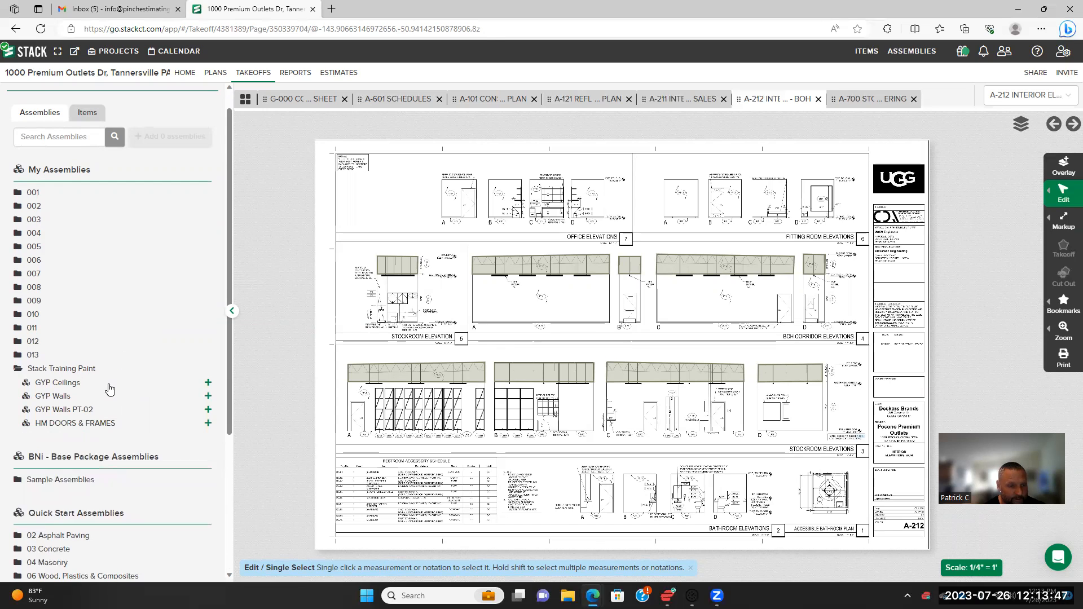
pyautogui.click(70, 397)
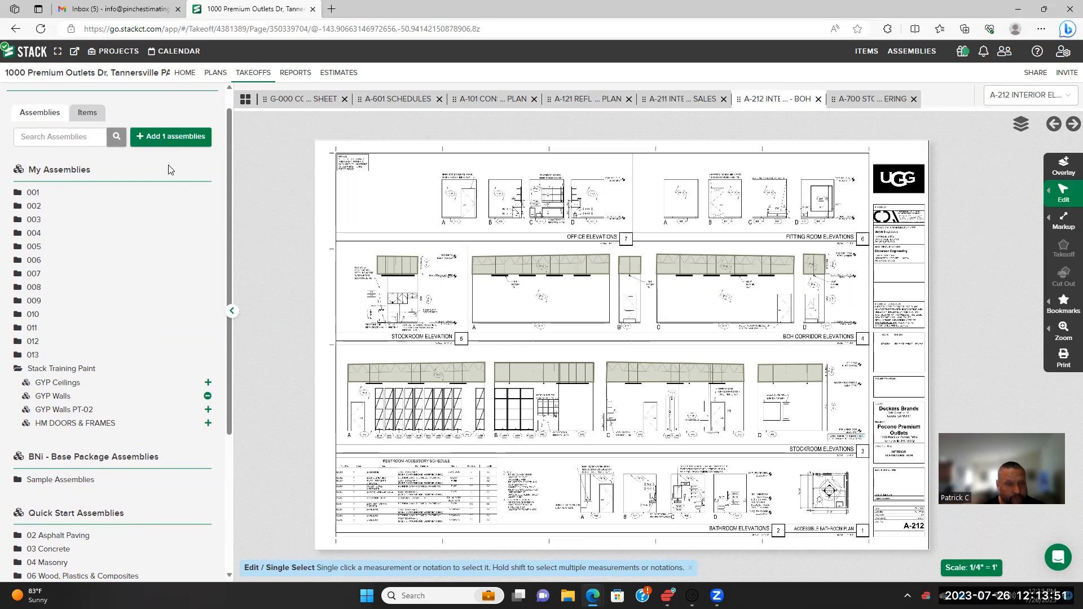
pyautogui.click(177, 139)
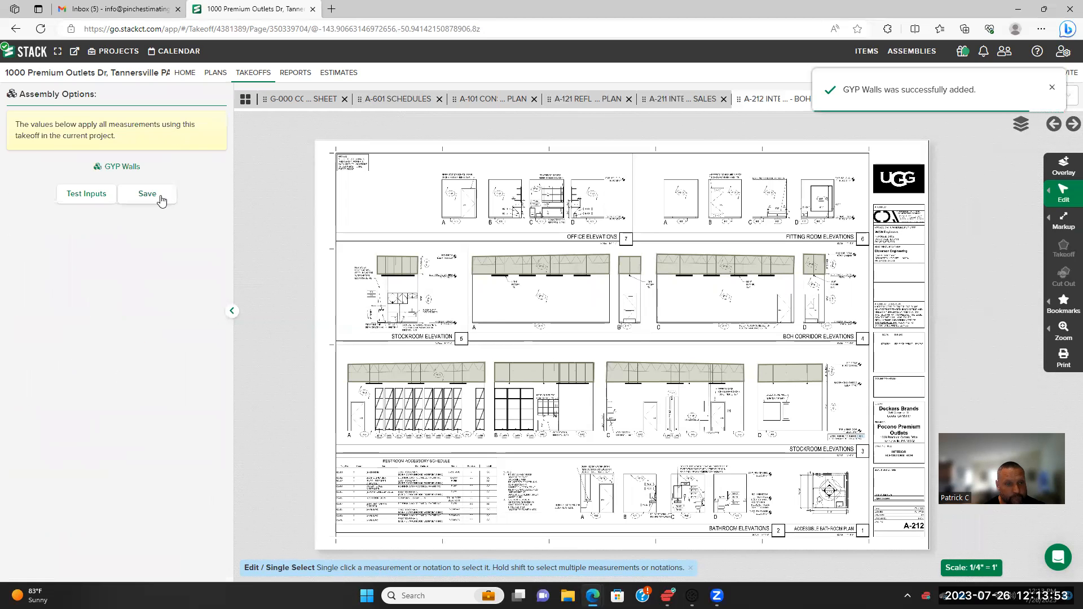
pyautogui.click(162, 194)
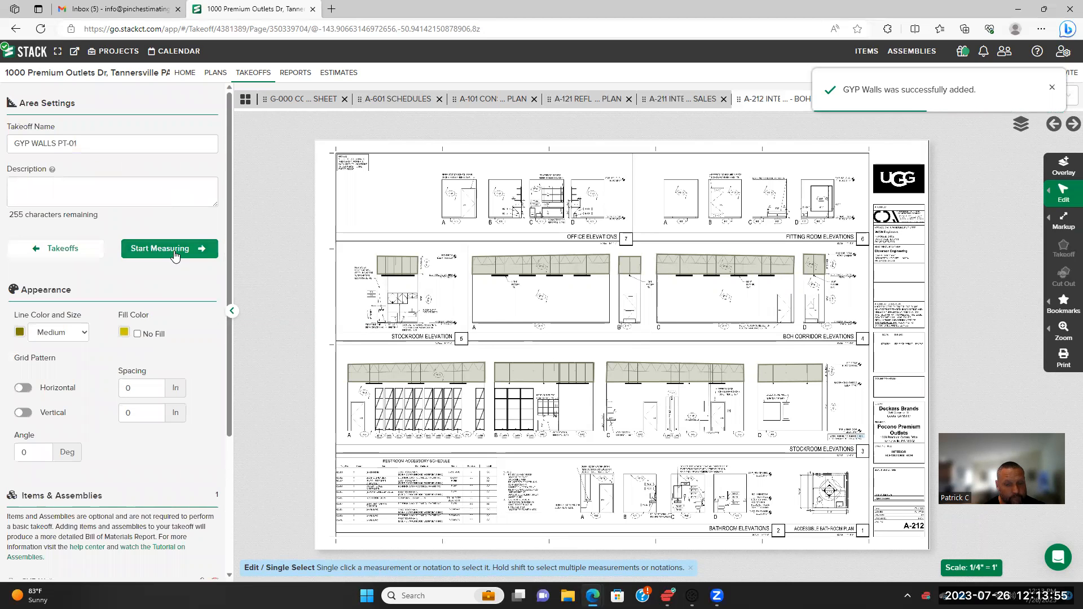
# Start measuring GYP WALLS PT-01 and trace the wall's left end and around the door opening on A-212 stockroom elevation A
pyautogui.scroll(-3, 112, 470)
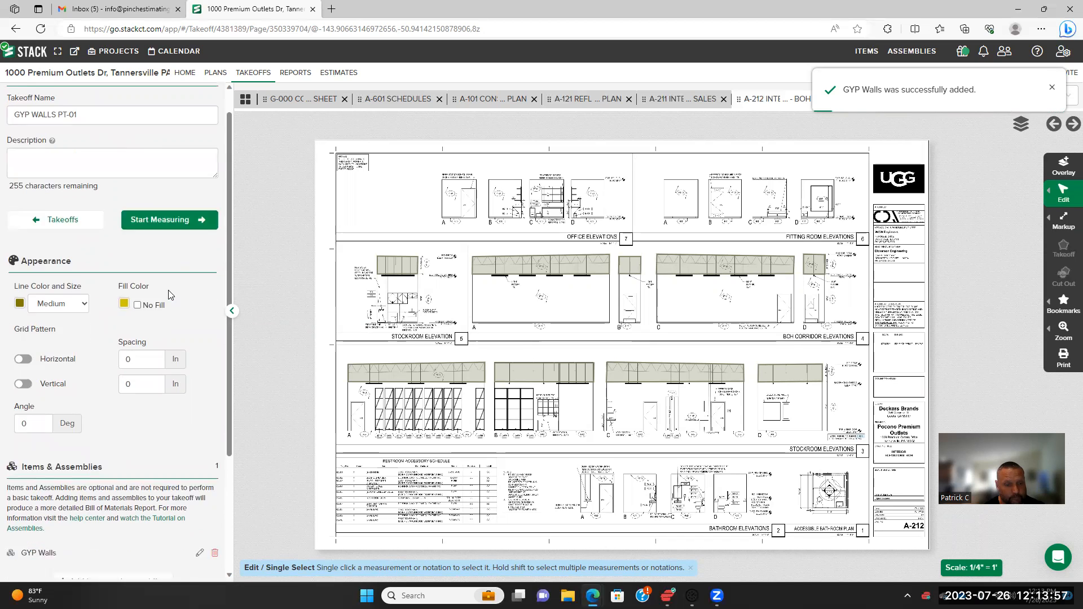
pyautogui.scroll(3, 125, 395)
pyautogui.click(170, 249)
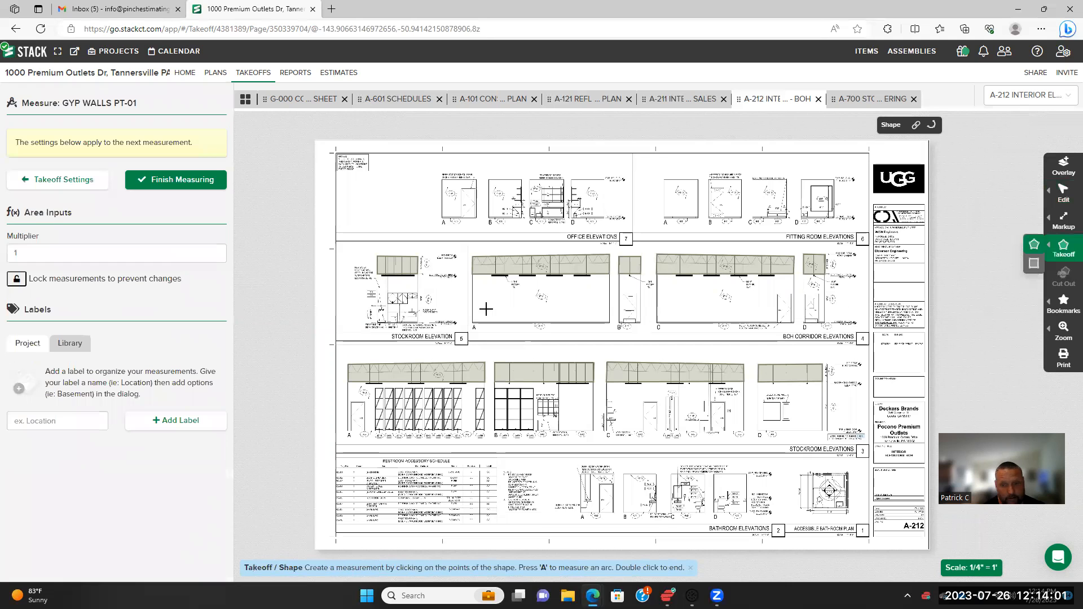
pyautogui.scroll(4, 430, 386)
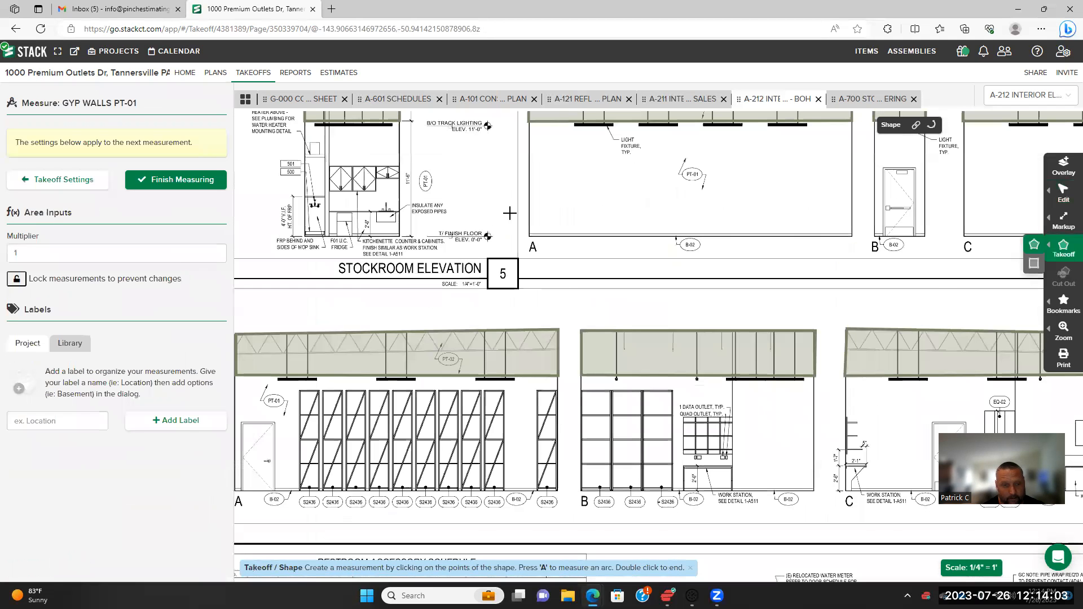
pyautogui.moveTo(429, 377); pyautogui.dragTo(510, 214)
pyautogui.click(315, 211)
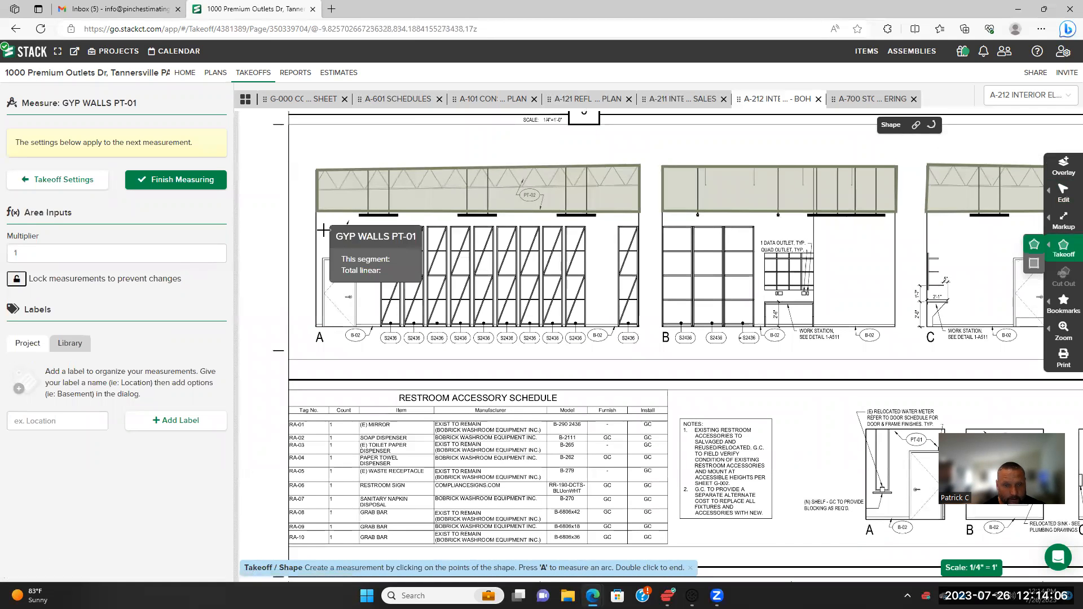
pyautogui.click(315, 326)
pyautogui.click(322, 326)
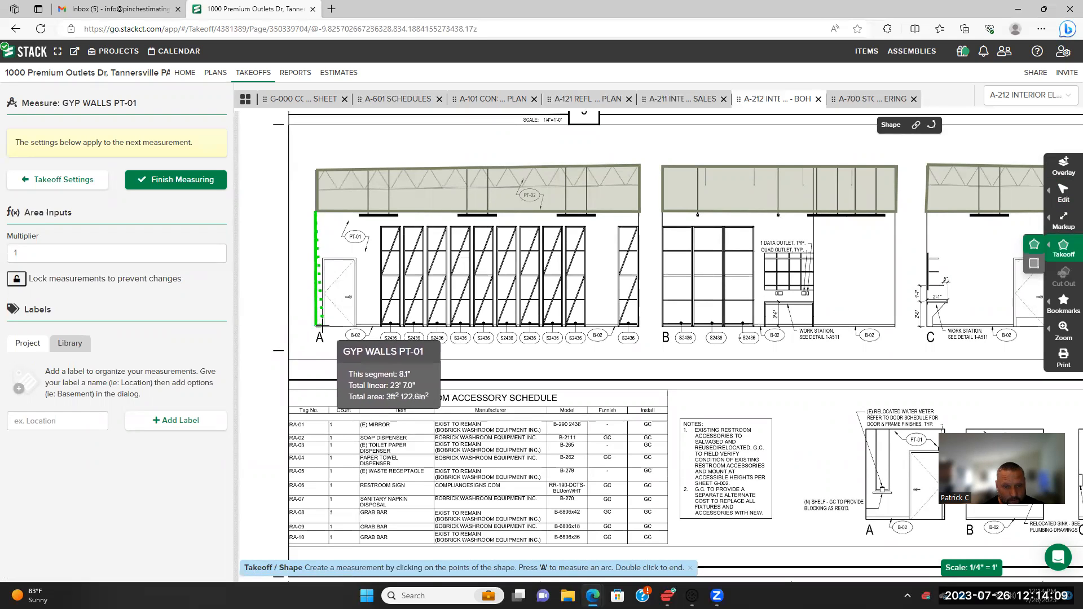
pyautogui.click(323, 259)
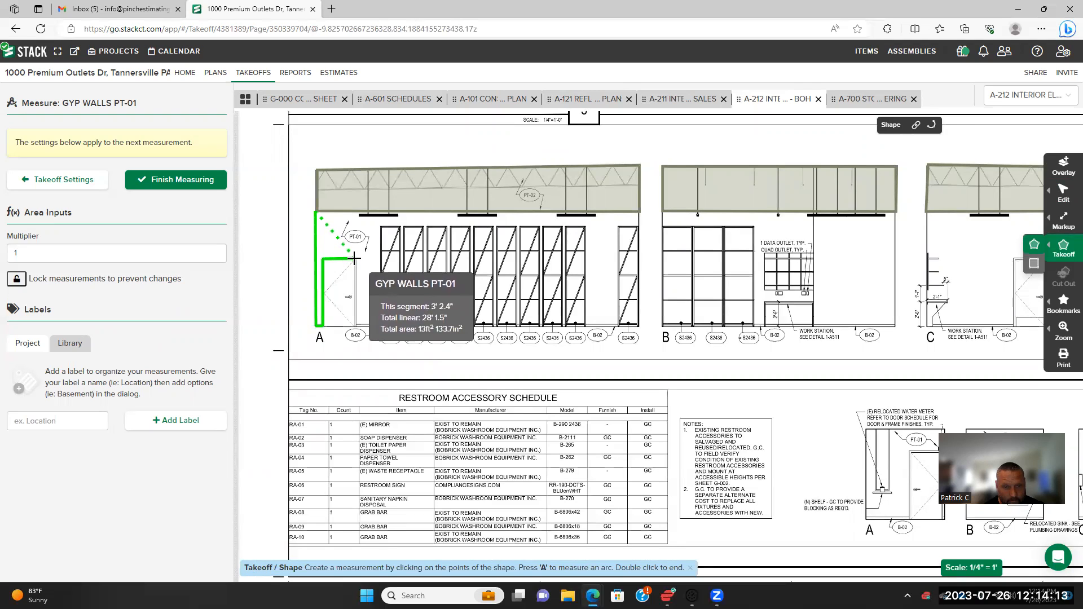
pyautogui.click(354, 258)
pyautogui.click(355, 326)
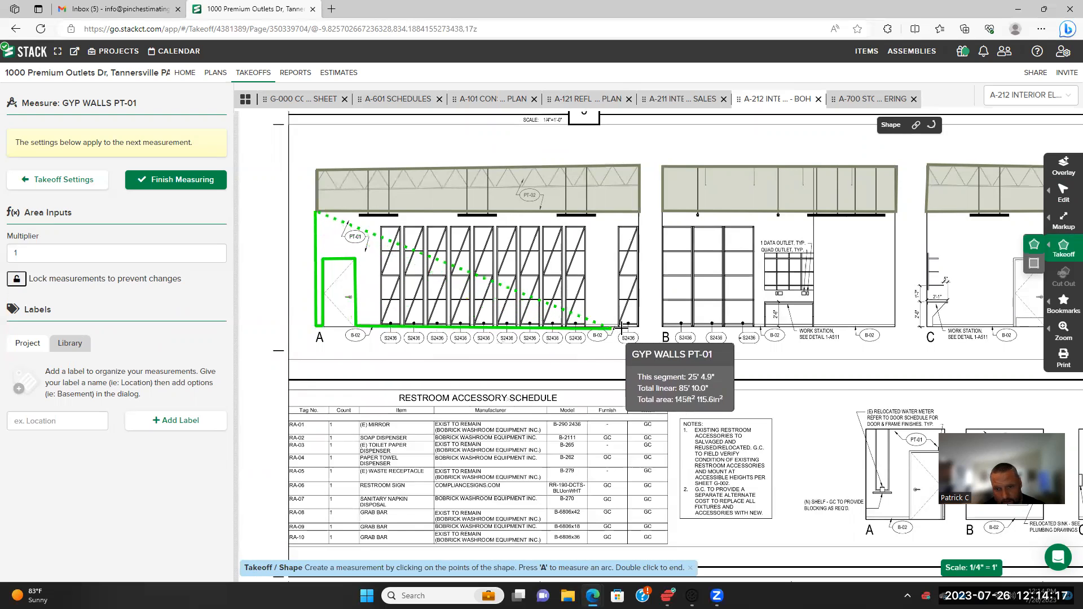
pyautogui.click(378, 326)
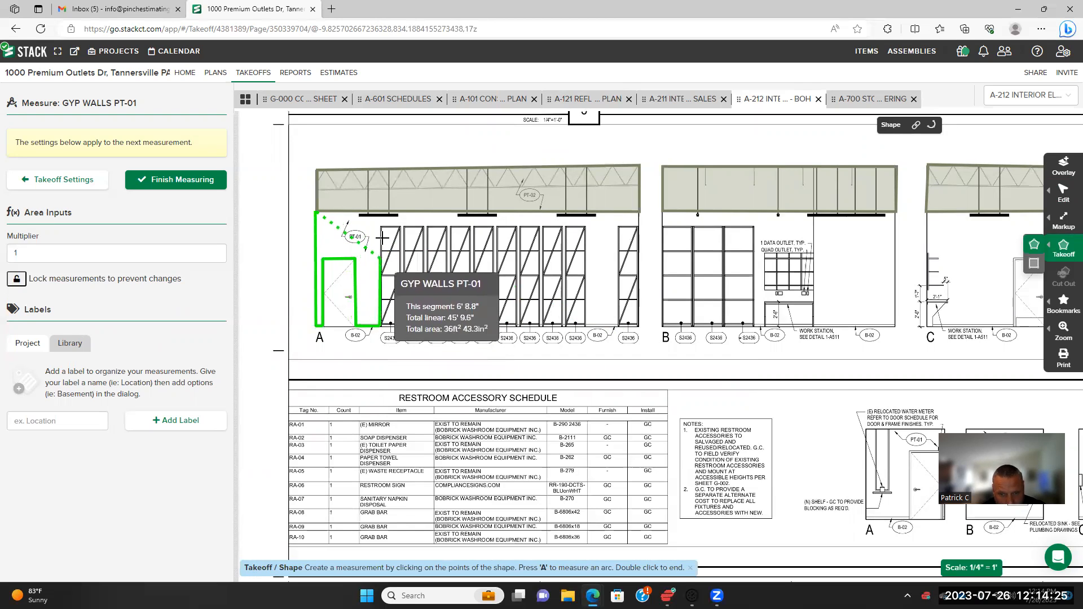
# Continue the PT-01 outline along the floor line to the wall's far end and close it beneath the PT-02 band
pyautogui.scroll(4, 394, 254)
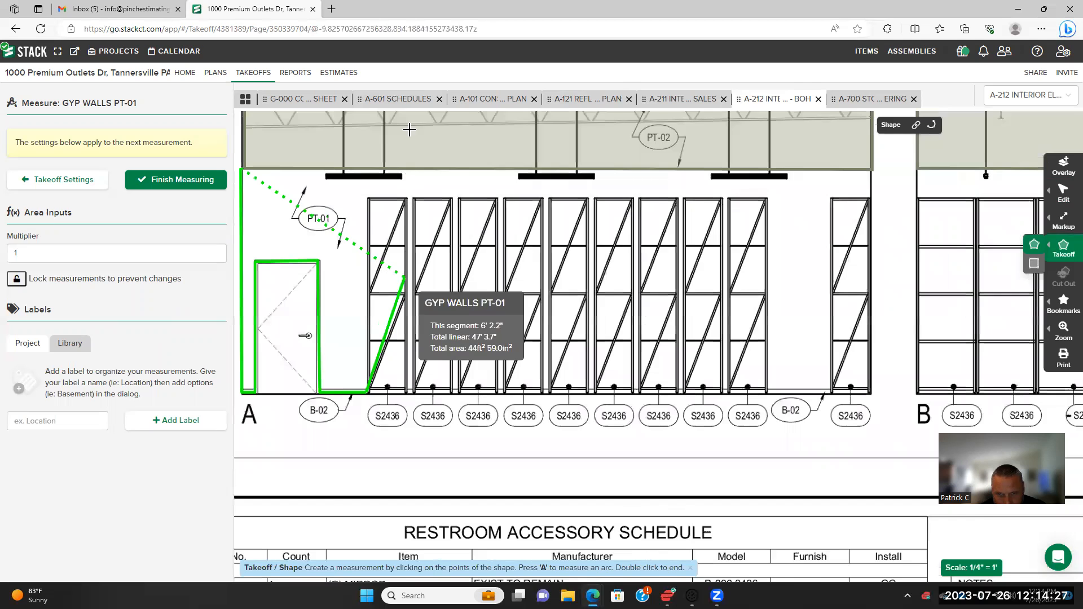
pyautogui.scroll(-3, 409, 130)
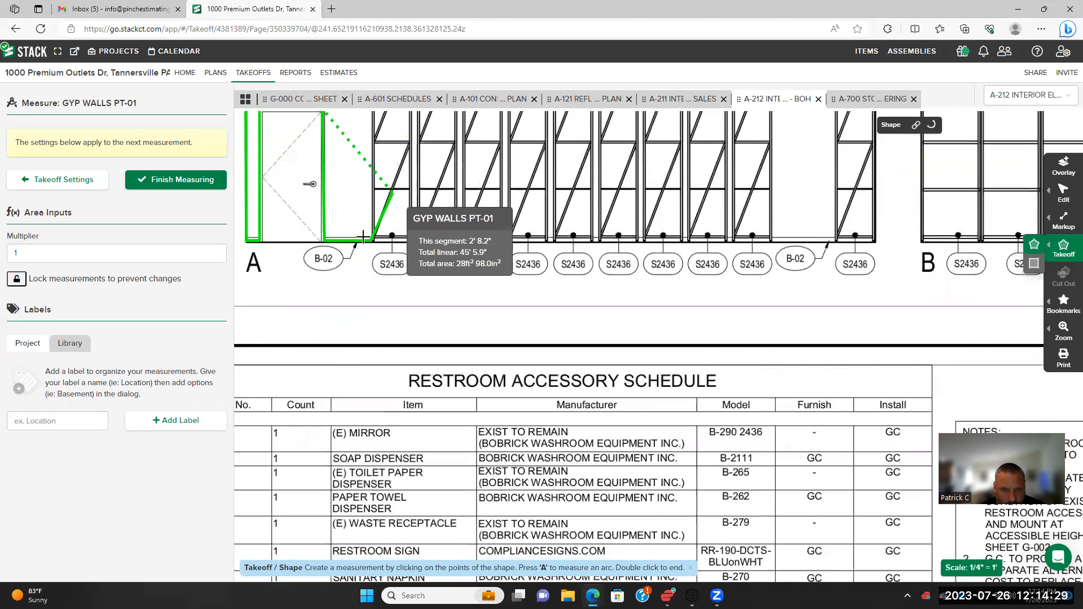
pyautogui.moveTo(332, 348); pyautogui.dragTo(506, 256)
pyautogui.moveTo(489, 193); pyautogui.dragTo(423, 262)
pyautogui.moveTo(430, 305); pyautogui.dragTo(426, 353)
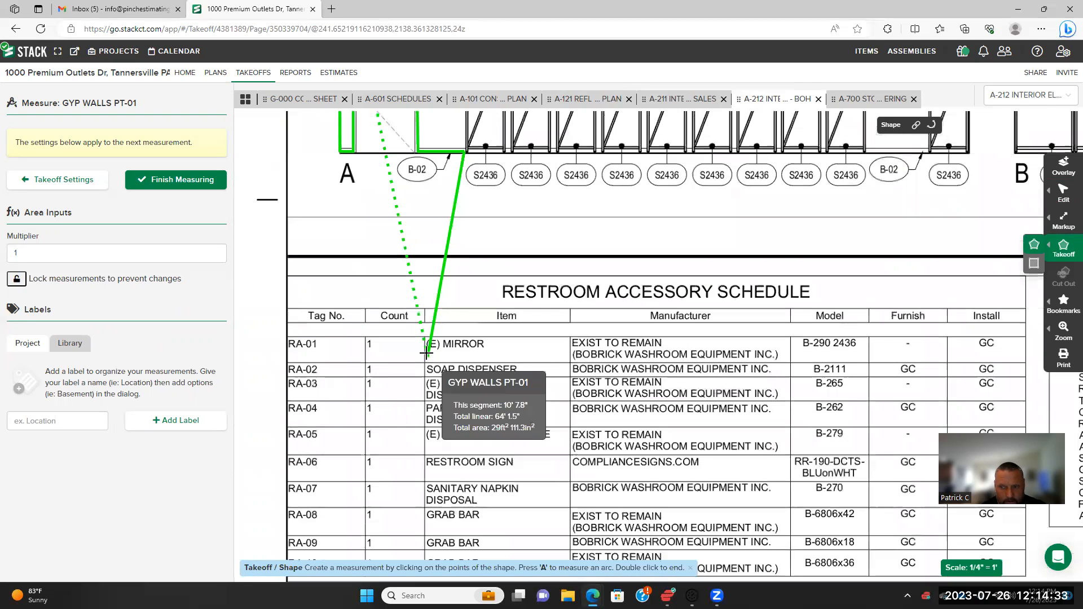
pyautogui.scroll(-4, 427, 349)
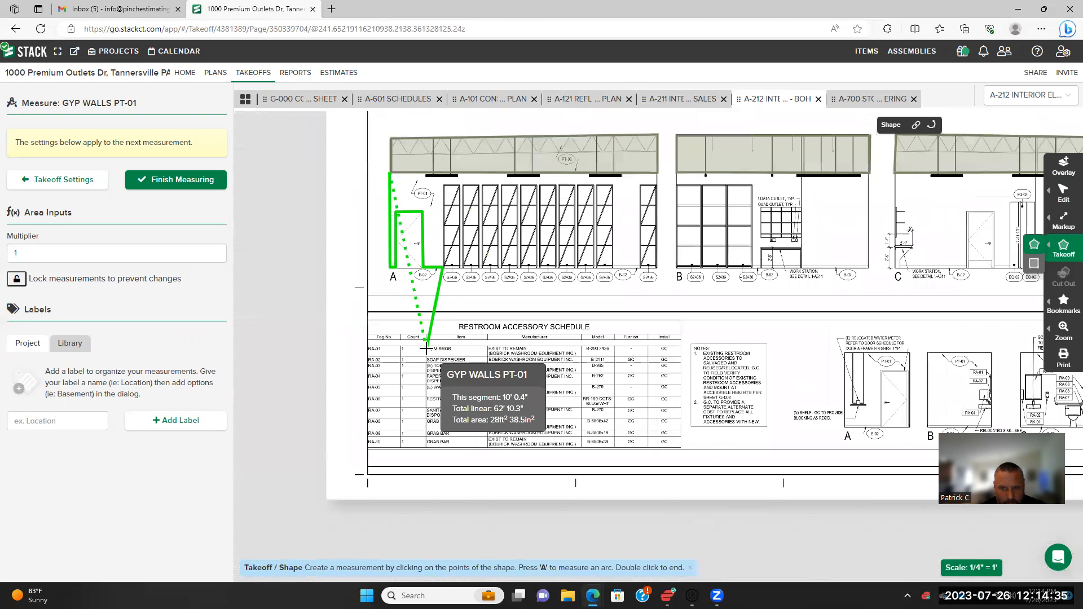
pyautogui.scroll(2, 425, 349)
pyautogui.moveTo(450, 160); pyautogui.dragTo(441, 257)
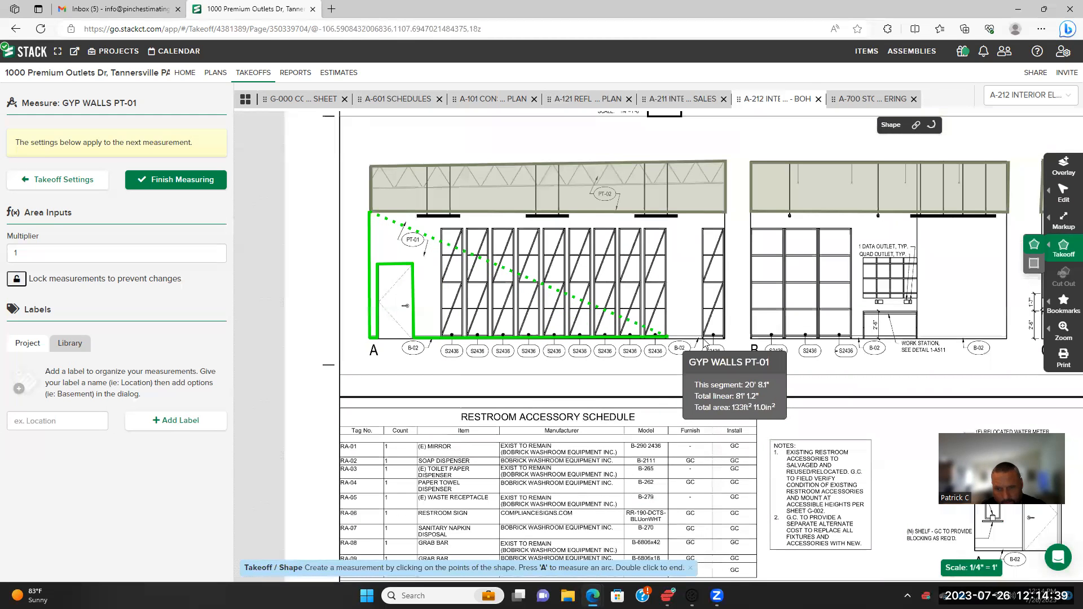
pyautogui.click(726, 337)
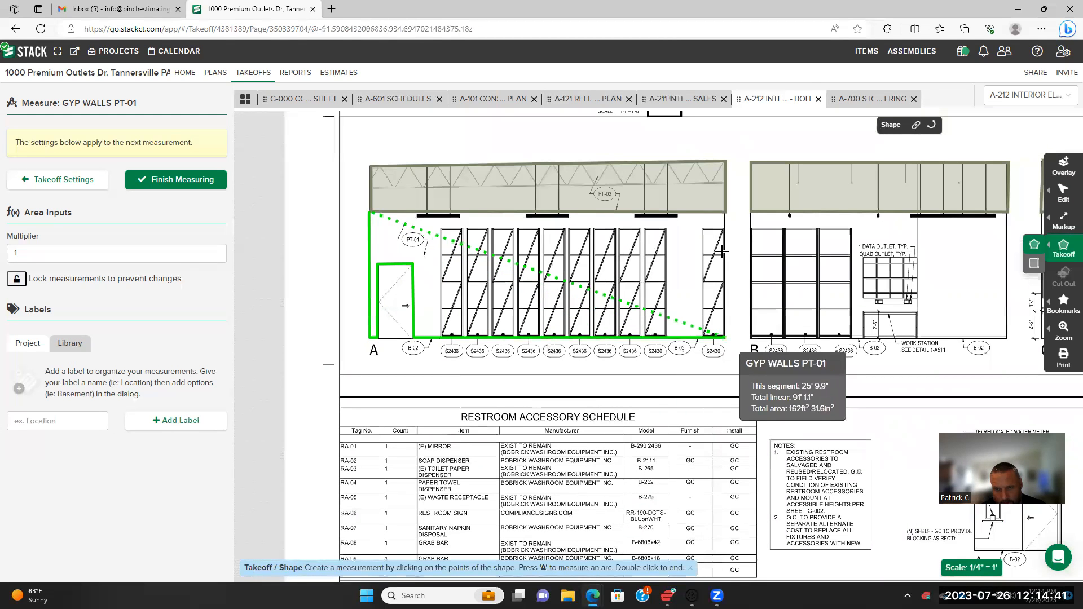
pyautogui.doubleClick(724, 211)
# Check the Paint & Sealant finish schedule on sheet A-601 for the paint locations
pyautogui.scroll(1, 586, 342)
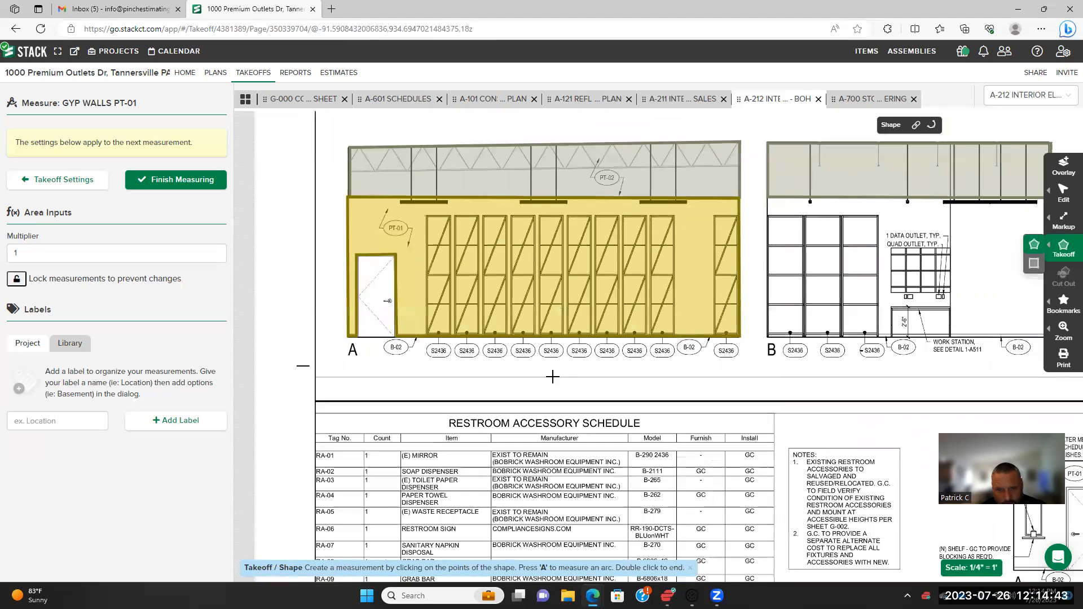
pyautogui.scroll(2, 529, 360)
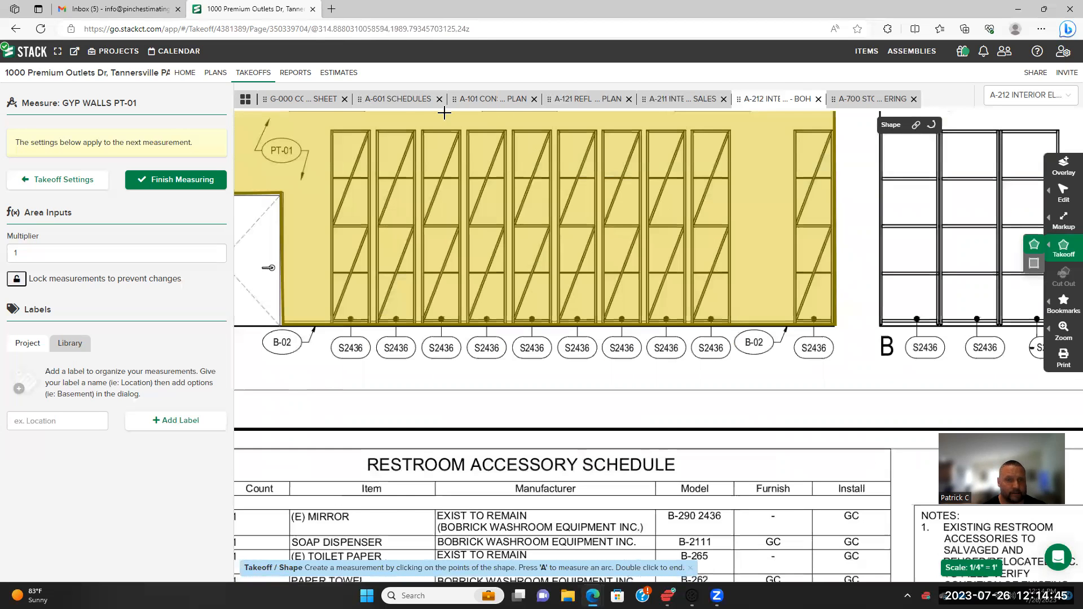
pyautogui.click(387, 98)
pyautogui.scroll(1, 424, 359)
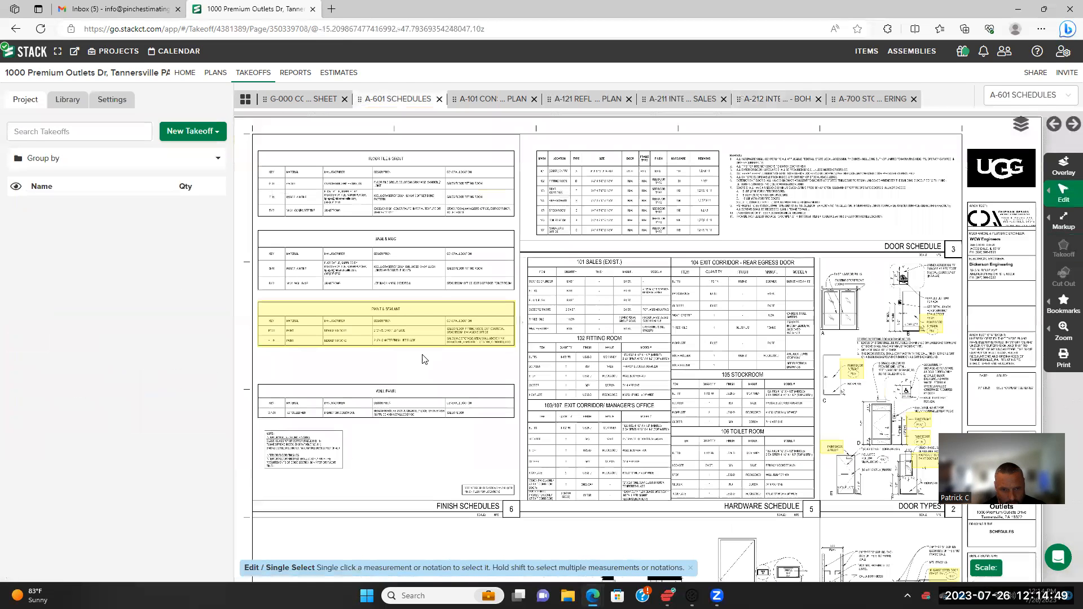
pyautogui.scroll(1, 406, 366)
pyautogui.scroll(2, 382, 386)
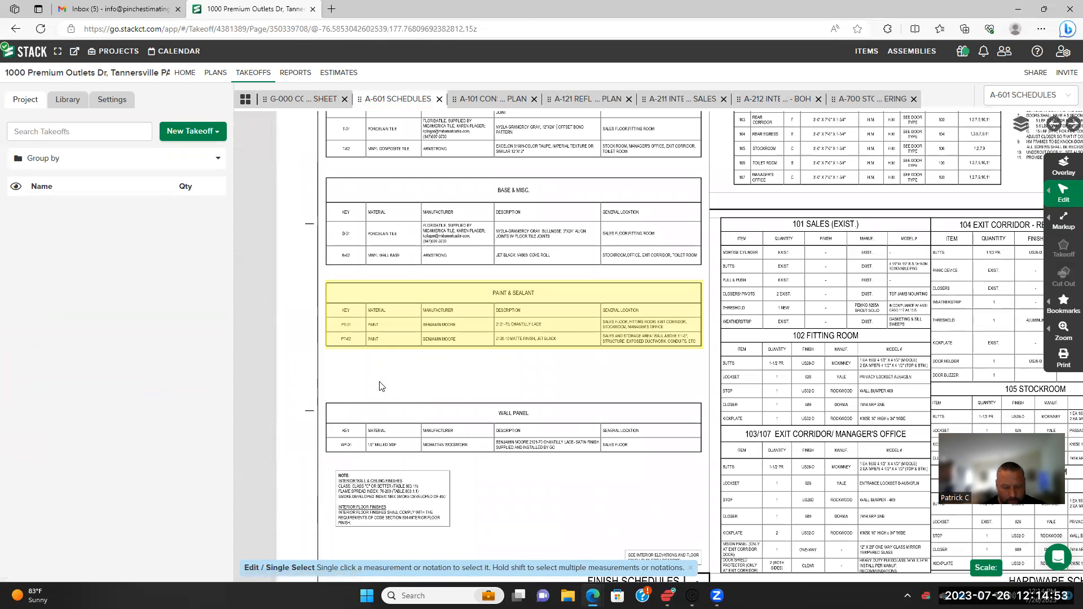
pyautogui.moveTo(784, 340); pyautogui.dragTo(535, 251)
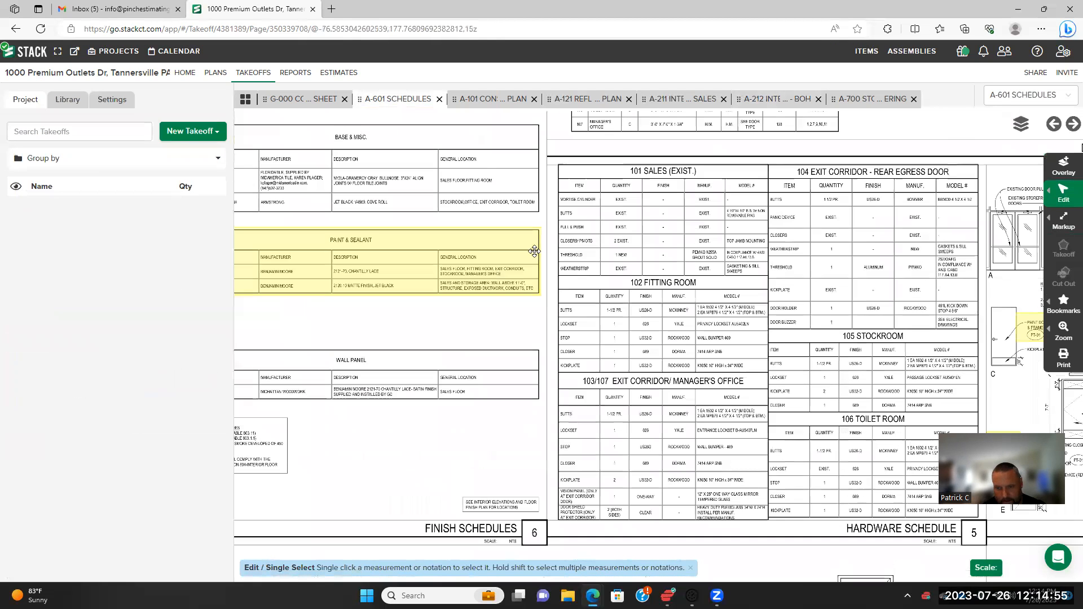
# Examine the A-601 hardware schedules and door types for the fitting room, corridor, office, stockroom and toilet room
pyautogui.scroll(1, 508, 413)
pyautogui.scroll(1, 621, 371)
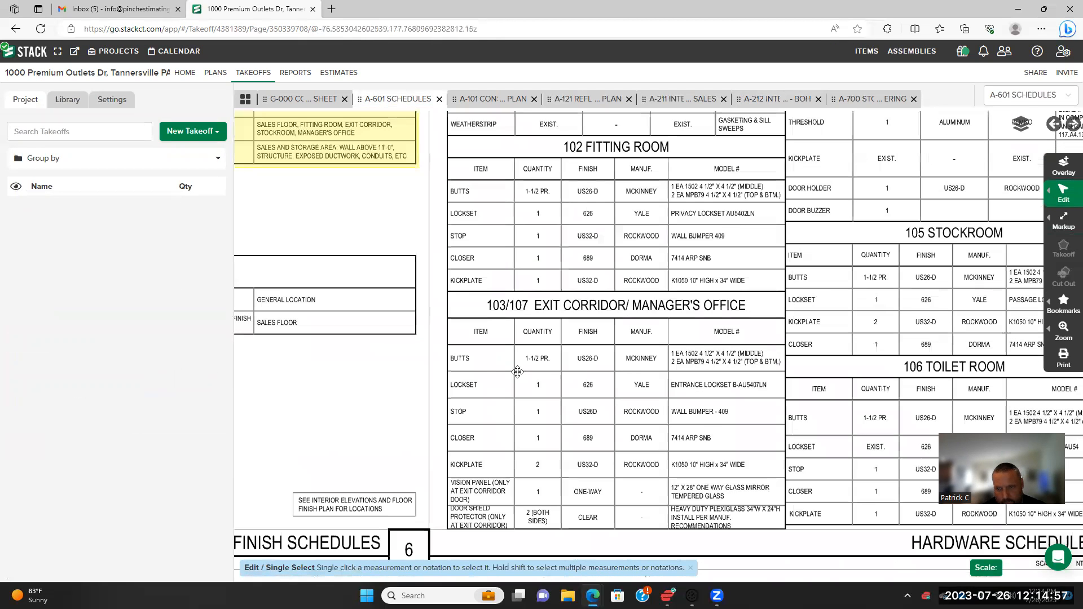
pyautogui.scroll(1, 516, 370)
pyautogui.scroll(-1, 533, 367)
pyautogui.moveTo(557, 236); pyautogui.dragTo(482, 230)
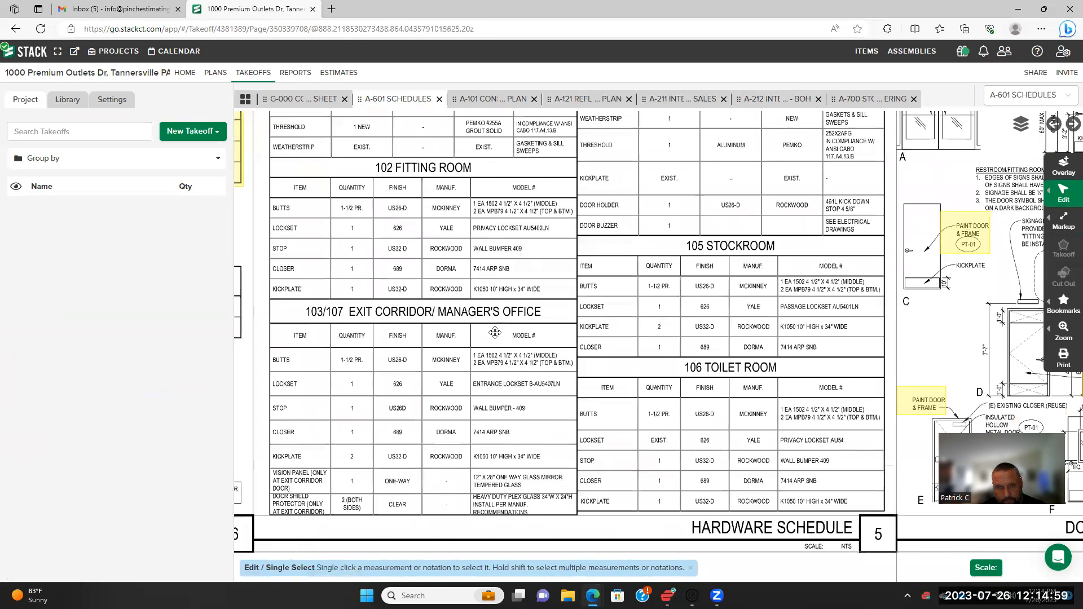
pyautogui.scroll(-3, 491, 355)
pyautogui.moveTo(414, 198); pyautogui.dragTo(418, 274)
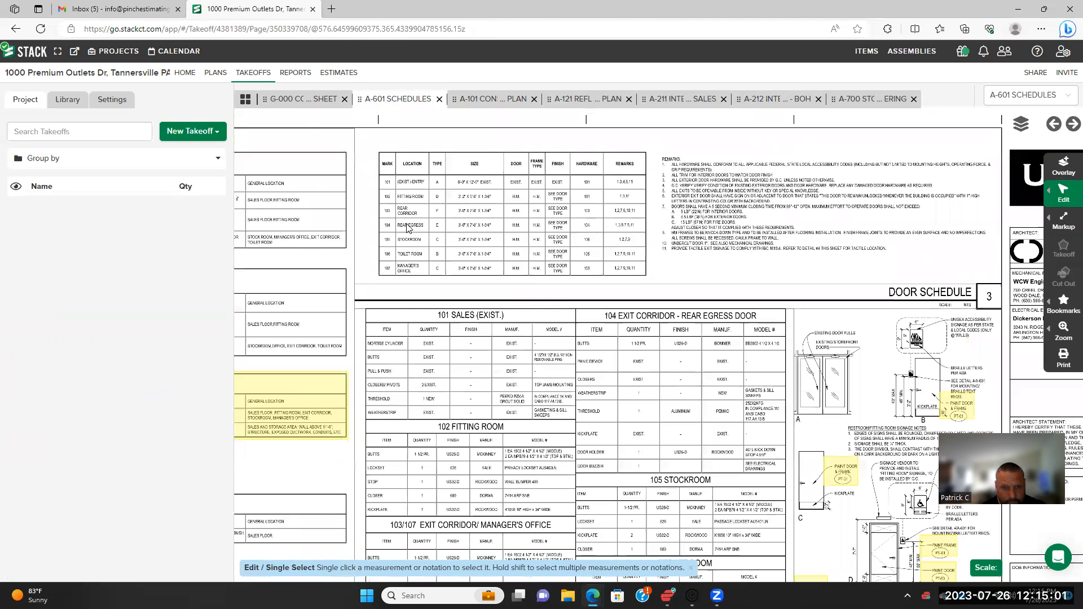
pyautogui.scroll(2, 408, 228)
pyautogui.scroll(-1, 413, 275)
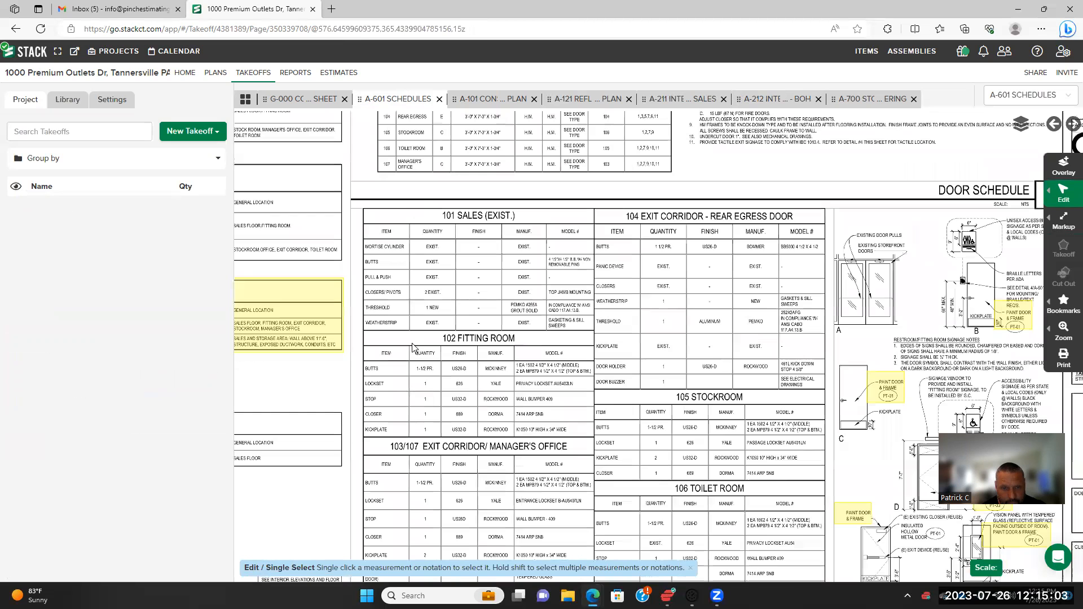
pyautogui.scroll(2, 412, 347)
pyautogui.scroll(-4, 467, 425)
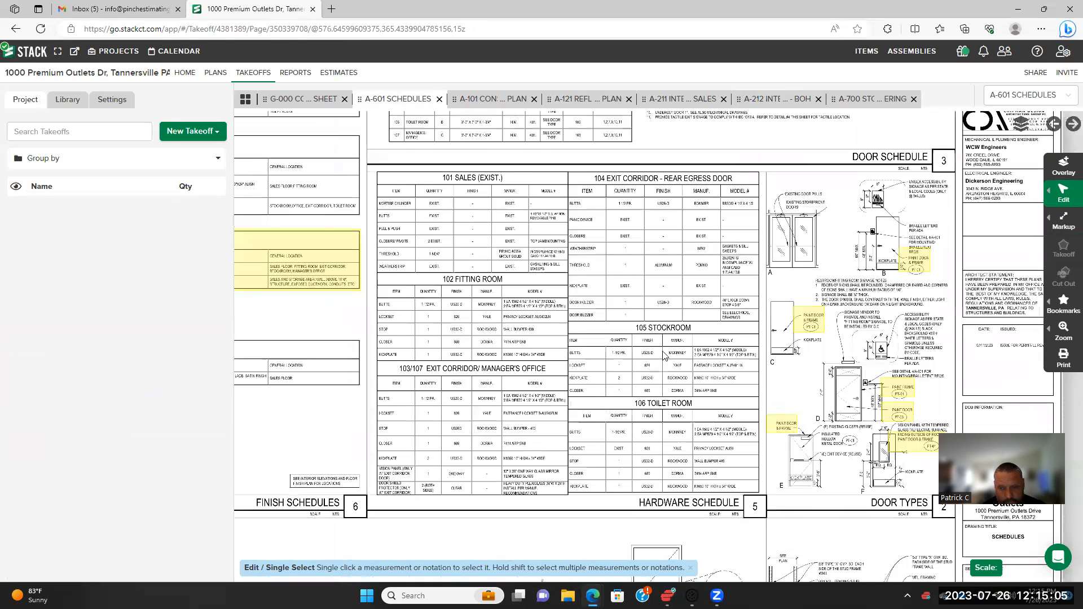
pyautogui.scroll(2, 516, 363)
pyautogui.scroll(-3, 516, 445)
pyautogui.scroll(1, 609, 361)
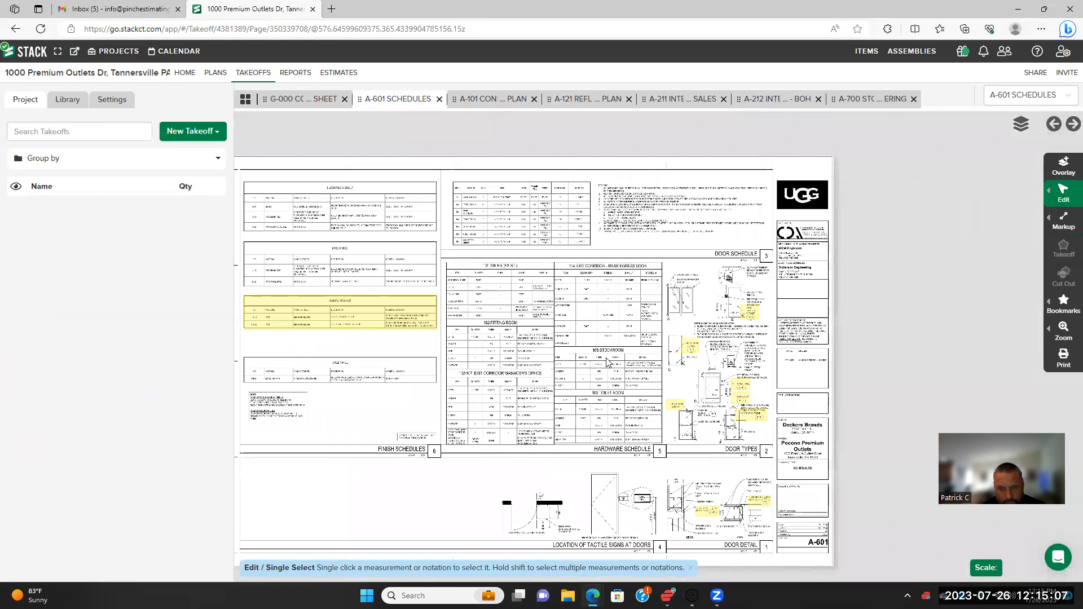
# Review the A-601 door schedule, the wall panel finish schedule and its notes, and the hardware schedules
pyautogui.scroll(2, 522, 277)
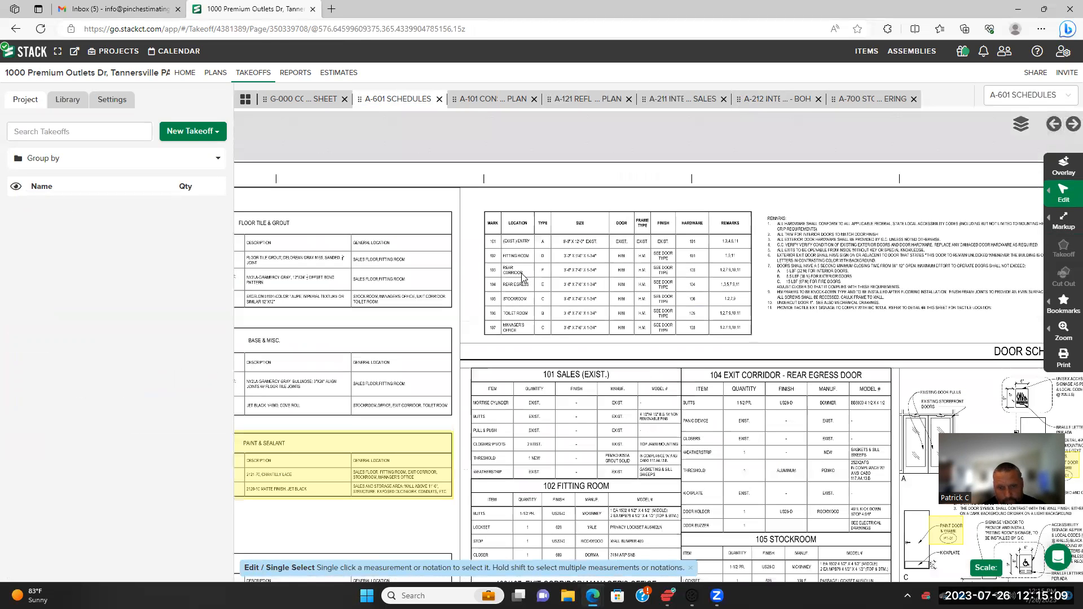
pyautogui.scroll(3, 522, 277)
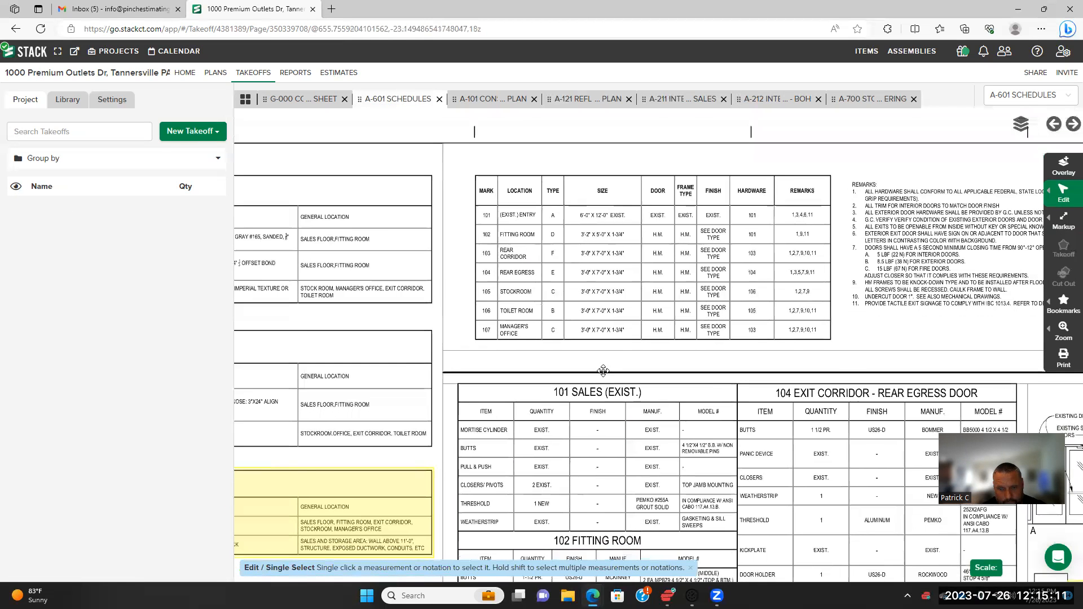
pyautogui.moveTo(821, 341)
pyautogui.mouseDown()
pyautogui.moveTo(891, 360)
pyautogui.moveTo(846, 422)
pyautogui.mouseUp()
pyautogui.scroll(-4, 650, 320)
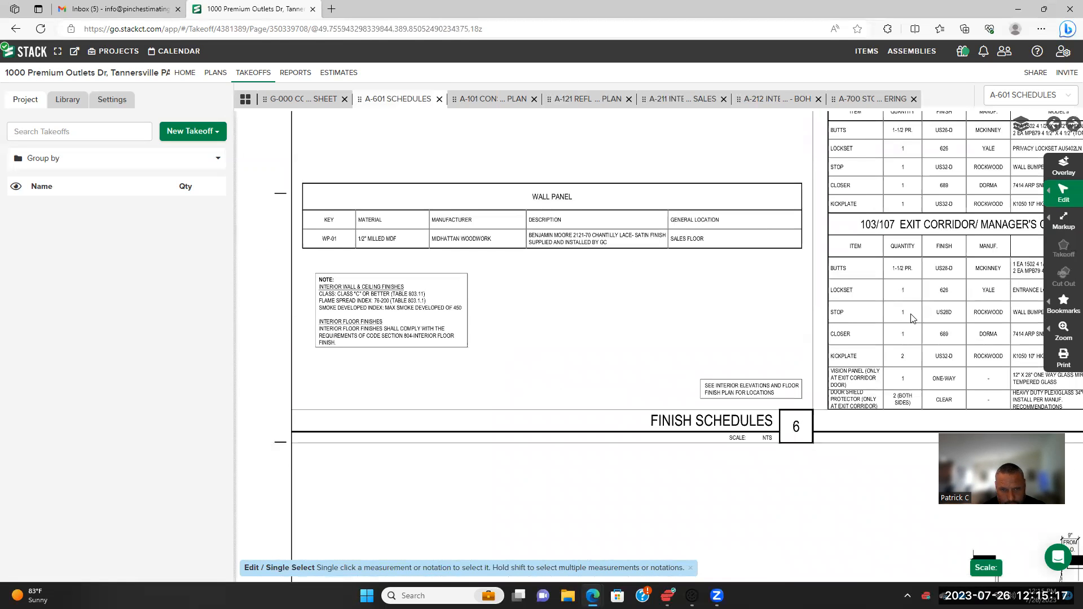
pyautogui.moveTo(912, 318)
pyautogui.mouseDown()
pyautogui.moveTo(885, 307)
pyautogui.moveTo(521, 329)
pyautogui.moveTo(345, 368)
pyautogui.moveTo(325, 384)
pyautogui.mouseUp()
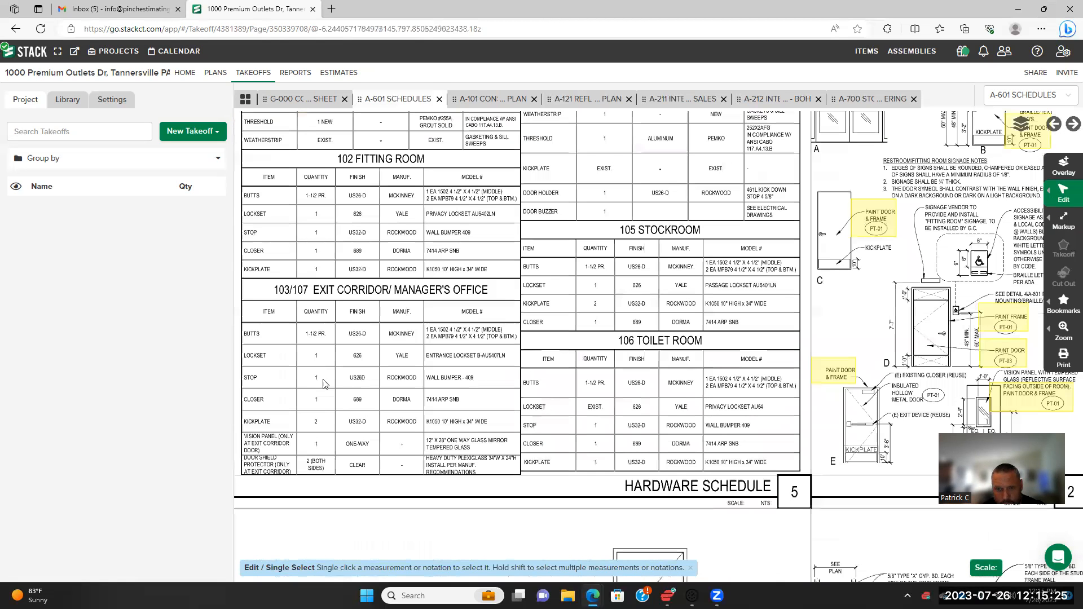
pyautogui.moveTo(631, 277); pyautogui.dragTo(619, 382)
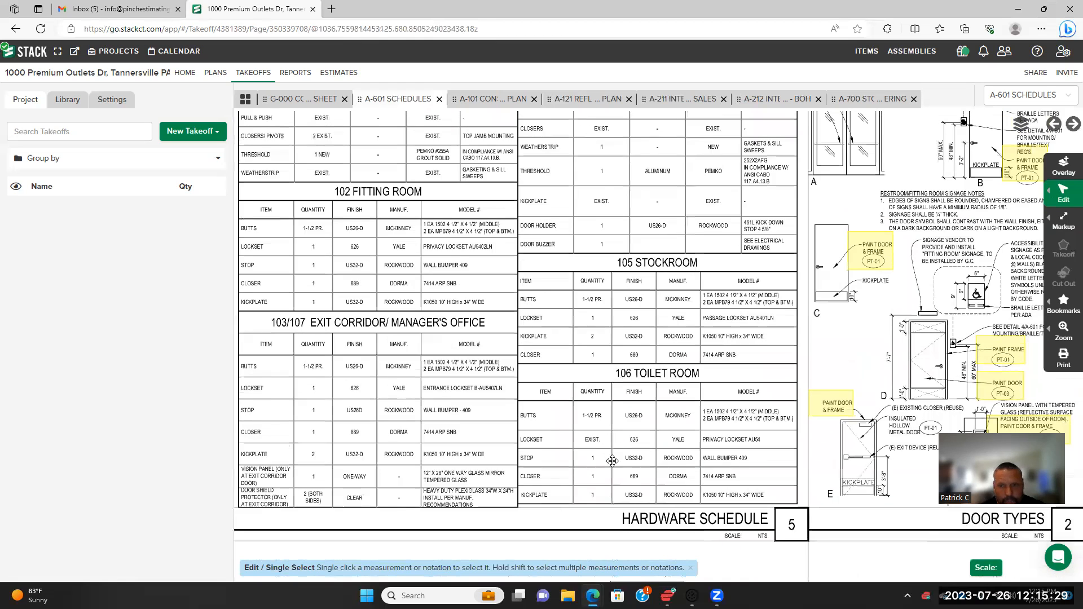
pyautogui.moveTo(612, 461); pyautogui.dragTo(620, 482)
pyautogui.moveTo(627, 335); pyautogui.dragTo(631, 412)
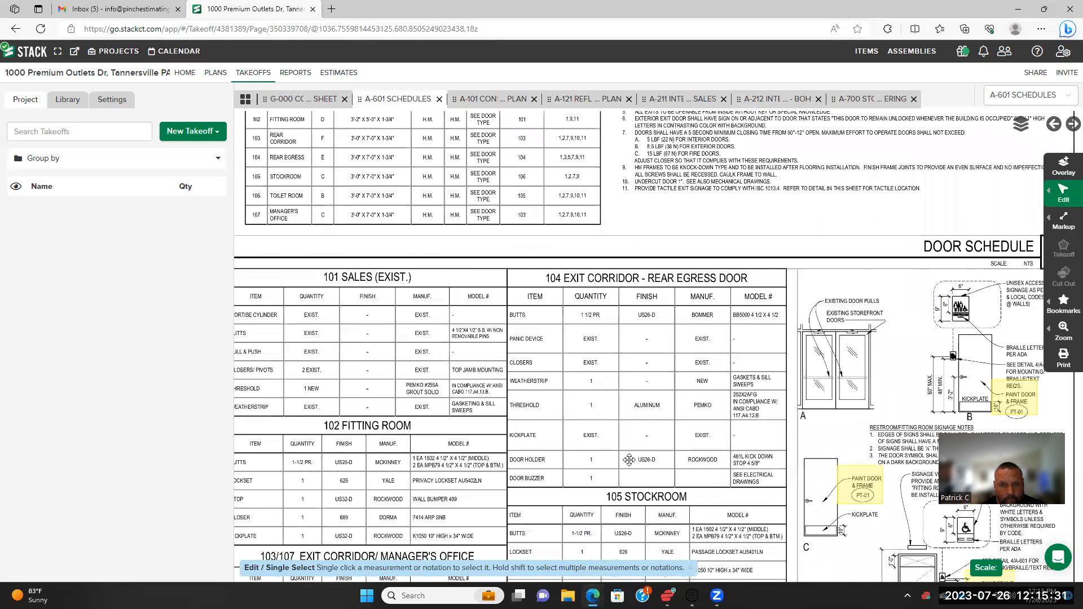
pyautogui.moveTo(629, 460); pyautogui.dragTo(633, 526)
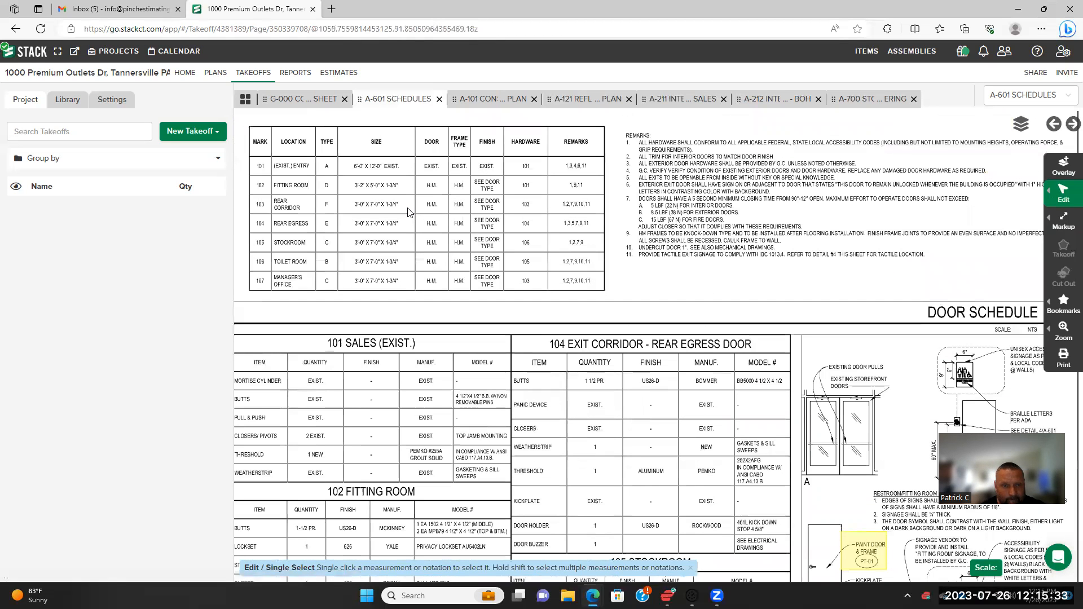
# Preview the A-511 Misc. Details sheet from the G-000 drawing index and inspect its details
pyautogui.click(299, 99)
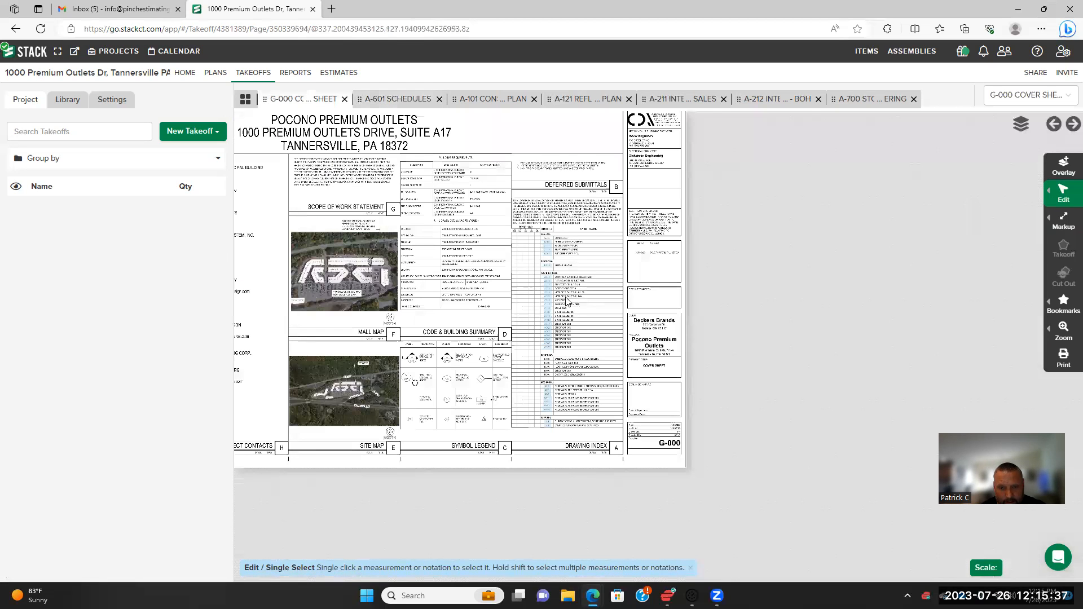
pyautogui.scroll(3, 567, 301)
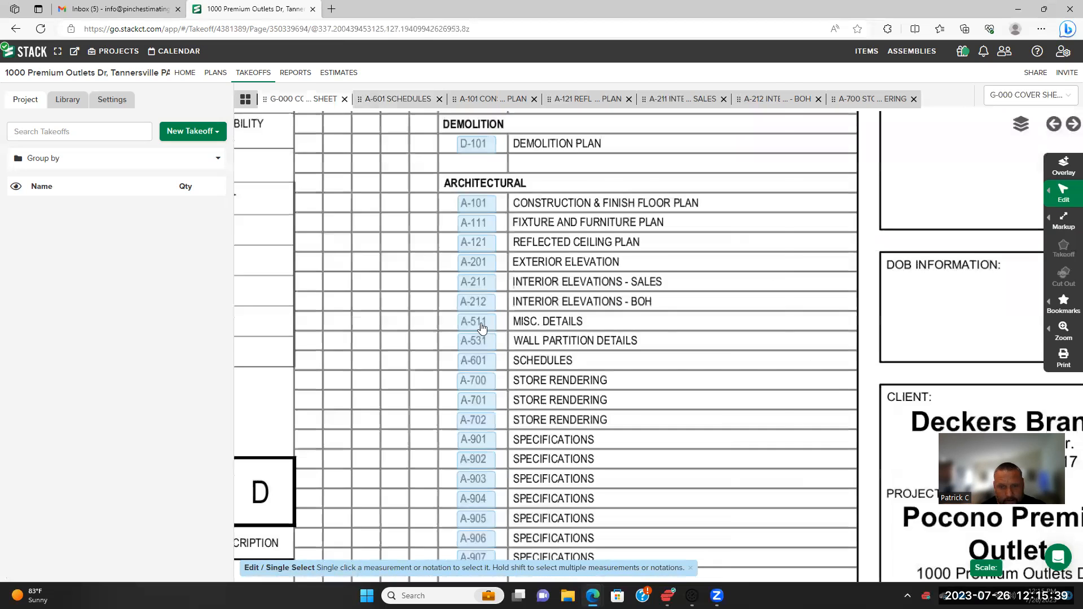
pyautogui.click(482, 327)
pyautogui.scroll(3, 560, 305)
pyautogui.scroll(3, 557, 301)
pyautogui.moveTo(554, 302); pyautogui.dragTo(487, 207)
pyautogui.scroll(-3, 493, 220)
pyautogui.scroll(-3, 496, 226)
pyautogui.scroll(2, 579, 347)
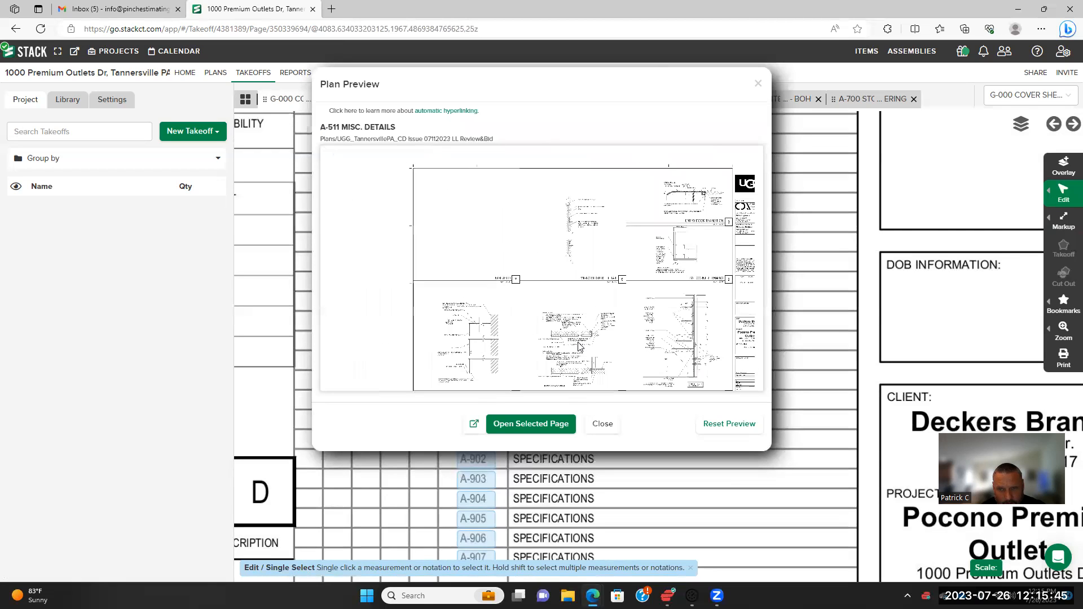
# Examine the workstation and manager's desk section and the floor transition detail on the A-511 preview, and close it
pyautogui.scroll(5, 580, 346)
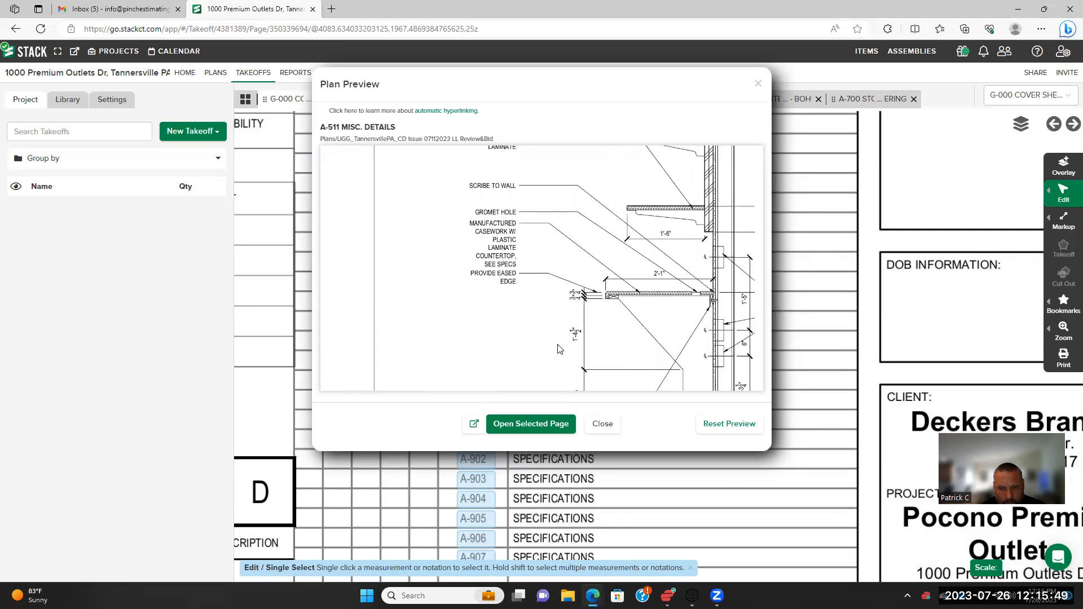
pyautogui.scroll(-2, 558, 345)
pyautogui.moveTo(546, 363)
pyautogui.mouseDown()
pyautogui.moveTo(565, 290)
pyautogui.moveTo(482, 304)
pyautogui.mouseUp()
pyautogui.moveTo(417, 258); pyautogui.dragTo(576, 299)
pyautogui.scroll(-4, 479, 278)
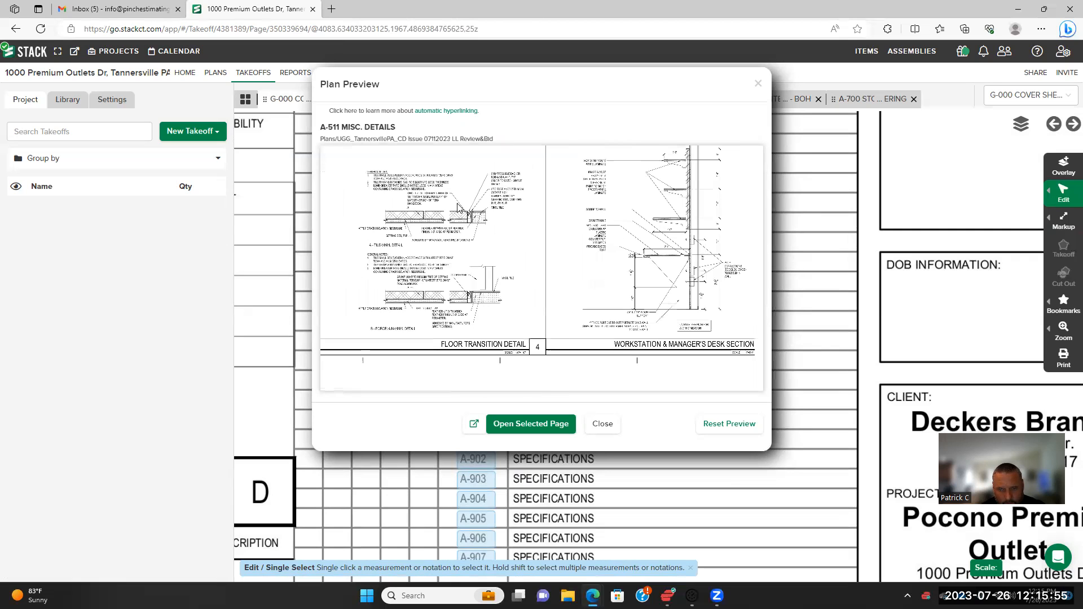
pyautogui.moveTo(458, 208); pyautogui.dragTo(518, 288)
pyautogui.click(759, 86)
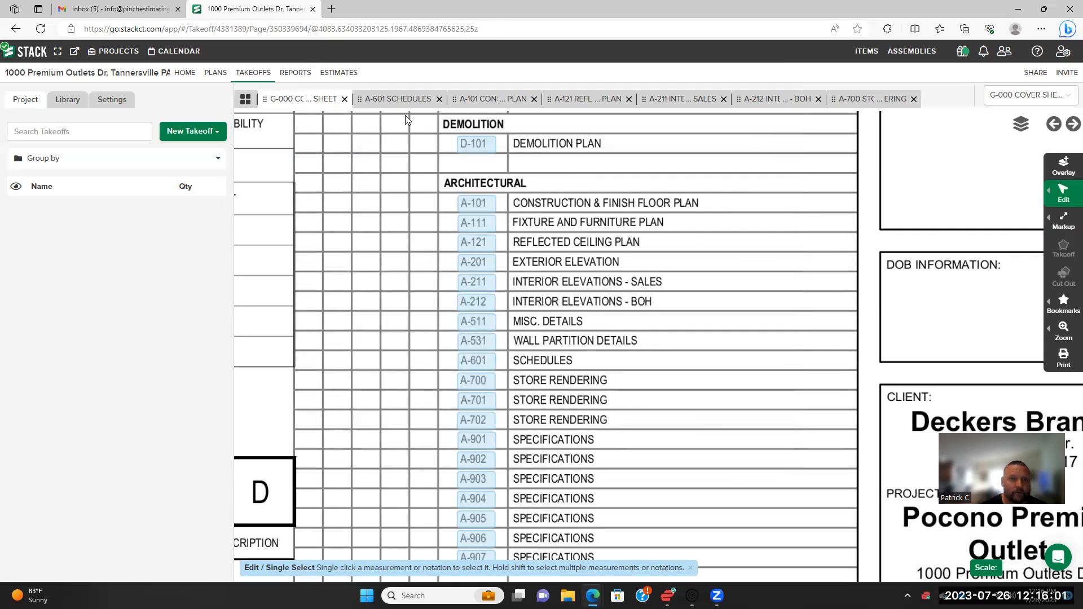
# Review the A-101 floor plan, the A-121 reflected ceiling plan and the A-211 sales elevations for painted surfaces
pyautogui.click(500, 101)
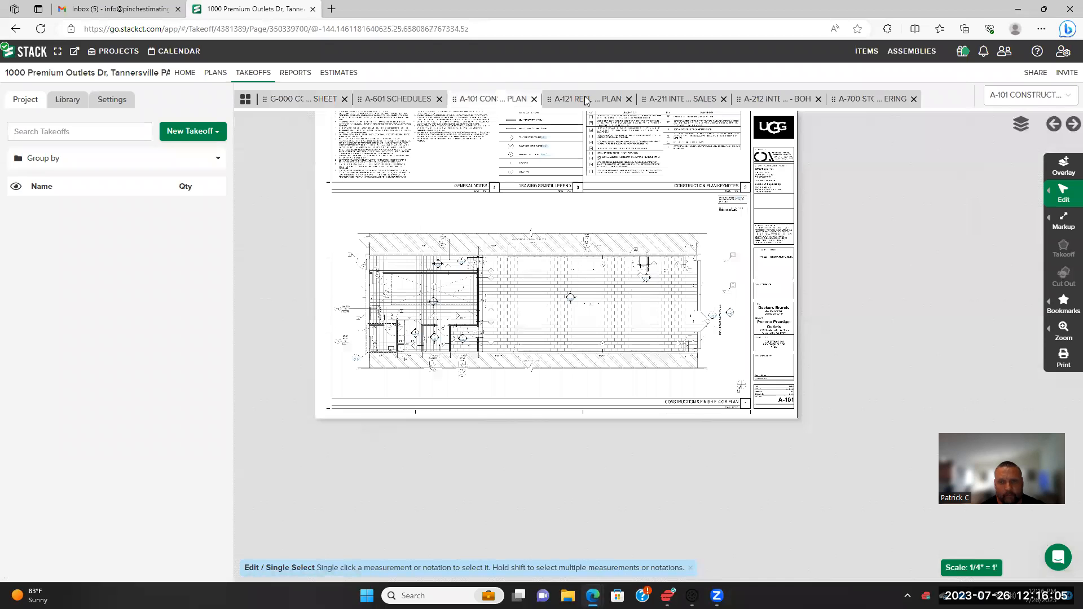
pyautogui.click(587, 100)
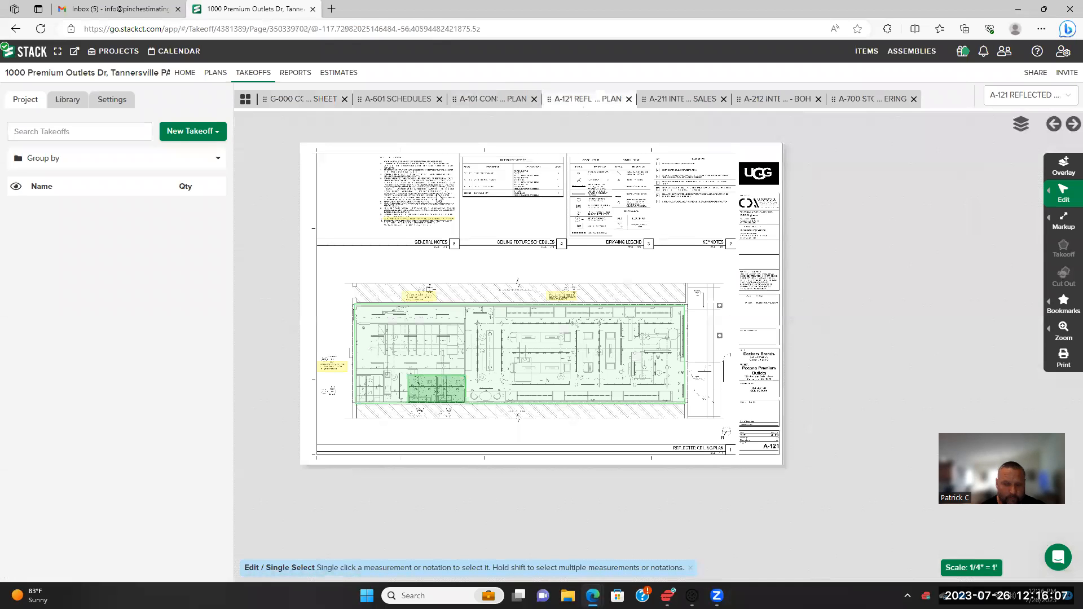
pyautogui.click(664, 102)
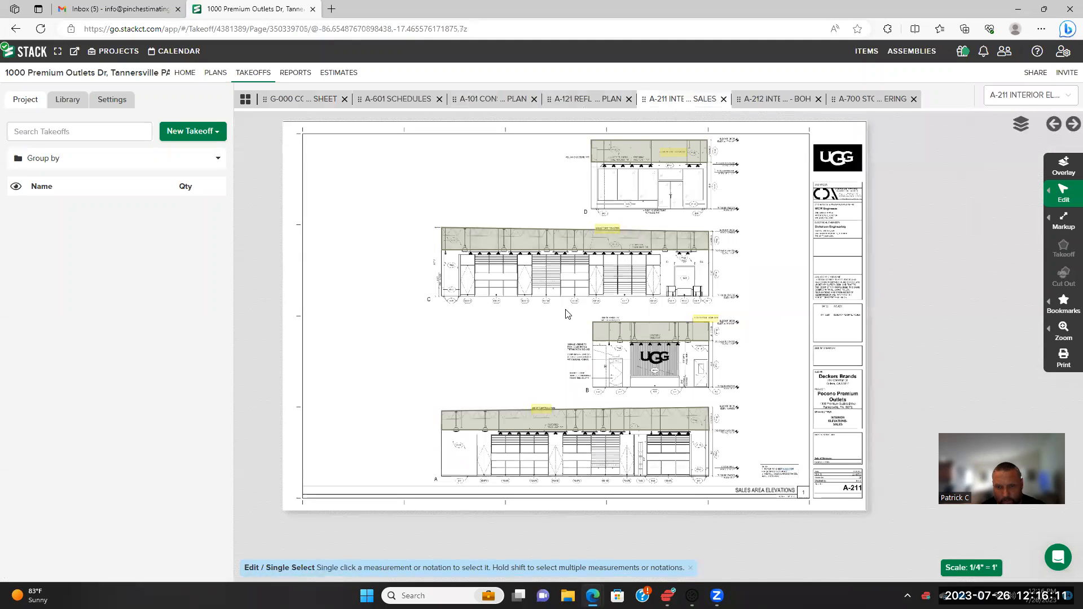
pyautogui.scroll(2, 556, 319)
pyautogui.scroll(2, 555, 319)
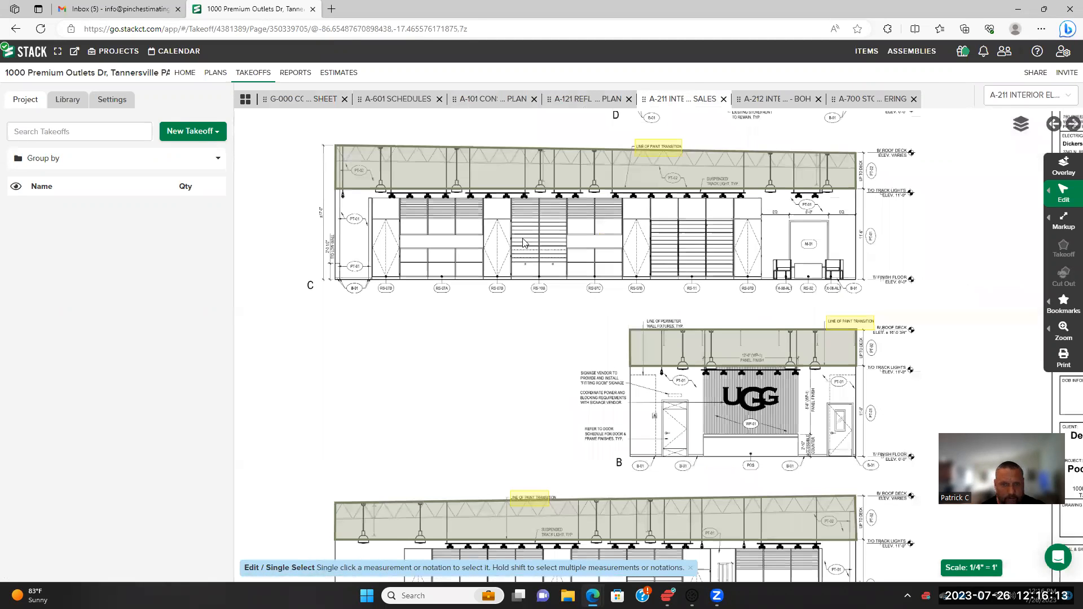
pyautogui.scroll(-3, 516, 212)
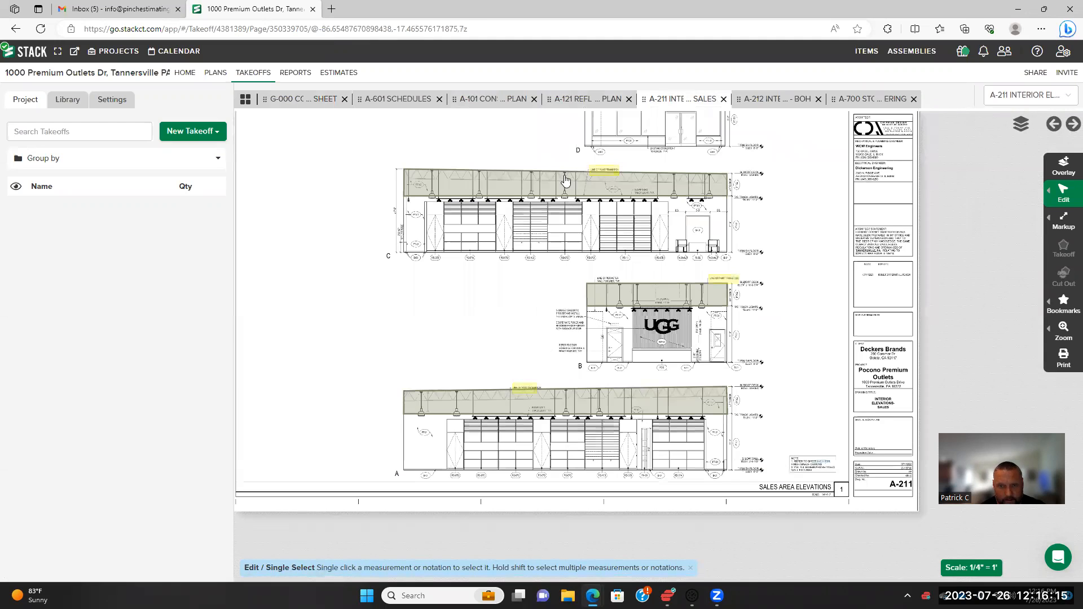
# Review the stockroom, BOH corridor and bathroom elevations on sheet A-212 for PT-01 walls still to measure
pyautogui.click(778, 99)
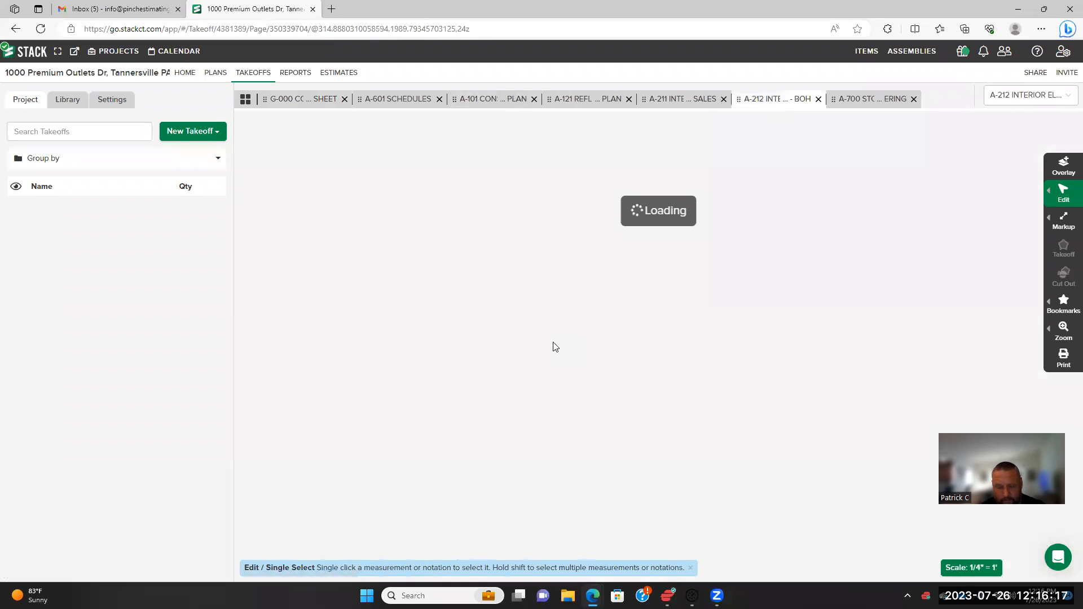
pyautogui.scroll(-4, 396, 390)
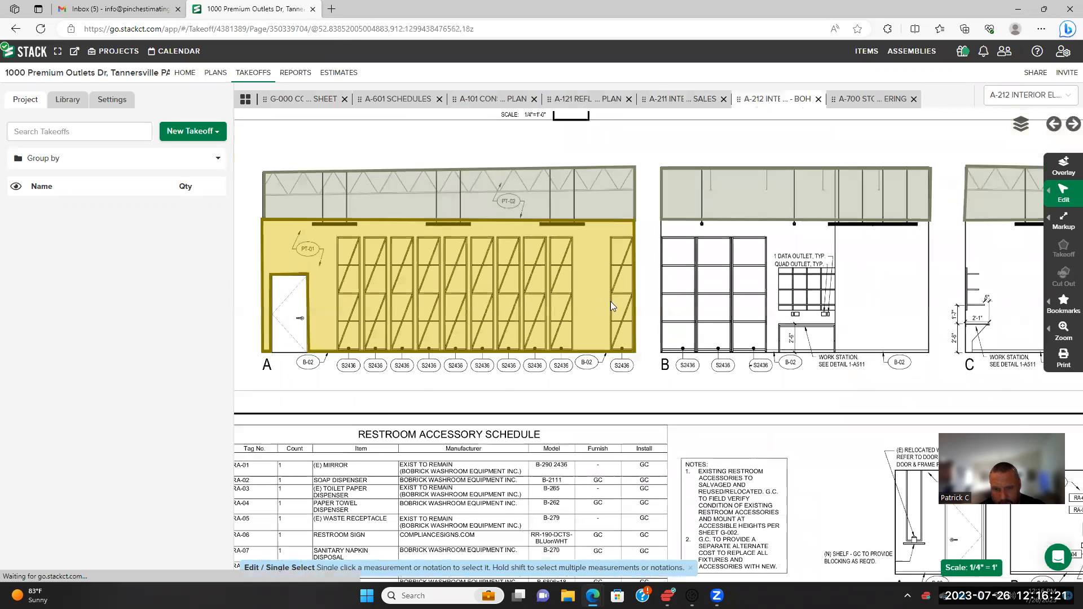
pyautogui.scroll(-1, 610, 302)
pyautogui.moveTo(328, 443); pyautogui.dragTo(529, 406)
pyautogui.scroll(-3, 529, 407)
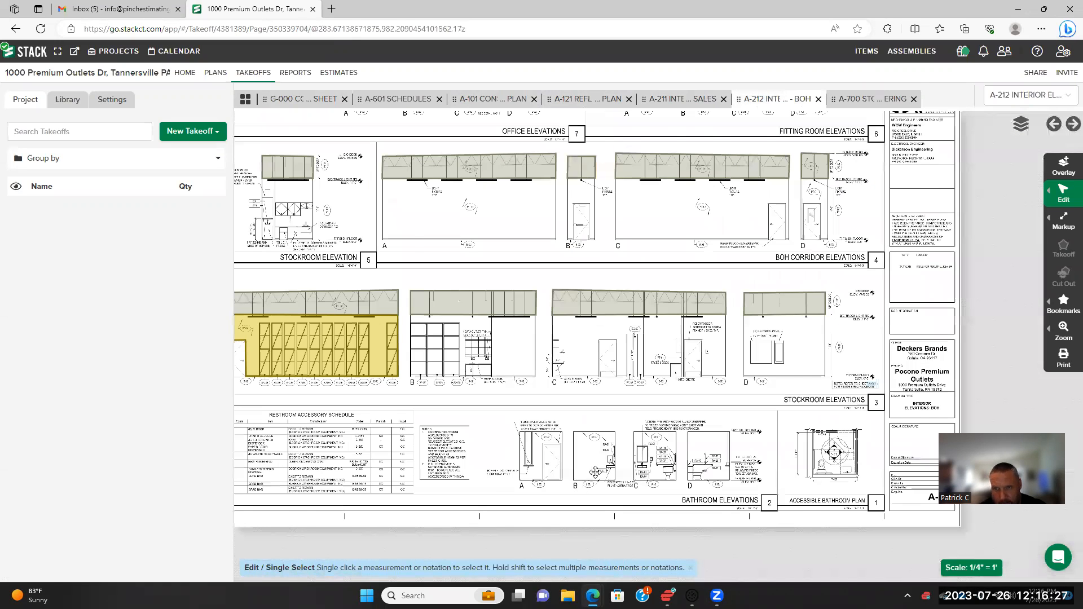
pyautogui.moveTo(710, 324)
pyautogui.mouseDown()
pyautogui.moveTo(678, 388)
pyautogui.moveTo(696, 510)
pyautogui.mouseUp()
pyautogui.moveTo(647, 402)
pyautogui.mouseDown()
pyautogui.moveTo(622, 327)
pyautogui.moveTo(591, 322)
pyautogui.mouseUp()
pyautogui.moveTo(349, 512); pyautogui.dragTo(627, 403)
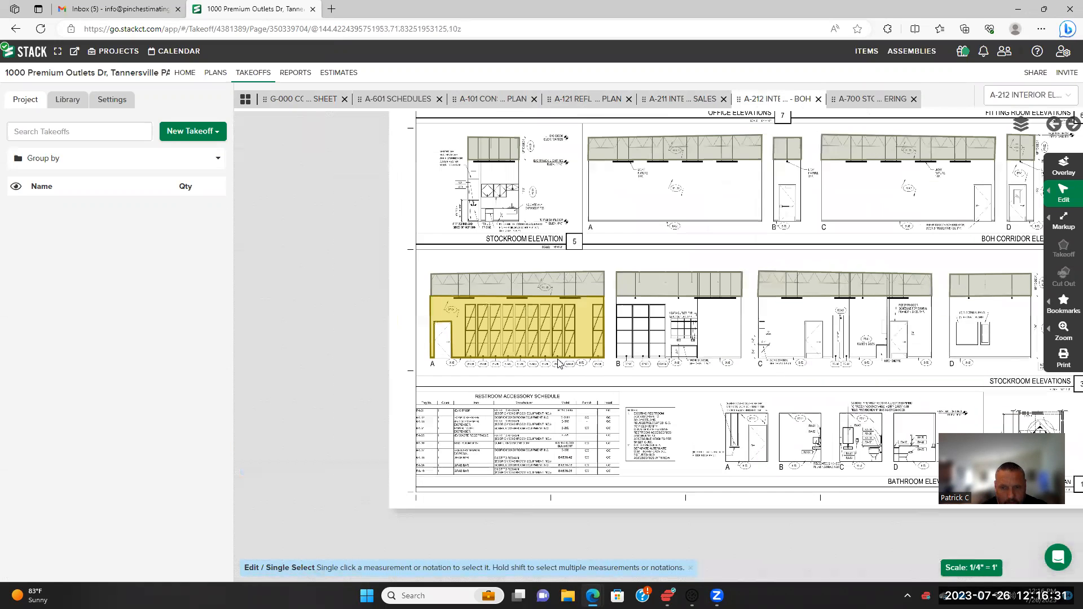
pyautogui.scroll(1, 563, 341)
pyautogui.scroll(2, 444, 332)
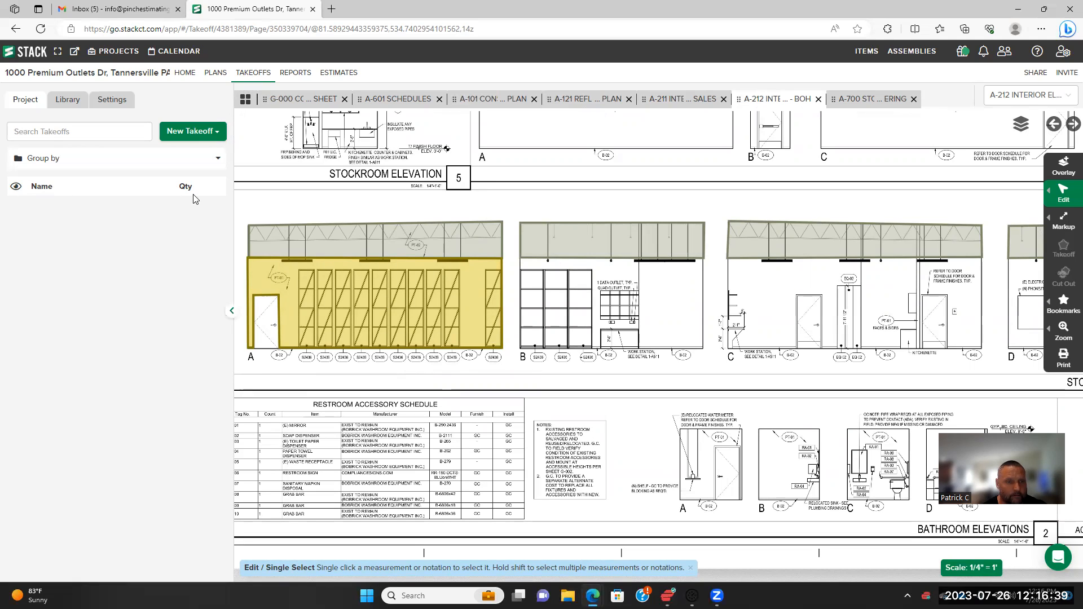
pyautogui.scroll(-5, 412, 334)
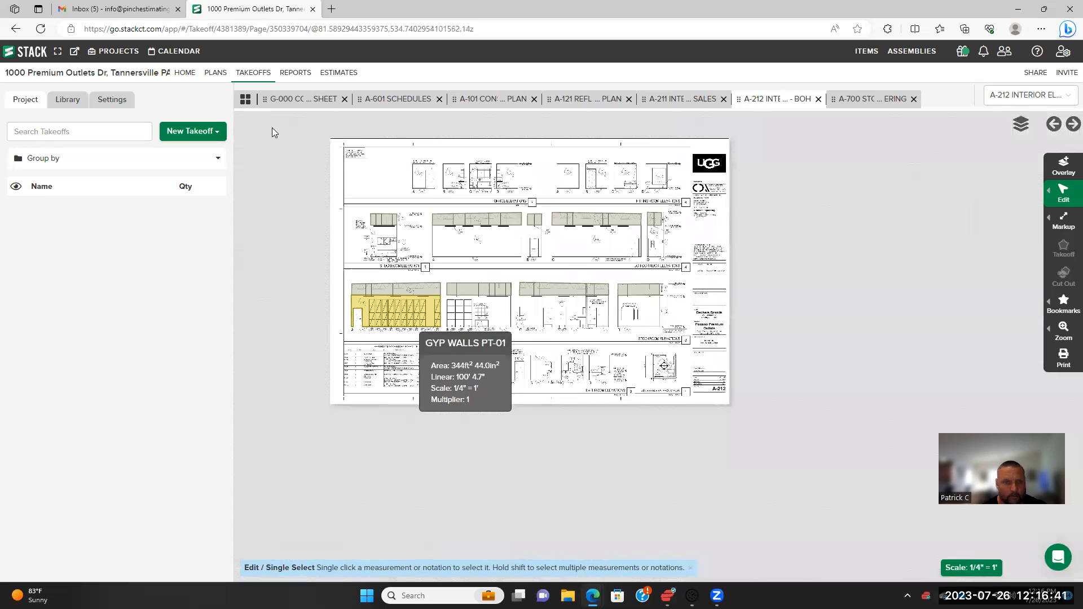
# Open the GYP WALLS PT-01 takeoff from the project overview and return to sheet A-212
pyautogui.click(245, 100)
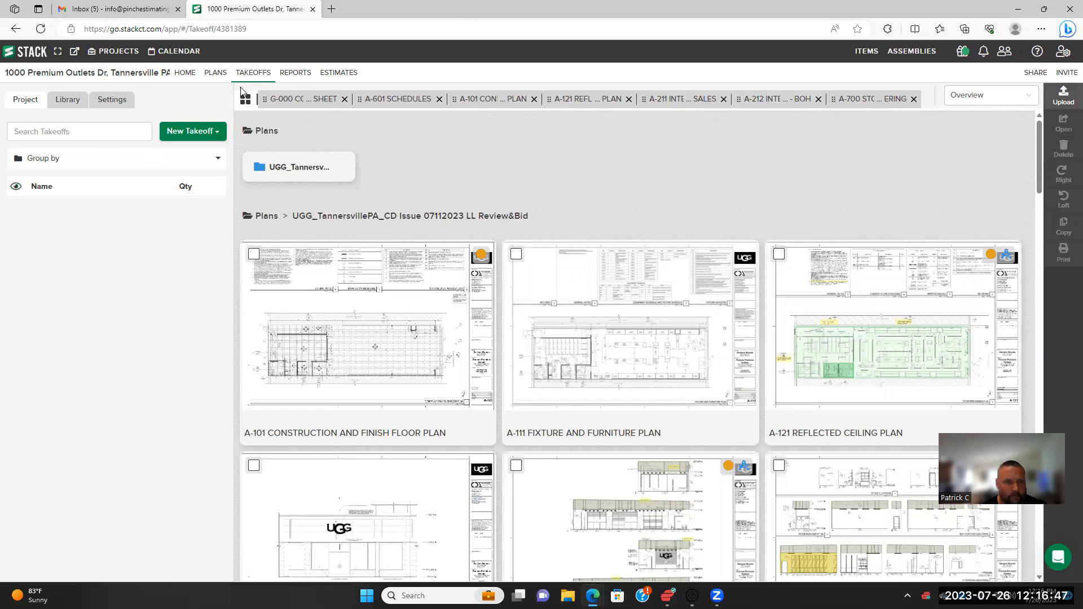
pyautogui.click(224, 72)
pyautogui.click(248, 72)
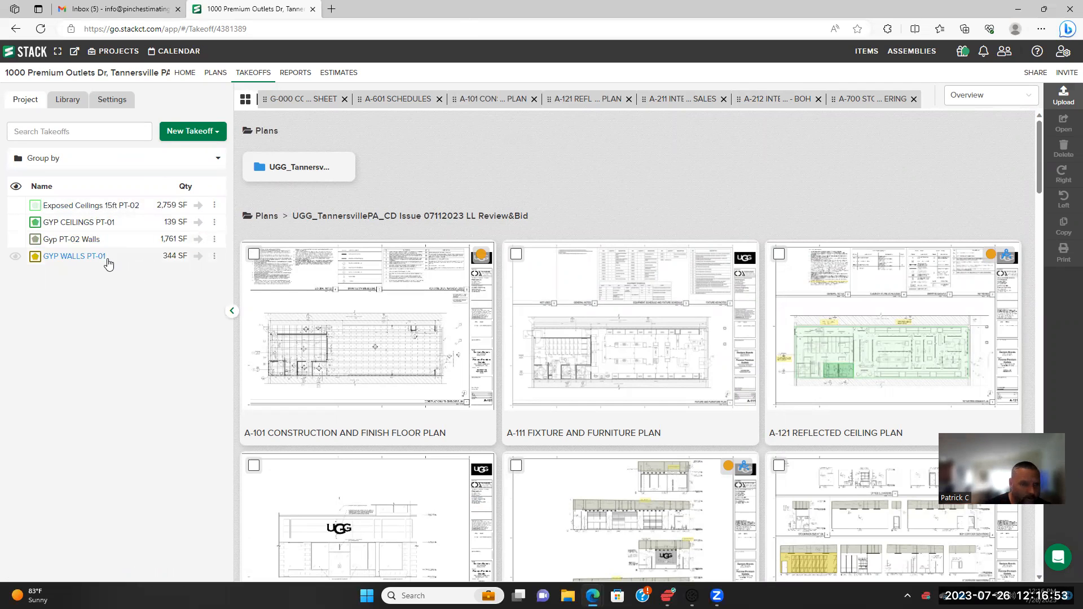
pyautogui.click(108, 259)
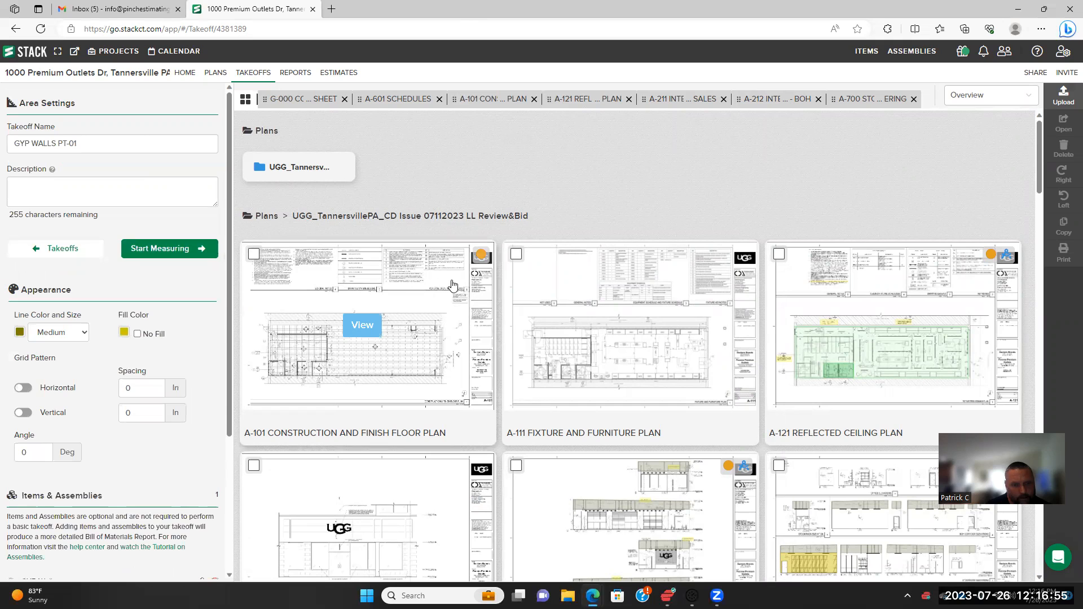
pyautogui.click(182, 260)
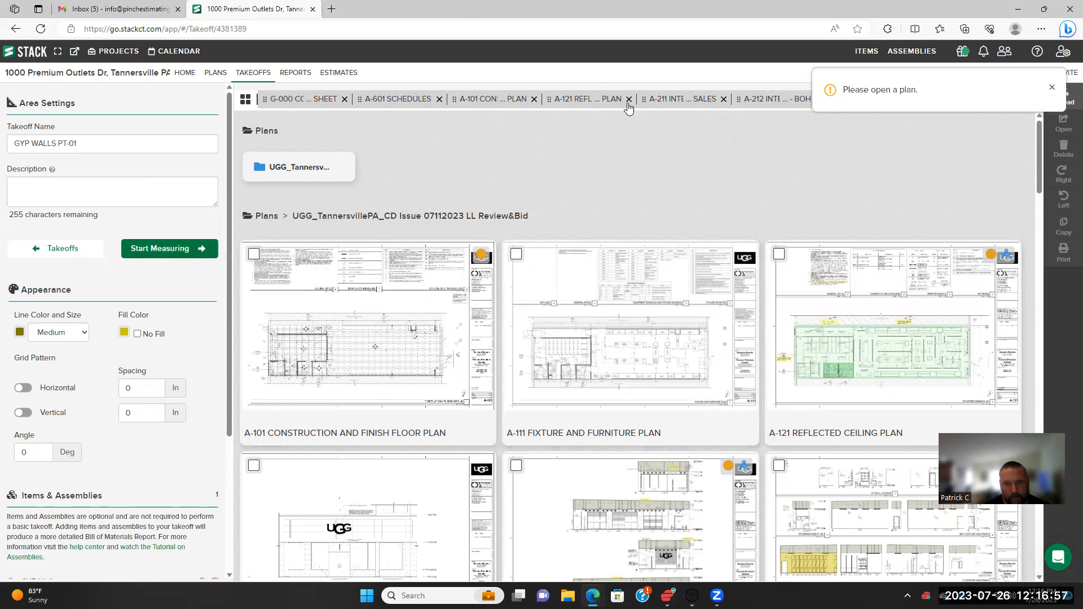
pyautogui.click(1054, 90)
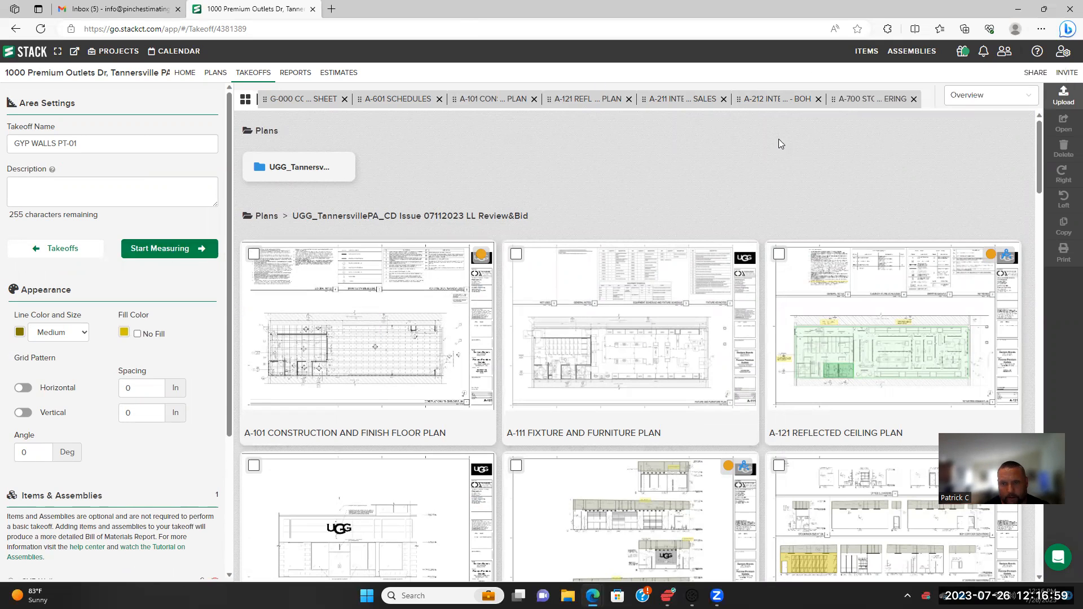
pyautogui.click(795, 106)
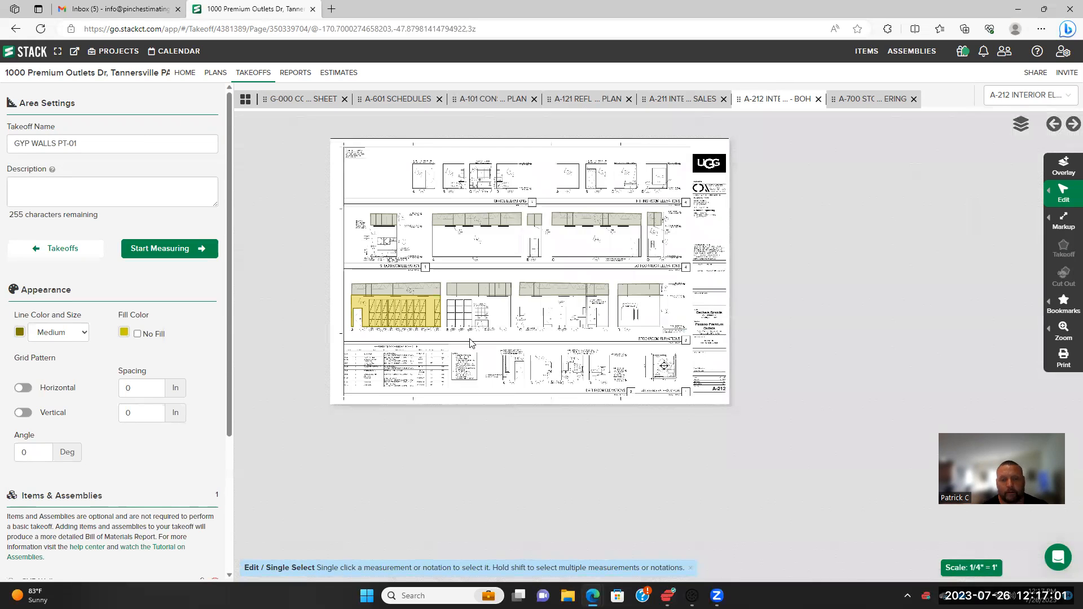
# Measure the full wall of stockroom elevation B below the PT-02 band as a GYP WALLS PT-01 area
pyautogui.scroll(2, 502, 305)
pyautogui.moveTo(502, 305); pyautogui.dragTo(598, 310)
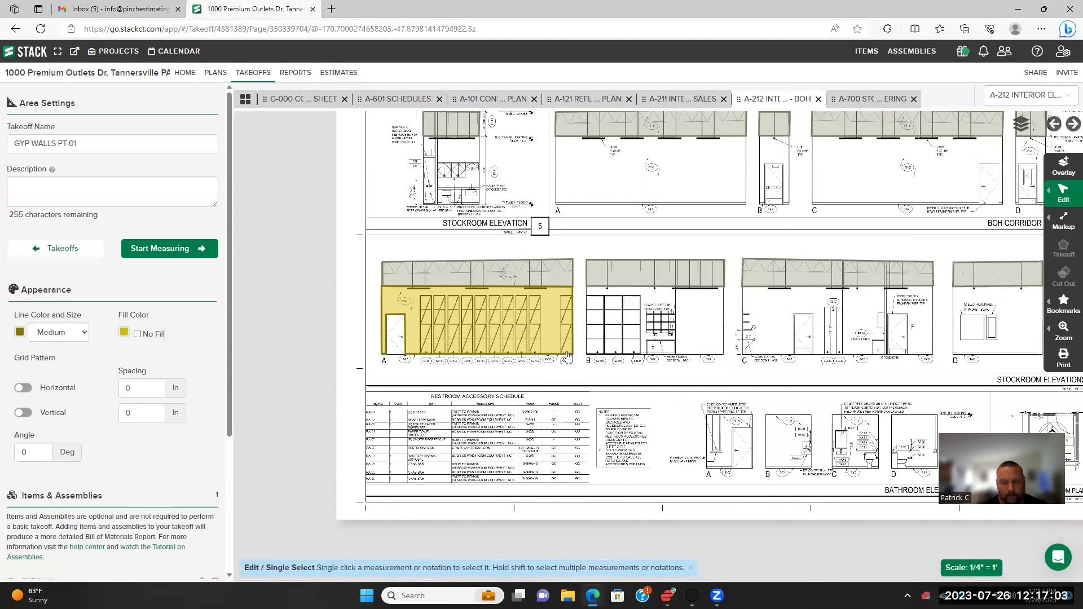
pyautogui.scroll(1, 567, 356)
pyautogui.moveTo(492, 332); pyautogui.dragTo(418, 279)
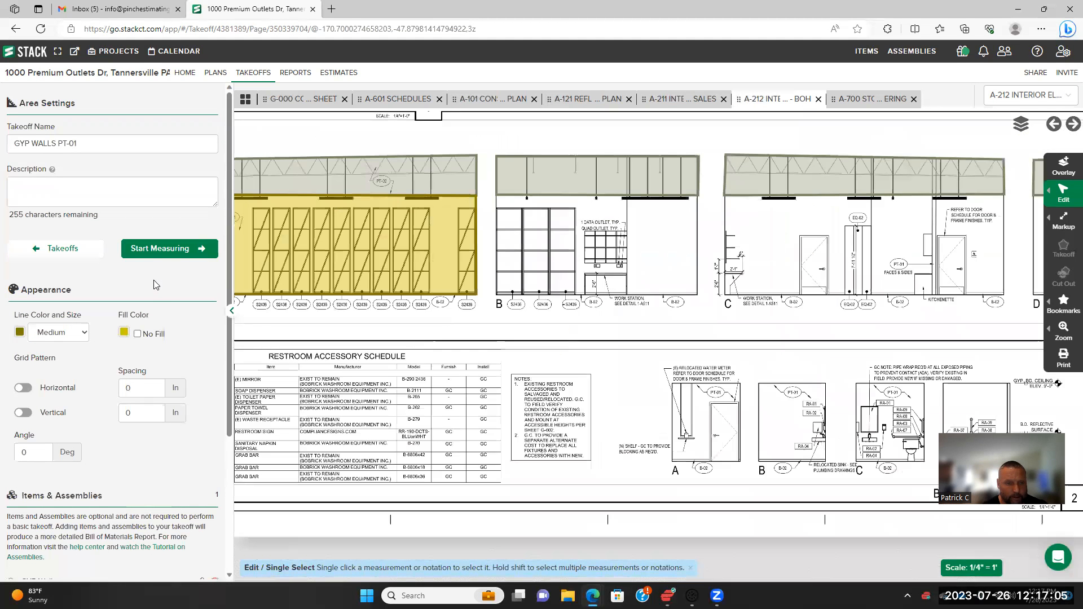
pyautogui.click(195, 252)
pyautogui.scroll(2, 577, 270)
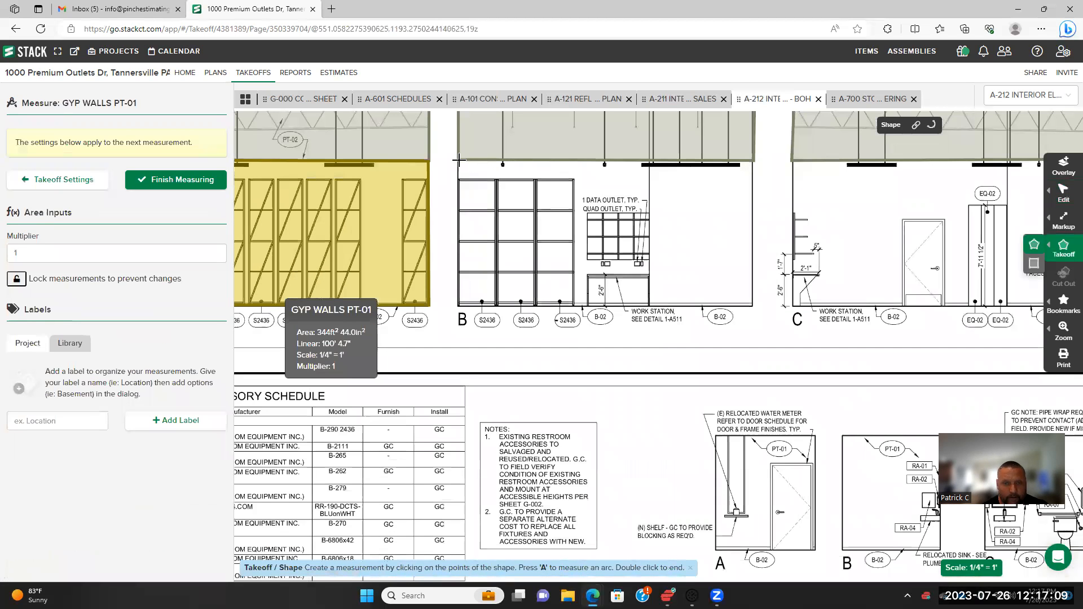
pyautogui.click(457, 160)
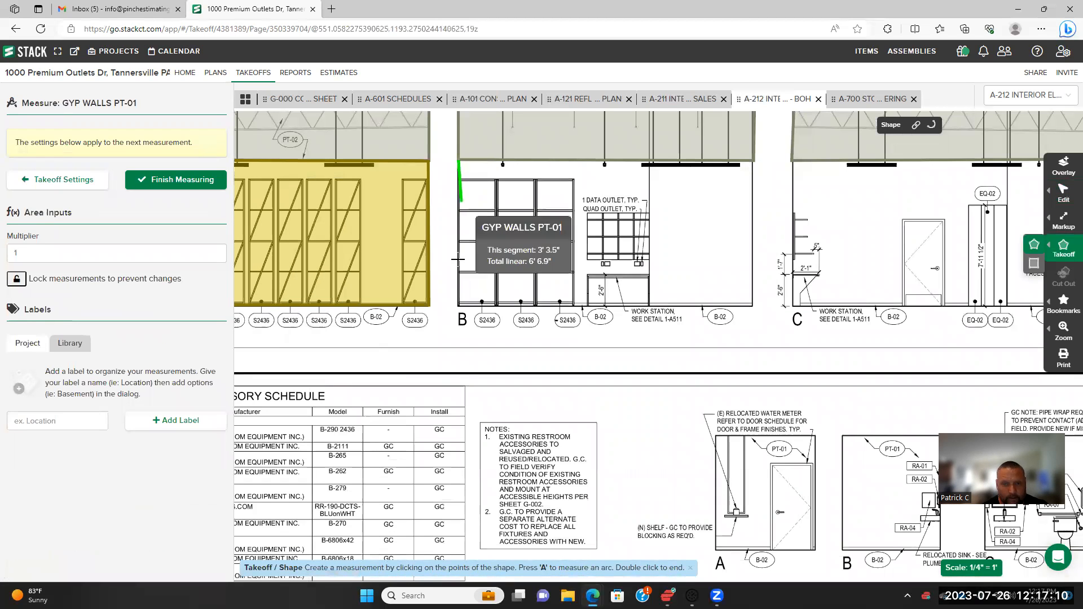
pyautogui.click(457, 306)
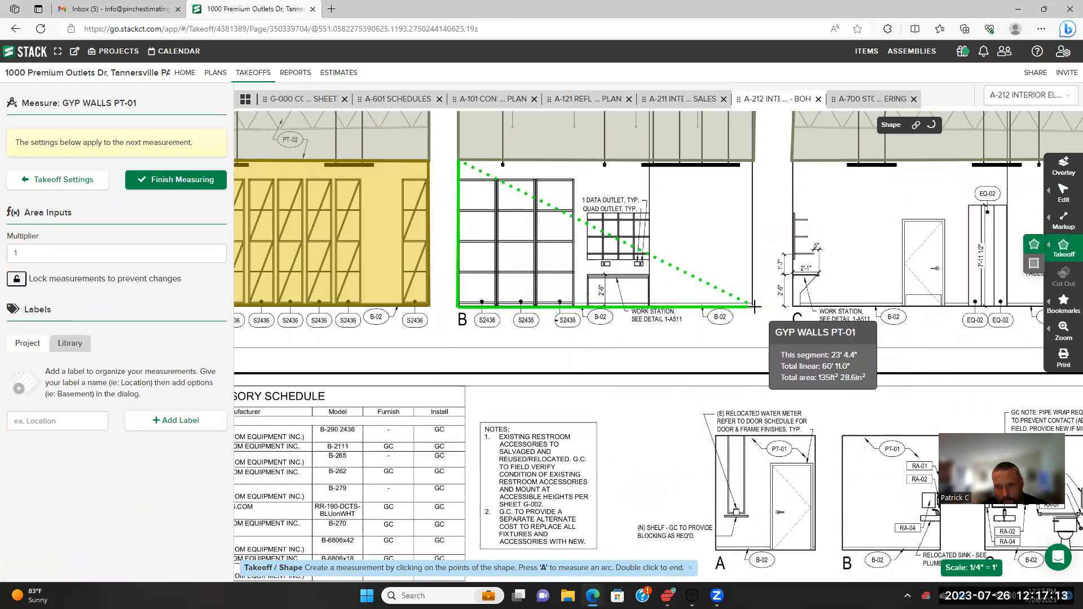
pyautogui.click(751, 306)
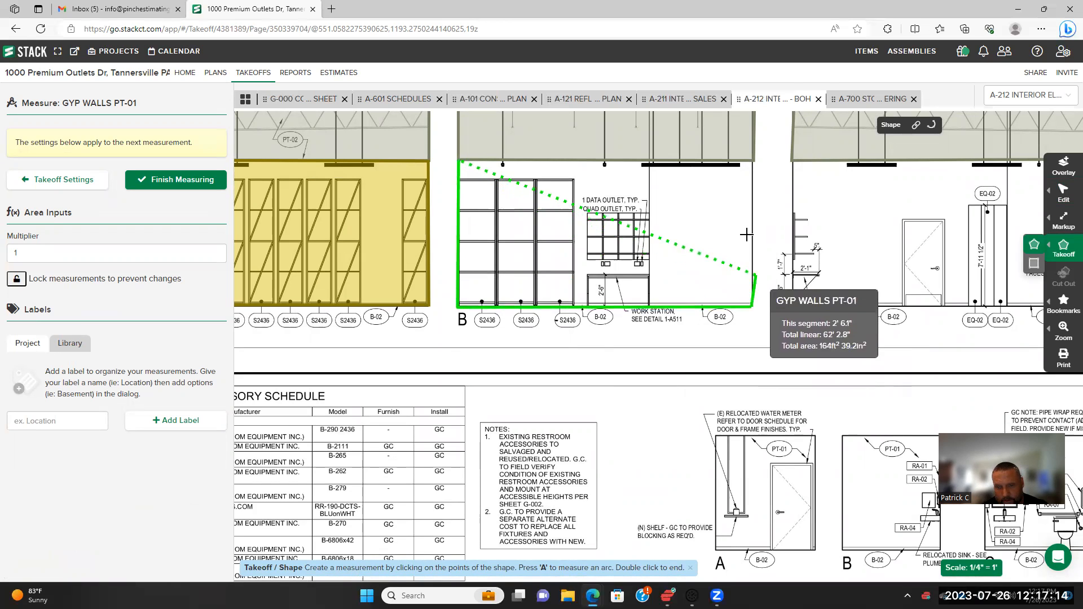
pyautogui.doubleClick(751, 160)
# Measure the wall of stockroom elevation C below the PT-02 band as a GYP WALLS PT-01 area, tracing around both doors
pyautogui.moveTo(837, 238); pyautogui.dragTo(614, 298)
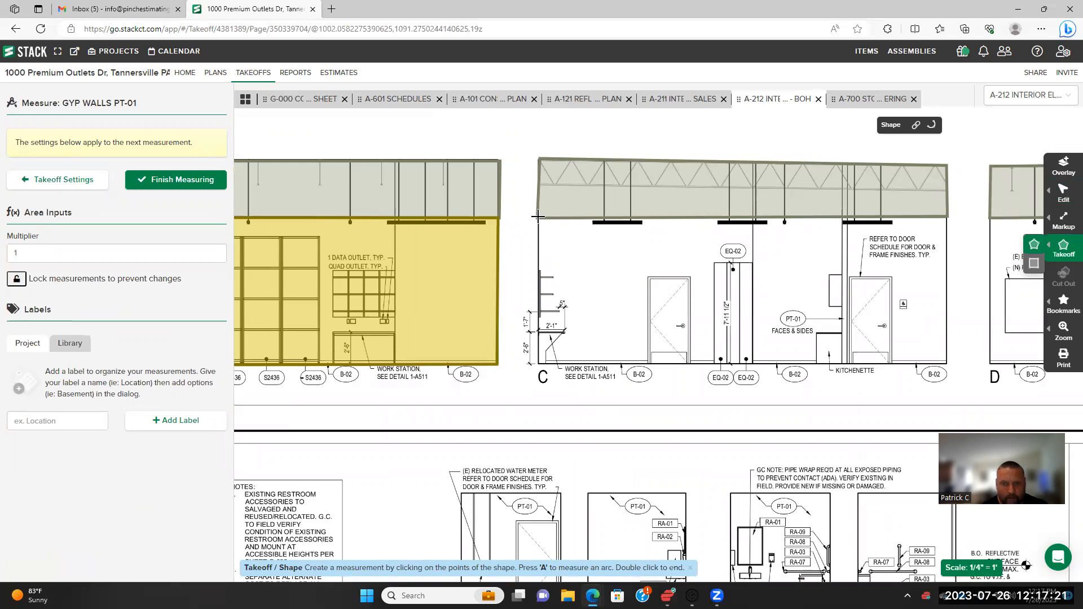
pyautogui.click(538, 217)
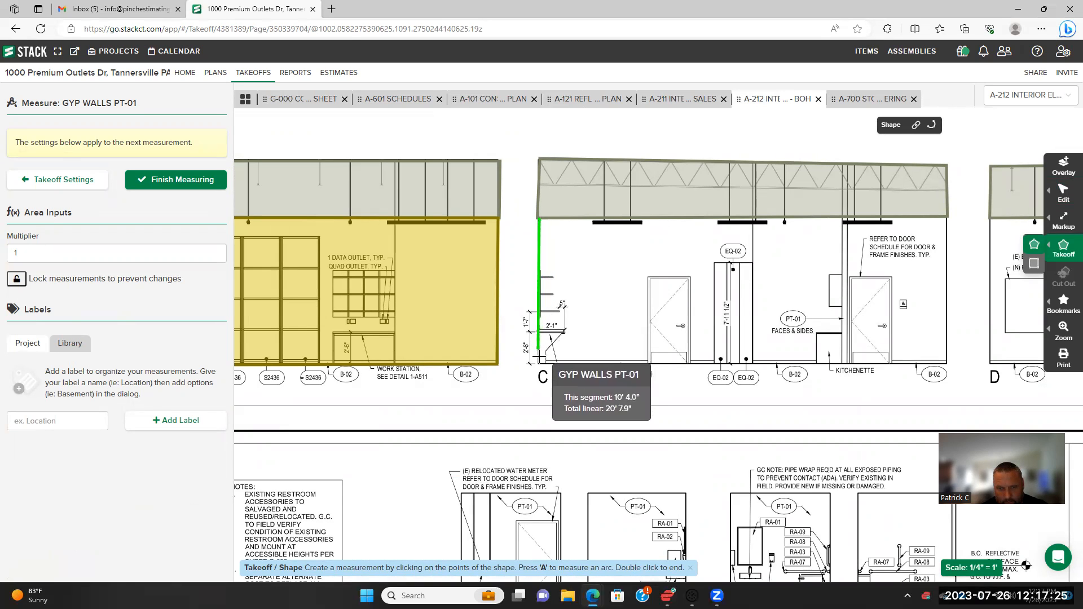
pyautogui.click(540, 364)
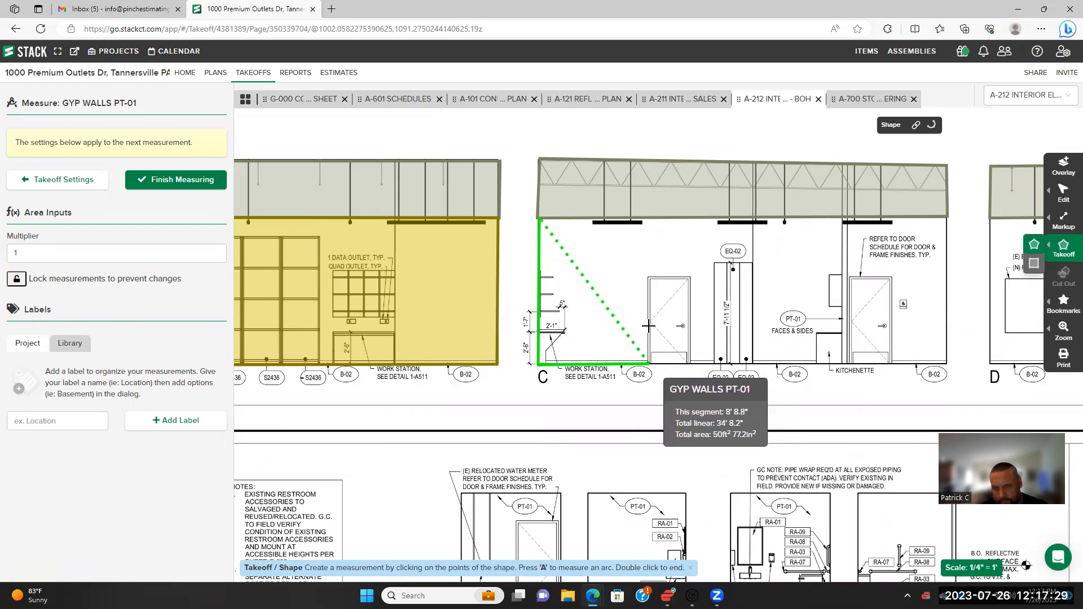
pyautogui.click(649, 326)
pyautogui.click(649, 278)
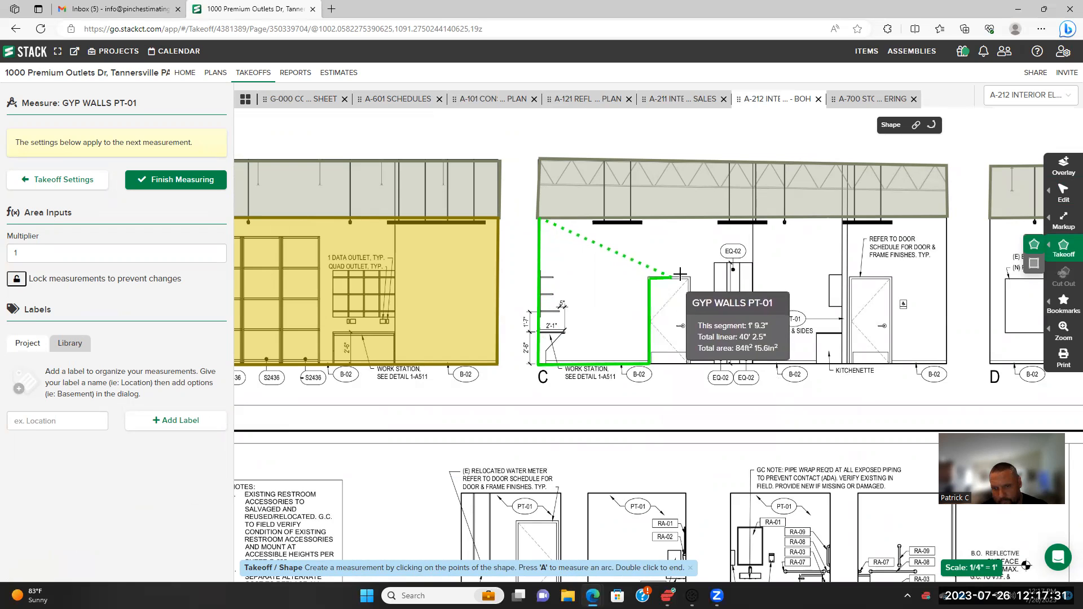
pyautogui.click(689, 279)
pyautogui.click(690, 363)
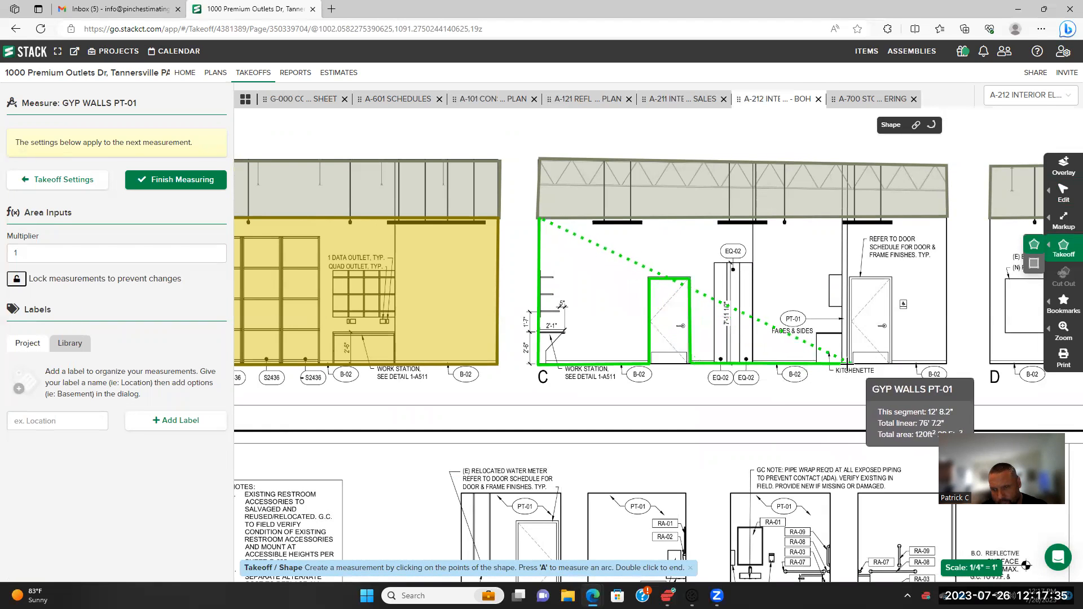
pyautogui.click(849, 364)
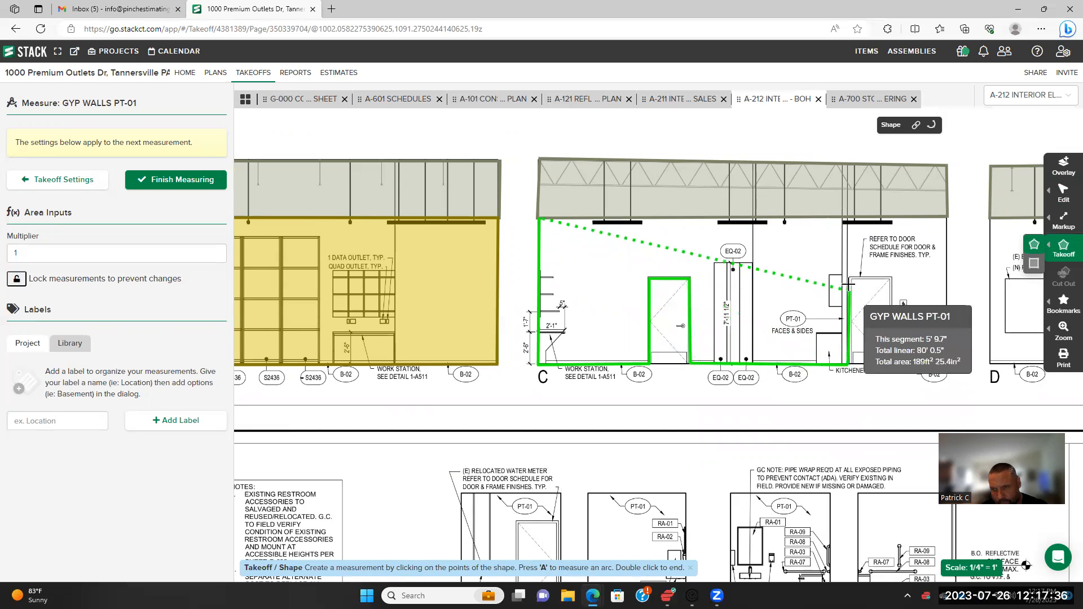
pyautogui.click(872, 278)
pyautogui.click(892, 278)
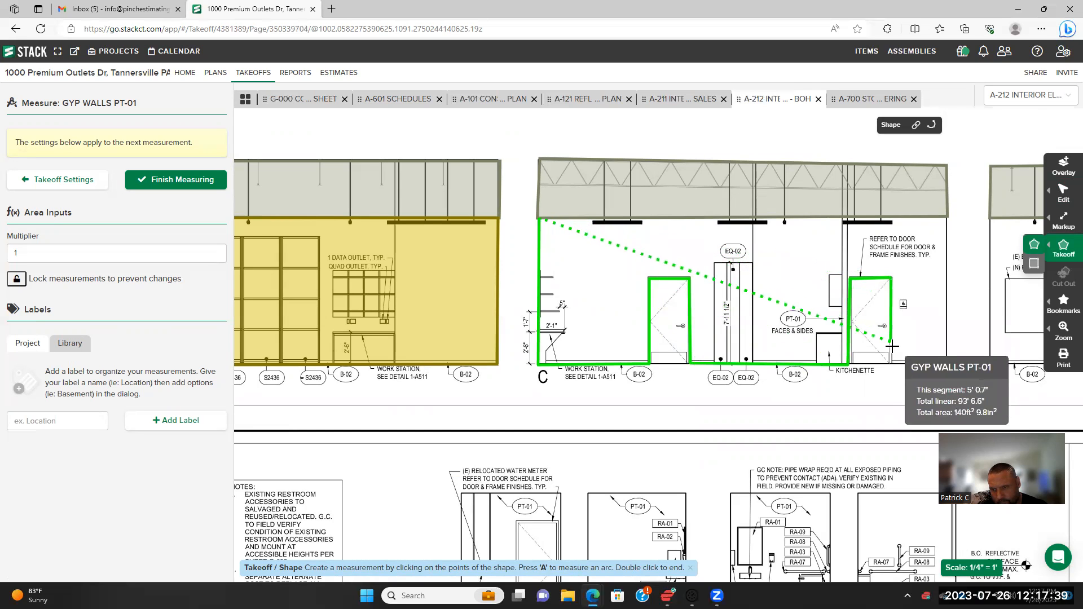
pyautogui.click(892, 364)
pyautogui.click(948, 361)
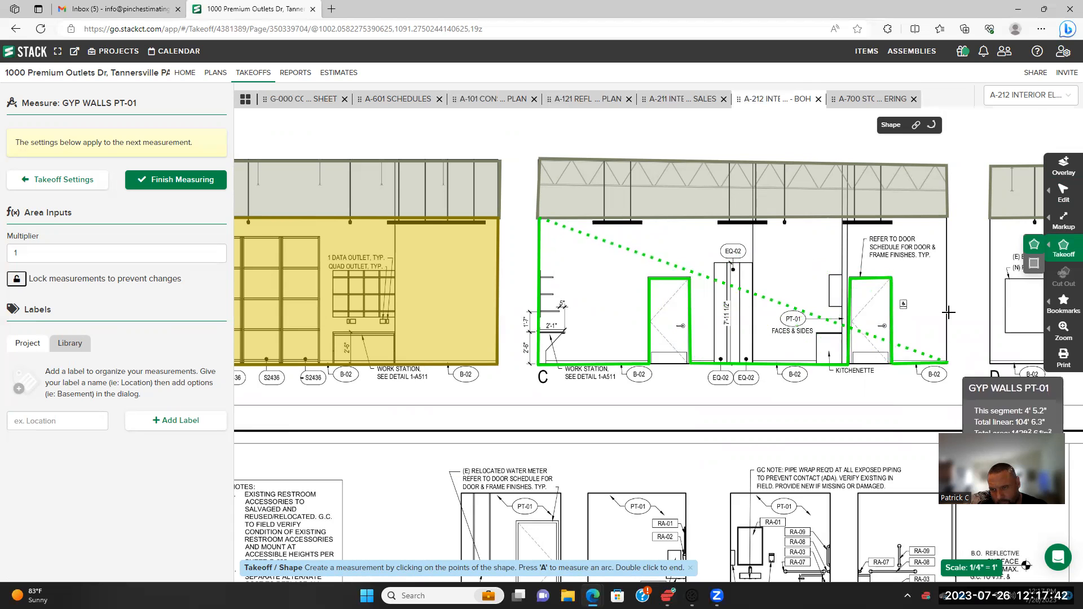
pyautogui.doubleClick(948, 216)
# Measure the full wall of stockroom elevation D below the PT-02 band as a GYP WALLS PT-01 area
pyautogui.hscroll(10, 491, 242)
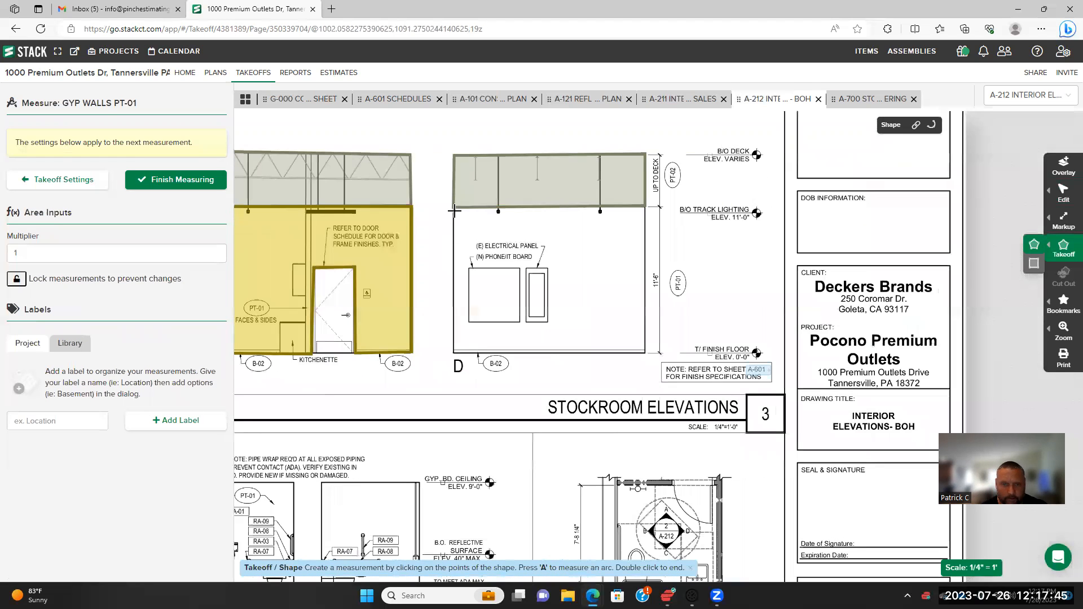
pyautogui.click(455, 207)
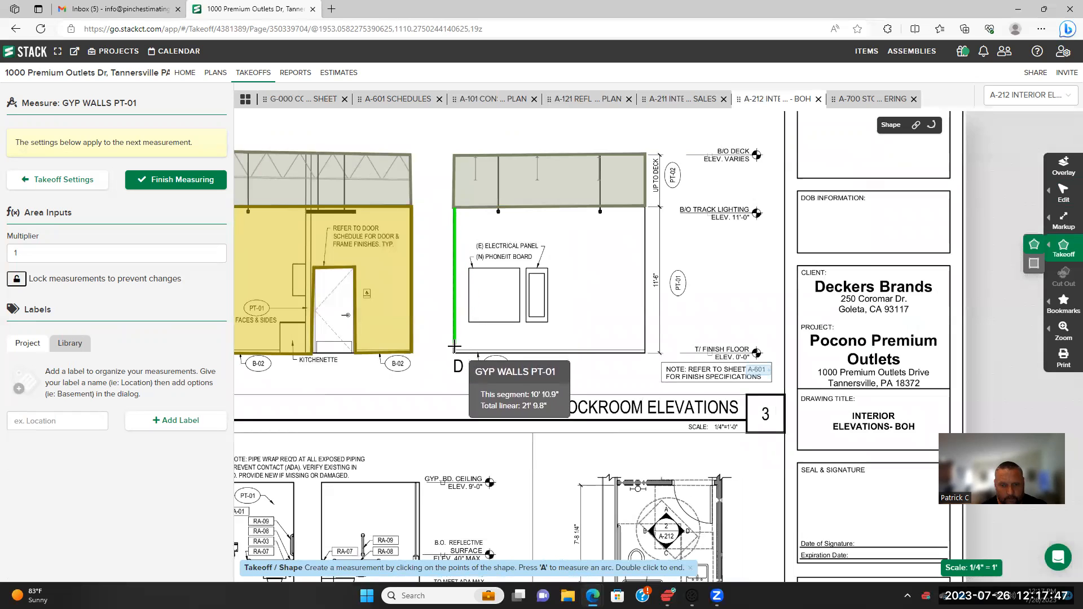
pyautogui.click(645, 352)
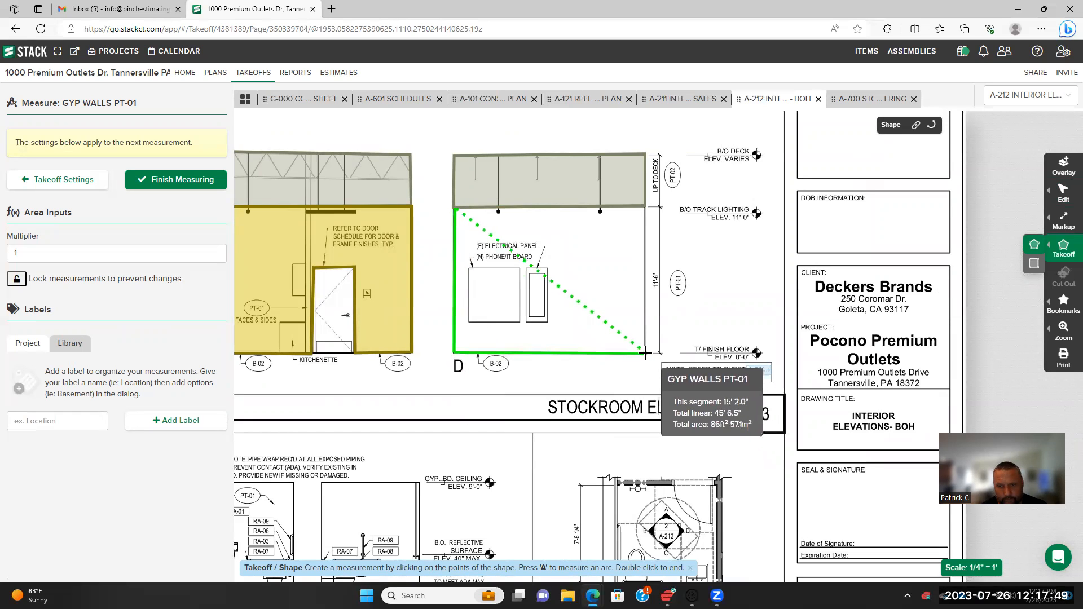
pyautogui.doubleClick(645, 208)
# Measure the full wall of BOH corridor elevation A below the PT-02 band as a GYP WALLS PT-01 area
pyautogui.scroll(-3, 614, 257)
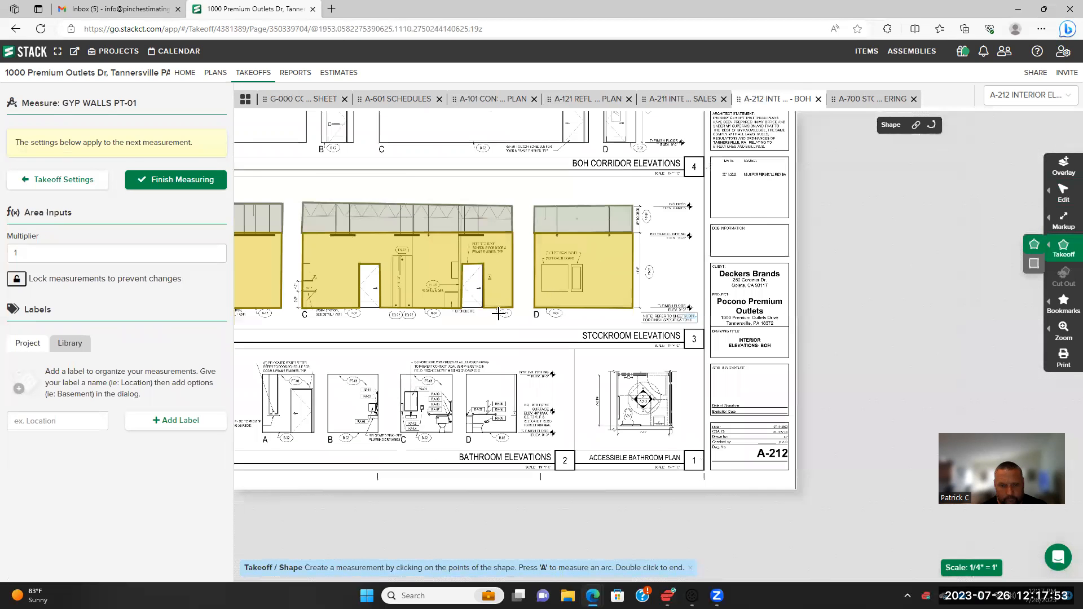
pyautogui.moveTo(455, 167); pyautogui.dragTo(459, 278)
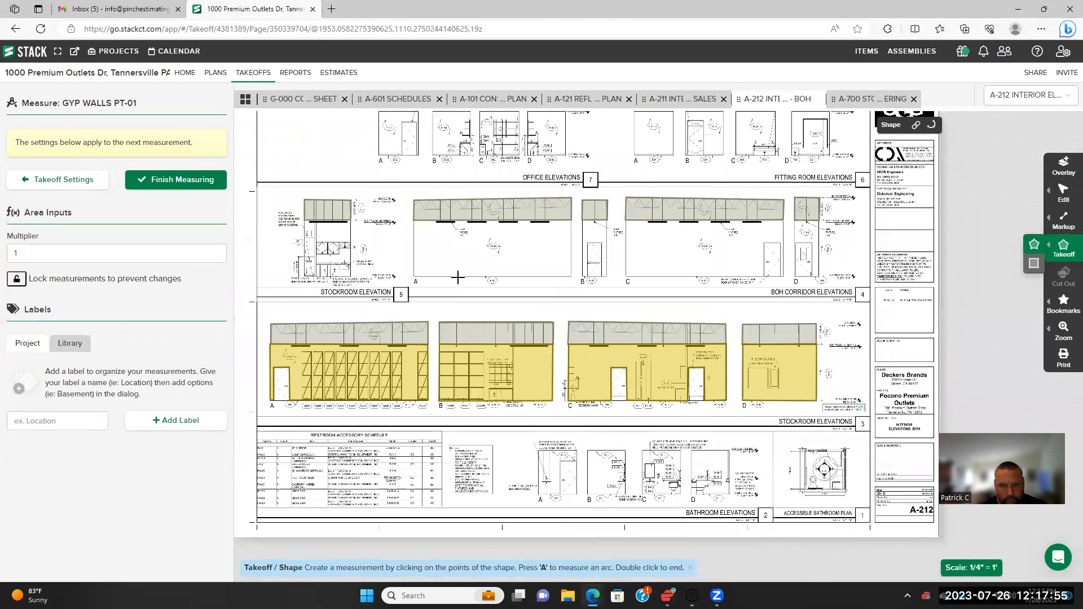
pyautogui.scroll(4, 458, 277)
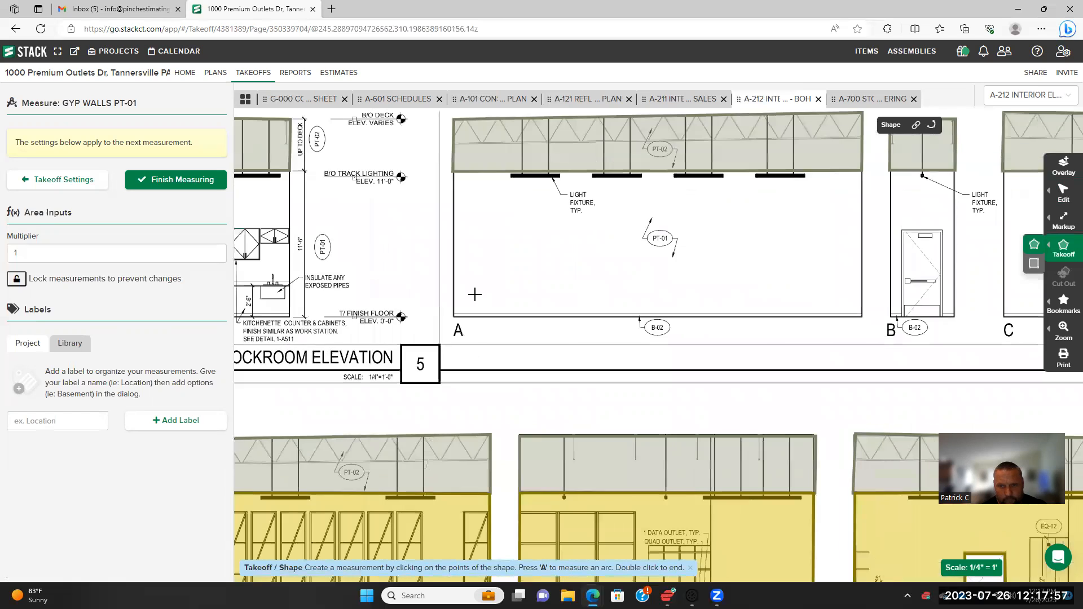
pyautogui.moveTo(475, 294); pyautogui.dragTo(347, 302)
pyautogui.click(326, 181)
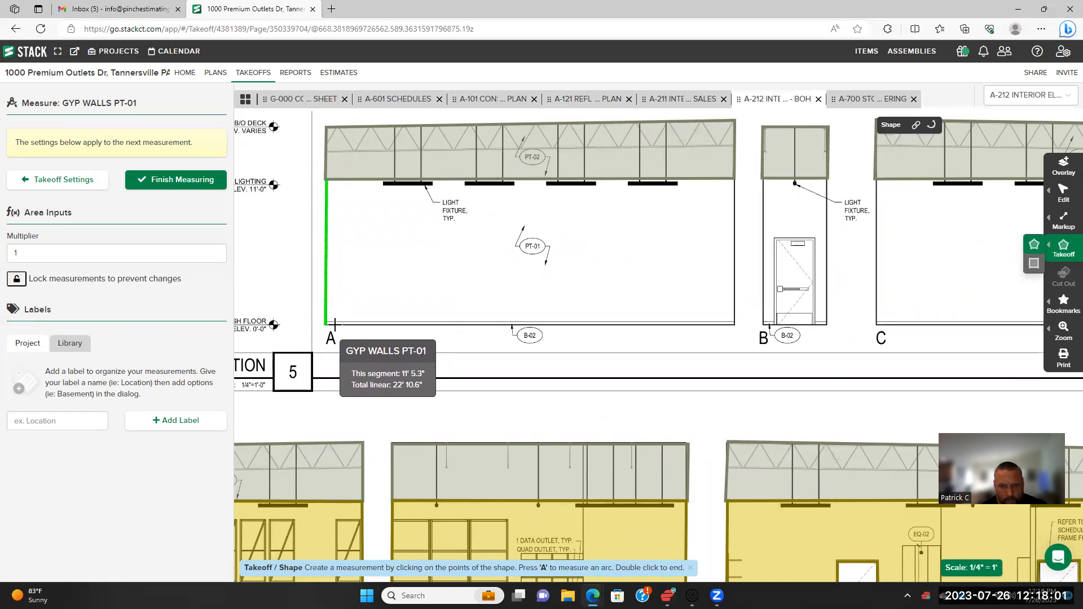
pyautogui.click(328, 324)
pyautogui.click(735, 325)
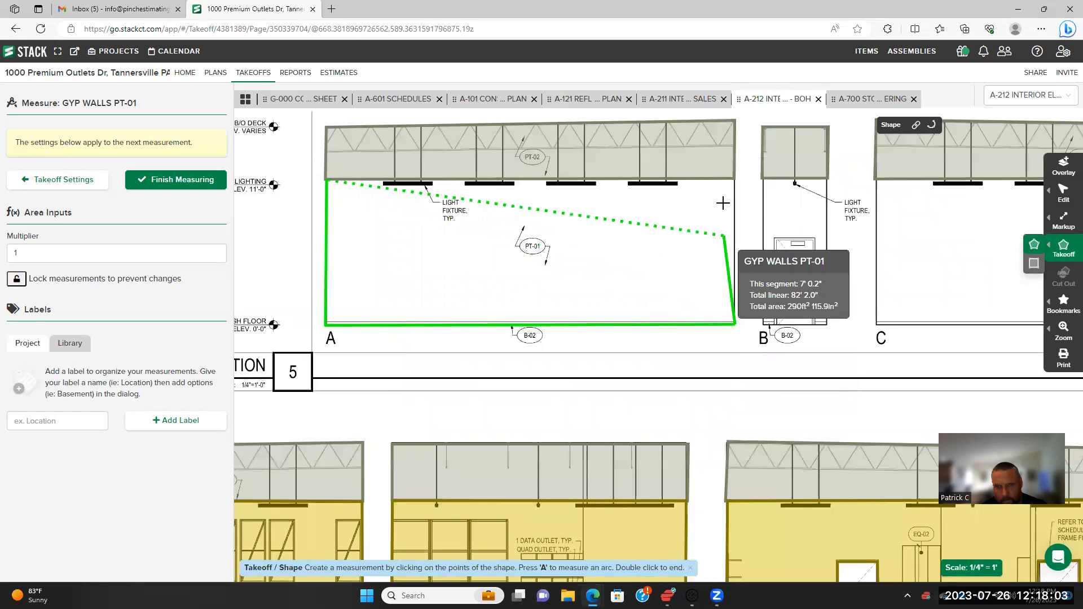
pyautogui.doubleClick(734, 180)
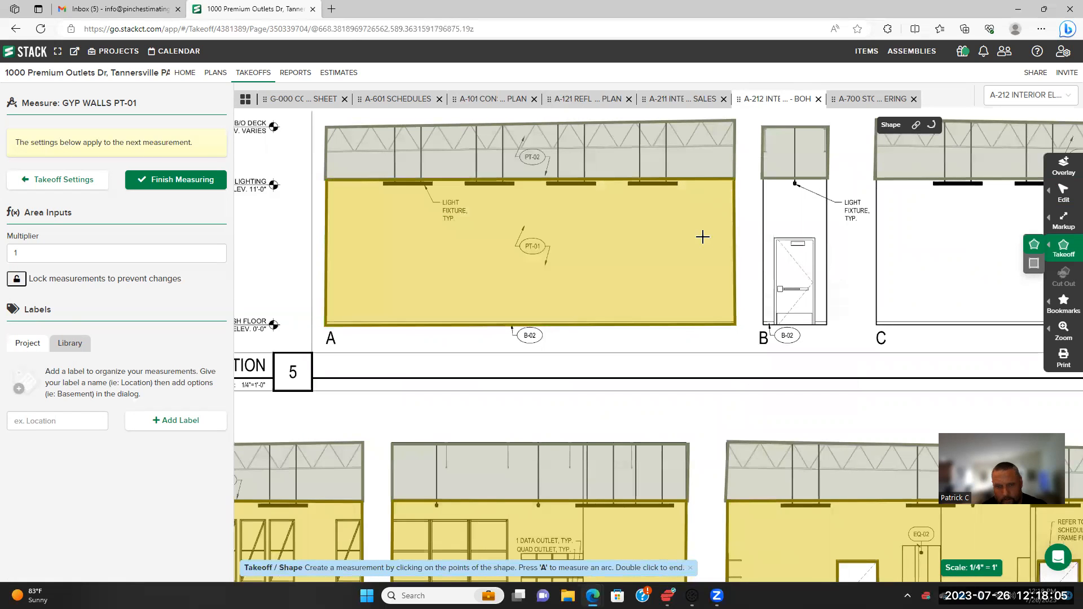
# Measure the wall of BOH corridor elevation B below the PT-02 band as a GYP WALLS PT-01 area, tracing around the door
pyautogui.moveTo(779, 262); pyautogui.dragTo(583, 301)
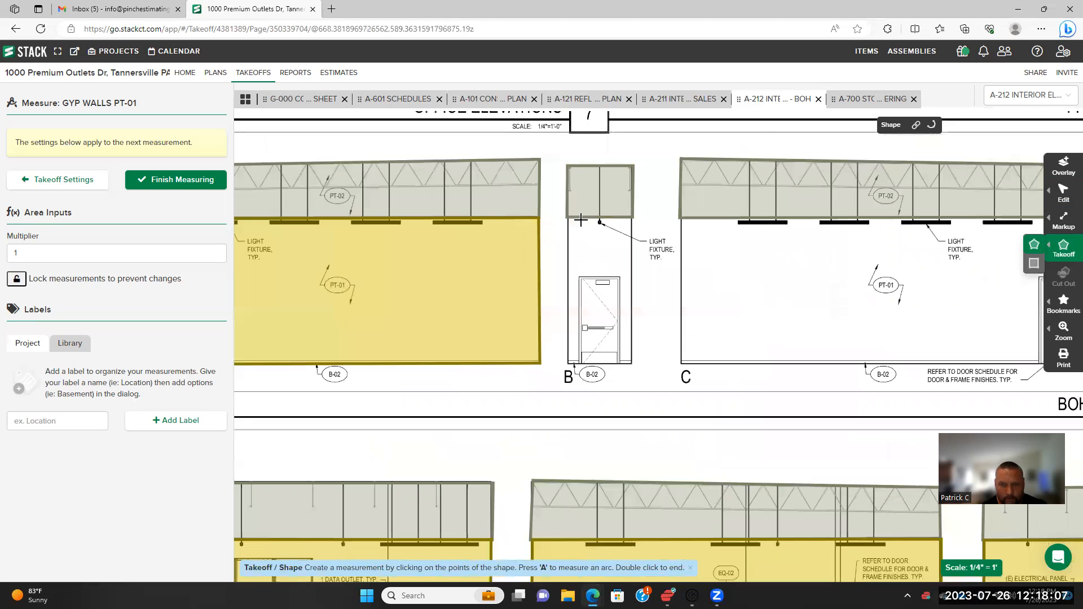
pyautogui.click(567, 220)
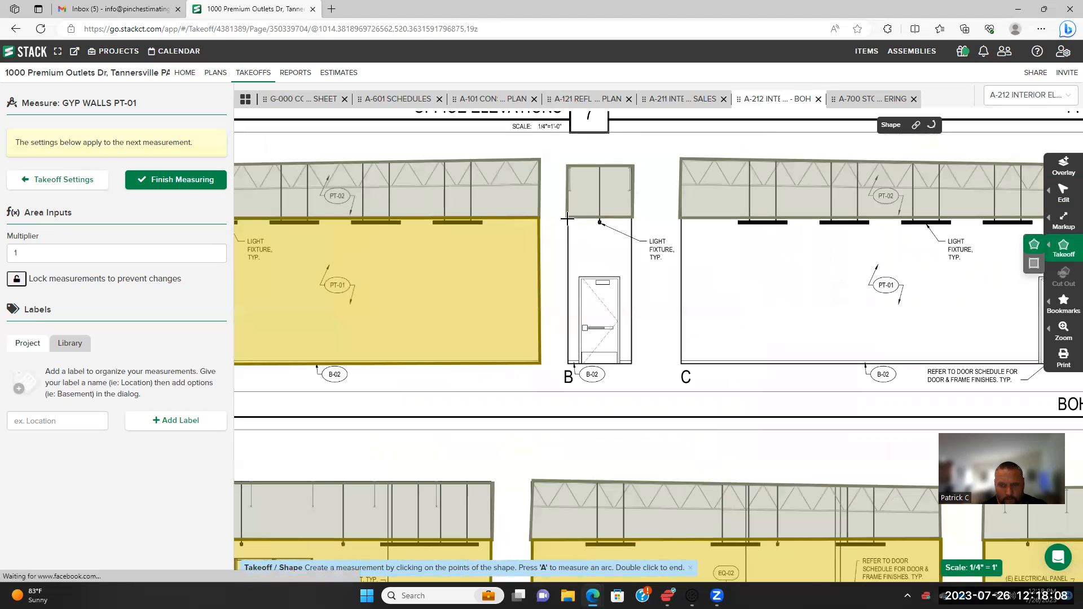
pyautogui.click(569, 361)
pyautogui.click(580, 361)
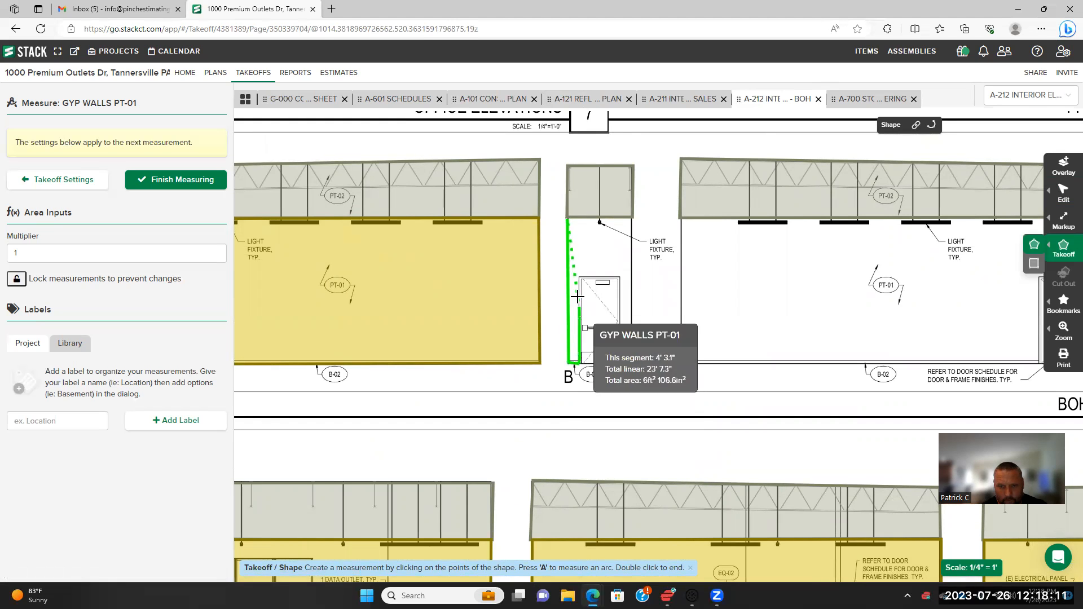
pyautogui.click(580, 277)
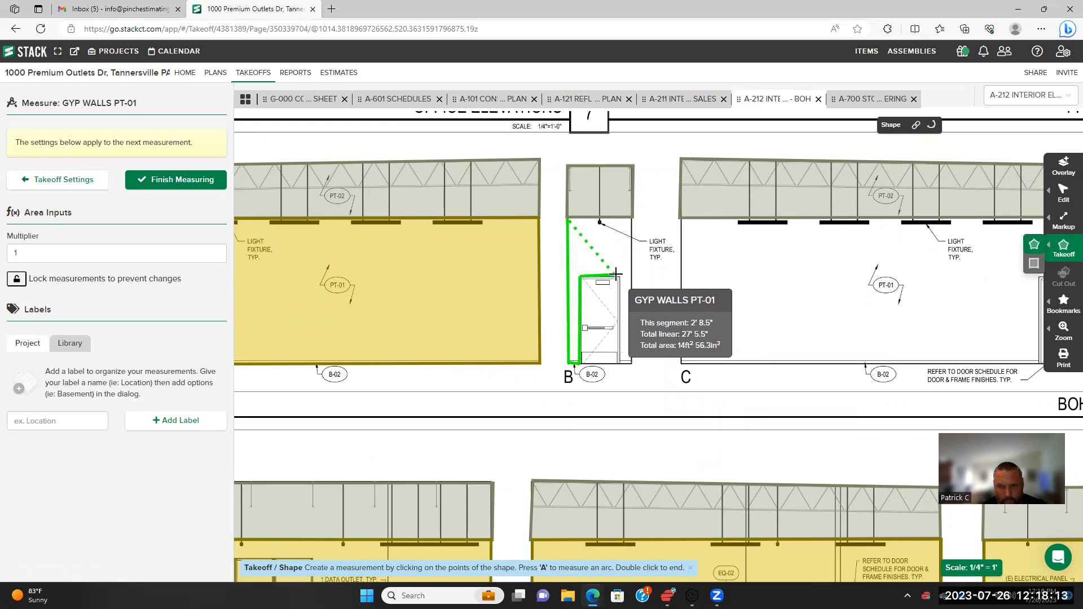
pyautogui.click(619, 277)
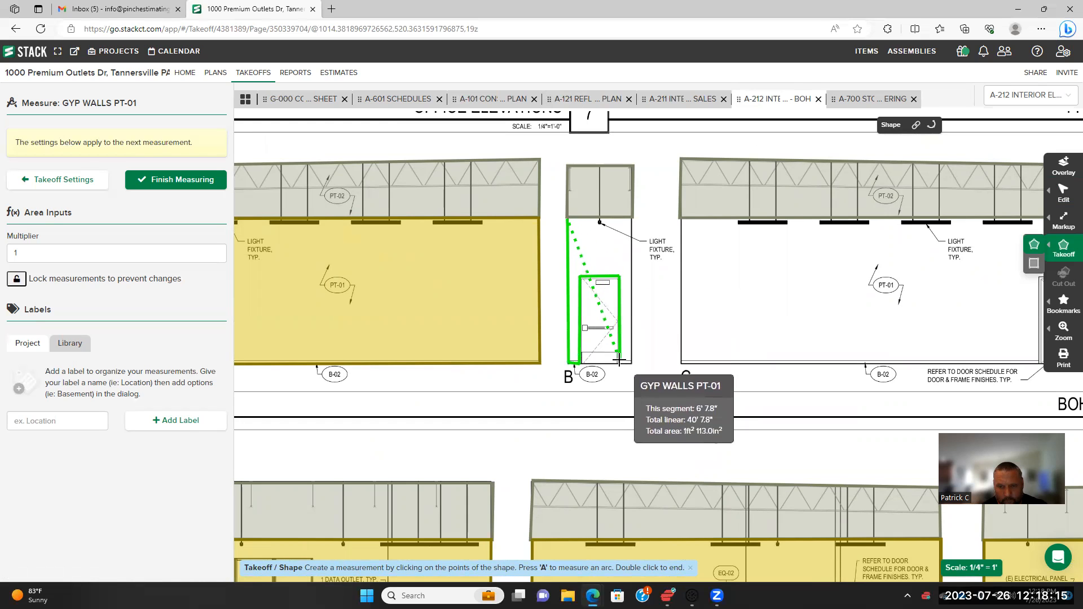
pyautogui.click(621, 364)
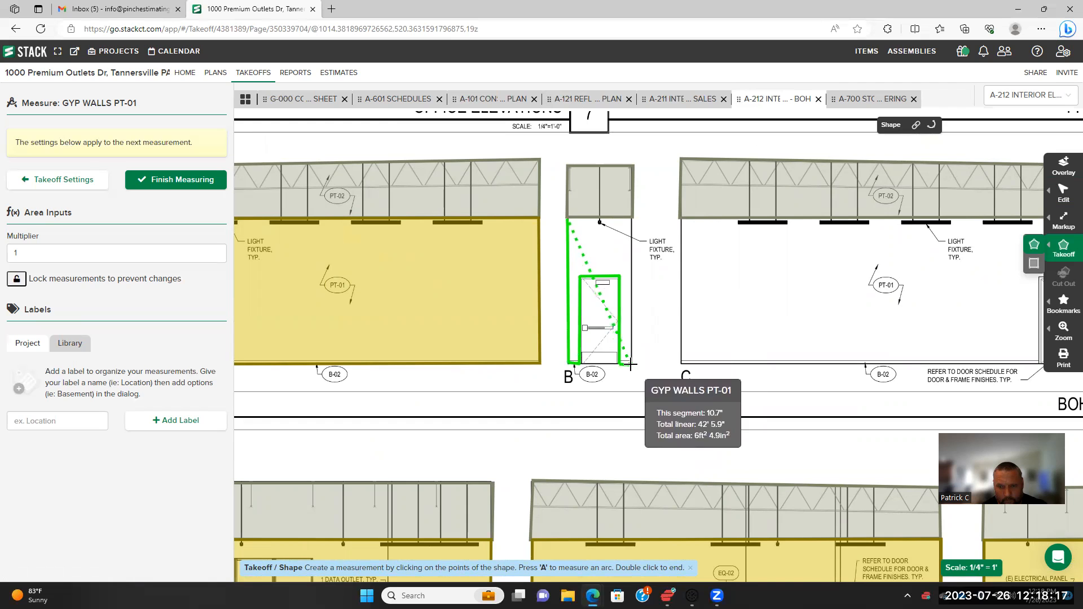
pyautogui.click(630, 365)
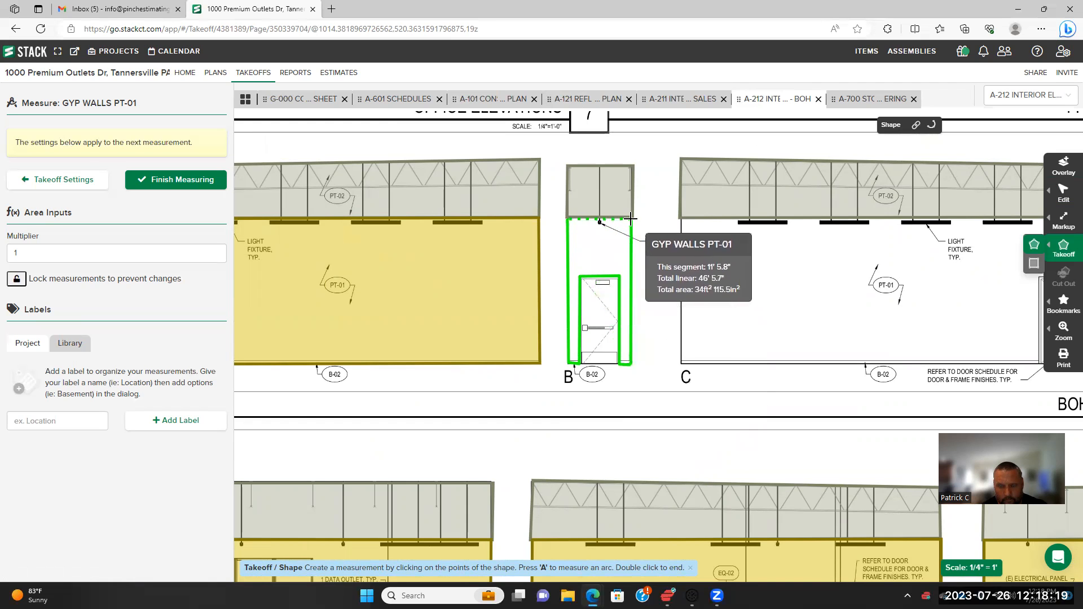
pyautogui.doubleClick(631, 219)
# Measure the wall of BOH corridor elevation C below the PT-02 band as a GYP WALLS PT-01 area, excluding the door
pyautogui.moveTo(764, 306); pyautogui.dragTo(545, 329)
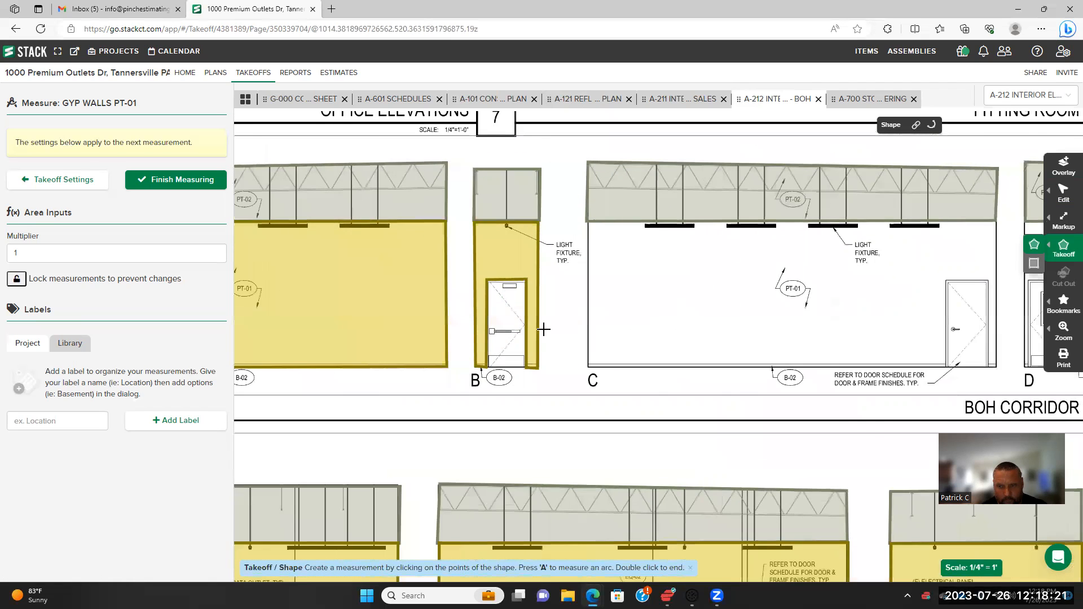
pyautogui.click(463, 251)
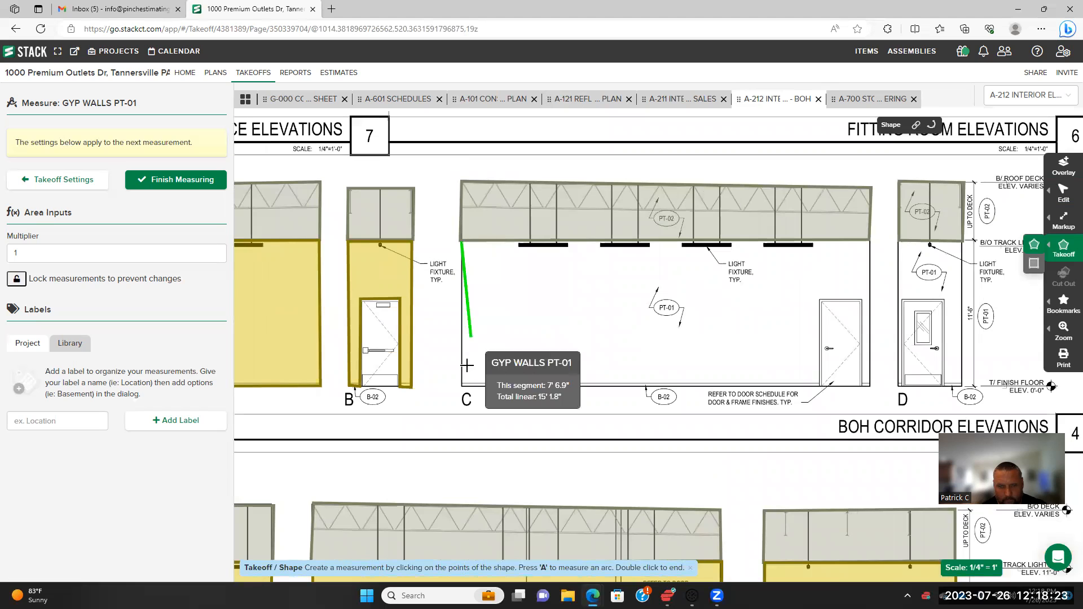
pyautogui.click(462, 387)
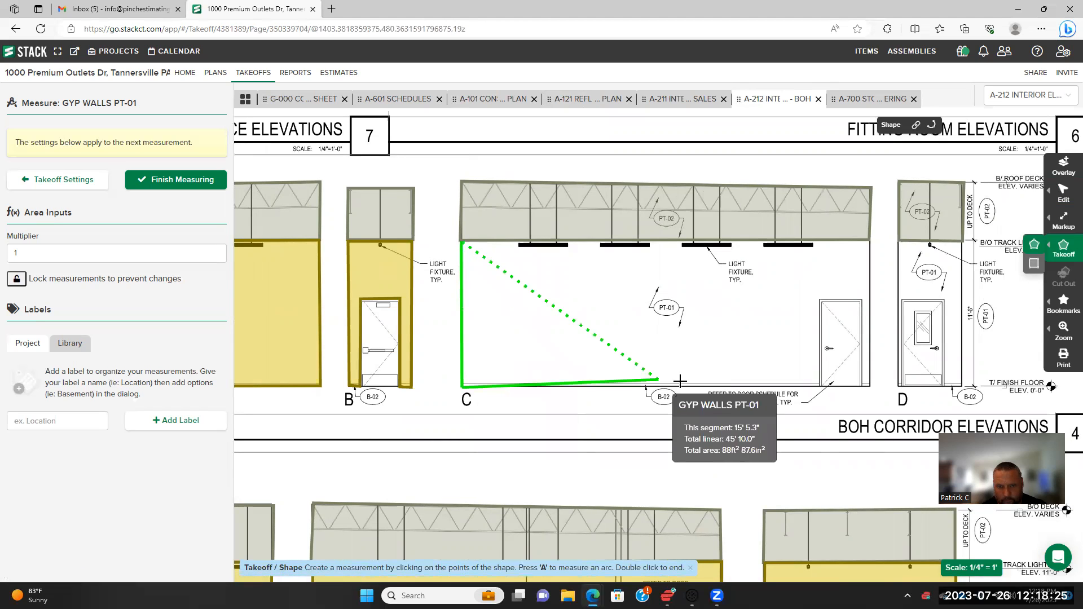
pyautogui.click(818, 387)
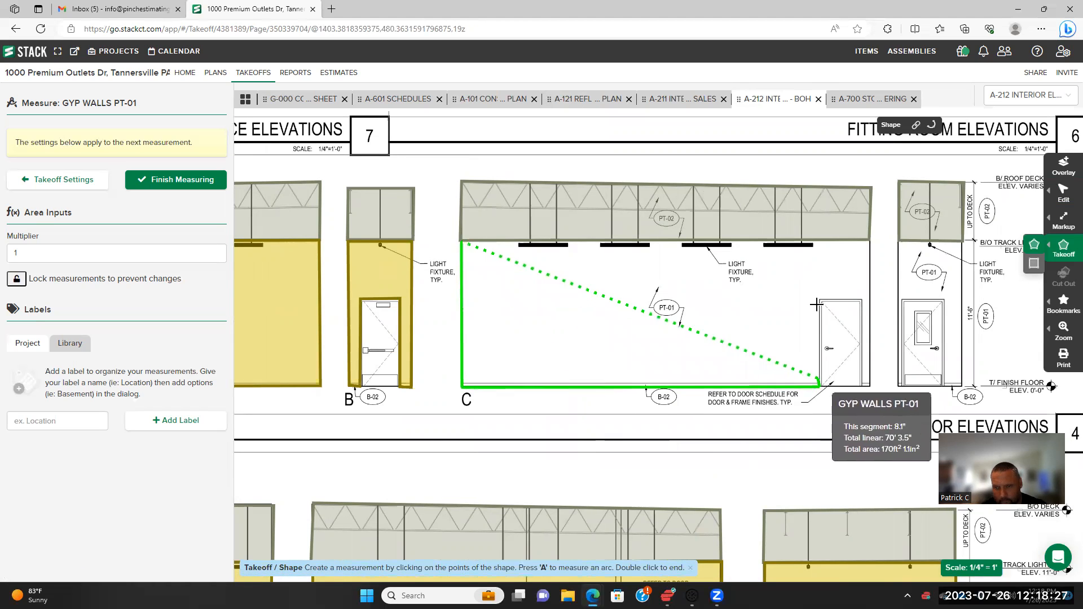
pyautogui.click(820, 301)
pyautogui.click(863, 300)
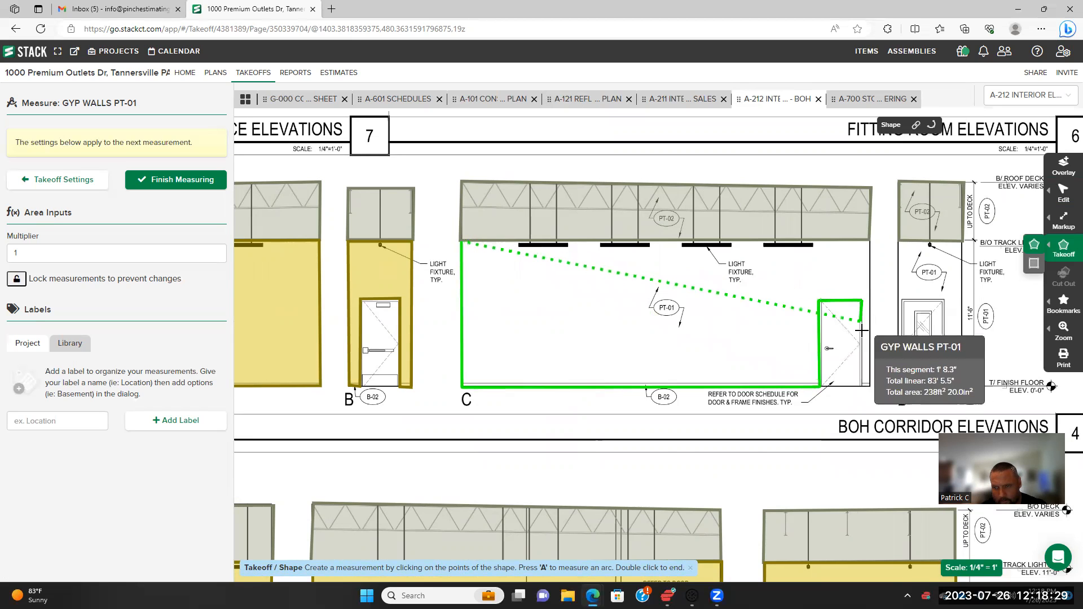
pyautogui.click(862, 385)
pyautogui.click(870, 386)
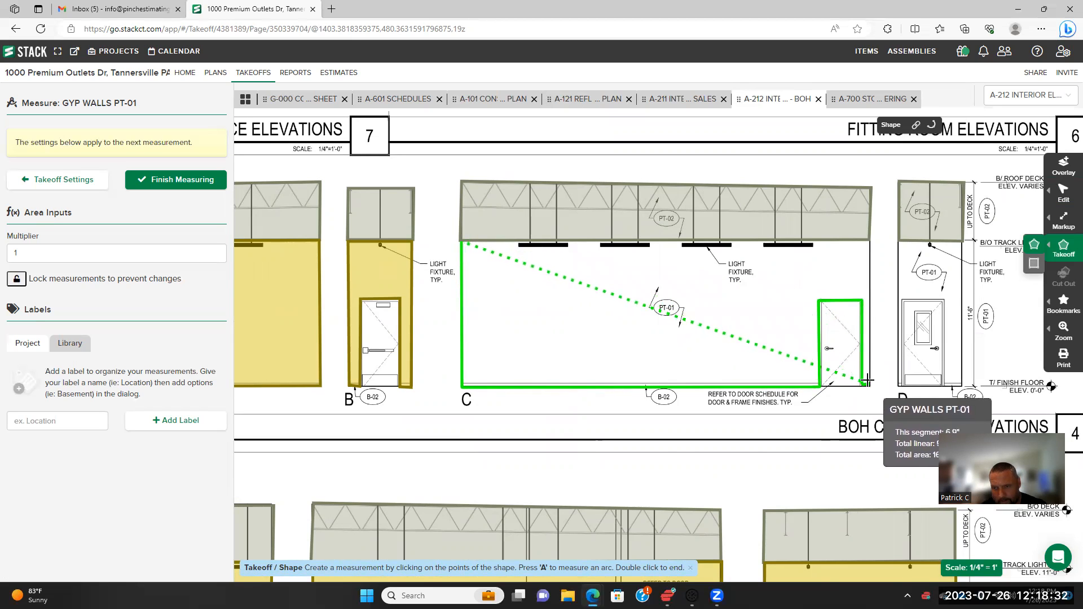
pyautogui.doubleClick(867, 257)
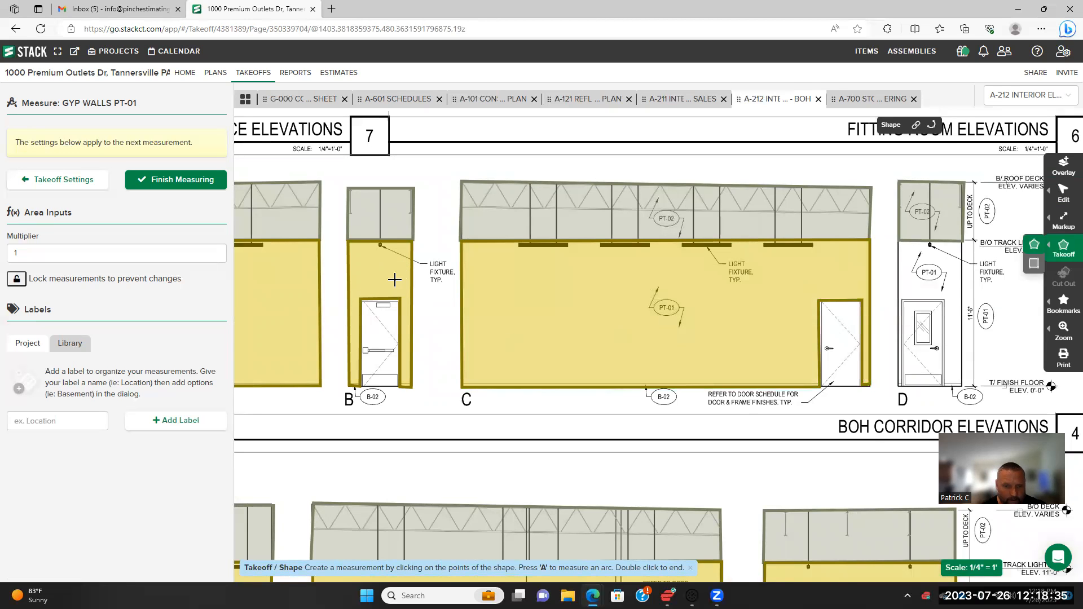
# Measure the wall of BOH corridor elevation D below the PT-02 band as a GYP WALLS PT-01 area, leaving out the door with the glazed panel
pyautogui.scroll(-3, 424, 296)
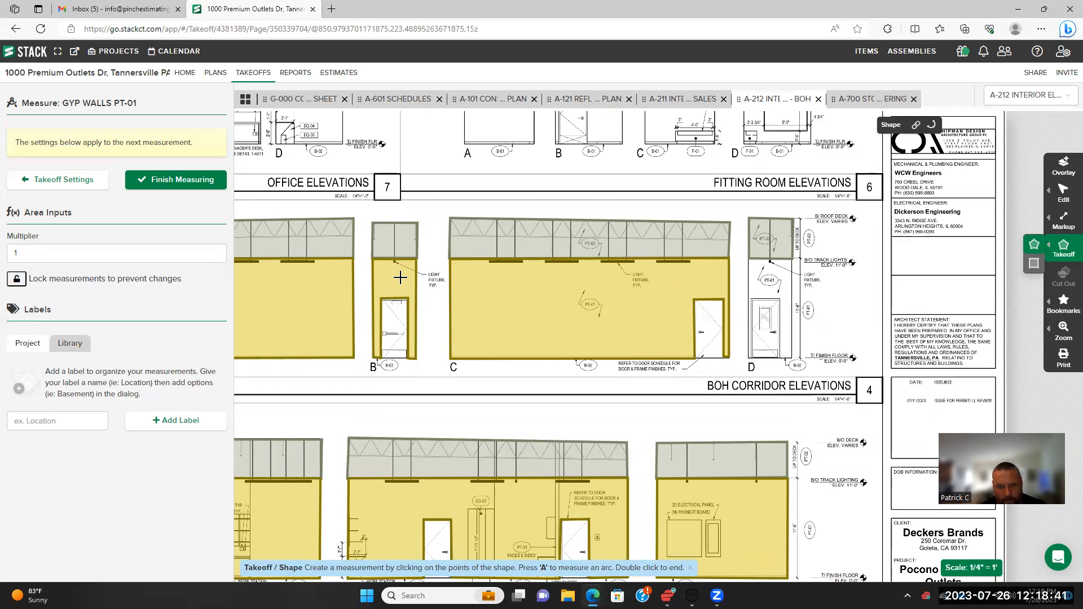
pyautogui.scroll(2, 448, 323)
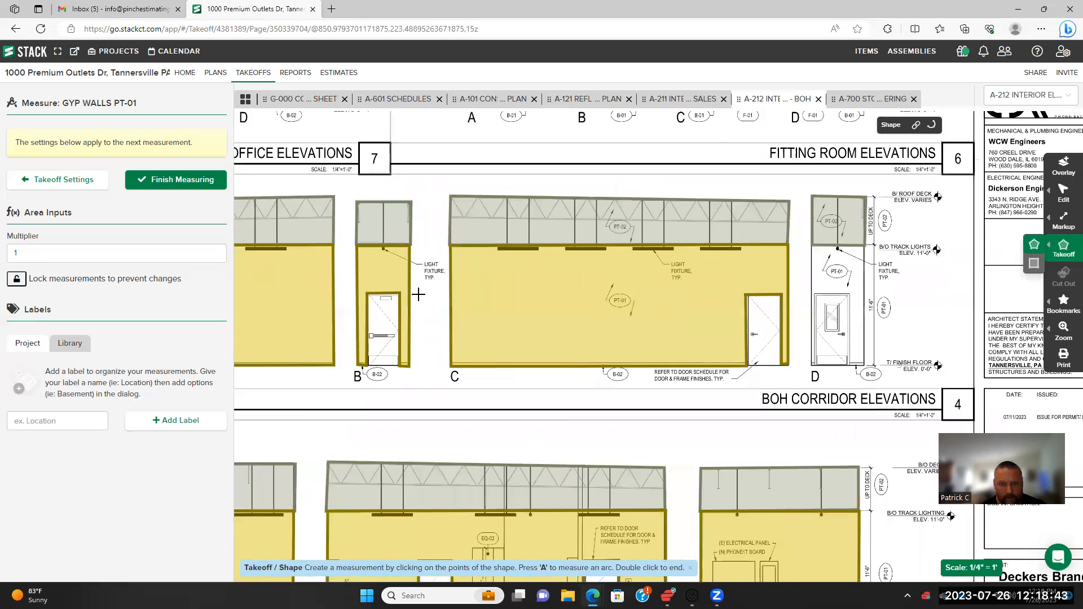
pyautogui.moveTo(887, 252); pyautogui.dragTo(454, 315)
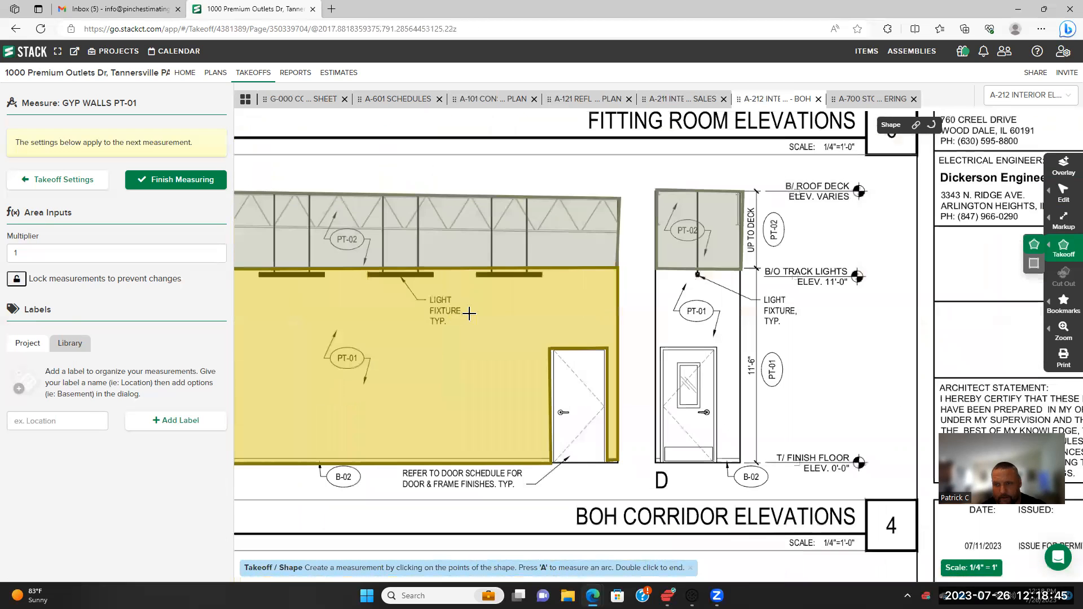
pyautogui.click(597, 262)
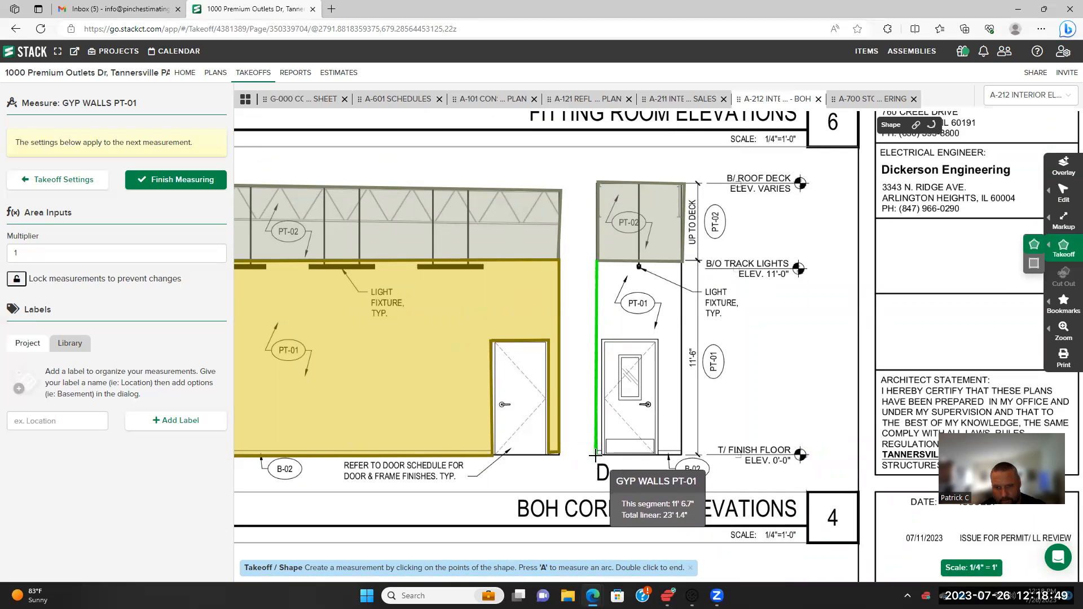
pyautogui.click(596, 455)
pyautogui.click(603, 455)
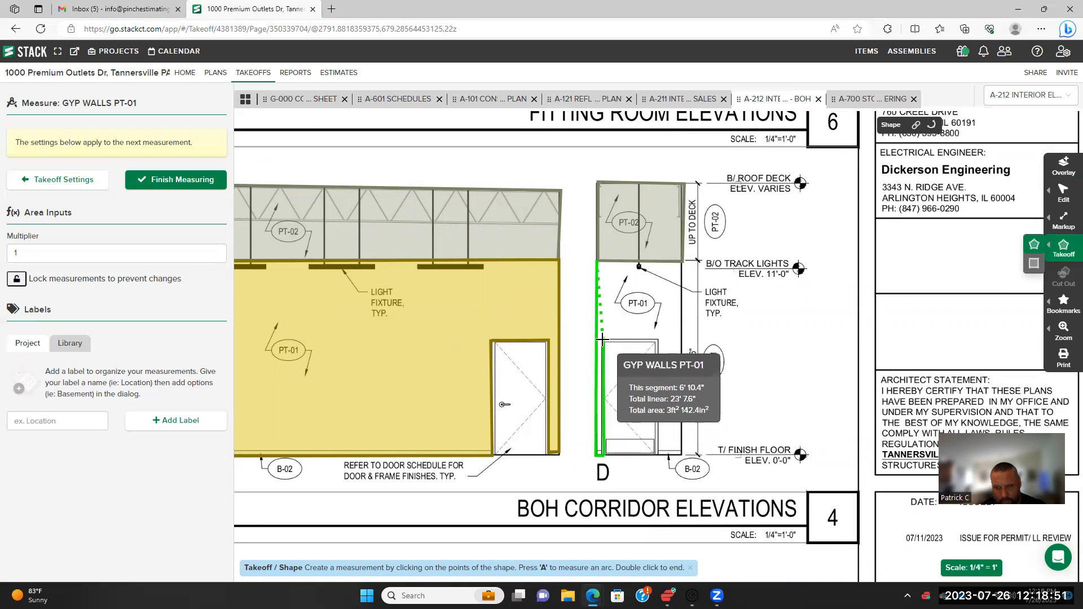
pyautogui.click(603, 340)
pyautogui.click(656, 455)
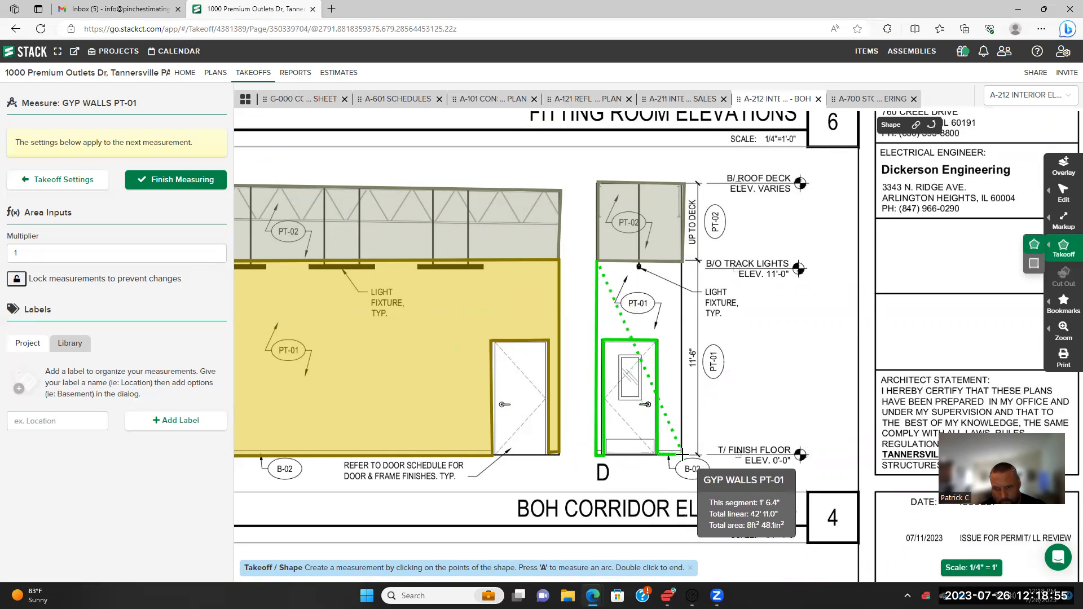
pyautogui.click(681, 454)
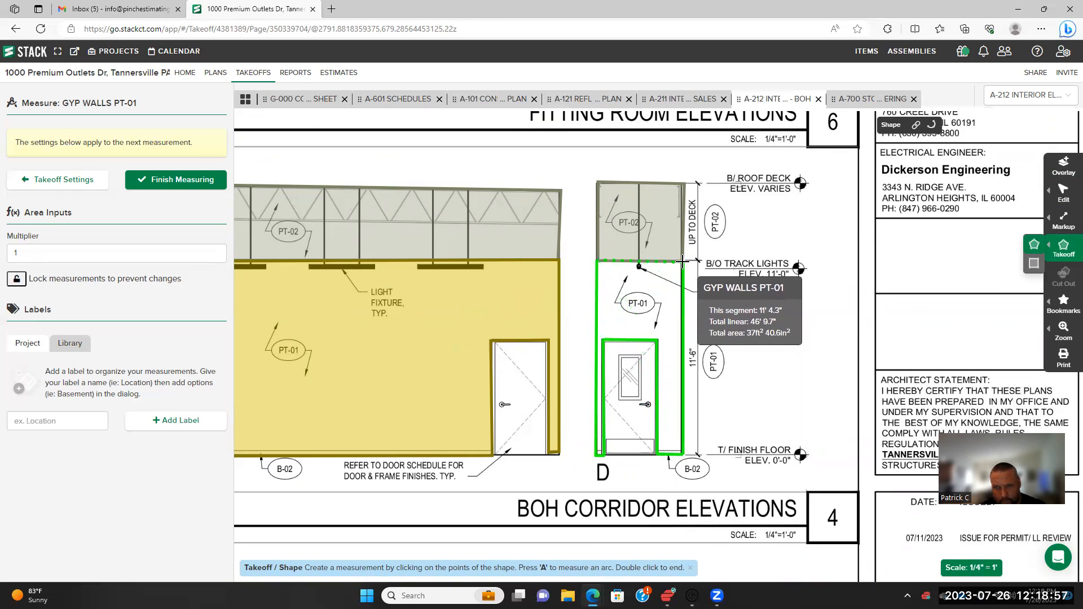
pyautogui.doubleClick(676, 270)
# Measure the kitchenette and mop sink wall of Stockroom Elevation 5 below the PT-02 band as a GYP WALLS PT-01 area
pyautogui.scroll(-3, 636, 298)
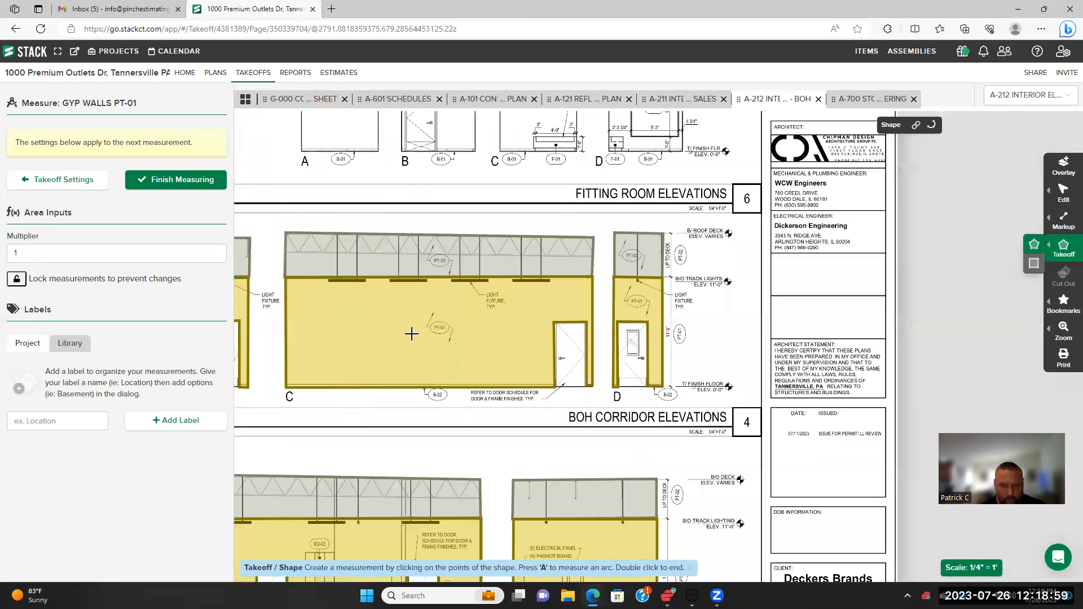
pyautogui.scroll(-3, 412, 334)
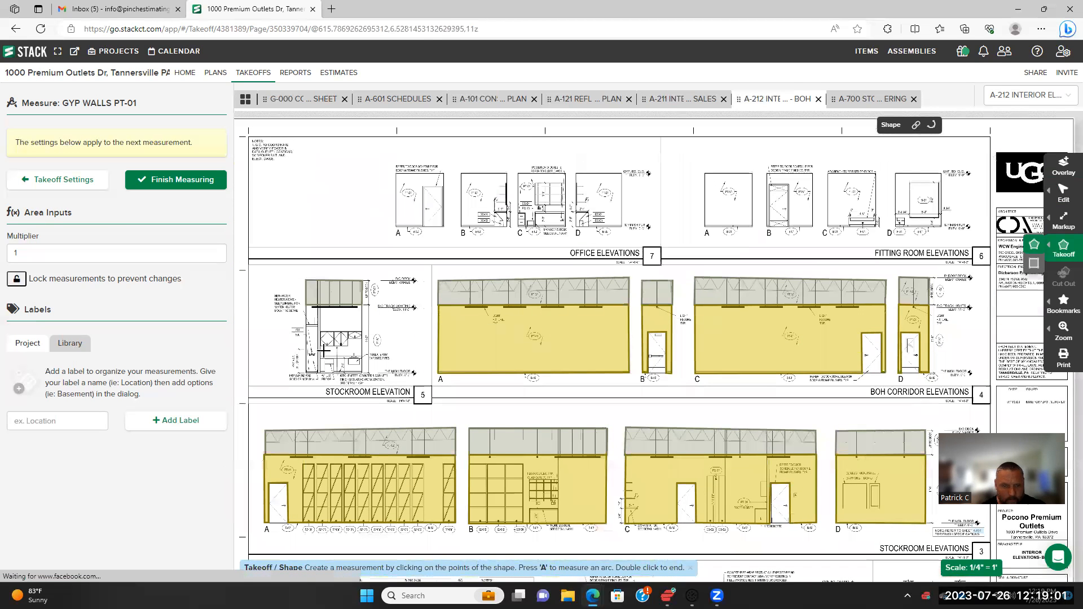
pyautogui.scroll(5, 324, 351)
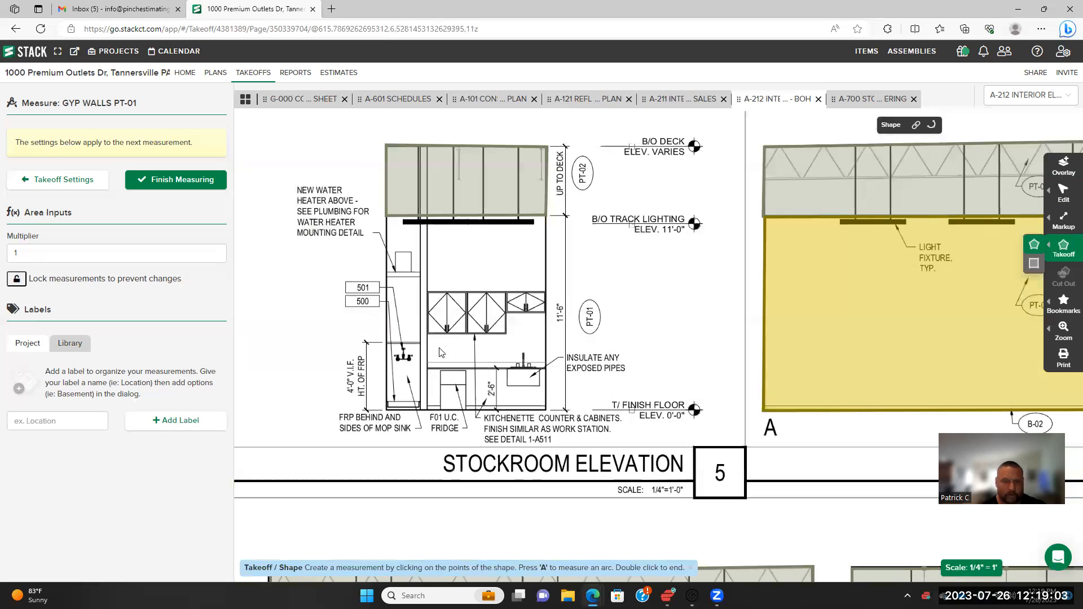
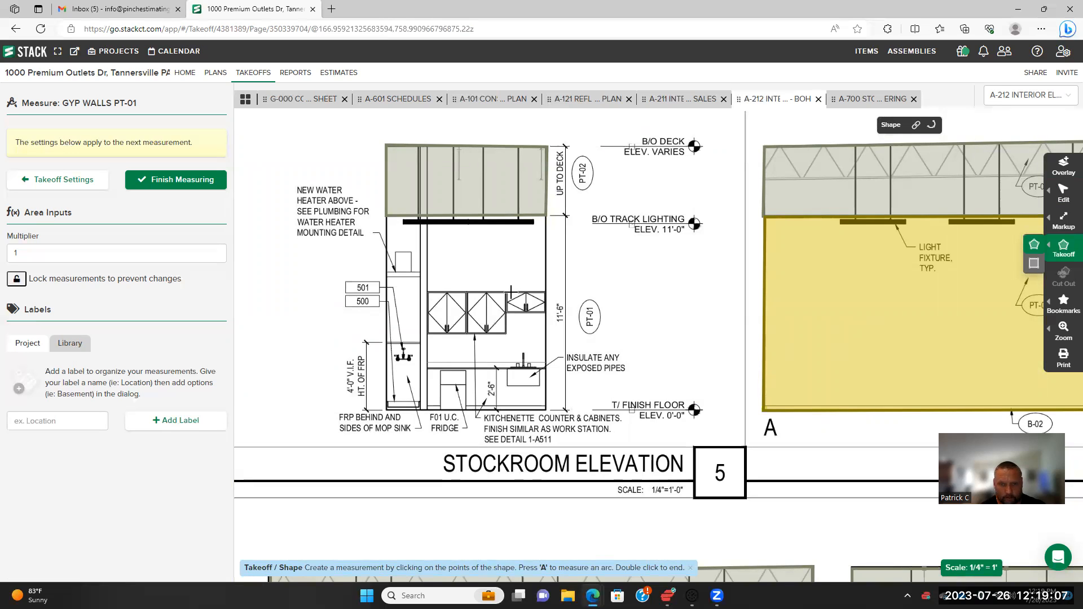
pyautogui.click(386, 215)
pyautogui.click(387, 411)
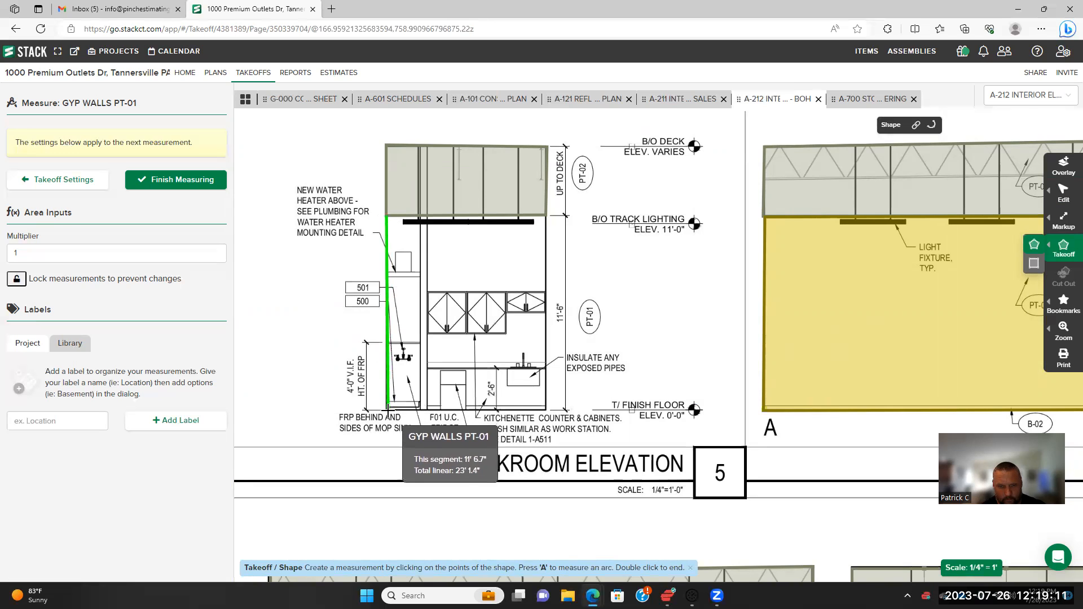
pyautogui.click(547, 410)
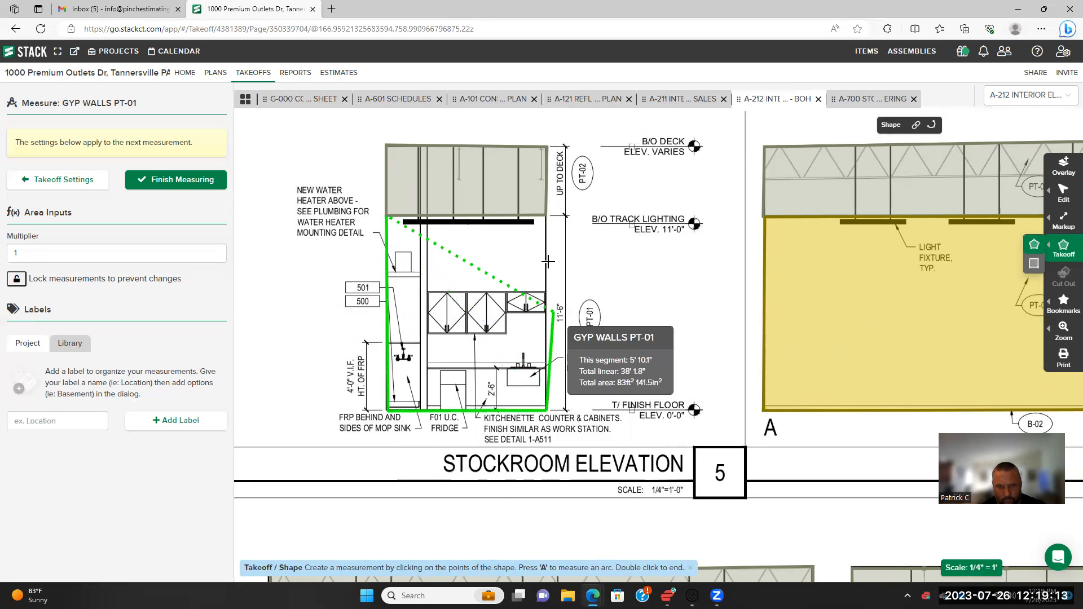
pyautogui.doubleClick(547, 225)
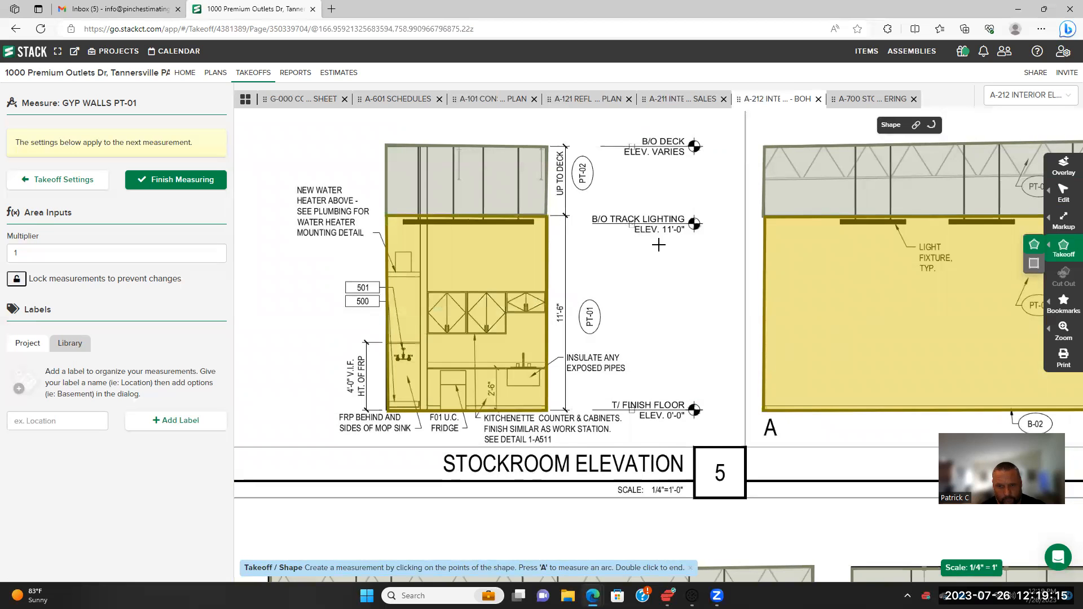
# Measure the wall of office elevation A as a GYP WALLS PT-01 area, tracing around the door to leave it out
pyautogui.scroll(3, 525, 376)
pyautogui.scroll(5, 524, 375)
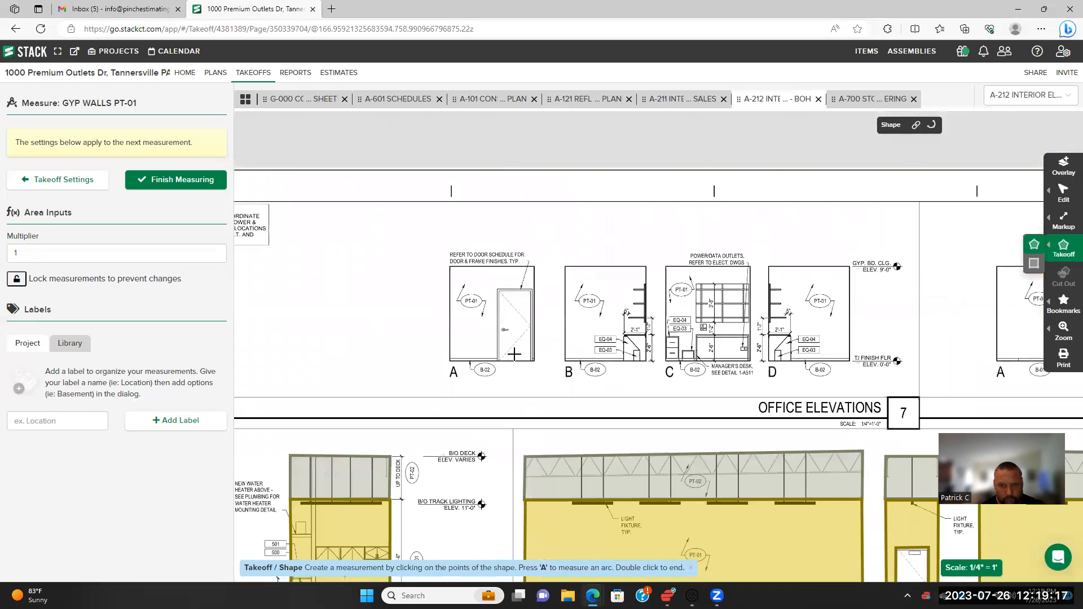
pyautogui.click(374, 167)
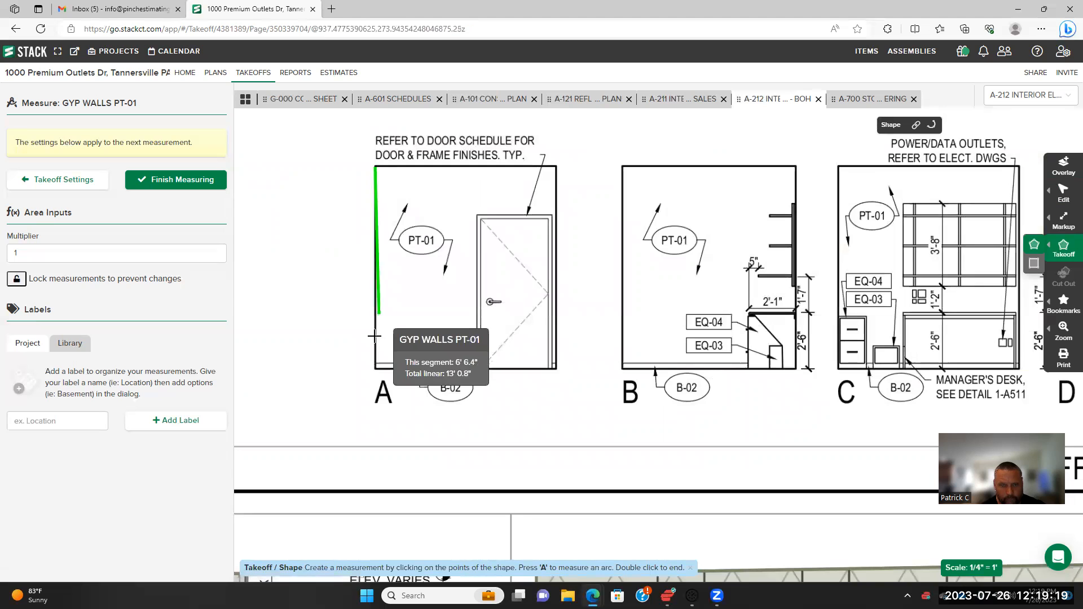
pyautogui.click(376, 366)
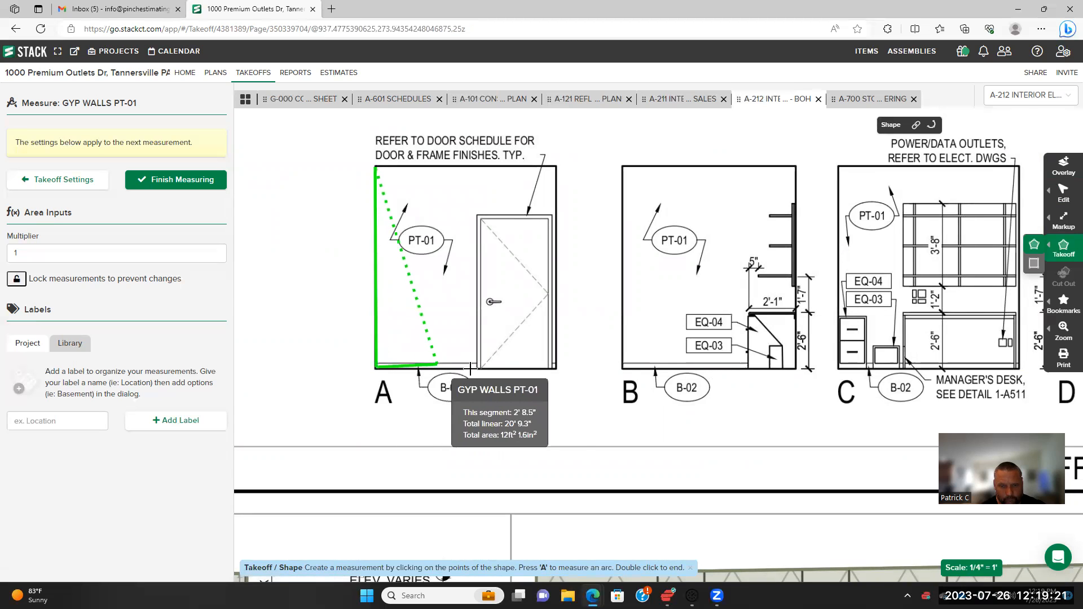
pyautogui.click(478, 216)
pyautogui.click(549, 217)
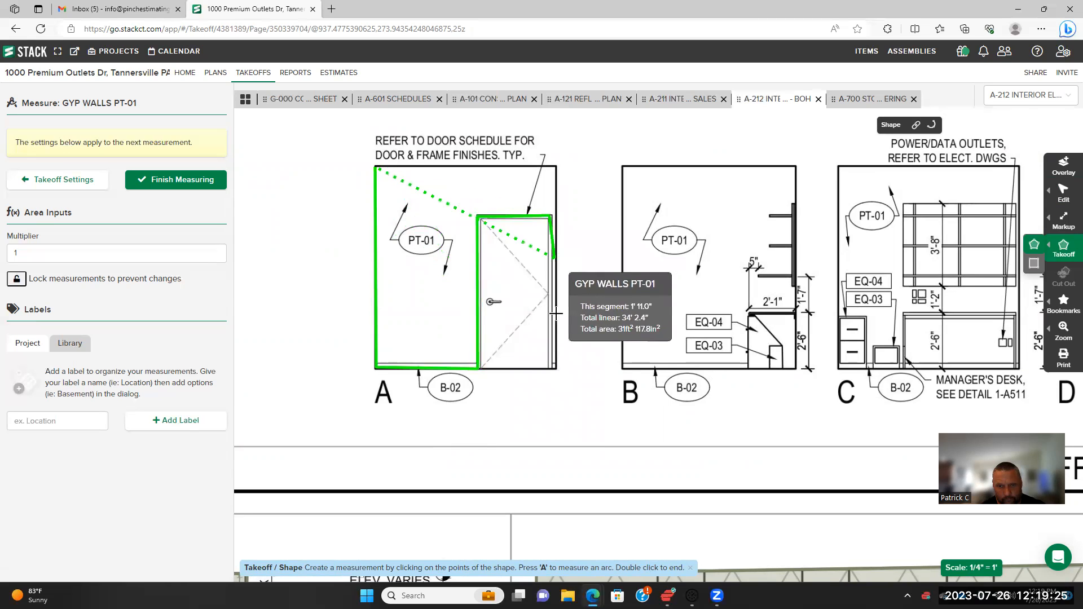
pyautogui.click(550, 368)
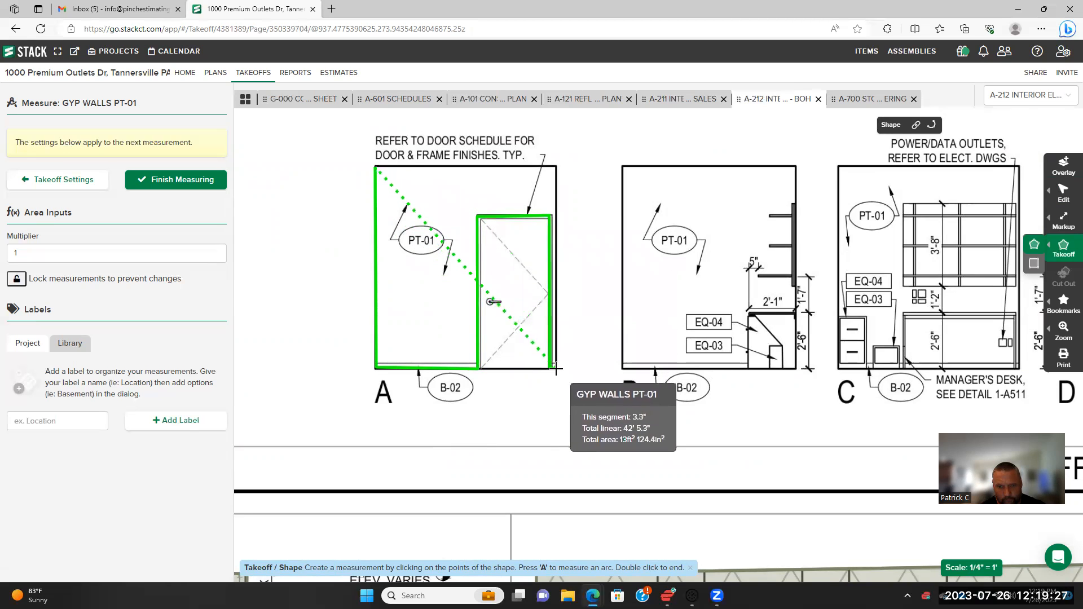
pyautogui.doubleClick(555, 168)
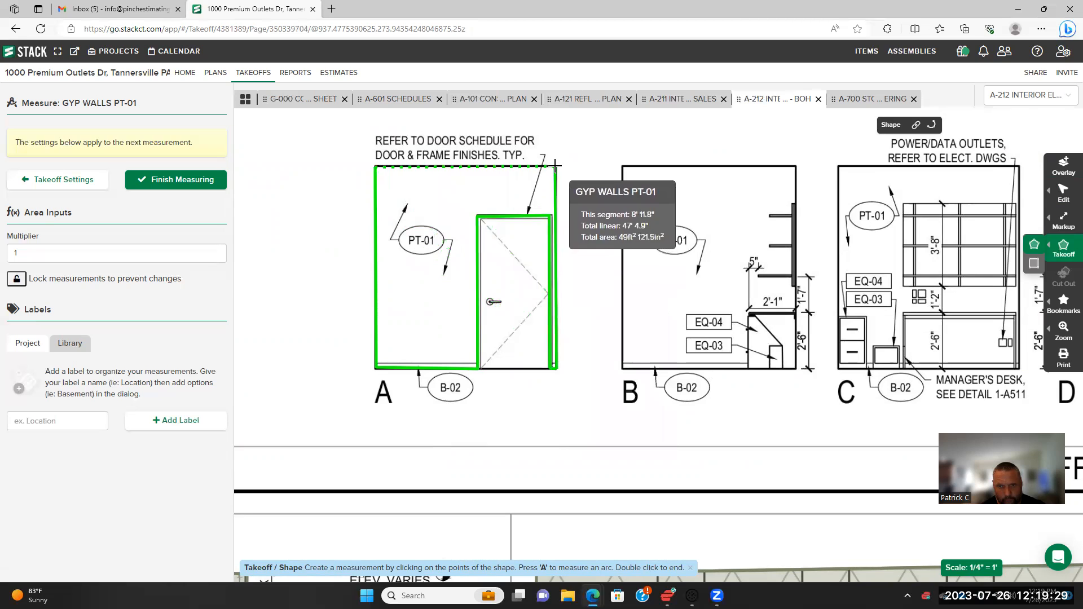
# Measure the full wall of office elevation B as a GYP WALLS PT-01 area, including the part behind the desk and shelves
pyautogui.click(621, 165)
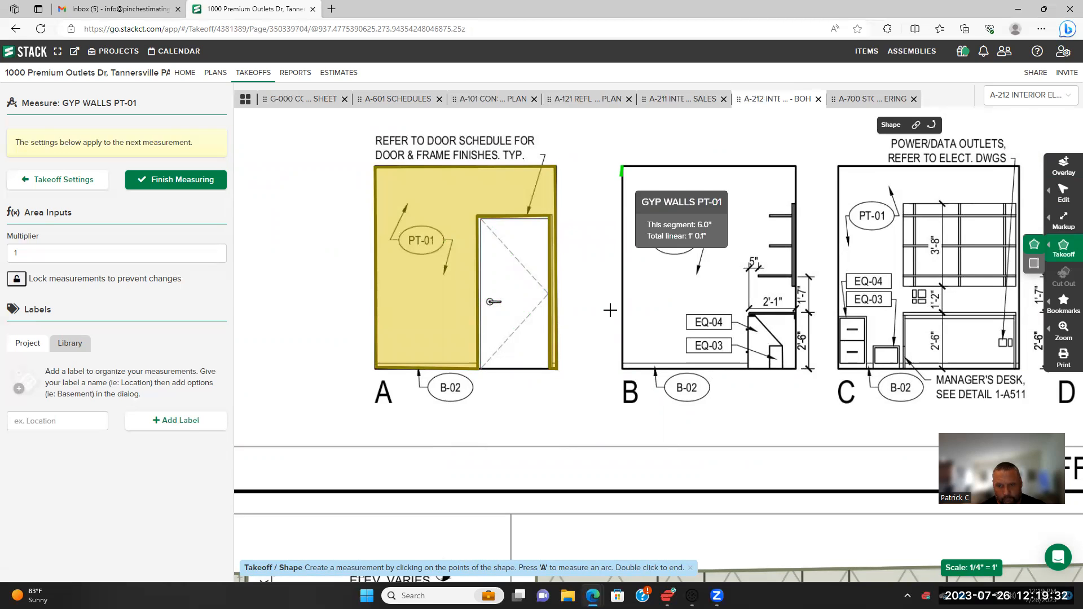
pyautogui.click(622, 369)
pyautogui.click(797, 369)
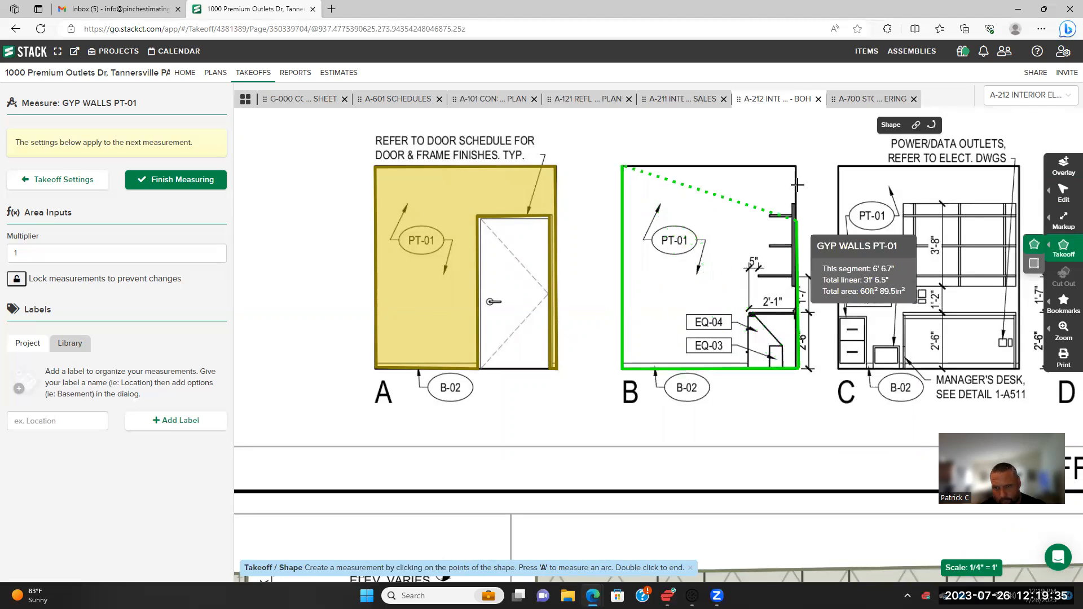
pyautogui.doubleClick(797, 167)
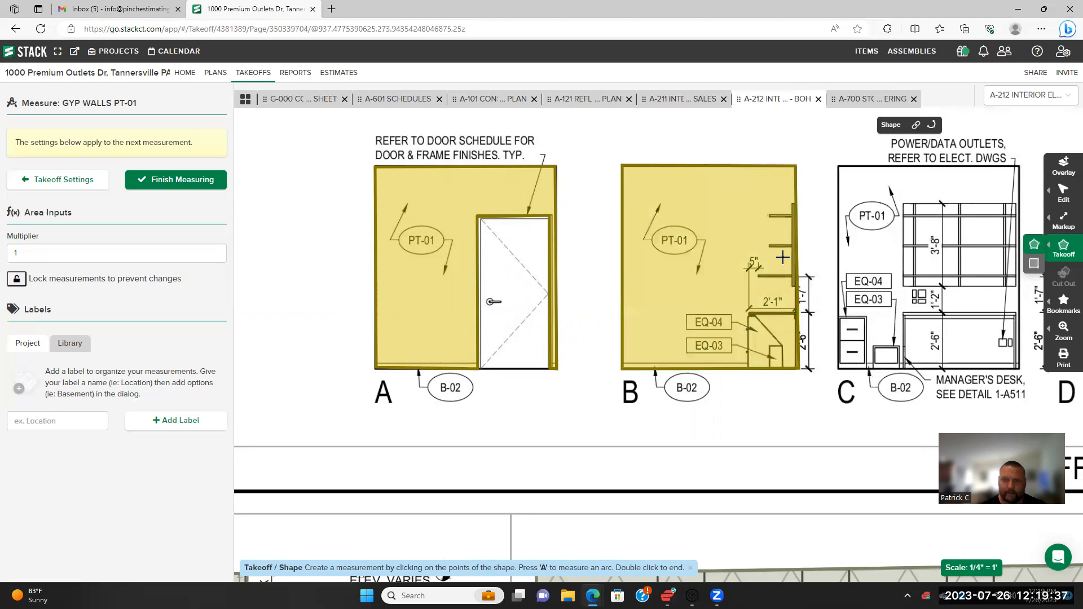
# Measure the full wall of office elevation C, behind the manager's desk and shelving, as a GYP WALLS PT-01 area
pyautogui.moveTo(931, 264); pyautogui.dragTo(652, 271)
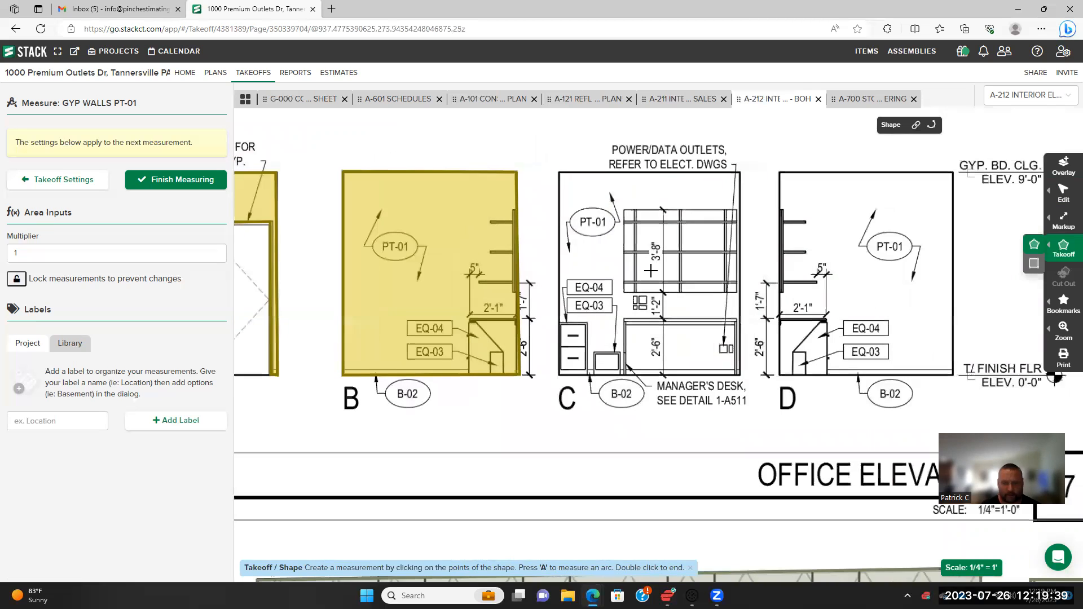
pyautogui.click(558, 168)
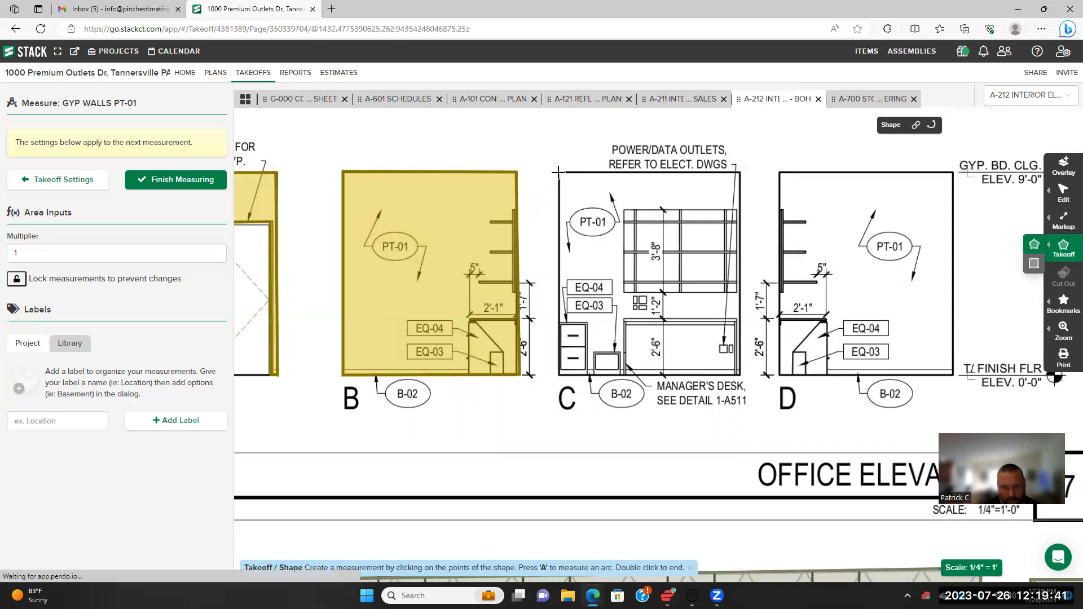
pyautogui.click(558, 376)
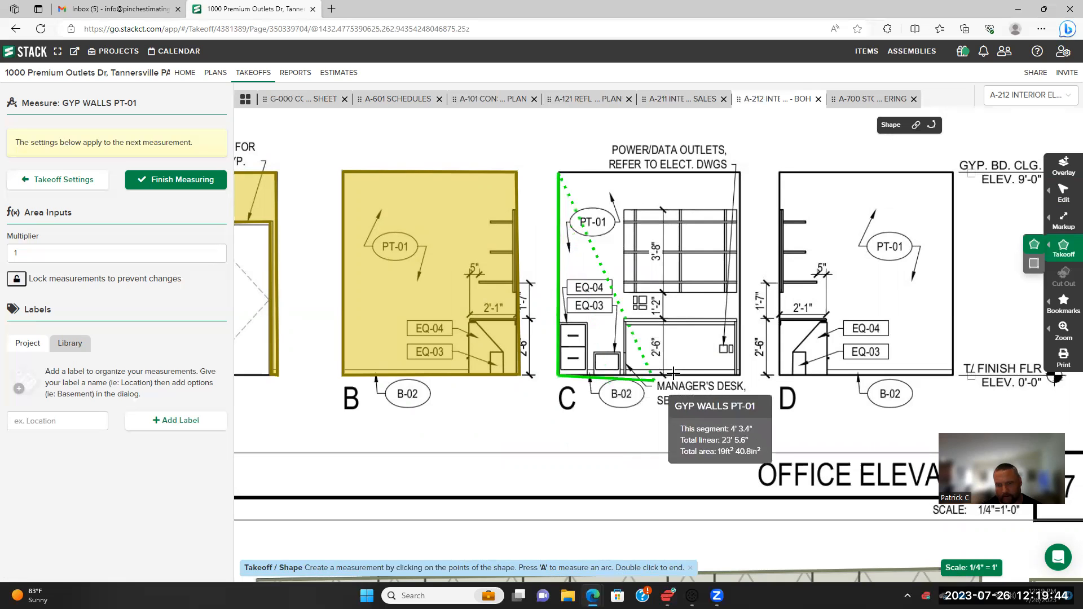
pyautogui.click(740, 374)
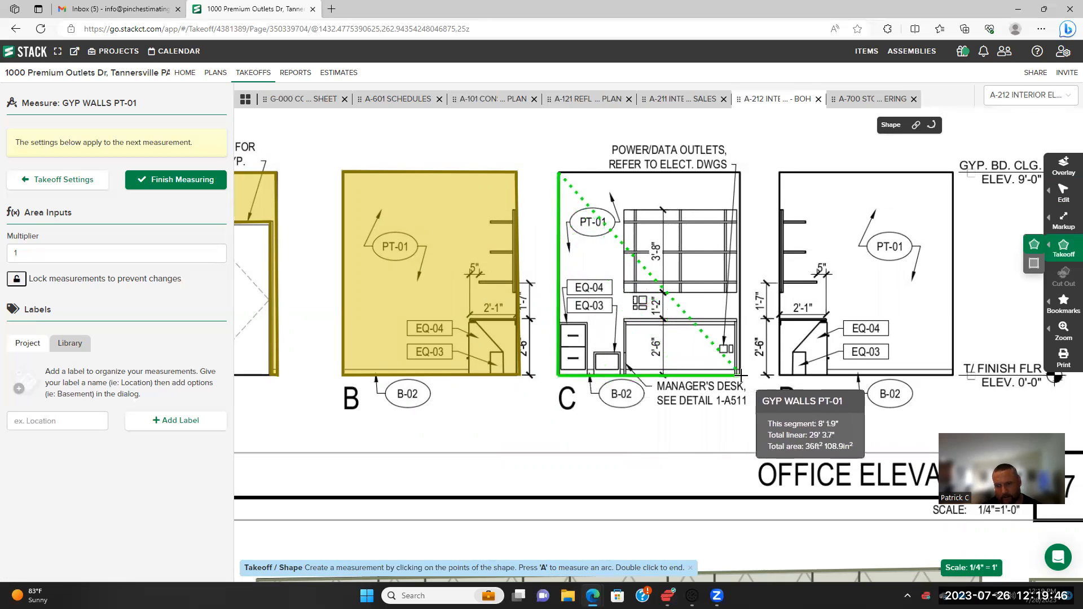
pyautogui.doubleClick(740, 171)
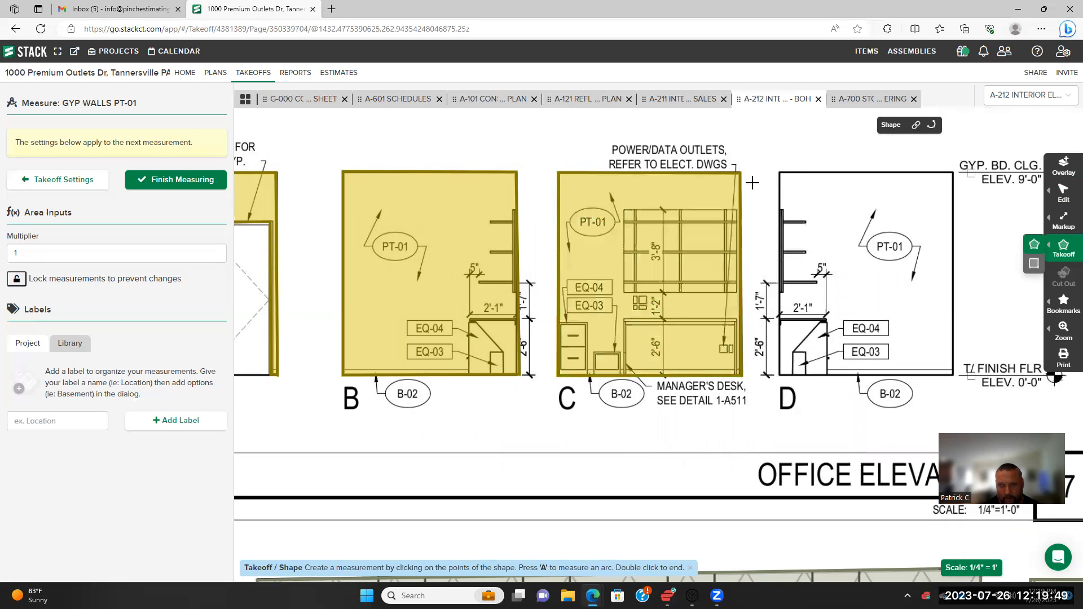
# Measure the full wall of office elevation D from the finish floor to the gypsum board ceiling as a GYP WALLS PT-01 area
pyautogui.click(780, 170)
pyautogui.click(781, 374)
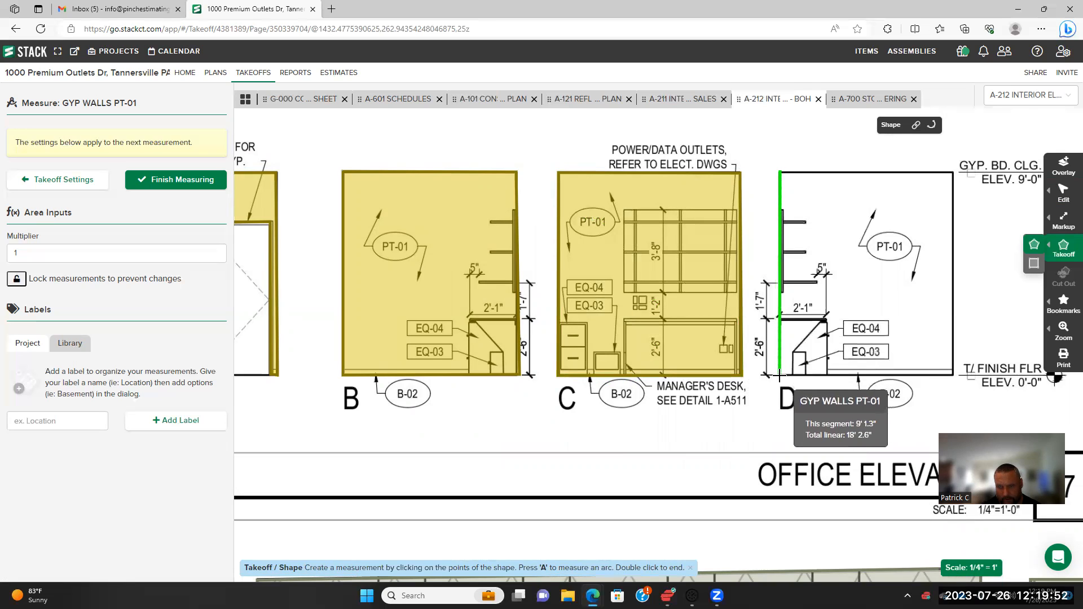
pyautogui.click(952, 376)
pyautogui.doubleClick(952, 172)
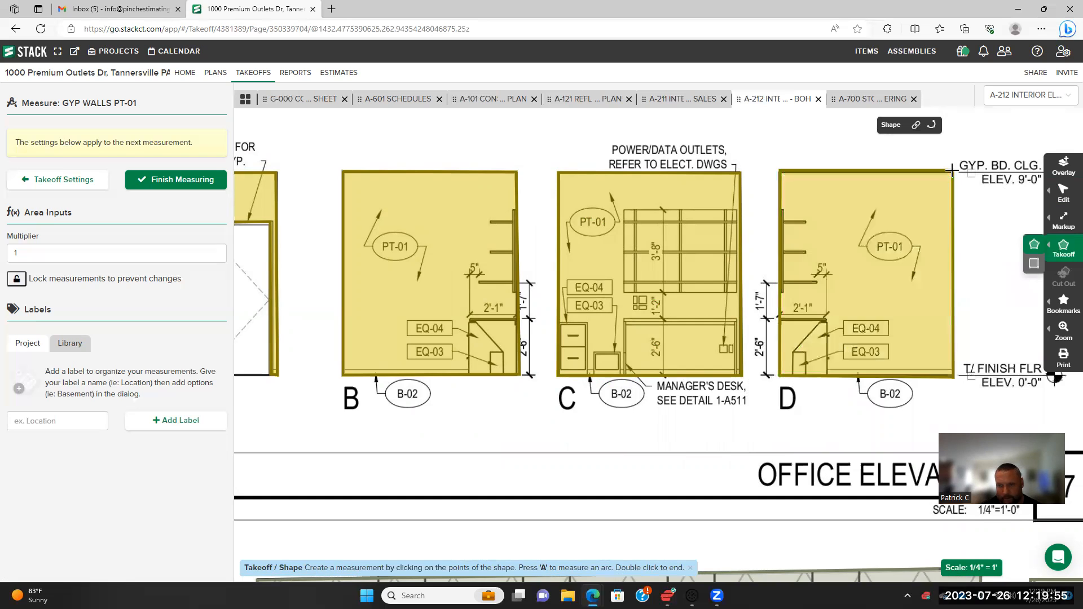
# Measure the full blank wall of fitting room elevation A as a GYP WALLS PT-01 area
pyautogui.hscroll(1, 512, 257)
pyautogui.hscroll(5, 513, 257)
pyautogui.scroll(-2, 590, 292)
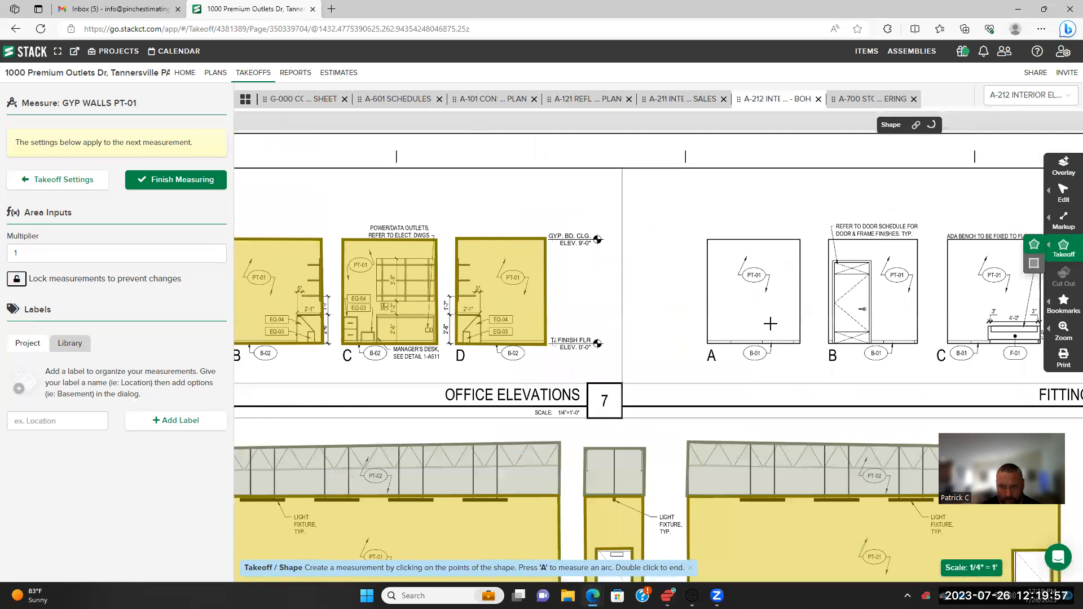
pyautogui.scroll(-2, 771, 323)
pyautogui.click(574, 260)
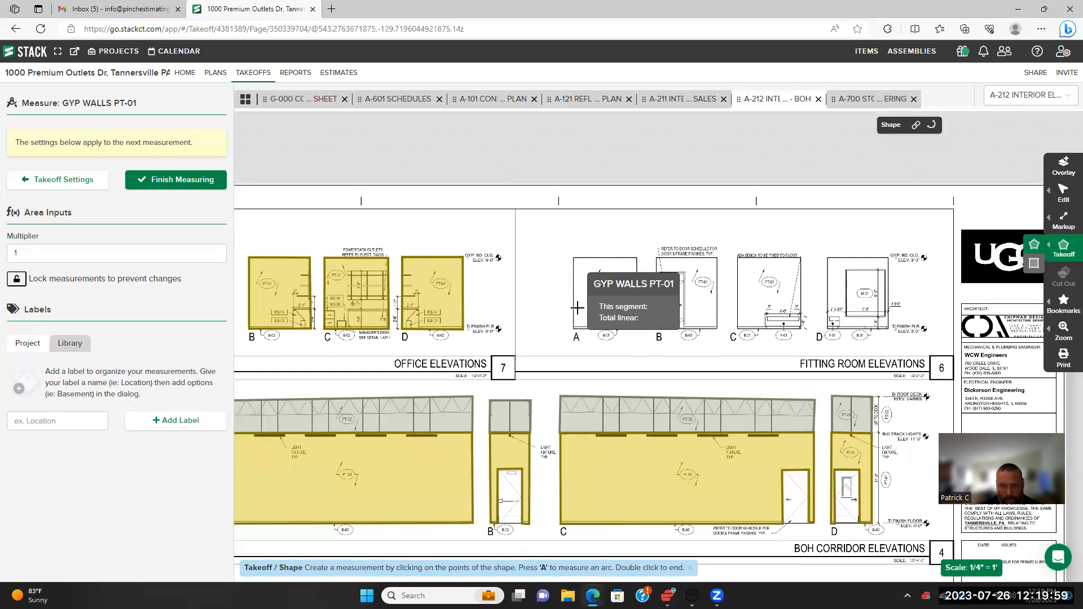
pyautogui.click(573, 328)
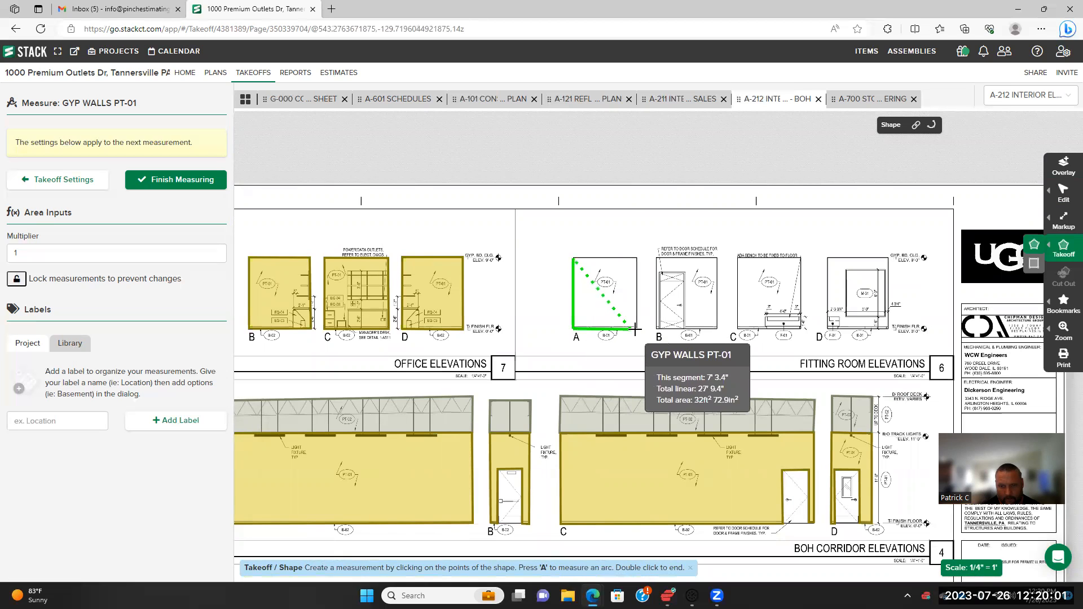
pyautogui.doubleClick(637, 258)
# Measure the wall of fitting room elevation B as a GYP WALLS PT-01 area, tracing around the door to exclude it
pyautogui.click(654, 257)
pyautogui.click(657, 329)
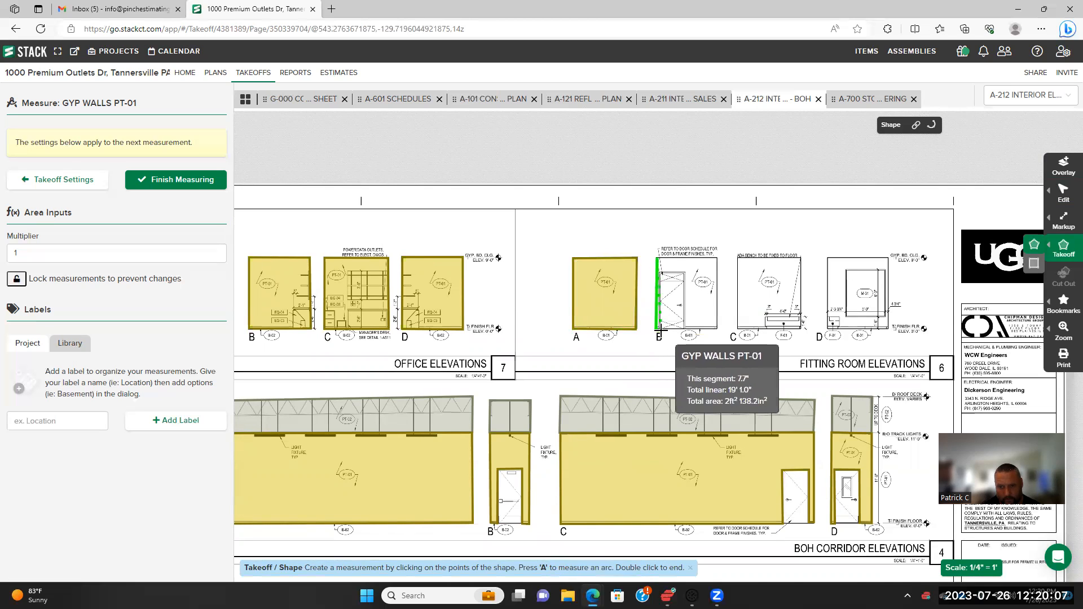
pyautogui.click(659, 273)
pyautogui.click(685, 273)
pyautogui.click(685, 327)
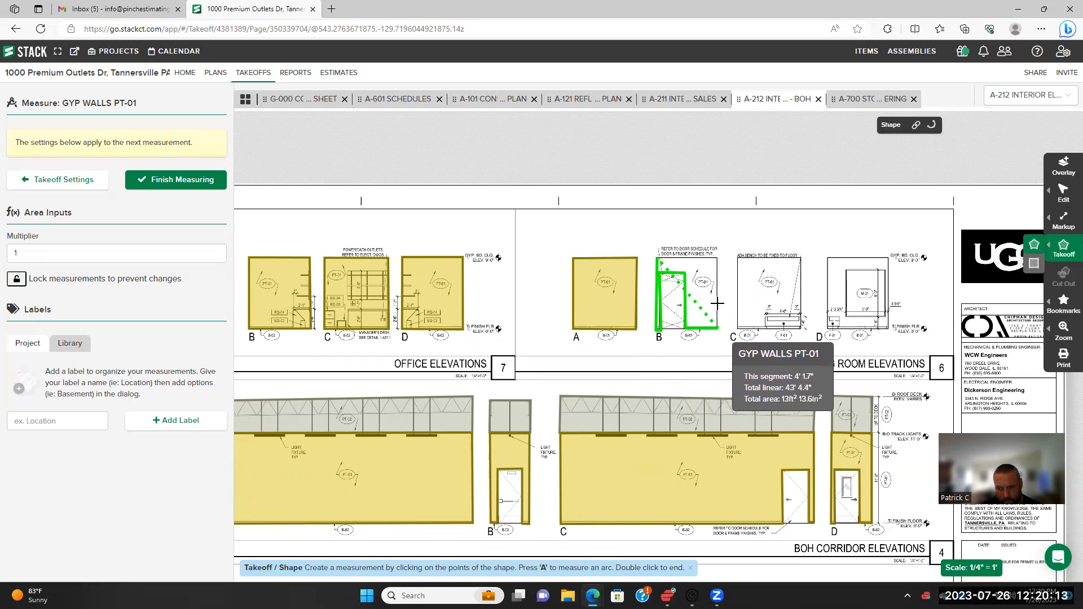
pyautogui.click(717, 327)
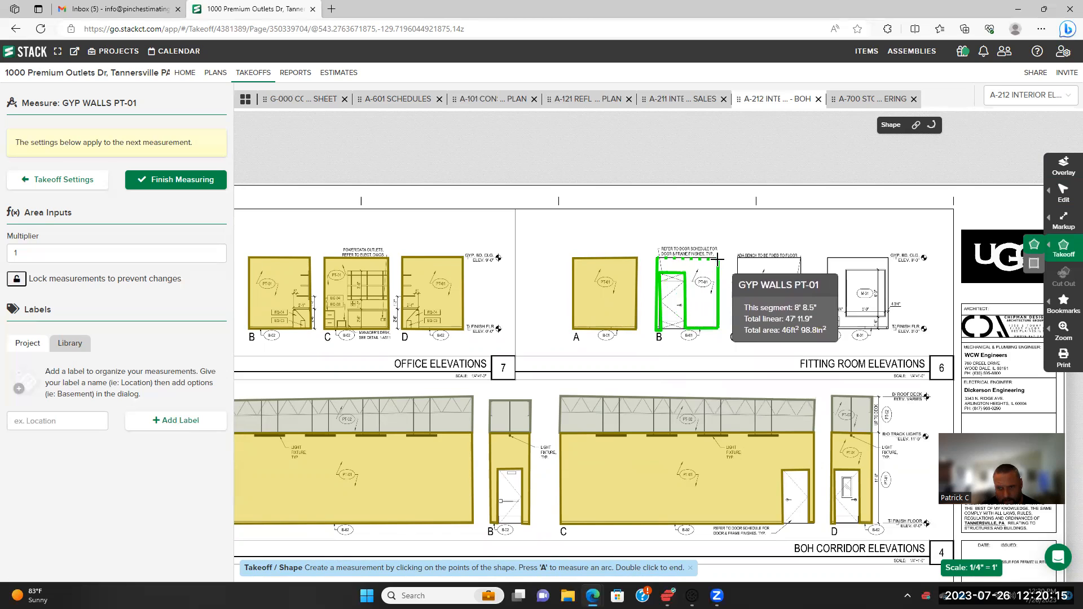
pyautogui.doubleClick(717, 258)
# Measure the full wall of fitting room elevation C, including behind the ADA bench, as a GYP WALLS PT-01 area
pyautogui.click(737, 259)
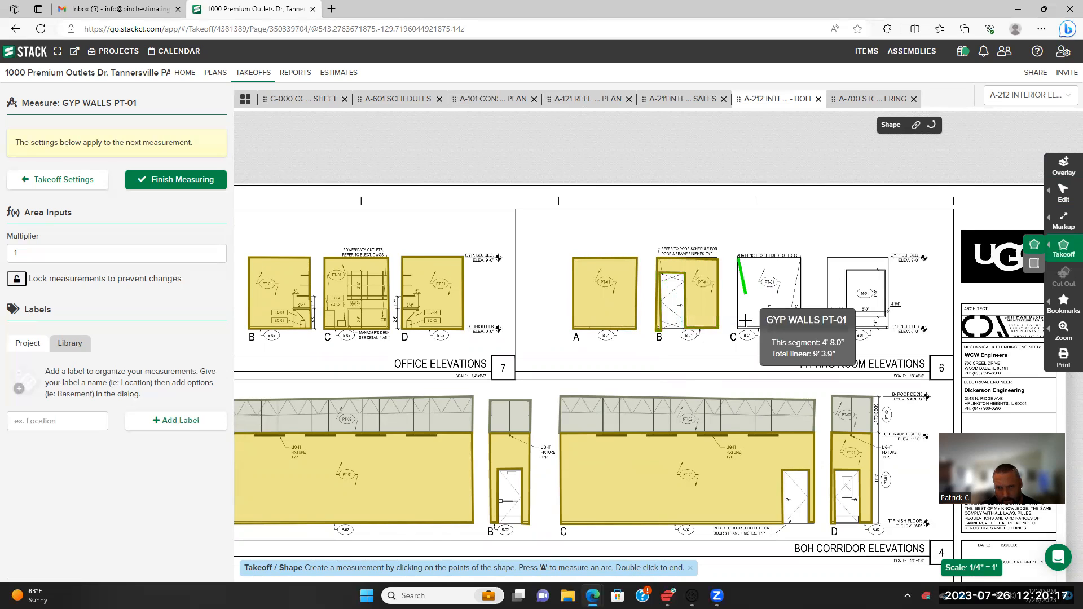
pyautogui.click(763, 326)
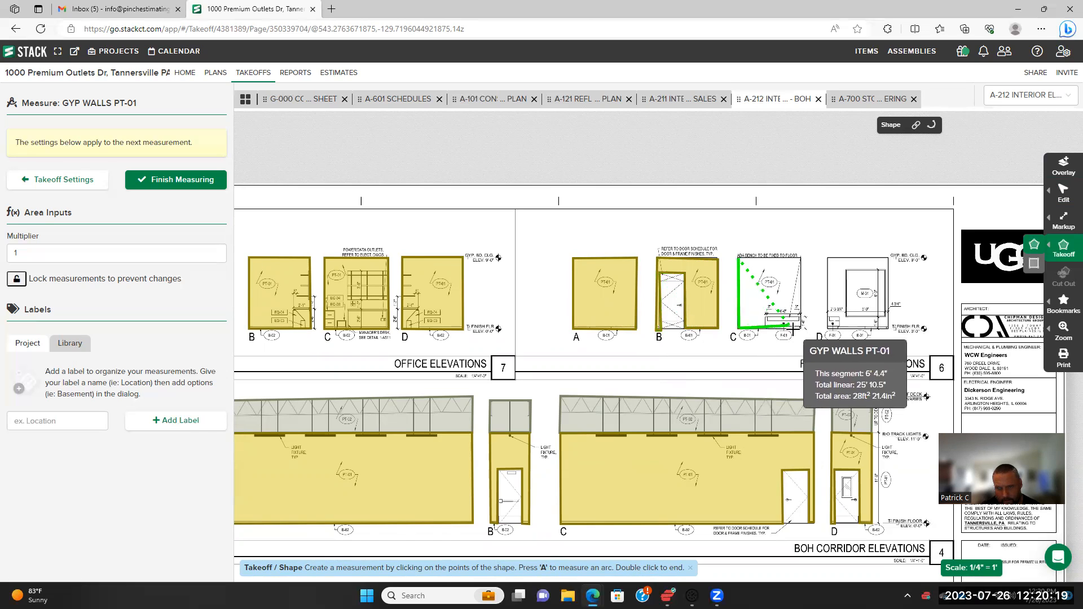
pyautogui.click(802, 328)
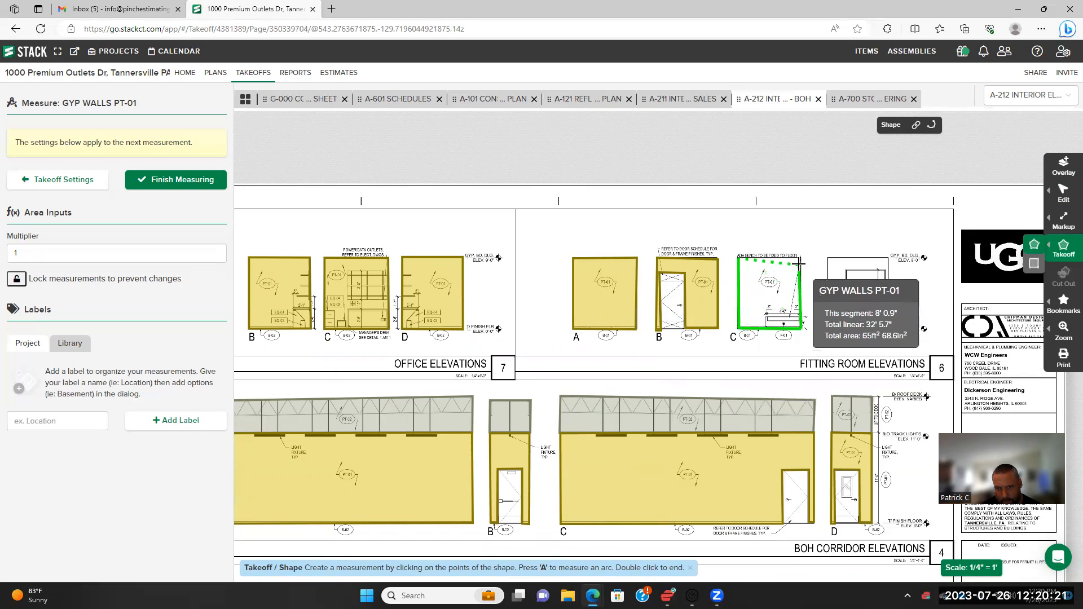
pyautogui.doubleClick(802, 259)
# Measure the full wall of fitting room elevation D, including the mirror area, as a GYP WALLS PT-01 area
pyautogui.click(827, 257)
pyautogui.click(830, 327)
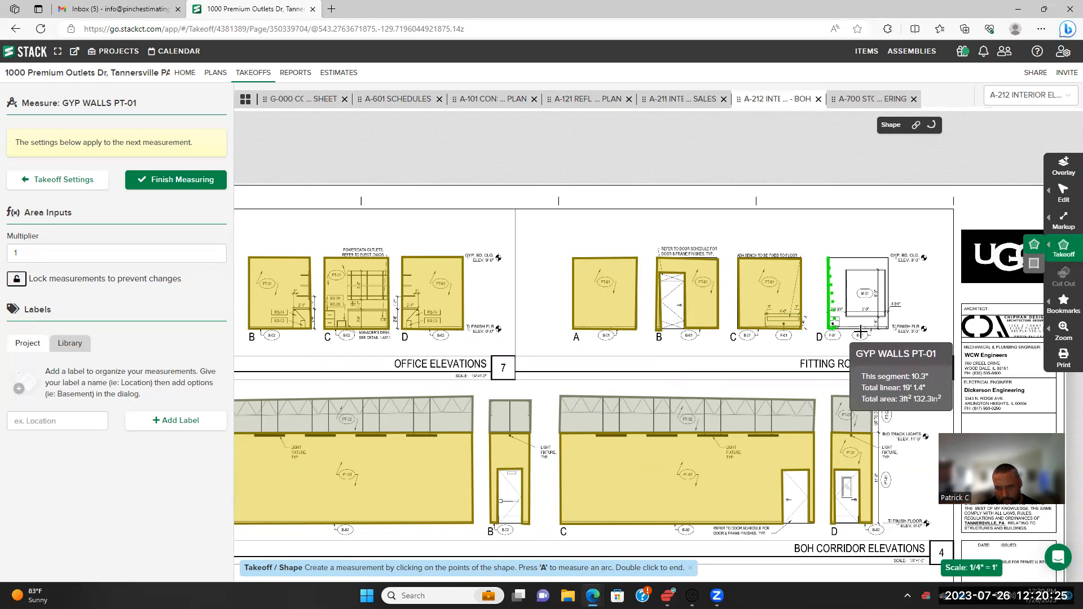
pyautogui.click(887, 328)
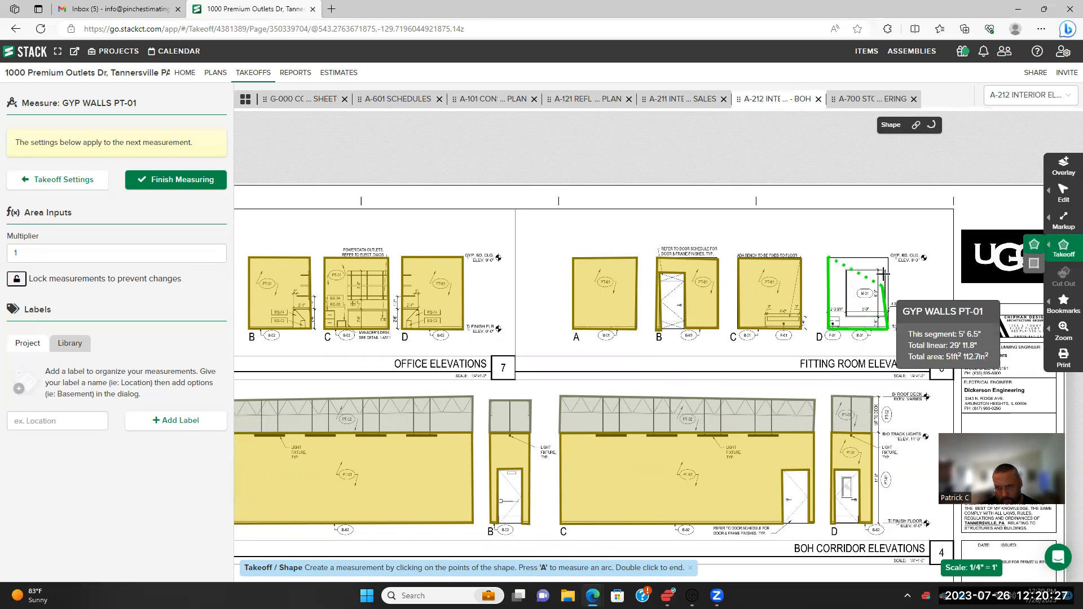
pyautogui.doubleClick(889, 257)
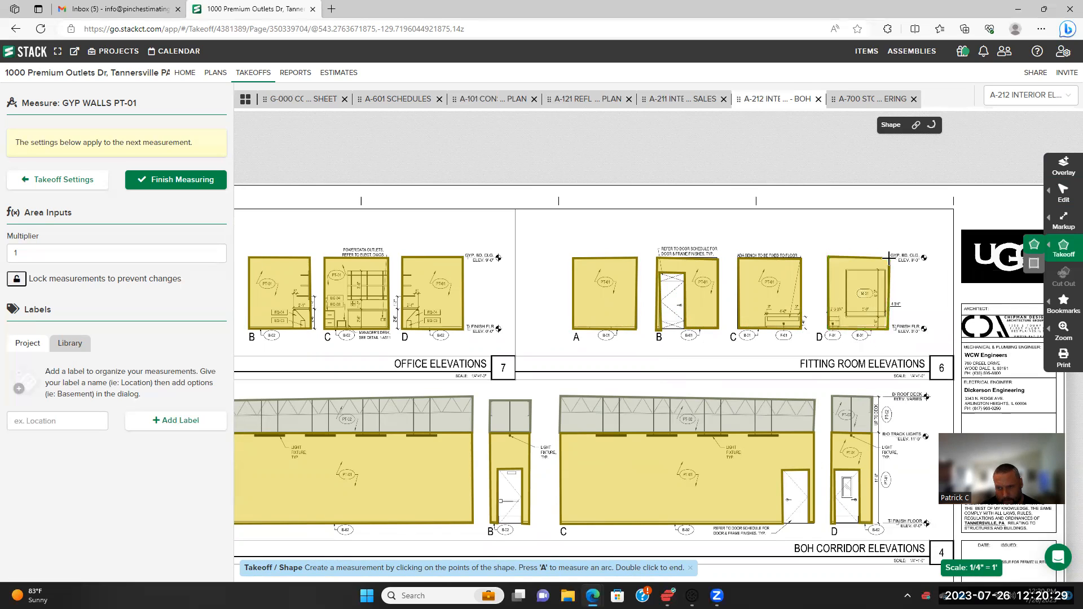
# Measure the wall of bathroom elevation A as a GYP WALLS PT-01 area, tracing around the door to exclude it
pyautogui.scroll(-4, 401, 413)
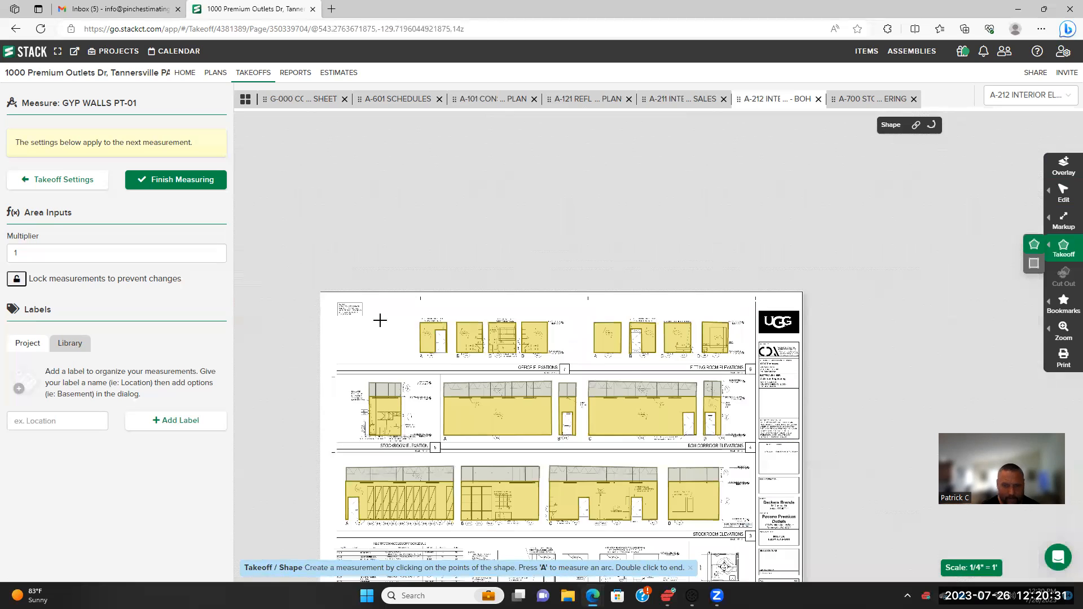
pyautogui.scroll(2, 418, 422)
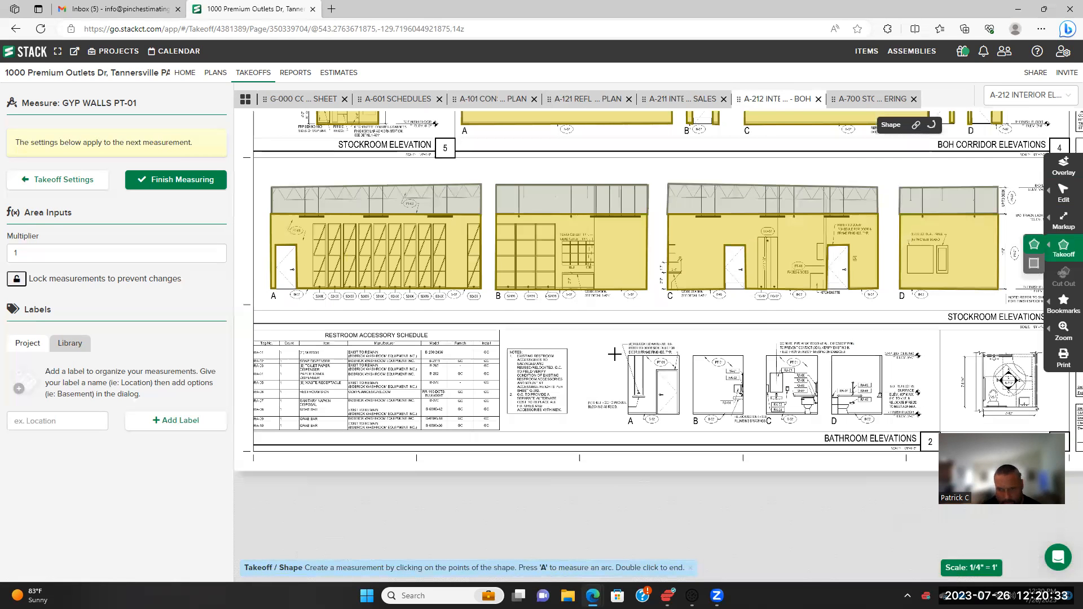
pyautogui.scroll(3, 615, 354)
pyautogui.scroll(2, 492, 335)
pyautogui.click(475, 321)
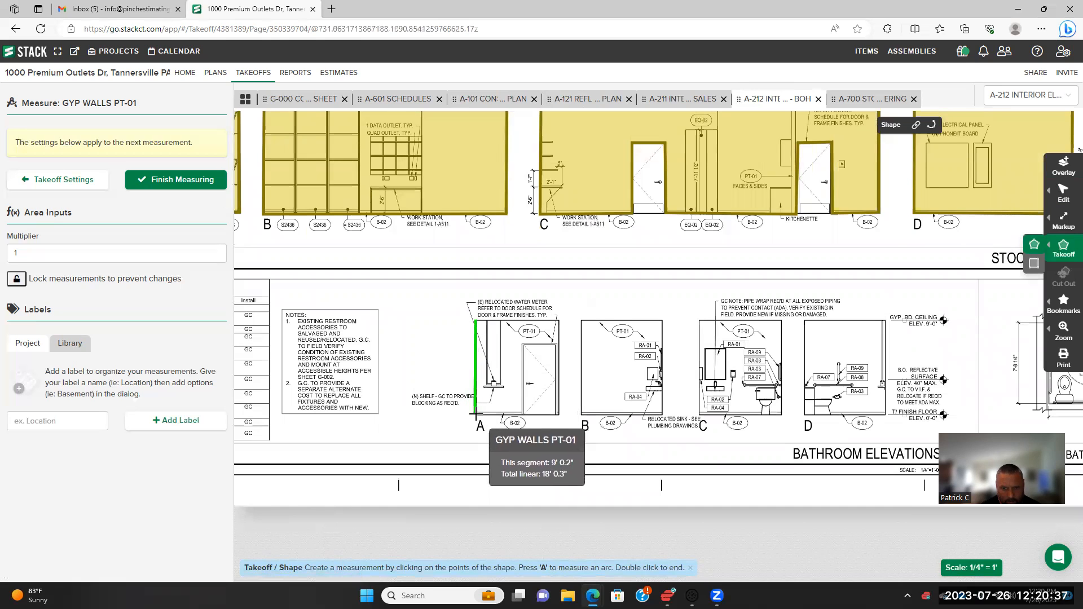
pyautogui.click(475, 415)
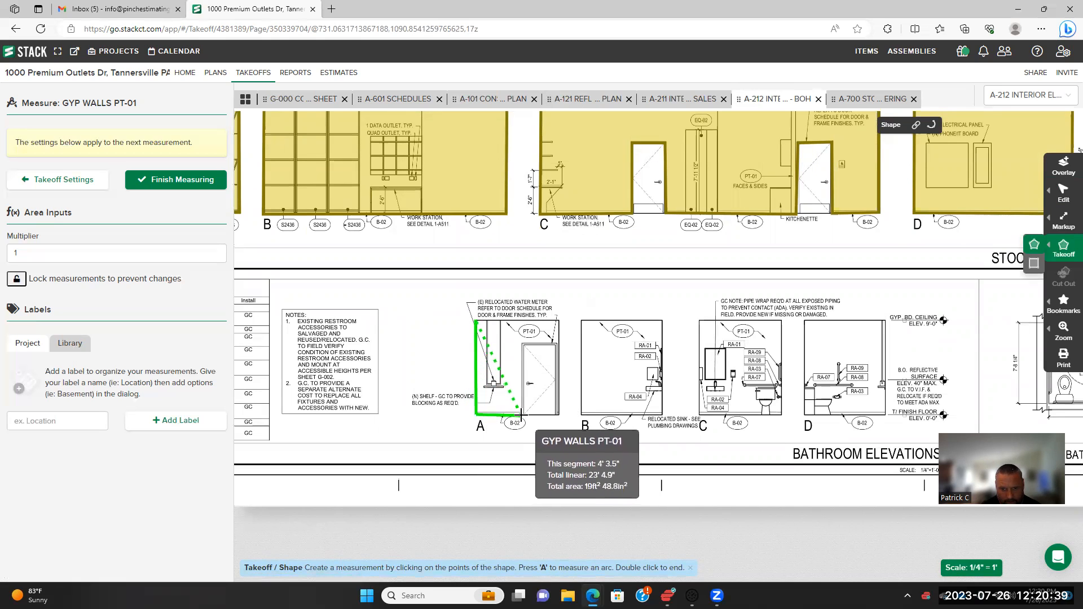
pyautogui.click(521, 415)
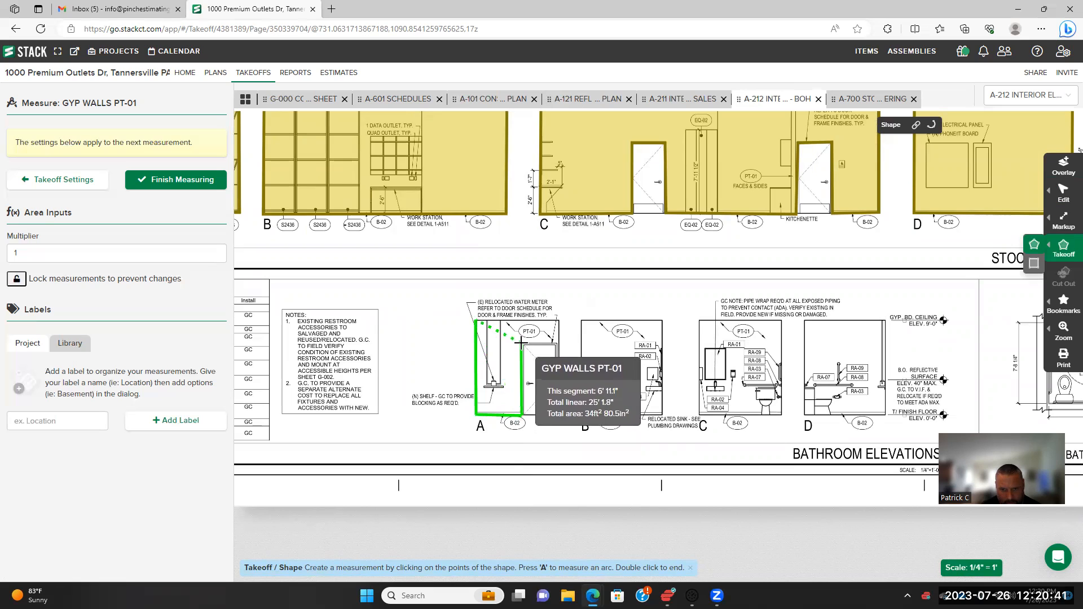
pyautogui.click(521, 343)
pyautogui.click(557, 344)
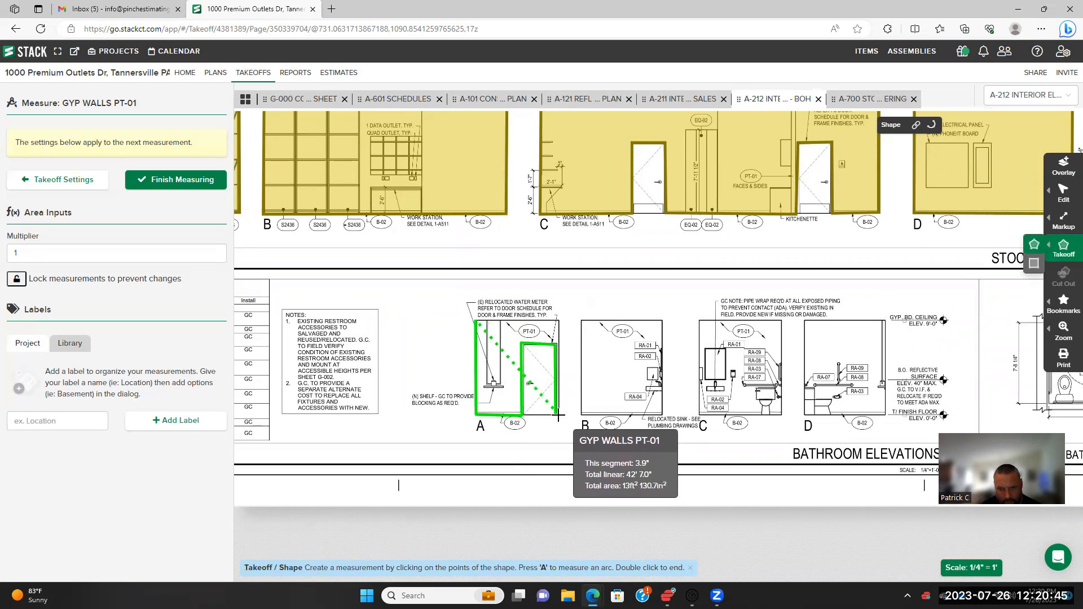
pyautogui.click(557, 415)
pyautogui.doubleClick(557, 319)
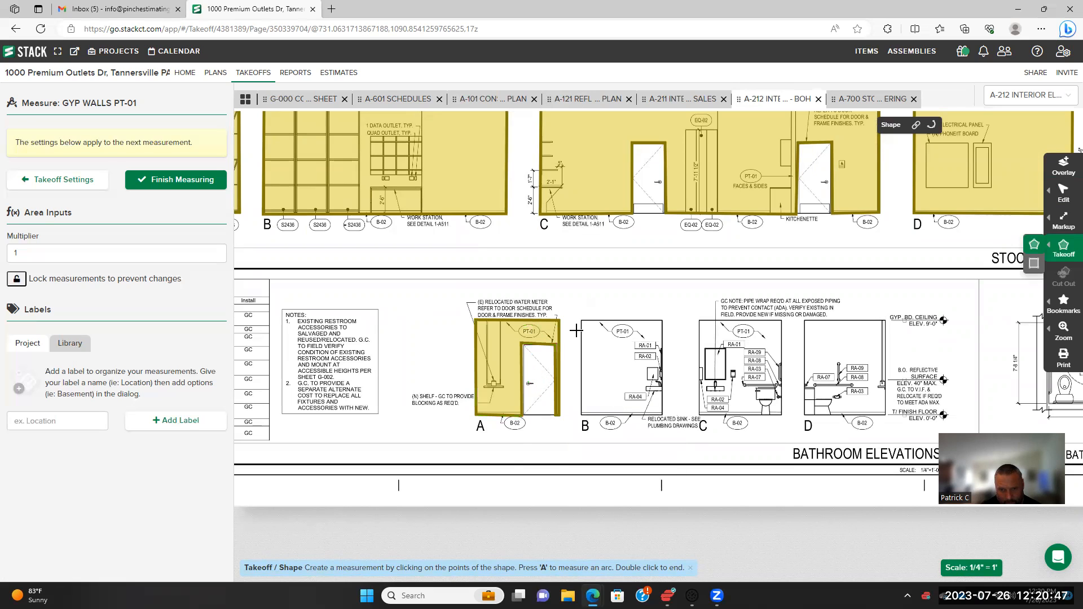
# Measure the full wall of bathroom elevation B, including behind the sink, as a GYP WALLS PT-01 area
pyautogui.click(581, 322)
pyautogui.click(582, 416)
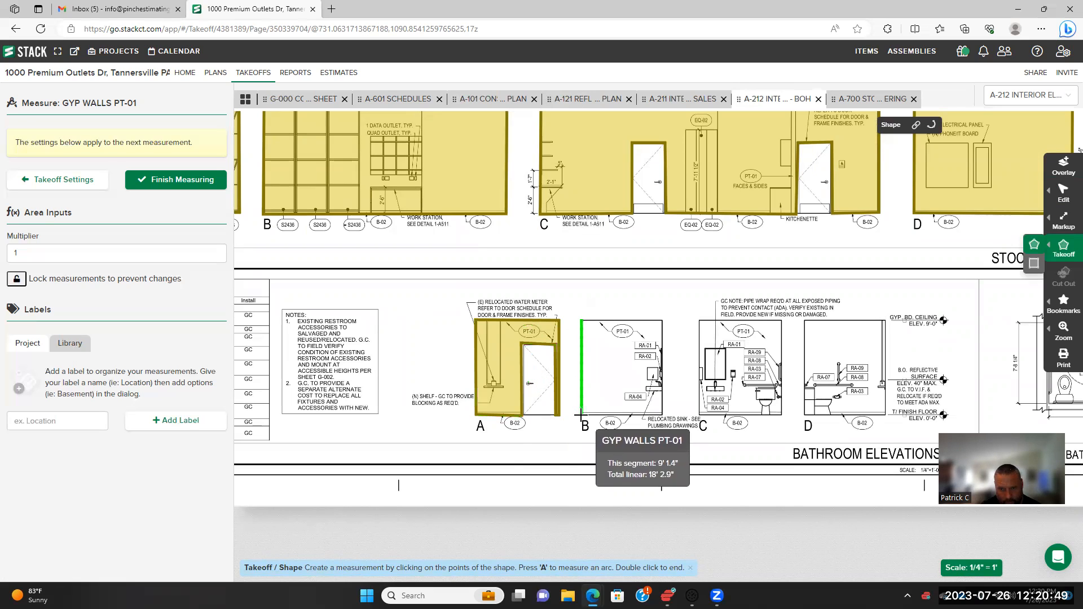
pyautogui.click(663, 416)
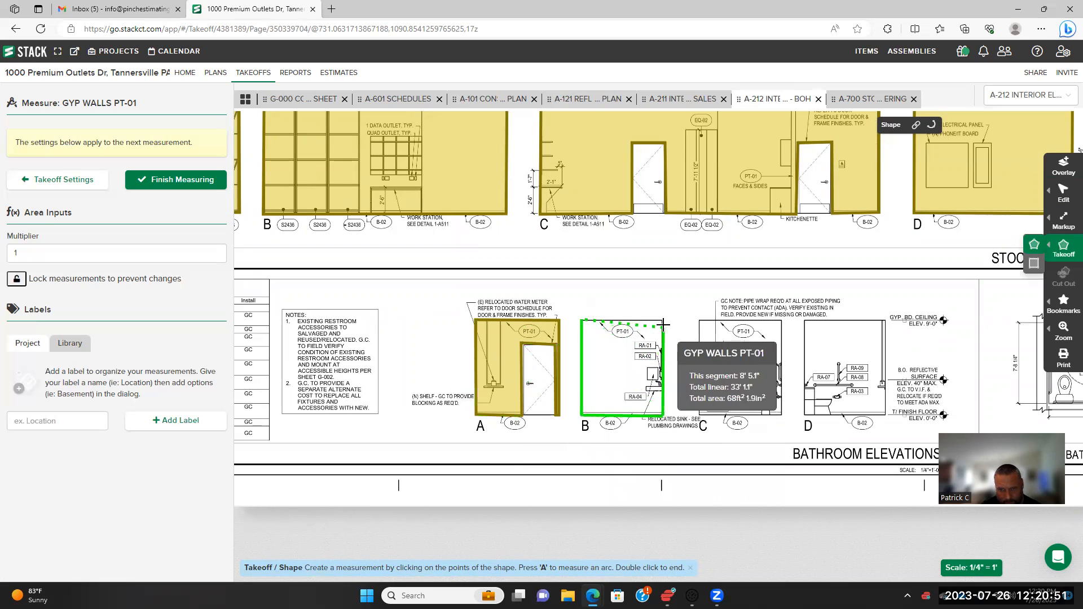
pyautogui.doubleClick(663, 320)
# Measure the full wall of bathroom elevation C, including the mirror and toilet area, as a GYP WALLS PT-01 area
pyautogui.click(699, 320)
pyautogui.click(700, 415)
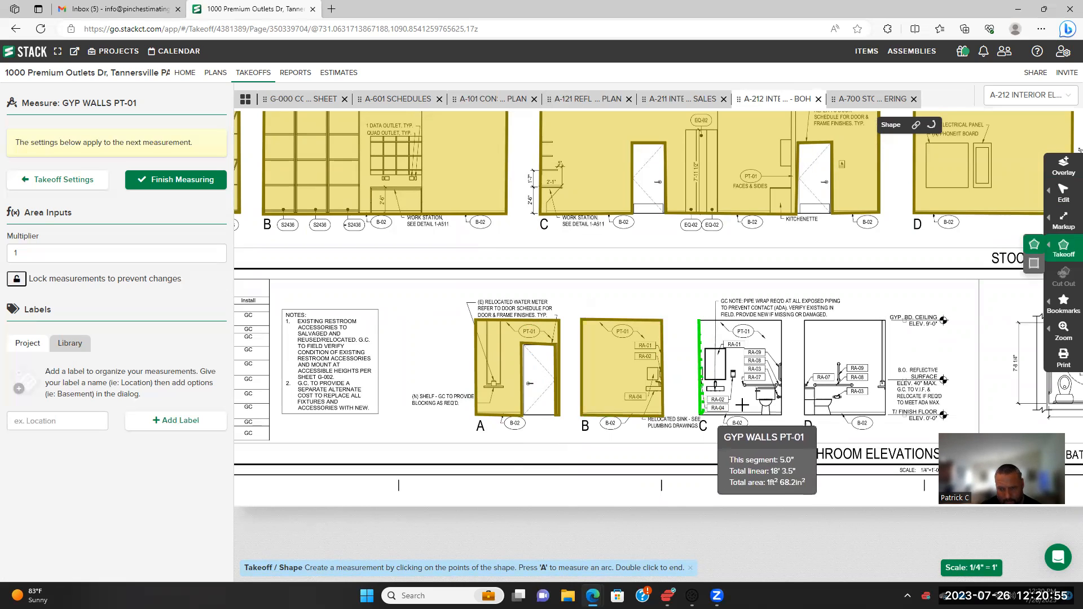
pyautogui.click(782, 416)
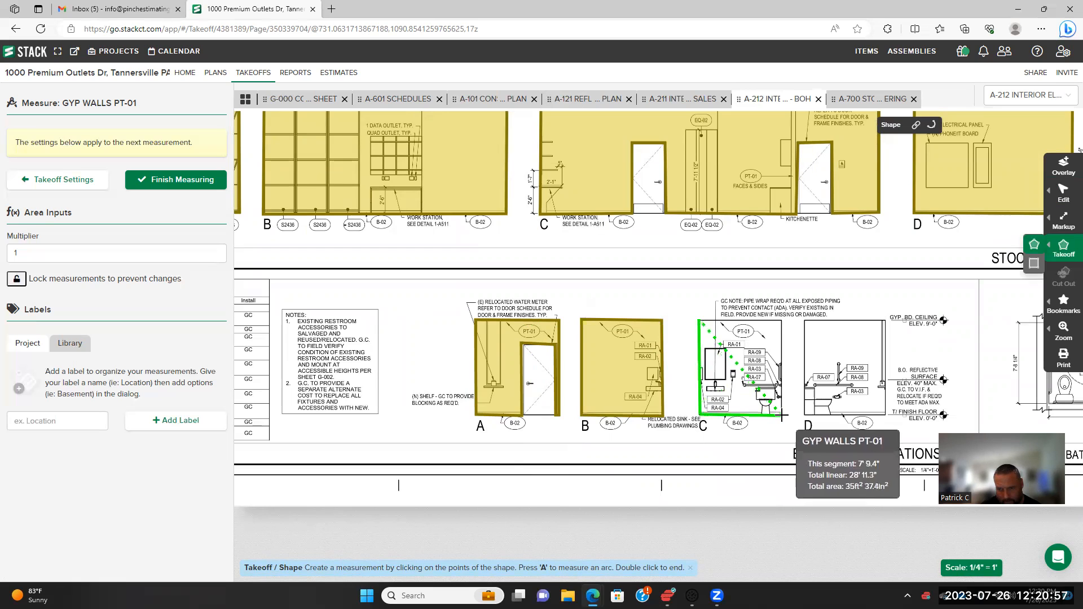
pyautogui.doubleClick(782, 321)
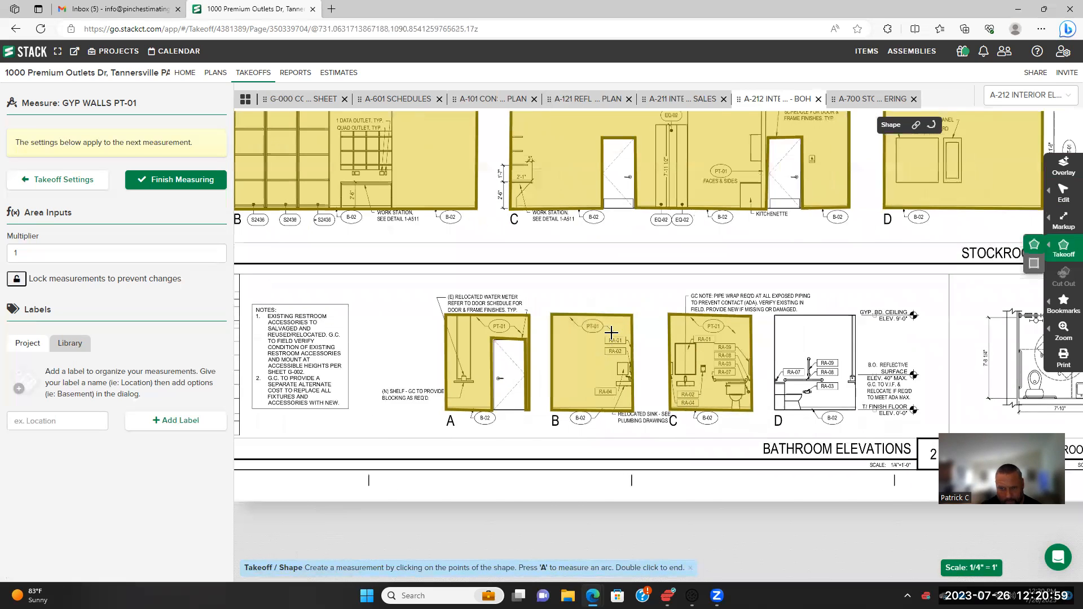
# Measure the full wall of bathroom elevation D, including behind the grab bars, as a GYP WALLS PT-01 area
pyautogui.moveTo(612, 333); pyautogui.dragTo(603, 322)
pyautogui.click(598, 305)
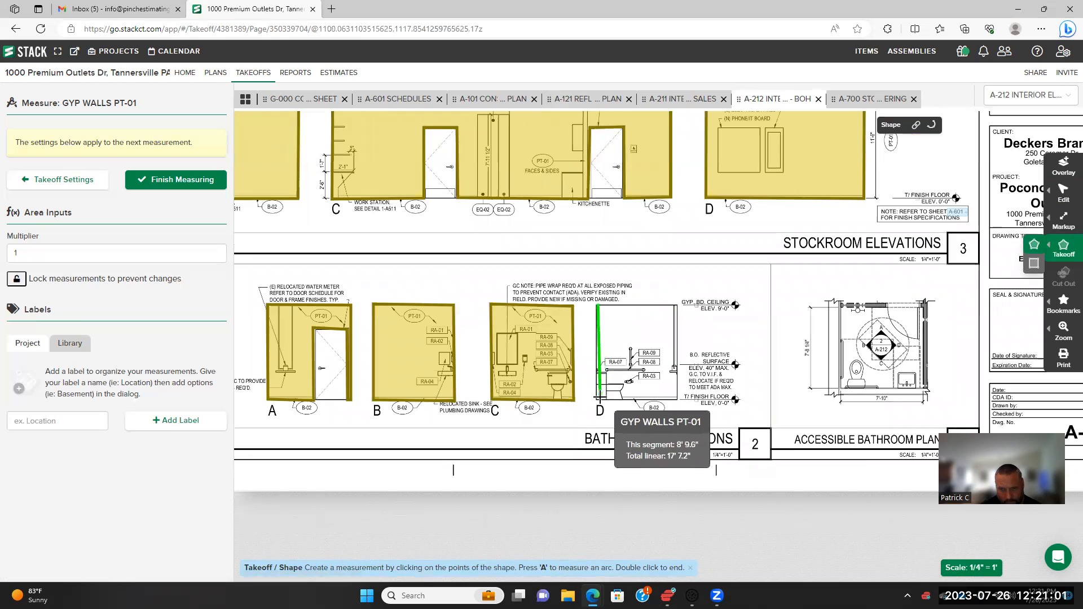
pyautogui.click(599, 400)
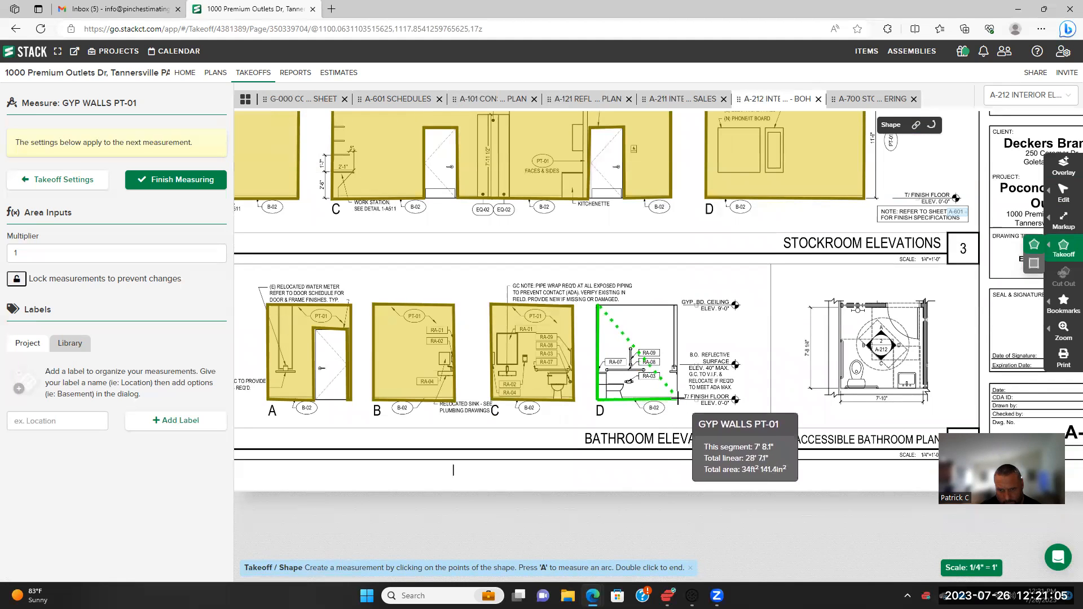
pyautogui.click(676, 304)
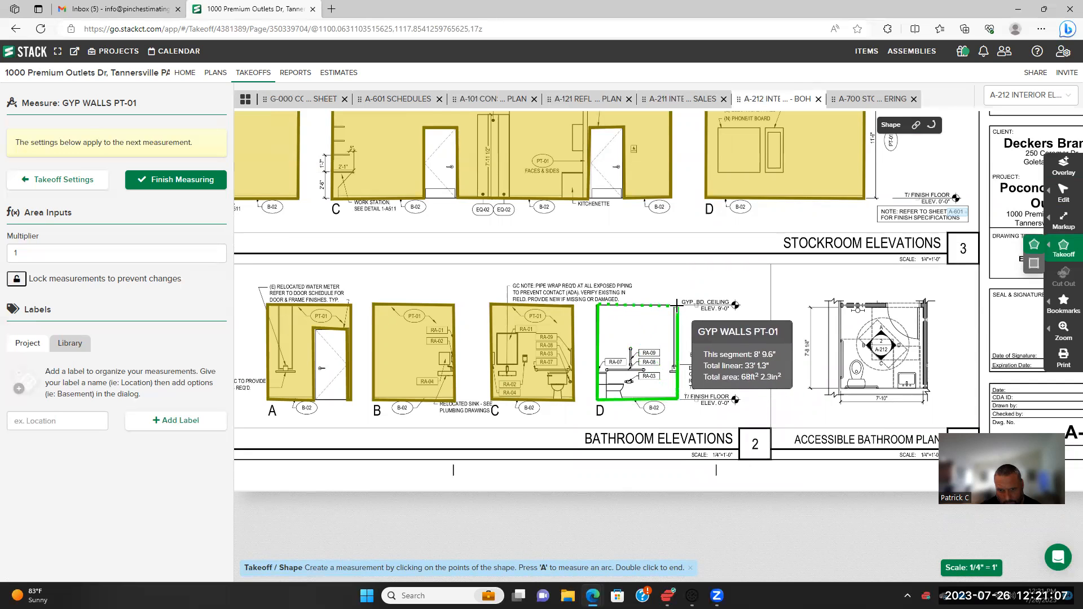
pyautogui.doubleClick(677, 305)
# Switch to the A-211 sales interior elevations sheet and open the settings of the GYP WALLS PT-01 takeoff
pyautogui.scroll(-3, 647, 347)
pyautogui.scroll(-3, 583, 471)
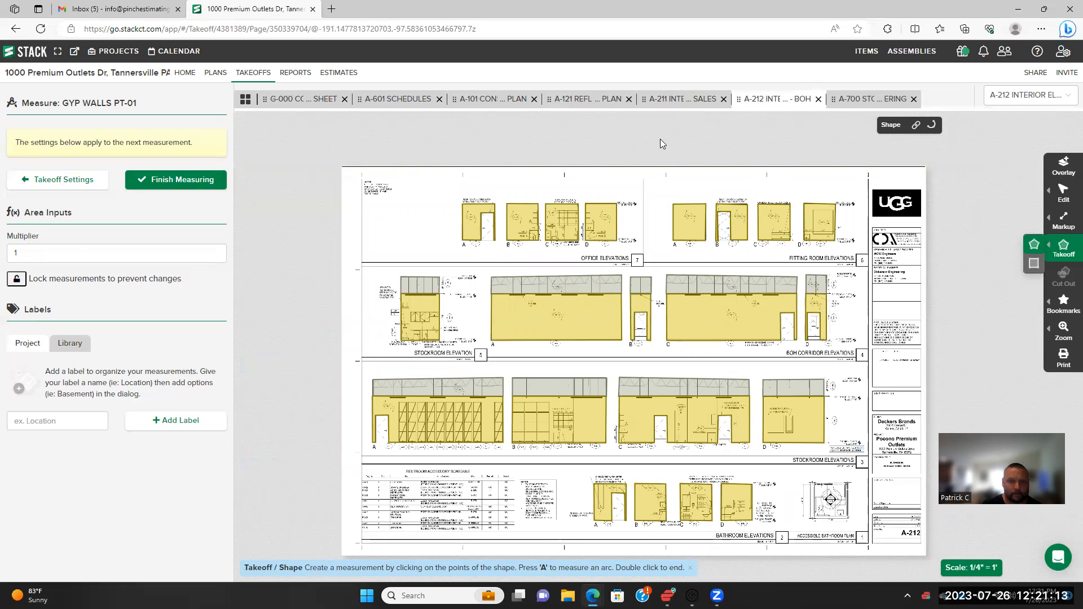
pyautogui.click(680, 99)
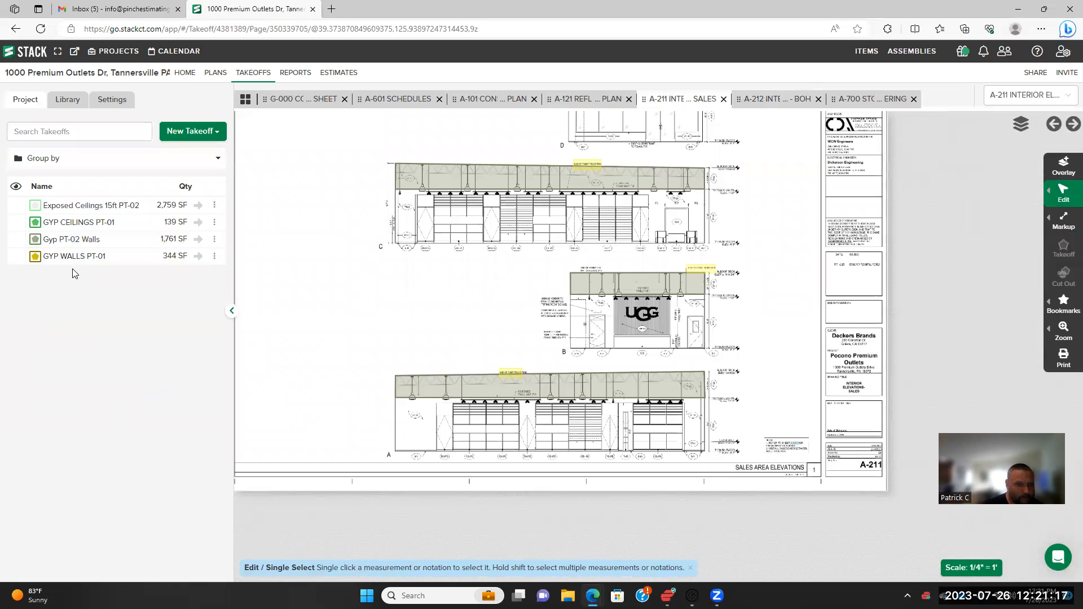
pyautogui.click(111, 257)
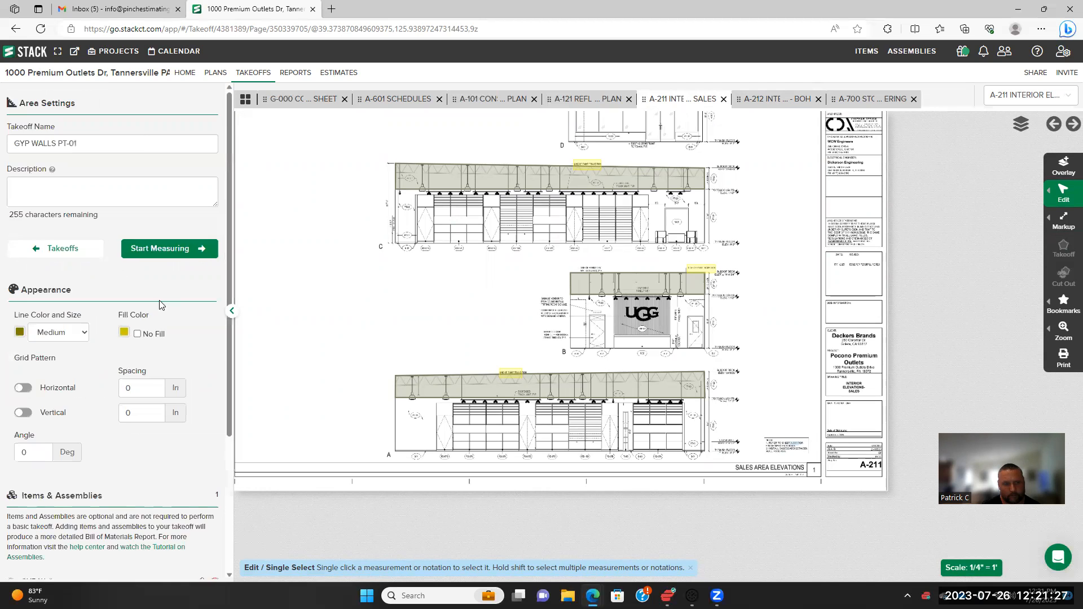
pyautogui.scroll(-3, 198, 392)
pyautogui.scroll(3, 213, 399)
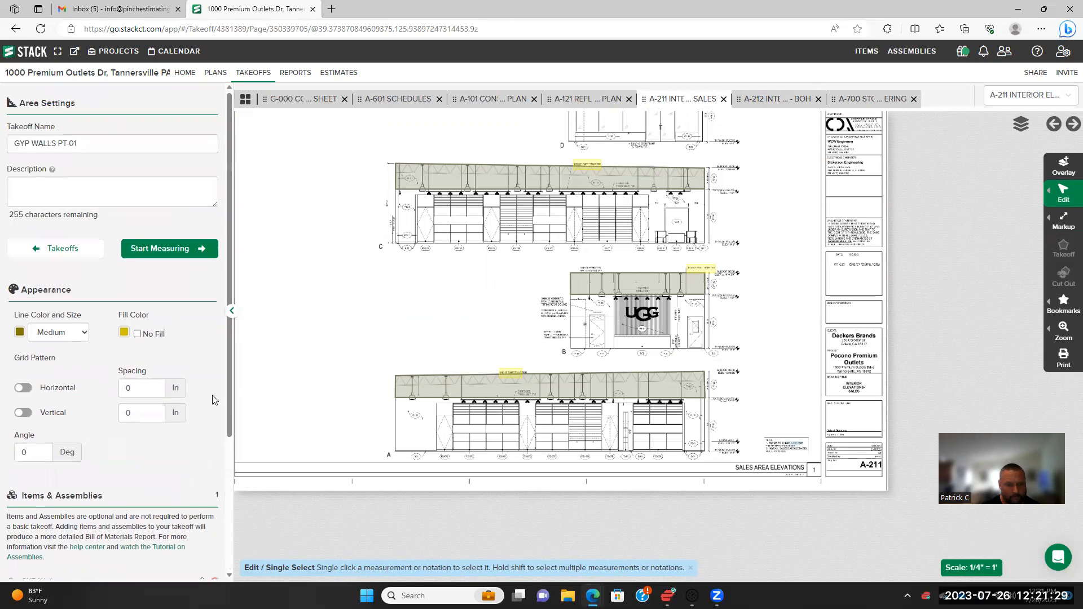
# Measure the wall of sales area elevation D below the PT-02 band as a GYP WALLS PT-01 area, excluding the storefront glazing and entrance doors
pyautogui.scroll(4, 519, 291)
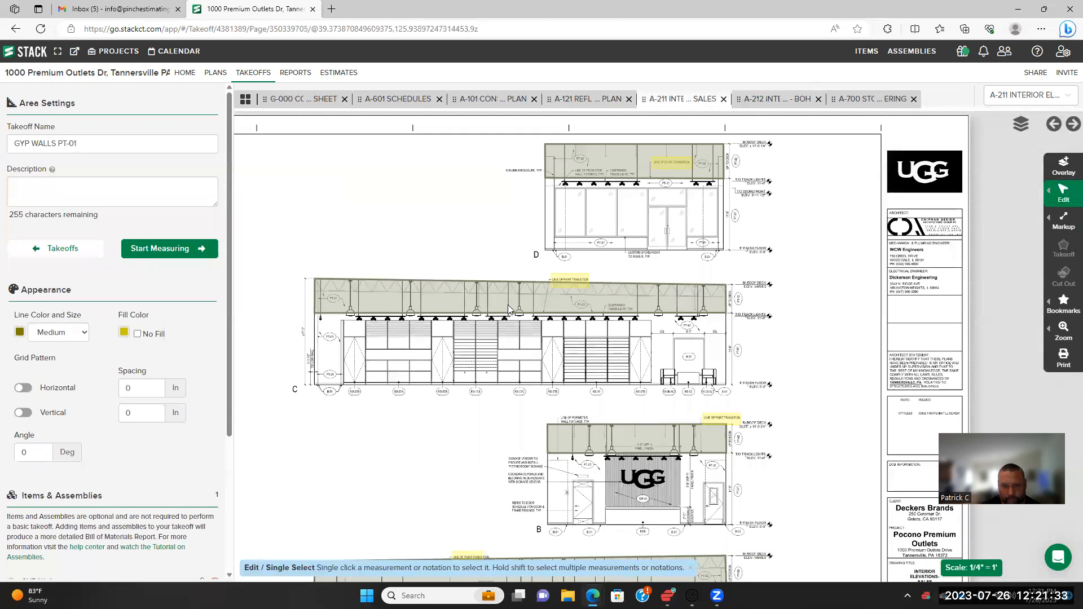
pyautogui.scroll(3, 508, 310)
pyautogui.click(169, 253)
pyautogui.click(338, 139)
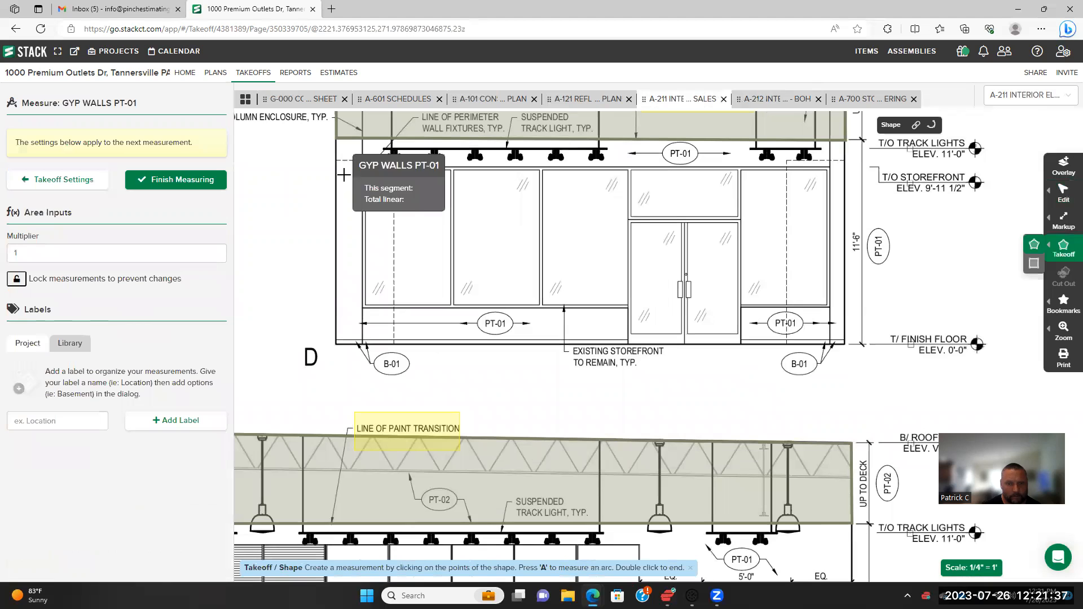
pyautogui.click(337, 343)
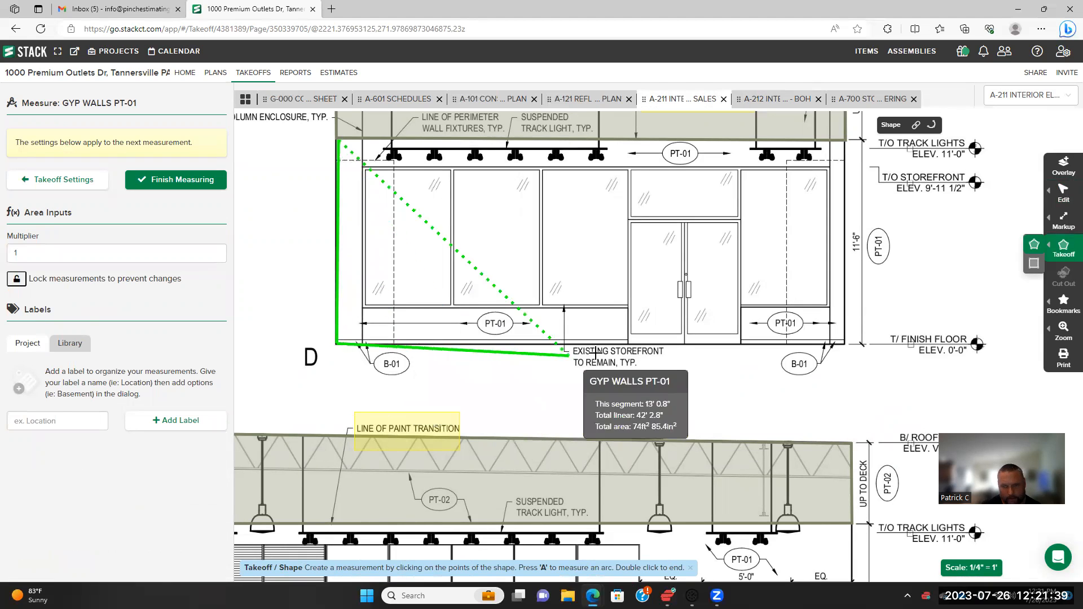
pyautogui.click(627, 342)
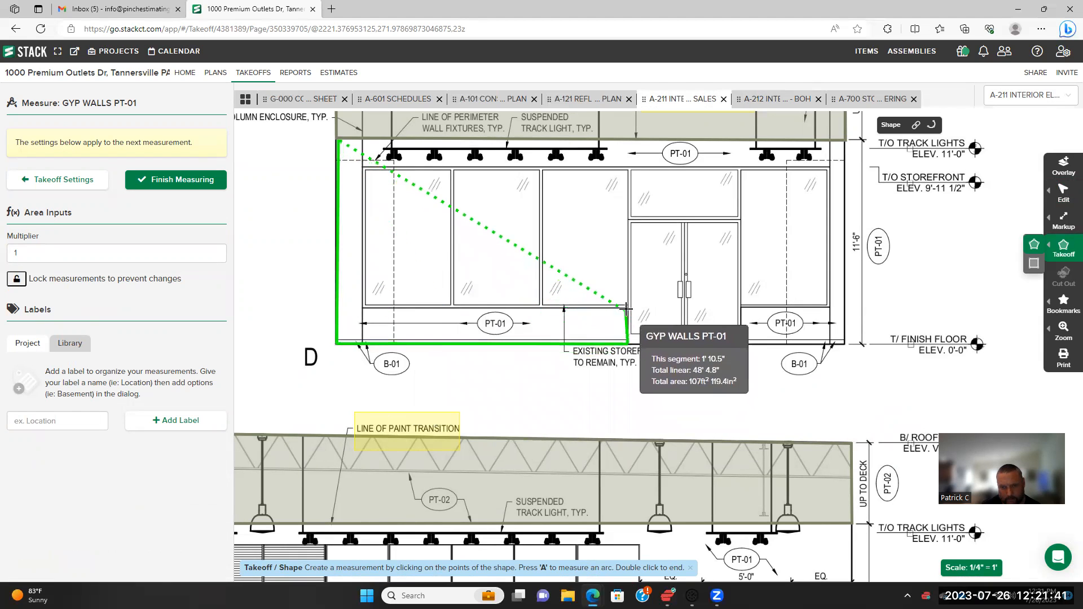
pyautogui.click(628, 307)
pyautogui.click(363, 308)
pyautogui.click(363, 165)
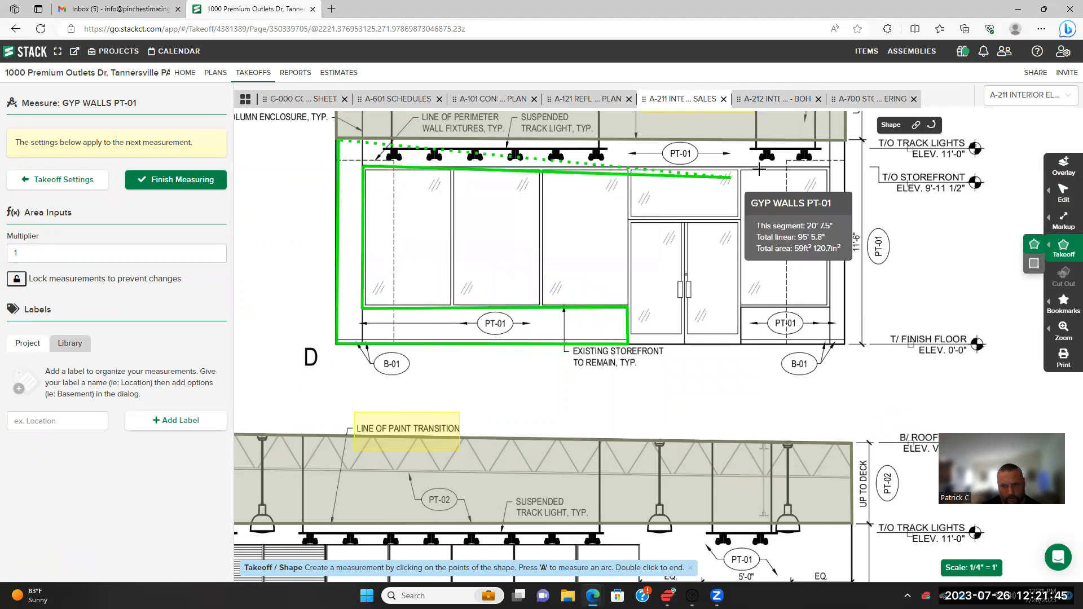
pyautogui.click(828, 164)
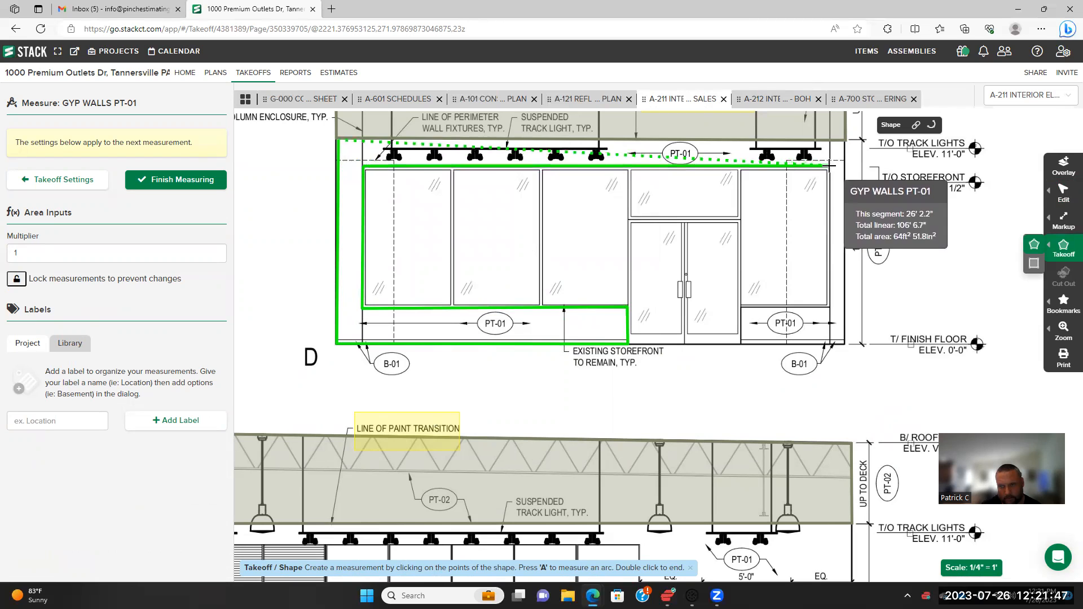
pyautogui.click(831, 306)
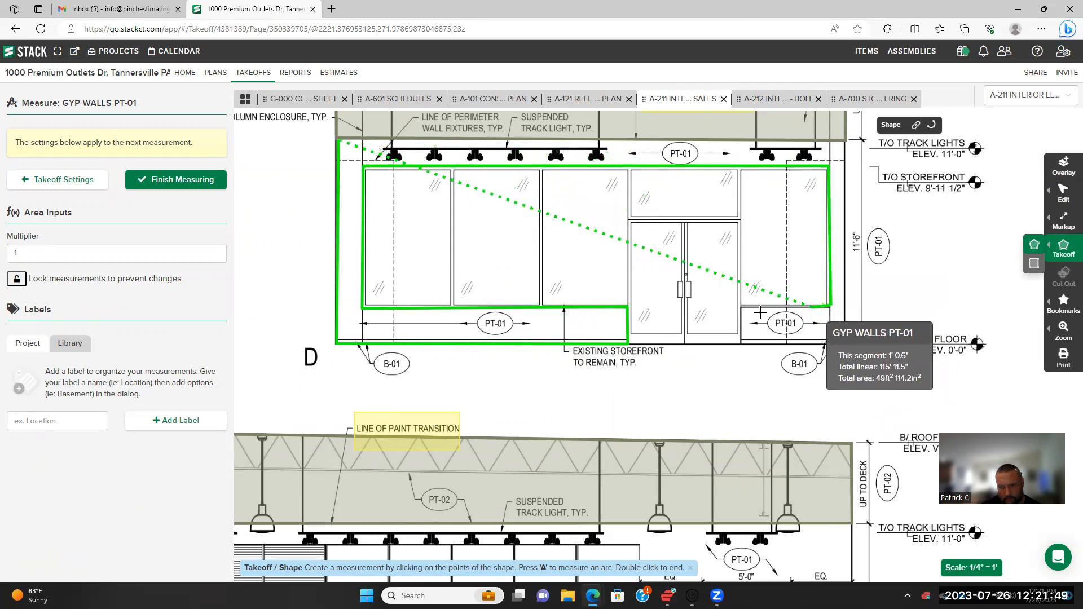
pyautogui.click(741, 307)
pyautogui.click(742, 342)
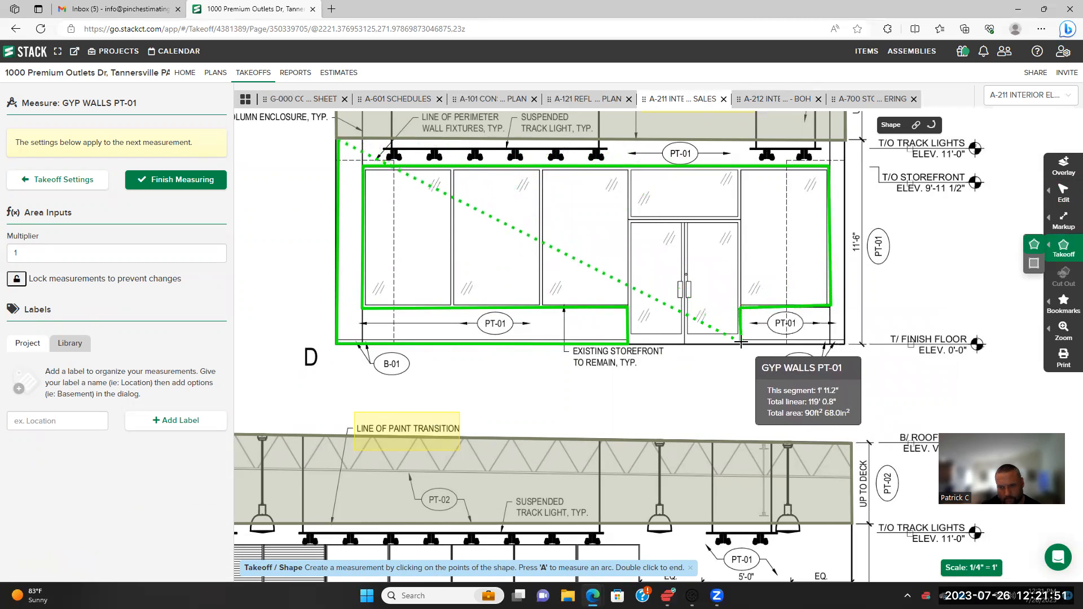
pyautogui.click(847, 344)
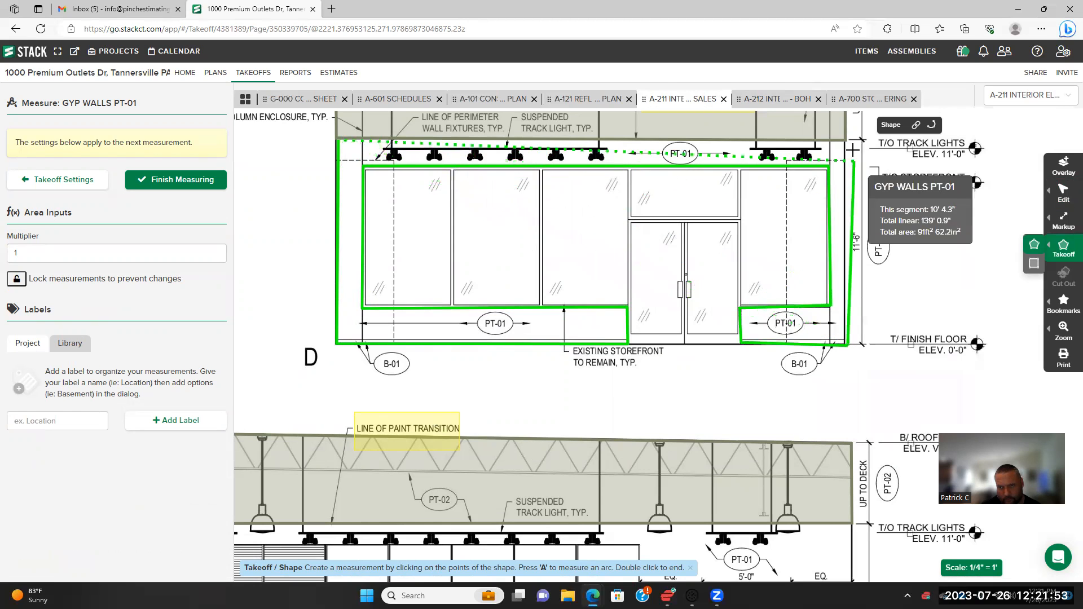
# Start tracing a GYP WALLS PT-01 area on sales area elevation C from the wall's upper left corner, just below the PT-02 band
pyautogui.scroll(-1, 741, 269)
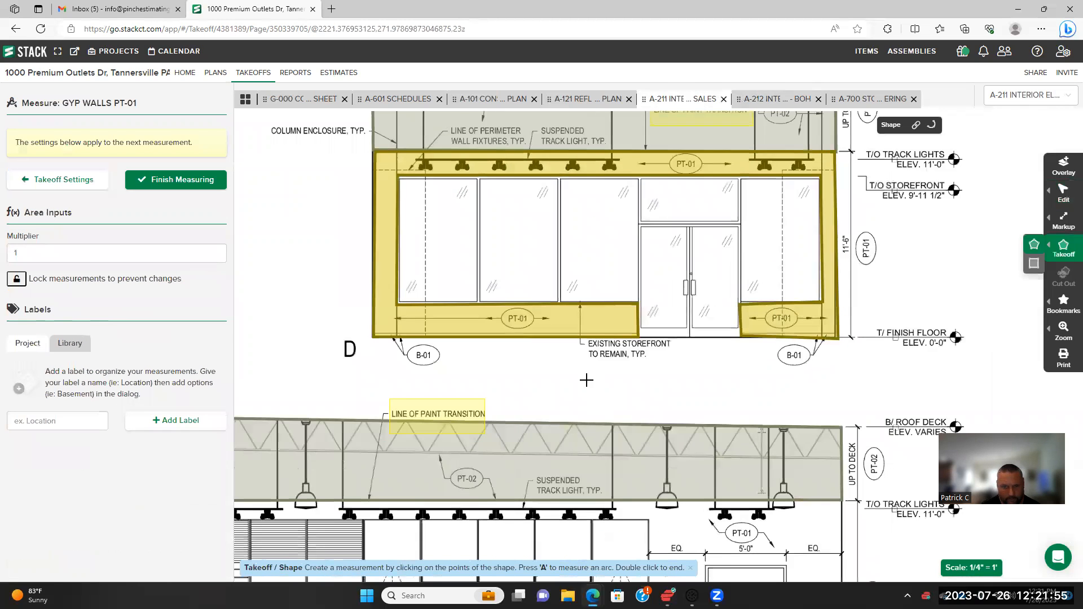
pyautogui.scroll(-3, 522, 365)
pyautogui.moveTo(522, 366); pyautogui.dragTo(716, 186)
pyautogui.scroll(-2, 623, 292)
pyautogui.moveTo(371, 411); pyautogui.dragTo(438, 361)
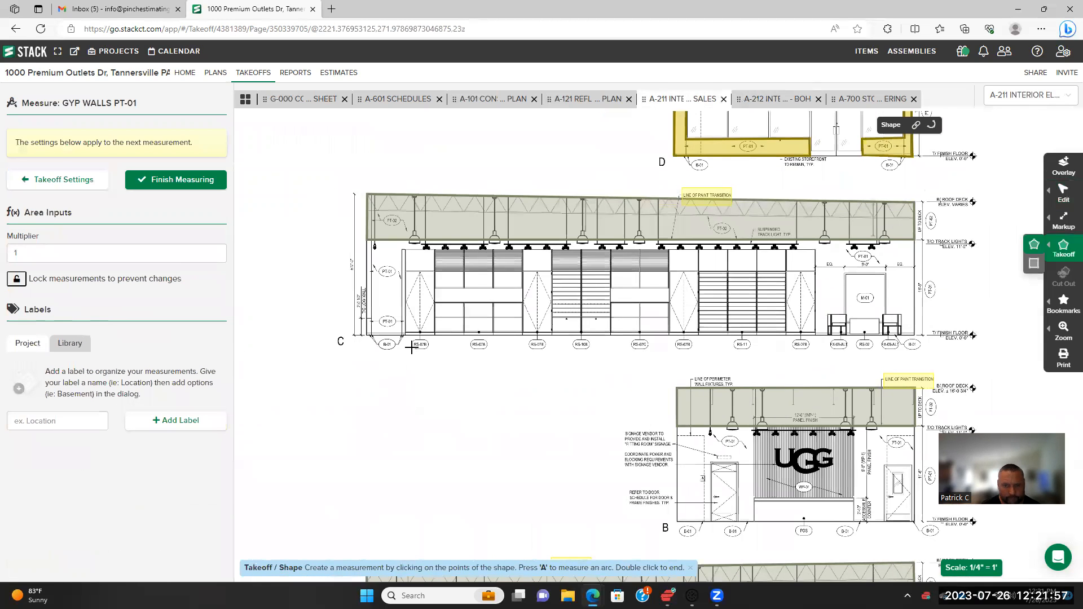
pyautogui.scroll(3, 412, 345)
pyautogui.click(333, 157)
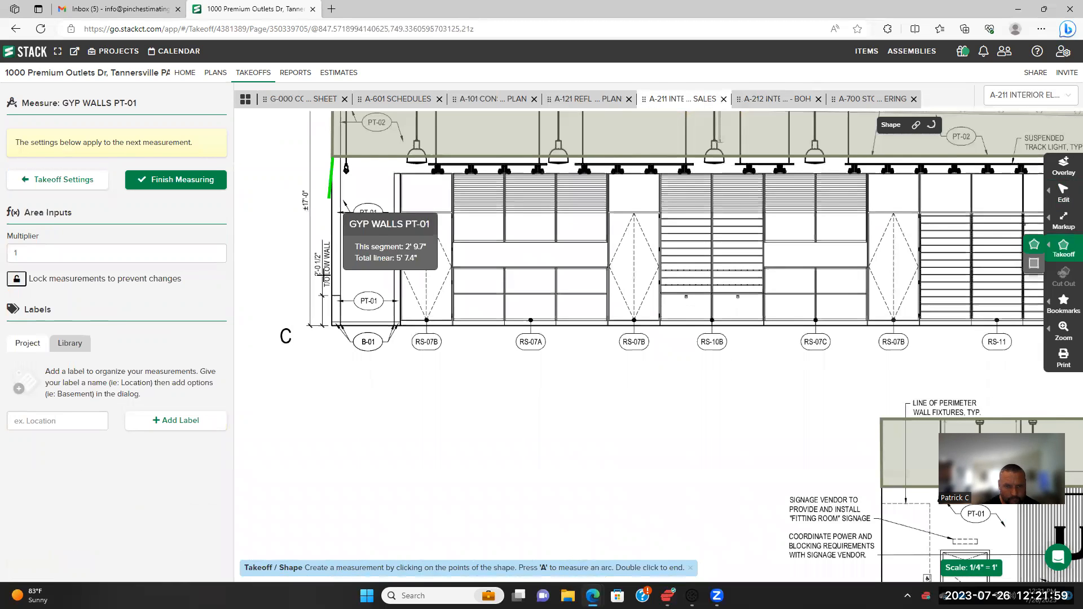
pyautogui.click(333, 325)
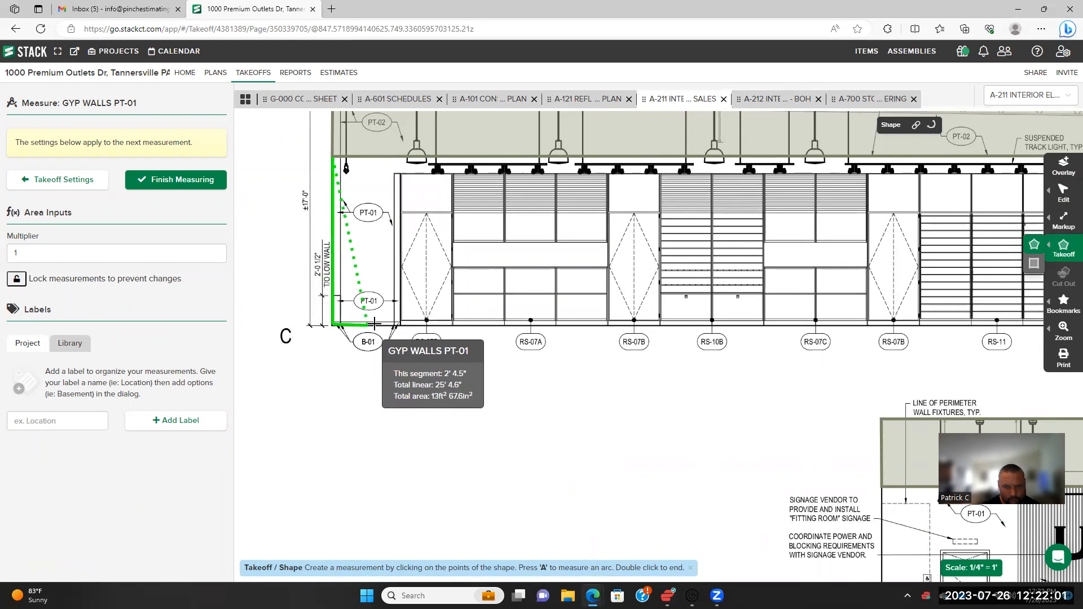
pyautogui.click(396, 325)
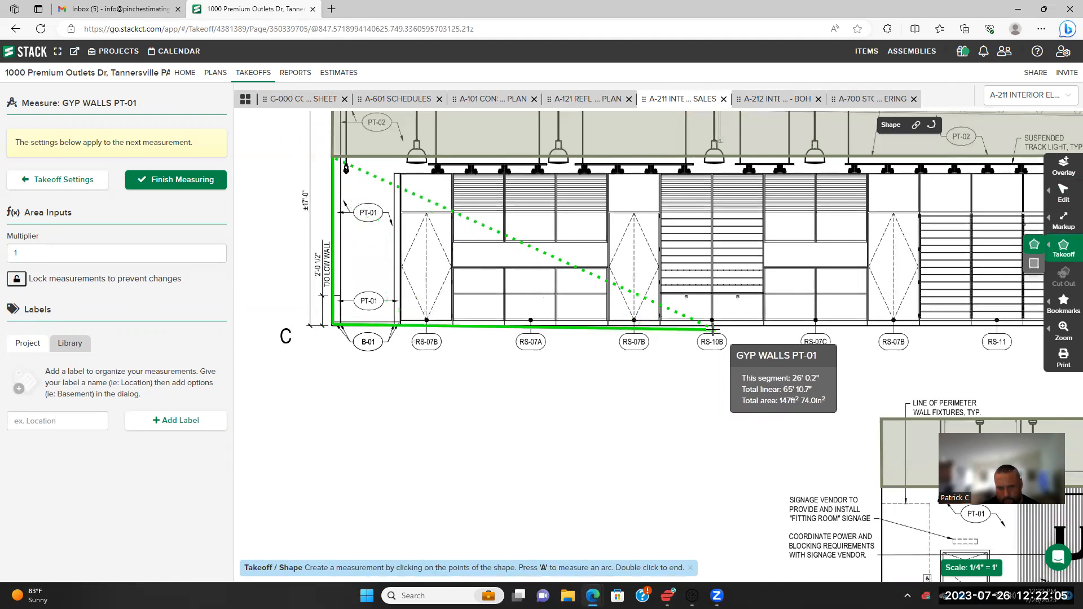
pyautogui.scroll(-1, 564, 365)
pyautogui.scroll(-4, 563, 366)
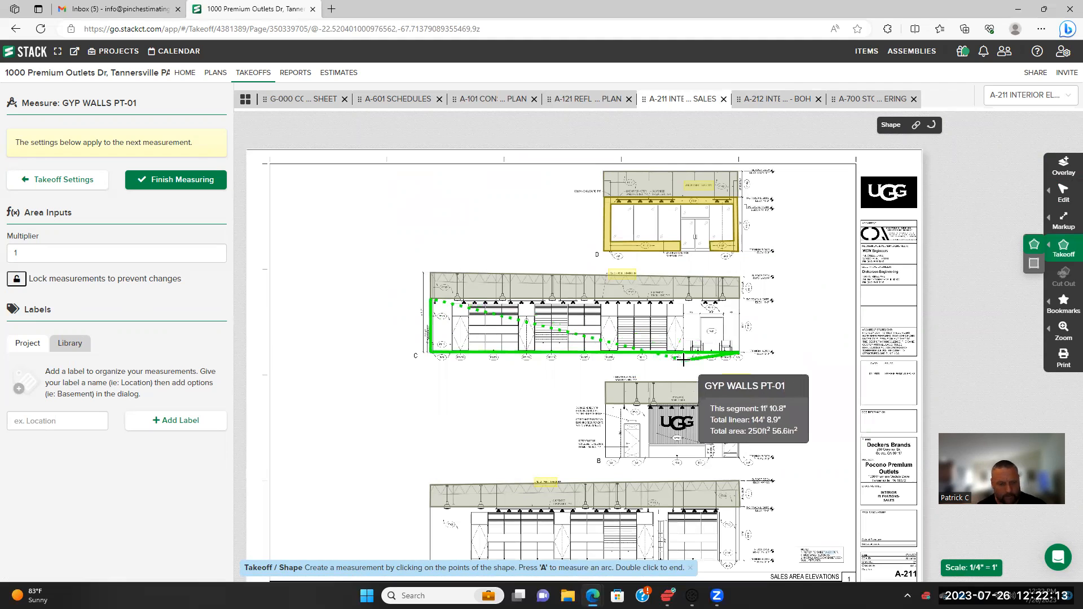
pyautogui.press('Escape')
# Measure the PT-01 wall area on elevation C from the finish floor to the paint transition line, routing the outline around the M-01 rectangle
pyautogui.scroll(4, 556, 386)
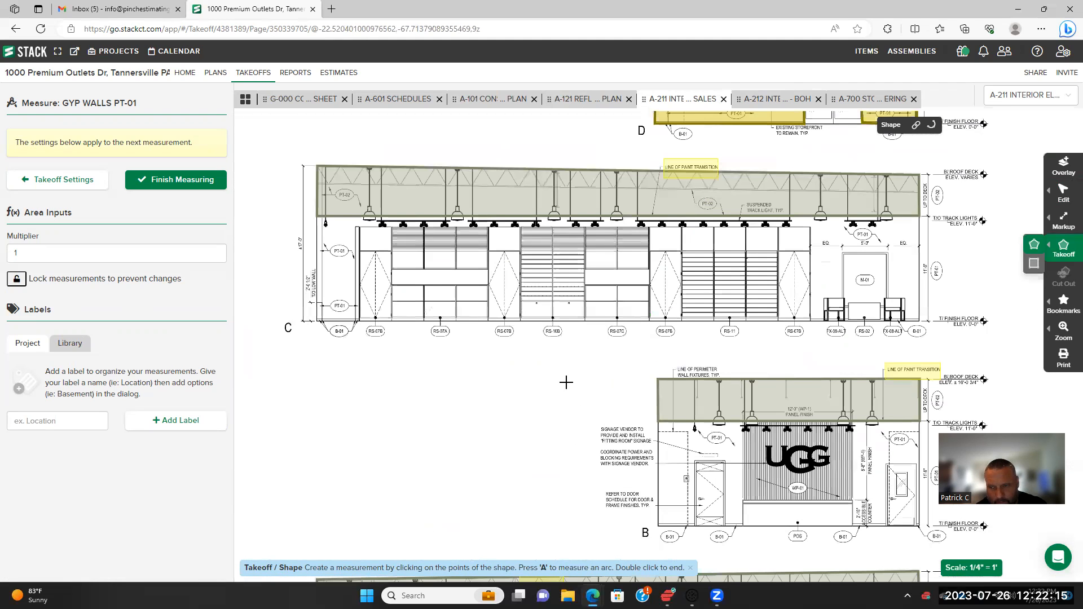
pyautogui.moveTo(246, 211); pyautogui.dragTo(324, 212)
pyautogui.click(322, 211)
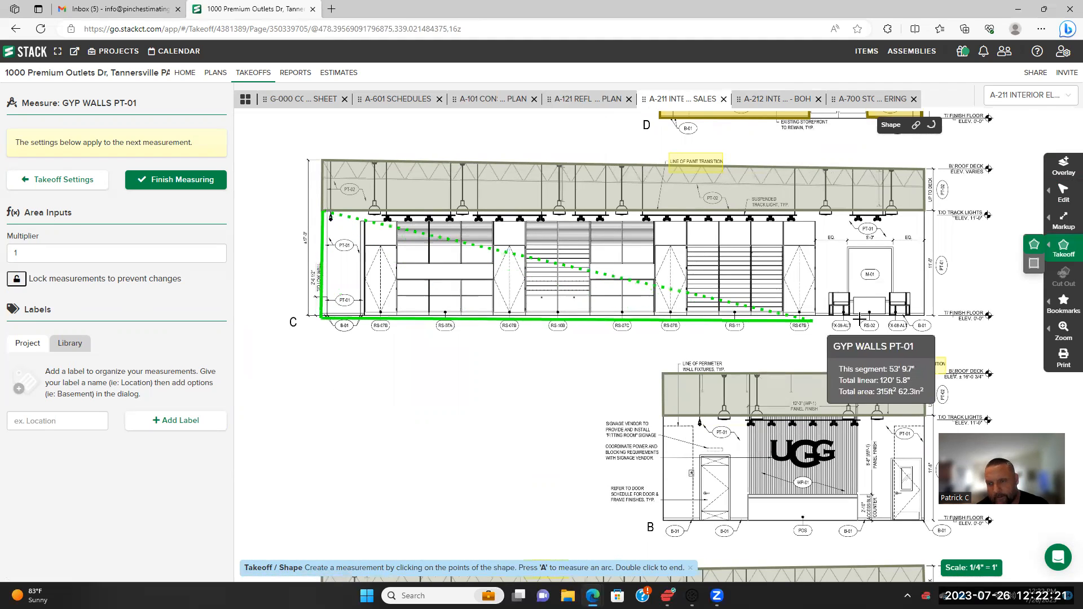
pyautogui.scroll(1, 861, 319)
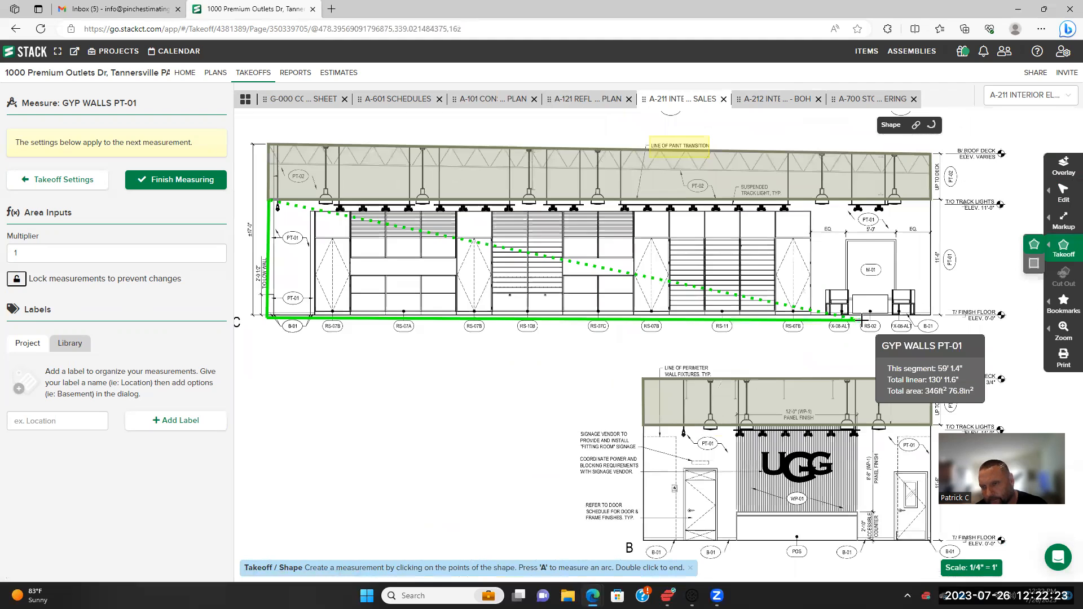
pyautogui.scroll(3, 862, 319)
pyautogui.click(836, 309)
pyautogui.click(835, 180)
pyautogui.click(923, 180)
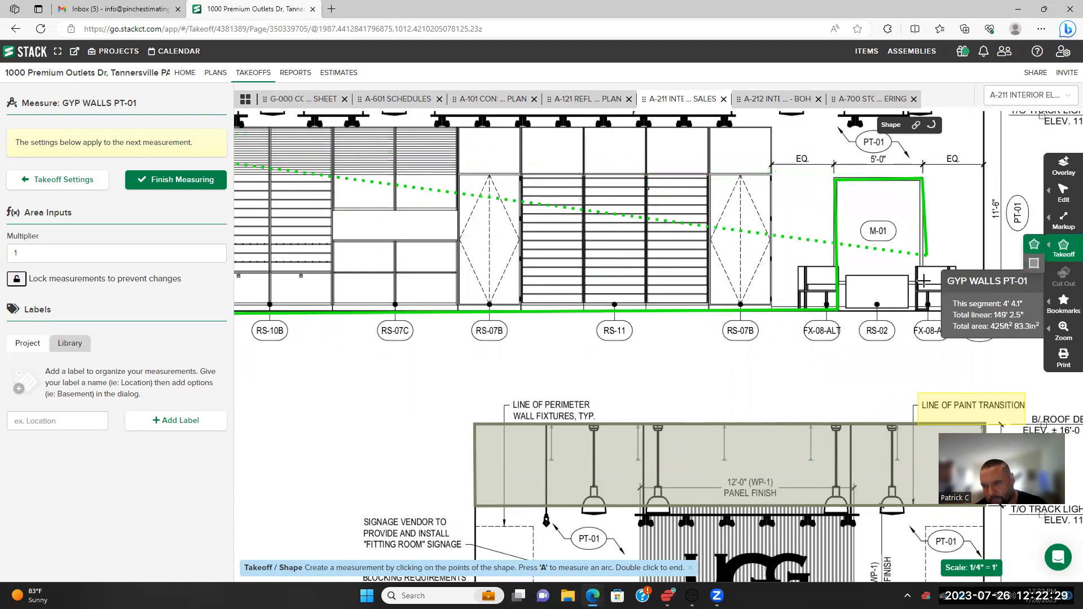
pyautogui.click(928, 310)
pyautogui.click(984, 308)
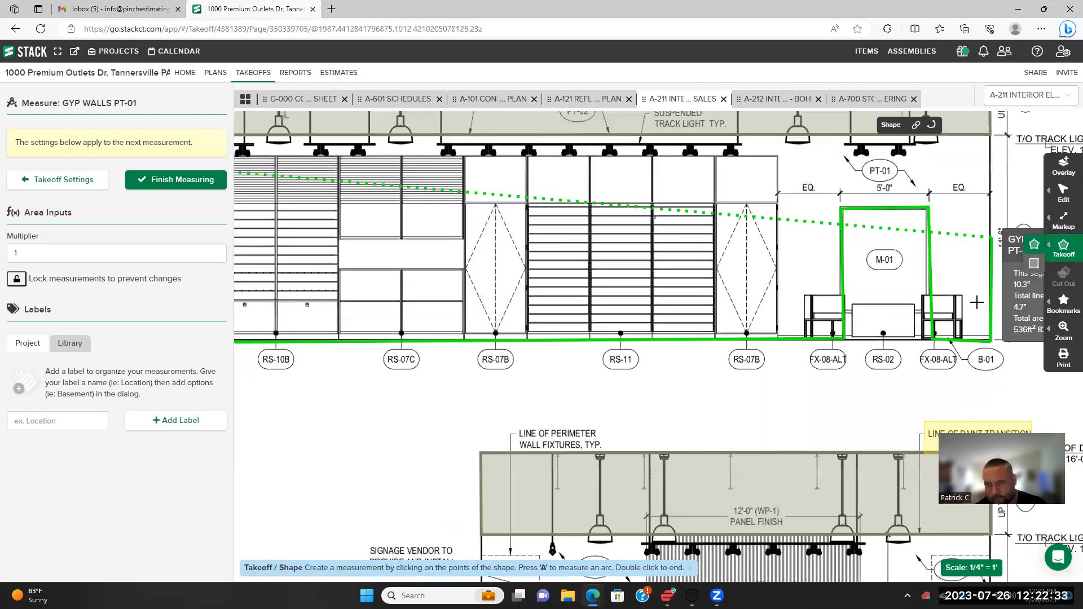
pyautogui.moveTo(977, 302); pyautogui.dragTo(983, 321)
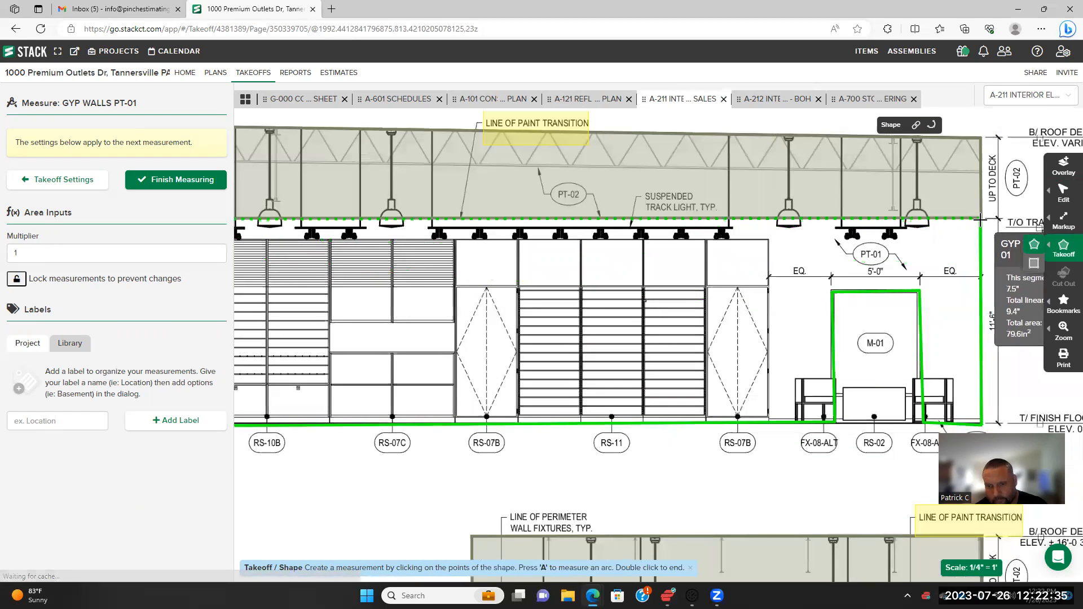
pyautogui.doubleClick(981, 220)
# Measure the PT-01 wall area on elevation B from the finish floor to the paint transition line, leaving out both door openings
pyautogui.scroll(-3, 648, 130)
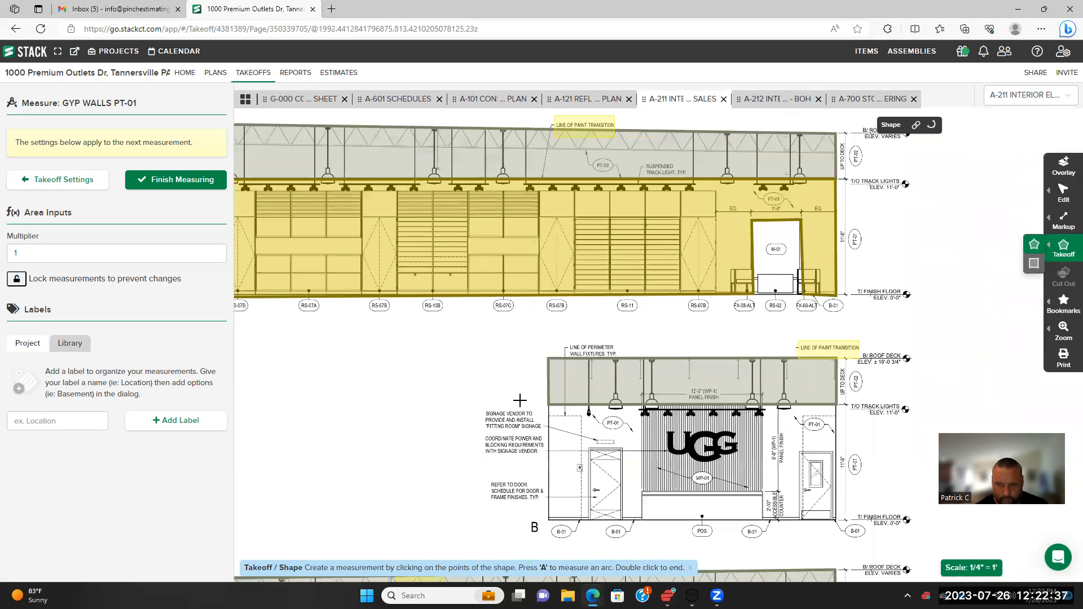
pyautogui.moveTo(520, 400); pyautogui.dragTo(502, 326)
pyautogui.click(530, 332)
pyautogui.click(531, 444)
pyautogui.click(573, 445)
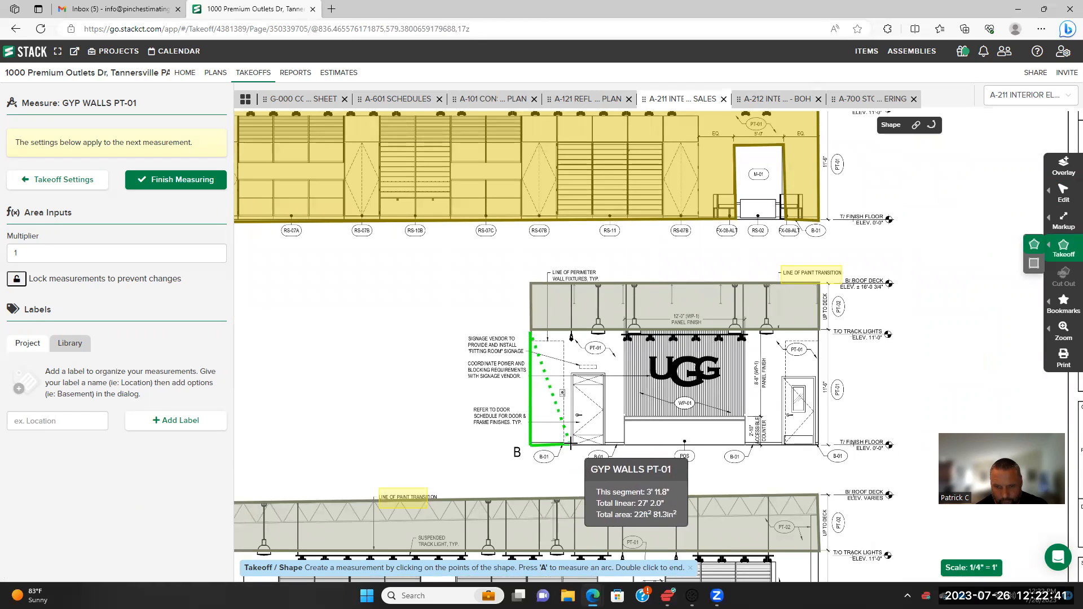
pyautogui.click(573, 374)
pyautogui.click(604, 374)
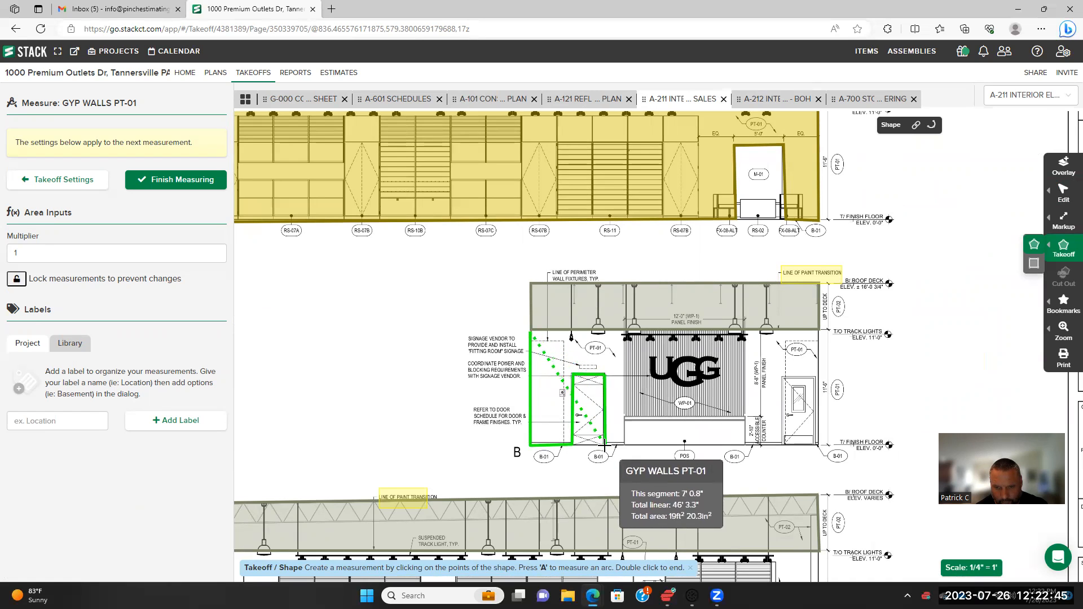
pyautogui.click(604, 445)
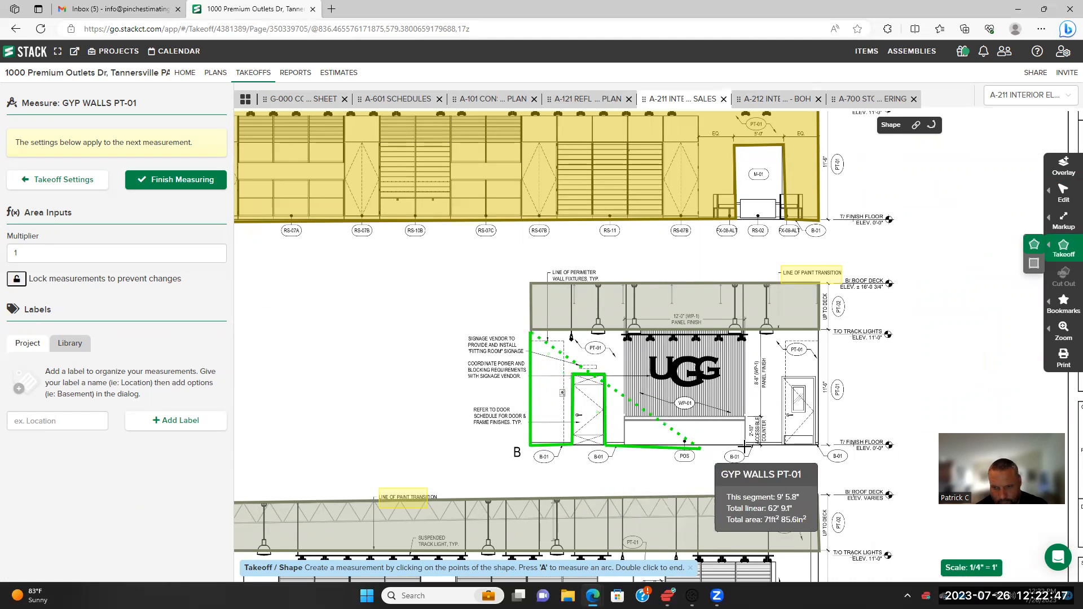
pyautogui.click(784, 445)
pyautogui.click(784, 377)
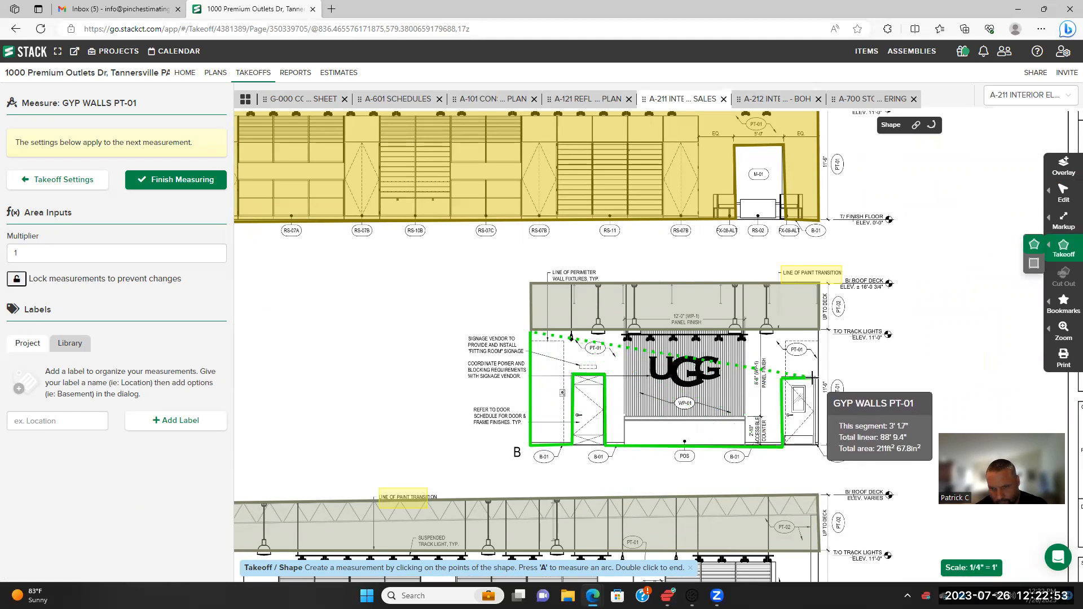
pyautogui.click(813, 378)
pyautogui.click(814, 446)
pyautogui.doubleClick(814, 329)
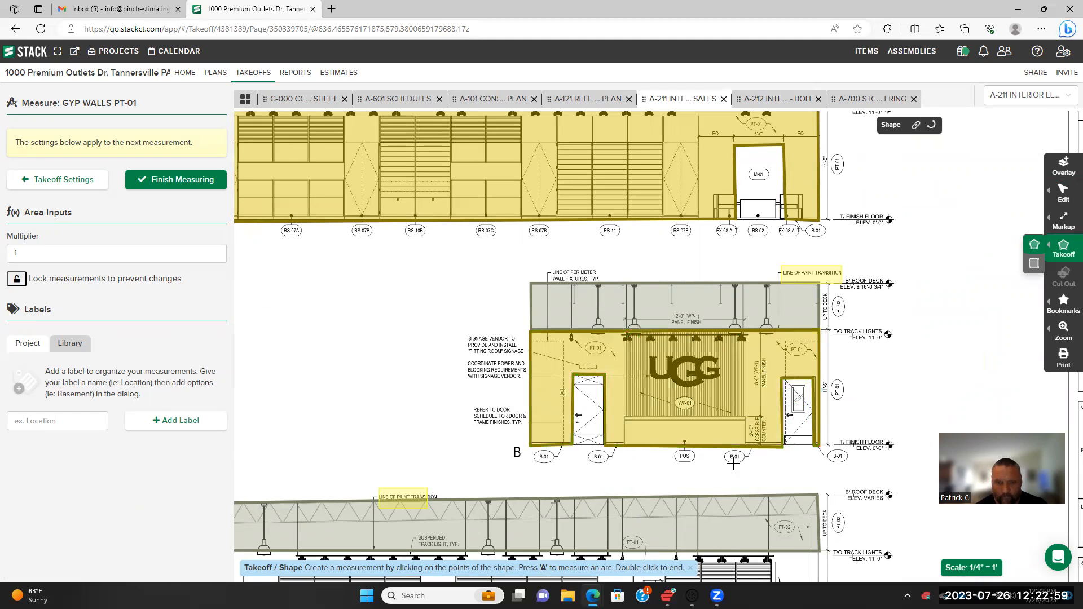
# Cut the WP-01 panel finish area behind the UGG sign, above the counter, out of elevation B's wall measurement and finish editing
pyautogui.moveTo(661, 467); pyautogui.dragTo(605, 384)
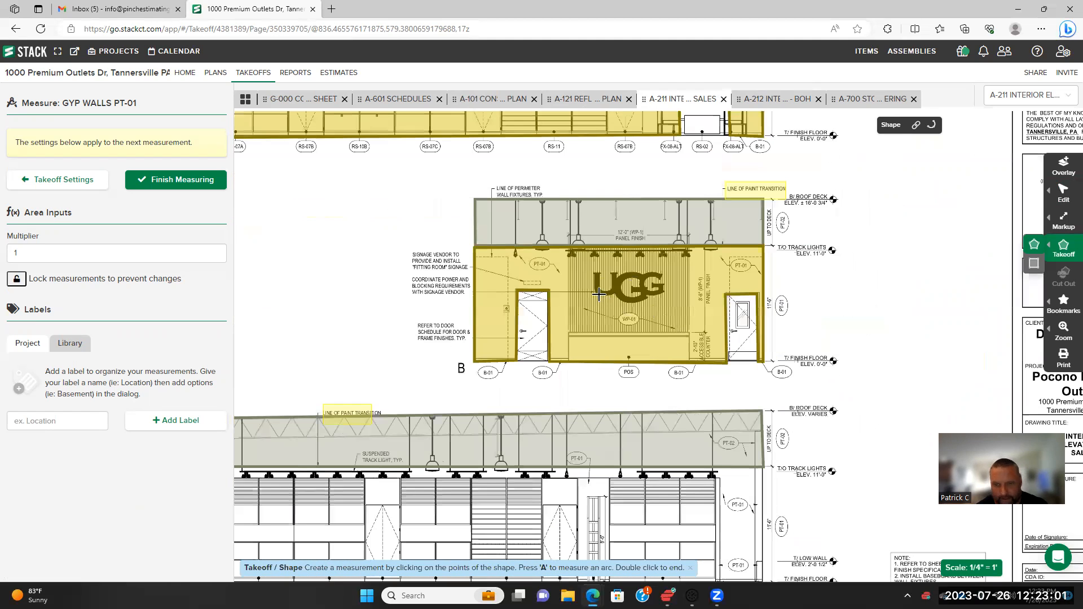
pyautogui.scroll(3, 636, 329)
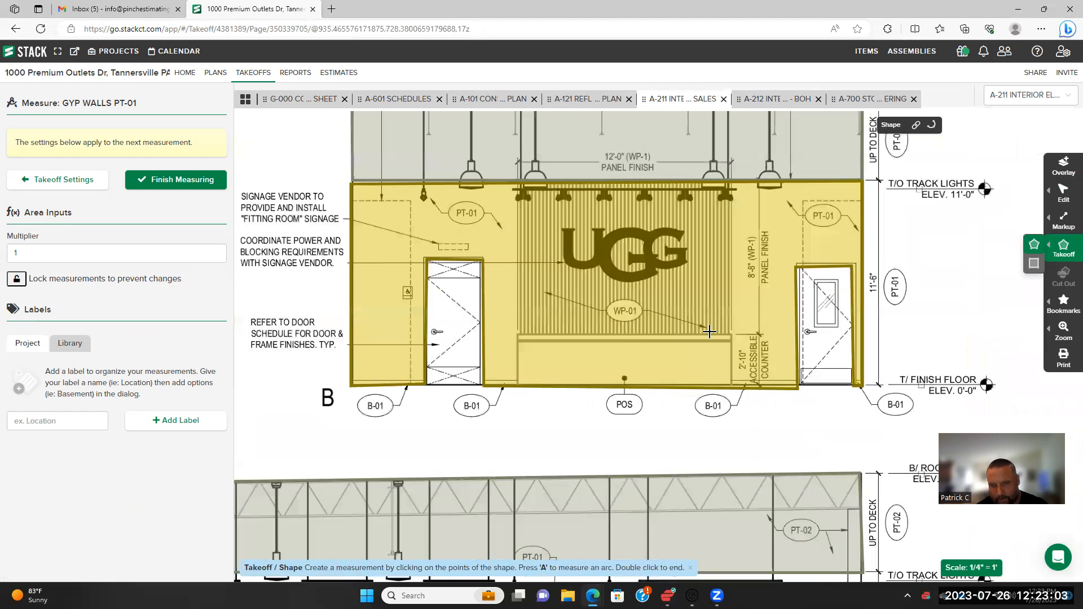
pyautogui.moveTo(1065, 225)
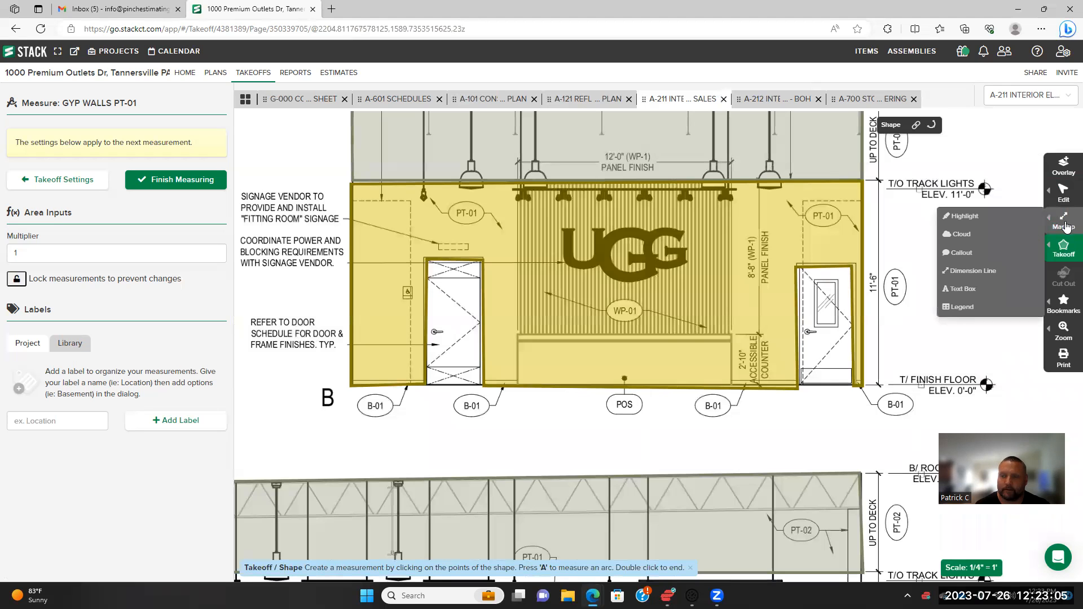
pyautogui.moveTo(1064, 192)
pyautogui.click(997, 191)
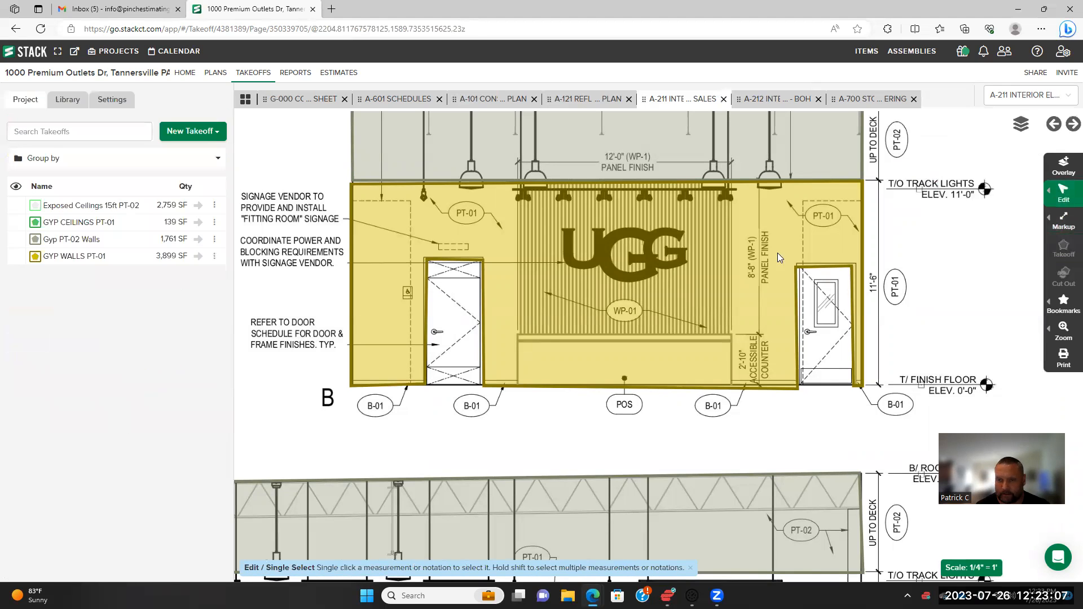
pyautogui.click(802, 287)
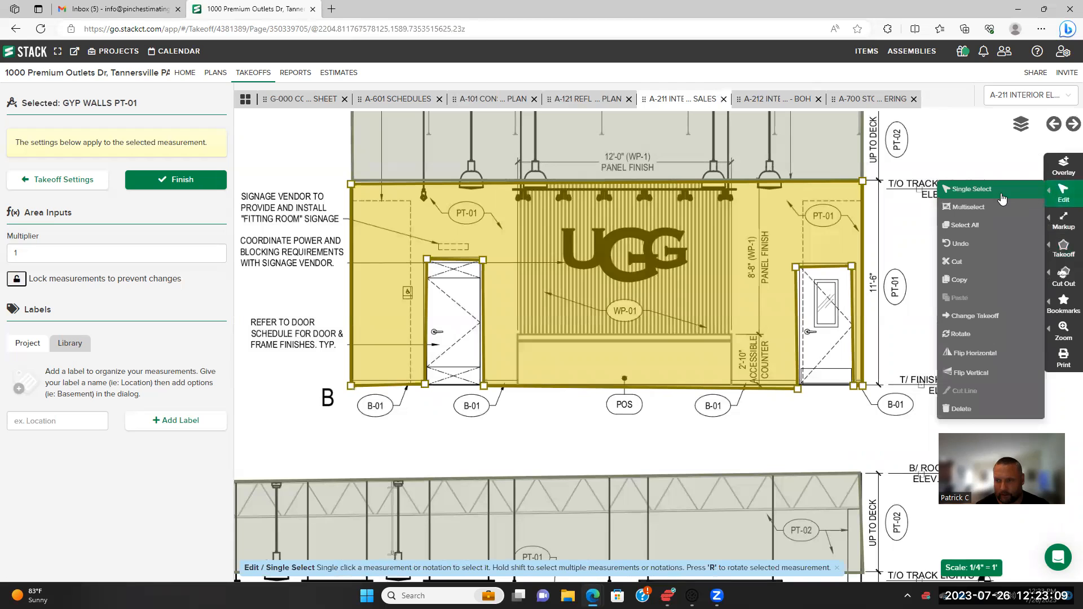
pyautogui.moveTo(1063, 284)
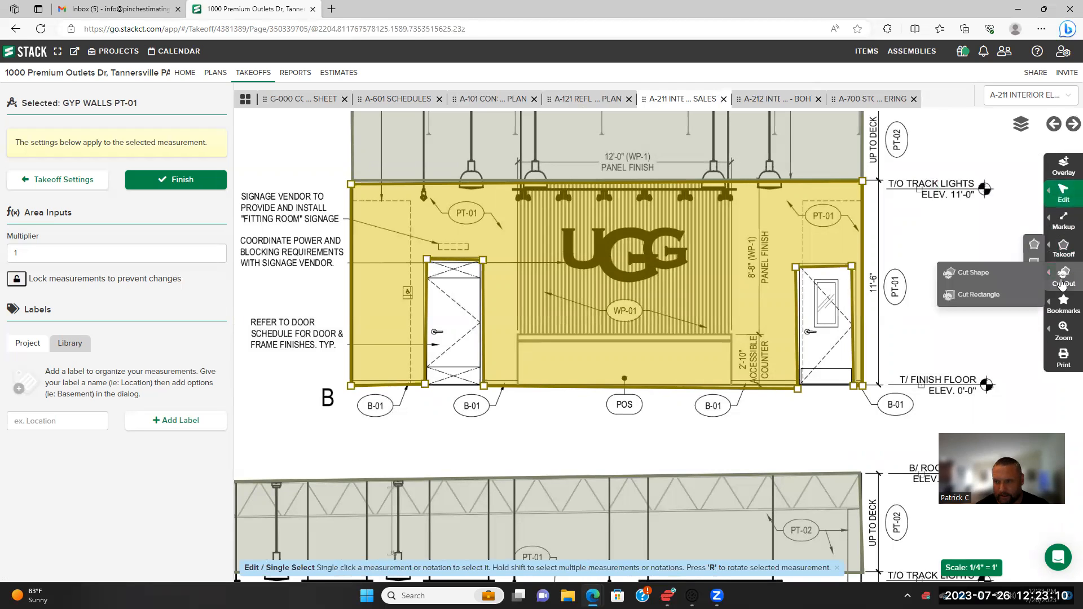
pyautogui.click(999, 276)
pyautogui.click(518, 184)
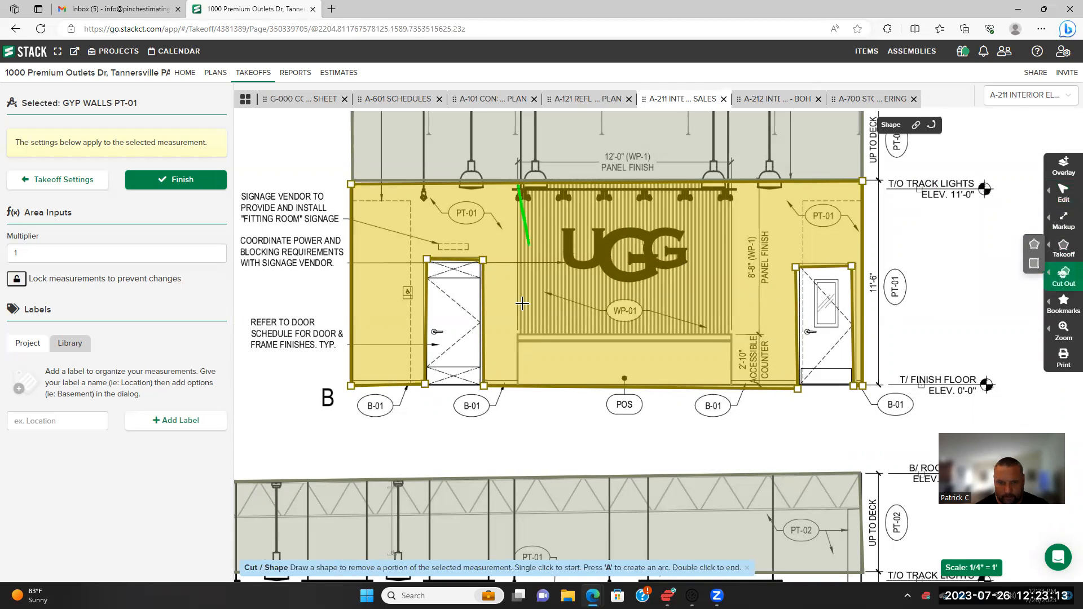
pyautogui.click(517, 336)
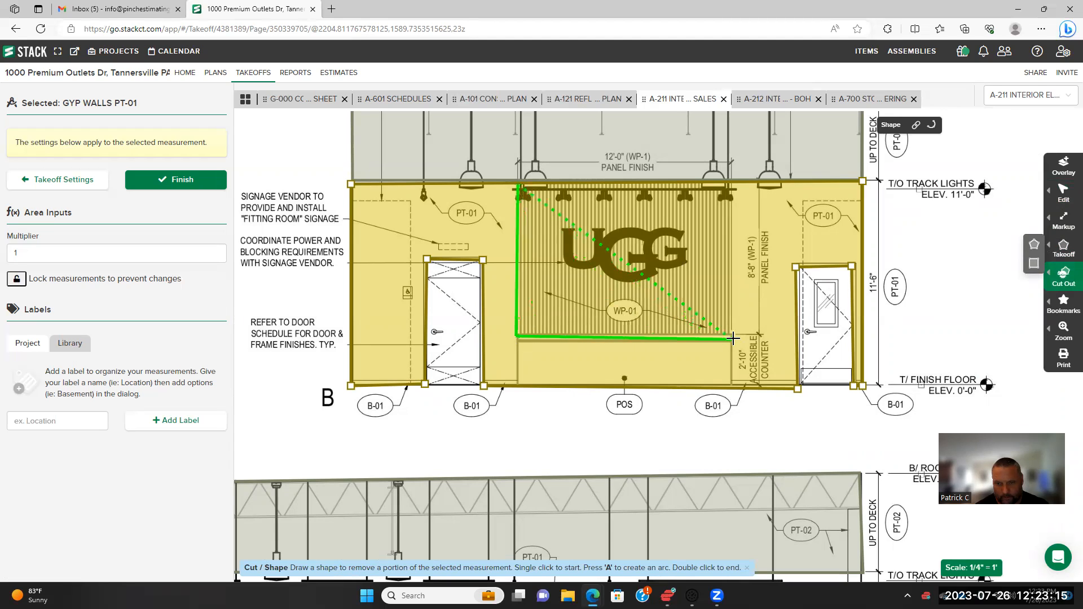
pyautogui.click(732, 336)
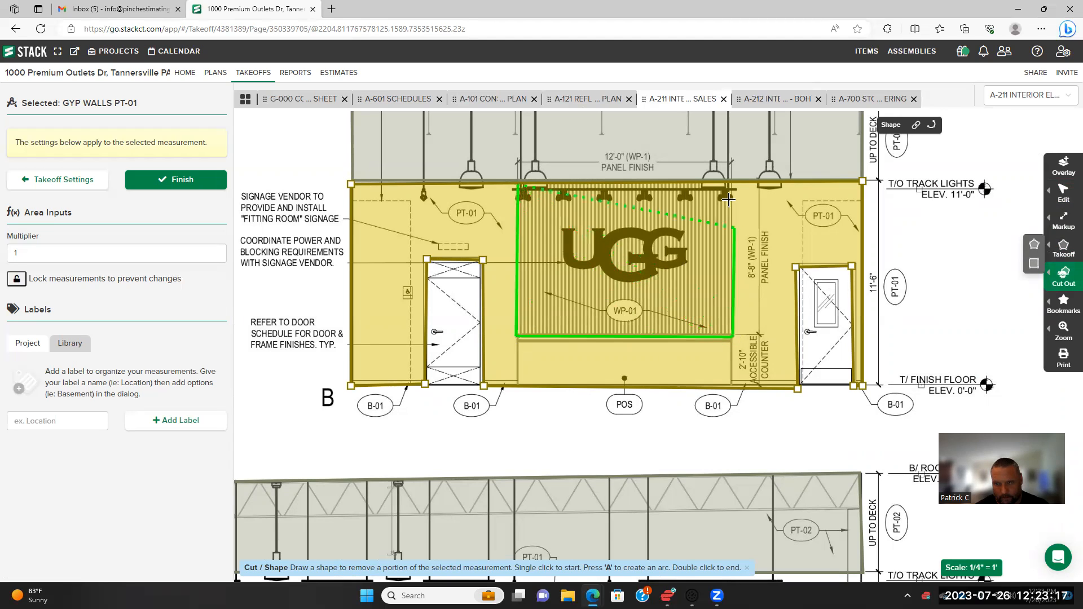
pyautogui.doubleClick(735, 183)
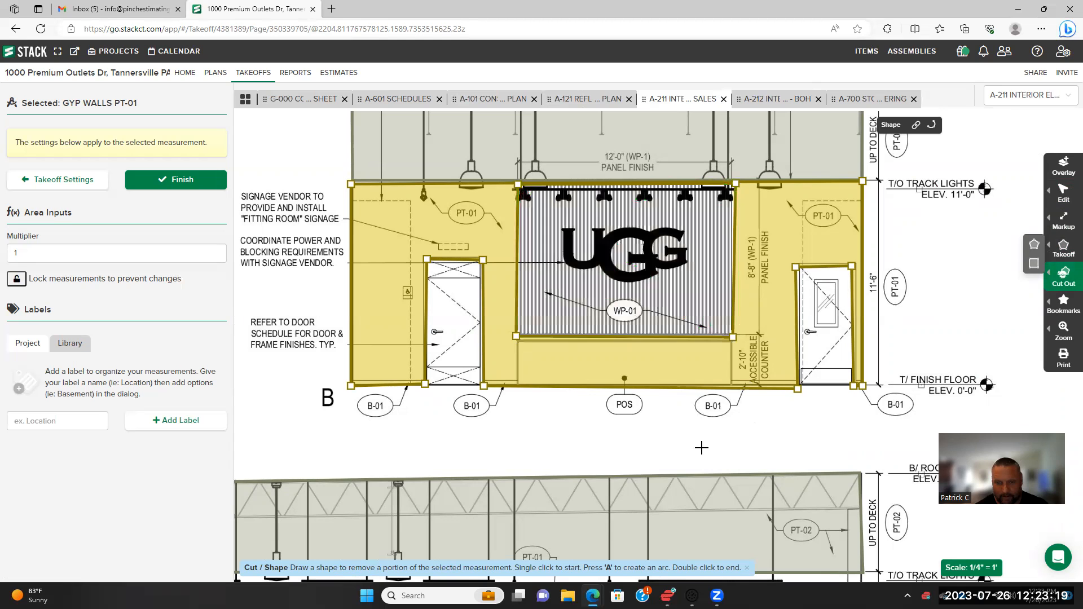
pyautogui.click(179, 184)
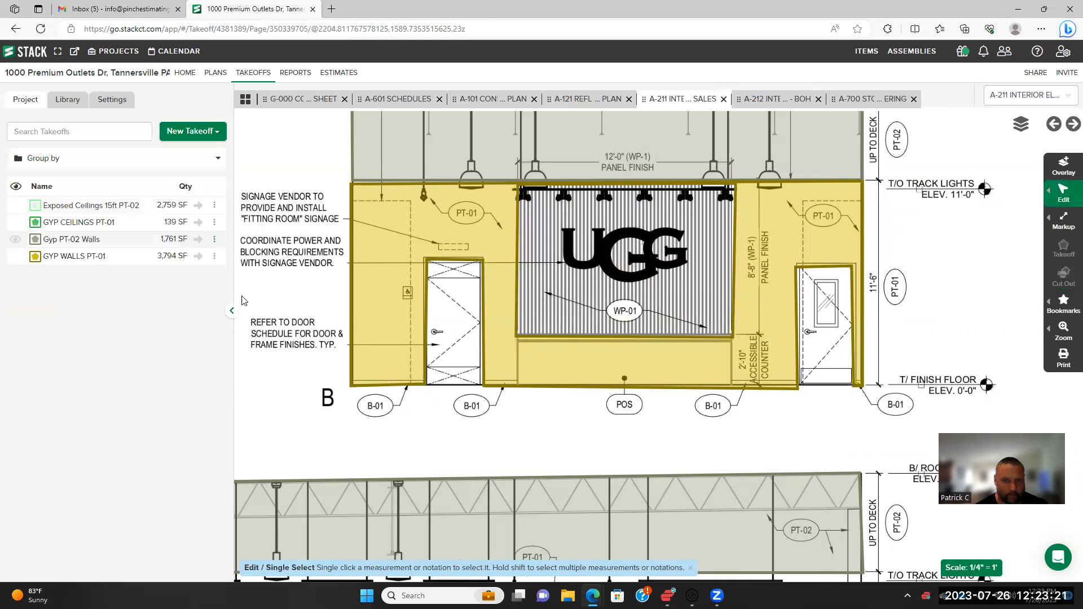
# Resume measuring the GYP WALLS PT-01 takeoff and outline elevation A's full wall from the finish floor to the paint transition line
pyautogui.scroll(-1, 559, 342)
pyautogui.scroll(-2, 531, 282)
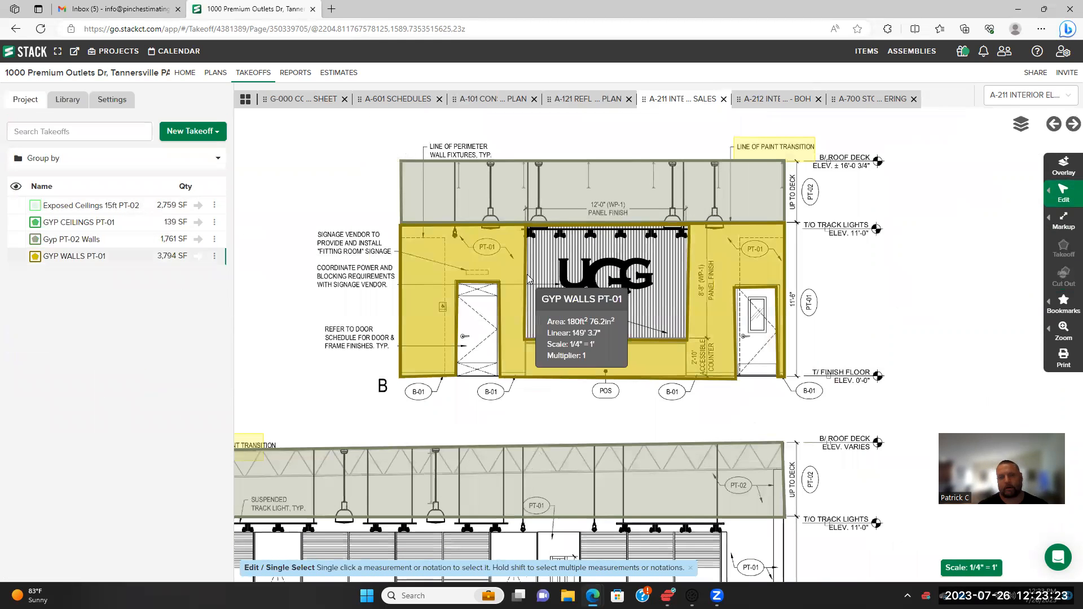
pyautogui.scroll(-2, 491, 319)
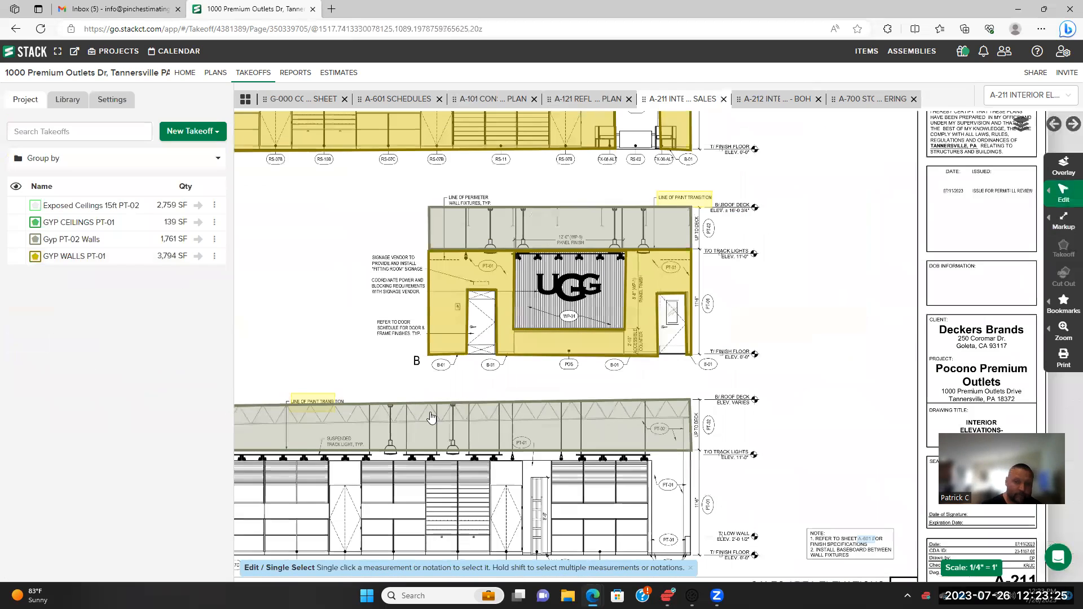
pyautogui.scroll(-1, 553, 422)
pyautogui.moveTo(372, 338)
pyautogui.mouseDown()
pyautogui.moveTo(476, 255)
pyautogui.moveTo(497, 252)
pyautogui.mouseUp()
pyautogui.scroll(1, 614, 338)
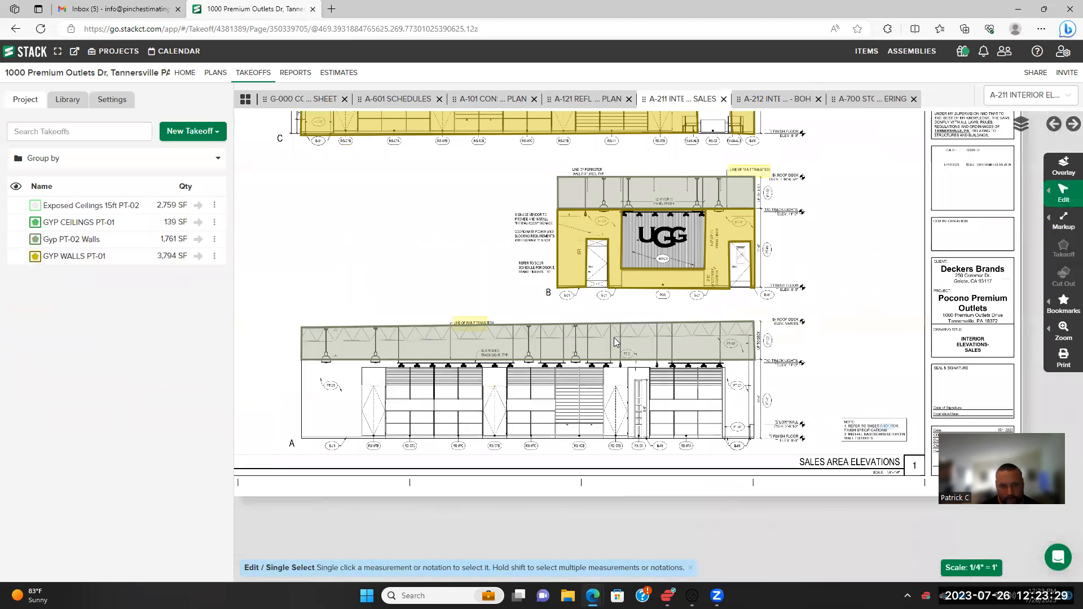
pyautogui.scroll(2, 514, 392)
pyautogui.scroll(-2, 443, 411)
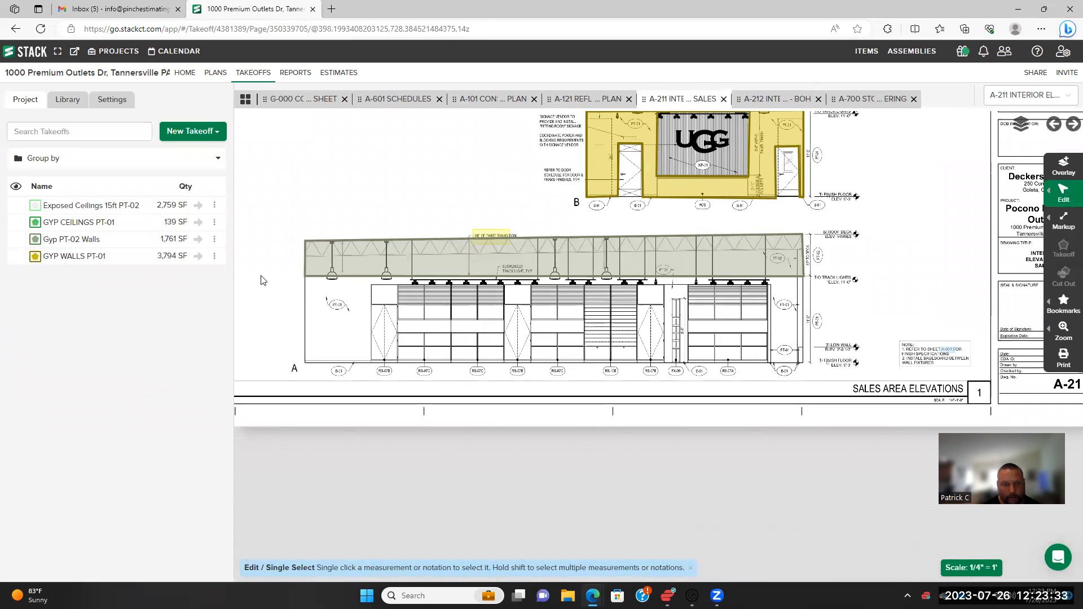
pyautogui.click(118, 264)
pyautogui.click(161, 251)
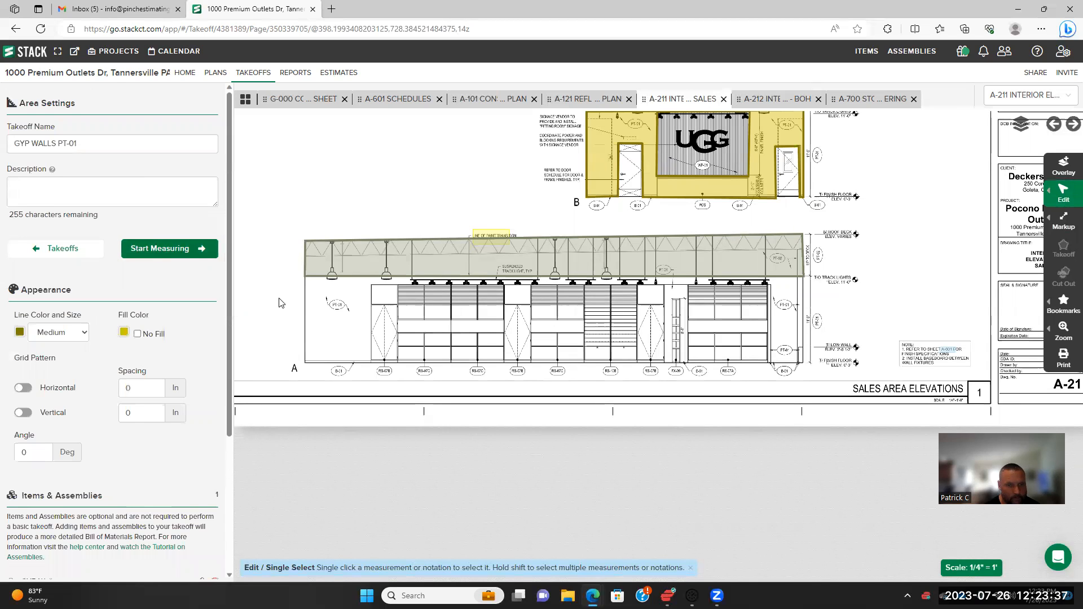
pyautogui.click(305, 276)
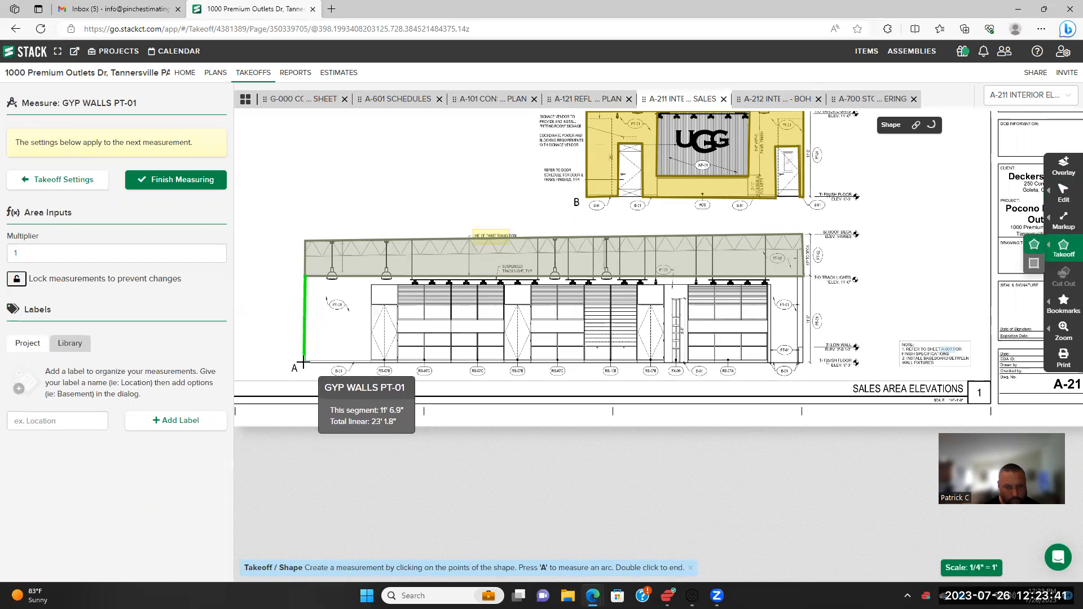
pyautogui.click(305, 362)
pyautogui.click(804, 363)
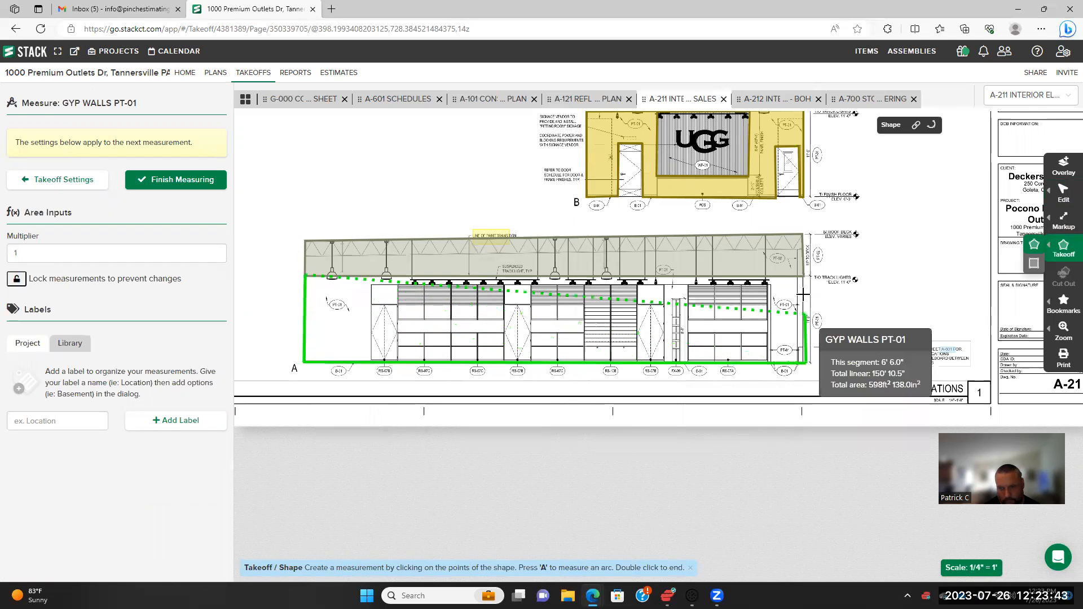
pyautogui.doubleClick(804, 276)
pyautogui.scroll(-5, 734, 313)
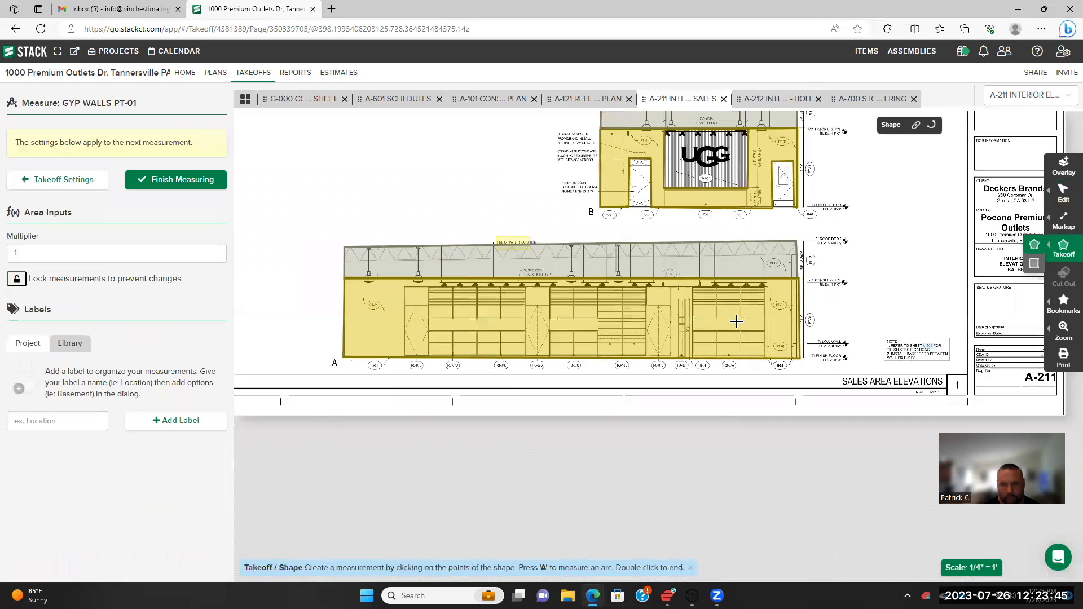
pyautogui.scroll(5, 692, 301)
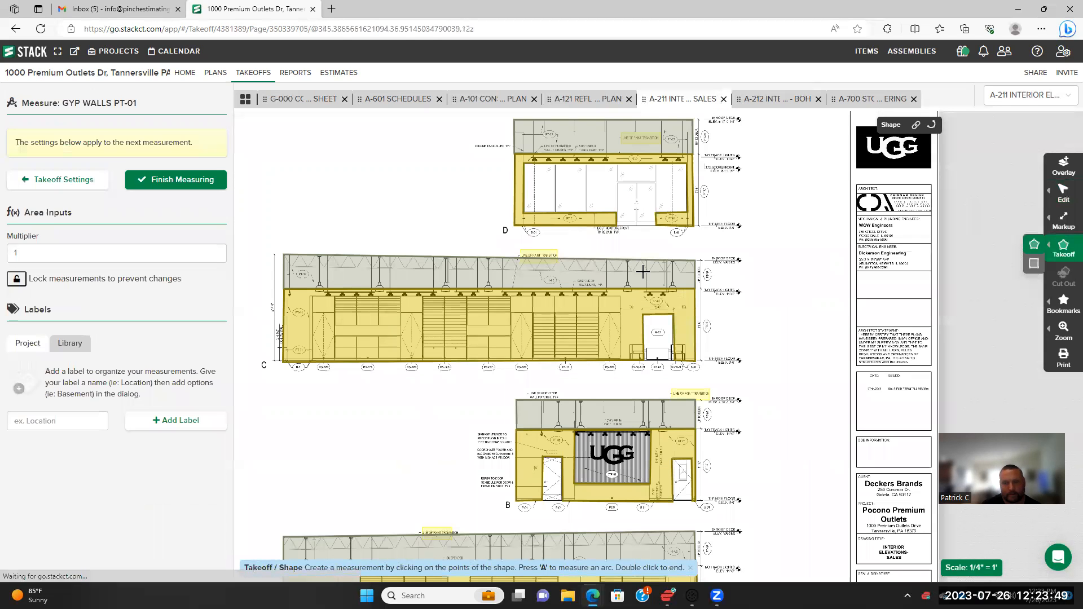
# Check the fixture tags along elevation C on A-211 and inspect the stockroom and BOH corridor elevations on sheet A-212
pyautogui.scroll(4, 445, 387)
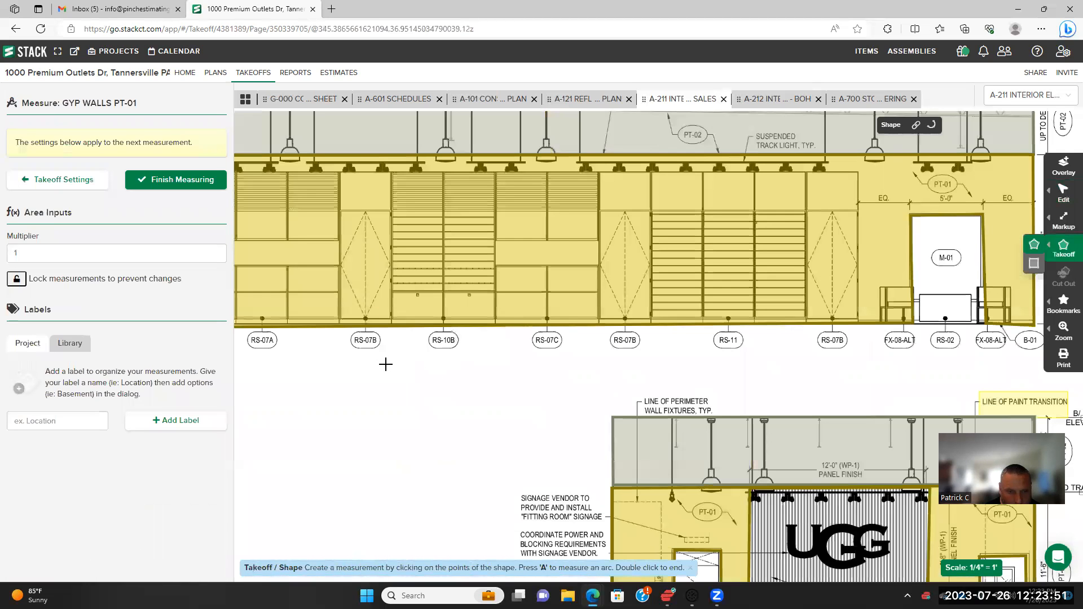
pyautogui.click(810, 101)
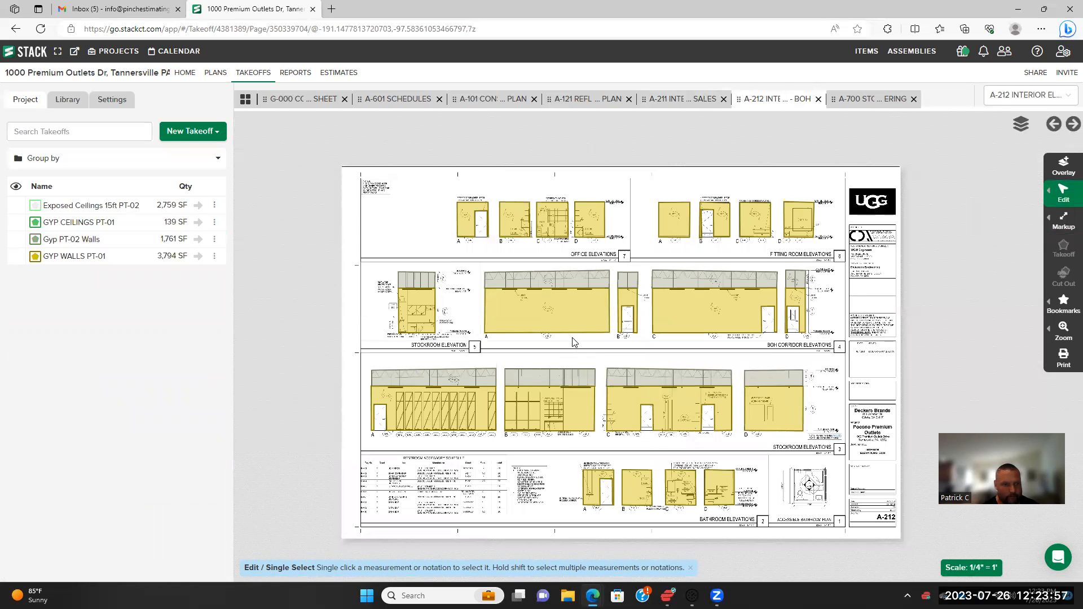
pyautogui.scroll(2, 587, 386)
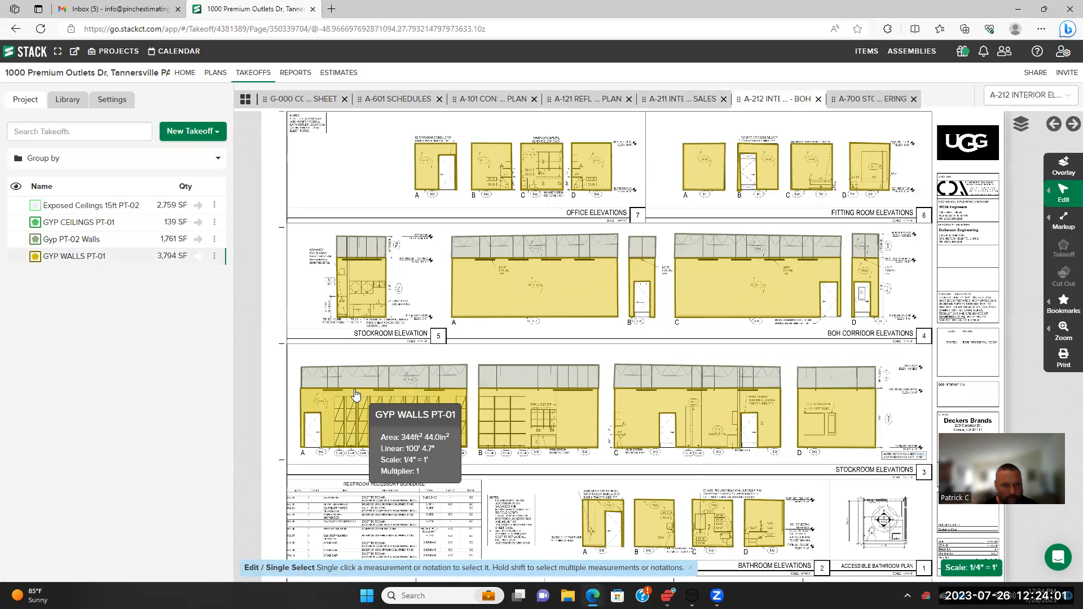
pyautogui.scroll(1, 356, 395)
pyautogui.scroll(1, 422, 298)
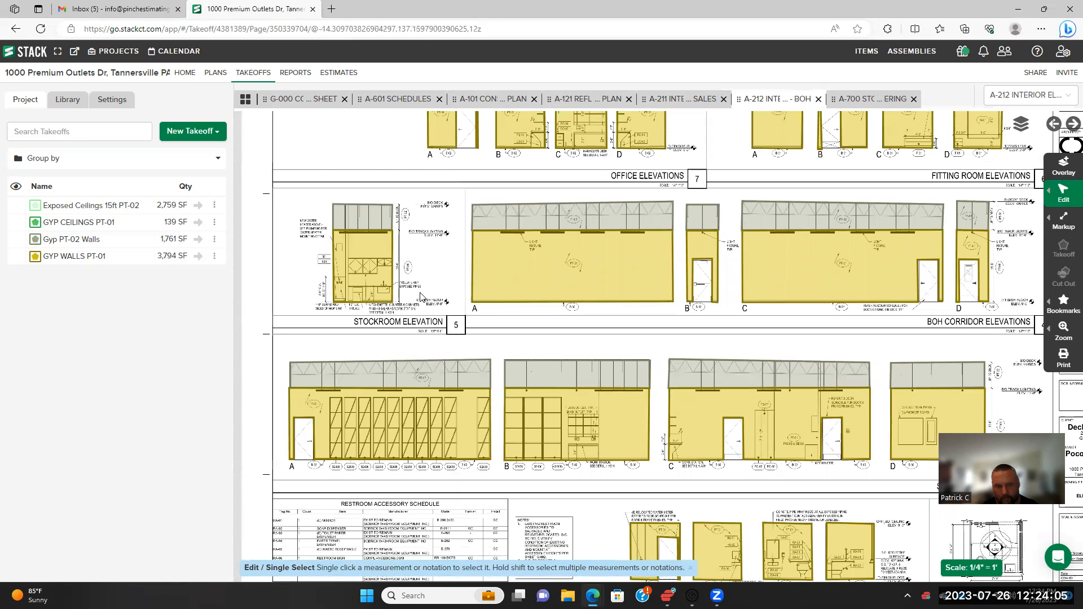
pyautogui.scroll(1, 564, 325)
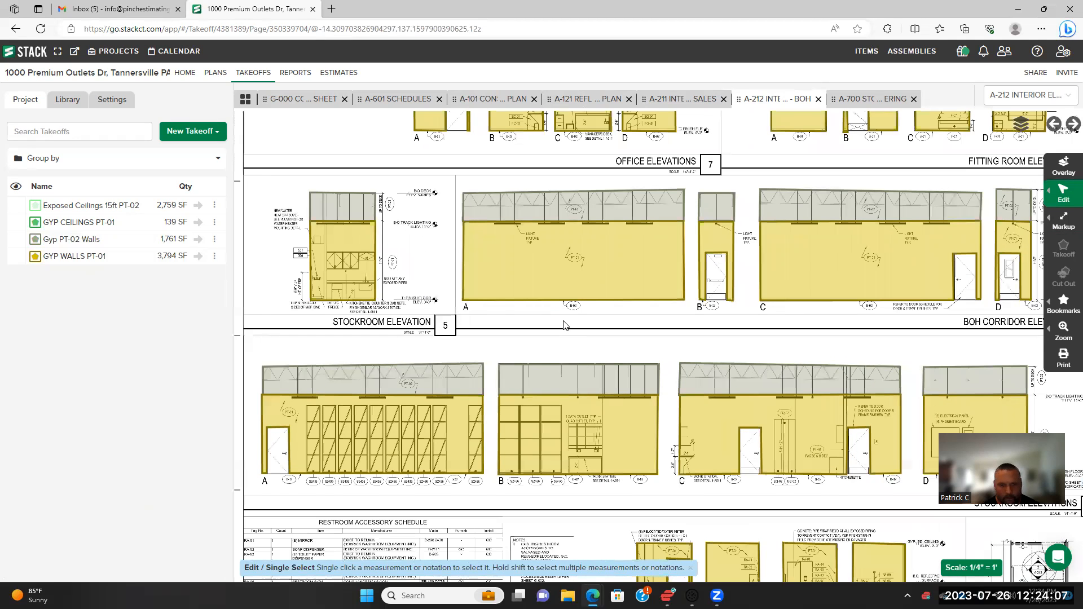
pyautogui.scroll(1, 565, 325)
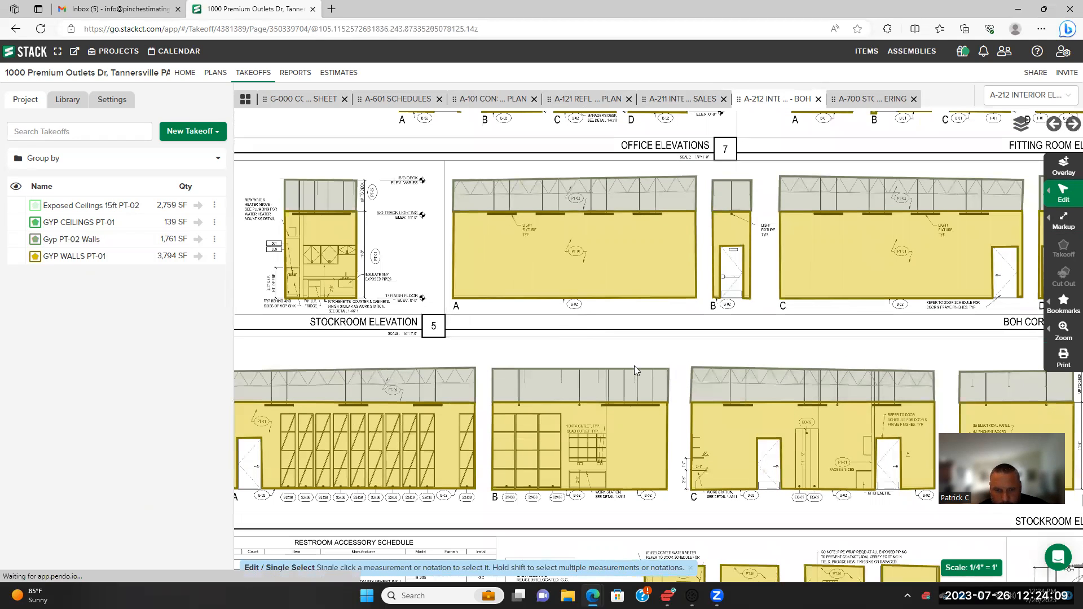
# Read the restroom accessory schedule below the stockroom elevations on sheet A-212
pyautogui.scroll(-1, 440, 473)
pyautogui.scroll(-2, 444, 394)
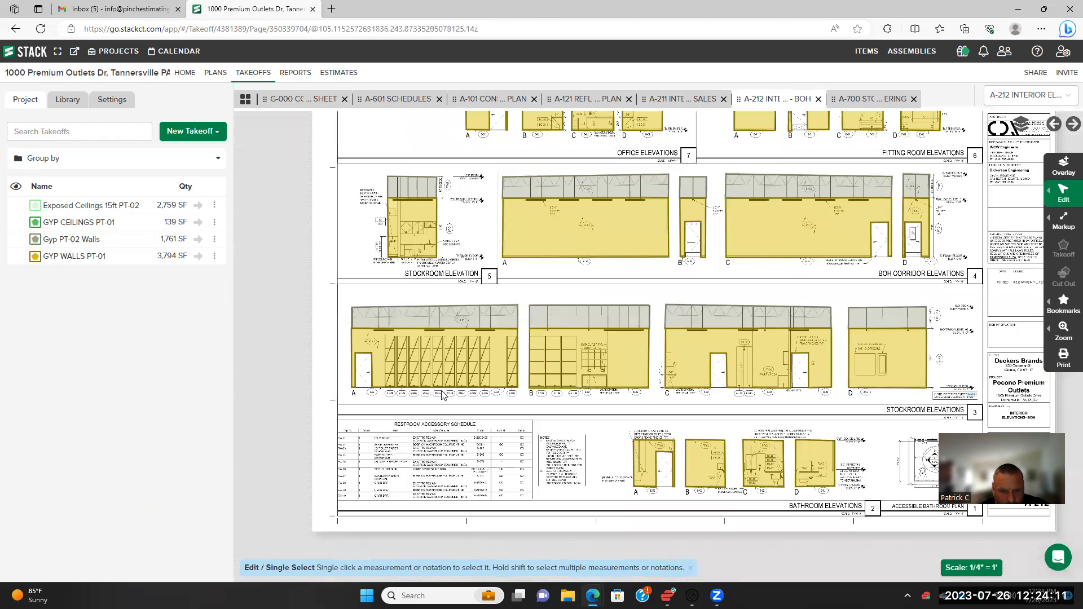
pyautogui.scroll(3, 443, 394)
pyautogui.scroll(2, 443, 394)
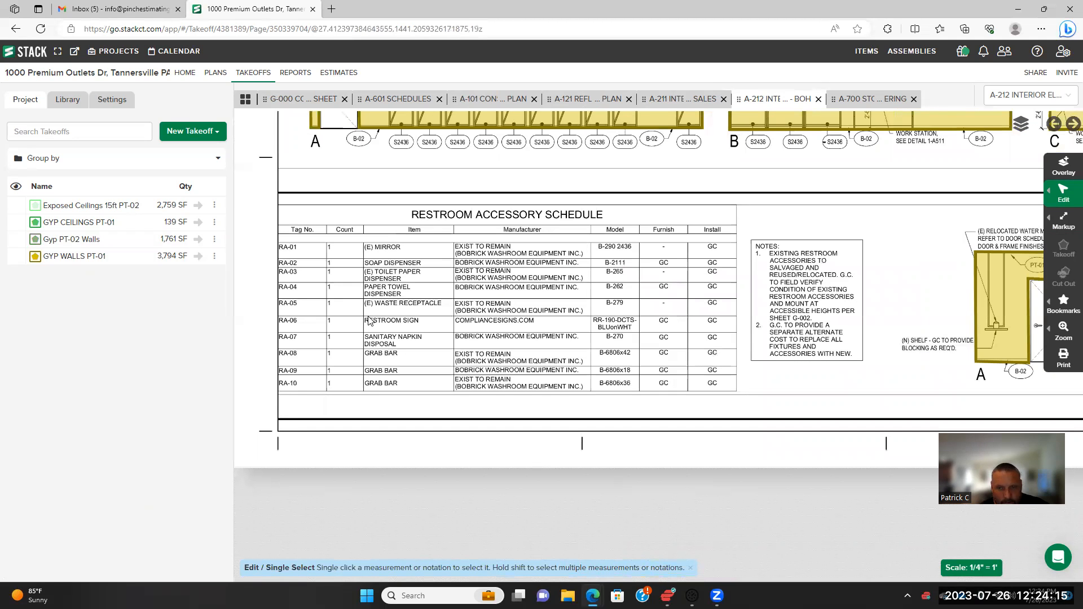
pyautogui.scroll(-4, 369, 320)
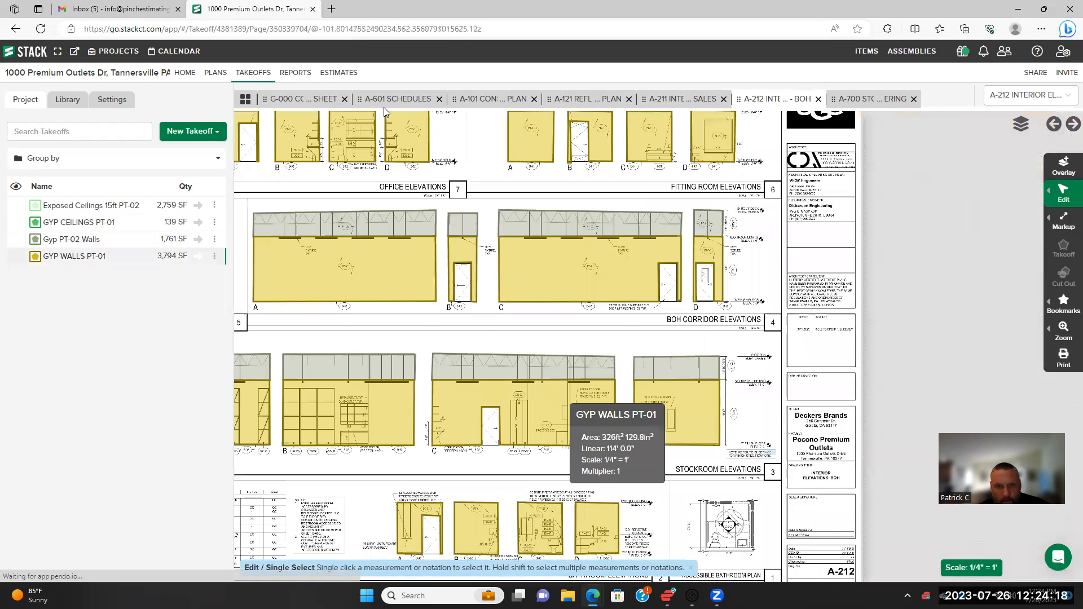
# Open sheet A-601 and look through its door and hardware schedules
pyautogui.click(387, 102)
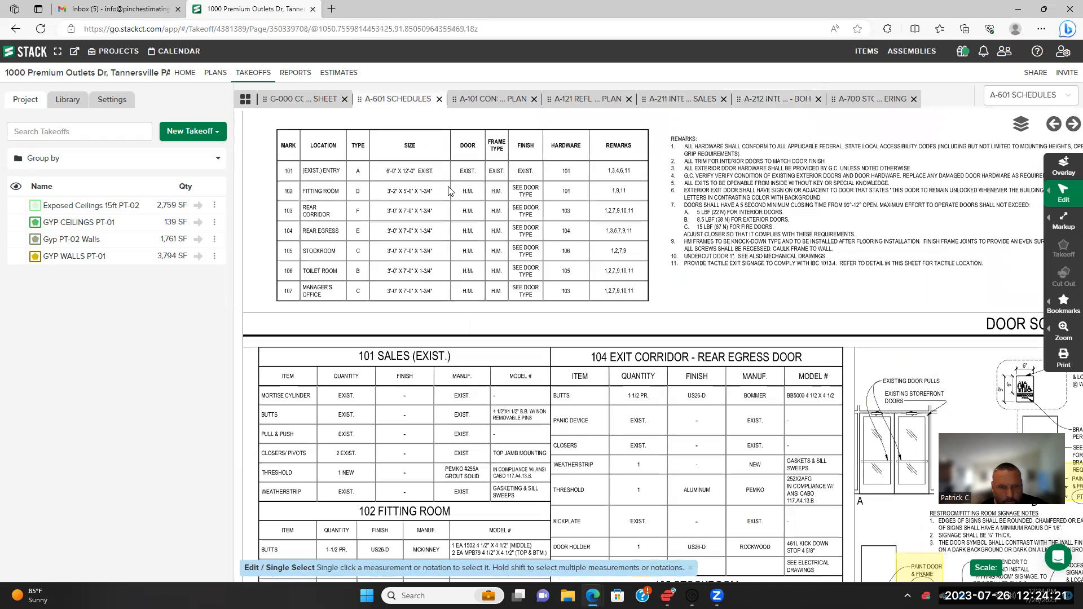
pyautogui.moveTo(457, 346); pyautogui.dragTo(508, 136)
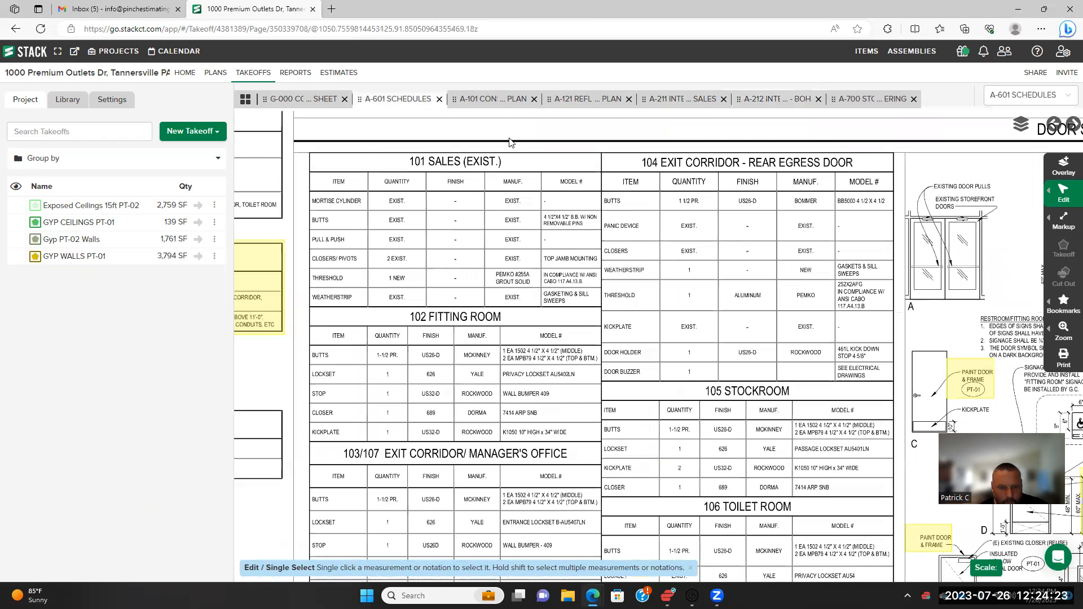
pyautogui.scroll(-1, 510, 141)
pyautogui.scroll(-1, 482, 241)
# Search the text of the project plans for the fixture tag RS07B
pyautogui.click(213, 73)
pyautogui.click(118, 160)
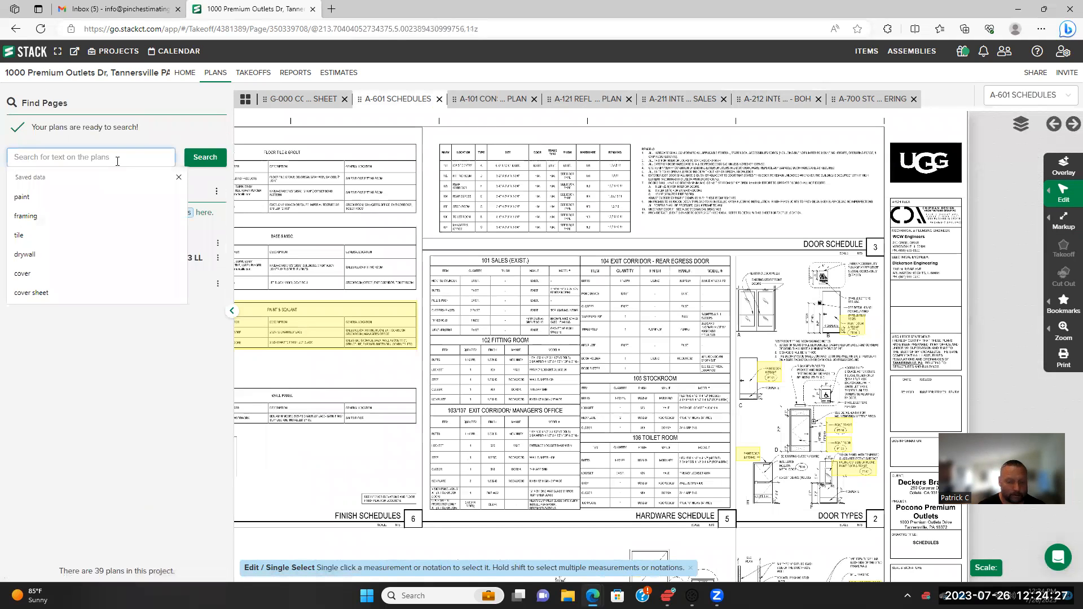
pyautogui.write('RS')
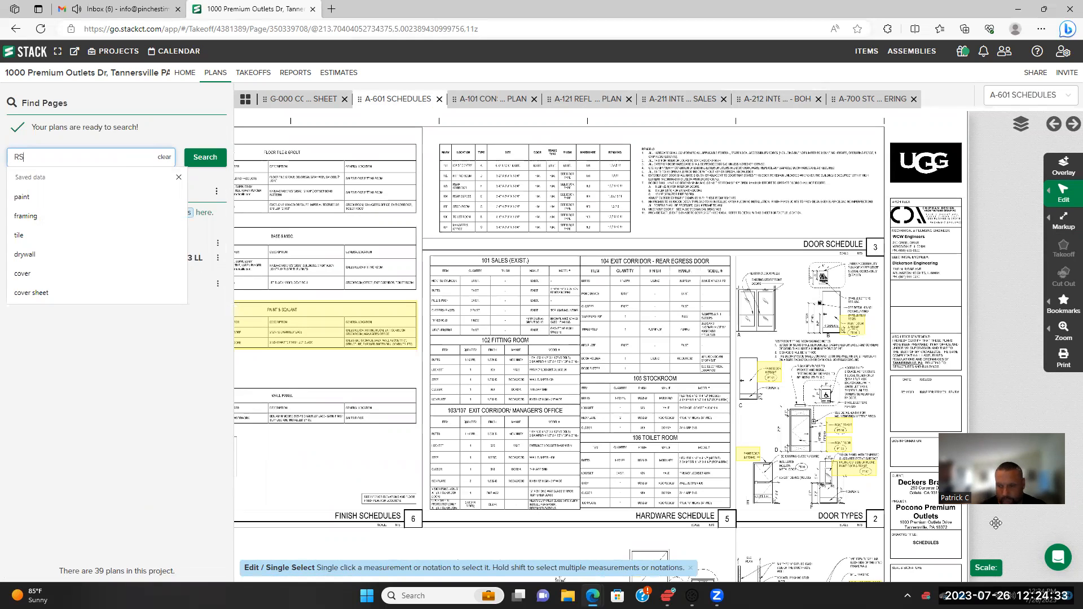
pyautogui.moveTo(996, 524); pyautogui.dragTo(975, 536)
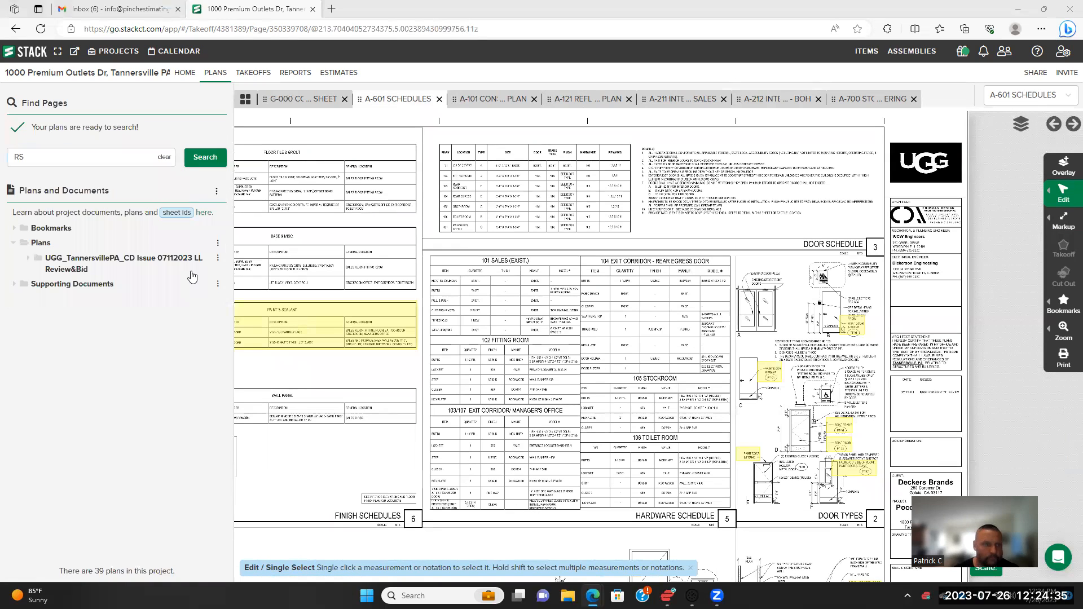
pyautogui.click(39, 156)
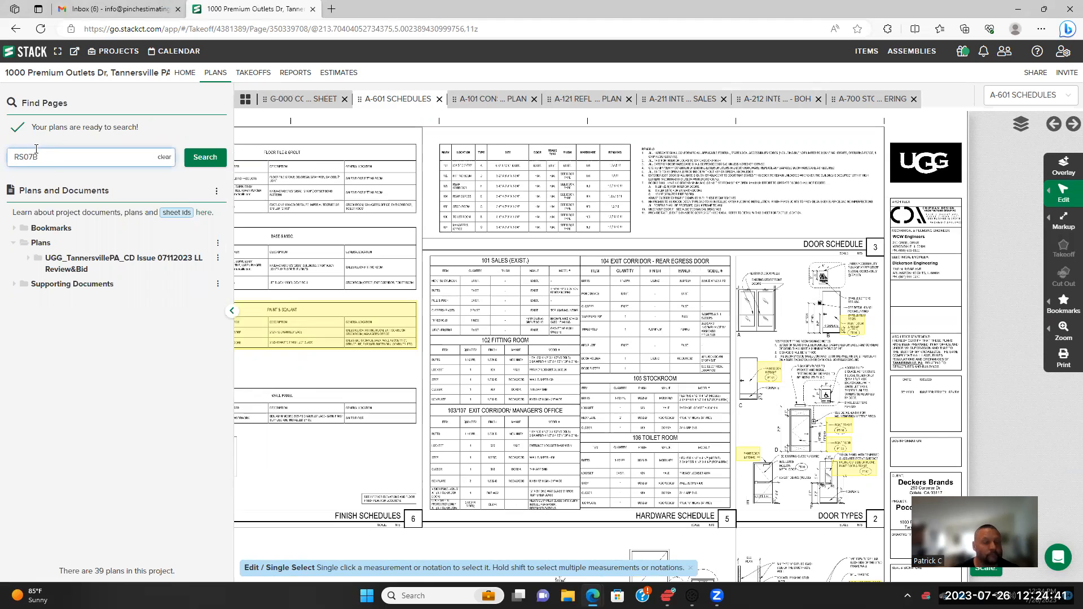
pyautogui.click(206, 158)
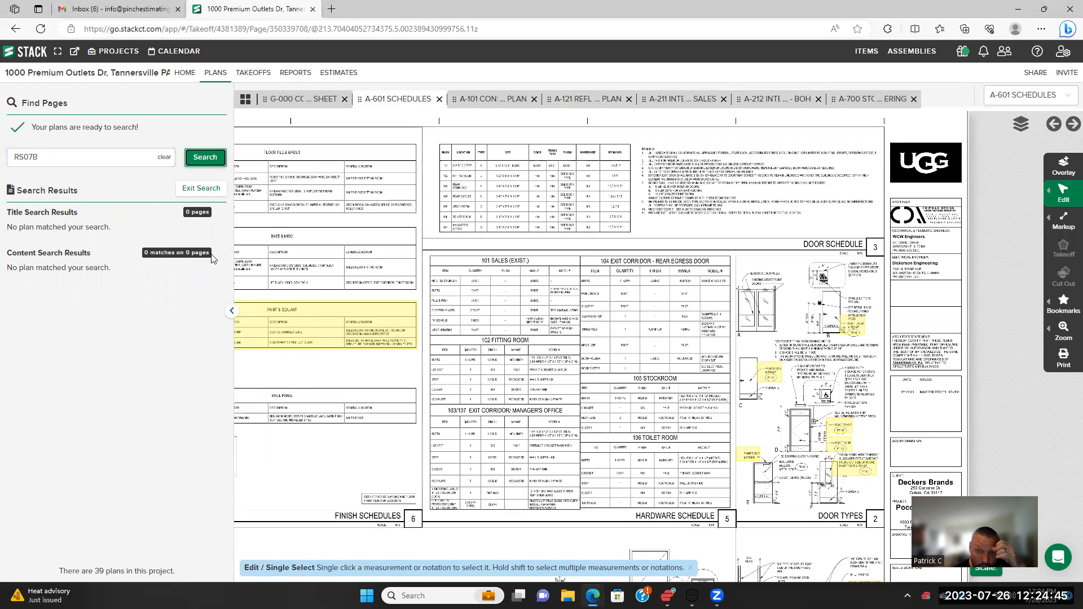
# Read the shelving tag under the stockroom elevations on sheet A-212 and search the plan text for S2436
pyautogui.click(762, 103)
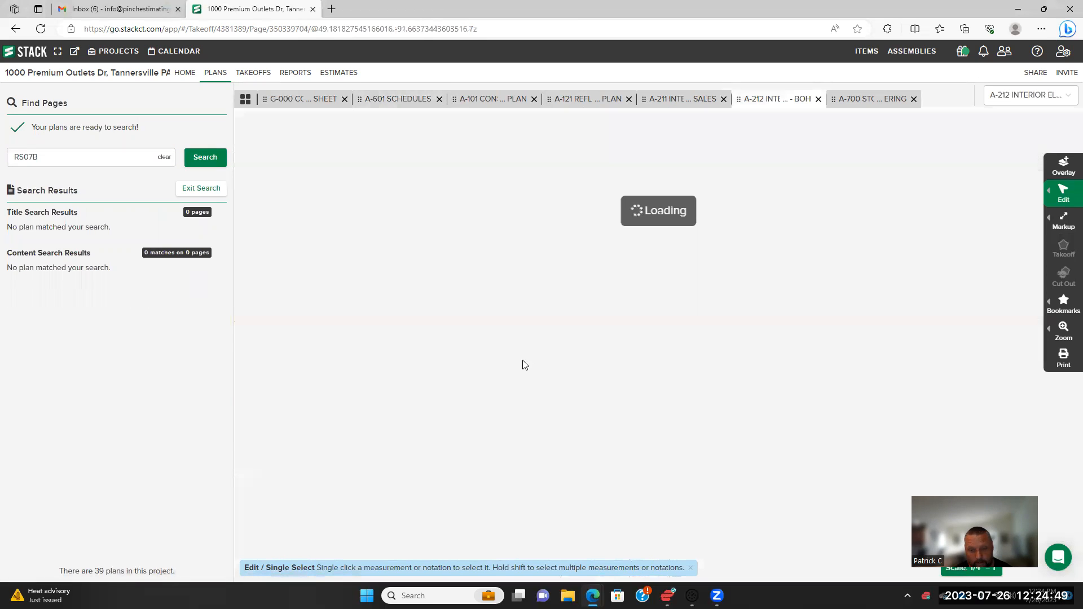
pyautogui.scroll(3, 341, 440)
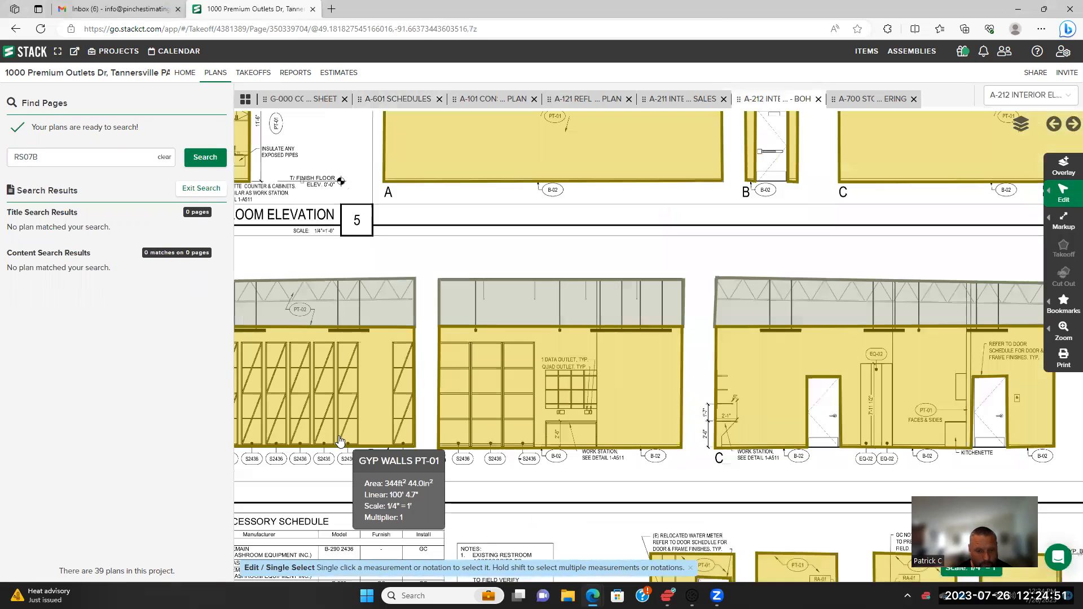
pyautogui.scroll(2, 340, 439)
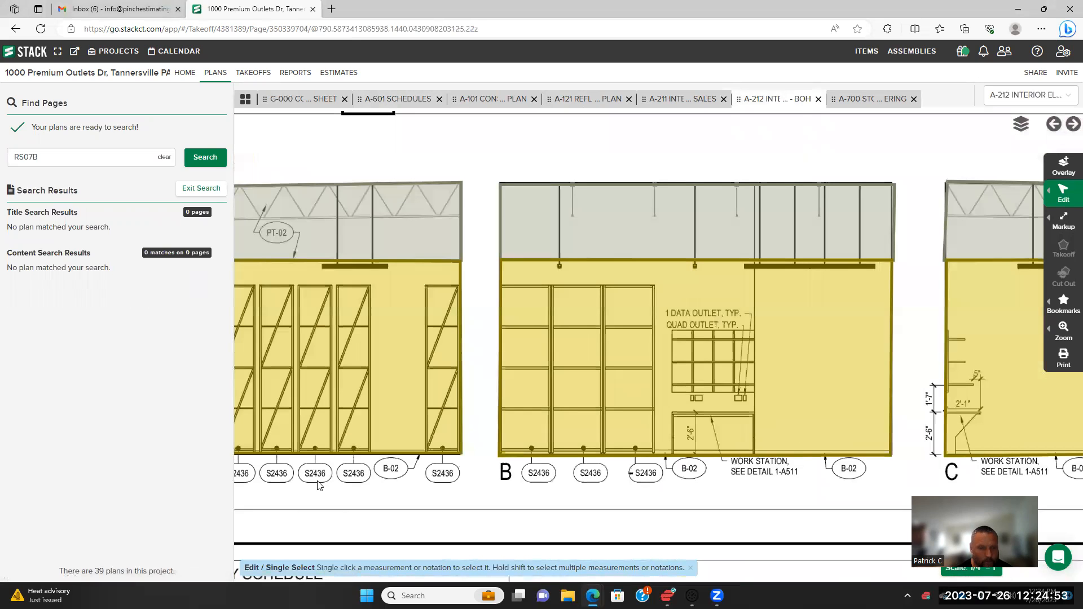
pyautogui.click(64, 159)
pyautogui.press('BackSpace')
pyautogui.press('BackSpace')
pyautogui.press('BackSpace')
pyautogui.press('BackSpace')
pyautogui.write('S')
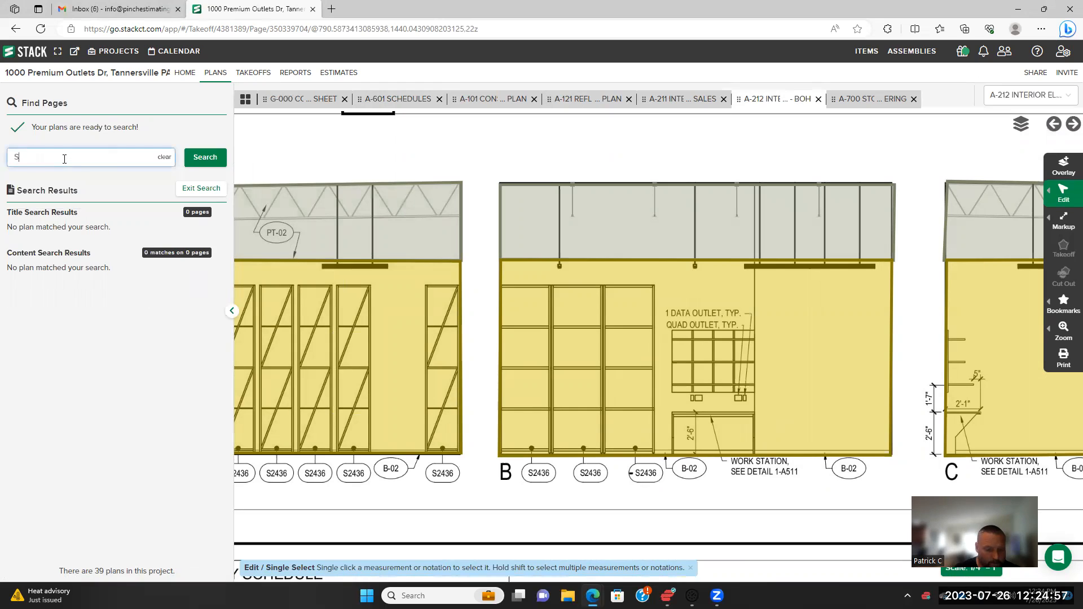
pyautogui.write('2436')
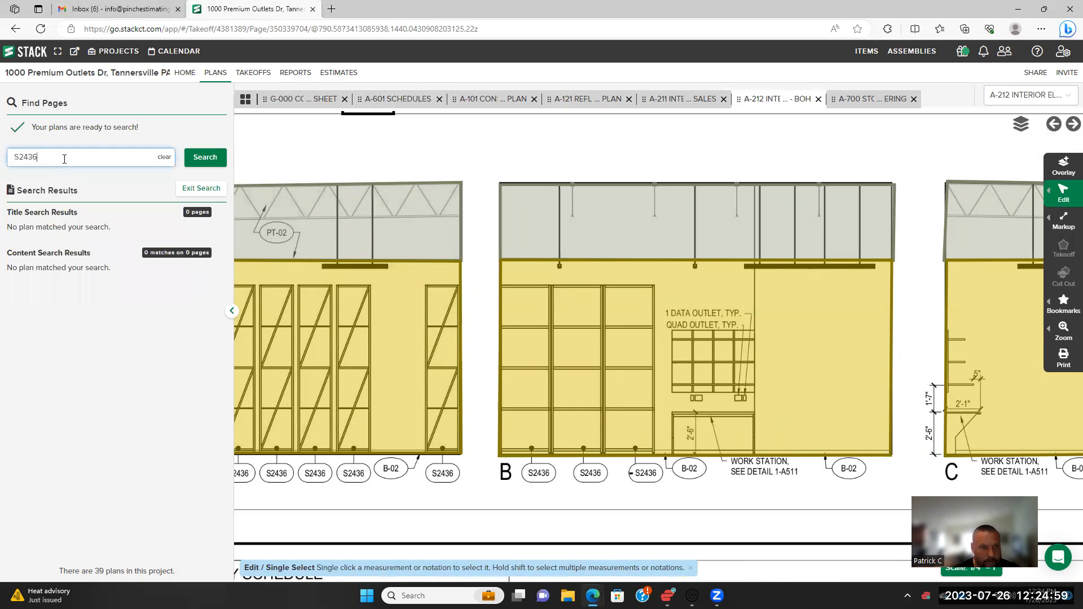
pyautogui.click(205, 161)
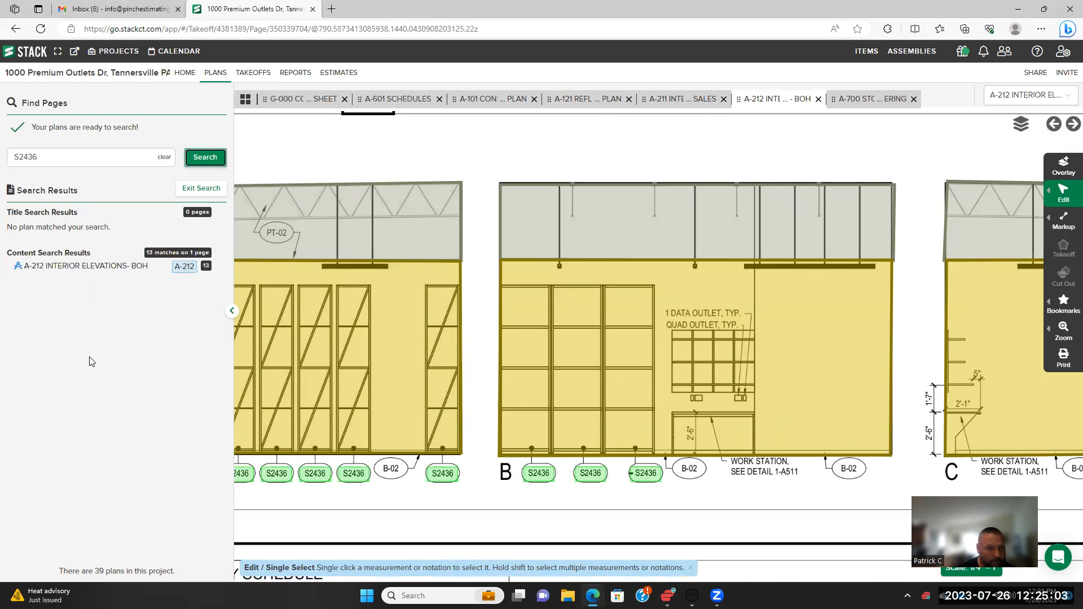
# Examine the highlighted S2436 tags and the shelving units above them on stockroom elevations A and B
pyautogui.scroll(-2, 464, 436)
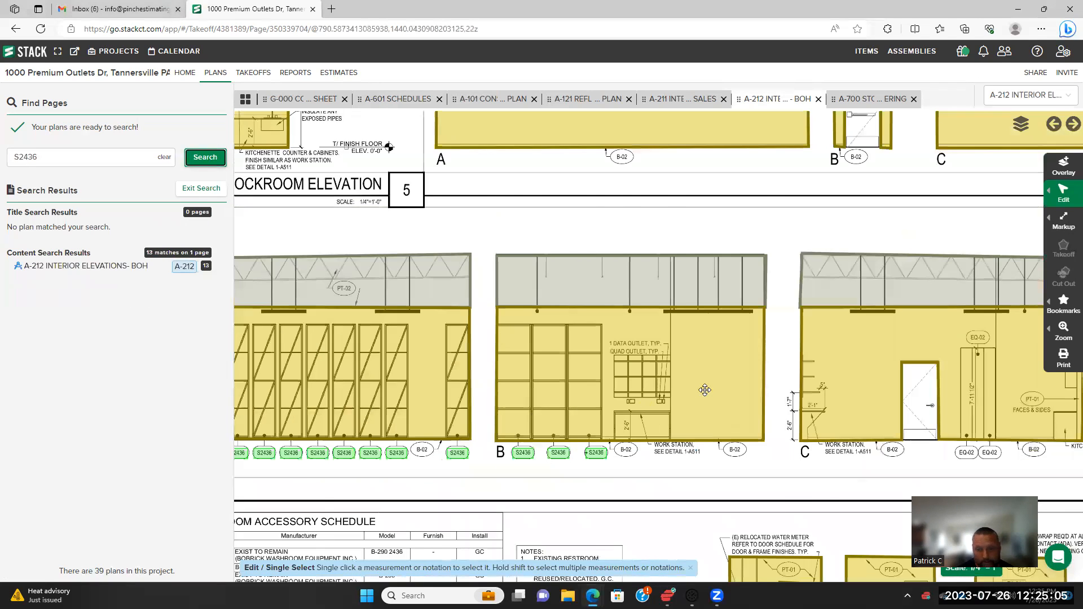
pyautogui.scroll(-1, 705, 390)
pyautogui.scroll(3, 841, 394)
pyautogui.scroll(1, 839, 388)
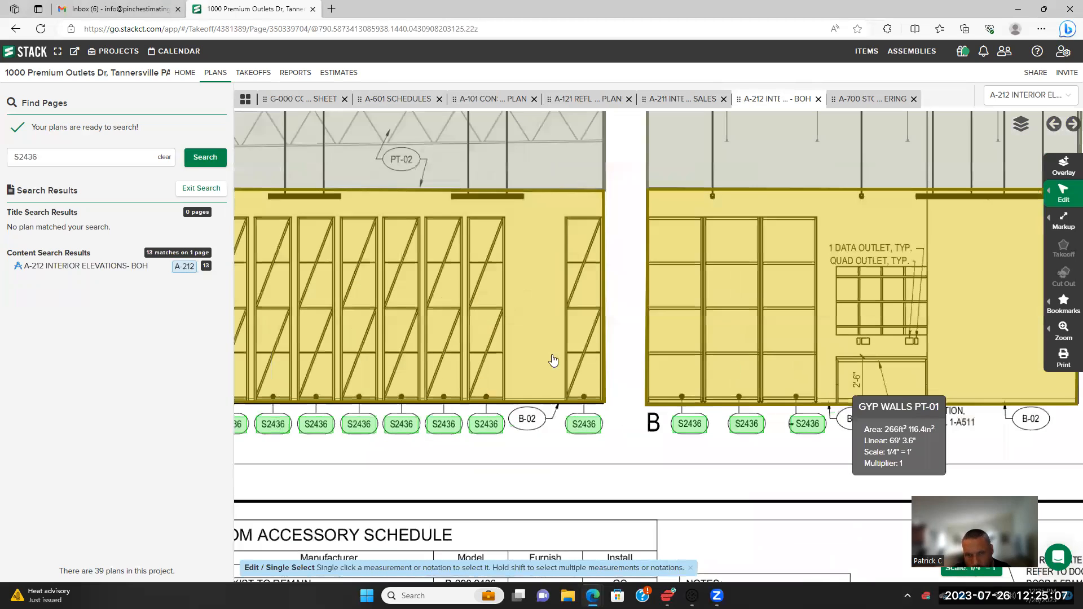
pyautogui.moveTo(374, 310); pyautogui.dragTo(531, 323)
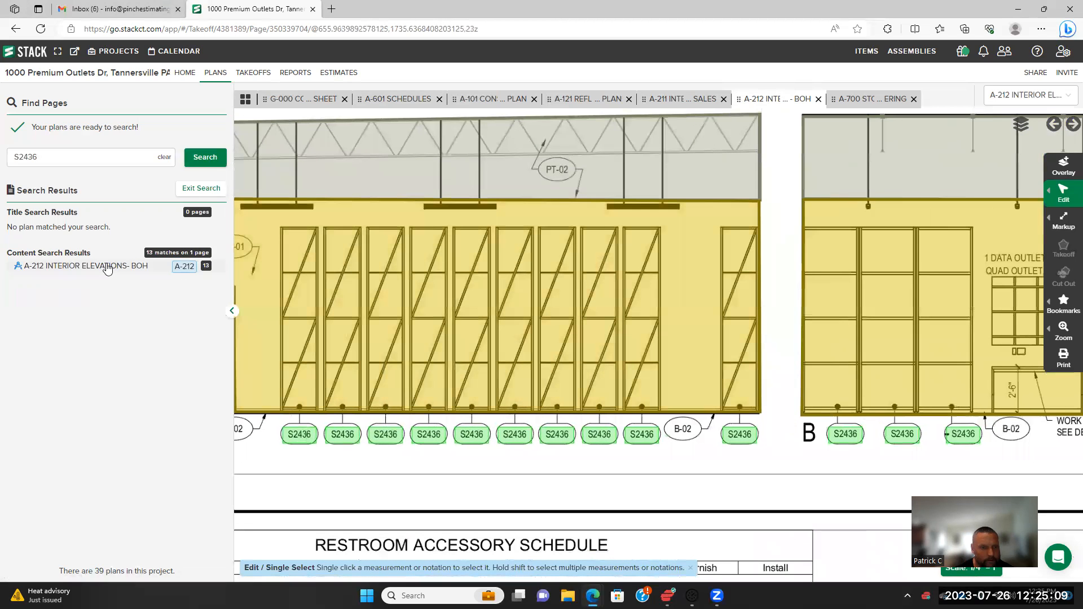
pyautogui.scroll(-3, 443, 312)
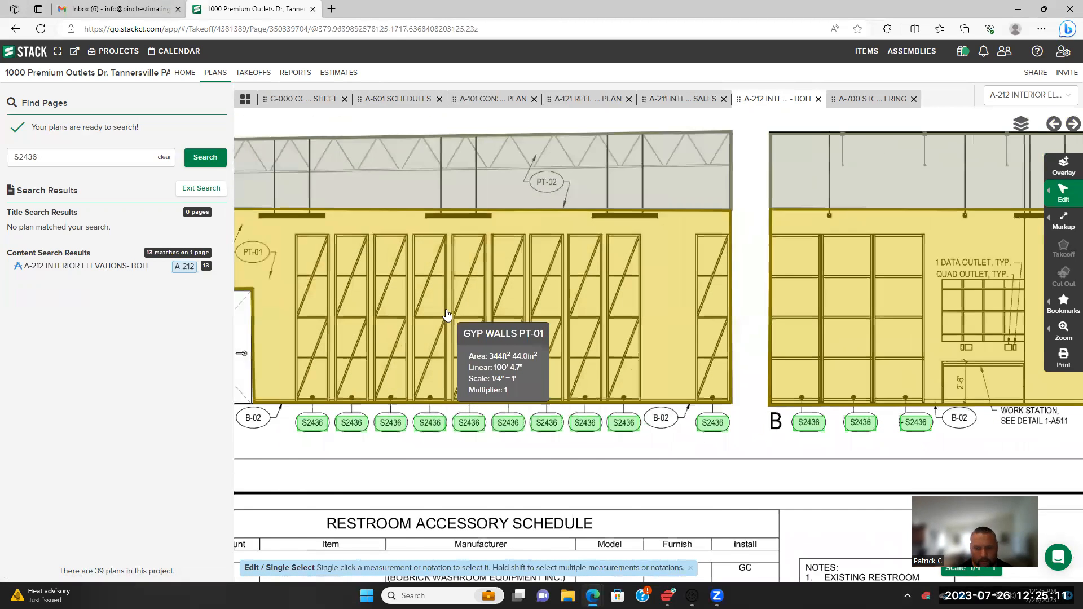
pyautogui.scroll(-2, 491, 339)
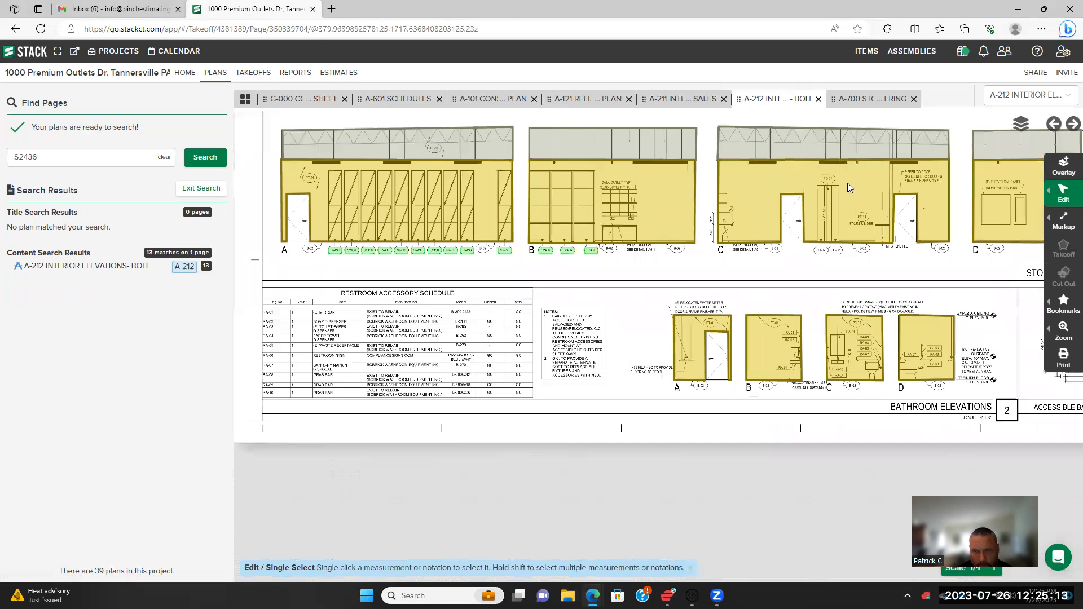
pyautogui.moveTo(761, 402); pyautogui.dragTo(870, 225)
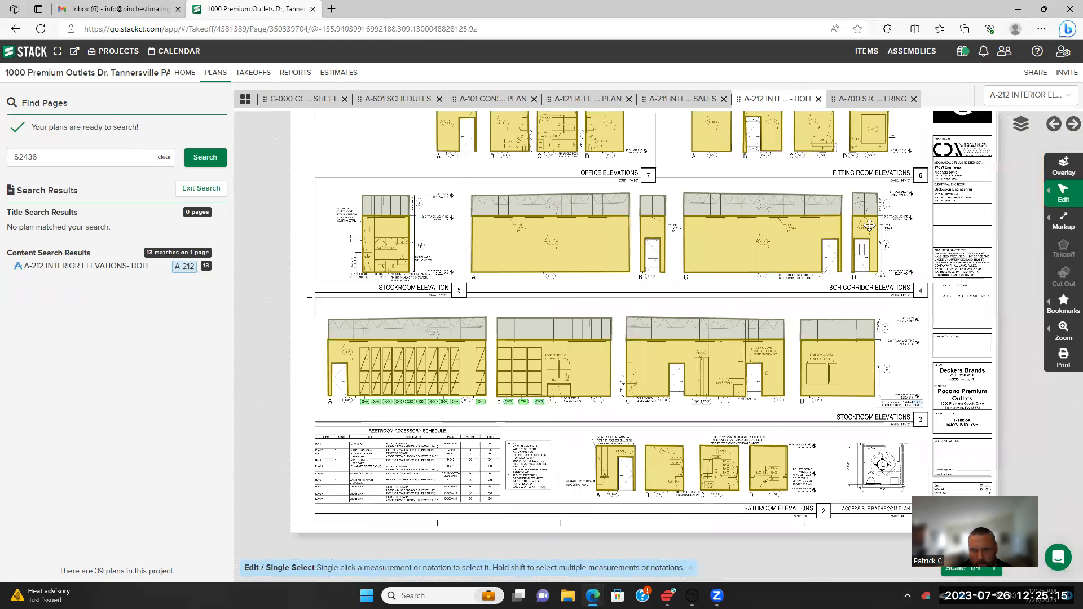
# Check the restroom accessory schedule against the S2436 shelving tags and recheck the shelving on stockroom elevation A
pyautogui.scroll(1, 447, 384)
pyautogui.scroll(5, 443, 383)
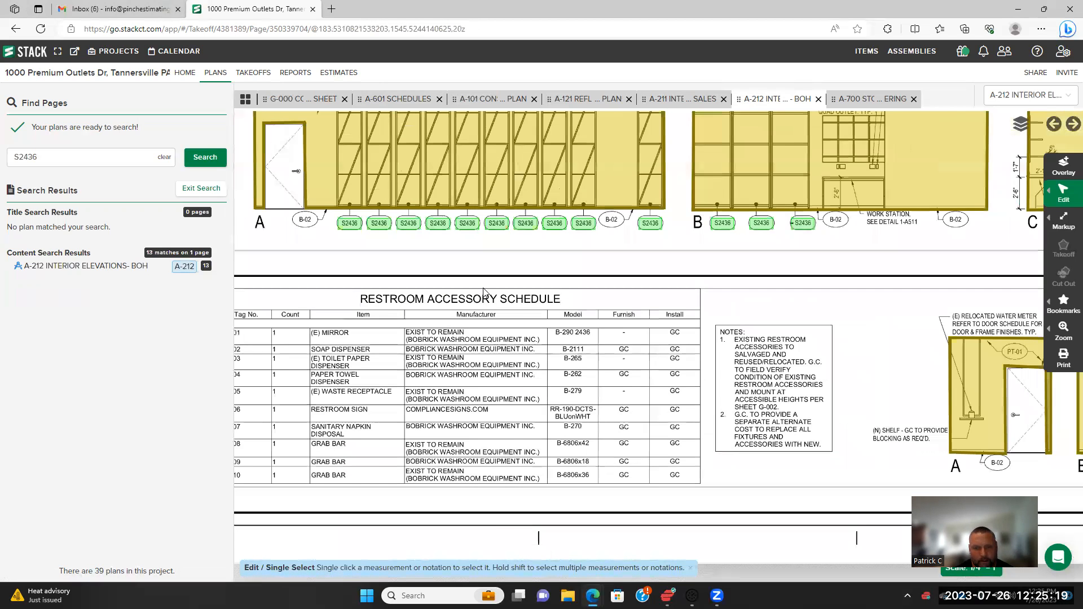
pyautogui.scroll(-2, 473, 344)
pyautogui.scroll(3, 502, 345)
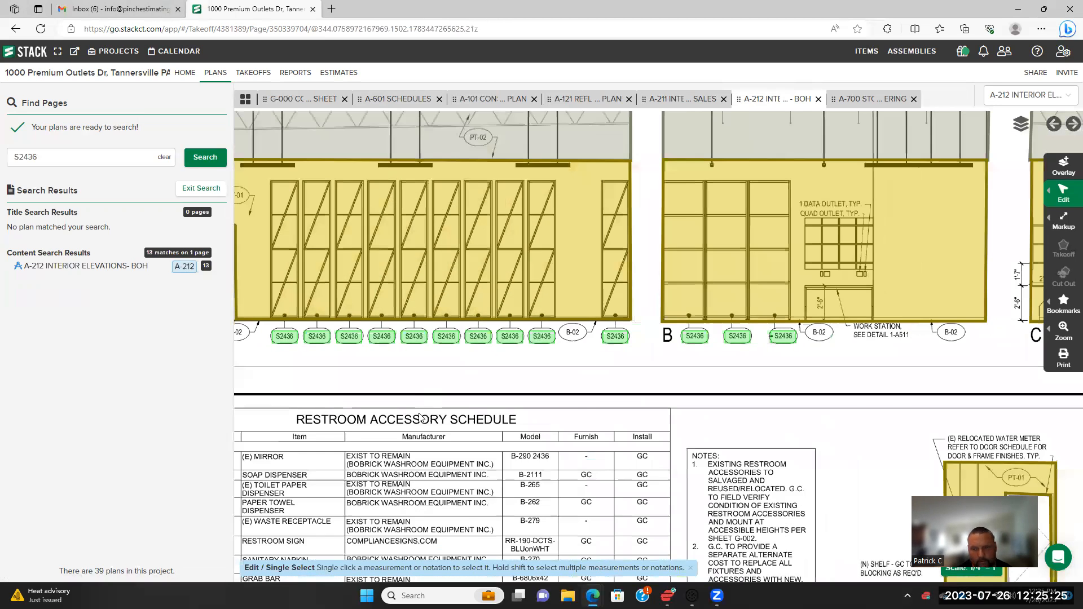
pyautogui.scroll(-4, 421, 418)
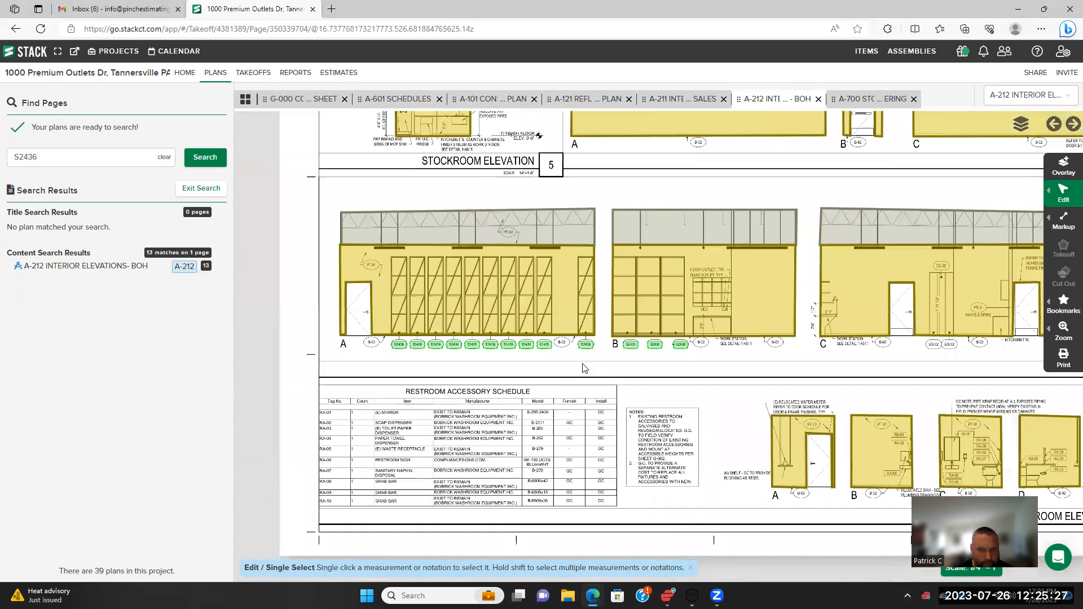
pyautogui.scroll(-1, 583, 366)
pyautogui.moveTo(559, 387); pyautogui.dragTo(496, 394)
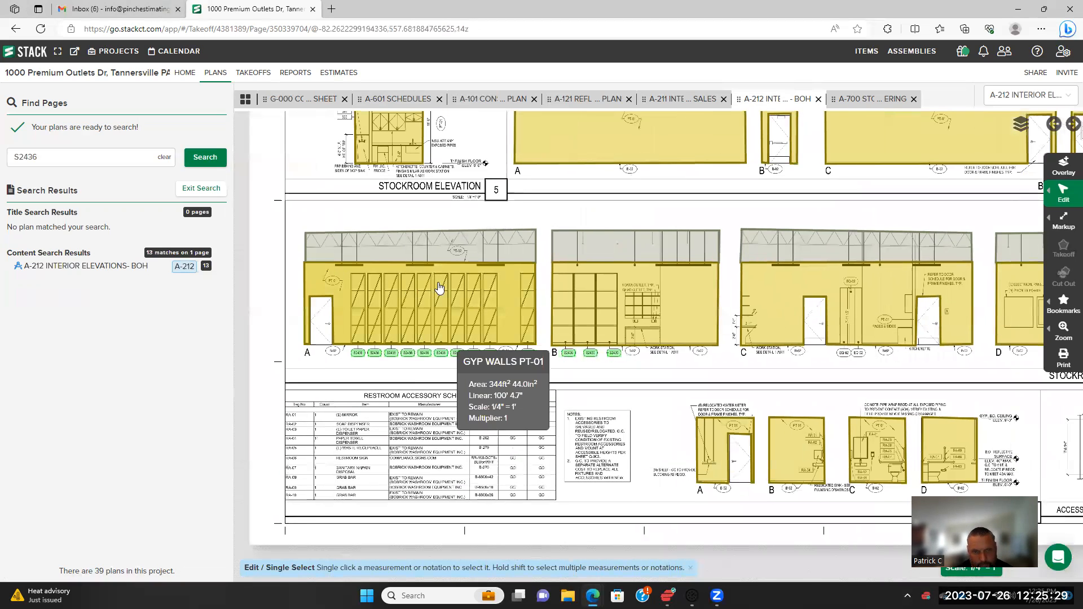
pyautogui.scroll(1, 447, 373)
pyautogui.scroll(-1, 448, 373)
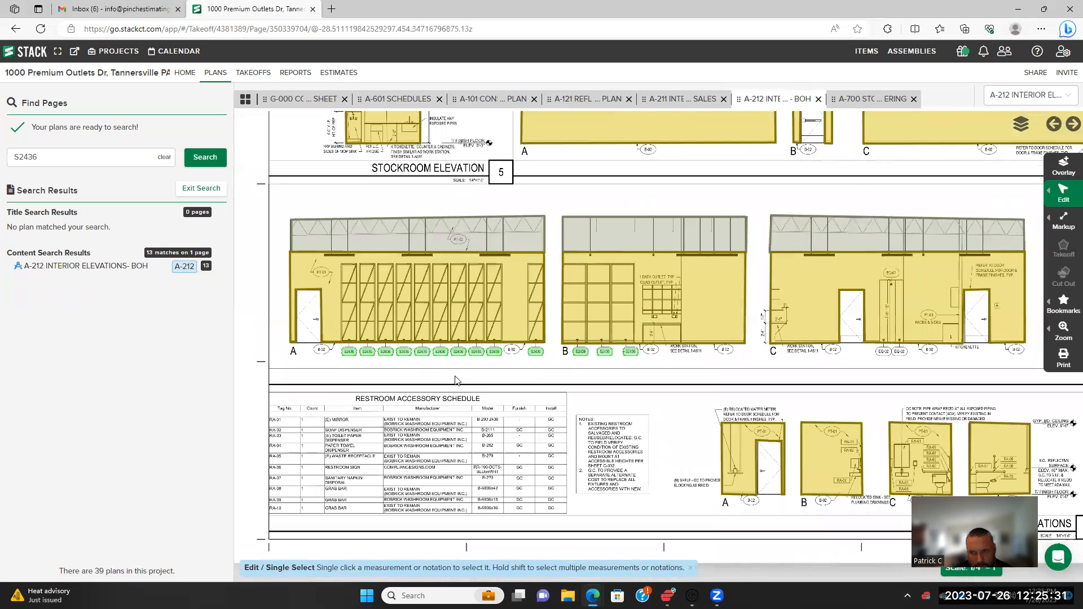
pyautogui.scroll(-1, 595, 341)
pyautogui.scroll(2, 433, 344)
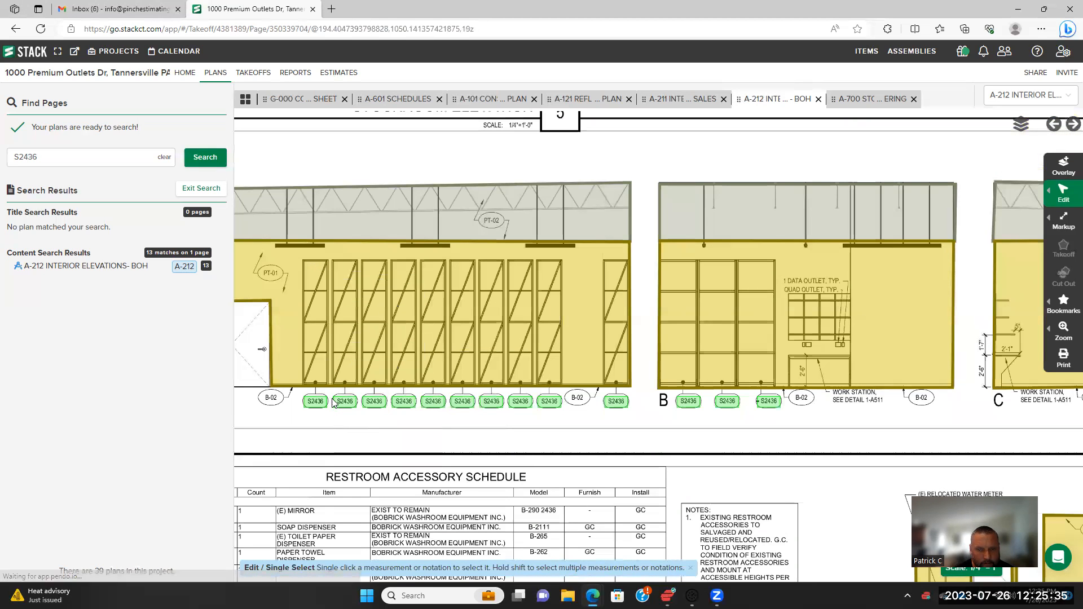
pyautogui.scroll(1, 347, 345)
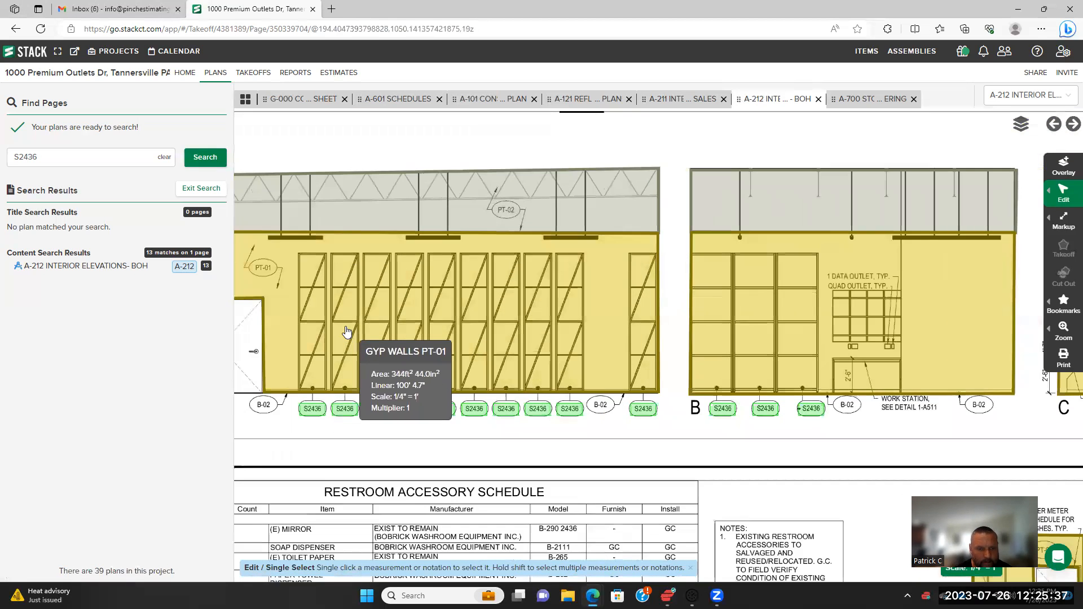
# Compare the highlighted S2436 tags with the shelving units drawn over the PT-01 walls on stockroom elevations A and B
pyautogui.scroll(2, 348, 331)
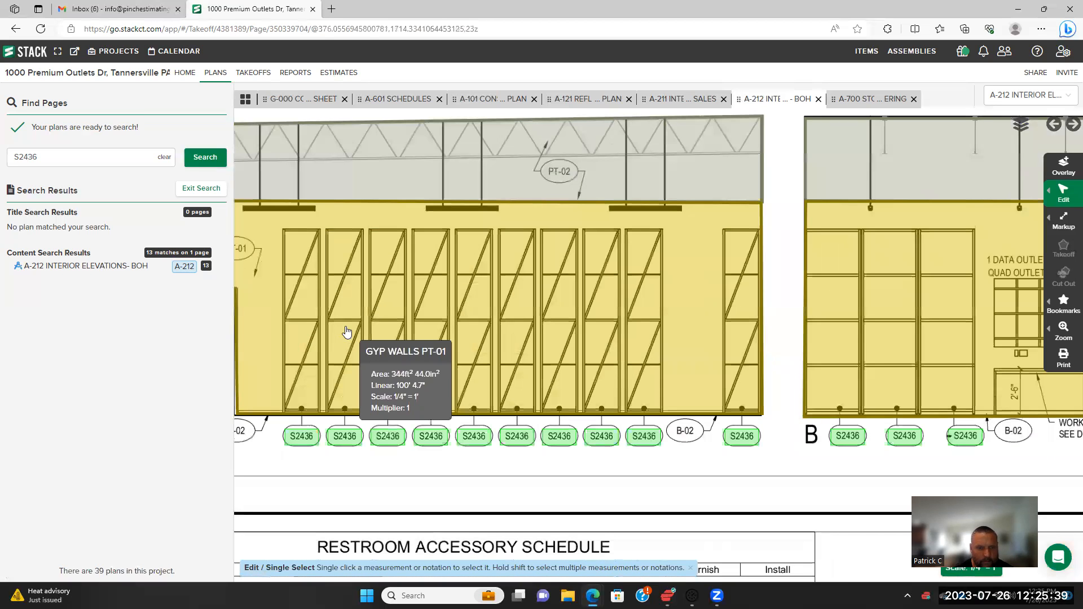
pyautogui.scroll(-3, 401, 333)
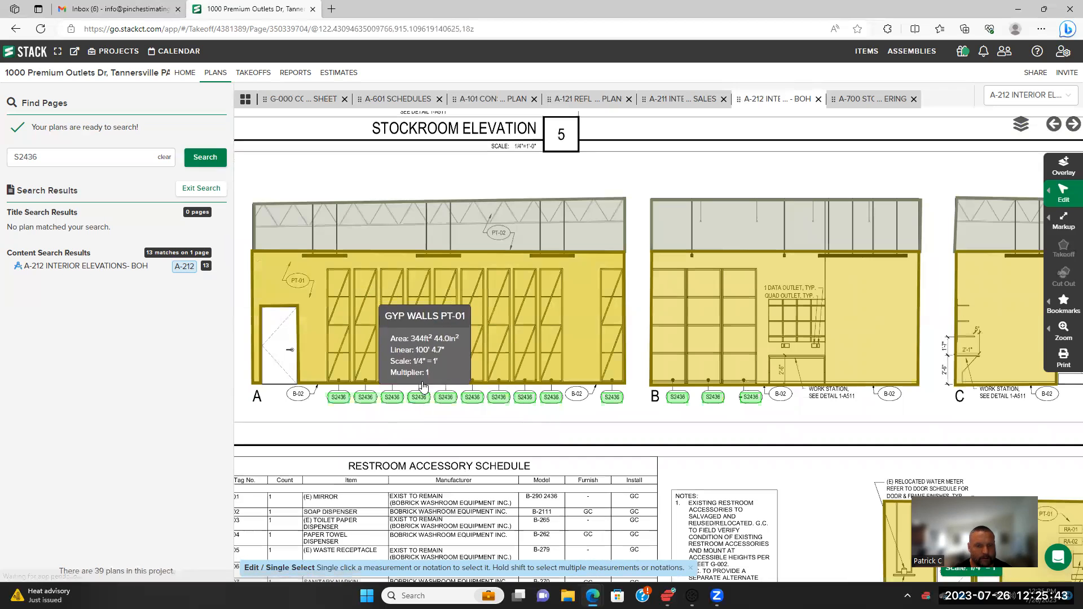
pyautogui.scroll(2, 427, 401)
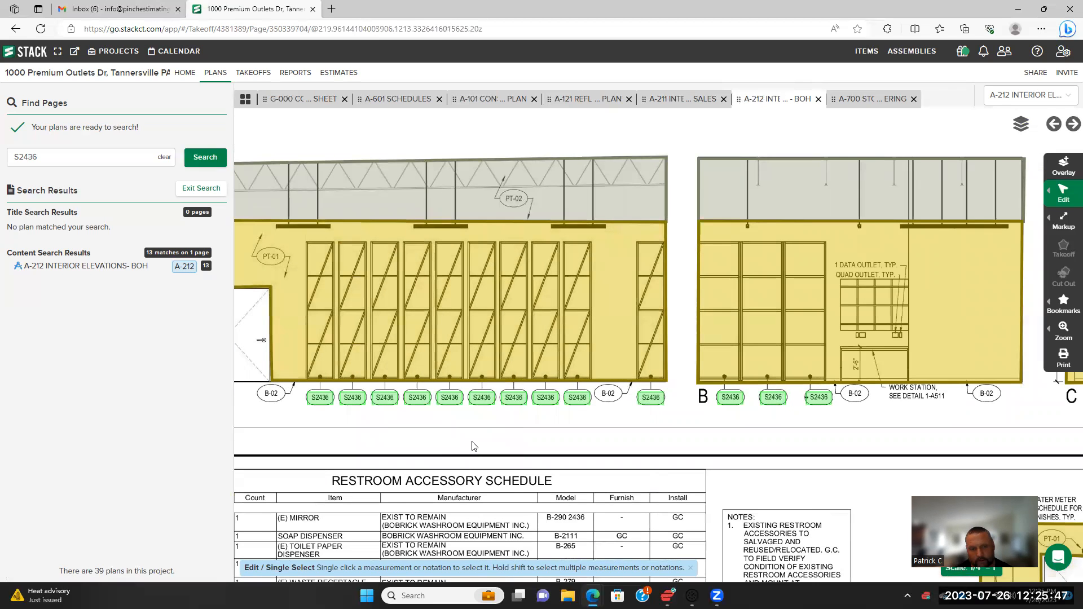
pyautogui.scroll(-3, 474, 446)
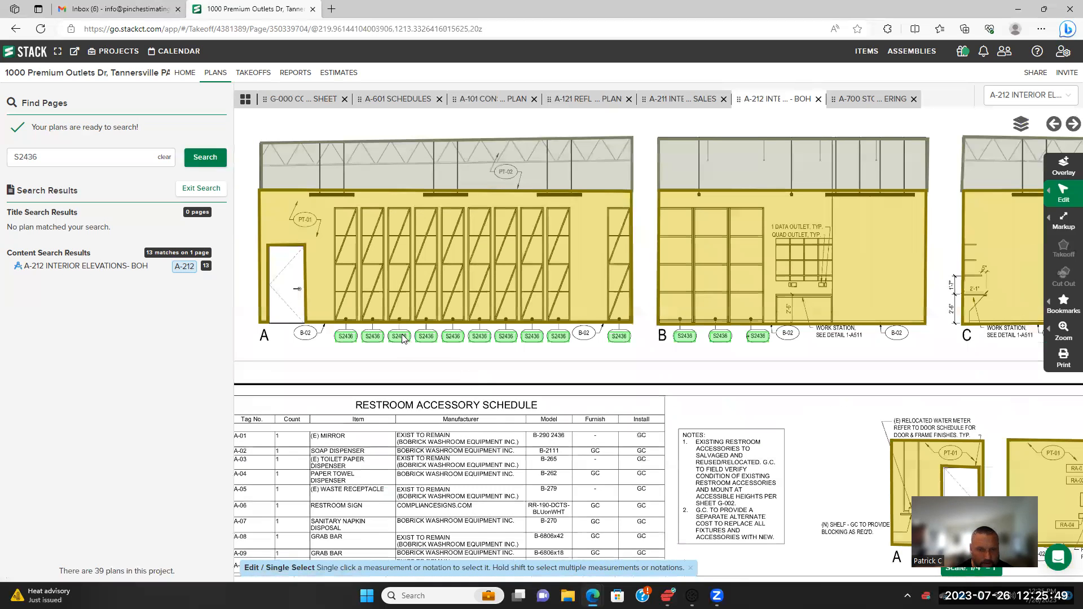
pyautogui.scroll(-3, 402, 337)
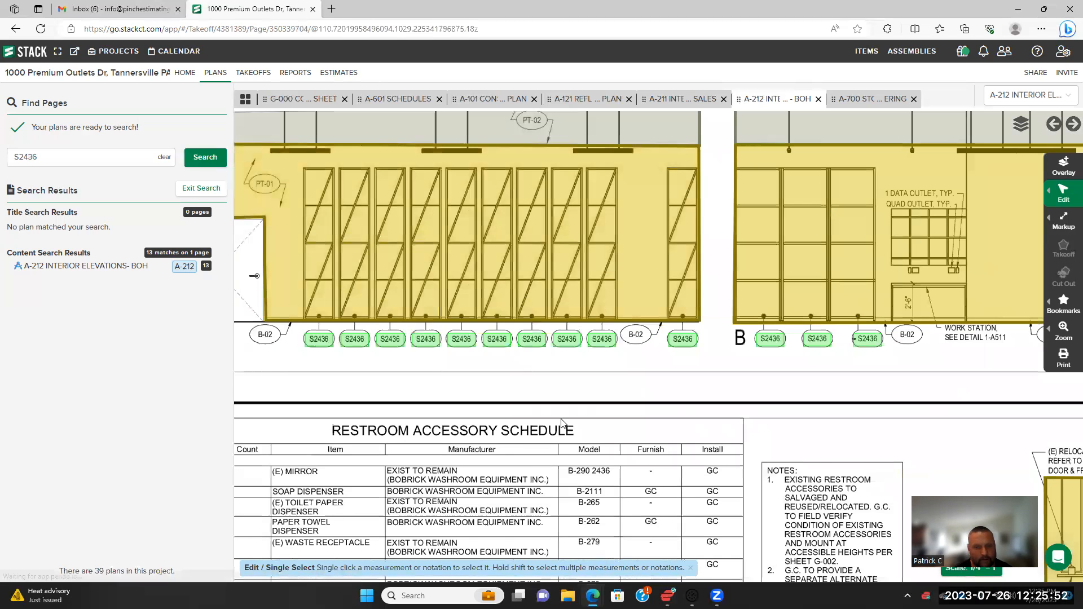
pyautogui.scroll(-2, 625, 365)
pyautogui.moveTo(626, 346); pyautogui.dragTo(438, 402)
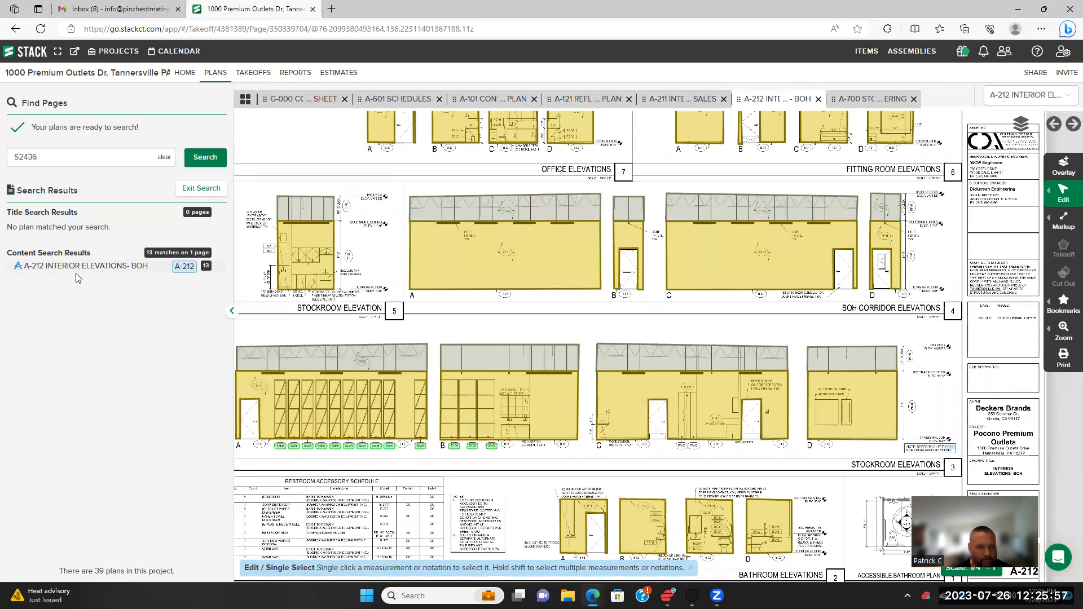
# Review sheet A-212 as a whole, covering the restroom accessory schedule, the stockroom elevations and the BOH corridor elevations
pyautogui.scroll(-3, 402, 395)
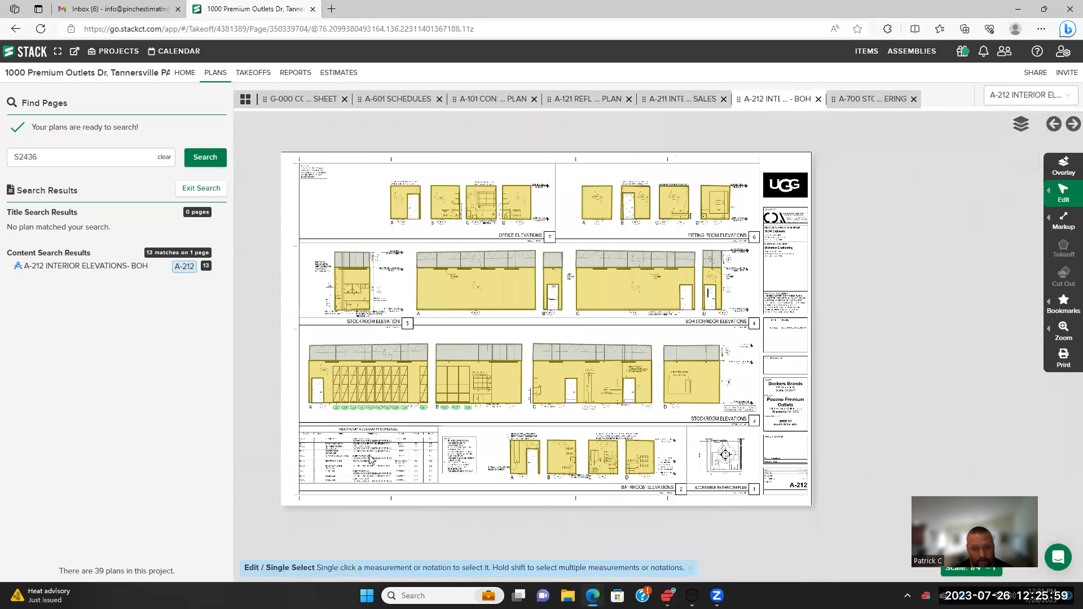
pyautogui.scroll(3, 377, 468)
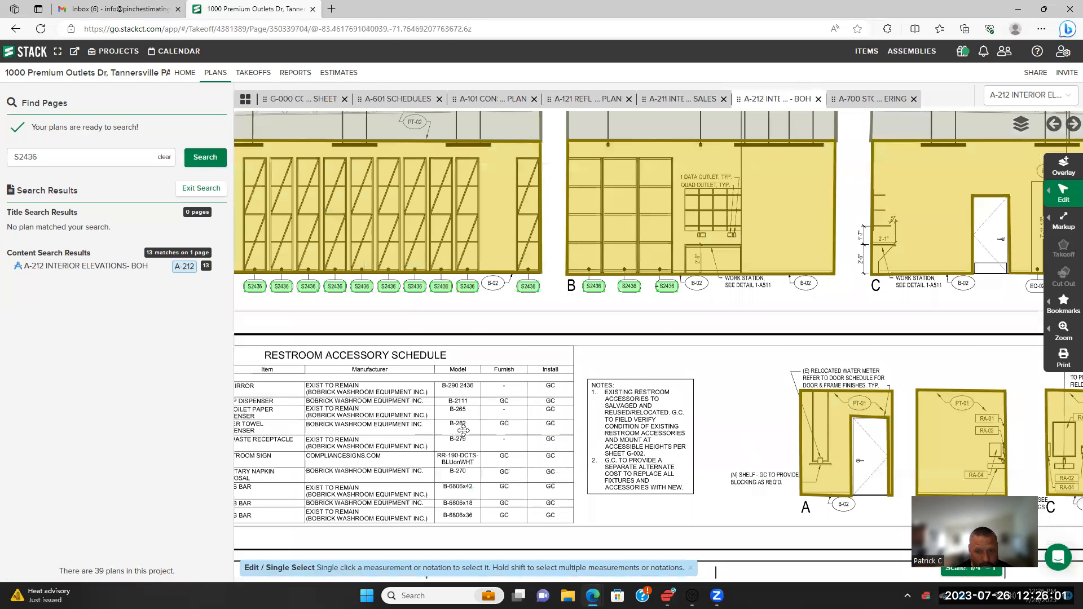
pyautogui.scroll(-2, 462, 430)
pyautogui.moveTo(520, 416); pyautogui.dragTo(448, 490)
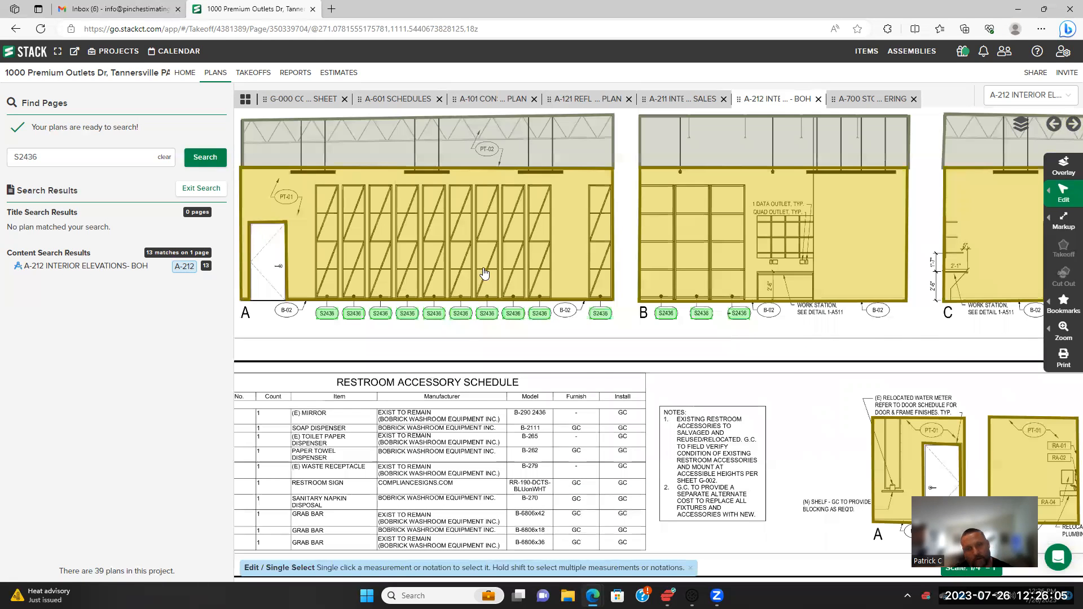
pyautogui.scroll(-3, 484, 274)
pyautogui.moveTo(499, 229); pyautogui.dragTo(491, 357)
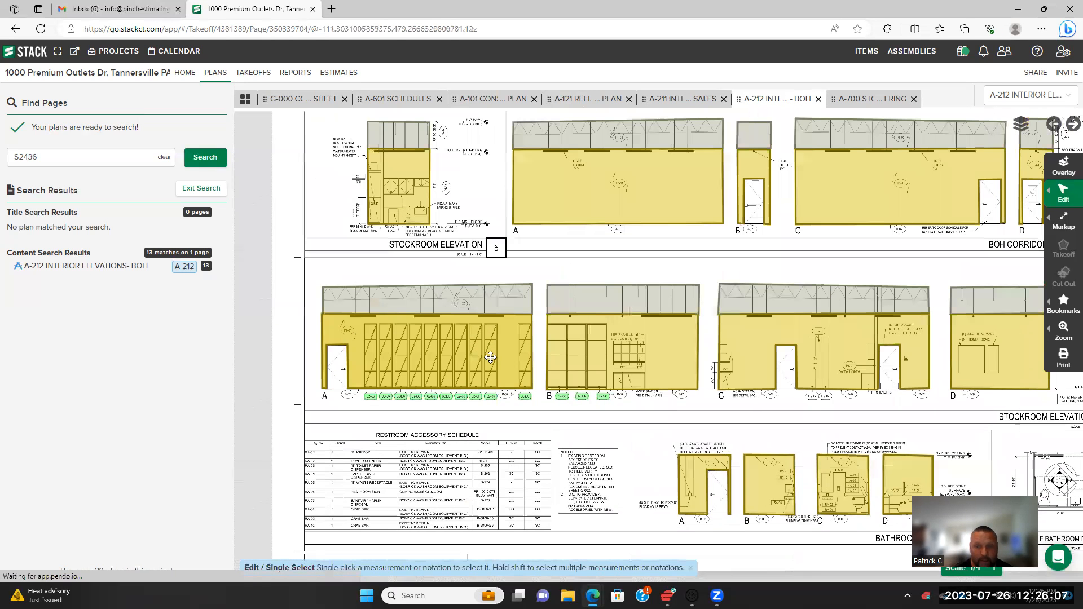
pyautogui.scroll(-3, 481, 368)
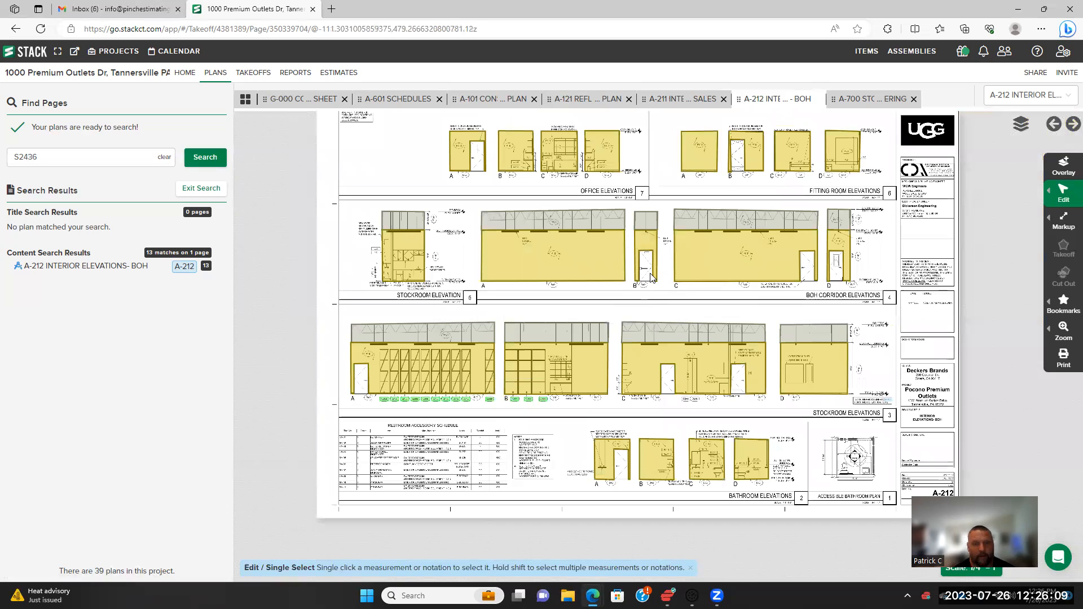
pyautogui.scroll(2, 624, 286)
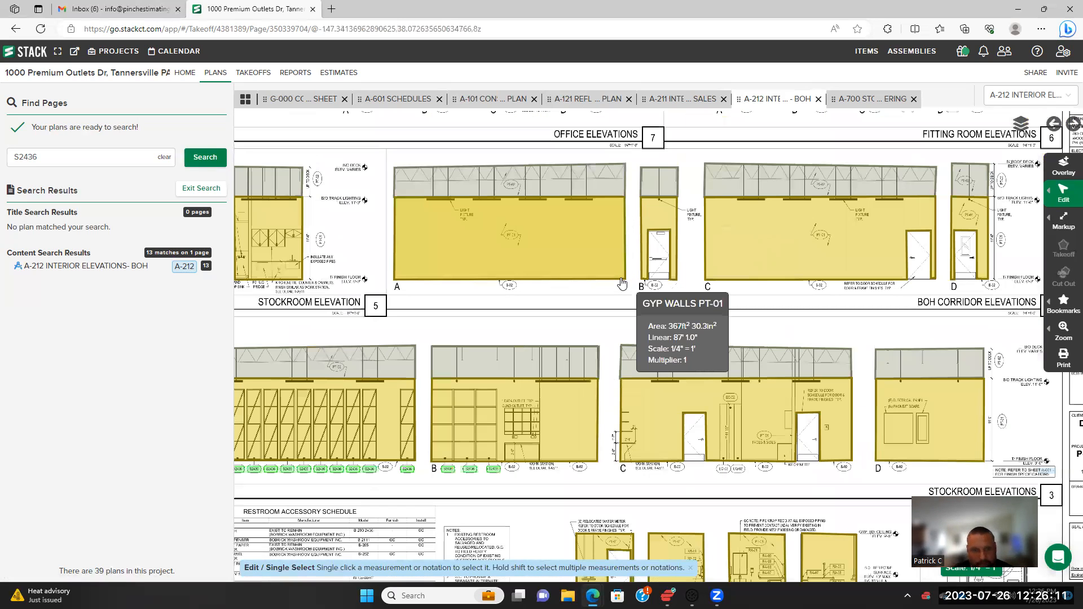
pyautogui.scroll(-1, 620, 277)
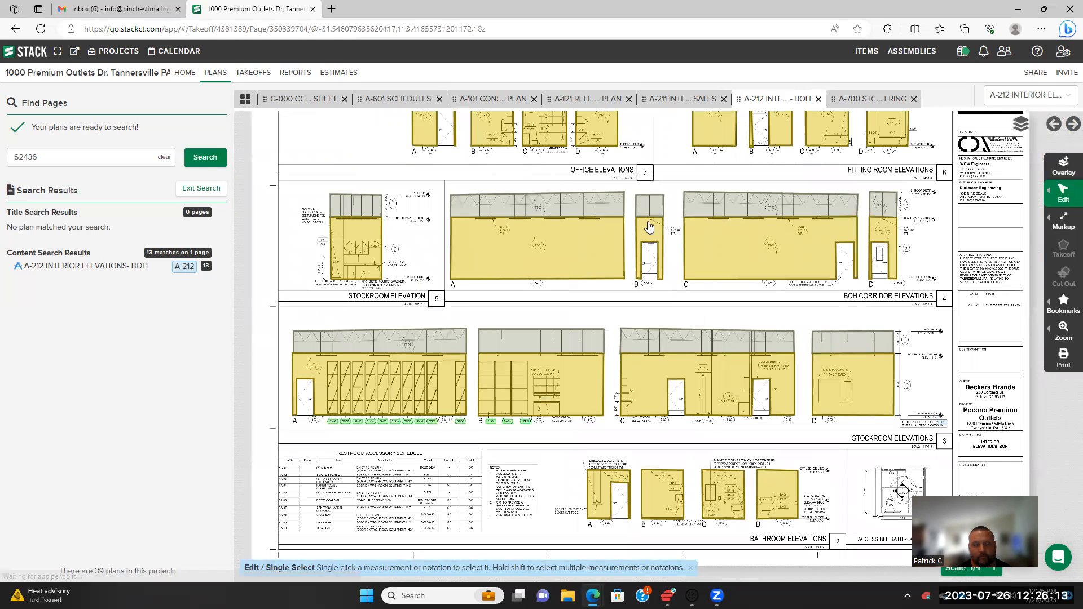
# Open the A-700 store rendering and examine the wall shelving and display fixtures on the sales floor
pyautogui.click(872, 99)
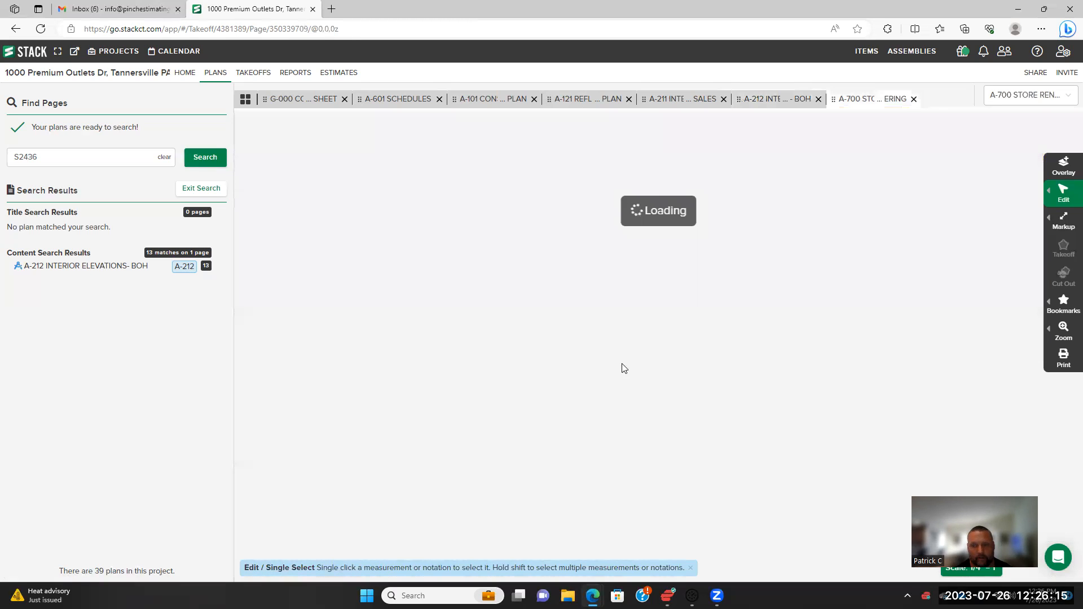
pyautogui.scroll(1, 605, 357)
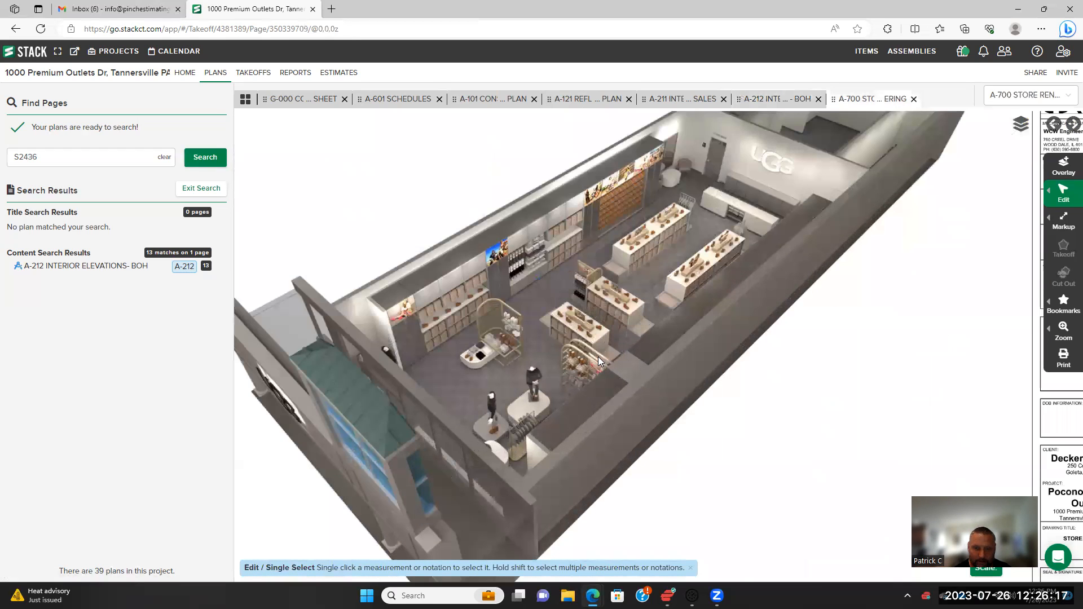
pyautogui.scroll(2, 462, 312)
pyautogui.moveTo(470, 308); pyautogui.dragTo(509, 307)
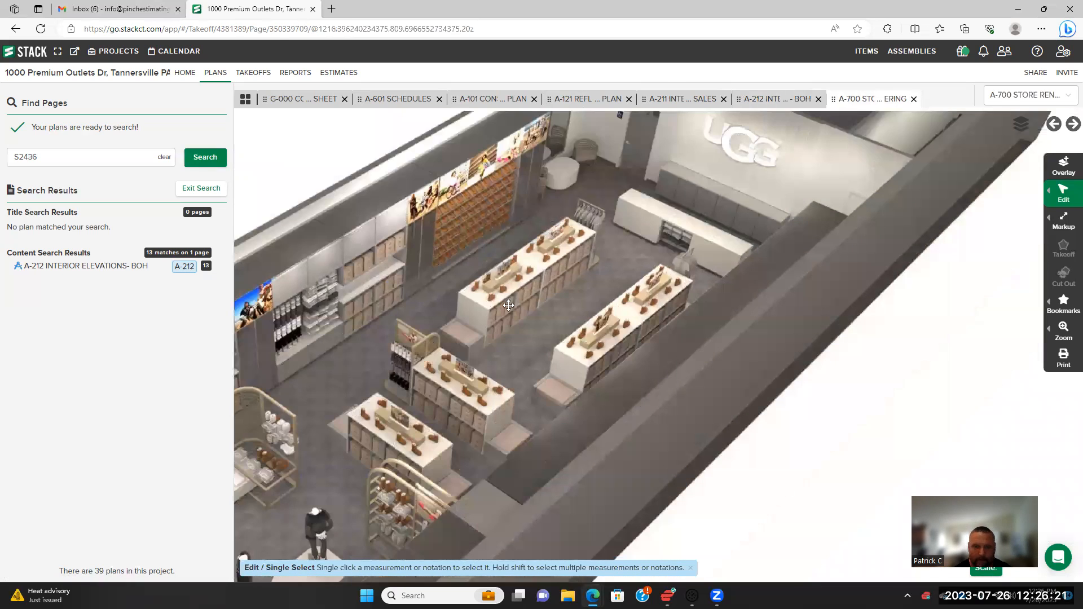
# Exit the S2436 search in the plan overview and open the A-701 store rendering
pyautogui.click(246, 99)
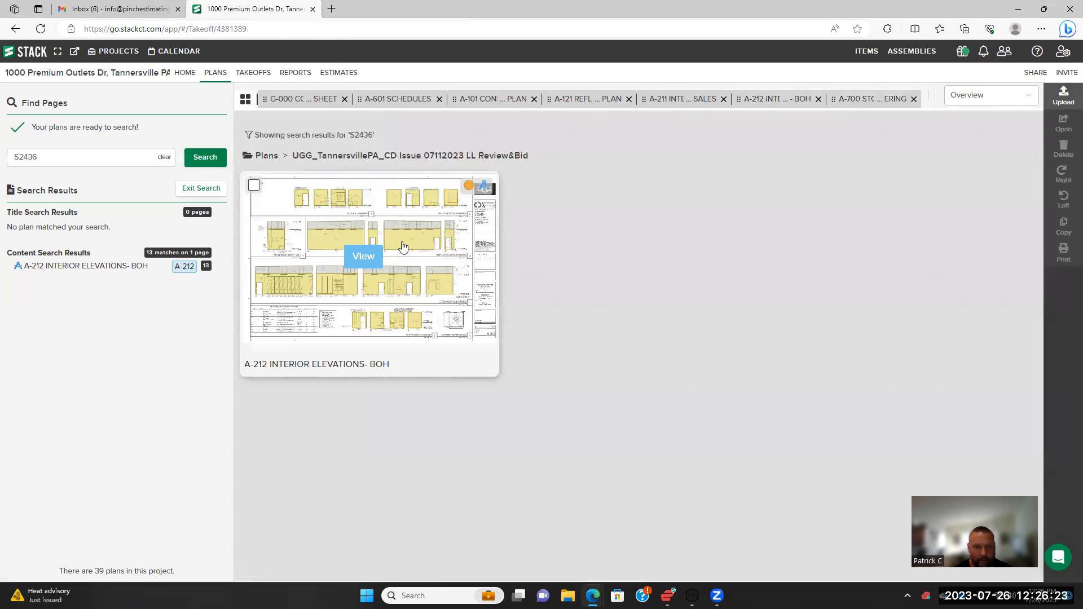
pyautogui.click(203, 188)
pyautogui.scroll(-5, 518, 362)
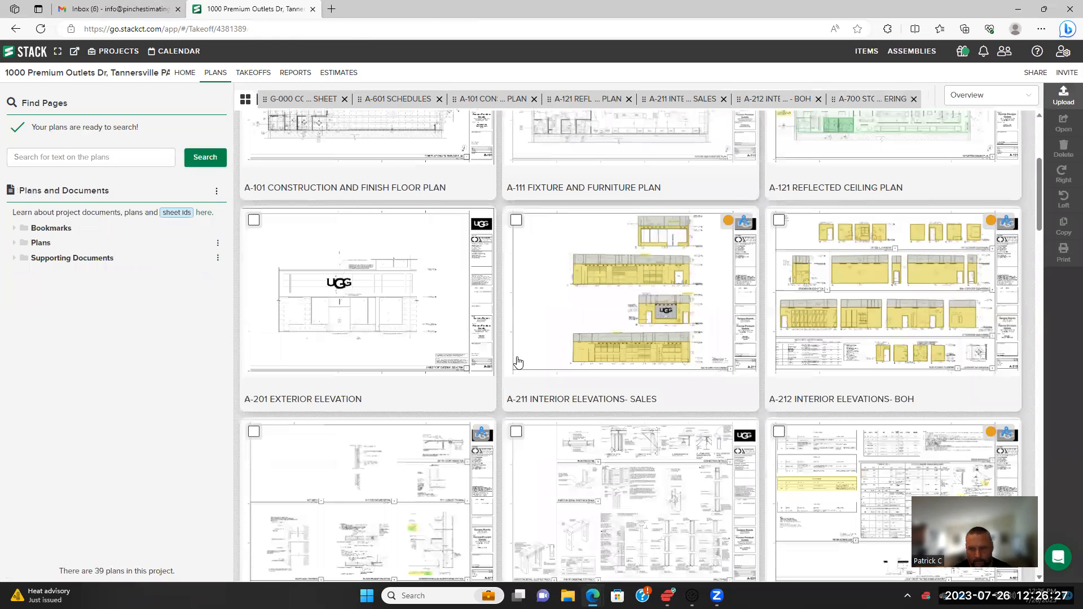
pyautogui.scroll(-10, 518, 362)
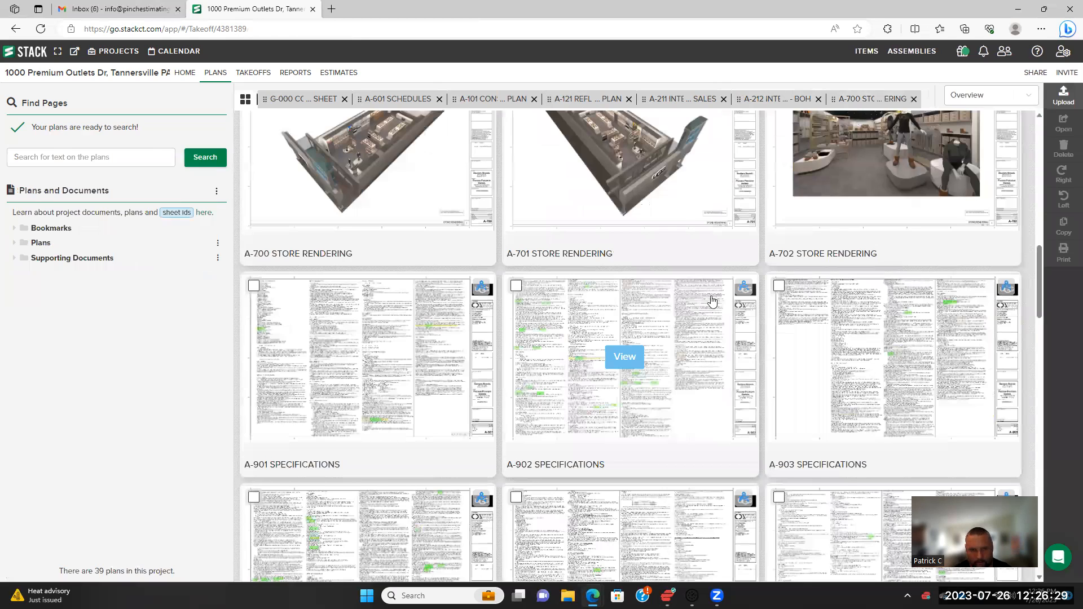
pyautogui.scroll(2, 712, 300)
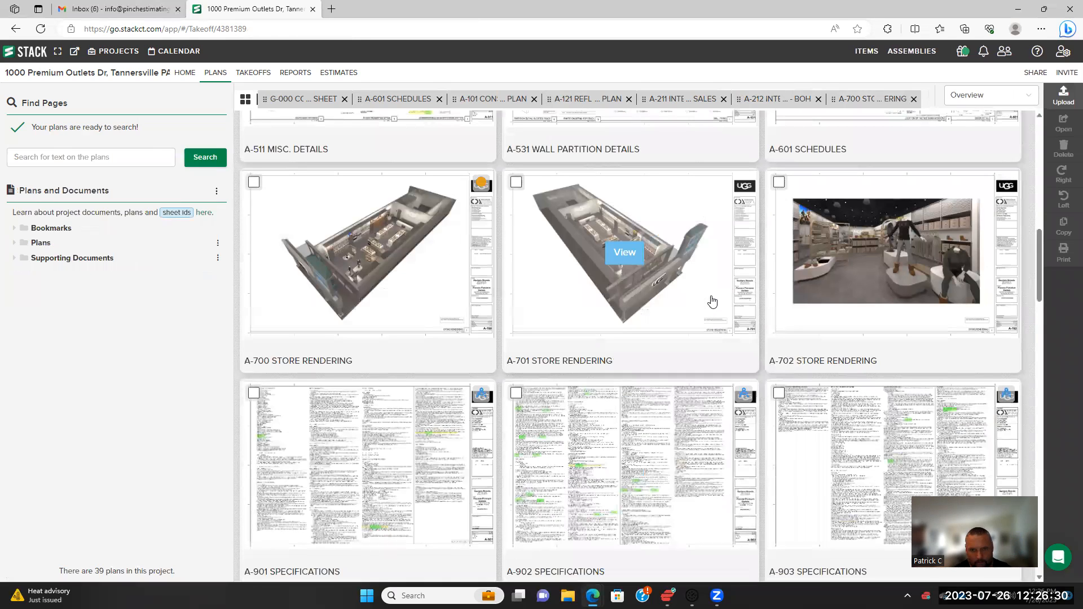
pyautogui.click(624, 252)
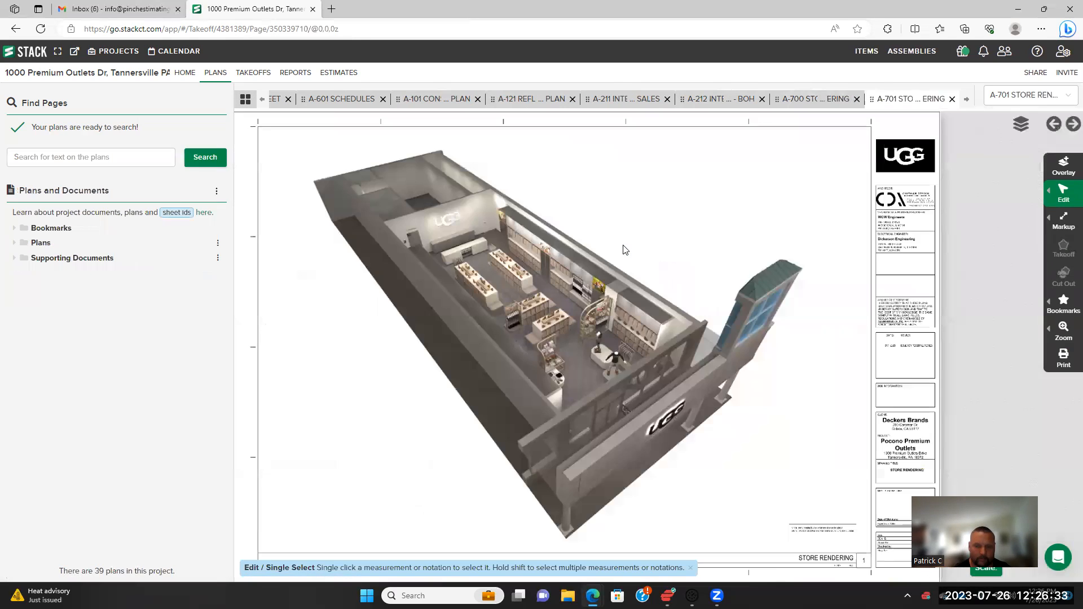
# Examine in the A-701 rendering how the perimeter shelving and display fixtures cover the sales floor walls
pyautogui.scroll(3, 540, 319)
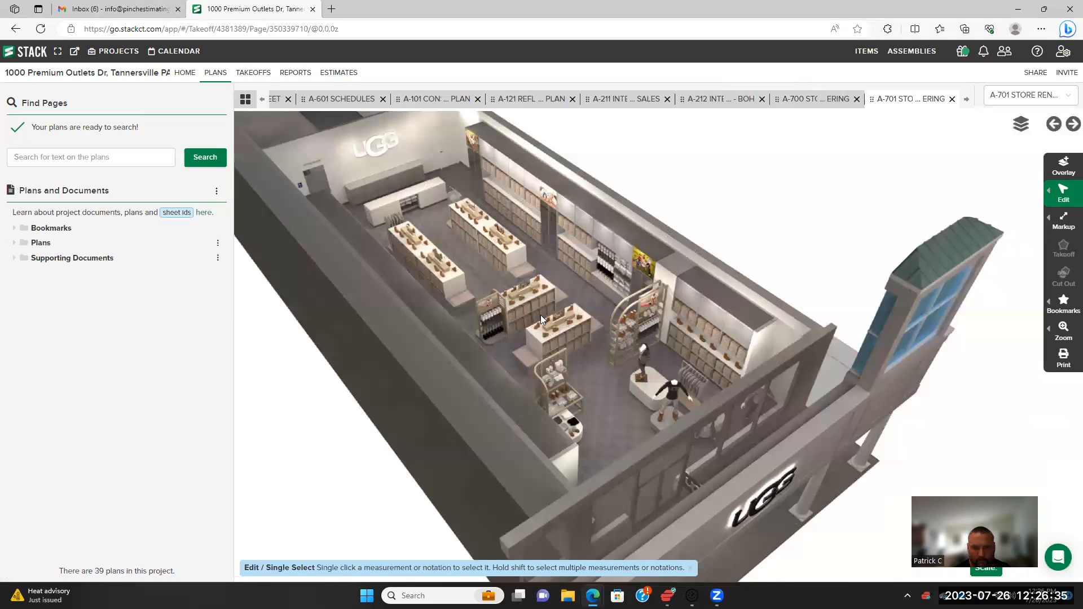
pyautogui.scroll(2, 540, 317)
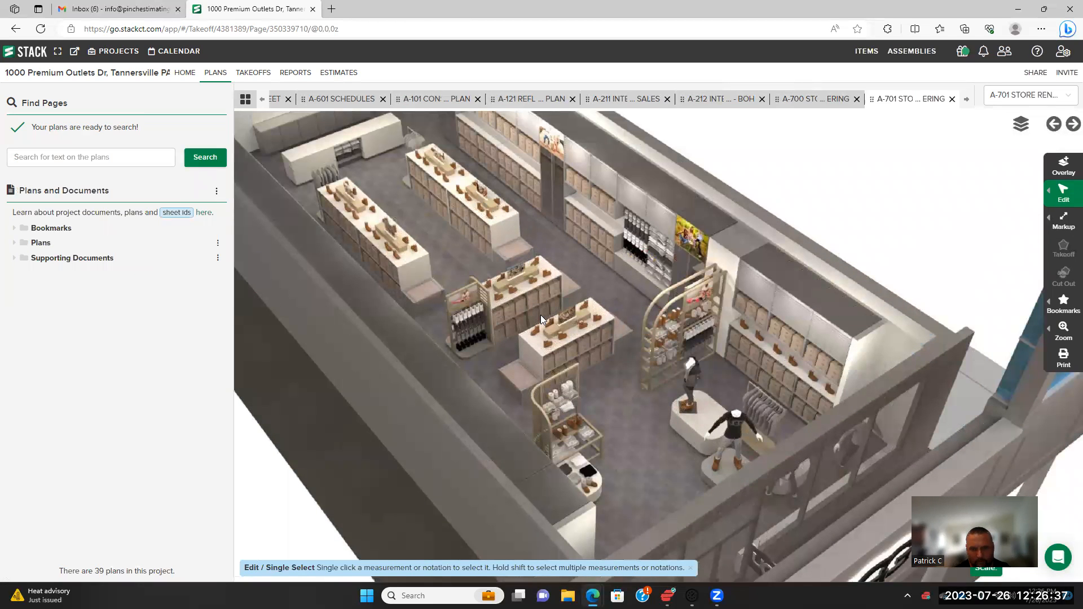
pyautogui.scroll(-5, 541, 315)
pyautogui.moveTo(471, 270); pyautogui.dragTo(552, 281)
pyautogui.moveTo(637, 380); pyautogui.dragTo(519, 250)
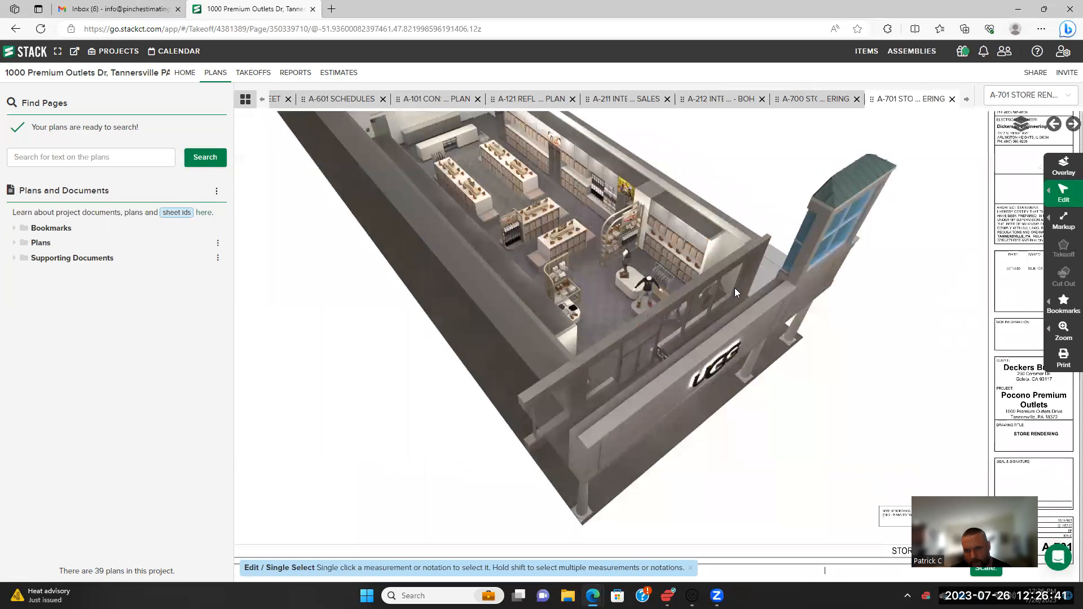
pyautogui.scroll(2, 624, 274)
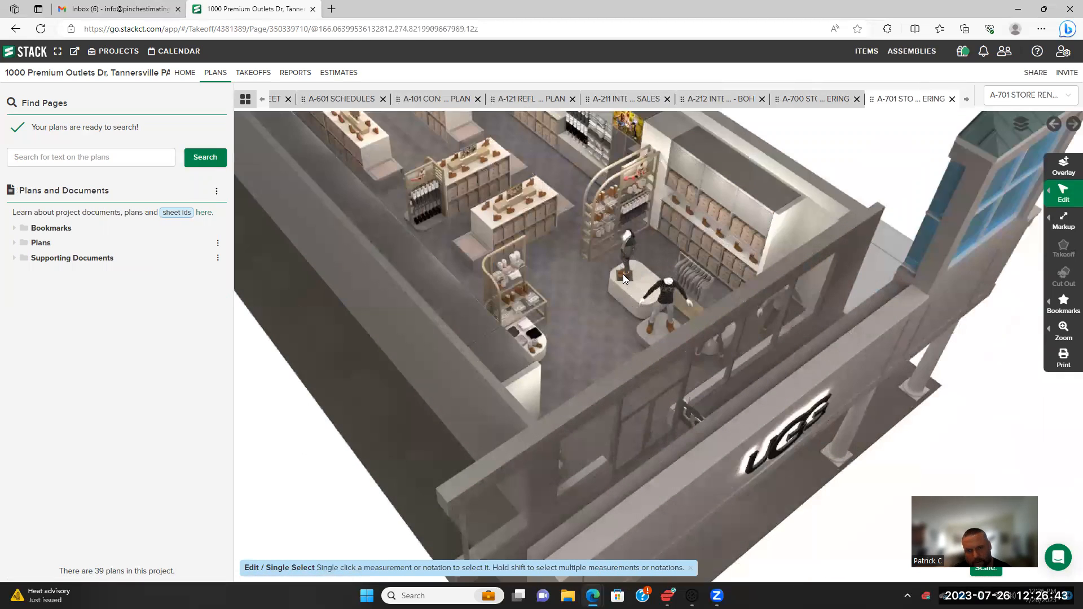
pyautogui.scroll(2, 700, 217)
pyautogui.scroll(3, 698, 226)
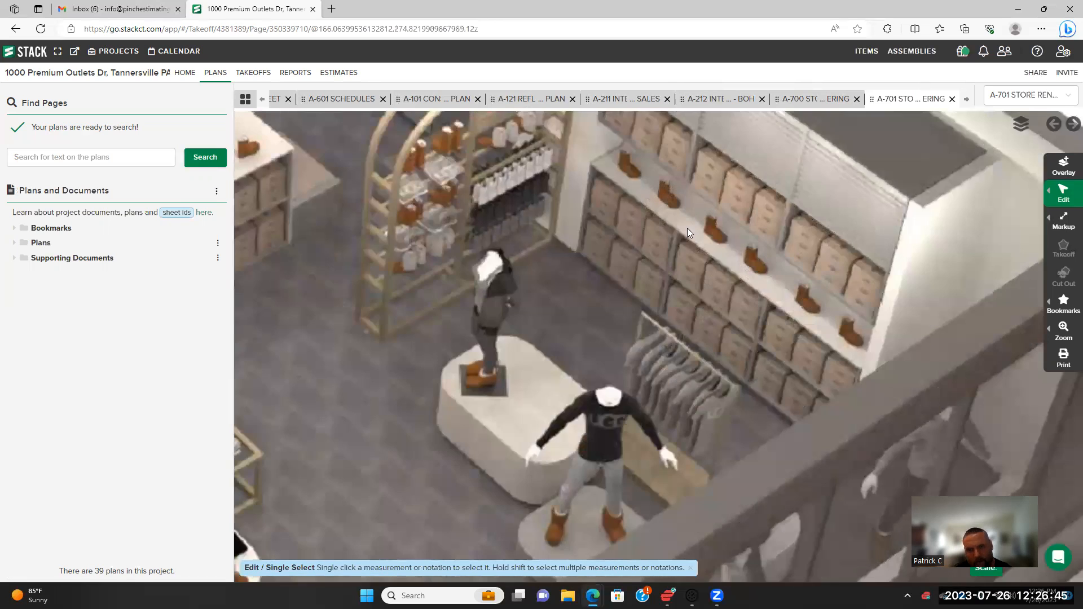
pyautogui.scroll(-6, 757, 386)
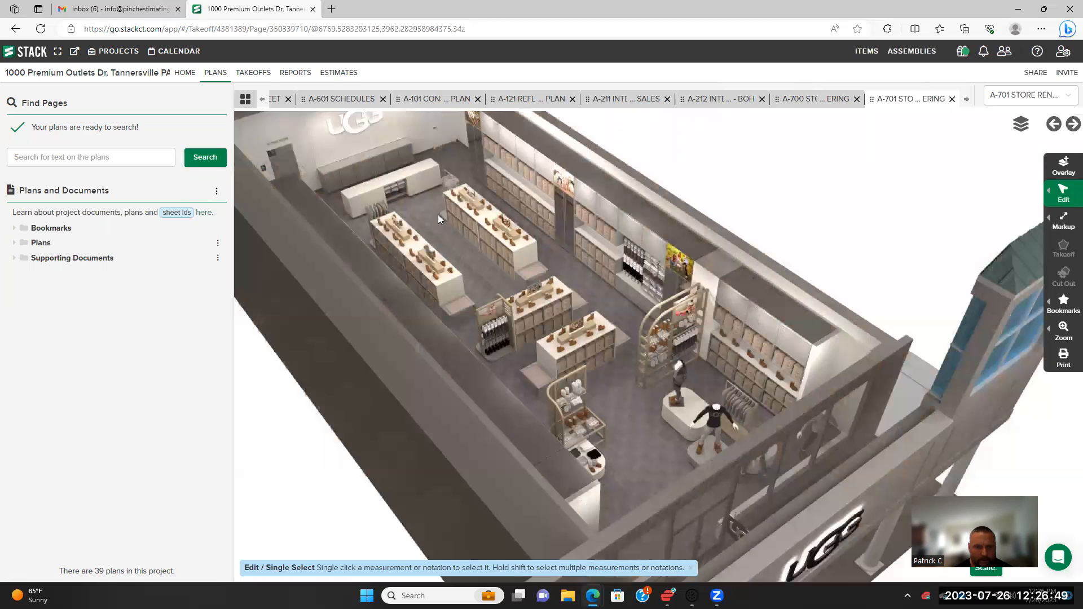
pyautogui.scroll(-3, 438, 215)
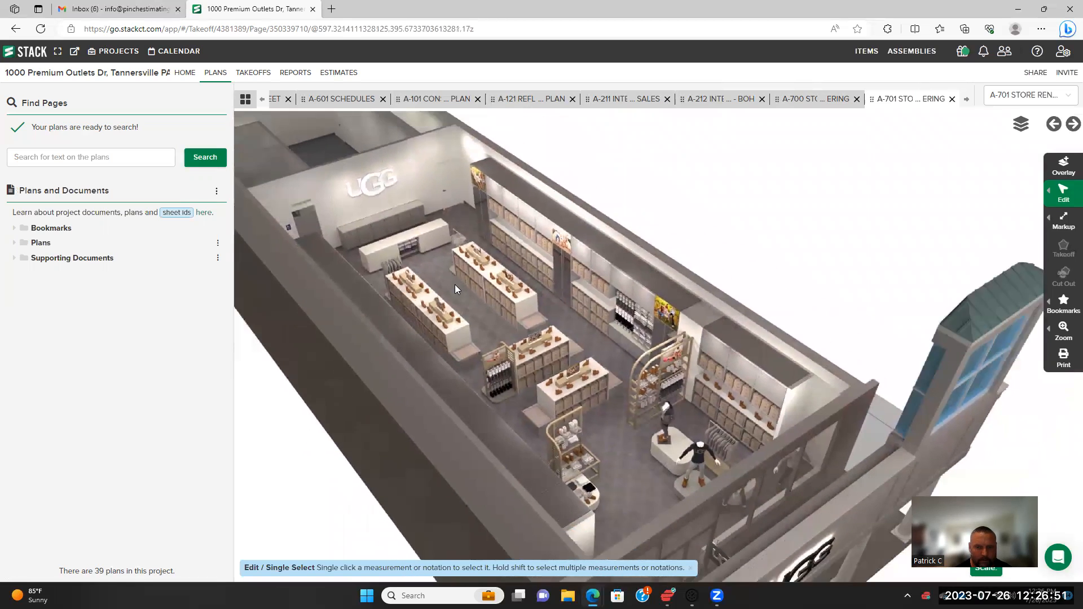
pyautogui.scroll(-5, 455, 285)
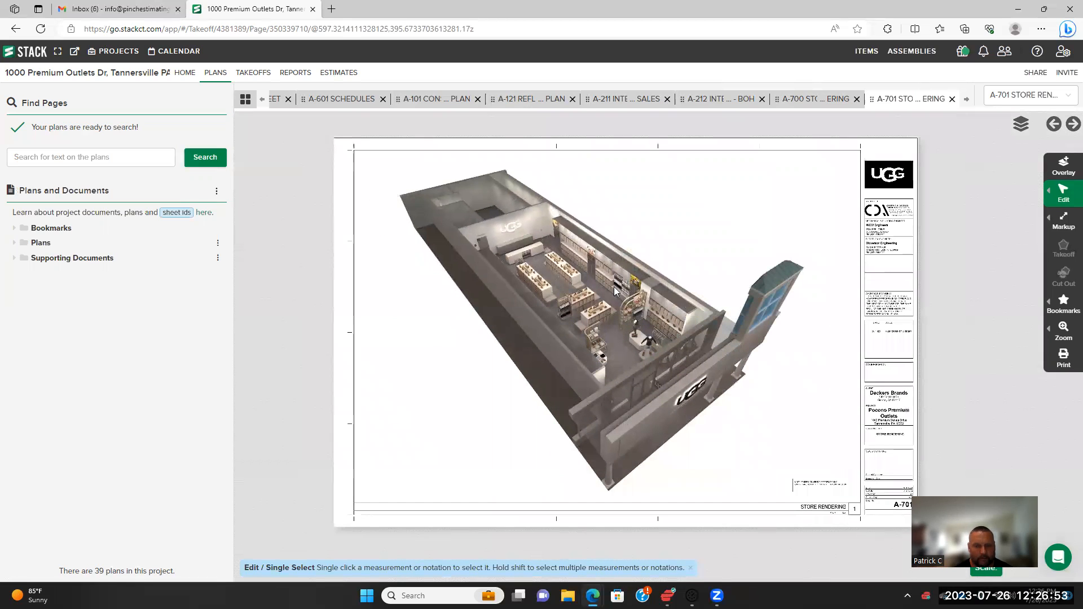
pyautogui.scroll(5, 615, 291)
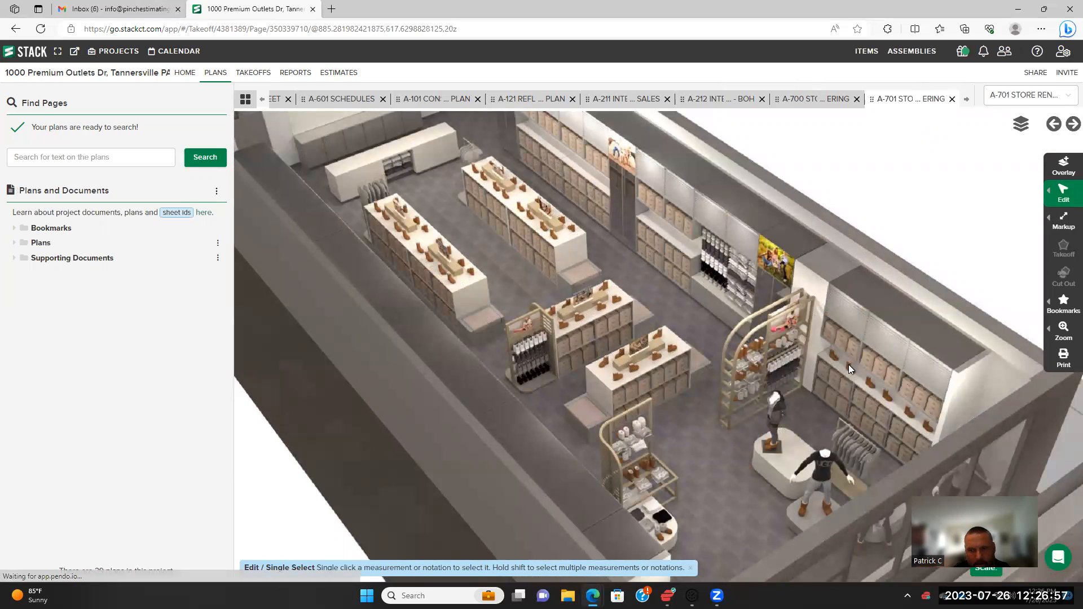
# Return to sheet A-211 from the plan overview and look over the fixtures on the sales area elevations
pyautogui.scroll(-5, 793, 329)
pyautogui.click(243, 104)
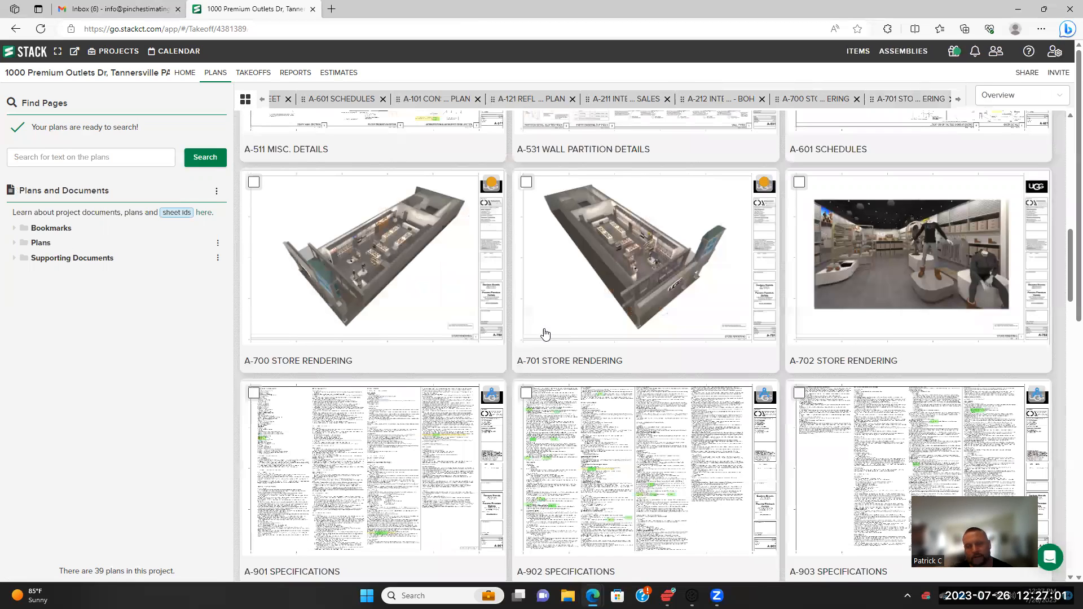
pyautogui.scroll(12, 545, 330)
pyautogui.scroll(-5, 513, 305)
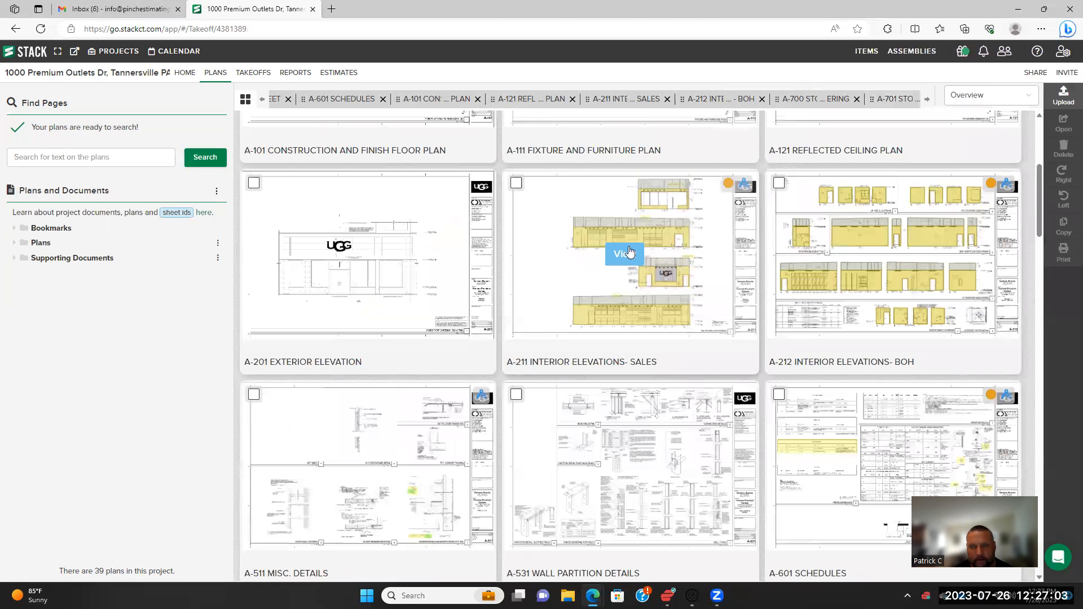
pyautogui.click(623, 257)
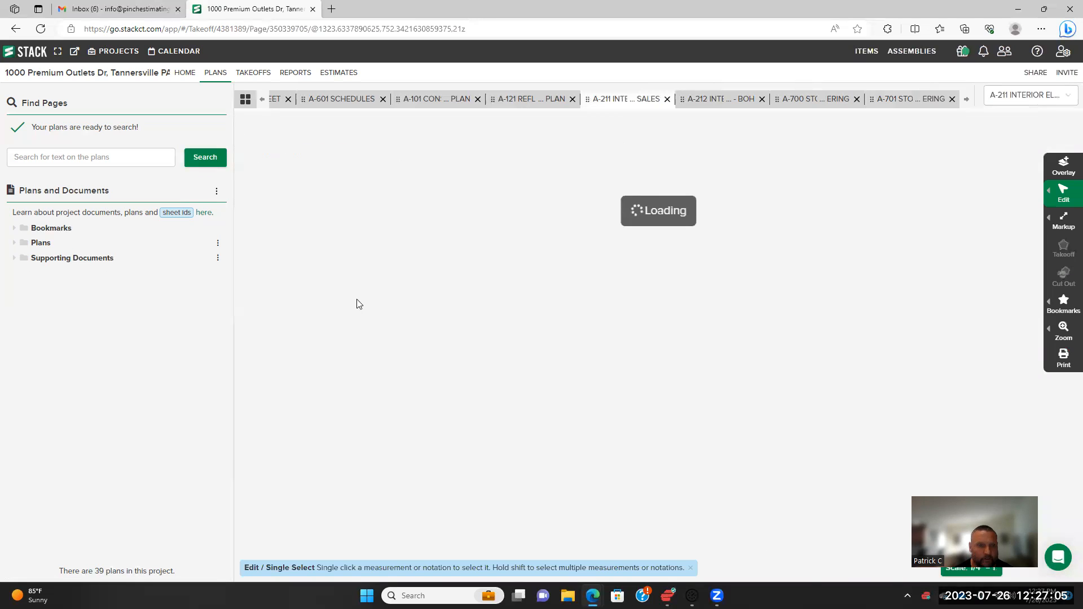
pyautogui.scroll(-3, 426, 280)
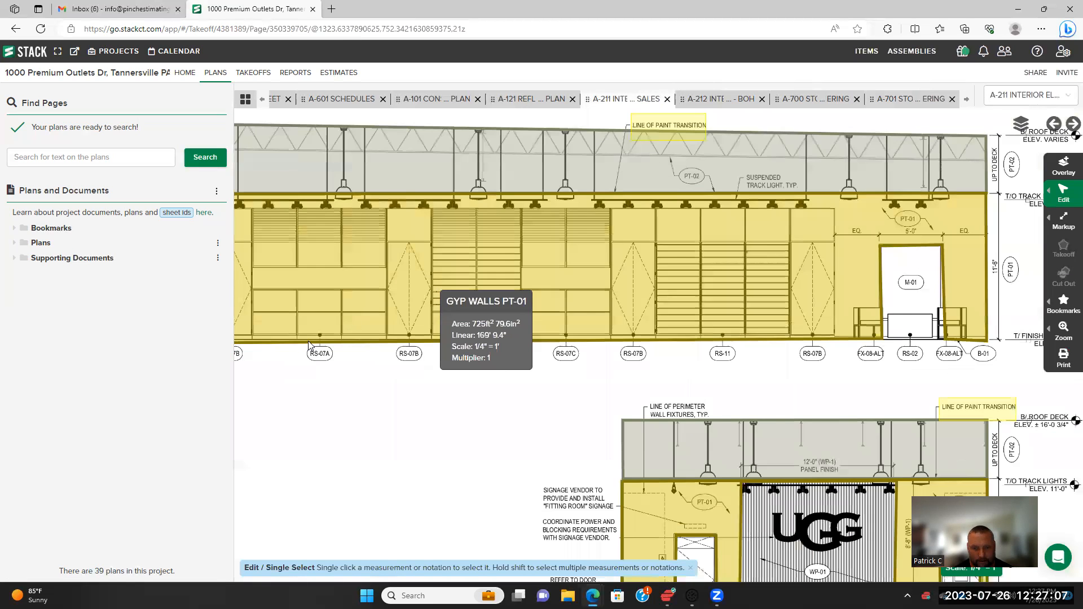
pyautogui.scroll(-2, 338, 361)
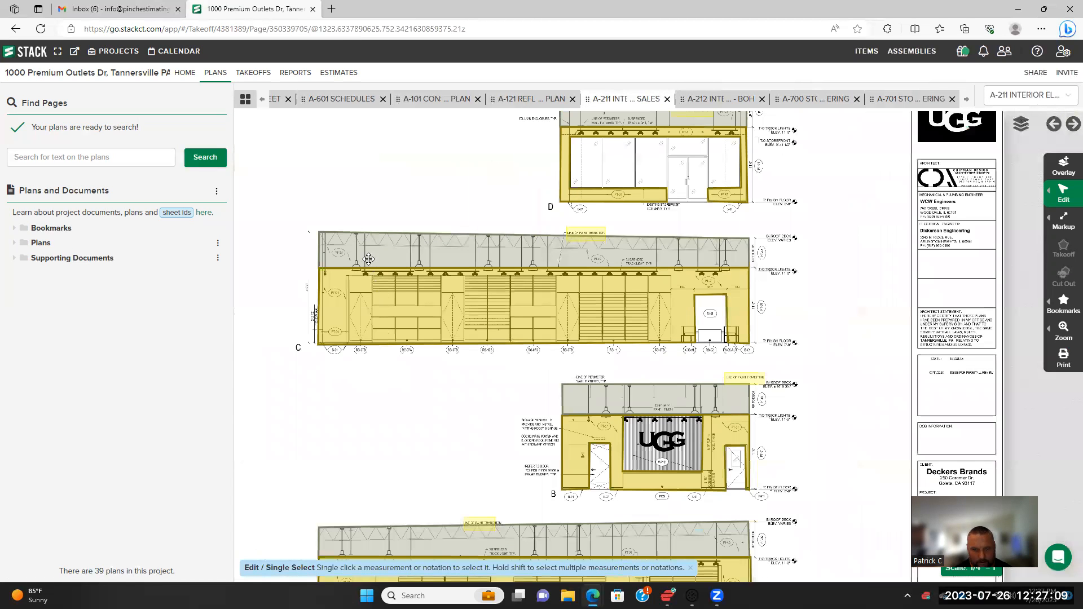
# Examine the sales area elevations on sheet A-211, from the shelving walls to the storefront glazing in elevation D
pyautogui.scroll(-3, 395, 361)
pyautogui.scroll(3, 468, 316)
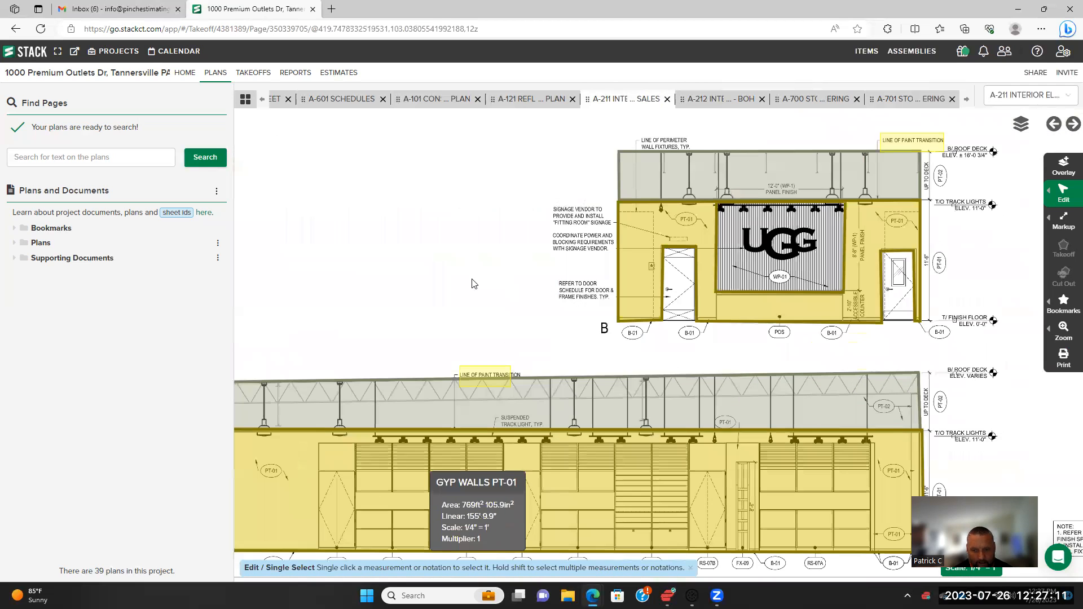
pyautogui.scroll(-4, 457, 357)
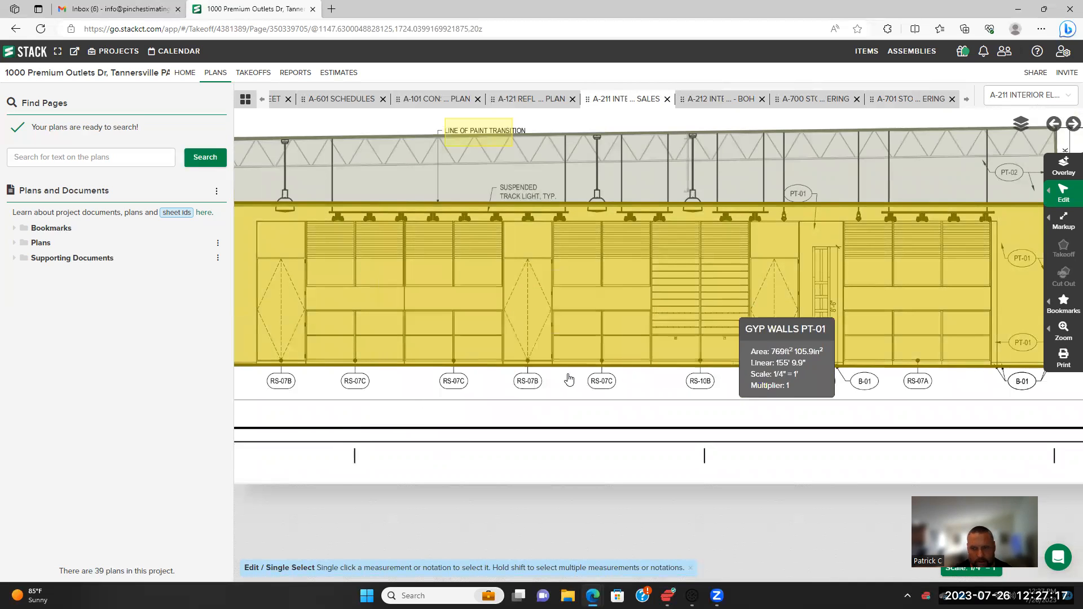
pyautogui.scroll(-4, 487, 282)
pyautogui.scroll(4, 479, 268)
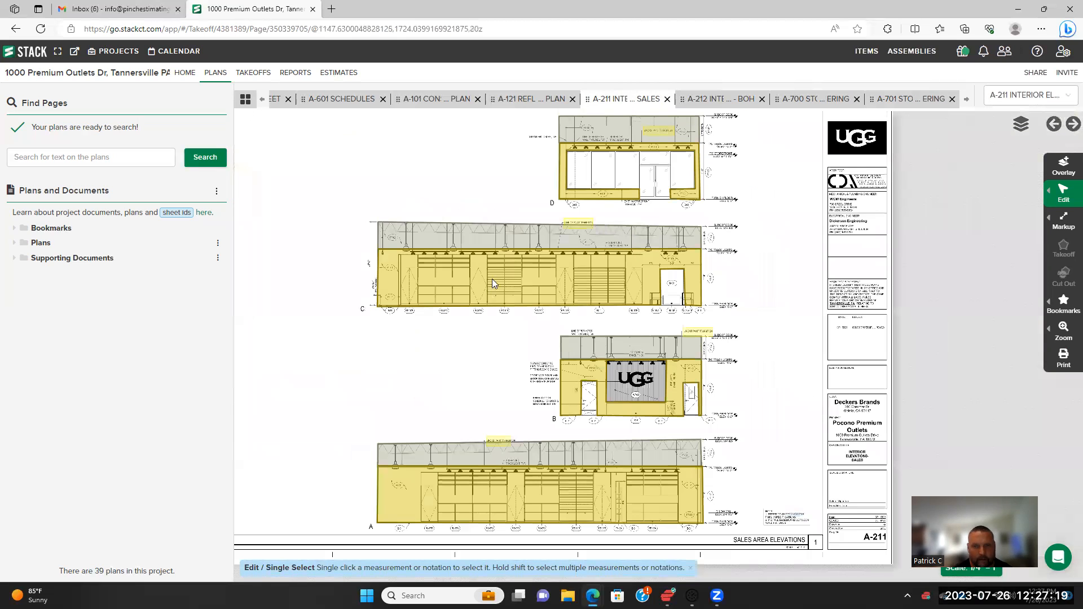
pyautogui.scroll(5, 555, 283)
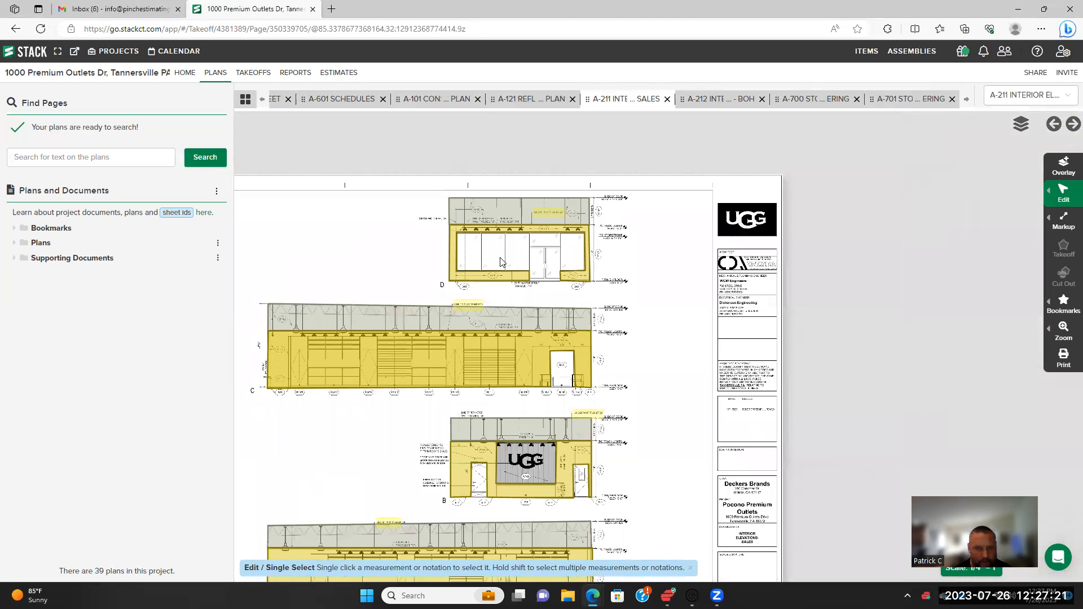
pyautogui.scroll(2, 512, 265)
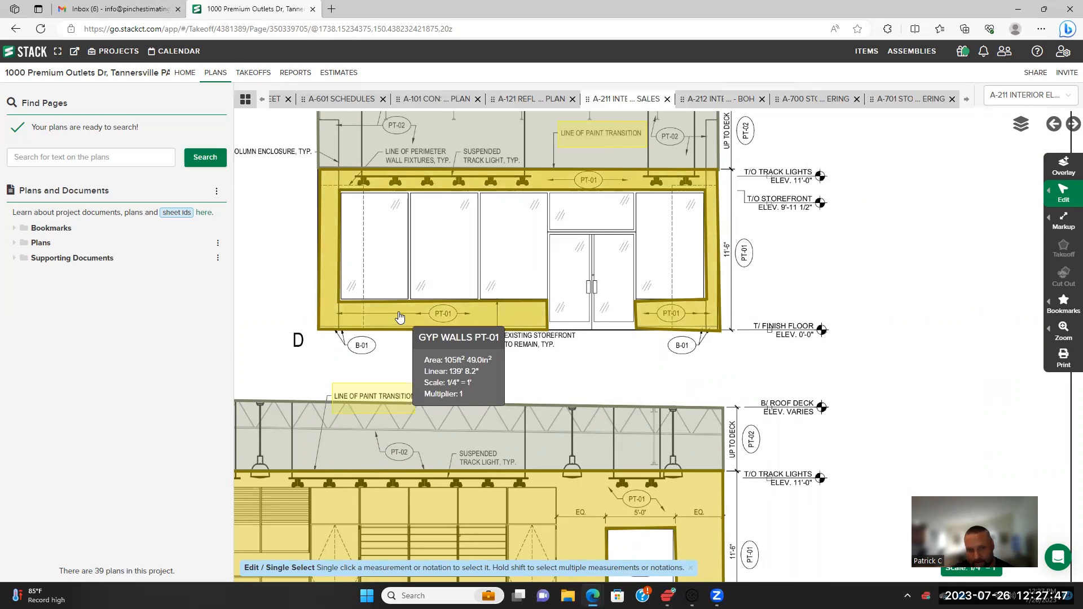
pyautogui.scroll(-1, 395, 316)
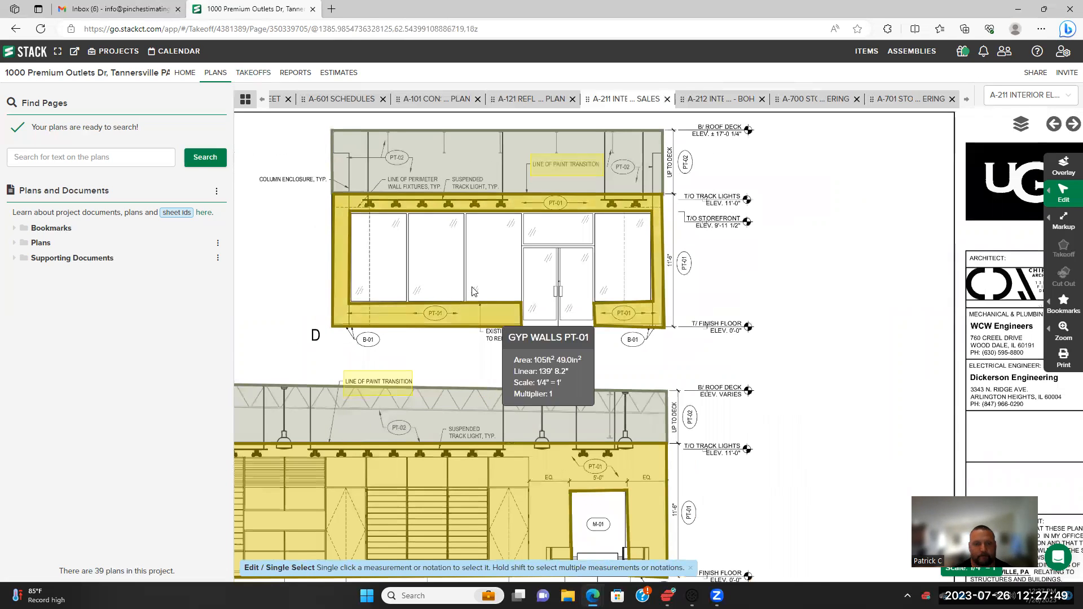
pyautogui.scroll(2, 430, 282)
pyautogui.moveTo(479, 299); pyautogui.dragTo(497, 313)
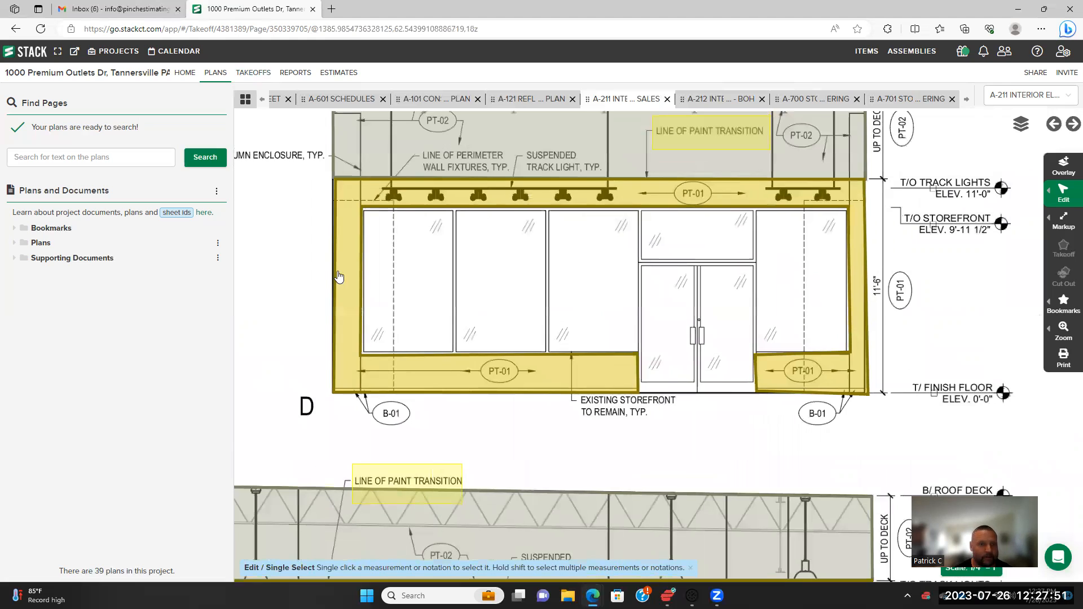
# Create a new count takeoff named Masking Windows
pyautogui.click(260, 79)
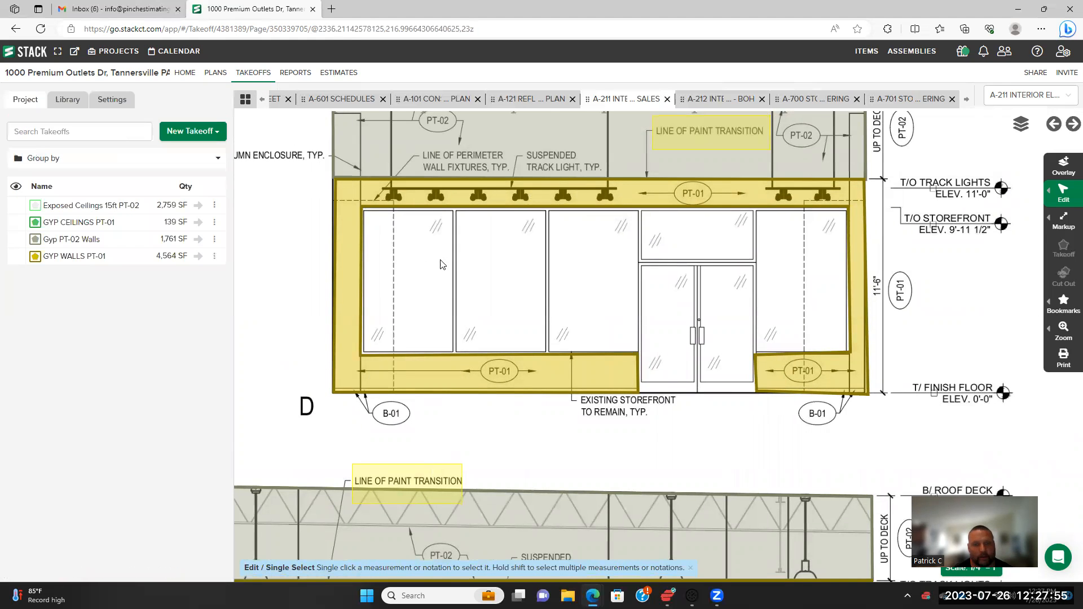
pyautogui.click(92, 132)
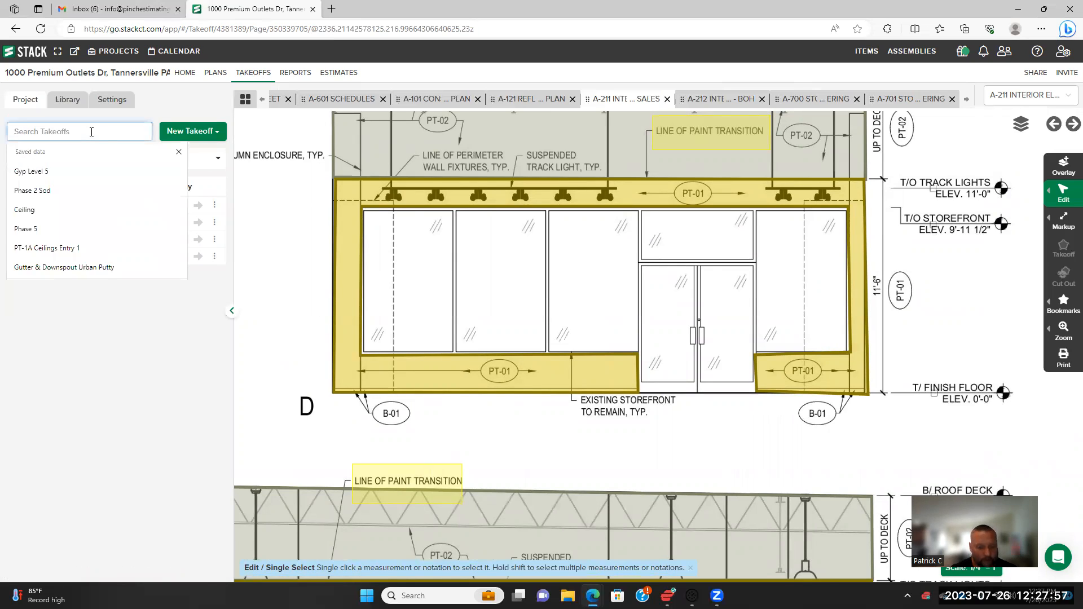
pyautogui.write('Masking Windows')
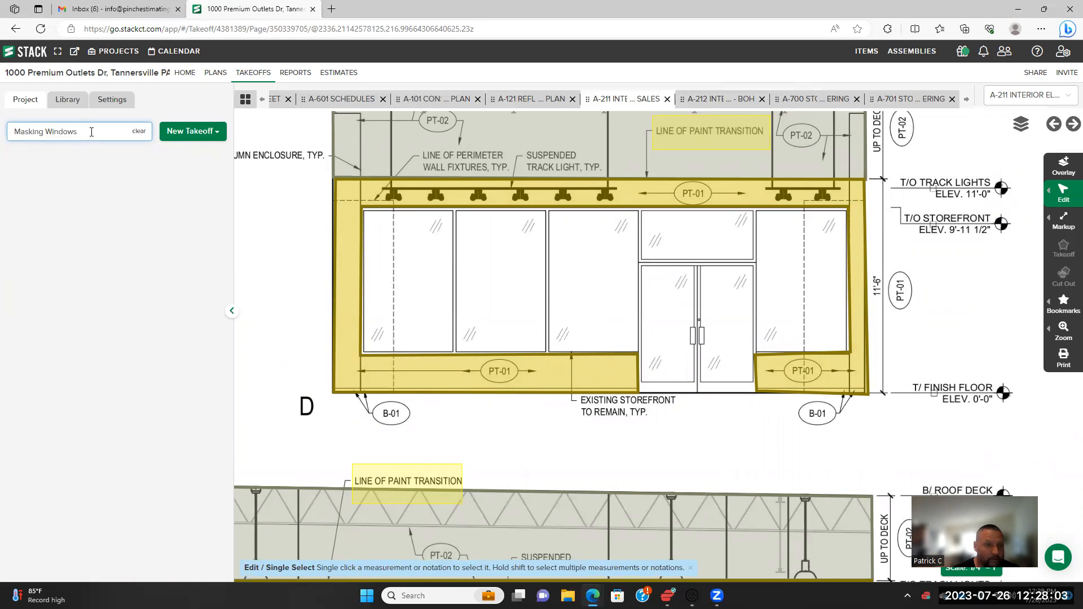
pyautogui.click(192, 131)
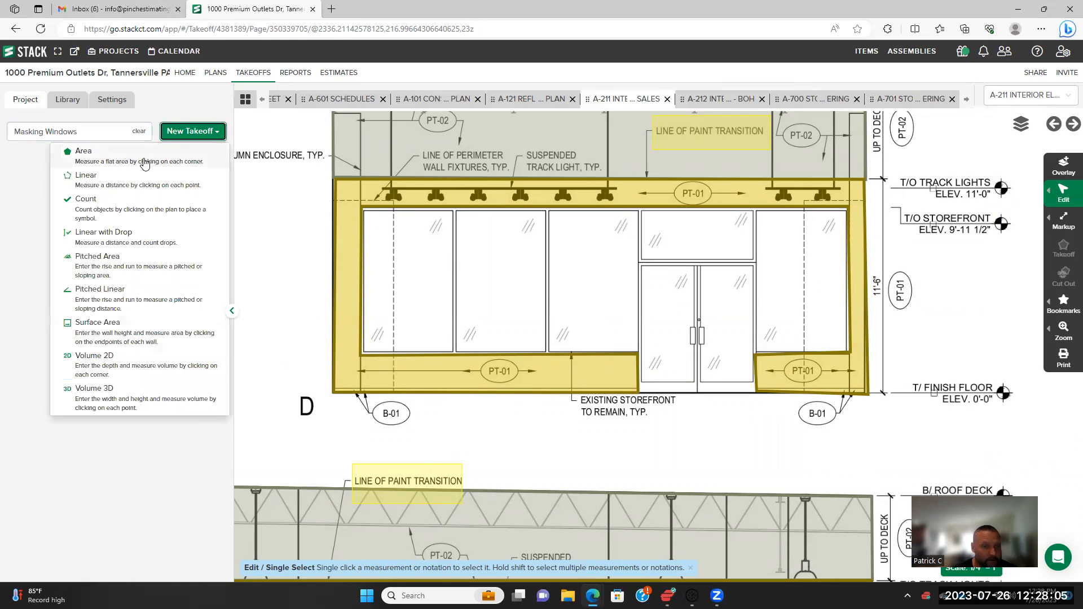
pyautogui.click(131, 210)
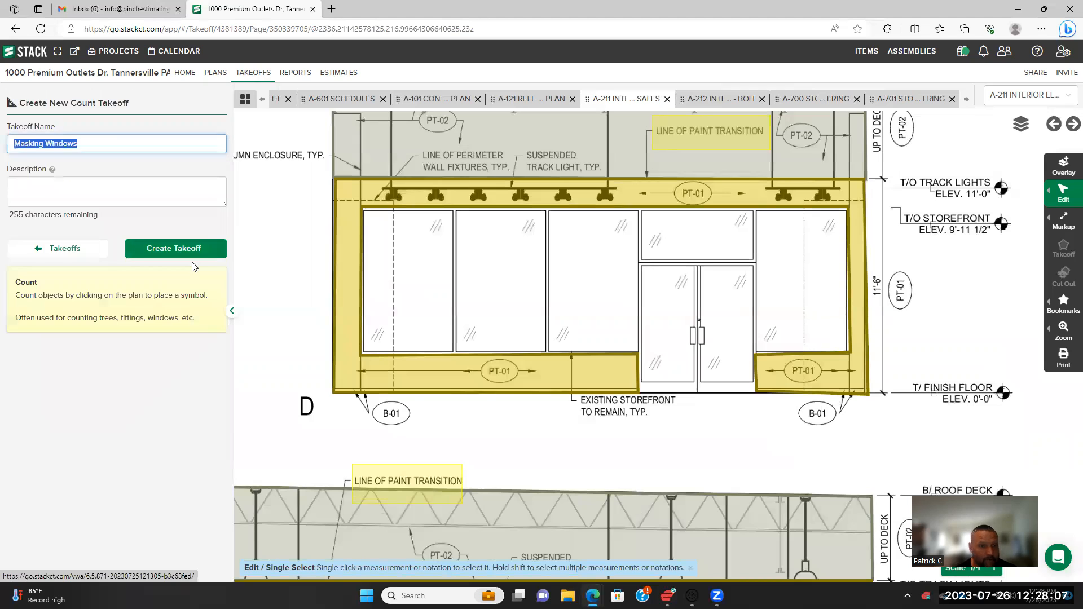
pyautogui.click(163, 254)
# Add the Masking & Tape item from the Stackct Training Painters folder to the Masking Windows takeoff
pyautogui.click(135, 462)
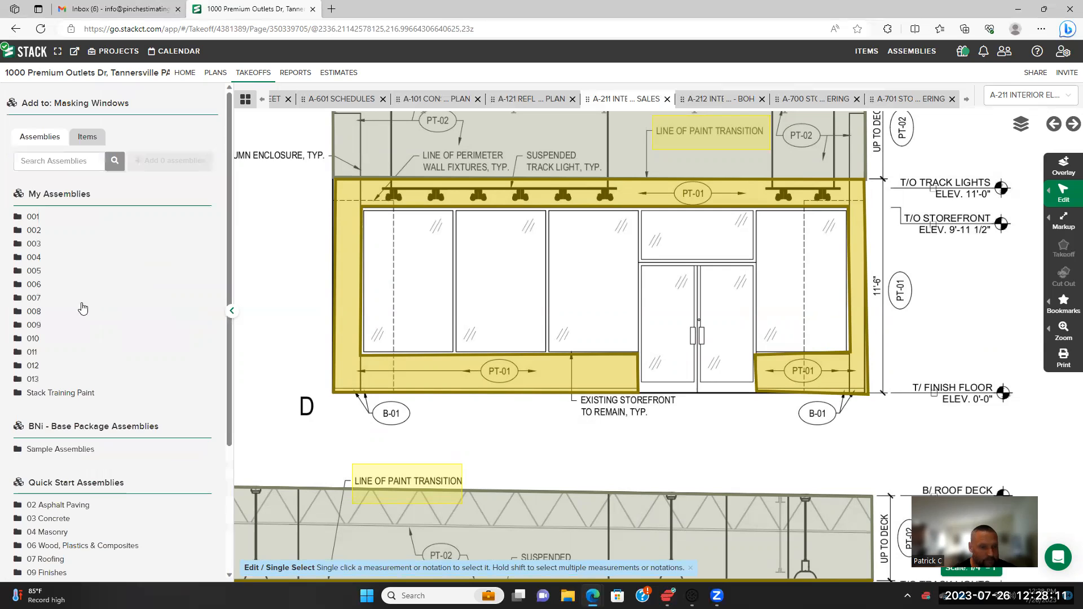
pyautogui.scroll(-3, 143, 347)
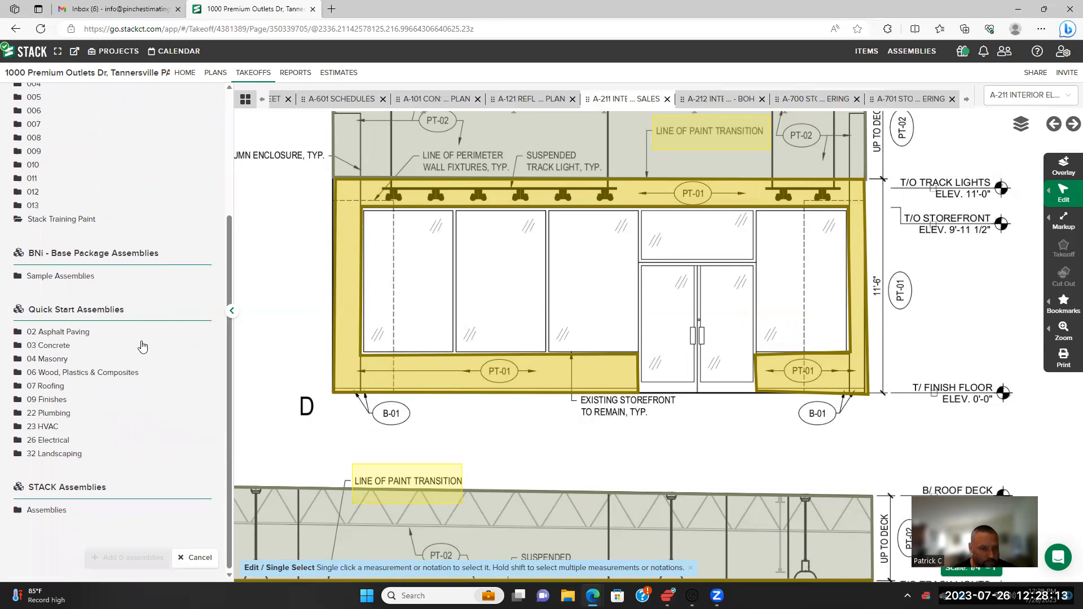
pyautogui.scroll(3, 131, 322)
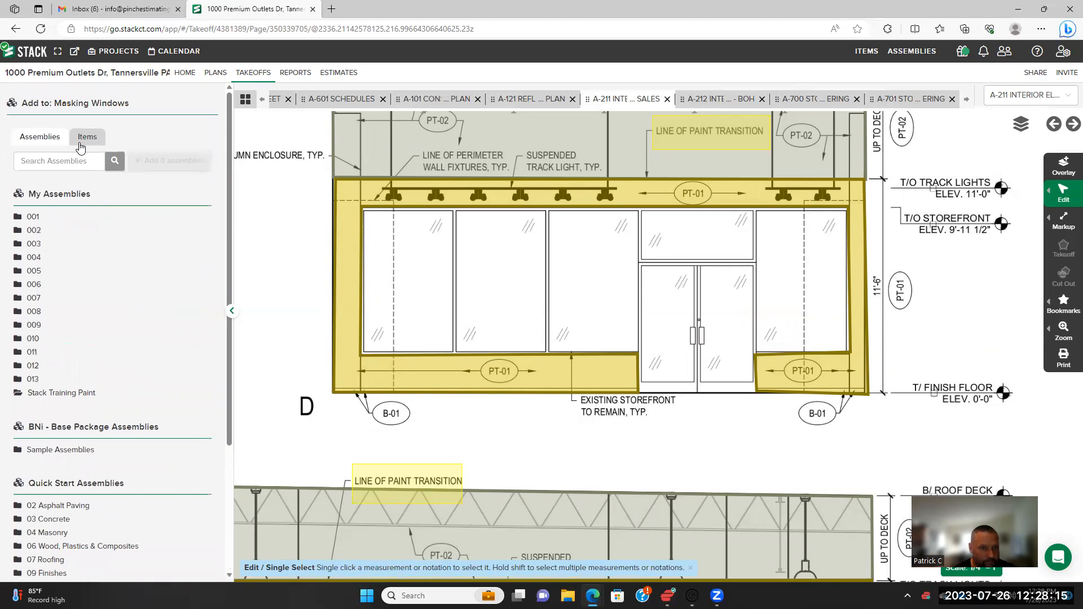
pyautogui.click(86, 137)
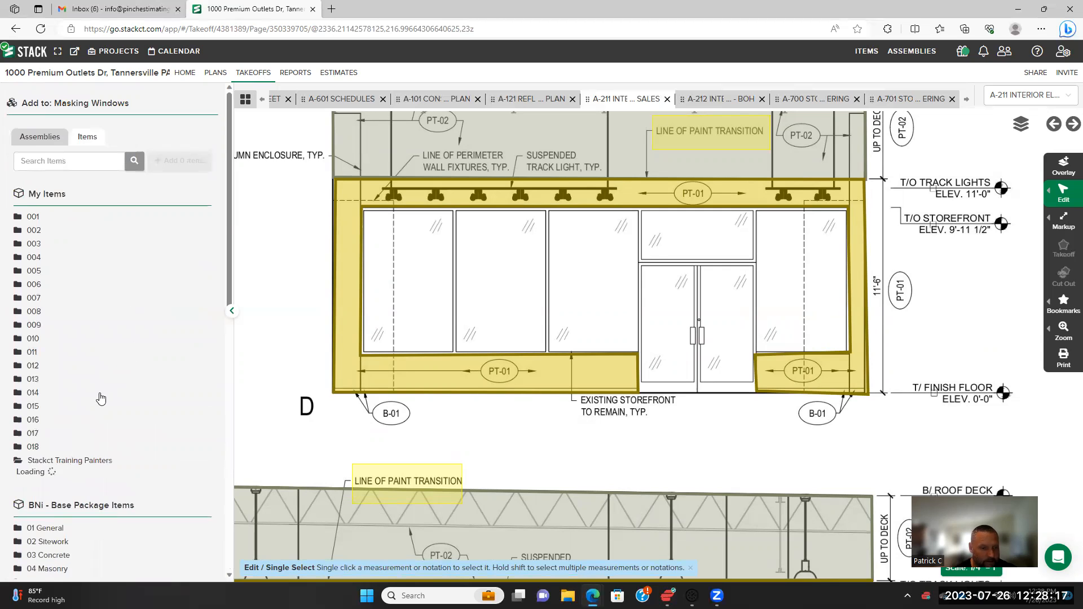
pyautogui.scroll(-5, 138, 344)
pyautogui.click(78, 179)
pyautogui.scroll(5, 164, 273)
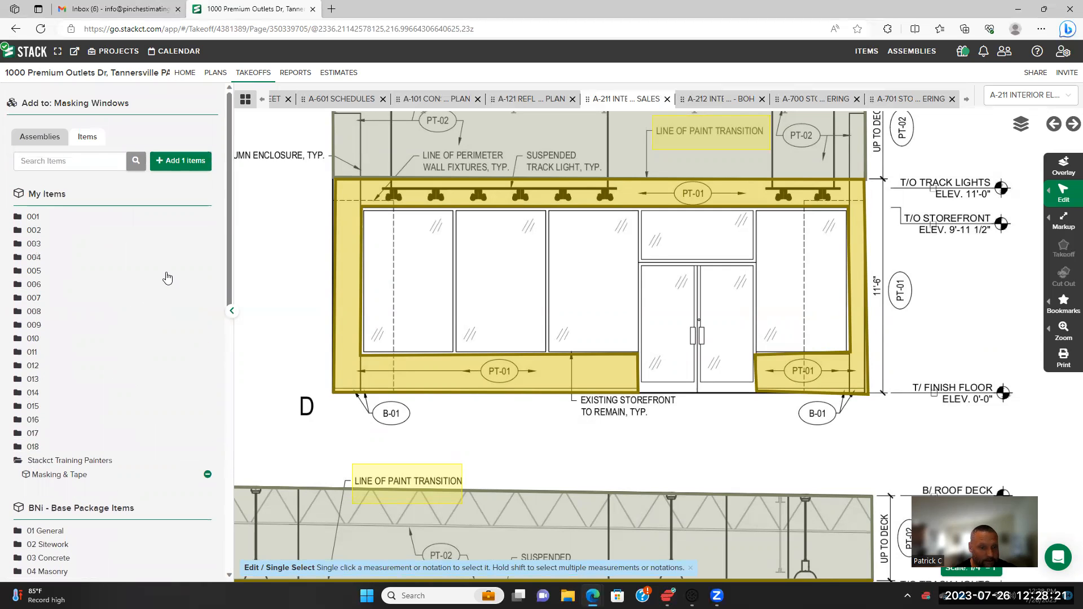
pyautogui.click(189, 161)
# Count the four storefront windows, the transom and both glass door leaves in elevation D, and return to the takeoff list
pyautogui.click(170, 248)
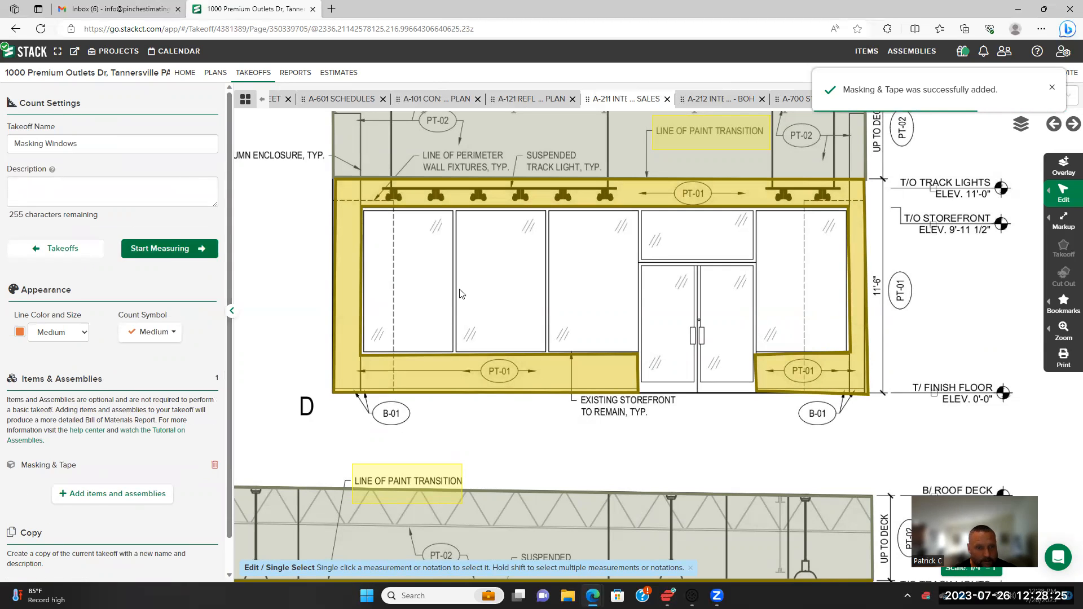
pyautogui.click(413, 280)
pyautogui.click(511, 285)
pyautogui.click(581, 281)
pyautogui.click(668, 244)
pyautogui.click(676, 315)
pyautogui.click(739, 310)
pyautogui.click(793, 288)
pyautogui.click(187, 190)
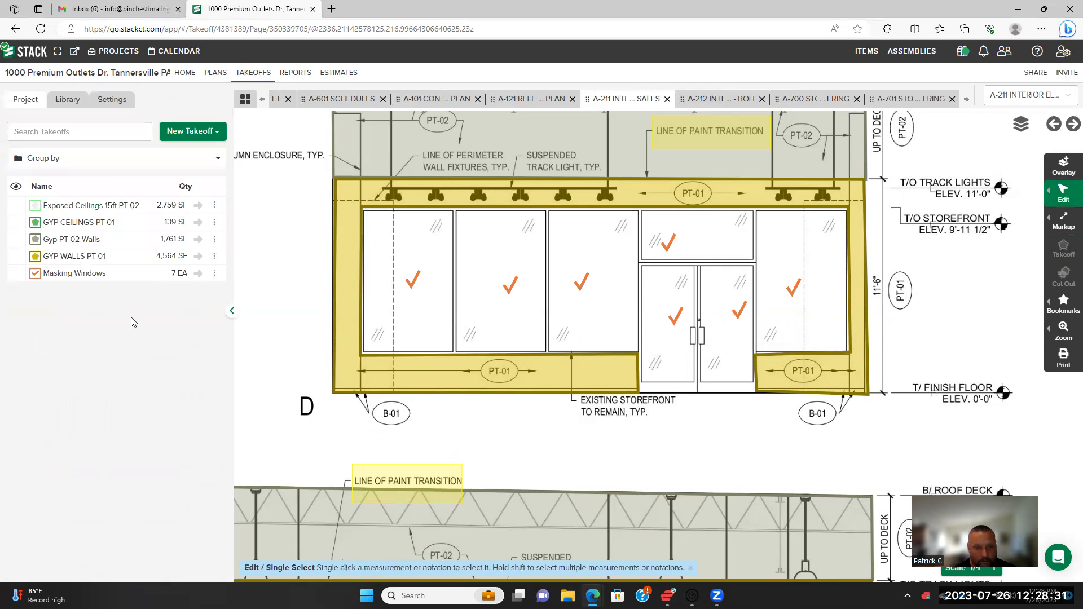
# Review the marked storefront glazing in elevation D and check the other A-211 elevations for doors and remaining items
pyautogui.scroll(-5, 532, 288)
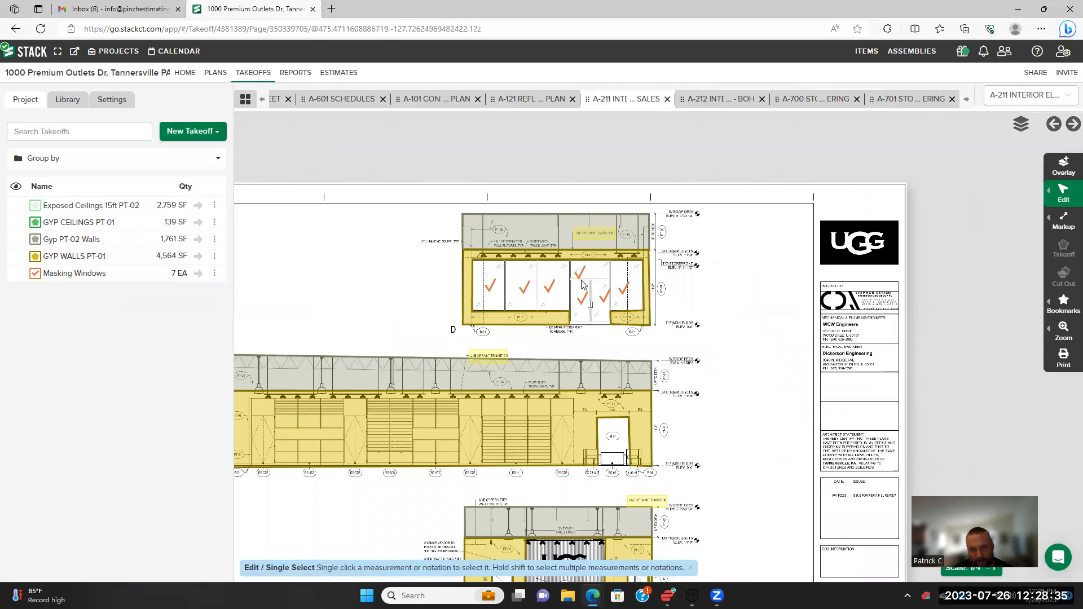
pyautogui.scroll(-3, 382, 346)
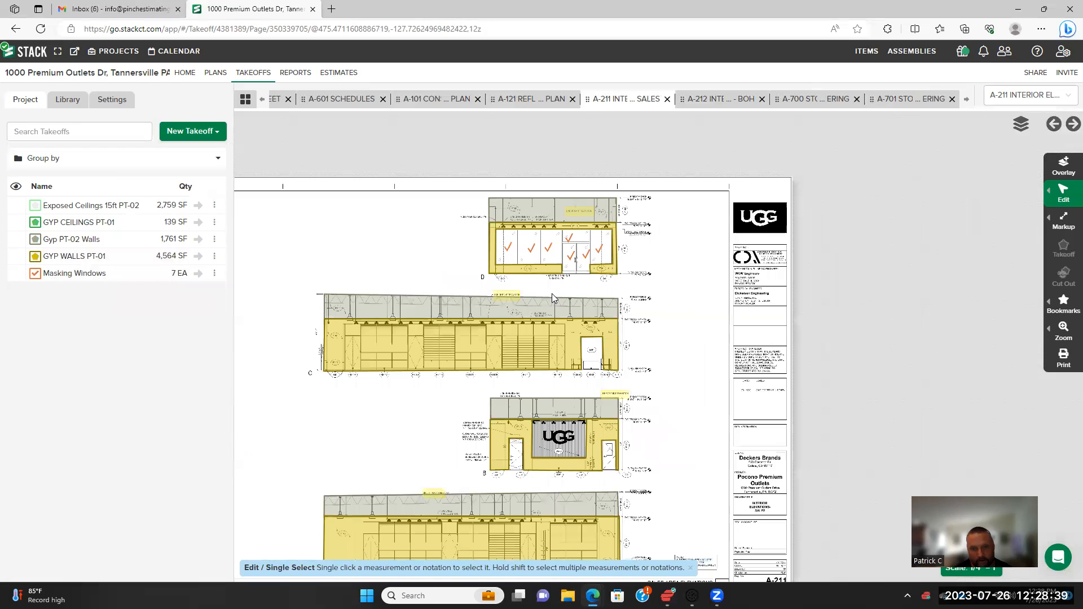
pyautogui.scroll(4, 551, 298)
pyautogui.moveTo(546, 218); pyautogui.dragTo(544, 303)
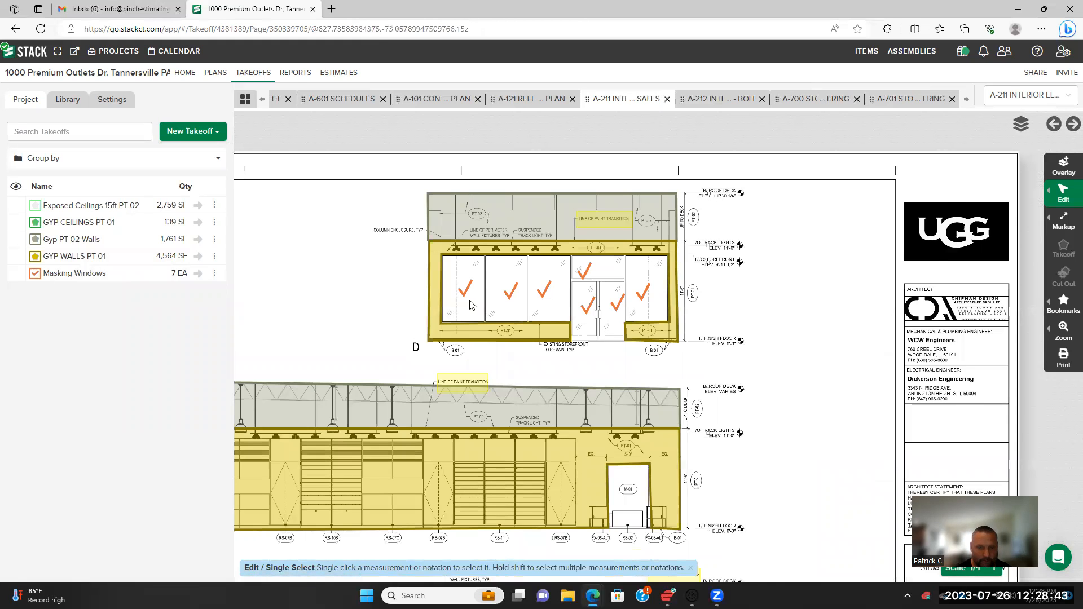
pyautogui.scroll(1, 473, 305)
pyautogui.scroll(1, 471, 300)
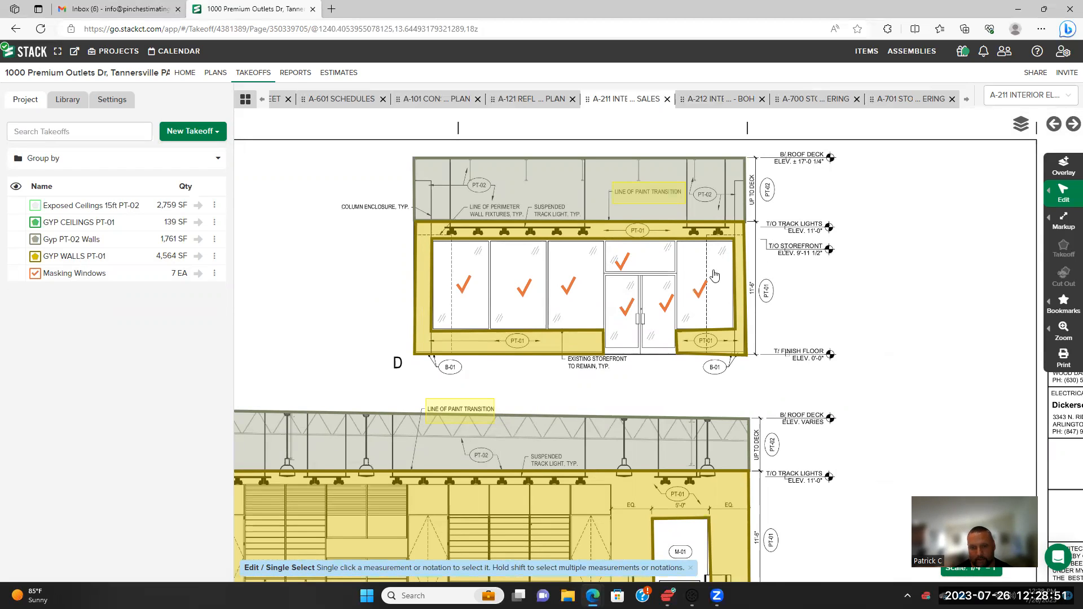
pyautogui.scroll(-3, 406, 285)
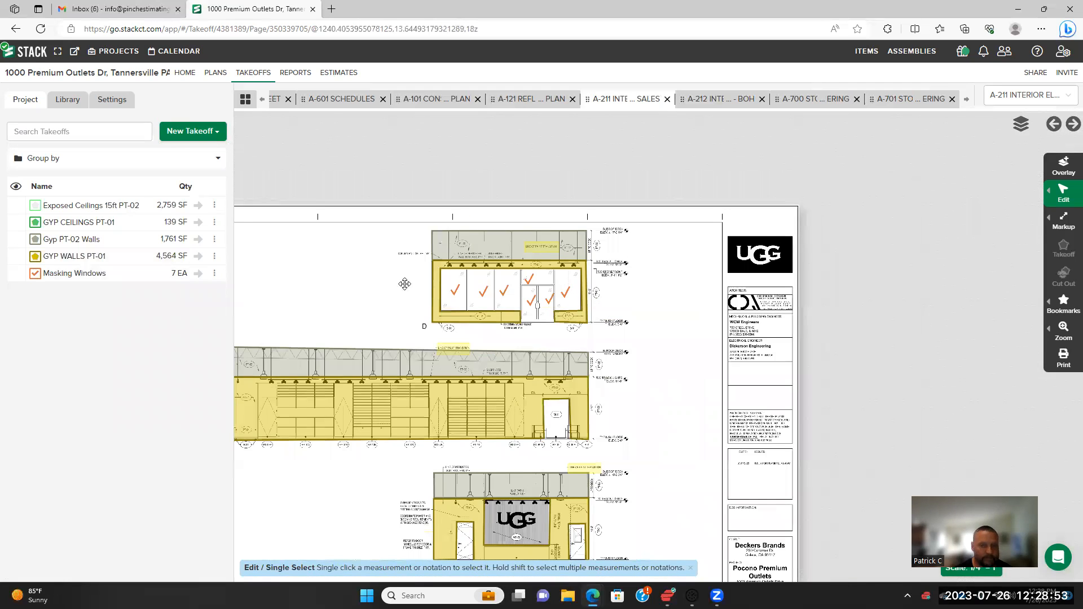
pyautogui.scroll(-4, 405, 284)
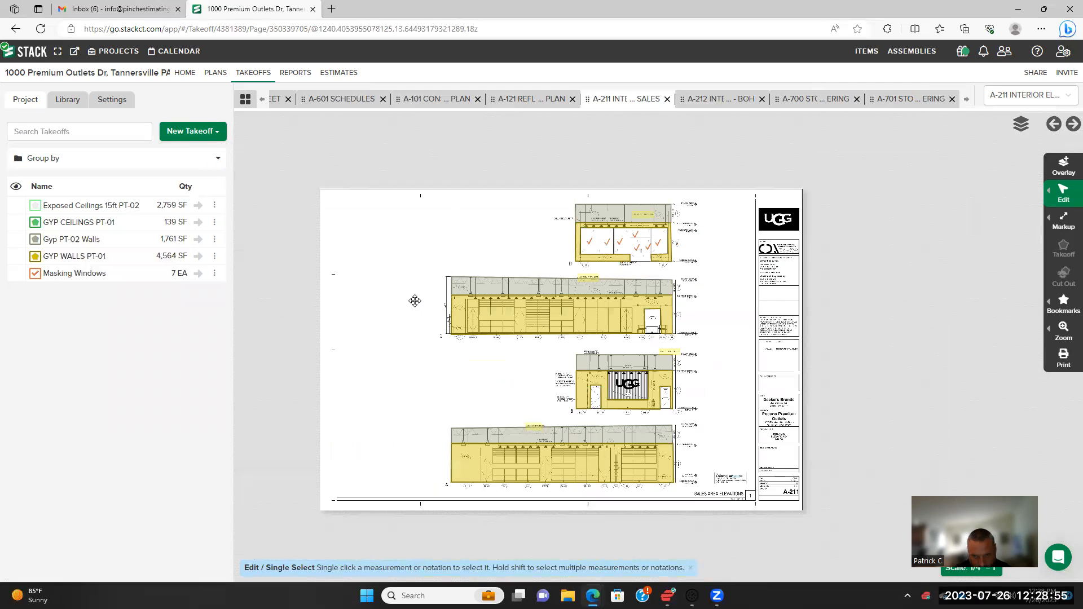
pyautogui.moveTo(433, 366); pyautogui.dragTo(415, 301)
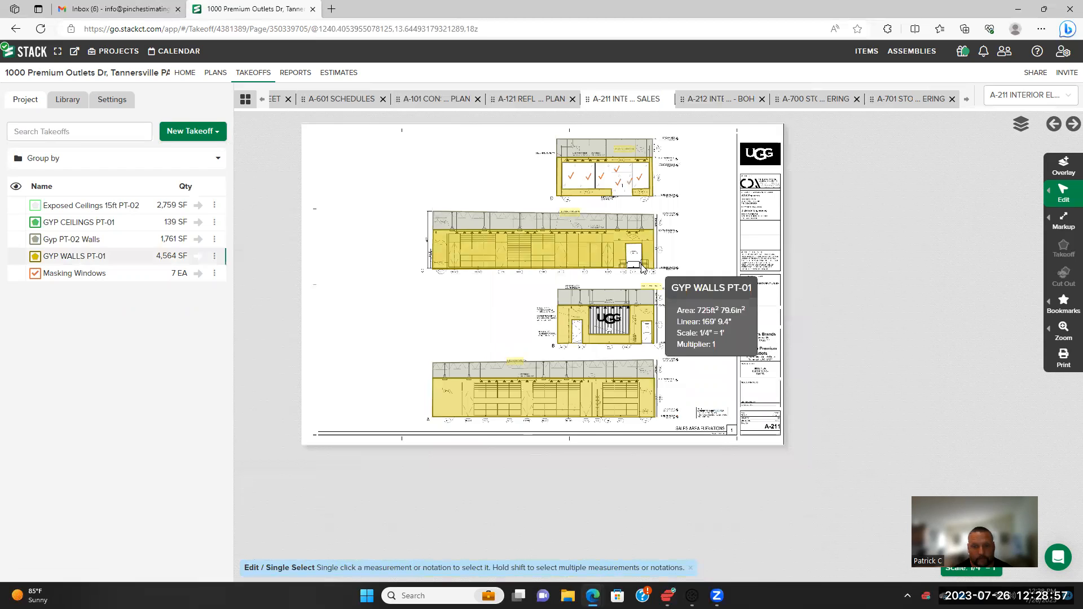
pyautogui.scroll(2, 649, 269)
pyautogui.click(79, 133)
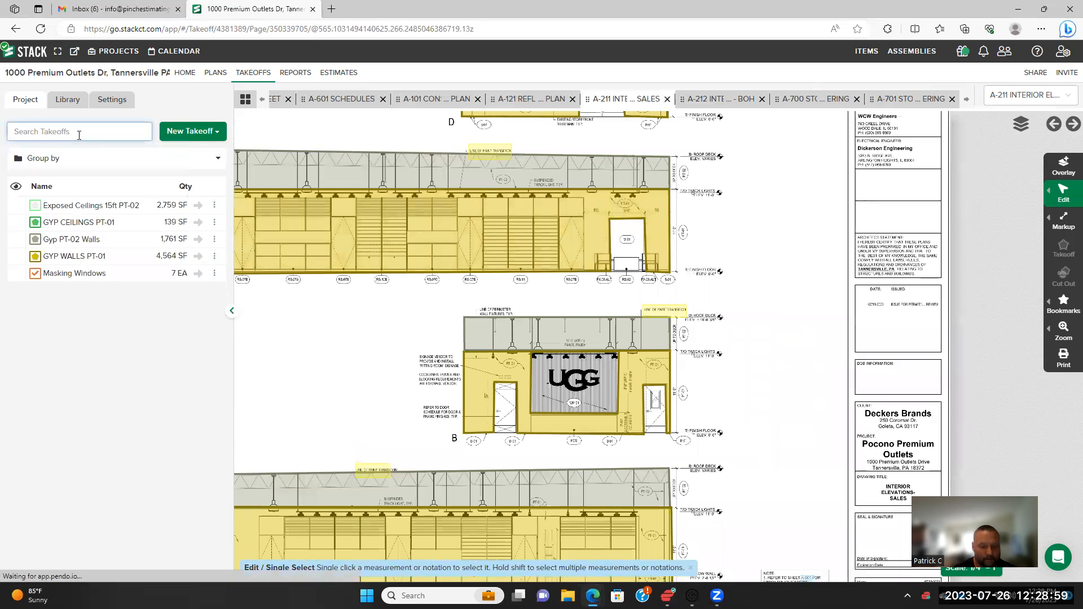
pyautogui.write('HM')
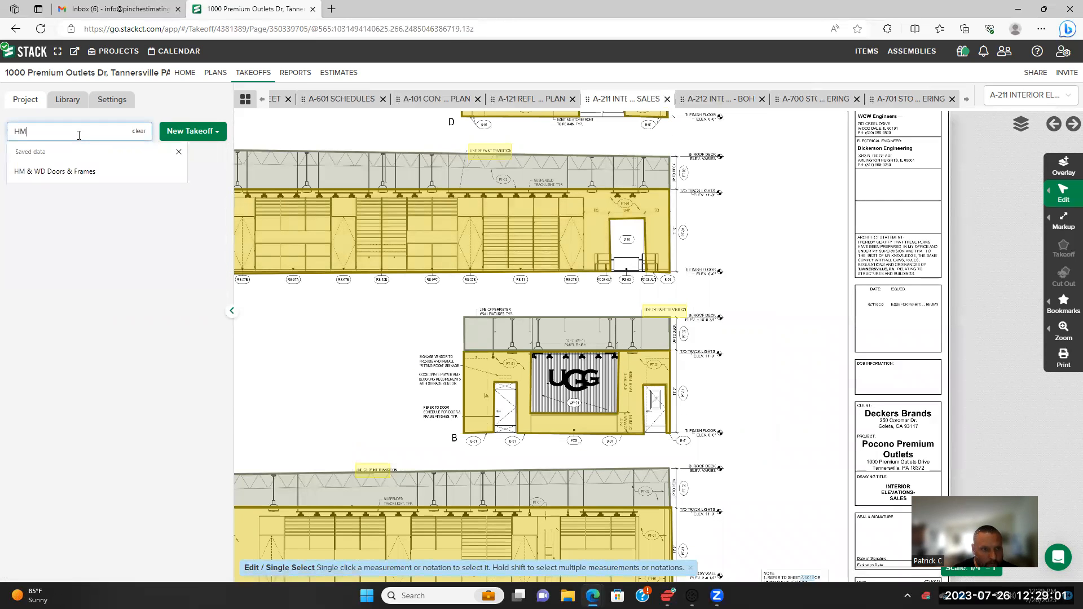
pyautogui.write(' DOORS & FRAMES')
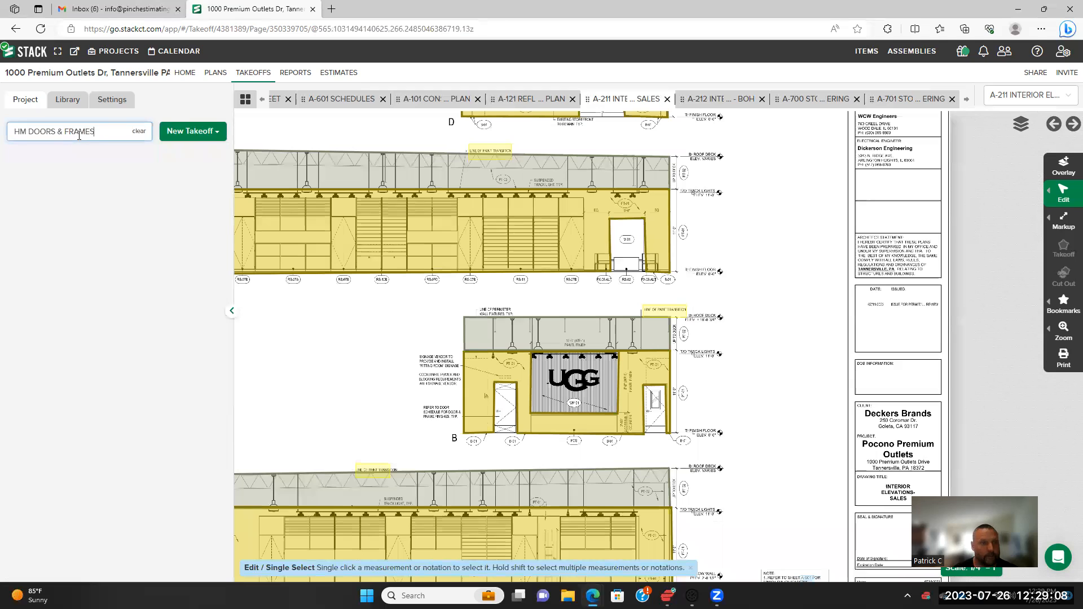
pyautogui.click(189, 131)
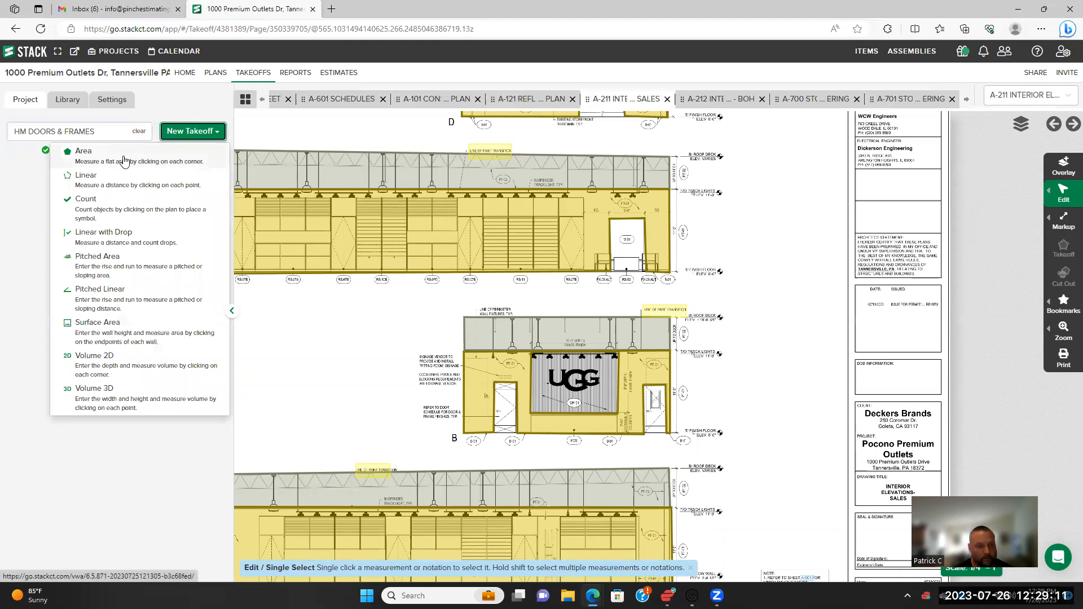
pyautogui.click(135, 333)
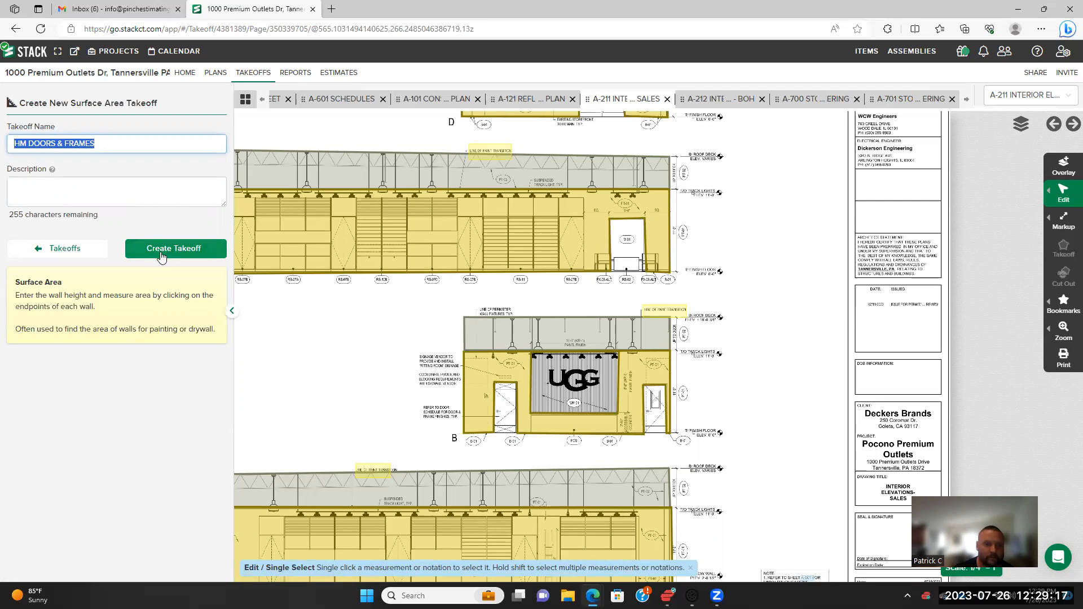
pyautogui.click(48, 254)
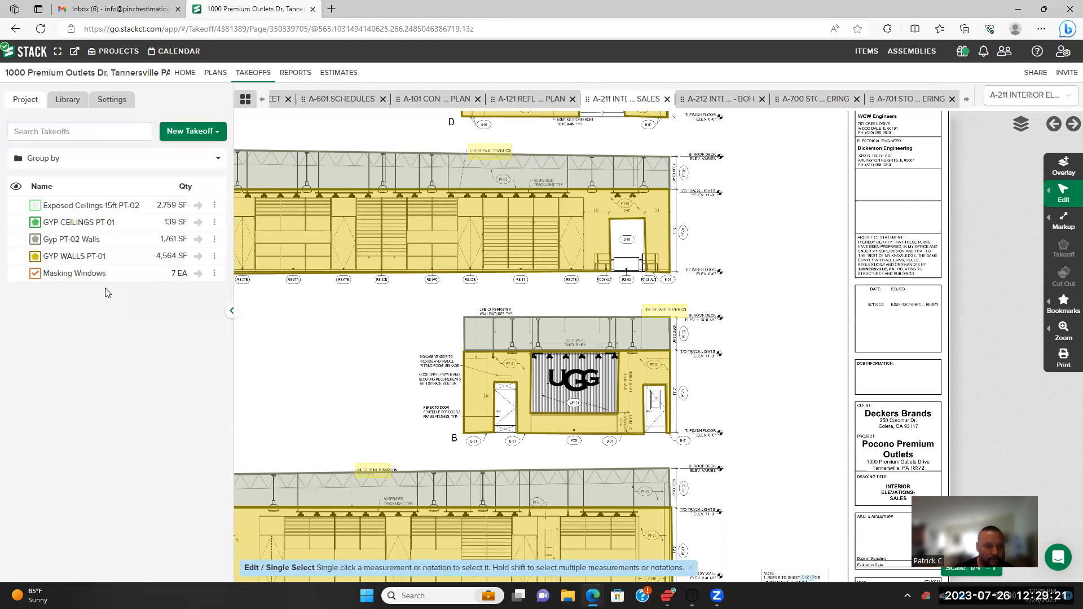
# Create a new area takeoff named HM DOORS & FRAME
pyautogui.click(117, 130)
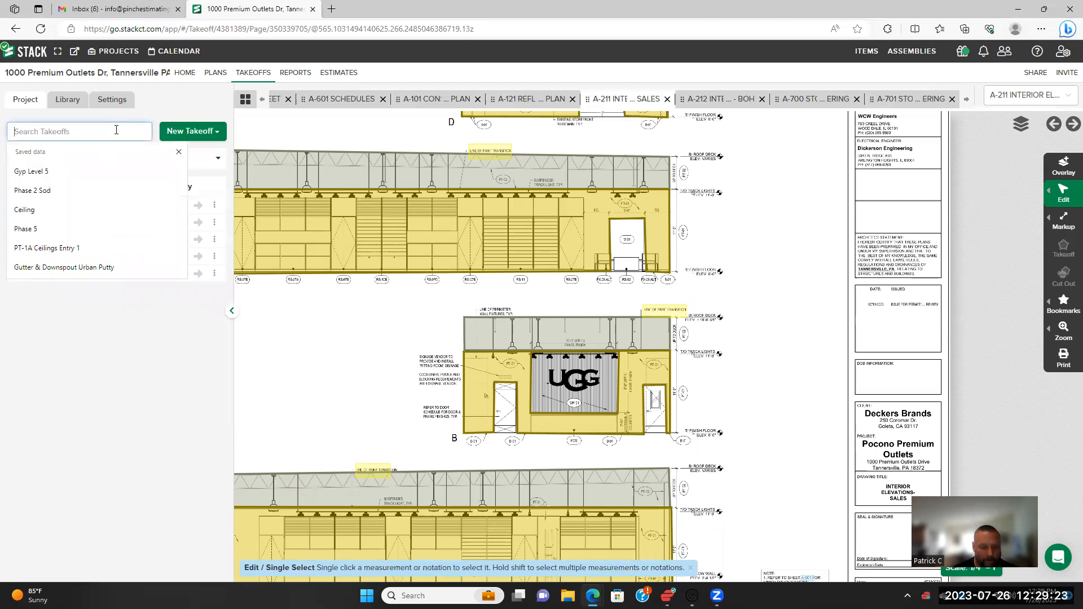
pyautogui.write('HM')
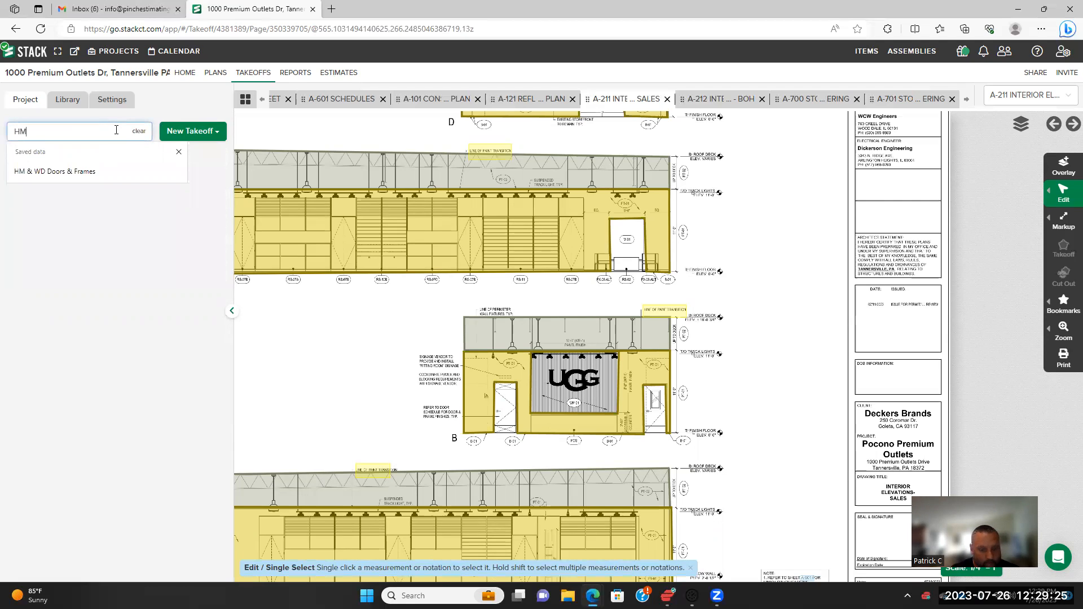
pyautogui.write(' DOORS & FRAME')
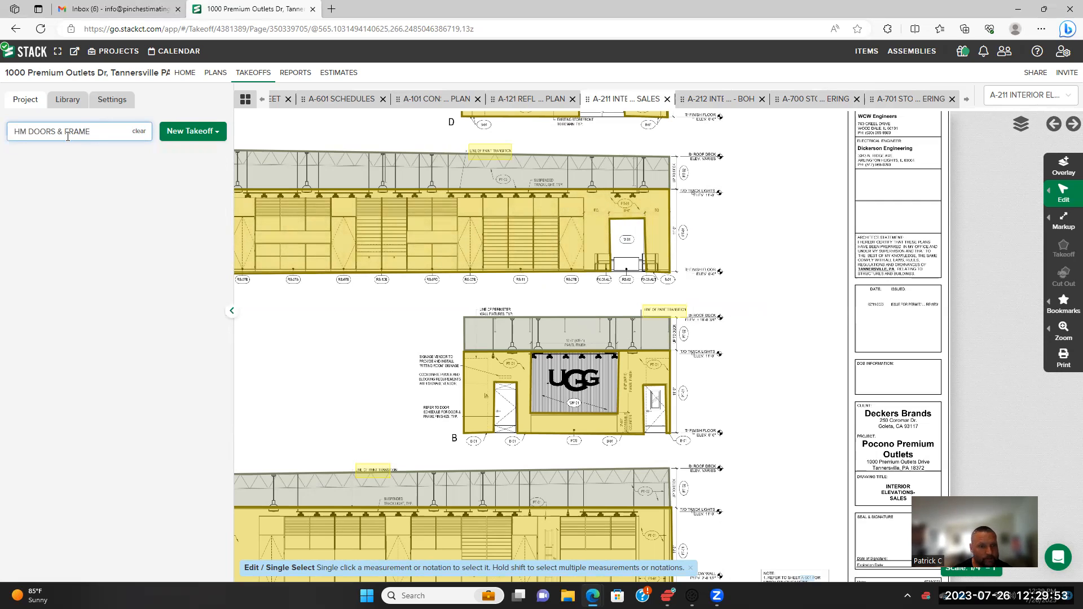
pyautogui.click(189, 132)
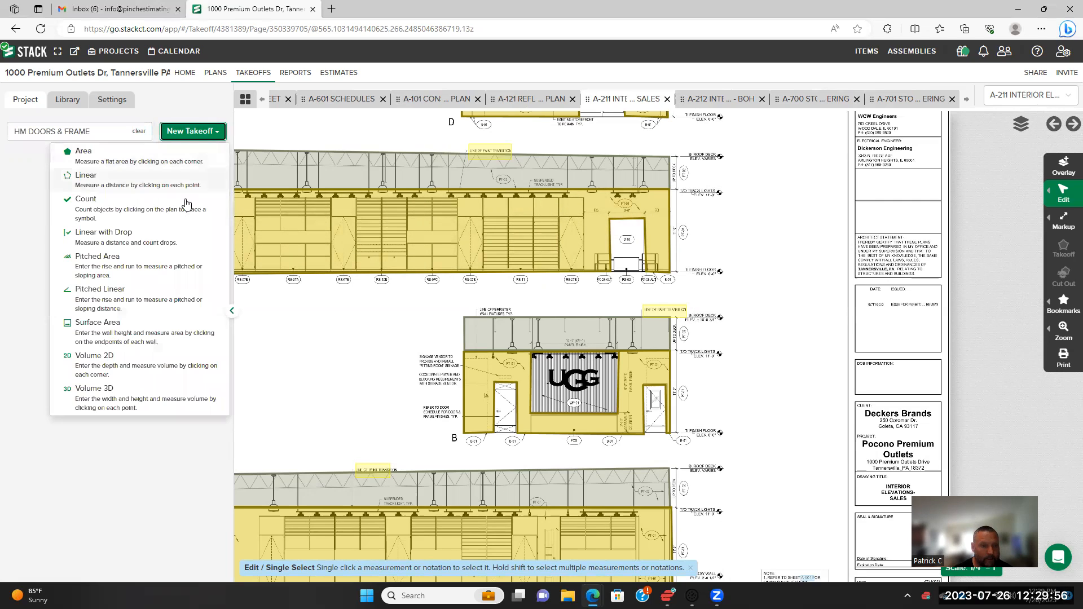
pyautogui.click(155, 165)
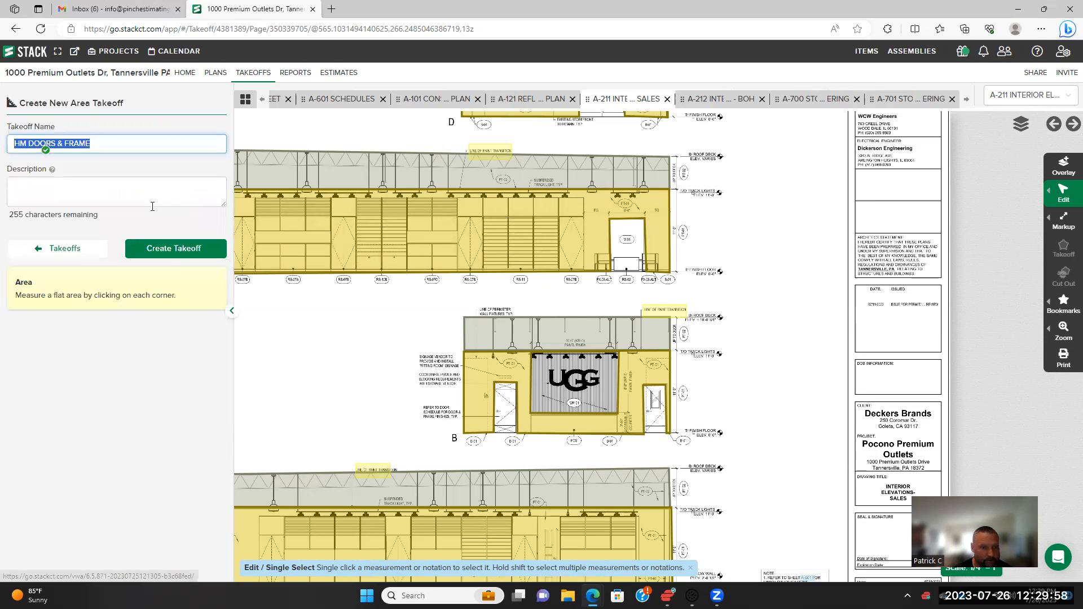
pyautogui.click(175, 253)
# Add the HM DOORS & FRAMES assembly from the Stack Training Paint folder to the takeoff, save its options and start measuring
pyautogui.scroll(-2, 176, 310)
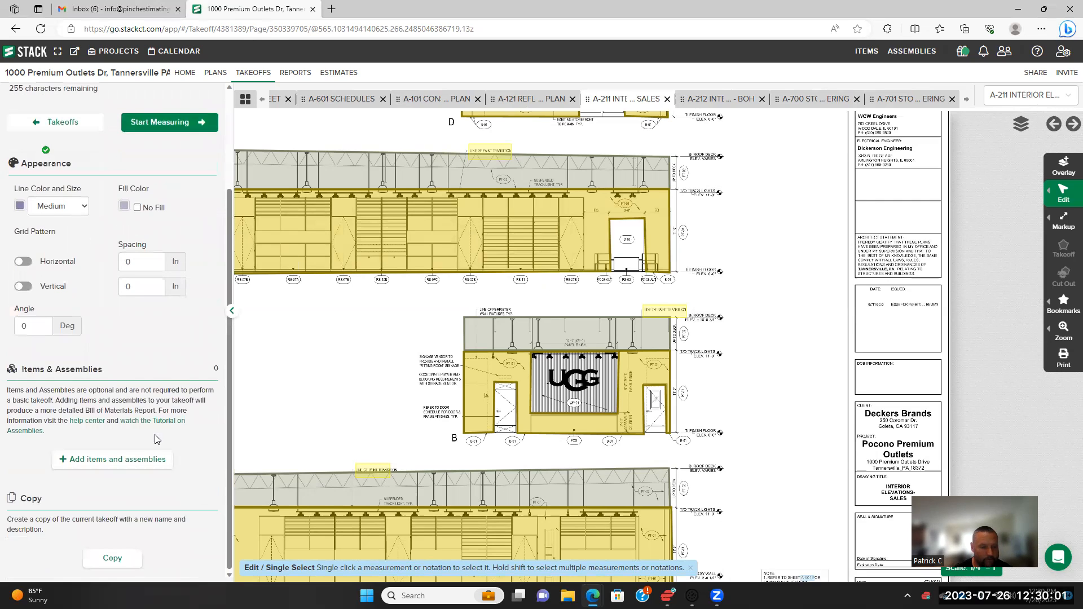
pyautogui.click(113, 460)
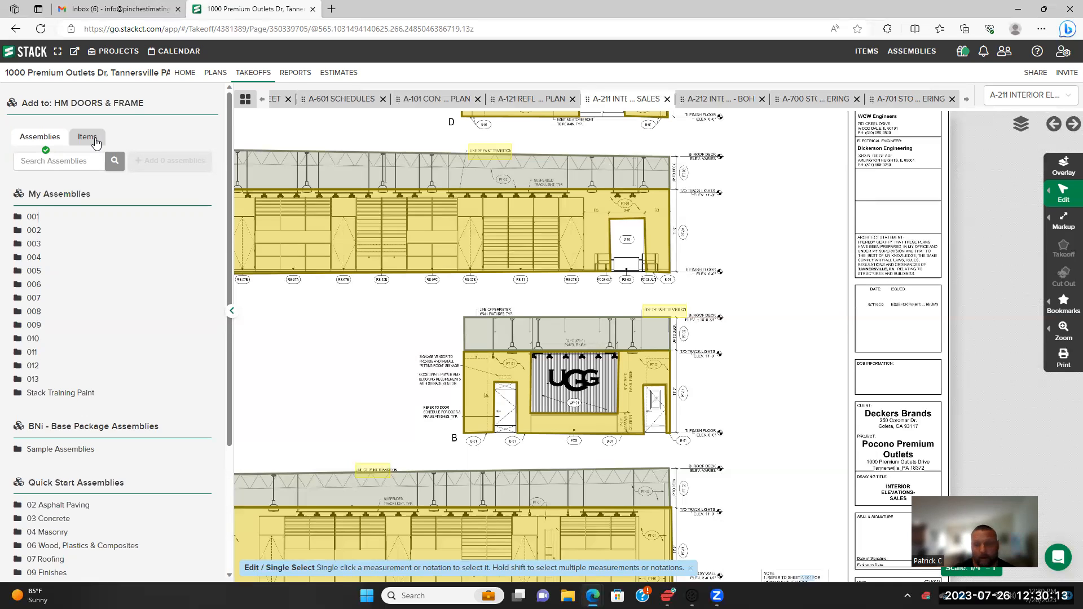
pyautogui.click(65, 393)
pyautogui.scroll(-4, 90, 327)
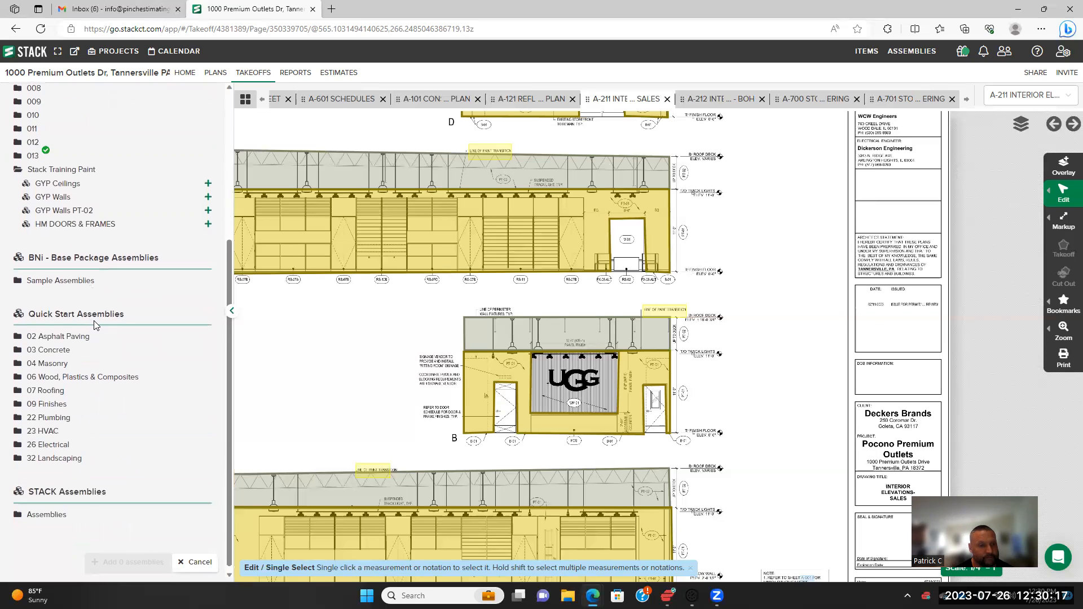
pyautogui.click(79, 225)
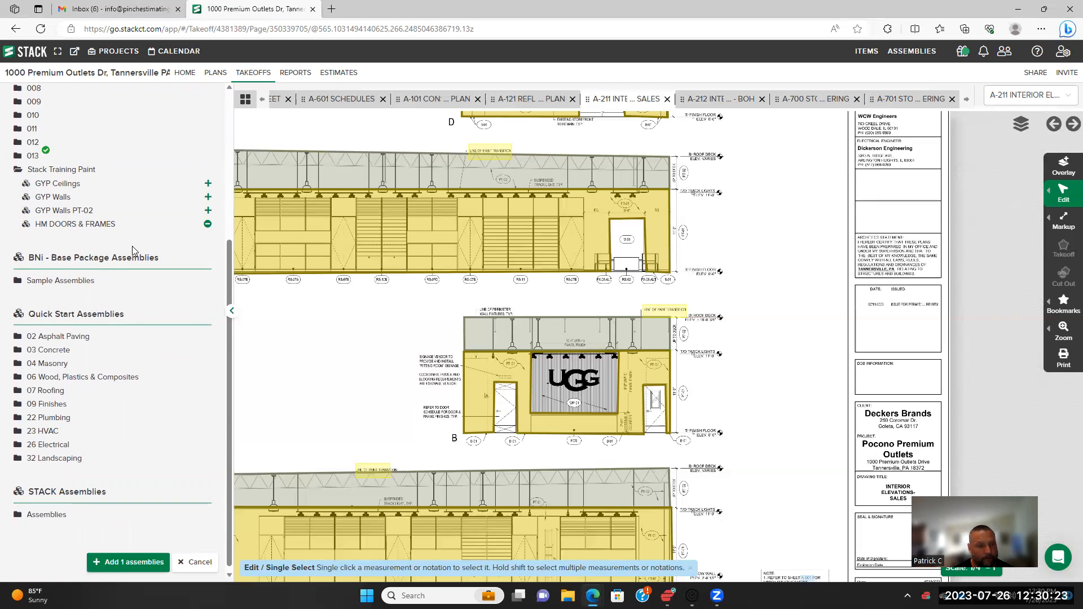
pyautogui.scroll(4, 132, 246)
pyautogui.click(167, 163)
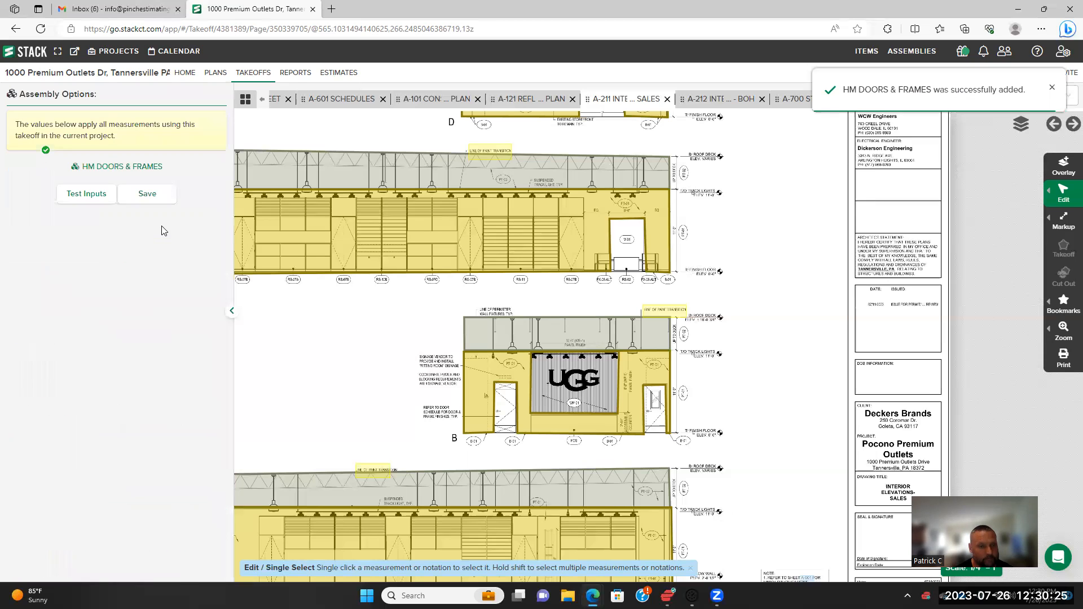
pyautogui.click(148, 195)
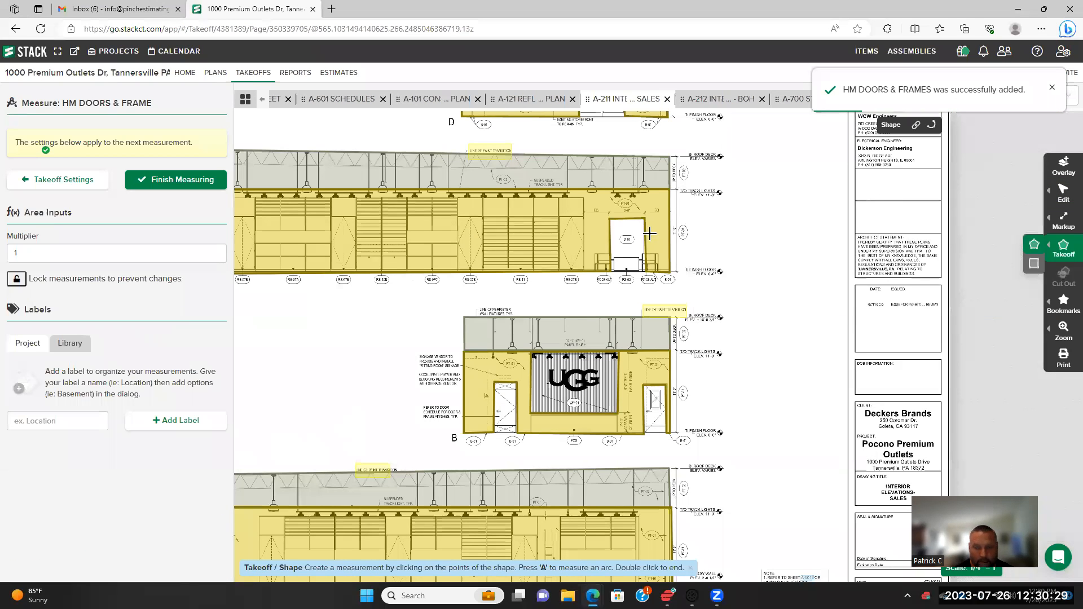
# Outline the M-01 opening at the right end of sales elevation C as an HM DOORS & FRAME area
pyautogui.click(609, 219)
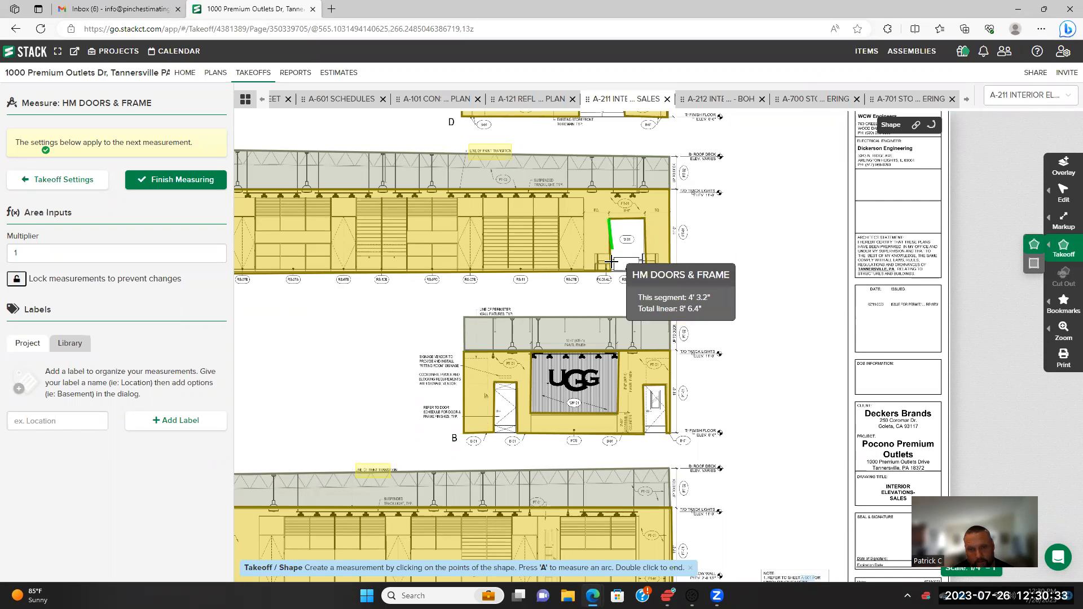
pyautogui.click(611, 272)
pyautogui.click(647, 273)
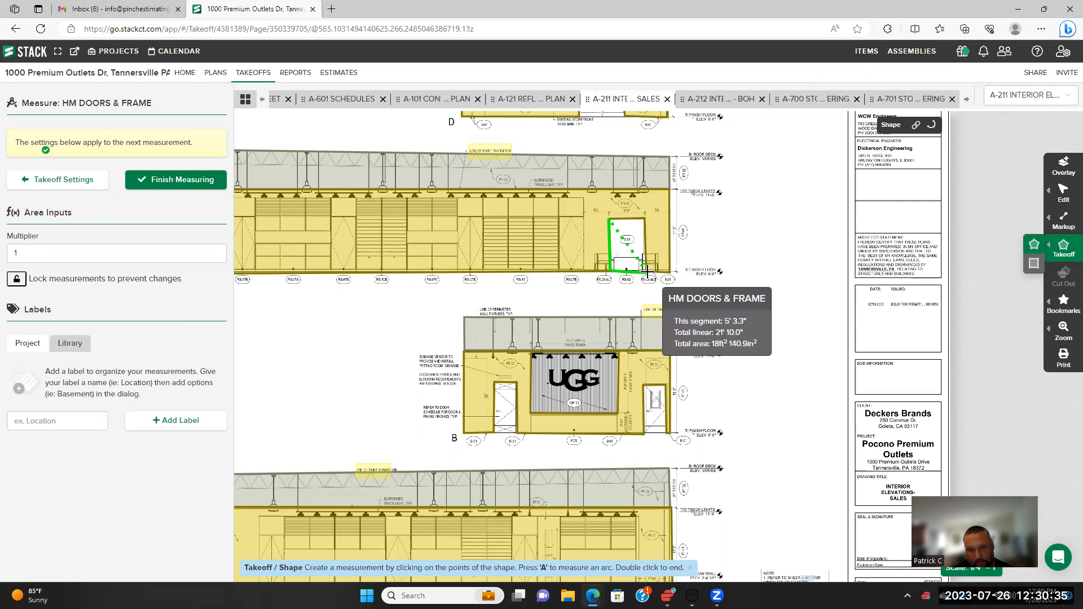
pyautogui.doubleClick(644, 217)
pyautogui.click(643, 386)
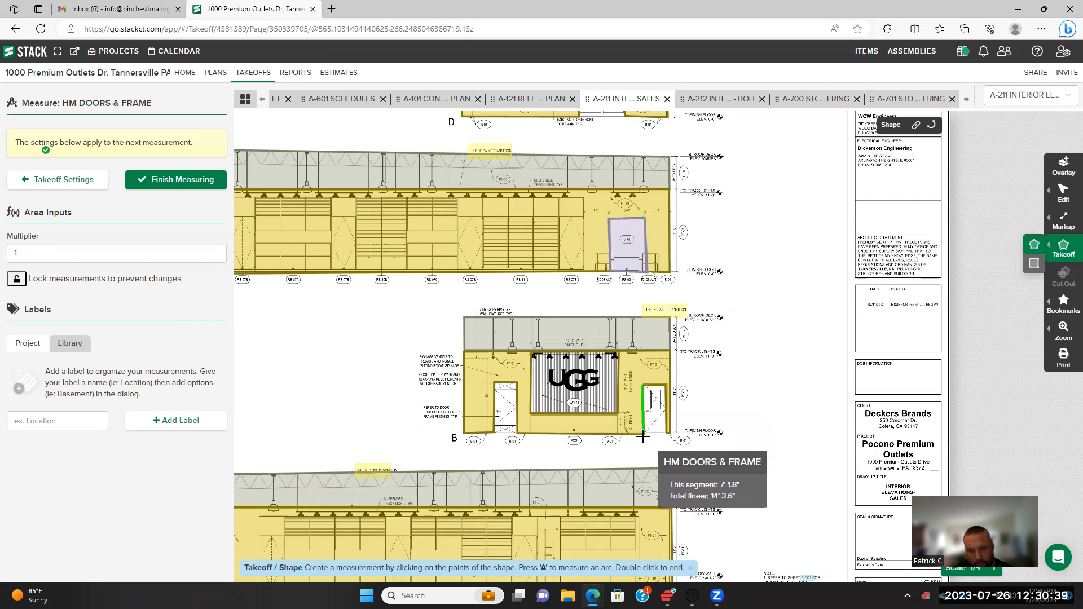
pyautogui.click(644, 435)
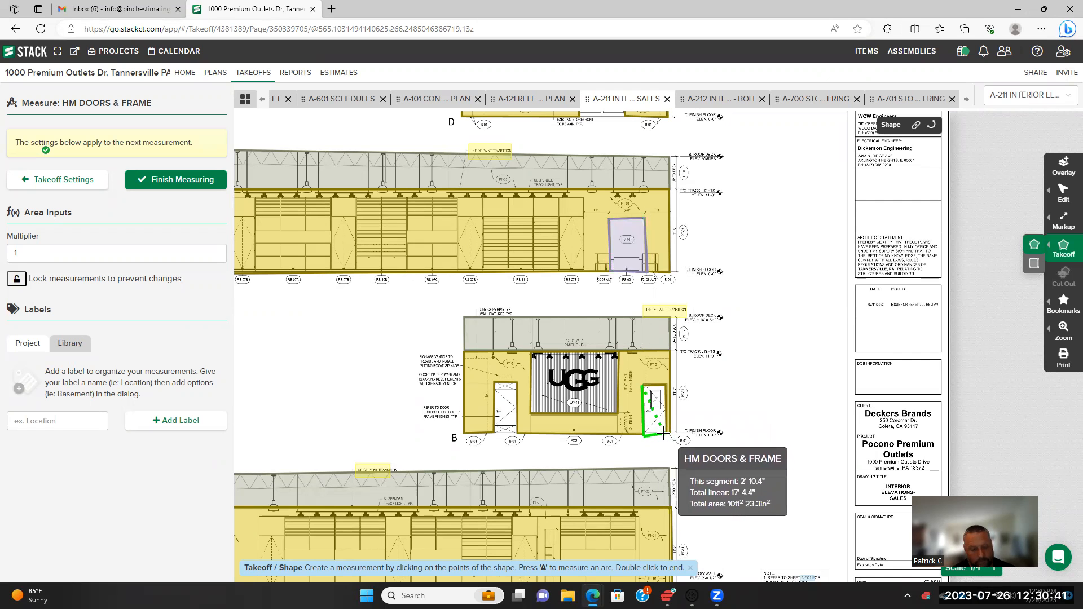
pyautogui.press('Escape')
# Outline the door with the vision panel, right of the UGG sign in elevation B, as an HM DOORS & FRAME area
pyautogui.scroll(2, 658, 416)
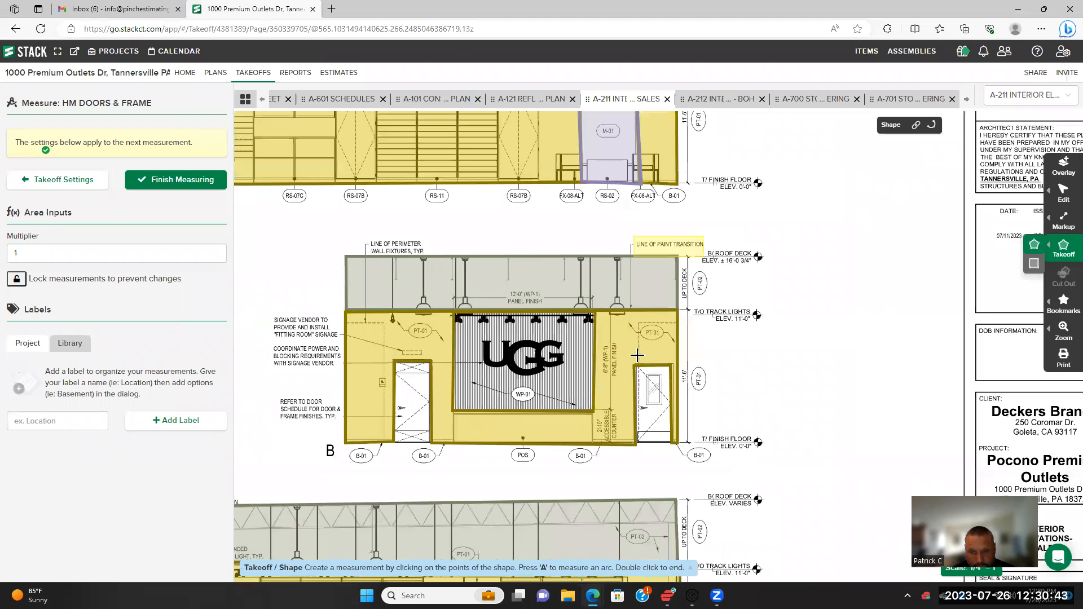
pyautogui.scroll(1, 633, 359)
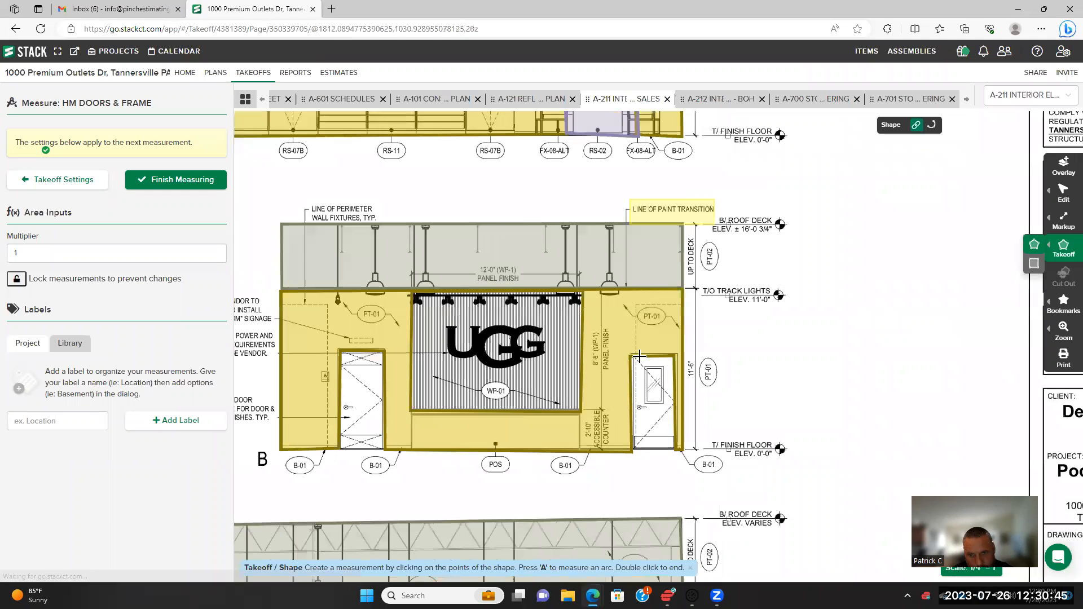
pyautogui.click(632, 359)
pyautogui.click(633, 449)
pyautogui.click(677, 449)
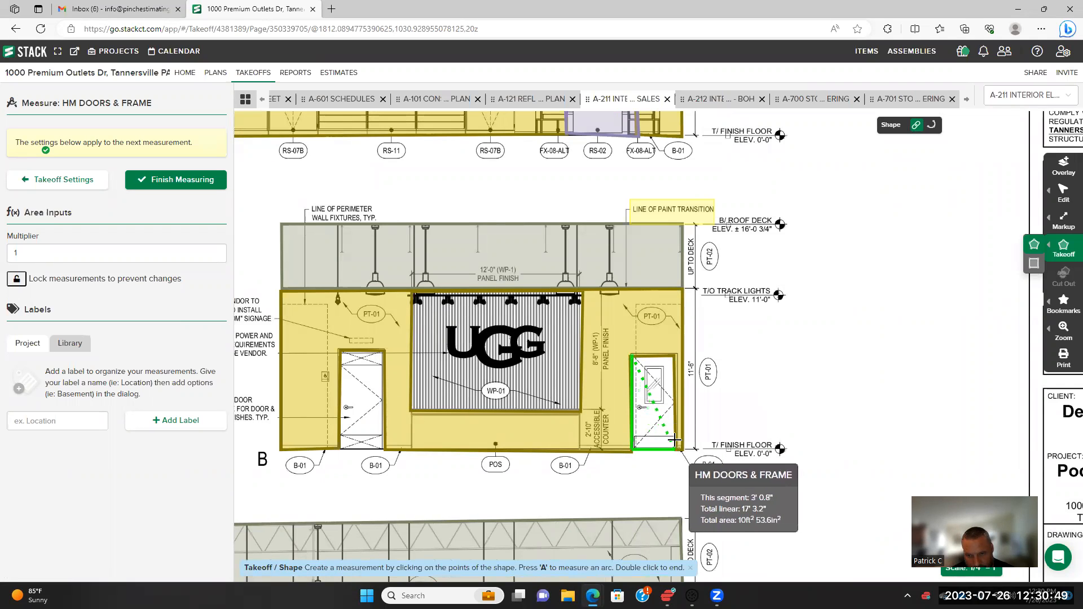
pyautogui.doubleClick(677, 357)
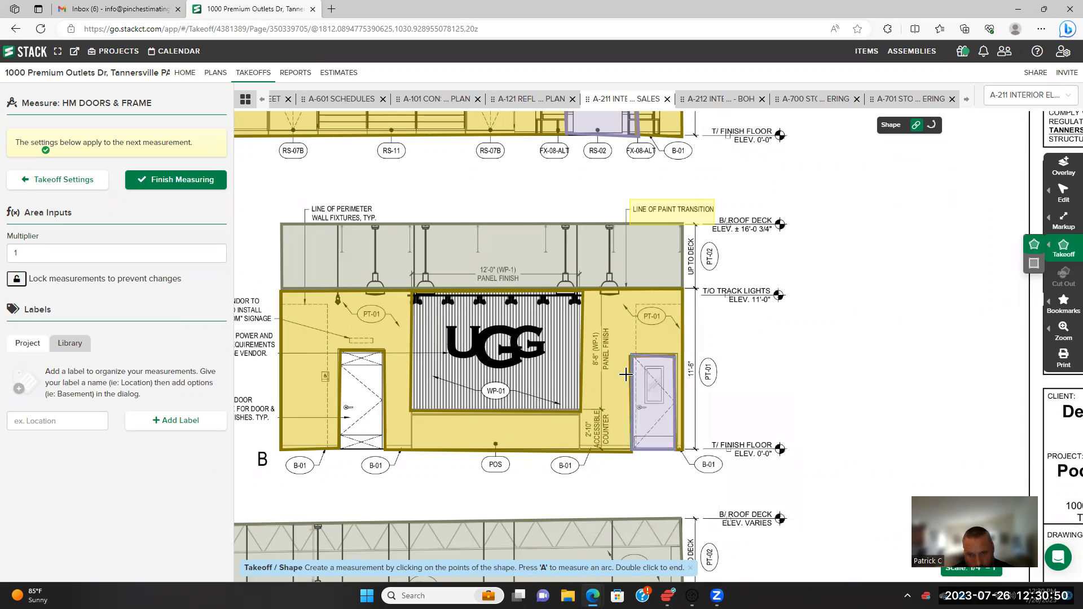
# Outline the door left of the UGG sign in elevation B as an HM DOORS & FRAME area
pyautogui.click(339, 350)
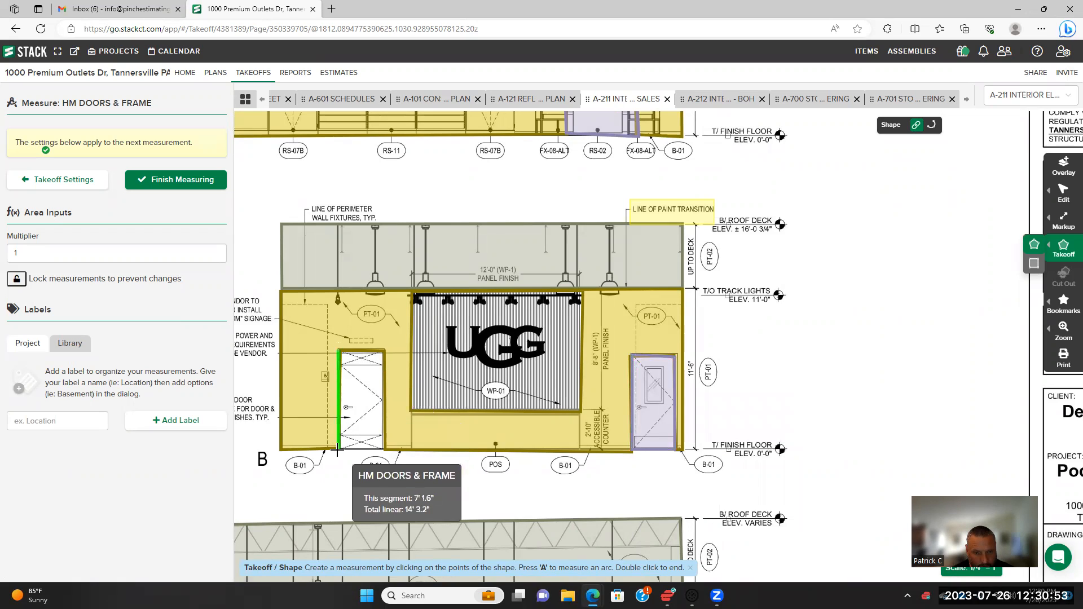
pyautogui.click(337, 450)
pyautogui.click(385, 450)
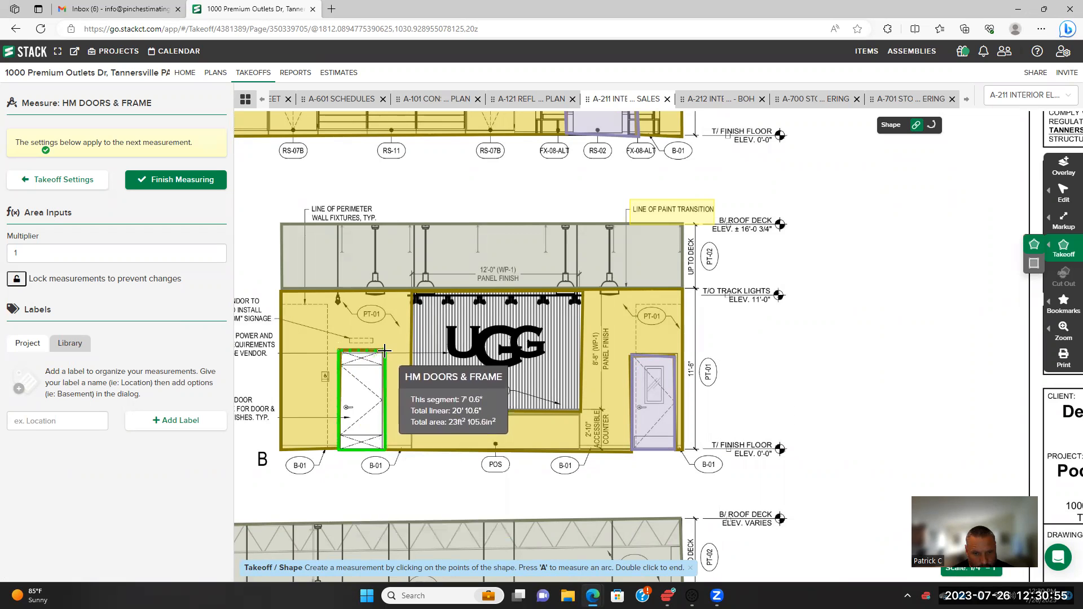
pyautogui.doubleClick(385, 351)
# Check the A-211 sales elevations for remaining doors and open sheet A-212 with the BOH elevations
pyautogui.scroll(-5, 537, 351)
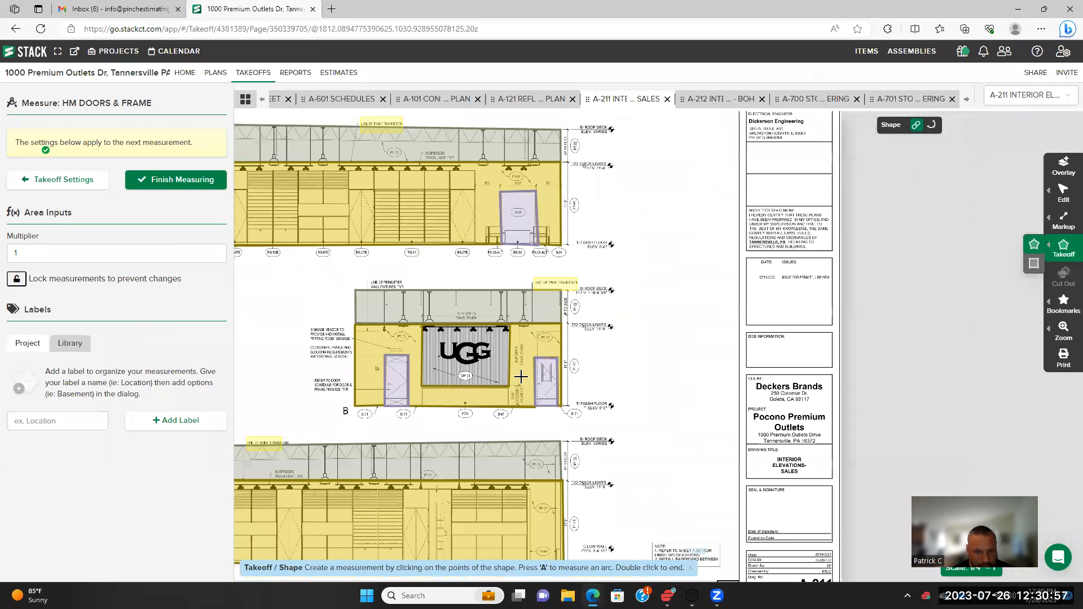
pyautogui.scroll(3, 508, 455)
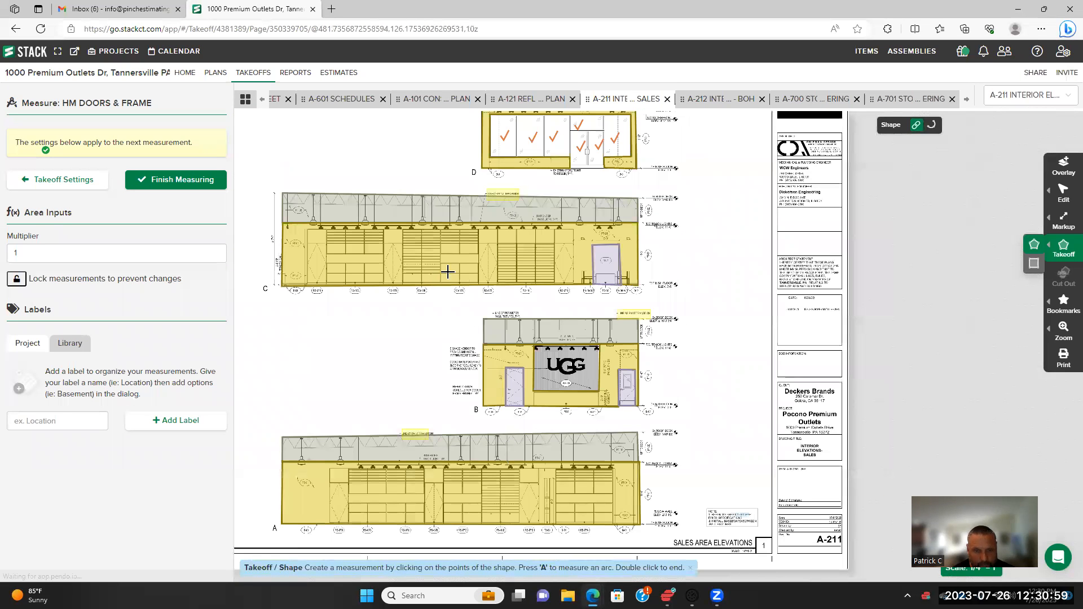
pyautogui.moveTo(504, 225); pyautogui.dragTo(464, 360)
pyautogui.scroll(-1, 372, 290)
pyautogui.scroll(-1, 576, 249)
pyautogui.scroll(-1, 691, 181)
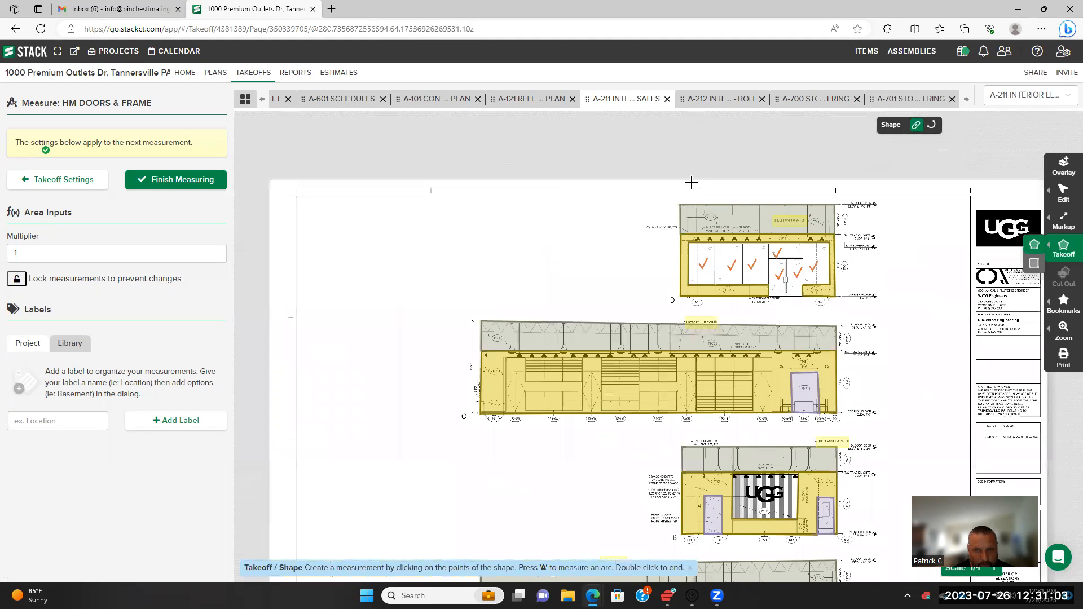
pyautogui.scroll(-1, 710, 131)
pyautogui.click(720, 101)
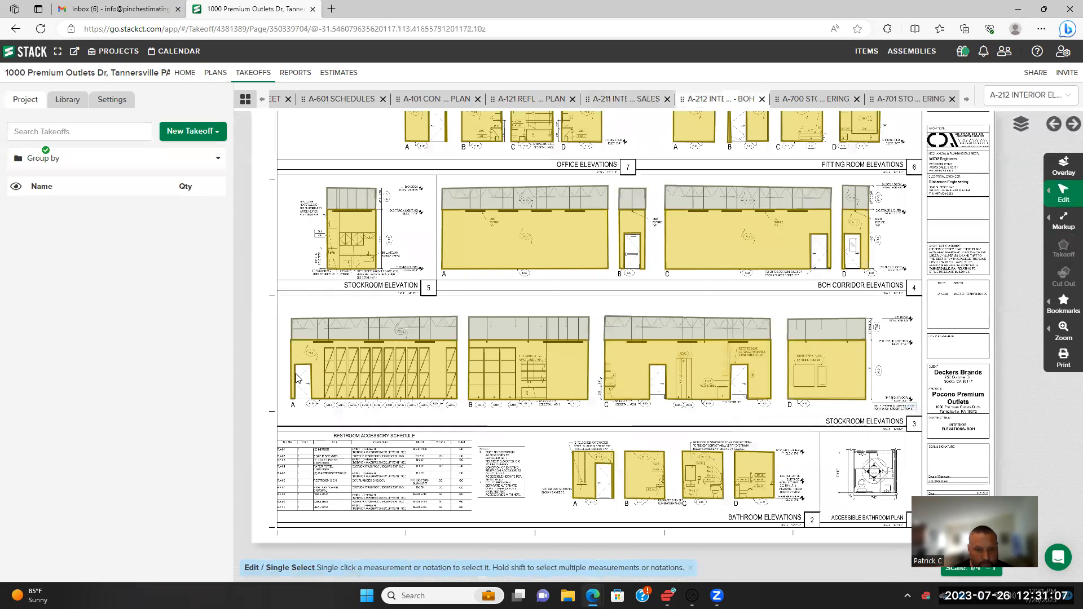
# Reload the project's takeoff list for sheet A-212 by going to the project home and reopening the takeoffs
pyautogui.scroll(1, 306, 375)
pyautogui.scroll(1, 512, 358)
pyautogui.scroll(1, 518, 293)
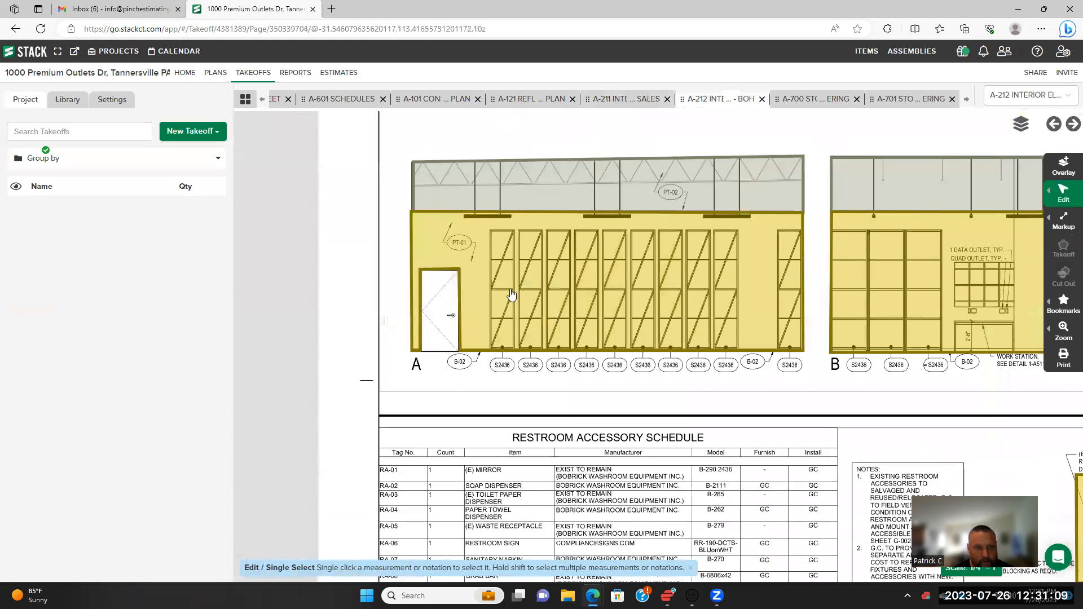
pyautogui.scroll(1, 449, 293)
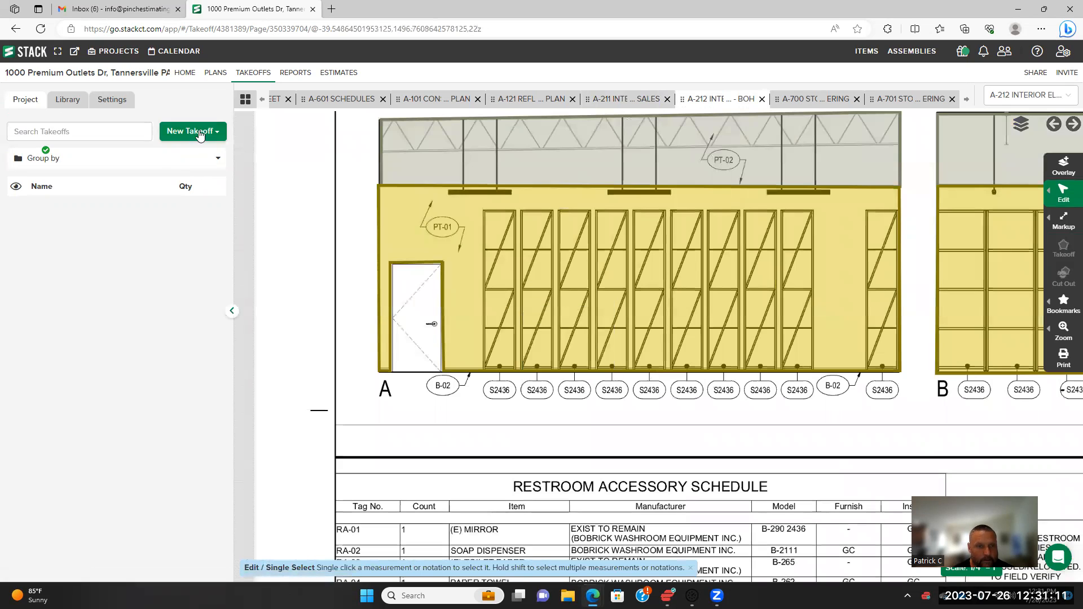
pyautogui.click(189, 73)
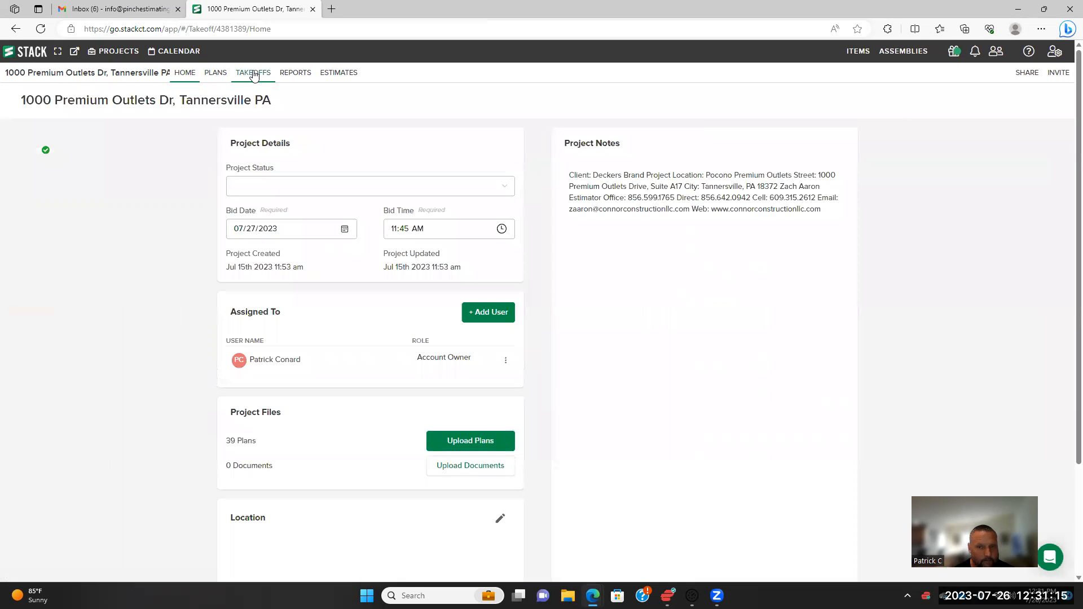
pyautogui.click(254, 73)
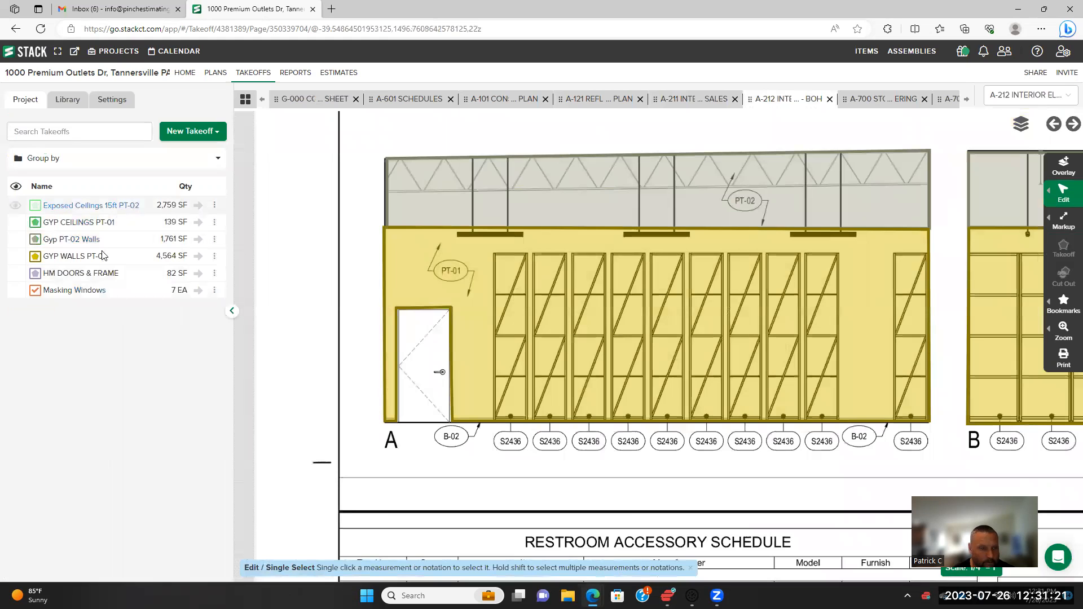
# Resume measuring HM DOORS & FRAME and outline the door in stockroom elevation A on A-212
pyautogui.click(105, 274)
pyautogui.click(146, 258)
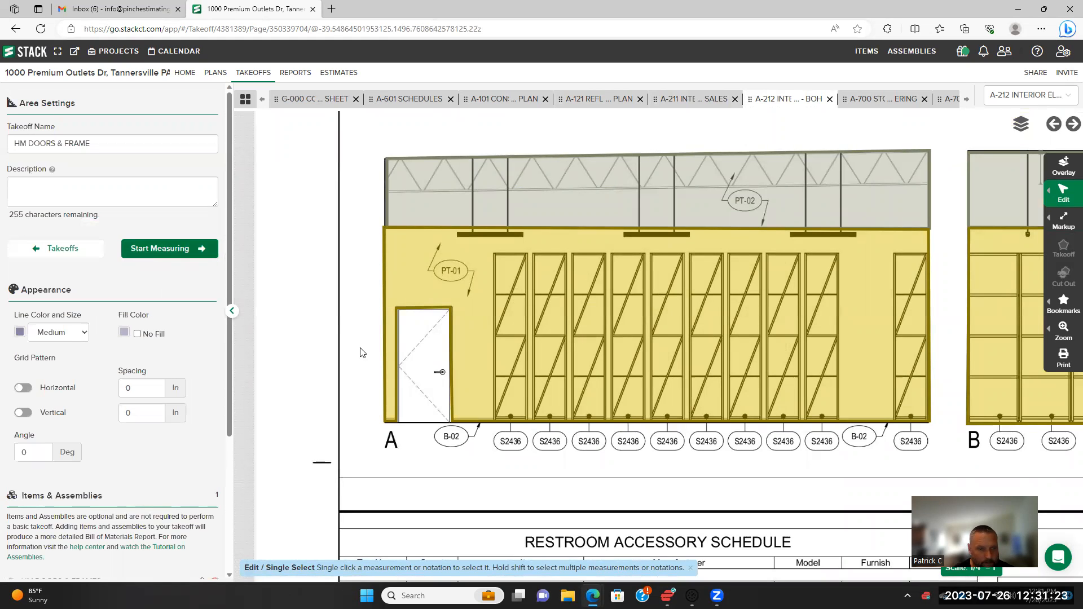
pyautogui.click(397, 308)
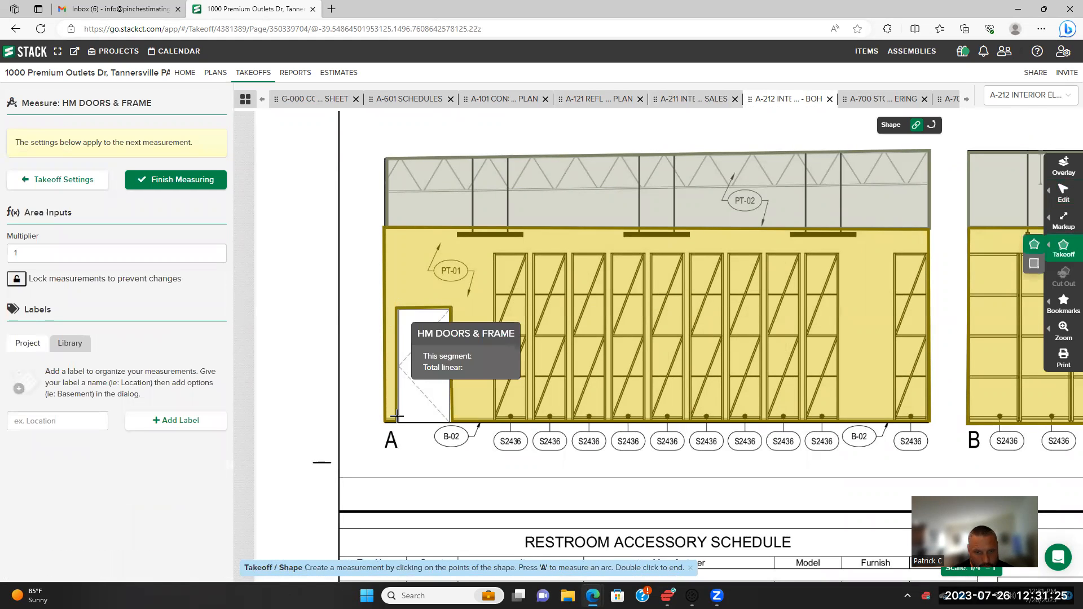
pyautogui.click(399, 422)
pyautogui.click(450, 422)
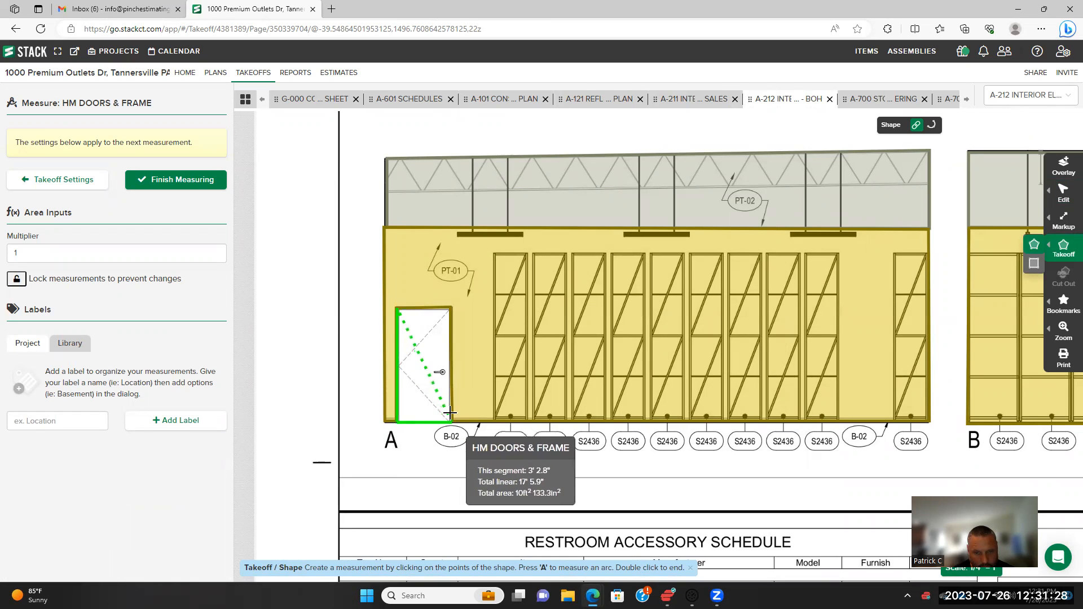
pyautogui.doubleClick(450, 308)
pyautogui.scroll(-3, 751, 334)
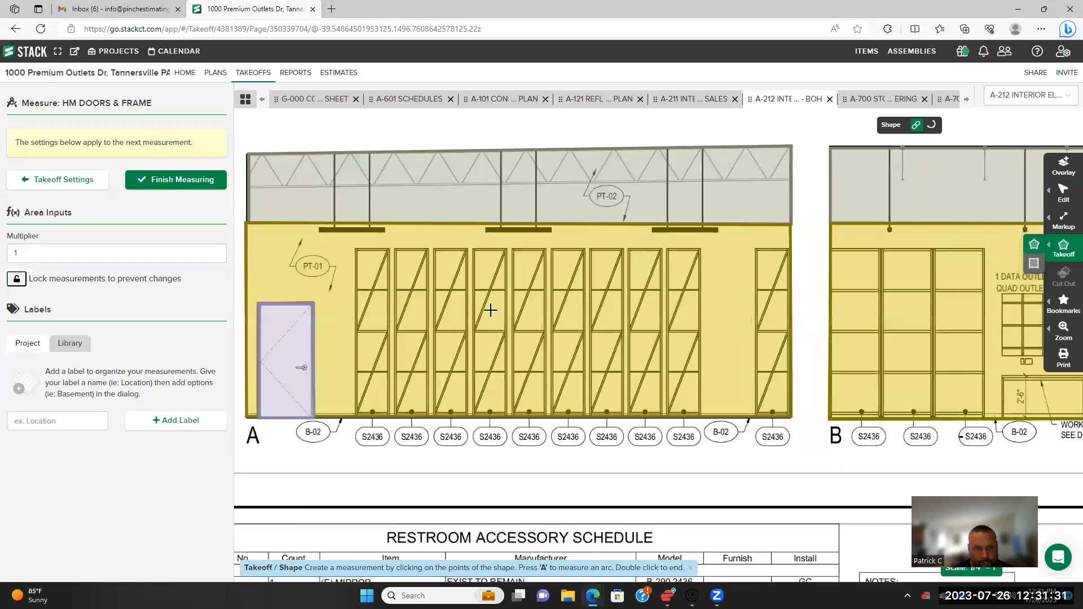
pyautogui.scroll(-2, 706, 317)
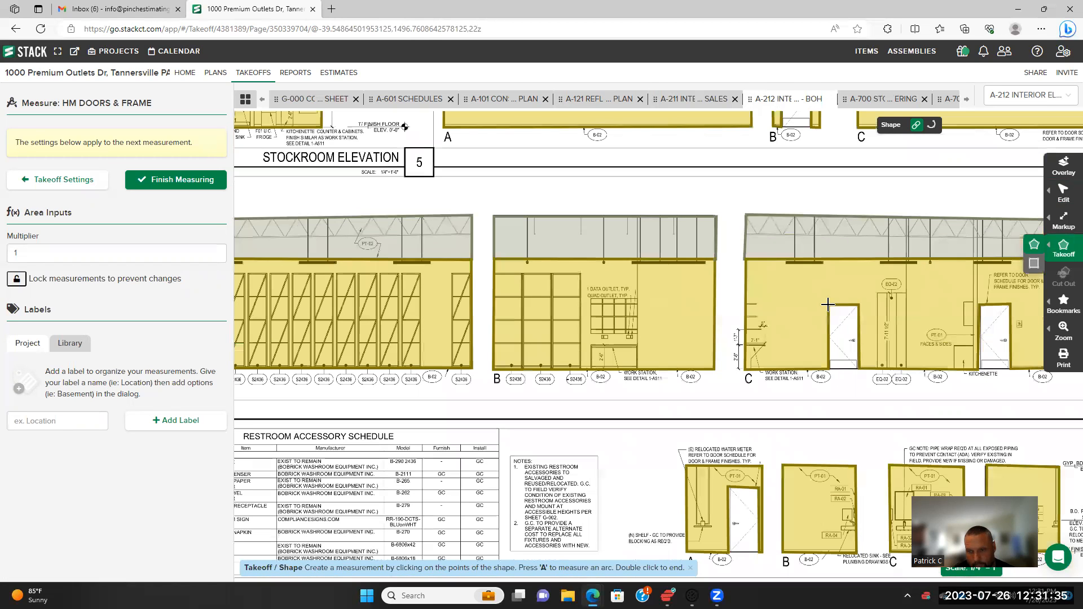
pyautogui.click(827, 305)
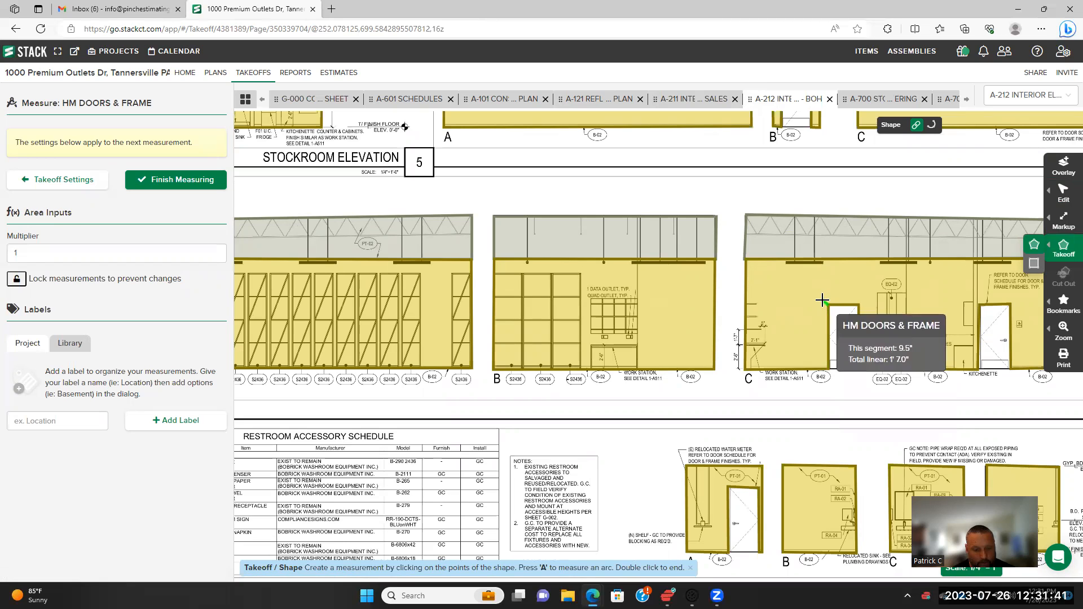
pyautogui.press('Escape')
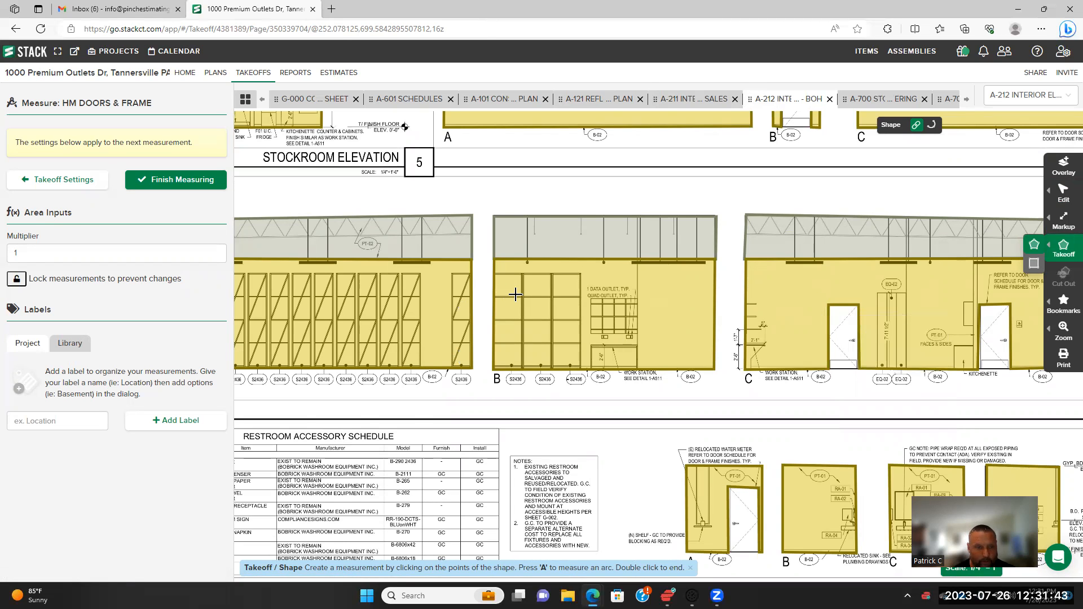
# Set the measurement multiplier to 2 and outline the left door in stockroom elevation C as an HM DOORS & FRAME area
pyautogui.scroll(-1, 516, 294)
pyautogui.scroll(-1, 450, 318)
pyautogui.click(37, 253)
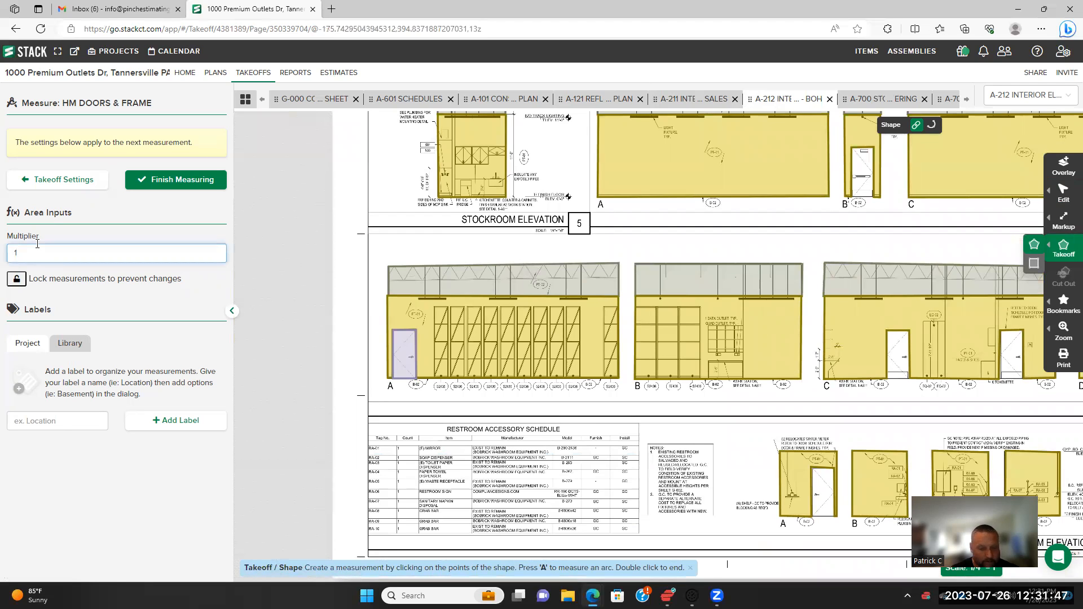
pyautogui.click(82, 231)
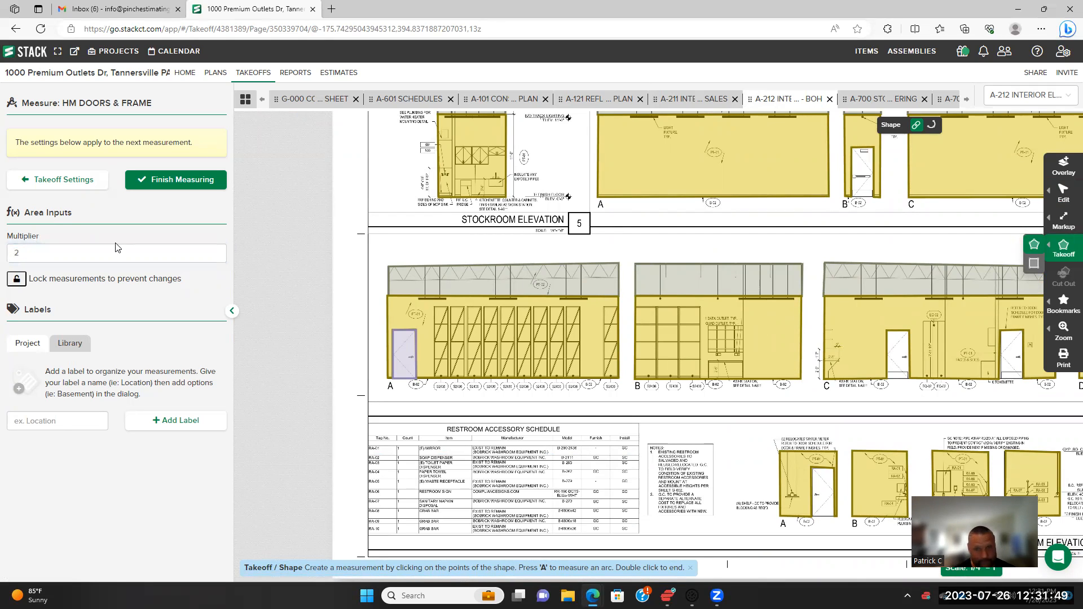
pyautogui.click(885, 328)
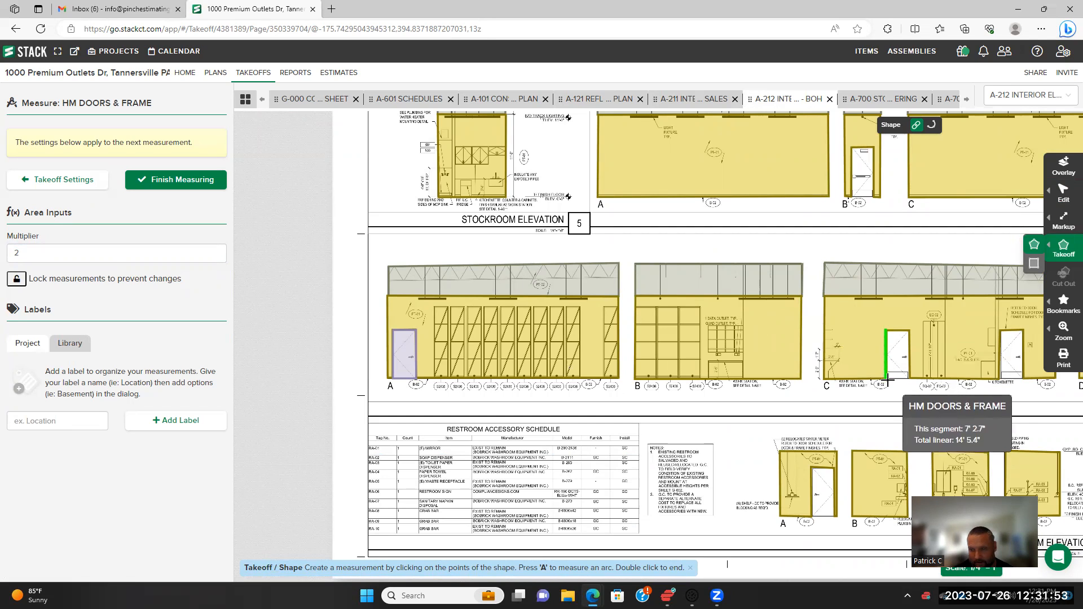
pyautogui.click(887, 381)
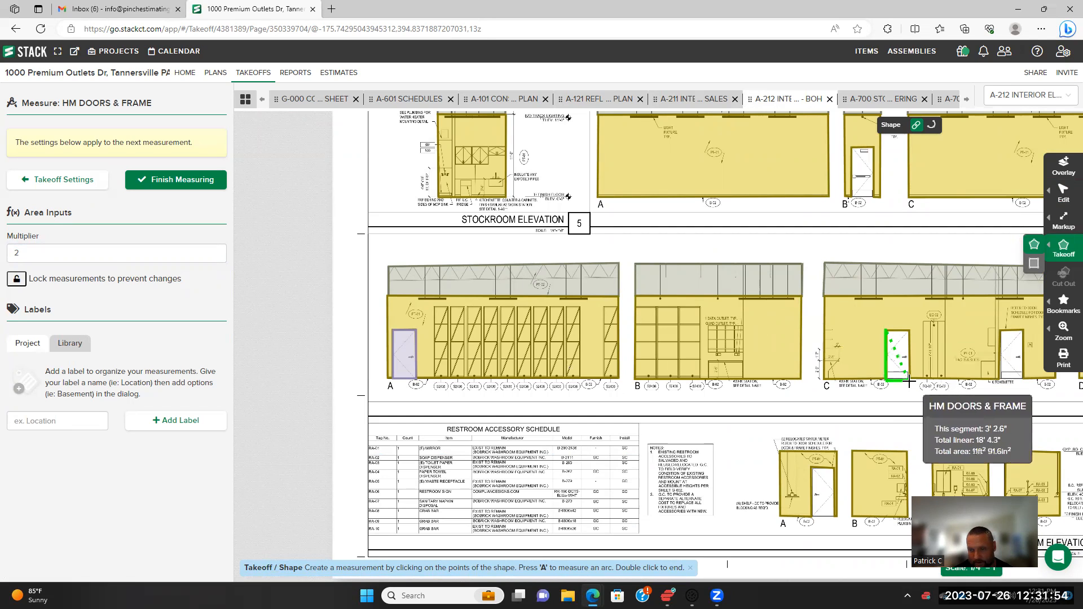
pyautogui.doubleClick(908, 333)
# Outline the right door in stockroom elevation C, beside the kitchenette, as an HM DOORS & FRAME area
pyautogui.moveTo(631, 385); pyautogui.dragTo(575, 365)
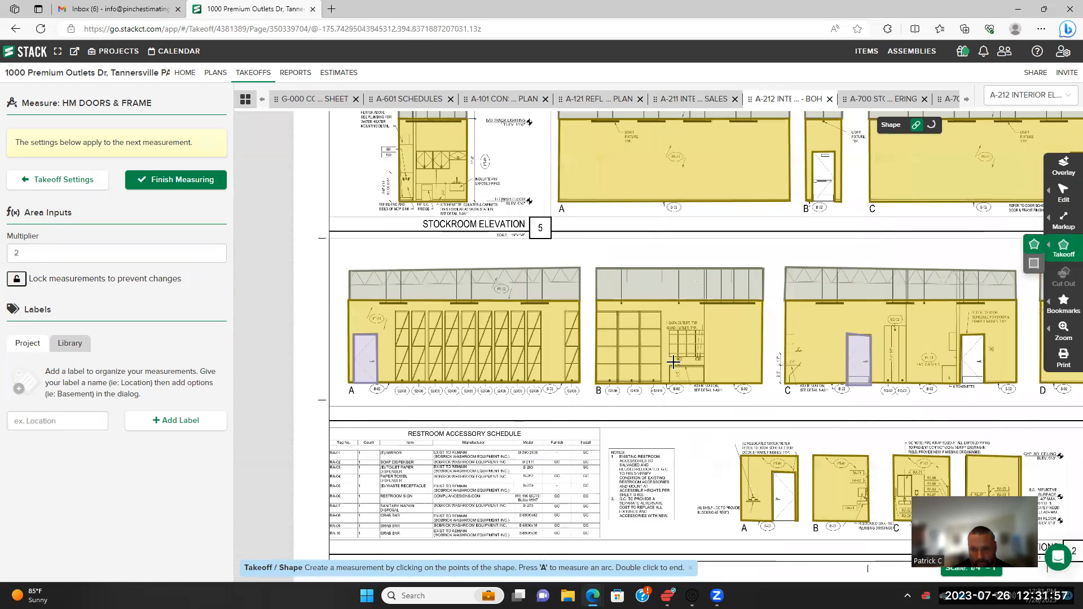
pyautogui.click(788, 297)
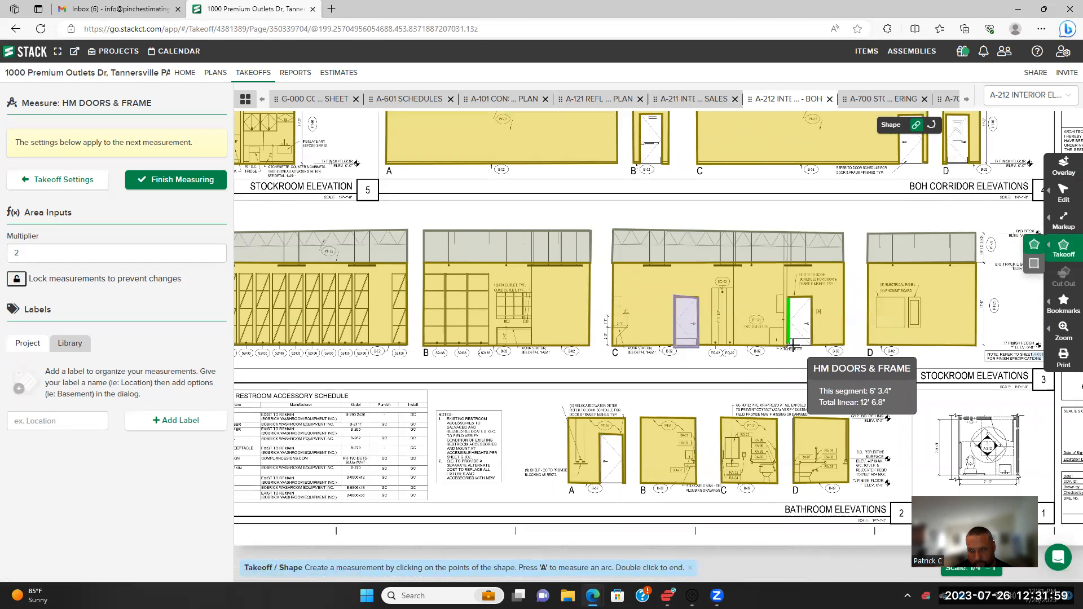
pyautogui.click(788, 345)
pyautogui.click(813, 346)
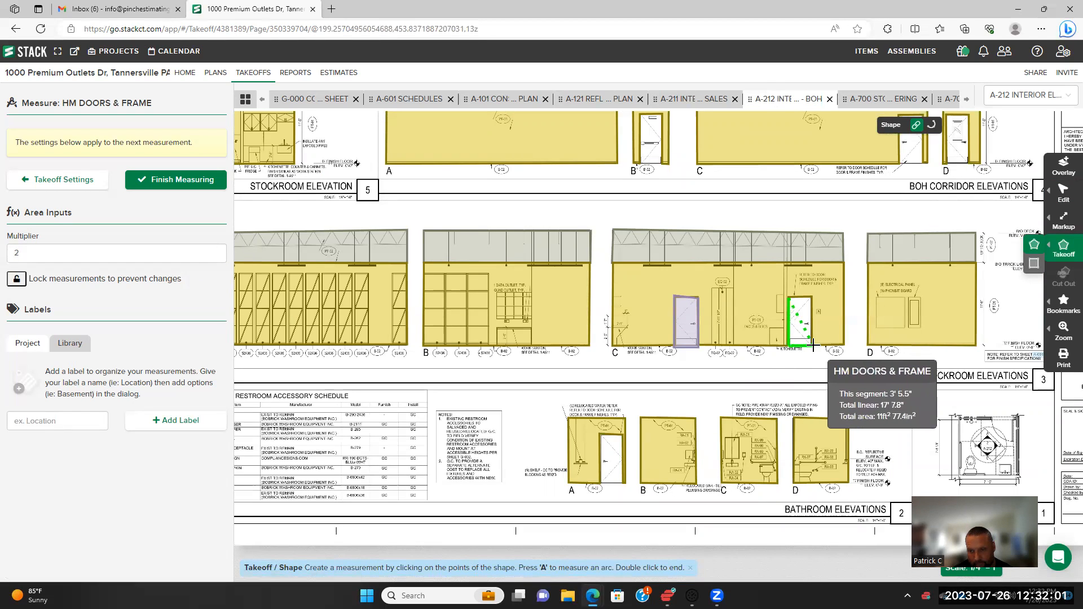
pyautogui.click(813, 296)
pyautogui.doubleClick(813, 295)
# Outline the door in bathroom elevation A as an HM DOORS & FRAME area
pyautogui.click(602, 434)
pyautogui.click(601, 483)
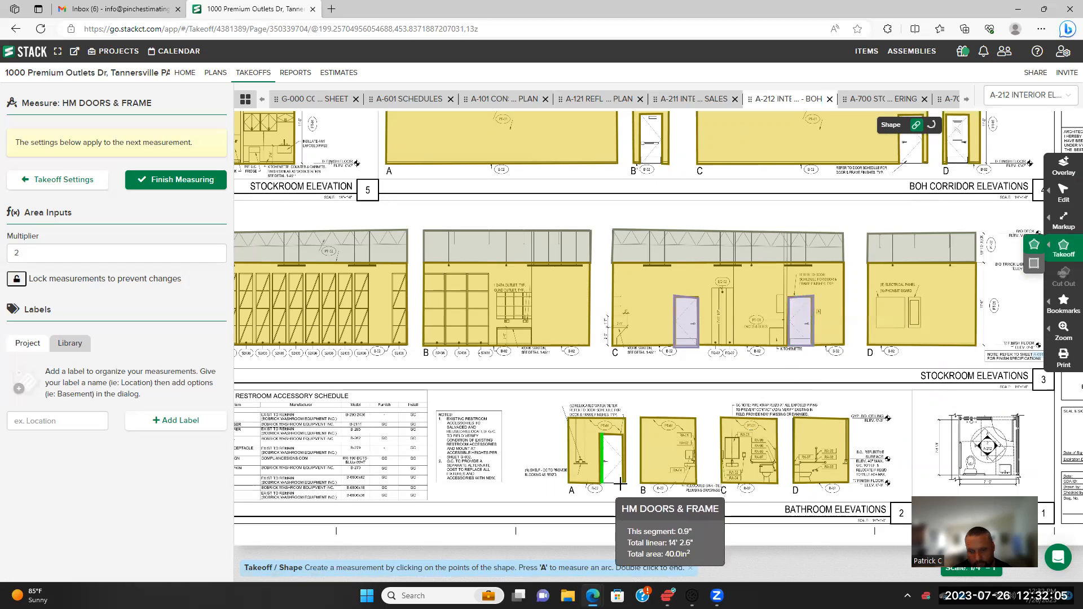
pyautogui.click(624, 484)
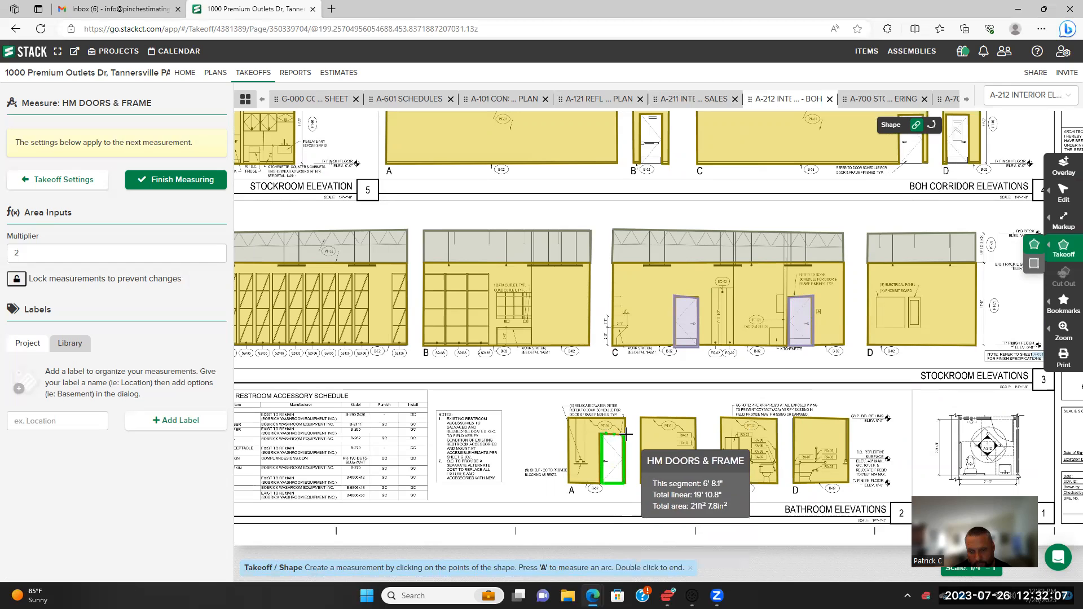
pyautogui.doubleClick(626, 433)
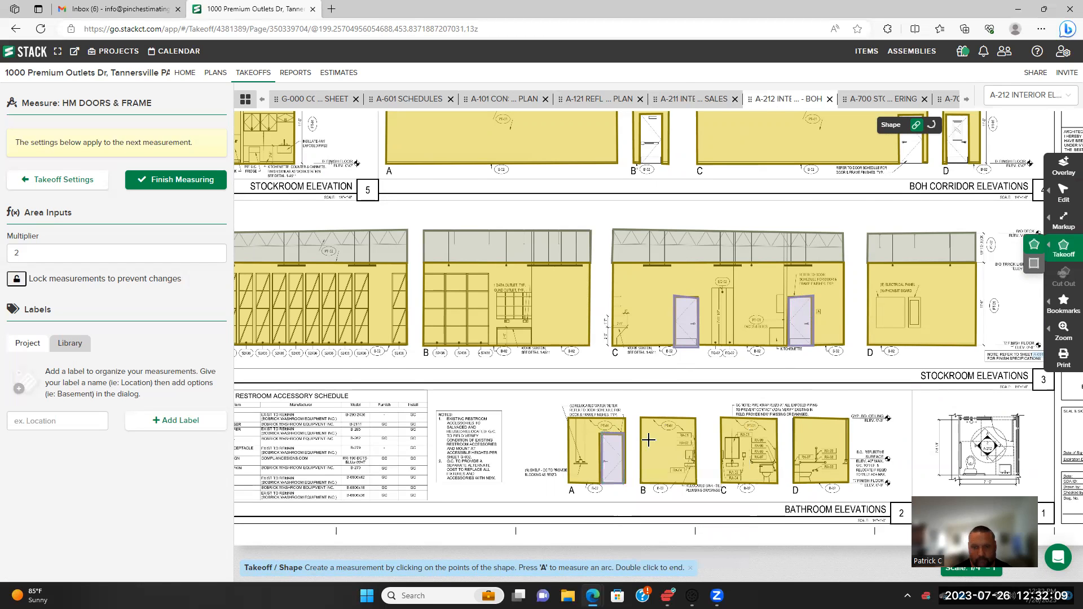
# Outline the door in BOH corridor elevation B as an HM DOORS & FRAME area
pyautogui.scroll(4, 593, 272)
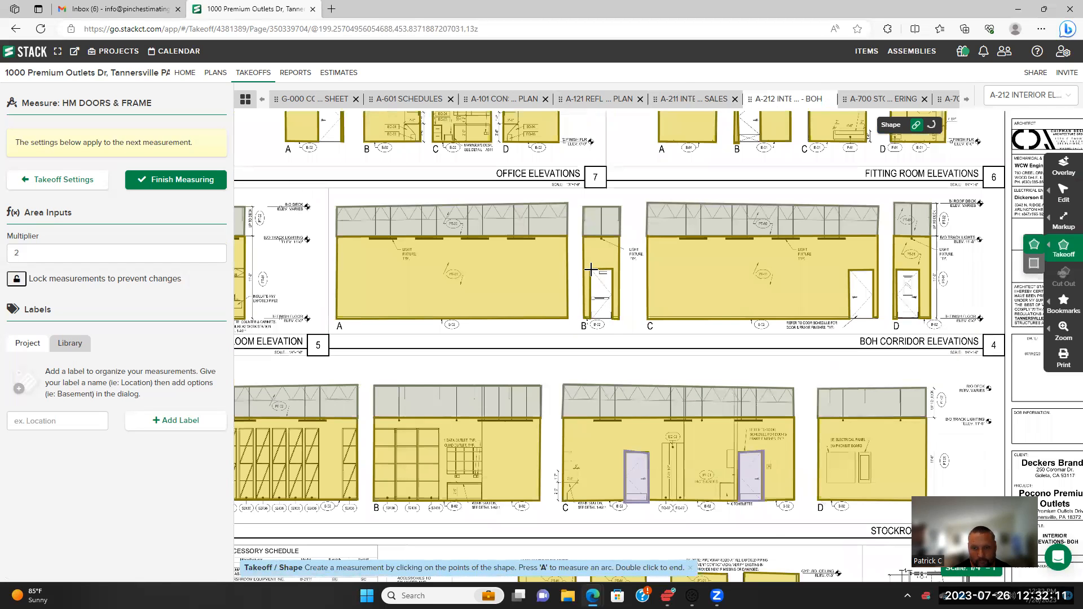
pyautogui.click(590, 270)
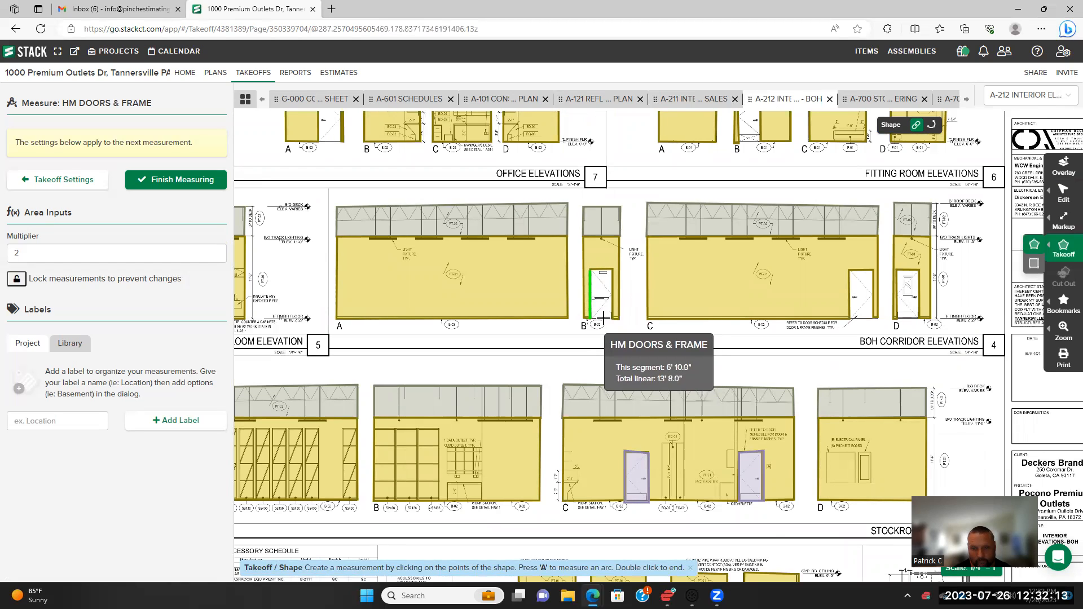
pyautogui.click(592, 318)
pyautogui.click(614, 318)
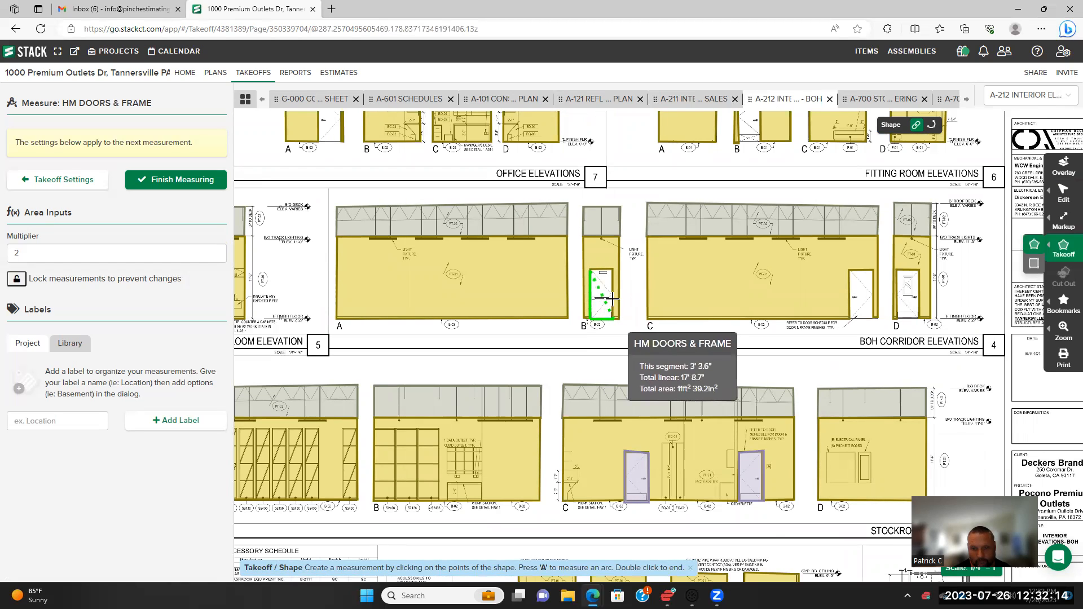
pyautogui.doubleClick(614, 272)
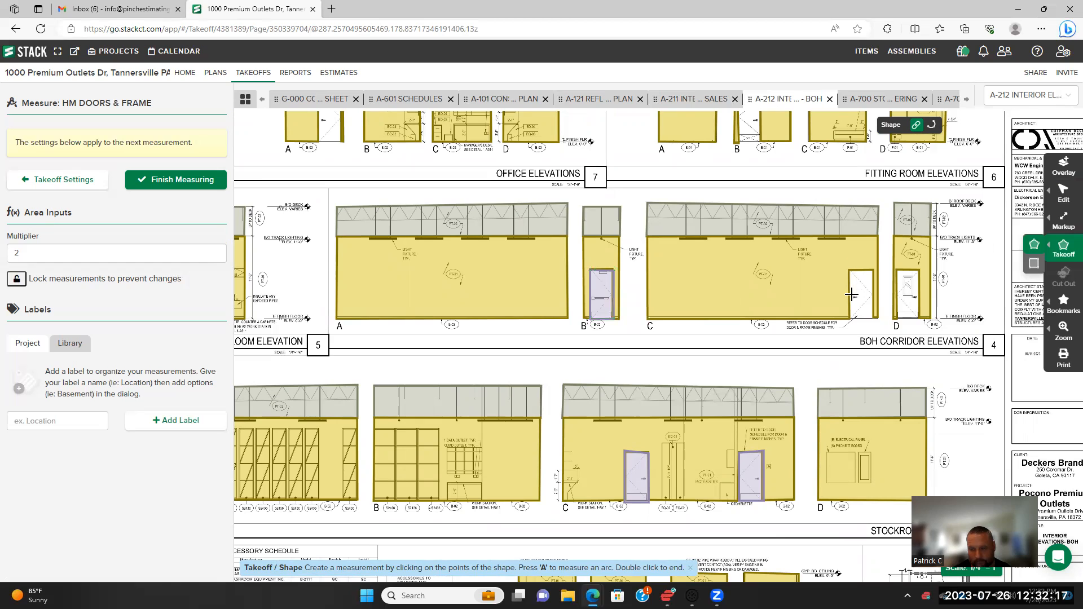
# Outline the doors in BOH corridor elevations C and D as HM DOORS & FRAME areas
pyautogui.click(850, 271)
pyautogui.click(849, 320)
pyautogui.click(875, 320)
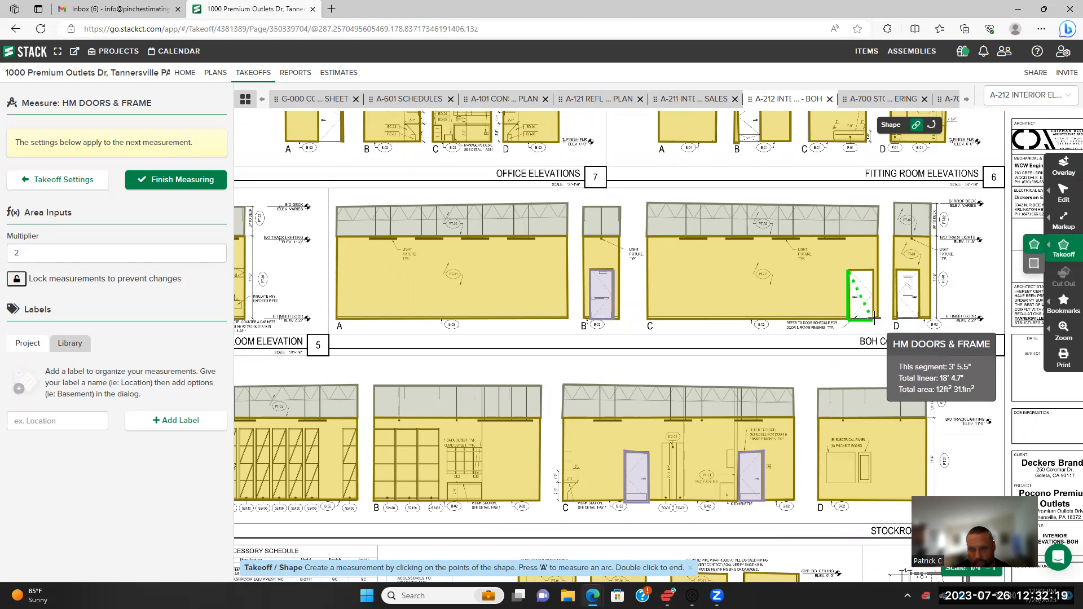
pyautogui.doubleClick(875, 272)
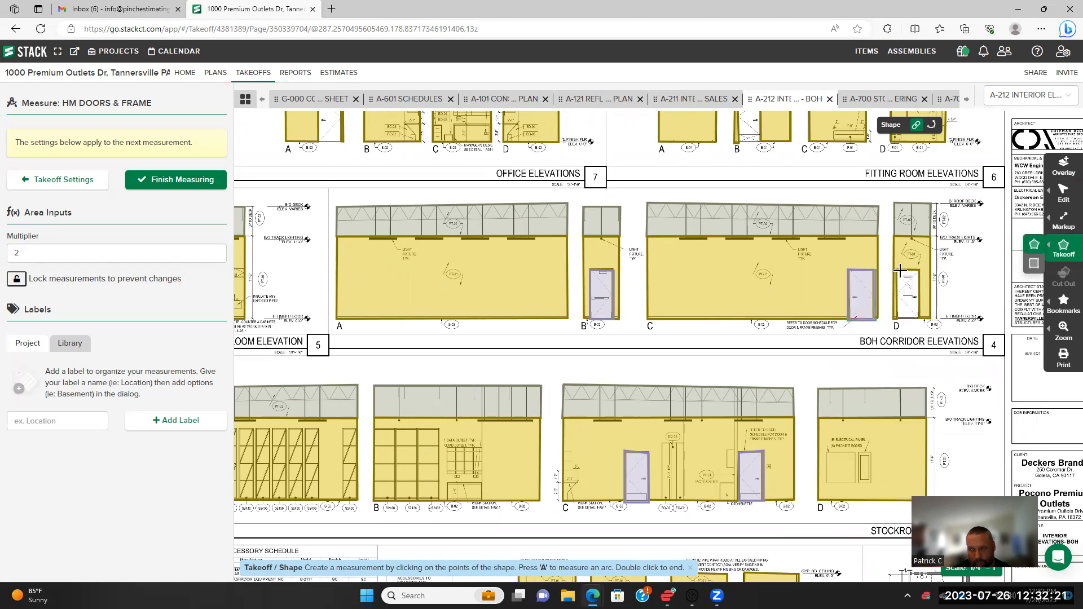
pyautogui.click(898, 272)
pyautogui.click(897, 317)
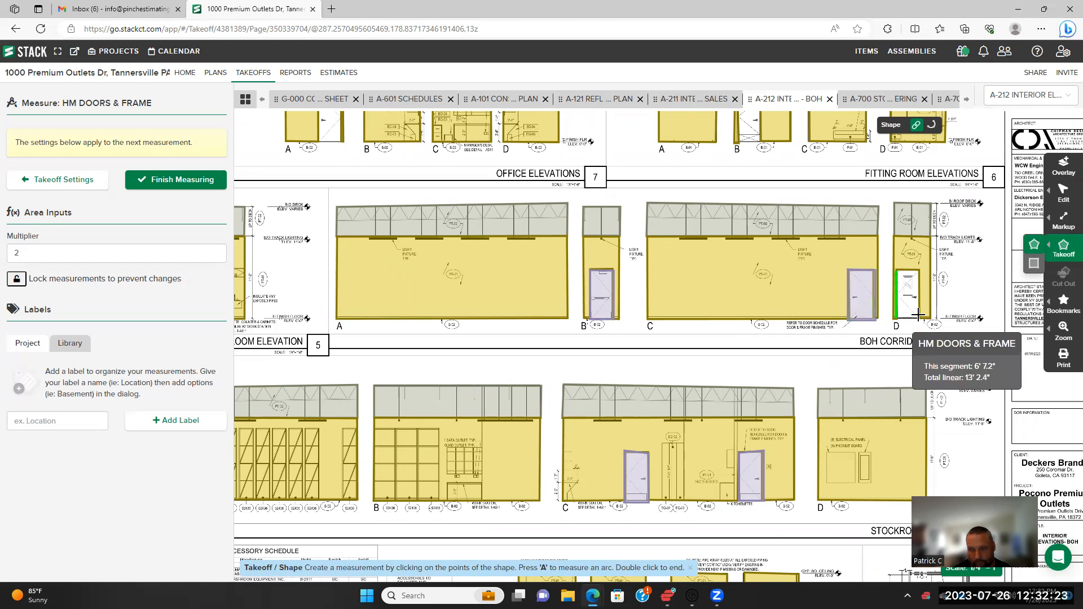
pyautogui.click(919, 318)
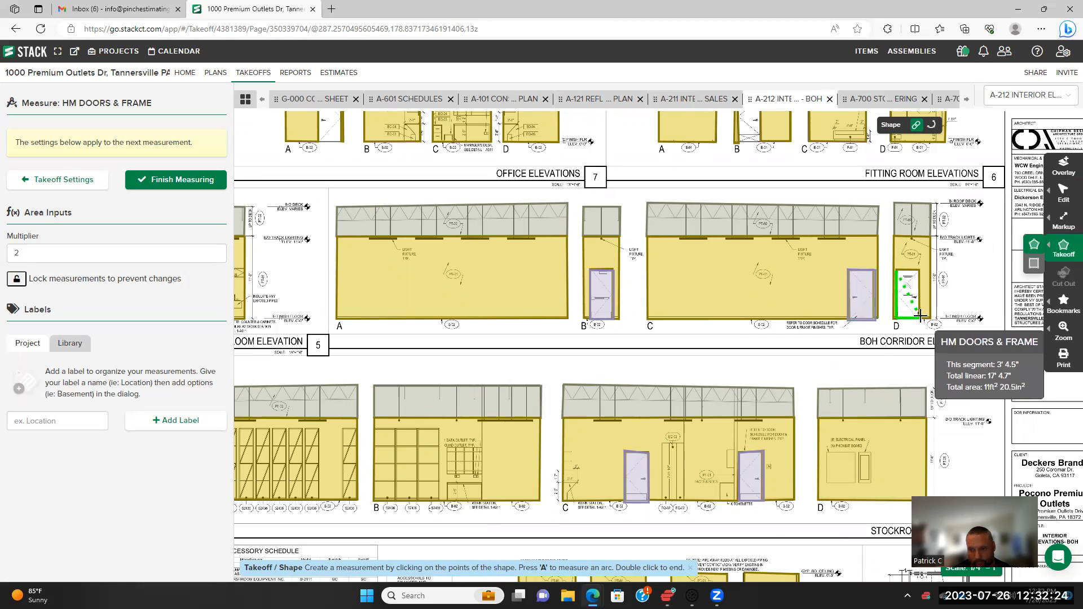
pyautogui.doubleClick(918, 273)
# Outline the door in office elevation A as an HM DOORS & FRAME area
pyautogui.moveTo(438, 290)
pyautogui.mouseDown()
pyautogui.moveTo(754, 296)
pyautogui.moveTo(551, 385)
pyautogui.mouseUp()
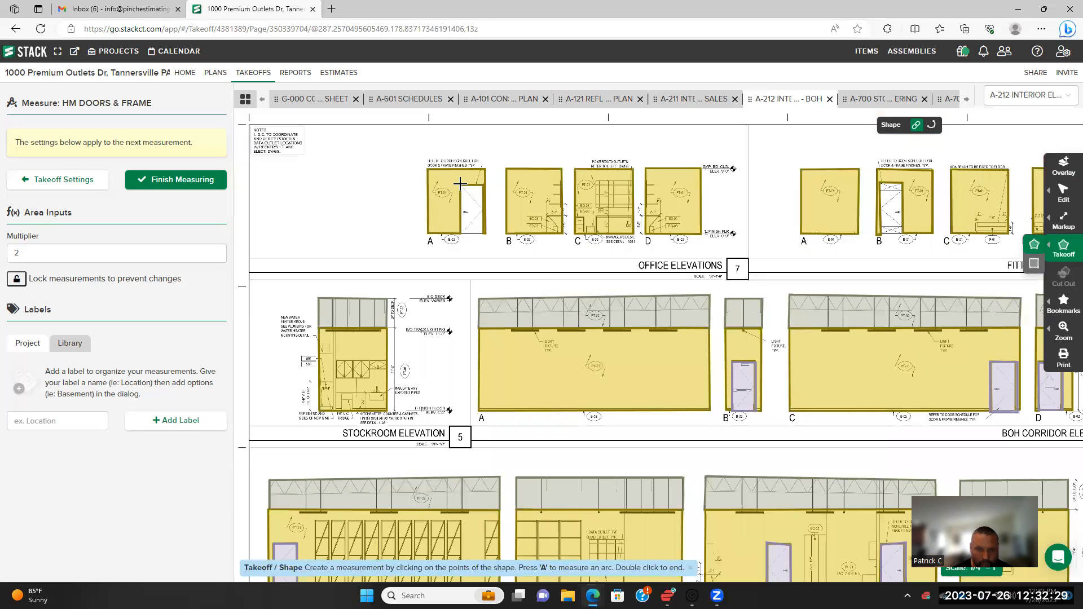
pyautogui.click(461, 184)
pyautogui.click(461, 232)
pyautogui.click(484, 232)
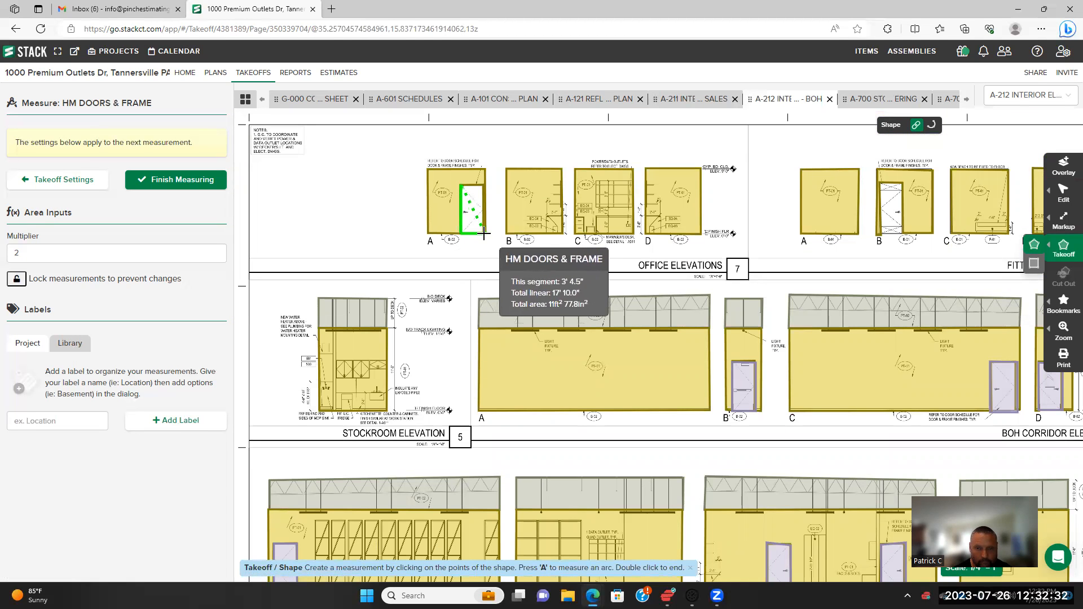
pyautogui.doubleClick(483, 185)
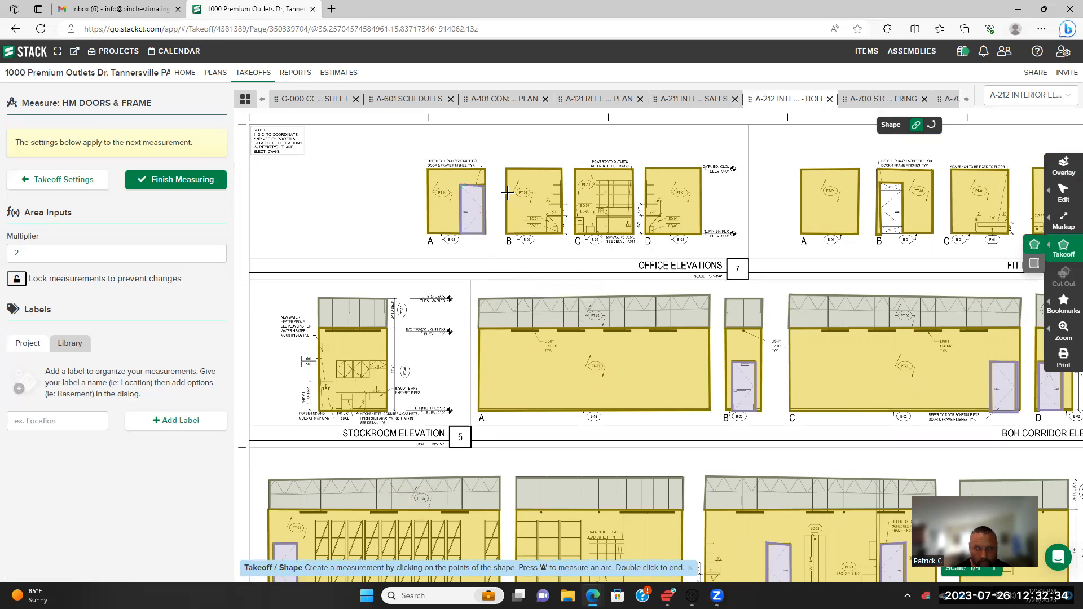
# Outline the door in fitting room elevation B as an HM DOORS & FRAME area
pyautogui.click(878, 182)
pyautogui.click(880, 231)
pyautogui.click(903, 231)
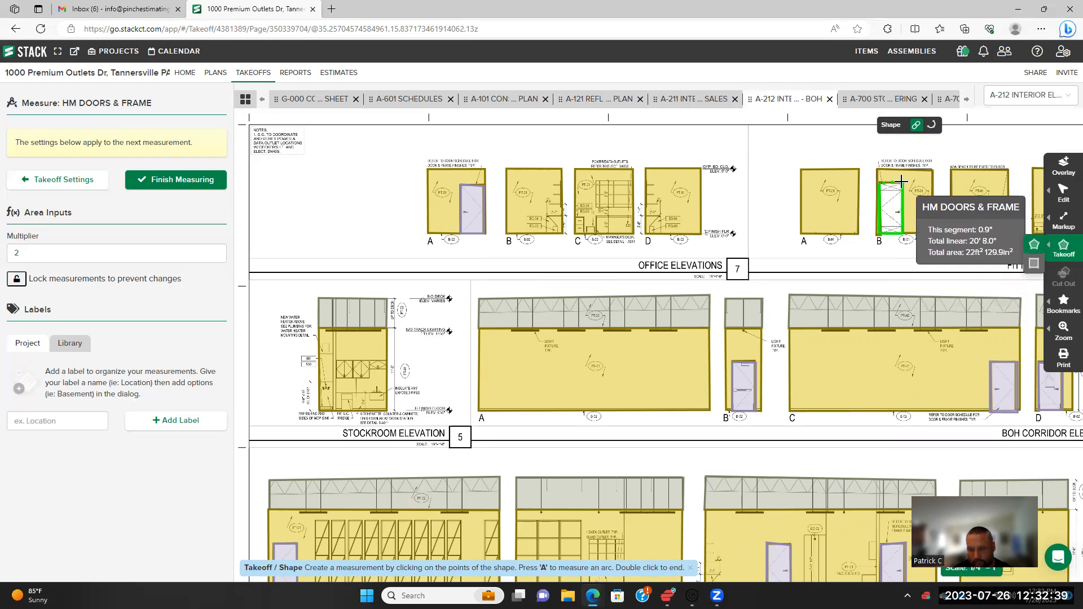
pyautogui.doubleClick(902, 181)
# Check all elevations on sheet A-212 for unmeasured doors and finish the HM DOORS & FRAME measuring
pyautogui.hscroll(3, 630, 230)
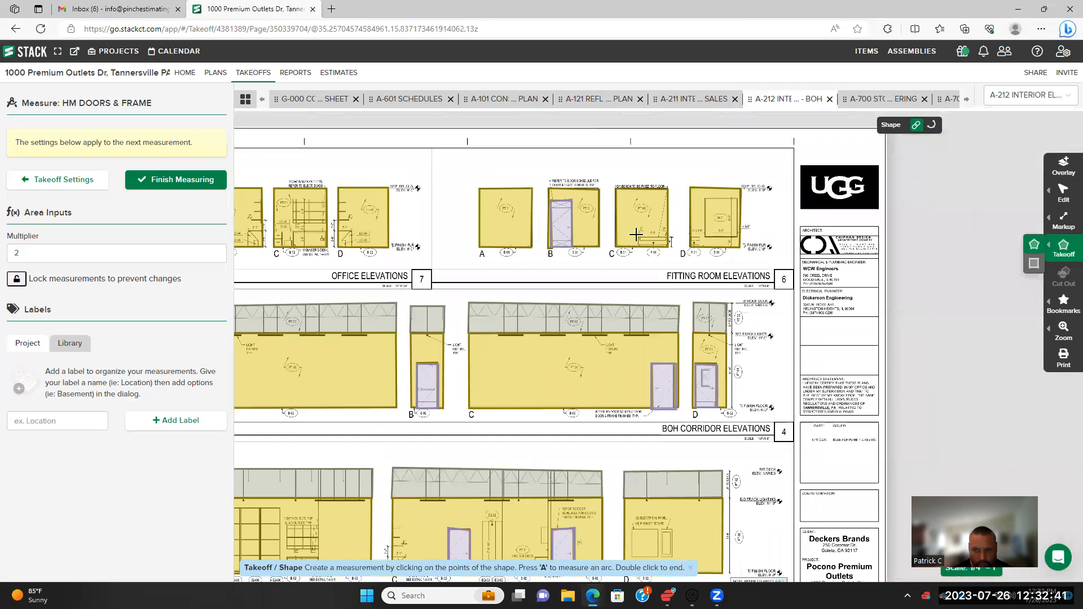
pyautogui.scroll(-3, 636, 234)
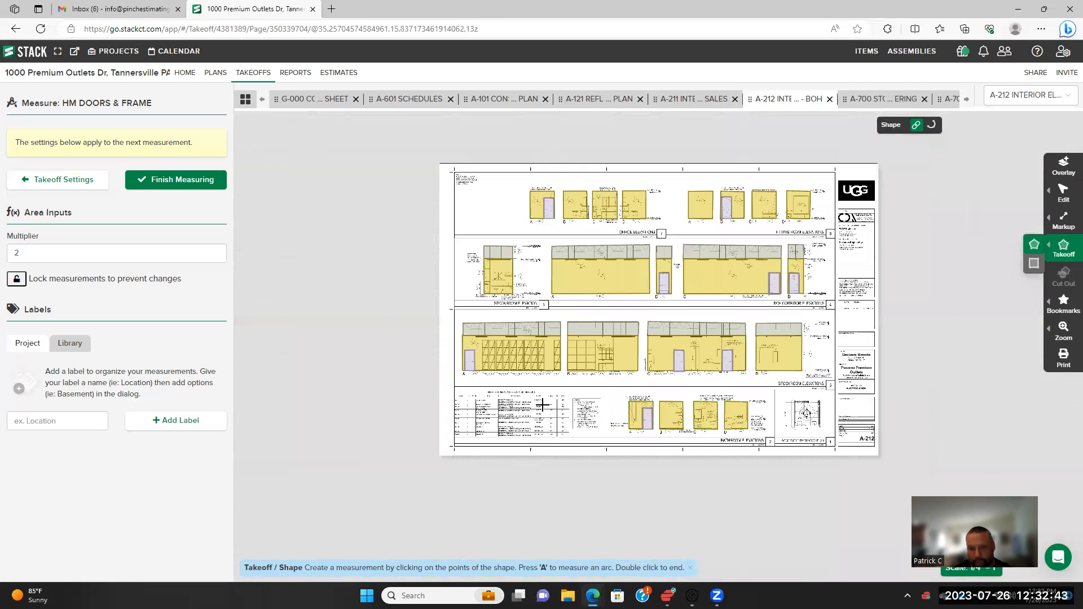
pyautogui.moveTo(542, 405); pyautogui.dragTo(512, 334)
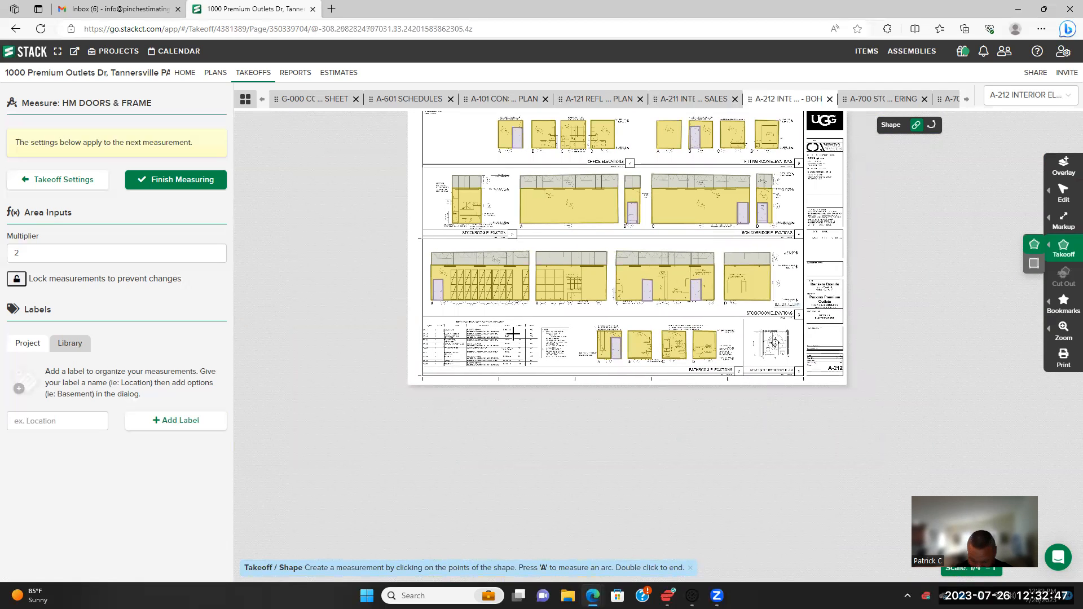
pyautogui.moveTo(530, 303); pyautogui.dragTo(507, 377)
pyautogui.scroll(1, 569, 208)
pyautogui.scroll(4, 568, 208)
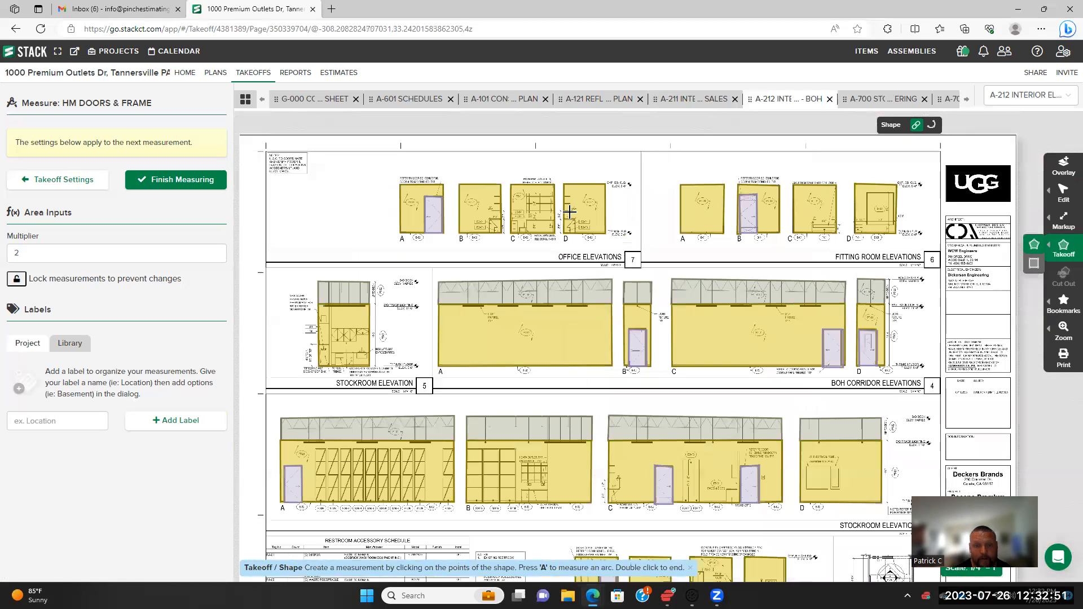
pyautogui.scroll(-5, 572, 263)
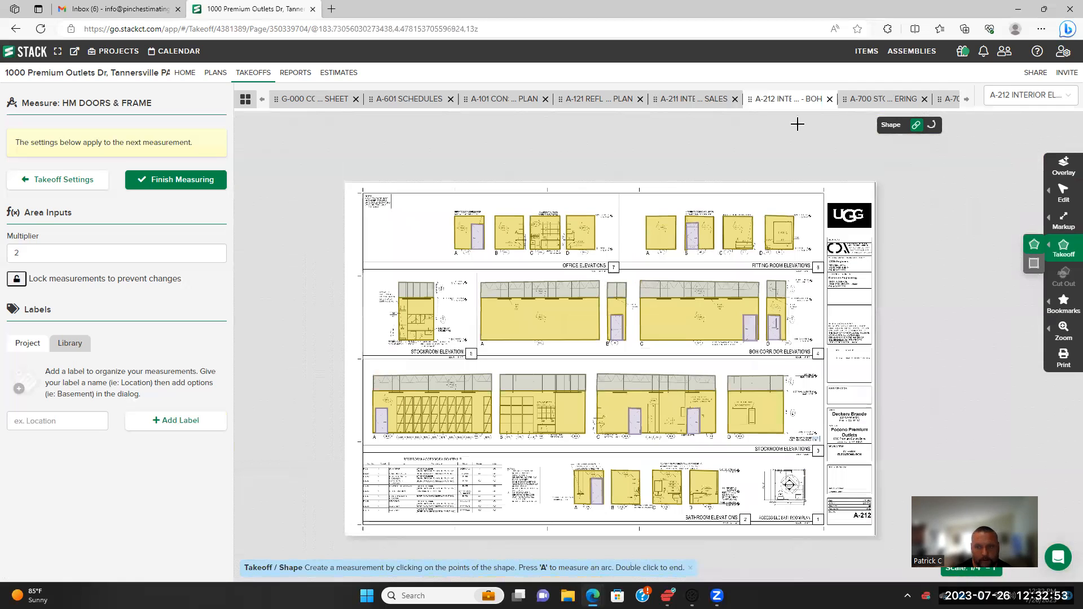
pyautogui.click(167, 179)
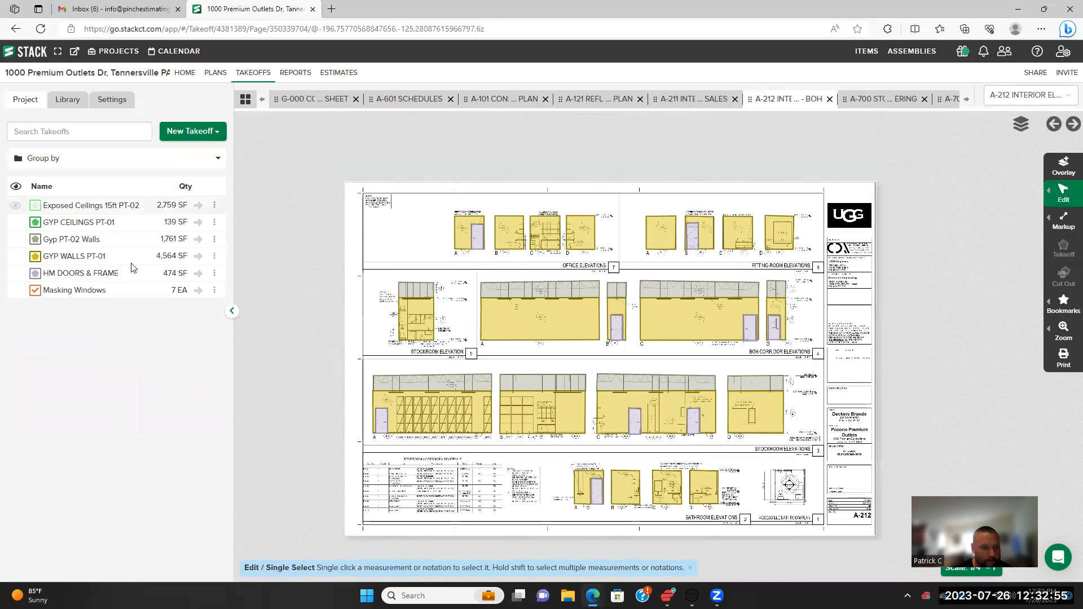
# Outline the door in sales area elevation C on sheet A-211 as an HM DOORS & FRAME area with multiplier 1
pyautogui.click(696, 100)
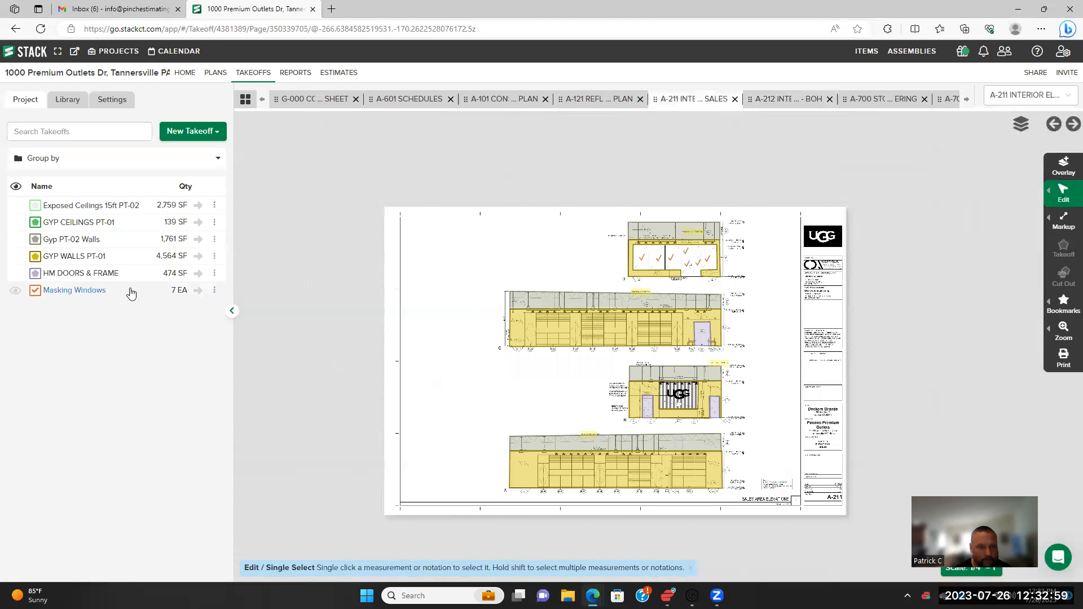
pyautogui.click(131, 274)
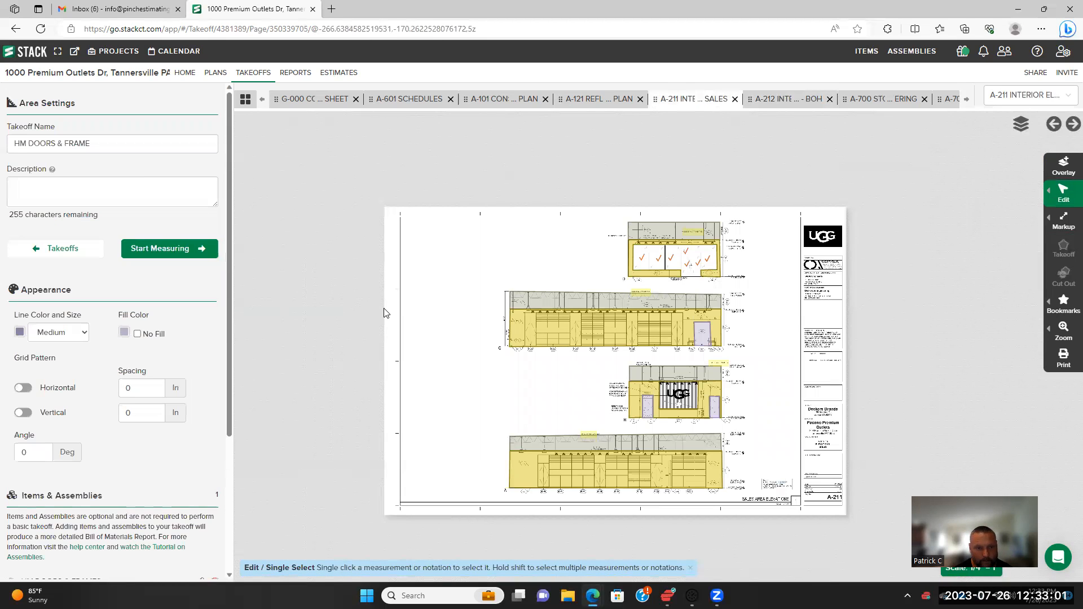
pyautogui.scroll(2, 733, 288)
pyautogui.scroll(2, 623, 367)
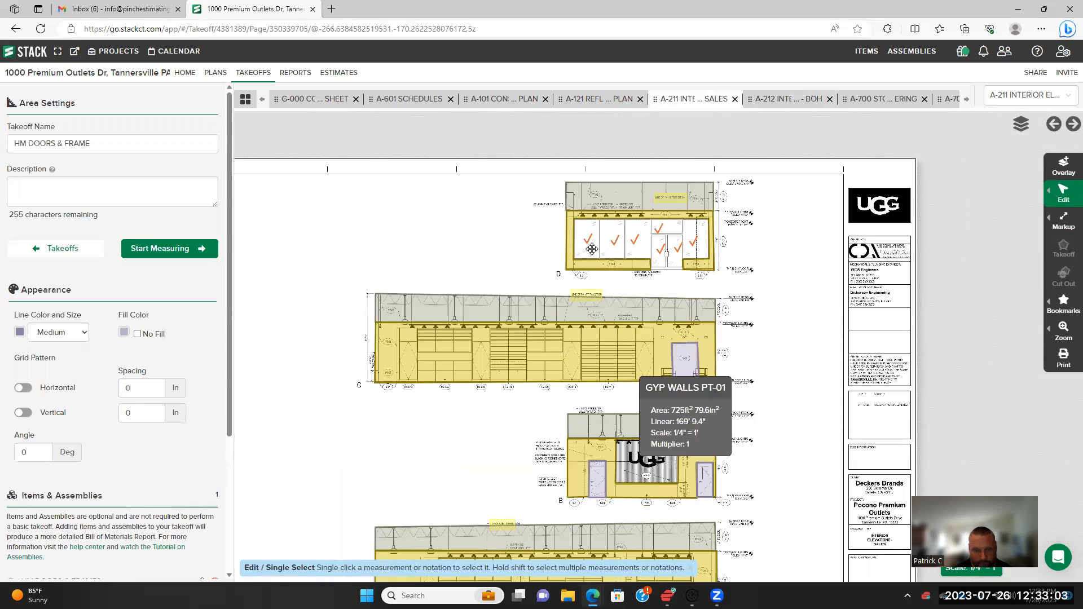
pyautogui.click(154, 261)
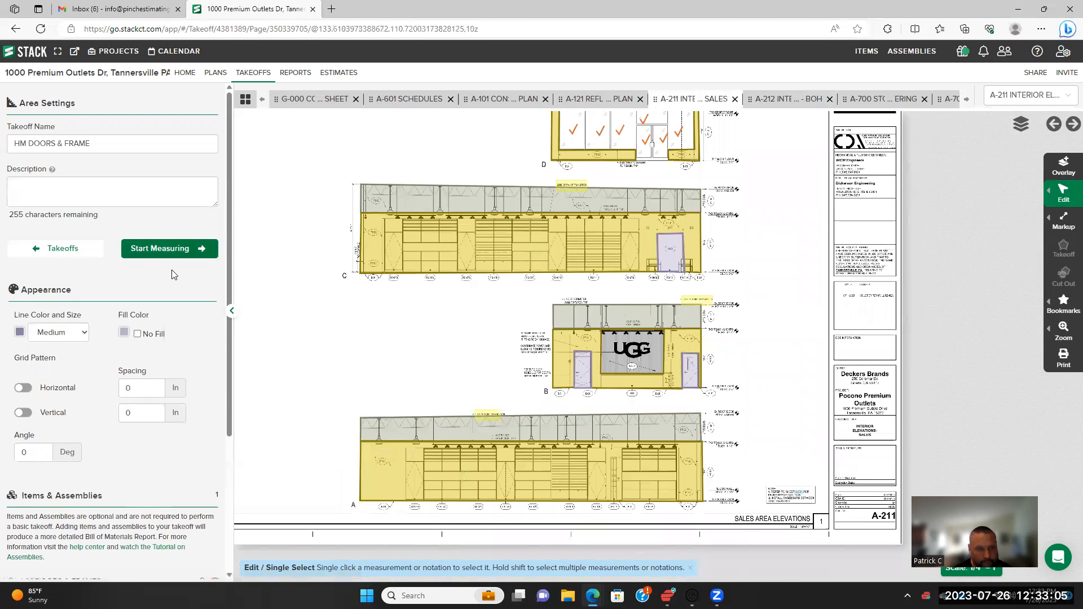
pyautogui.click(657, 232)
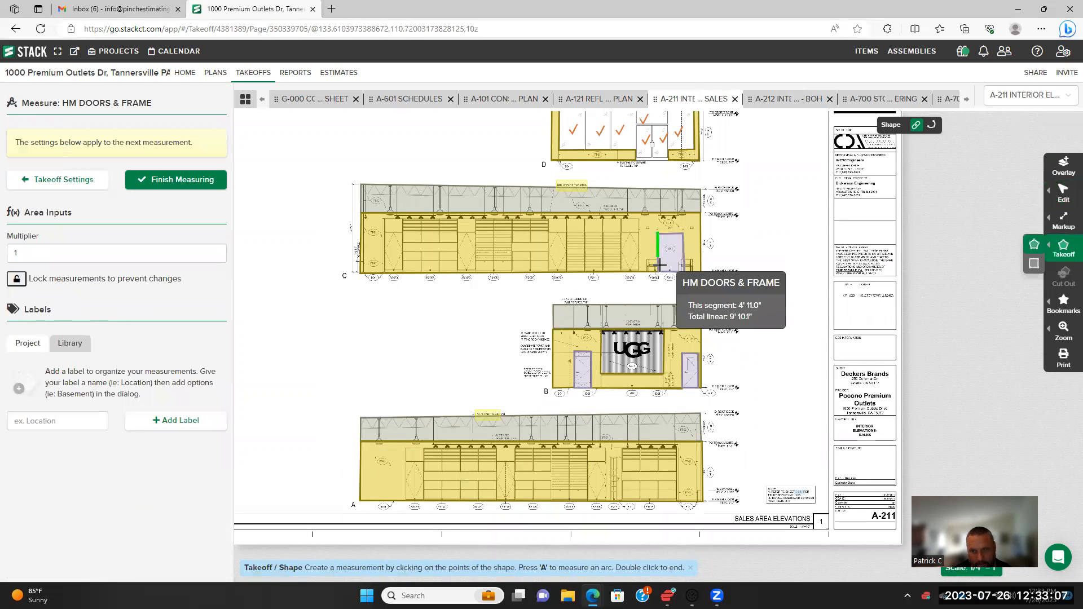
pyautogui.click(659, 272)
pyautogui.click(688, 272)
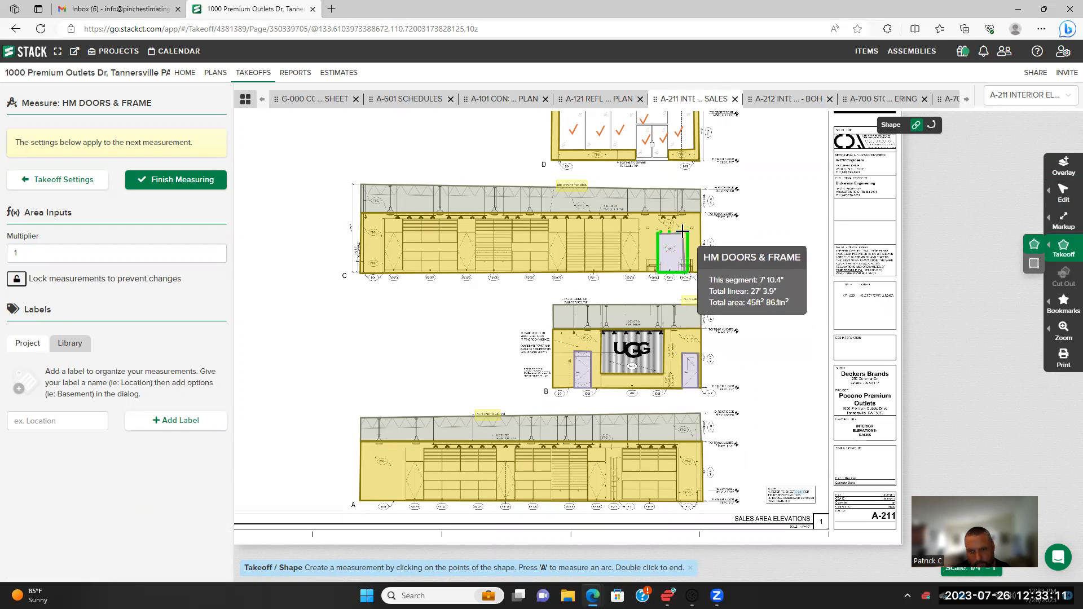
pyautogui.doubleClick(683, 232)
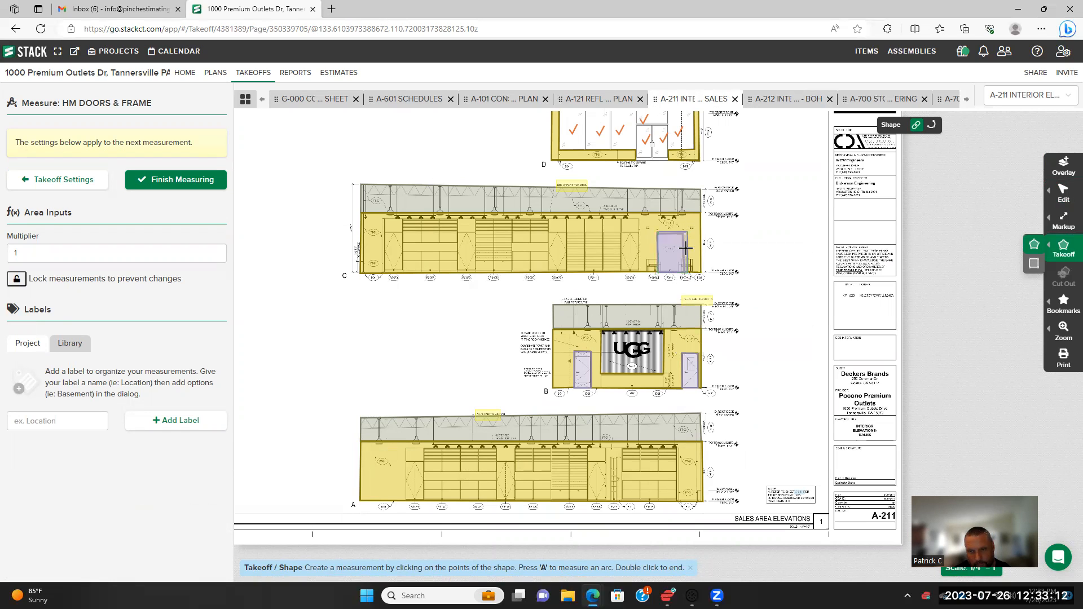
# Outline both doors in sales area elevation B as HM DOORS & FRAME areas and finish measuring
pyautogui.click(573, 351)
pyautogui.click(575, 388)
pyautogui.click(589, 388)
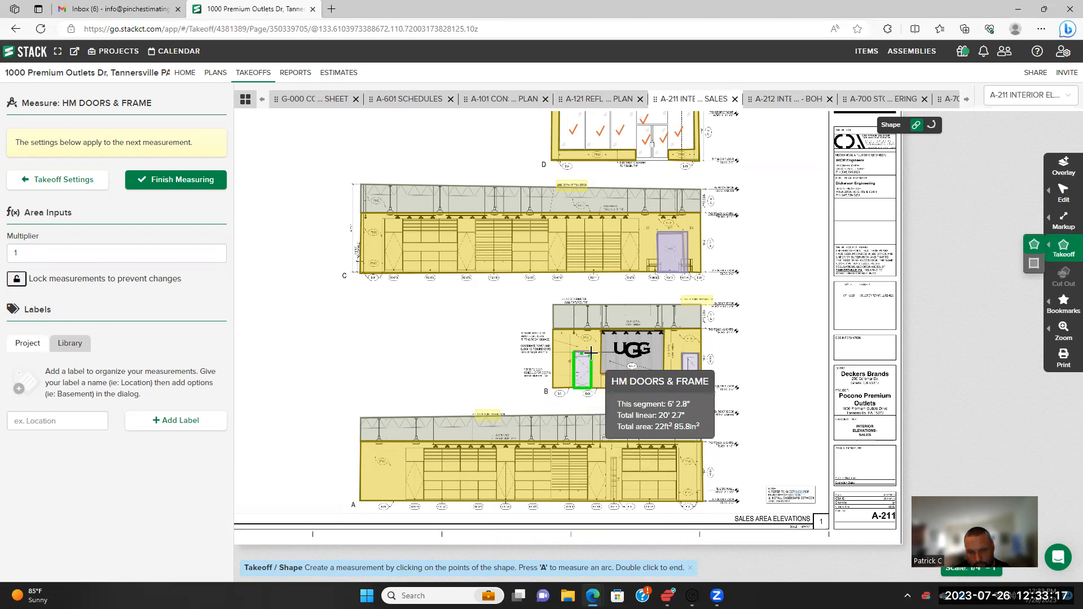
pyautogui.doubleClick(589, 351)
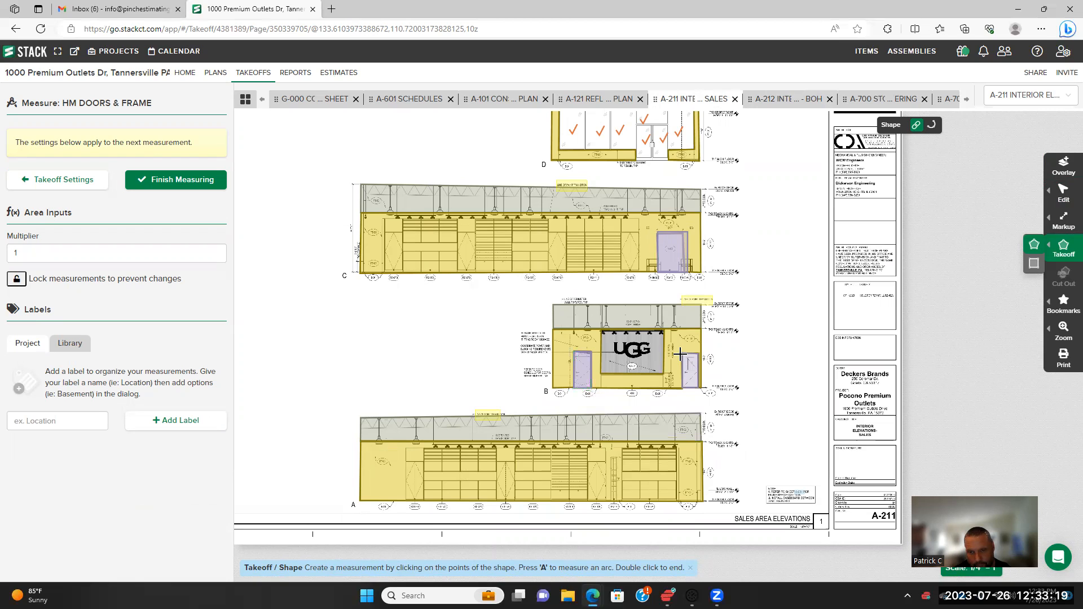
pyautogui.click(680, 354)
pyautogui.click(682, 388)
pyautogui.click(701, 389)
pyautogui.doubleClick(700, 354)
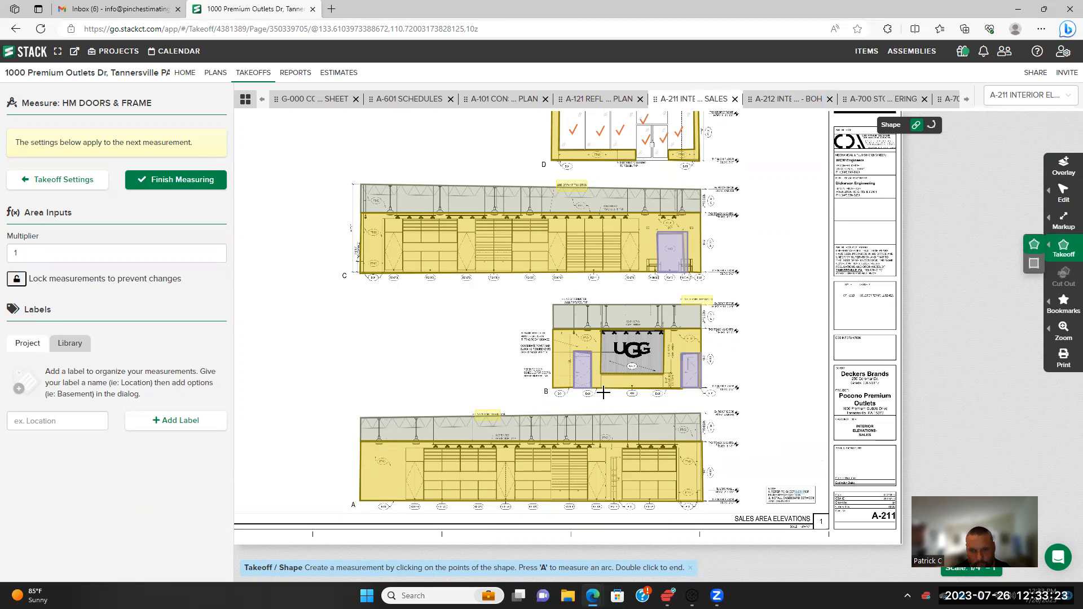
pyautogui.scroll(-2, 603, 392)
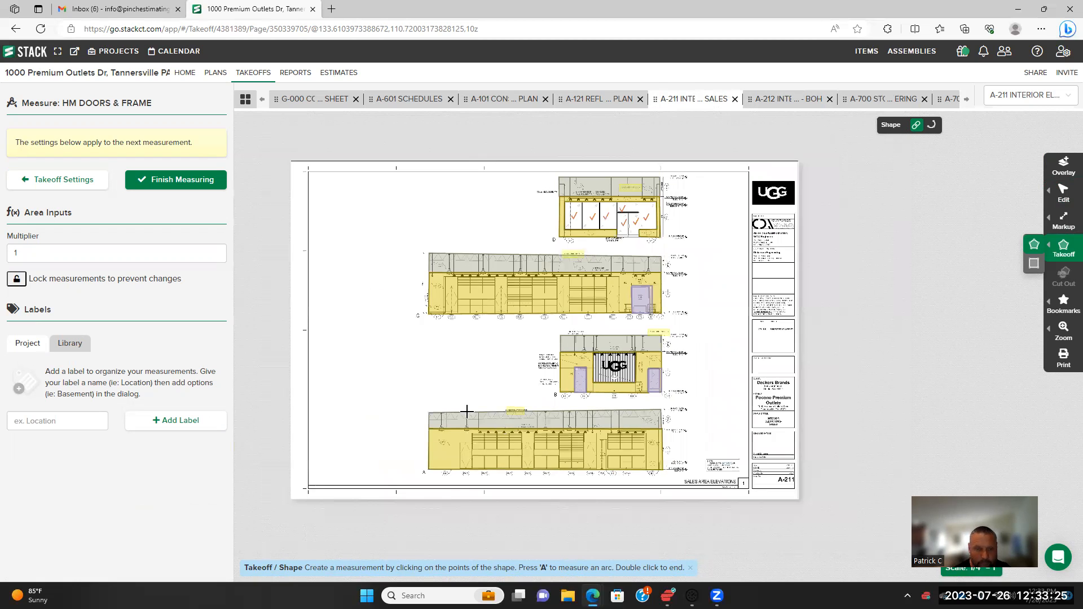
pyautogui.click(180, 181)
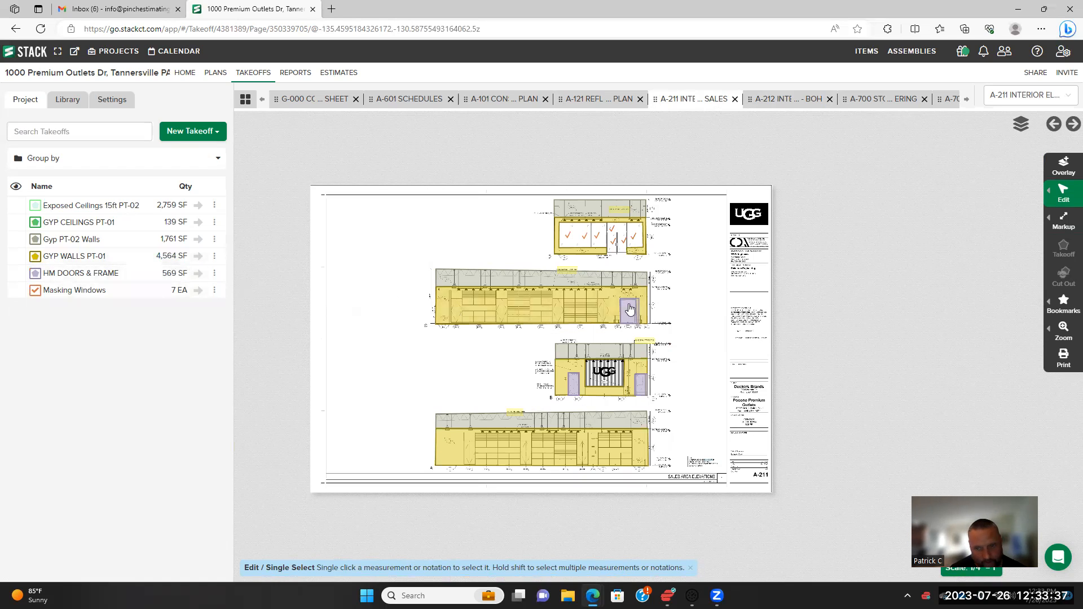
# Look over the sales area elevations on sheet A-211 to check that walls, doors and windows are all measured
pyautogui.scroll(-1, 315, 277)
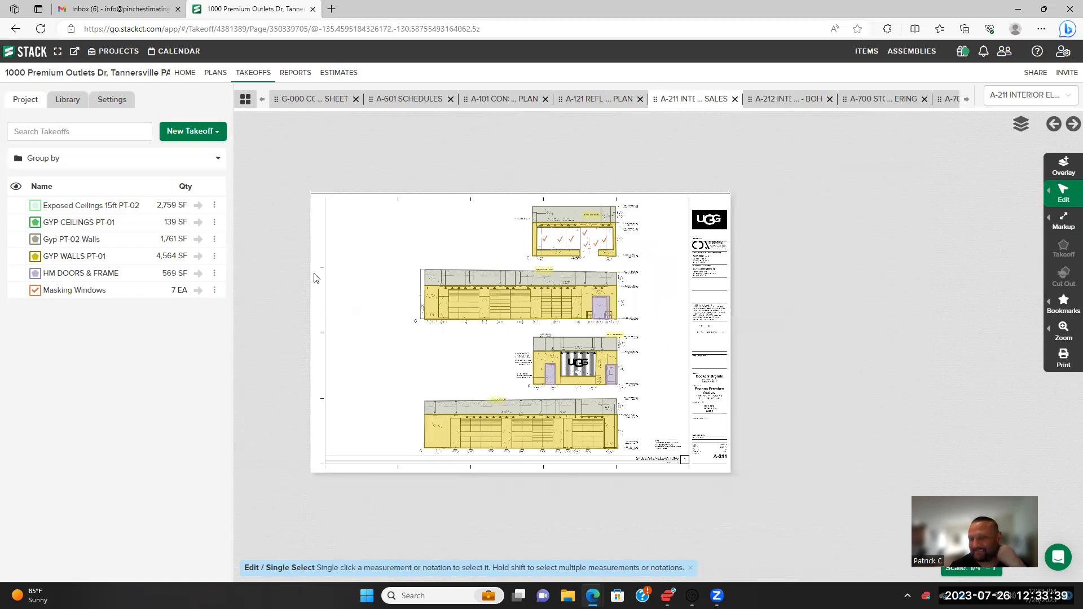
pyautogui.scroll(-1, 315, 277)
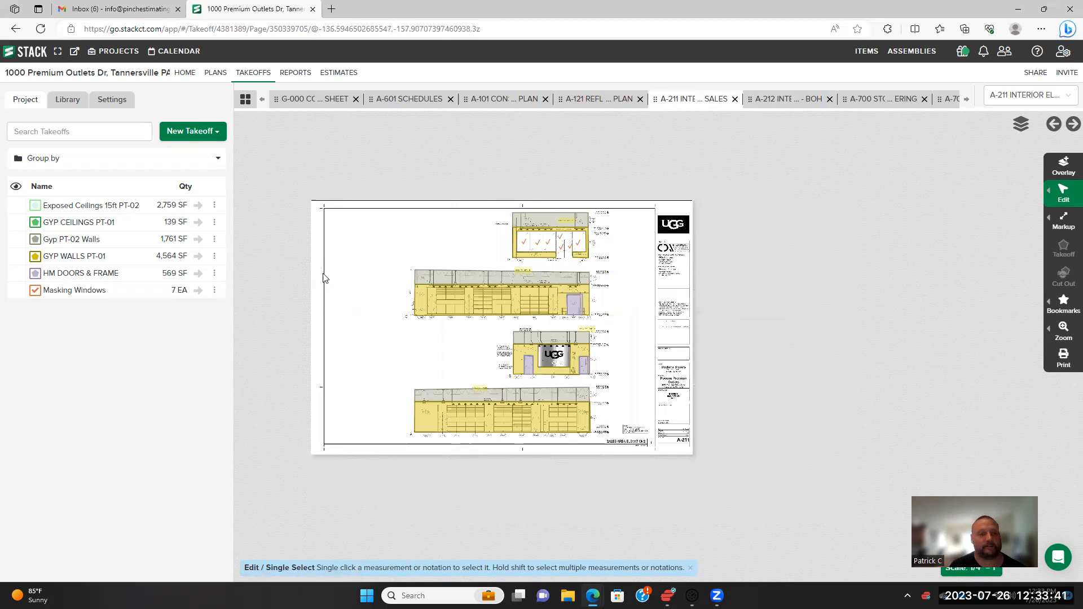
pyautogui.scroll(2, 413, 292)
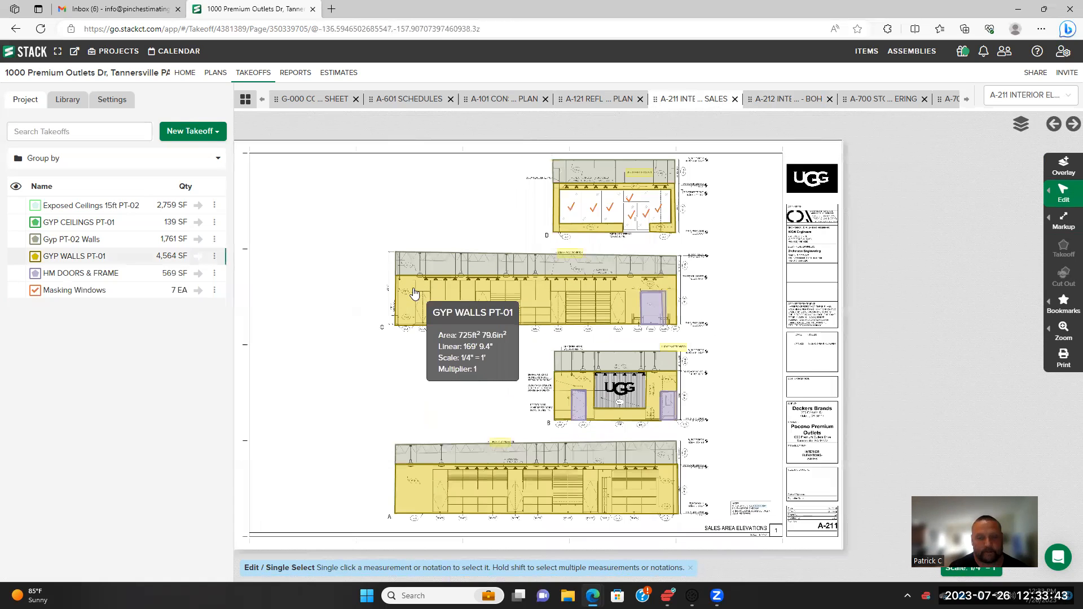
pyautogui.moveTo(348, 220); pyautogui.dragTo(418, 211)
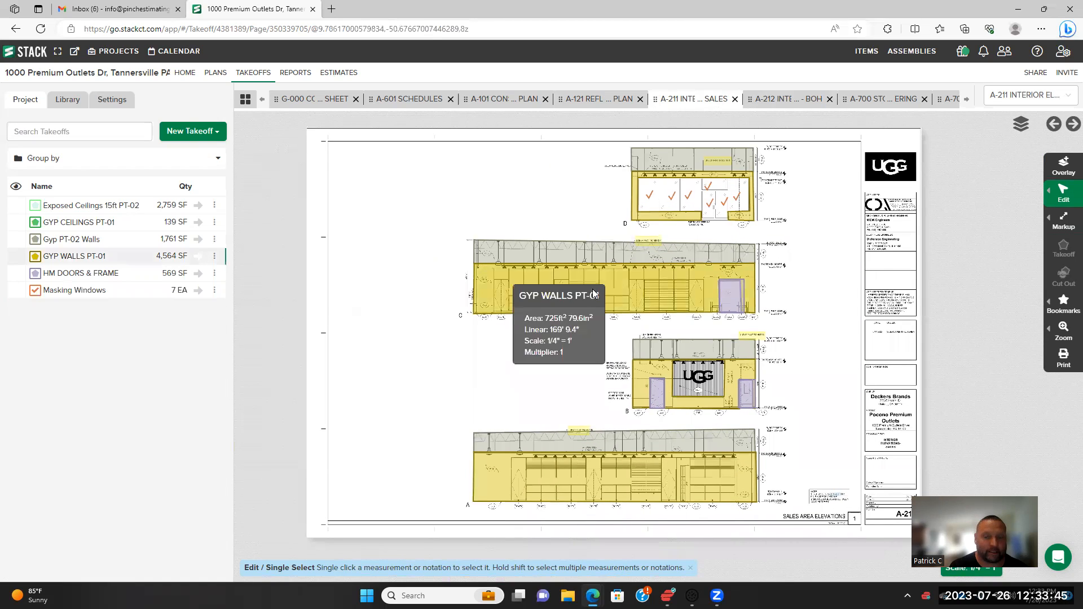
pyautogui.scroll(-2, 594, 294)
pyautogui.moveTo(513, 210); pyautogui.dragTo(496, 238)
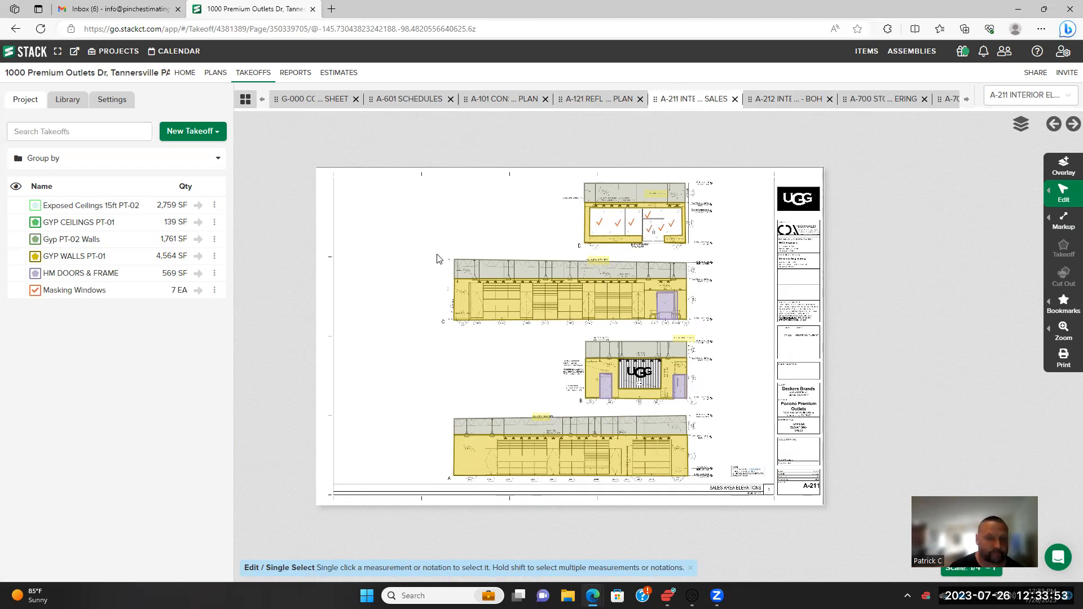
pyautogui.scroll(2, 492, 245)
pyautogui.scroll(-1, 492, 251)
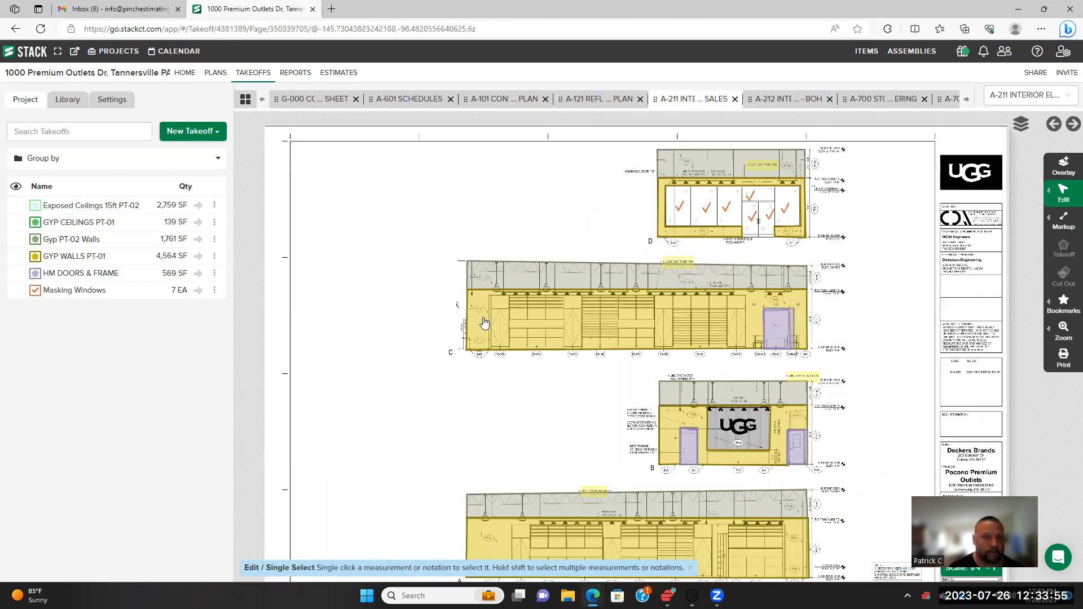
pyautogui.scroll(-1, 486, 339)
pyautogui.moveTo(490, 345); pyautogui.dragTo(447, 337)
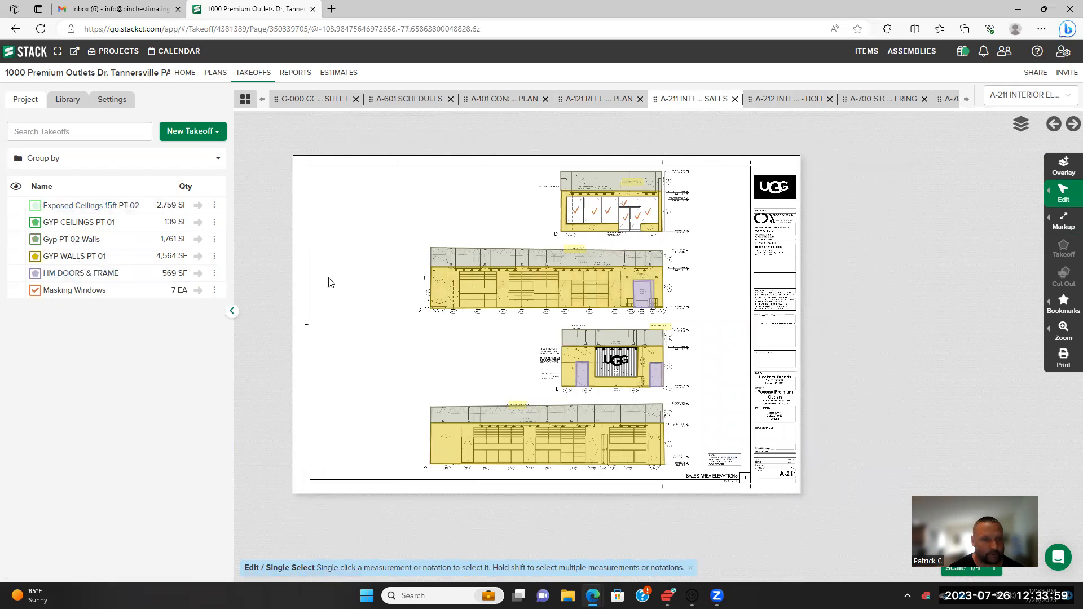
# Create a new Material and Labor Estimate for the project
pyautogui.click(335, 75)
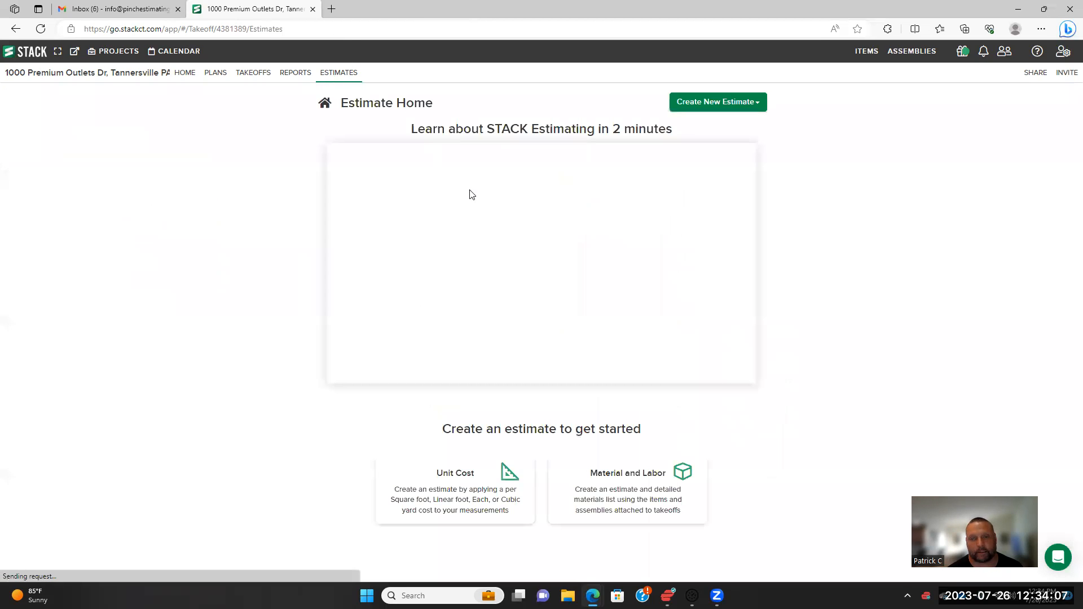
pyautogui.click(733, 108)
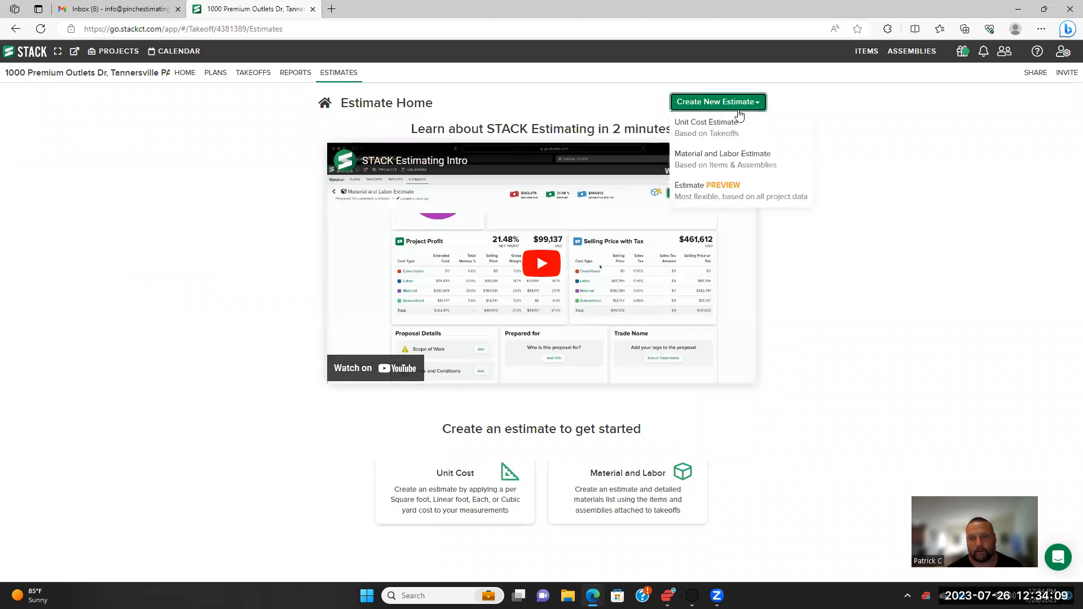
pyautogui.click(753, 154)
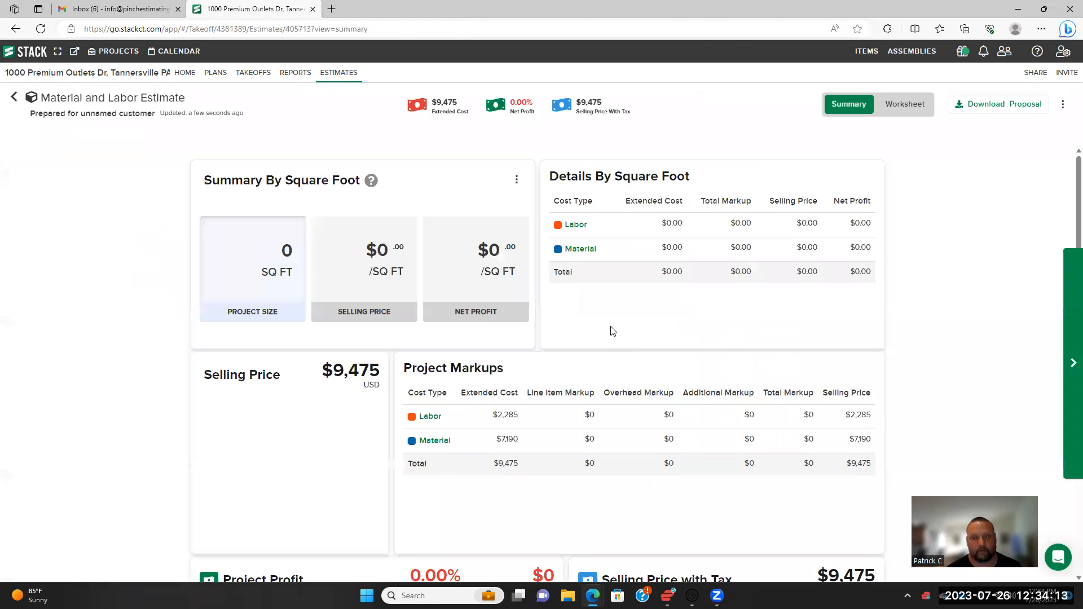
# Review the estimate worksheet's labor, material, non-measured and markup sections, including quantities and unit costs
pyautogui.click(915, 109)
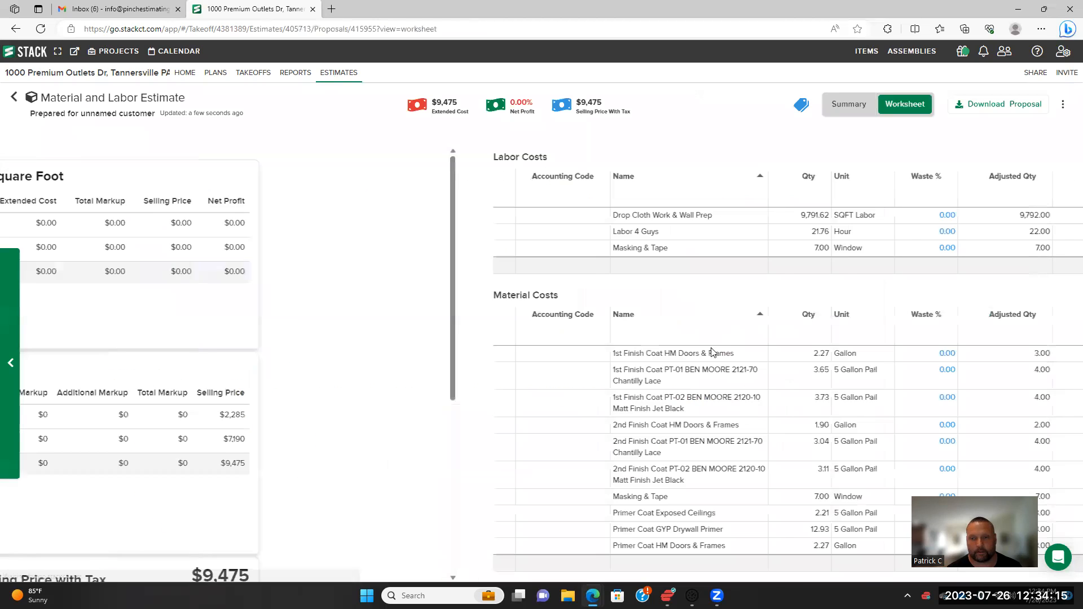
pyautogui.scroll(-1, 525, 277)
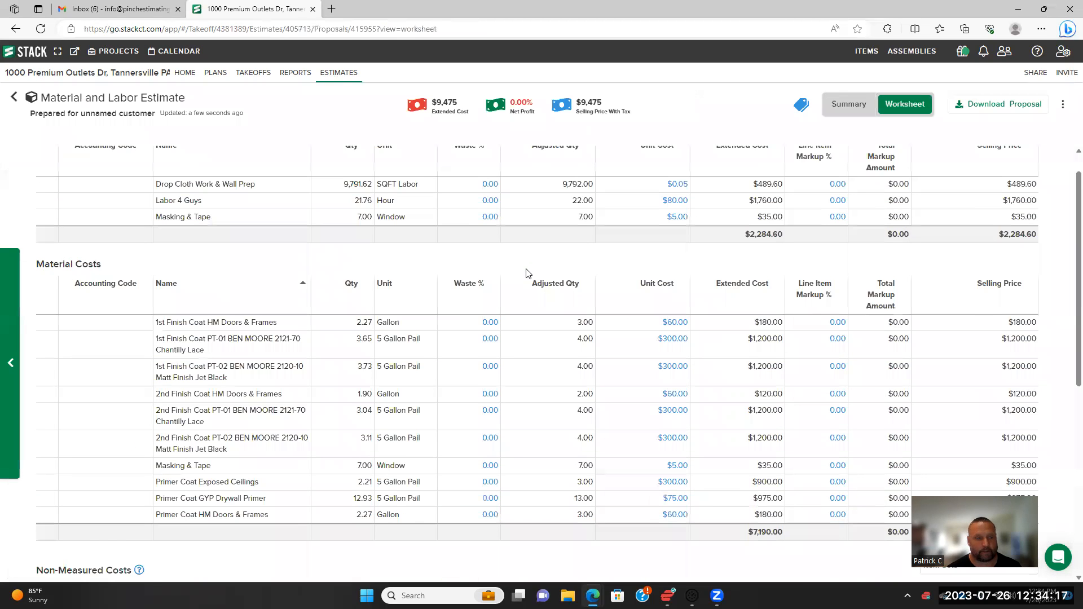
pyautogui.scroll(1, 515, 289)
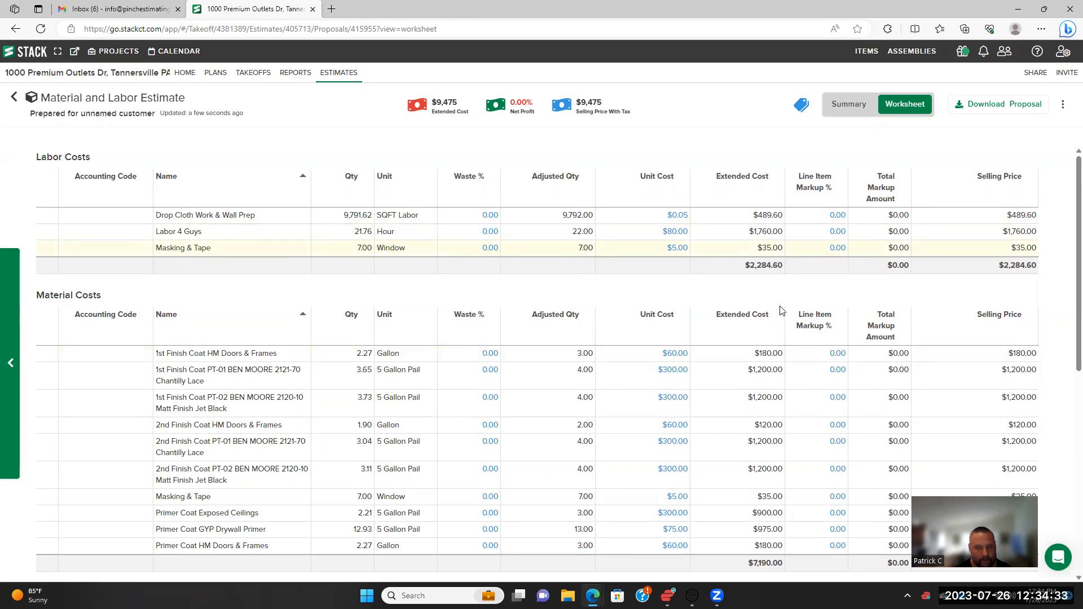
pyautogui.scroll(-2, 516, 328)
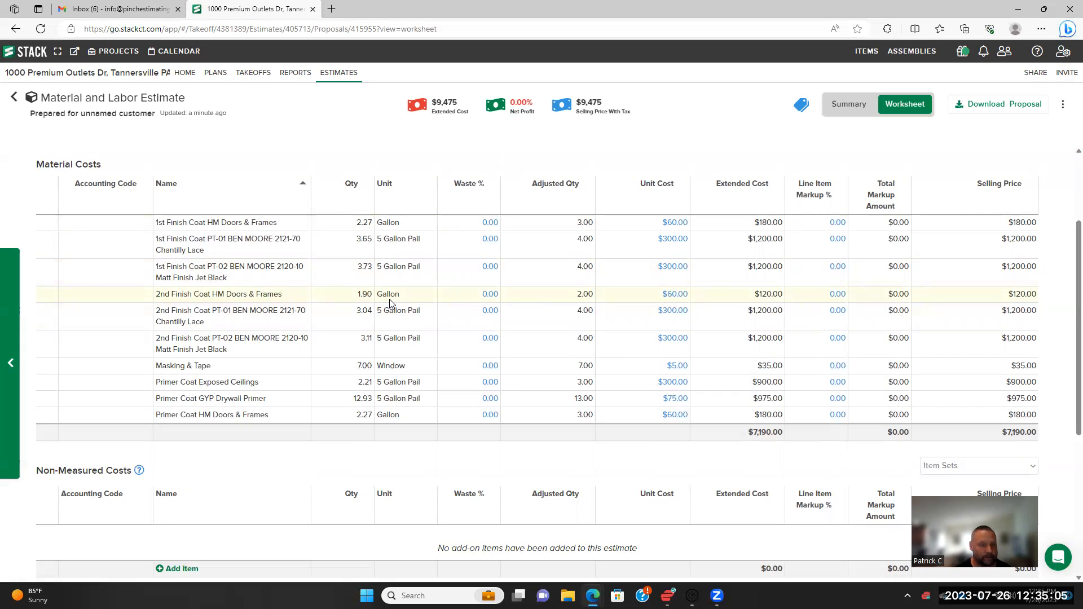
pyautogui.scroll(-1, 391, 303)
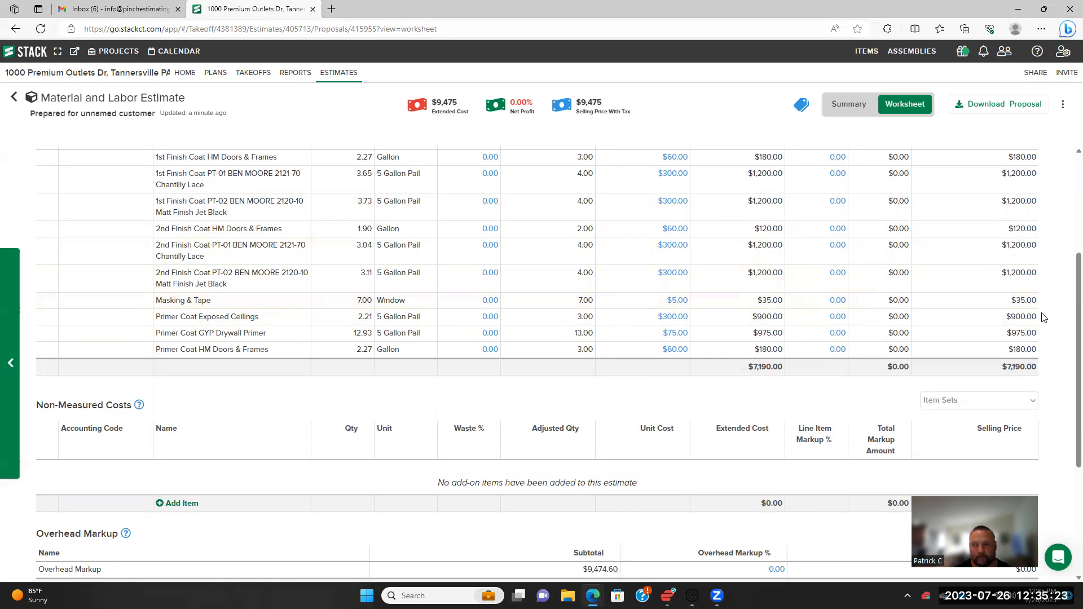
pyautogui.scroll(-4, 539, 325)
pyautogui.scroll(8, 524, 401)
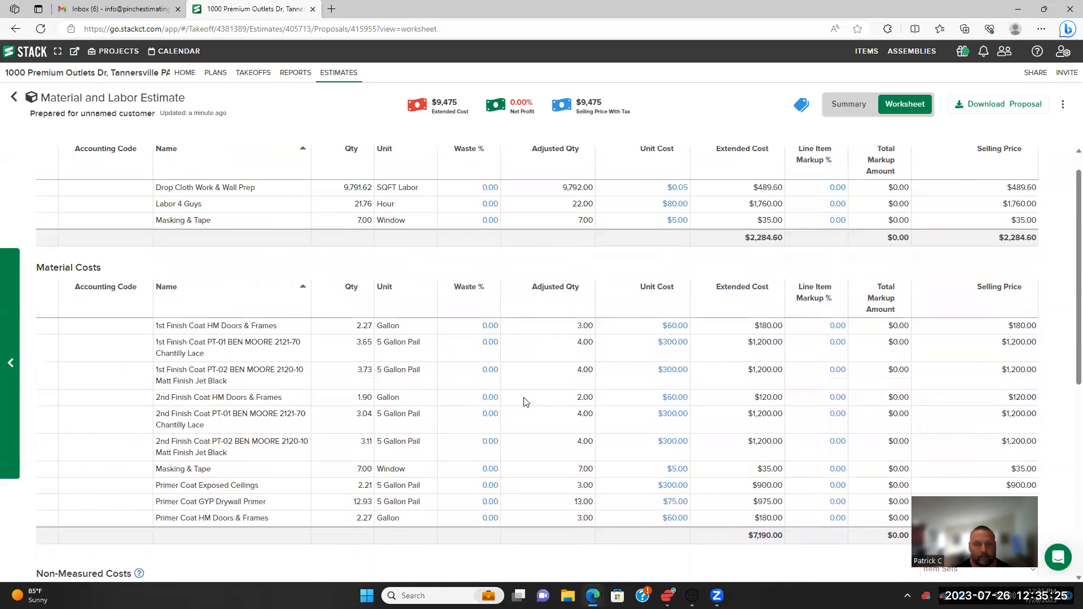
pyautogui.scroll(-1, 508, 285)
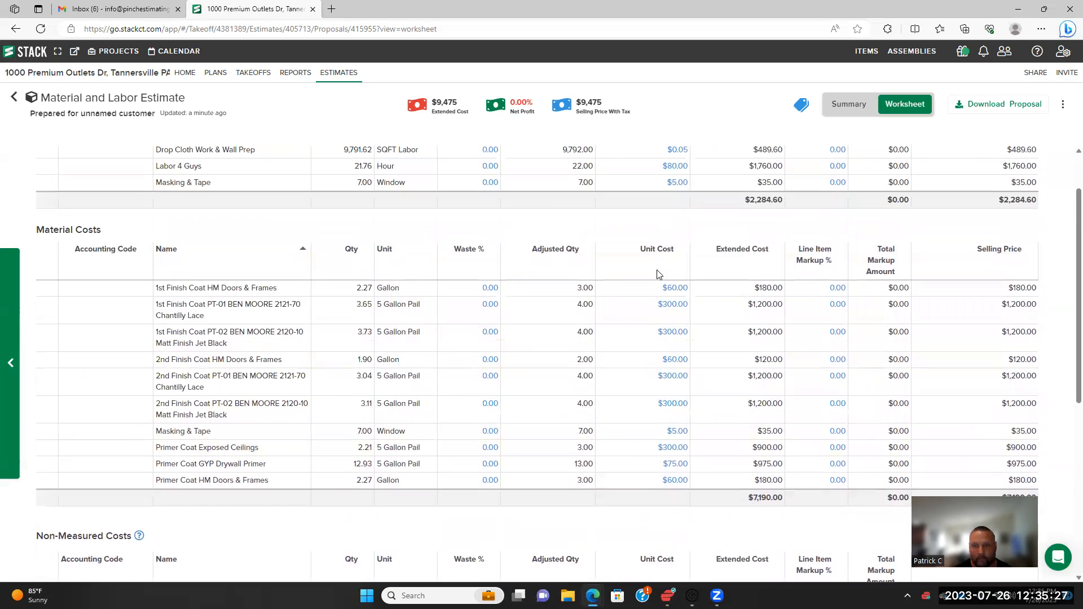
pyautogui.scroll(1, 605, 278)
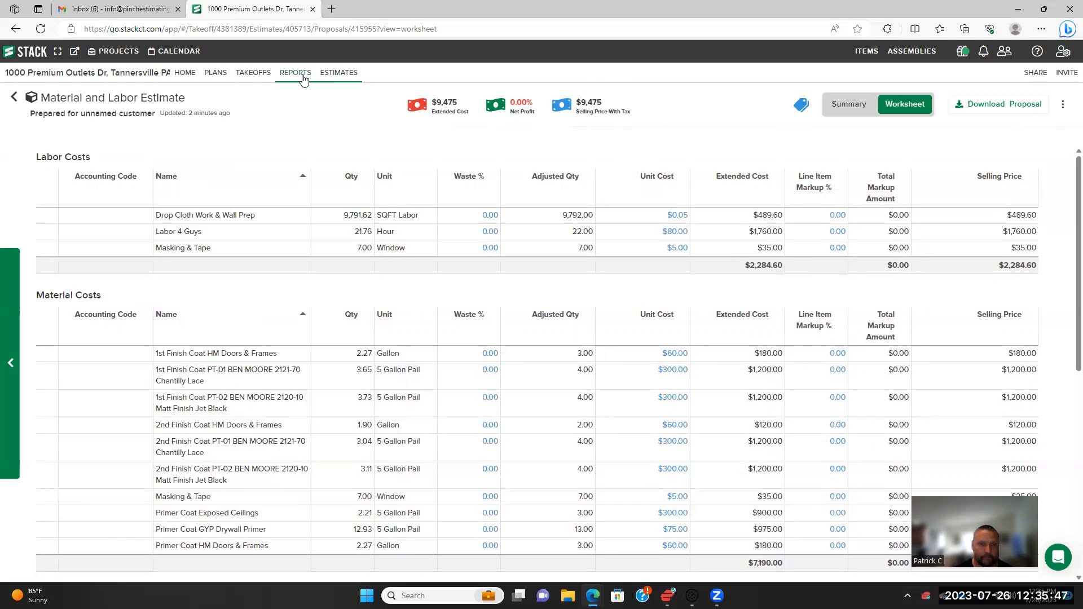
# Export the project's Takeoff Quantity report for the Project Cost Calculator and dismiss the download list
pyautogui.click(303, 79)
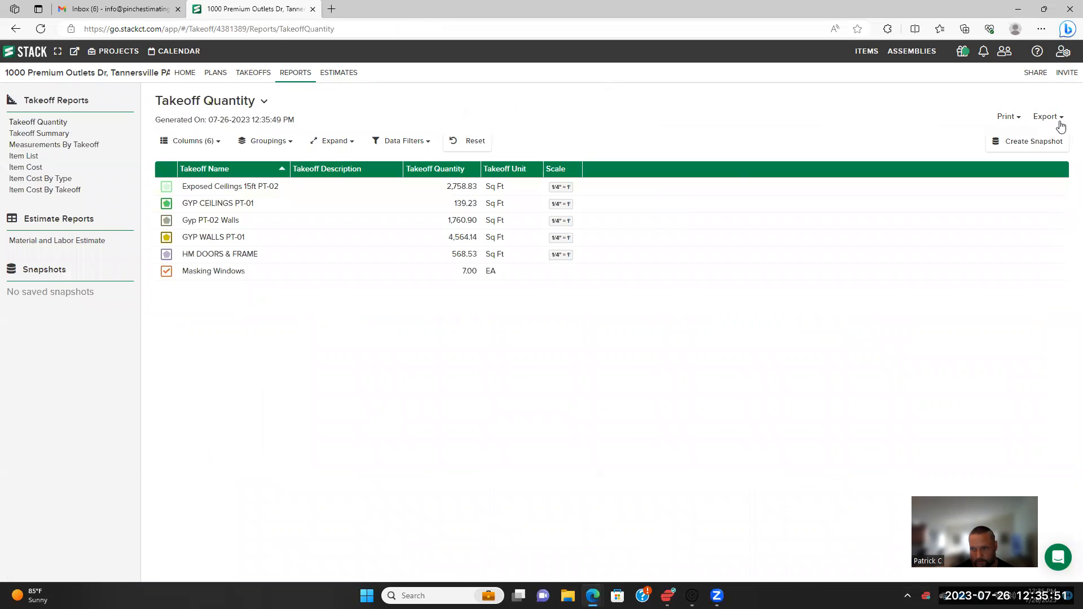
pyautogui.click(1061, 121)
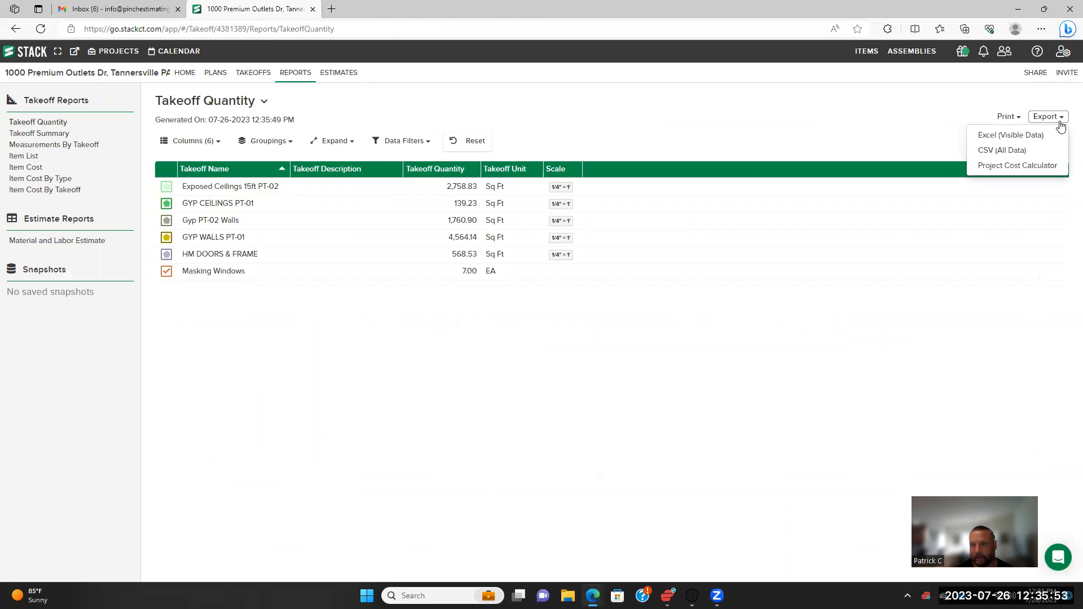
pyautogui.click(1054, 165)
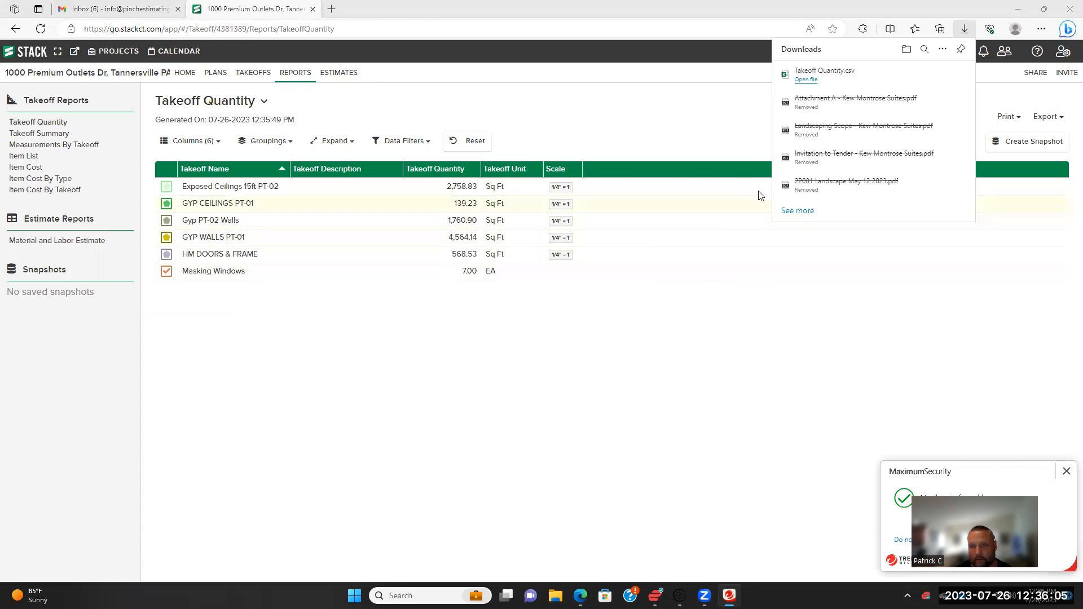
pyautogui.click(963, 53)
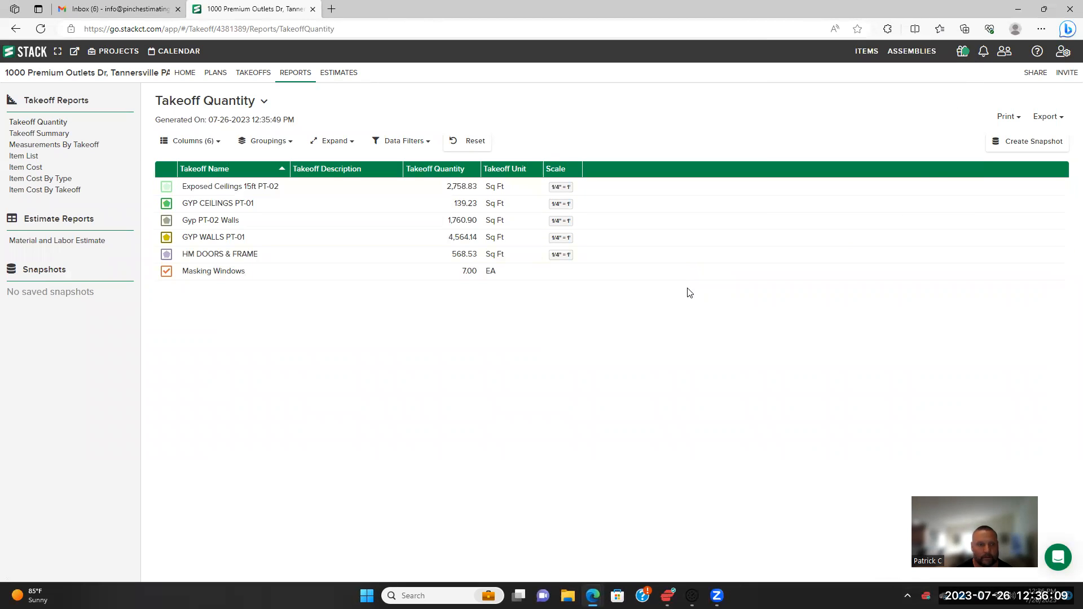
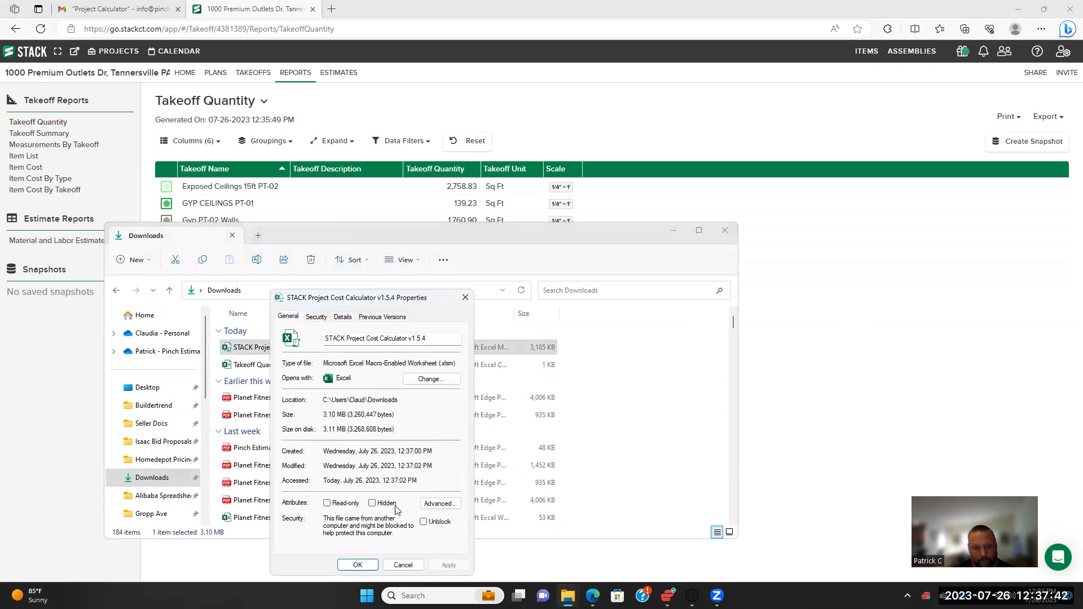
# Unblock the downloaded STACK Project Cost Calculator v1.5.4 file through its file properties and open it in Excel
pyautogui.click(424, 523)
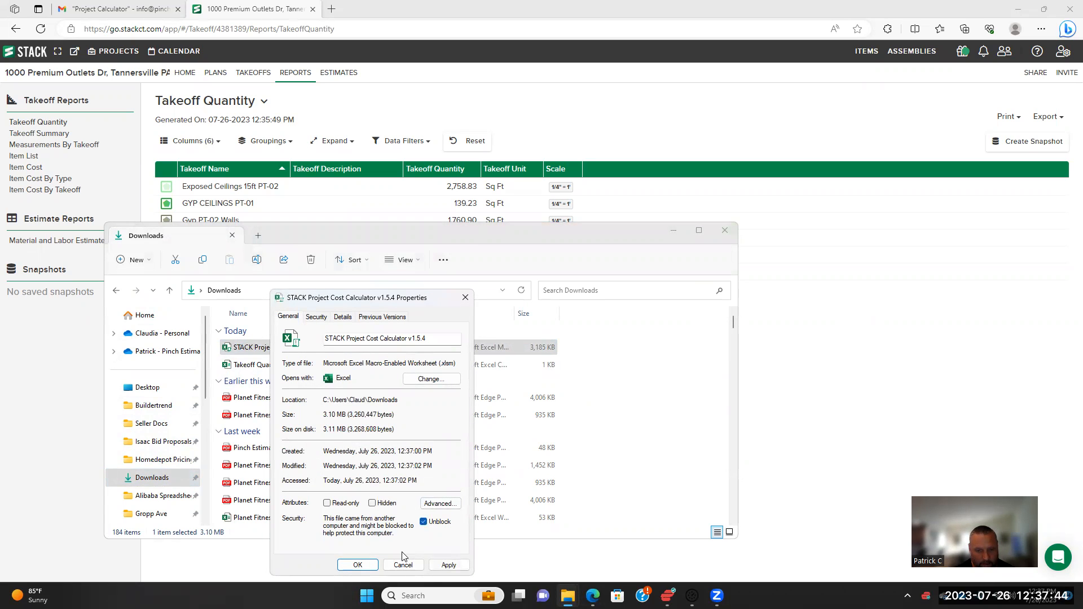
pyautogui.click(357, 565)
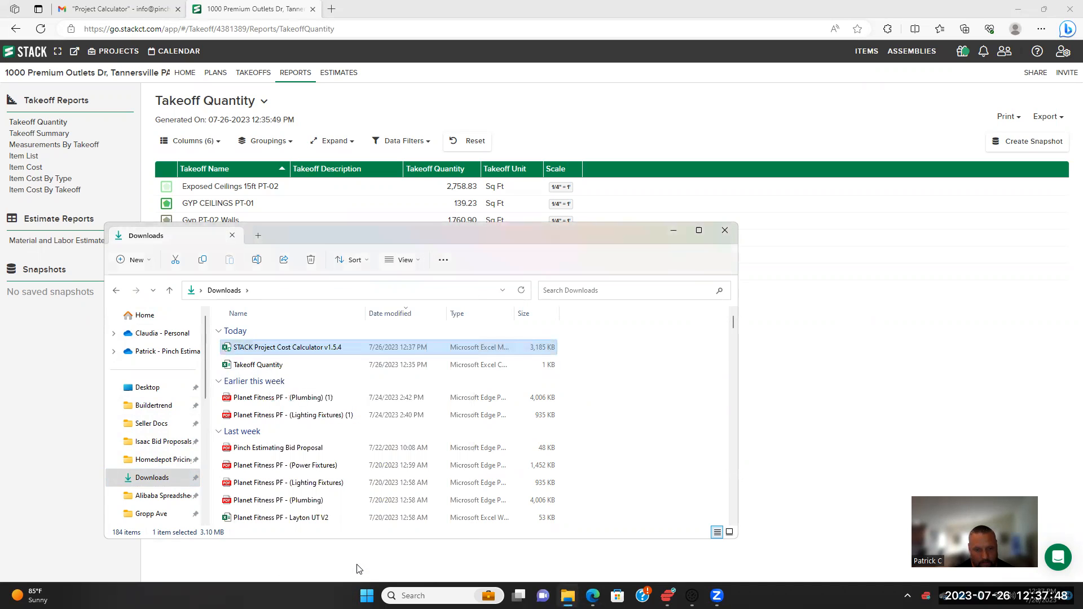
pyautogui.doubleClick(308, 345)
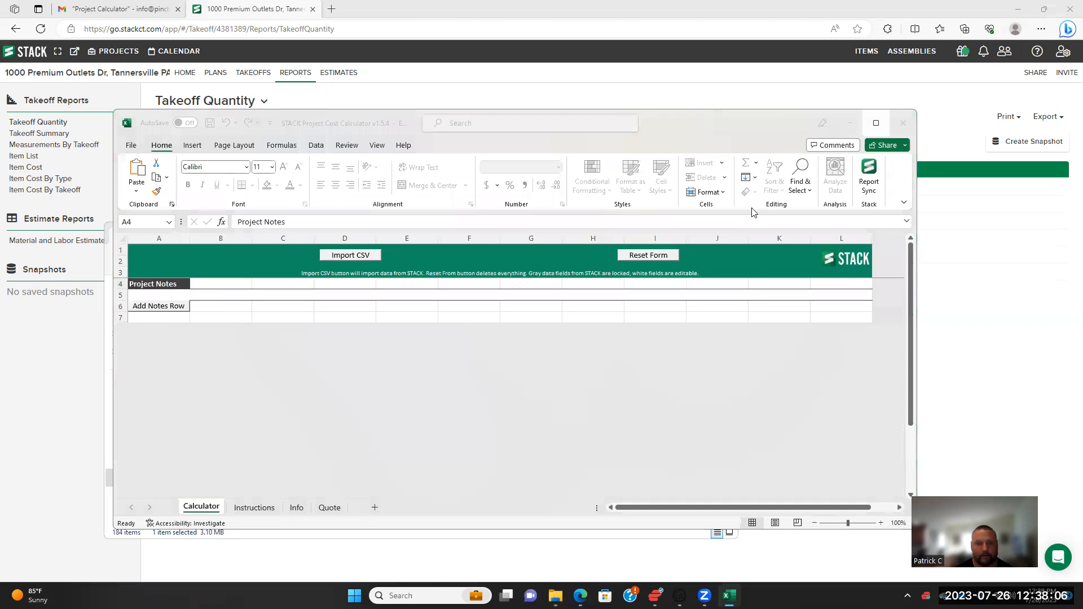
pyautogui.click(391, 223)
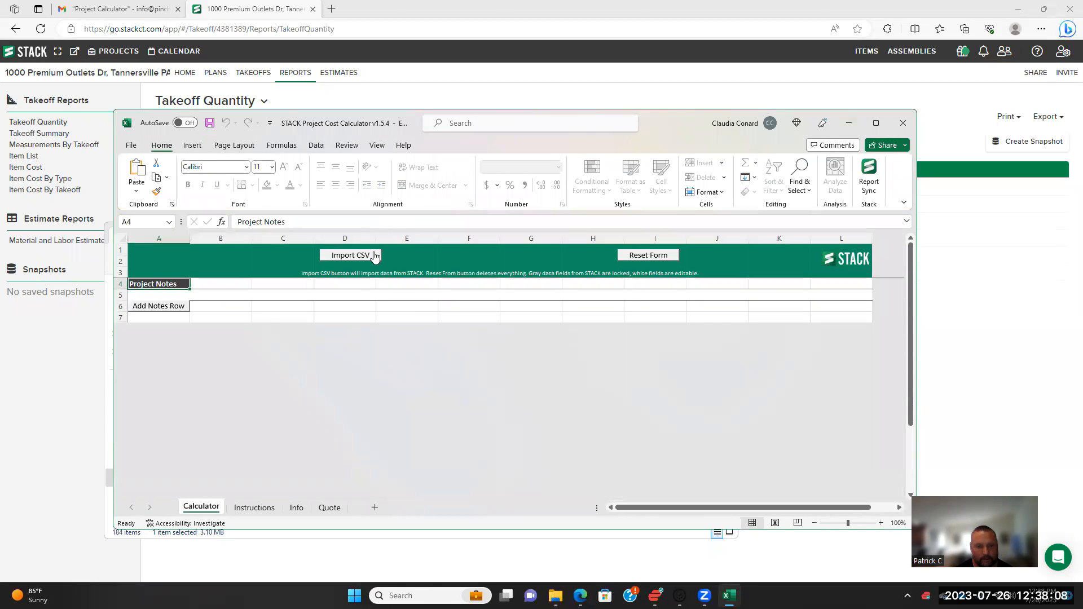
# Return to the STACK reports in the browser and export the Item Cost By Takeoff report for the Project Cost Calculator
pyautogui.click(848, 123)
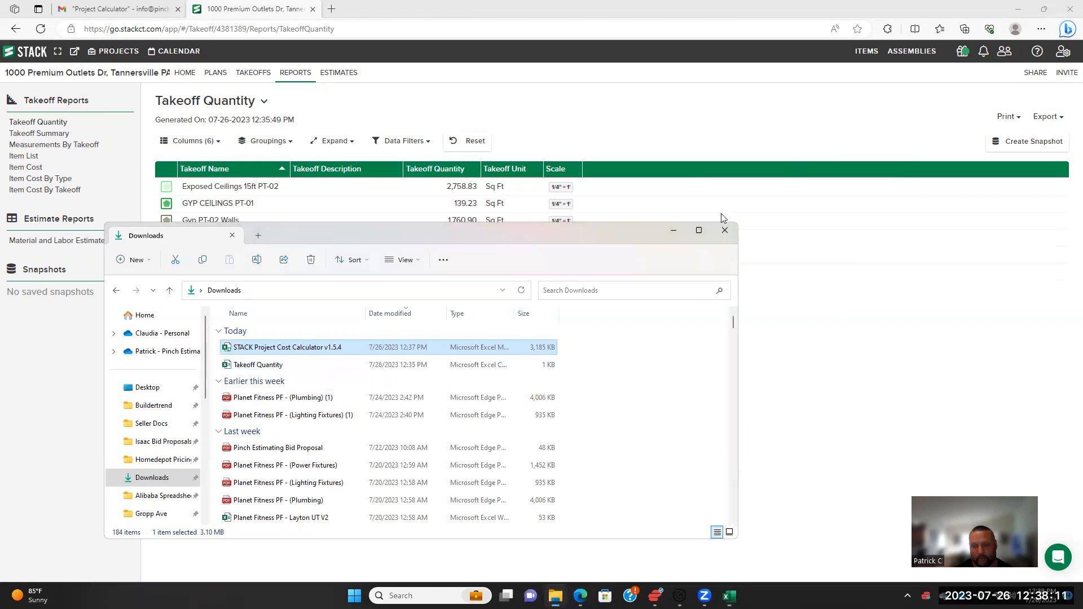
pyautogui.click(673, 230)
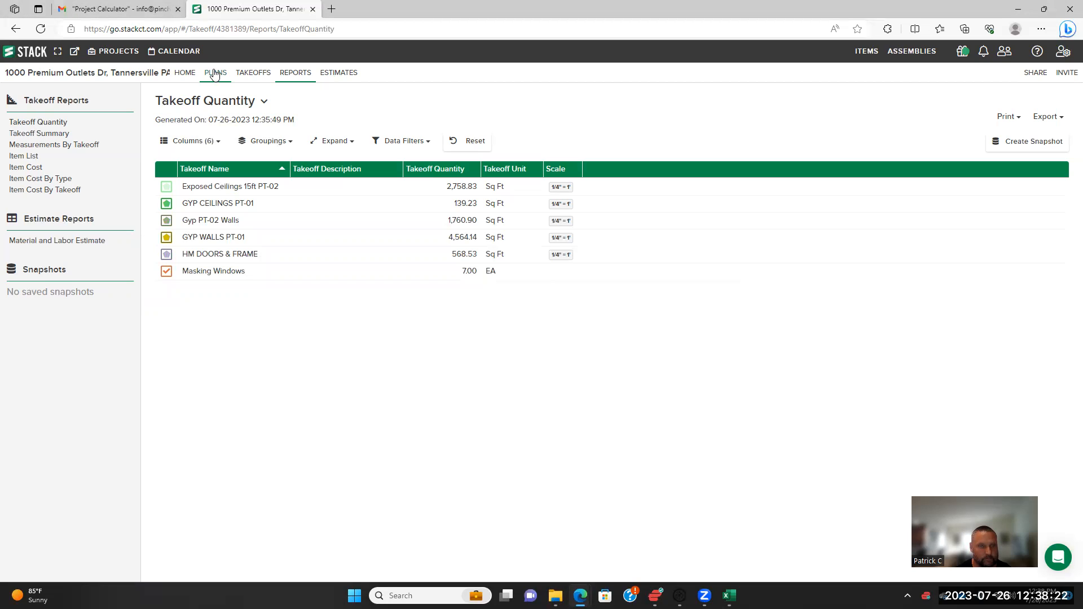
pyautogui.click(50, 191)
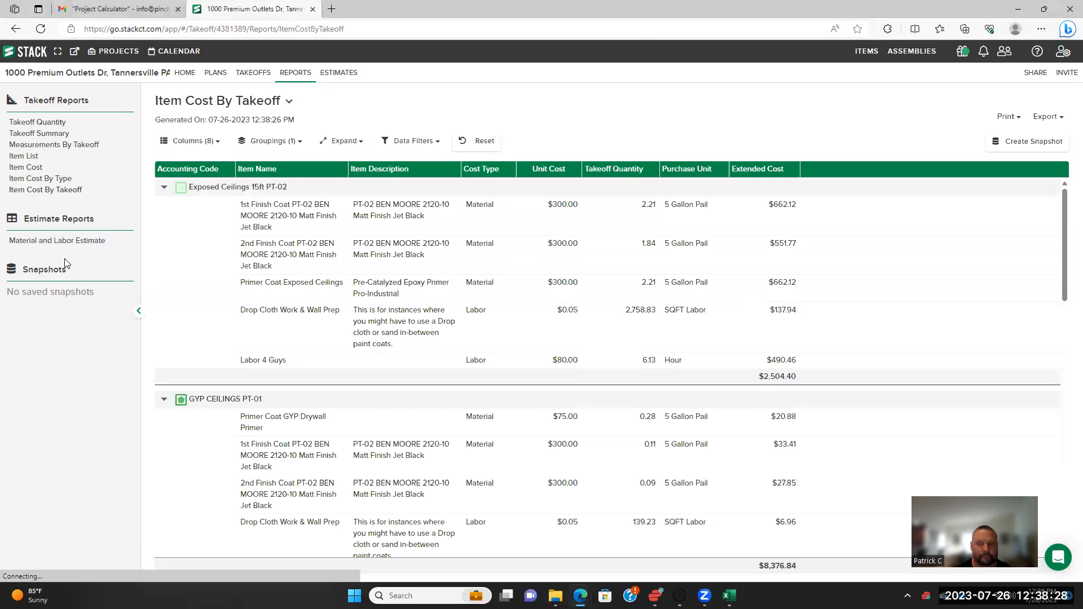
pyautogui.click(1060, 118)
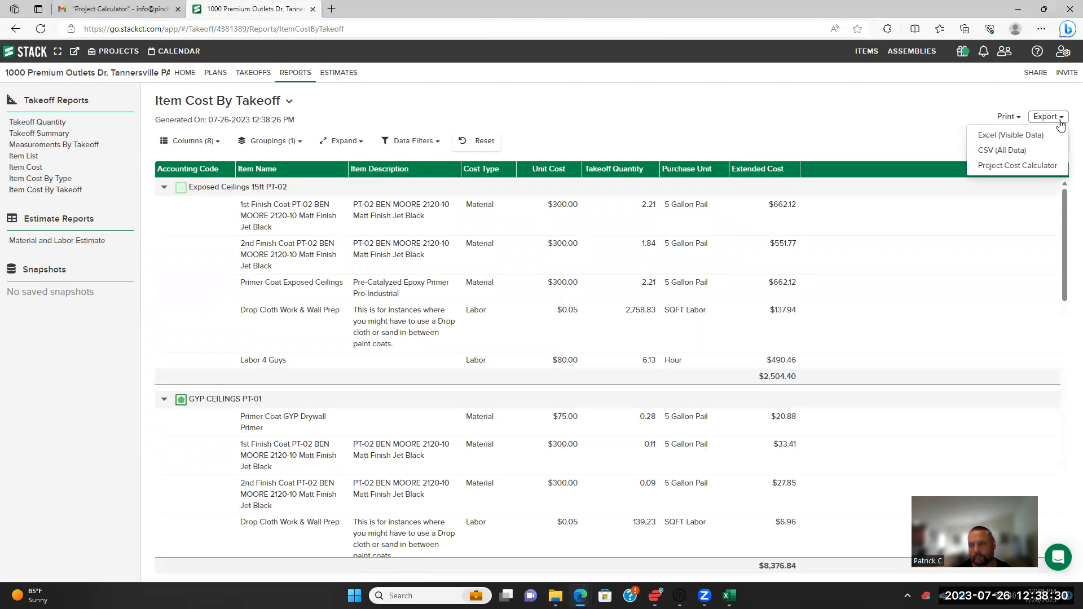
pyautogui.click(1050, 166)
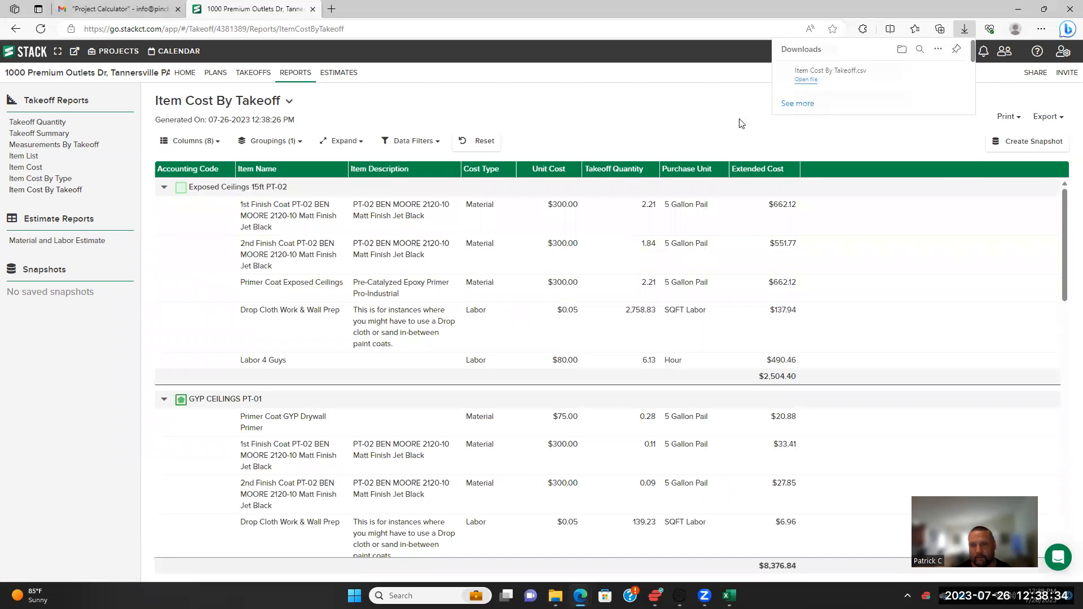
pyautogui.click(836, 75)
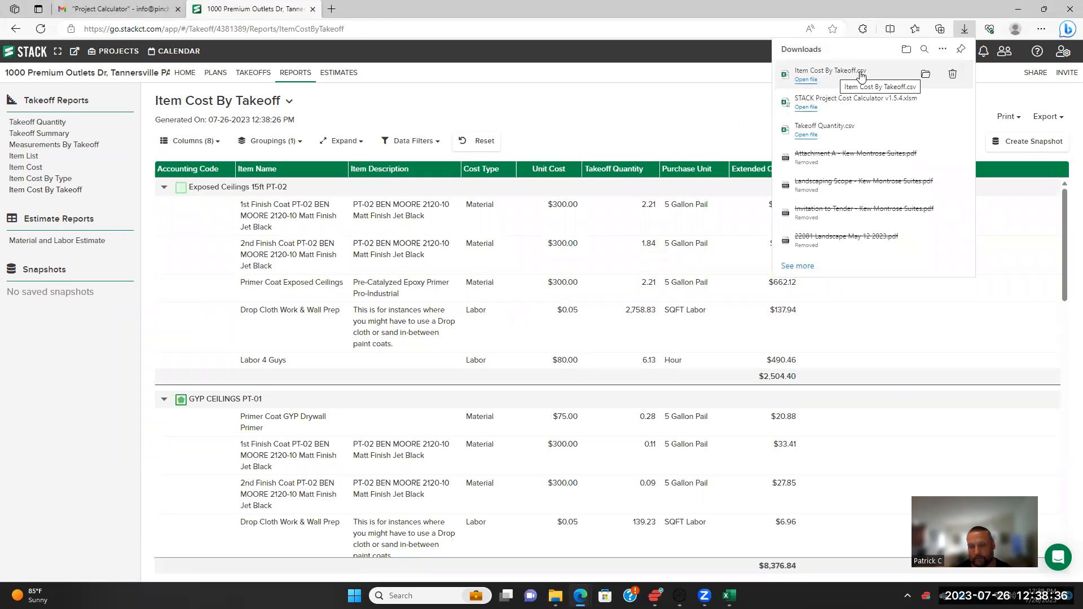
pyautogui.click(1018, 10)
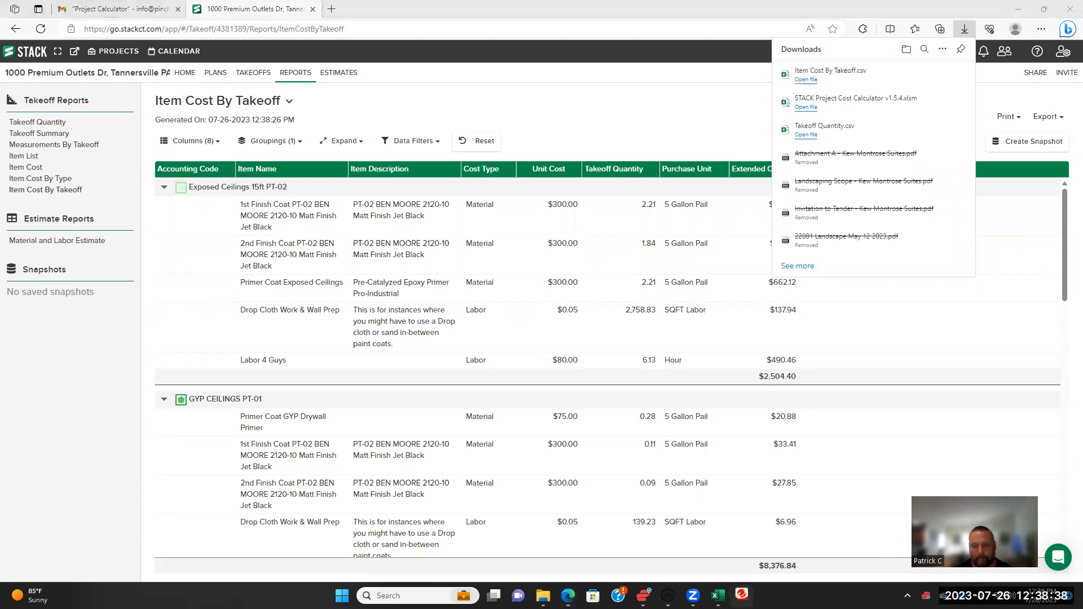
# Switch to the cost calculator workbook in Excel and import the Item Cost By Takeoff CSV from the Downloads folder
pyautogui.moveTo(718, 596)
pyautogui.click(716, 535)
pyautogui.click(365, 259)
pyautogui.click(582, 337)
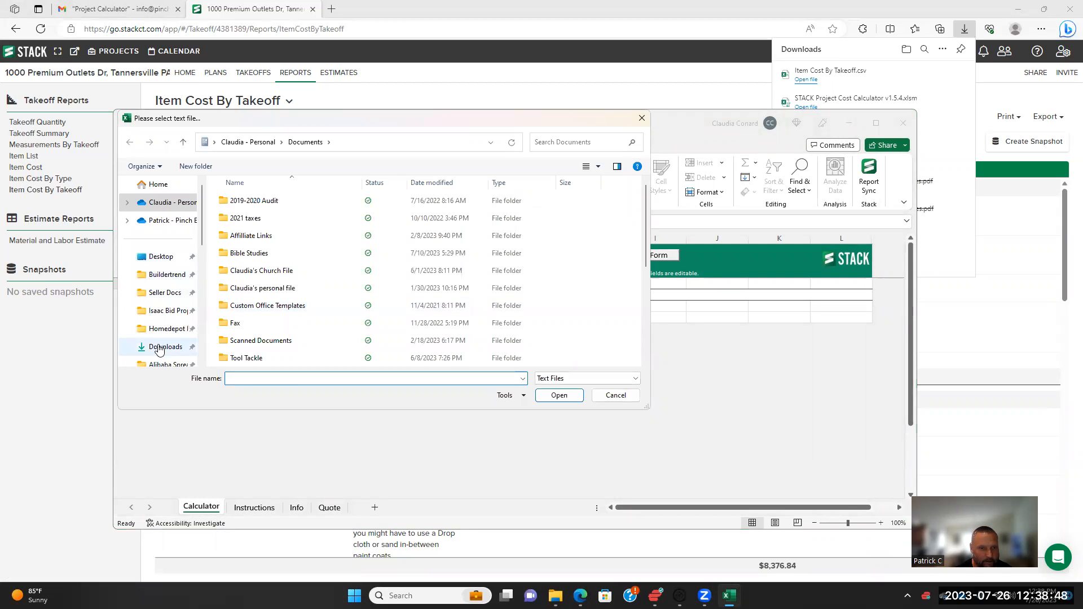
pyautogui.click(160, 350)
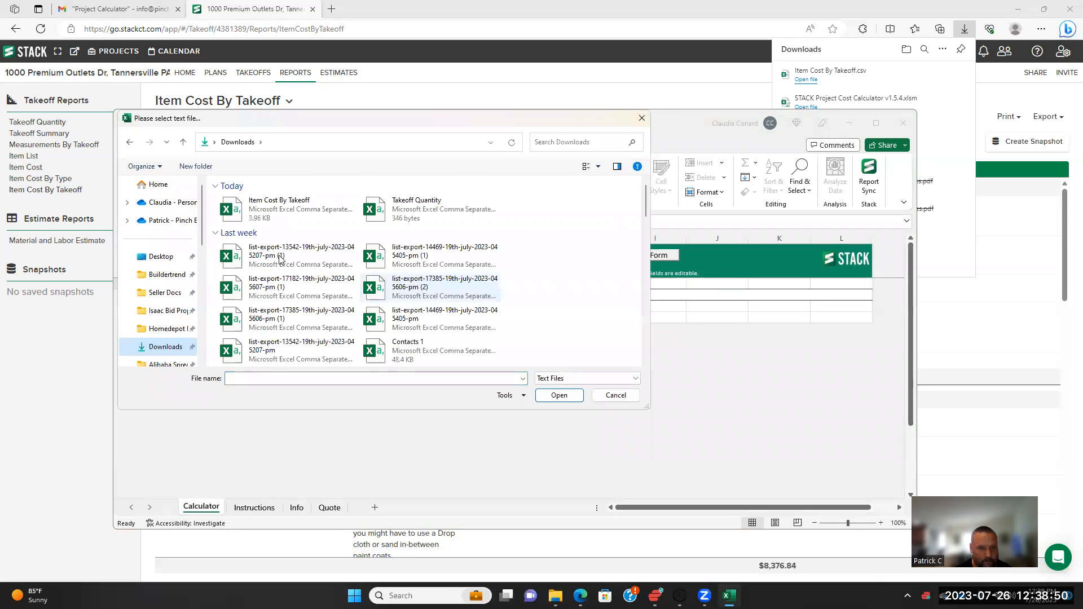
pyautogui.doubleClick(267, 213)
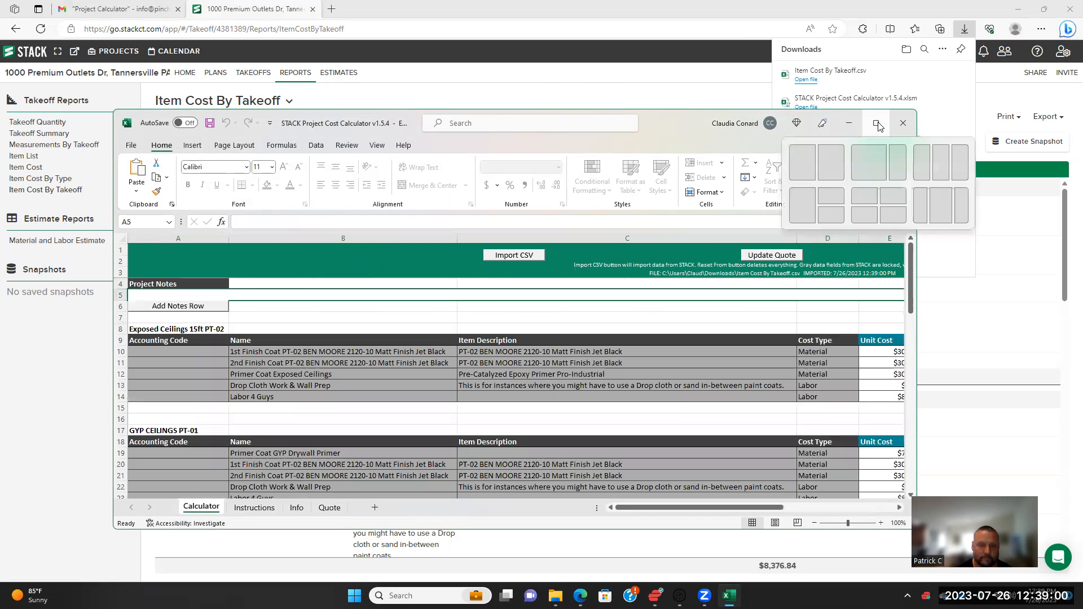
# Maximize the workbook and review each takeoff's imported items, unit costs, subtotals, miscellaneous section and project totals
pyautogui.click(877, 123)
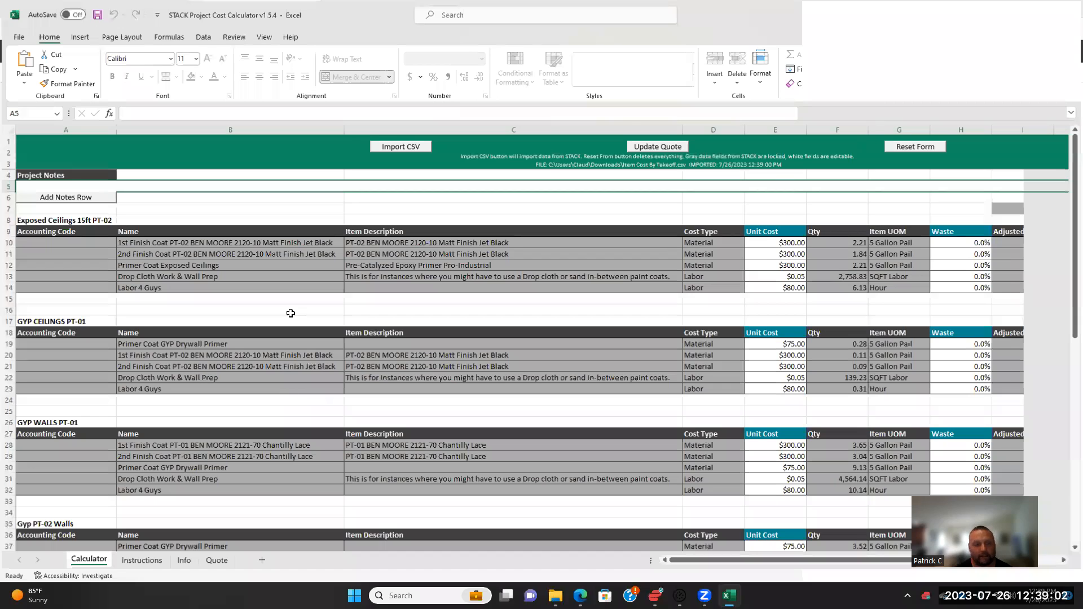
pyautogui.scroll(-11, 435, 411)
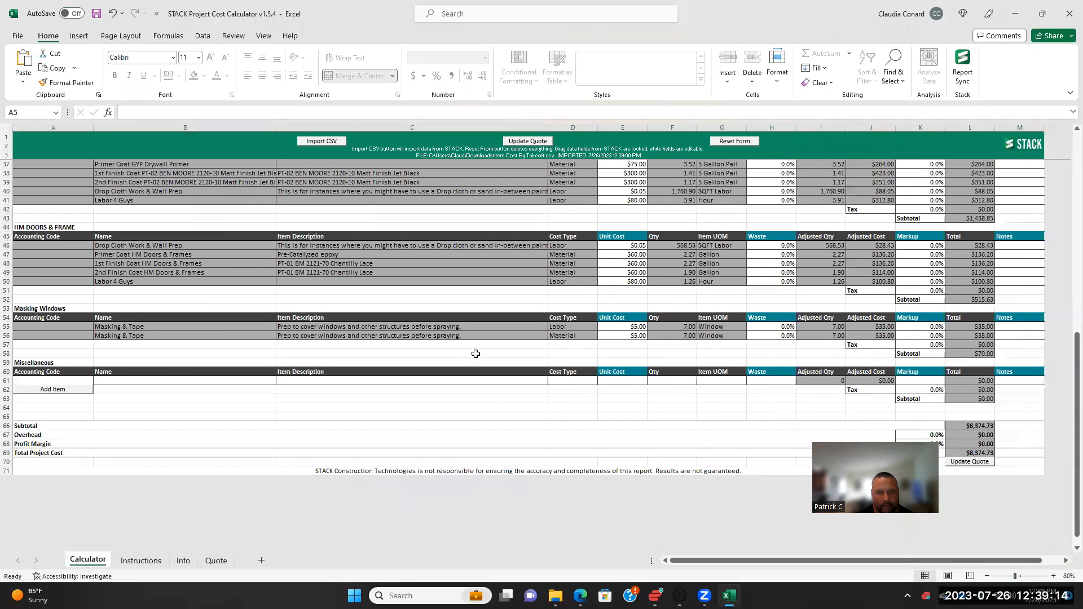
pyautogui.scroll(9, 429, 359)
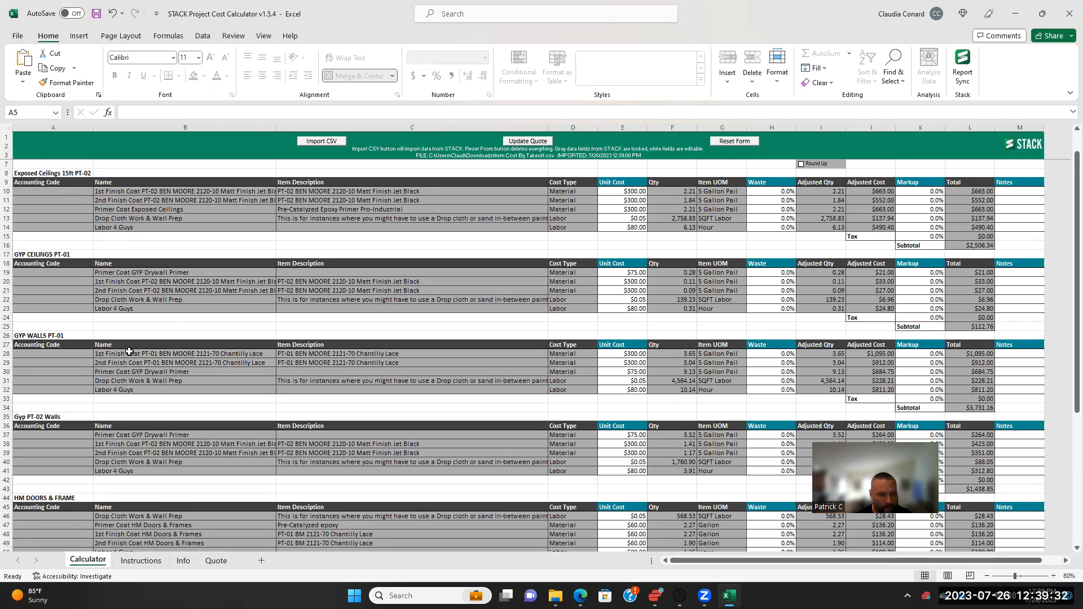
pyautogui.scroll(-2, 174, 401)
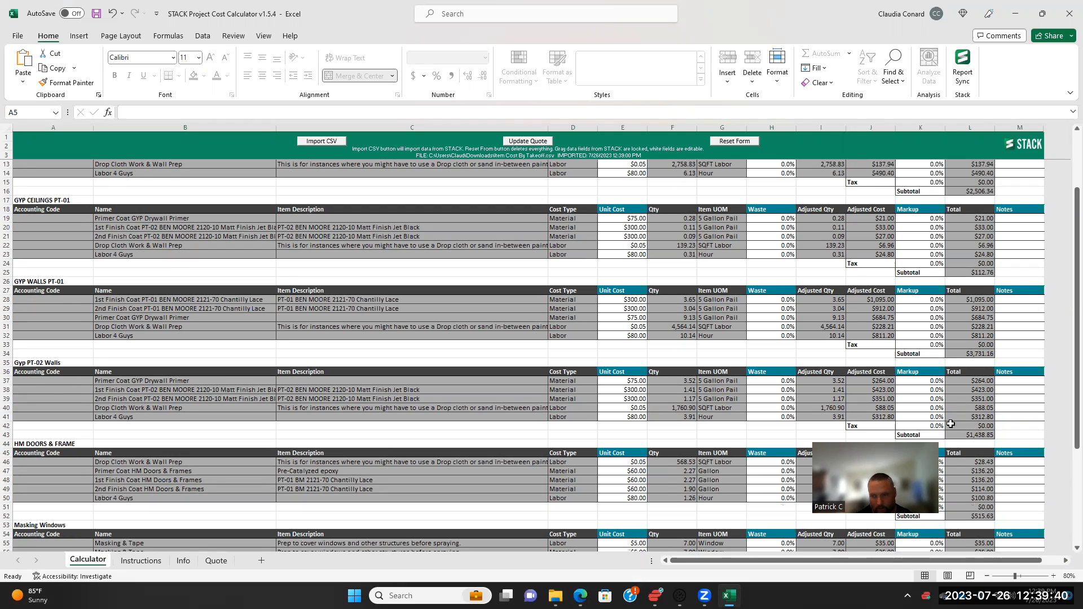
pyautogui.scroll(-2, 352, 423)
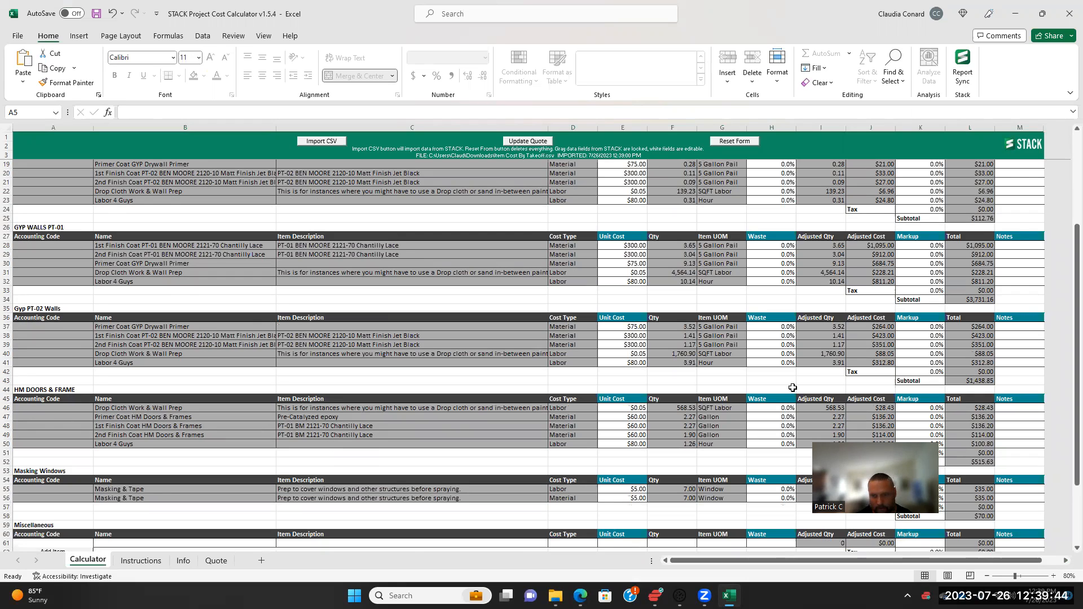
pyautogui.scroll(-3, 793, 388)
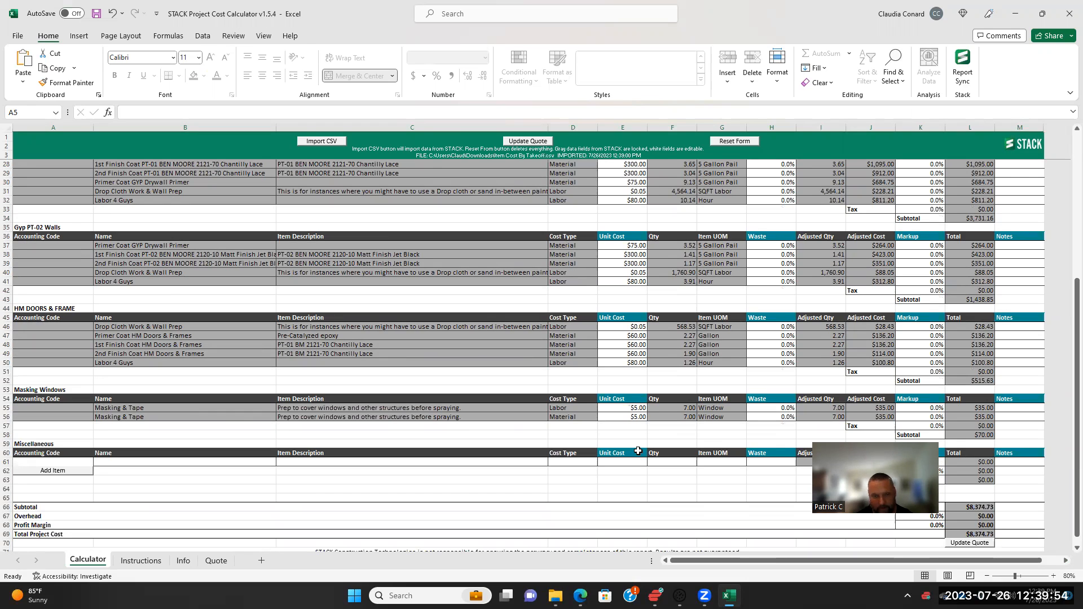
pyautogui.scroll(-2, 638, 451)
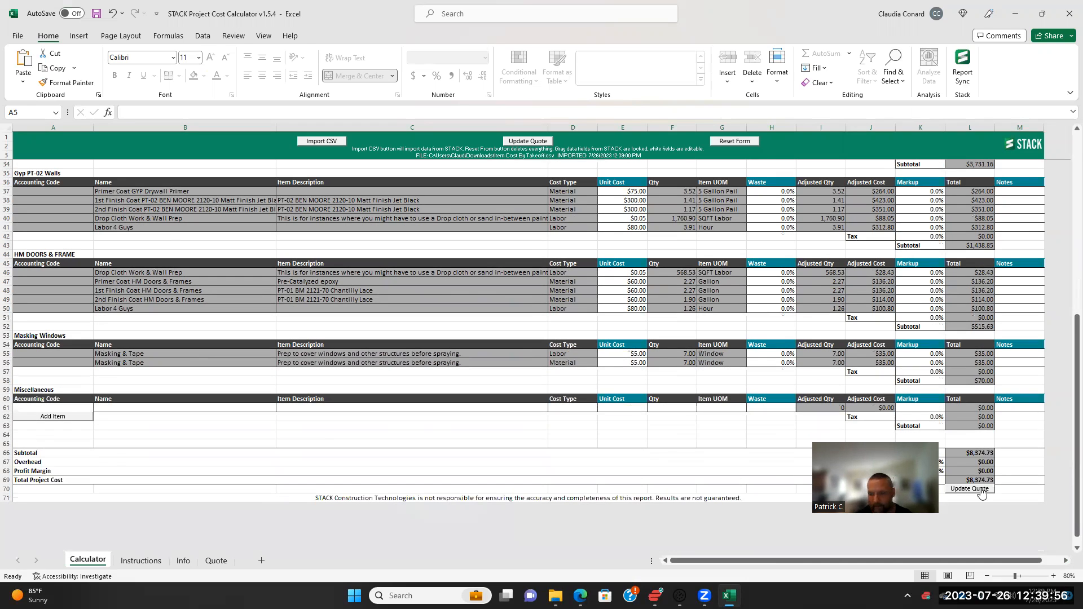
# Enable Round Up for the adjusted quantities and check the recalculated costs throughout the Calculator sheet
pyautogui.scroll(10, 914, 378)
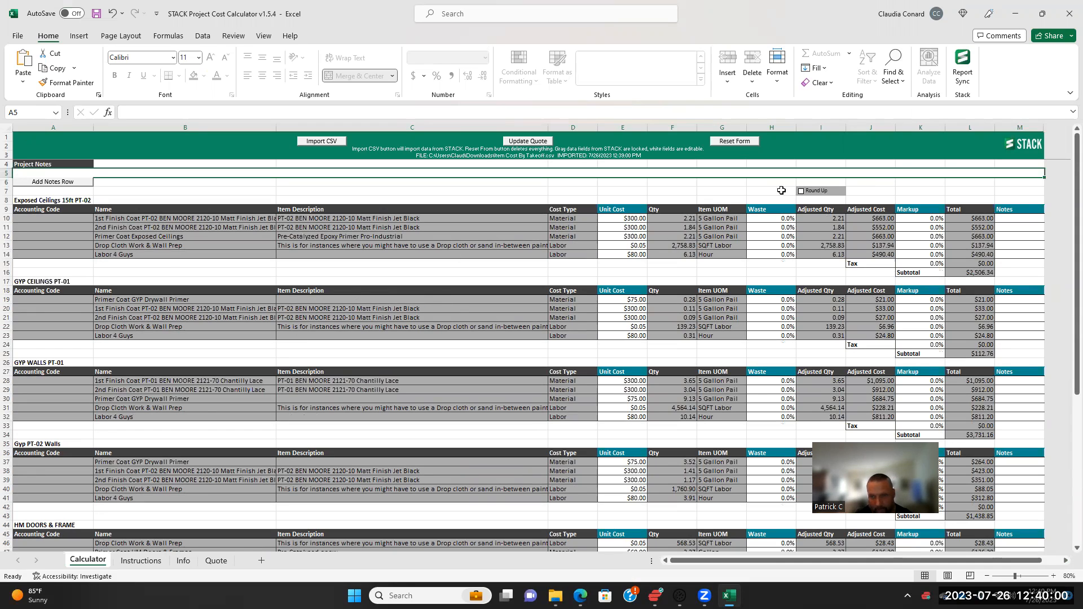
pyautogui.click(802, 191)
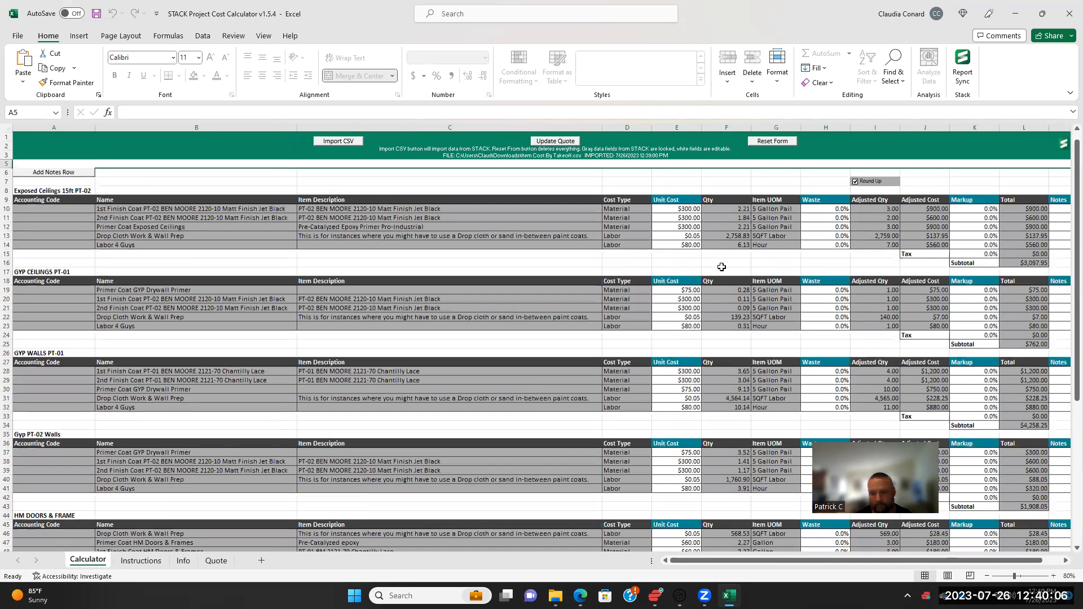
pyautogui.scroll(-7, 721, 267)
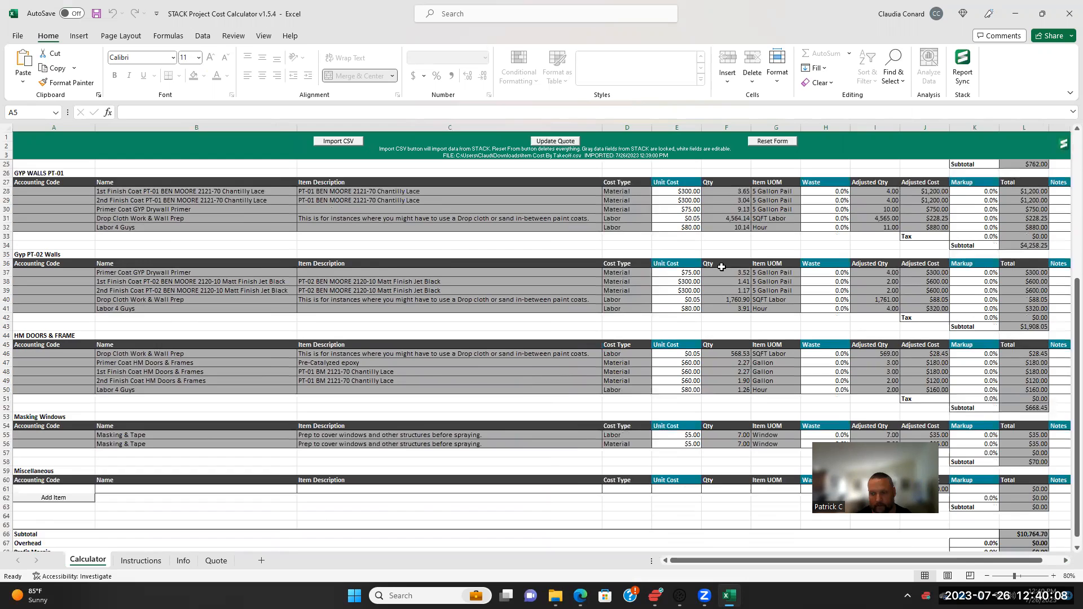
pyautogui.scroll(7, 722, 267)
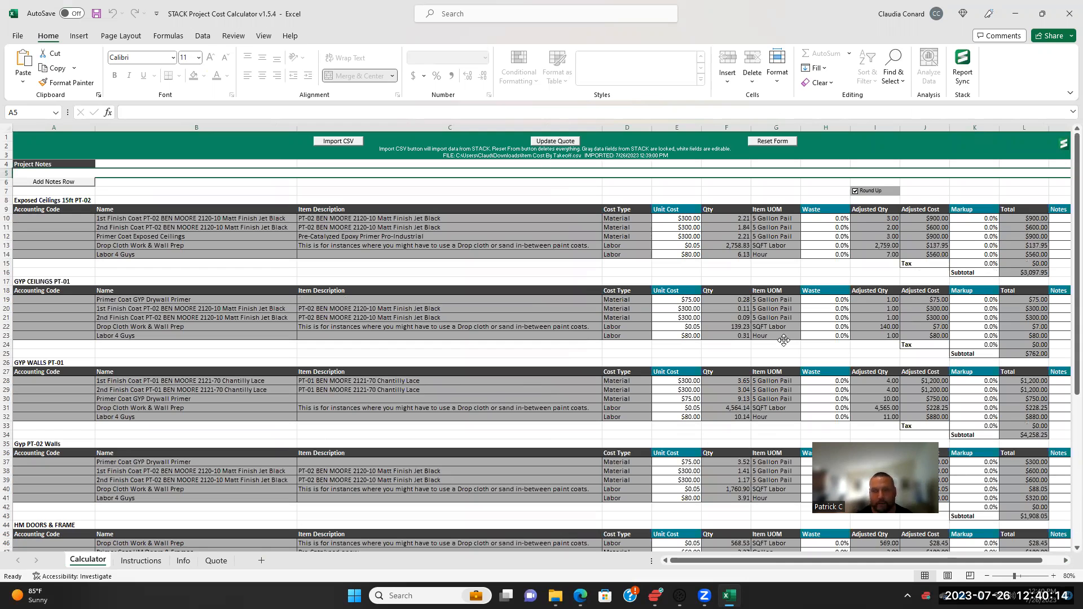
# Return to the Material and Labor Estimate in STACK and add a non-measured cost item named Scissor Lift Rental
pyautogui.click(1015, 14)
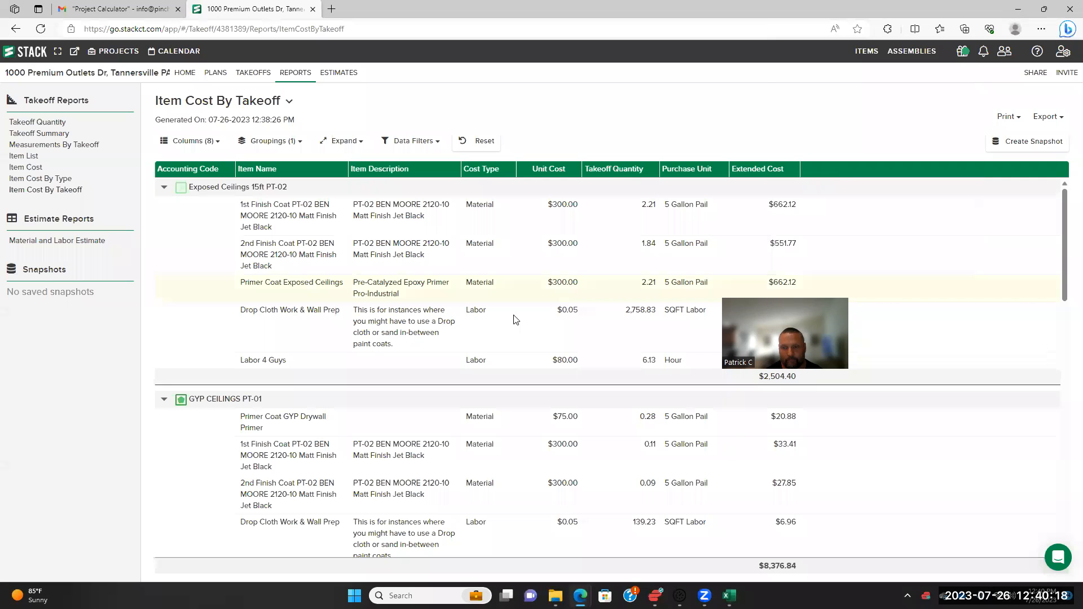
pyautogui.click(353, 80)
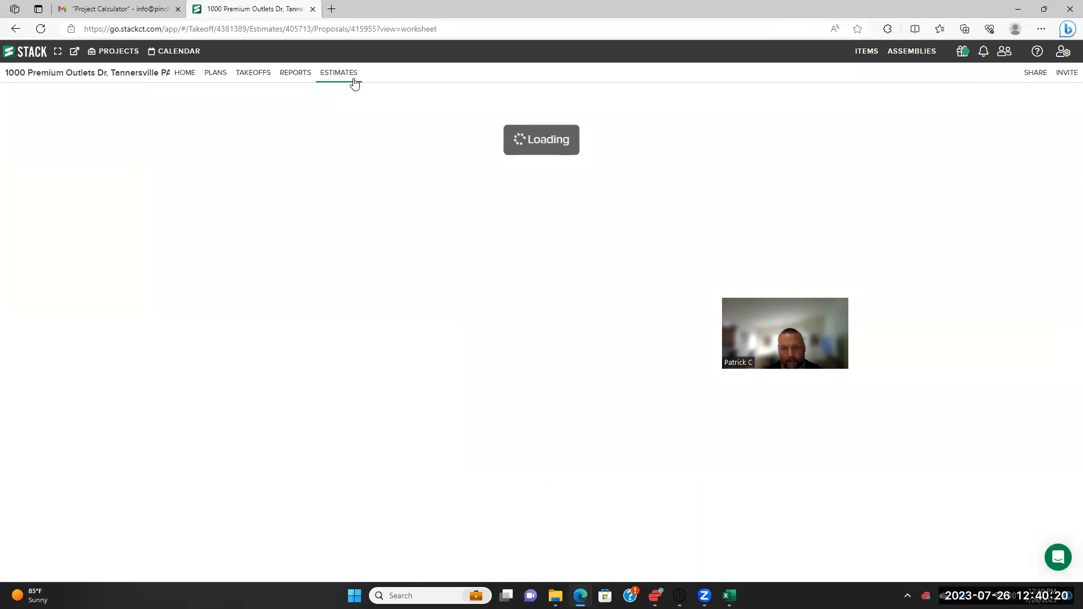
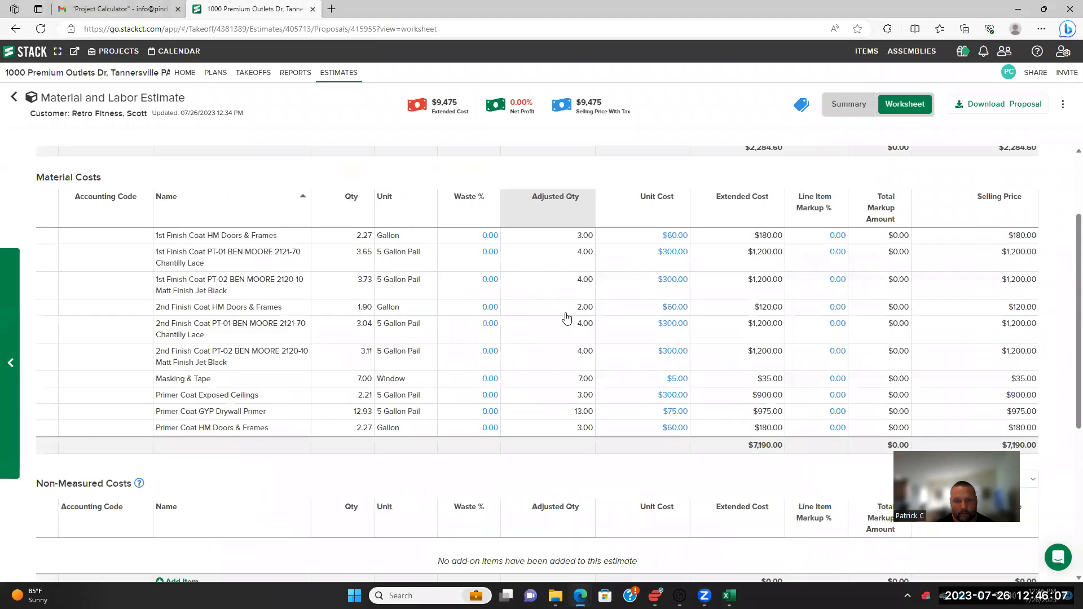
pyautogui.scroll(-5, 567, 319)
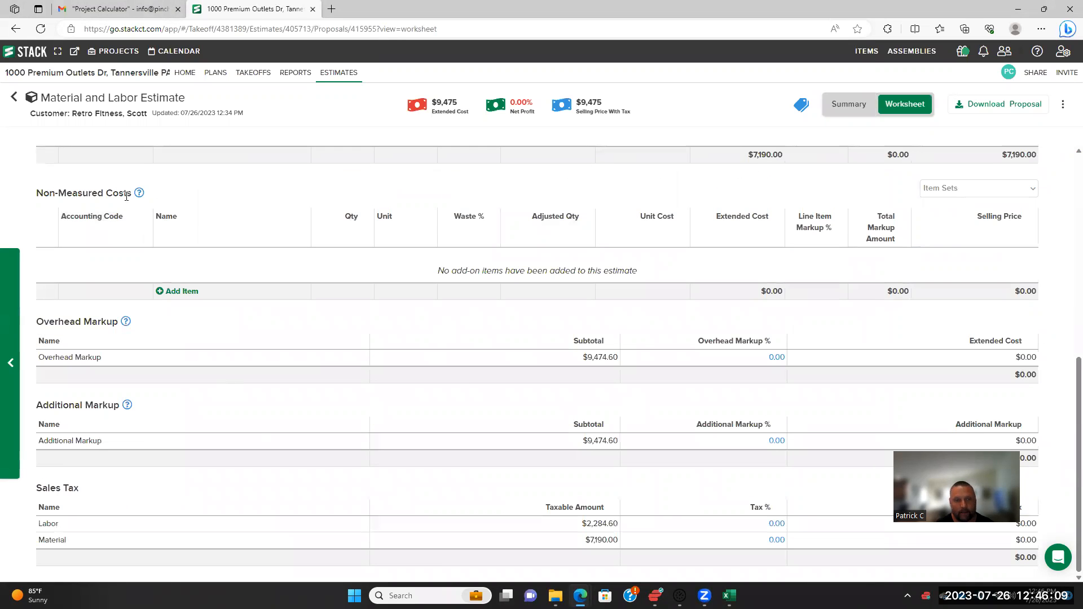
pyautogui.click(181, 293)
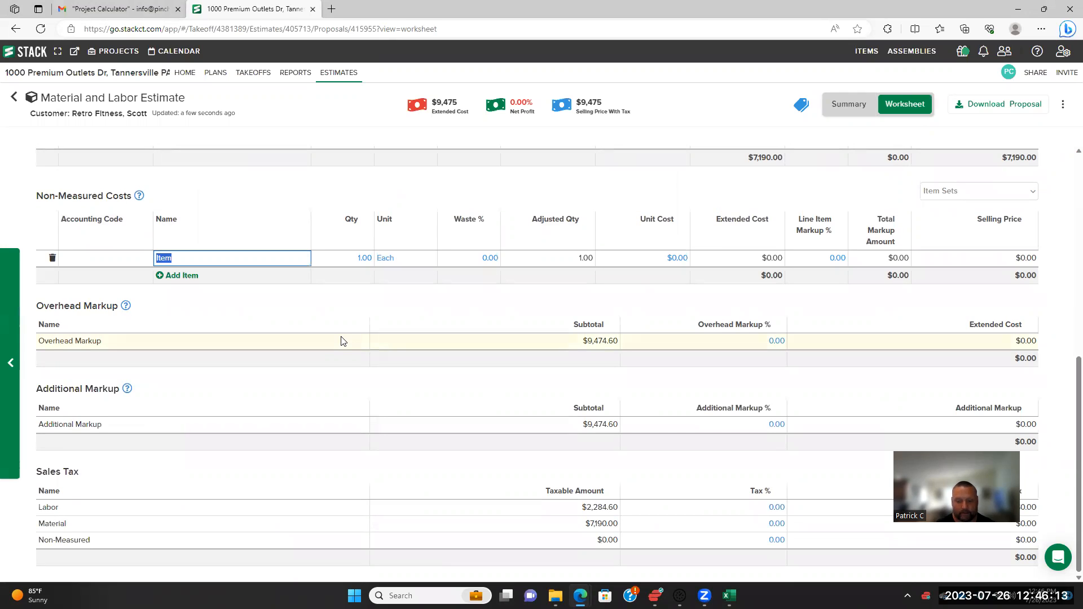
pyautogui.press('BackSpace')
pyautogui.write('Scissor Lift Rental')
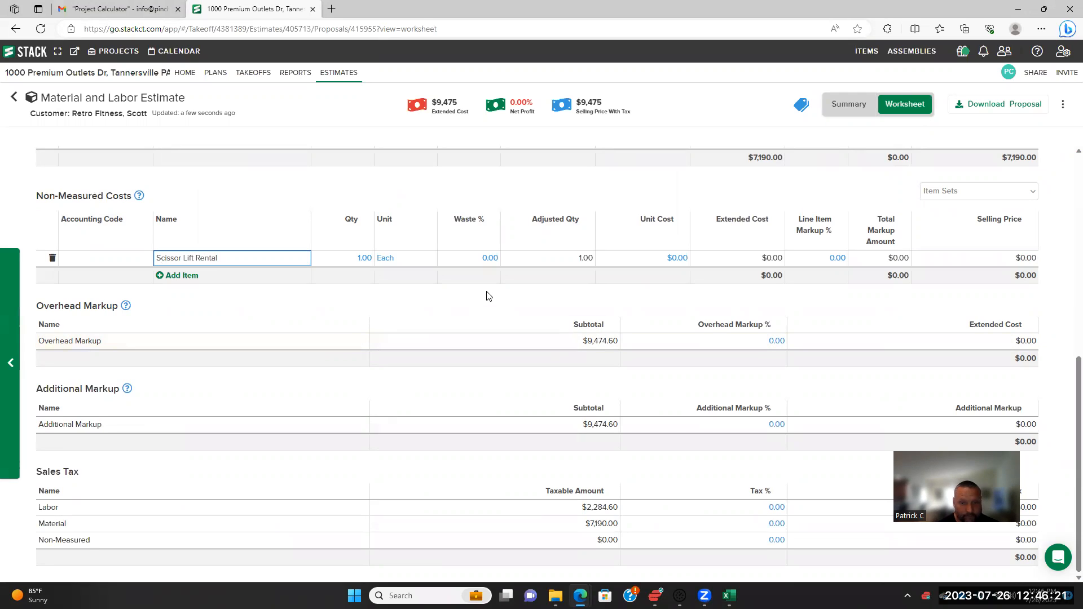
# Set the Scissor Lift Rental item's quantity to 4 and its unit cost to $250
pyautogui.scroll(7, 721, 338)
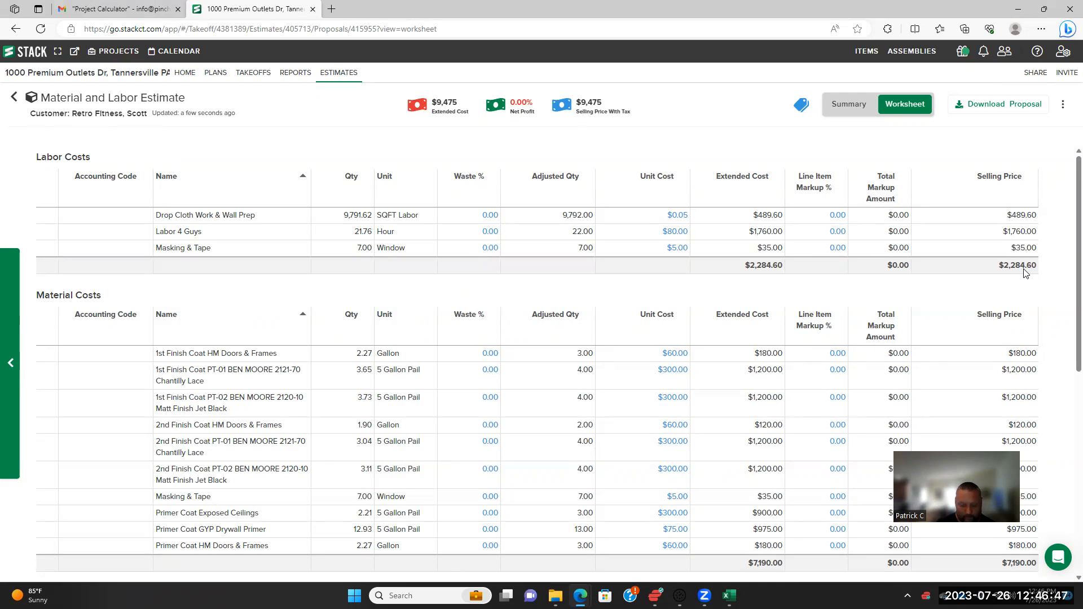
pyautogui.scroll(-5, 645, 310)
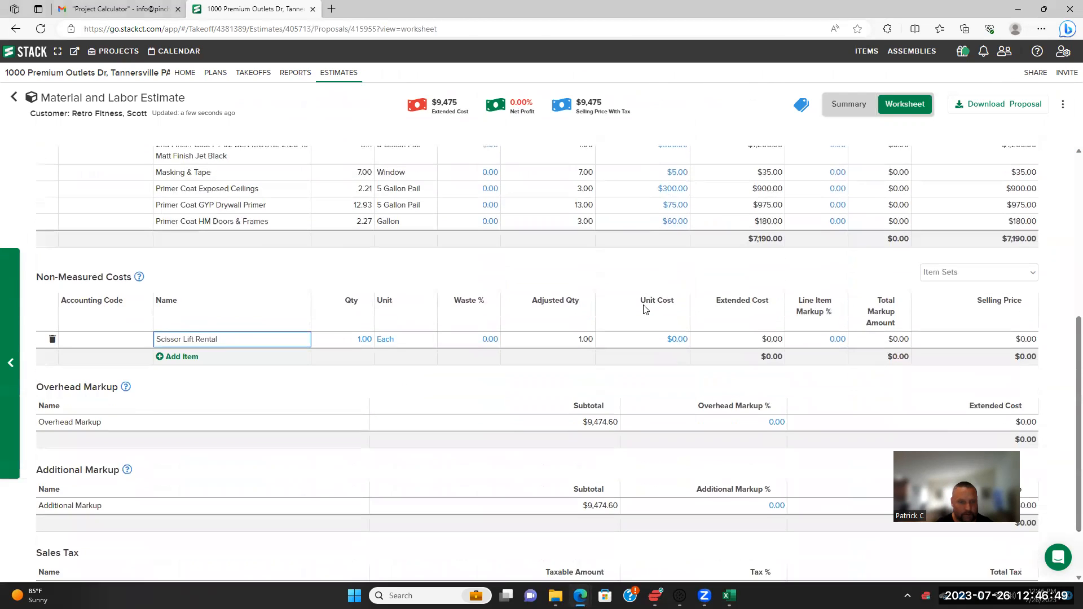
pyautogui.click(359, 338)
pyautogui.write('4')
pyautogui.click(655, 338)
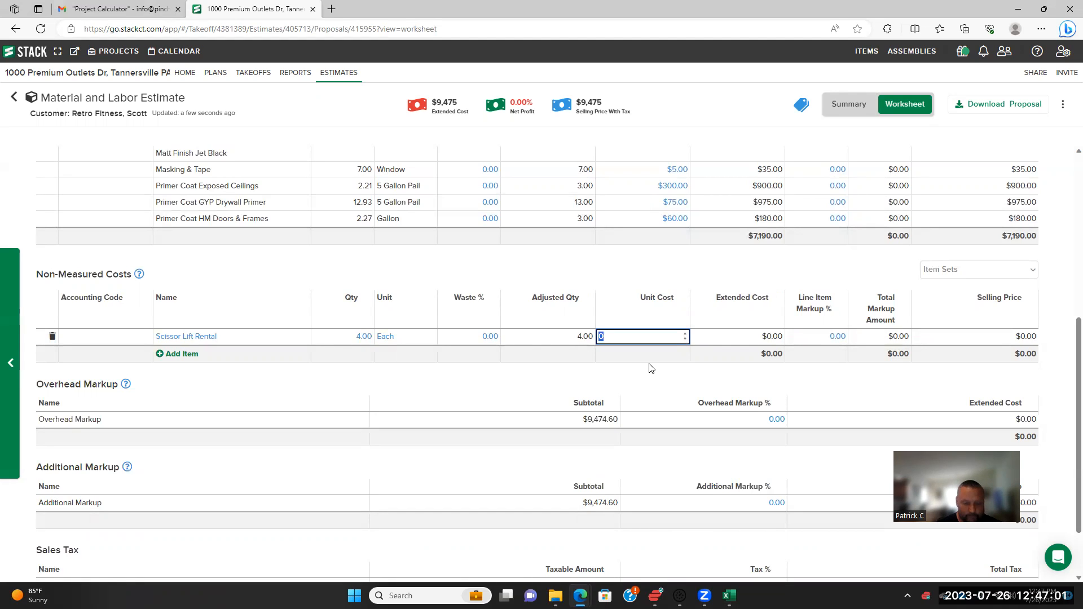
pyautogui.write('25')
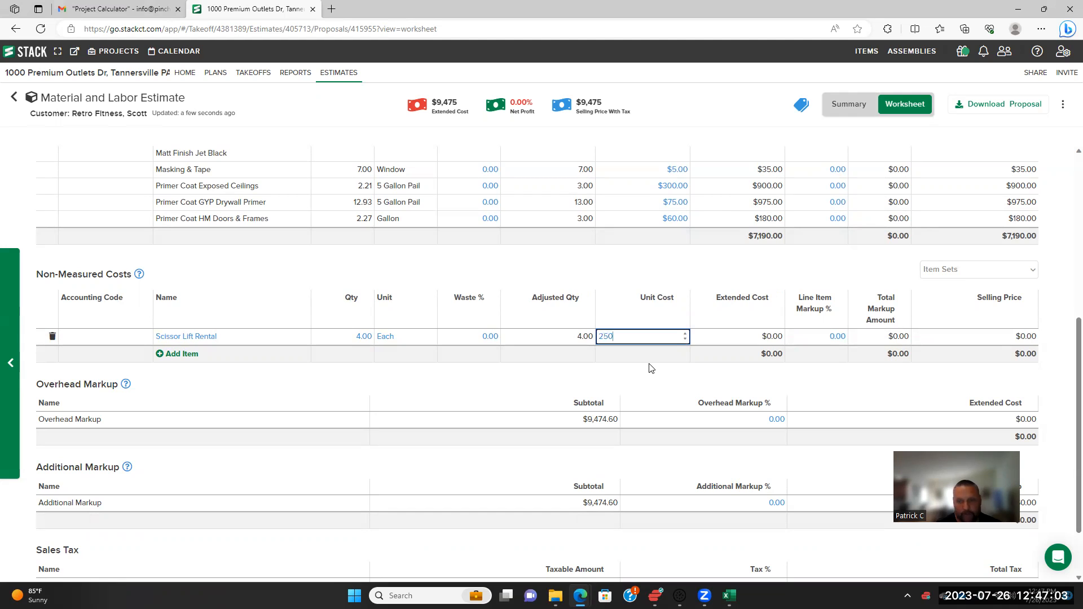
pyautogui.click(655, 373)
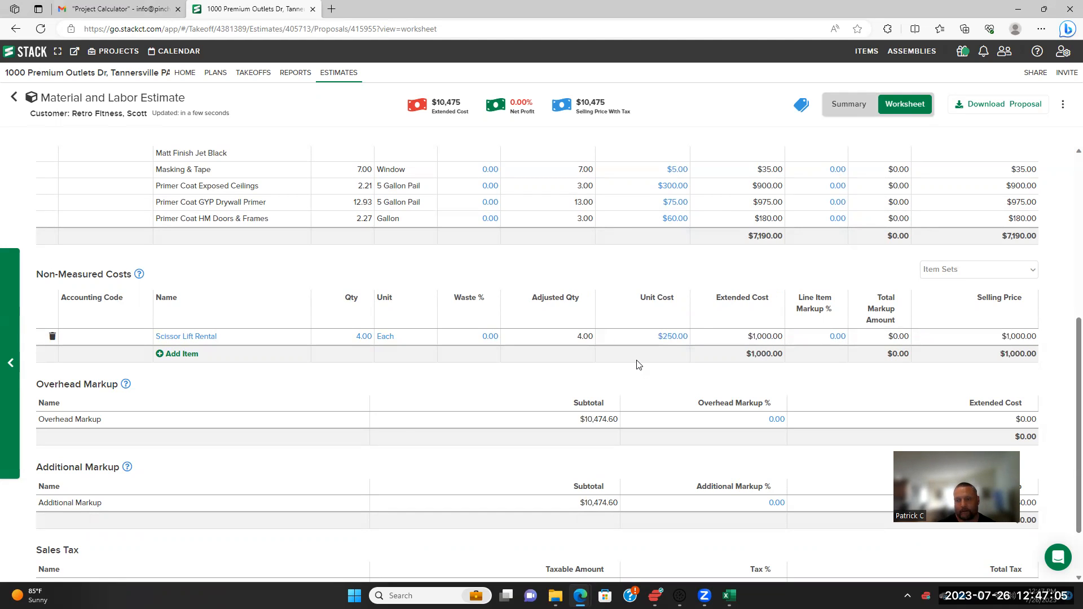
# Rename the scissor lift item in Non-Measured Costs as Scissor Lift 4 Days
pyautogui.scroll(-2, 638, 364)
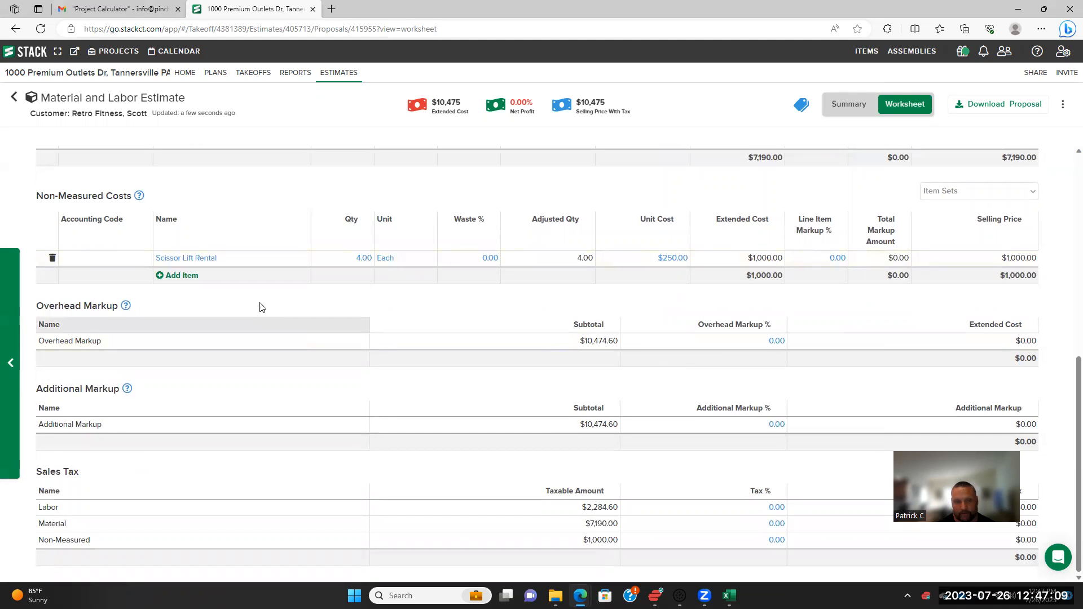
pyautogui.click(259, 258)
pyautogui.click(262, 257)
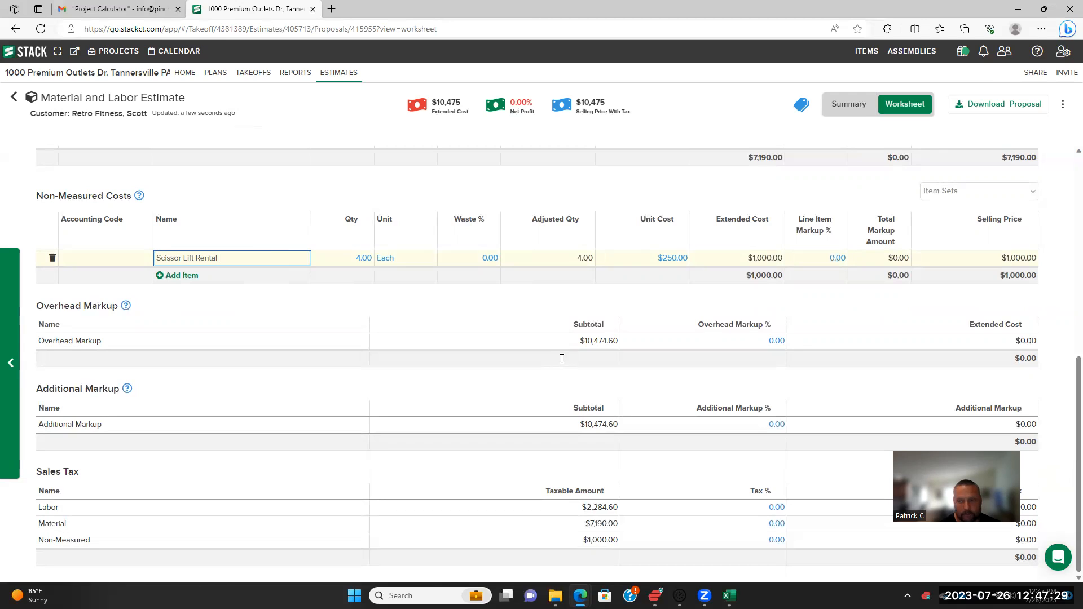
pyautogui.write('4')
pyautogui.hotkey('ctrl', 'a')
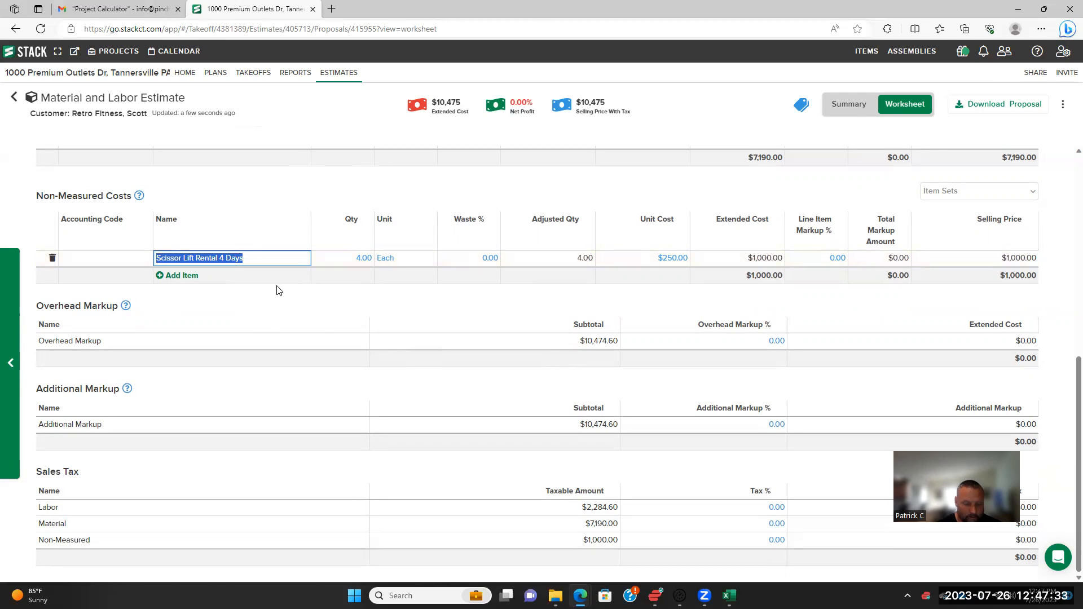
pyautogui.press('BackSpace')
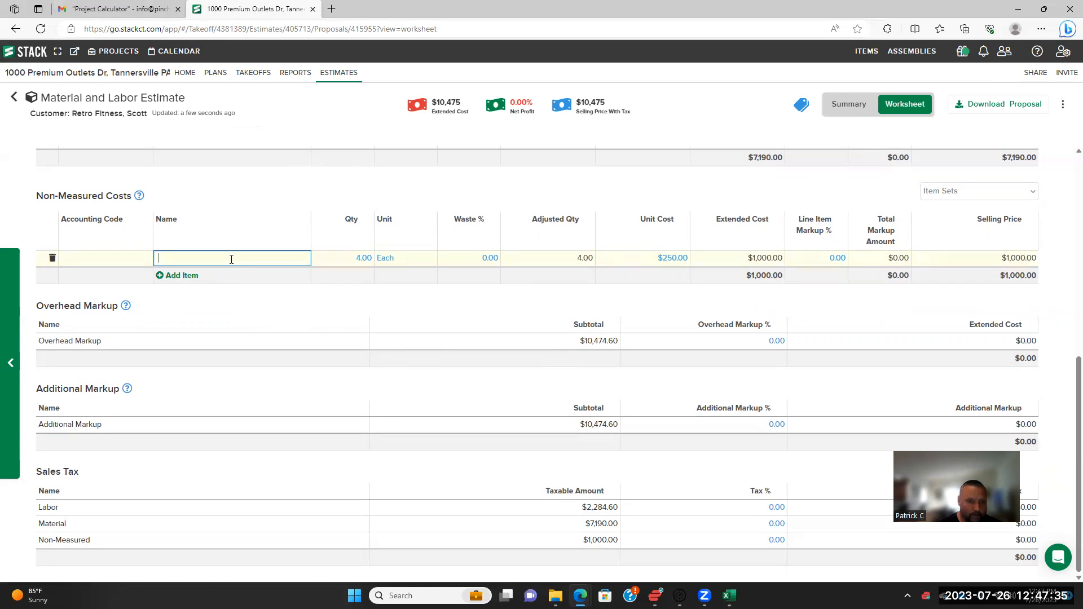
pyautogui.write('Sc')
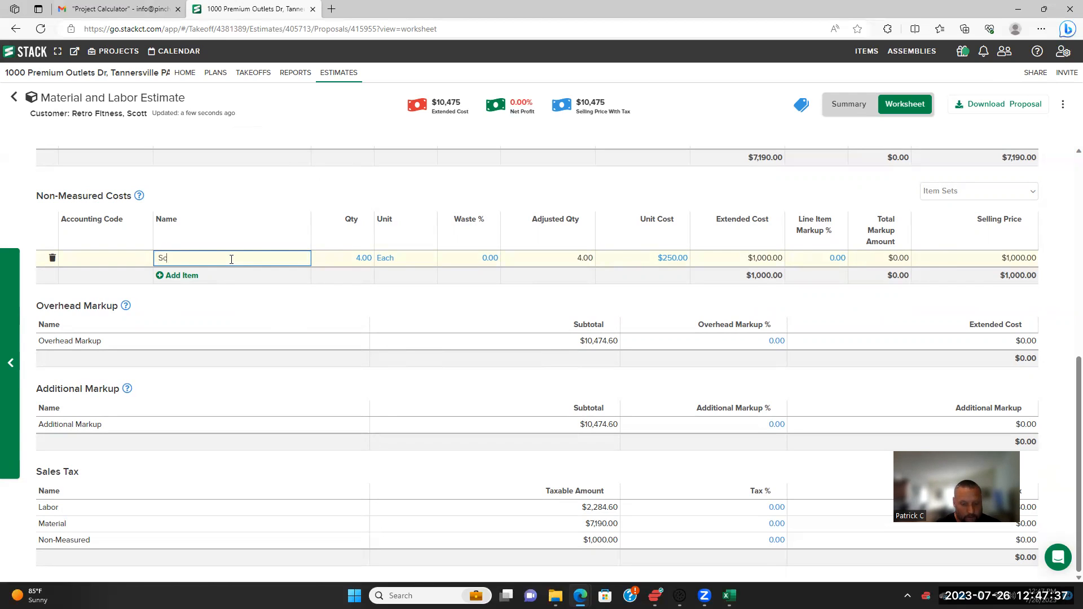
pyautogui.write('issor Lift')
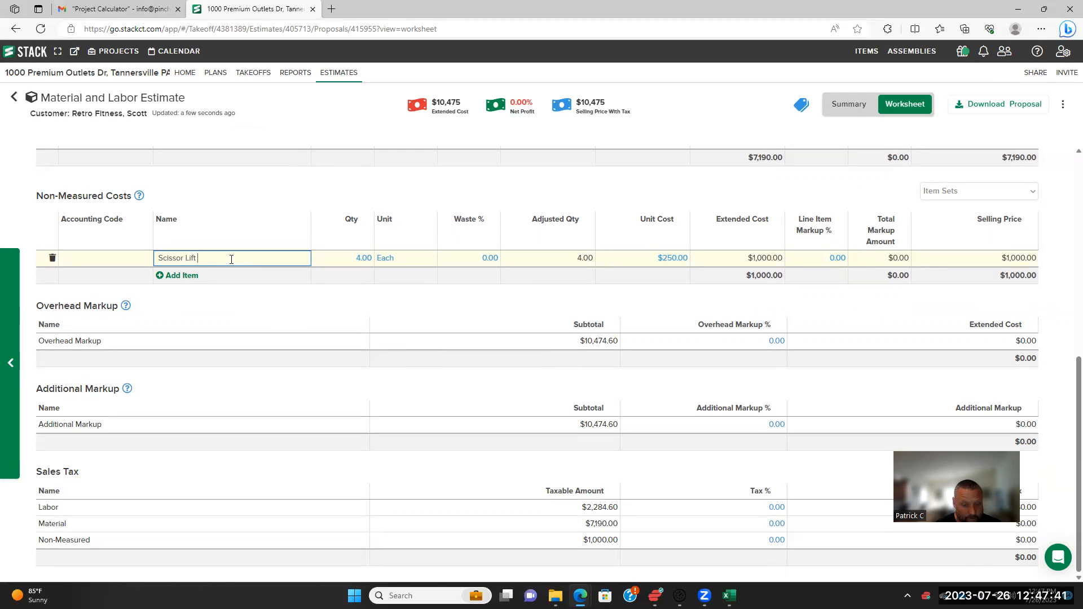
pyautogui.write(' 4 Days')
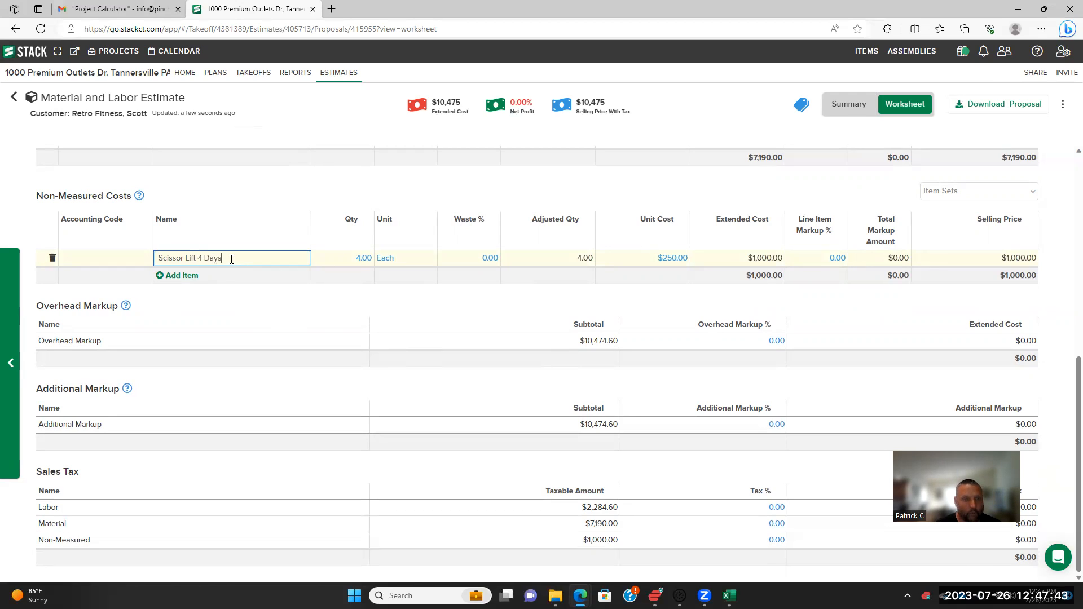
# Add a second non-measured cost item named Material Tax
pyautogui.click(181, 276)
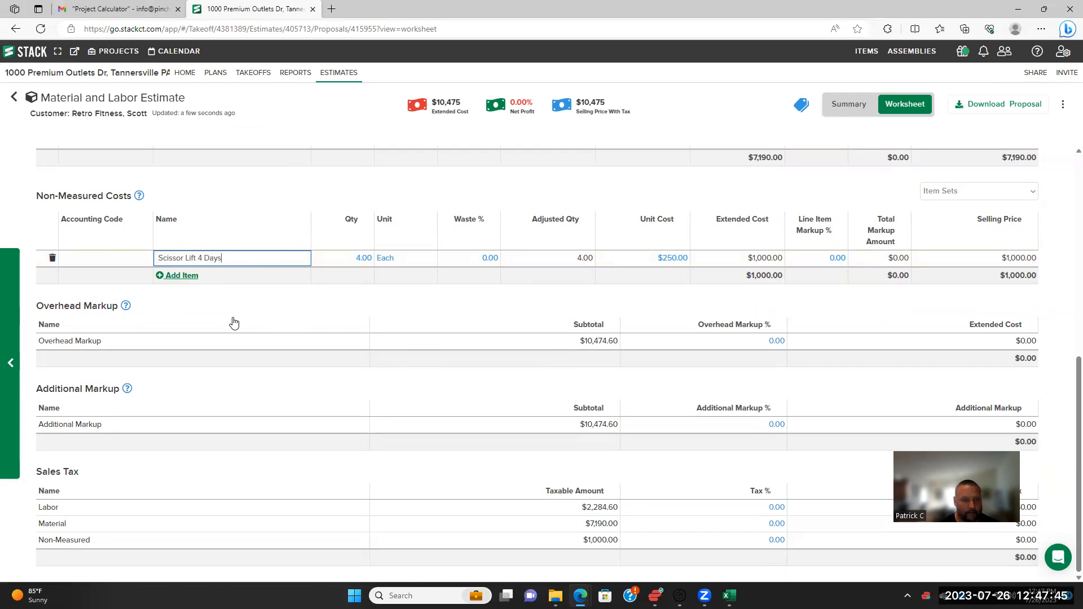
pyautogui.press('BackSpace')
pyautogui.write('Materia')
pyautogui.press('BackSpace')
pyautogui.write('Tax')
pyautogui.click(188, 293)
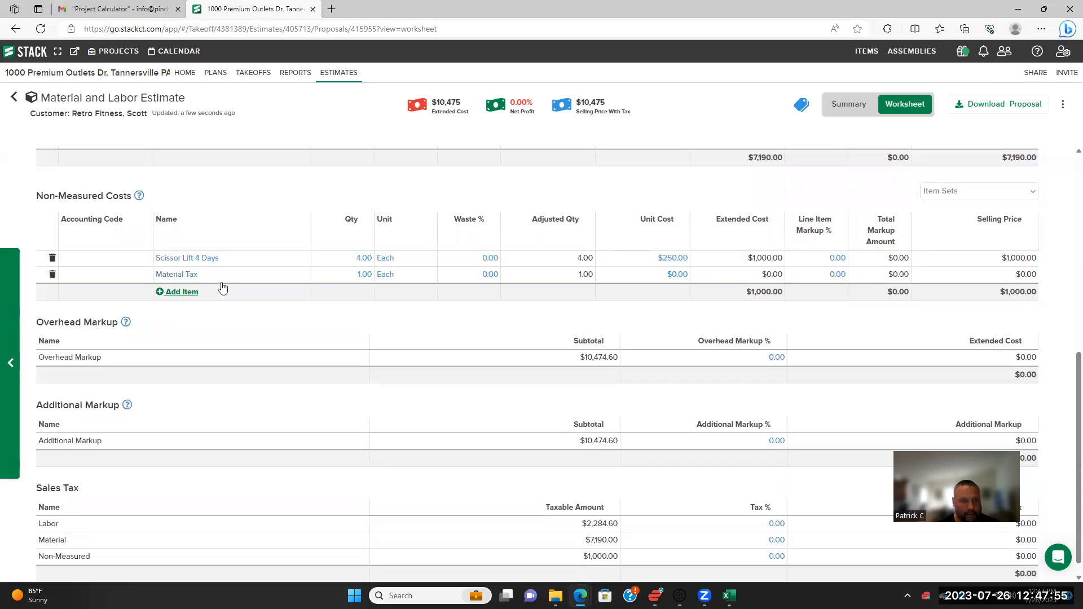
pyautogui.click(52, 293)
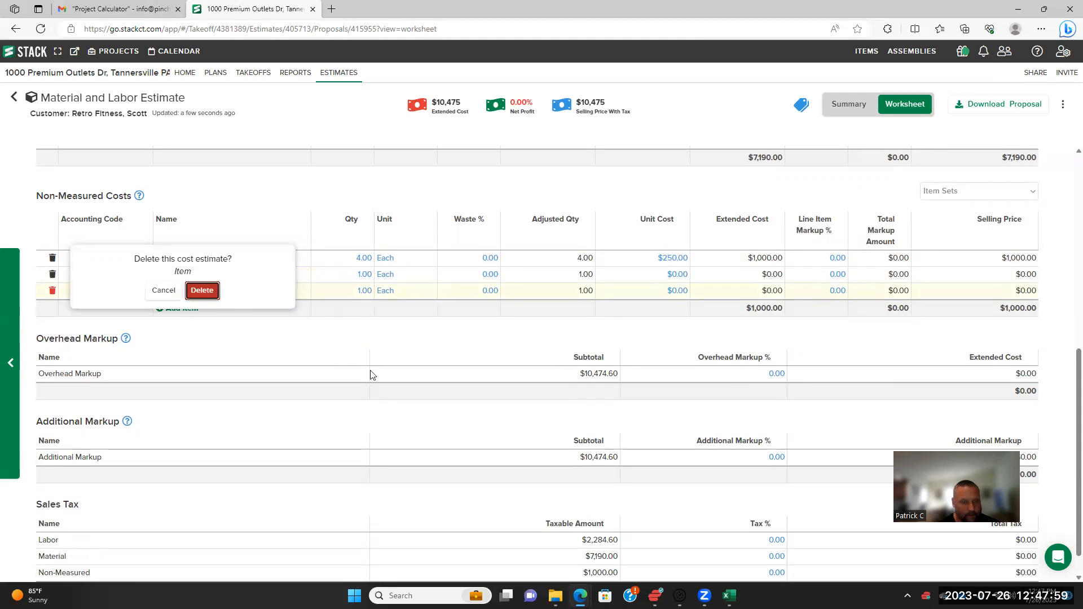
pyautogui.press('Return')
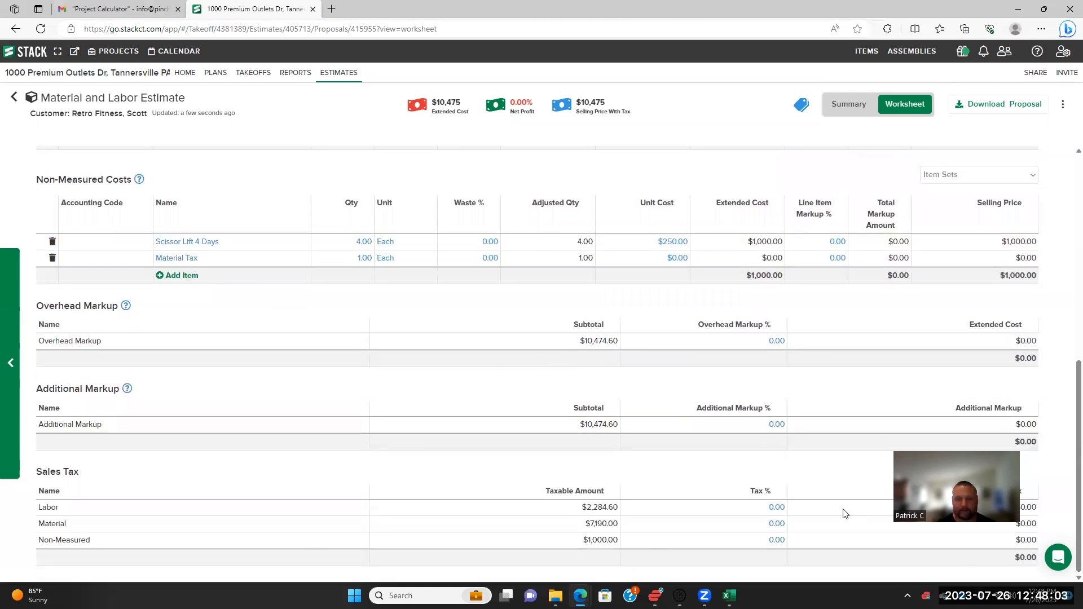
# Set the Material sales tax rate to 8%
pyautogui.click(781, 526)
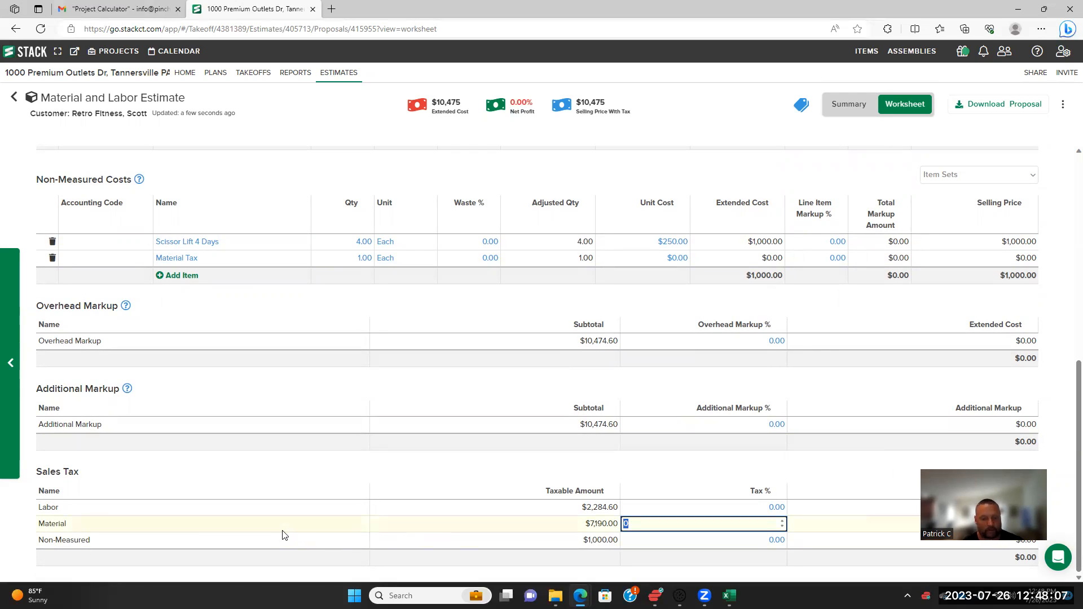
pyautogui.write('8')
pyautogui.press('Return')
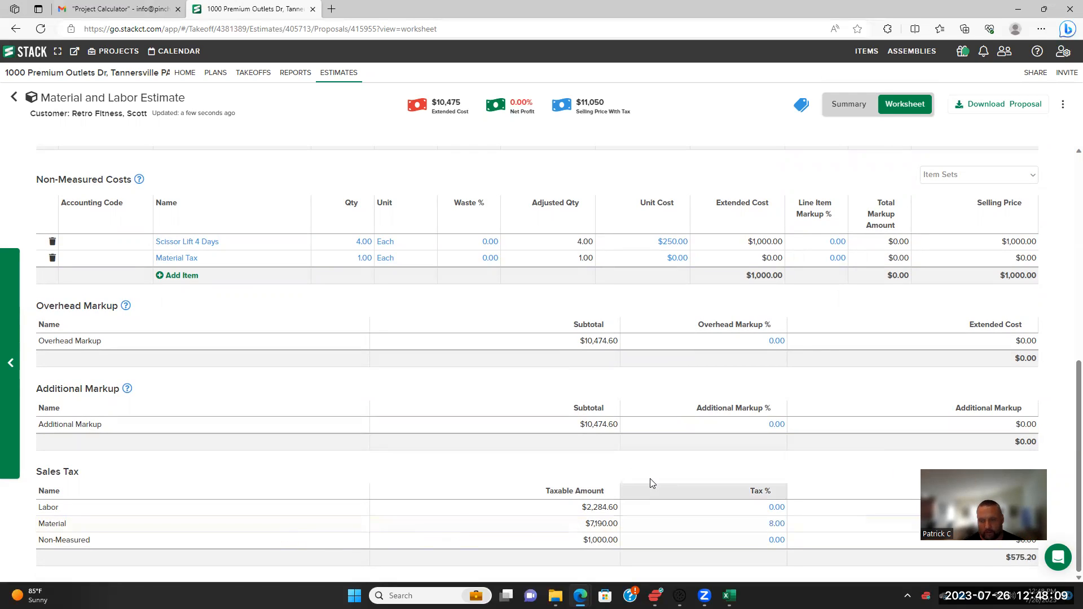
pyautogui.moveTo(1008, 536); pyautogui.dragTo(973, 434)
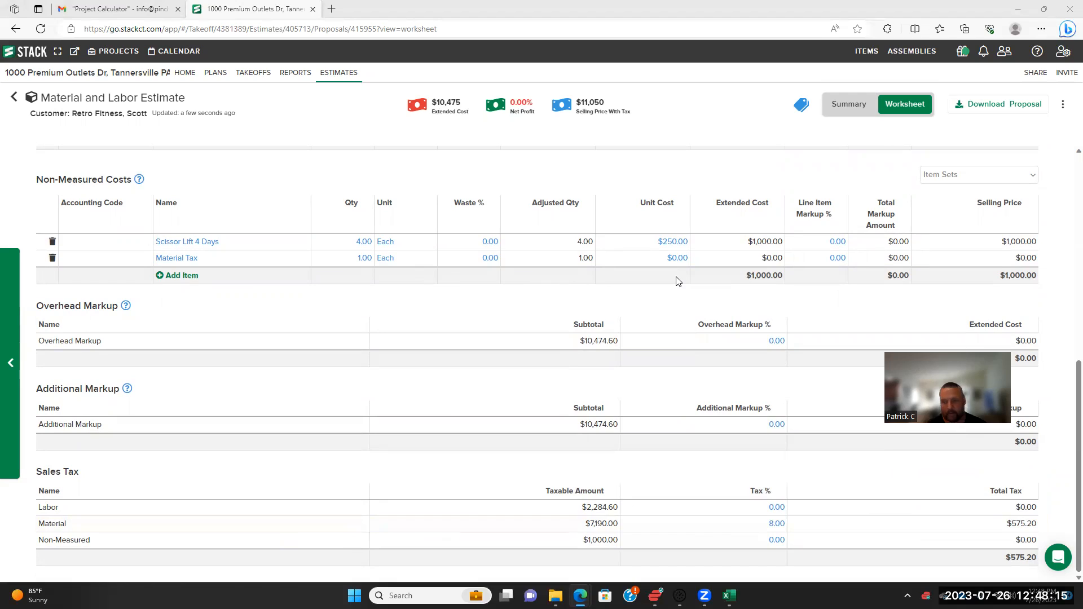
# Set the unit cost of the Material Tax item in Non-Measured Costs to $600
pyautogui.click(677, 260)
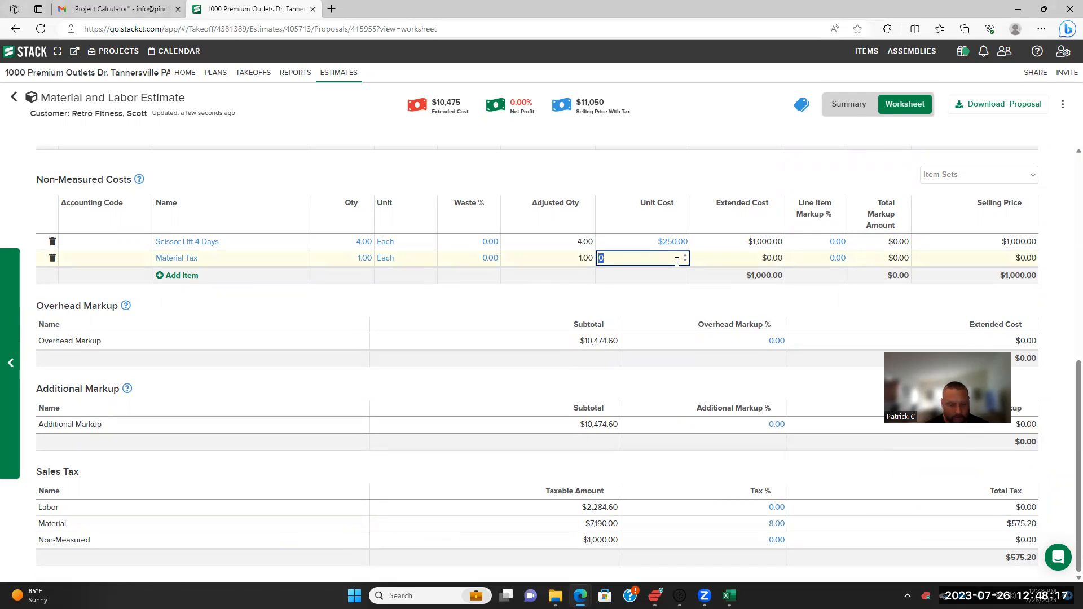
pyautogui.write('600')
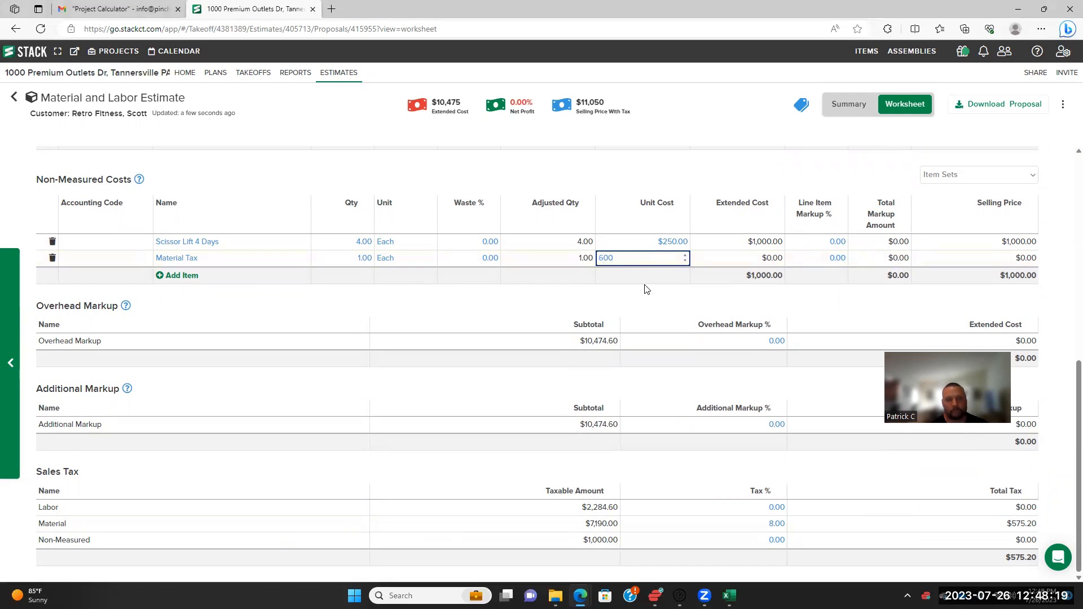
pyautogui.click(649, 300)
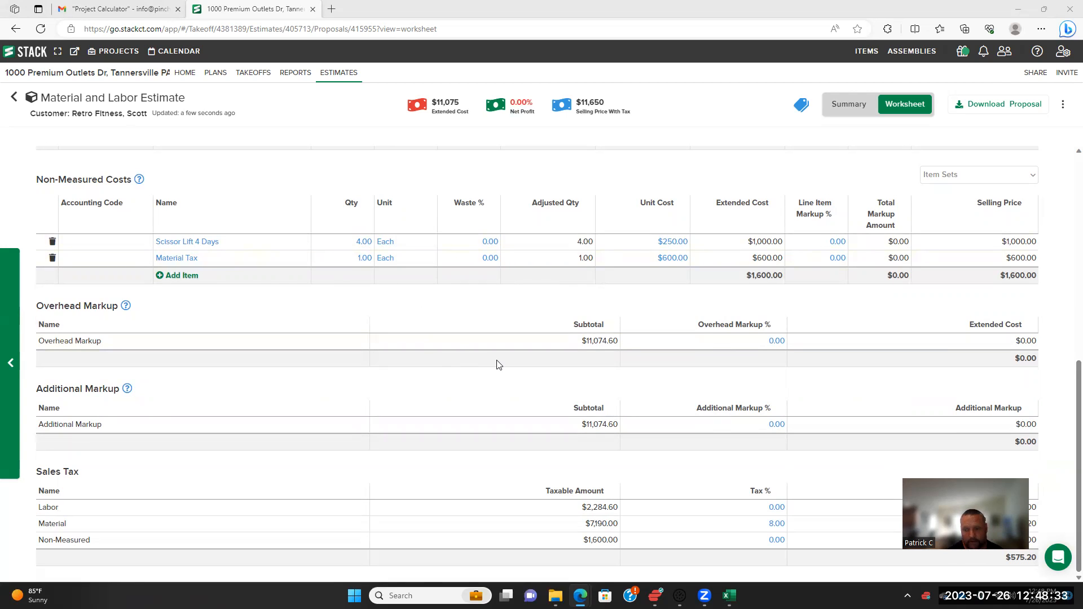
# Review the worksheet costs, check the Calculator sheet of the cost calculator workbook in Excel, and return to the STACK estimate
pyautogui.scroll(3, 498, 364)
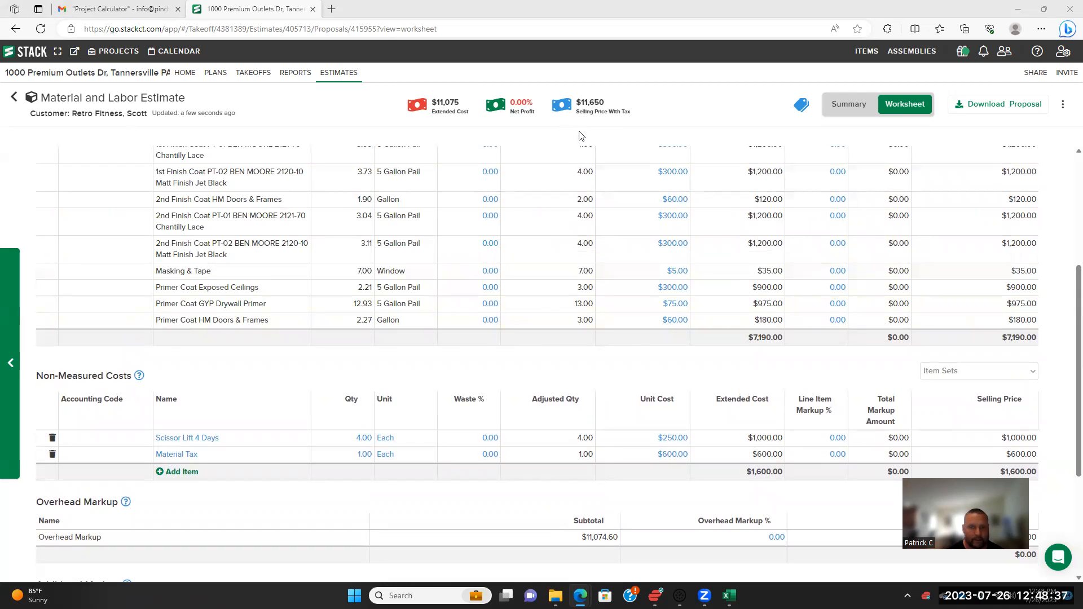
pyautogui.scroll(-3, 543, 215)
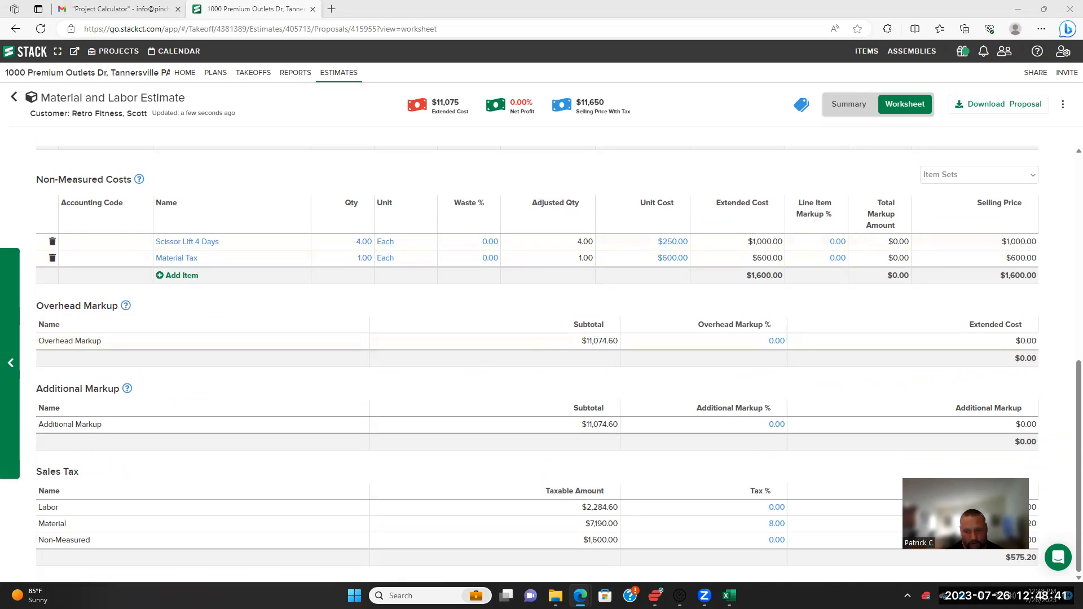
pyautogui.moveTo(730, 596)
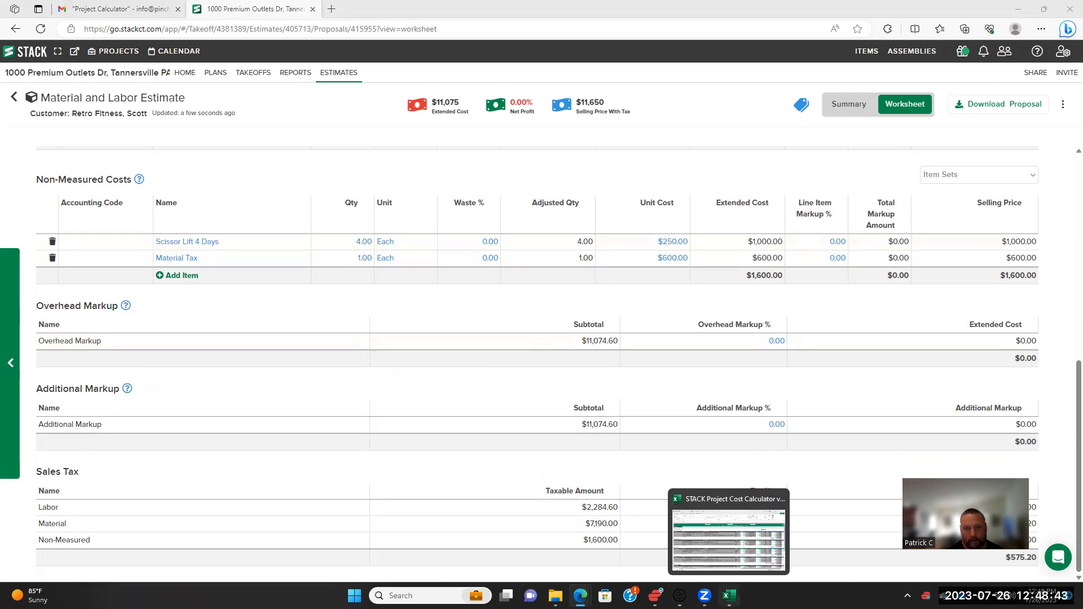
pyautogui.click(728, 539)
pyautogui.scroll(-6, 686, 387)
pyautogui.scroll(6, 686, 387)
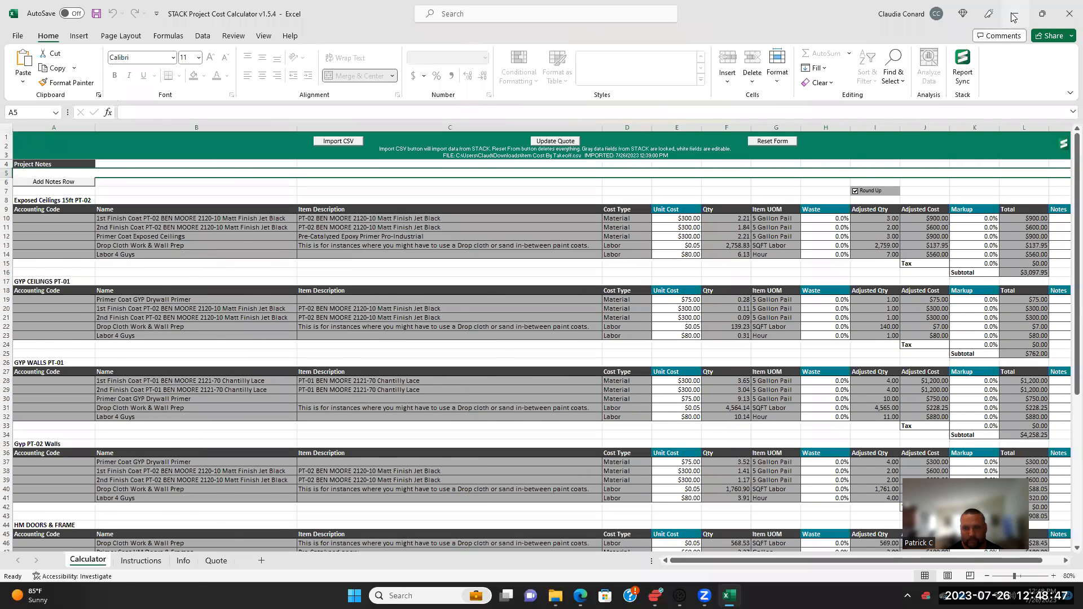
pyautogui.click(1014, 17)
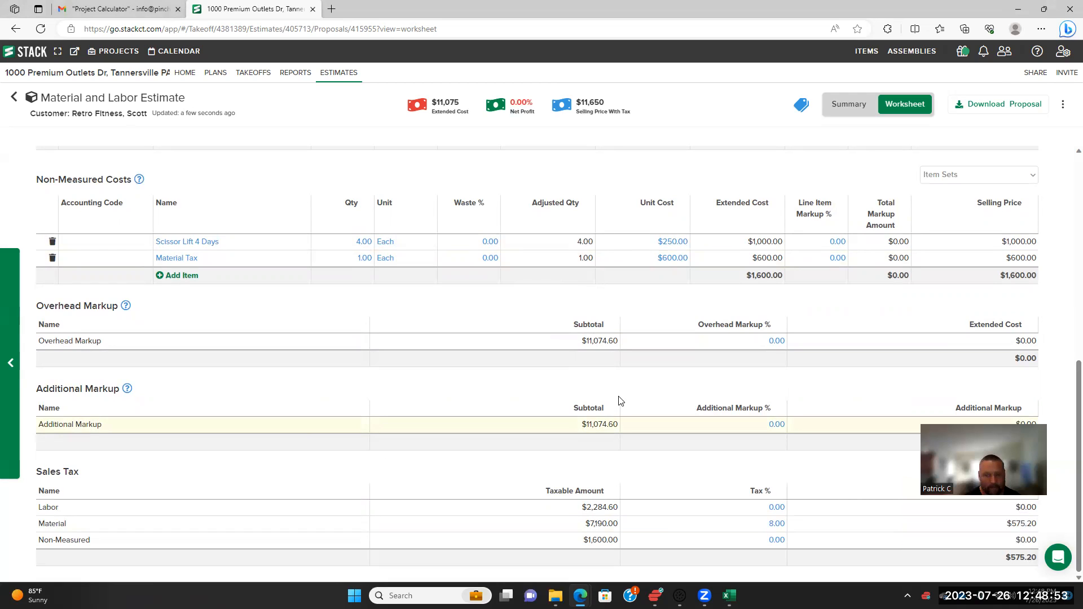
# Set the estimate's Overhead Markup to 35%
pyautogui.click(778, 342)
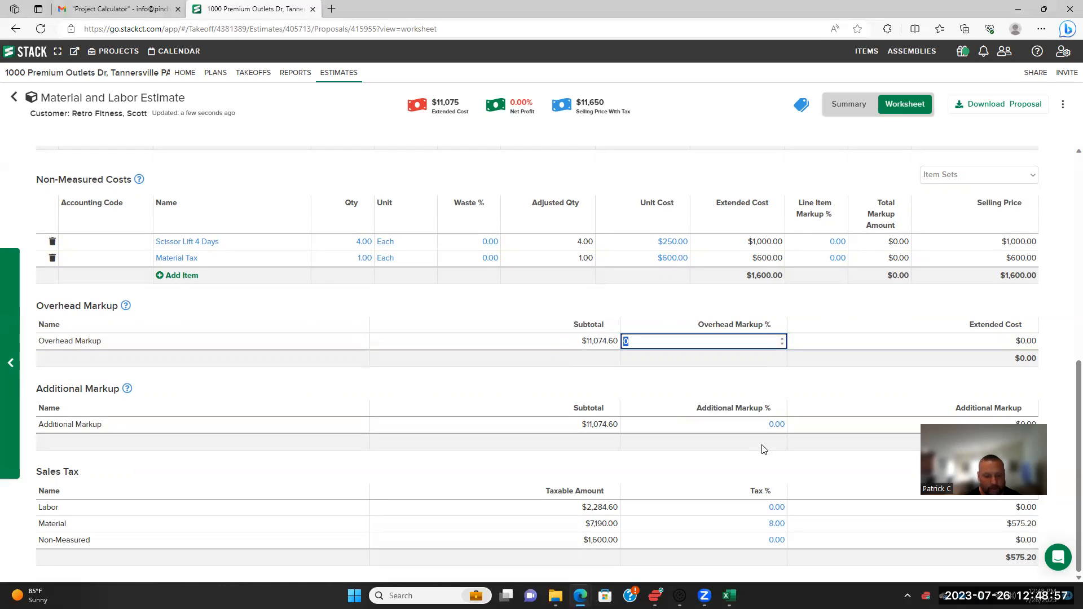
pyautogui.write('35')
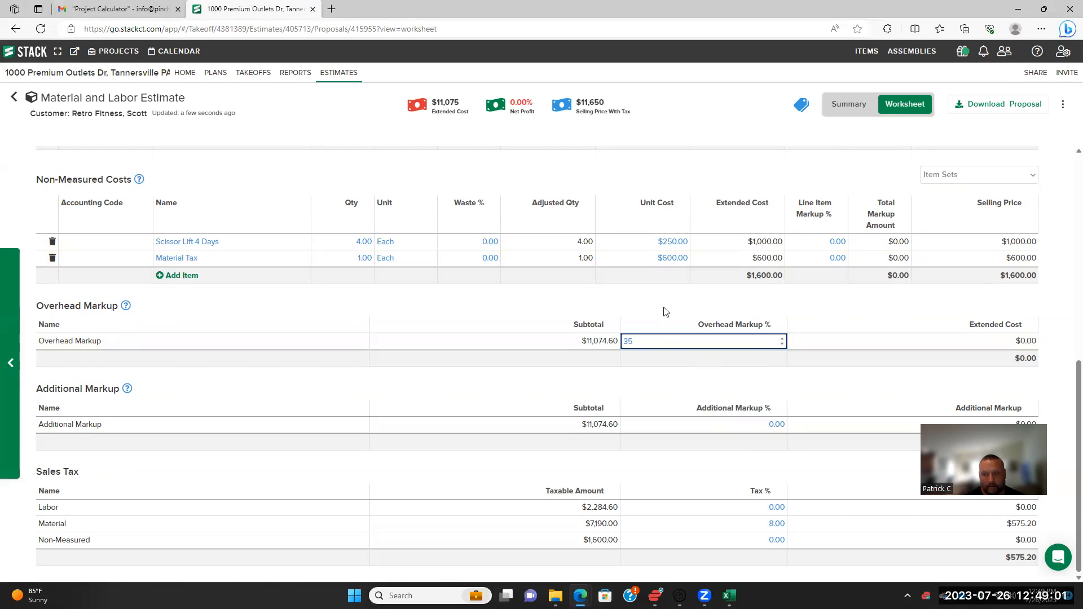
pyautogui.click(606, 315)
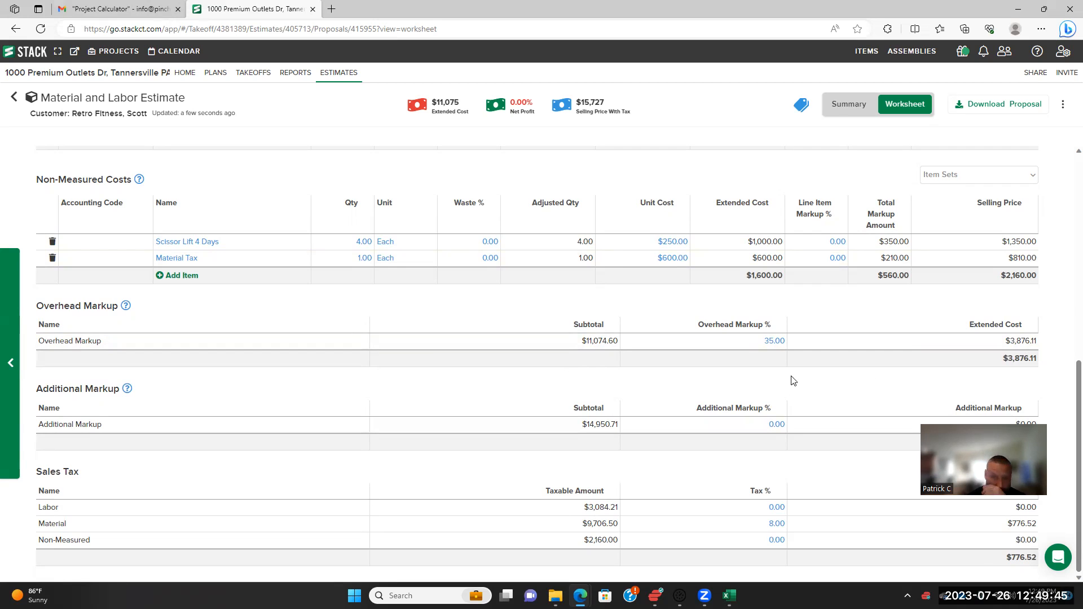
# Open the proposal's Scope of Work from the estimate summary and locate the Project Location line
pyautogui.scroll(8, 617, 362)
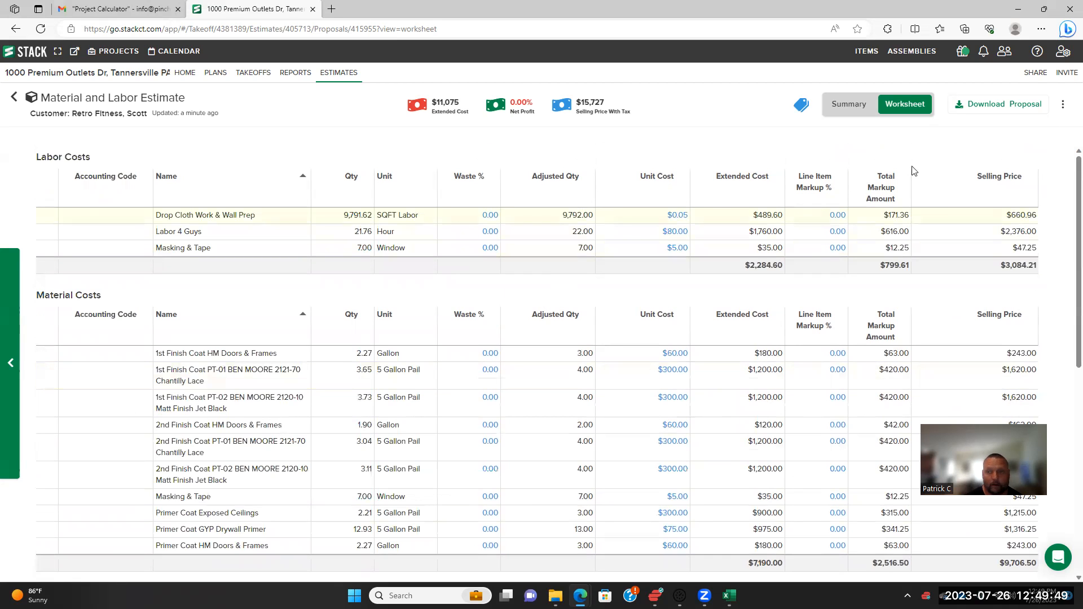
pyautogui.click(858, 110)
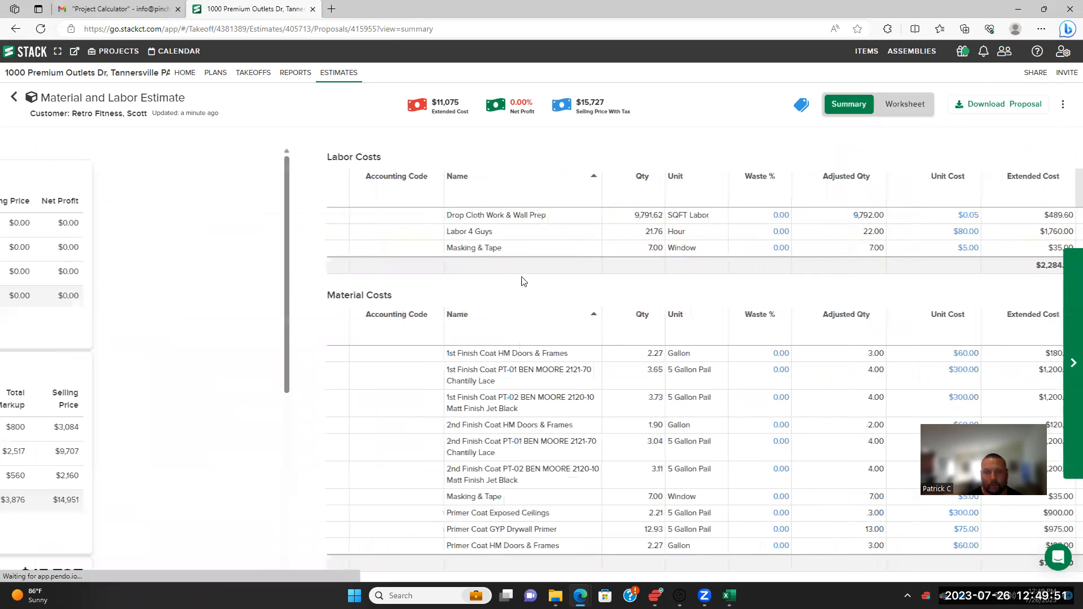
pyautogui.scroll(-6, 292, 470)
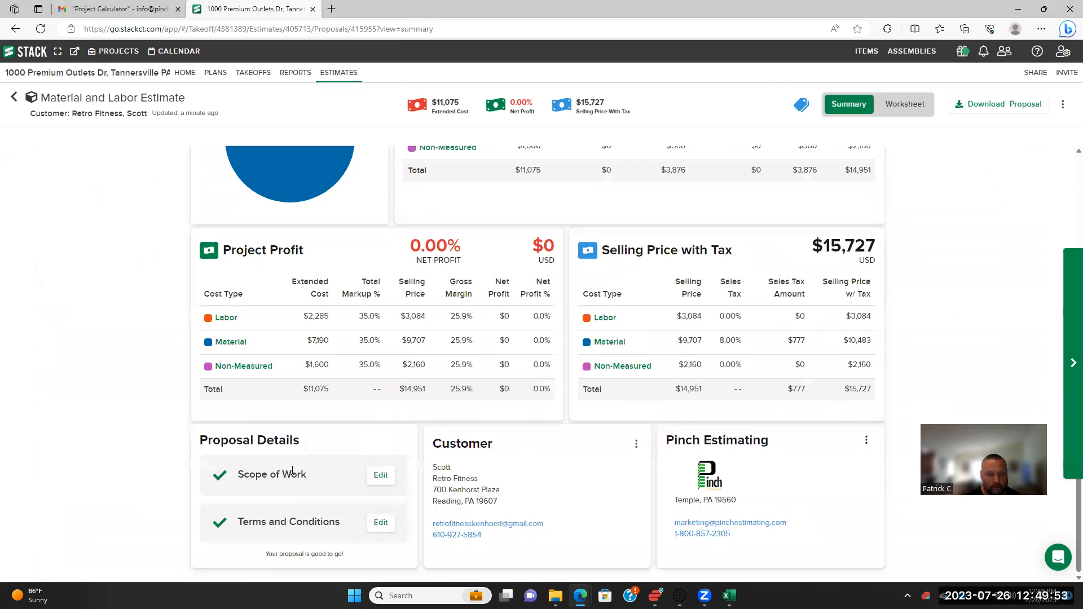
pyautogui.click(381, 476)
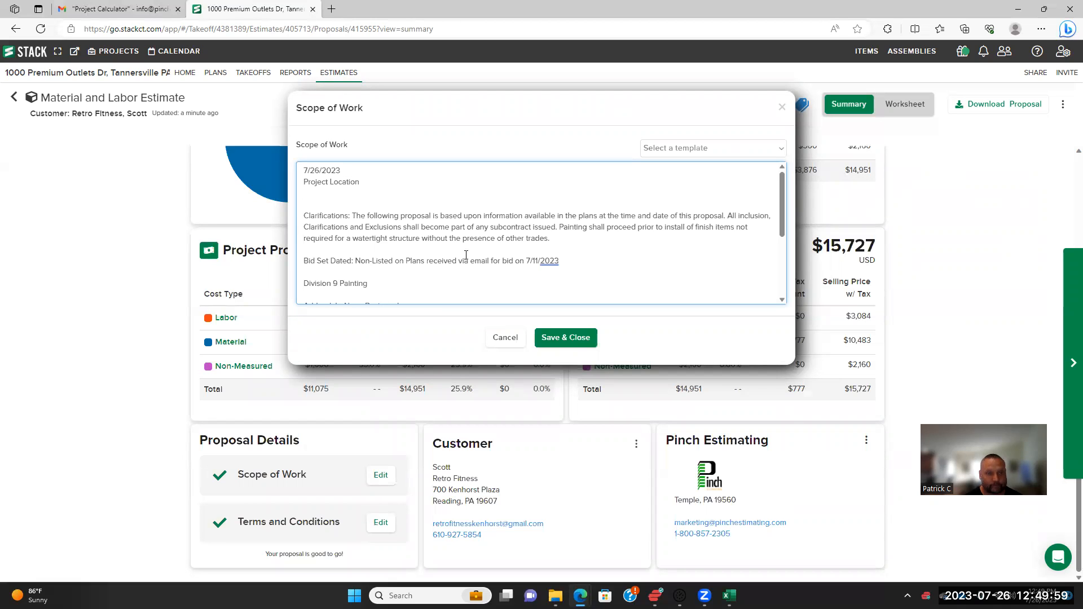
pyautogui.click(386, 205)
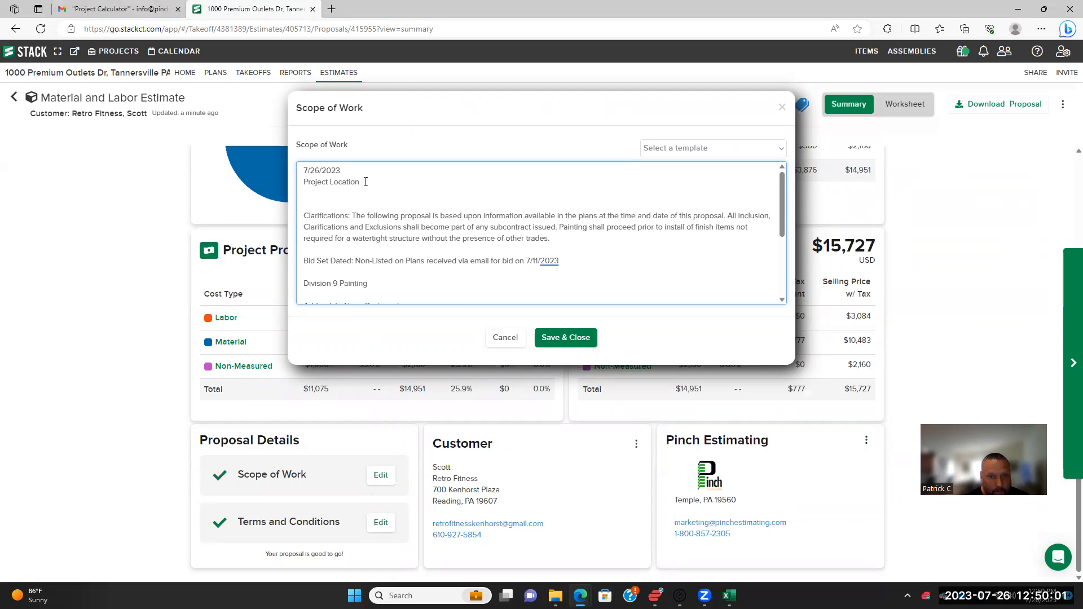
pyautogui.moveTo(361, 185); pyautogui.dragTo(303, 187)
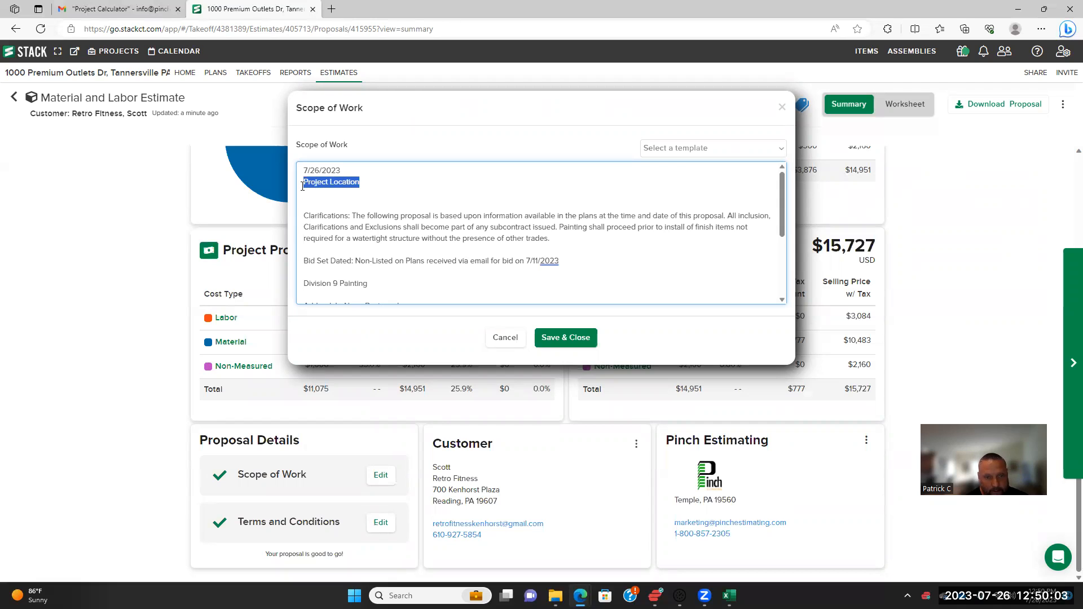
pyautogui.click(311, 186)
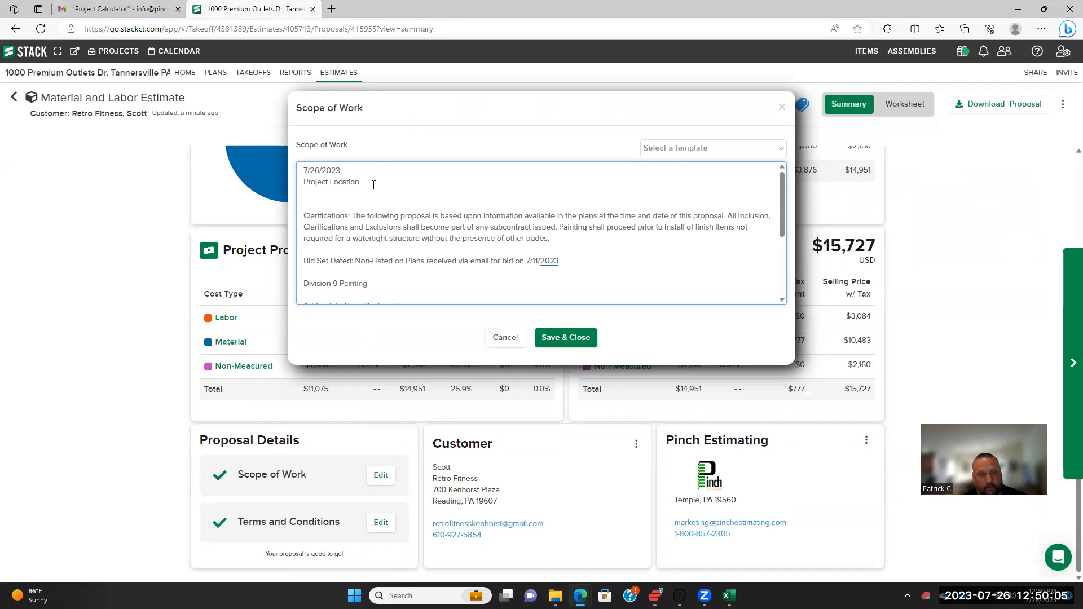
# Leave the Scope of Work and look up the project's address and dates on the G-000 cover sheet in the takeoffs
pyautogui.click(264, 79)
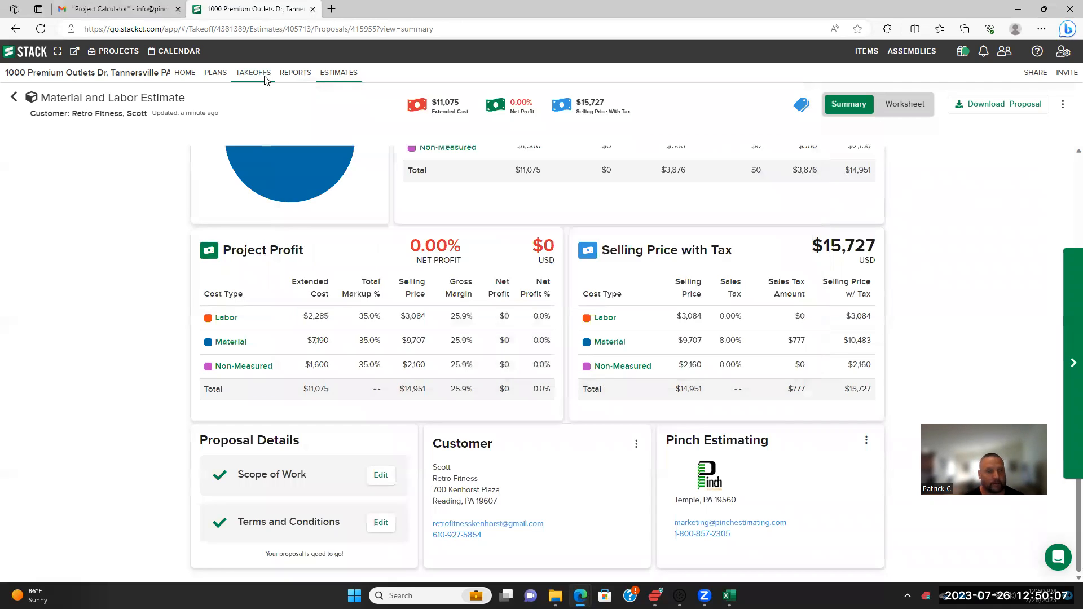
pyautogui.click(253, 82)
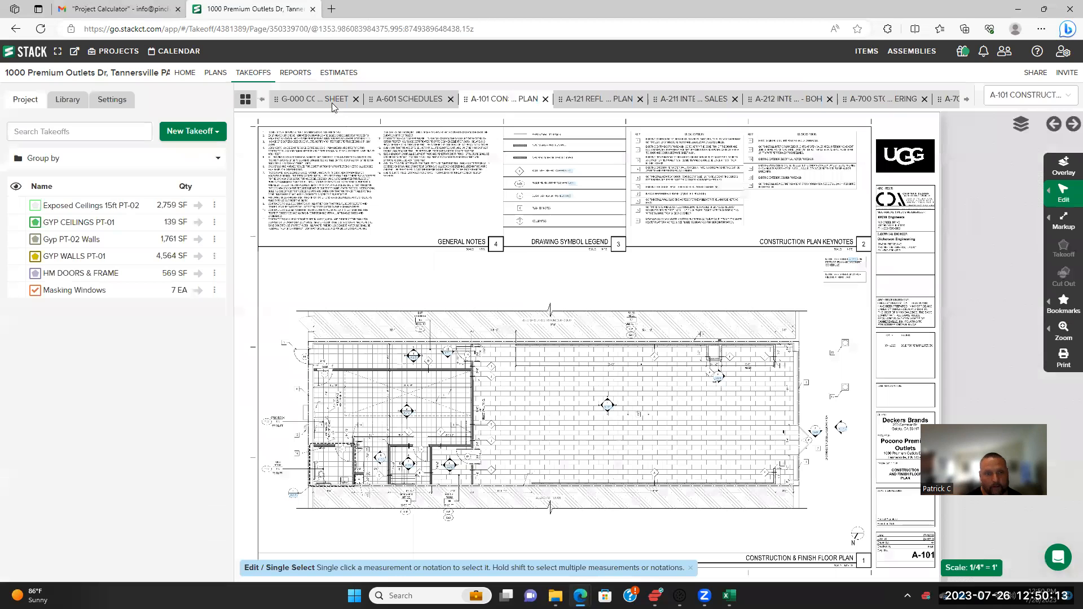
pyautogui.click(319, 97)
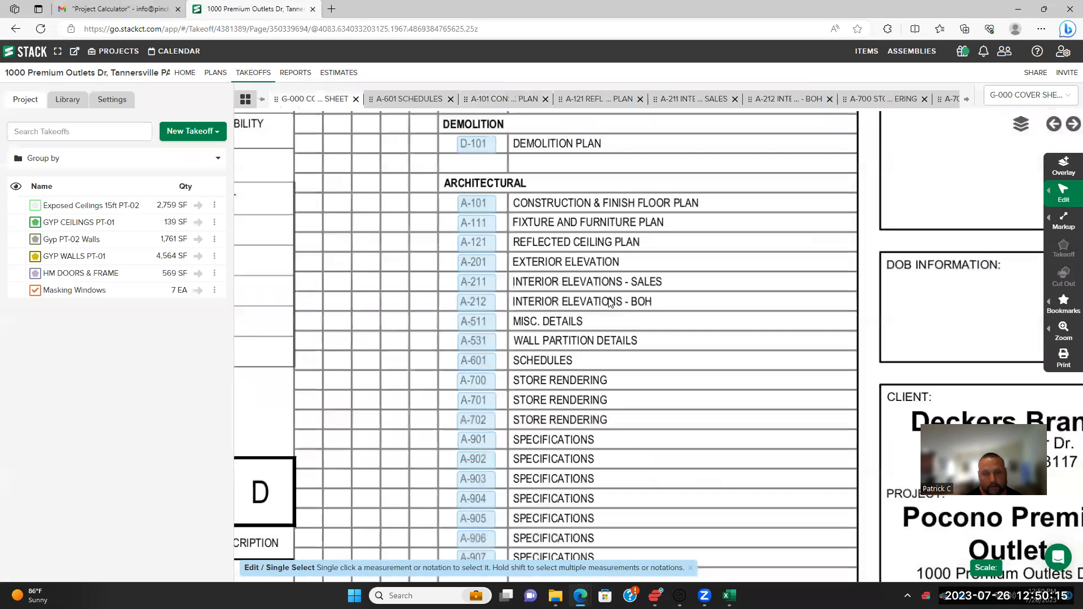
pyautogui.scroll(-5, 496, 230)
pyautogui.moveTo(495, 236)
pyautogui.mouseDown()
pyautogui.moveTo(721, 440)
pyautogui.moveTo(770, 450)
pyautogui.mouseUp()
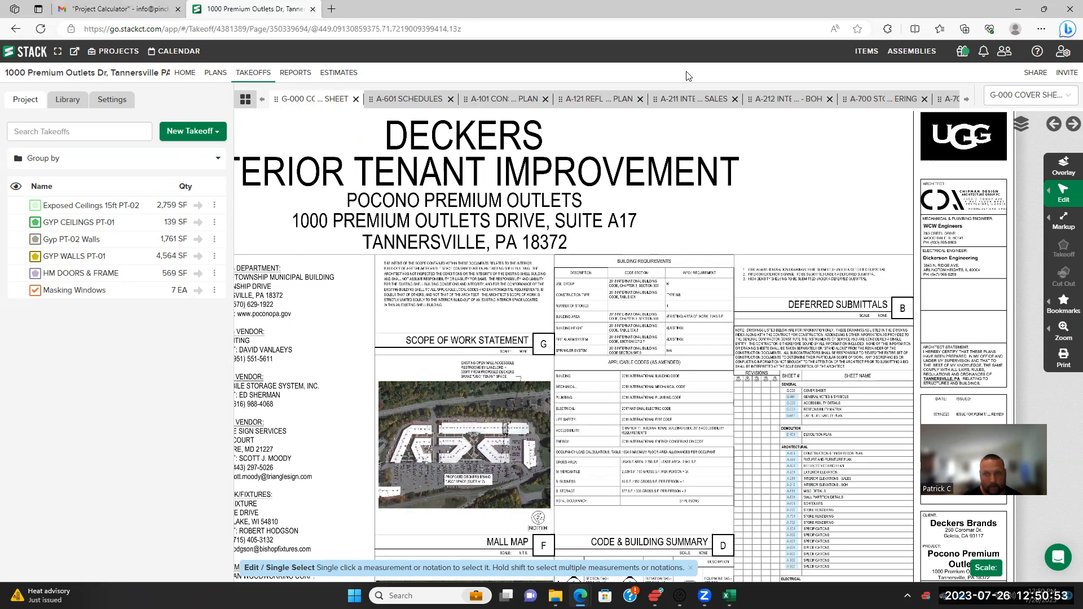
# Reopen the estimate's Scope of Work and reduce the Bid Set Dated entry to just the date 07/11/2023
pyautogui.click(350, 75)
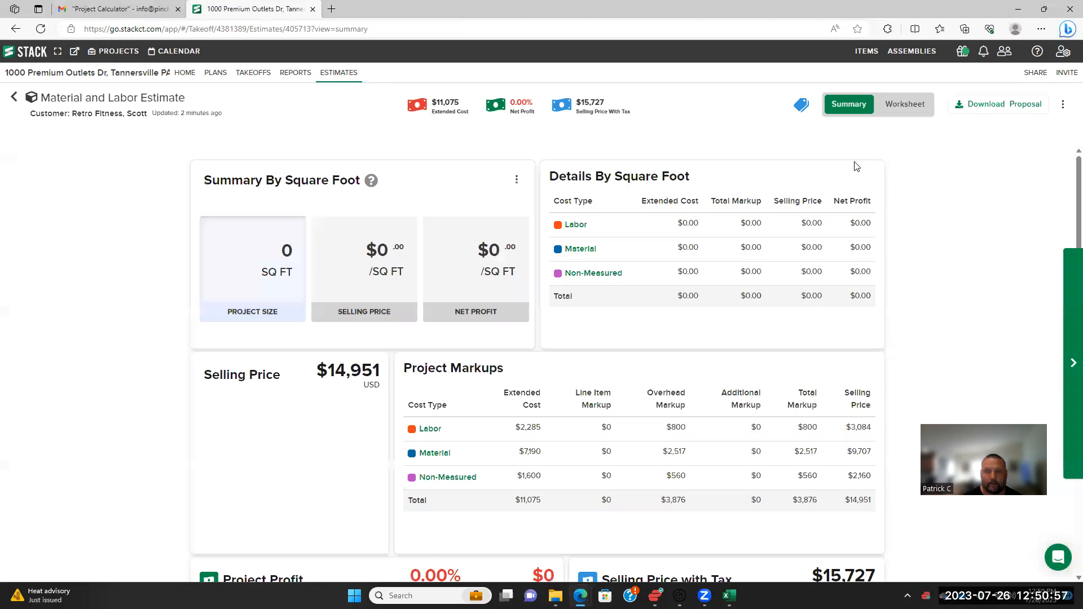
pyautogui.scroll(-5, 641, 339)
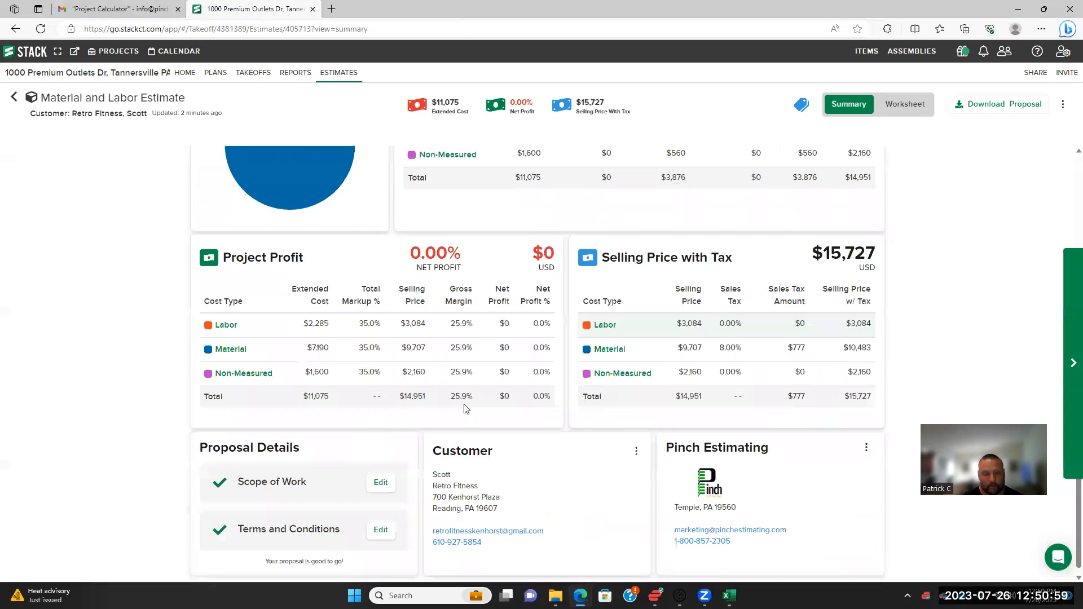
pyautogui.click(381, 476)
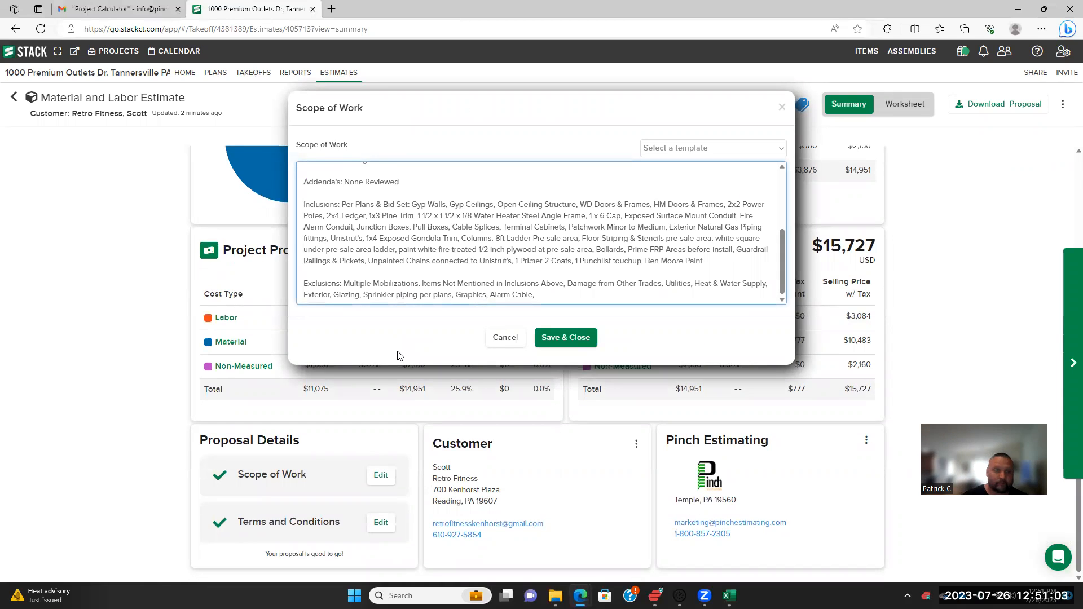
pyautogui.scroll(2, 378, 258)
pyautogui.scroll(1, 375, 270)
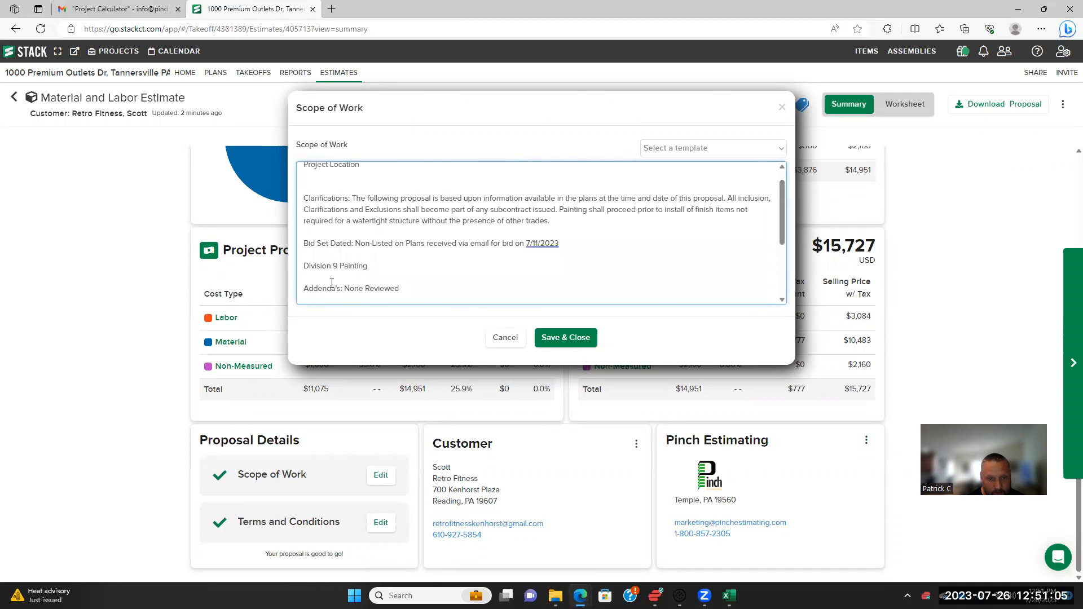
pyautogui.scroll(-1, 330, 283)
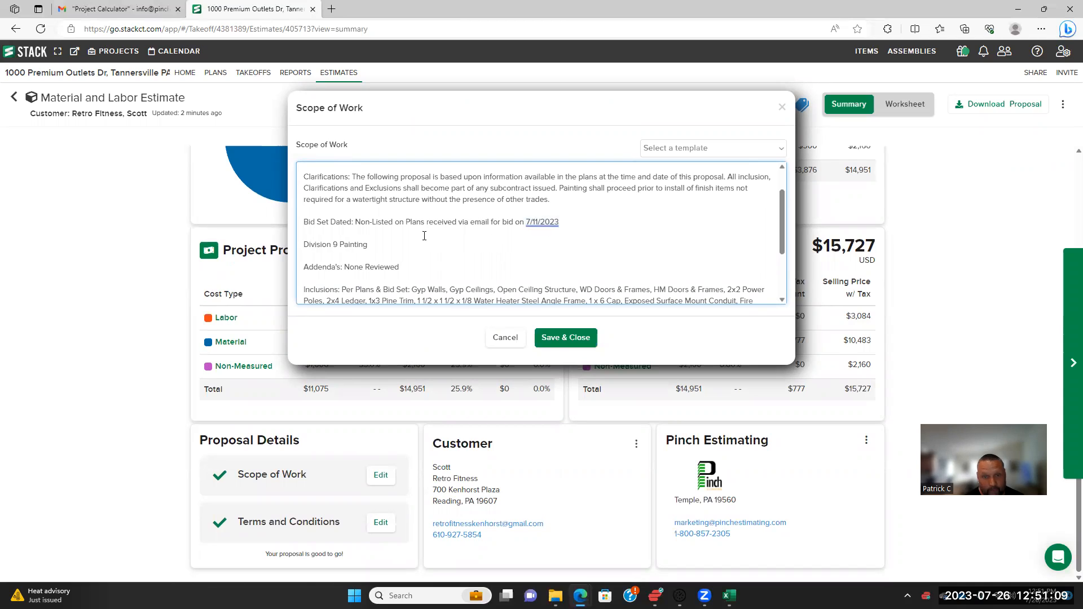
pyautogui.moveTo(524, 222); pyautogui.dragTo(359, 223)
pyautogui.press('BackSpace')
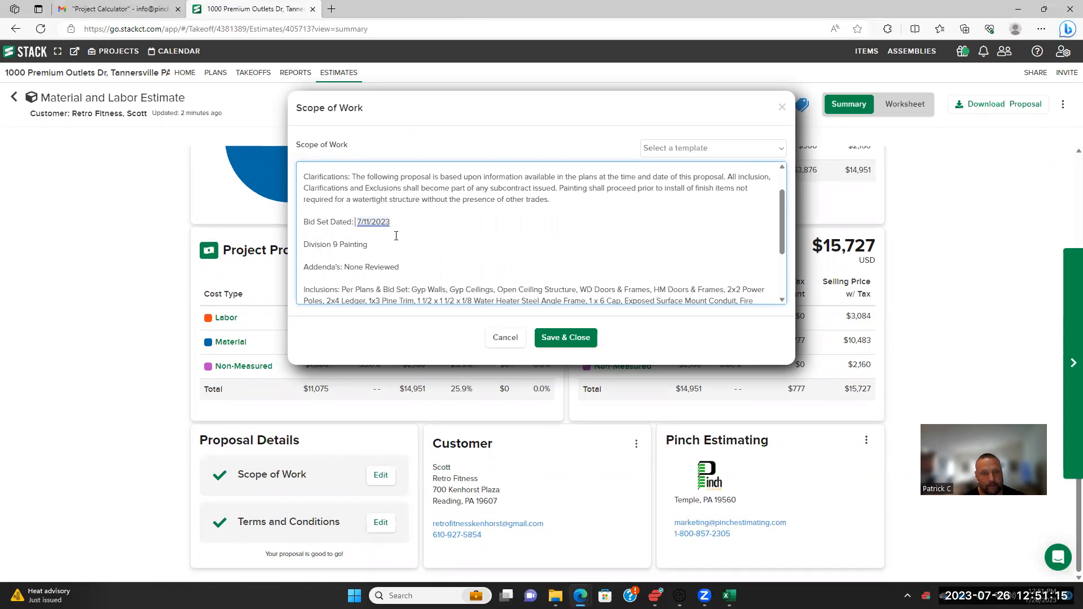
pyautogui.click(358, 221)
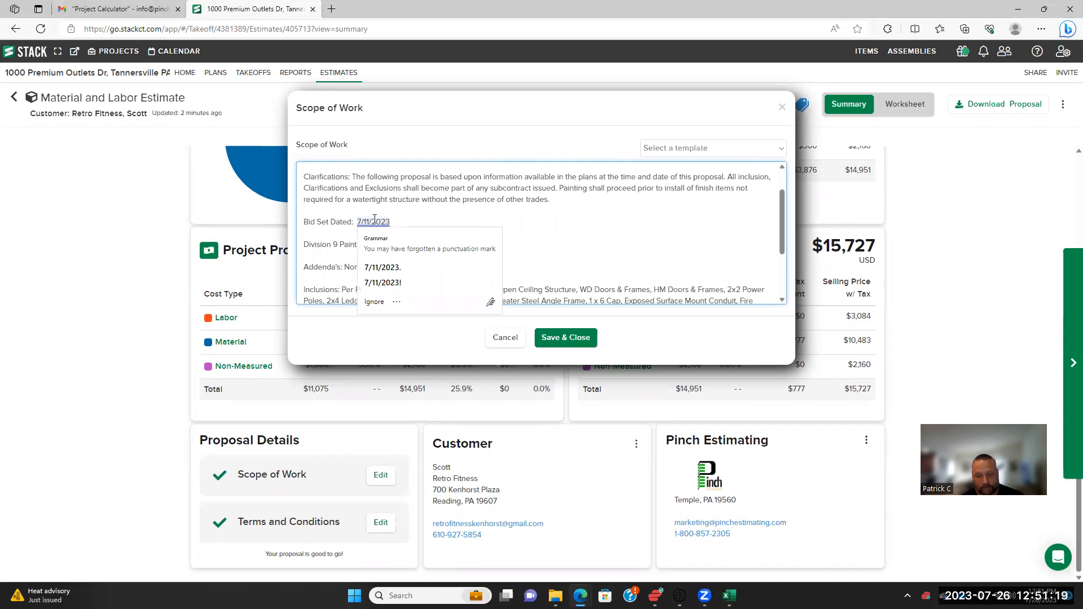
pyautogui.write('0')
pyautogui.click(416, 222)
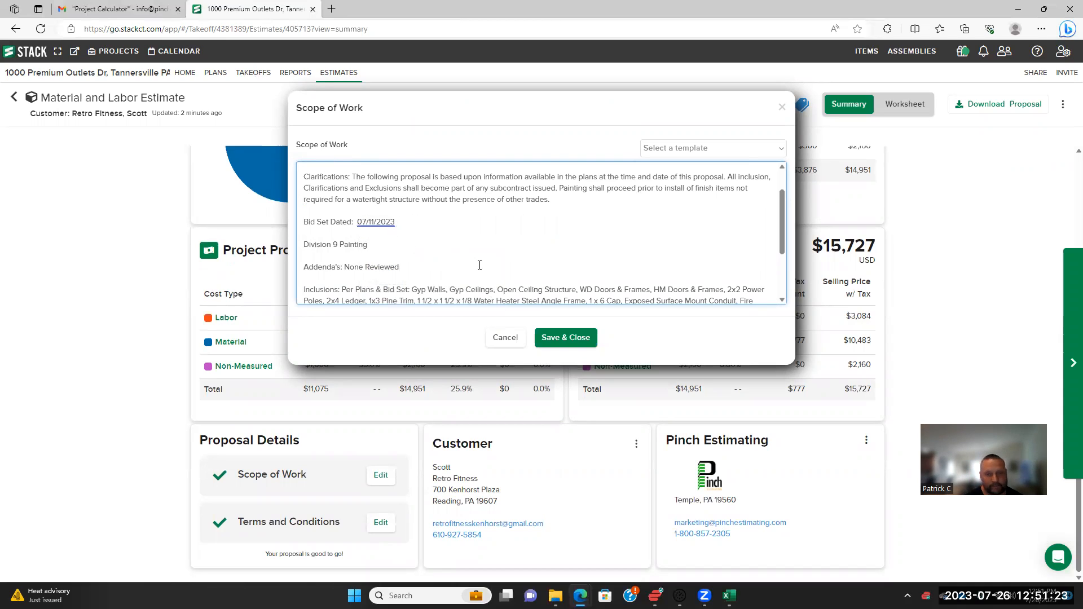
# Enter the project's street address, suite, city, state and ZIP code on separate lines beneath Project Location in the Scope of Work
pyautogui.scroll(1, 480, 265)
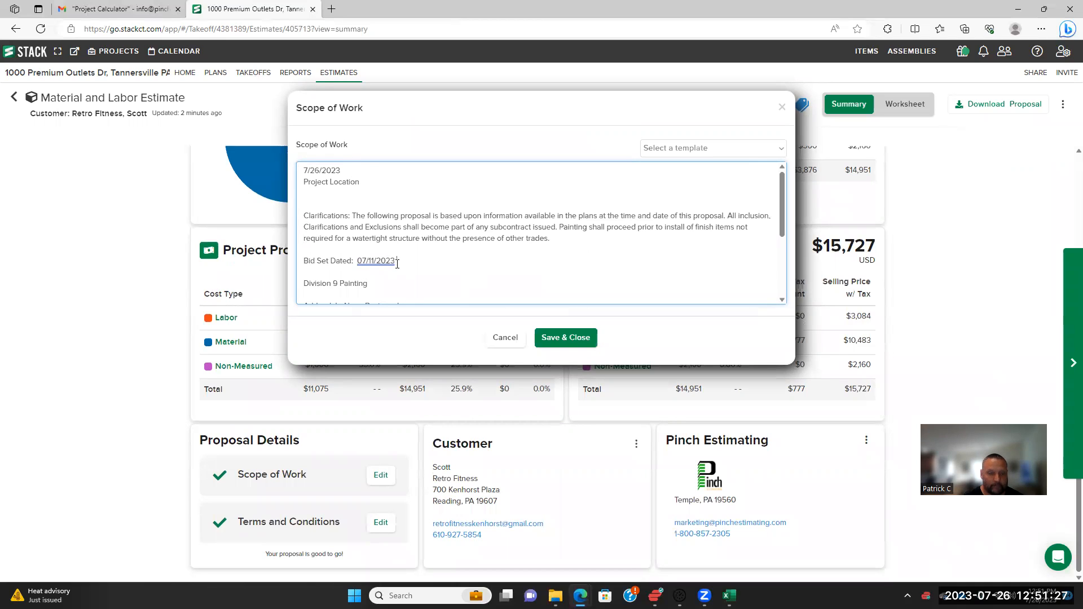
pyautogui.click(310, 192)
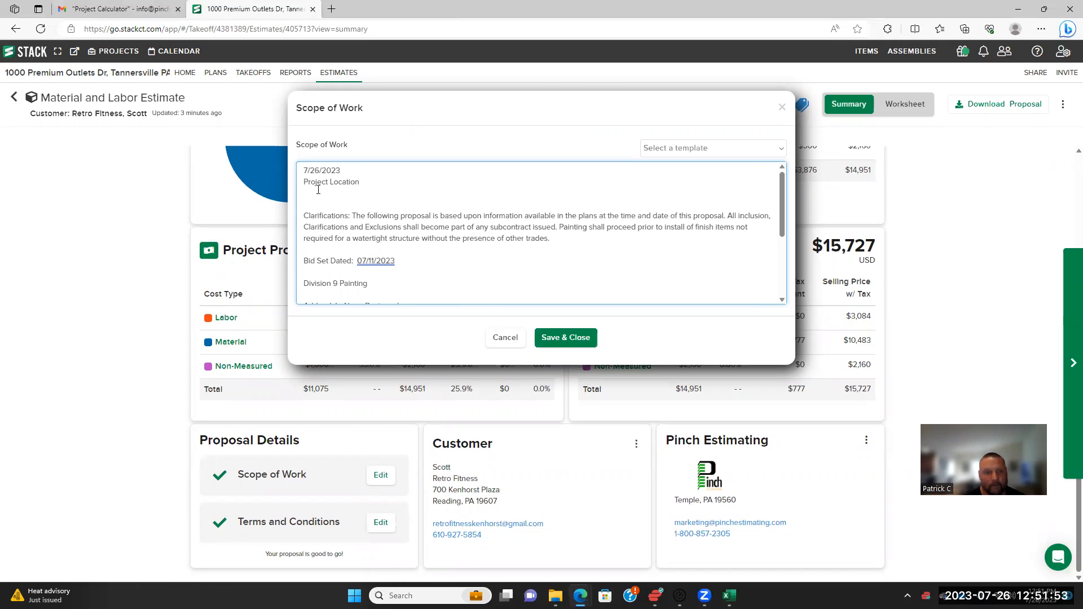
pyautogui.write('000')
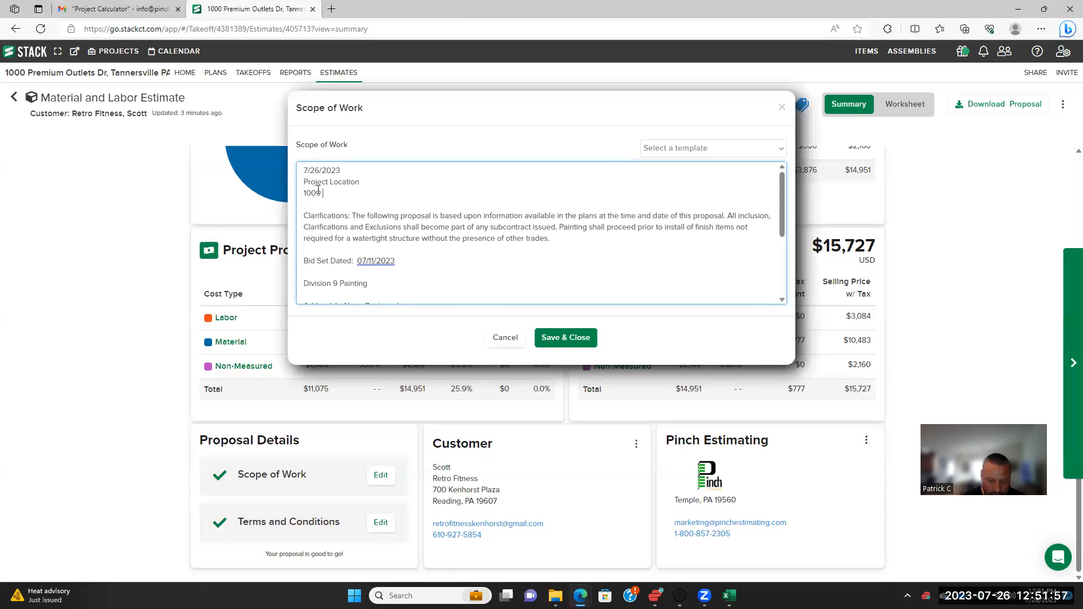
pyautogui.write(' Pre')
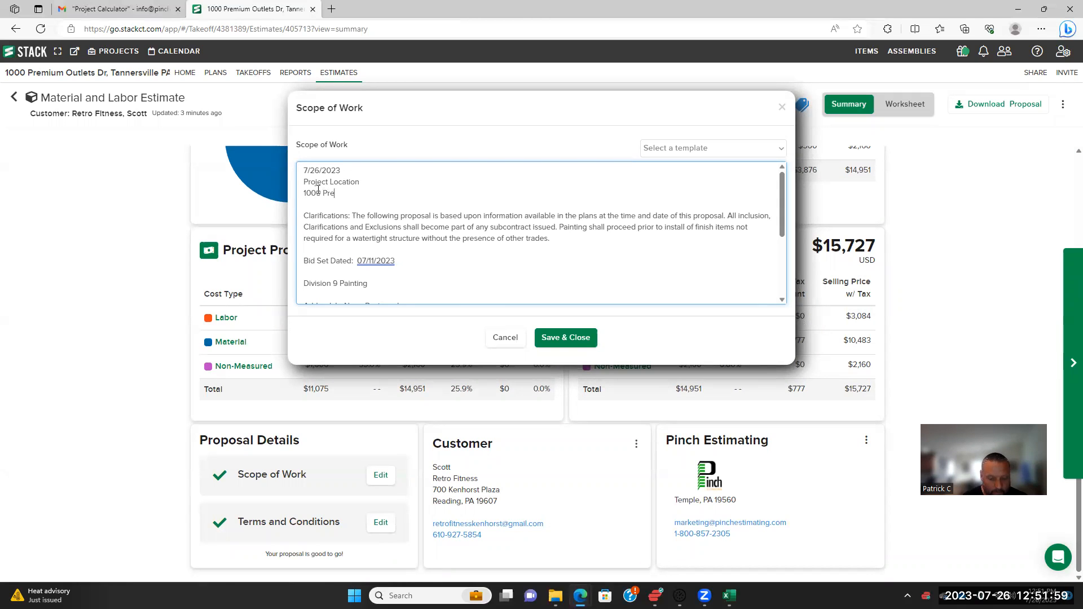
pyautogui.write('mium Outlets ')
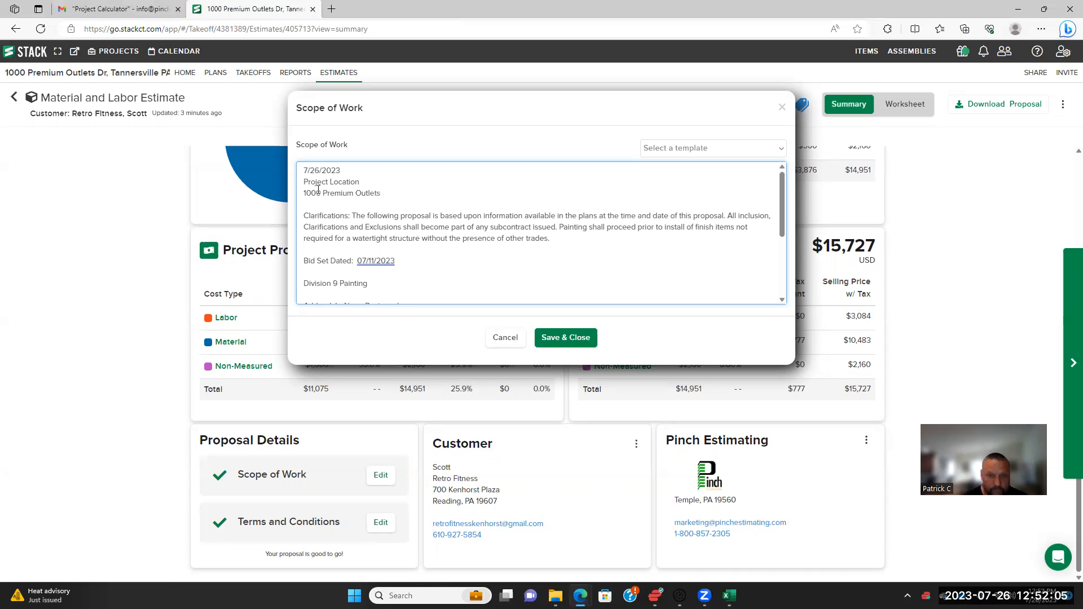
pyautogui.write('Drive')
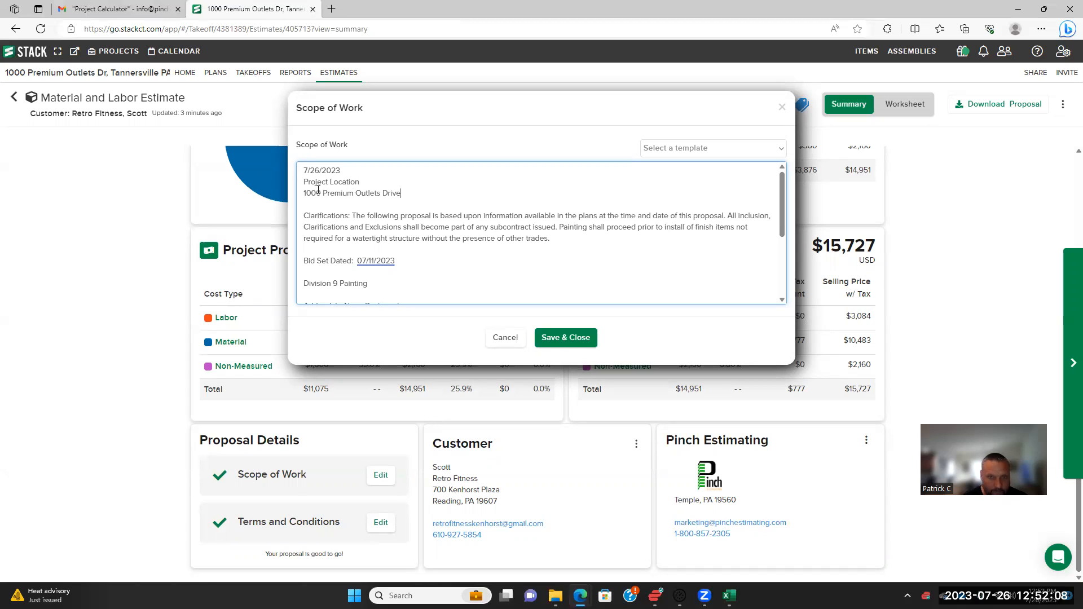
pyautogui.press('Return')
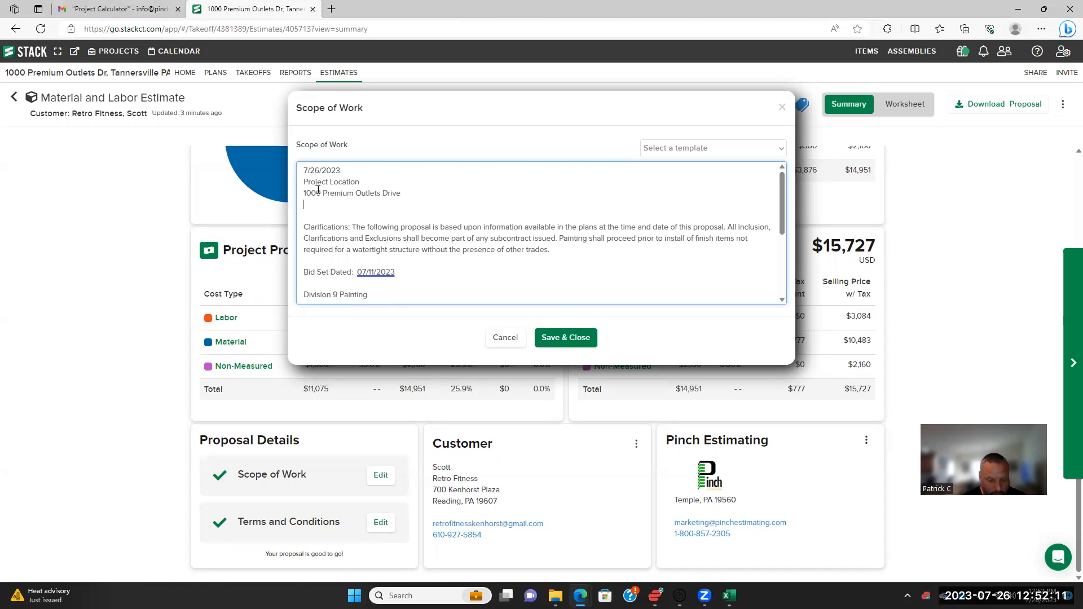
pyautogui.write('SUITE A17')
pyautogui.press('Return')
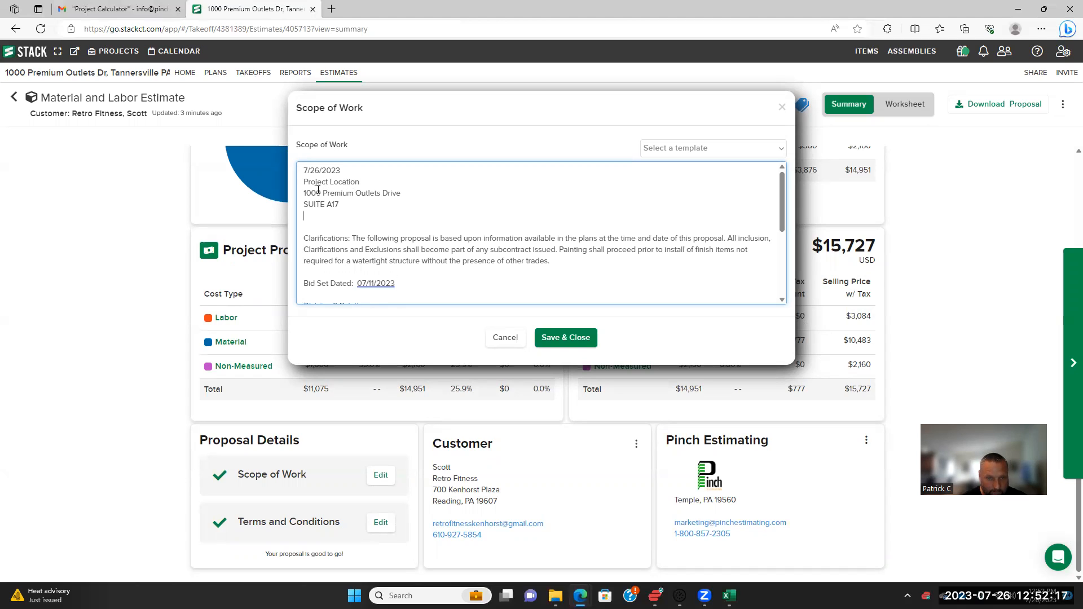
pyautogui.write('Tannersville')
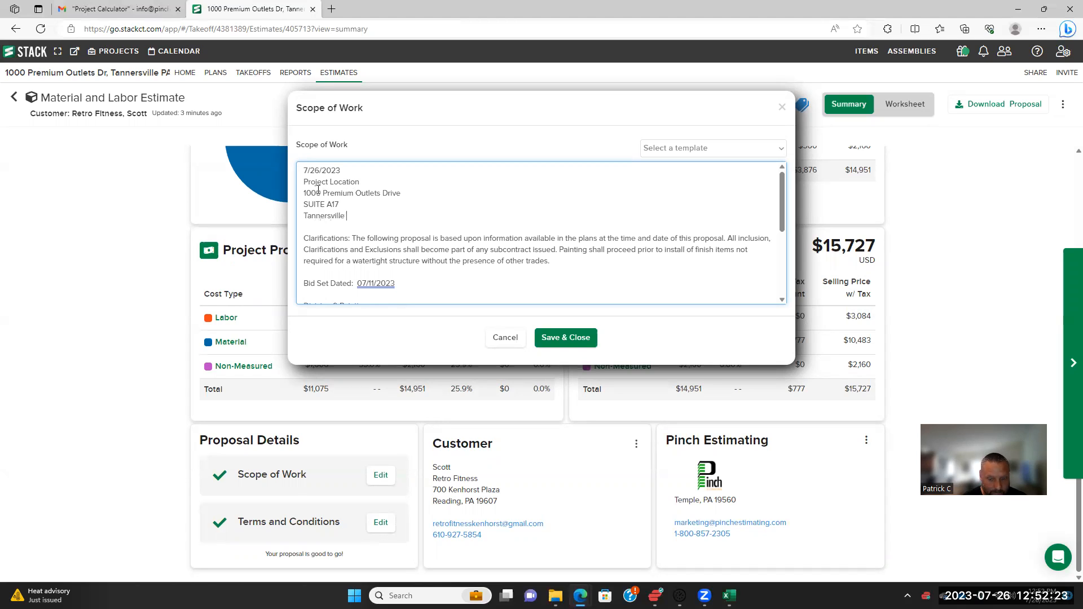
pyautogui.write(', PA')
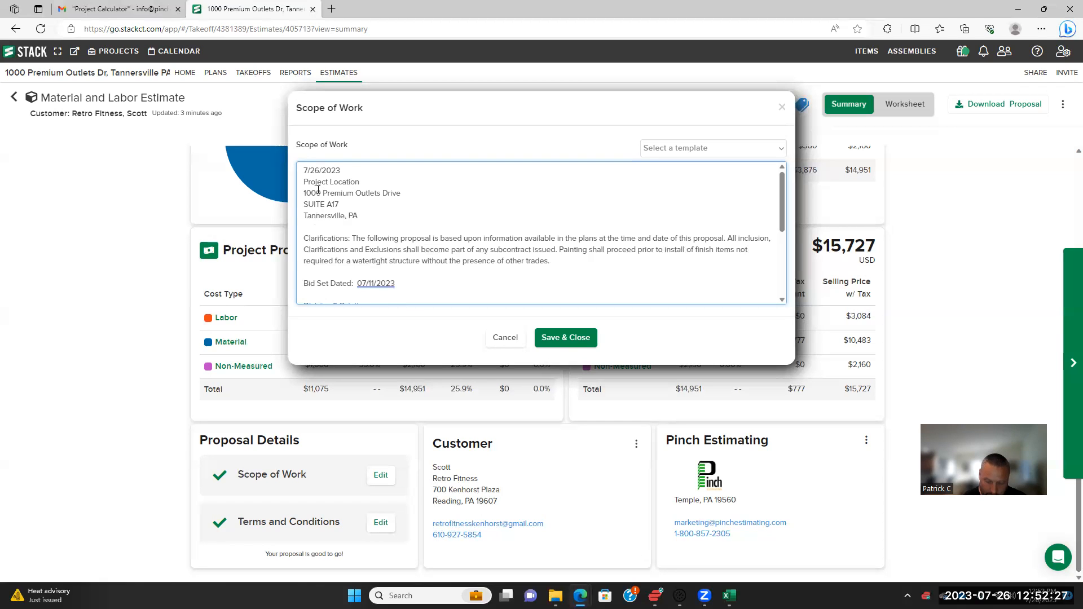
pyautogui.write(' 18372')
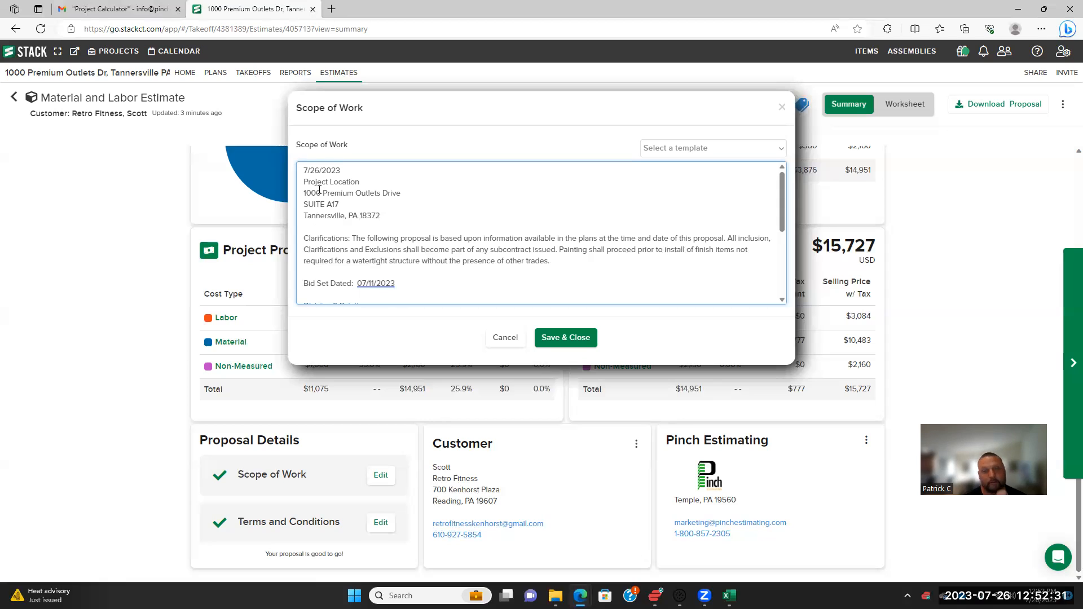
# Add the sentence "Paint shall be Ben Moore as indicted on plans." to the end of the Clarifications paragraph in the Scope of Work
pyautogui.scroll(-2, 320, 190)
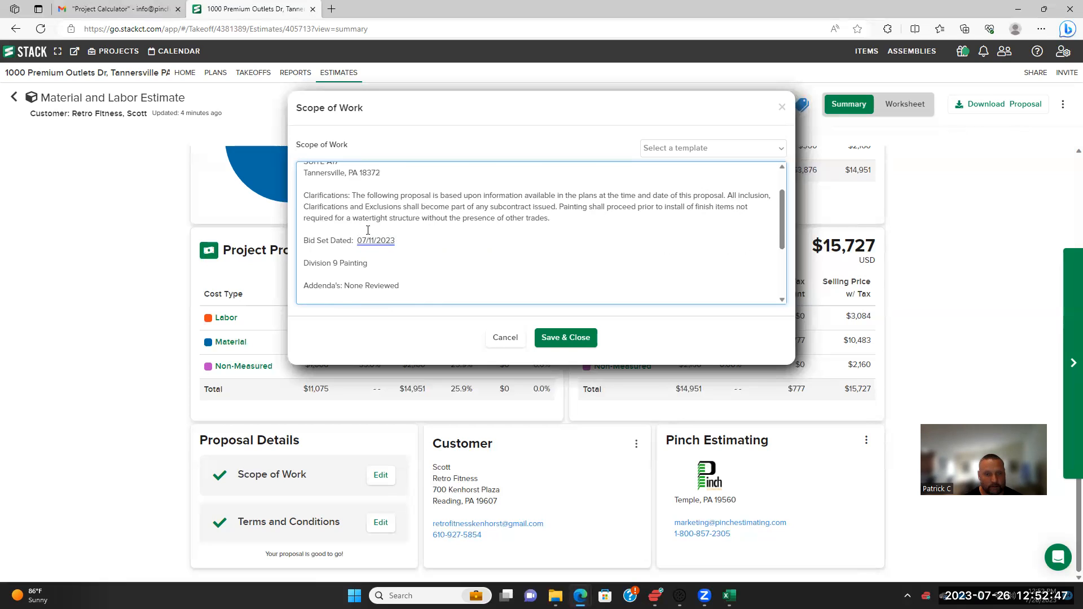
pyautogui.scroll(2, 368, 230)
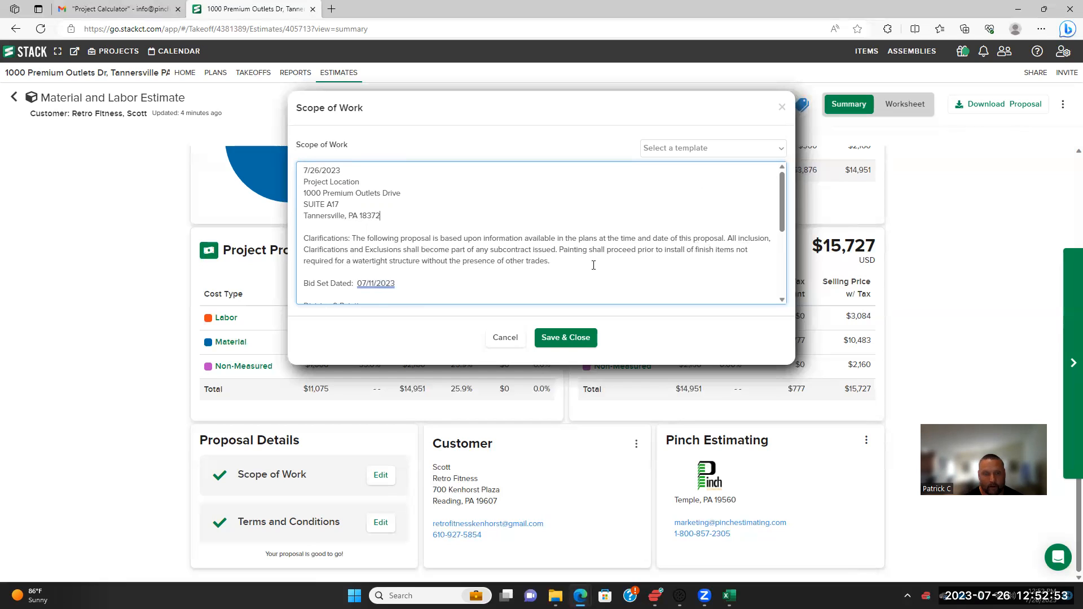
pyautogui.scroll(-1, 395, 254)
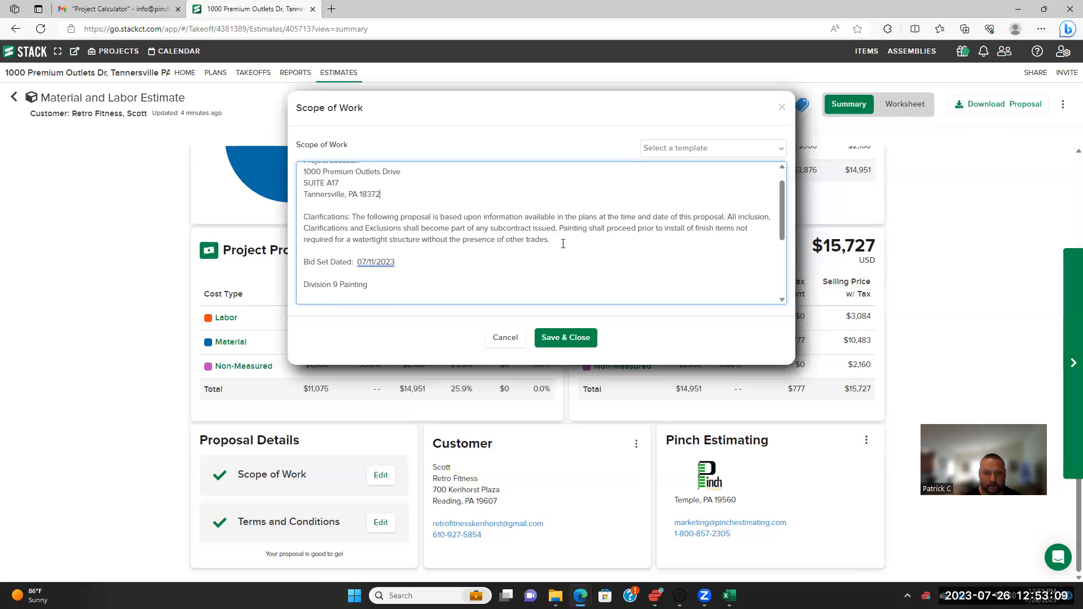
pyautogui.scroll(-1, 578, 239)
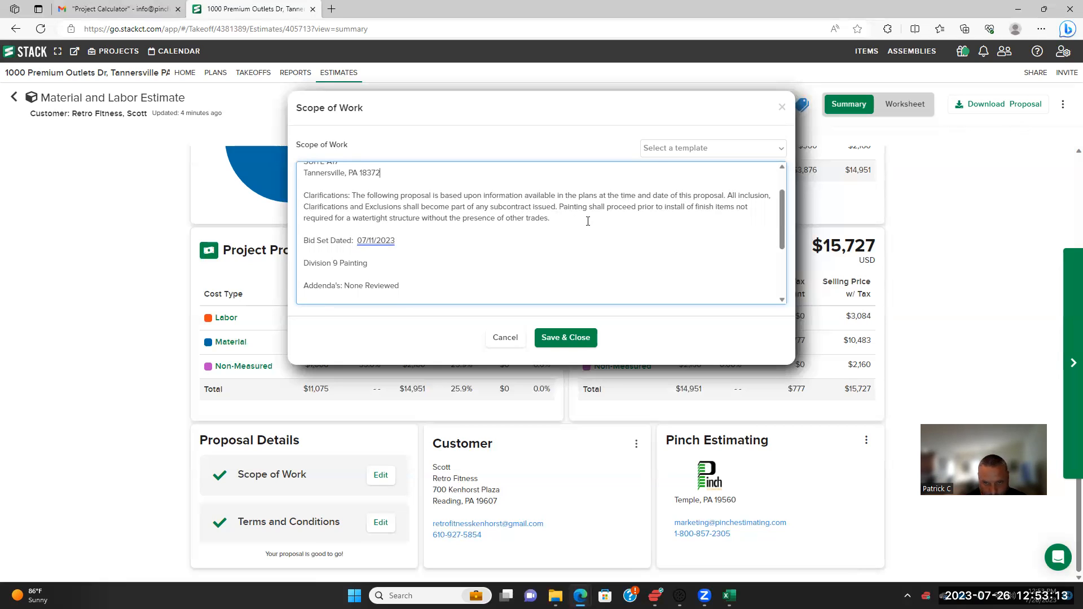
pyautogui.click(587, 220)
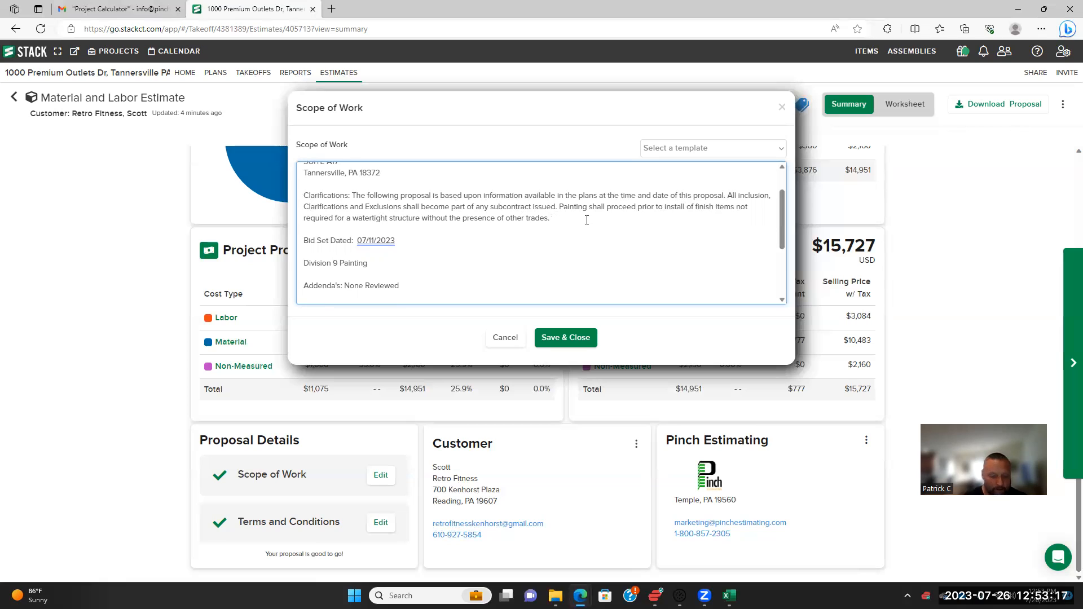
pyautogui.write('Paintin')
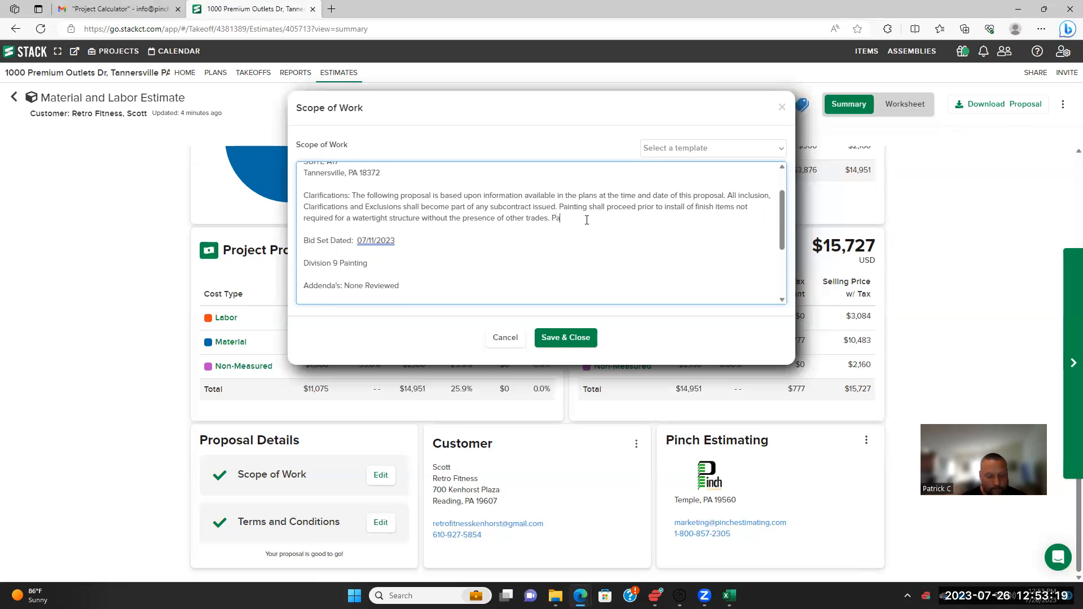
pyautogui.write('g')
pyautogui.press('BackSpace')
pyautogui.press('BackSpace')
pyautogui.press('BackSpace')
pyautogui.press('BackSpace')
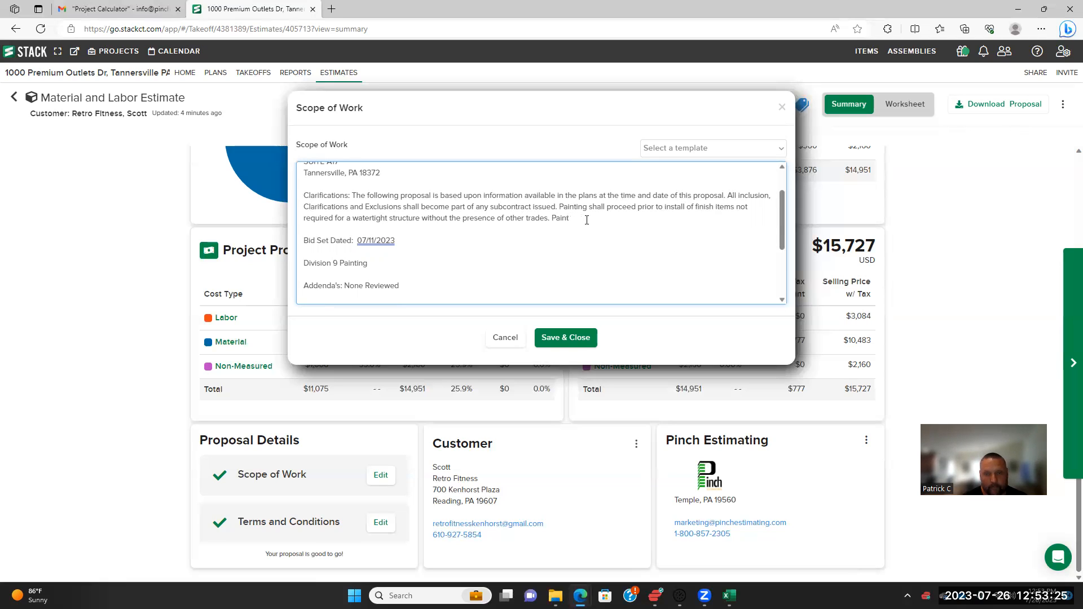
pyautogui.write('t')
pyautogui.press('BackSpace')
pyautogui.write('shal')
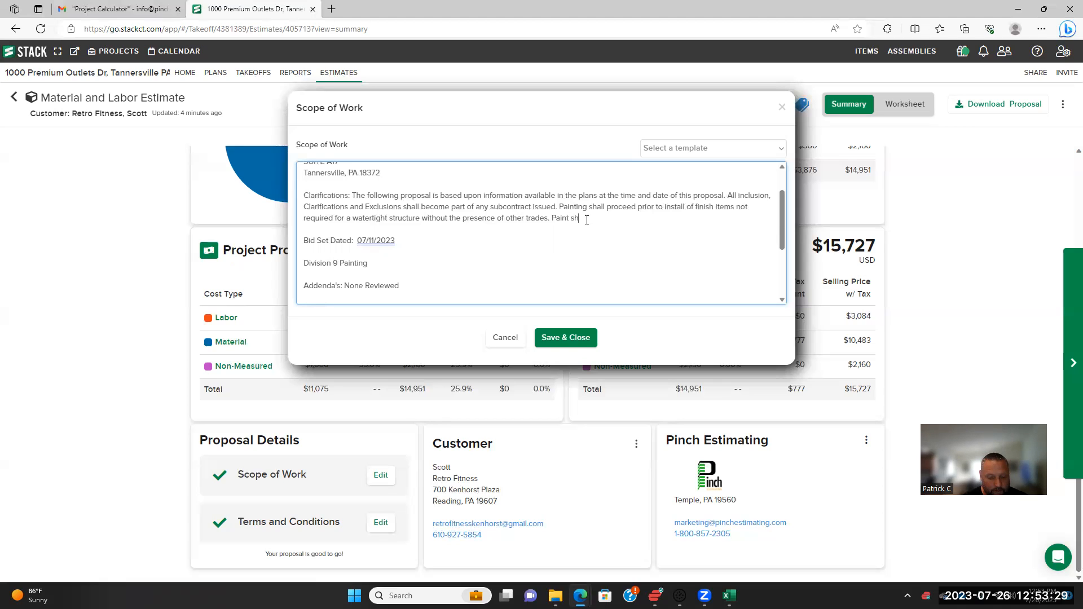
pyautogui.write('l be ')
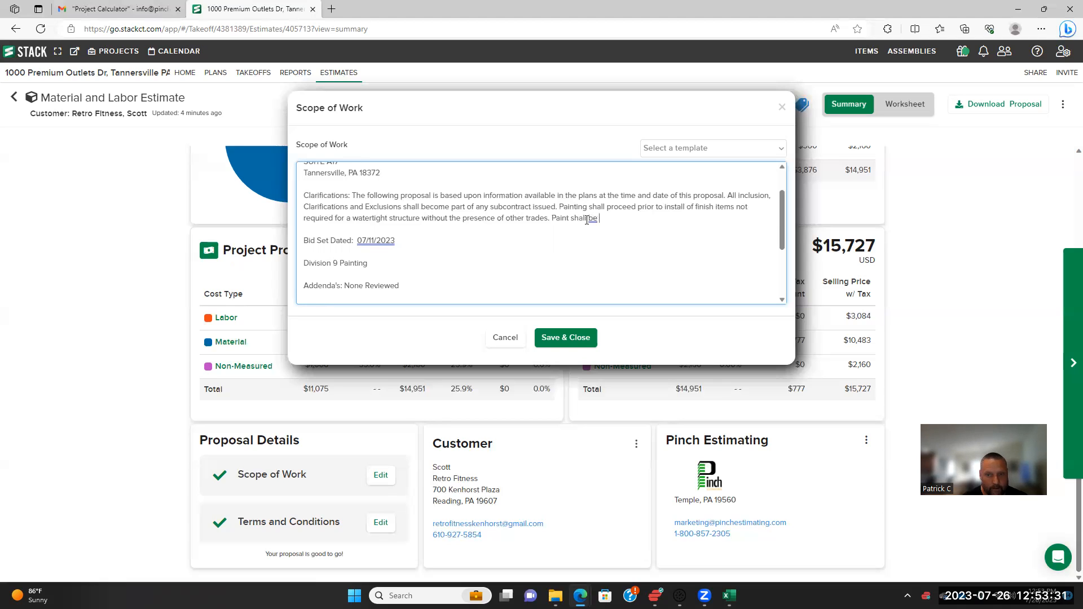
pyautogui.write('Ben M')
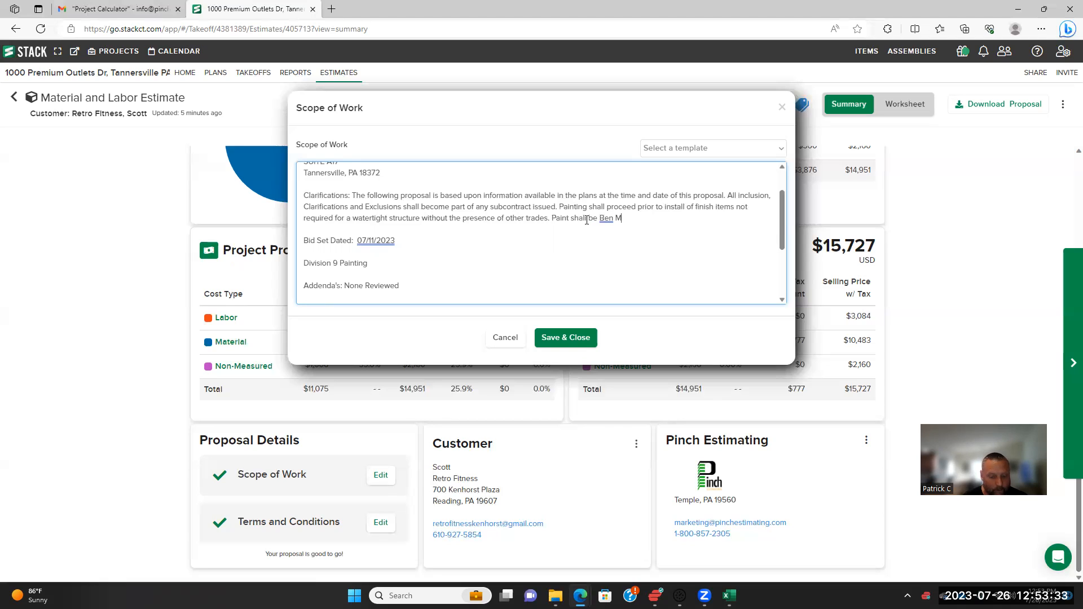
pyautogui.write('oore as ')
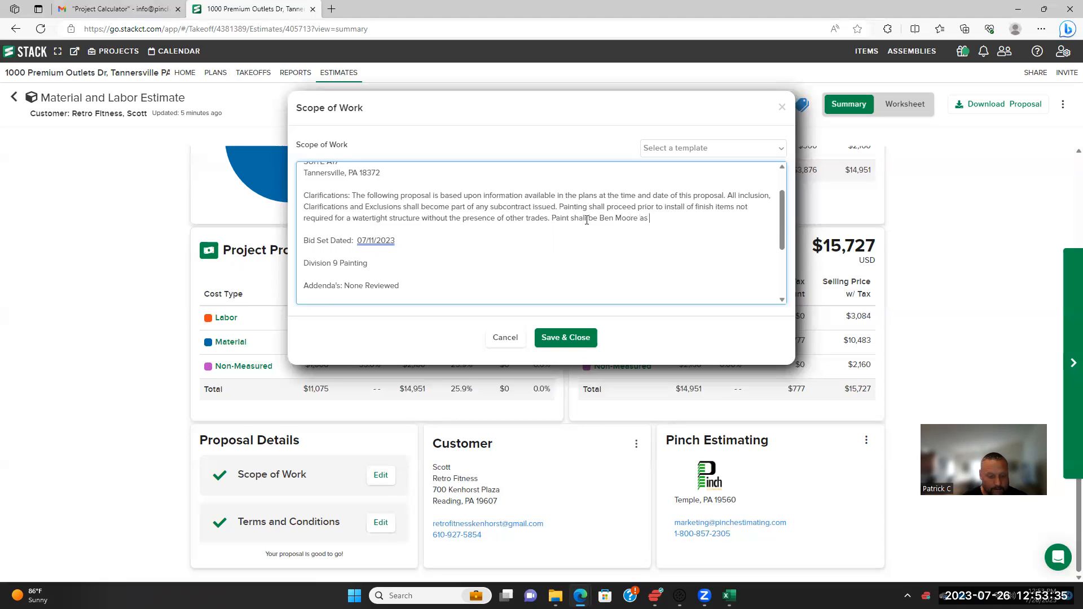
pyautogui.write('indicted on')
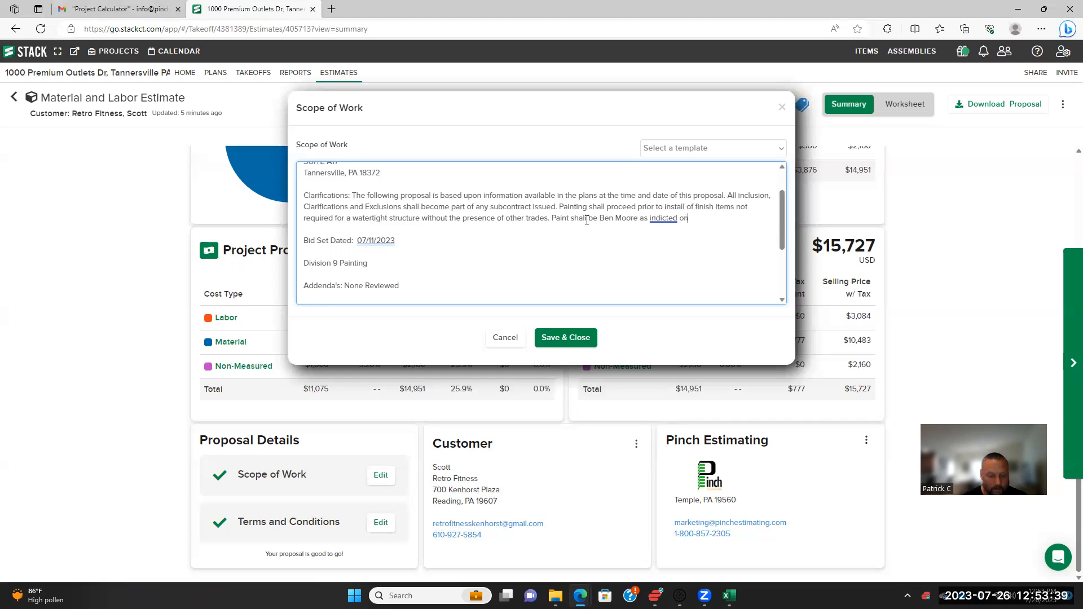
pyautogui.write(' plans.')
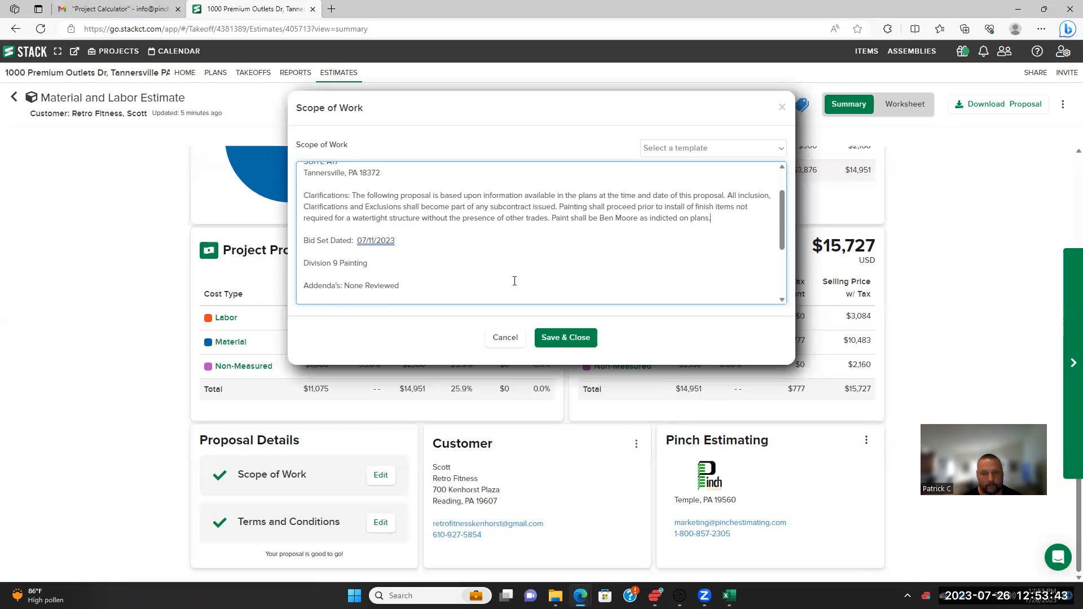
# Replace the listed items after "Per Plans & Bid Set:" in the Inclusions with "GYP WALLS, GYP SOFFITS, Exposed Ceilings"
pyautogui.scroll(-3, 418, 250)
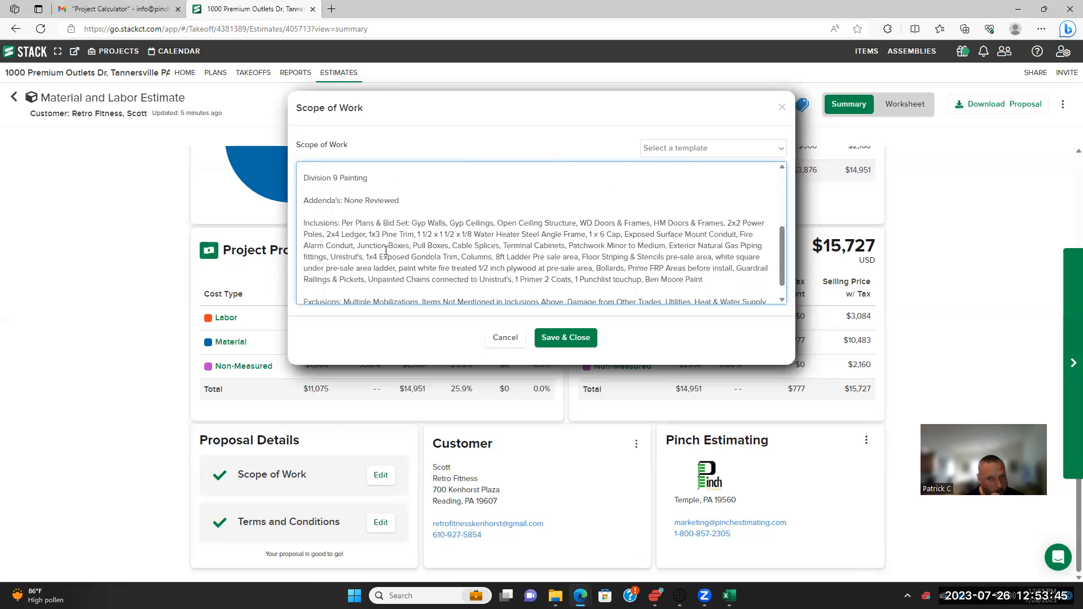
pyautogui.scroll(-1, 386, 250)
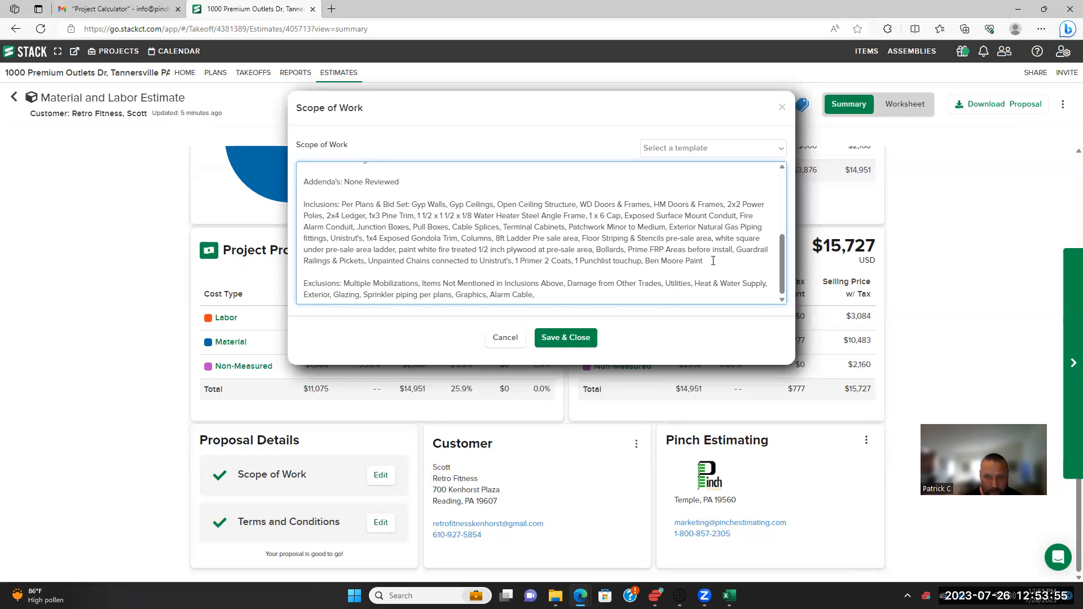
pyautogui.moveTo(713, 261)
pyautogui.mouseDown()
pyautogui.moveTo(420, 201)
pyautogui.moveTo(416, 191)
pyautogui.moveTo(412, 204)
pyautogui.mouseUp()
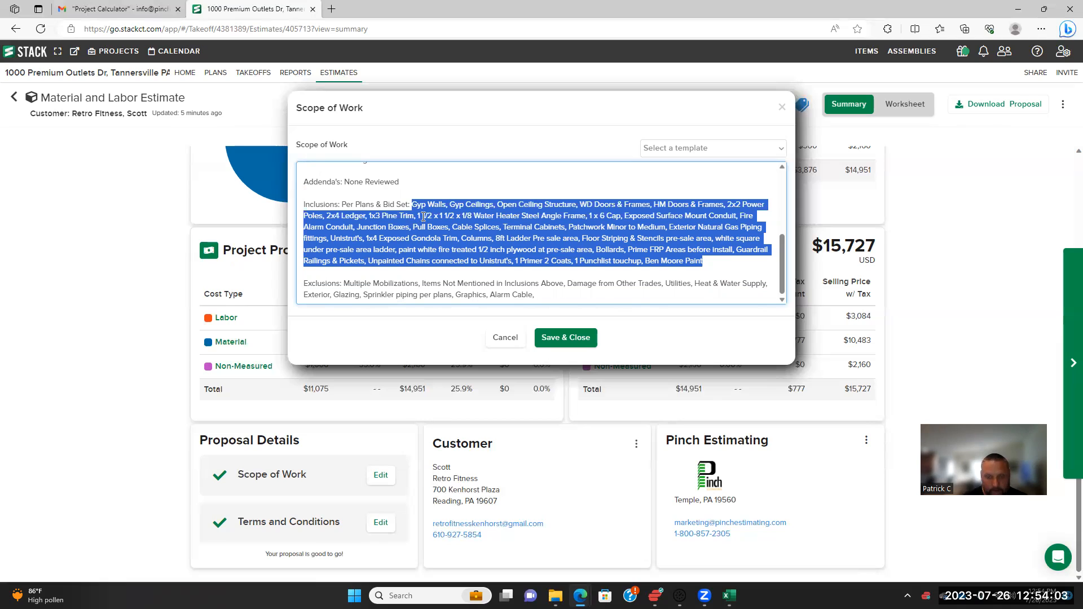
pyautogui.press('BackSpace')
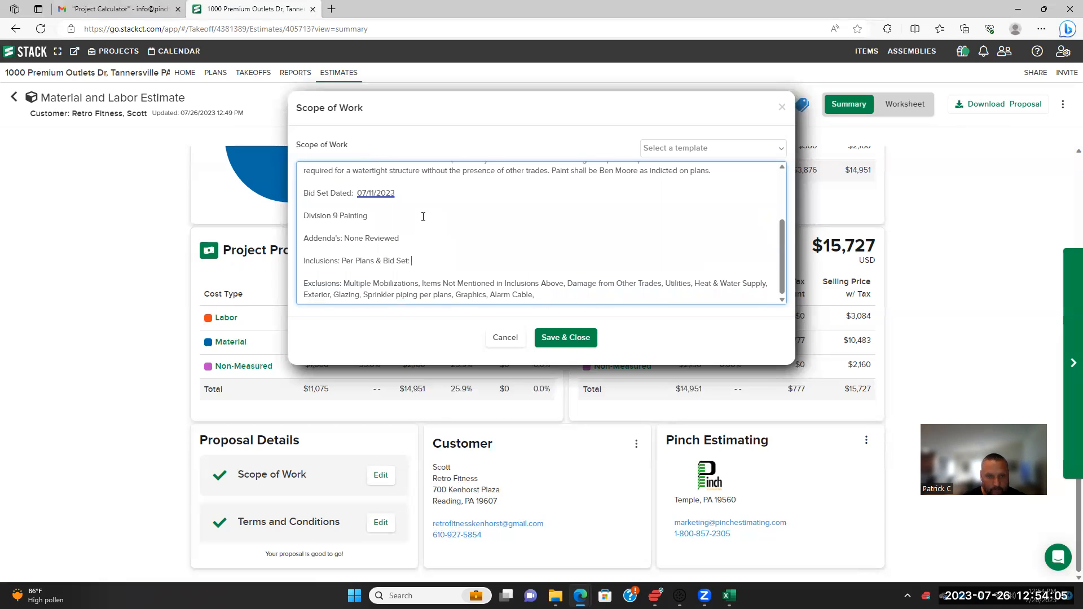
pyautogui.write('GYP WALLS, GYP ')
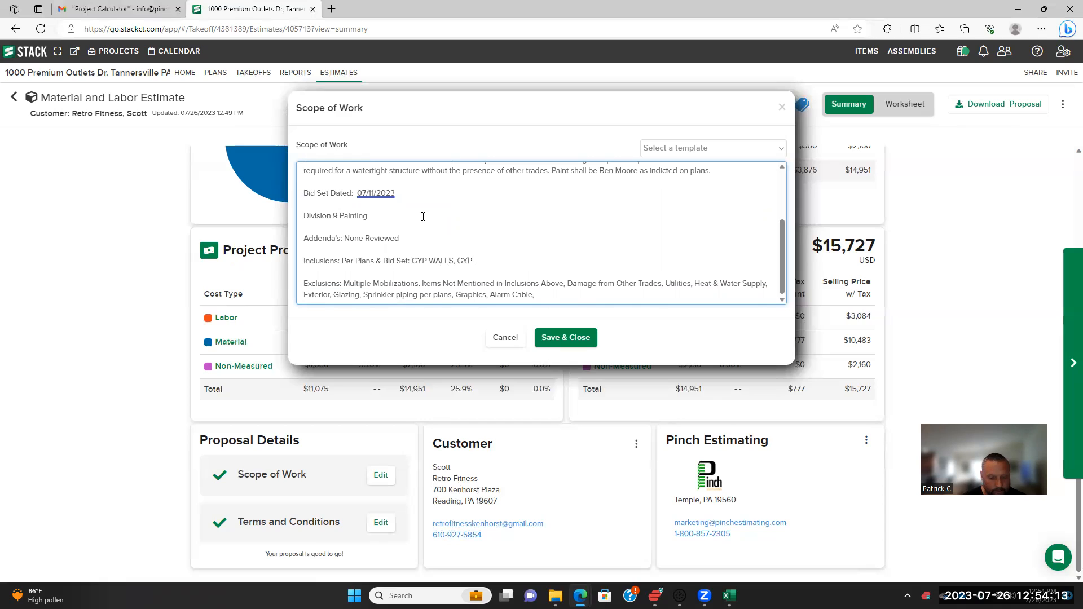
pyautogui.write('SOFFITS, Exposed Ceilings')
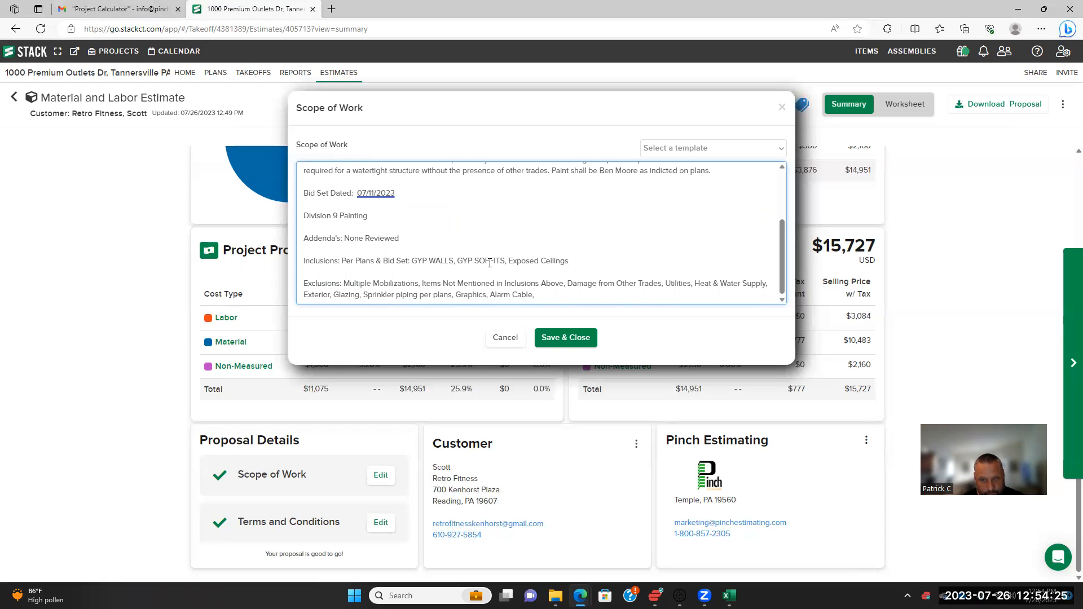
# Rewrite the all-caps GYP WALLS entry in the Inclusions as "Gyp Walls"
pyautogui.click(455, 261)
pyautogui.press('BackSpace')
pyautogui.press('BackSpace')
pyautogui.press('BackSpace')
pyautogui.press('BackSpace')
pyautogui.press('BackSpace')
pyautogui.press('BackSpace')
pyautogui.press('BackSpace')
pyautogui.press('BackSpace')
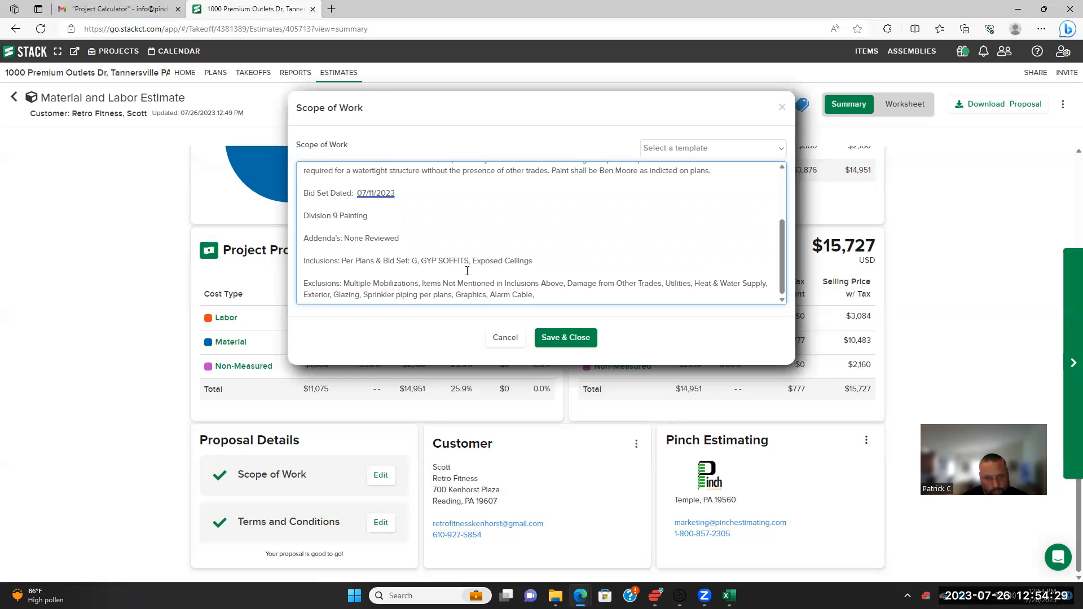
pyautogui.write('yp Walls,')
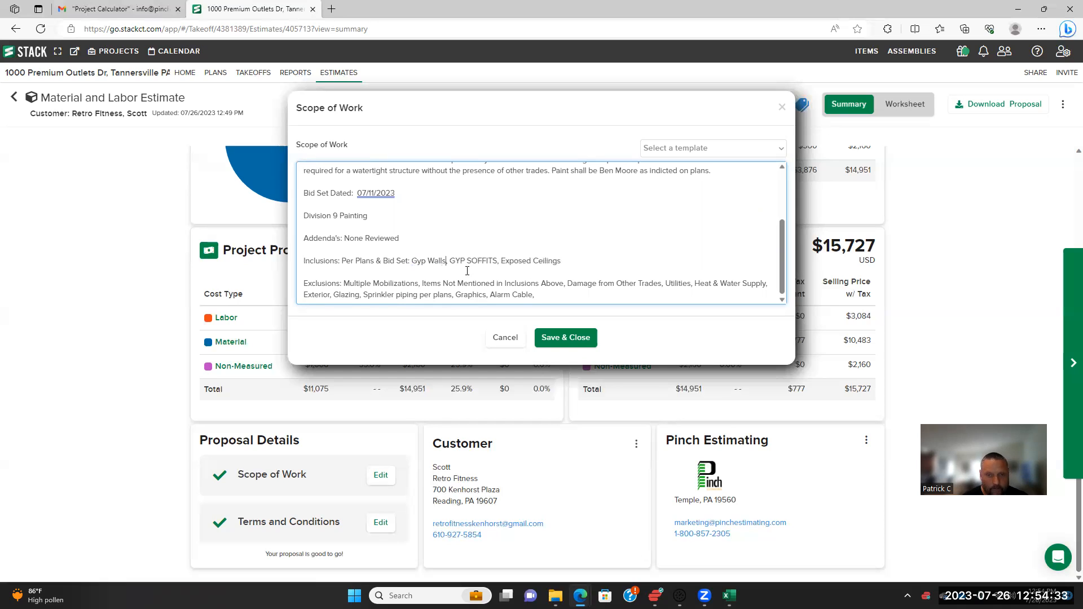
pyautogui.press('BackSpace')
# Replace the GYP SOFFITS entry in the Inclusions with "Gyp Ceilings," ahead of Exposed Ceilings
pyautogui.click(498, 261)
pyautogui.press('BackSpace')
pyautogui.press('BackSpace')
pyautogui.press('BackSpace')
pyautogui.press('BackSpace')
pyautogui.press('BackSpace')
pyautogui.press('BackSpace')
pyautogui.press('BackSpace')
pyautogui.press('BackSpace')
pyautogui.press('BackSpace')
pyautogui.press('BackSpace')
pyautogui.press('BackSpace')
pyautogui.press('BackSpace')
pyautogui.press('BackSpace')
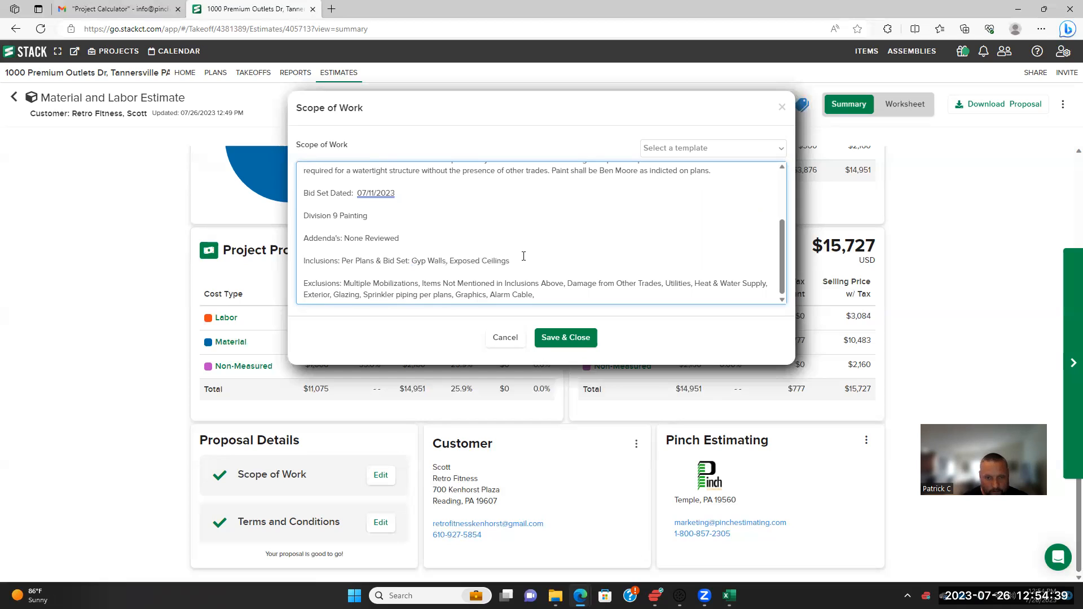
pyautogui.click(450, 259)
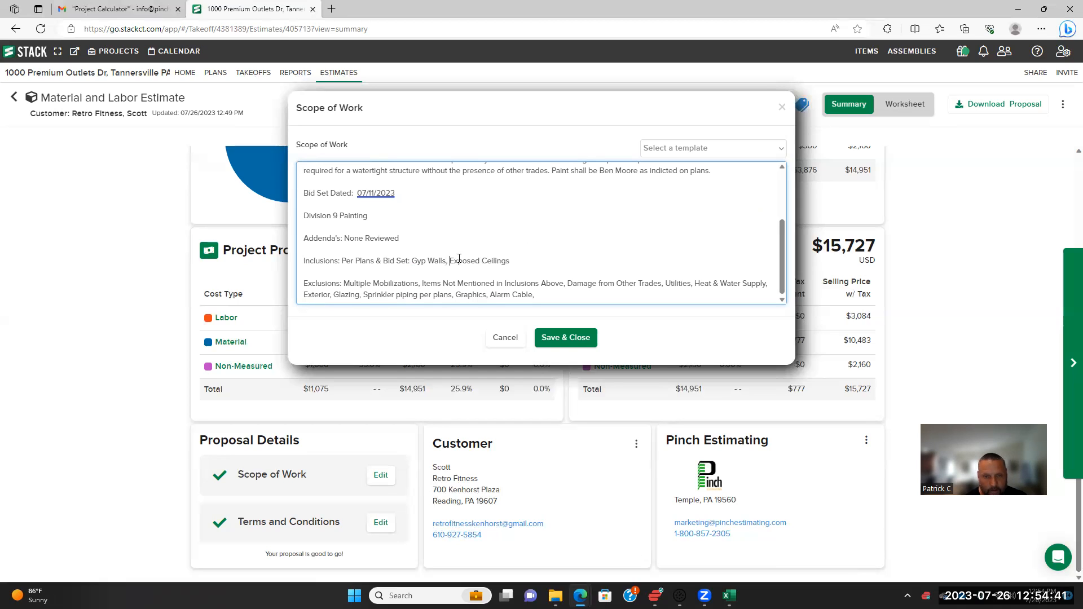
pyautogui.write('Gyp ')
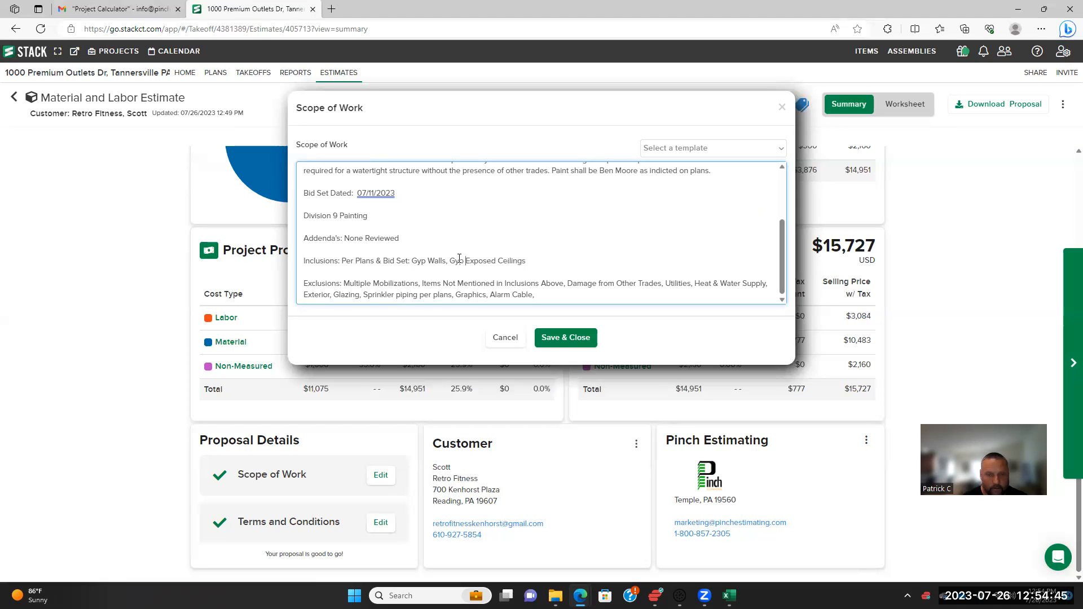
pyautogui.write('Ceilings,')
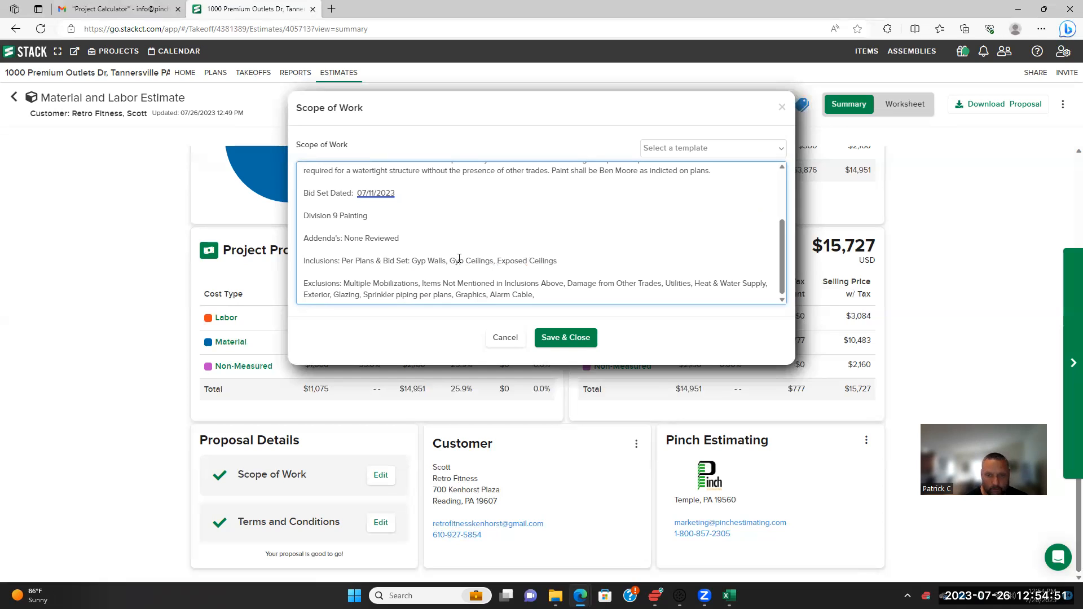
# Add "All Exposed Structure," after Exposed Ceilings in the Inclusions of the Scope of Work
pyautogui.click(563, 260)
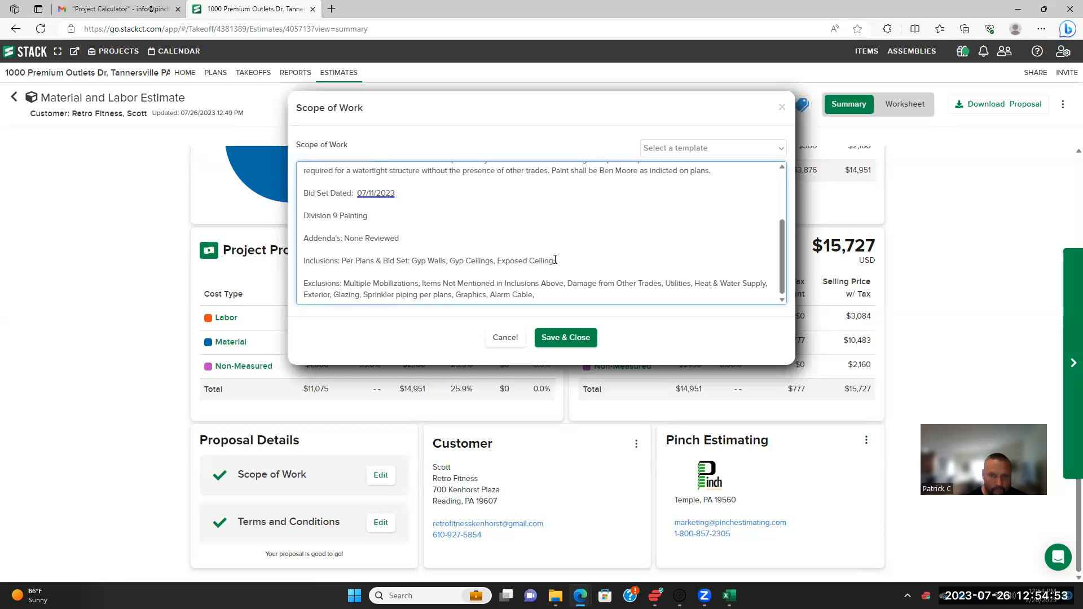
pyautogui.write(',')
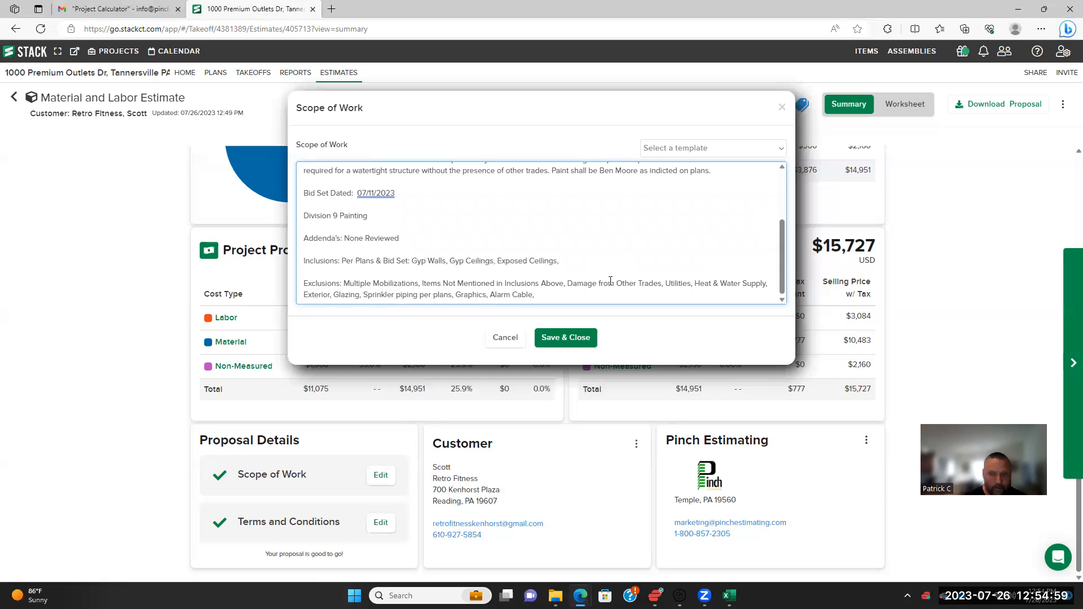
pyautogui.write(' All ')
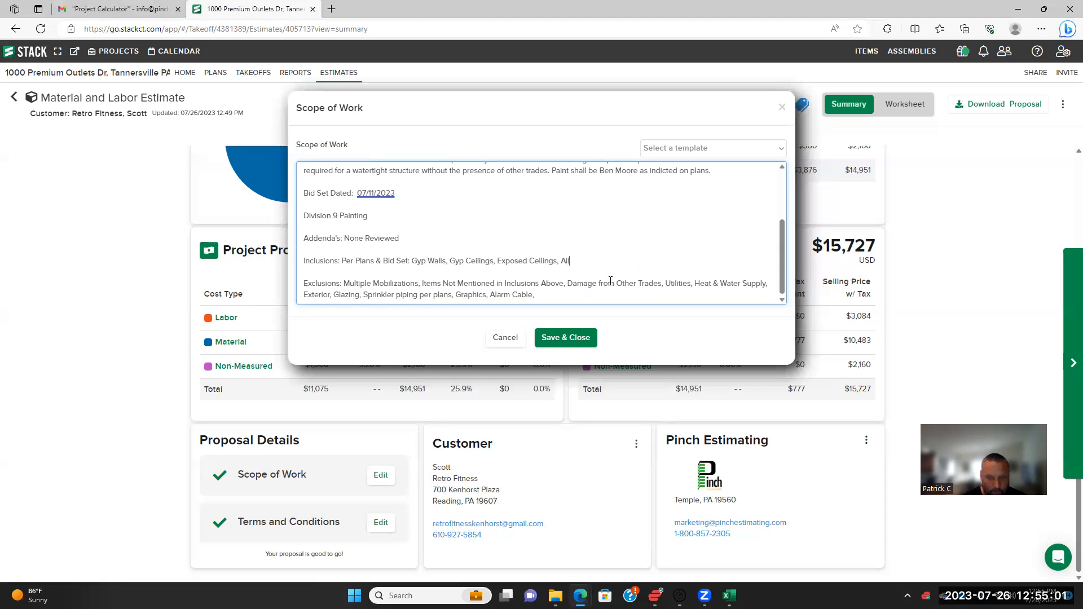
pyautogui.write('Exposed ')
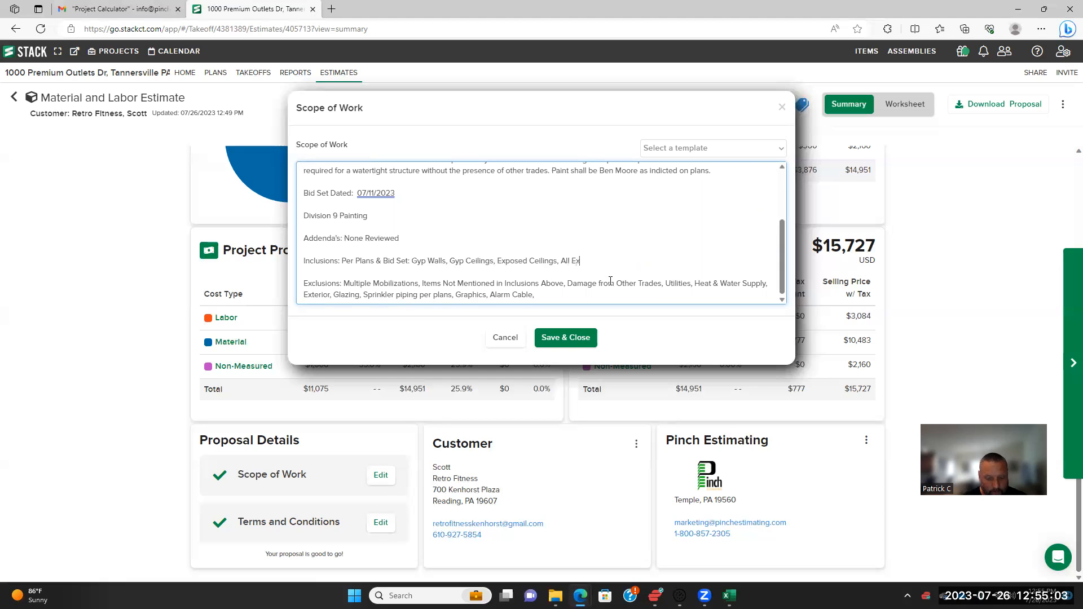
pyautogui.write('Structure,')
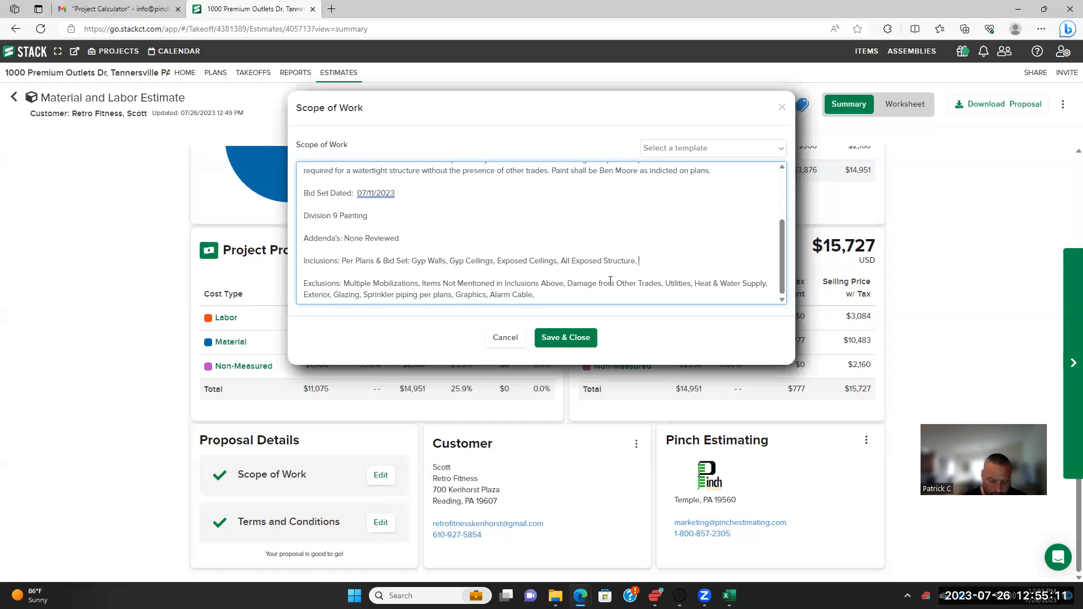
# Append "Ductwork, Sprinkler Pipes," to the Inclusions after All Exposed Structure
pyautogui.write('Duck')
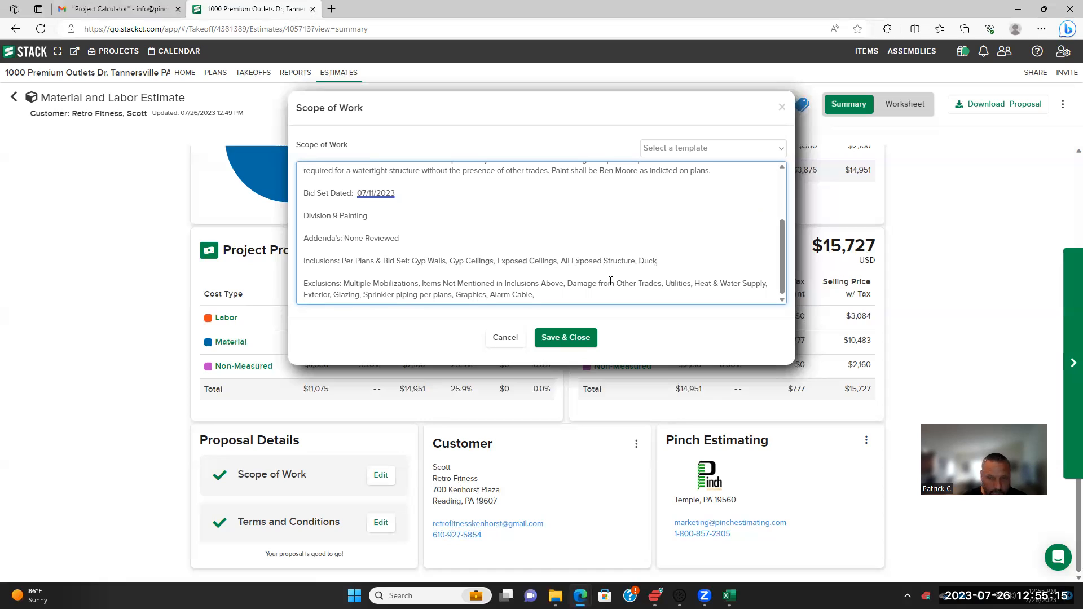
pyautogui.press('BackSpace')
pyautogui.write('twork')
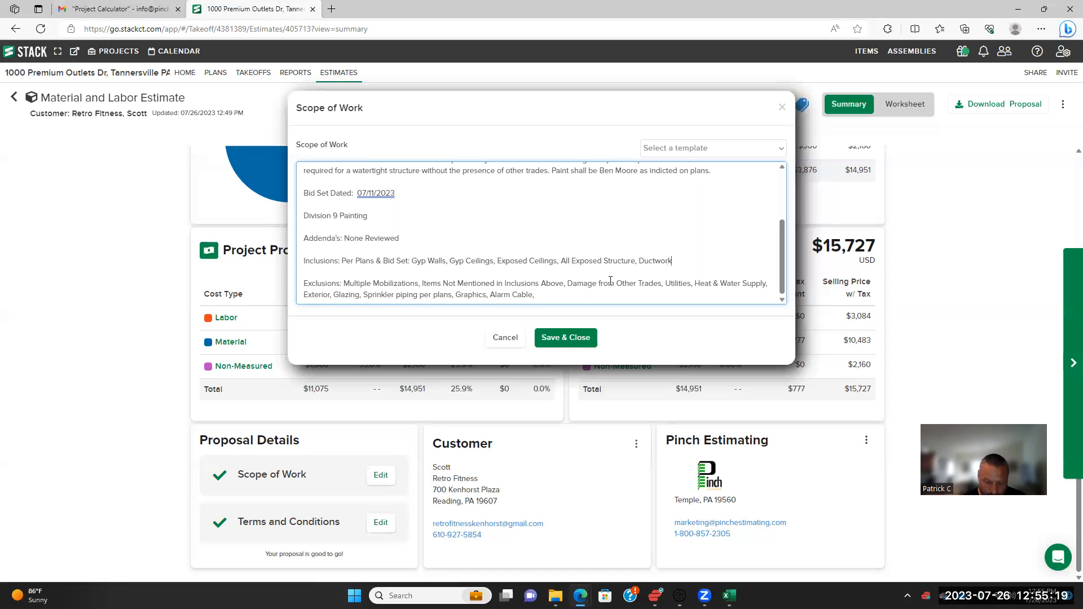
pyautogui.write(', Sp')
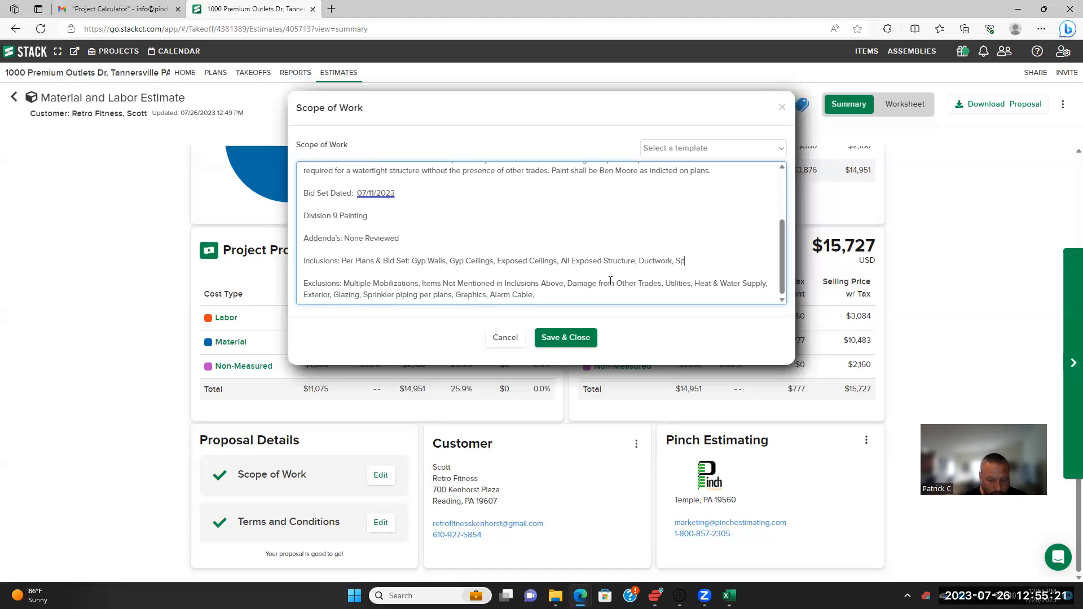
pyautogui.write('rinkler Pipes,')
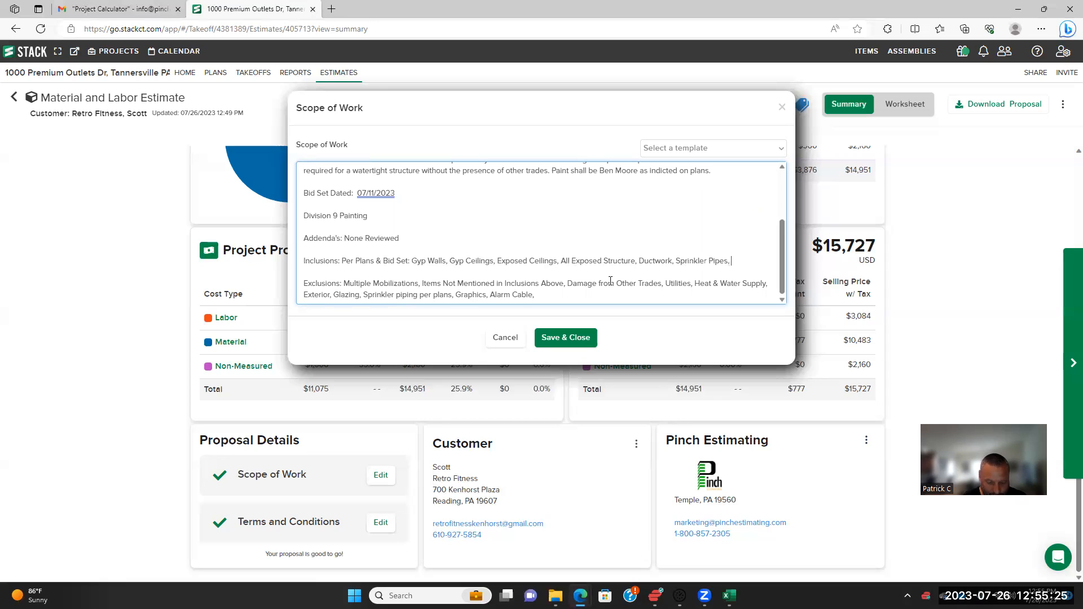
# Append "HM Doors & Frames, 1" Thick Particle Board," to the end of the Inclusions
pyautogui.write(' HM Doors & Frames,')
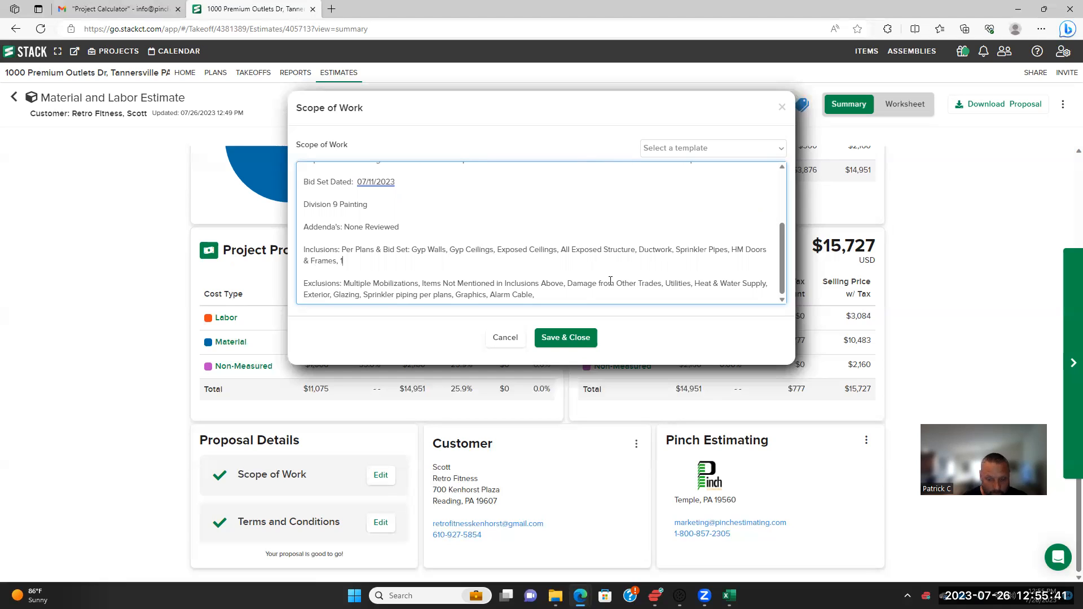
pyautogui.write('Thick Particle')
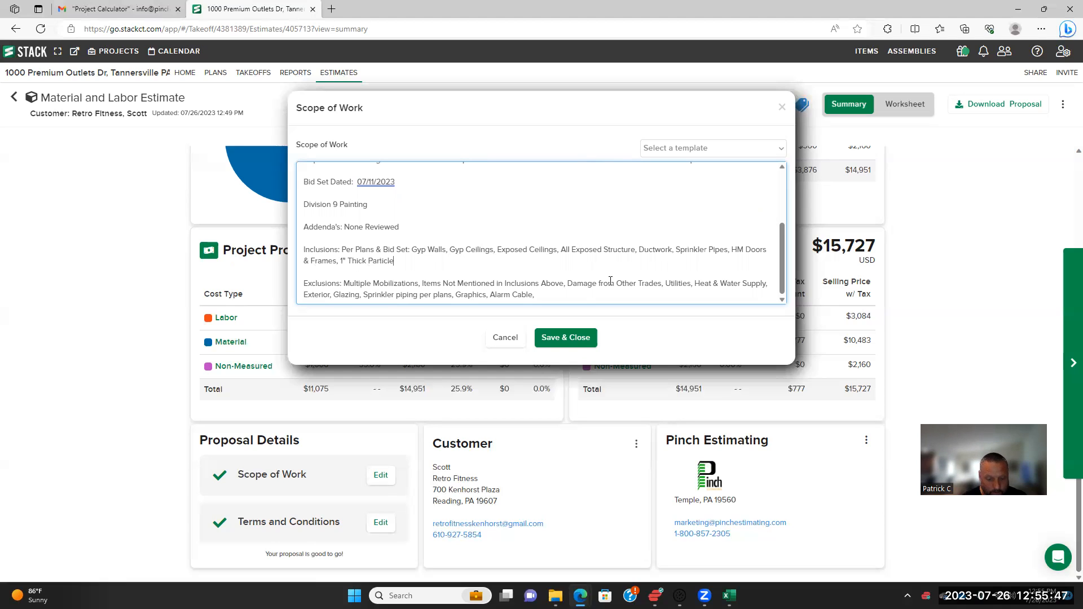
pyautogui.write(' Board, ')
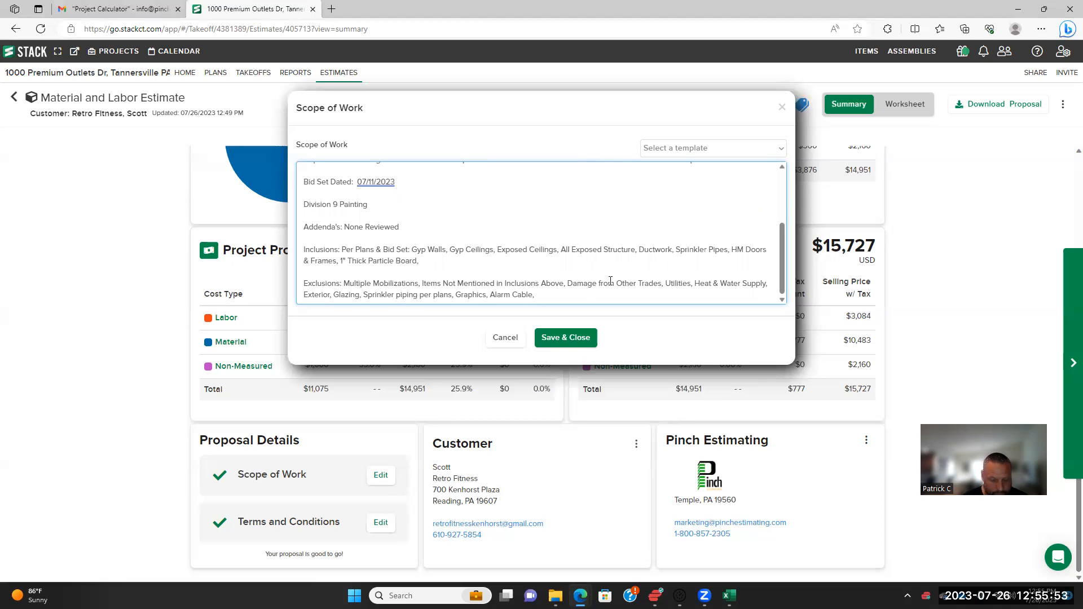
pyautogui.write('L2')
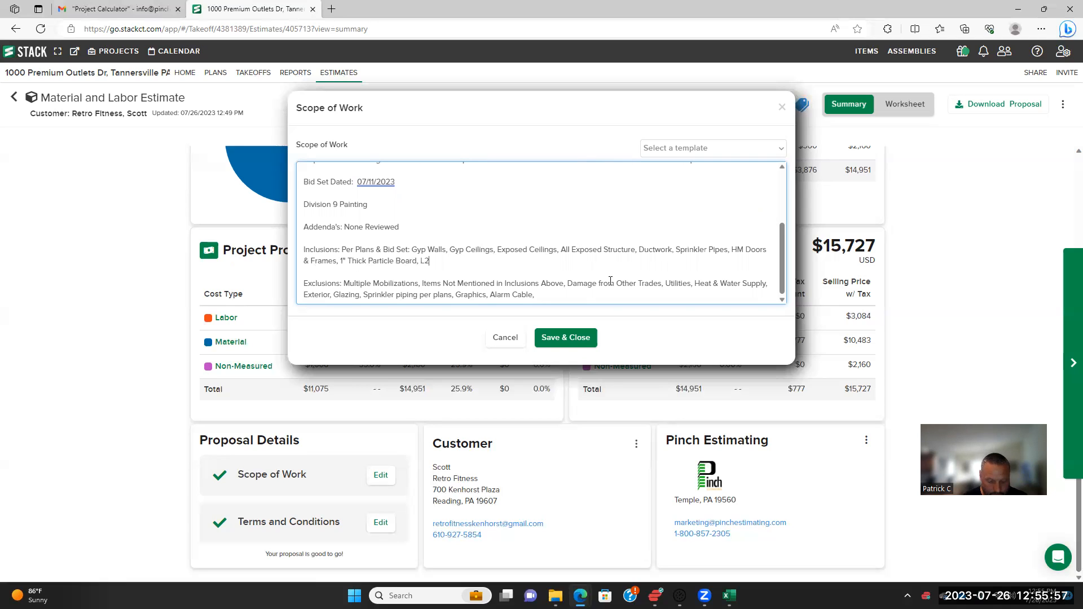
pyautogui.write(' 2 x')
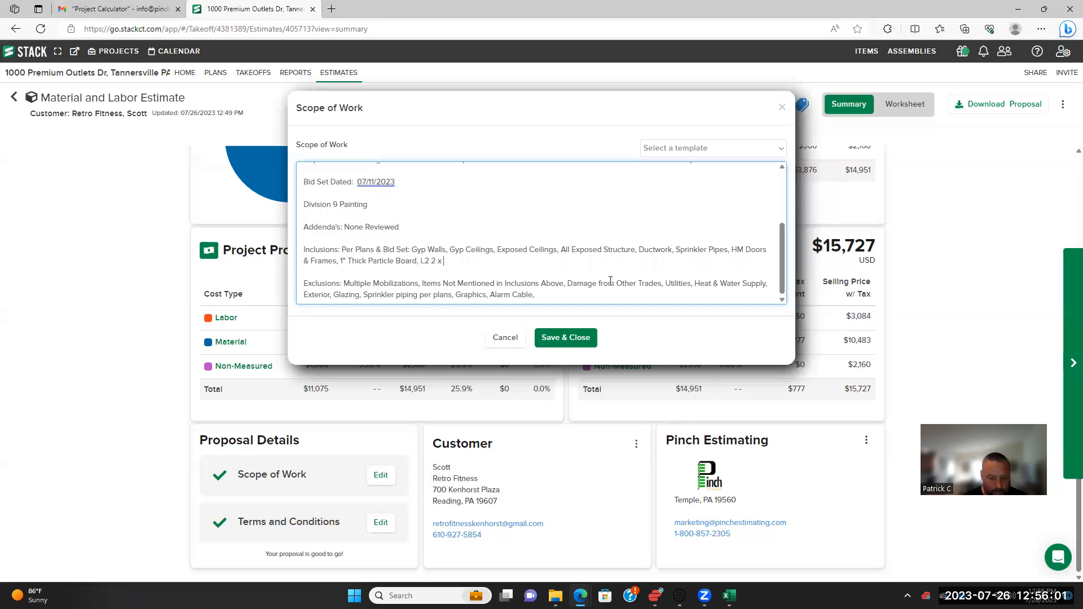
pyautogui.press('BackSpace')
pyautogui.press('BackSpace')
pyautogui.press('BackSpace')
pyautogui.press('BackSpace')
pyautogui.press('BackSpace')
pyautogui.press('BackSpace')
pyautogui.press('BackSpace')
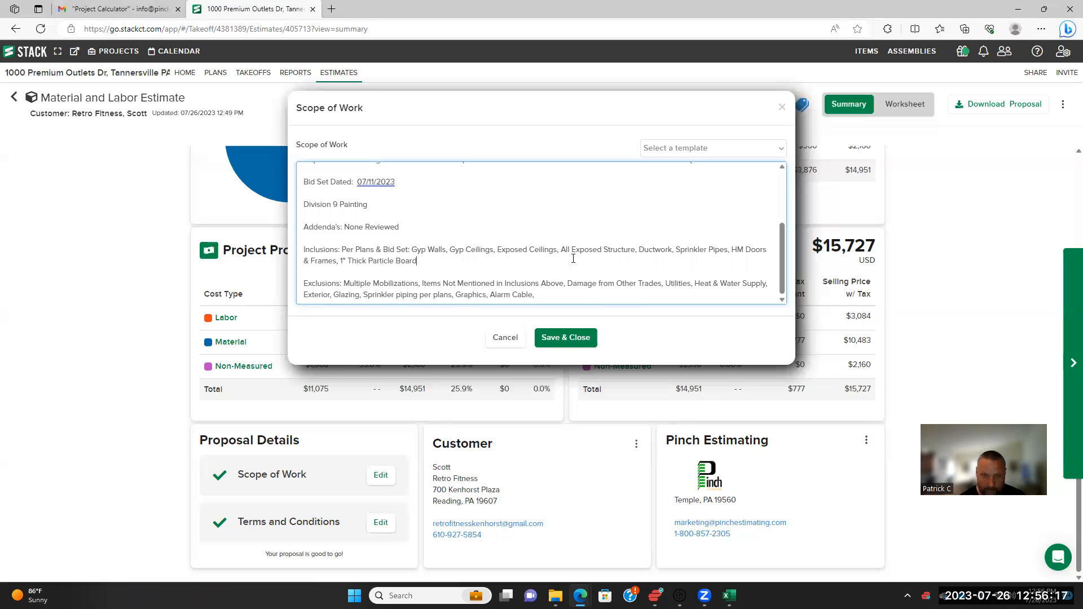
# Finish the Inclusions after the particle board entry with "1 Primer 2 Finish Coats, 1 Punch List Touchup"
pyautogui.write(', ')
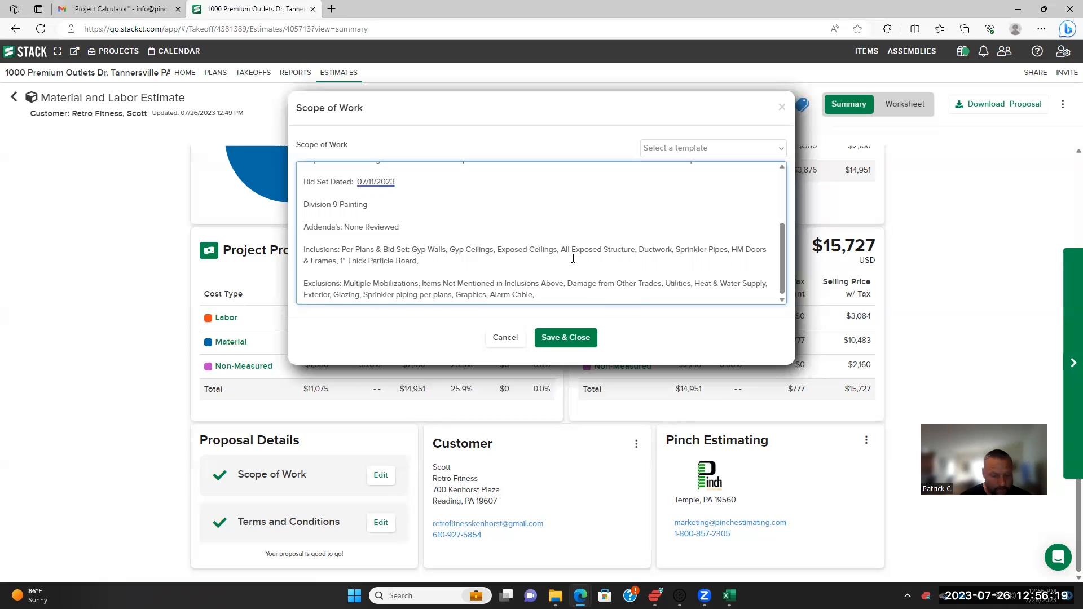
pyautogui.write('1 Primer 2')
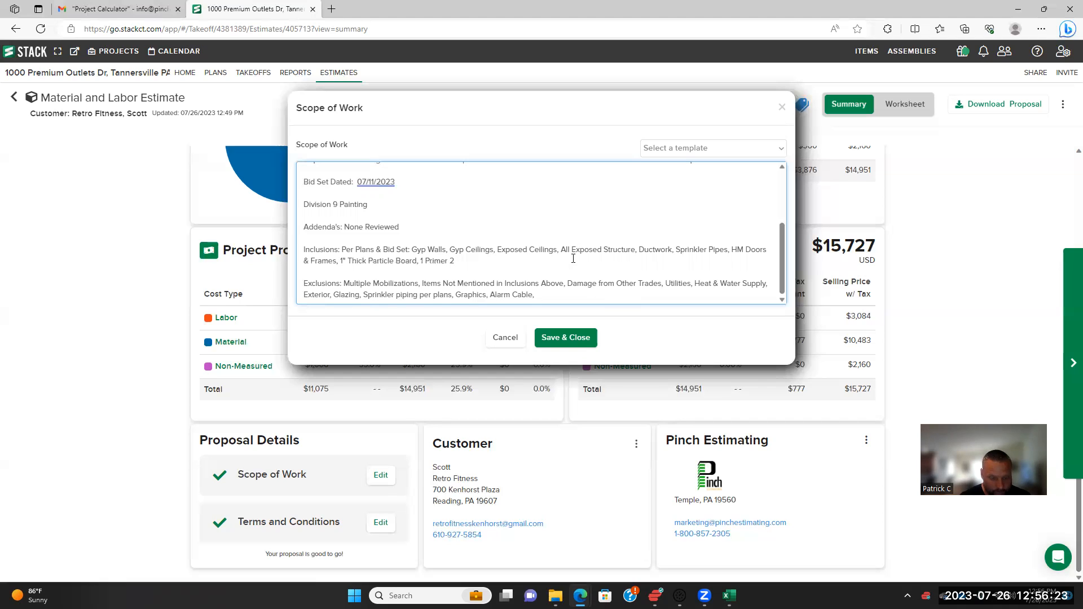
pyautogui.write(' Finish Coats, 1 Punch List Touchup')
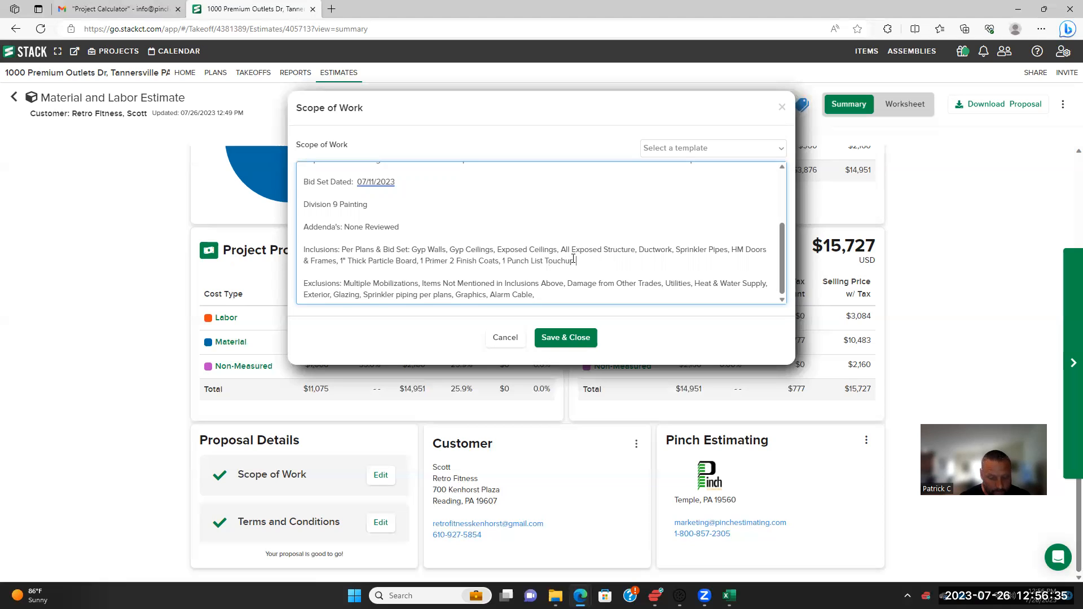
pyautogui.write(' Per Project')
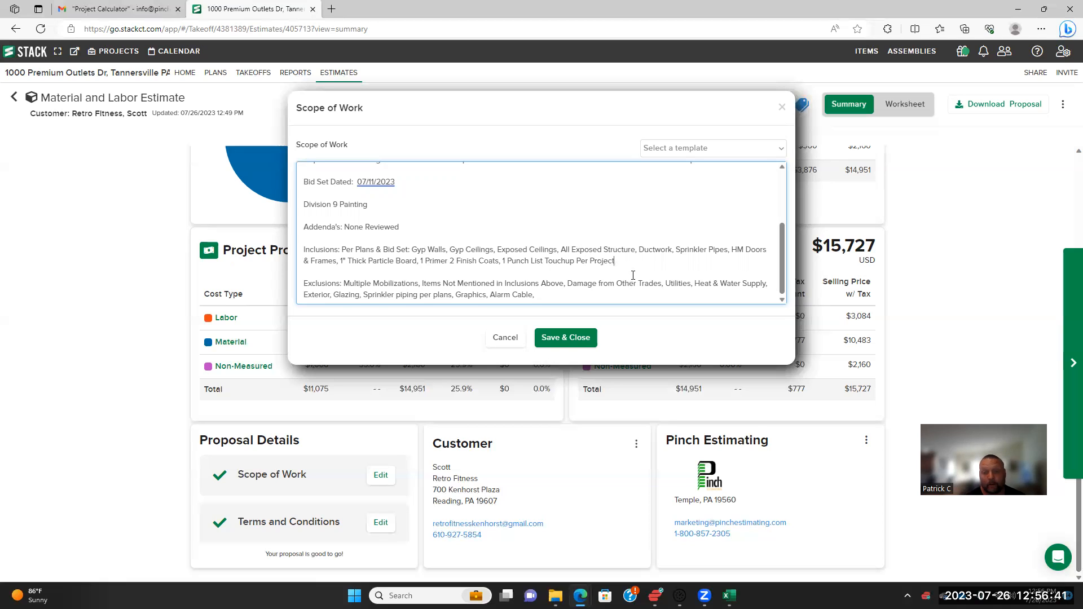
pyautogui.press('BackSpace')
pyautogui.press('BackSpace')
pyautogui.press('BackSpace')
pyautogui.press('BackSpace')
pyautogui.press('BackSpace')
pyautogui.press('BackSpace')
pyautogui.press('BackSpace')
pyautogui.press('BackSpace')
pyautogui.press('BackSpace')
pyautogui.press('BackSpace')
pyautogui.press('BackSpace')
pyautogui.press('BackSpace')
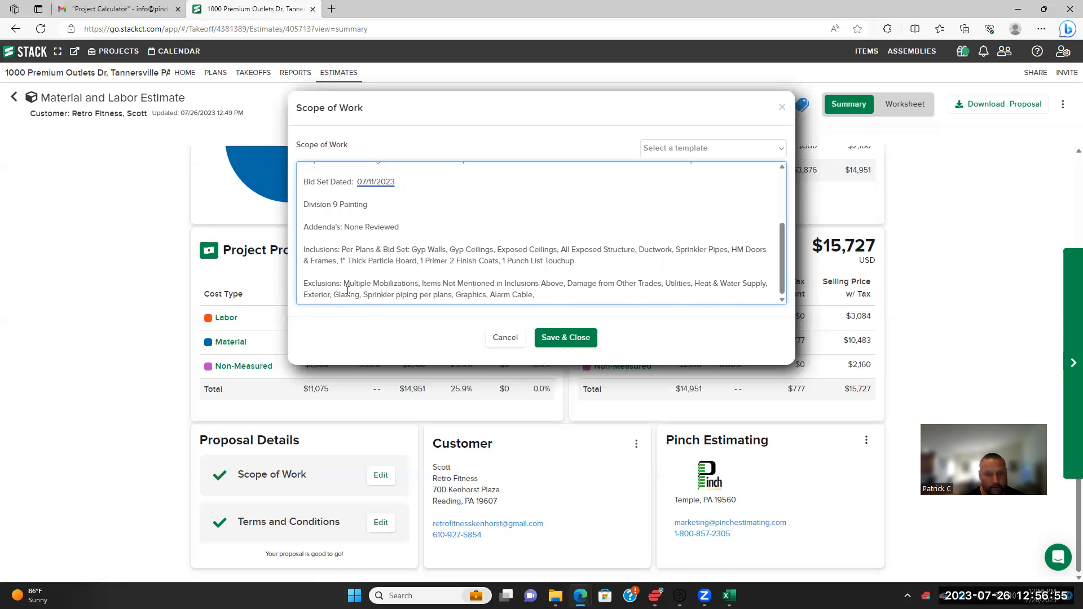
# Replace the Exclusions entries after Glazing with "Graphics, Wallcovering" and save the Scope of Work
pyautogui.moveTo(523, 295); pyautogui.dragTo(372, 313)
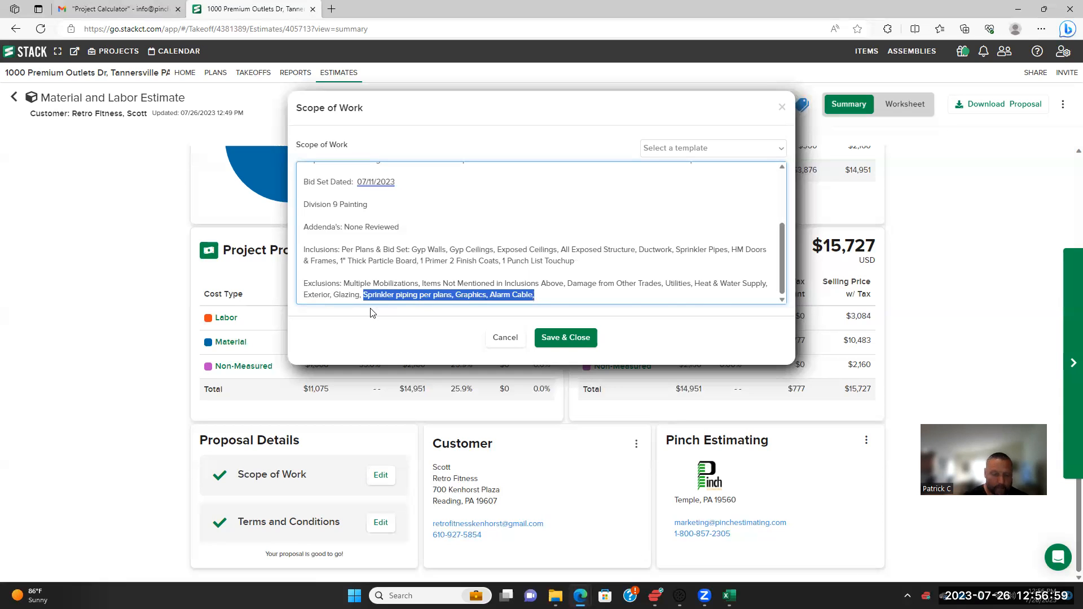
pyautogui.press('BackSpace')
pyautogui.write('Gra')
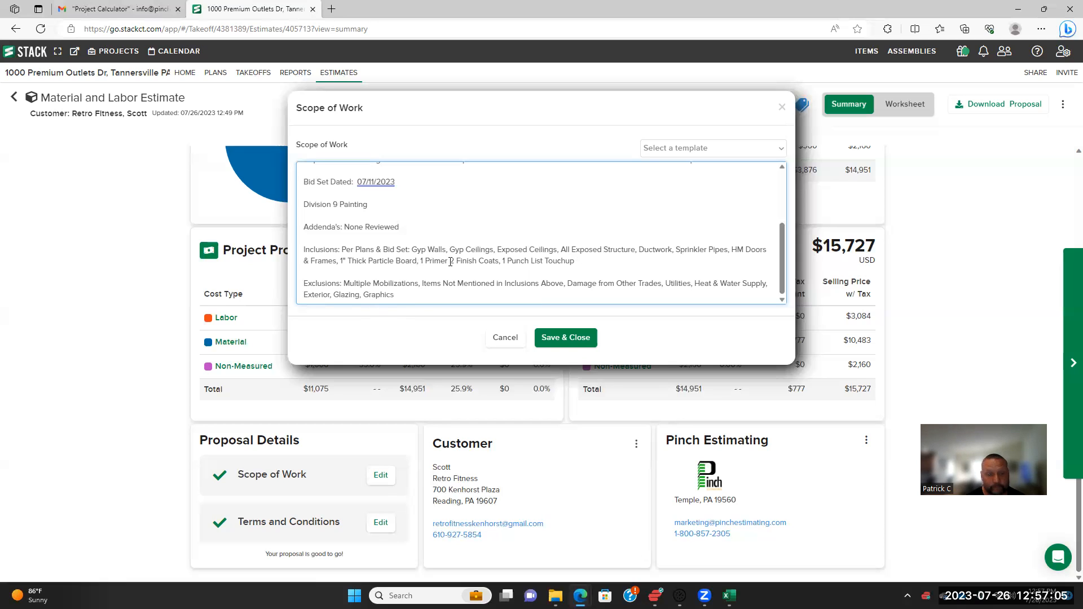
pyautogui.write(', Wallcovering')
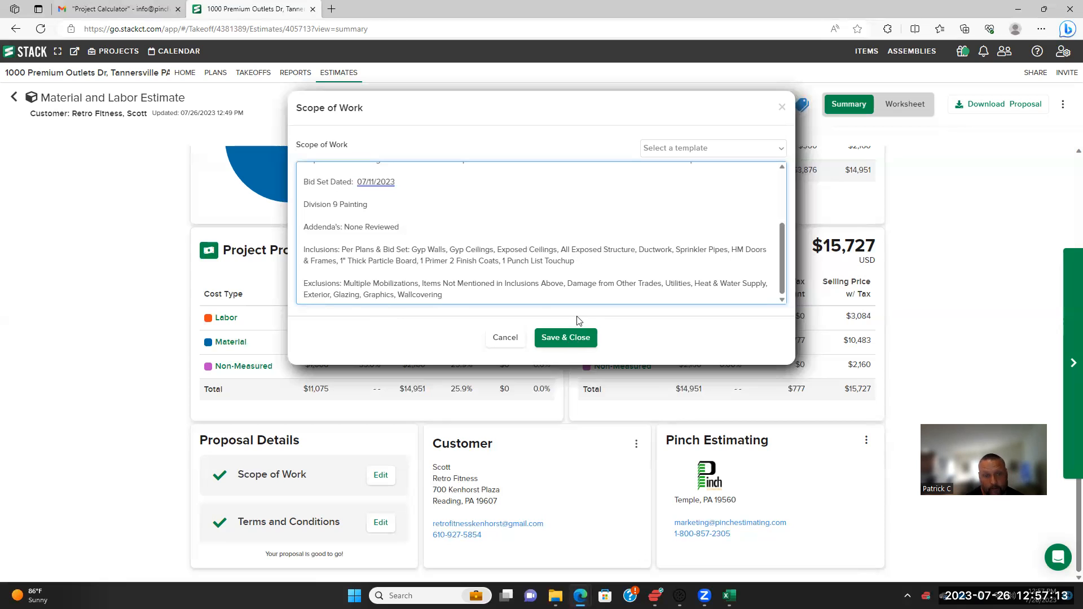
pyautogui.scroll(3, 571, 254)
pyautogui.scroll(-3, 571, 254)
pyautogui.click(581, 339)
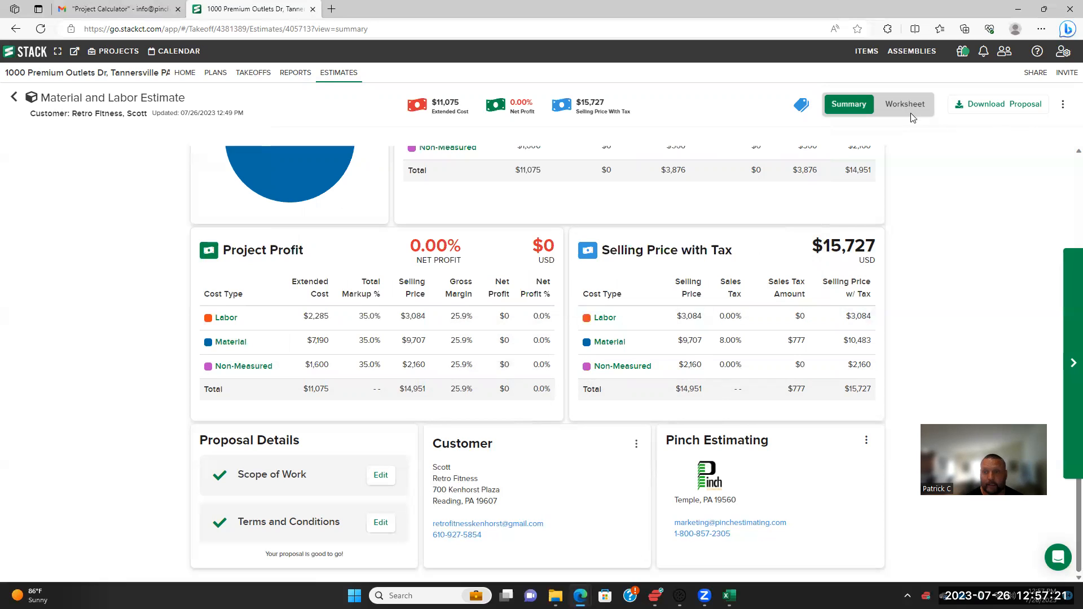
# Generate the proposal with a signature line, review its scope text and price totals, and close the preview
pyautogui.click(1008, 106)
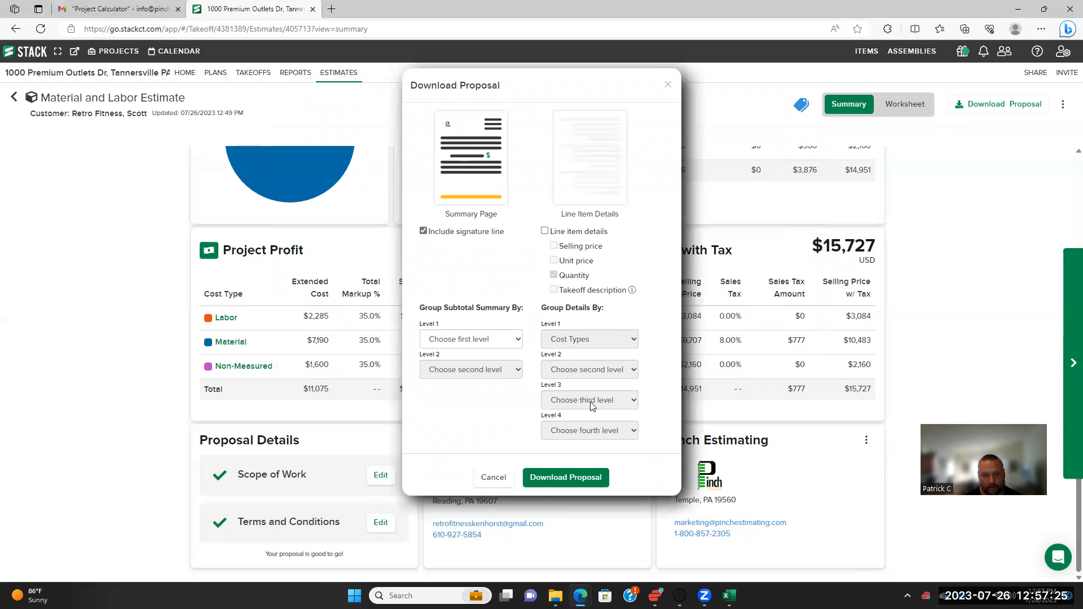
pyautogui.click(555, 481)
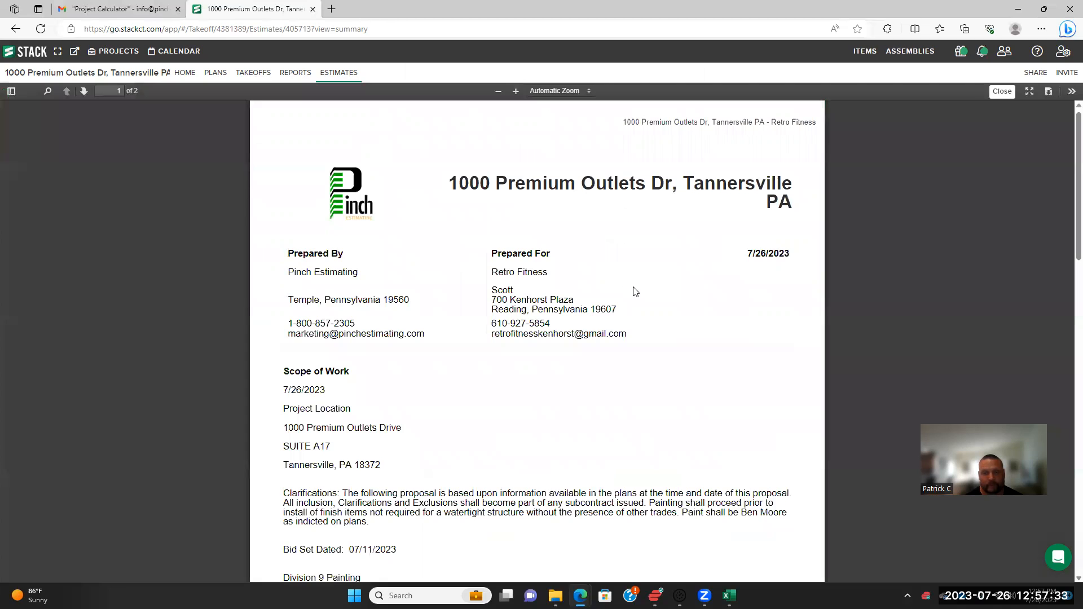
pyautogui.scroll(-6, 636, 292)
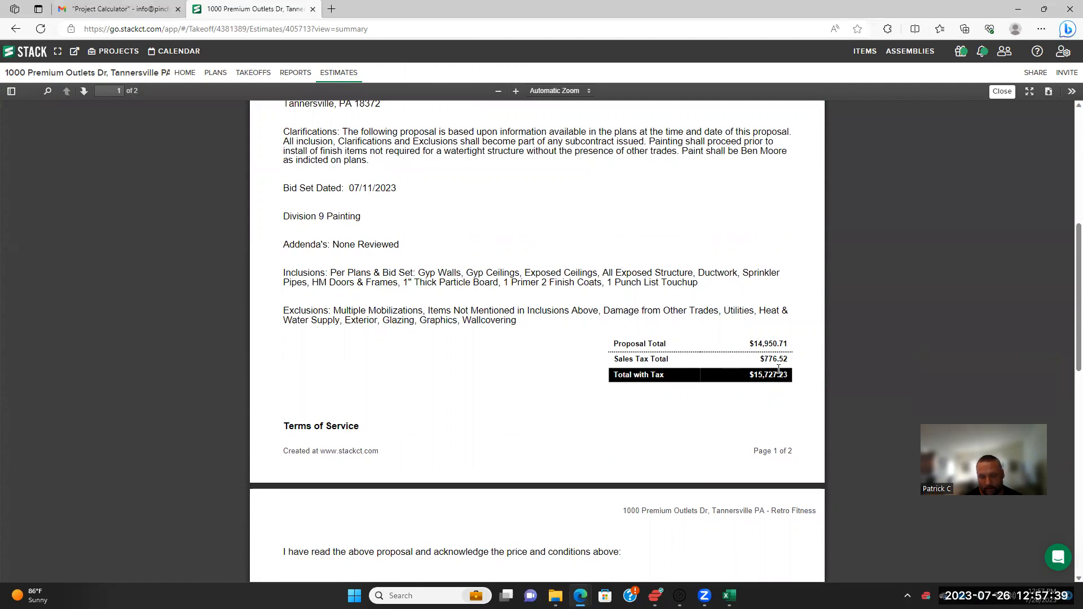
pyautogui.scroll(6, 757, 367)
pyautogui.click(1002, 91)
# Set the Material sales tax rate to 0% in the estimate worksheet
pyautogui.click(905, 104)
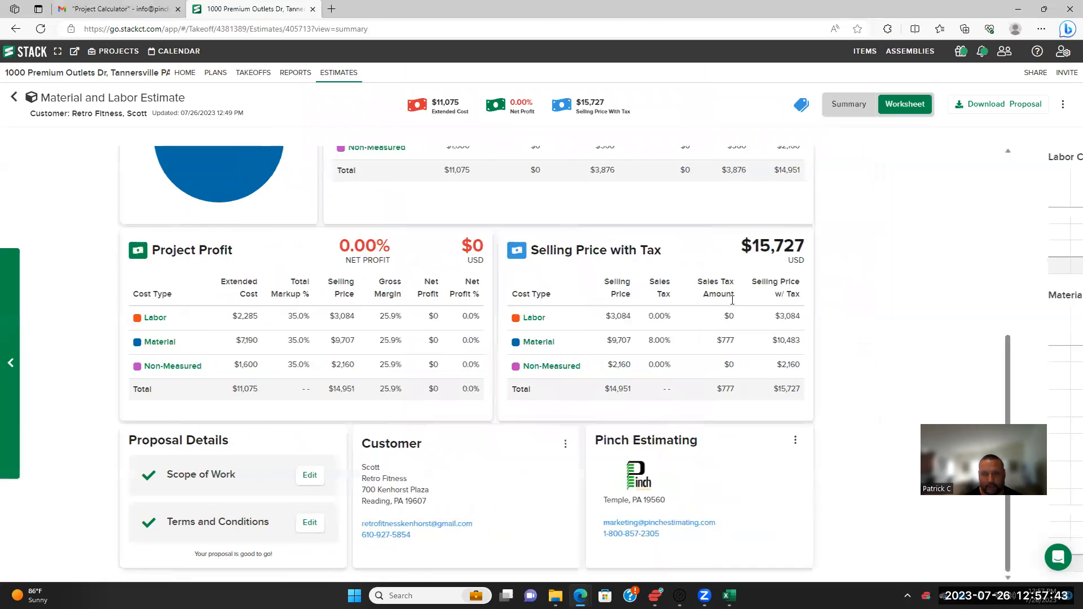
pyautogui.scroll(-10, 654, 304)
pyautogui.click(782, 525)
pyautogui.write('0')
pyautogui.click(795, 474)
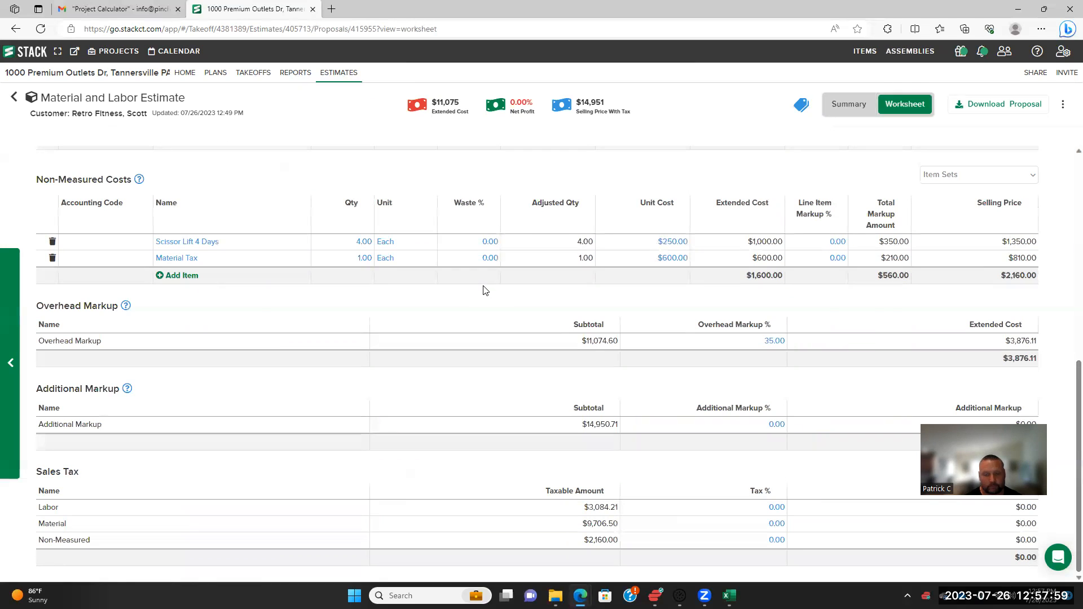
# Generate the proposal again with the signature line included and review its scope of work and proposal total
pyautogui.click(980, 110)
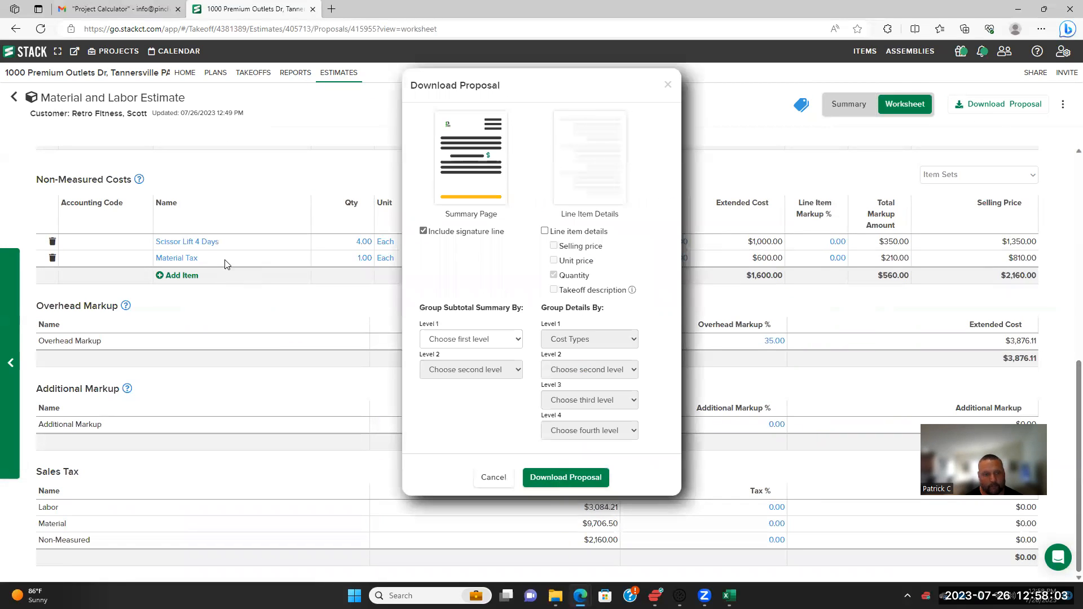
pyautogui.click(553, 479)
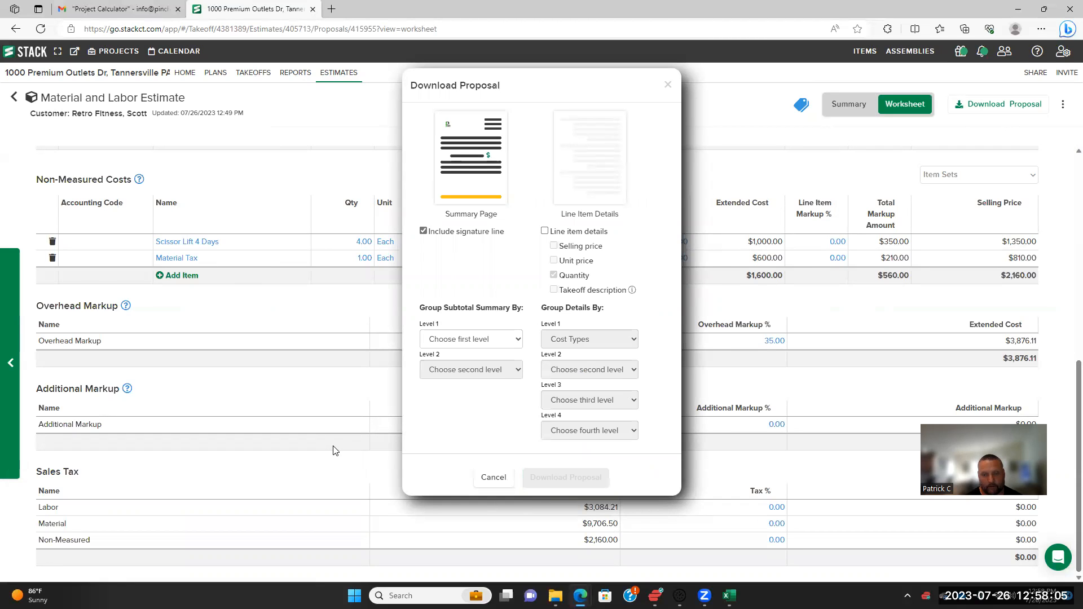
pyautogui.scroll(-5, 568, 356)
pyautogui.scroll(-1, 570, 352)
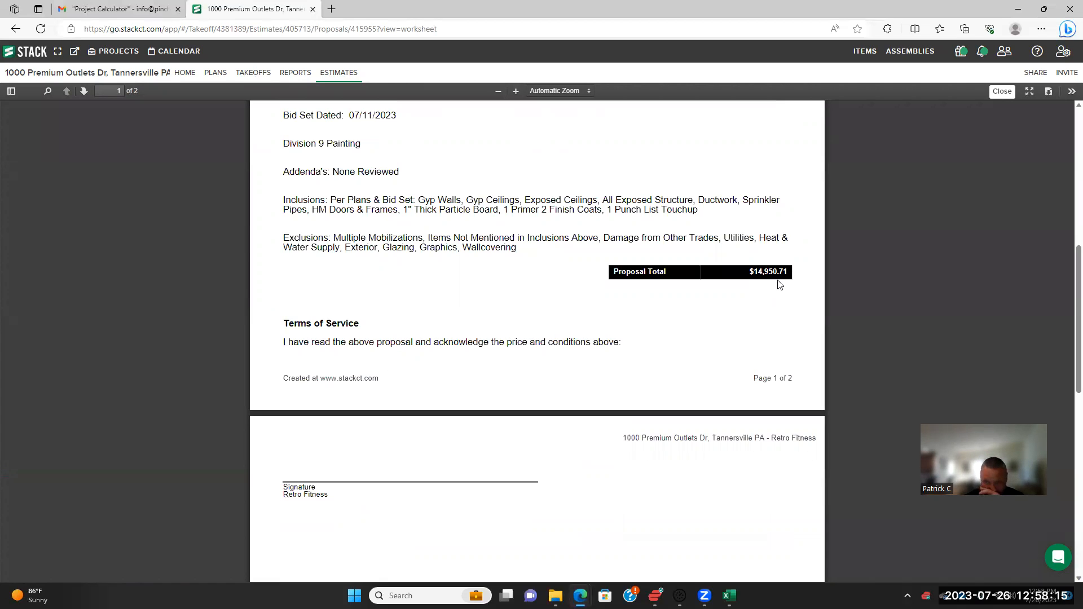
pyautogui.scroll(6, 747, 333)
pyautogui.scroll(-6, 733, 330)
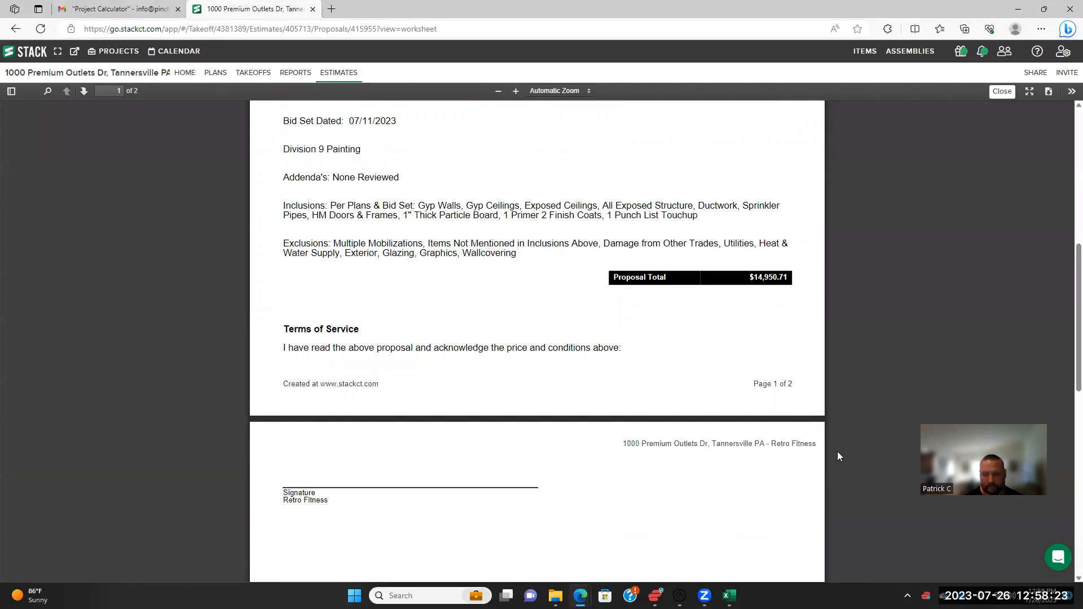
# Switch to the STACK Project Cost Calculator in Excel, update the quote, and review the painting item costs, subtotals and total project cost
pyautogui.moveTo(734, 587)
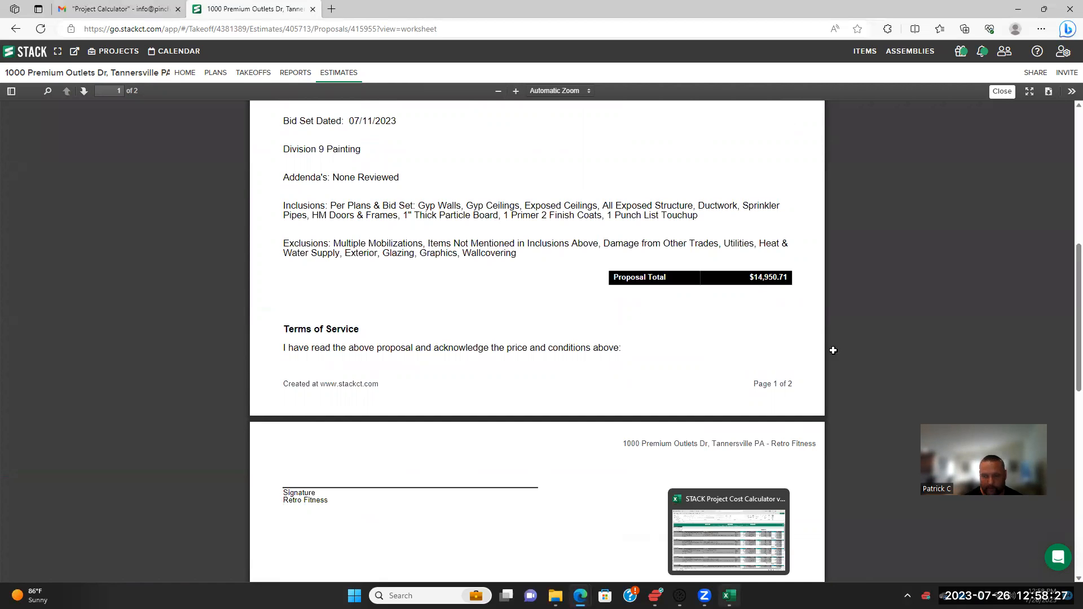
pyautogui.click(733, 584)
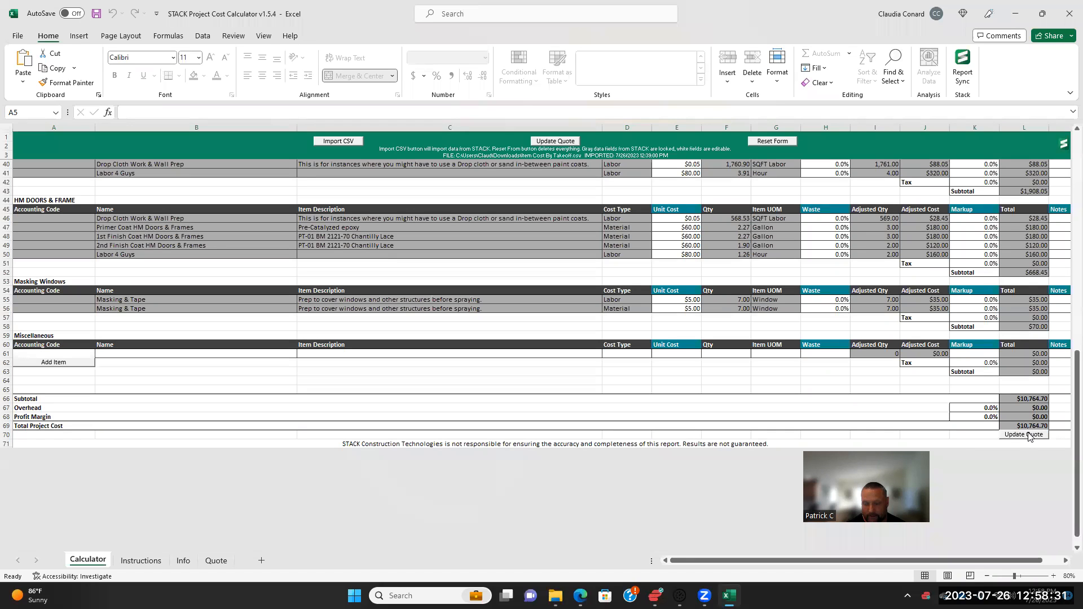
pyautogui.click(1030, 436)
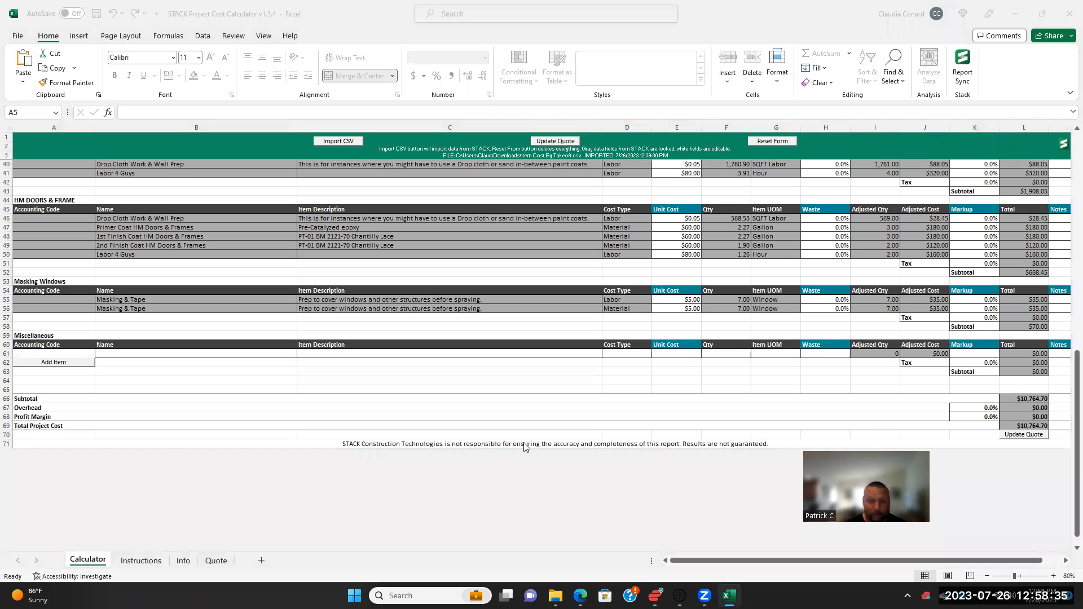
pyautogui.scroll(10, 524, 446)
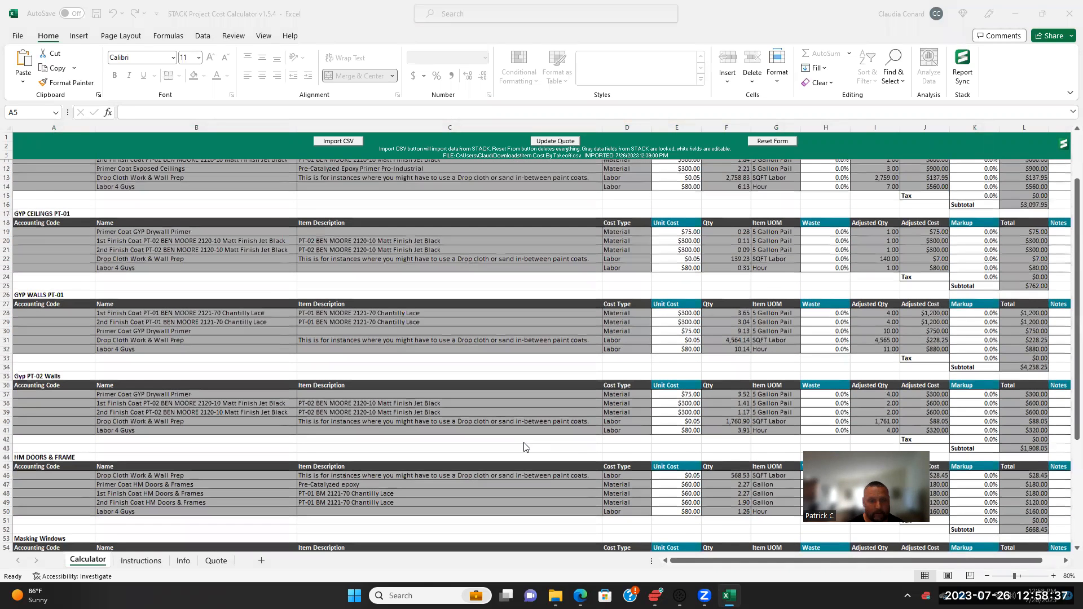
pyautogui.scroll(3, 523, 447)
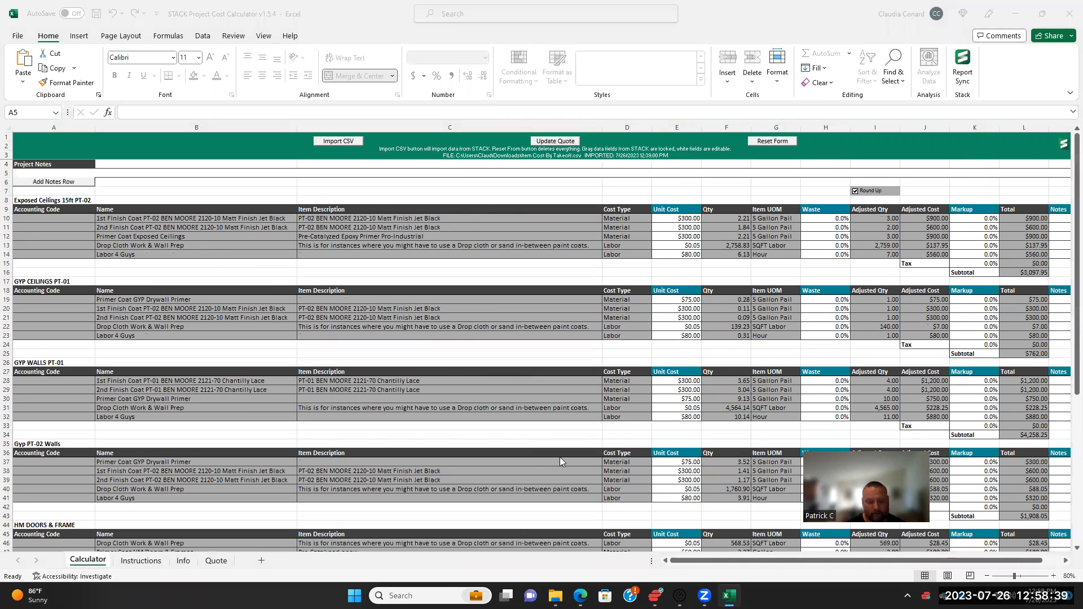
pyautogui.scroll(-14, 561, 454)
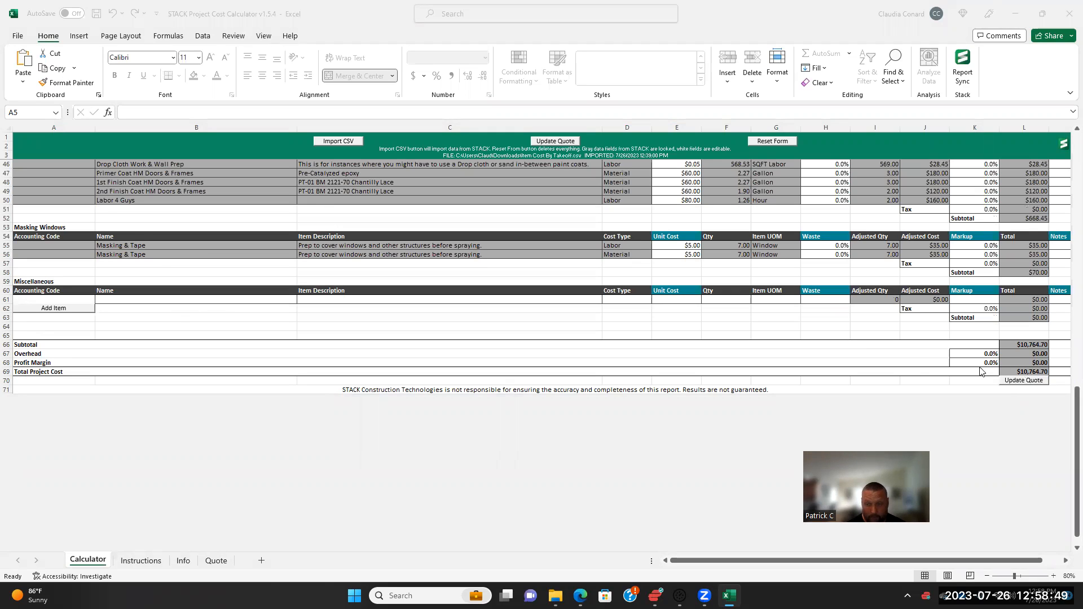
pyautogui.scroll(14, 920, 375)
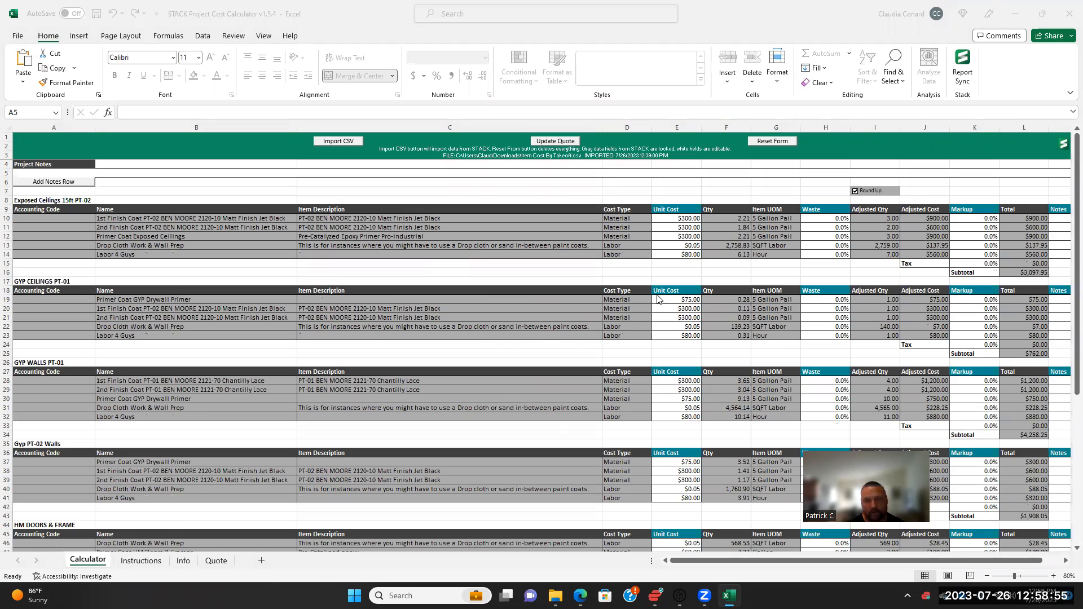
pyautogui.scroll(-2, 659, 299)
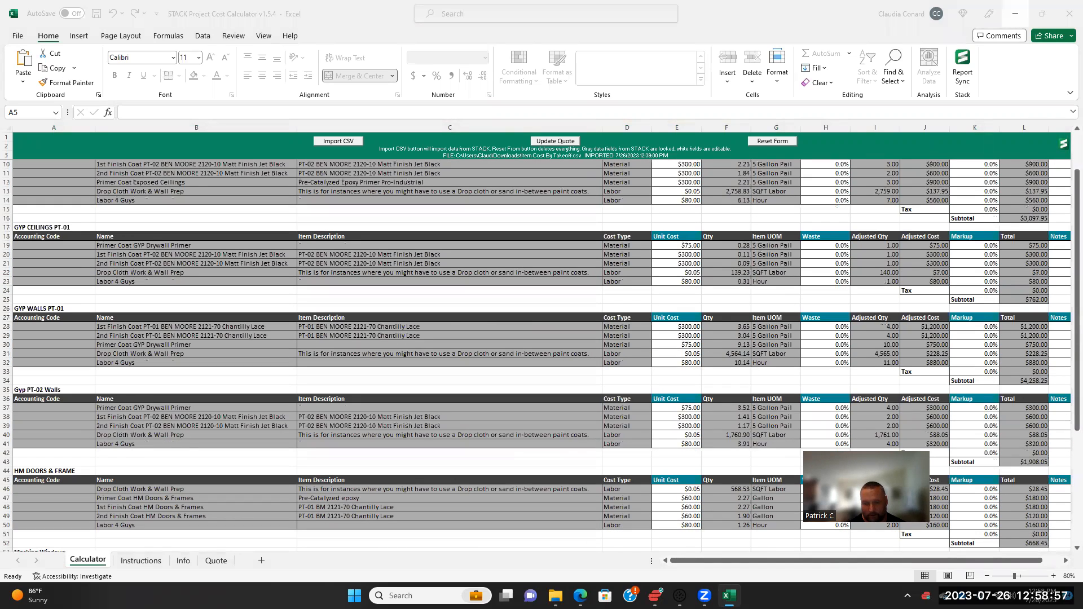
# Return to the STACK proposal preview in the browser and review its proposal total, contact header and scope of work
pyautogui.moveTo(729, 595)
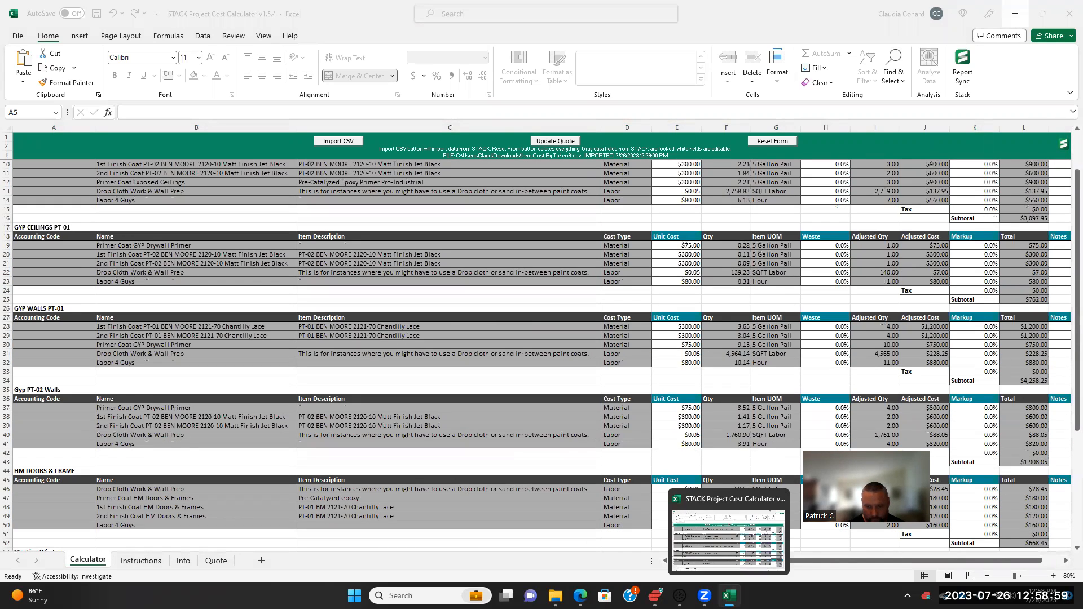
pyautogui.click(1014, 18)
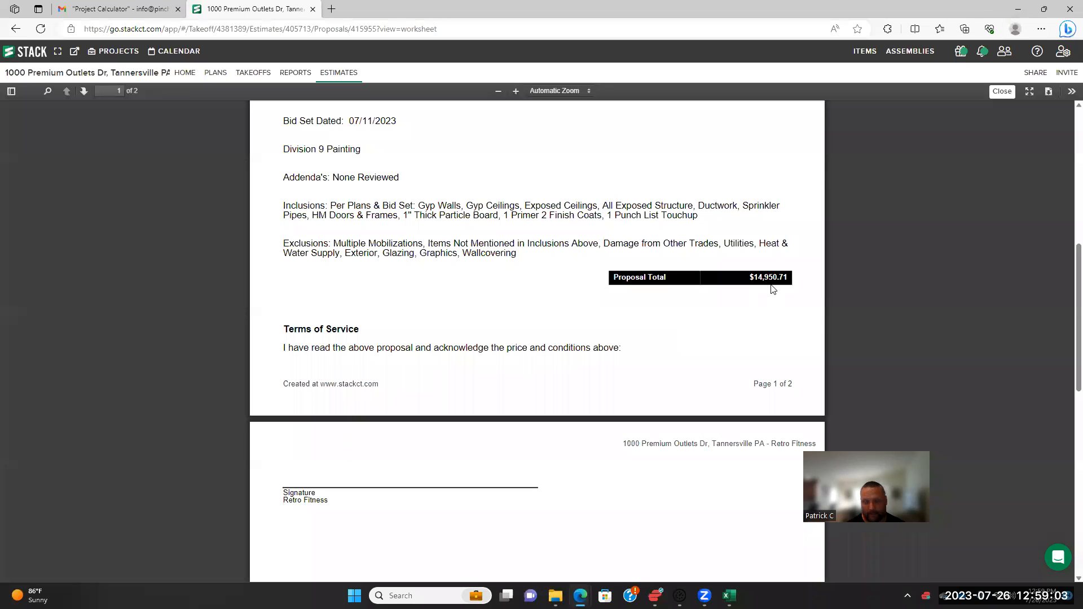
pyautogui.scroll(10, 634, 280)
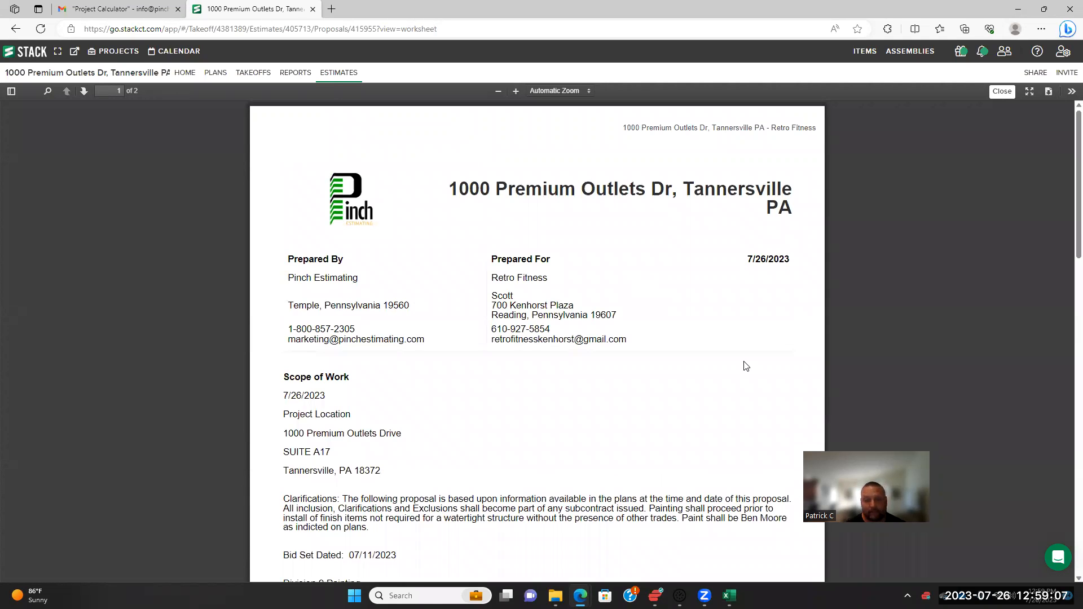
pyautogui.scroll(-5, 561, 336)
pyautogui.scroll(5, 559, 327)
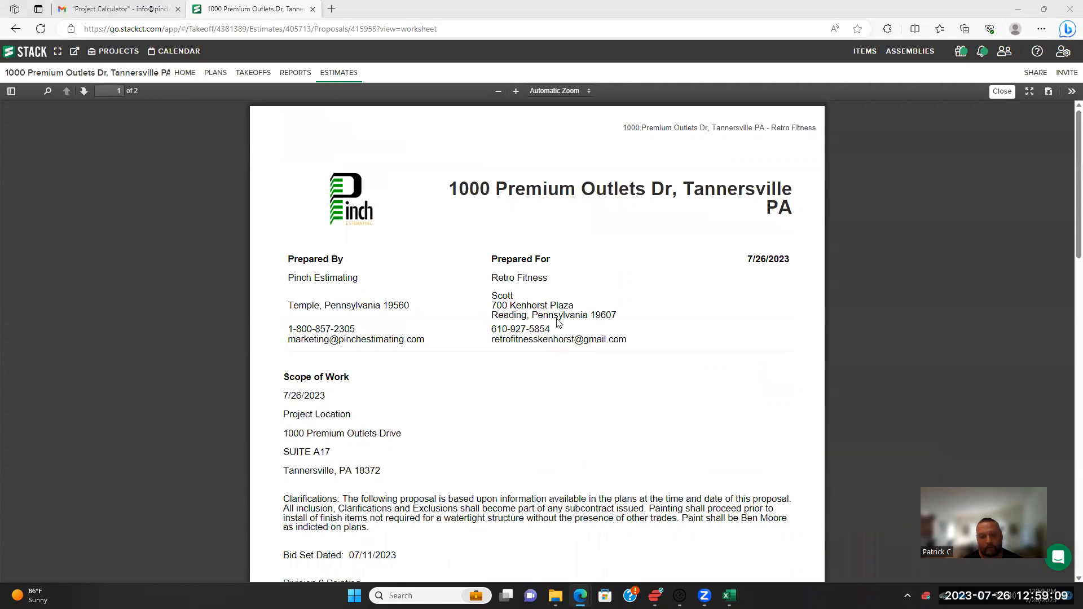